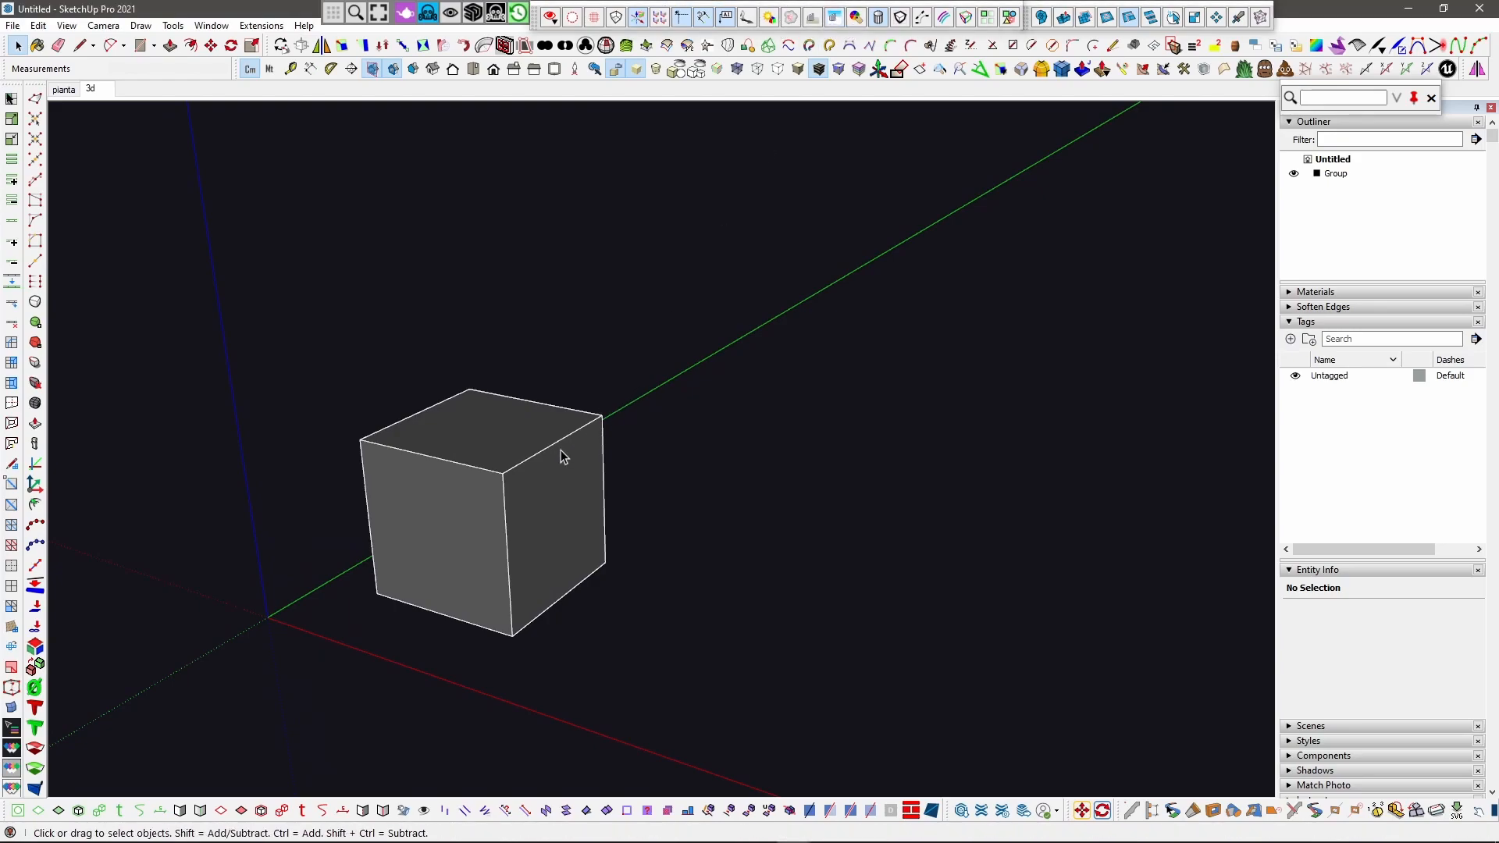
# Step: Open the cube group for editing and delete all of its geometry except the bottom face
pyautogui.moveTo(560, 448); pyautogui.dragTo(660, 332, button='middle')
pyautogui.doubleClick(541, 476)
pyautogui.moveTo(363, 491); pyautogui.dragTo(363, 490)
pyautogui.press('Delete')
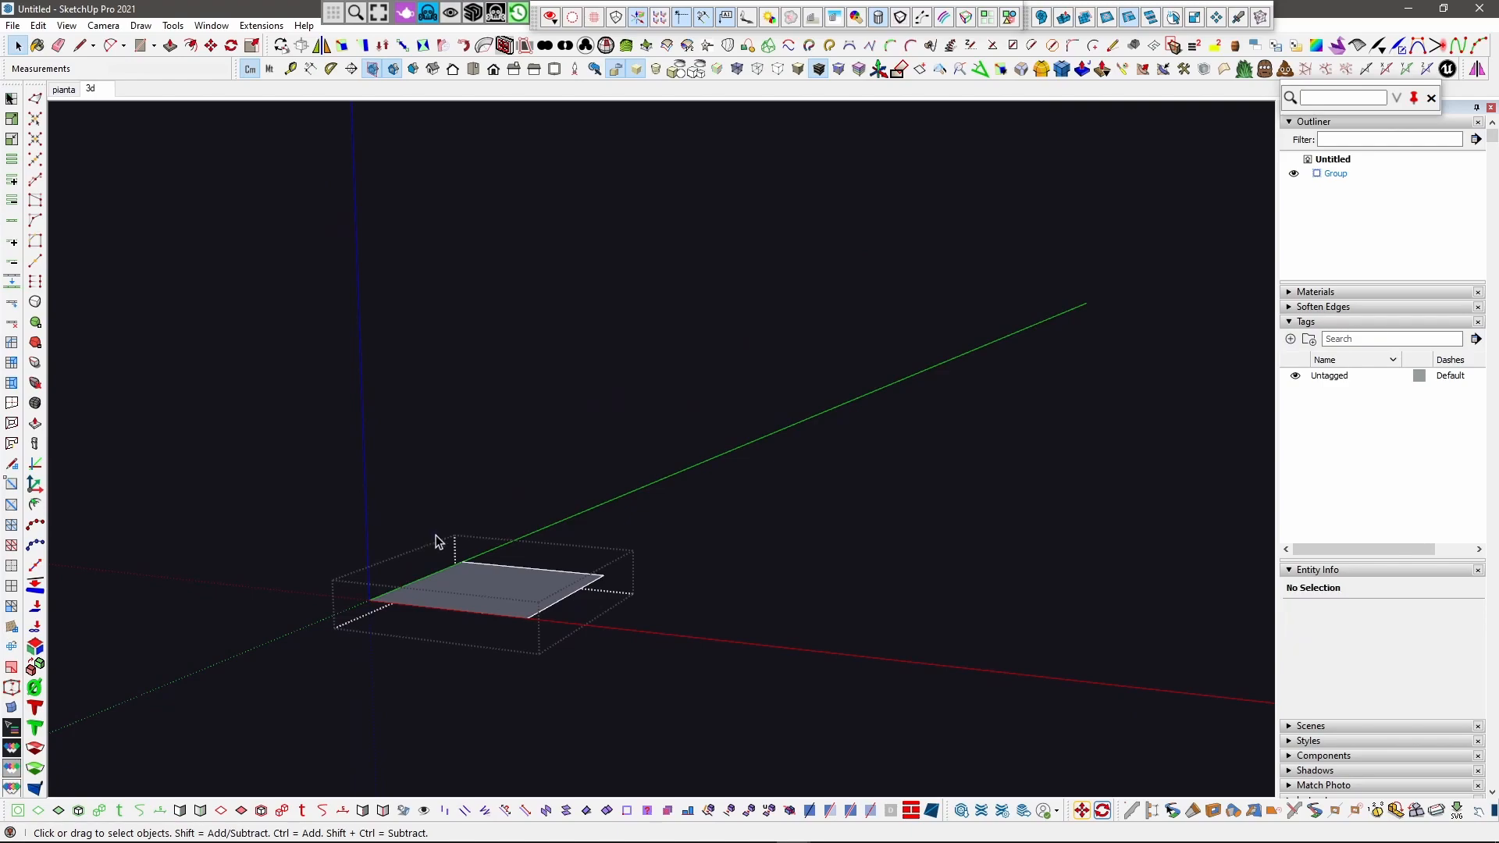
# Step: Scale the remaining square face to 4 m on each side and close the group
pyautogui.moveTo(438, 542); pyautogui.dragTo(399, 763, button='middle')
pyautogui.click(498, 539)
pyautogui.press('s')
pyautogui.click(542, 507)
pyautogui.click(719, 351)
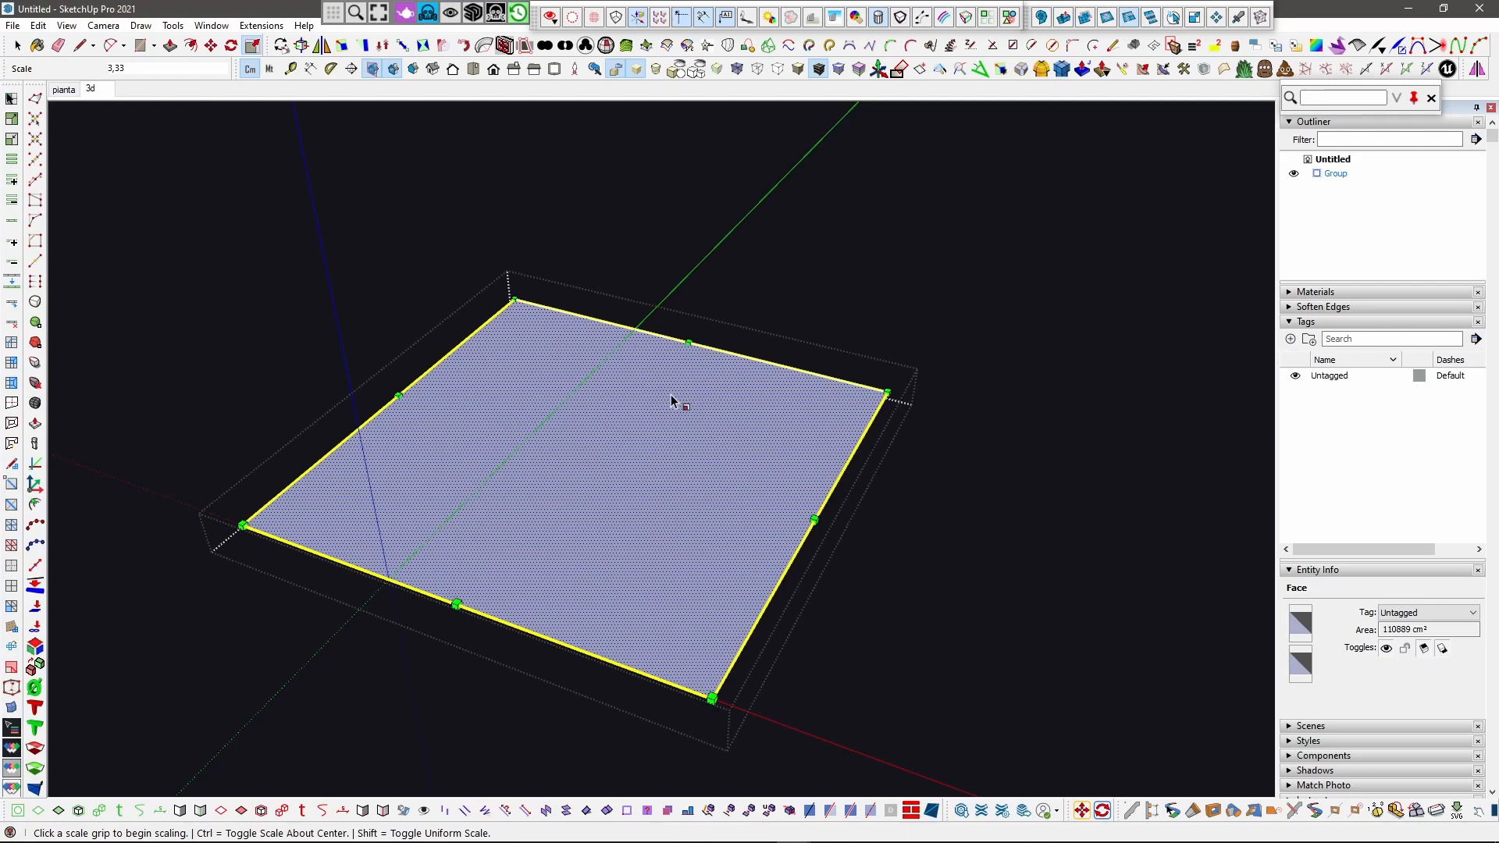
pyautogui.write('4m')
pyautogui.press('Return')
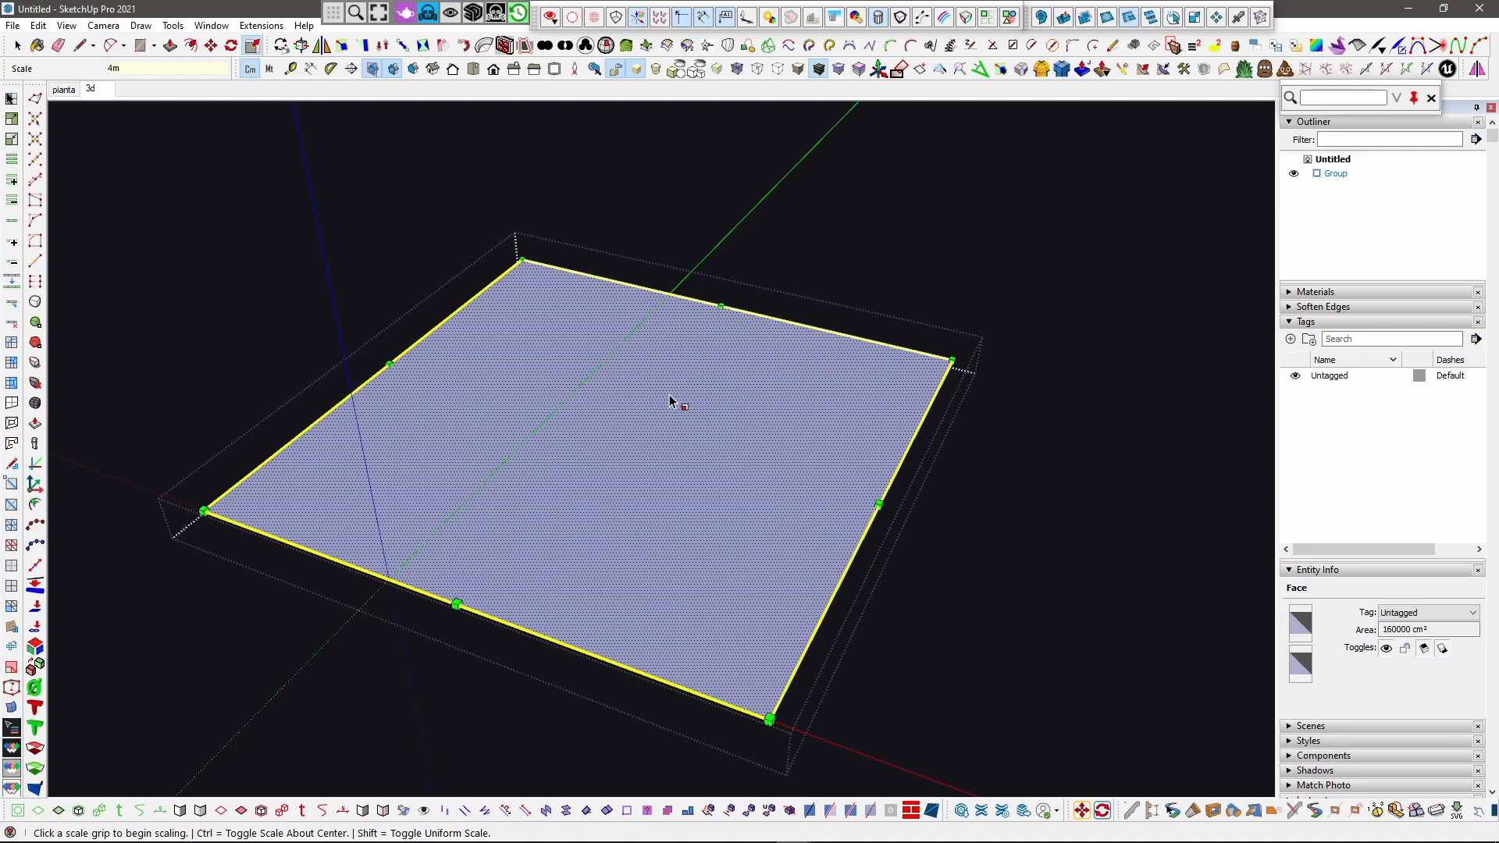
pyautogui.press('space')
pyautogui.scroll(-3, 804, 345)
pyautogui.click(508, 342)
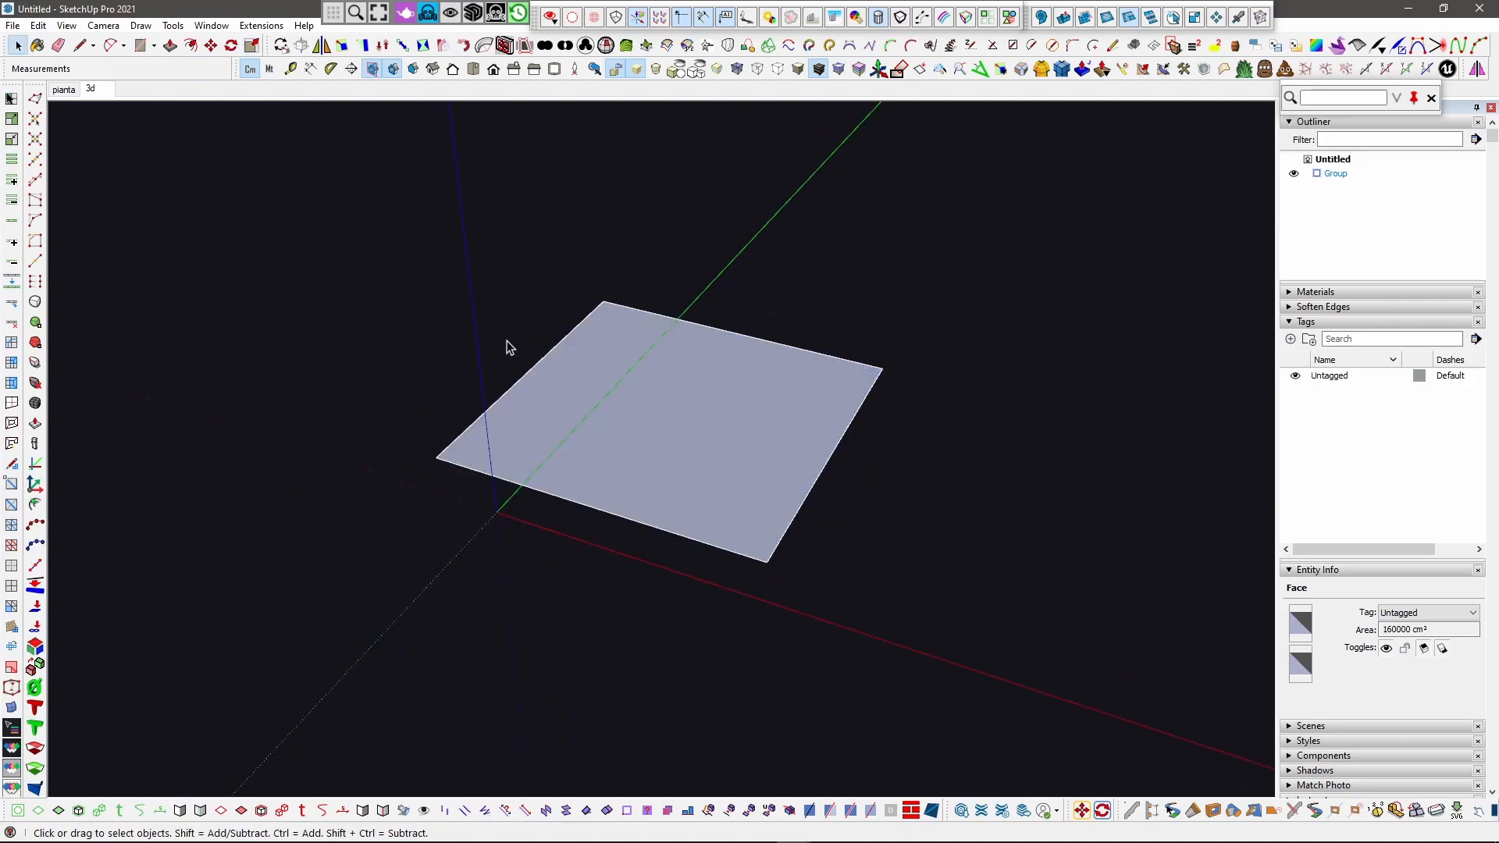
# Step: Center the square group on the model origin
pyautogui.click(676, 390)
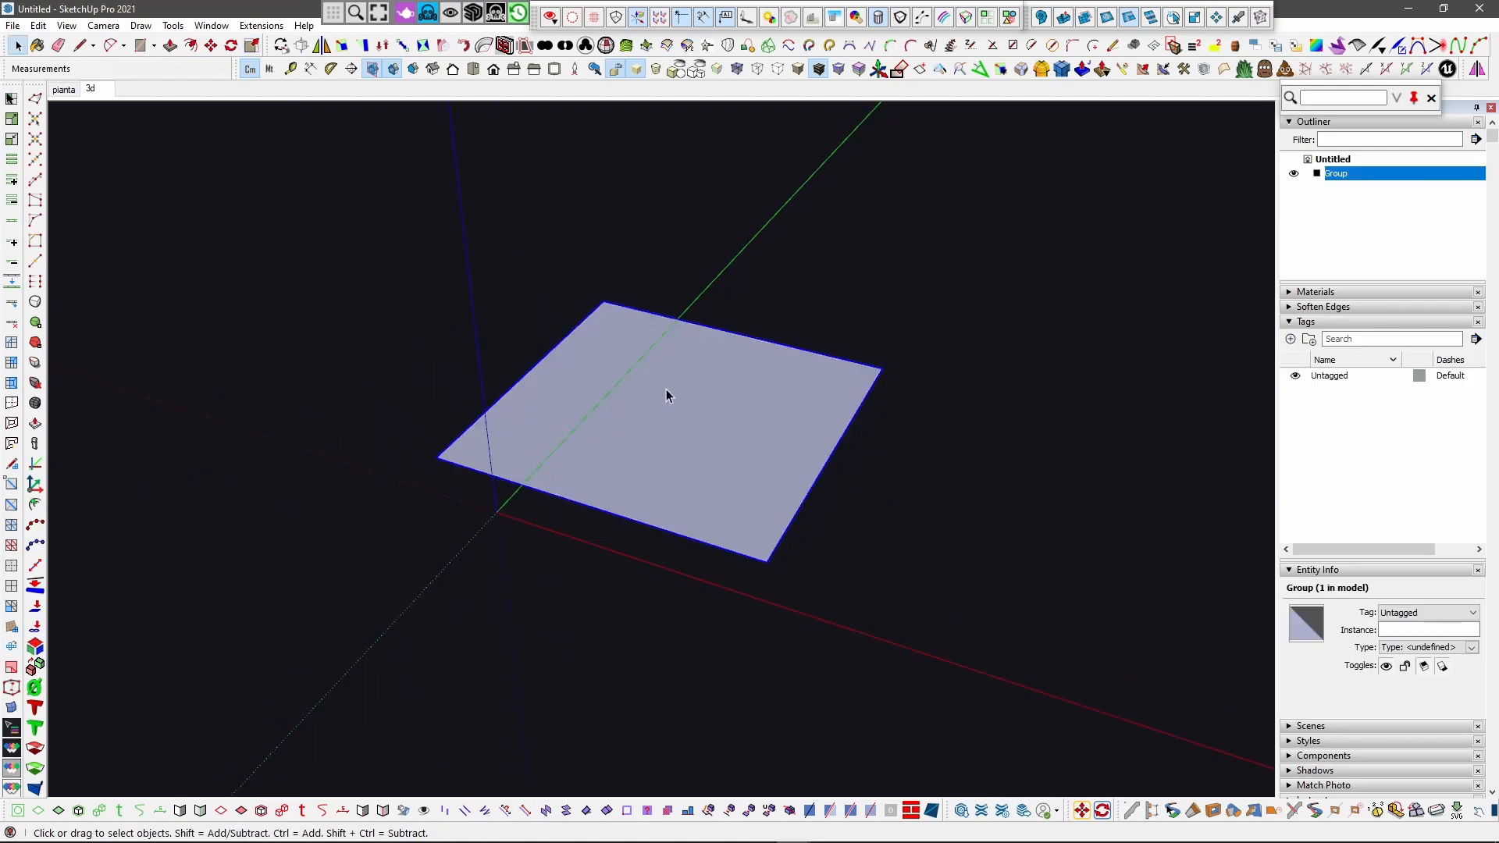
pyautogui.click(35, 468)
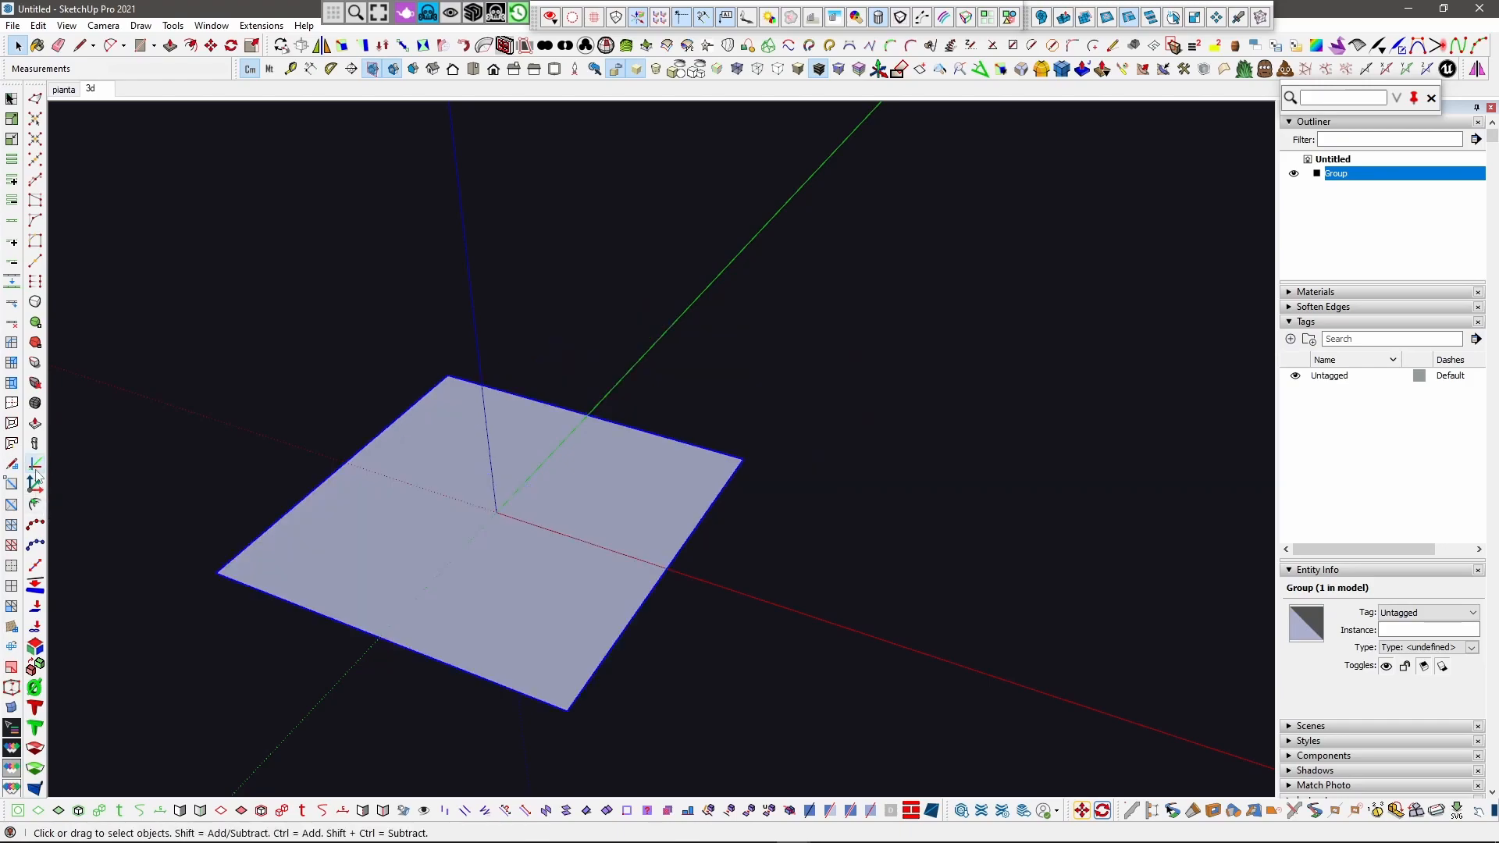
pyautogui.doubleClick(509, 532)
pyautogui.click(472, 263)
pyautogui.click(516, 443)
pyautogui.hotkey('shift', 'o')
pyautogui.click(727, 467)
pyautogui.scroll(2, 392, 569)
pyautogui.keyDown('shift'); pyautogui.moveTo(392, 568); pyautogui.dragTo(566, 526, button='middle'); pyautogui.keyUp('shift')
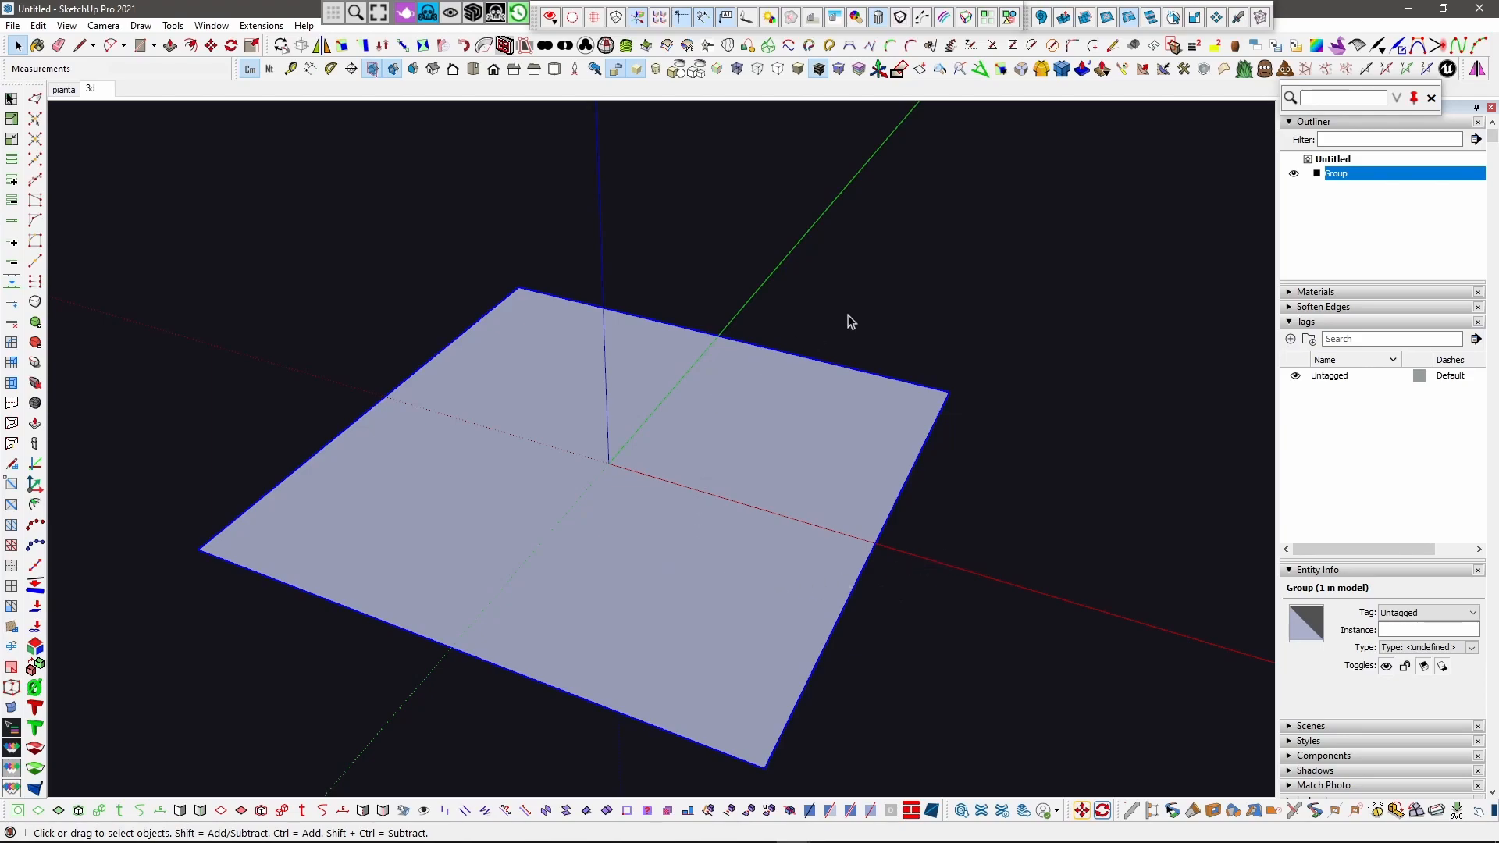
# Step: Open the square group for editing and reverse its face orientation
pyautogui.doubleClick(583, 593)
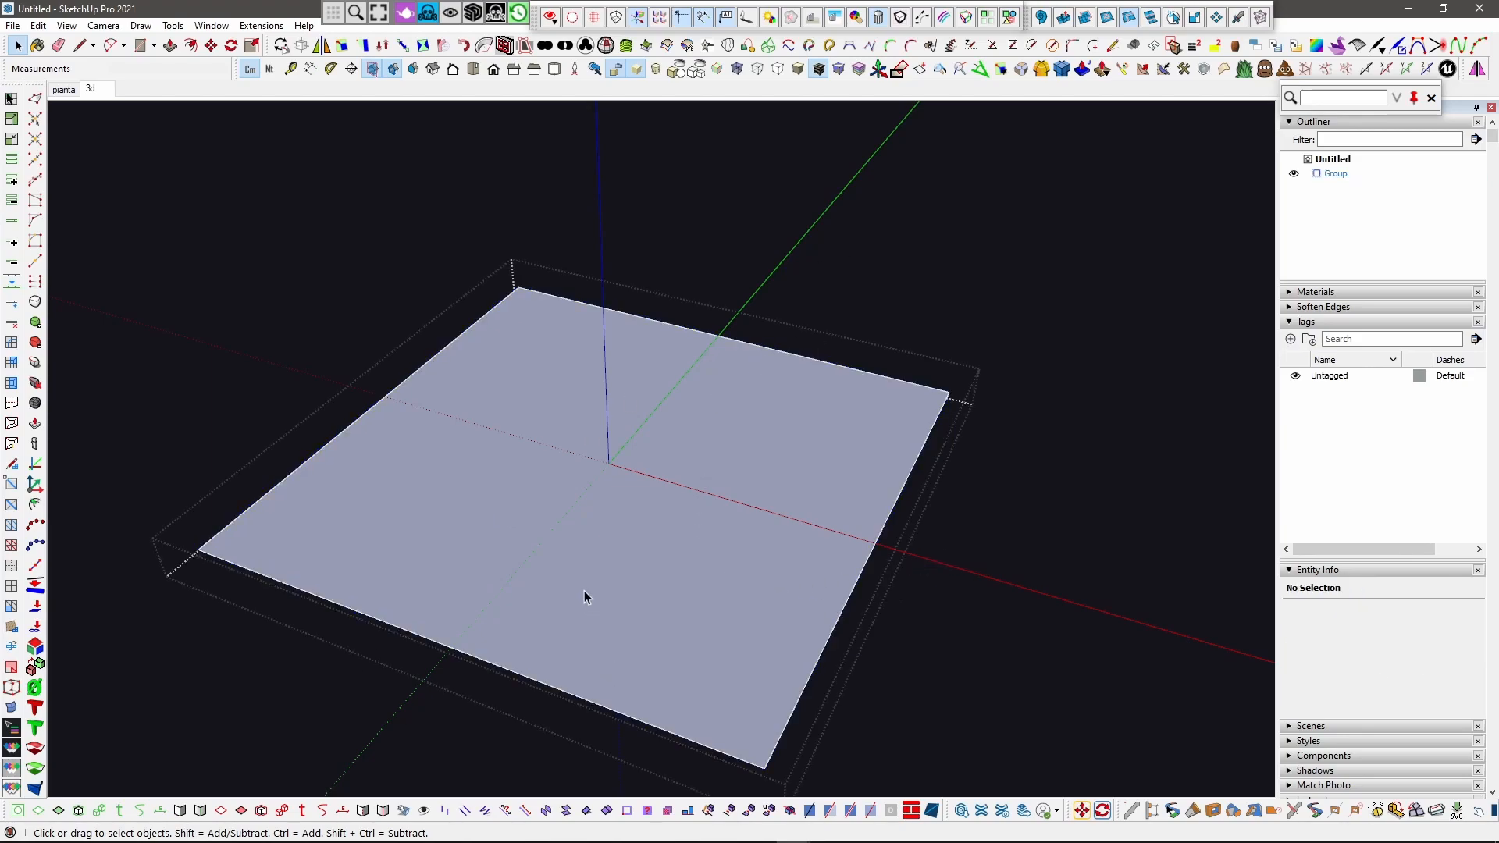
pyautogui.moveTo(648, 554); pyautogui.dragTo(673, 522, button='middle')
pyautogui.doubleClick(663, 522)
pyautogui.rightClick(664, 522)
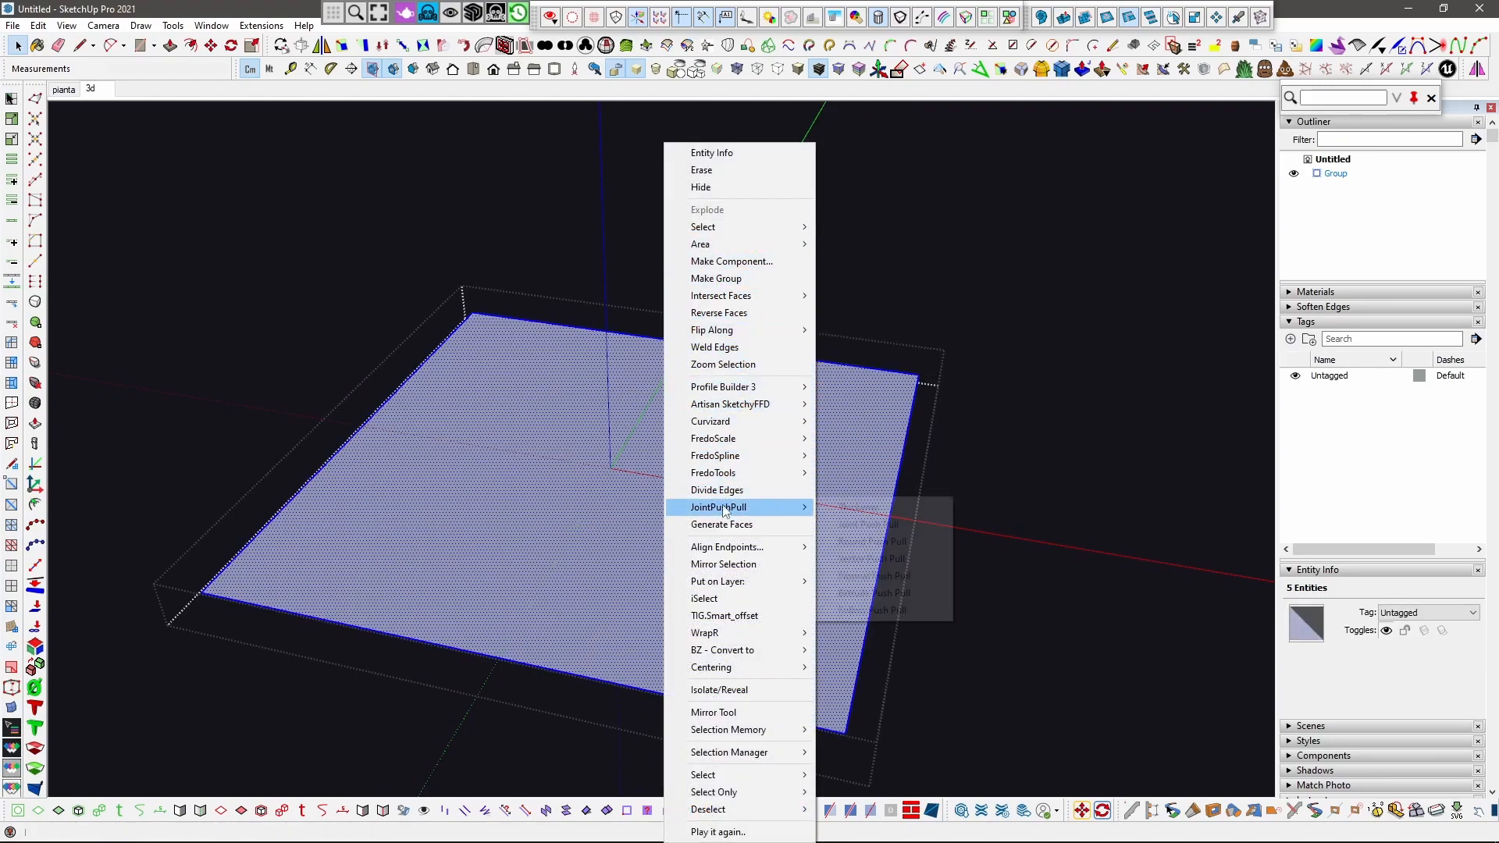
pyautogui.click(752, 313)
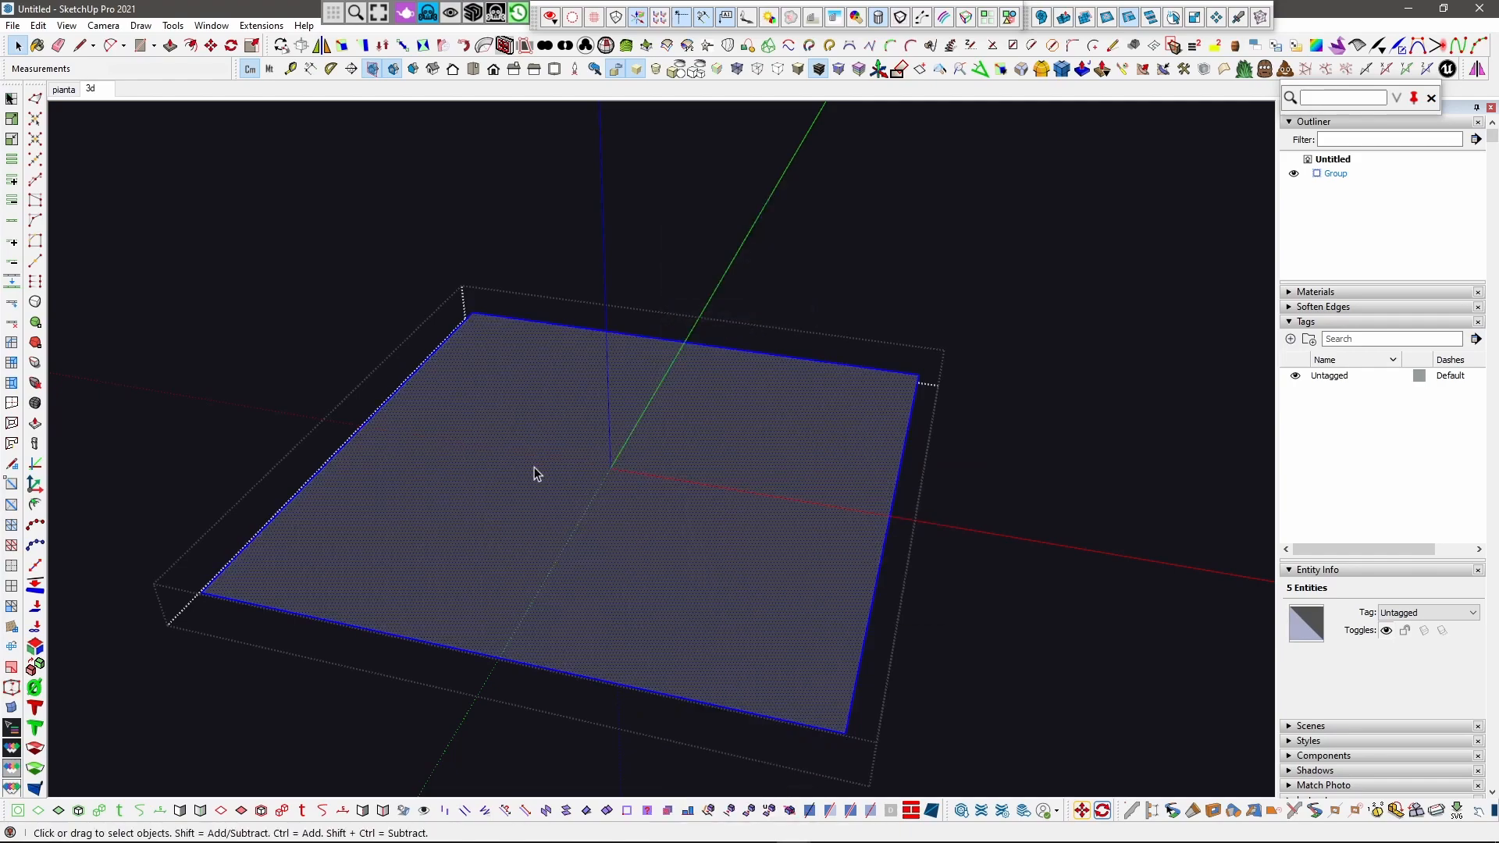
# Step: Subdivide the square face into an 8 by 8 grid of quads
pyautogui.click(19, 400)
pyautogui.click(744, 446)
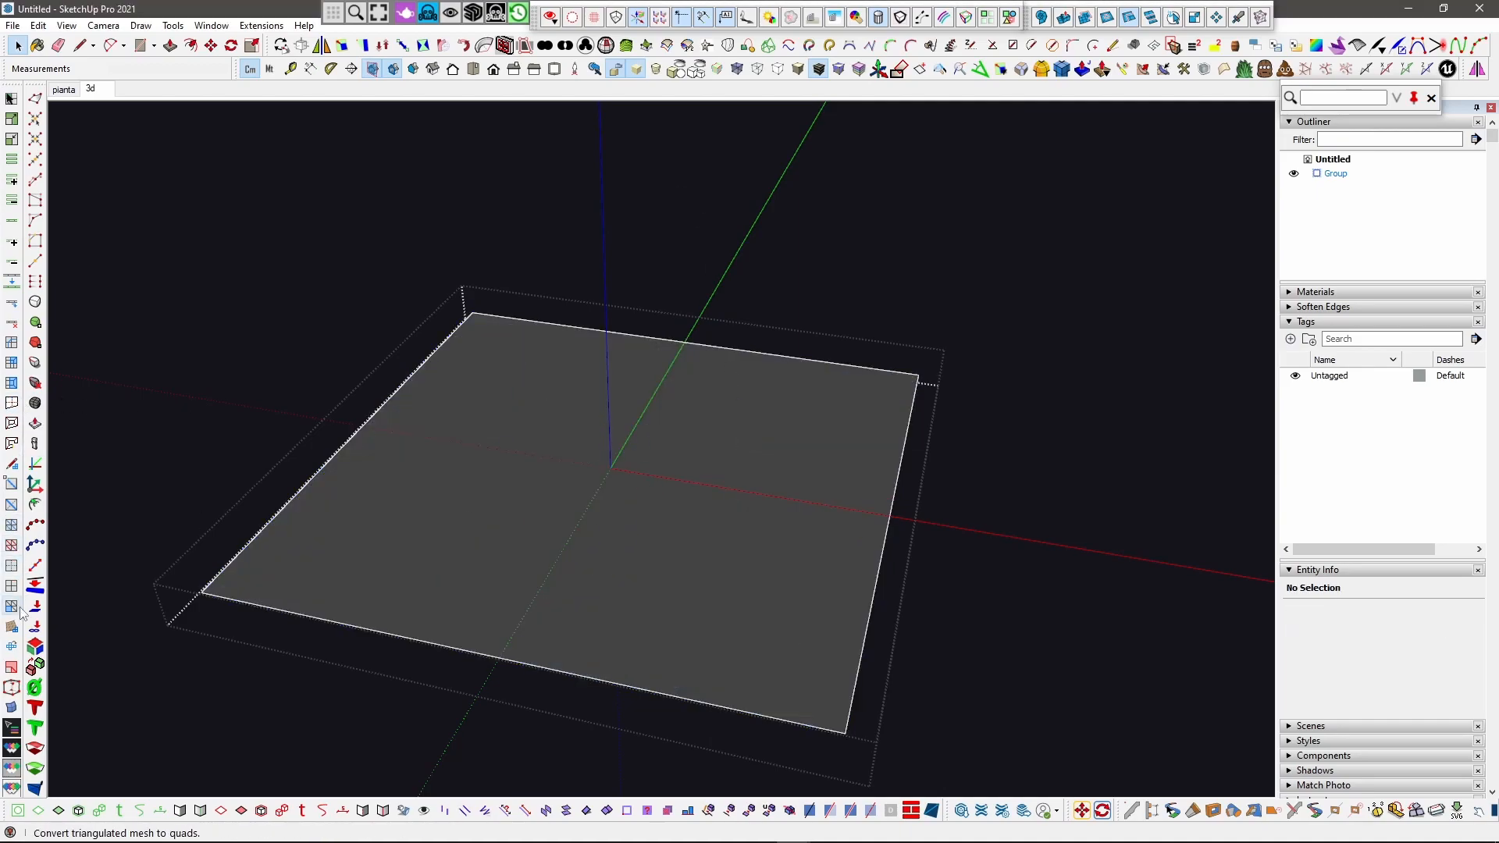
pyautogui.moveTo(634, 563); pyautogui.dragTo(713, 404, button='middle')
pyautogui.scroll(-3, 713, 405)
# Step: Select five scattered grid vertices with Vertex Tools and set the soft selection radius to 200 cm
pyautogui.press('v')
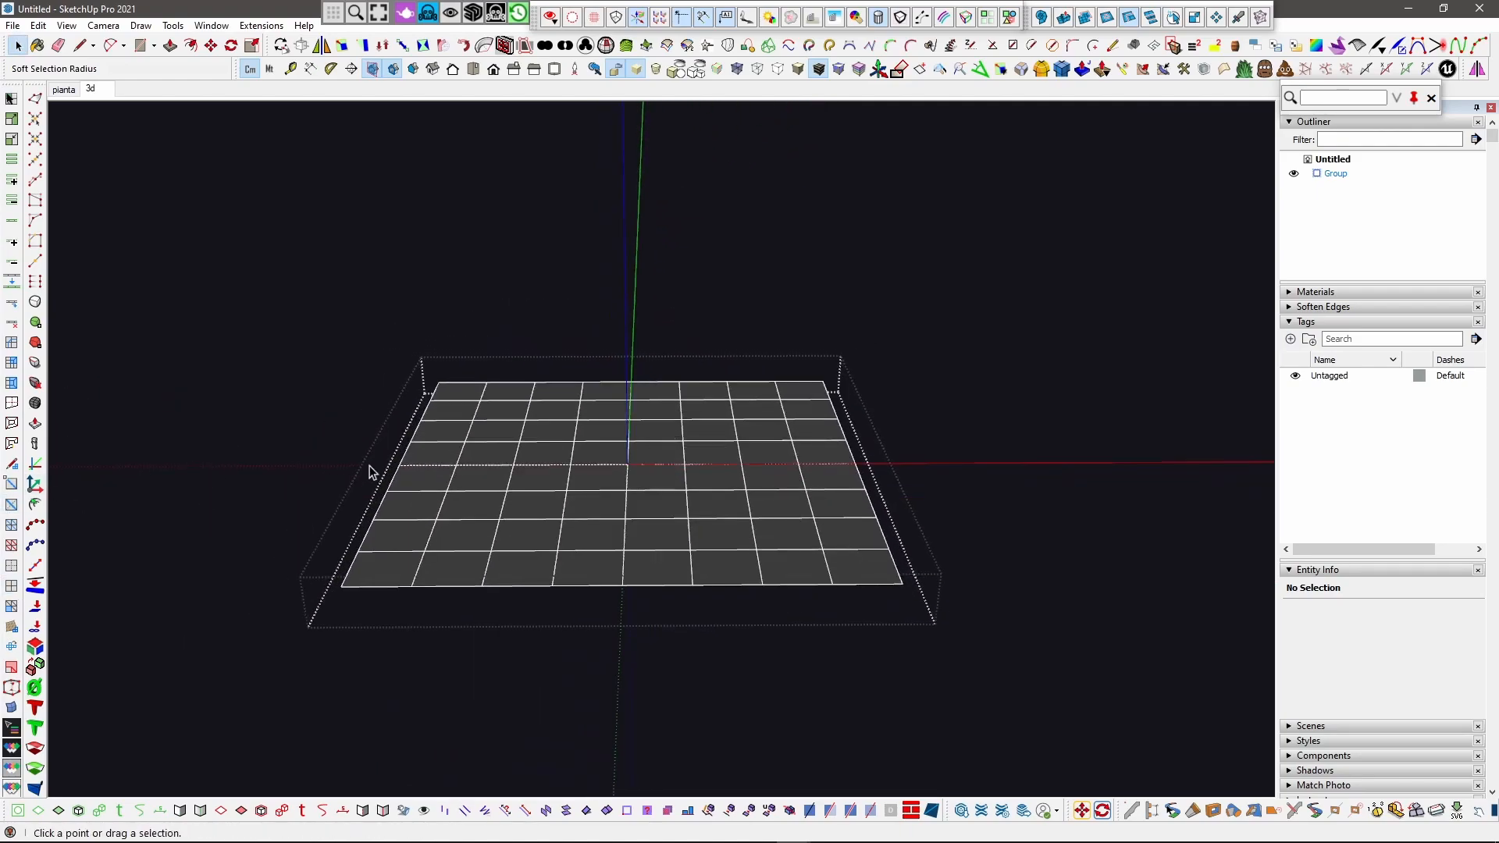
pyautogui.click(411, 443)
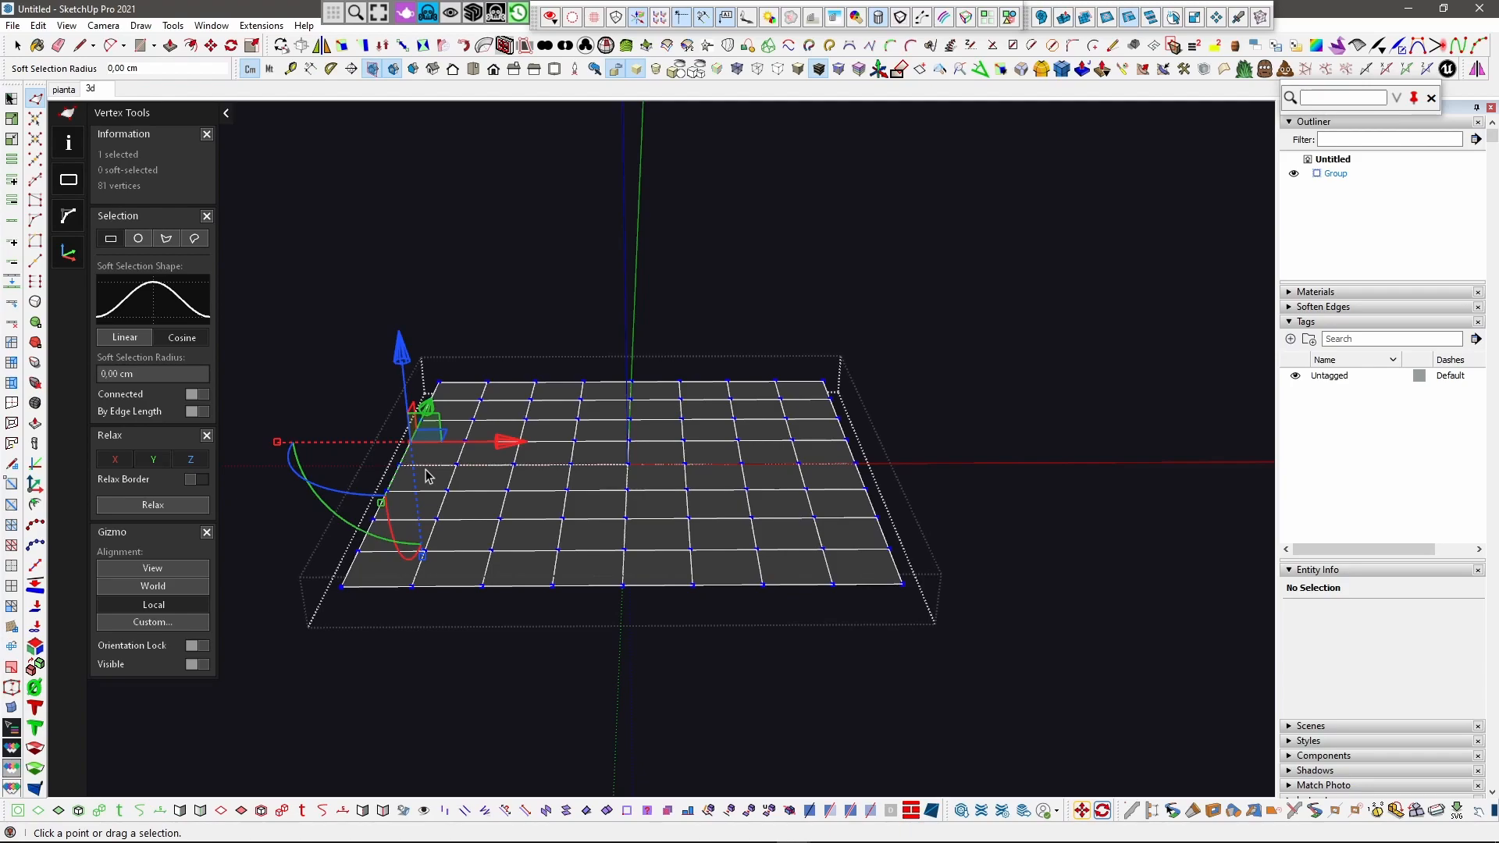
pyautogui.keyDown('shift'); pyautogui.click(742, 464); pyautogui.keyUp('shift')
pyautogui.keyDown('ctrl'); pyautogui.moveTo(879, 542); pyautogui.dragTo(957, 613); pyautogui.keyUp('ctrl')
pyautogui.keyDown('ctrl'); pyautogui.moveTo(710, 365); pyautogui.dragTo(744, 398); pyautogui.keyUp('ctrl')
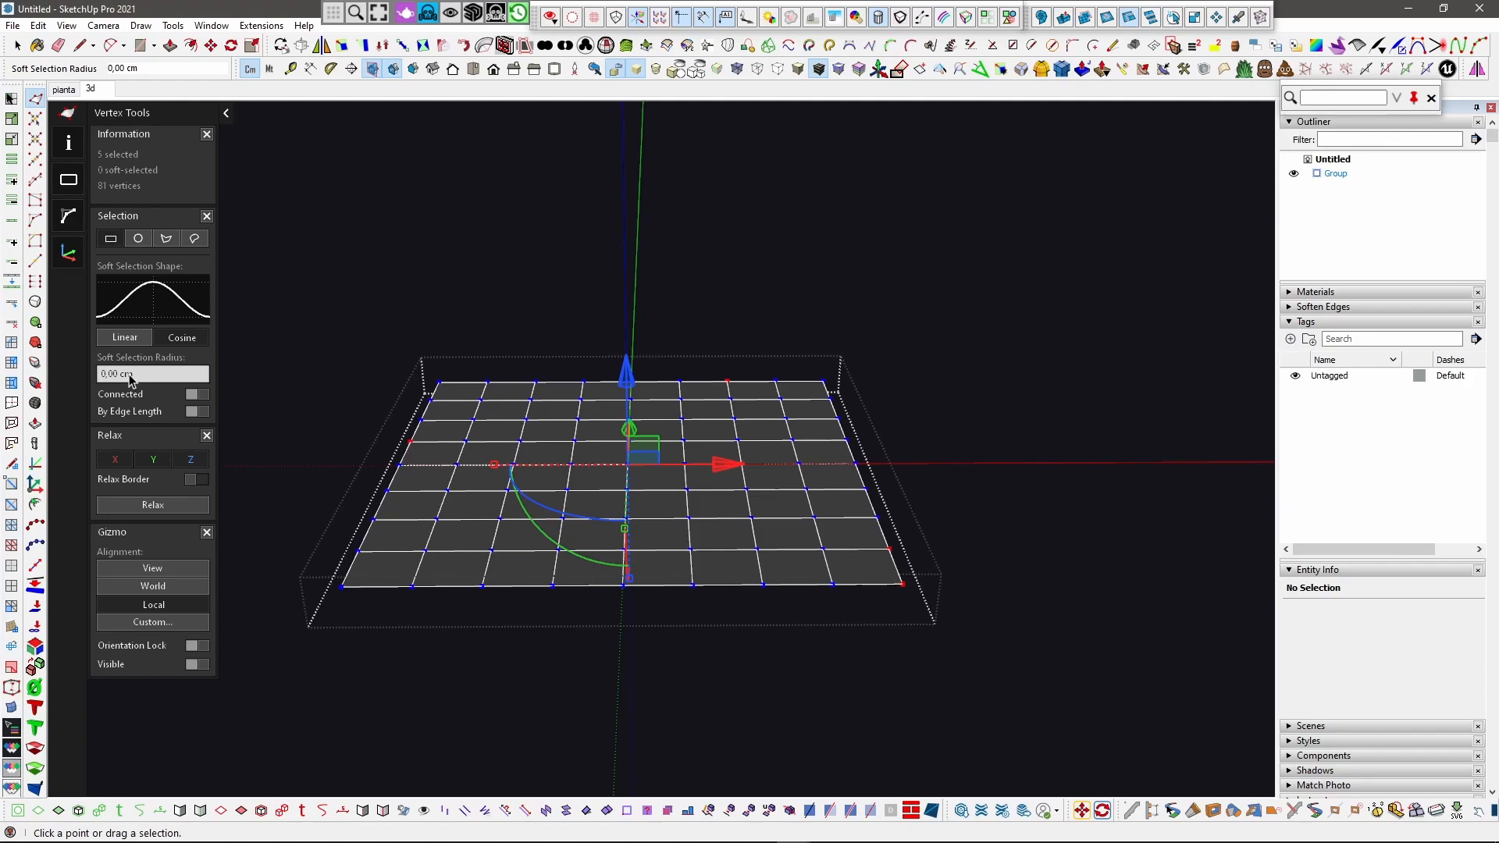
pyautogui.write('200')
pyautogui.press('Return')
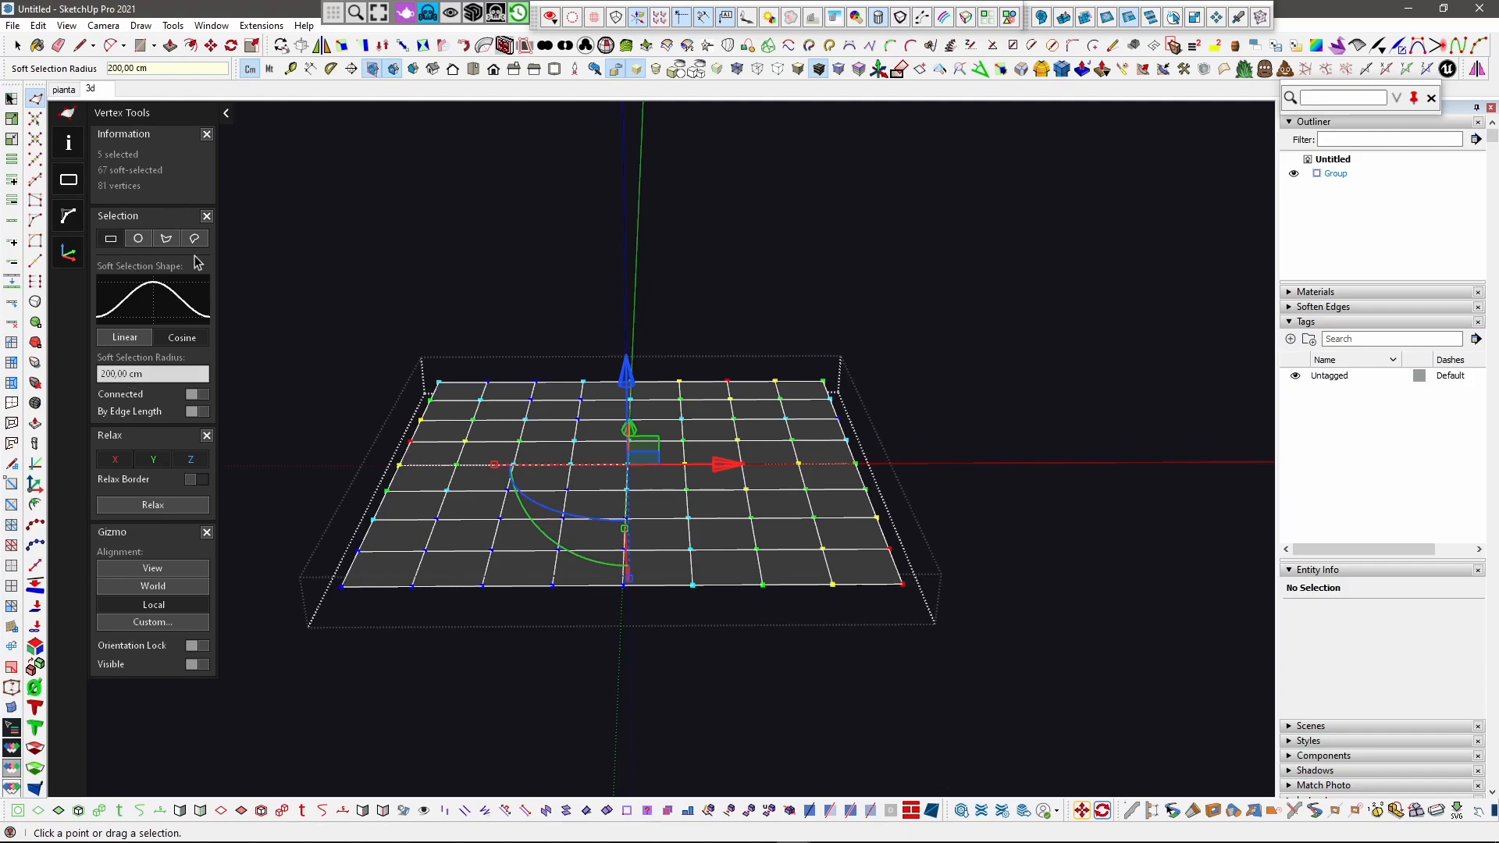
# Step: Raise the soft-selected vertices about 26 cm along the vertical axis to make the grid wavy
pyautogui.moveTo(634, 380); pyautogui.dragTo(634, 353)
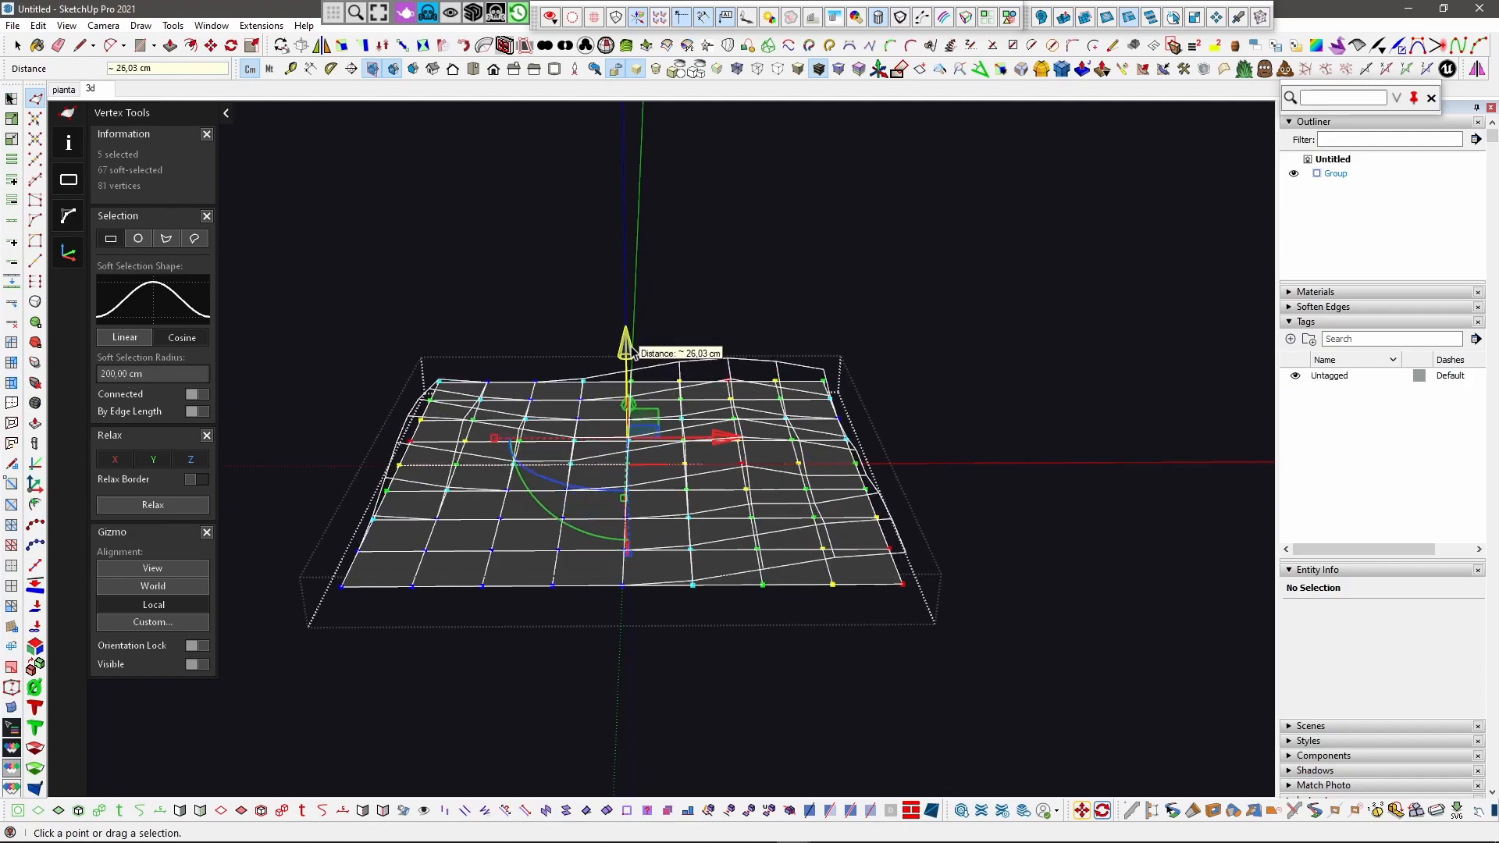
pyautogui.moveTo(634, 353); pyautogui.dragTo(790, 497, button='middle')
pyautogui.press('space')
# Step: Thicken the whole wavy surface downward into a slab with Joint Push Pull
pyautogui.tripleClick(673, 448)
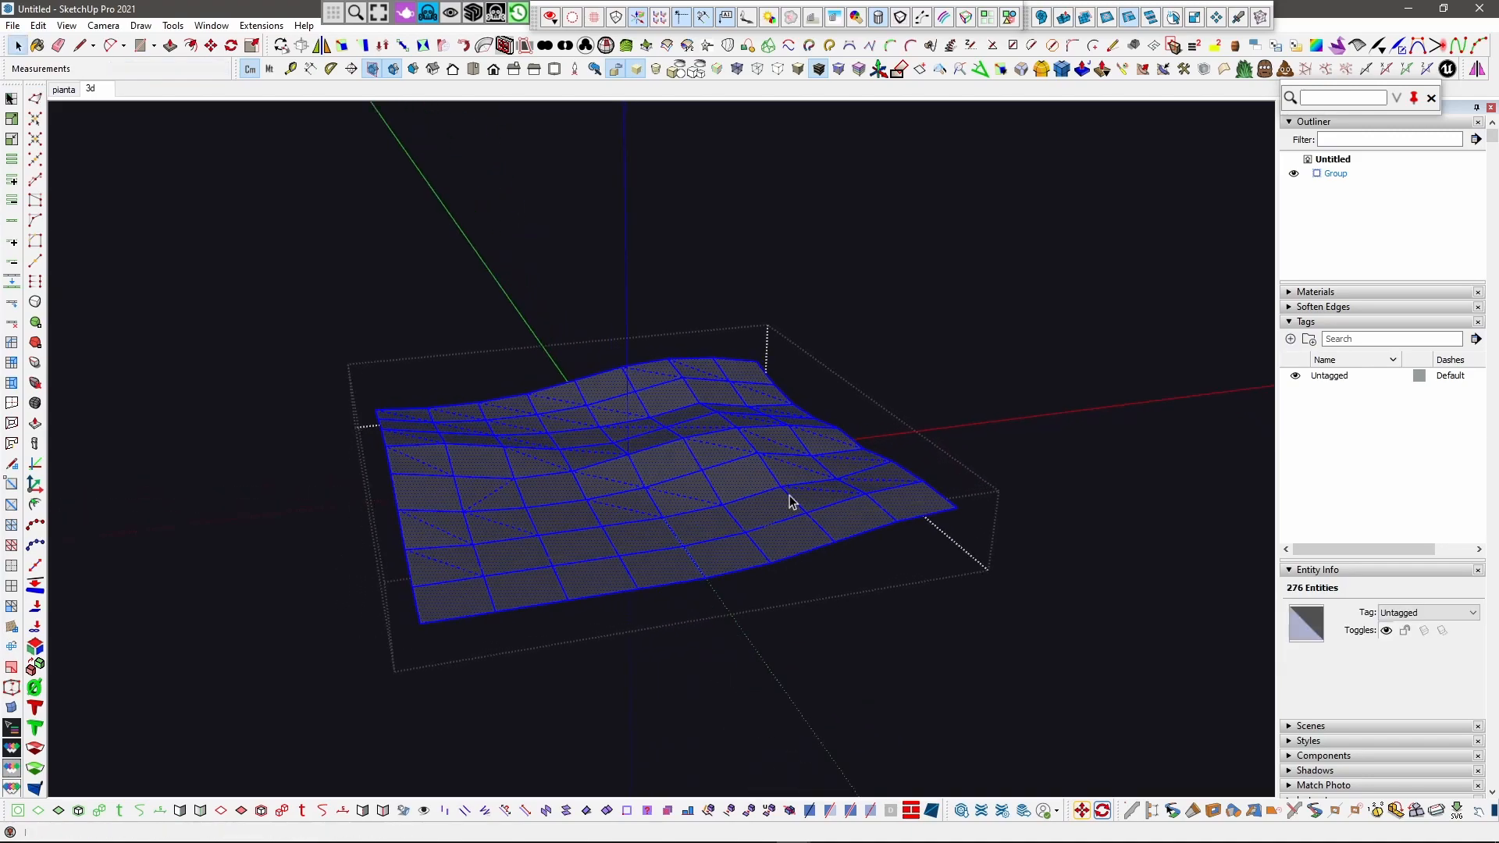
pyautogui.click(1082, 71)
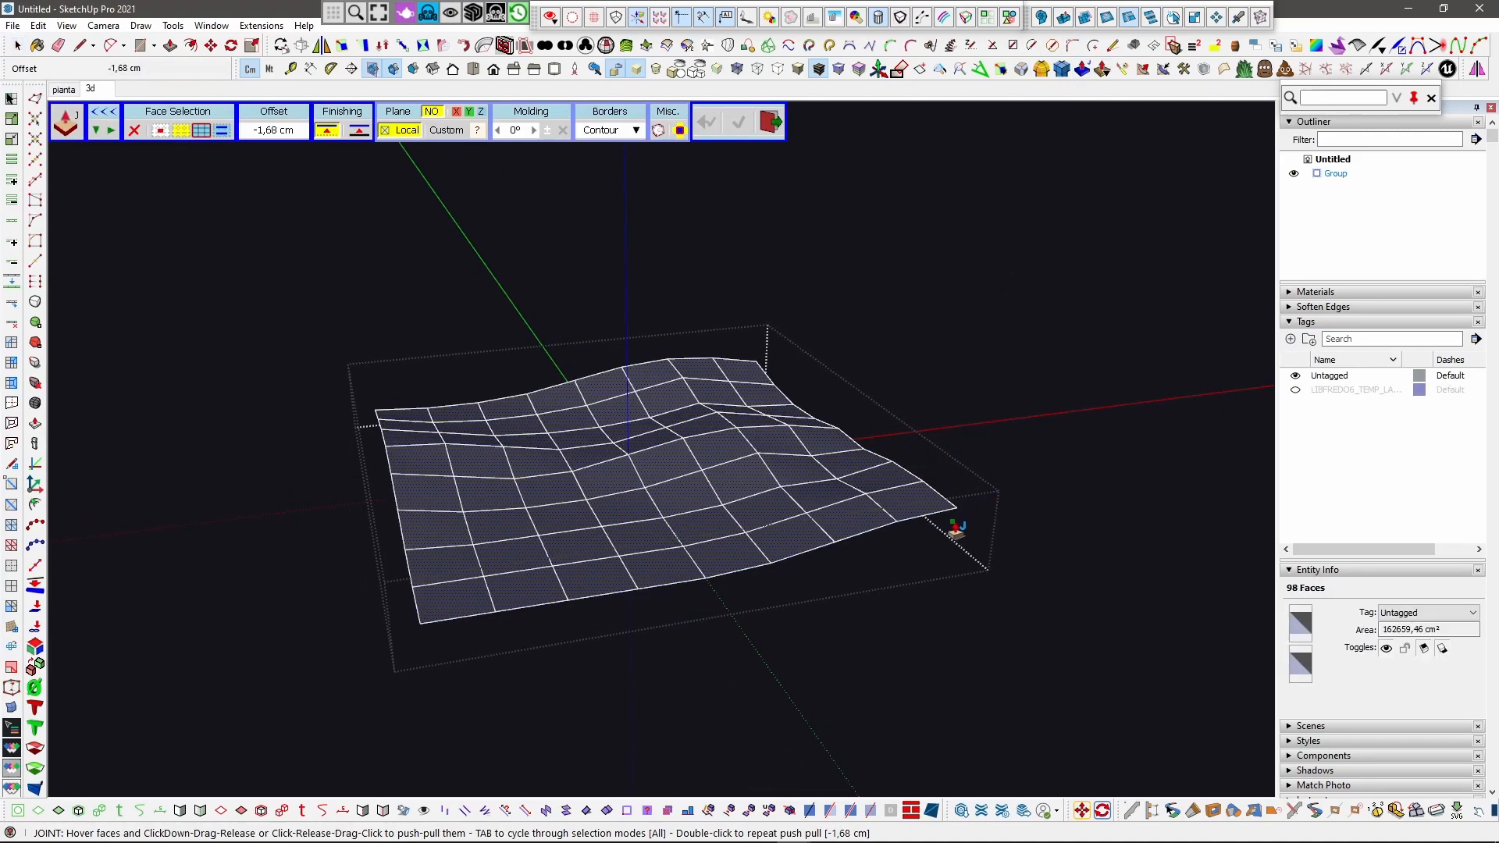
pyautogui.click(955, 512)
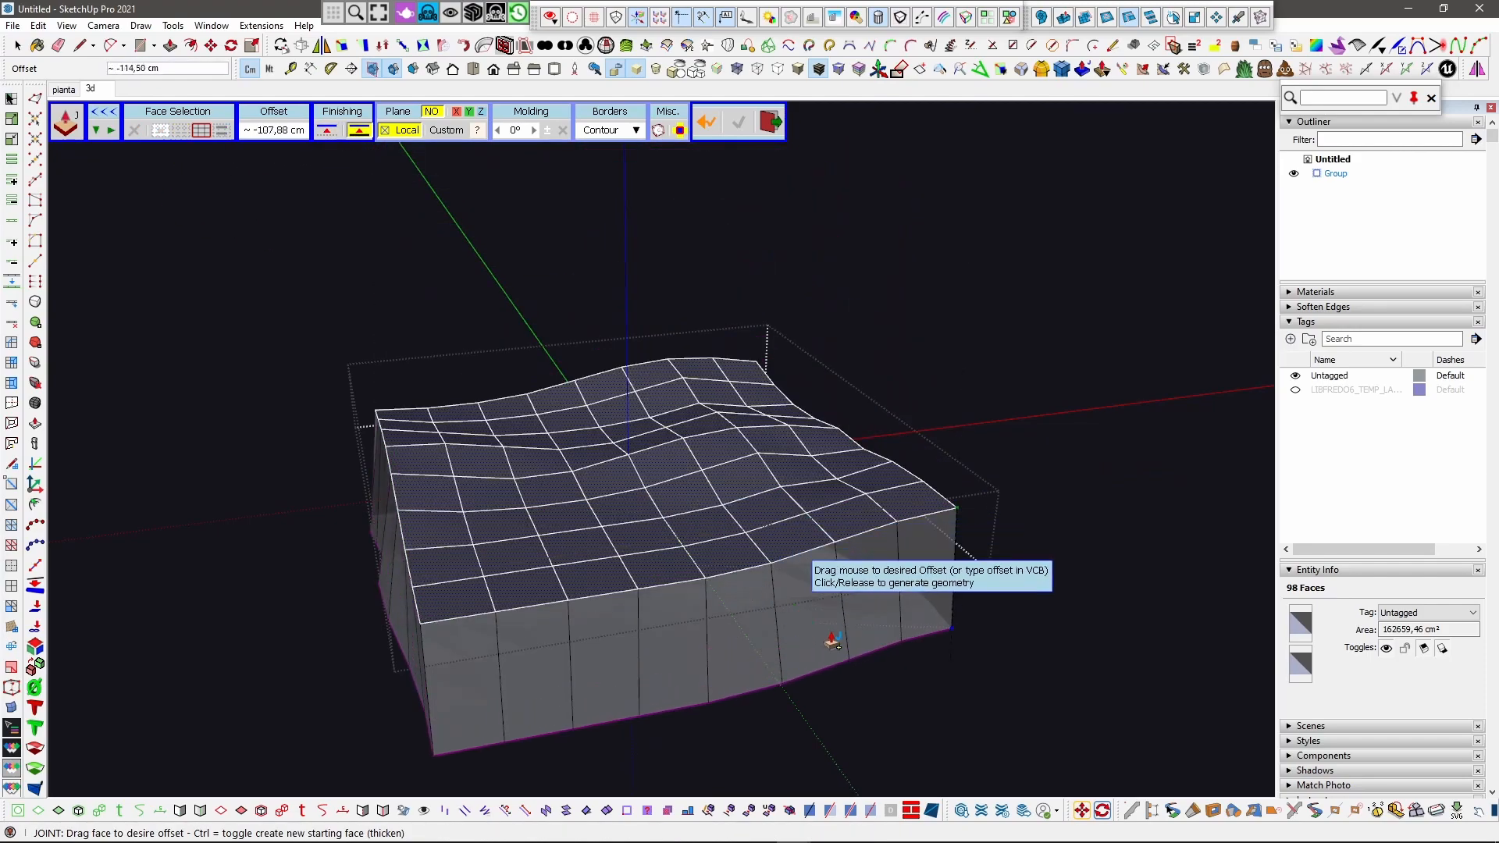
pyautogui.click(875, 555)
pyautogui.moveTo(720, 608); pyautogui.dragTo(783, 572, button='middle')
pyautogui.press('space')
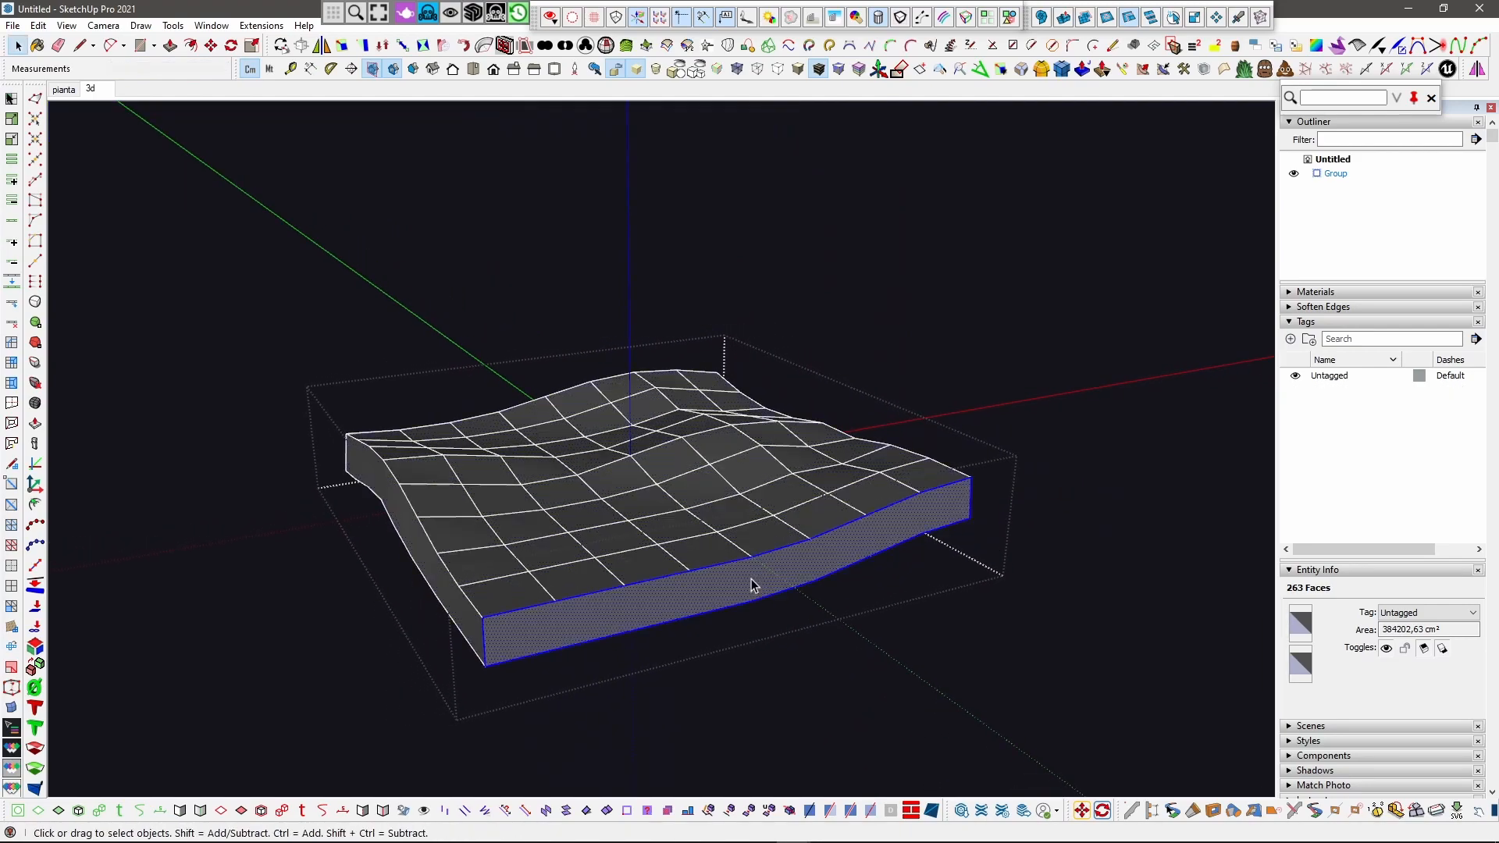
# Step: Select the slab's entire mesh and triangulate its quads with hidden diagonals
pyautogui.tripleClick(751, 582)
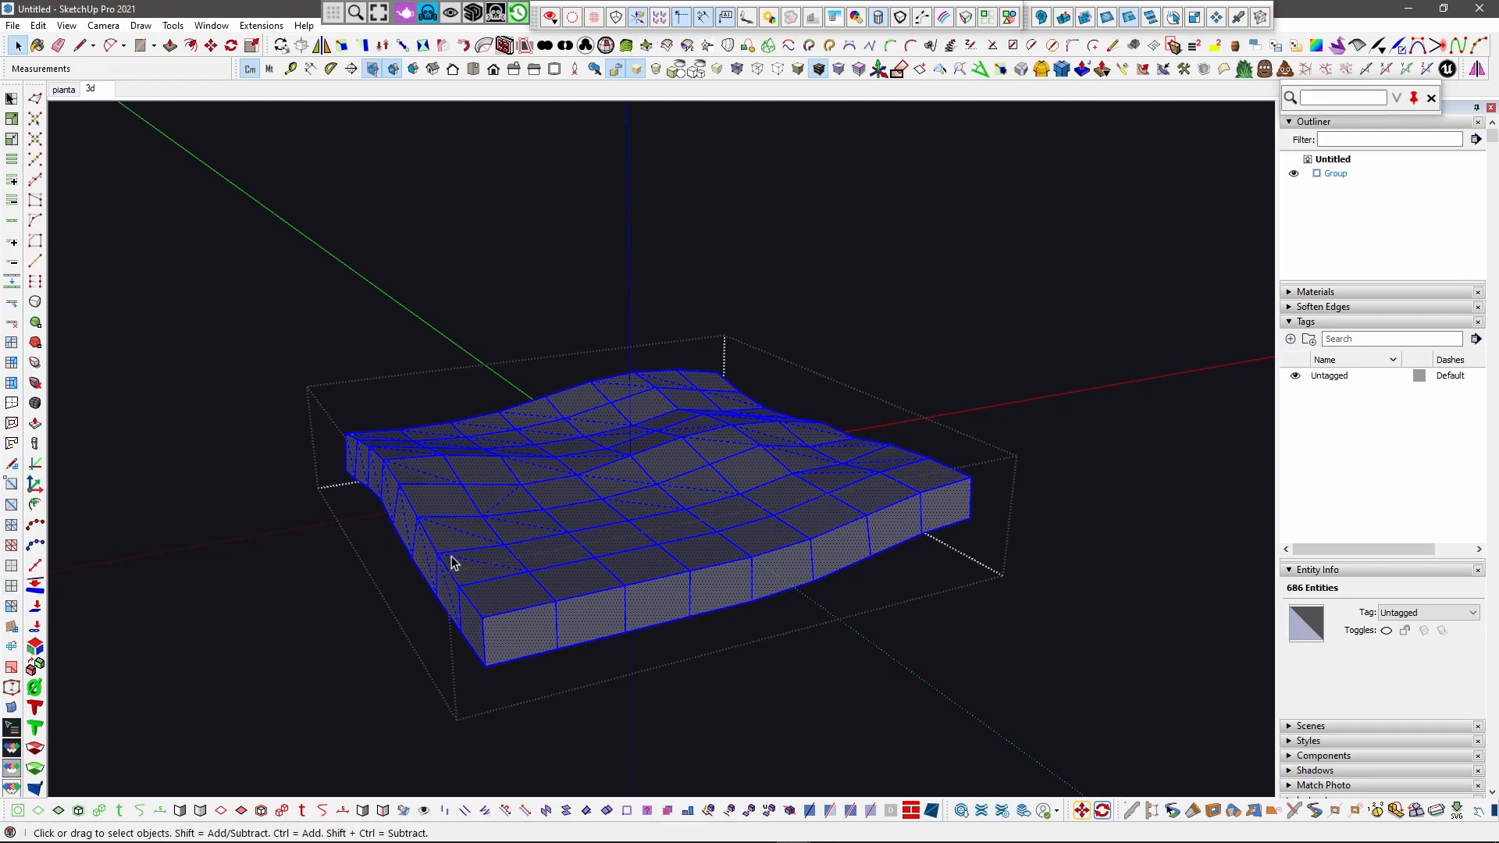
pyautogui.click(11, 629)
pyautogui.click(14, 525)
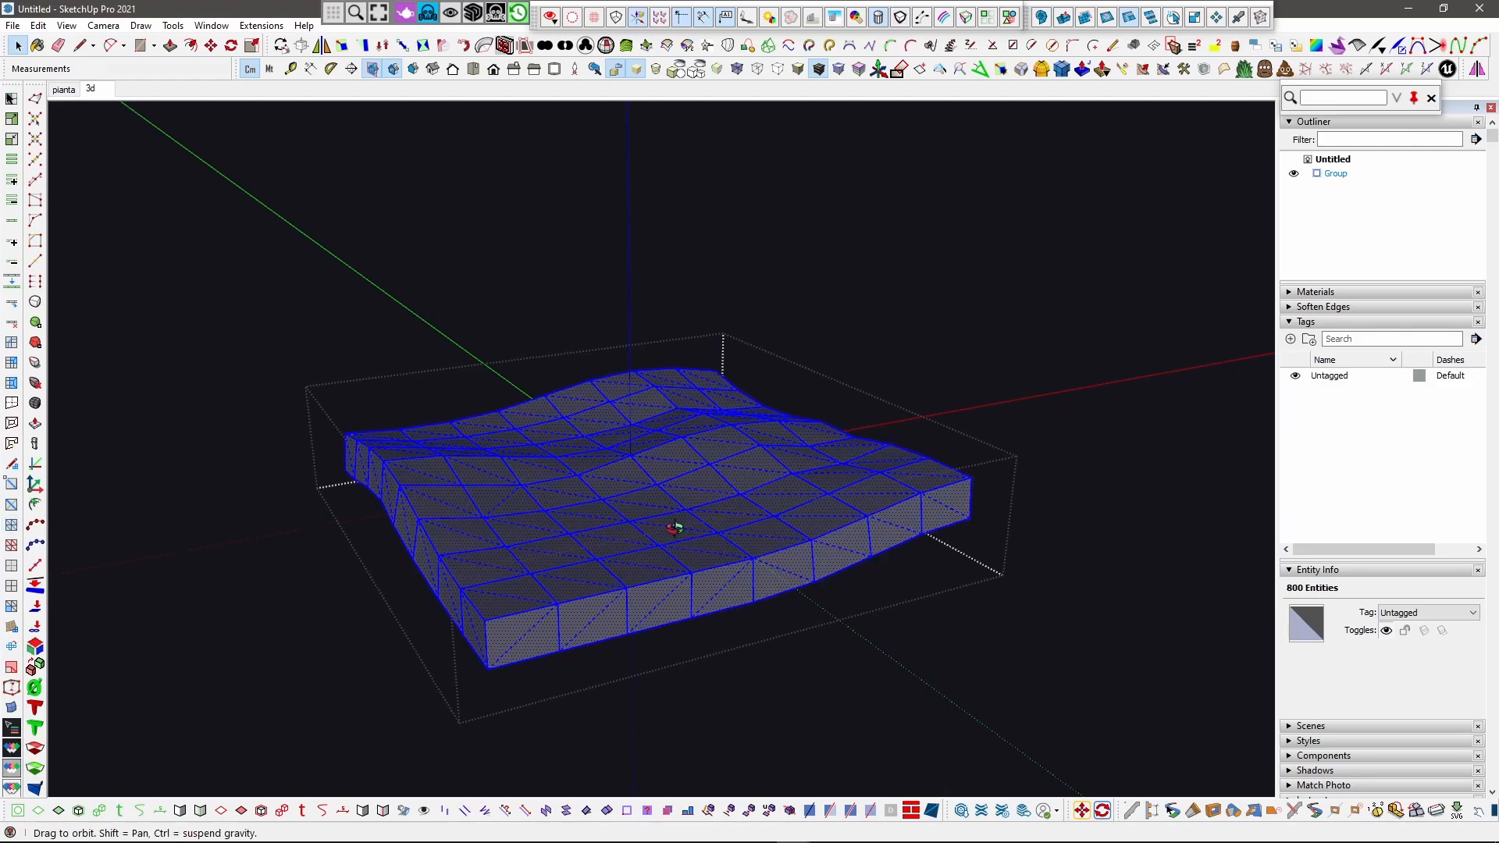
# Step: Select the slab's four corner areas and turn the selection into all perimeter and vertical corner edges
pyautogui.scroll(5, 486, 697)
pyautogui.moveTo(482, 709); pyautogui.dragTo(726, 674, button='middle')
pyautogui.moveTo(726, 674); pyautogui.dragTo(663, 611)
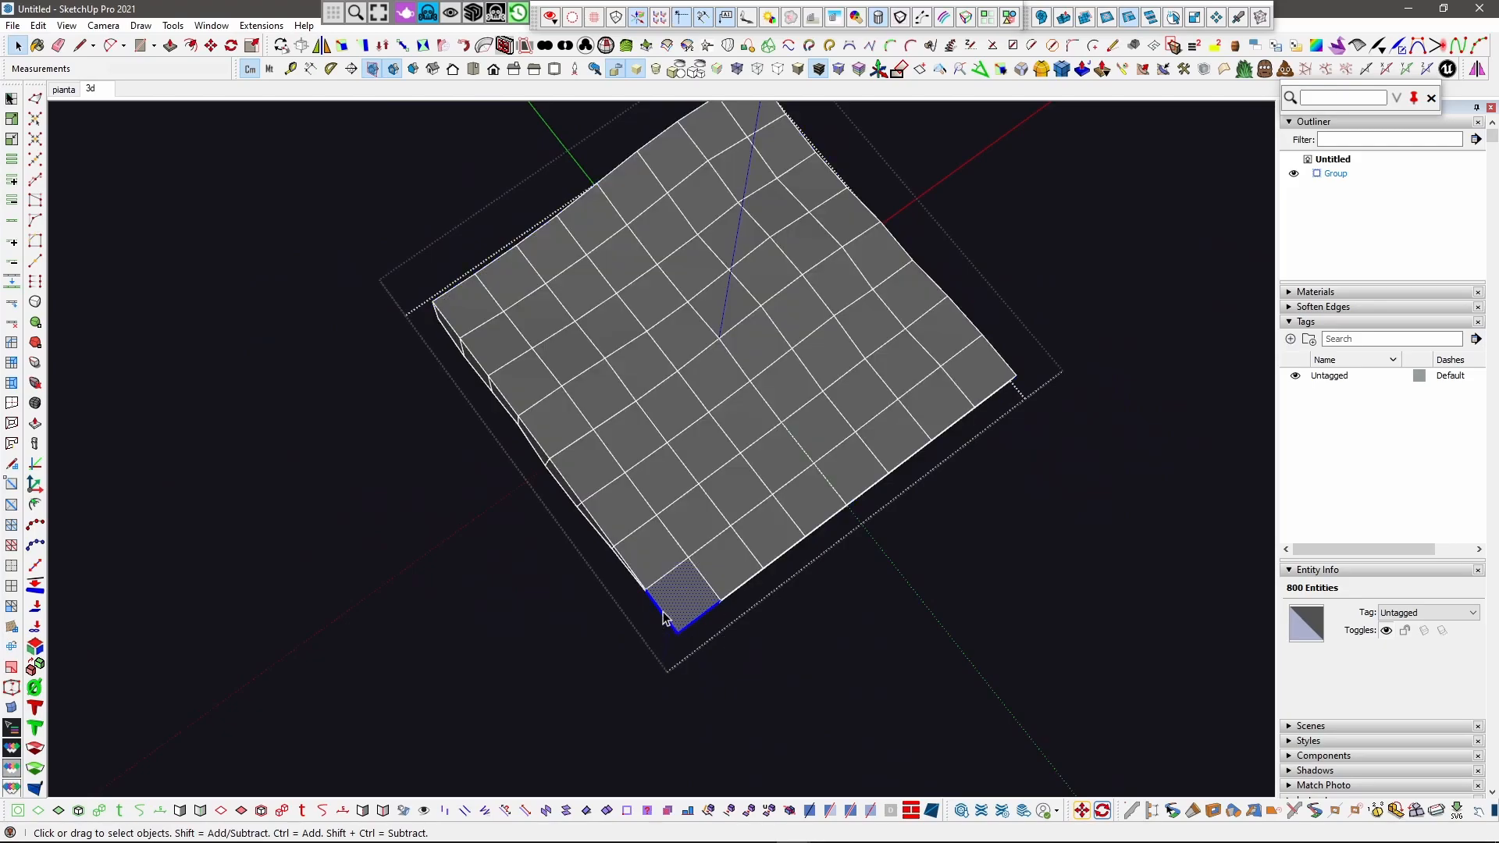
pyautogui.keyDown('ctrl'); pyautogui.moveTo(1071, 353); pyautogui.dragTo(992, 414); pyautogui.keyUp('ctrl')
pyautogui.moveTo(827, 425); pyautogui.dragTo(1066, 451, button='middle')
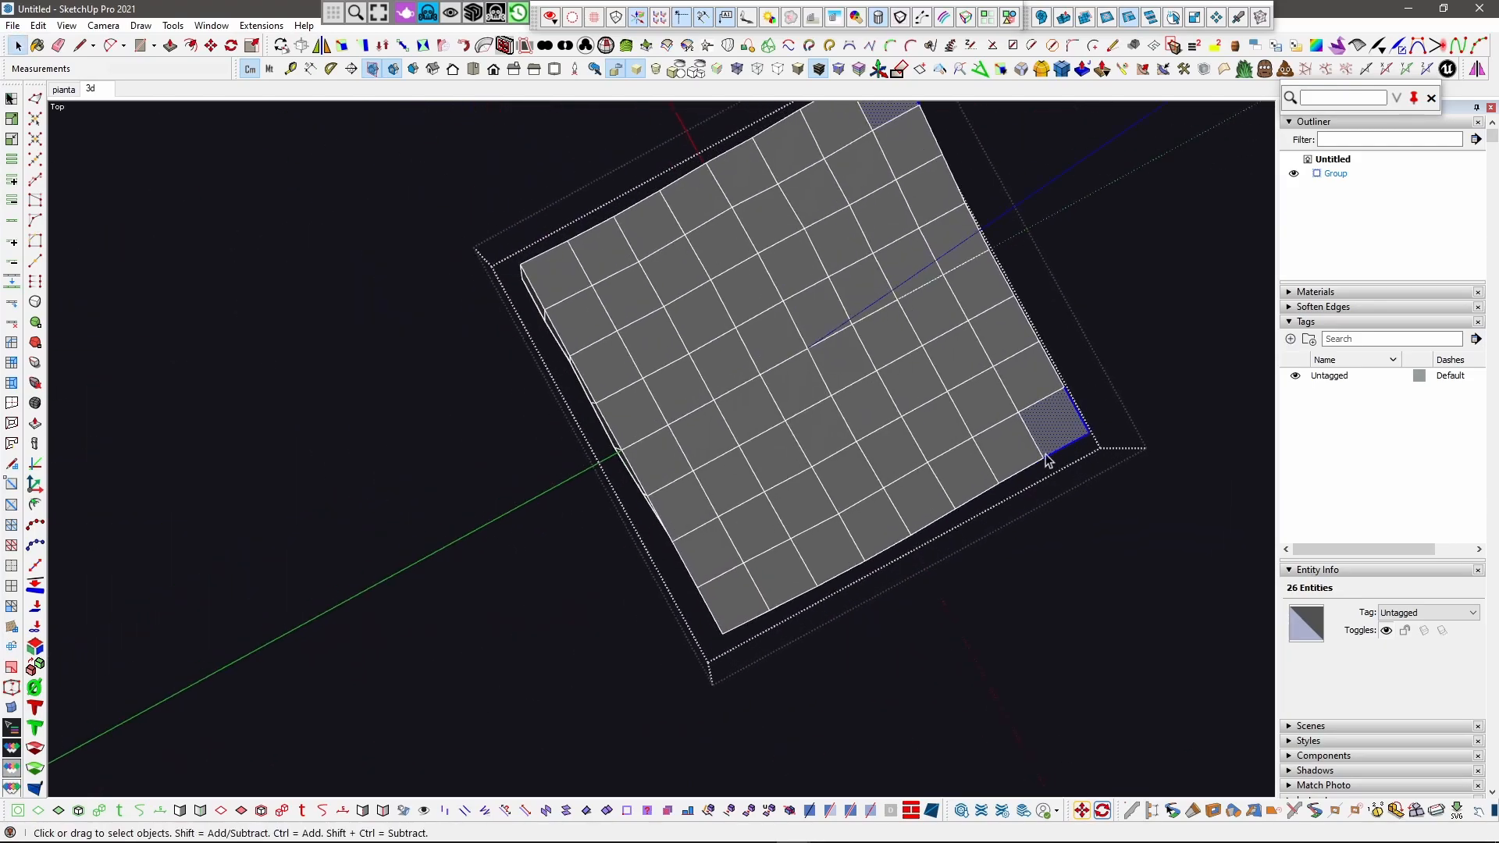
pyautogui.keyDown('ctrl'); pyautogui.moveTo(725, 669); pyautogui.dragTo(692, 639); pyautogui.keyUp('ctrl')
pyautogui.keyDown('ctrl'); pyautogui.moveTo(535, 242); pyautogui.dragTo(469, 295); pyautogui.keyUp('ctrl')
pyautogui.moveTo(552, 332); pyautogui.dragTo(717, 196, button='middle')
pyautogui.click(39, 812)
pyautogui.moveTo(679, 633); pyautogui.dragTo(70, 204, button='middle')
pyautogui.click(13, 217)
# Step: Add supporting edges along the slab's selected borders with FredoCorner Subdivision, using a 5 cm offset
pyautogui.scroll(2, 886, 148)
pyautogui.click(1062, 71)
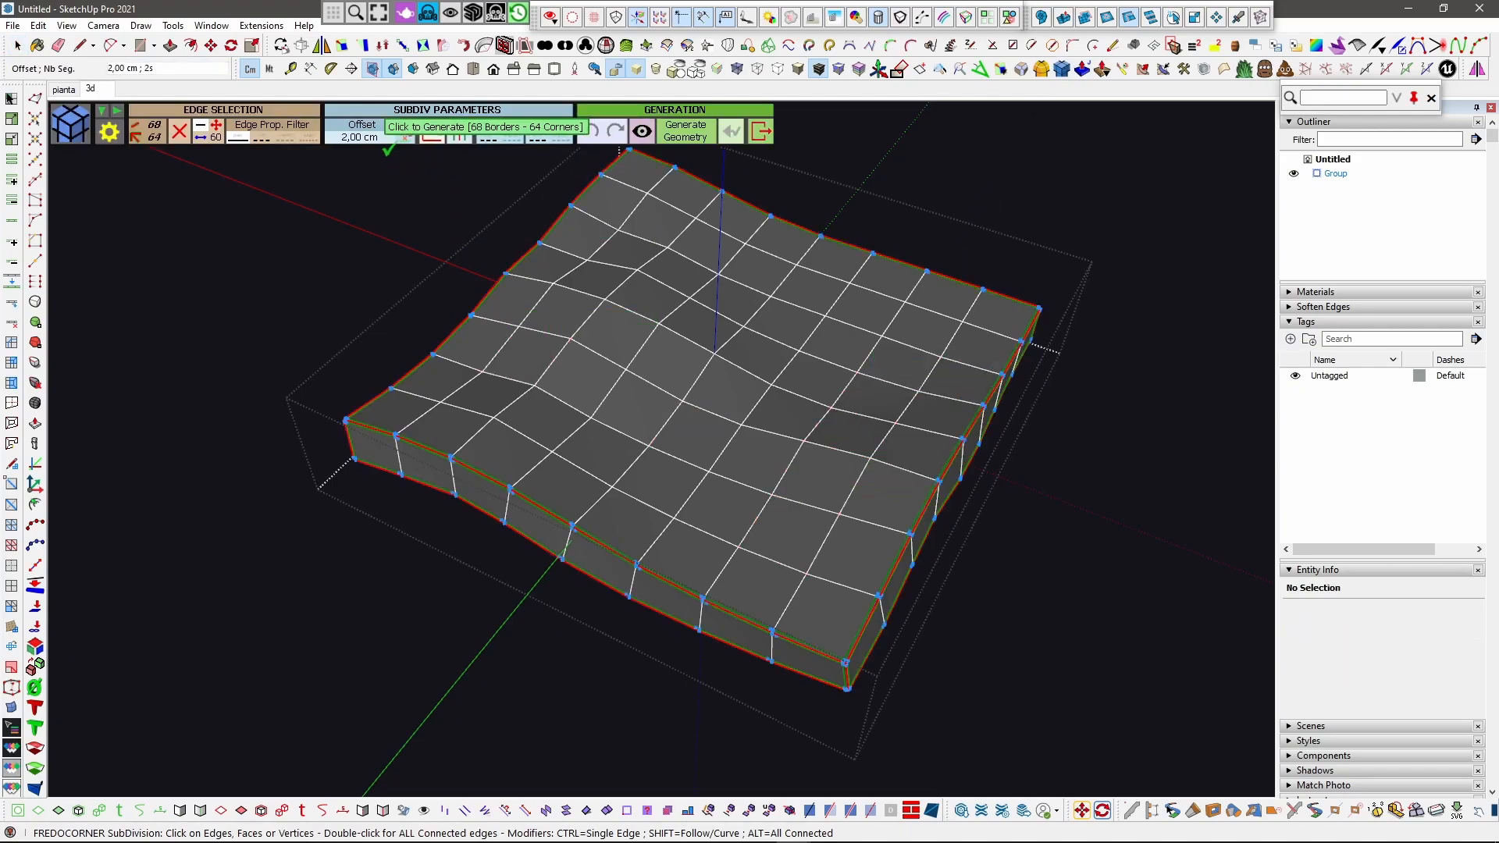
pyautogui.click(364, 125)
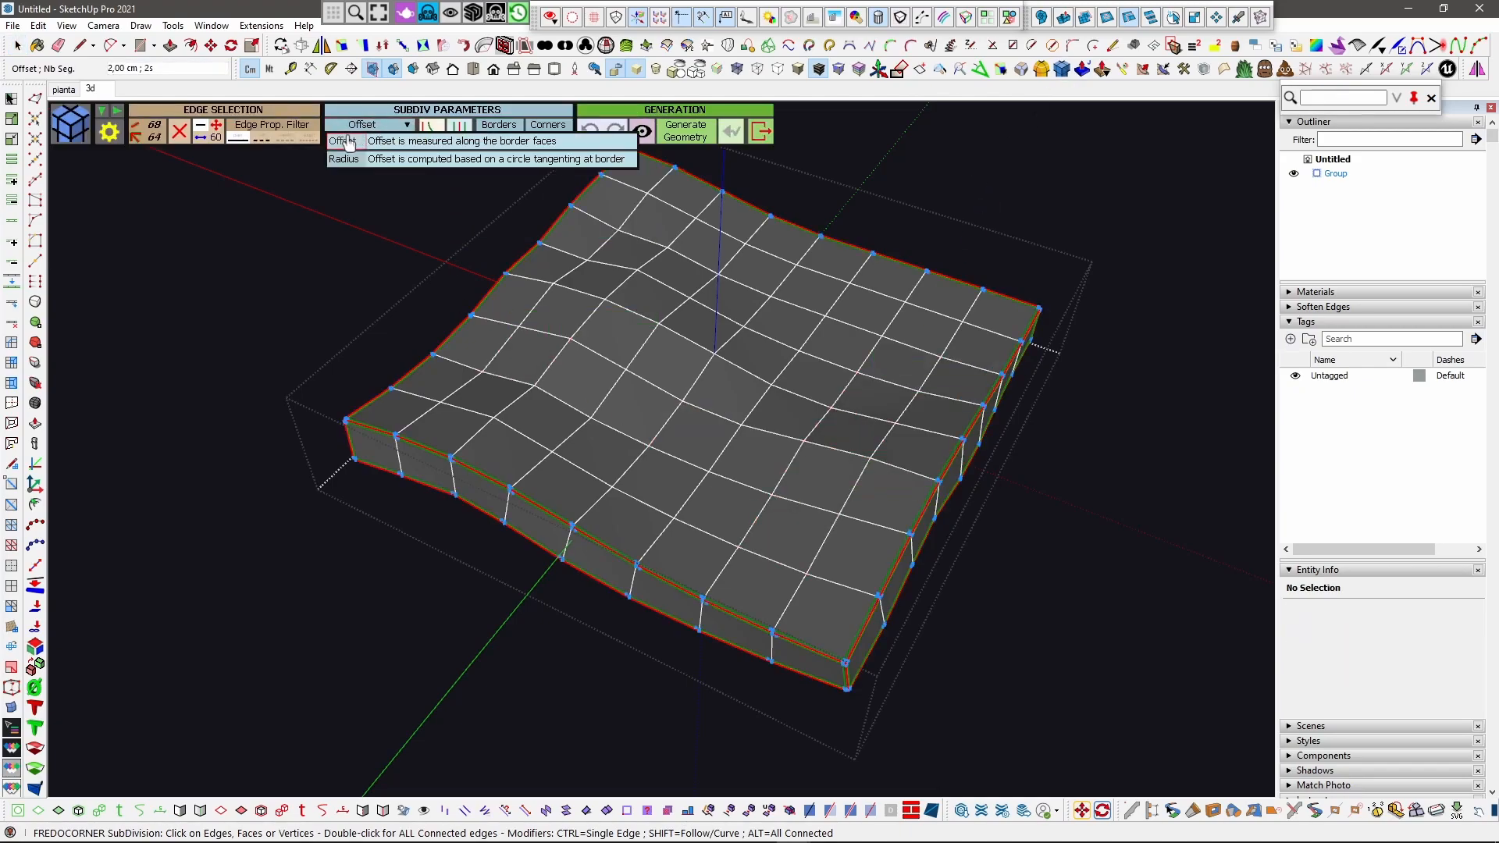
pyautogui.click(348, 143)
pyautogui.click(364, 139)
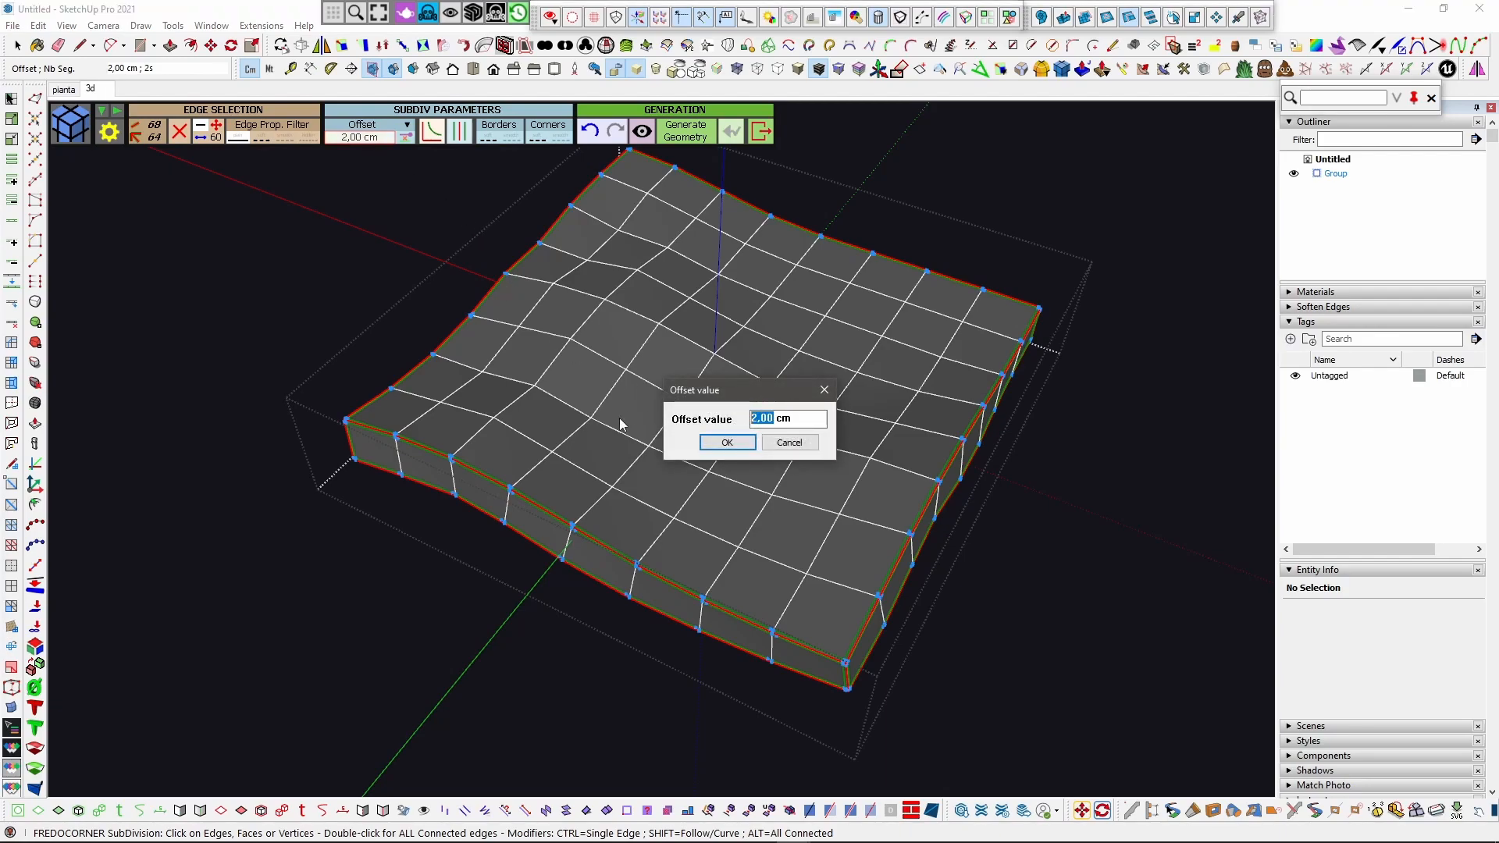
pyautogui.write('3')
pyautogui.press('Return')
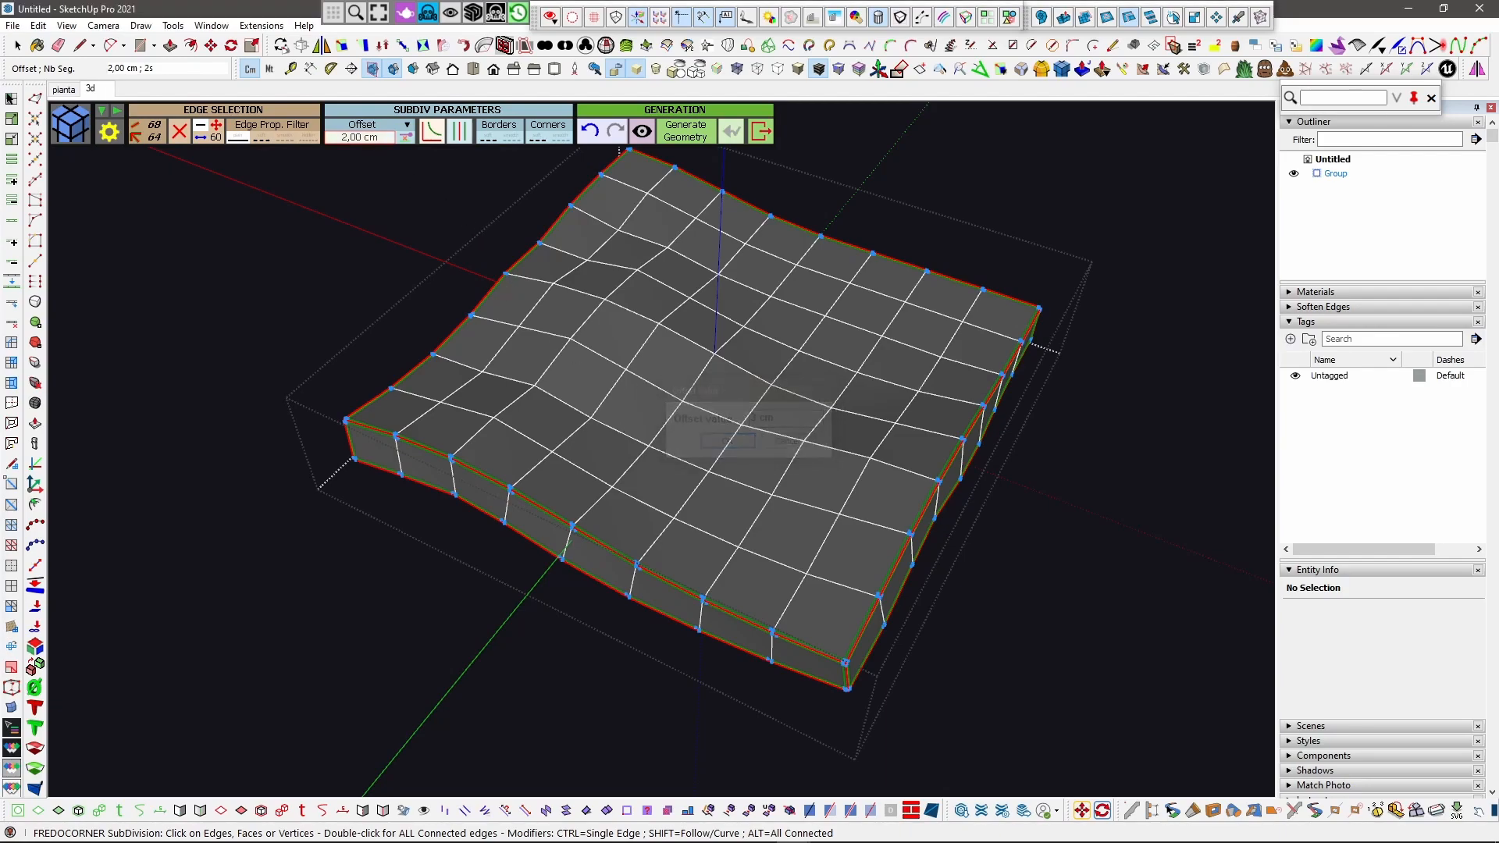
pyautogui.write('5')
pyautogui.press('Return')
pyautogui.click(381, 319)
pyautogui.moveTo(399, 325); pyautogui.dragTo(789, 470, button='middle')
pyautogui.press('space')
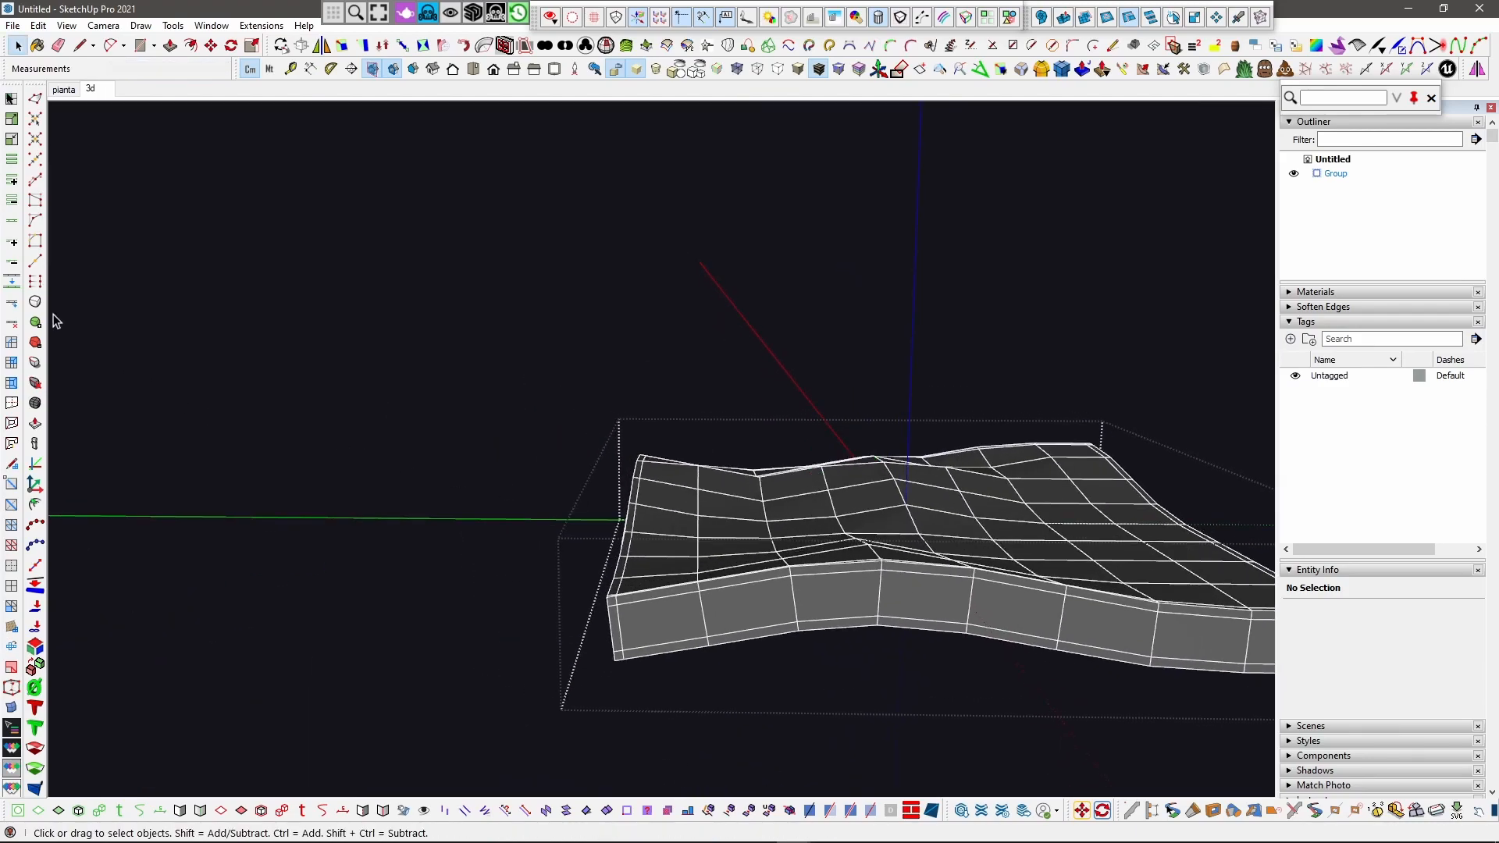
# Step: Toggle the subdivision preview on and off to check the slab's smoothed form
pyautogui.click(37, 303)
pyautogui.moveTo(660, 452); pyautogui.dragTo(691, 575, button='middle')
pyautogui.click(36, 302)
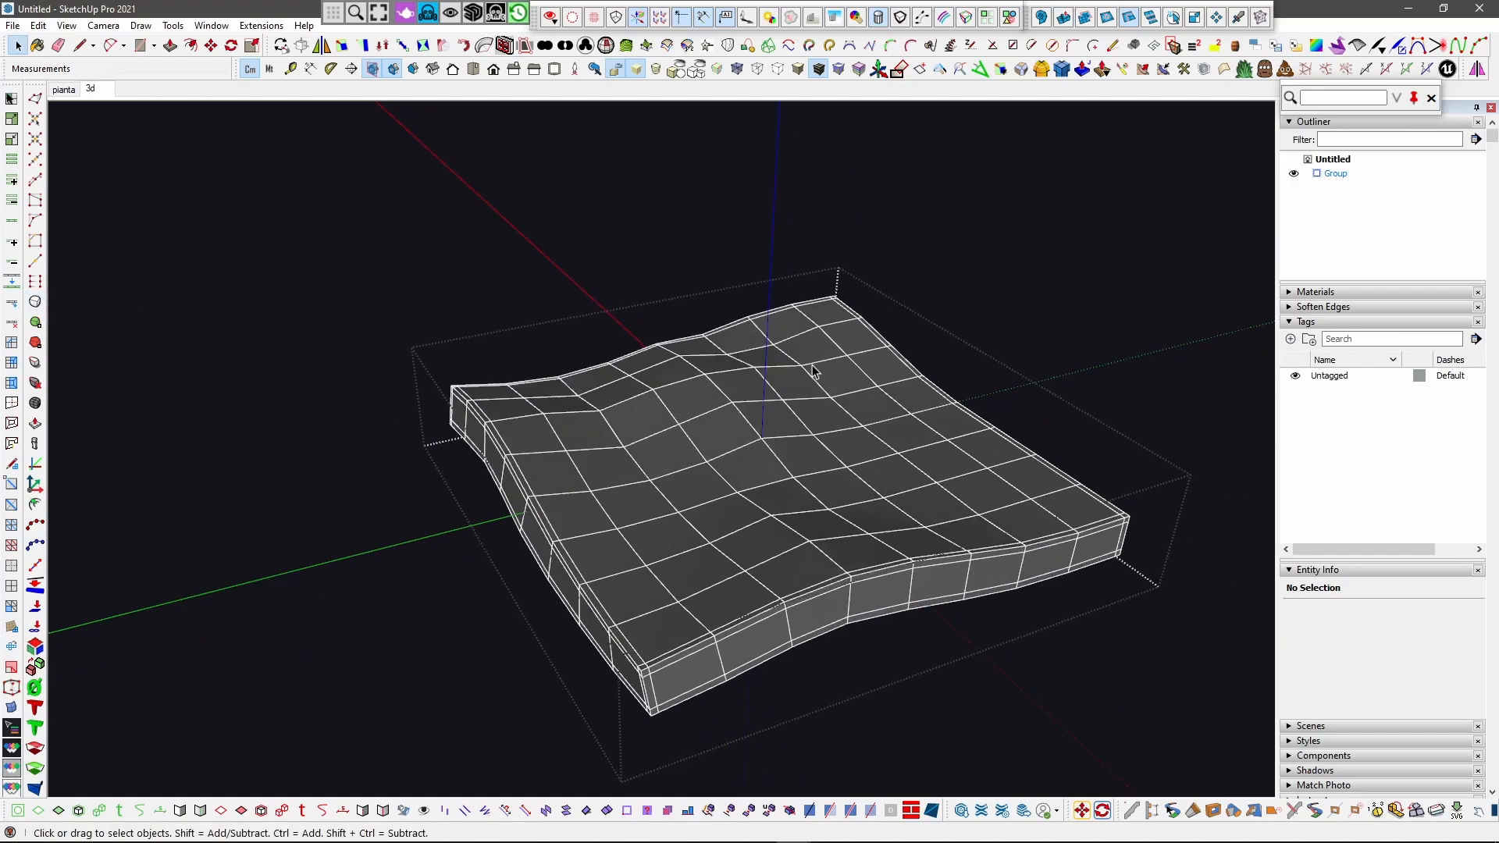
# Step: Insert a one-segment closed L-shaped edge loop through the slab's top faces and build quad corners at its turns
pyautogui.moveTo(815, 368); pyautogui.dragTo(660, 539, button='middle')
pyautogui.keyDown('shift'); pyautogui.moveTo(596, 401); pyautogui.dragTo(586, 415, button='middle'); pyautogui.keyUp('shift')
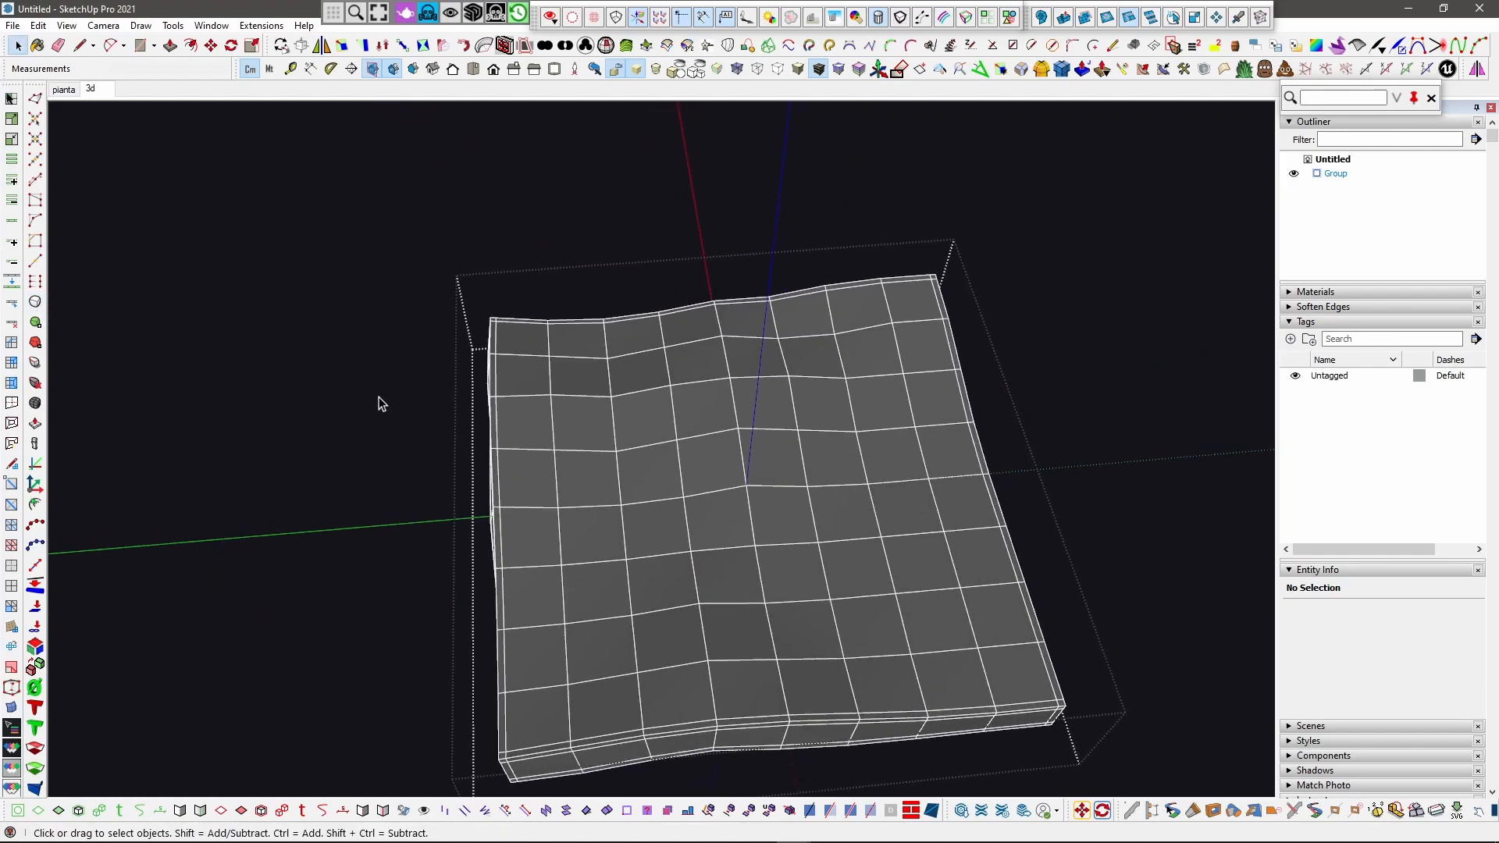
pyautogui.click(11, 343)
pyautogui.scroll(2, 593, 386)
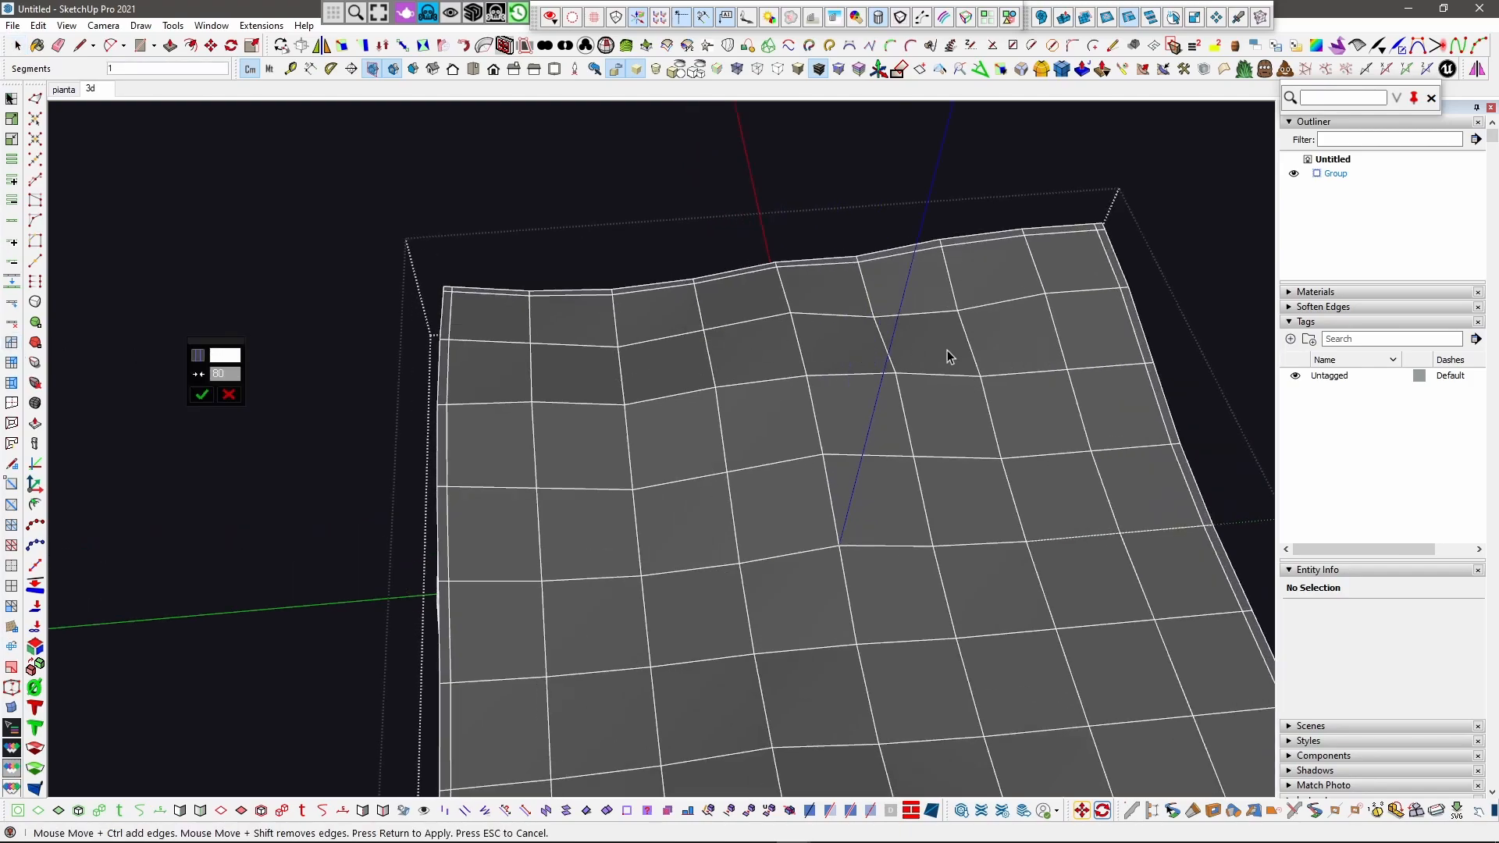
pyautogui.press('ctrl')
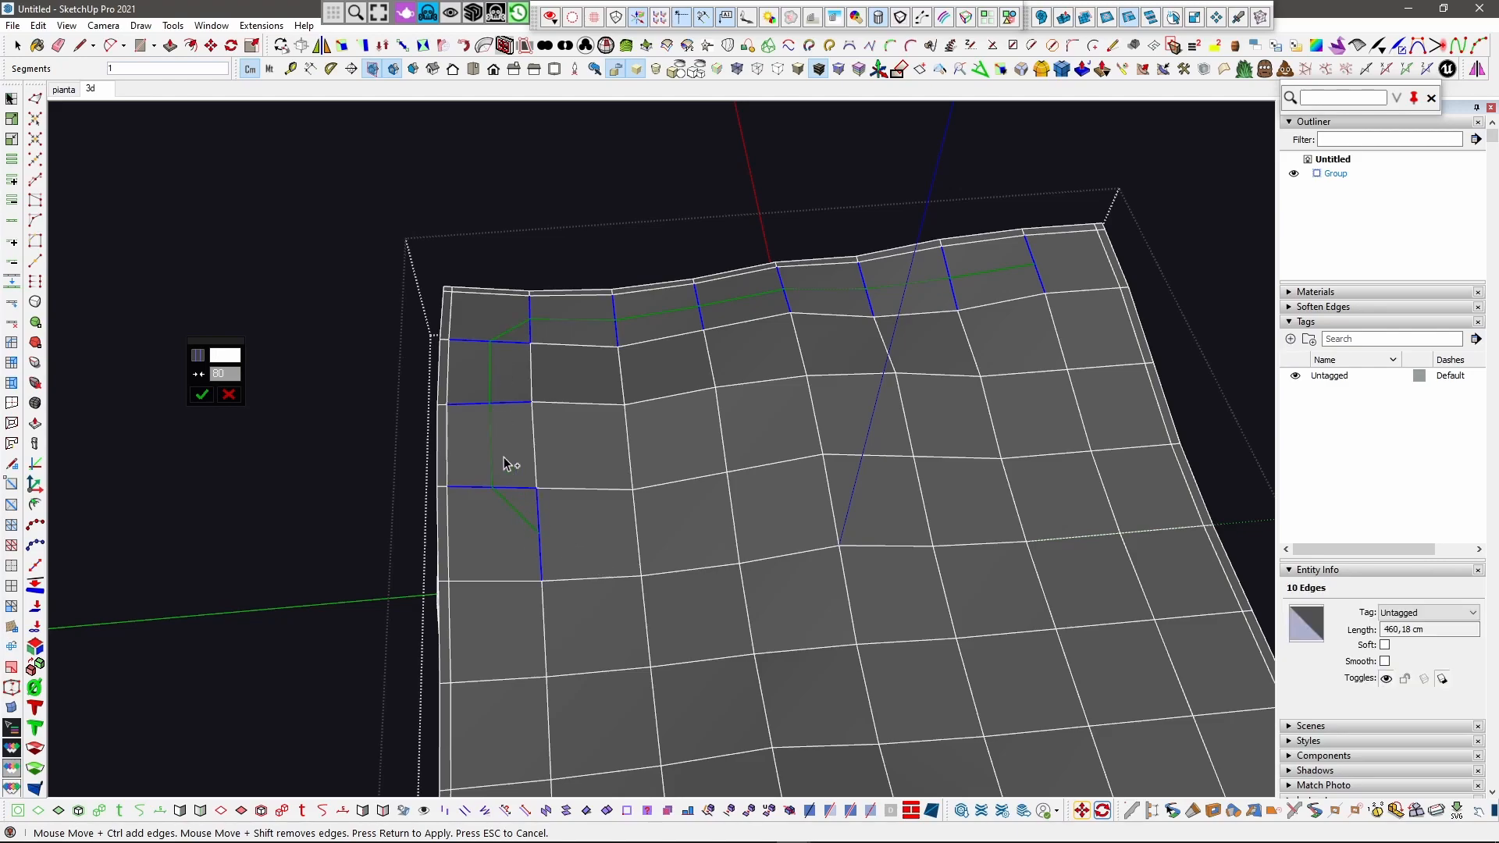
pyautogui.moveTo(518, 489); pyautogui.dragTo(635, 495, button='middle')
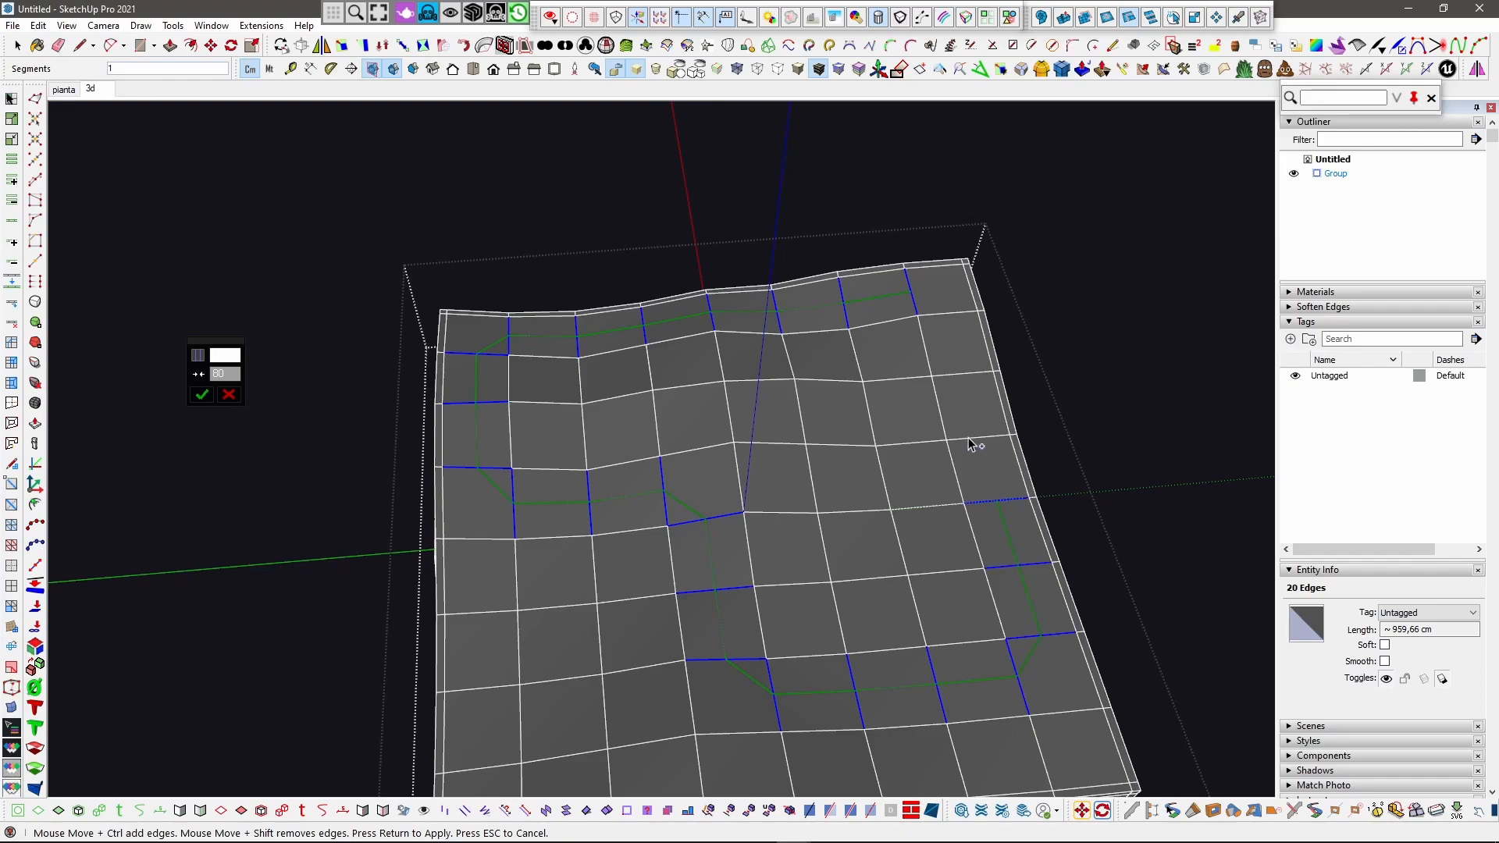
pyautogui.moveTo(832, 544); pyautogui.dragTo(774, 464, button='middle')
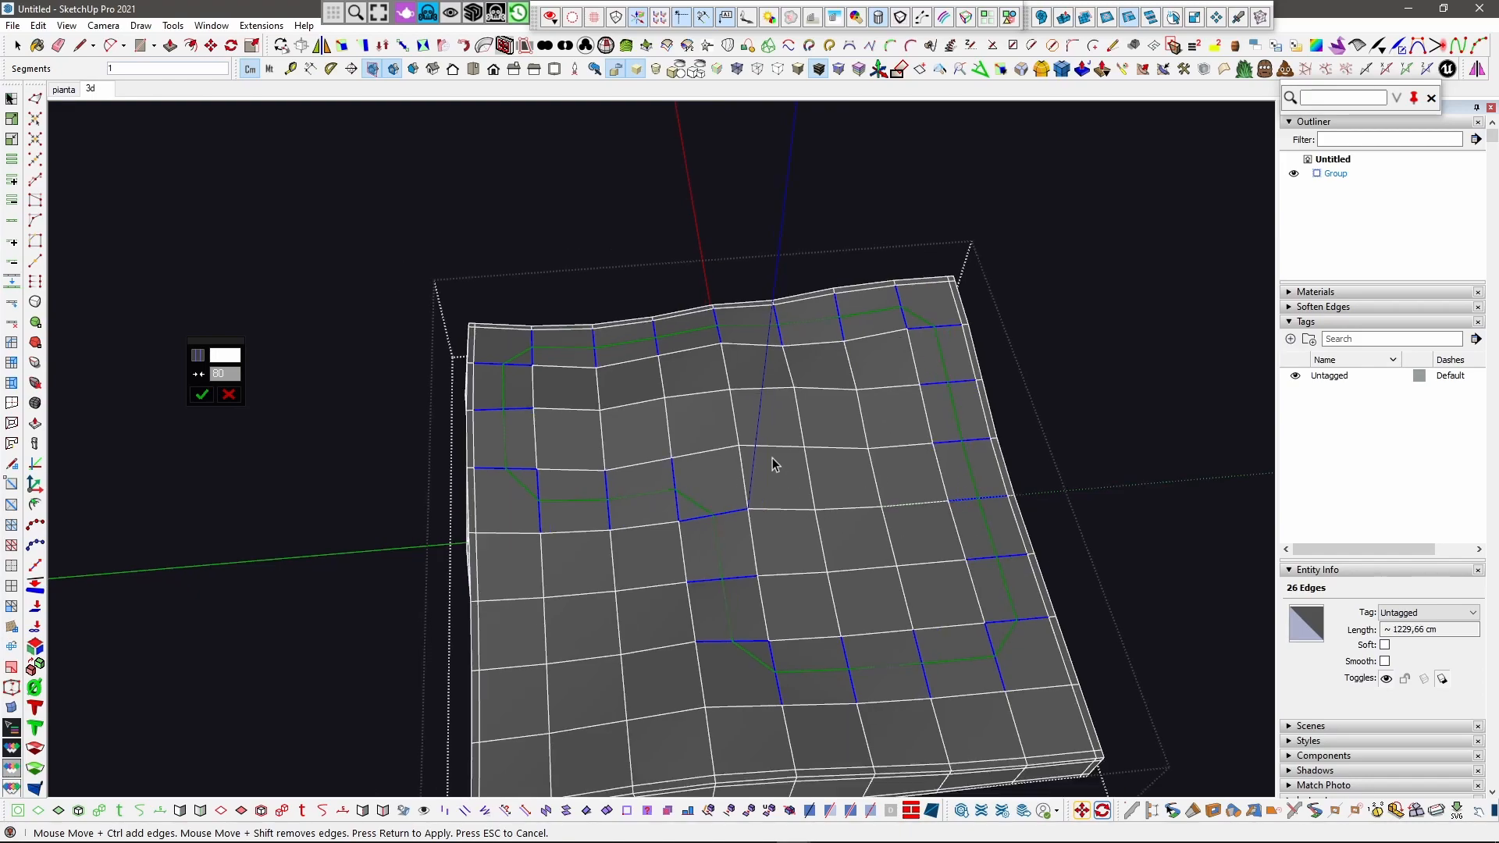
pyautogui.moveTo(902, 538); pyautogui.dragTo(619, 429, button='middle')
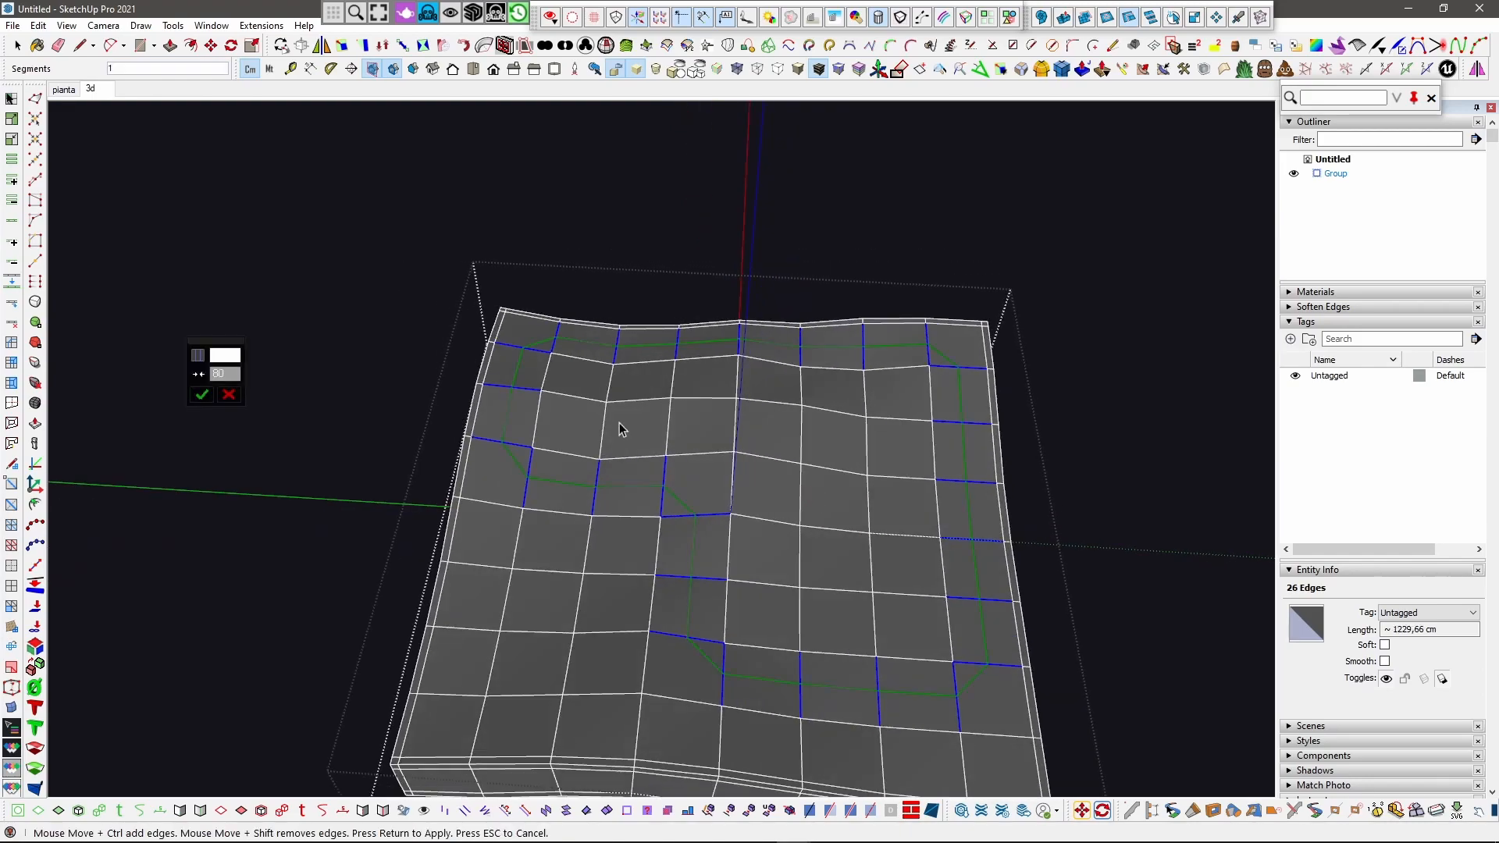
pyautogui.click(204, 396)
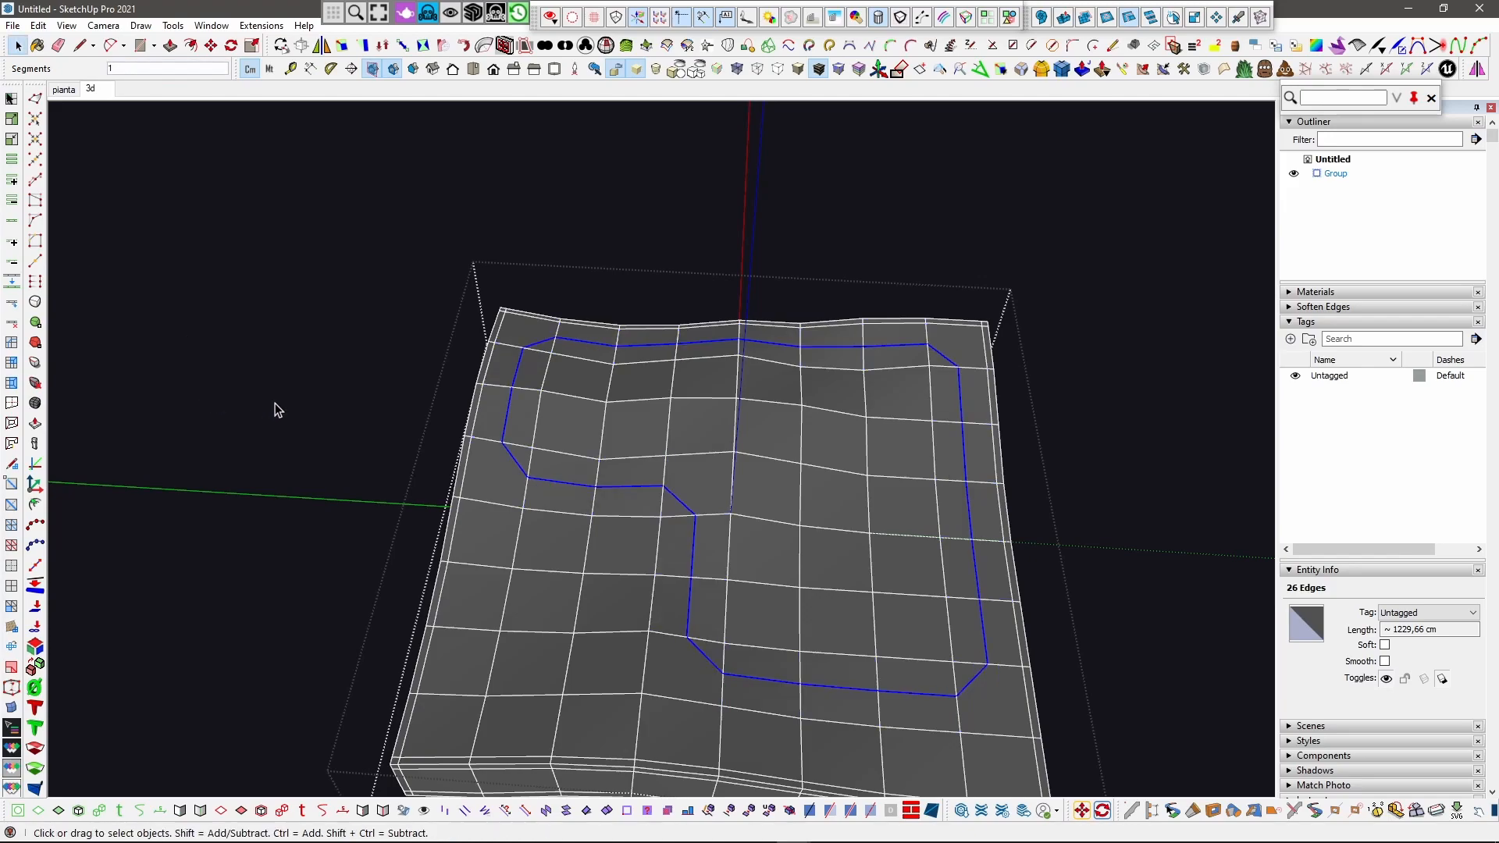
pyautogui.click(12, 349)
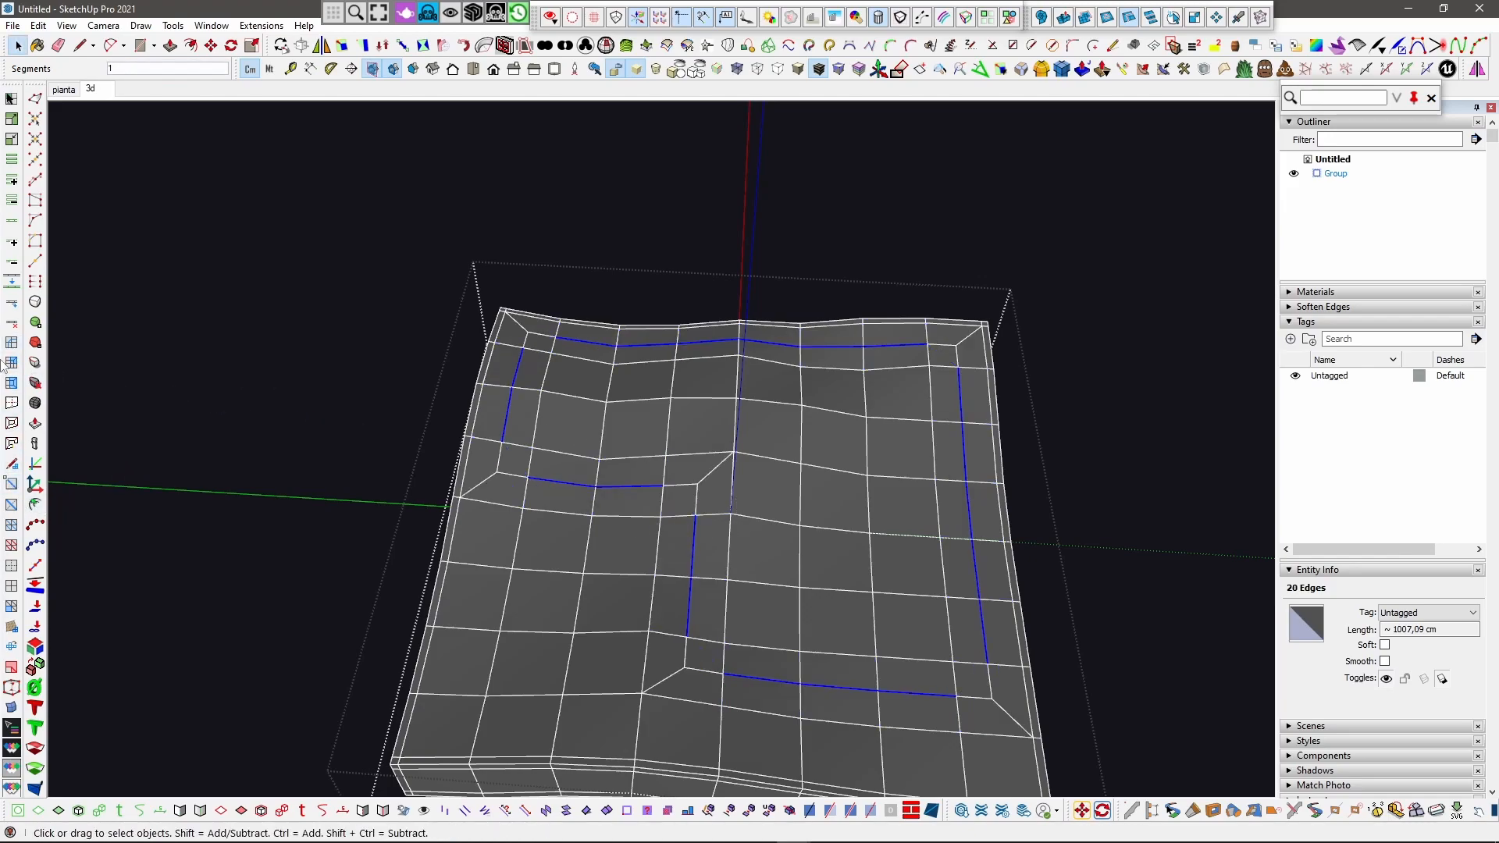
# Step: Select the whole L-shaped loop and add supporting edges along it with FredoCorner Subdivision, using a 5 cm offset
pyautogui.click(13, 223)
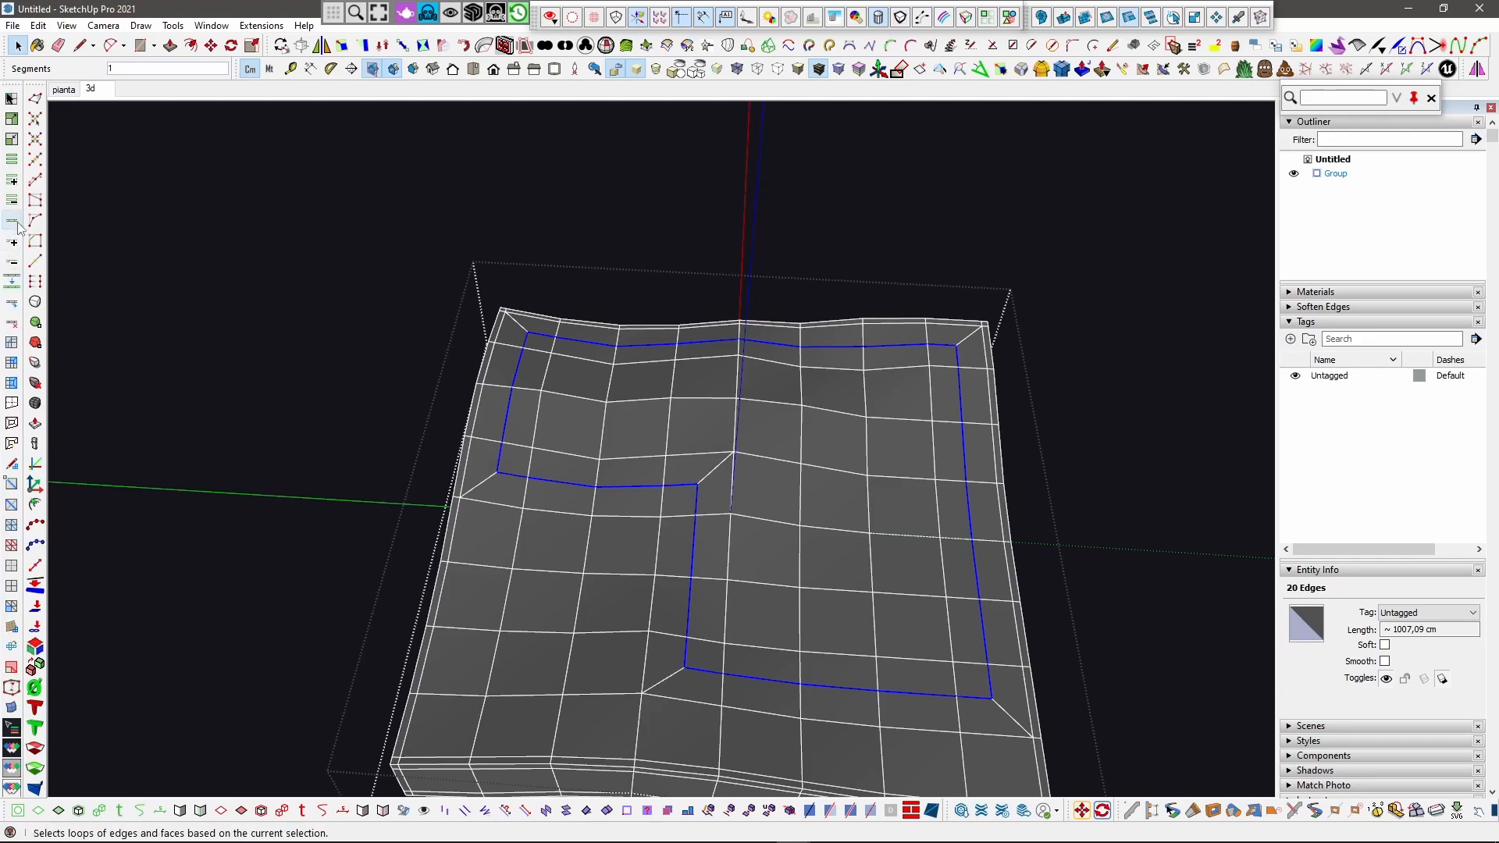
pyautogui.scroll(2, 762, 496)
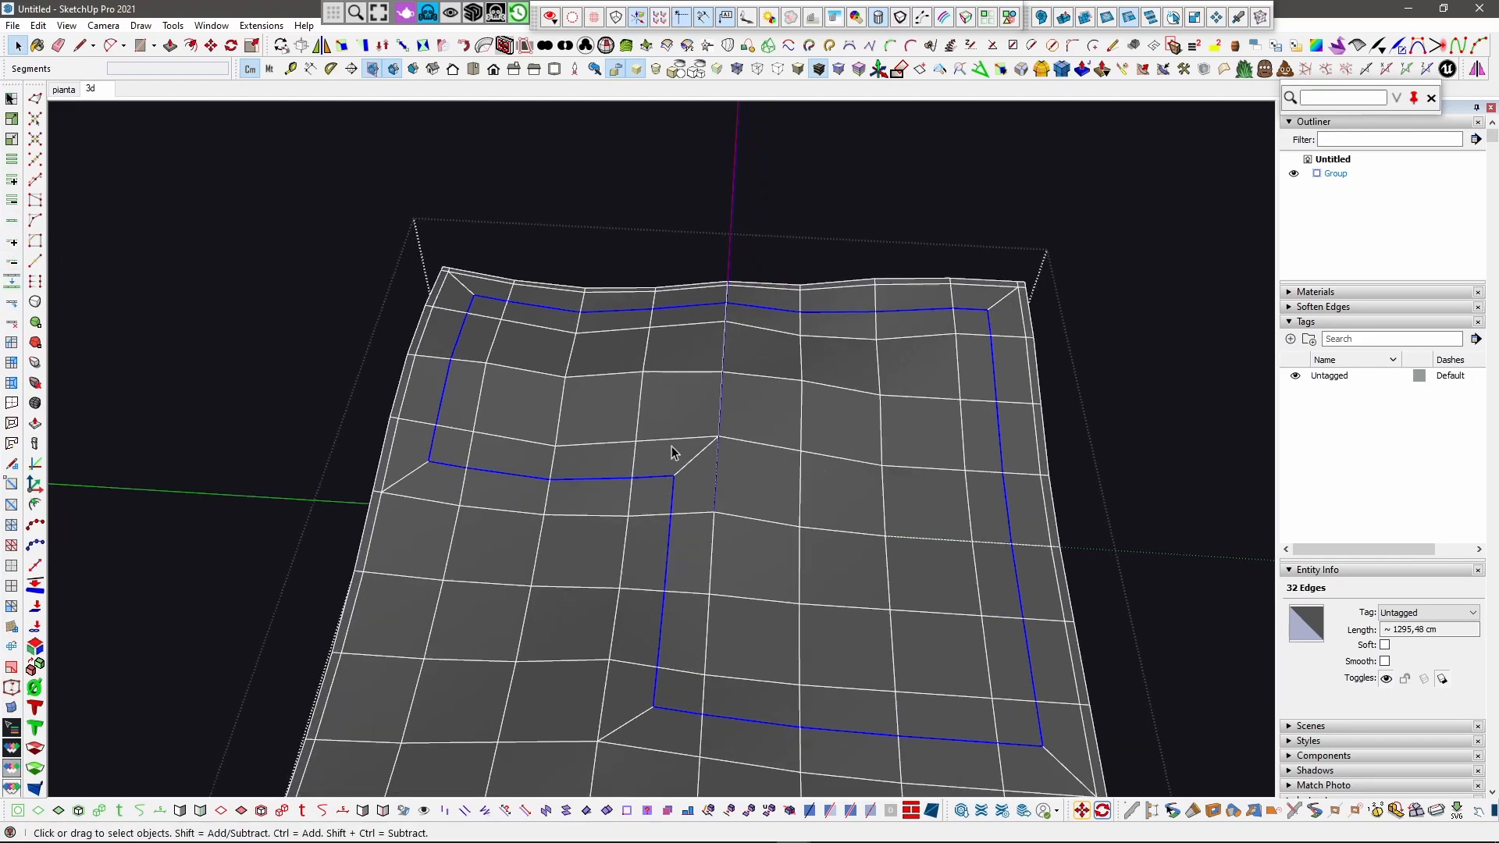
pyautogui.moveTo(673, 454); pyautogui.dragTo(721, 343, button='middle')
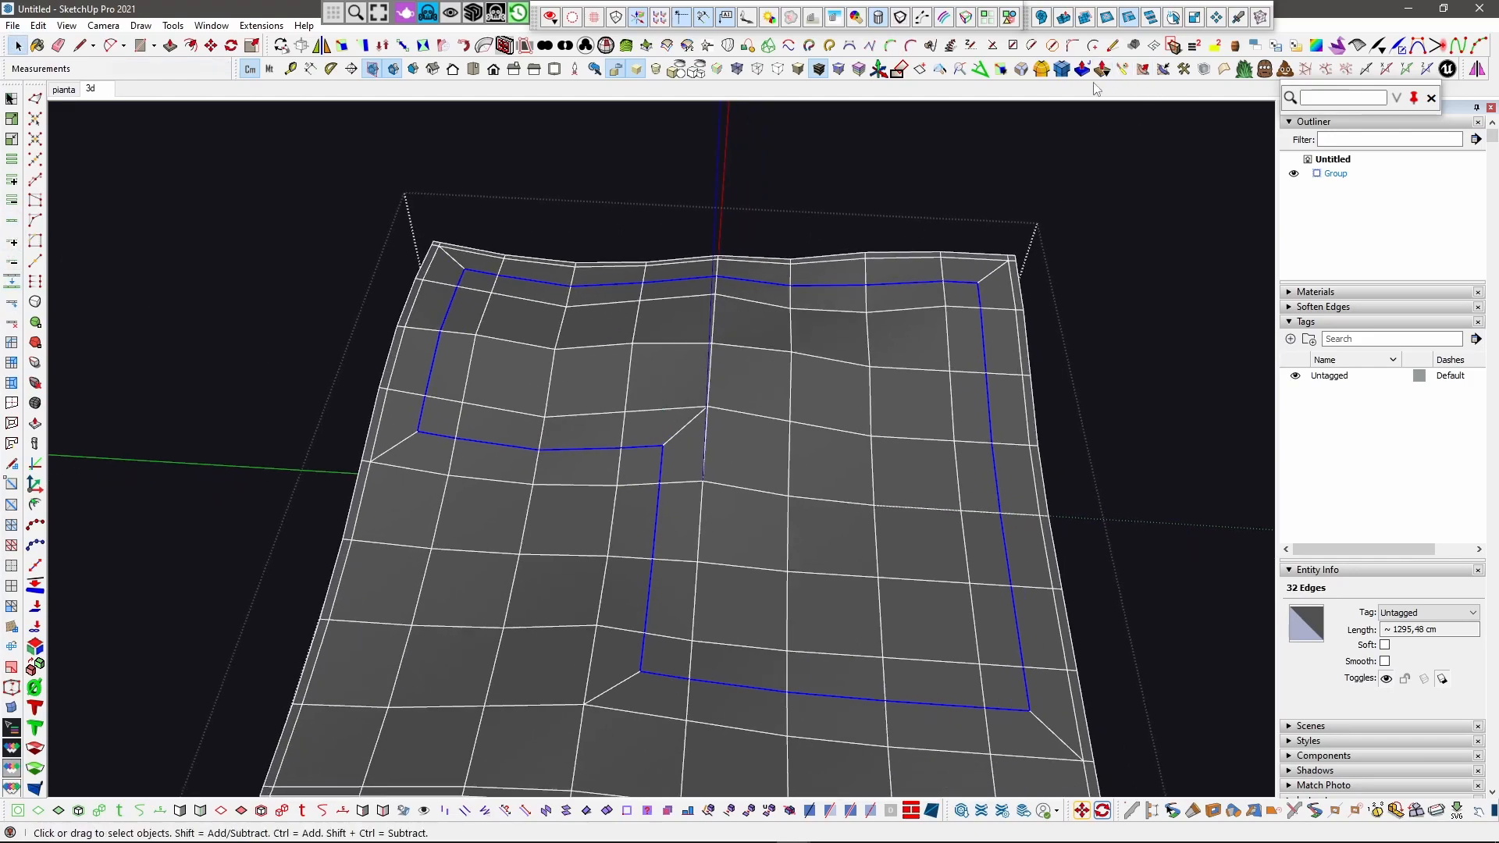
pyautogui.click(1062, 69)
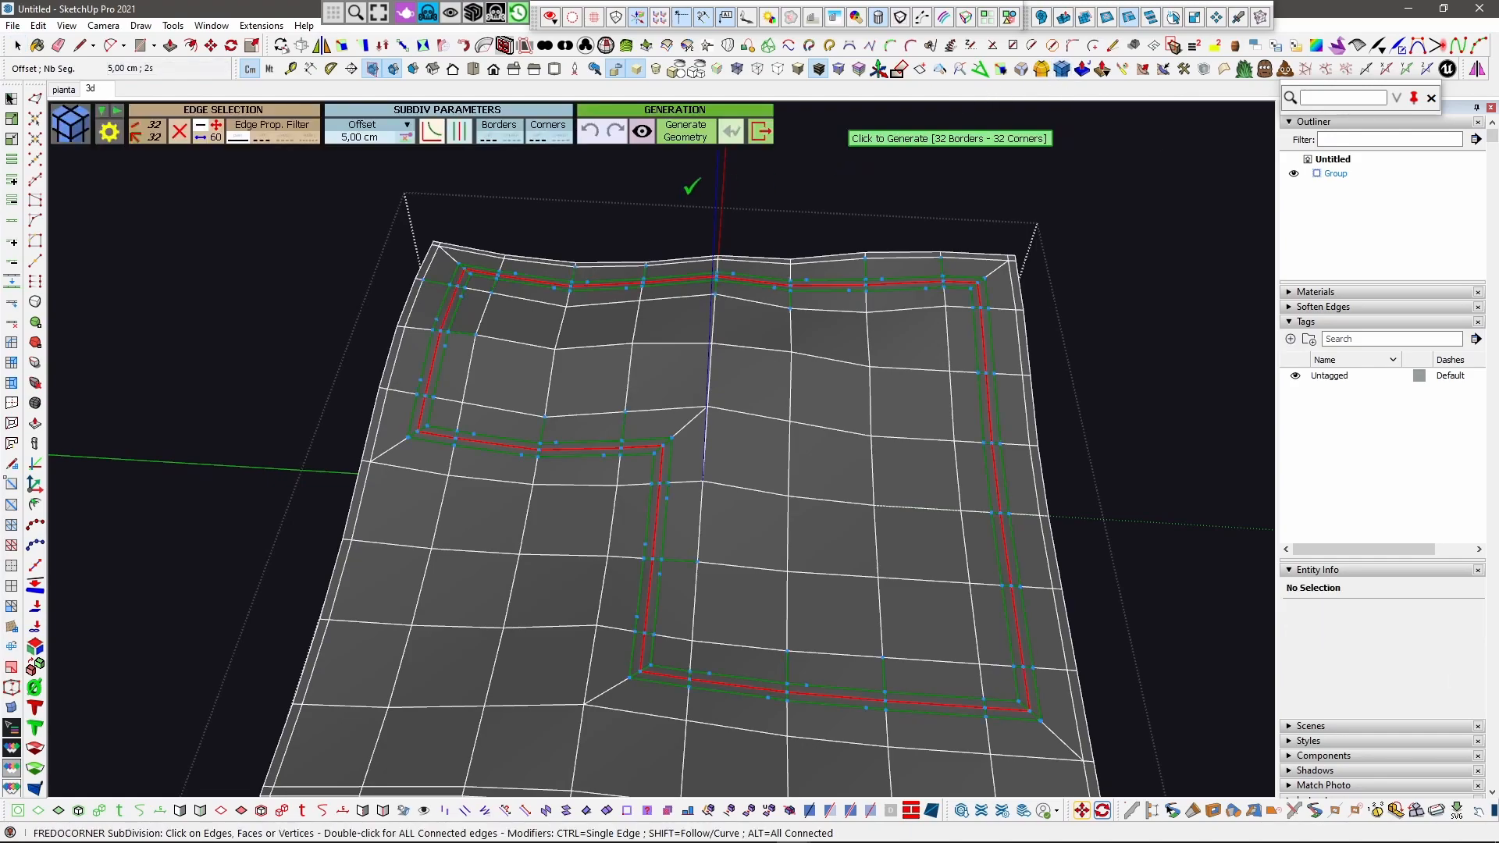
pyautogui.click(685, 131)
pyautogui.moveTo(697, 423); pyautogui.dragTo(745, 415, button='middle')
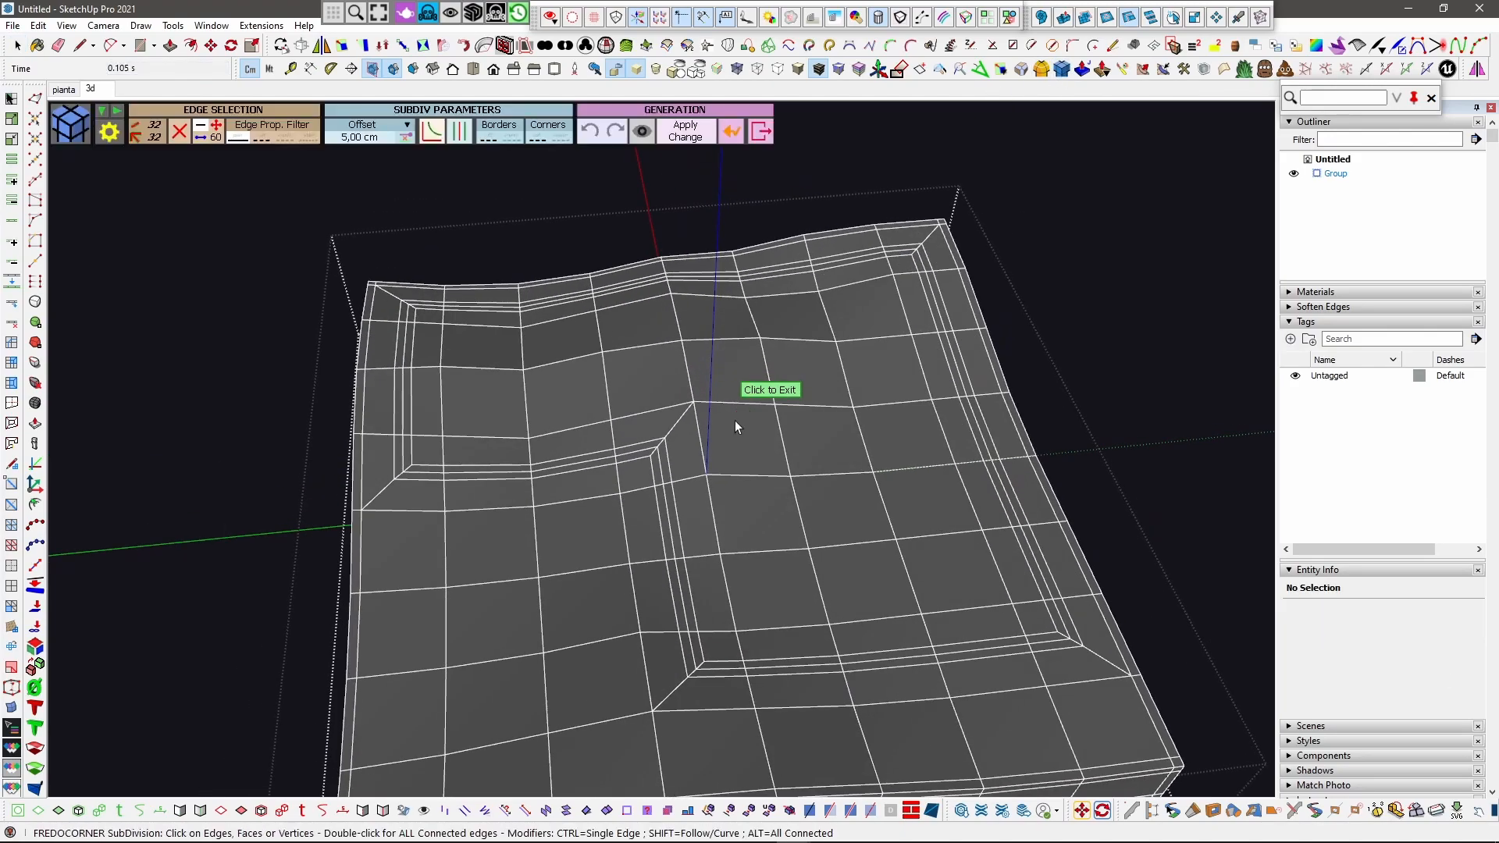
pyautogui.scroll(3, 642, 526)
pyautogui.click(626, 554)
# Step: Select the middle edge loop of the L-shaped band and move it down the blue axis by about 4.2 cm to form a groove
pyautogui.click(705, 482)
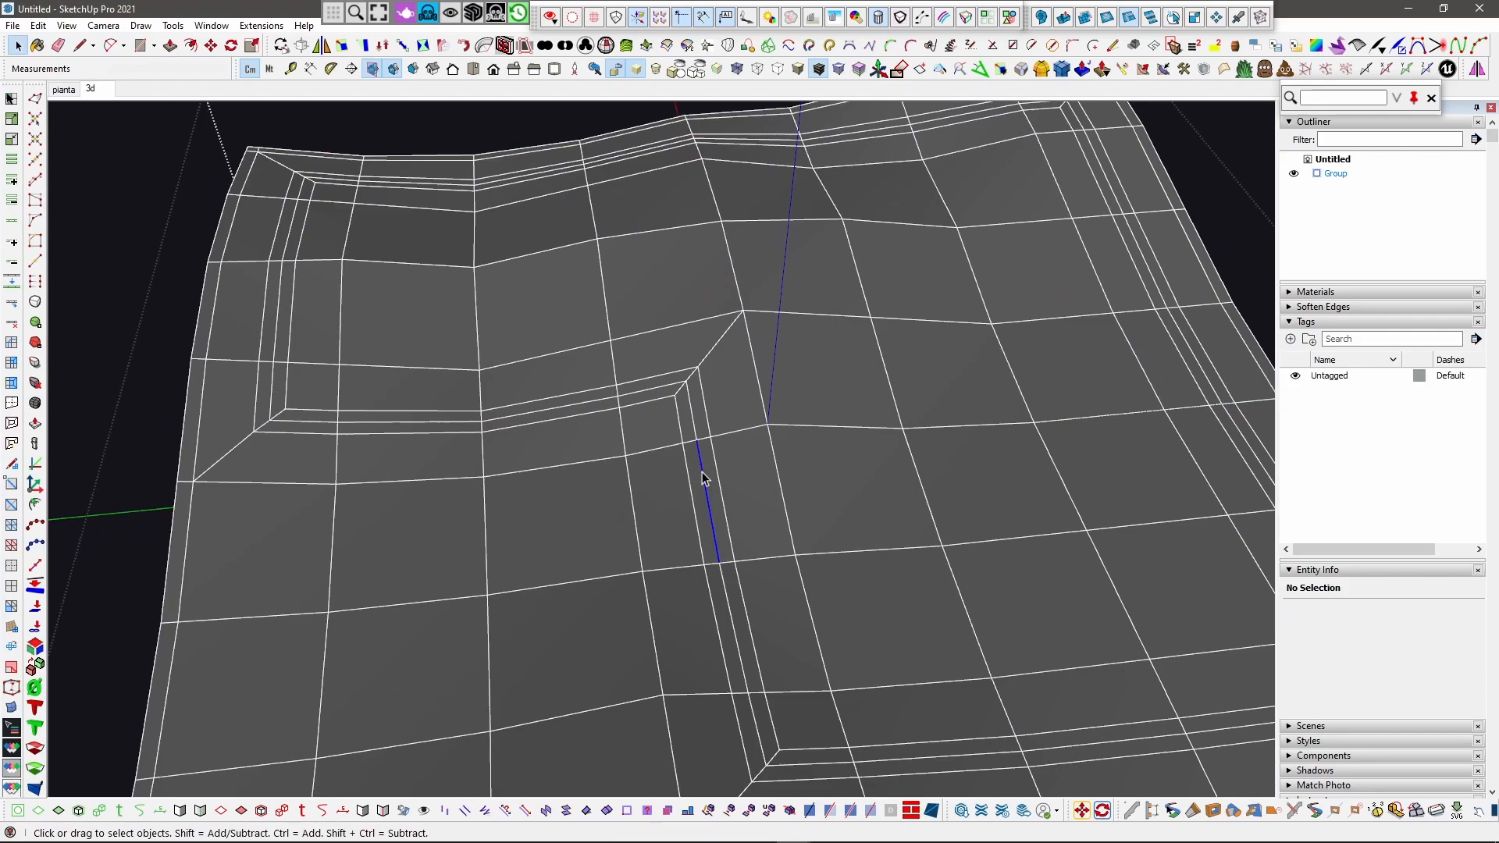
pyautogui.click(12, 223)
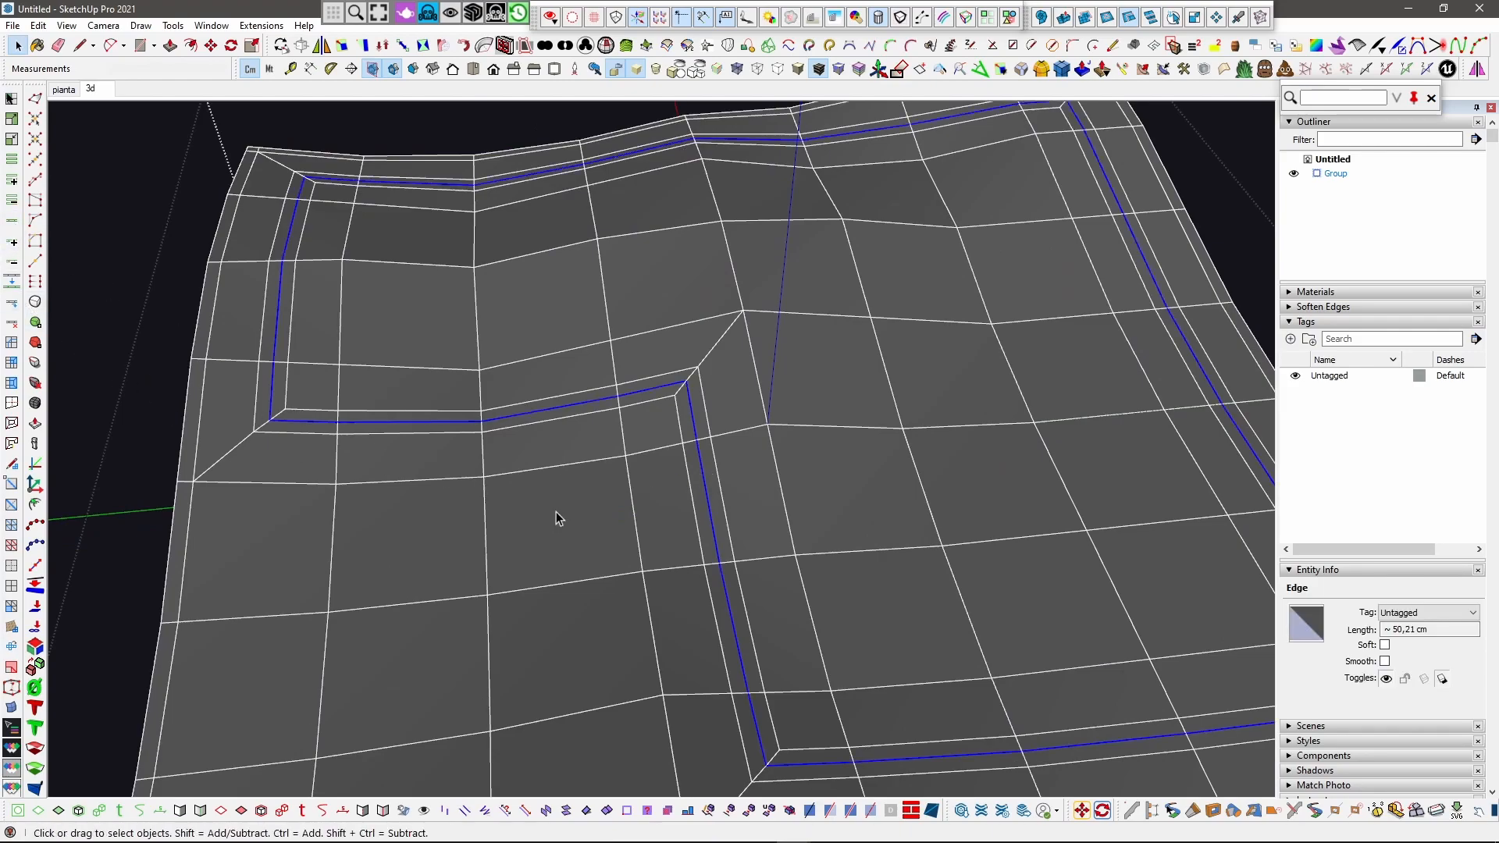
pyautogui.scroll(-2, 773, 271)
pyautogui.click(1216, 18)
pyautogui.moveTo(1044, 351); pyautogui.dragTo(876, 234, button='middle')
pyautogui.scroll(2, 625, 321)
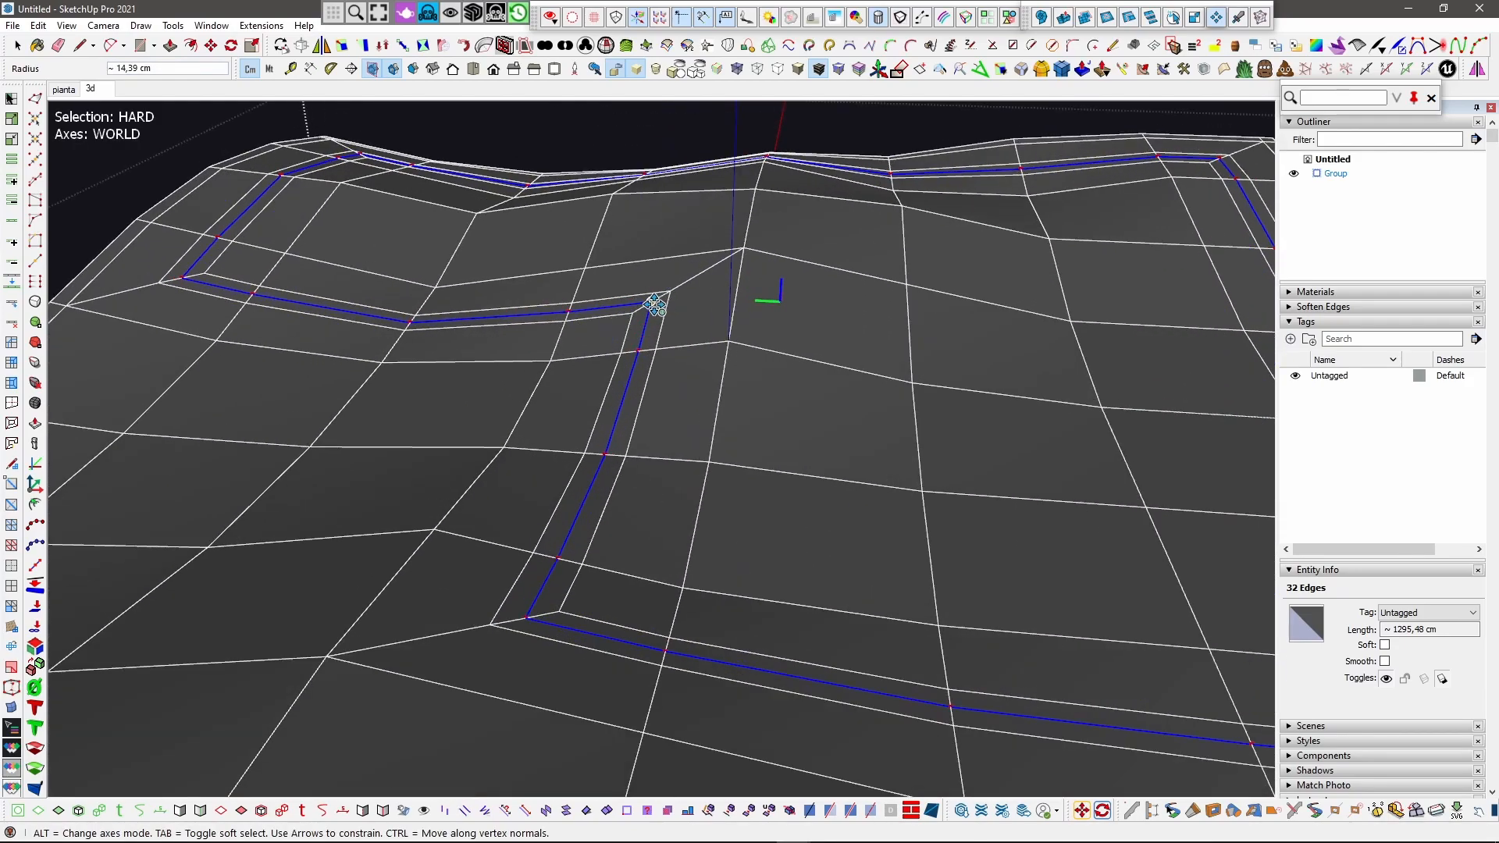
pyautogui.click(654, 305)
pyautogui.press('Up')
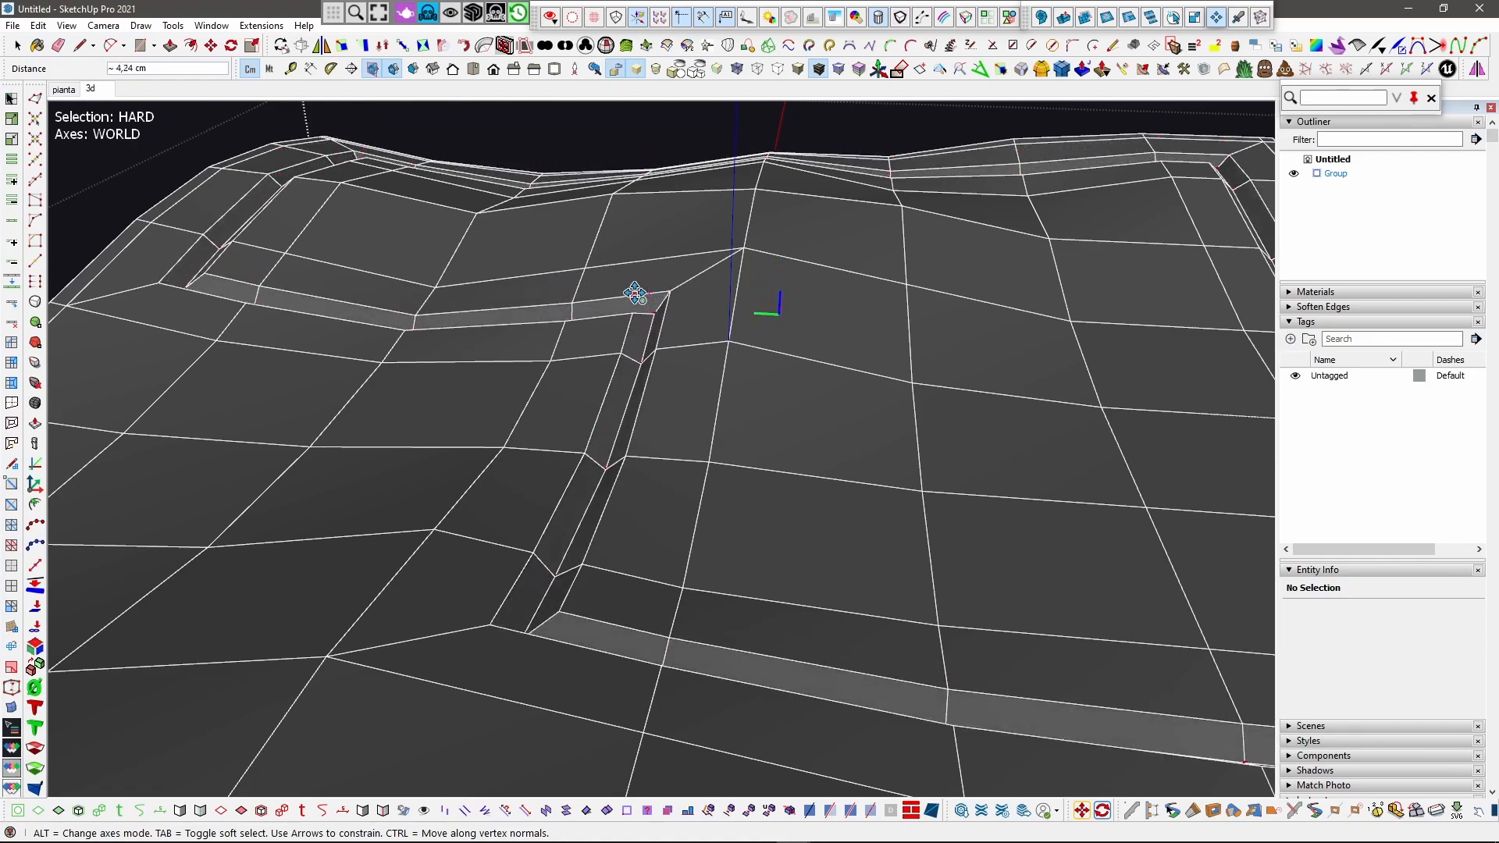
pyautogui.click(635, 297)
pyautogui.press('space')
# Step: Select the edge loop at the bottom of the L-shaped groove and crease it with a sharpness of 1.00
pyautogui.moveTo(633, 360); pyautogui.dragTo(719, 453, button='middle')
pyautogui.scroll(-1, 723, 385)
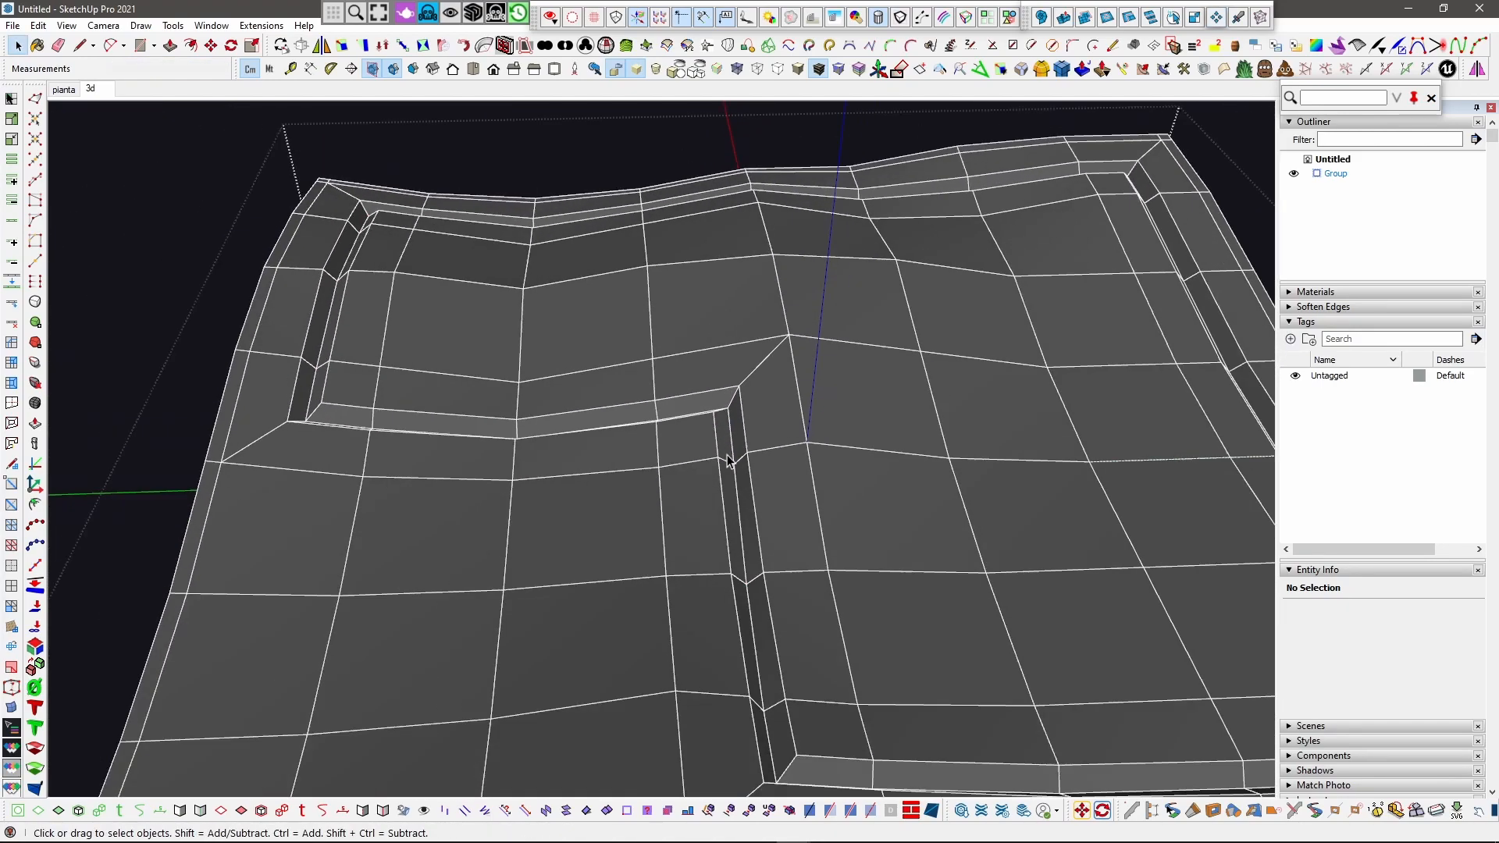
pyautogui.click(727, 429)
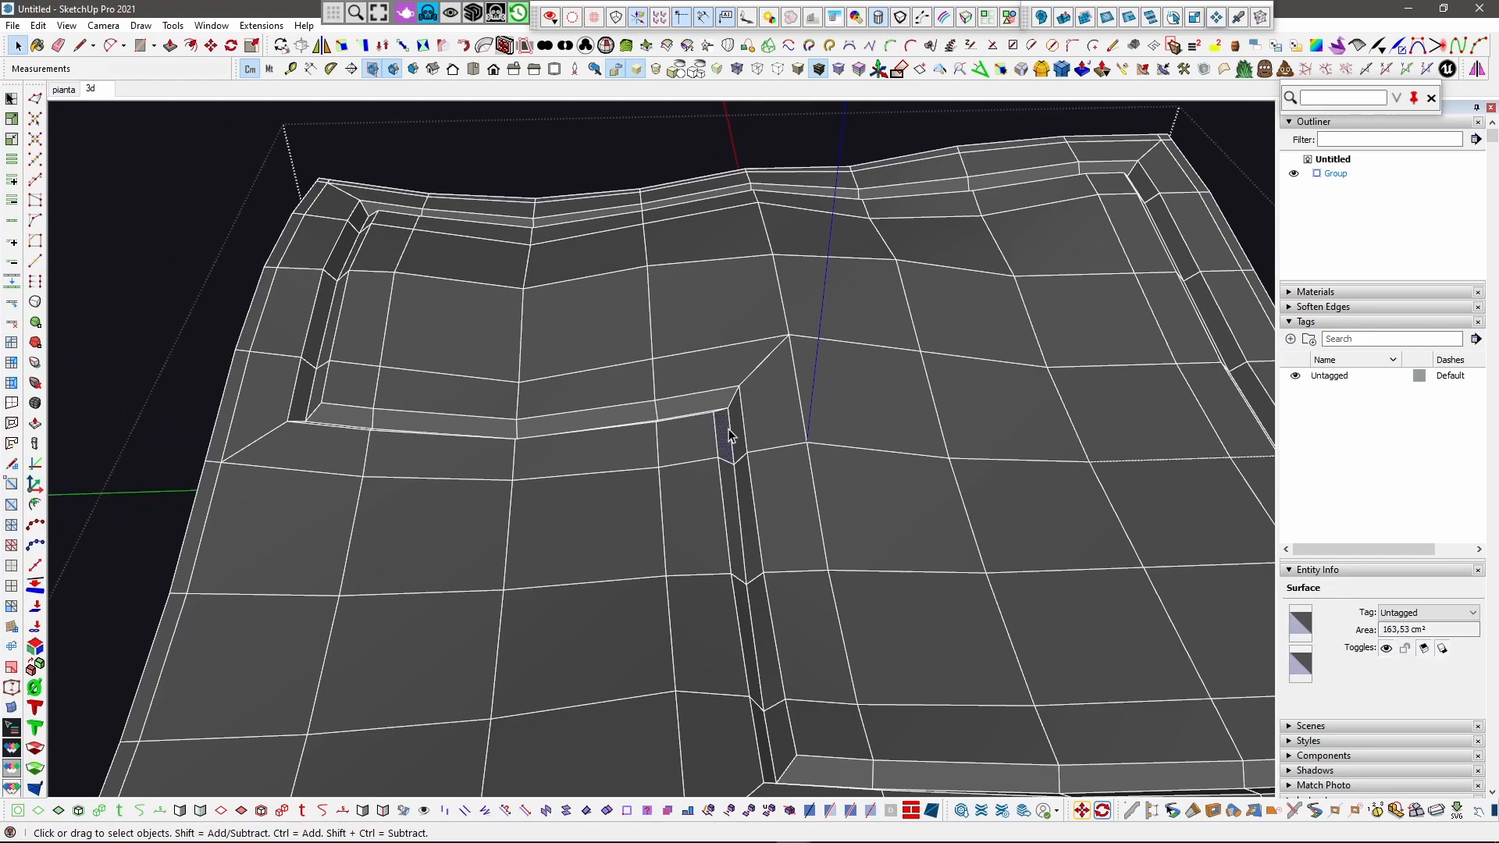
pyautogui.click(15, 231)
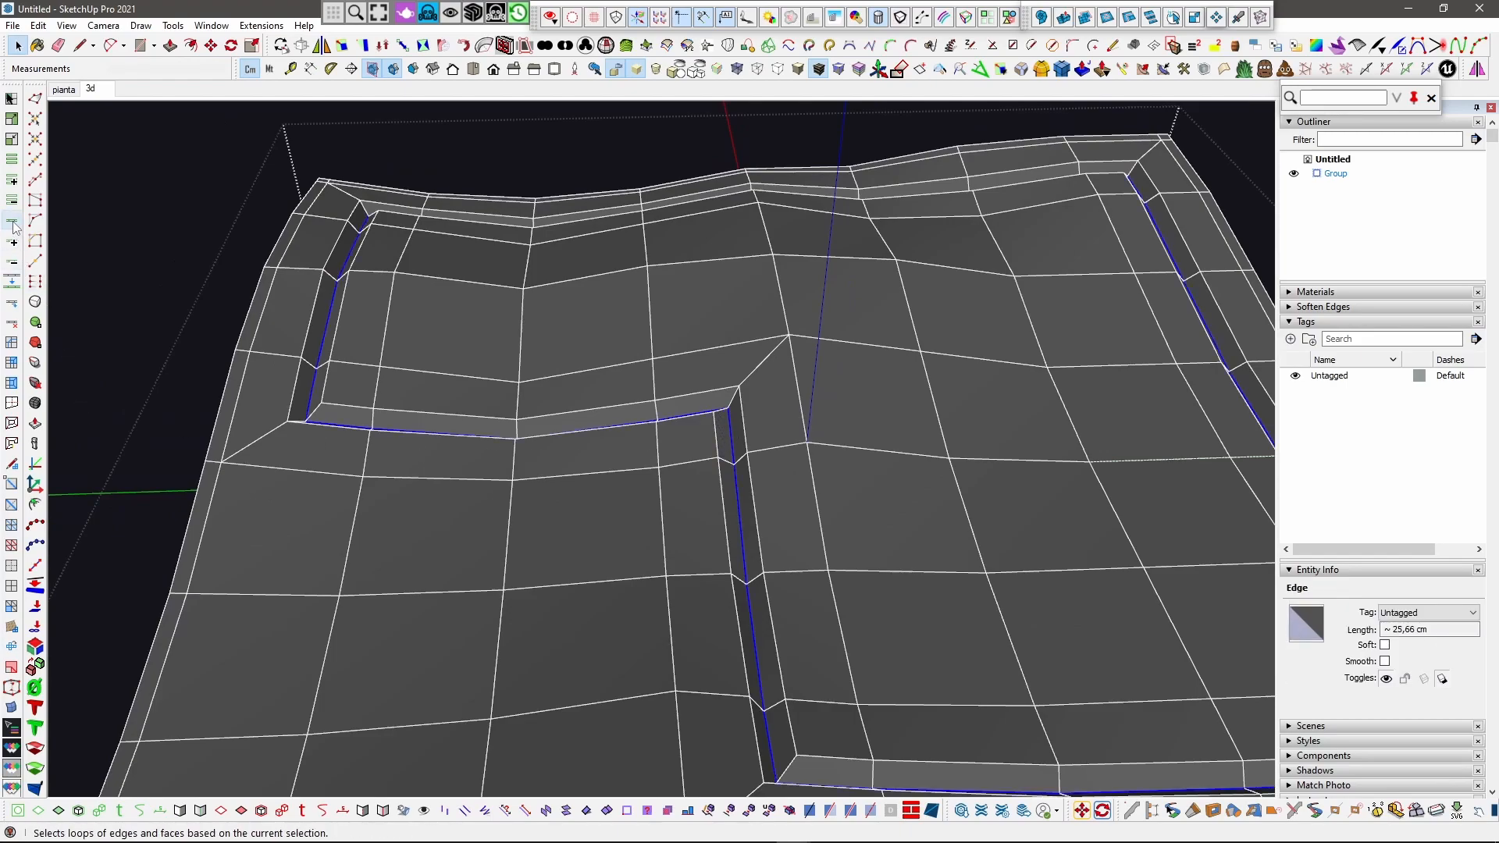
pyautogui.click(35, 362)
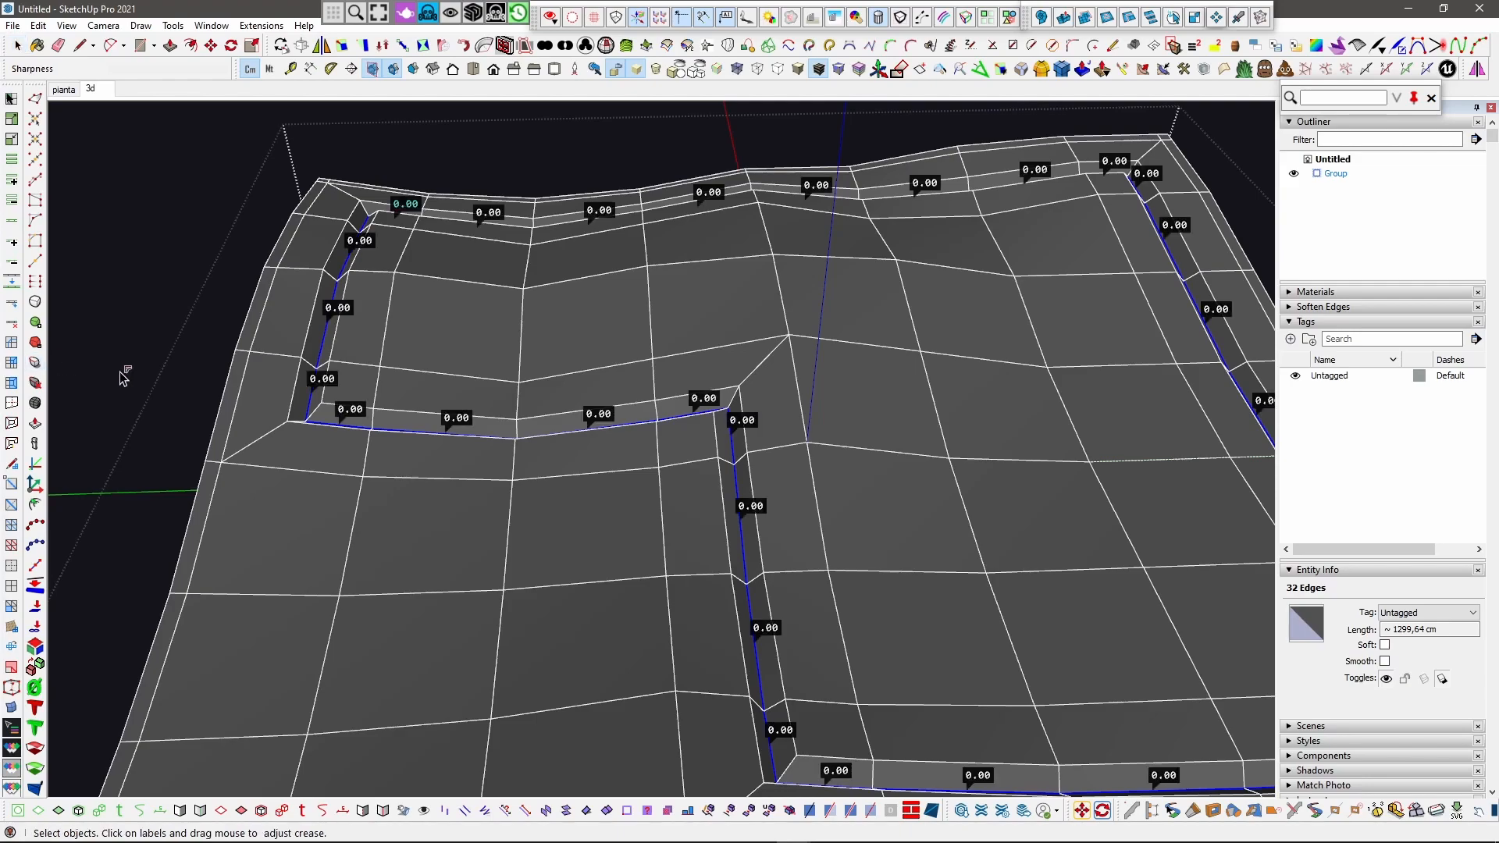
pyautogui.write('1')
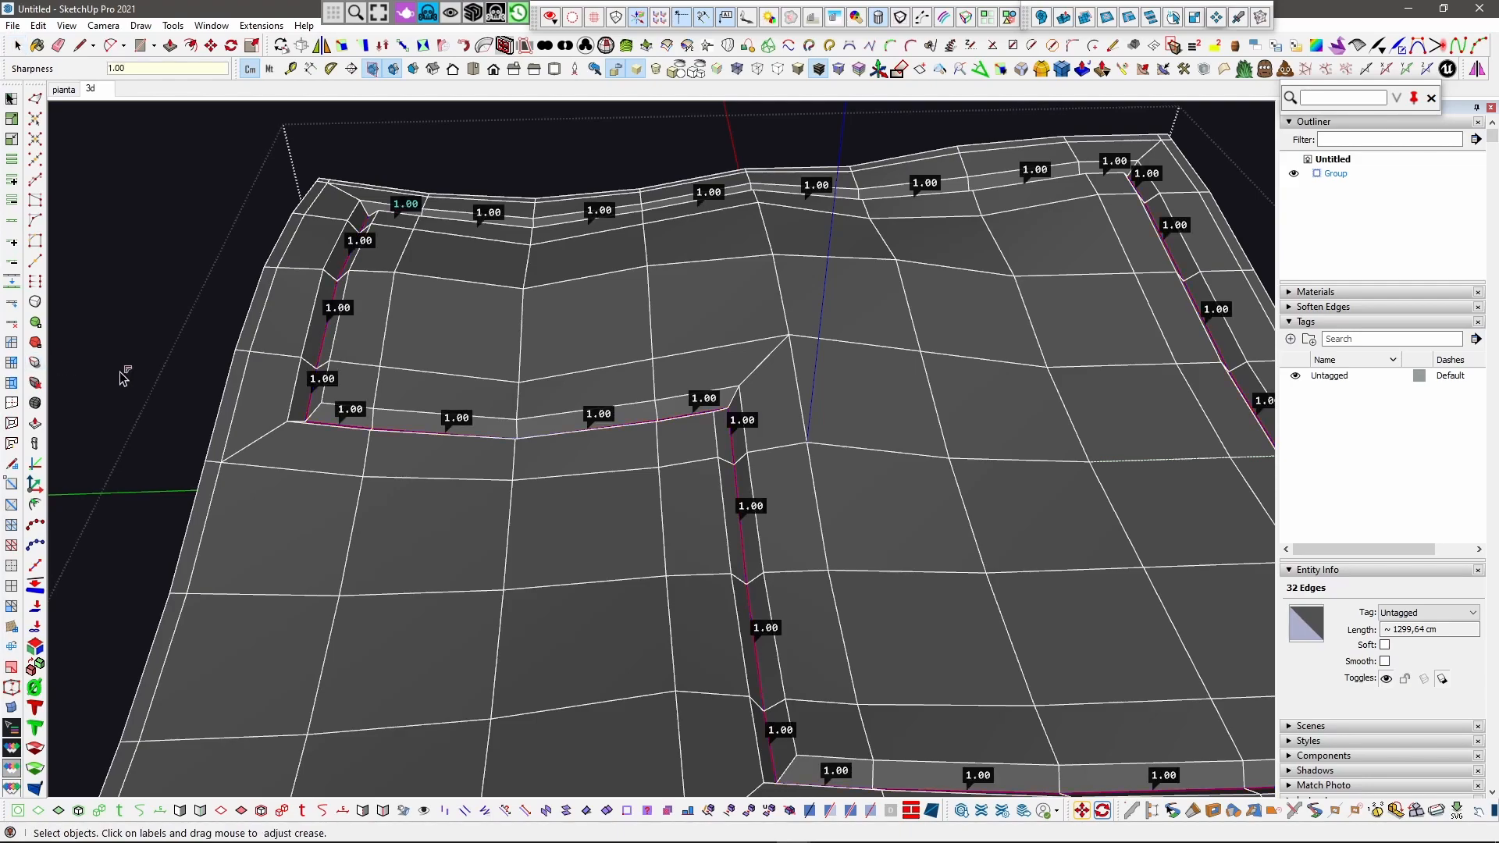
pyautogui.scroll(-5, 398, 361)
pyautogui.press('space')
# Step: Select the band of middle side faces all around the slab and push it inward about 3.35 cm with Joint Push Pull
pyautogui.moveTo(441, 492); pyautogui.dragTo(617, 336, button='middle')
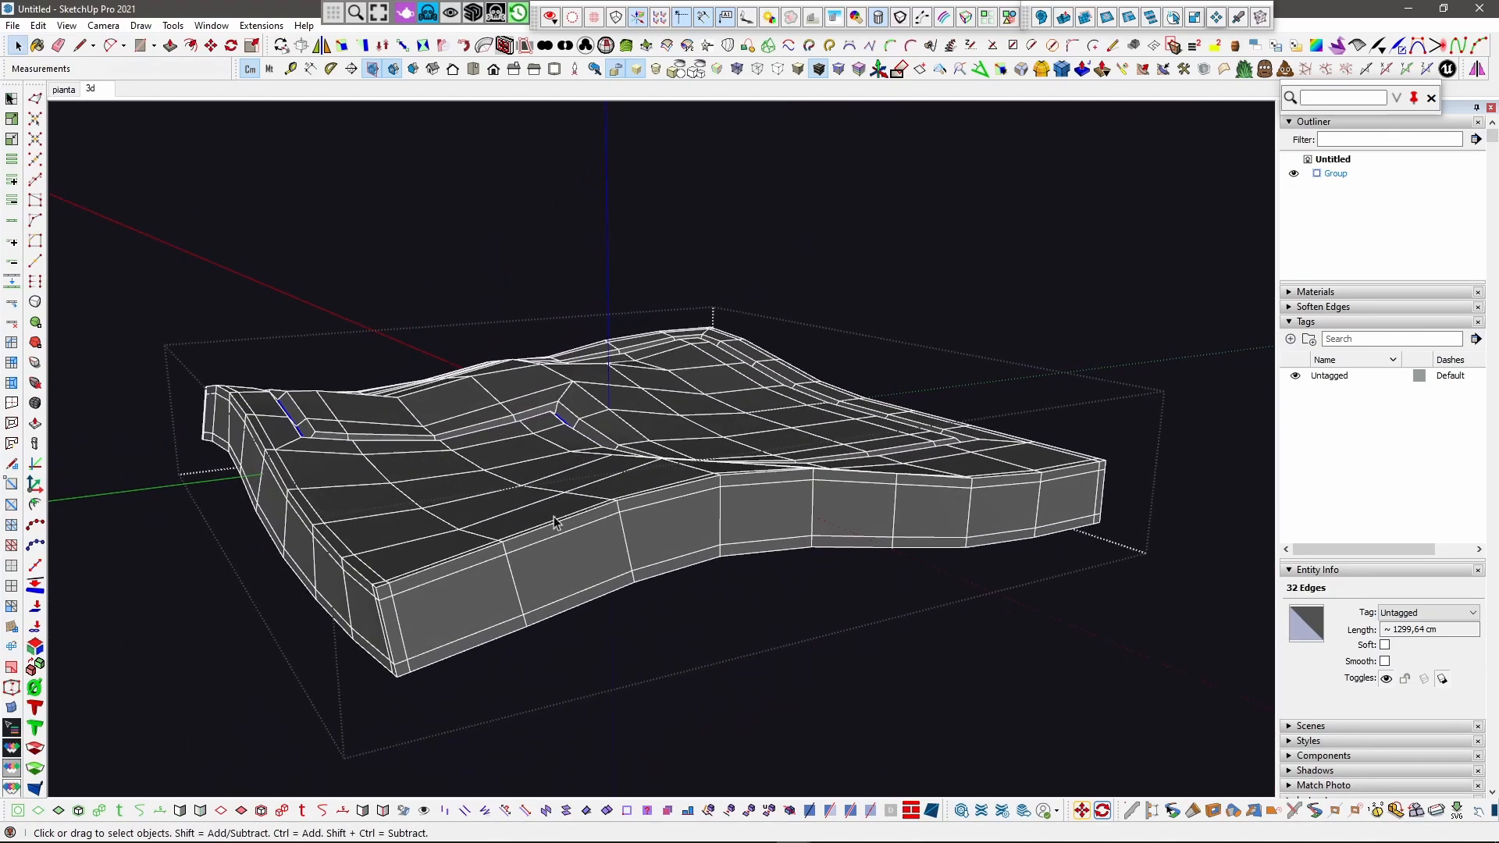
pyautogui.scroll(2, 406, 646)
pyautogui.click(396, 620)
pyautogui.click(443, 612)
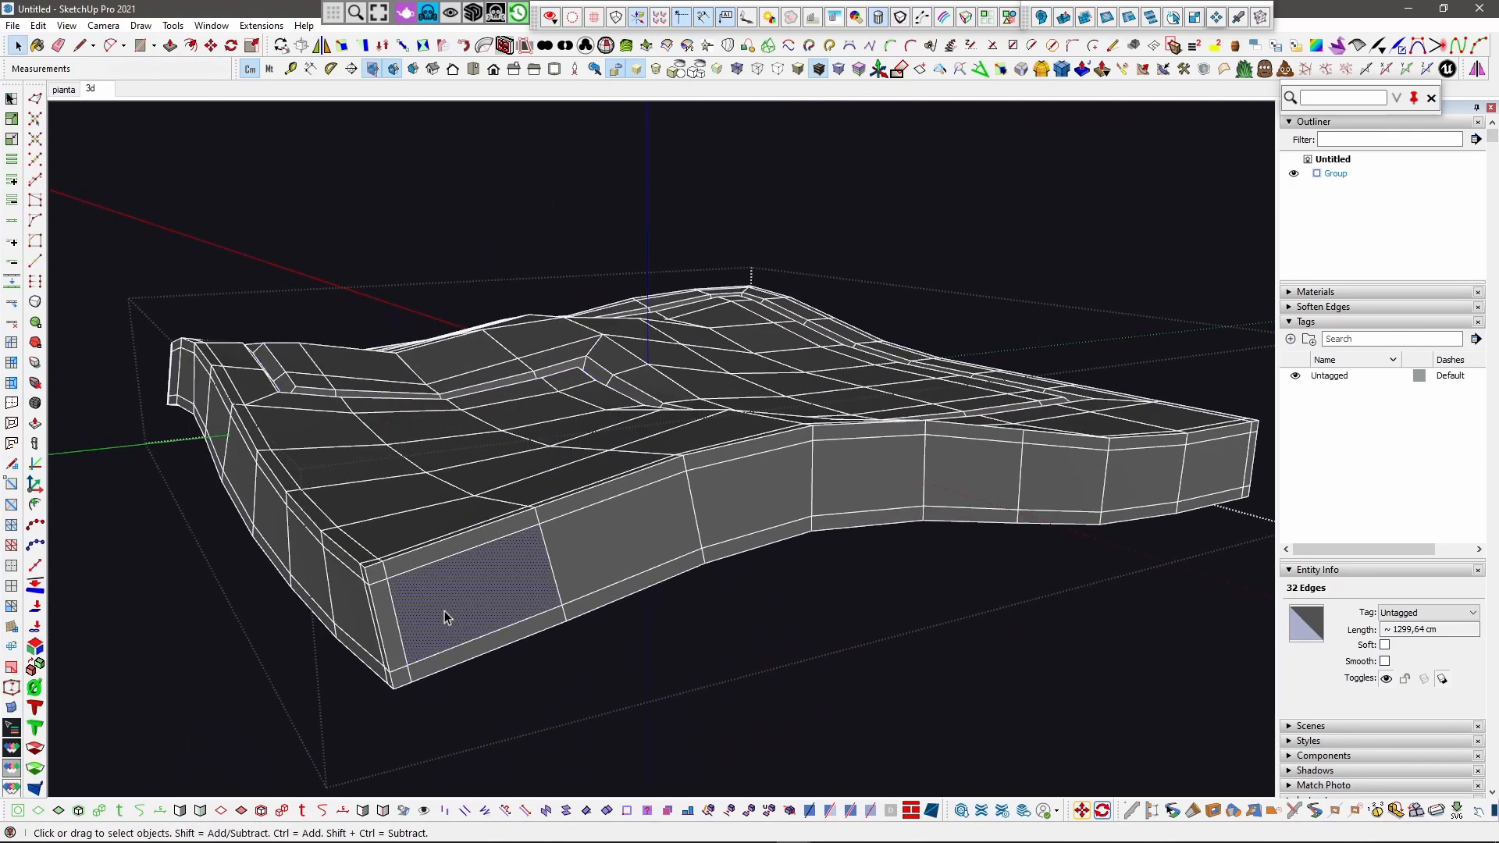
pyautogui.keyDown('shift'); pyautogui.click(595, 554); pyautogui.keyUp('shift')
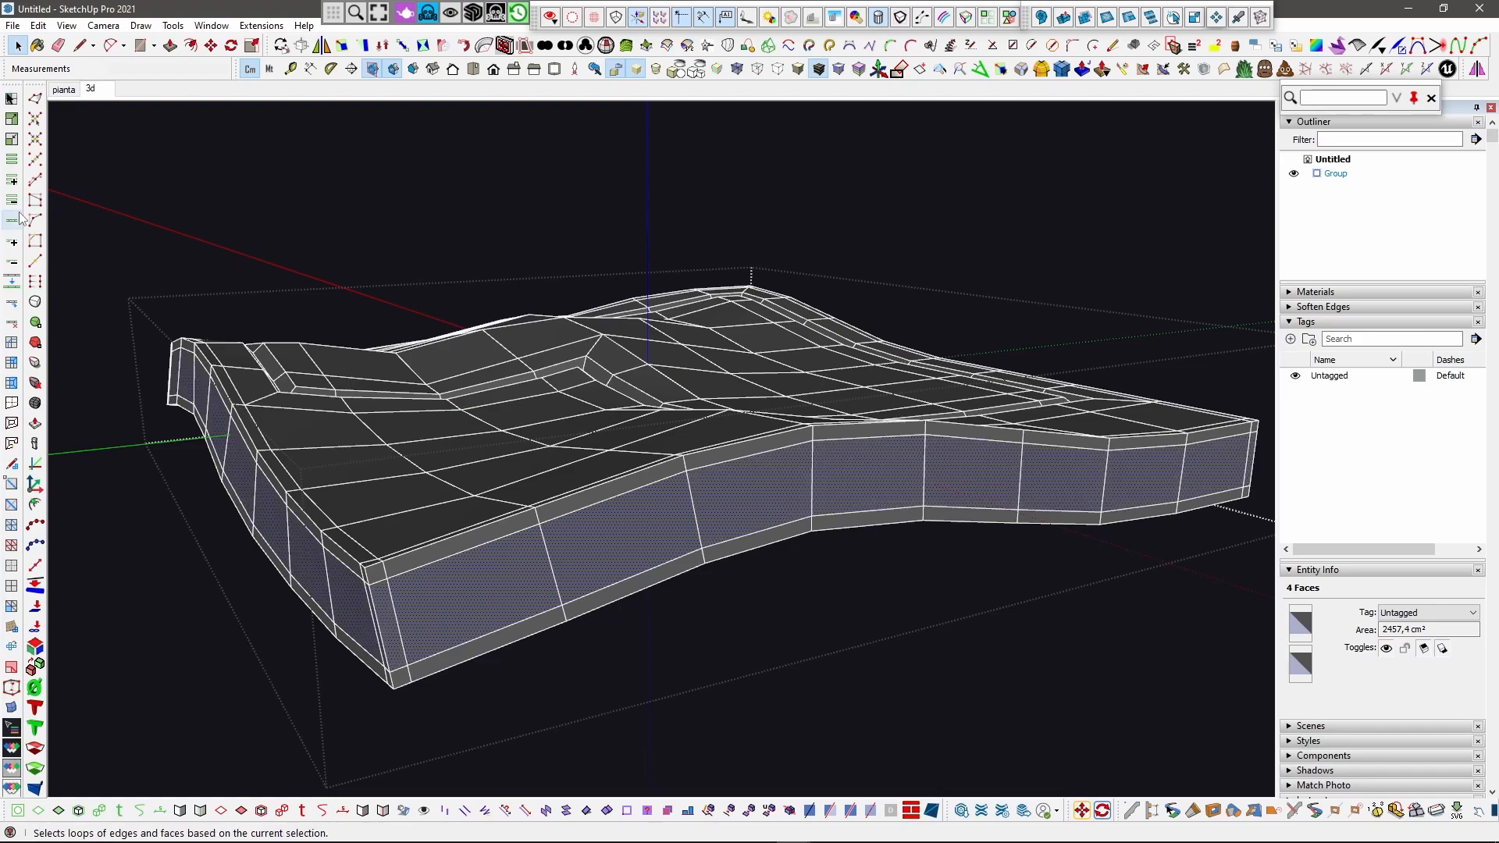
pyautogui.click(21, 218)
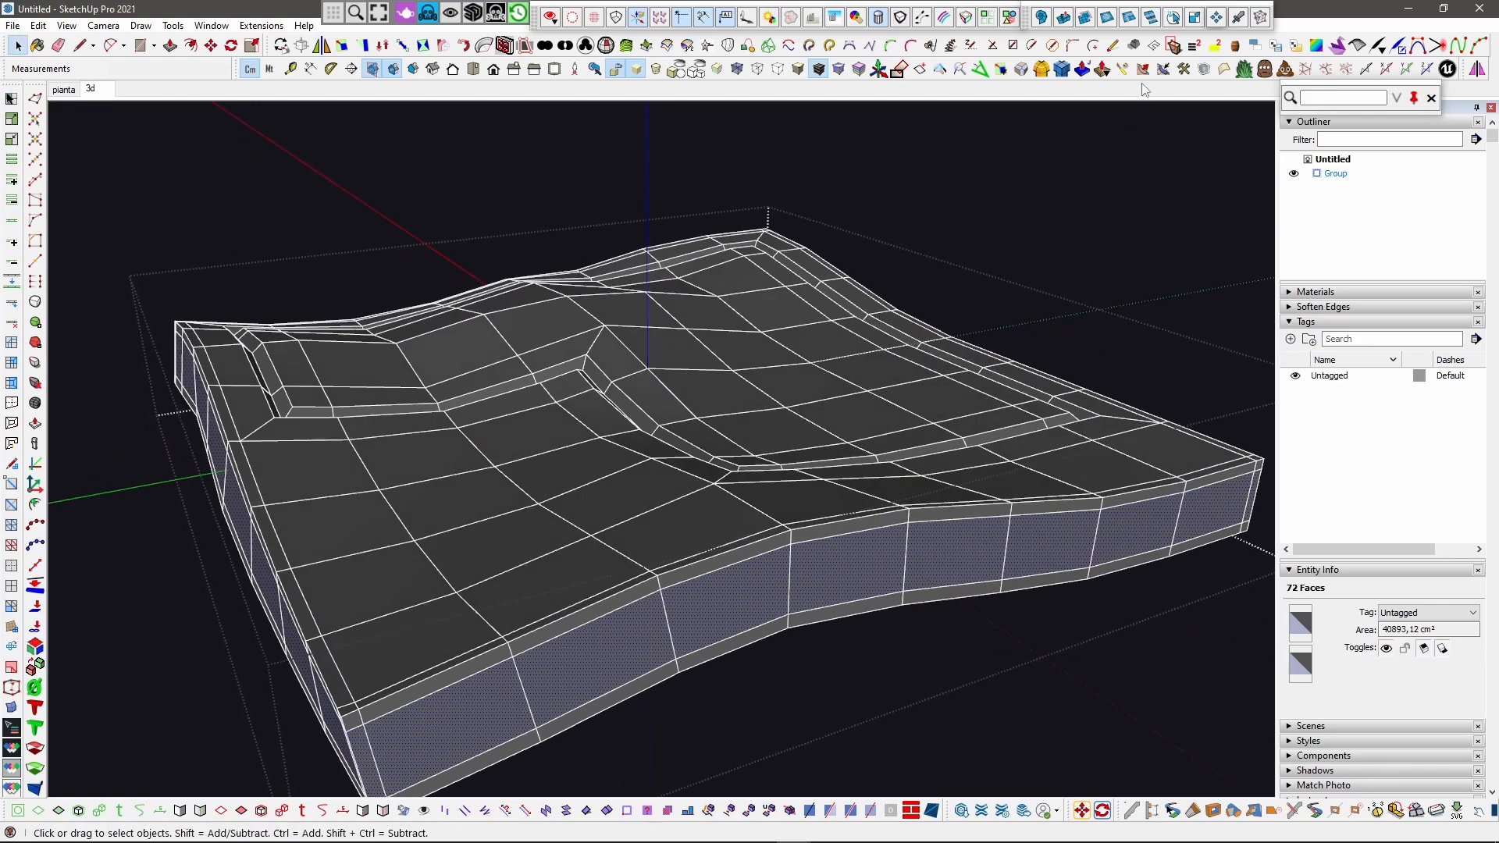
pyautogui.click(1082, 69)
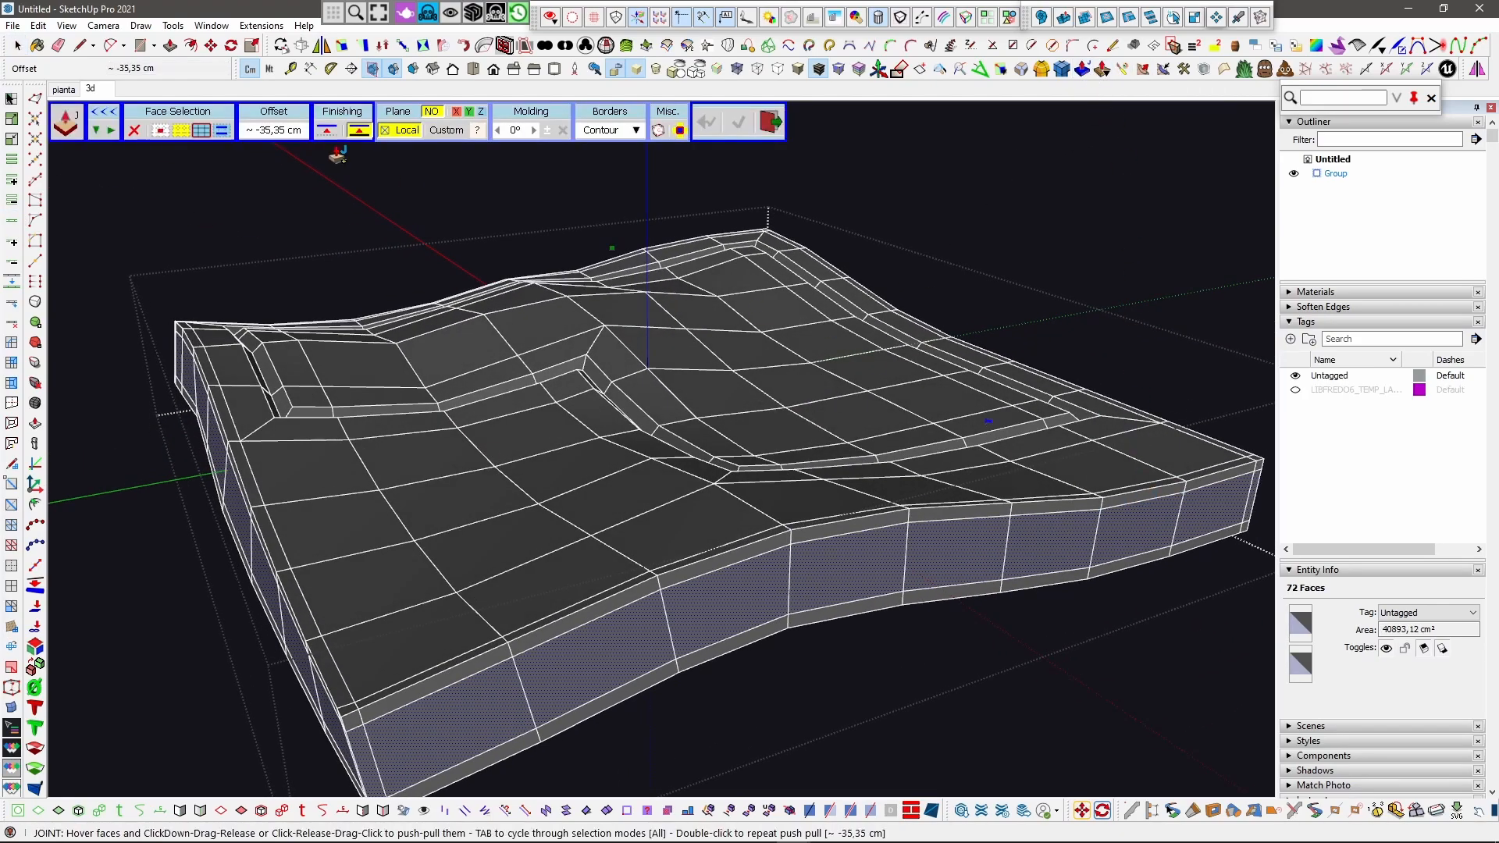
pyautogui.click(1059, 560)
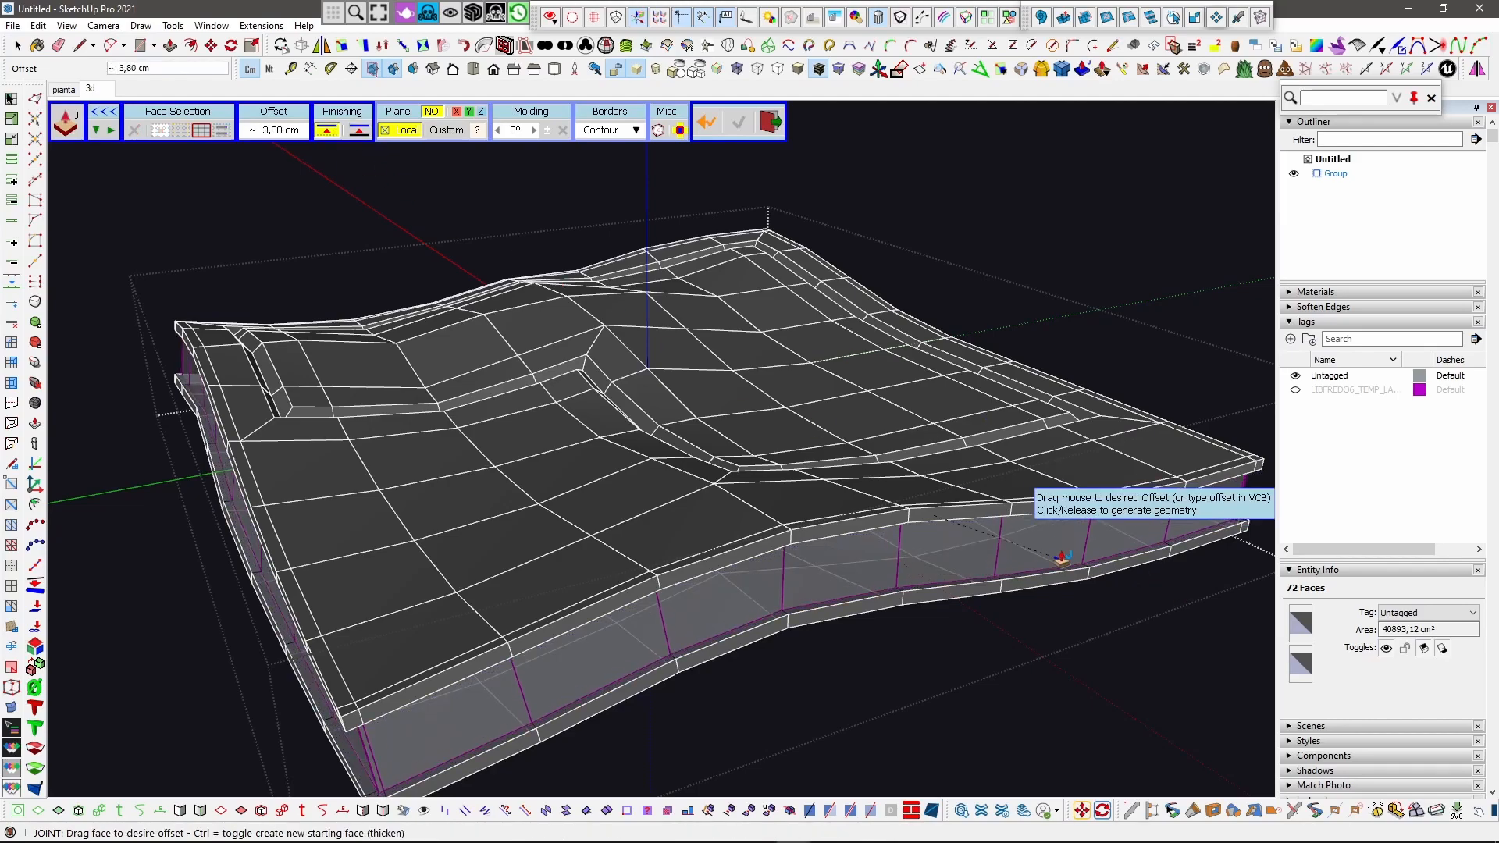
pyautogui.click(1058, 554)
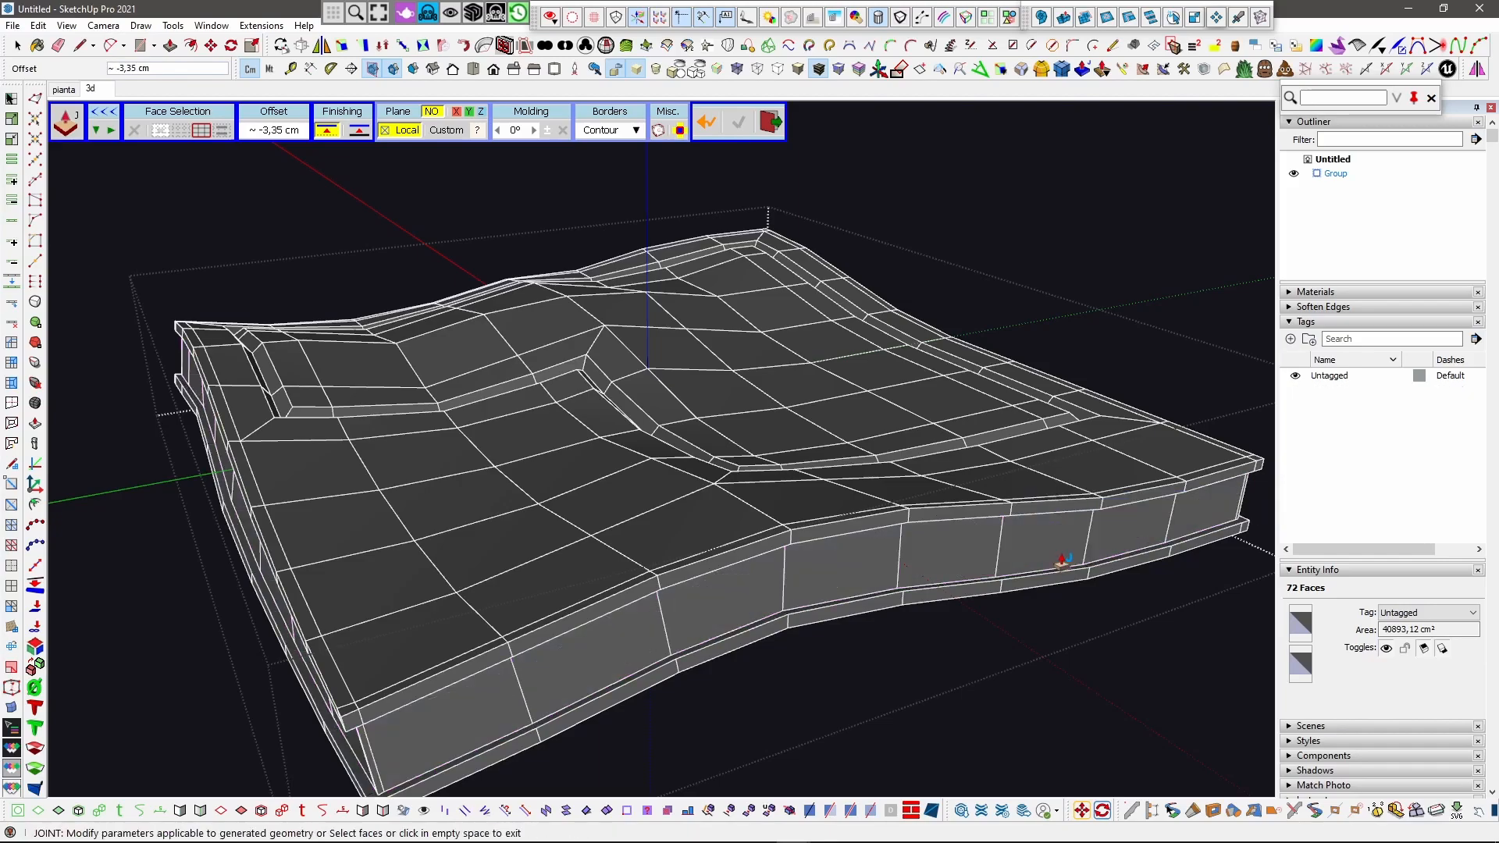
pyautogui.scroll(-1, 1004, 597)
pyautogui.click(990, 604)
# Step: Select the upper and lower inner edge loops of the slab's side recess and crease them with a sharpness of 1.00
pyautogui.moveTo(726, 581); pyautogui.dragTo(337, 309, button='middle')
pyautogui.scroll(3, 546, 522)
pyautogui.scroll(3, 508, 458)
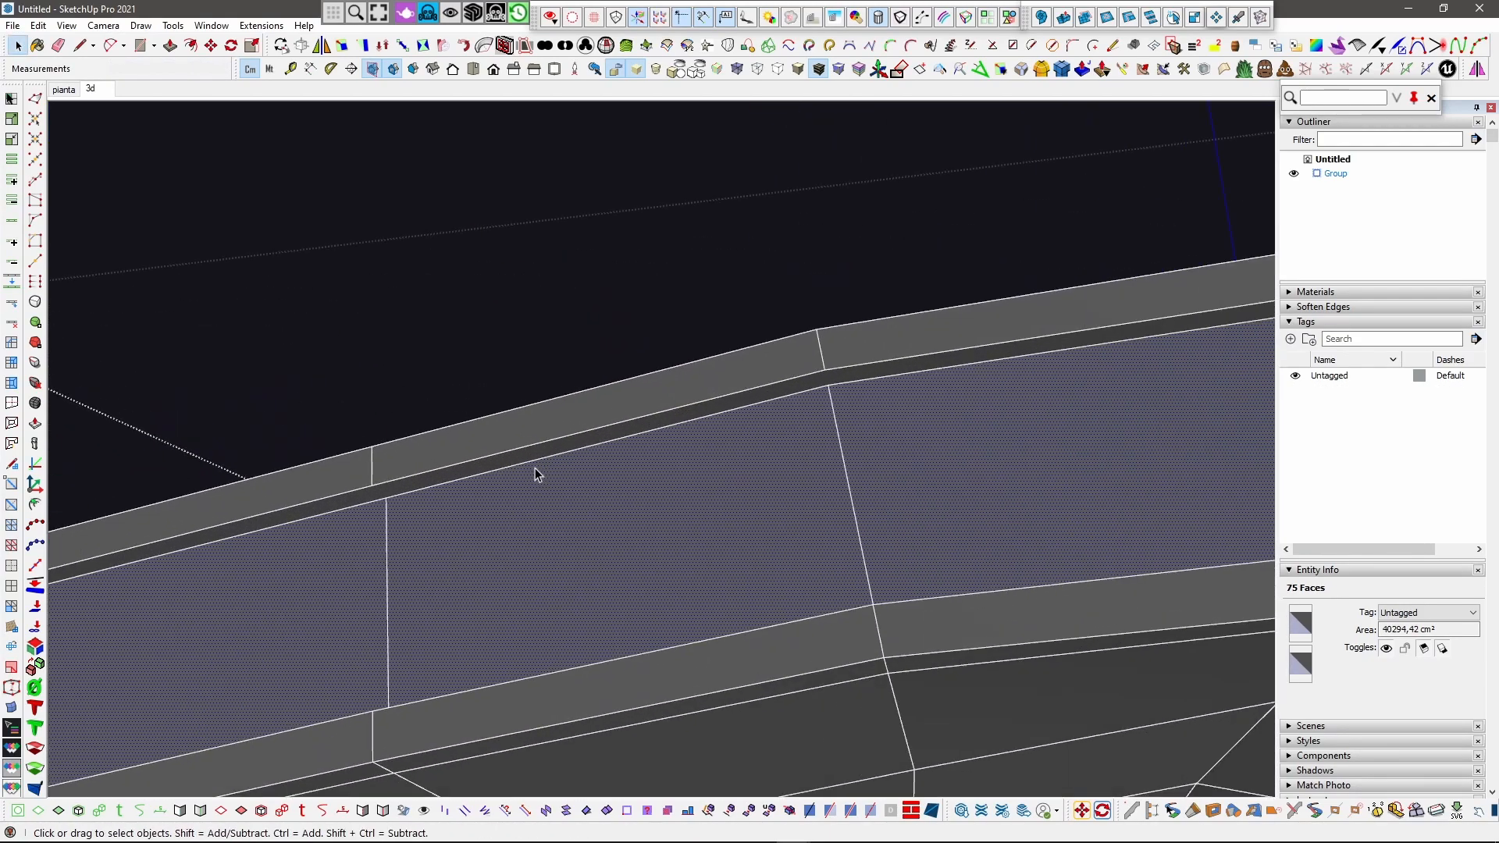
pyautogui.click(527, 466)
pyautogui.moveTo(536, 496); pyautogui.dragTo(669, 772, button='middle')
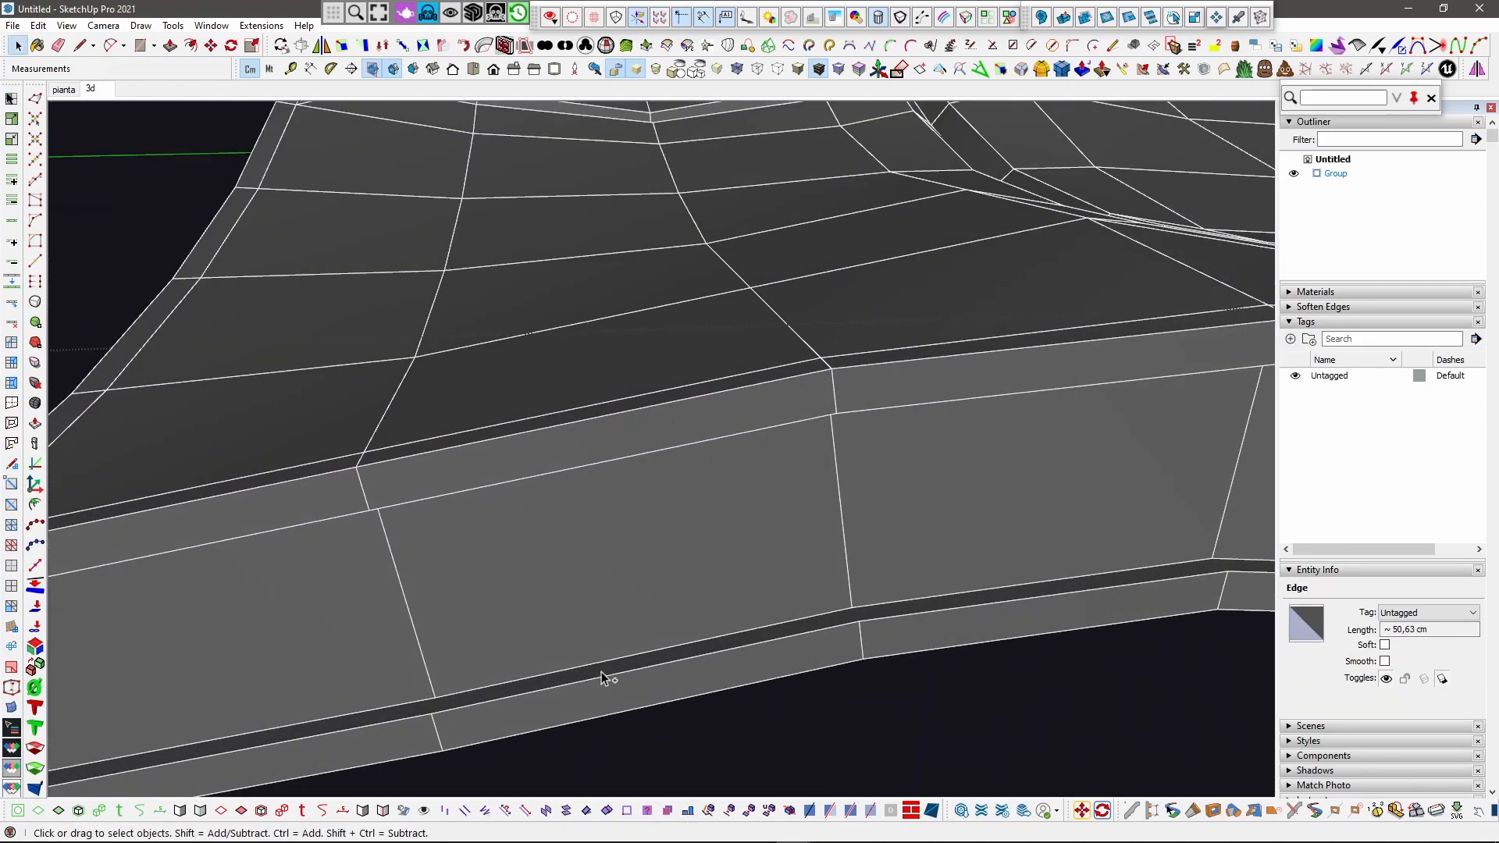
pyautogui.keyDown('ctrl'); pyautogui.click(602, 664); pyautogui.keyUp('ctrl')
pyautogui.click(13, 221)
pyautogui.moveTo(1022, 687); pyautogui.dragTo(730, 348, button='middle')
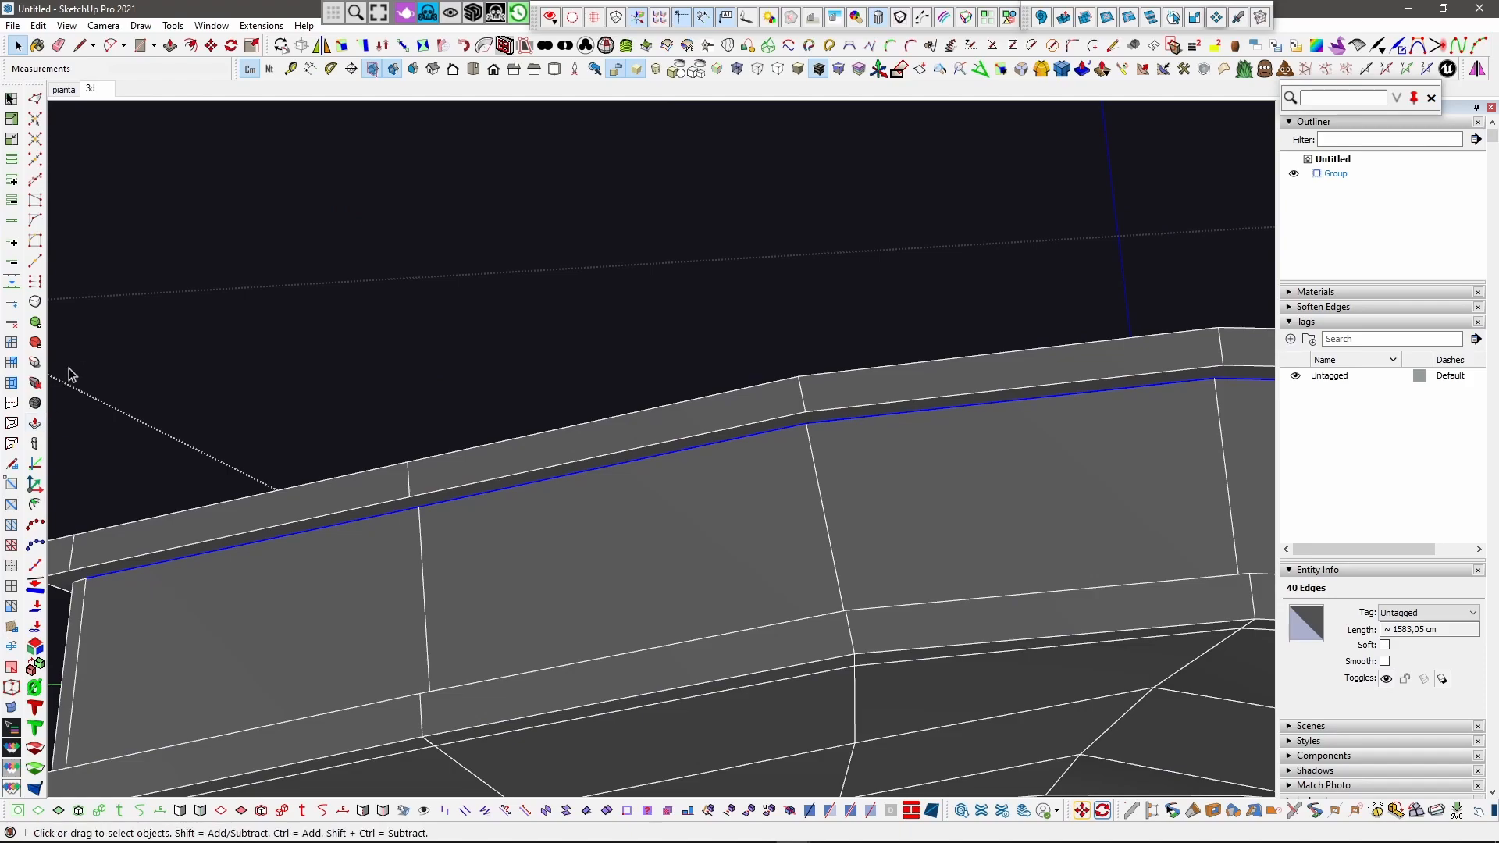
pyautogui.click(39, 364)
pyautogui.write('1')
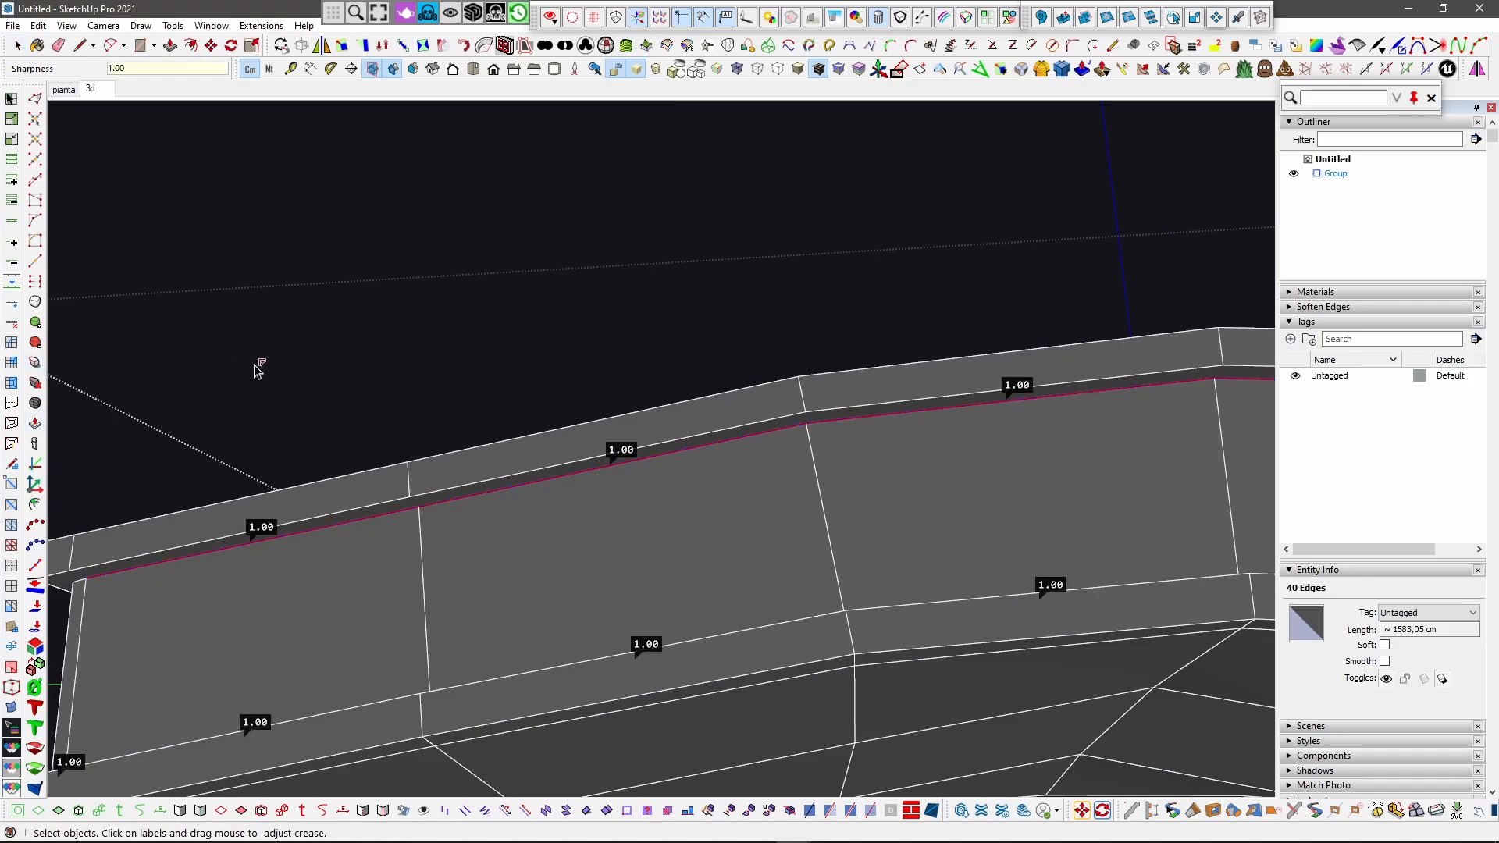
pyautogui.press('space')
# Step: Select the slab's entire connected mesh and convert it to quads
pyautogui.tripleClick(536, 561)
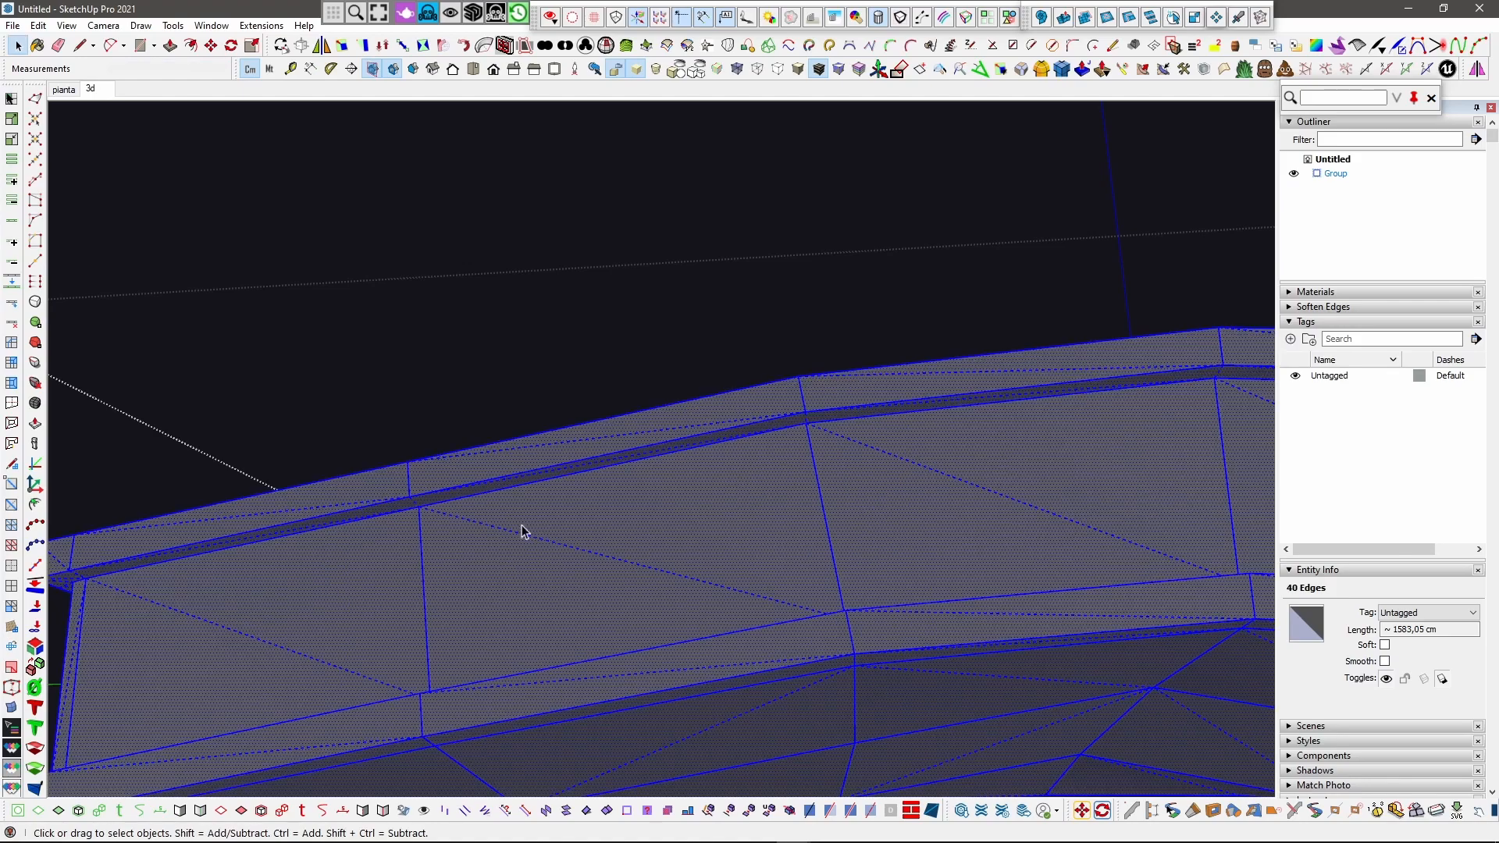
pyautogui.scroll(-1, 88, 617)
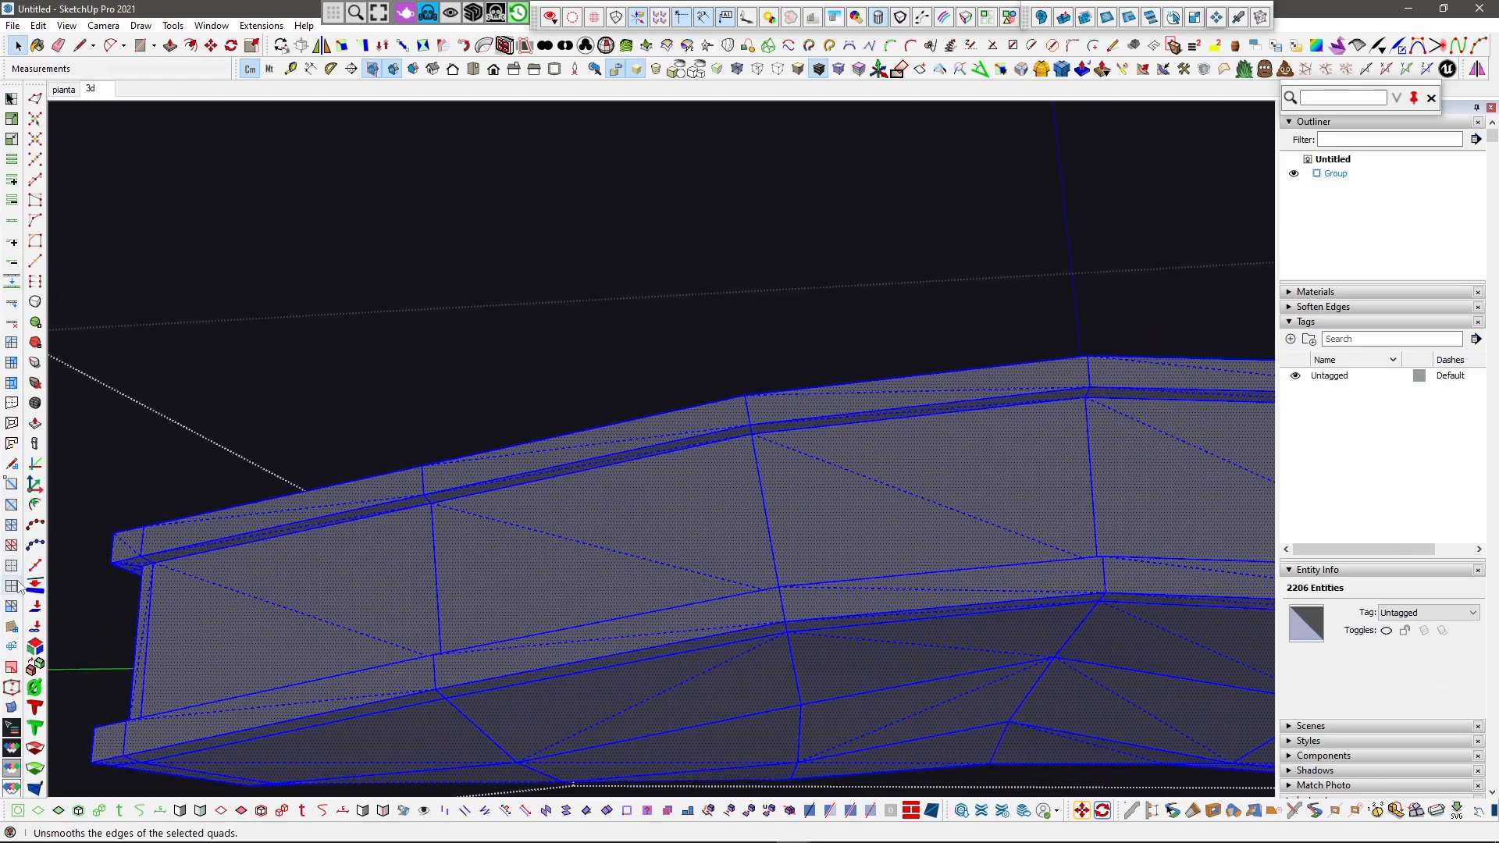
pyautogui.click(14, 536)
pyautogui.moveTo(452, 546); pyautogui.dragTo(327, 396, button='middle')
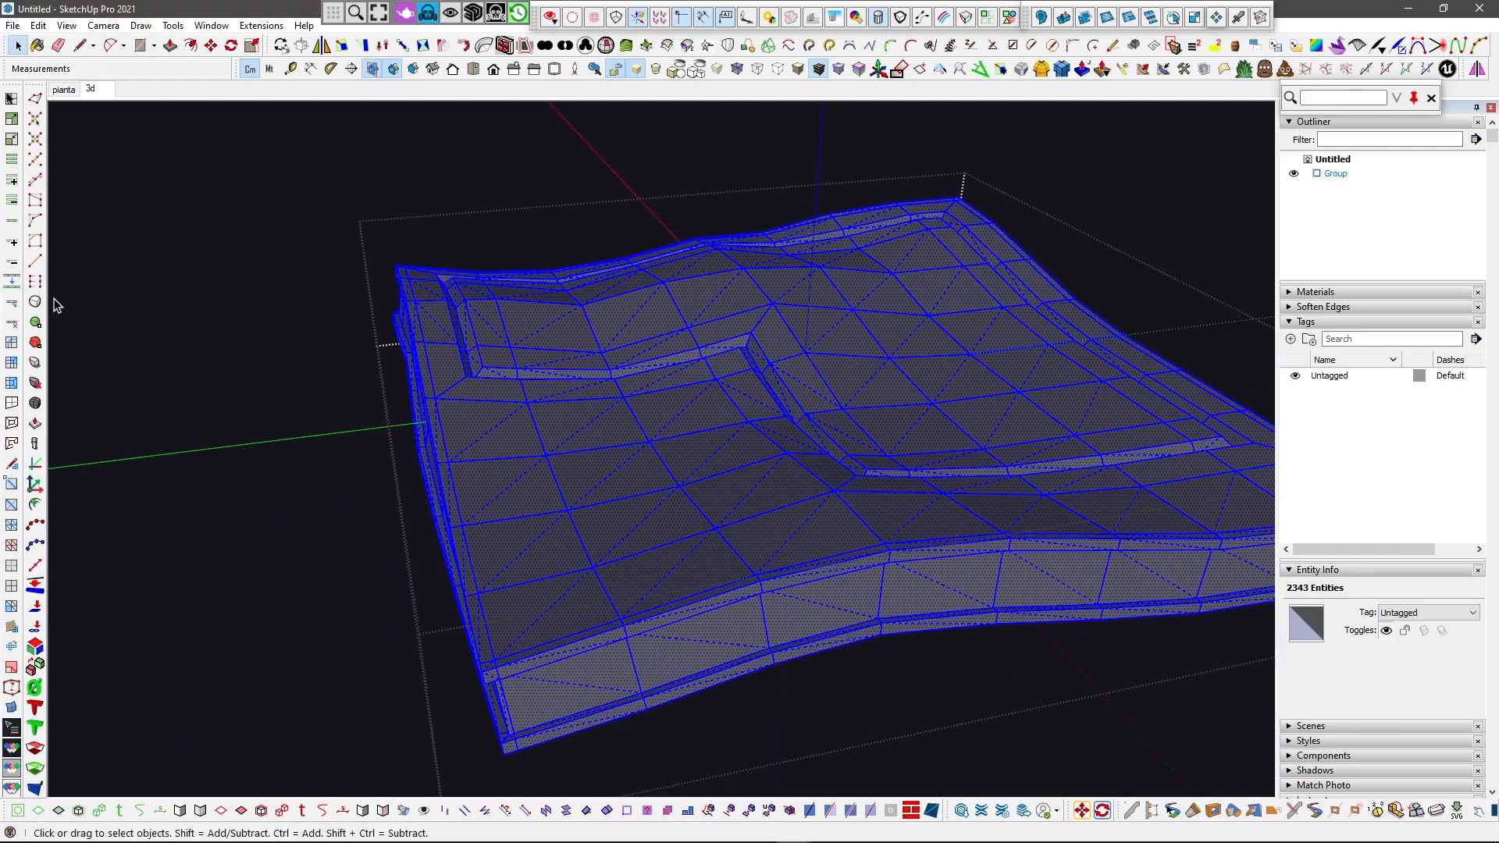
# Step: Leave group editing, select the slab group and switch it from the control mesh to the subdivided mesh
pyautogui.click(343, 391)
pyautogui.click(599, 422)
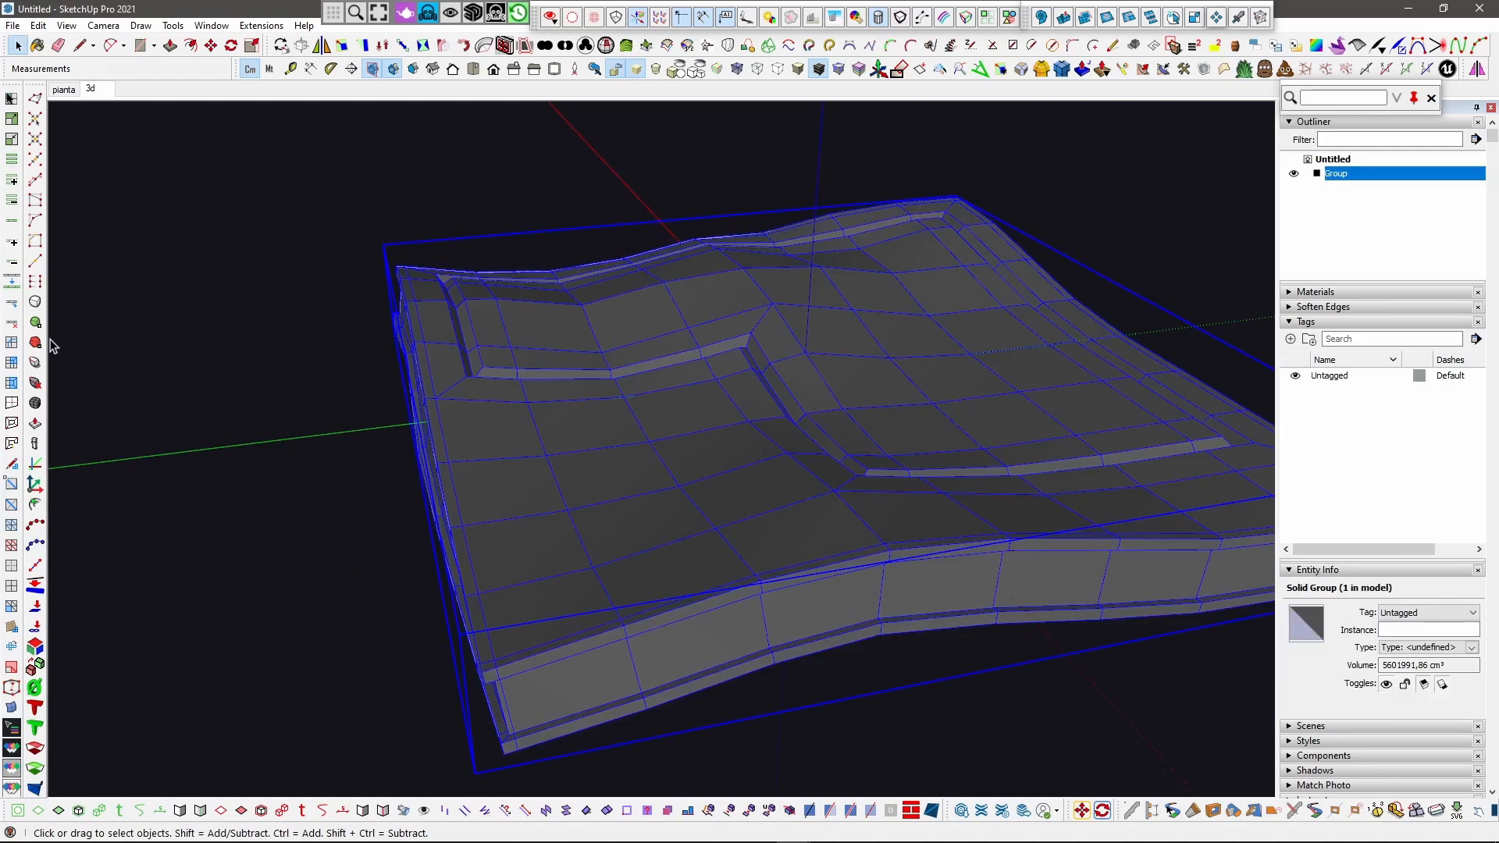
pyautogui.press('Tab')
pyautogui.moveTo(574, 343); pyautogui.dragTo(659, 353, button='middle')
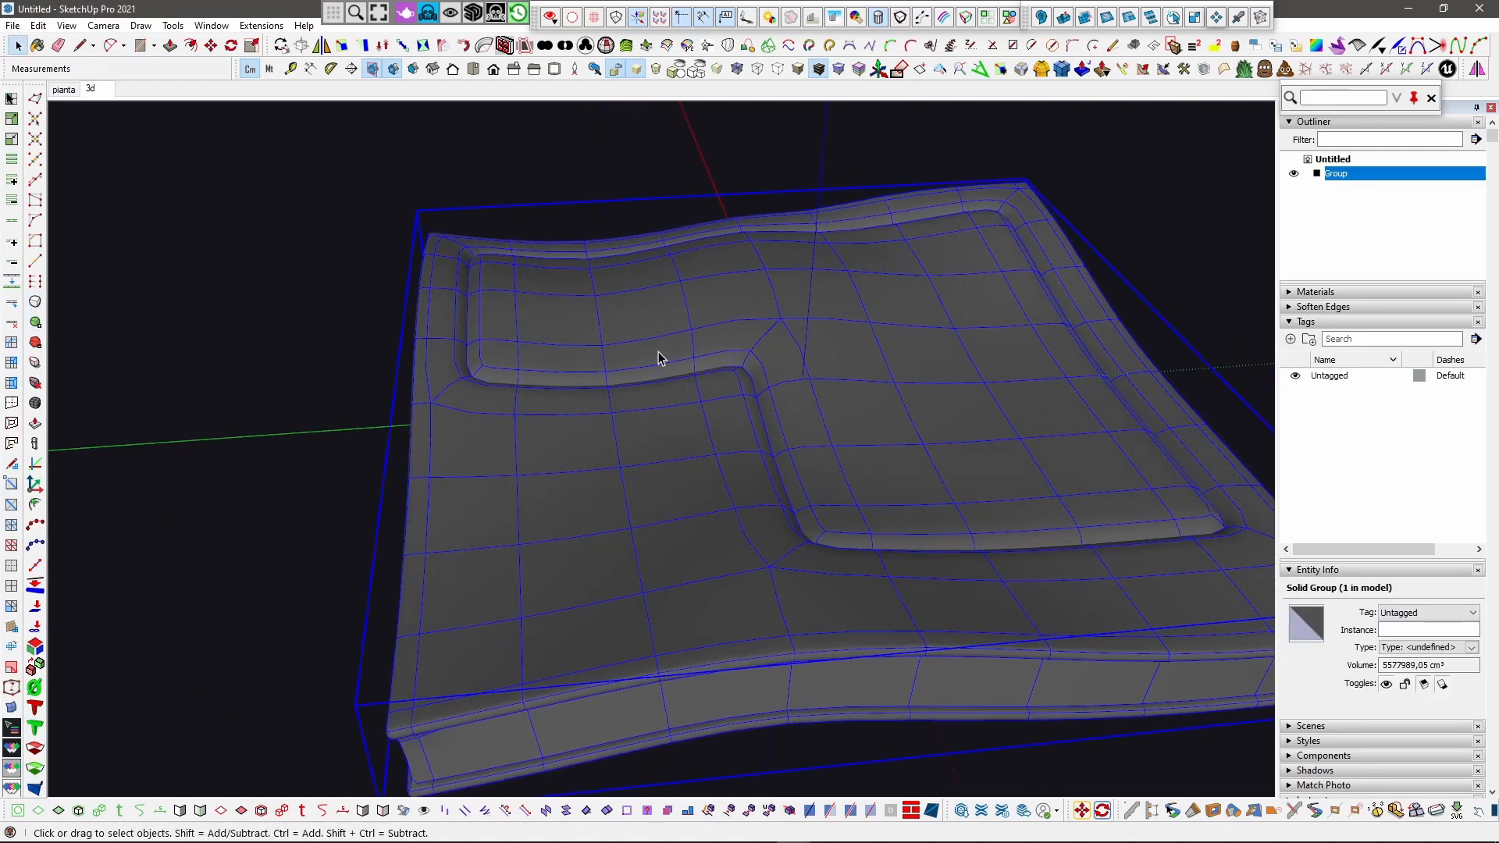
pyautogui.scroll(-2, 659, 353)
pyautogui.moveTo(916, 356); pyautogui.dragTo(461, 252, button='middle')
pyautogui.moveTo(485, 301); pyautogui.dragTo(479, 359, button='middle')
# Step: Draw a ground rectangle beside the slab and push it up into a tall box
pyautogui.press('r')
pyautogui.click(243, 403)
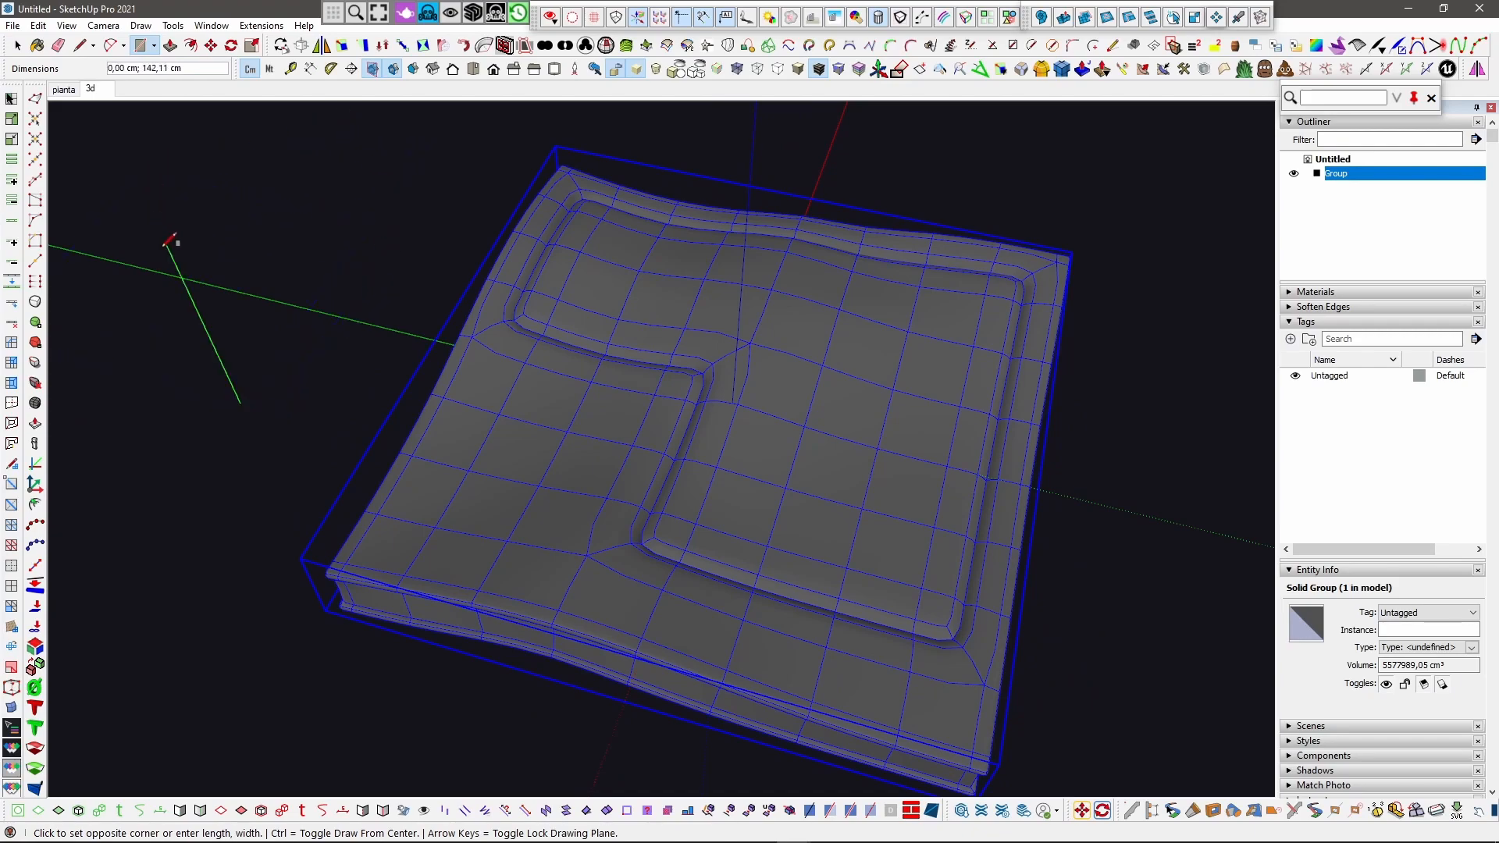
pyautogui.click(215, 211)
pyautogui.moveTo(318, 325); pyautogui.dragTo(692, 250, button='middle')
pyautogui.press('p')
pyautogui.moveTo(545, 407); pyautogui.dragTo(495, 195)
pyautogui.moveTo(495, 194); pyautogui.dragTo(518, 425, button='middle')
pyautogui.press('space')
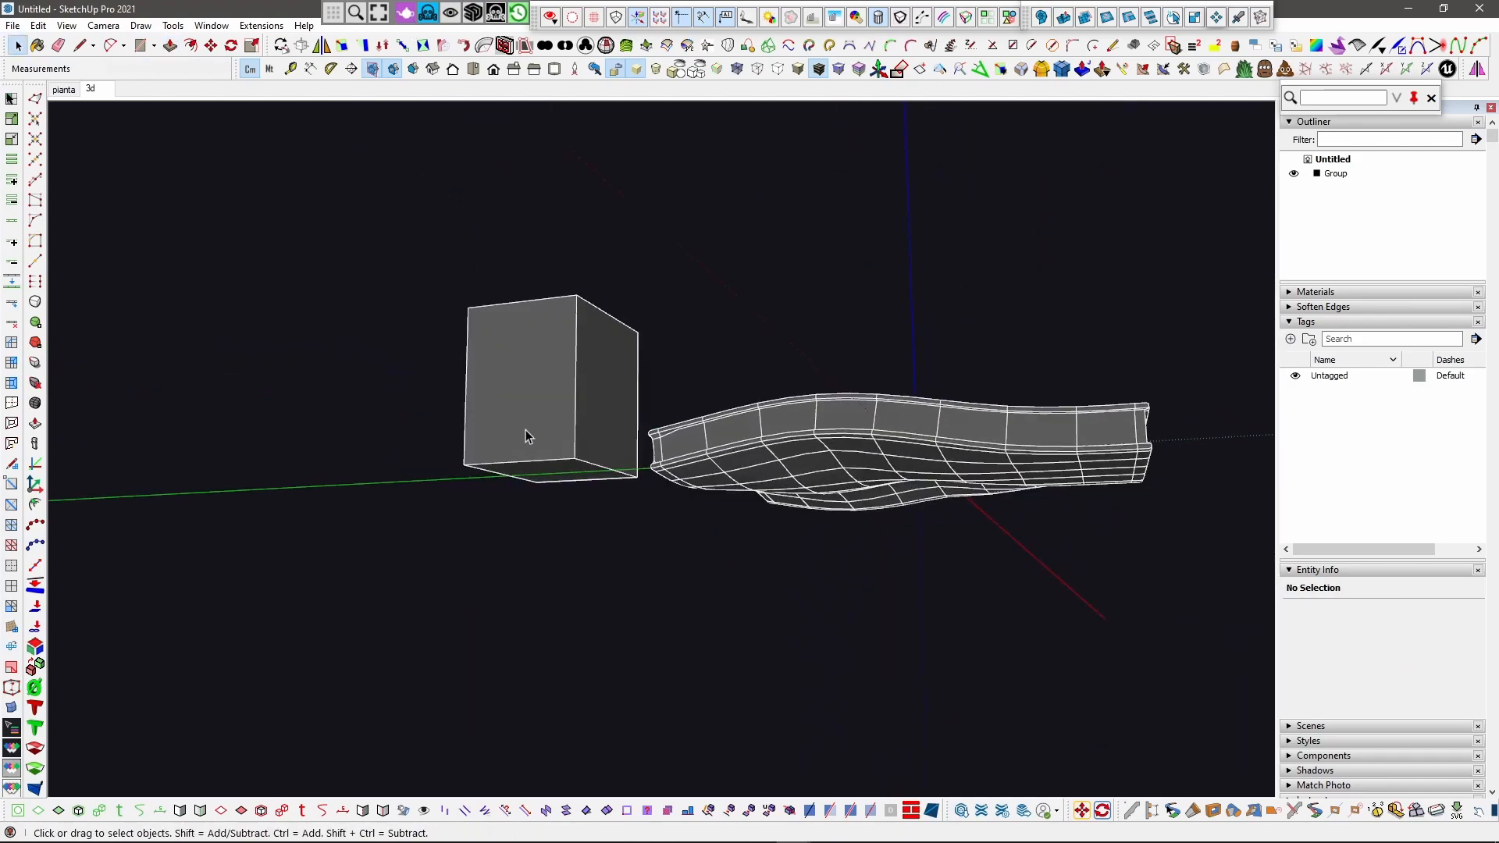
# Step: Select all of the box's connected geometry and make it a group
pyautogui.scroll(3, 552, 481)
pyautogui.click(552, 482)
pyautogui.tripleClick(574, 394)
pyautogui.moveTo(574, 393); pyautogui.dragTo(628, 642, button='middle')
pyautogui.hotkey('ctrl', 'g')
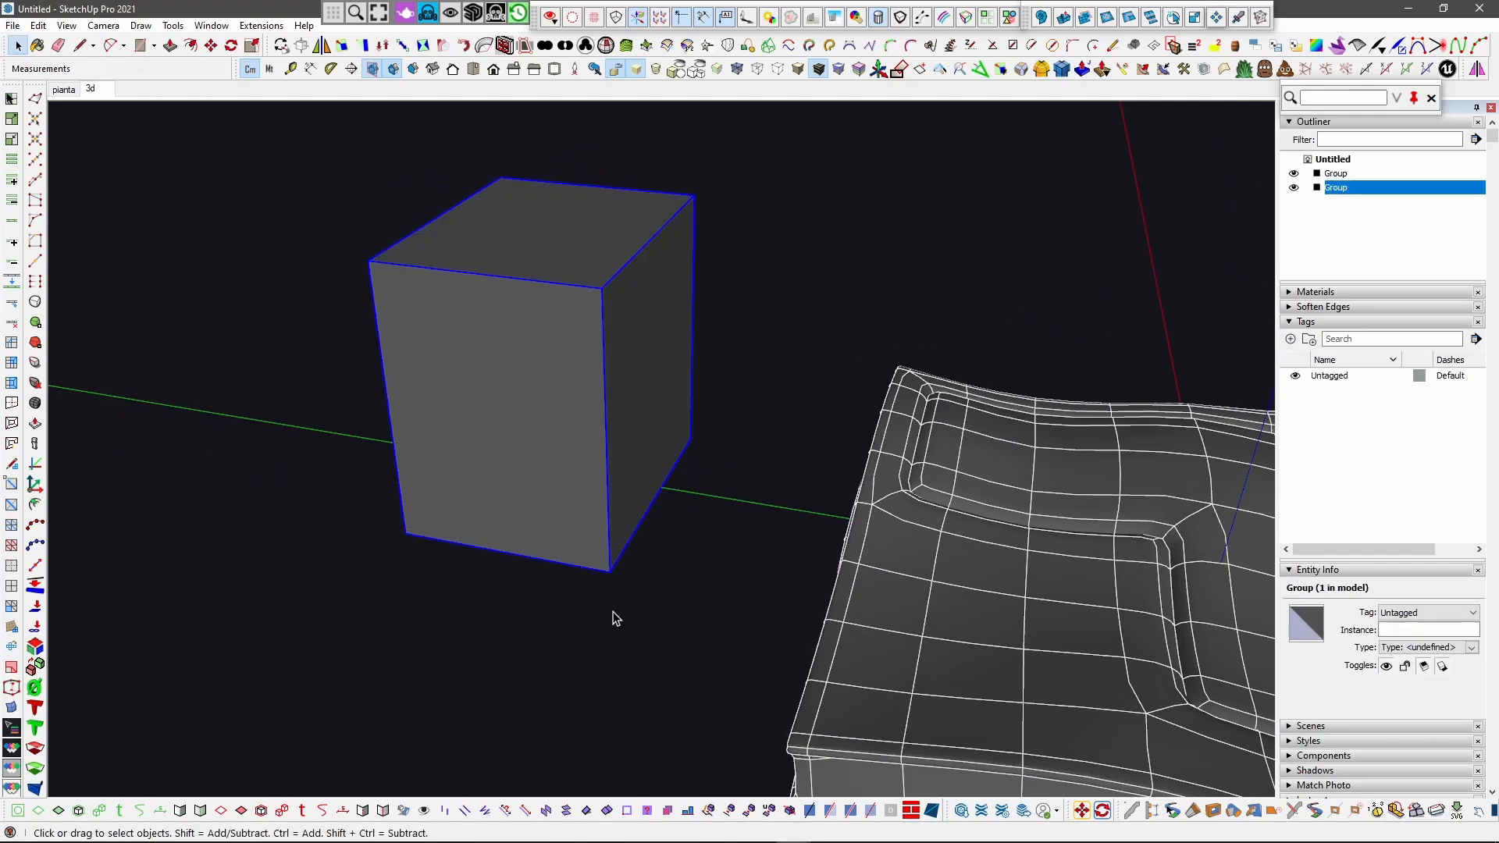
pyautogui.press('o')
pyautogui.click(725, 471)
pyautogui.scroll(-3, 530, 522)
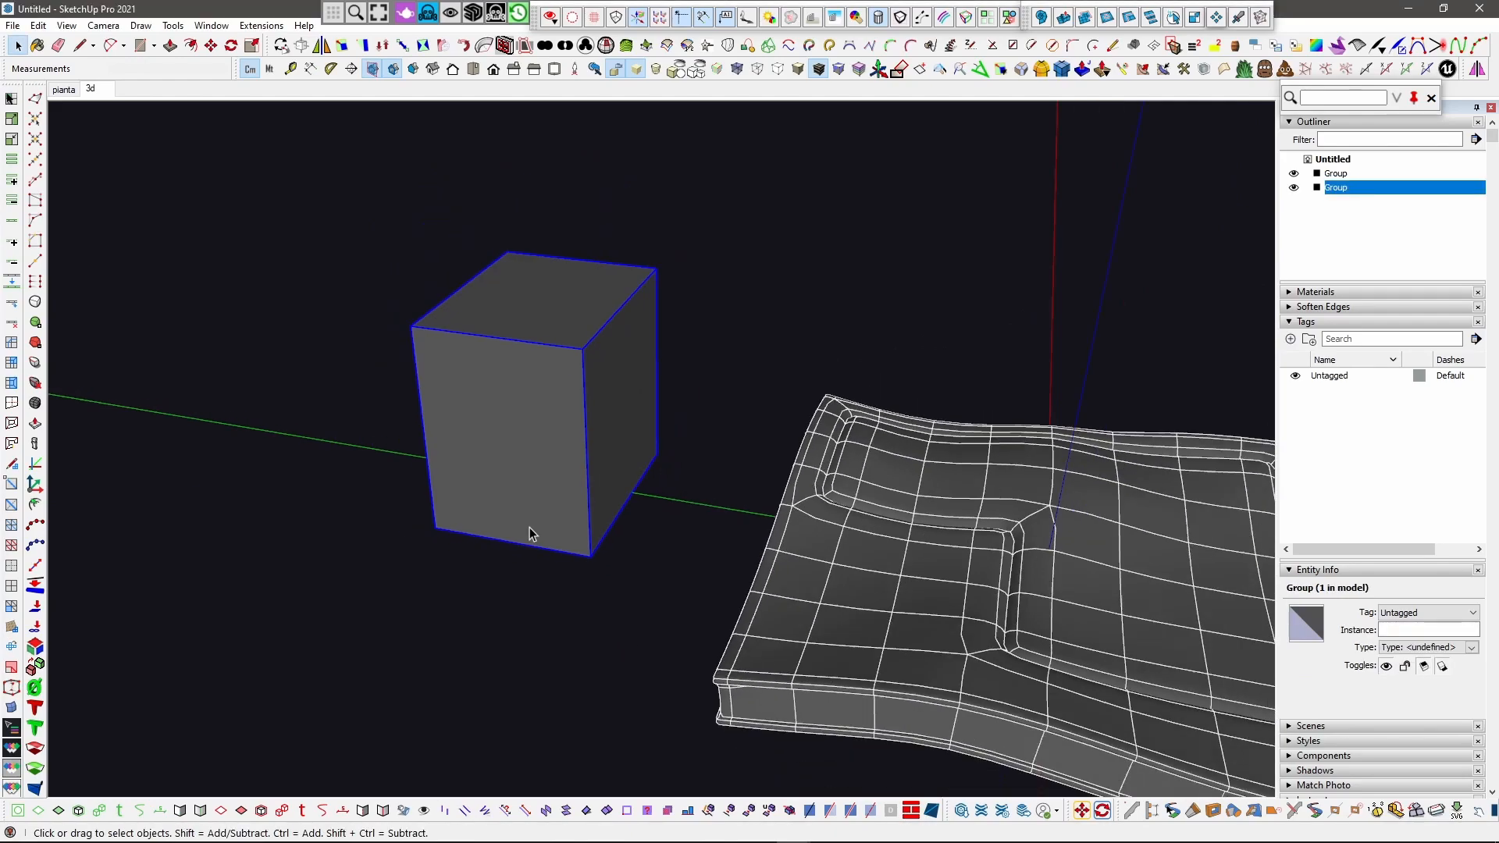
# Step: Move the box group onto the slab and shift it over the area inside the L-shaped groove
pyautogui.moveTo(585, 519); pyautogui.dragTo(606, 578, button='middle')
pyautogui.press('m')
pyautogui.click(578, 531)
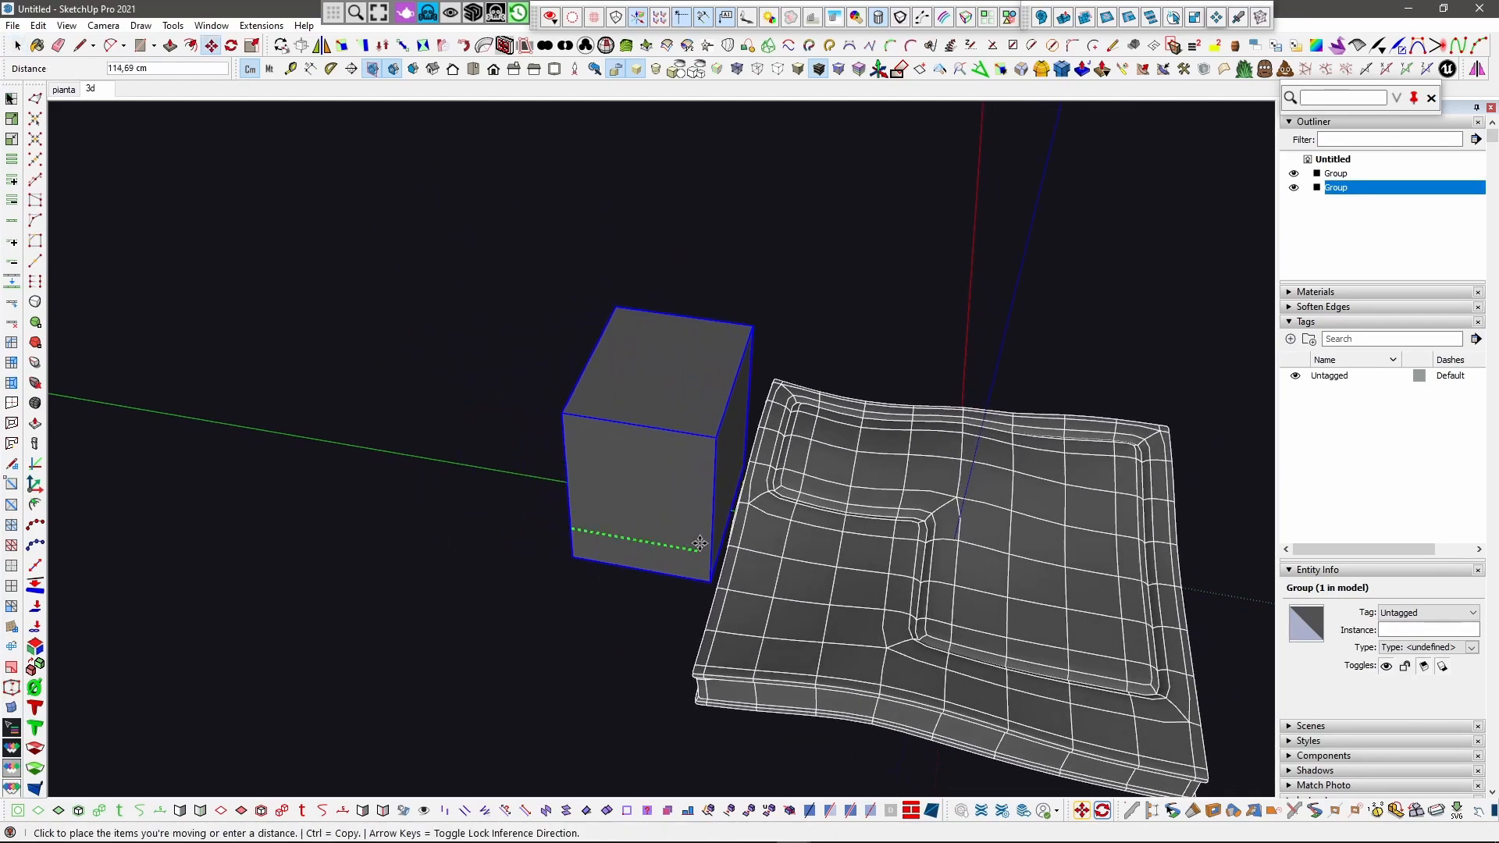
pyautogui.click(922, 570)
pyautogui.moveTo(989, 603); pyautogui.dragTo(684, 575, button='middle')
pyautogui.press('m')
pyautogui.click(684, 575)
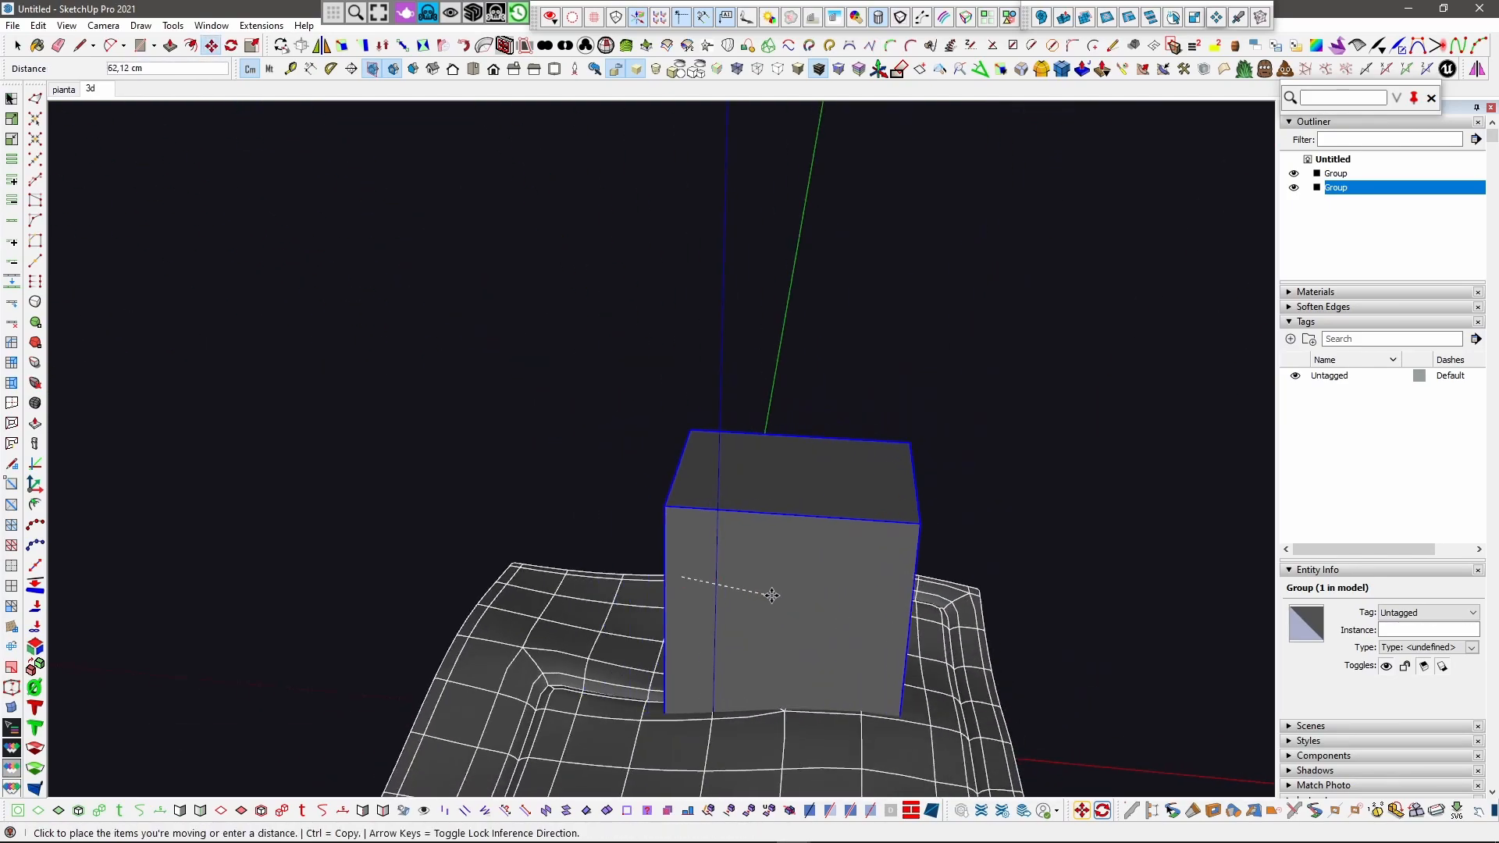
pyautogui.moveTo(812, 585); pyautogui.dragTo(862, 603, button='middle')
# Step: Scale the box group down in height from its top face
pyautogui.press('s')
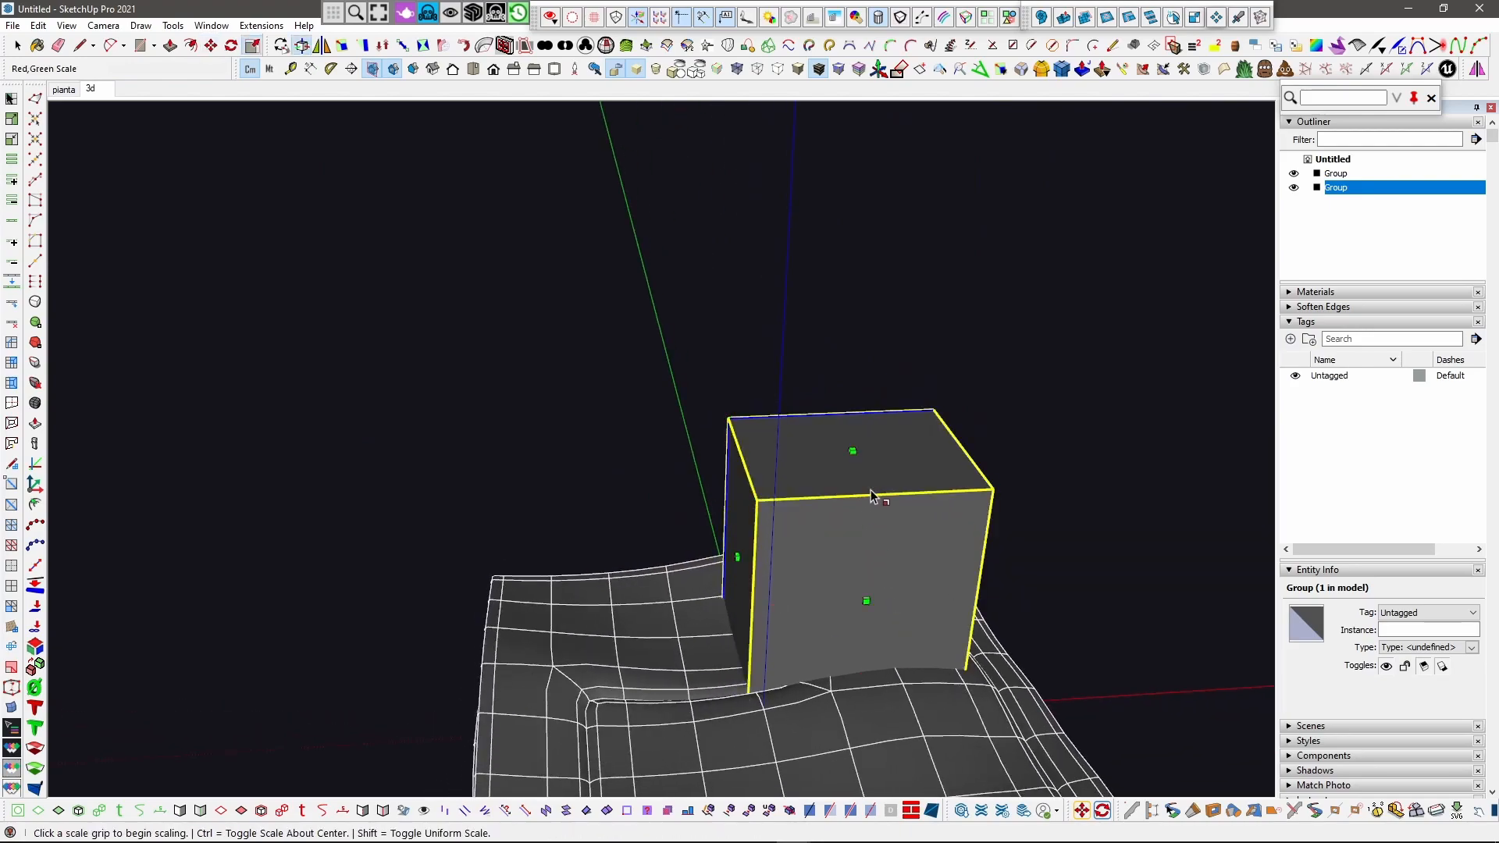
pyautogui.click(857, 458)
pyautogui.click(886, 547)
pyautogui.moveTo(885, 547); pyautogui.dragTo(863, 669, button='middle')
pyautogui.scroll(3, 864, 668)
pyautogui.press('v')
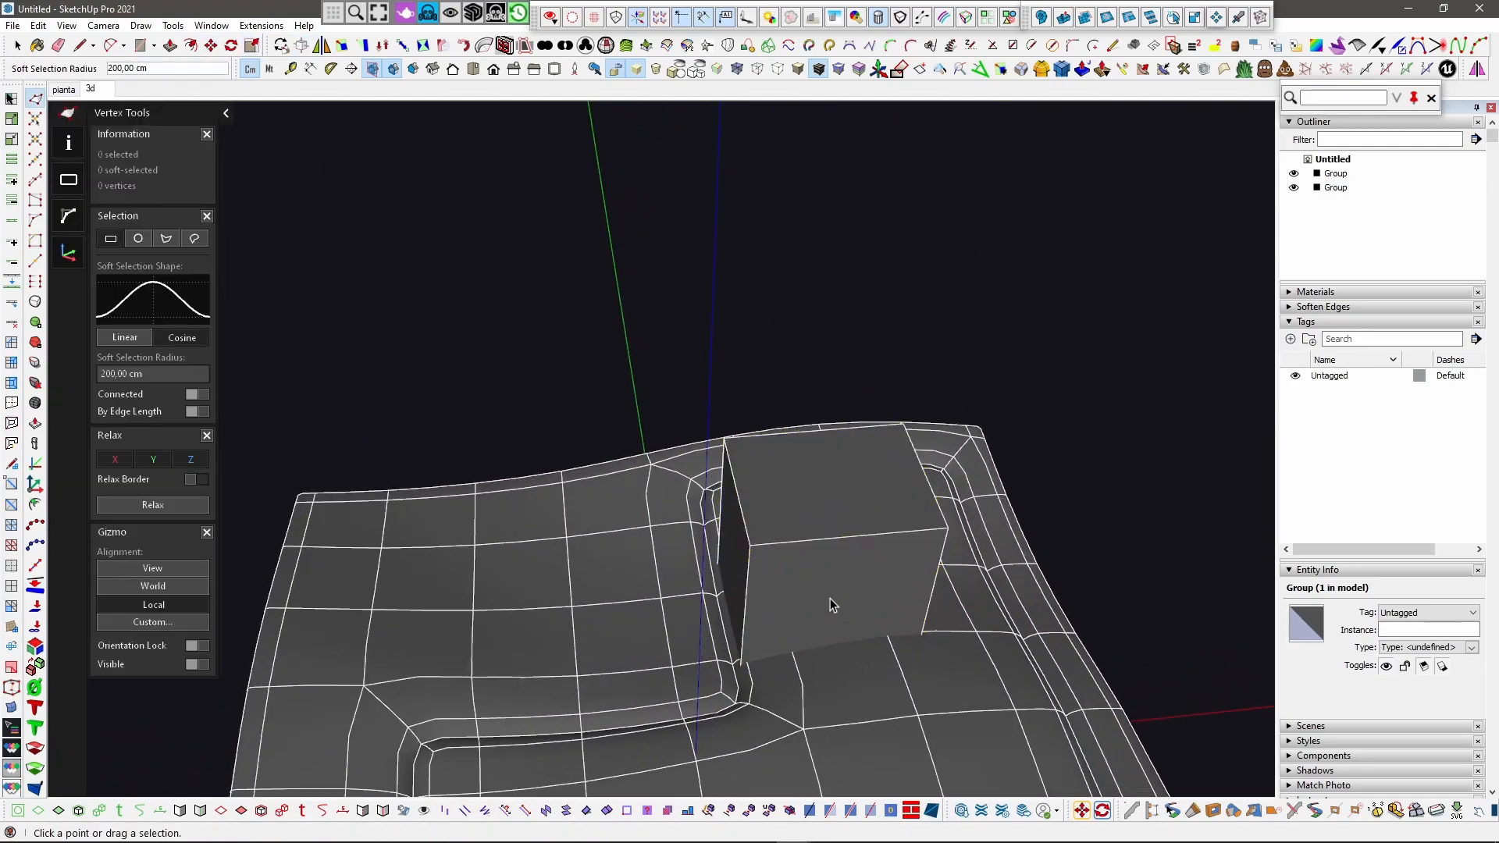
pyautogui.press('space')
# Step: Select the box group again and nudge it slightly sideways on top of the slab
pyautogui.click(831, 598)
pyautogui.press('m')
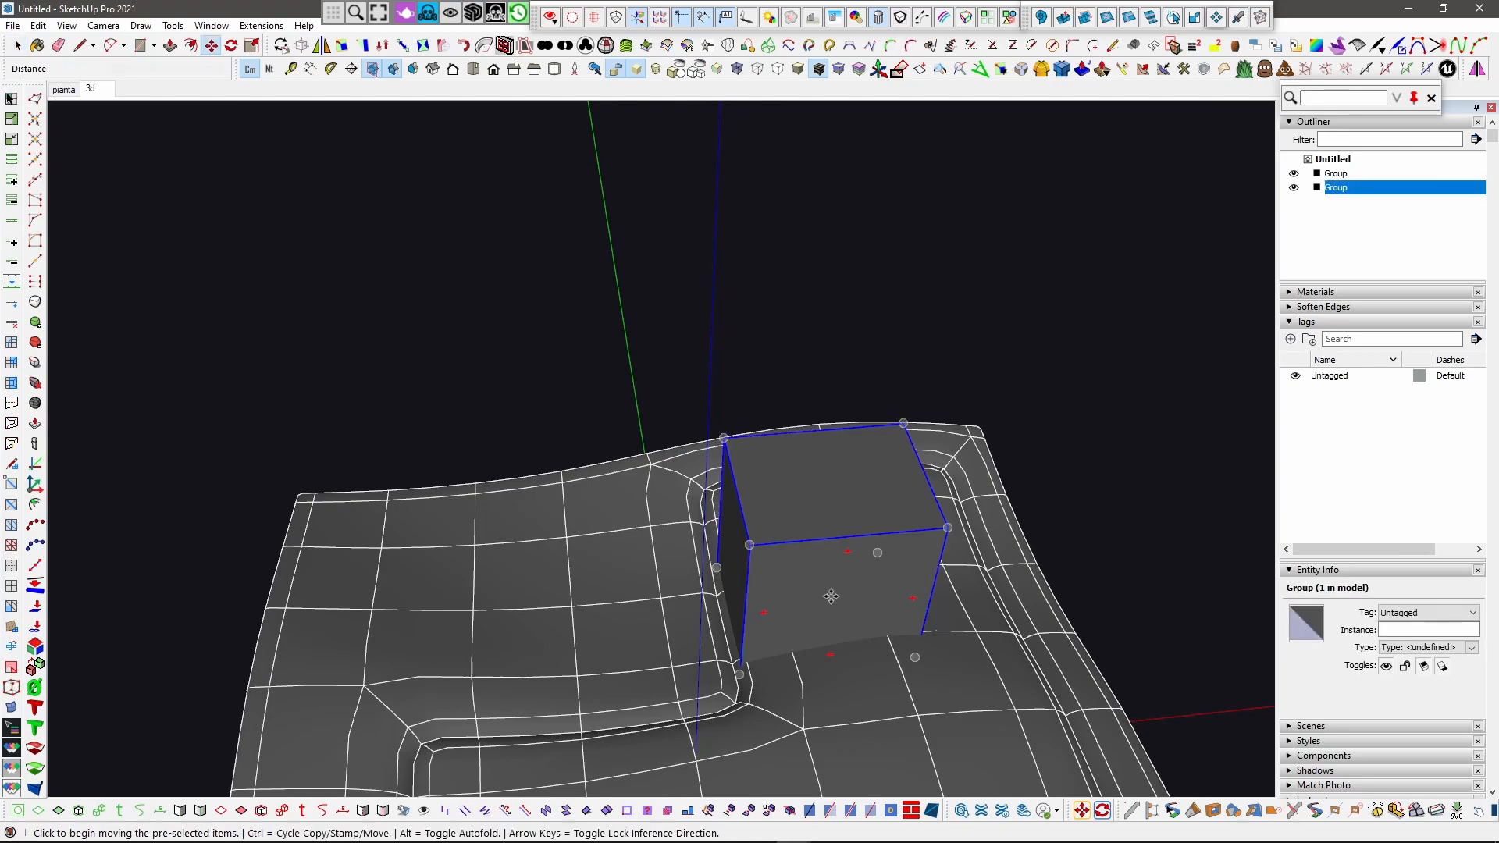
pyautogui.click(831, 600)
pyautogui.click(867, 595)
pyautogui.press('space')
pyautogui.moveTo(867, 595); pyautogui.dragTo(899, 415, button='middle')
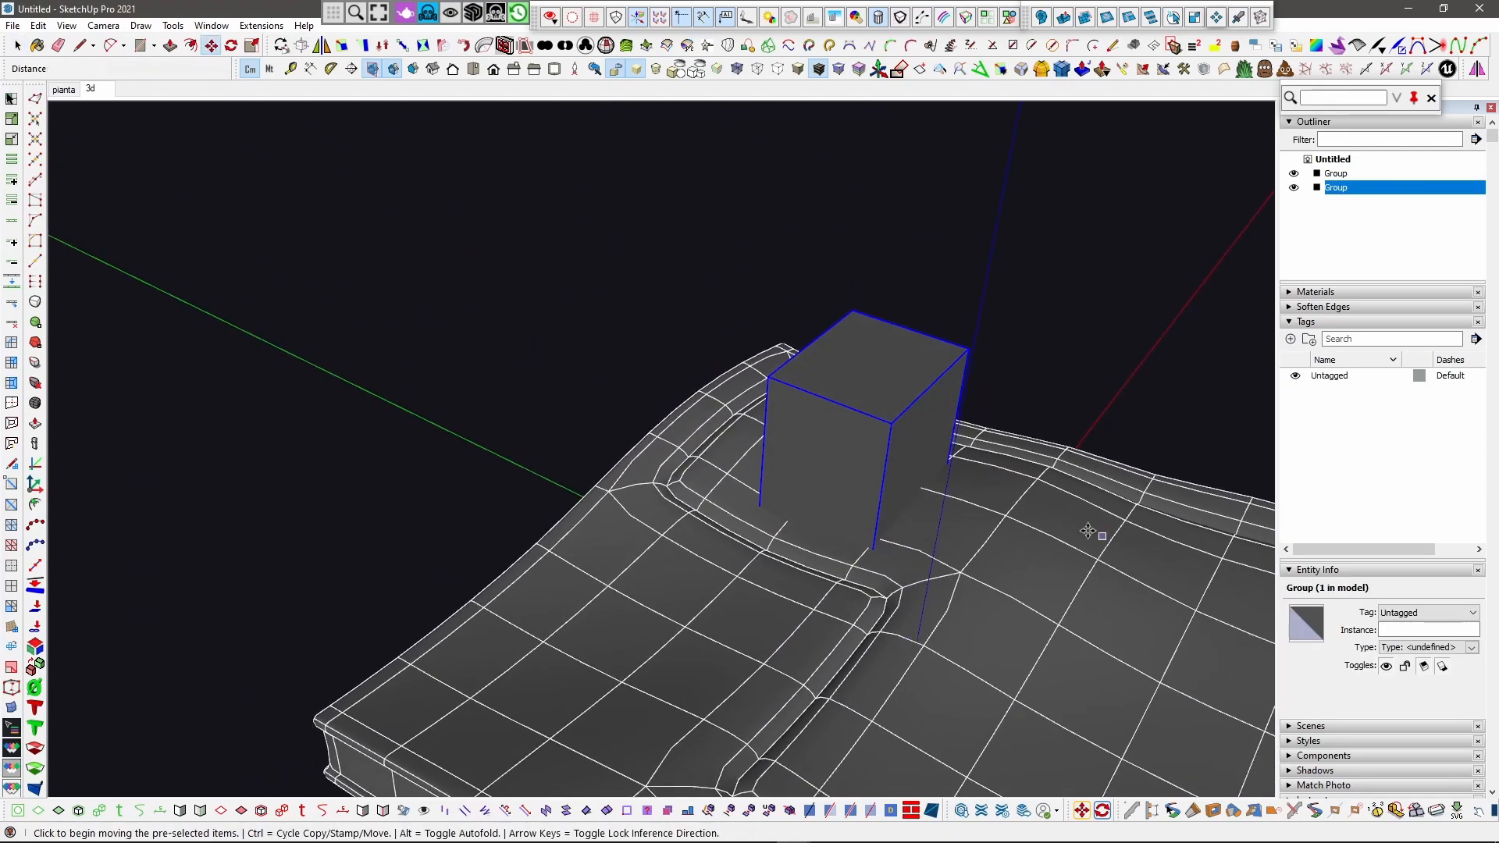
# Step: Open the box group and offset its top face inward by about 11.62 cm
pyautogui.doubleClick(885, 400)
pyautogui.scroll(2, 848, 421)
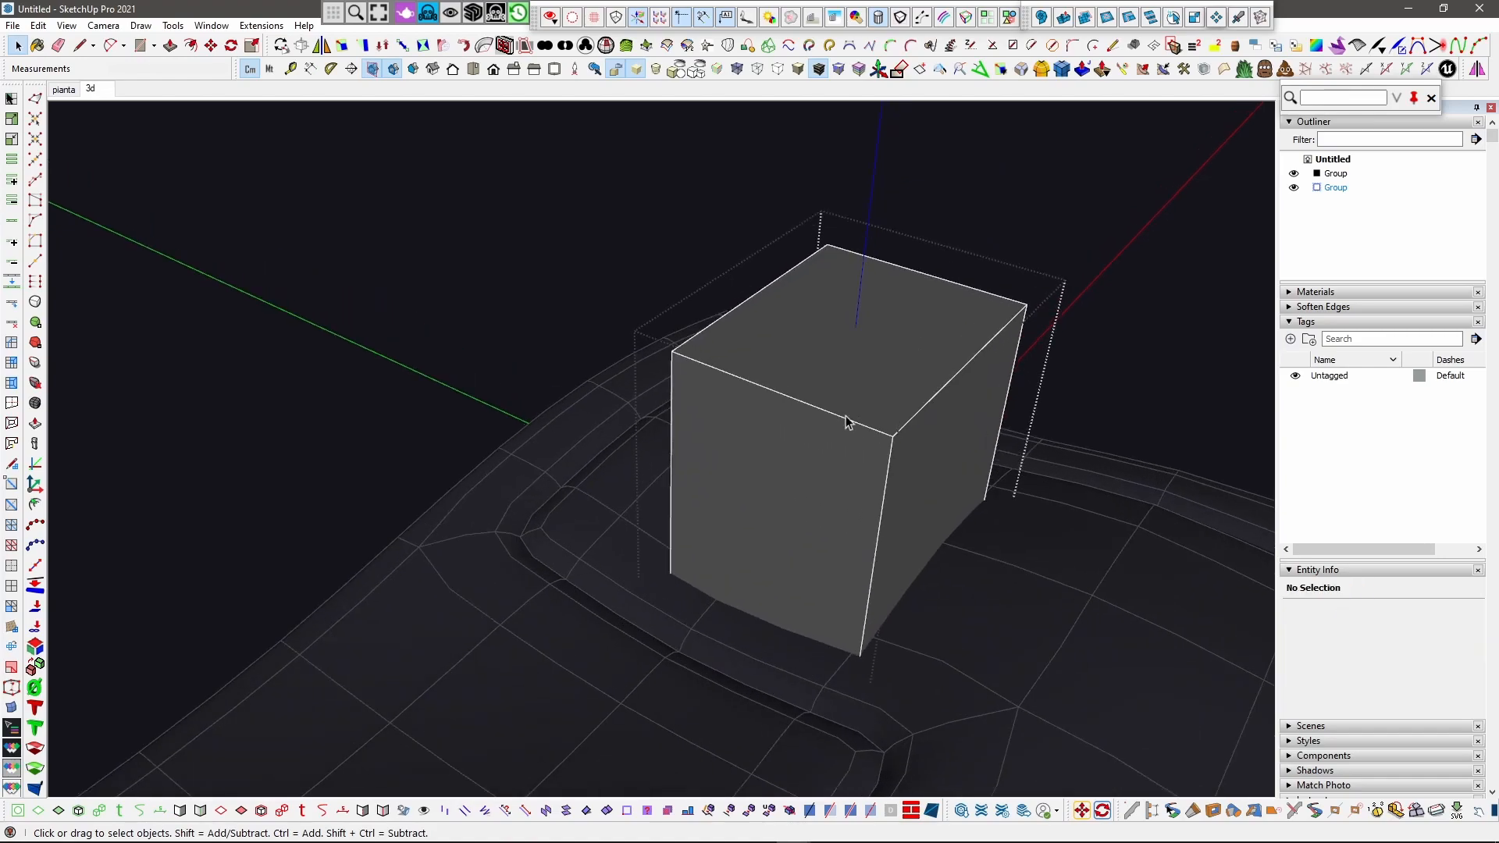
pyautogui.click(855, 373)
pyautogui.scroll(3, 827, 361)
pyautogui.press('f')
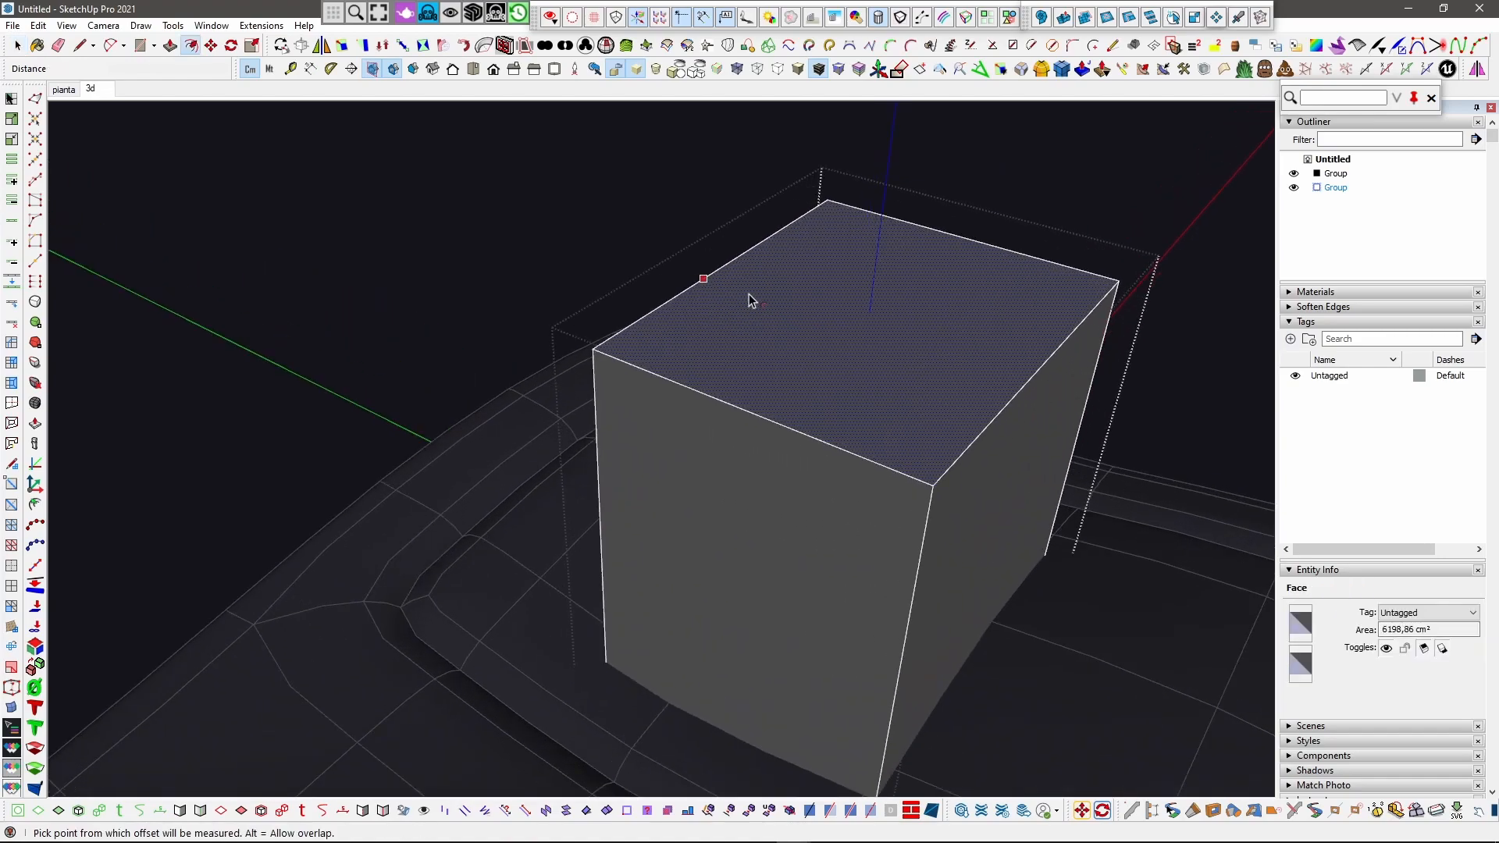
pyautogui.click(714, 291)
pyautogui.click(752, 301)
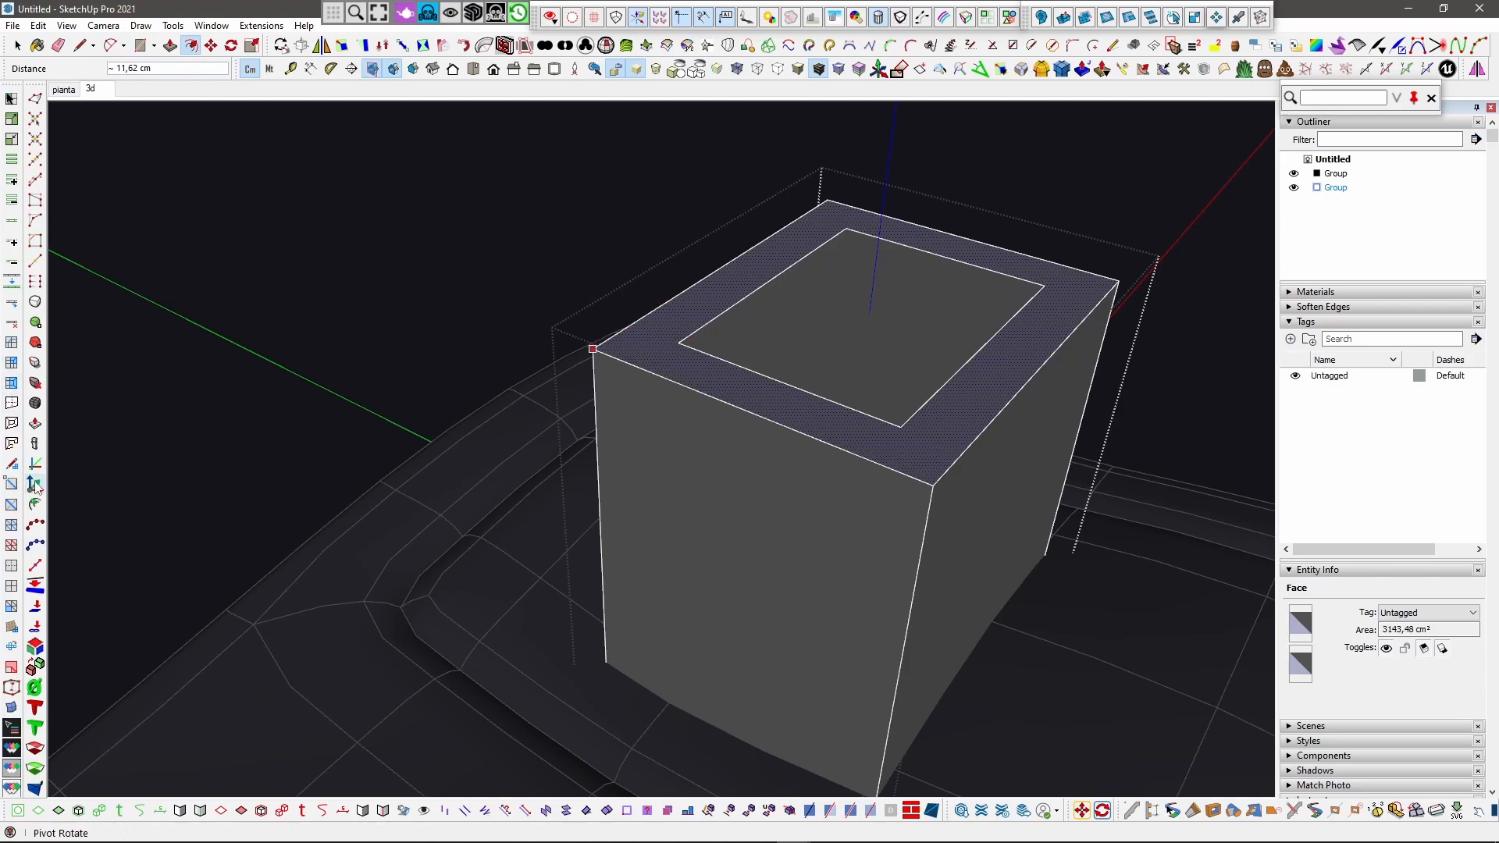
# Step: Push the inner top face down into the box to hollow it out, leaving a thick rim
pyautogui.moveTo(800, 353); pyautogui.dragTo(932, 378, button='middle')
pyautogui.press('space')
pyautogui.press('p')
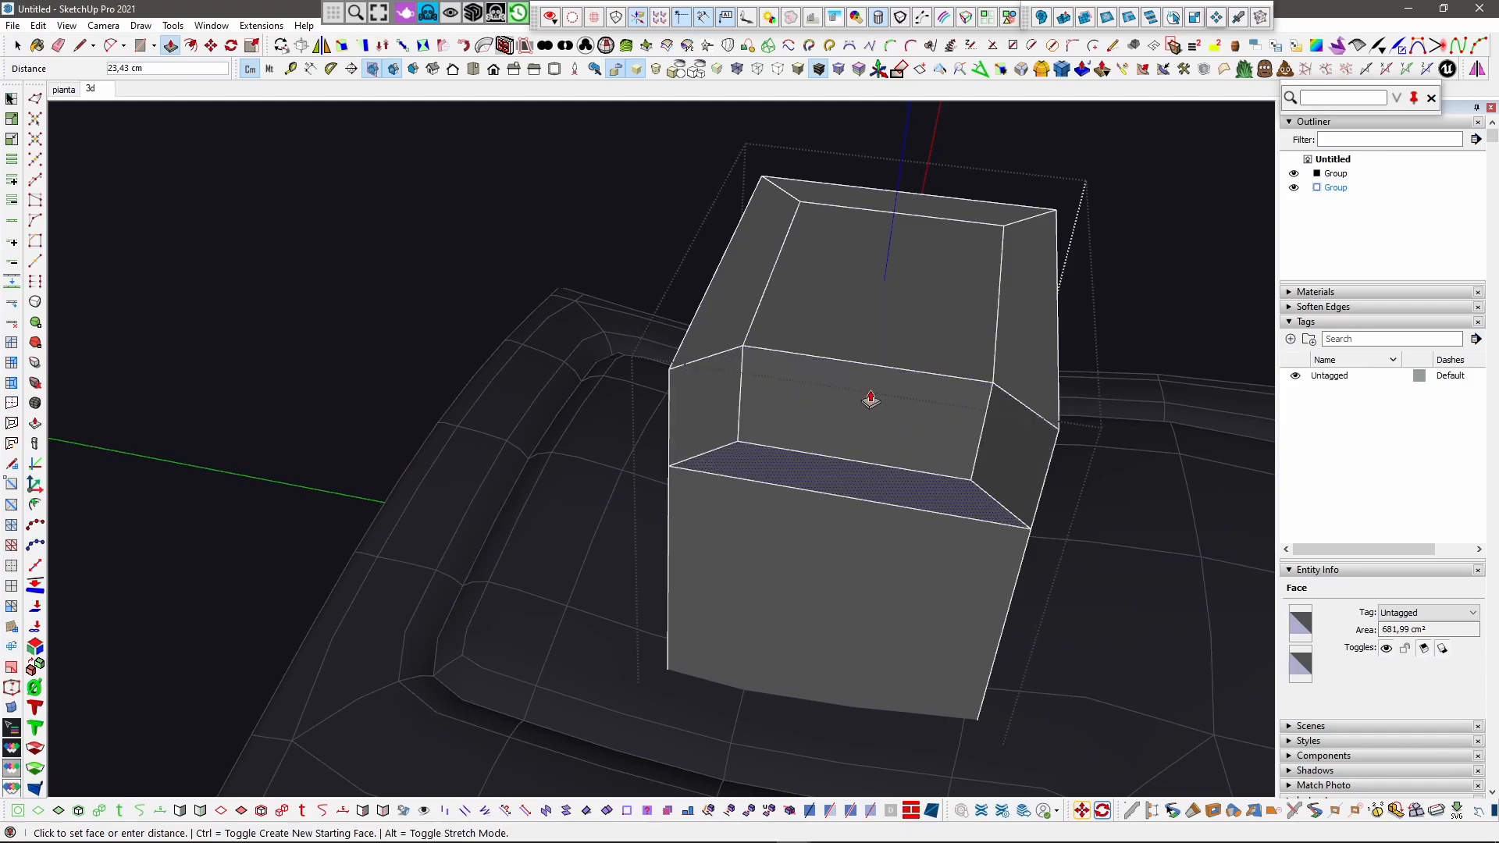
pyautogui.press('Escape')
pyautogui.click(941, 296)
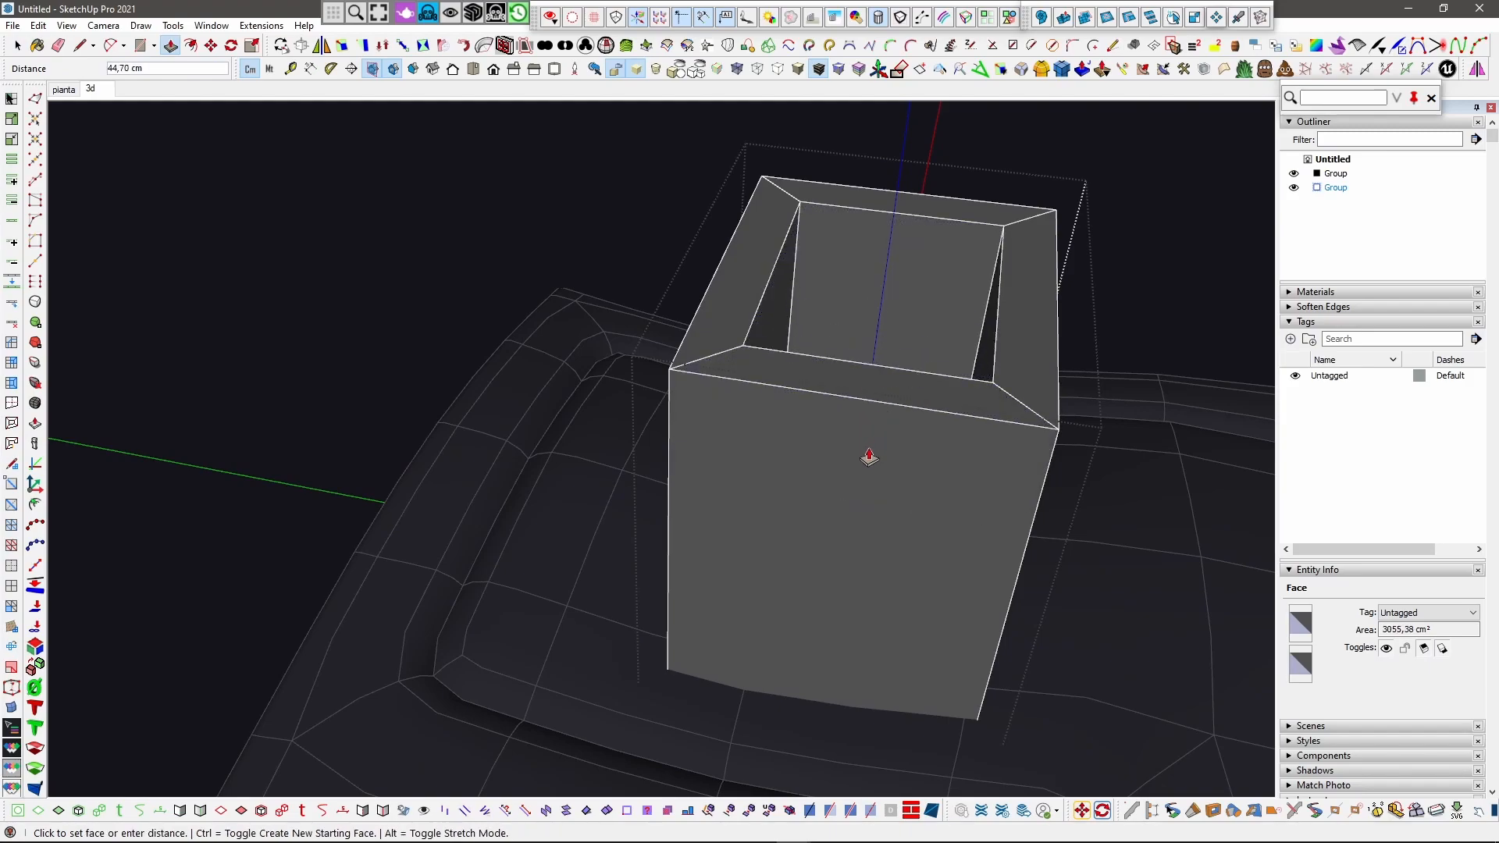
pyautogui.click(854, 369)
pyautogui.moveTo(854, 368); pyautogui.dragTo(864, 323, button='middle')
pyautogui.press('space')
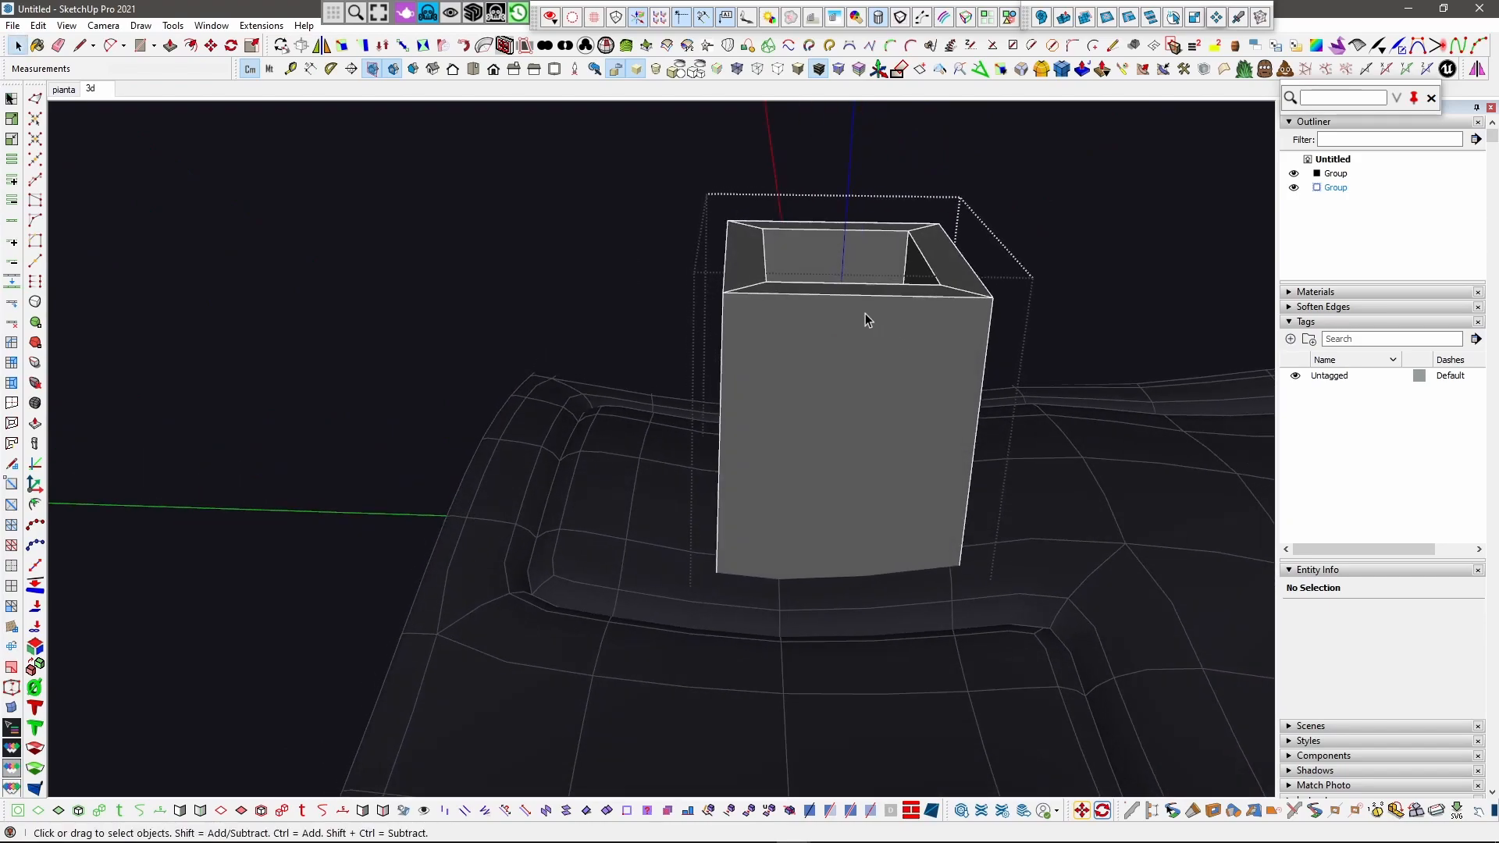
# Step: Insert a middle edge loop through the hollow box in each of its two horizontal directions
pyautogui.click(869, 296)
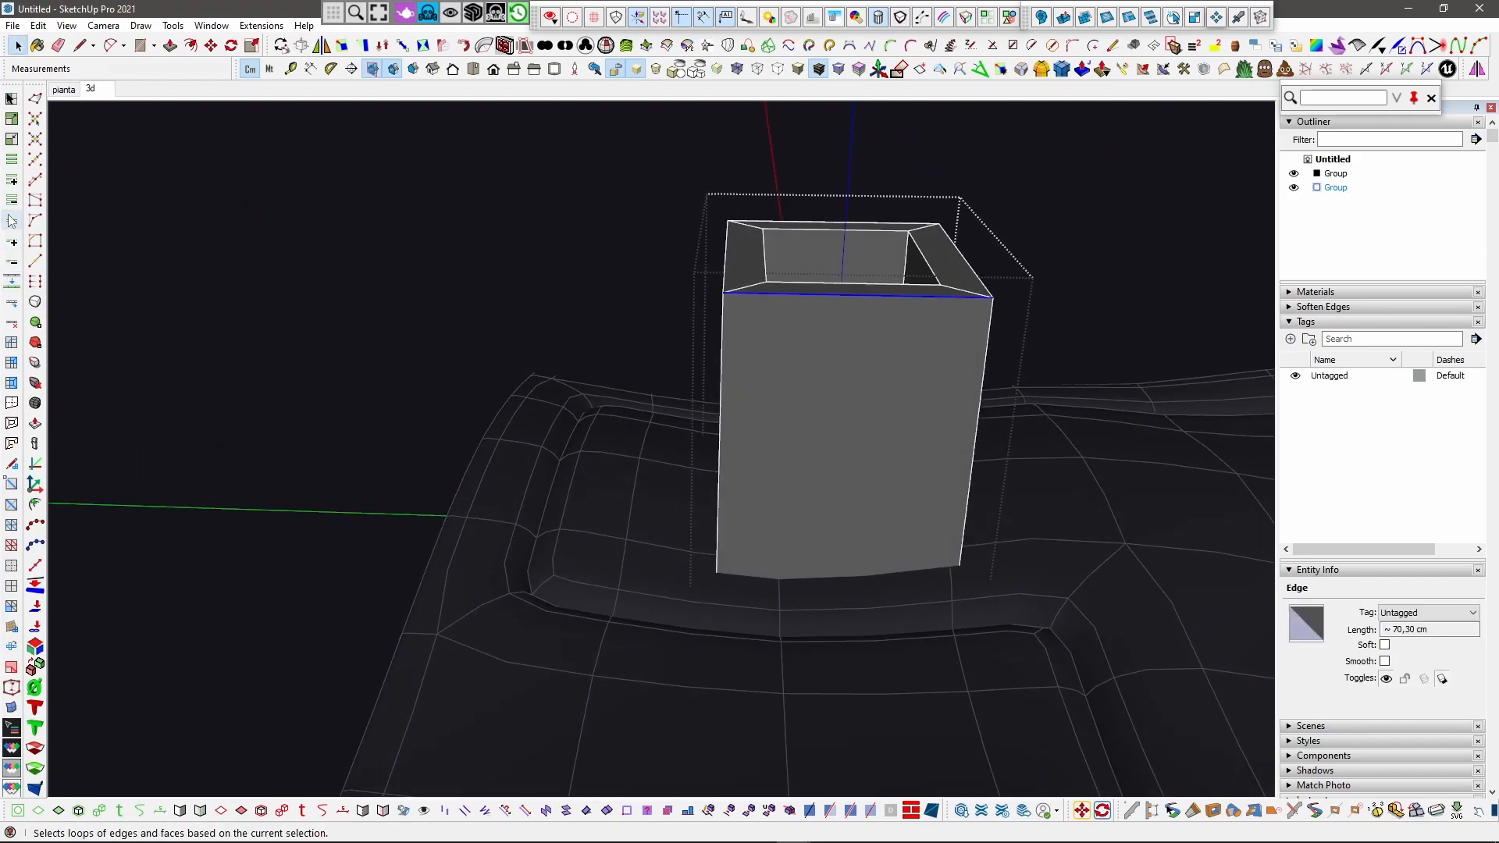
pyautogui.click(12, 302)
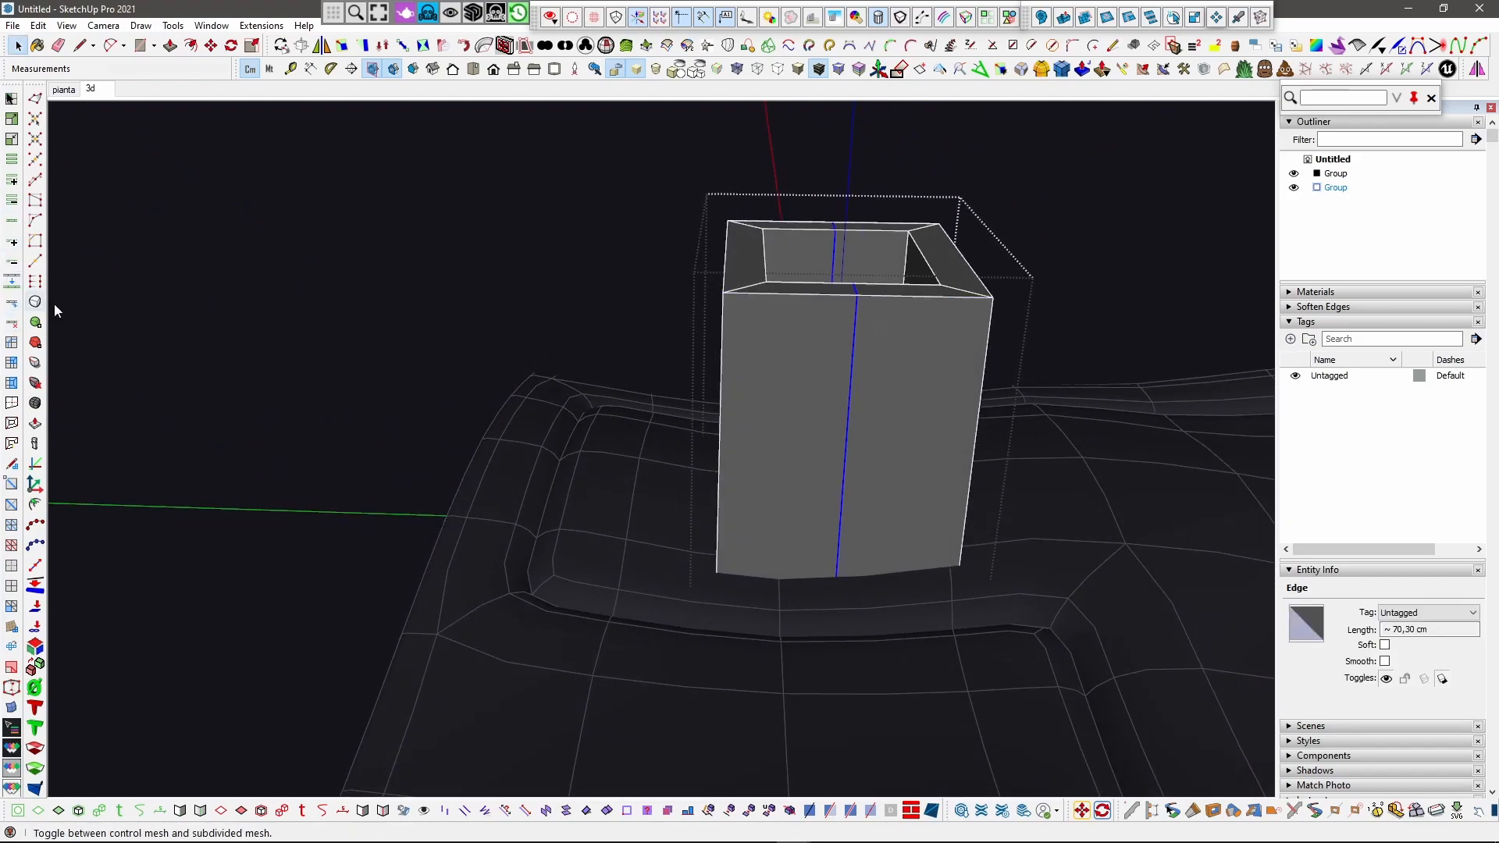
pyautogui.click(727, 260)
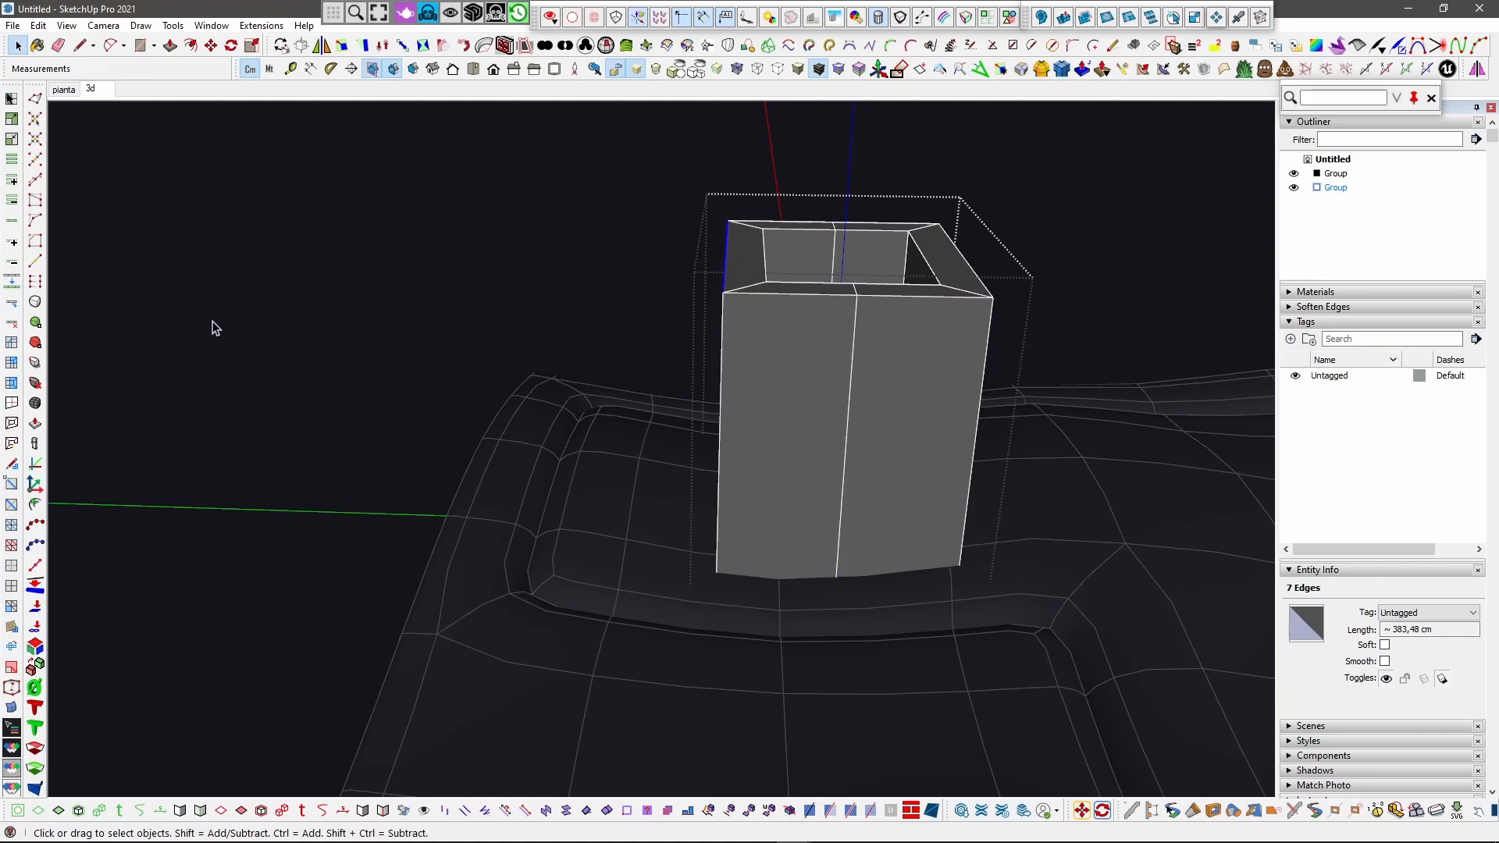
pyautogui.click(12, 307)
pyautogui.moveTo(936, 266); pyautogui.dragTo(892, 267, button='middle')
pyautogui.scroll(-2, 789, 200)
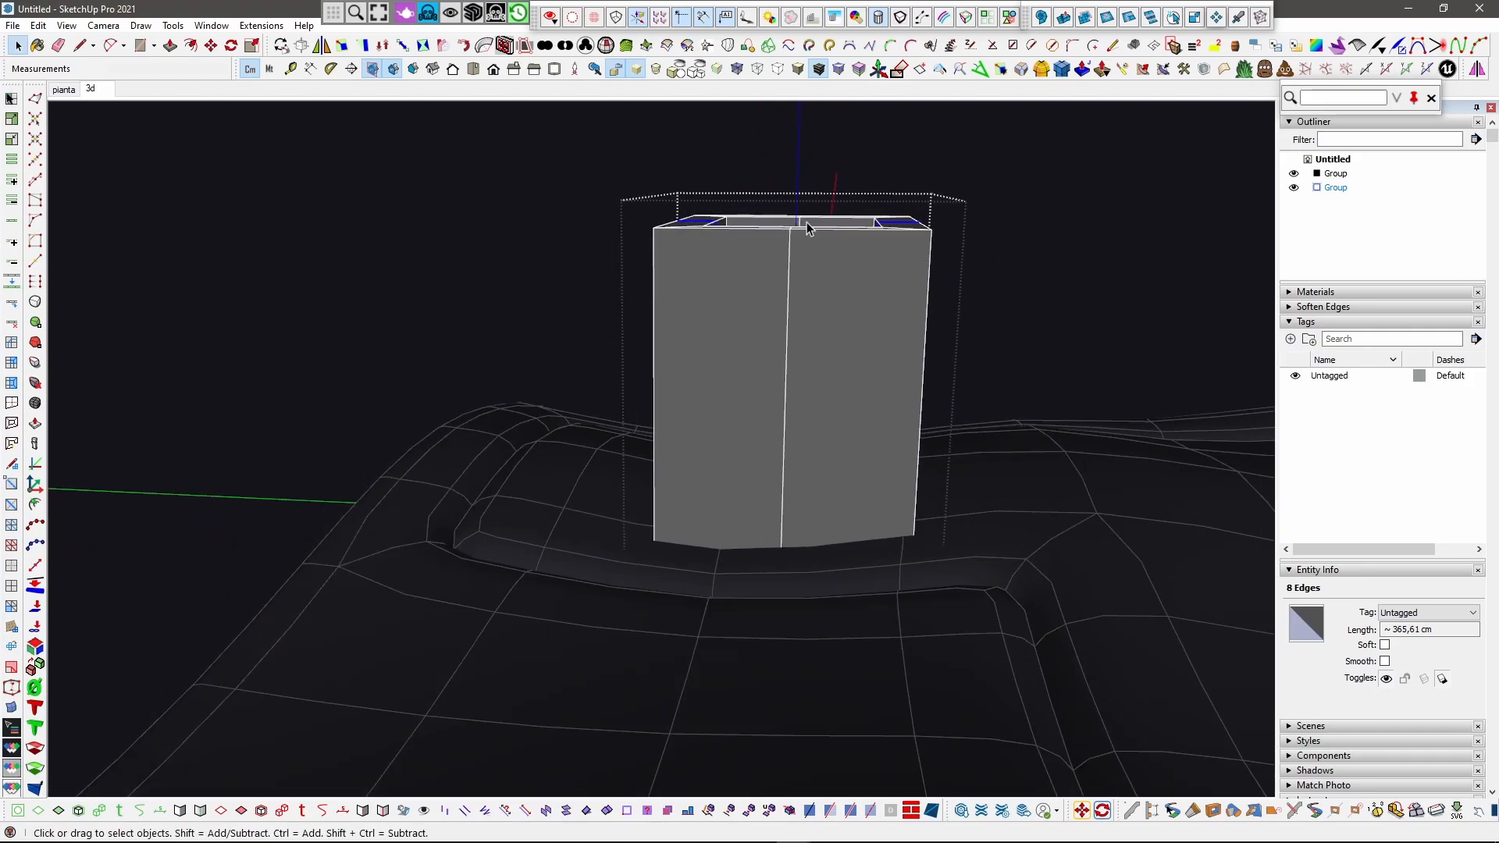
# Step: Set the Vertex Tools soft selection radius to 0 cm and lower the rim half on the positive green side
pyautogui.moveTo(747, 226); pyautogui.dragTo(842, 315)
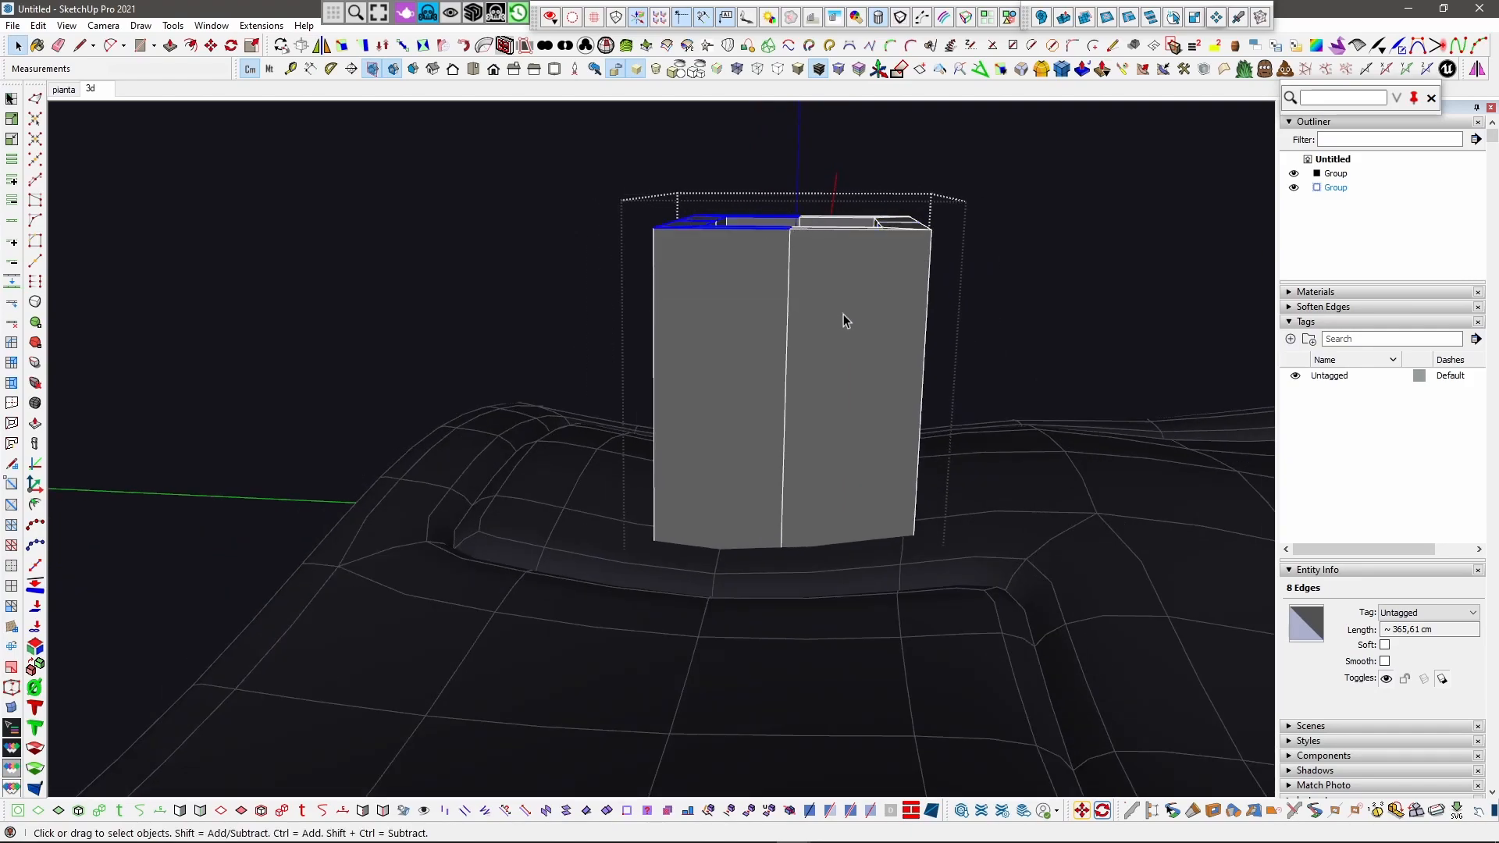
pyautogui.press('v')
pyautogui.moveTo(742, 136); pyautogui.dragTo(748, 176)
pyautogui.hotkey('ctrl', 'z')
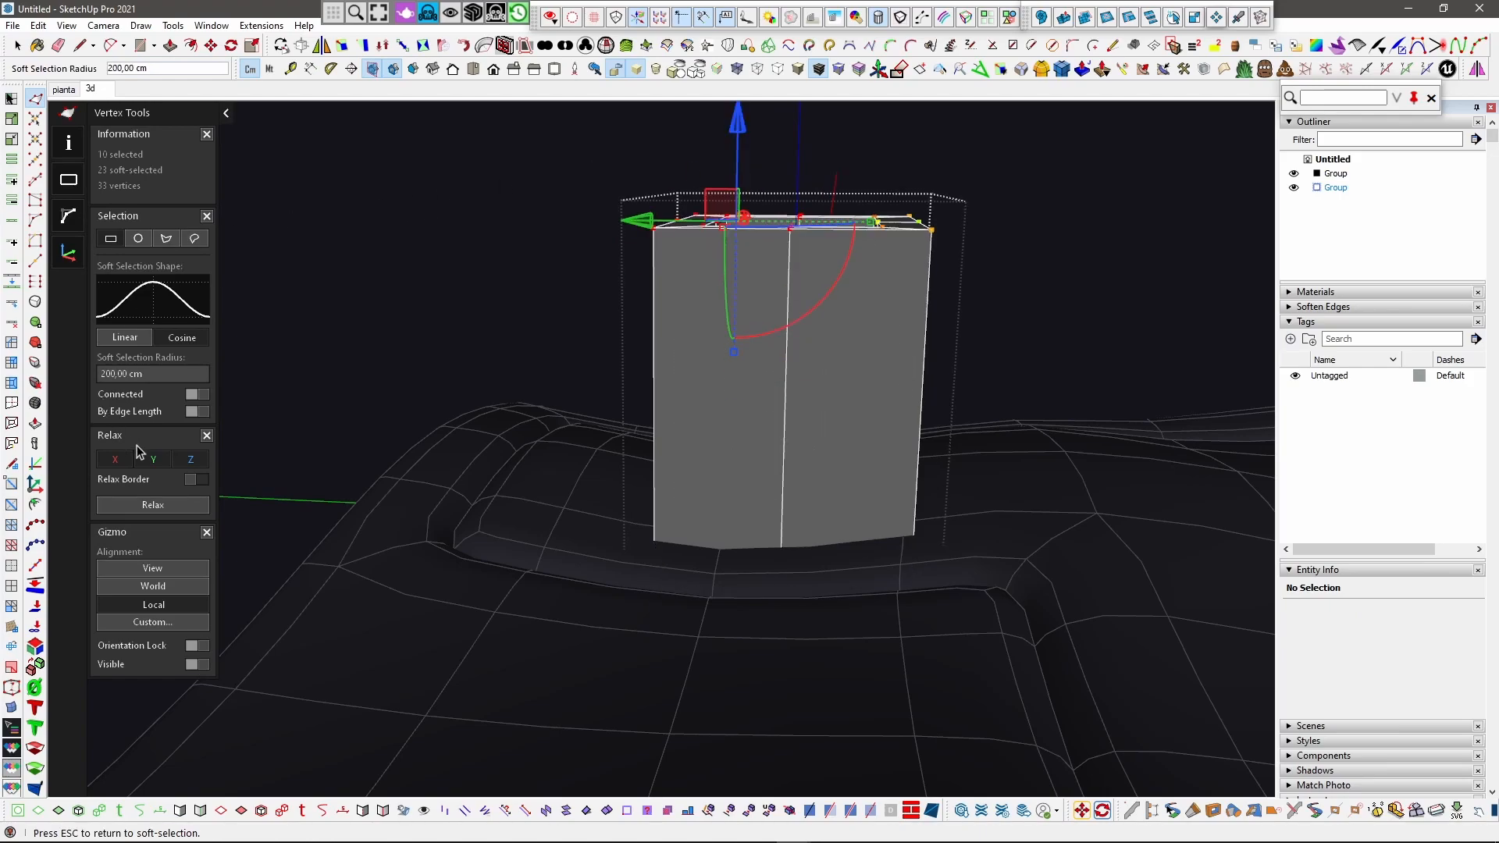
pyautogui.click(141, 379)
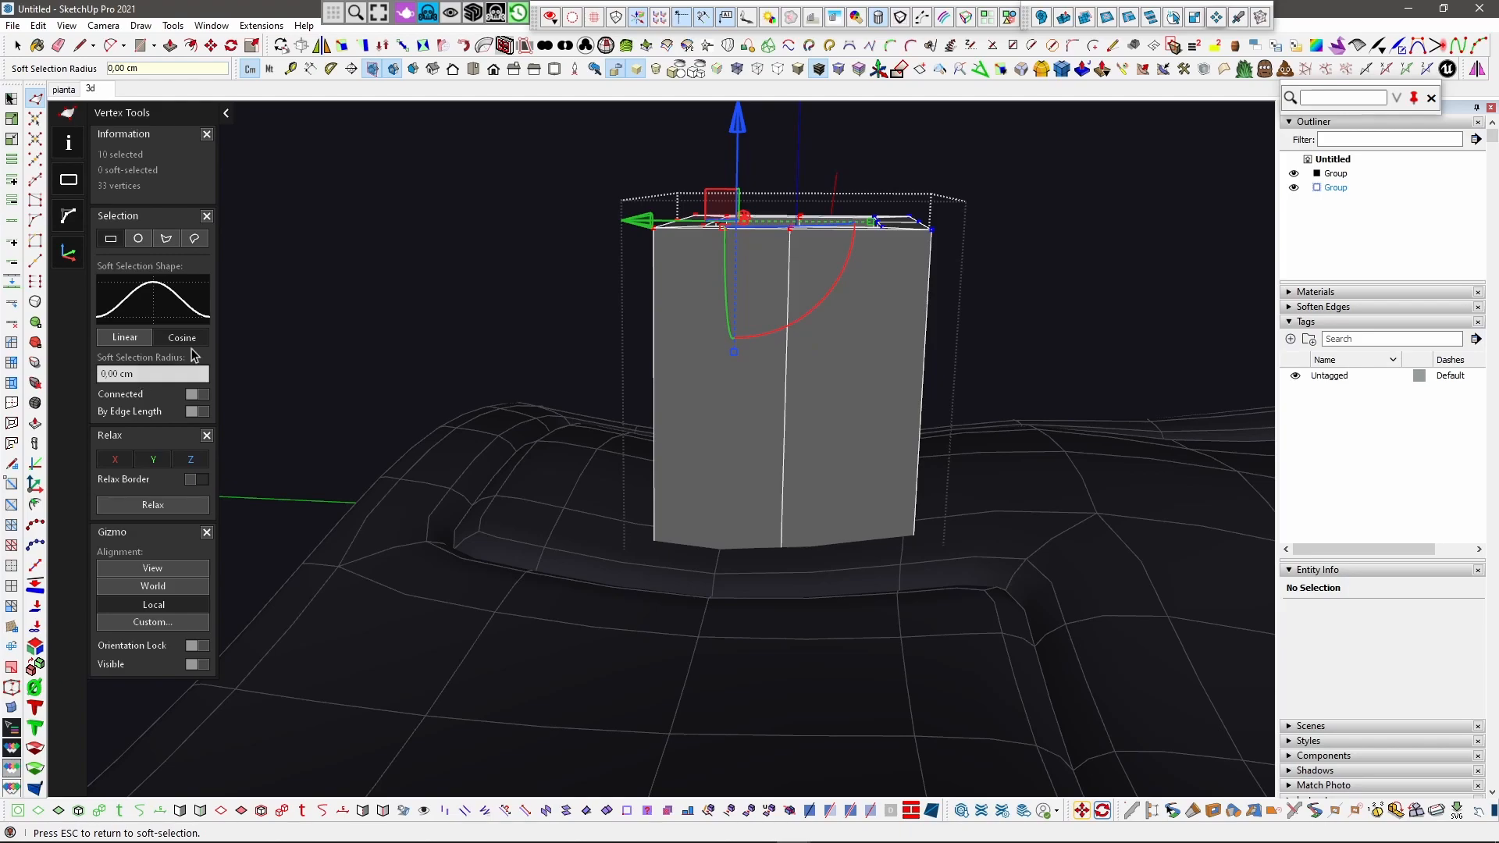
pyautogui.moveTo(734, 124); pyautogui.dragTo(756, 195)
pyautogui.moveTo(770, 212); pyautogui.dragTo(816, 177, button='middle')
# Step: Select the six rim vertices at the lowered outer end and move them down about 5.01 cm
pyautogui.moveTo(658, 227); pyautogui.dragTo(765, 316)
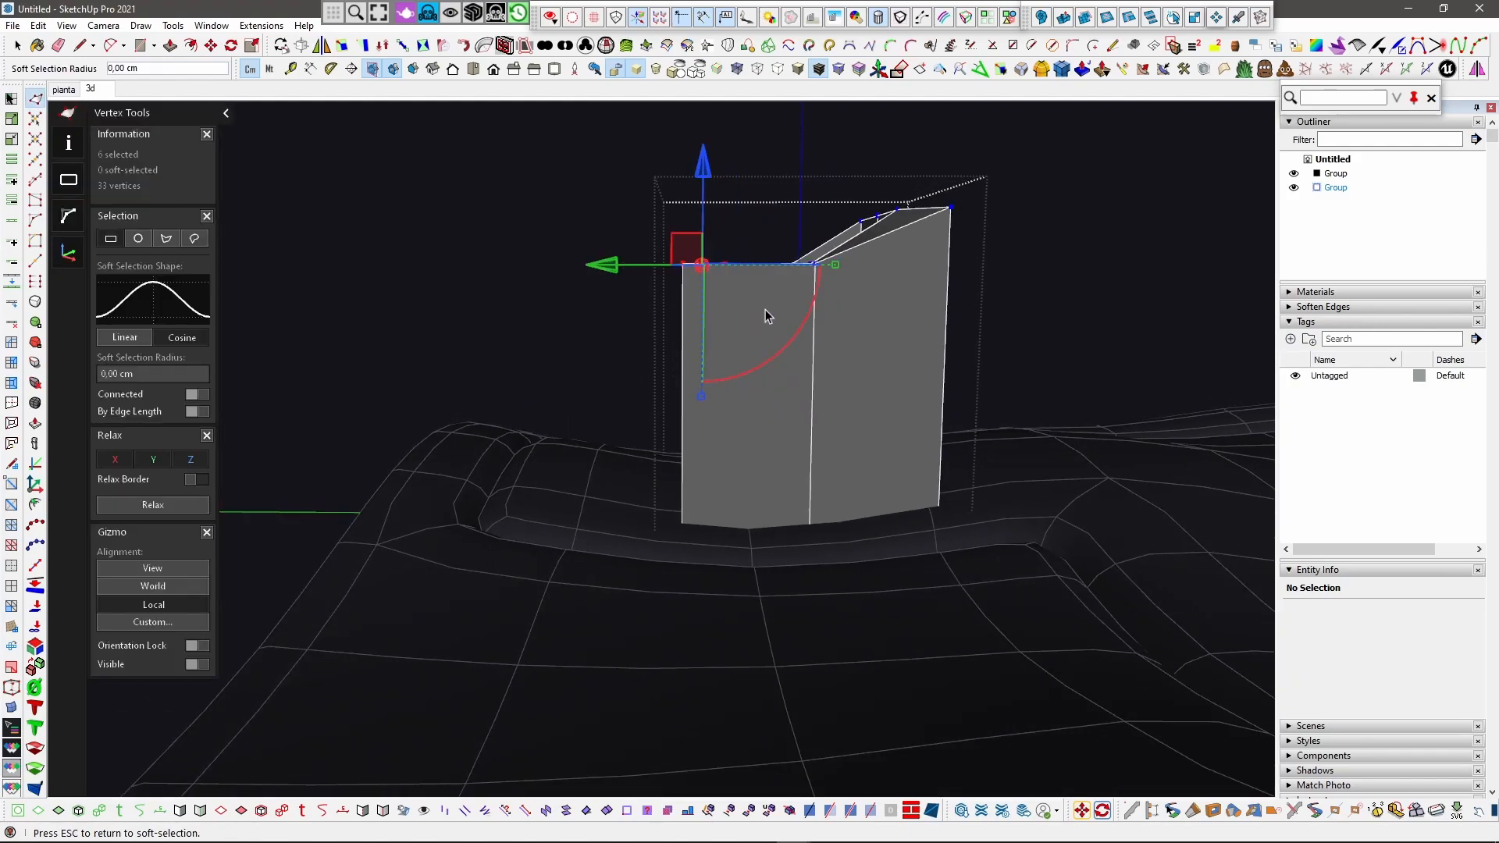
pyautogui.moveTo(704, 173); pyautogui.dragTo(705, 191)
pyautogui.moveTo(773, 265); pyautogui.dragTo(864, 228, button='middle')
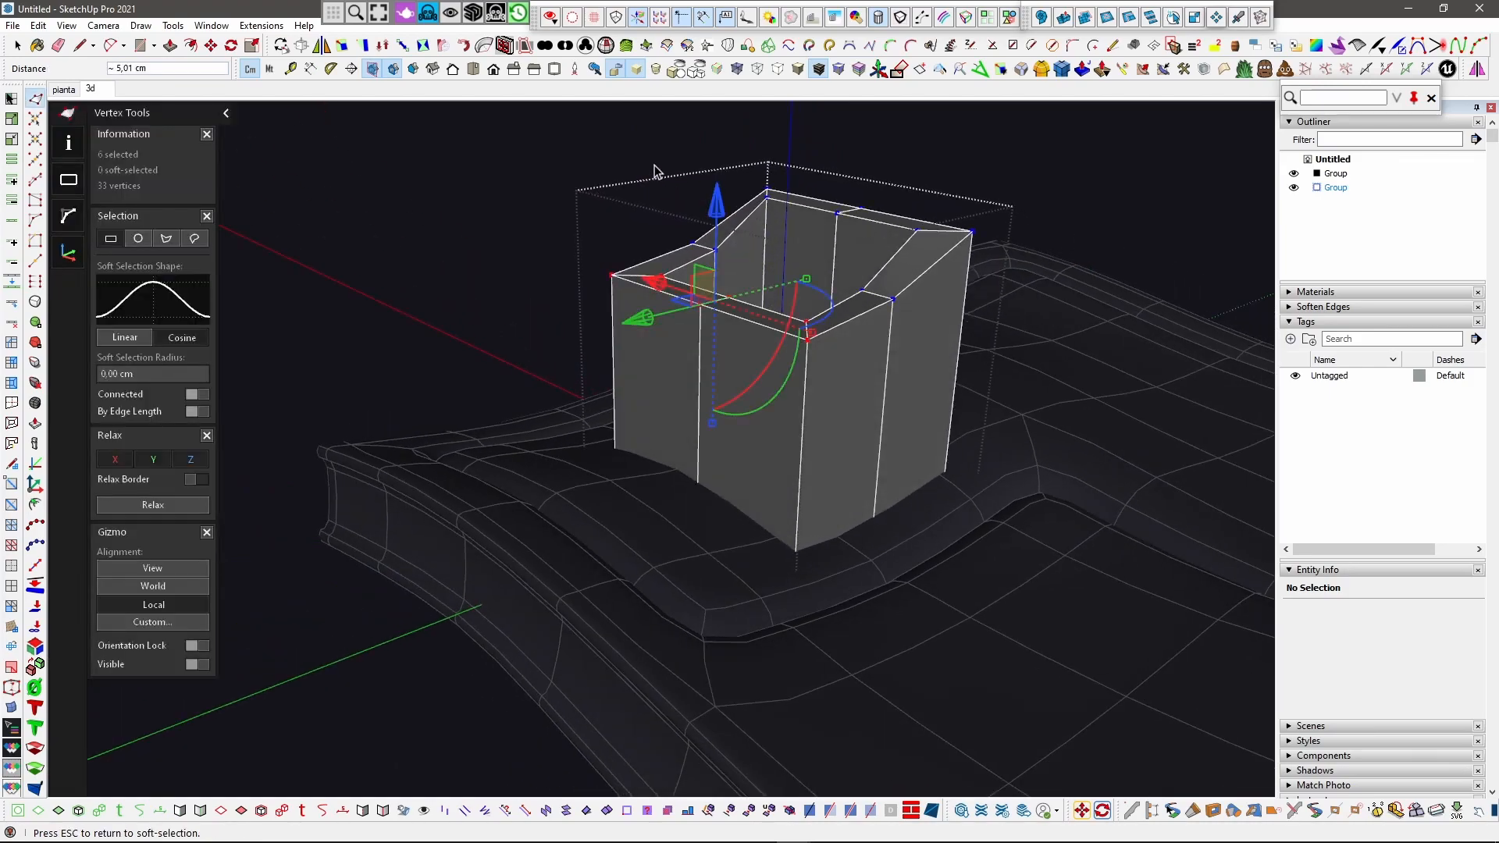
# Step: Select the vertices around the far corner of the box's rim and raise them along the blue axis
pyautogui.moveTo(651, 143); pyautogui.dragTo(874, 265)
pyautogui.keyDown('shift'); pyautogui.moveTo(708, 294); pyautogui.dragTo(750, 353, button='middle'); pyautogui.keyUp('shift')
pyautogui.moveTo(790, 258); pyautogui.dragTo(790, 231)
pyautogui.moveTo(838, 384); pyautogui.dragTo(693, 428, button='middle')
# Step: Leave vertex editing and select the box's outer and inner rim loops together with its corner edge loops
pyautogui.press('space')
pyautogui.click(773, 397)
pyautogui.scroll(-1, 777, 407)
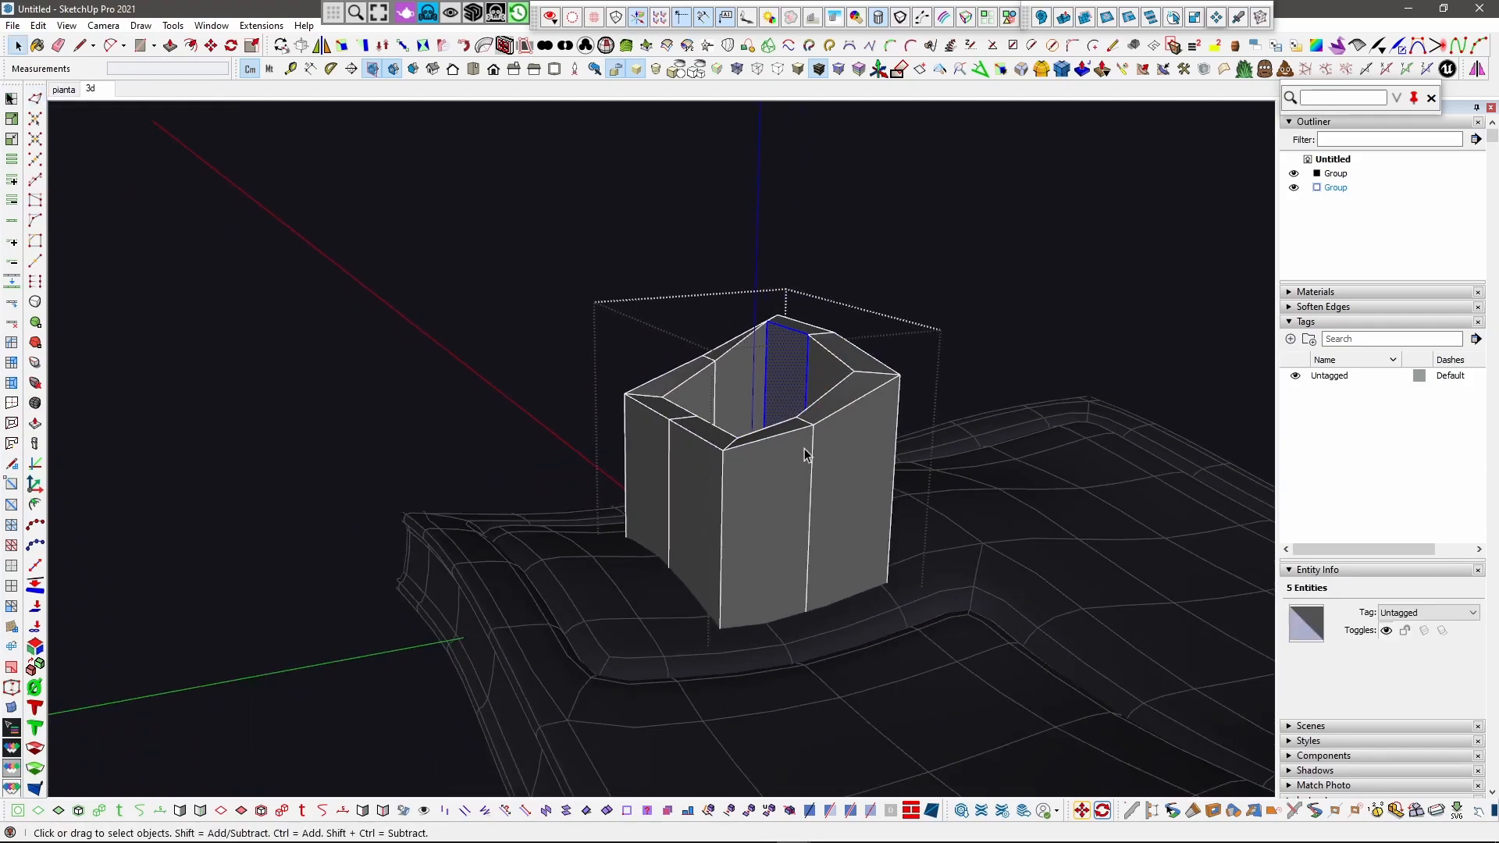
pyautogui.click(784, 438)
pyautogui.moveTo(780, 433); pyautogui.dragTo(653, 600, button='middle')
pyautogui.click(639, 576)
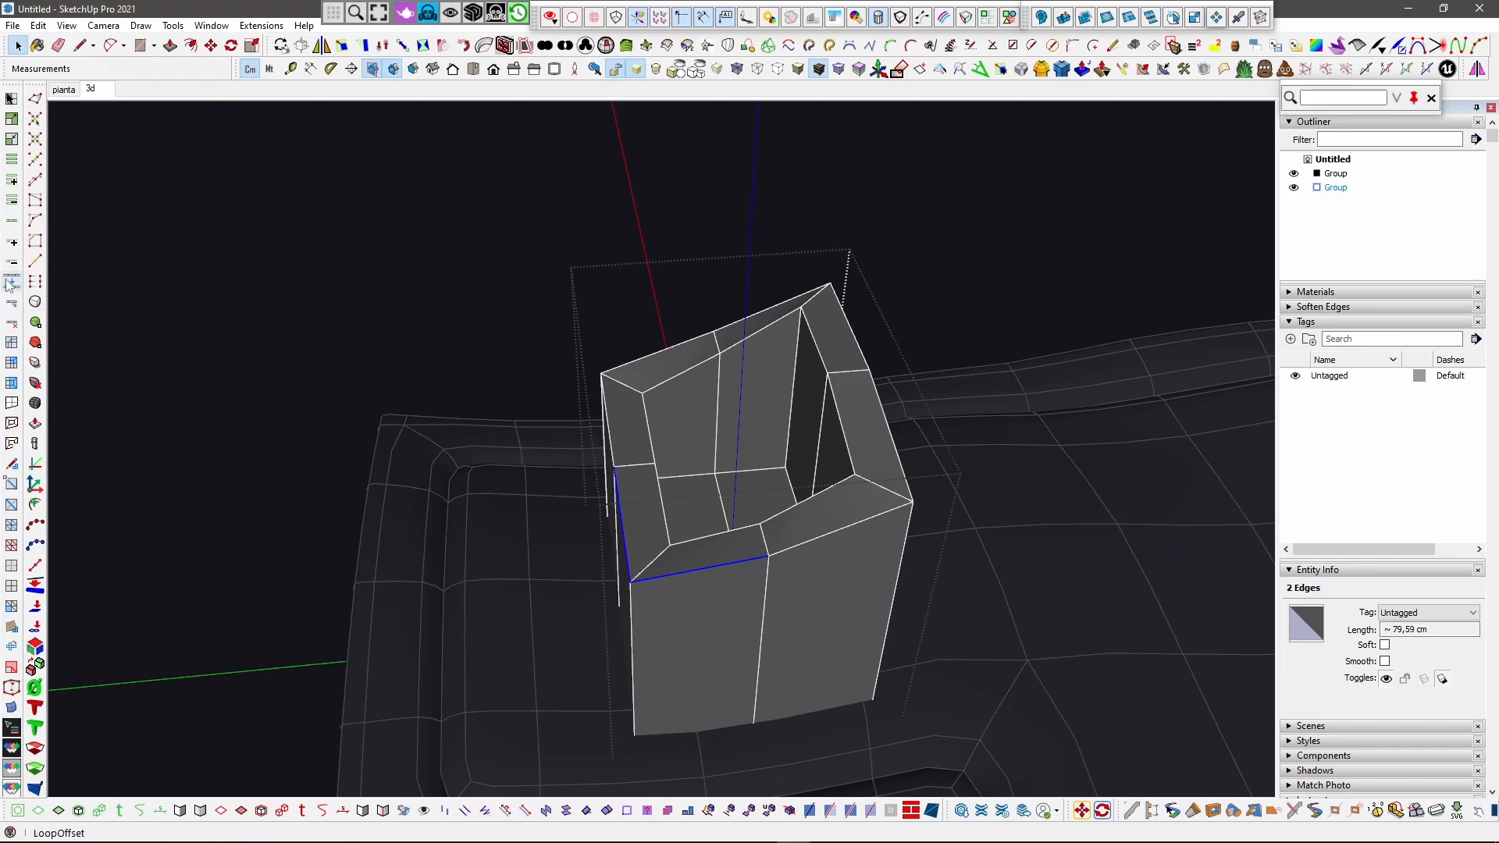
pyautogui.click(12, 222)
pyautogui.scroll(2, 655, 385)
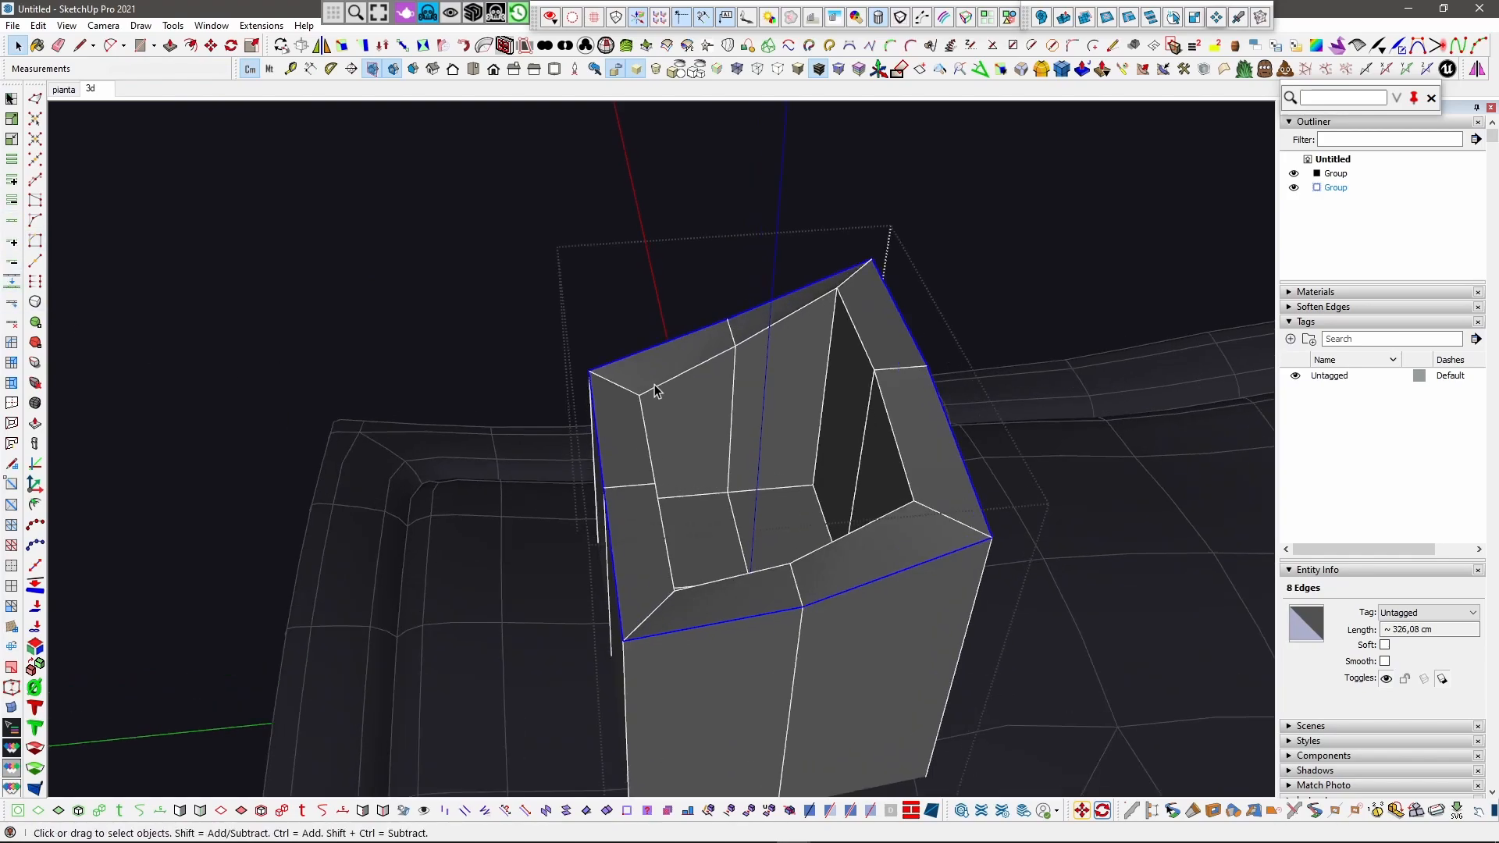
pyautogui.keyDown('ctrl'); pyautogui.click(661, 383); pyautogui.keyUp('ctrl')
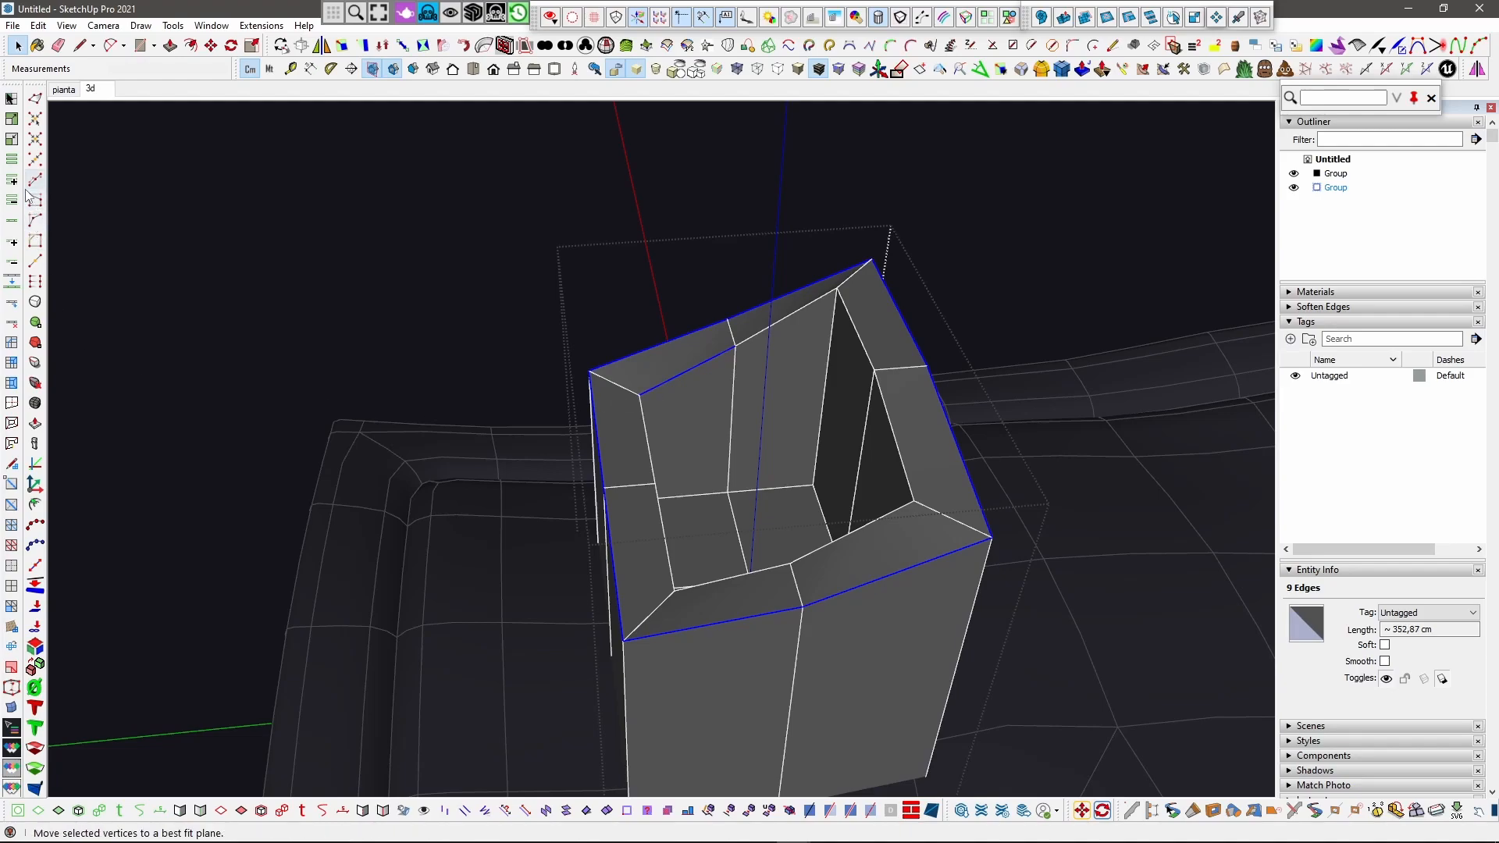
pyautogui.click(12, 222)
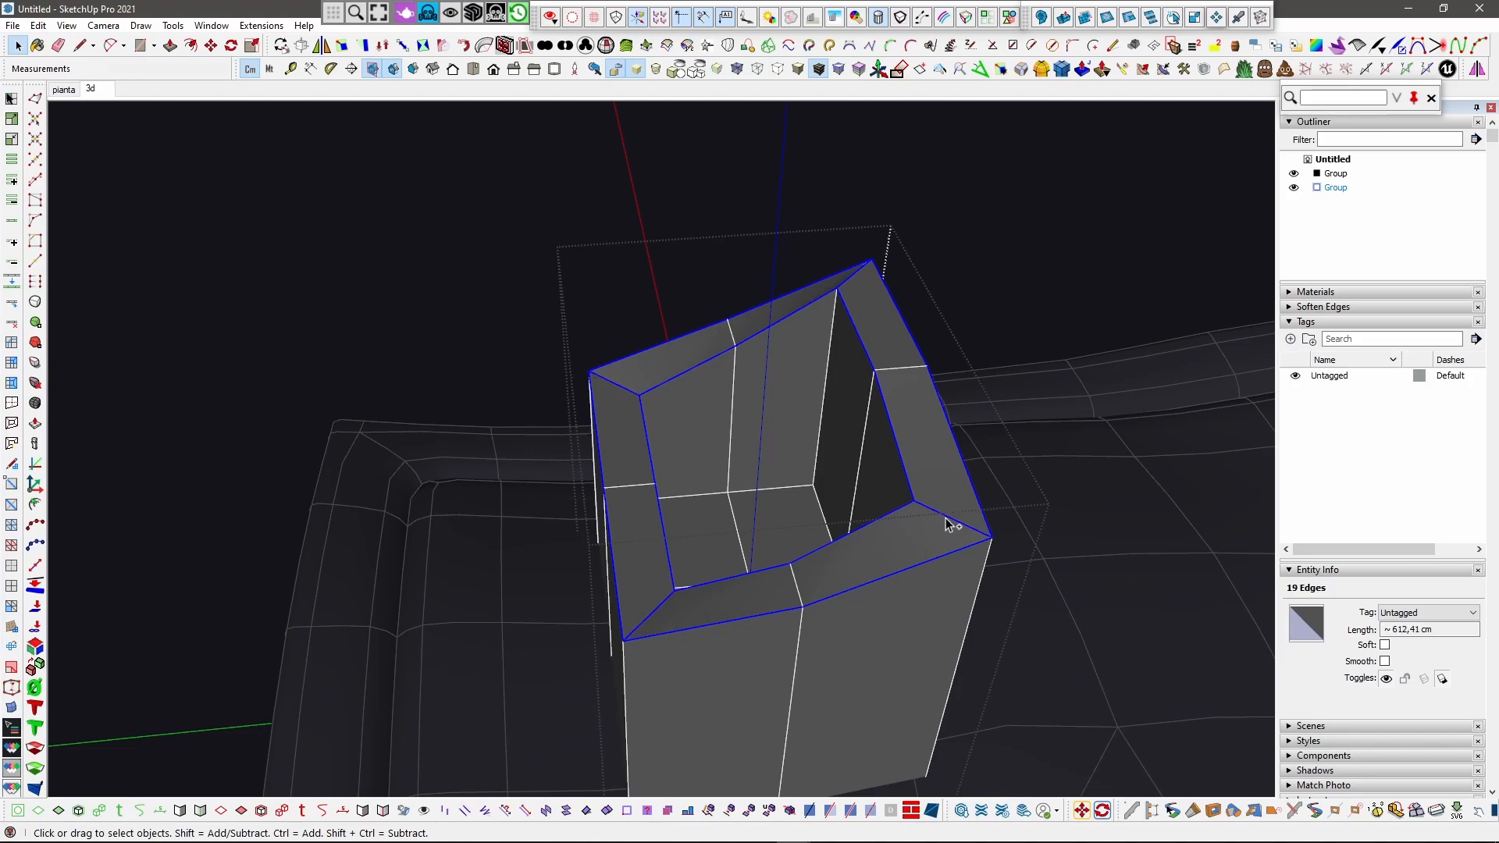
pyautogui.click(12, 221)
# Step: Try to generate offset support edges along the selected rim and corner edges of the box with FredoCorner Subdivision
pyautogui.scroll(-1, 725, 373)
pyautogui.moveTo(725, 373); pyautogui.dragTo(827, 406, button='middle')
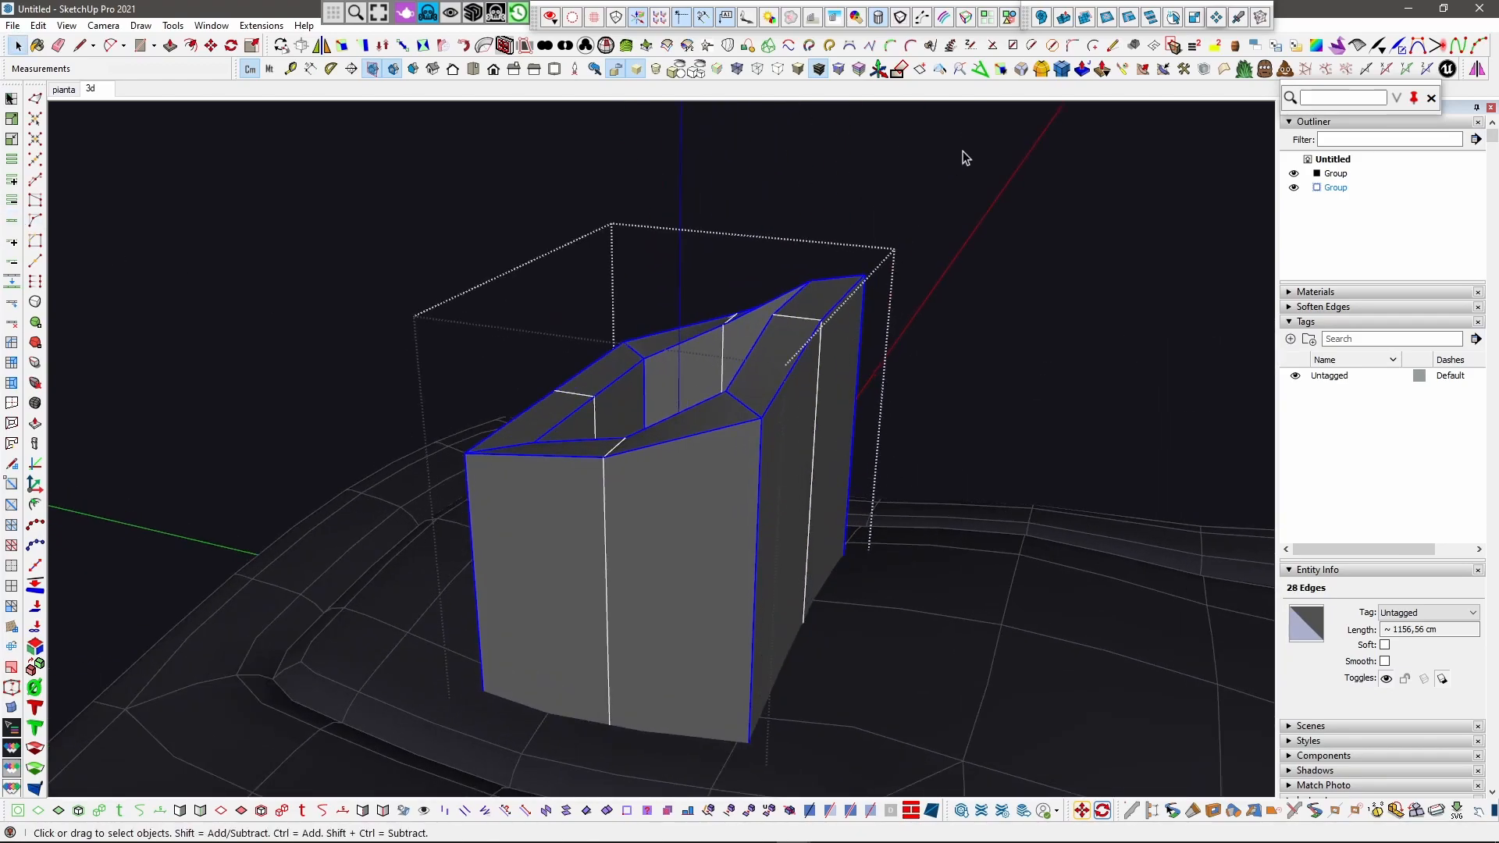
pyautogui.click(1063, 71)
pyautogui.moveTo(818, 314); pyautogui.dragTo(584, 269, button='middle')
pyautogui.press('space')
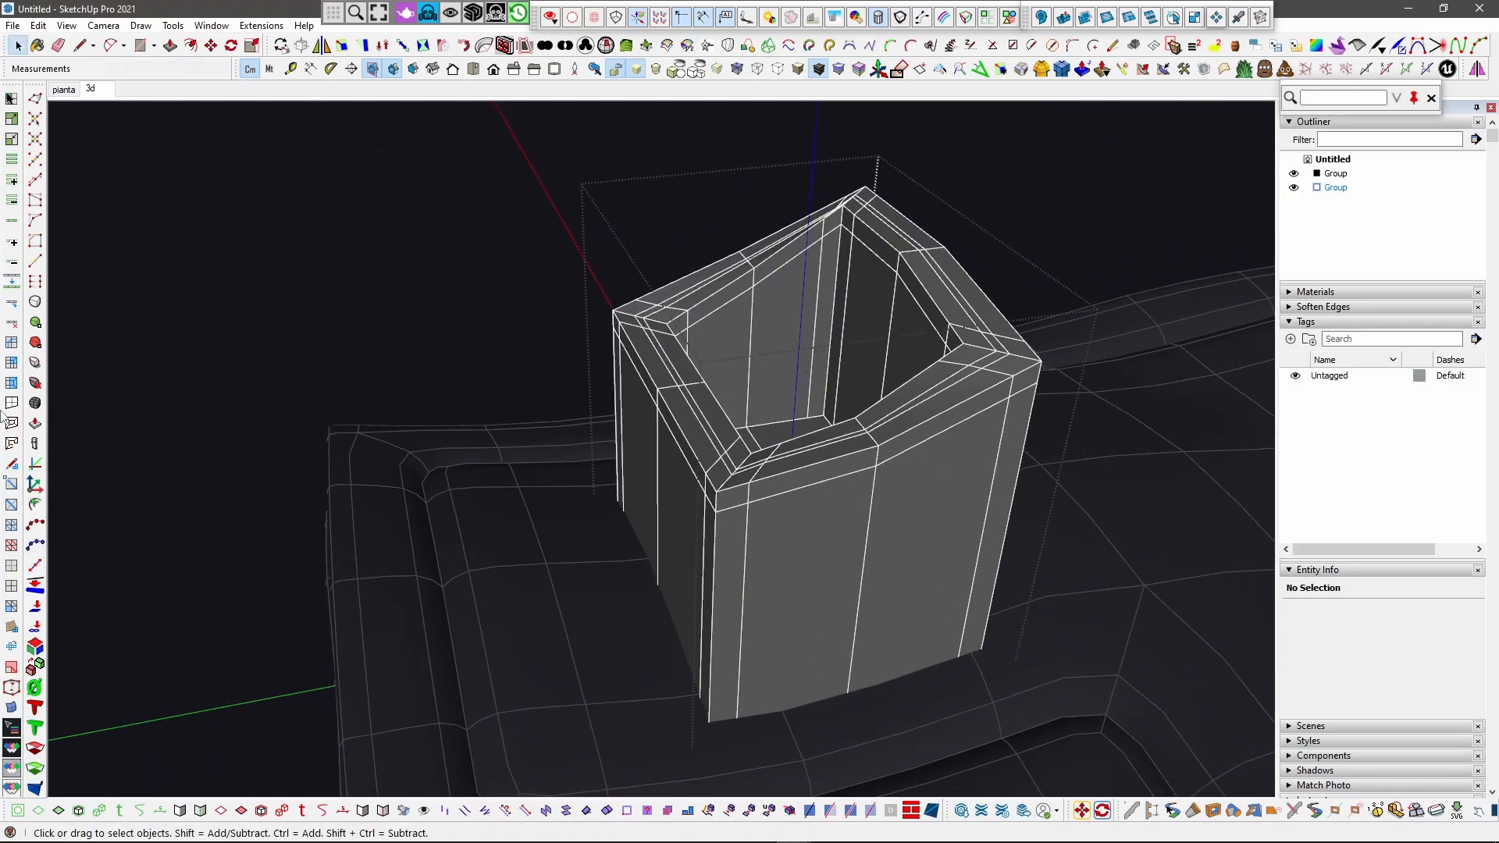
# Step: Test subdivision smoothing on the box, and undo both the smoothing and the support edges
pyautogui.click(35, 303)
pyautogui.moveTo(789, 383); pyautogui.dragTo(1079, 678, button='middle')
pyautogui.hotkey('ctrl', 'z')
pyautogui.moveTo(805, 363); pyautogui.dragTo(706, 302, button='middle')
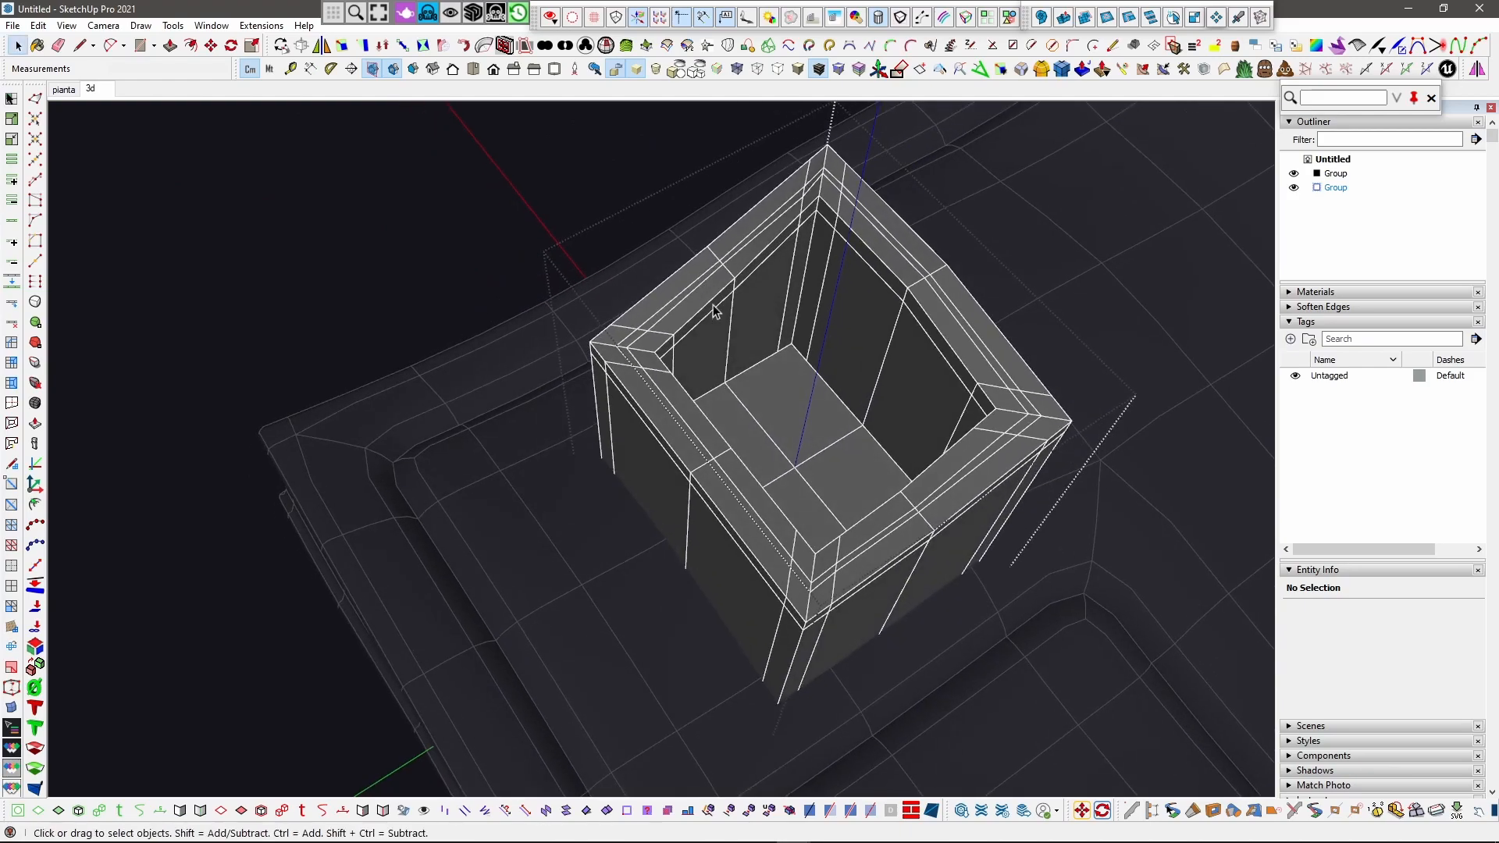
pyautogui.scroll(2, 815, 334)
pyautogui.hotkey('ctrl', 'z')
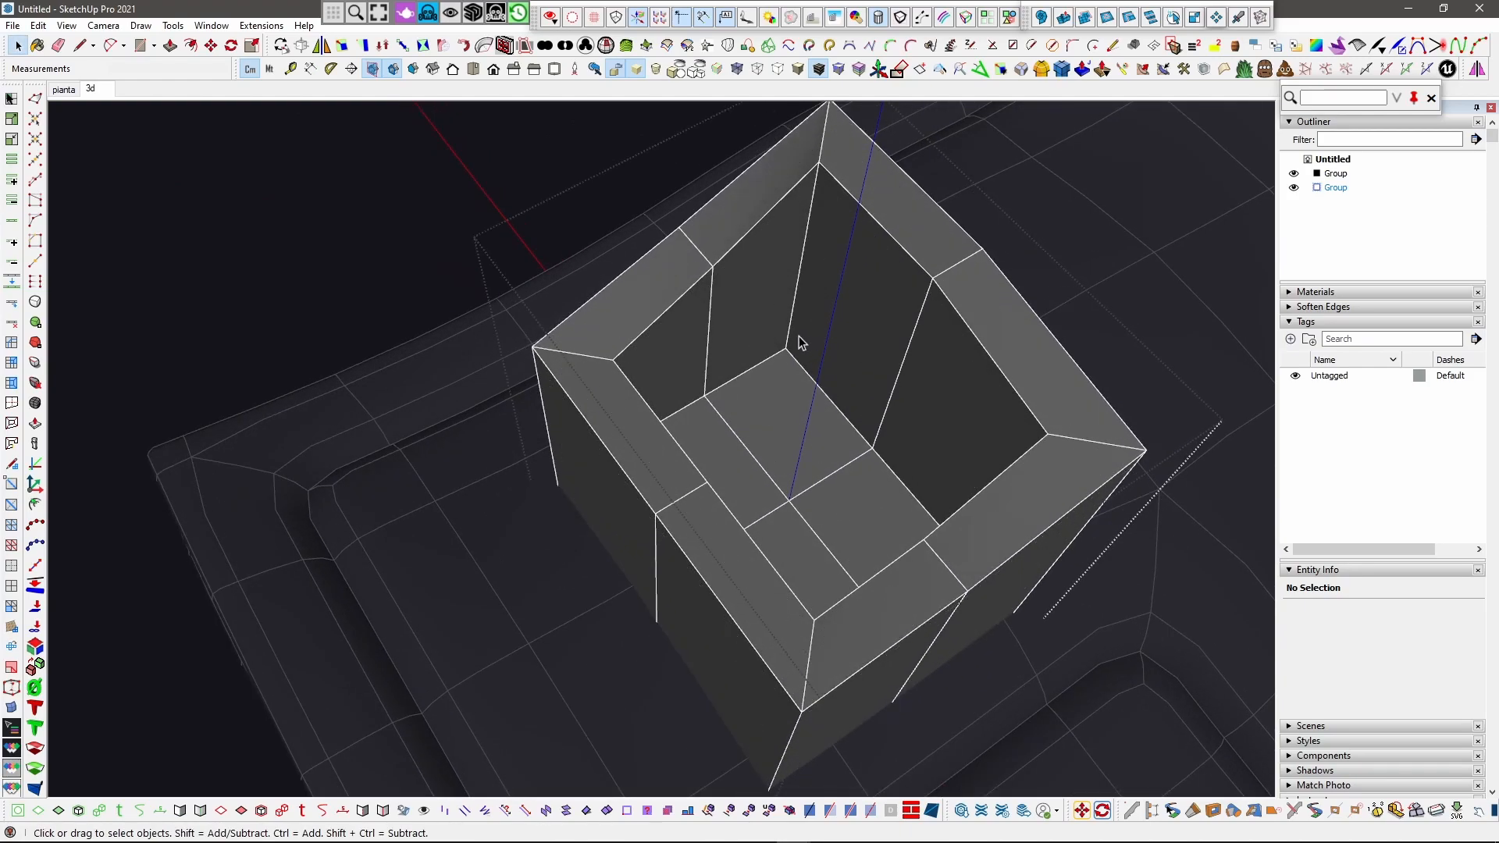
# Step: Select edges on the box's inner rim, outer rim and corners, and extend the selection to their full loops
pyautogui.click(672, 295)
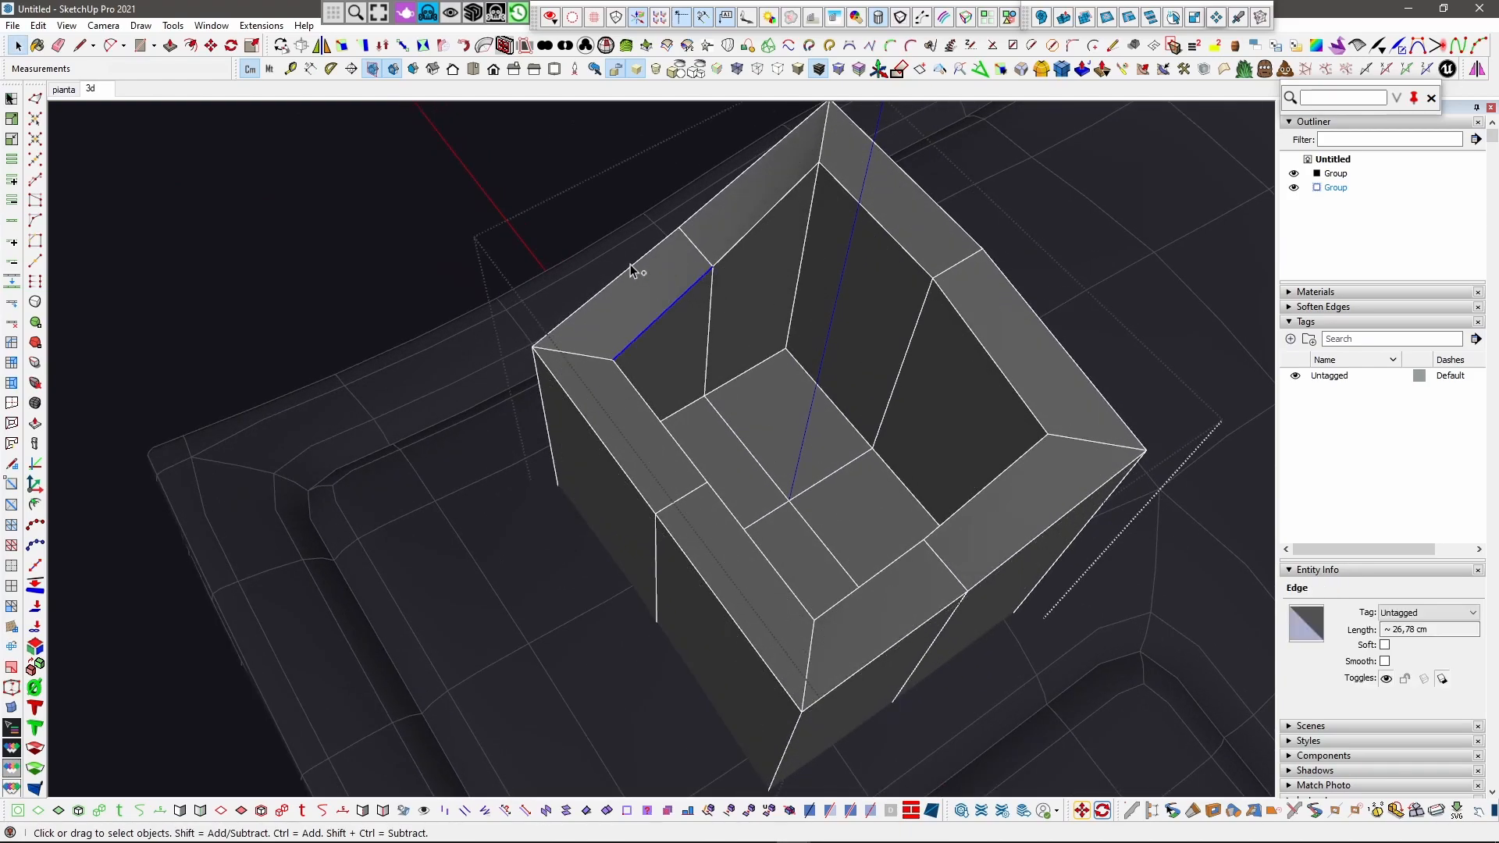
pyautogui.keyDown('ctrl'); pyautogui.click(881, 658); pyautogui.keyUp('ctrl')
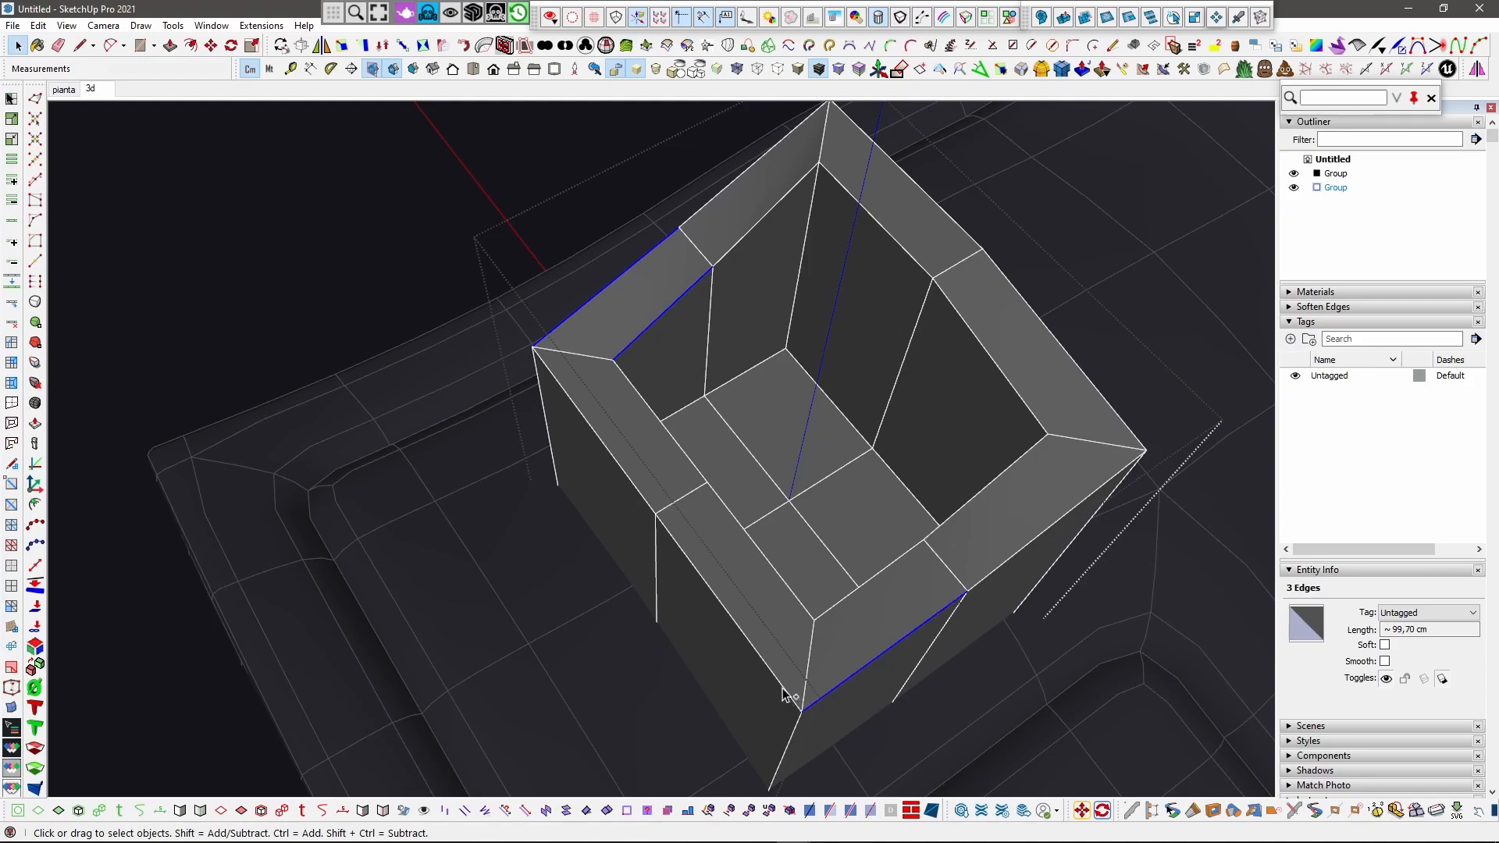
pyautogui.keyDown('ctrl'); pyautogui.click(848, 597); pyautogui.keyUp('ctrl')
pyautogui.moveTo(821, 512); pyautogui.dragTo(866, 378, button='middle')
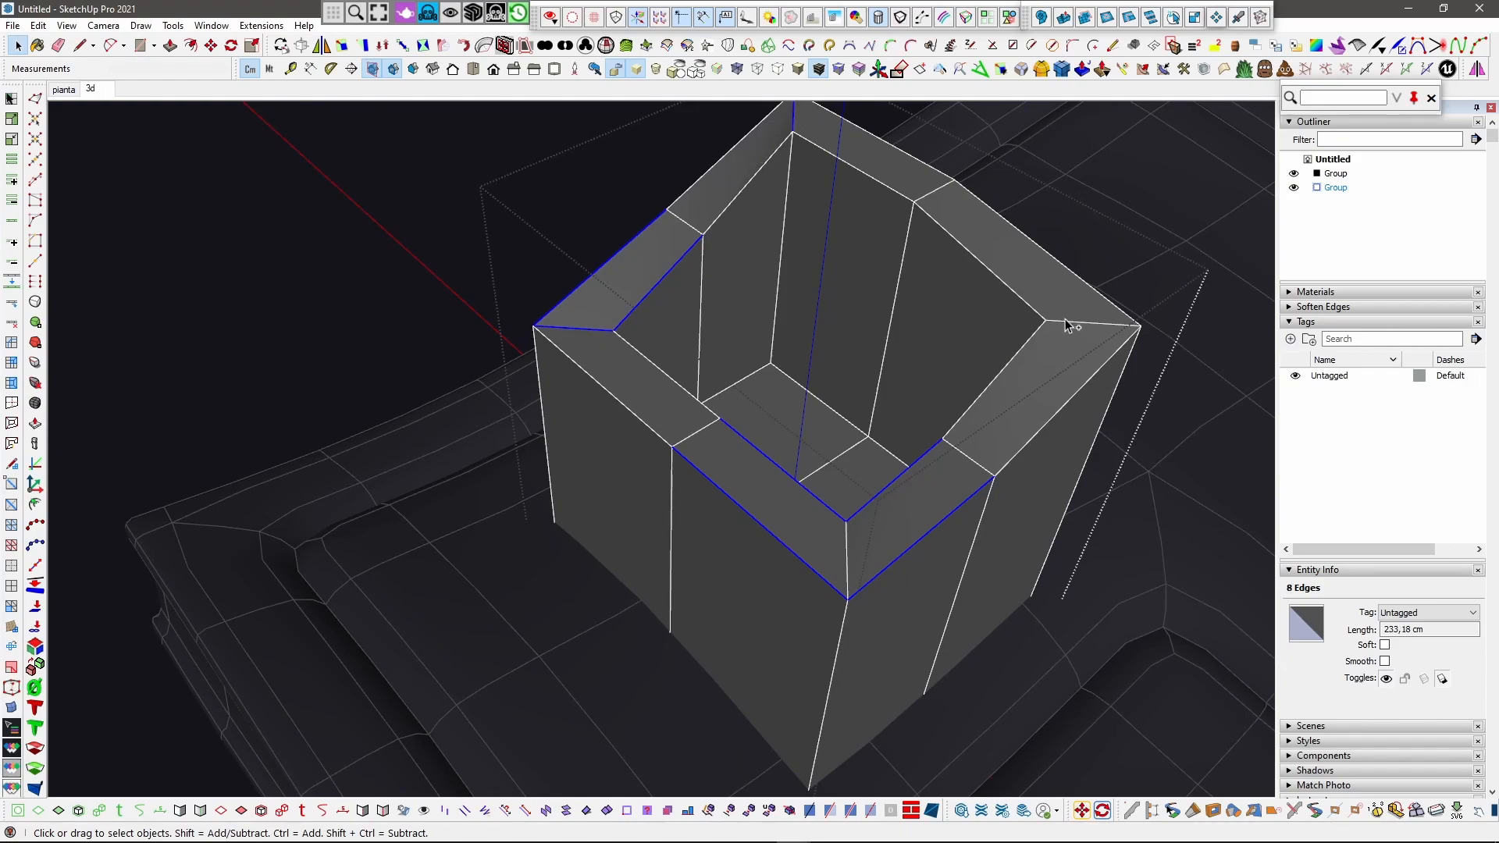
pyautogui.keyDown('ctrl'); pyautogui.click(991, 383); pyautogui.keyUp('ctrl')
pyautogui.moveTo(992, 383); pyautogui.dragTo(845, 487, button='middle')
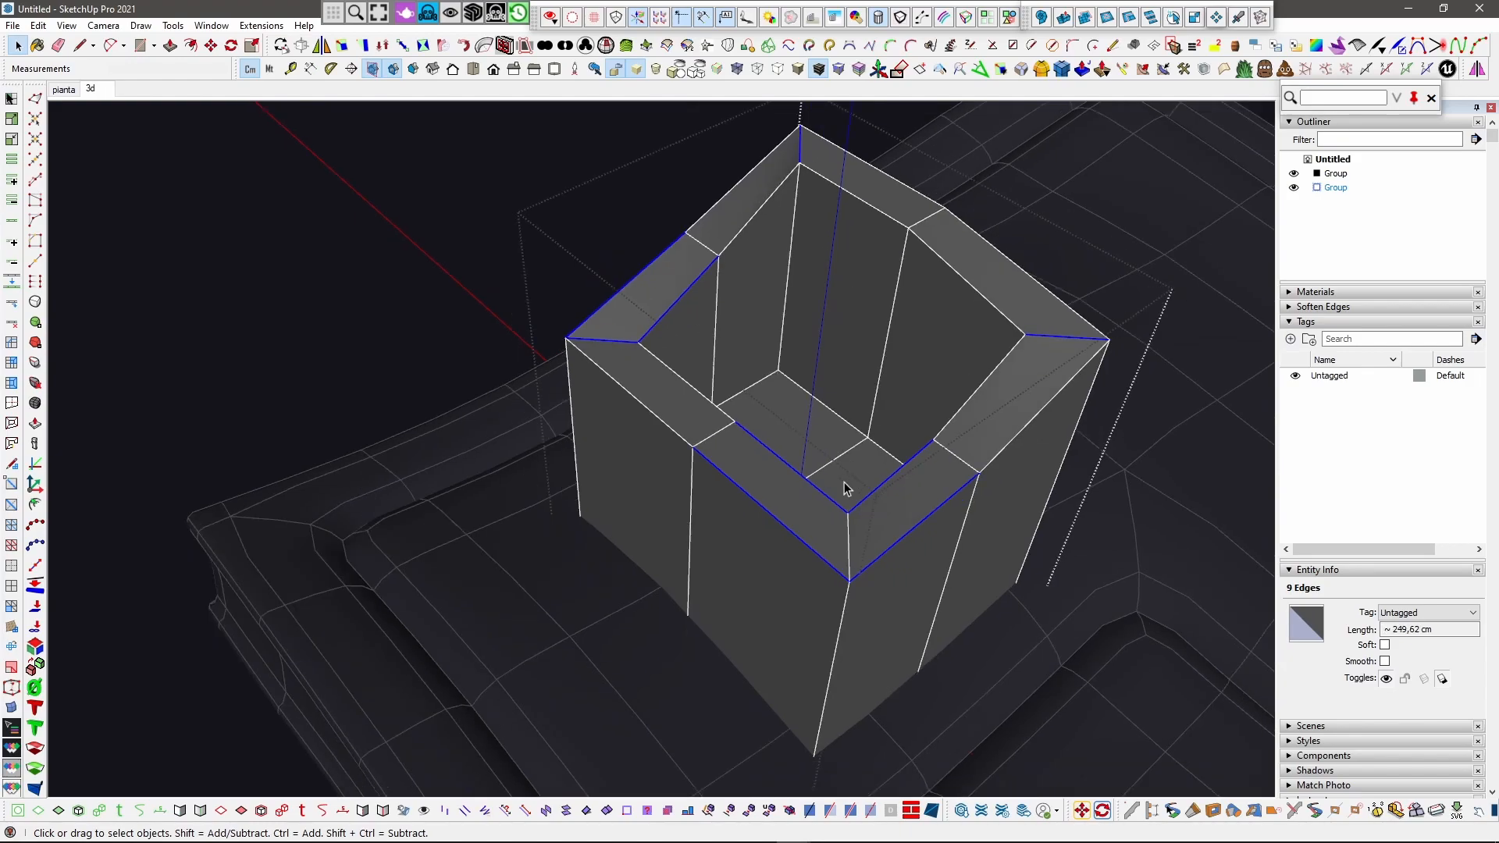
pyautogui.keyDown('ctrl'); pyautogui.click(848, 543); pyautogui.keyUp('ctrl')
pyautogui.click(11, 221)
# Step: Add the full loop of edges around the box's inner floor to the selection
pyautogui.moveTo(608, 262); pyautogui.dragTo(765, 367, button='middle')
pyautogui.scroll(5, 817, 430)
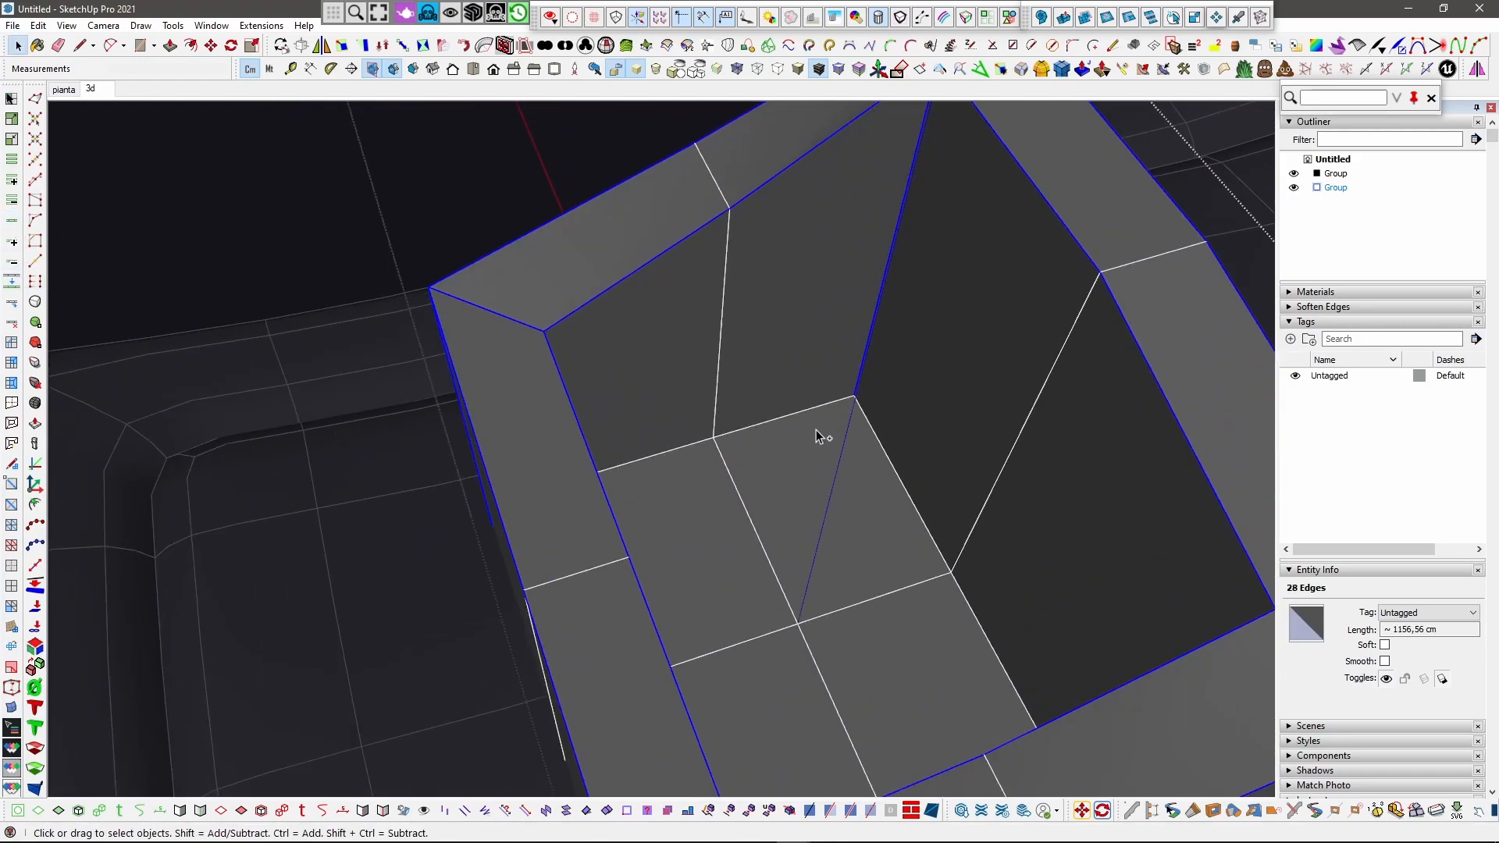
pyautogui.keyDown('ctrl'); pyautogui.click(791, 414); pyautogui.keyUp('ctrl')
pyautogui.keyDown('ctrl'); pyautogui.click(874, 428); pyautogui.keyUp('ctrl')
pyautogui.moveTo(875, 428); pyautogui.dragTo(442, 446, button='middle')
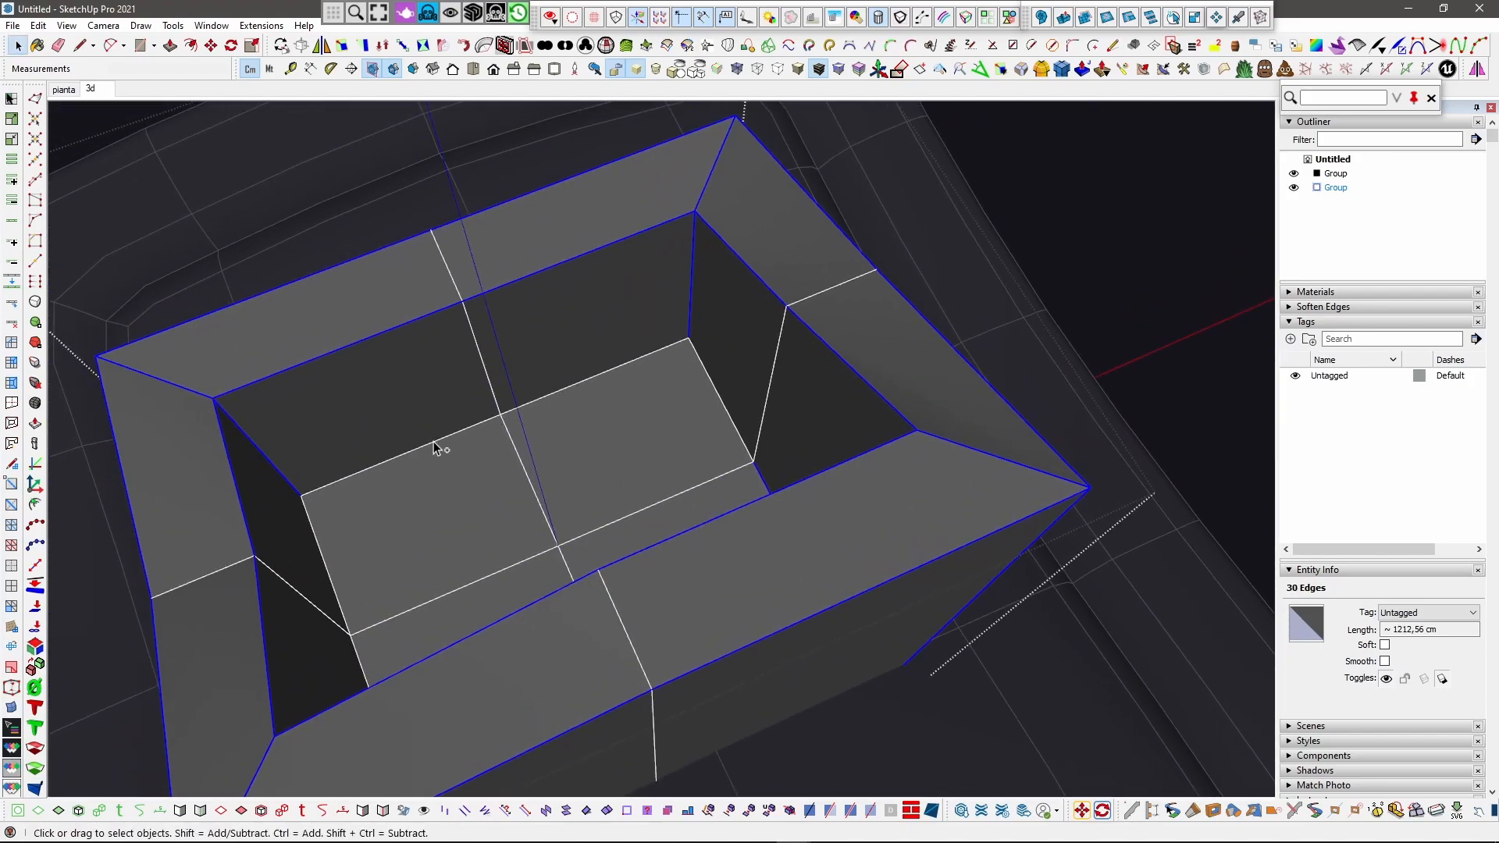
pyautogui.keyDown('ctrl'); pyautogui.click(311, 534); pyautogui.keyUp('ctrl')
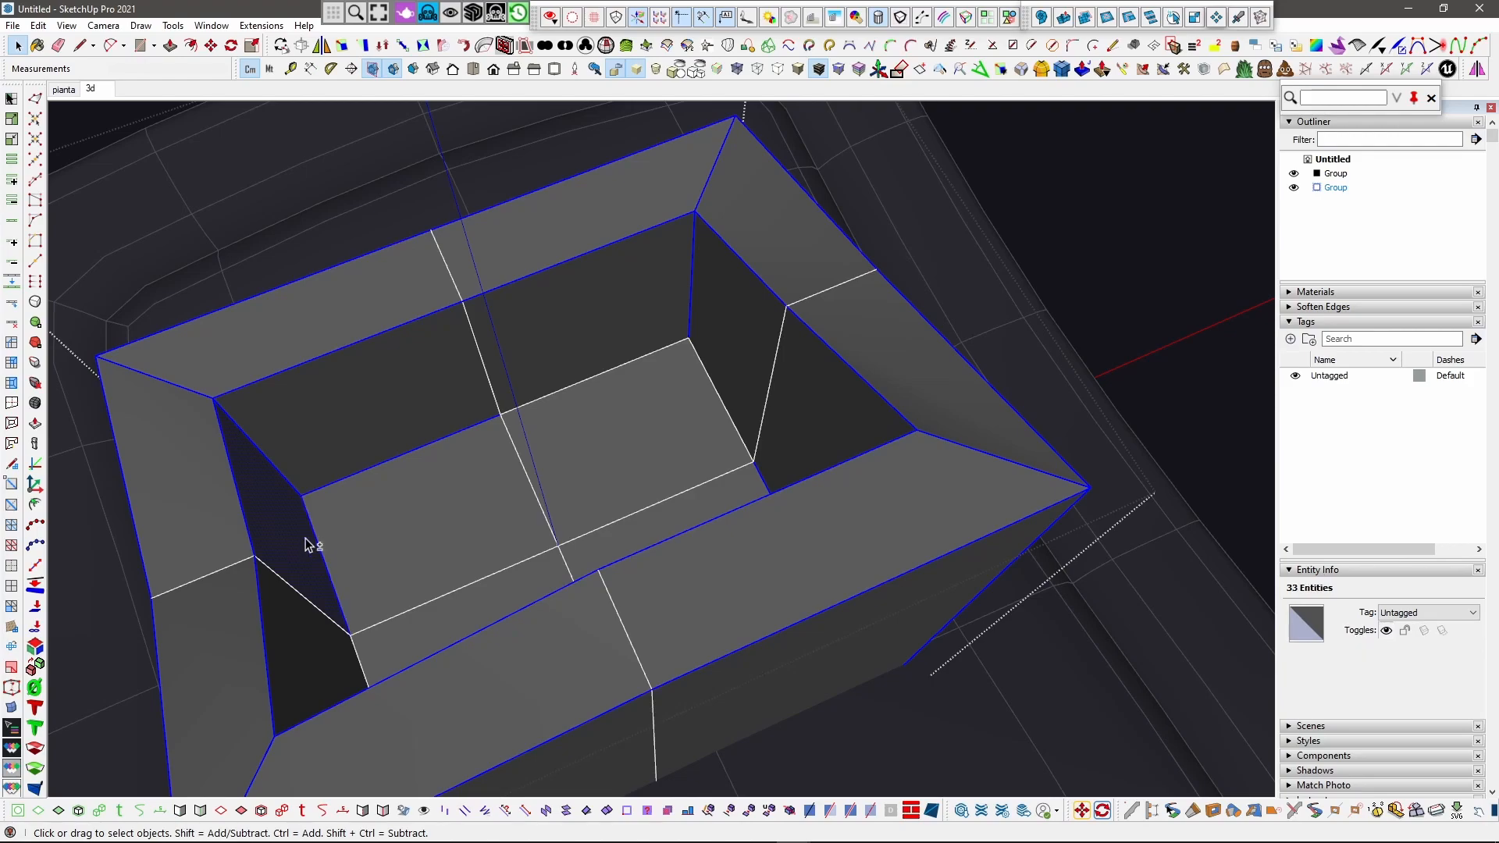
pyautogui.click(12, 222)
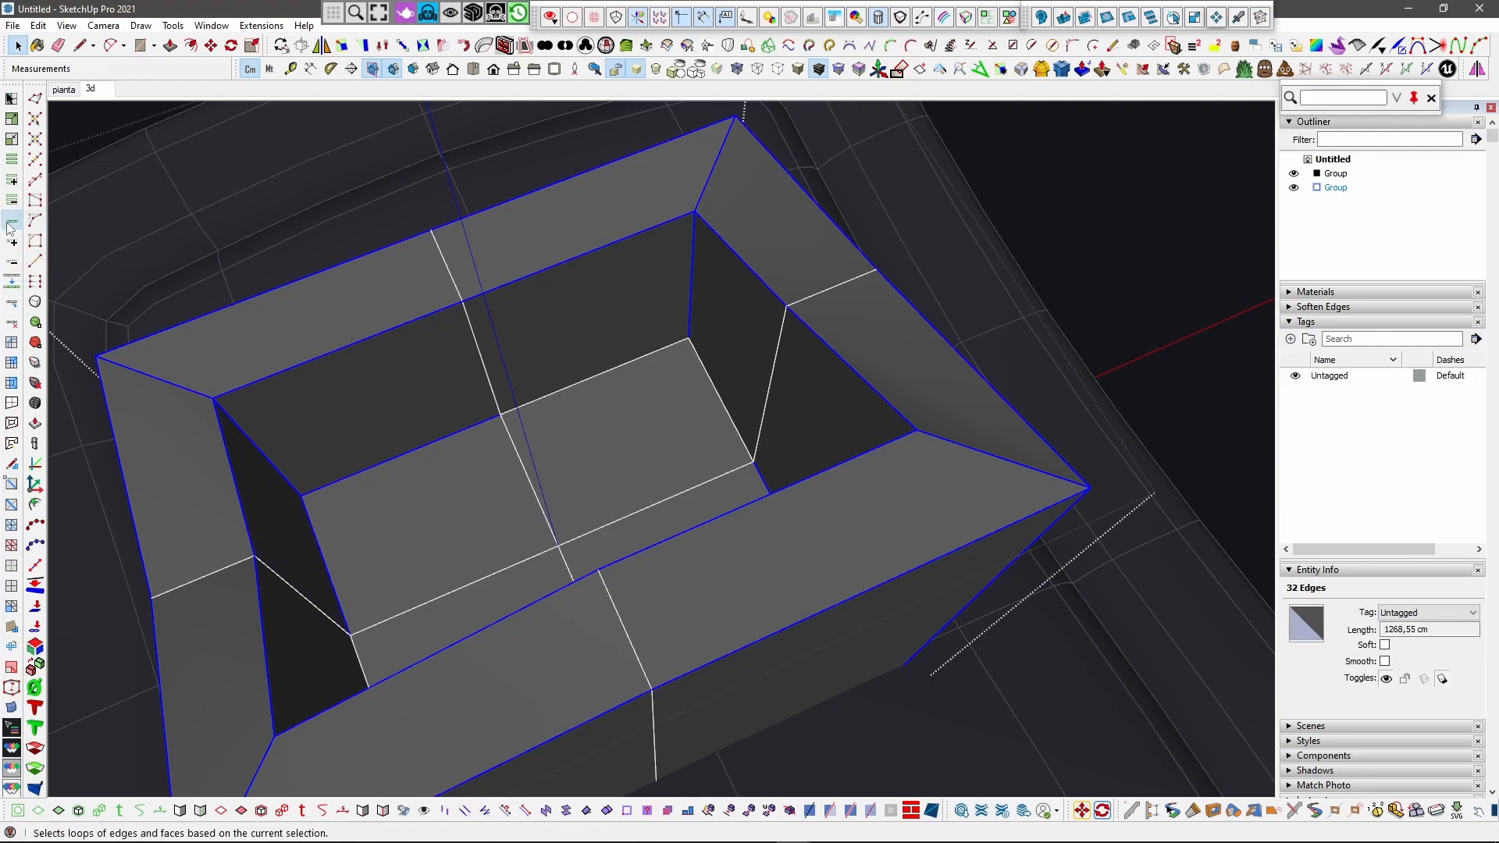
# Step: Generate support edges at a 5 cm offset along the selected box edges with FredoCorner Subdivision
pyautogui.moveTo(493, 406); pyautogui.dragTo(598, 426, button='middle')
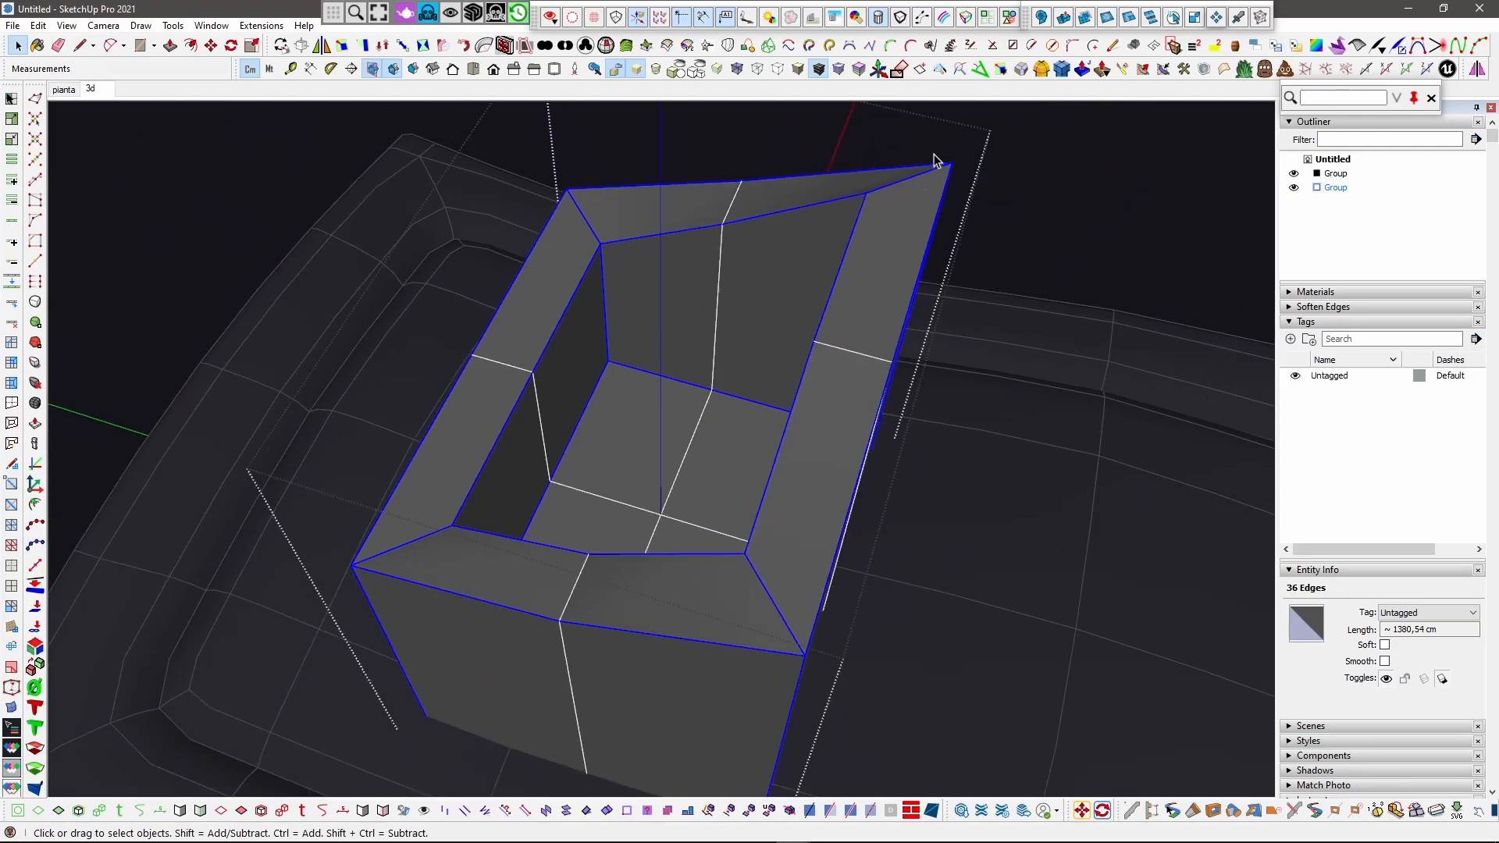
pyautogui.click(1061, 71)
pyautogui.scroll(-2, 702, 507)
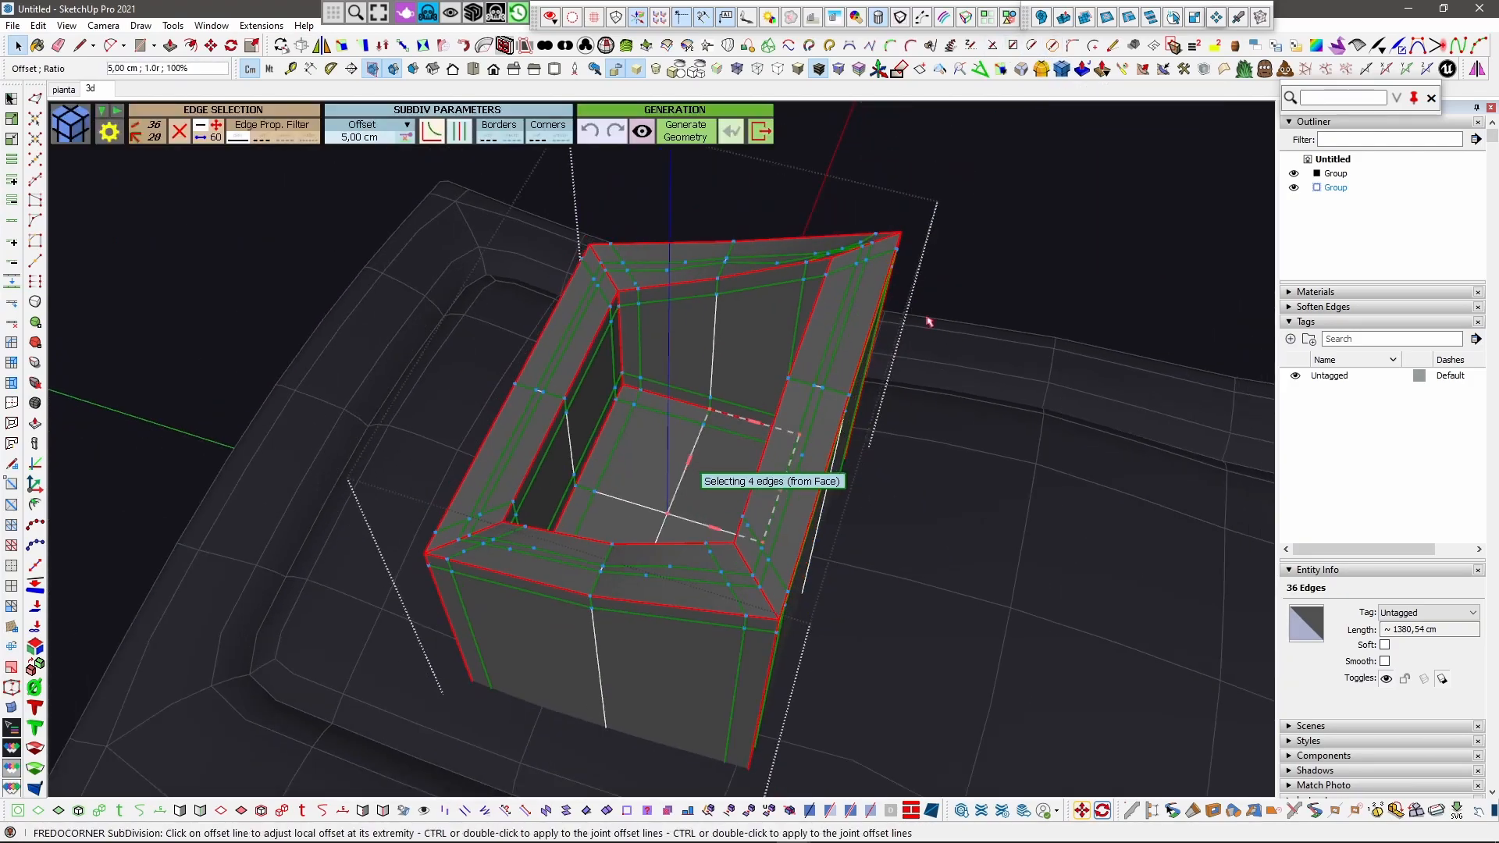
pyautogui.click(981, 249)
pyautogui.moveTo(861, 317); pyautogui.dragTo(951, 308, button='middle')
pyautogui.press('space')
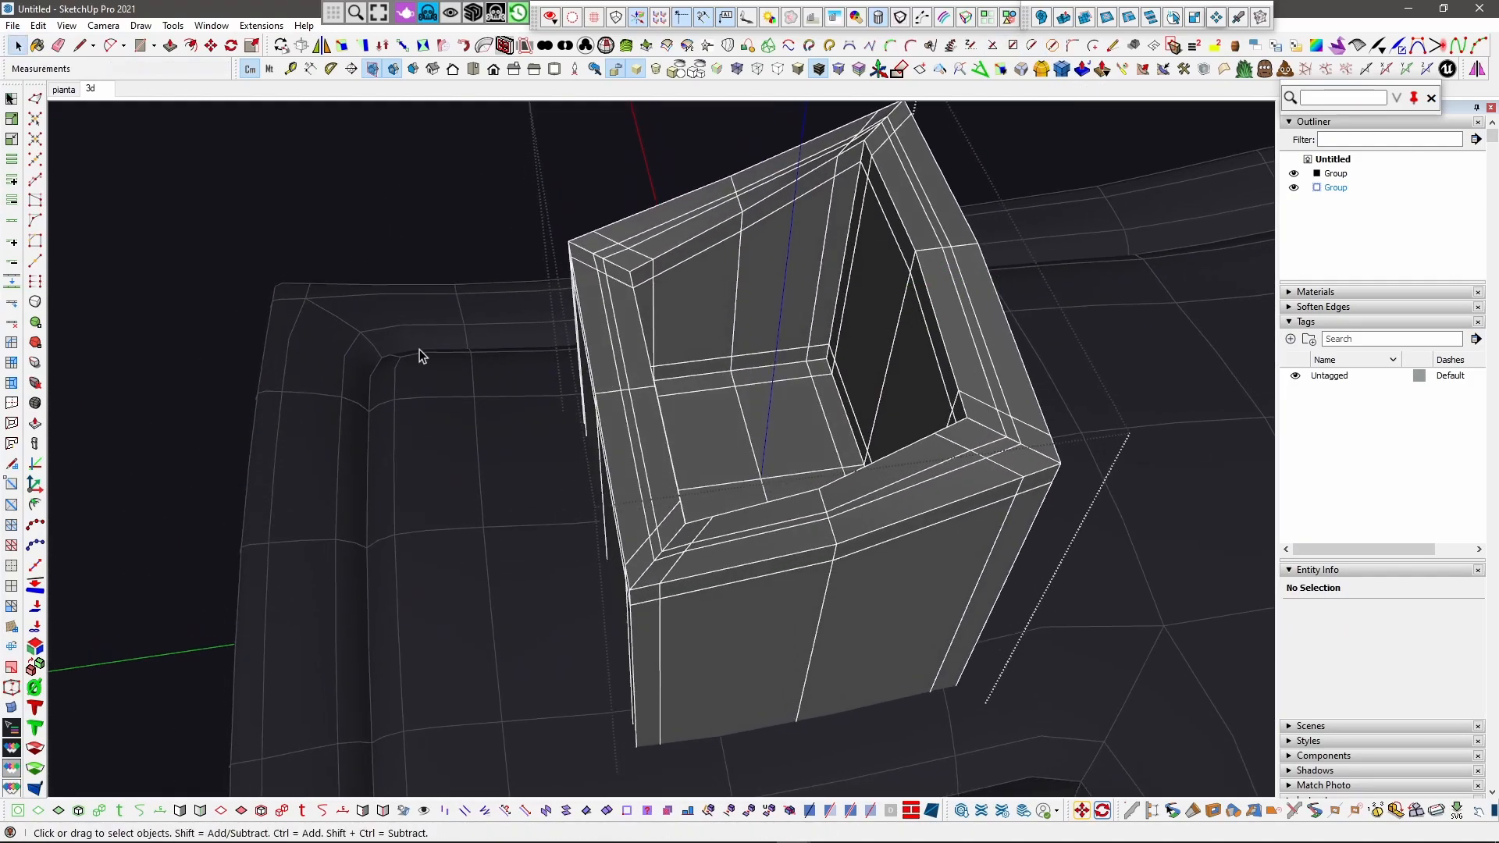
# Step: Apply subdivision smoothing to the hollow box and leave its group
pyautogui.click(35, 302)
pyautogui.moveTo(673, 391); pyautogui.dragTo(518, 319, button='middle')
pyautogui.scroll(-3, 461, 305)
pyautogui.moveTo(608, 367); pyautogui.dragTo(419, 391, button='middle')
# Step: Create a sphere with a 50 cm radius and 4 segments per 90 degrees, placed inside the slab's grooved area
pyautogui.click(172, 25)
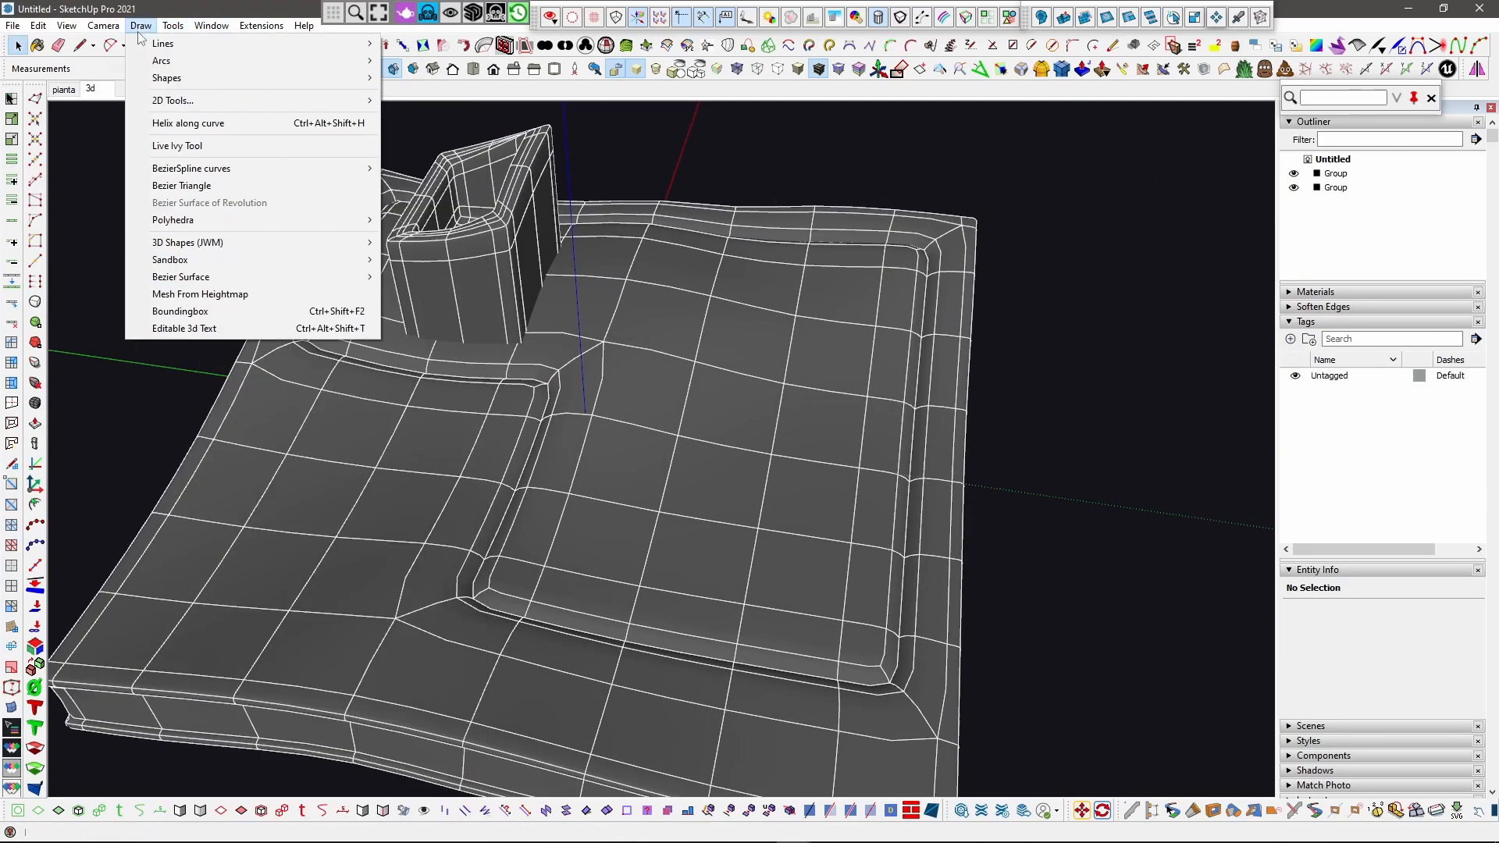
pyautogui.moveTo(148, 30)
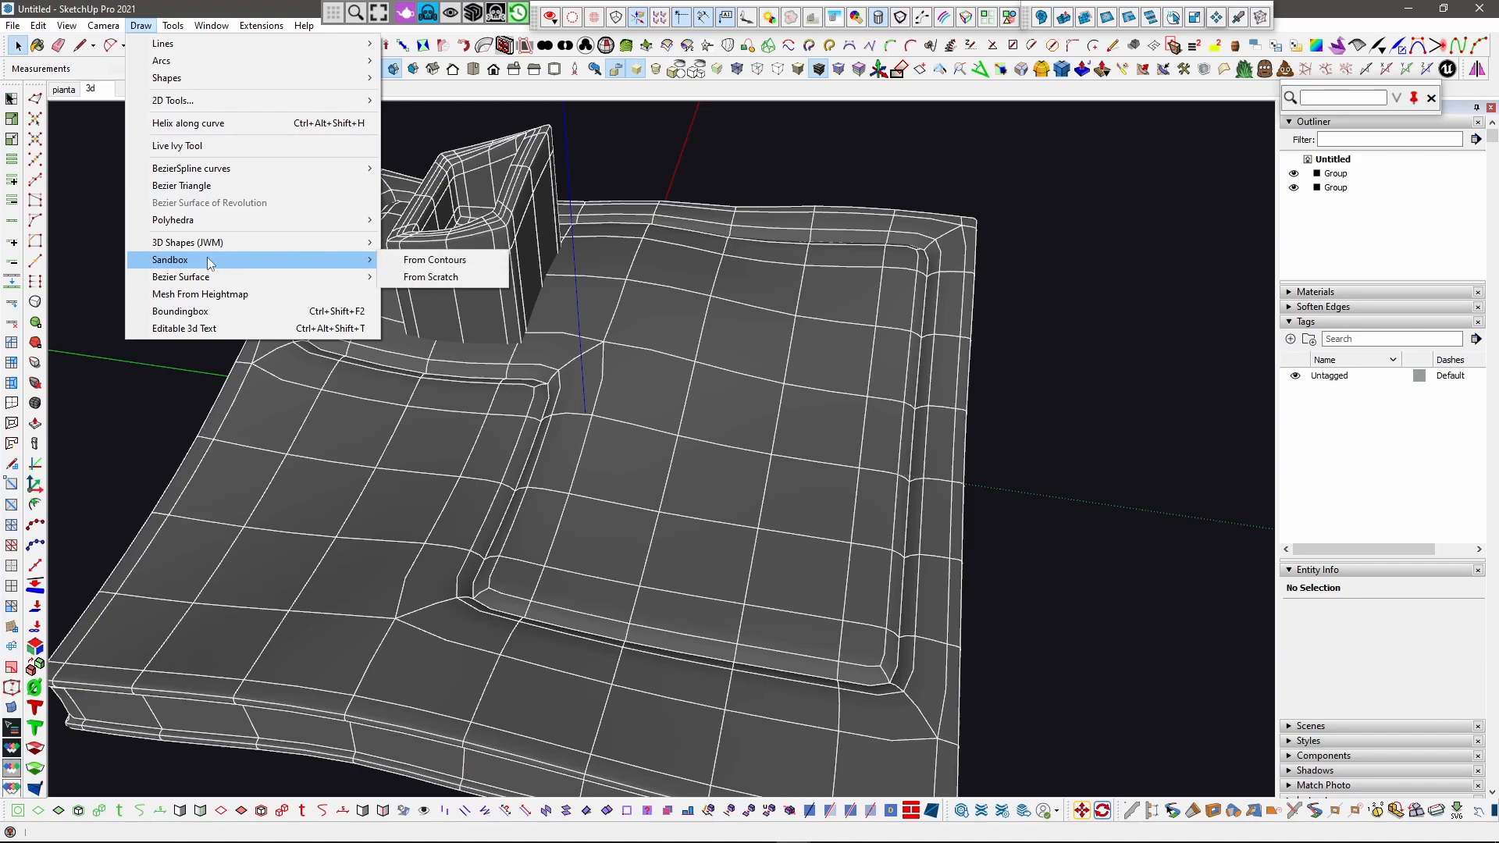
pyautogui.moveTo(222, 242)
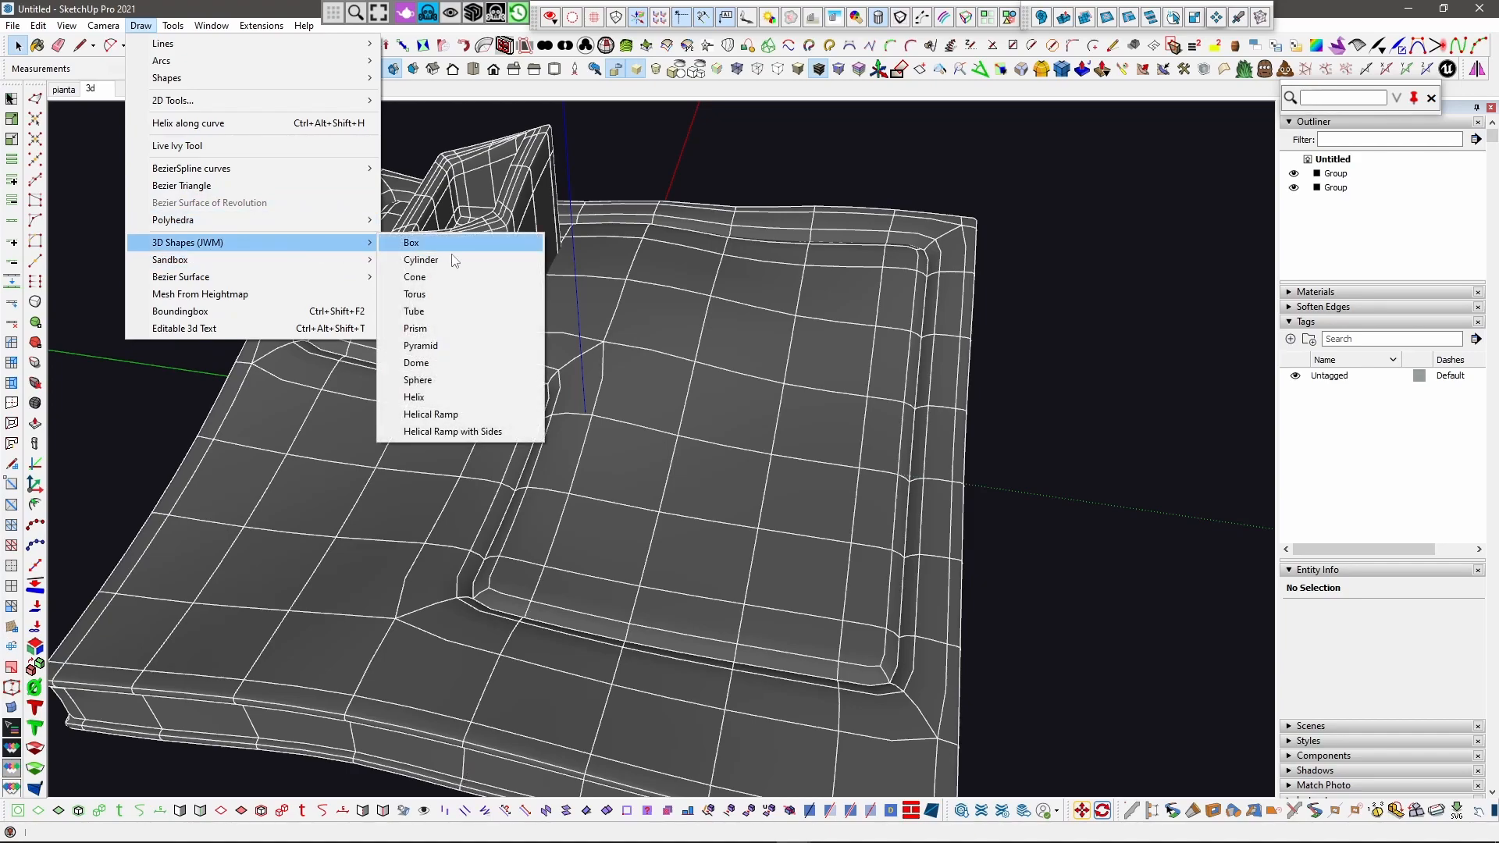
pyautogui.click(479, 381)
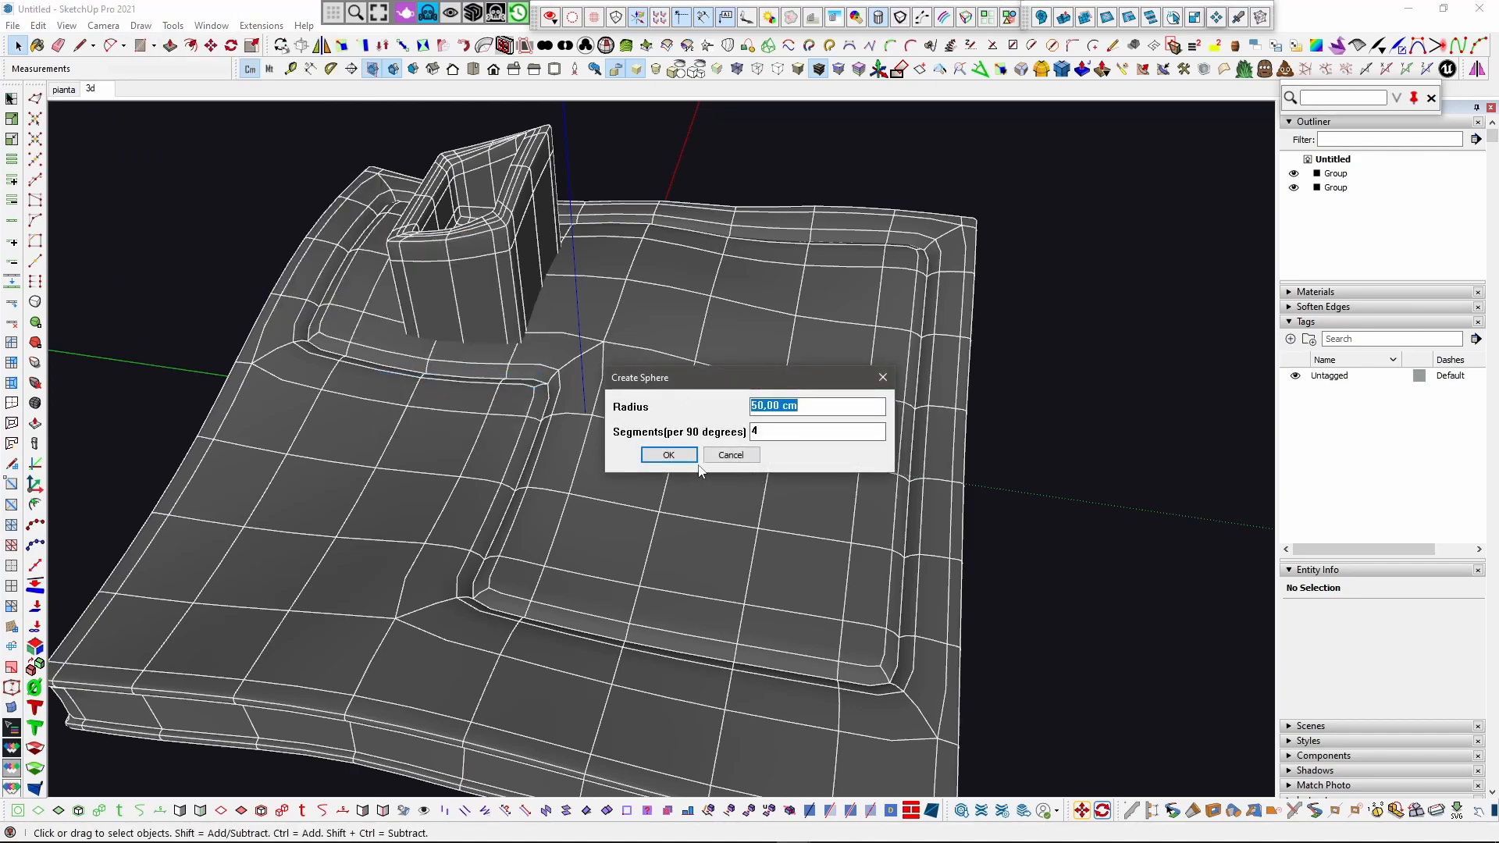
pyautogui.click(670, 454)
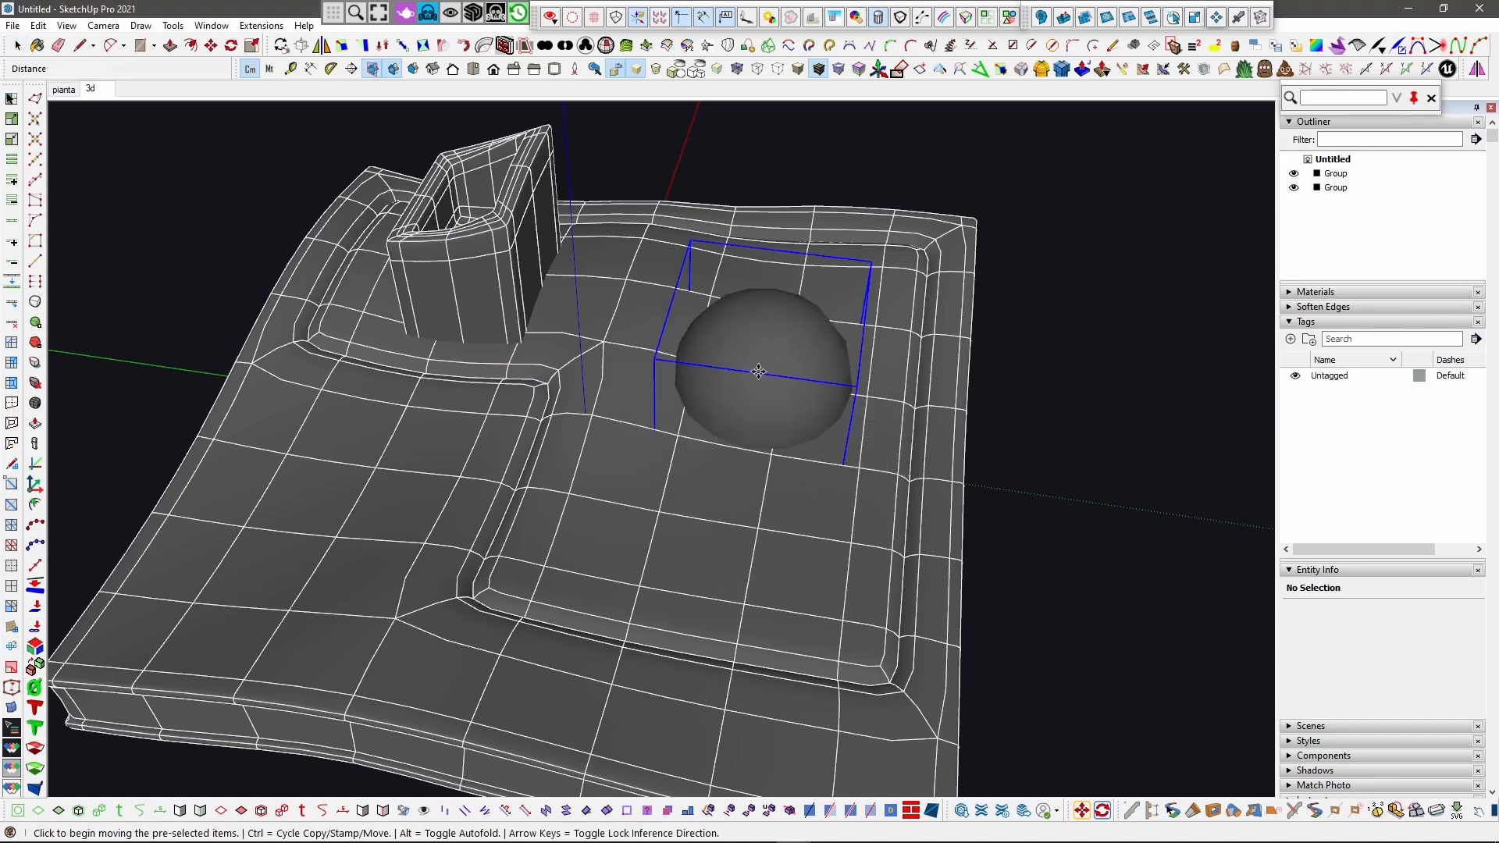
pyautogui.click(755, 372)
pyautogui.moveTo(756, 373); pyautogui.dragTo(702, 278, button='middle')
# Step: Scale the sphere up to roughly one and a half times its size
pyautogui.press('s')
pyautogui.moveTo(766, 305); pyautogui.dragTo(772, 232)
pyautogui.moveTo(773, 373); pyautogui.dragTo(817, 317, button='middle')
pyautogui.scroll(2, 812, 328)
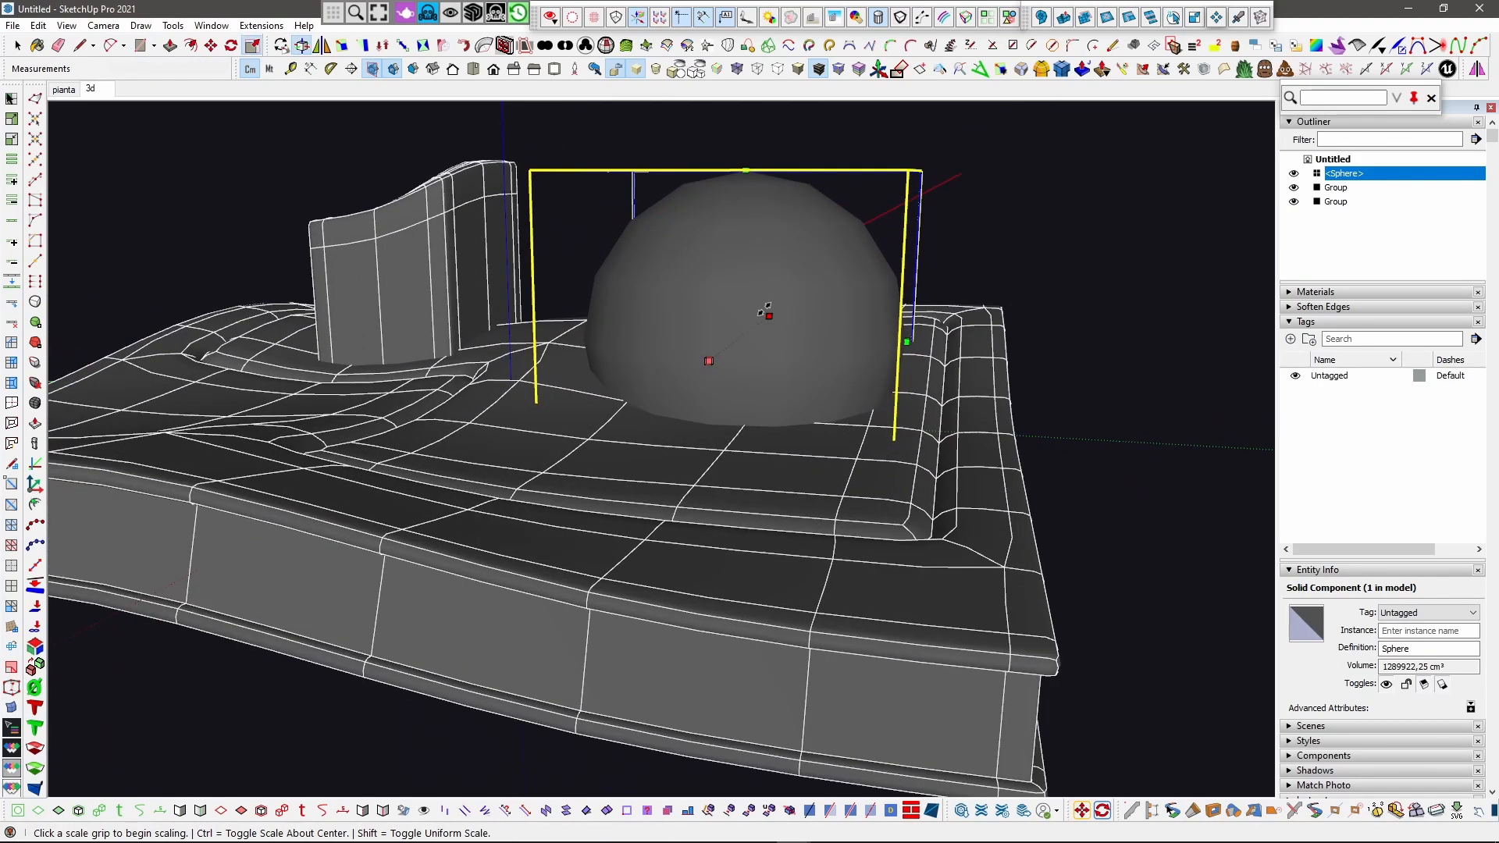
pyautogui.press('space')
# Step: Open the sphere for editing, hide the rest of the model and delete the sphere's lower half
pyautogui.moveTo(729, 287); pyautogui.dragTo(735, 338, button='middle')
pyautogui.doubleClick(736, 338)
pyautogui.moveTo(740, 404); pyautogui.dragTo(805, 204, button='middle')
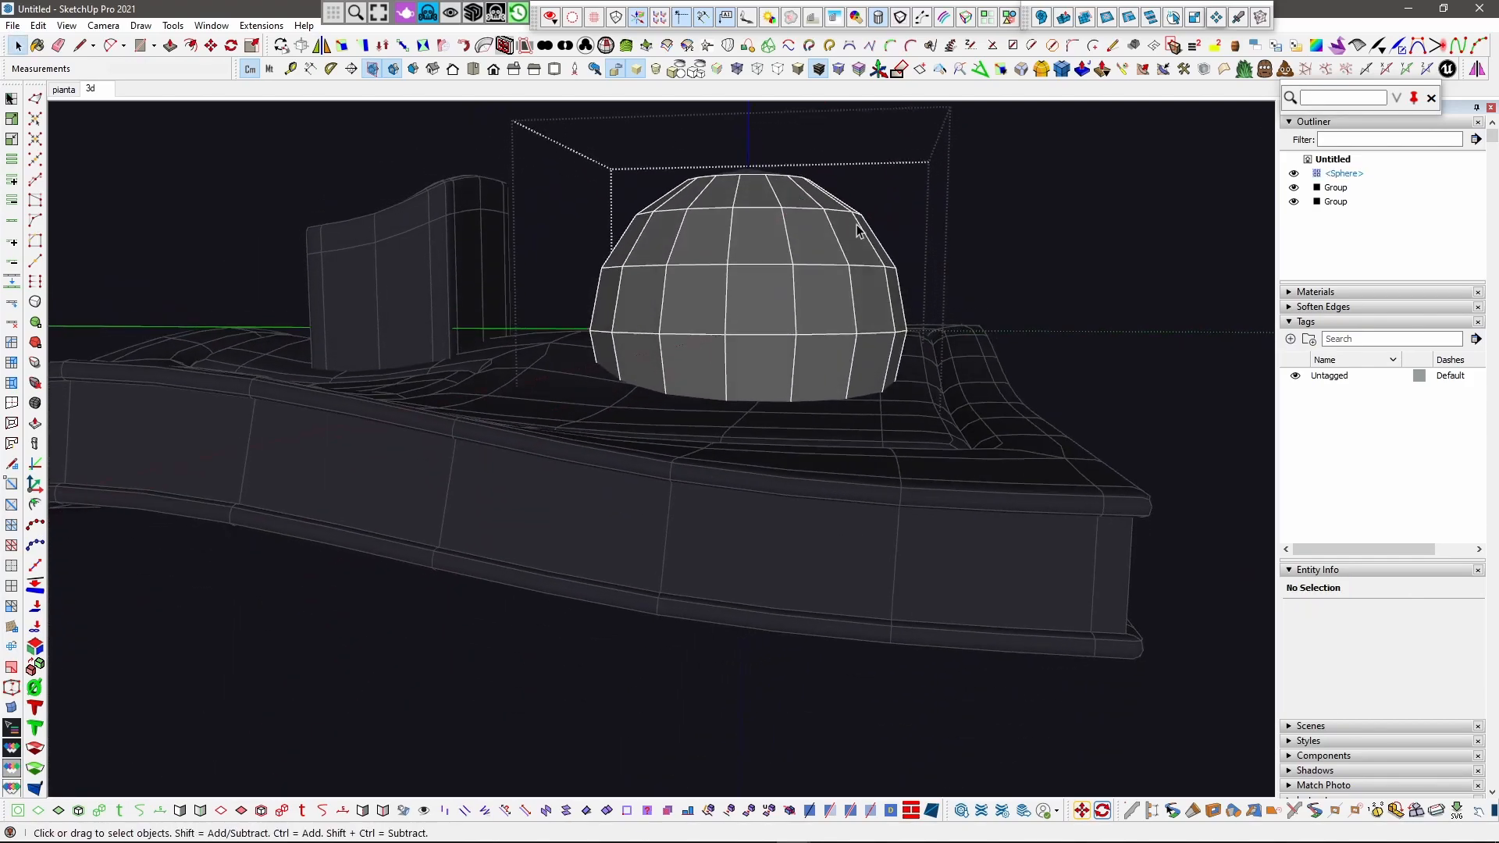
pyautogui.moveTo(625, 389); pyautogui.dragTo(634, 391)
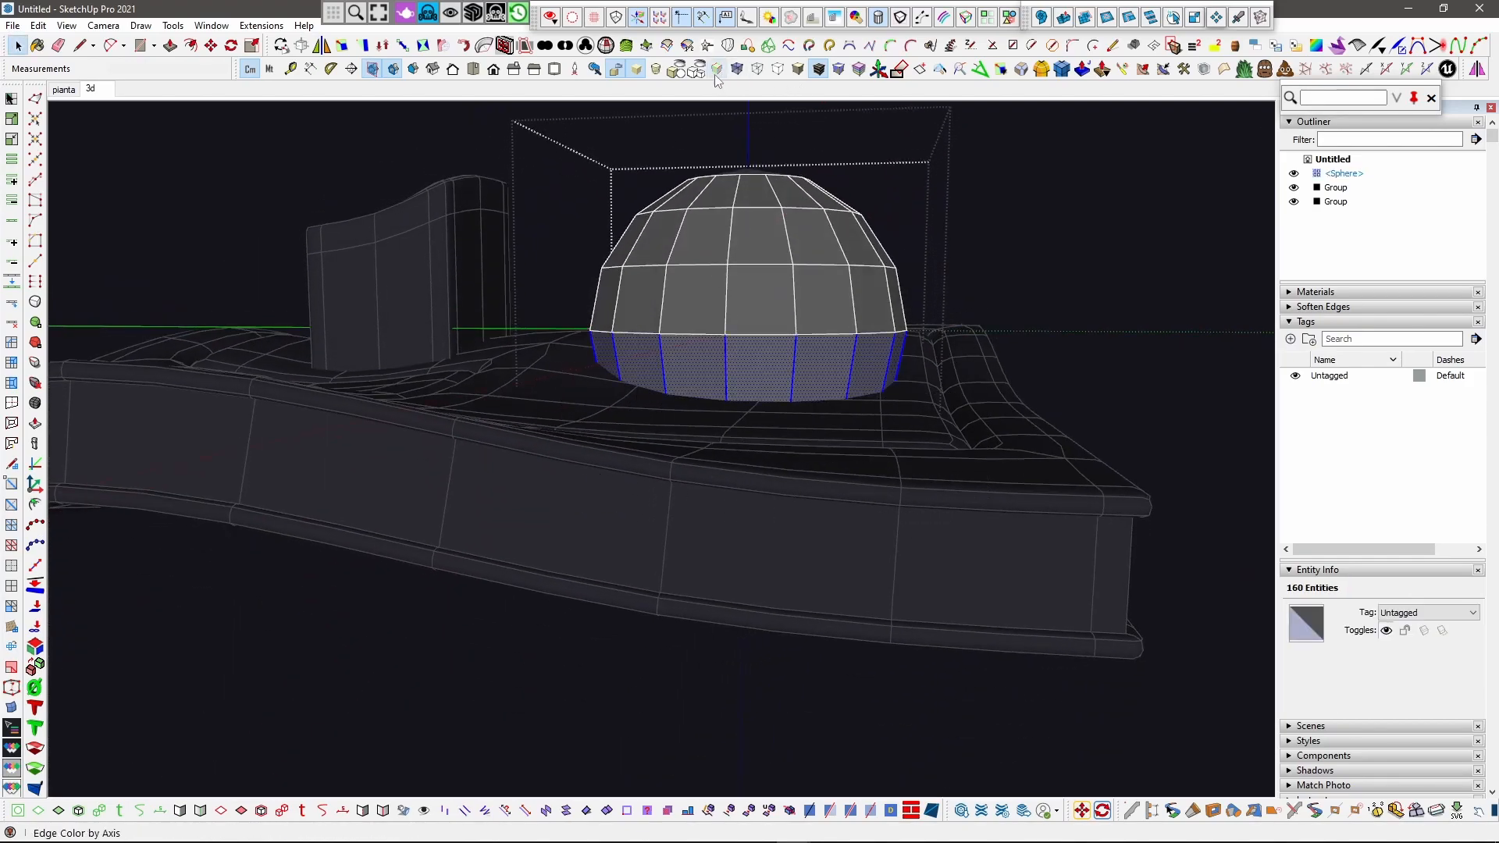
pyautogui.click(677, 69)
pyautogui.moveTo(837, 387); pyautogui.dragTo(759, 512, button='middle')
pyautogui.press('Delete')
# Step: Show hidden geometry and turn alternate radial edges at the dome's pole into quad edges
pyautogui.keyDown('shift'); pyautogui.moveTo(791, 303); pyautogui.dragTo(696, 504, button='middle'); pyautogui.keyUp('shift')
pyautogui.scroll(6, 761, 335)
pyautogui.click(656, 69)
pyautogui.moveTo(620, 374); pyautogui.dragTo(579, 419, button='middle')
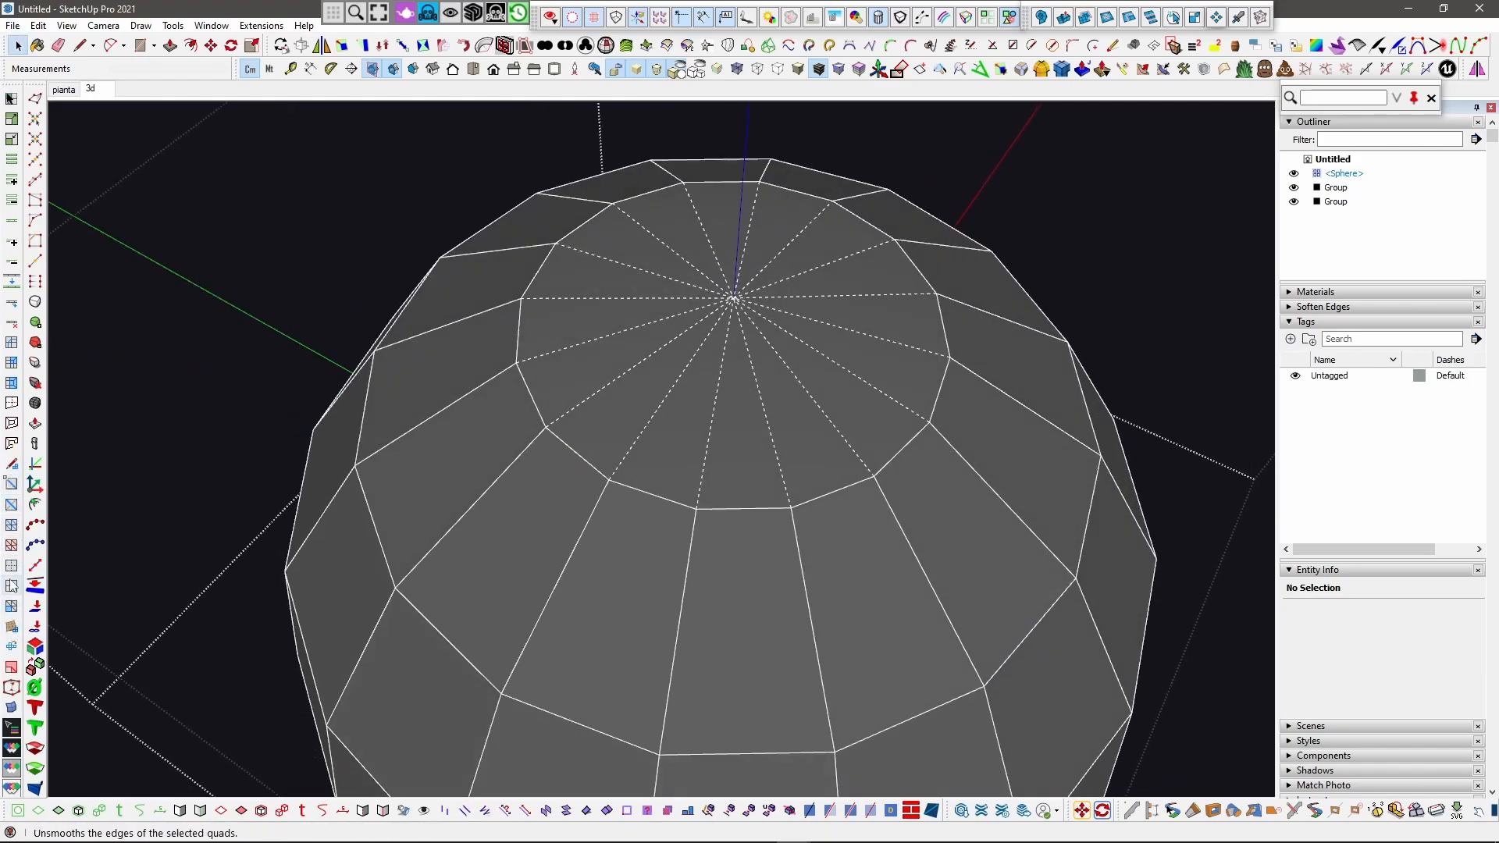
pyautogui.click(11, 486)
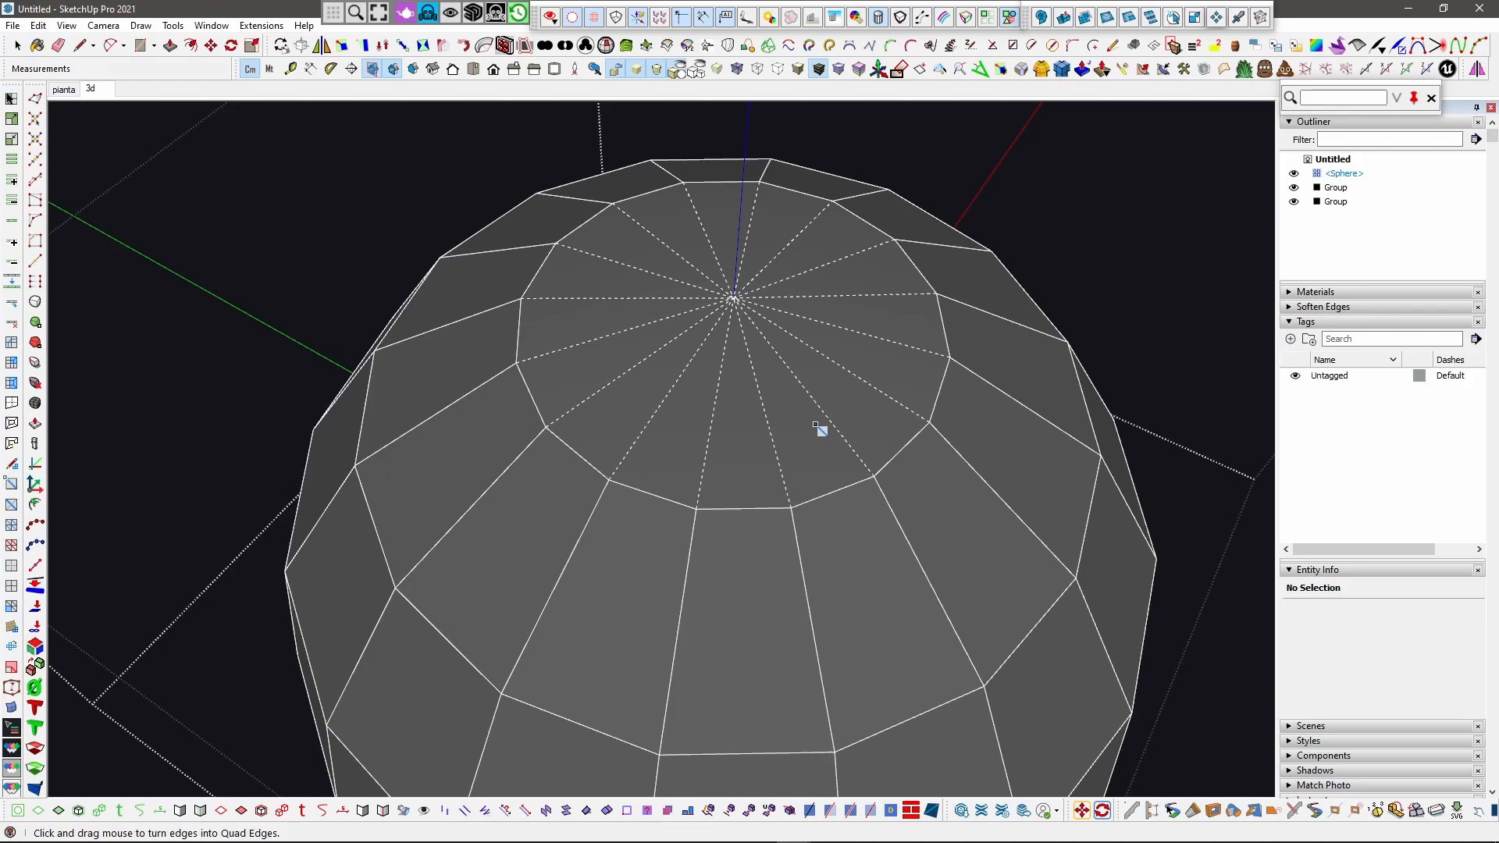
pyautogui.scroll(3, 773, 430)
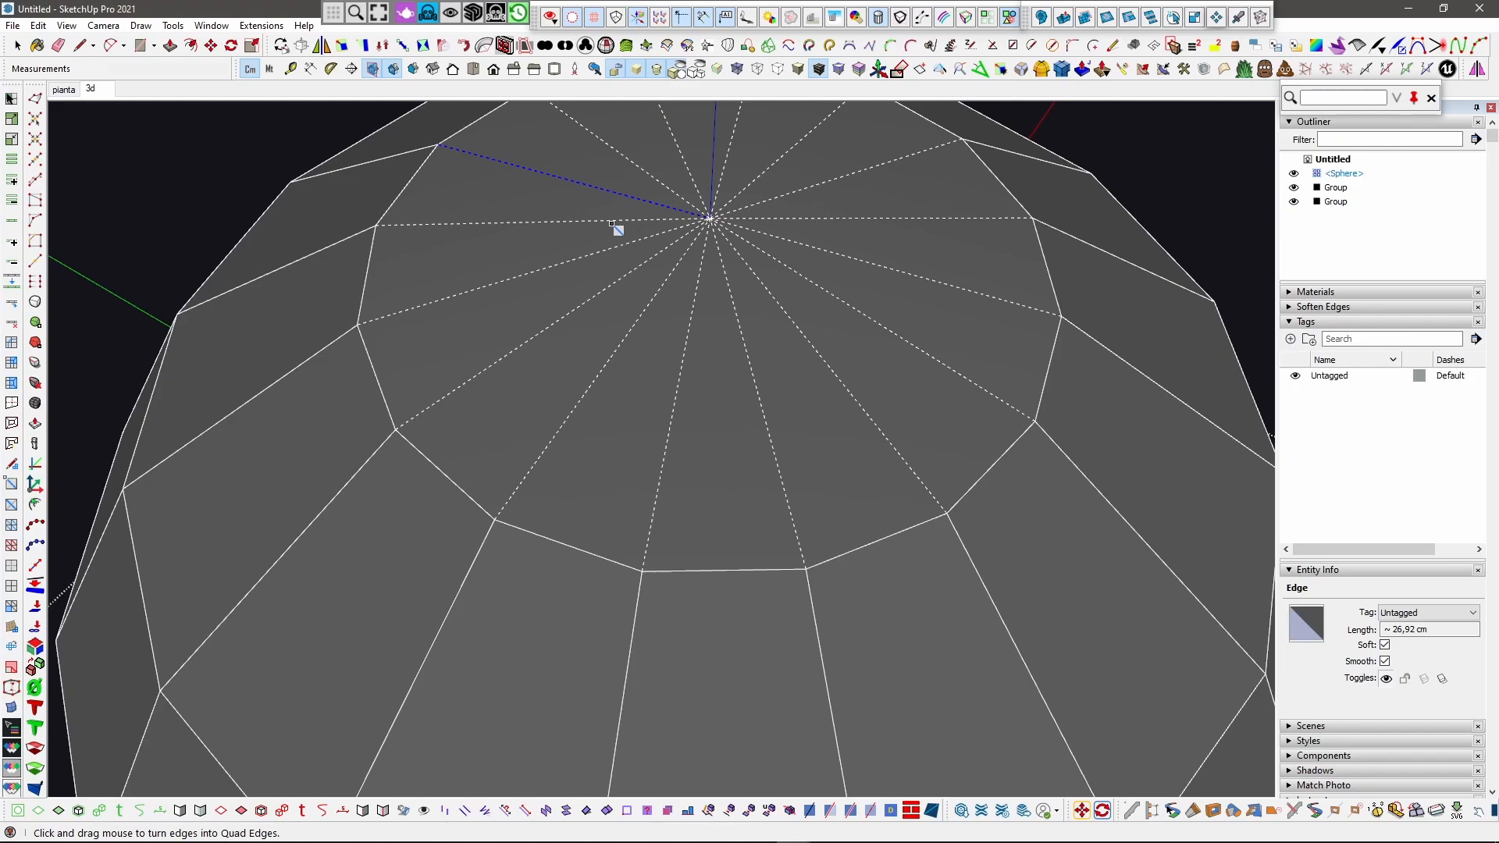
pyautogui.click(630, 337)
pyautogui.click(678, 367)
# Step: Unsmooth the edges of all the dome's quads and turn off the hidden geometry display
pyautogui.scroll(-2, 671, 355)
pyautogui.press('space')
pyautogui.tripleClick(640, 352)
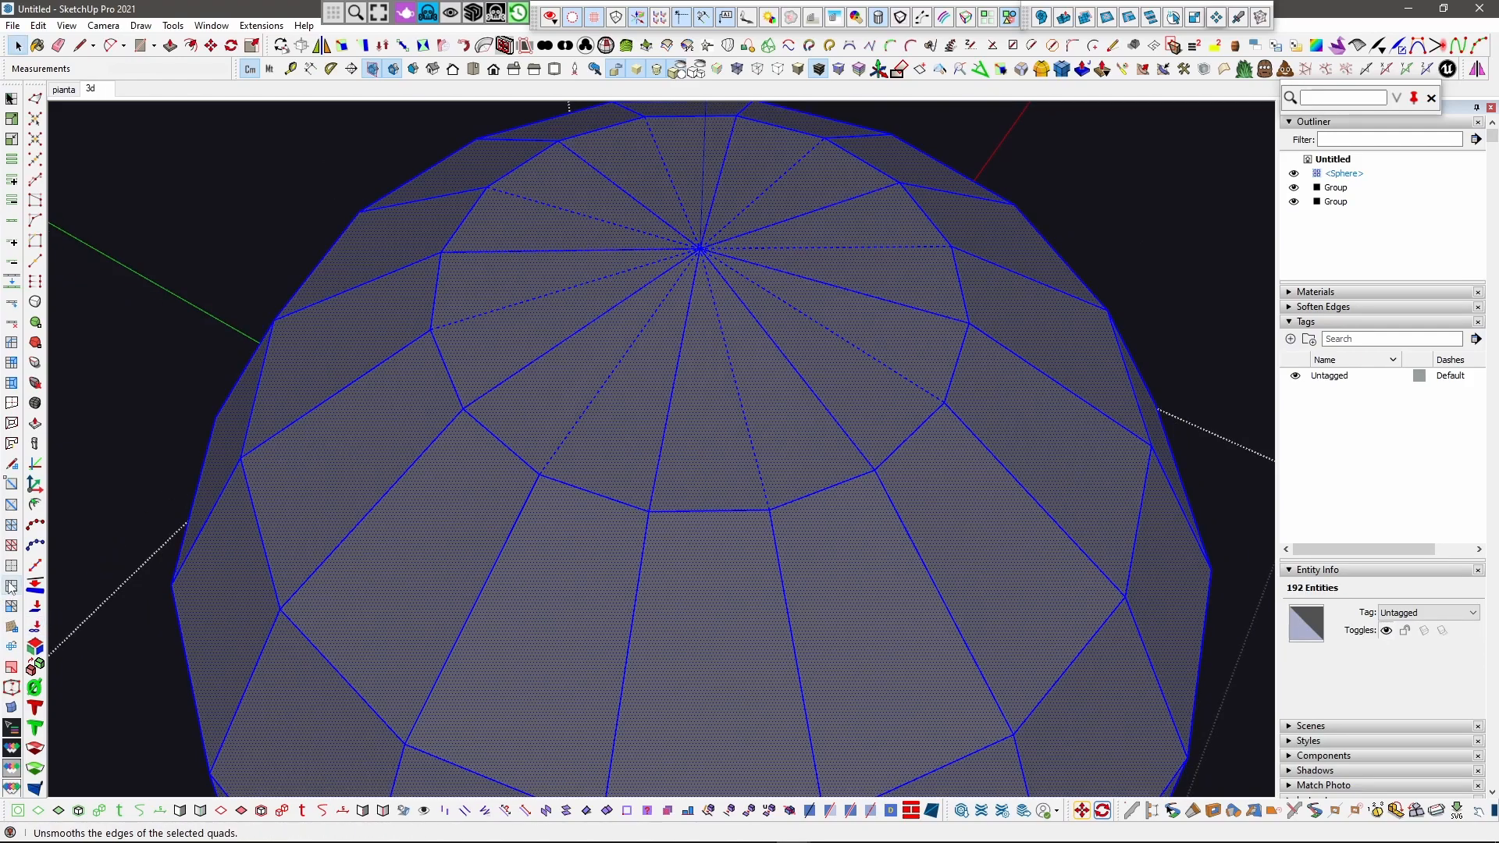
pyautogui.moveTo(523, 495); pyautogui.dragTo(538, 459, button='middle')
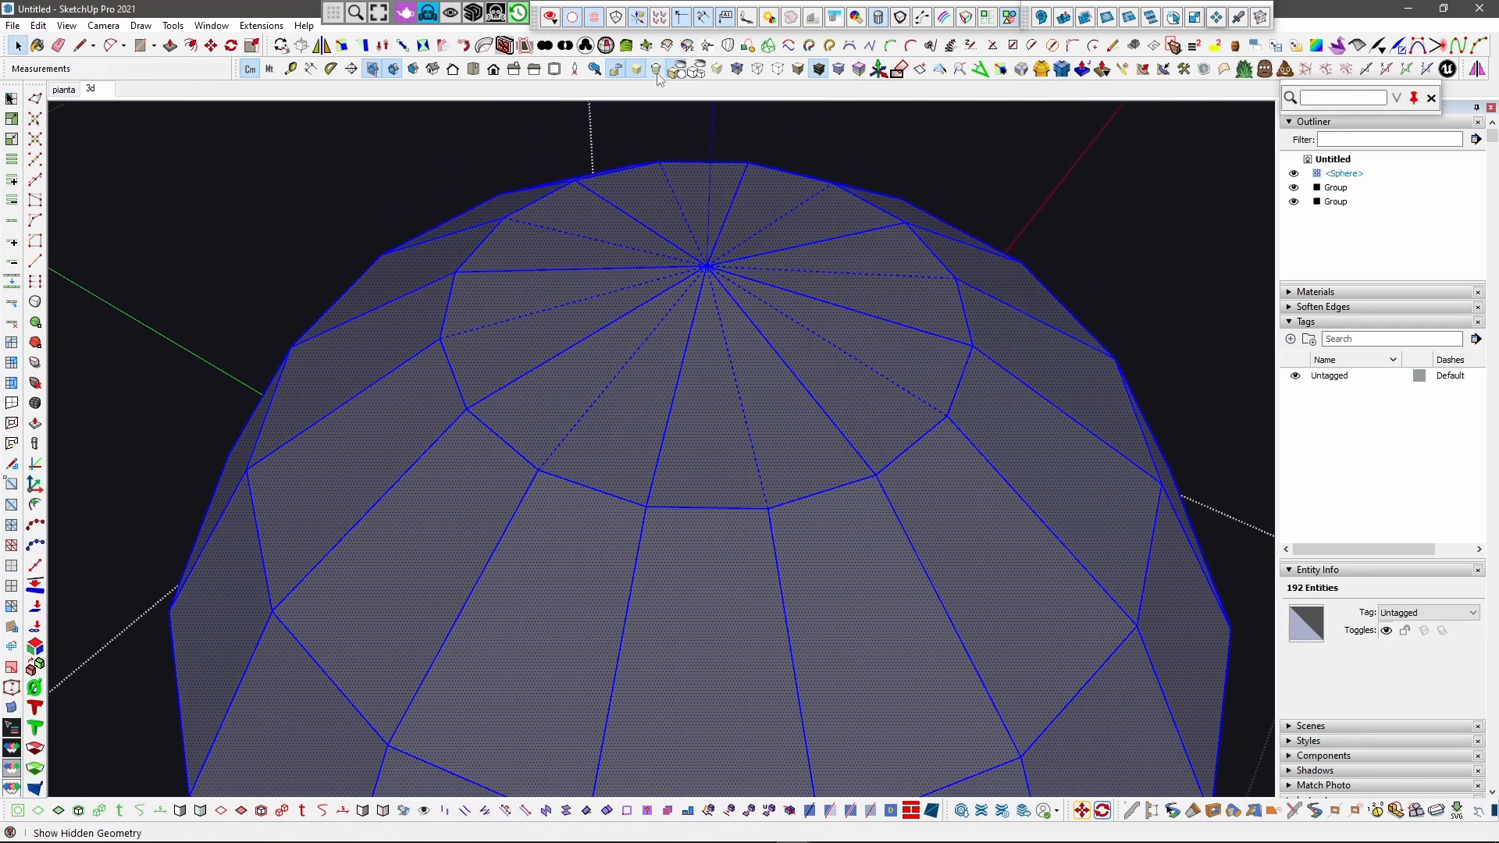
pyautogui.click(539, 175)
pyautogui.moveTo(539, 175); pyautogui.dragTo(637, 316, button='middle')
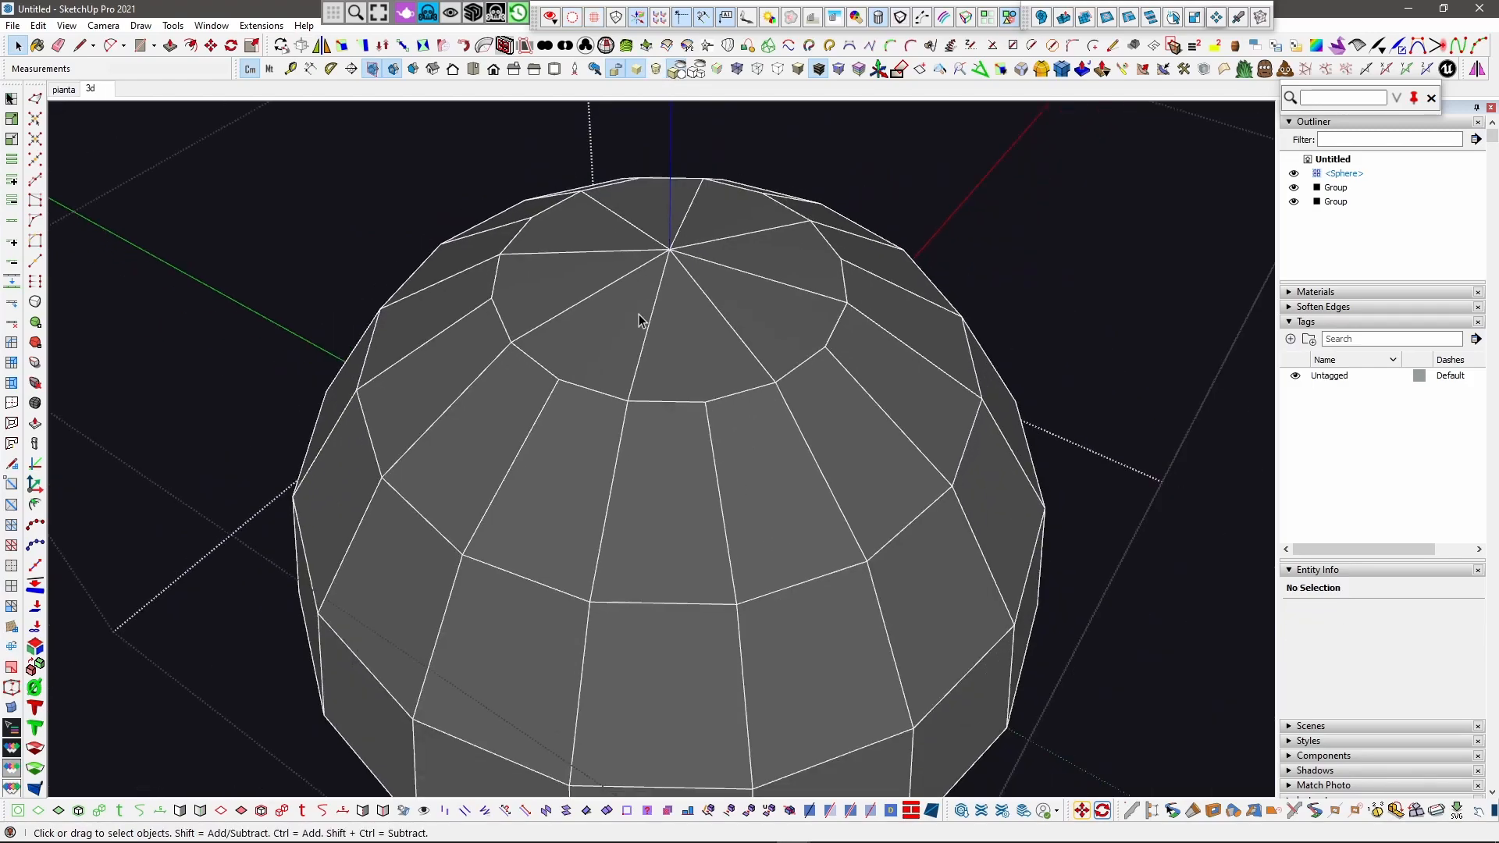
pyautogui.scroll(-4, 636, 313)
pyautogui.moveTo(789, 366); pyautogui.dragTo(604, 326, button='middle')
pyautogui.scroll(3, 794, 513)
pyautogui.moveTo(785, 513); pyautogui.dragTo(662, 444, button='middle')
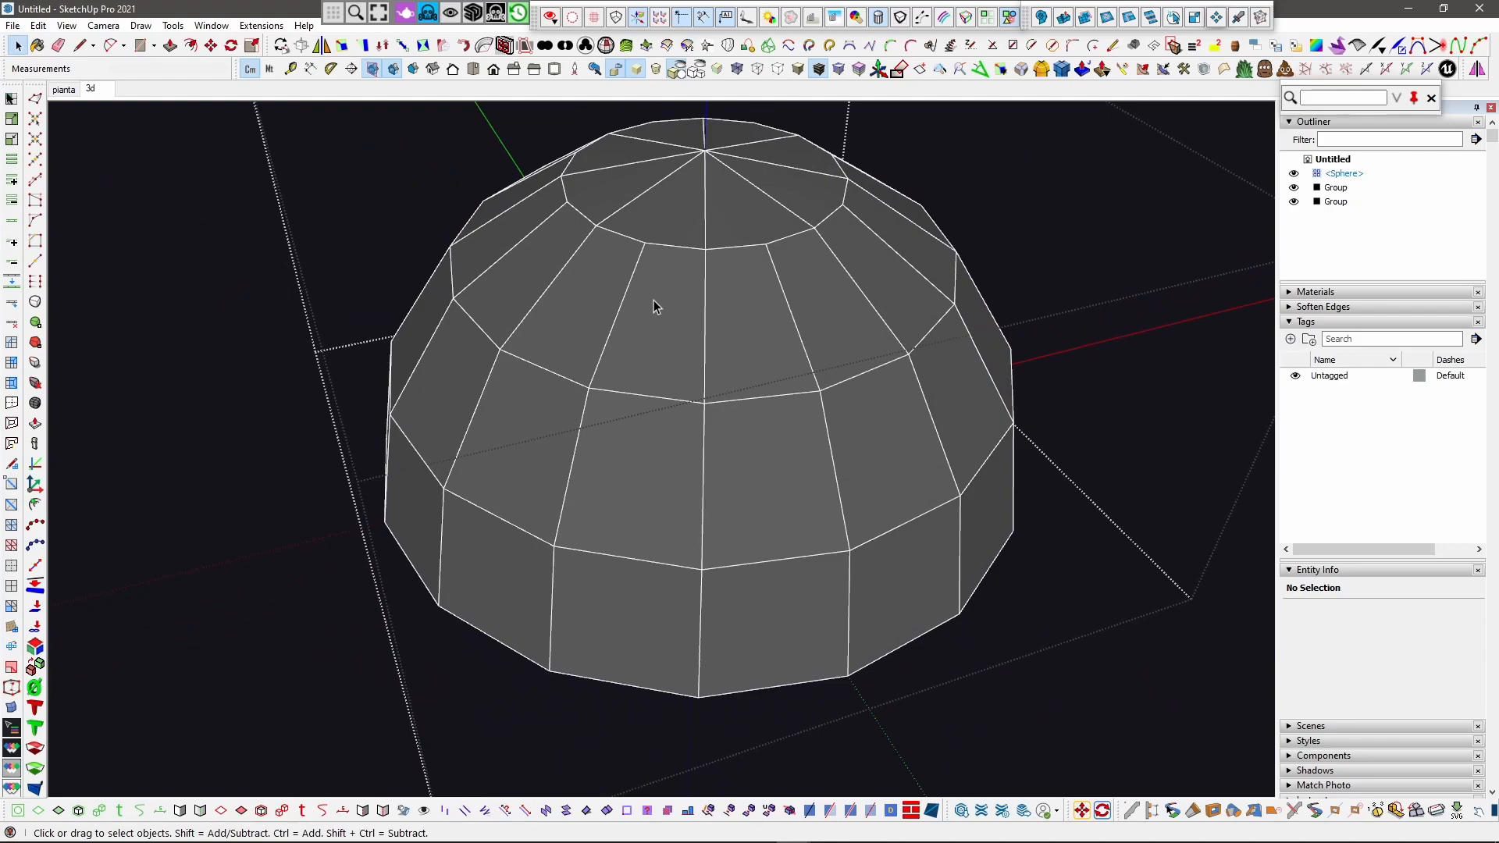
# Step: Set up the Circle drawing tool in diameter mode with eight segments and construction-line output
pyautogui.moveTo(653, 298); pyautogui.dragTo(732, 325, button='middle')
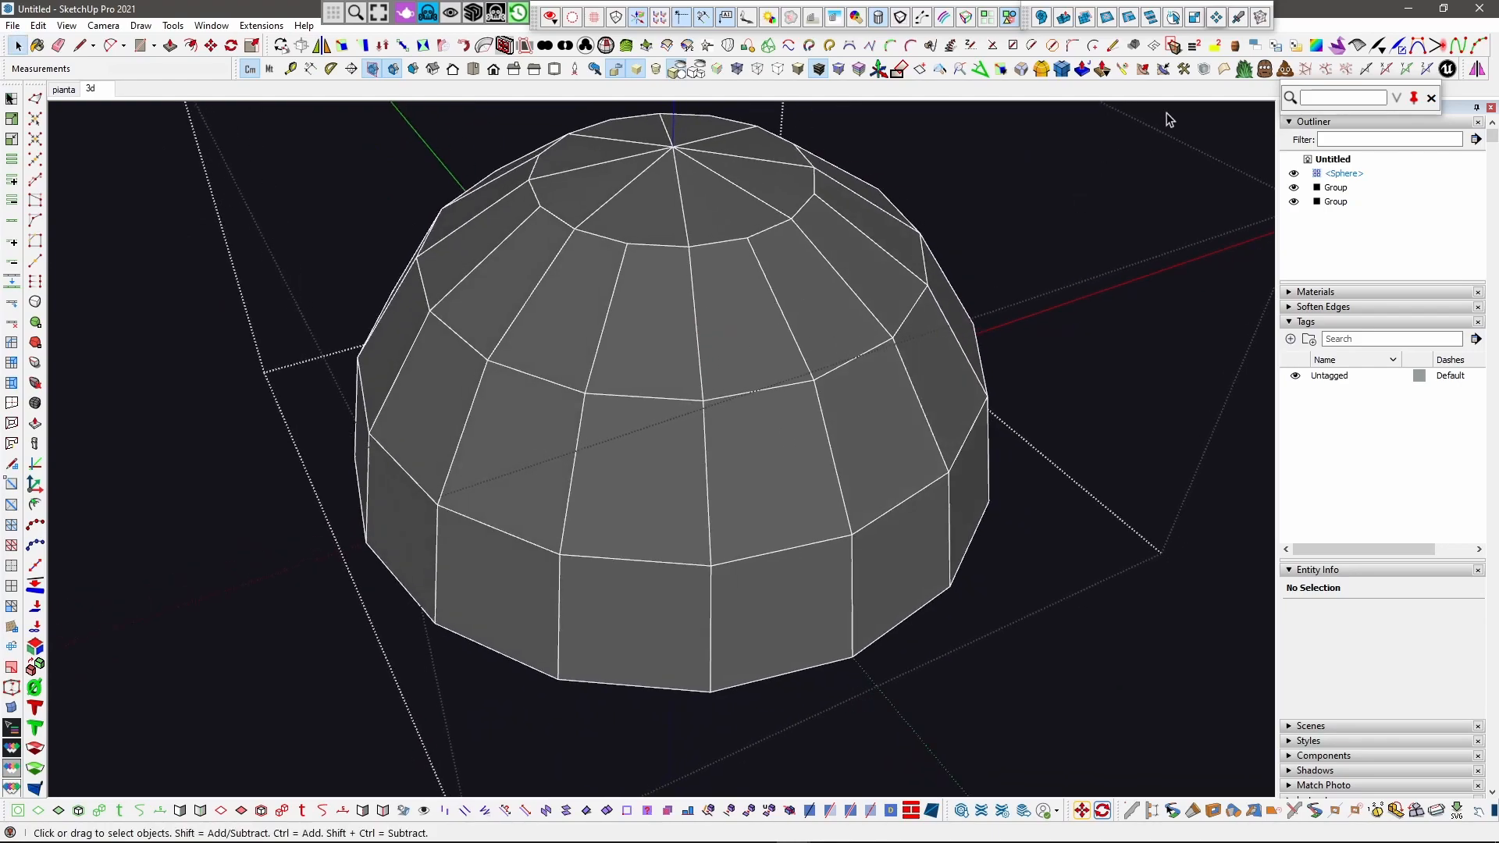
pyautogui.click(1225, 70)
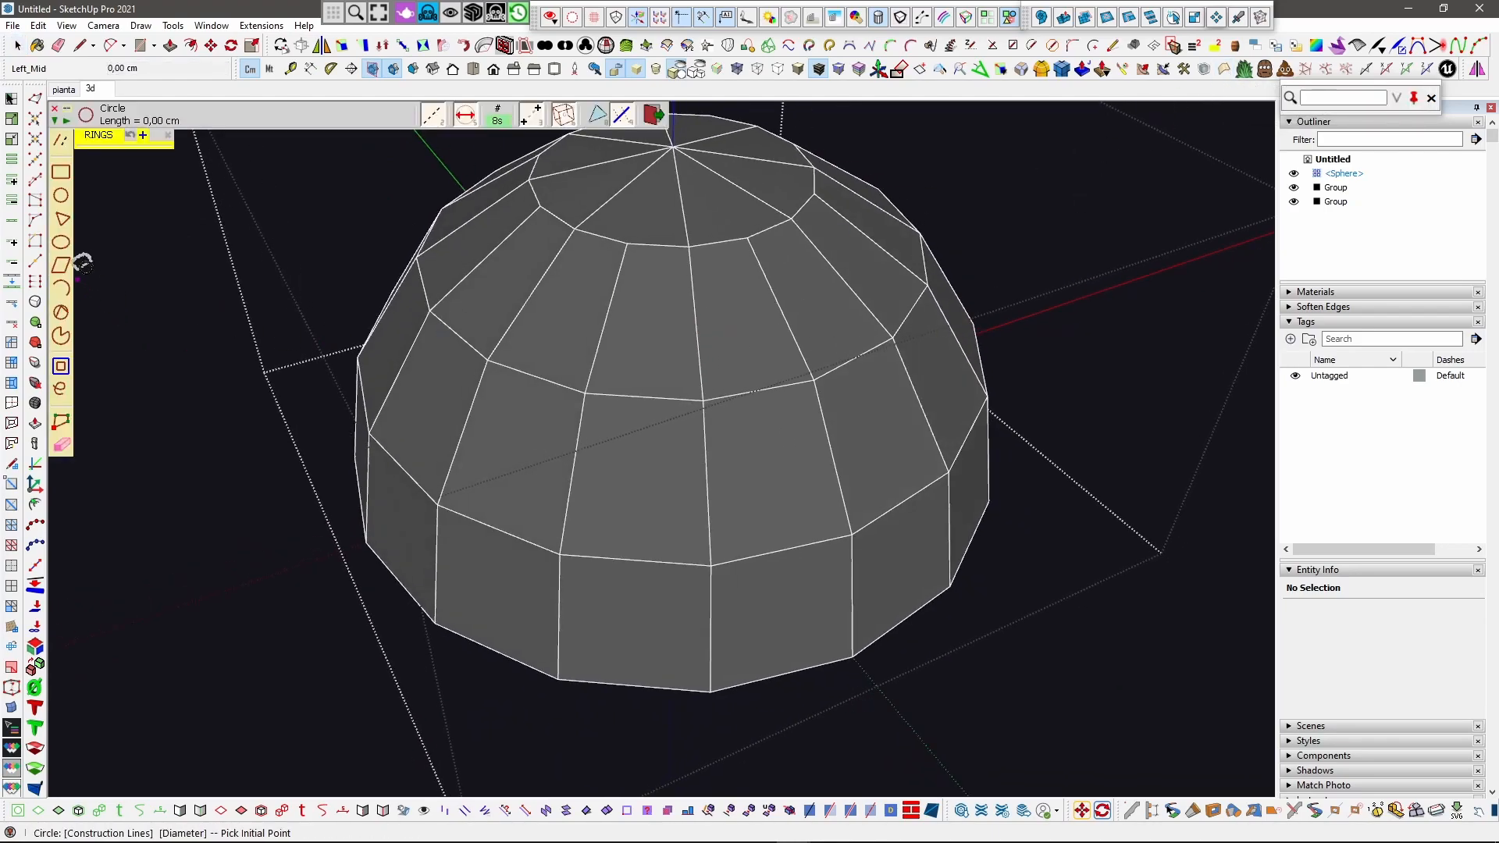
pyautogui.click(61, 242)
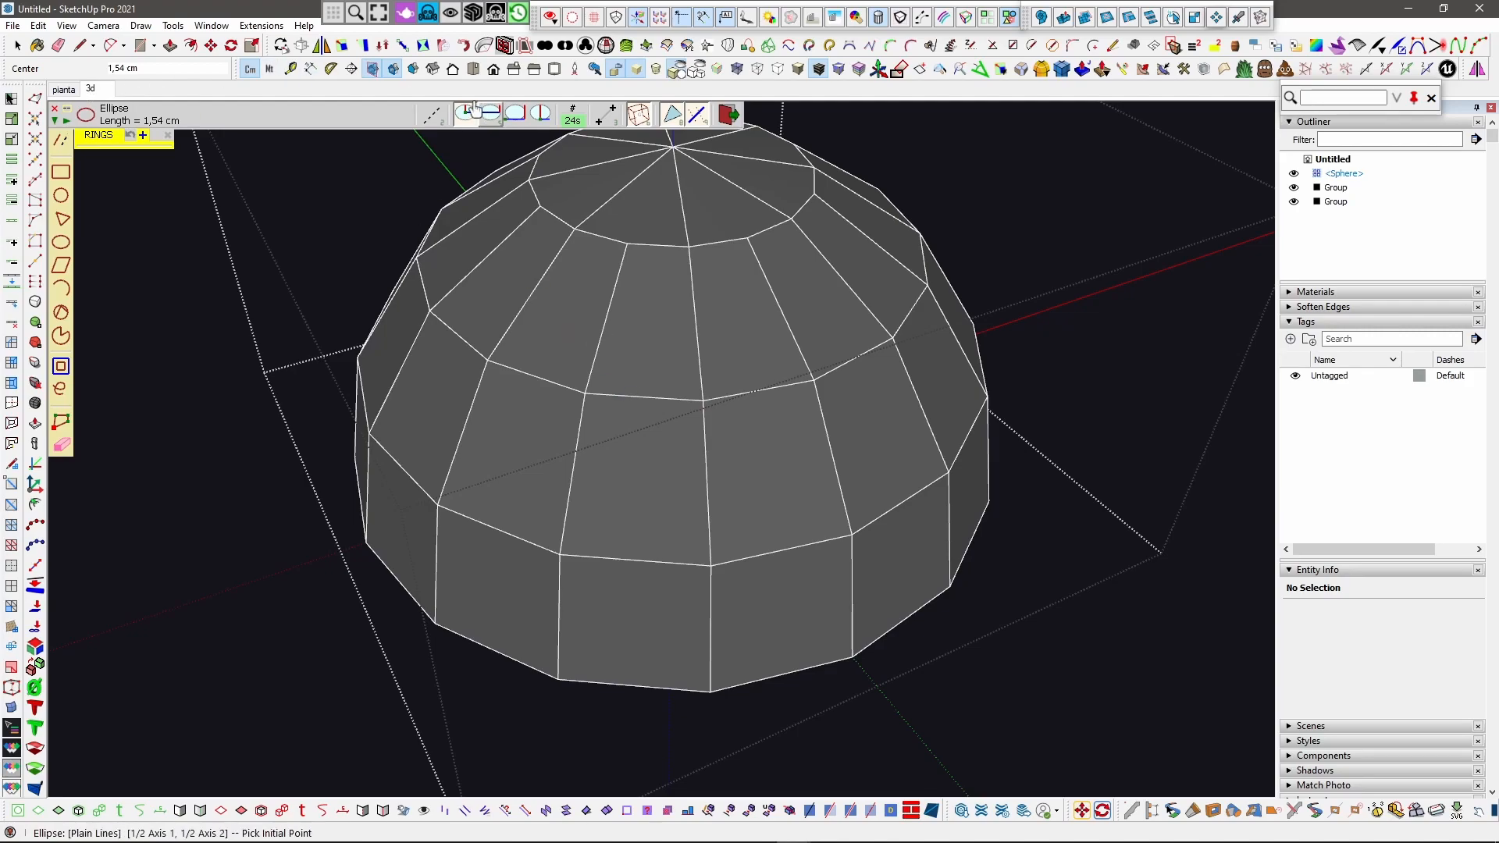
pyautogui.click(432, 118)
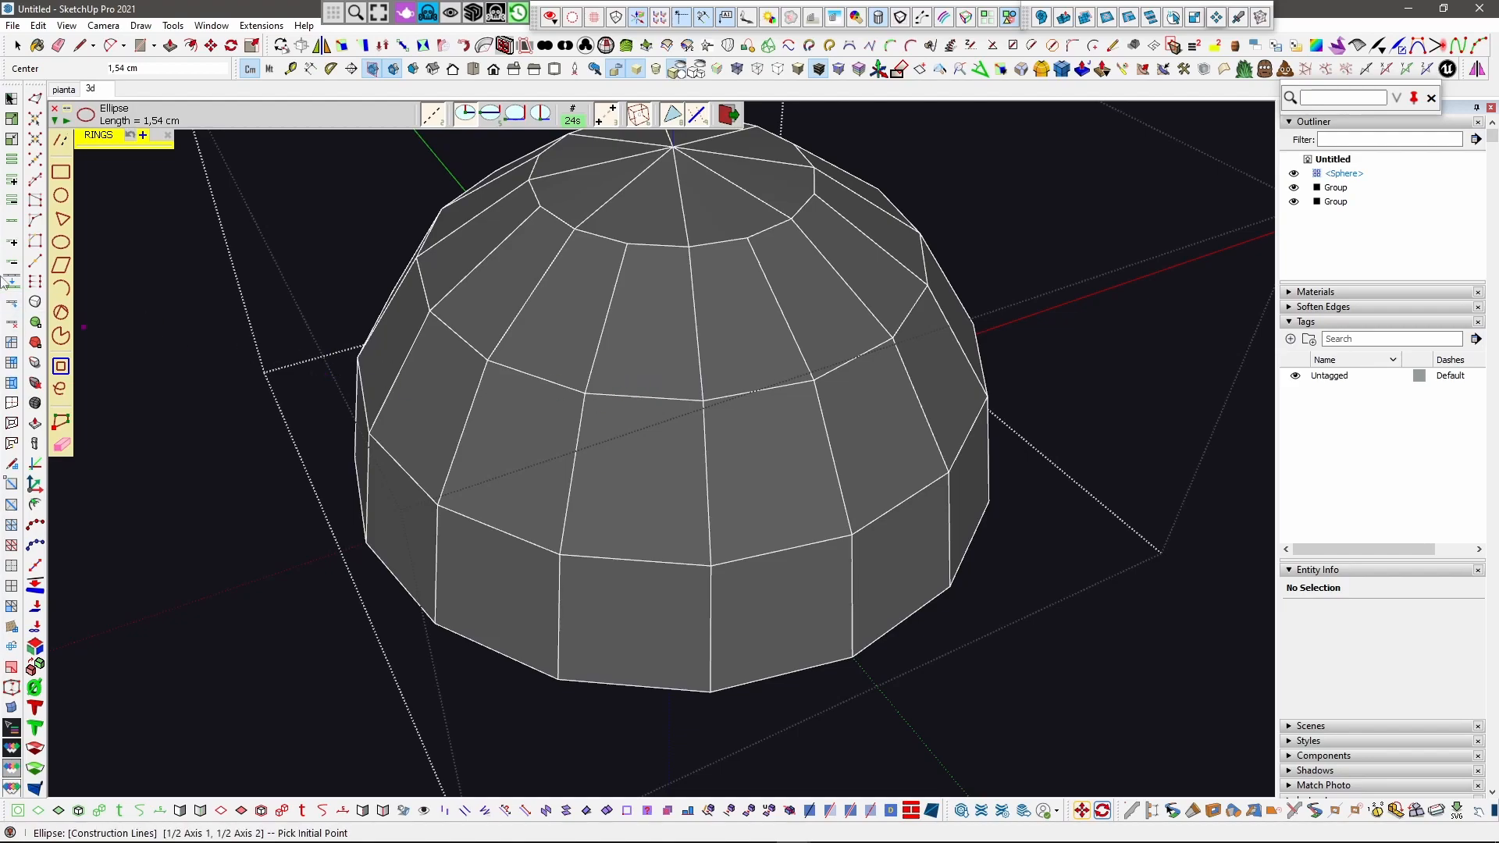
pyautogui.click(61, 197)
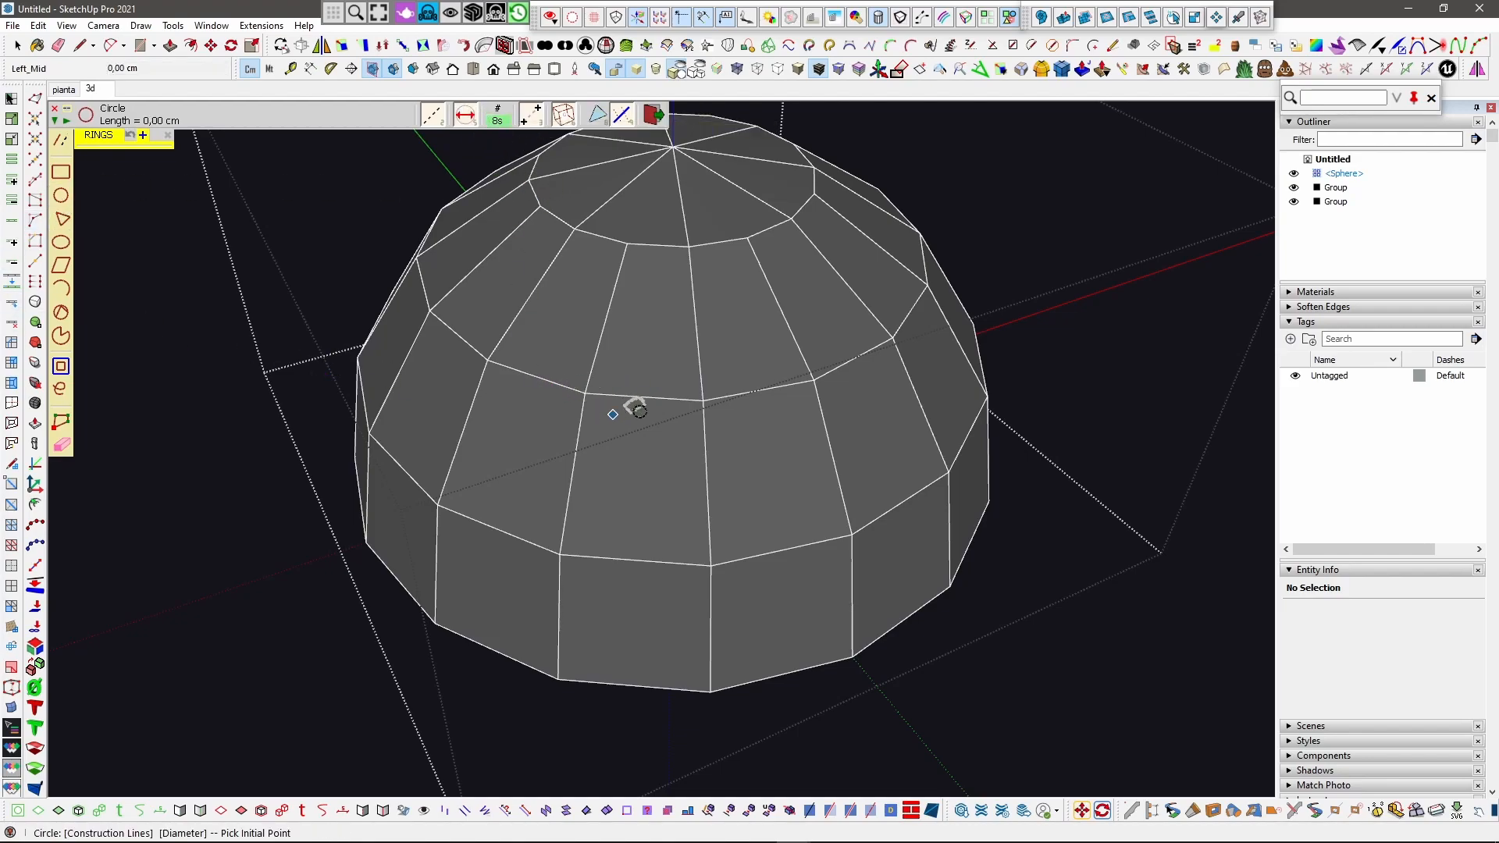
# Step: Try an eight-segment construction circle about 22.92 cm in diameter around a vertex on the dome's front, and undo it
pyautogui.click(643, 397)
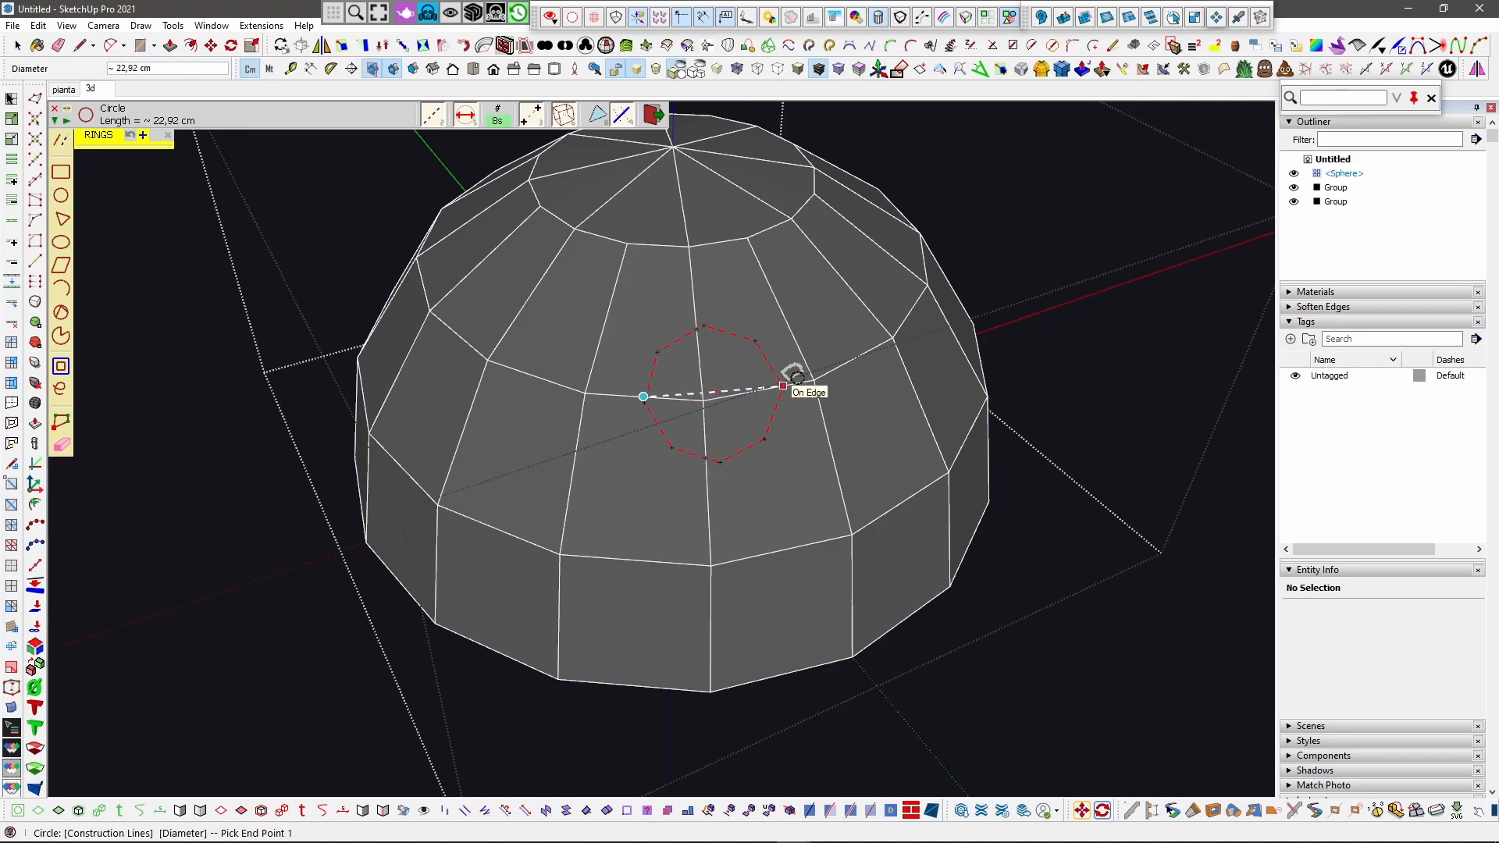
pyautogui.click(783, 386)
pyautogui.scroll(4, 750, 422)
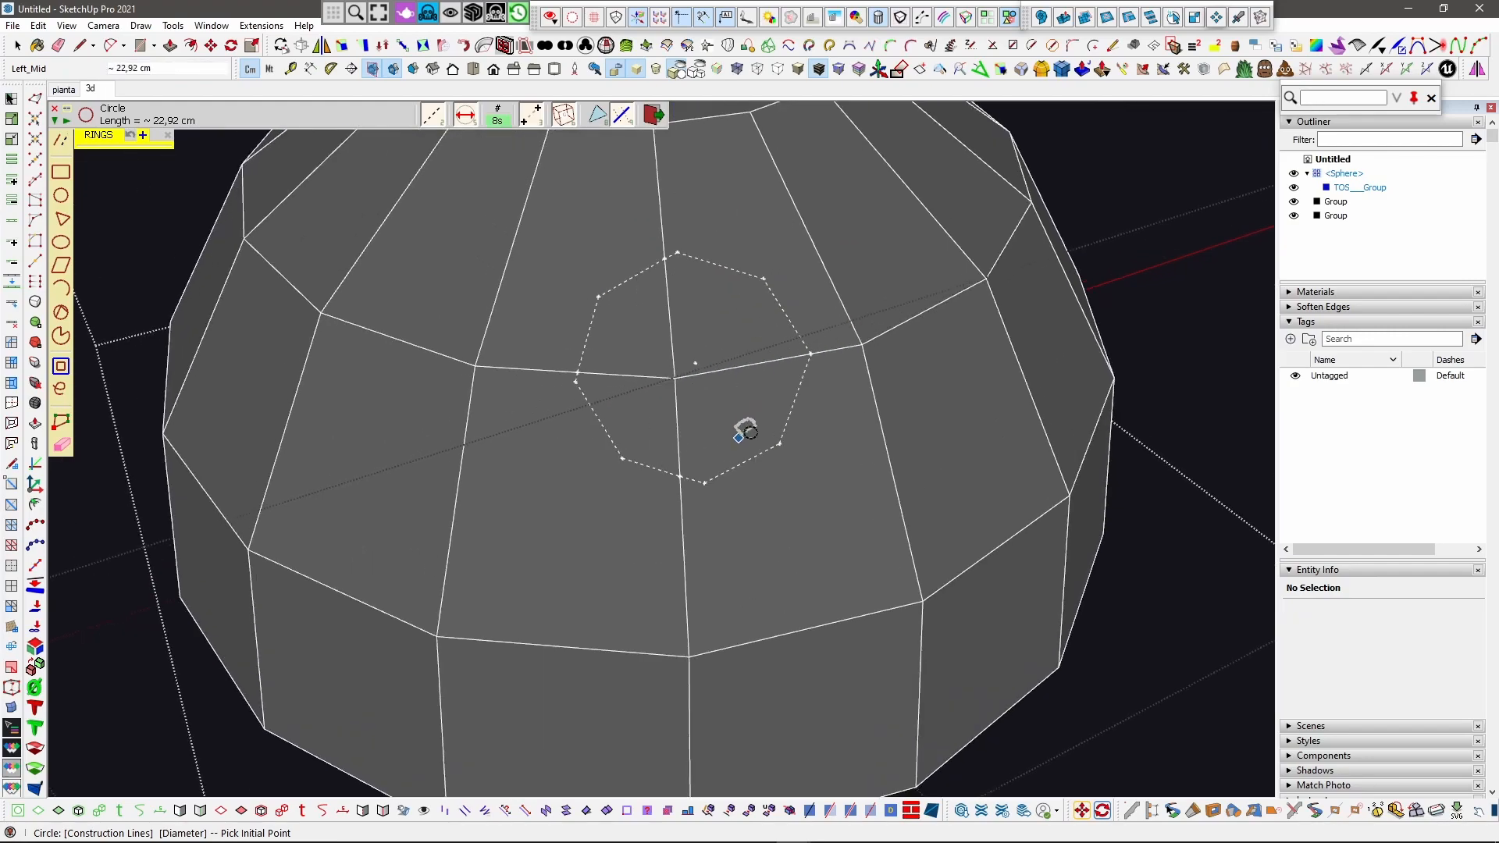
pyautogui.scroll(-2, 615, 467)
pyautogui.keyDown('shift'); pyautogui.moveTo(669, 405); pyautogui.dragTo(645, 445, button='middle'); pyautogui.keyUp('shift')
pyautogui.scroll(2, 645, 444)
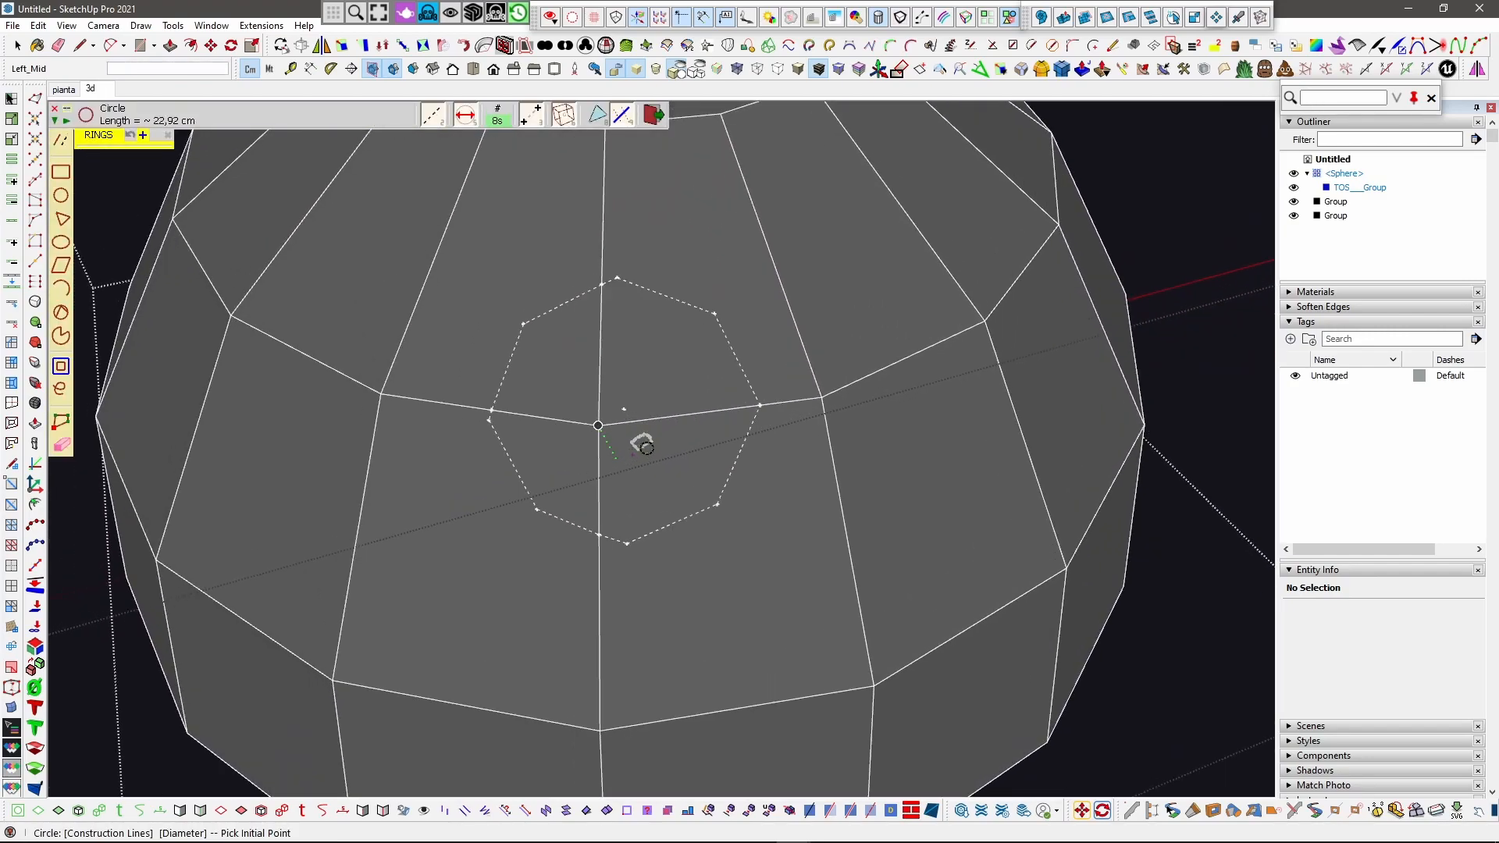
pyautogui.hotkey('ctrl', 'z')
# Step: Draw an eight-segment construction circle around the dome's front vertex, spanning from the horizontal edge on one side to the other
pyautogui.click(424, 400)
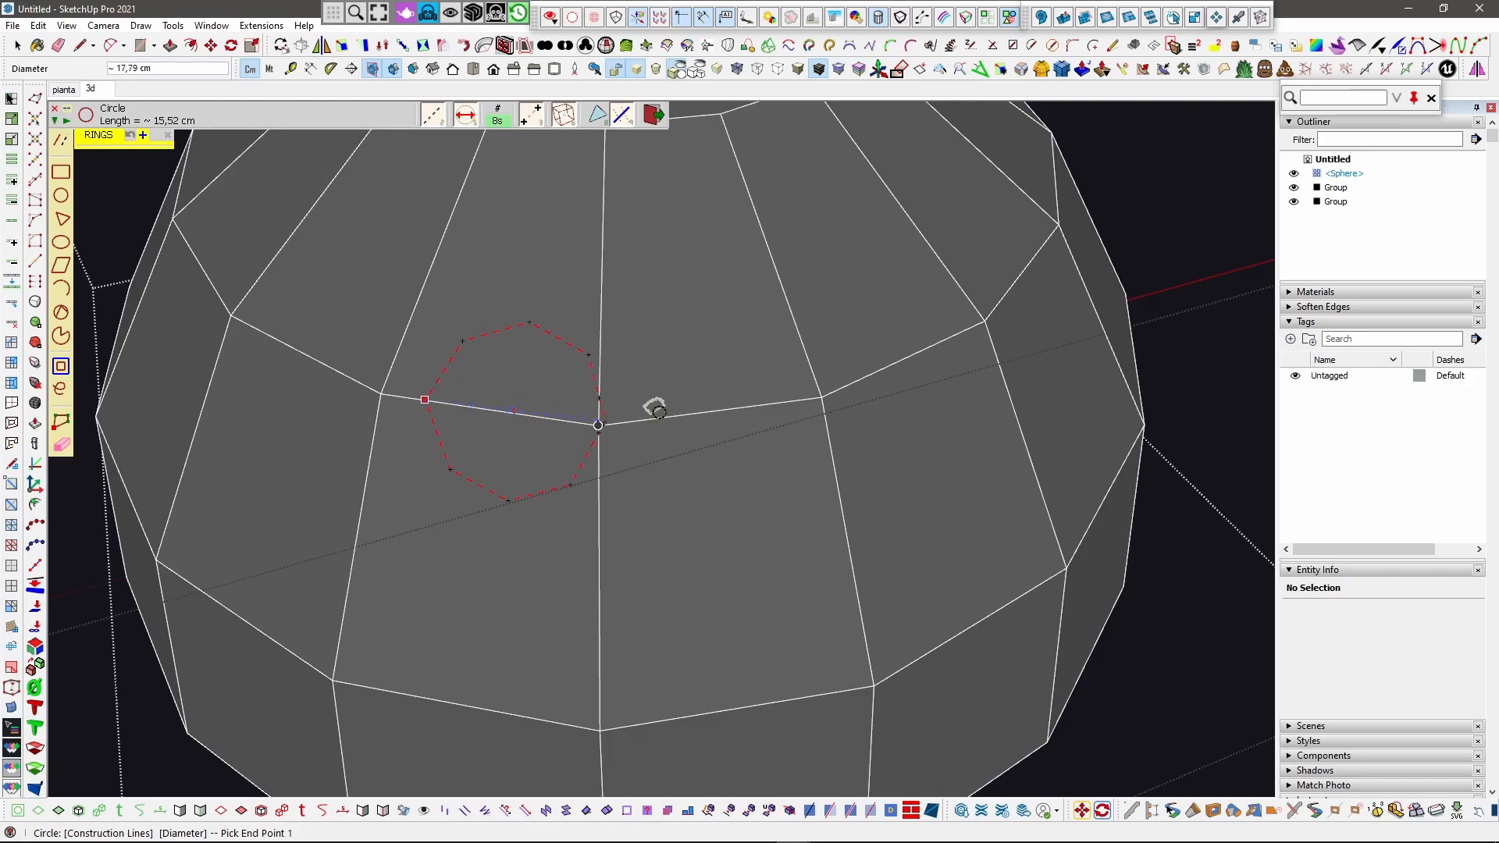
pyautogui.click(781, 402)
pyautogui.scroll(-3, 656, 428)
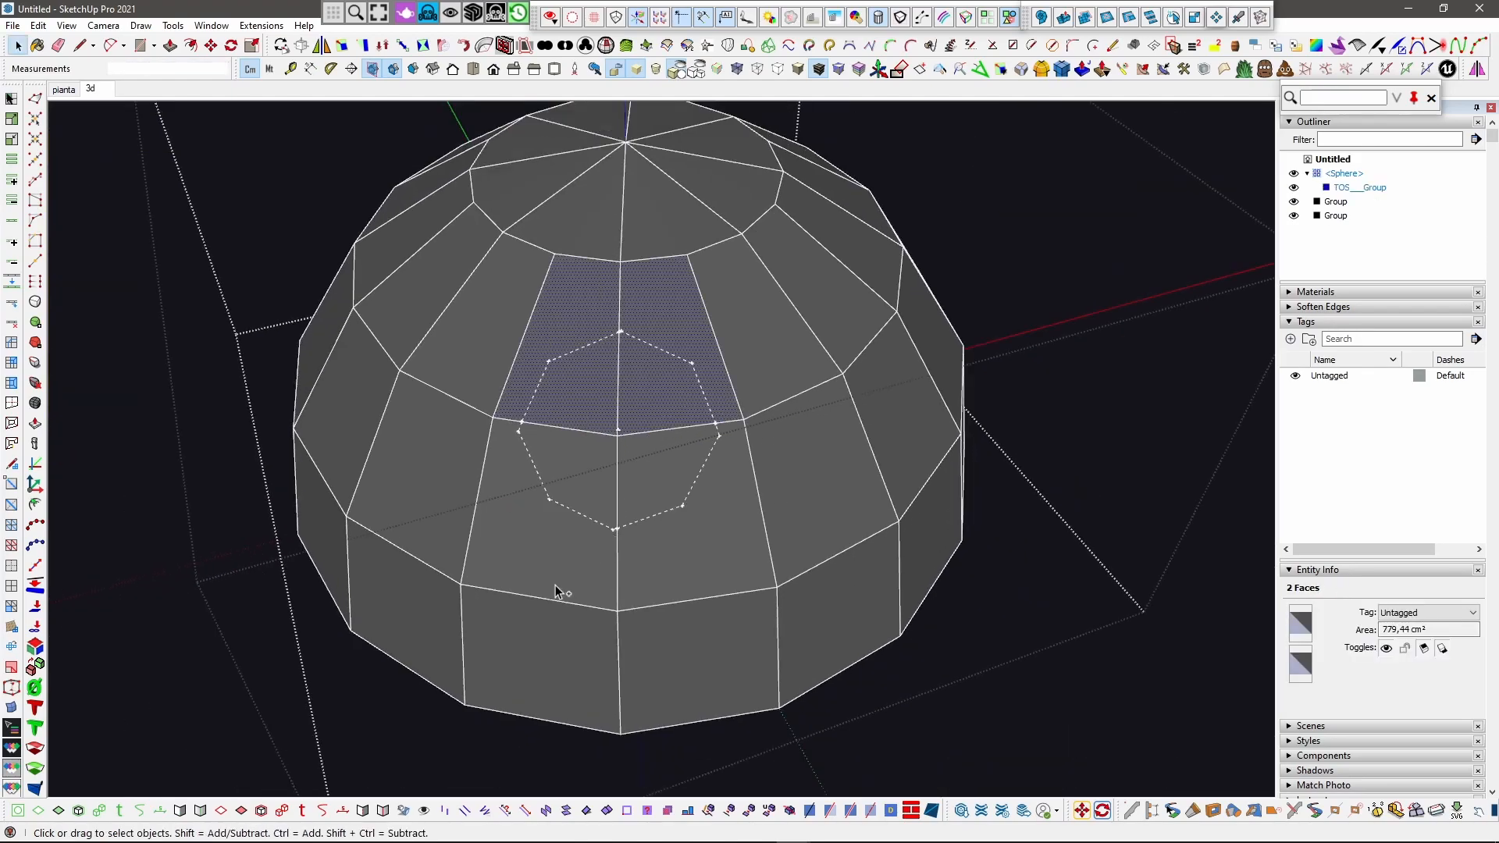
# Step: Select the four quads around the construction circle and inset them as a group by about 4.42 cm
pyautogui.keyDown('ctrl'); pyautogui.click(664, 583); pyautogui.keyUp('ctrl')
pyautogui.scroll(3, 663, 584)
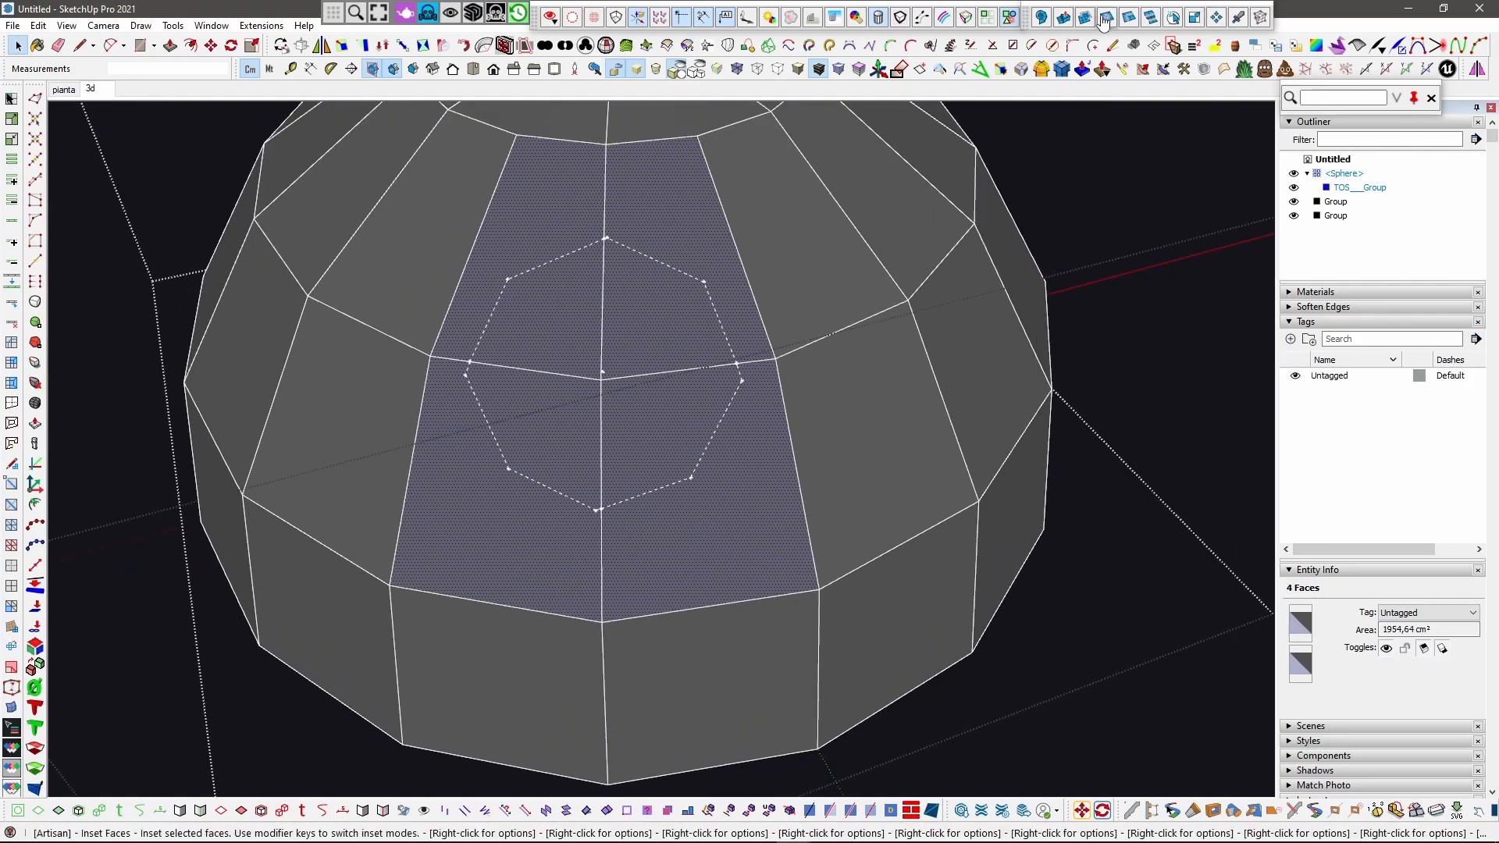
pyautogui.click(1106, 18)
pyautogui.click(725, 614)
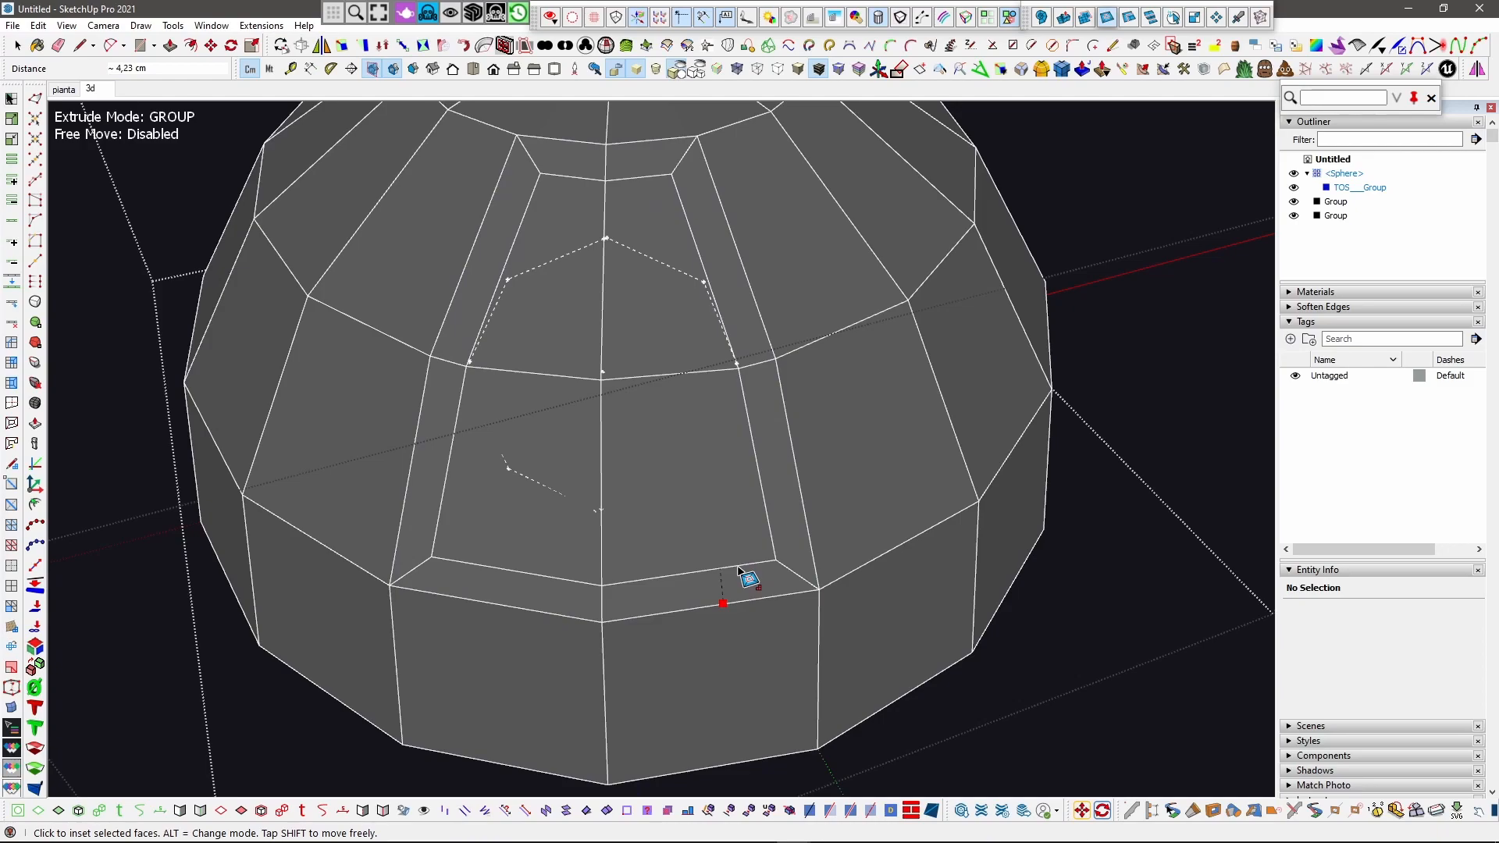
pyautogui.click(737, 567)
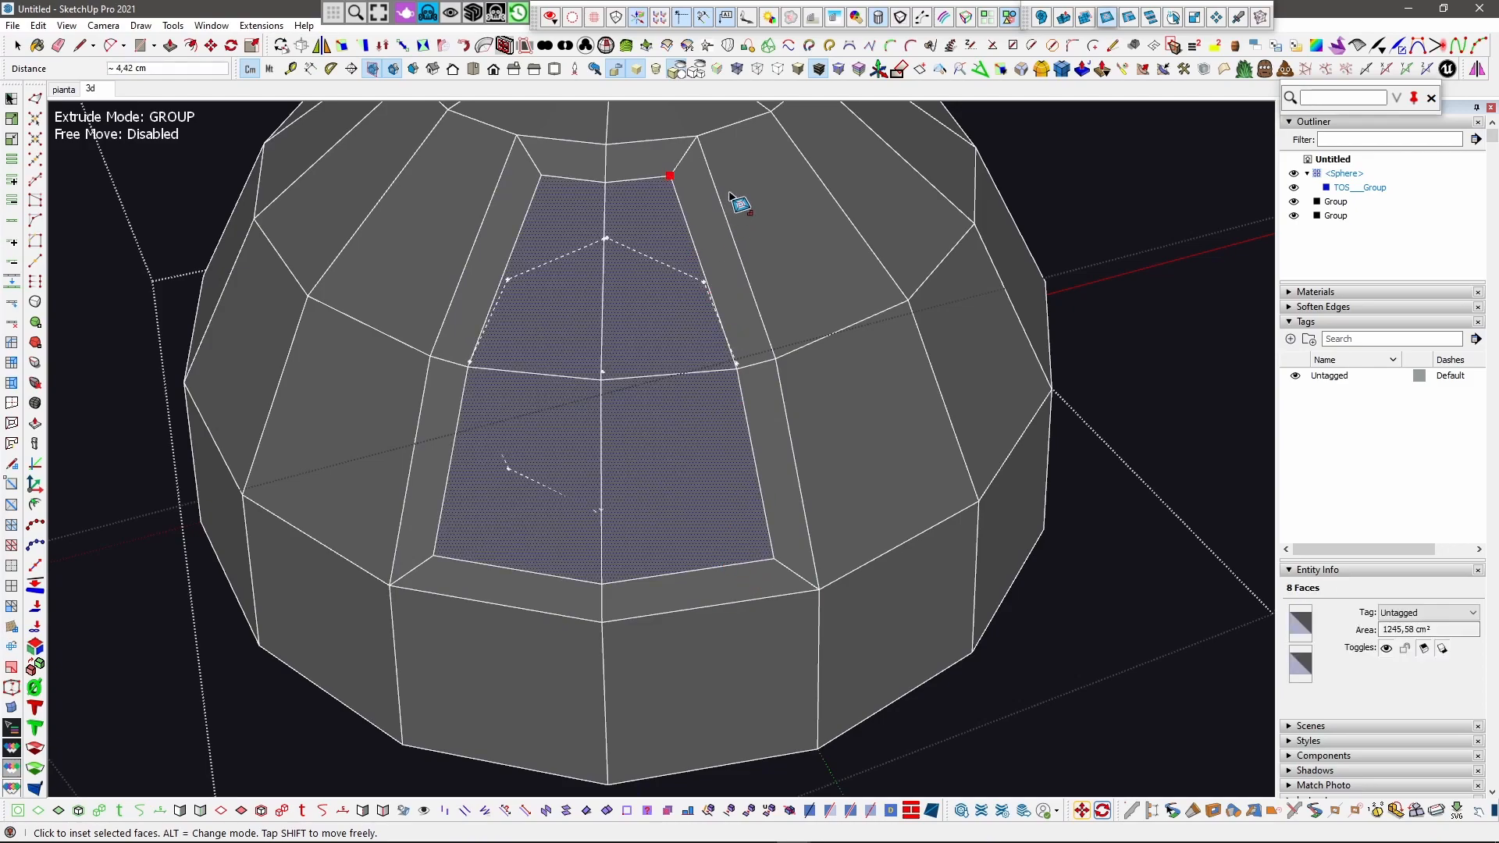
# Step: Turn on X-ray display, start Vertex Tools on the inset faces and clear the vertex selection
pyautogui.click(737, 70)
pyautogui.moveTo(714, 356); pyautogui.dragTo(649, 299, button='middle')
pyautogui.press('m')
pyautogui.scroll(3, 643, 273)
pyautogui.scroll(-2, 693, 512)
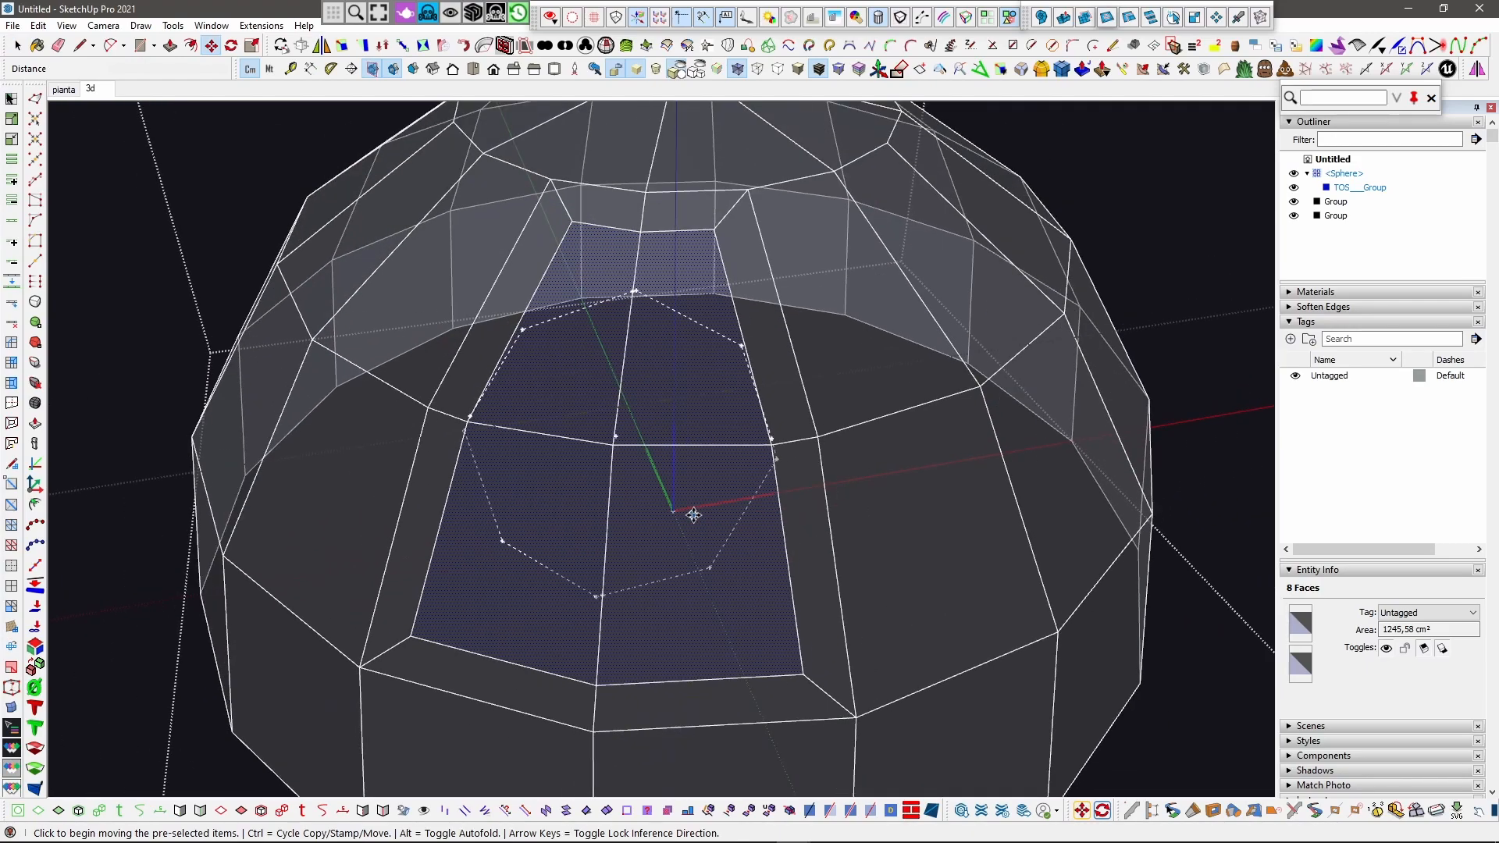
pyautogui.hotkey('ctrl', 'shift', 'v')
pyautogui.scroll(-2, 690, 510)
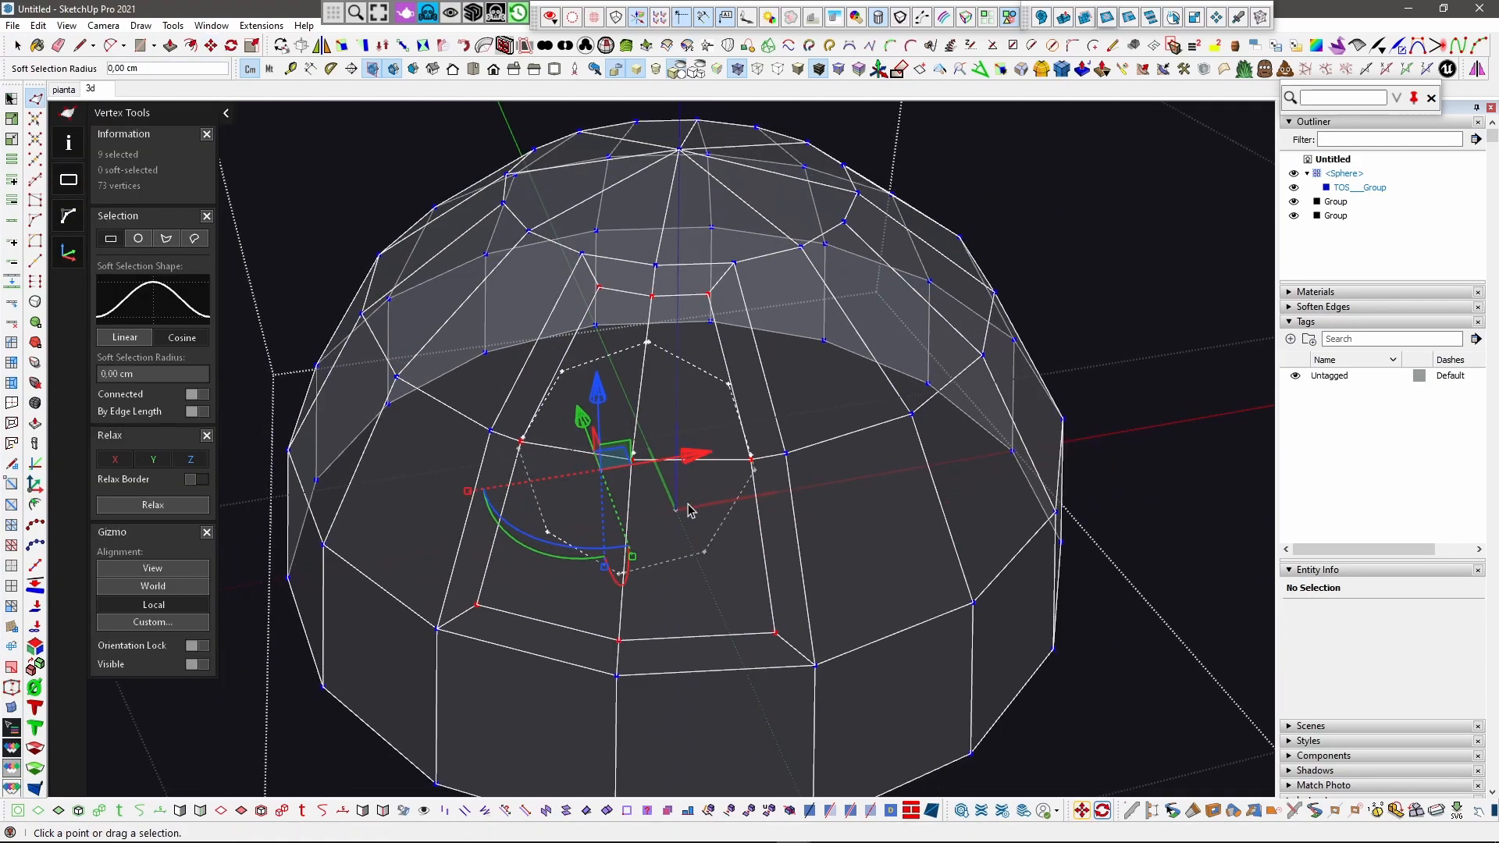
pyautogui.rightClick(708, 419)
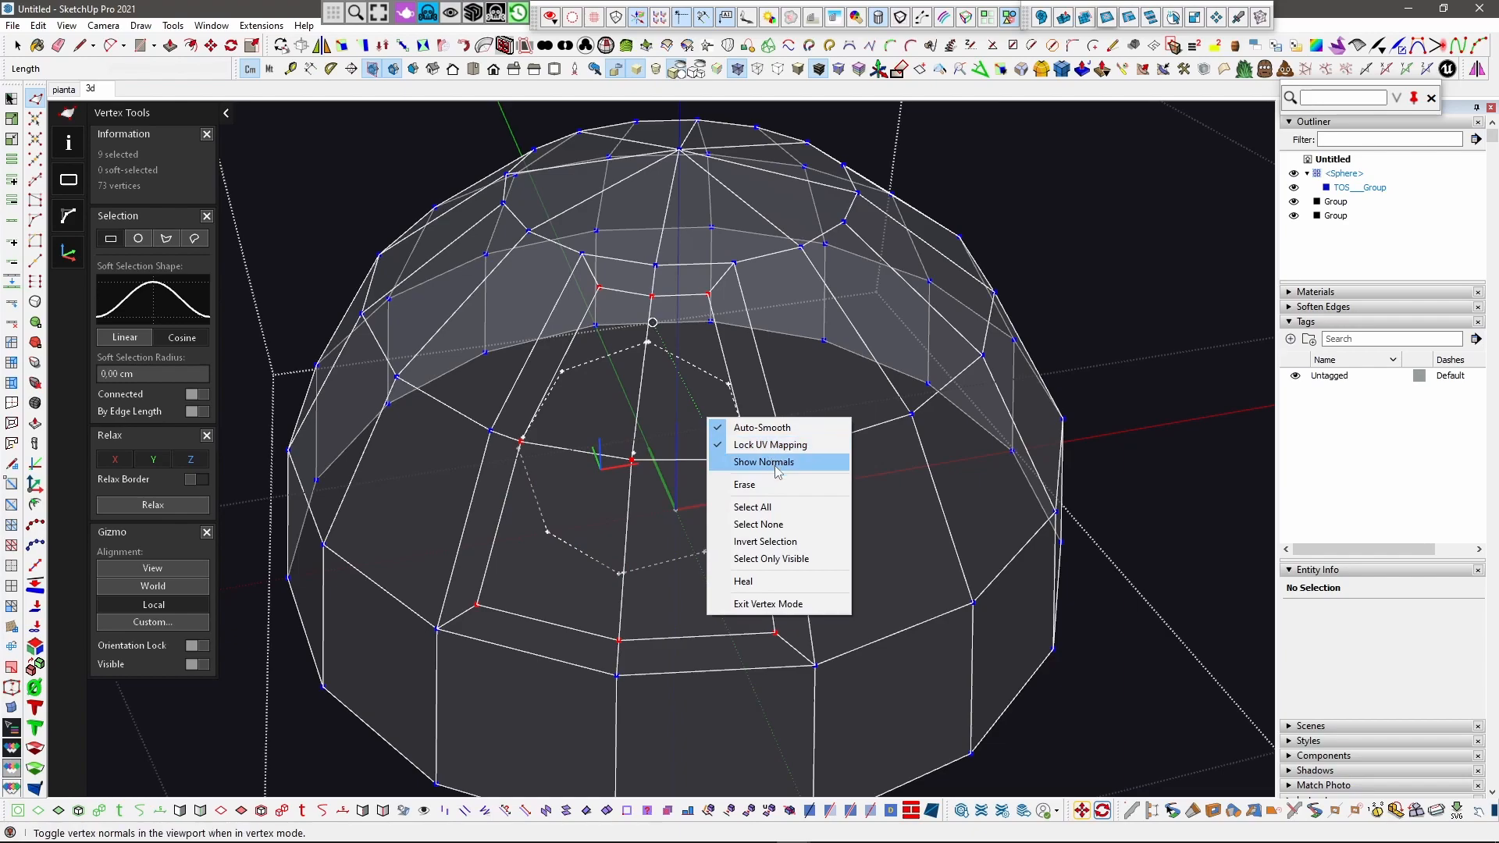
pyautogui.click(783, 525)
# Step: Move the inset's upper middle and upper left vertices onto the matching guide points of the construction octagon
pyautogui.scroll(5, 729, 445)
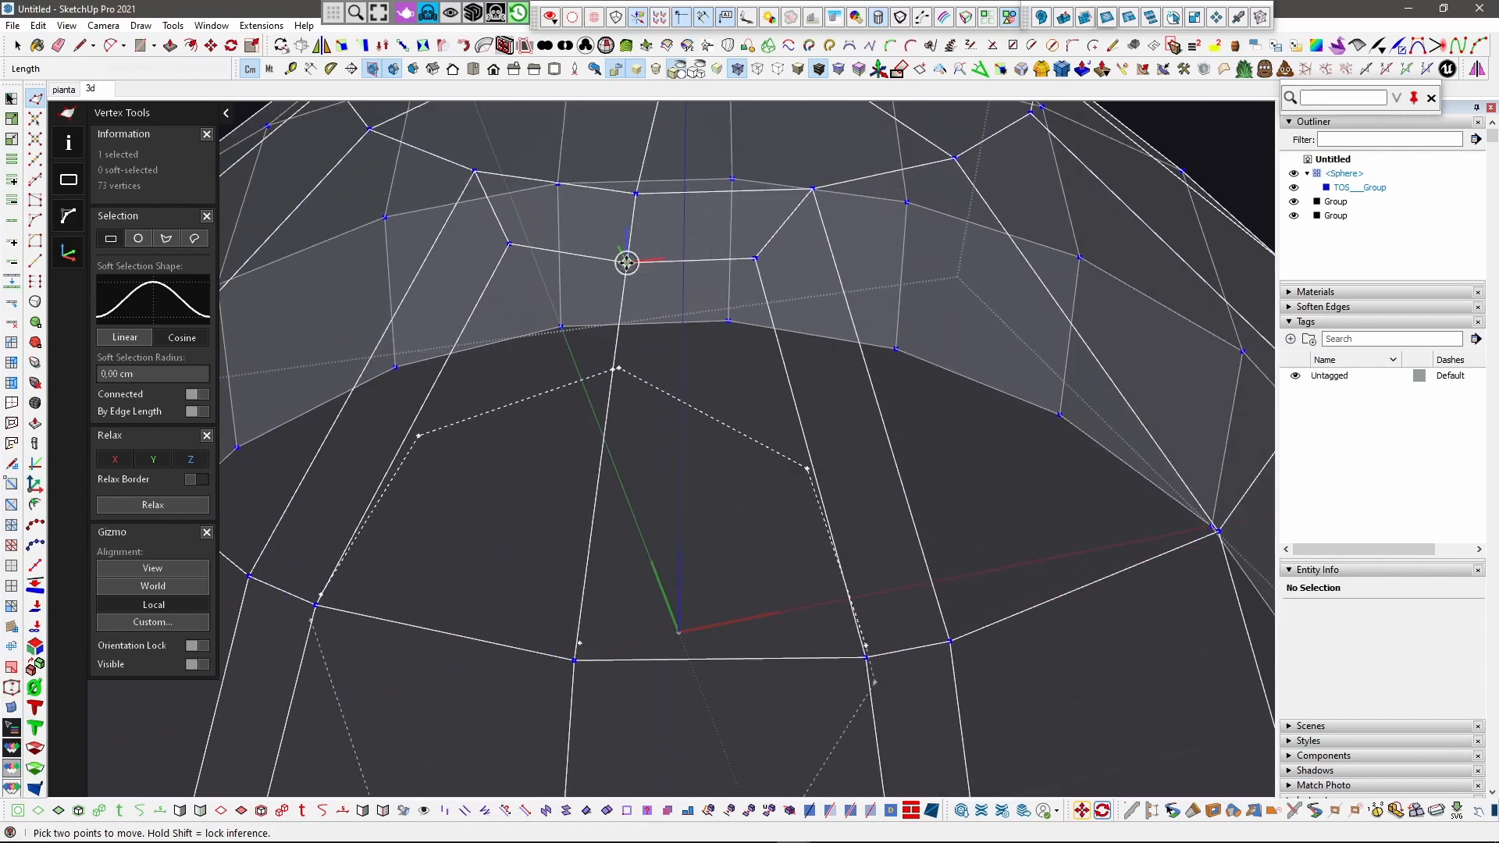
pyautogui.click(626, 262)
pyautogui.click(617, 369)
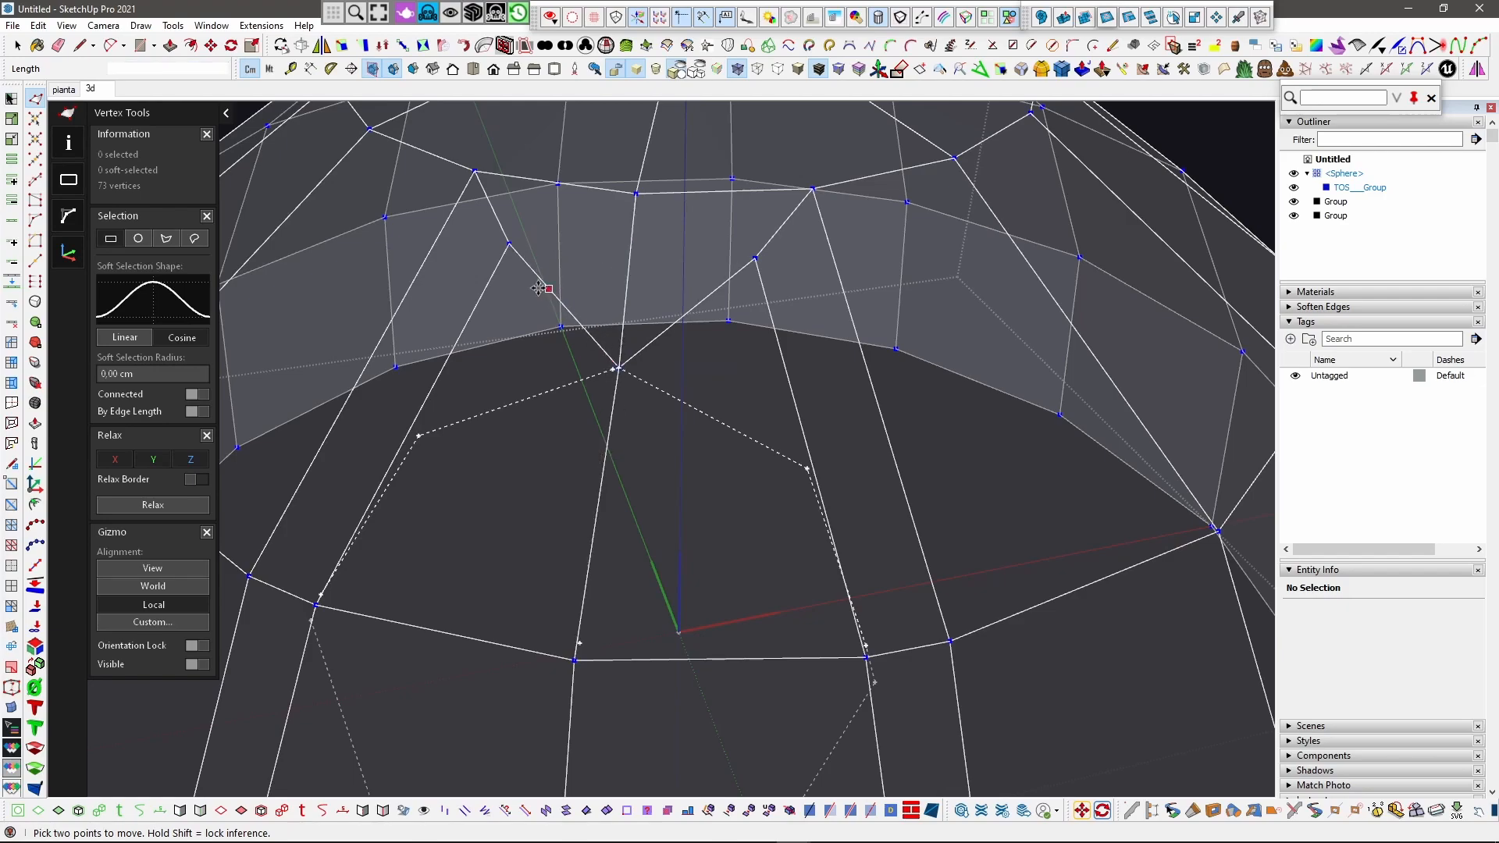
pyautogui.click(510, 243)
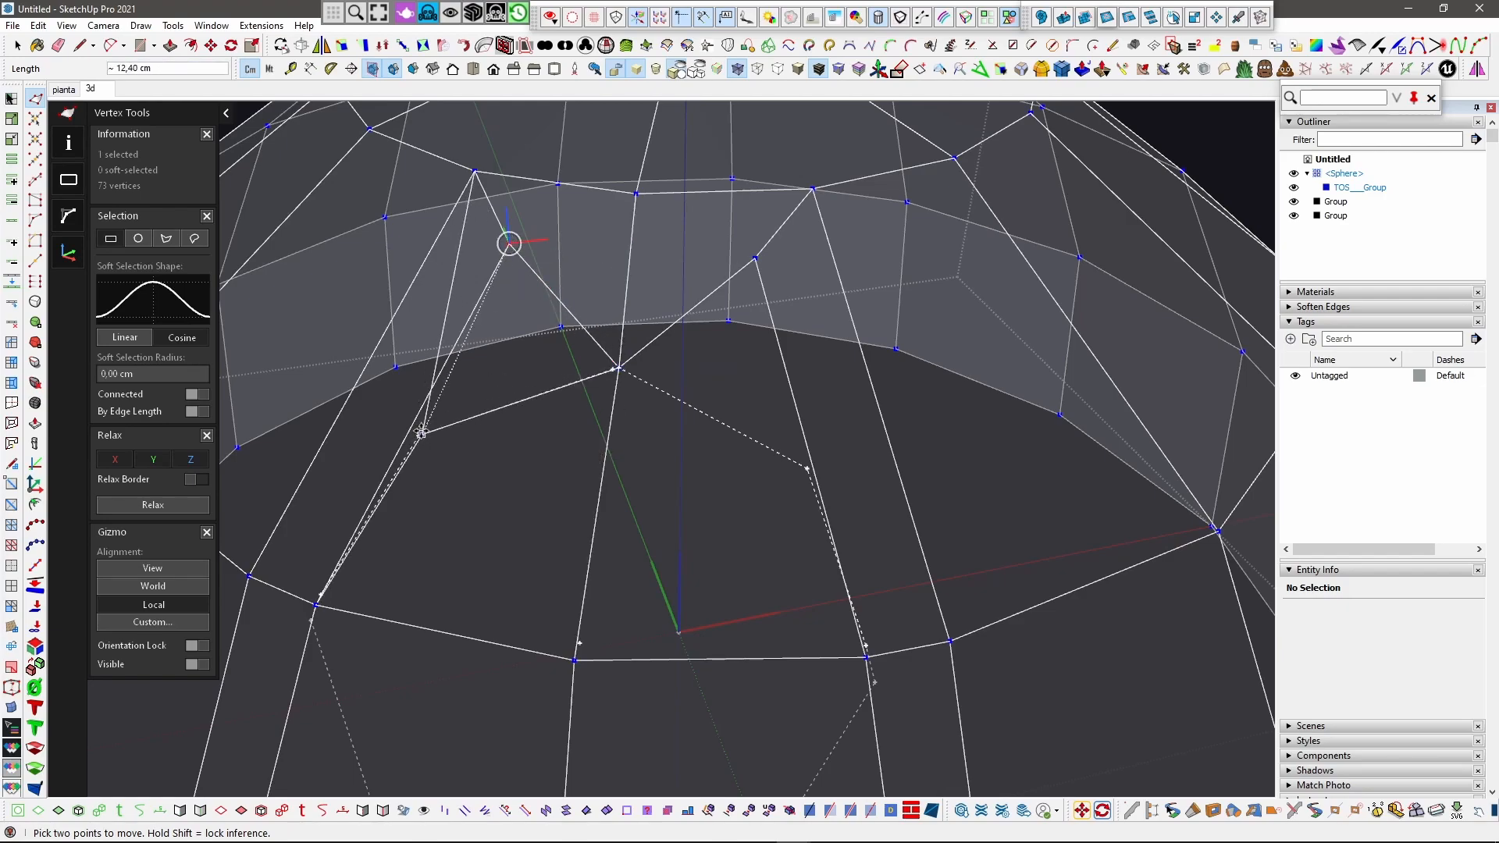
pyautogui.click(419, 436)
# Step: Move the inset's left middle vertex onto the left guide point of the construction octagon
pyautogui.scroll(-3, 433, 458)
pyautogui.scroll(6, 433, 458)
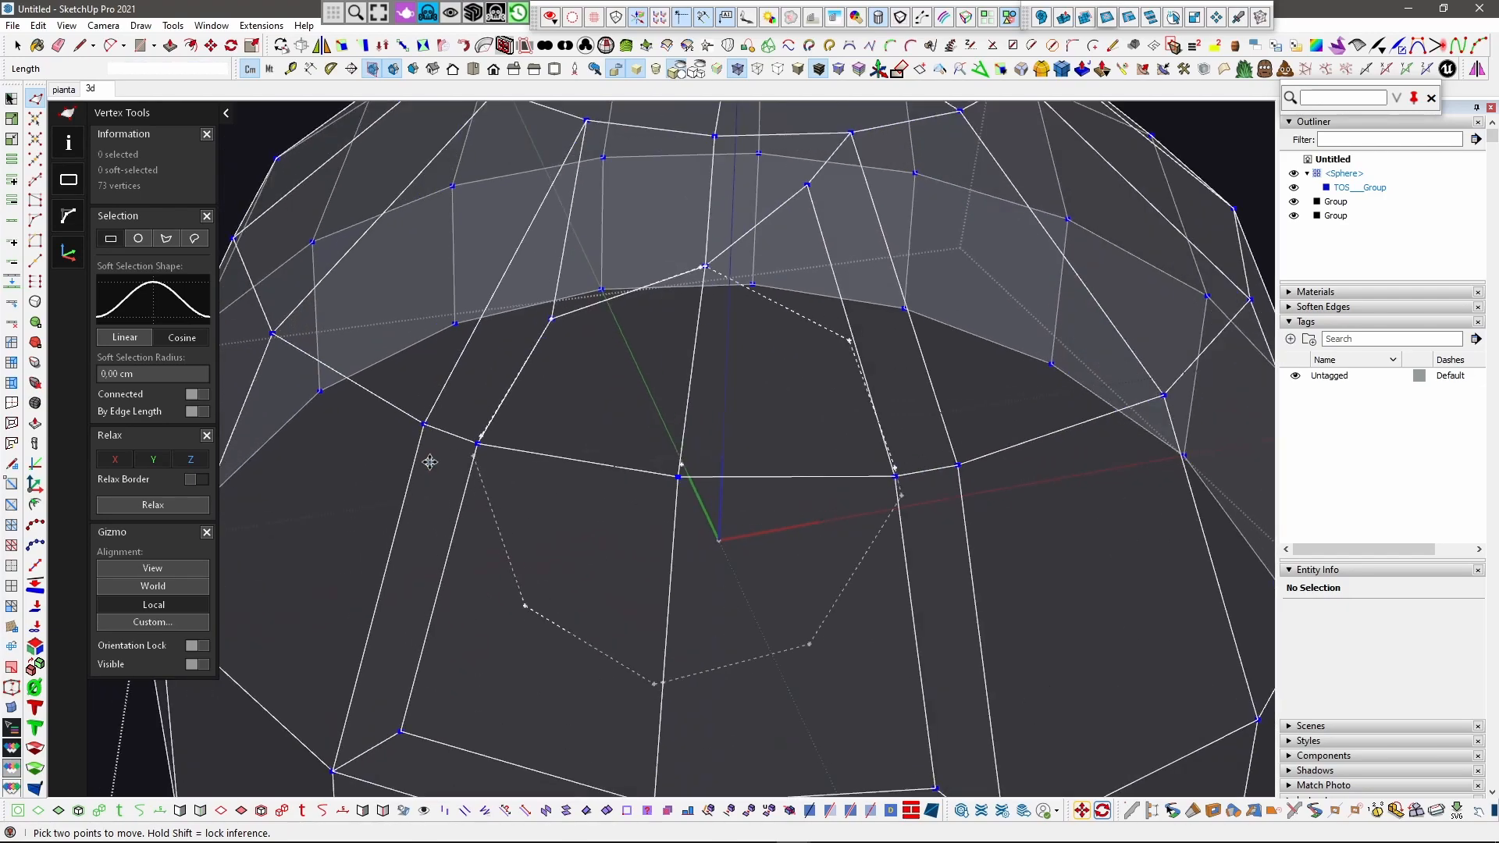
pyautogui.click(523, 420)
pyautogui.scroll(2, 524, 422)
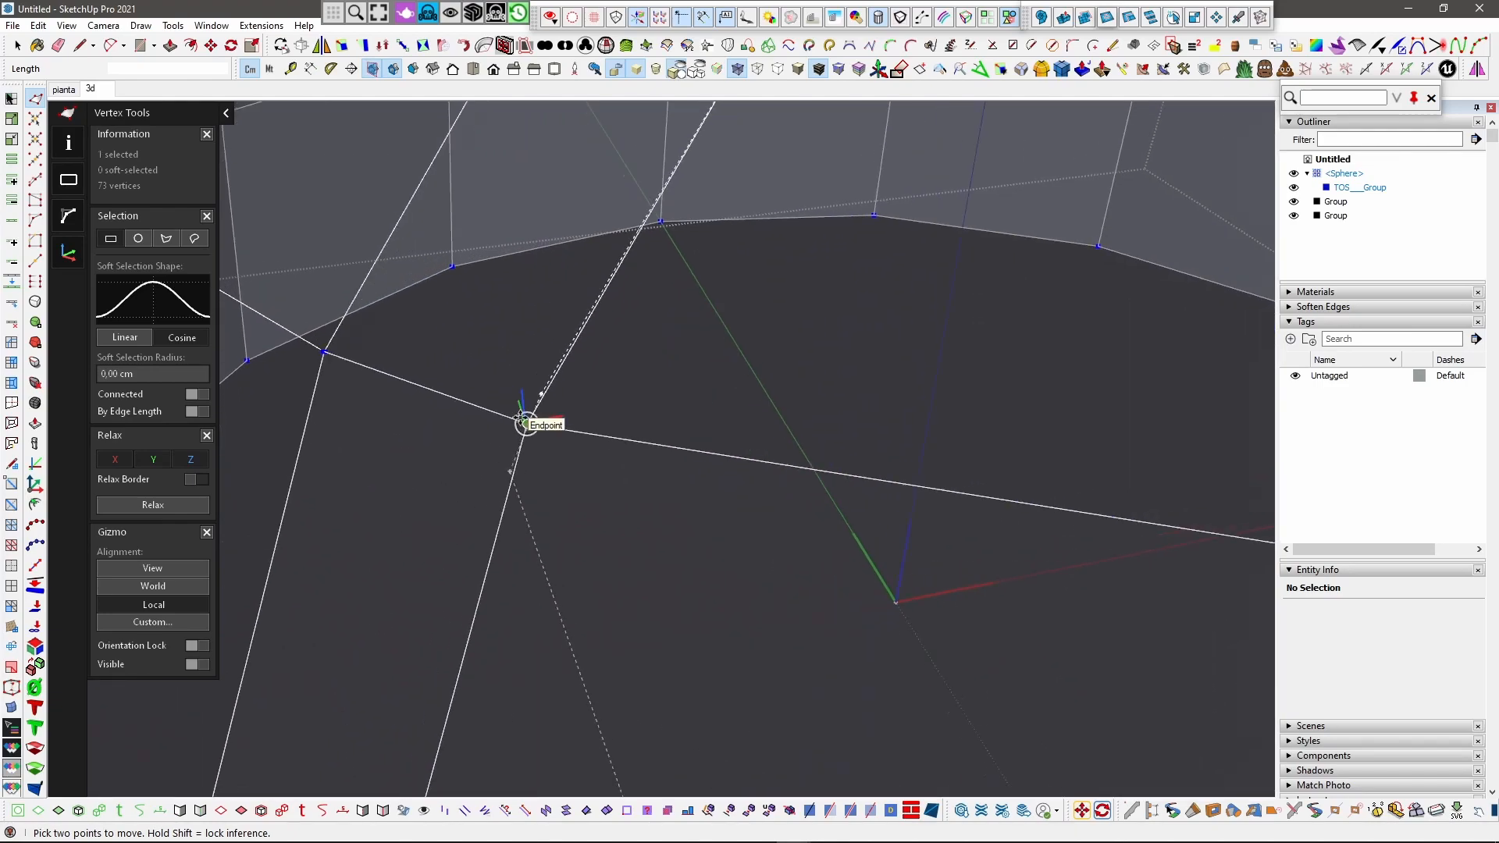
pyautogui.scroll(3, 523, 427)
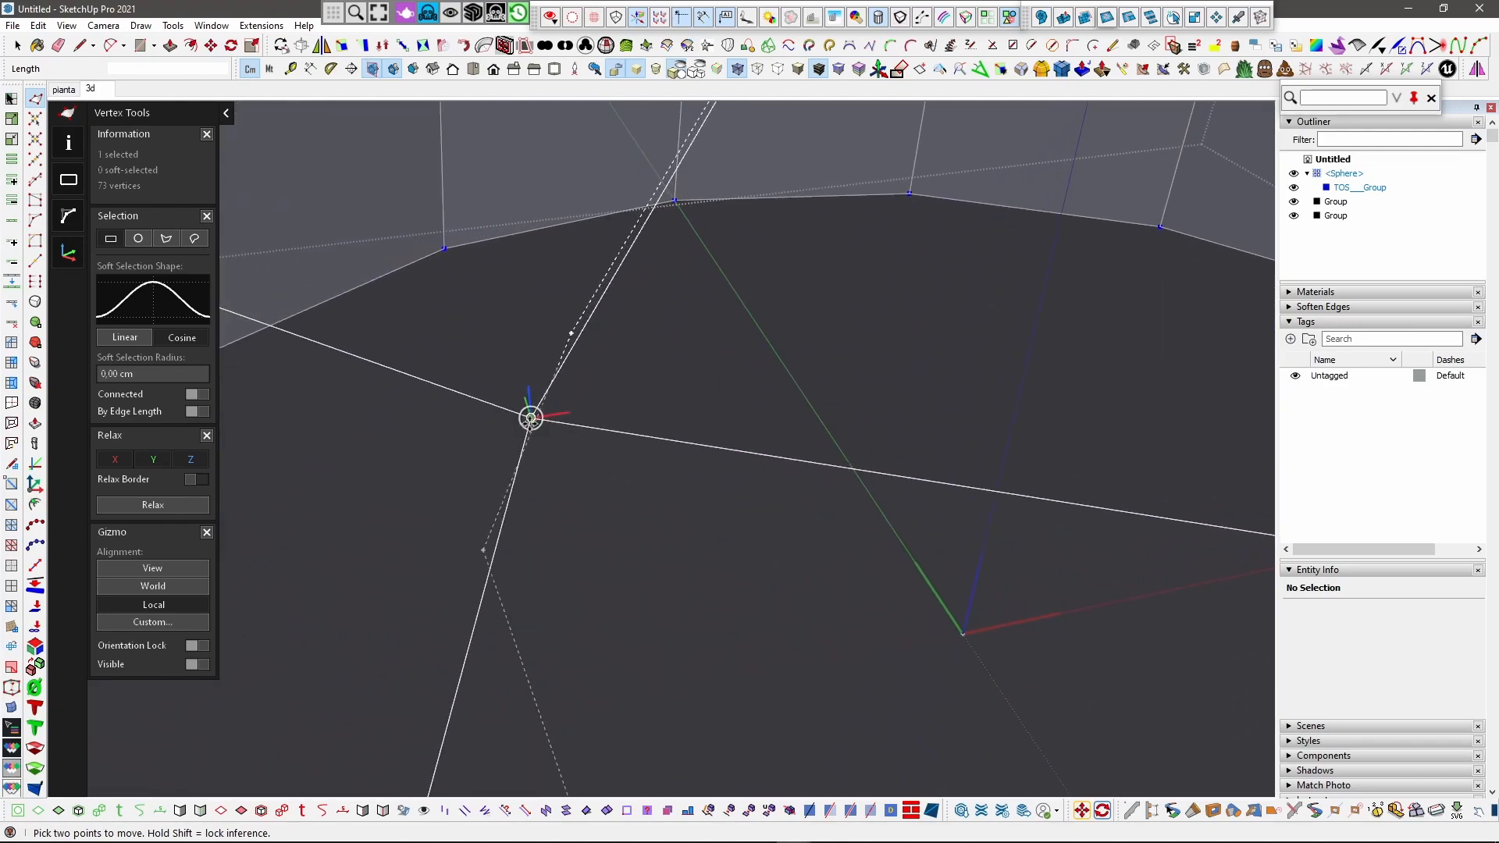
pyautogui.click(531, 422)
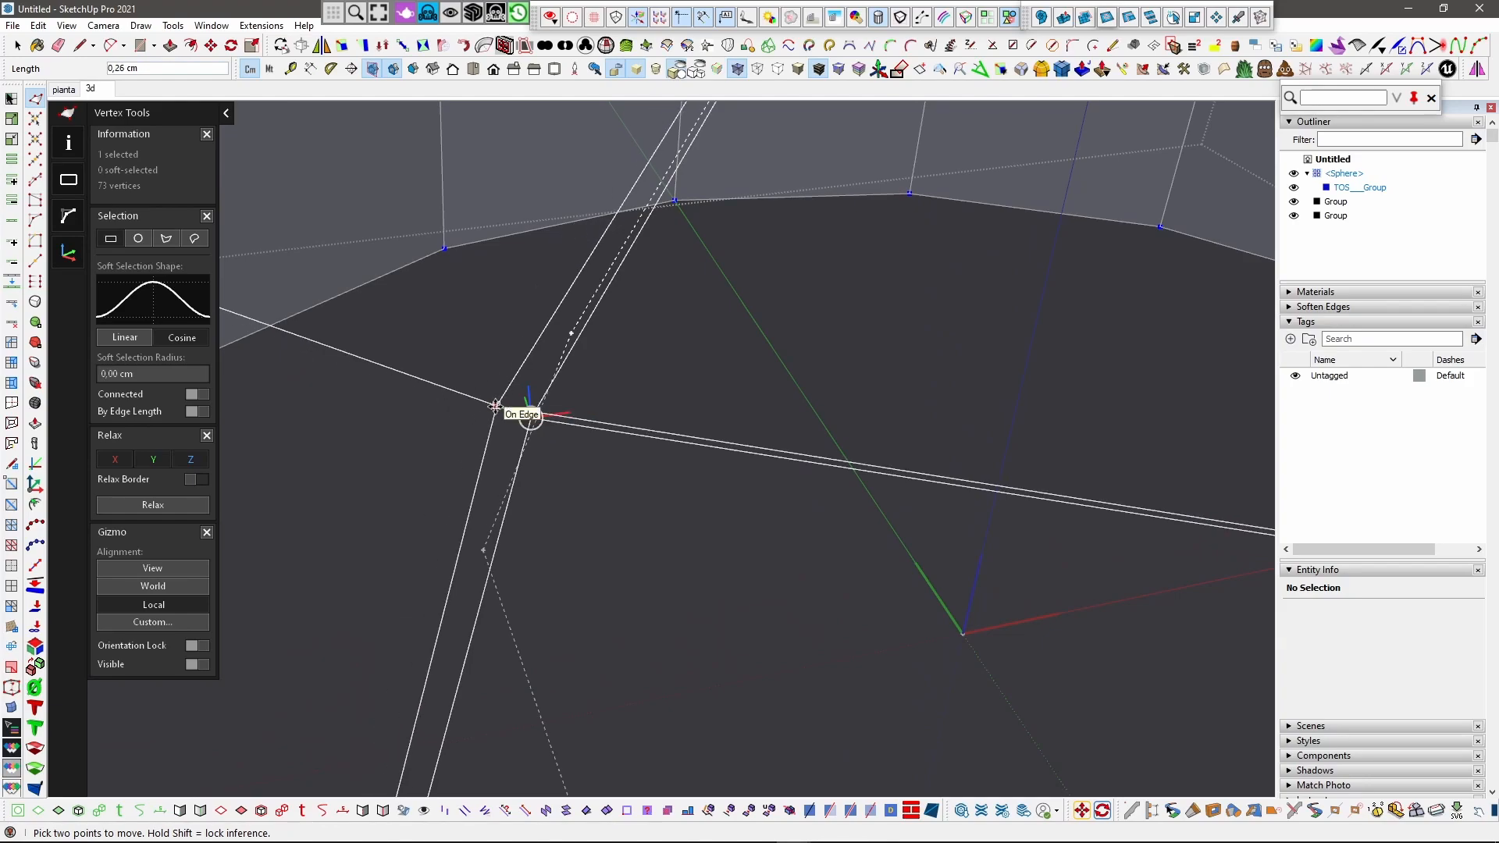
pyautogui.scroll(-1, 499, 380)
pyautogui.scroll(-3, 518, 394)
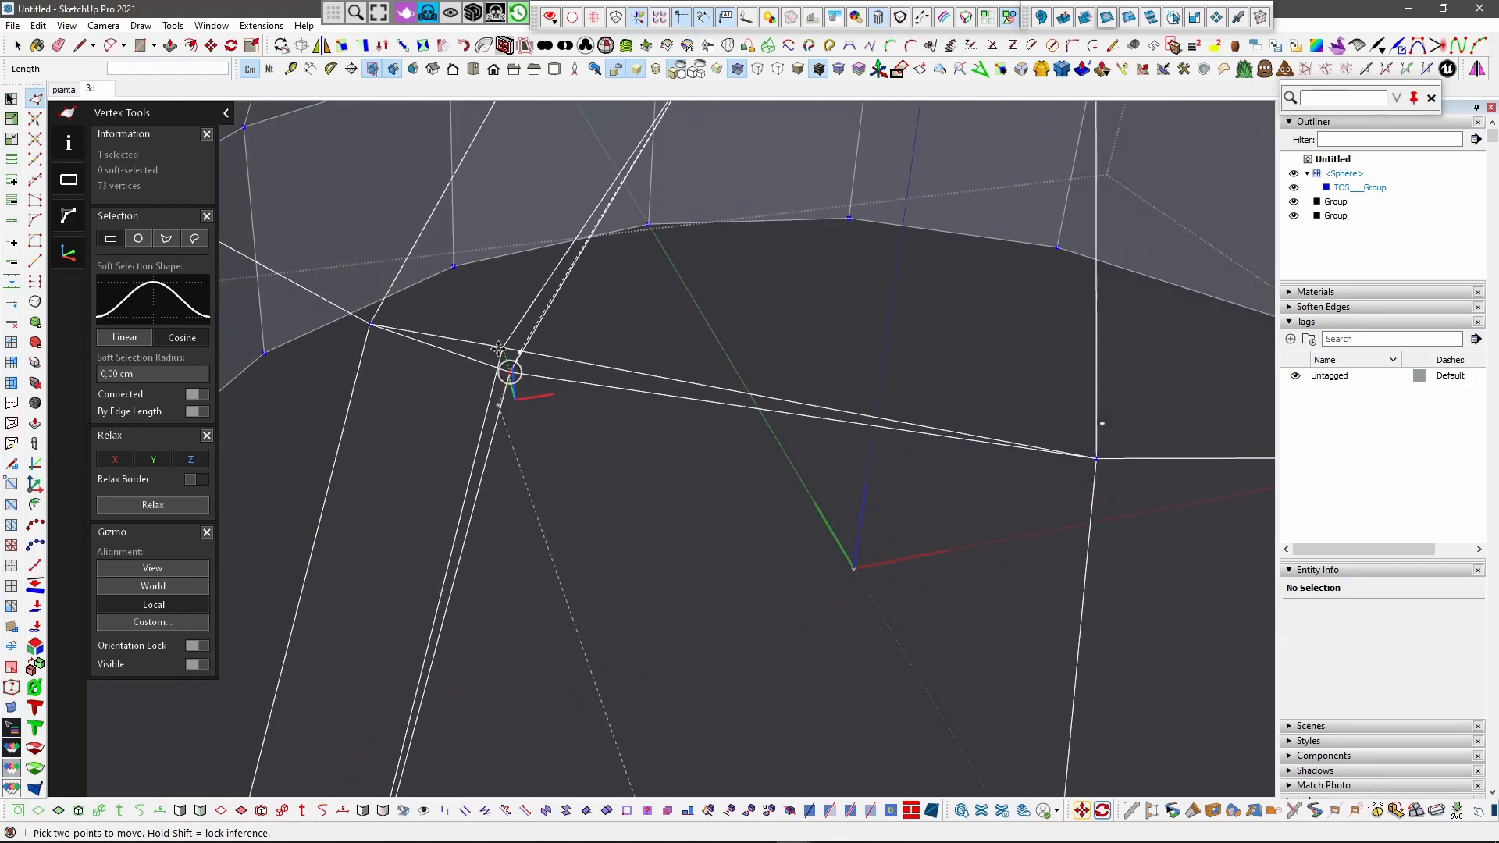
pyautogui.scroll(-4, 531, 388)
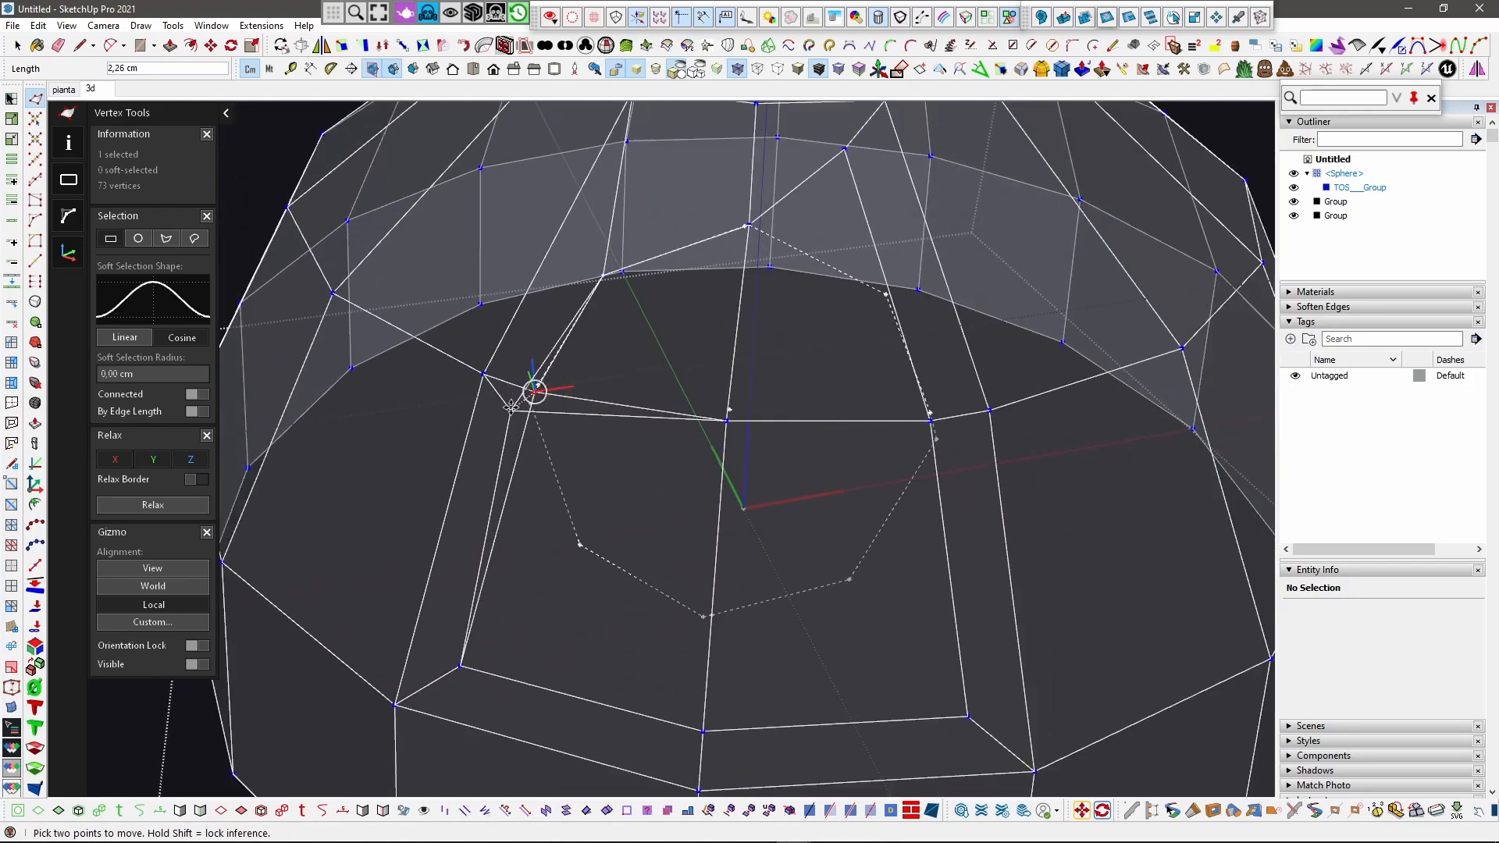
pyautogui.scroll(5, 537, 395)
pyautogui.scroll(3, 543, 398)
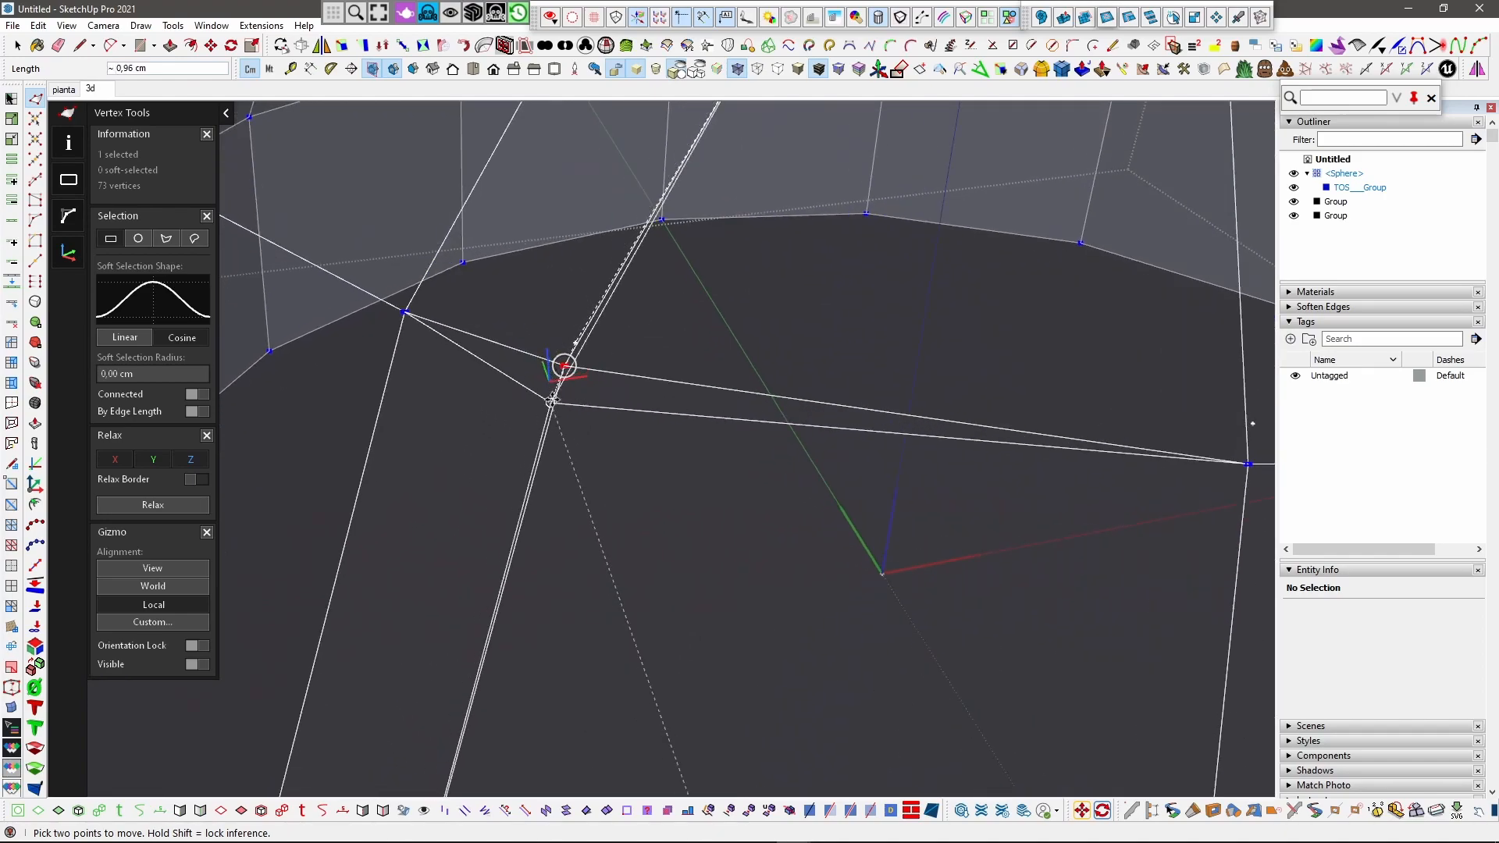
pyautogui.click(553, 402)
pyautogui.scroll(-5, 555, 351)
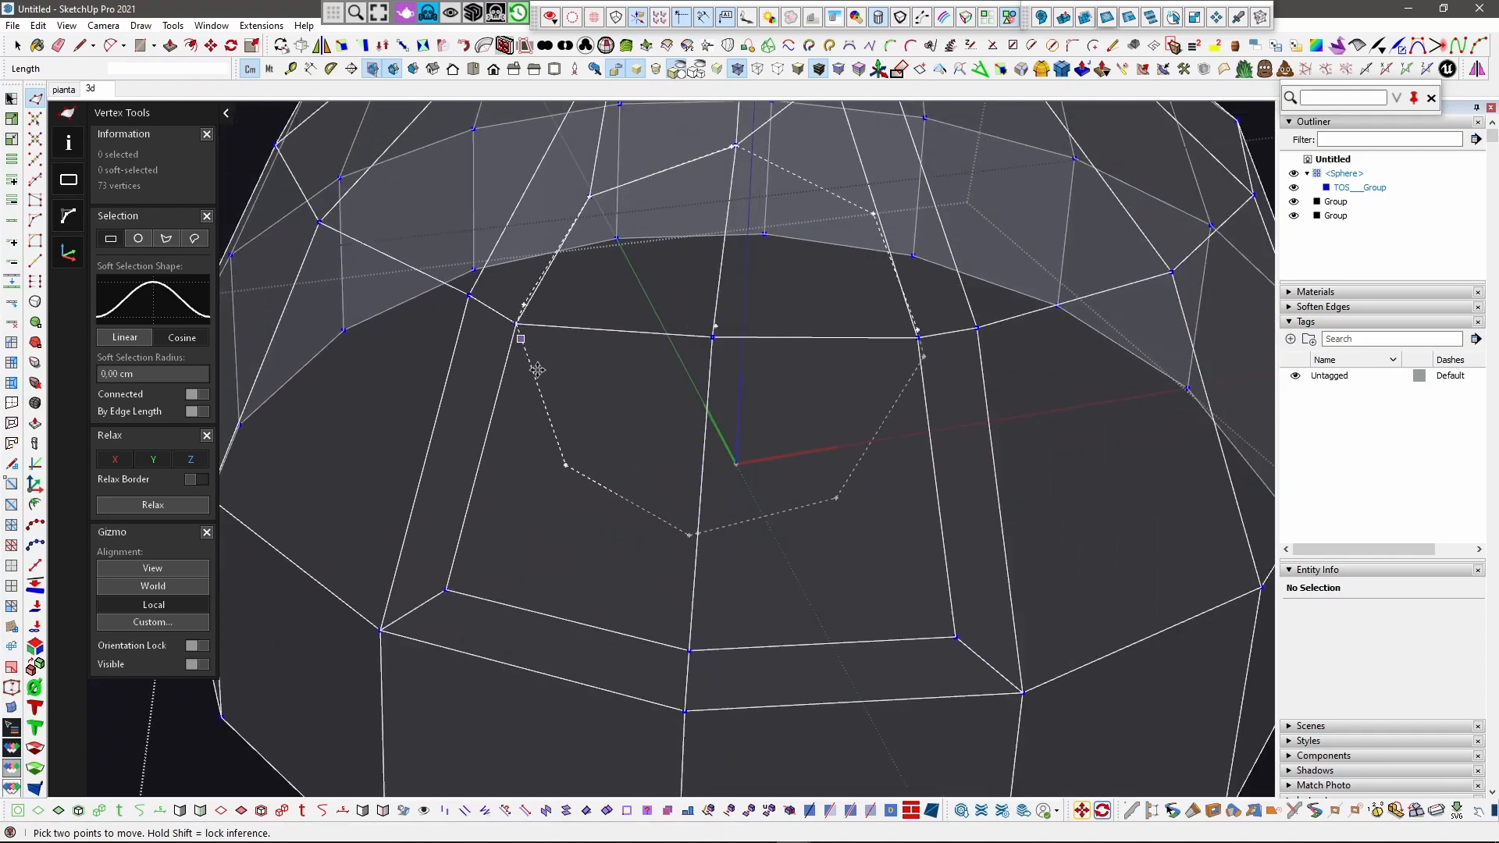
# Step: Move the inset's three lower vertices onto the lower guide points of the construction octagon
pyautogui.click(385, 603)
pyautogui.click(547, 435)
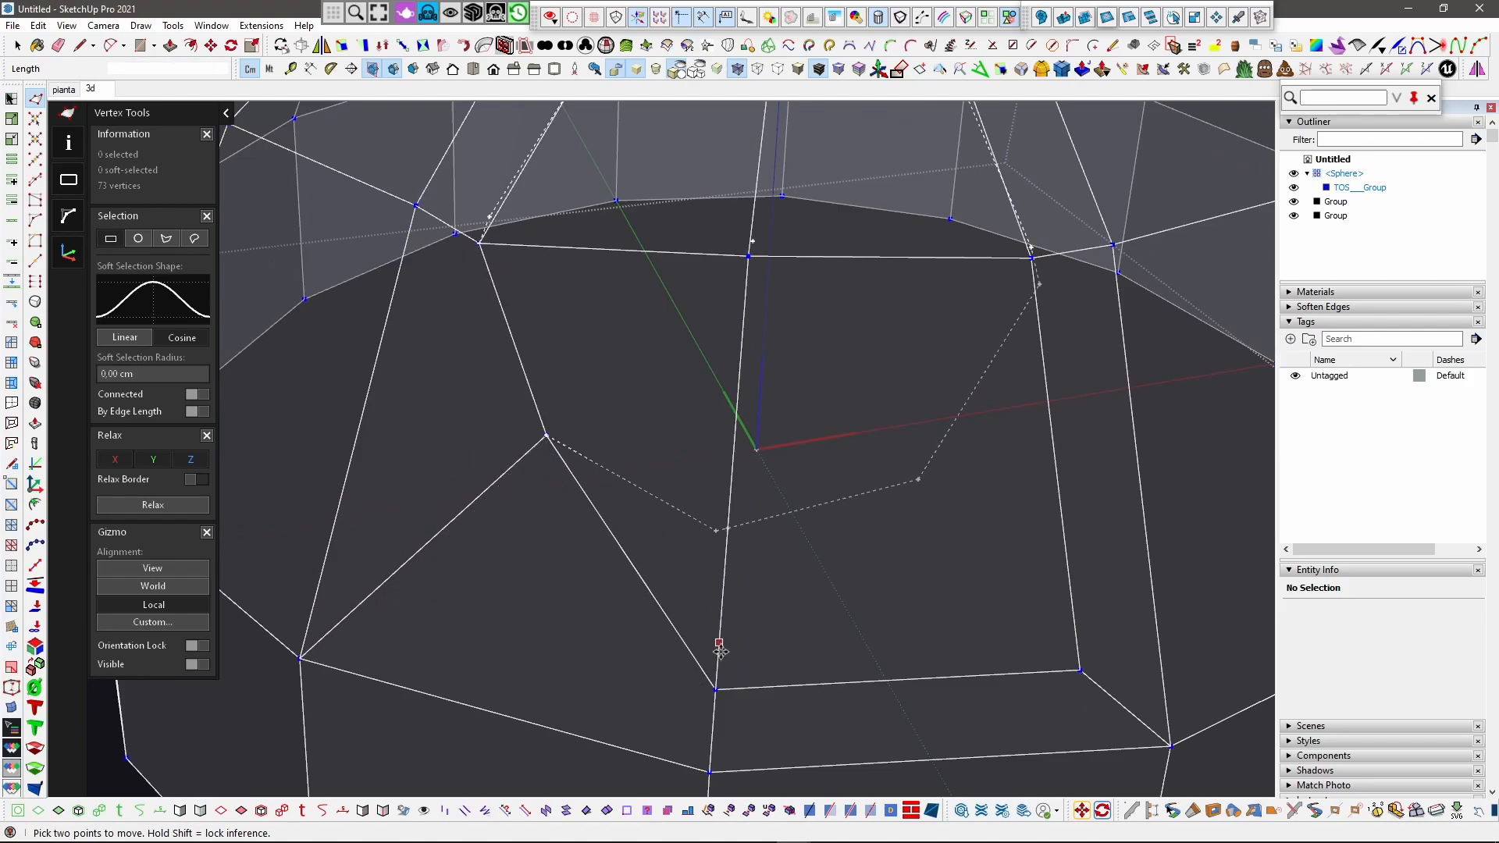
pyautogui.click(716, 689)
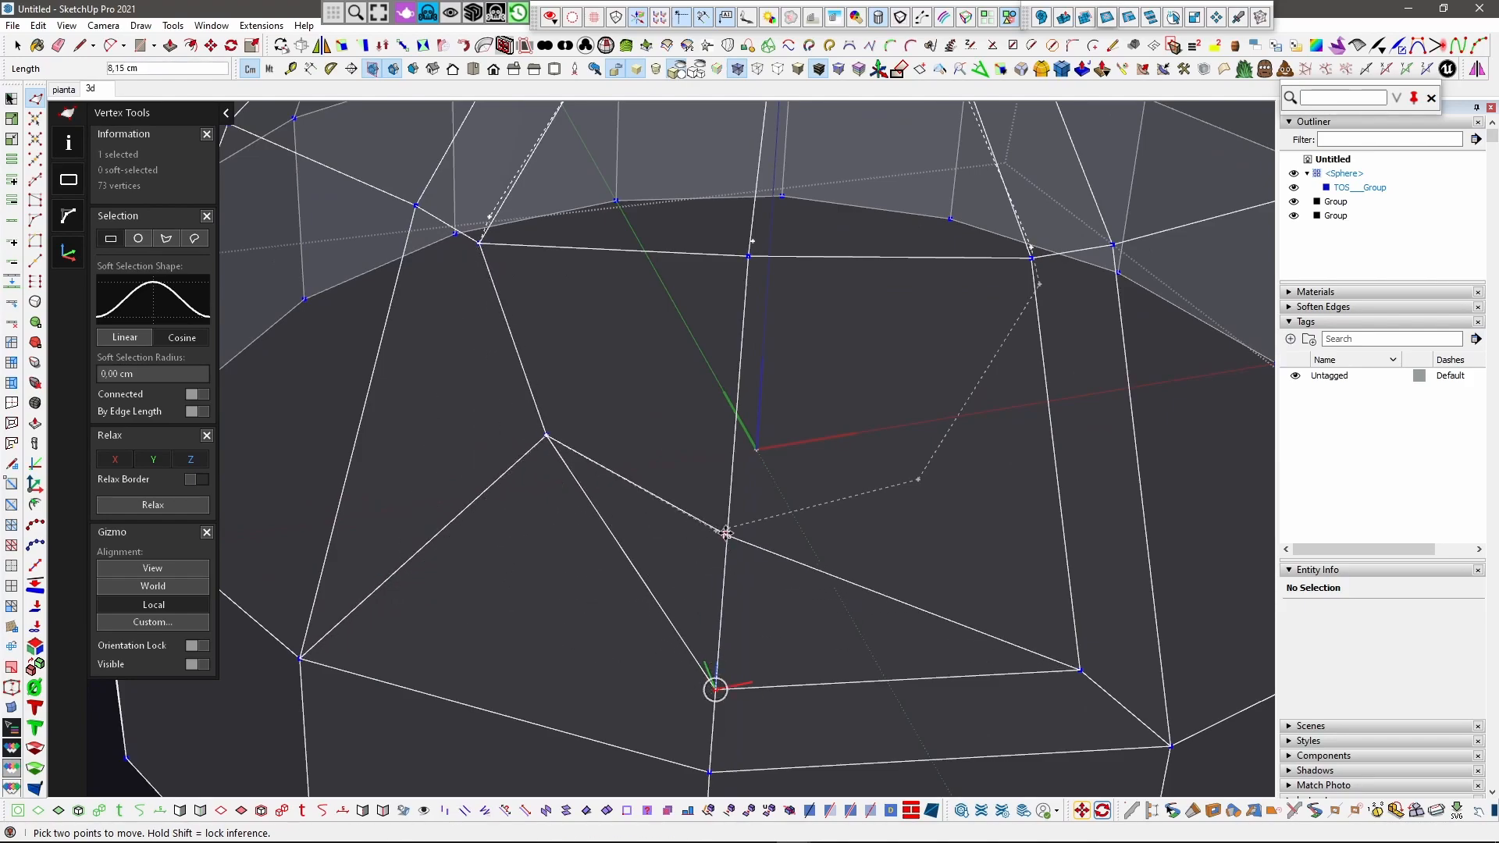
pyautogui.click(716, 530)
pyautogui.click(1080, 670)
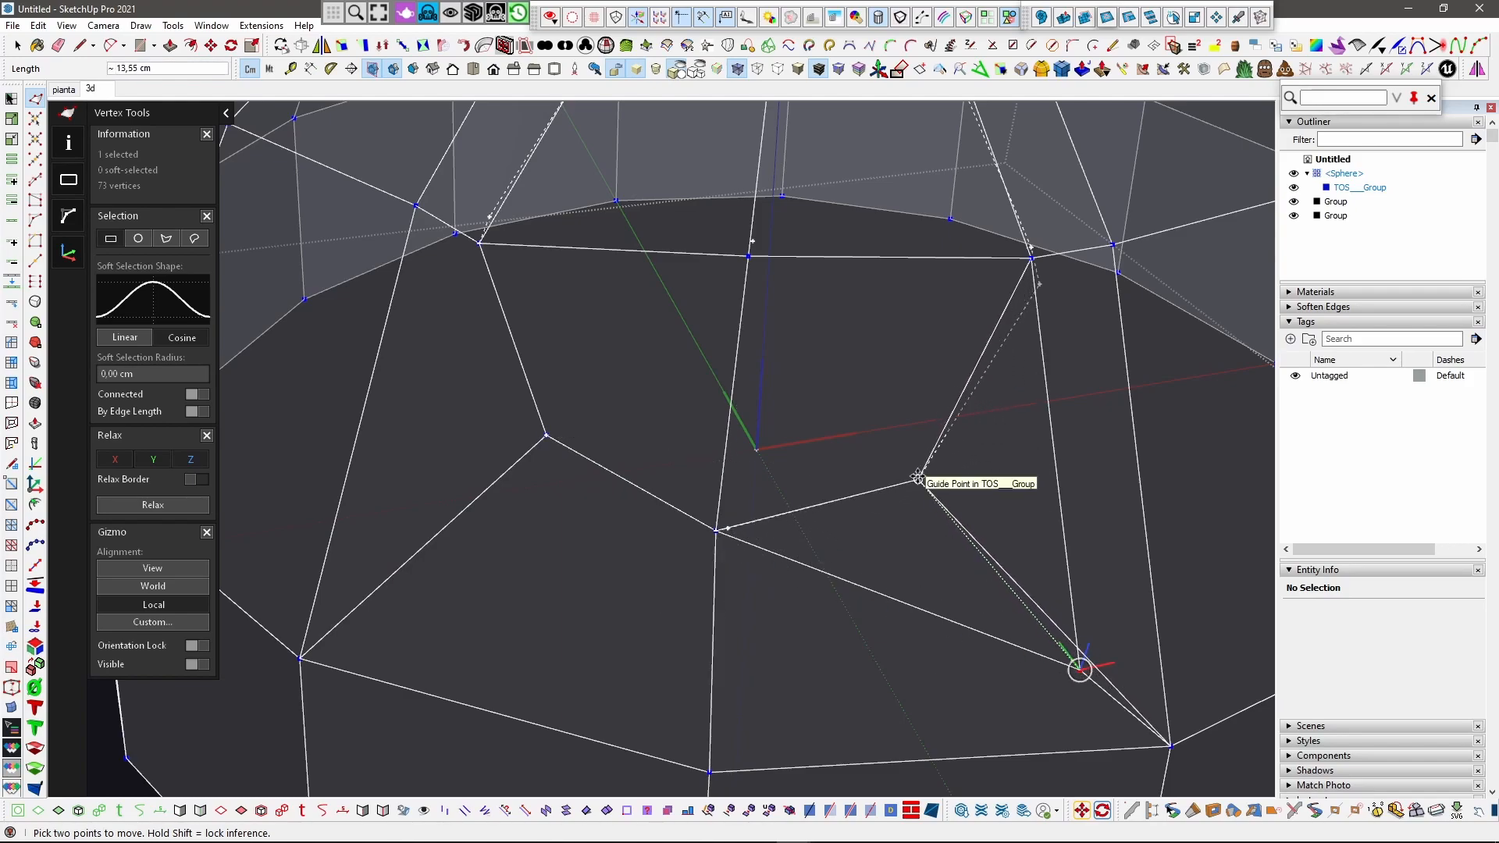
pyautogui.click(918, 478)
# Step: Move the inset's right middle and upper right vertices onto the remaining guide points of the construction octagon
pyautogui.scroll(-2, 887, 562)
pyautogui.scroll(4, 960, 424)
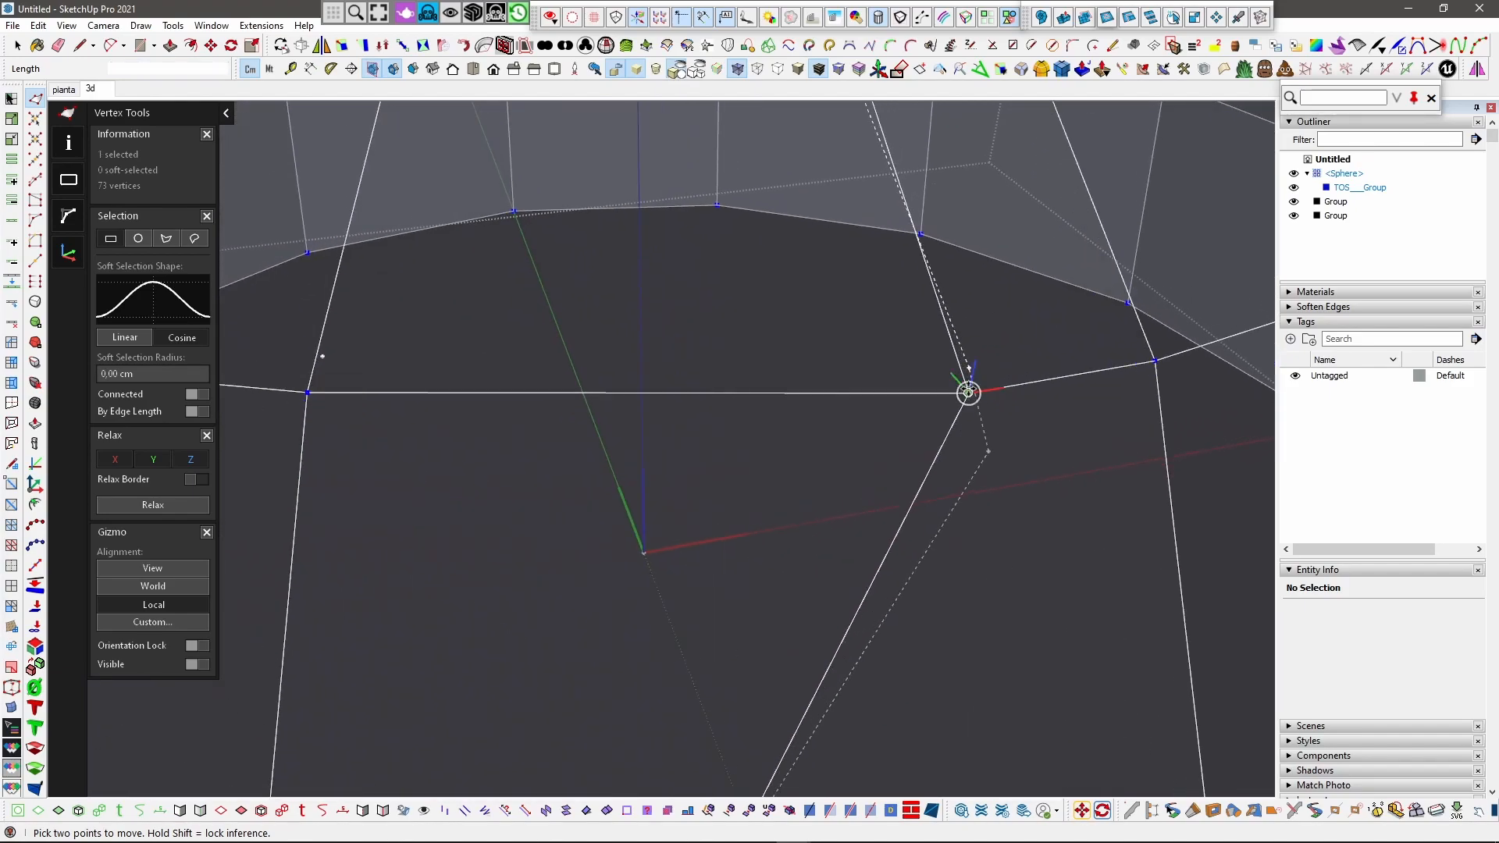
pyautogui.click(969, 392)
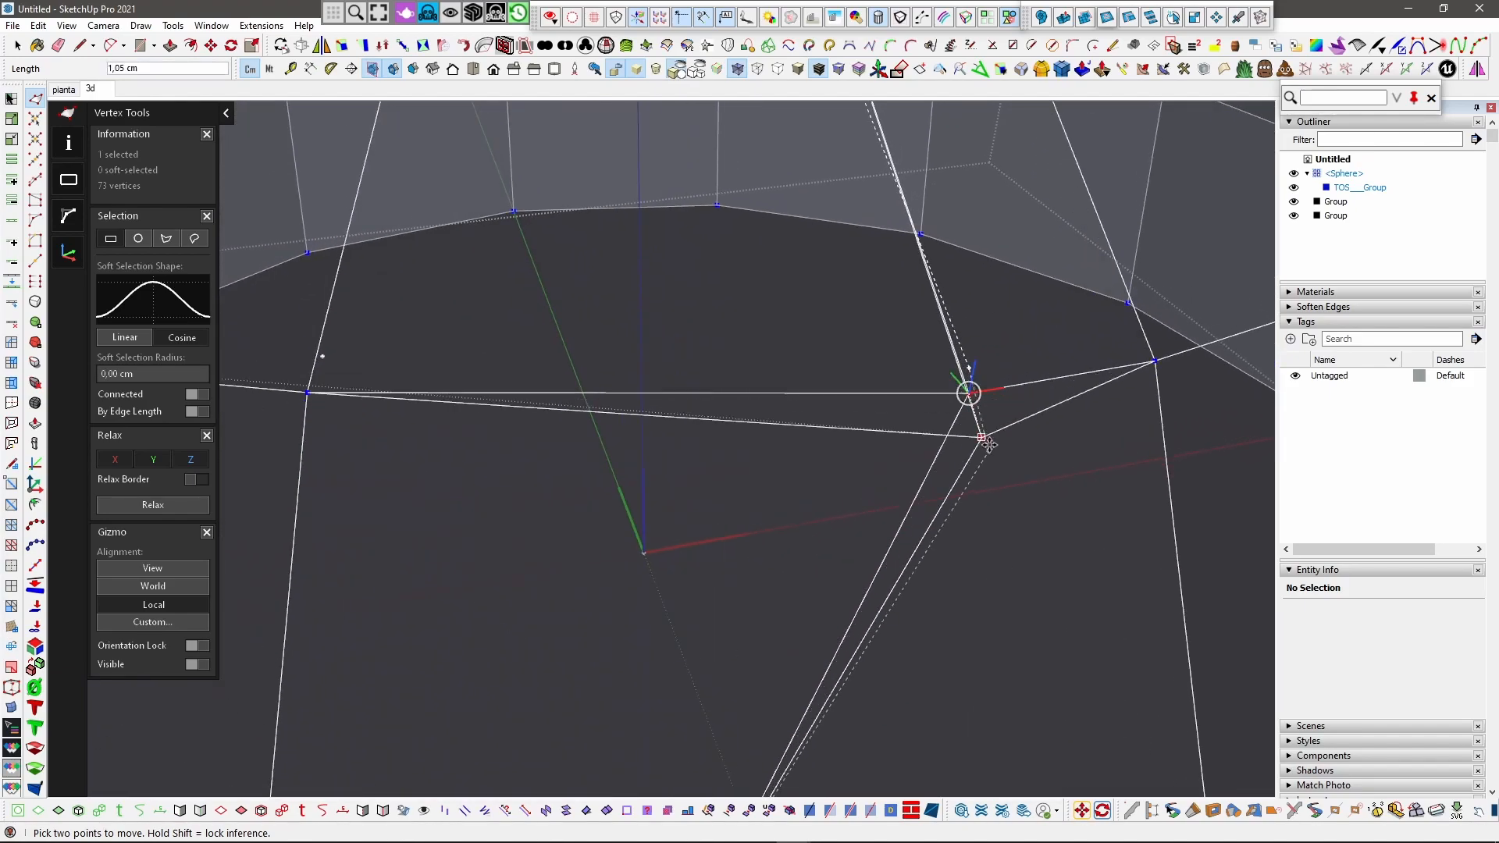
pyautogui.click(989, 451)
pyautogui.scroll(-10, 982, 469)
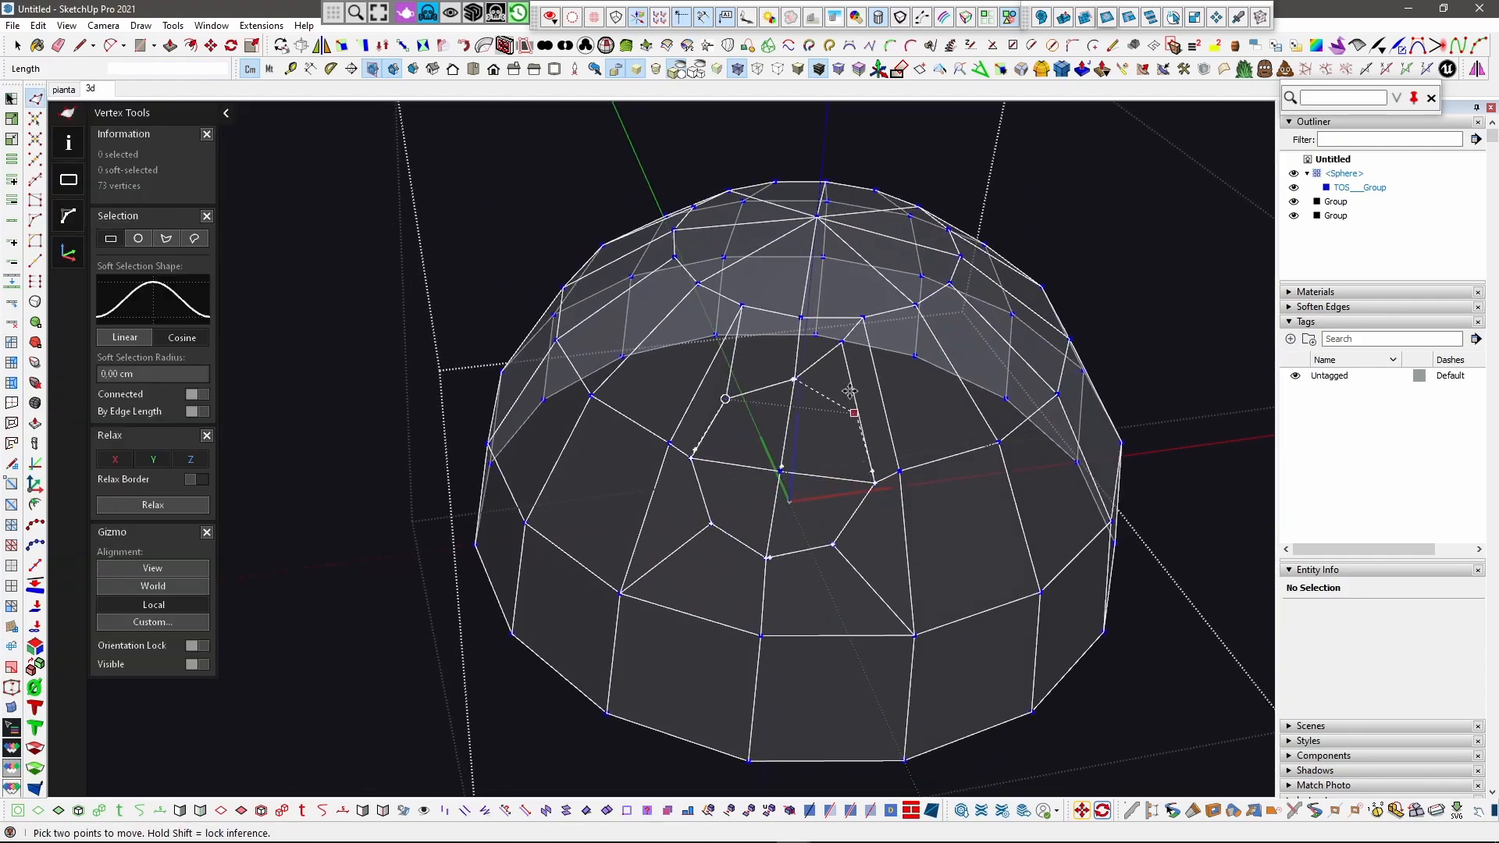
pyautogui.scroll(5, 848, 387)
pyautogui.click(825, 253)
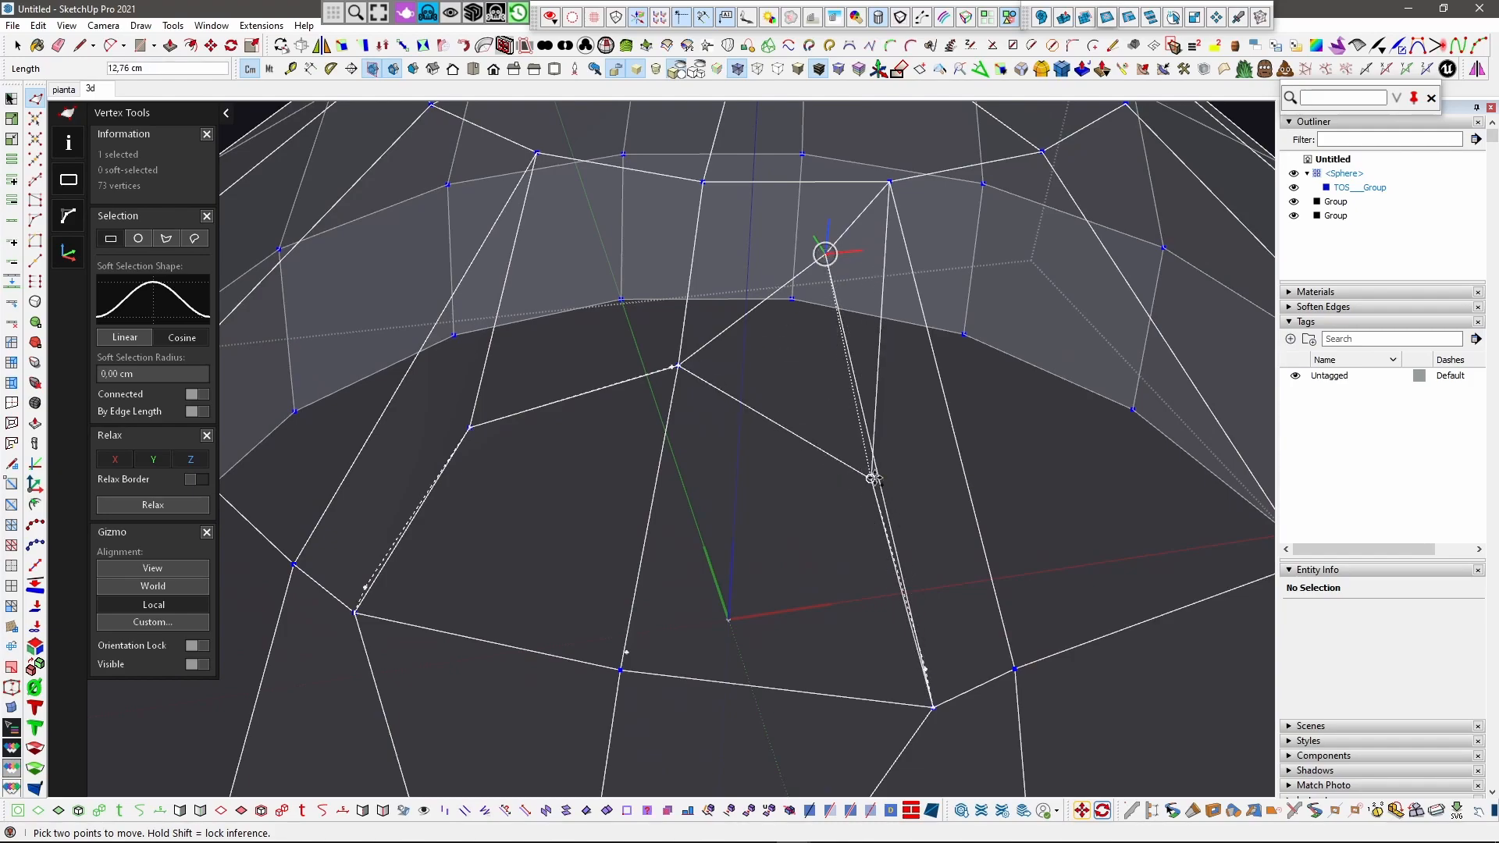
pyautogui.click(872, 478)
pyautogui.scroll(-4, 866, 477)
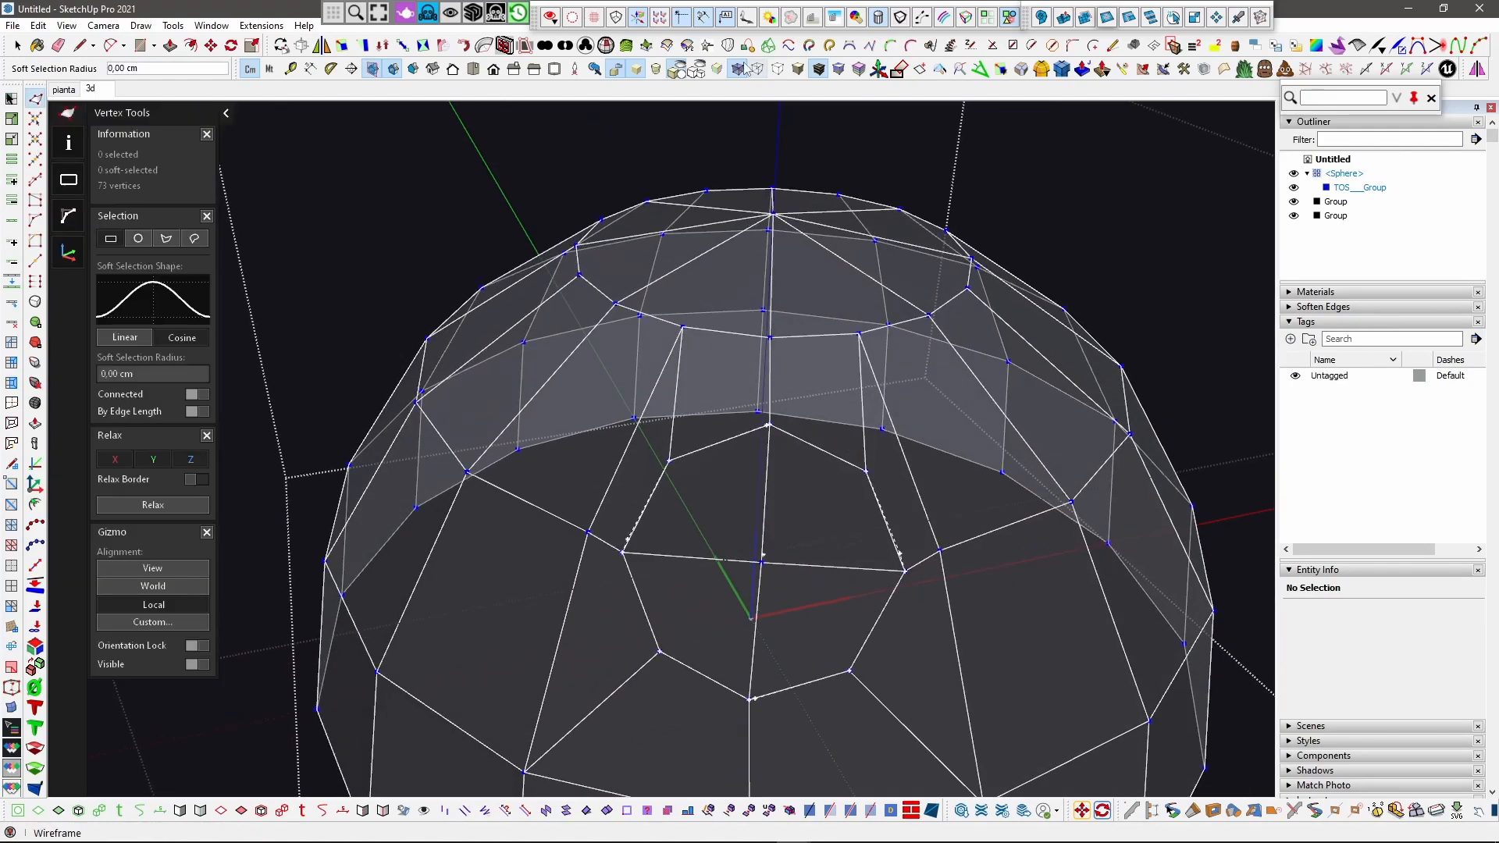
# Step: Switch the dome back to an opaque shaded display and delete the construction octagon group from its side
pyautogui.click(742, 70)
pyautogui.scroll(-5, 738, 437)
pyautogui.press('space')
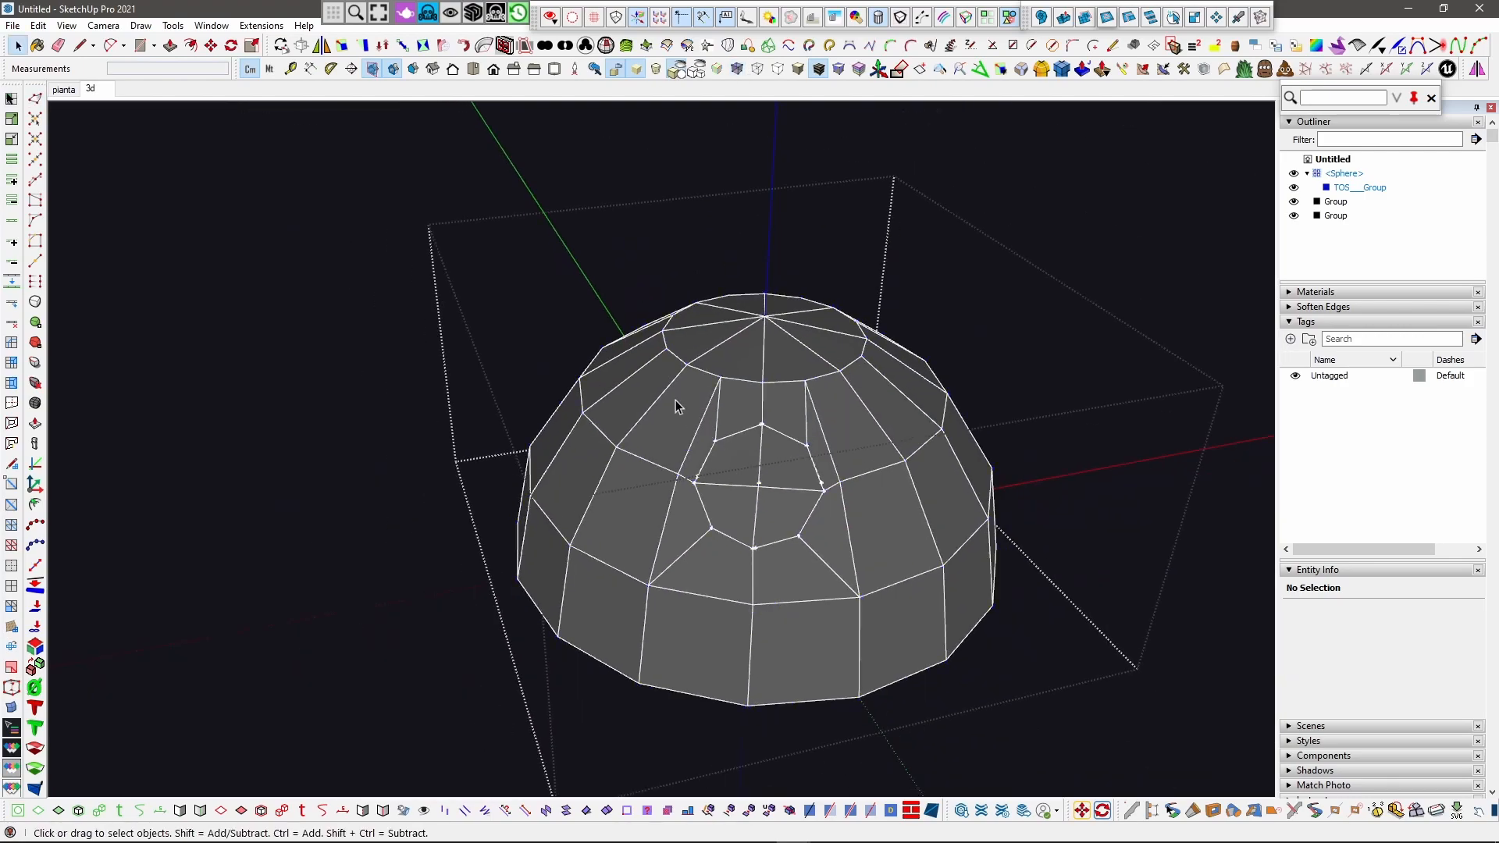
pyautogui.moveTo(849, 536); pyautogui.dragTo(849, 537)
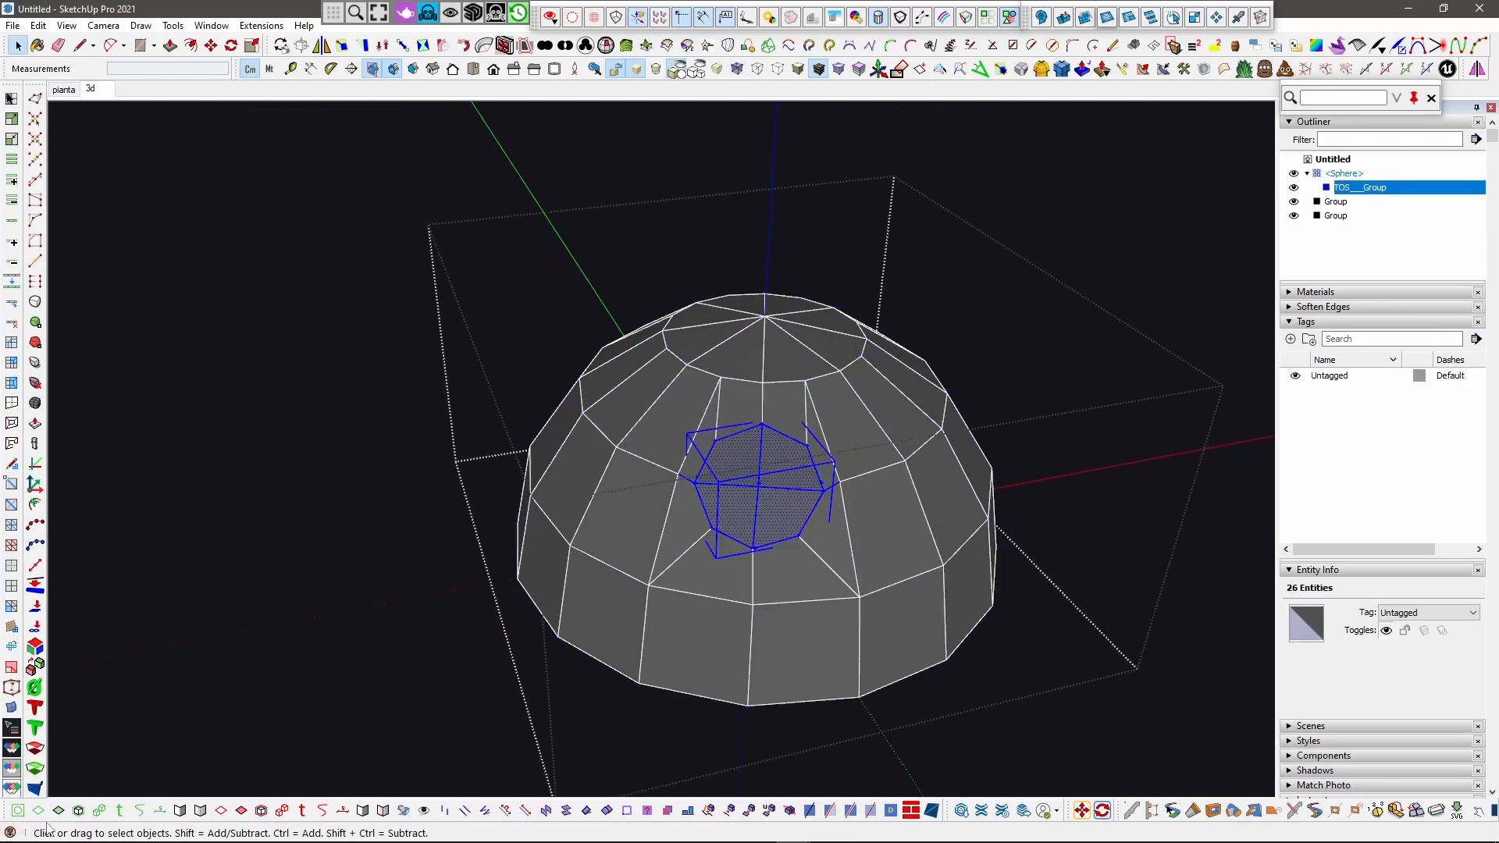
pyautogui.press('Escape')
pyautogui.scroll(3, 795, 506)
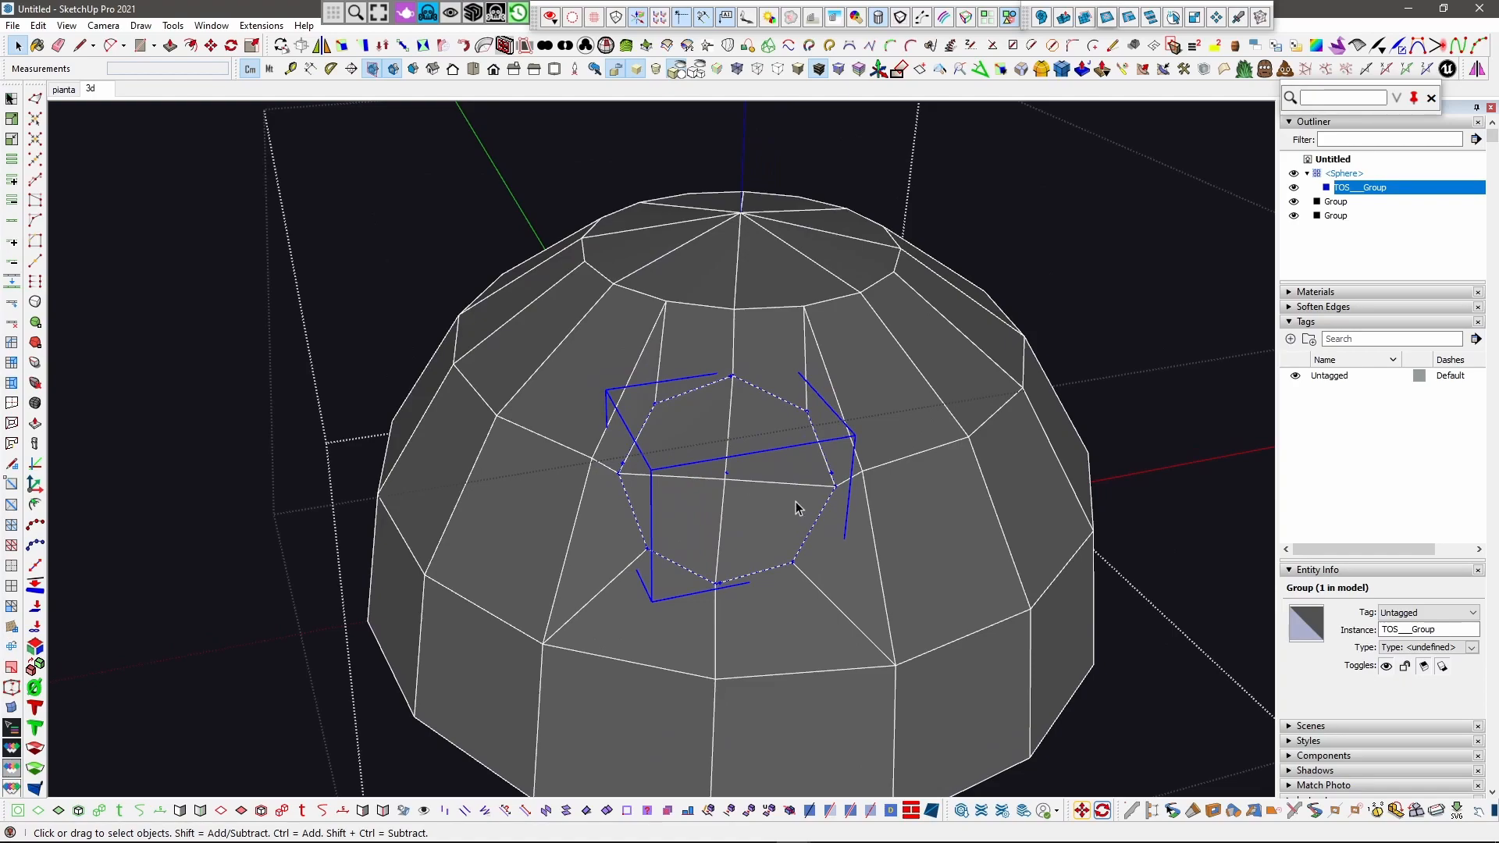
pyautogui.moveTo(887, 551); pyautogui.dragTo(738, 521, button='middle')
pyautogui.press('Delete')
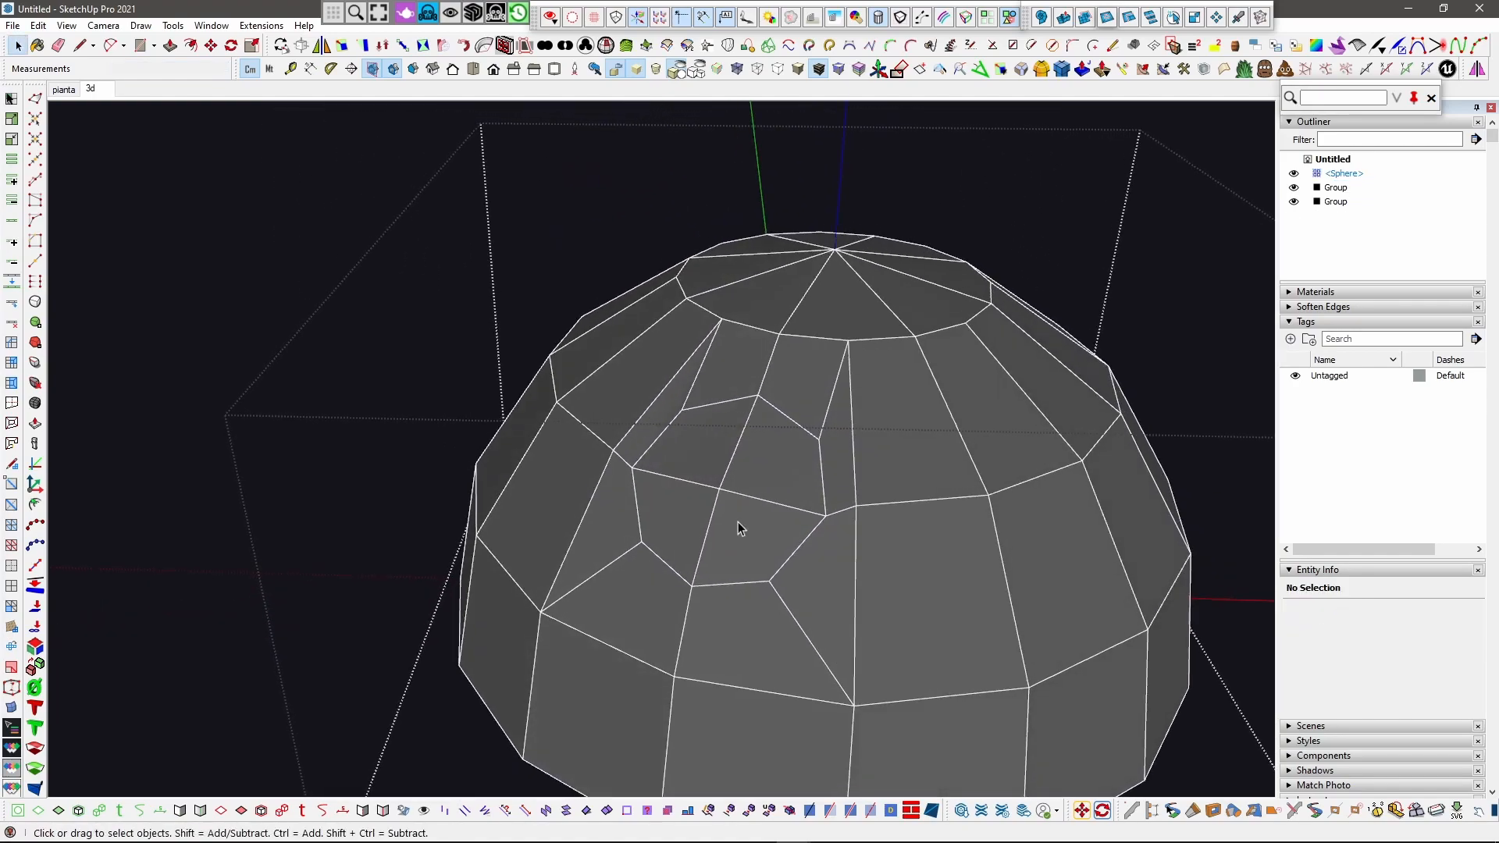
# Step: Select all faces inside the octagon on the dome's side and inset them slightly to form a narrow border ring
pyautogui.scroll(3, 738, 522)
pyautogui.click(713, 522)
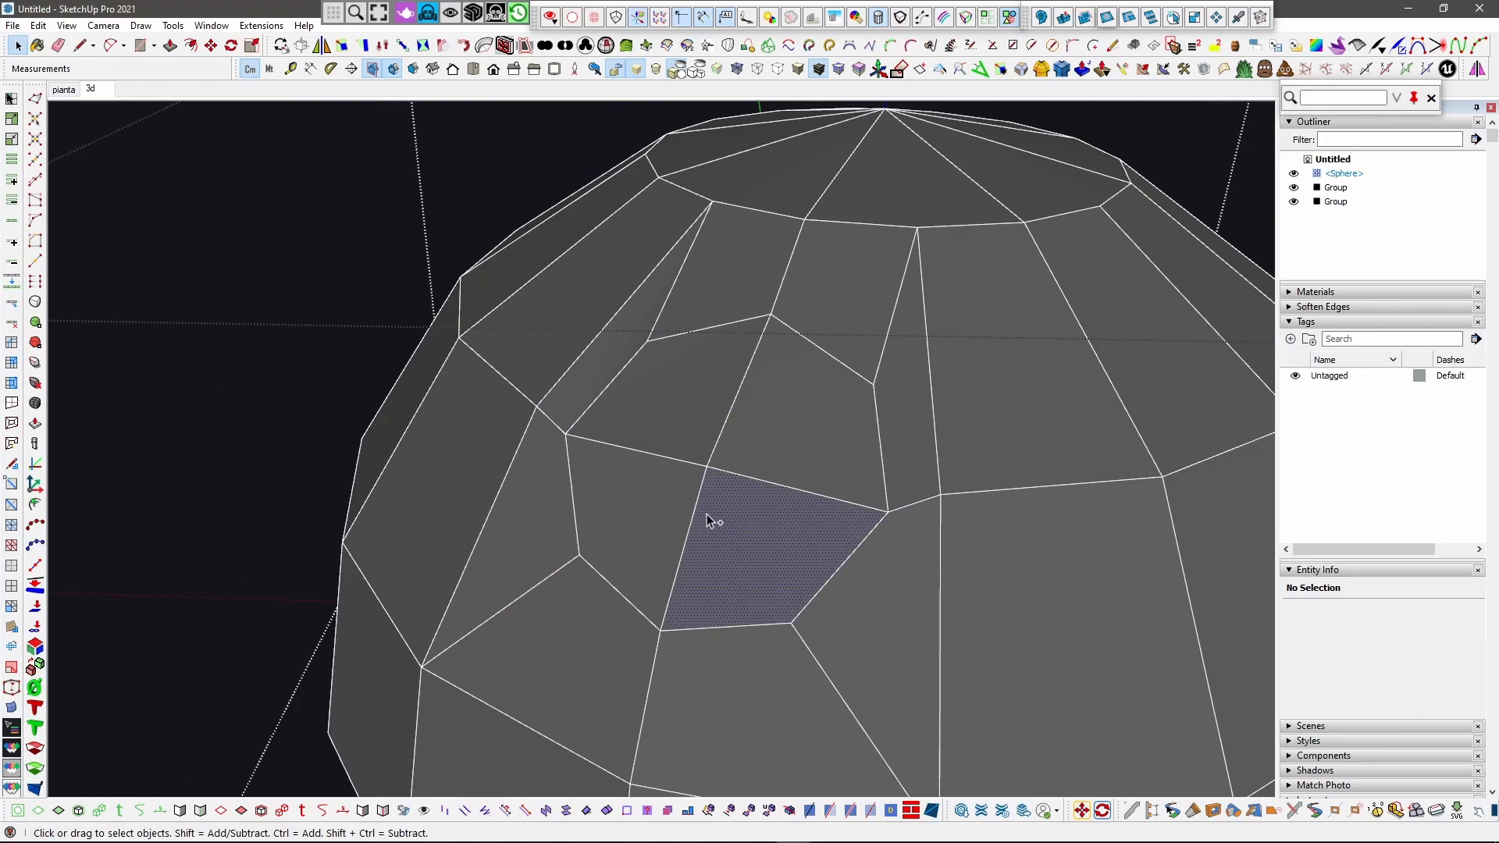
pyautogui.keyDown('ctrl'); pyautogui.click(666, 484); pyautogui.keyUp('ctrl')
pyautogui.keyDown('ctrl'); pyautogui.click(798, 443); pyautogui.keyUp('ctrl')
pyautogui.moveTo(706, 489); pyautogui.dragTo(951, 518, button='middle')
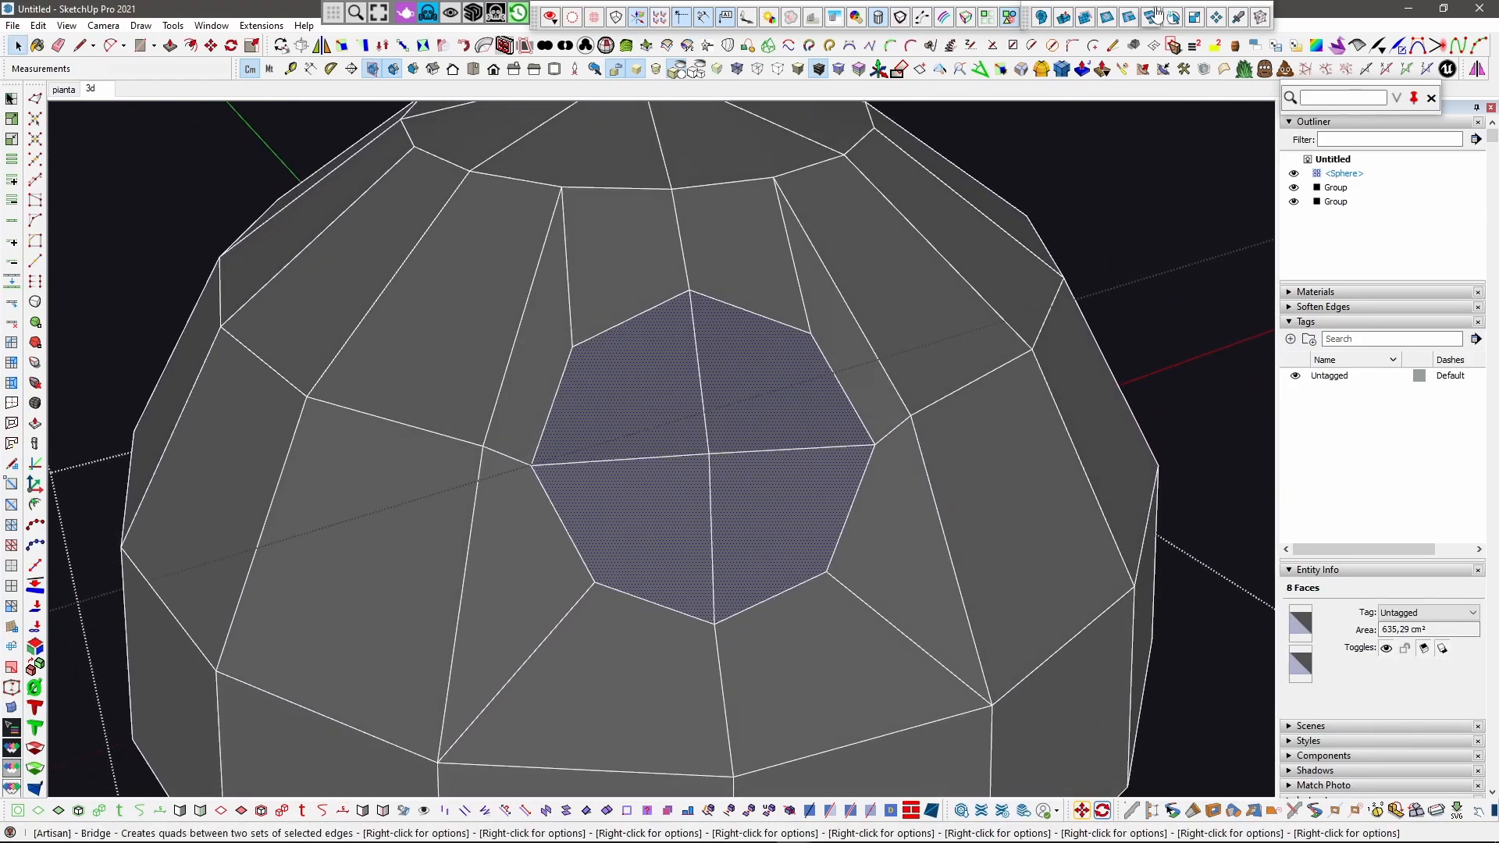
pyautogui.click(1107, 17)
pyautogui.scroll(2, 797, 580)
pyautogui.click(793, 604)
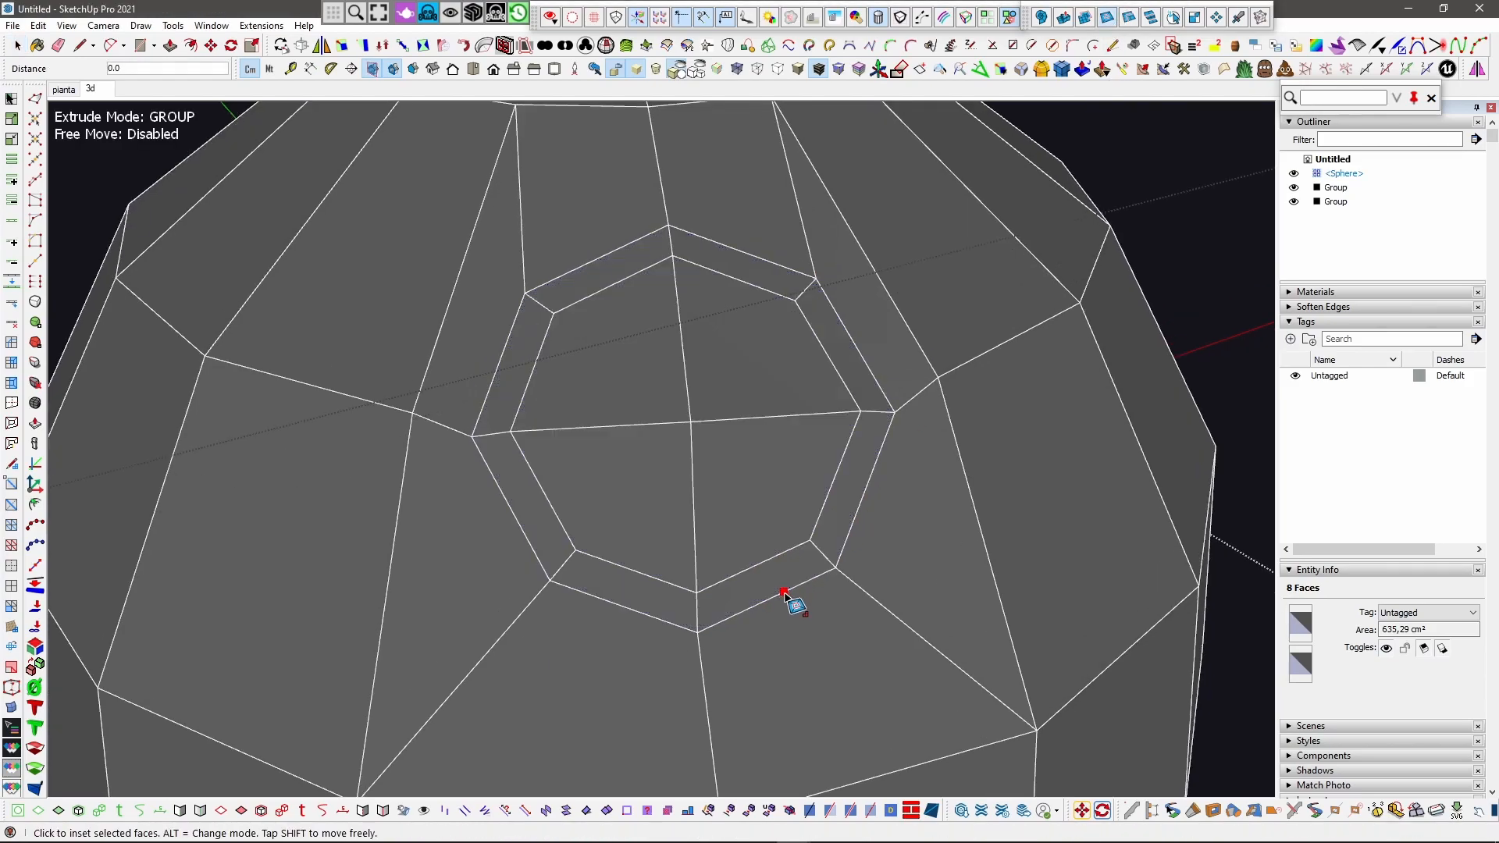
pyautogui.click(745, 569)
pyautogui.scroll(-2, 613, 312)
pyautogui.press('space')
# Step: Extrude the inner octagon faces outward about 27.7 cm with Extrude Push Pull to form a tube on the dome
pyautogui.moveTo(607, 502); pyautogui.dragTo(840, 381, button='middle')
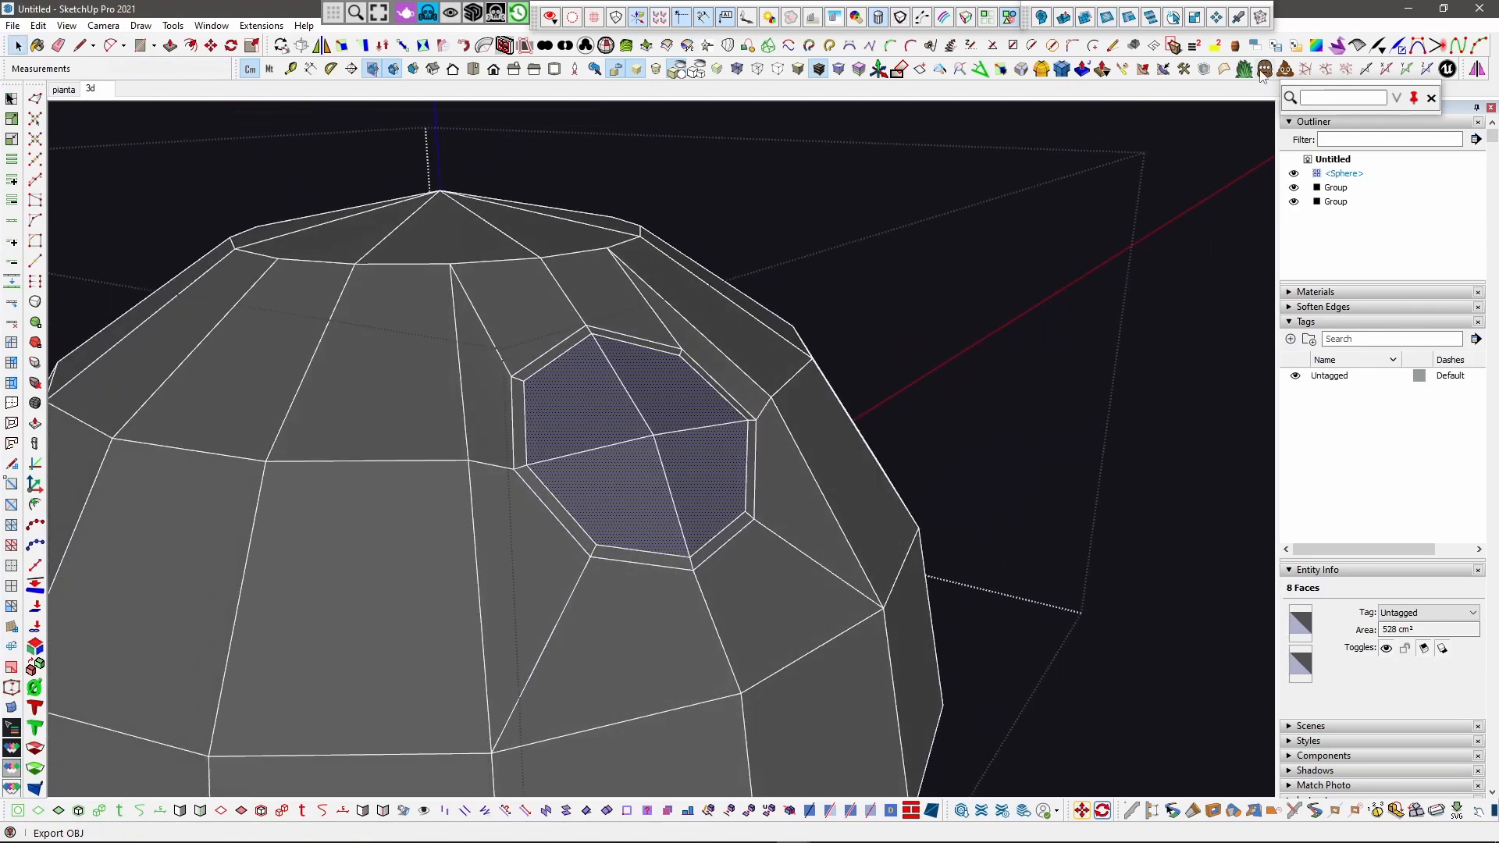
pyautogui.click(1102, 69)
pyautogui.click(1161, 279)
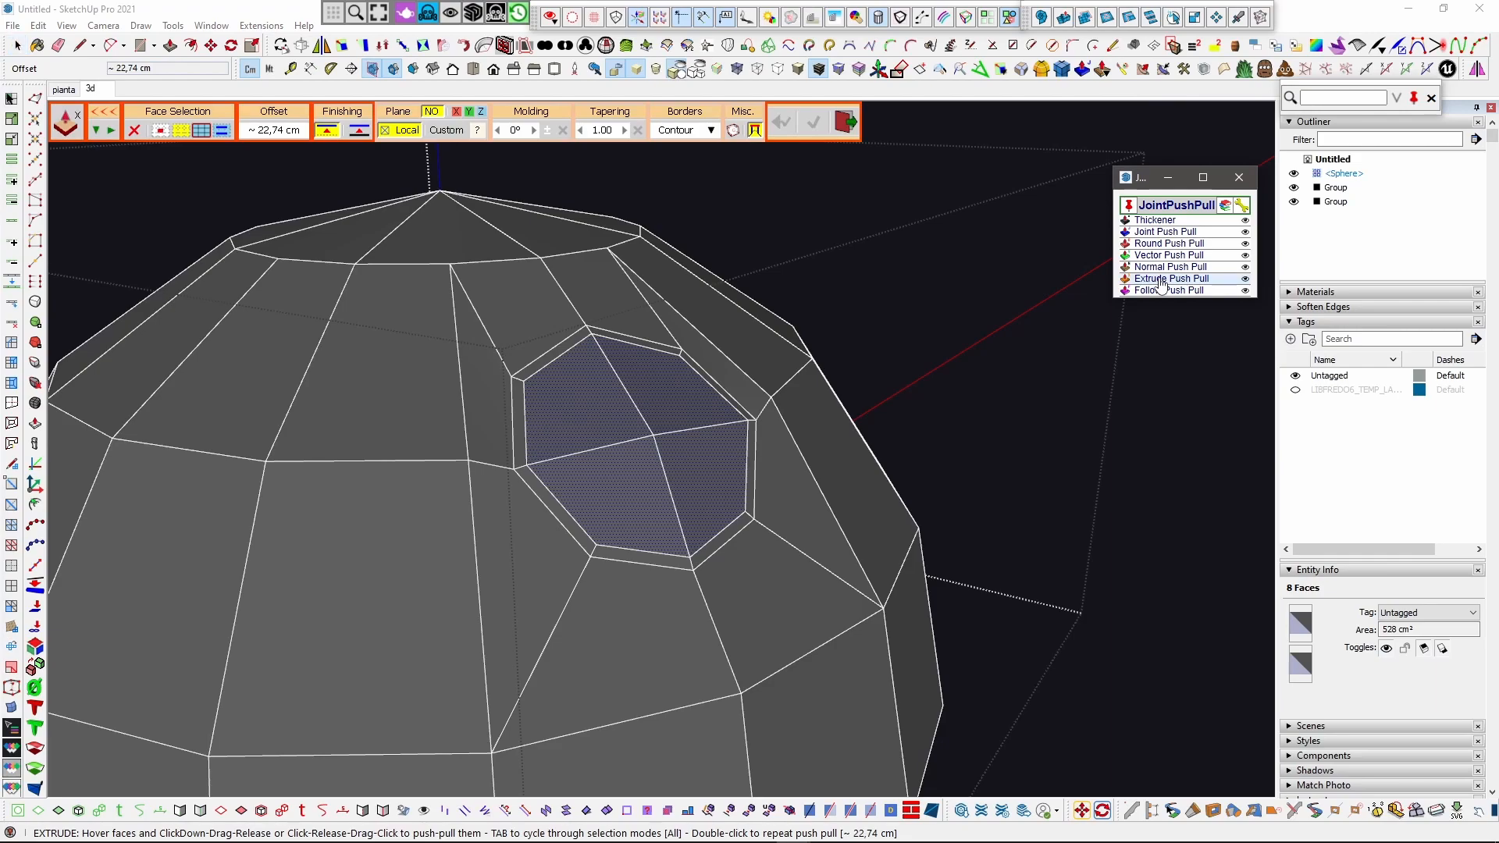
pyautogui.scroll(-2, 773, 416)
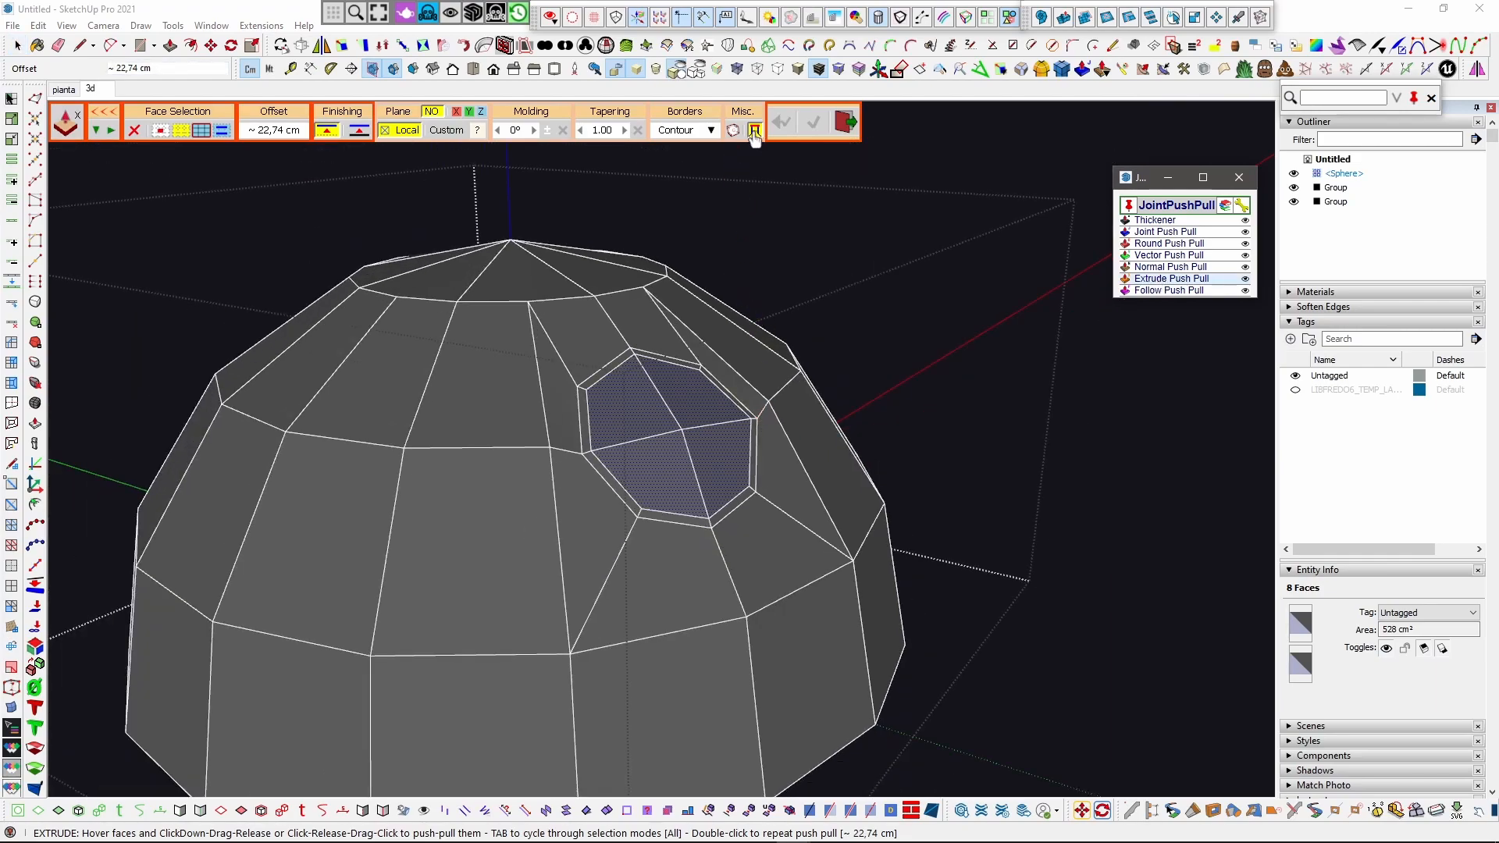
pyautogui.moveTo(804, 362); pyautogui.dragTo(908, 305, button='middle')
pyautogui.moveTo(805, 344); pyautogui.dragTo(986, 217)
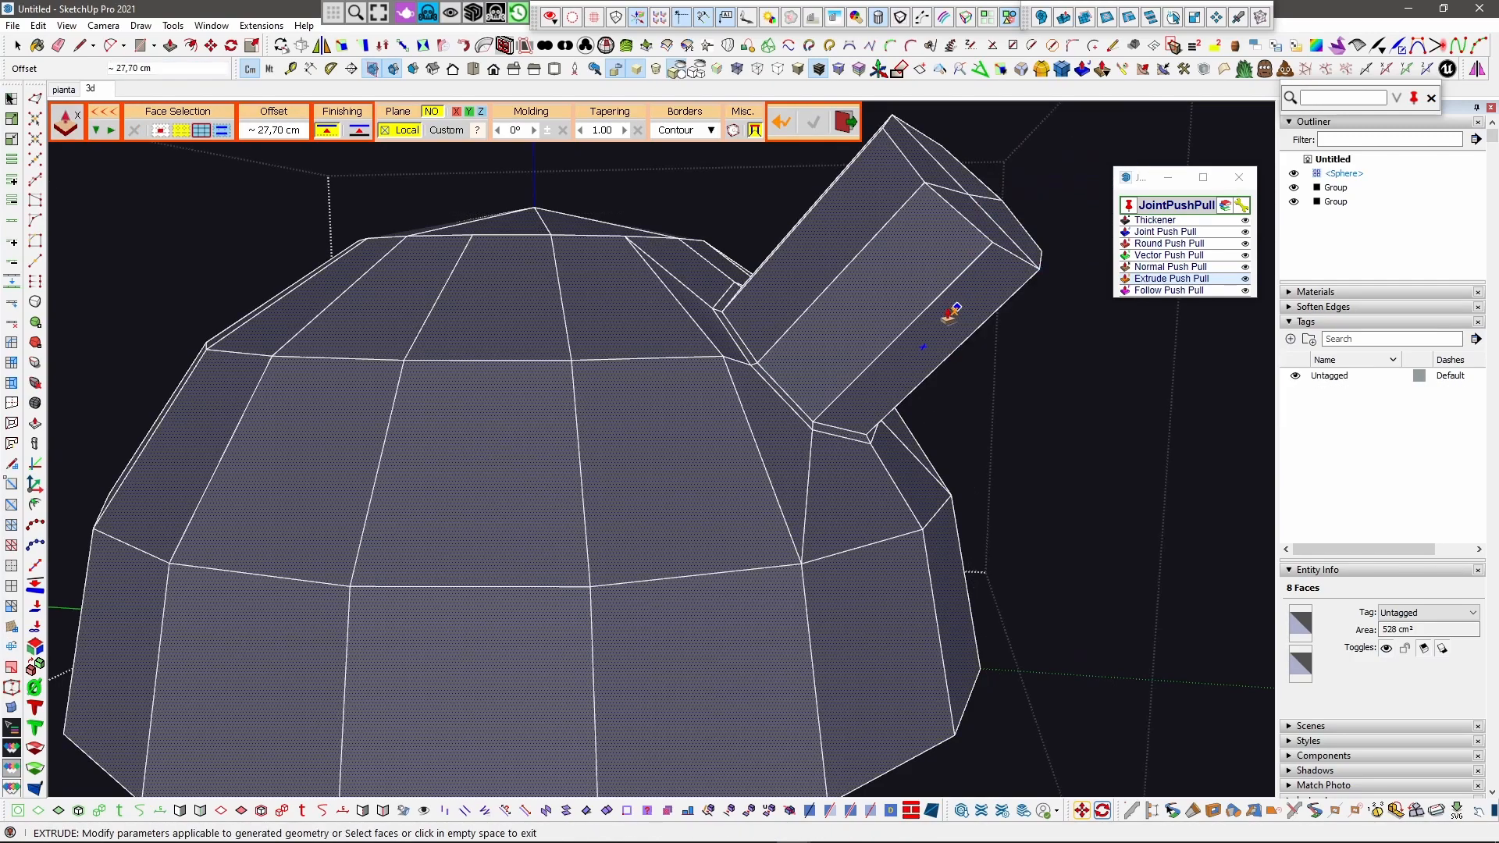
pyautogui.scroll(-5, 947, 331)
pyautogui.press('space')
pyautogui.scroll(2, 839, 334)
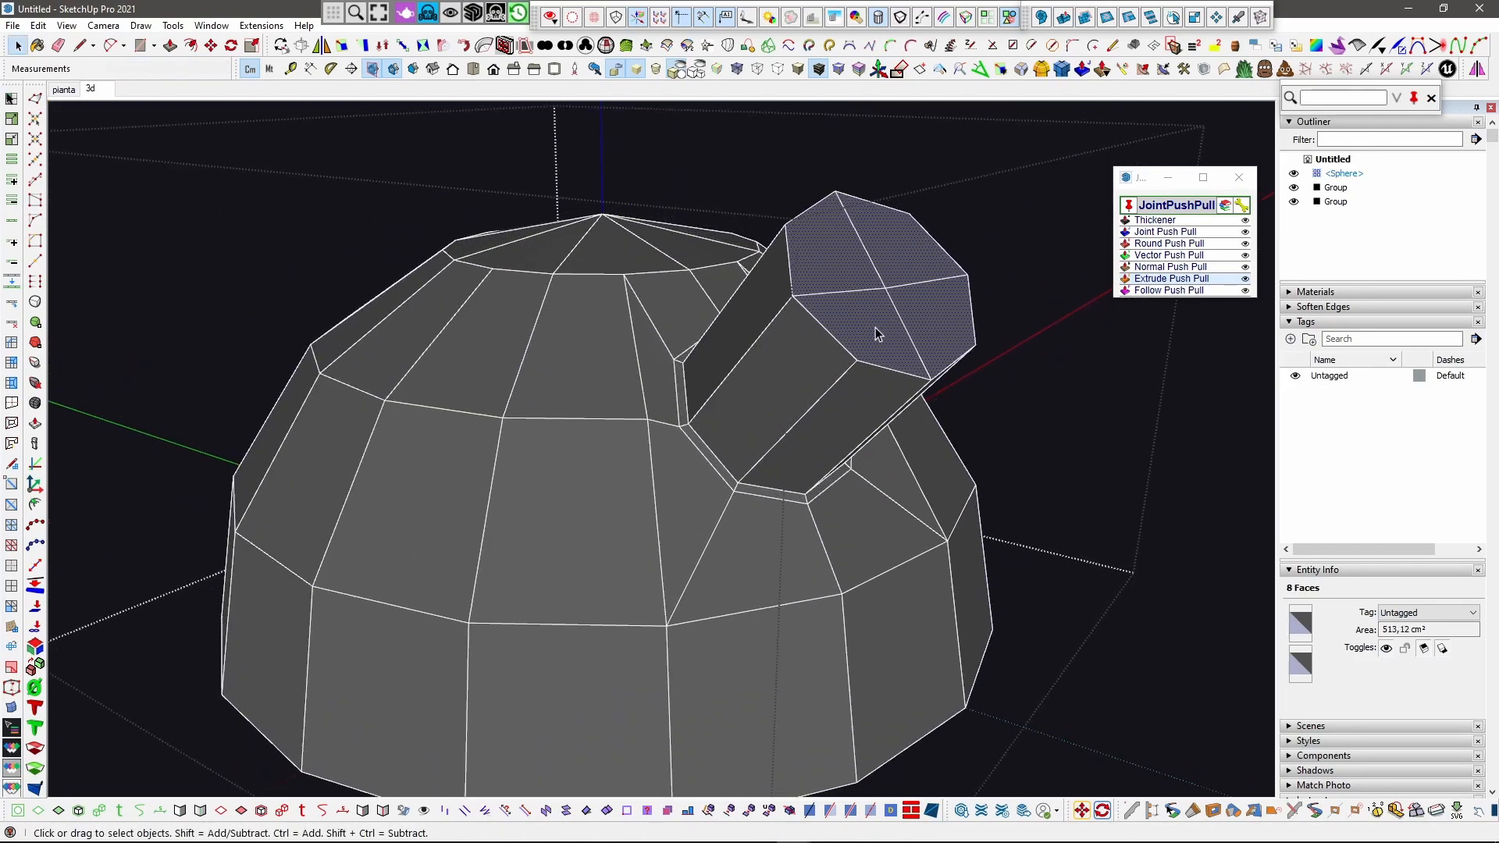
# Step: Select the eight rim edges of the tube's end and subdivide around them in FredoCorner with a 3 cm offset
pyautogui.scroll(-2, 789, 331)
pyautogui.moveTo(800, 495); pyautogui.dragTo(681, 457, button='middle')
pyautogui.scroll(2, 680, 452)
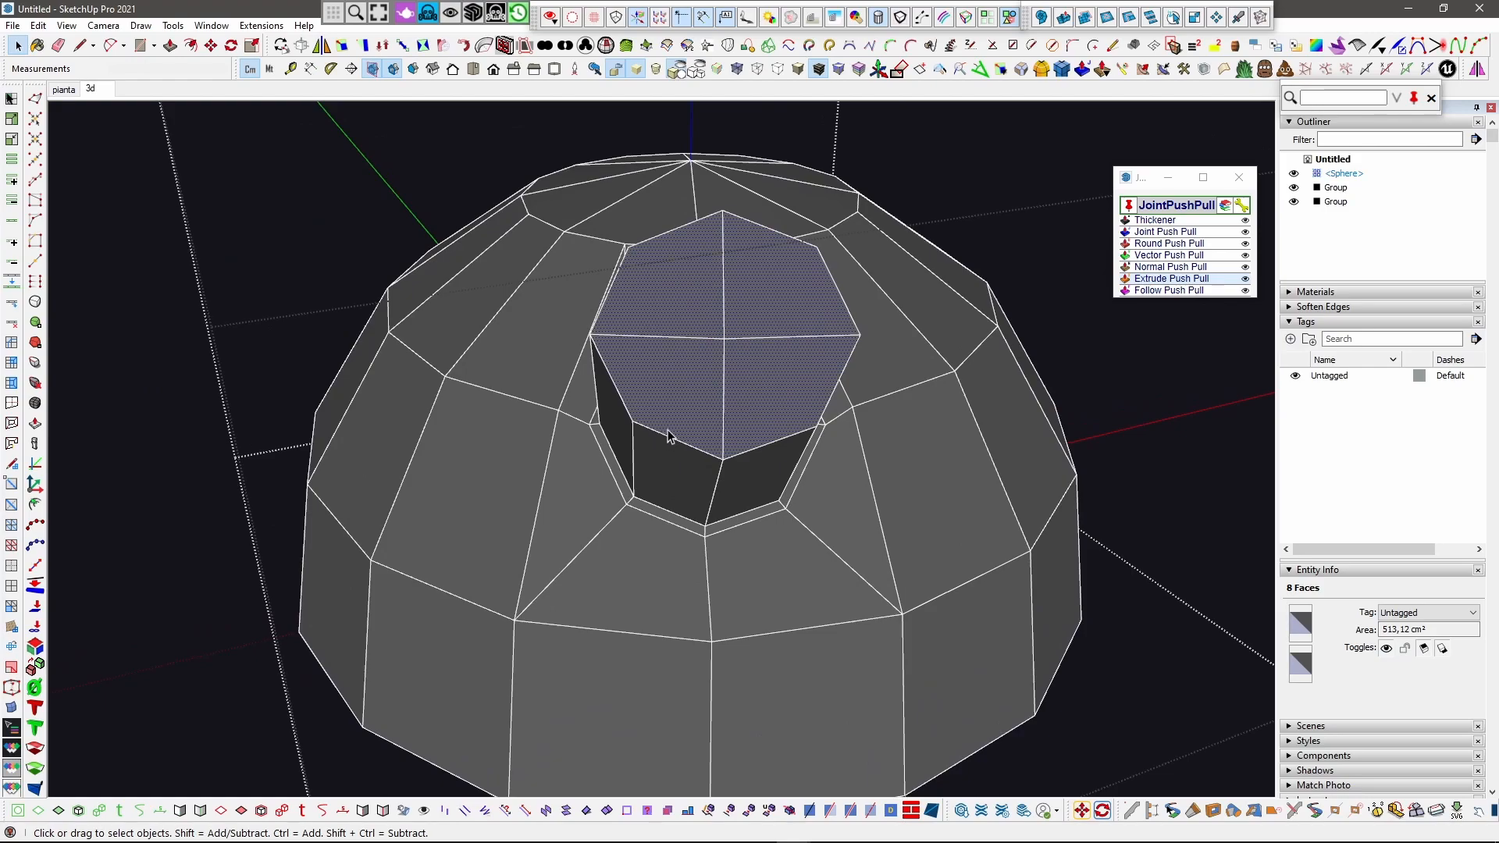
pyautogui.click(641, 427)
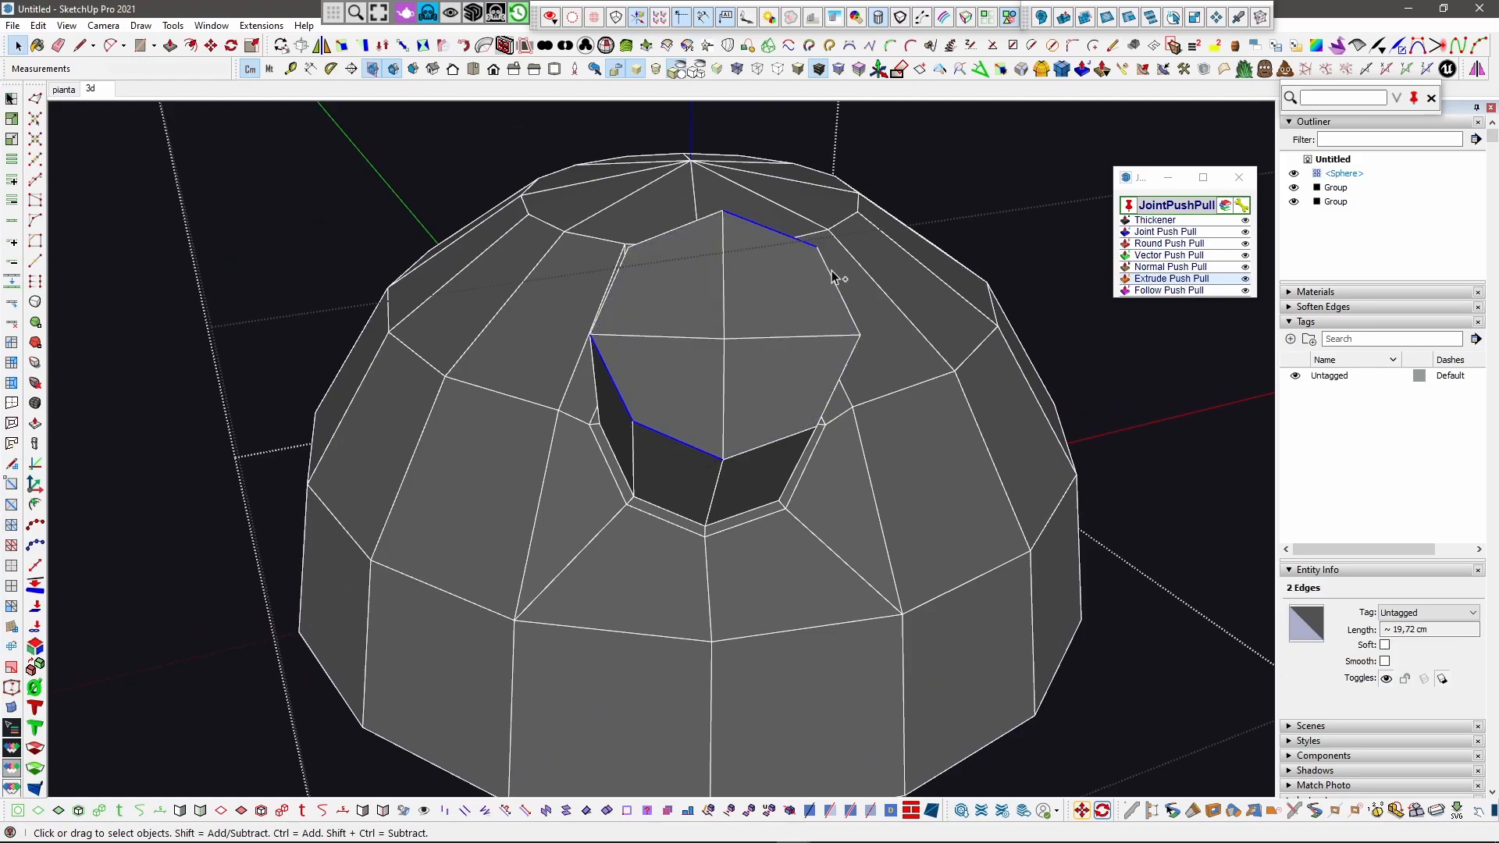
pyautogui.click(11, 225)
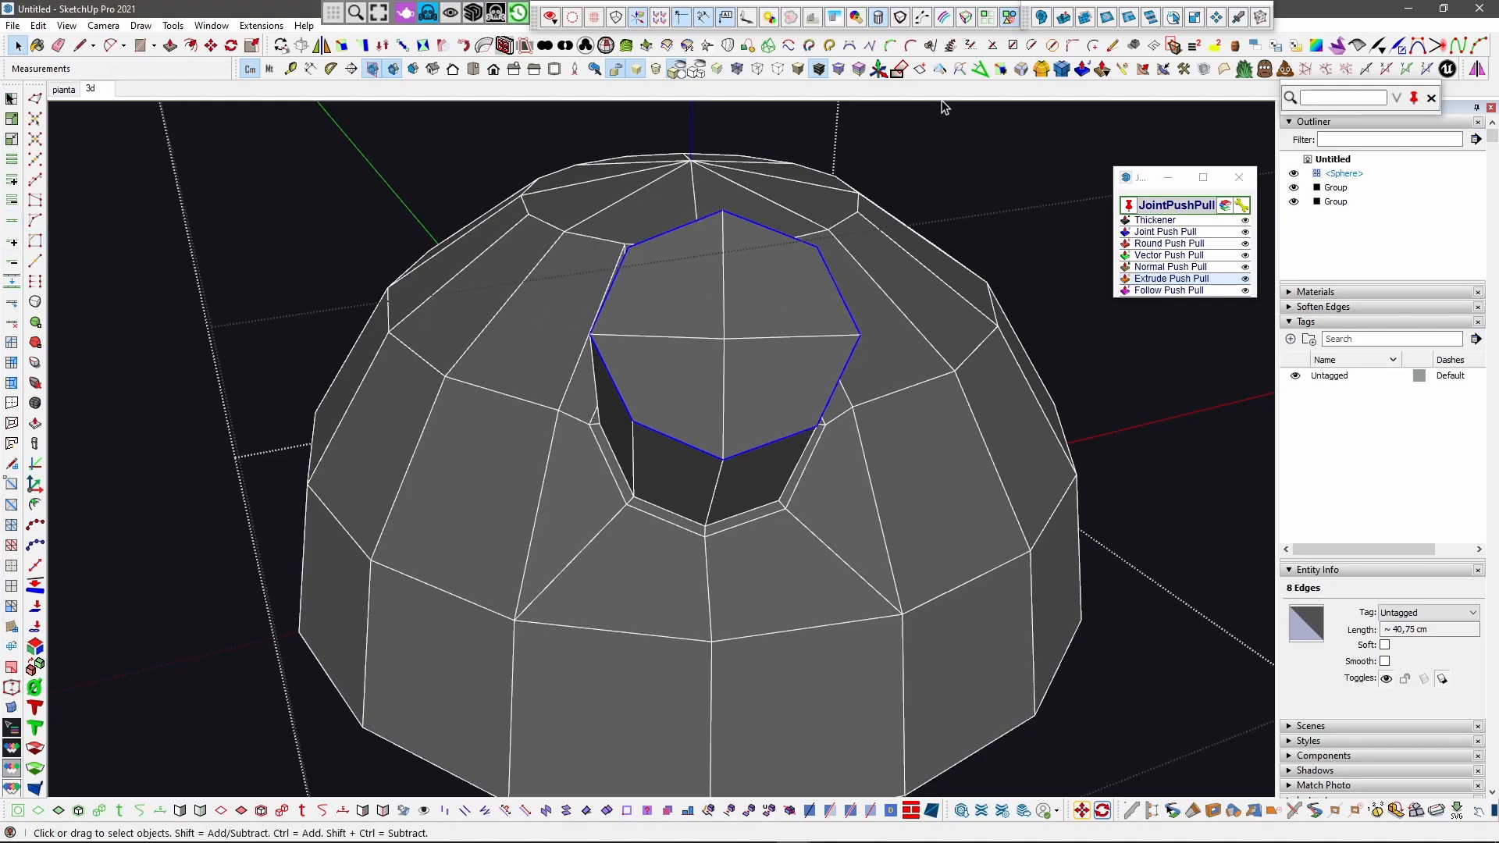
pyautogui.click(1063, 71)
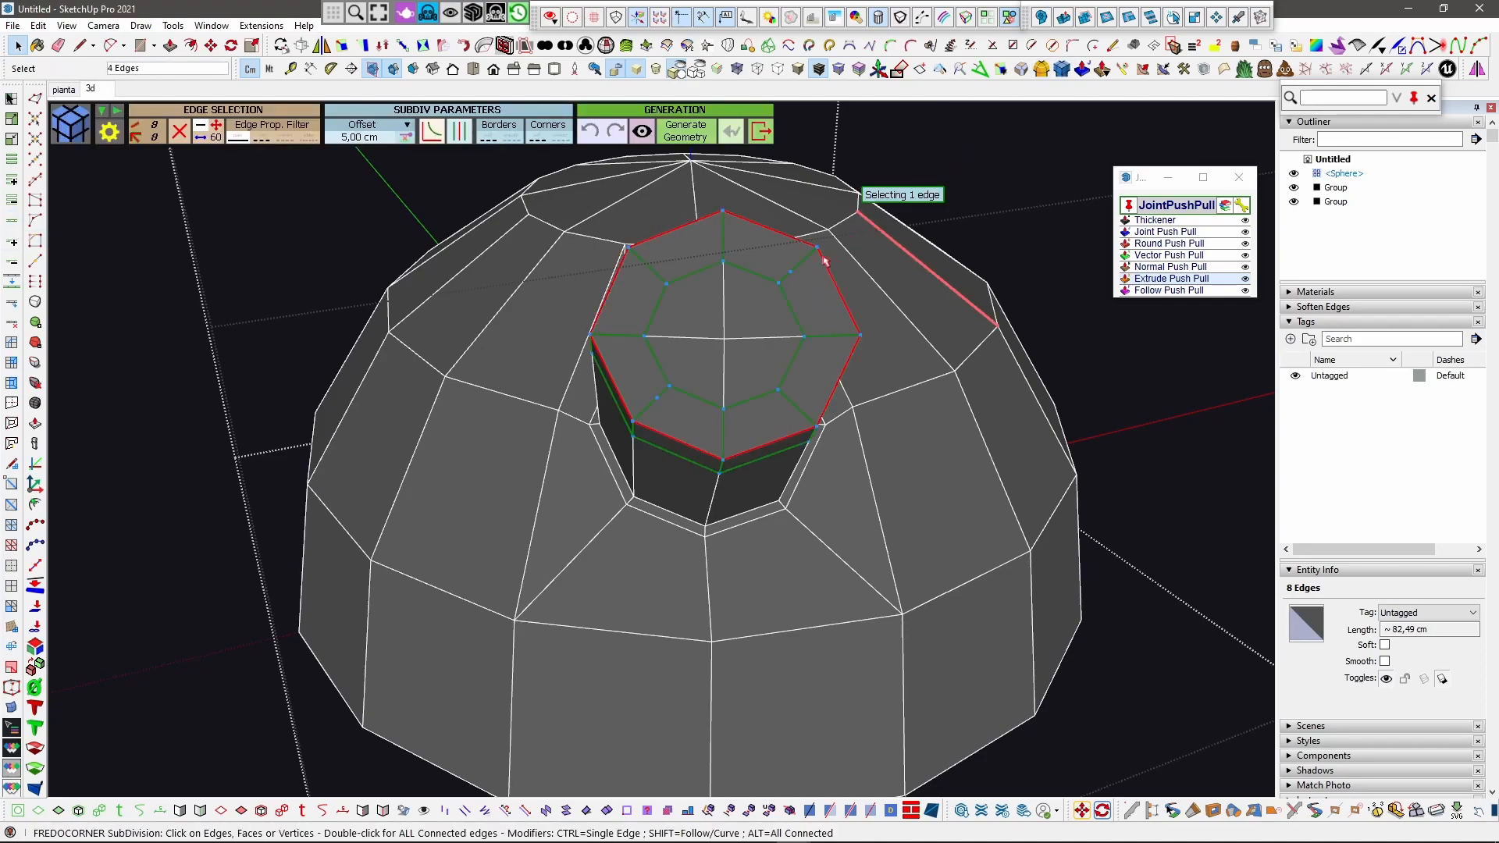
pyautogui.click(377, 138)
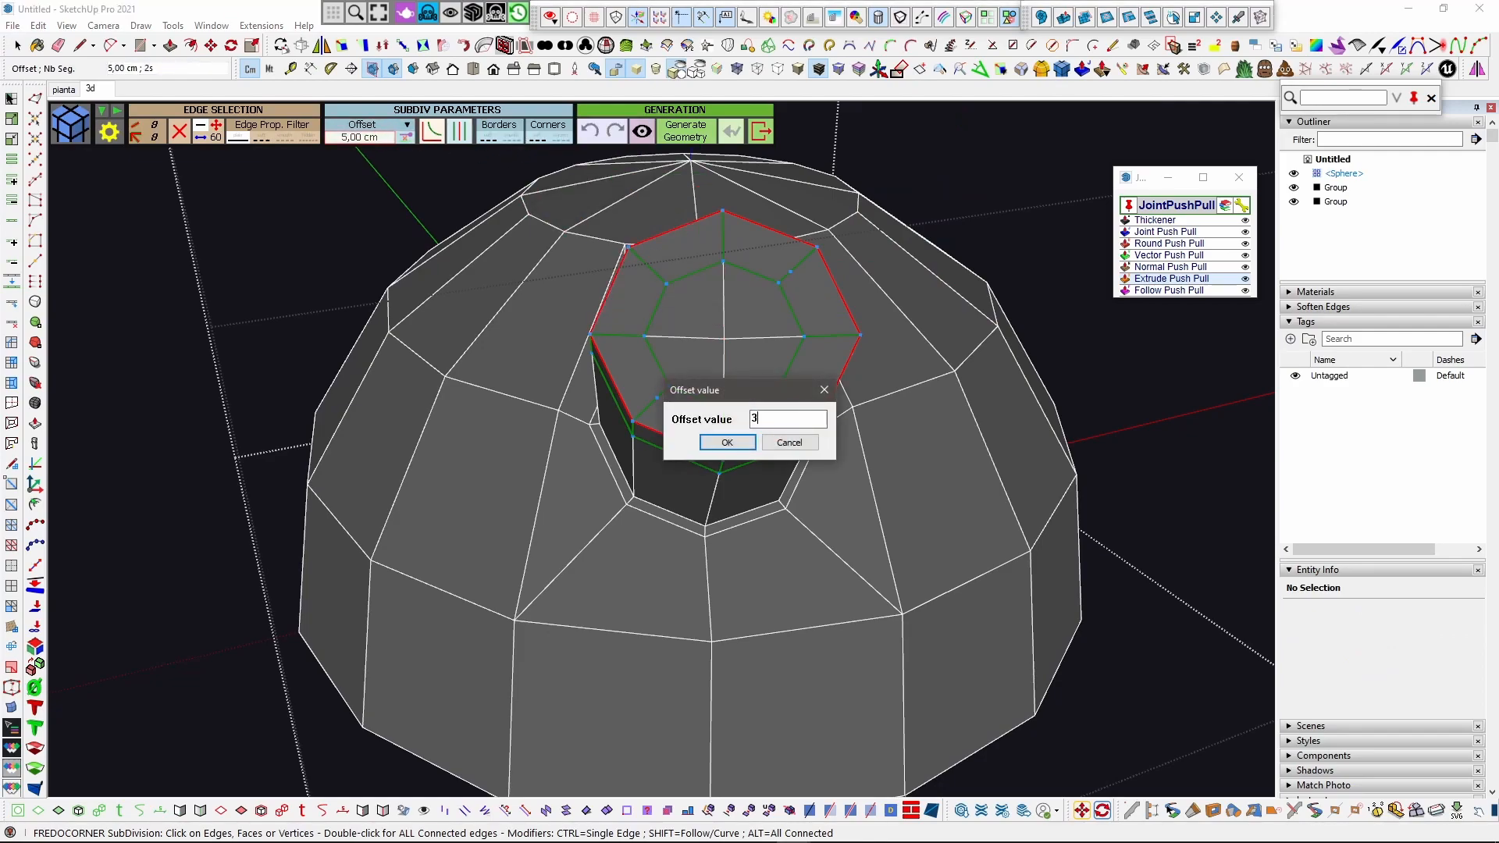
pyautogui.write('3')
pyautogui.press('Return')
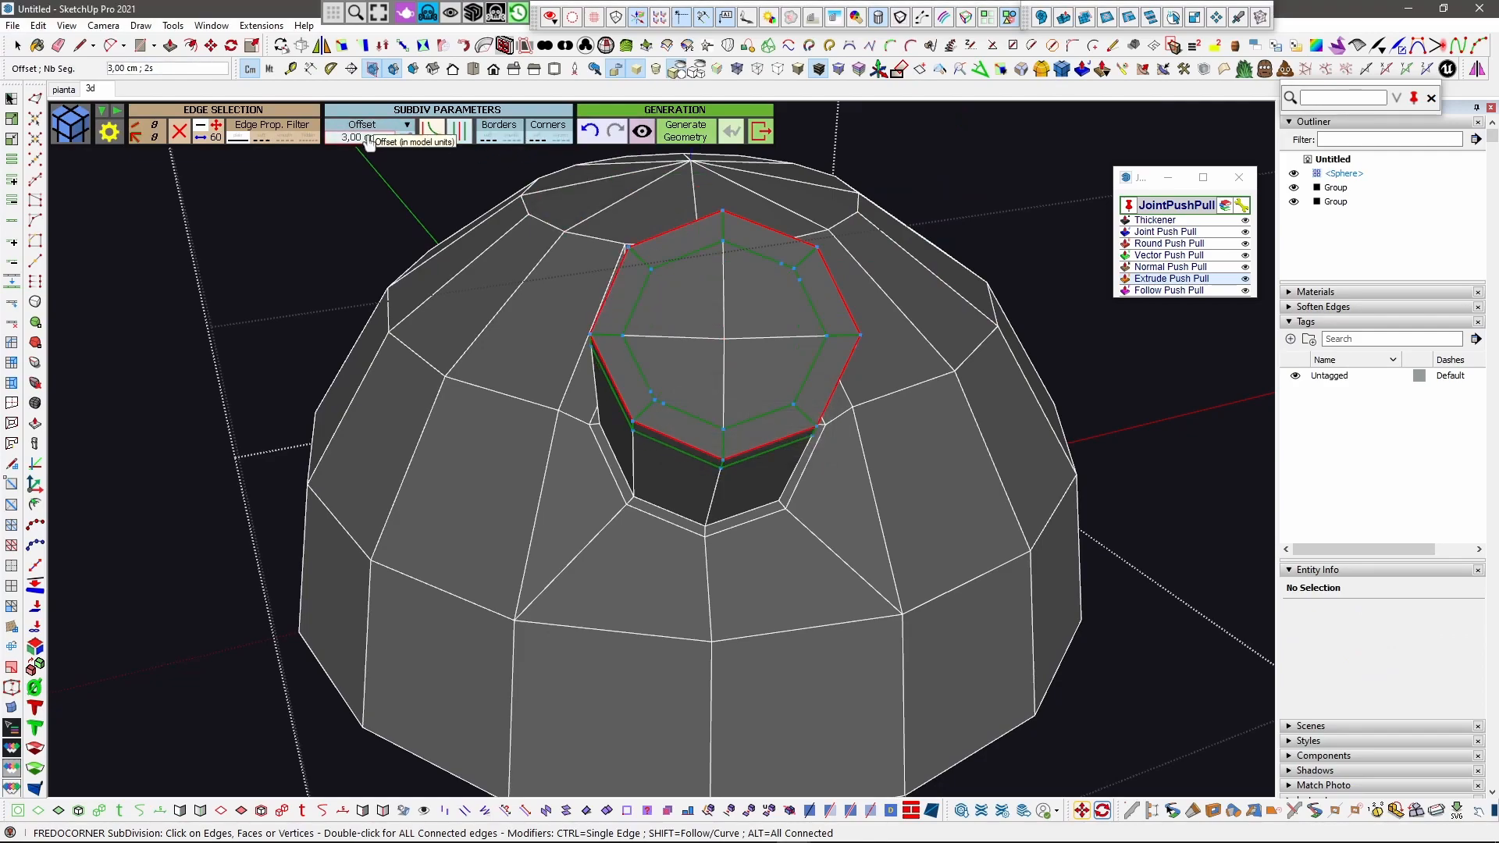
pyautogui.click(927, 169)
pyautogui.scroll(-4, 910, 234)
pyautogui.press('space')
# Step: Turn on SUbD subdivision for the dome, leave its component and close the JointPushPull palette
pyautogui.moveTo(875, 340); pyautogui.dragTo(893, 435, button='middle')
pyautogui.click(38, 299)
pyautogui.scroll(-3, 590, 442)
pyautogui.moveTo(766, 291); pyautogui.dragTo(528, 310, button='middle')
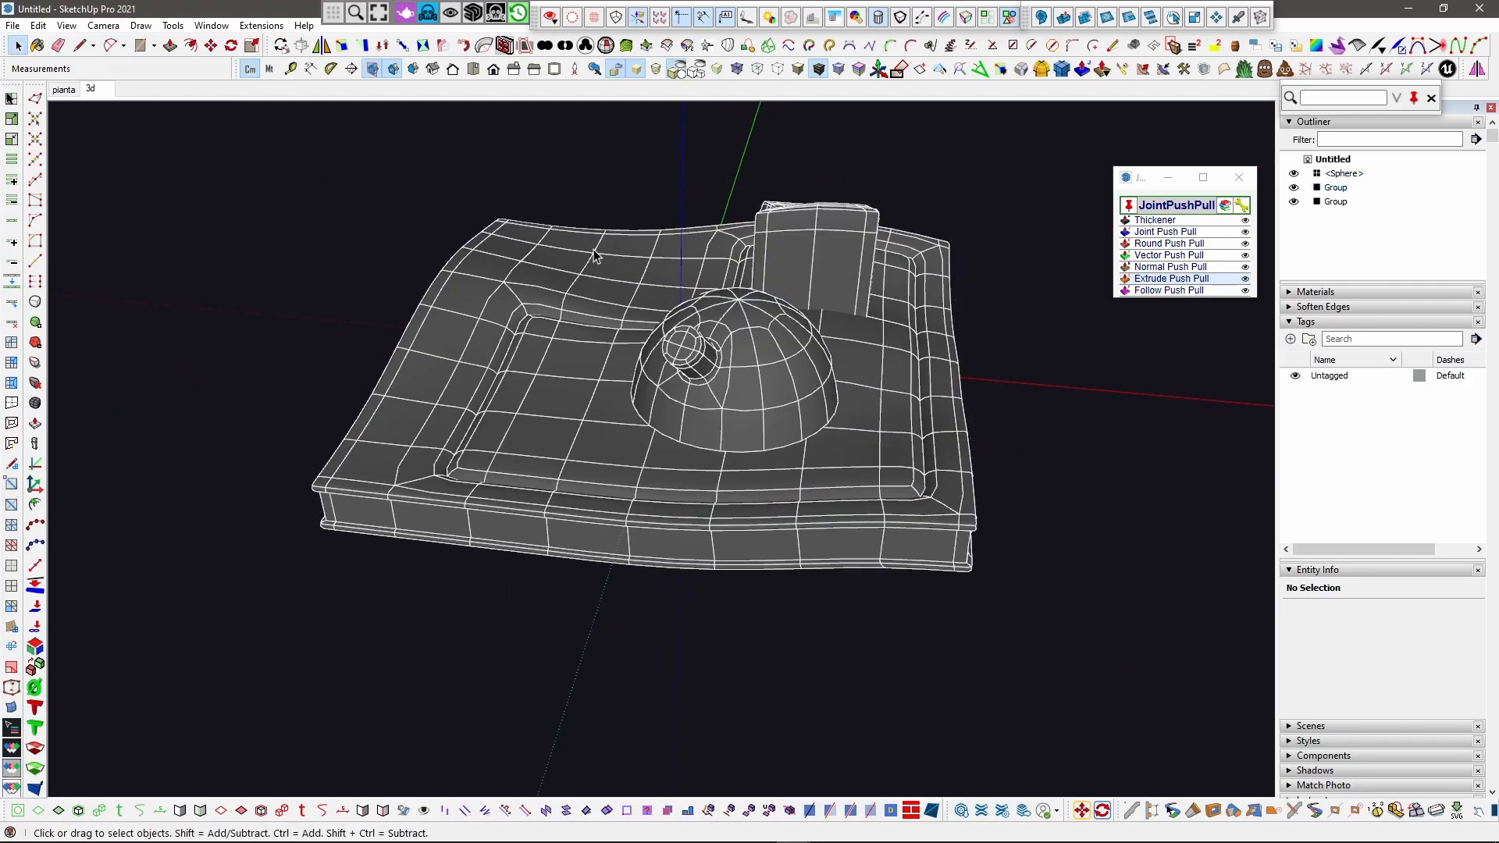
pyautogui.moveTo(595, 255); pyautogui.dragTo(818, 352, button='middle')
pyautogui.scroll(1, 697, 341)
pyautogui.moveTo(696, 341); pyautogui.dragTo(615, 254, button='middle')
pyautogui.scroll(-1, 616, 254)
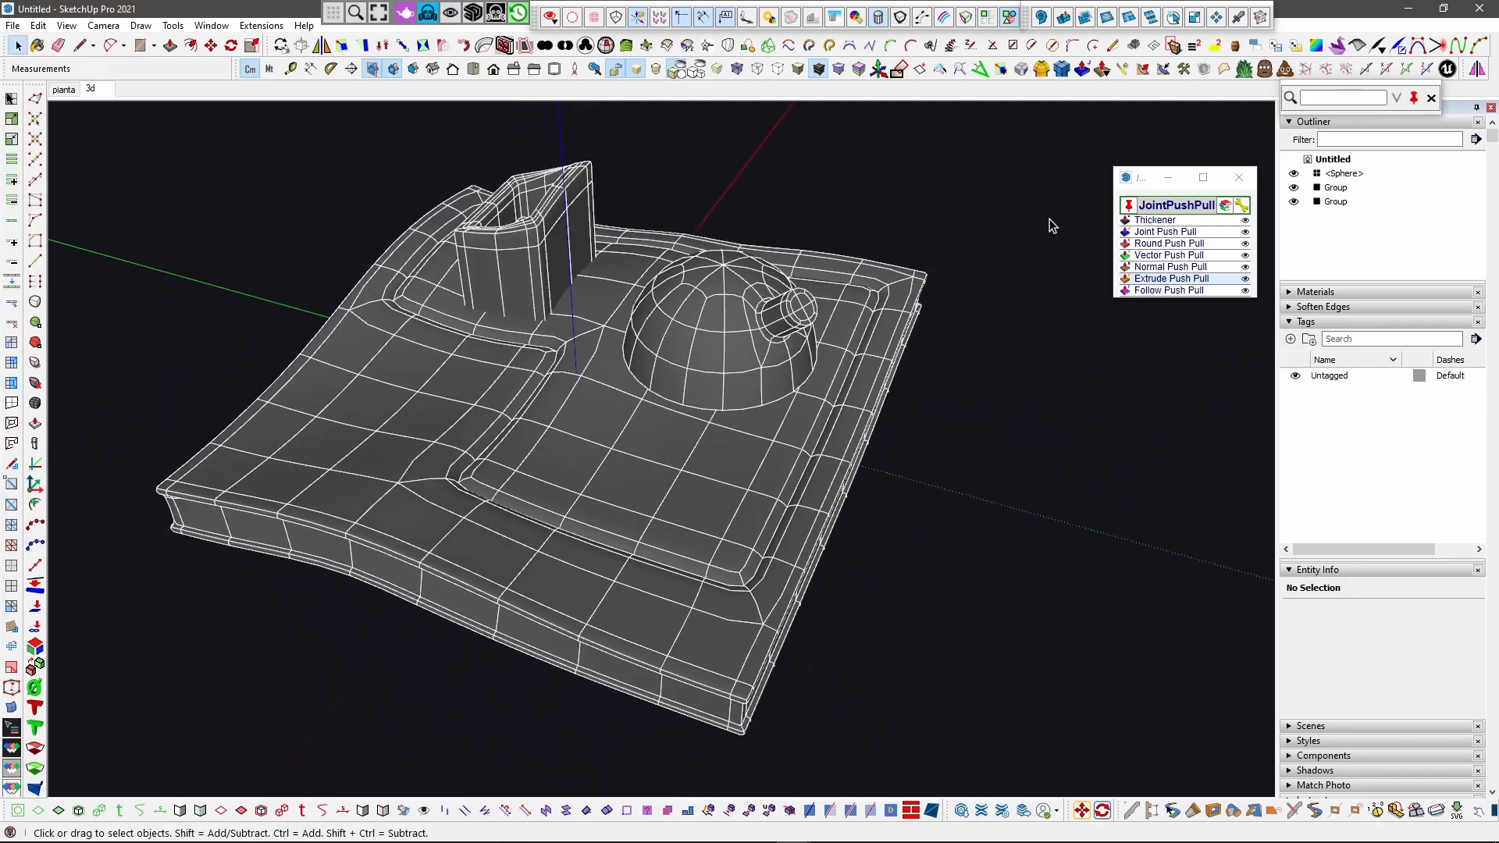
pyautogui.click(1239, 178)
# Step: Select the dome component and move it down onto the wavy slab's surface
pyautogui.moveTo(785, 472); pyautogui.dragTo(907, 464, button='middle')
pyautogui.moveTo(812, 461); pyautogui.dragTo(839, 474, button='middle')
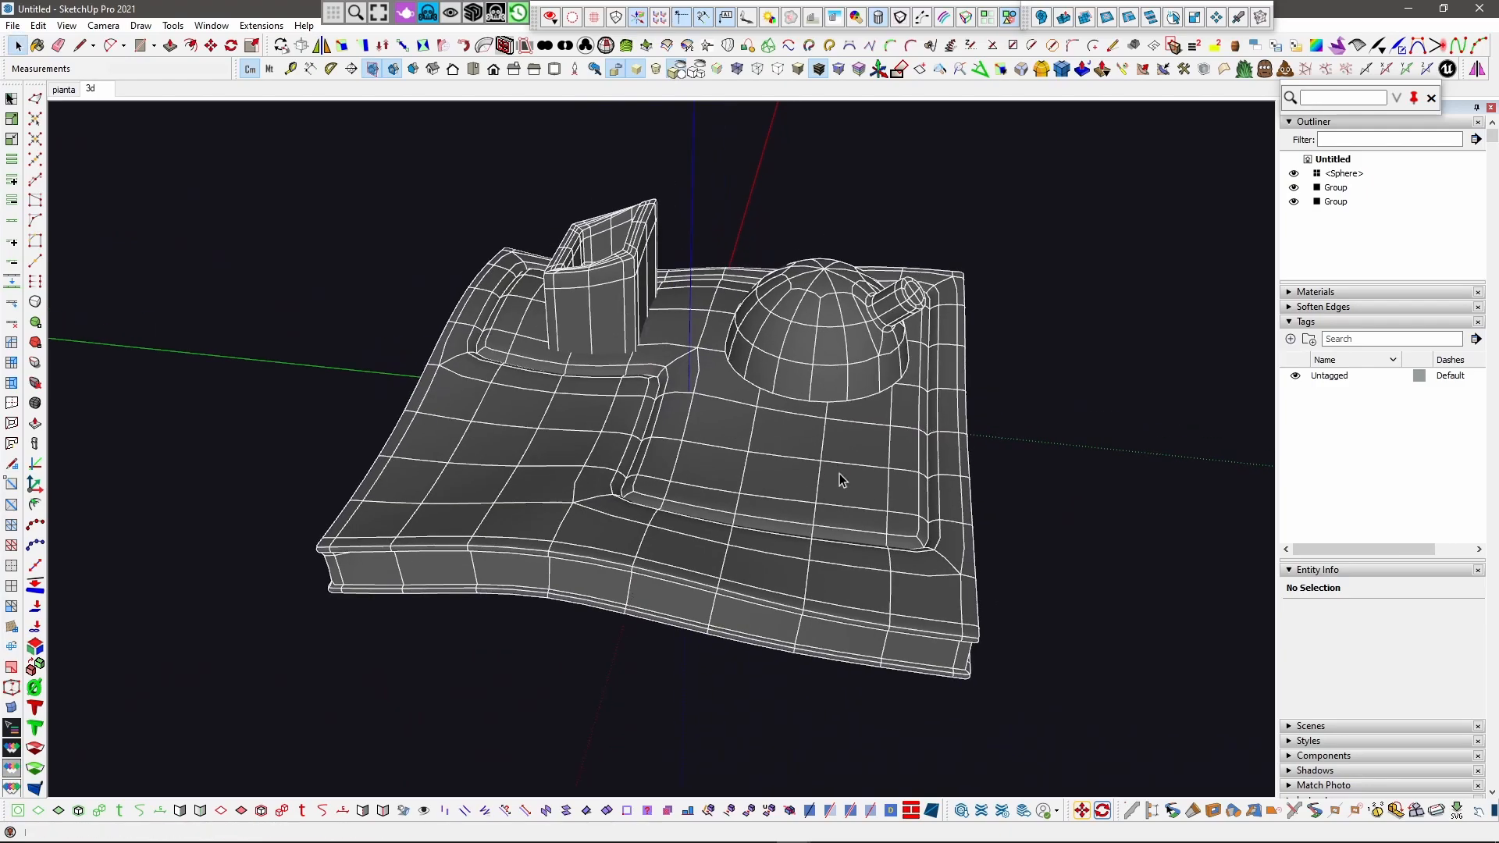
pyautogui.moveTo(750, 460); pyautogui.dragTo(613, 426, button='middle')
pyautogui.moveTo(765, 412); pyautogui.dragTo(881, 322, button='middle')
pyautogui.click(800, 367)
pyautogui.scroll(3, 799, 367)
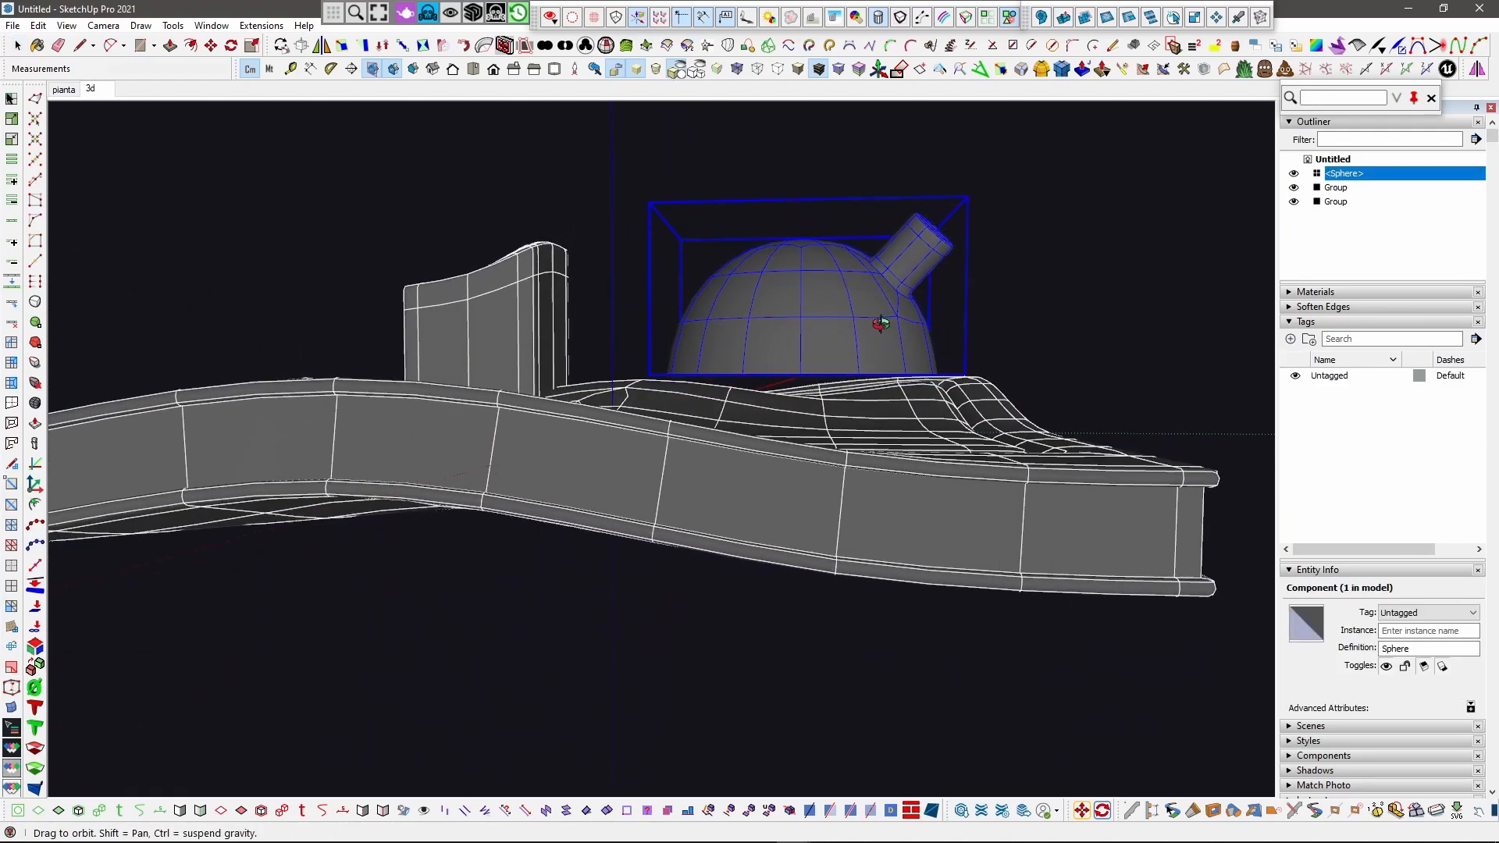
pyautogui.press('m')
pyautogui.click(873, 305)
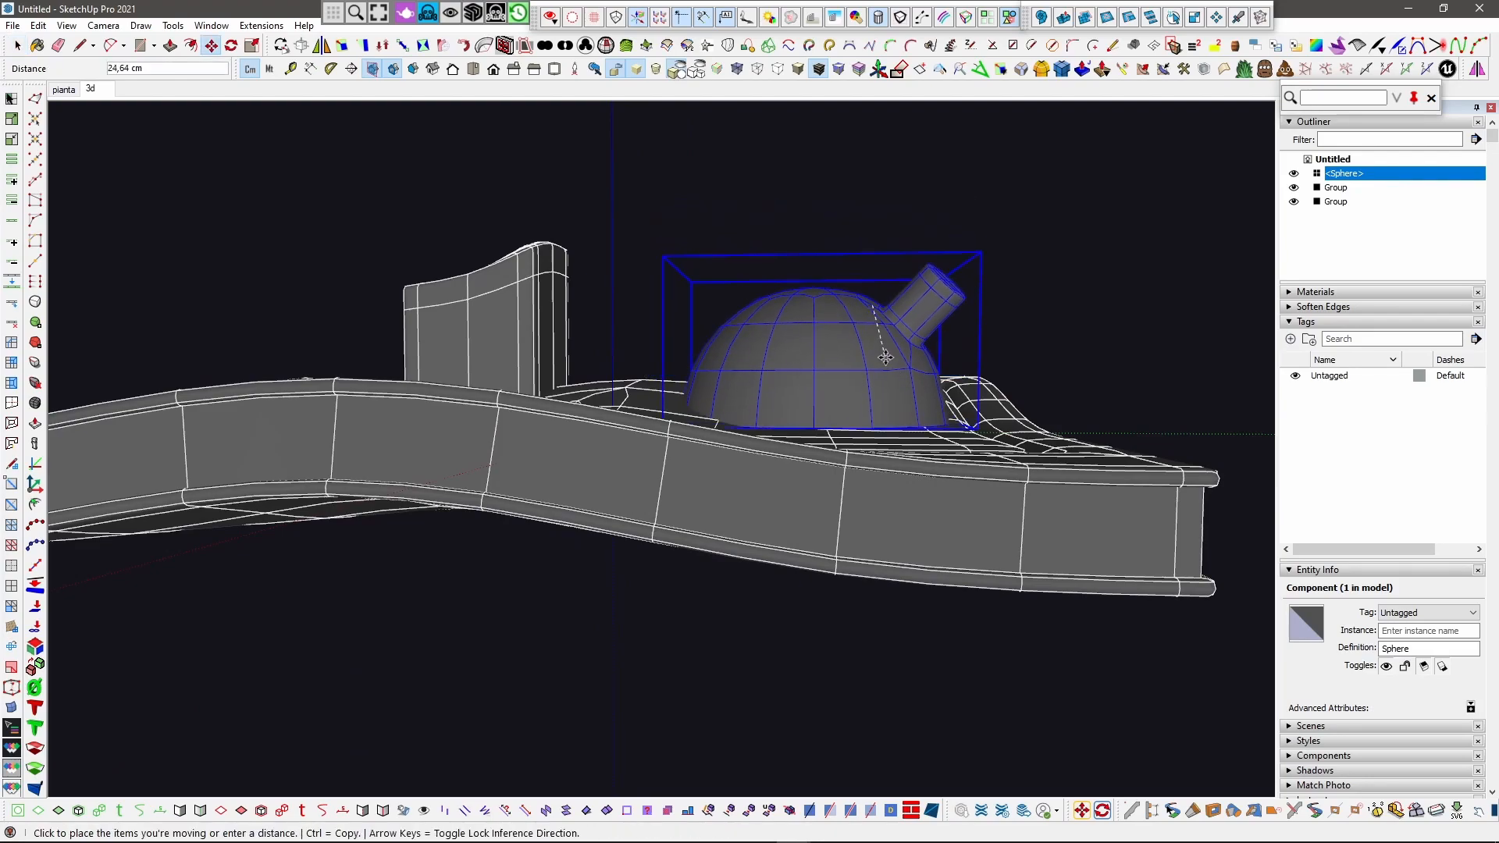
pyautogui.click(874, 380)
# Step: Rotate the dome slightly with the Rotate tool to follow the slab's slope
pyautogui.scroll(3, 874, 379)
pyautogui.press('q')
pyautogui.click(963, 359)
pyautogui.click(996, 387)
pyautogui.moveTo(995, 386); pyautogui.dragTo(689, 403, button='middle')
# Step: Tilt the dome about 5.6 degrees in the other direction using its rotation grip, and deselect it
pyautogui.press('m')
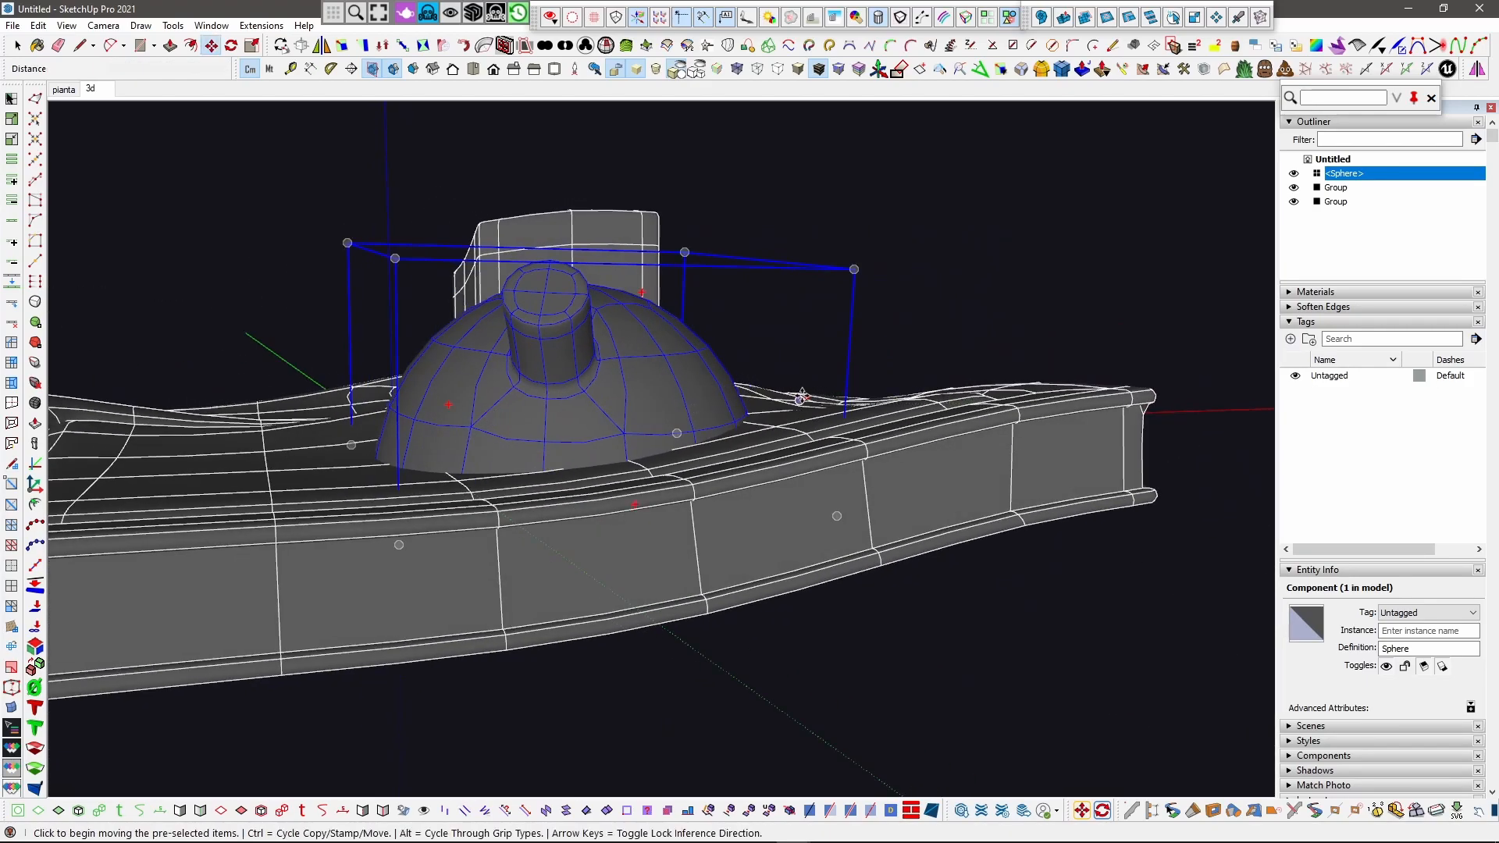
pyautogui.click(802, 395)
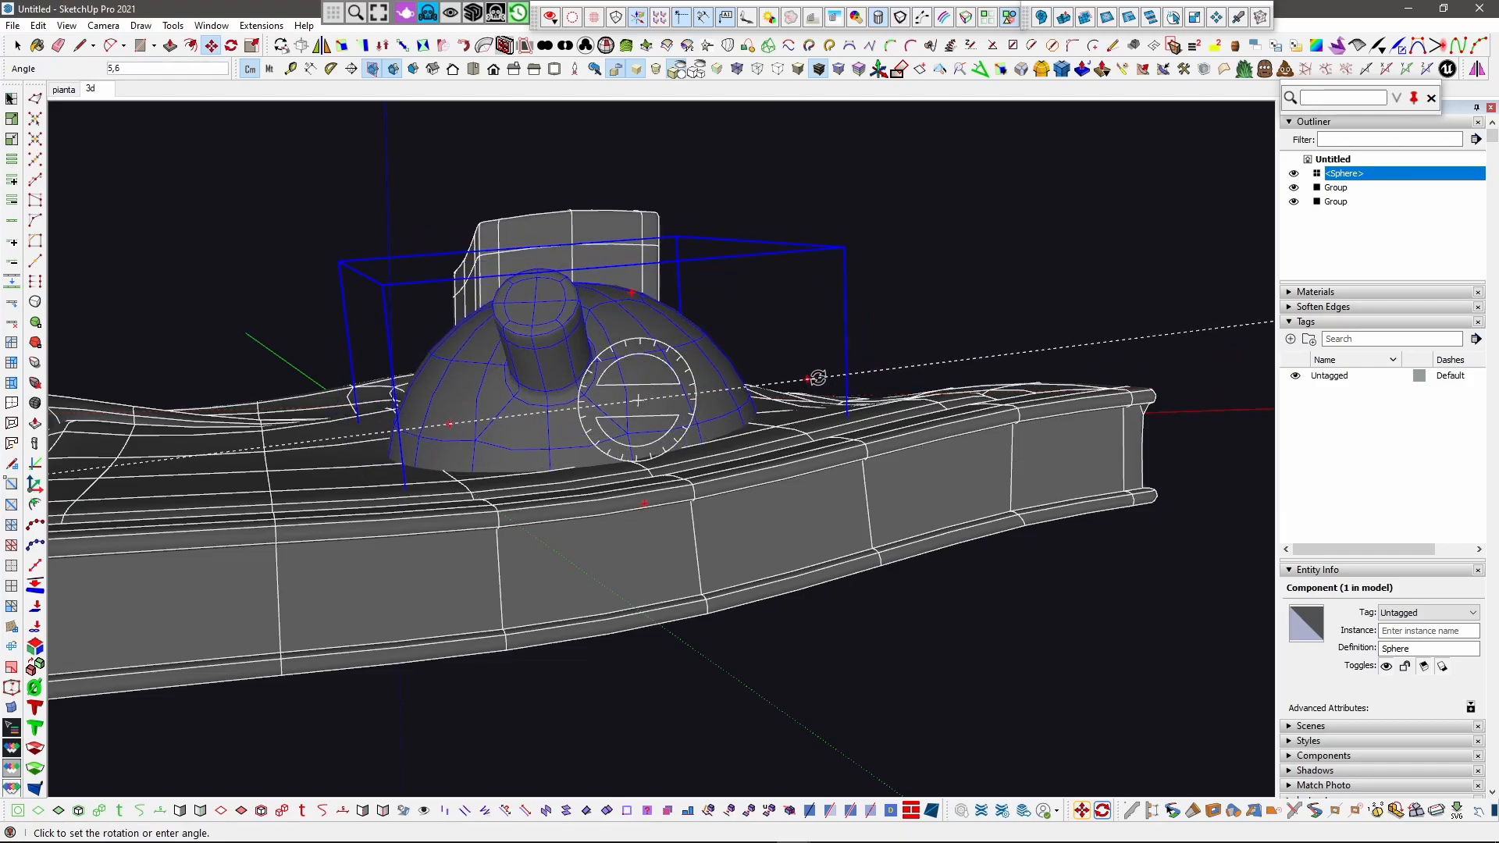
pyautogui.click(813, 378)
pyautogui.moveTo(552, 378); pyautogui.dragTo(781, 414, button='middle')
pyautogui.scroll(-4, 804, 394)
pyautogui.press('space')
pyautogui.moveTo(691, 371); pyautogui.dragTo(790, 411, button='middle')
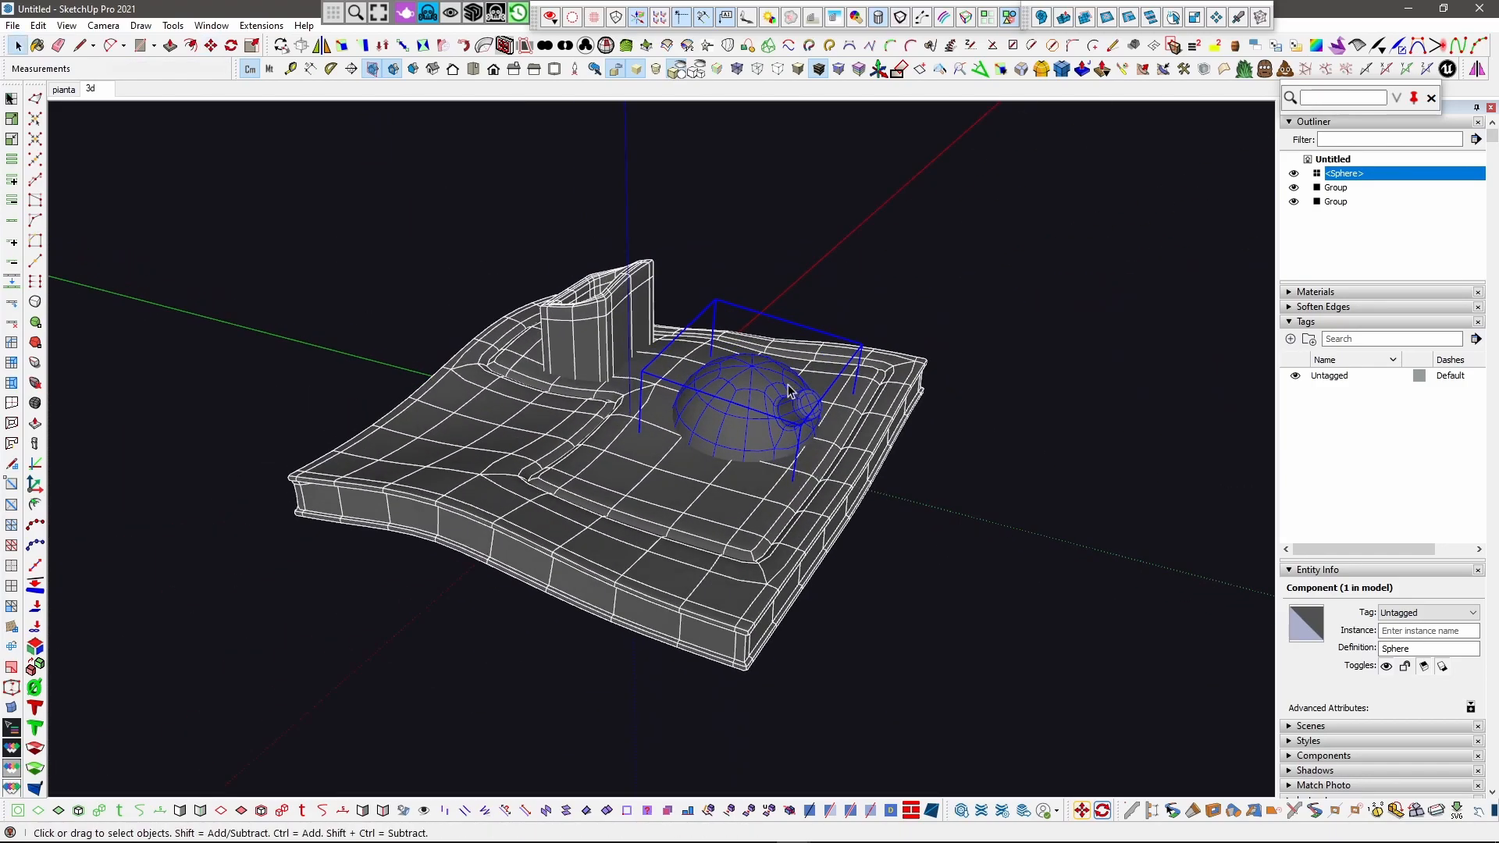
pyautogui.click(749, 294)
pyautogui.moveTo(749, 295); pyautogui.dragTo(827, 342, button='middle')
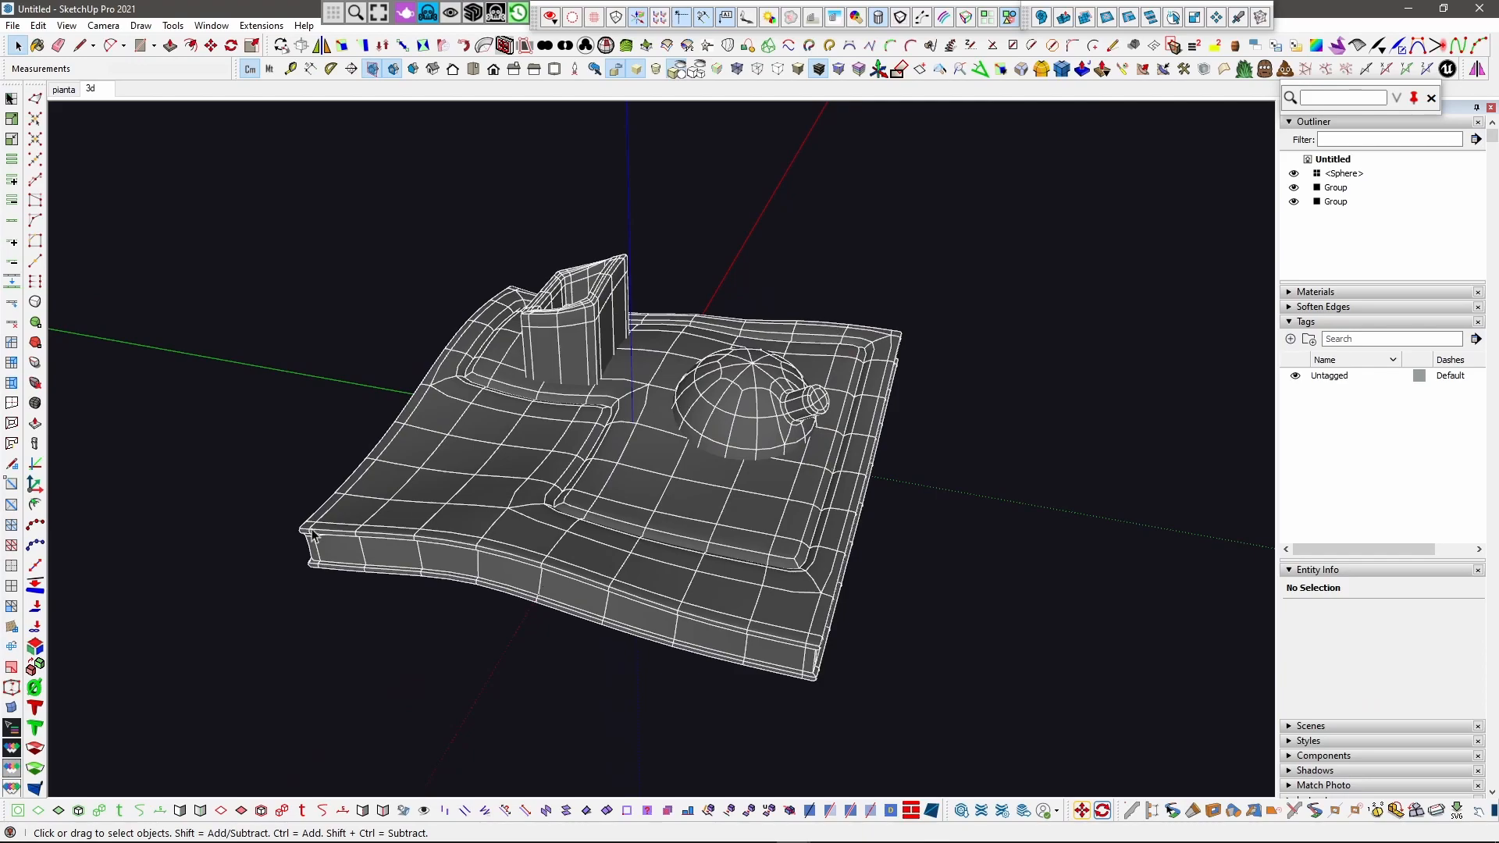
# Step: Open the SUbD Entity Info window and select the dome, the hollow box and the slab together to examine their subdivision settings
pyautogui.click(36, 444)
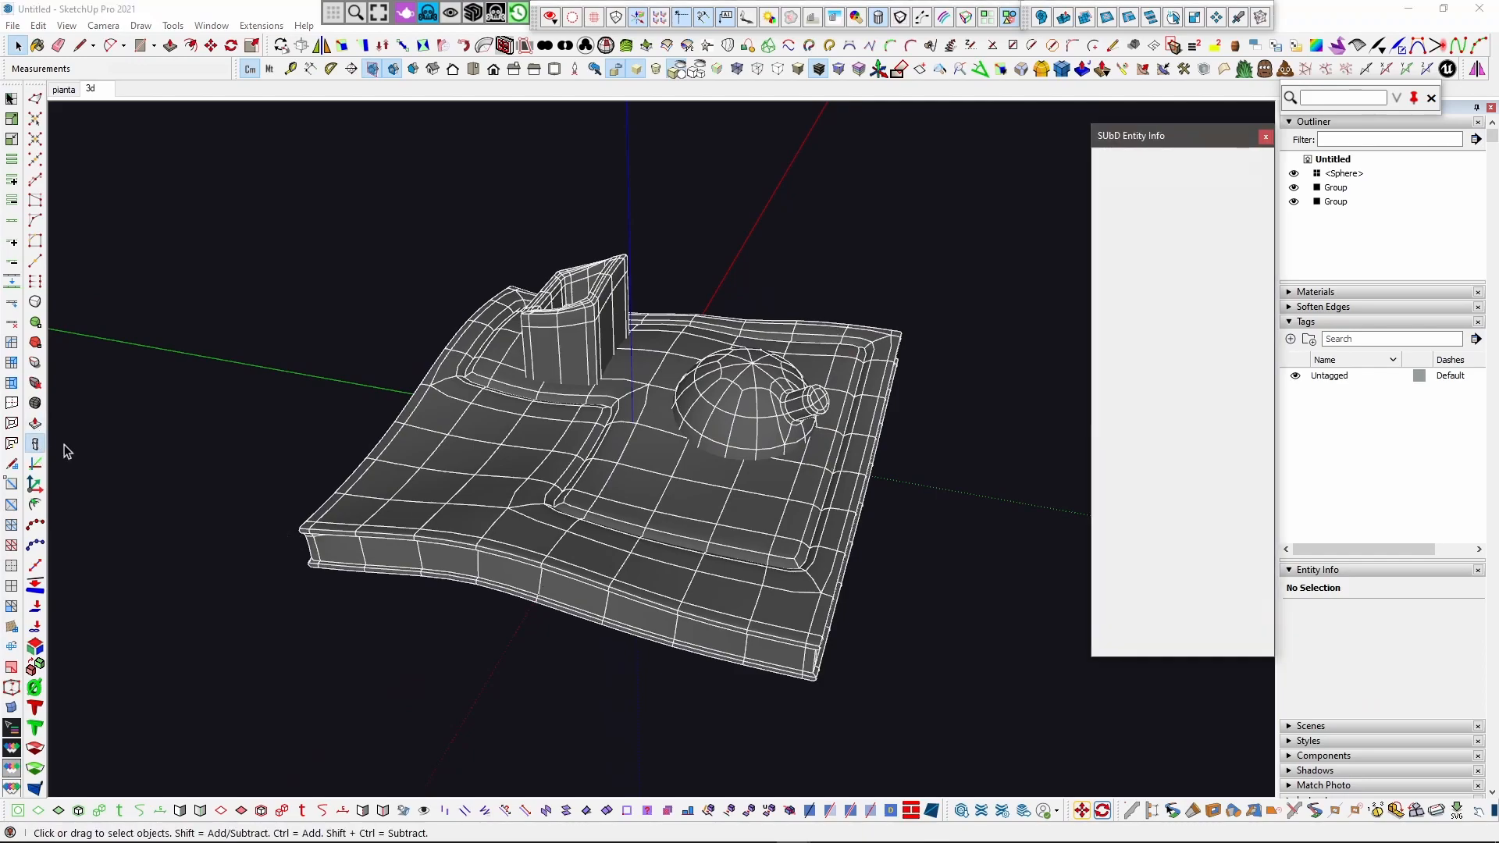
pyautogui.moveTo(780, 450); pyautogui.dragTo(900, 369, button='middle')
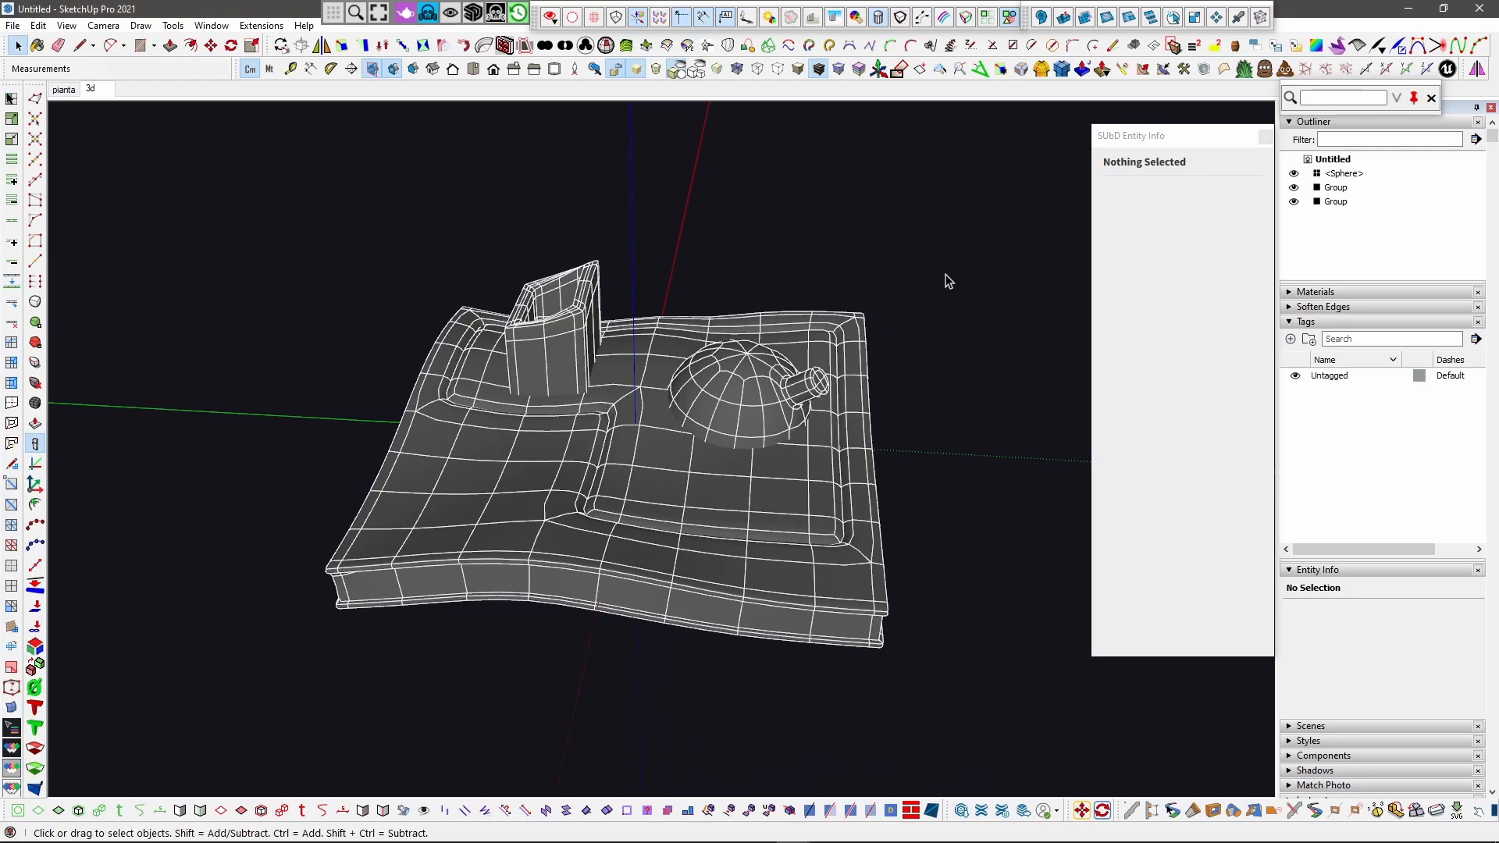
pyautogui.moveTo(415, 578); pyautogui.dragTo(251, 663)
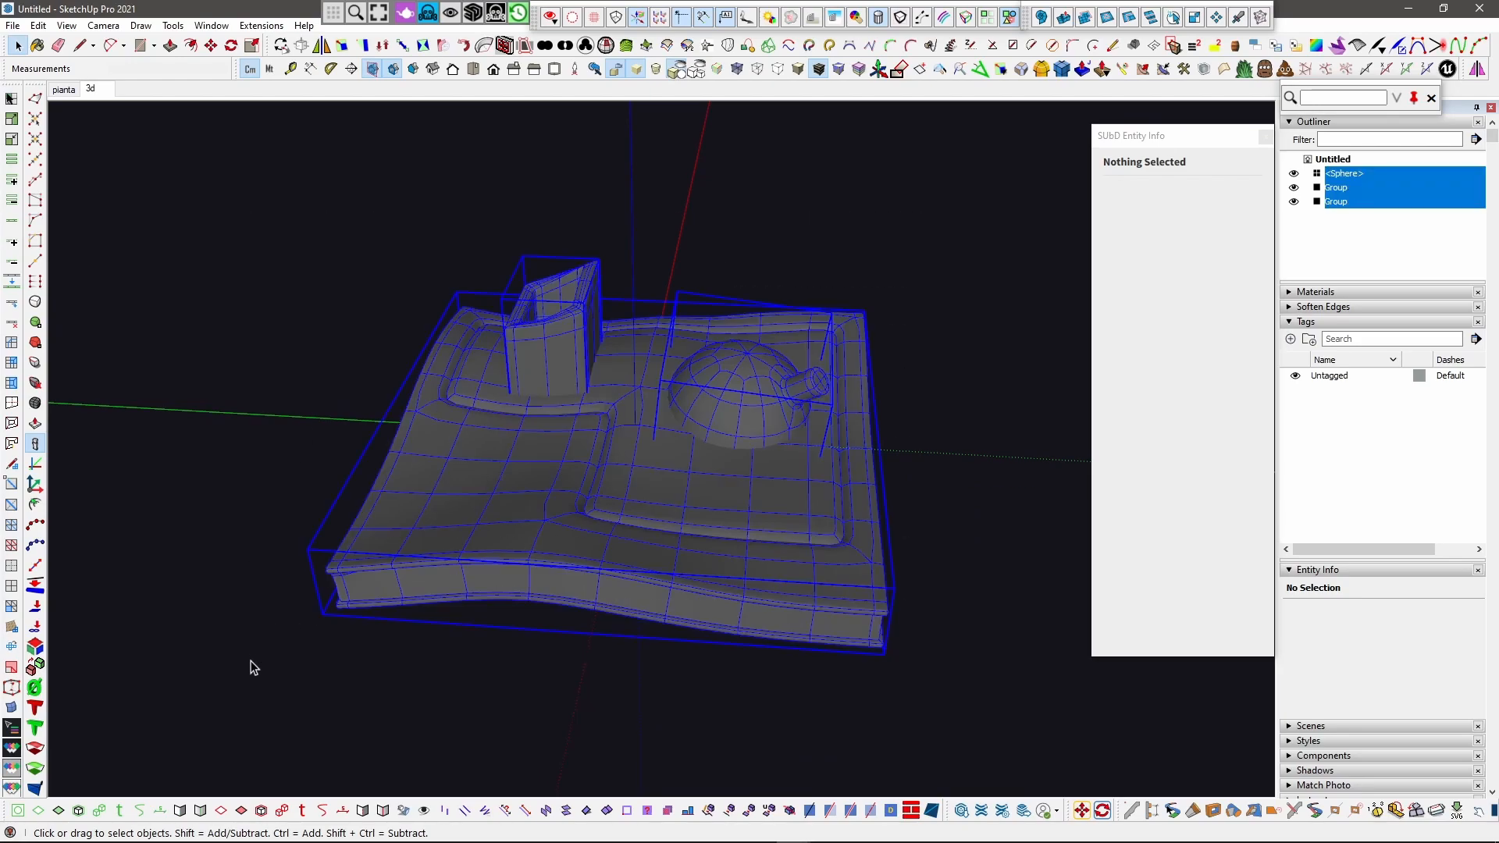
pyautogui.scroll(2, 610, 535)
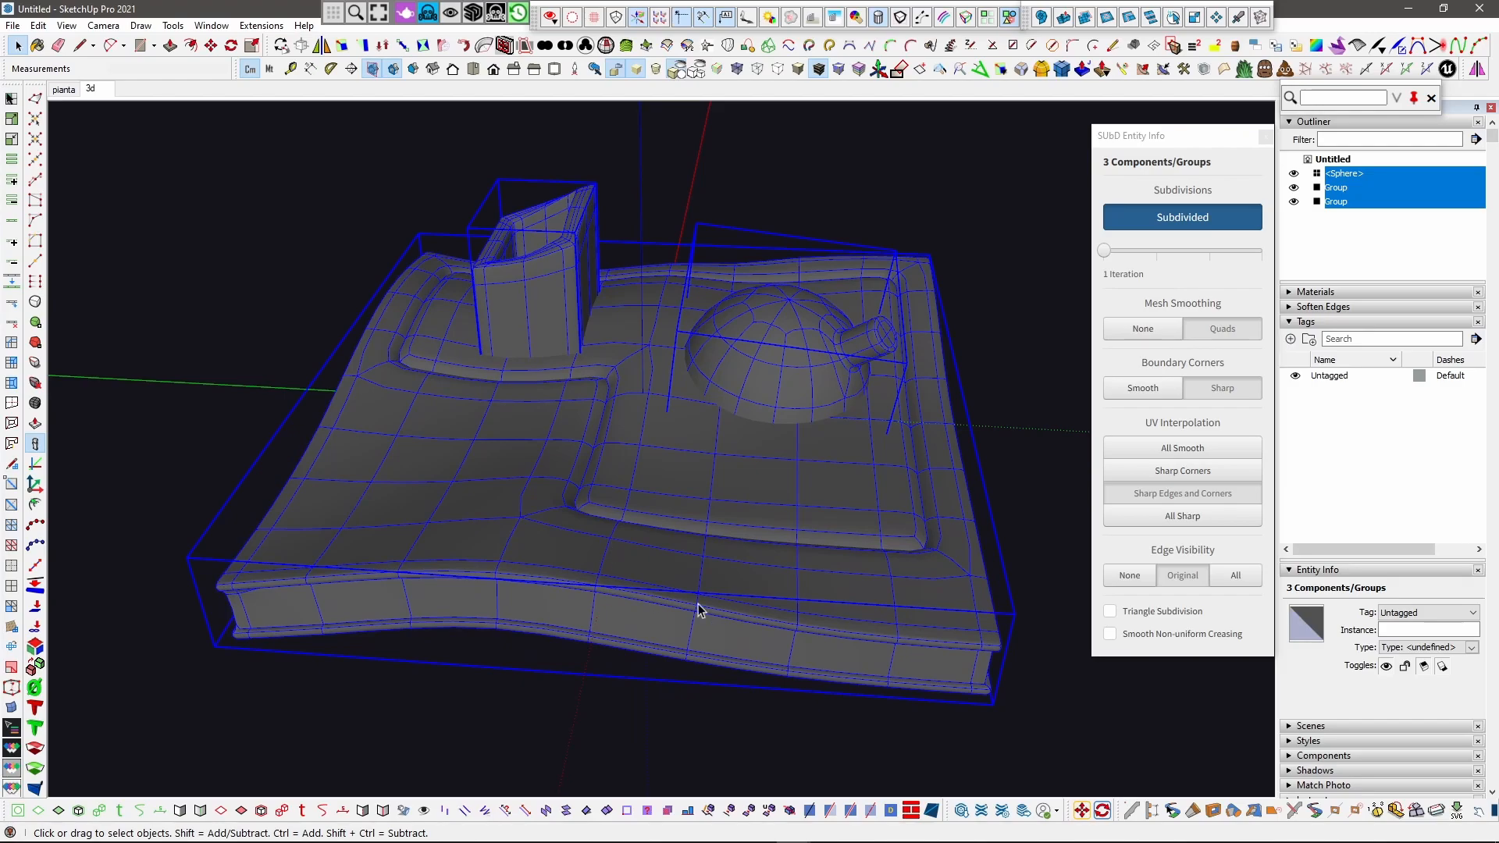
pyautogui.scroll(2, 844, 591)
pyautogui.moveTo(841, 515); pyautogui.dragTo(842, 343, button='middle')
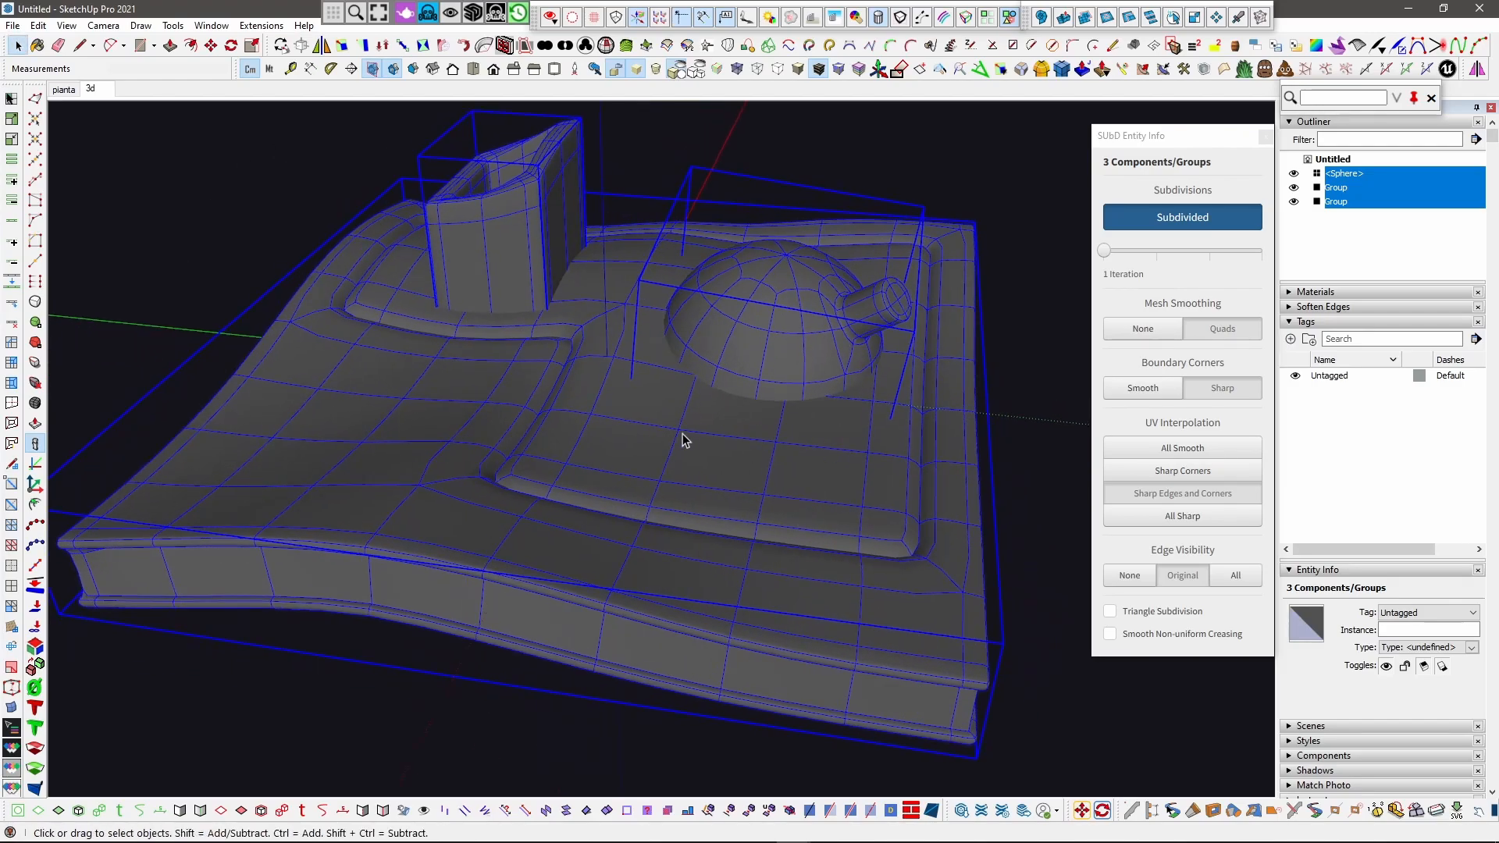
pyautogui.moveTo(682, 441); pyautogui.dragTo(653, 435, button='middle')
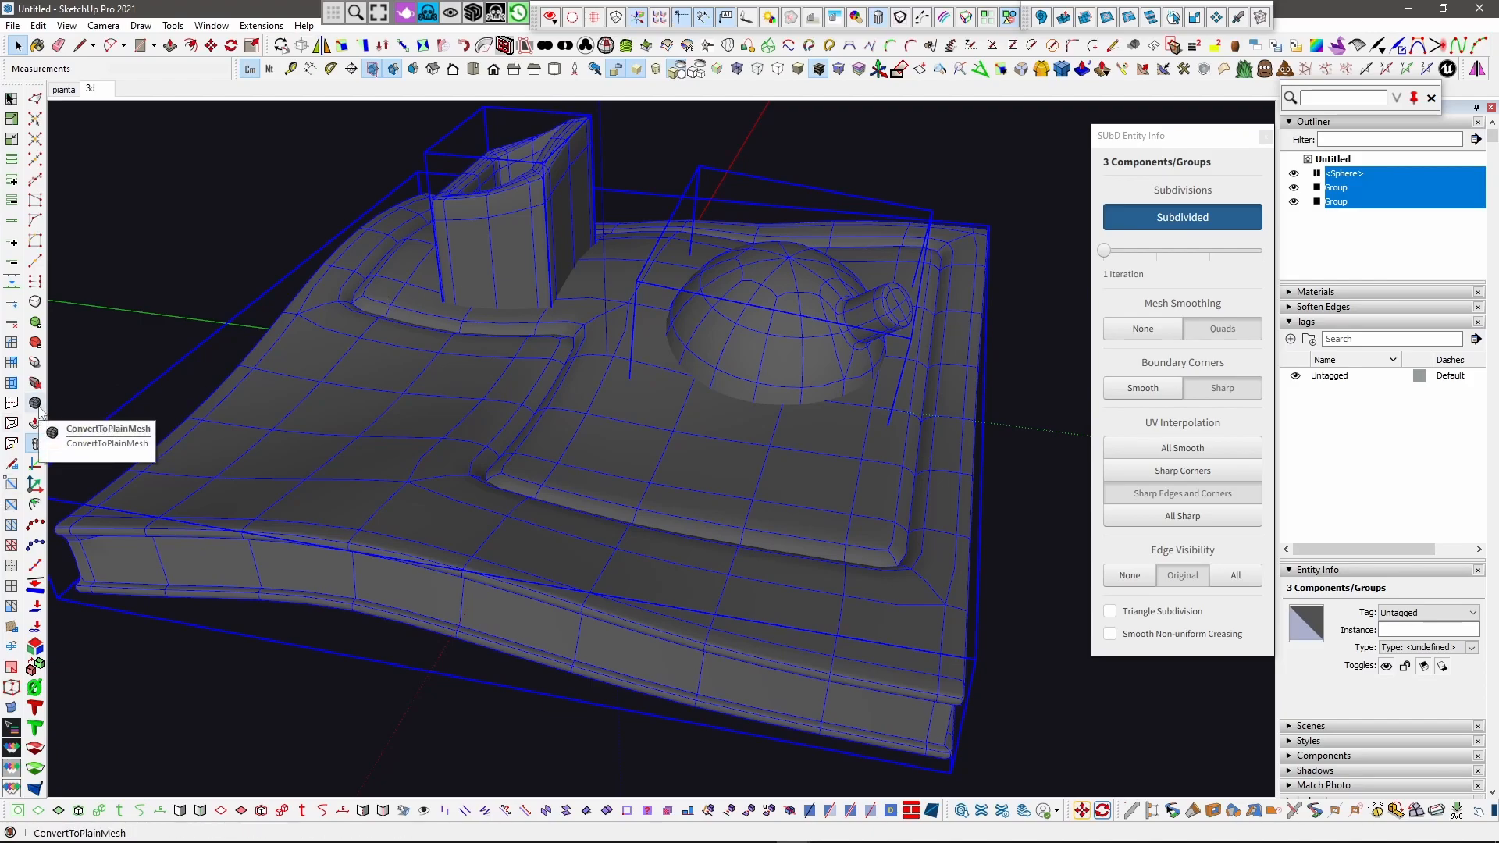
# Step: Convert the selected dome, hollow box and wavy slab to plain meshes with SUbD
pyautogui.rightClick(564, 355)
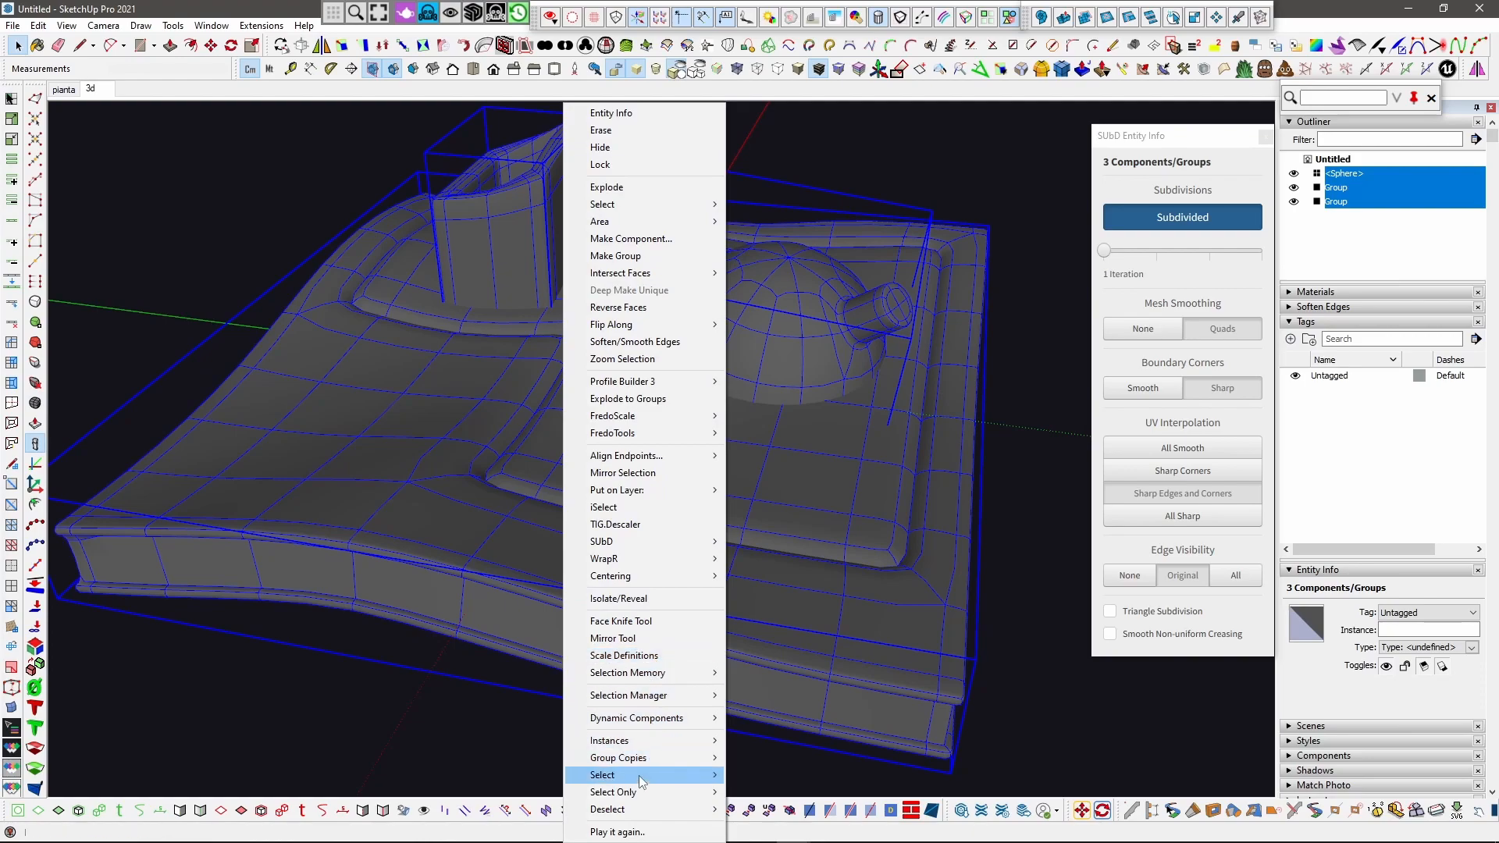
pyautogui.moveTo(662, 538)
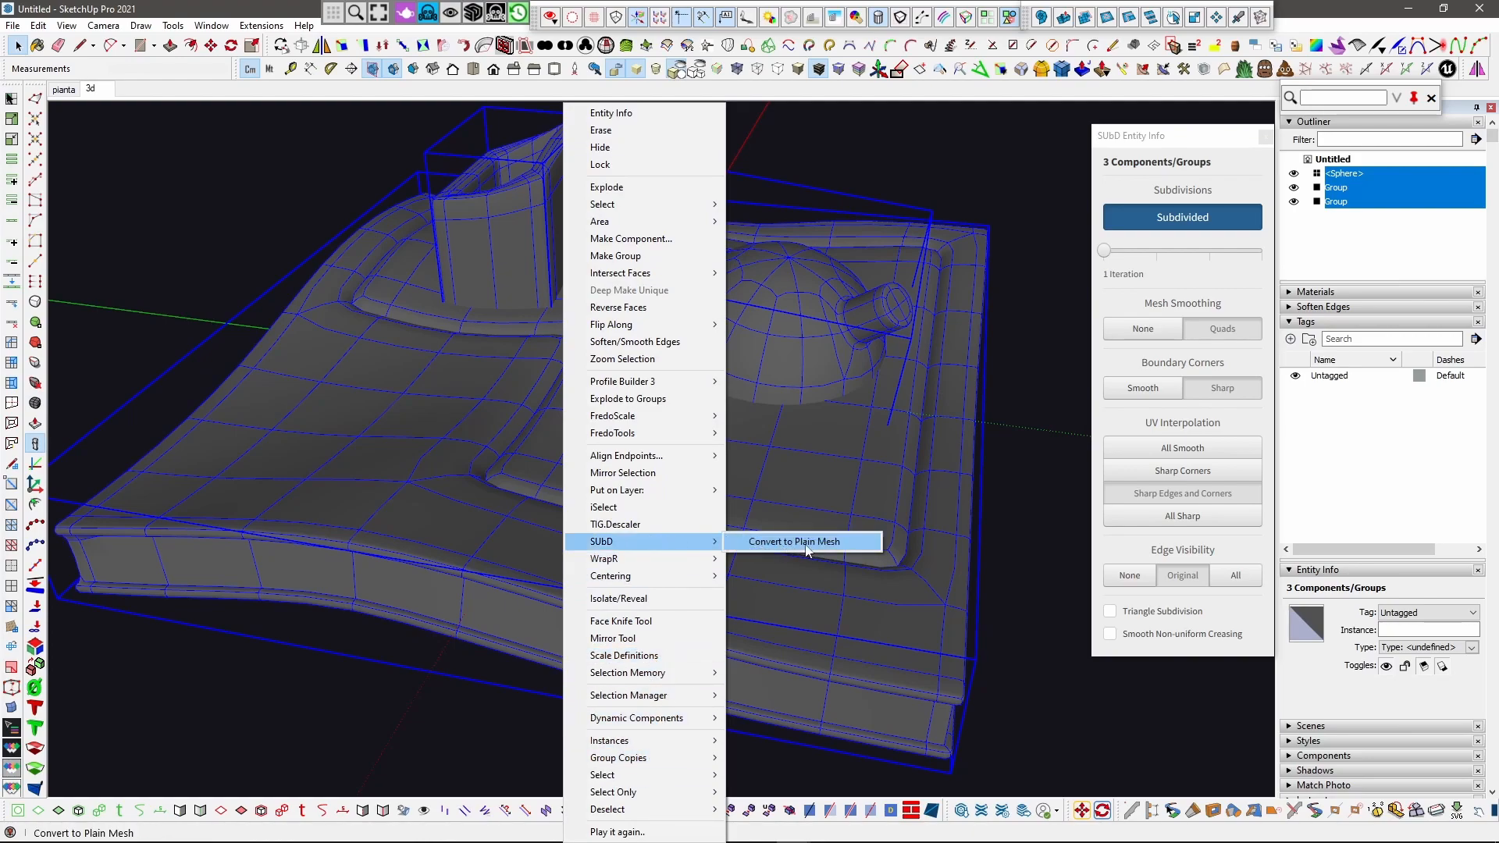
pyautogui.click(57, 401)
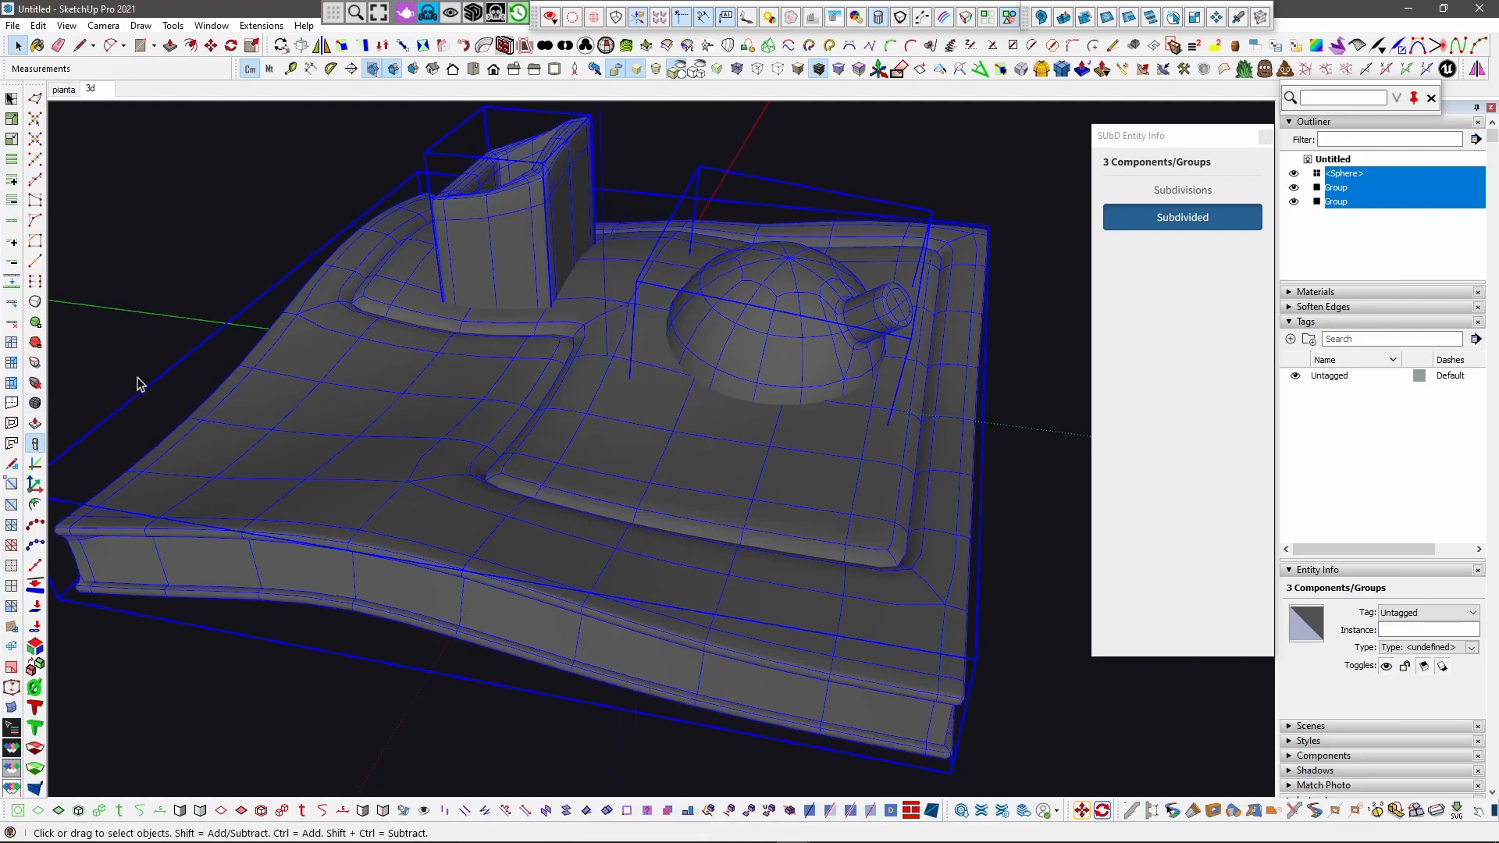
pyautogui.moveTo(648, 378); pyautogui.dragTo(688, 373, button='middle')
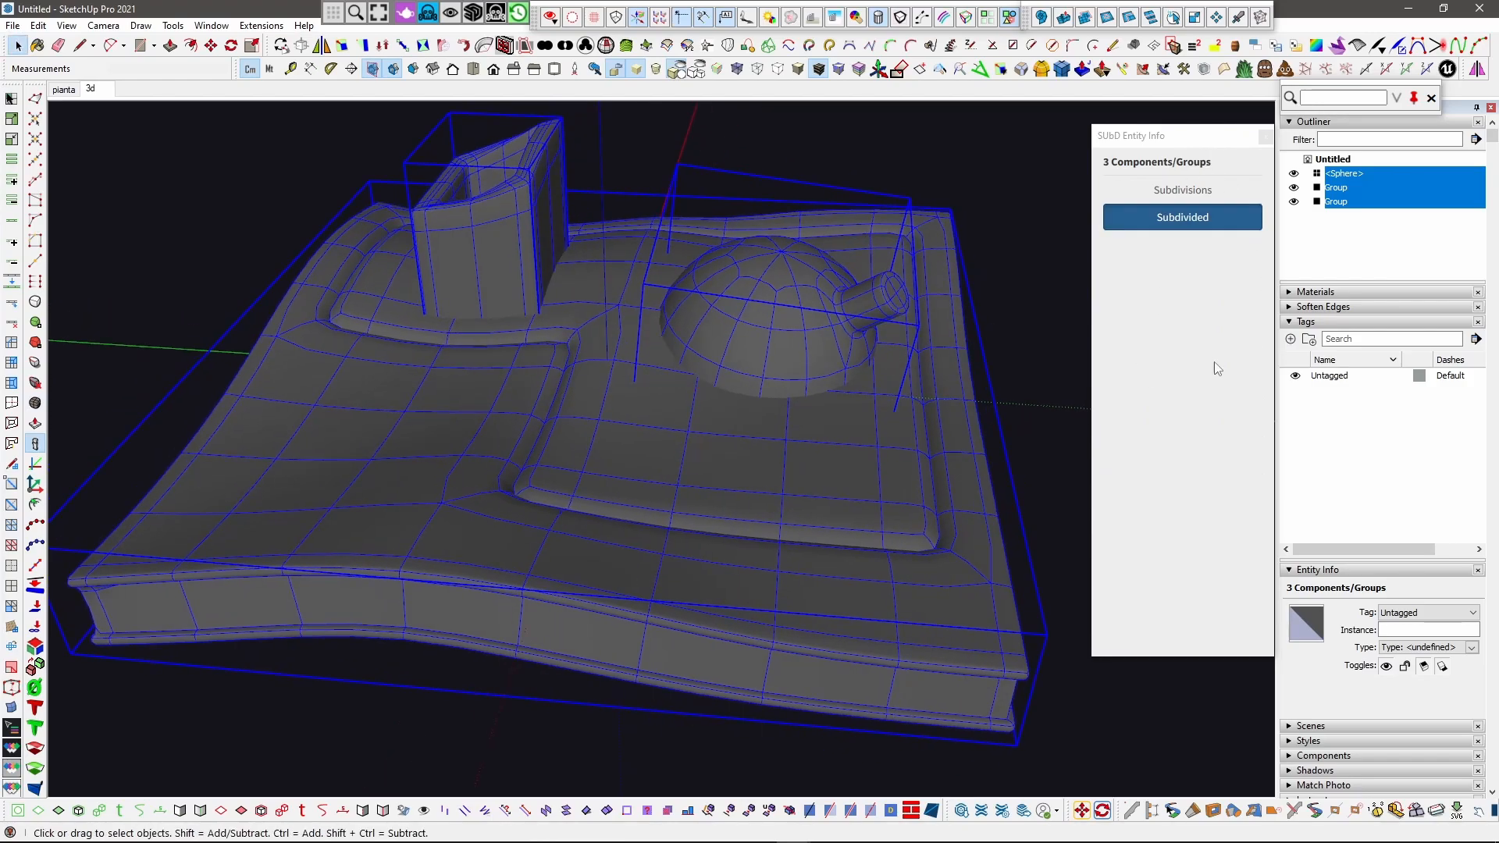
# Step: Reopen the SUbD Entity Info window, try Edge Visibility All, set the three objects to None, and close the window
pyautogui.click(1266, 137)
pyautogui.moveTo(945, 366); pyautogui.dragTo(625, 374, button='middle')
pyautogui.click(39, 442)
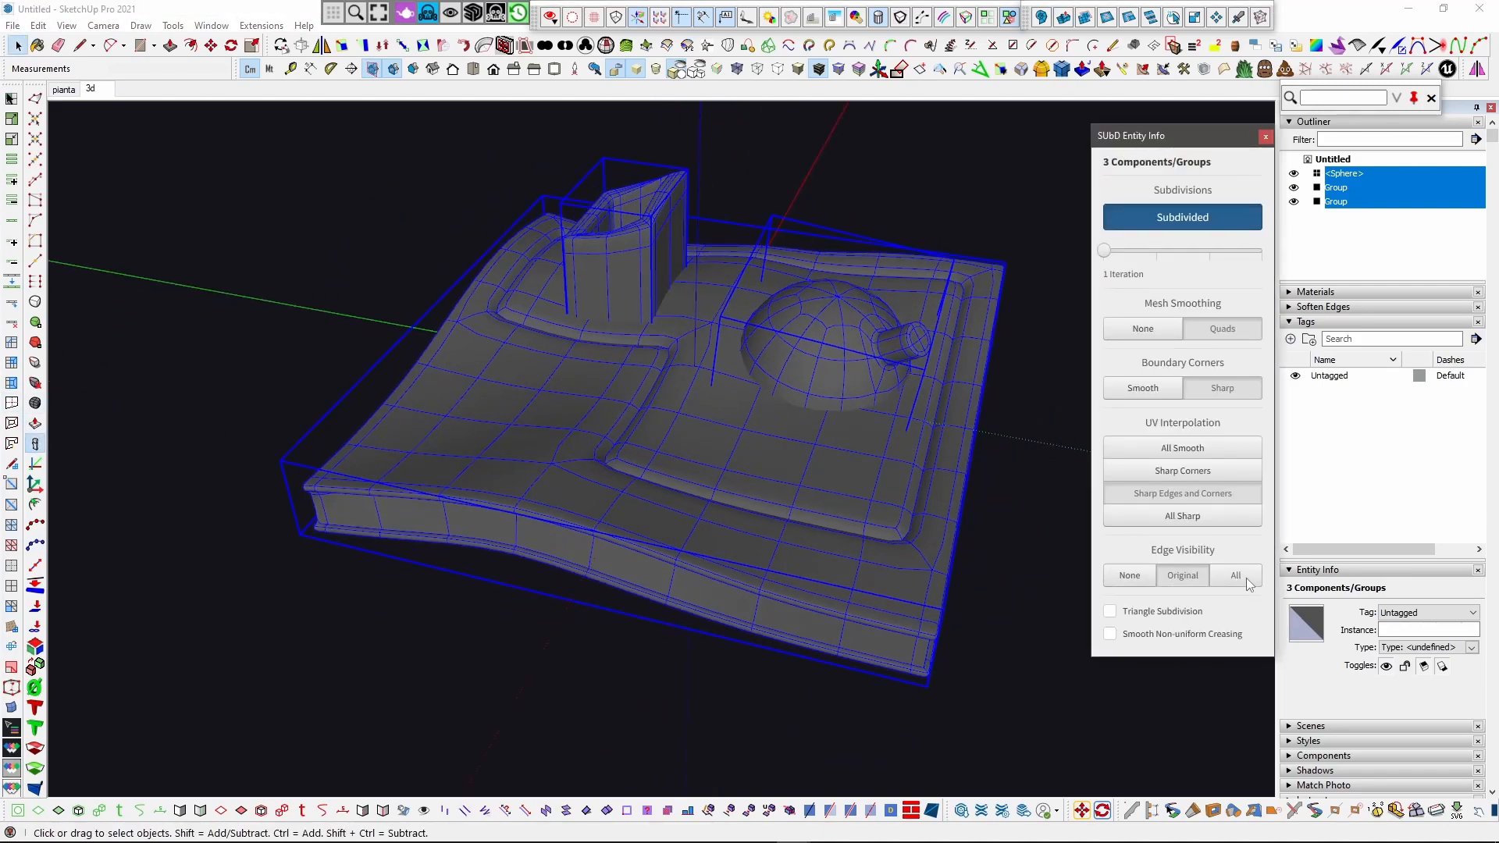
pyautogui.click(1248, 581)
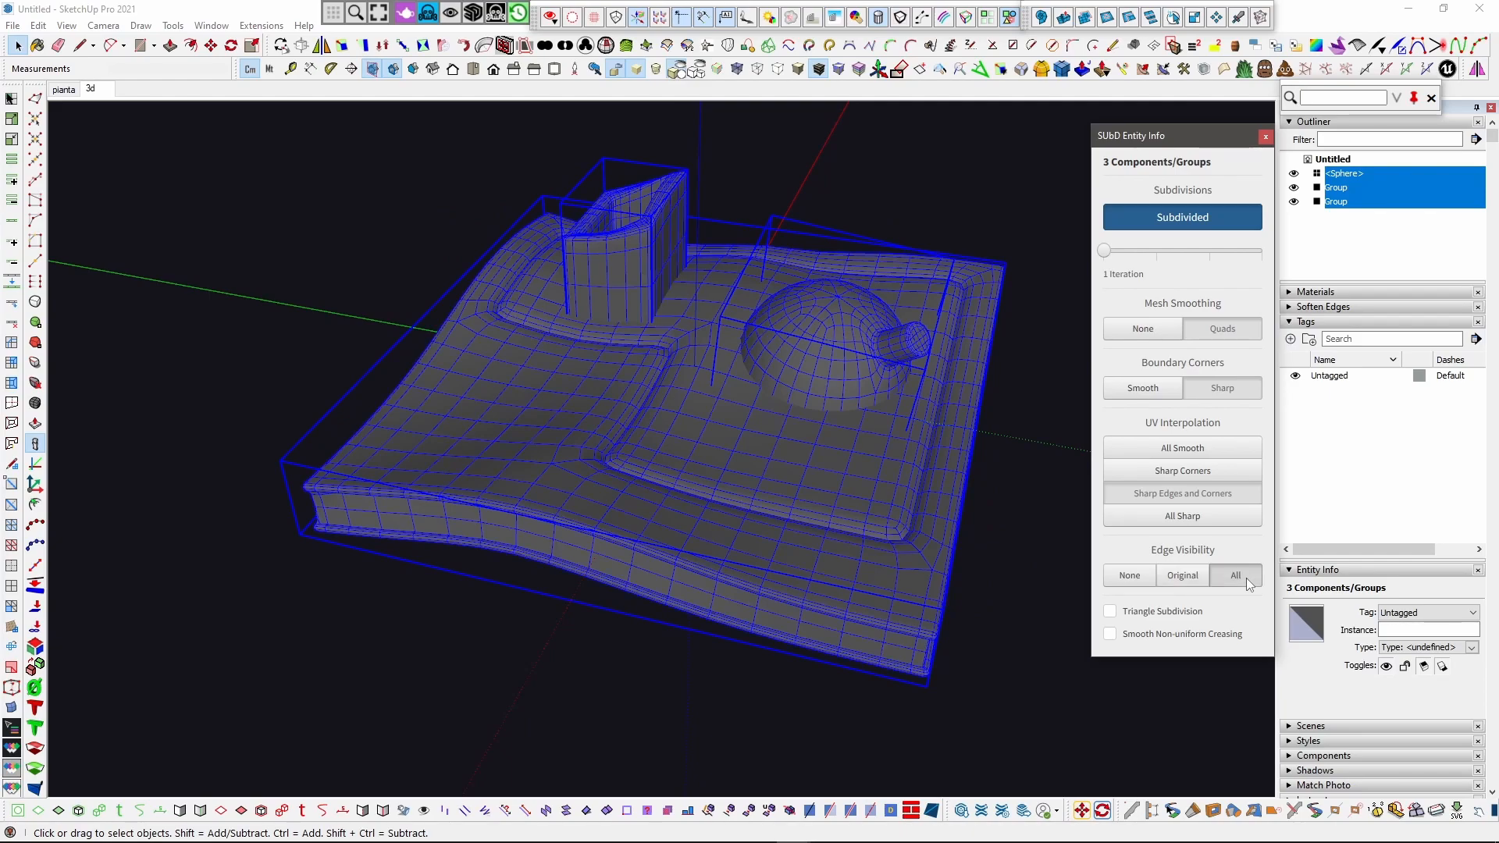
pyautogui.click(1130, 576)
pyautogui.moveTo(839, 539); pyautogui.dragTo(826, 493, button='middle')
pyautogui.scroll(2, 786, 327)
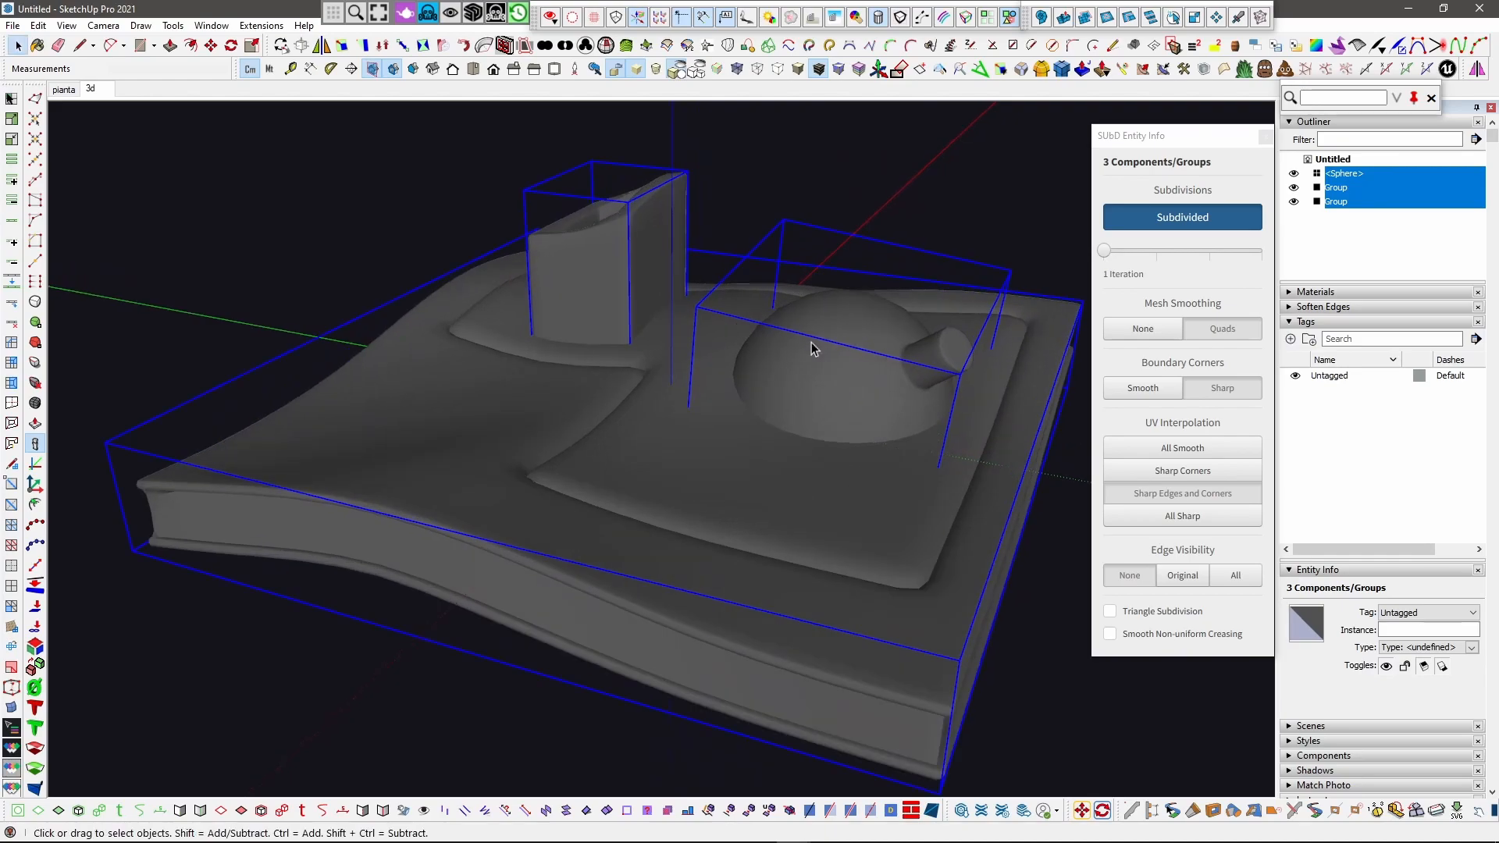
pyautogui.click(1266, 136)
# Step: Open the wavy slab group and examine the crease and side faces at its corner up close
pyautogui.moveTo(799, 460); pyautogui.dragTo(631, 517, button='middle')
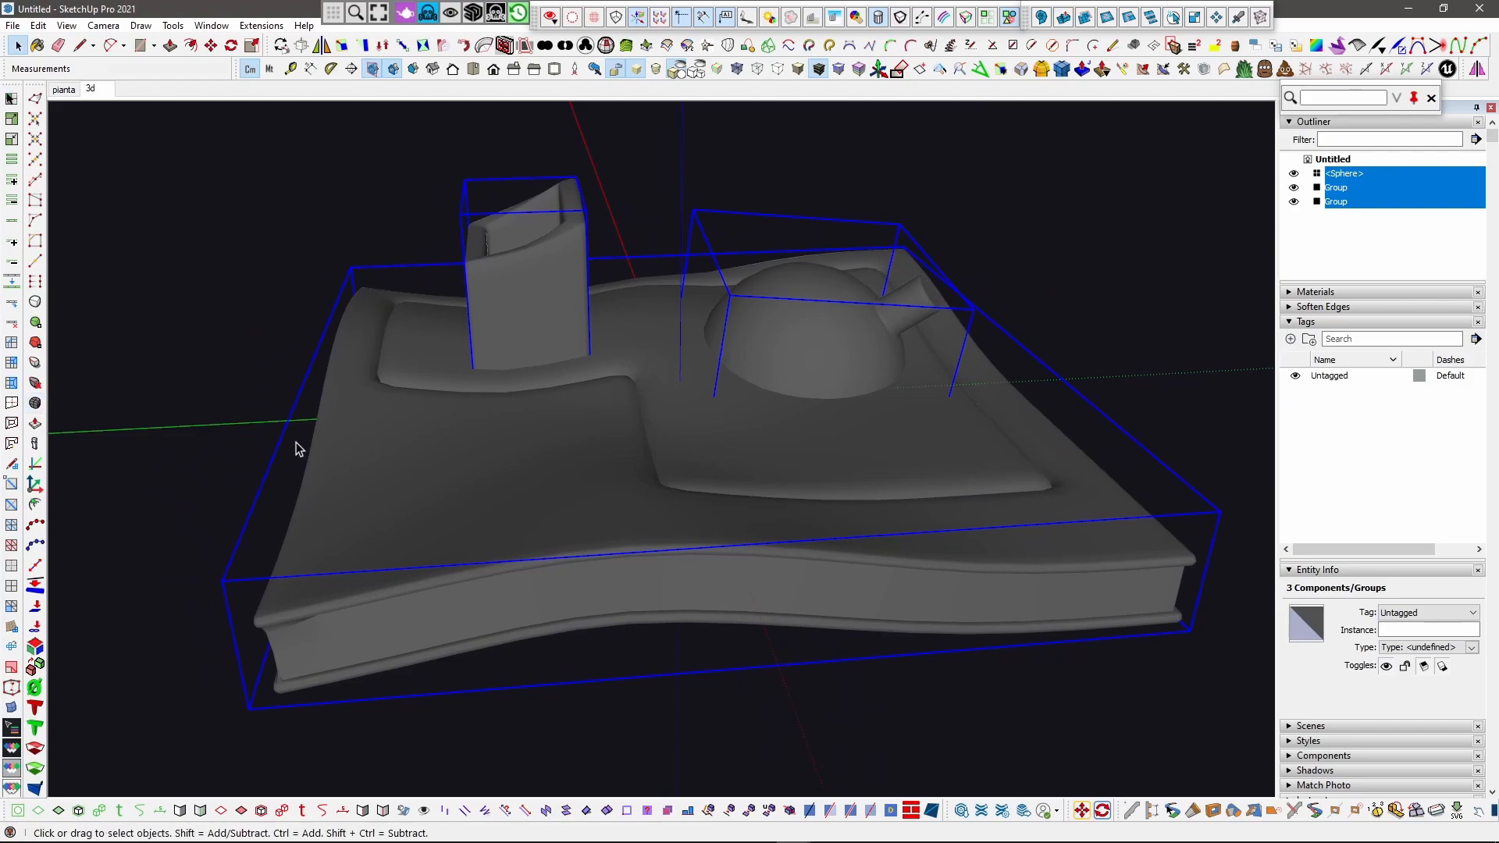
pyautogui.doubleClick(625, 558)
pyautogui.moveTo(625, 557); pyautogui.dragTo(519, 517, button='middle')
pyautogui.click(11, 99)
pyautogui.moveTo(578, 626); pyautogui.dragTo(349, 743, button='middle')
pyautogui.scroll(5, 311, 680)
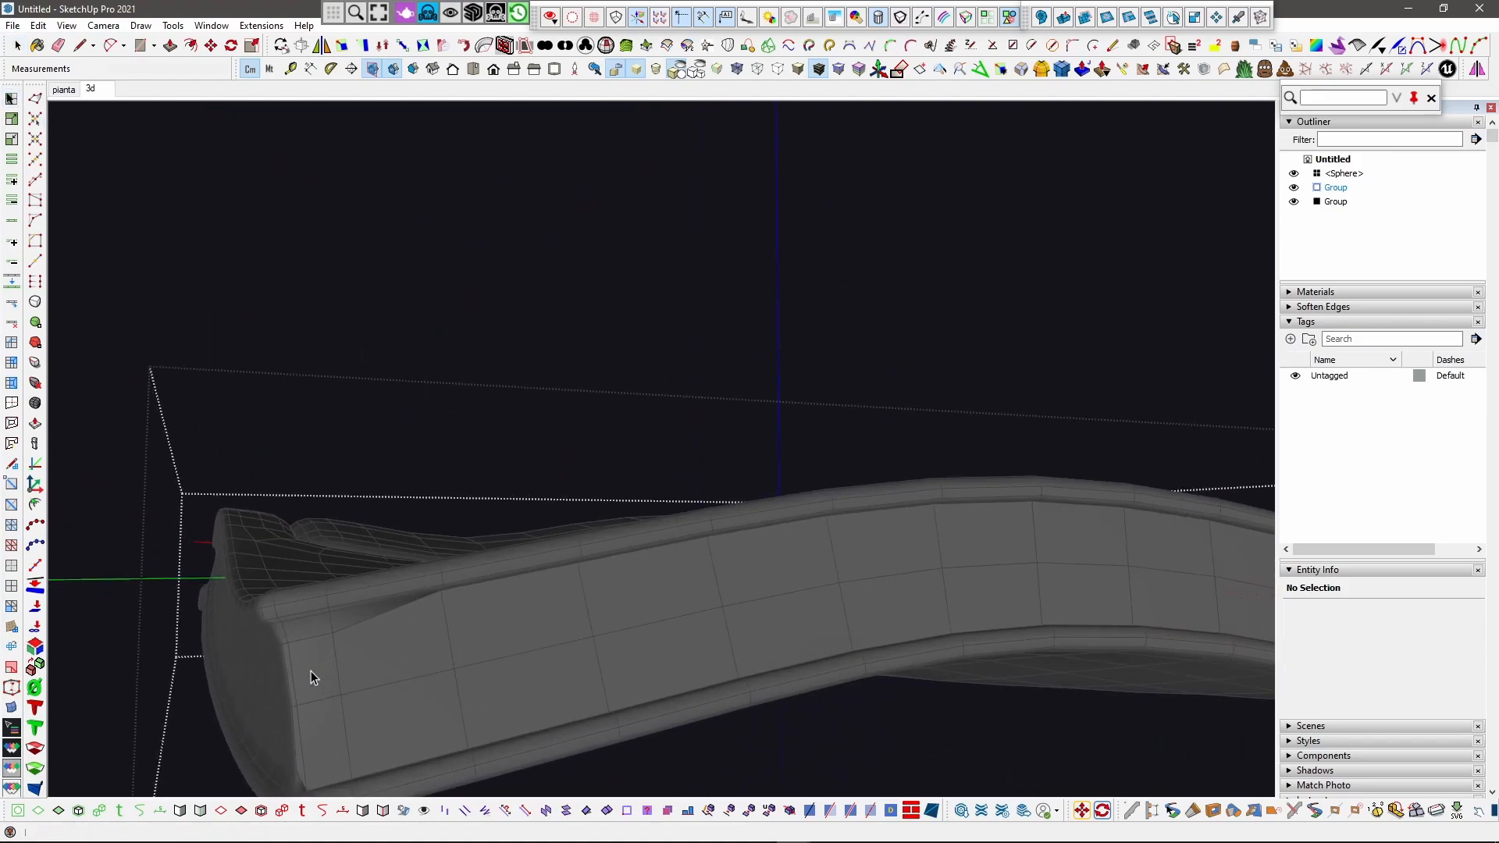
pyautogui.moveTo(358, 650); pyautogui.dragTo(495, 609, button='middle')
pyautogui.moveTo(586, 593); pyautogui.dragTo(965, 503, button='middle')
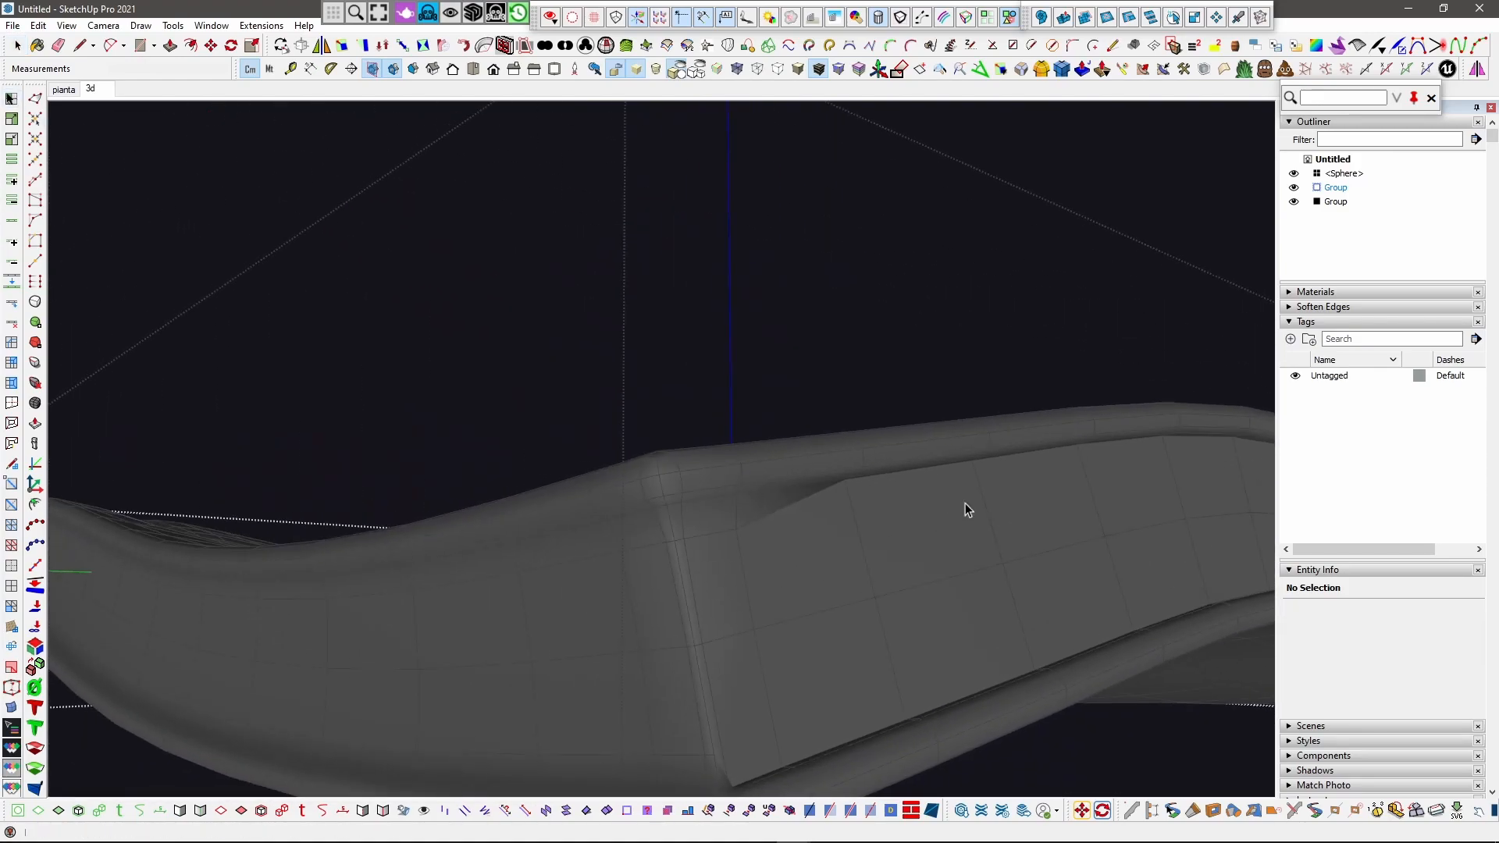
pyautogui.scroll(-2, 691, 539)
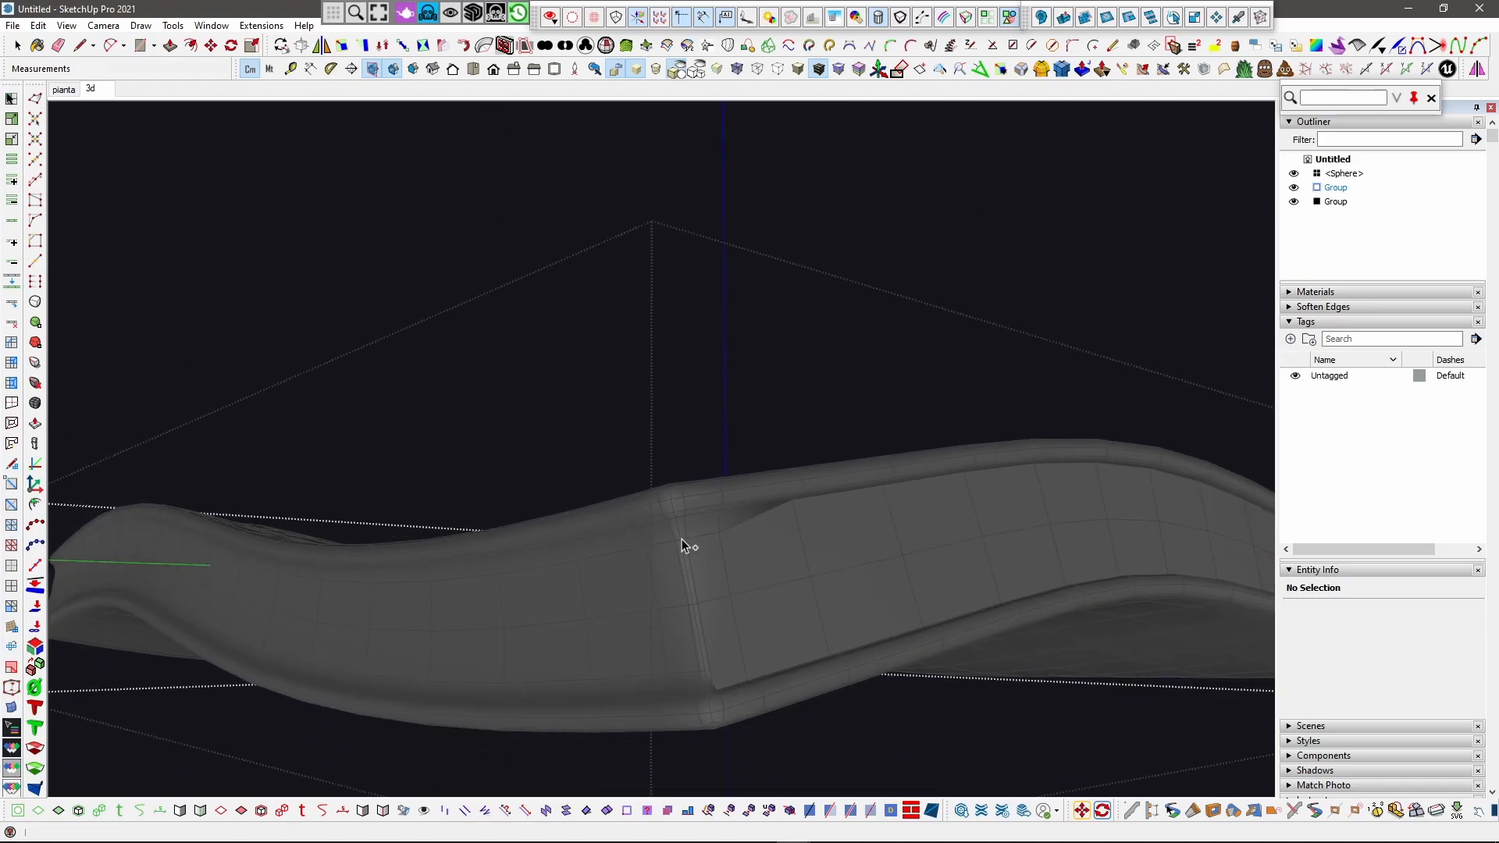
# Step: Exit the slab group and show the edges of all three objects, including the subdivided ones
pyautogui.press('Escape')
pyautogui.hotkey('shift', 'e')
pyautogui.hotkey('alt', 'h')
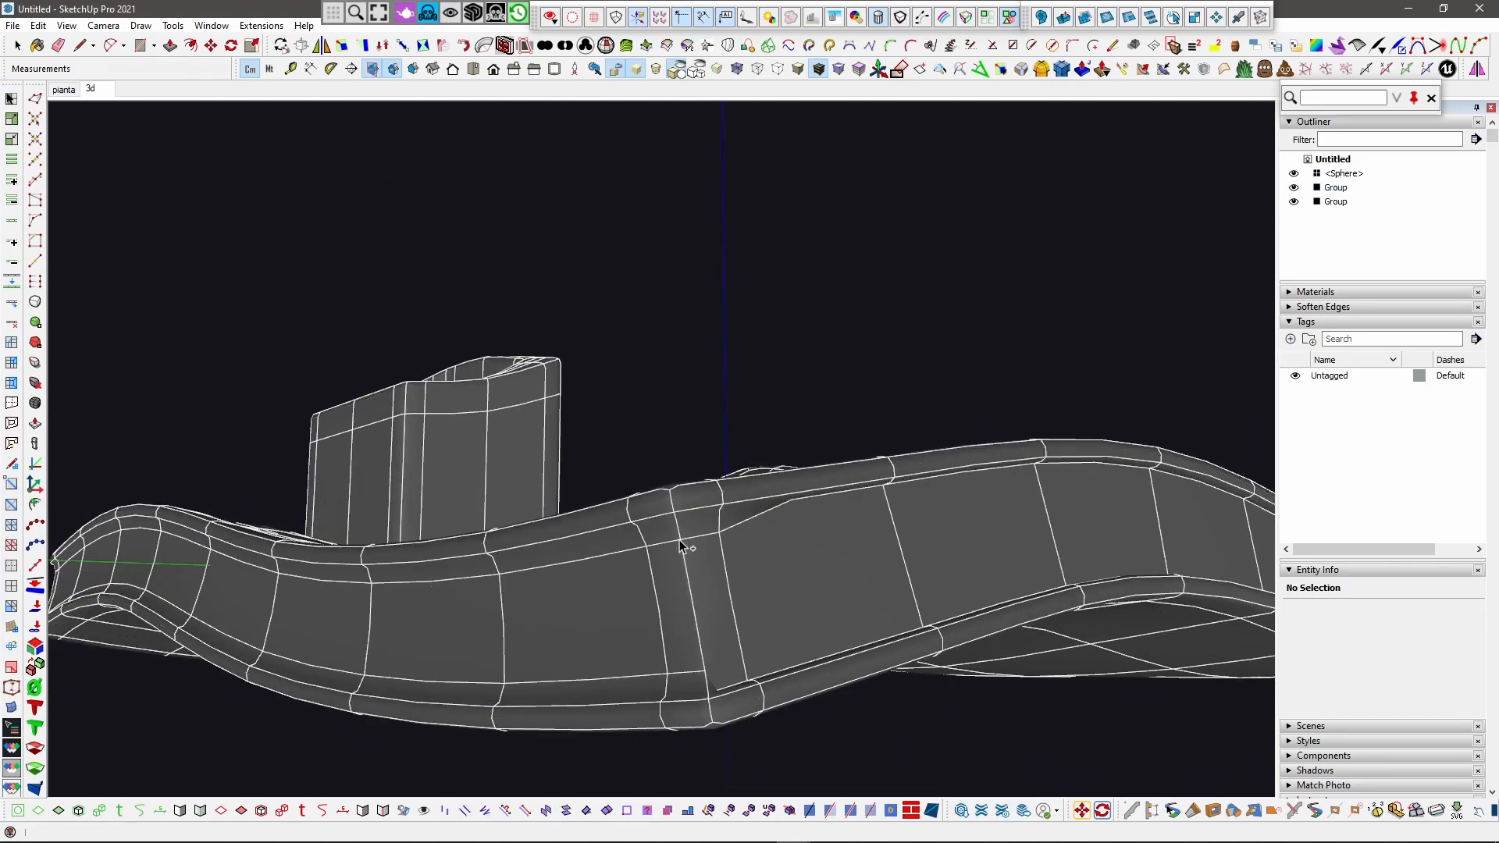
pyautogui.scroll(-2, 726, 623)
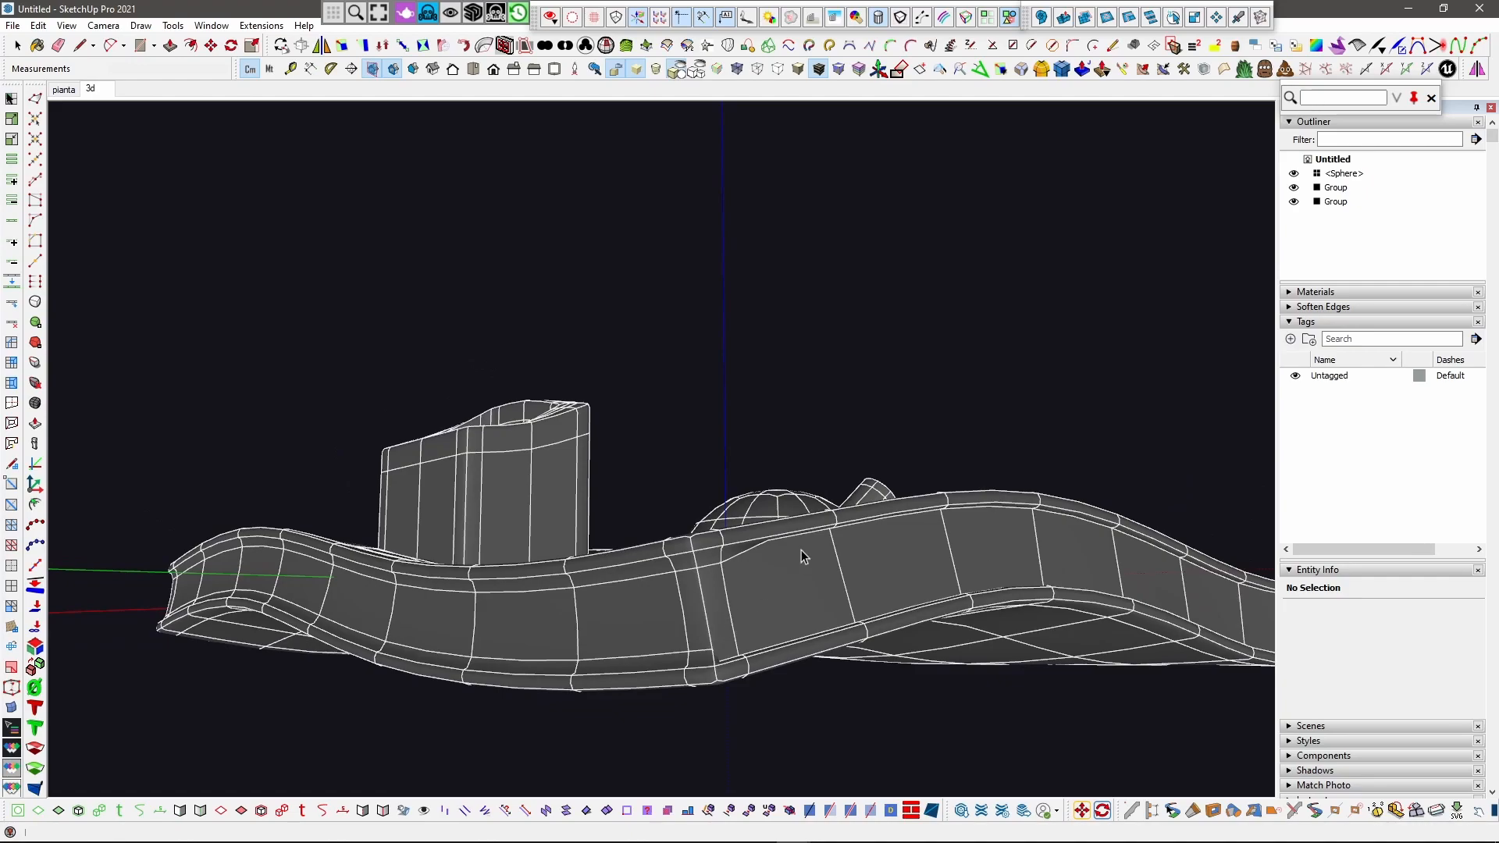
pyautogui.moveTo(801, 550); pyautogui.dragTo(783, 632, button='middle')
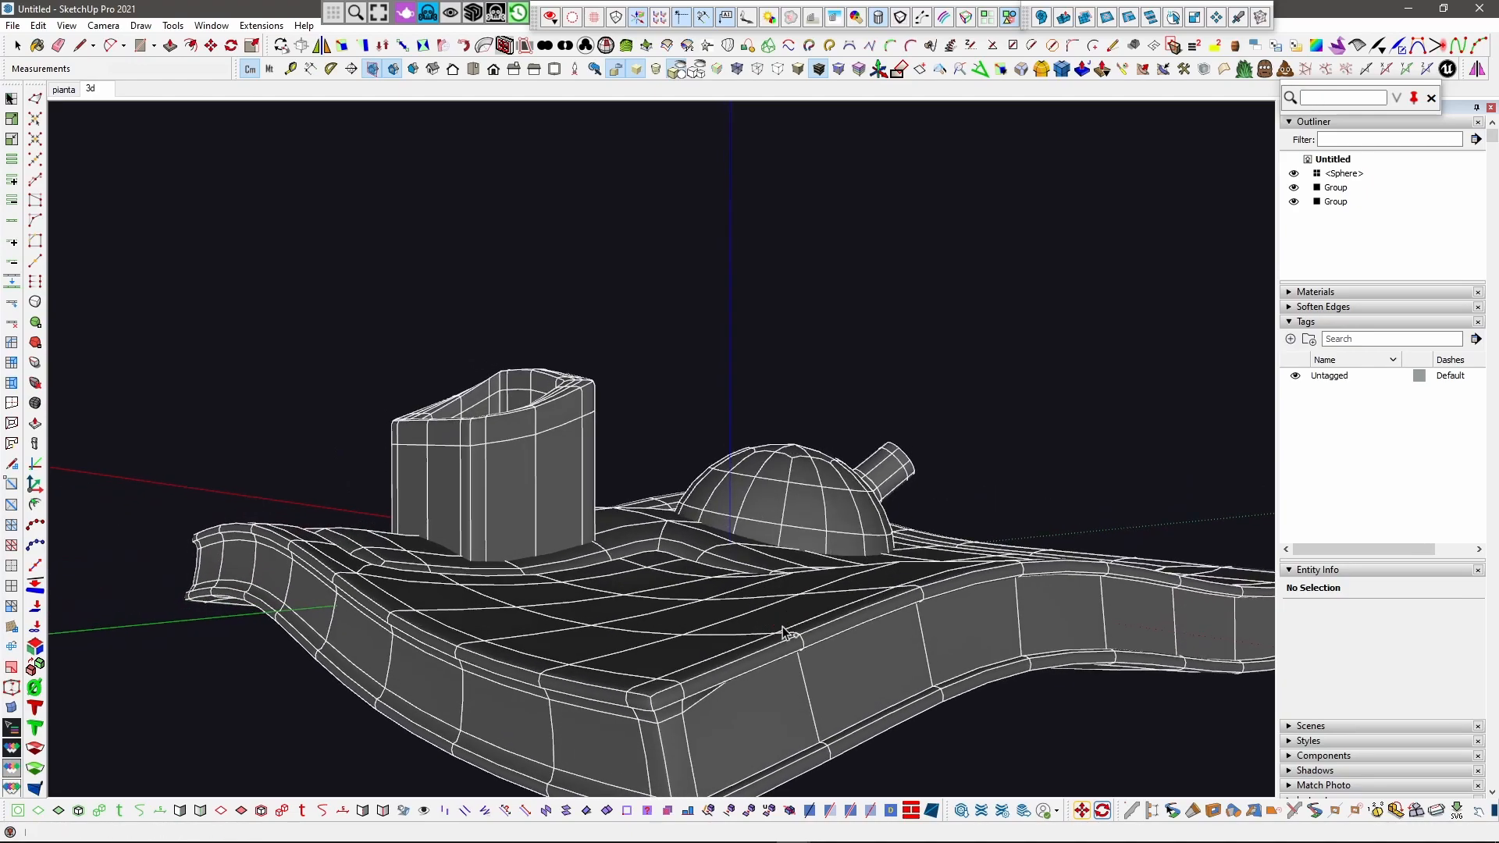
pyautogui.hotkey('shift', 's')
pyautogui.scroll(2, 681, 722)
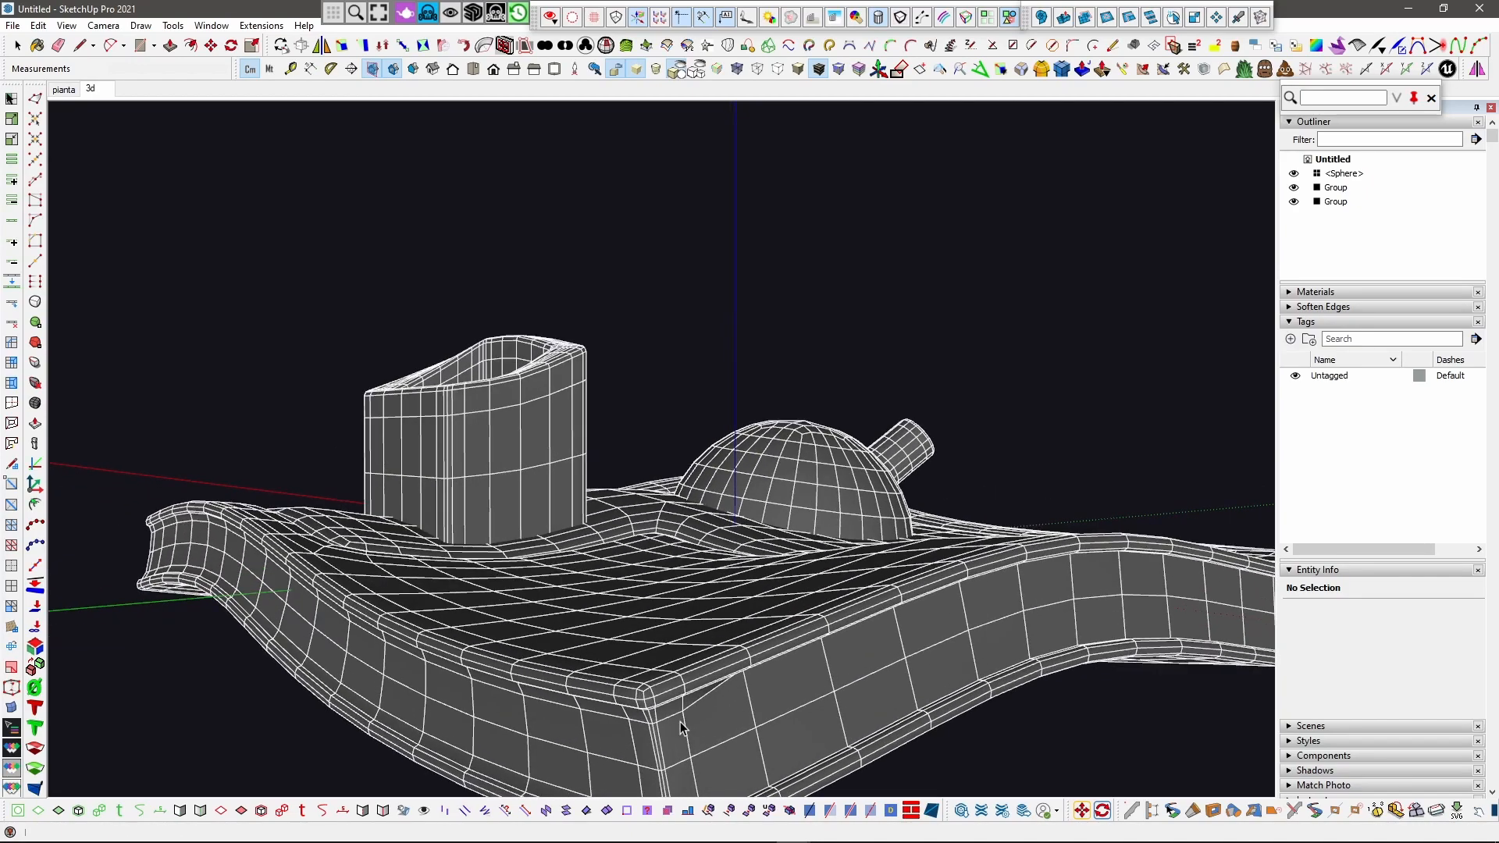
# Step: Open the slab group and select the upper side edge near its corner, extending the selection to the full edge loop
pyautogui.click(672, 715)
pyautogui.scroll(3, 672, 715)
pyautogui.press('space')
pyautogui.click(693, 705)
pyautogui.doubleClick(693, 706)
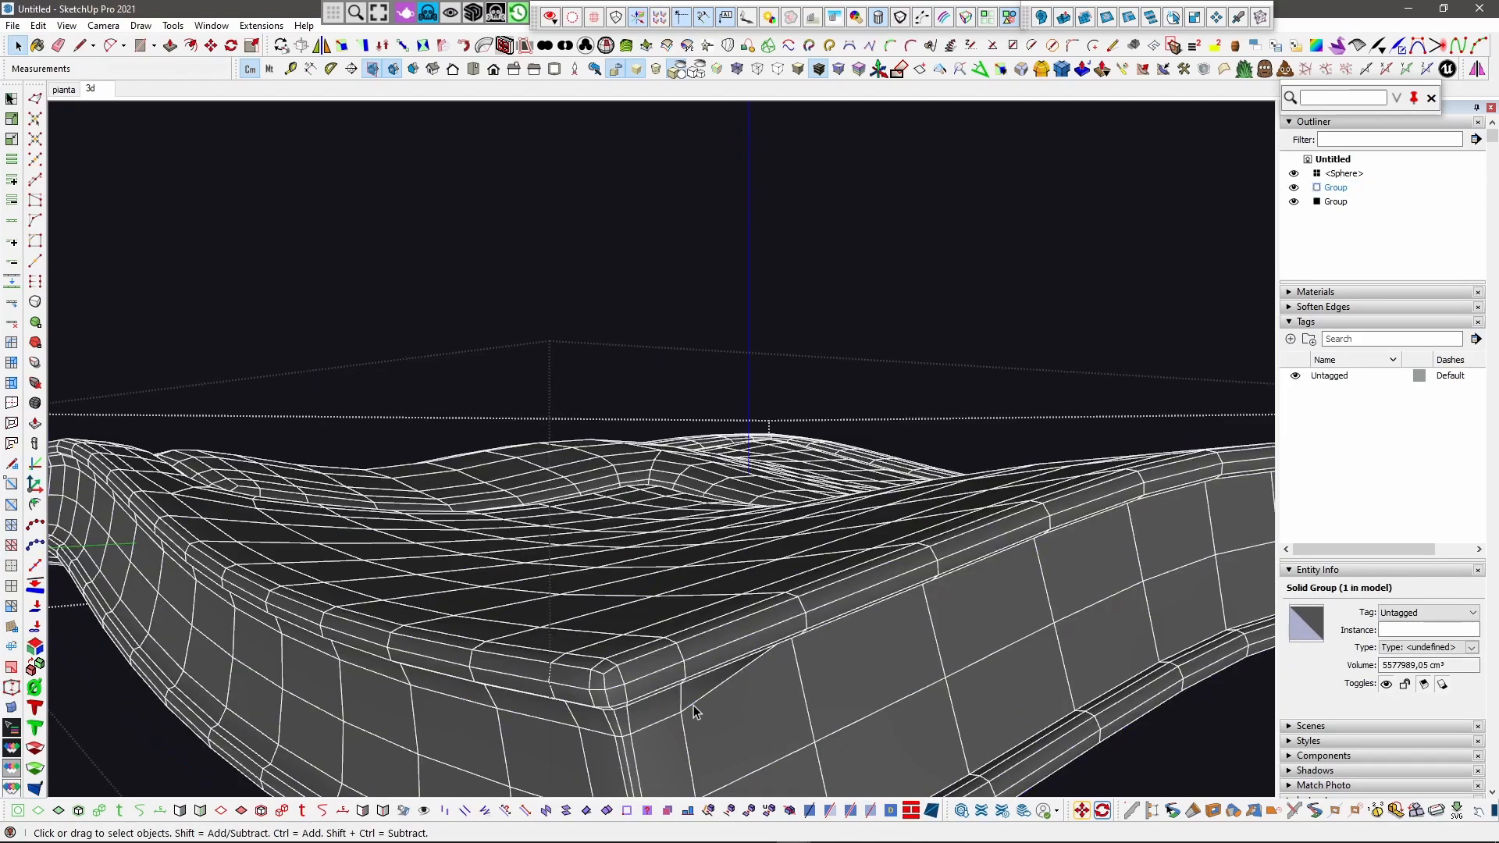
pyautogui.click(694, 705)
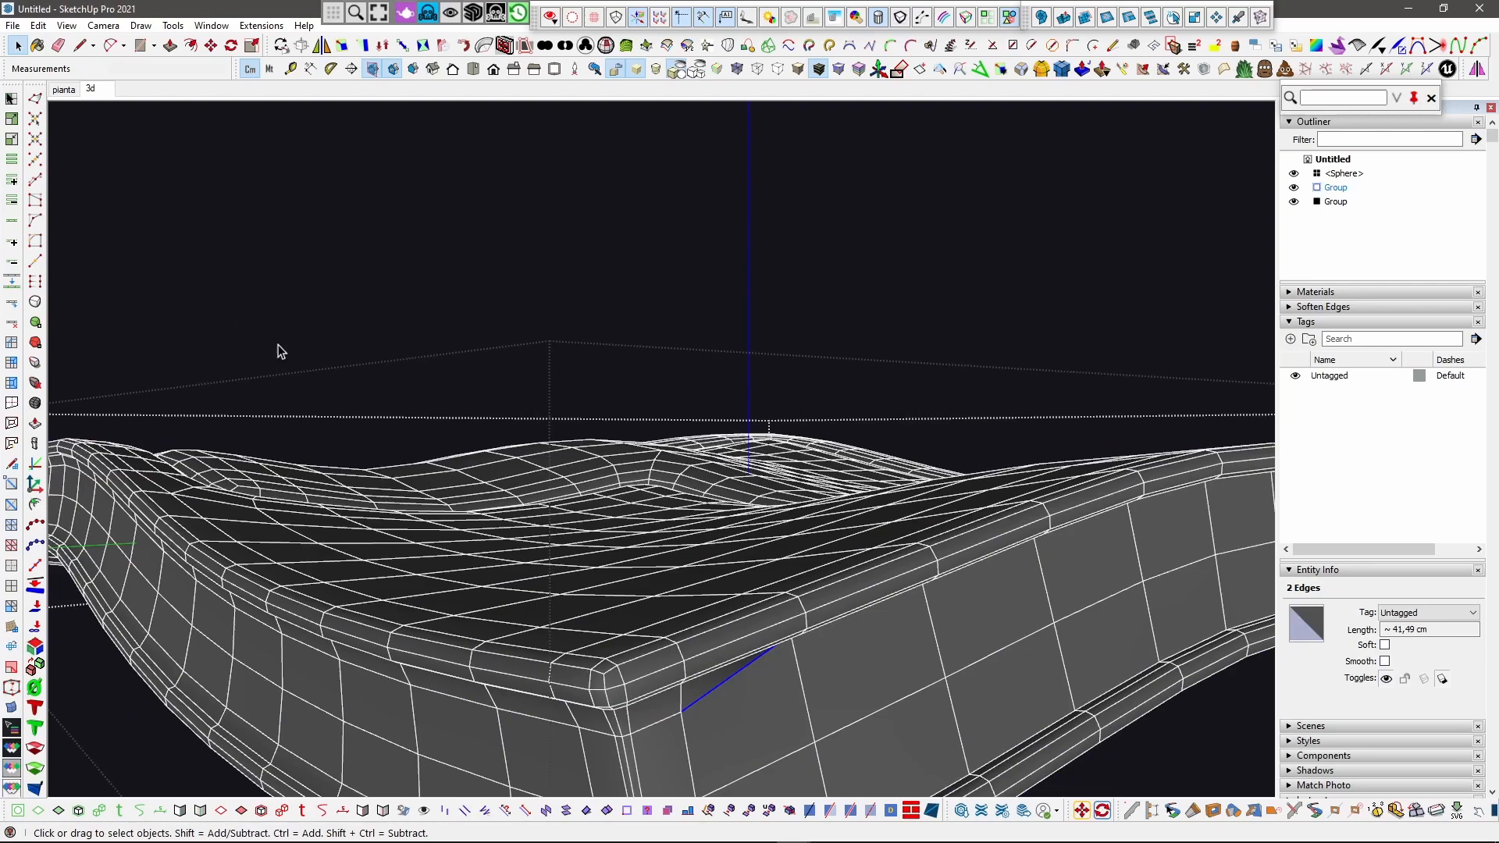
pyautogui.scroll(-5, 456, 474)
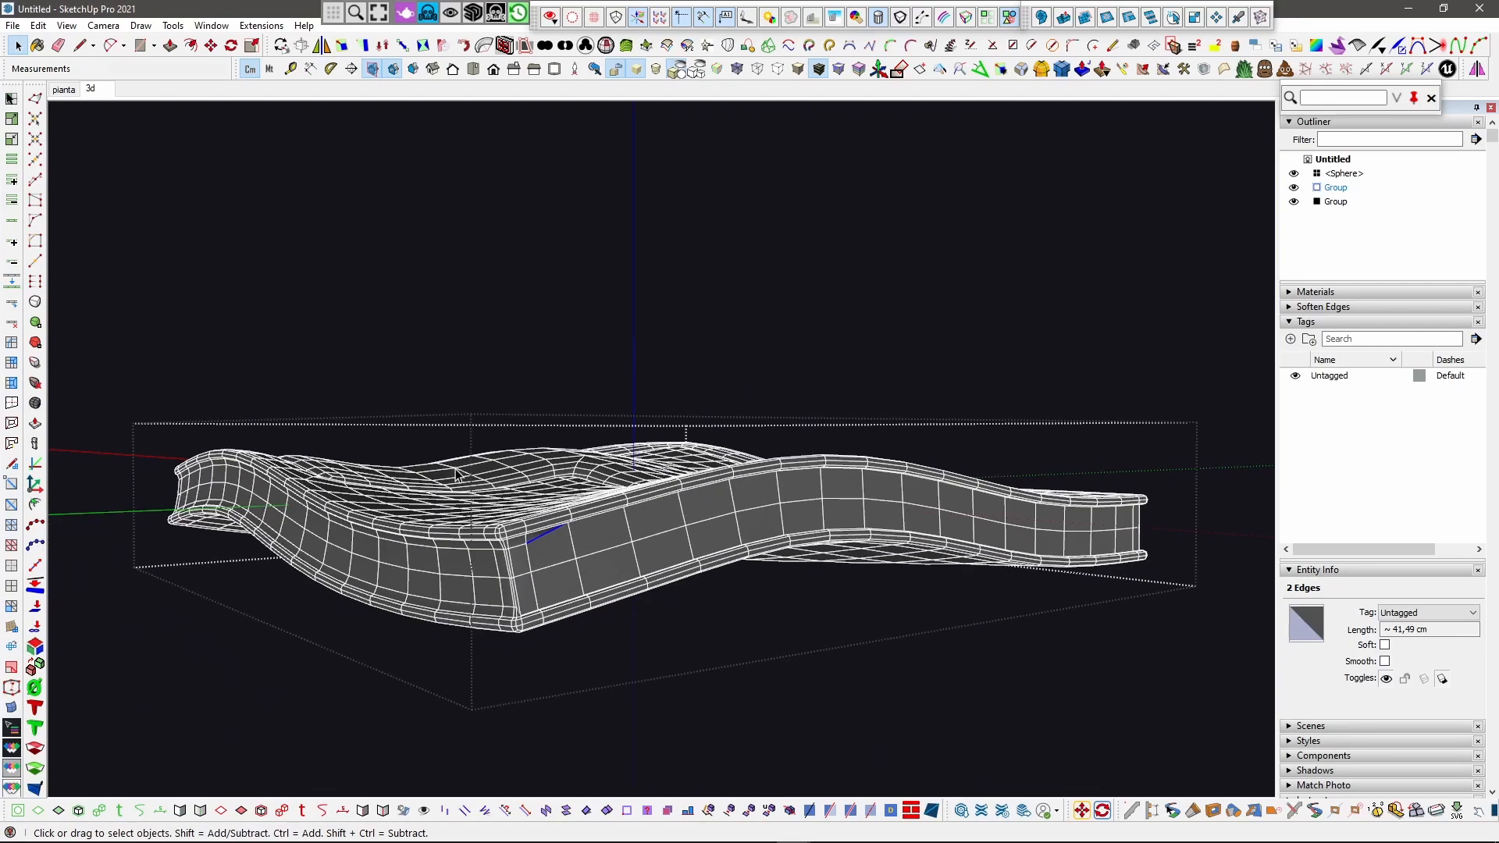
pyautogui.click(11, 221)
# Step: Inspect the crease sharpness labels around the slab's corner with the Crease tool, and exit the group
pyautogui.click(36, 363)
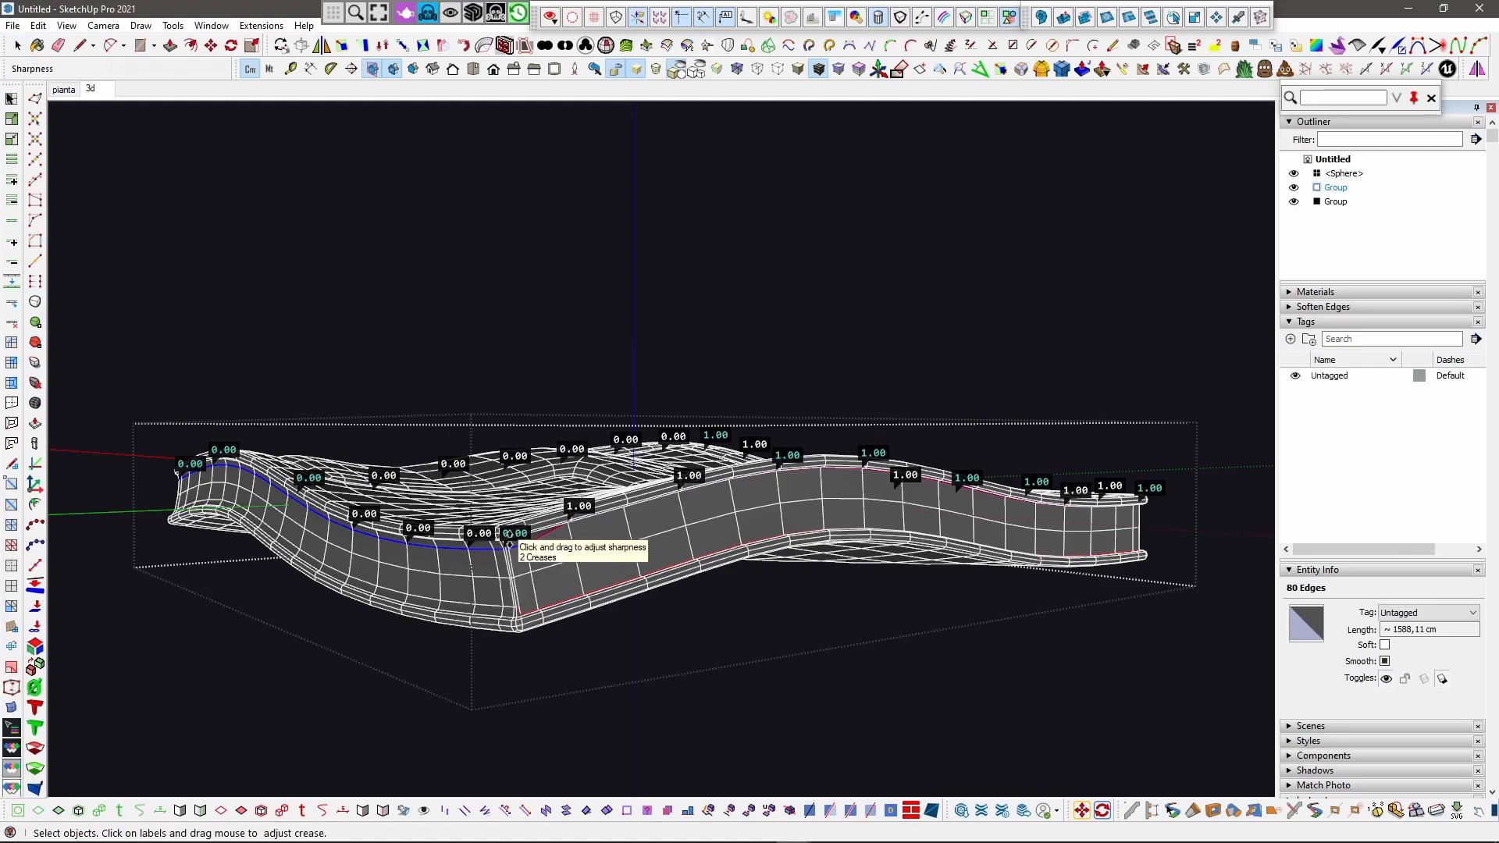
pyautogui.scroll(3, 492, 617)
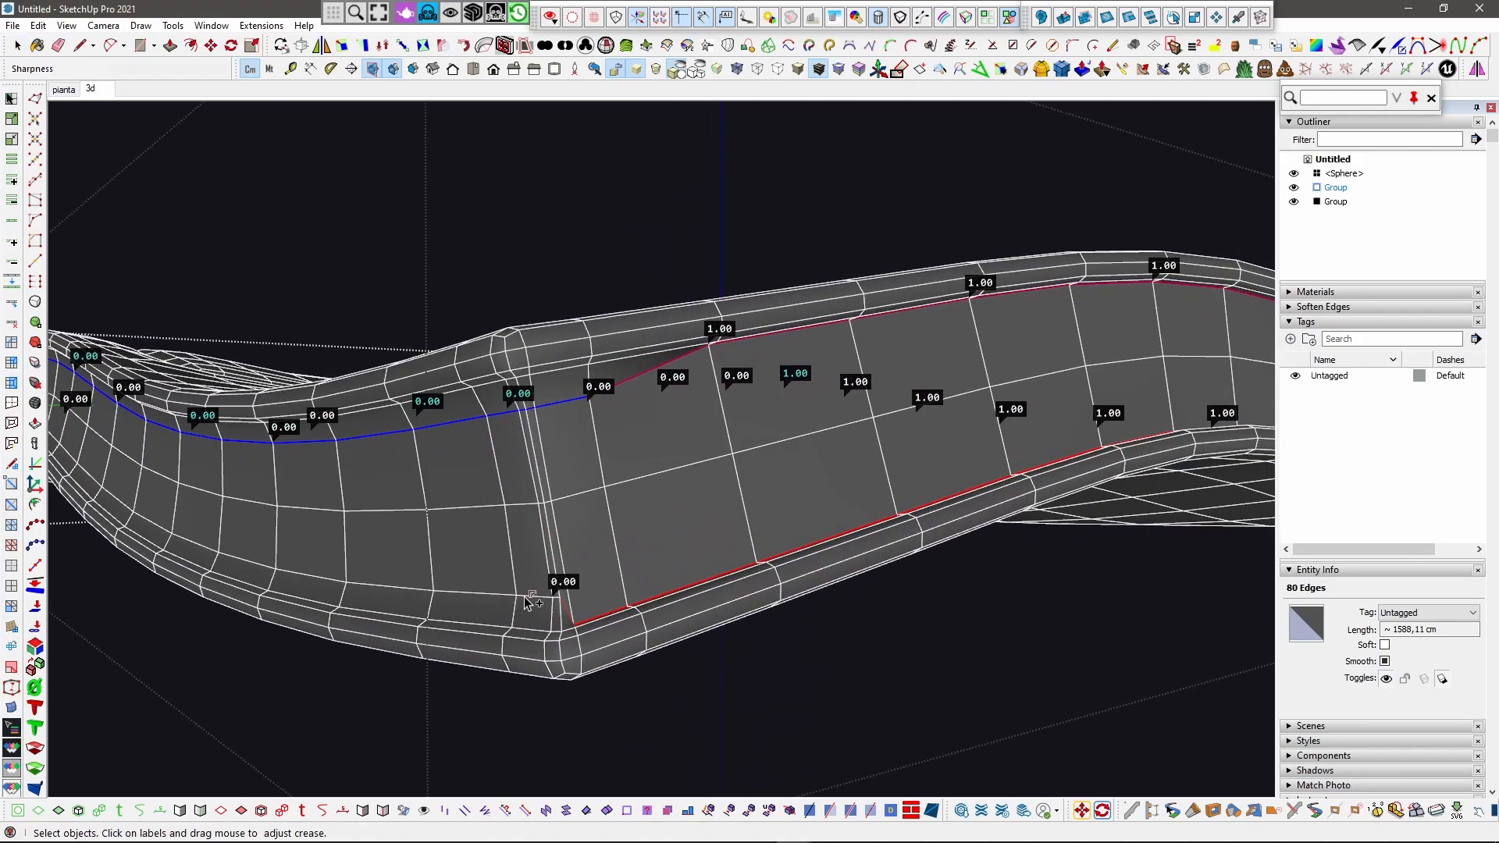
pyautogui.scroll(-5, 531, 546)
pyautogui.press('space')
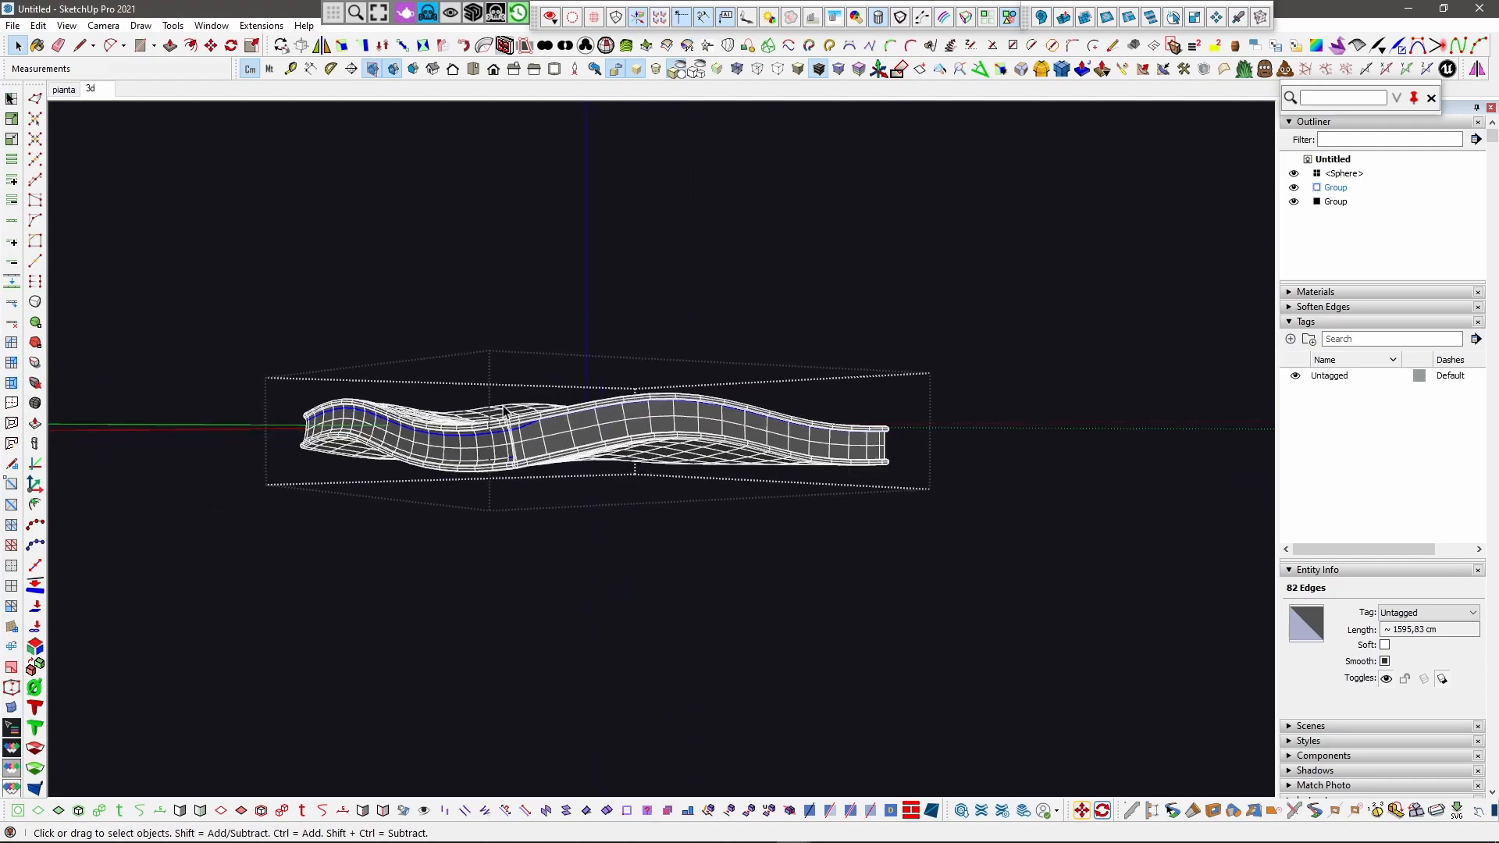
pyautogui.click(450, 353)
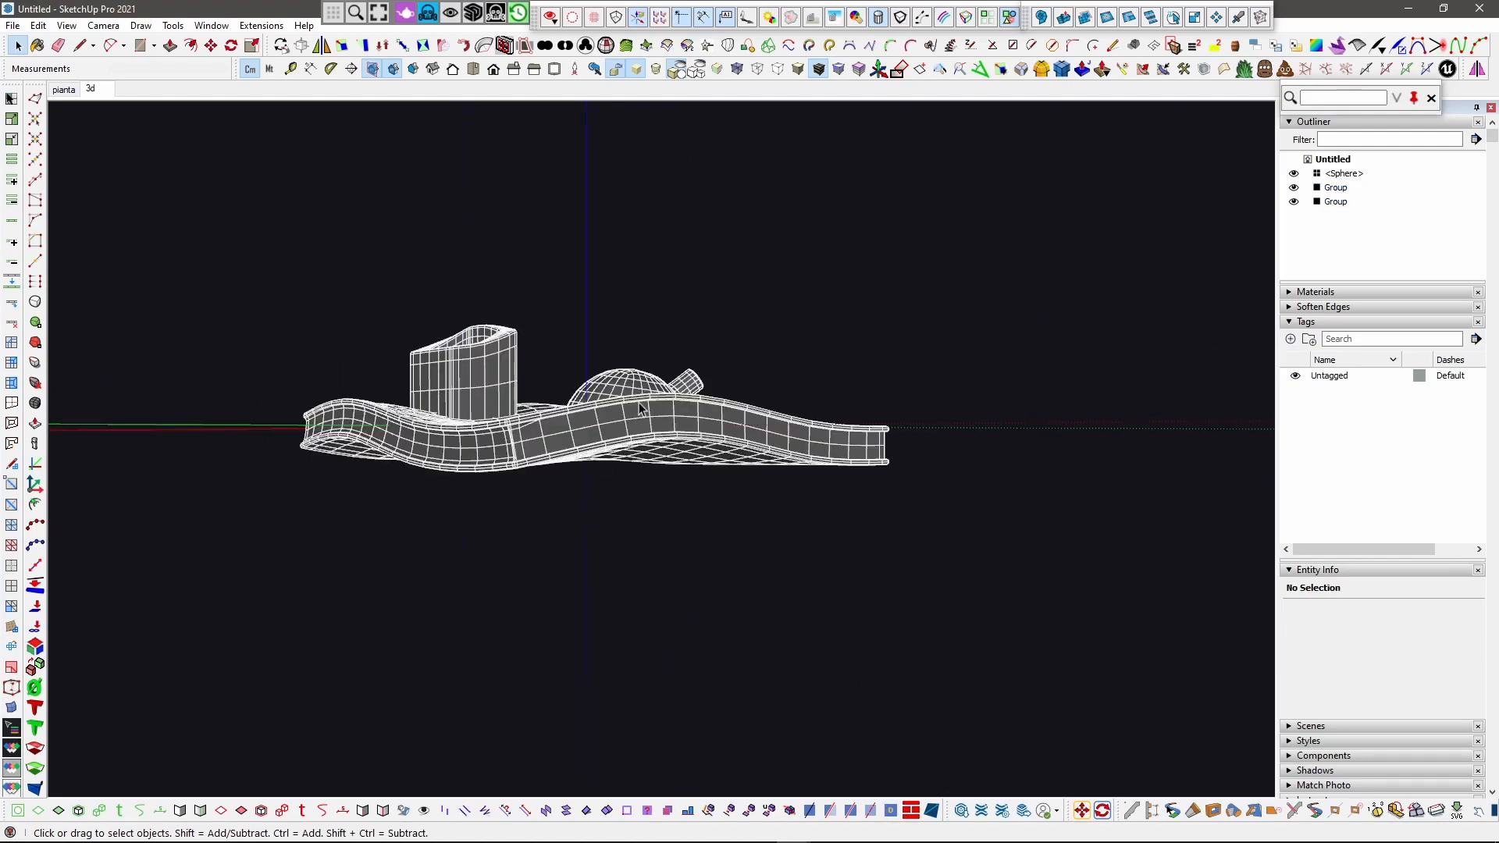
# Step: Select the dome, the hollow box and the slab and set their SUbD Edge Visibility to Original
pyautogui.moveTo(298, 553); pyautogui.dragTo(296, 552)
pyautogui.click(35, 443)
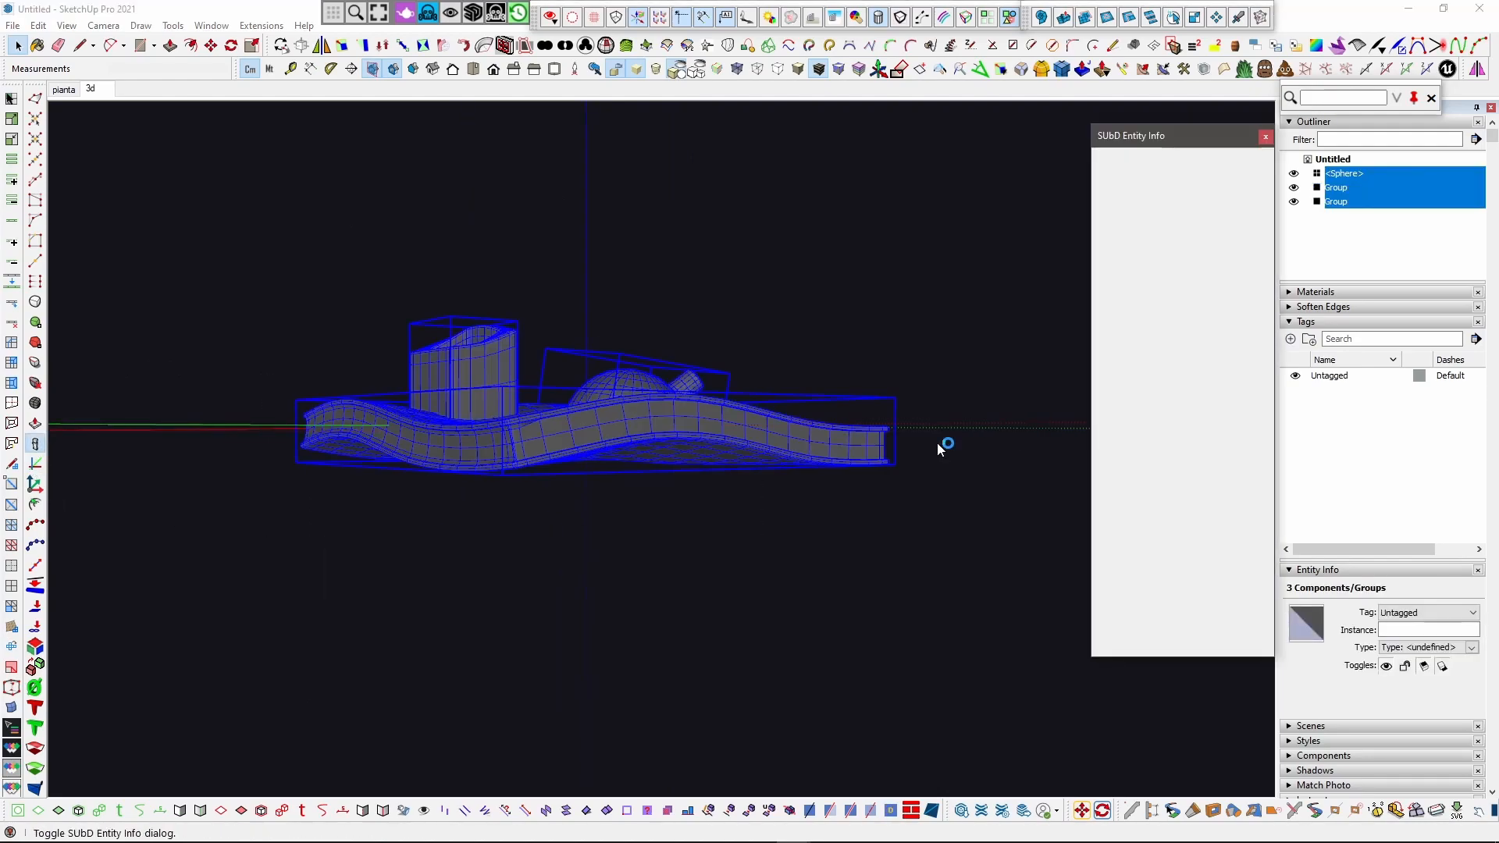
pyautogui.scroll(5, 517, 459)
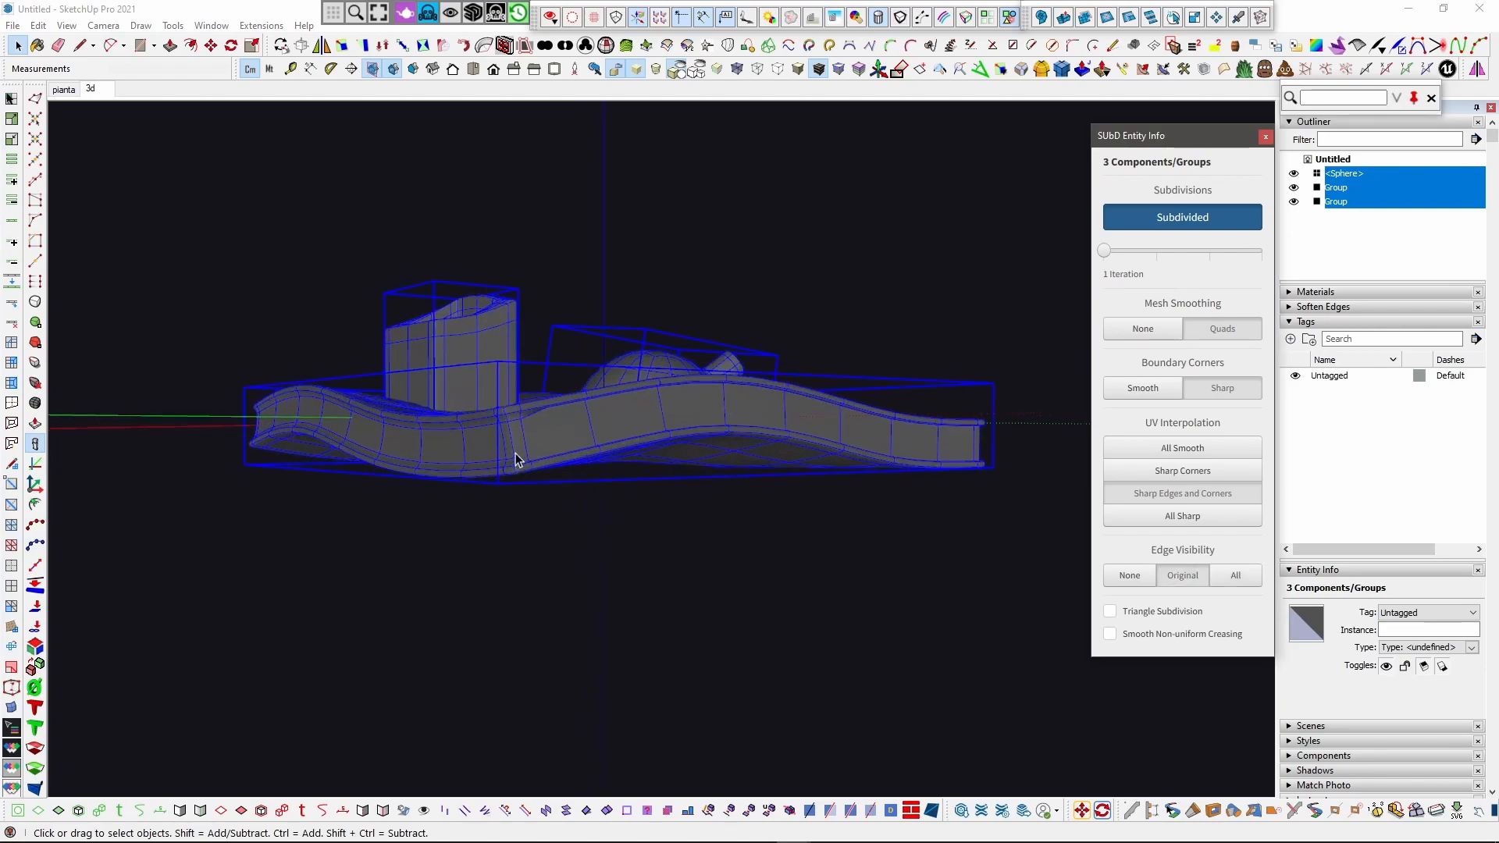
# Step: Open the slab group and select the upper and lower side edge loops running all around it
pyautogui.doubleClick(476, 412)
pyautogui.click(502, 411)
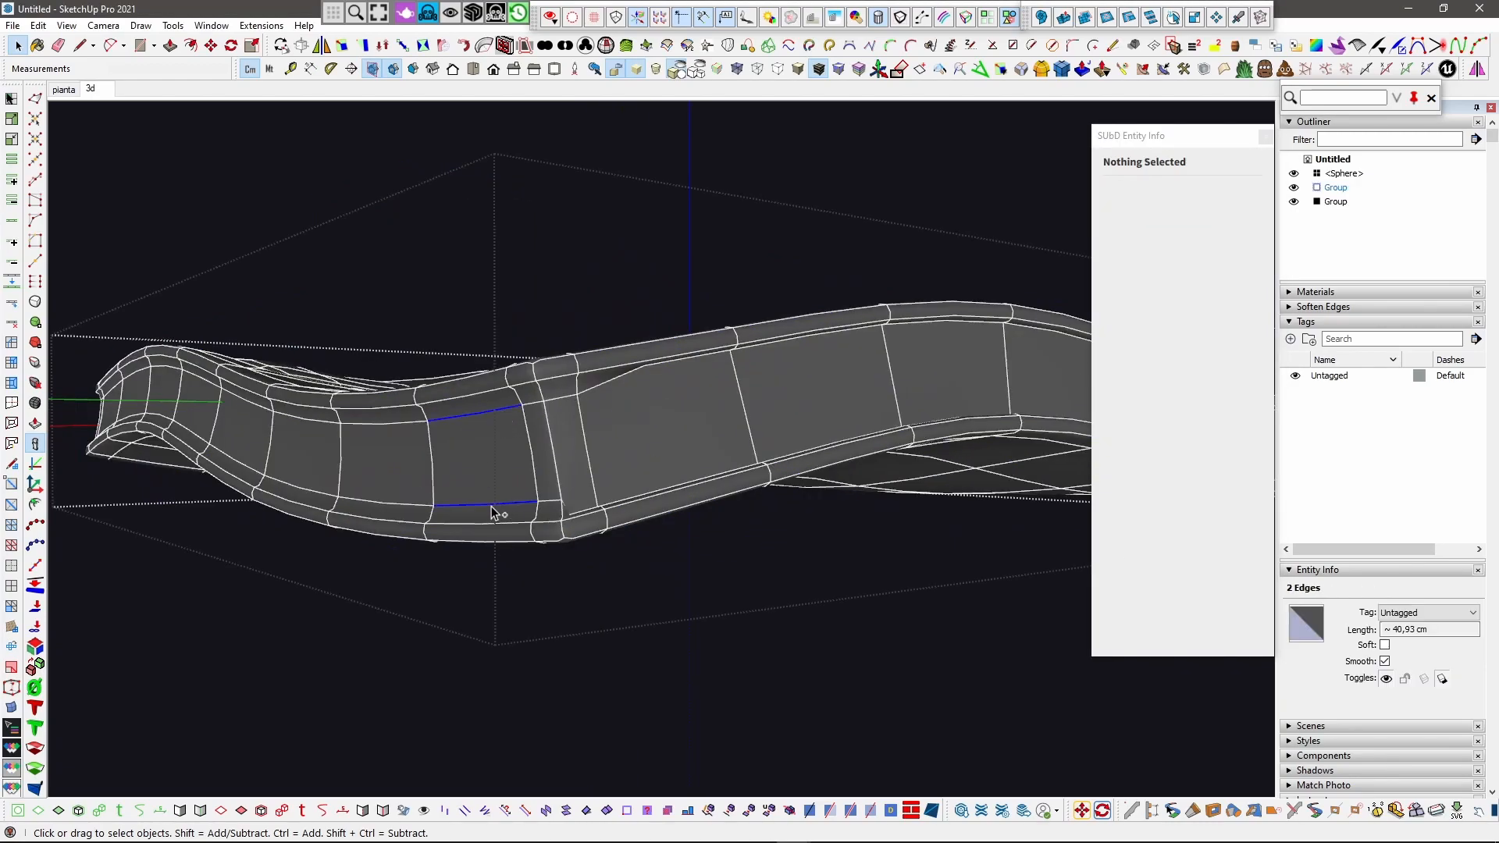
pyautogui.click(11, 221)
pyautogui.moveTo(557, 491); pyautogui.dragTo(289, 404, button='middle')
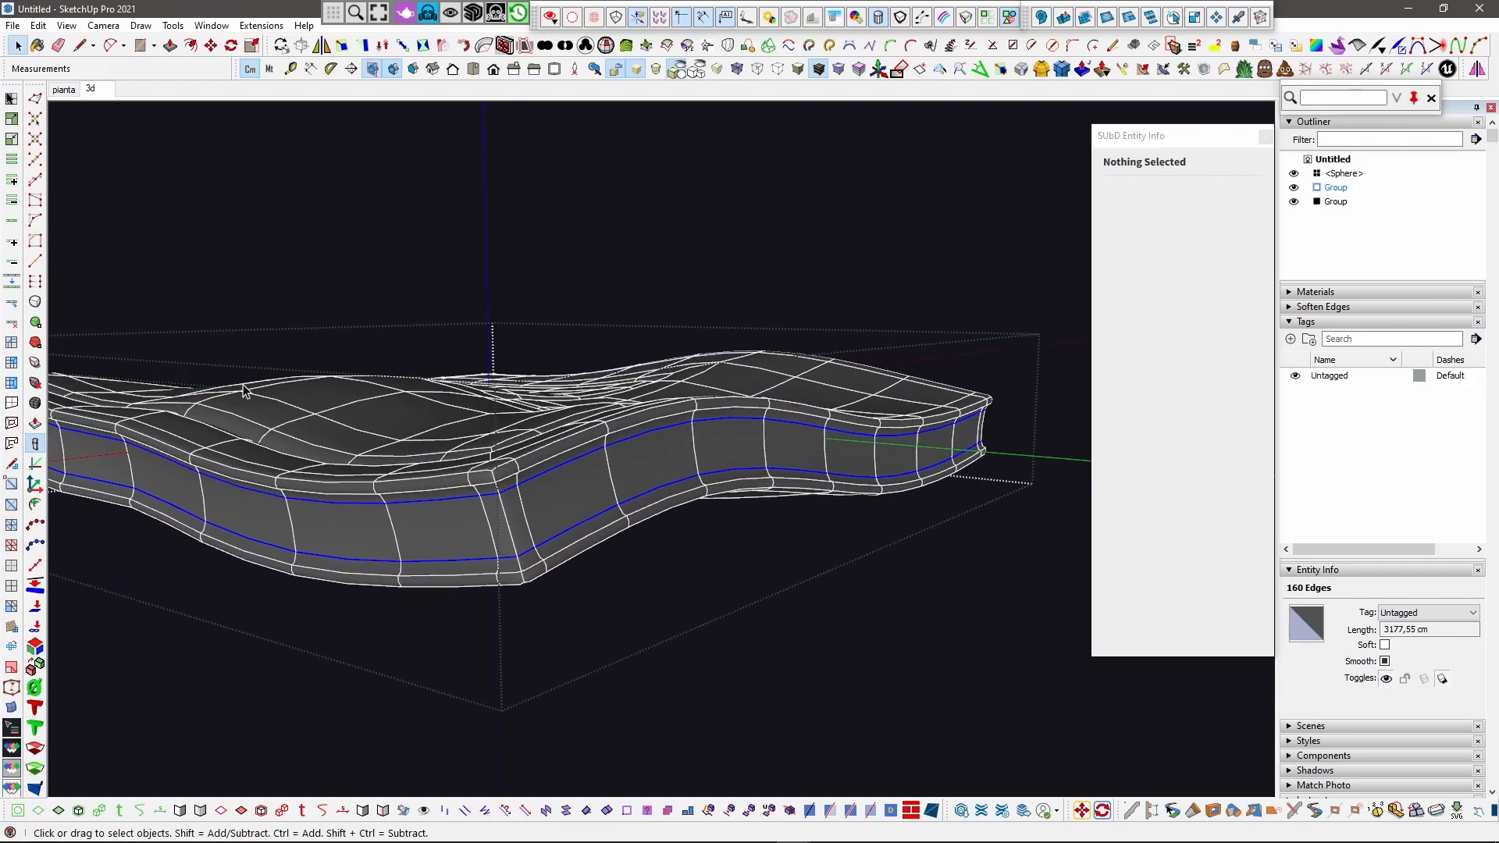
# Step: Crease the slab's two selected side loops with a sharpness of 1, and exit the group
pyautogui.click(35, 383)
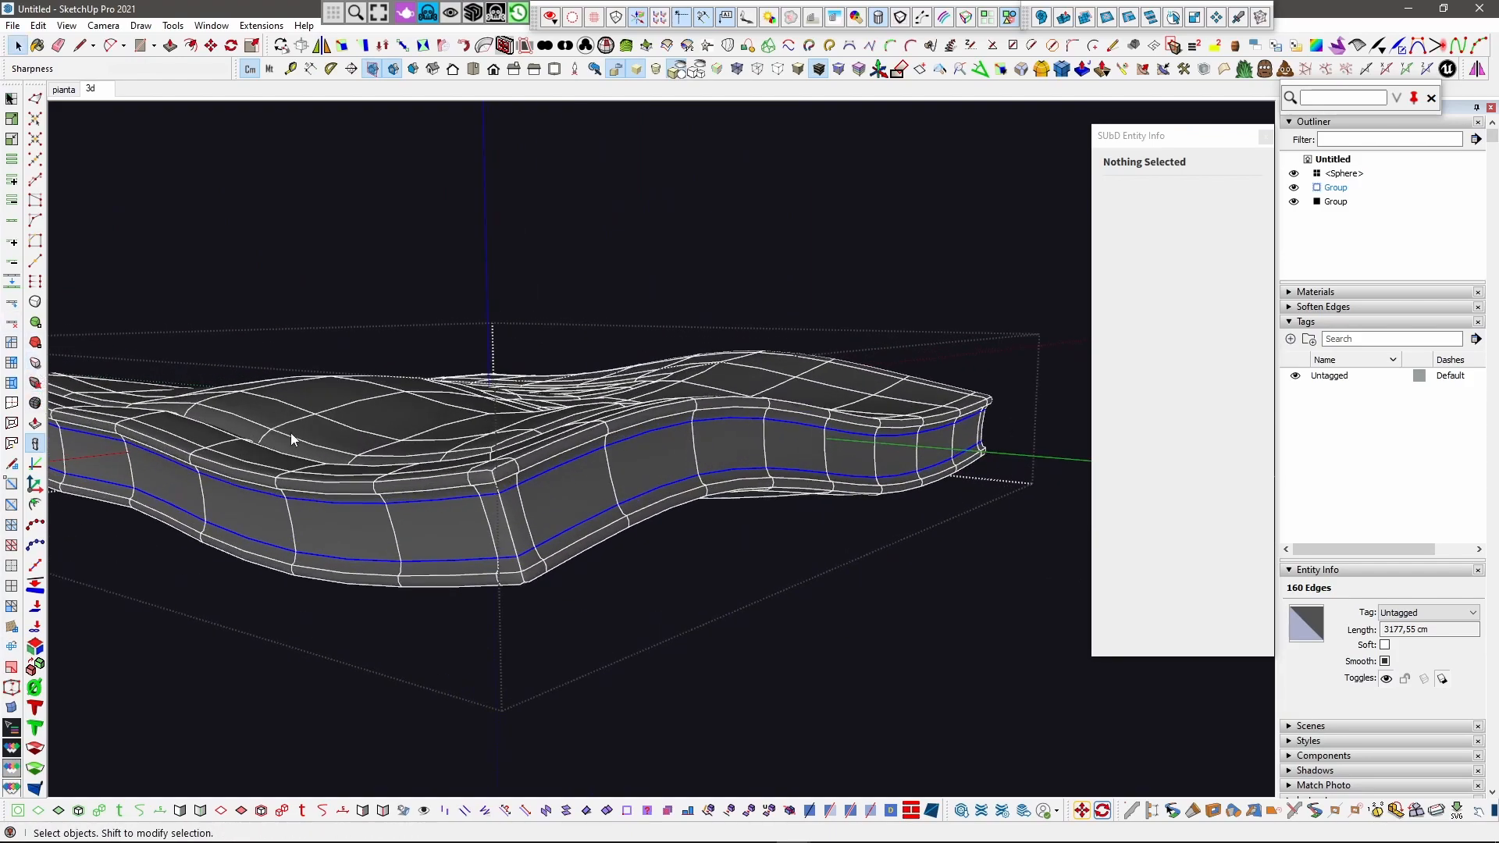
pyautogui.write('1s')
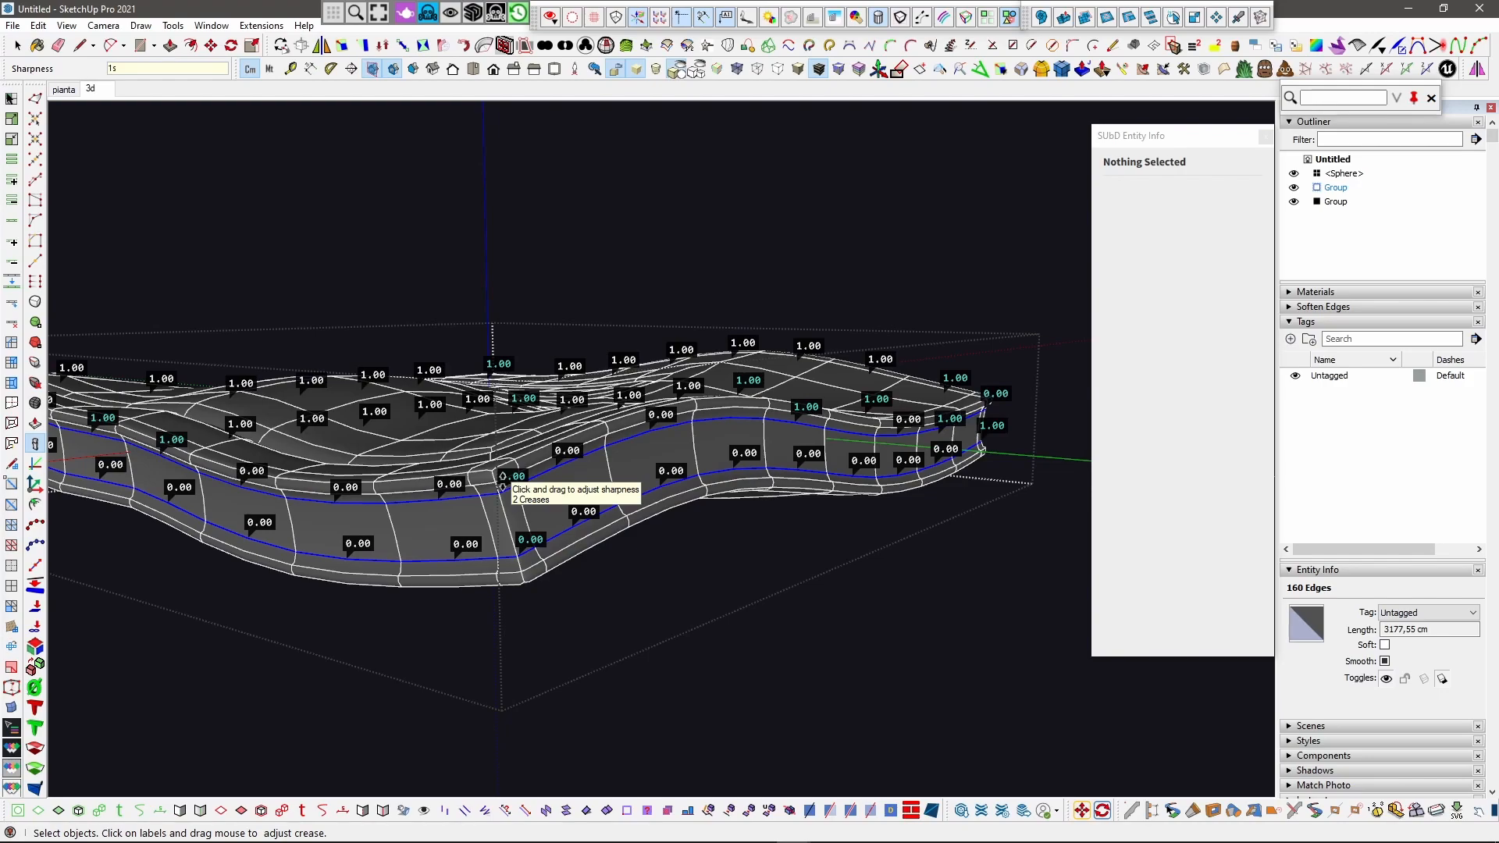
pyautogui.press('Return')
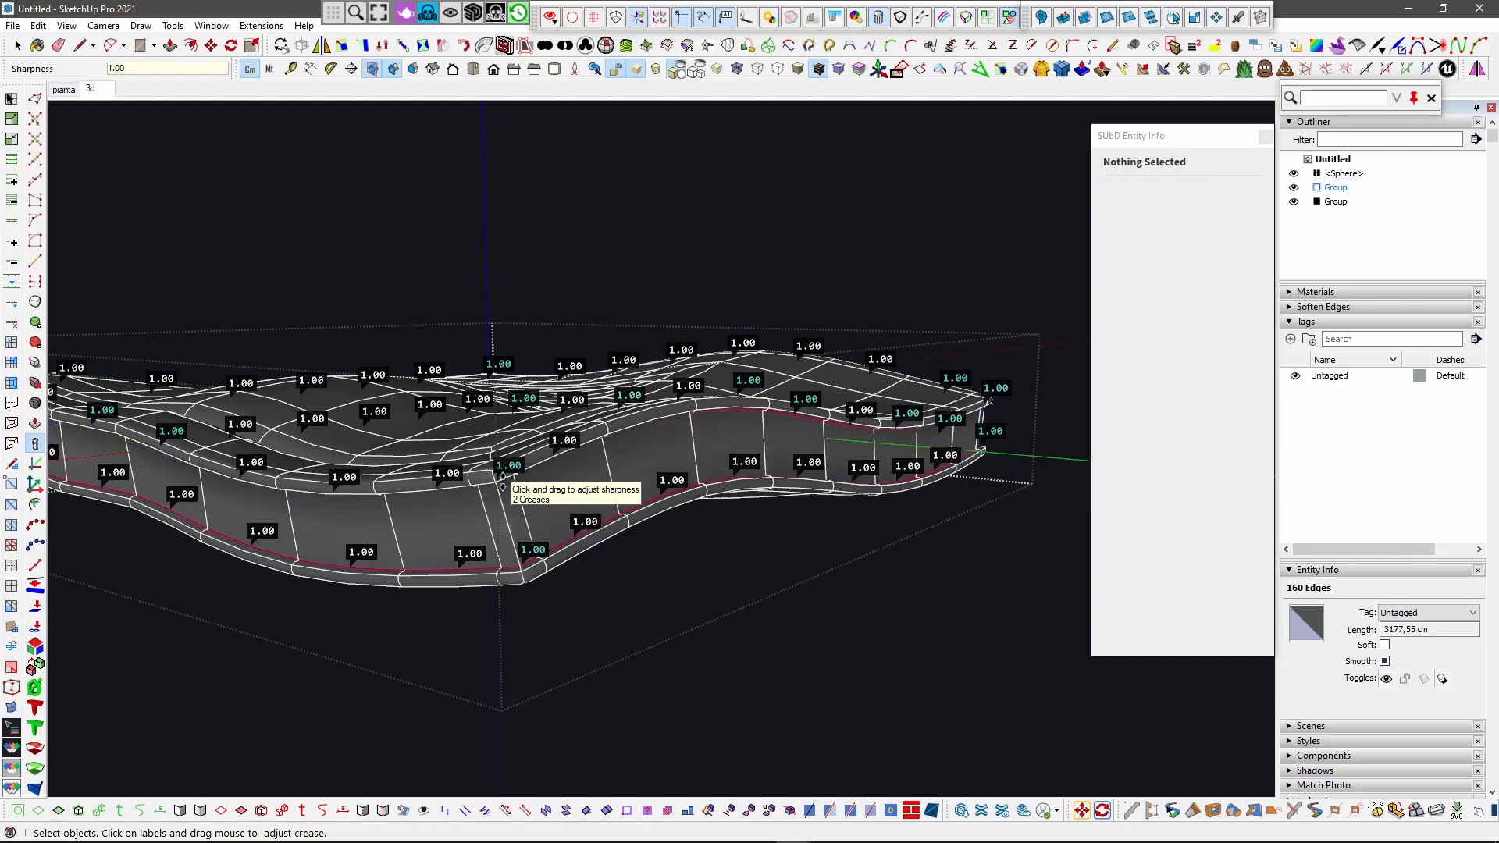
pyautogui.moveTo(502, 485); pyautogui.dragTo(290, 443, button='middle')
pyautogui.scroll(4, 552, 511)
pyautogui.press('space')
pyautogui.click(452, 313)
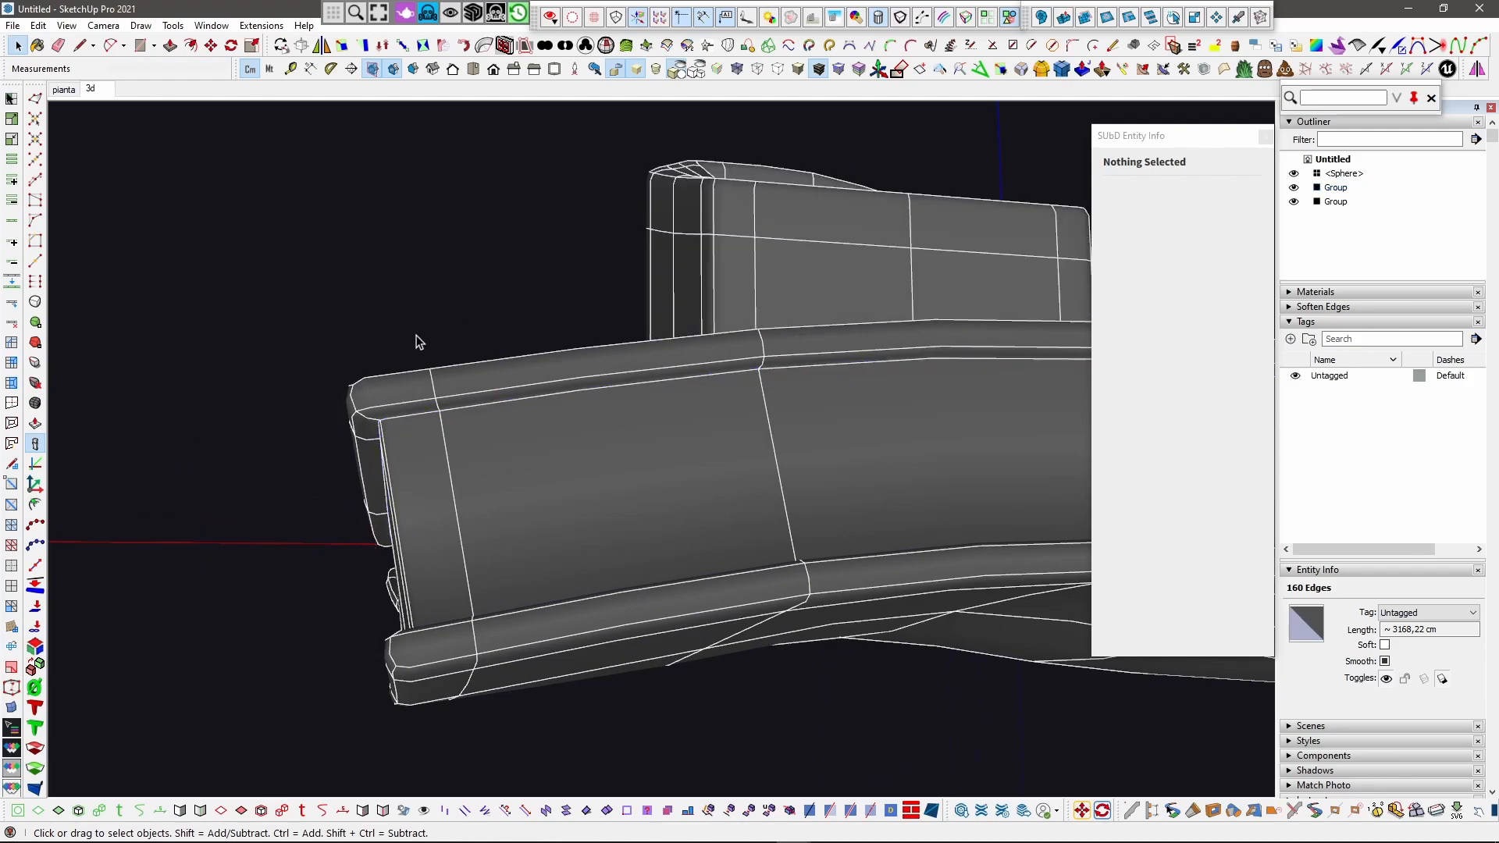
# Step: Select all three objects together and set their SUbD Edge Visibility to None
pyautogui.scroll(-4, 428, 405)
pyautogui.moveTo(653, 396); pyautogui.dragTo(365, 511, button='middle')
pyautogui.scroll(-2, 365, 512)
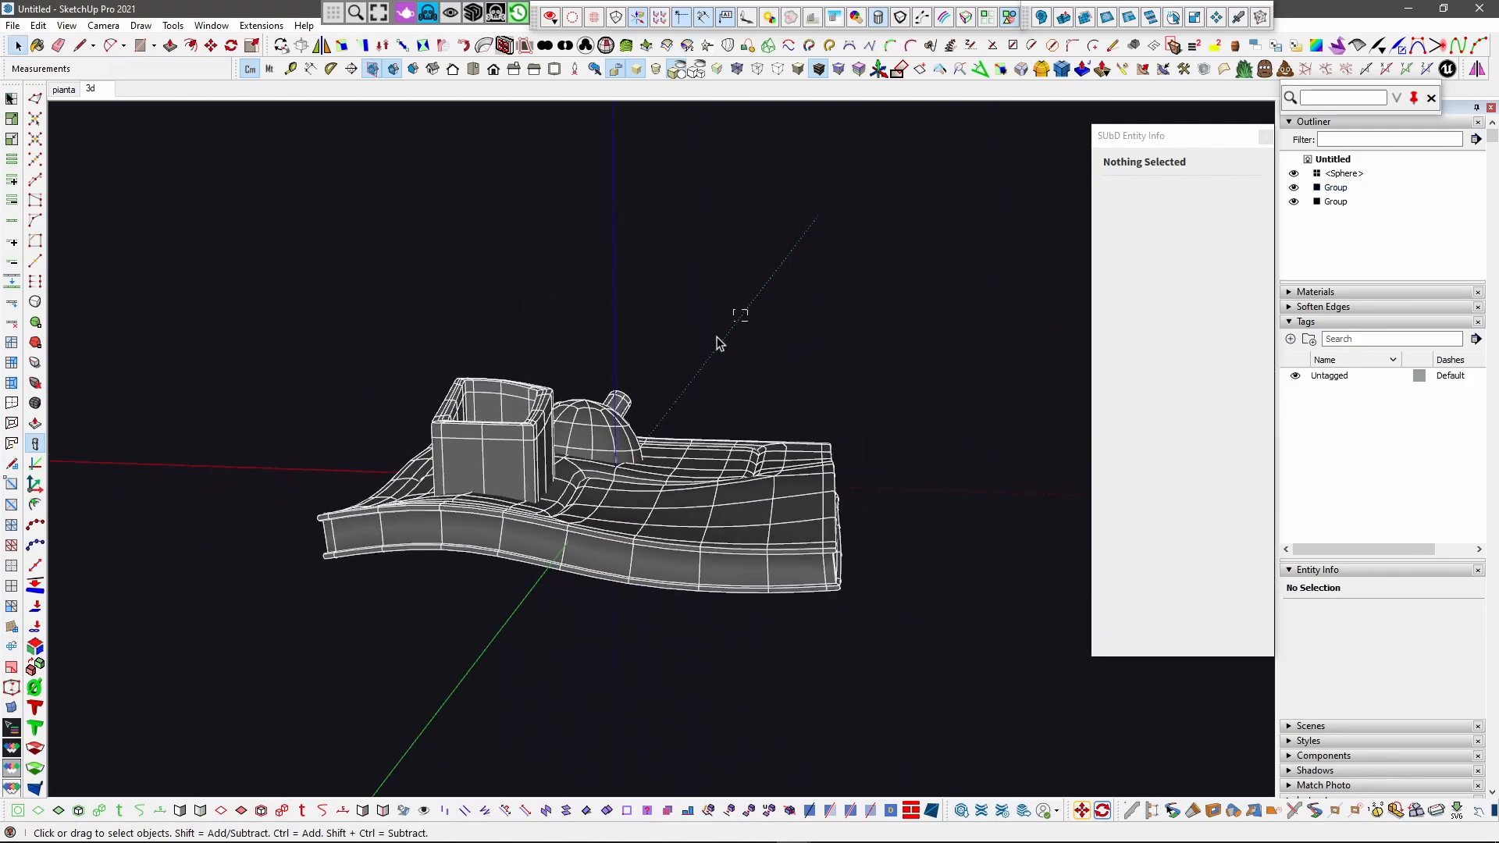
pyautogui.moveTo(738, 314); pyautogui.dragTo(396, 584)
pyautogui.moveTo(606, 537); pyautogui.dragTo(557, 501, button='middle')
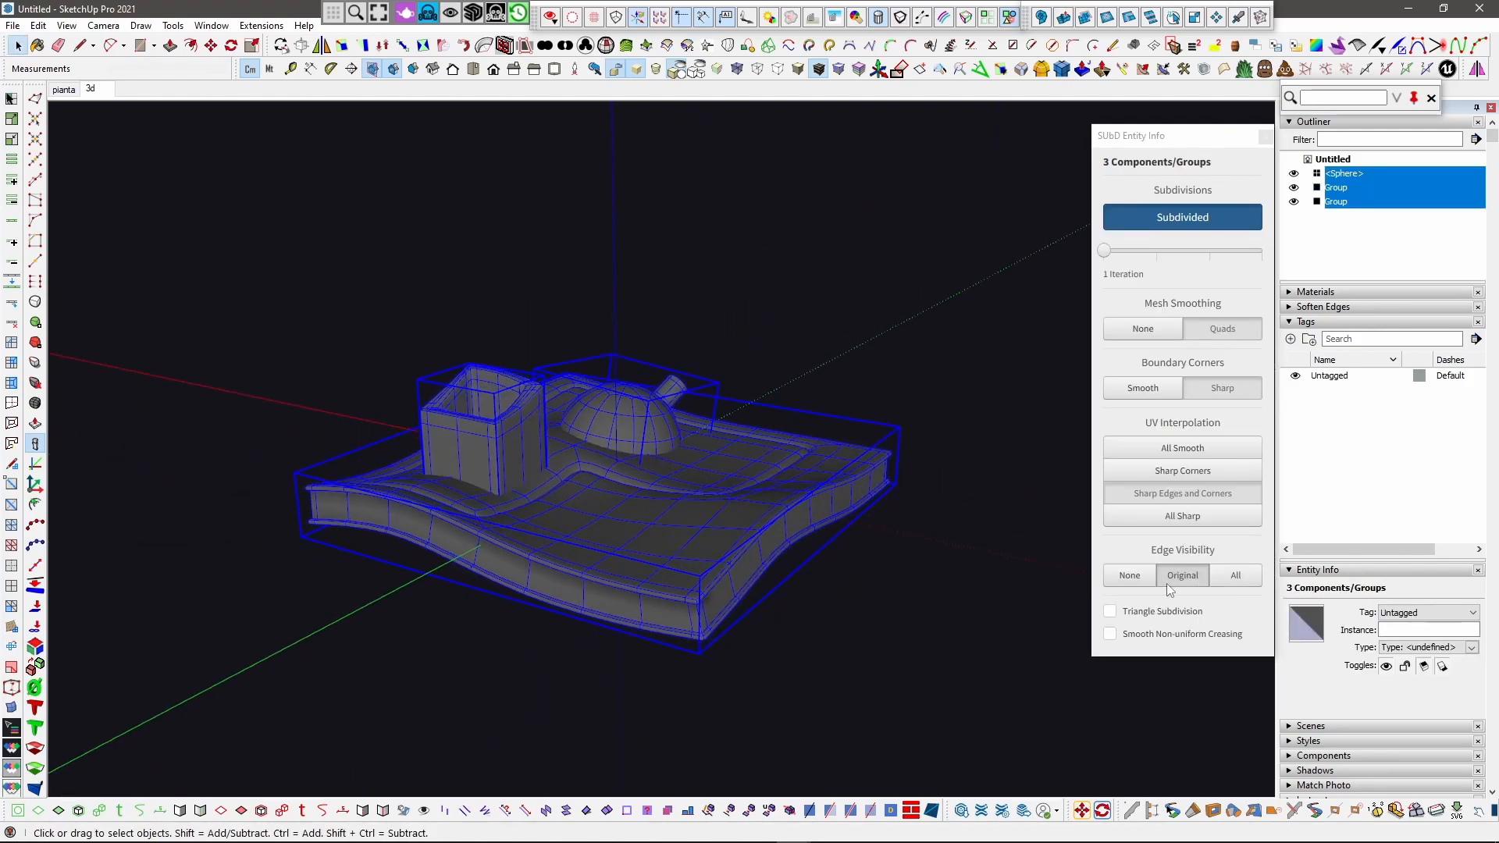
pyautogui.click(1138, 577)
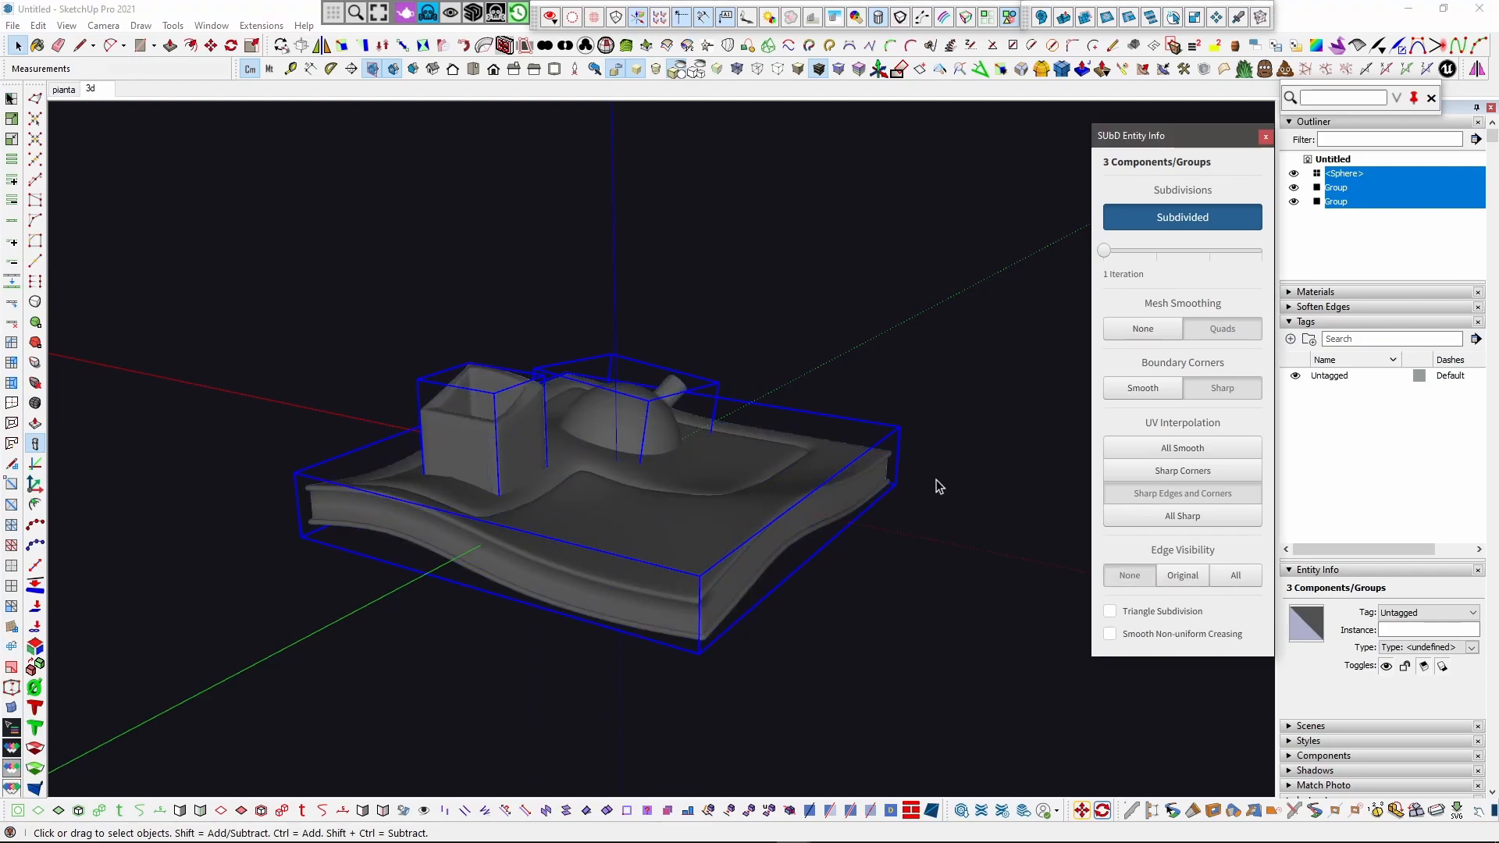
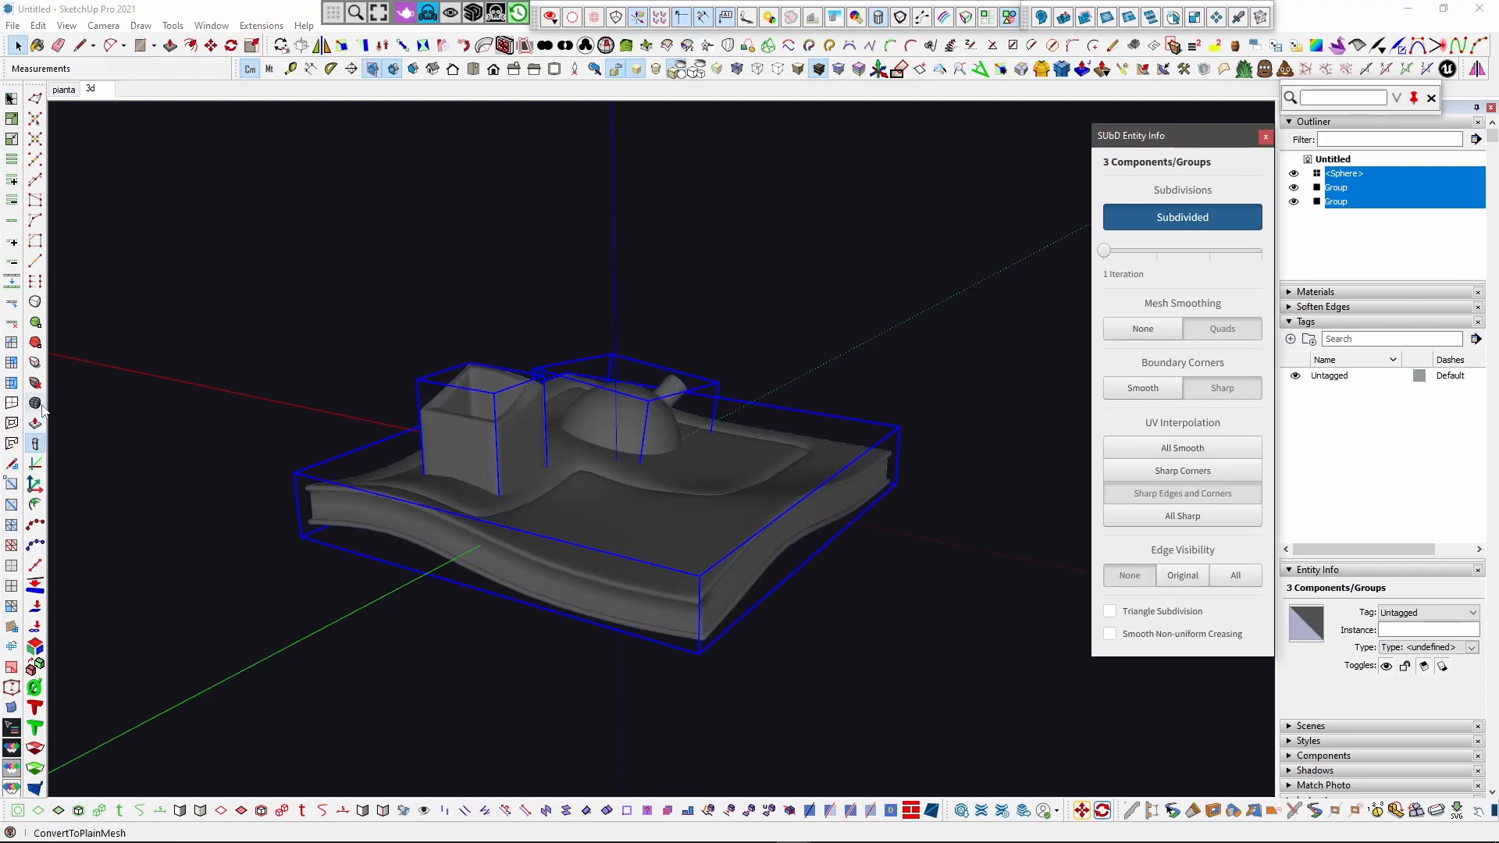
# Step: Close the SUbD Entity Info window and open the wavy slab group for editing
pyautogui.click(1265, 136)
pyautogui.scroll(2, 624, 570)
pyautogui.doubleClick(626, 554)
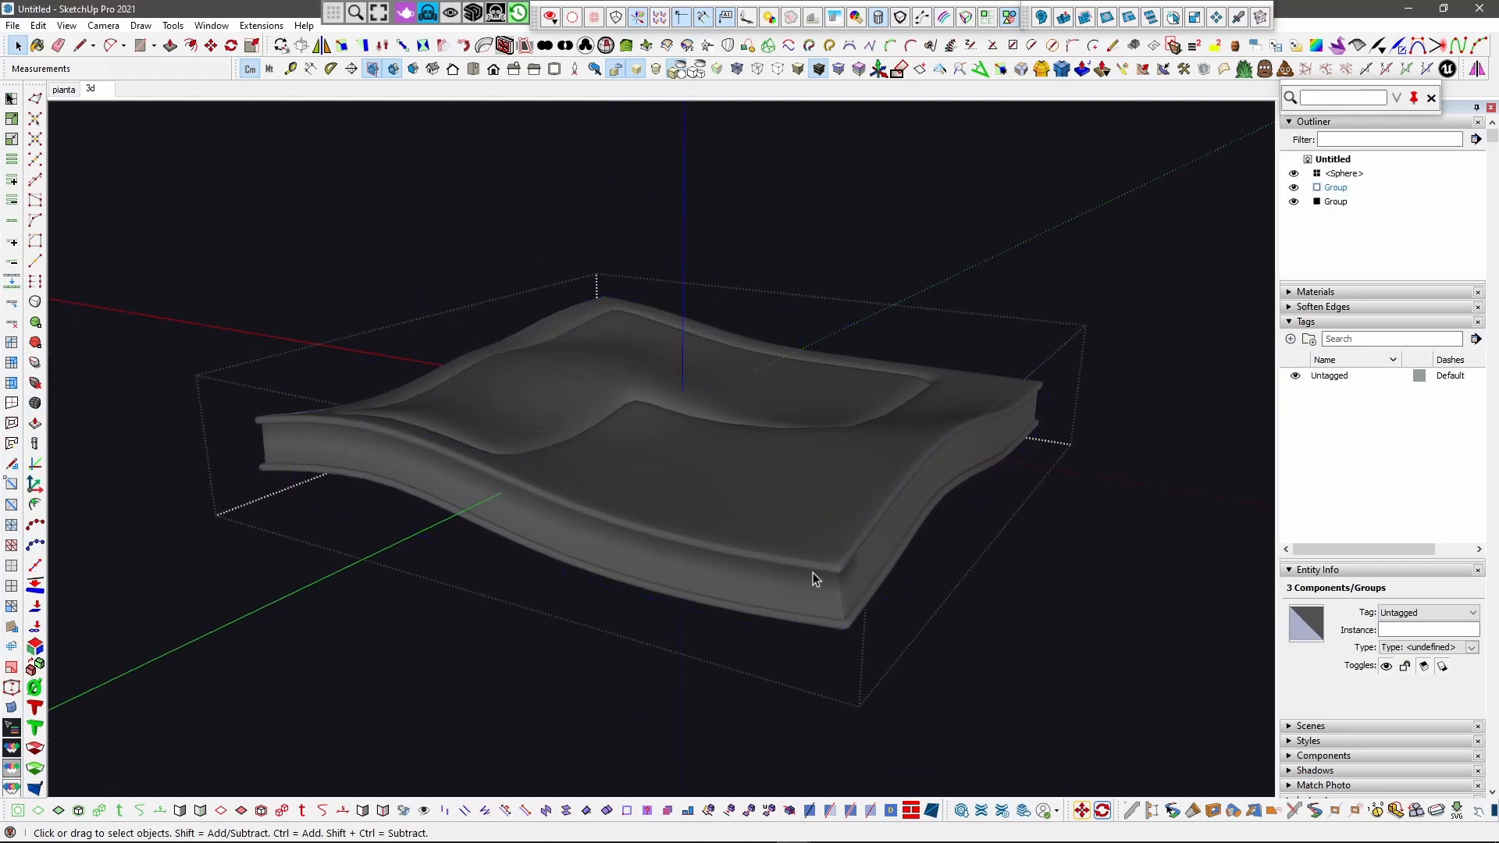
# Step: Select the whole edge loop running around the slab's side directly beneath the upper rim
pyautogui.moveTo(810, 573); pyautogui.dragTo(675, 508, button='middle')
pyautogui.scroll(5, 821, 617)
pyautogui.moveTo(853, 606); pyautogui.dragTo(640, 411, button='middle')
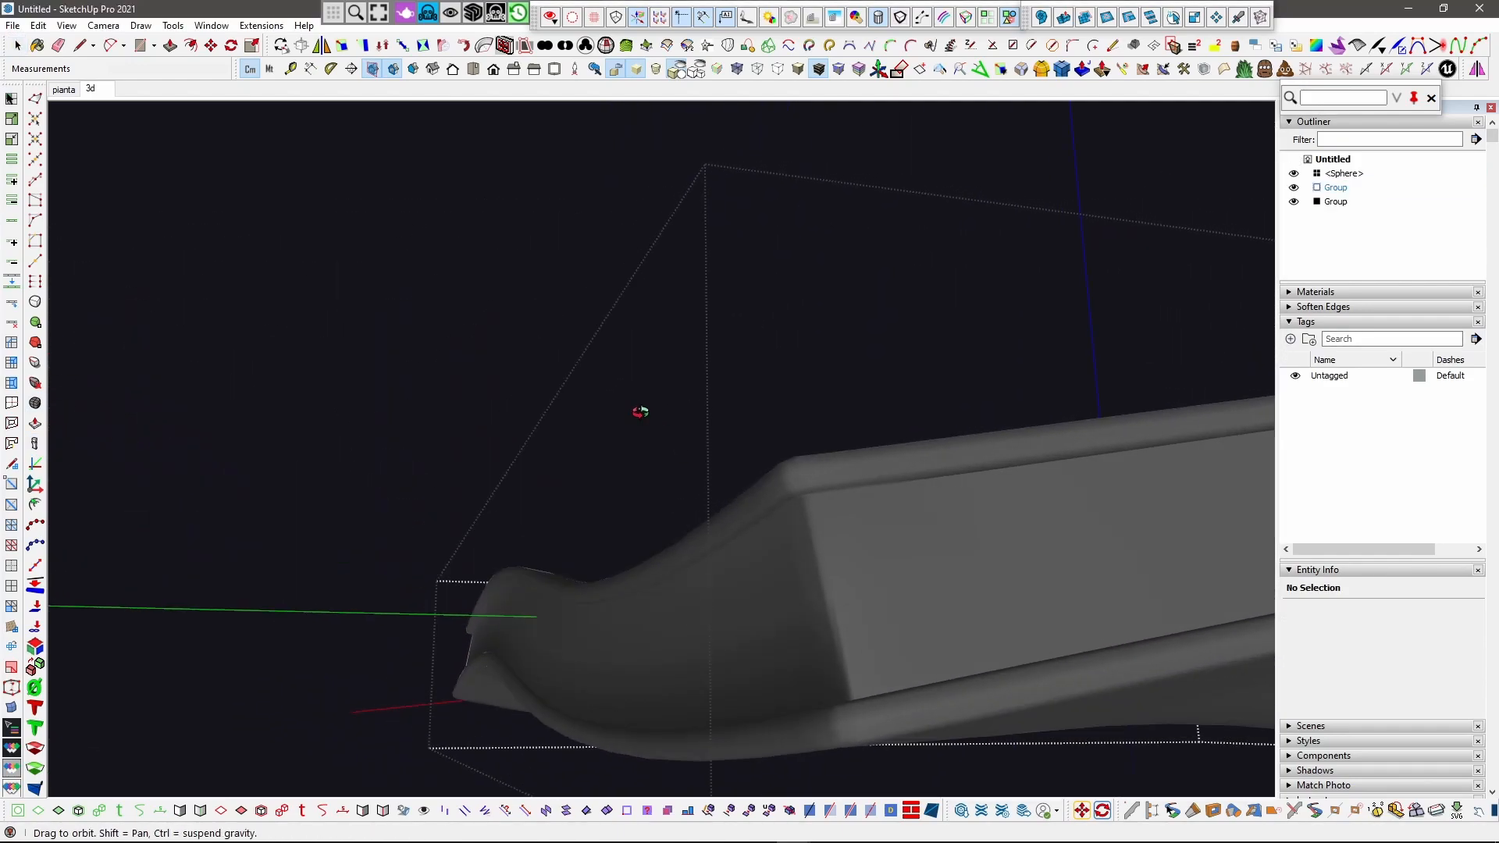
pyautogui.scroll(2, 764, 500)
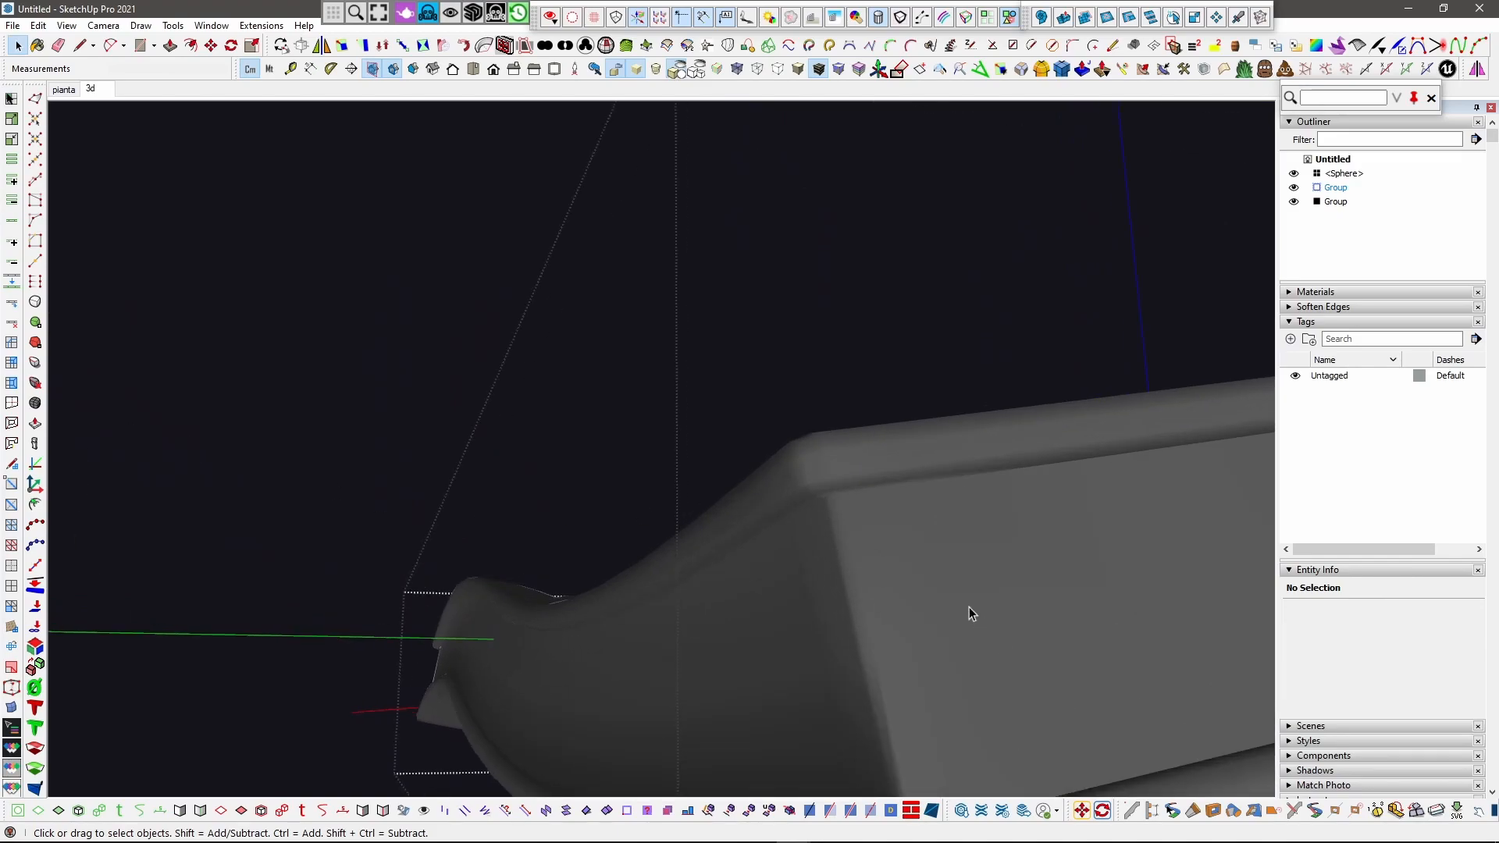
pyautogui.click(12, 98)
pyautogui.moveTo(858, 524); pyautogui.dragTo(1061, 428, button='middle')
pyautogui.scroll(3, 864, 469)
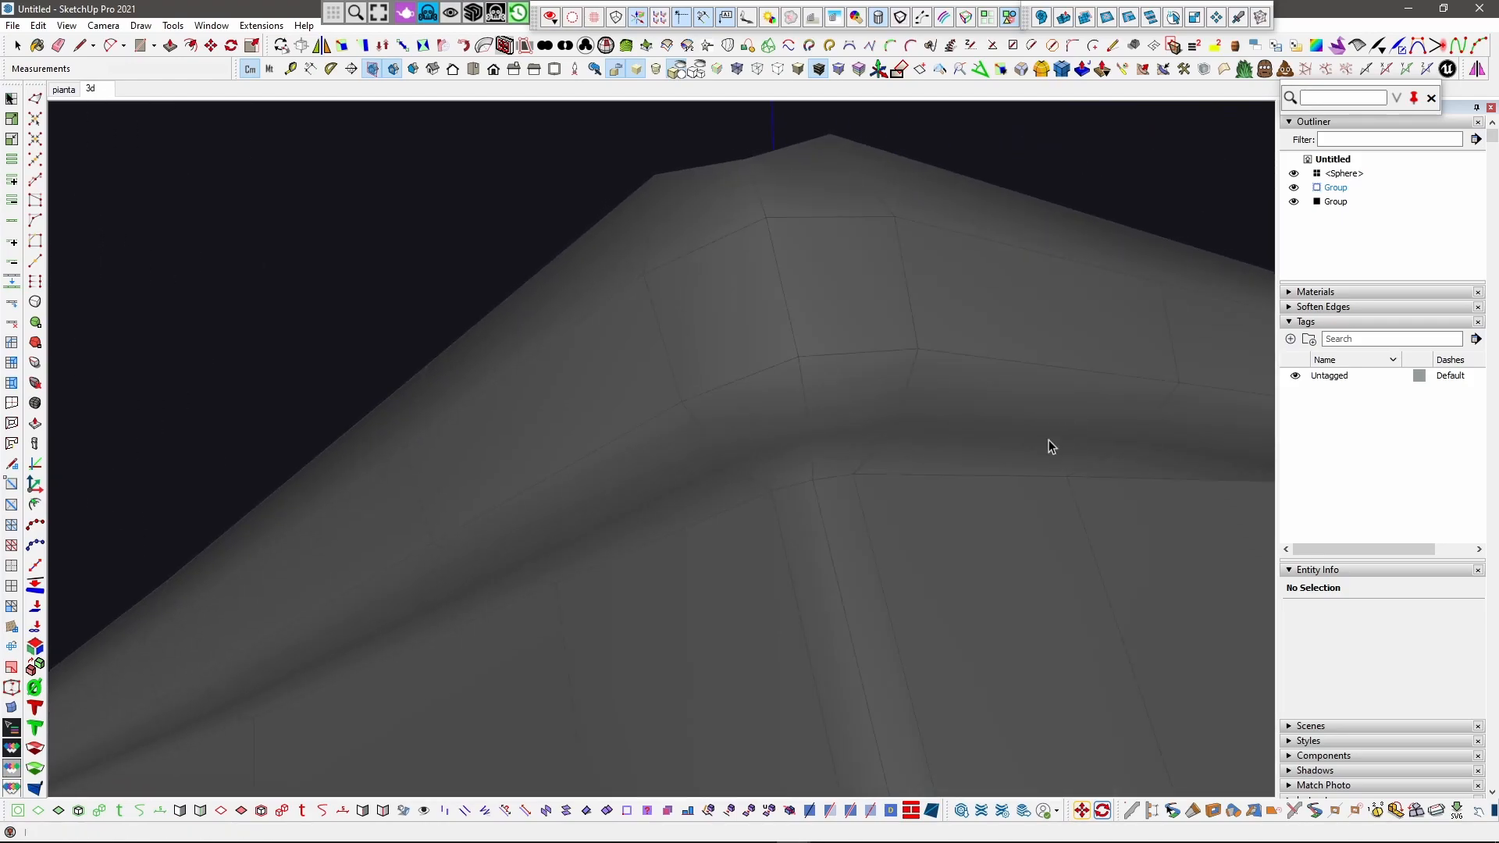
pyautogui.click(907, 475)
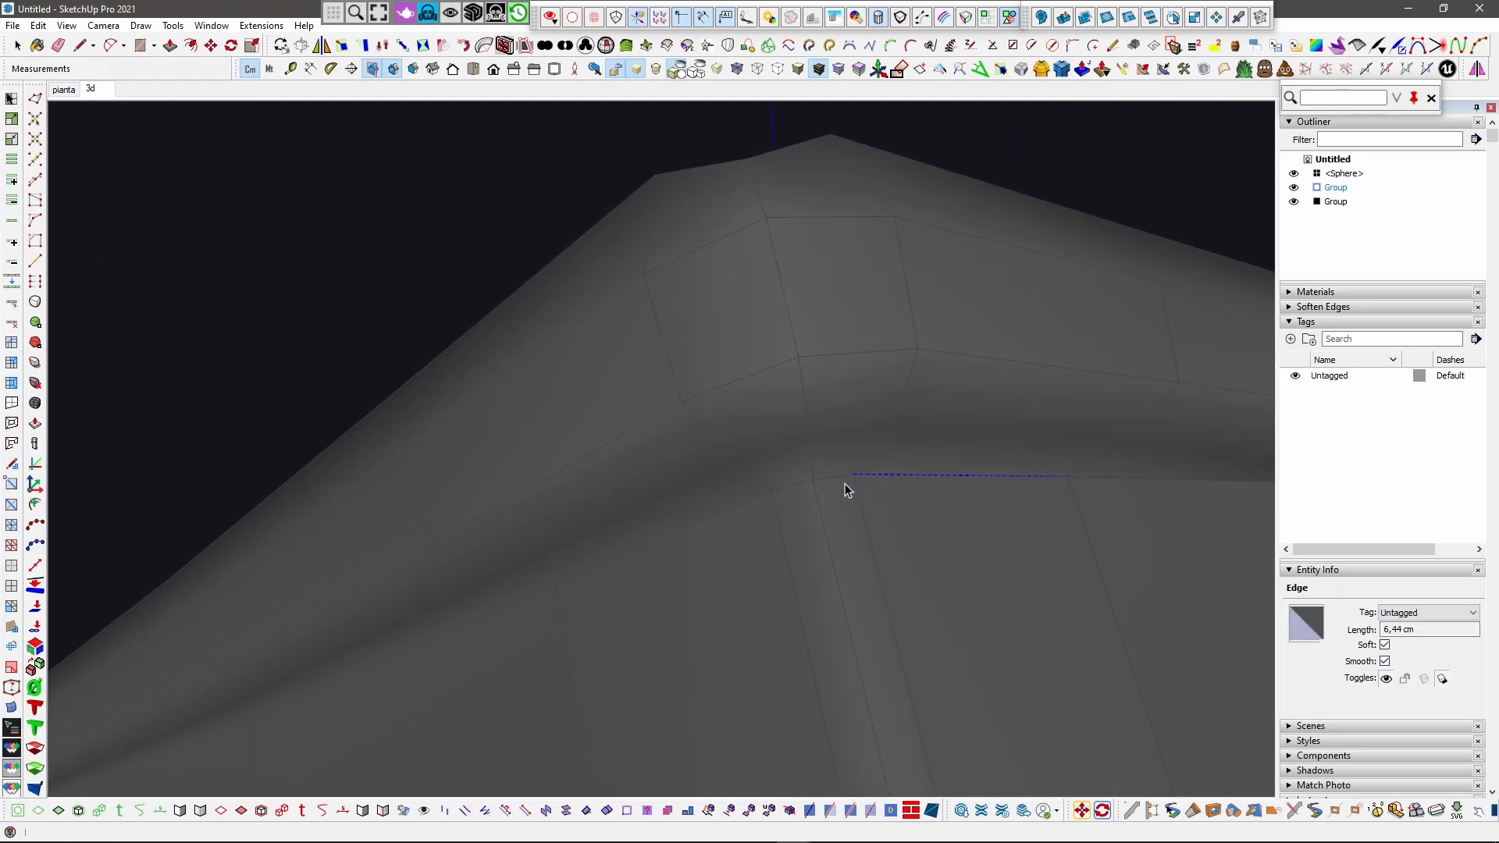
pyautogui.click(17, 233)
# Step: Add the full edge loop directly above the slab's lower rim to the selection
pyautogui.moveTo(406, 328); pyautogui.dragTo(852, 726, button='middle')
pyautogui.scroll(6, 804, 679)
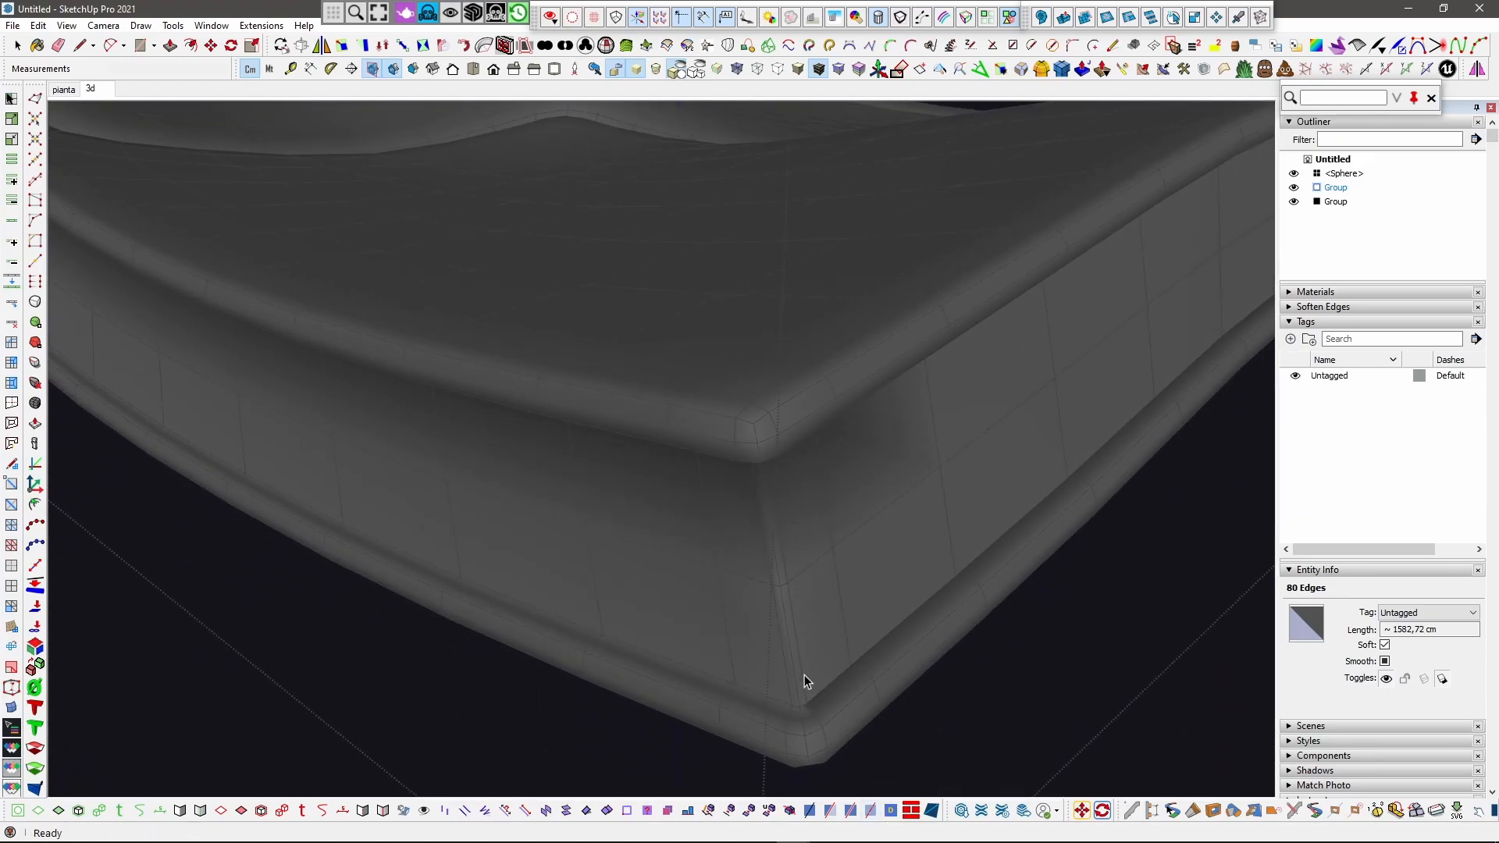
pyautogui.keyDown('ctrl'); pyautogui.click(805, 697); pyautogui.keyUp('ctrl')
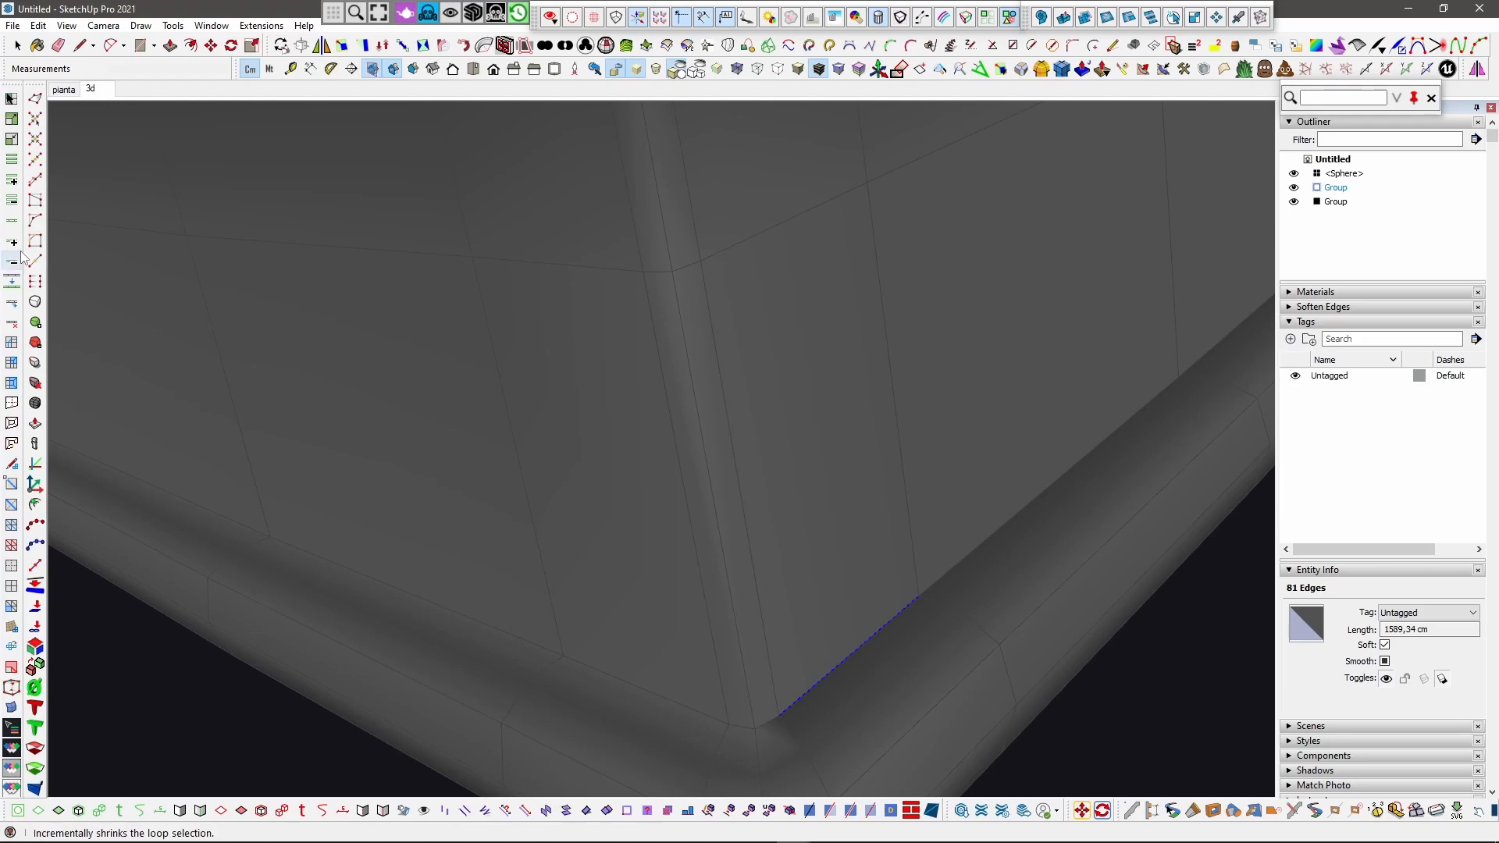
pyautogui.click(11, 221)
pyautogui.scroll(-3, 761, 661)
pyautogui.scroll(-3, 762, 661)
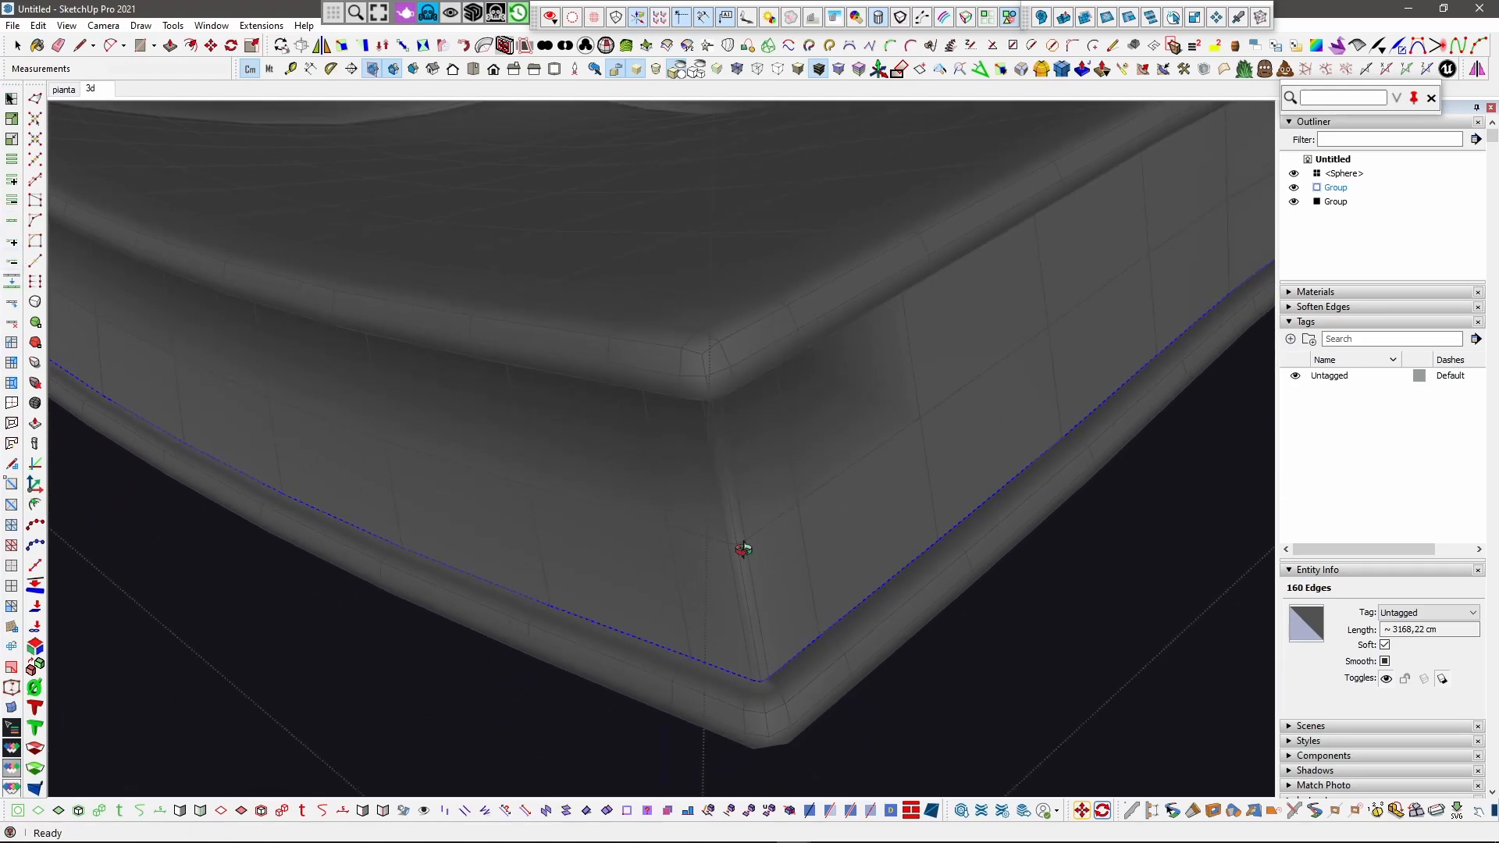
# Step: Turn off the Soft property of the two selected side loops and inspect the slab's rims from several angles
pyautogui.moveTo(752, 569); pyautogui.dragTo(590, 247, button='middle')
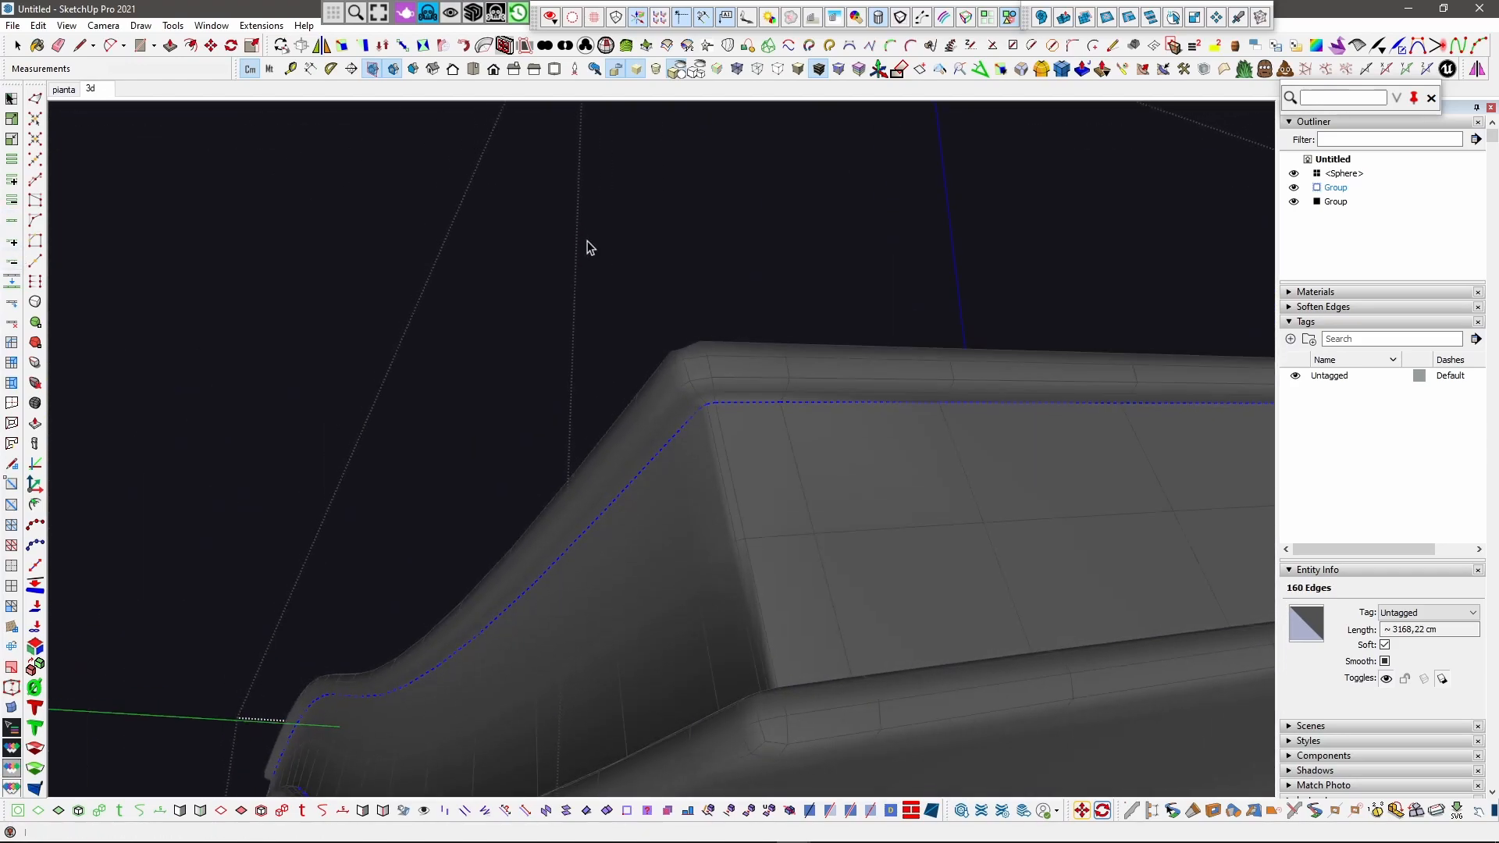
pyautogui.click(1388, 646)
pyautogui.moveTo(918, 442); pyautogui.dragTo(930, 649, button='middle')
pyautogui.scroll(-3, 742, 601)
pyautogui.scroll(3, 743, 704)
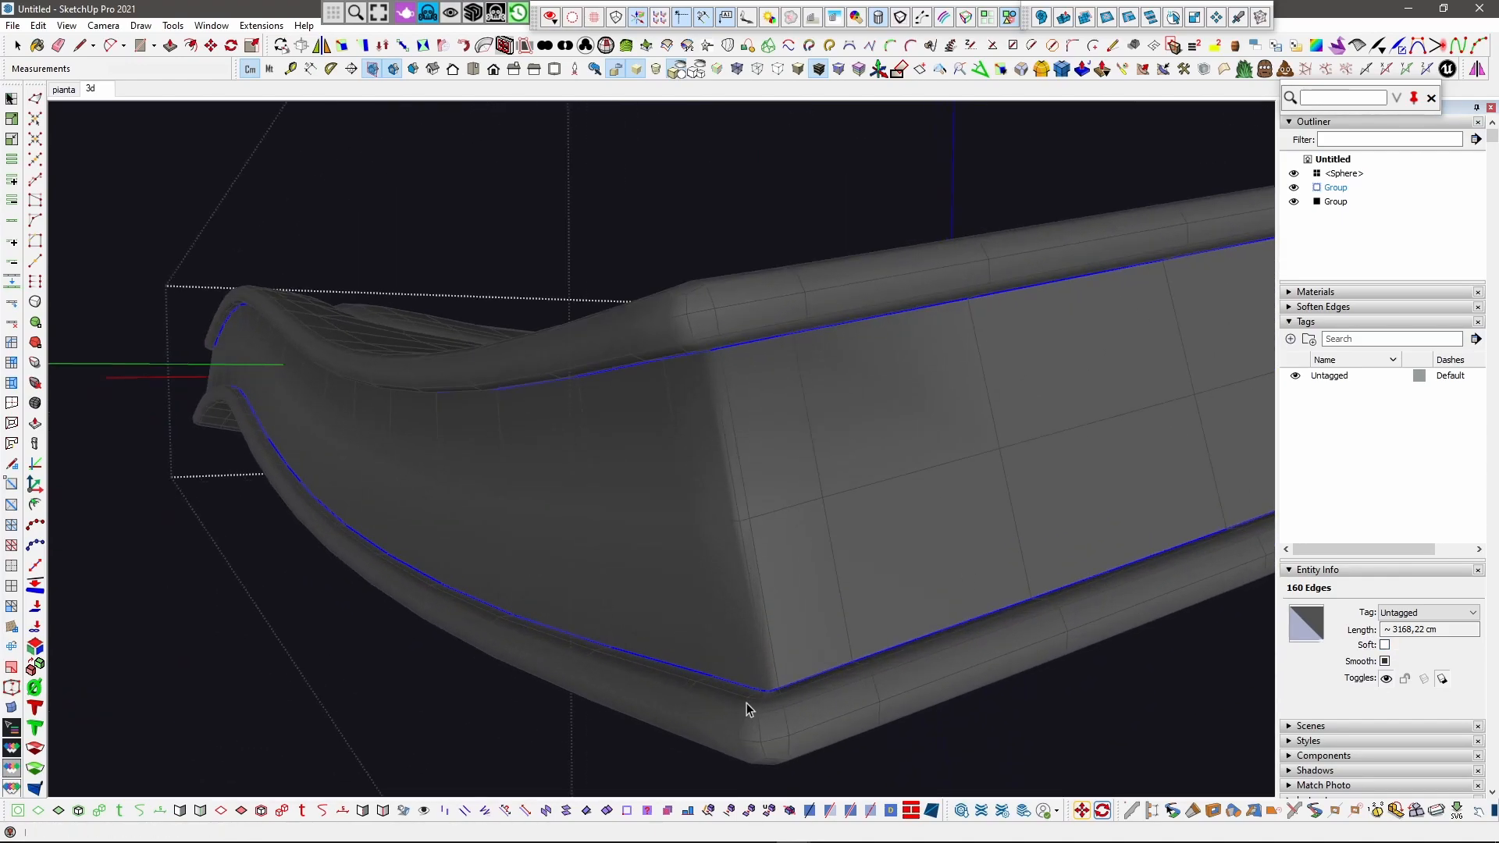
pyautogui.scroll(3, 744, 703)
pyautogui.scroll(-3, 727, 699)
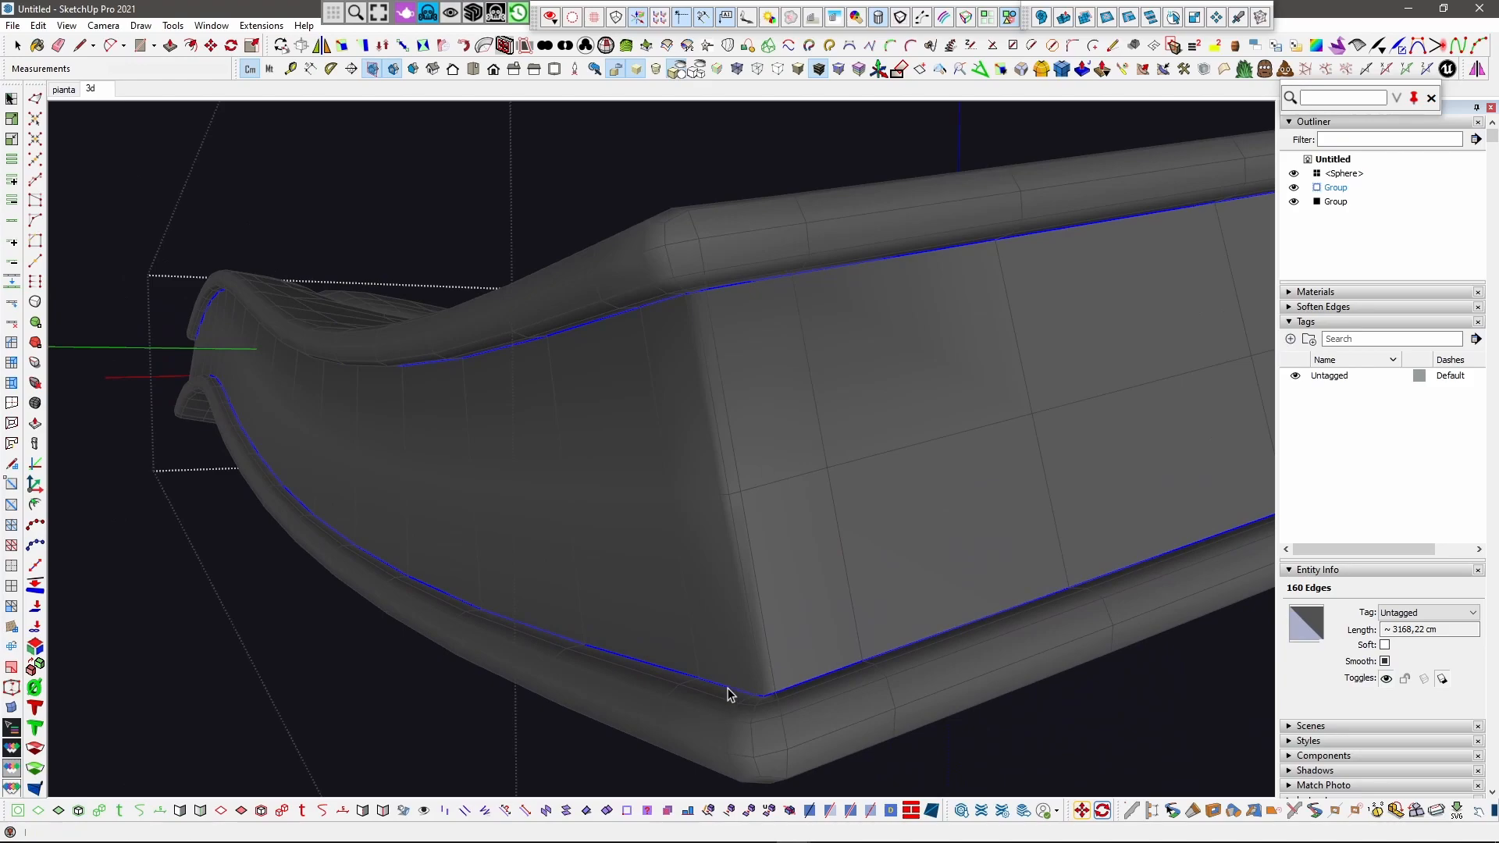
pyautogui.scroll(-3, 729, 694)
pyautogui.moveTo(719, 537); pyautogui.dragTo(680, 635, button='middle')
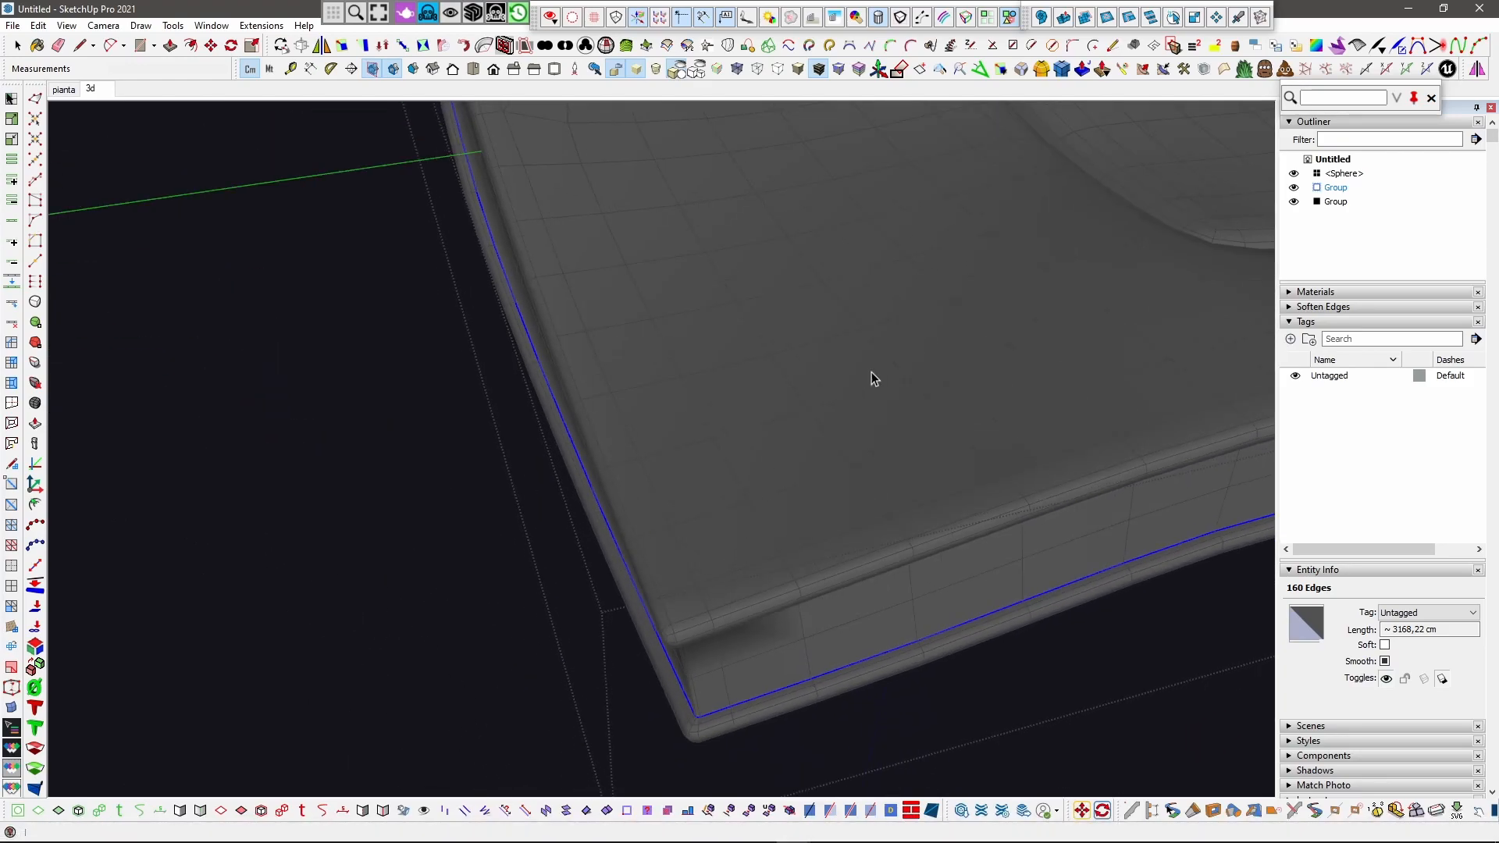
# Step: Select the edge loop outlining the L-shaped step on the slab's top and turn off its Soft property
pyautogui.keyDown('shift'); pyautogui.moveTo(1066, 207); pyautogui.dragTo(766, 451, button='middle'); pyautogui.keyUp('shift')
pyautogui.scroll(3, 773, 437)
pyautogui.moveTo(800, 402); pyautogui.dragTo(622, 386, button='middle')
pyautogui.scroll(3, 860, 488)
pyautogui.click(851, 490)
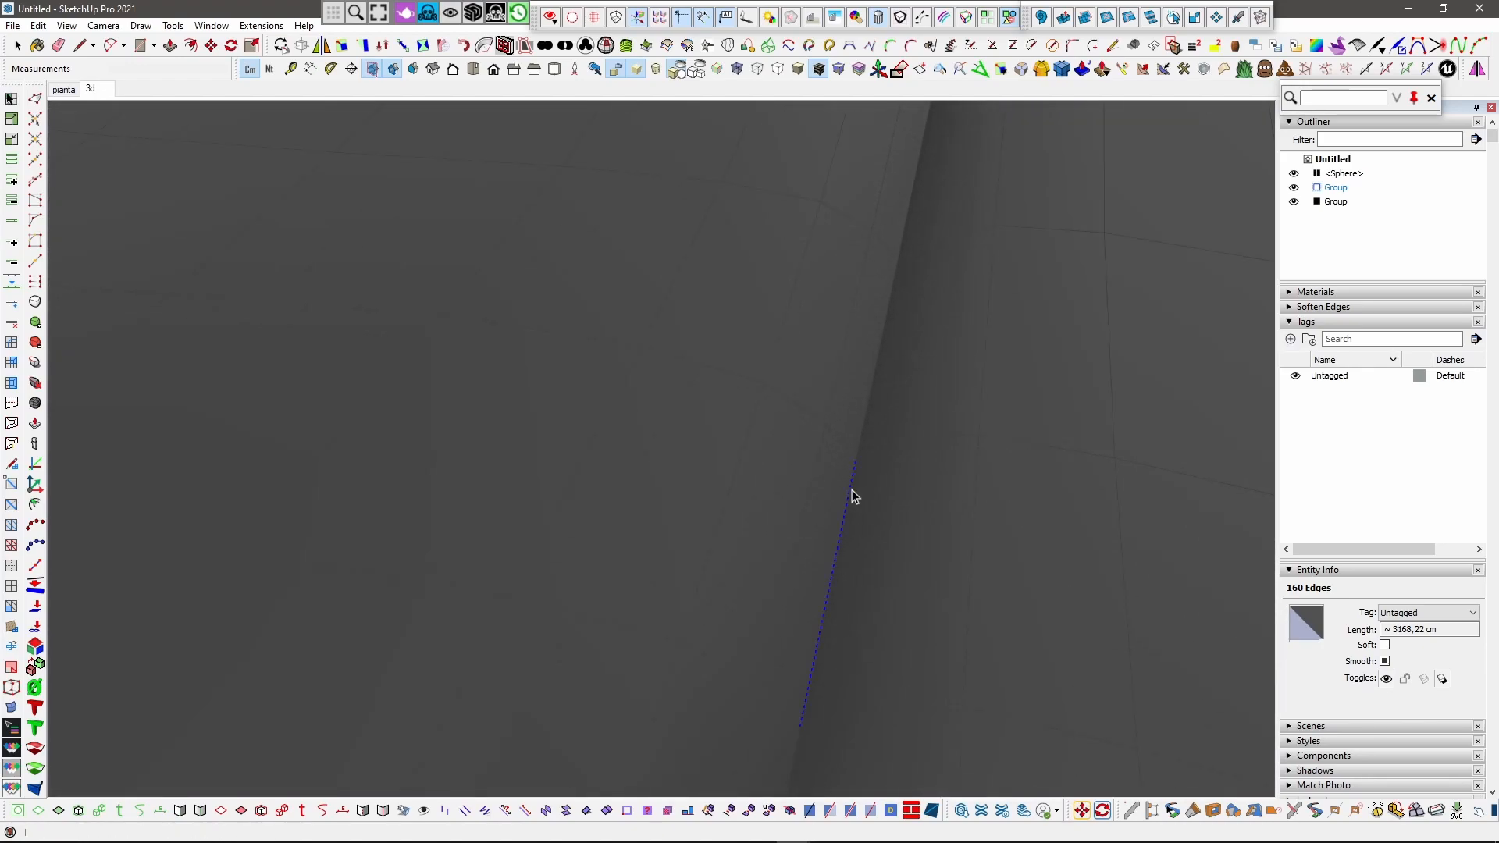
pyautogui.moveTo(851, 490); pyautogui.dragTo(728, 489, button='middle')
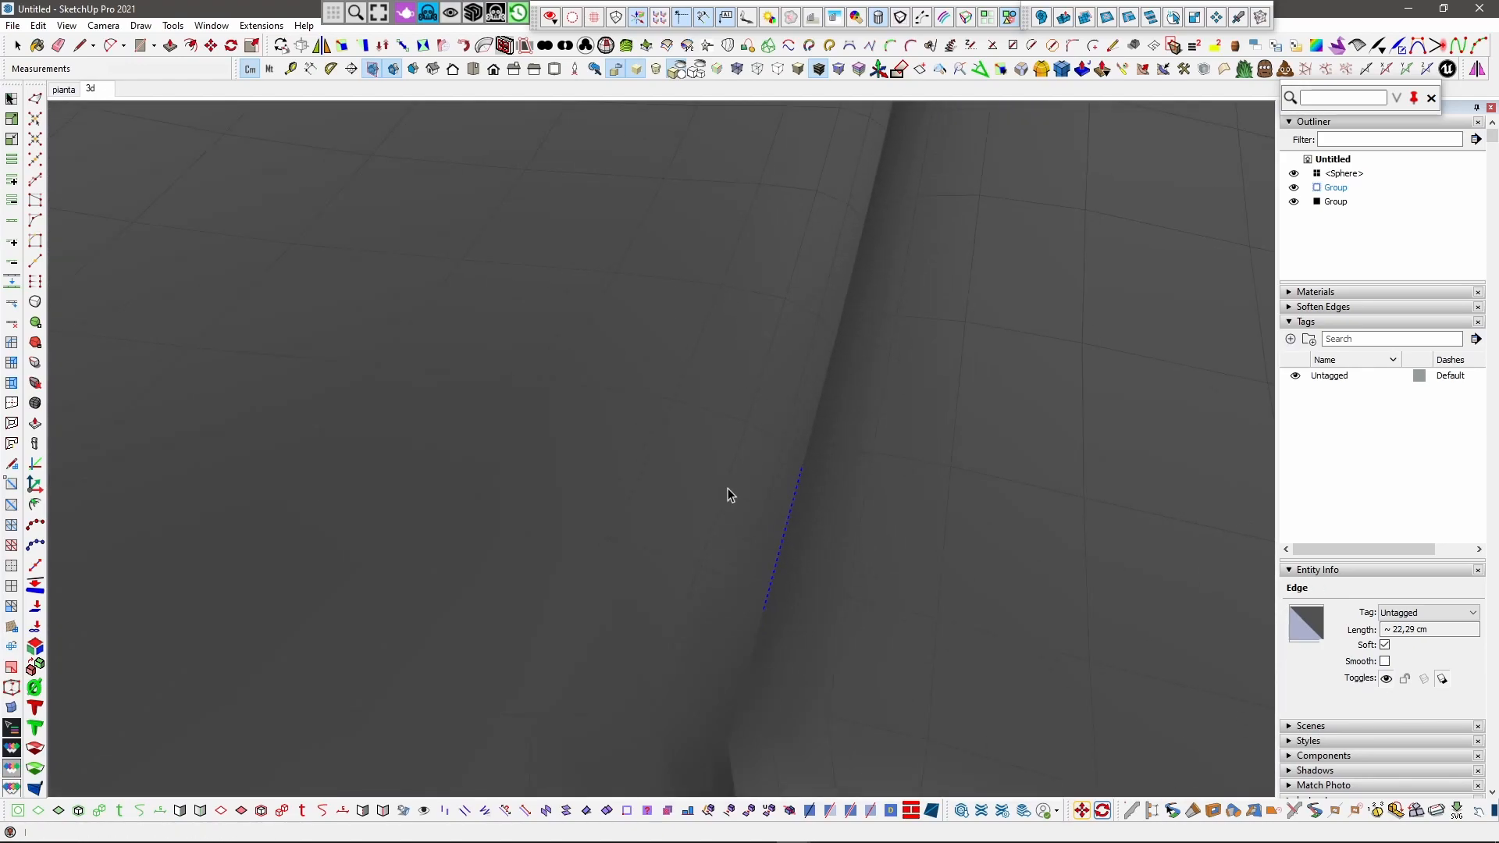
pyautogui.click(12, 220)
pyautogui.scroll(-3, 814, 558)
pyautogui.scroll(-3, 836, 481)
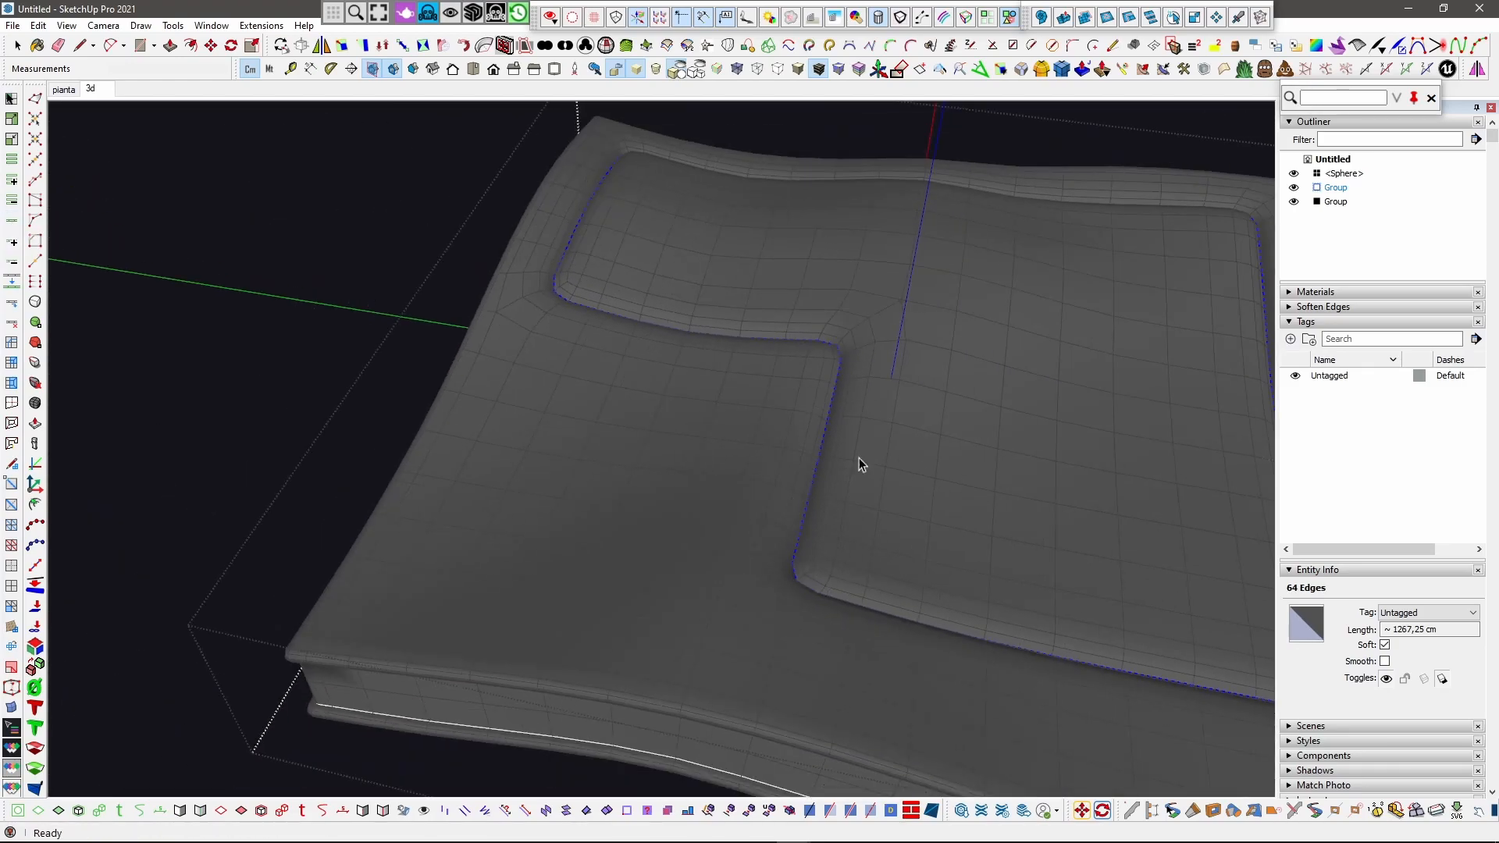
pyautogui.moveTo(739, 422); pyautogui.dragTo(983, 442, button='middle')
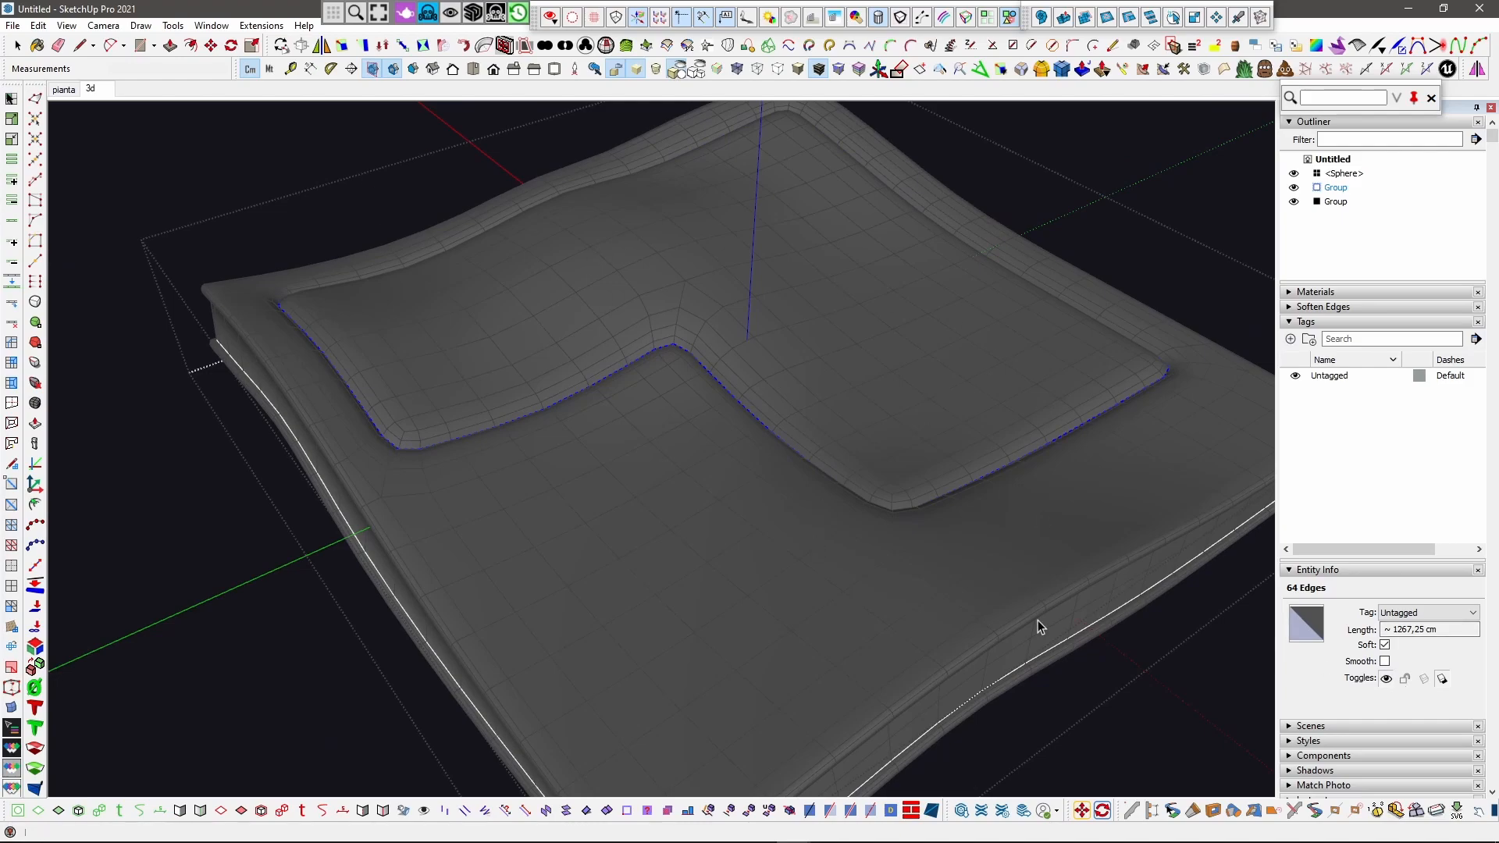
pyautogui.click(1385, 645)
# Step: Reselect the upper and lower side loops of the slab, turn off their Smooth property, and clear the selection
pyautogui.moveTo(1031, 663)
pyautogui.mouseDown(button='middle')
pyautogui.moveTo(1201, 479)
pyautogui.moveTo(1087, 385)
pyautogui.moveTo(844, 593)
pyautogui.moveTo(903, 650)
pyautogui.moveTo(937, 525)
pyautogui.mouseUp(button='middle')
pyautogui.scroll(3, 968, 642)
pyautogui.moveTo(967, 642); pyautogui.dragTo(934, 460, button='middle')
pyautogui.scroll(2, 919, 534)
pyautogui.scroll(3, 919, 534)
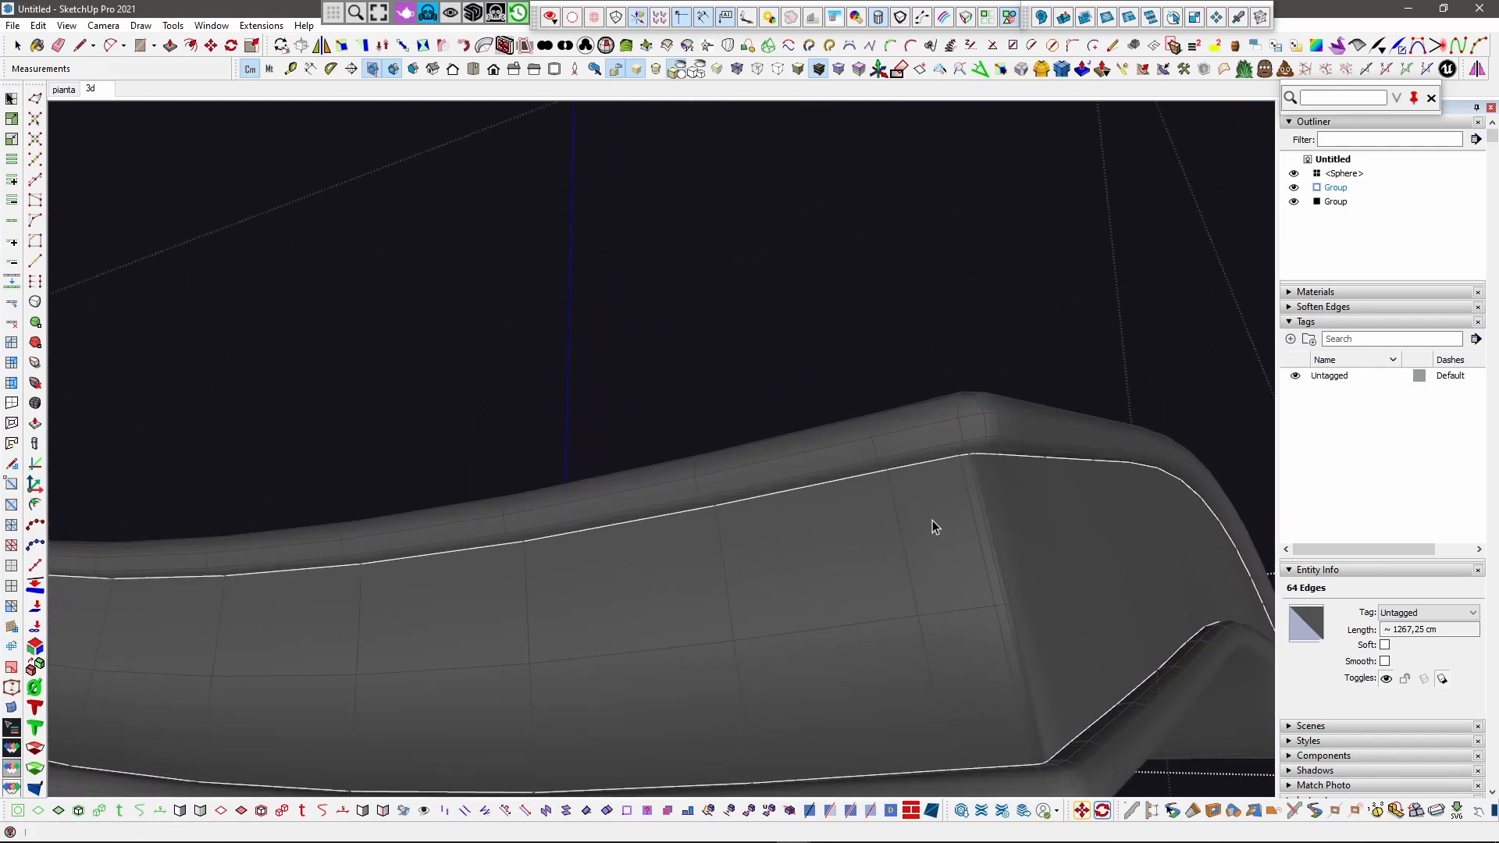
pyautogui.click(921, 461)
pyautogui.moveTo(920, 459); pyautogui.dragTo(898, 687, button='middle')
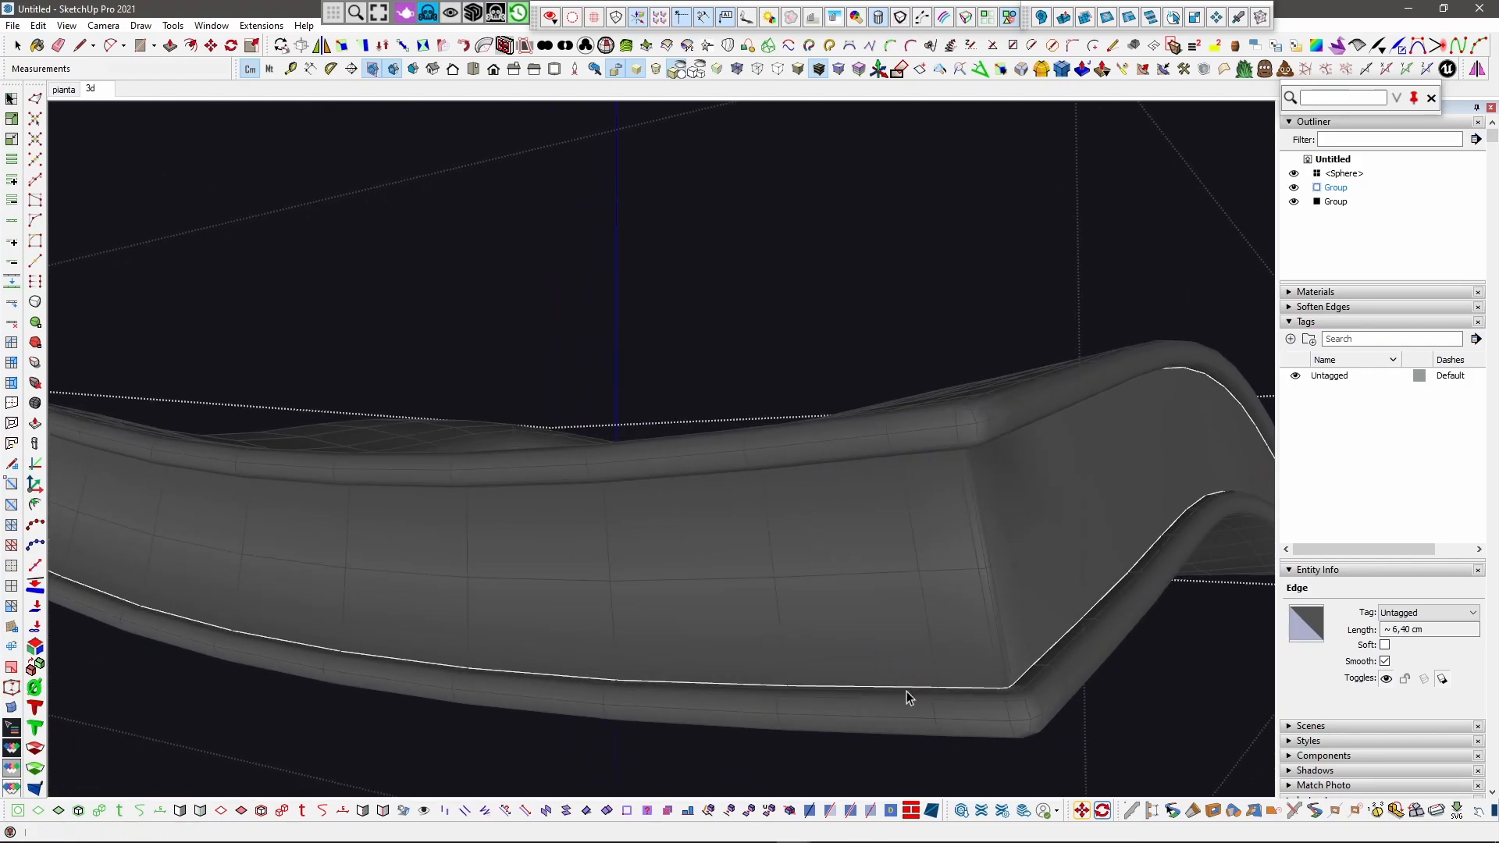
pyautogui.click(12, 222)
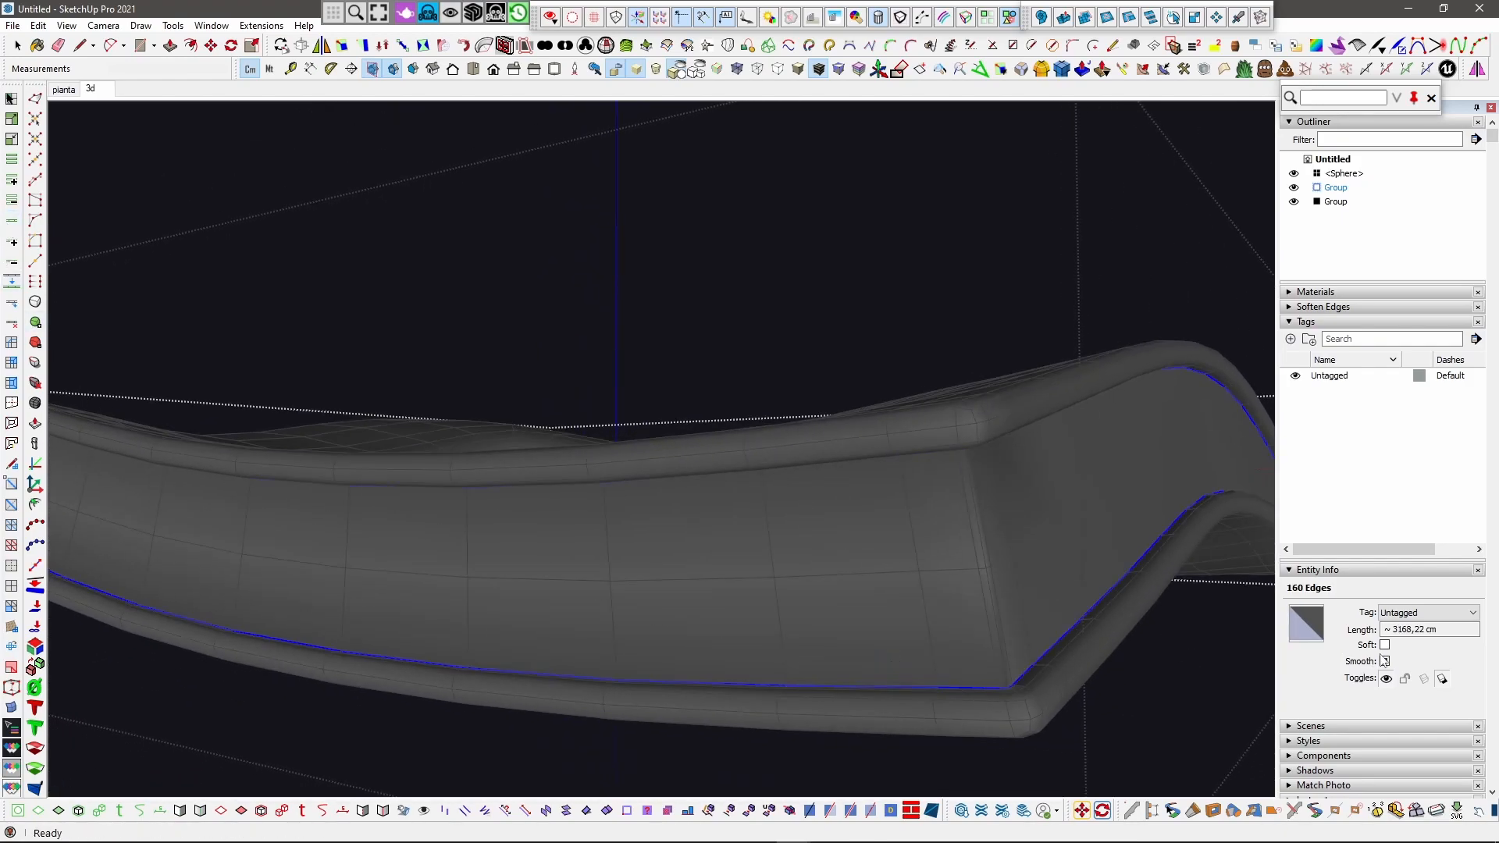
pyautogui.moveTo(1154, 659)
pyautogui.mouseDown(button='middle')
pyautogui.moveTo(640, 719)
pyautogui.moveTo(584, 581)
pyautogui.moveTo(981, 632)
pyautogui.moveTo(1389, 370)
pyautogui.moveTo(1426, 520)
pyautogui.moveTo(789, 662)
pyautogui.moveTo(395, 253)
pyautogui.mouseUp(button='middle')
pyautogui.click(579, 578)
# Step: Select the short corner edge on the upper rim at two of the slab's corners
pyautogui.scroll(-2, 391, 342)
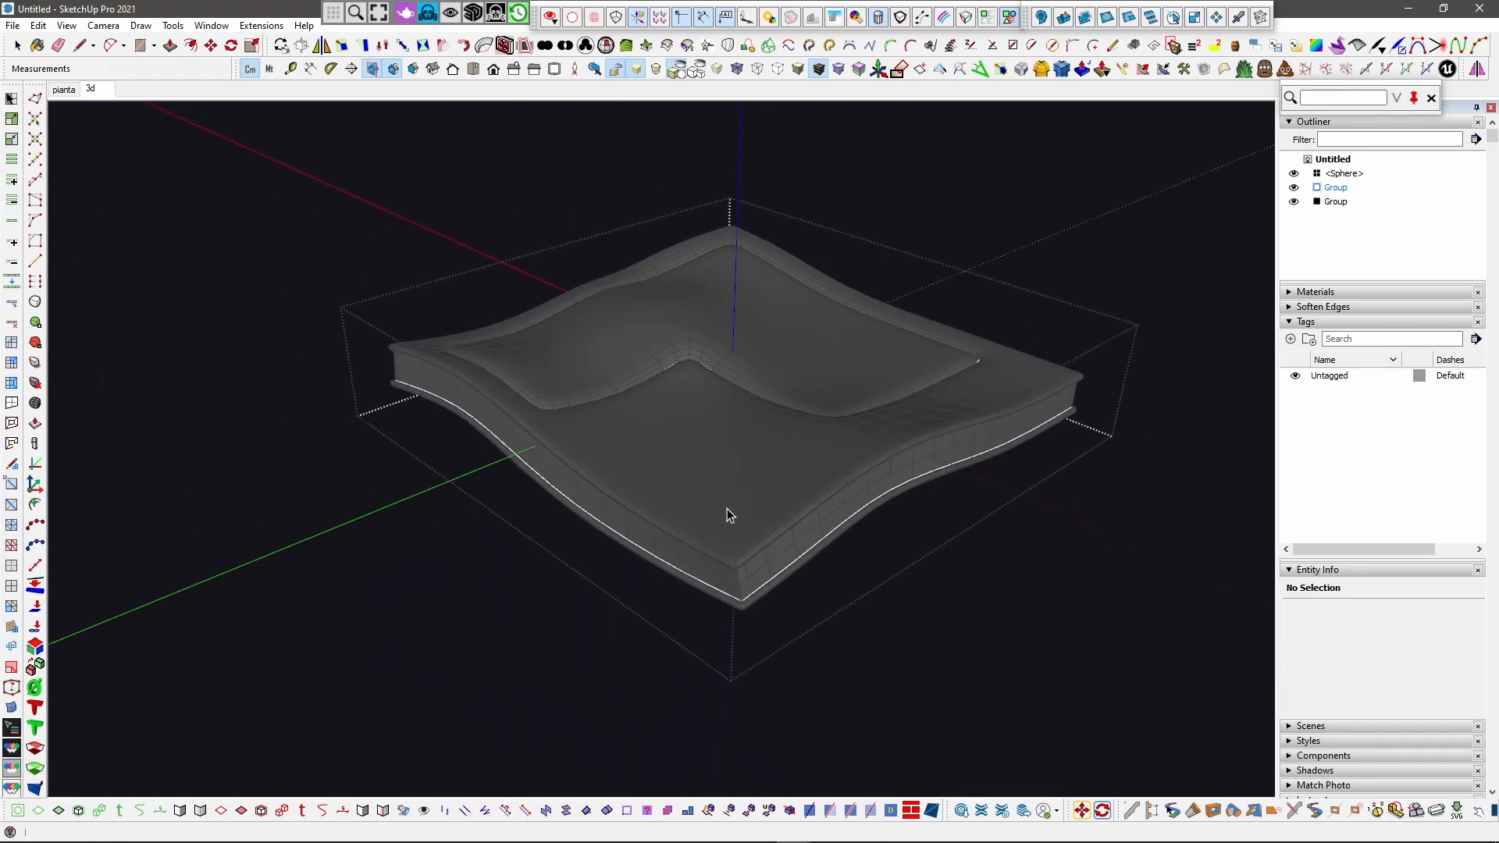
pyautogui.scroll(6, 727, 509)
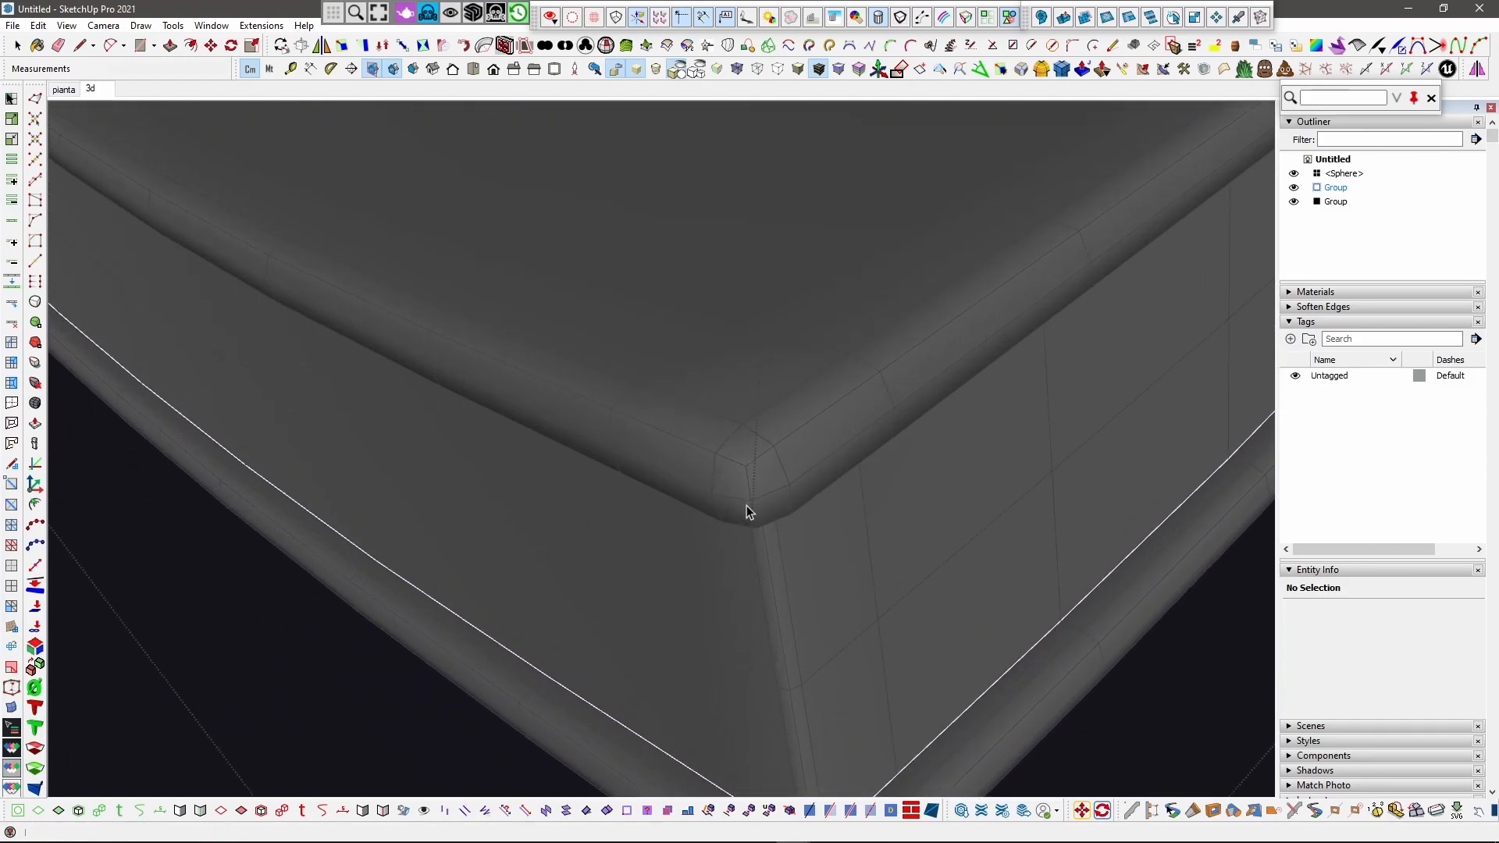
pyautogui.click(750, 478)
pyautogui.moveTo(696, 592)
pyautogui.mouseDown(button='middle')
pyautogui.moveTo(742, 512)
pyautogui.moveTo(195, 296)
pyautogui.moveTo(555, 365)
pyautogui.moveTo(555, 385)
pyautogui.moveTo(643, 378)
pyautogui.moveTo(346, 341)
pyautogui.mouseUp(button='middle')
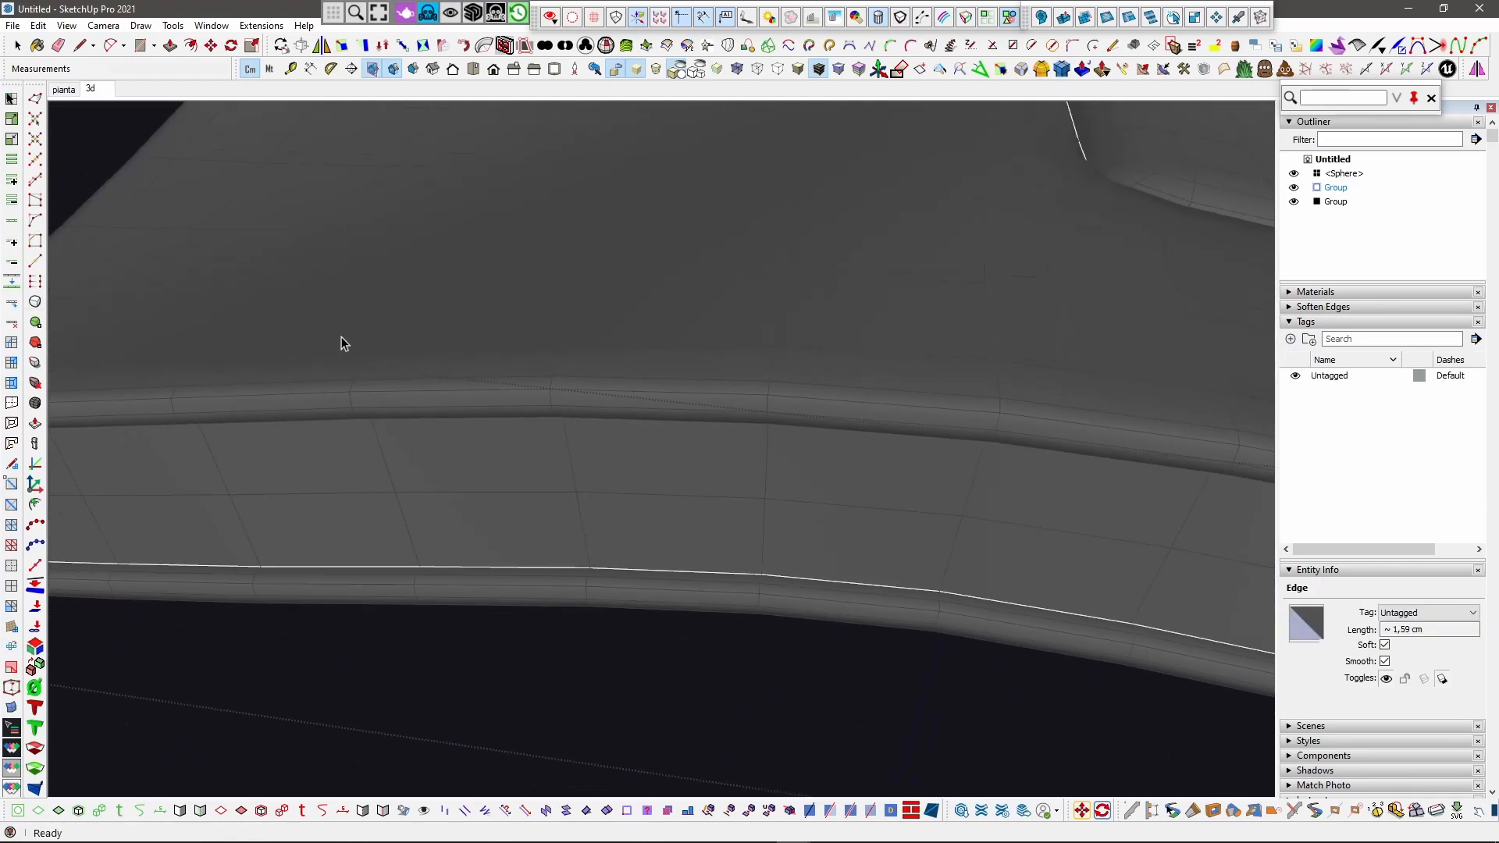
pyautogui.scroll(-6, 348, 338)
pyautogui.moveTo(781, 449); pyautogui.dragTo(570, 437, button='middle')
pyautogui.scroll(5, 897, 472)
pyautogui.moveTo(929, 472)
pyautogui.mouseDown(button='middle')
pyautogui.moveTo(716, 364)
pyautogui.moveTo(896, 560)
pyautogui.mouseUp(button='middle')
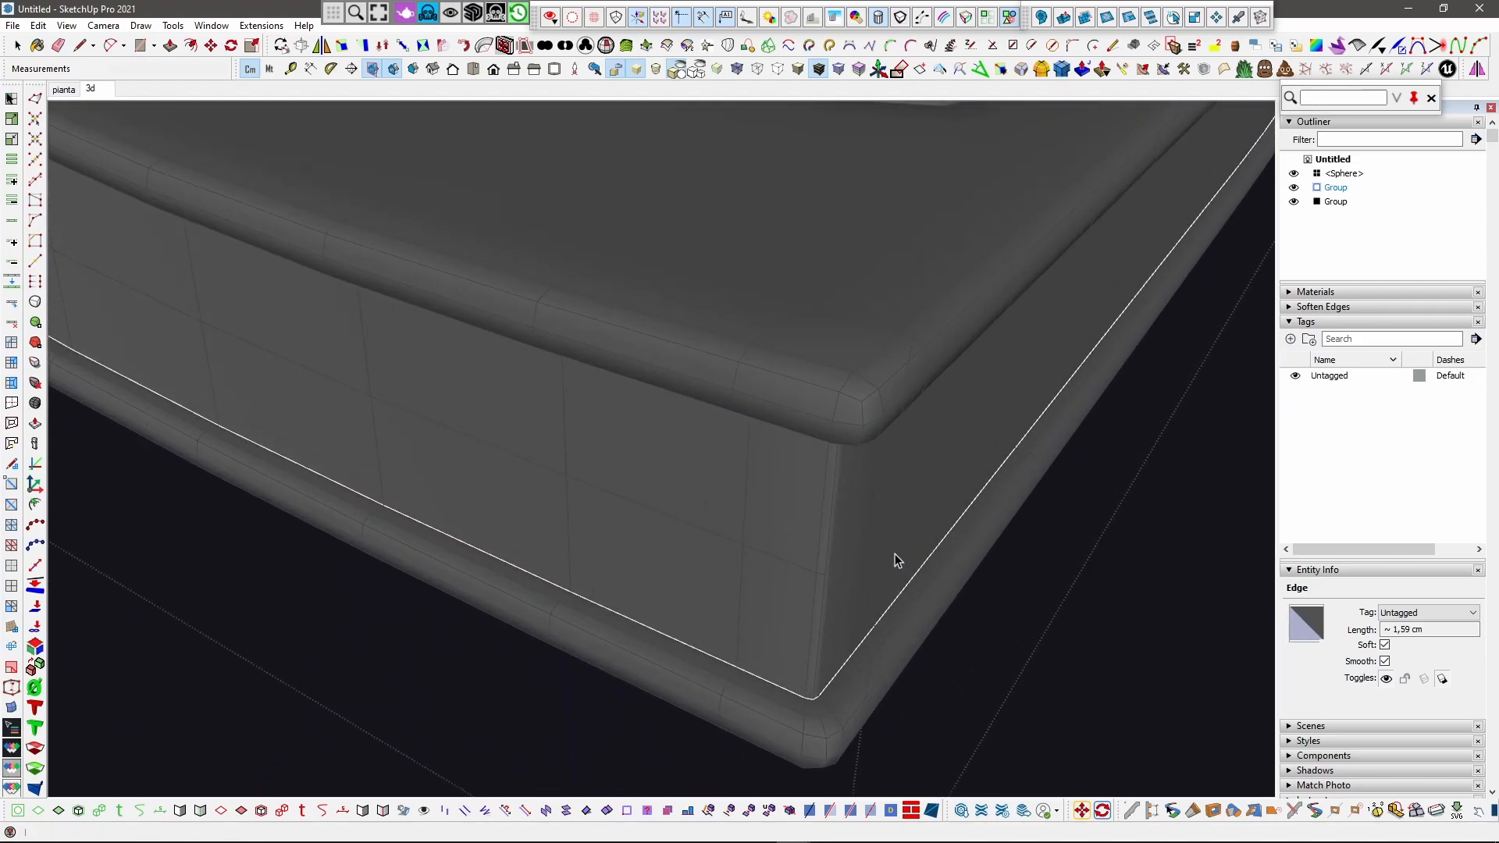
pyautogui.keyDown('ctrl'); pyautogui.click(863, 415); pyautogui.keyUp('ctrl')
# Step: Add the matching edges at the slab's other two corners and extend the selection to their full corner loops
pyautogui.scroll(-8, 606, 574)
pyautogui.moveTo(980, 281); pyautogui.dragTo(226, 338, button='middle')
pyautogui.keyDown('shift'); pyautogui.moveTo(779, 457); pyautogui.dragTo(351, 392, button='middle'); pyautogui.keyUp('shift')
pyautogui.scroll(10, 456, 610)
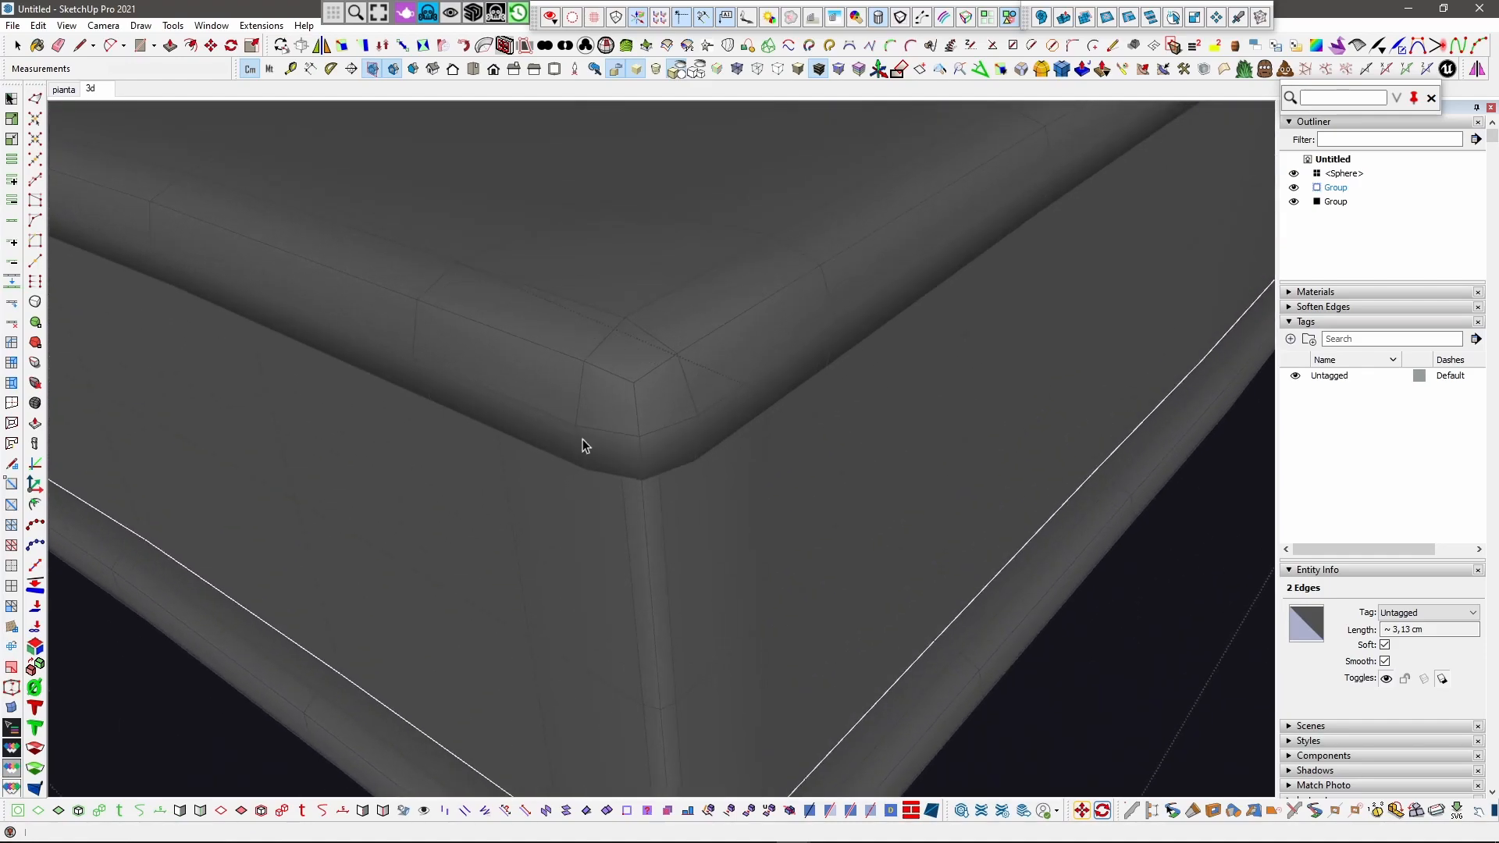
pyautogui.scroll(-9, 509, 596)
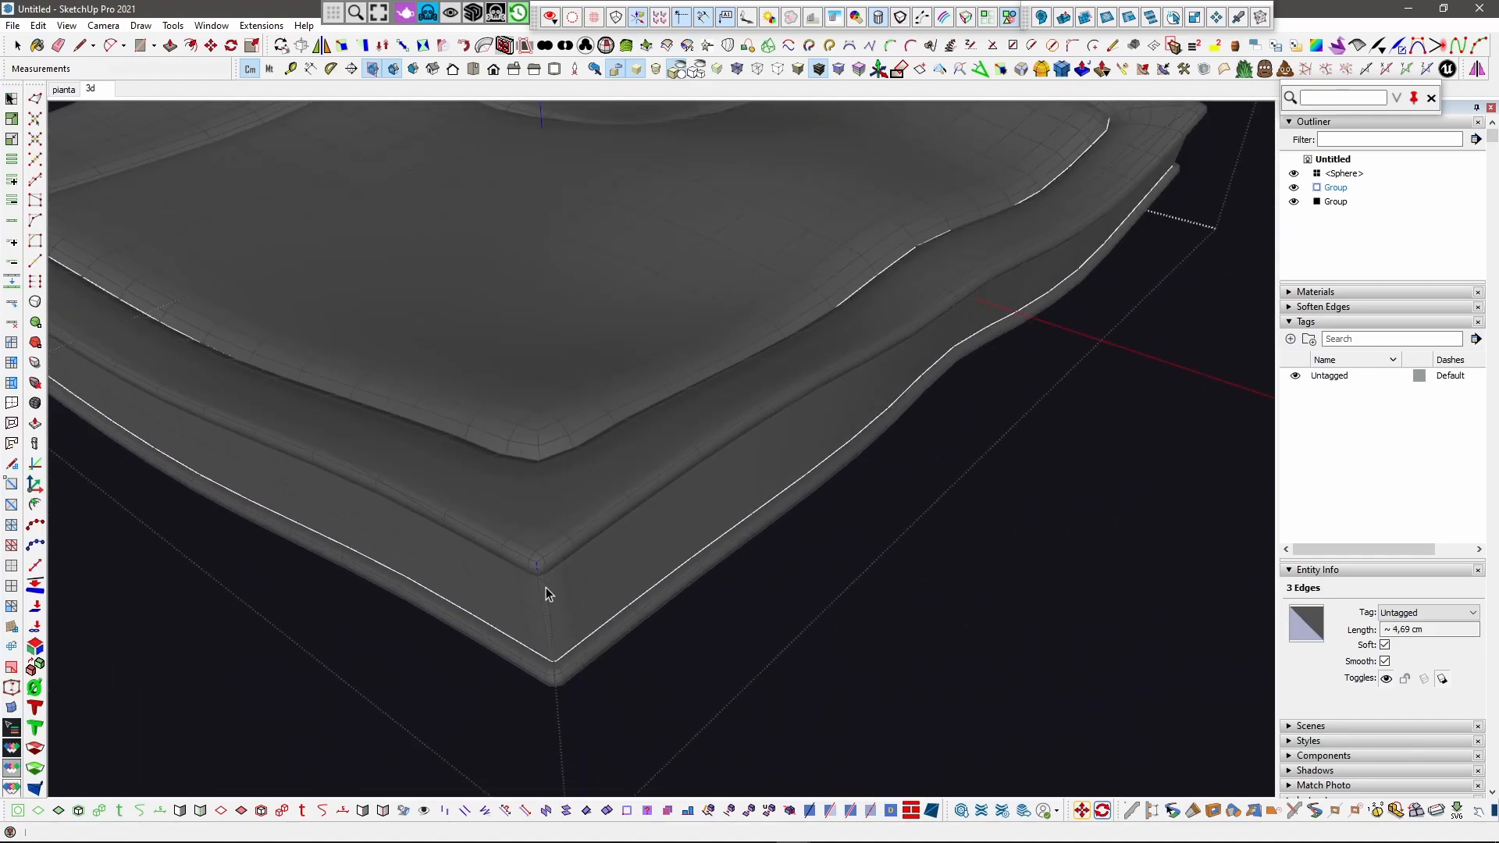
pyautogui.moveTo(886, 326); pyautogui.dragTo(420, 372, button='middle')
pyautogui.moveTo(999, 410); pyautogui.dragTo(395, 455, button='middle')
pyautogui.scroll(10, 436, 629)
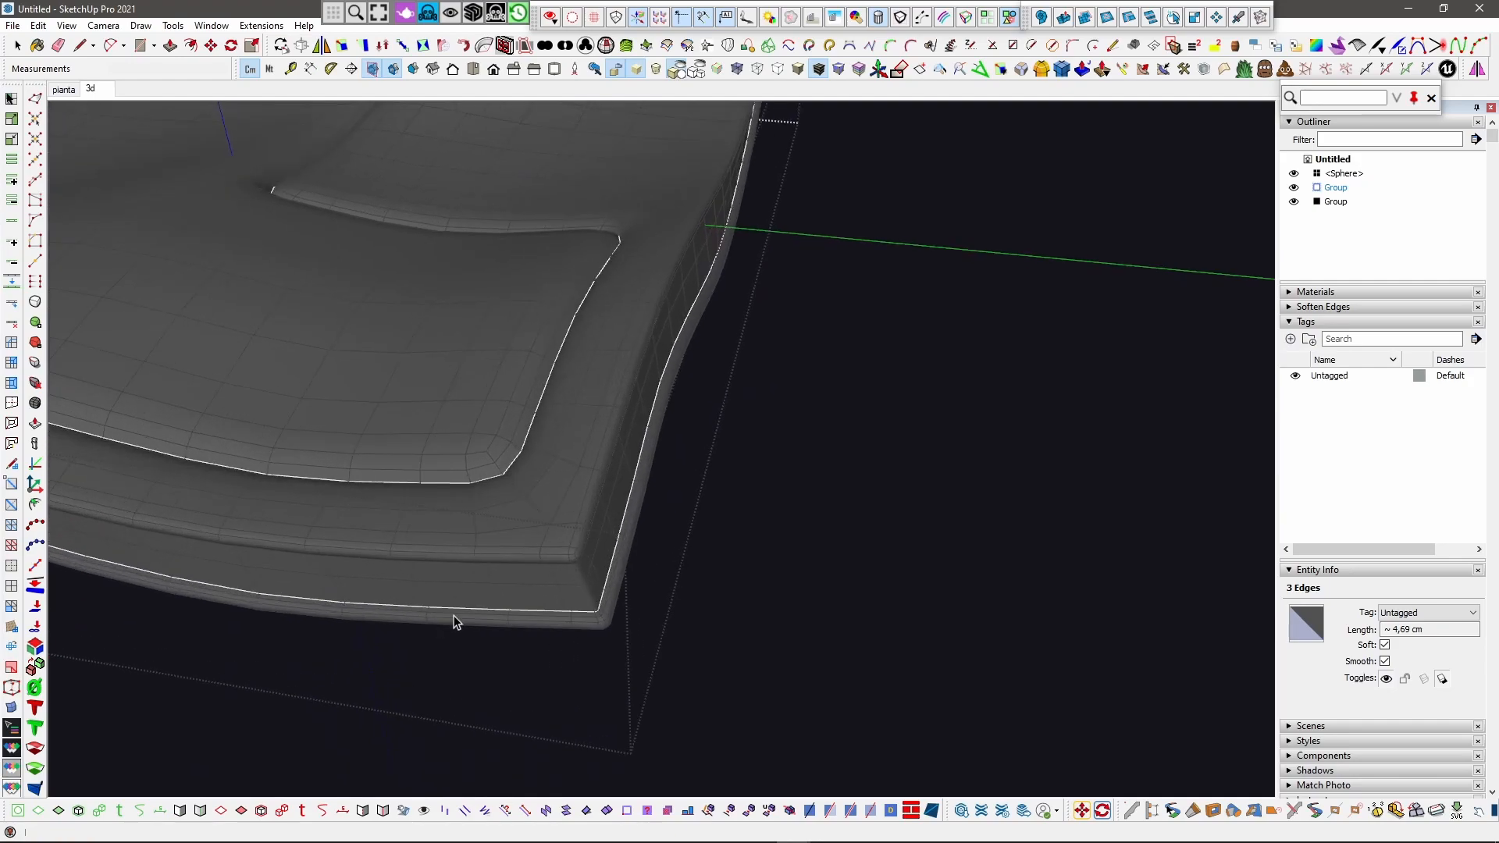
pyautogui.keyDown('ctrl'); pyautogui.click(648, 477); pyautogui.keyUp('ctrl')
pyautogui.click(12, 225)
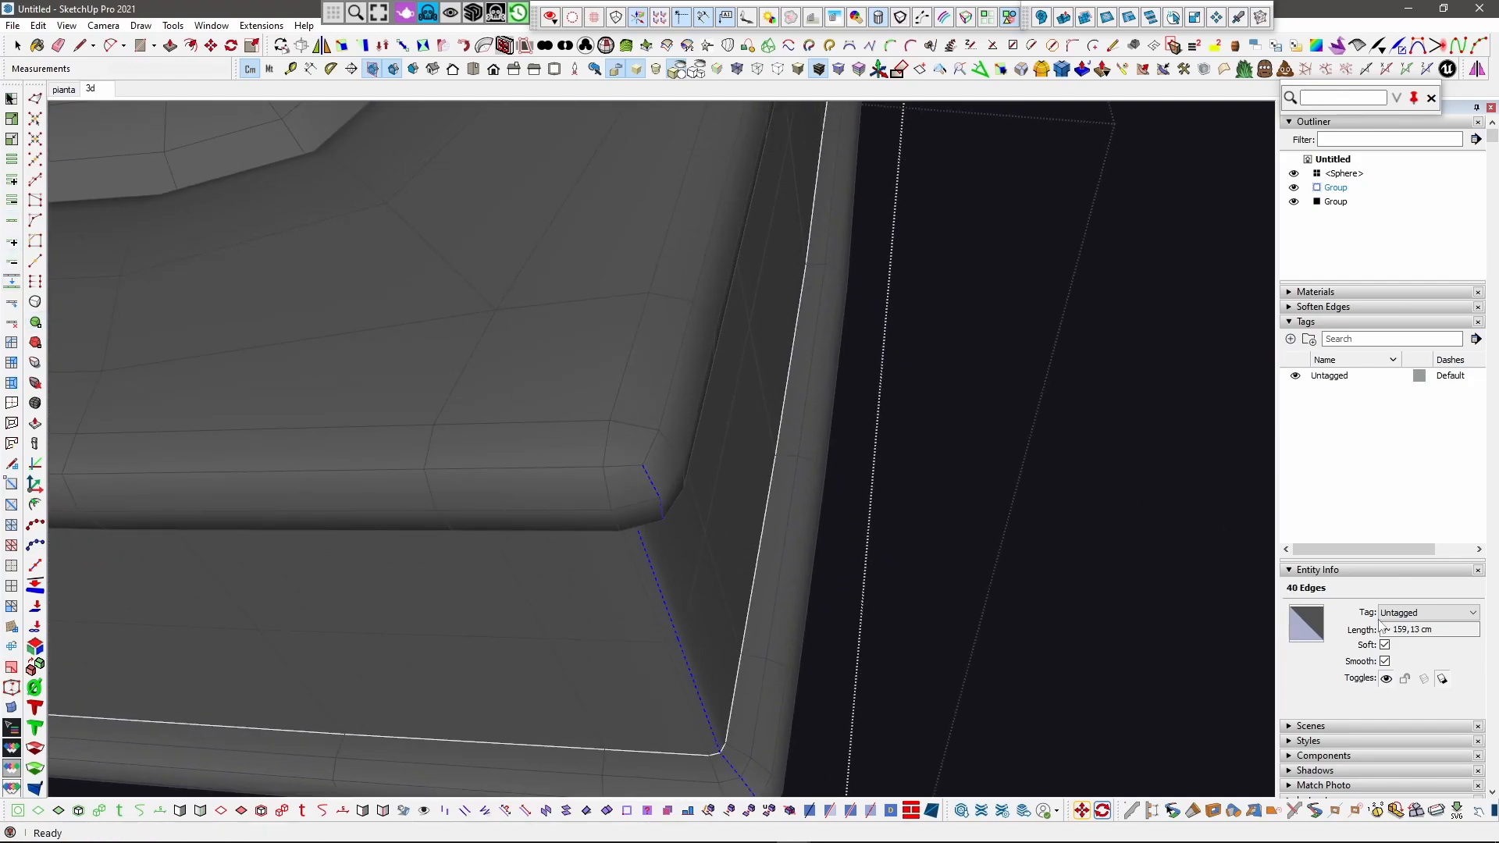
# Step: Turn off the Soft property of the selected corner loops and exit the slab group
pyautogui.click(1384, 645)
pyautogui.scroll(-5, 887, 655)
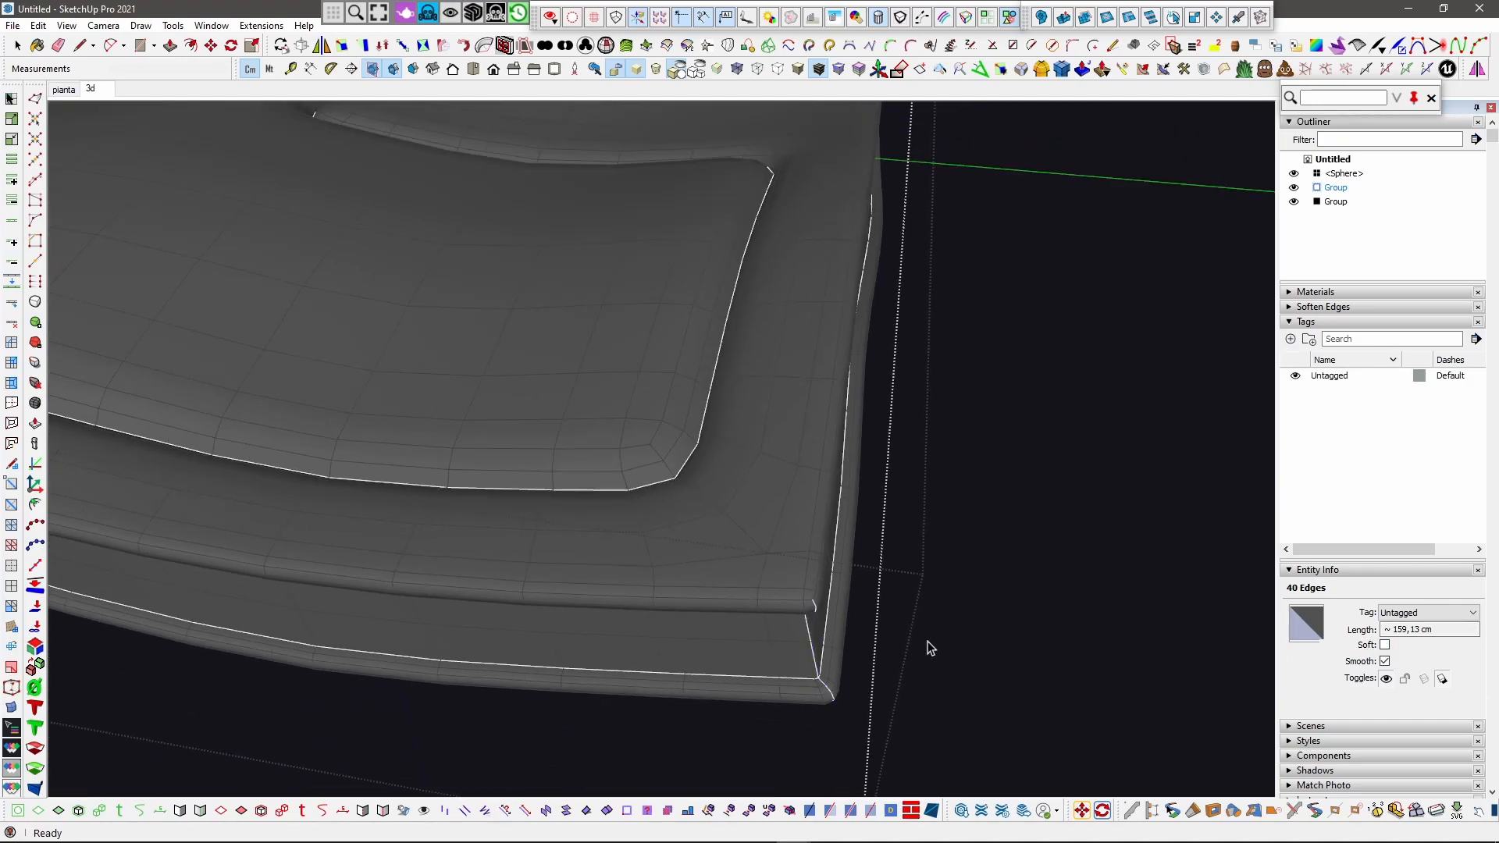
pyautogui.click(927, 645)
pyautogui.scroll(-5, 928, 646)
pyautogui.moveTo(927, 640); pyautogui.dragTo(439, 555, button='middle')
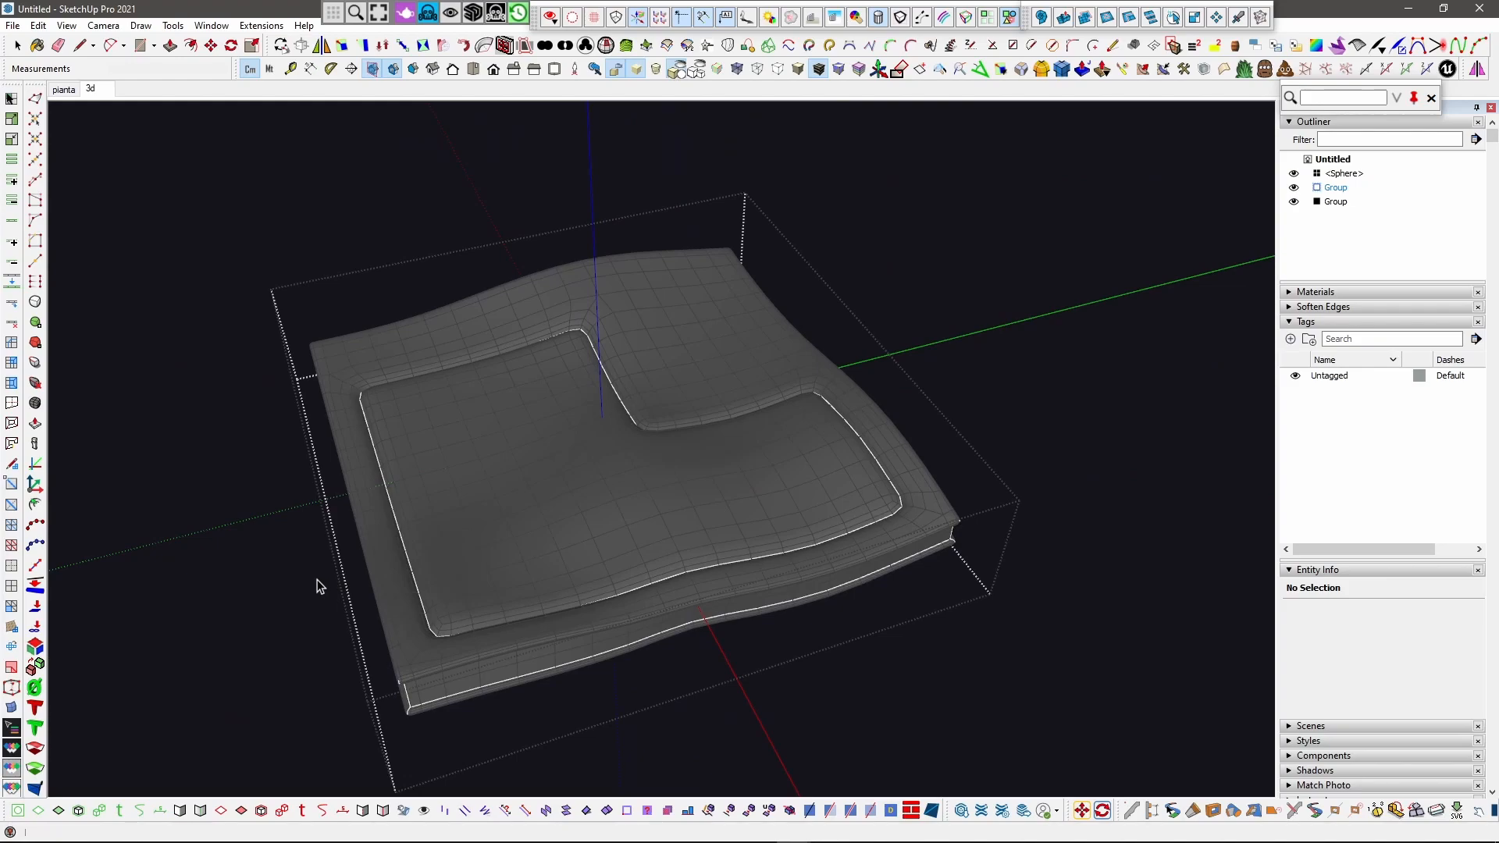
pyautogui.moveTo(356, 604); pyautogui.dragTo(623, 542, button='middle')
pyautogui.click(380, 250)
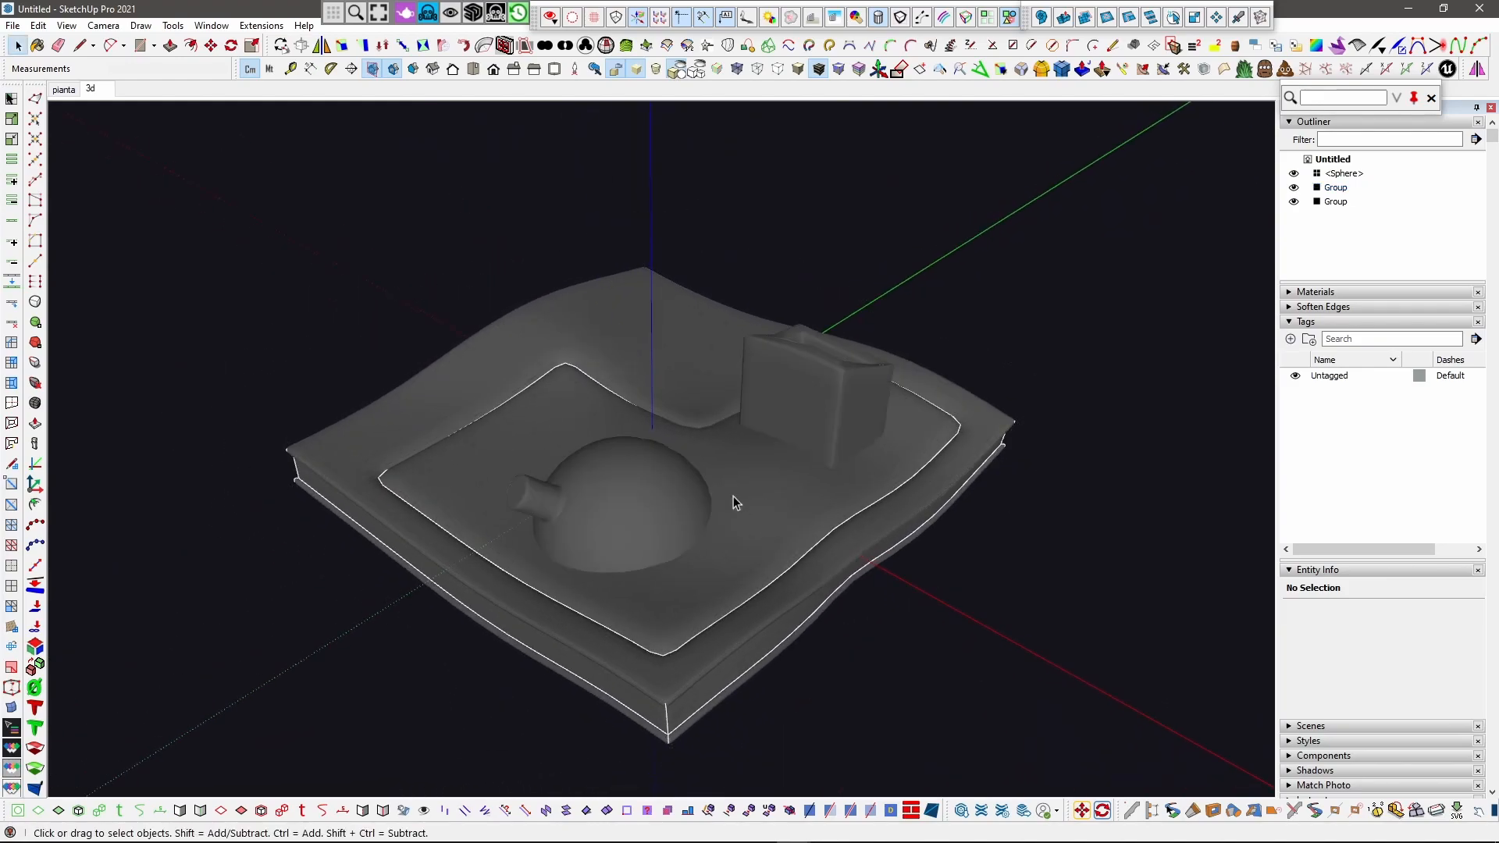
# Step: Open the dome for editing, select the edge loop around the side tube's free end, and turn off its Soft property
pyautogui.doubleClick(648, 503)
pyautogui.scroll(5, 537, 512)
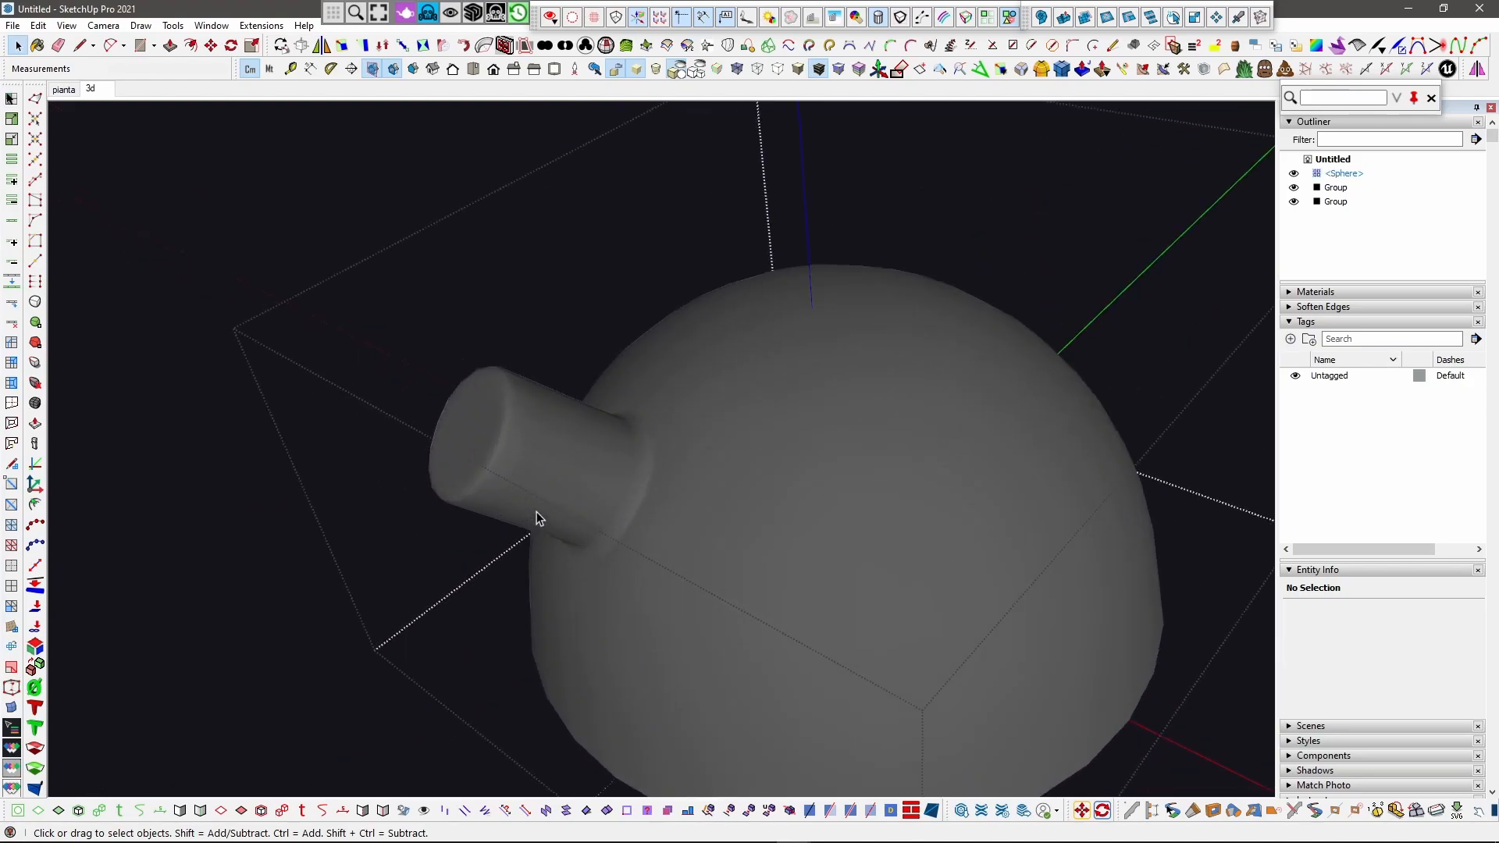
pyautogui.click(10, 98)
pyautogui.scroll(5, 485, 459)
pyautogui.scroll(3, 579, 377)
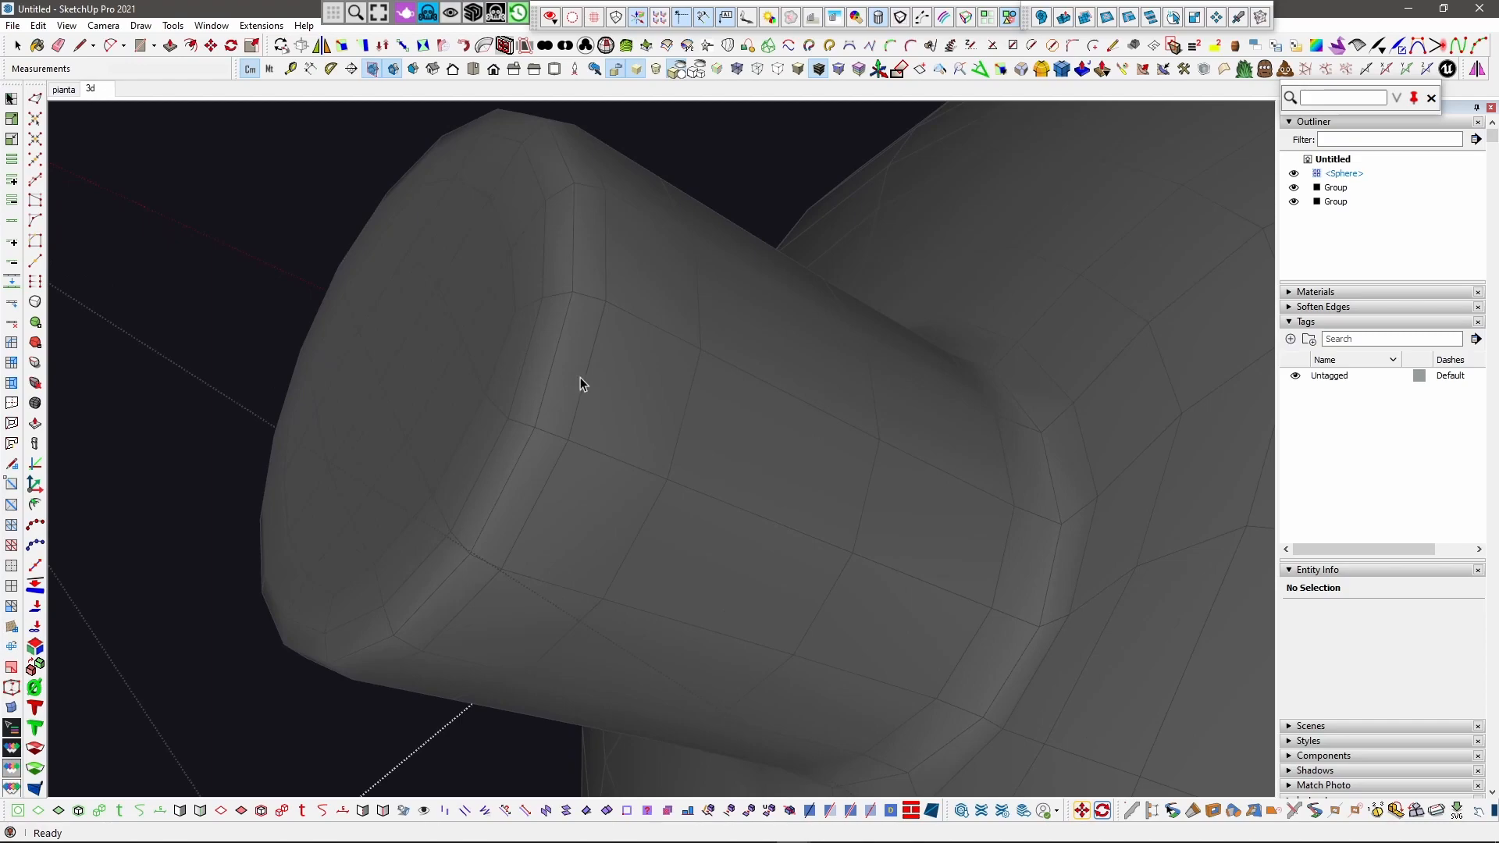
pyautogui.click(559, 345)
pyautogui.moveTo(562, 349); pyautogui.dragTo(746, 203, button='middle')
pyautogui.click(12, 222)
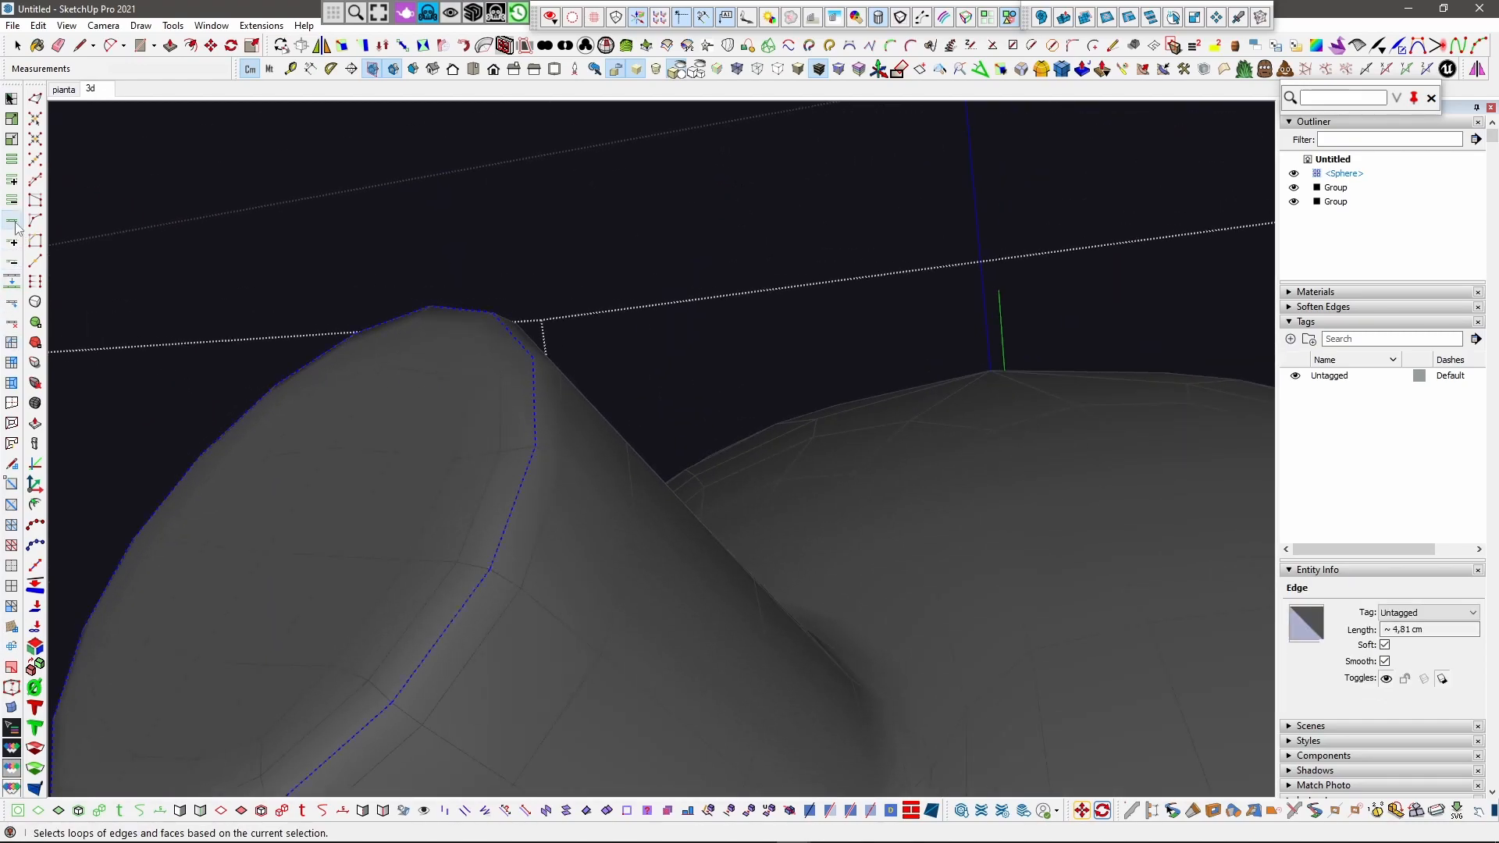
pyautogui.click(1385, 645)
# Step: Turn off the Soft property of the full edge loop where the side tube meets the dome, and exit the group
pyautogui.moveTo(687, 625)
pyautogui.mouseDown(button='middle')
pyautogui.moveTo(669, 485)
pyautogui.moveTo(698, 648)
pyautogui.mouseUp(button='middle')
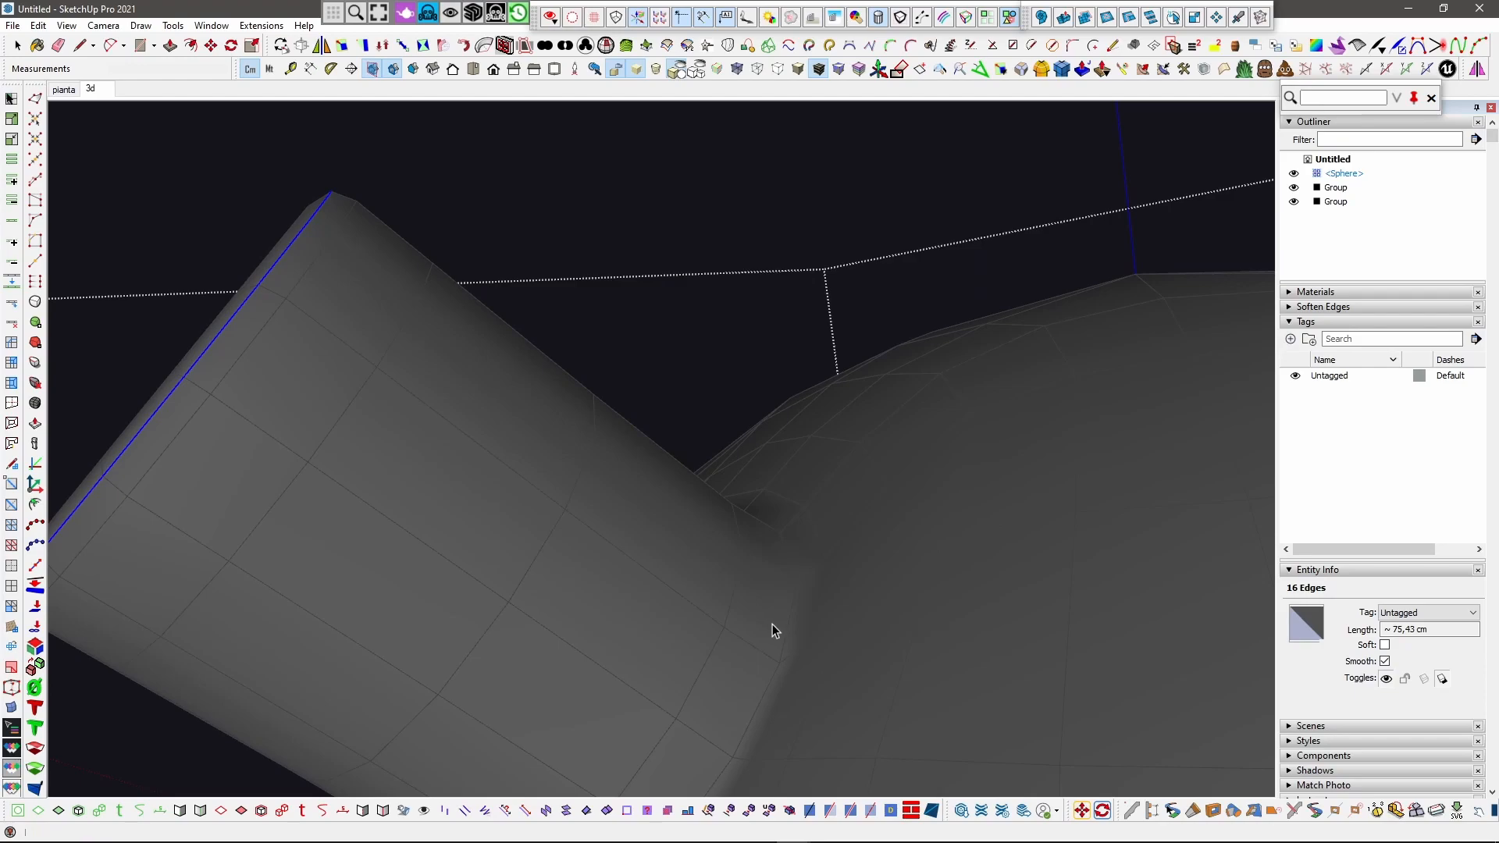
pyautogui.click(783, 647)
pyautogui.click(783, 649)
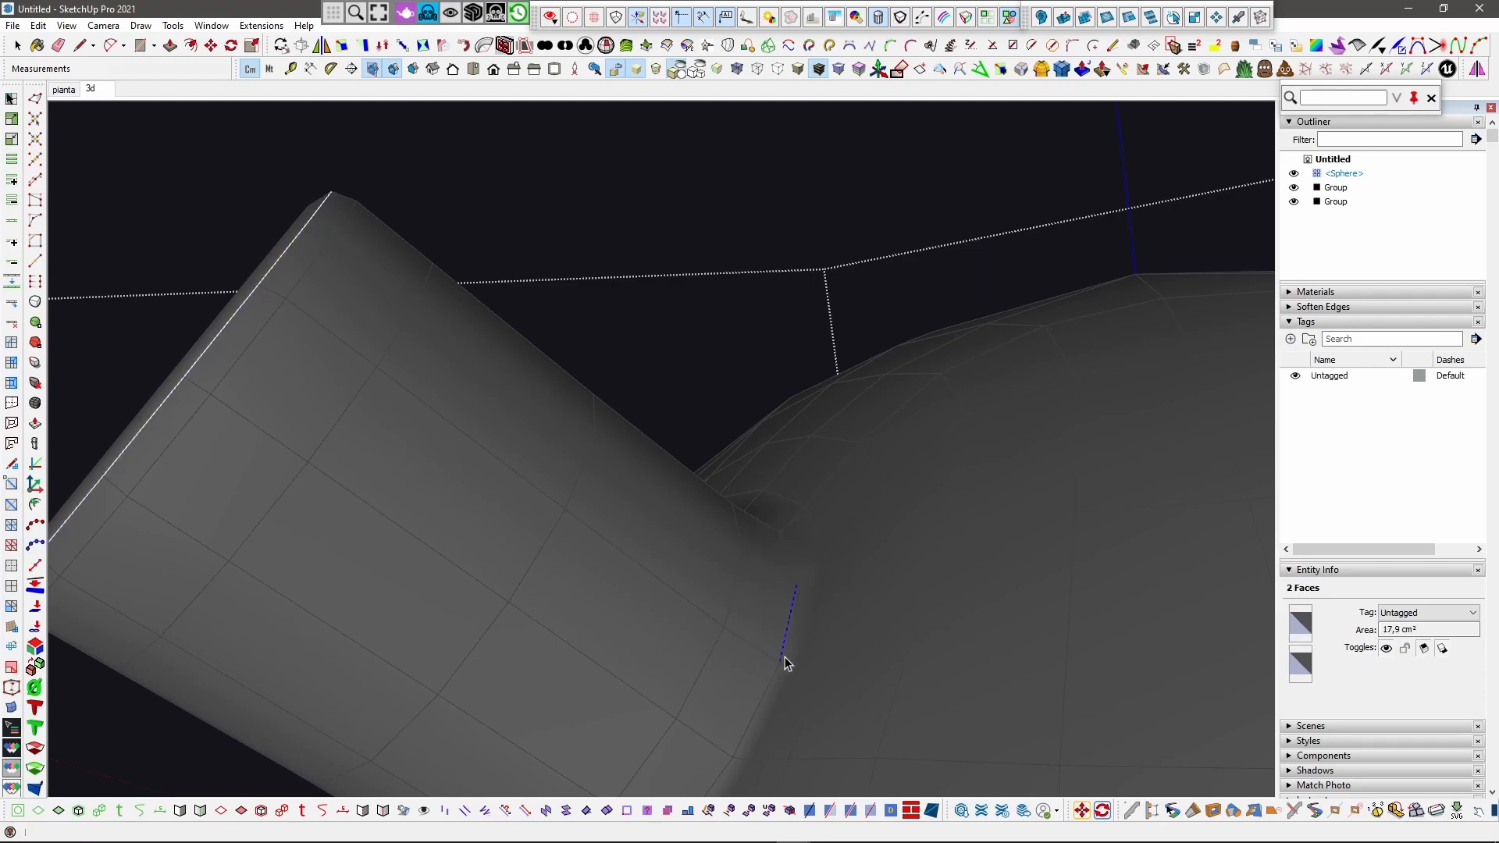
pyautogui.moveTo(783, 648); pyautogui.dragTo(794, 685, button='middle')
pyautogui.scroll(3, 795, 679)
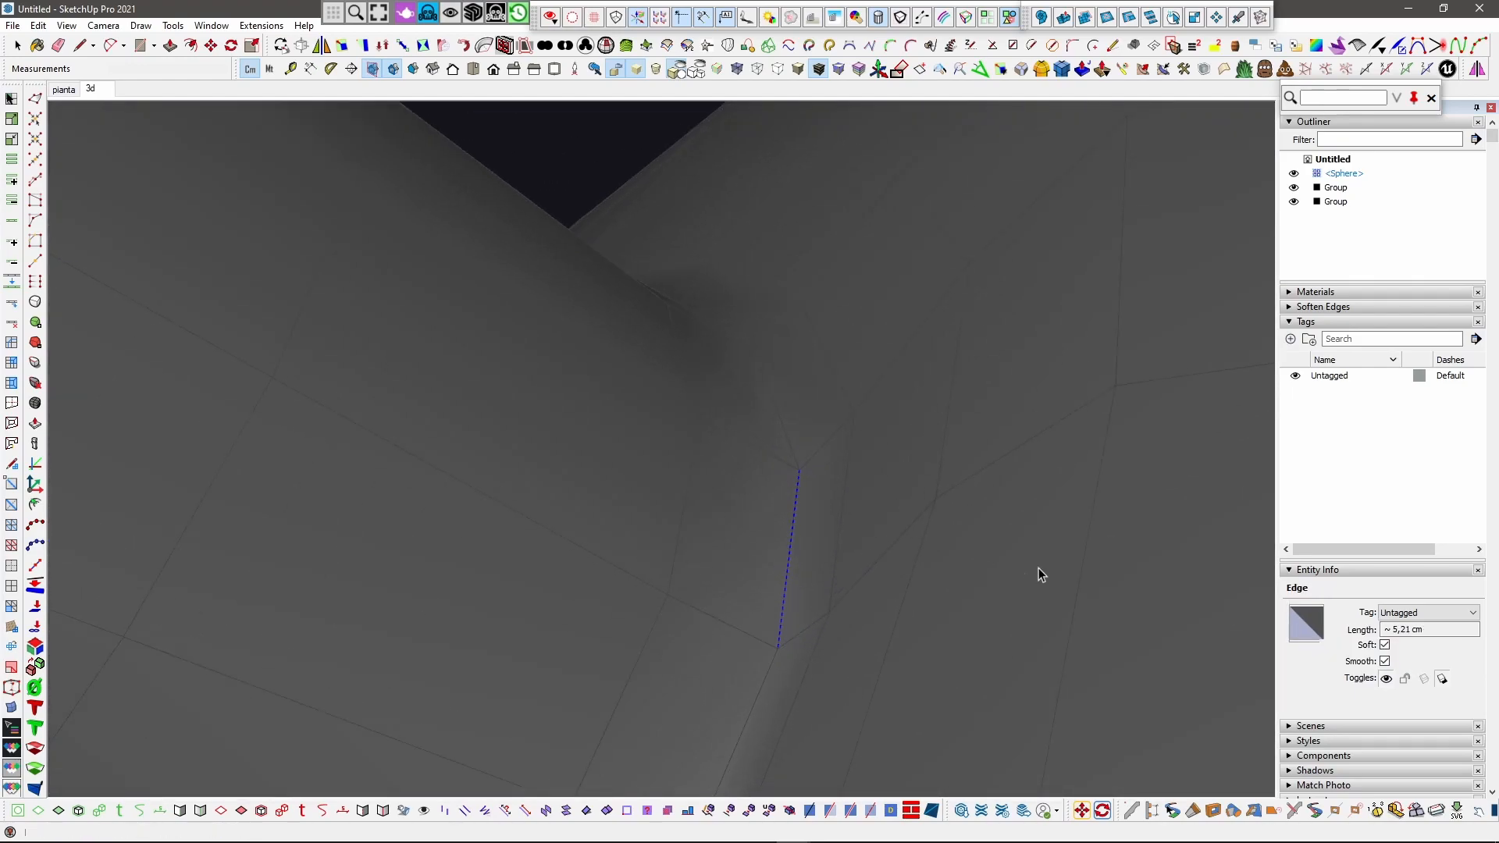
pyautogui.click(13, 221)
pyautogui.click(1385, 645)
pyautogui.scroll(-10, 580, 531)
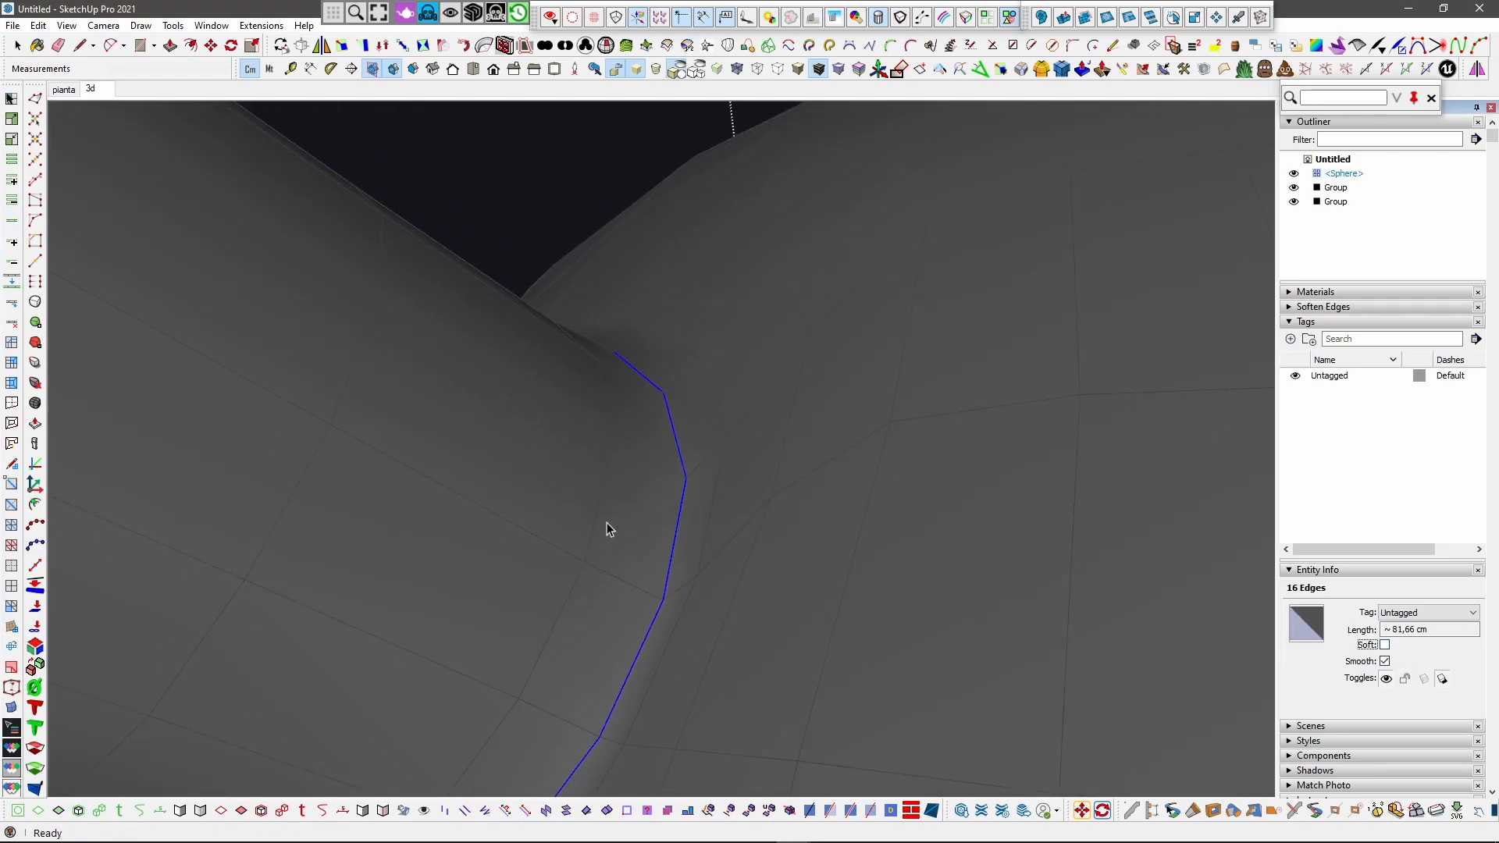
pyautogui.moveTo(656, 530); pyautogui.dragTo(765, 568, button='middle')
pyautogui.click(508, 459)
pyautogui.scroll(-2, 597, 478)
pyautogui.moveTo(697, 536); pyautogui.dragTo(542, 461, button='middle')
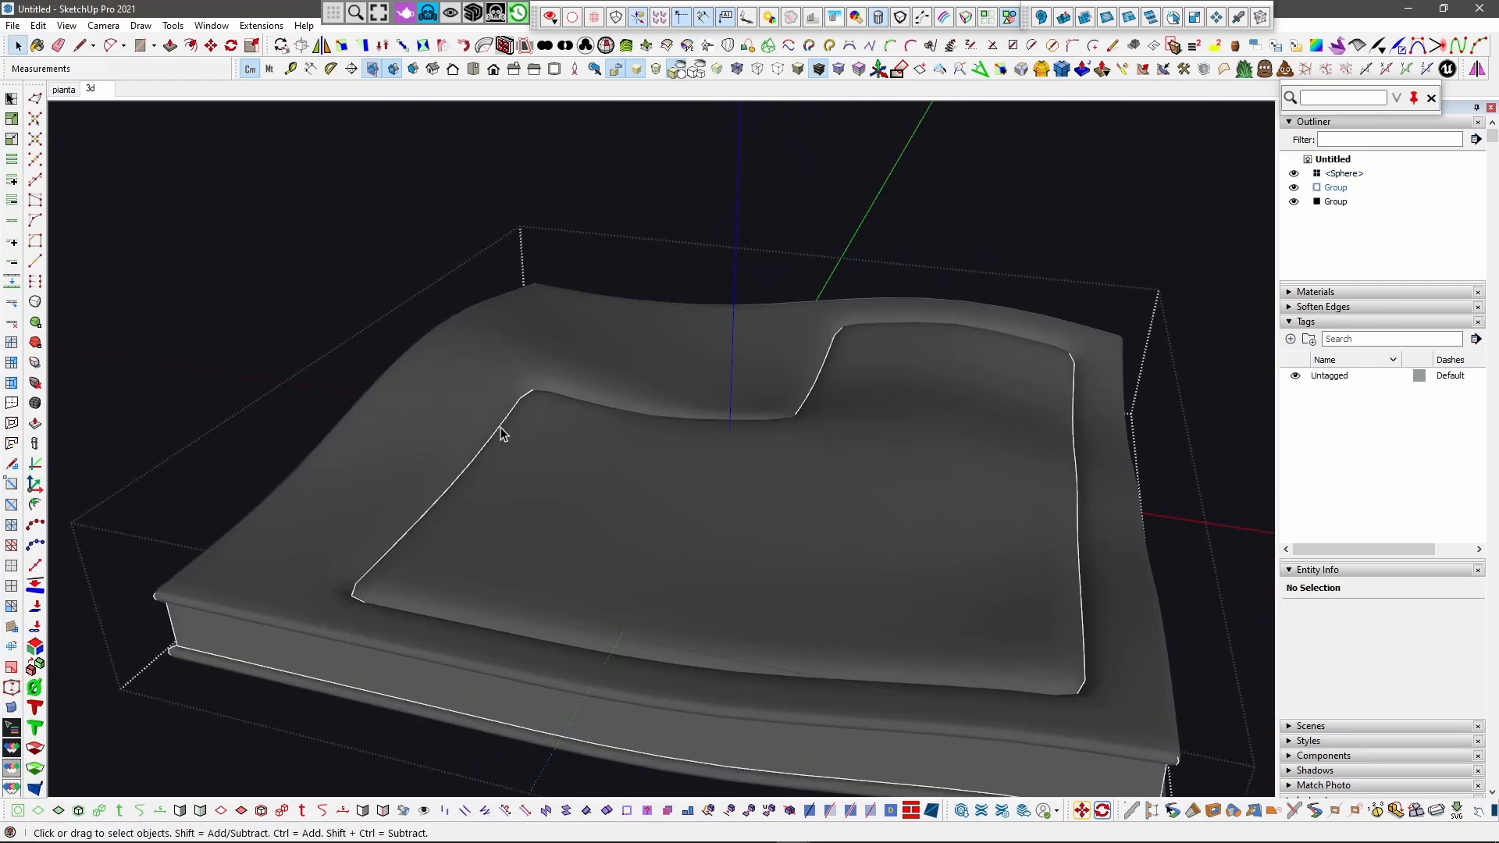
pyautogui.scroll(-2, 644, 459)
pyautogui.click(446, 355)
pyautogui.scroll(2, 869, 373)
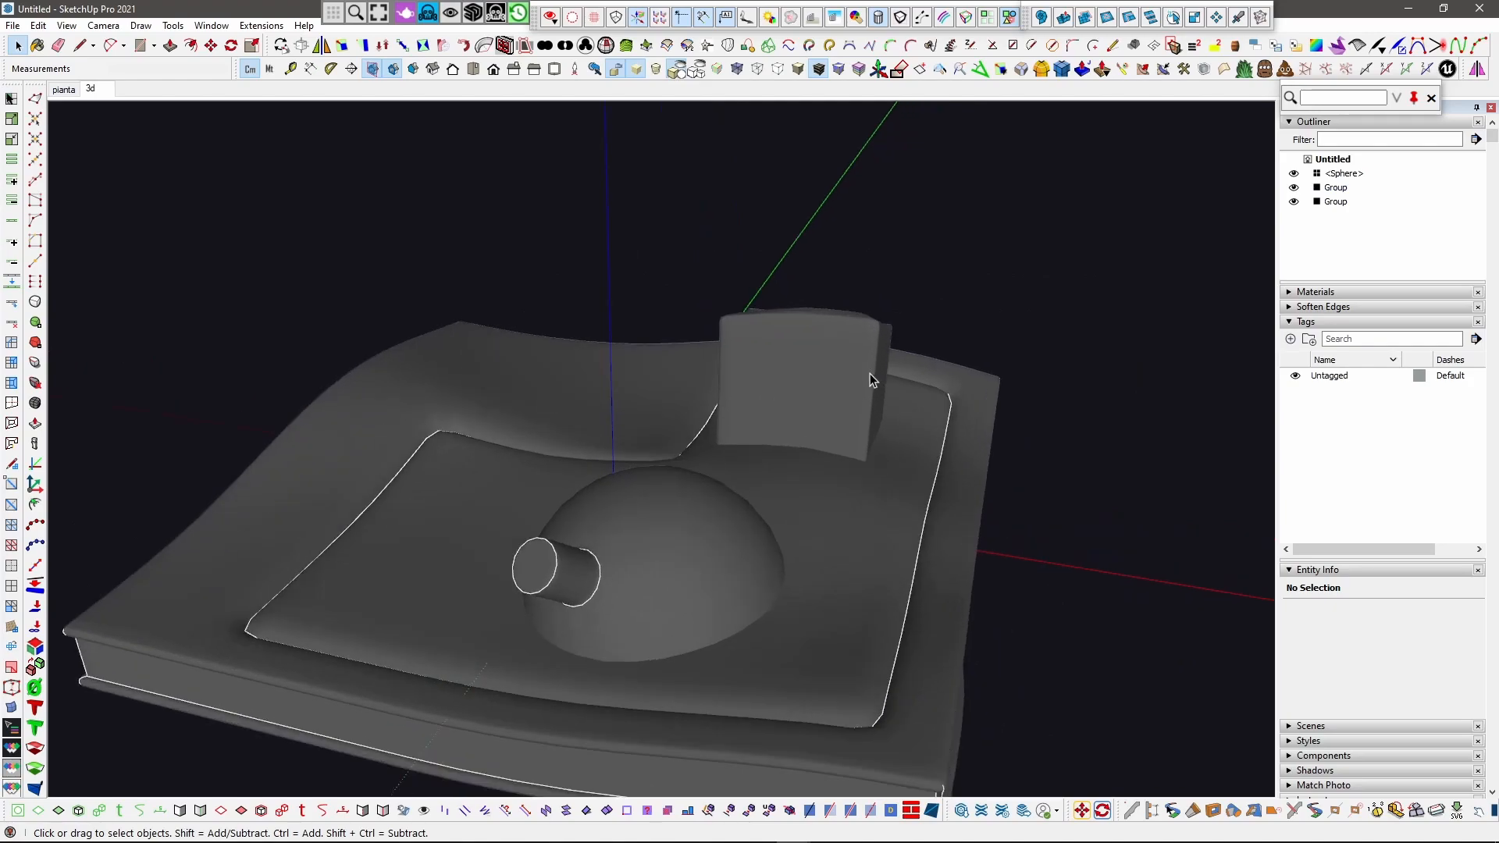
# Step: Open the hollow box for editing and select the two short edges at one corner of its inner floor
pyautogui.doubleClick(855, 373)
pyautogui.moveTo(854, 373); pyautogui.dragTo(552, 295, button='middle')
pyautogui.scroll(6, 592, 271)
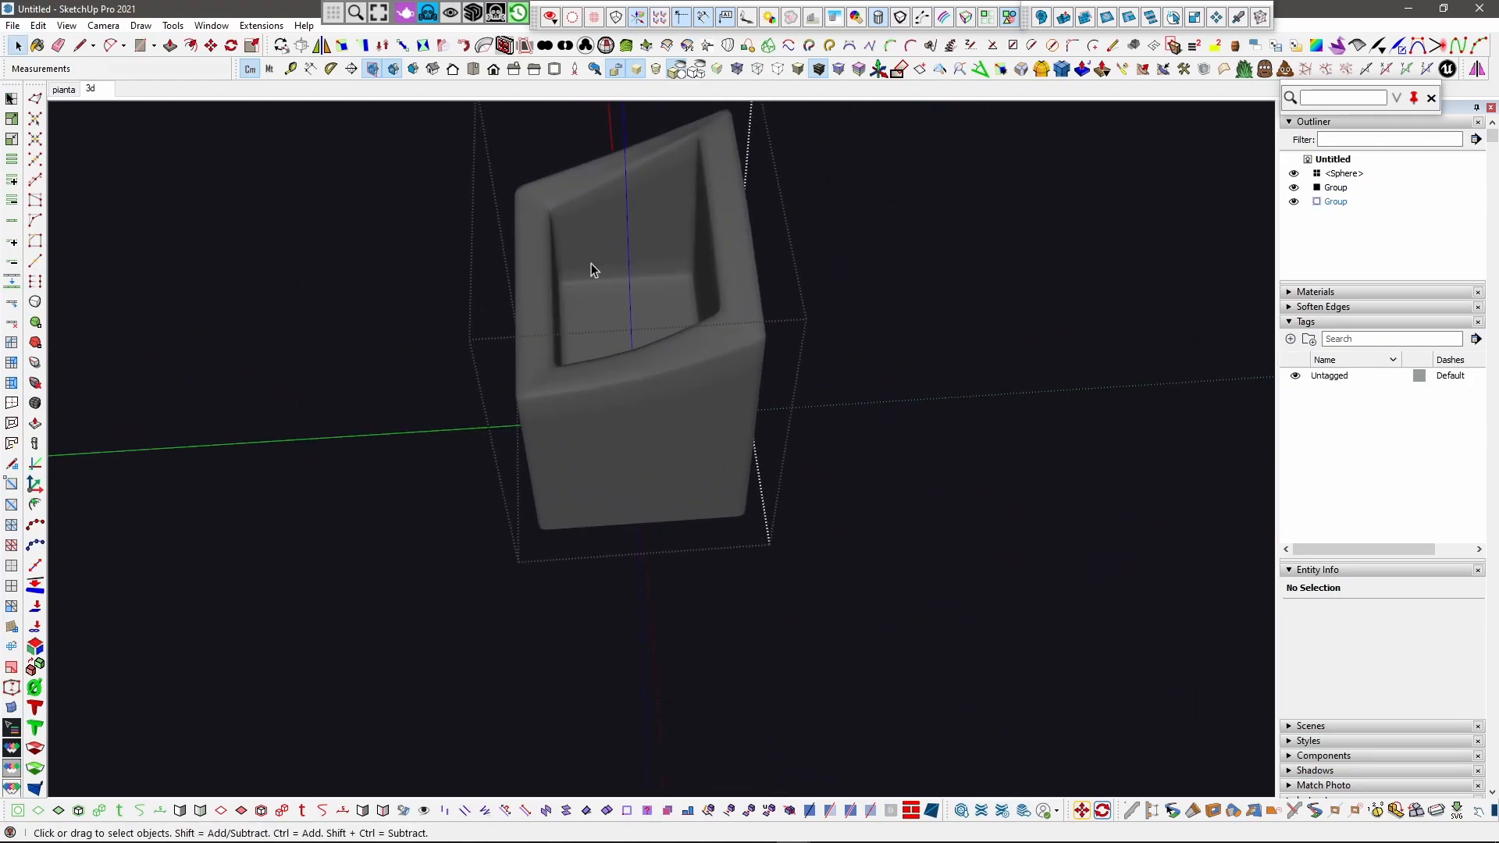
pyautogui.click(12, 99)
pyautogui.scroll(2, 637, 224)
pyautogui.scroll(6, 686, 167)
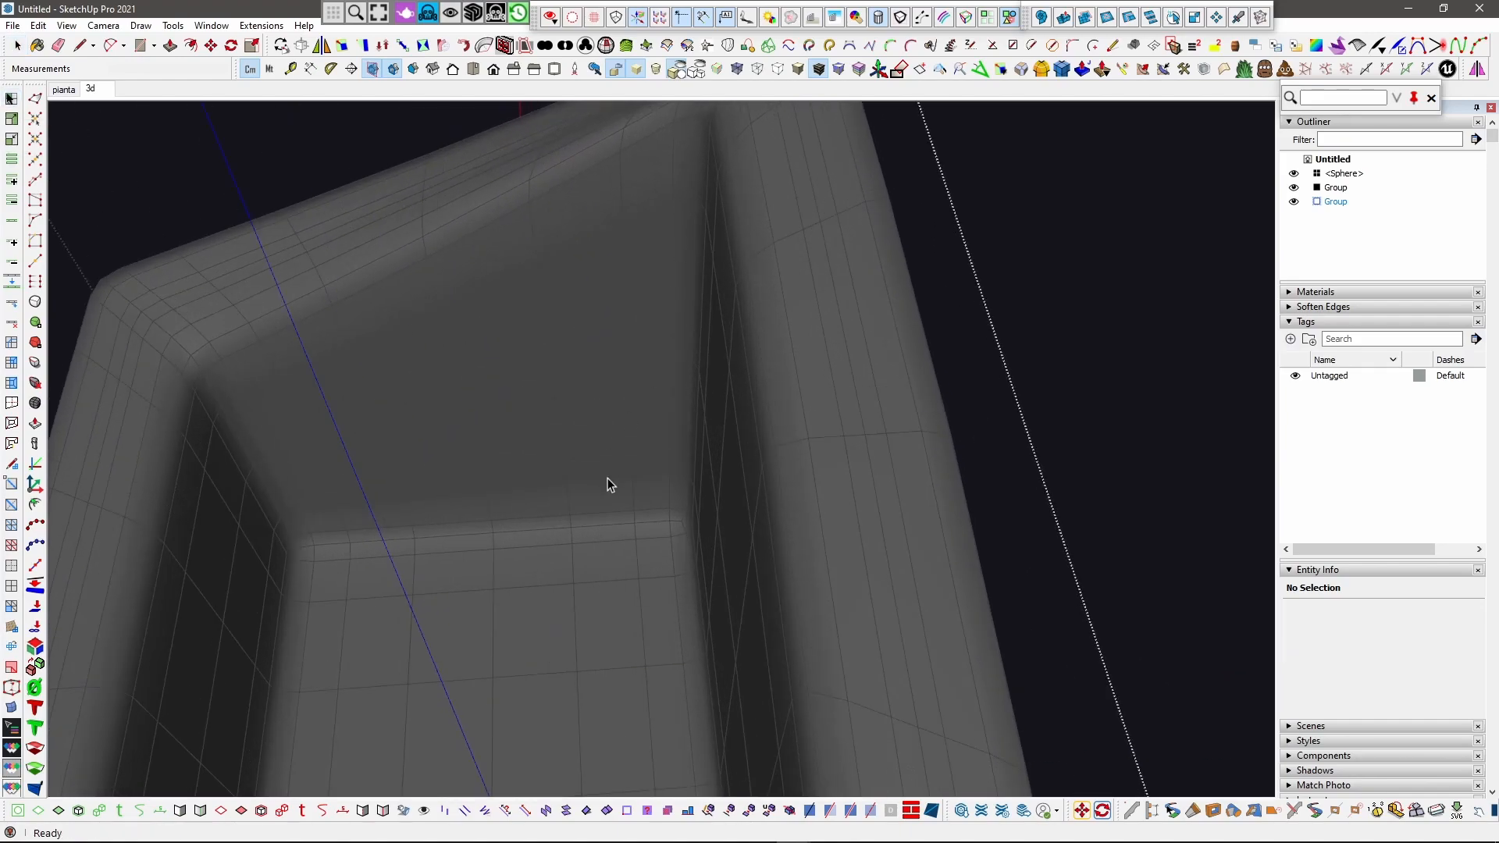
pyautogui.scroll(1, 710, 527)
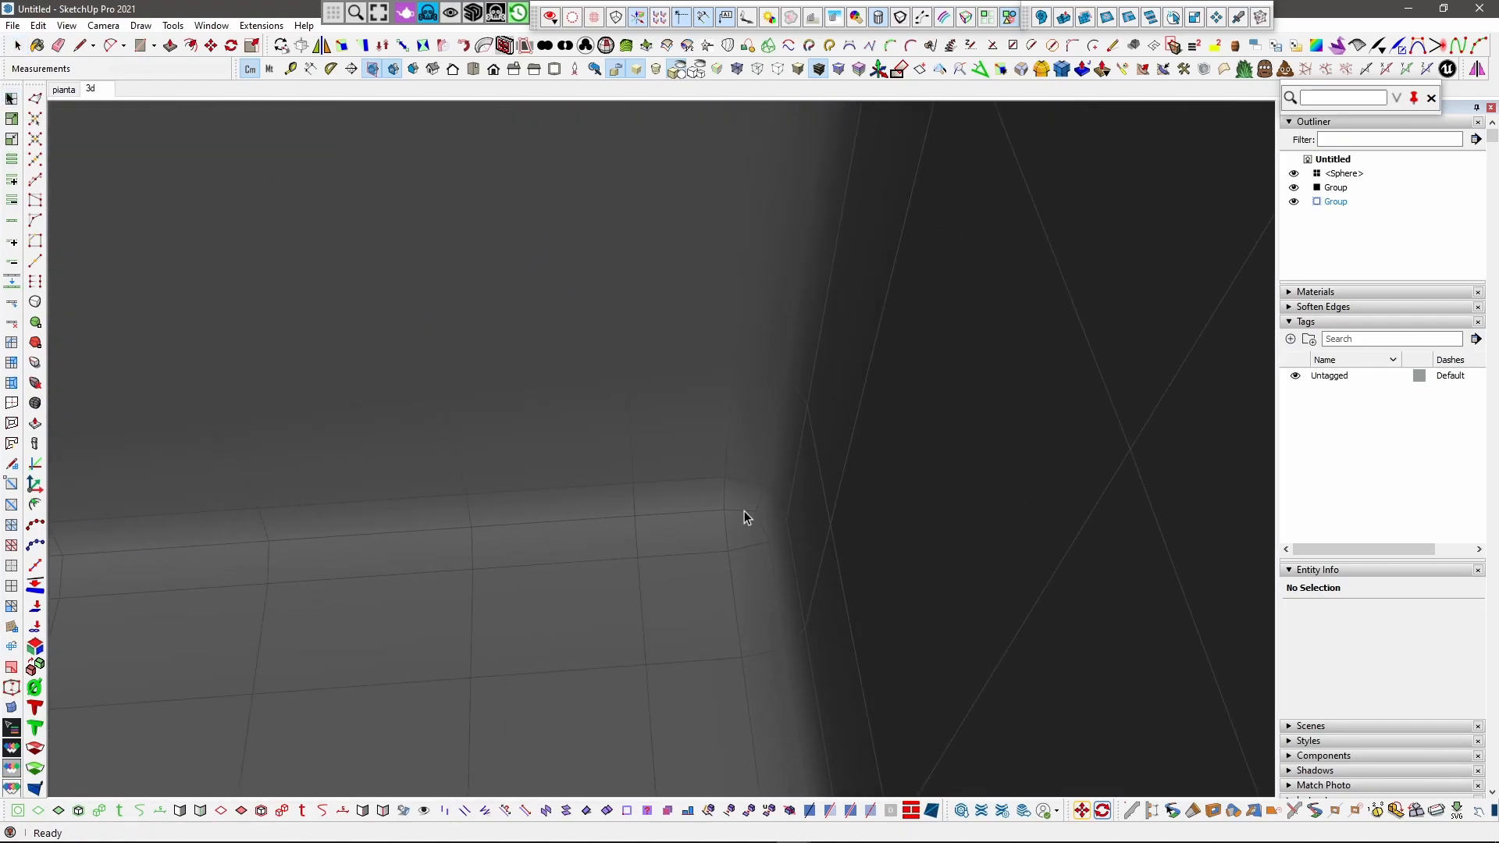
pyautogui.click(742, 516)
pyautogui.keyDown('ctrl'); pyautogui.click(762, 527); pyautogui.keyUp('ctrl')
pyautogui.scroll(-10, 803, 439)
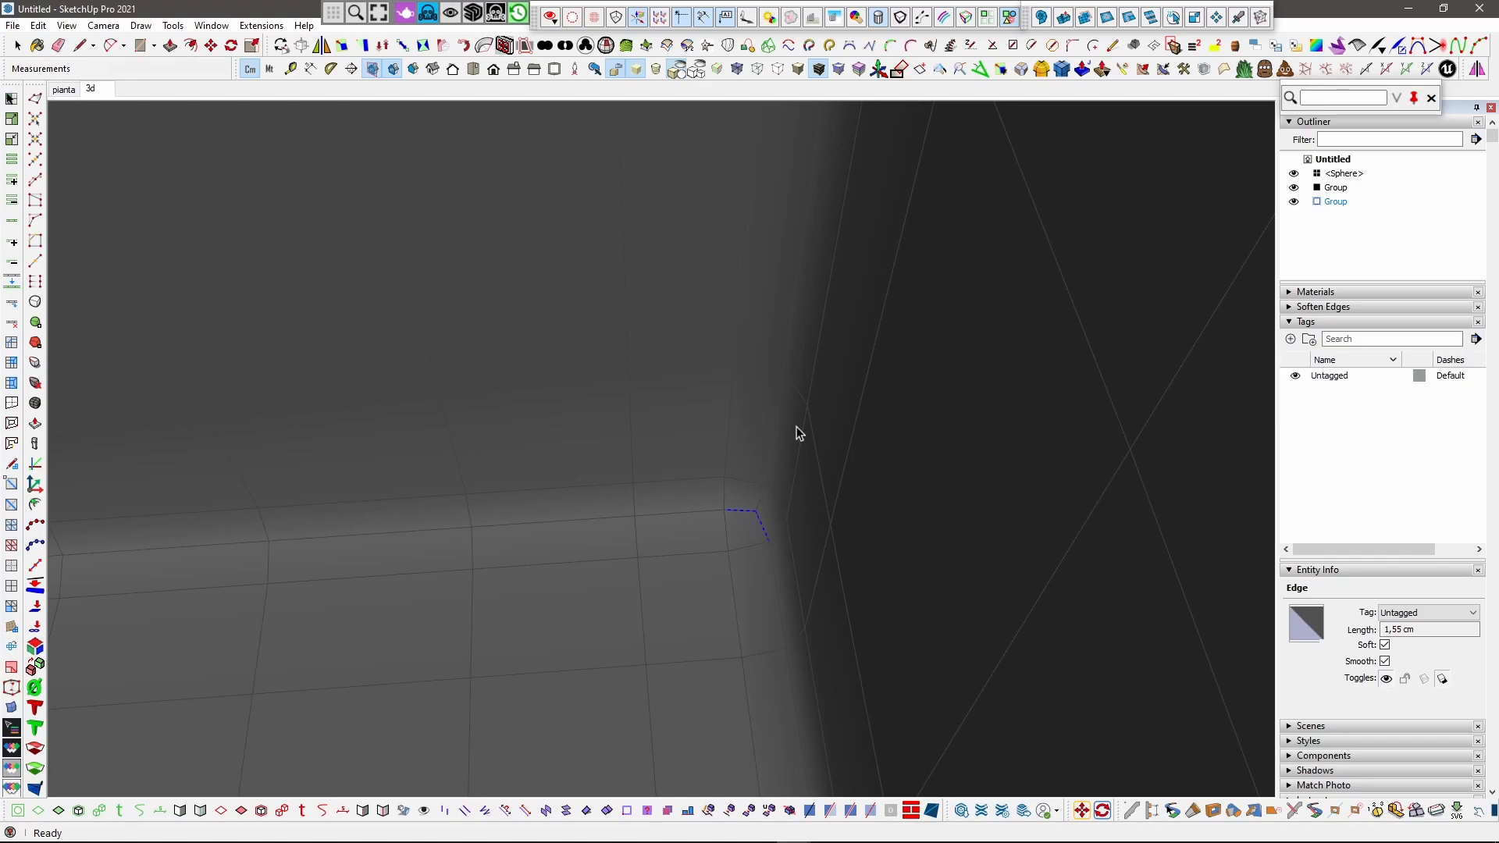
# Step: Add the matching edges at another inner floor corner, extend the selection to the full floor loop, and turn off its Soft property
pyautogui.scroll(10, 195, 645)
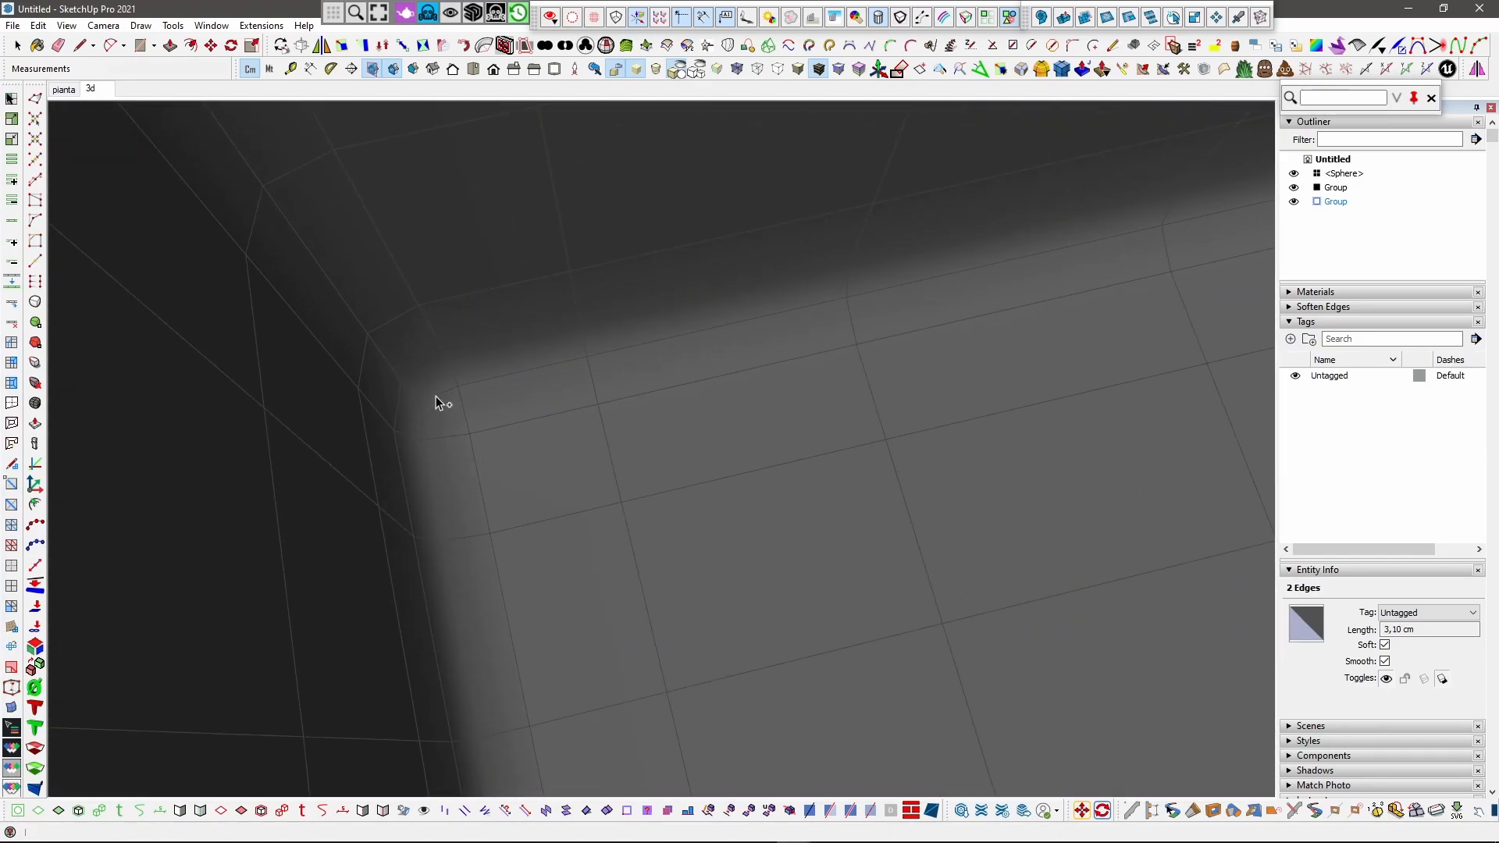
pyautogui.keyDown('ctrl'); pyautogui.click(429, 424); pyautogui.keyUp('ctrl')
pyautogui.scroll(-6, 439, 435)
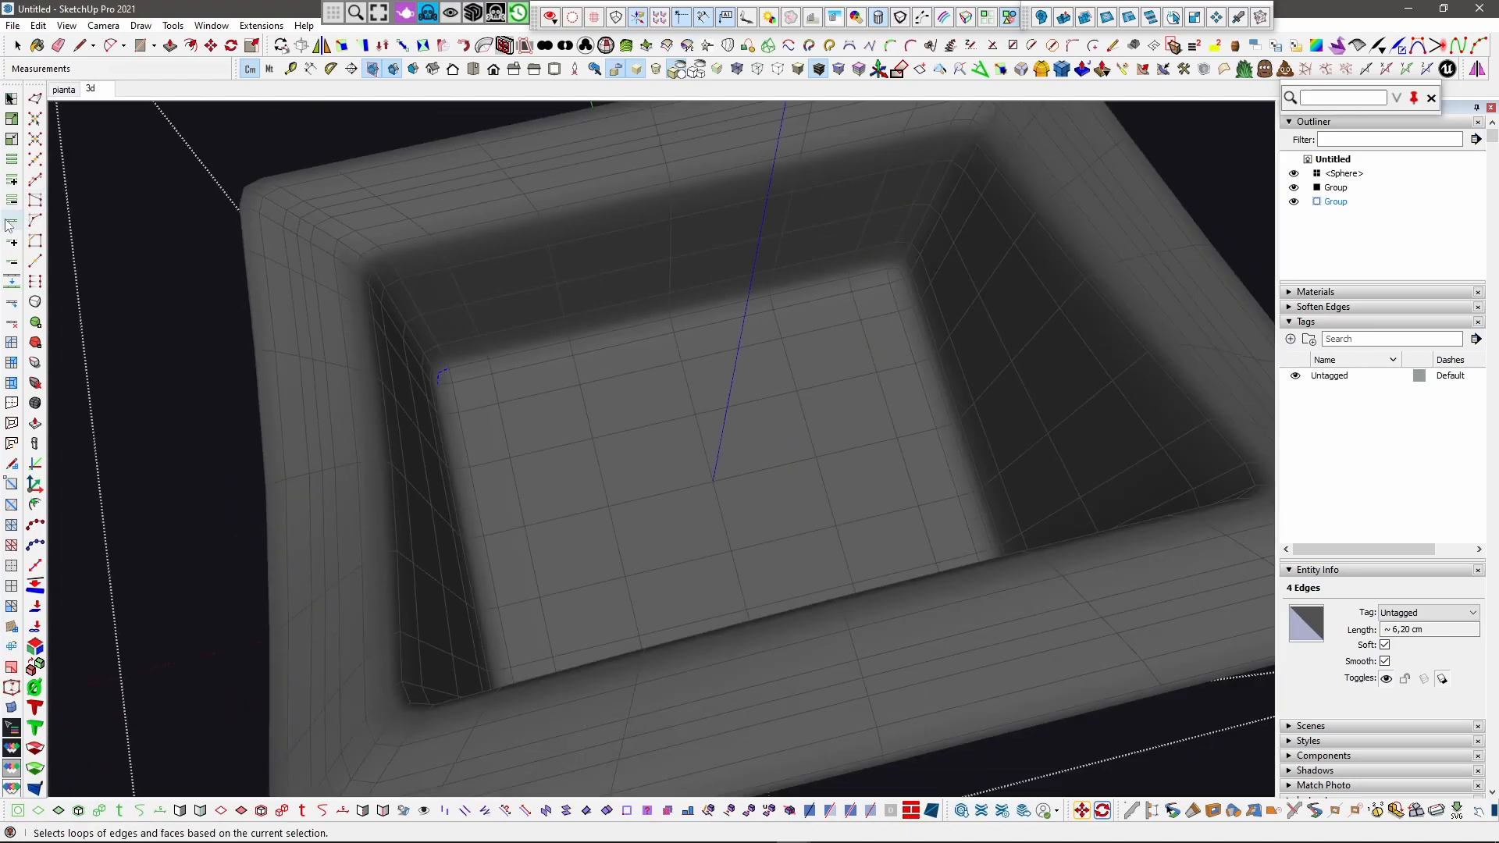
pyautogui.moveTo(441, 367); pyautogui.dragTo(349, 346, button='middle')
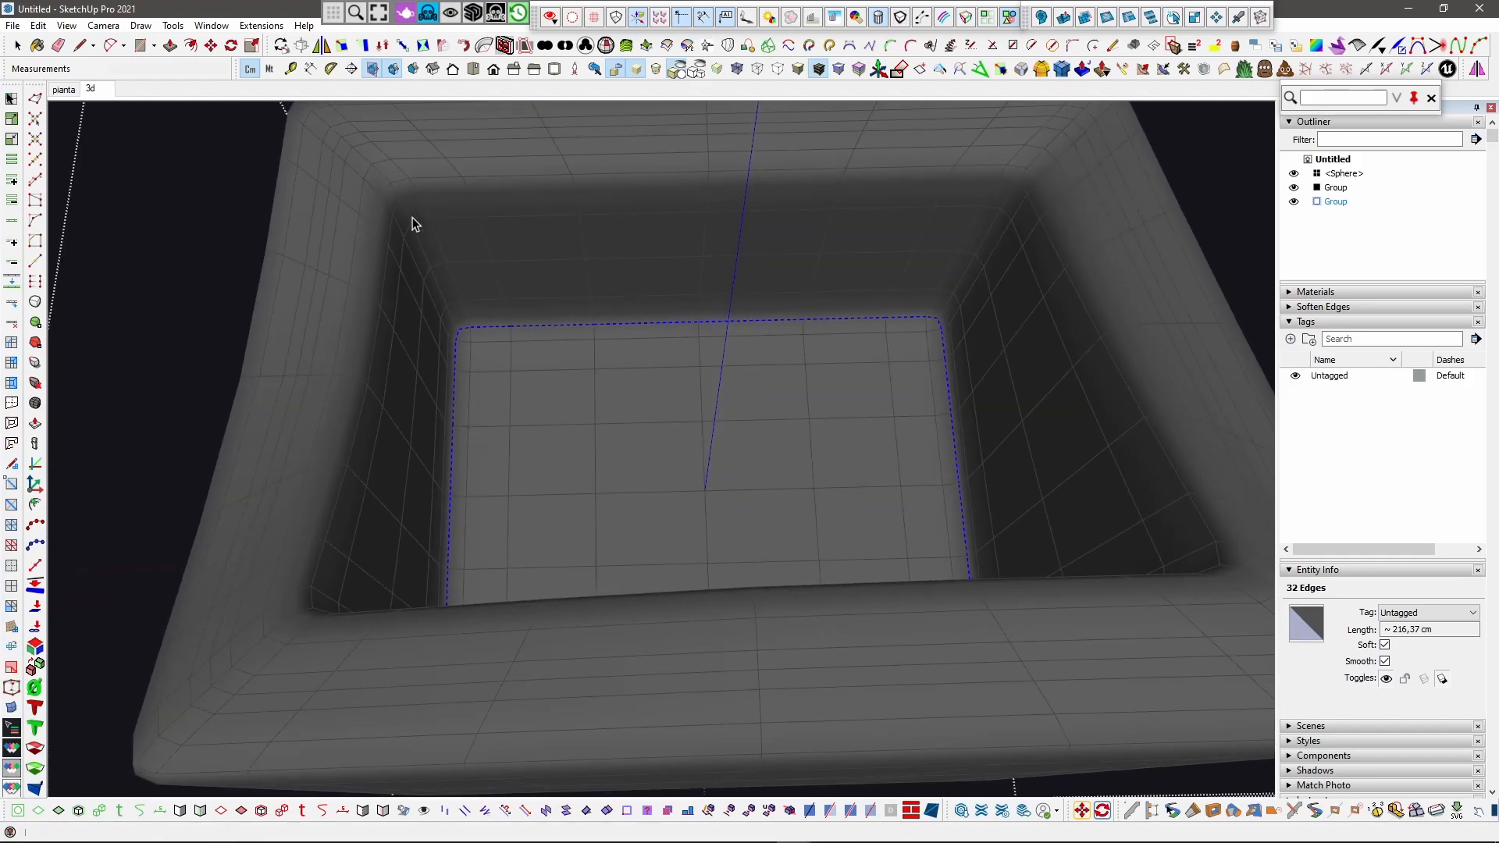
pyautogui.scroll(2, 412, 224)
pyautogui.click(1385, 645)
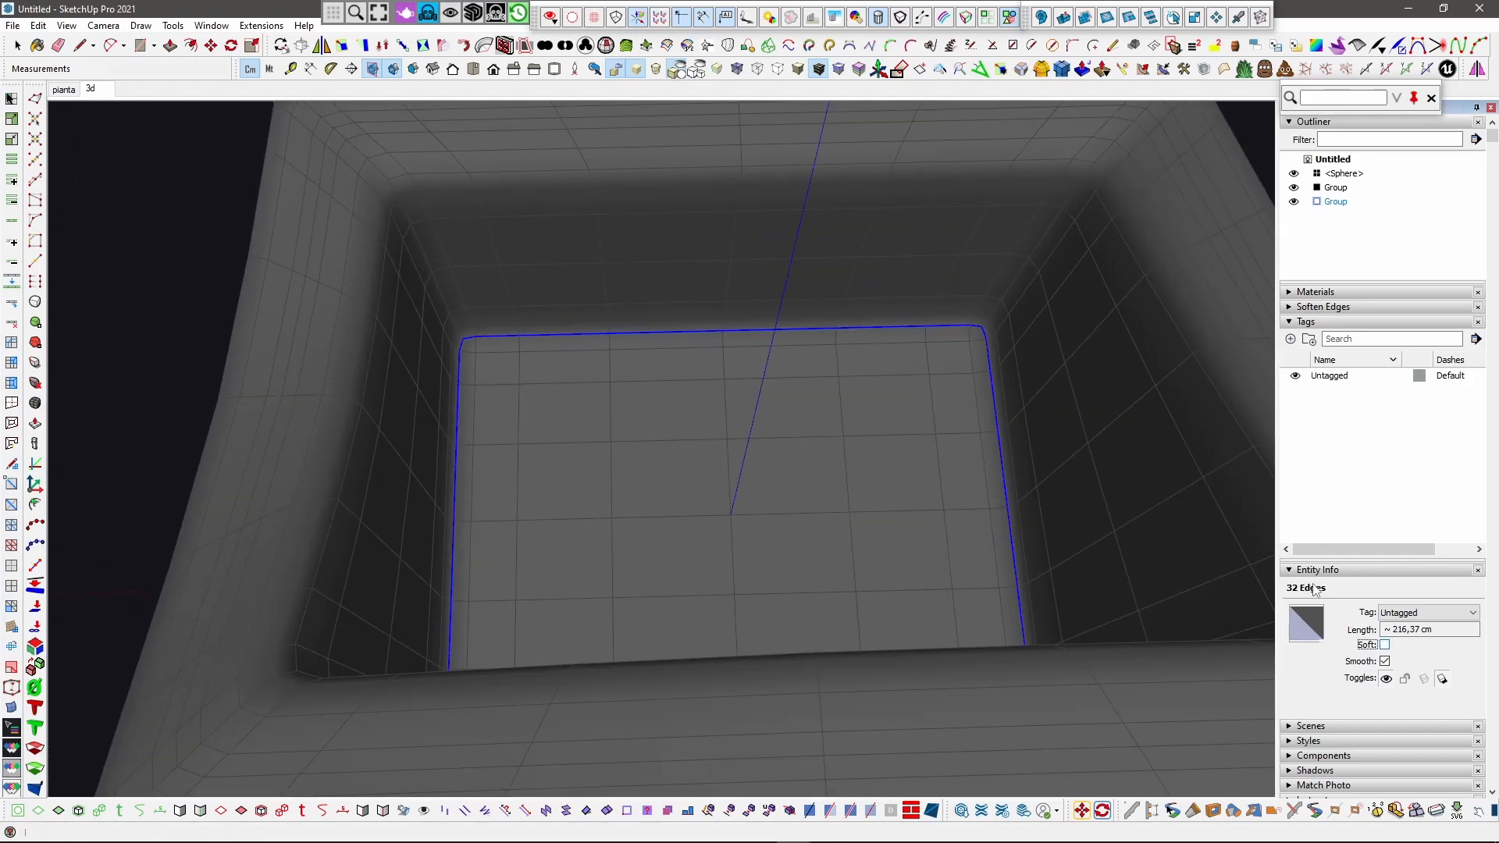
pyautogui.scroll(3, 969, 329)
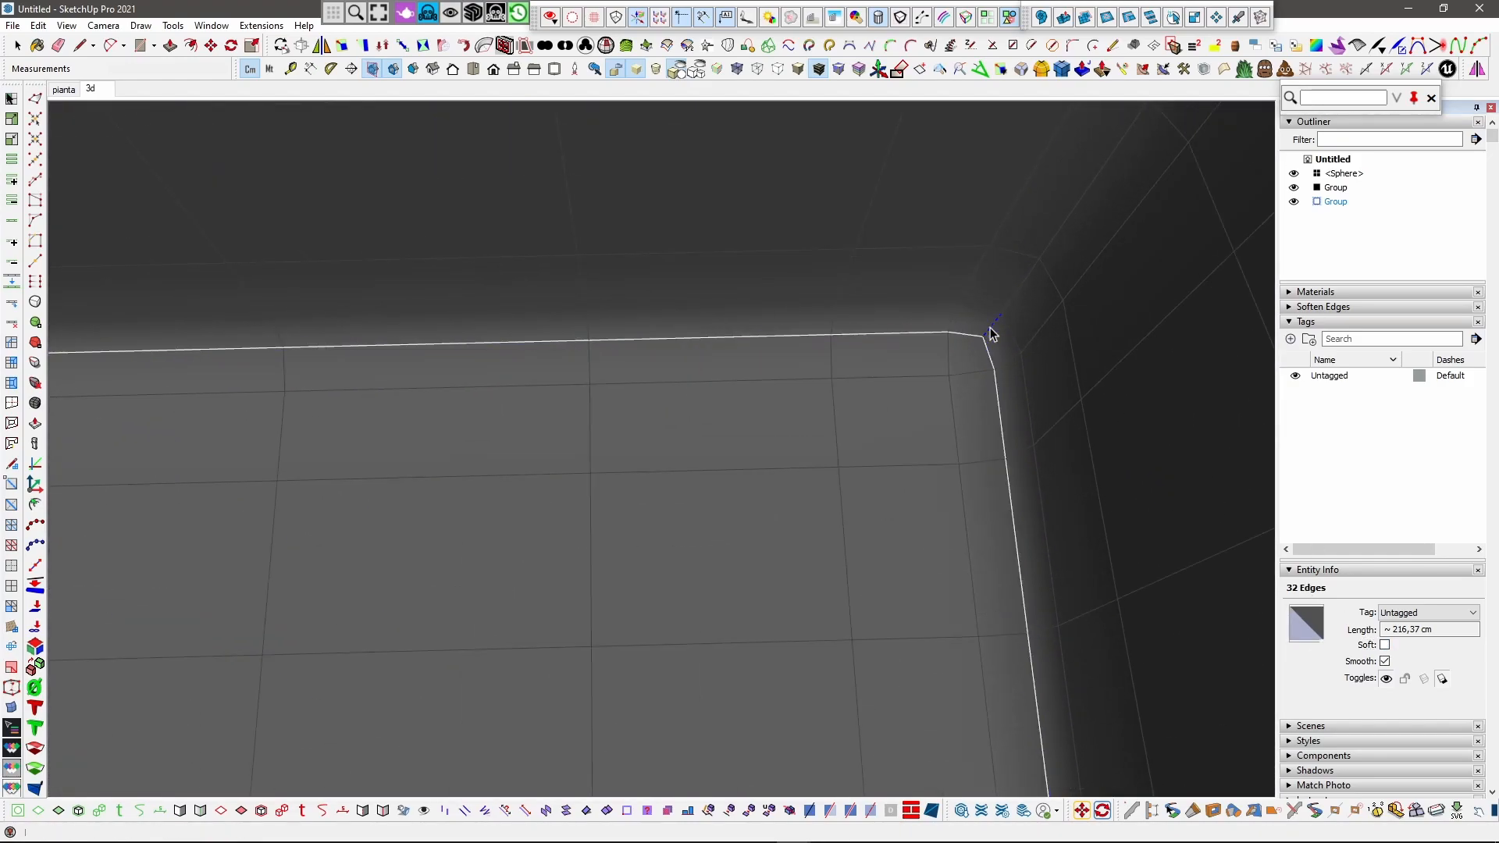
pyautogui.scroll(-5, 954, 379)
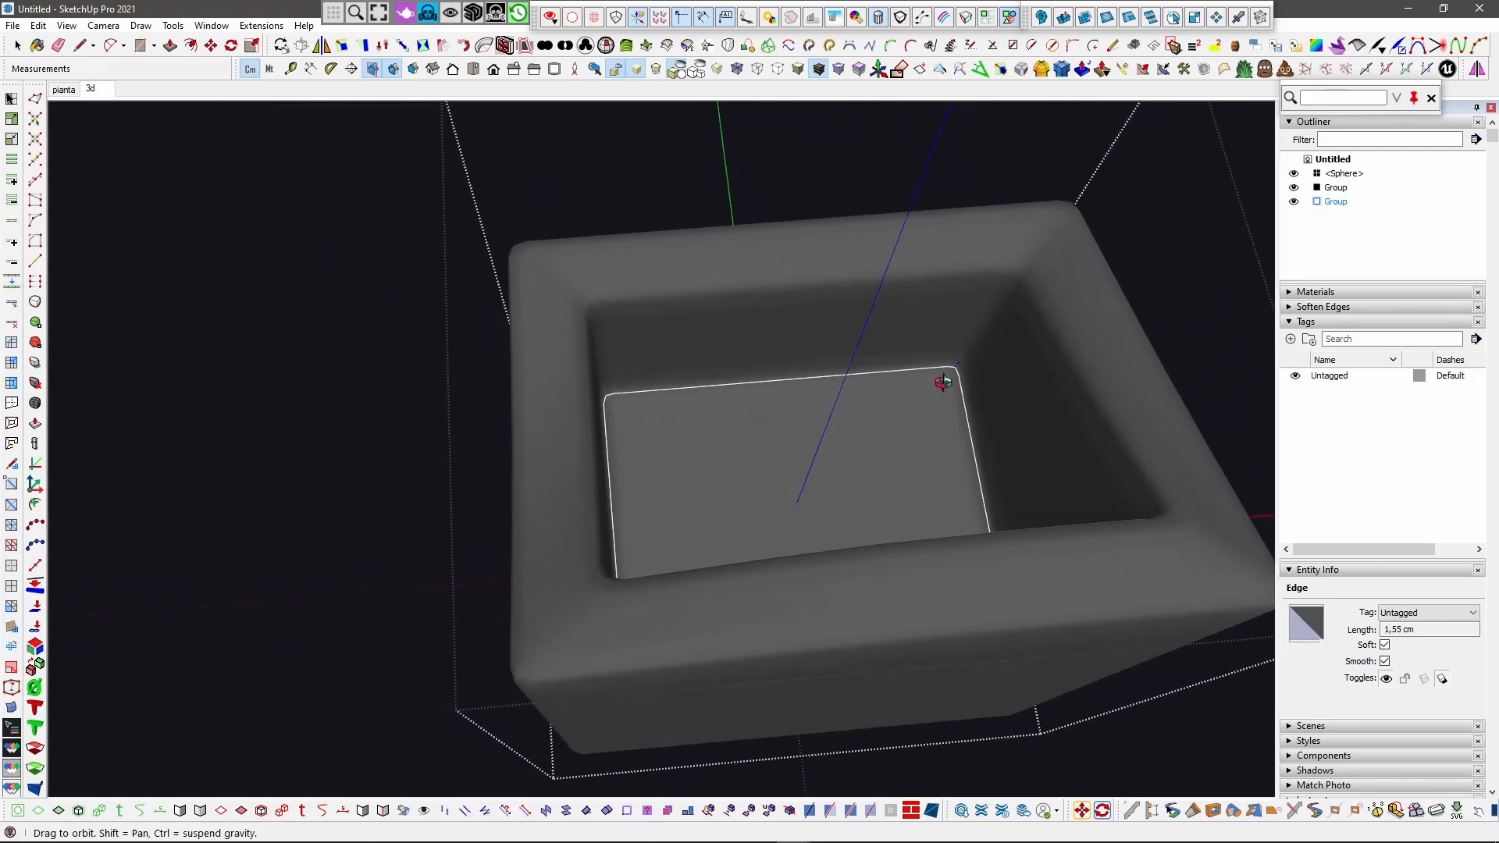
pyautogui.click(15, 250)
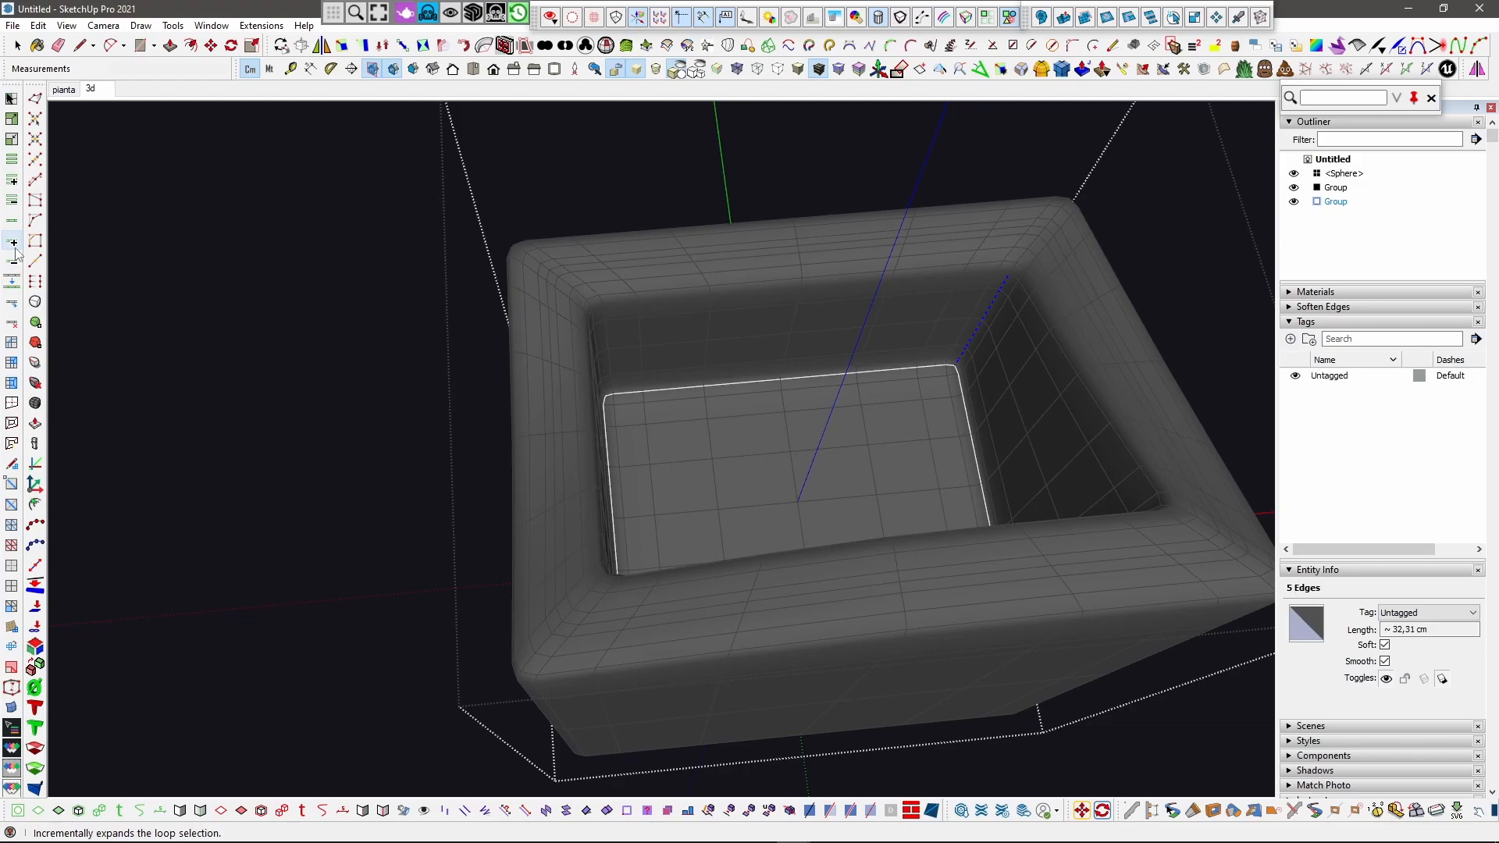
# Step: Select the edge loops around the box's inner and outer rims and turn off their Soft property
pyautogui.scroll(10, 574, 307)
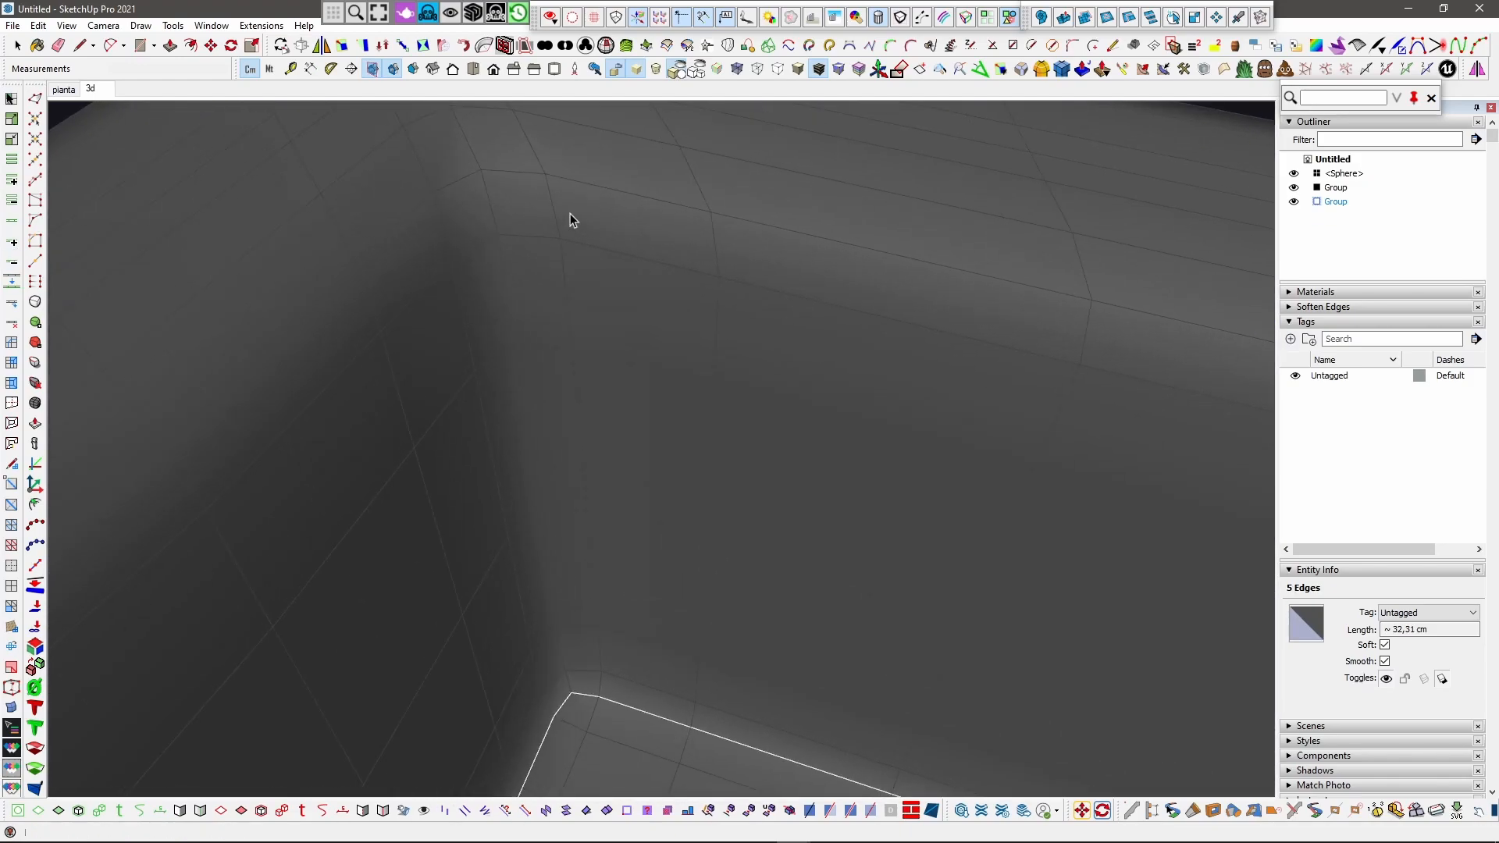
pyautogui.scroll(-8, 588, 188)
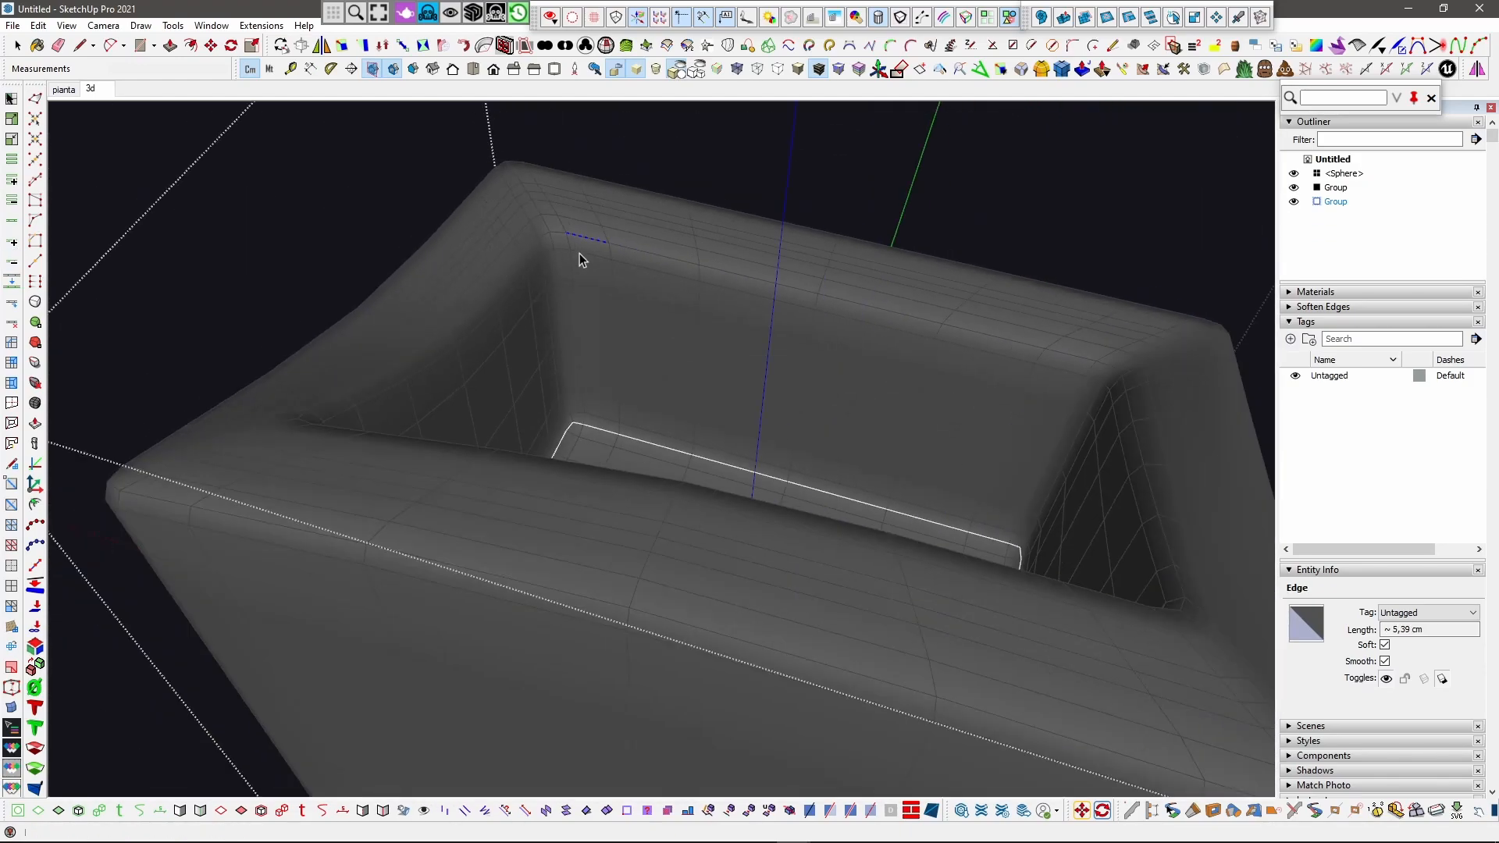
pyautogui.moveTo(575, 258); pyautogui.dragTo(550, 241, button='middle')
pyautogui.scroll(4, 553, 240)
pyautogui.moveTo(666, 277); pyautogui.dragTo(405, 240, button='middle')
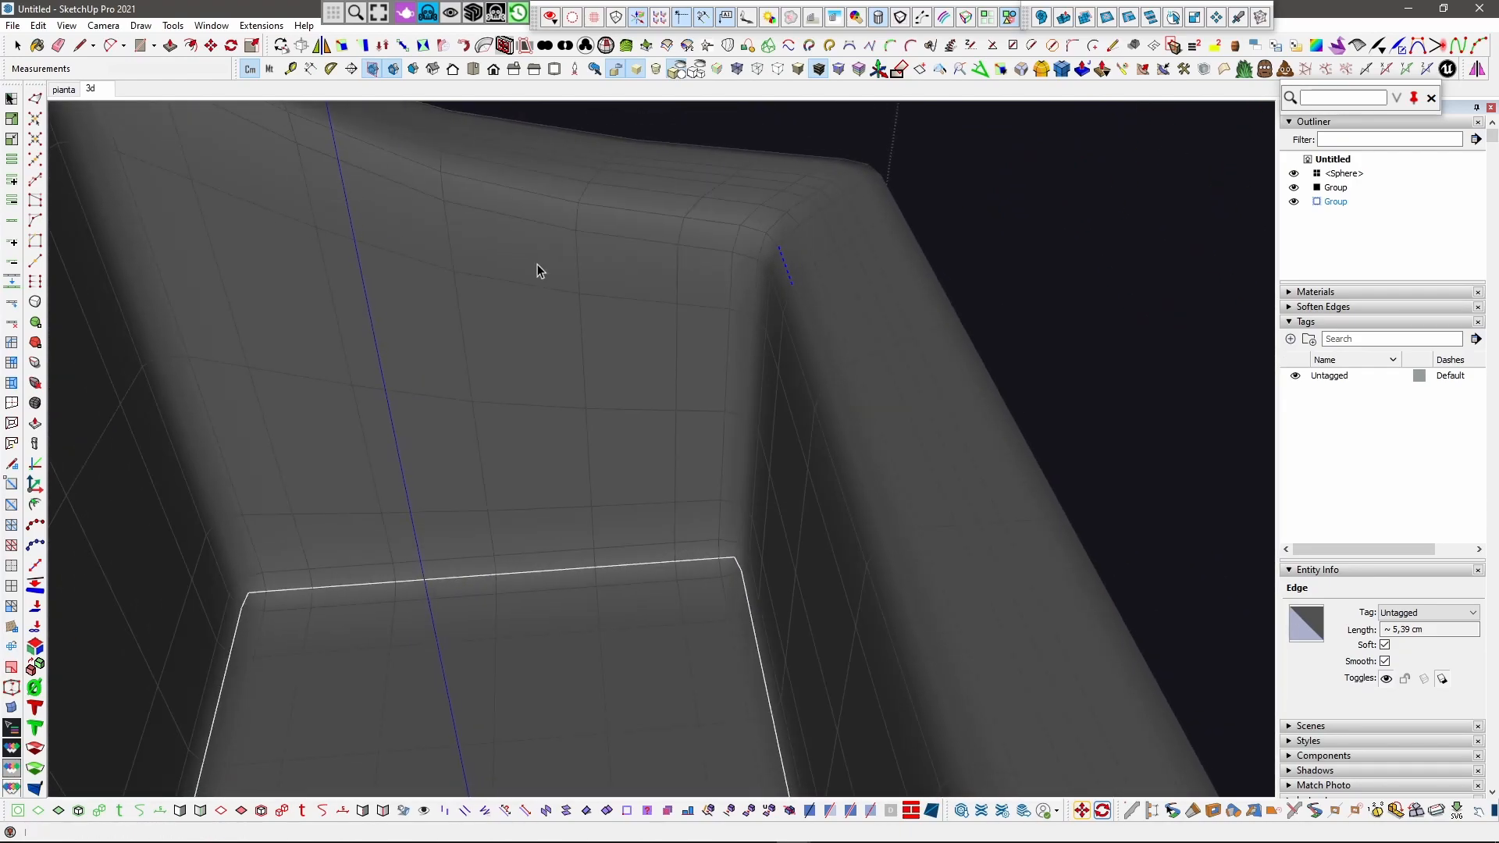
pyautogui.moveTo(749, 258); pyautogui.dragTo(574, 245, button='middle')
pyautogui.moveTo(1026, 438)
pyautogui.mouseDown(button='middle')
pyautogui.moveTo(924, 361)
pyautogui.moveTo(1163, 457)
pyautogui.moveTo(1041, 448)
pyautogui.moveTo(846, 489)
pyautogui.moveTo(1429, 485)
pyautogui.mouseUp(button='middle')
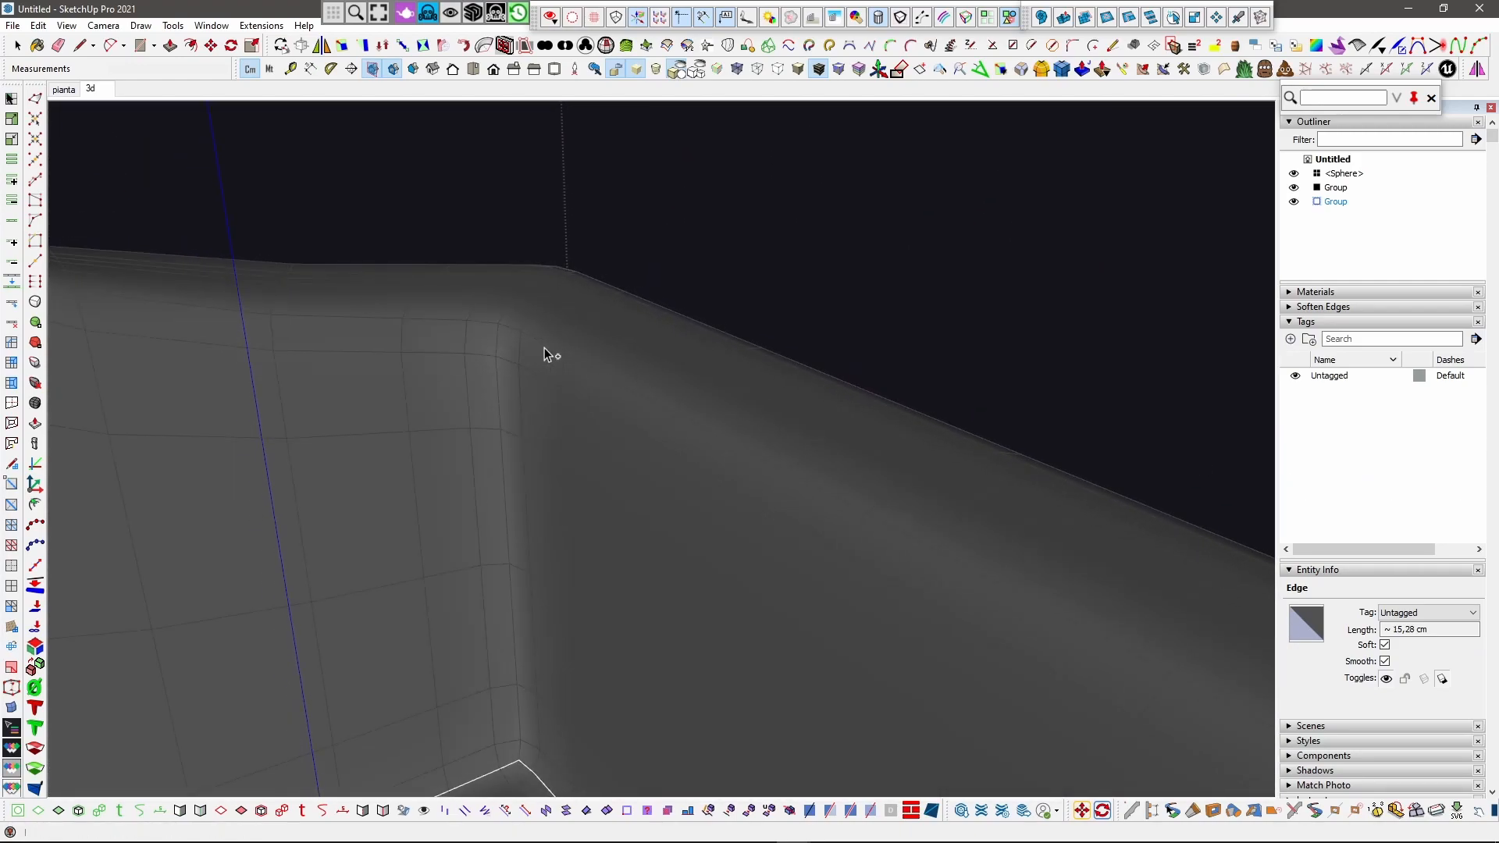
pyautogui.click(11, 221)
pyautogui.click(1385, 645)
# Step: Grow a selection down one of the box's inner vertical corners to the floor loop and turn off its Soft property
pyautogui.moveTo(921, 500); pyautogui.dragTo(590, 402, button='middle')
pyautogui.scroll(2, 592, 394)
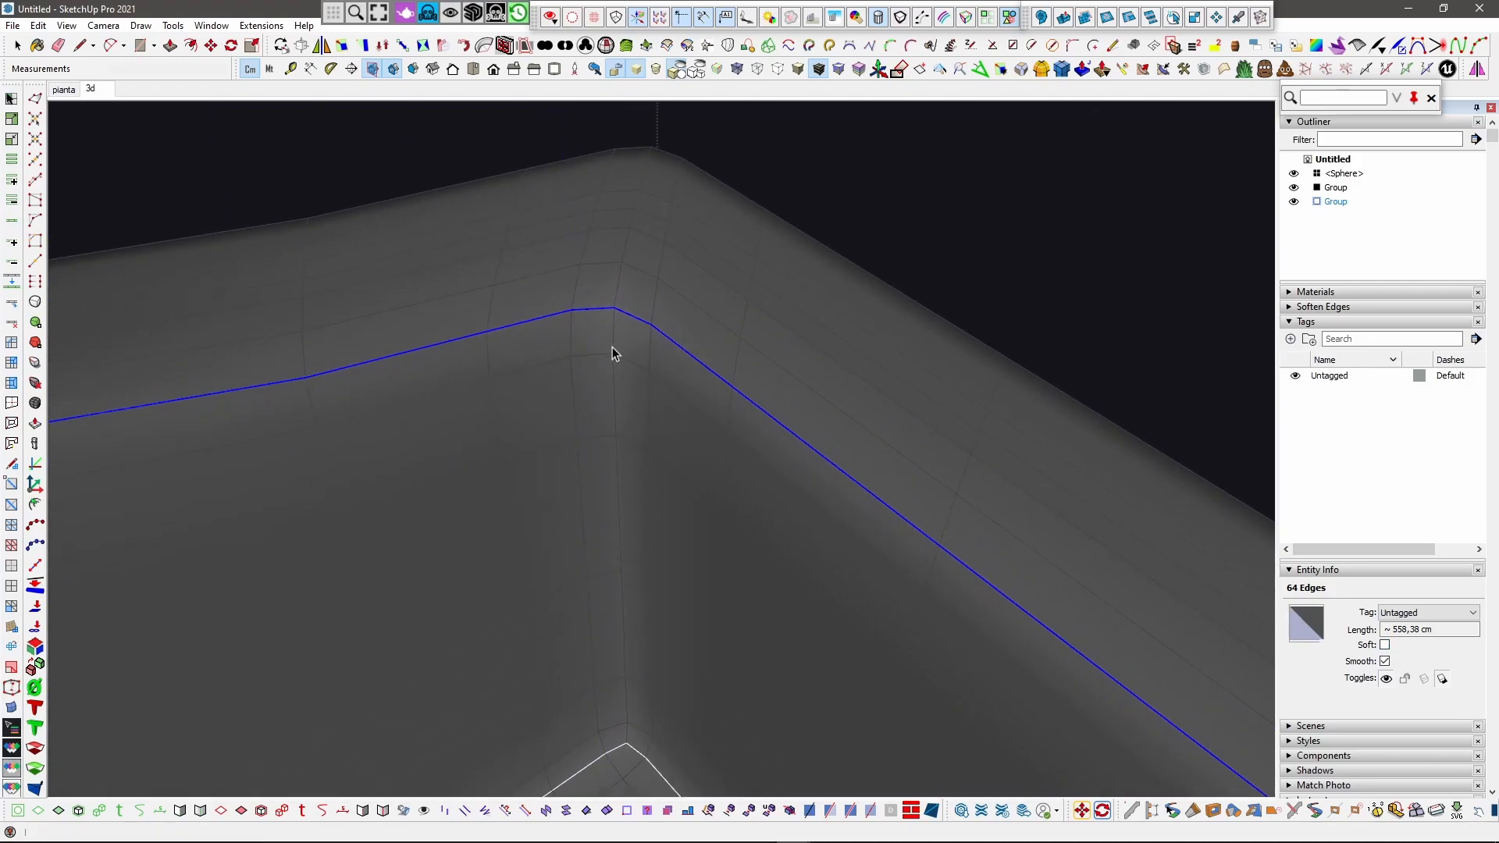
pyautogui.click(612, 331)
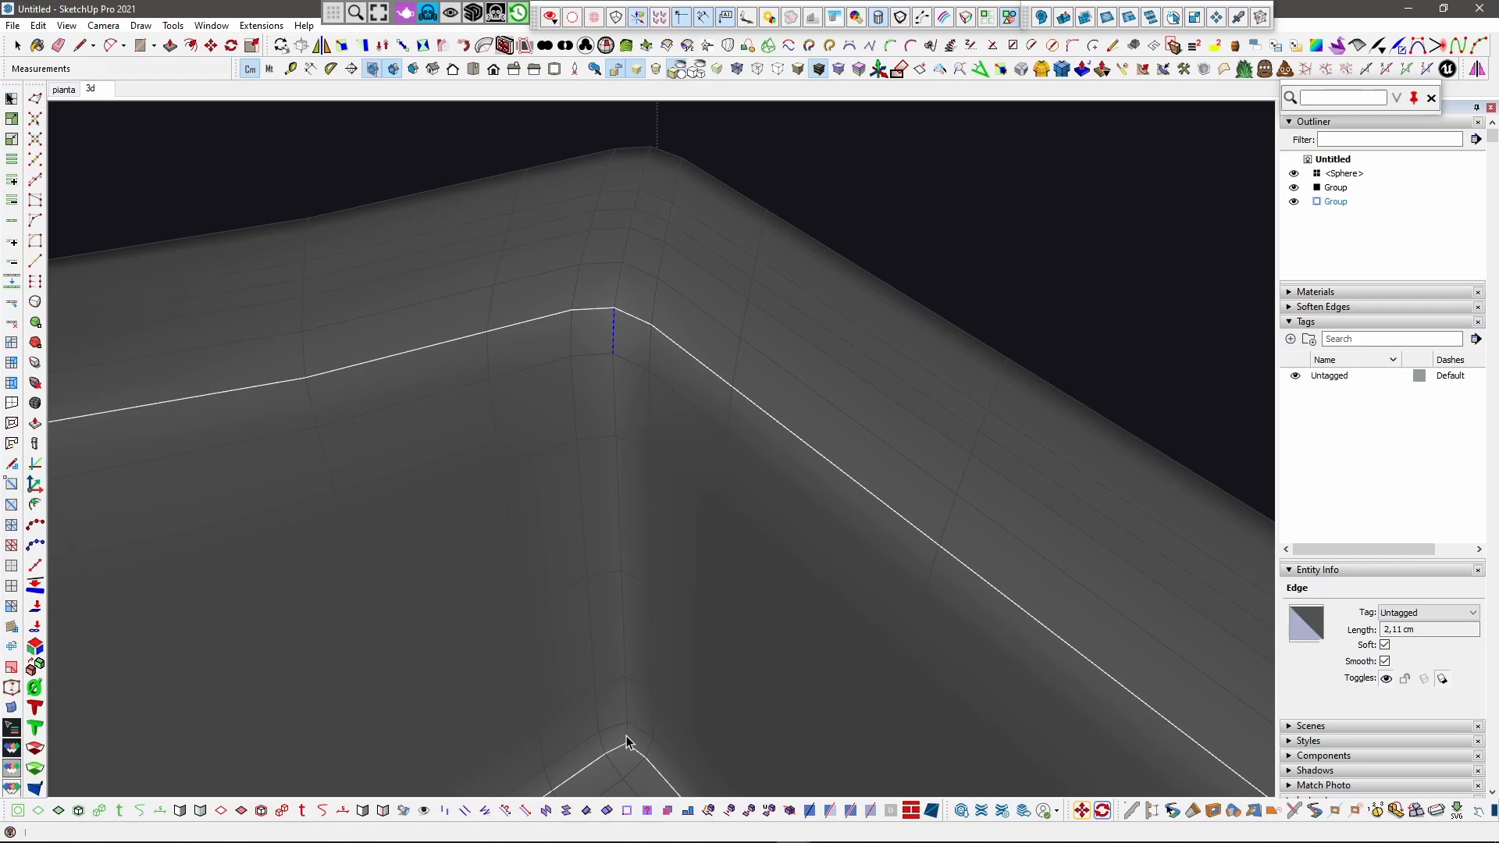
pyautogui.click(13, 247)
pyautogui.click(1384, 645)
# Step: Turn off the Soft property along one of the box's outer vertical corner edges and hide the hidden geometry
pyautogui.scroll(-3, 723, 476)
pyautogui.moveTo(728, 461); pyautogui.dragTo(78, 476, button='middle')
pyautogui.moveTo(779, 562); pyautogui.dragTo(596, 472, button='middle')
pyautogui.moveTo(787, 567)
pyautogui.mouseDown(button='middle')
pyautogui.moveTo(773, 444)
pyautogui.moveTo(779, 569)
pyautogui.mouseUp(button='middle')
pyautogui.scroll(-2, 773, 443)
pyautogui.click(766, 570)
pyautogui.scroll(-1, 748, 480)
pyautogui.moveTo(765, 630); pyautogui.dragTo(706, 526, button='middle')
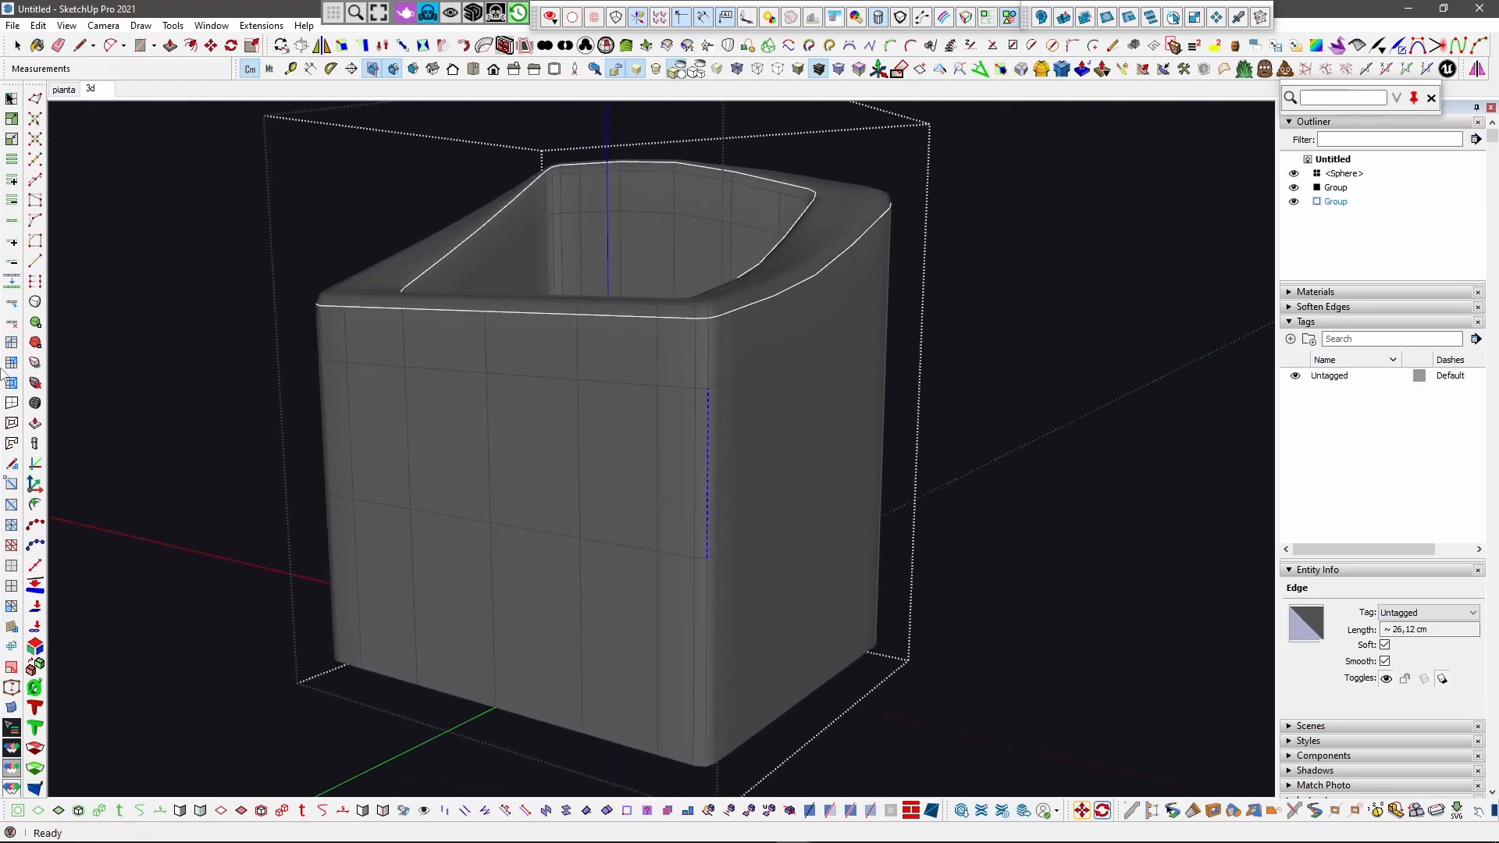
pyautogui.click(17, 251)
pyautogui.click(1385, 645)
pyautogui.moveTo(325, 359); pyautogui.dragTo(677, 367, button='middle')
pyautogui.hotkey('alt', 'h')
# Step: Examine how the unsoftened edges divide the box by selecting its surfaces, including the inner floor
pyautogui.click(710, 472)
pyautogui.moveTo(710, 472); pyautogui.dragTo(656, 417, button='middle')
pyautogui.scroll(5, 660, 417)
pyautogui.click(692, 443)
pyautogui.moveTo(687, 362); pyautogui.dragTo(612, 346, button='middle')
pyautogui.scroll(4, 574, 268)
pyautogui.scroll(-4, 574, 275)
pyautogui.click(576, 435)
pyautogui.moveTo(576, 435); pyautogui.dragTo(388, 519, button='middle')
pyautogui.scroll(3, 528, 360)
pyautogui.moveTo(529, 359); pyautogui.dragTo(461, 429, button='middle')
pyautogui.scroll(-5, 679, 466)
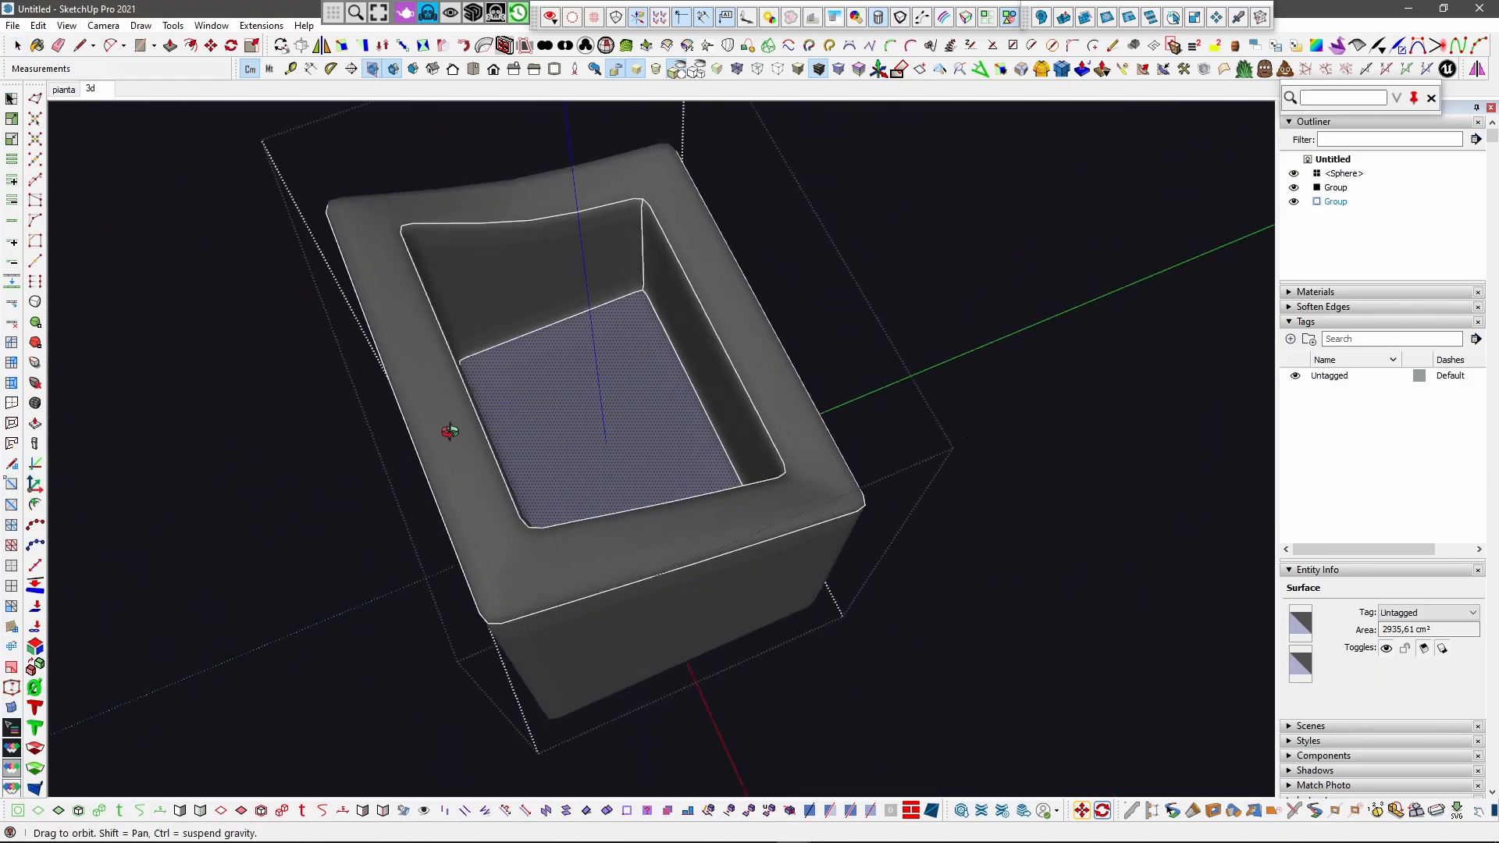
# Step: Exit the box group and examine the unsoftened edges of the slab, box and dome from several sides
pyautogui.moveTo(784, 426); pyautogui.dragTo(556, 323, button='middle')
pyautogui.scroll(-2, 554, 318)
pyautogui.click(448, 297)
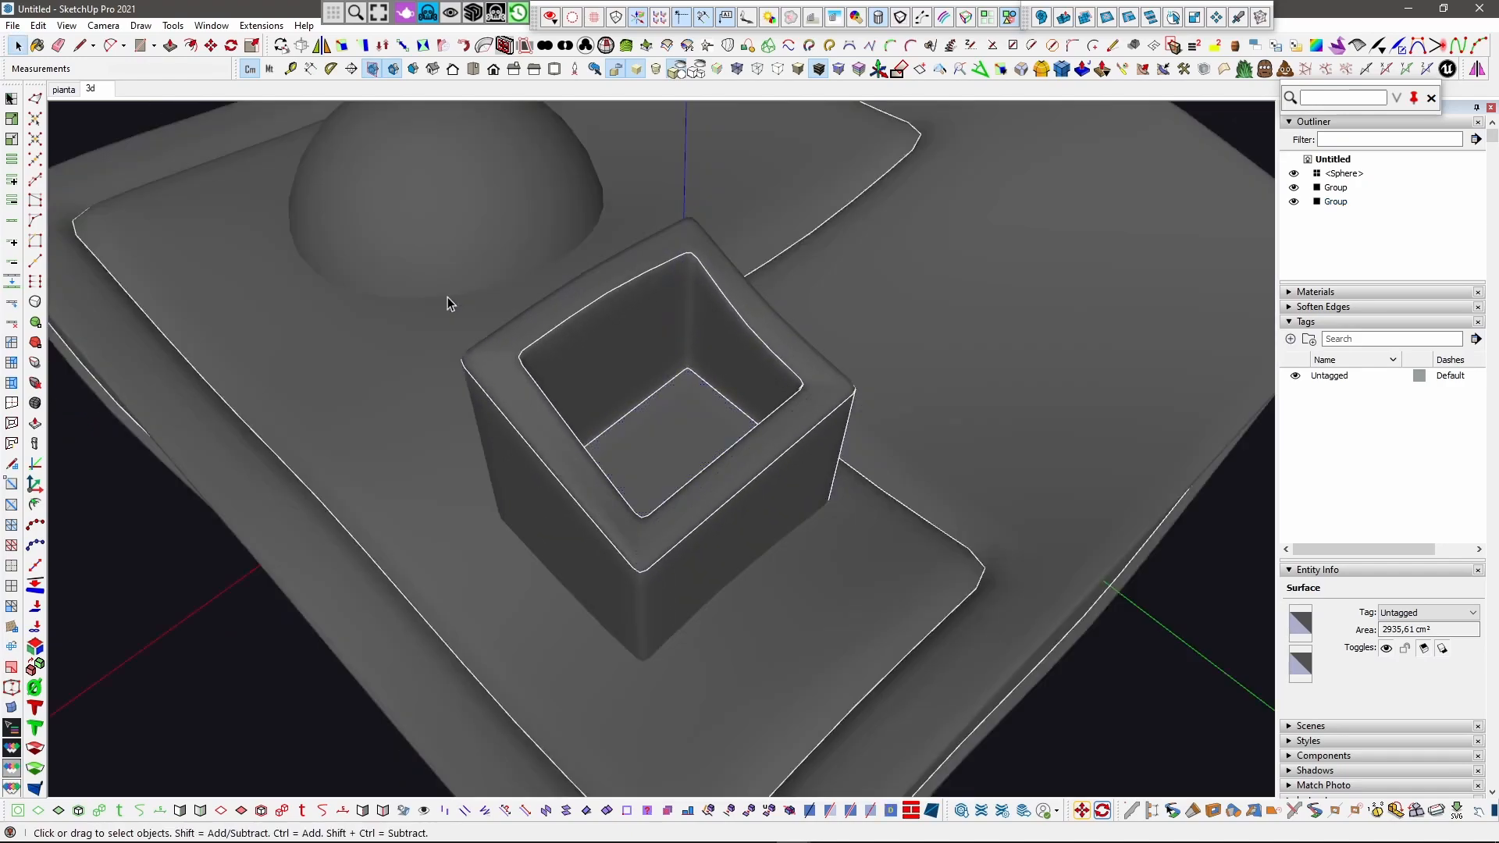
pyautogui.doubleClick(447, 296)
pyautogui.scroll(-2, 517, 493)
pyautogui.click(388, 501)
pyautogui.scroll(-3, 665, 527)
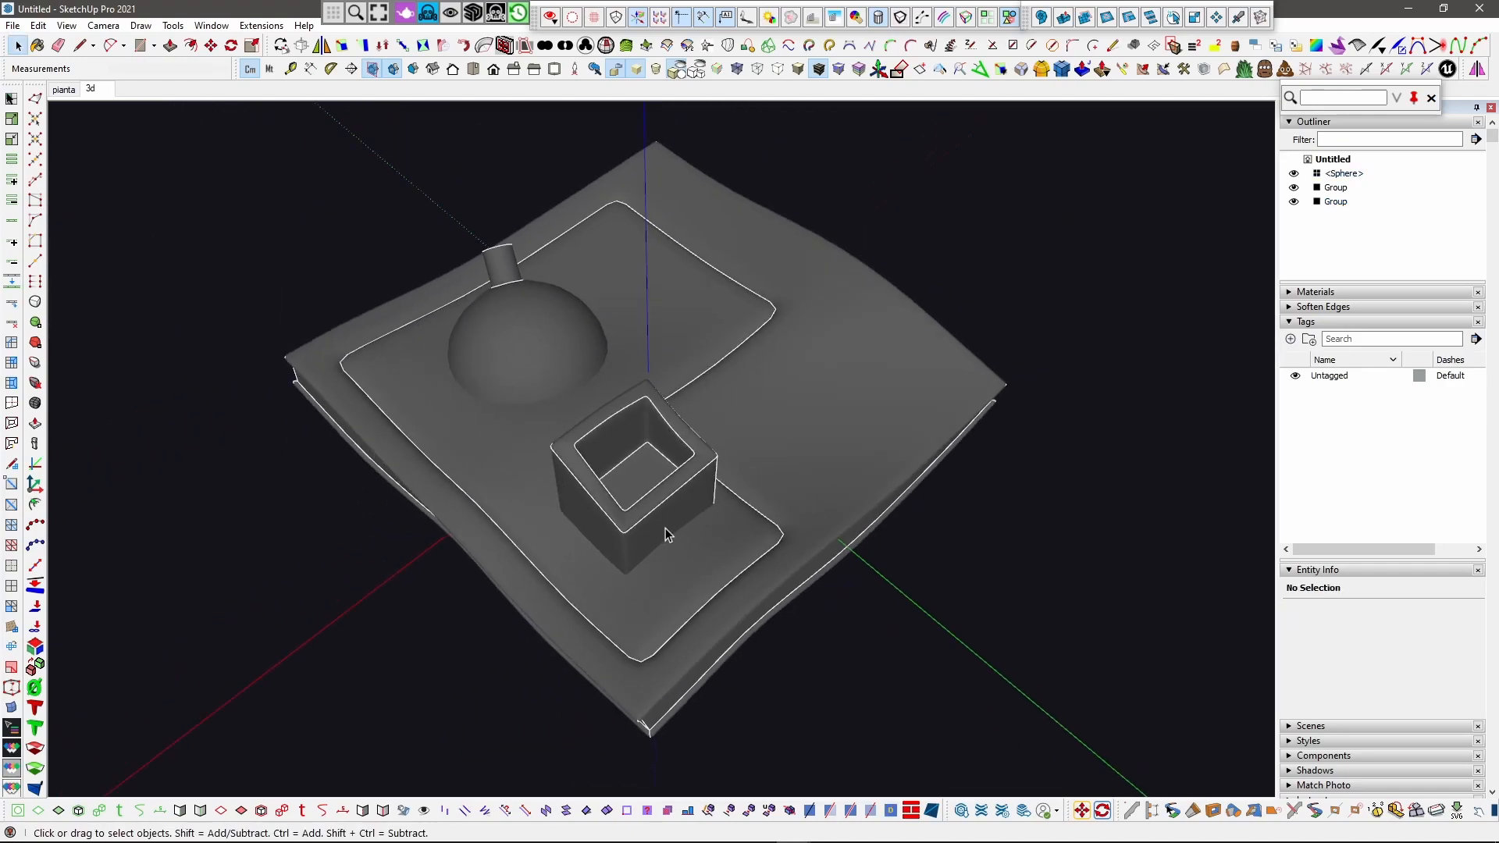
pyautogui.moveTo(665, 527); pyautogui.dragTo(412, 448, button='middle')
pyautogui.scroll(3, 656, 363)
pyautogui.moveTo(656, 363); pyautogui.dragTo(693, 431, button='middle')
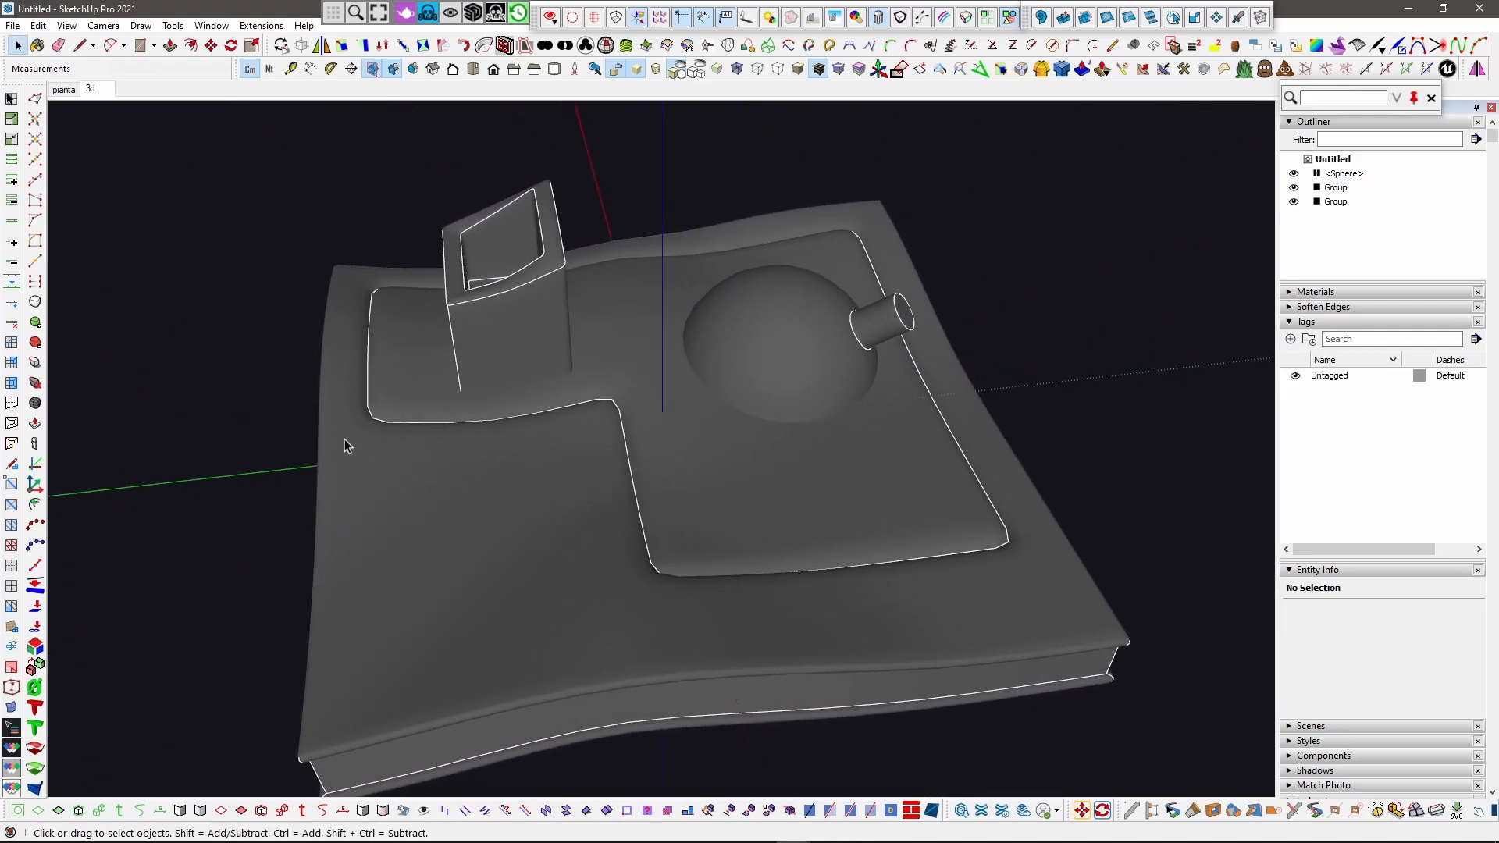
# Step: Open the slab for editing, start the Mark UV Seam tool in loop mode, and turn on X-ray face display
pyautogui.doubleClick(431, 620)
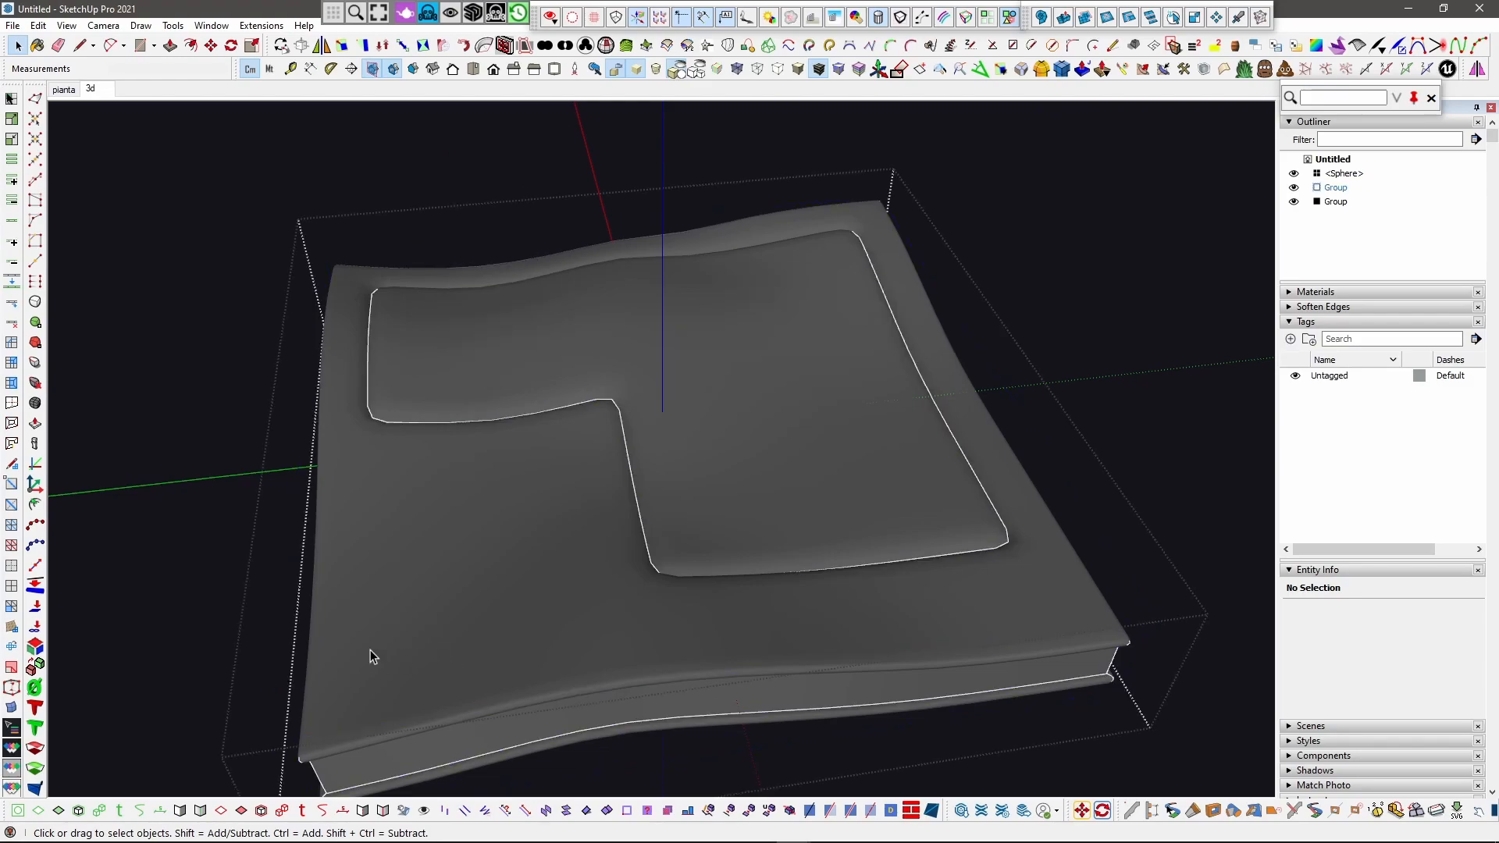
pyautogui.click(12, 727)
pyautogui.moveTo(808, 686); pyautogui.dragTo(785, 560, button='middle')
pyautogui.scroll(3, 785, 560)
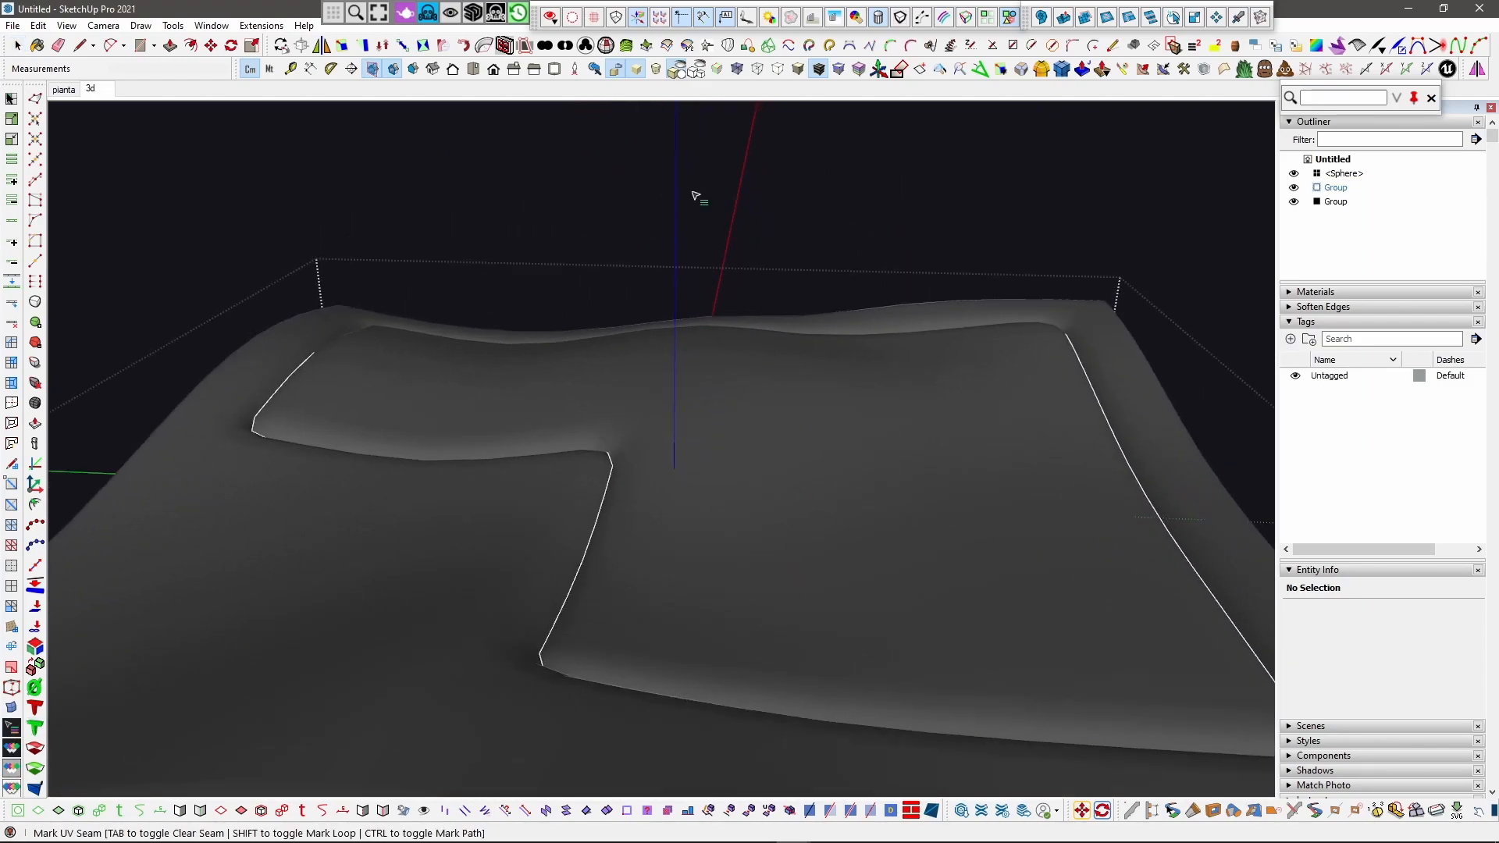
pyautogui.click(736, 68)
pyautogui.moveTo(680, 452); pyautogui.dragTo(659, 616, button='middle')
pyautogui.press('shift')
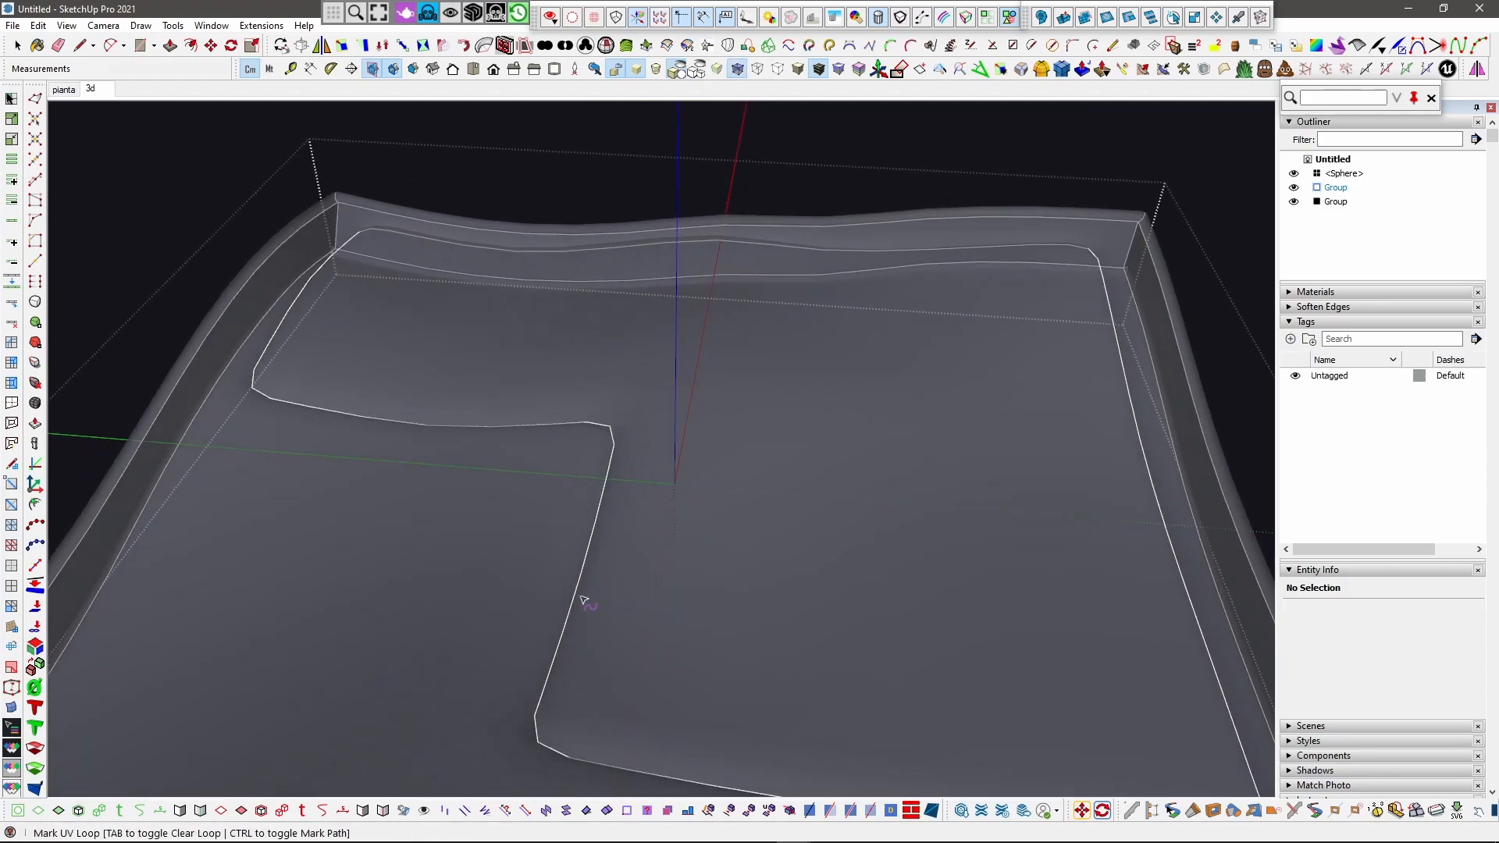
pyautogui.keyDown('shift'); pyautogui.scroll(2, 585, 597); pyautogui.keyUp('shift')
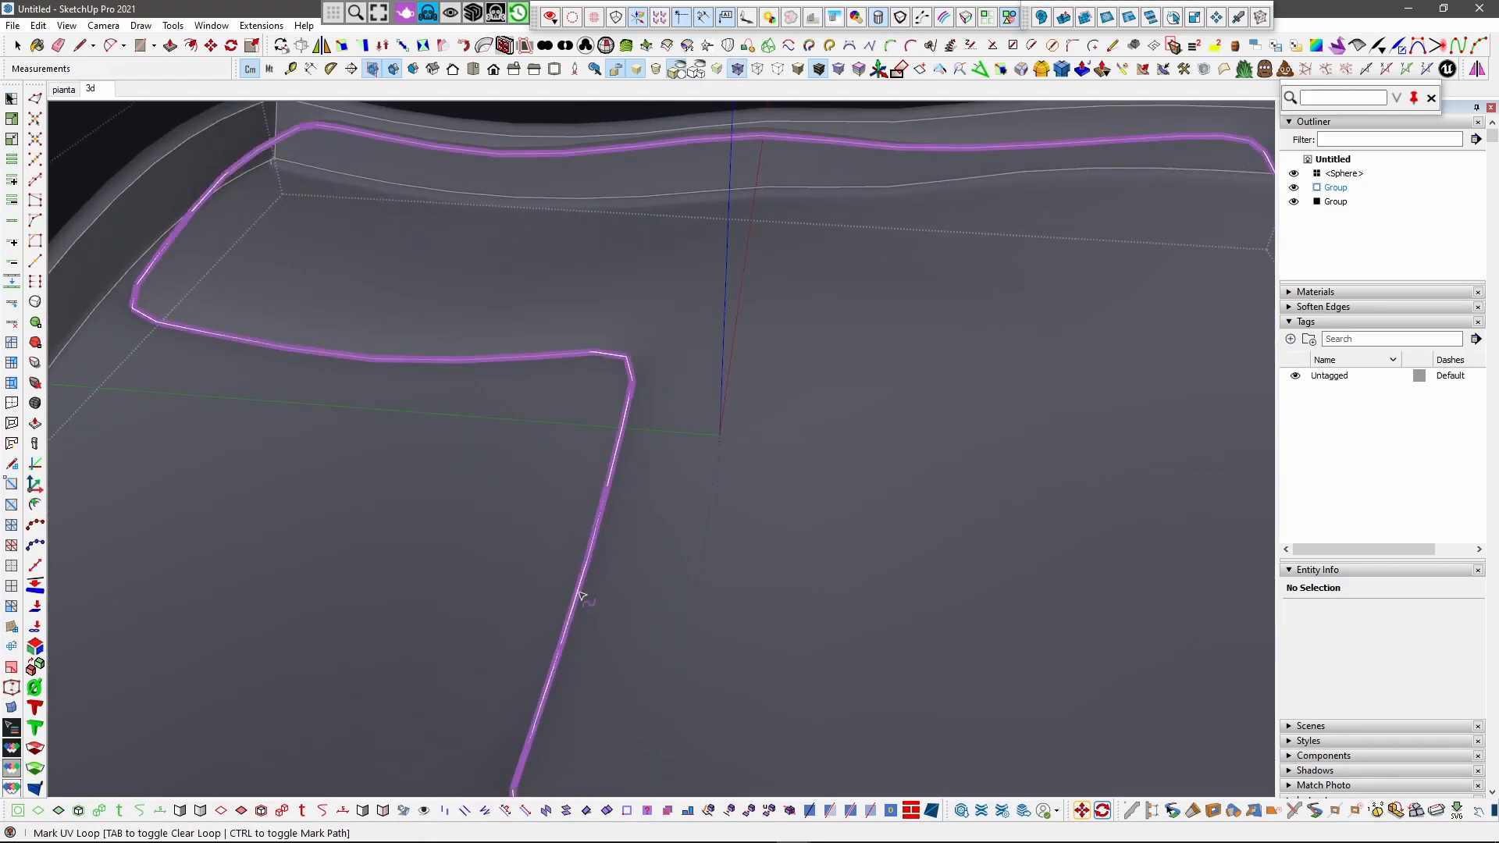
pyautogui.keyDown('shift'); pyautogui.scroll(-5, 619, 321); pyautogui.keyUp('shift')
# Step: Mark the slab's upper and lower perimeter loops and one vertical corner edge as UV seams
pyautogui.scroll(4, 467, 472)
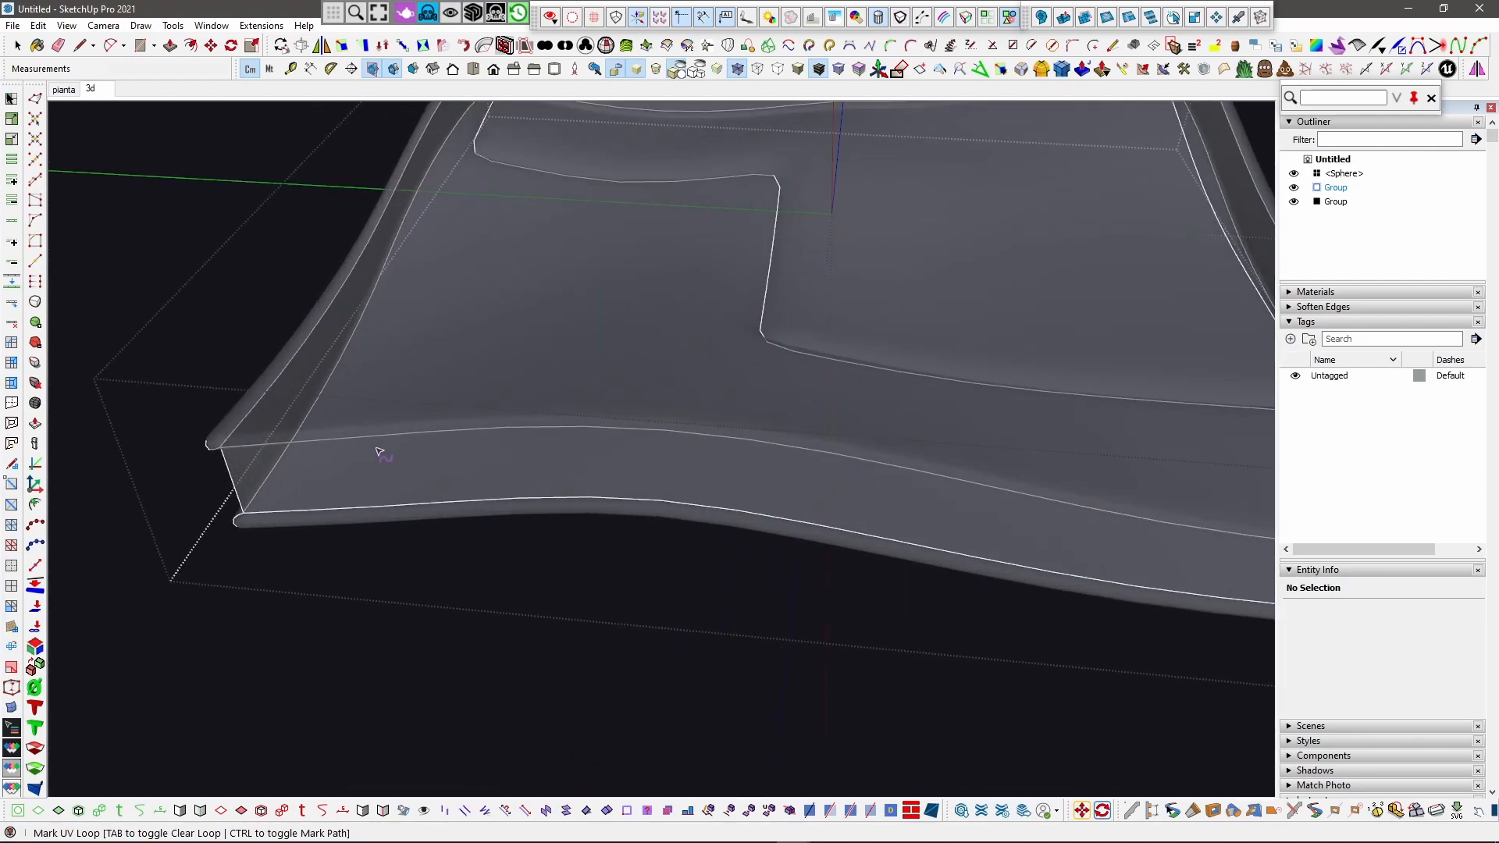
pyautogui.moveTo(325, 435); pyautogui.dragTo(602, 234, button='middle')
pyautogui.scroll(2, 205, 570)
pyautogui.click(248, 529)
pyautogui.scroll(-1, 538, 586)
pyautogui.click(515, 648)
pyautogui.click(176, 625)
pyautogui.scroll(-3, 236, 648)
# Step: Mark the slab's remaining vertical corner edges as UV seams and exit the slab group
pyautogui.moveTo(696, 562); pyautogui.dragTo(459, 375, button='middle')
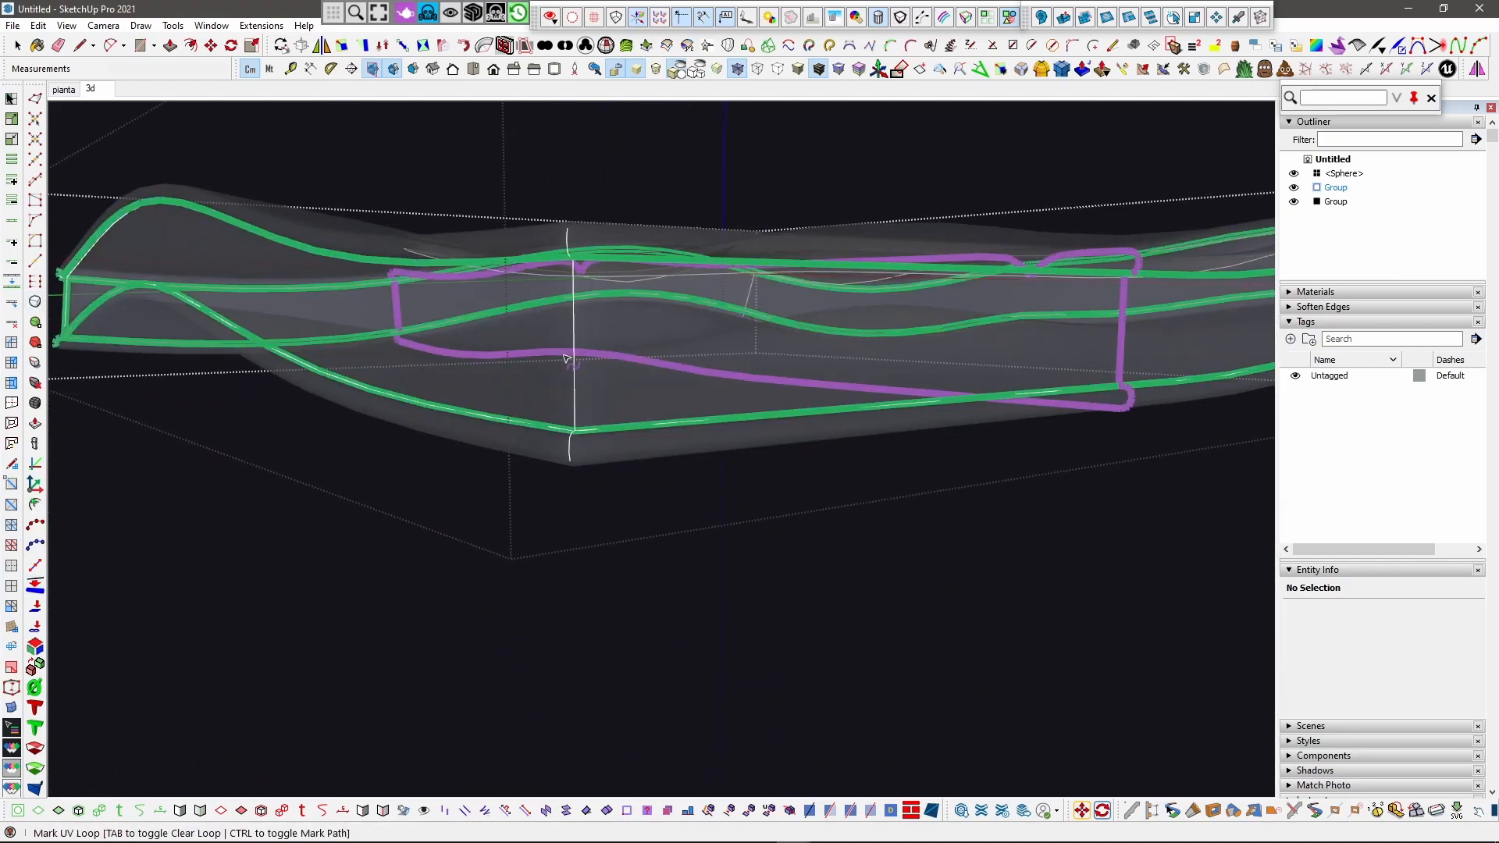
pyautogui.click(584, 374)
pyautogui.scroll(-3, 382, 475)
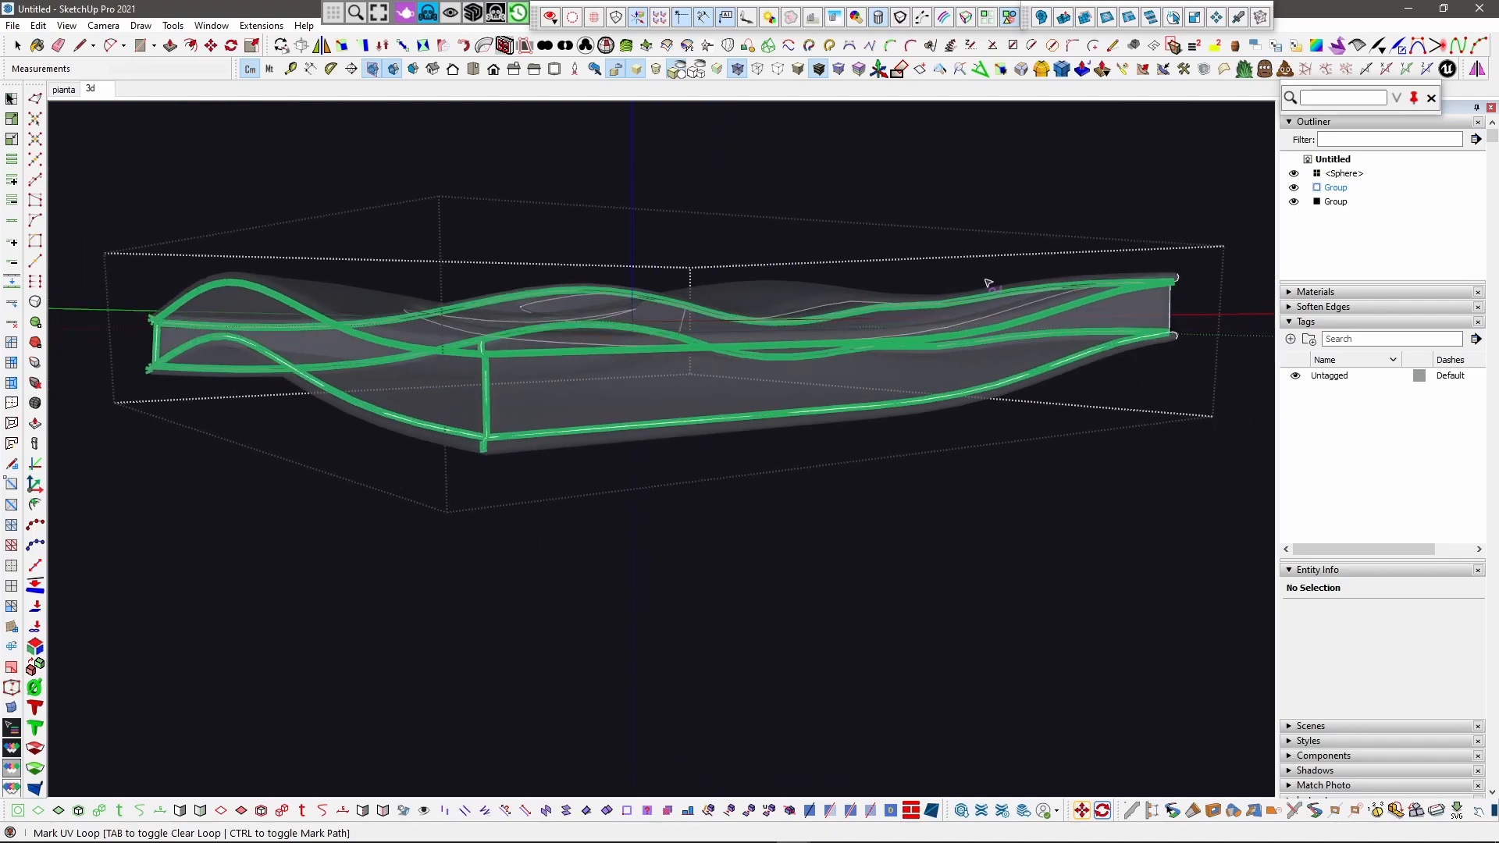
pyautogui.moveTo(972, 283); pyautogui.dragTo(447, 393, button='middle')
pyautogui.moveTo(800, 416); pyautogui.dragTo(449, 405, button='middle')
pyautogui.scroll(1, 779, 478)
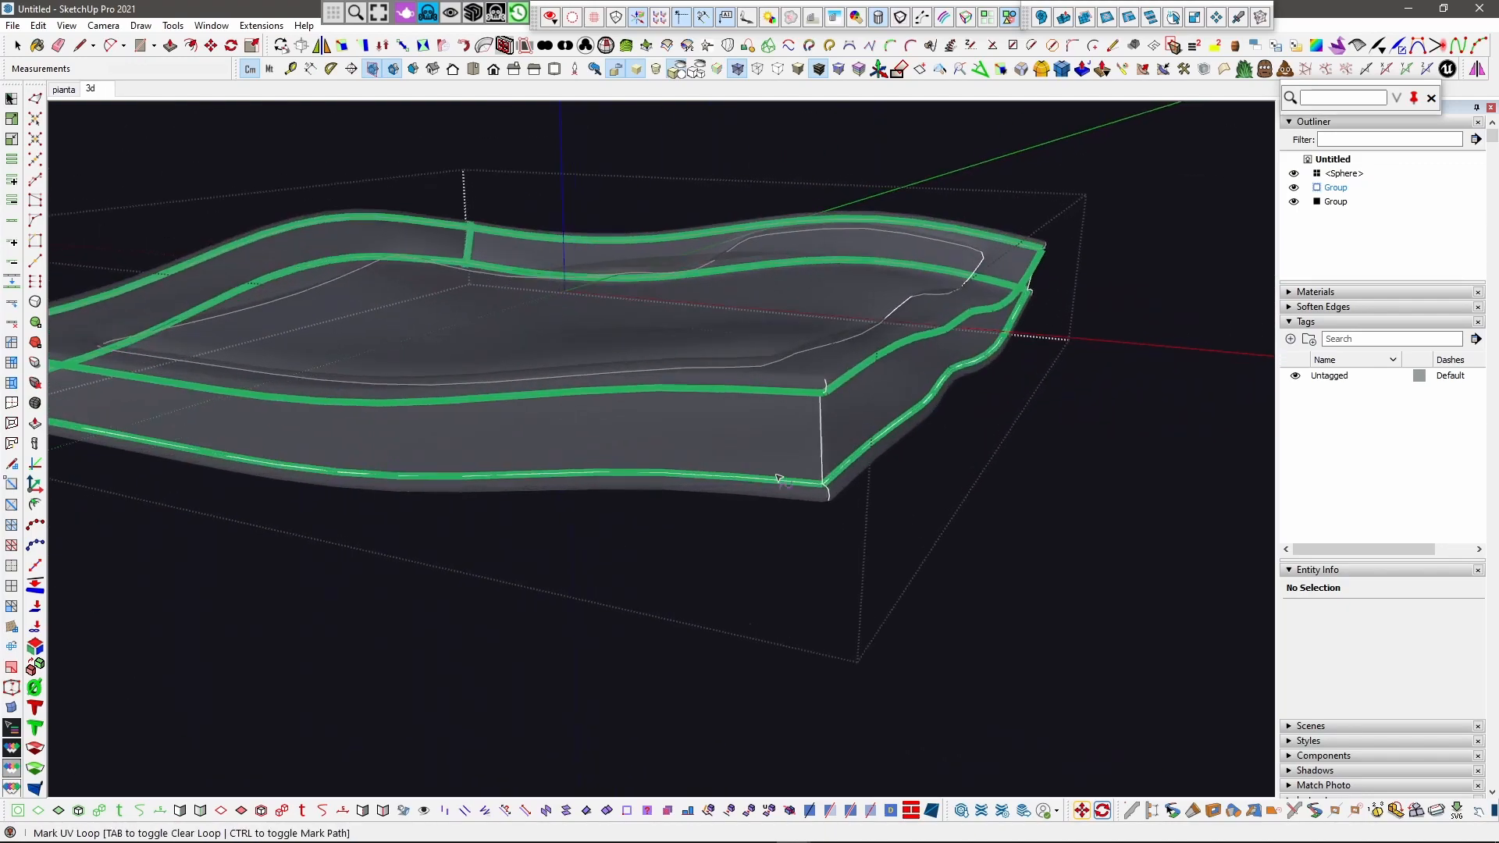
pyautogui.click(826, 444)
pyautogui.scroll(-2, 807, 529)
pyautogui.moveTo(726, 337); pyautogui.dragTo(825, 498, button='middle')
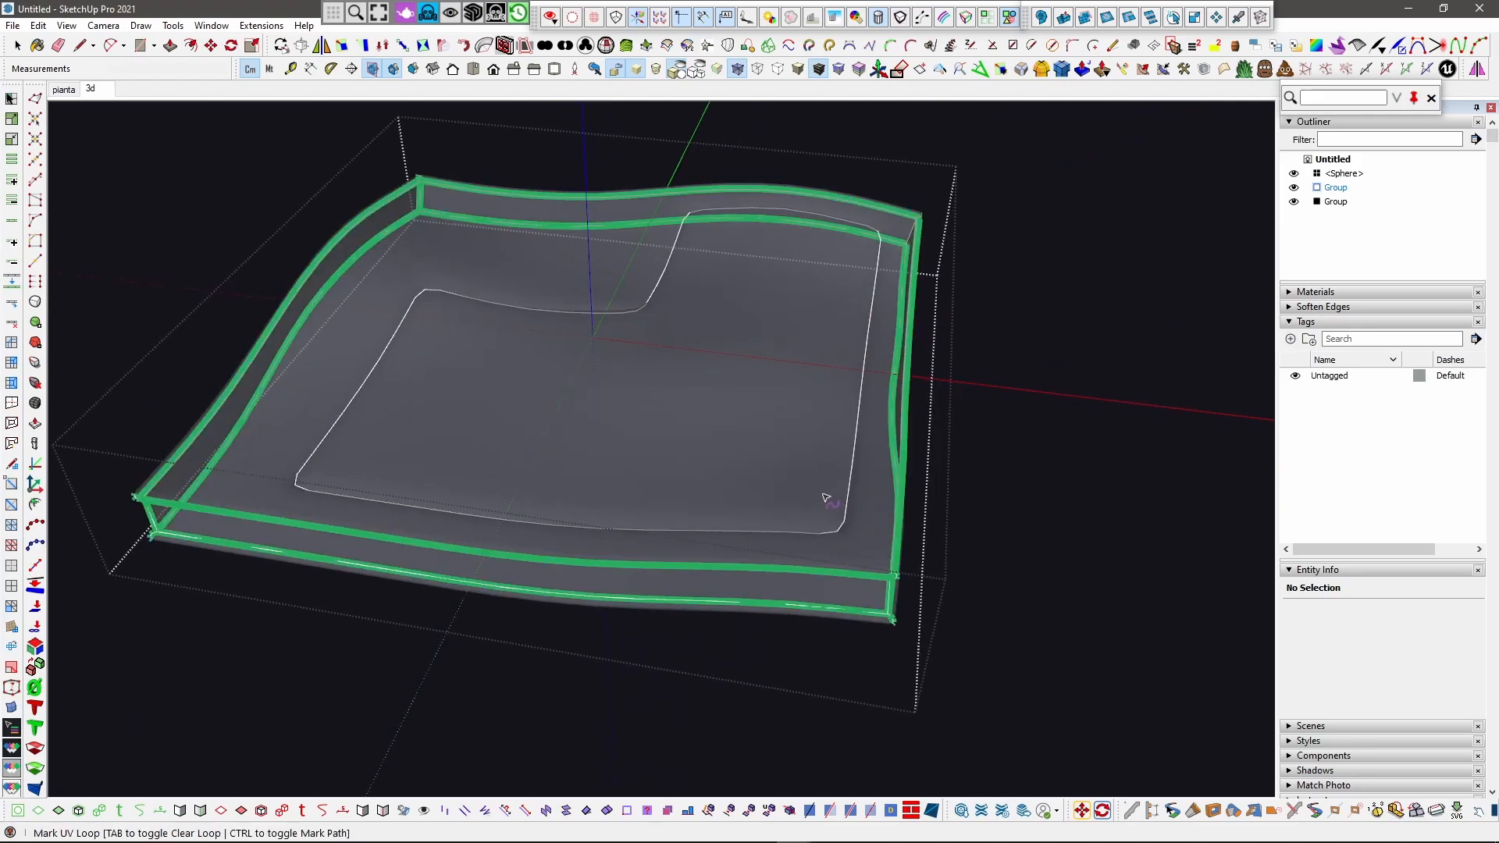
pyautogui.press('space')
pyautogui.click(297, 169)
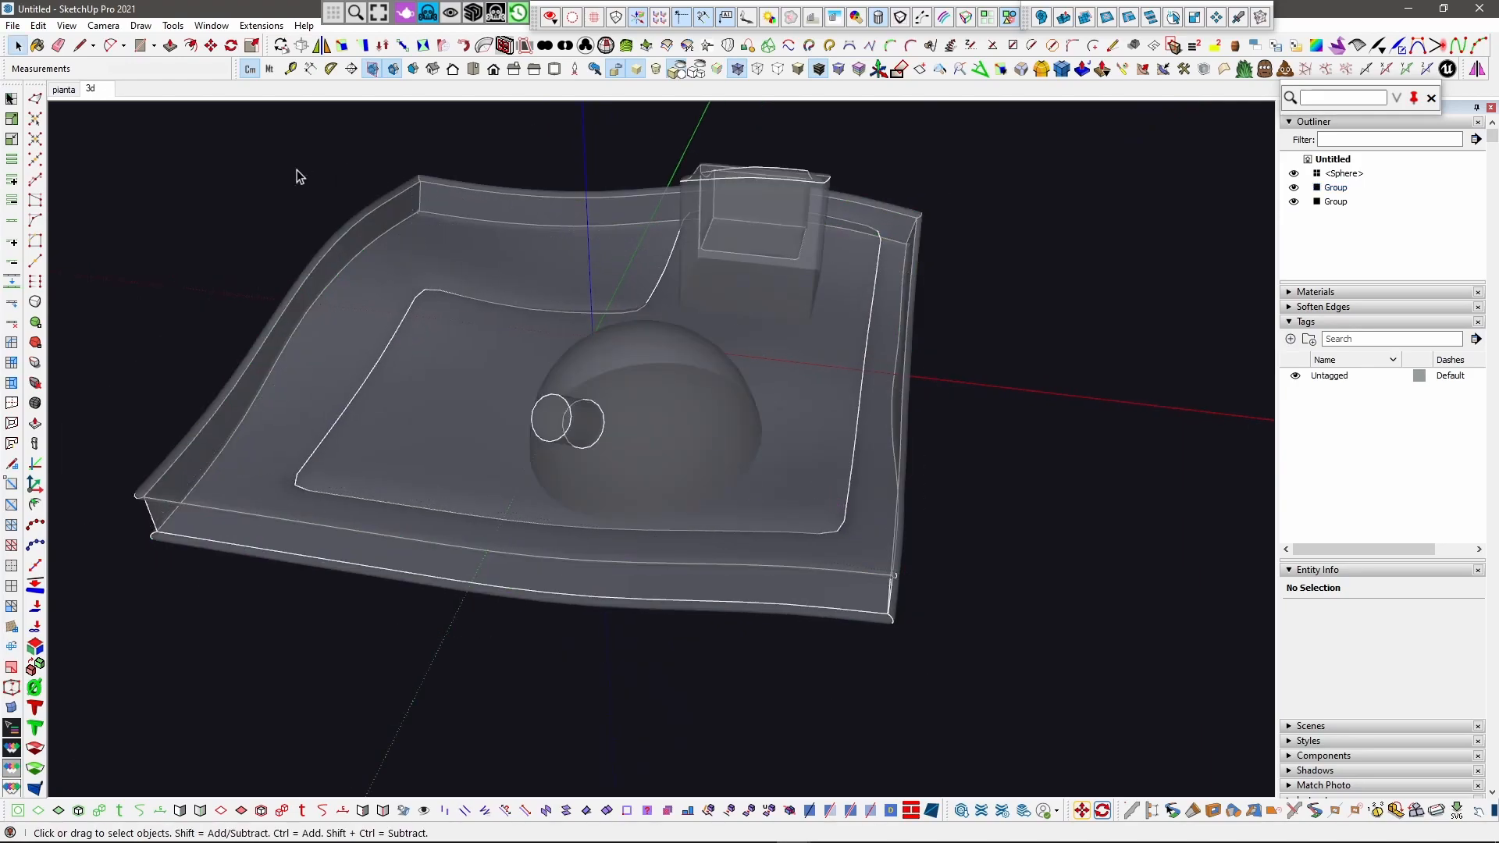
# Step: Open the dome for editing and mark the circular loops at the side tube's base and outer end as UV seams
pyautogui.click(631, 388)
pyautogui.doubleClick(631, 389)
pyautogui.scroll(3, 623, 396)
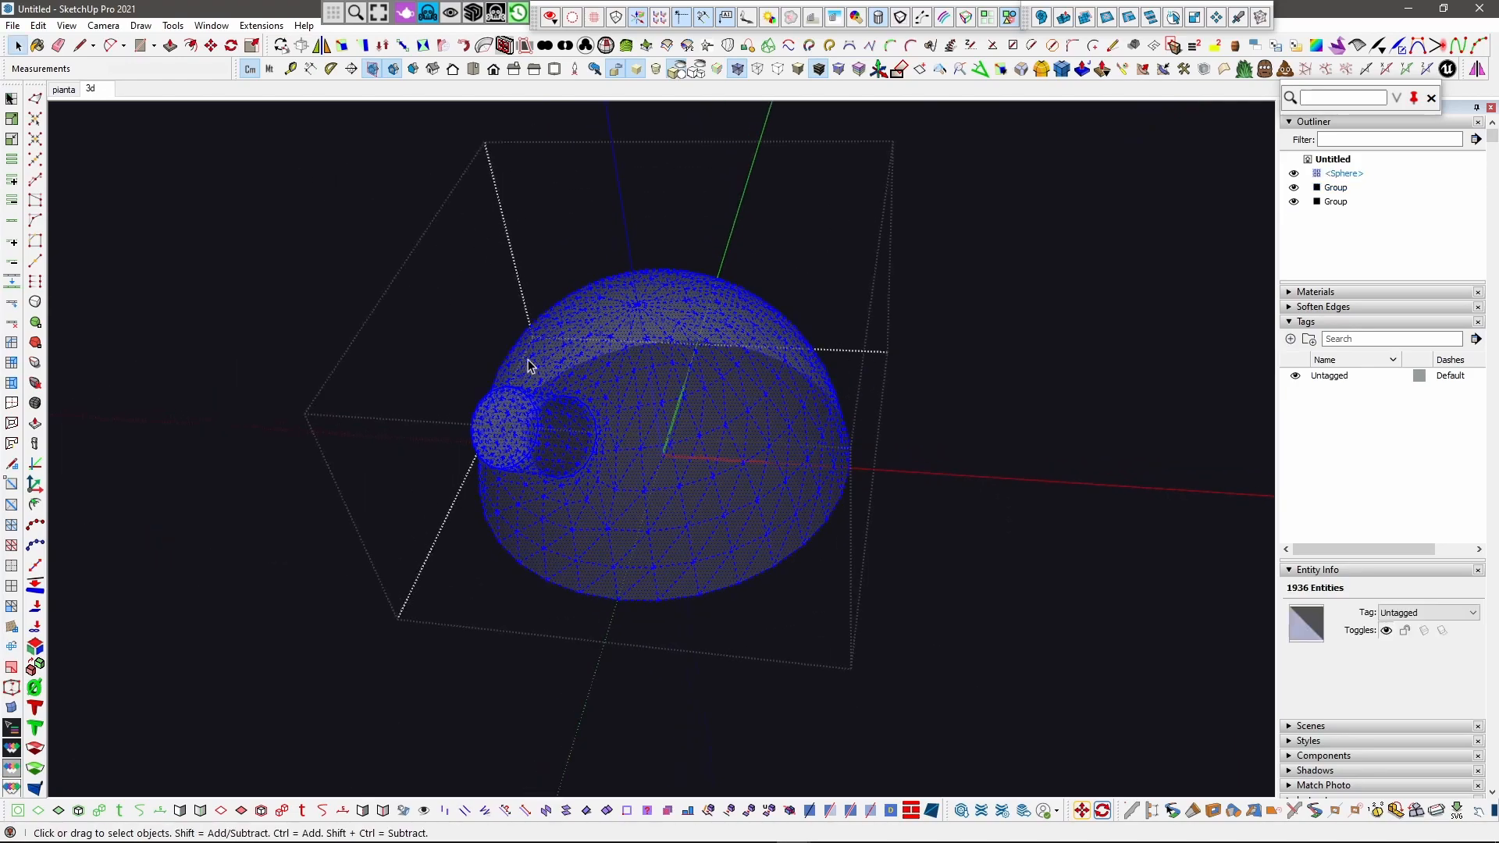
pyautogui.scroll(3, 591, 443)
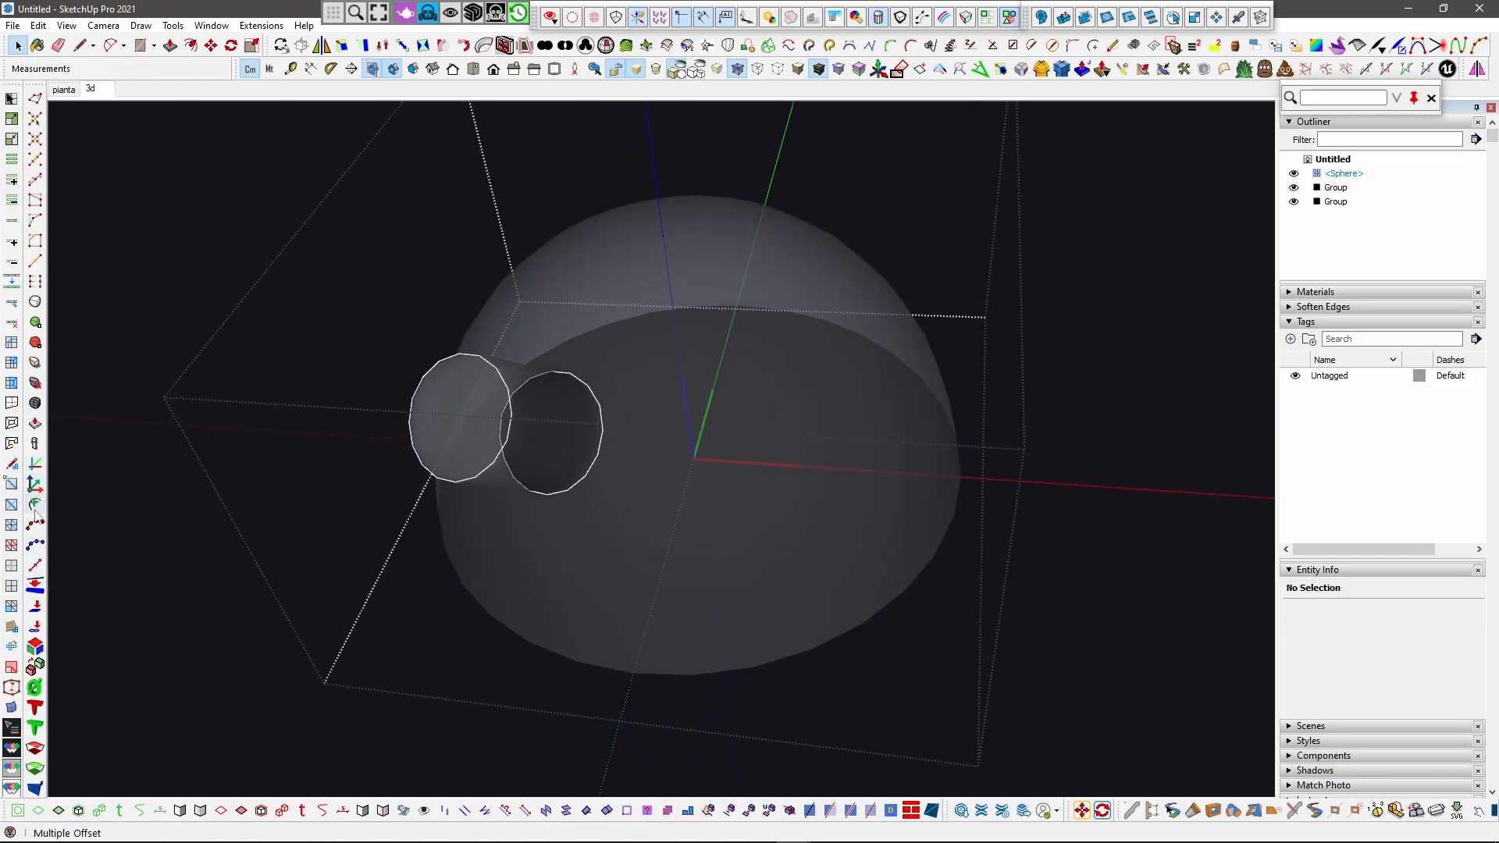
pyautogui.click(11, 727)
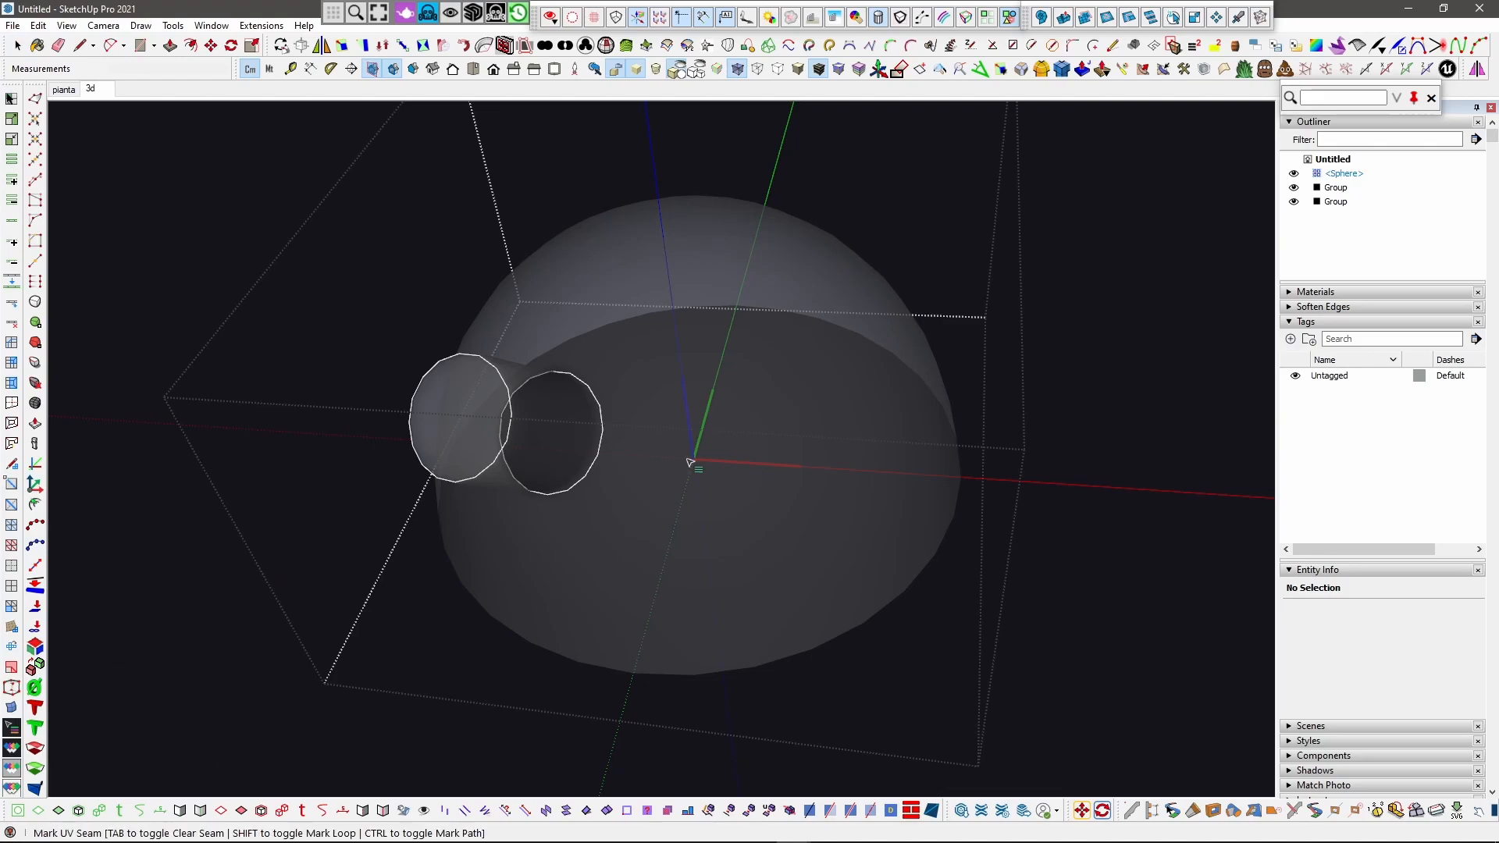
pyautogui.scroll(2, 598, 462)
pyautogui.press('shift')
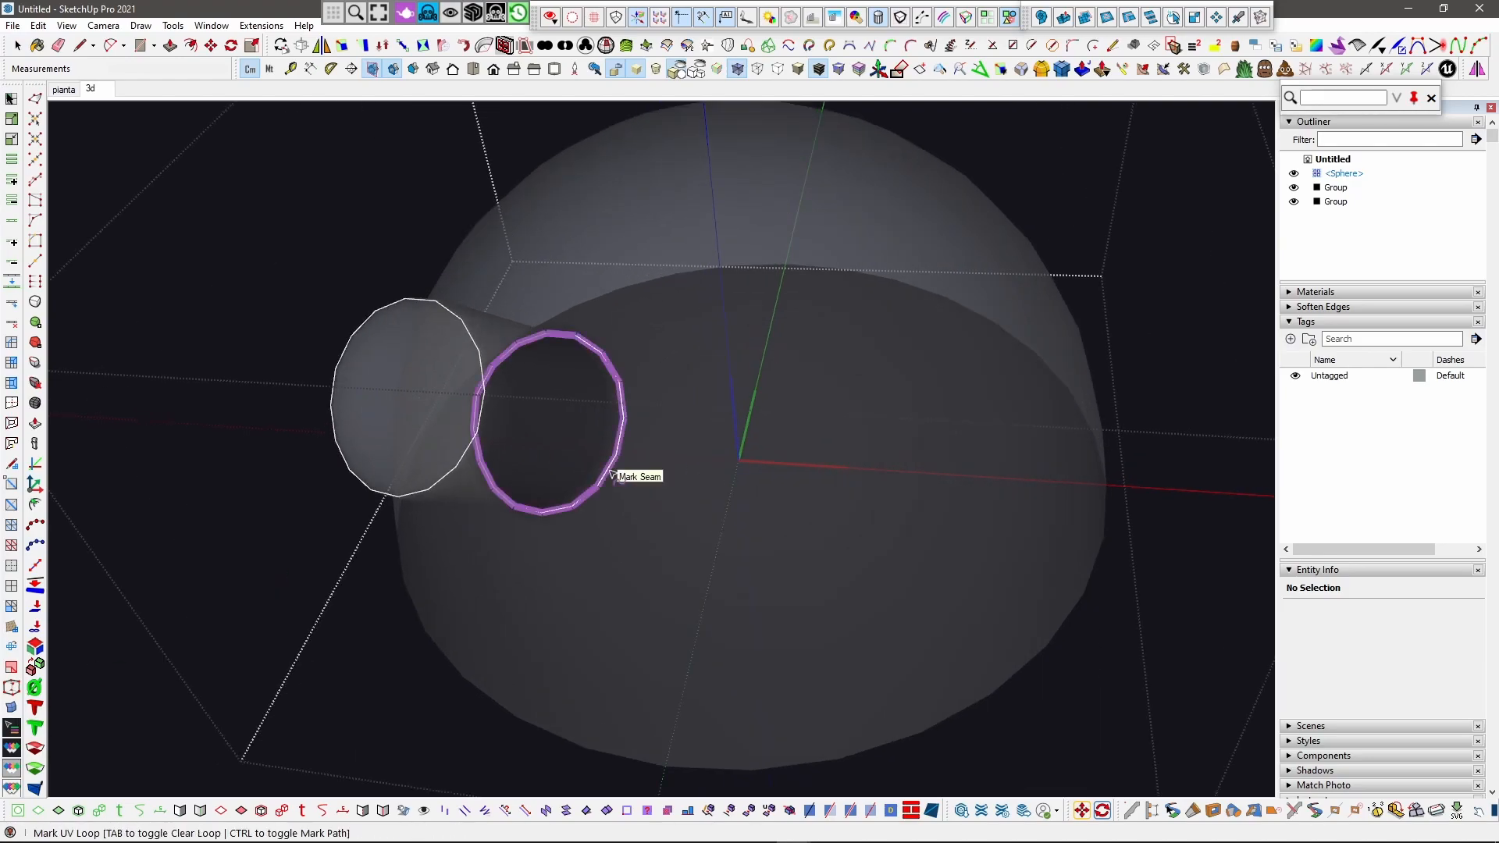
pyautogui.click(613, 475)
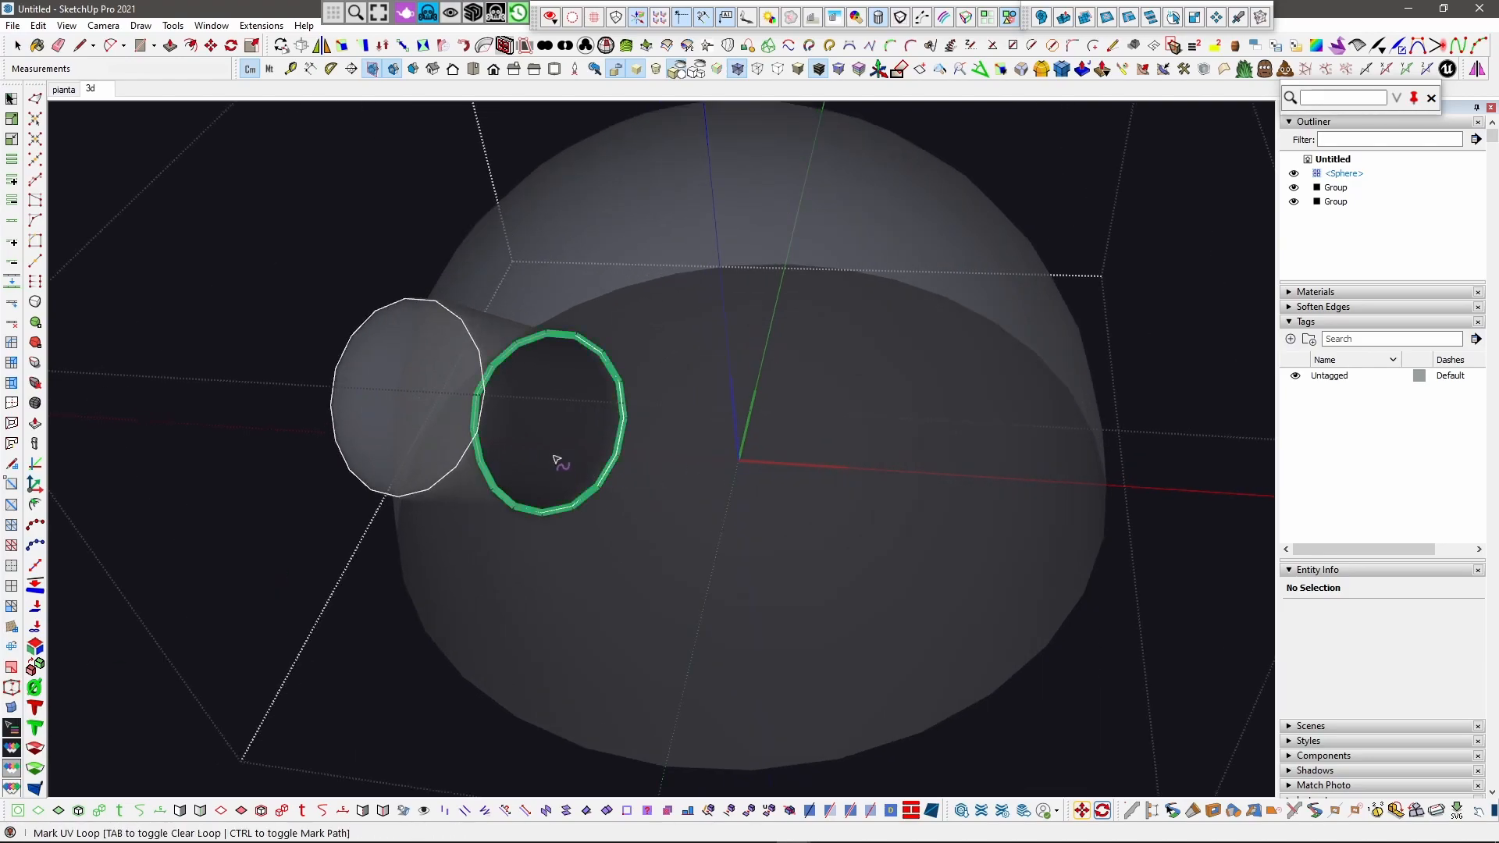
pyautogui.click(482, 356)
# Step: Show the dome's hidden mesh edges and turn off X-ray face display to expose the tube's lengthwise edges
pyautogui.moveTo(523, 424); pyautogui.dragTo(869, 392, button='middle')
pyautogui.moveTo(748, 460); pyautogui.dragTo(981, 425, button='middle')
pyautogui.moveTo(797, 536); pyautogui.dragTo(769, 375, button='middle')
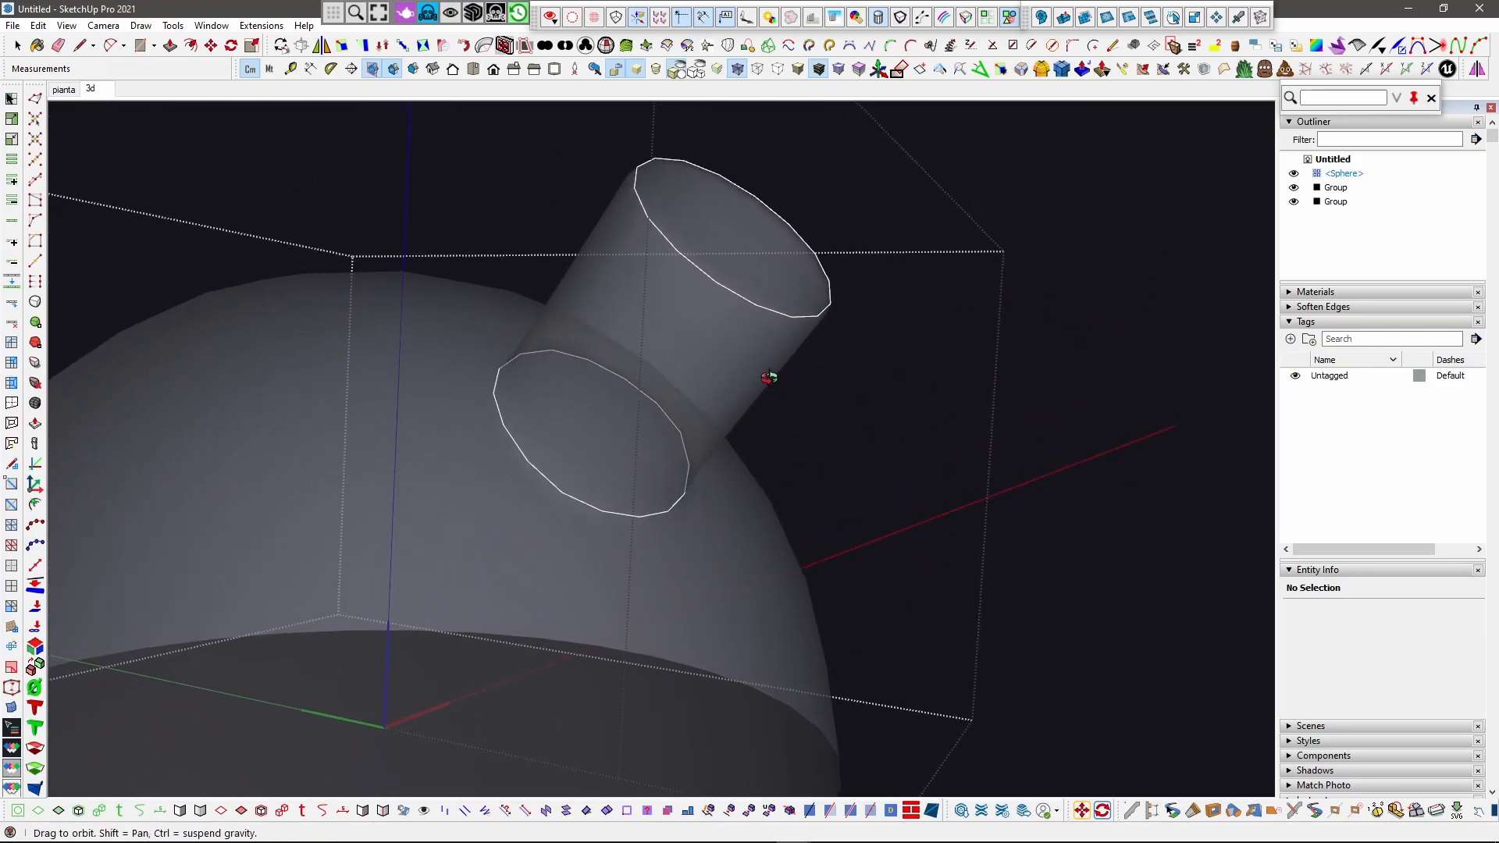
pyautogui.moveTo(773, 297); pyautogui.dragTo(609, 301, button='middle')
pyautogui.press('space')
pyautogui.click(742, 356)
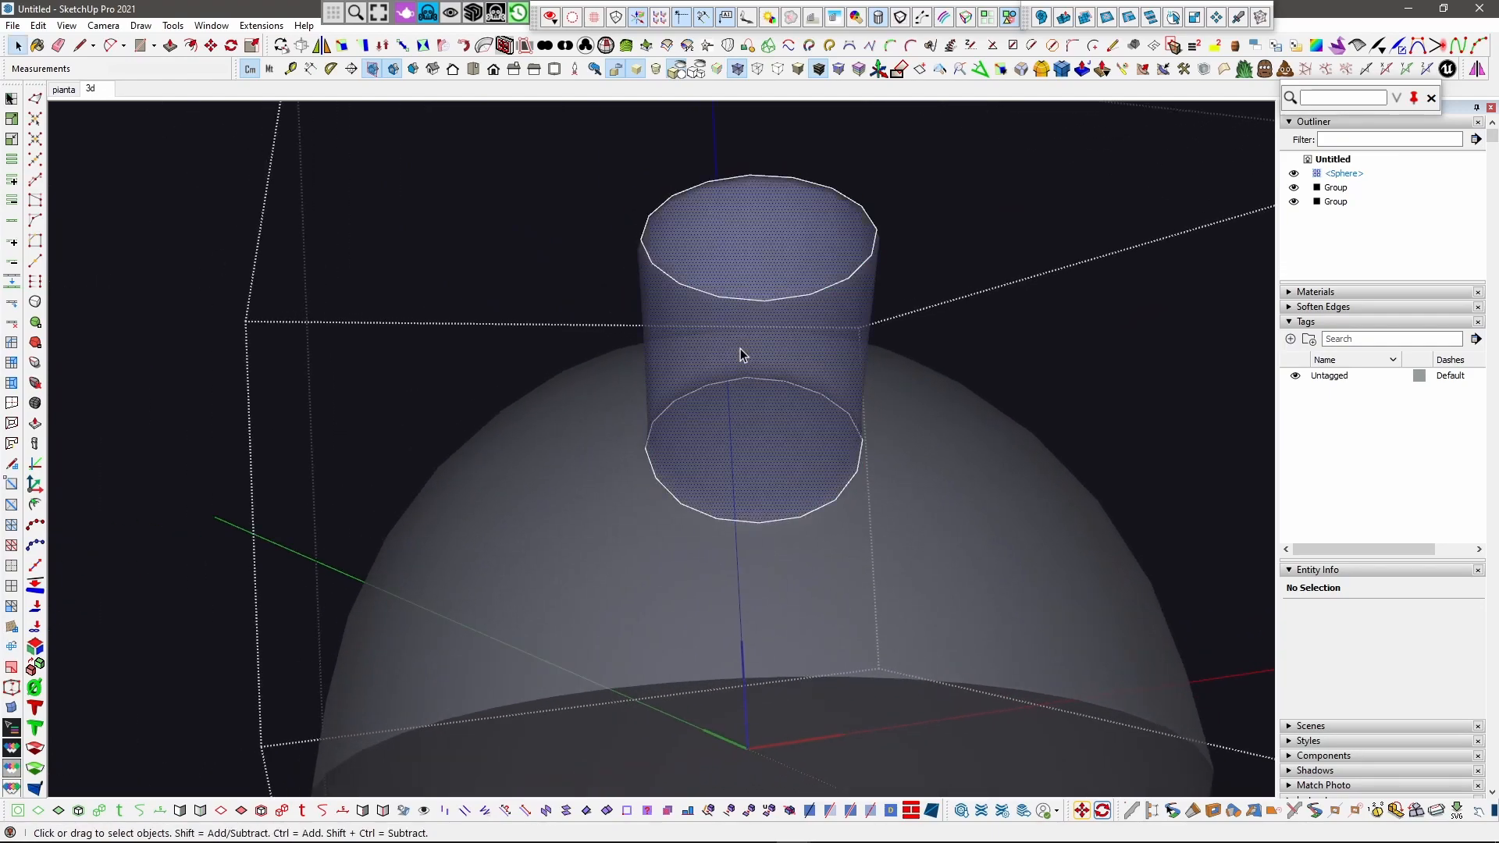
pyautogui.click(11, 99)
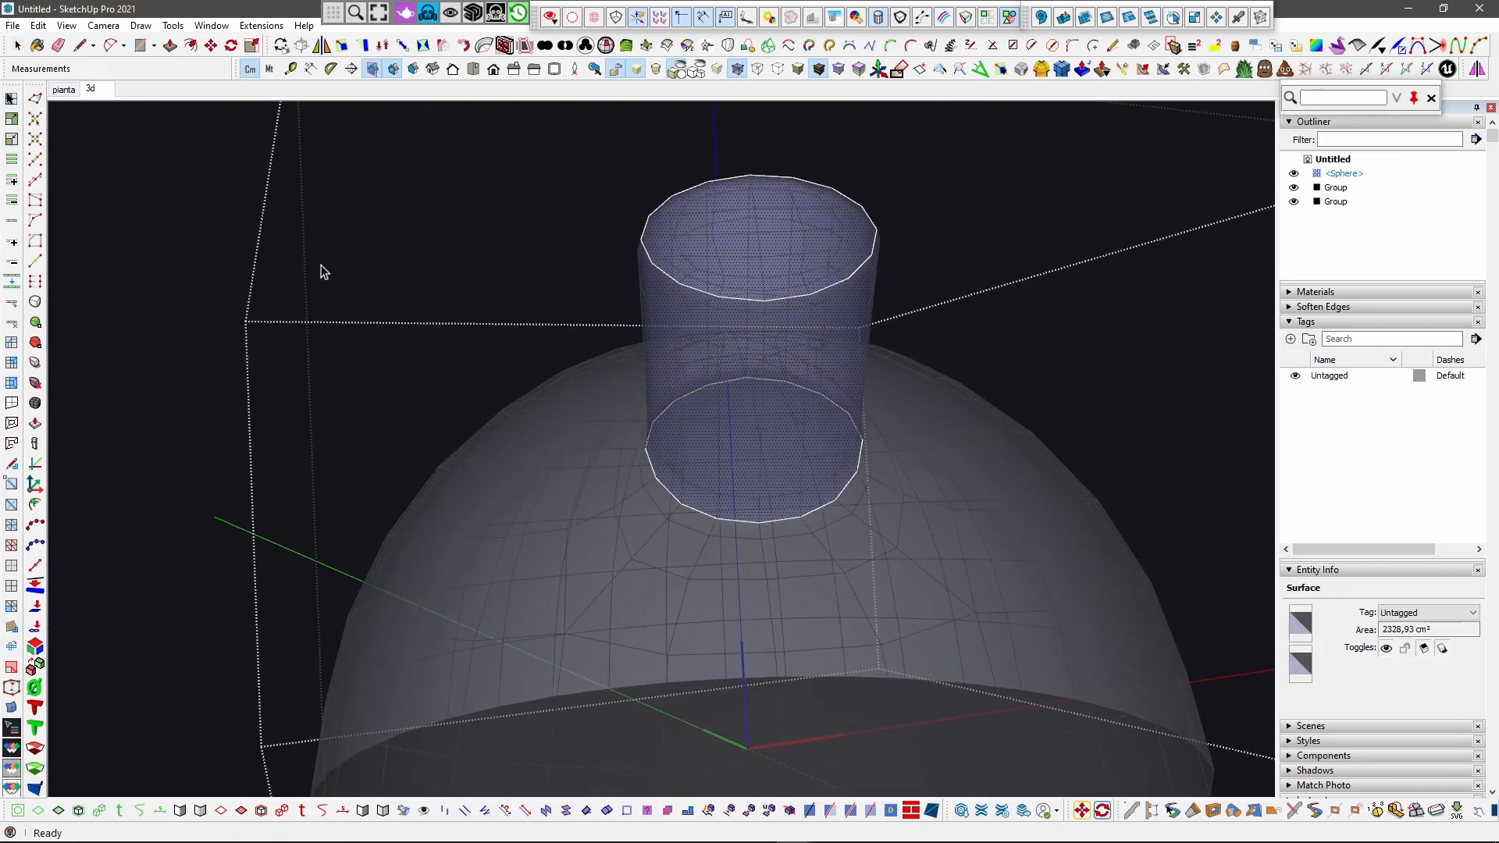
pyautogui.click(781, 308)
pyautogui.moveTo(781, 308); pyautogui.dragTo(668, 488, button='middle')
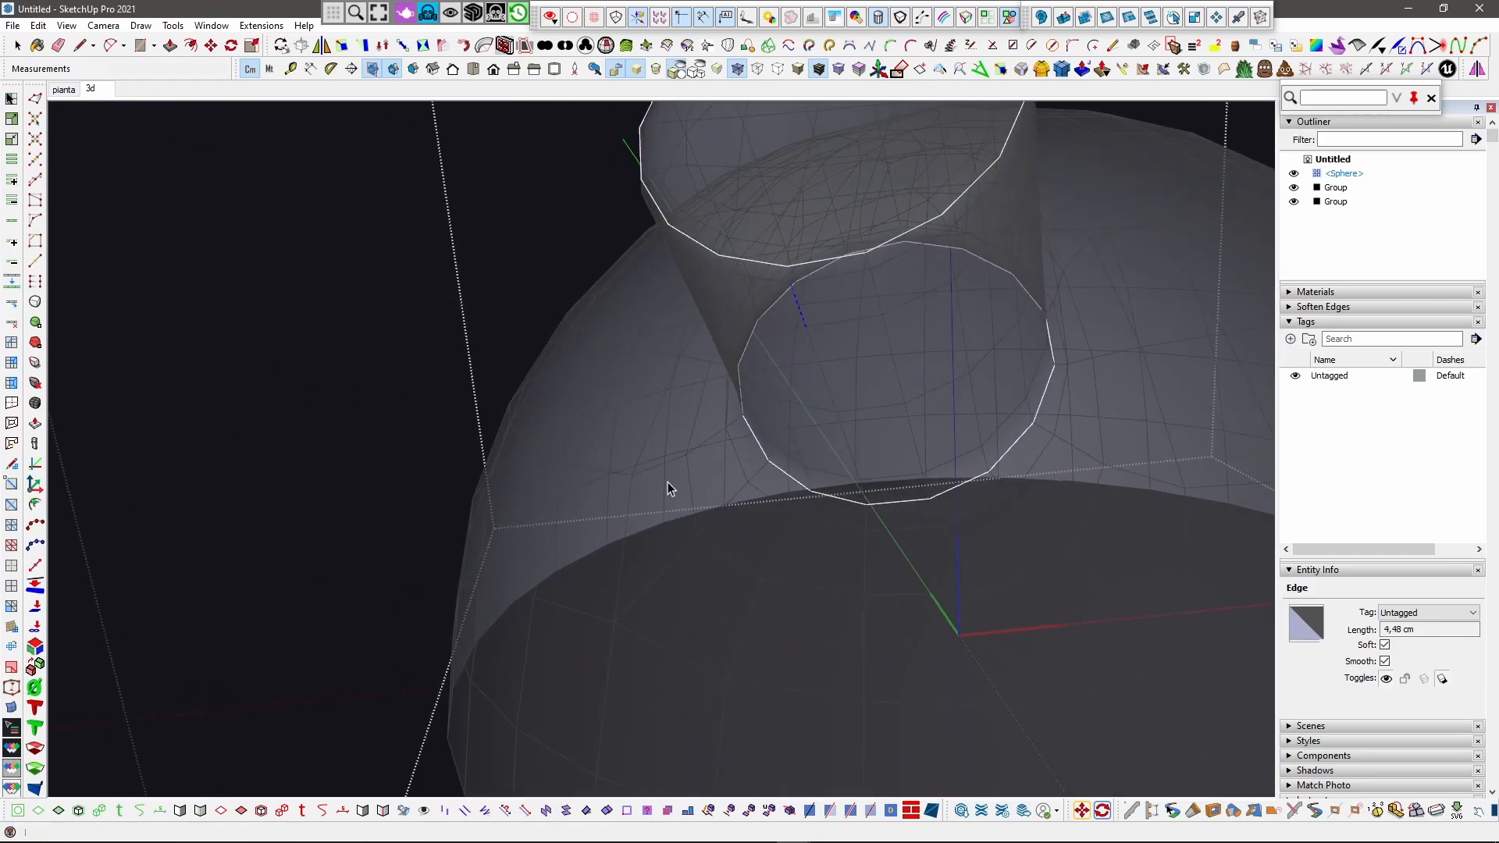
pyautogui.click(738, 70)
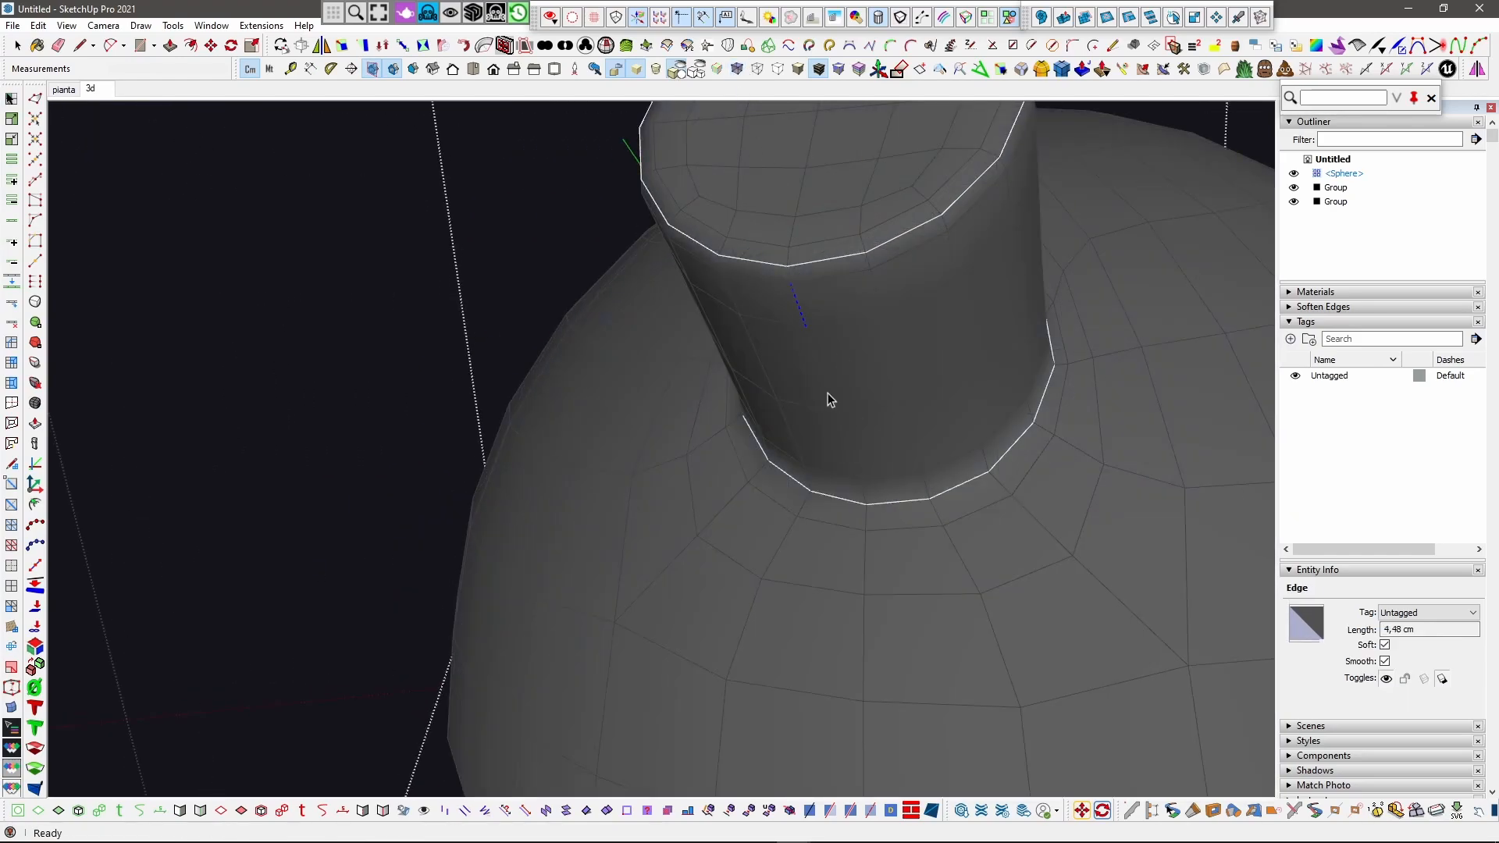
# Step: Select the run of five lengthwise edges along the tube's side between its two rims and unsoften them
pyautogui.click(12, 222)
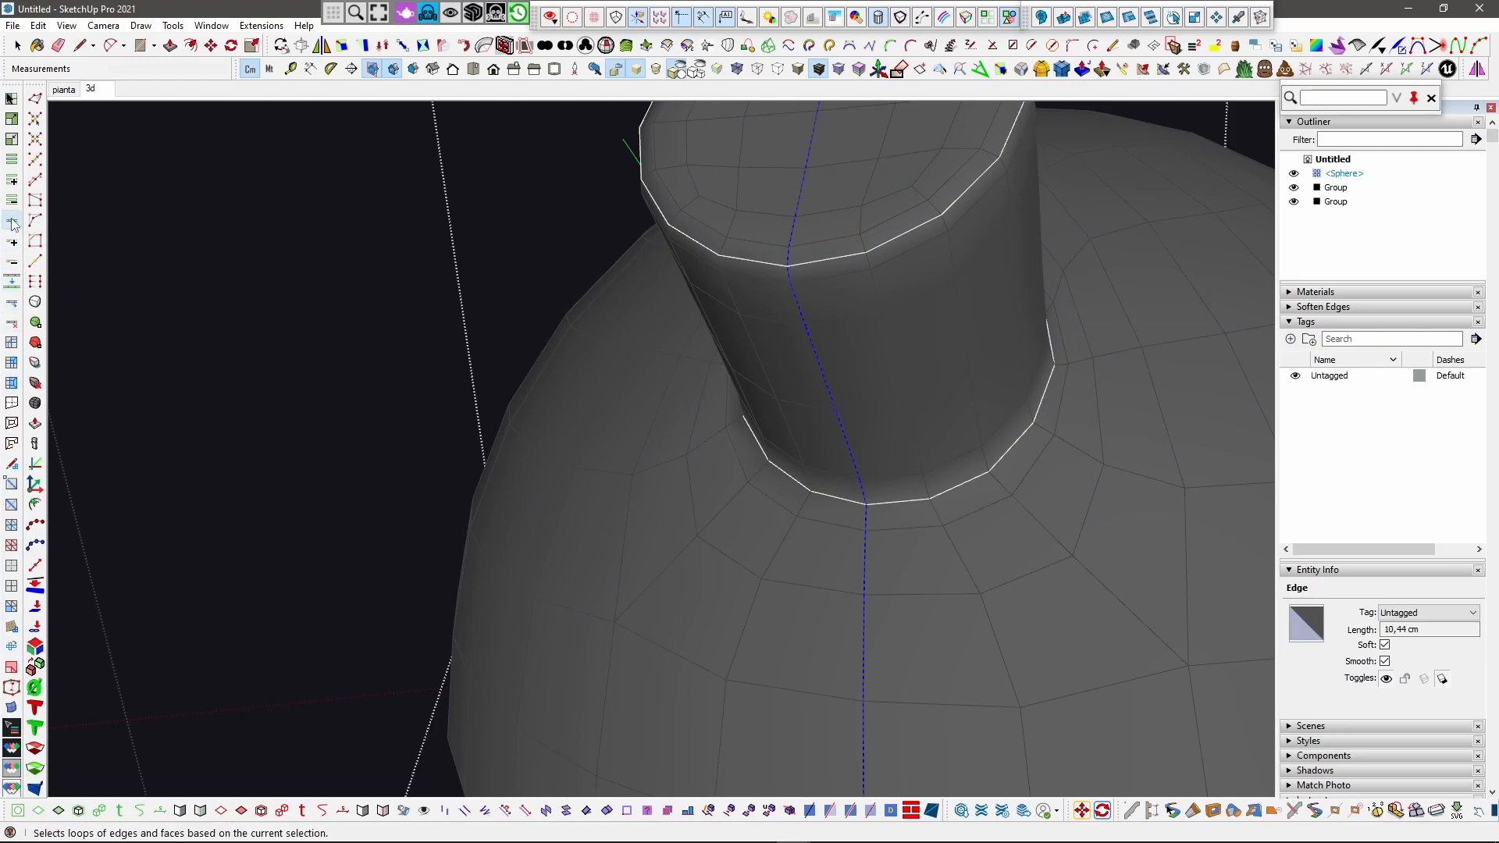
pyautogui.click(823, 379)
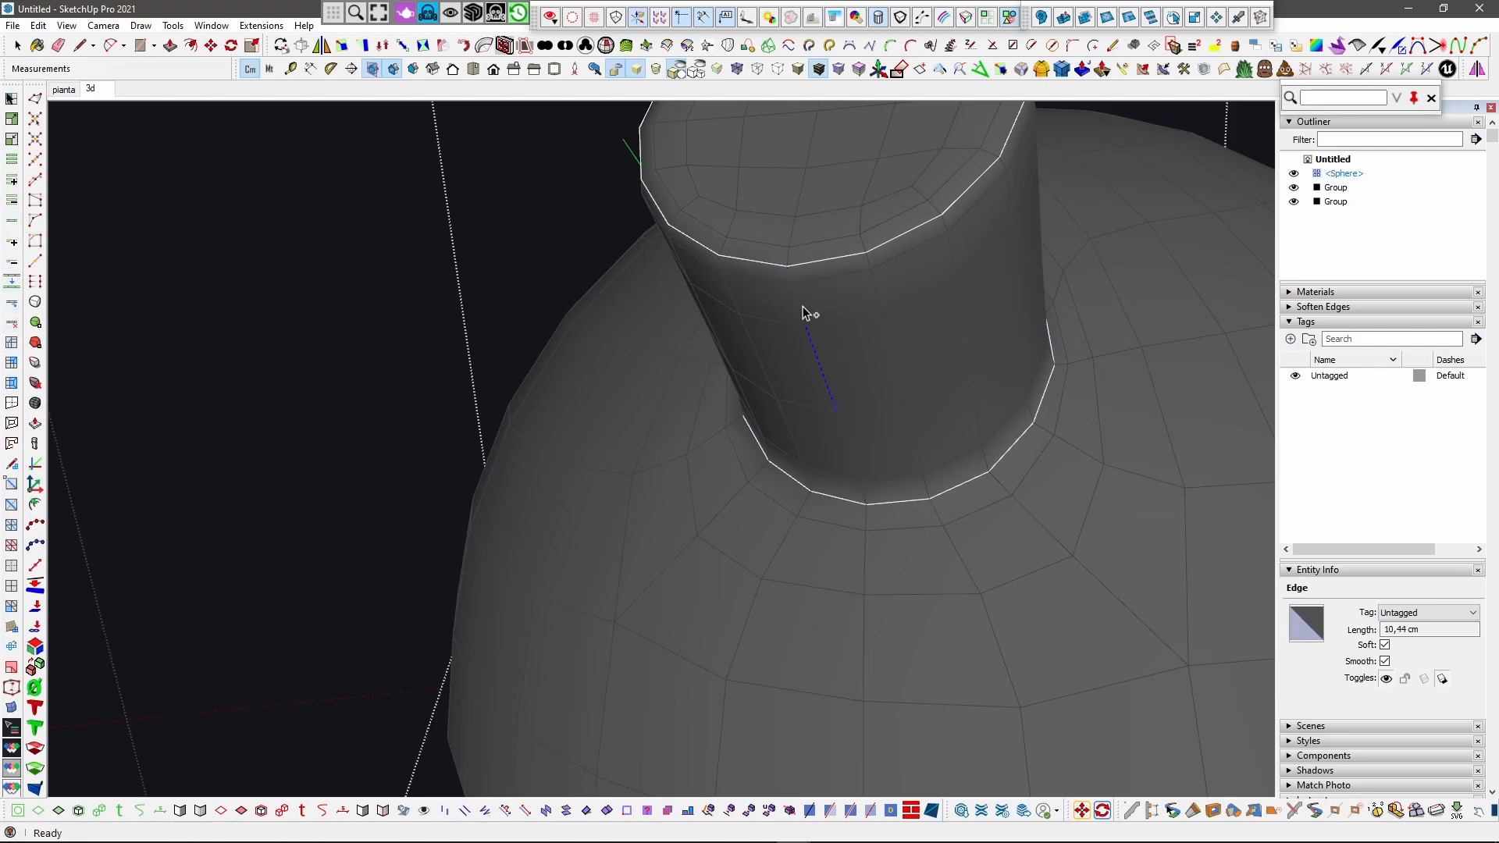
pyautogui.click(20, 251)
pyautogui.click(1385, 645)
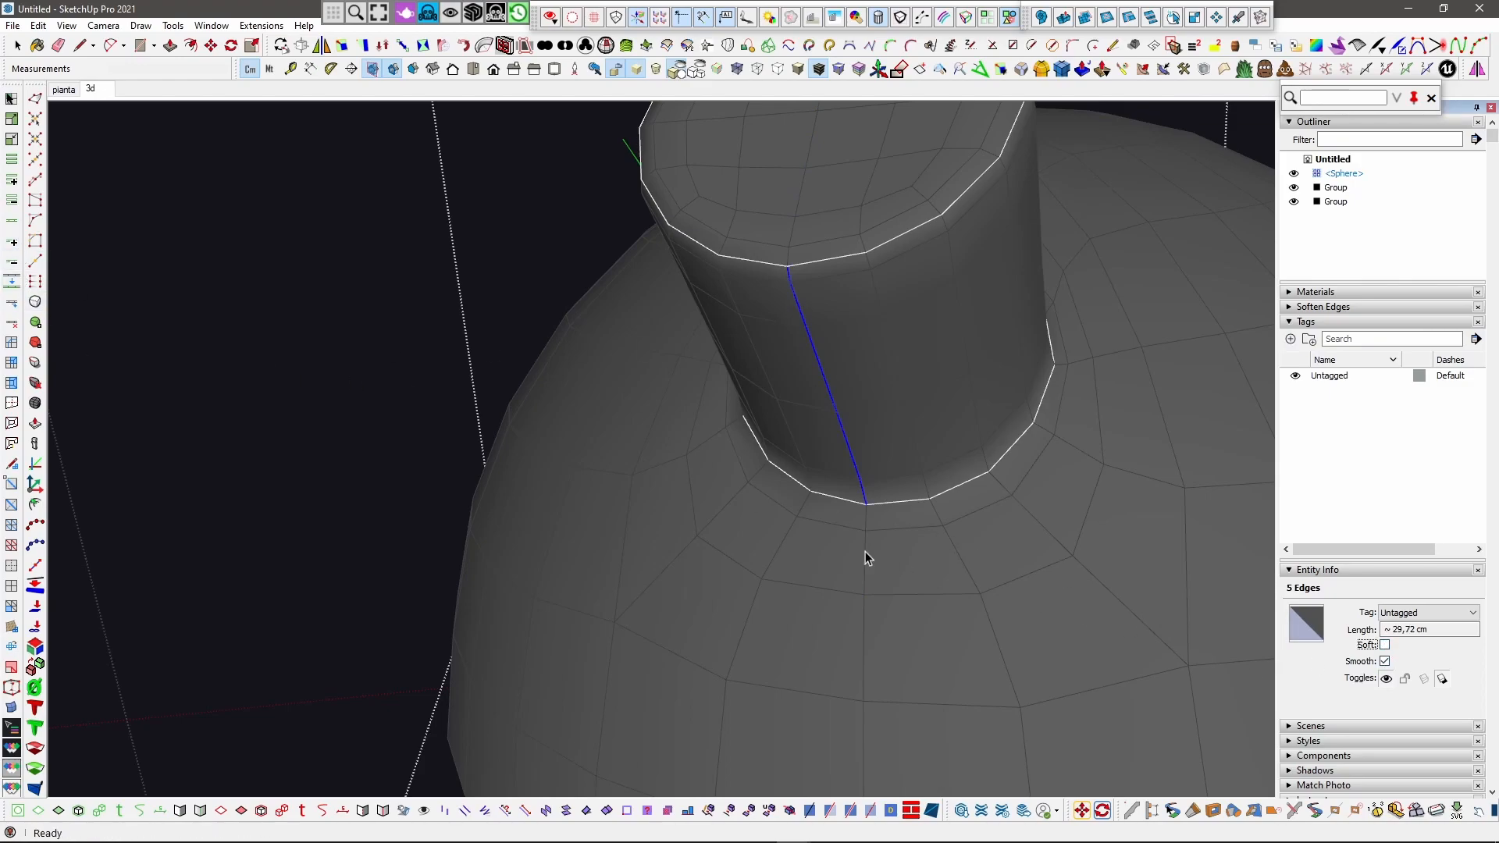
pyautogui.moveTo(873, 553); pyautogui.dragTo(566, 415, button='middle')
pyautogui.click(531, 365)
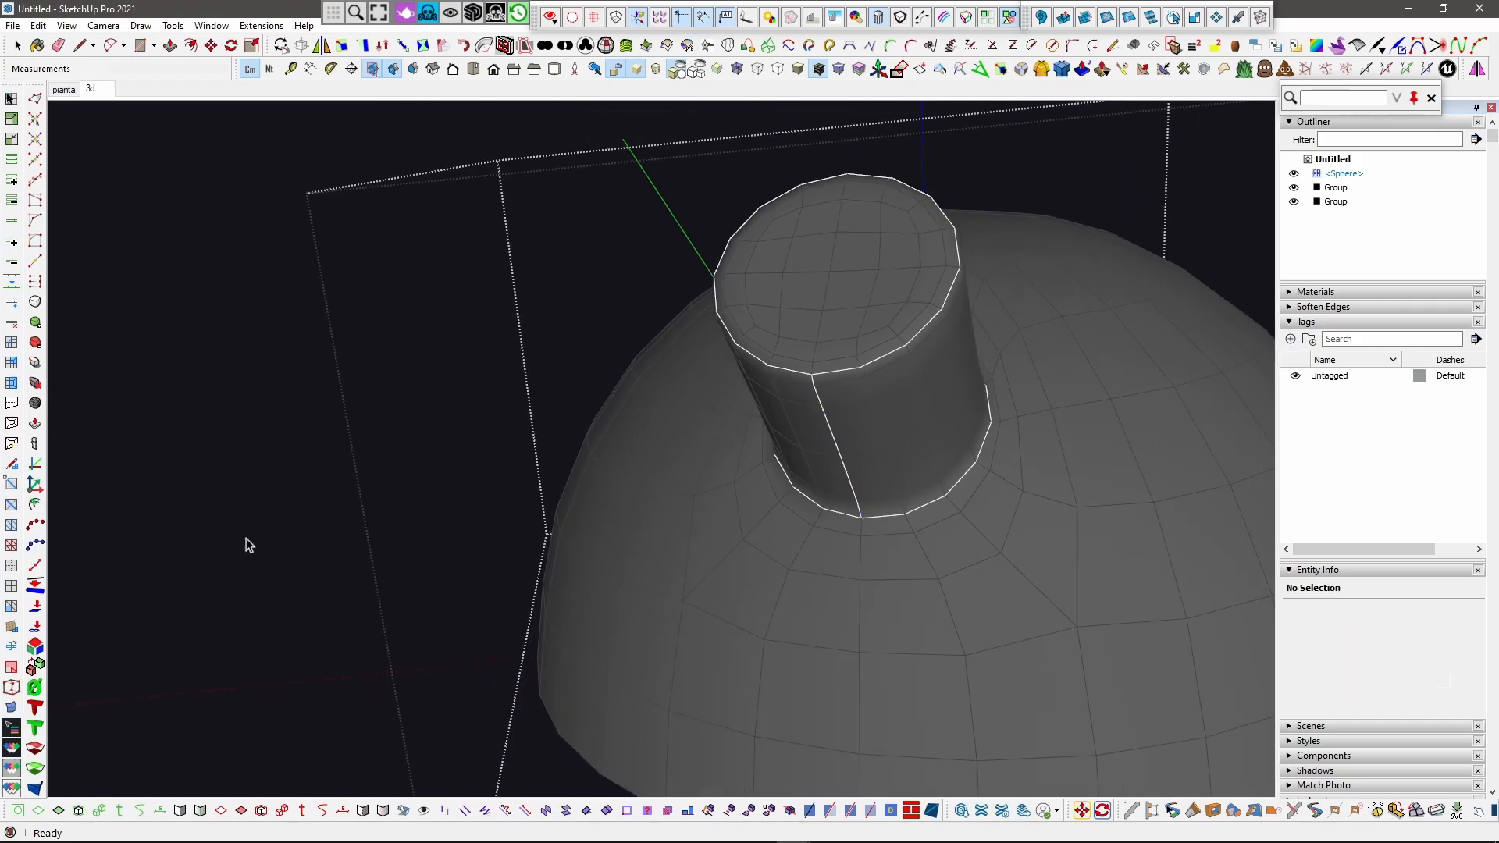
# Step: Continue the existing UV seam marking and mark the tube's lengthwise edges from outer rim to base using path mode
pyautogui.click(11, 727)
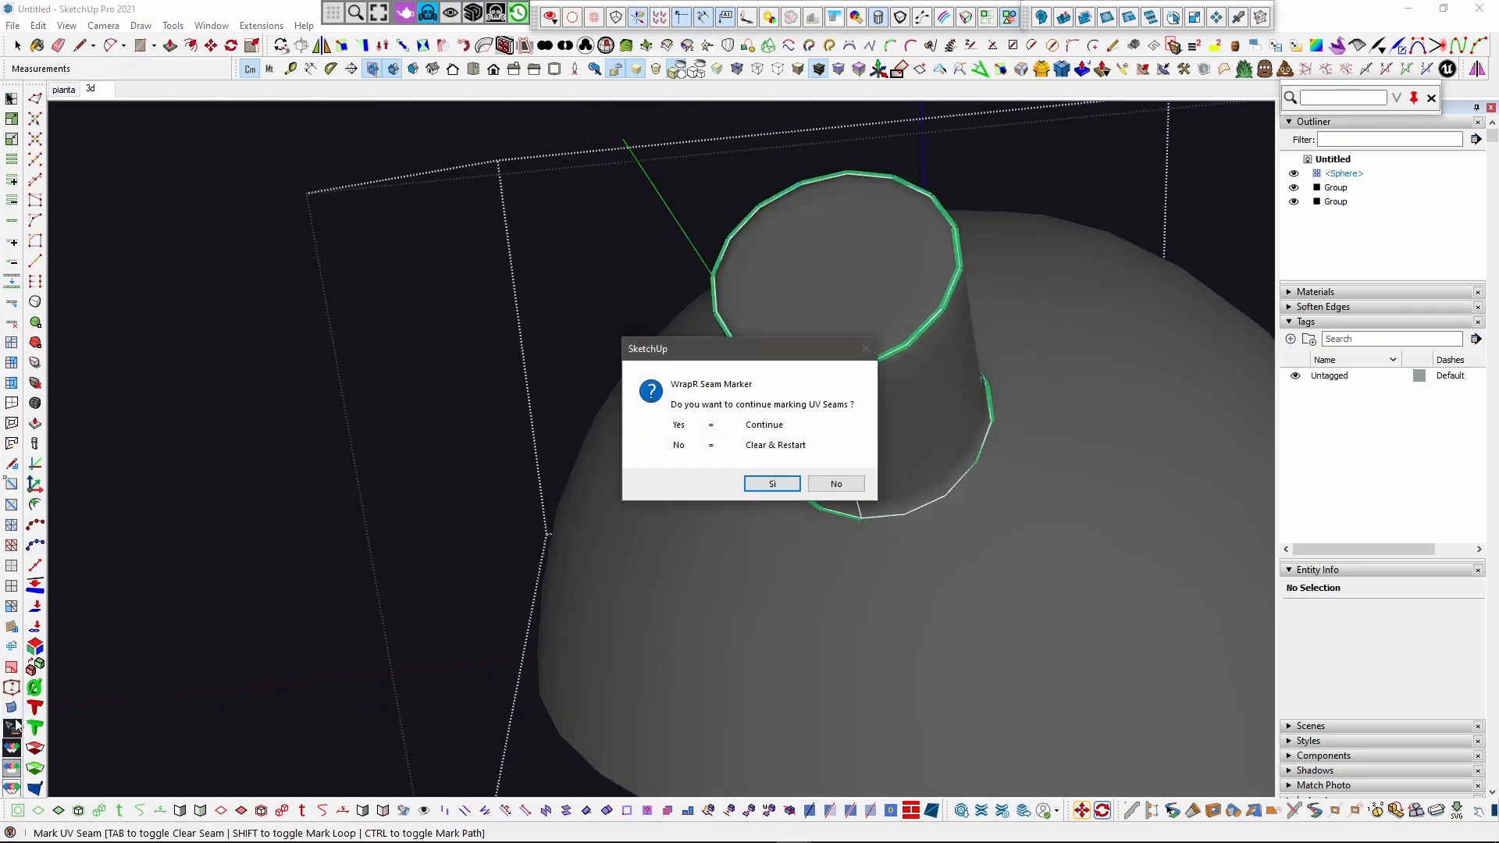
pyautogui.click(777, 483)
pyautogui.scroll(6, 820, 375)
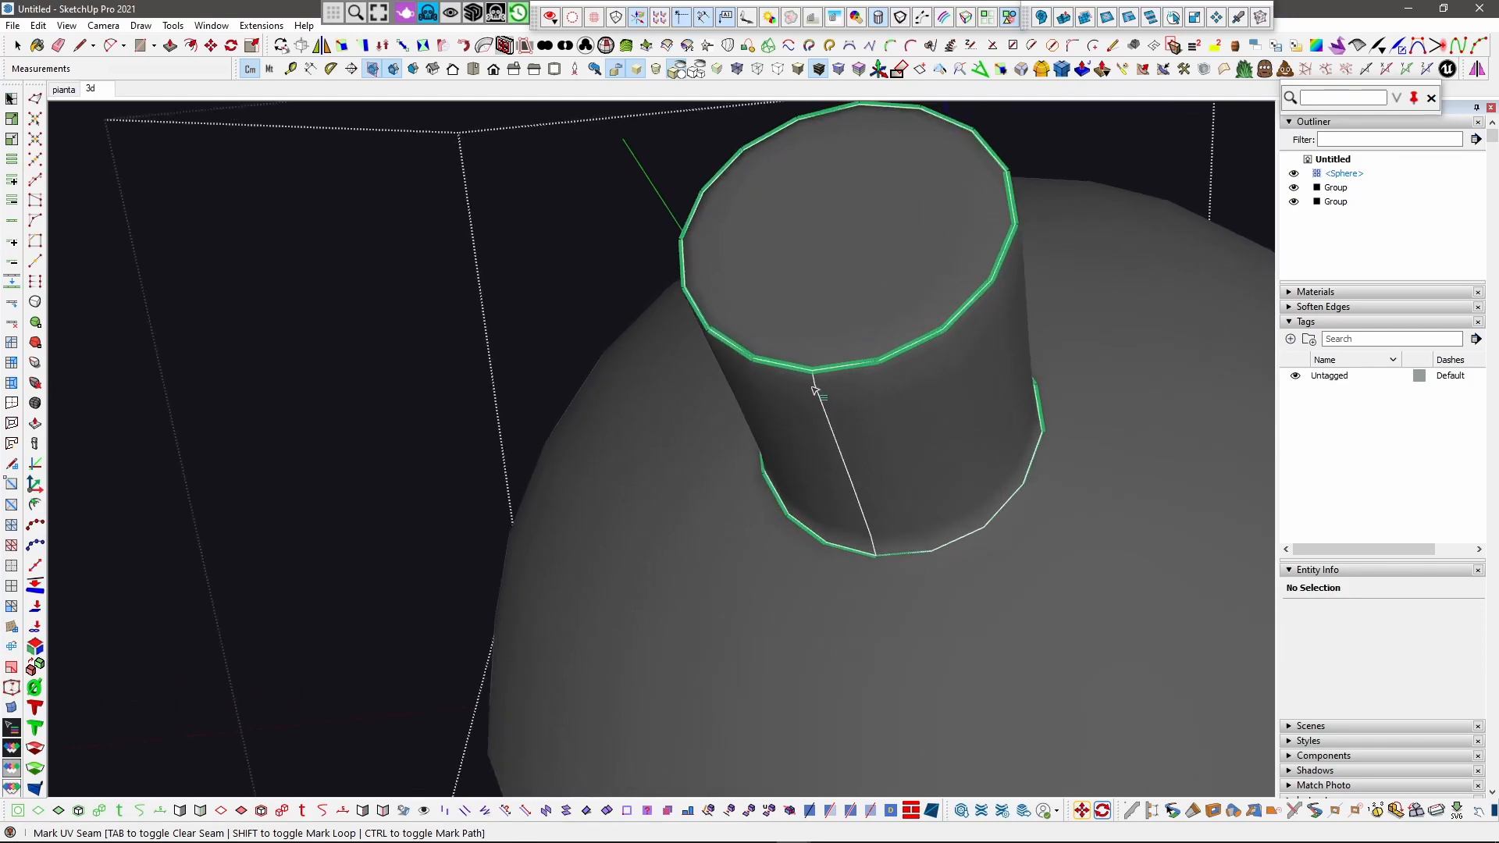
pyautogui.click(824, 380)
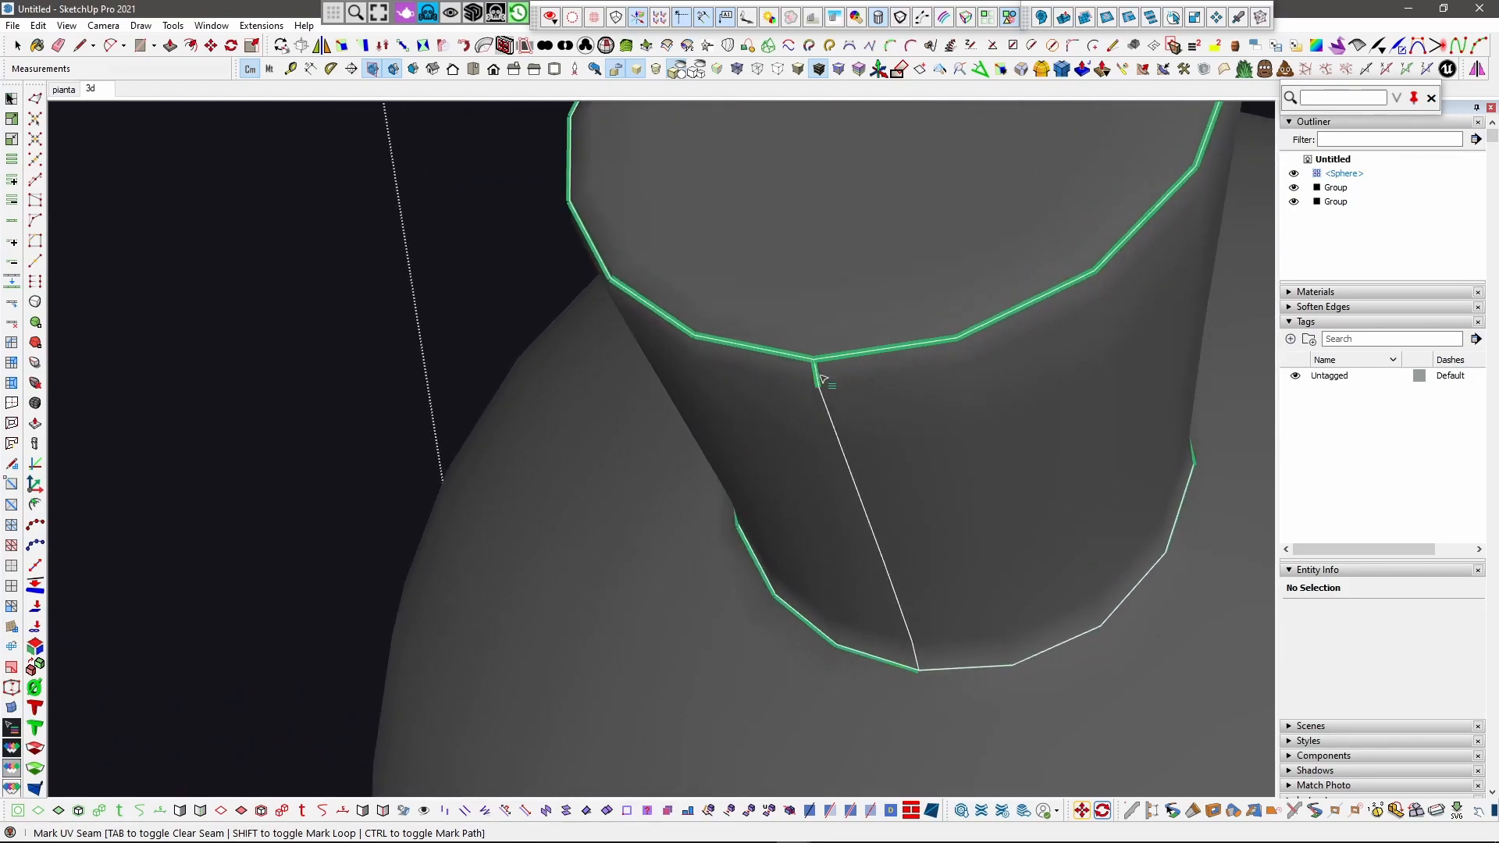
pyautogui.press('ctrl')
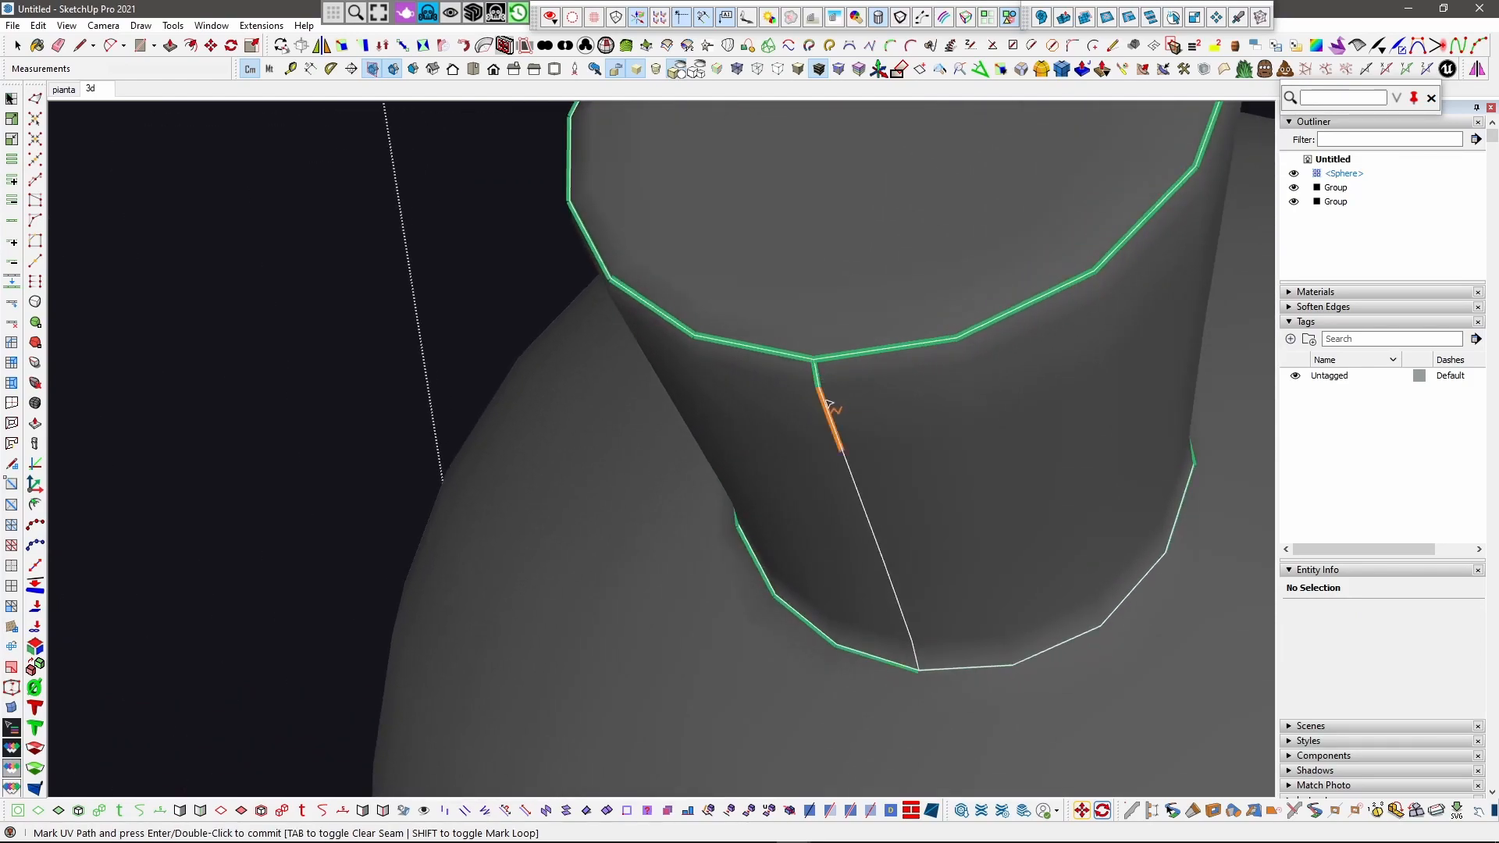
pyautogui.click(920, 670)
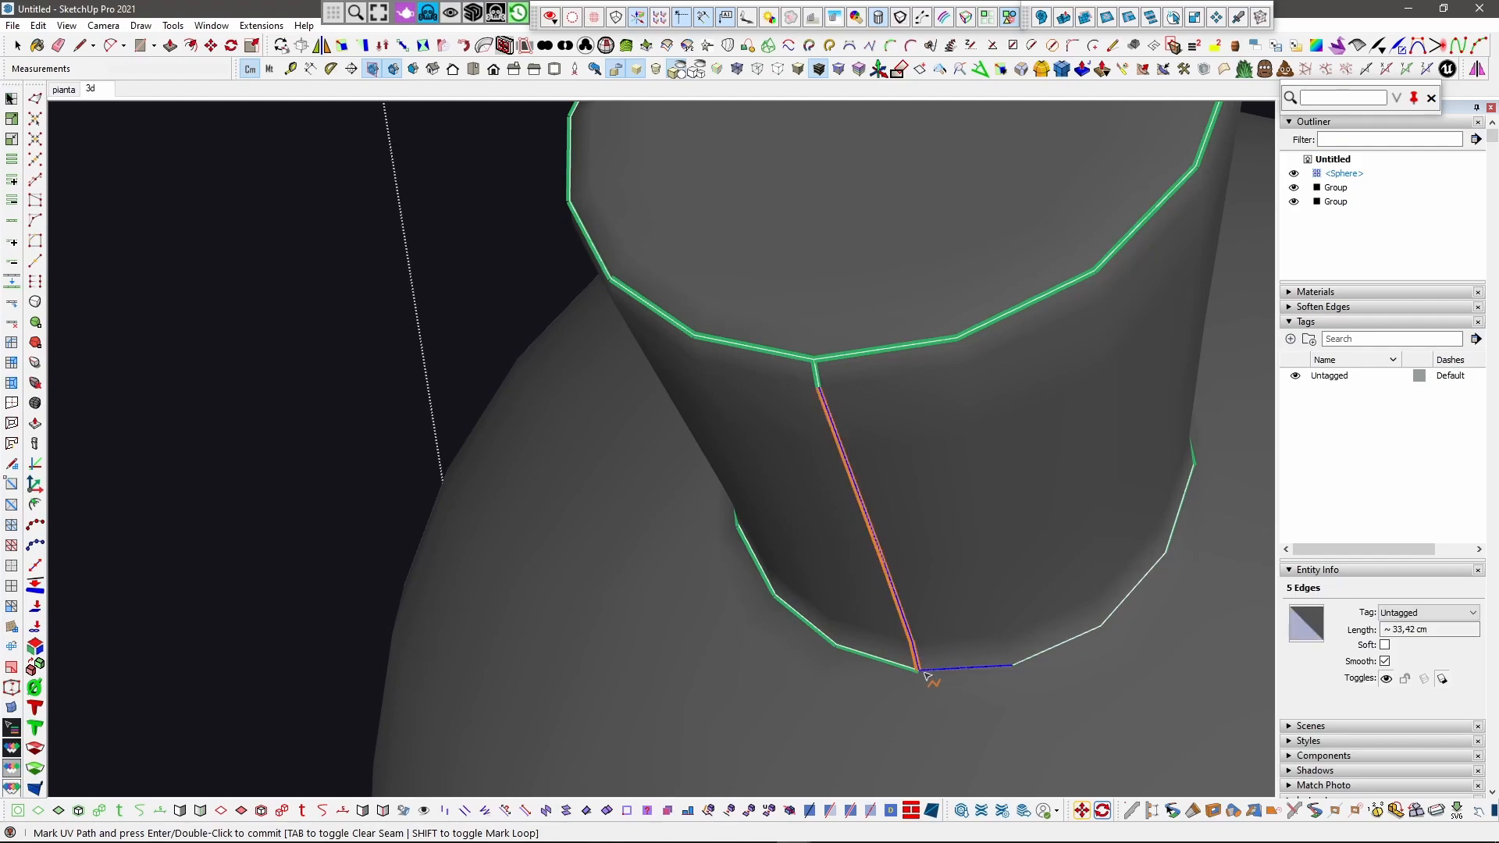
pyautogui.press('Return')
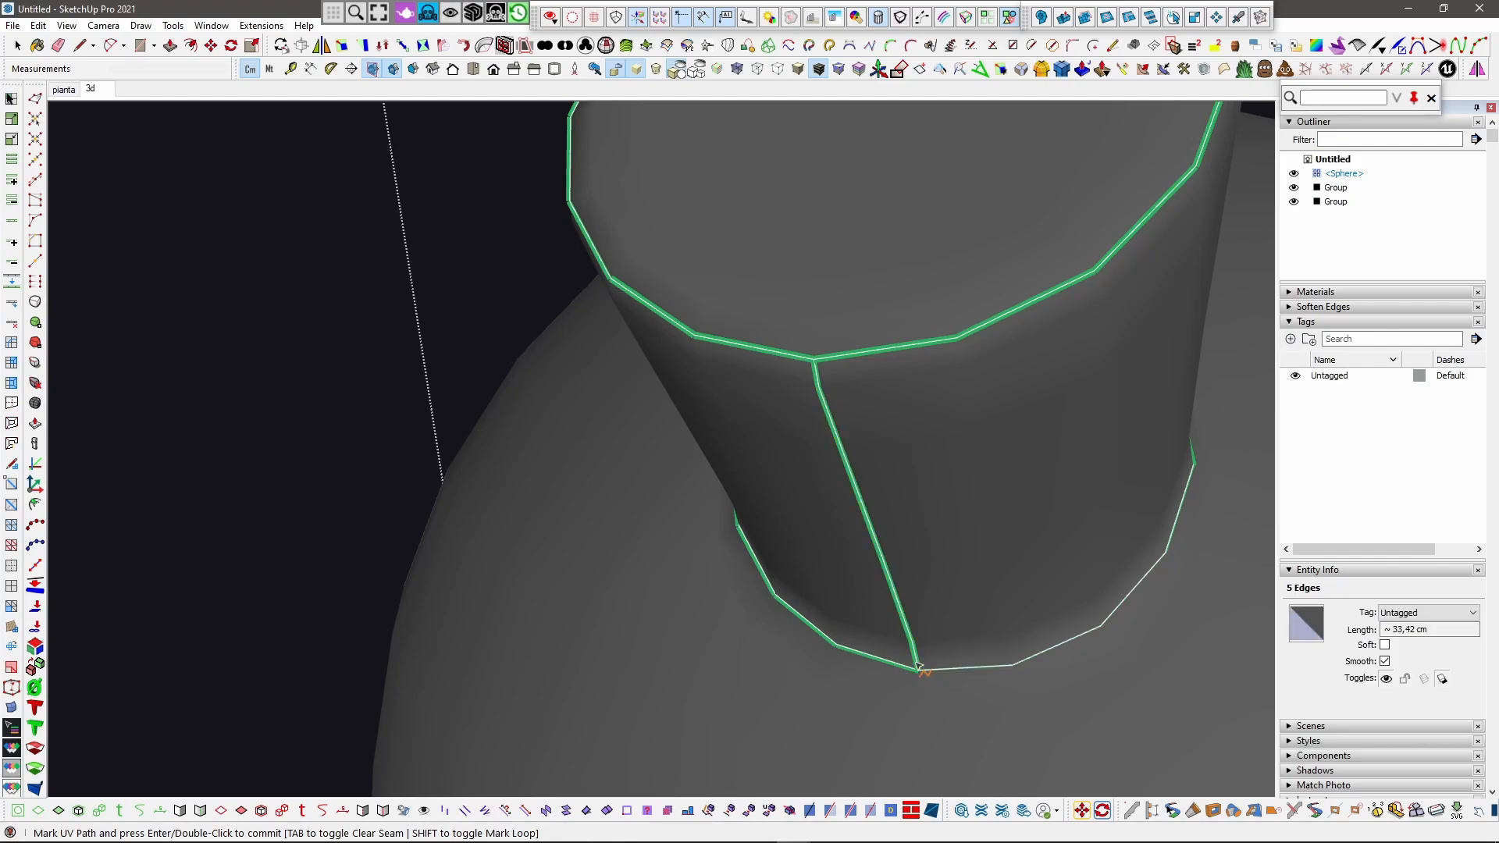
pyautogui.scroll(-8, 930, 569)
pyautogui.press('space')
pyautogui.scroll(-2, 773, 356)
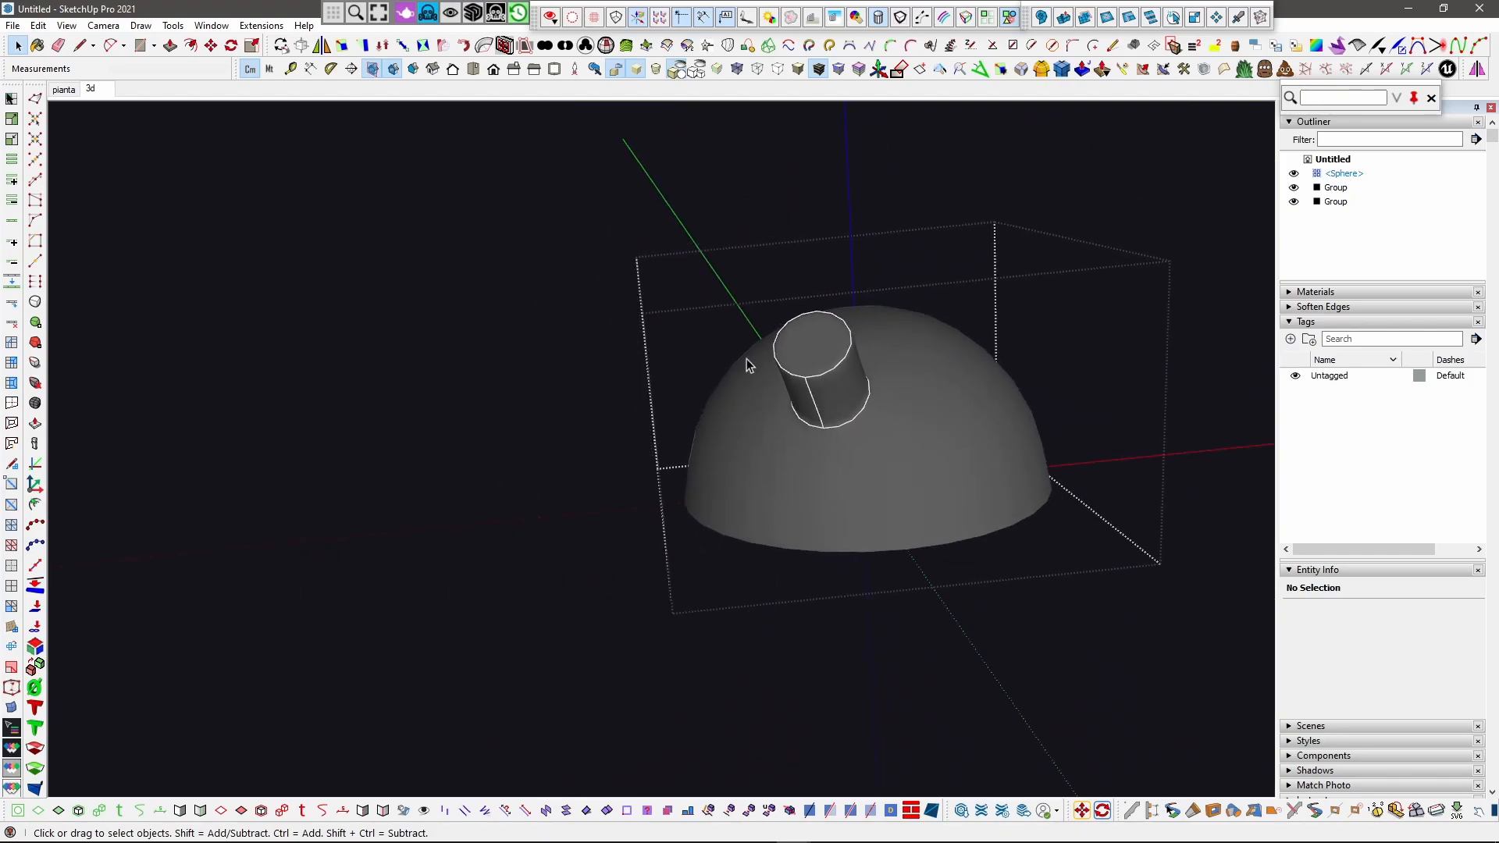
# Step: Display the materials available in the model
pyautogui.moveTo(955, 432); pyautogui.dragTo(1142, 383, button='middle')
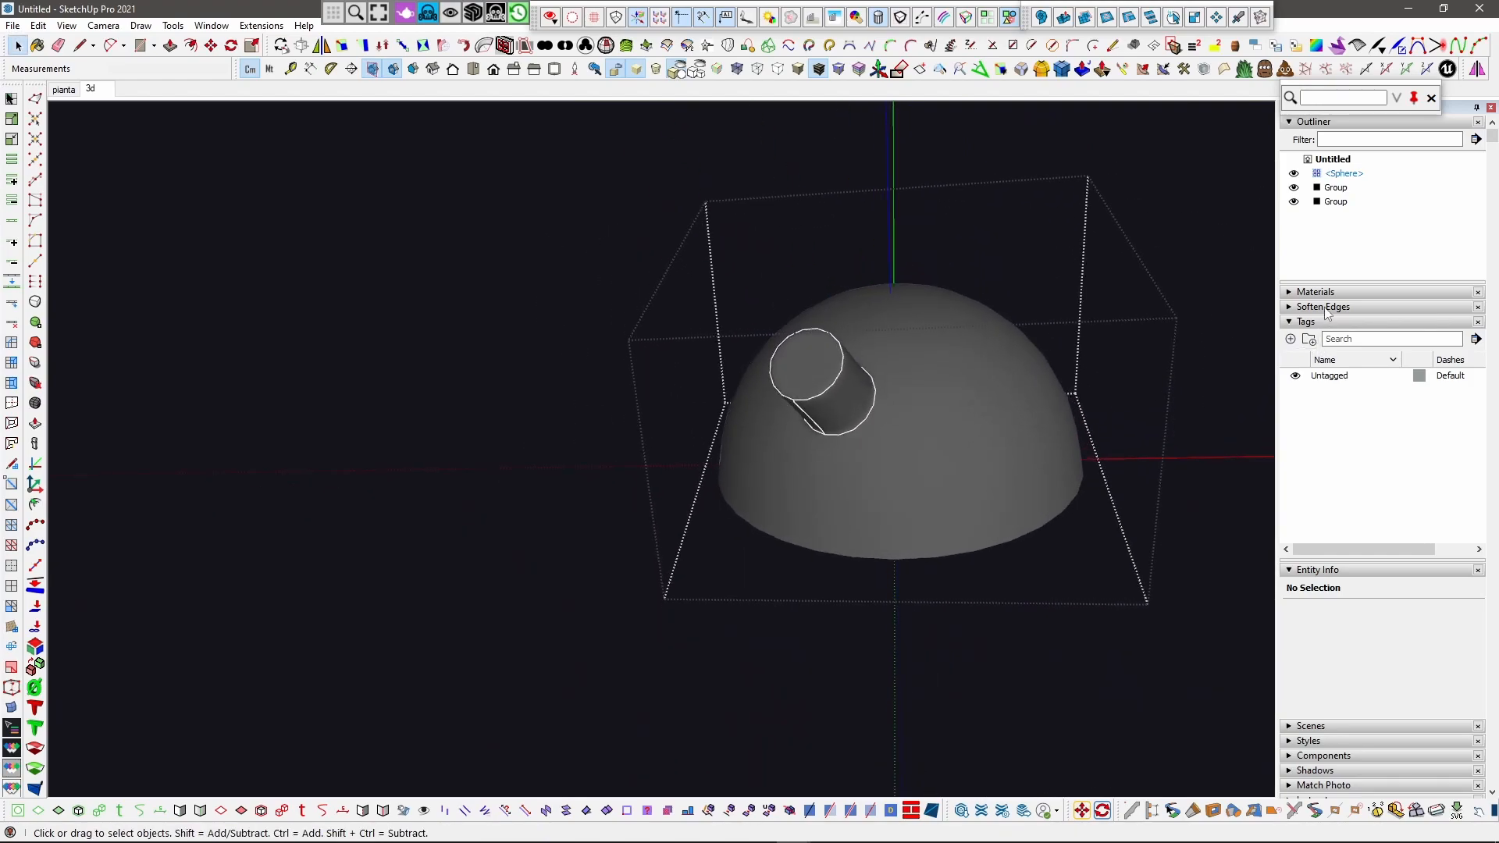
pyautogui.click(1294, 292)
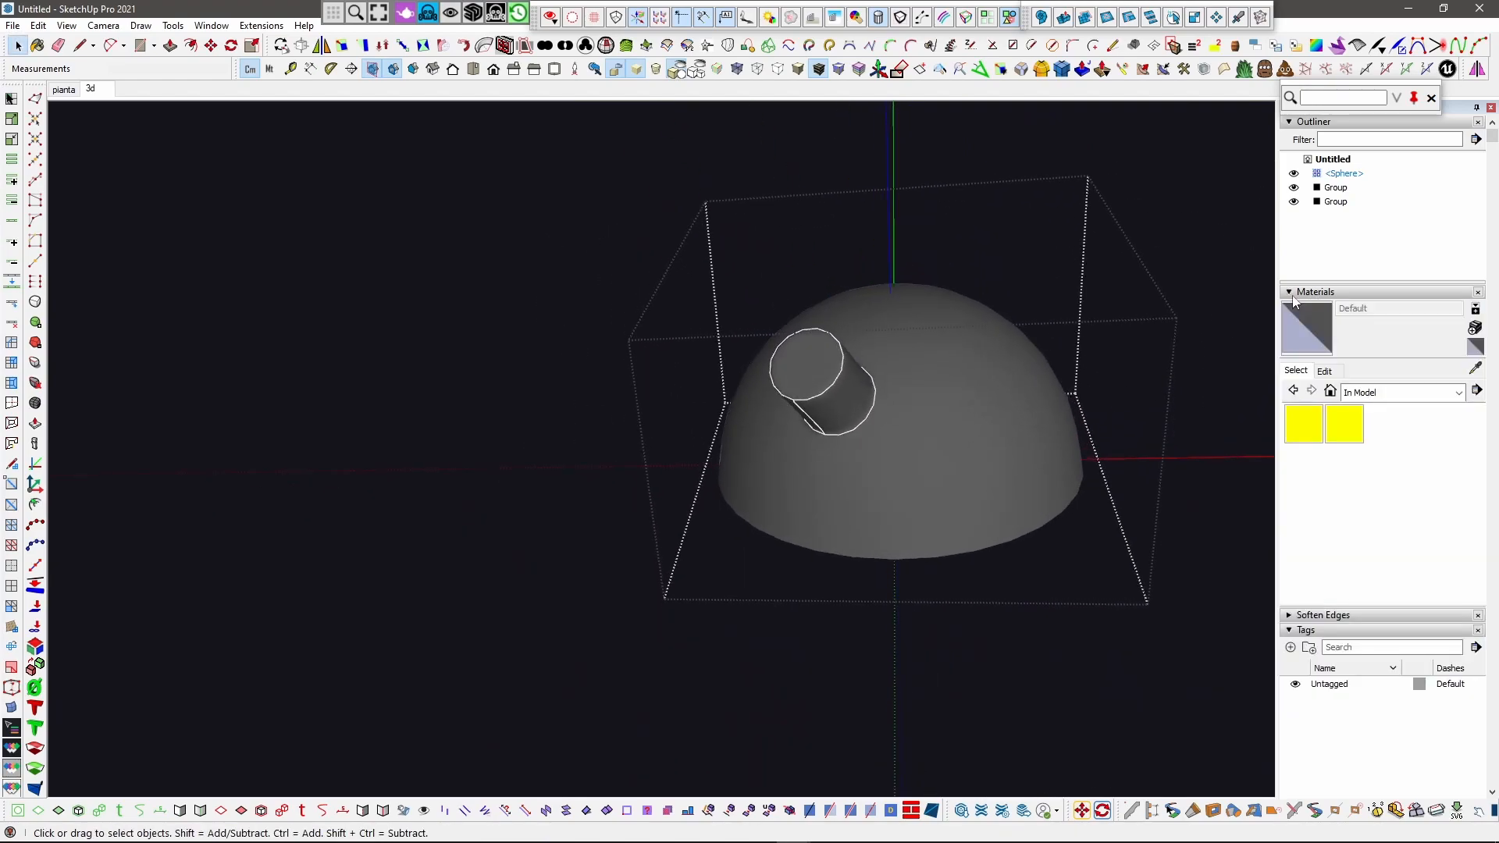
# Step: Create a material textured with CustomUVChecker_2K_UDIM.jpg from the beta test folder, sized 100 cm
pyautogui.click(1475, 328)
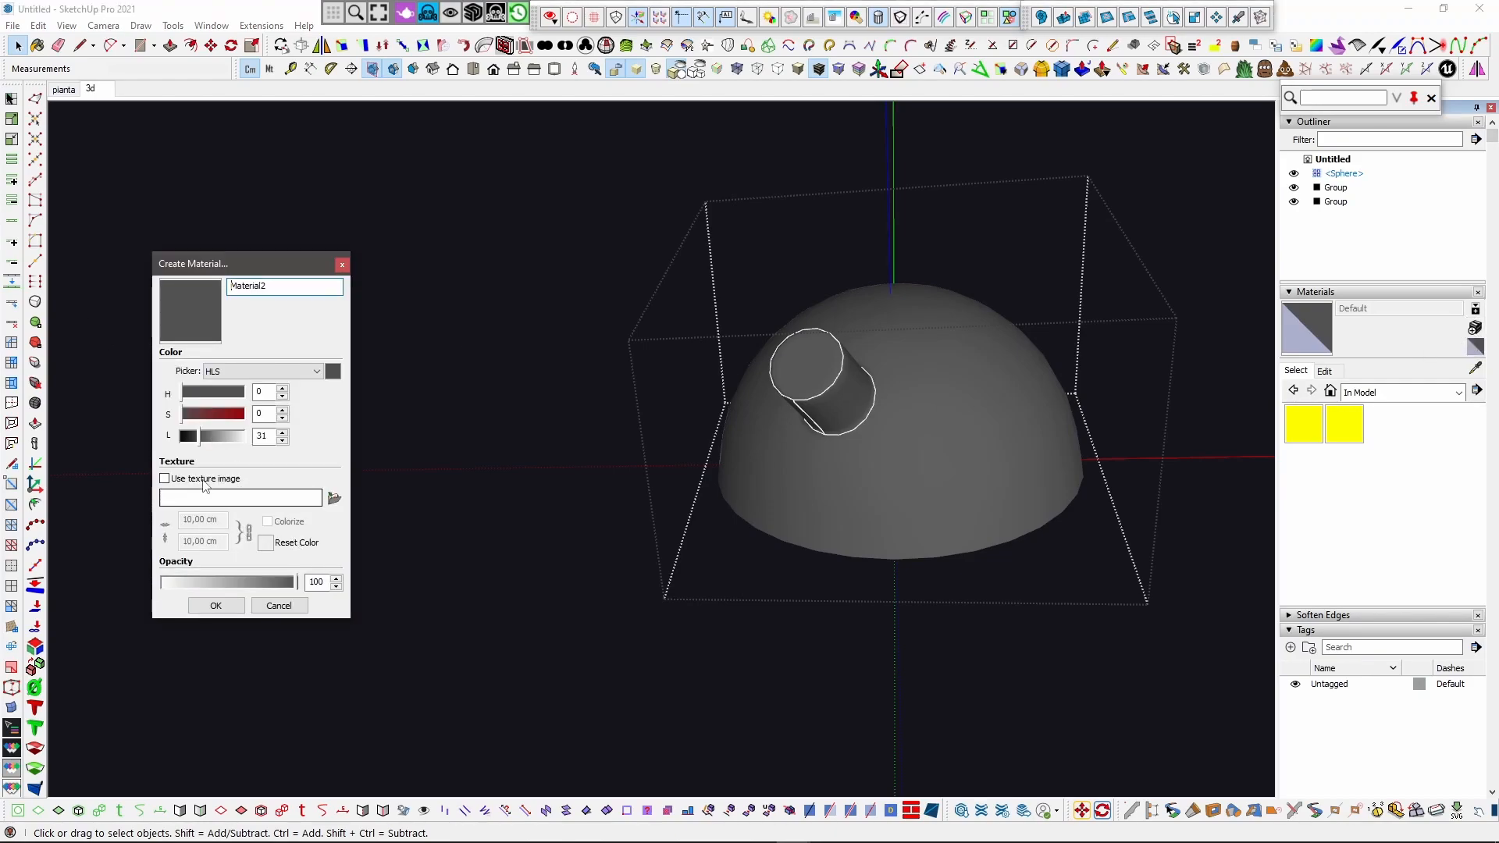
pyautogui.click(164, 478)
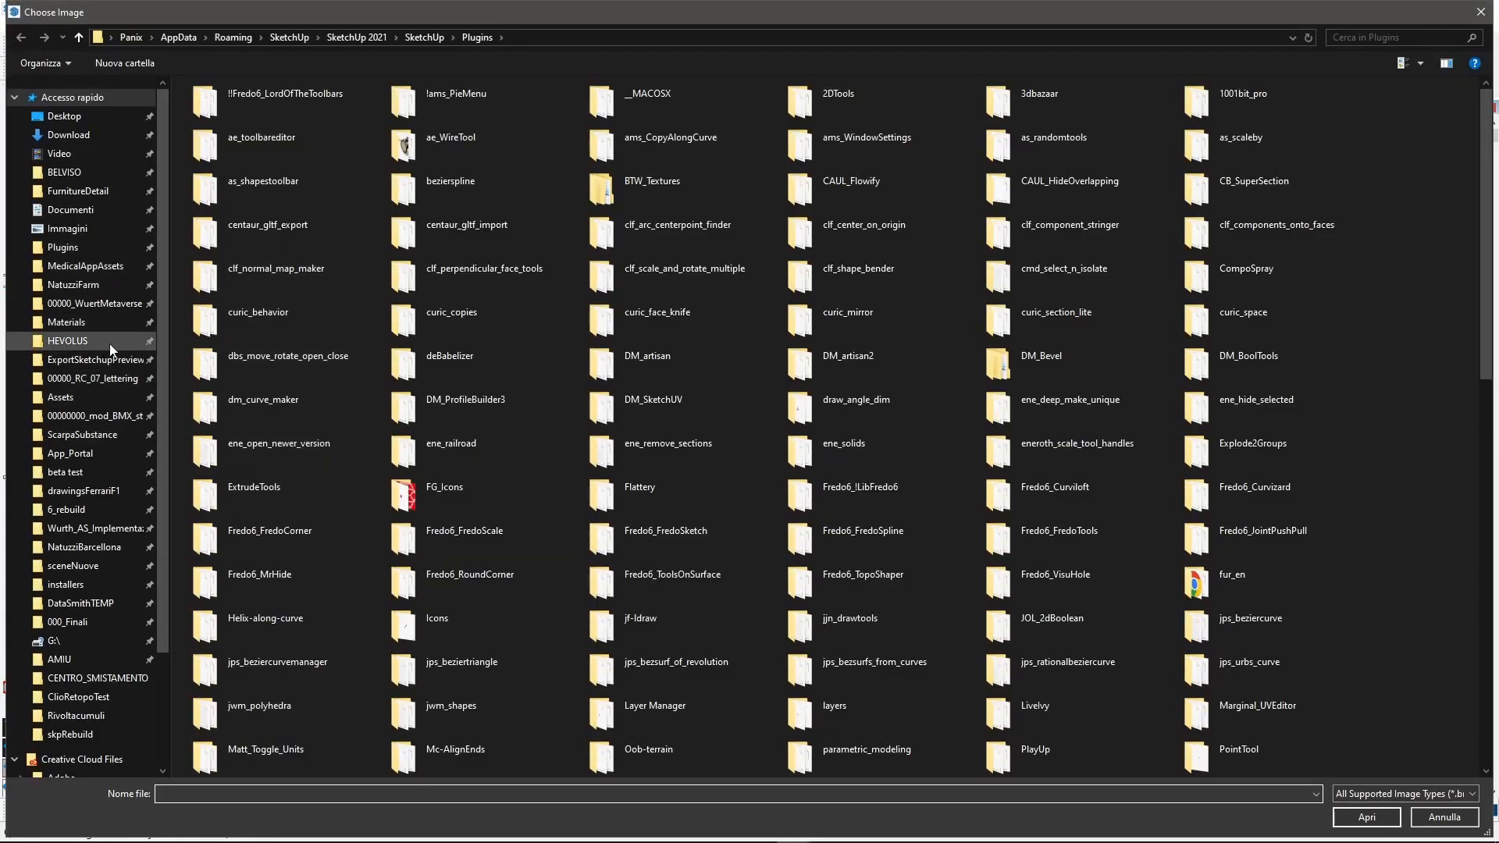
pyautogui.click(82, 473)
pyautogui.scroll(-13, 272, 431)
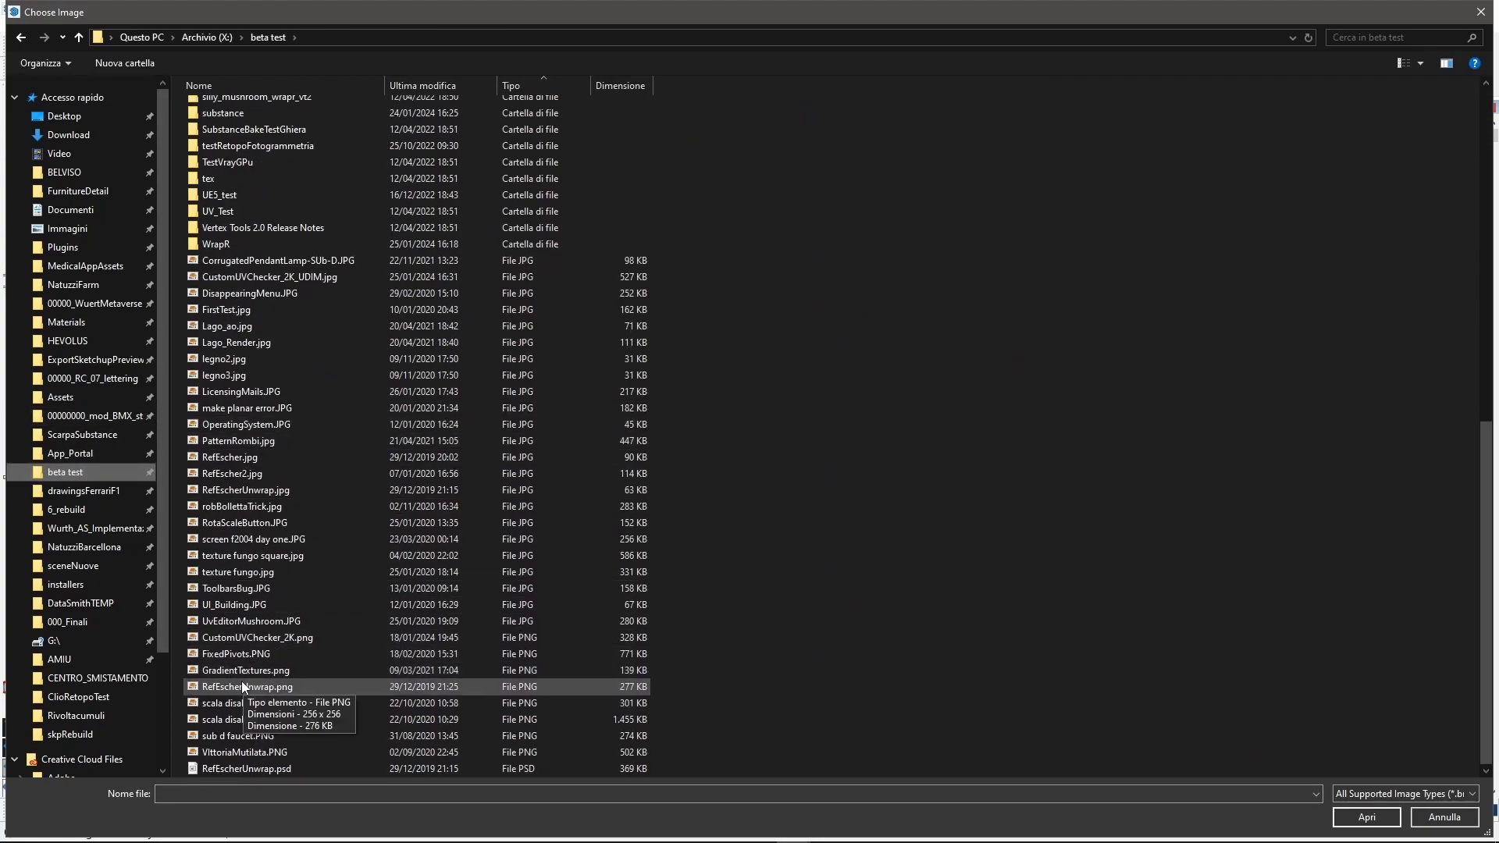
pyautogui.click(249, 638)
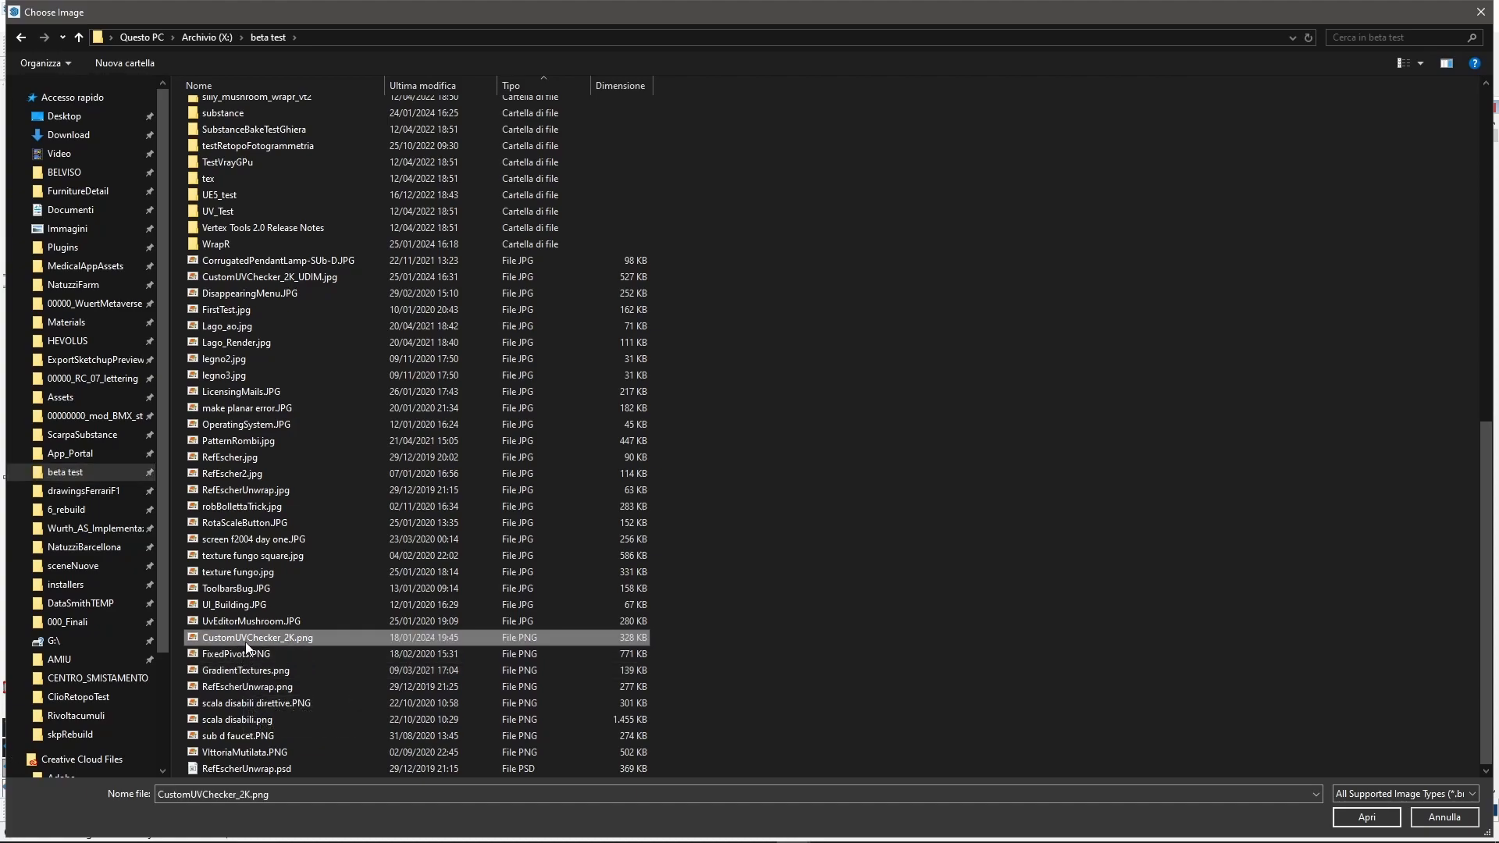
pyautogui.doubleClick(269, 277)
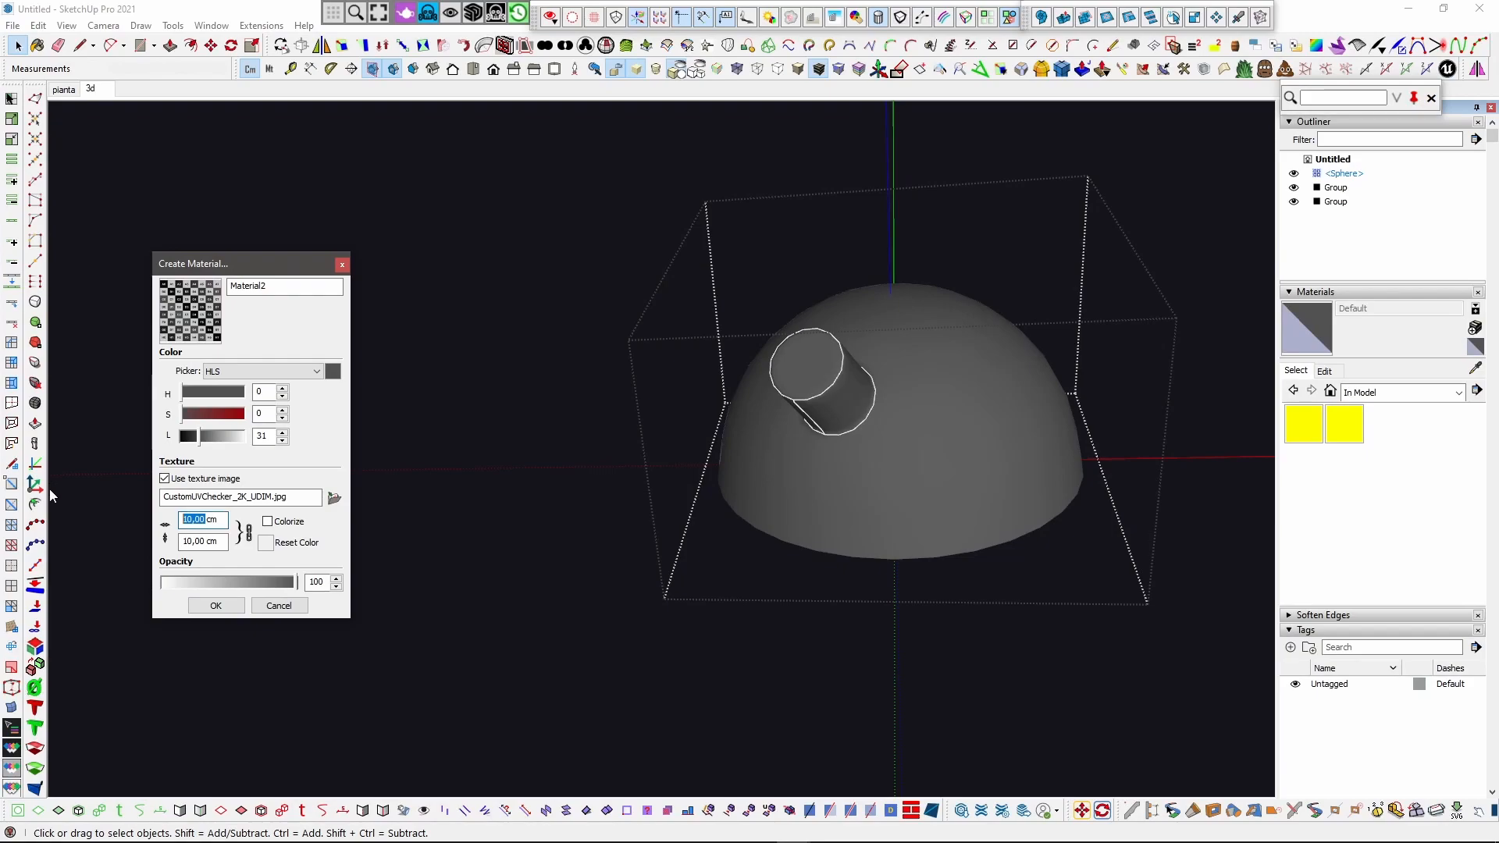
pyautogui.write('1')
pyautogui.click(217, 605)
# Step: Paint all geometry of the half-sphere component and its cylinder with the UV checker material
pyautogui.moveTo(984, 469); pyautogui.dragTo(934, 502, button='middle')
pyautogui.scroll(2, 921, 415)
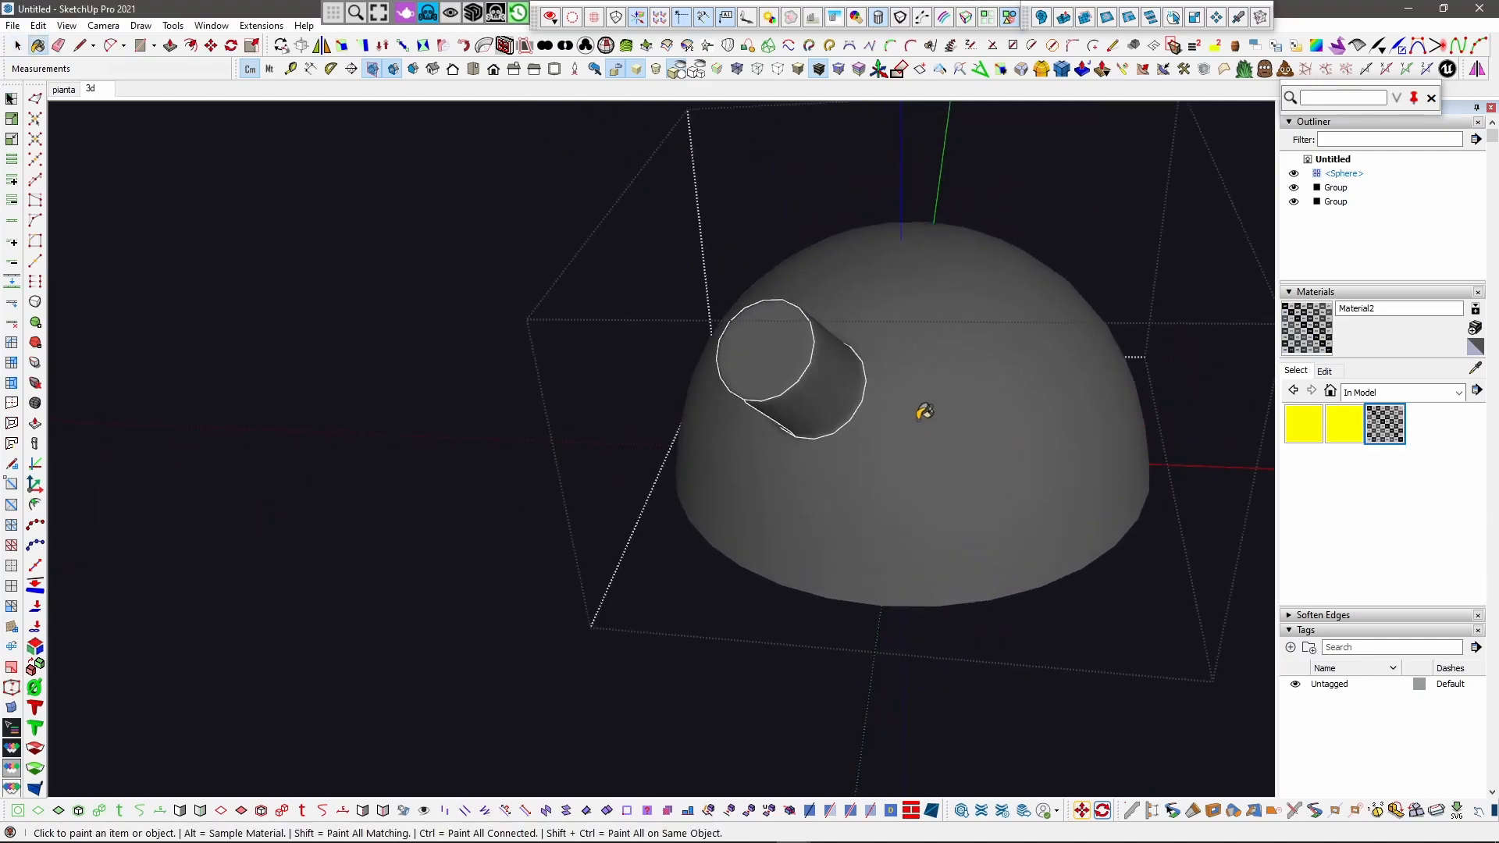
pyautogui.tripleClick(898, 425)
pyautogui.moveTo(893, 426)
pyautogui.mouseDown(button='middle')
pyautogui.moveTo(940, 428)
pyautogui.moveTo(897, 495)
pyautogui.moveTo(906, 526)
pyautogui.mouseUp(button='middle')
pyautogui.press('b')
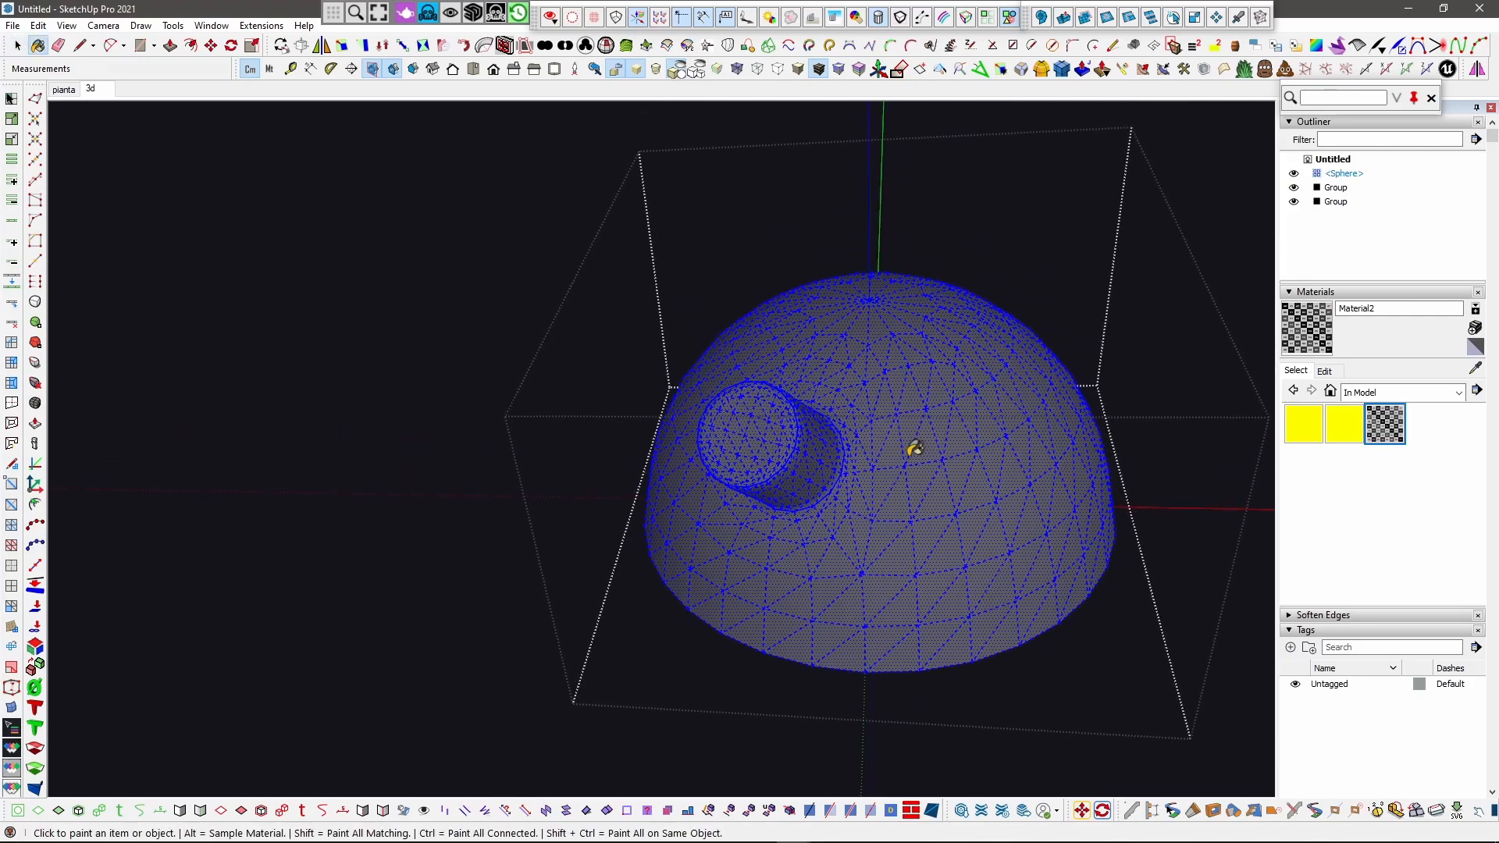
pyautogui.click(915, 448)
pyautogui.scroll(-2, 873, 534)
pyautogui.moveTo(873, 534)
pyautogui.mouseDown(button='middle')
pyautogui.moveTo(859, 517)
pyautogui.moveTo(878, 504)
pyautogui.mouseUp(button='middle')
pyautogui.press('space')
pyautogui.click(484, 461)
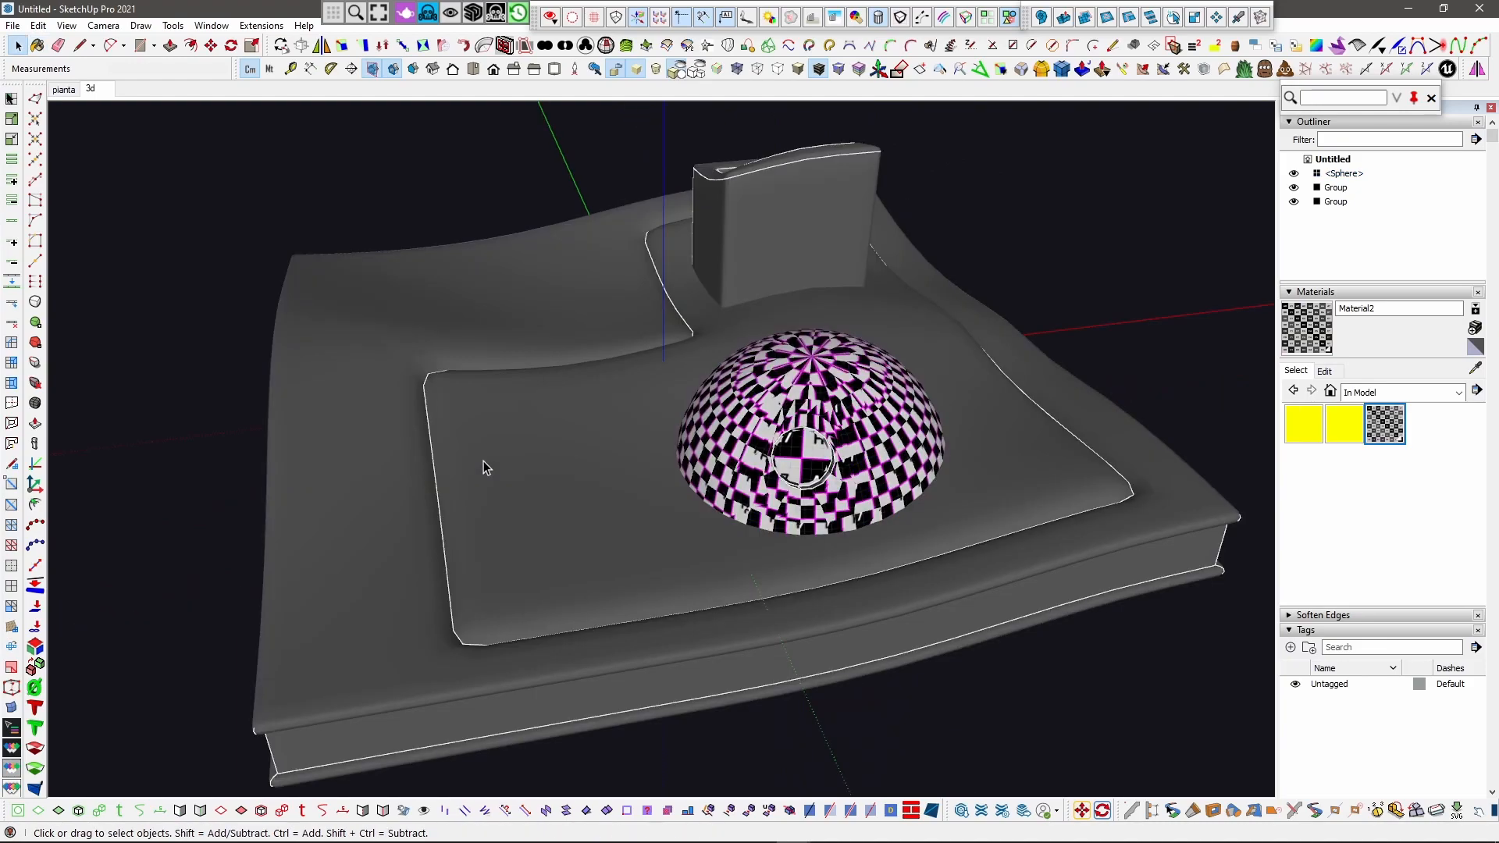
# Step: Paint all geometry inside the wavy slab group with the UV checker material
pyautogui.doubleClick(653, 481)
pyautogui.tripleClick(653, 482)
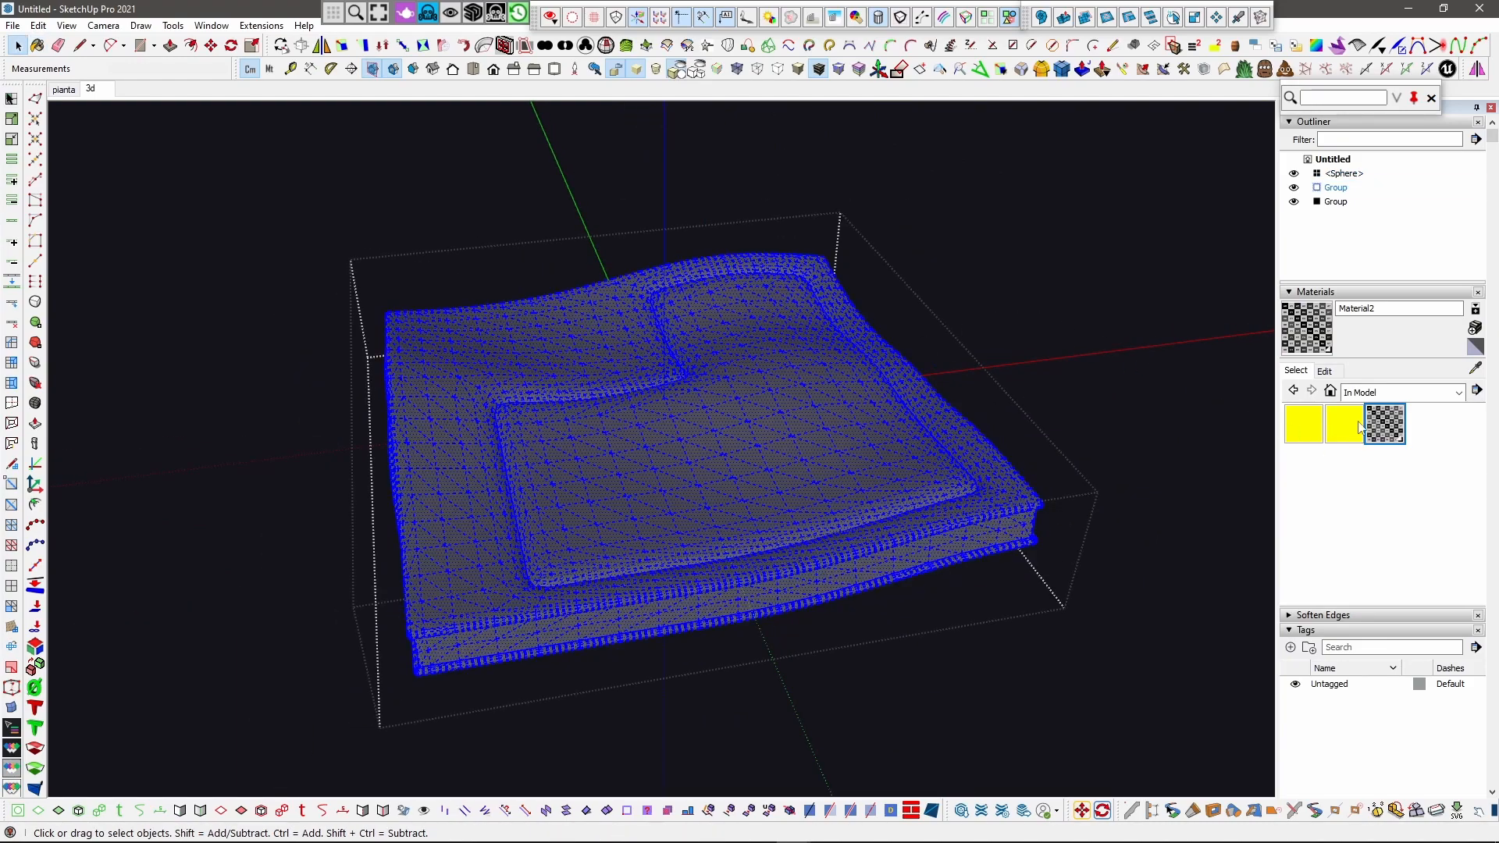
pyautogui.click(1325, 371)
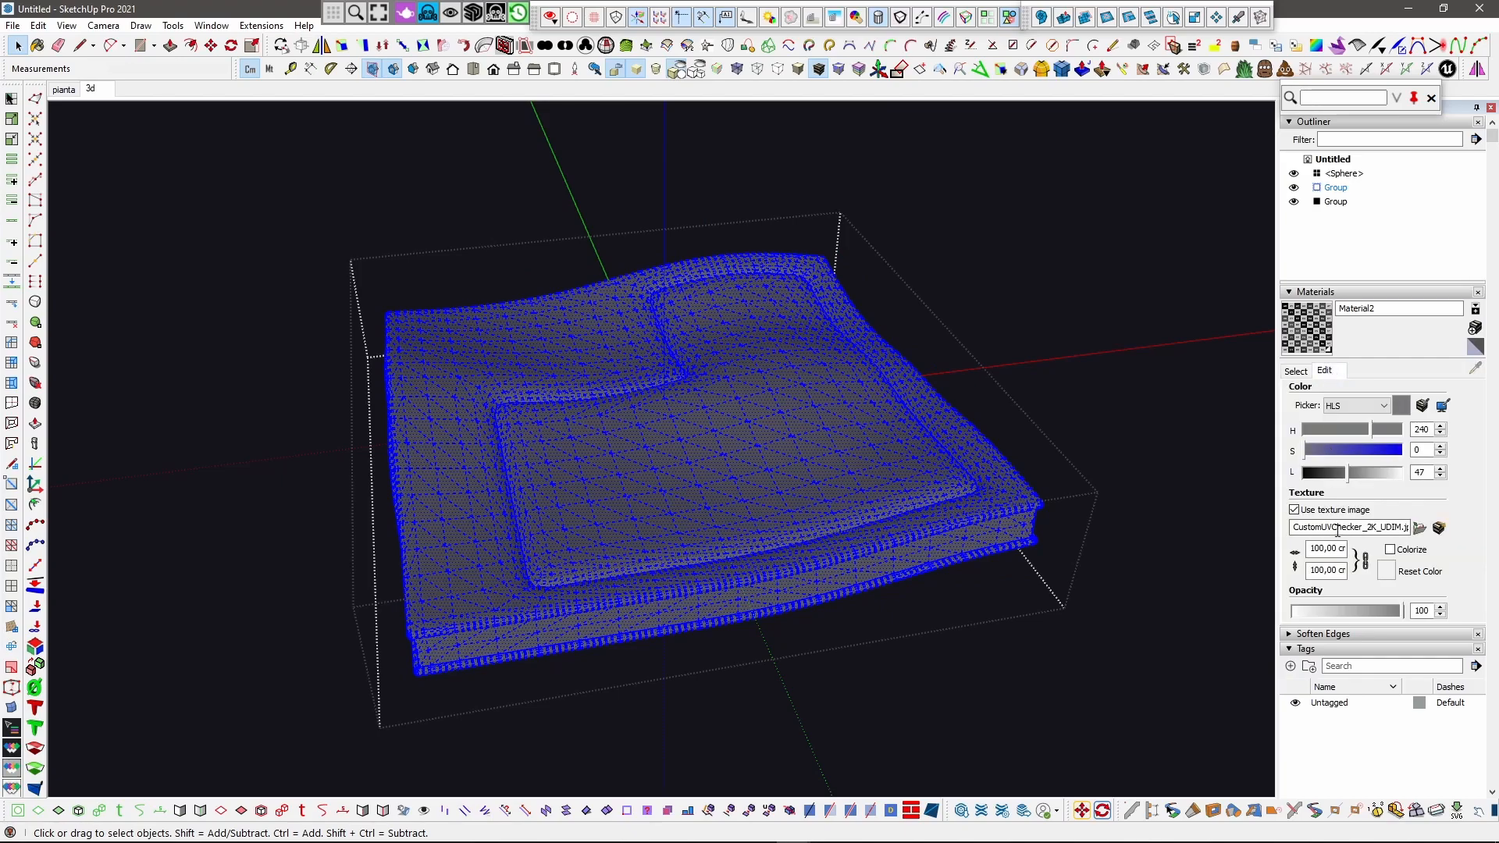
pyautogui.click(1297, 371)
pyautogui.moveTo(803, 484); pyautogui.dragTo(877, 501, button='middle')
pyautogui.scroll(2, 725, 526)
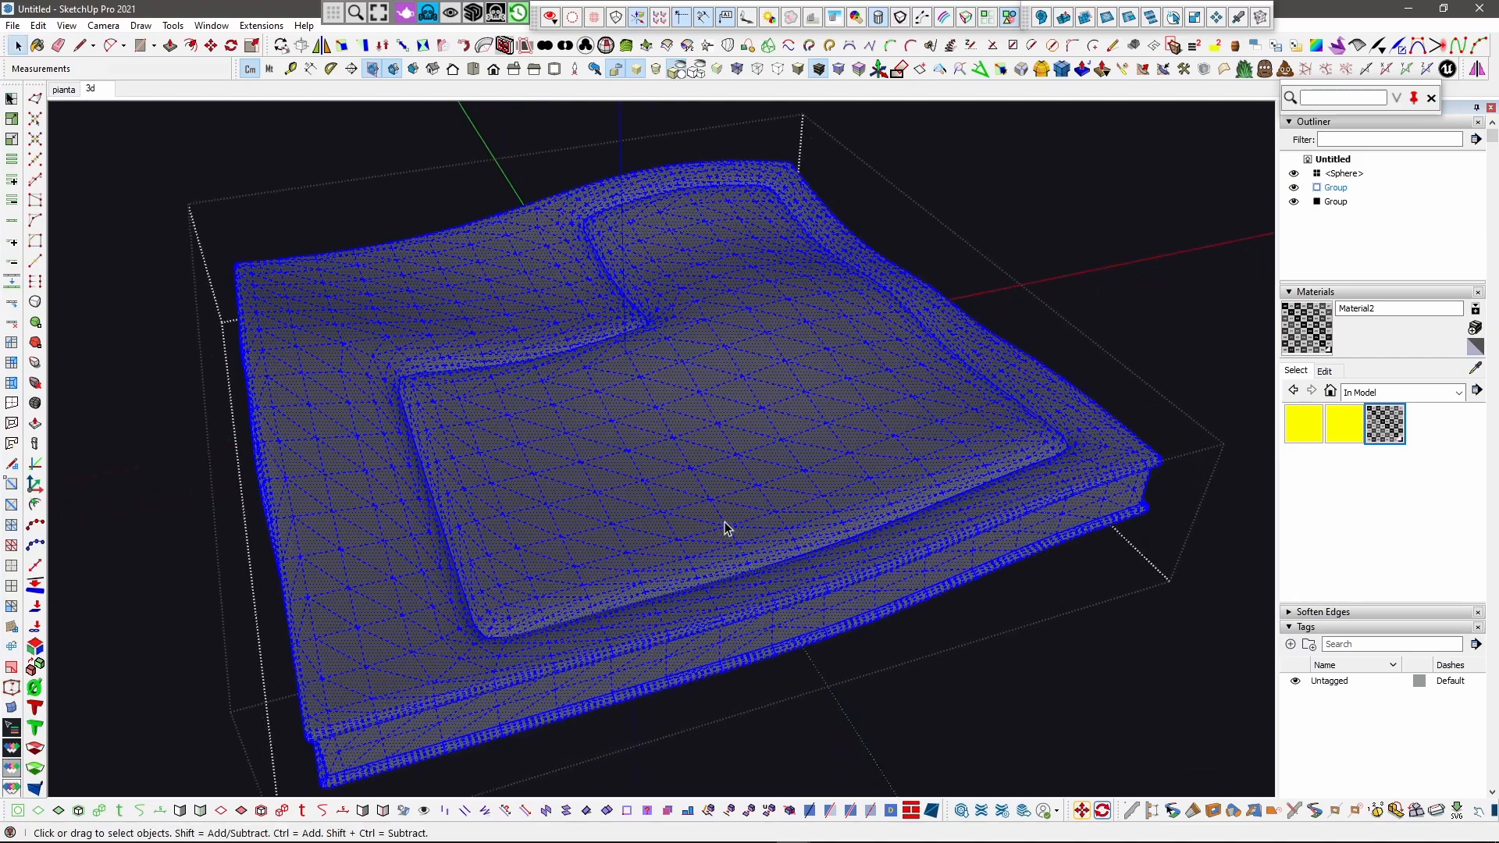
pyautogui.moveTo(695, 577); pyautogui.dragTo(764, 586, button='middle')
pyautogui.press('b')
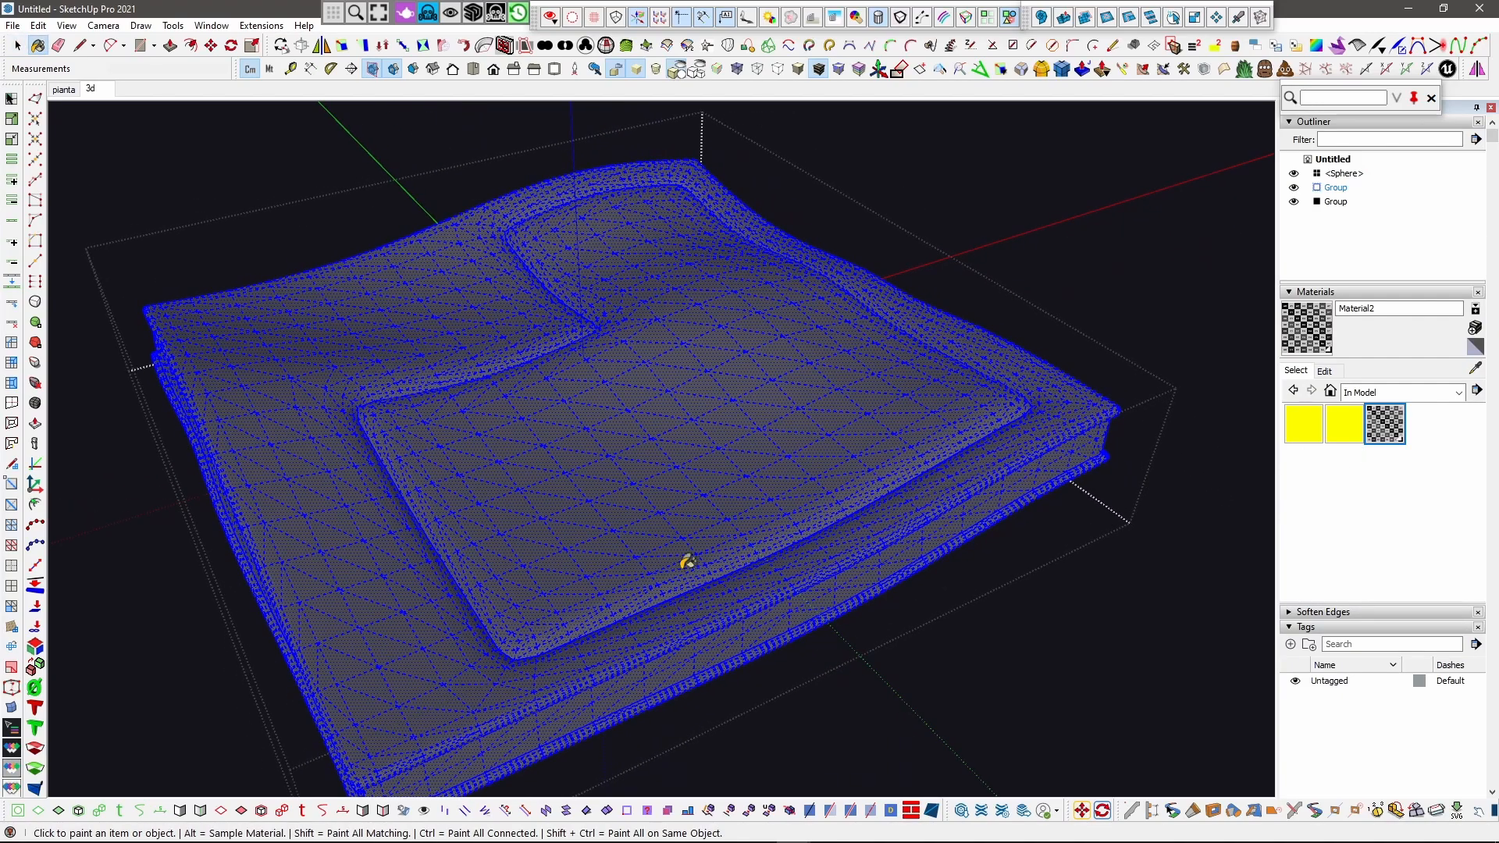
pyautogui.click(764, 546)
pyautogui.press('space')
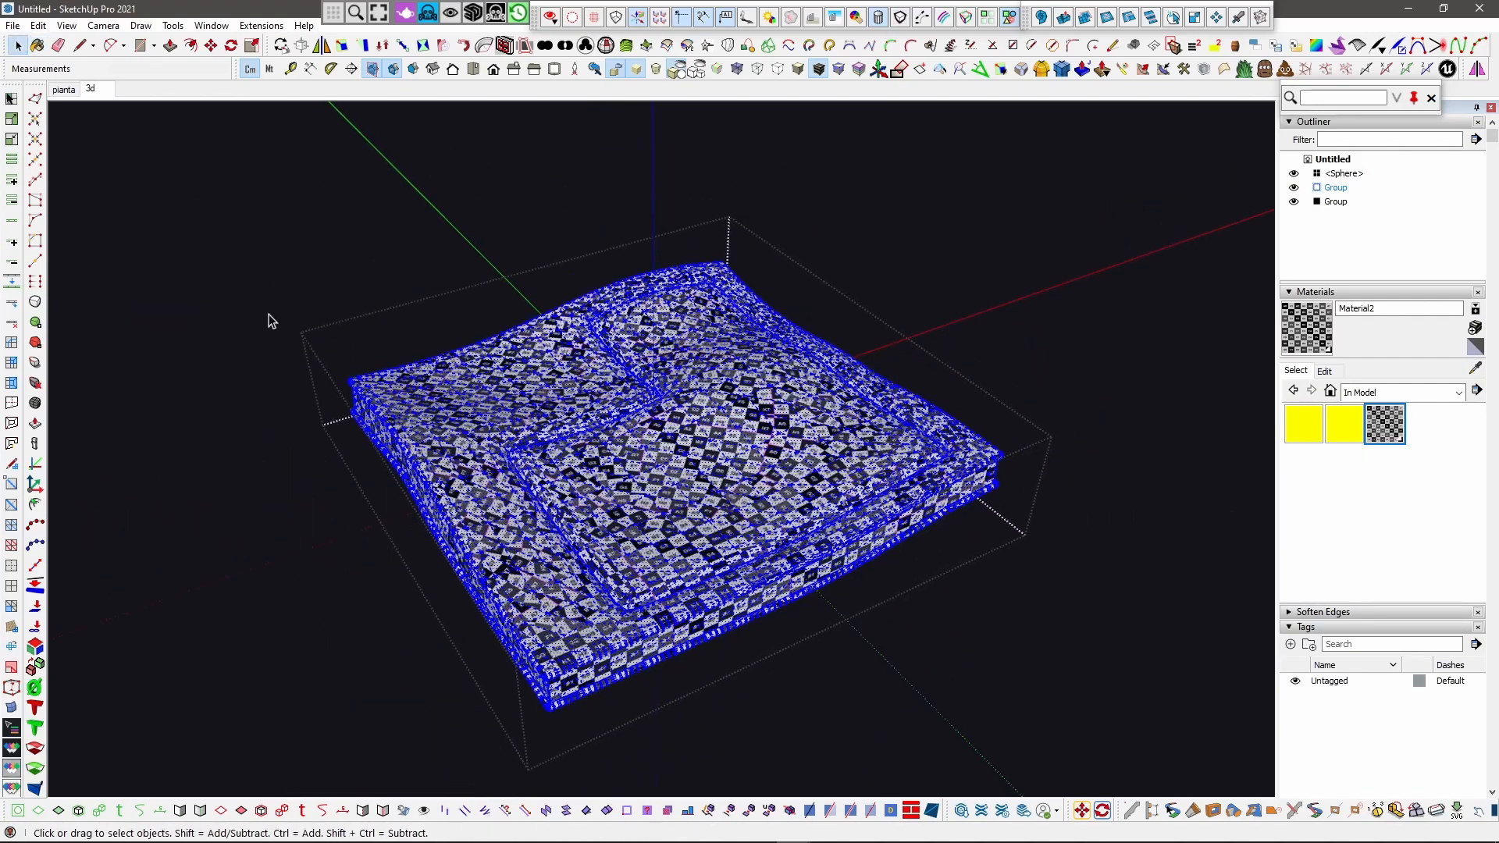
pyautogui.click(328, 311)
# Step: Paint all geometry inside the upright box group with the UV checker material
pyautogui.click(726, 312)
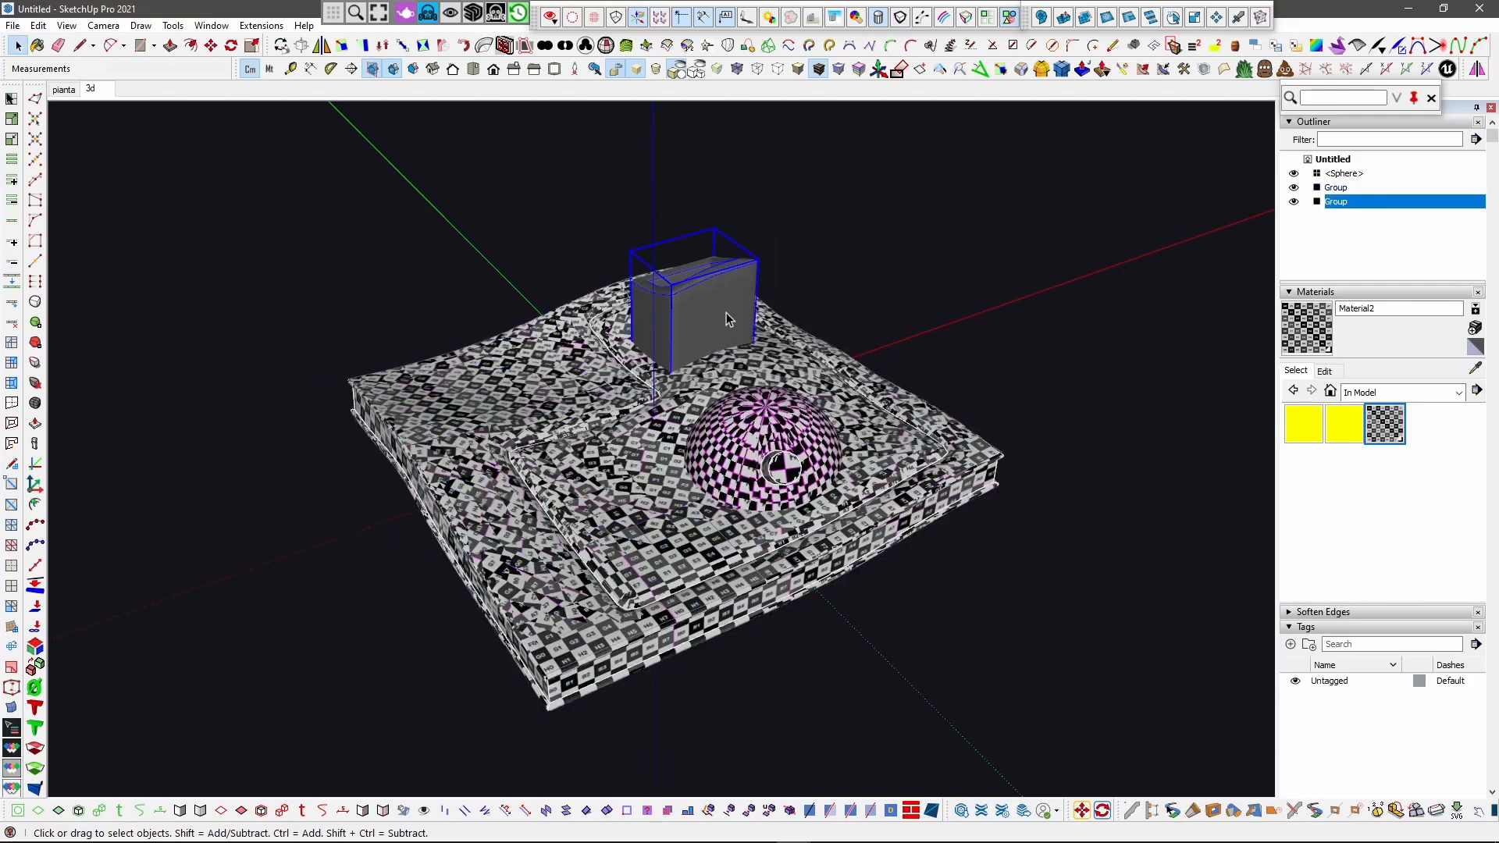
pyautogui.doubleClick(727, 312)
pyautogui.press('b')
pyautogui.click(729, 307)
pyautogui.hotkey('ctrl', 'a')
pyautogui.click(731, 306)
pyautogui.moveTo(511, 282); pyautogui.dragTo(510, 320, button='middle')
pyautogui.press('space')
pyautogui.click(509, 320)
# Step: Group all geometry inside the Sphere component, and explode the component so only the group remains
pyautogui.scroll(-2, 511, 318)
pyautogui.scroll(2, 548, 392)
pyautogui.moveTo(654, 400); pyautogui.dragTo(551, 449, button='middle')
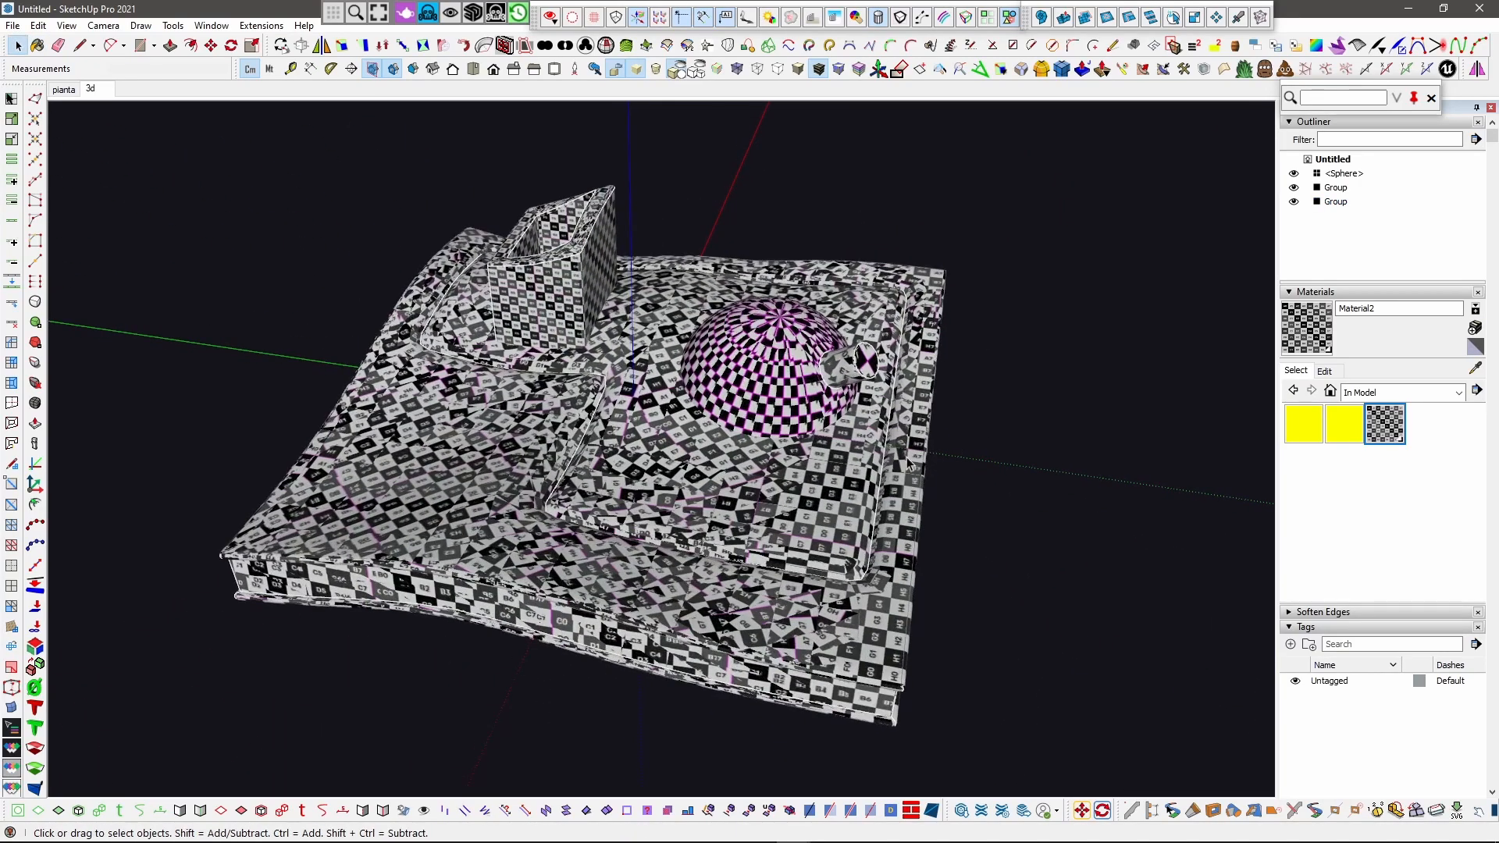
pyautogui.click(1336, 173)
pyautogui.moveTo(947, 400); pyautogui.dragTo(786, 363, button='middle')
pyautogui.scroll(3, 787, 363)
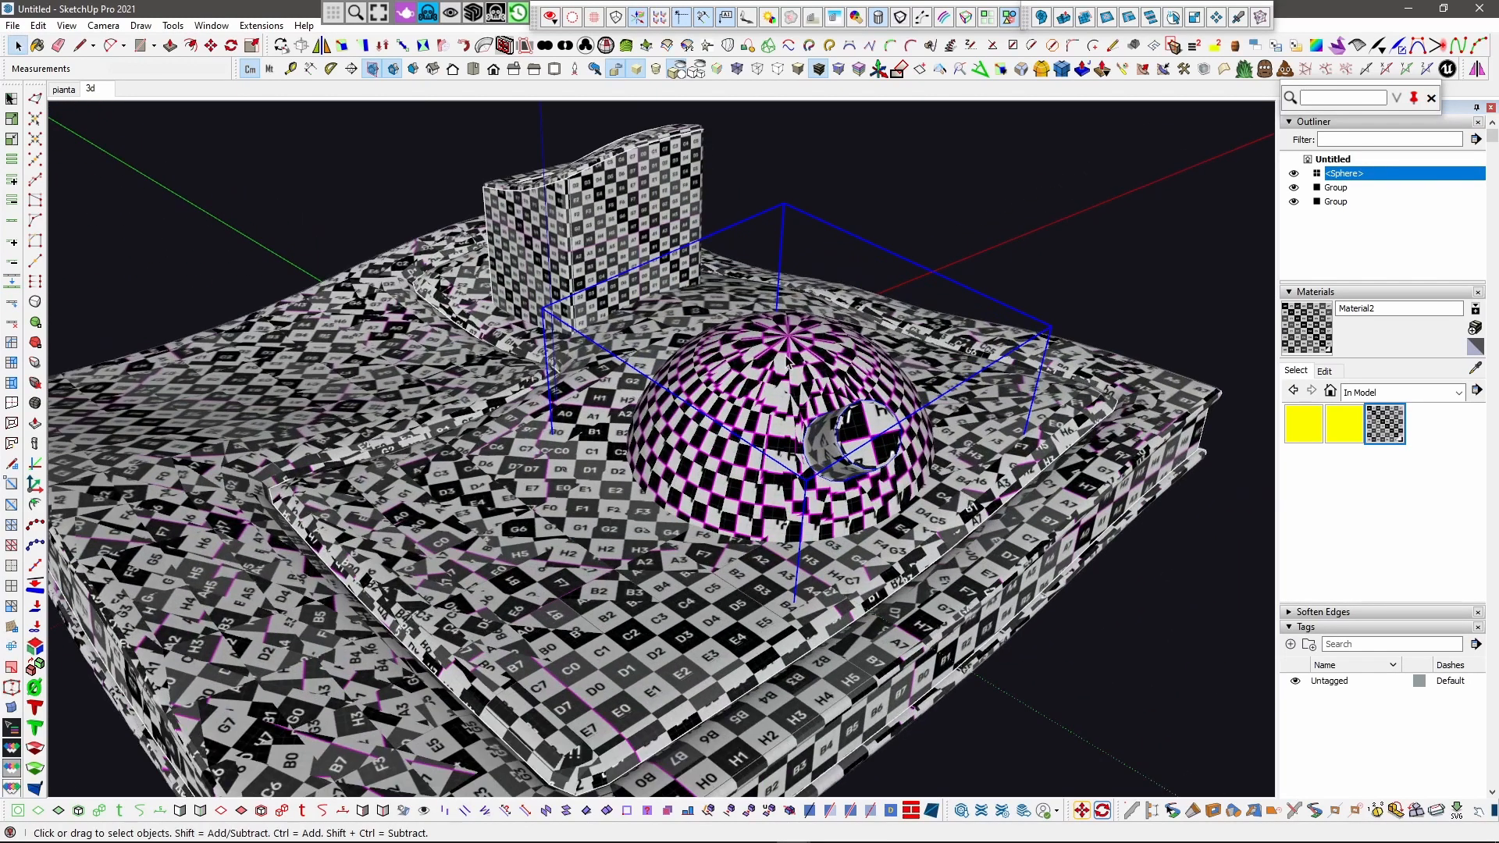
pyautogui.moveTo(833, 408); pyautogui.dragTo(975, 402, button='middle')
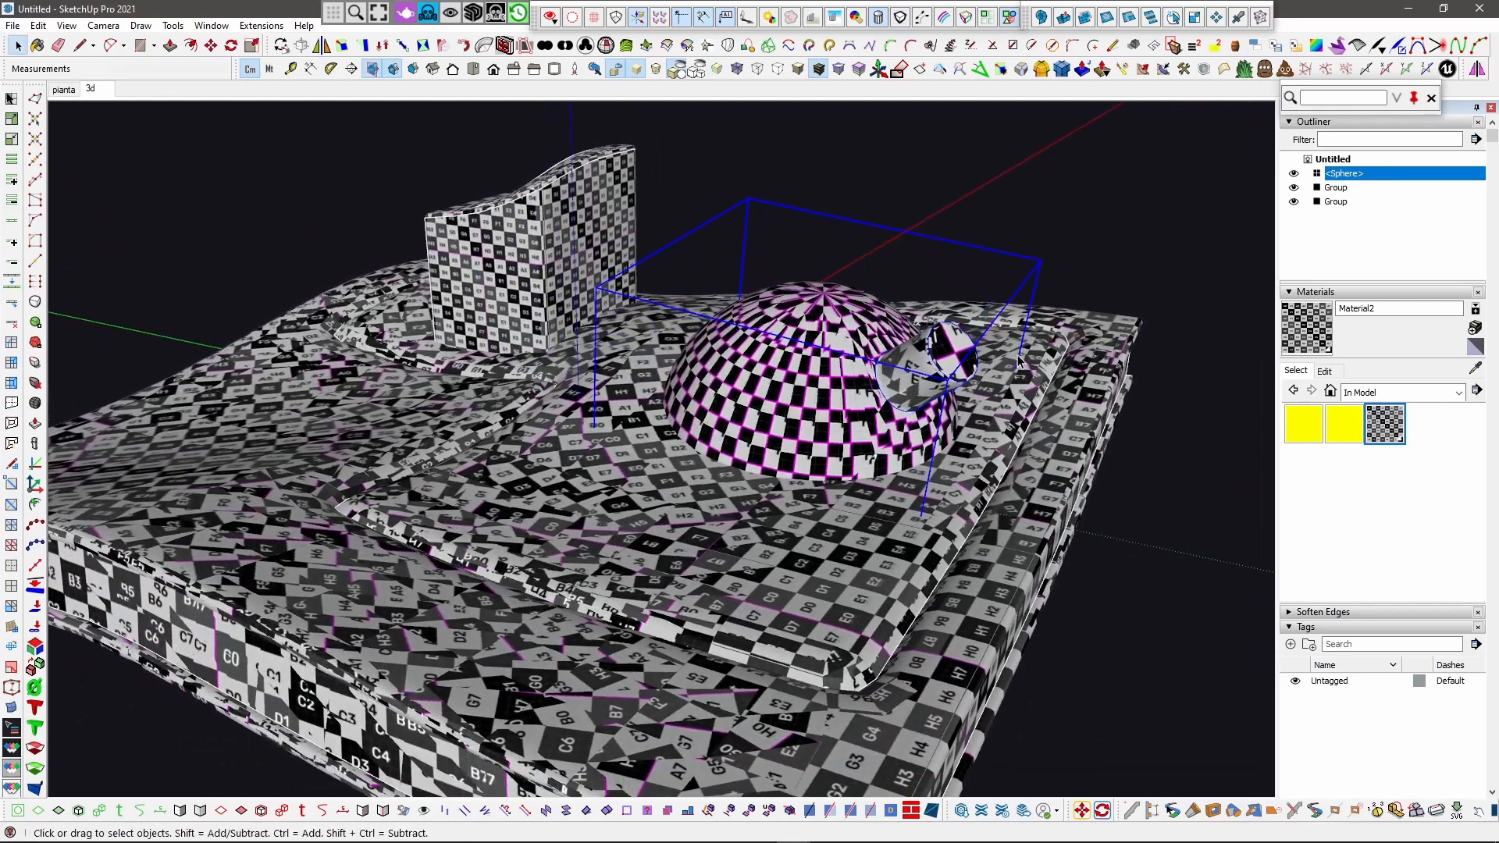
pyautogui.scroll(-2, 975, 421)
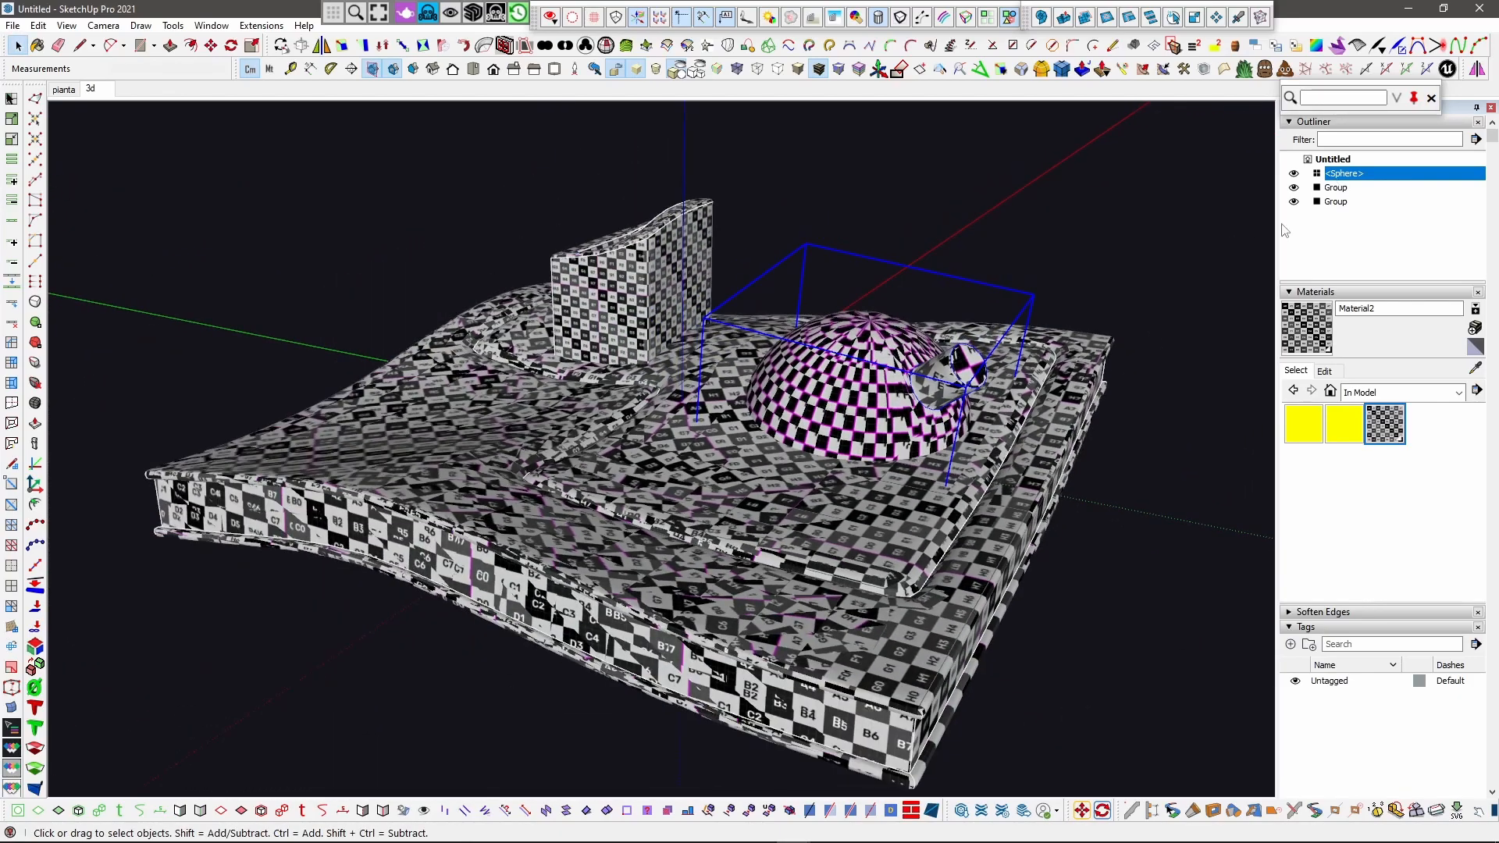
pyautogui.doubleClick(898, 389)
pyautogui.tripleClick(898, 388)
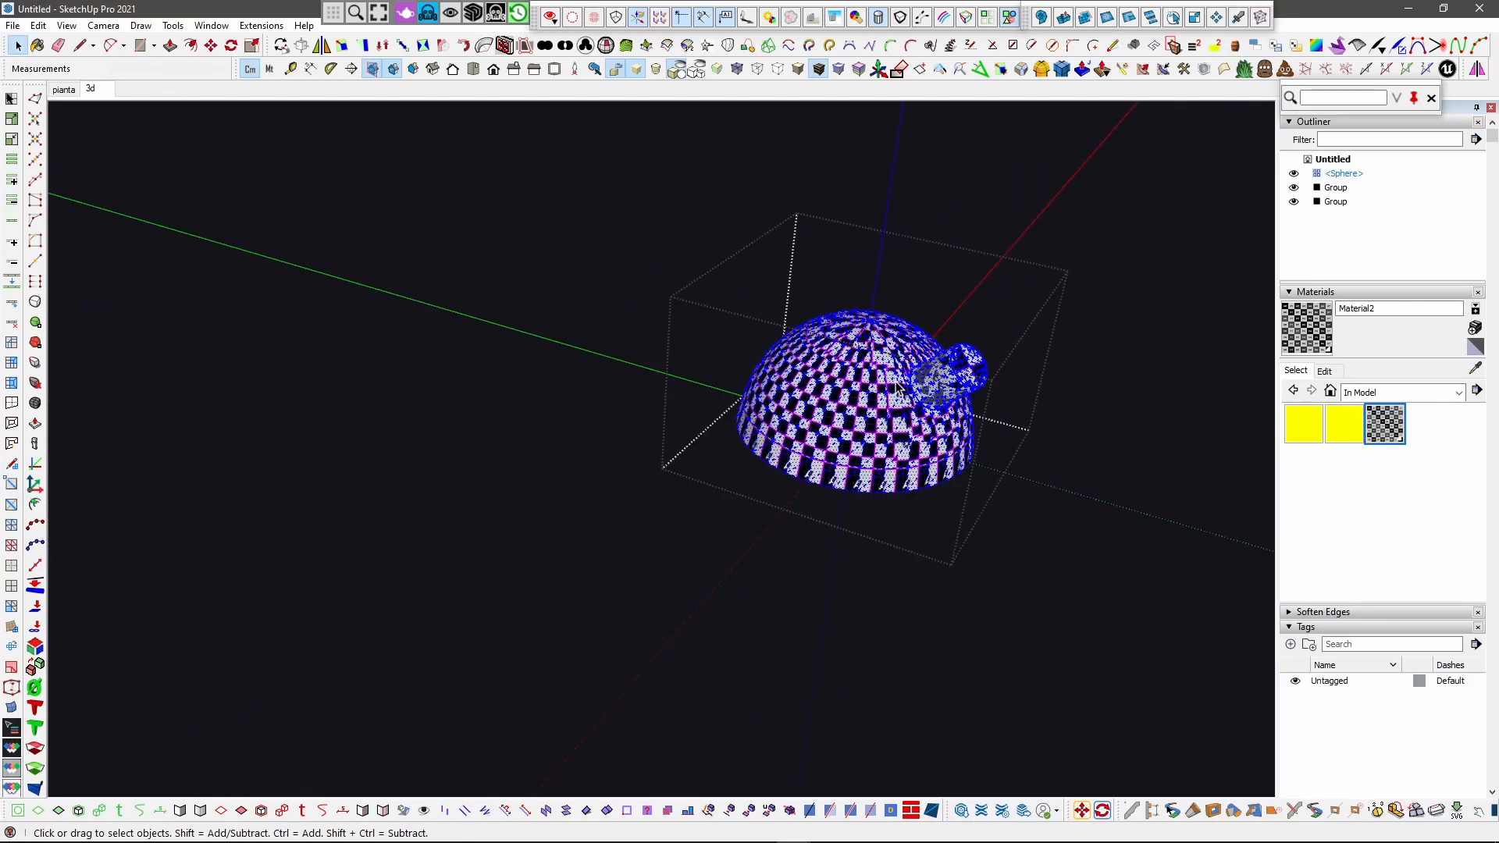
pyautogui.rightClick(734, 227)
pyautogui.click(837, 233)
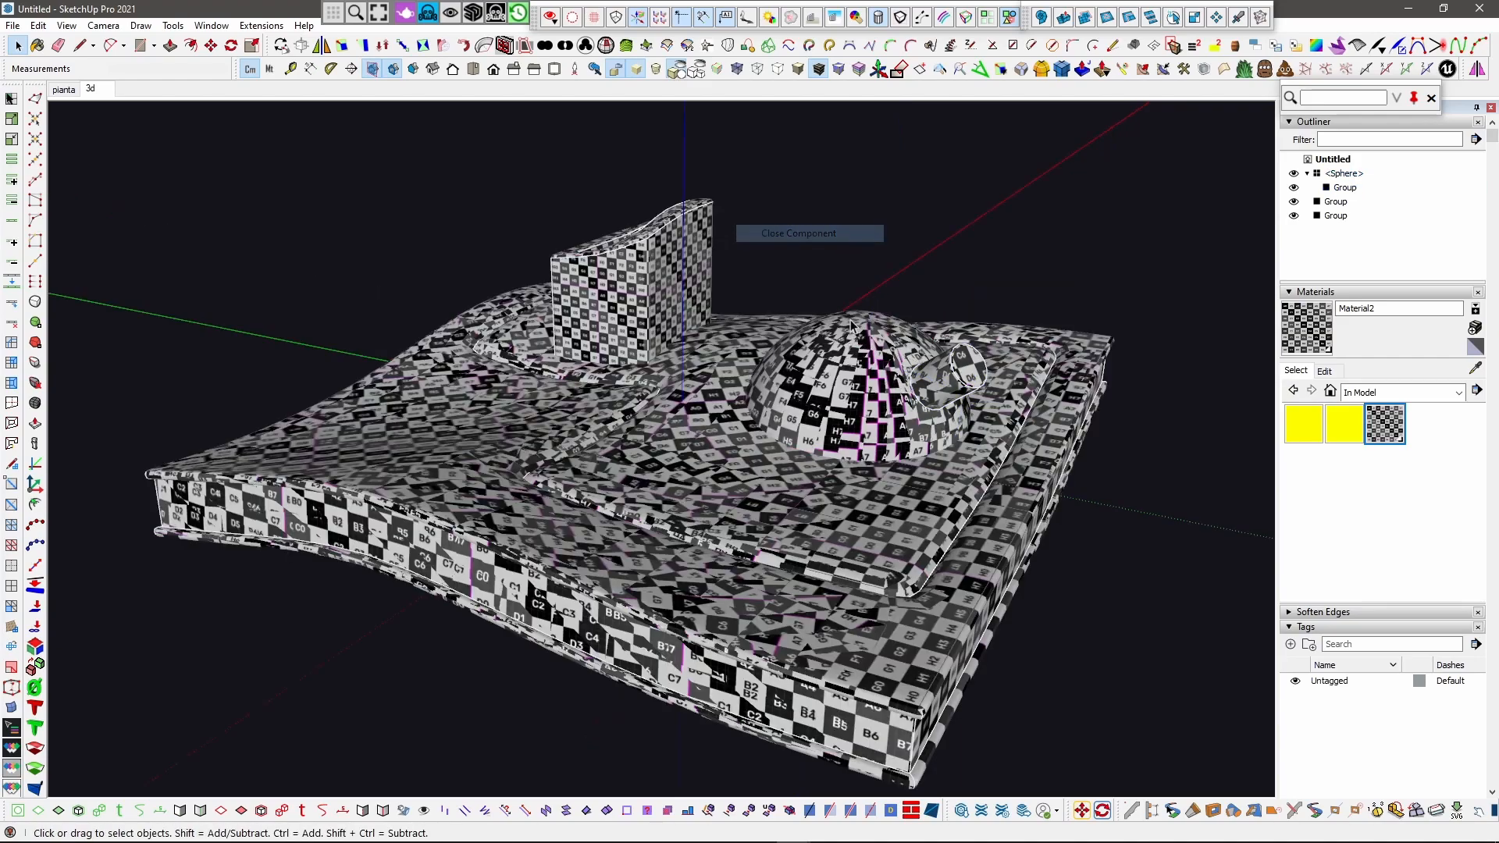
pyautogui.click(852, 334)
pyautogui.press('x')
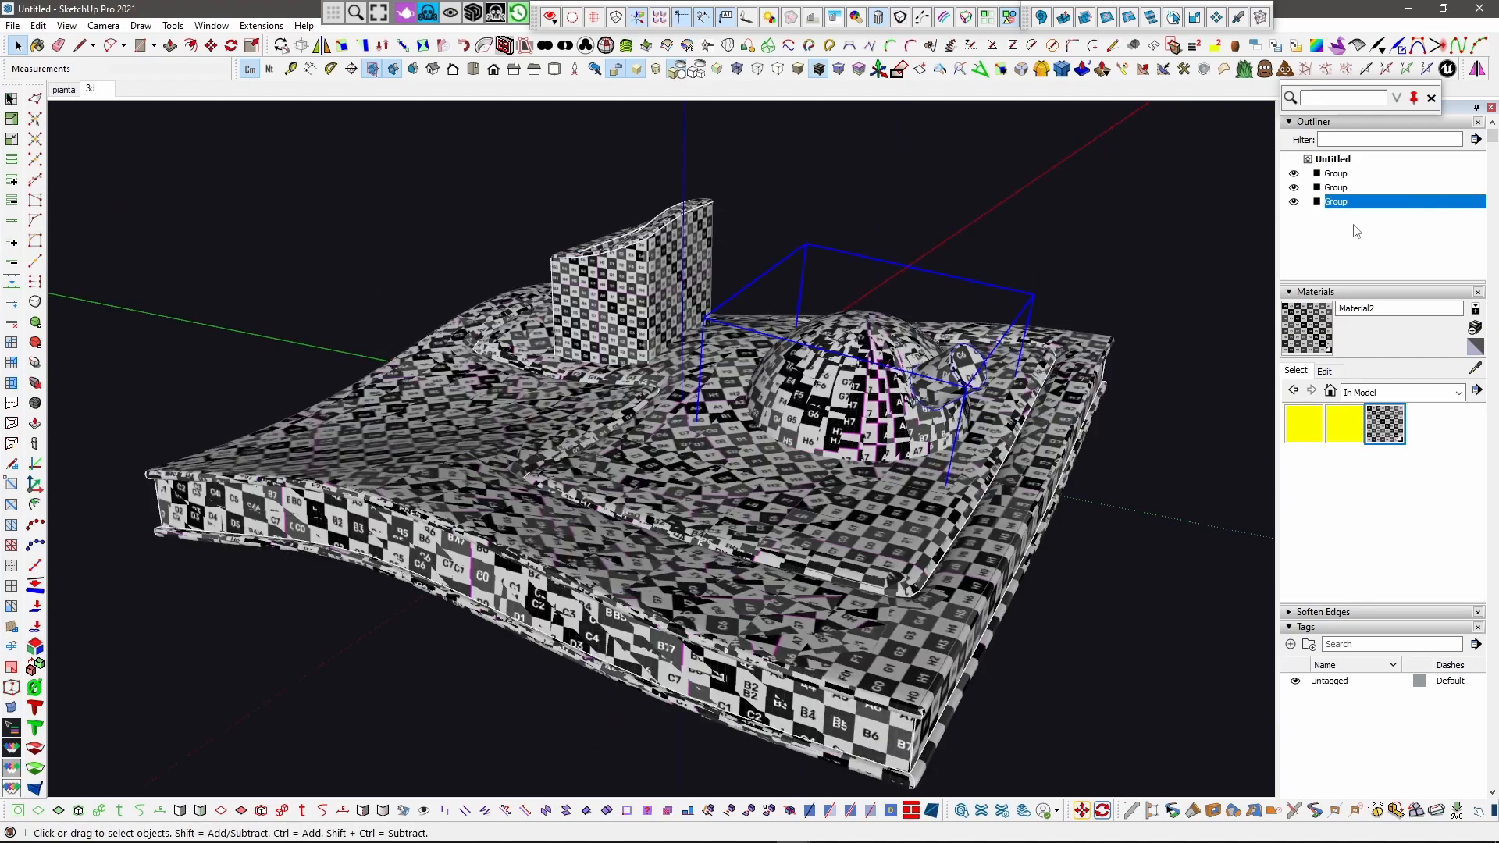
# Step: Select the slab, box and dome groups together and start sending them to Wrap-R
pyautogui.moveTo(919, 430); pyautogui.dragTo(752, 325, button='middle')
pyautogui.scroll(-3, 751, 325)
pyautogui.moveTo(826, 256); pyautogui.dragTo(446, 512)
pyautogui.scroll(3, 580, 511)
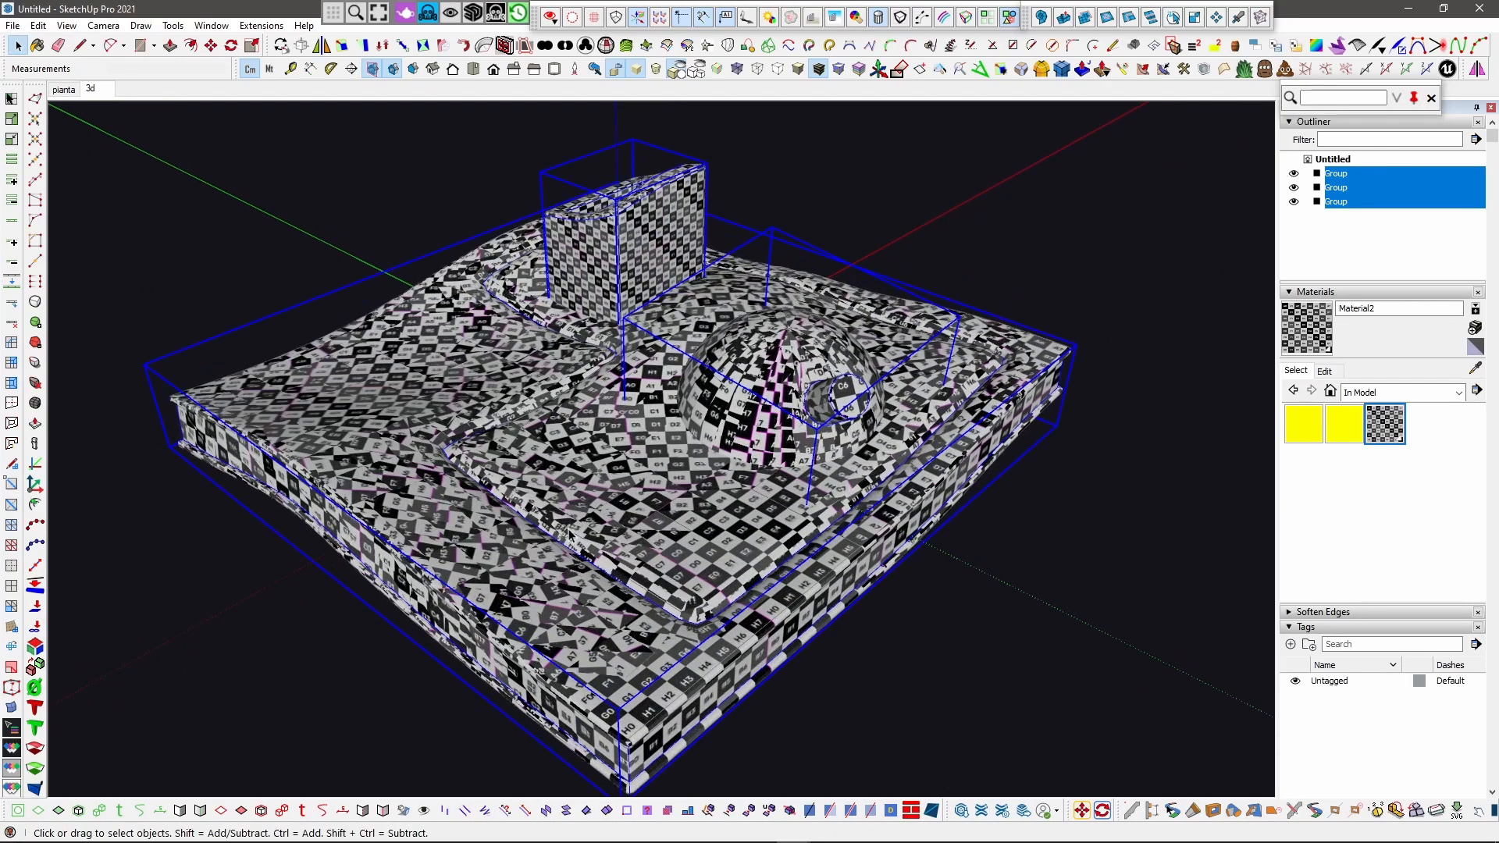
pyautogui.keyDown('shift'); pyautogui.moveTo(563, 526); pyautogui.dragTo(639, 512, button='middle'); pyautogui.keyUp('shift')
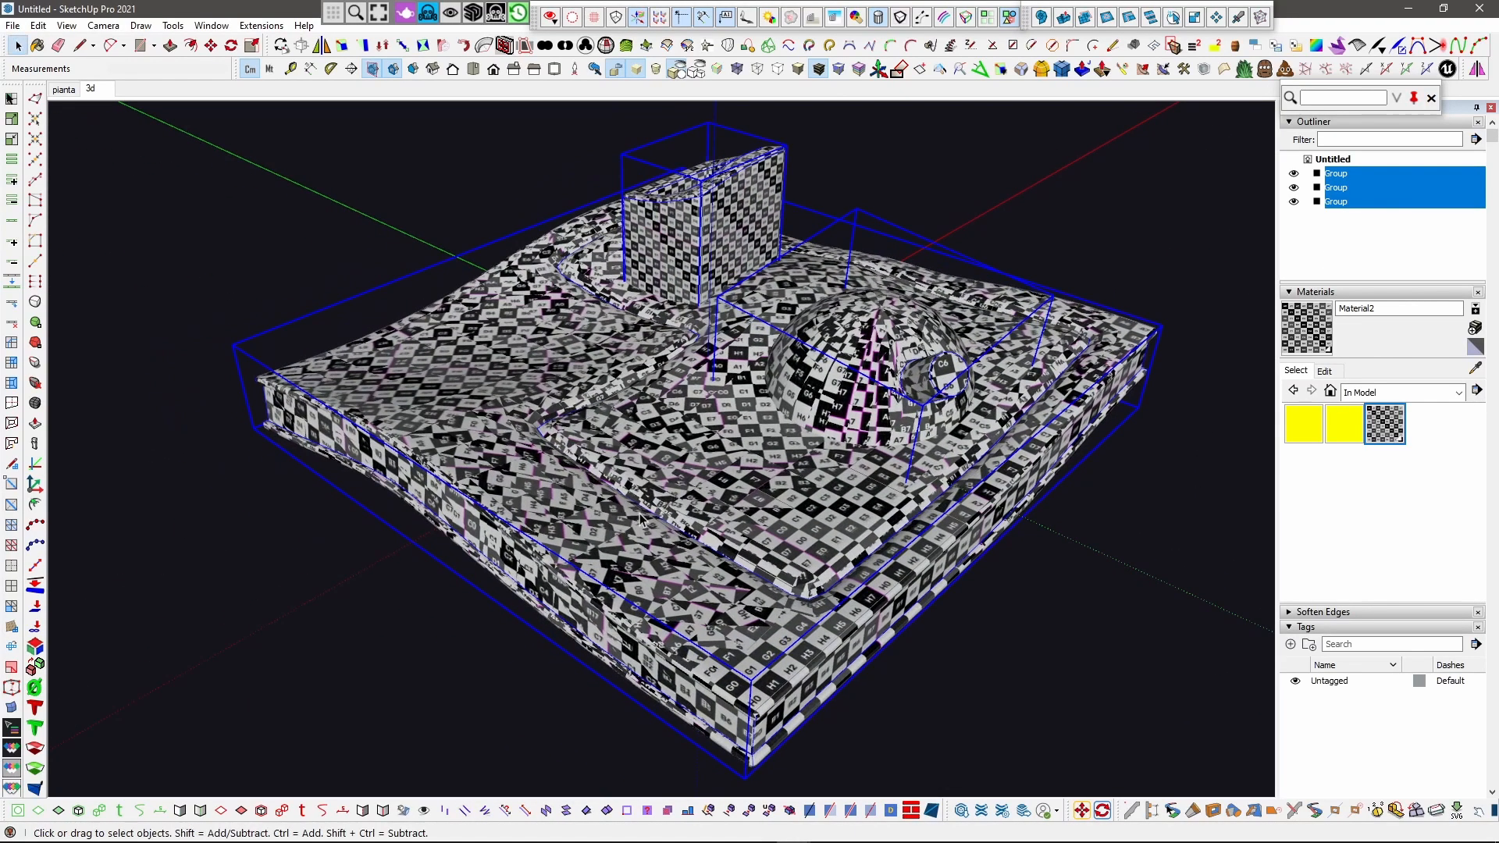
pyautogui.click(12, 750)
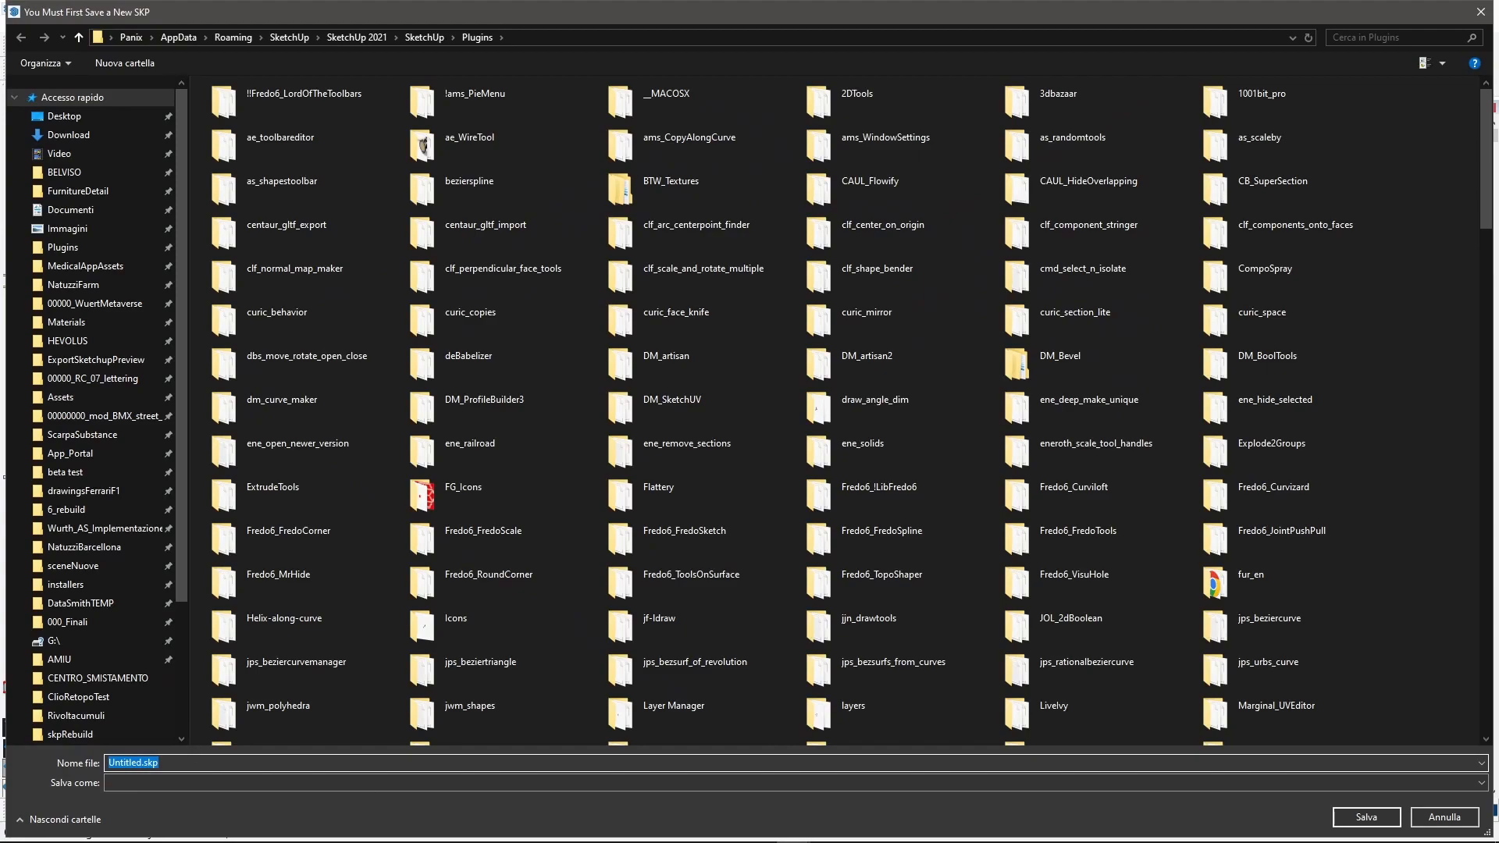
# Step: Create a folder named Delete_me on the Desktop and open it as the save location
pyautogui.click(111, 123)
pyautogui.rightClick(532, 296)
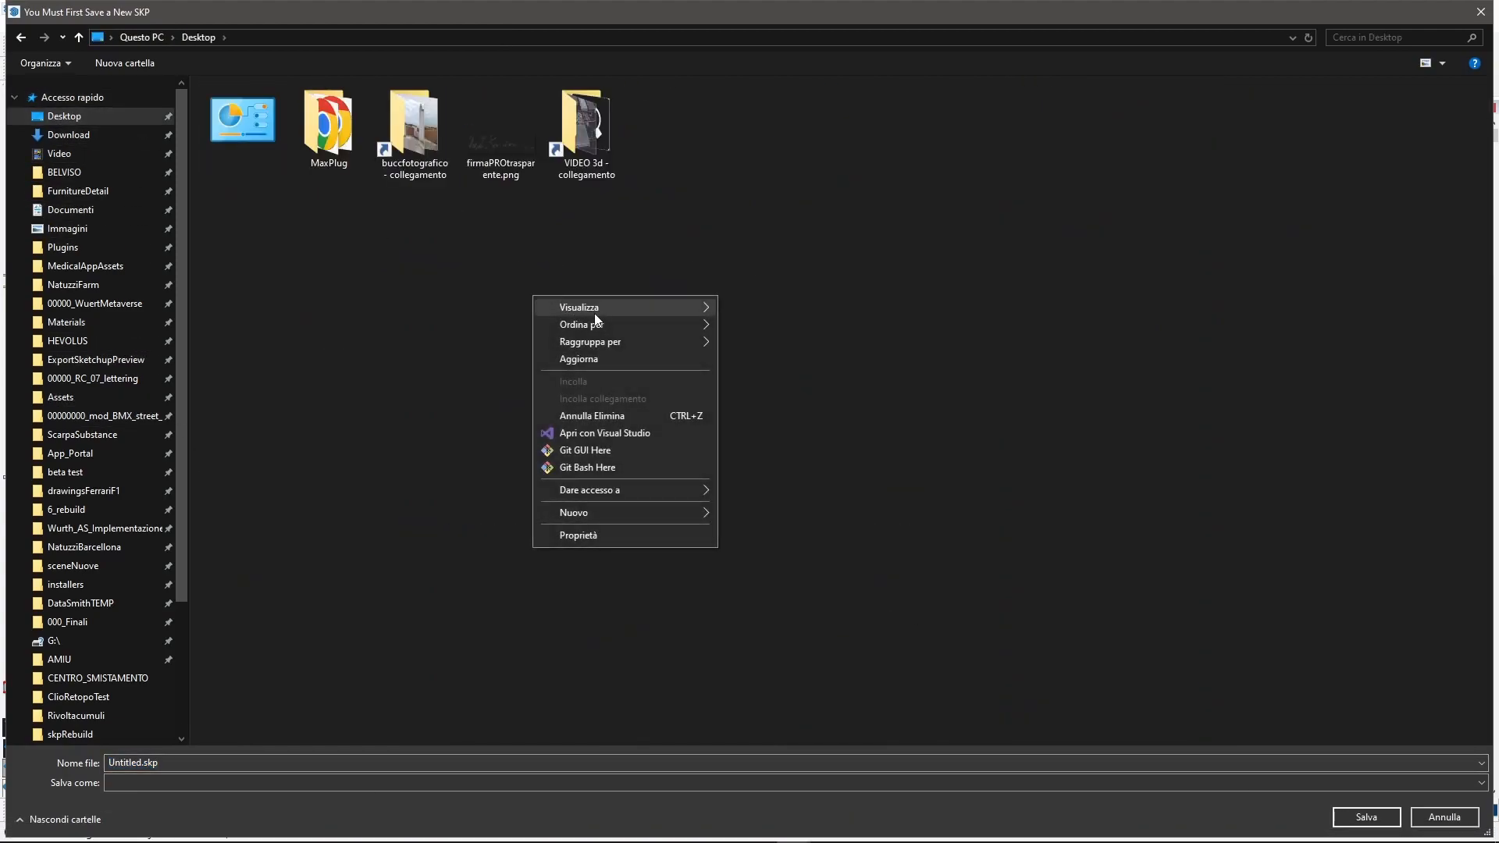
pyautogui.moveTo(613, 515)
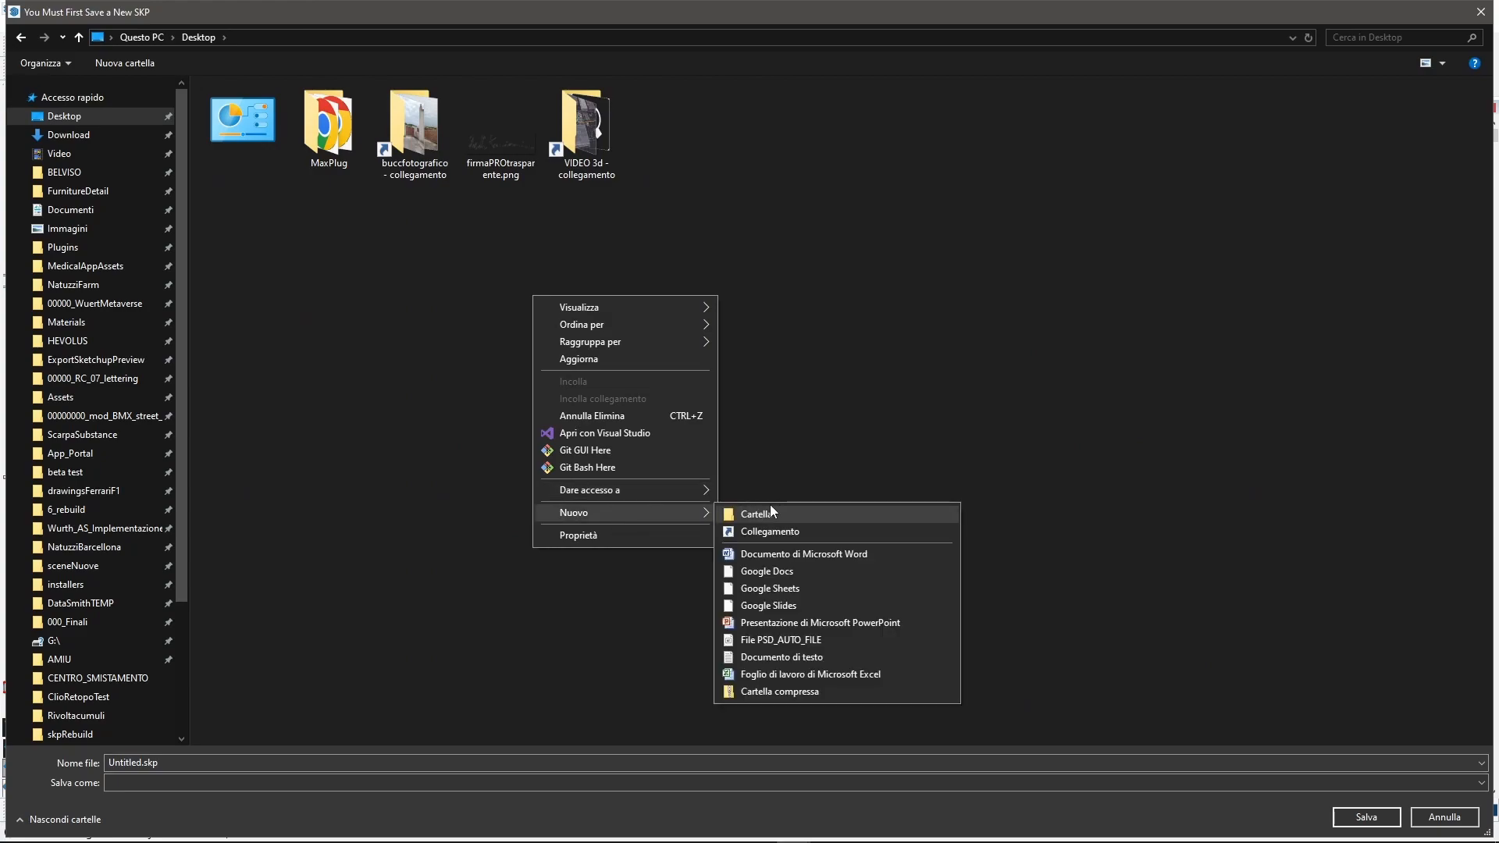
pyautogui.click(770, 513)
pyautogui.write('D')
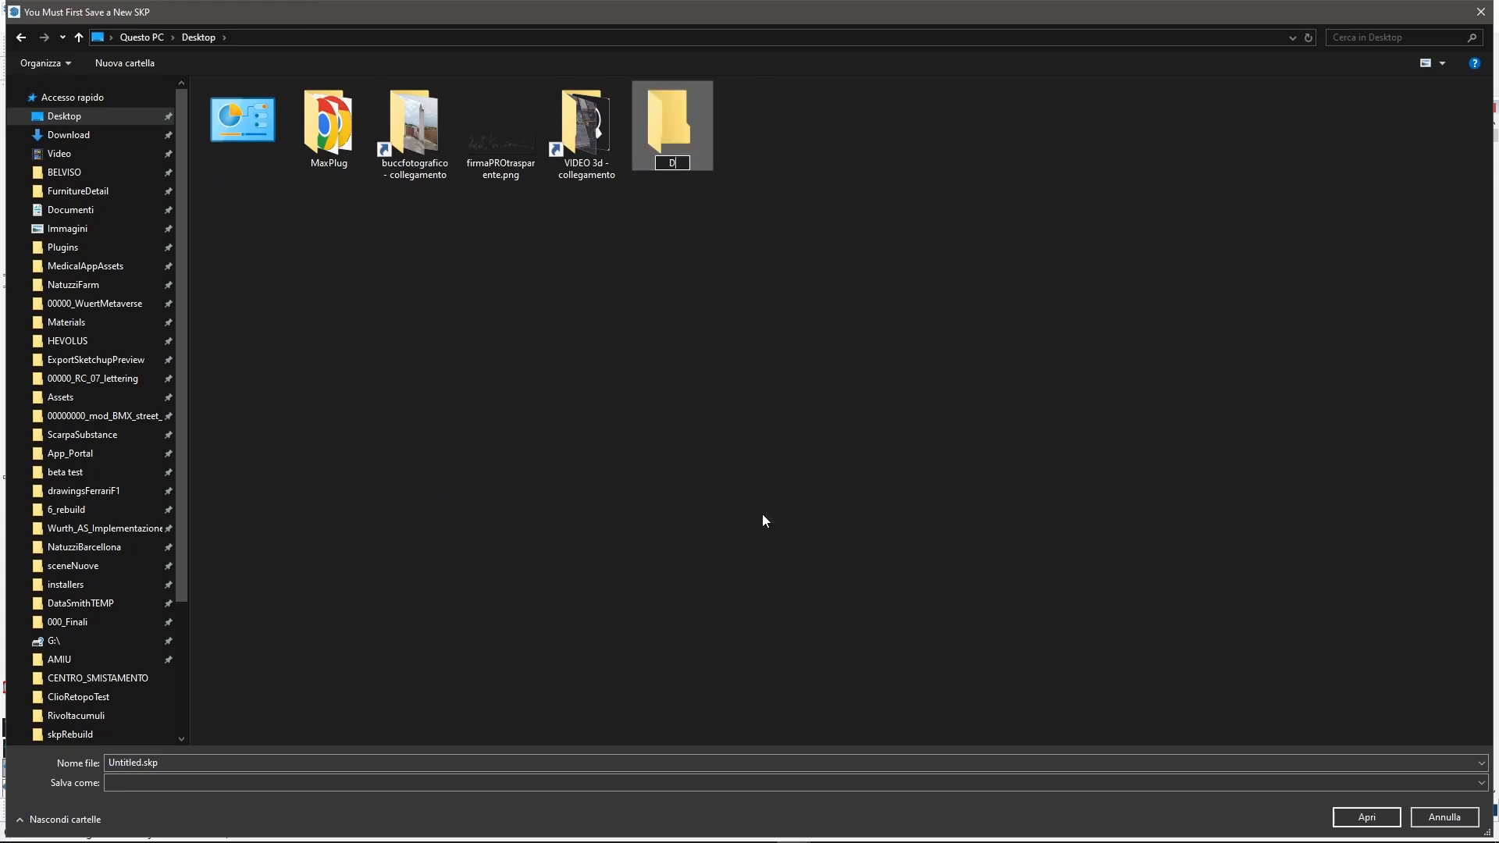
pyautogui.write('elete_me')
pyautogui.press('Return')
pyautogui.press('Return')
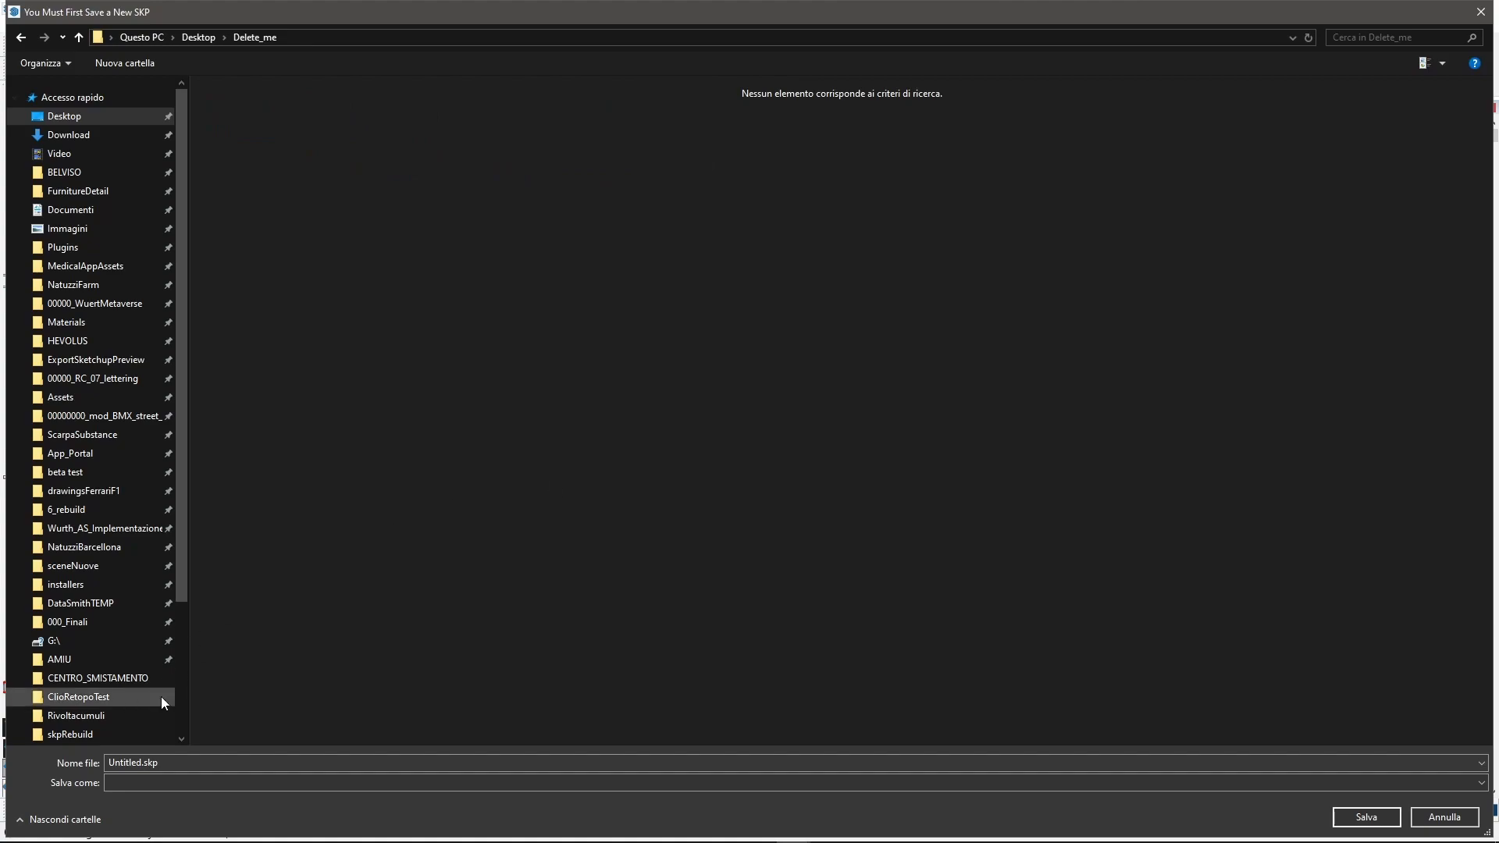
# Step: Save the model as Cancellami.skp in the Delete_me folder
pyautogui.click(141, 763)
pyautogui.click(142, 763)
pyautogui.moveTo(141, 762); pyautogui.dragTo(106, 762)
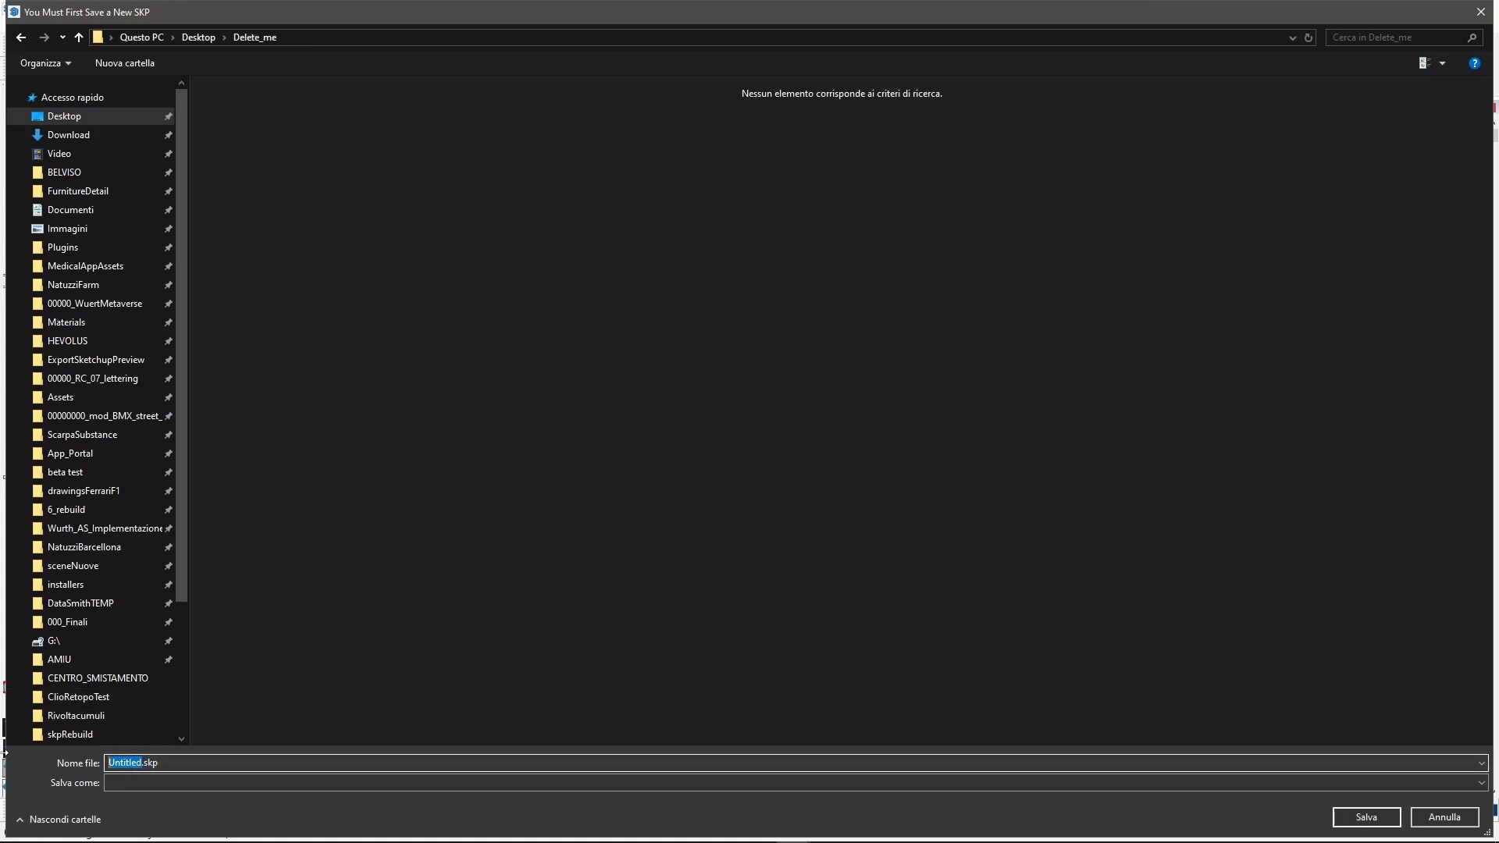
pyautogui.write('Cancellam')
pyautogui.click(1368, 817)
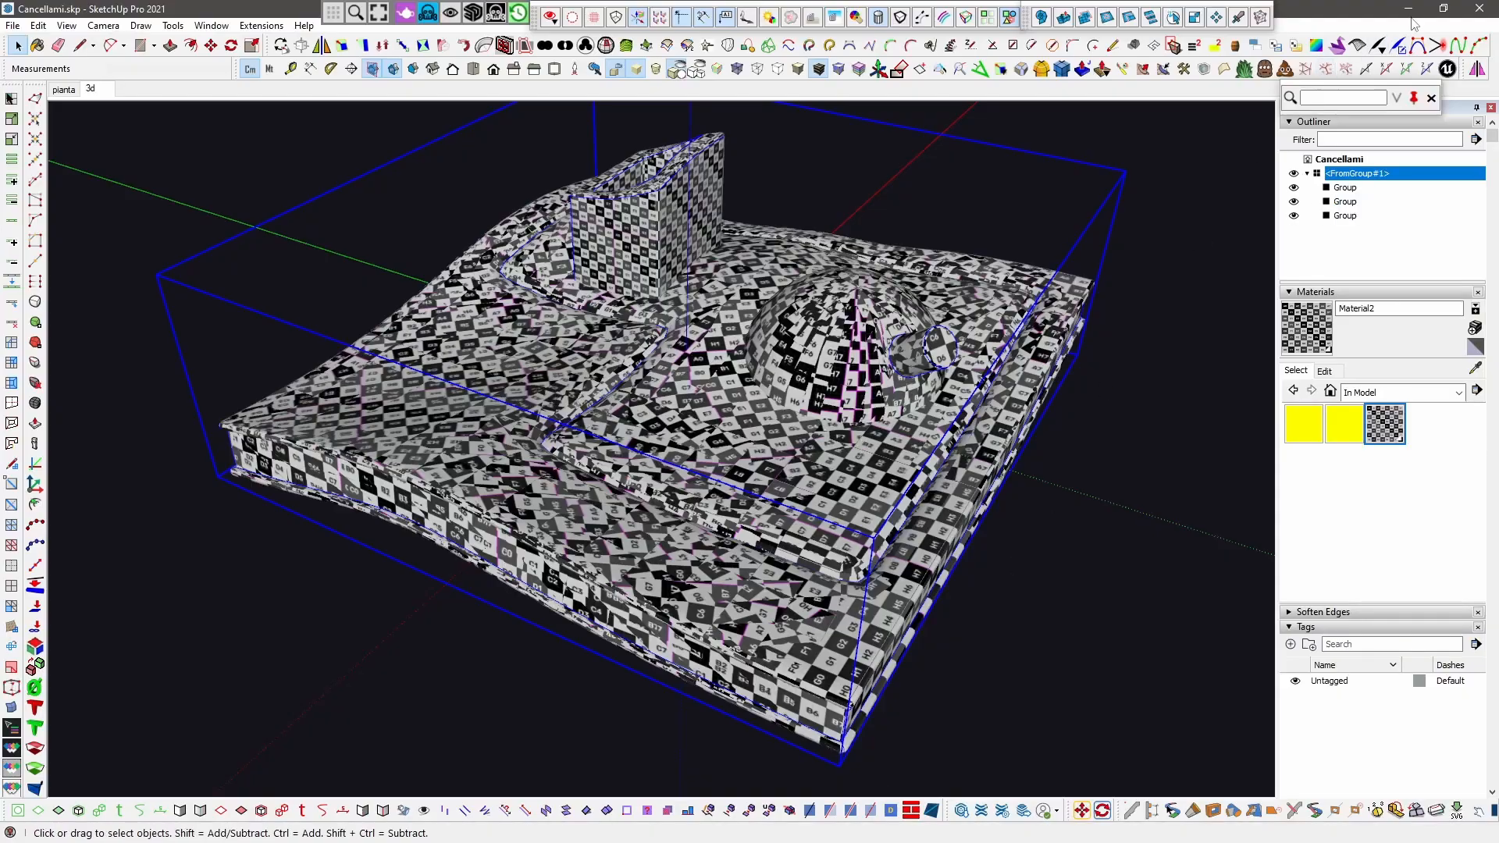
# Step: Switch to Wrap-R, allow the additional instance to start, and close the older one holding Stipes.skp
pyautogui.click(1410, 10)
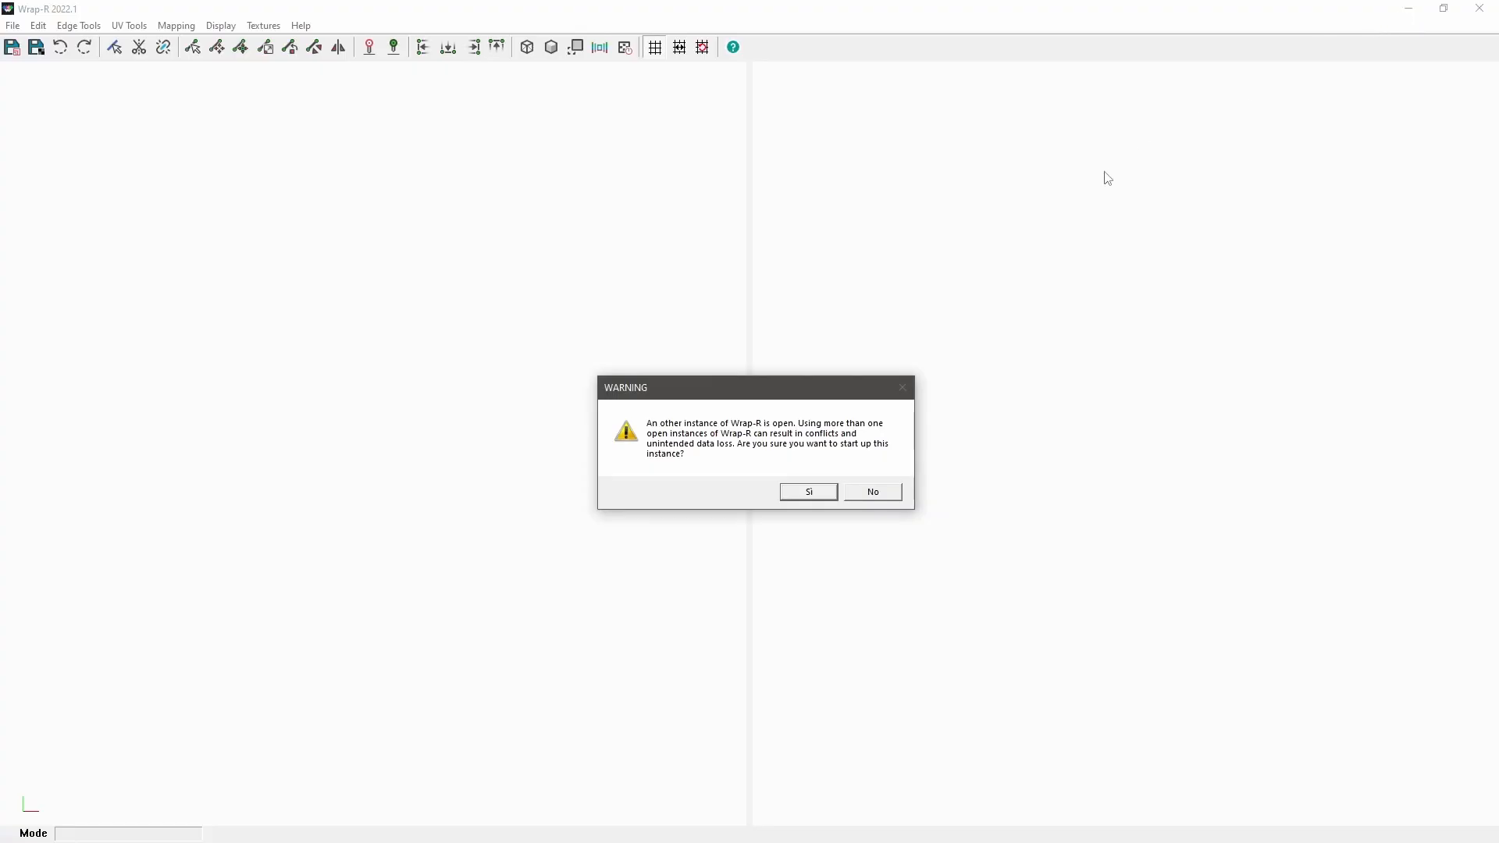
pyautogui.click(802, 495)
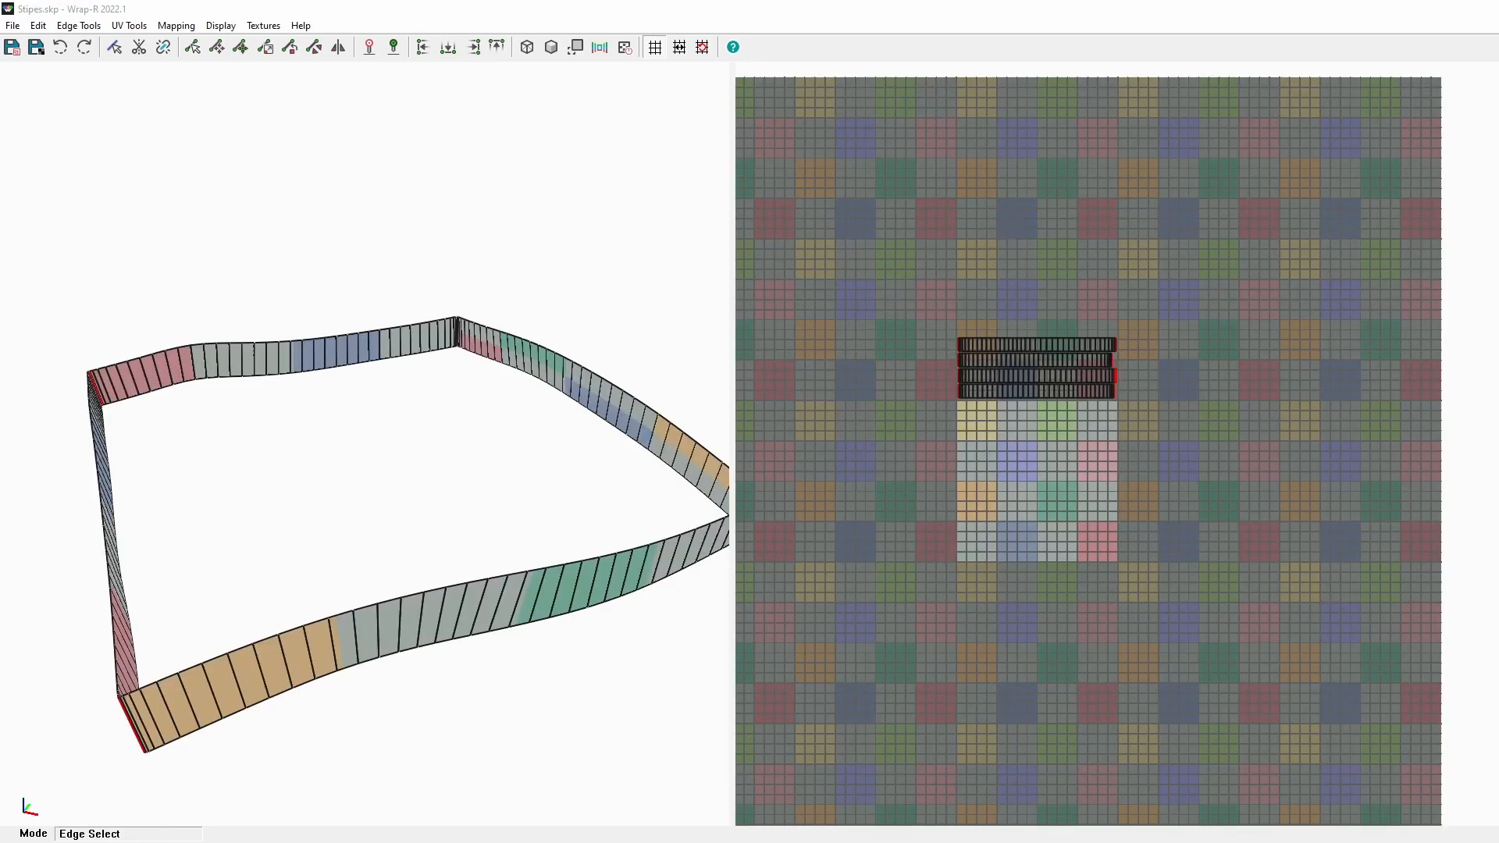
pyautogui.hotkey('alt', 'F4')
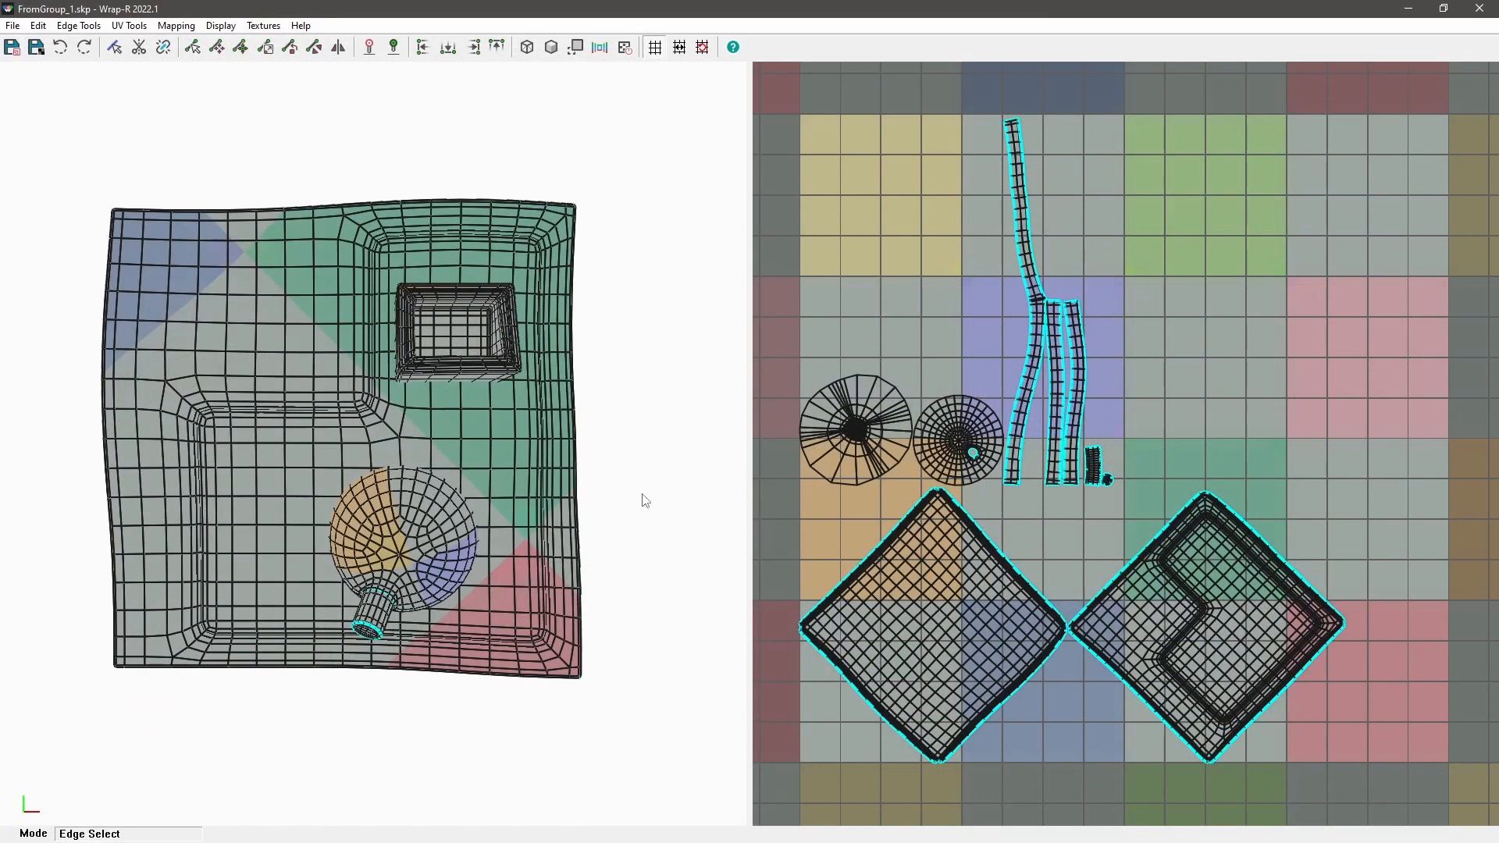
# Step: Cut the edge line across the joined side strips of the slab in the UV layout to separate them at the slab's corner
pyautogui.moveTo(576, 518); pyautogui.dragTo(437, 449, button='middle')
pyautogui.scroll(8, 1035, 312)
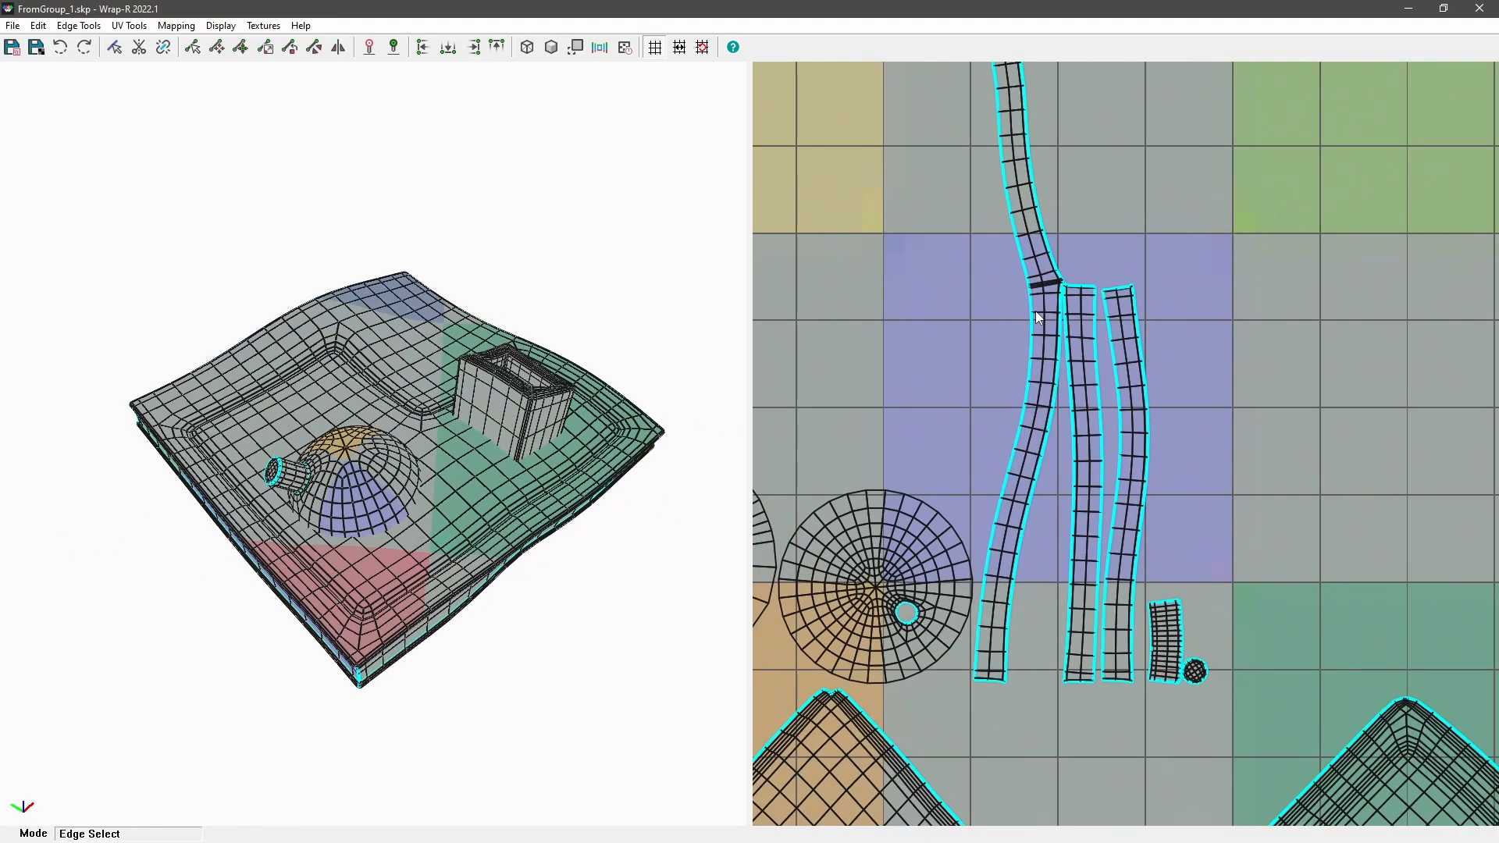
pyautogui.scroll(4, 1050, 281)
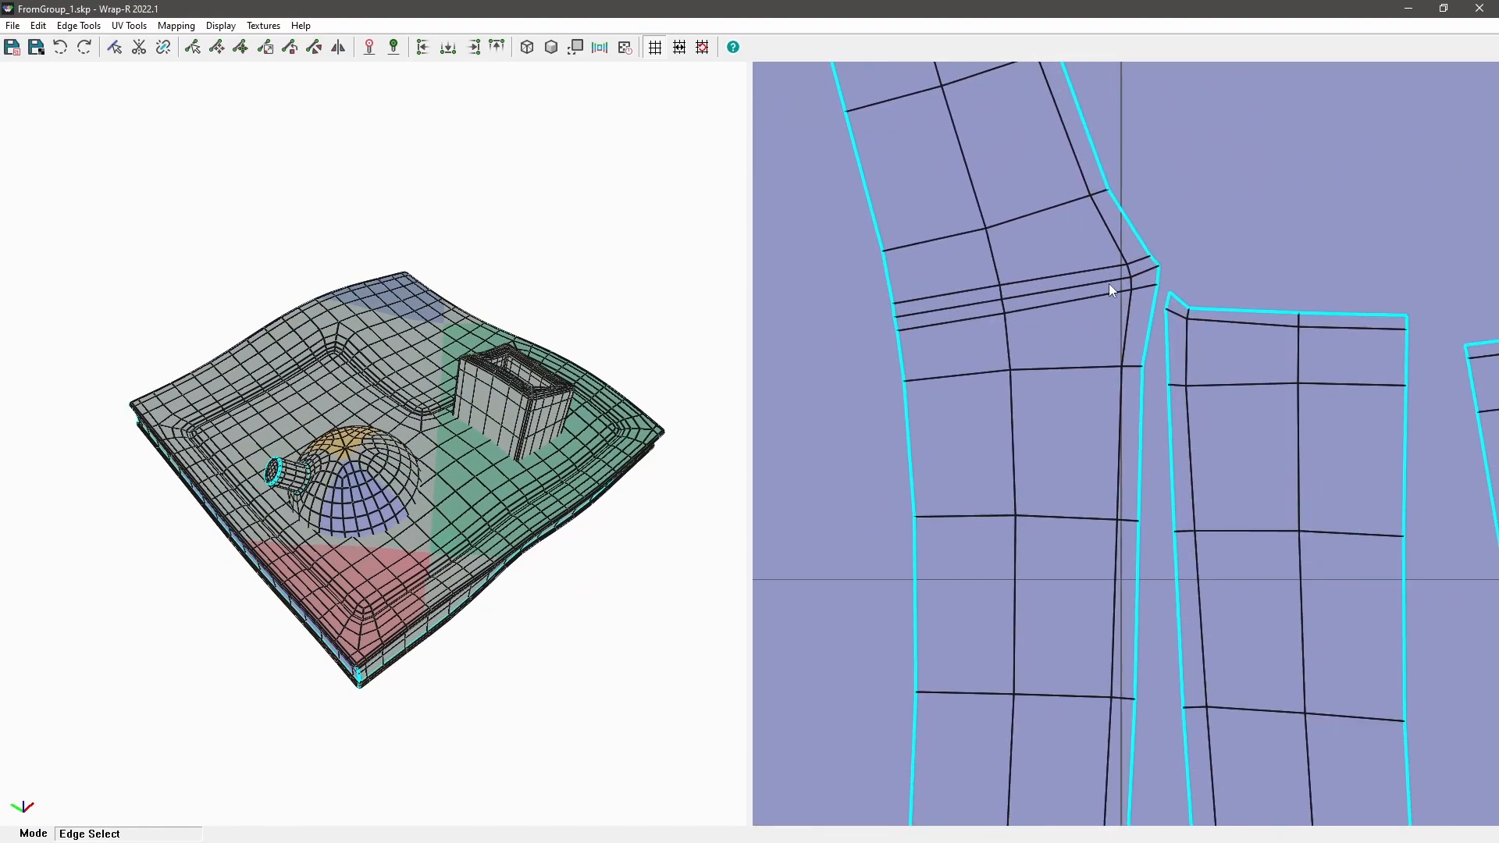
pyautogui.click(1106, 284)
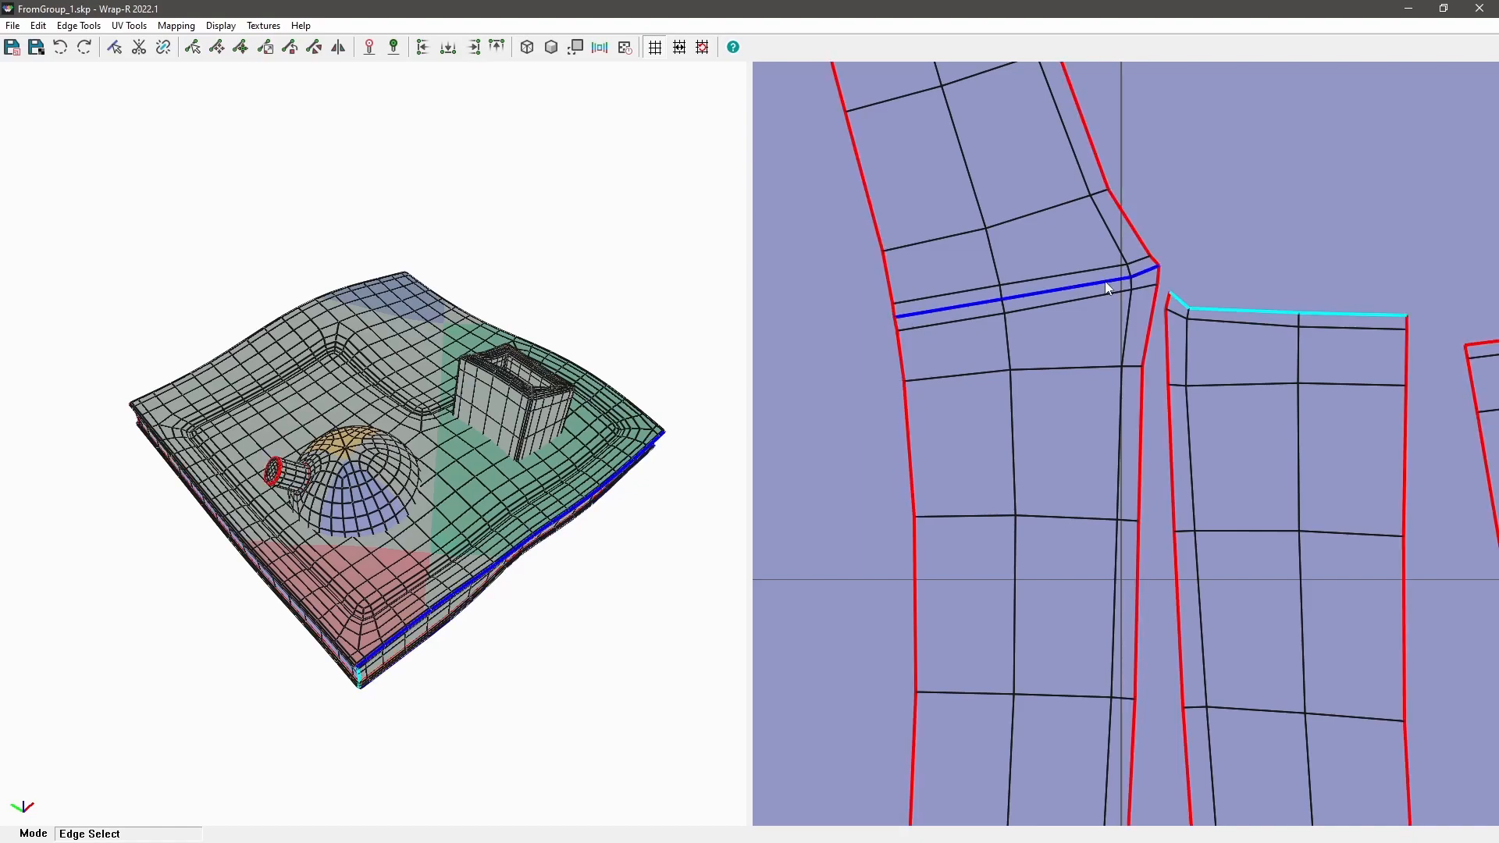
pyautogui.scroll(-6, 1106, 285)
pyautogui.scroll(5, 1091, 287)
pyautogui.click(1174, 264)
pyautogui.keyDown('shift'); pyautogui.click(1174, 264); pyautogui.keyUp('shift')
pyautogui.keyDown('shift'); pyautogui.click(928, 307); pyautogui.keyUp('shift')
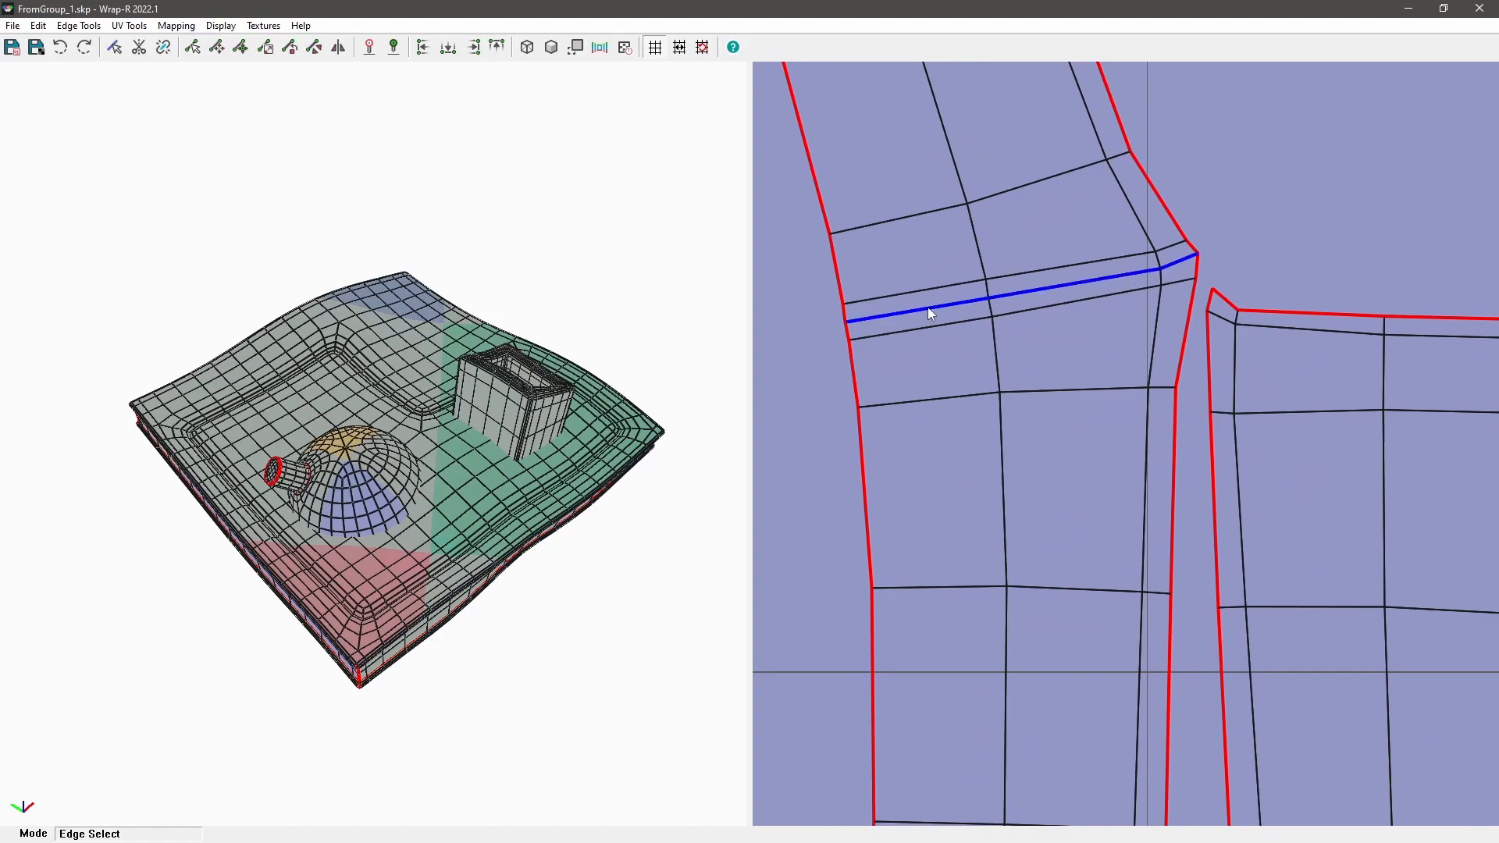
pyautogui.press('c')
pyautogui.scroll(-10, 985, 349)
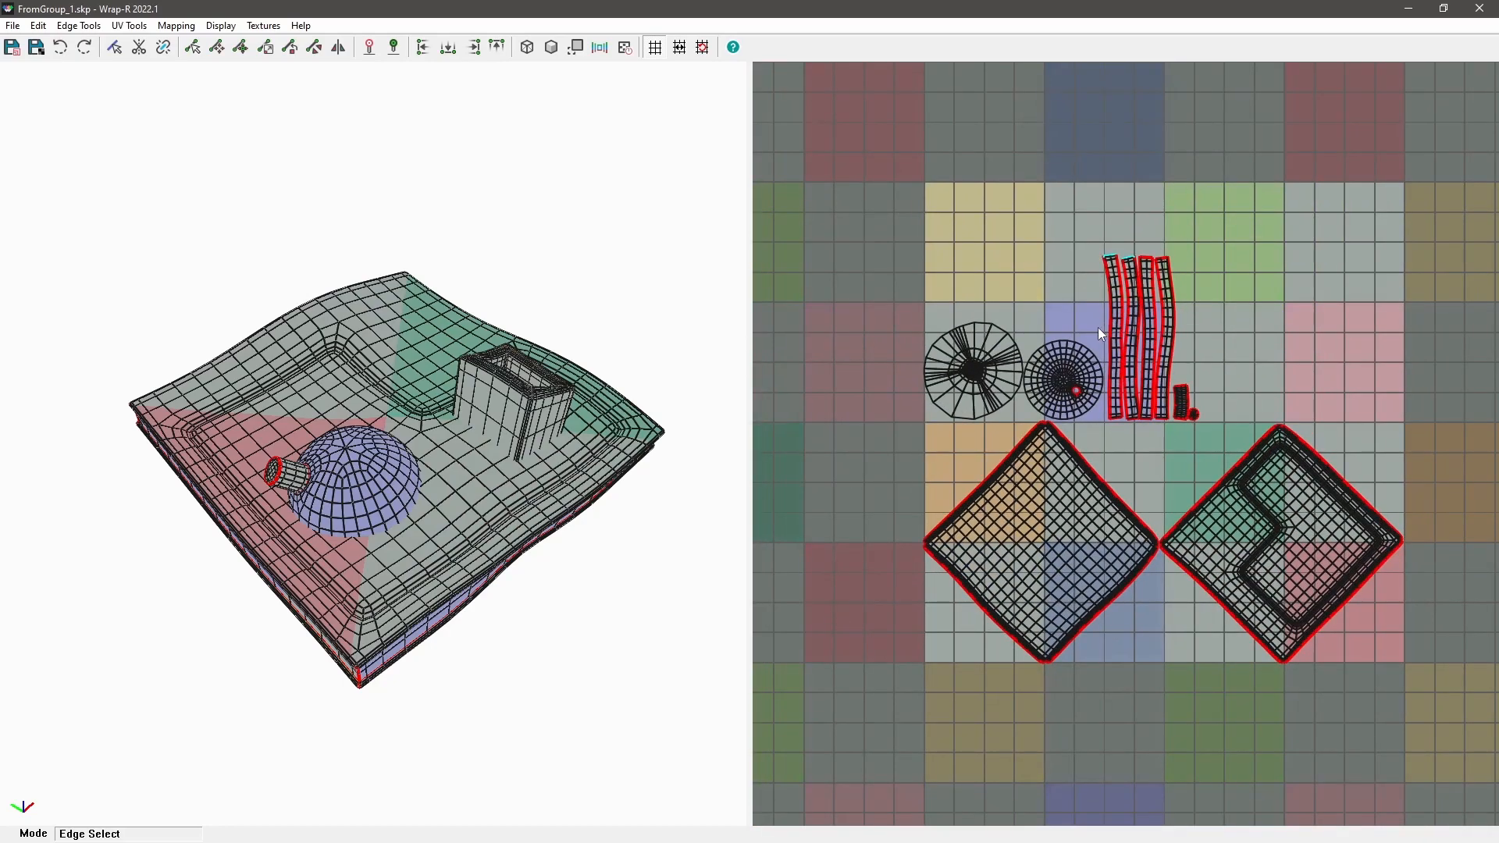
# Step: Show the UV distortion colours on the models and recompute the UV mapping
pyautogui.click(601, 47)
pyautogui.moveTo(519, 308); pyautogui.dragTo(1002, 286, button='middle')
pyautogui.moveTo(466, 416); pyautogui.dragTo(670, 487, button='middle')
pyautogui.scroll(5, 621, 507)
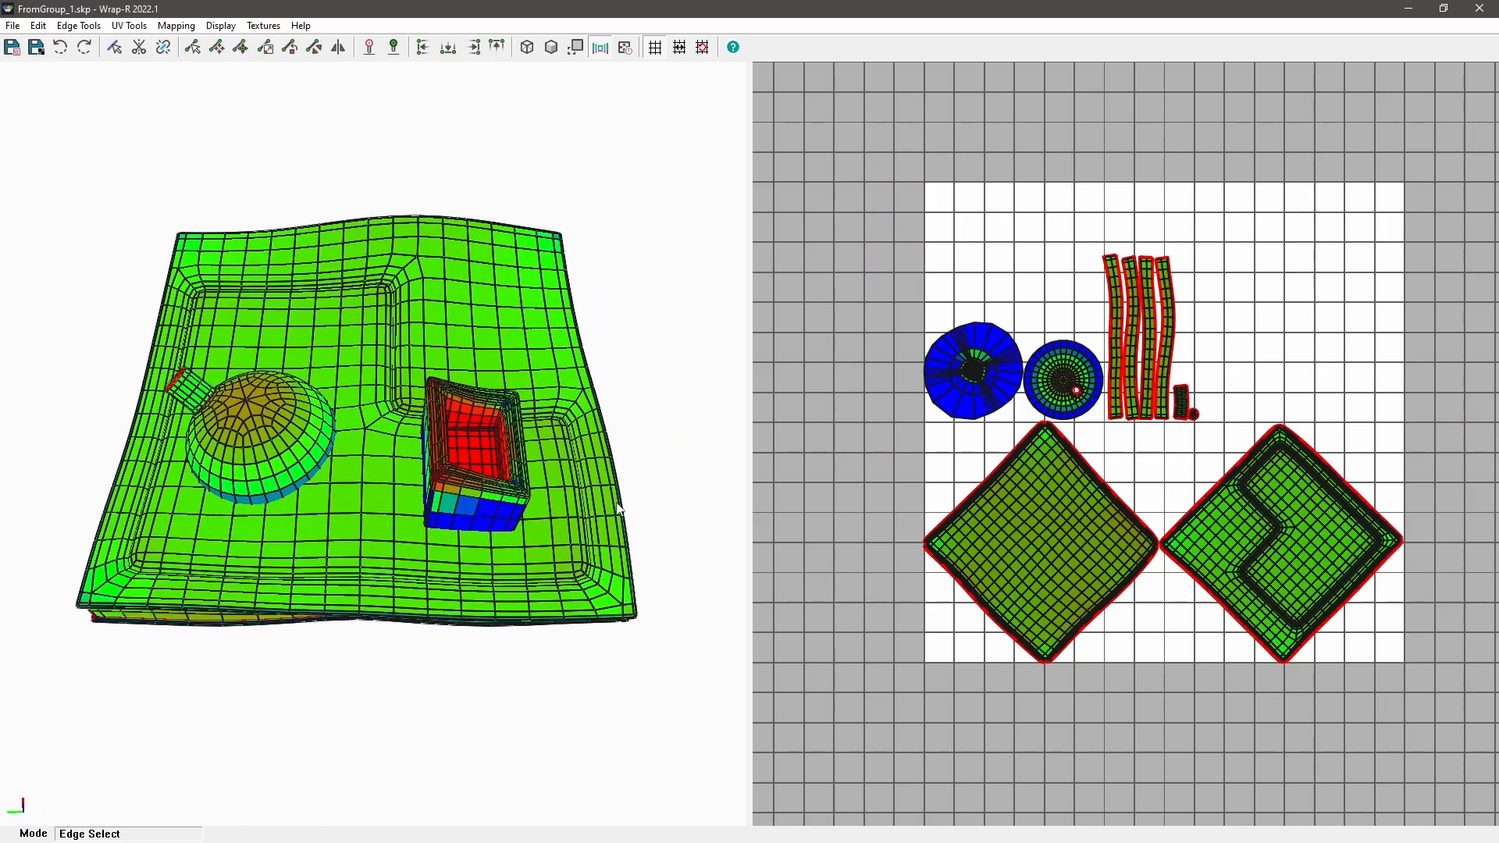
pyautogui.click(128, 25)
pyautogui.moveTo(84, 30)
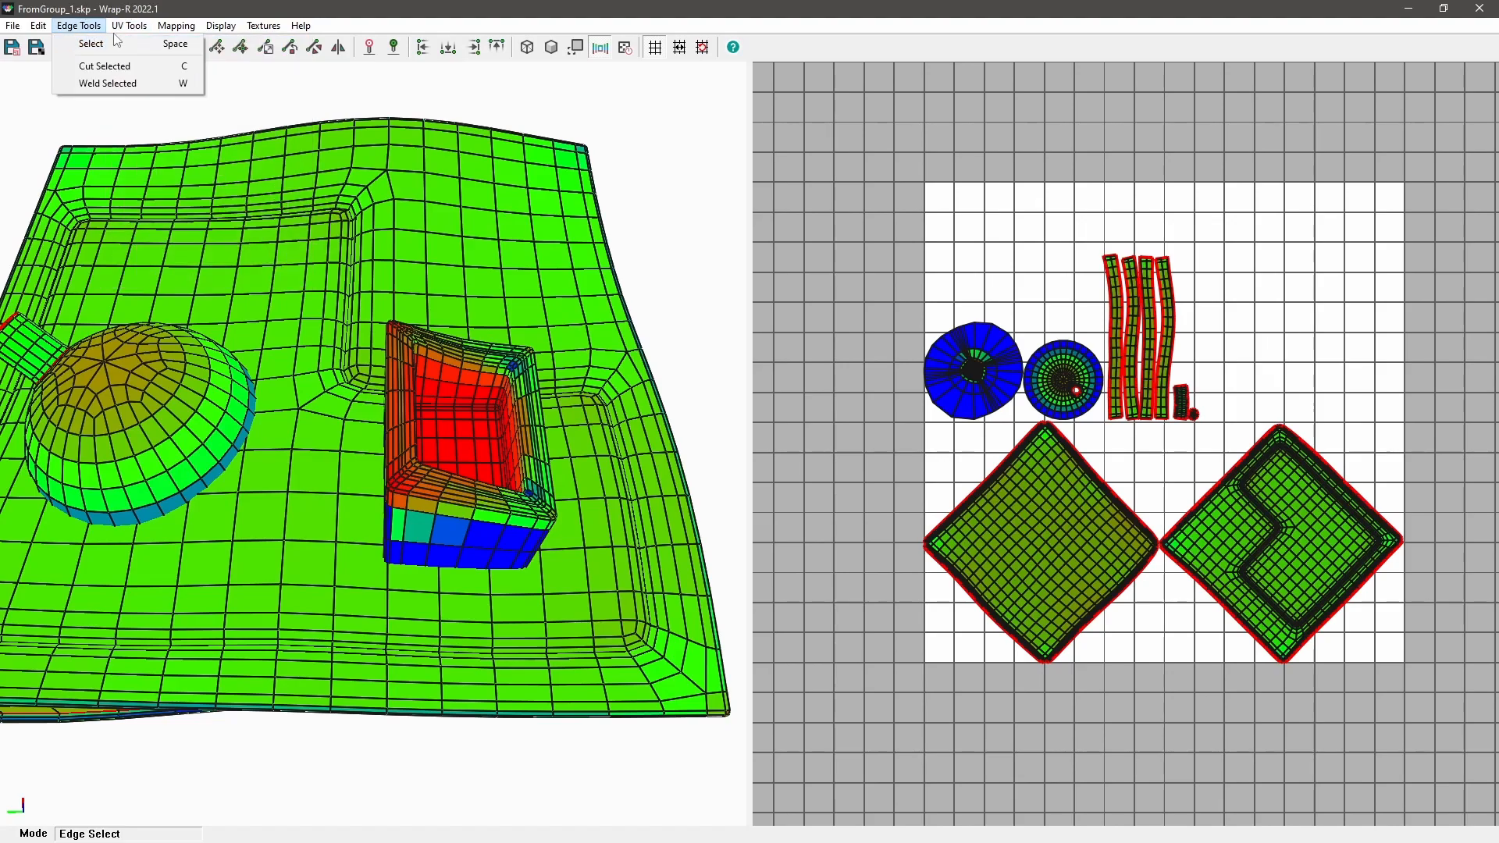
pyautogui.click(184, 44)
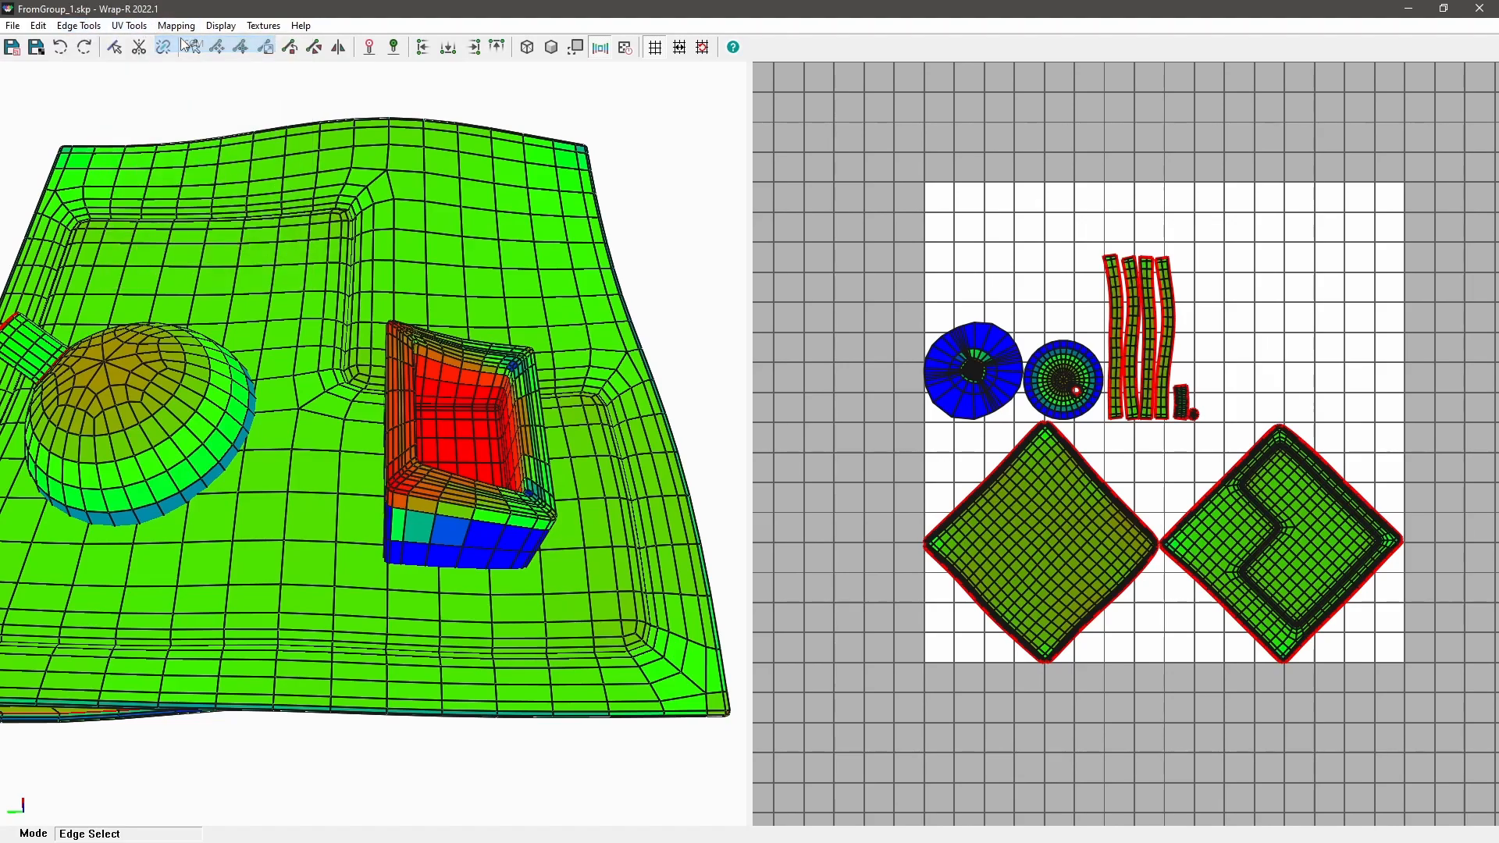
pyautogui.scroll(-3, 416, 541)
pyautogui.moveTo(415, 535); pyautogui.dragTo(647, 423, button='middle')
pyautogui.moveTo(563, 448); pyautogui.dragTo(484, 516, button='middle')
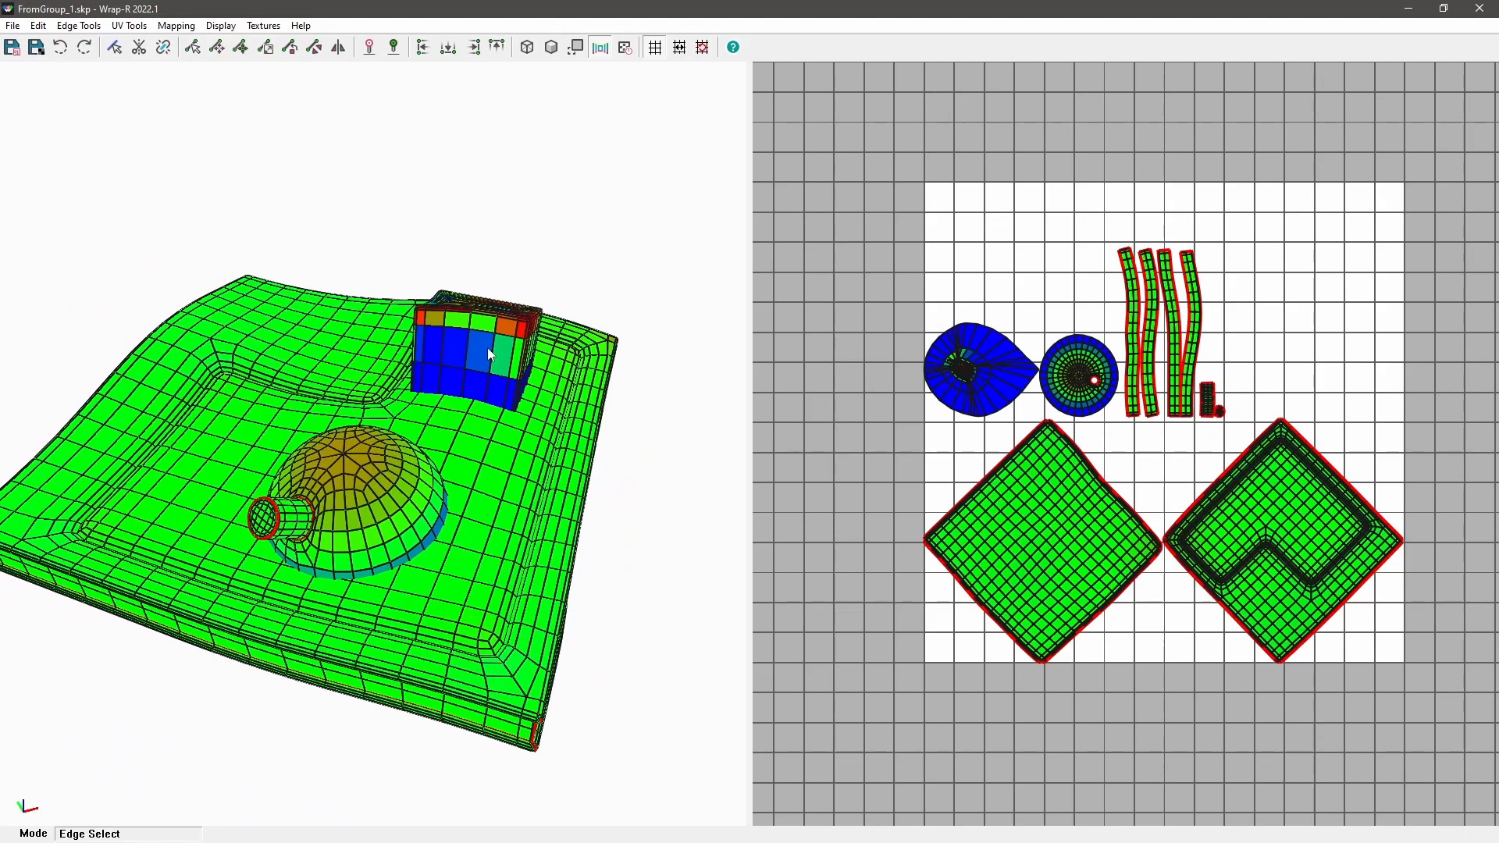
# Step: Cut the edge loop around the box's outer walls just below its rim
pyautogui.moveTo(386, 358); pyautogui.dragTo(500, 391, button='middle')
pyautogui.scroll(1, 1091, 349)
pyautogui.scroll(3, 1091, 349)
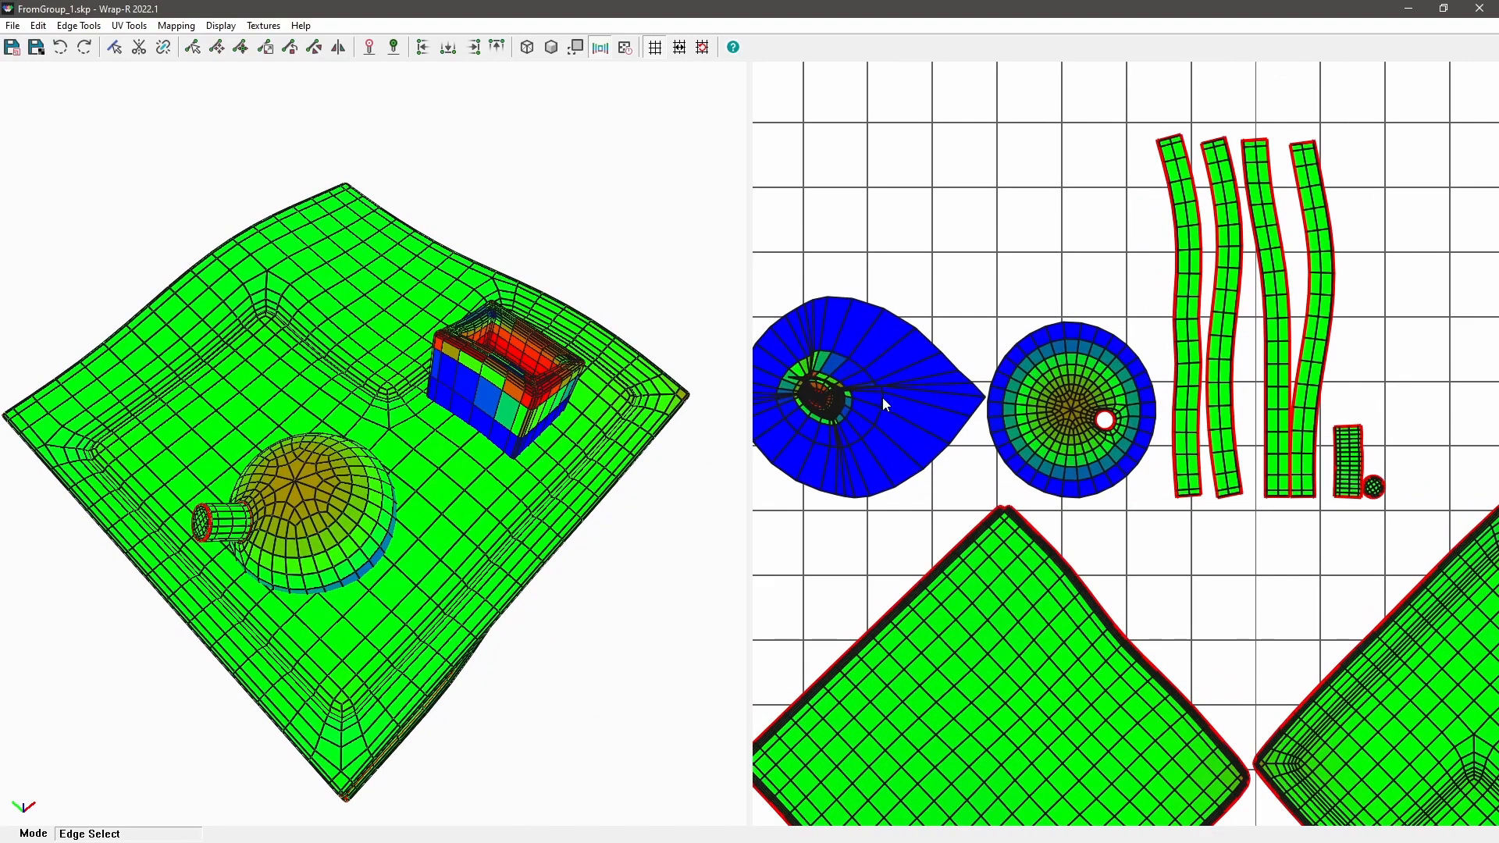
pyautogui.scroll(4, 882, 397)
pyautogui.moveTo(901, 395); pyautogui.dragTo(1100, 407, button='middle')
pyautogui.scroll(3, 954, 431)
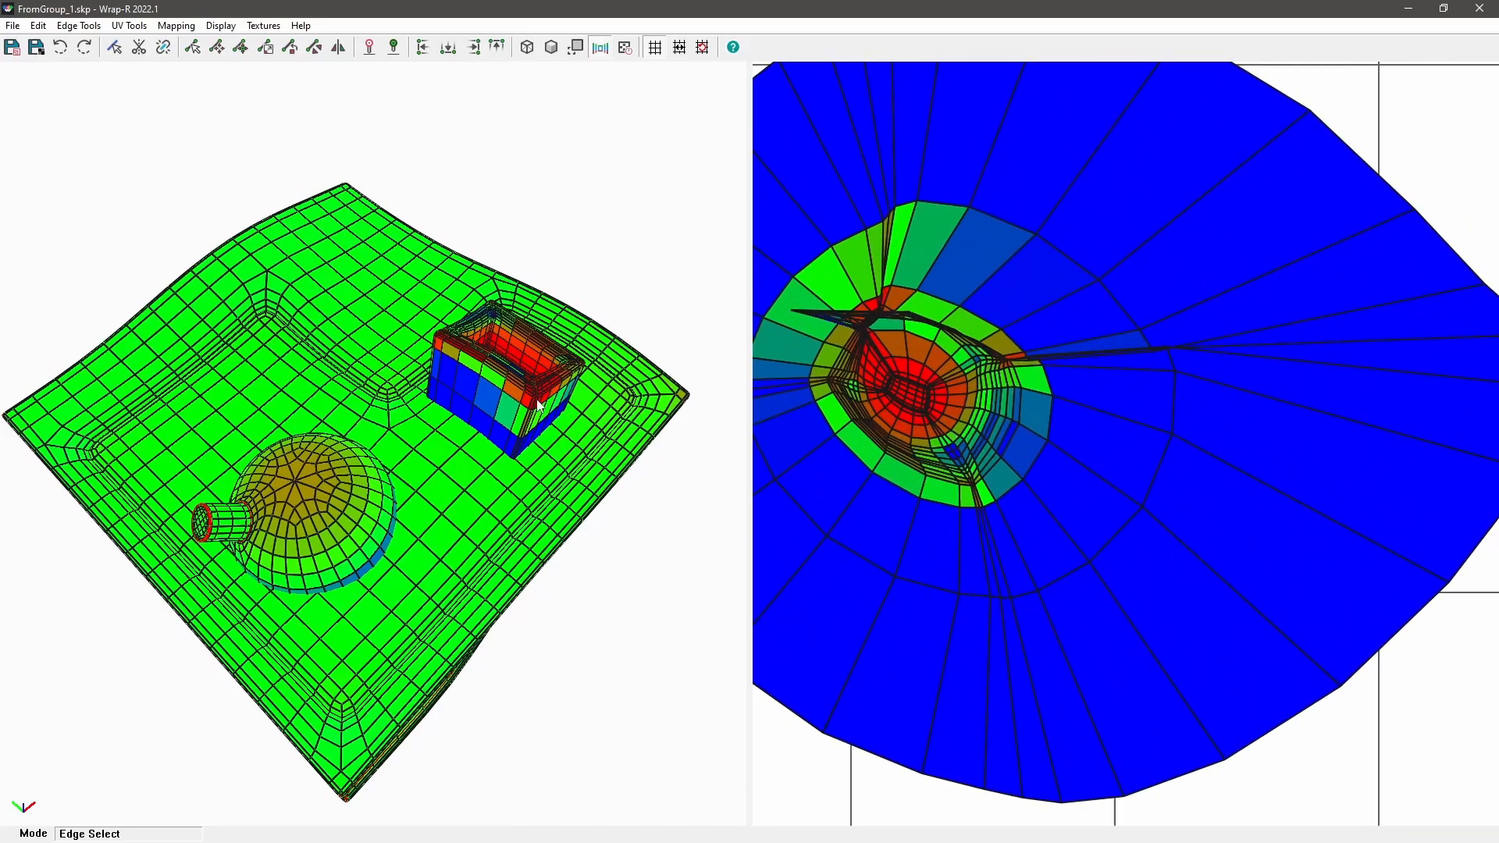
pyautogui.scroll(5, 539, 398)
pyautogui.scroll(-2, 560, 387)
pyautogui.moveTo(560, 383); pyautogui.dragTo(311, 378, button='middle')
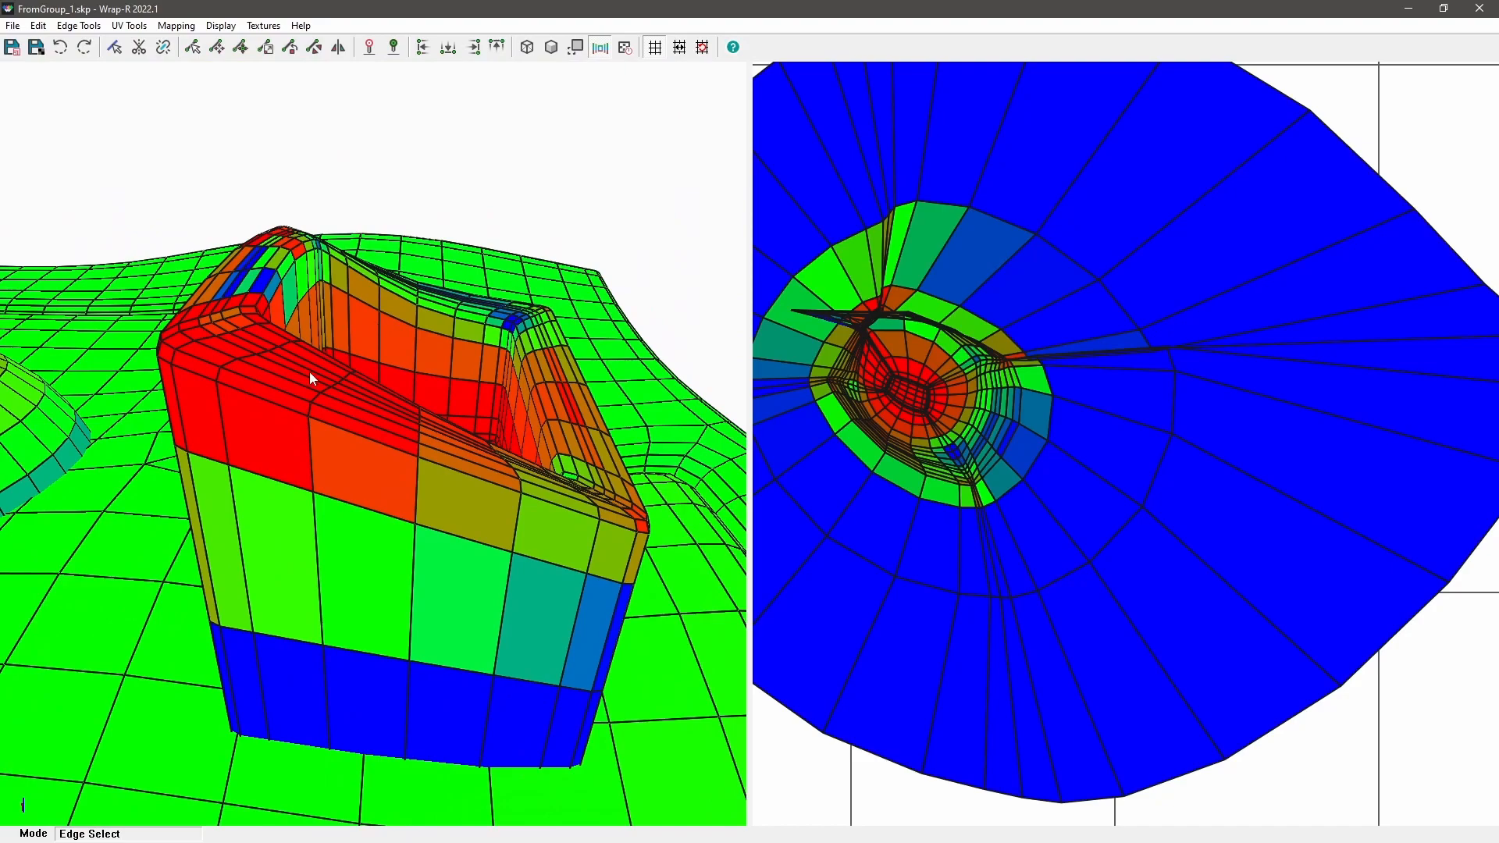
pyautogui.click(241, 390)
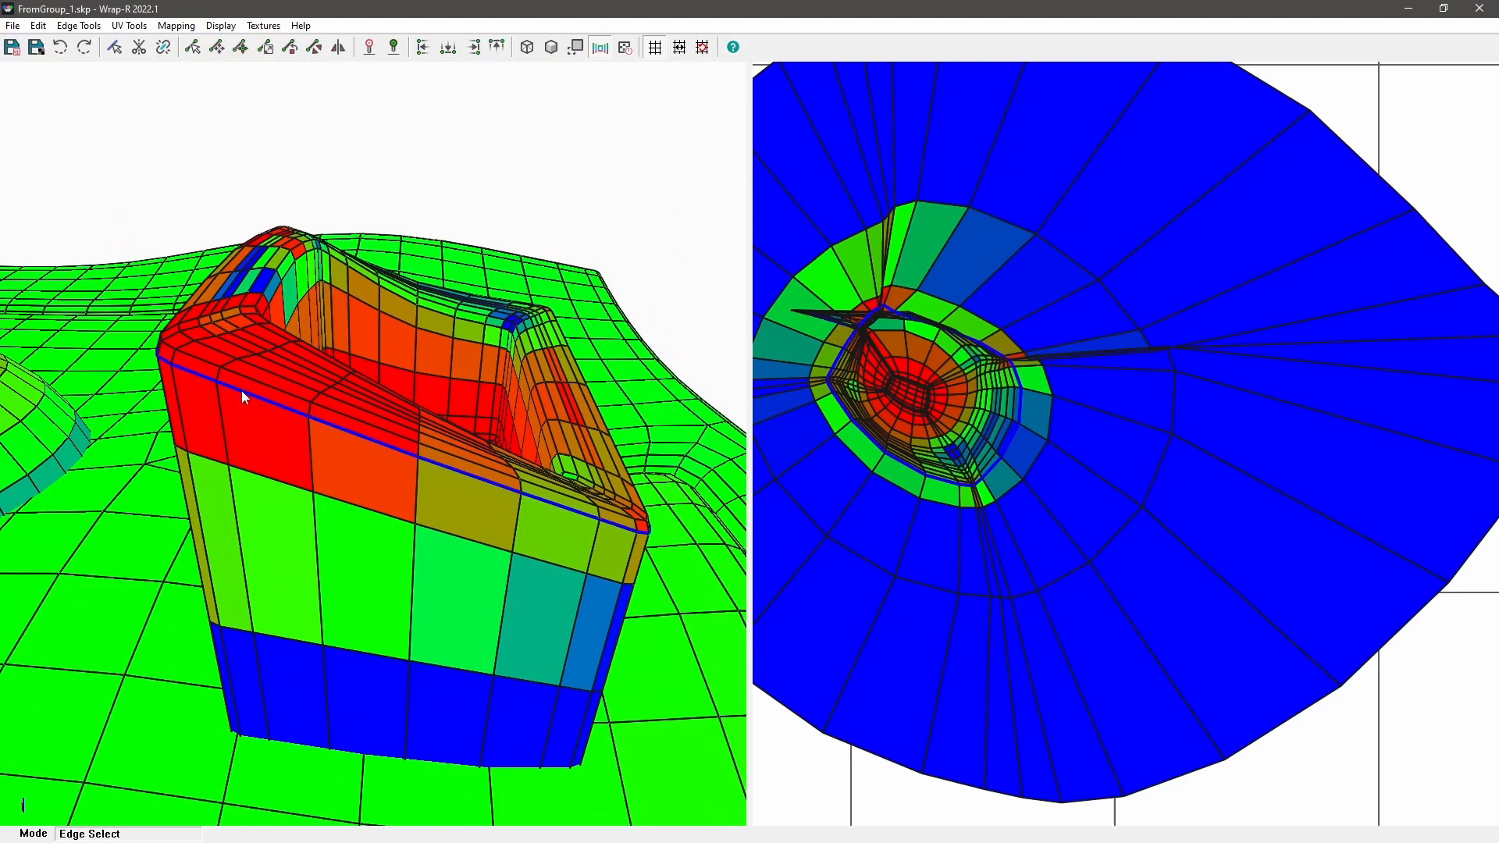
pyautogui.press('c')
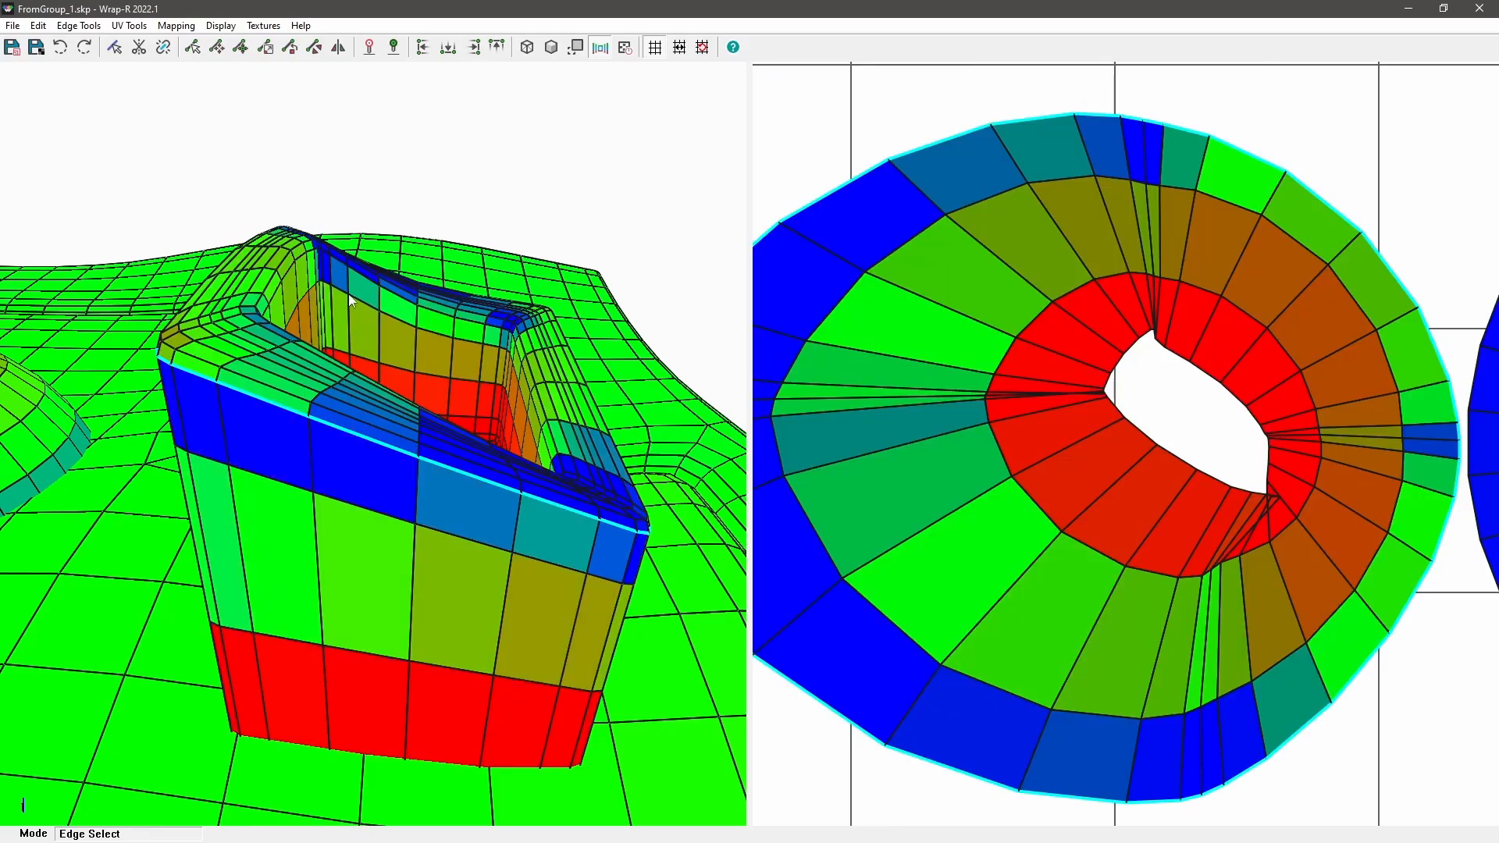
# Step: Cut the edge loop around the box's inner walls just below its rim
pyautogui.scroll(5, 347, 298)
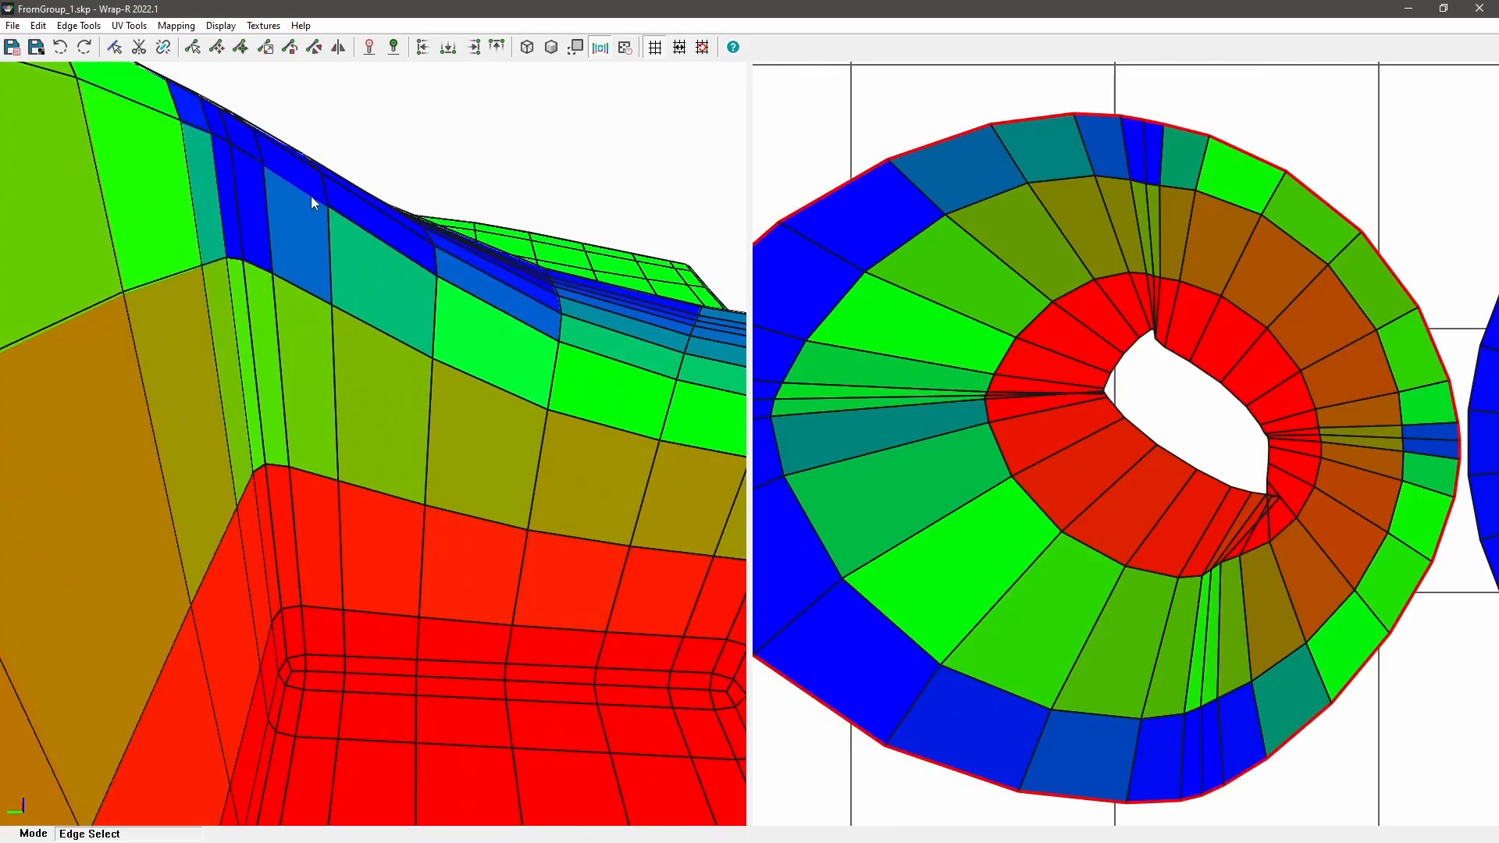
pyautogui.scroll(-5, 300, 209)
pyautogui.scroll(2, 354, 416)
# Step: Select the edges between two corners along one short side of the box's recessed floor and cut them
pyautogui.moveTo(411, 458); pyautogui.dragTo(443, 495, button='middle')
pyautogui.scroll(6, 400, 369)
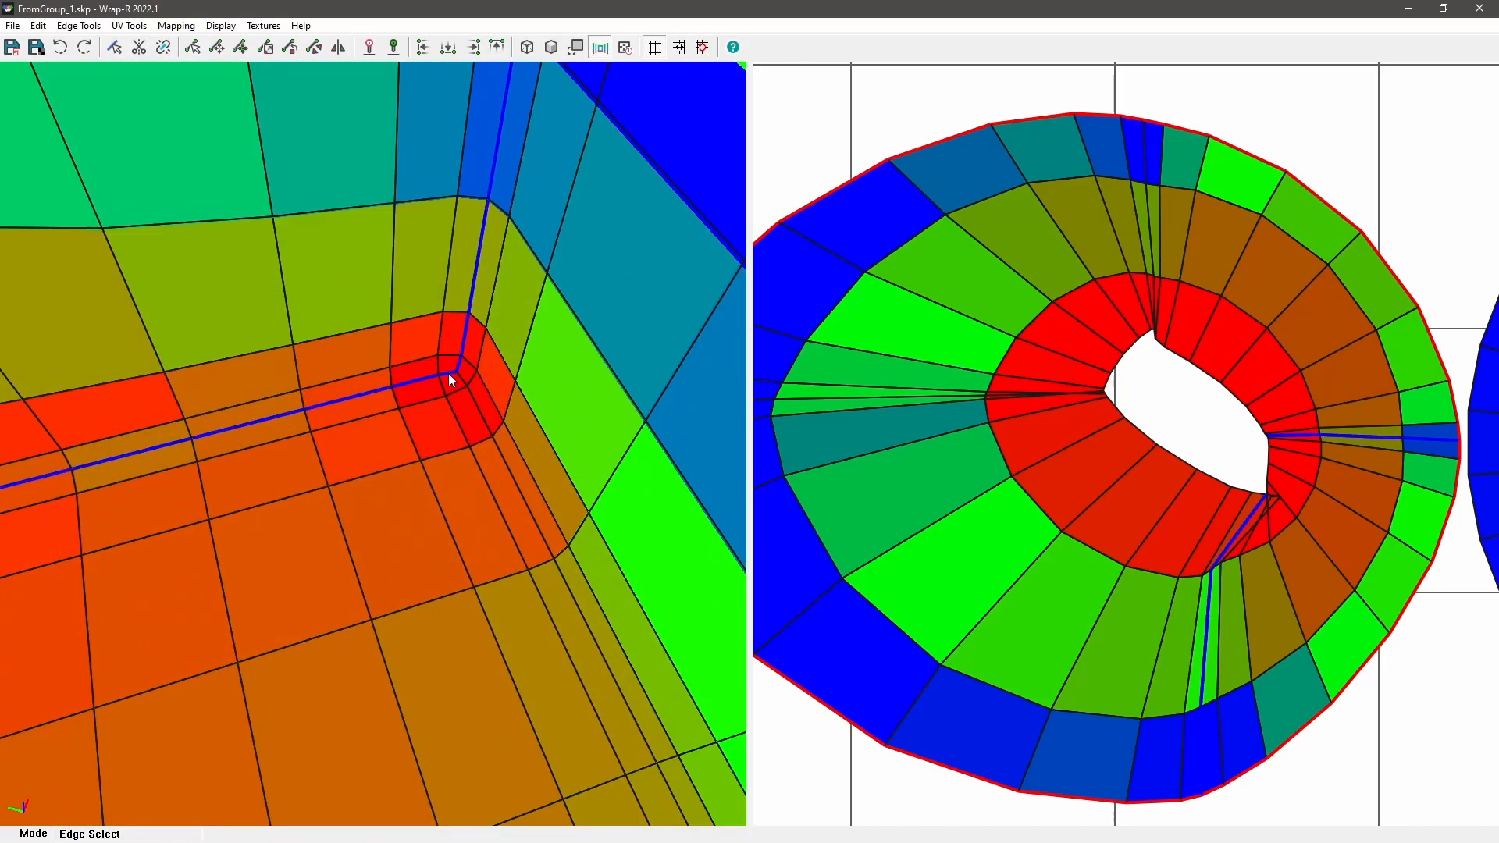
pyautogui.scroll(-2, 461, 374)
pyautogui.scroll(-3, 460, 377)
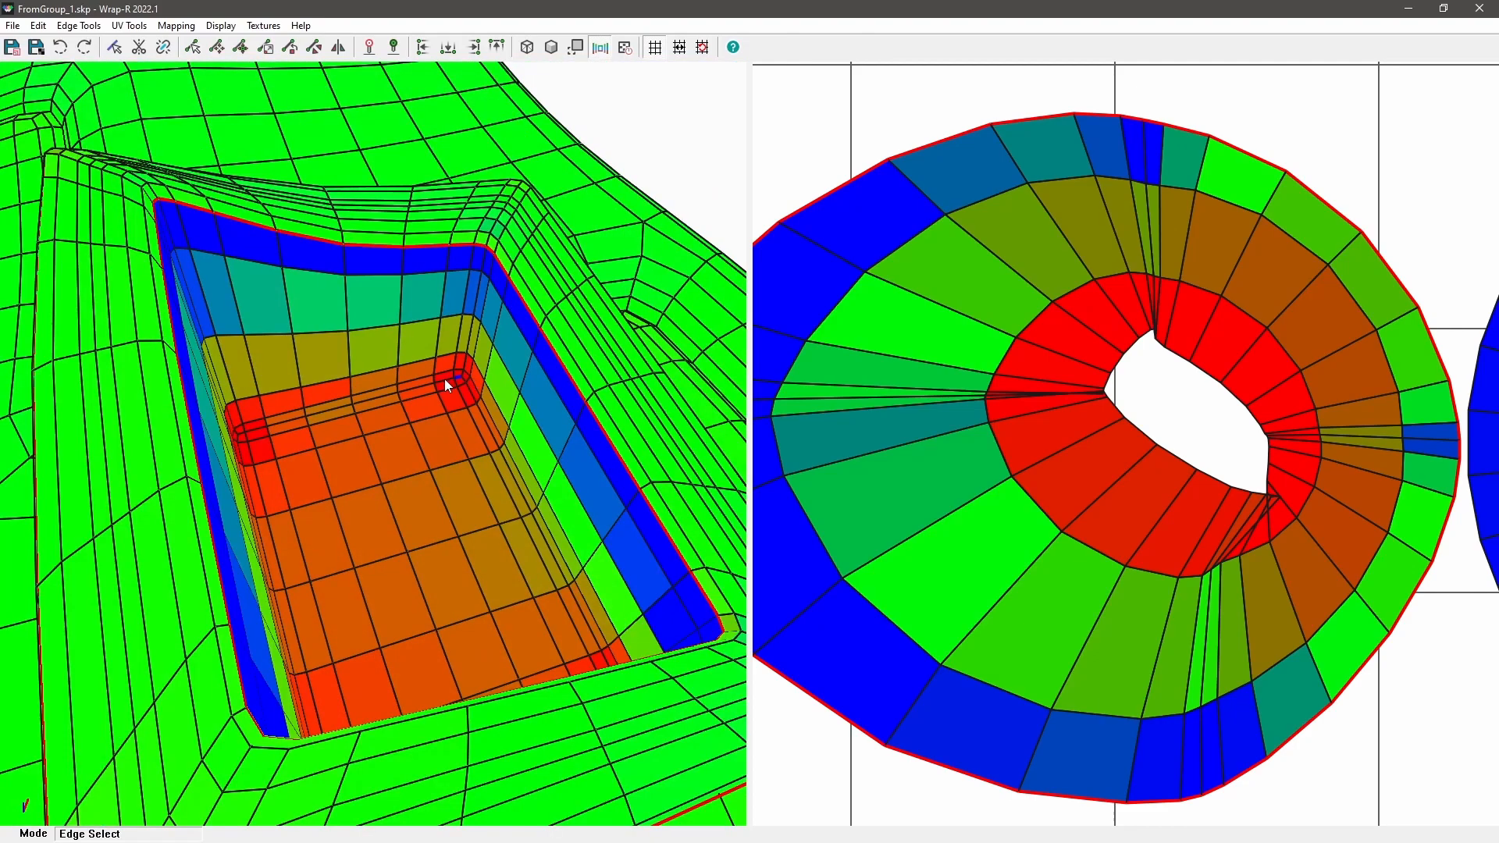
pyautogui.scroll(4, 328, 406)
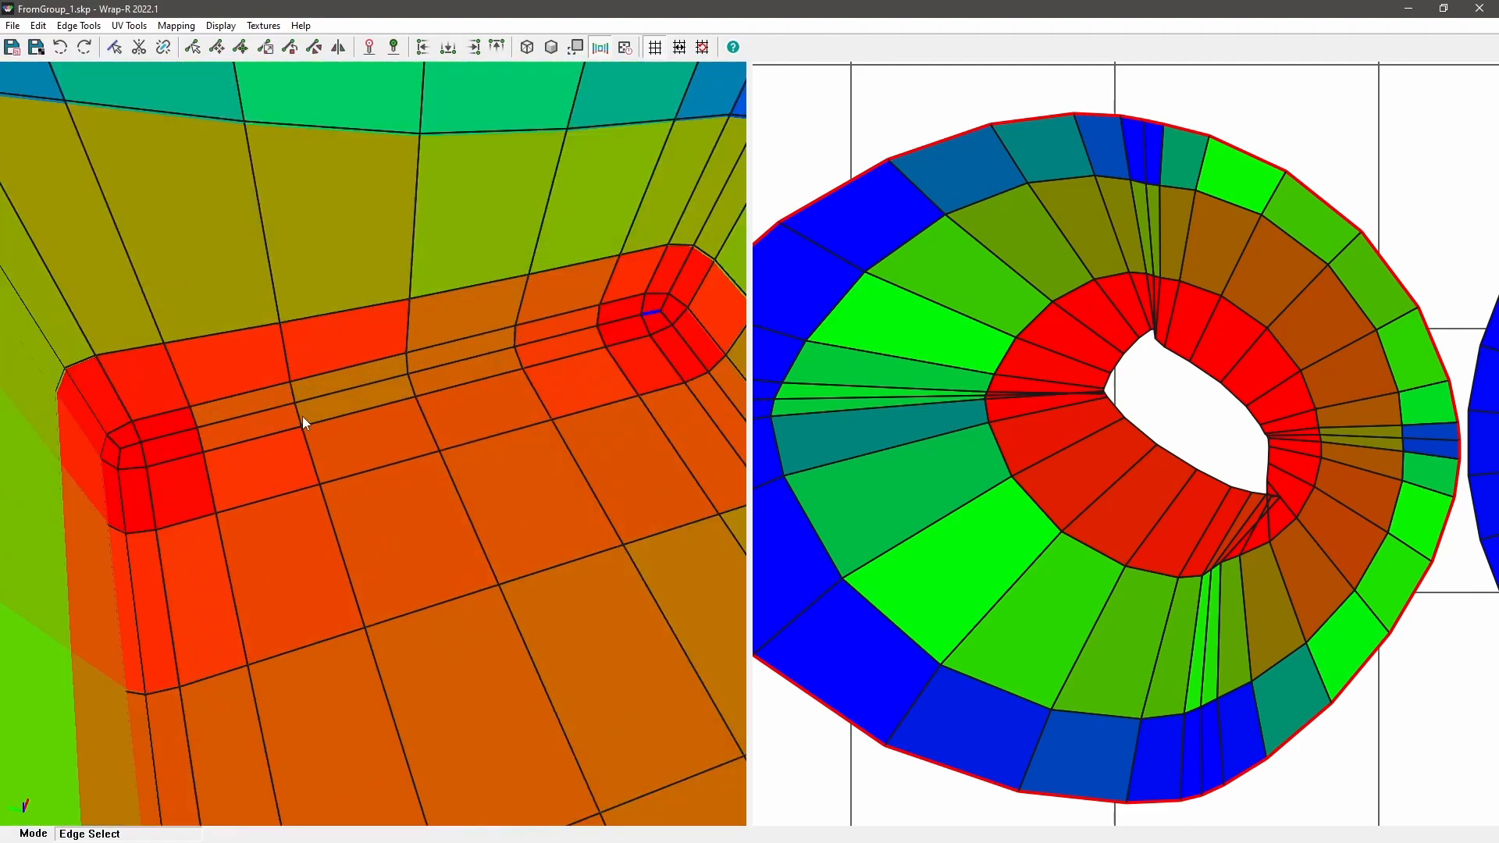
pyautogui.press('ctrl')
pyautogui.click(131, 446)
pyautogui.press('Escape')
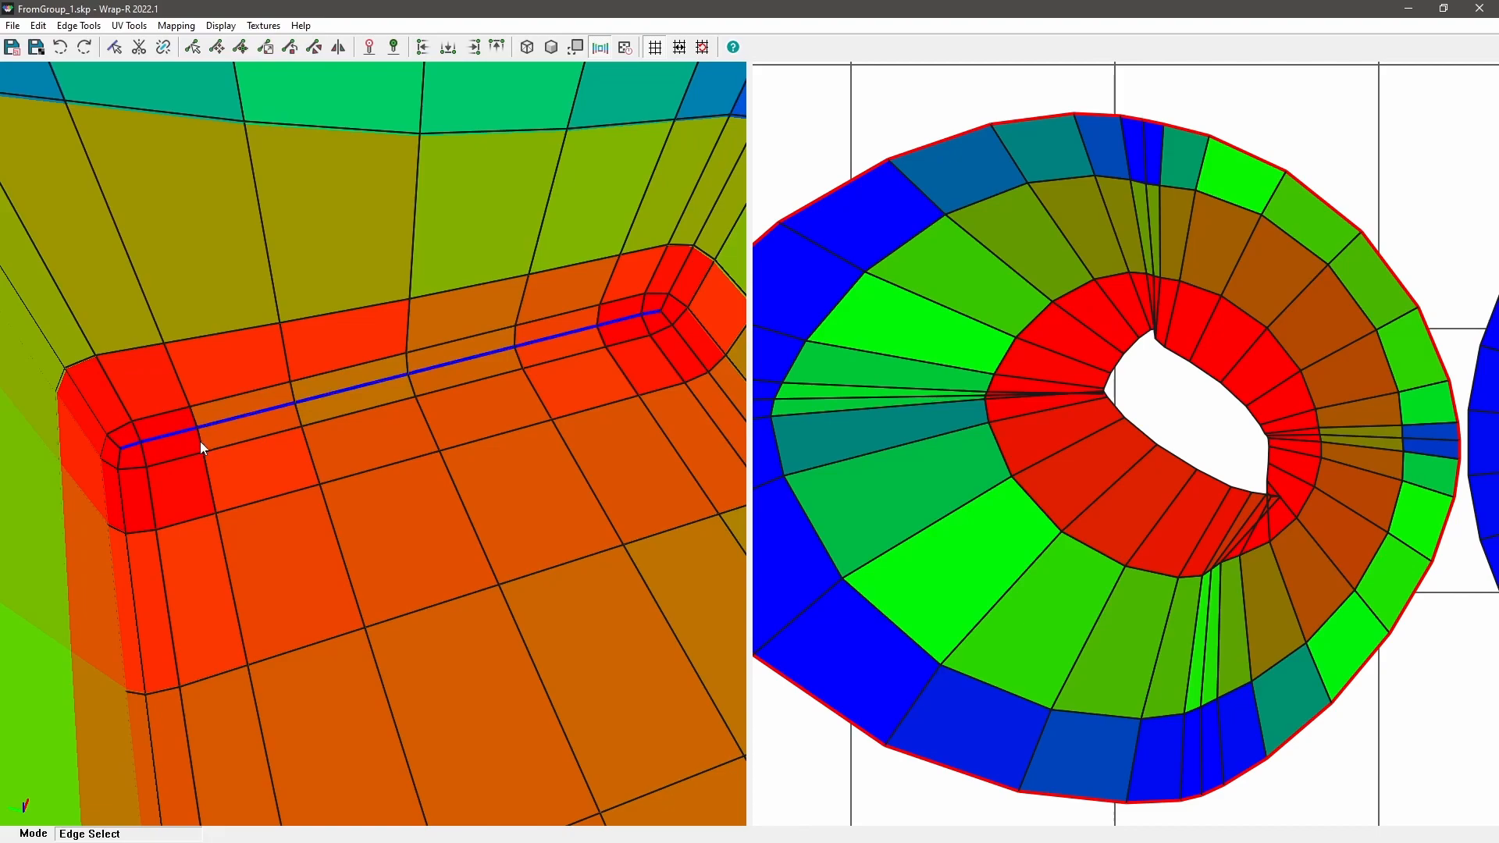
pyautogui.press('c')
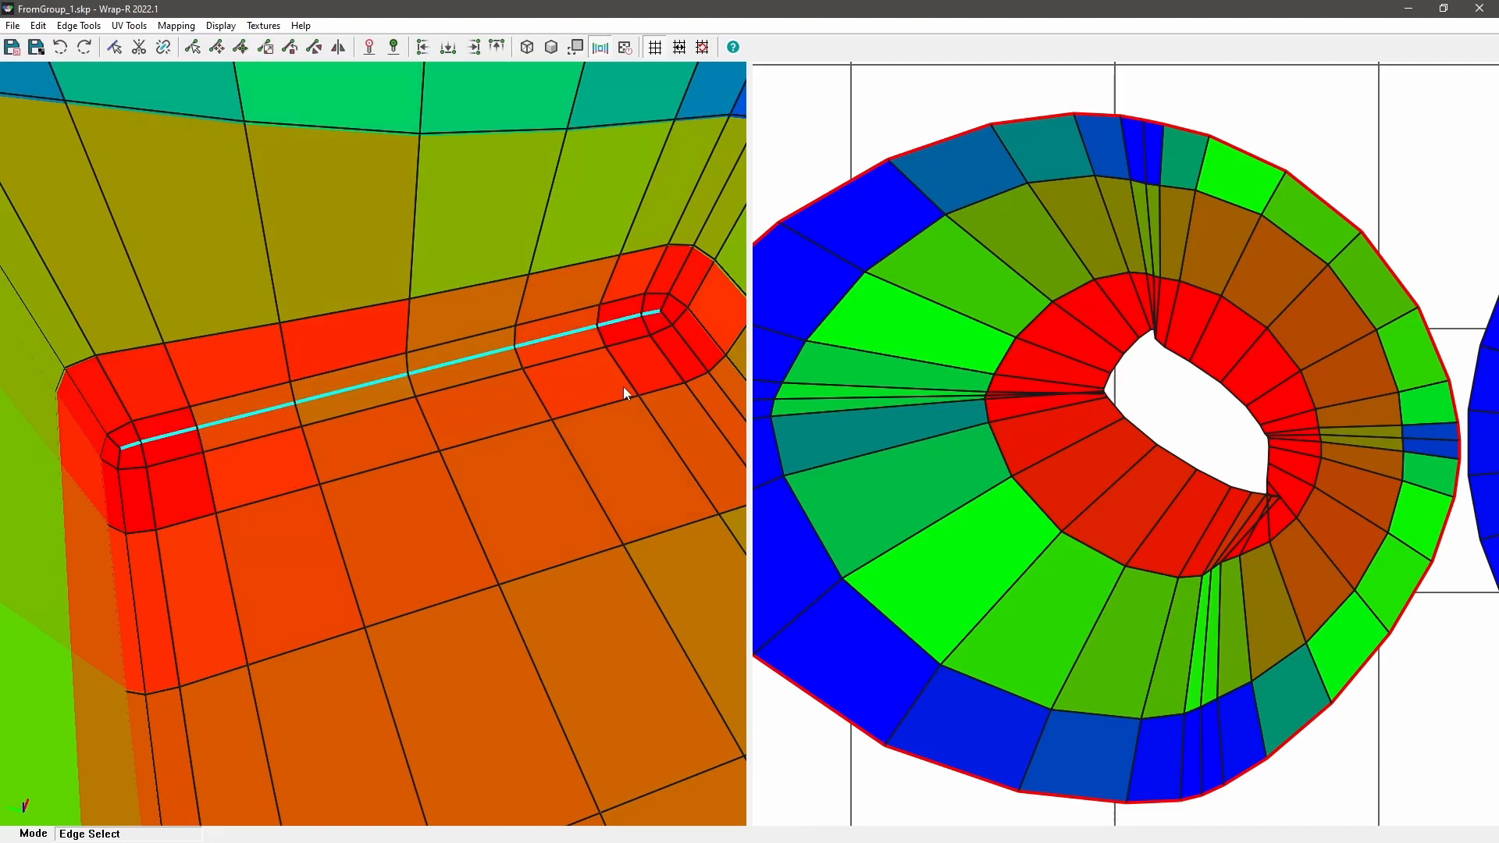
pyautogui.press('c')
# Step: Turn off the UV distortion colours so the models show the checker texture again
pyautogui.scroll(-6, 390, 379)
pyautogui.moveTo(391, 380); pyautogui.dragTo(556, 405, button='middle')
pyautogui.scroll(6, 375, 414)
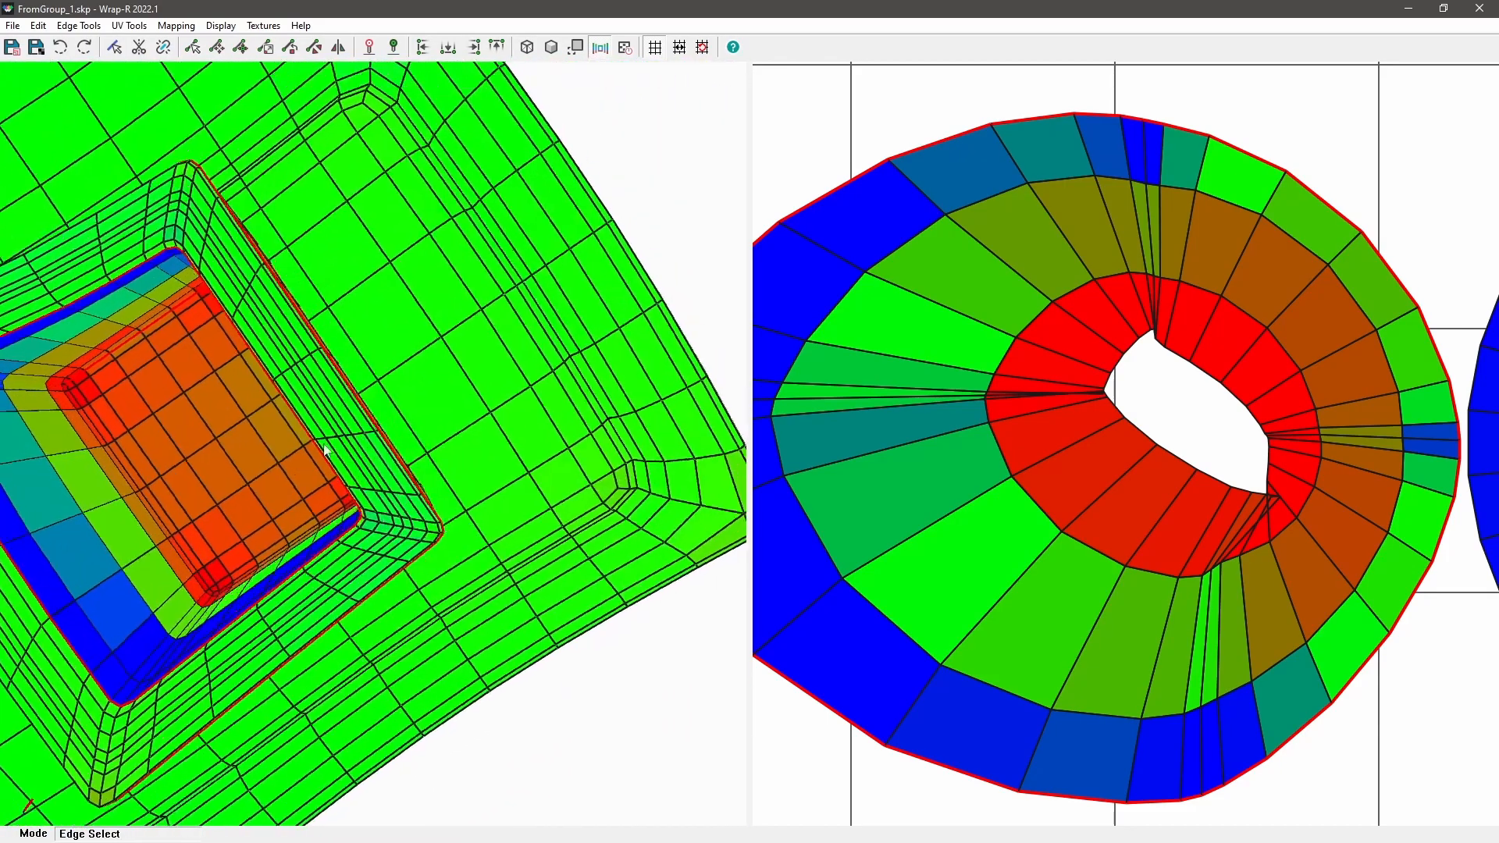
pyautogui.moveTo(460, 417); pyautogui.dragTo(478, 401, button='middle')
pyautogui.moveTo(273, 285); pyautogui.dragTo(515, 517, button='middle')
pyautogui.scroll(4, 541, 415)
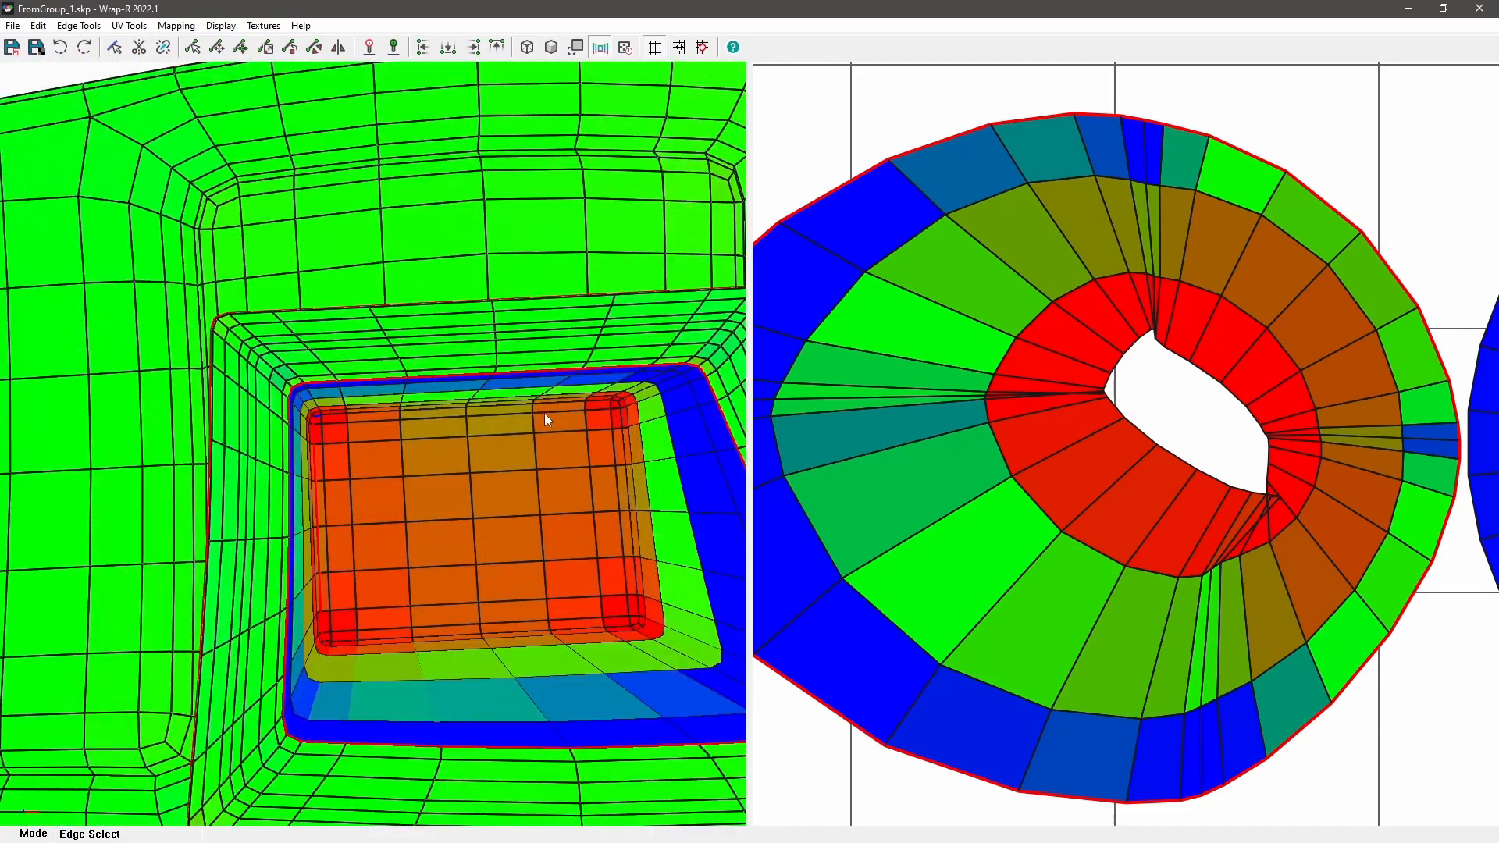
pyautogui.click(601, 49)
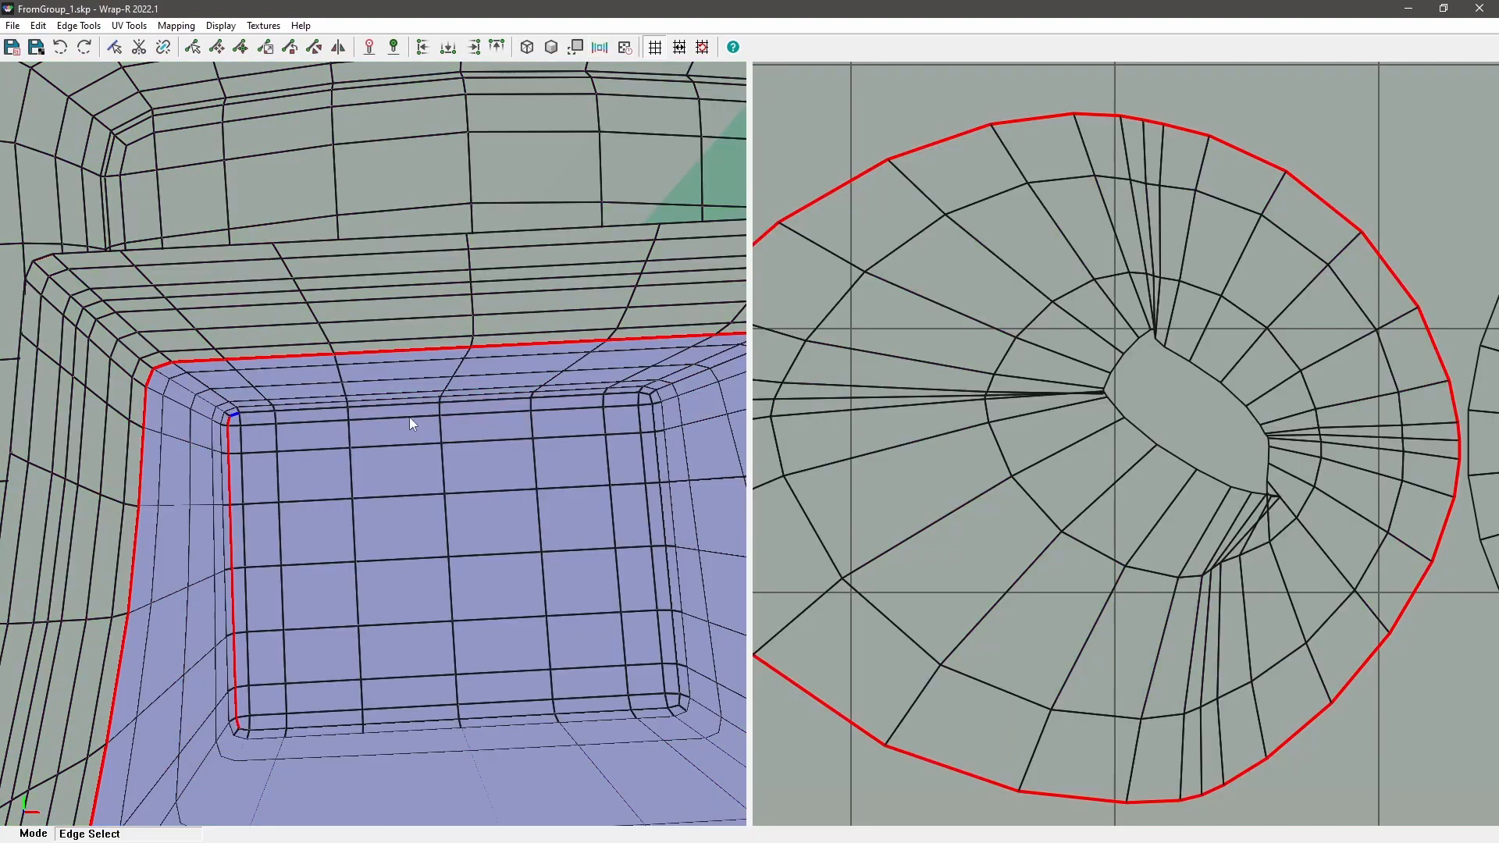
# Step: Cut the corner-to-corner edges along the long side of the recessed floor that adjoins the existing floor cut
pyautogui.scroll(3, 654, 396)
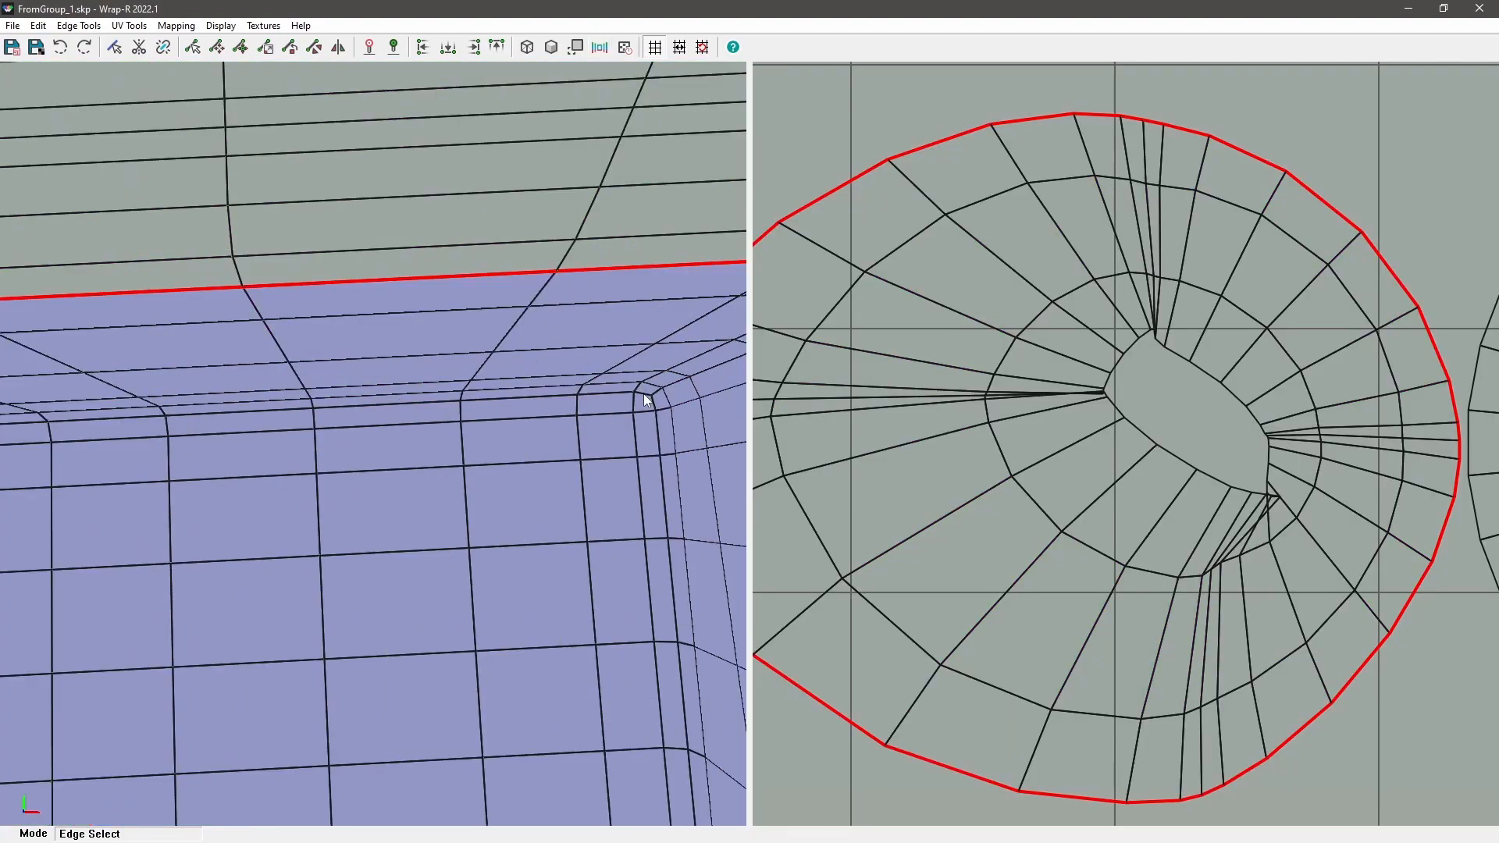
pyautogui.press('l')
pyautogui.click(643, 393)
pyautogui.scroll(-5, 644, 393)
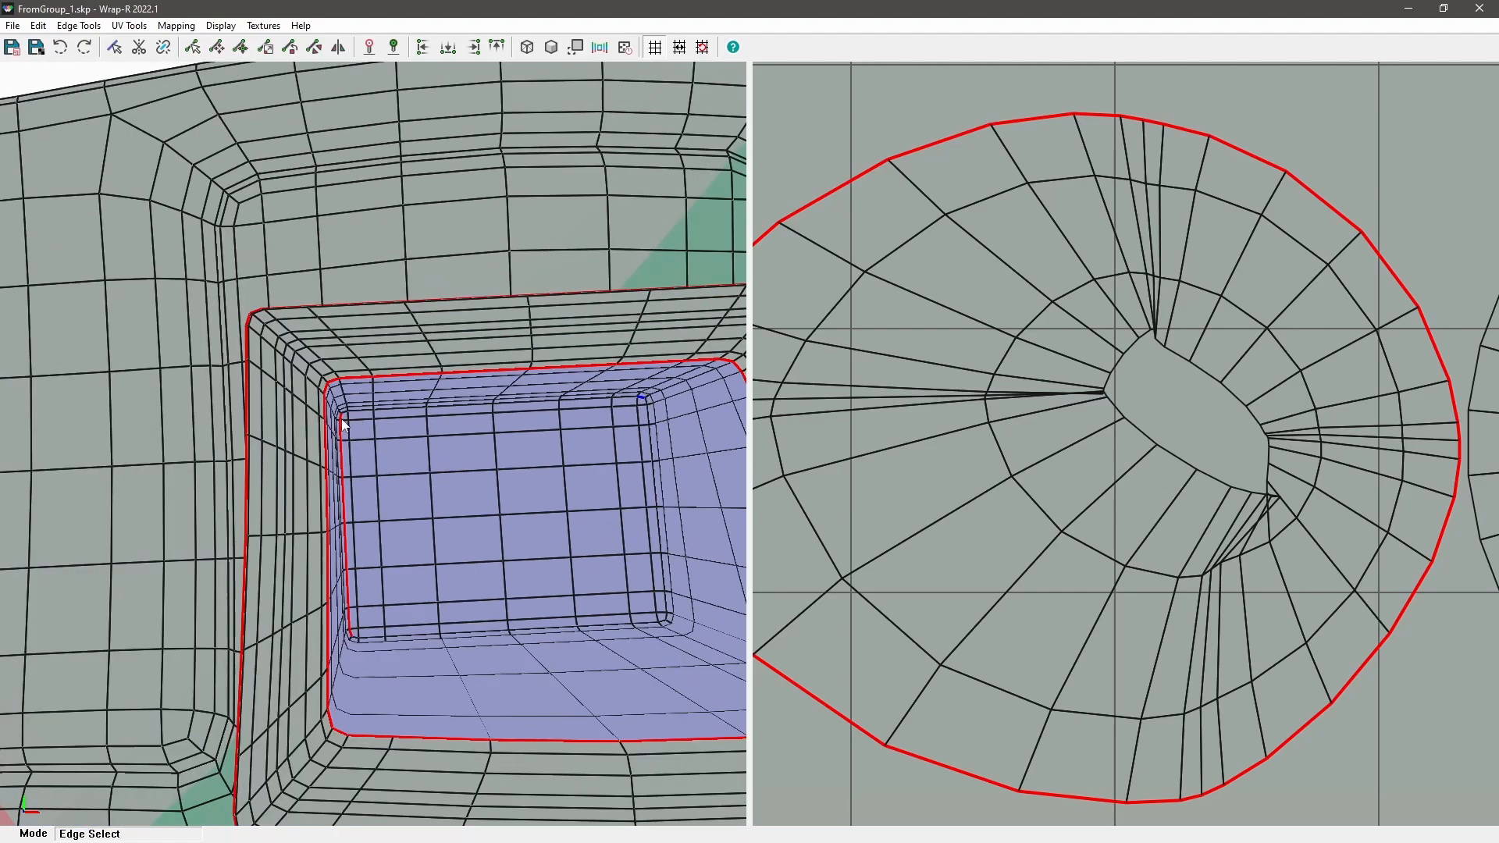
pyautogui.scroll(5, 341, 419)
pyautogui.press('l')
pyautogui.click(350, 379)
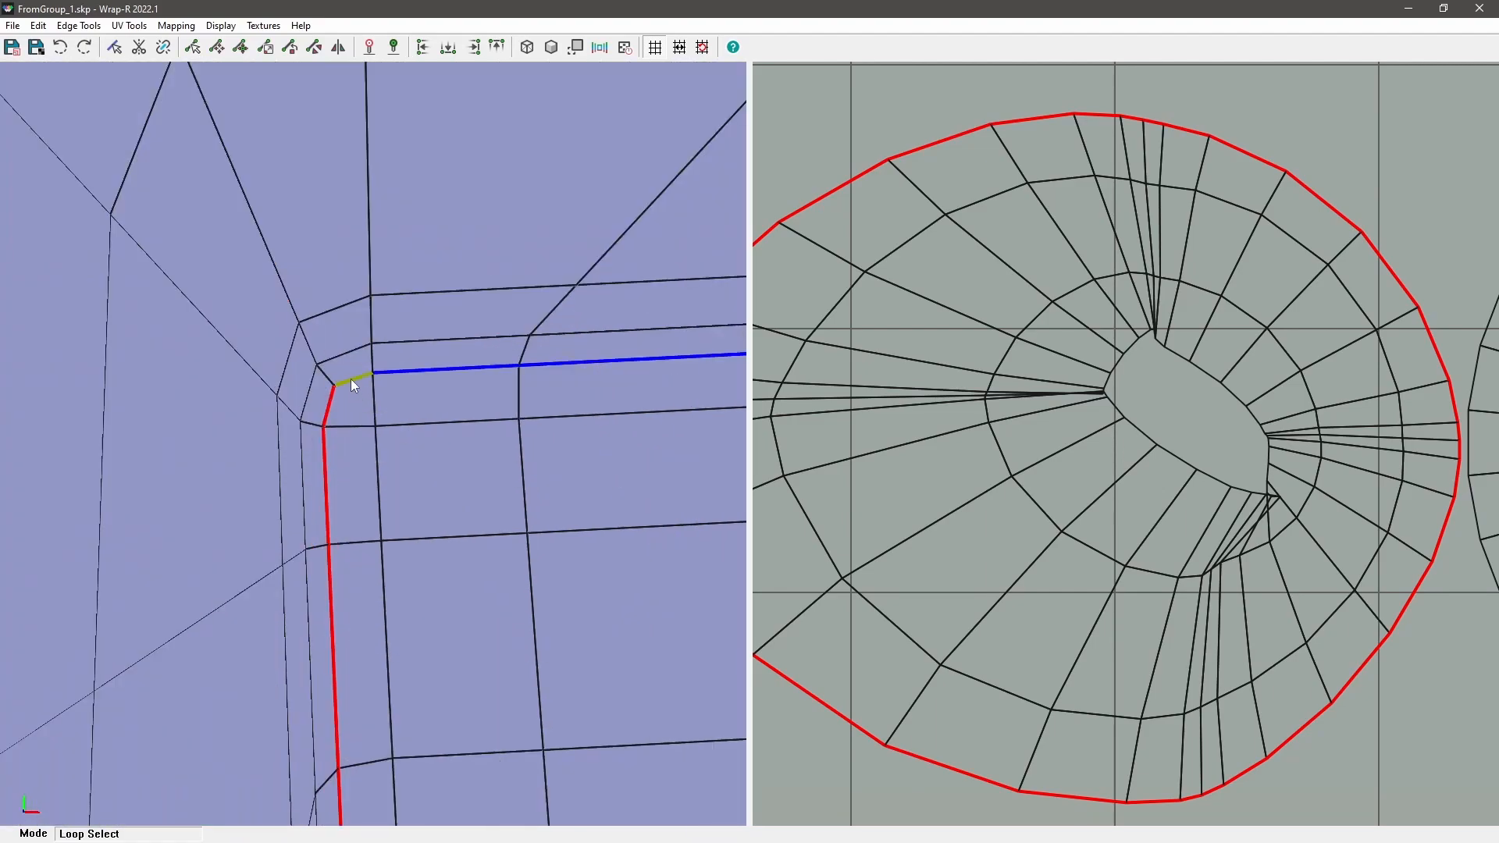
pyautogui.scroll(-5, 359, 379)
pyautogui.scroll(4, 556, 359)
pyautogui.scroll(5, 458, 386)
pyautogui.scroll(-4, 457, 387)
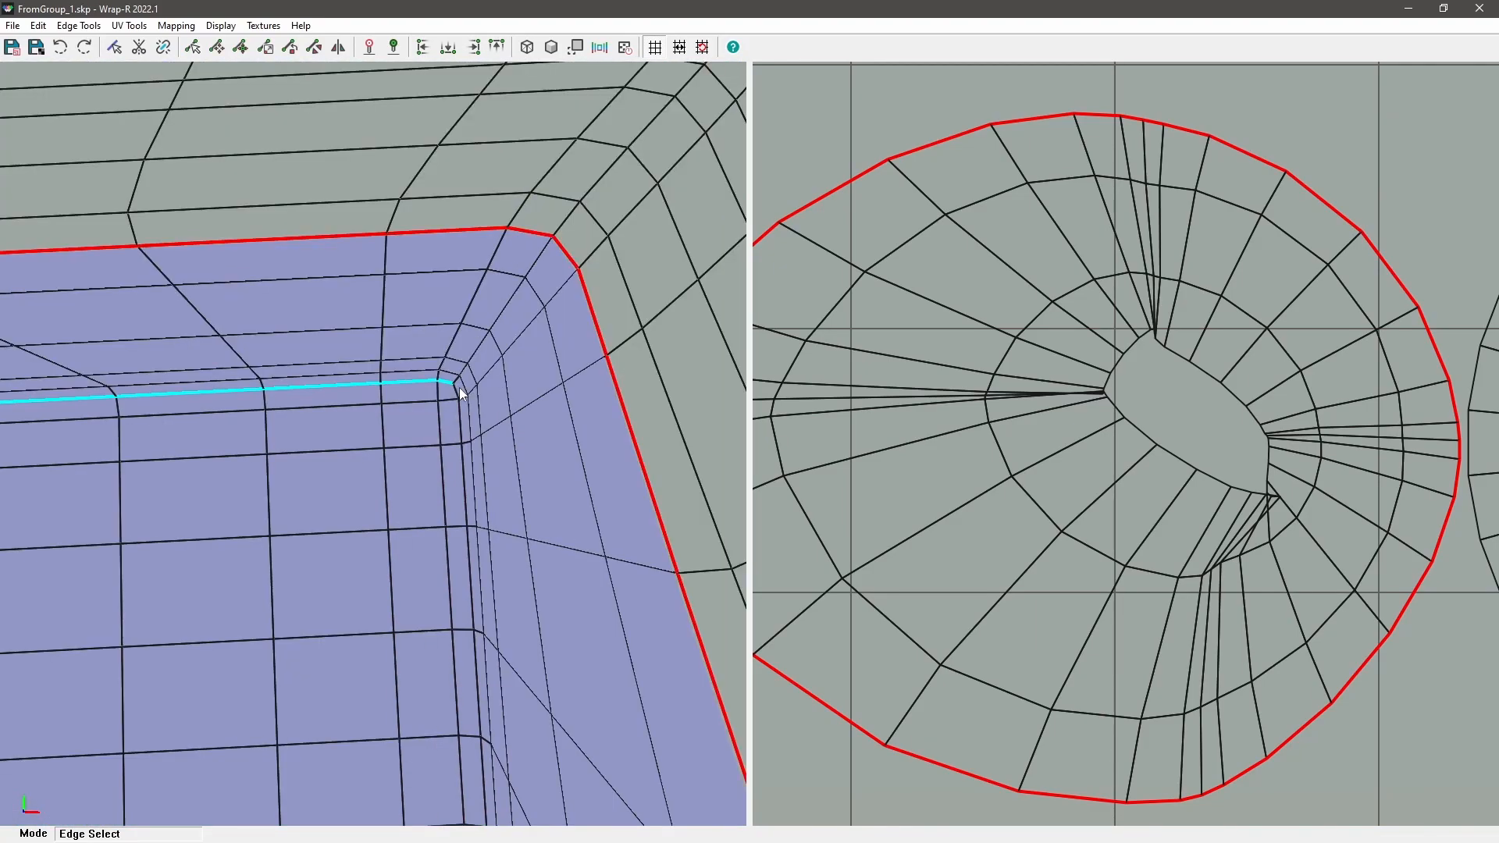
# Step: Cut the corner-to-corner edges along the other short side of the box's recessed floor
pyautogui.click(457, 388)
pyautogui.scroll(-2, 458, 391)
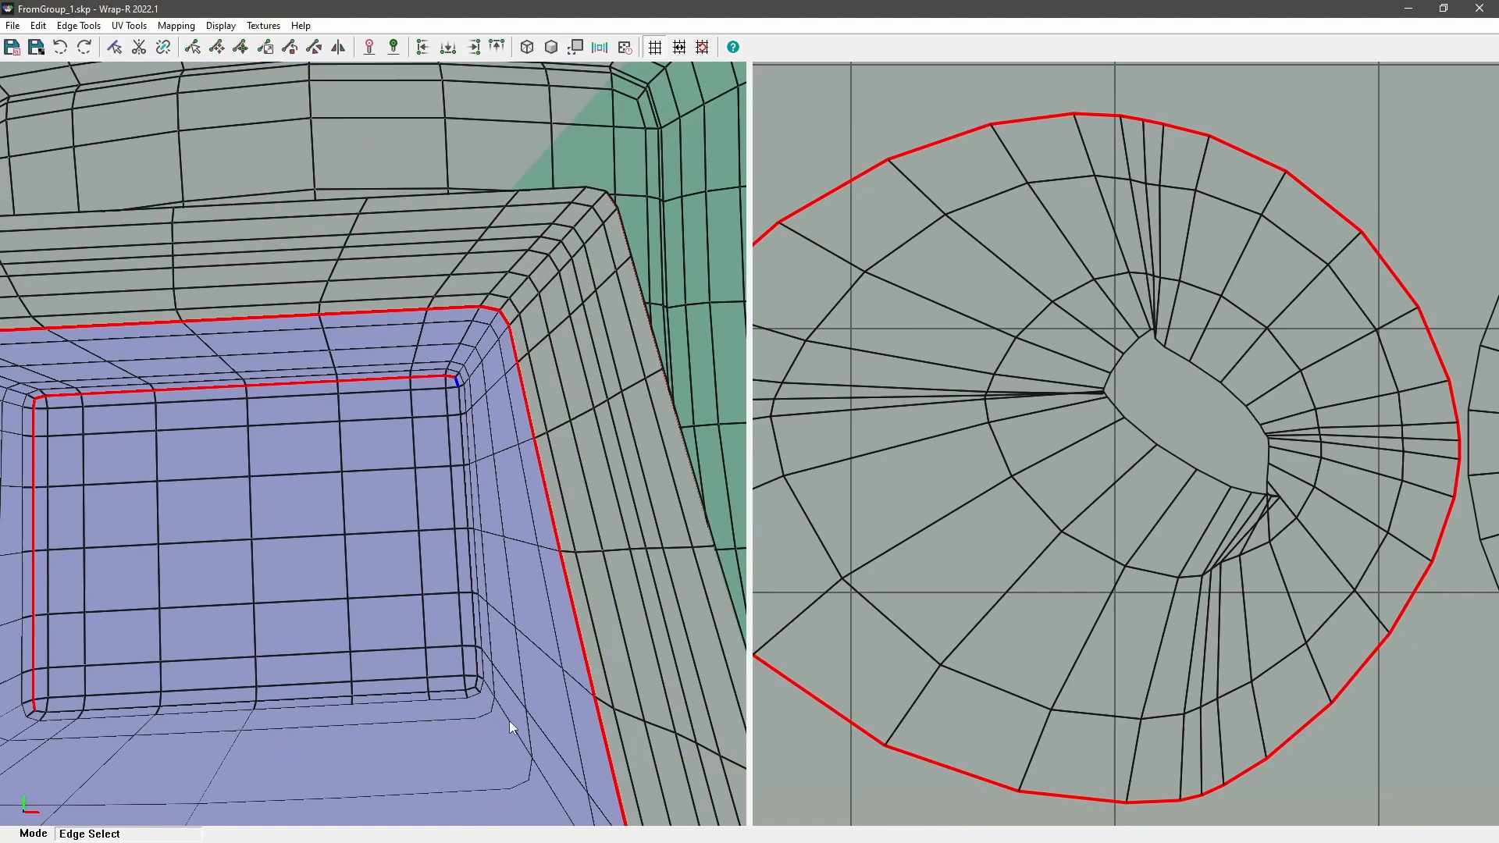
pyautogui.press('shift')
pyautogui.keyDown('shift'); pyautogui.click(479, 684); pyautogui.keyUp('shift')
pyautogui.click(478, 687)
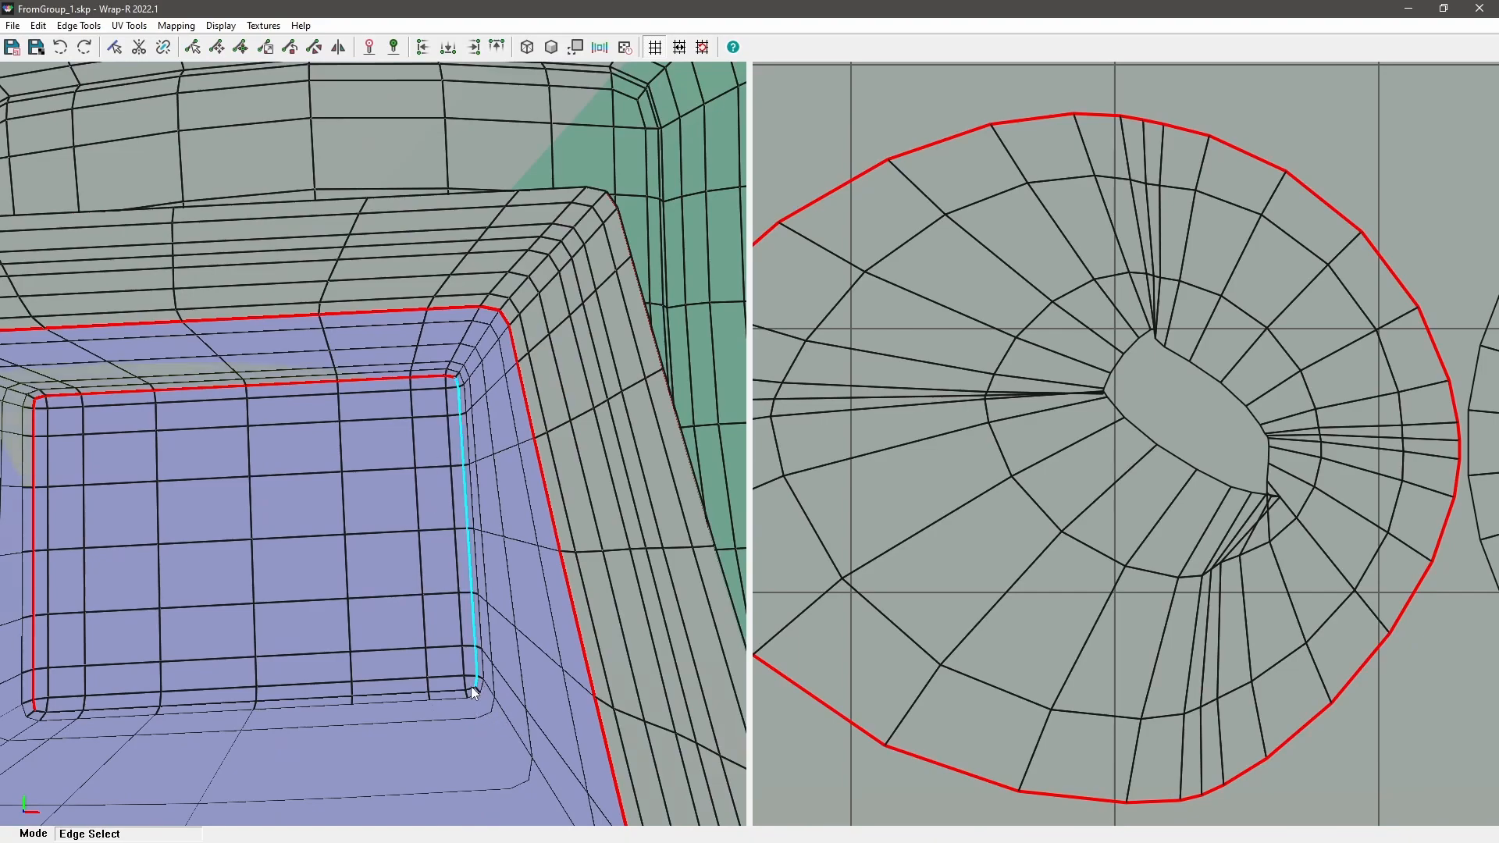
# Step: Cut the edges along the last uncut long side of the recessed floor to detach it from the walls
pyautogui.click(468, 689)
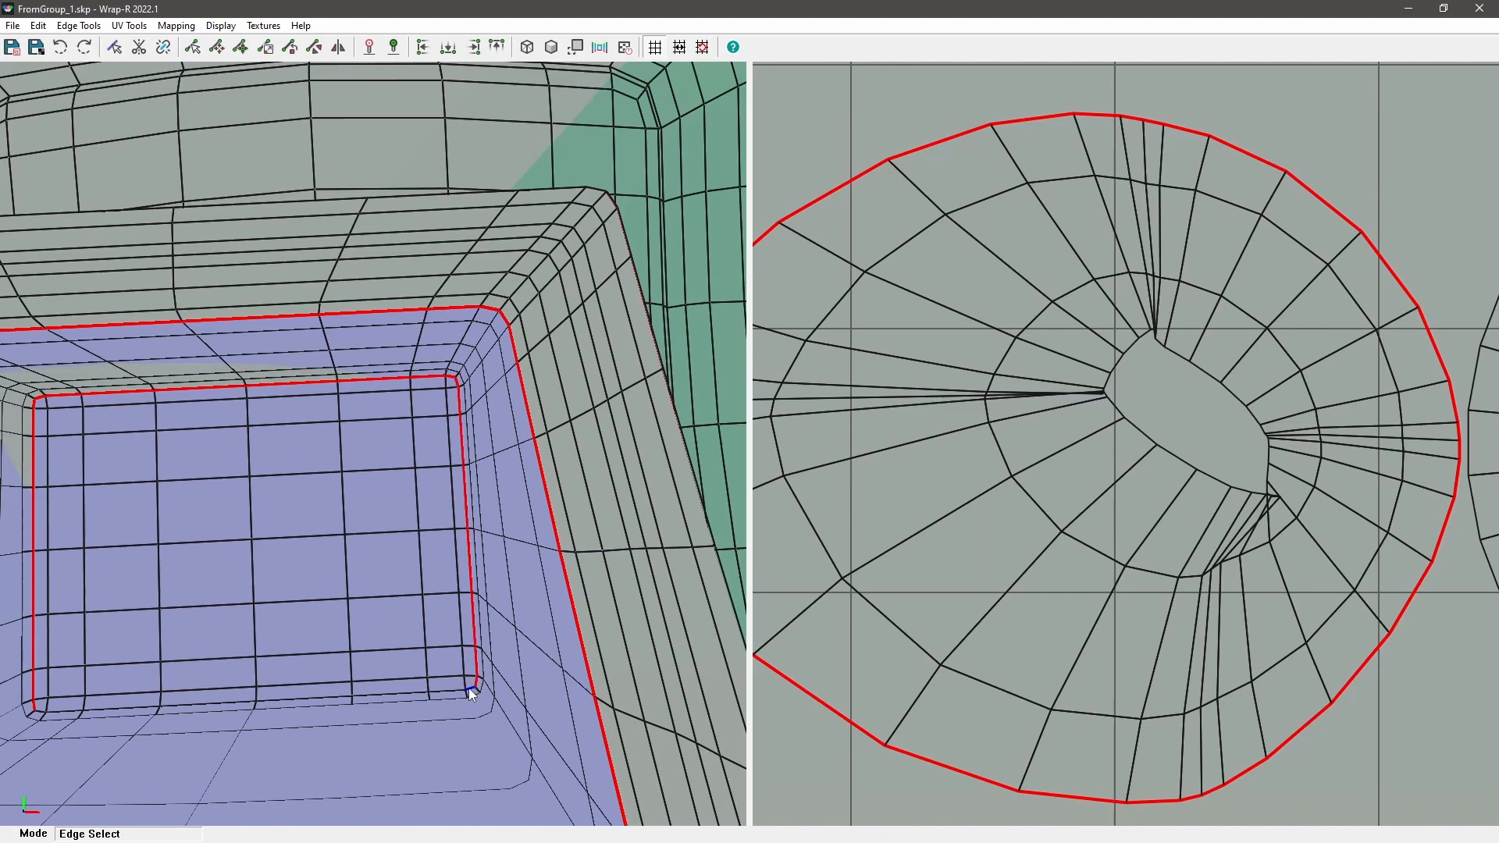
pyautogui.press('l')
pyautogui.click(40, 711)
pyautogui.press('e')
pyautogui.press('c')
pyautogui.scroll(-4, 508, 509)
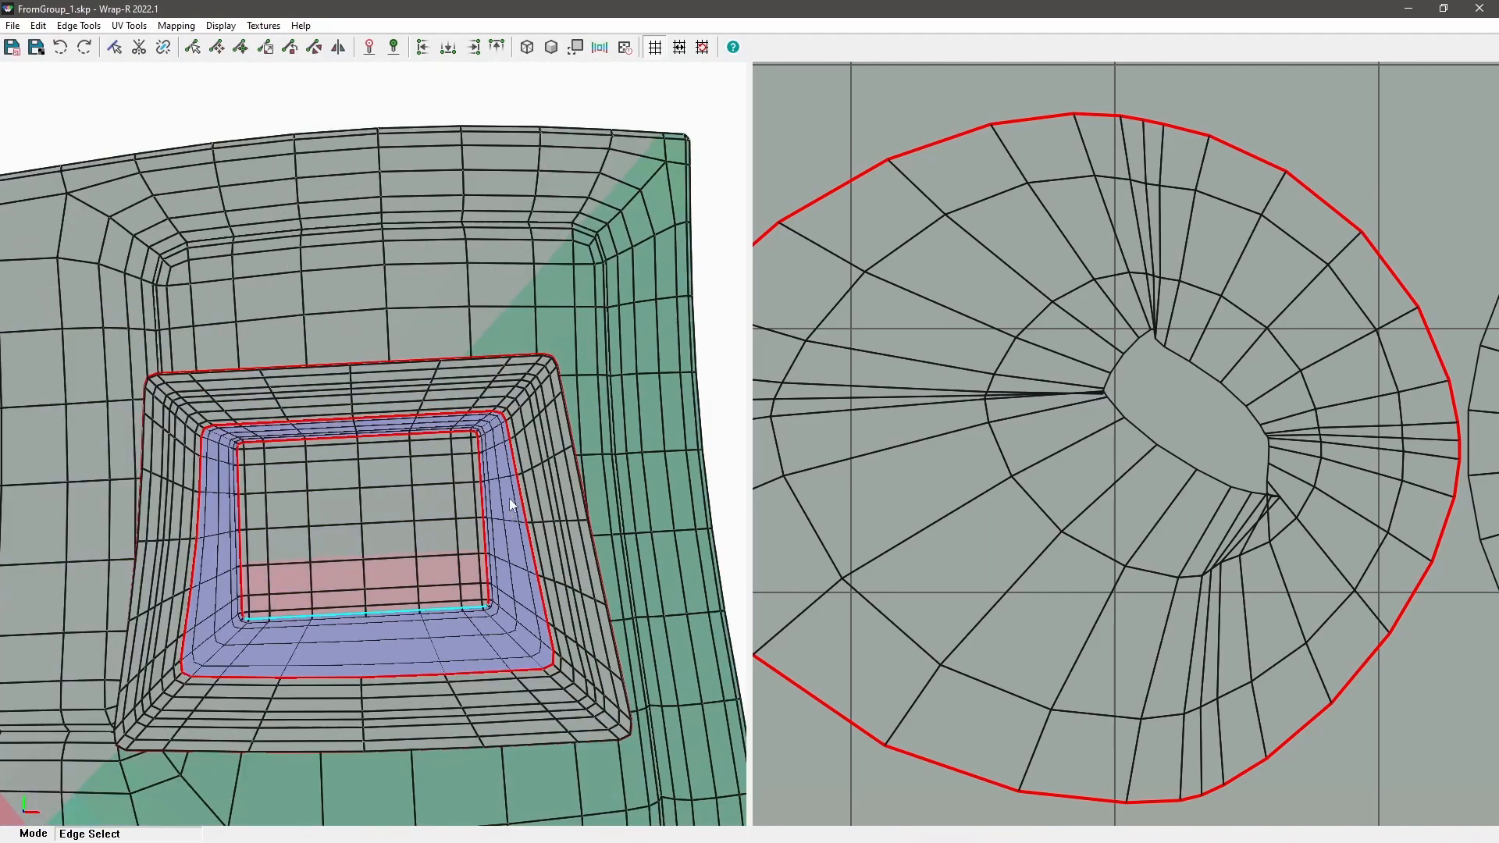
# Step: Cut the box's inner walls along one vertical corner line, from the recessed floor up to the inner rim cut
pyautogui.moveTo(488, 382); pyautogui.dragTo(428, 400, button='middle')
pyautogui.scroll(8, 519, 588)
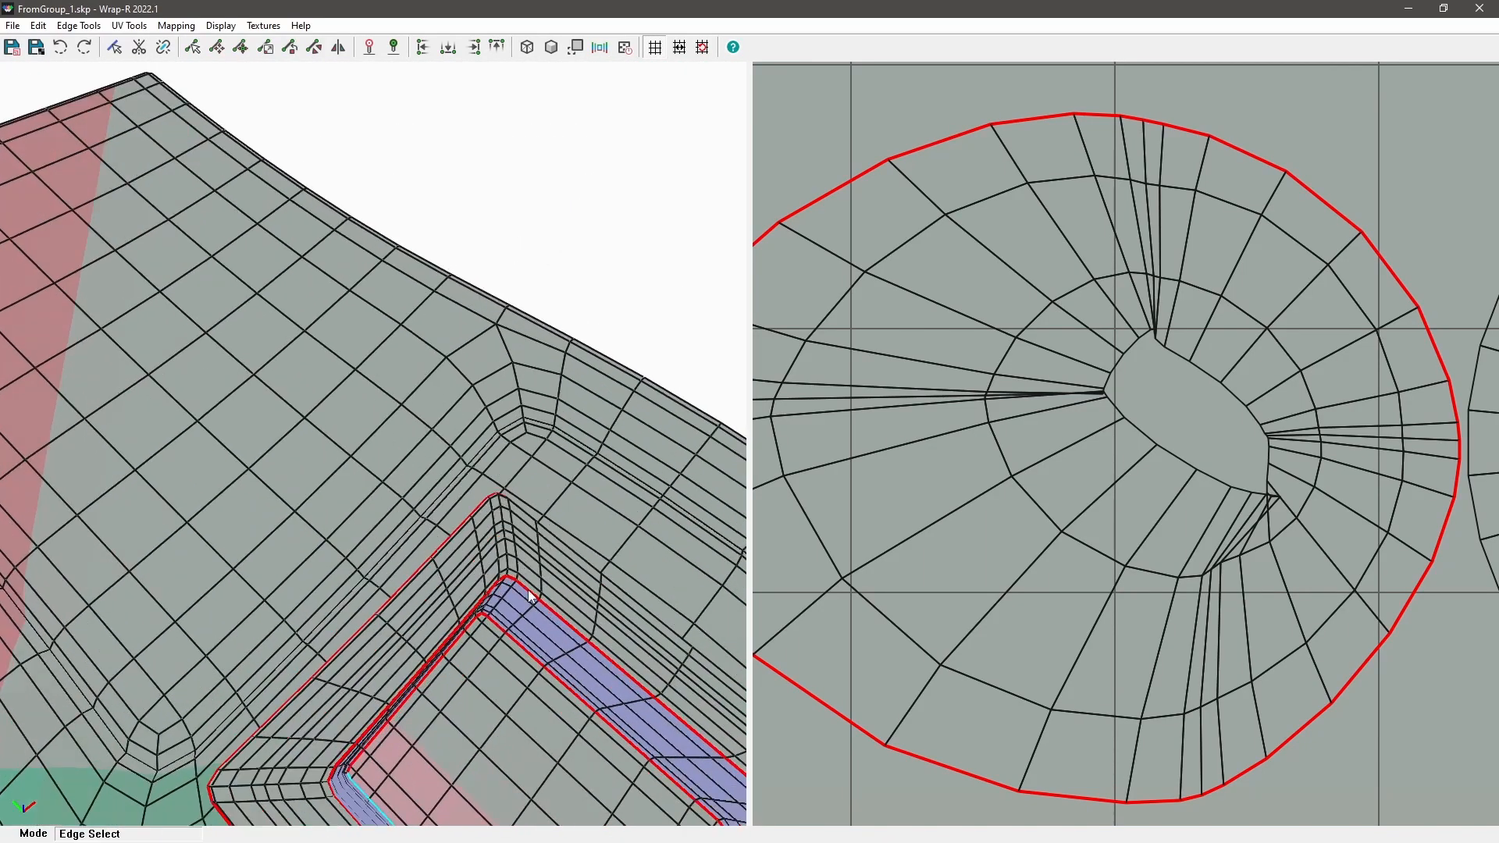
pyautogui.scroll(-3, 494, 545)
pyautogui.moveTo(493, 568); pyautogui.dragTo(493, 630, button='middle')
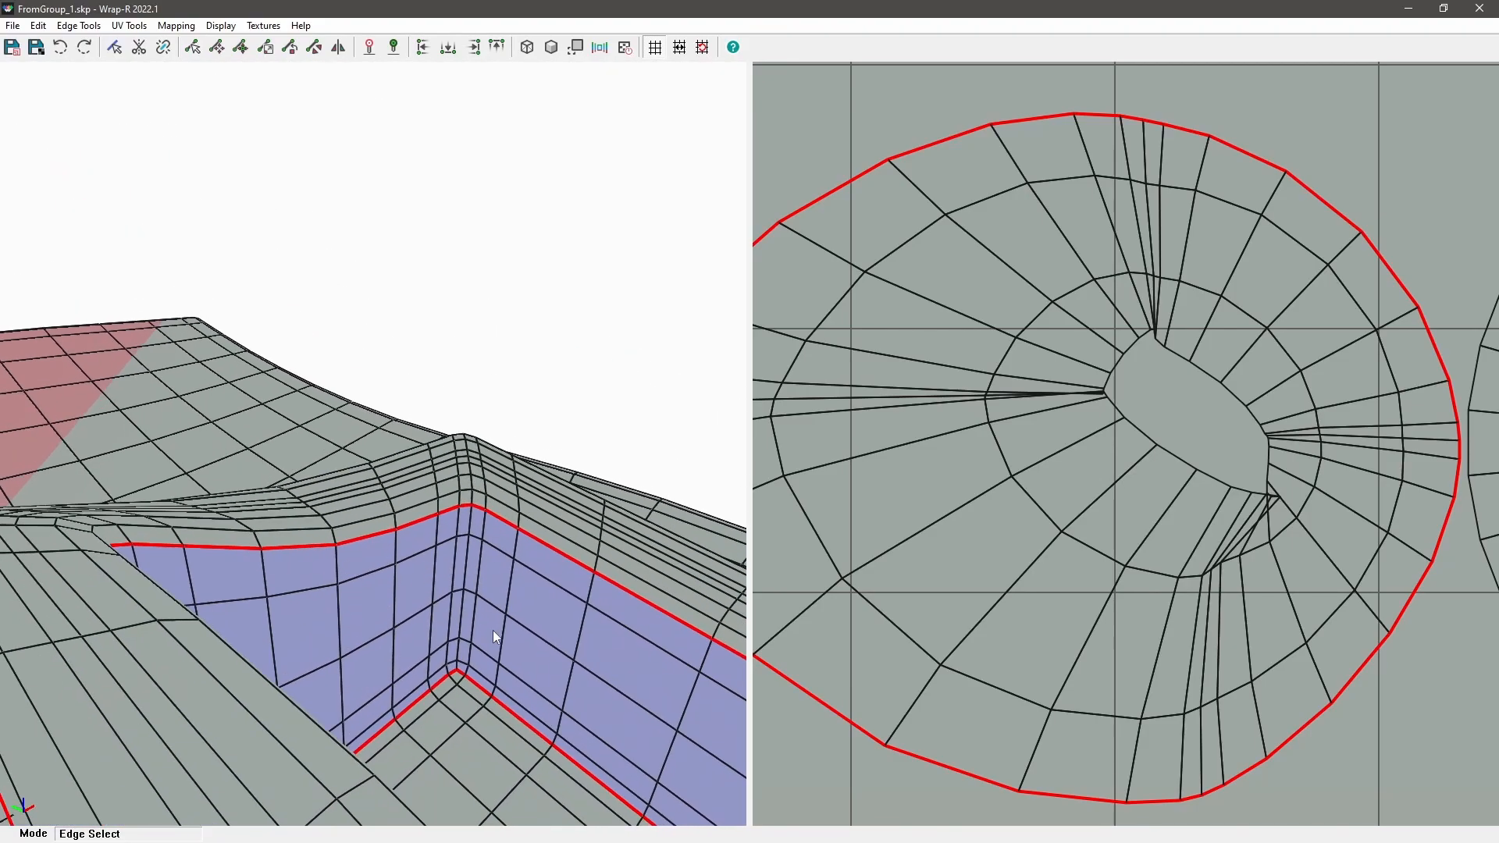
pyautogui.click(457, 667)
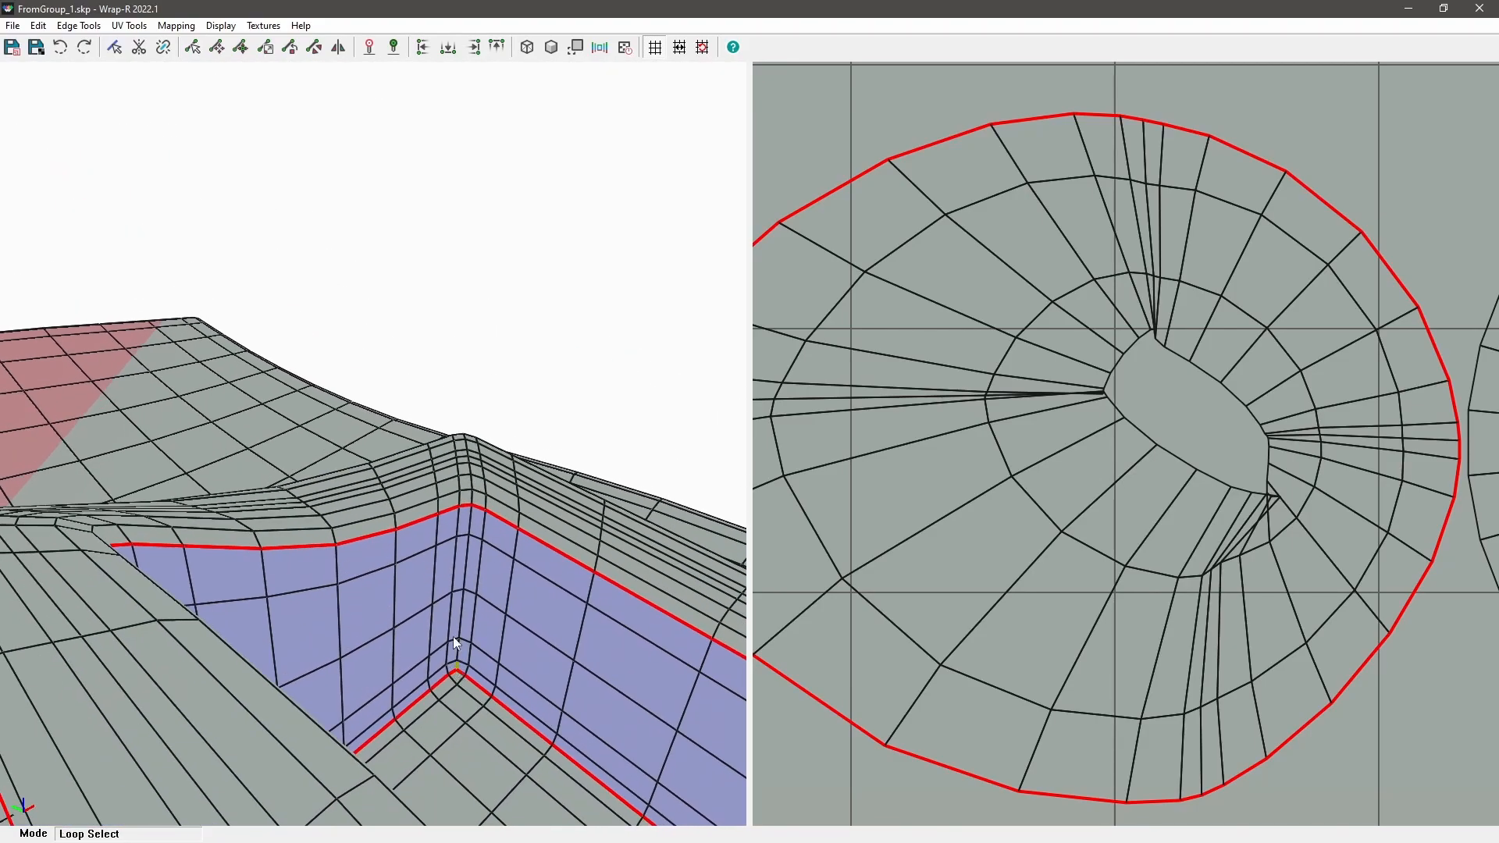
pyautogui.click(470, 517)
pyautogui.moveTo(473, 561); pyautogui.dragTo(310, 525, button='middle')
pyautogui.moveTo(437, 517); pyautogui.dragTo(331, 582, button='middle')
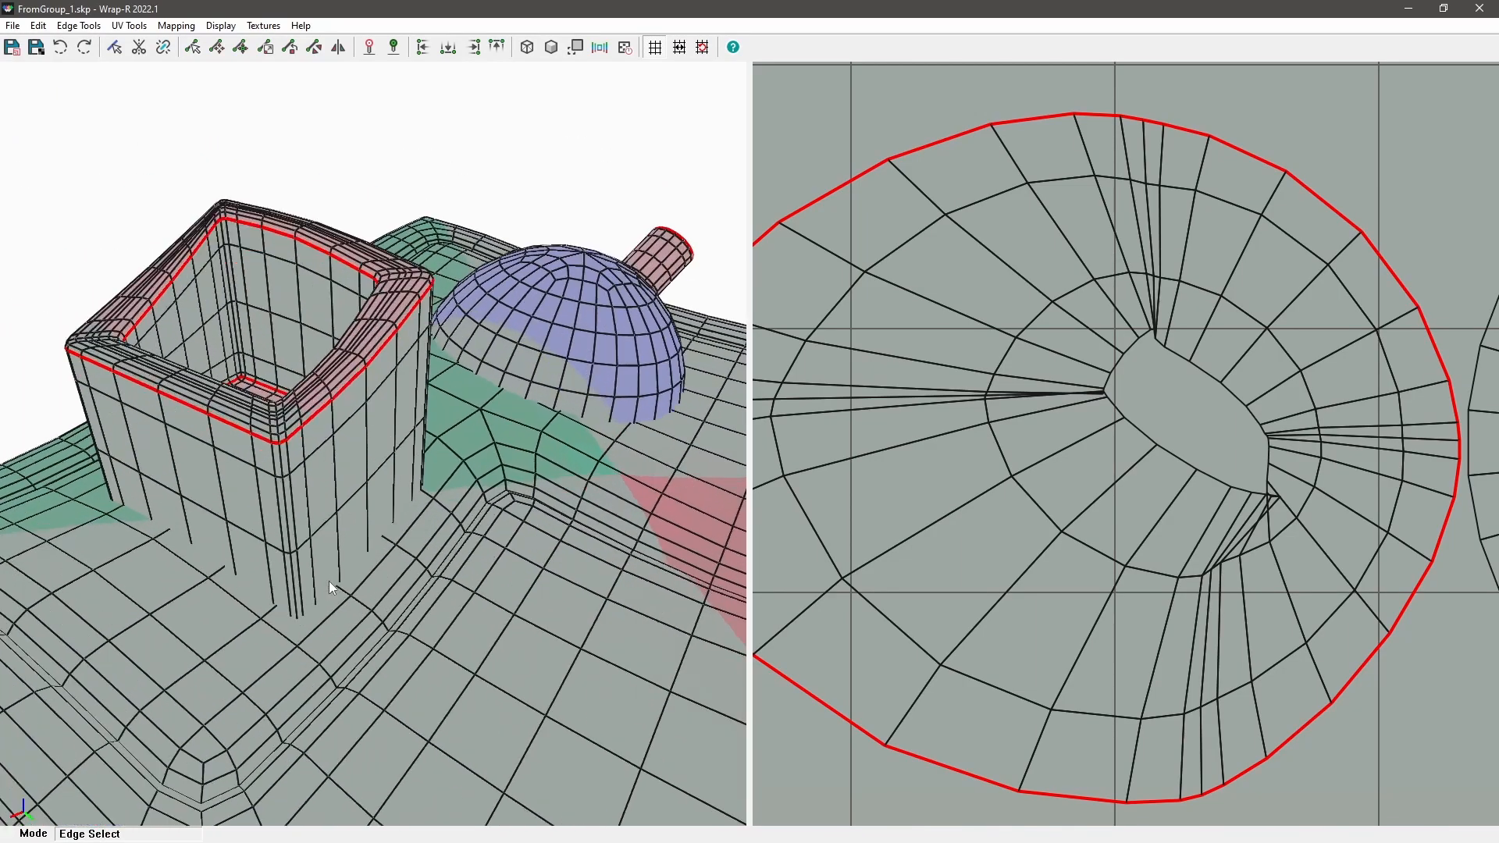
# Step: Cut the box's outer walls along one vertical corner line, from the outer rim cut down to the base
pyautogui.click(297, 592)
pyautogui.scroll(2, 297, 591)
pyautogui.press('l')
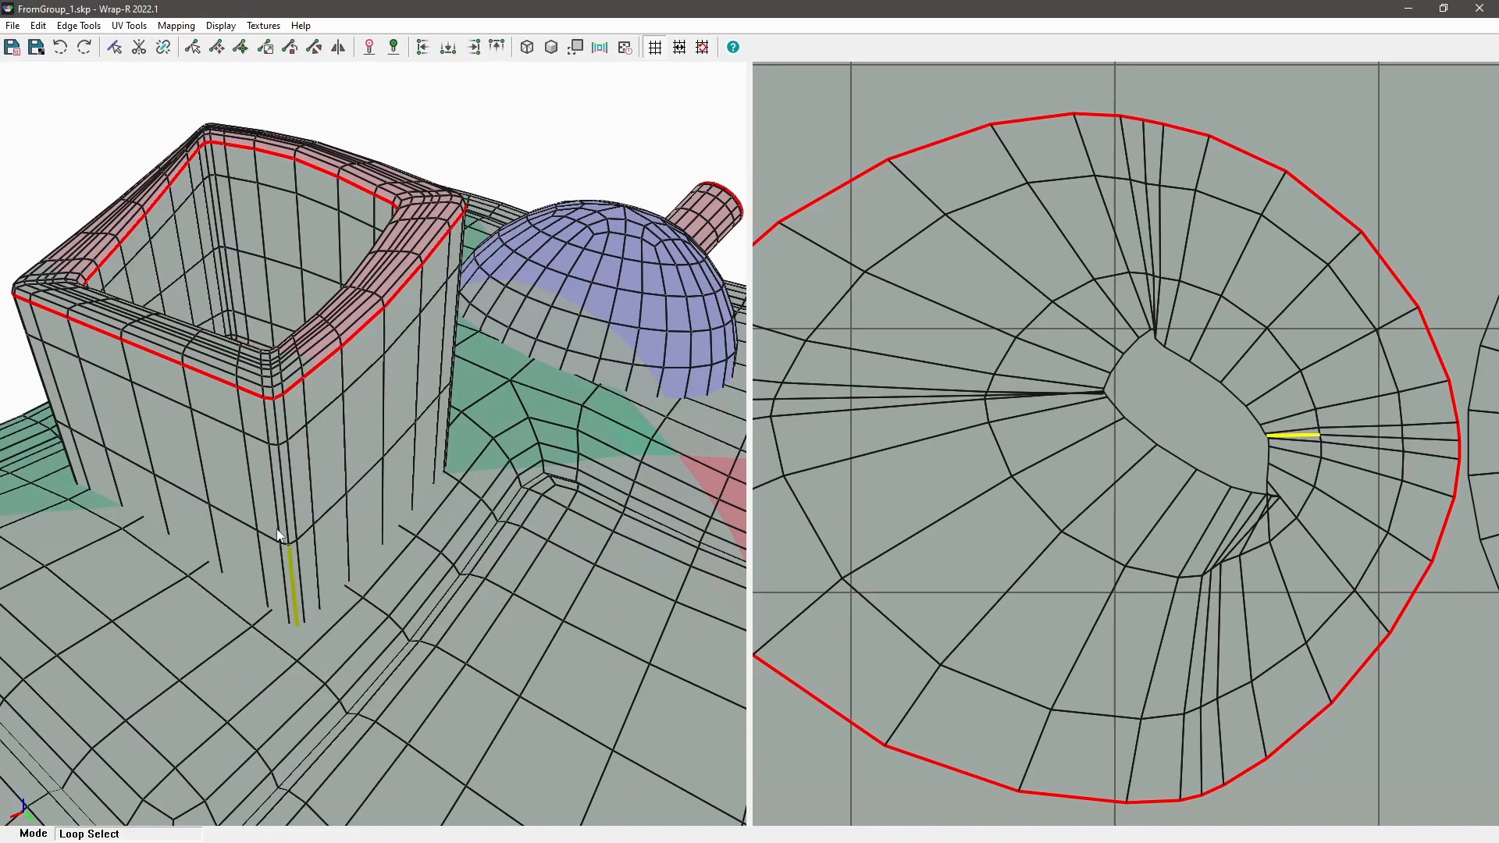
pyautogui.click(275, 422)
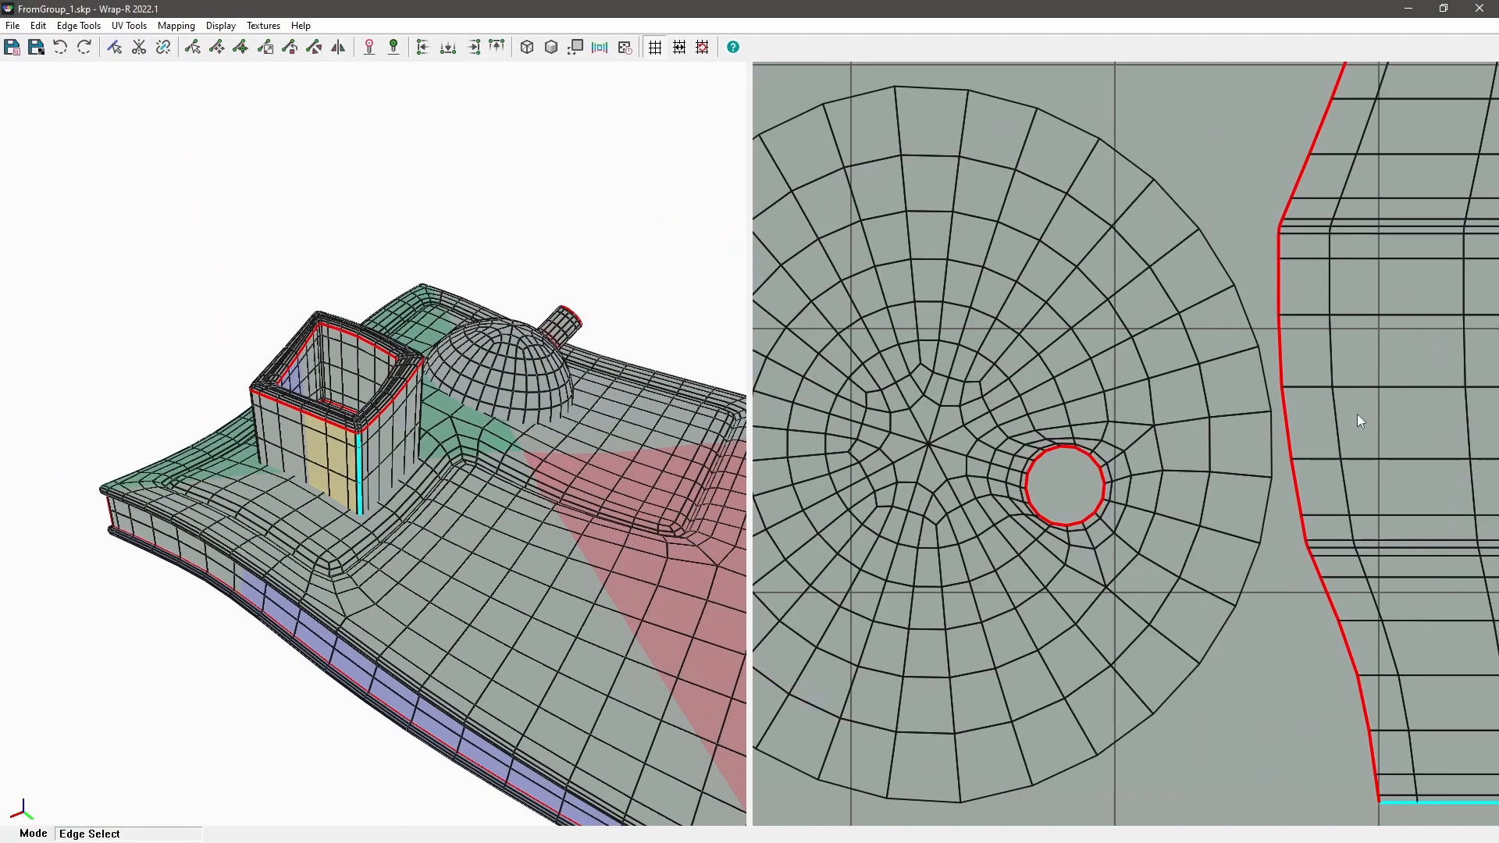
pyautogui.scroll(-10, 1358, 422)
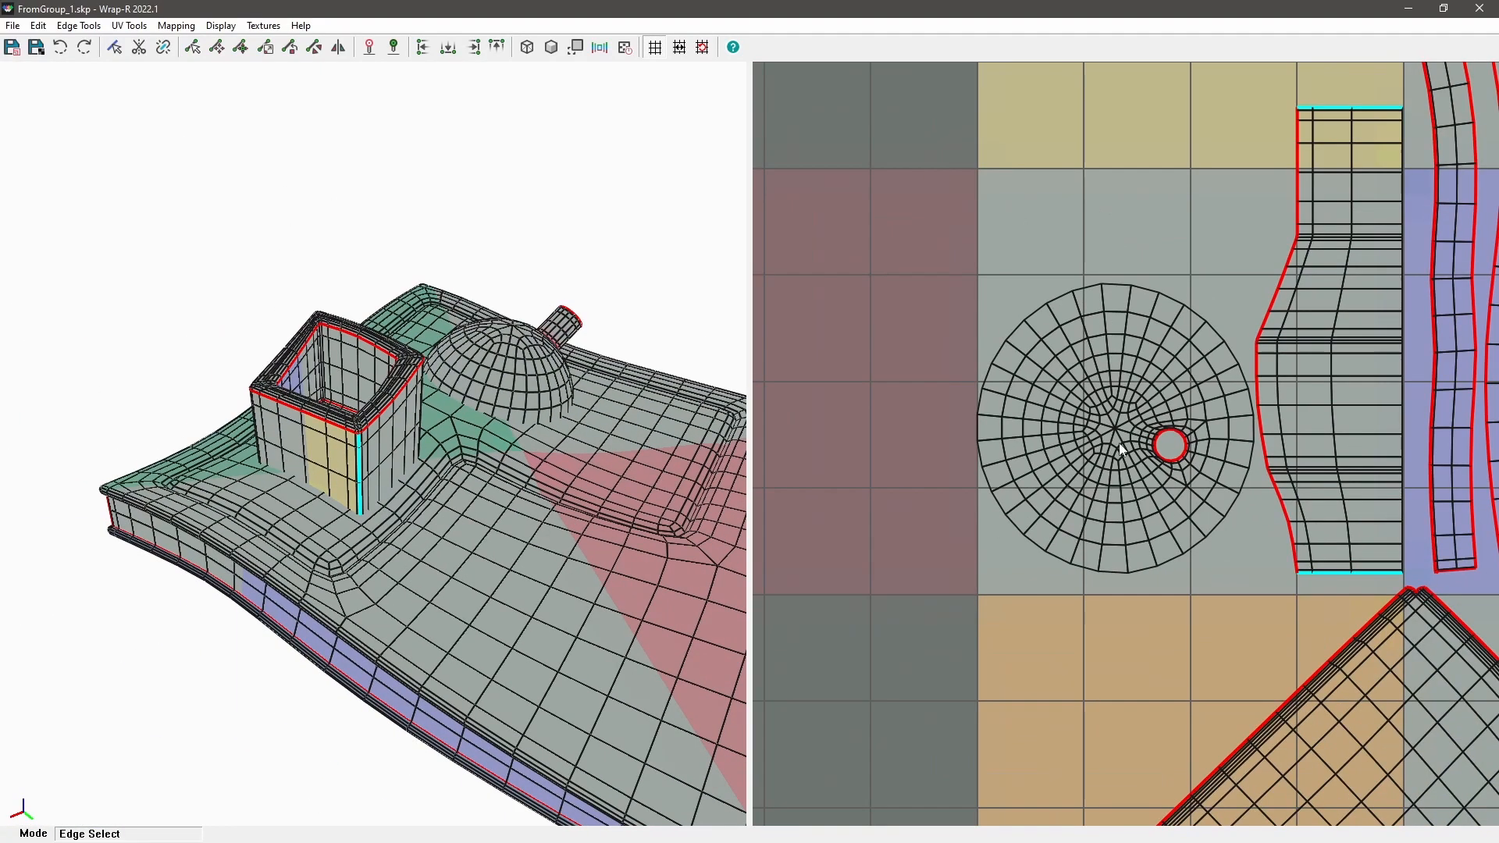
pyautogui.scroll(3, 1090, 468)
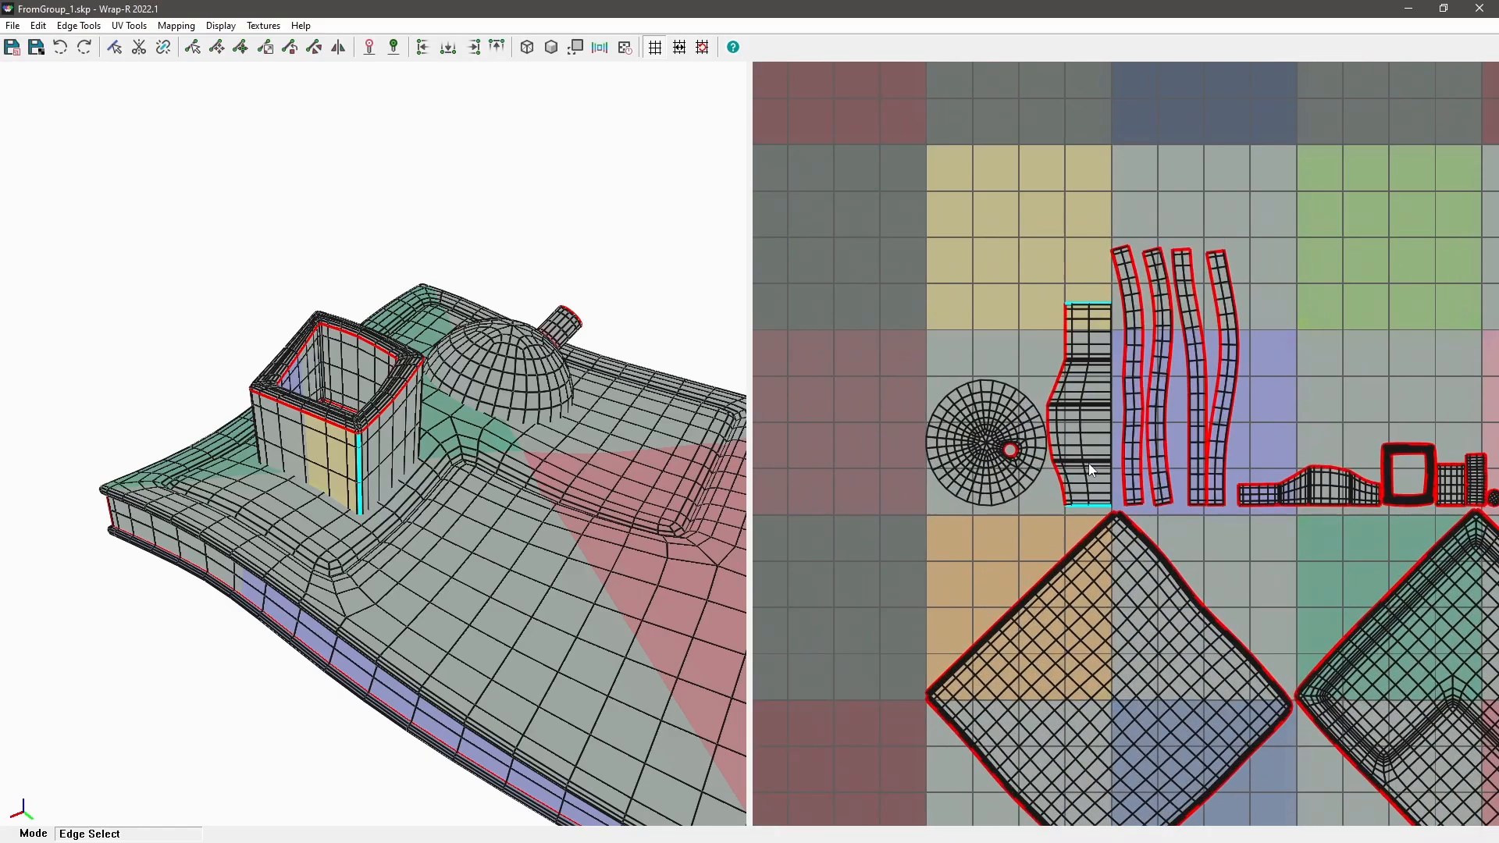
# Step: Switch the unwrap to the alternative mapping method and back to compare the resulting UV layouts
pyautogui.click(129, 24)
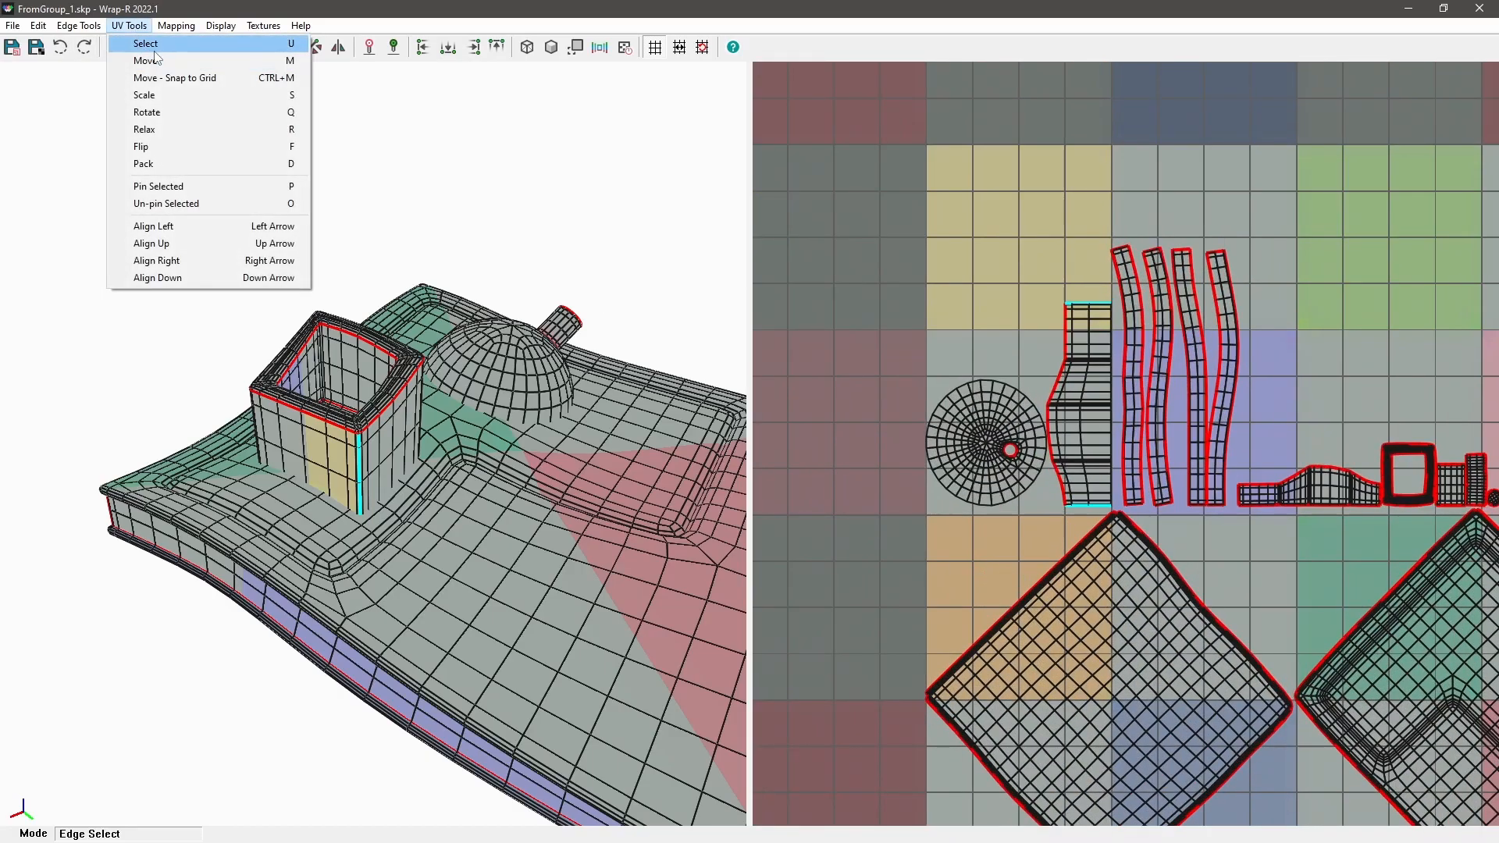
pyautogui.click(191, 44)
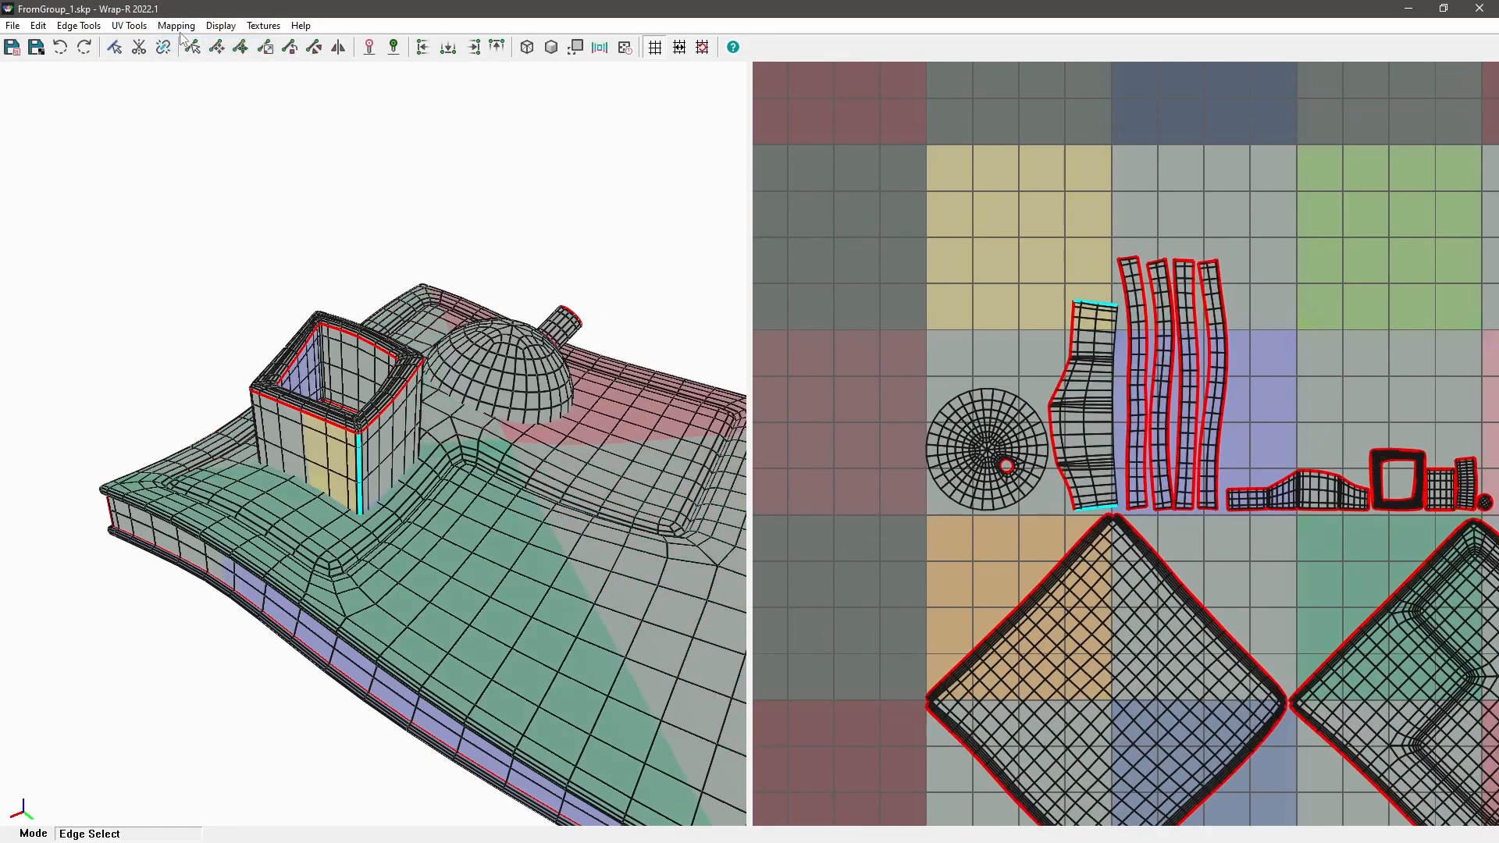
pyautogui.click(176, 25)
pyautogui.click(185, 44)
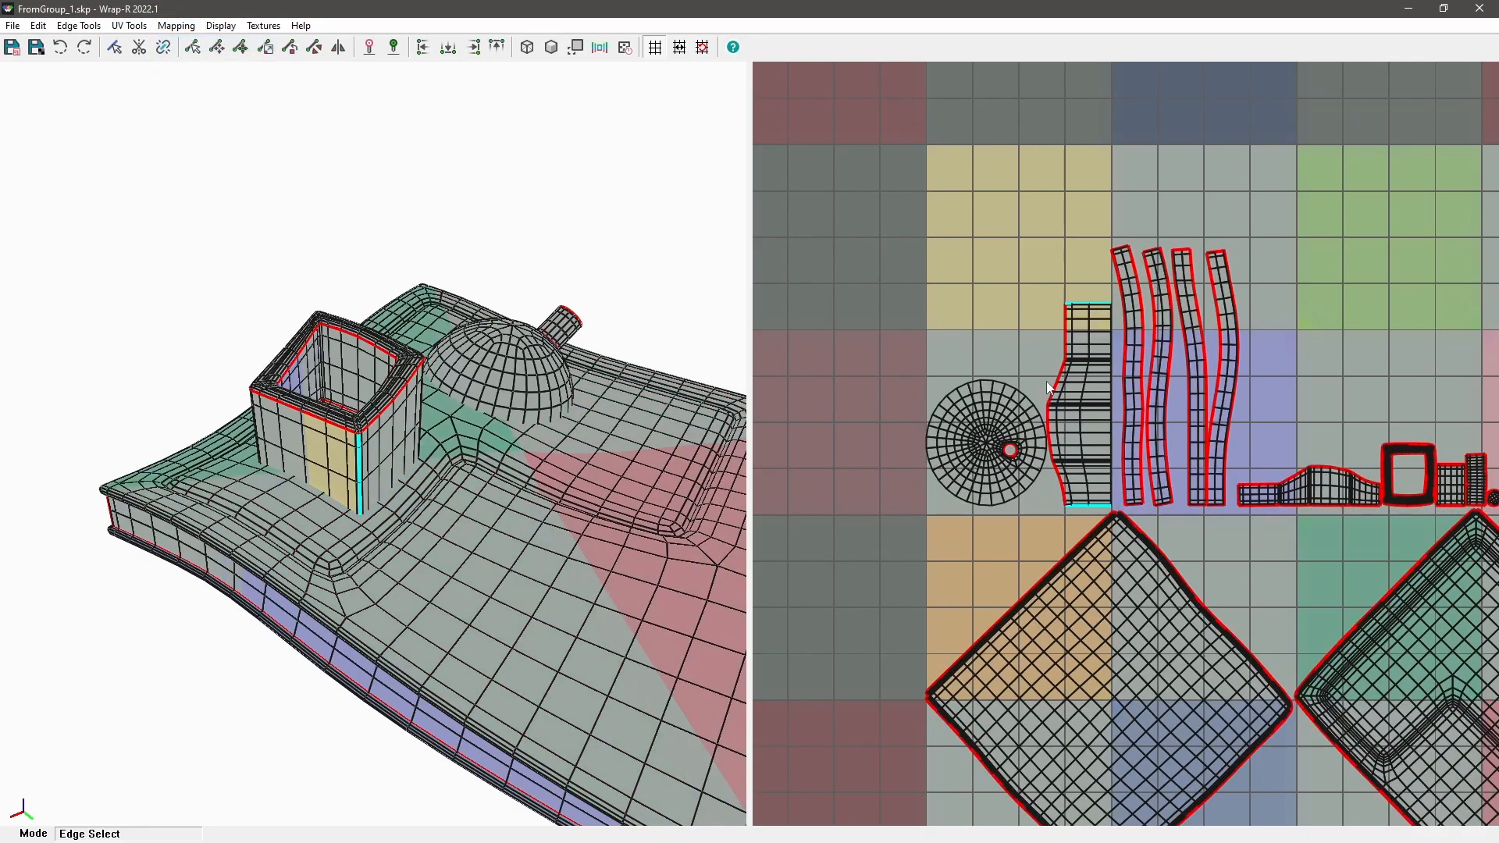
# Step: Show the UV distortion colours and cut the dome along the edges from the pipe hole to its base rim
pyautogui.scroll(3, 1046, 388)
pyautogui.scroll(8, 984, 500)
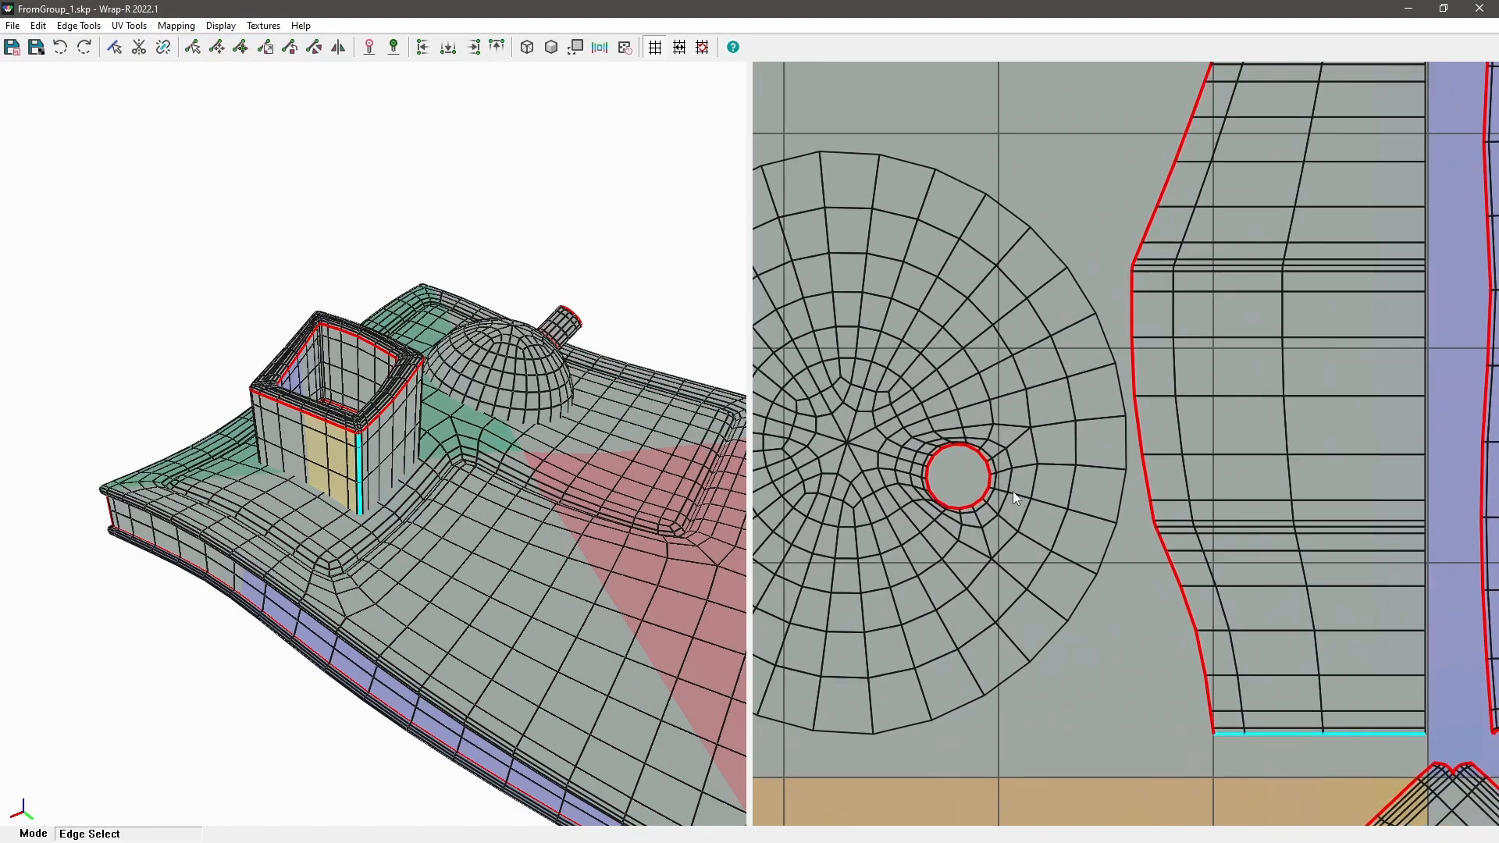
pyautogui.moveTo(1049, 503); pyautogui.dragTo(1196, 545)
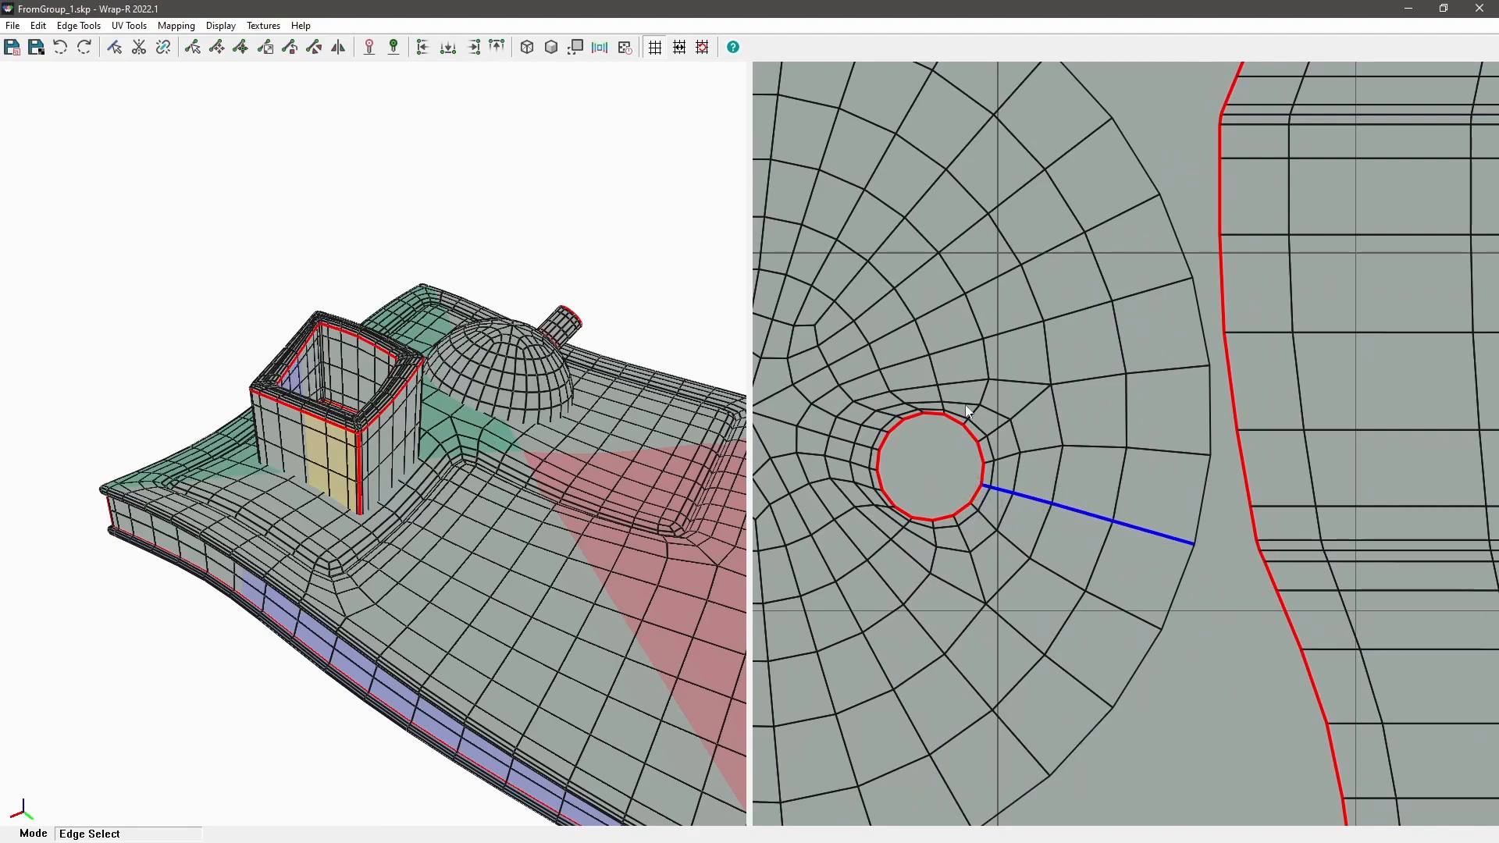
pyautogui.click(603, 49)
pyautogui.scroll(-4, 1090, 535)
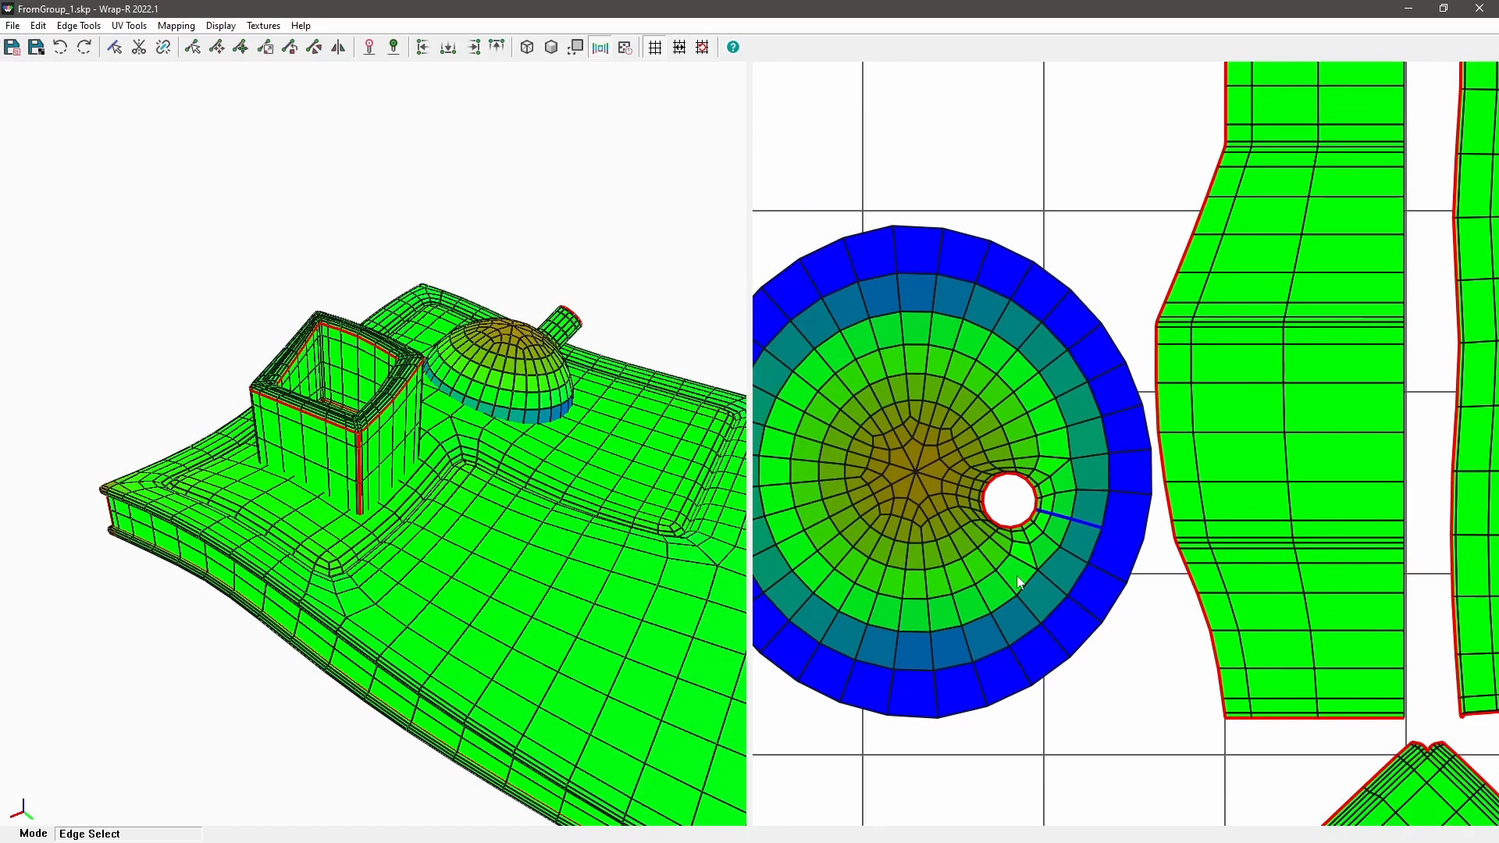
pyautogui.press('c')
pyautogui.scroll(-4, 1090, 564)
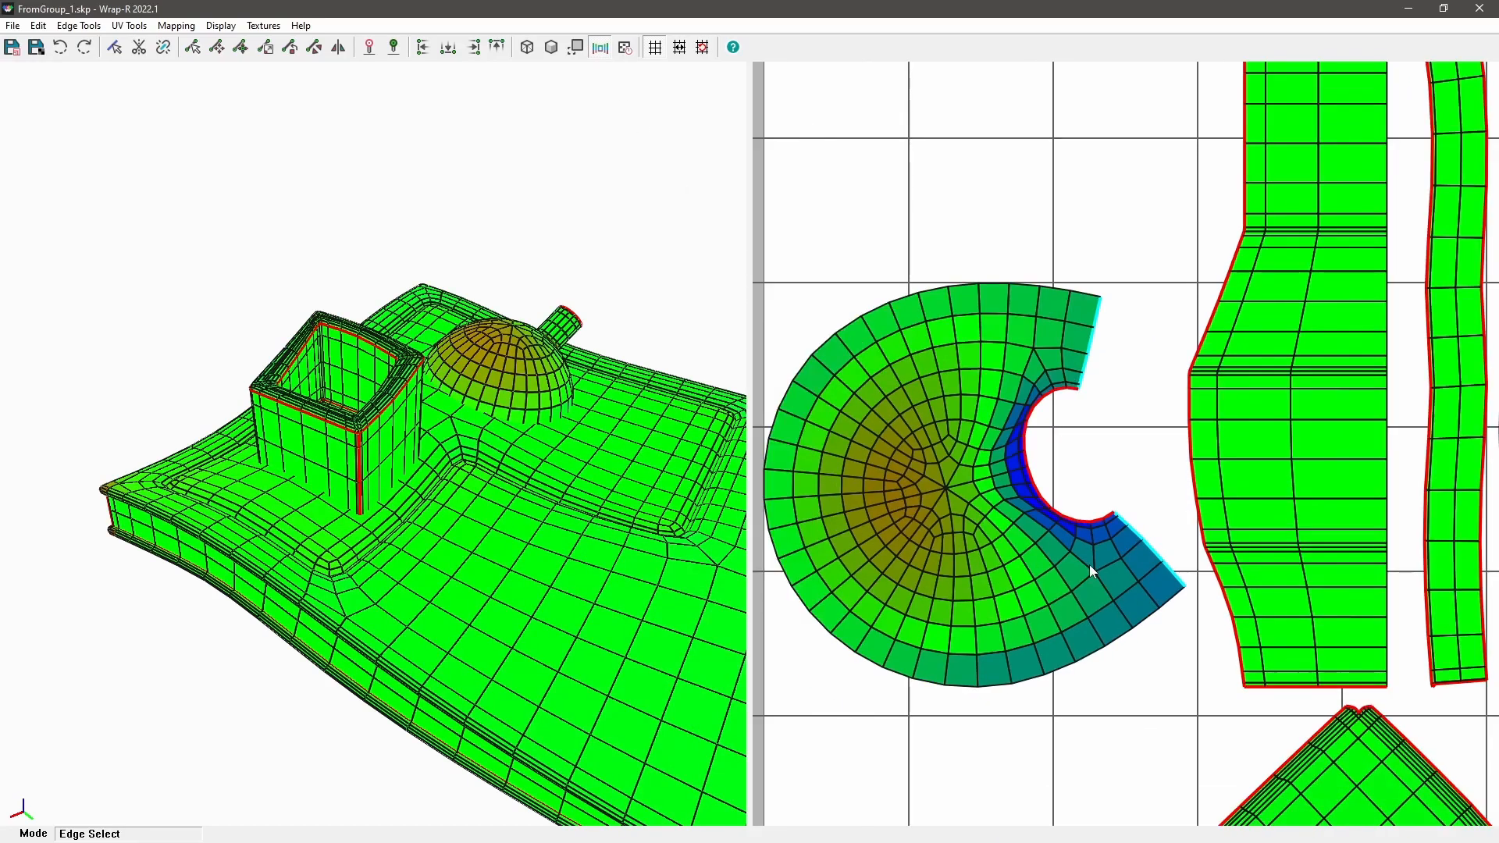
# Step: Cut the dome along the edge line from its apex to the base rim on the side away from the pipe hole
pyautogui.scroll(4, 930, 538)
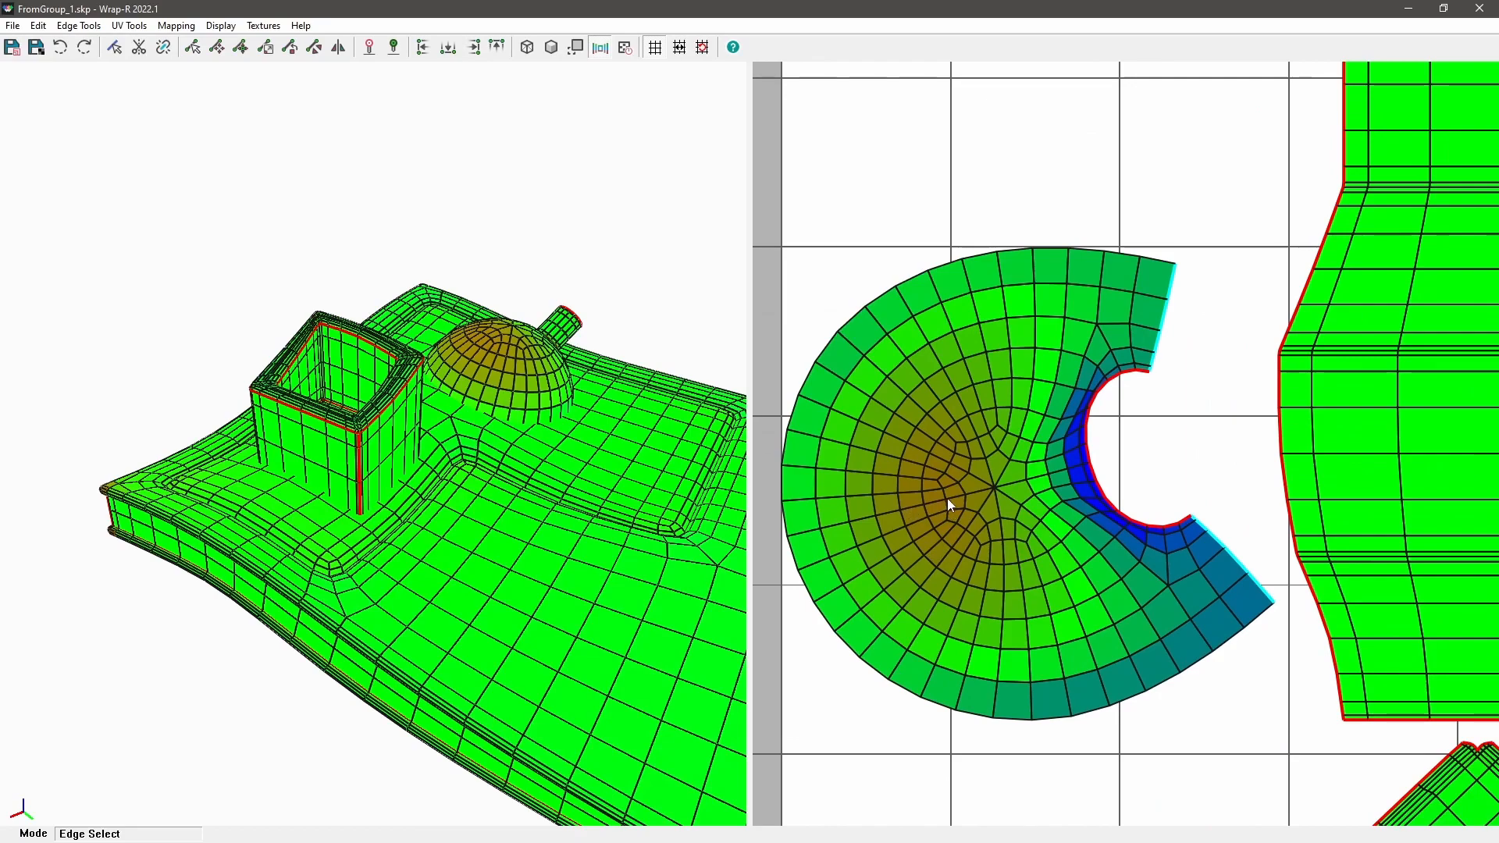
pyautogui.scroll(2, 923, 508)
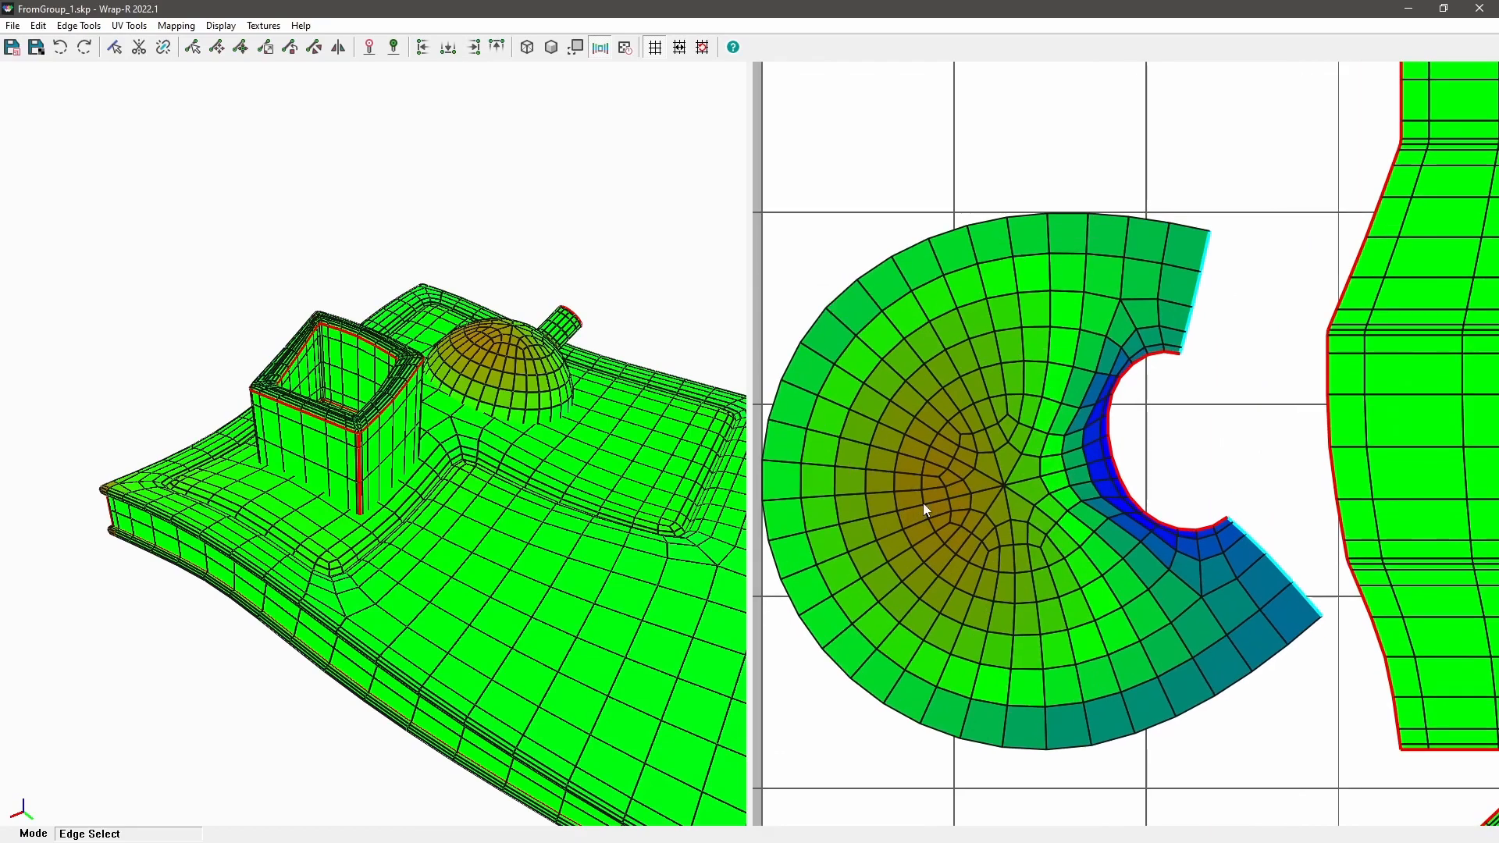
pyautogui.scroll(1, 925, 503)
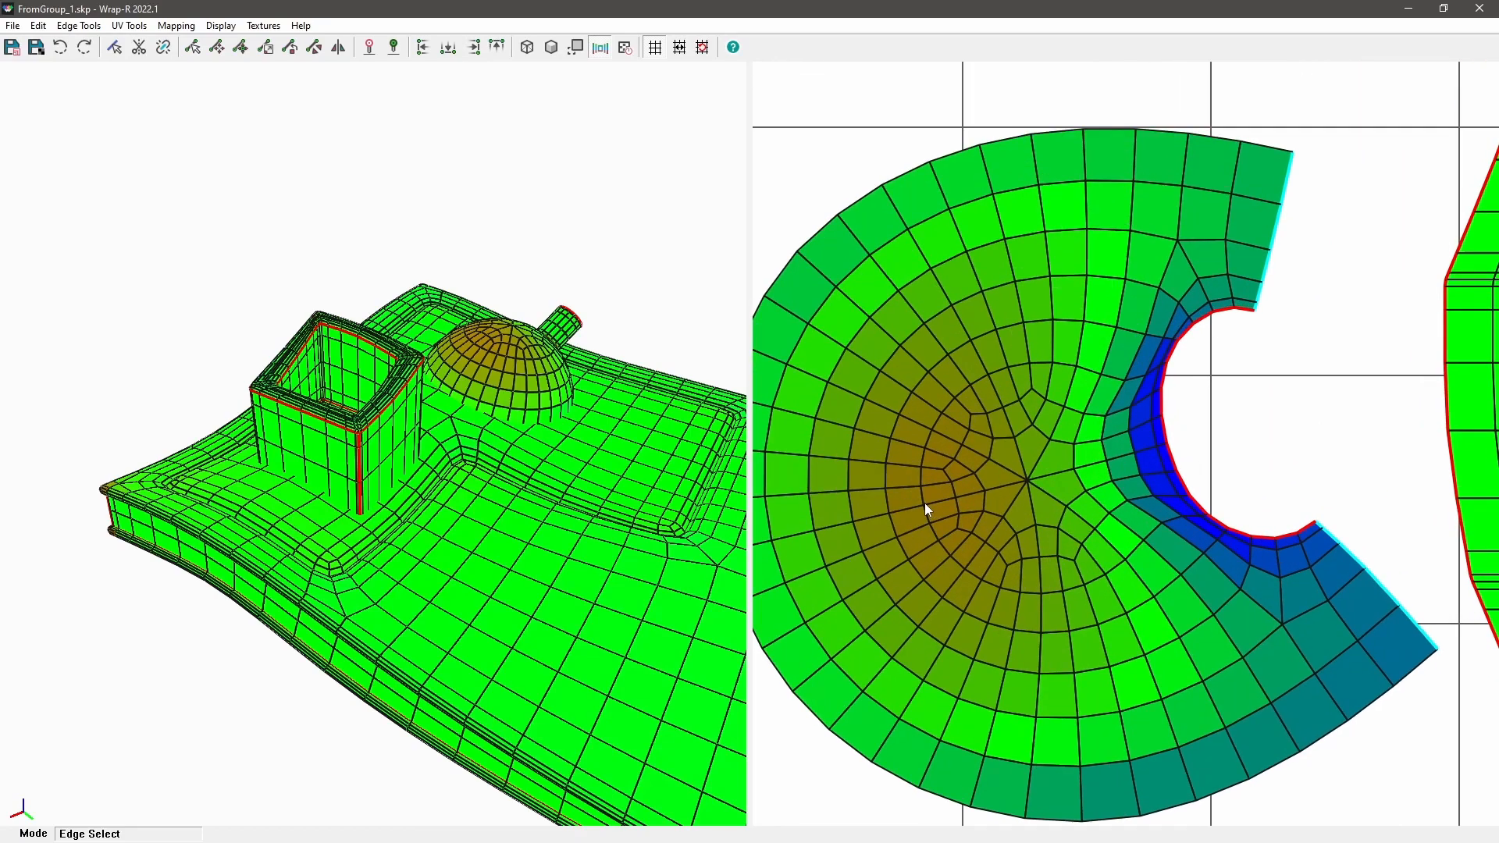
pyautogui.scroll(2, 944, 505)
pyautogui.click(1015, 487)
pyautogui.scroll(-3, 1009, 485)
pyautogui.moveTo(1109, 734); pyautogui.dragTo(1030, 549)
pyautogui.press('c')
pyautogui.press('u')
pyautogui.scroll(-3, 1020, 559)
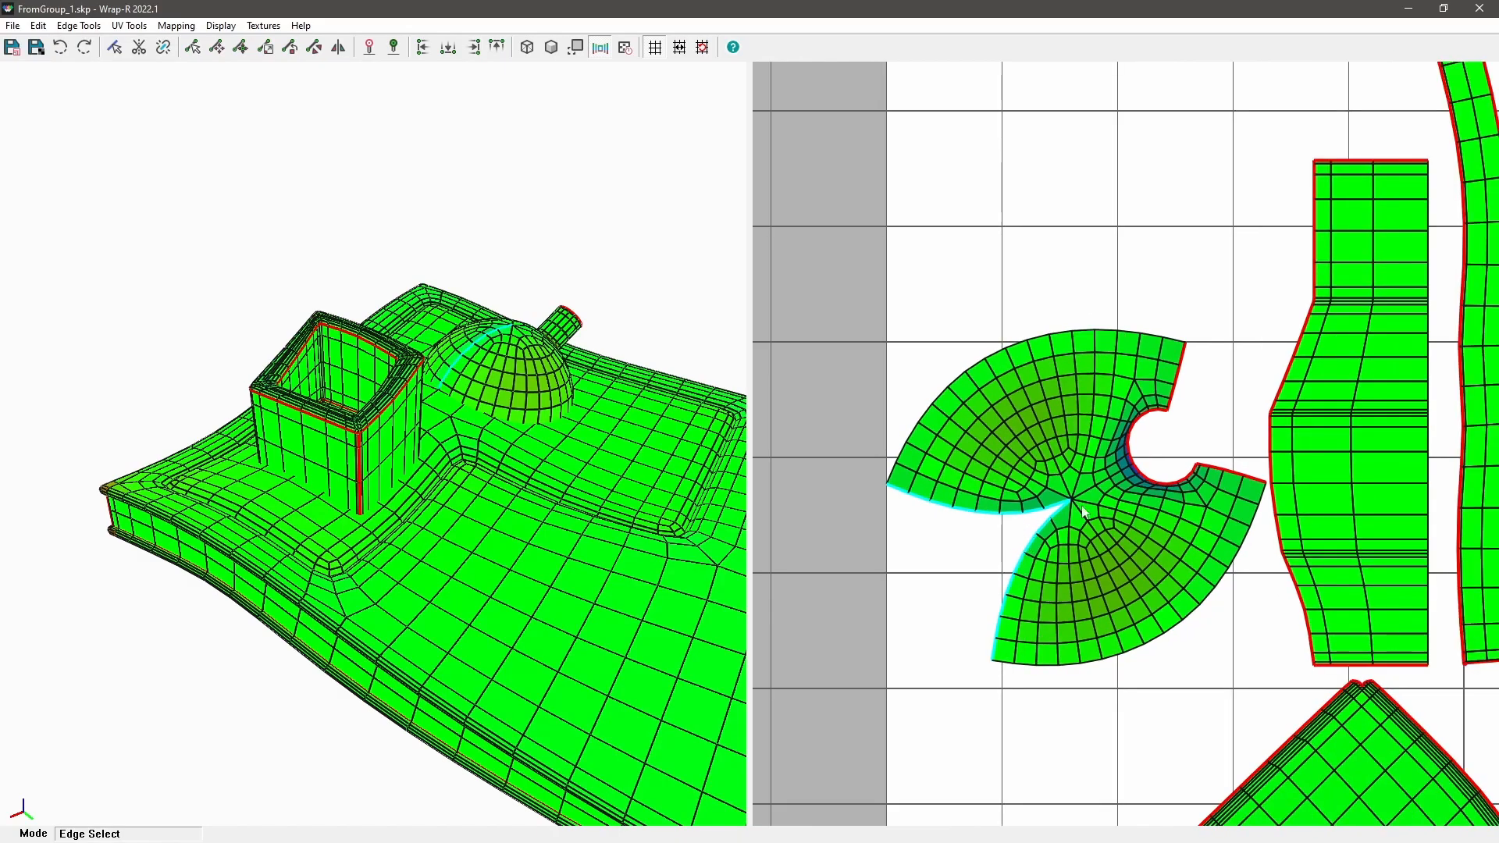
# Step: Examine the distortion colours on the whole model and UV layout, and turn the distortion display off
pyautogui.scroll(-5, 1085, 519)
pyautogui.moveTo(380, 381); pyautogui.dragTo(397, 221, button='middle')
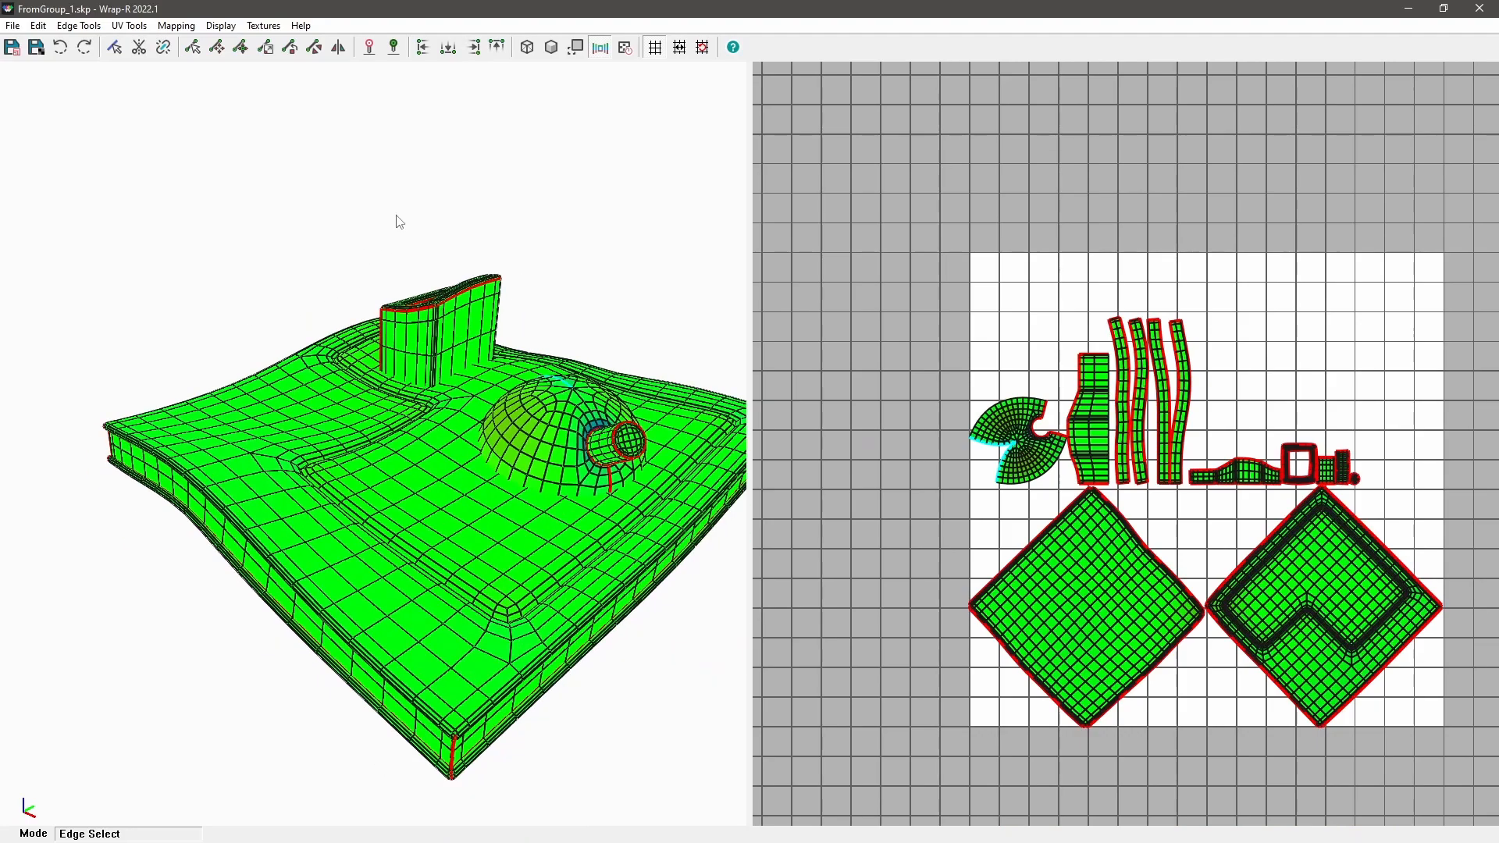
pyautogui.click(599, 47)
pyautogui.moveTo(406, 438); pyautogui.dragTo(494, 547, button='middle')
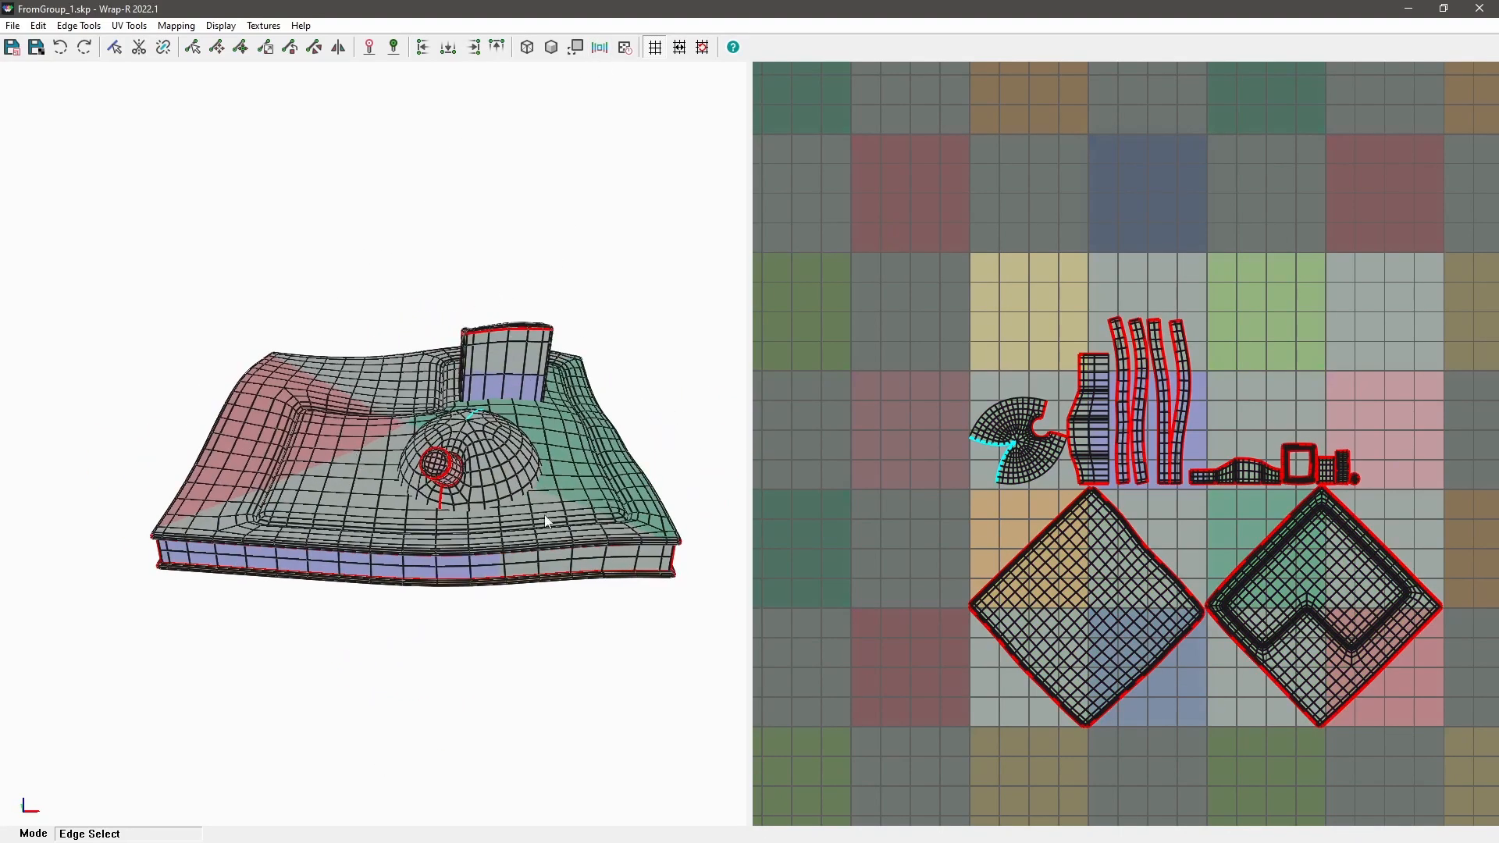
# Step: Select the UV island of the slab's underside and rotate it until its sides align with the grid
pyautogui.scroll(2, 1124, 508)
pyautogui.moveTo(1132, 526); pyautogui.dragTo(1118, 472, button='middle')
pyautogui.press('Tab')
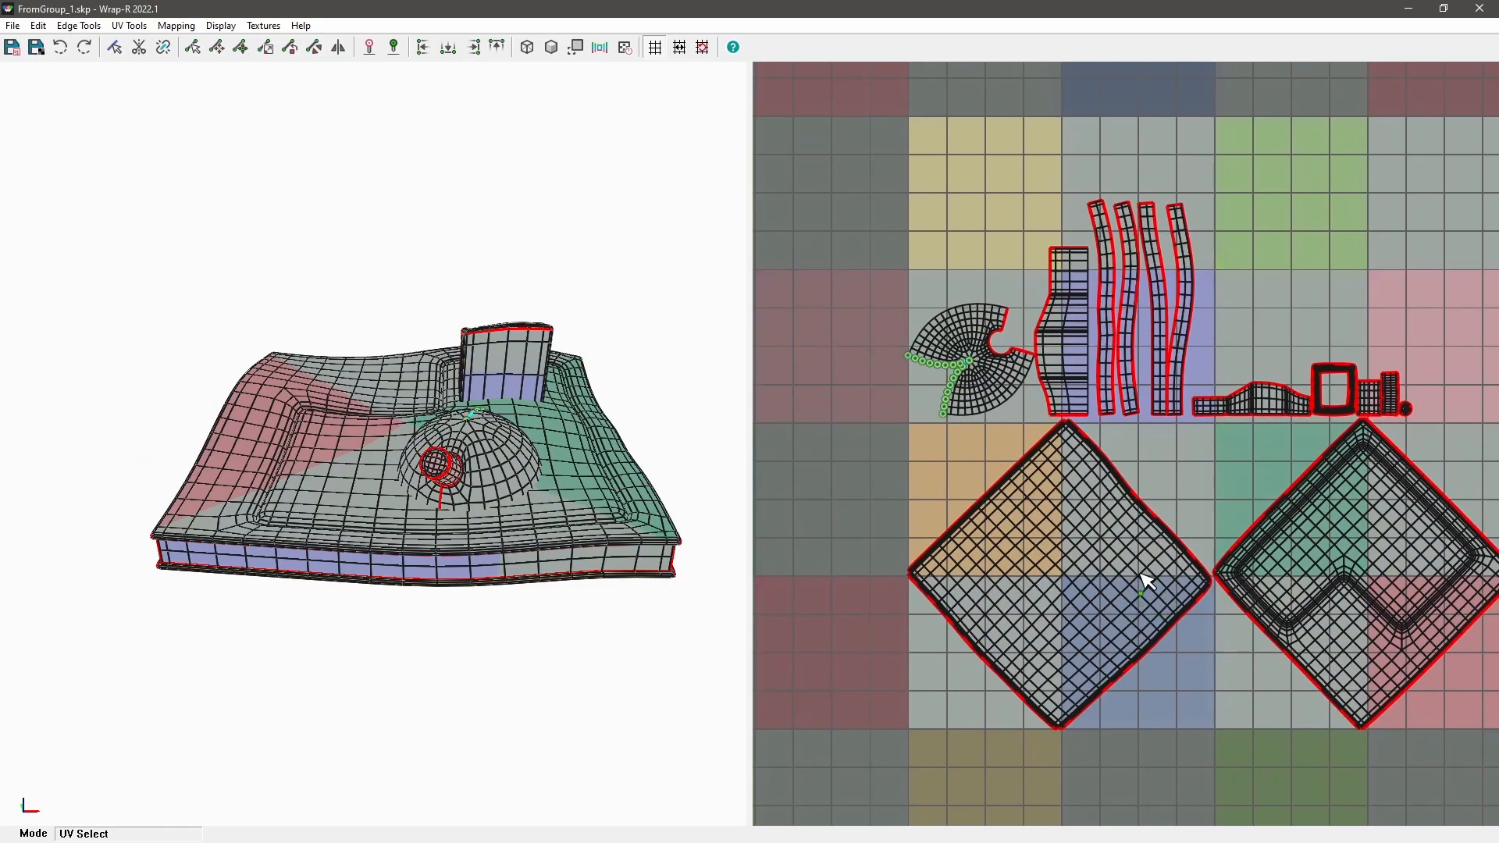
pyautogui.click(1150, 570)
pyautogui.doubleClick(1156, 578)
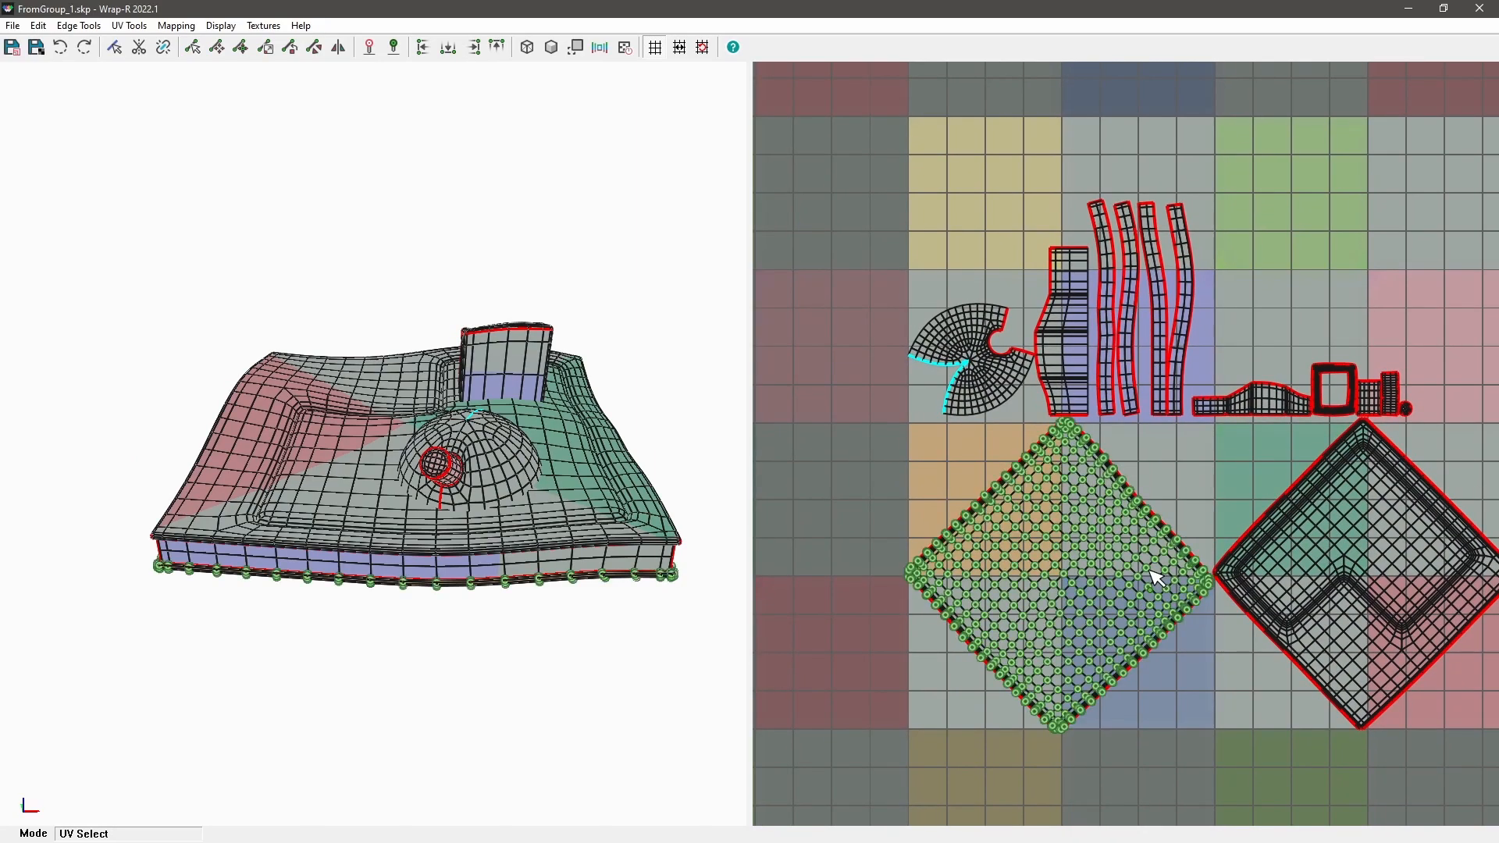
pyautogui.click(1156, 578)
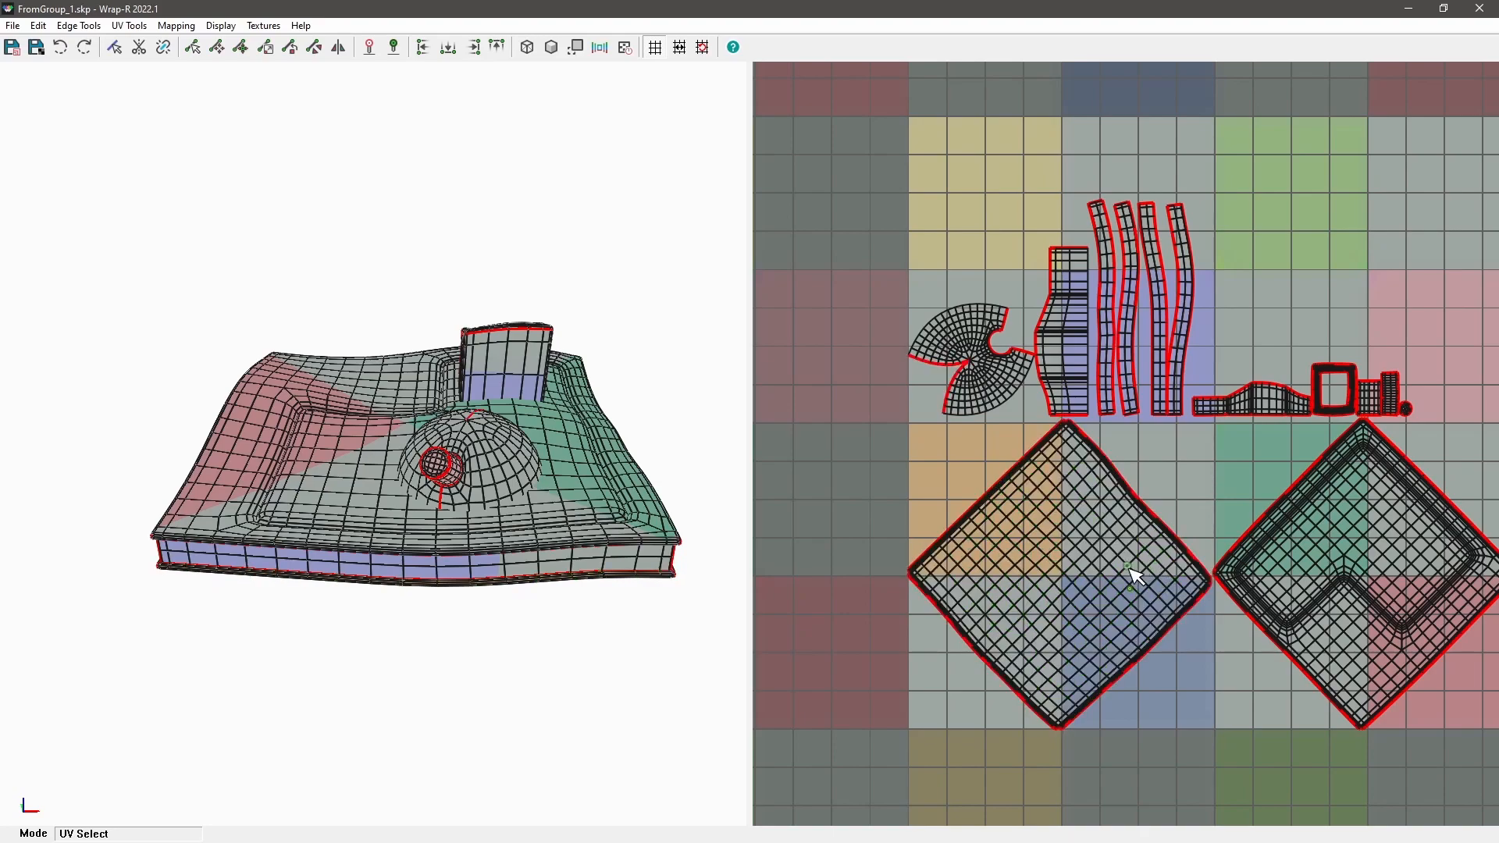
pyautogui.doubleClick(1131, 571)
pyautogui.press('r')
pyautogui.moveTo(1136, 578); pyautogui.dragTo(1151, 535)
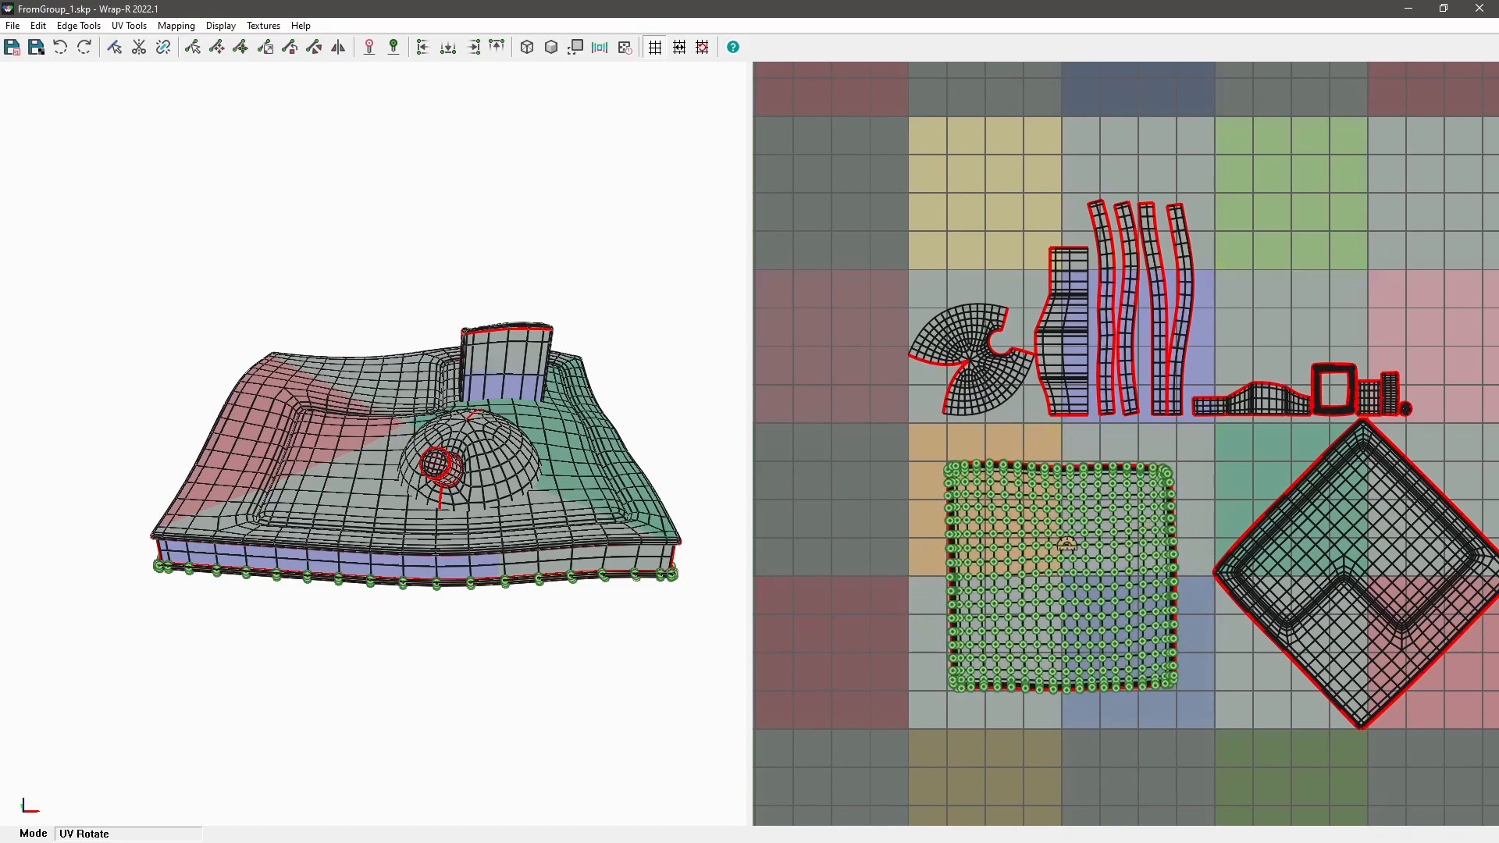
# Step: Select the UV island of the slab's top surface and rotate it until its sides align with the grid
pyautogui.scroll(-2, 1093, 547)
pyautogui.scroll(2, 1273, 599)
pyautogui.scroll(1, 1273, 599)
pyautogui.press('space')
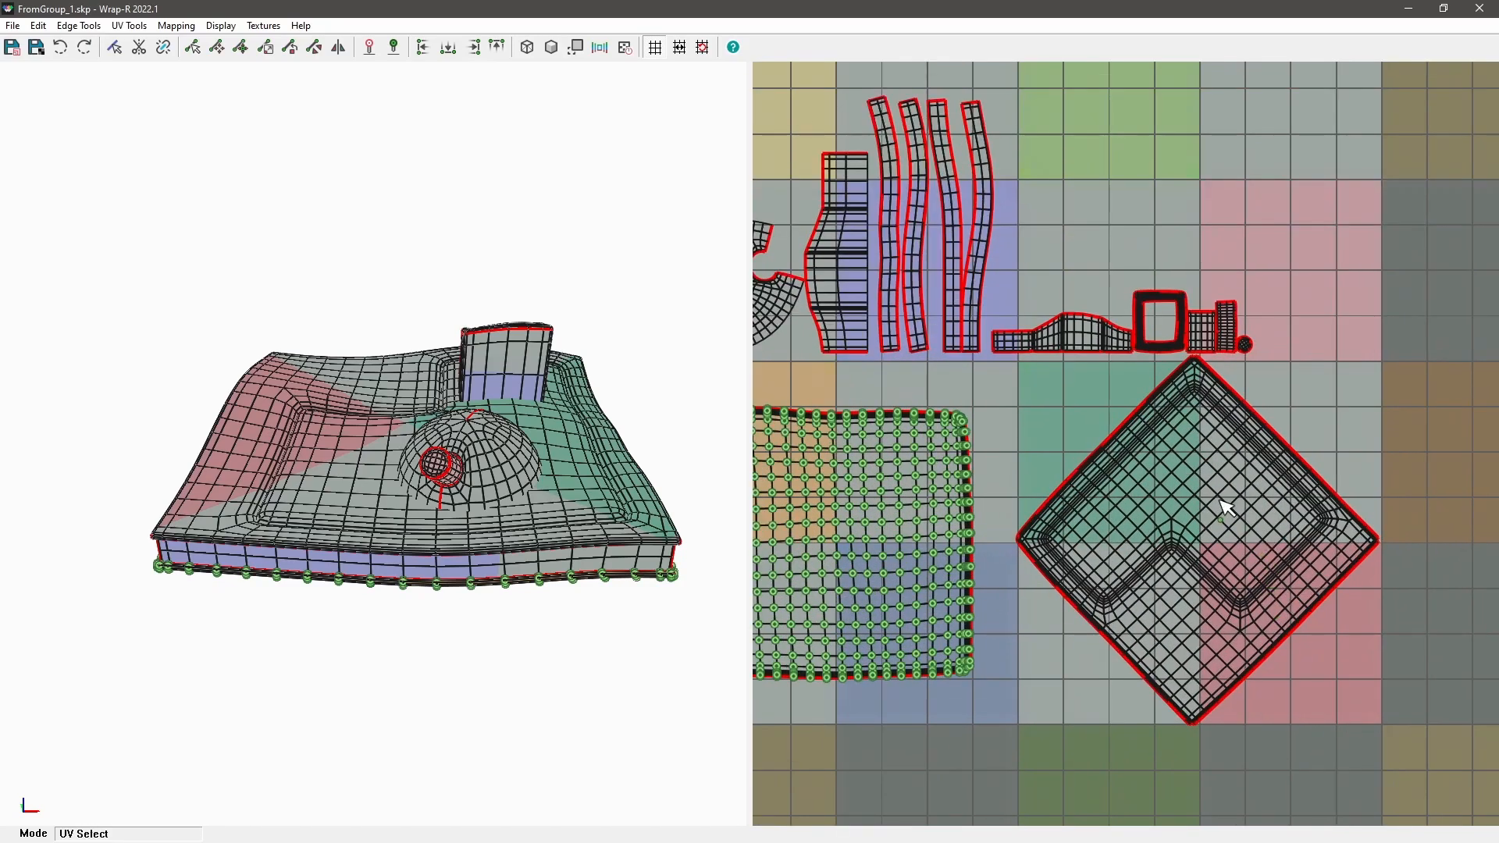
pyautogui.click(1214, 491)
pyautogui.press('space')
pyautogui.moveTo(1237, 595); pyautogui.dragTo(1298, 545)
pyautogui.scroll(-2, 1187, 527)
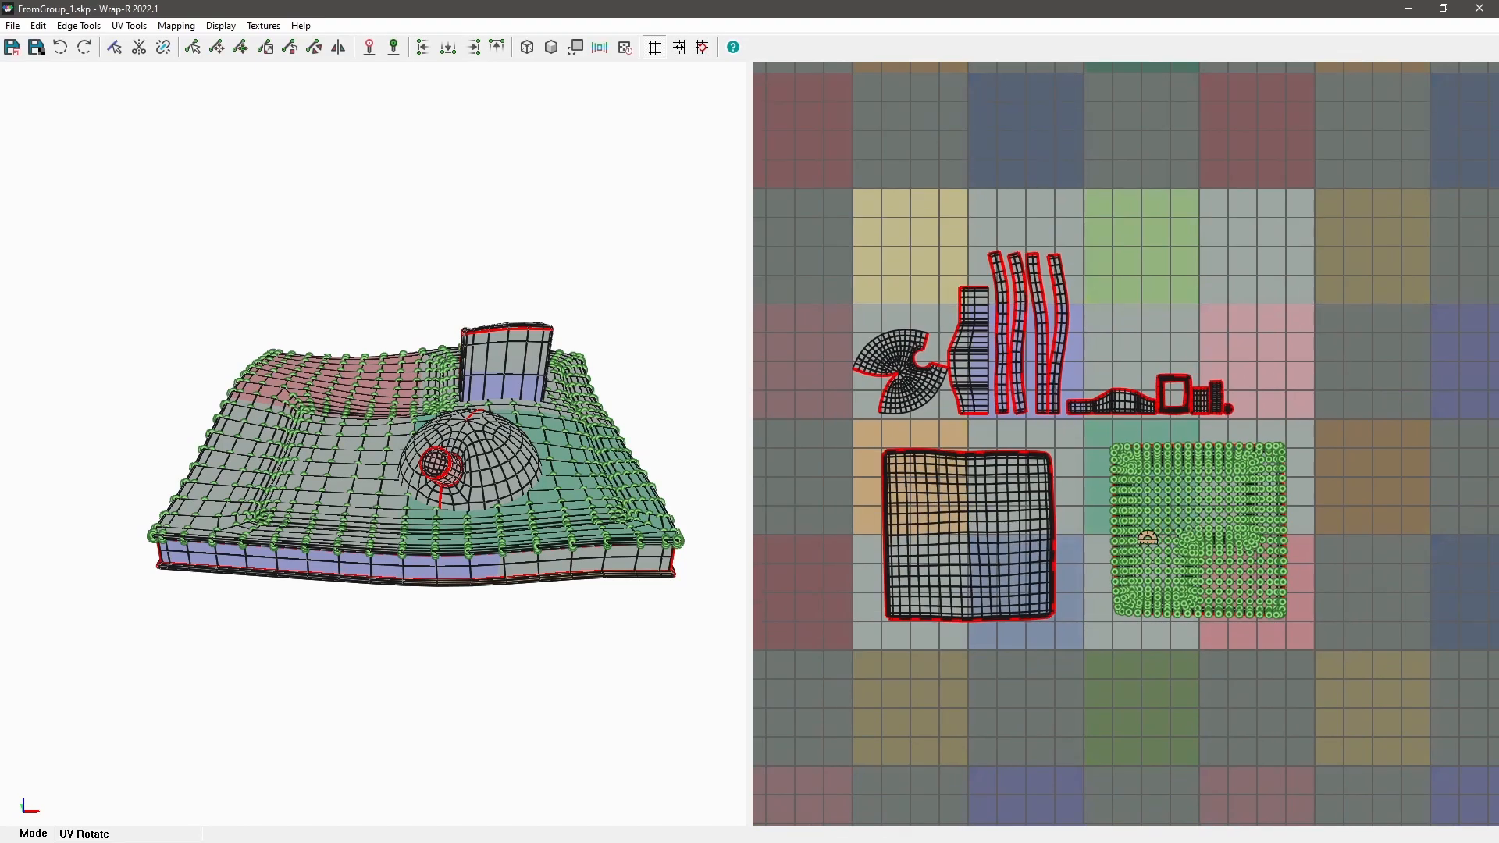
# Step: Select all UV islands and scale them up together until the slab's underside spans about half the texture tile's width
pyautogui.scroll(-2, 1148, 538)
pyautogui.press('space')
pyautogui.moveTo(918, 278); pyautogui.dragTo(1381, 702)
pyautogui.moveTo(1176, 556)
pyautogui.mouseDown()
pyautogui.moveTo(1233, 587)
pyautogui.moveTo(1167, 559)
pyautogui.moveTo(1178, 549)
pyautogui.mouseUp()
pyautogui.press('m')
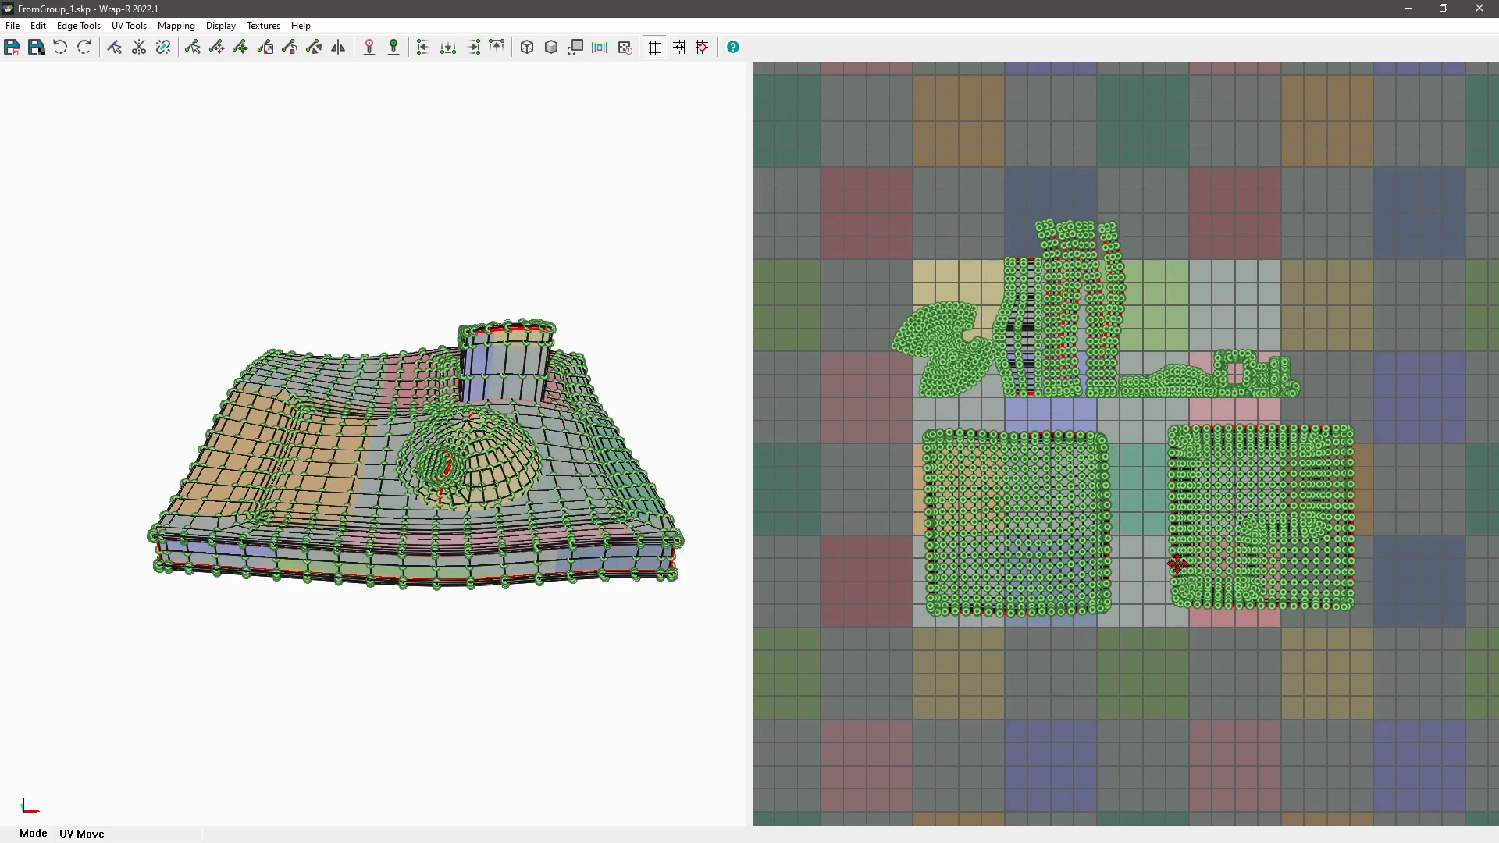
# Step: Enlarge all islands until the slab's underside nearly matches the texture tile's size, and move it over the tile
pyautogui.scroll(-4, 1070, 521)
pyautogui.press('s')
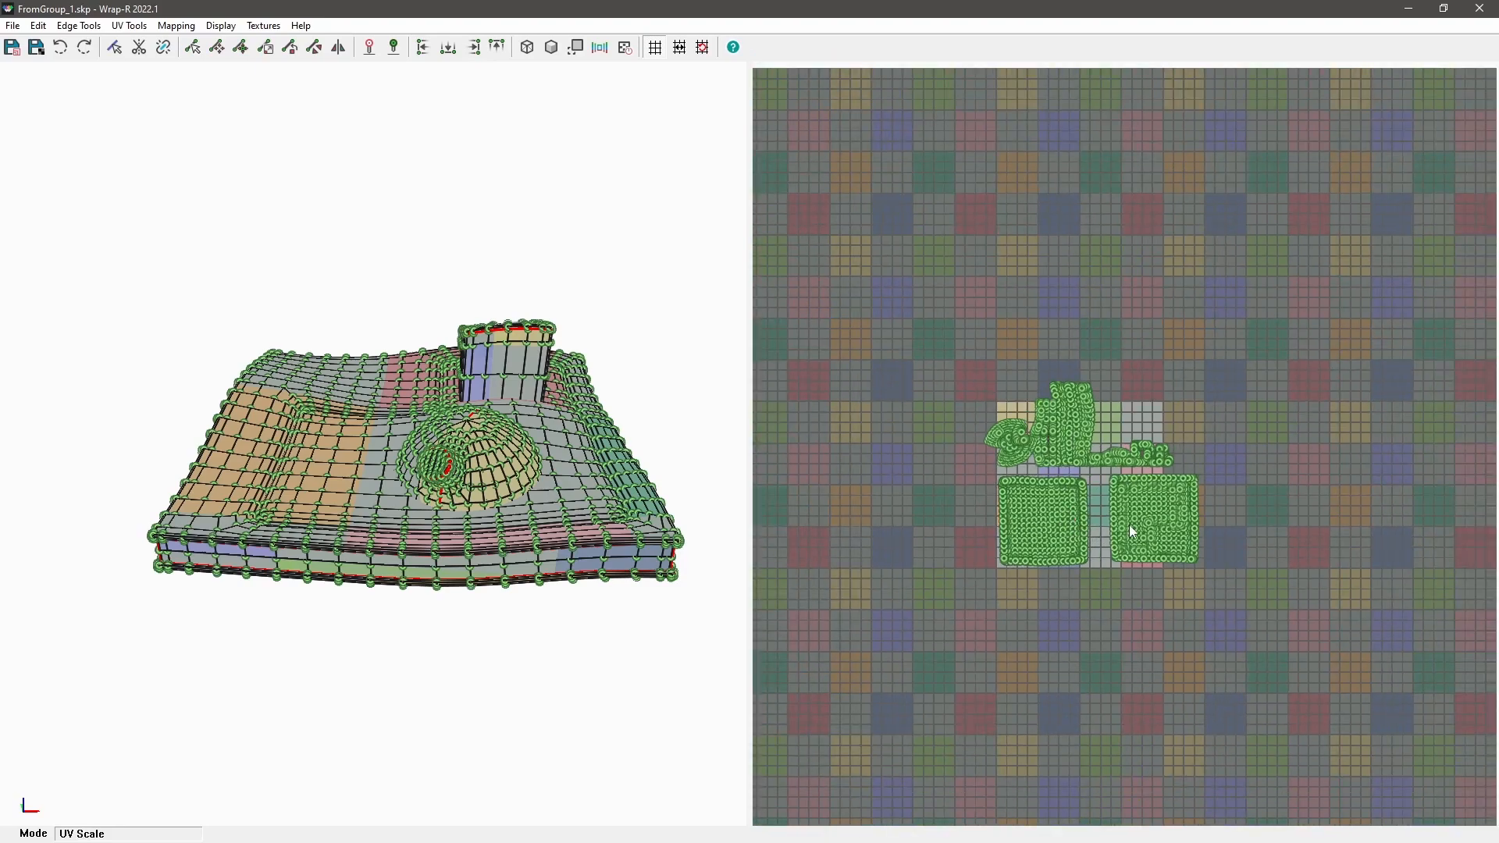
pyautogui.scroll(-1, 1127, 524)
pyautogui.moveTo(1126, 523); pyautogui.dragTo(1220, 601)
pyautogui.scroll(1, 1056, 554)
pyautogui.press('m')
pyautogui.moveTo(1057, 555); pyautogui.dragTo(1122, 470)
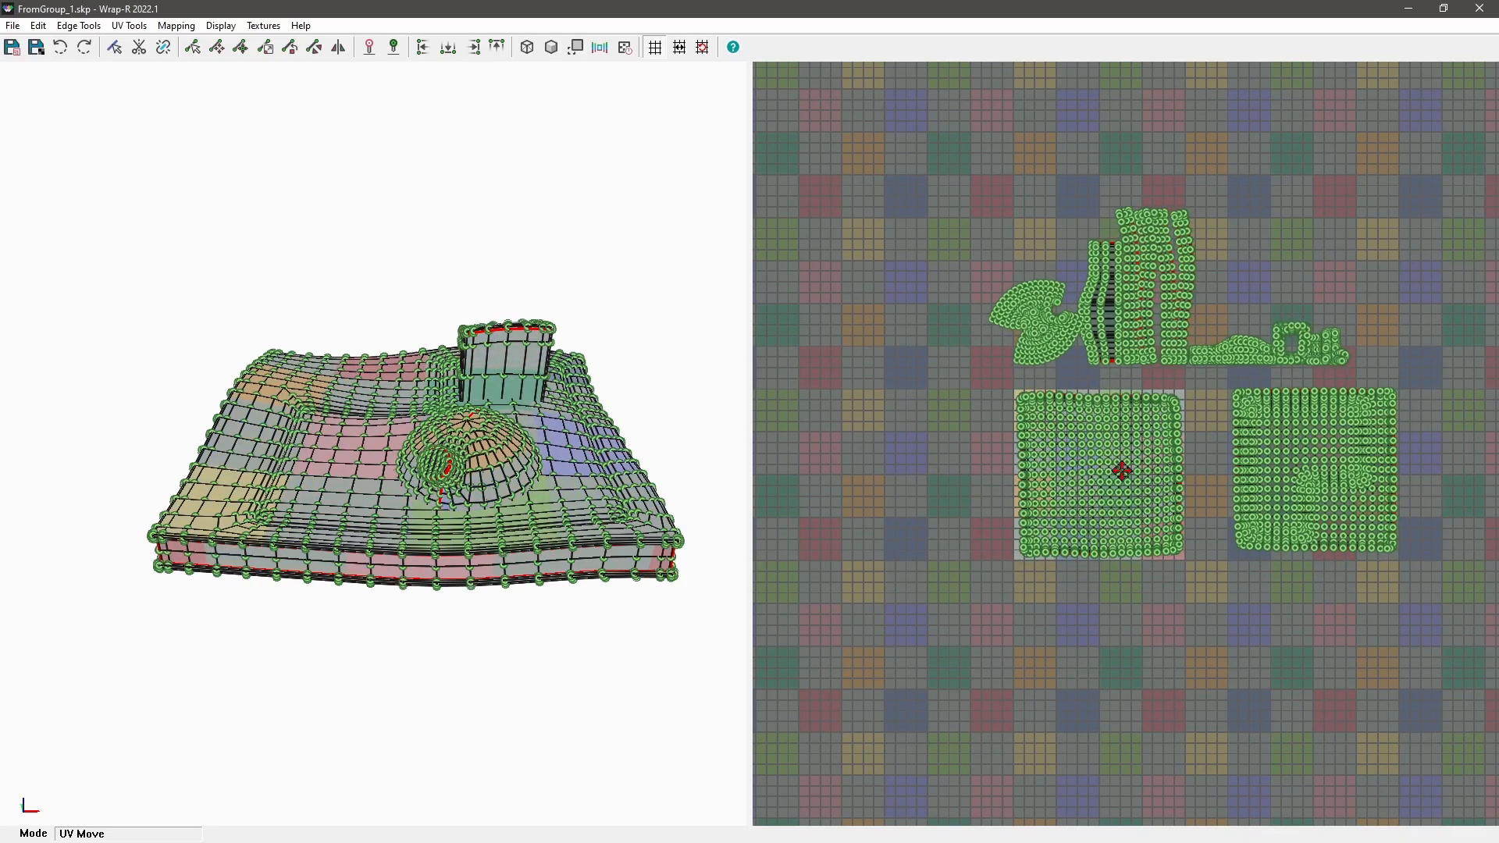
# Step: Fine-tune the scale and position of all islands so the slab's underside fits closely inside the texture tile
pyautogui.scroll(2, 1122, 470)
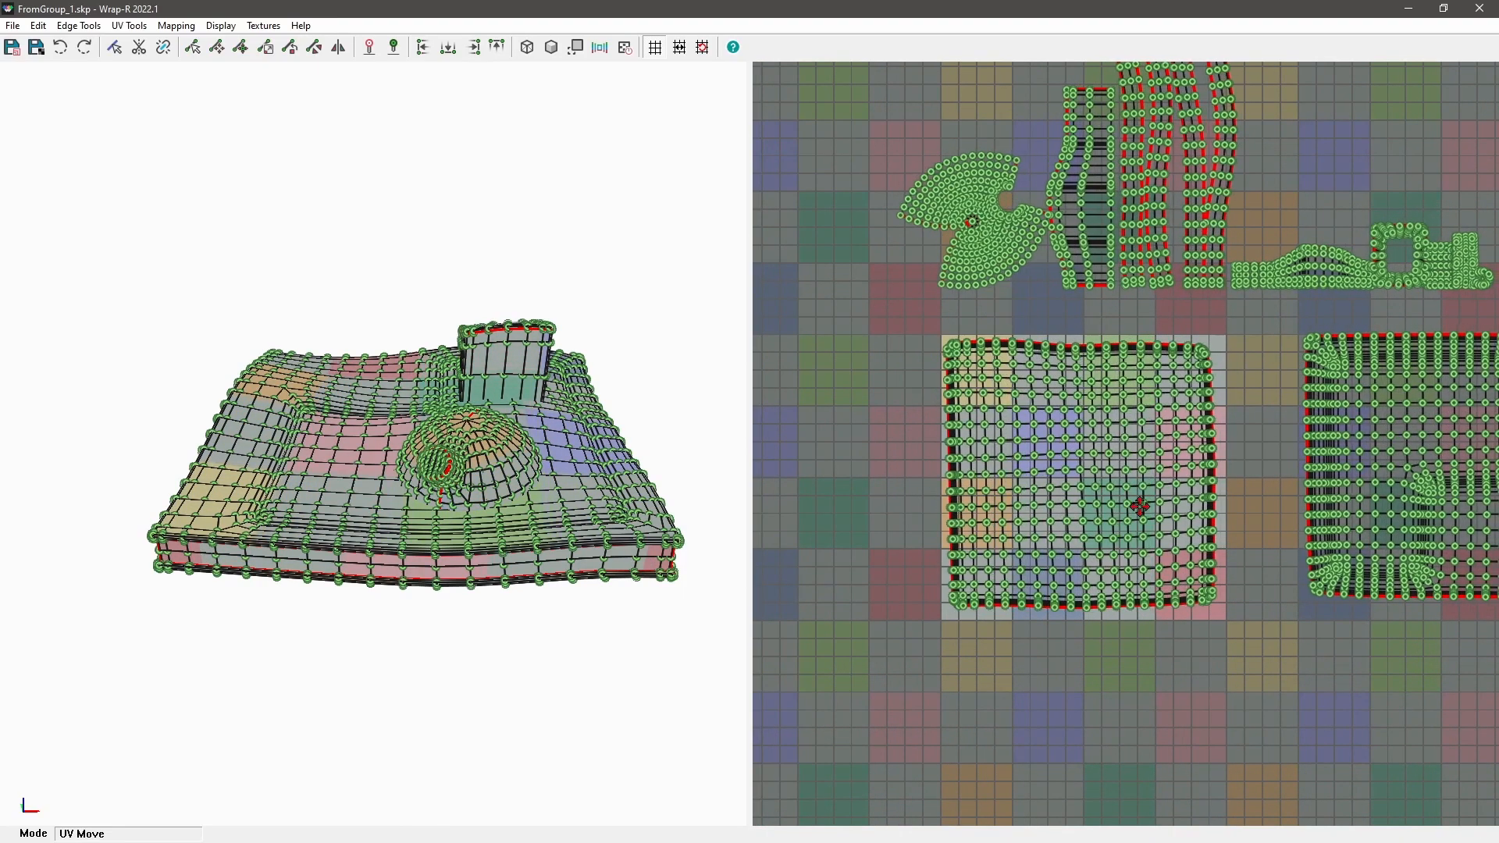
pyautogui.moveTo(1140, 507); pyautogui.dragTo(1144, 509)
pyautogui.scroll(-2, 1023, 509)
pyautogui.moveTo(1102, 520); pyautogui.dragTo(1051, 520, button='middle')
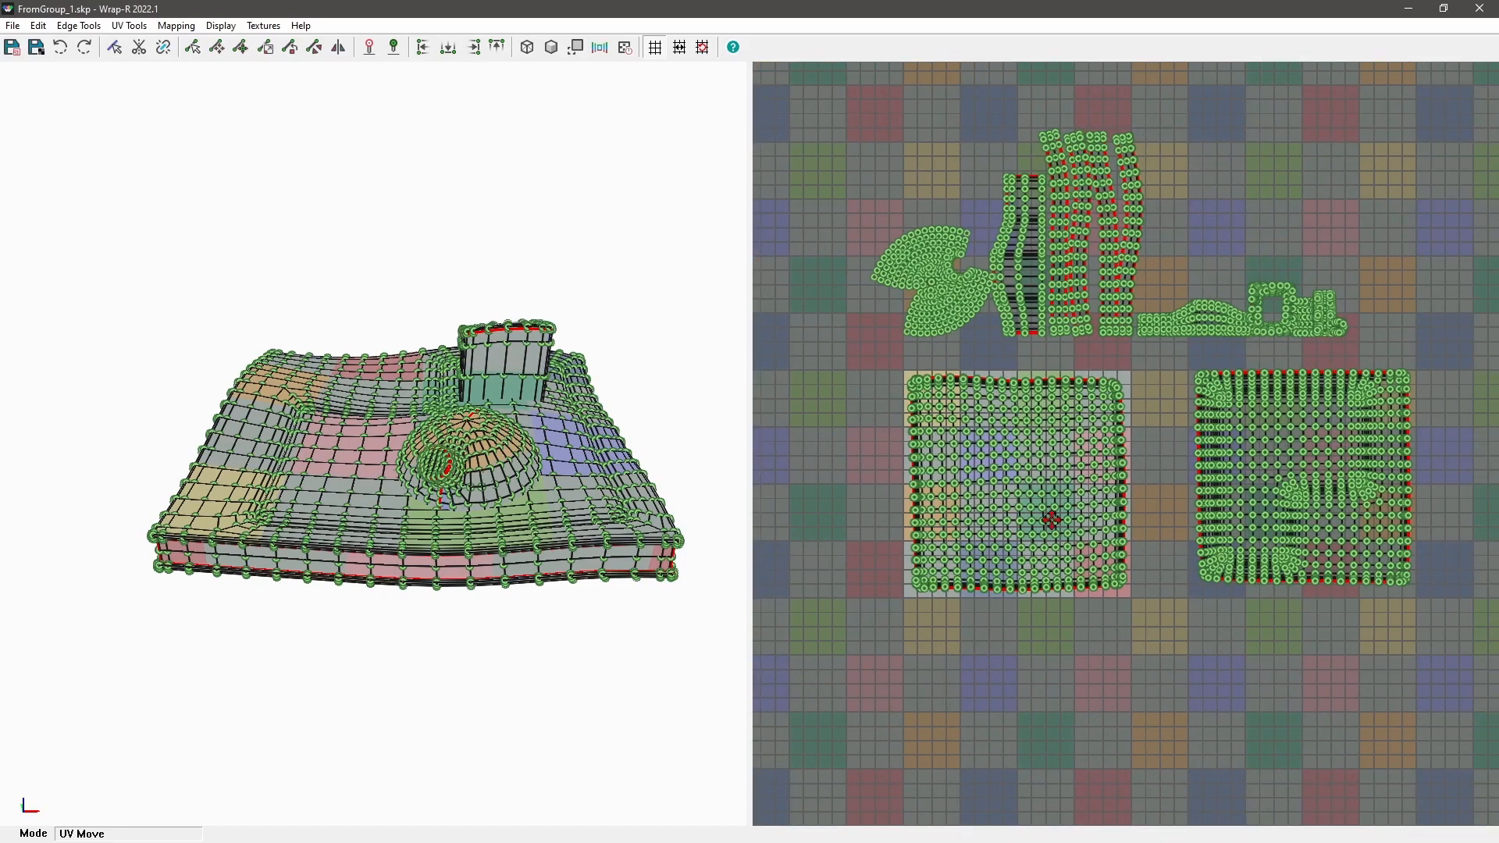
pyautogui.scroll(1, 1148, 493)
pyautogui.moveTo(1155, 490); pyautogui.dragTo(1139, 497)
pyautogui.press('m')
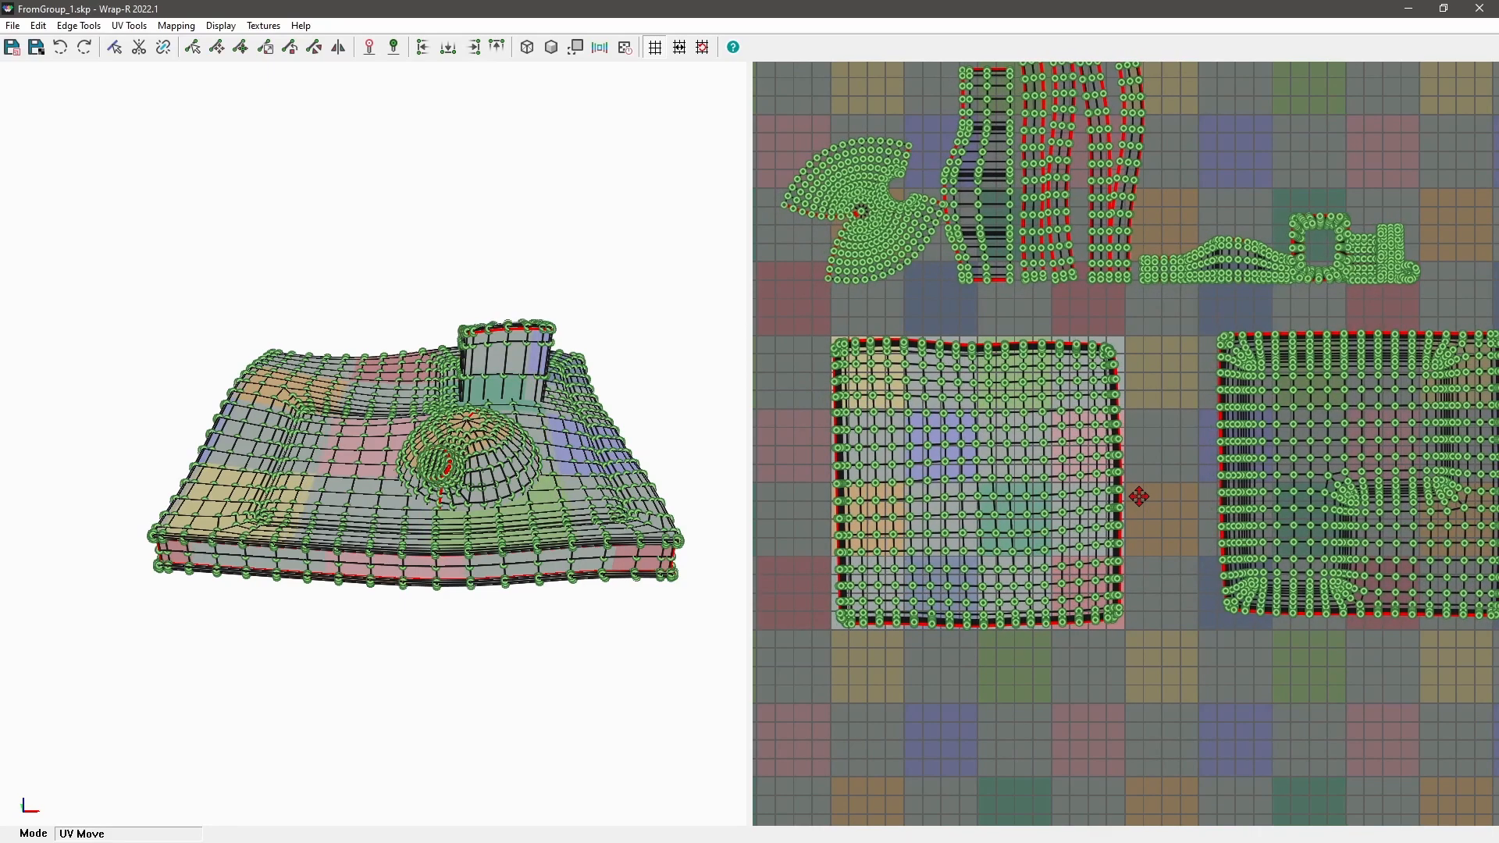
pyautogui.scroll(2, 1025, 500)
pyautogui.moveTo(1025, 500); pyautogui.dragTo(1138, 502, button='middle')
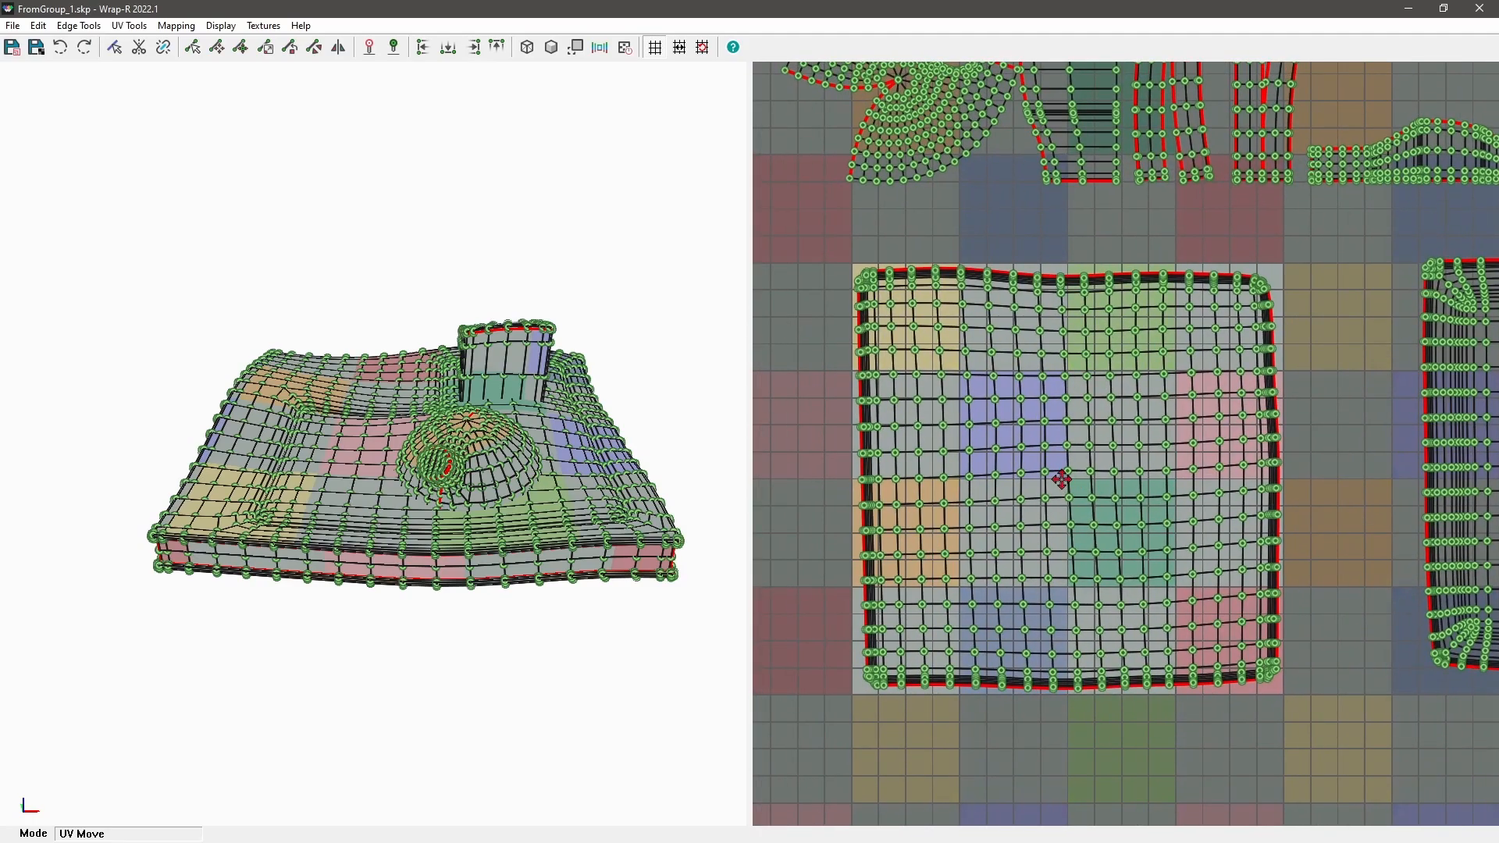
pyautogui.scroll(-3, 963, 480)
# Step: Clear the selection and move only the slab's top island into the texture tile beside the underside island
pyautogui.press('space')
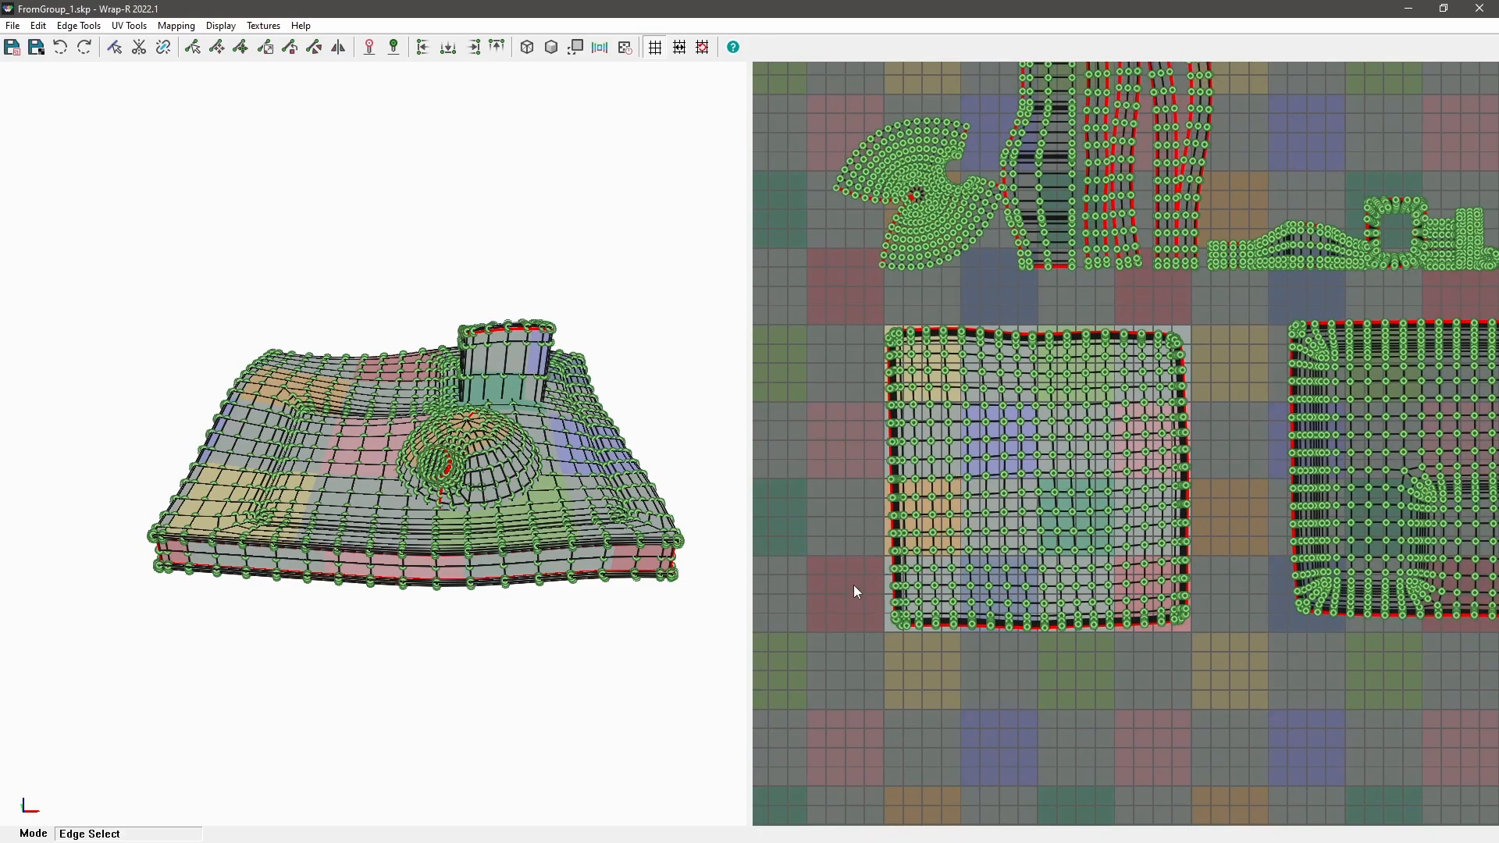
pyautogui.hotkey('shift', 'p')
pyautogui.press('space')
pyautogui.moveTo(1288, 497); pyautogui.dragTo(1098, 506, button='middle')
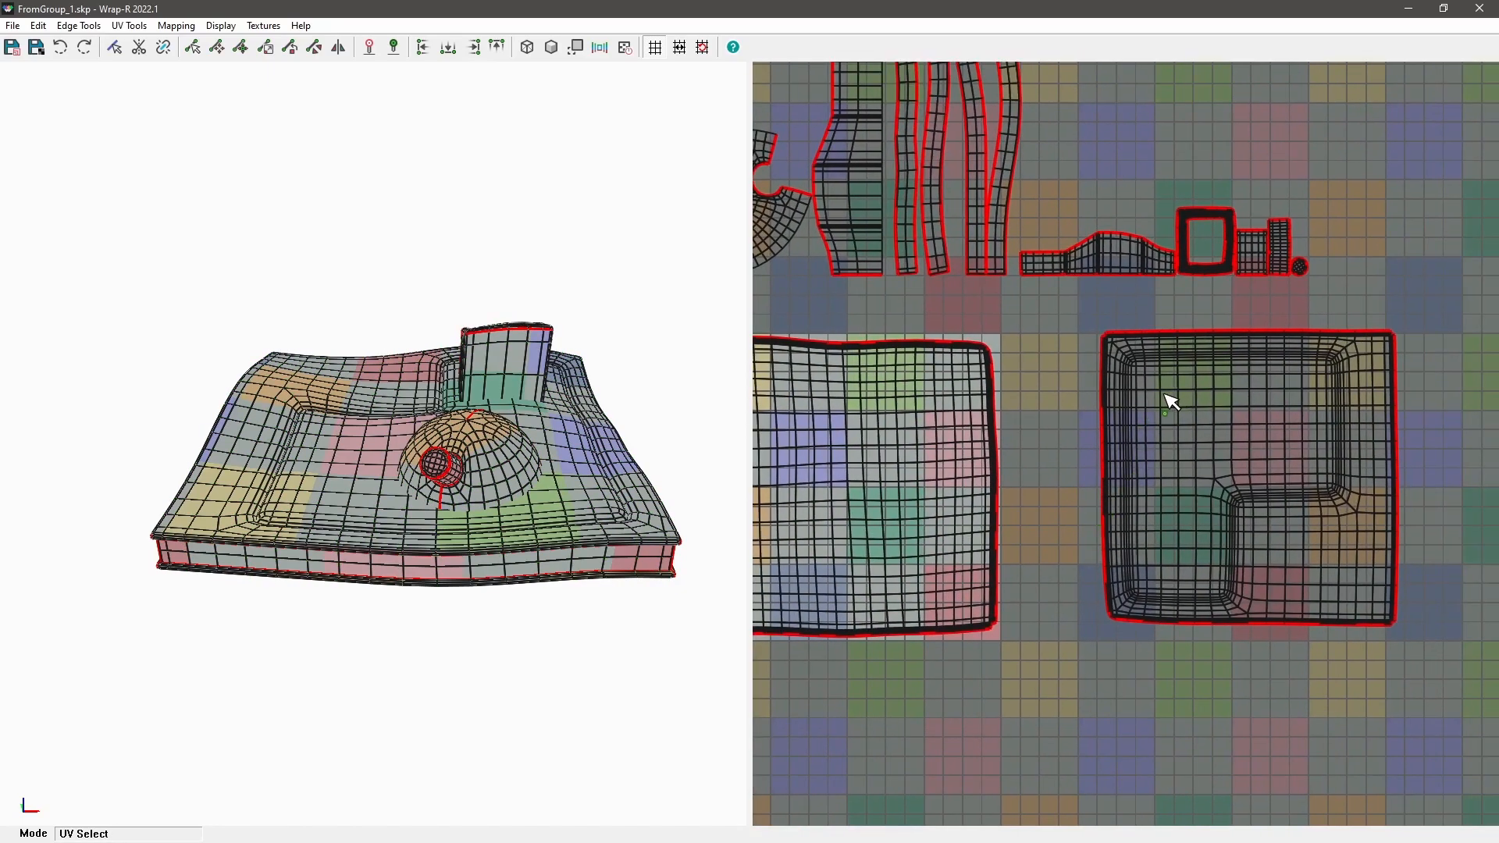
pyautogui.doubleClick(1169, 400)
pyautogui.press('space')
pyautogui.moveTo(1158, 458); pyautogui.dragTo(1066, 472)
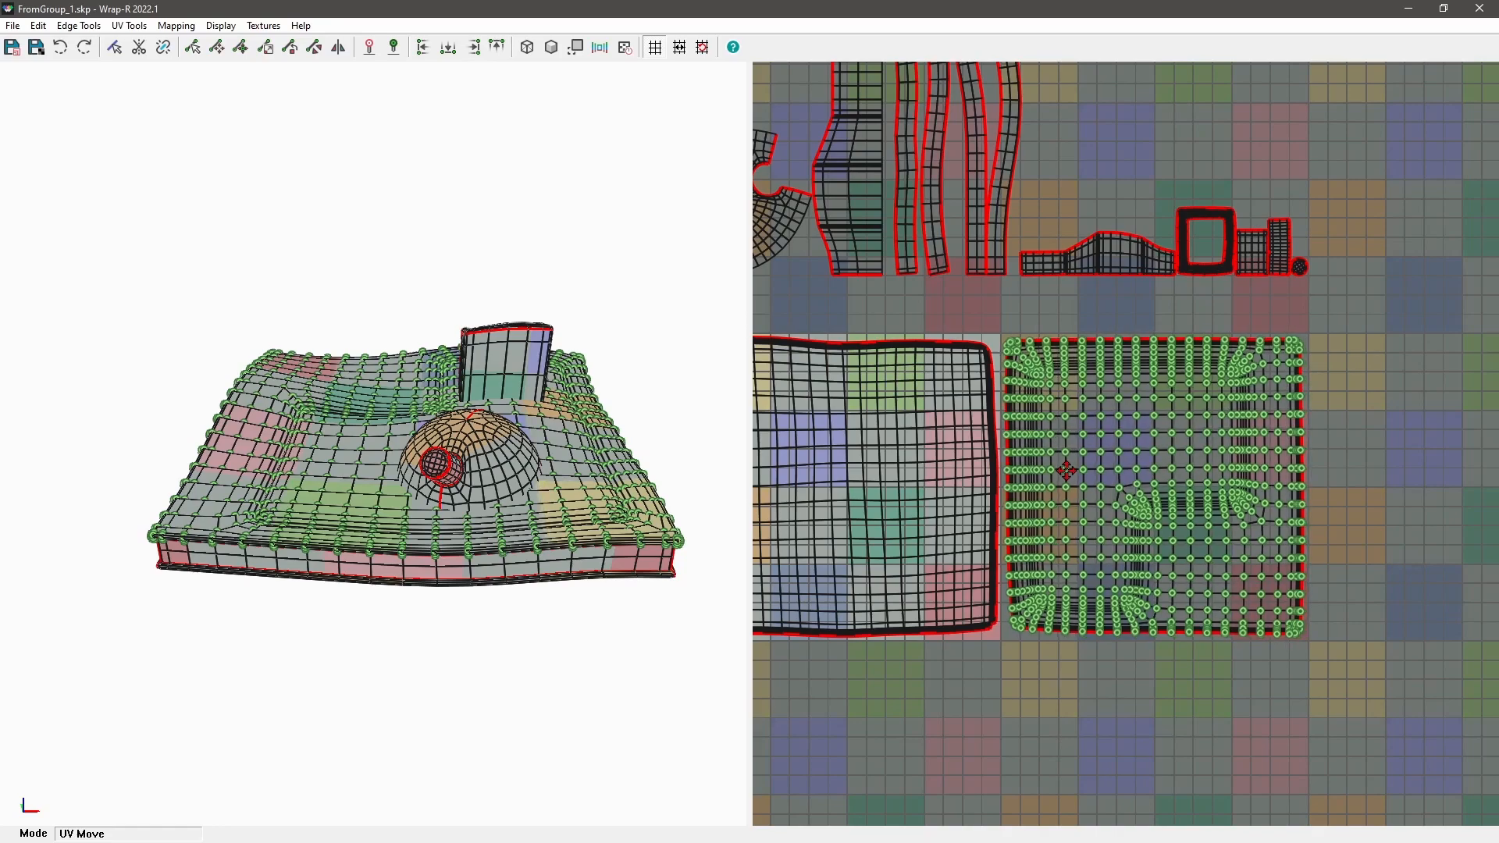
pyautogui.scroll(2, 1249, 388)
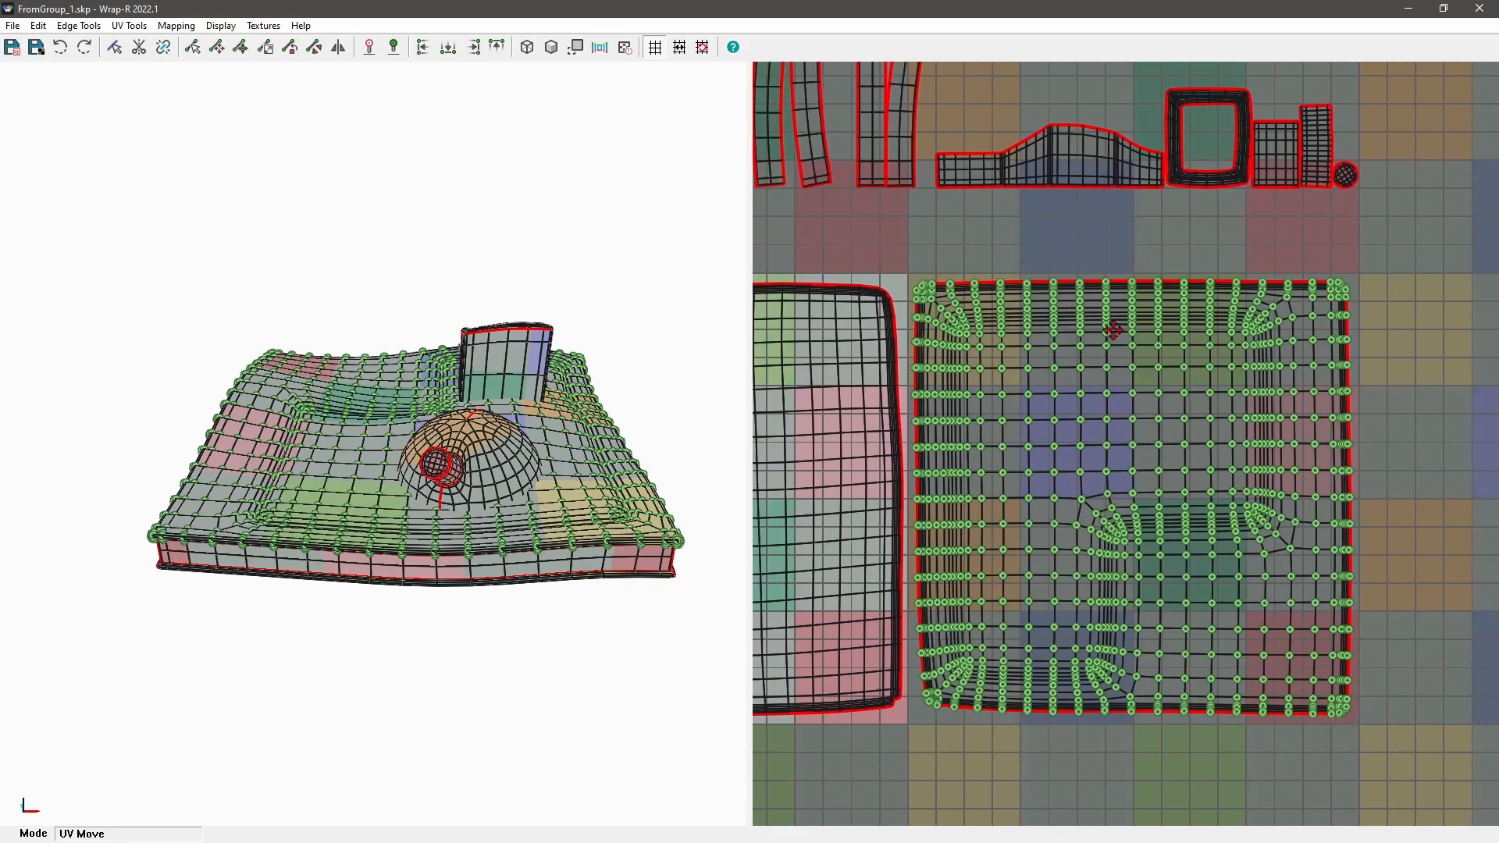
pyautogui.scroll(-1, 1081, 445)
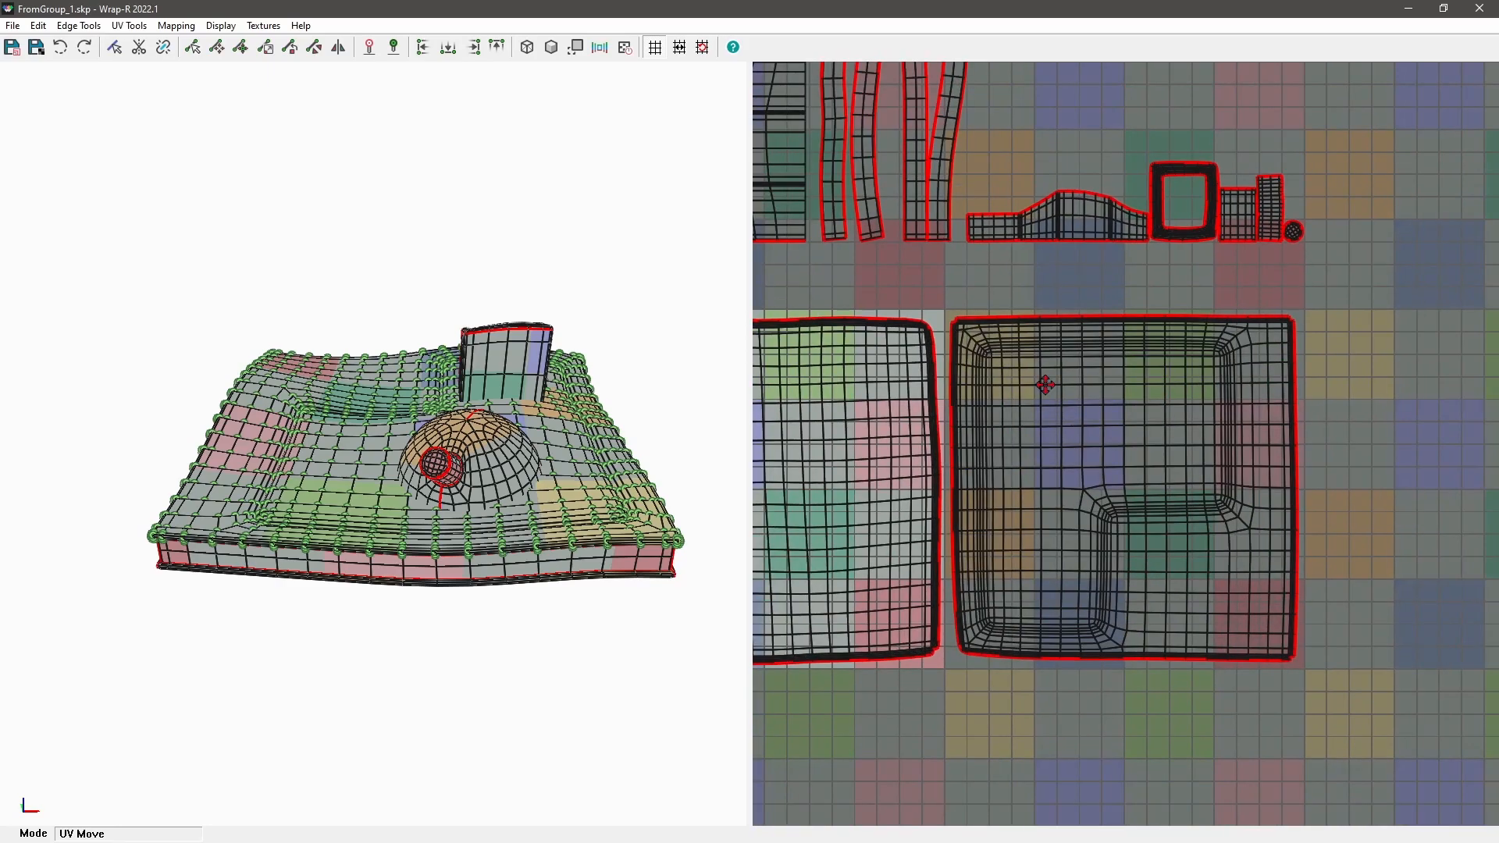
# Step: Show the SketchUp texture on the model and UV layout, and check the slab's top island against its tile border
pyautogui.click(263, 26)
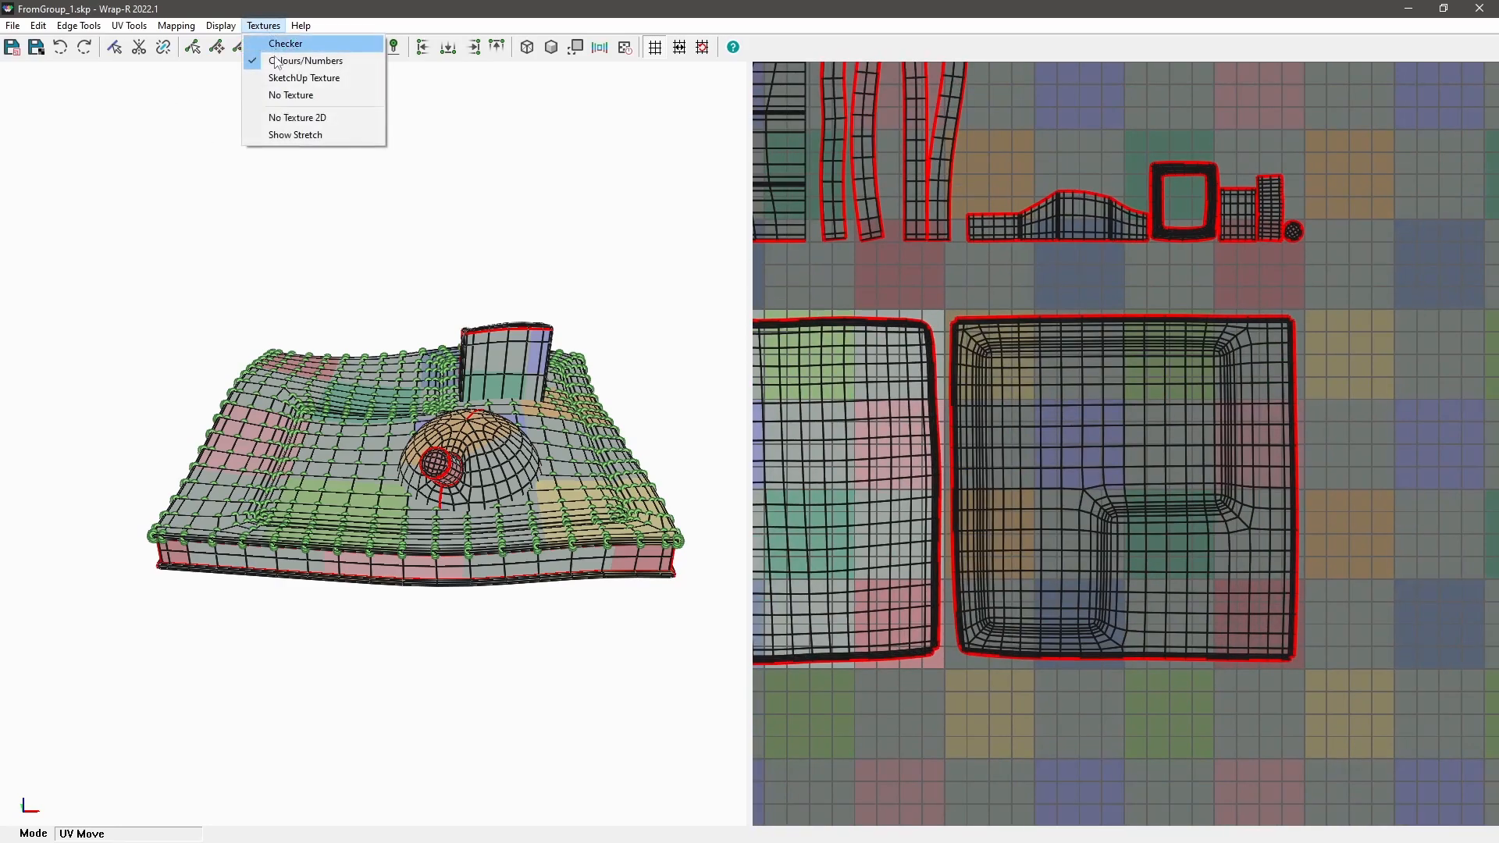
pyautogui.click(313, 84)
pyautogui.scroll(5, 1247, 293)
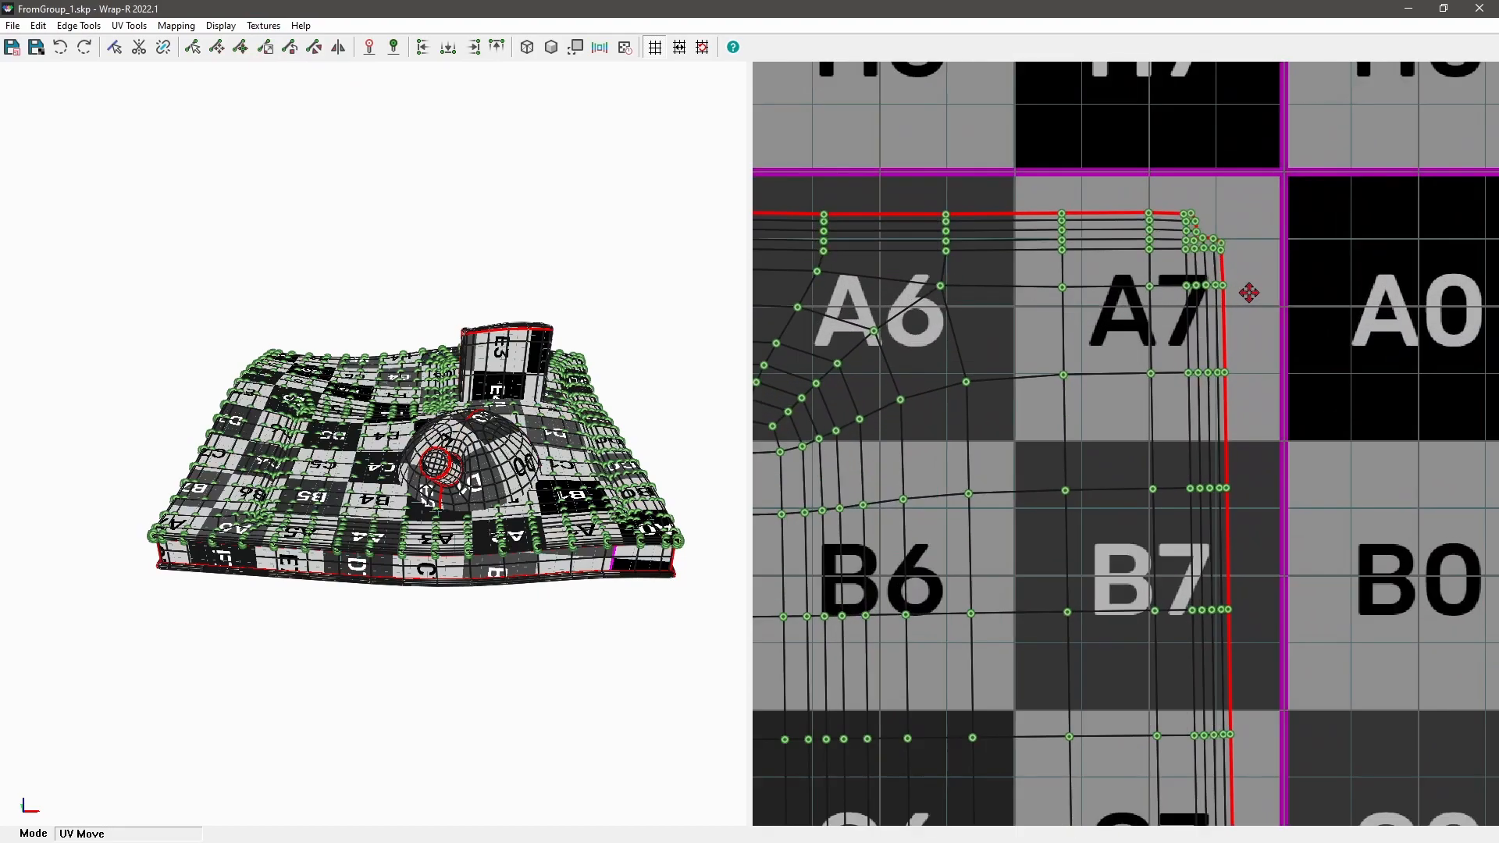
pyautogui.scroll(1, 1248, 292)
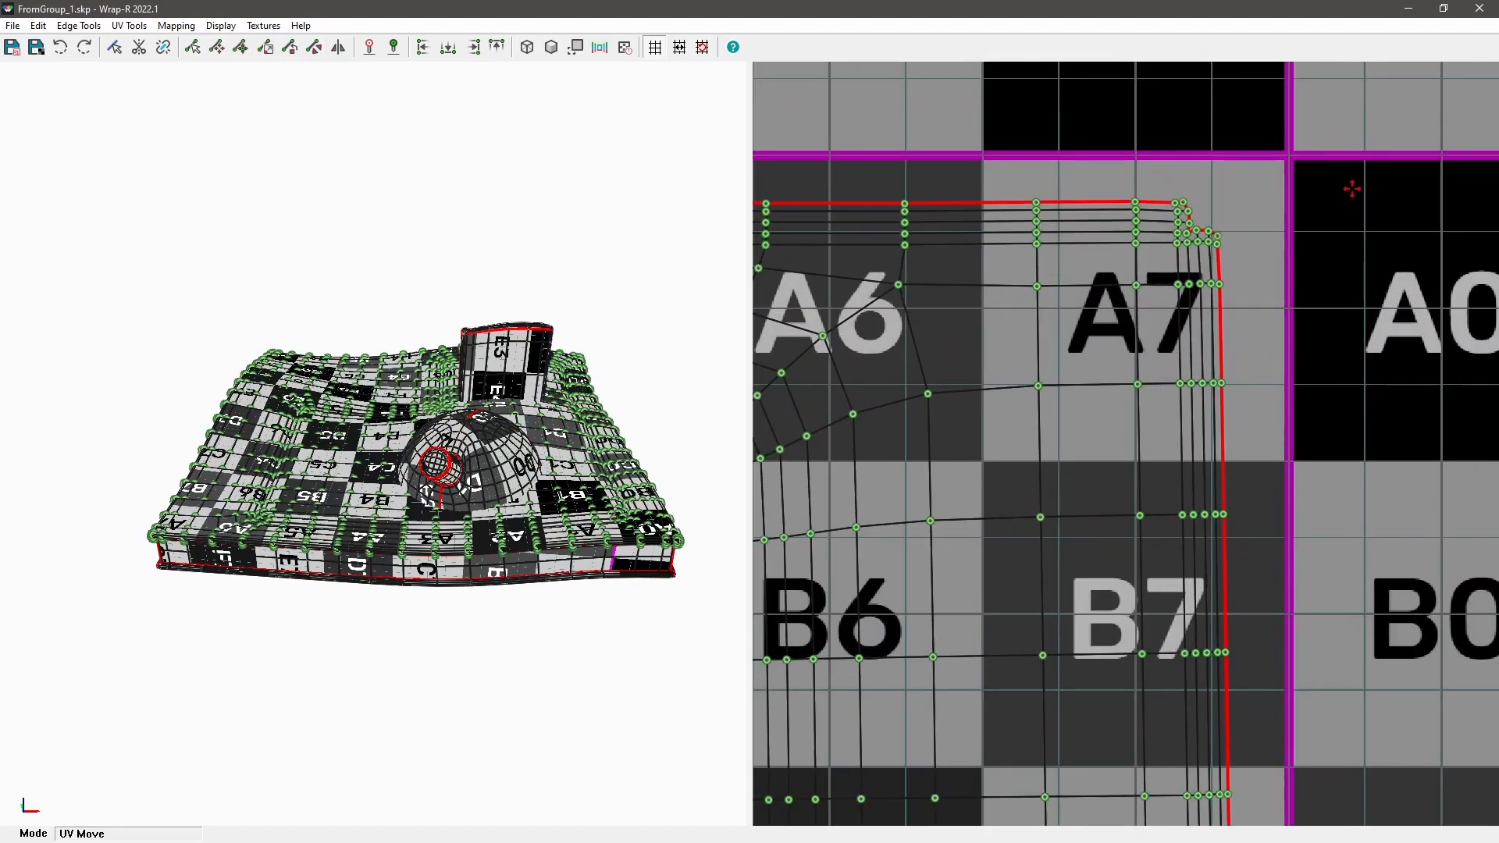
pyautogui.scroll(-10, 1352, 192)
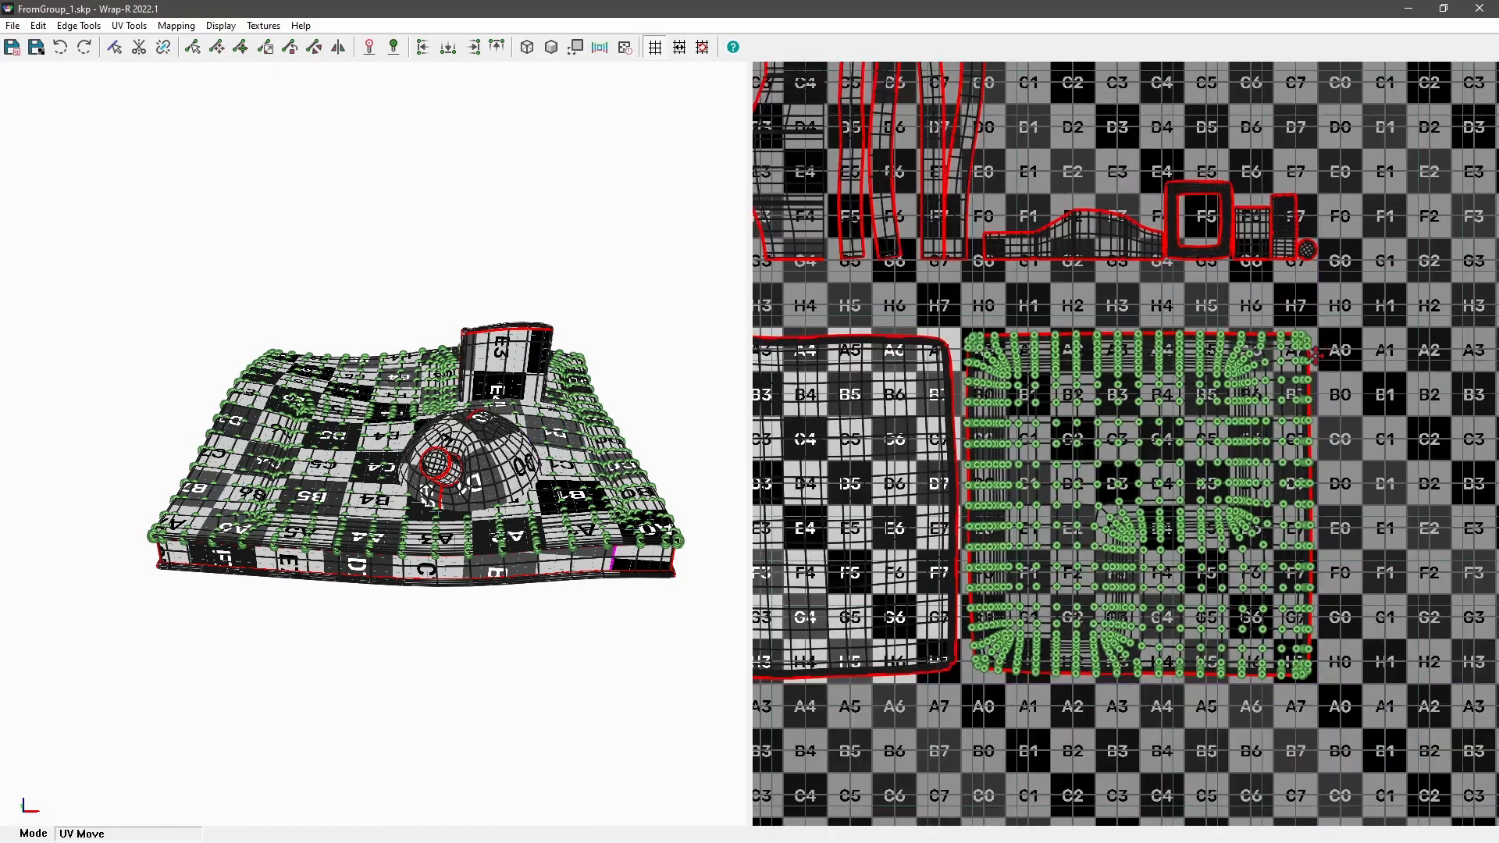
# Step: Select the slab's outermost long edge strip and examine how it crosses the tile border in the UV layout
pyautogui.press('space')
pyautogui.moveTo(953, 311); pyautogui.dragTo(1146, 523, button='middle')
pyautogui.scroll(2, 968, 349)
pyautogui.scroll(-1, 1146, 519)
pyautogui.scroll(4, 1209, 406)
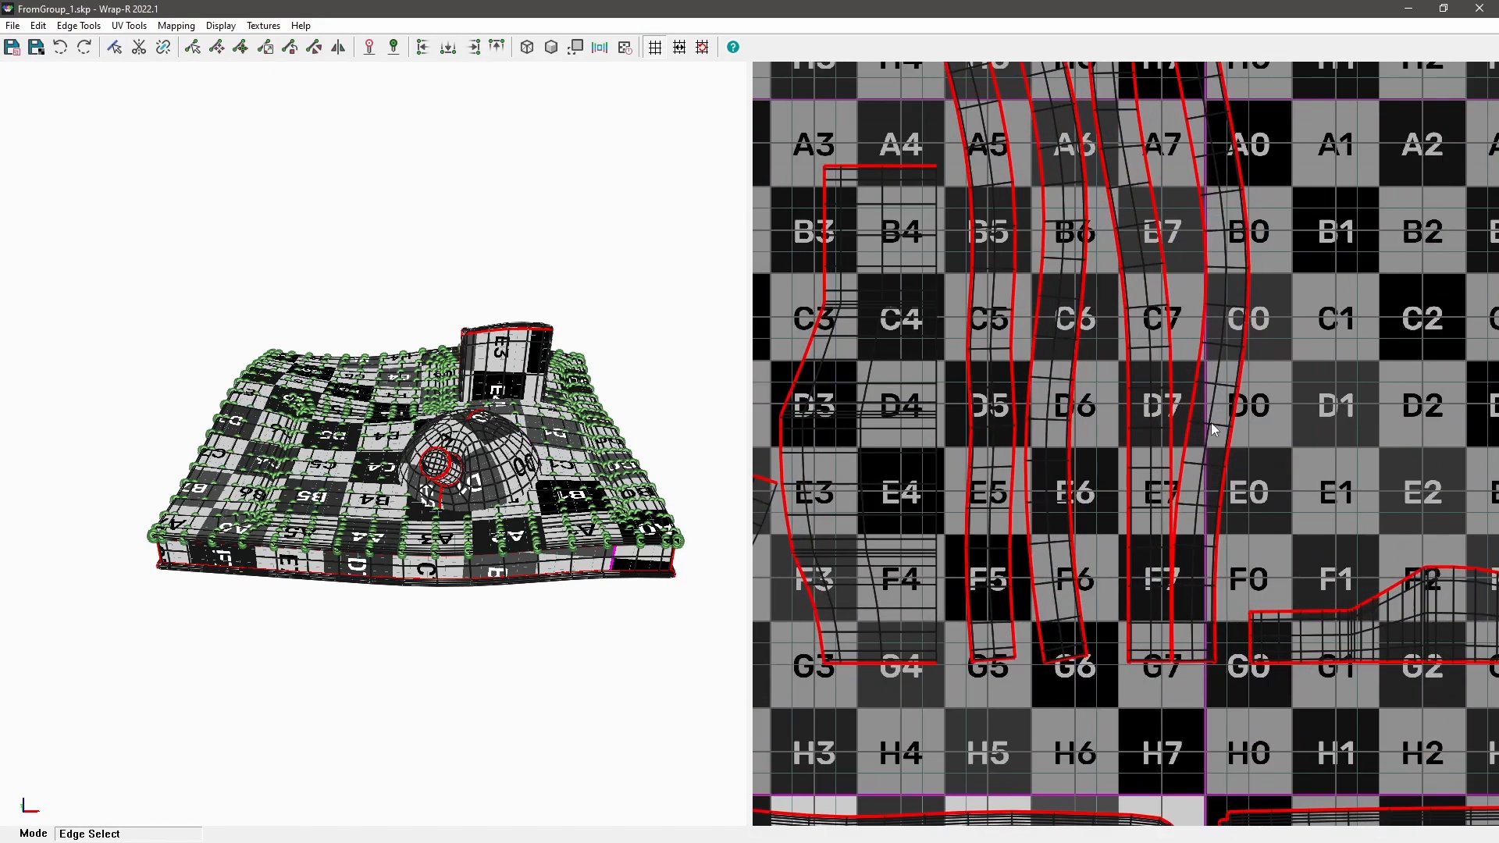
pyautogui.scroll(-1, 1211, 439)
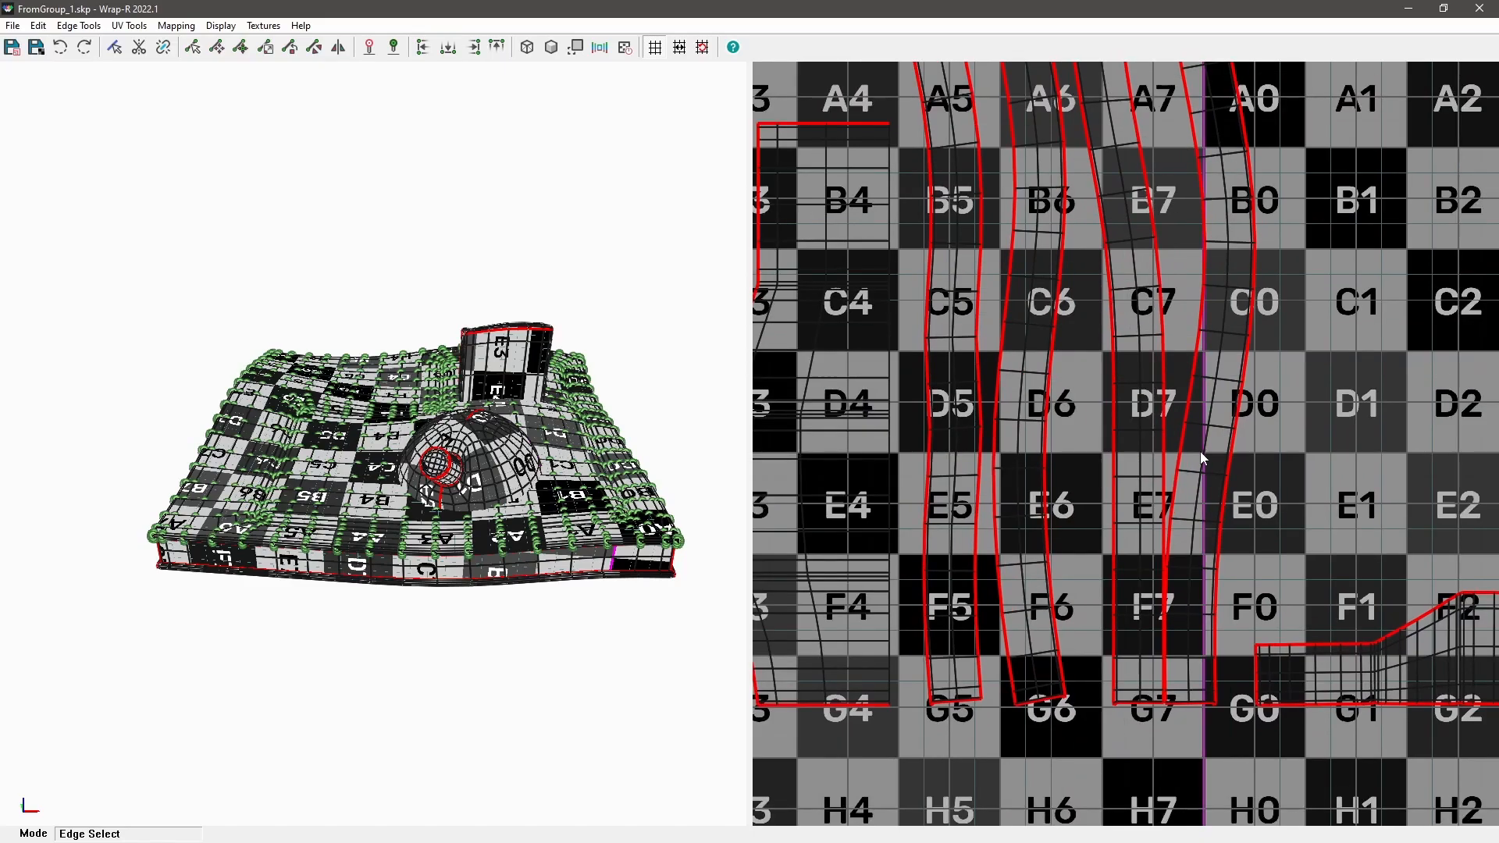
pyautogui.press('space')
pyautogui.scroll(3, 1201, 452)
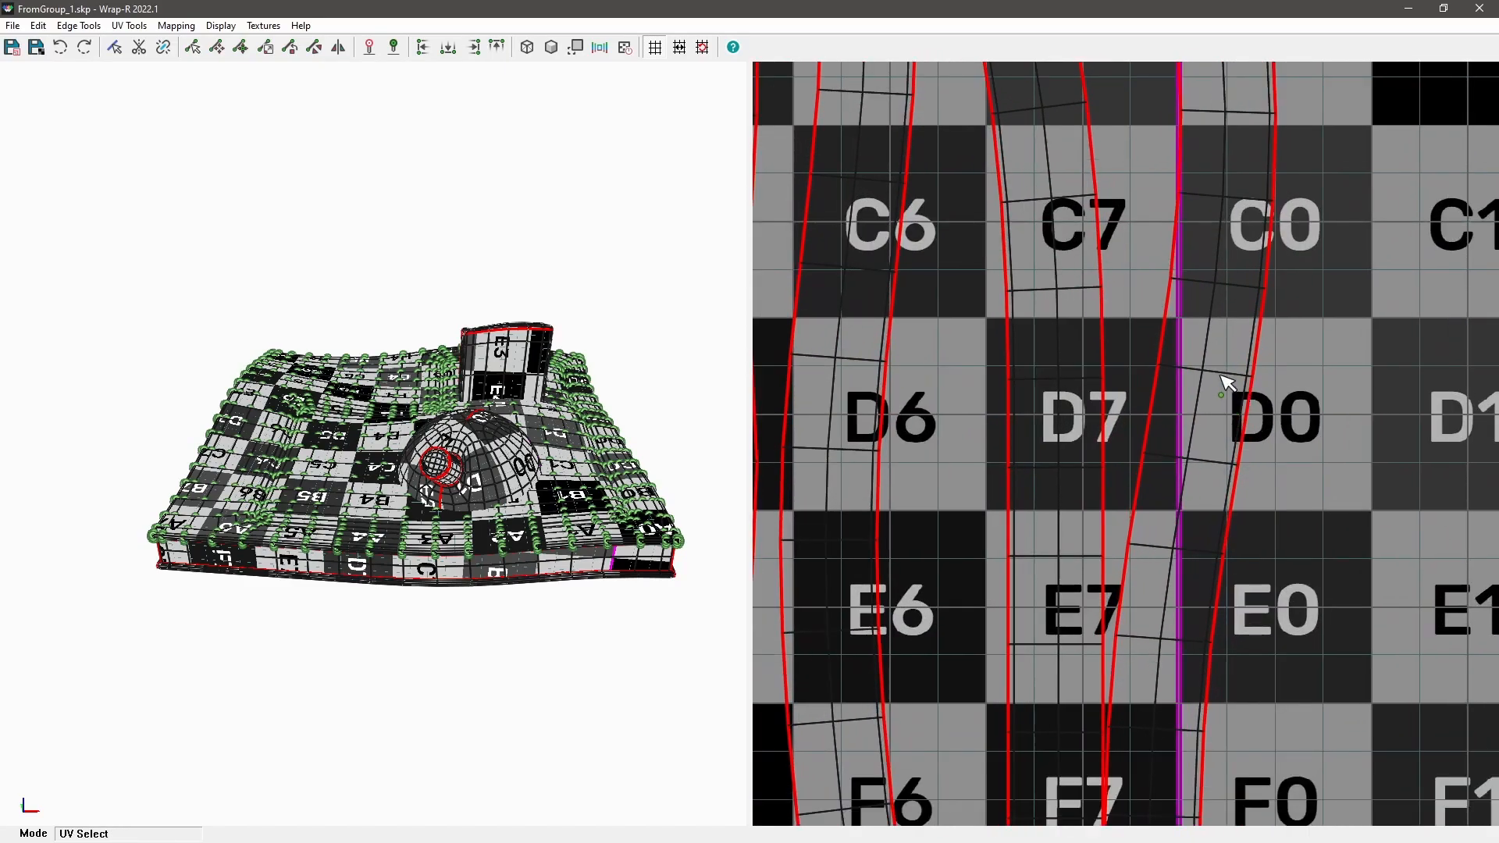
pyautogui.click(1208, 379)
pyautogui.scroll(-3, 1209, 383)
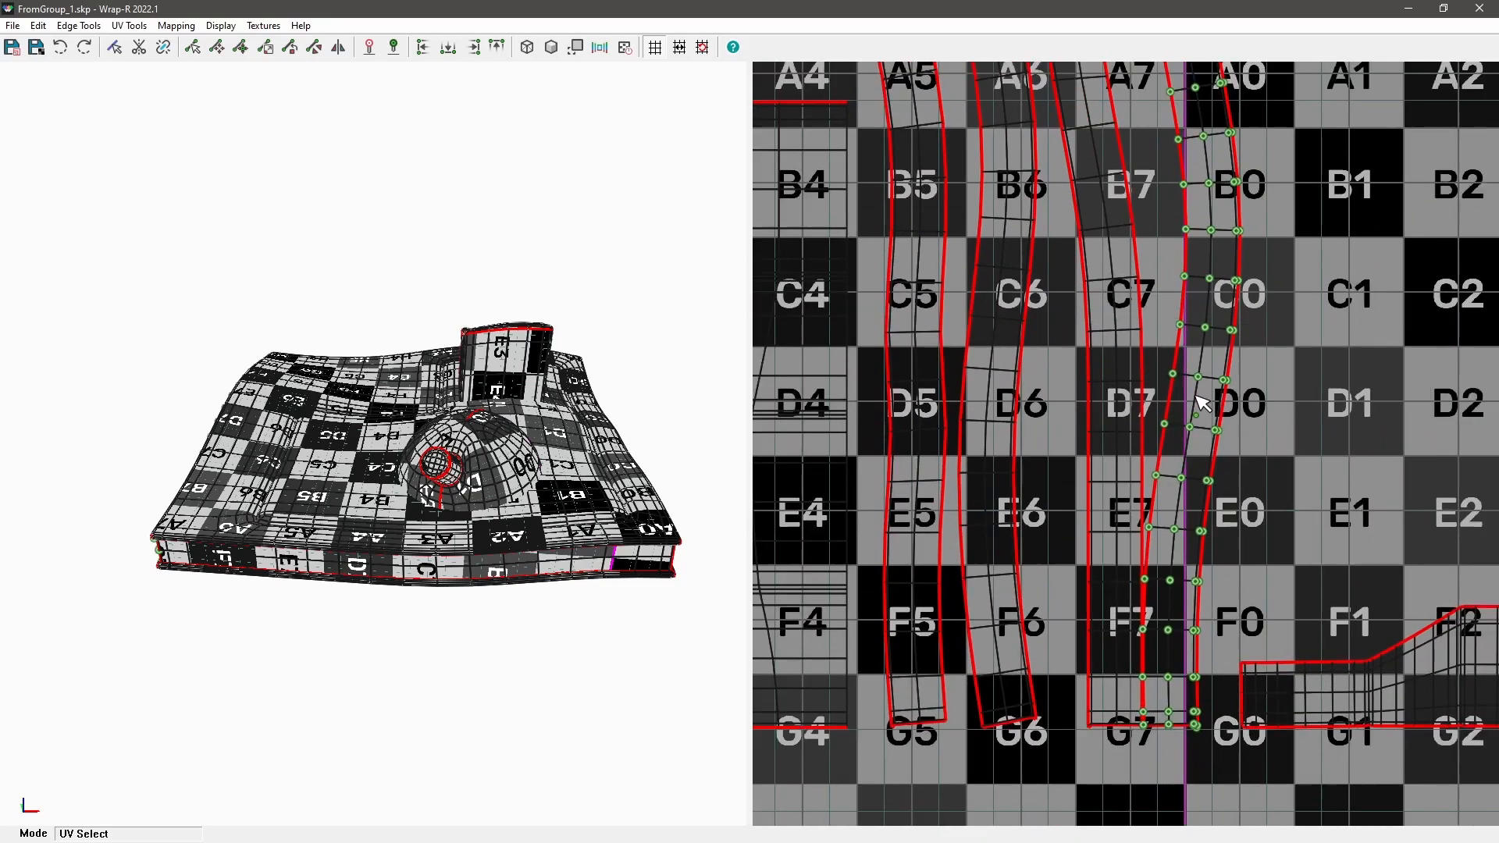
pyautogui.scroll(-2, 1214, 267)
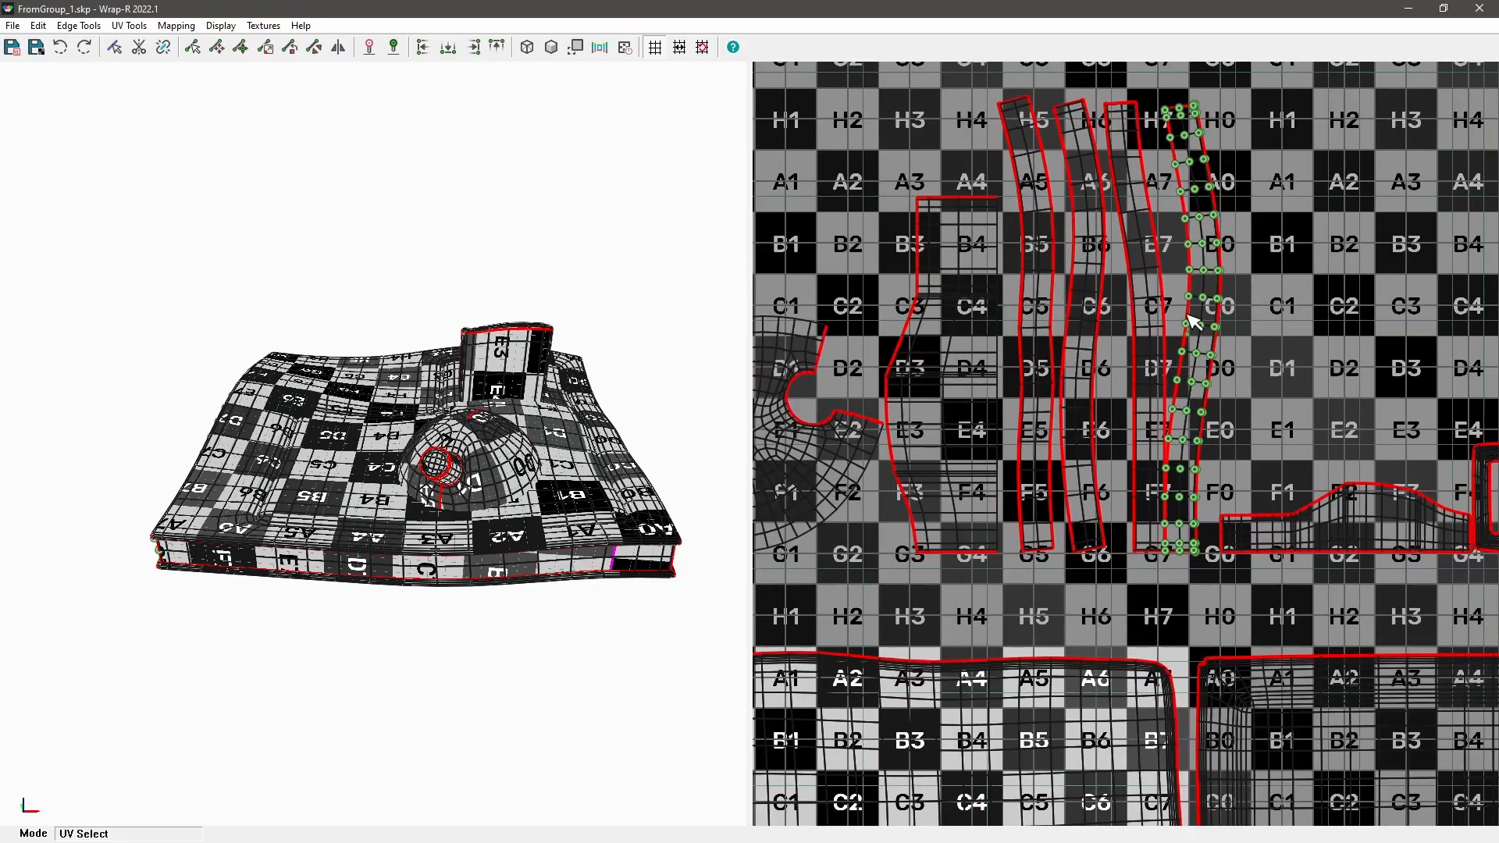
pyautogui.scroll(-1, 1192, 320)
pyautogui.scroll(4, 1108, 574)
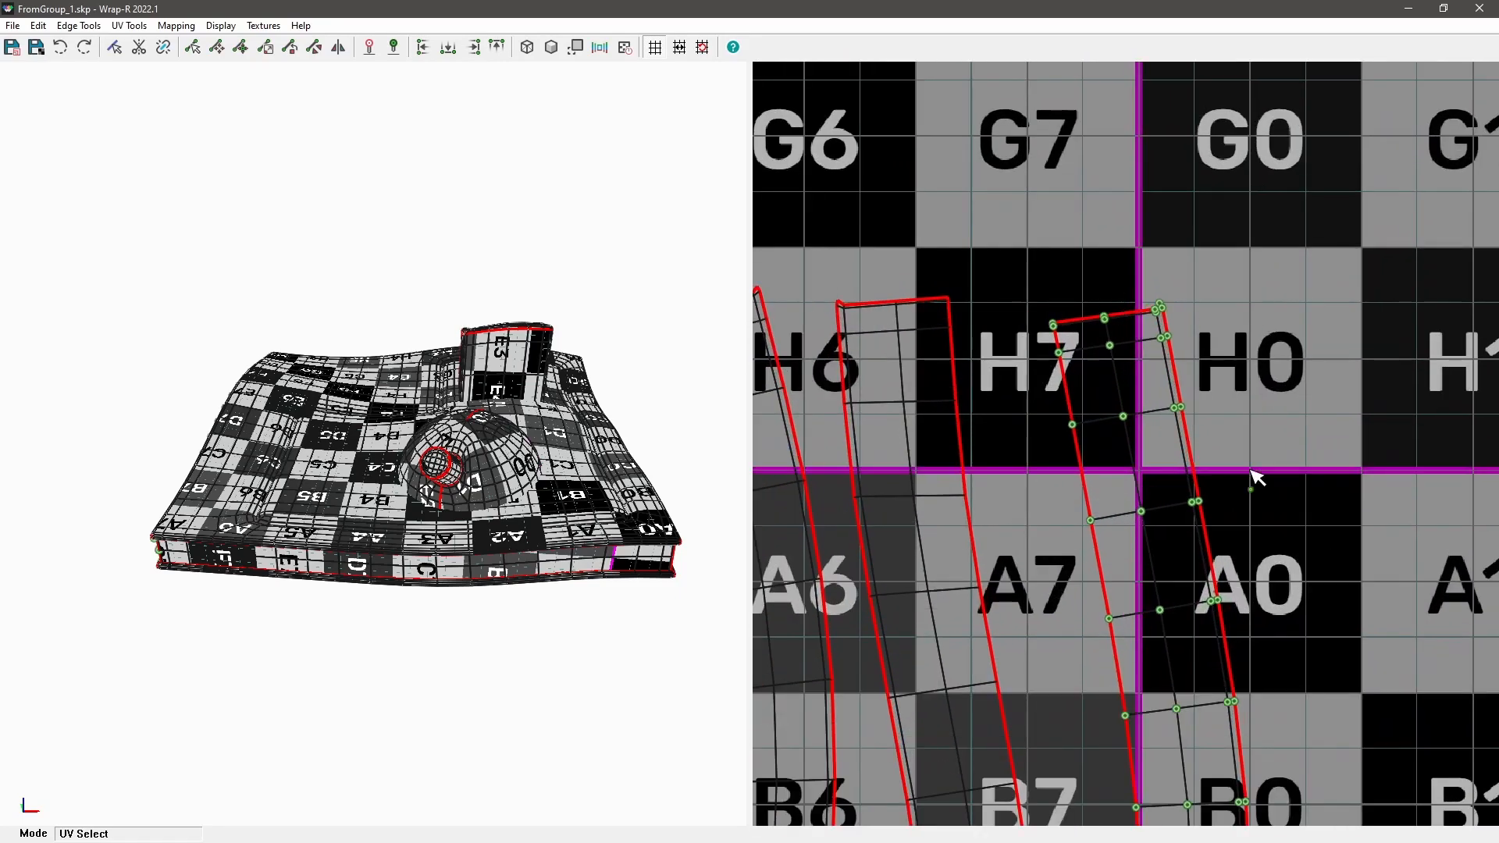
pyautogui.scroll(1, 1101, 301)
pyautogui.scroll(-6, 1238, 267)
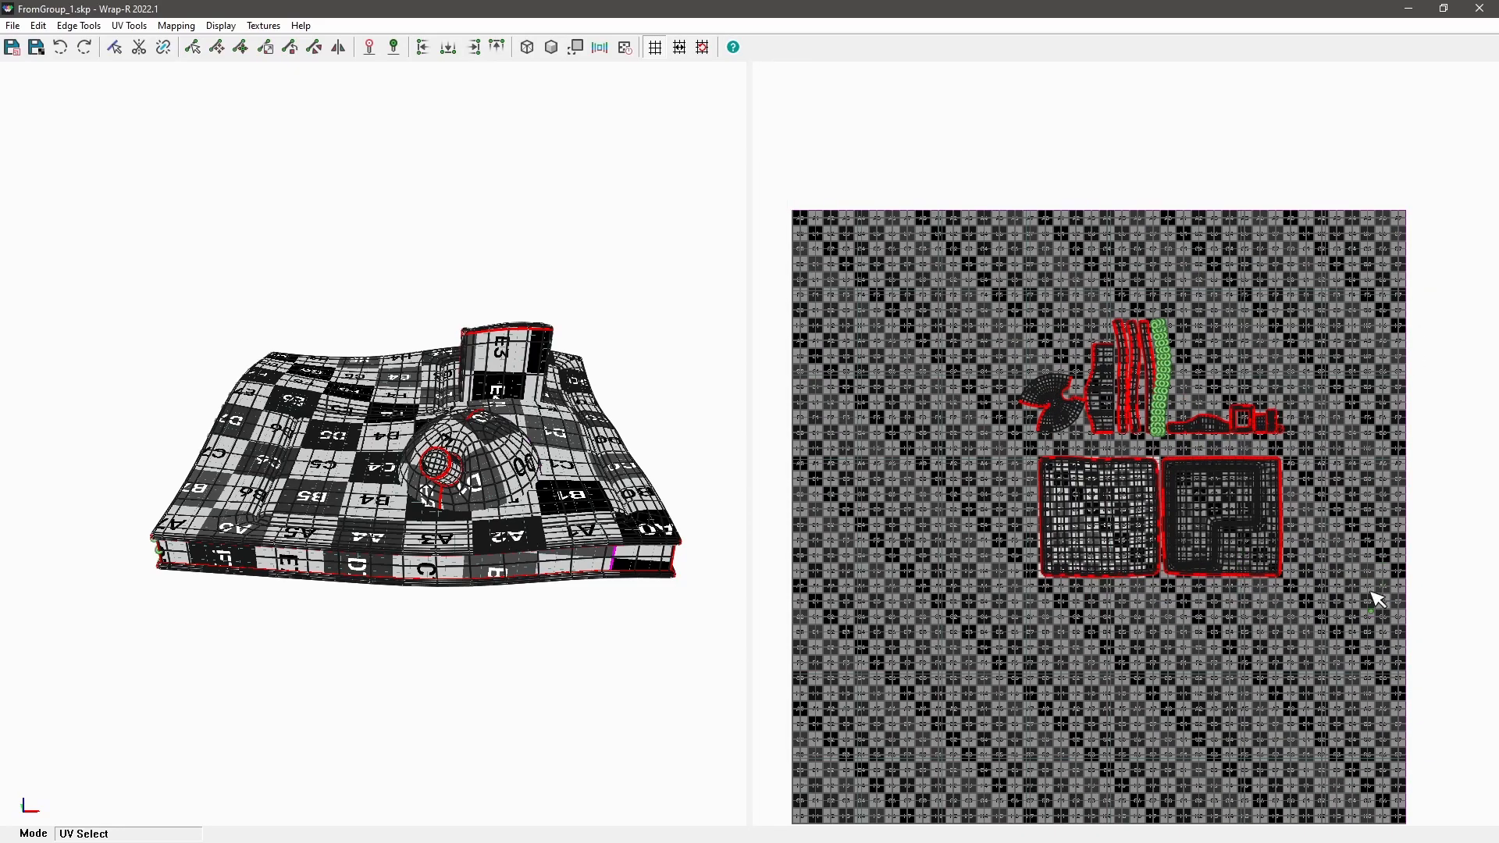
pyautogui.scroll(6, 1289, 552)
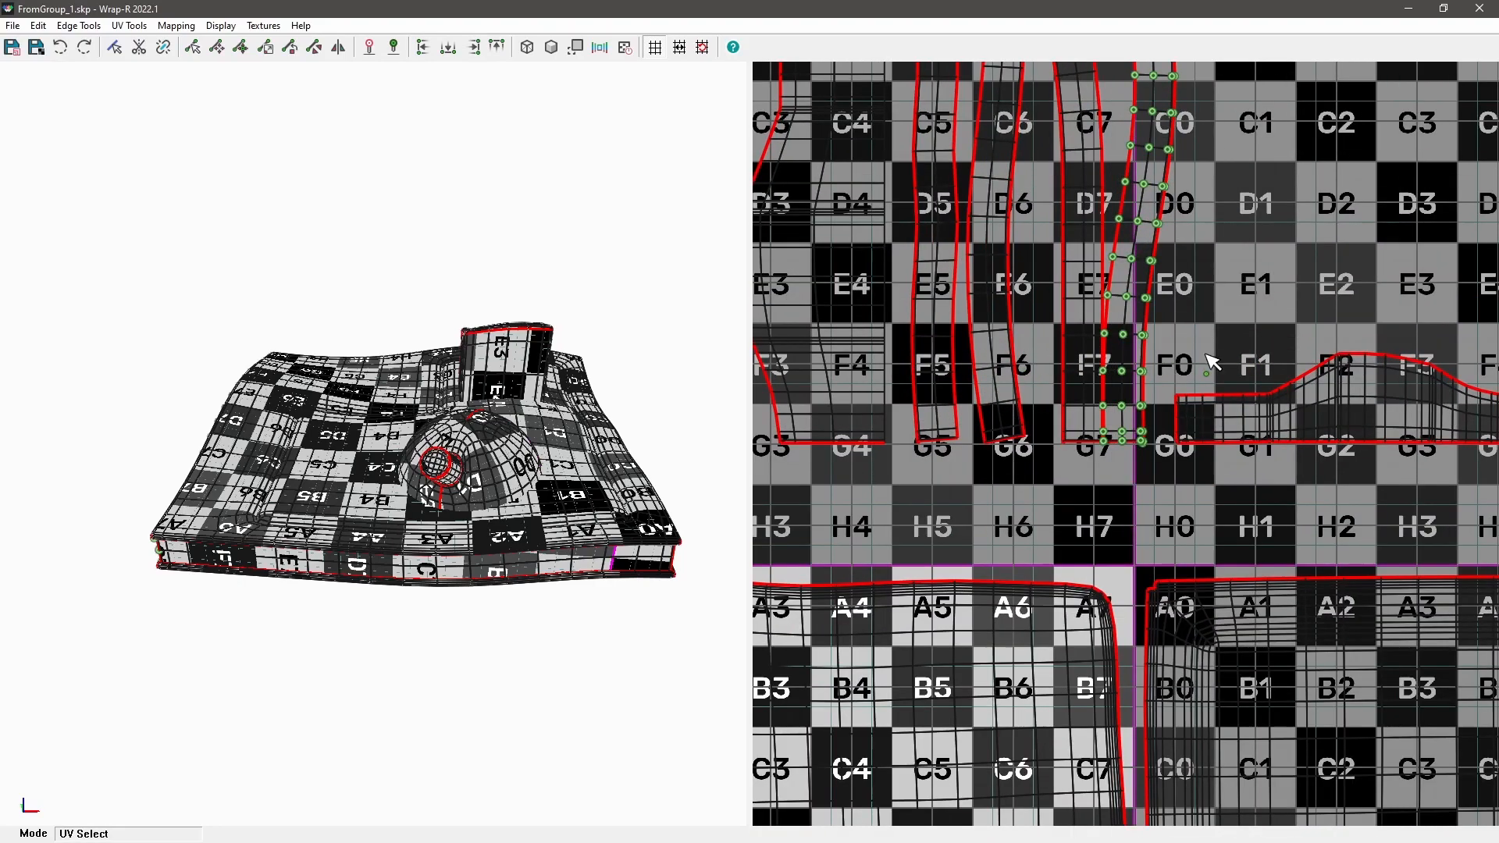
pyautogui.scroll(-4, 1211, 361)
pyautogui.moveTo(1192, 351); pyautogui.dragTo(1194, 405, button='middle')
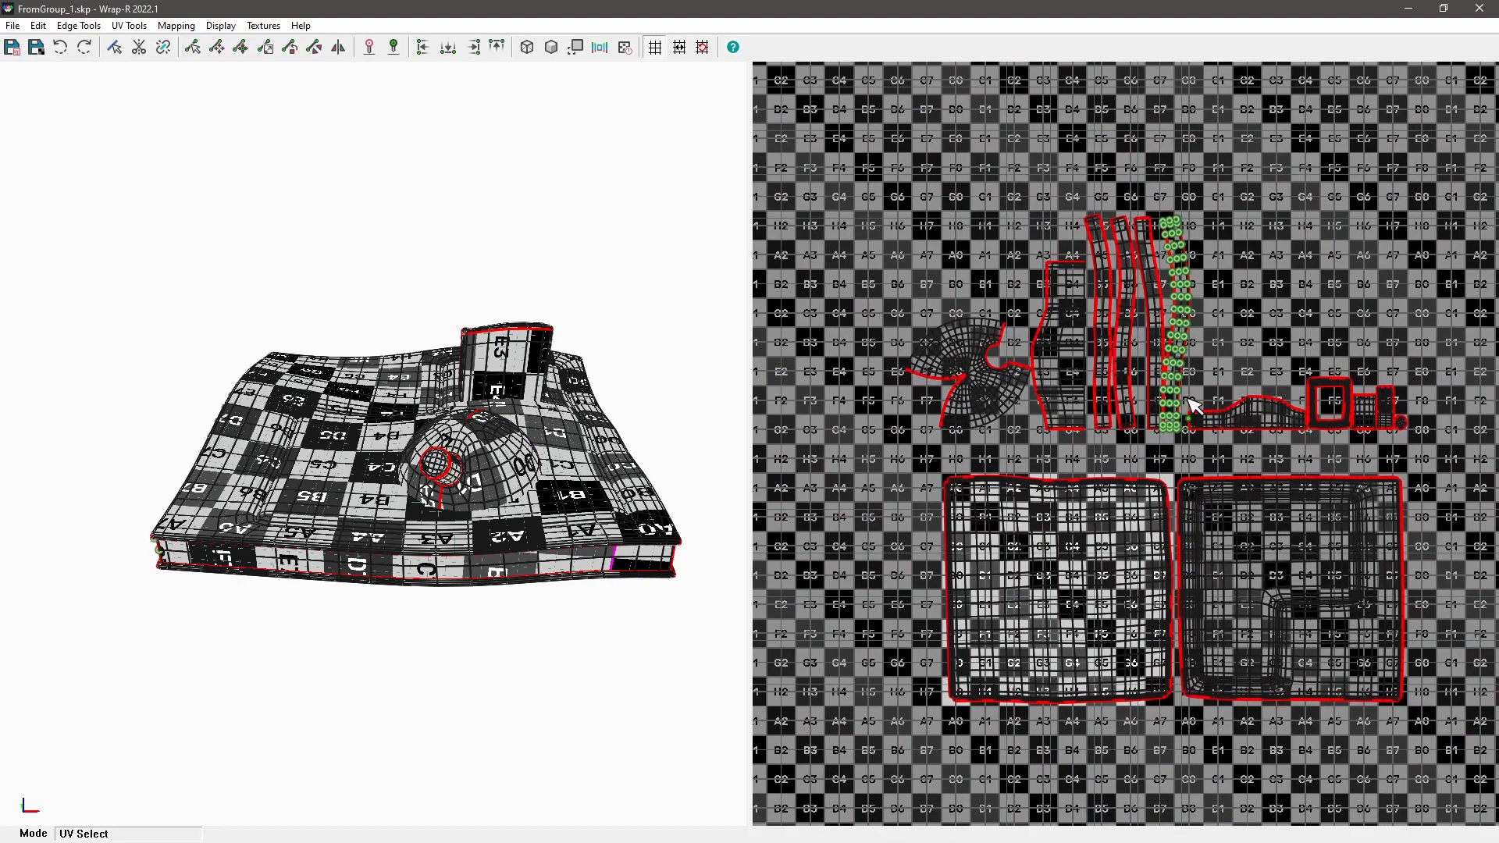
# Step: Turn off the texture in the UV view so that only the islands show over the grid
pyautogui.click(263, 25)
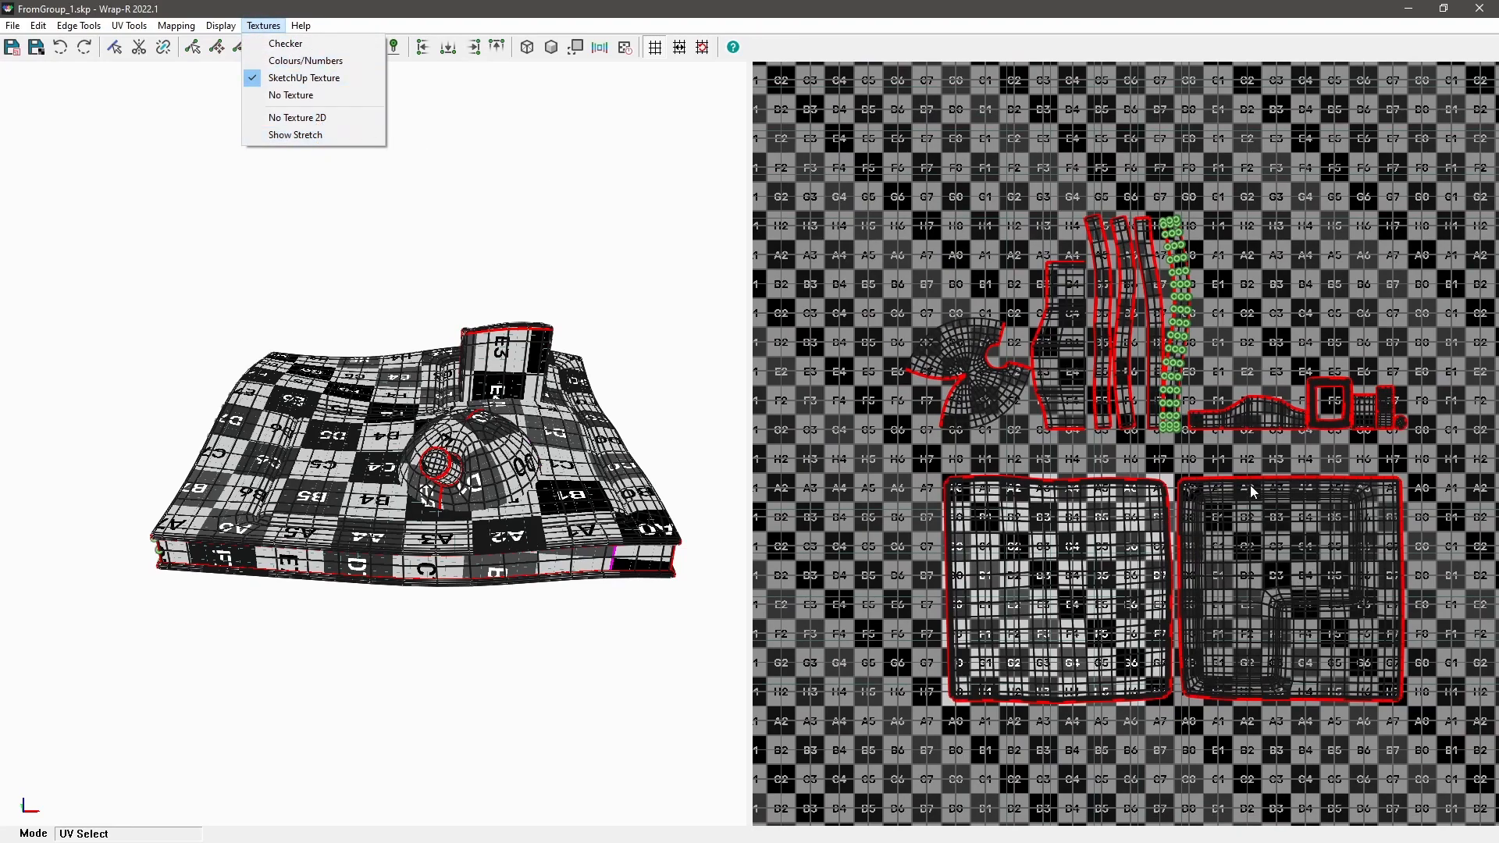
pyautogui.click(343, 119)
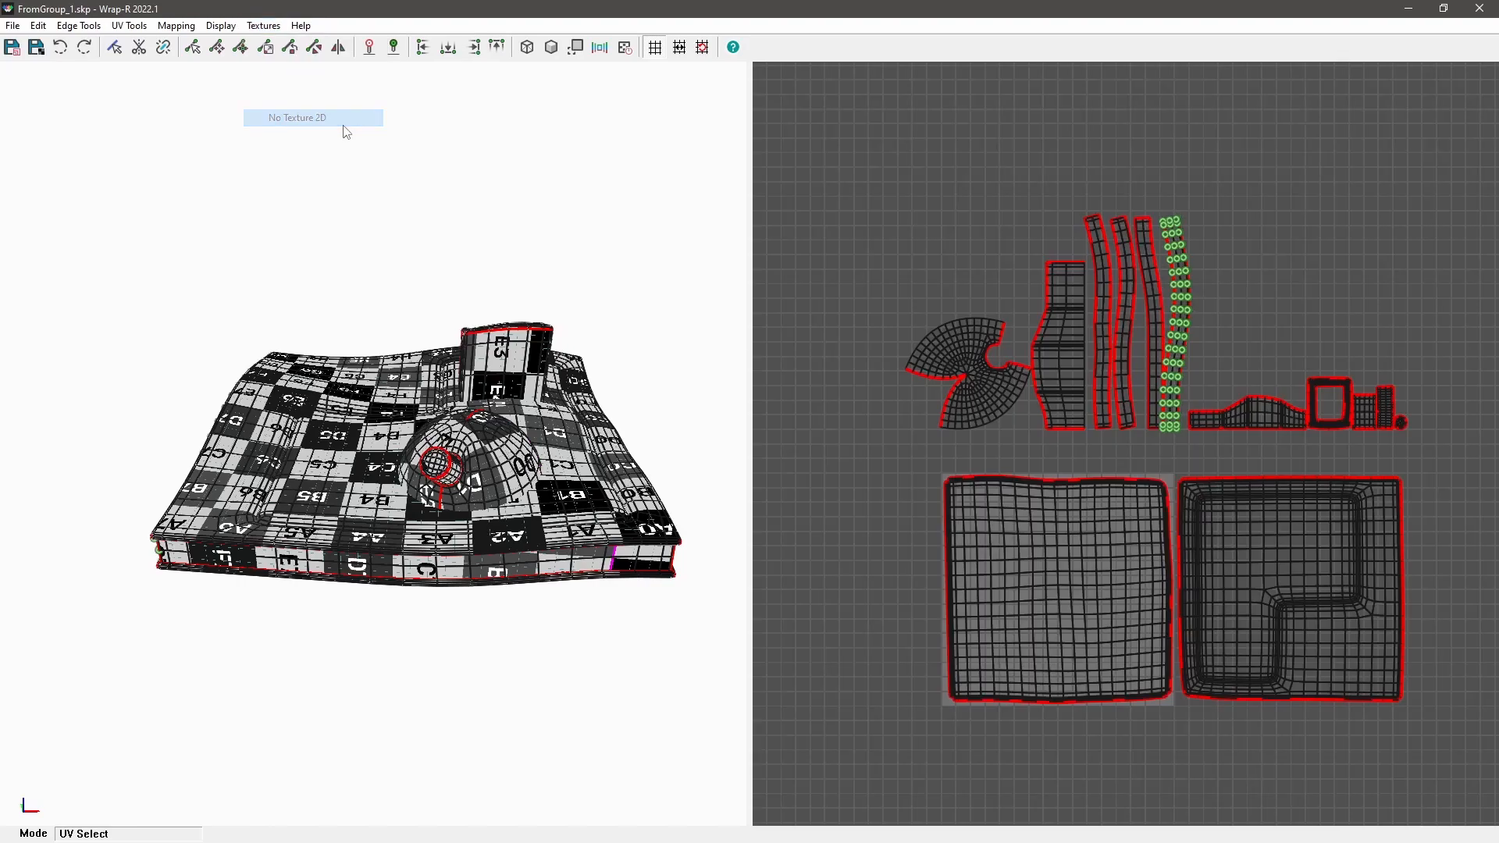
pyautogui.scroll(5, 1203, 419)
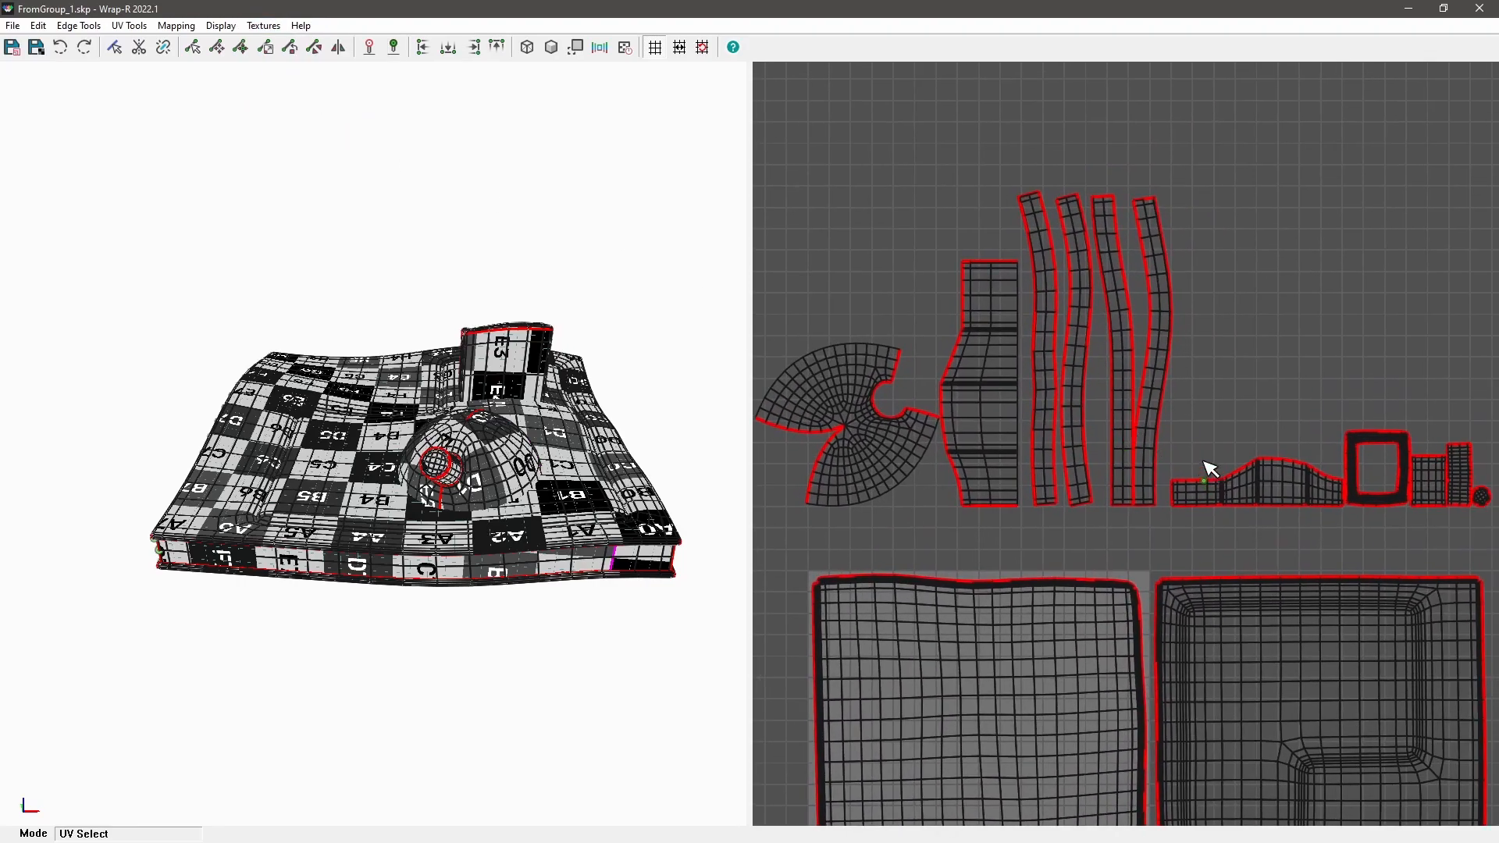
pyautogui.scroll(-2, 1210, 469)
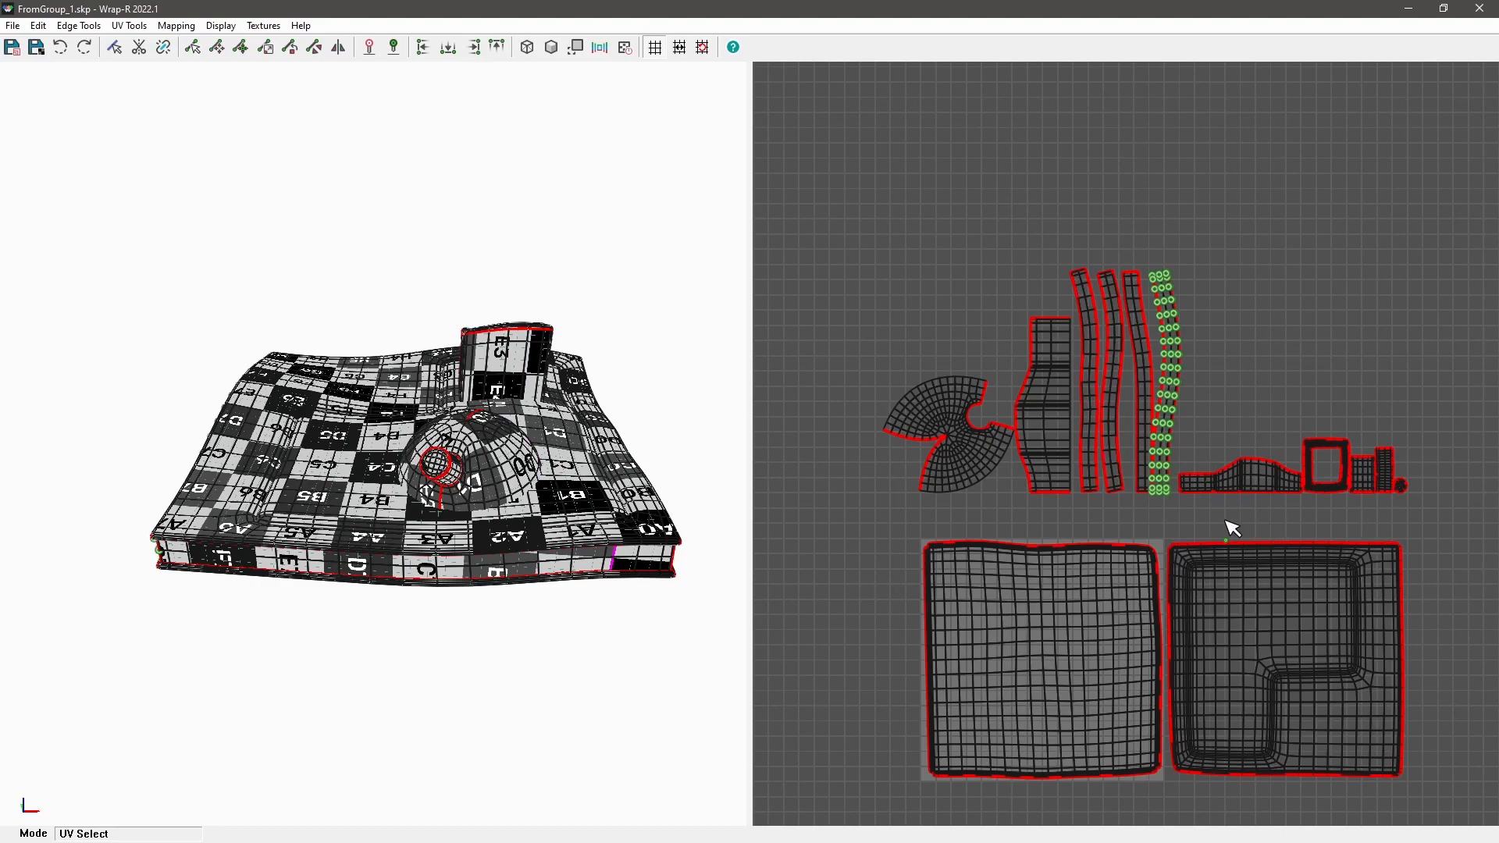
# Step: Move the fan-shaped dome island over to the area above the slab's top island
pyautogui.moveTo(1229, 521); pyautogui.dragTo(1187, 524, button='middle')
pyautogui.doubleClick(914, 456)
pyautogui.press('m')
pyautogui.moveTo(915, 454); pyautogui.dragTo(1285, 382)
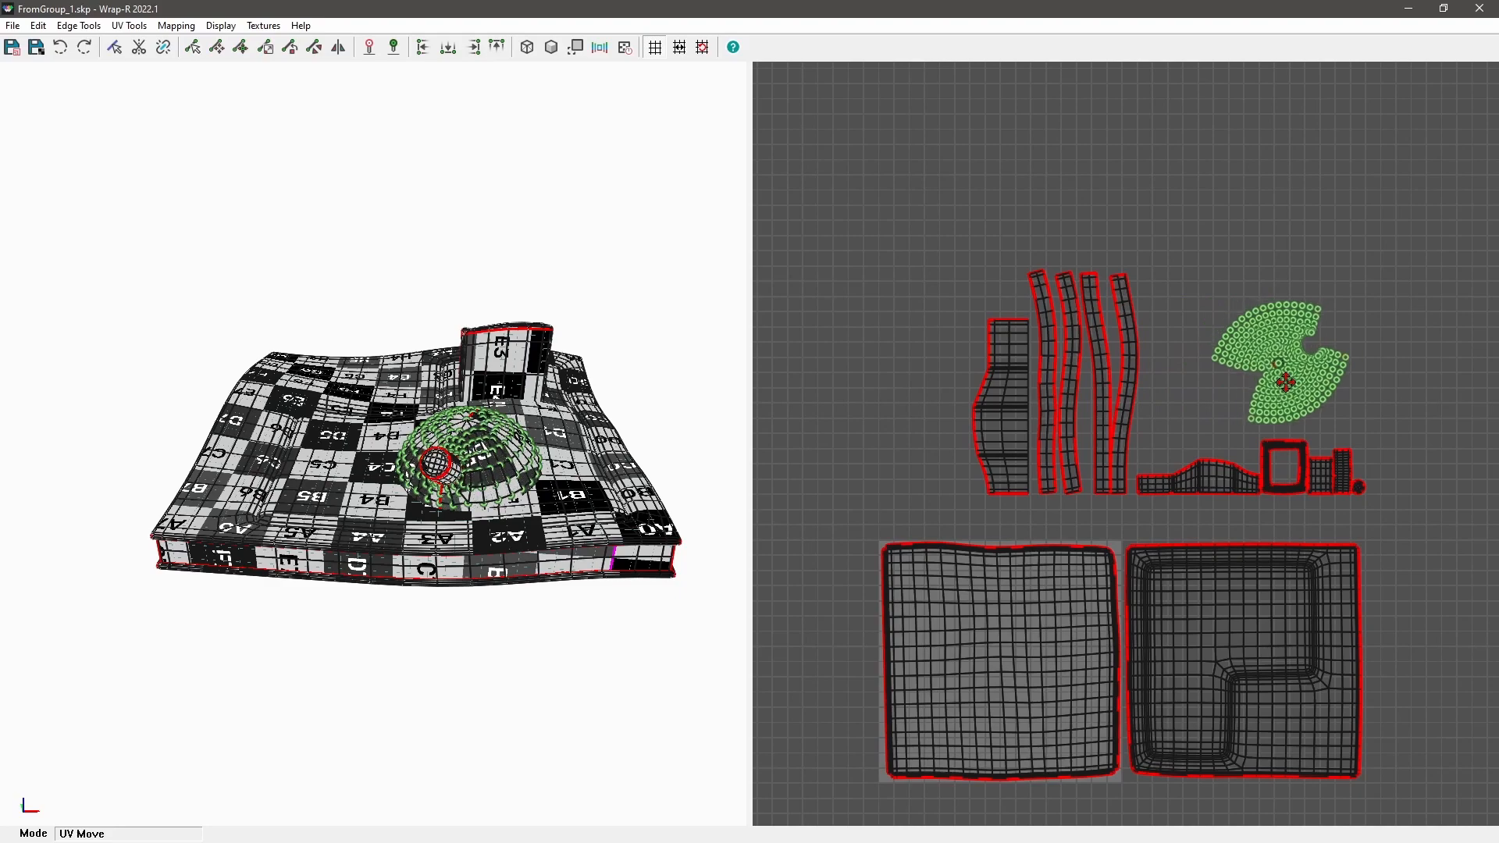
# Step: Rotate the horizontal bulged island upright in the gap between the long edge strips and the dome island
pyautogui.scroll(5, 1279, 475)
pyautogui.press('space')
pyautogui.click(1250, 502)
pyautogui.doubleClick(1257, 503)
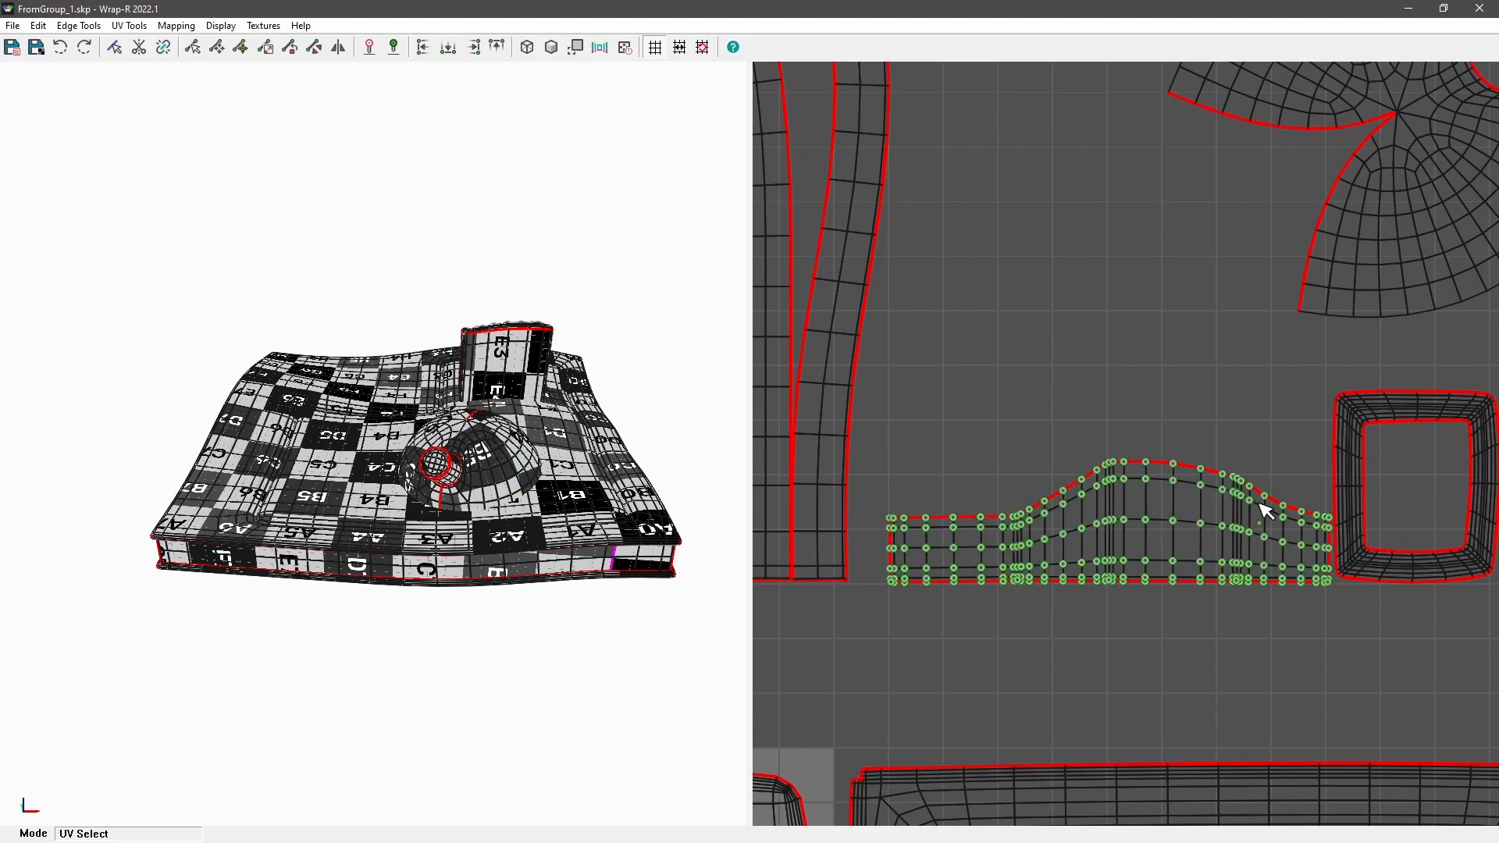
pyautogui.scroll(-5, 1258, 503)
pyautogui.scroll(-4, 1254, 541)
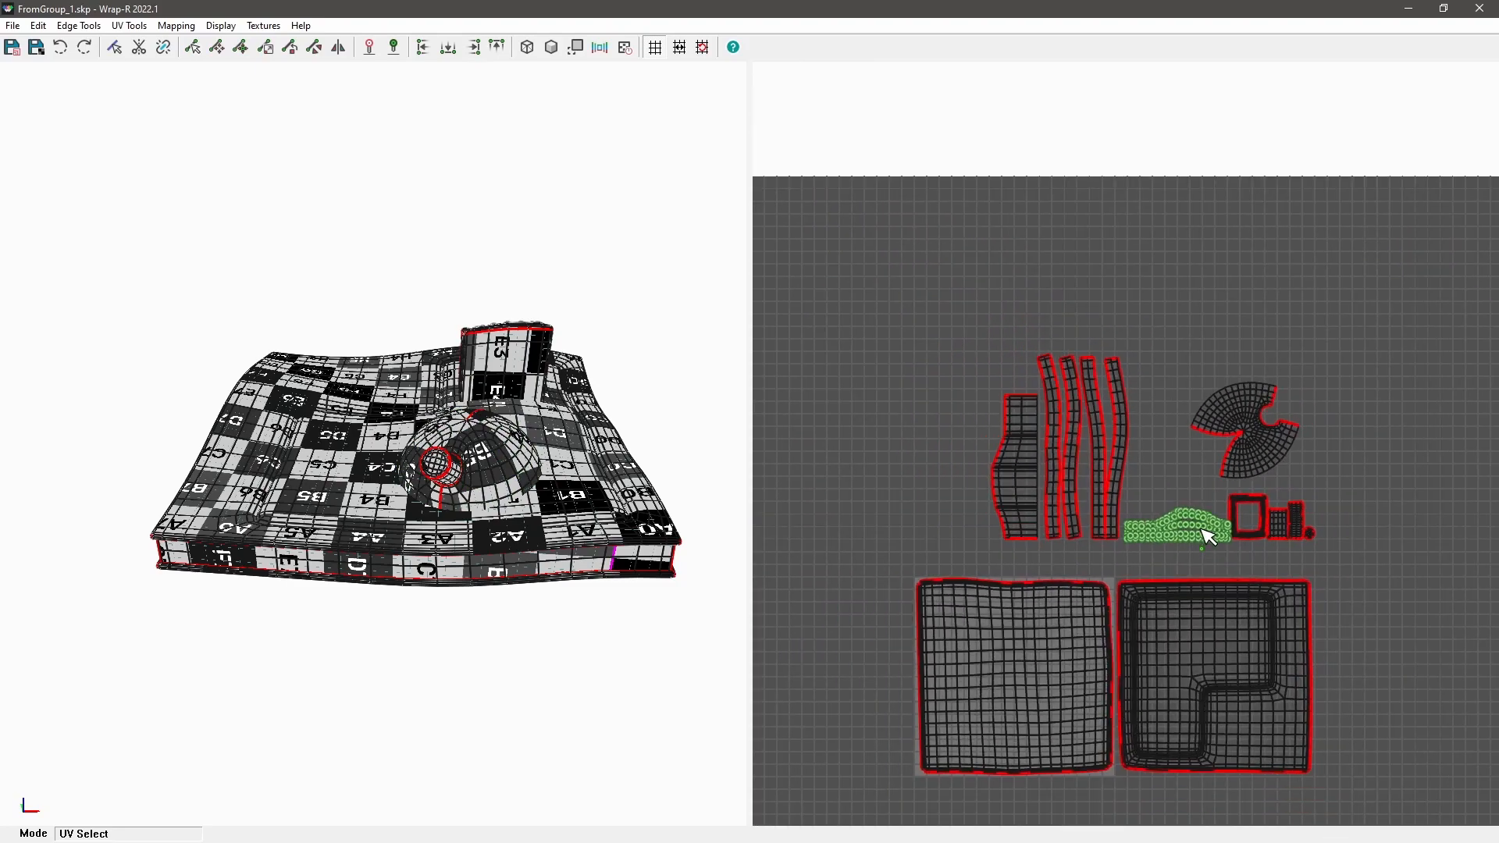
pyautogui.press('space')
pyautogui.moveTo(1253, 479); pyautogui.dragTo(1076, 527)
pyautogui.press('space')
pyautogui.scroll(5, 1202, 495)
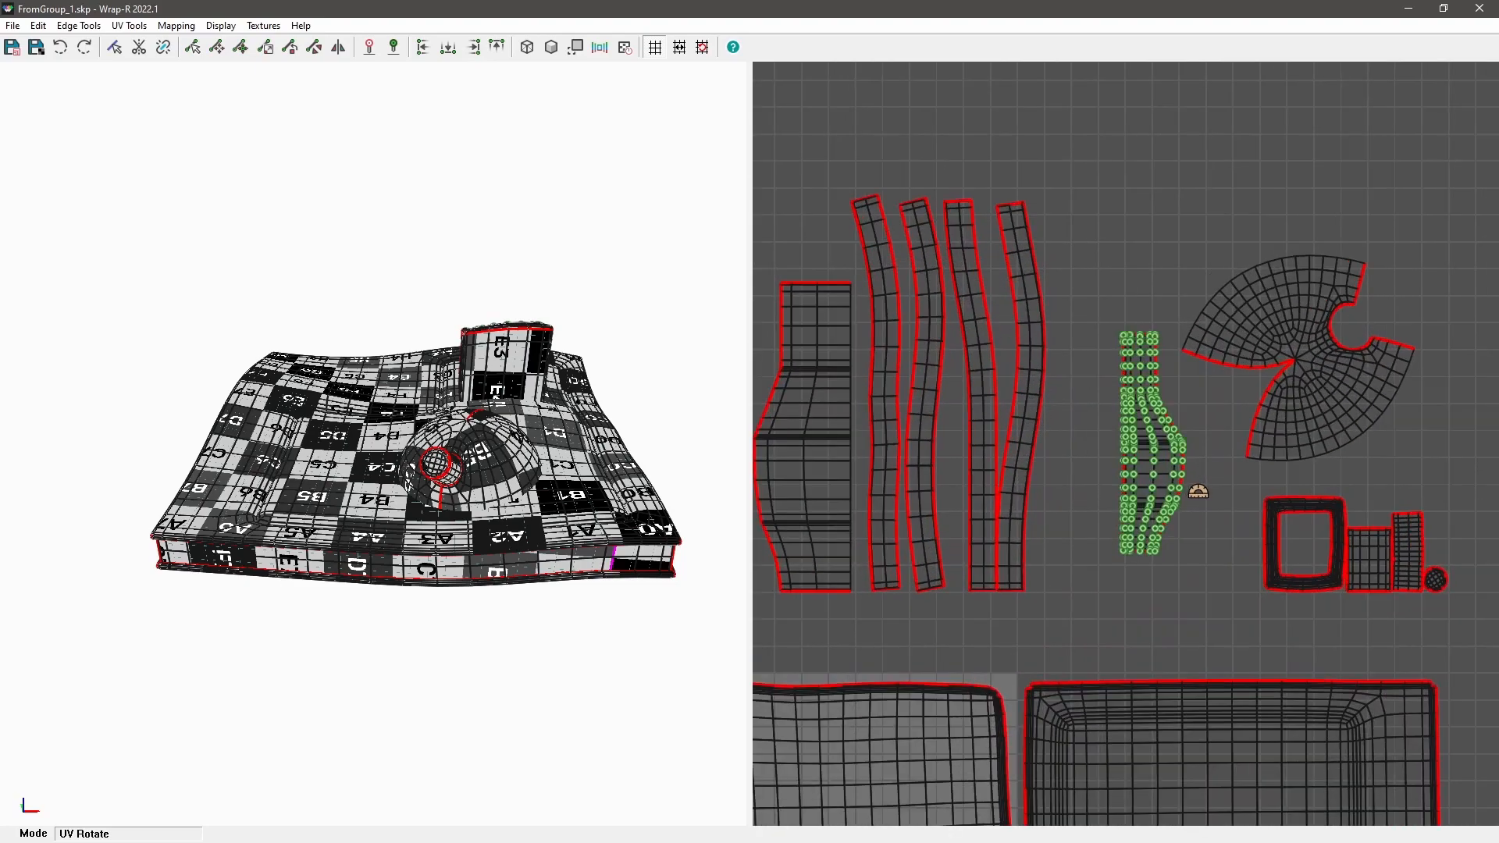
# Step: Move the frame-shaped island up and left, close beneath the dome island and beside the upright bulged island
pyautogui.press('space')
pyautogui.click(1200, 531)
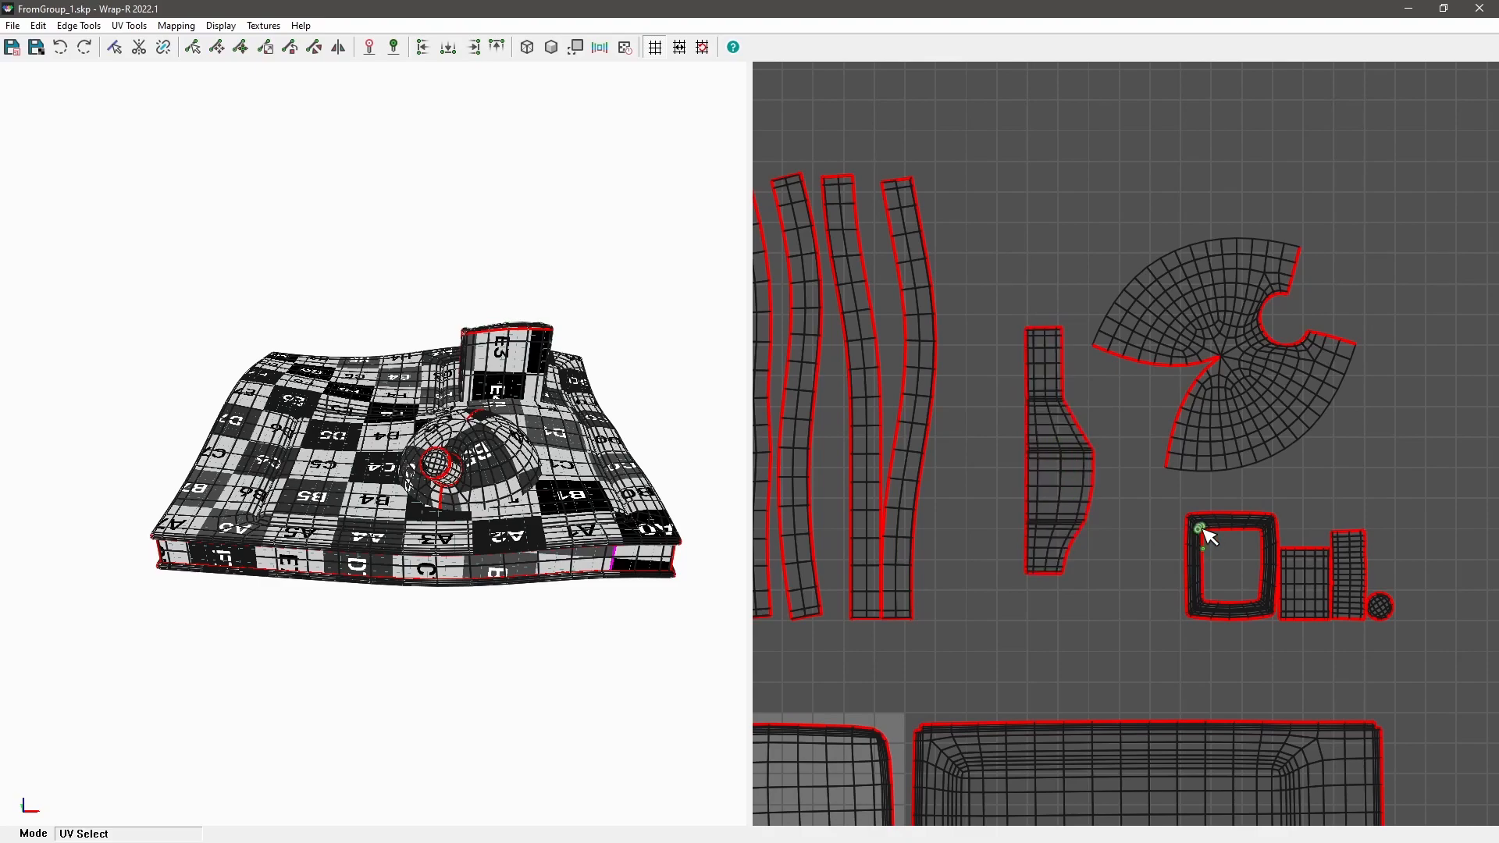
pyautogui.scroll(3, 1202, 534)
pyautogui.scroll(2, 1202, 534)
pyautogui.press('m')
pyautogui.moveTo(1203, 534); pyautogui.dragTo(1045, 484)
pyautogui.scroll(-3, 1044, 483)
# Step: Move the small rectangular island next to the frame-shaped island
pyautogui.moveTo(1246, 565); pyautogui.dragTo(1146, 556, button='middle')
pyautogui.press('space')
pyautogui.click(1217, 556)
pyautogui.press('m')
pyautogui.moveTo(1217, 552); pyautogui.dragTo(1280, 625)
pyautogui.scroll(-3, 1200, 542)
# Step: Move the small narrow strip island in beside the rectangular island
pyautogui.press('space')
pyautogui.scroll(3, 1244, 581)
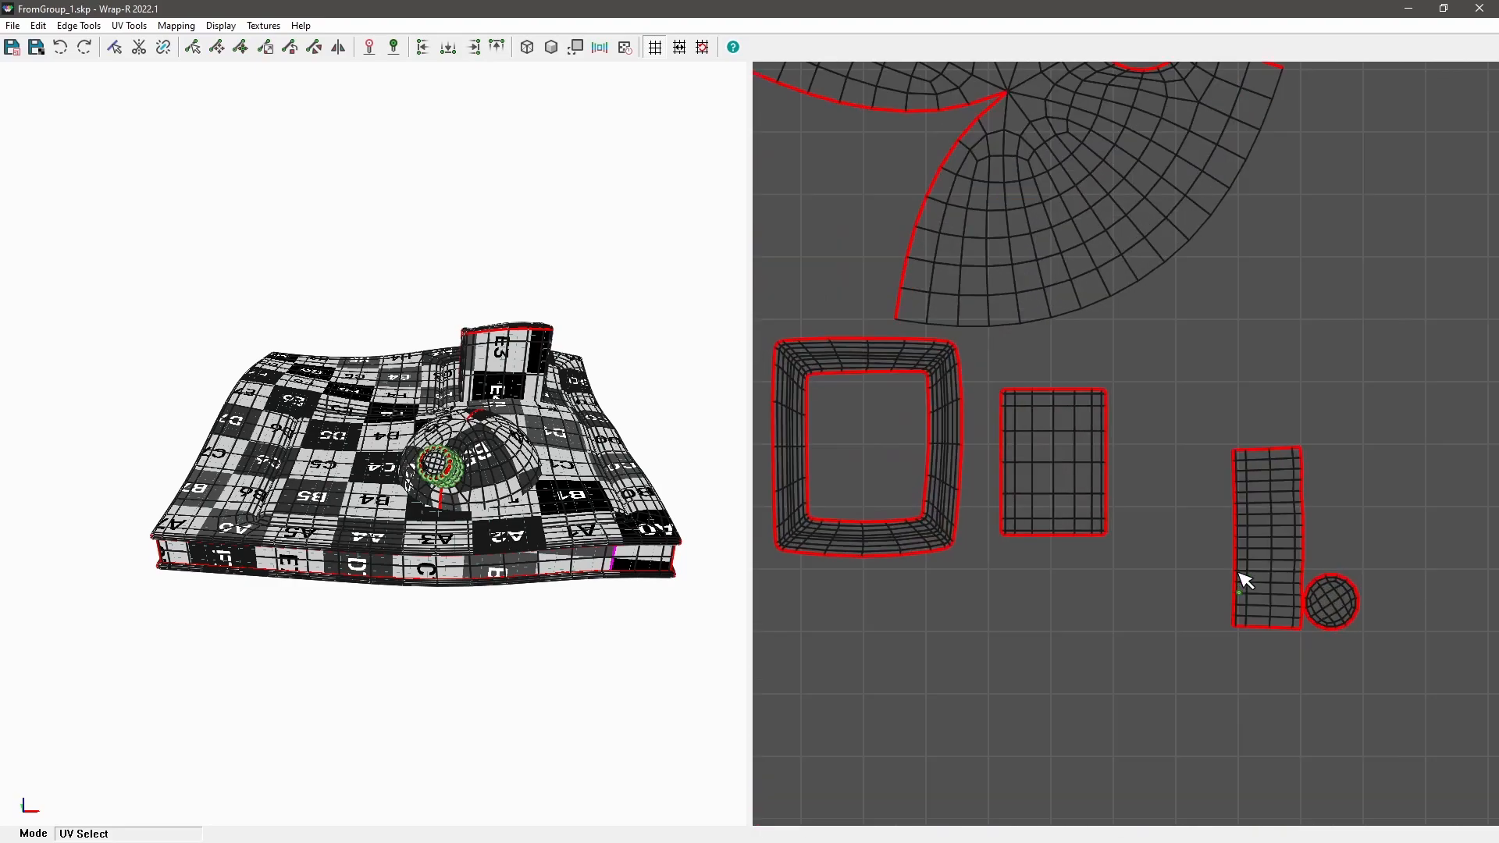
pyautogui.scroll(2, 1251, 562)
pyautogui.press('m')
pyautogui.moveTo(1272, 552); pyautogui.dragTo(1151, 432)
pyautogui.scroll(-3, 1198, 478)
# Step: Move the small circular island into the gap between the bulged island, the dome island and the frame
pyautogui.moveTo(1205, 482); pyautogui.dragTo(1325, 489, button='middle')
pyautogui.moveTo(1332, 485); pyautogui.dragTo(1375, 576)
pyautogui.moveTo(1349, 525); pyautogui.dragTo(1169, 397)
pyautogui.scroll(-2, 1254, 389)
# Step: Select the dome island with the five smaller islands around it, and show the texture in the UV view again
pyautogui.scroll(-3, 1237, 420)
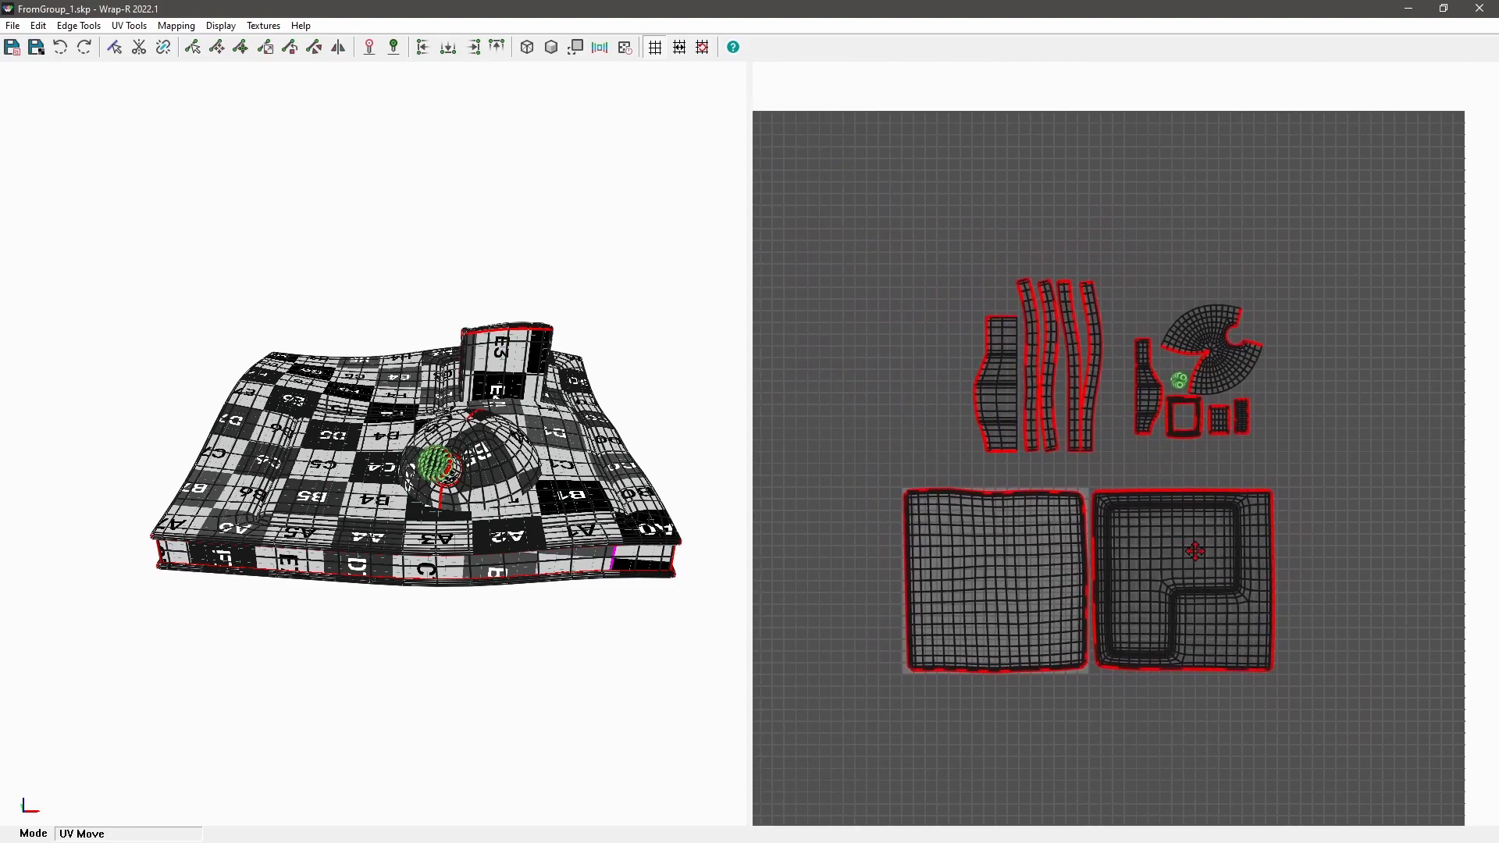
pyautogui.moveTo(1220, 517); pyautogui.dragTo(1200, 448, button='middle')
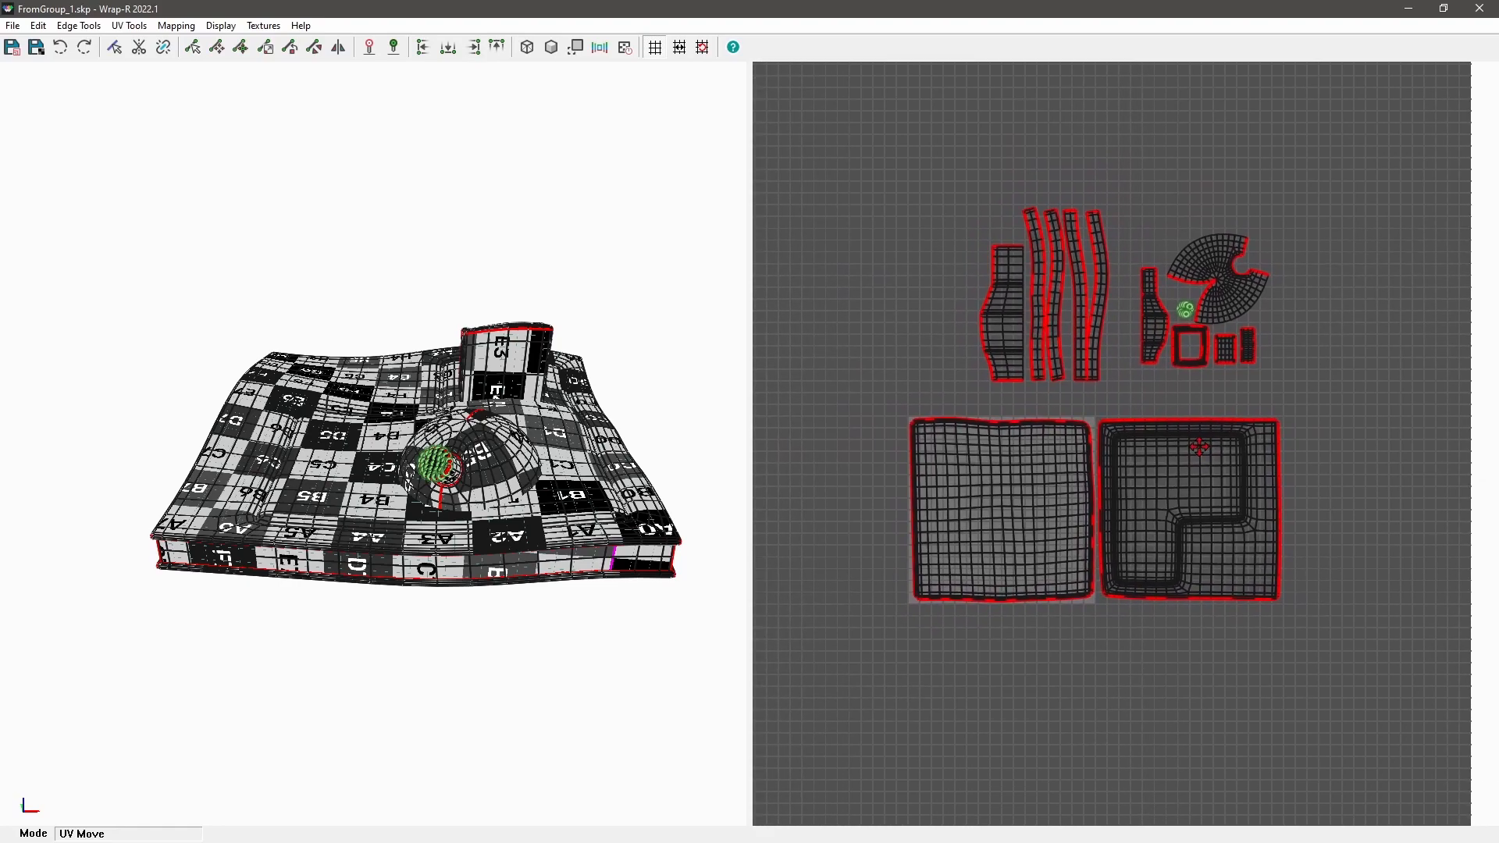
pyautogui.moveTo(1206, 412); pyautogui.dragTo(1183, 424, button='middle')
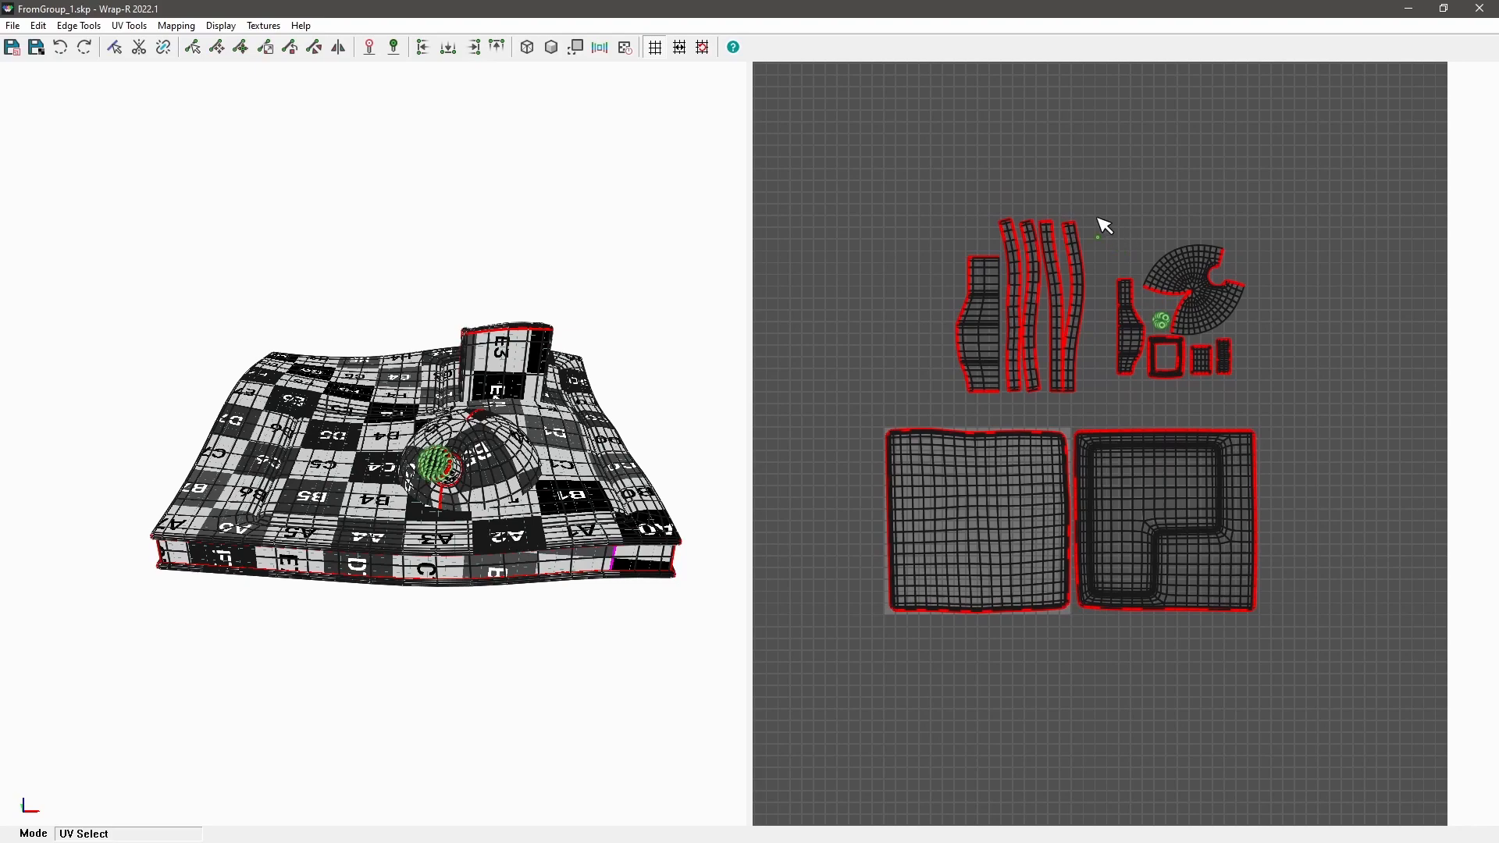
pyautogui.moveTo(1094, 215); pyautogui.dragTo(1257, 400)
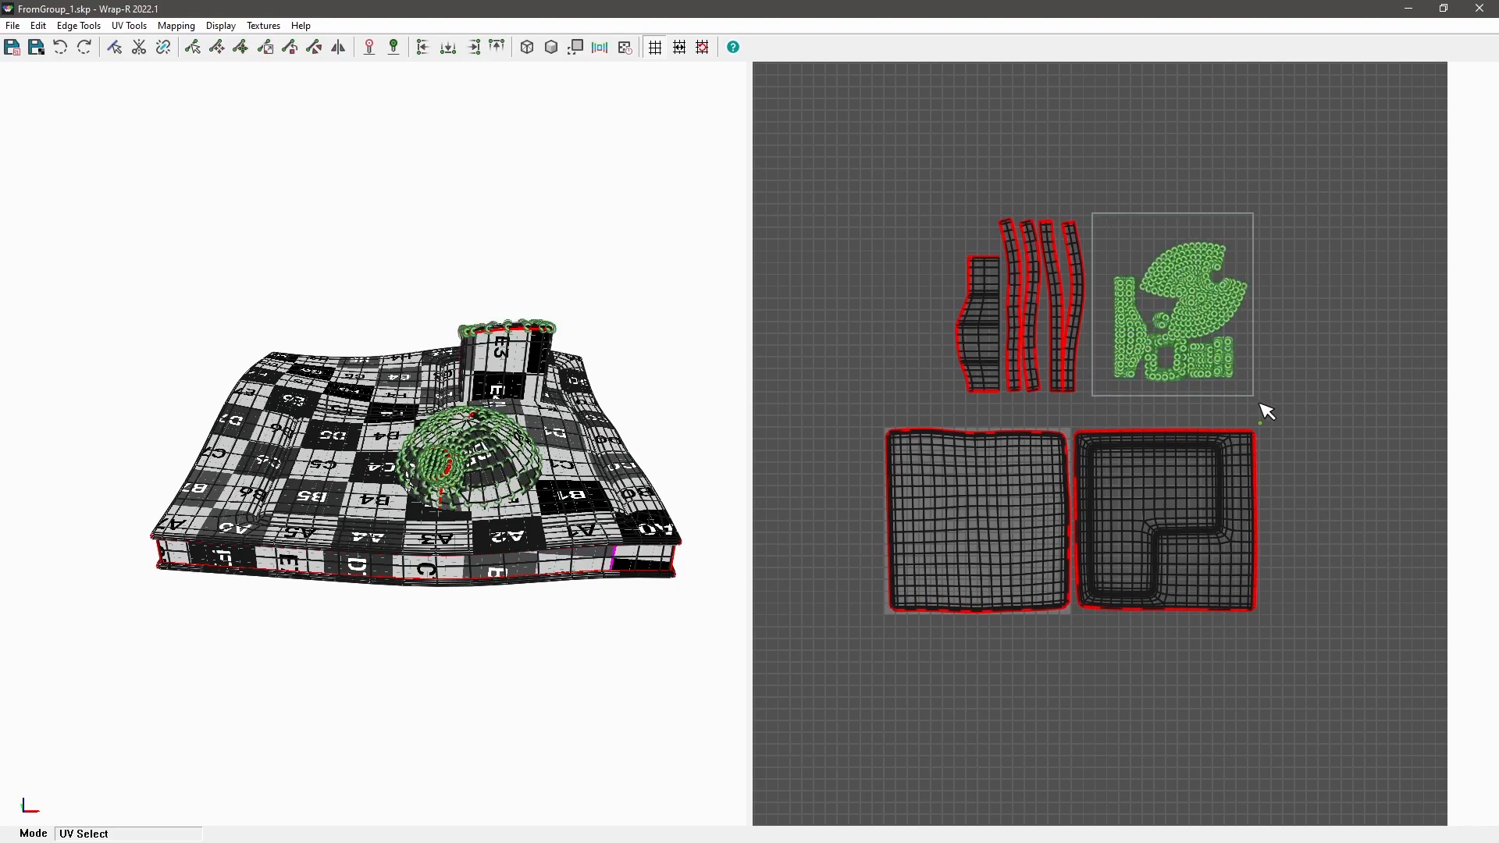
pyautogui.click(263, 26)
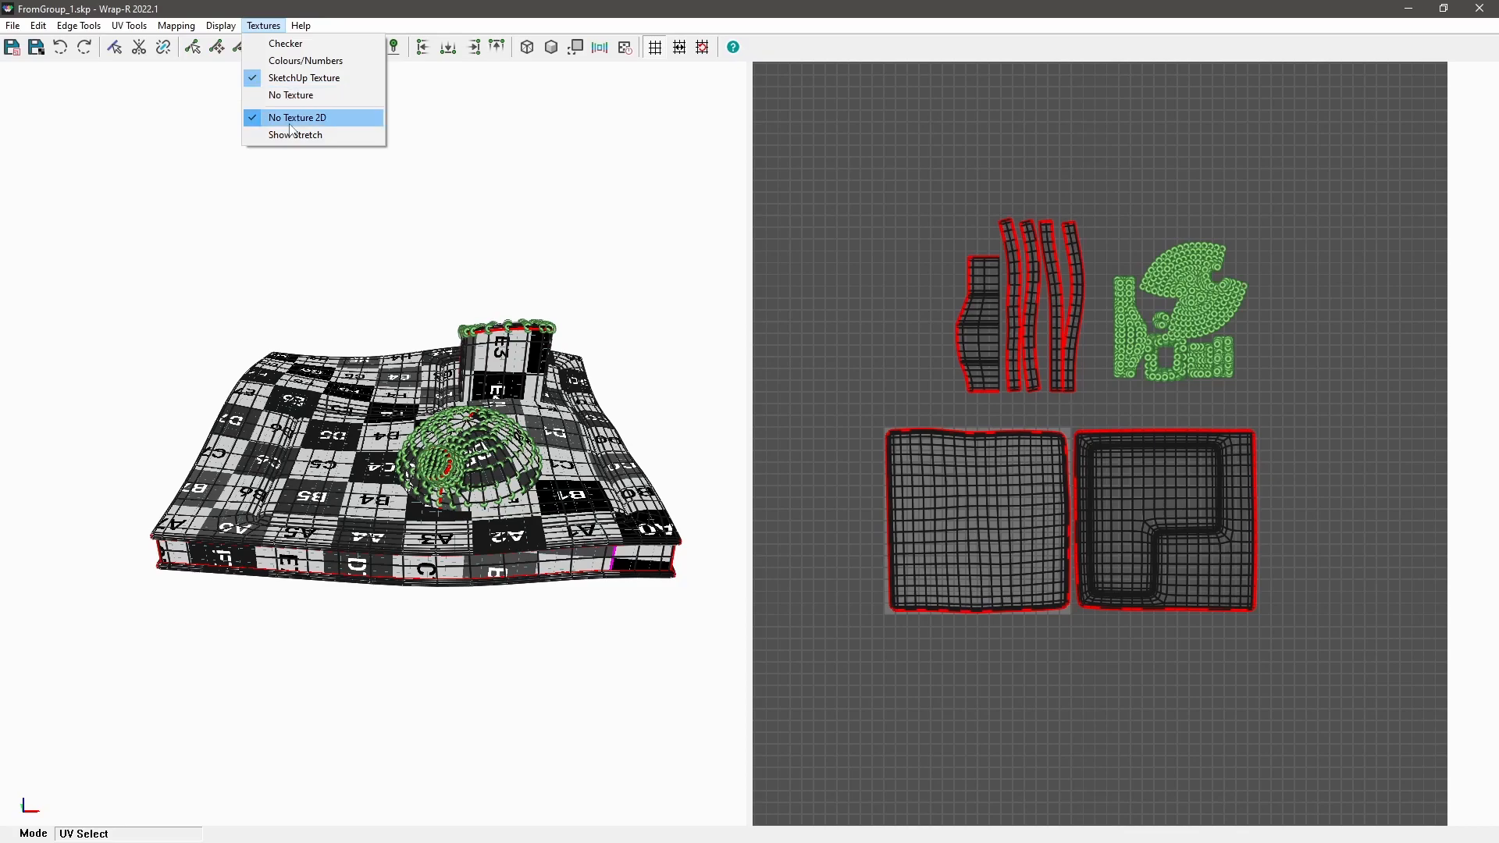
pyautogui.click(297, 117)
# Step: Move the selected dome group down into the tile directly above the slab's top island
pyautogui.moveTo(1261, 424); pyautogui.dragTo(1189, 361, button='middle')
pyautogui.scroll(2, 1194, 365)
pyautogui.press('m')
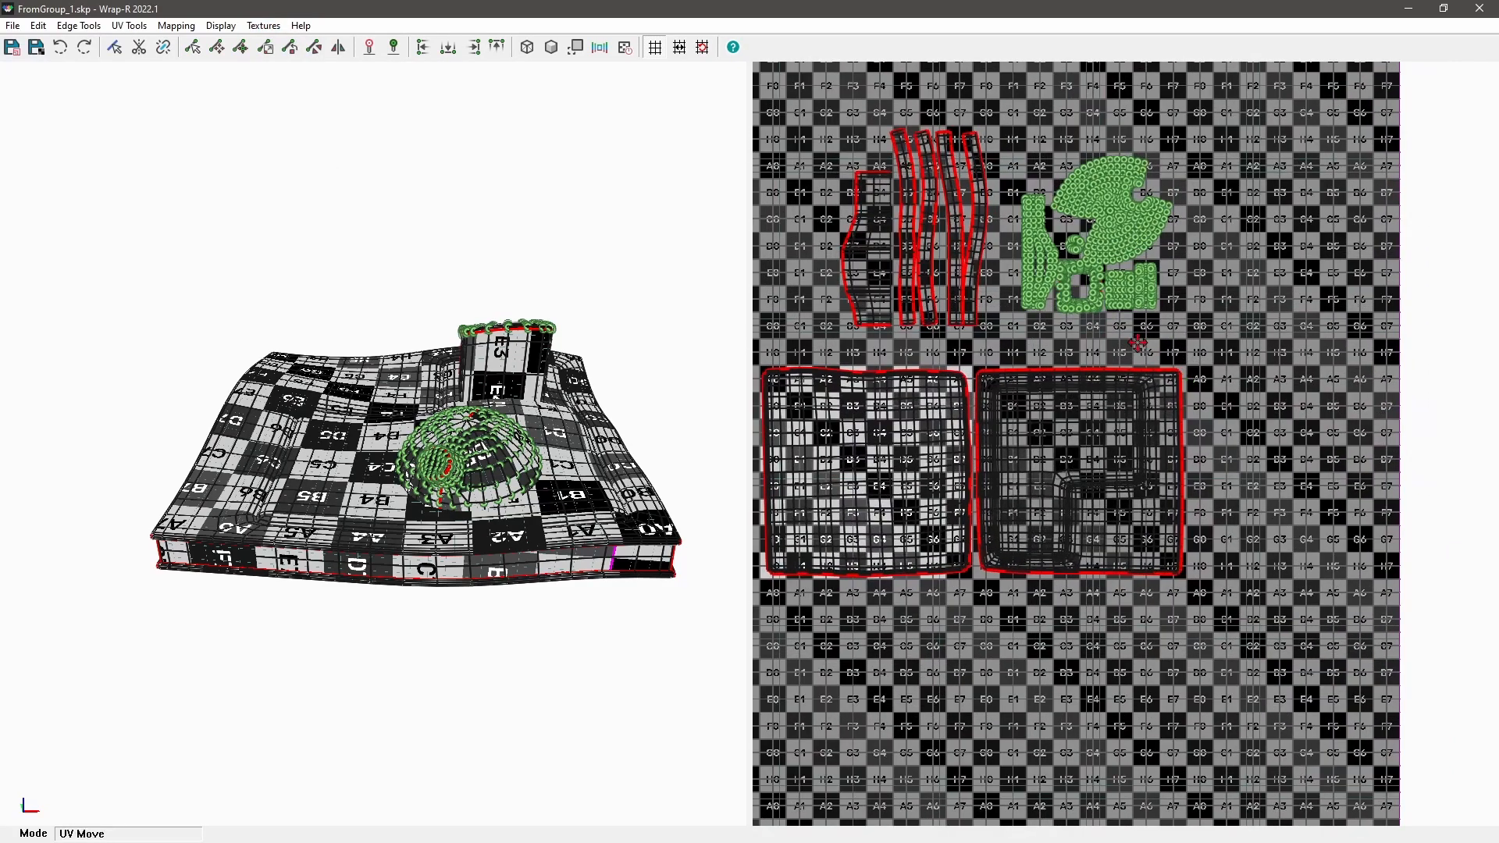
pyautogui.scroll(1, 1057, 297)
pyautogui.scroll(-1, 1058, 297)
pyautogui.moveTo(1050, 277); pyautogui.dragTo(1218, 330, button='middle')
pyautogui.scroll(3, 1220, 350)
pyautogui.moveTo(1220, 351); pyautogui.dragTo(1138, 465)
pyautogui.scroll(6, 1148, 439)
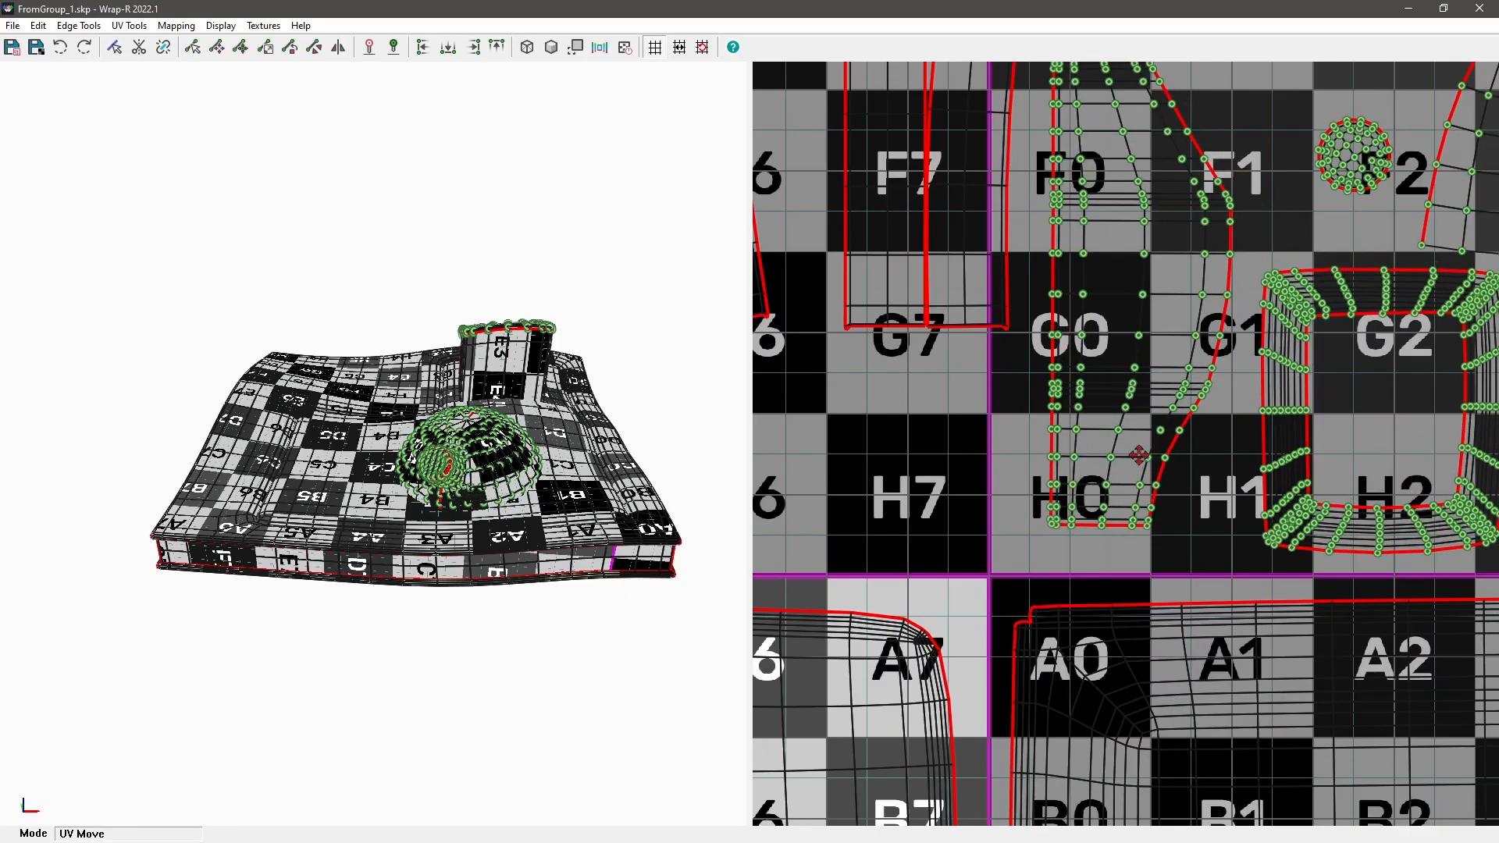
pyautogui.scroll(-9, 1138, 464)
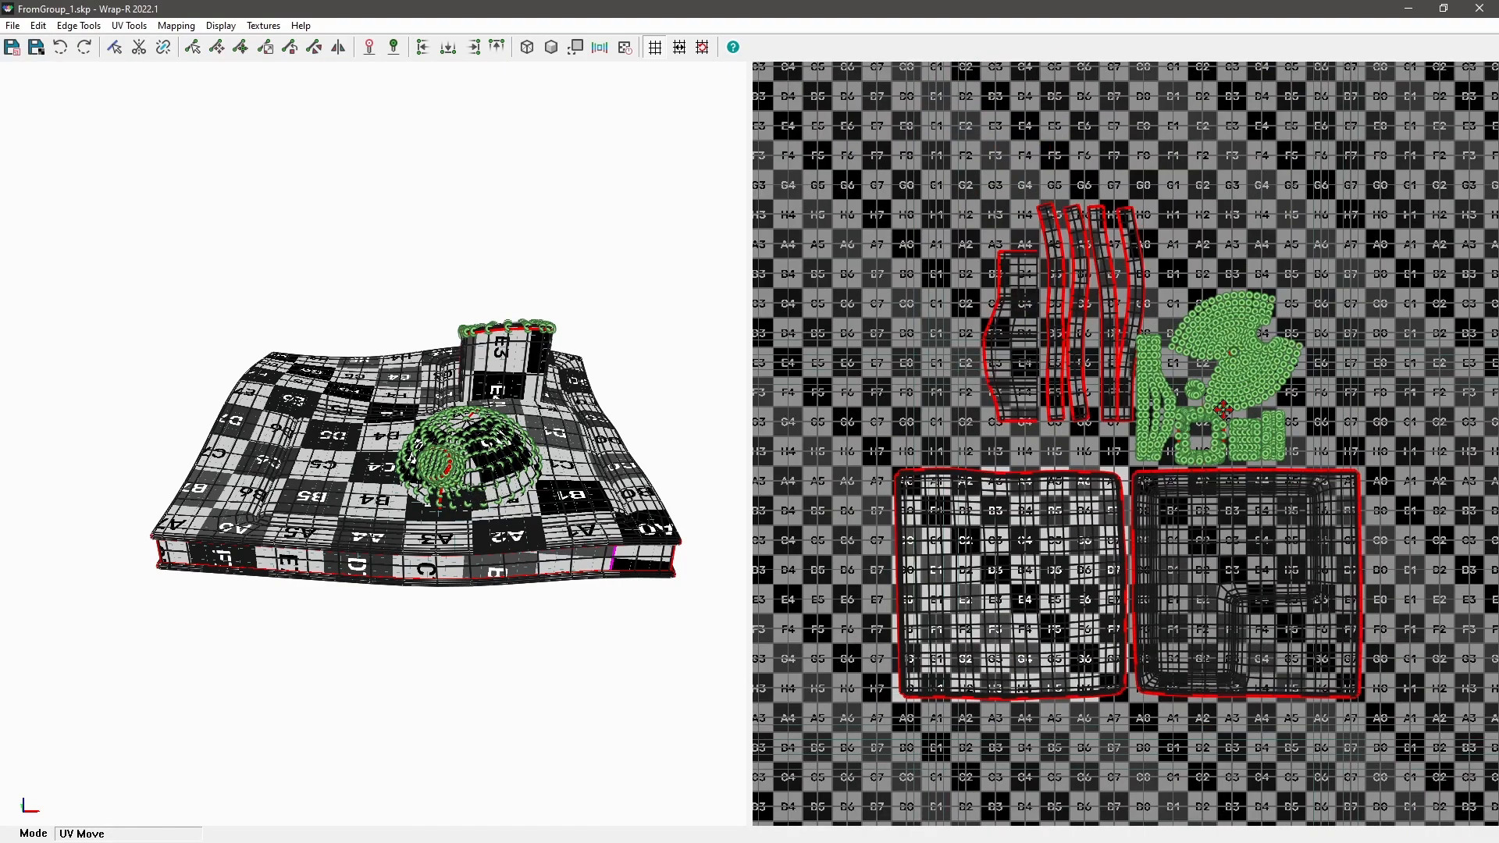
# Step: Shift the dome group slightly up and right towards the middle of its tile
pyautogui.moveTo(1214, 399); pyautogui.dragTo(1275, 364)
pyautogui.scroll(-1, 1252, 359)
pyautogui.moveTo(1241, 336); pyautogui.dragTo(1281, 344, button='middle')
# Step: Move the box's tall island and the slab's four edge strips left, off the tile border, above the slab's underside island
pyautogui.press('space')
pyautogui.moveTo(1043, 235); pyautogui.dragTo(1059, 397)
pyautogui.press('space')
pyautogui.moveTo(1229, 419); pyautogui.dragTo(1064, 388, button='middle')
pyautogui.scroll(2, 1178, 331)
pyautogui.scroll(1, 1178, 331)
# Step: Select the dome island and its five smaller neighbours, and scale them up together to nearly fill their texture tile
pyautogui.moveTo(1178, 350); pyautogui.dragTo(1203, 403, button='middle')
pyautogui.moveTo(957, 176); pyautogui.dragTo(1337, 543)
pyautogui.moveTo(1137, 477); pyautogui.dragTo(1088, 532, button='middle')
pyautogui.scroll(2, 1188, 521)
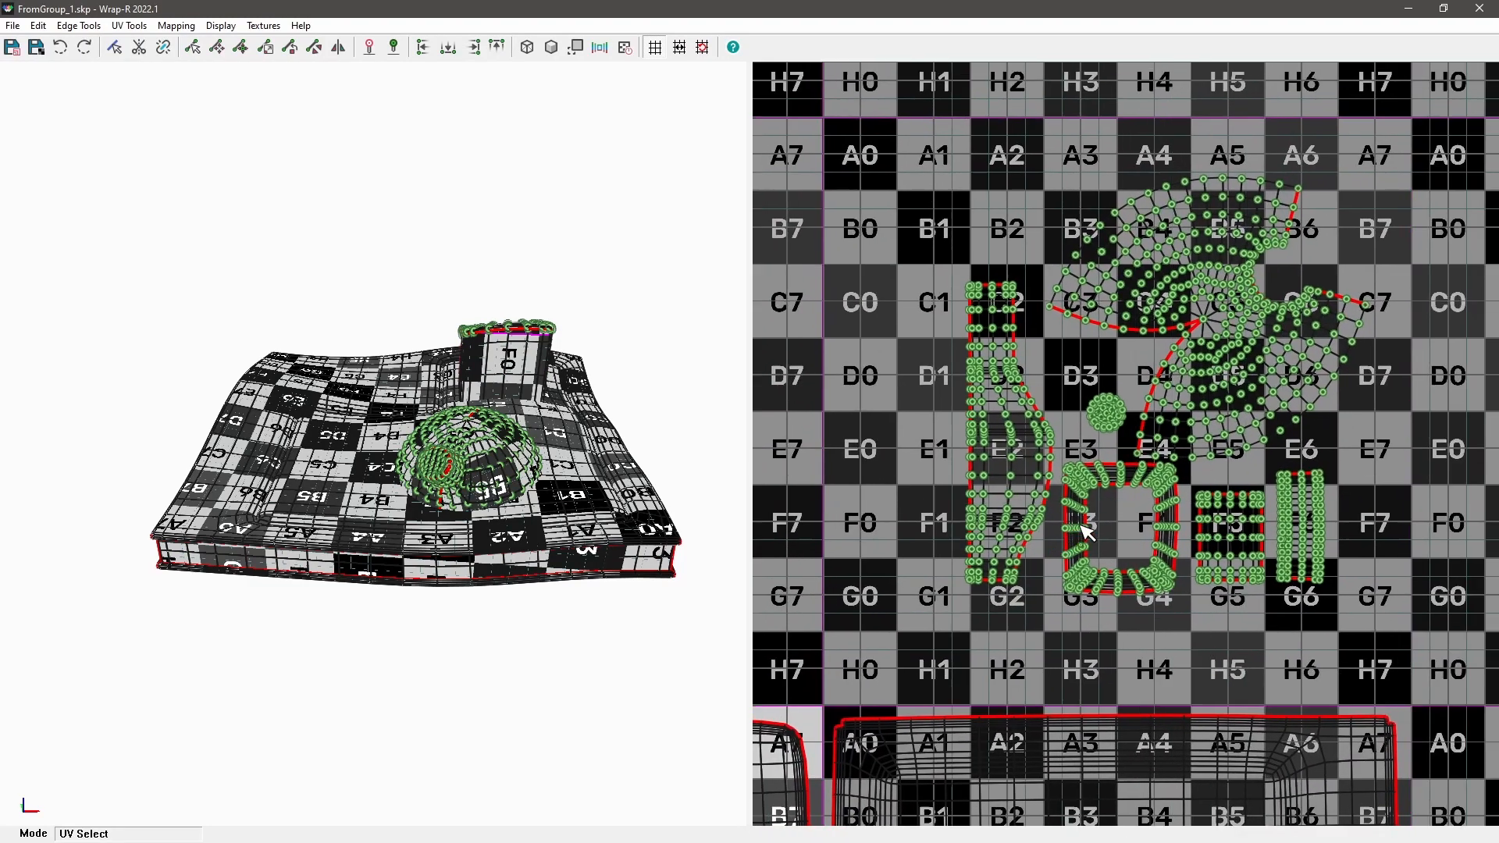
pyautogui.press('s')
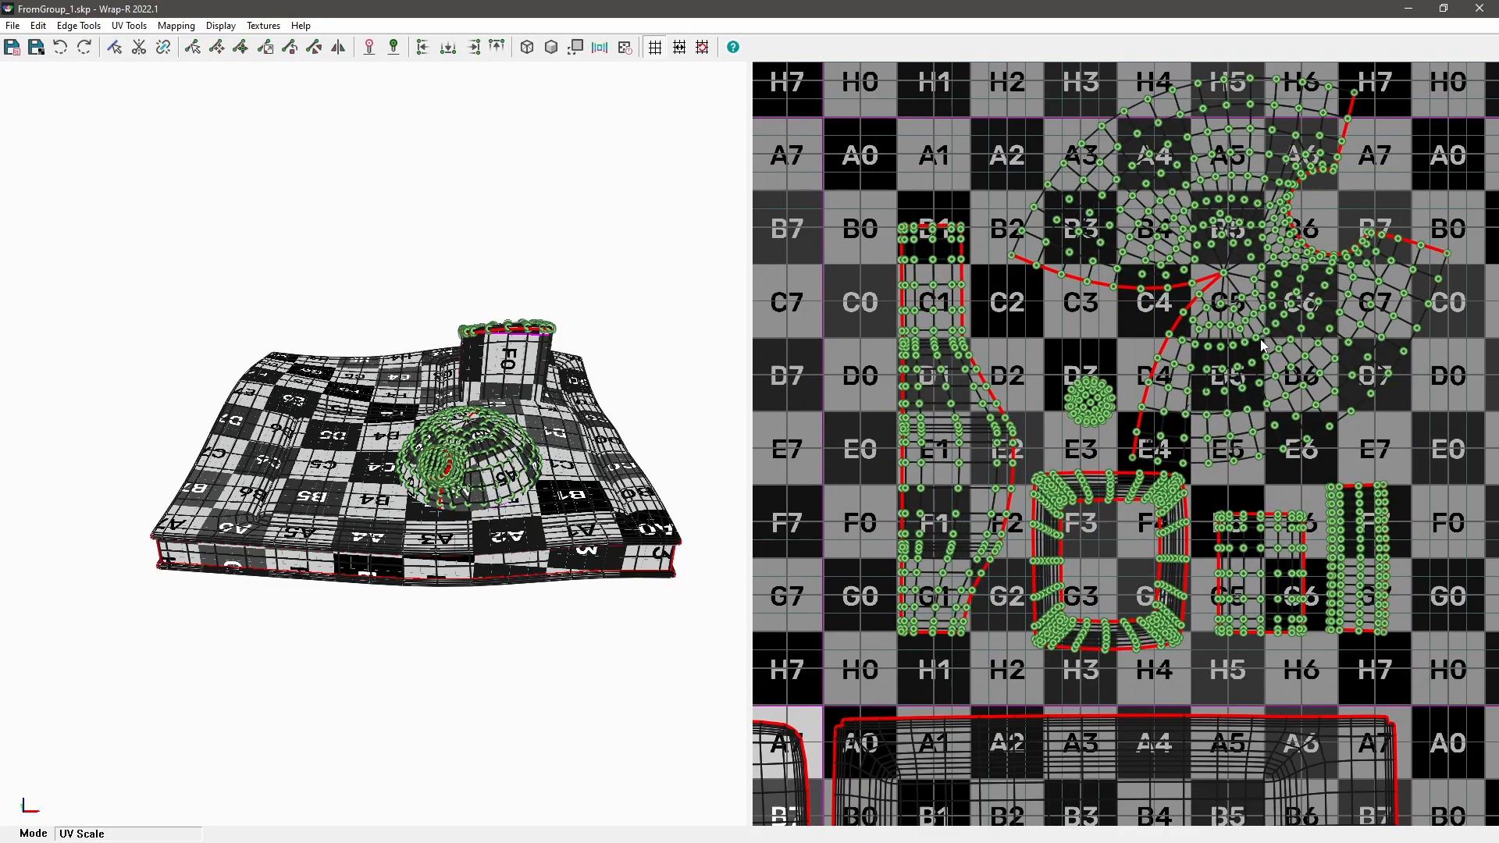
# Step: Move the enlarged dome group down to the tile's lower edge and scale it down slightly to fit inside the tile
pyautogui.press('g')
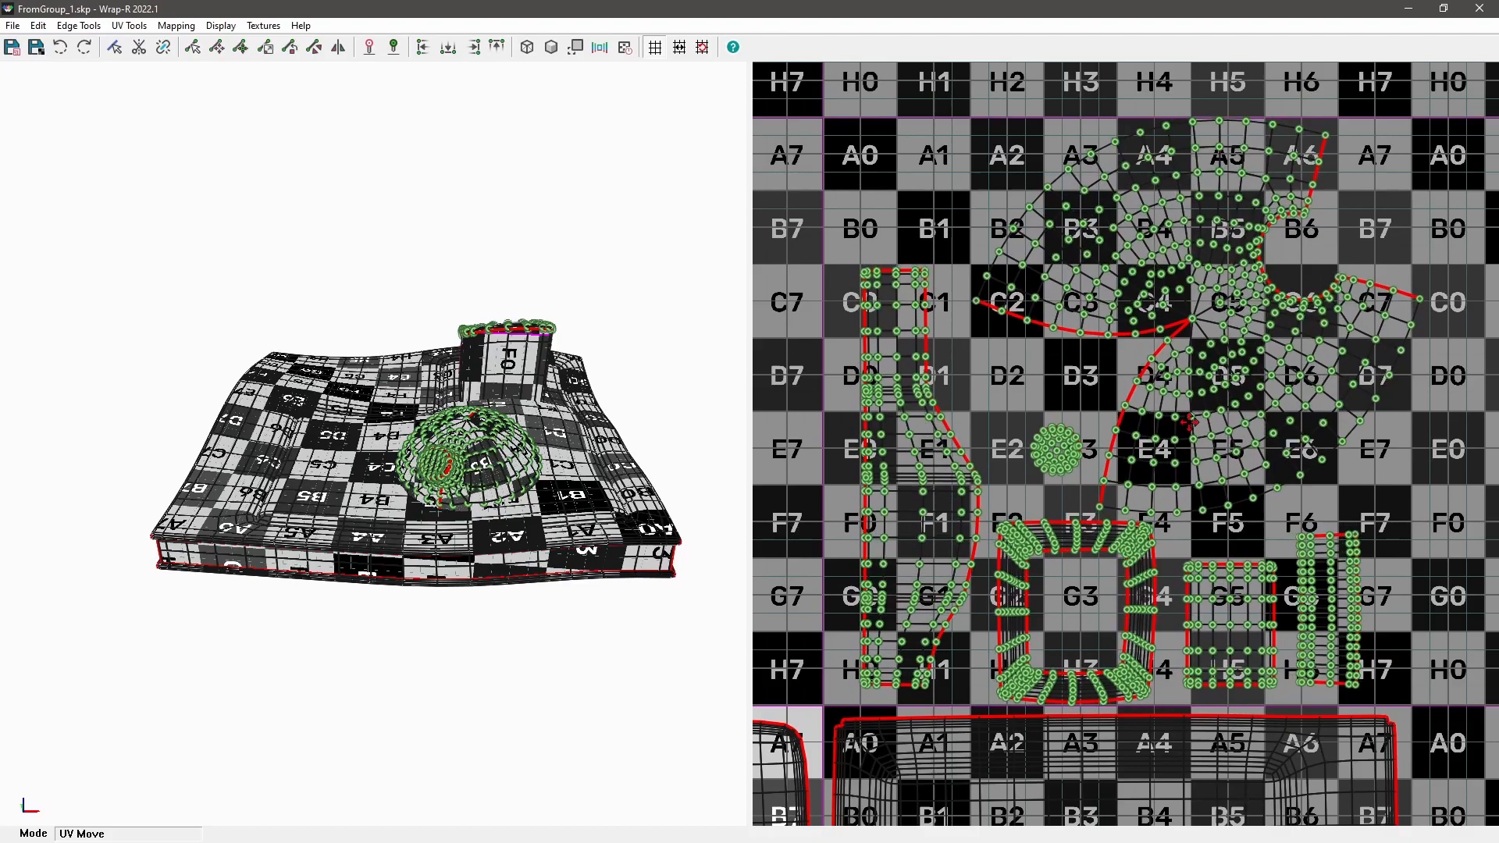
pyautogui.scroll(-1, 1189, 421)
pyautogui.press('s')
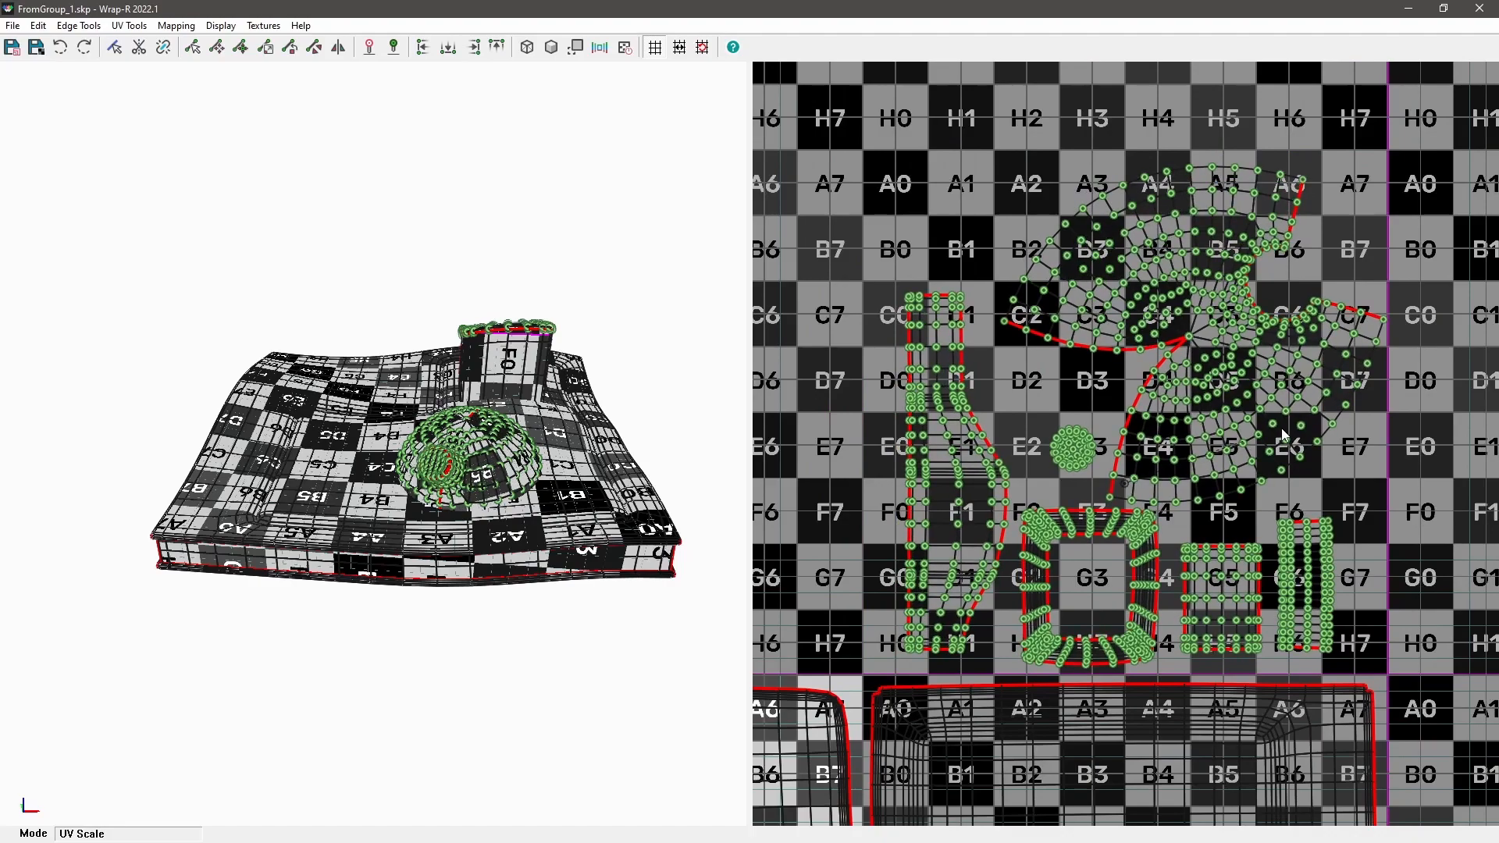
# Step: Move the dome group slightly left so the dome island's outer tip clears the tile border
pyautogui.moveTo(1278, 435); pyautogui.dragTo(1279, 466, button='middle')
pyautogui.scroll(2, 1247, 221)
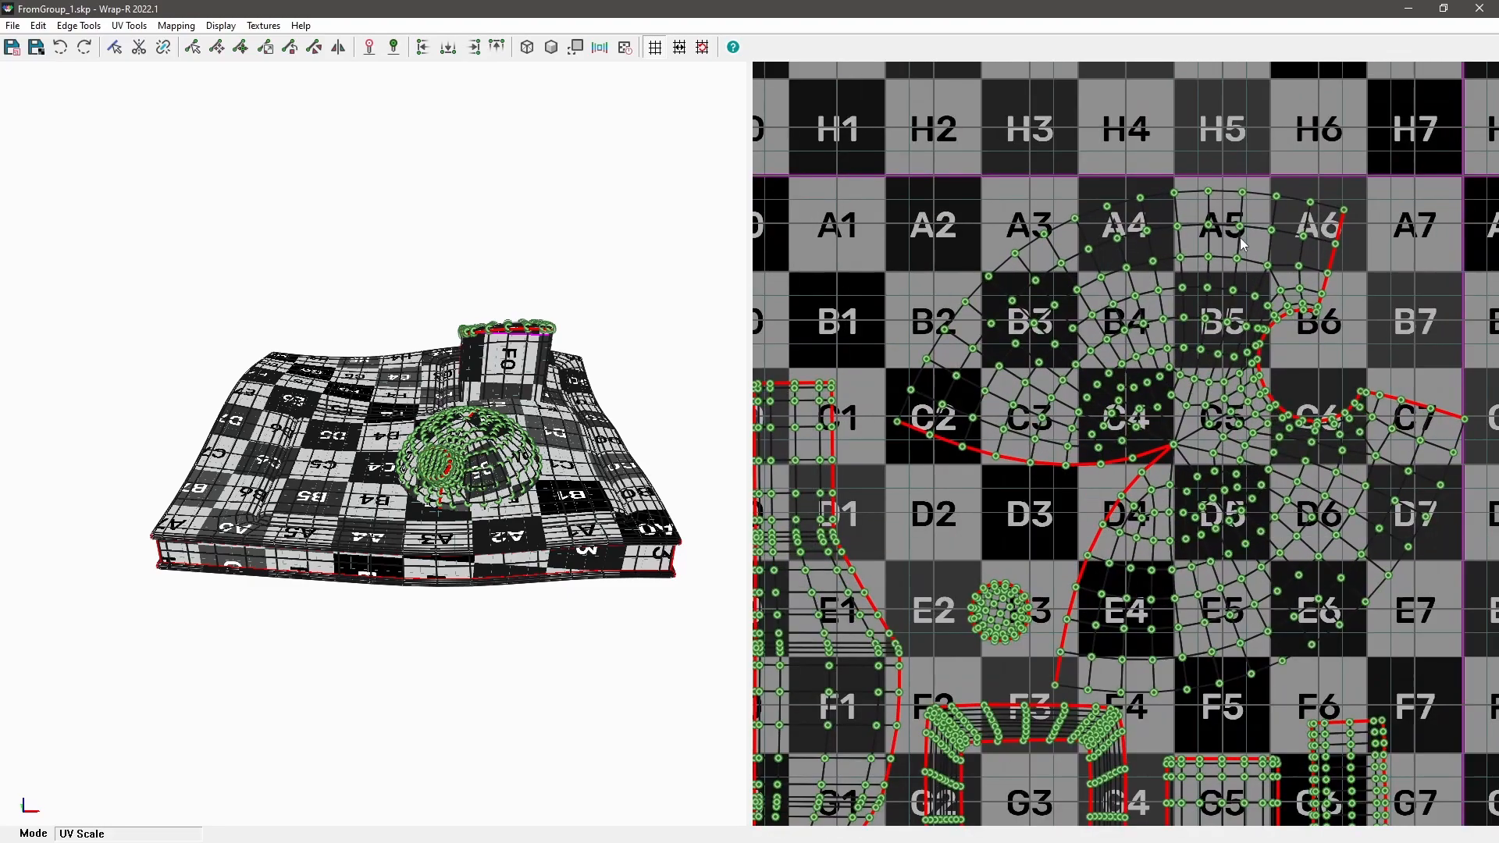
pyautogui.scroll(-1, 1261, 237)
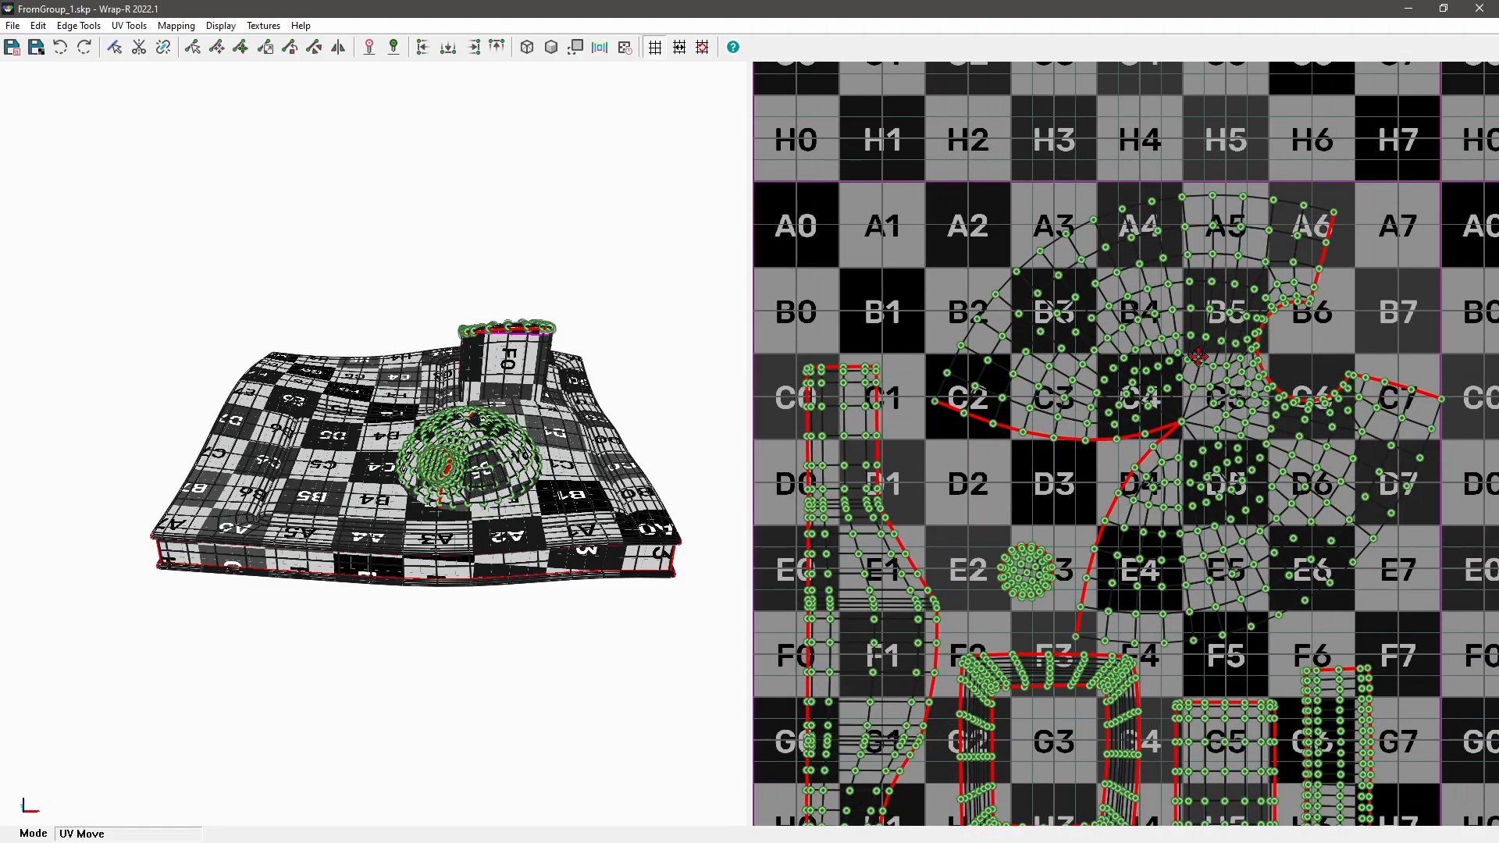
pyautogui.scroll(-5, 1251, 301)
pyautogui.scroll(3, 1116, 436)
pyautogui.scroll(6, 1075, 454)
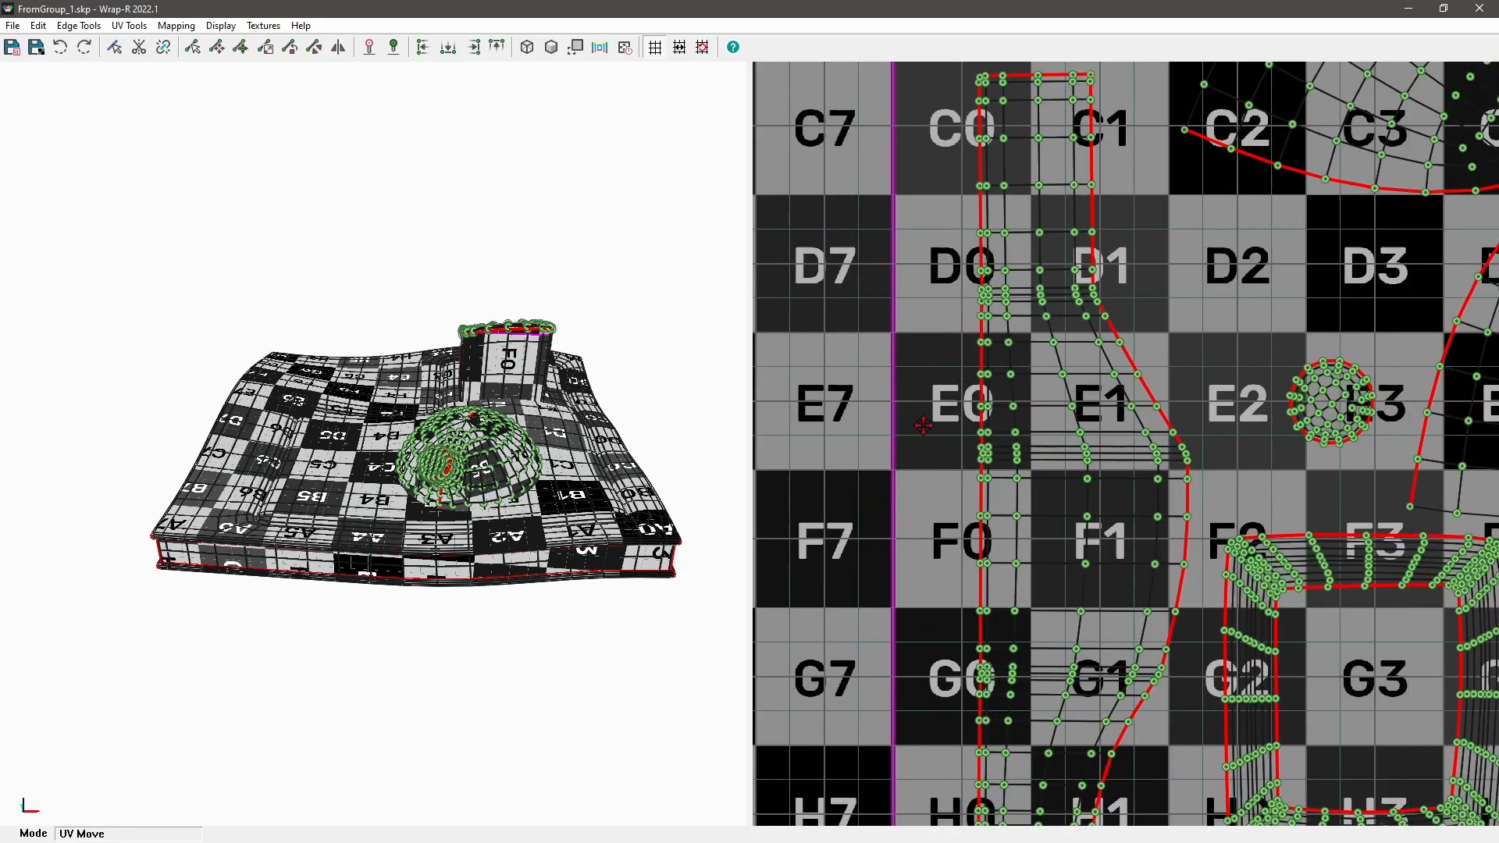
pyautogui.scroll(-5, 844, 394)
pyautogui.moveTo(1106, 389); pyautogui.dragTo(863, 405, button='middle')
pyautogui.scroll(2, 1128, 429)
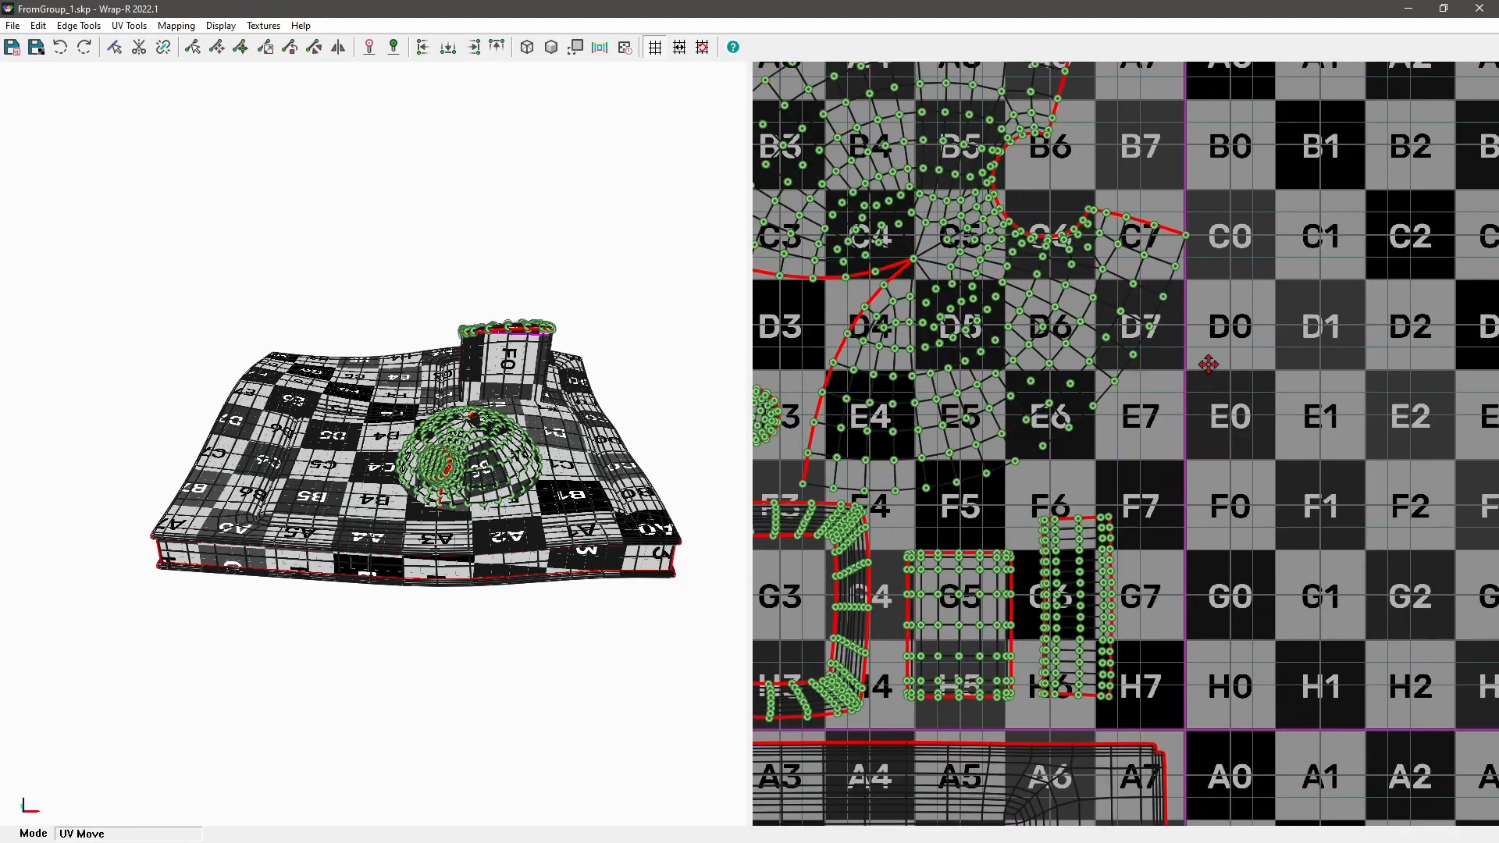
pyautogui.scroll(5, 1208, 371)
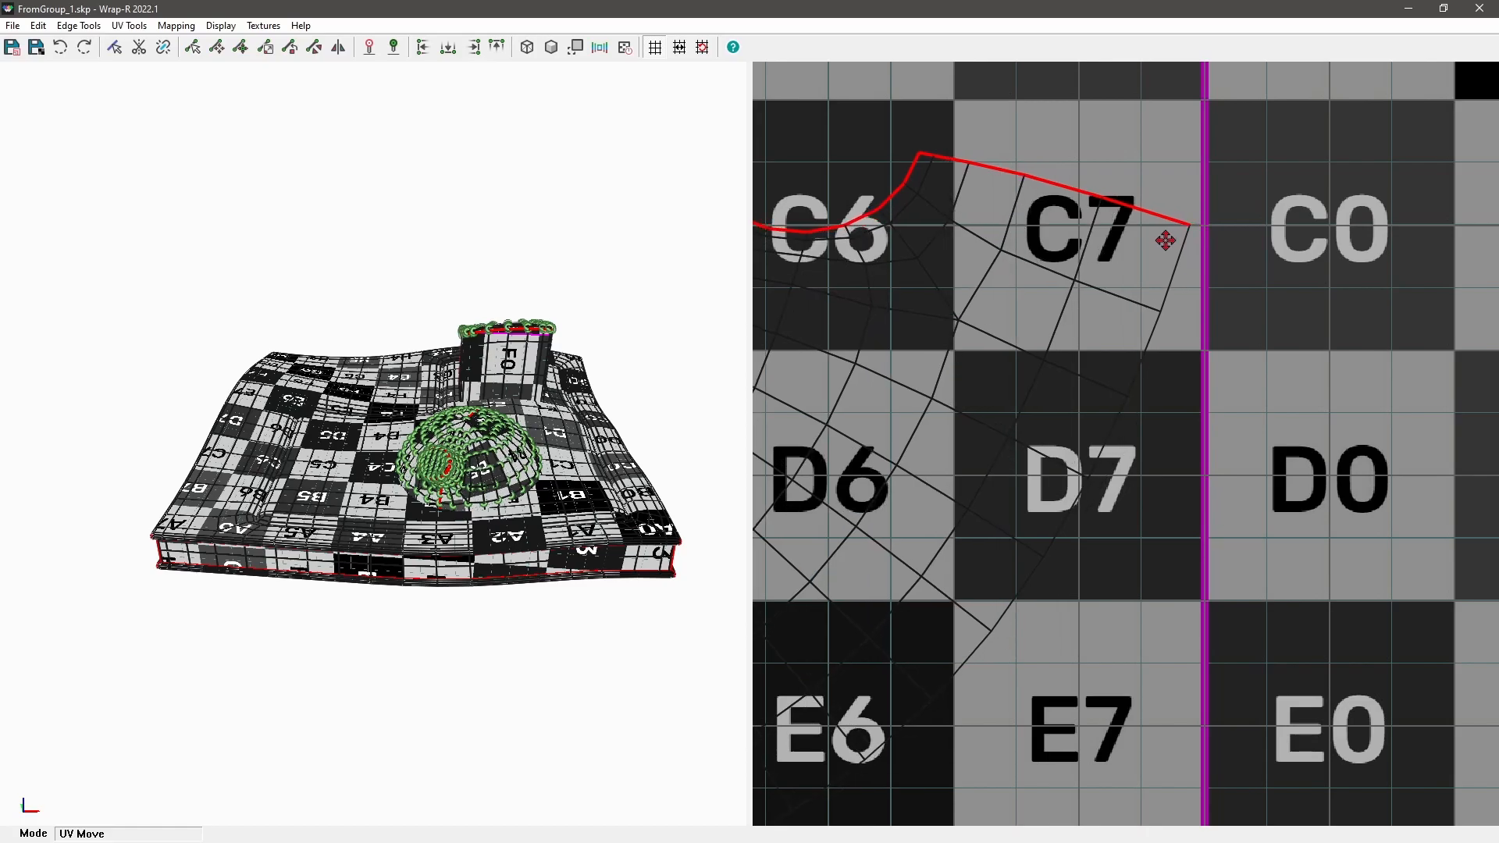
# Step: Shift the dome group a little further left to even out the margins on both sides of its tile
pyautogui.scroll(-7, 1281, 372)
pyautogui.moveTo(1045, 342); pyautogui.dragTo(1190, 395, button='middle')
pyautogui.scroll(4, 1026, 440)
pyautogui.scroll(5, 1020, 378)
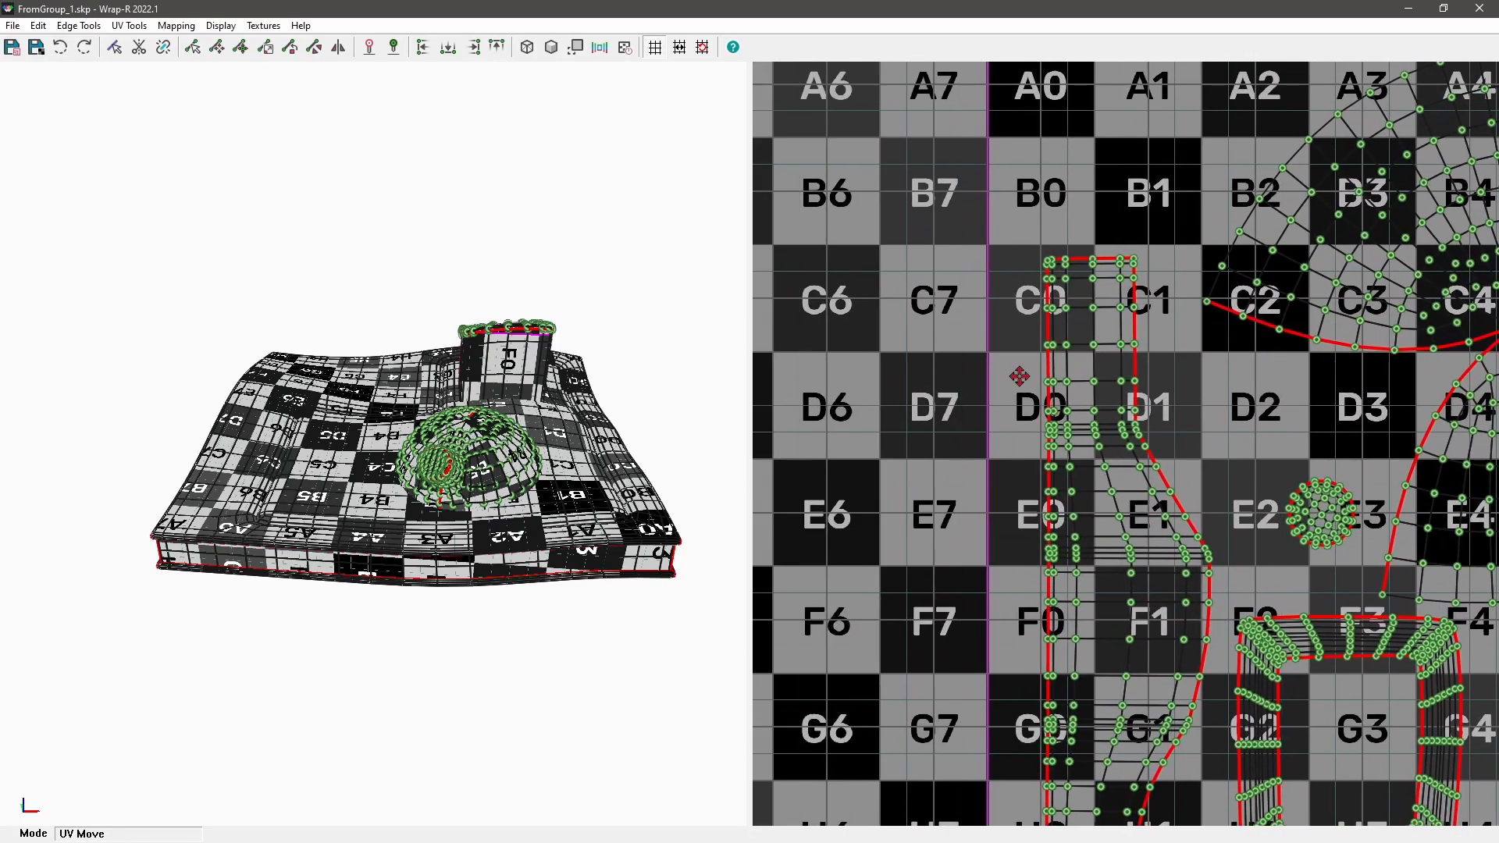
pyautogui.scroll(-1, 1055, 378)
pyautogui.moveTo(1055, 377); pyautogui.dragTo(1042, 378)
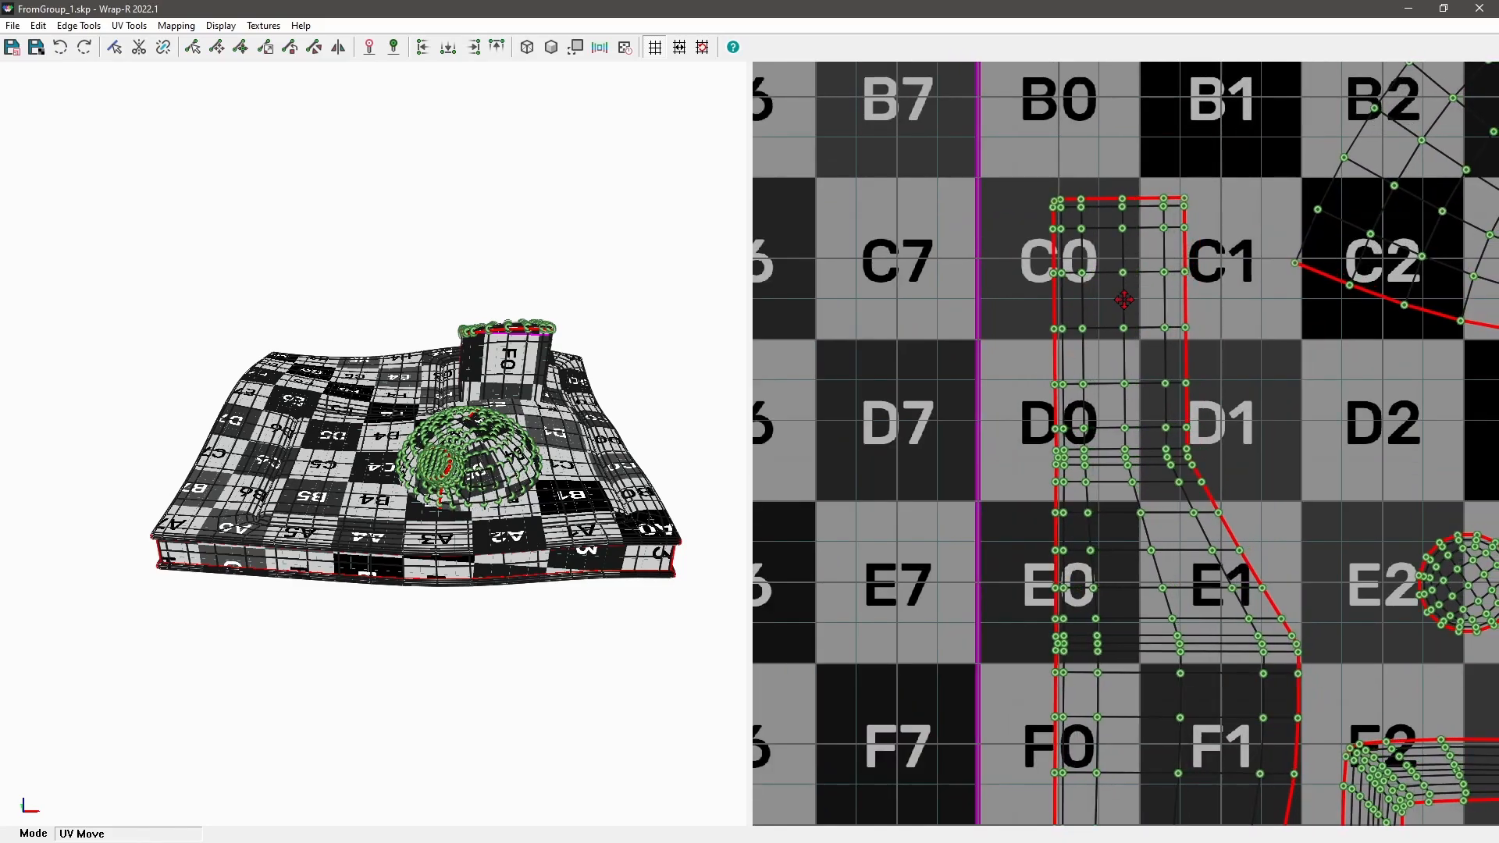
# Step: Select the box's tall island and the slab's four edge strips and move them right to the middle of their tile
pyautogui.scroll(-10, 1116, 308)
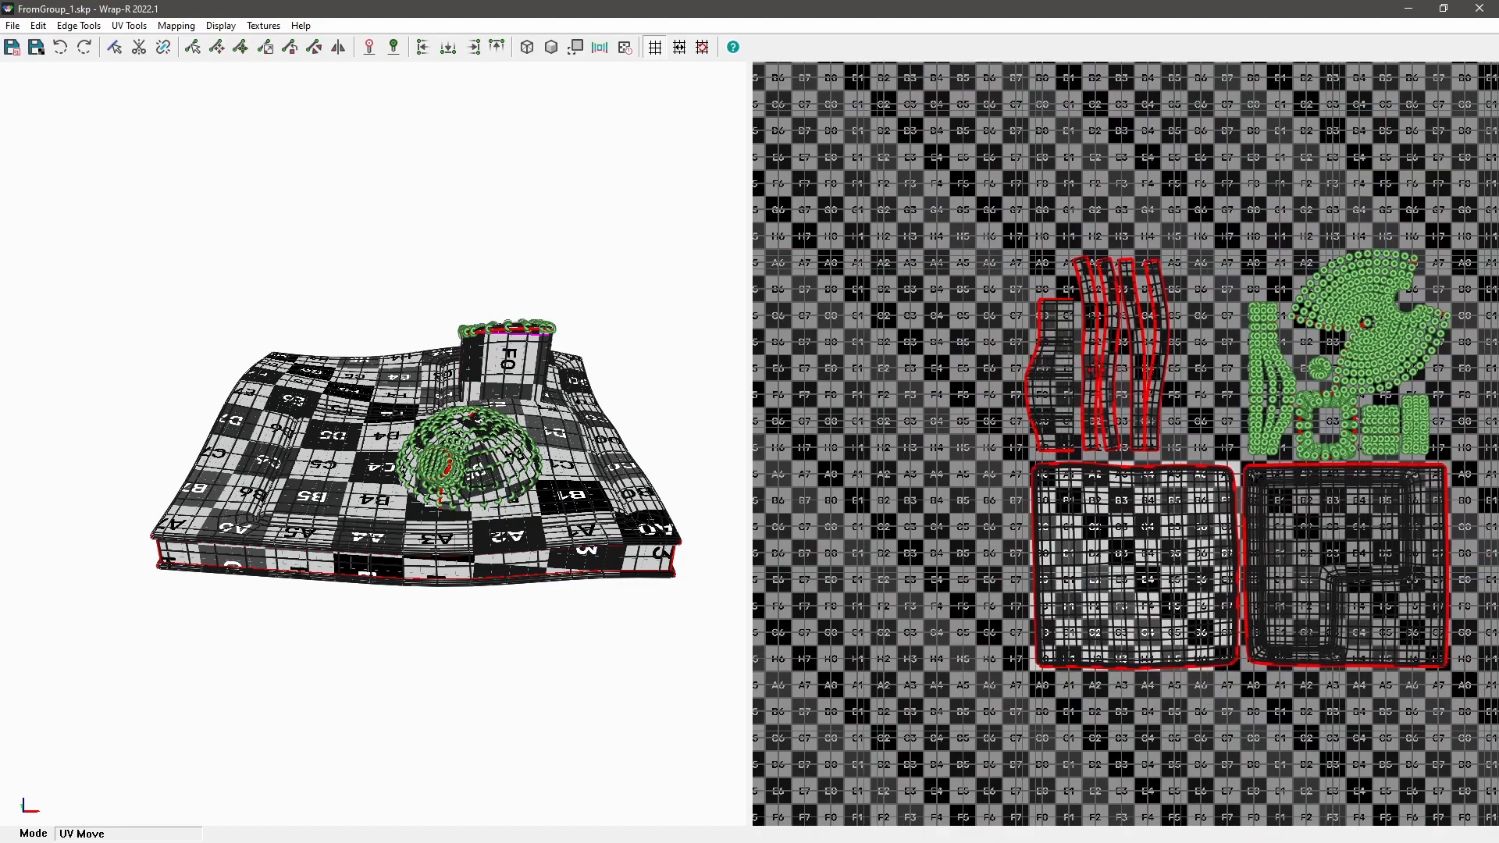
pyautogui.scroll(2, 1075, 370)
pyautogui.moveTo(1075, 371); pyautogui.dragTo(1111, 387, button='middle')
pyautogui.press('space')
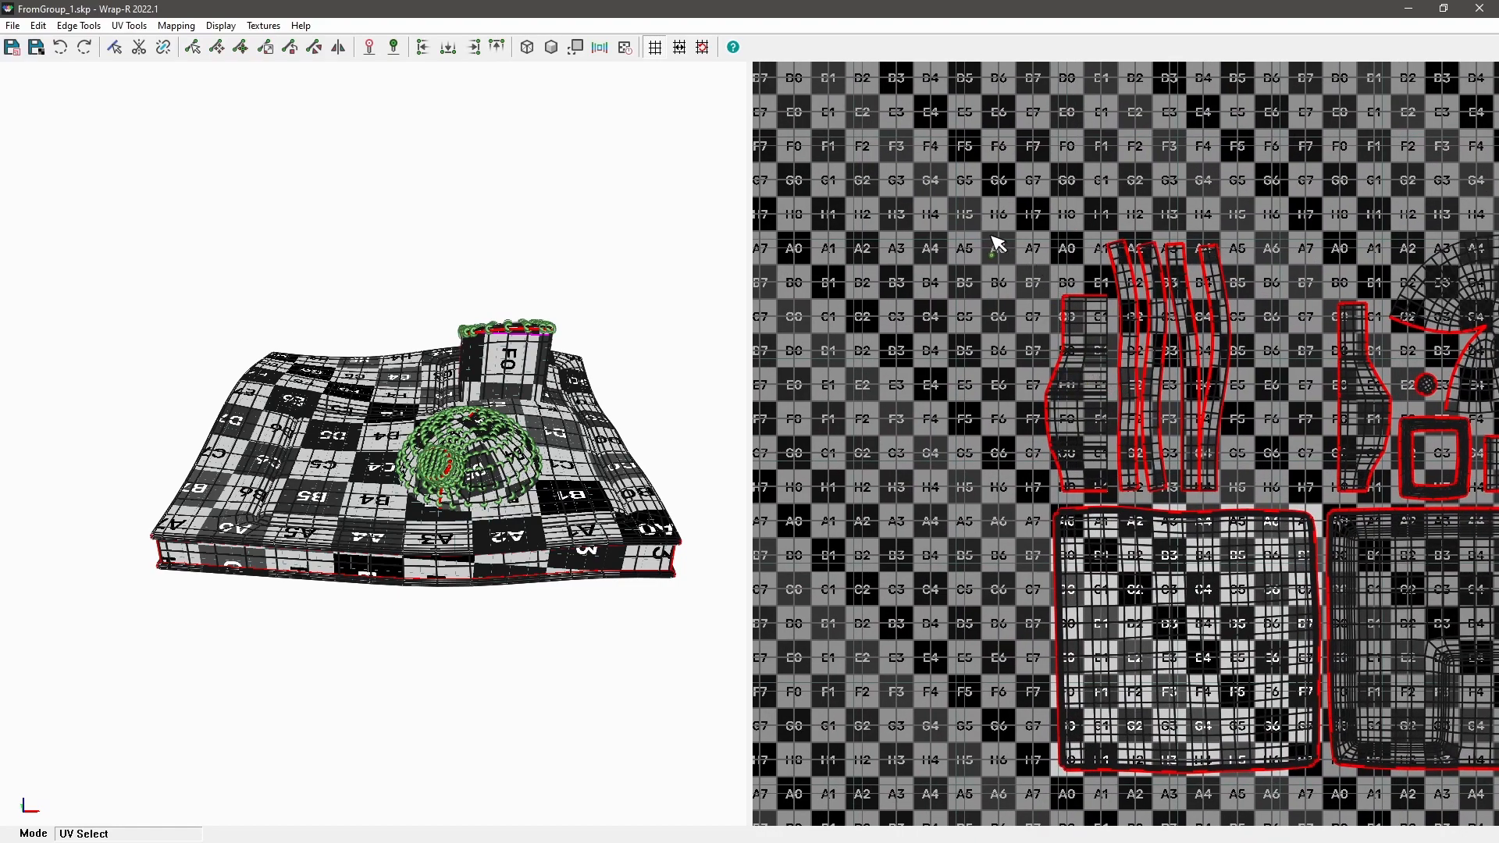
pyautogui.scroll(1, 1232, 495)
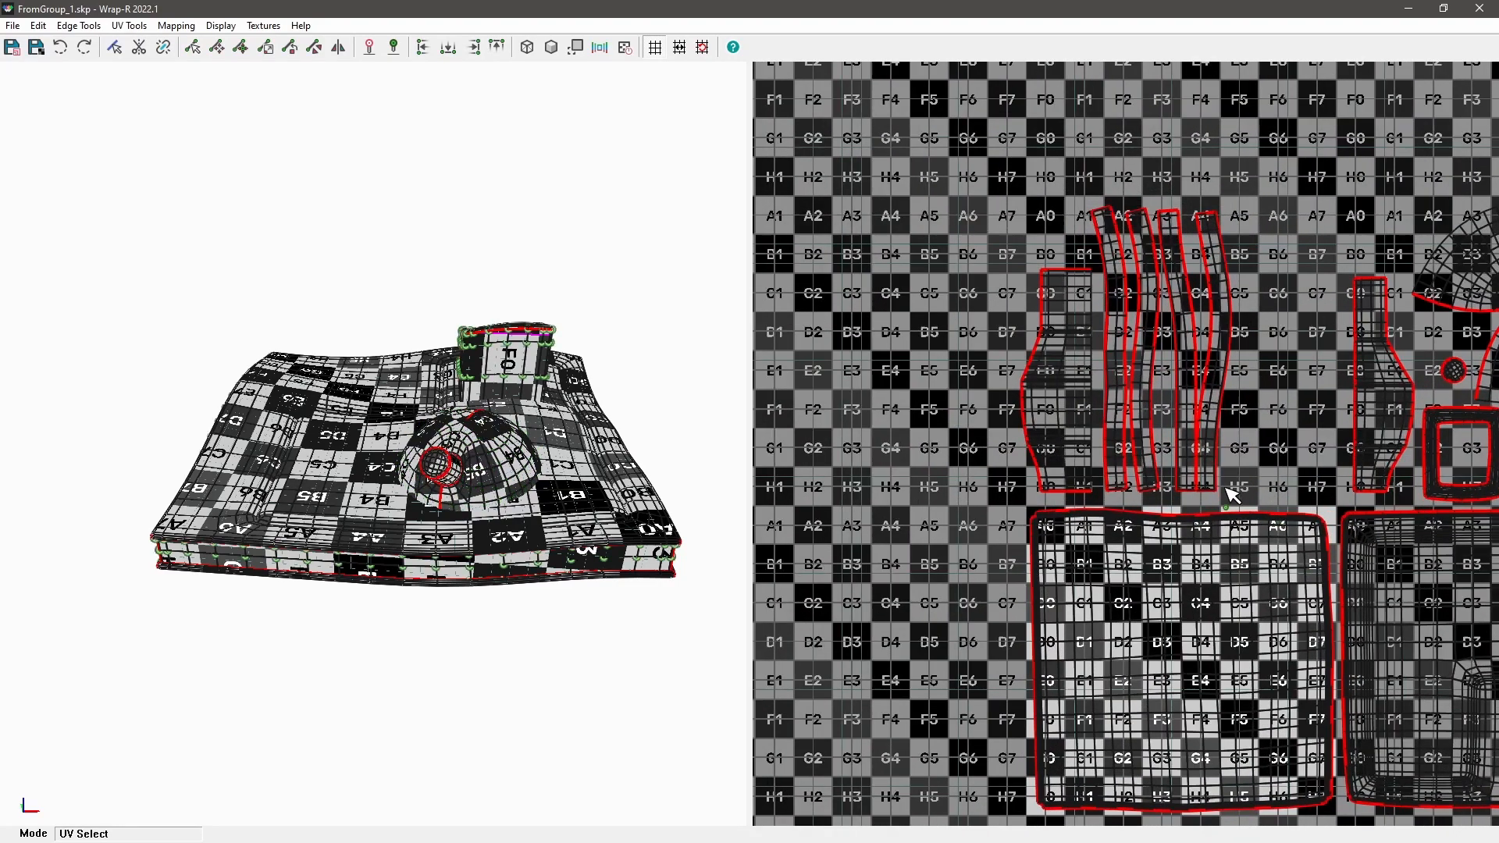
pyautogui.scroll(2, 1226, 488)
pyautogui.moveTo(633, 493); pyautogui.dragTo(656, 438, button='middle')
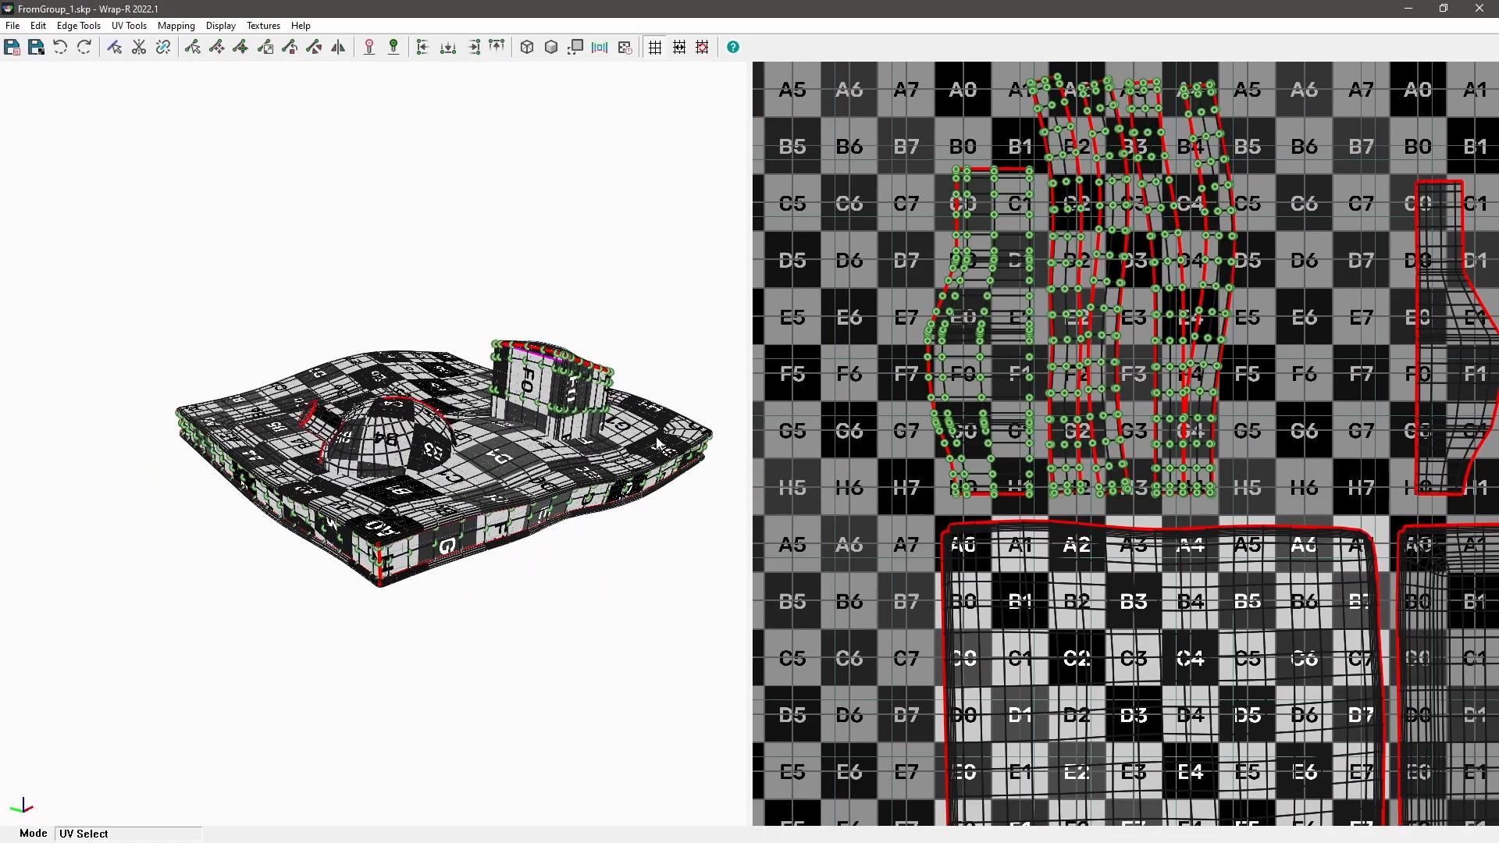
pyautogui.scroll(2, 549, 390)
pyautogui.moveTo(326, 478)
pyautogui.mouseDown(button='middle')
pyautogui.moveTo(349, 562)
pyautogui.moveTo(349, 489)
pyautogui.mouseUp(button='middle')
pyautogui.scroll(-2, 1044, 423)
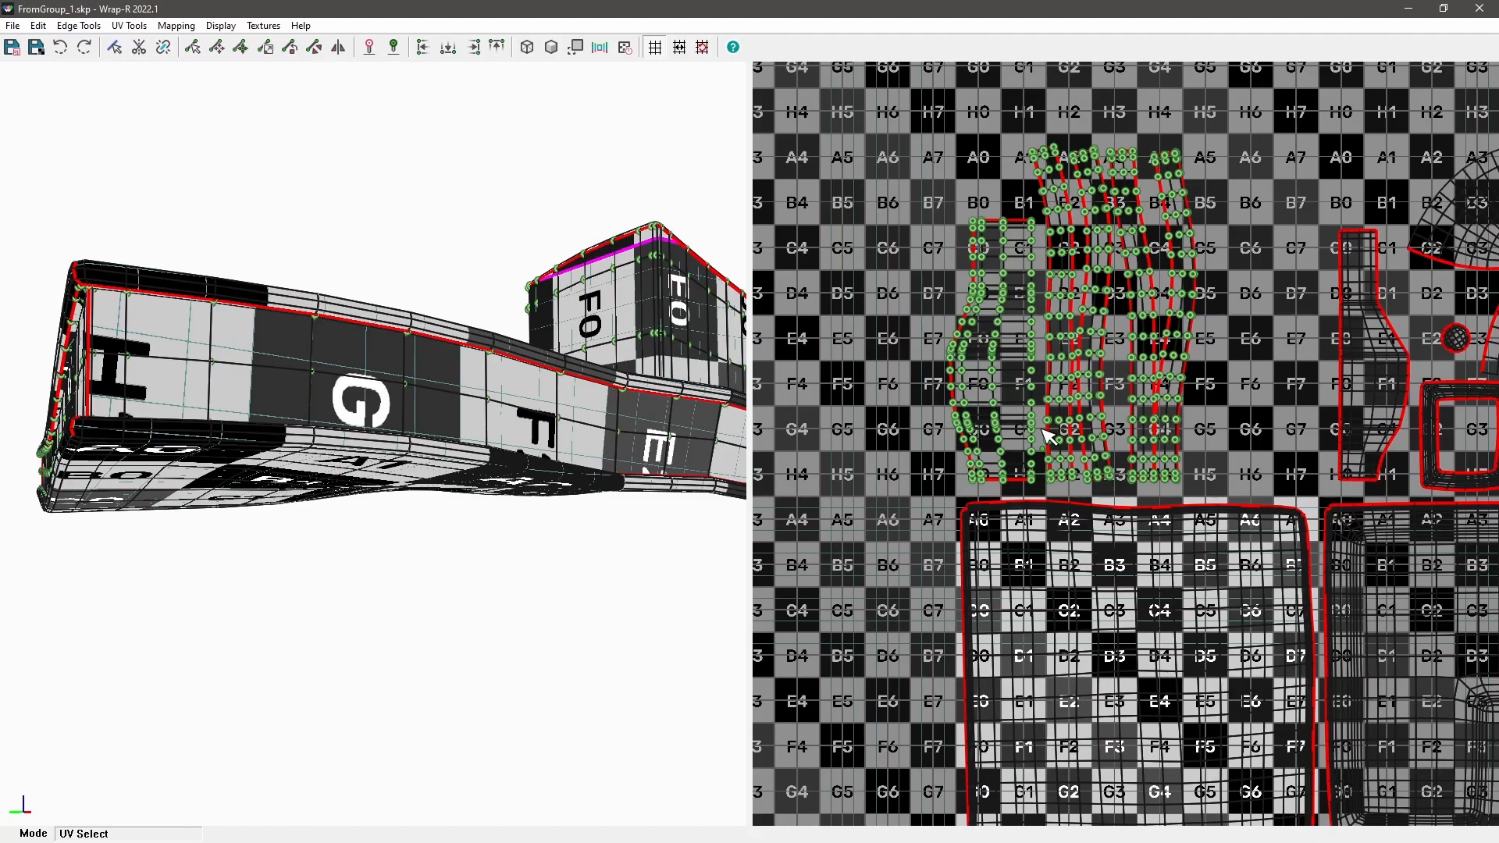
pyautogui.moveTo(1078, 428); pyautogui.dragTo(1076, 451, button='middle')
pyautogui.press('m')
pyautogui.moveTo(1127, 412); pyautogui.dragTo(1185, 407)
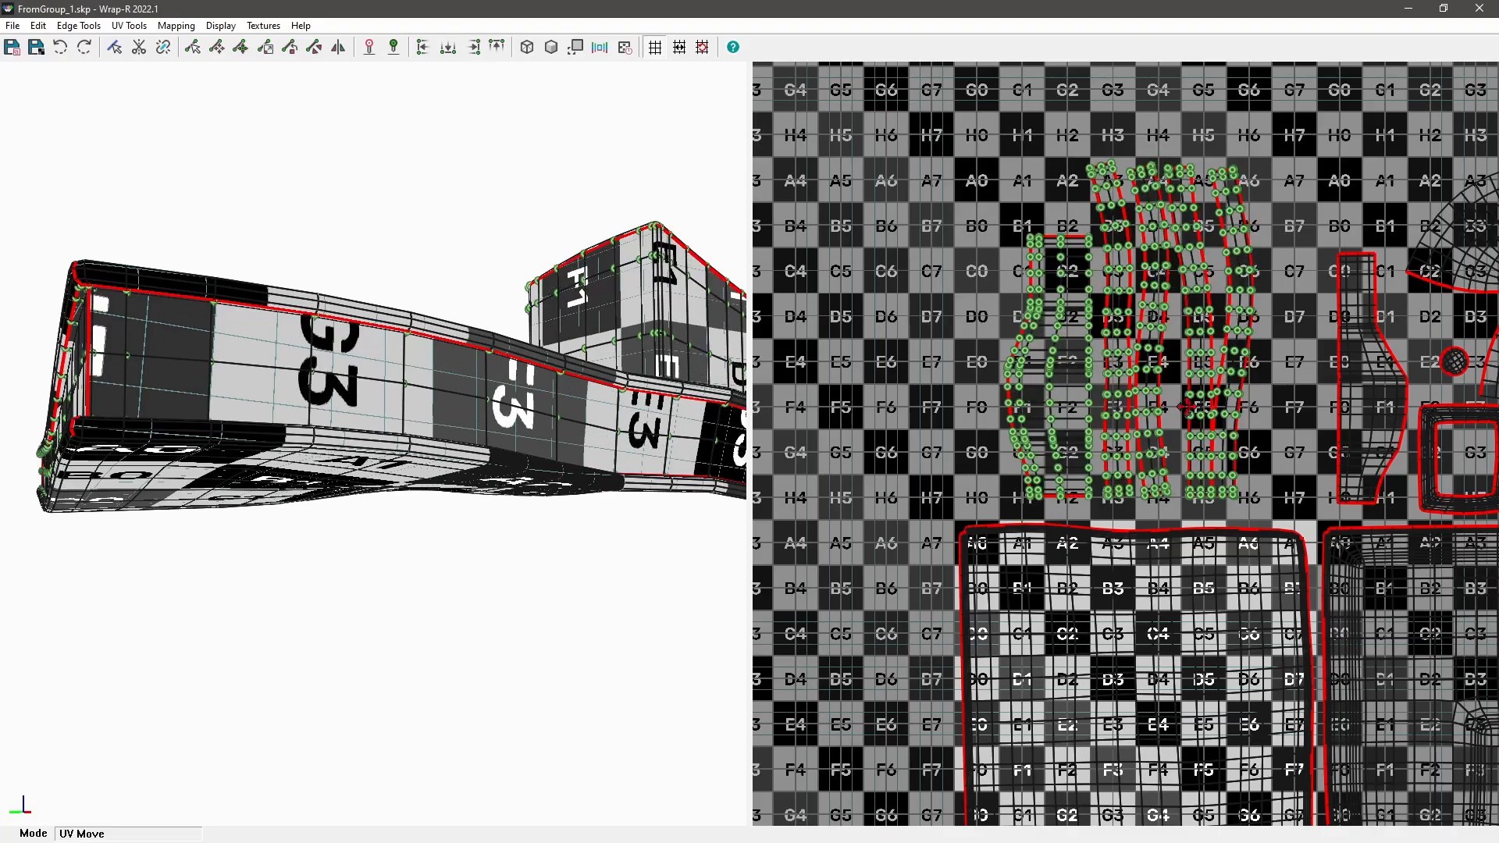
pyautogui.scroll(-4, 1185, 407)
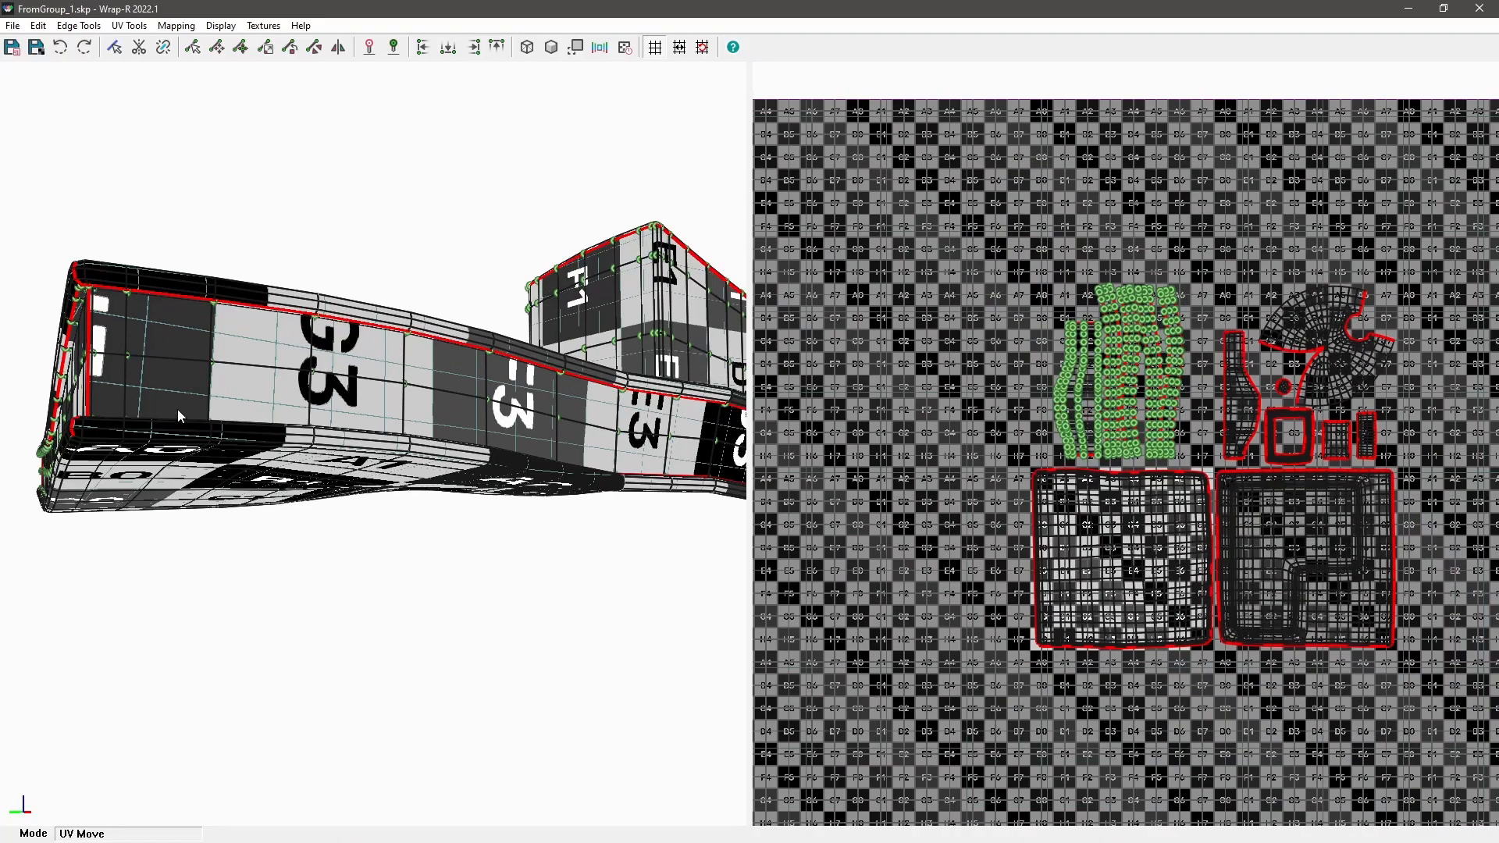
# Step: Check how the box island and slab edge strips sit within their tile and on the model, and clear the selection
pyautogui.moveTo(180, 417); pyautogui.dragTo(344, 492, button='middle')
pyautogui.scroll(-3, 335, 351)
pyautogui.moveTo(335, 335); pyautogui.dragTo(596, 332, button='middle')
pyautogui.scroll(-3, 1055, 297)
pyautogui.scroll(1, 1117, 307)
pyautogui.scroll(2, 1117, 306)
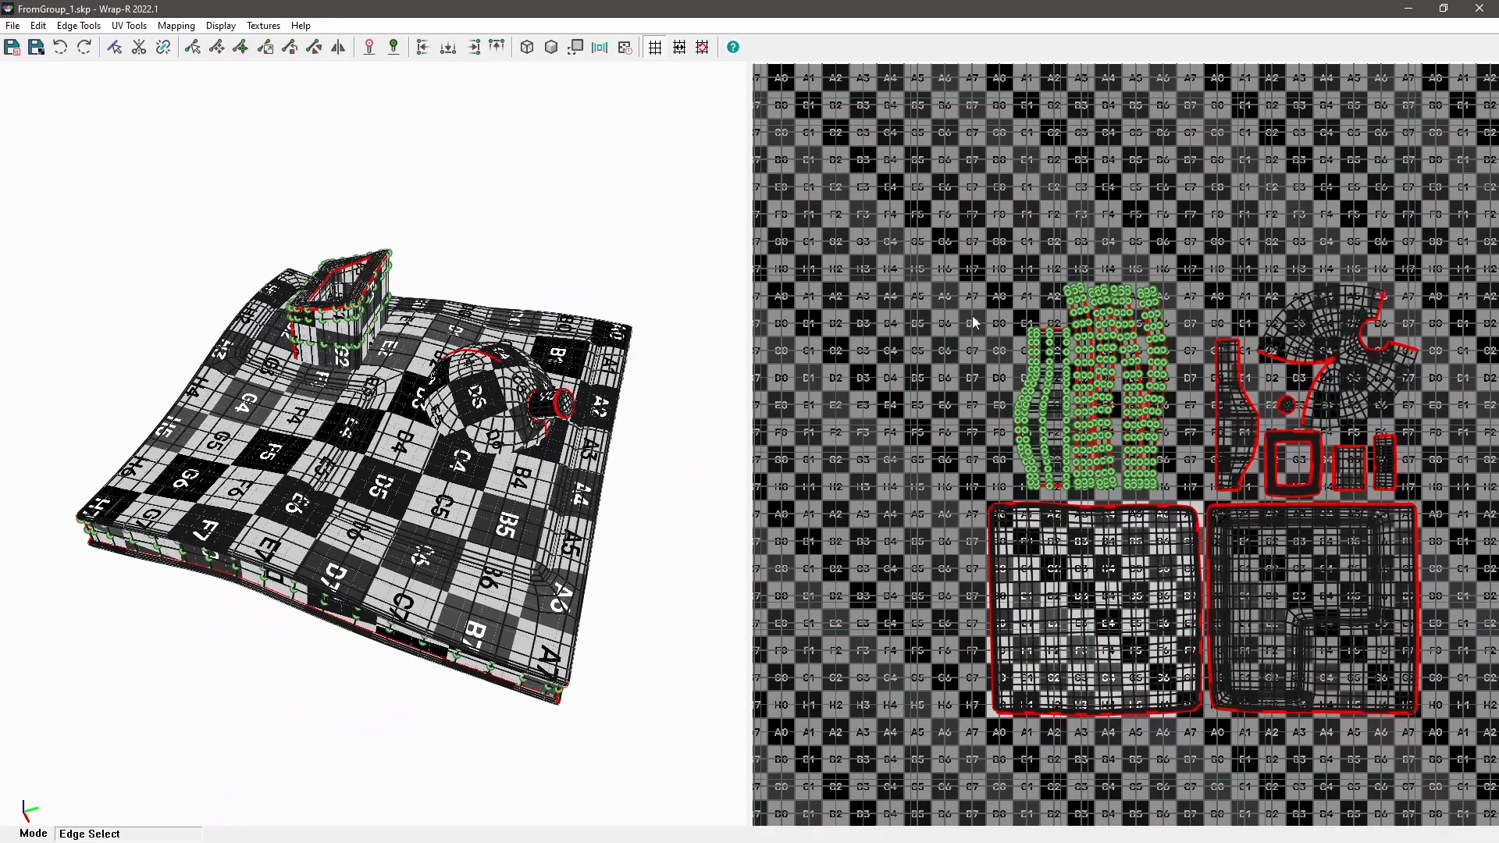
pyautogui.scroll(2, 1074, 342)
pyautogui.scroll(3, 1091, 328)
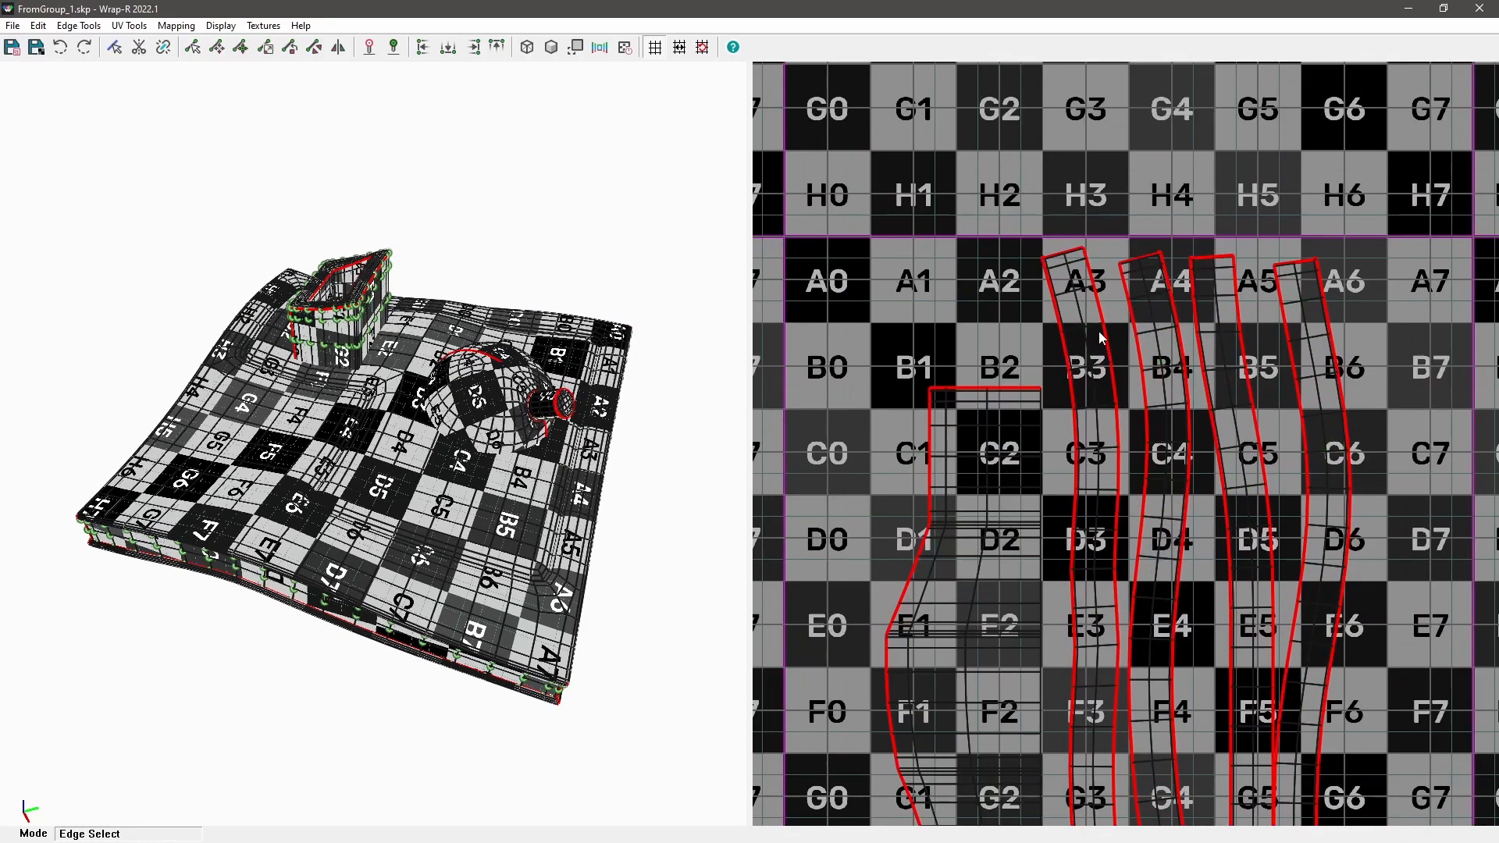
pyautogui.scroll(3, 1074, 235)
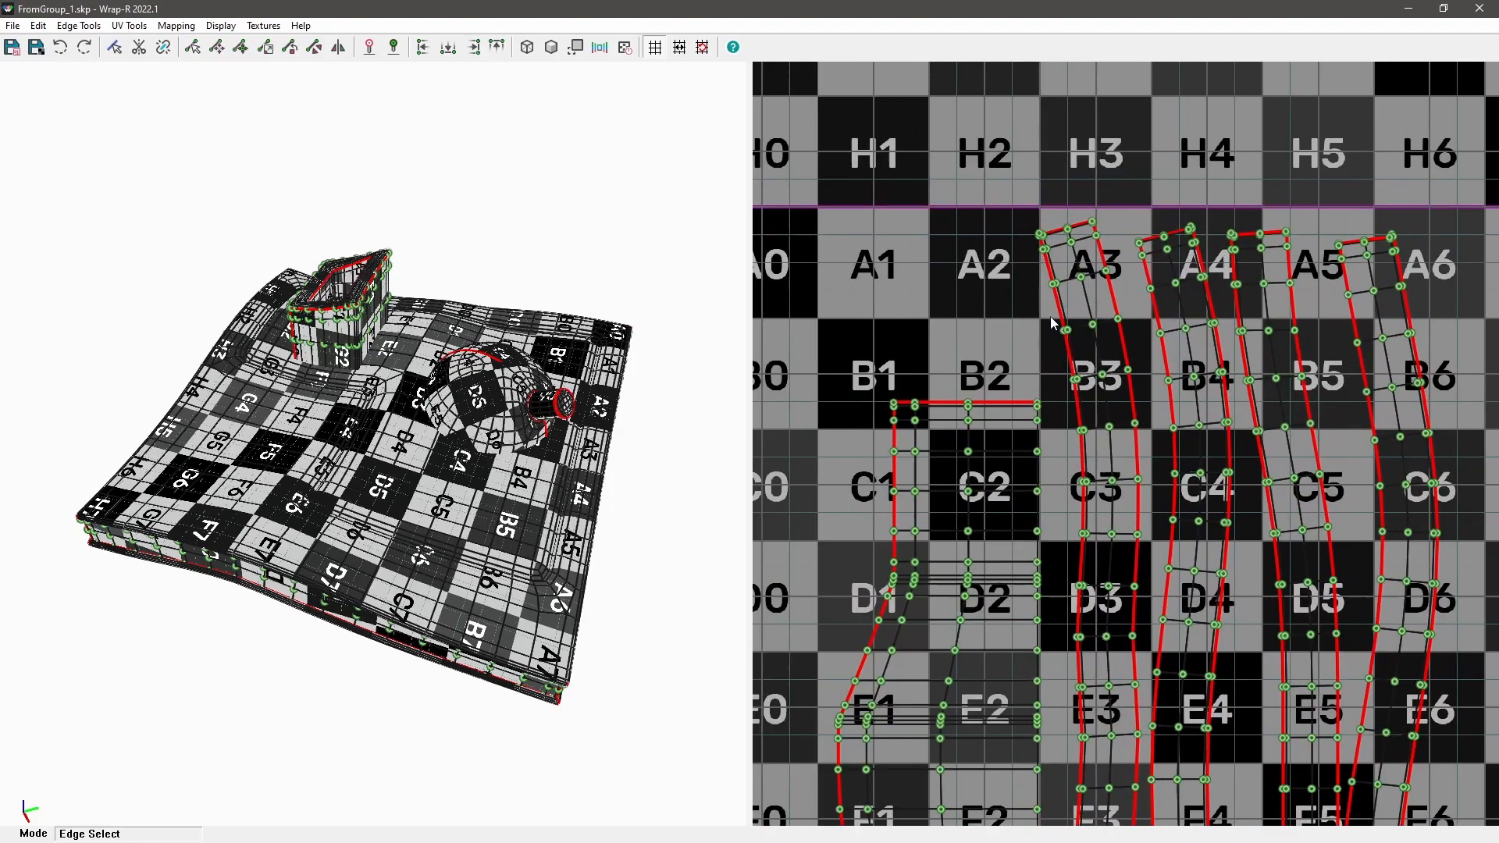
pyautogui.scroll(-8, 1084, 335)
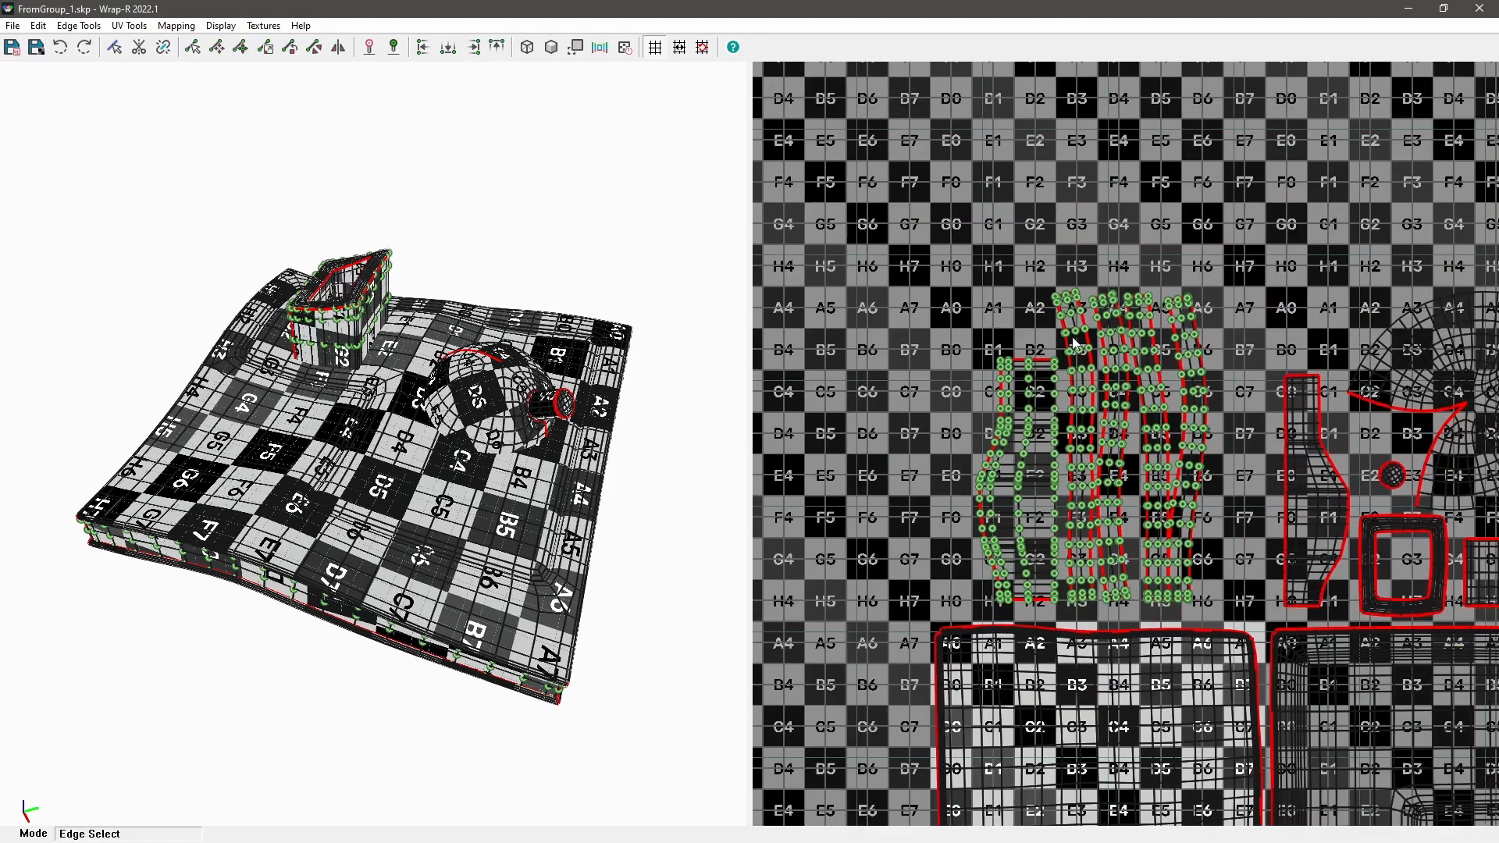
pyautogui.scroll(3, 1072, 337)
pyautogui.scroll(3, 1186, 336)
pyautogui.scroll(5, 1163, 578)
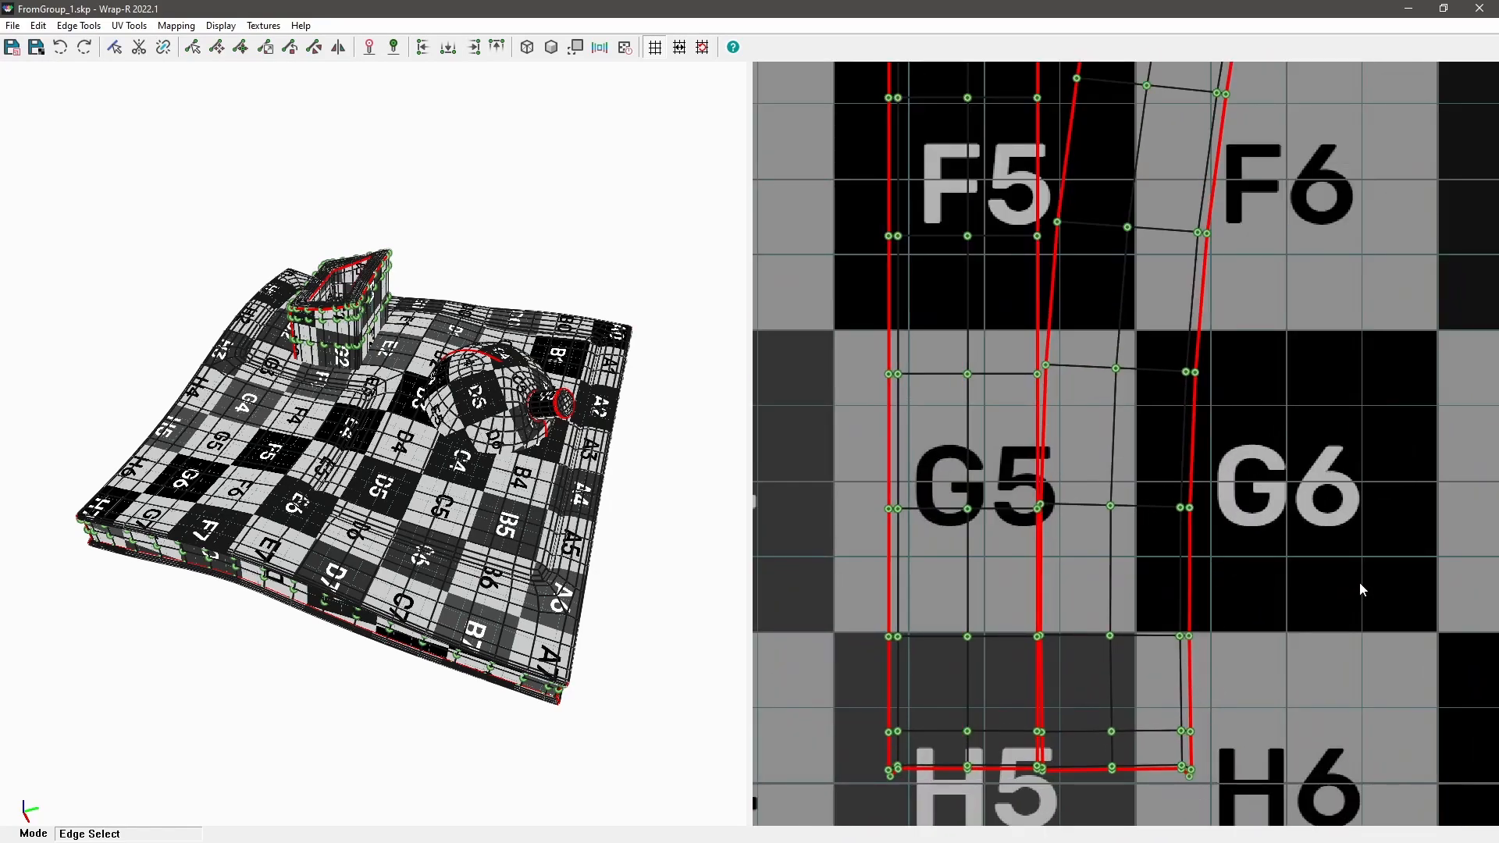
pyautogui.scroll(-1, 1360, 583)
pyautogui.scroll(-10, 1219, 529)
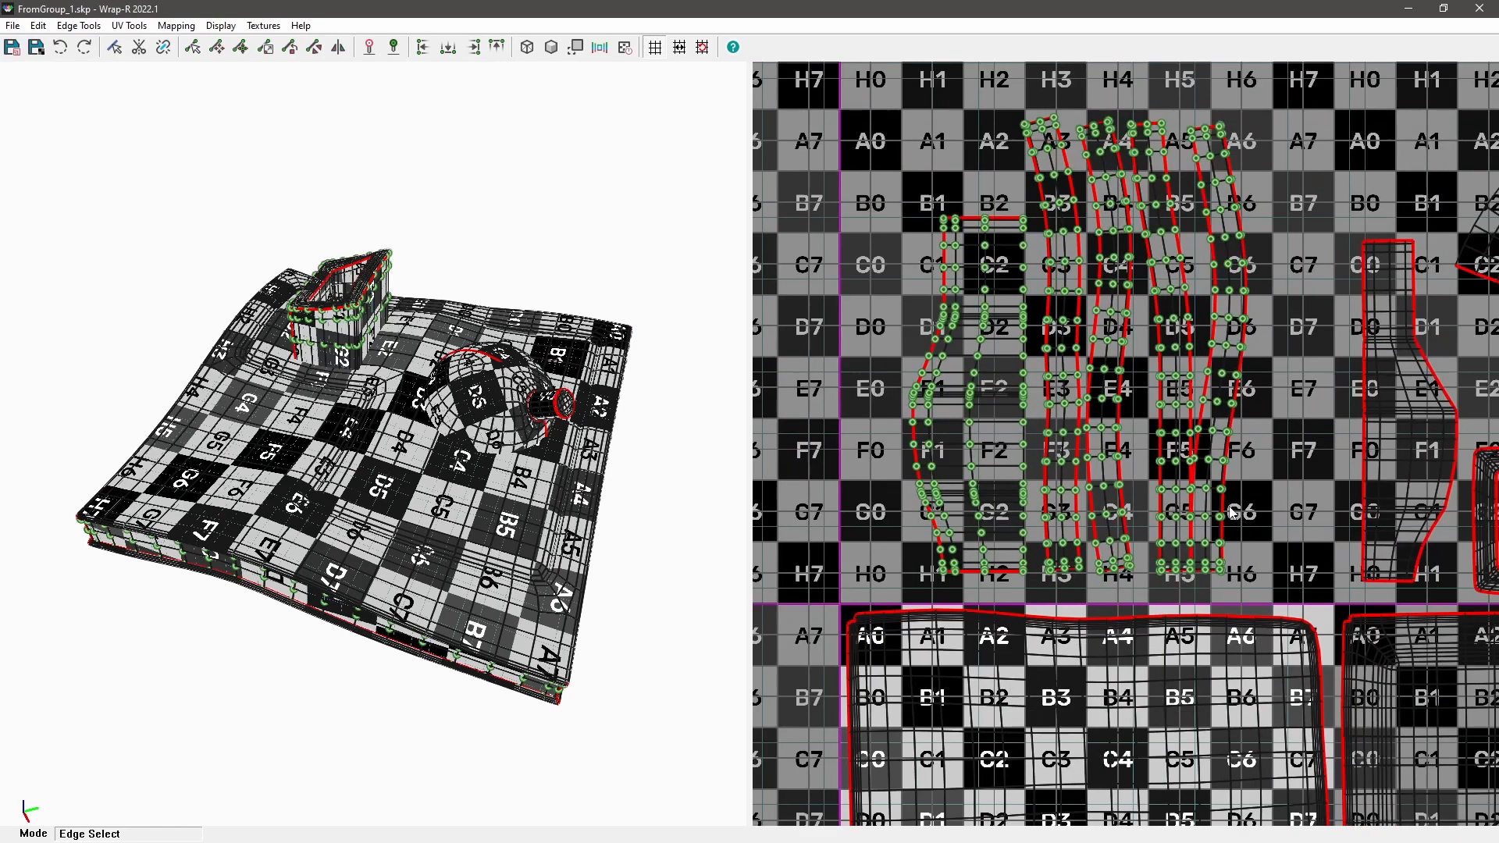
pyautogui.scroll(-1, 1114, 408)
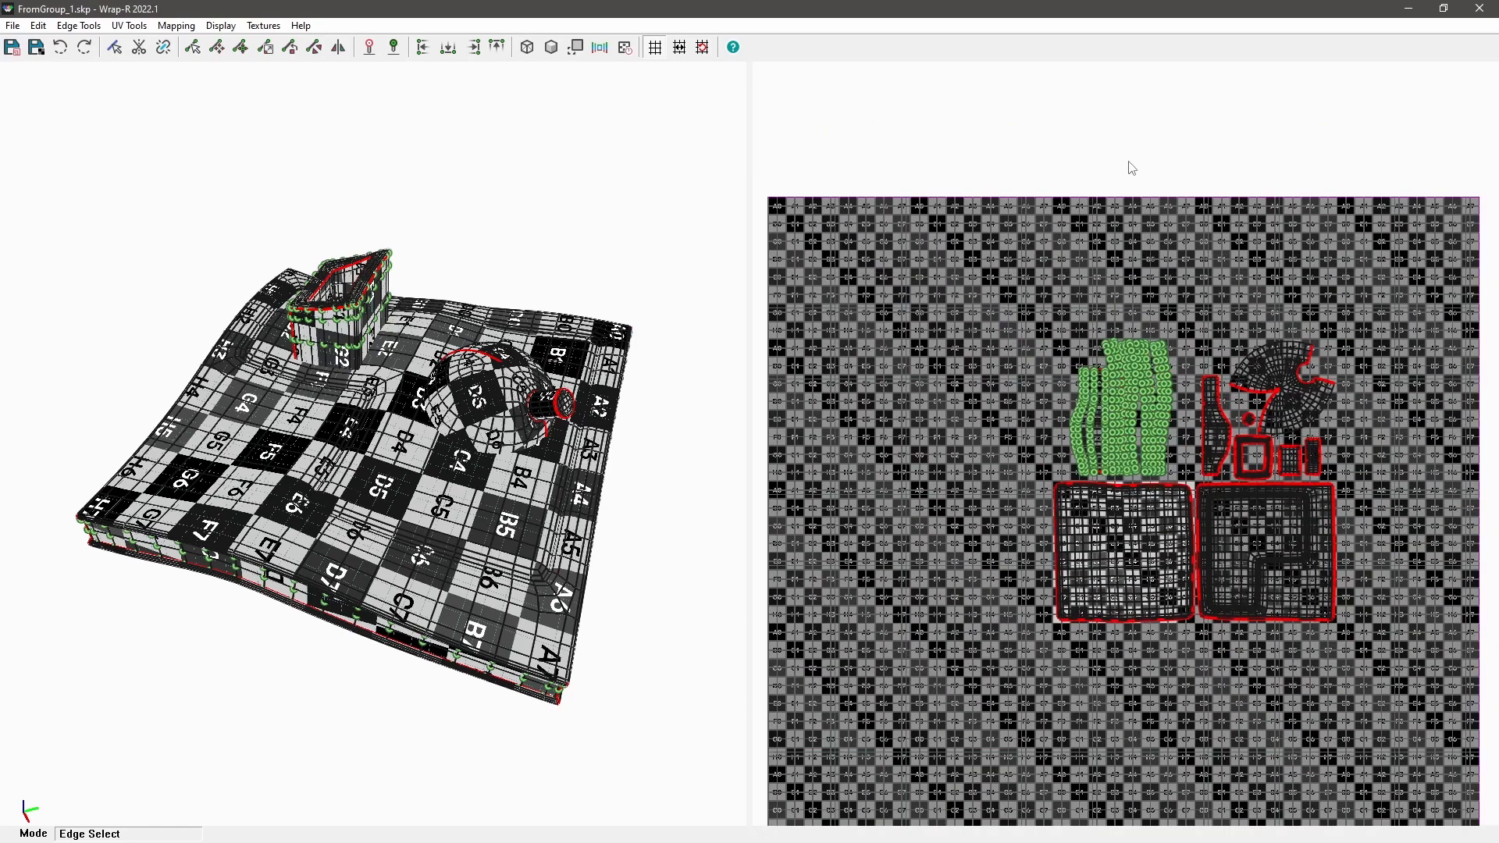
pyautogui.click(1111, 233)
pyautogui.scroll(7, 1187, 468)
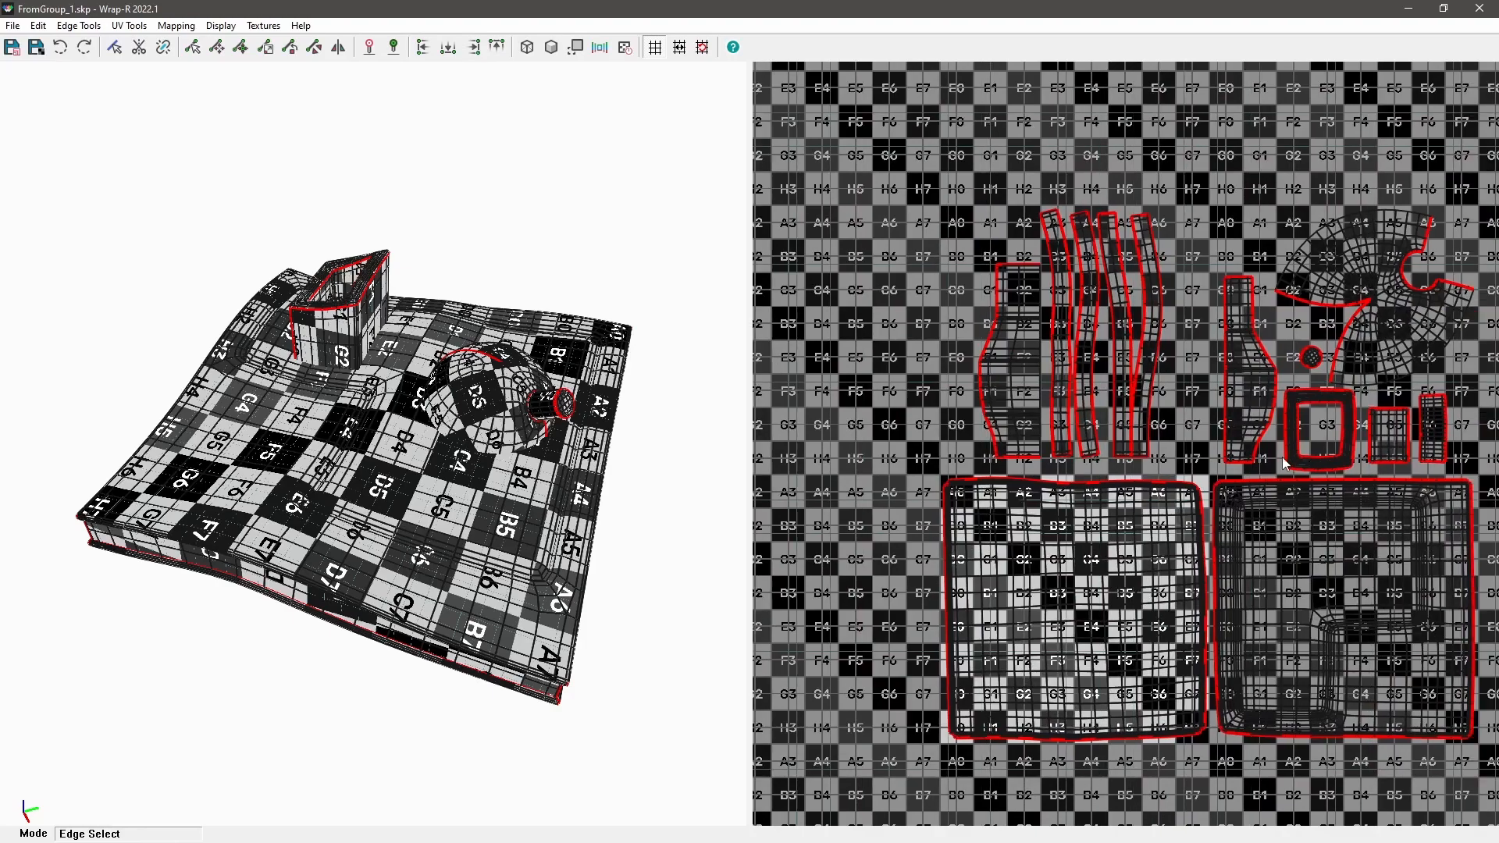
# Step: Examine the texture on the slab, box and dome from several angles alongside the complete UV layout
pyautogui.moveTo(1283, 459); pyautogui.dragTo(1222, 448, button='middle')
pyautogui.moveTo(319, 485); pyautogui.dragTo(500, 480, button='middle')
pyautogui.scroll(3, 926, 191)
pyautogui.moveTo(858, 186); pyautogui.dragTo(1207, 547)
pyautogui.scroll(-3, 1141, 269)
pyautogui.click(953, 339)
pyautogui.scroll(3, 998, 458)
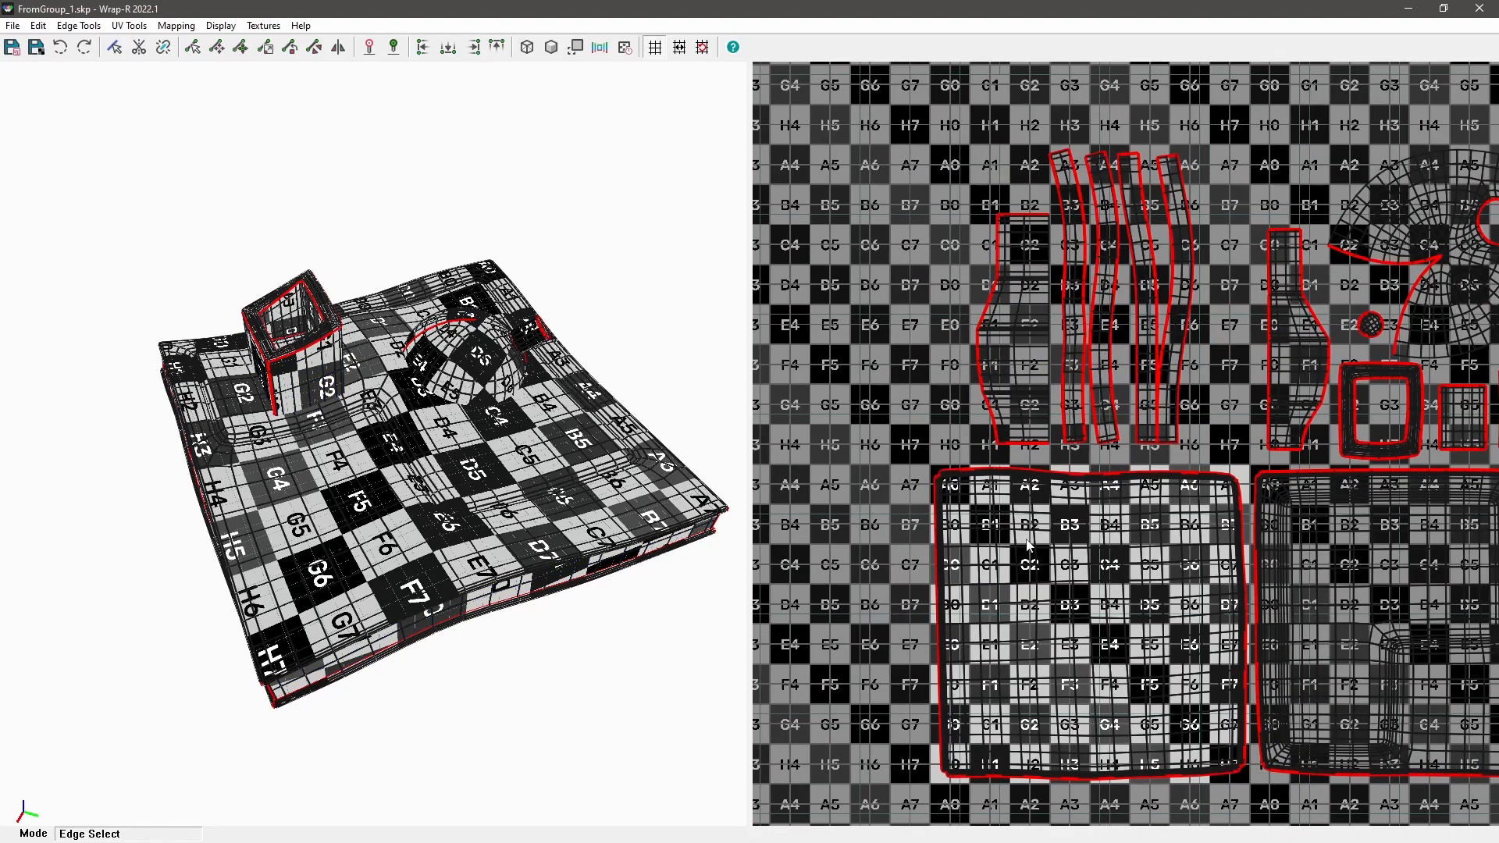
pyautogui.scroll(-2, 1059, 432)
pyautogui.moveTo(382, 499); pyautogui.dragTo(508, 479, button='middle')
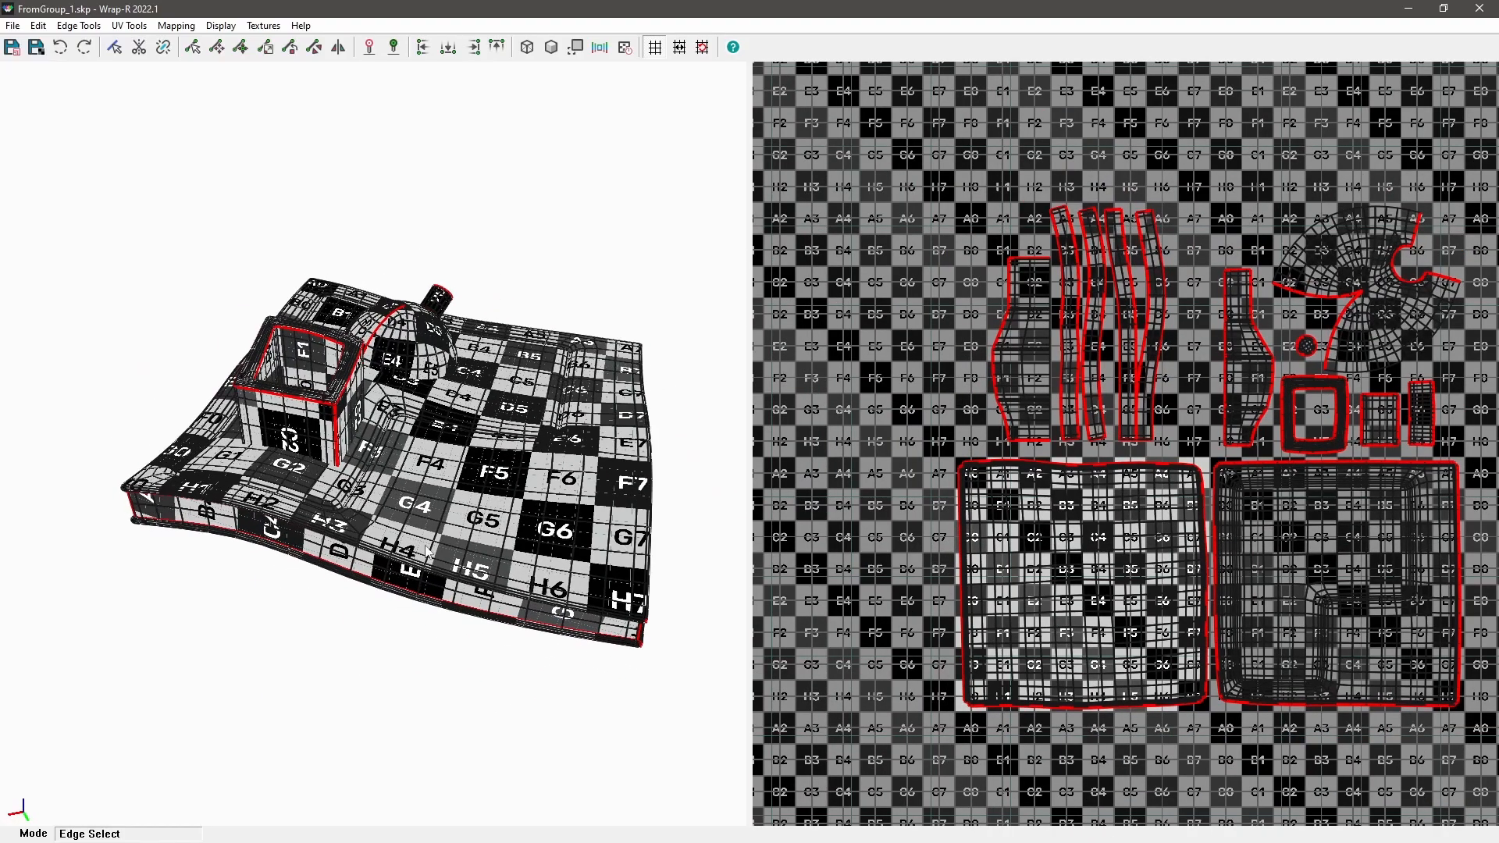
pyautogui.scroll(1, 1235, 289)
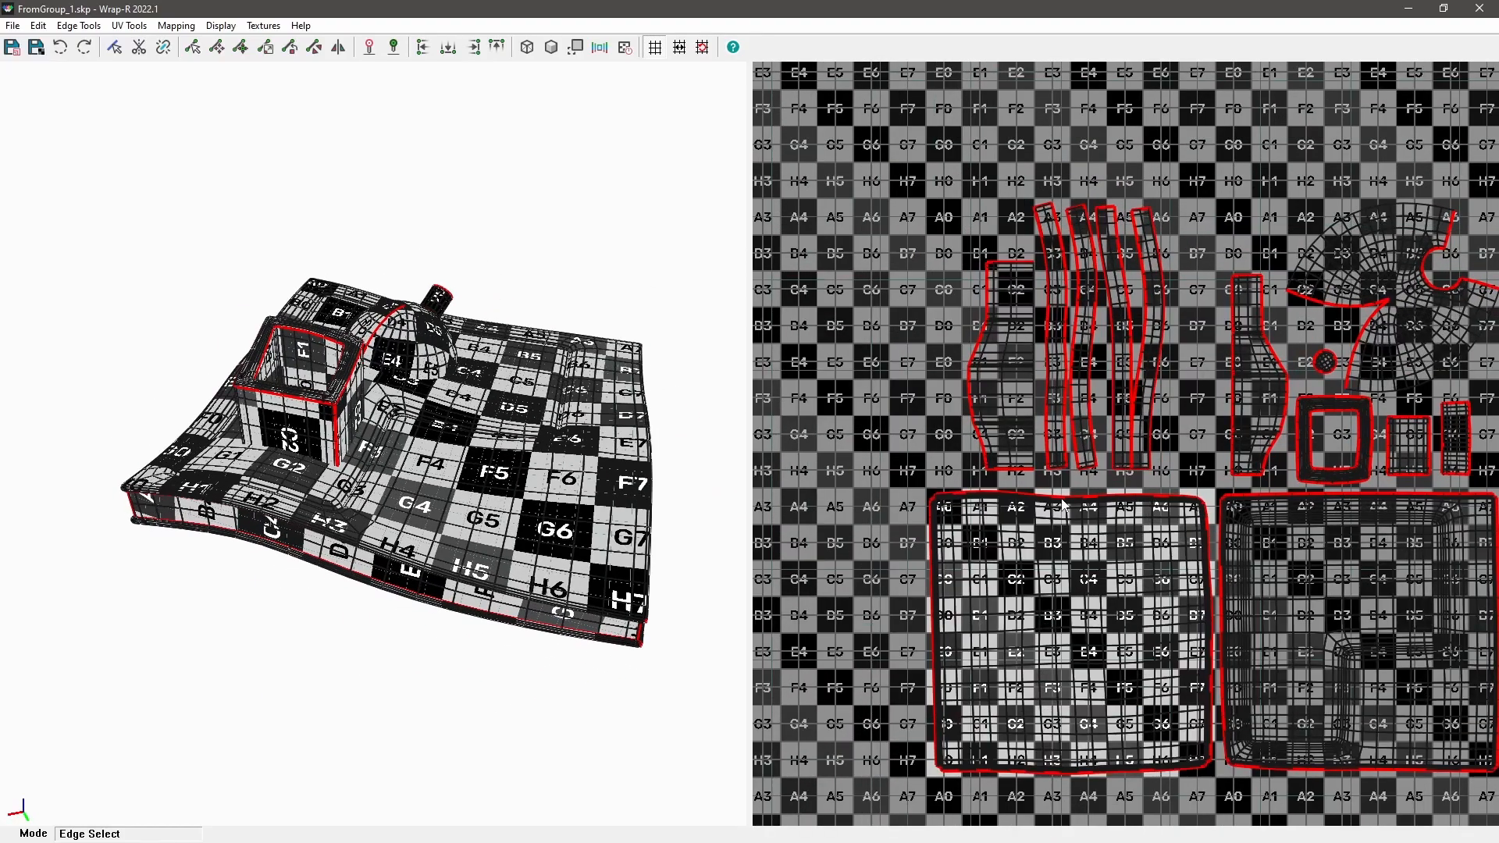
pyautogui.moveTo(418, 502); pyautogui.dragTo(509, 598, button='middle')
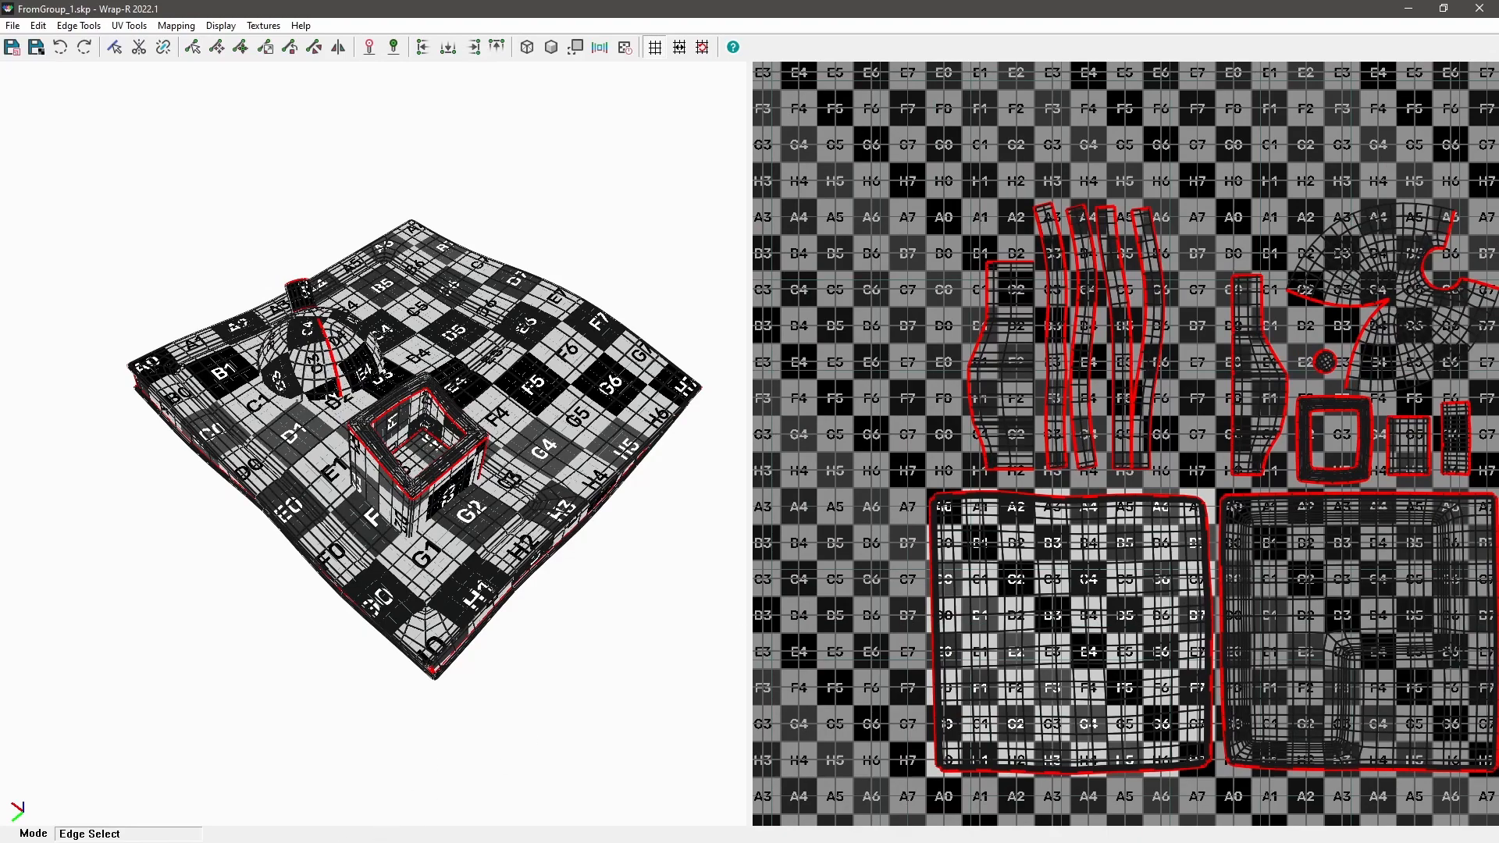
# Step: Place the empty reference board window over the 3D view and switch the texture display to Colours/Numbers
pyautogui.hotkey('alt', 'Tab')
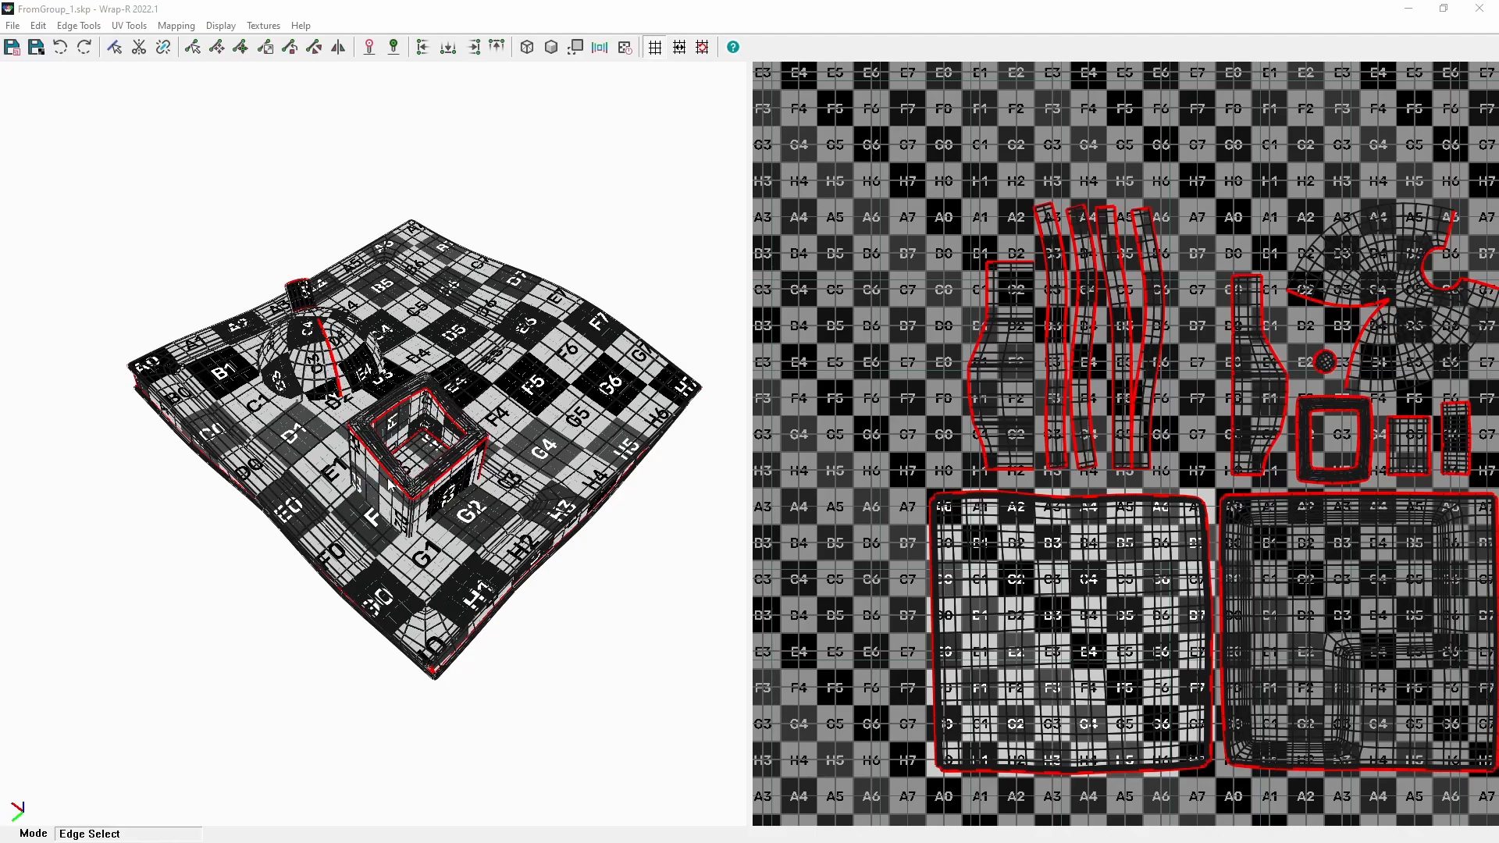
pyautogui.moveTo(1108, 377); pyautogui.dragTo(508, 399)
pyautogui.click(258, 27)
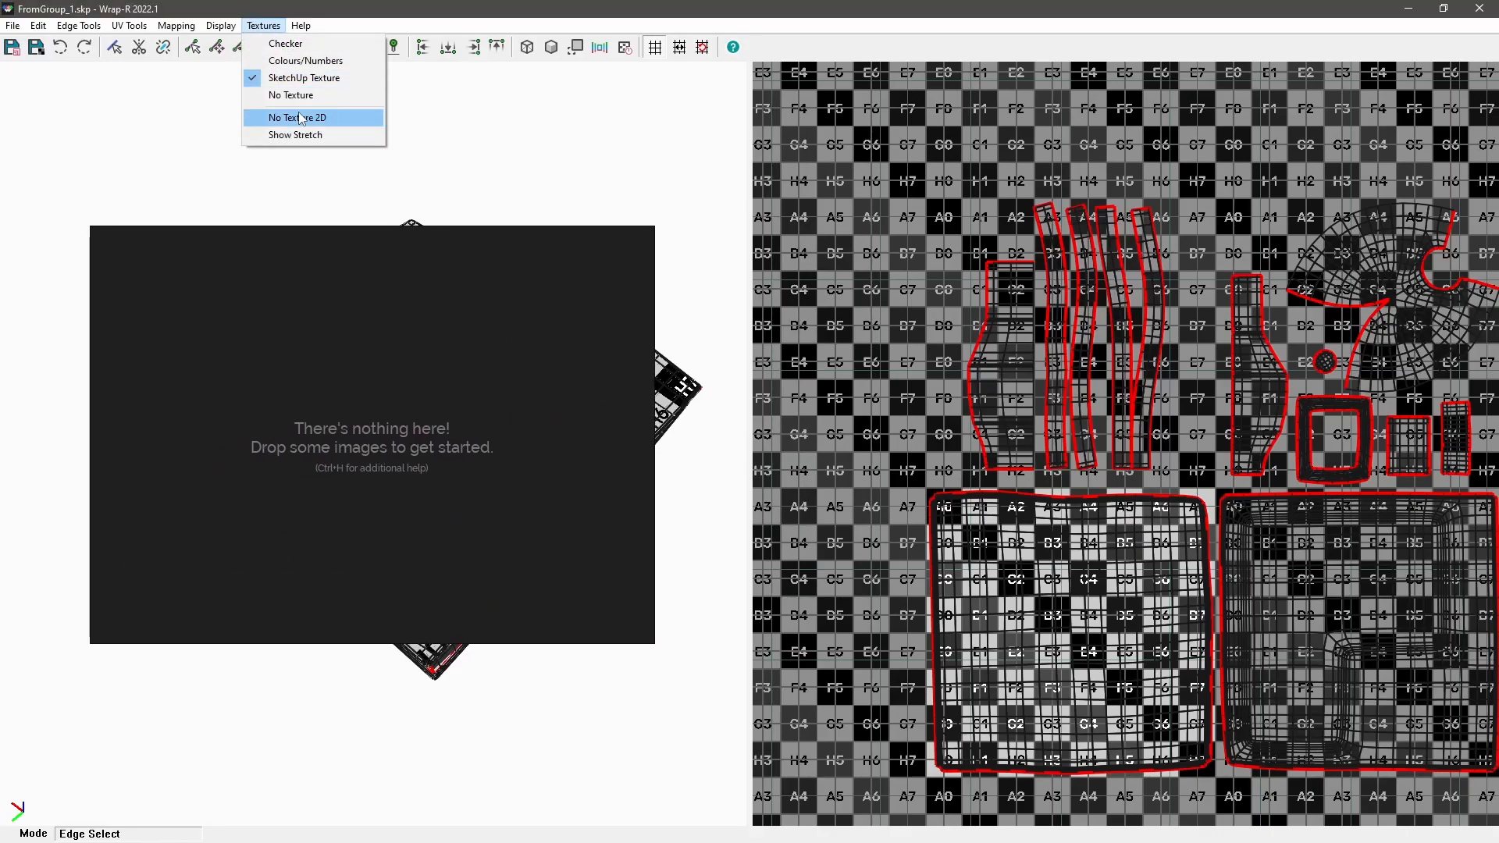
pyautogui.click(297, 64)
pyautogui.scroll(-2, 1332, 484)
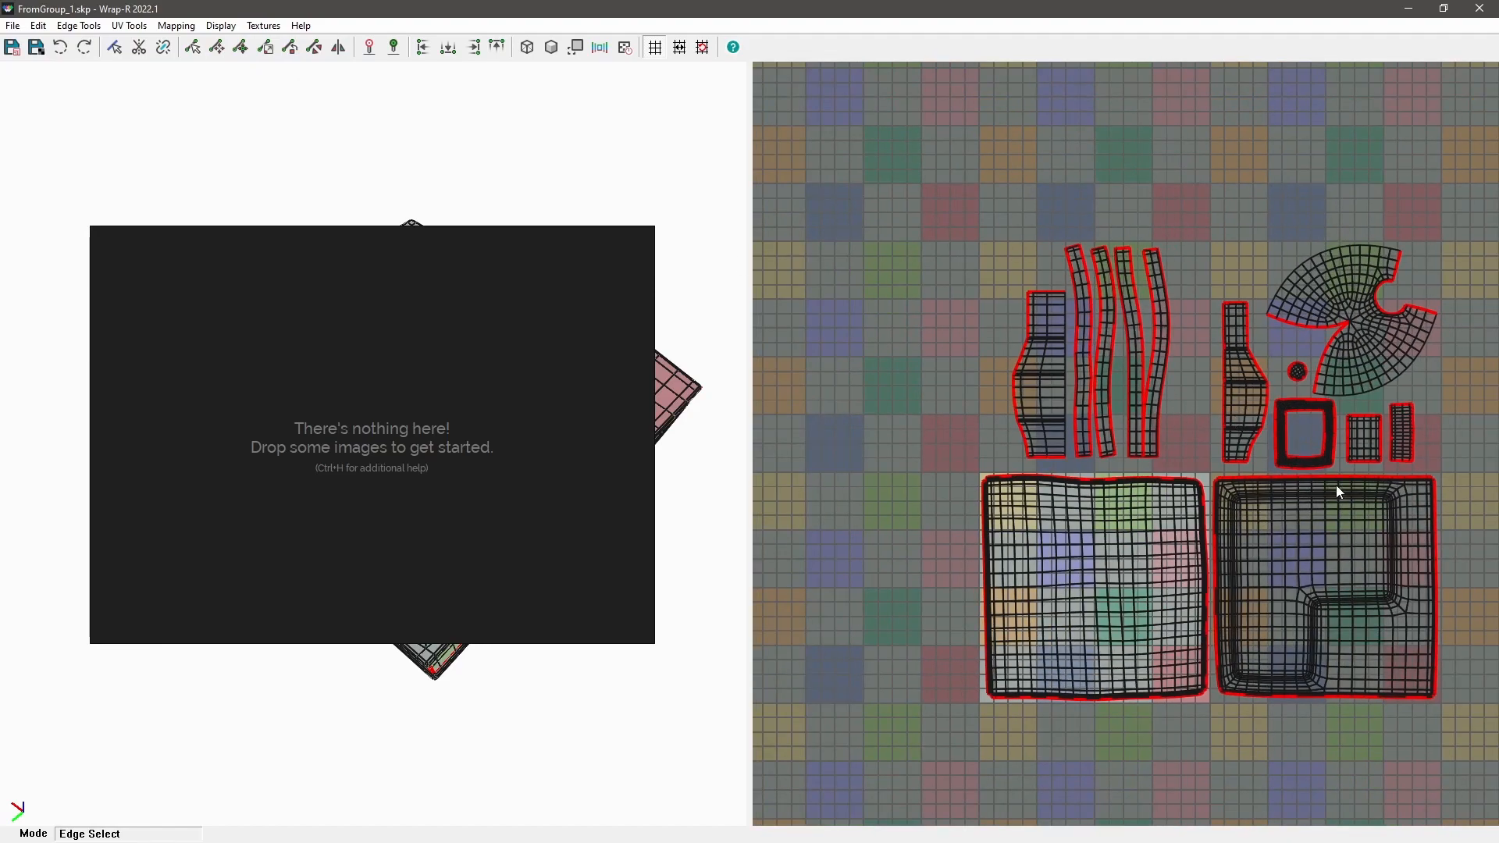
pyautogui.scroll(4, 1385, 498)
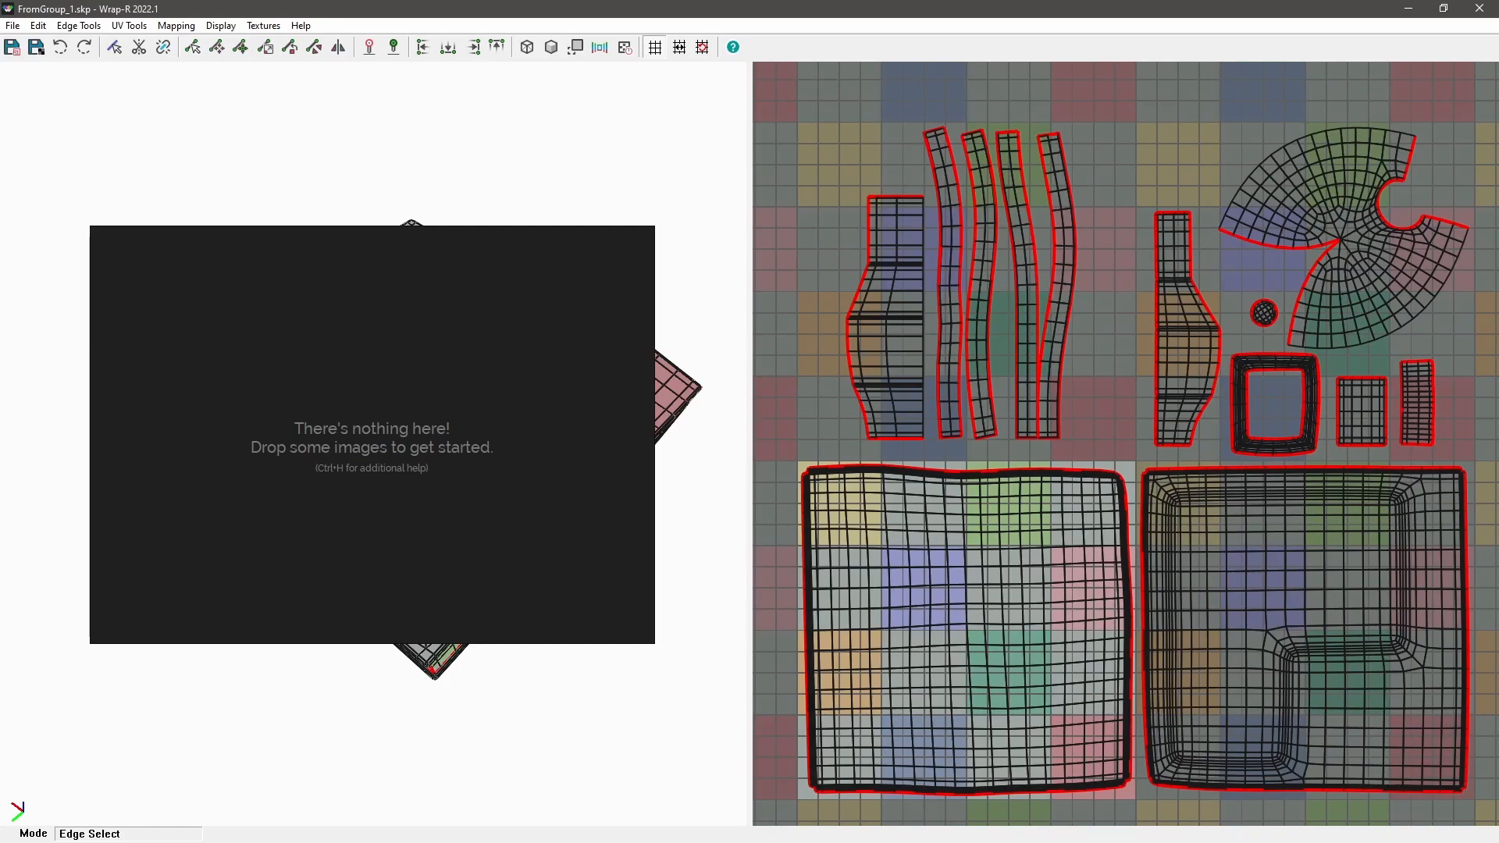
# Step: Capture the whole four-tile UV layout with the Snipping Tool and paste the image into the reference board
pyautogui.press('Print')
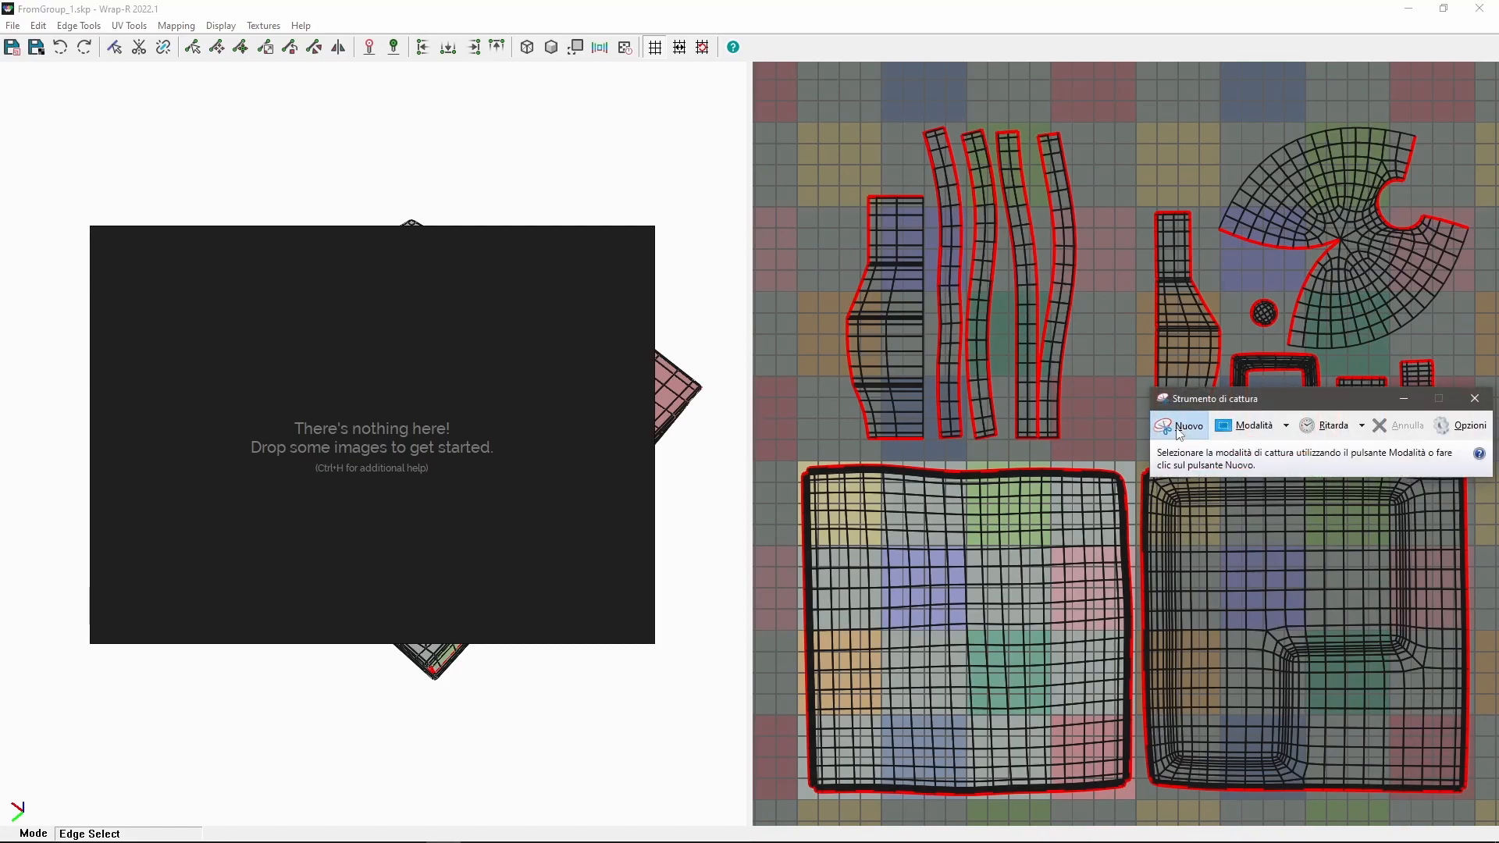
pyautogui.click(1179, 431)
pyautogui.moveTo(775, 110); pyautogui.dragTo(1485, 814)
pyautogui.click(464, 369)
pyautogui.hotkey('ctrl', 'v')
pyautogui.scroll(-5, 476, 358)
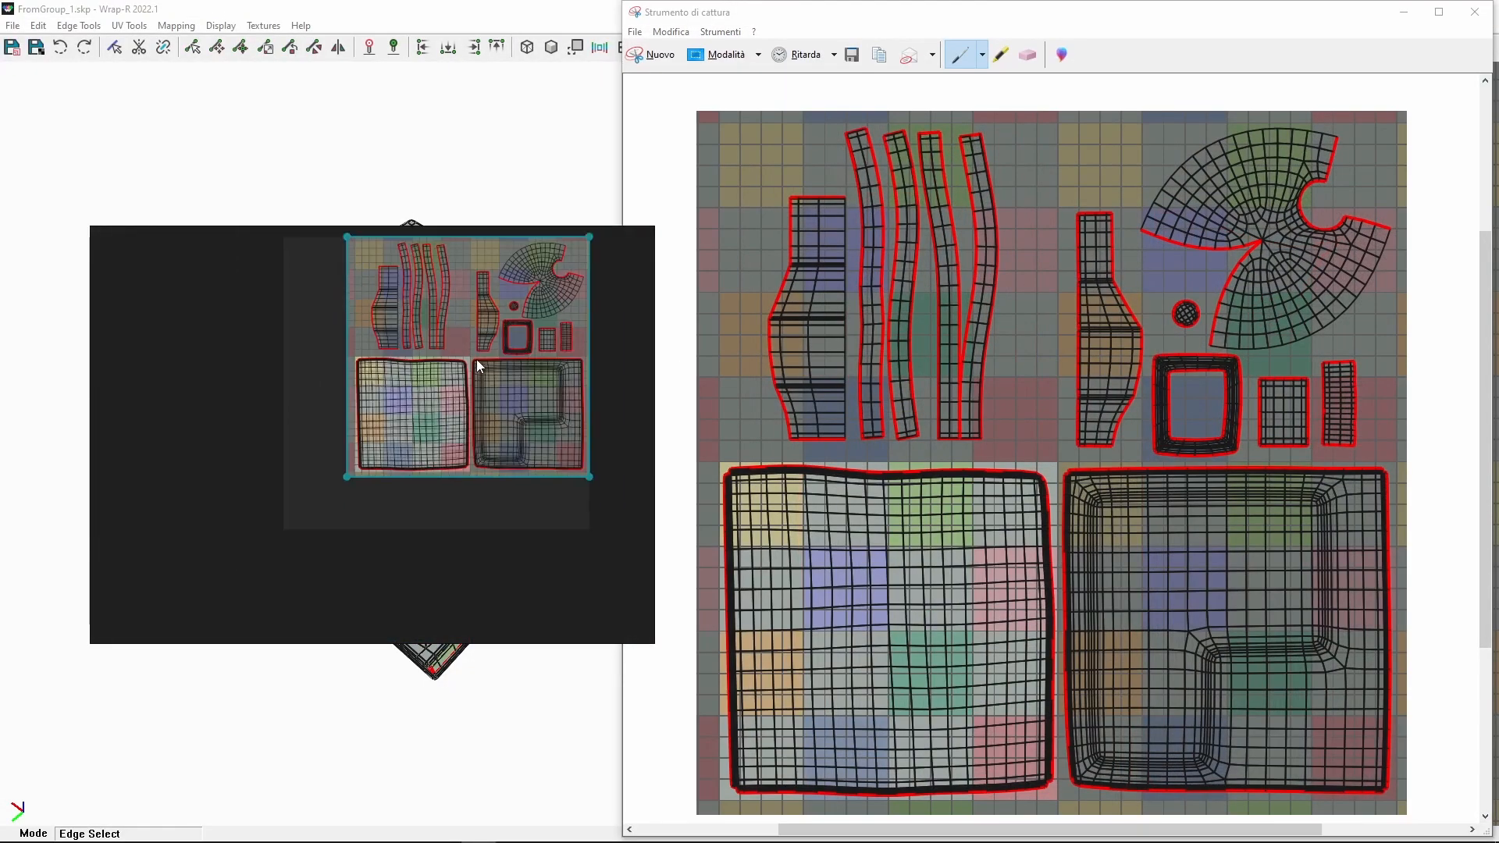
# Step: Move the reference board off the 3D view and close the Snipping Tool without saving the capture
pyautogui.scroll(3, 437, 352)
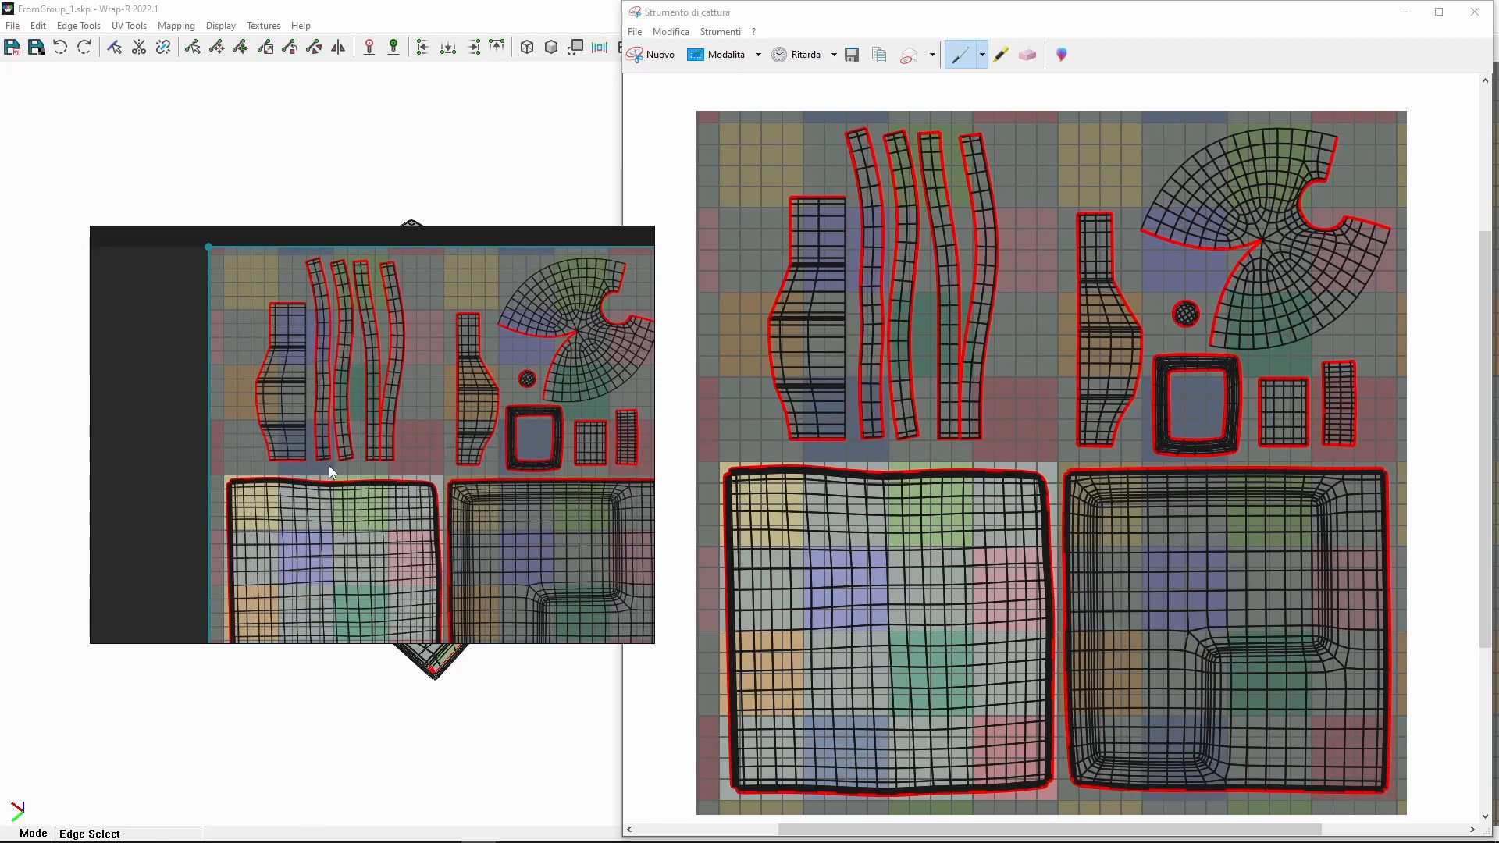
pyautogui.moveTo(471, 321); pyautogui.dragTo(1498, 321, button='right')
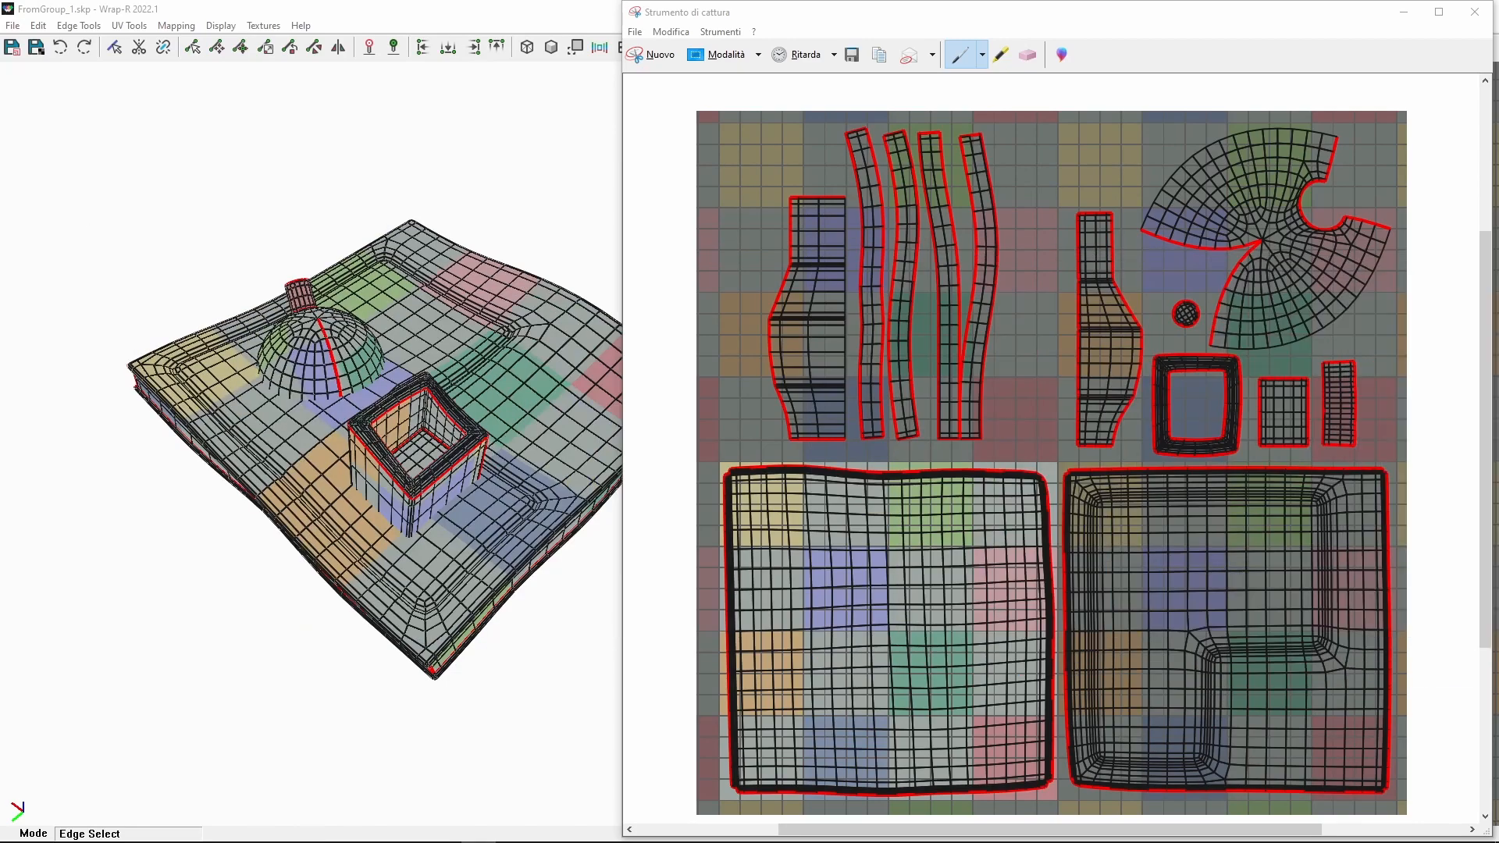
pyautogui.click(1475, 12)
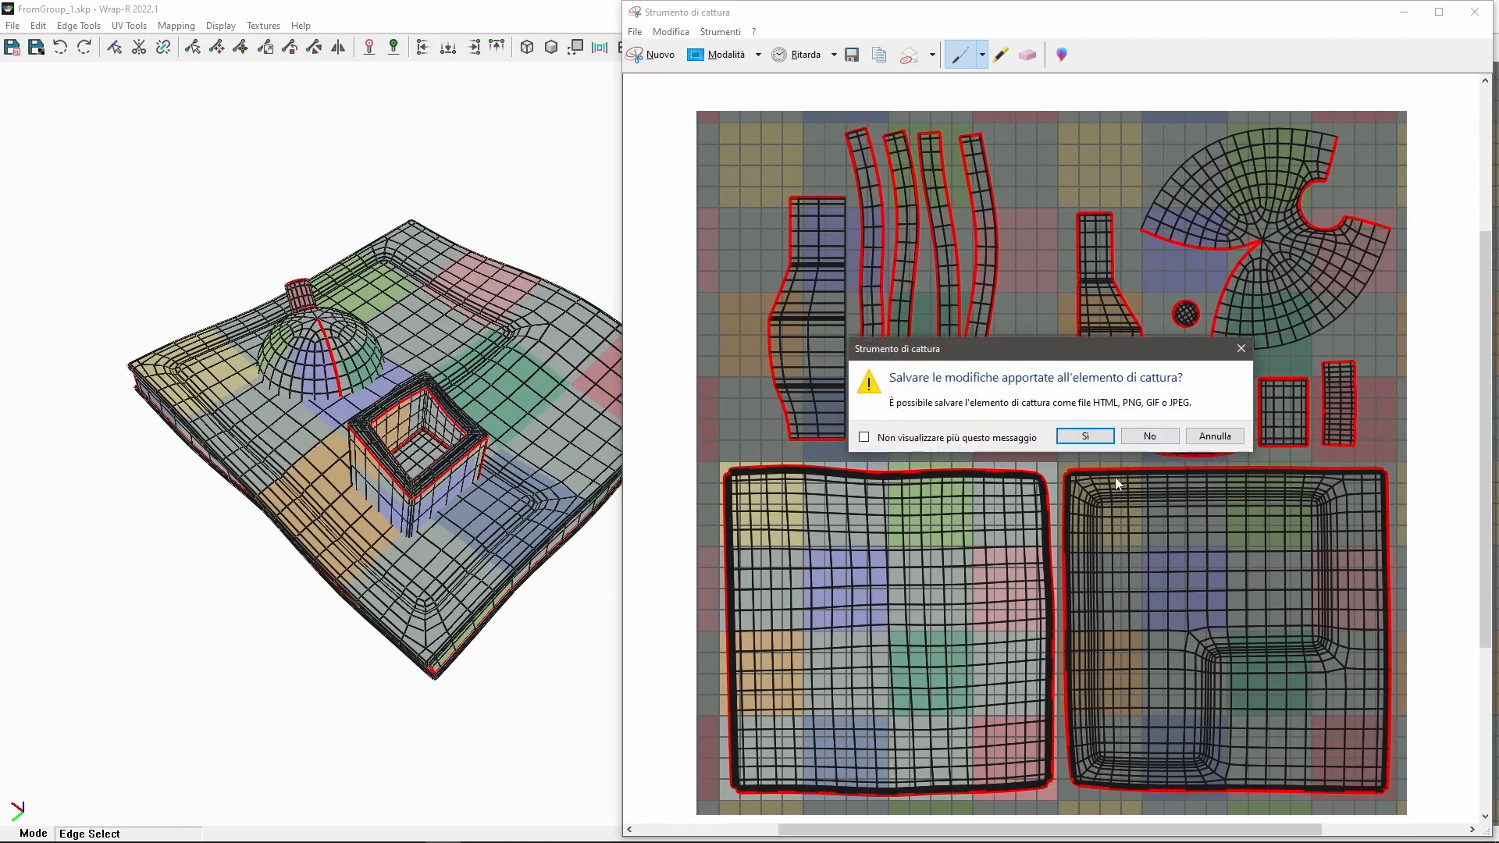
pyautogui.click(1148, 443)
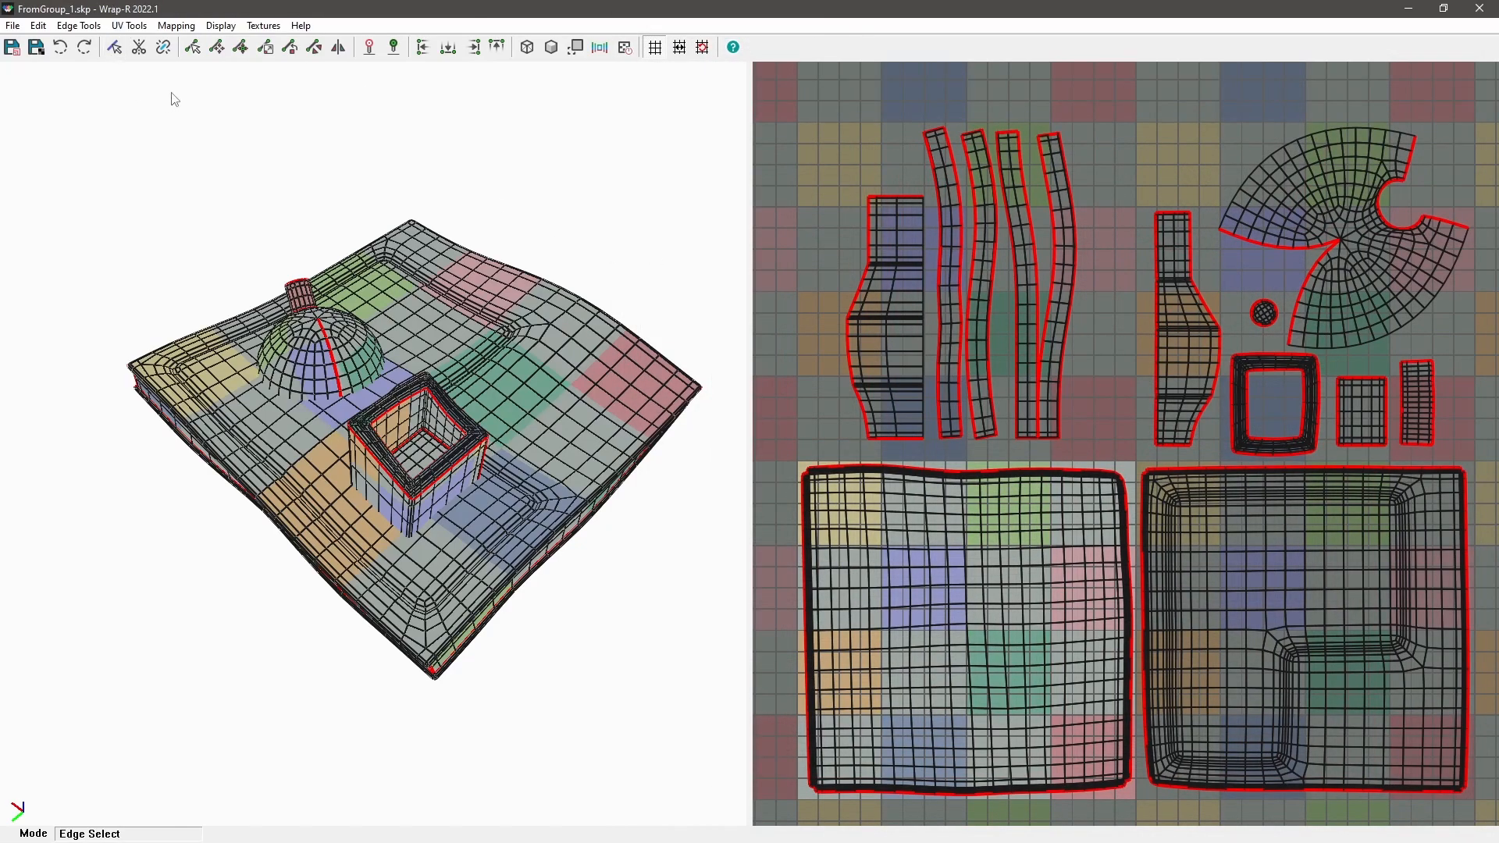
# Step: Switch the texture display to SketchUp Texture and save the unwrapped model without exiting
pyautogui.click(260, 26)
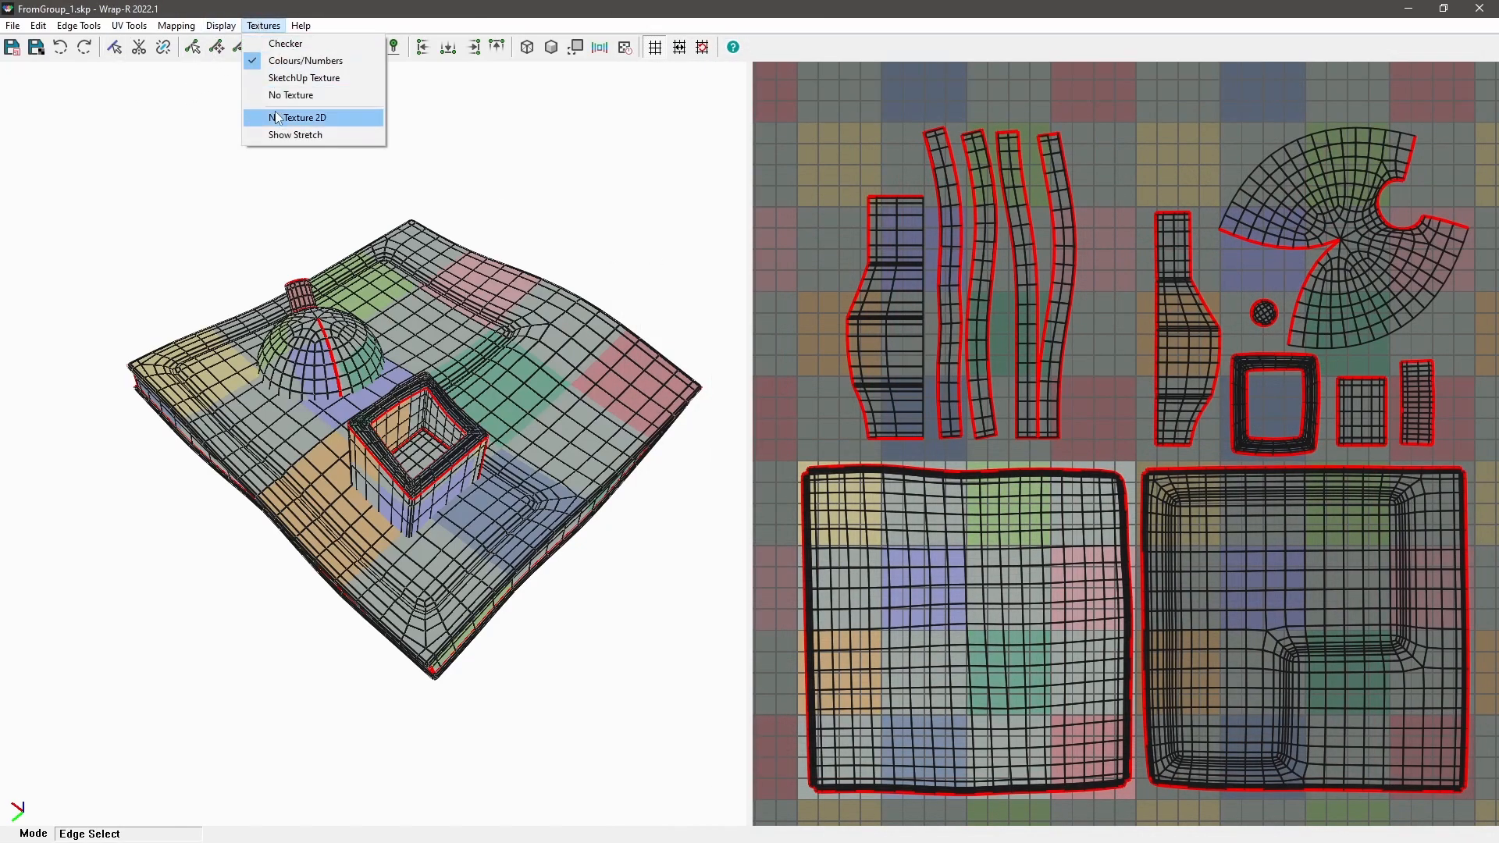
pyautogui.click(304, 77)
pyautogui.click(12, 25)
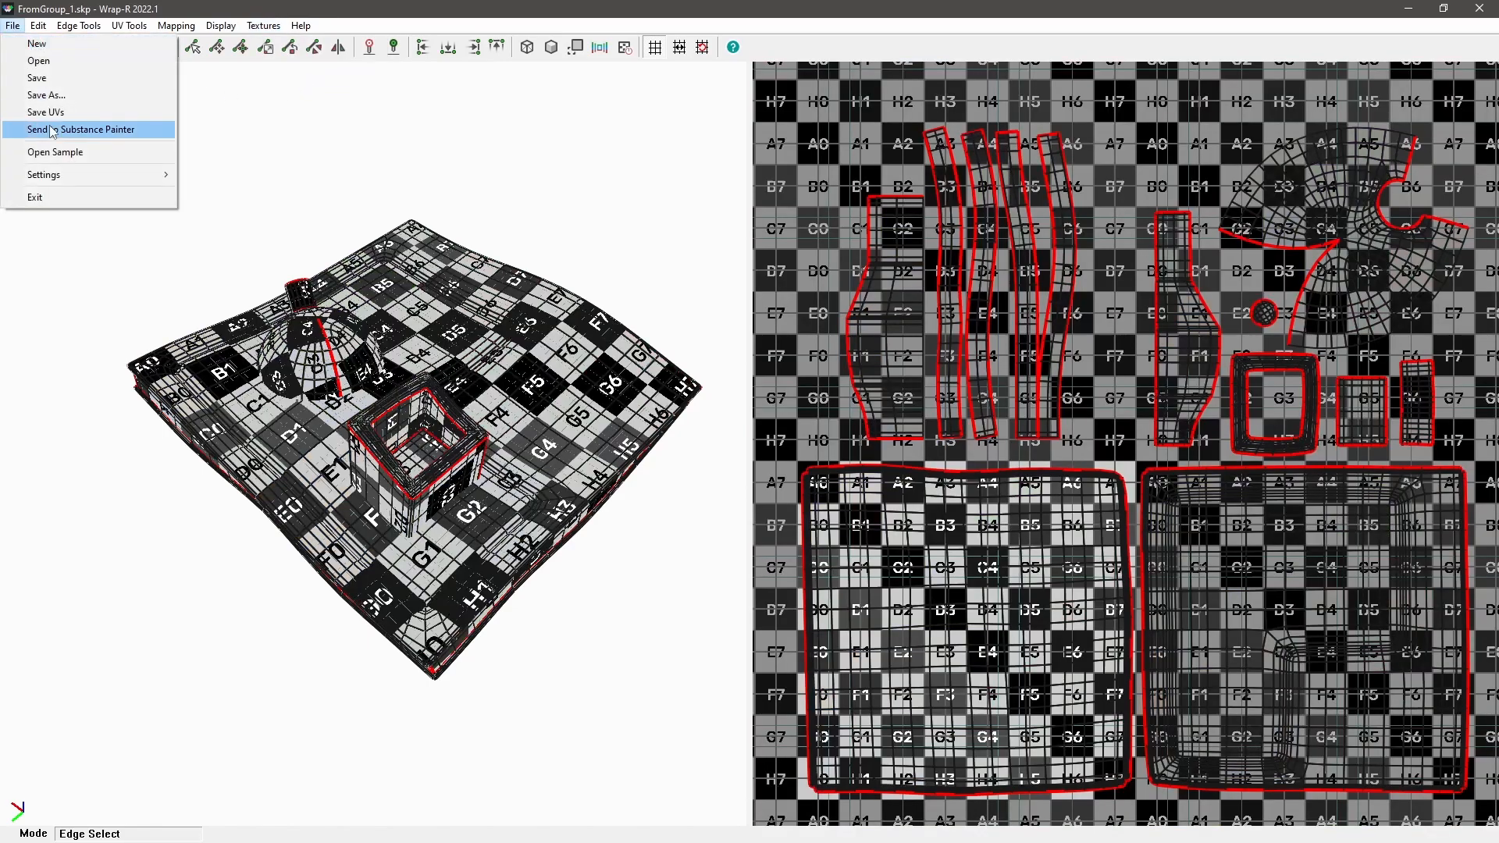
pyautogui.click(37, 77)
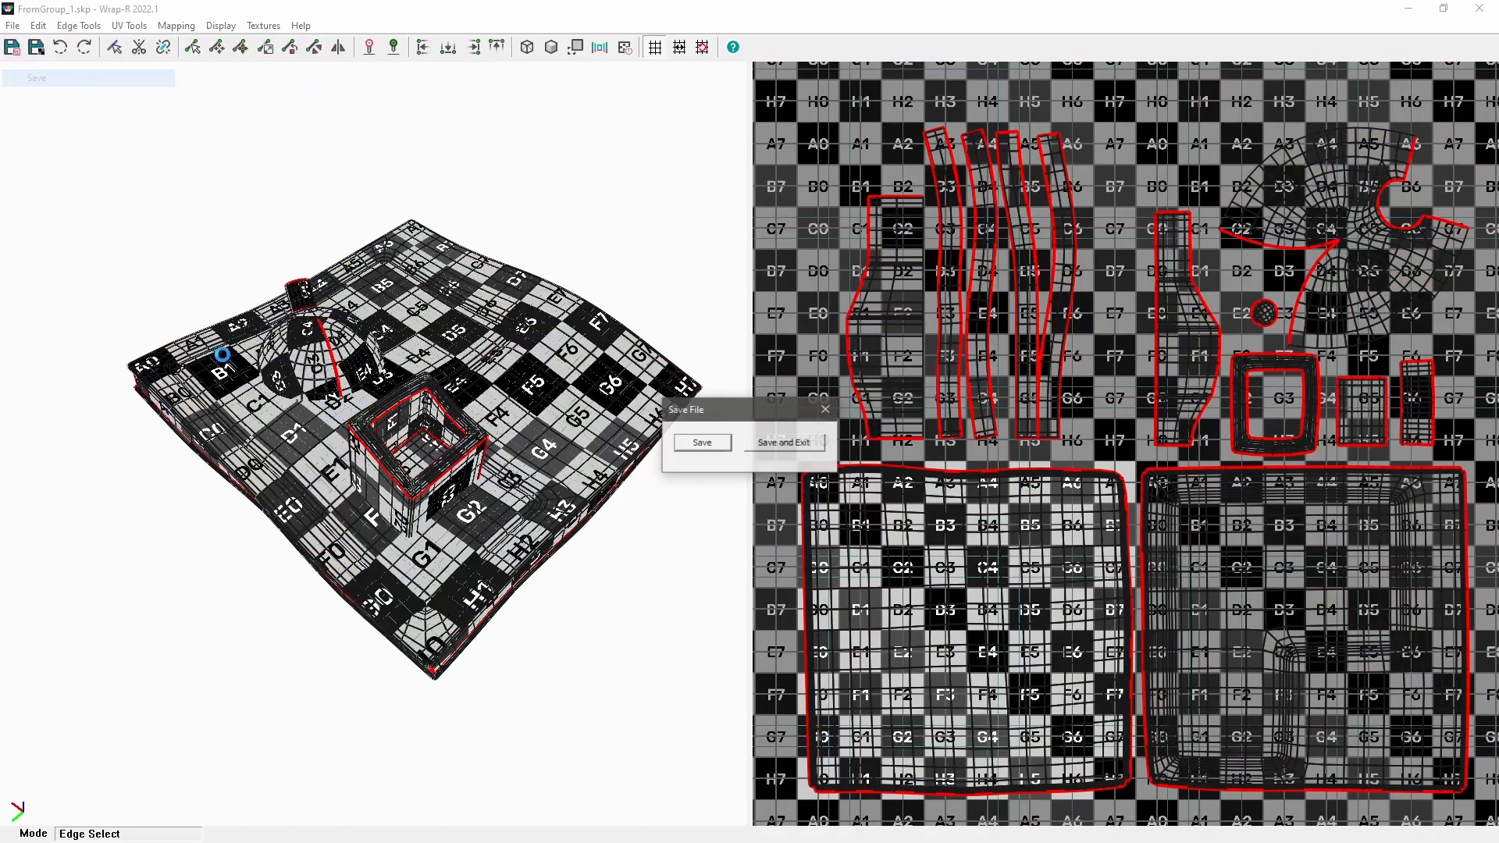
pyautogui.click(707, 444)
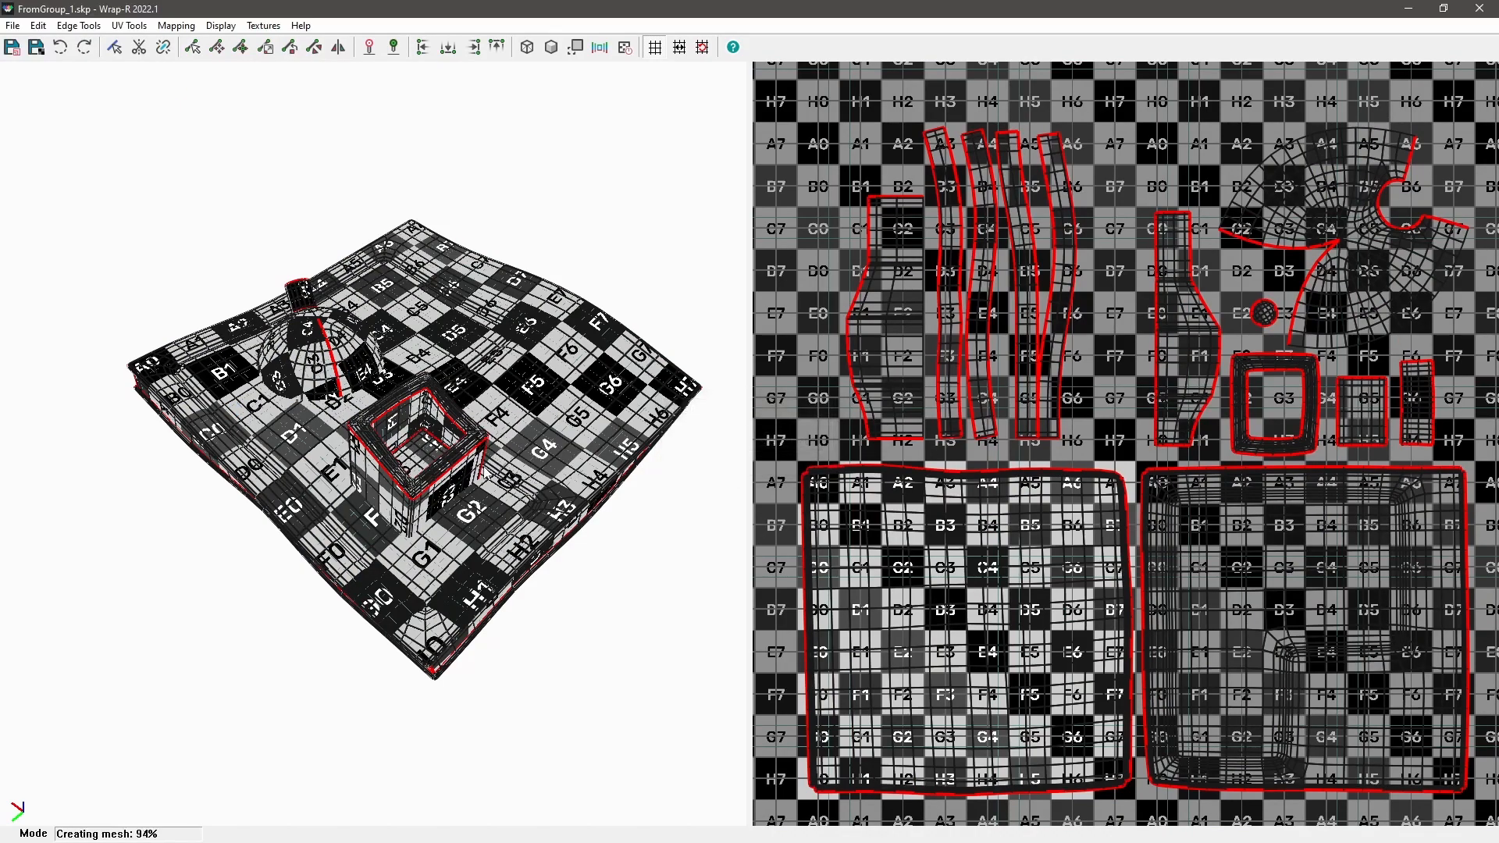
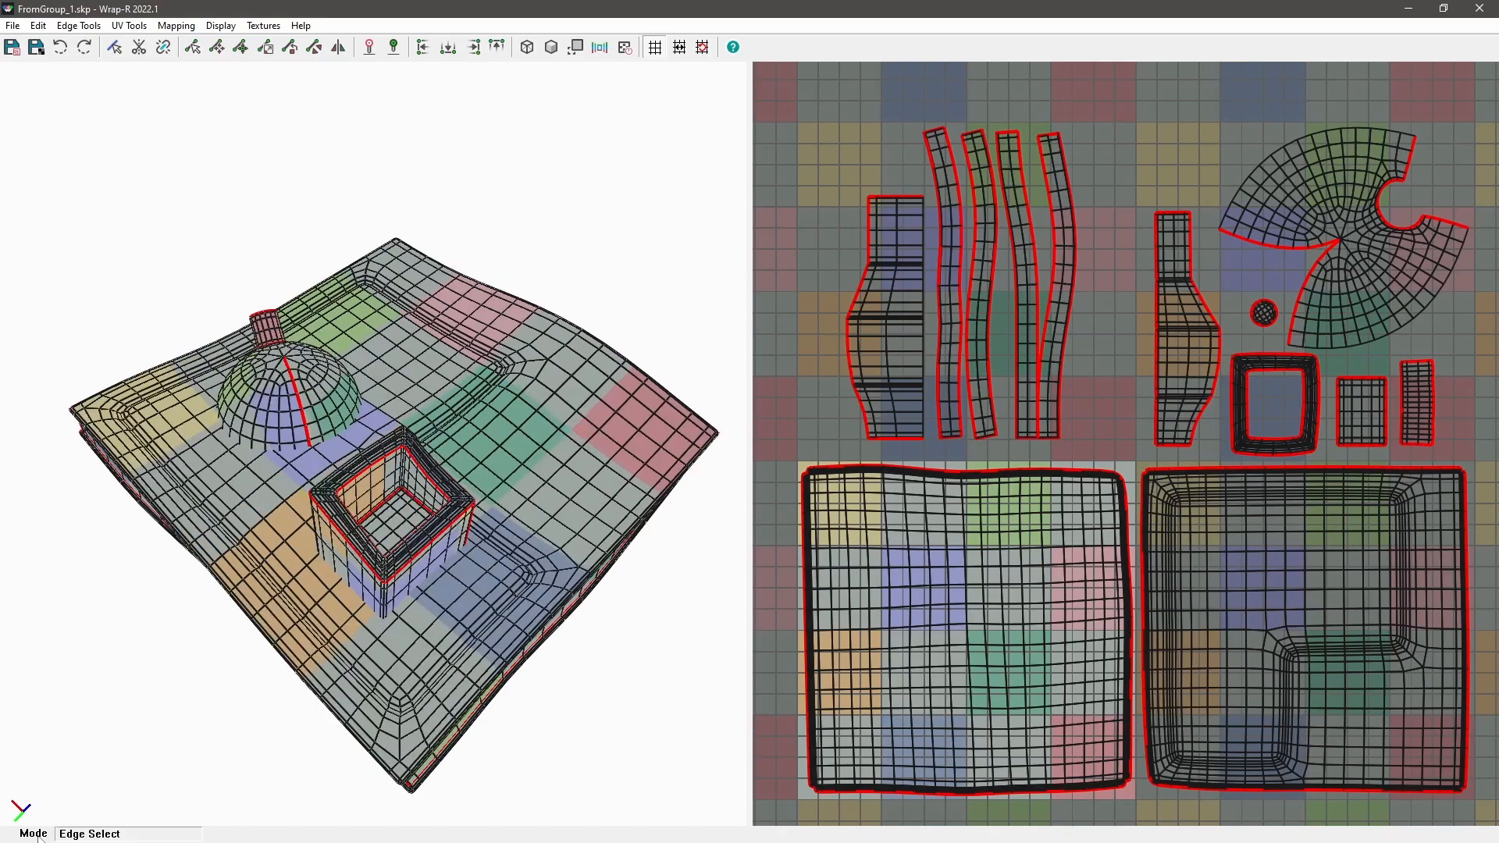
# Step: Switch to the Cancellami.skp model in SketchUp and load the saved Wrap-R UVs onto the selected FromGroup#1 group
pyautogui.moveTo(428, 684); pyautogui.dragTo(456, 584, button='middle')
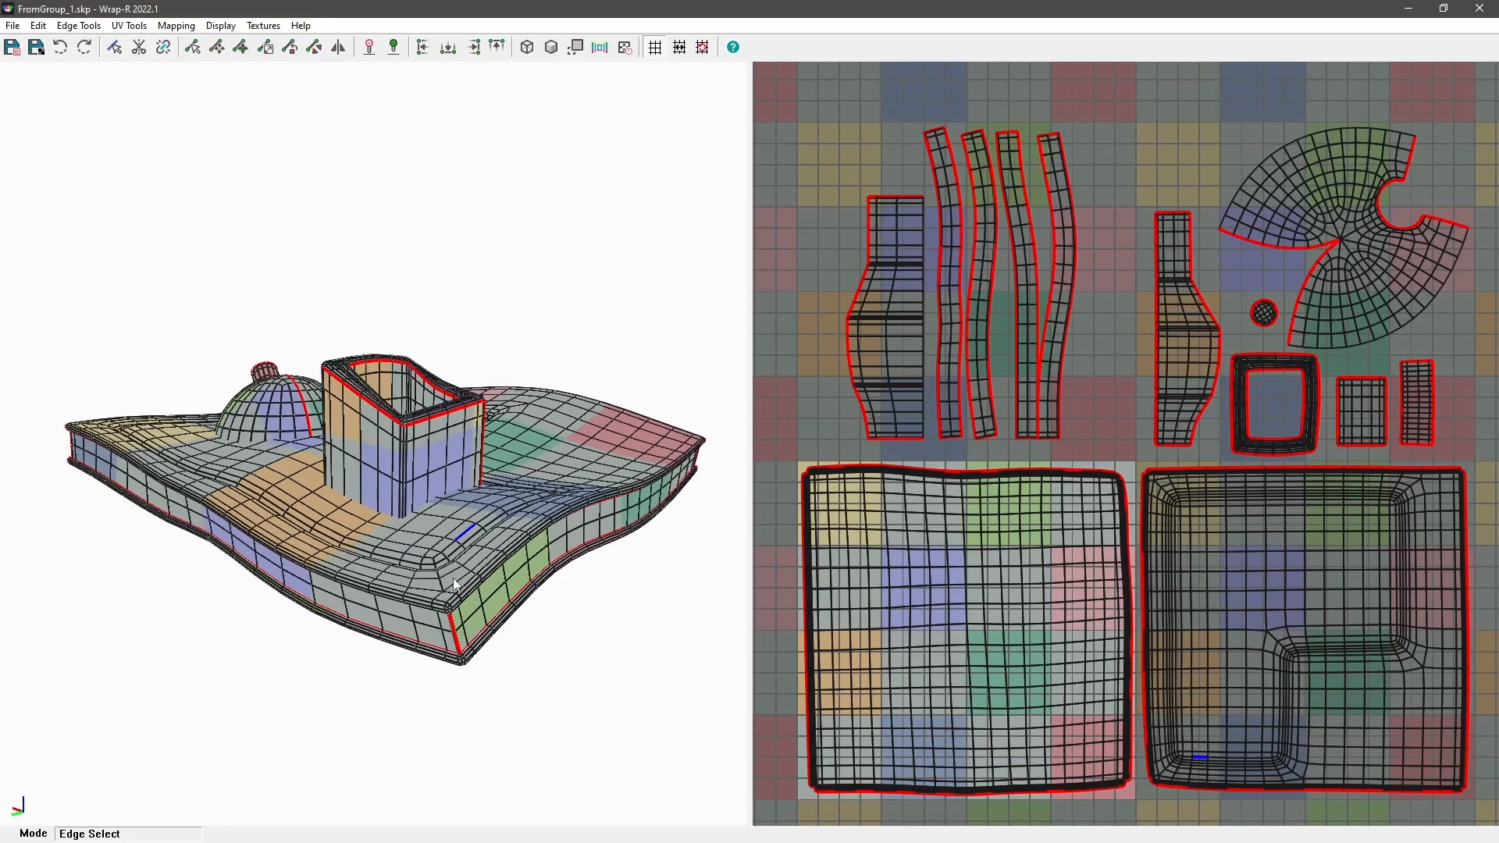
pyautogui.click(1411, 10)
pyautogui.moveTo(800, 830)
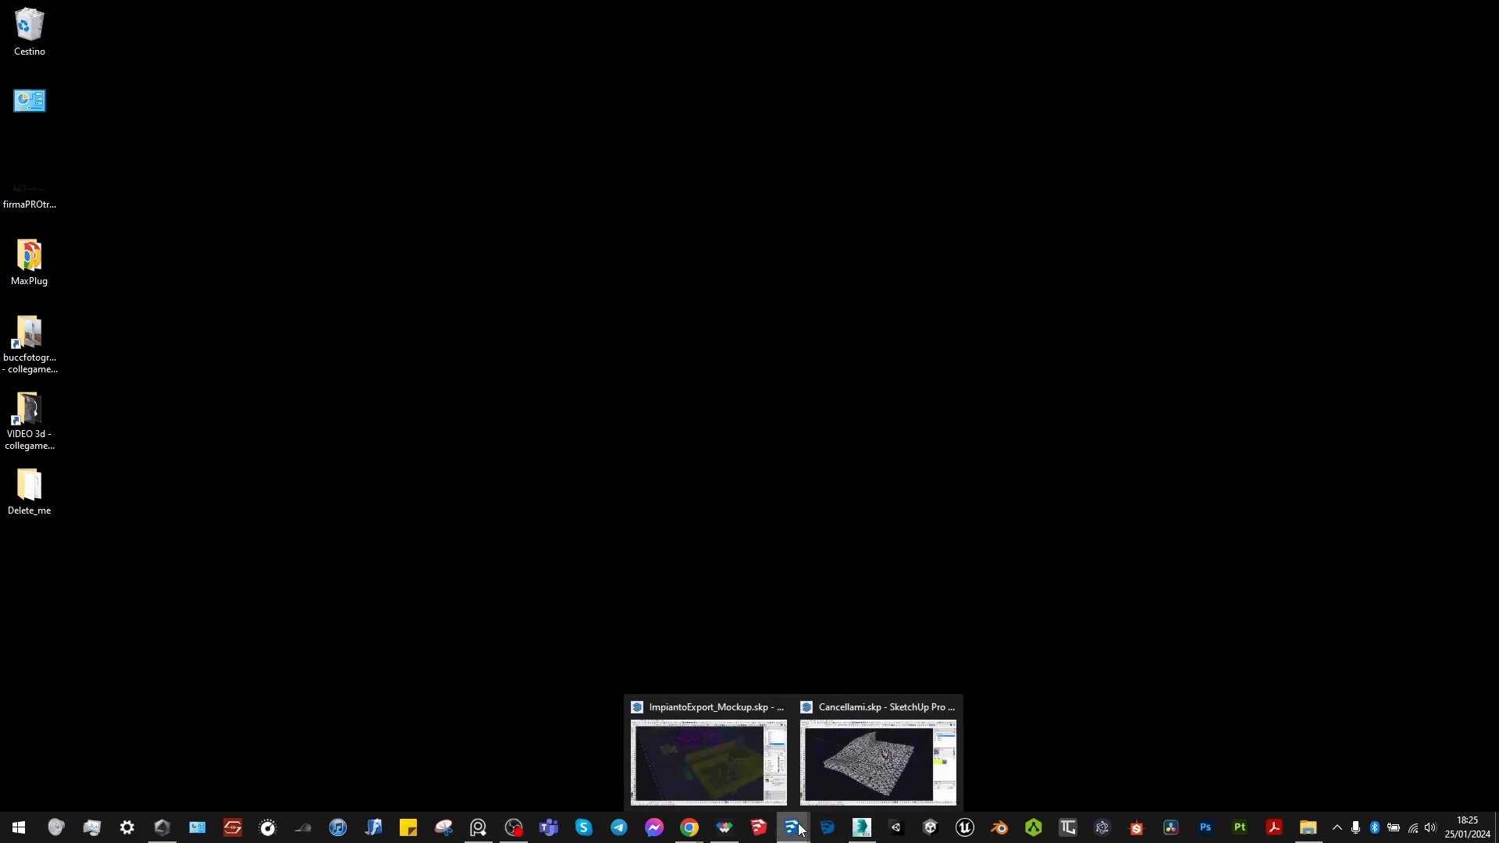
pyautogui.click(882, 767)
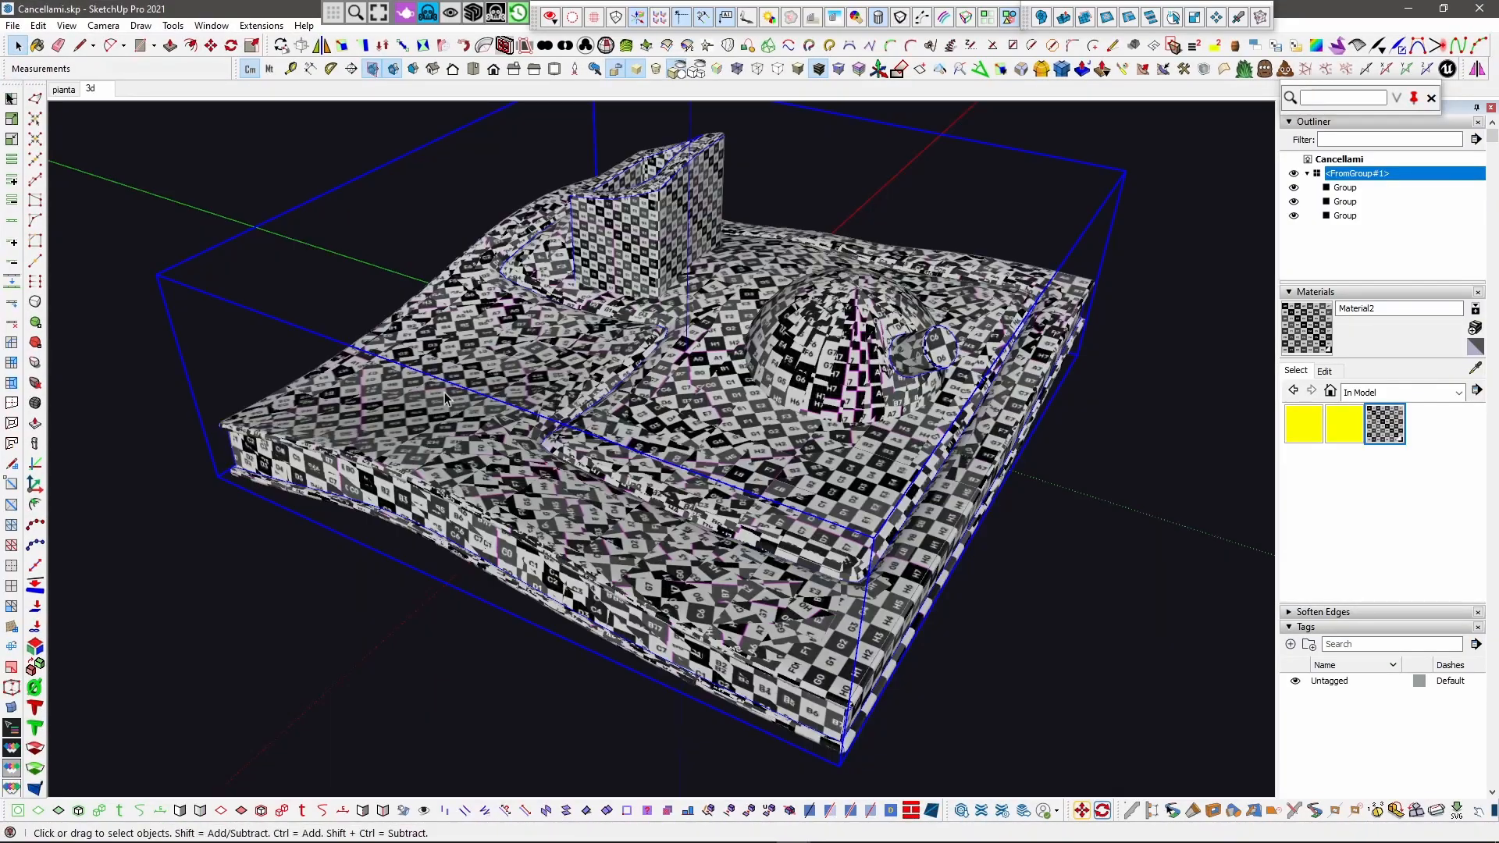
pyautogui.click(15, 790)
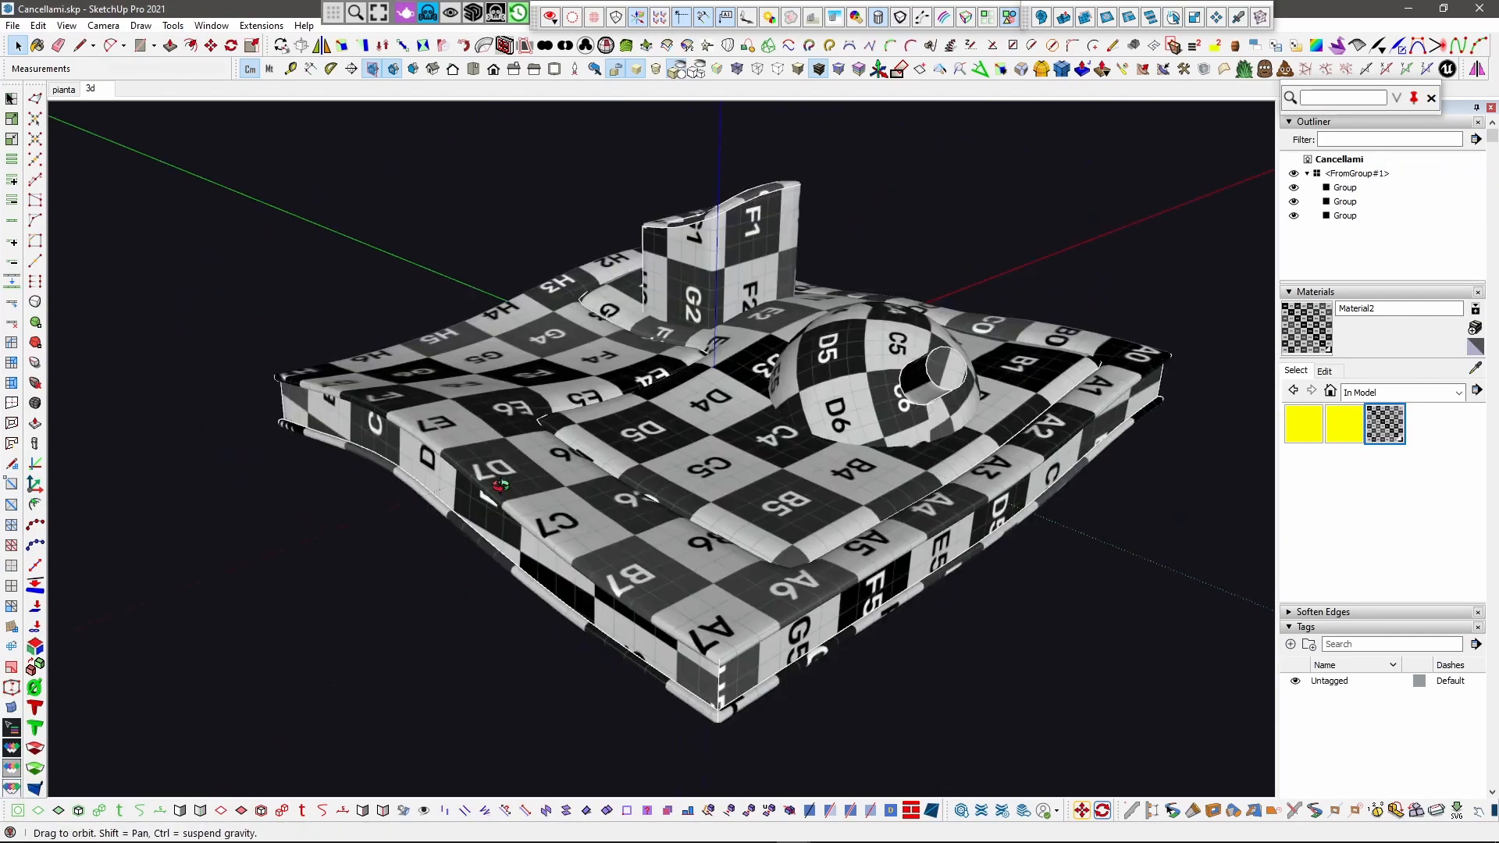
# Step: Open the slab inside FromGroup#1, select the side faces around its whole perimeter and group them
pyautogui.moveTo(653, 383); pyautogui.dragTo(578, 348, button='middle')
pyautogui.scroll(2, 748, 687)
pyautogui.doubleClick(822, 614)
pyautogui.doubleClick(815, 607)
pyautogui.click(815, 607)
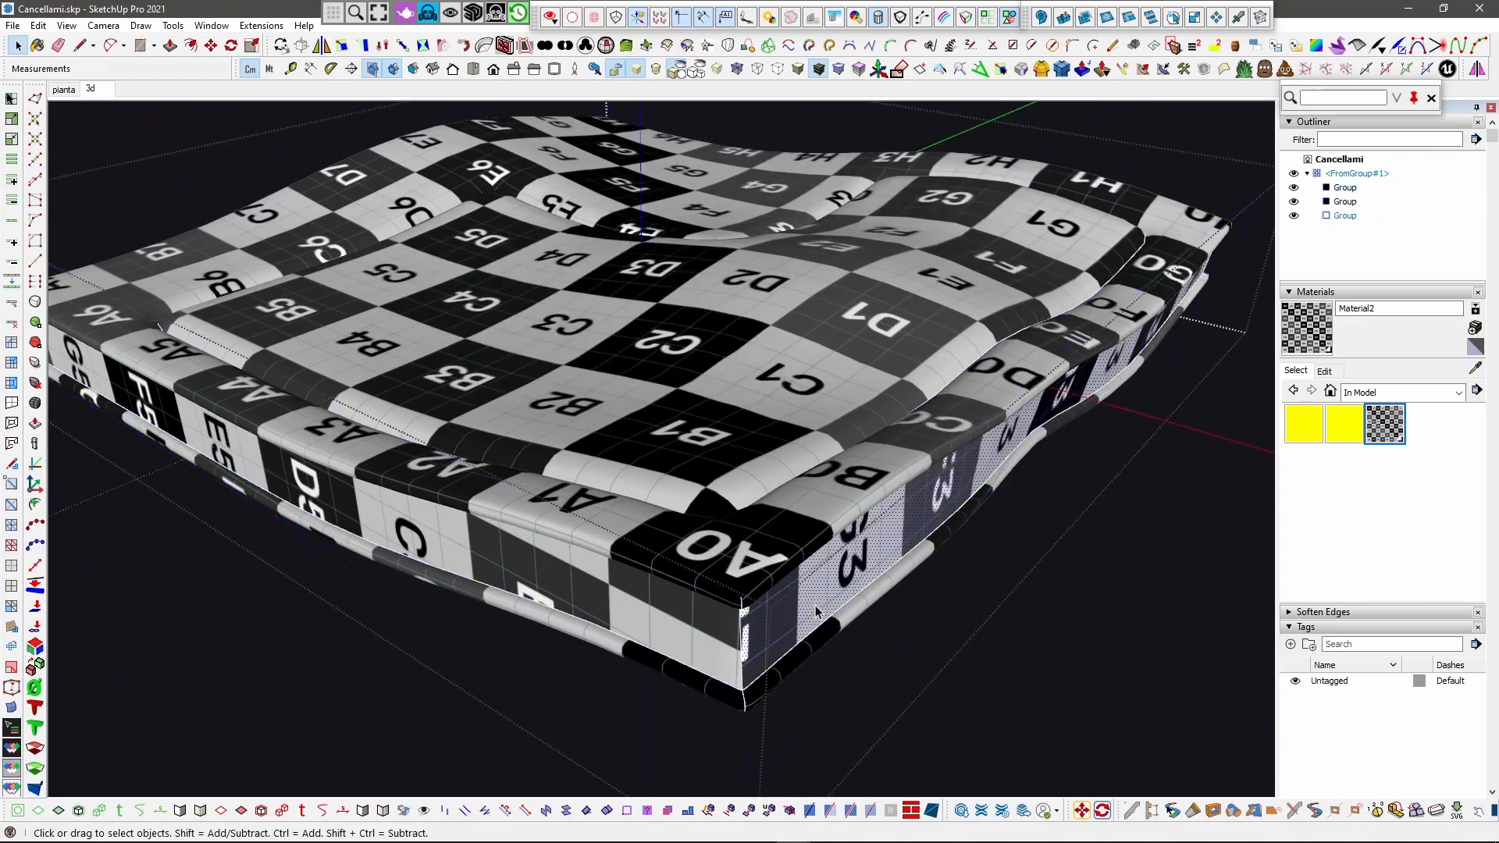
pyautogui.tripleClick(621, 617)
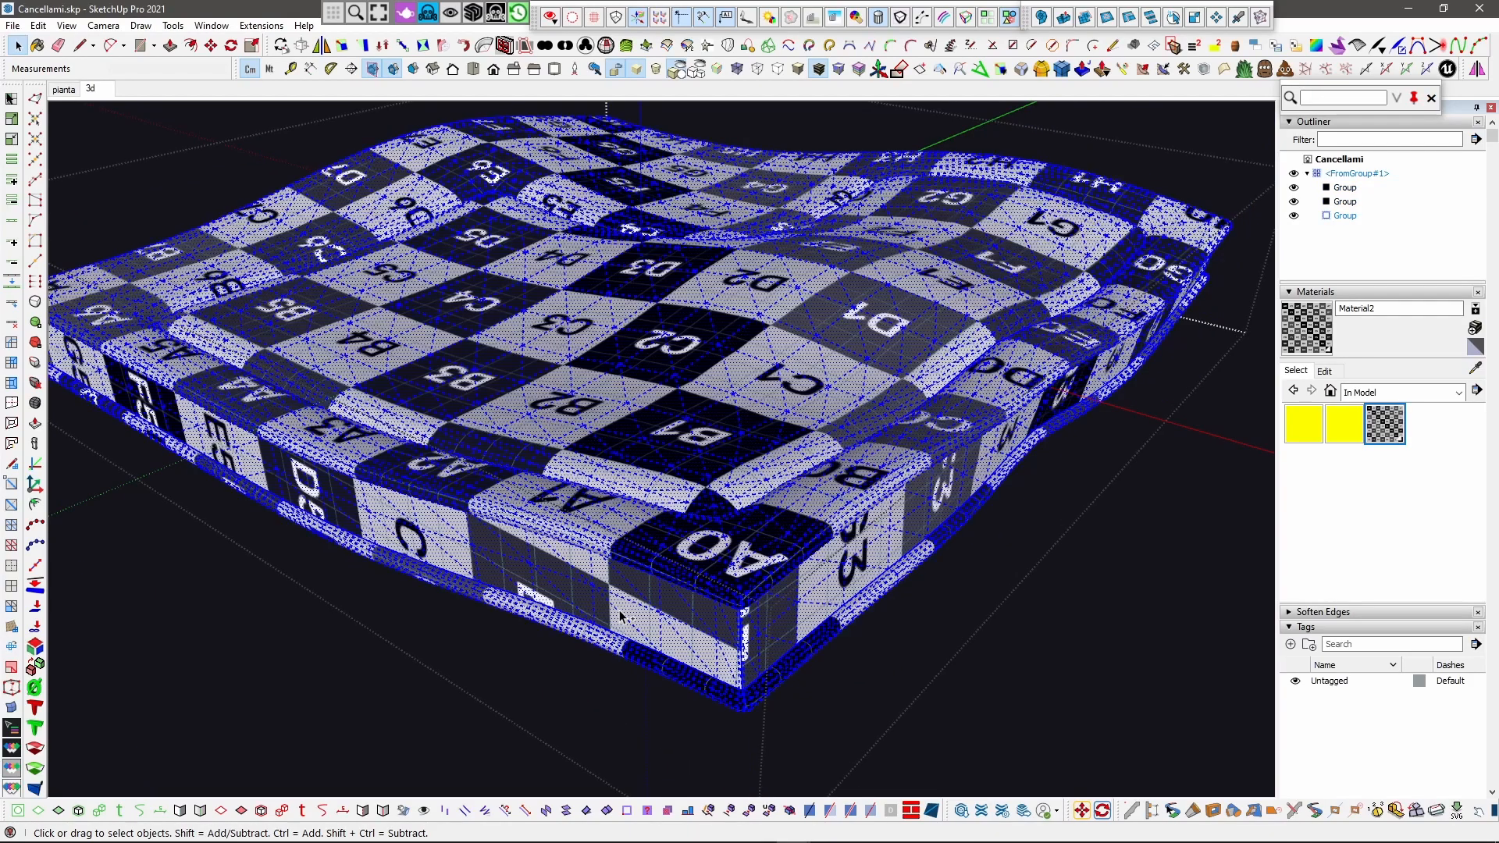
pyautogui.click(724, 642)
pyautogui.moveTo(774, 635); pyautogui.dragTo(904, 376, button='middle')
pyautogui.moveTo(364, 509); pyautogui.dragTo(1126, 352, button='middle')
pyautogui.keyDown('ctrl'); pyautogui.doubleClick(665, 511); pyautogui.keyUp('ctrl')
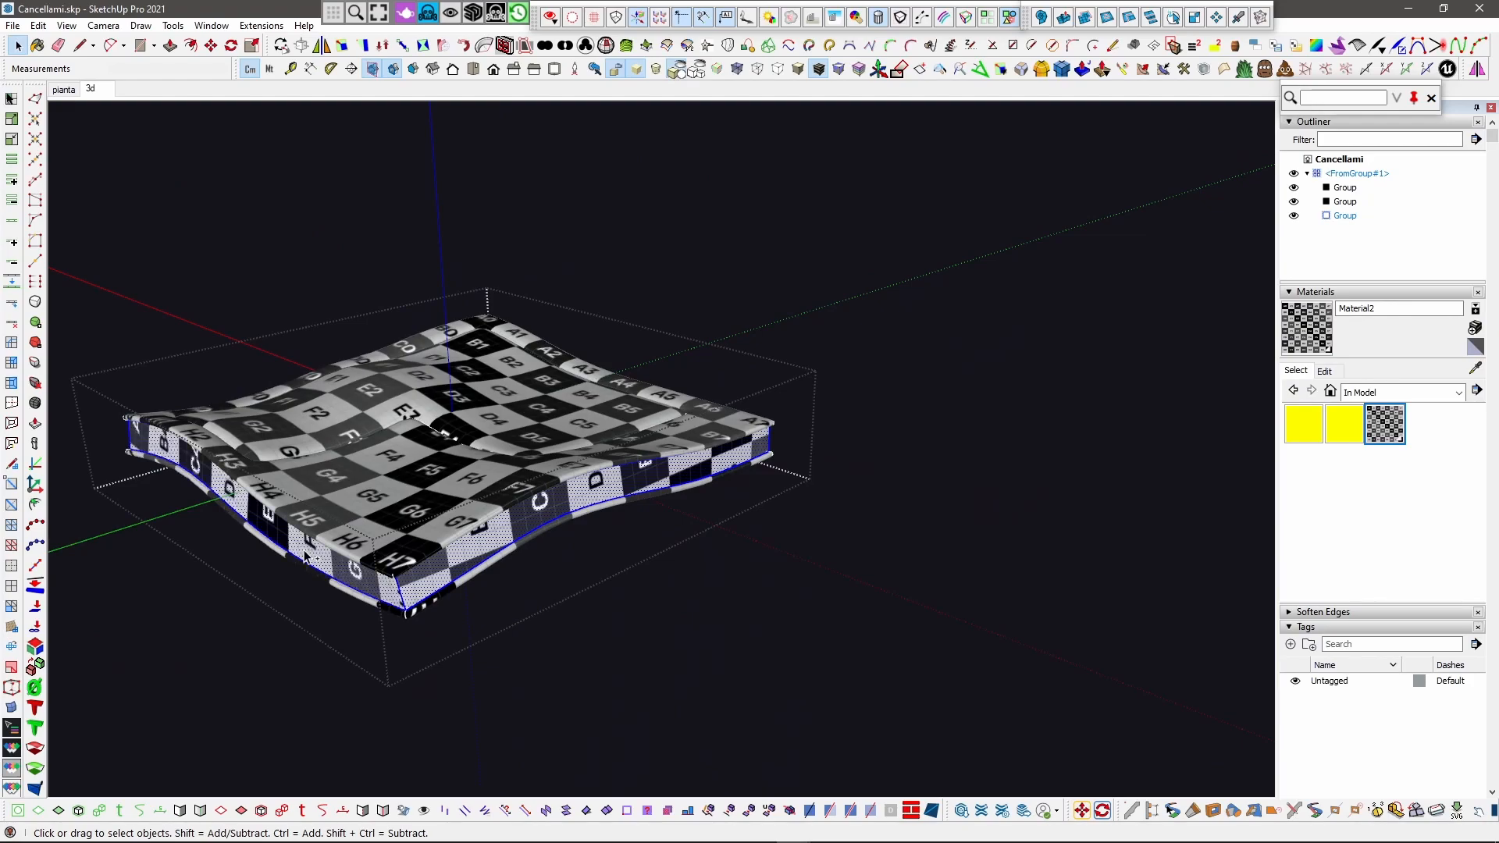
pyautogui.hotkey('ctrl', 'g')
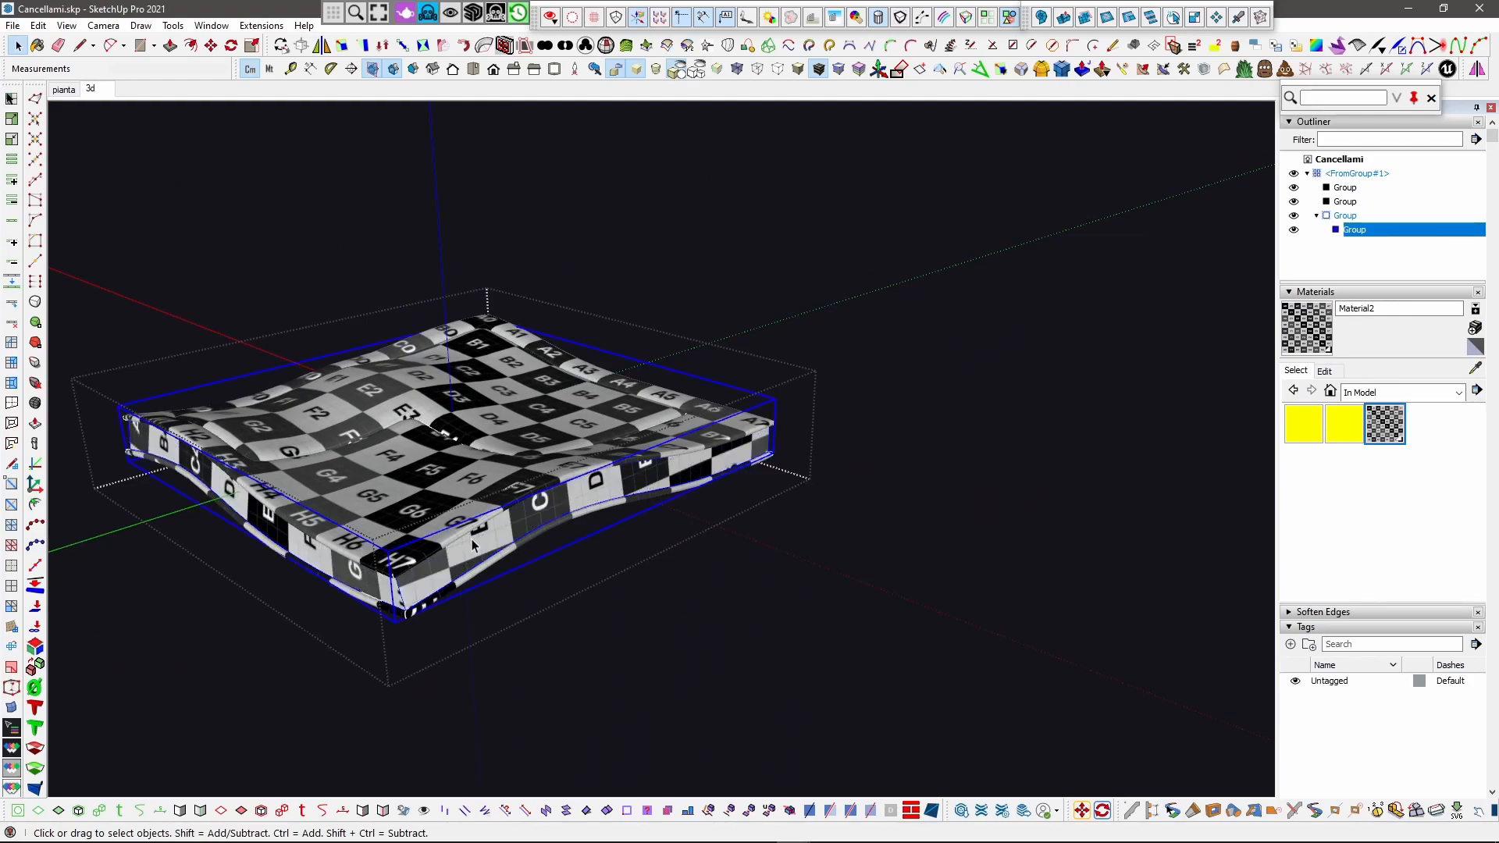
# Step: Cut the slab's side-face group and paste it in place at the top level of the model
pyautogui.scroll(-1, 470, 539)
pyautogui.press('Delete')
pyautogui.click(330, 287)
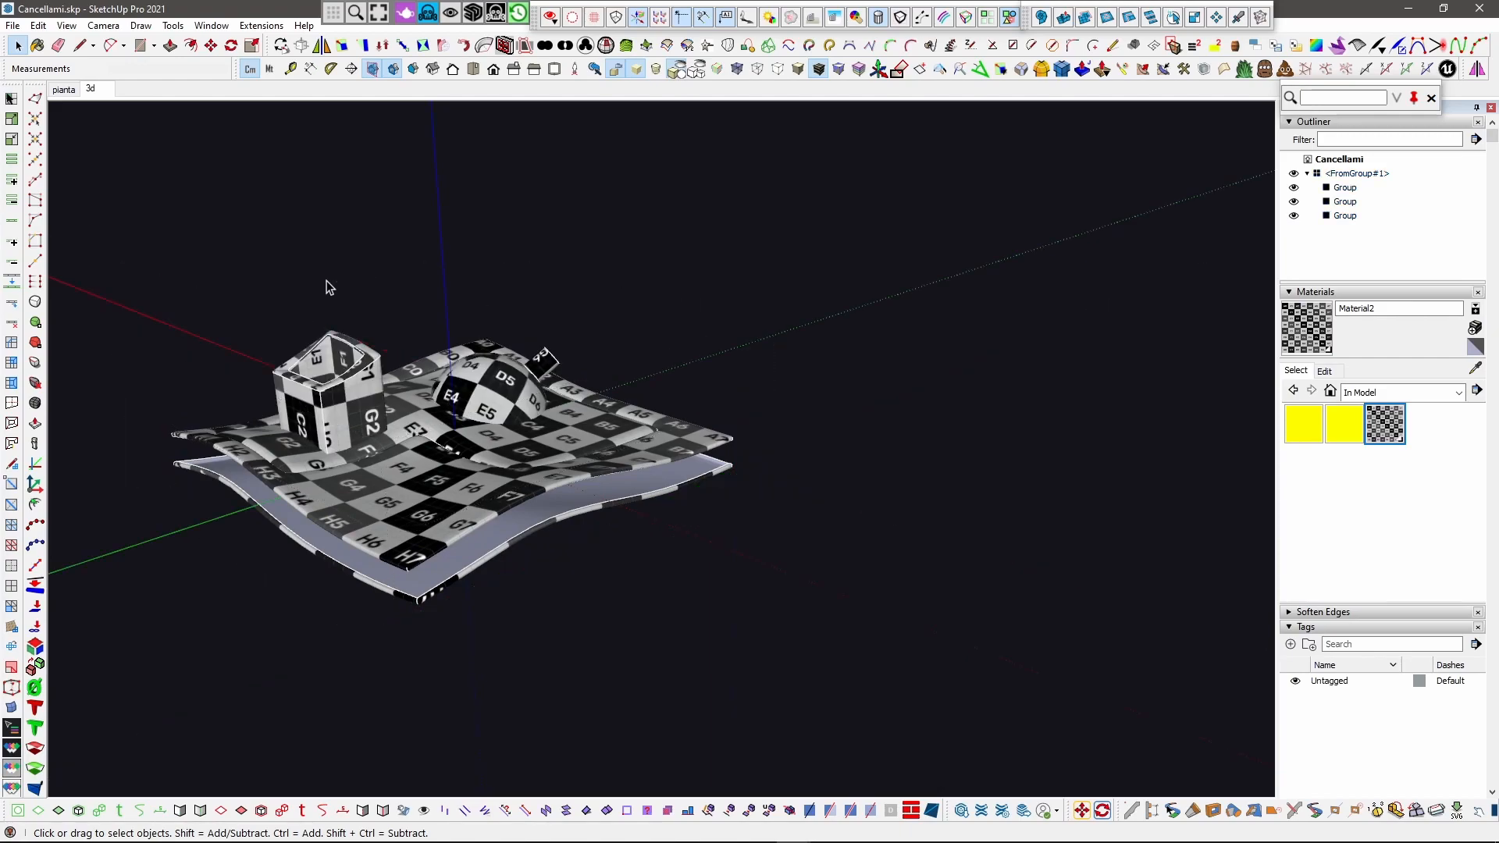
pyautogui.hotkey('ctrl', 'z')
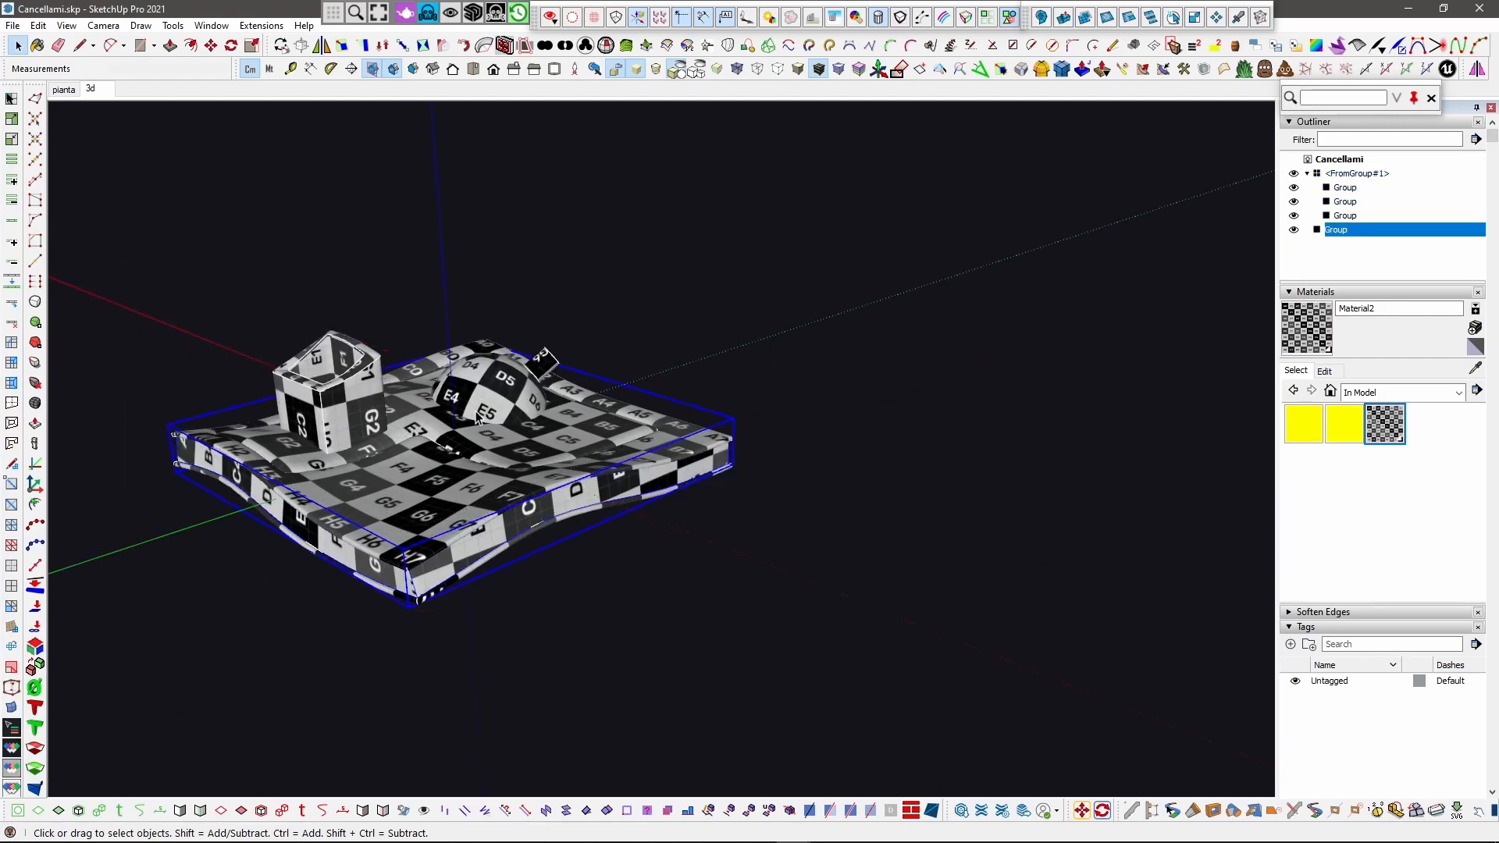
# Step: Open the box inside FromGroup#1, group its outer wall faces and cut them out of the box
pyautogui.scroll(3, 299, 423)
pyautogui.doubleClick(306, 427)
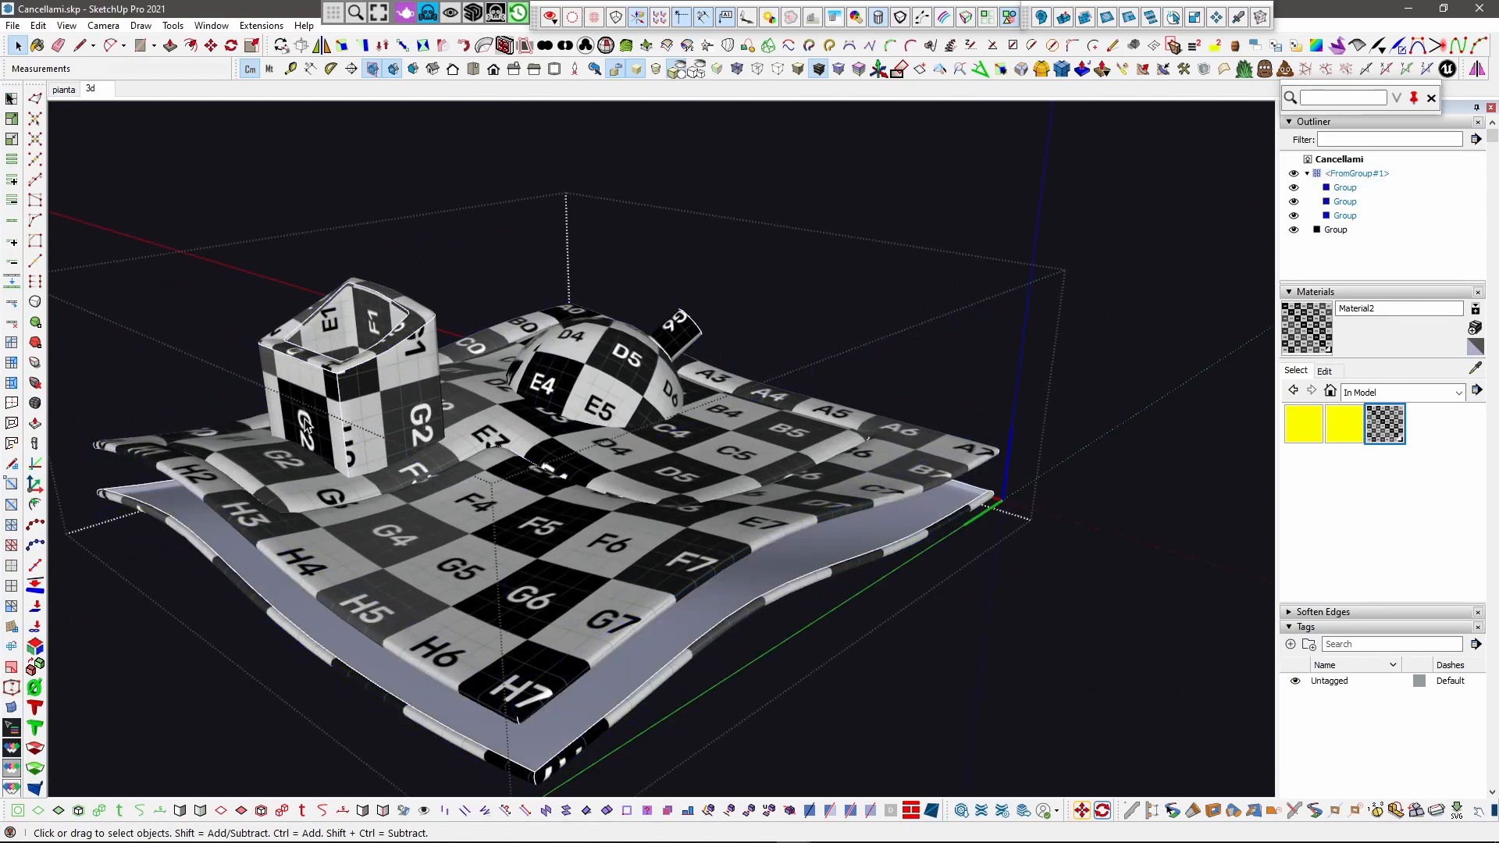
pyautogui.doubleClick(306, 427)
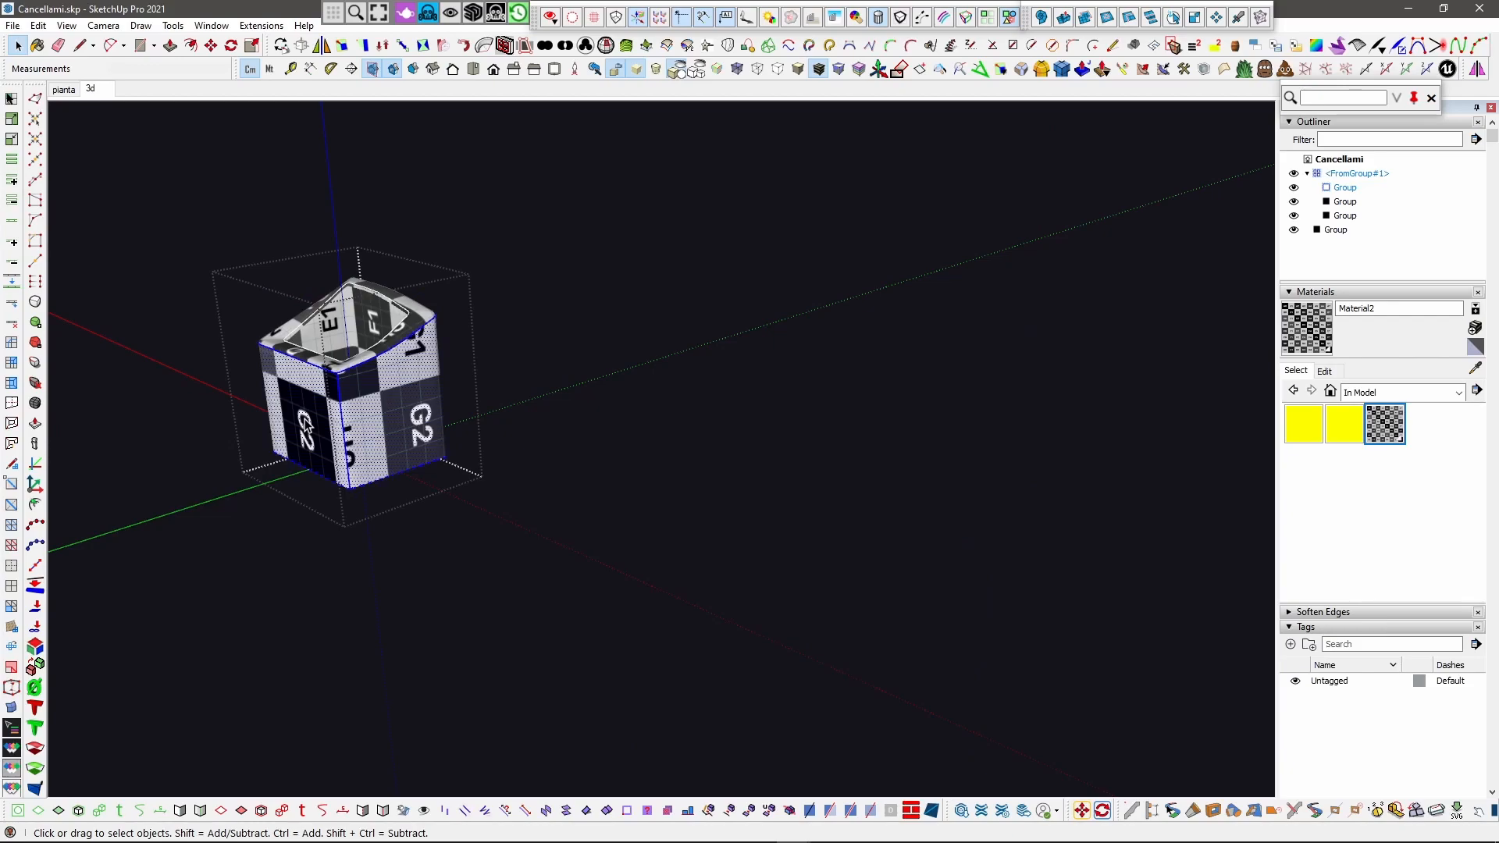
pyautogui.moveTo(306, 427); pyautogui.dragTo(251, 224, button='middle')
pyautogui.click(514, 422)
pyautogui.press('Delete')
pyautogui.click(265, 228)
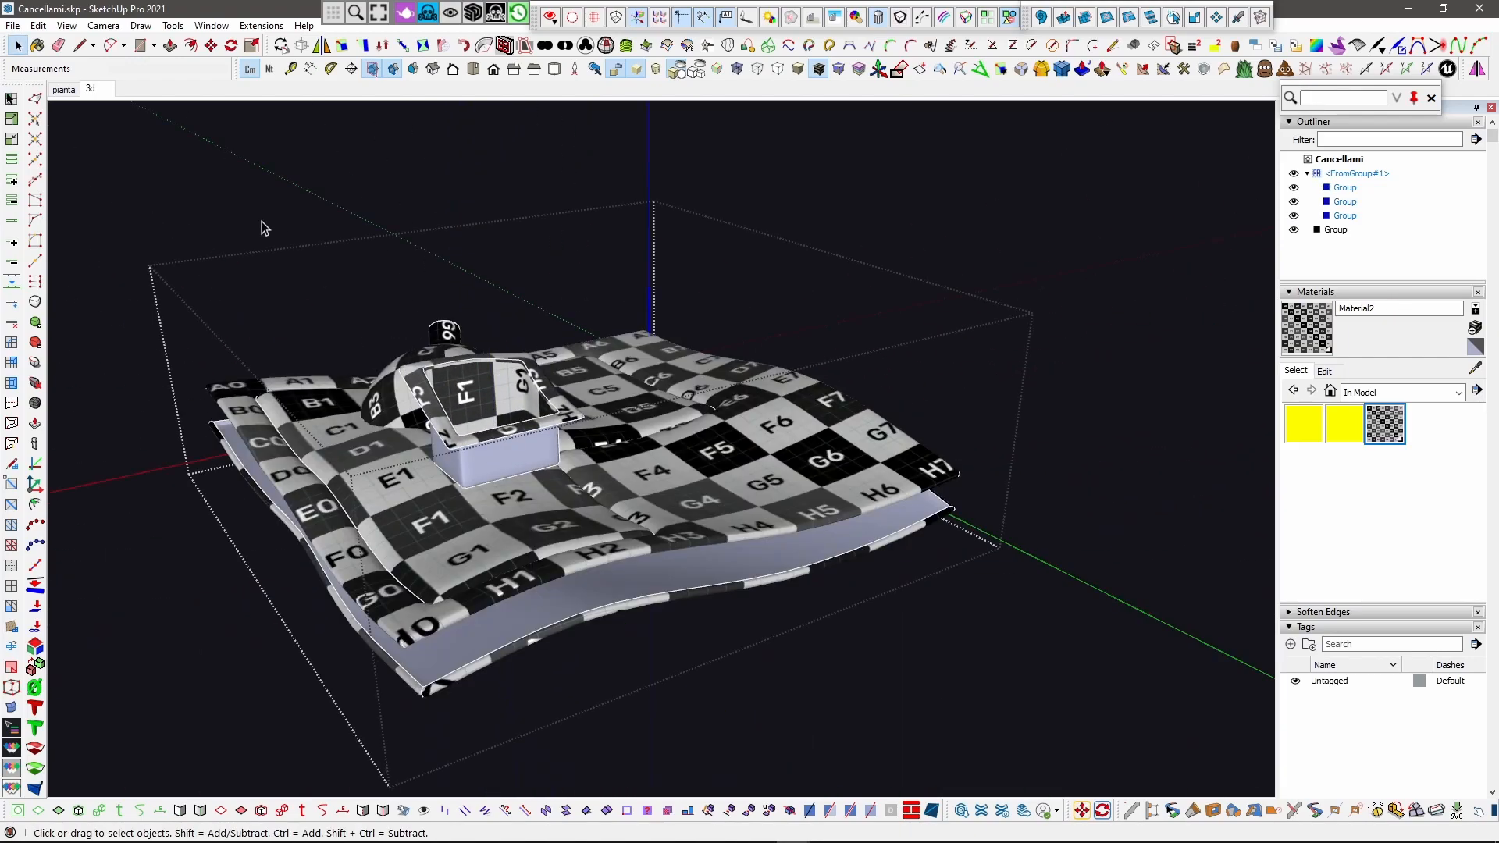
# Step: Paste the box walls in place inside the separate side-face group and explode their nested group
pyautogui.click(175, 392)
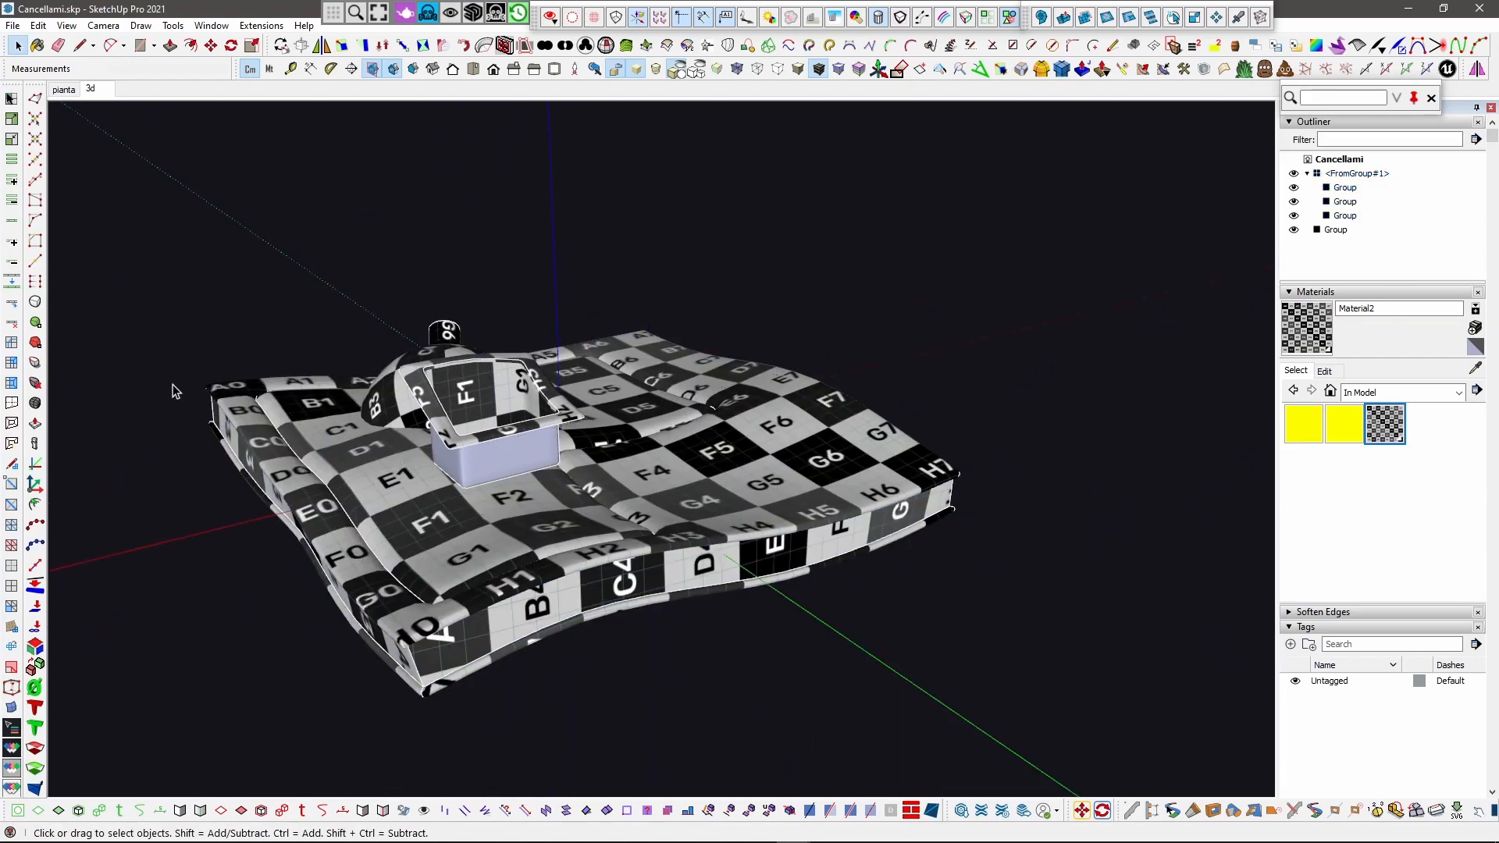
pyautogui.doubleClick(493, 646)
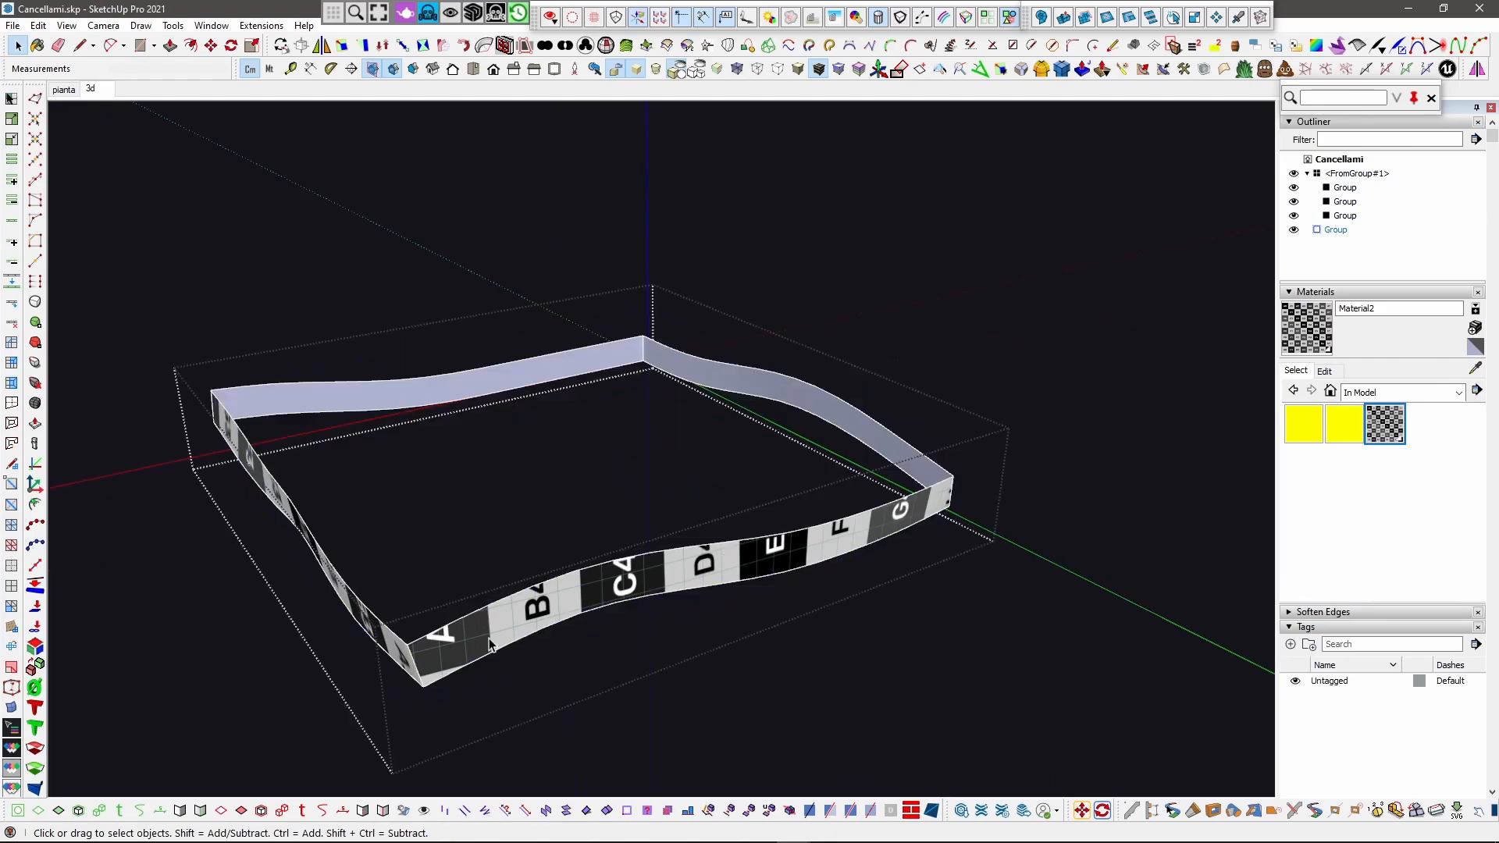
pyautogui.hotkey('ctrl', 'shift', 'v')
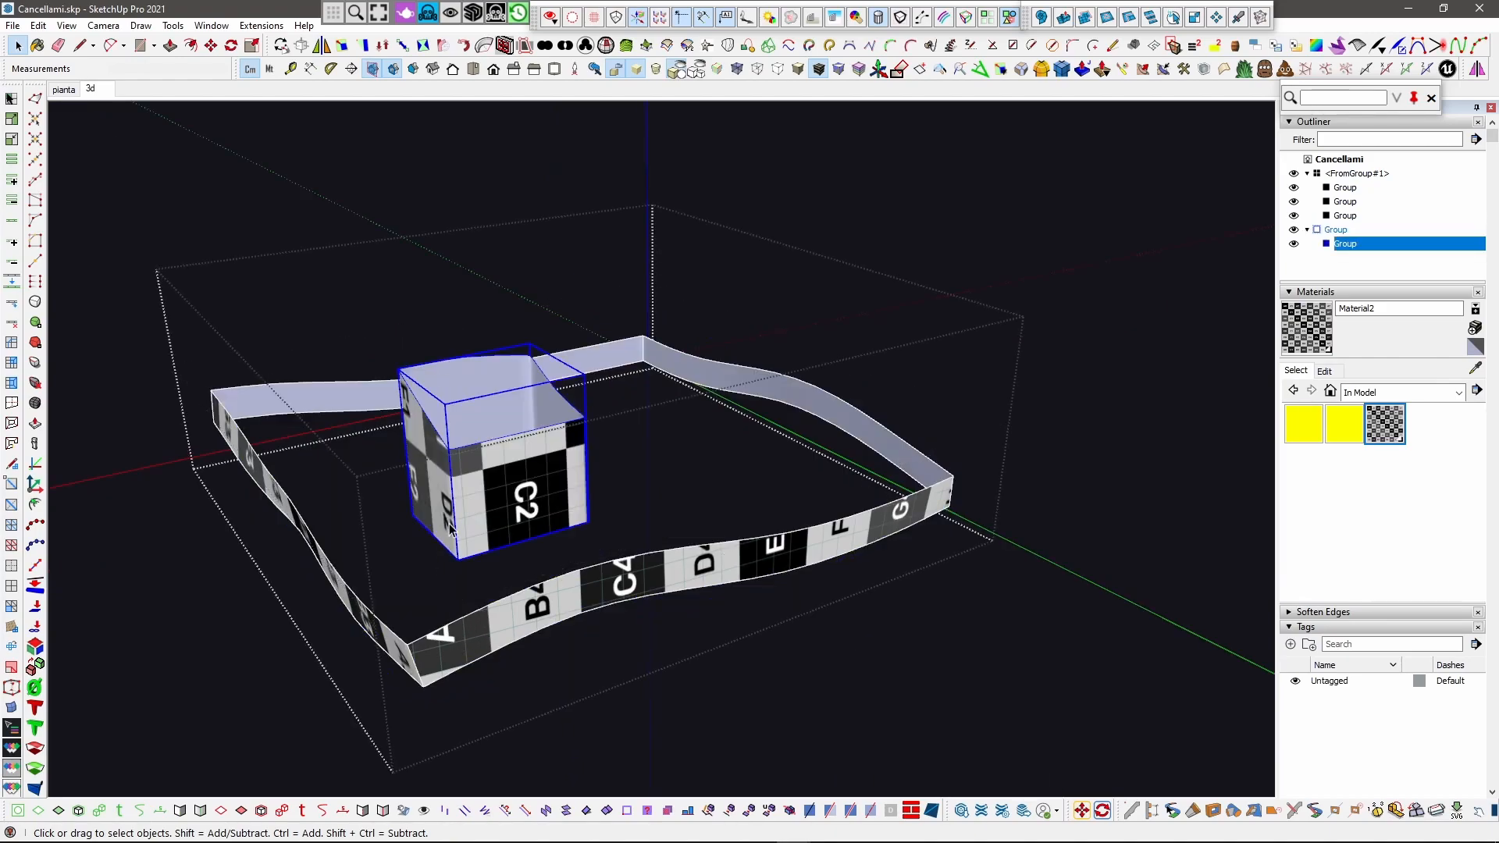
pyautogui.moveTo(684, 351); pyautogui.dragTo(331, 654)
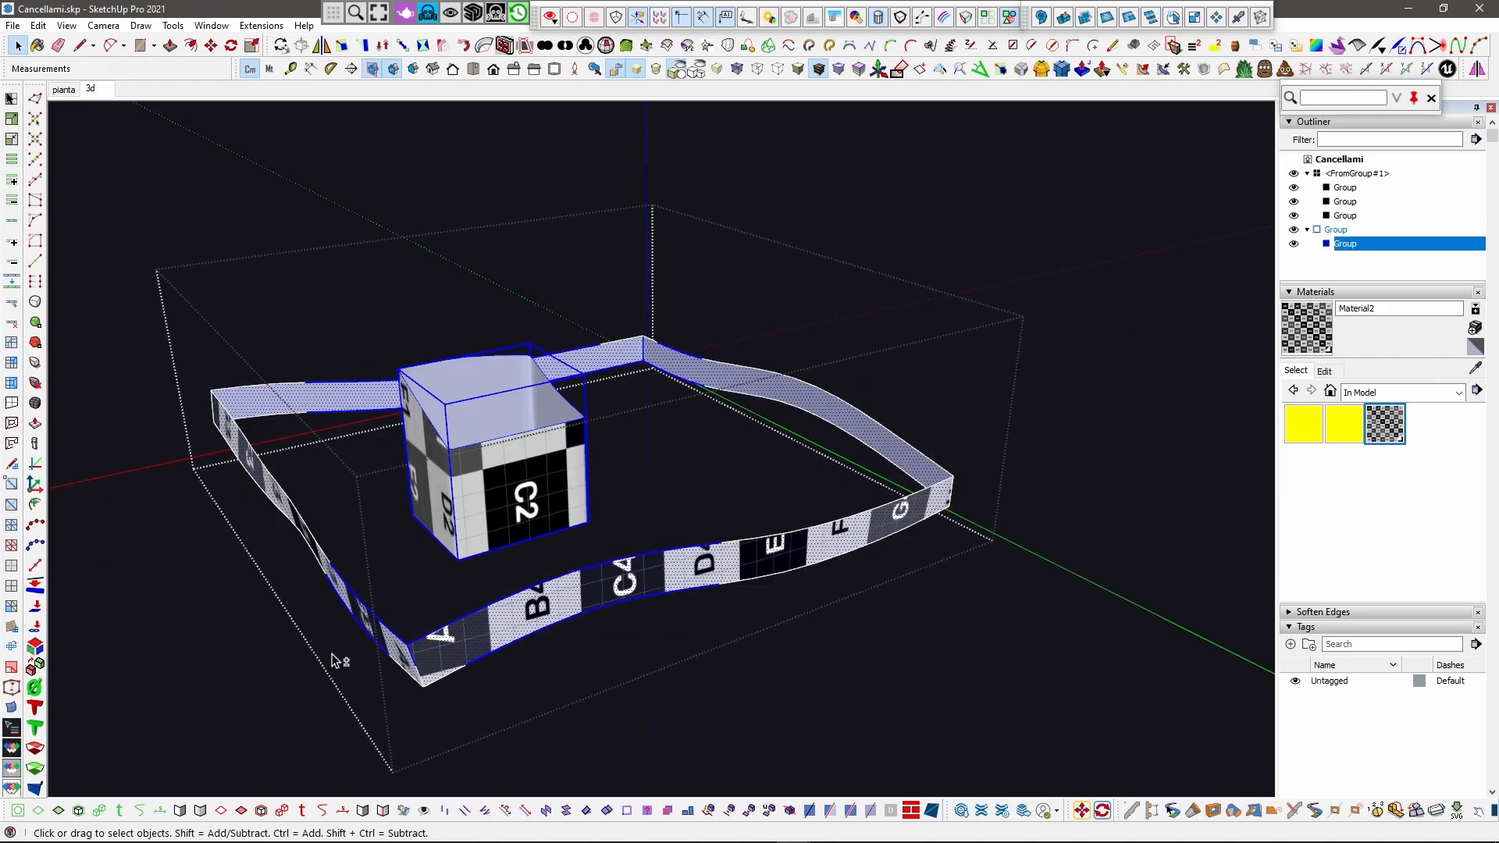
pyautogui.hotkey('shift', 'x')
pyautogui.click(474, 587)
pyautogui.scroll(-3, 523, 565)
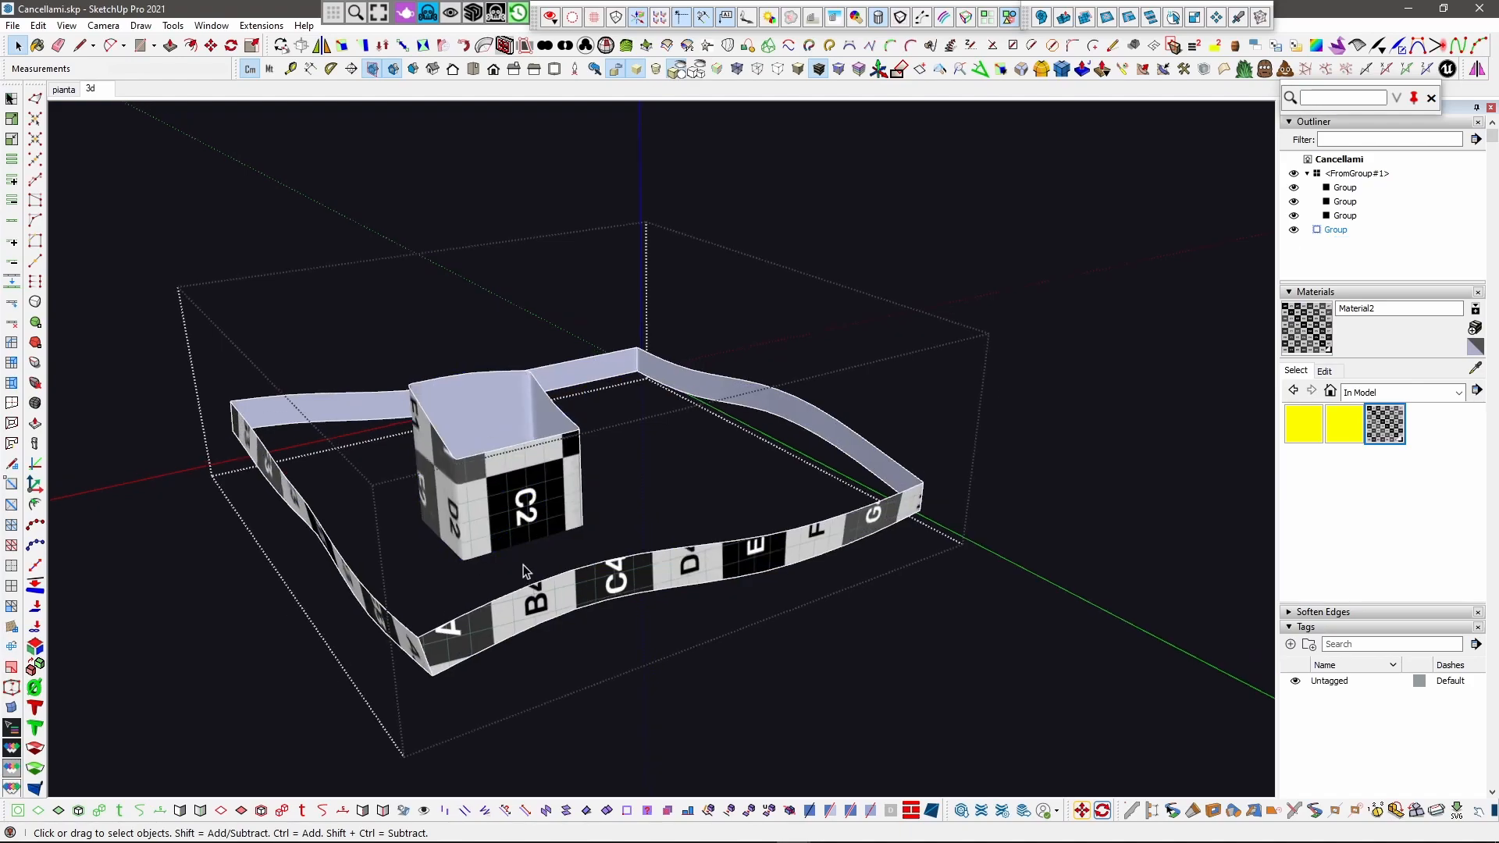
# Step: Examine the checker texture on the slab edges and box walls, both within the whole model and inside the side-face group
pyautogui.click(279, 550)
pyautogui.click(476, 518)
pyautogui.moveTo(475, 518); pyautogui.dragTo(522, 503, button='middle')
pyautogui.scroll(3, 523, 503)
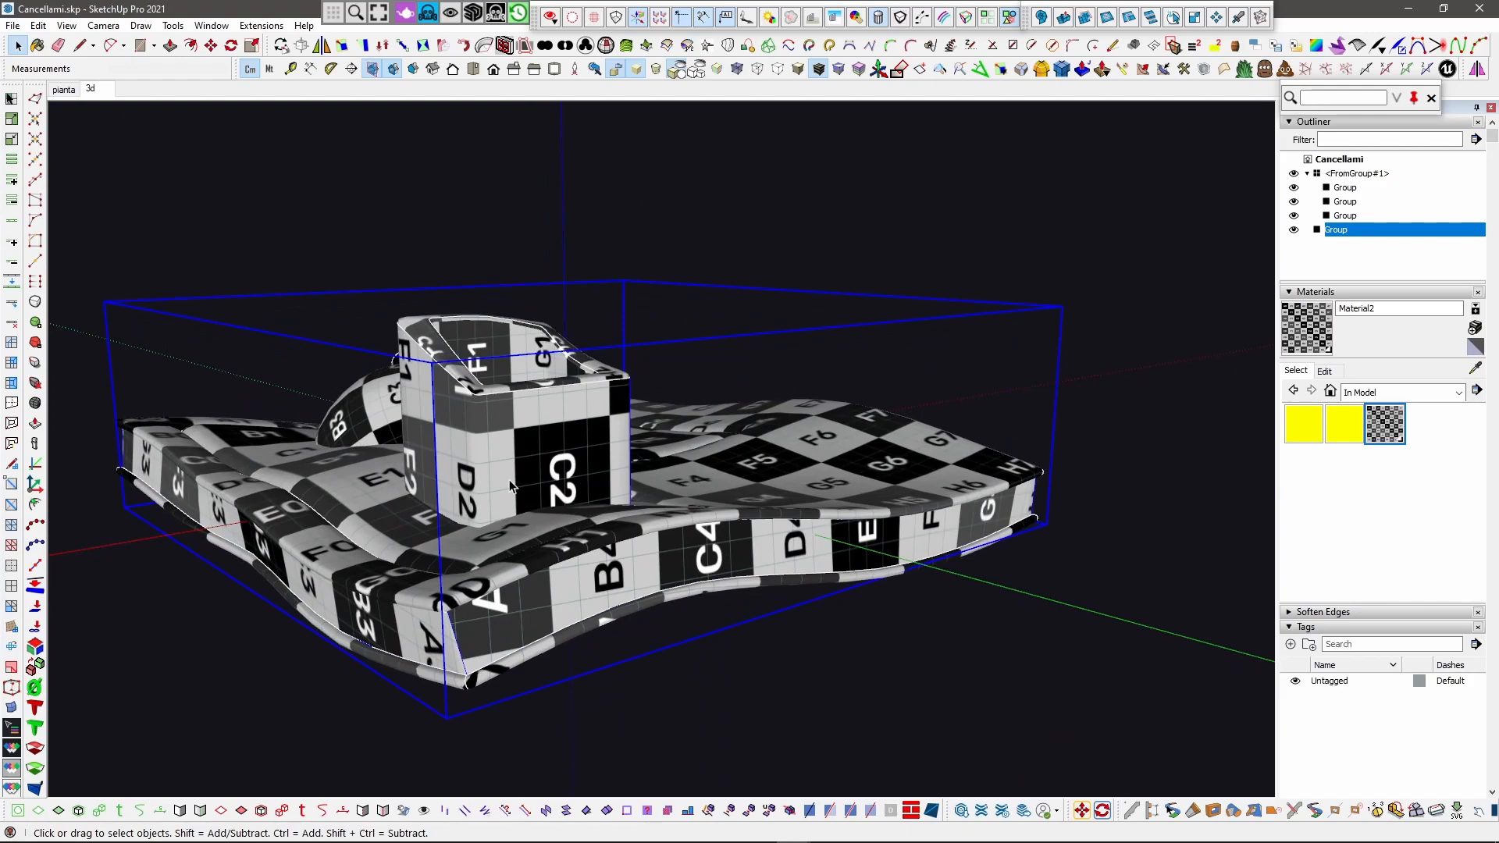
pyautogui.moveTo(525, 479); pyautogui.dragTo(466, 526, button='middle')
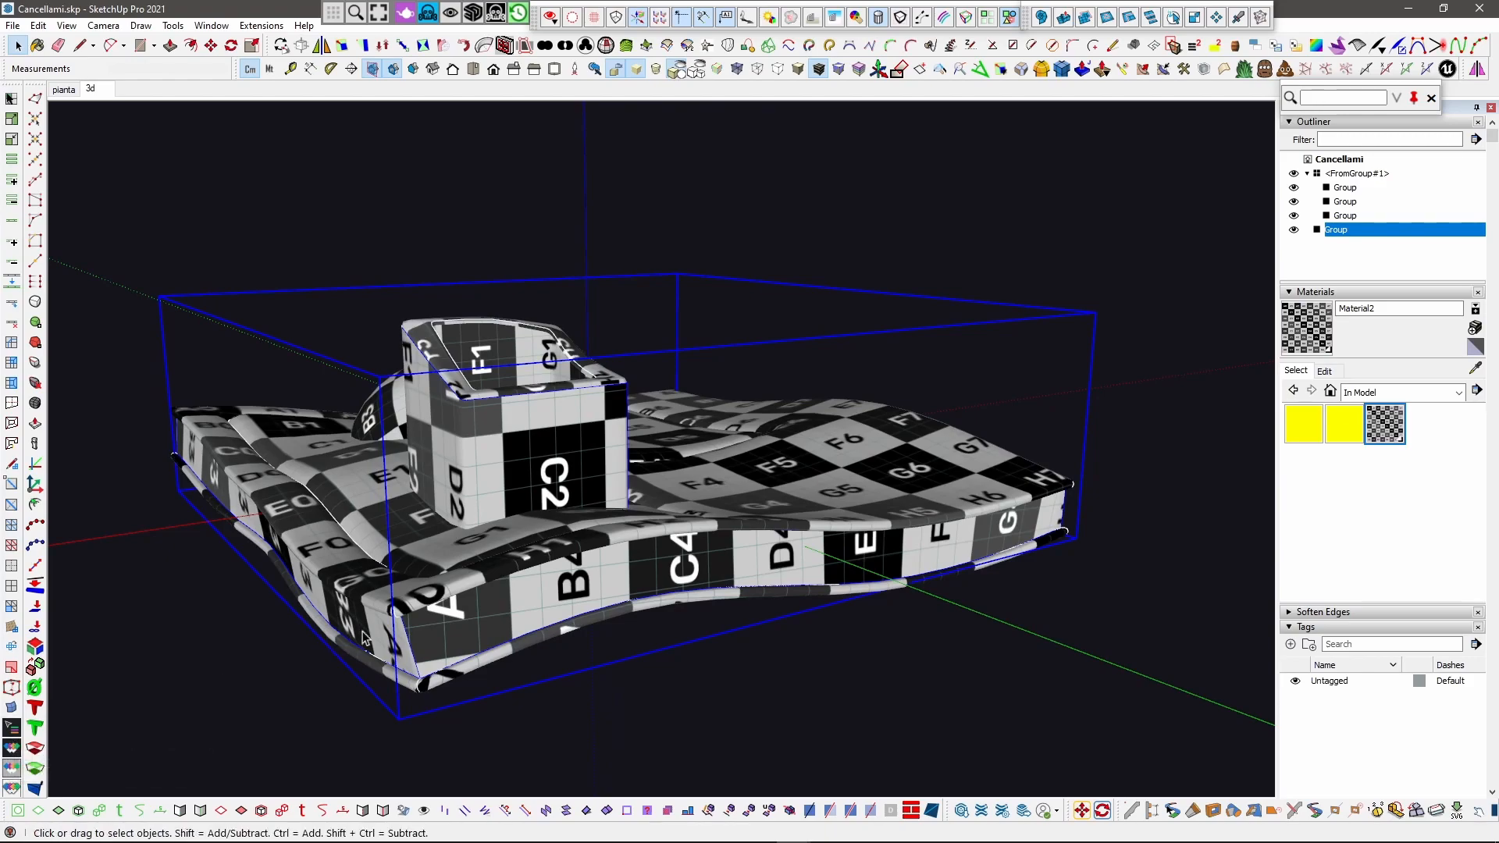
pyautogui.doubleClick(433, 620)
pyautogui.scroll(3, 435, 613)
pyautogui.moveTo(518, 542); pyautogui.dragTo(548, 529, button='middle')
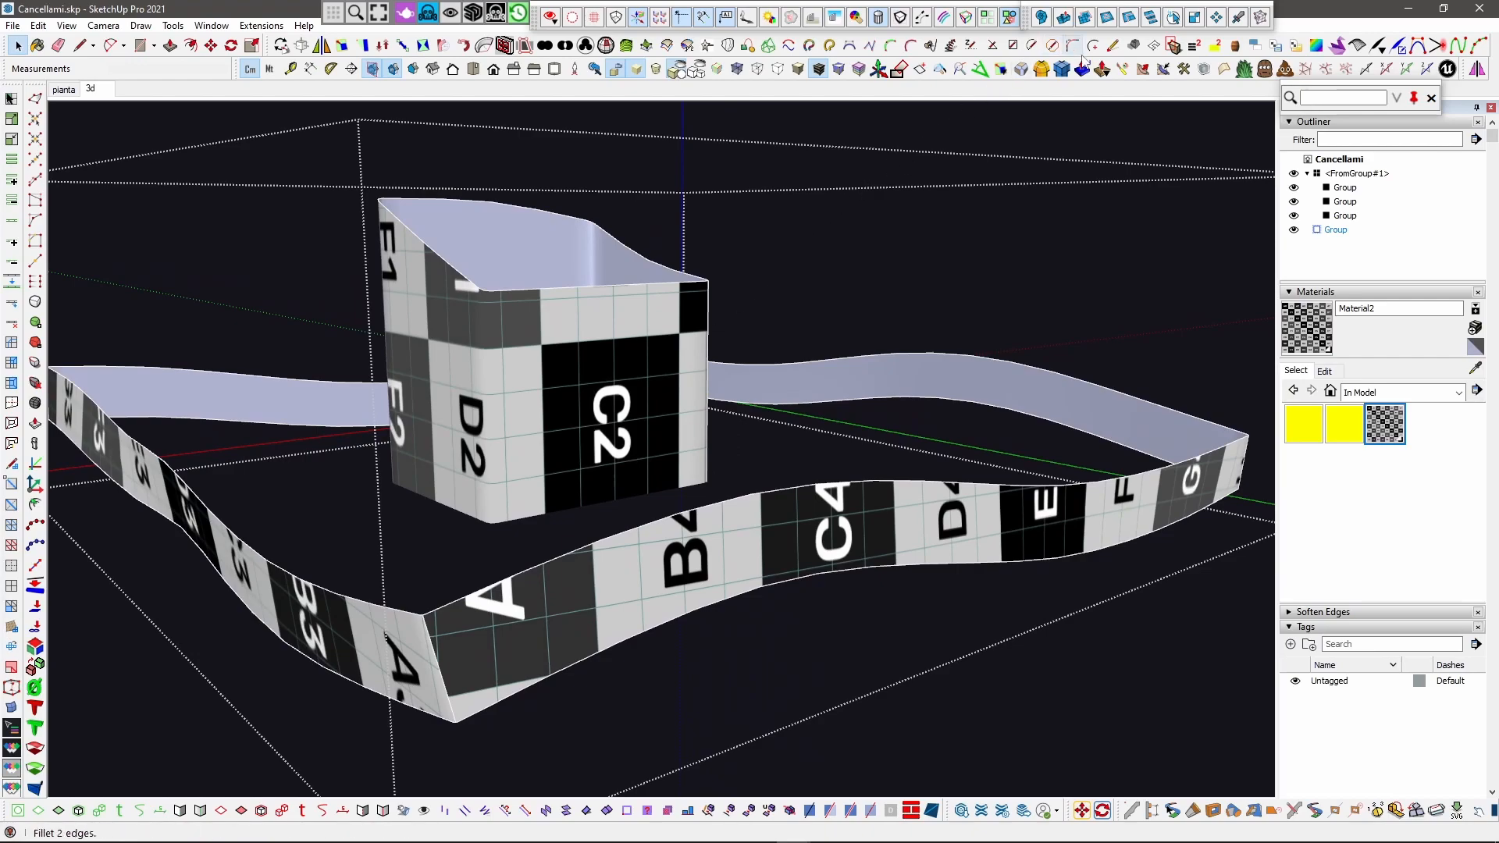
# Step: Start ThruPaint with Material2 inside the side-face group and choose the QuadMesh UV painting mode
pyautogui.click(1124, 70)
pyautogui.scroll(3, 484, 703)
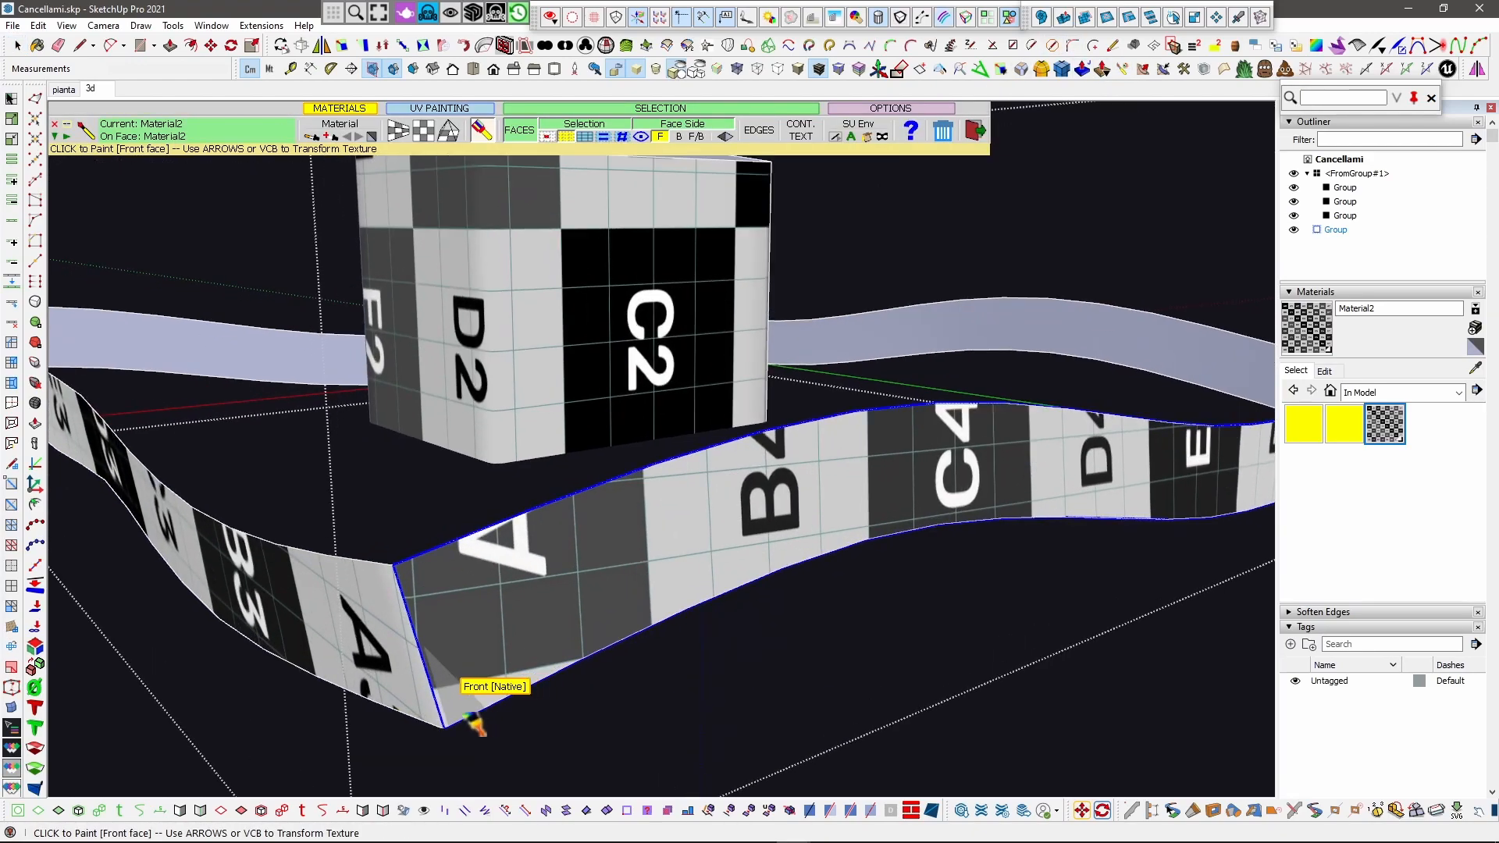
pyautogui.click(398, 130)
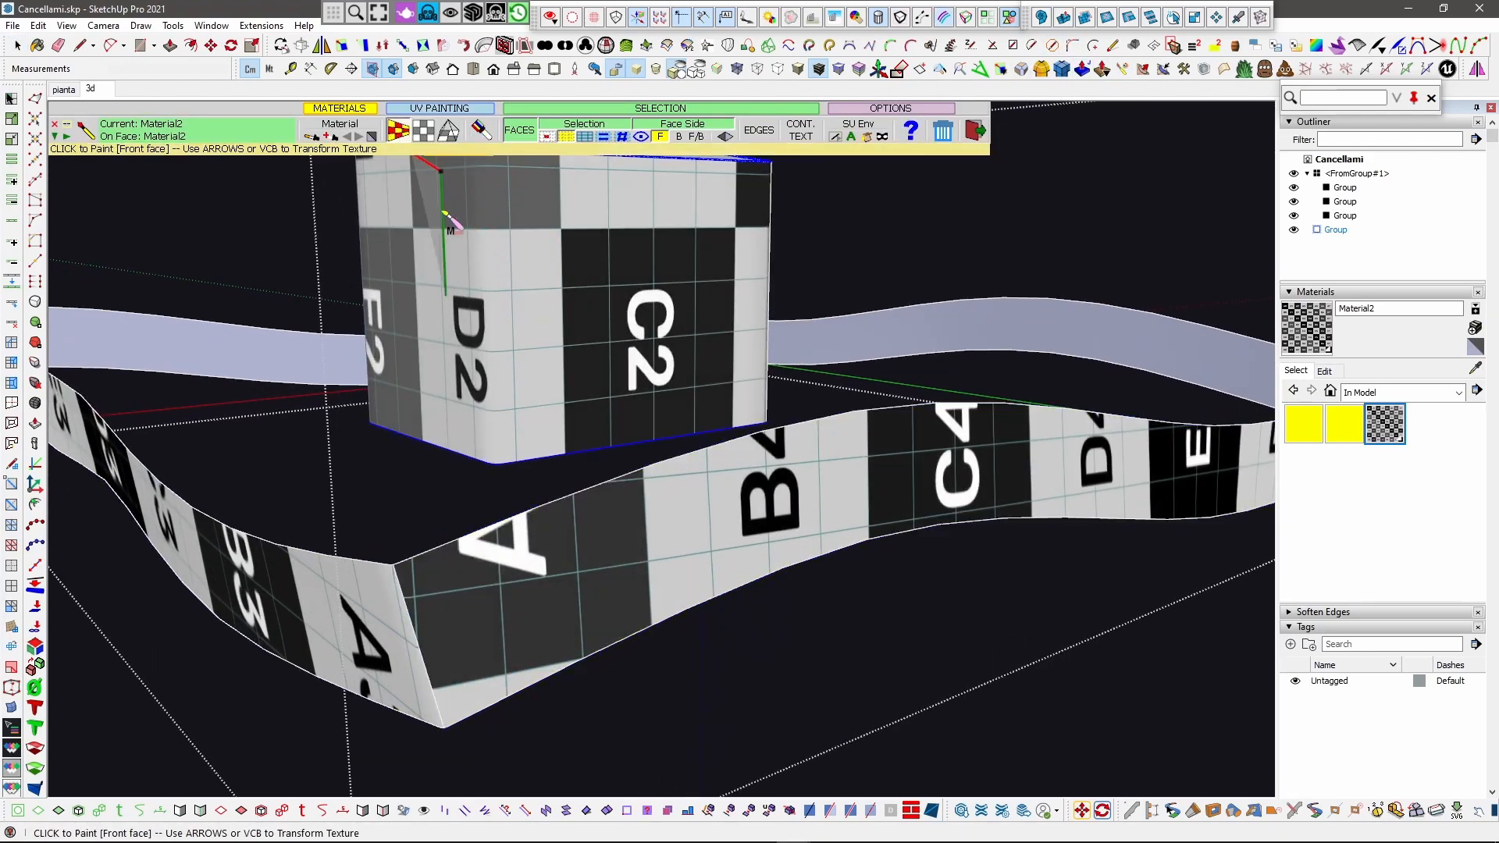
pyautogui.scroll(5, 441, 746)
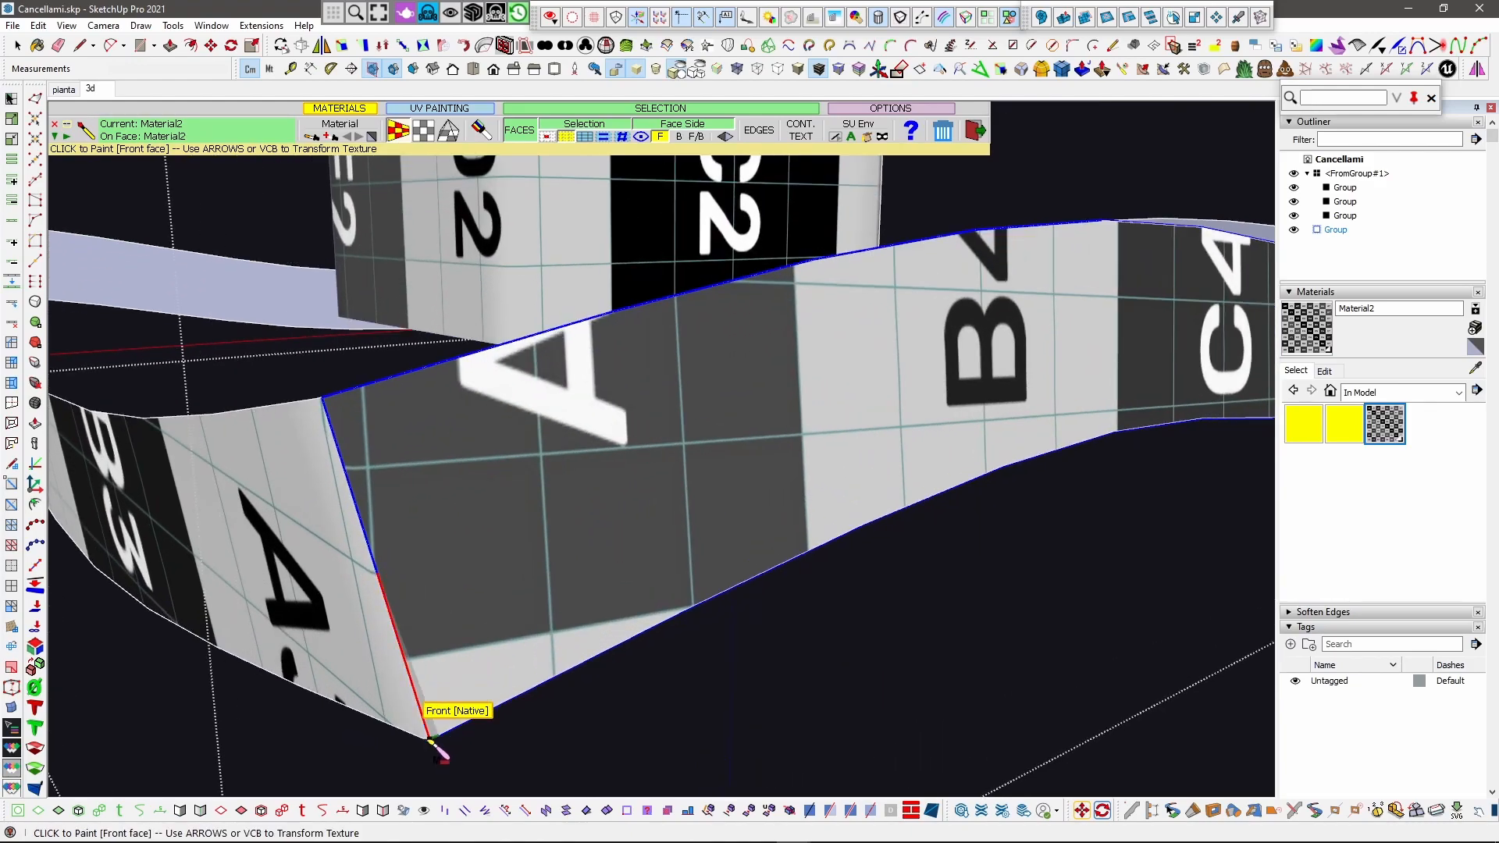
pyautogui.scroll(3, 429, 743)
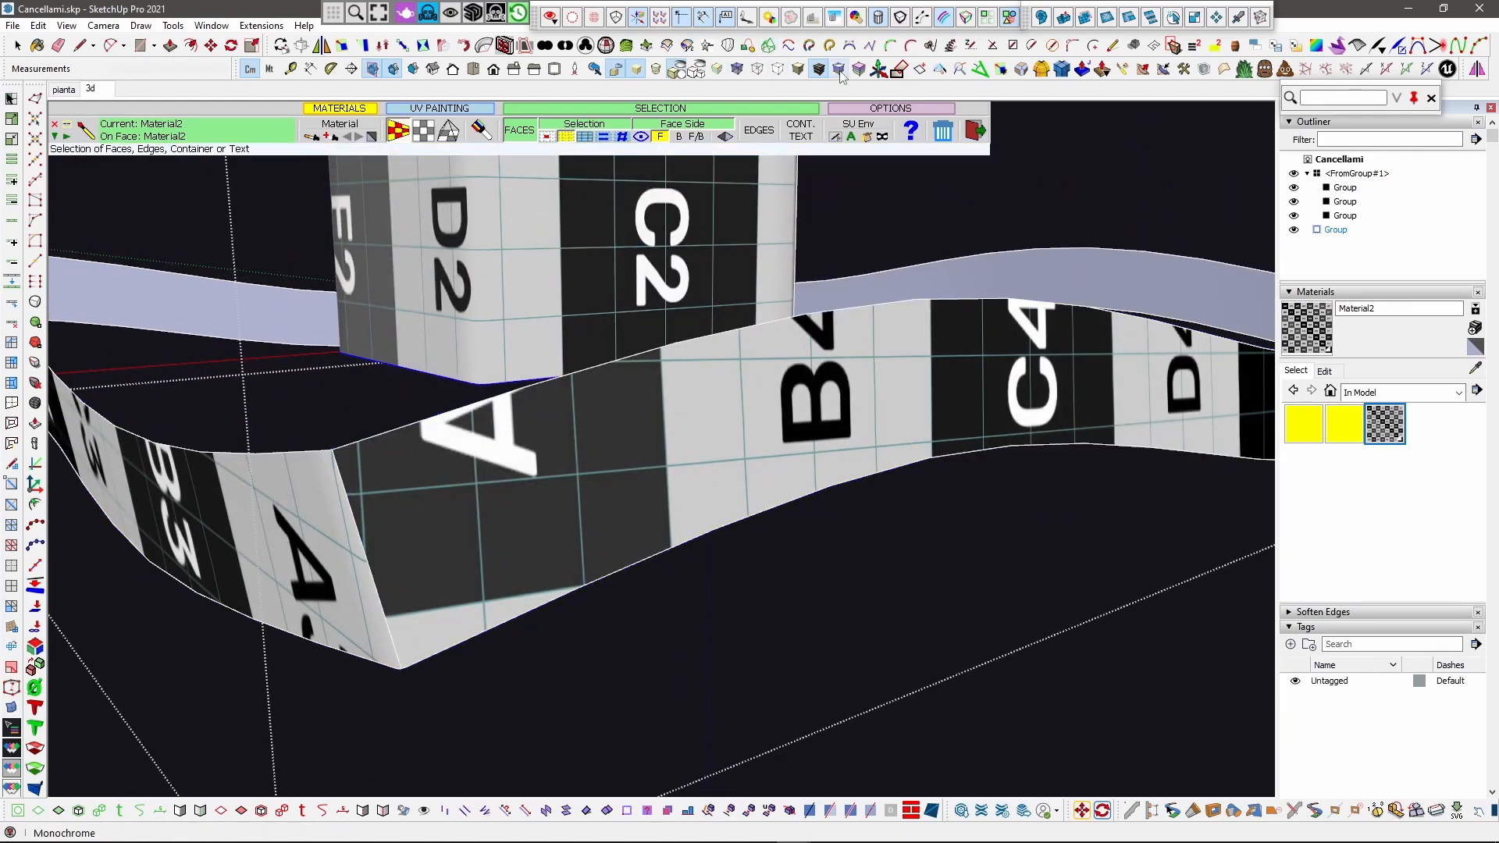
# Step: Check the orientation of the side faces in Monochrome display and switch back to the textured display
pyautogui.click(840, 70)
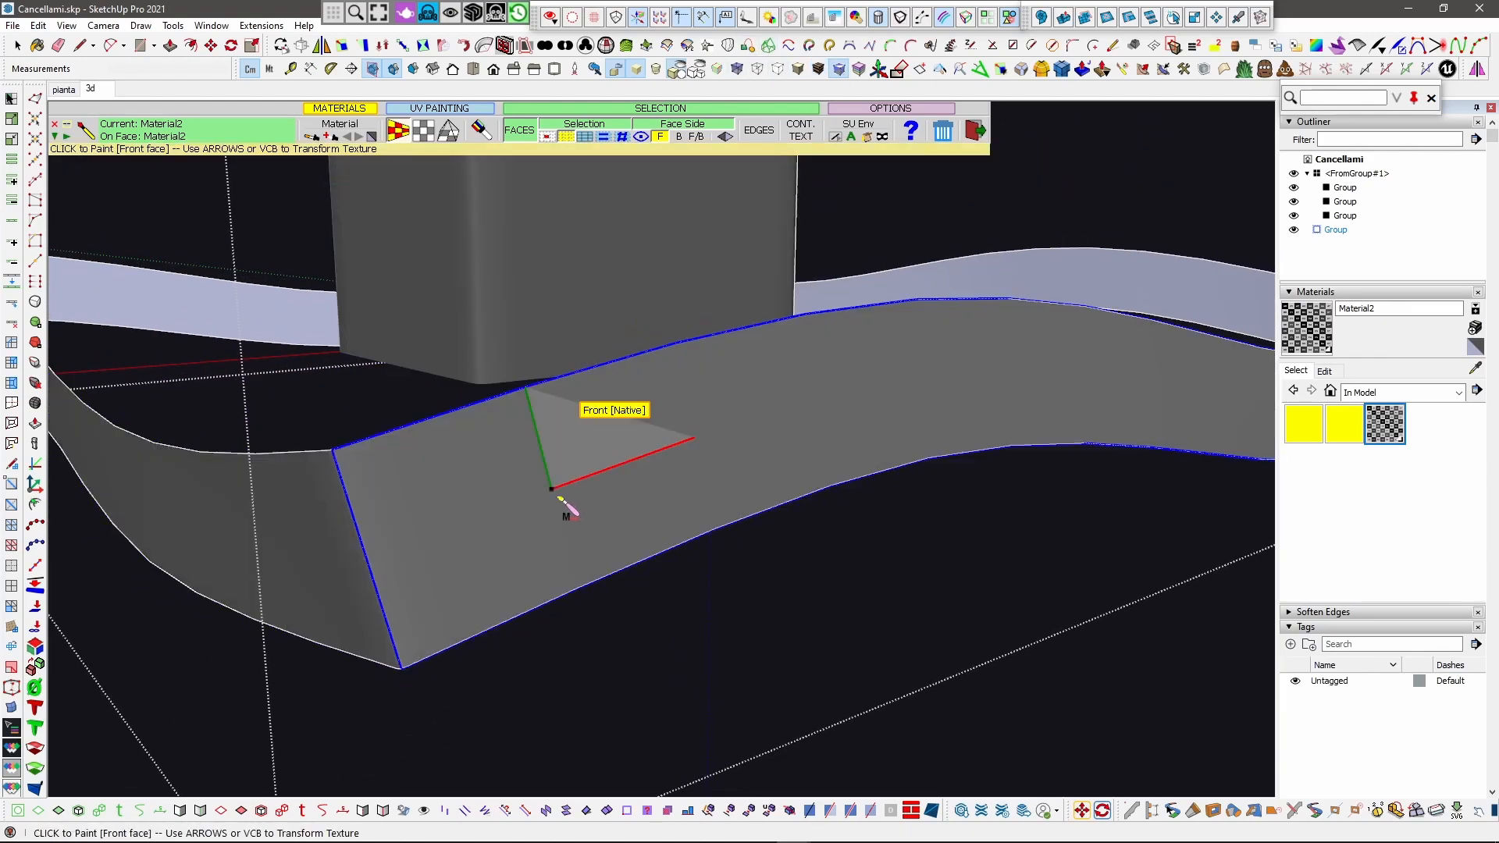
pyautogui.scroll(-5, 575, 479)
pyautogui.moveTo(820, 460); pyautogui.dragTo(1256, 420, button='middle')
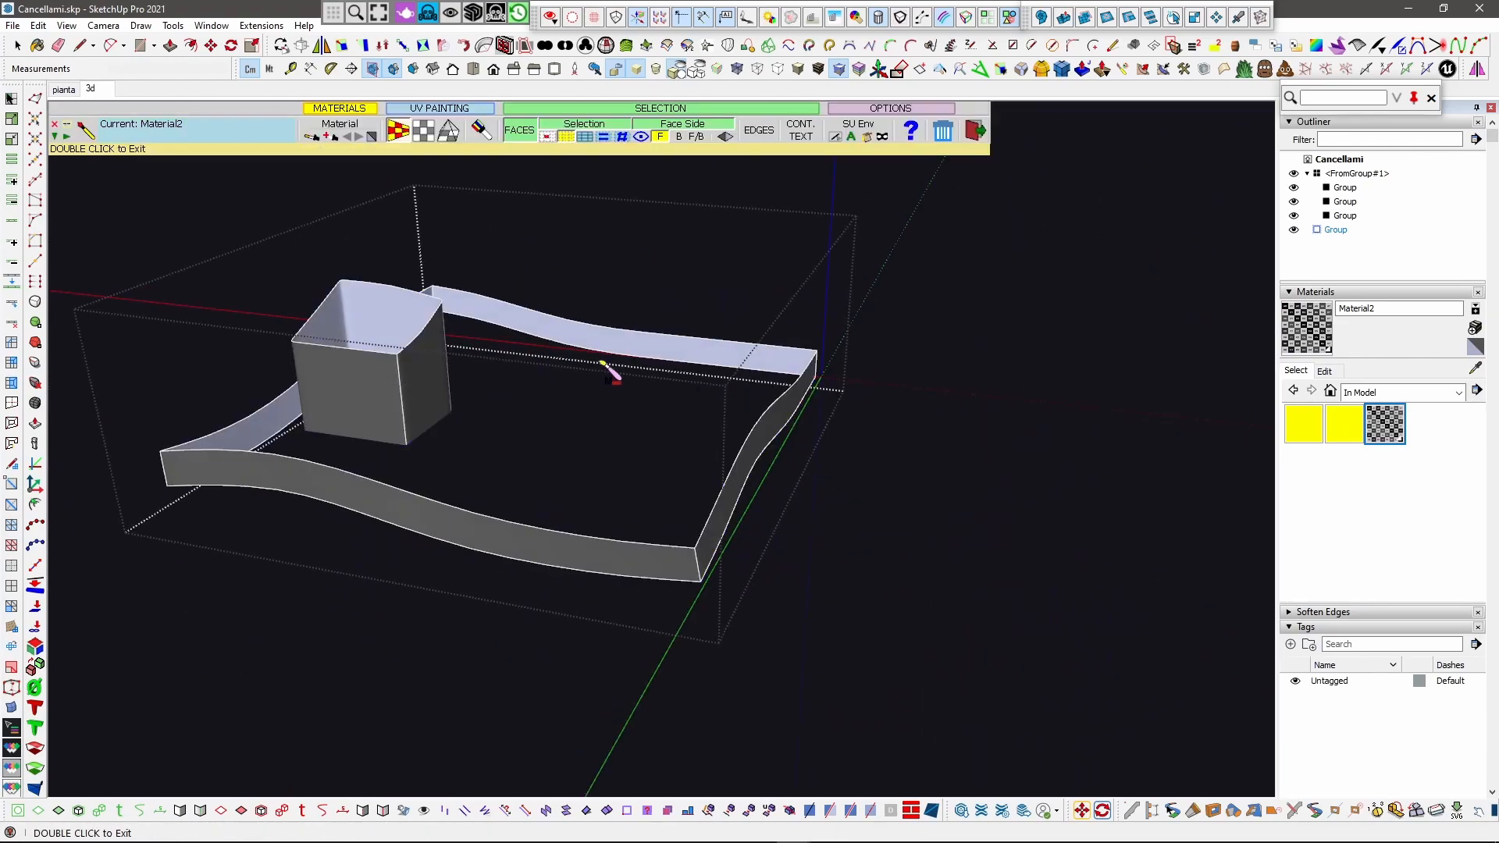
pyautogui.scroll(2, 617, 361)
pyautogui.click(817, 78)
# Step: Paint the first slab edge face with Material2 using QuadMesh UV mapping, starting from its lower corner
pyautogui.scroll(-3, 860, 335)
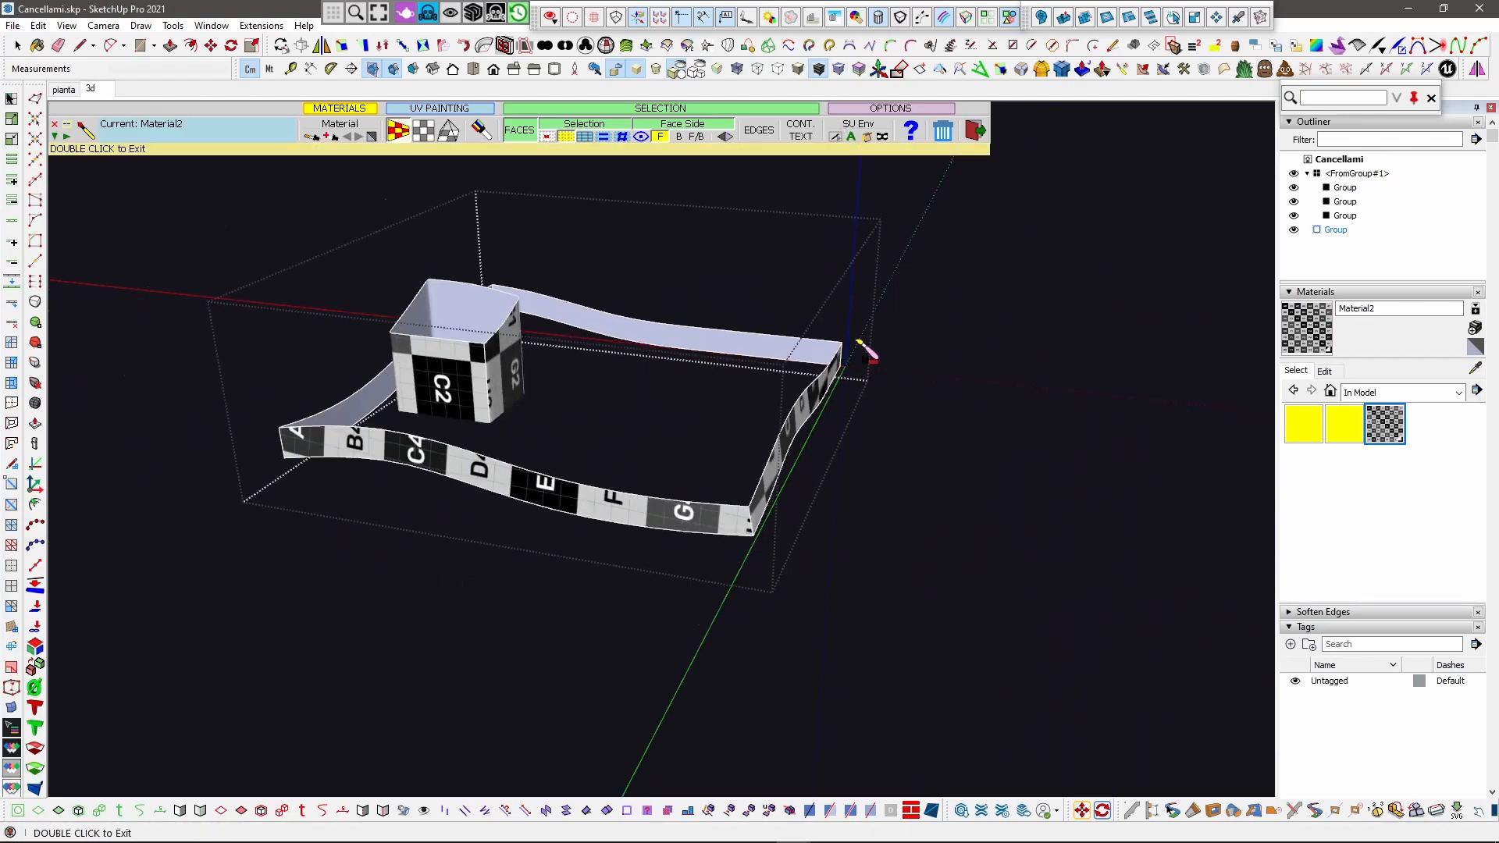
pyautogui.scroll(3, 195, 445)
pyautogui.scroll(3, 402, 423)
pyautogui.scroll(6, 494, 429)
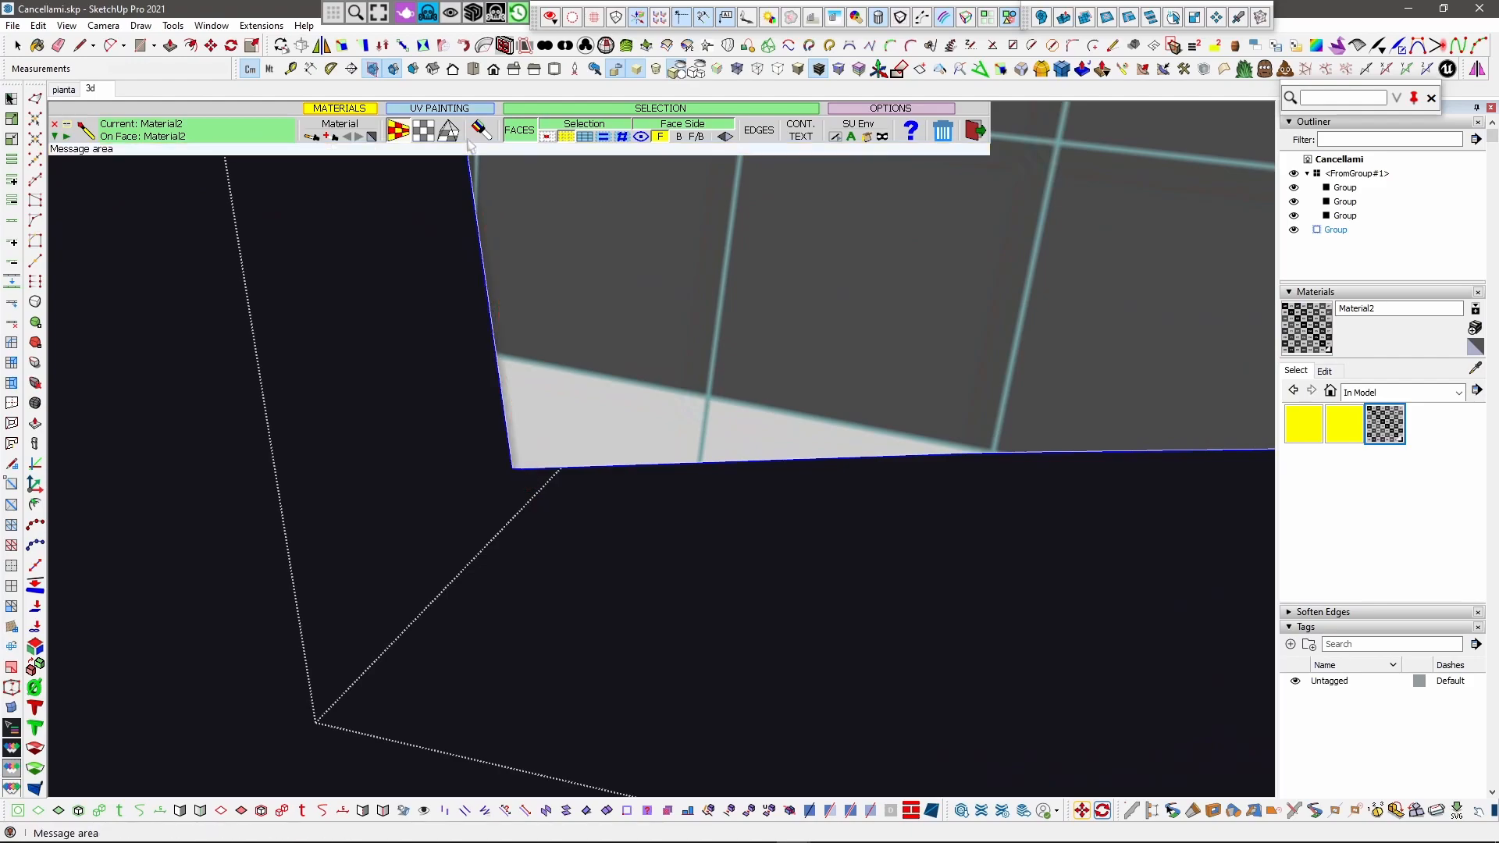
pyautogui.click(519, 375)
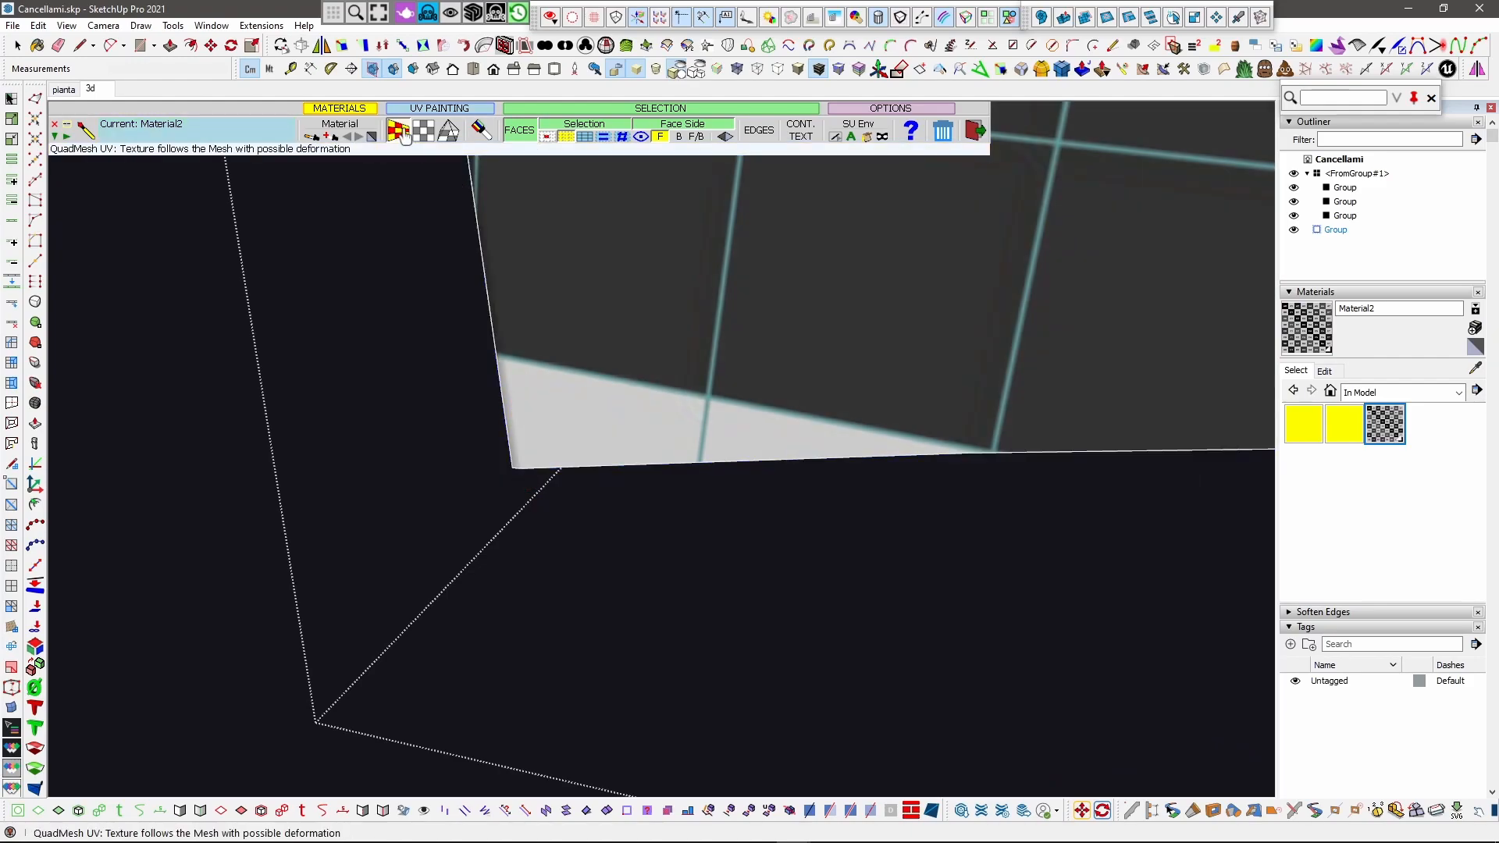
pyautogui.click(402, 134)
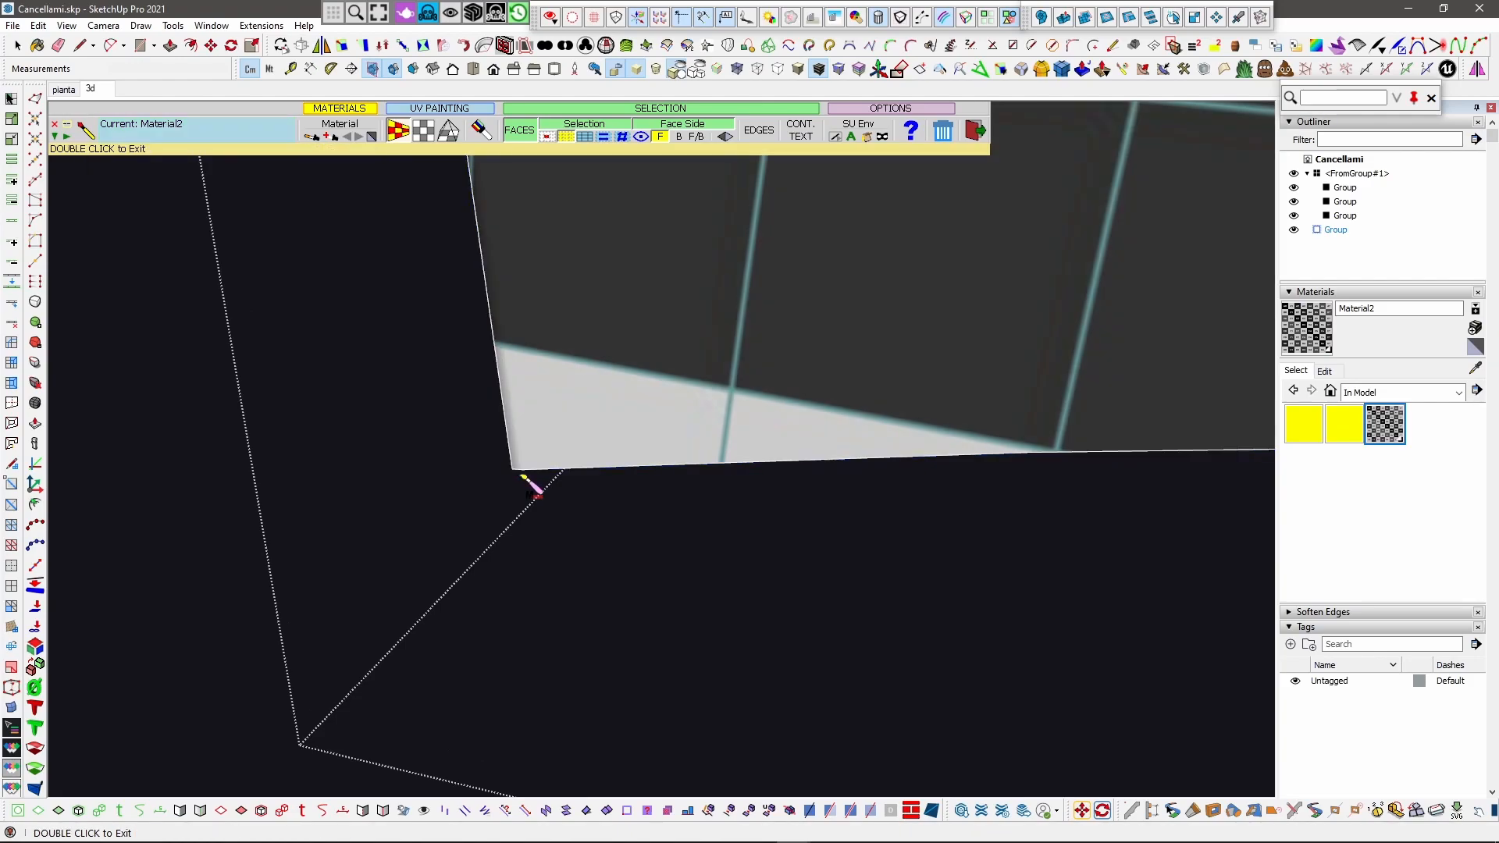
pyautogui.click(522, 473)
pyautogui.scroll(-10, 539, 496)
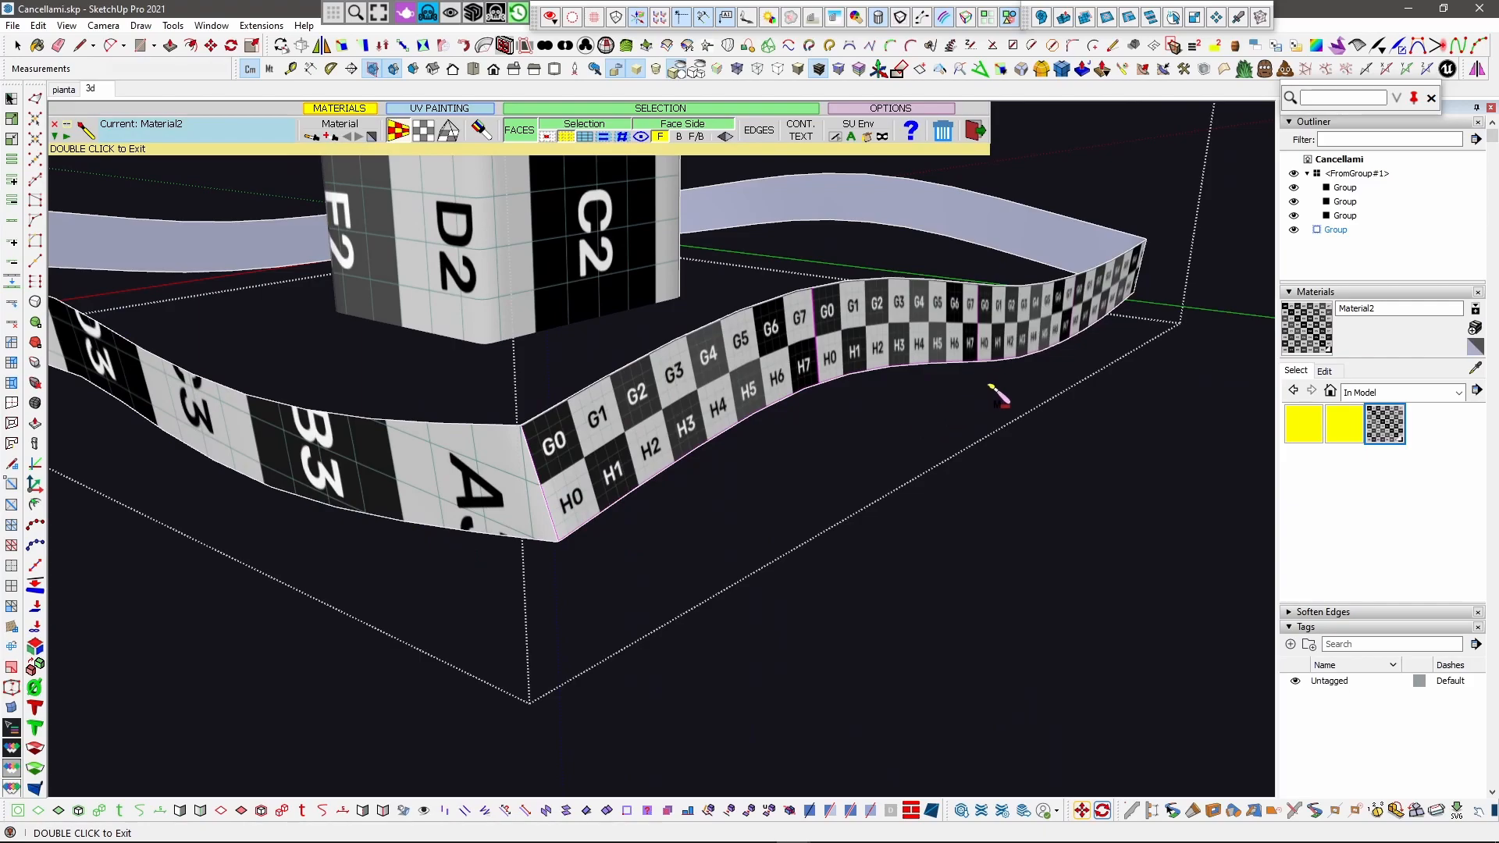
# Step: Open the visual texture editing on the painted slab edge and enlarge its checker texture to about 4.06x
pyautogui.scroll(-6, 990, 387)
pyautogui.scroll(4, 485, 325)
pyautogui.scroll(2, 1143, 497)
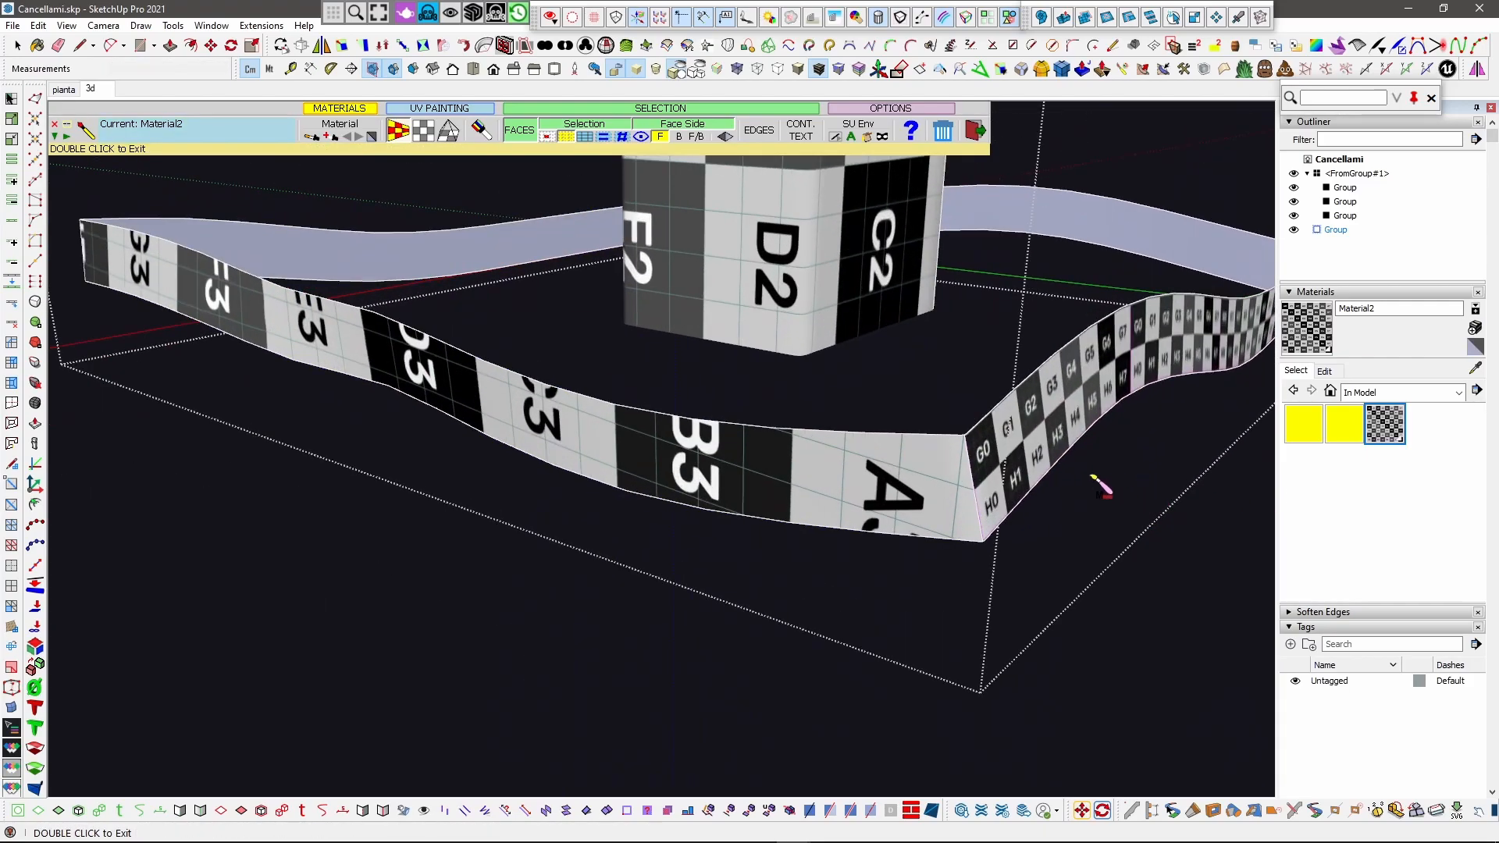
pyautogui.moveTo(1106, 482); pyautogui.dragTo(867, 457, button='middle')
pyautogui.scroll(2, 1012, 485)
pyautogui.click(1017, 484)
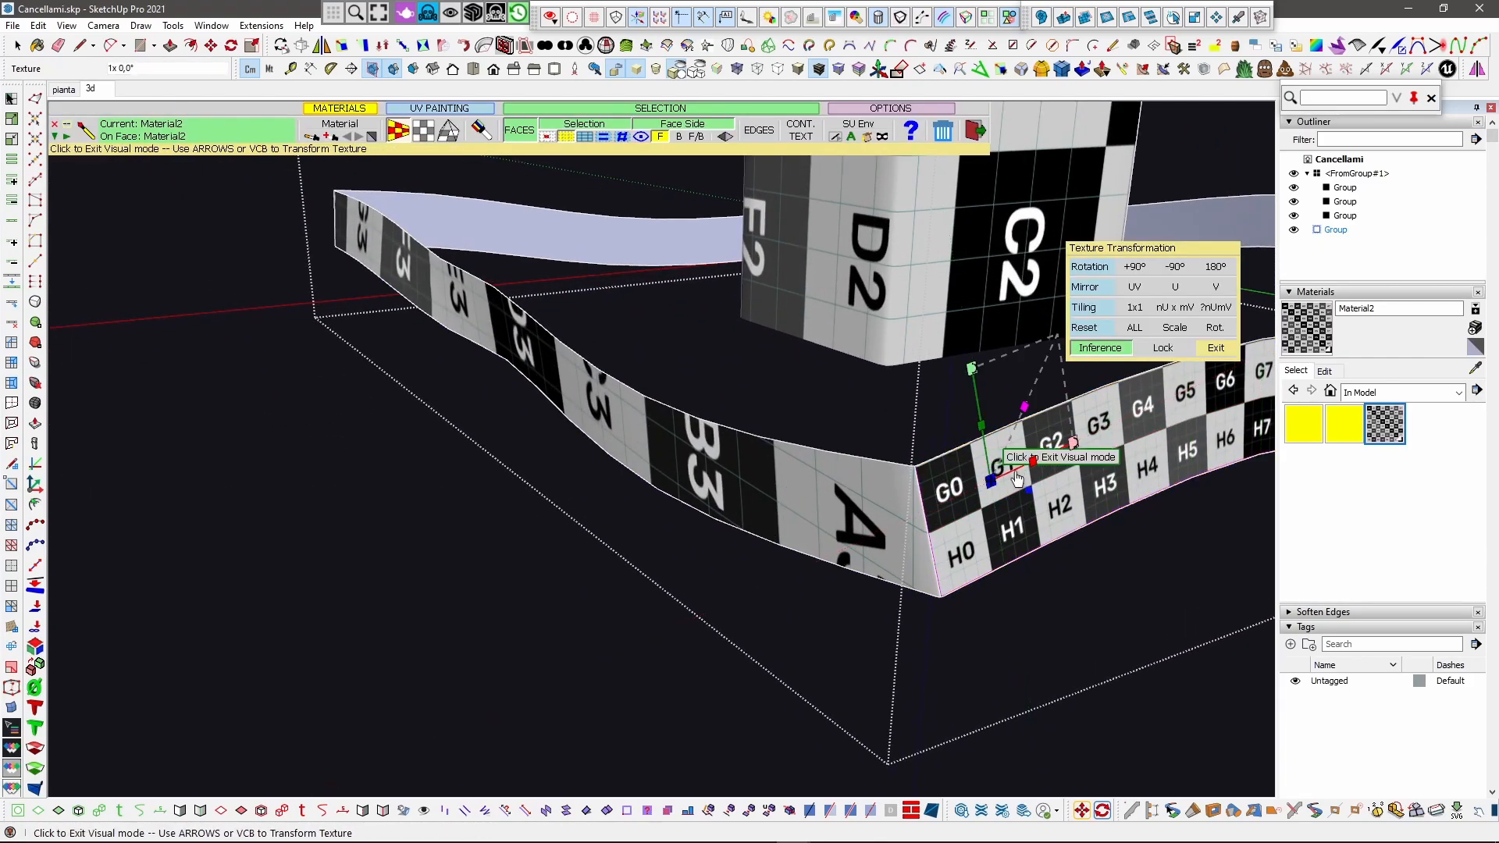
pyautogui.moveTo(1025, 407); pyautogui.dragTo(1080, 322)
pyautogui.moveTo(988, 480); pyautogui.dragTo(983, 567)
pyautogui.moveTo(1024, 407); pyautogui.dragTo(1030, 400)
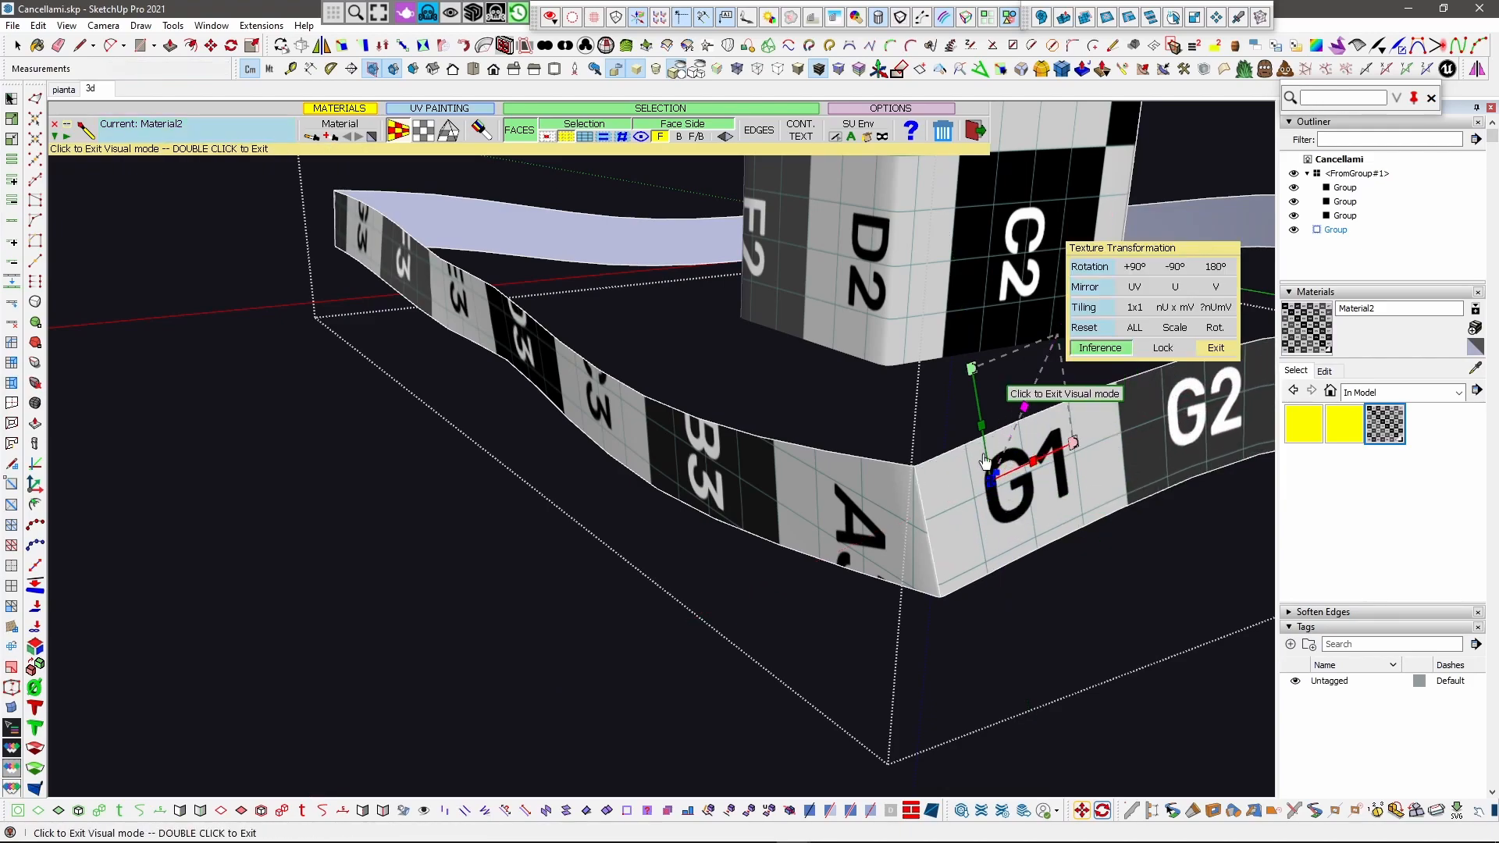
# Step: Shift the texture on the enlarged slab edge until tile A2 sits at the corner, and leave visual editing
pyautogui.moveTo(1013, 516); pyautogui.dragTo(955, 509, button='middle')
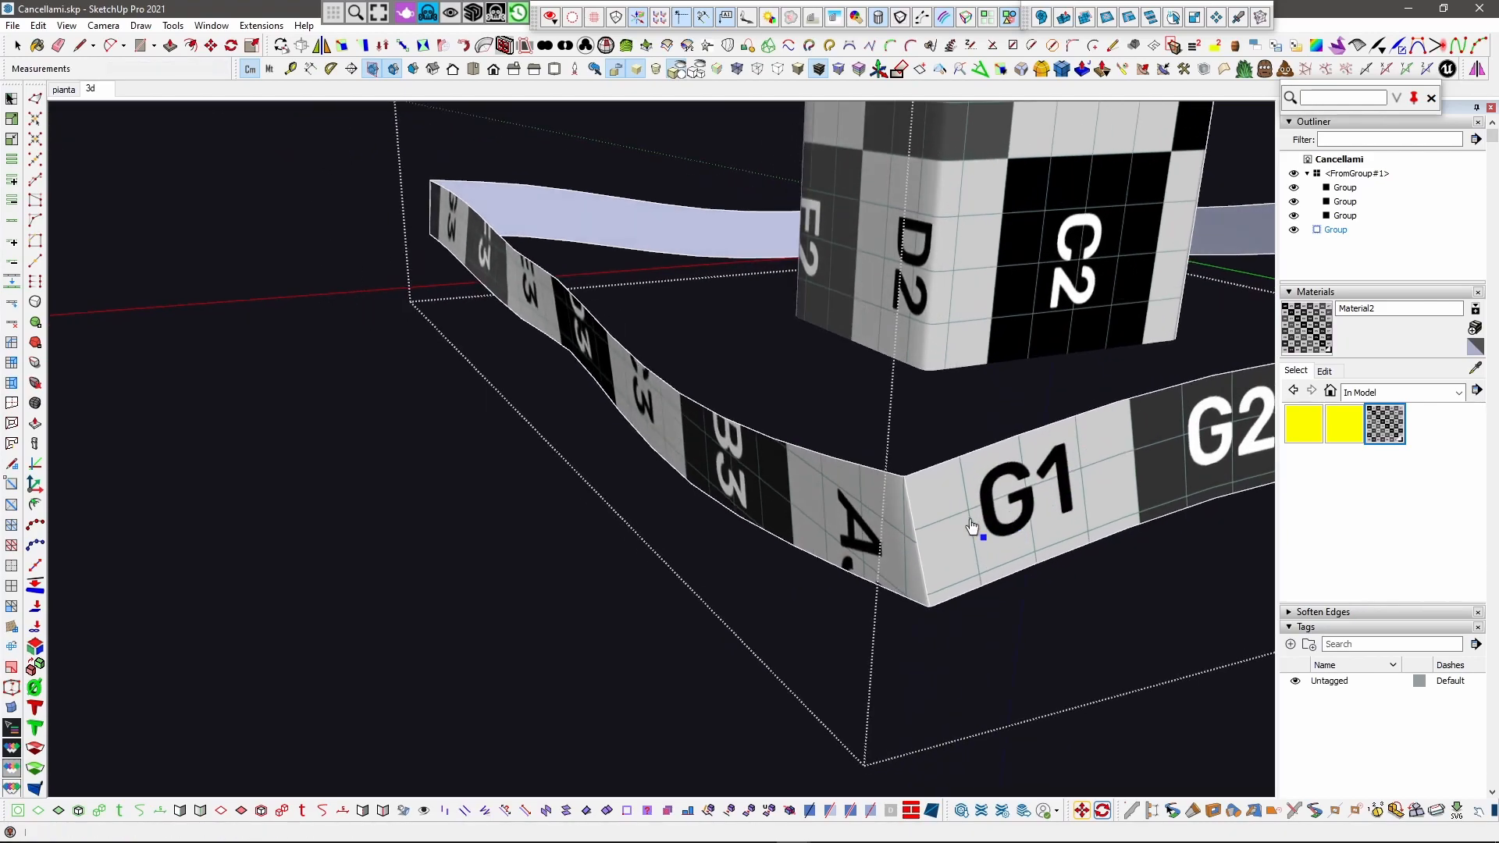
pyautogui.scroll(-2, 645, 623)
pyautogui.scroll(2, 1003, 547)
pyautogui.scroll(1, 876, 587)
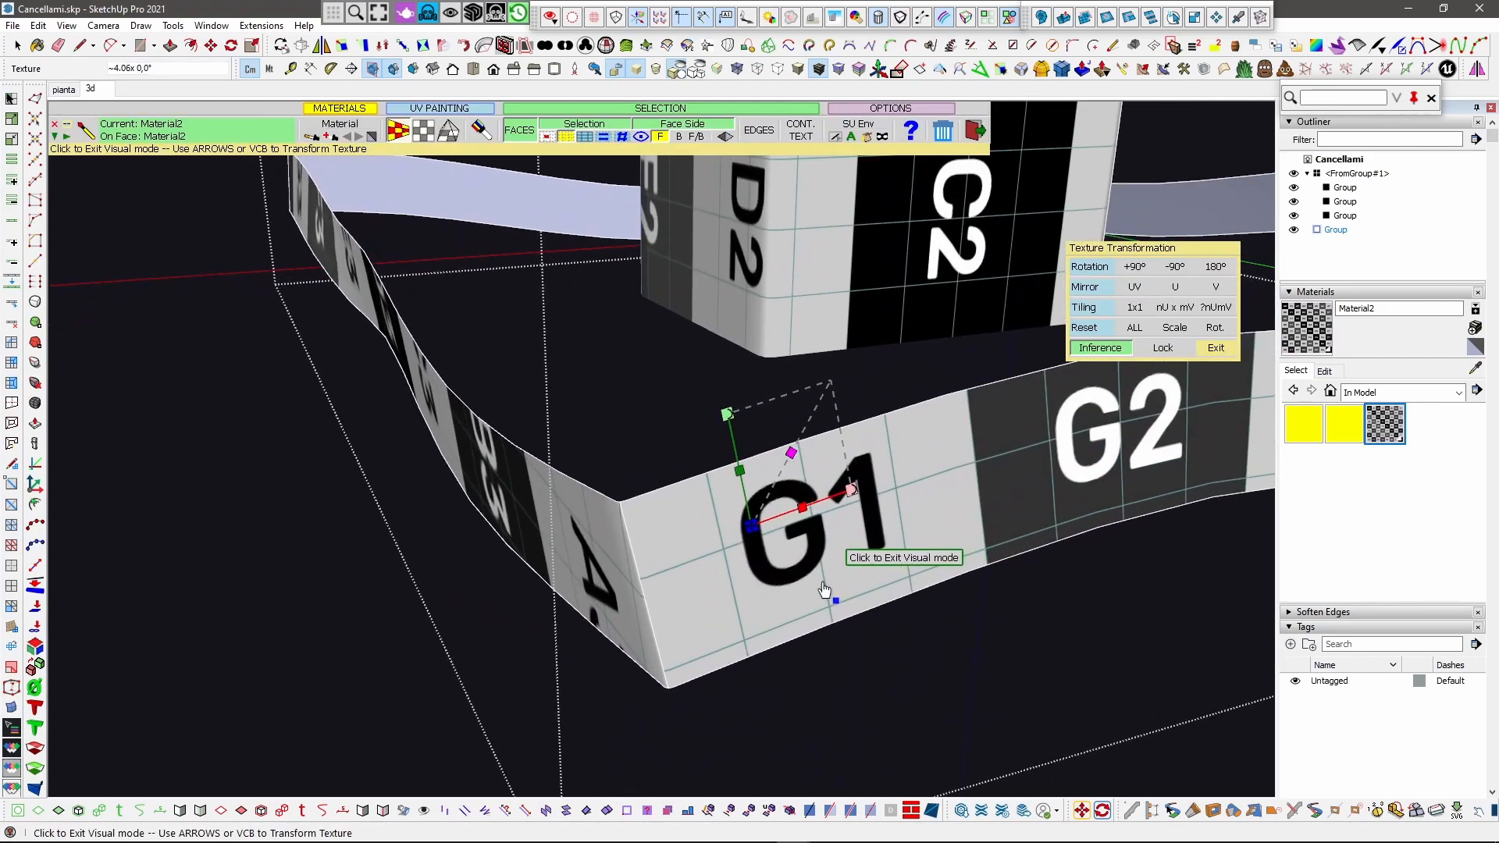
pyautogui.scroll(-3, 784, 517)
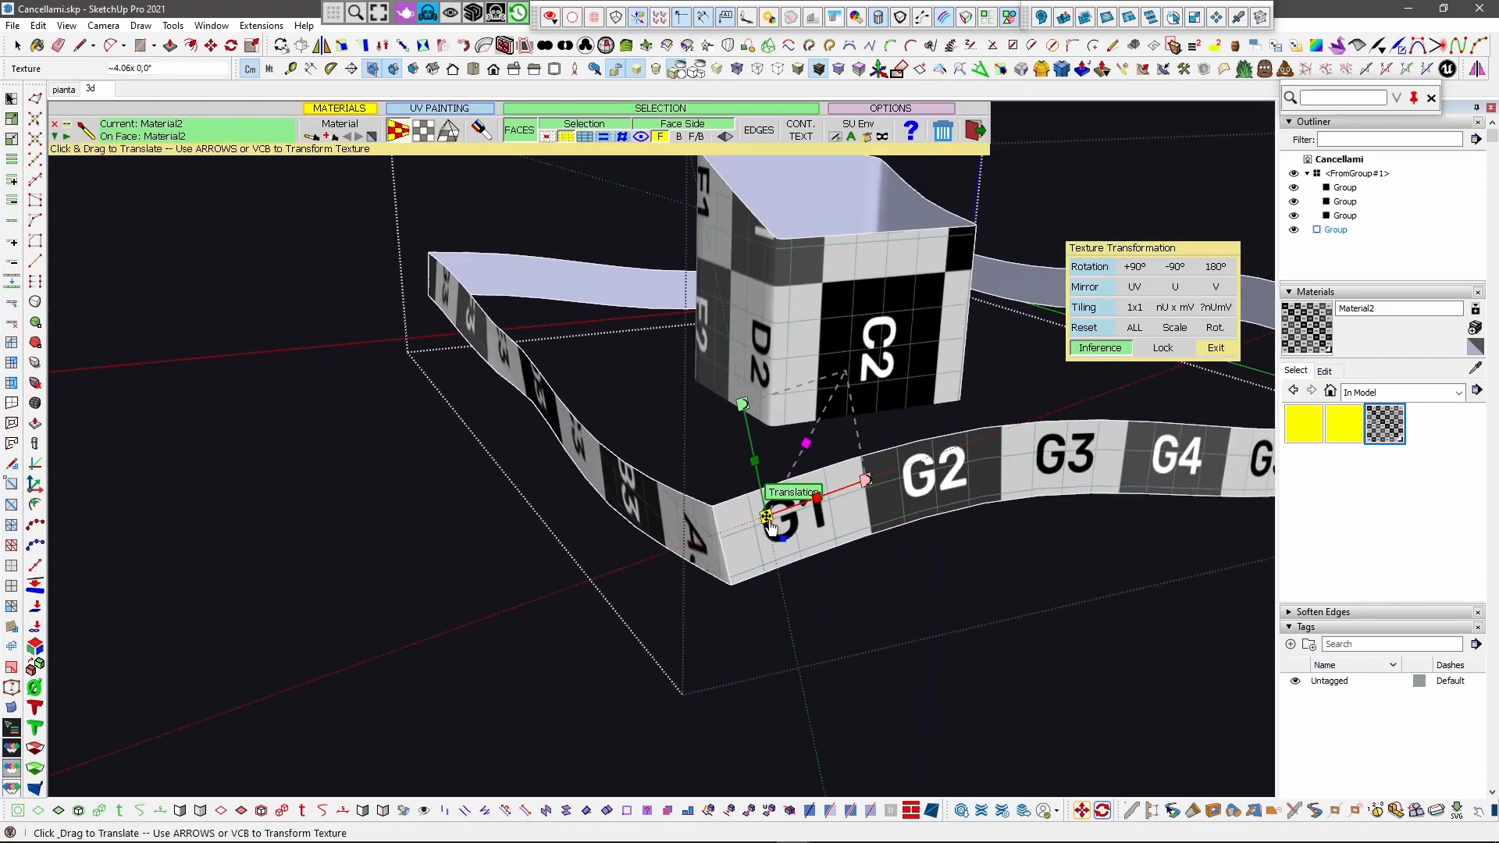
pyautogui.moveTo(783, 602); pyautogui.dragTo(529, 242)
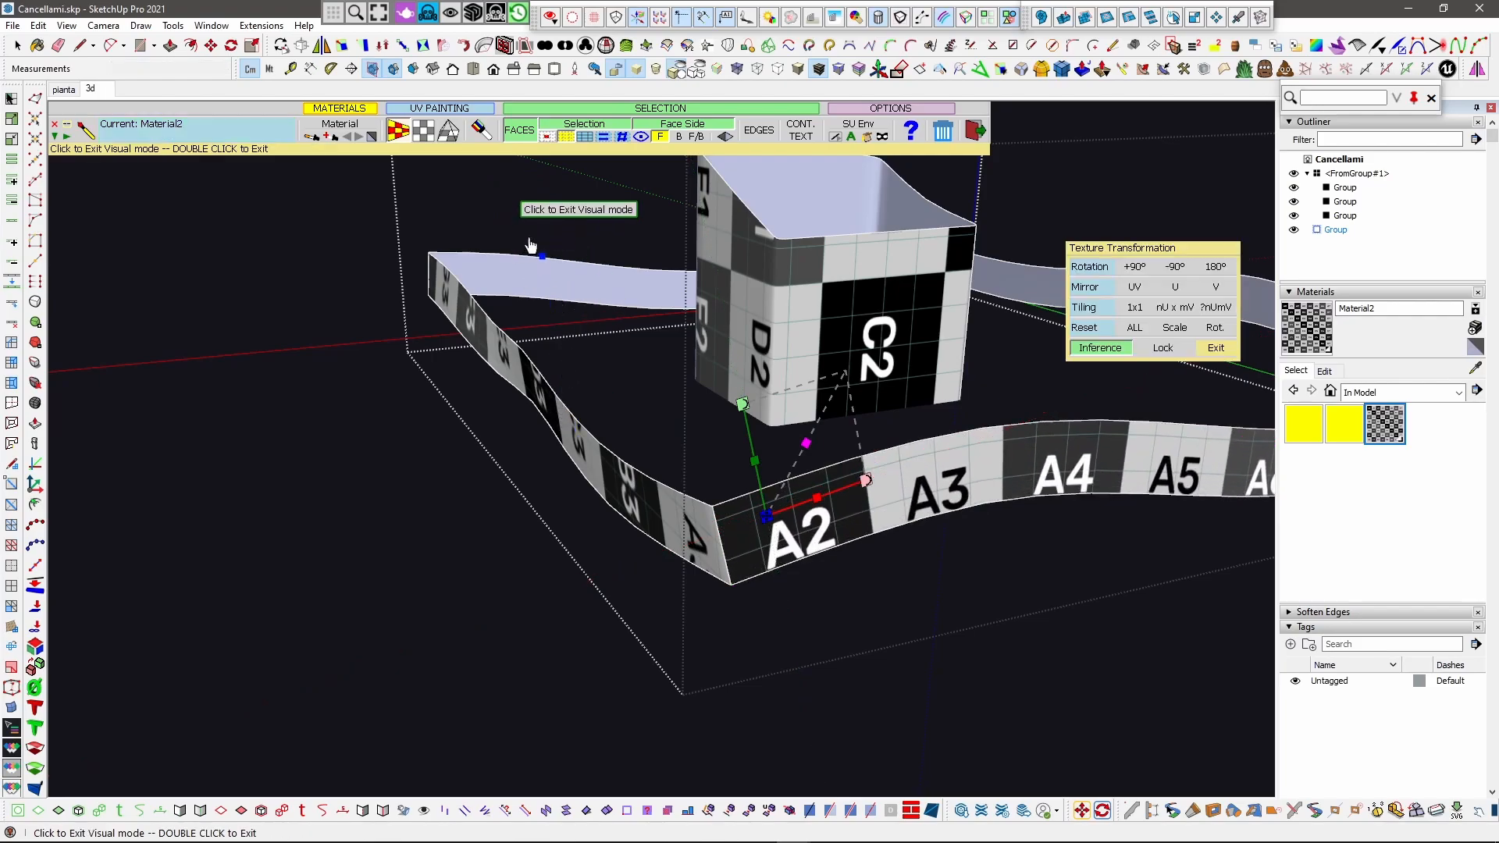
pyautogui.moveTo(544, 449); pyautogui.dragTo(713, 461, button='middle')
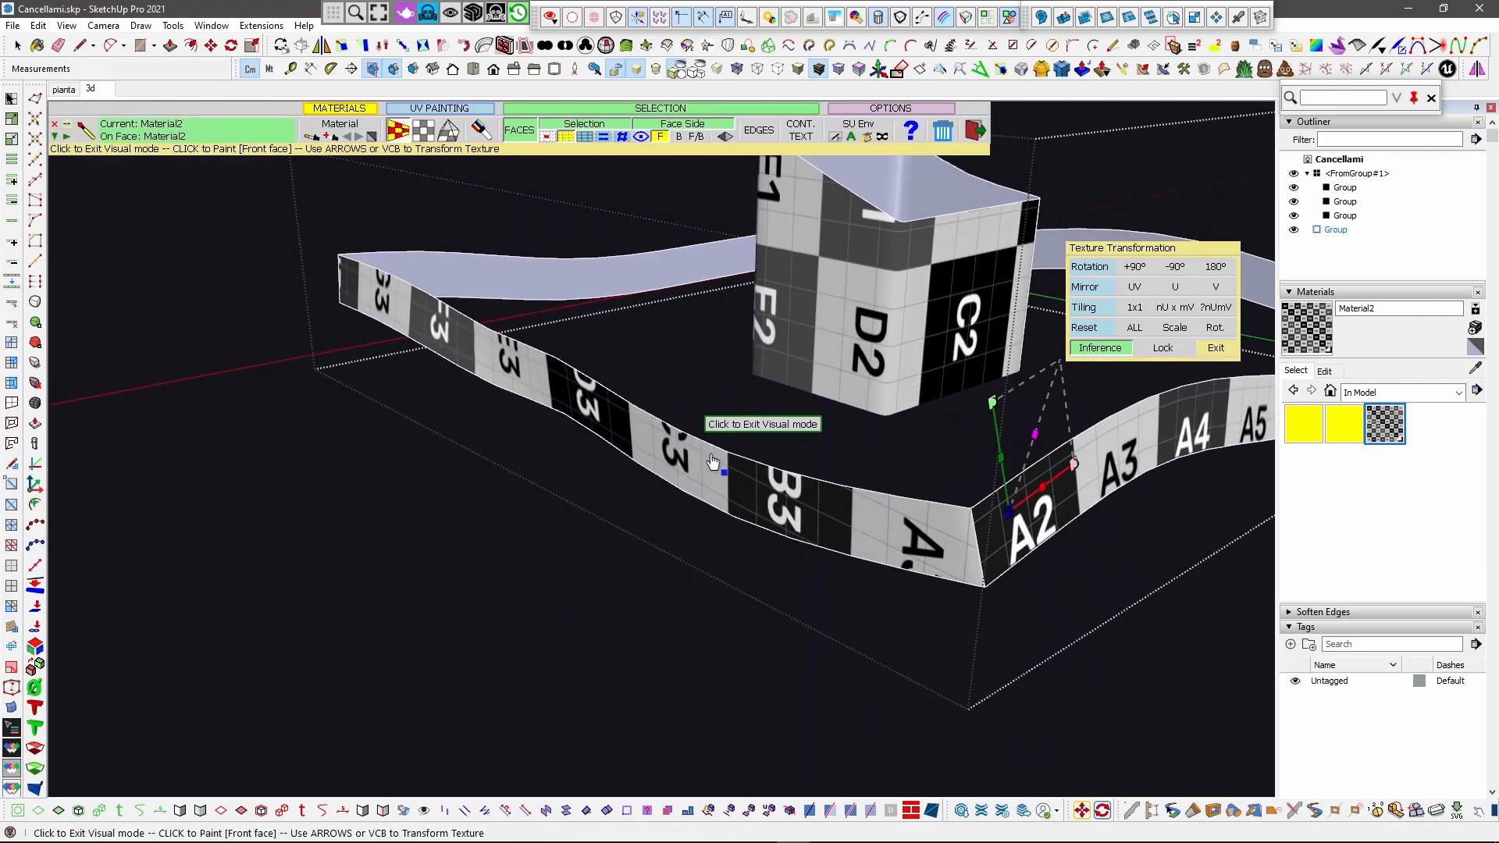
pyautogui.click(816, 524)
# Step: Paint the adjacent slab edge carrying the A3 to G3 tiles with the QuadMesh mapping from its lower far corner
pyautogui.moveTo(623, 453); pyautogui.dragTo(1179, 468, button='middle')
pyautogui.scroll(-3, 1118, 461)
pyautogui.scroll(8, 480, 452)
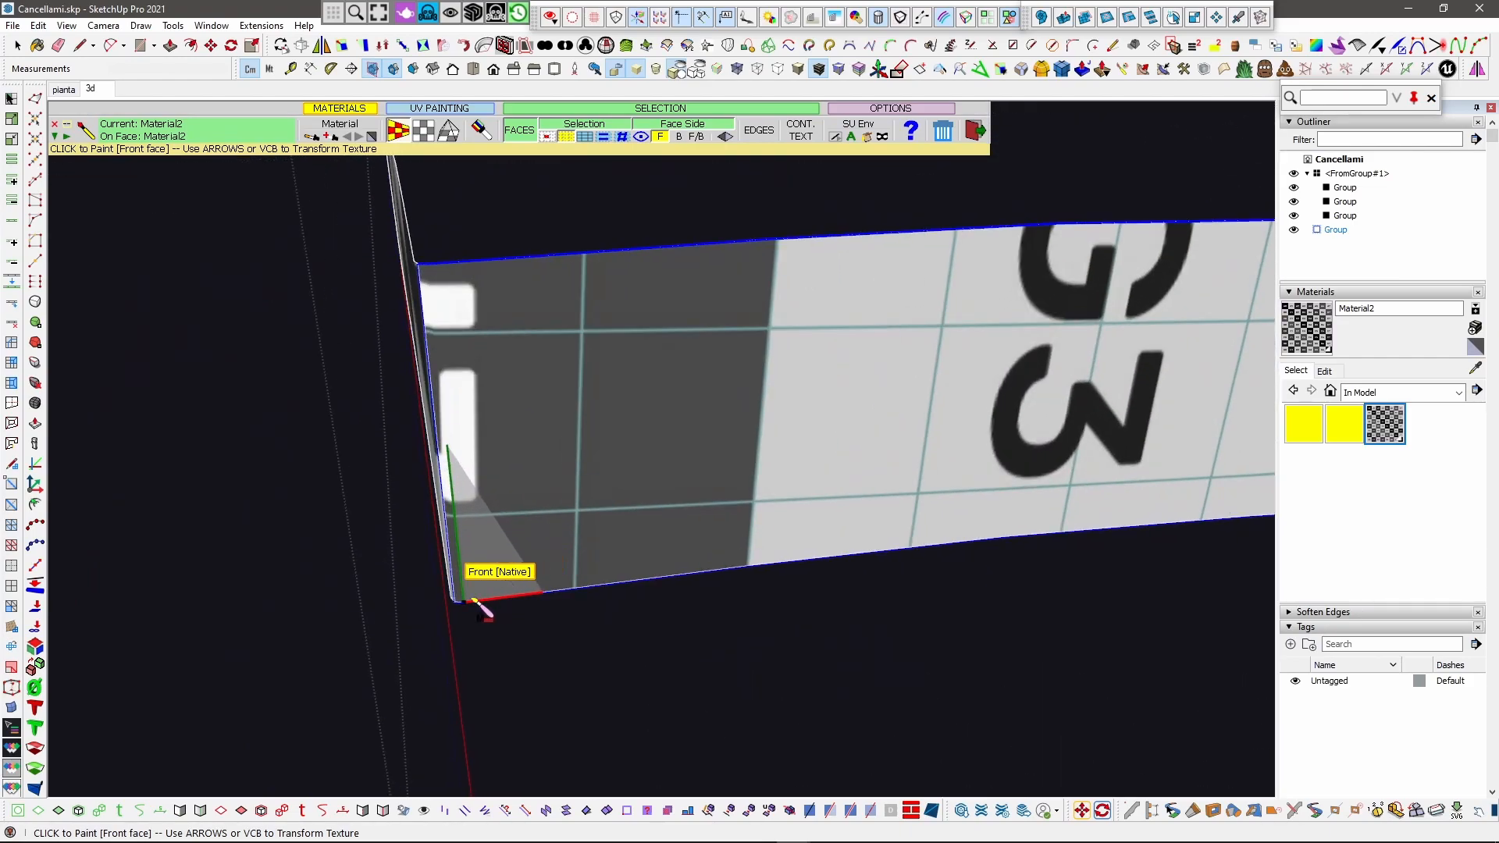
pyautogui.scroll(5, 477, 605)
pyautogui.scroll(-1, 650, 630)
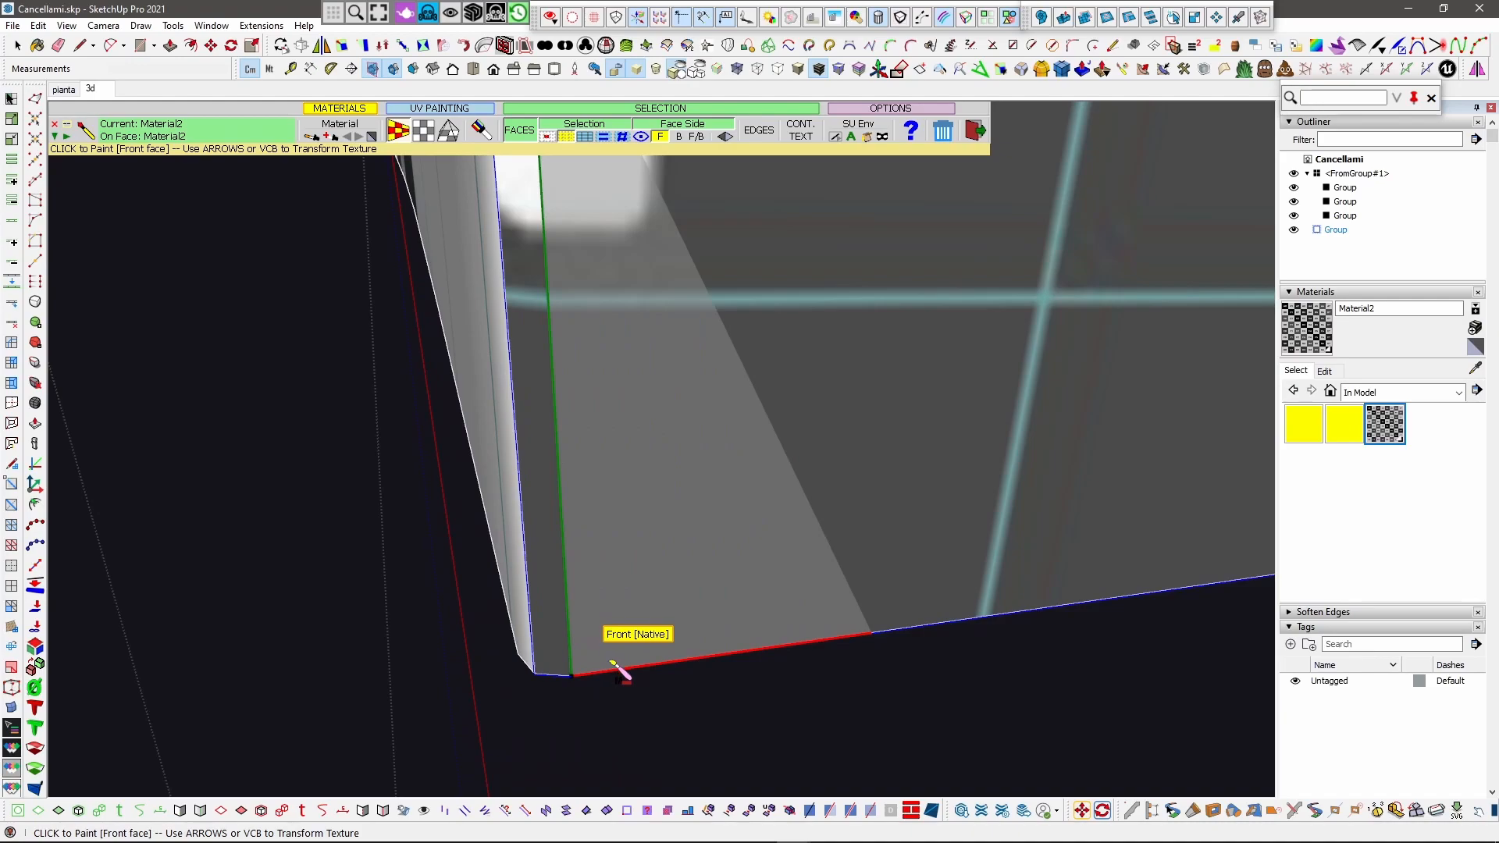
pyautogui.click(616, 670)
pyautogui.scroll(-5, 614, 660)
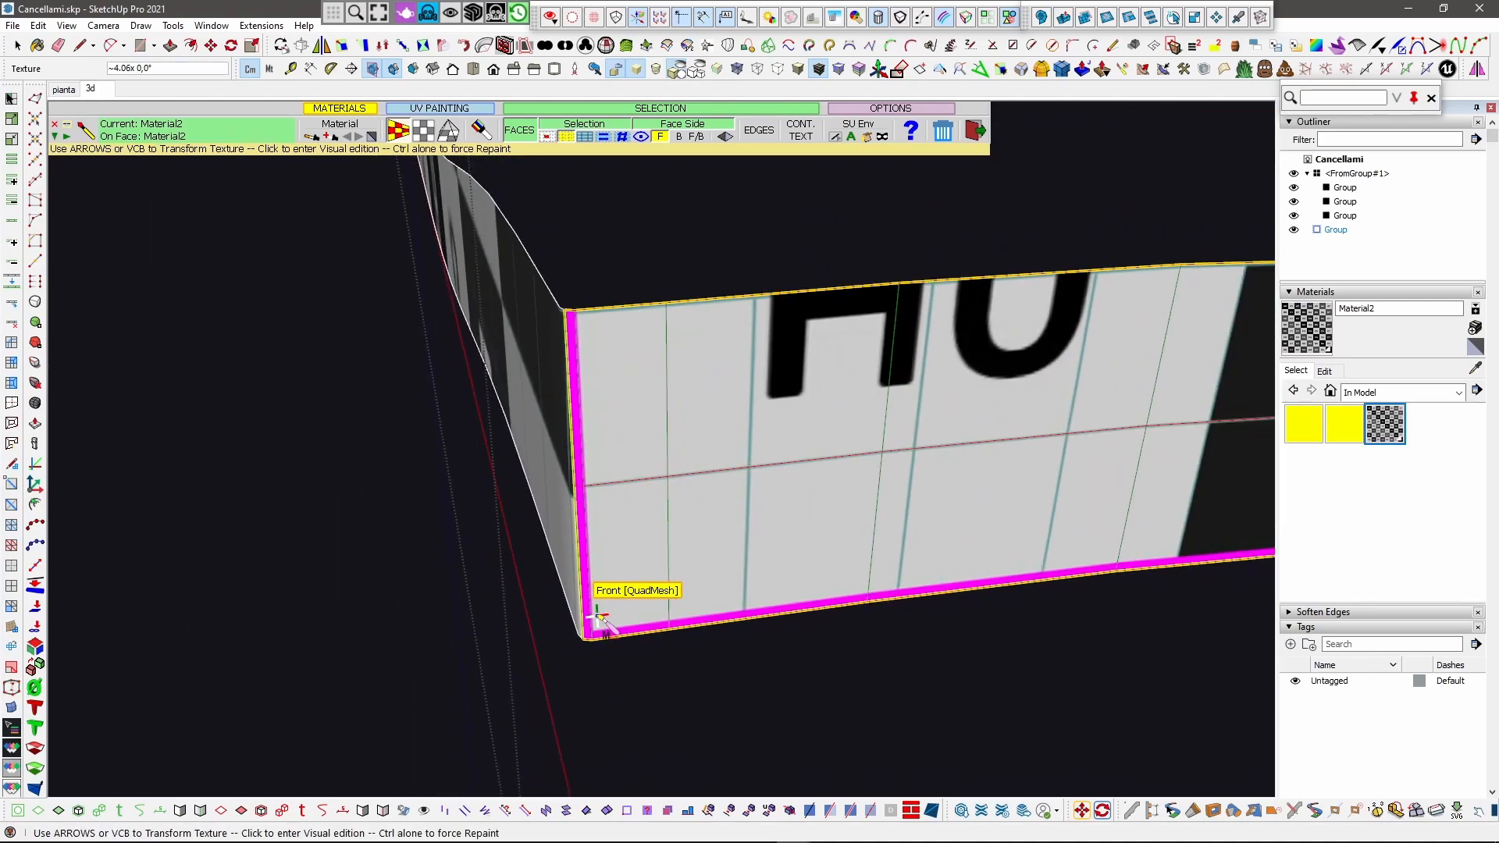
# Step: Paint the third slab edge, carrying the G5 to C5 tiles, with the QuadMesh mapping from its lower corner
pyautogui.scroll(-3, 696, 508)
pyautogui.moveTo(713, 575); pyautogui.dragTo(890, 465, button='middle')
pyautogui.scroll(-3, 930, 465)
pyautogui.keyDown('shift'); pyautogui.moveTo(797, 468); pyautogui.dragTo(1047, 558, button='middle'); pyautogui.keyUp('shift')
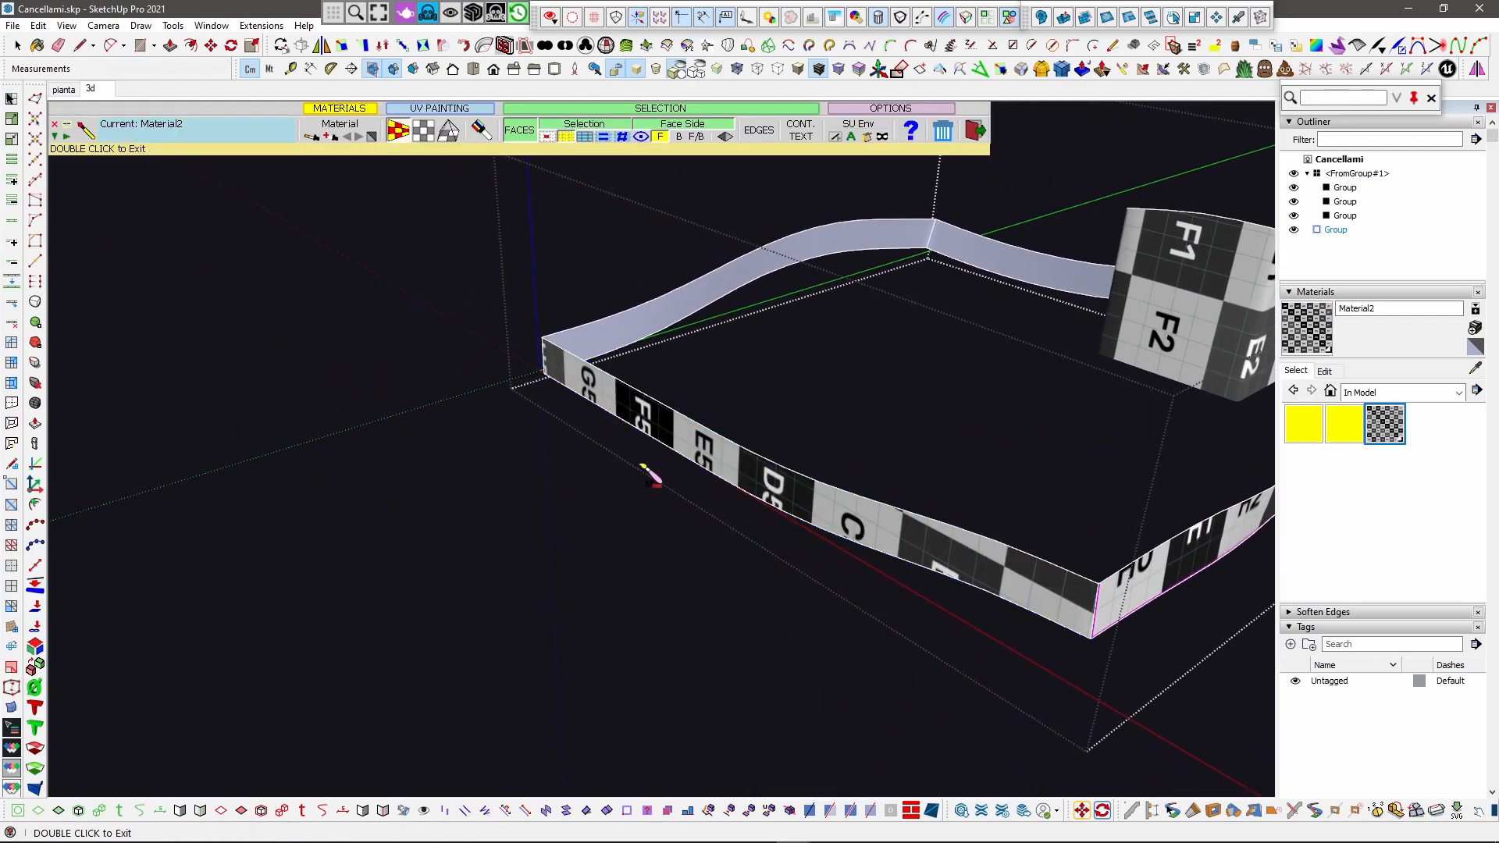
pyautogui.moveTo(649, 472); pyautogui.dragTo(1077, 471, button='middle')
pyautogui.scroll(8, 602, 375)
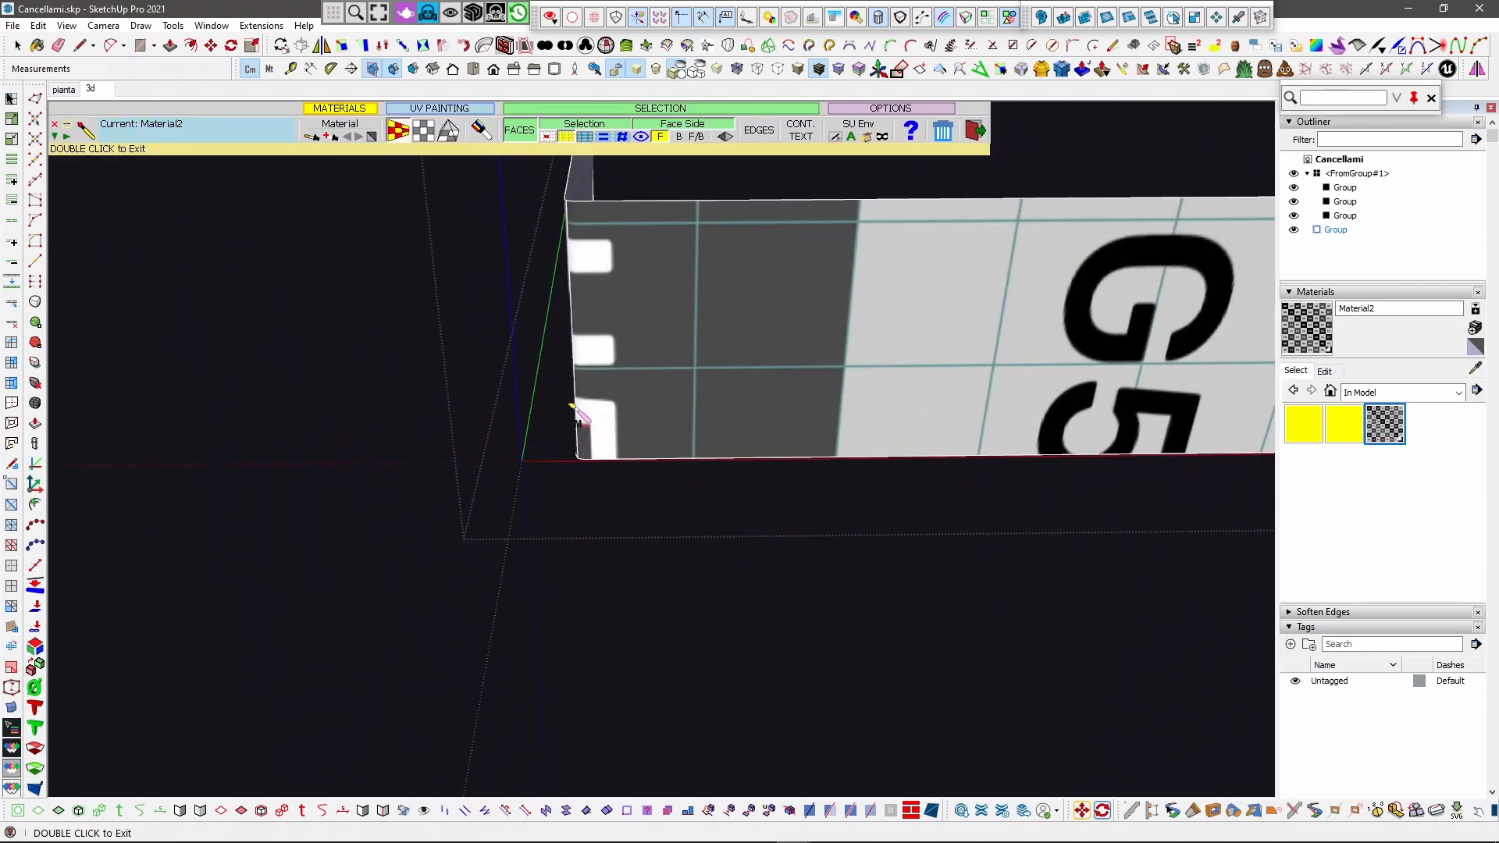
pyautogui.scroll(6, 598, 447)
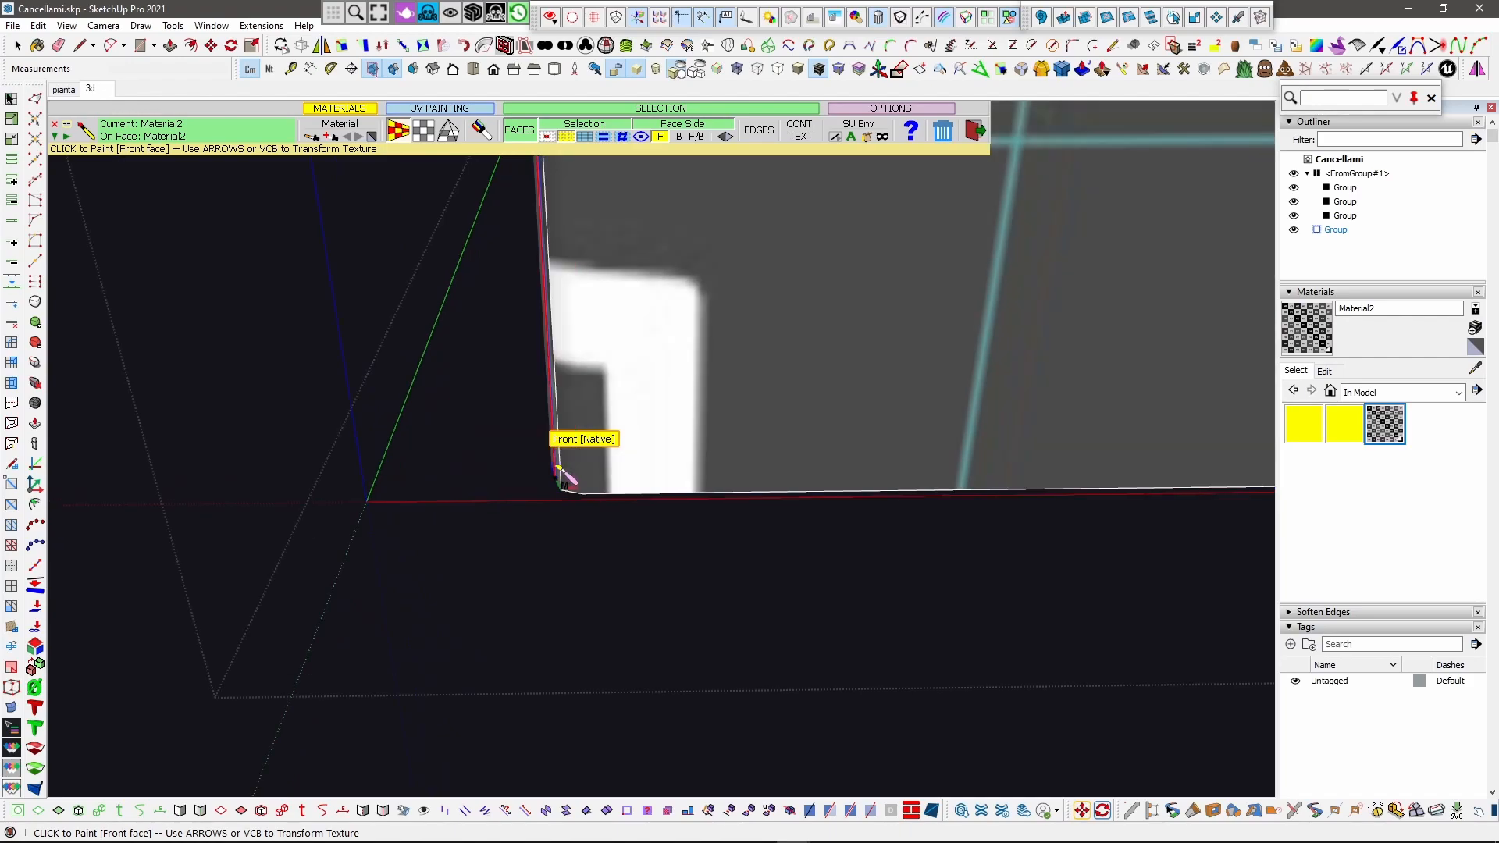
pyautogui.scroll(2, 578, 471)
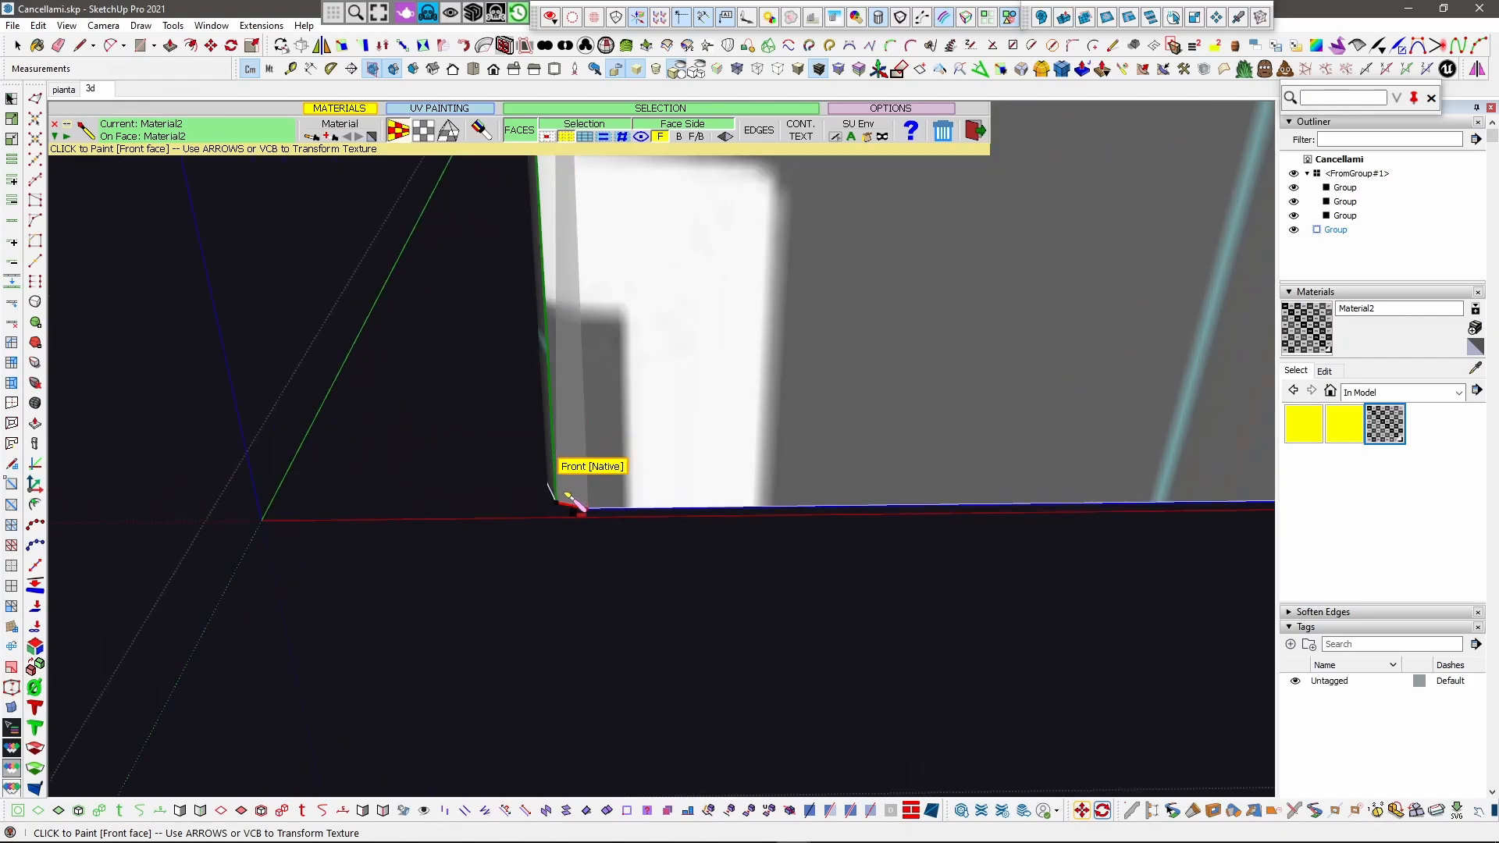
pyautogui.click(576, 503)
pyautogui.scroll(-5, 703, 519)
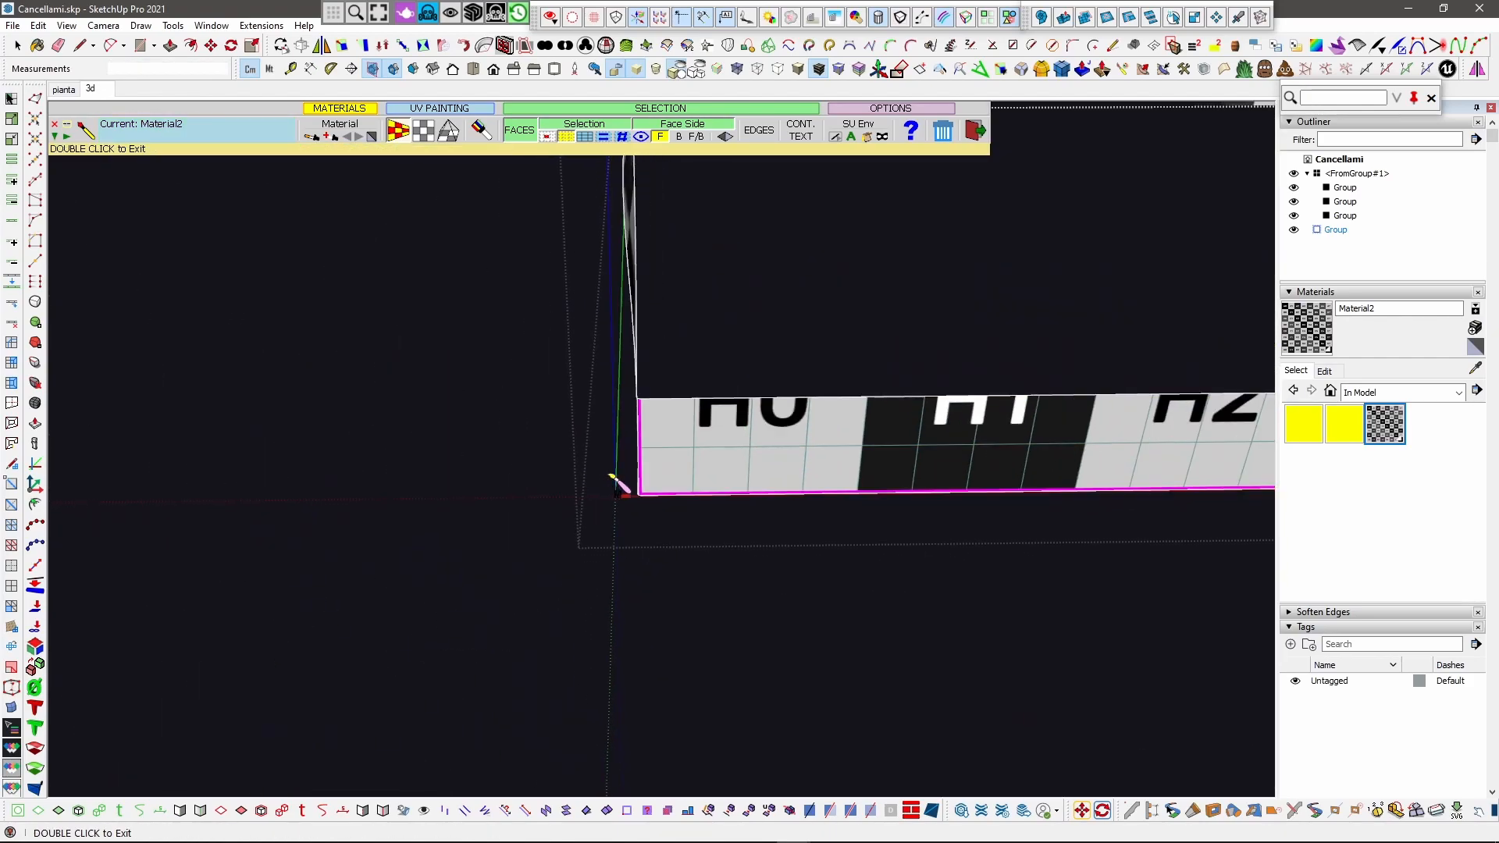
# Step: Paint the fourth slab edge with the QuadMesh mapping from its lower corner and adjust its texture placement
pyautogui.scroll(-4, 608, 475)
pyautogui.moveTo(866, 460); pyautogui.dragTo(725, 407, button='middle')
pyautogui.scroll(-4, 413, 477)
pyautogui.moveTo(902, 498); pyautogui.dragTo(1288, 516, button='middle')
pyautogui.scroll(2, 890, 576)
pyautogui.scroll(8, 198, 343)
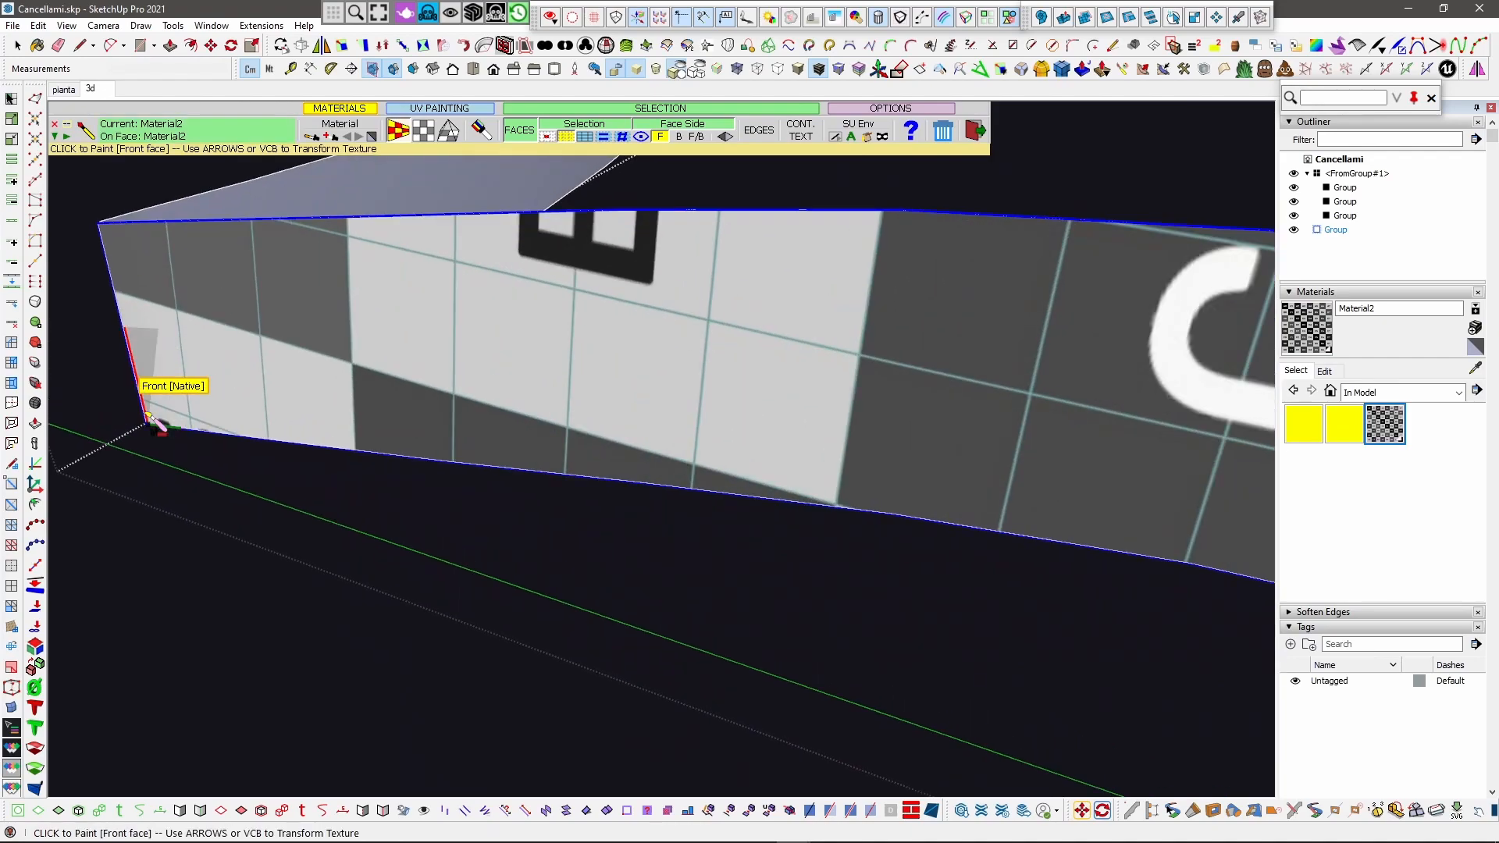
pyautogui.scroll(4, 152, 422)
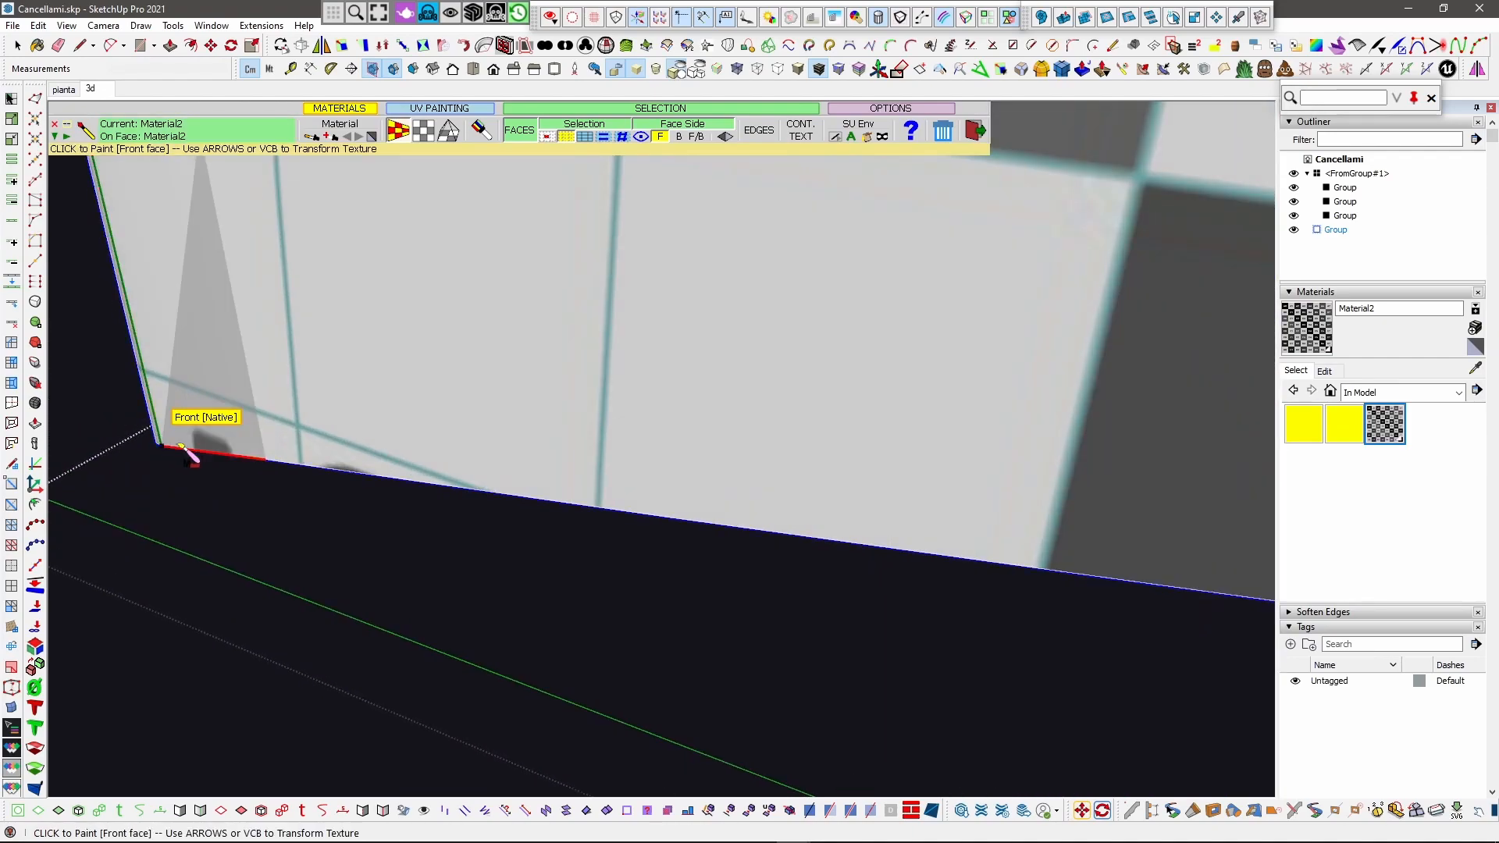
pyautogui.click(186, 449)
pyautogui.scroll(-10, 235, 446)
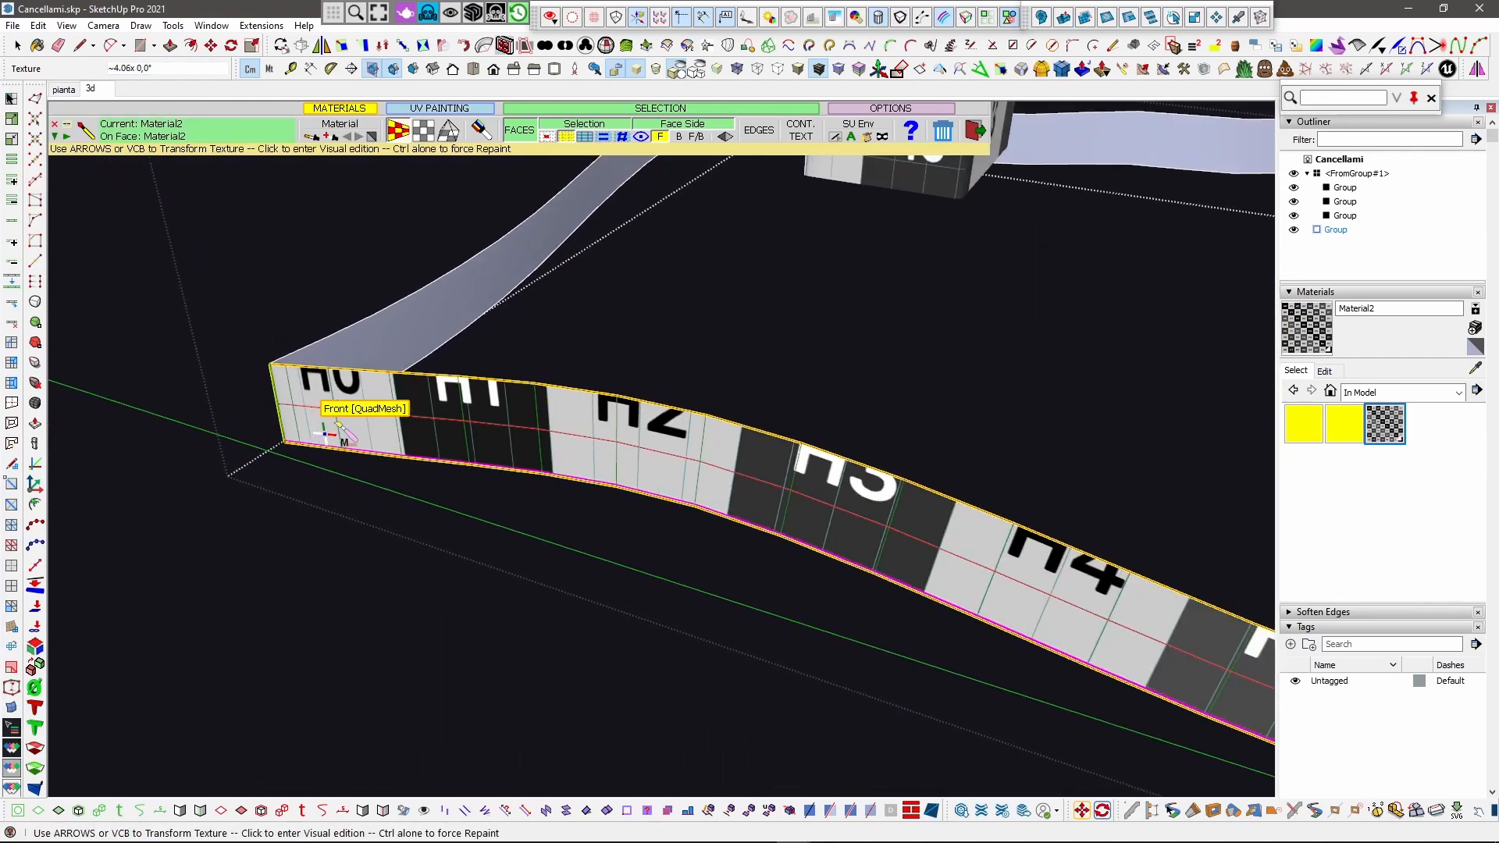
pyautogui.click(344, 410)
pyautogui.moveTo(347, 421); pyautogui.dragTo(227, 586)
# Step: Leave ThruPaint and examine the checker mapping on the slab edges and box walls from all around
pyautogui.scroll(-4, 298, 545)
pyautogui.moveTo(329, 532); pyautogui.dragTo(91, 499, button='middle')
pyautogui.moveTo(478, 490); pyautogui.dragTo(277, 499, button='middle')
pyautogui.moveTo(539, 503); pyautogui.dragTo(323, 504, button='middle')
pyautogui.scroll(-1, 323, 504)
pyautogui.moveTo(976, 431); pyautogui.dragTo(599, 395, button='middle')
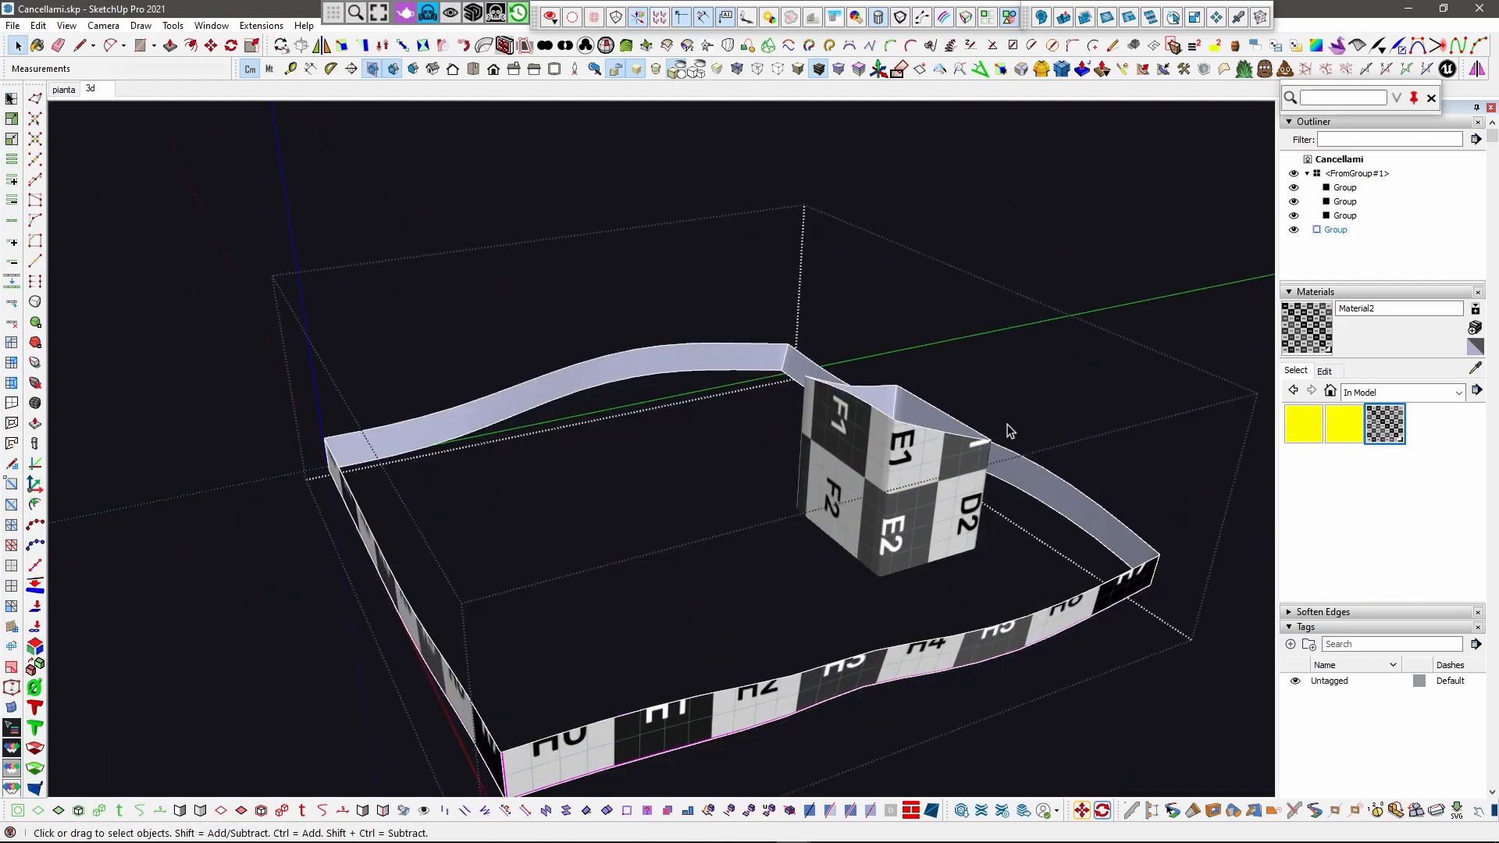
pyautogui.moveTo(1007, 431); pyautogui.dragTo(653, 331, button='middle')
pyautogui.moveTo(1124, 481); pyautogui.dragTo(798, 469, button='middle')
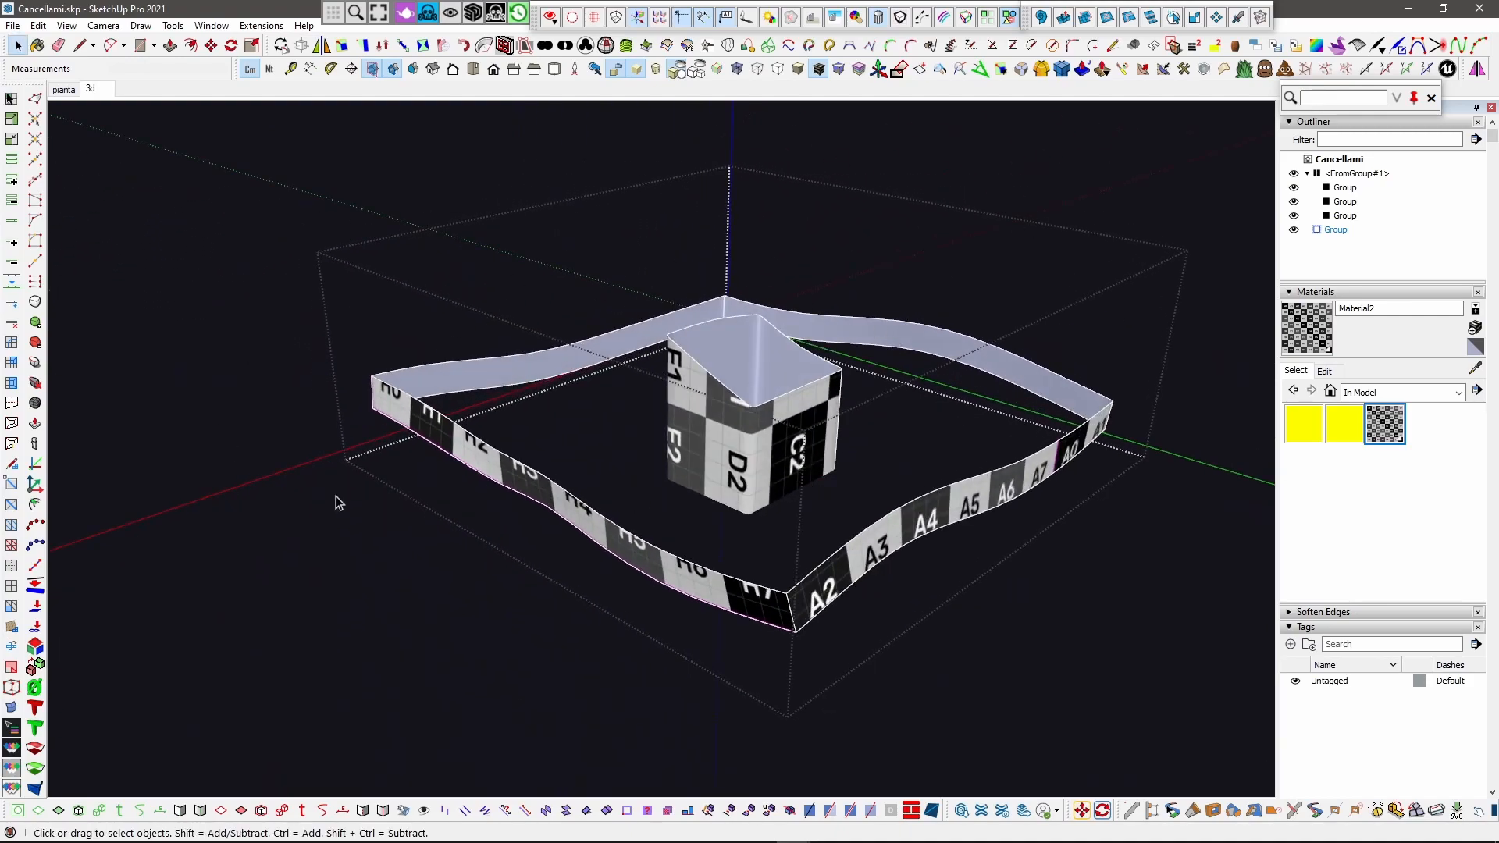
pyautogui.moveTo(686, 410); pyautogui.dragTo(671, 367, button='middle')
# Step: Close the slab edge and box wall group, try to send it to Wrap-R and decline opening a second instance
pyautogui.rightClick(145, 360)
pyautogui.click(180, 369)
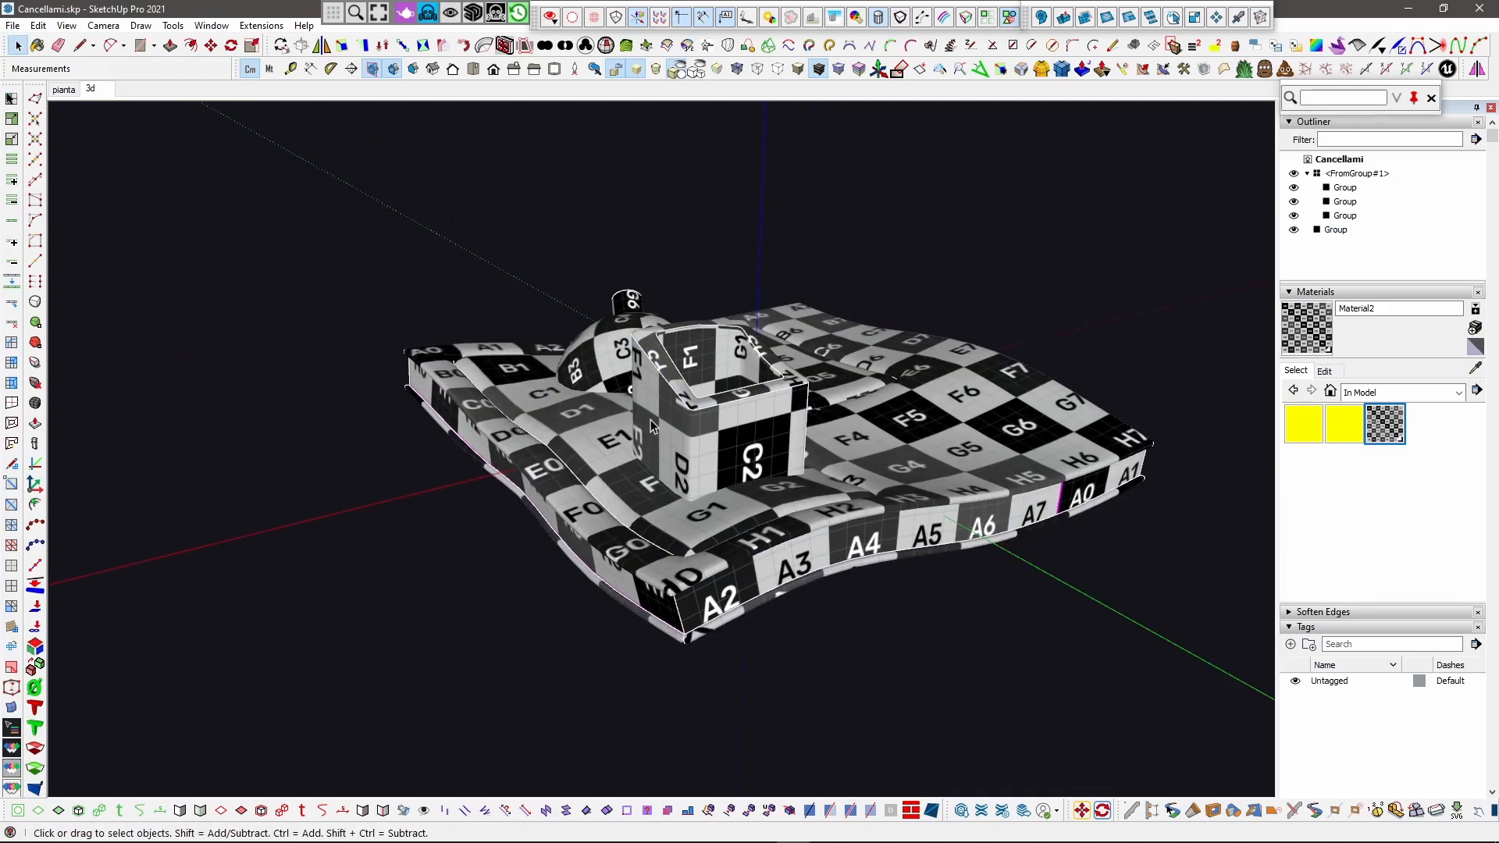
pyautogui.click(684, 425)
pyautogui.scroll(2, 630, 447)
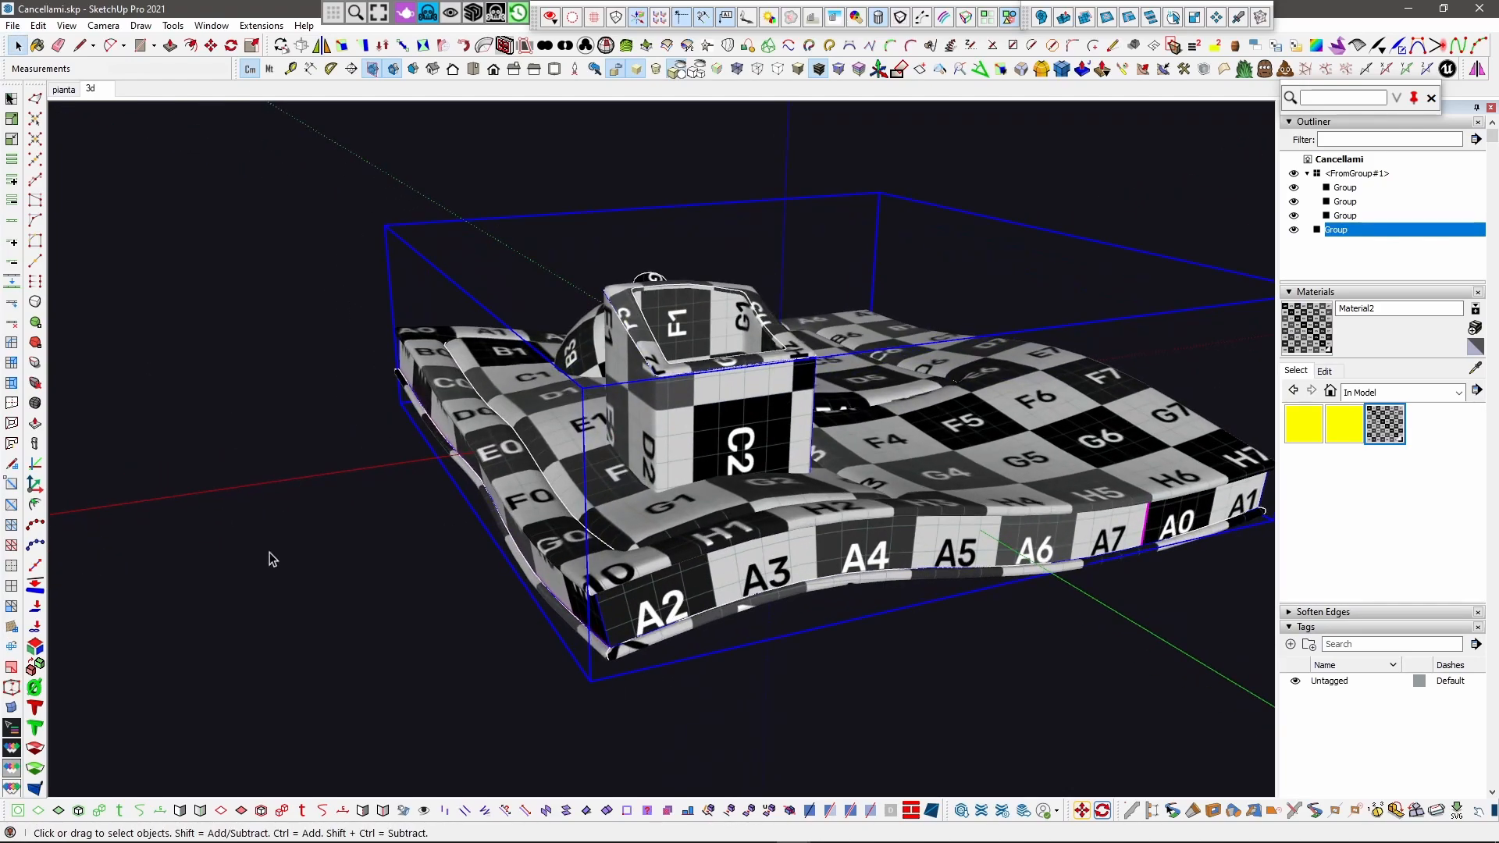
pyautogui.click(14, 768)
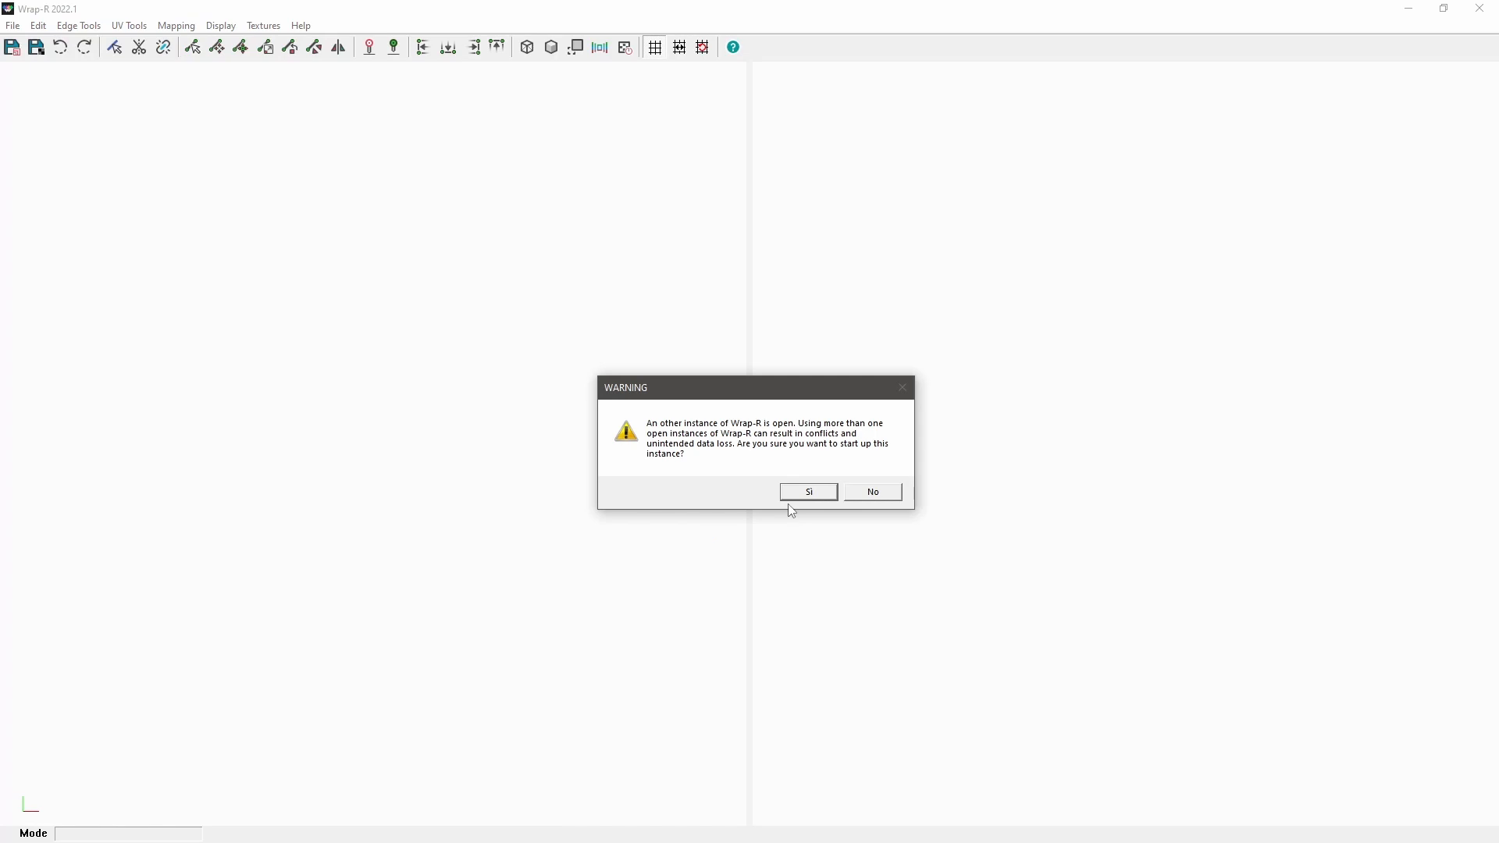
pyautogui.click(872, 491)
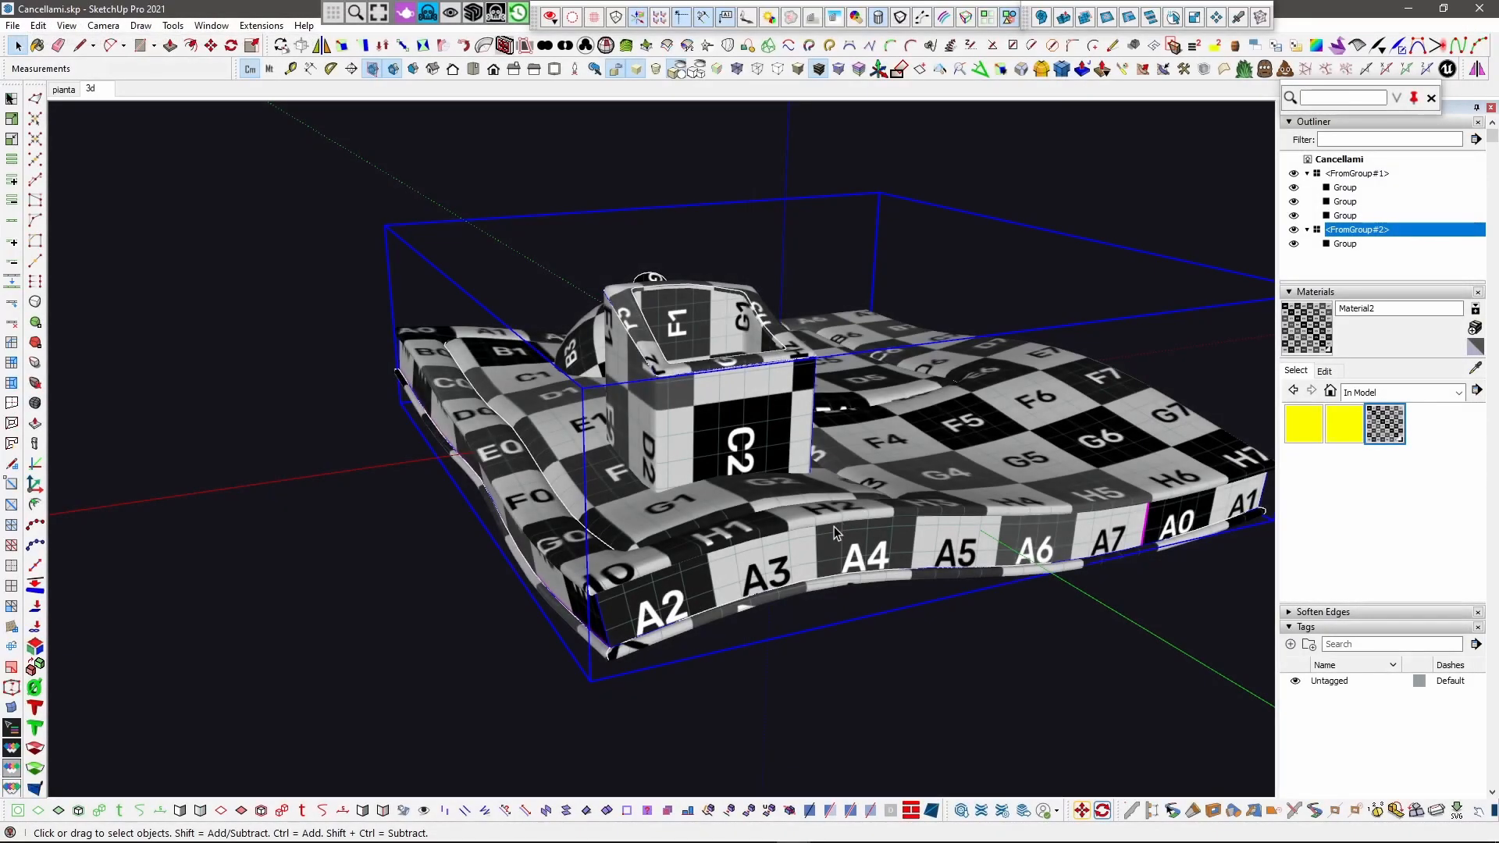
# Step: Switch to the Wrap-R instance still holding the FromGroup_1.skp model and exit it
pyautogui.click(754, 832)
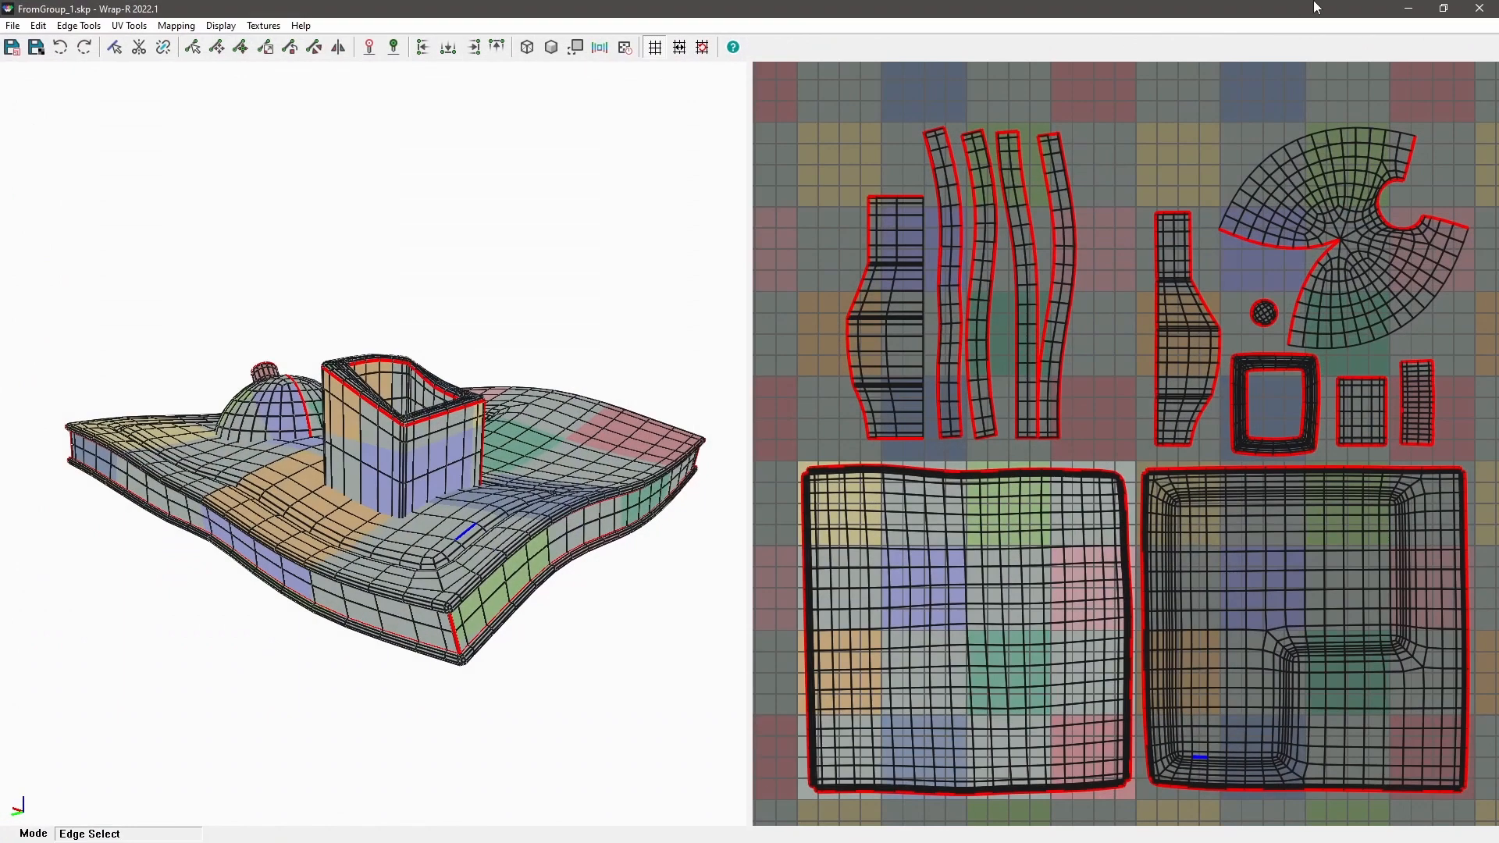
pyautogui.click(1479, 8)
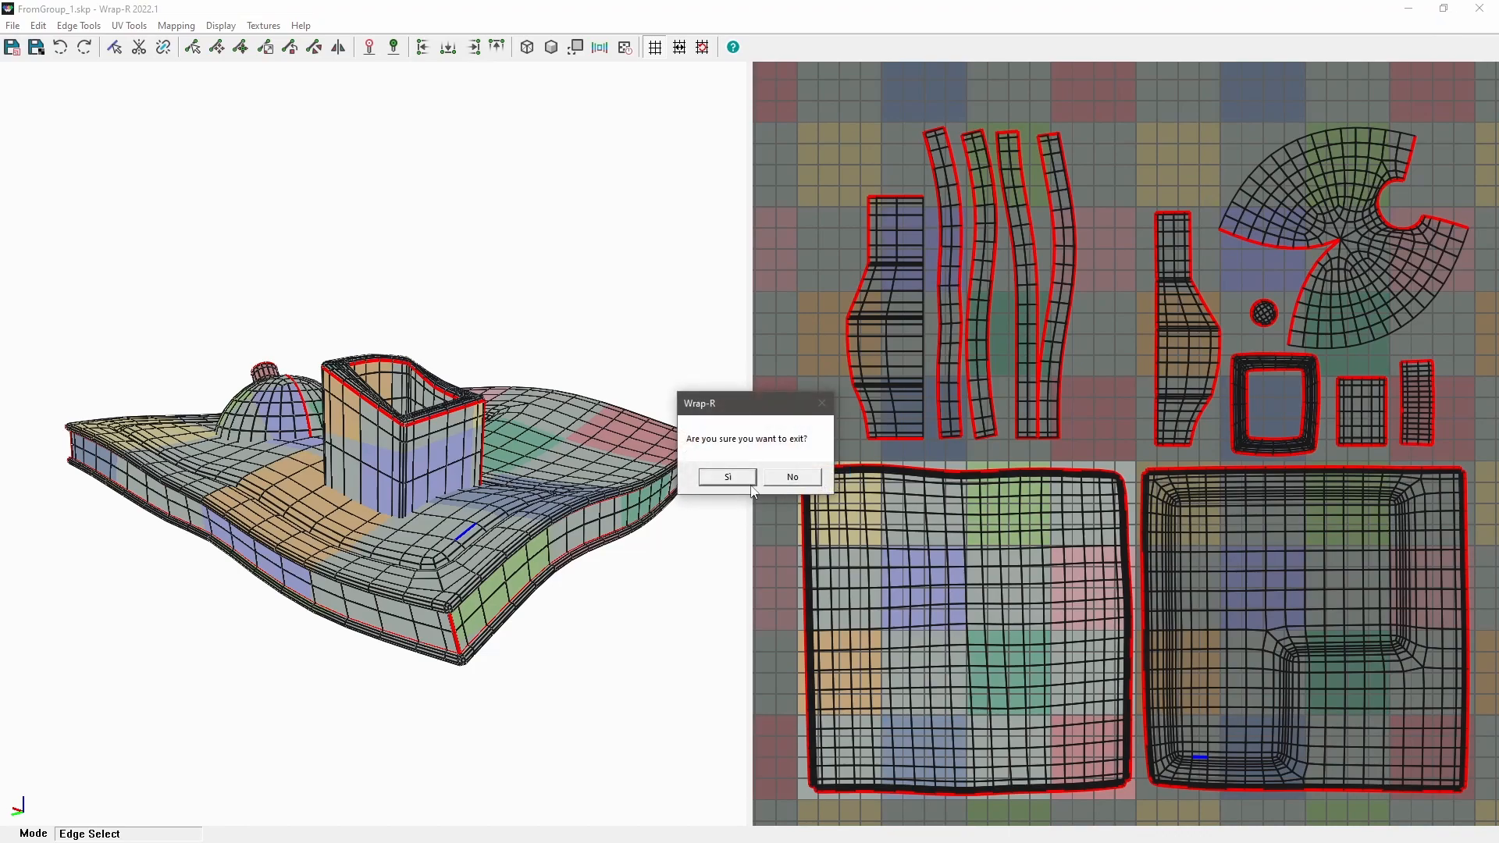
pyautogui.click(749, 484)
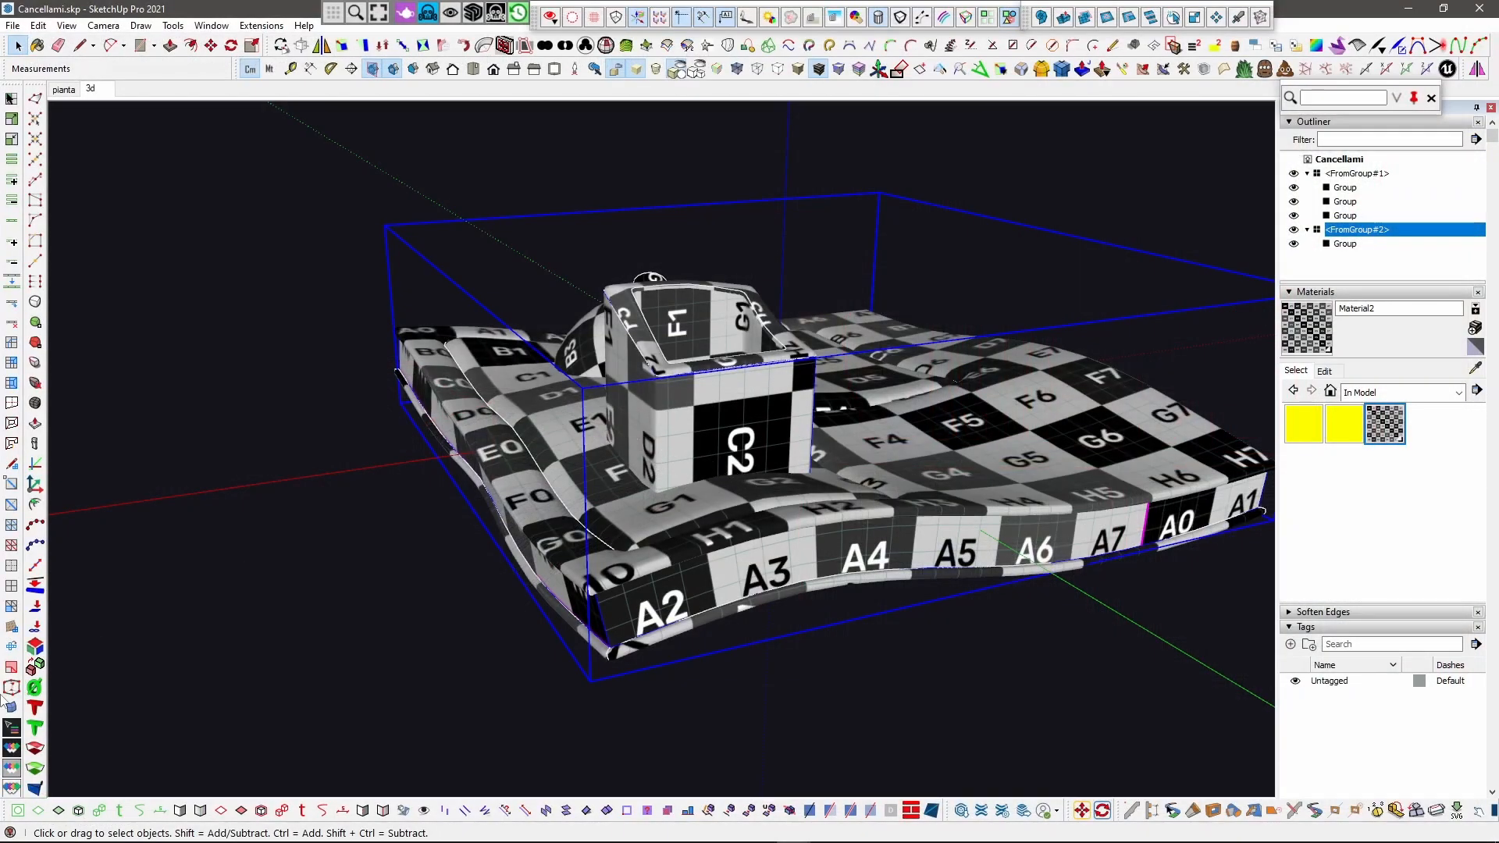
# Step: Try to unwrap the slab edge component in Wrap-R, then explode it to its group and send that to be unwrapped
pyautogui.click(13, 748)
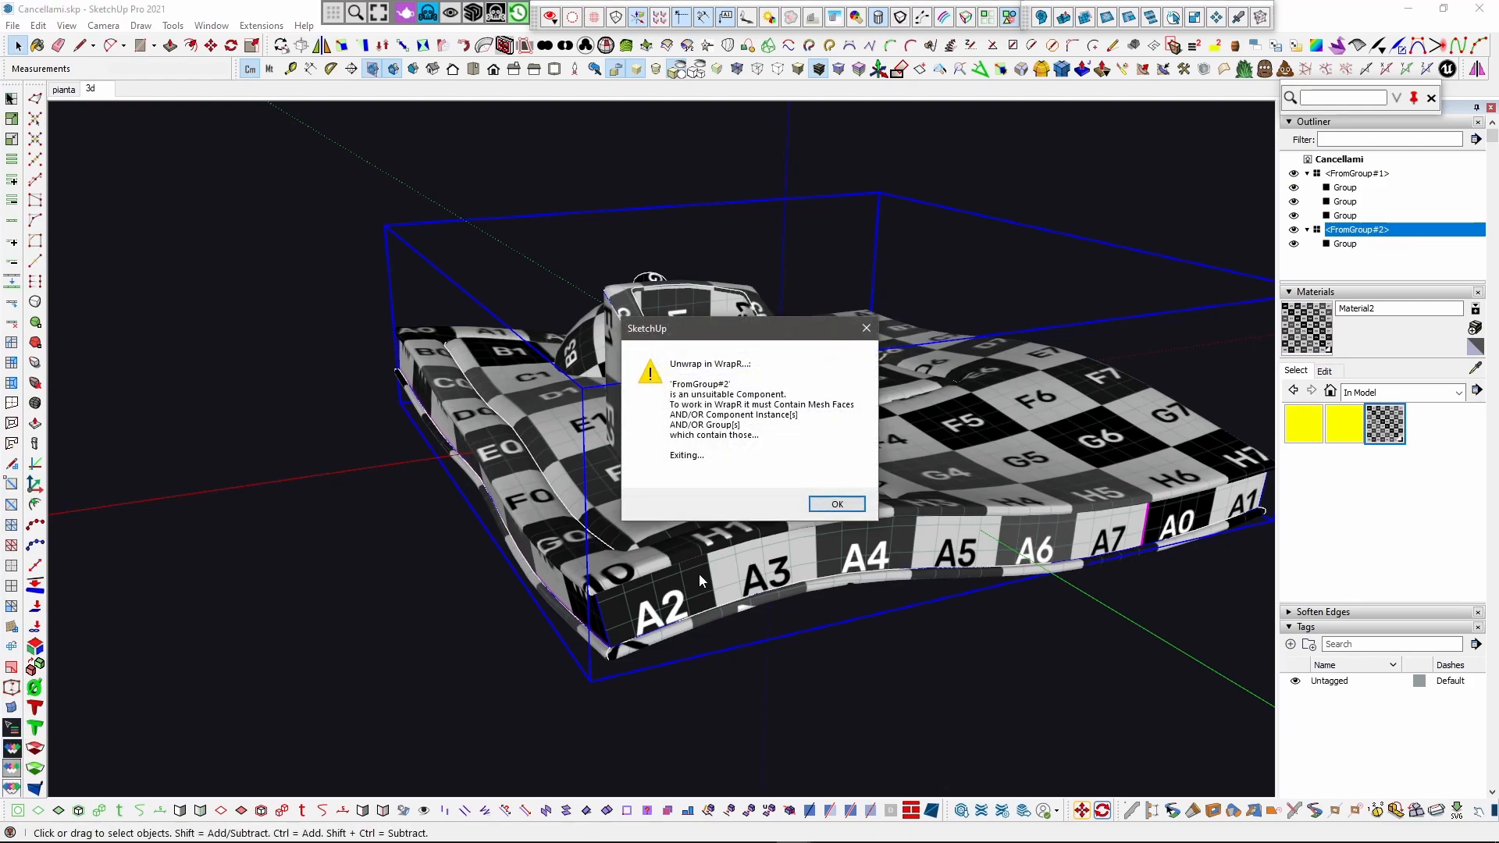
pyautogui.click(834, 505)
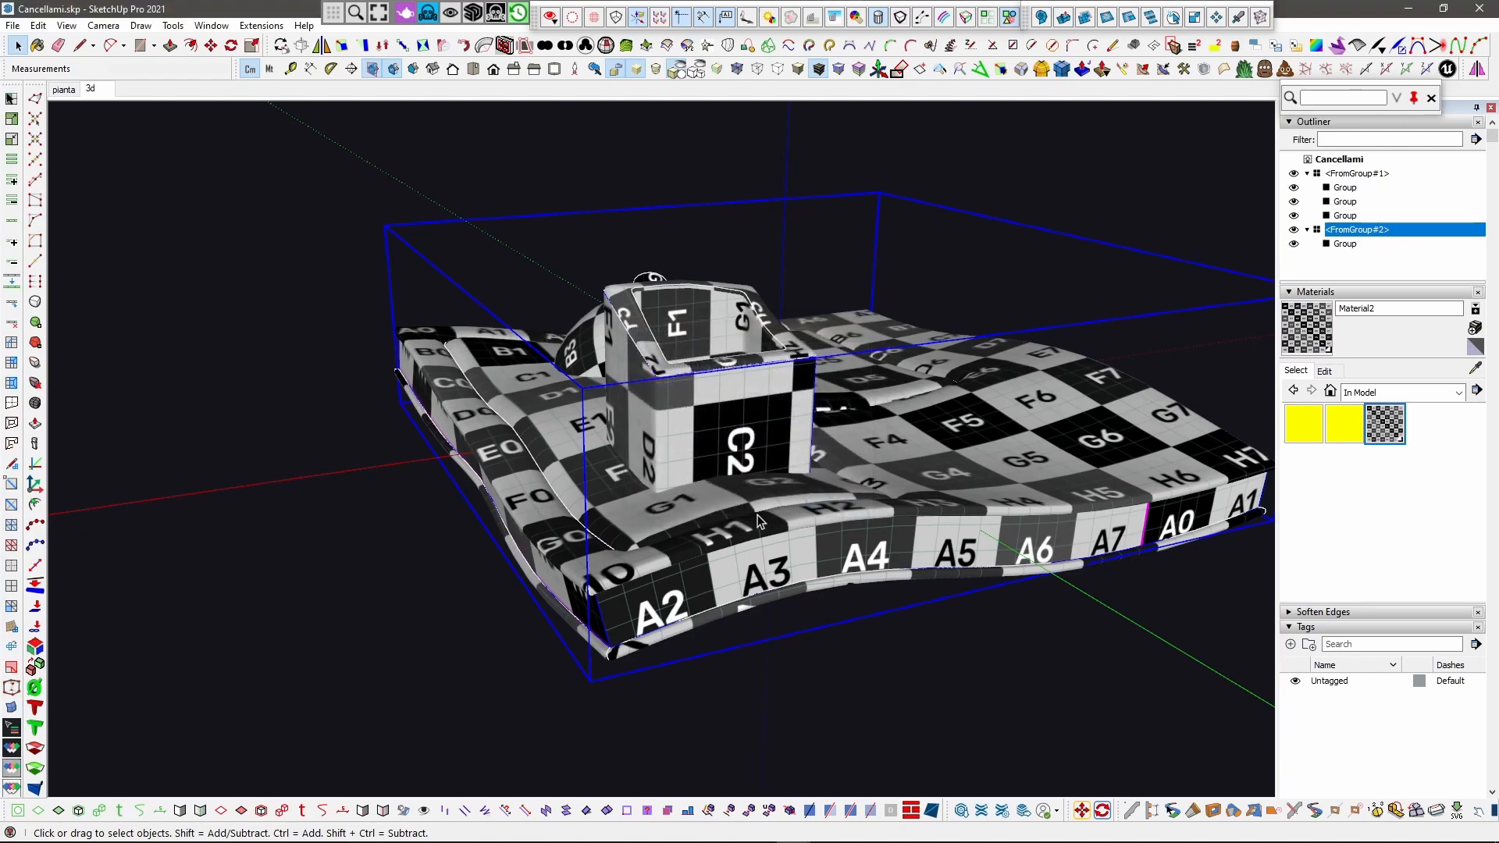
pyautogui.scroll(3, 816, 517)
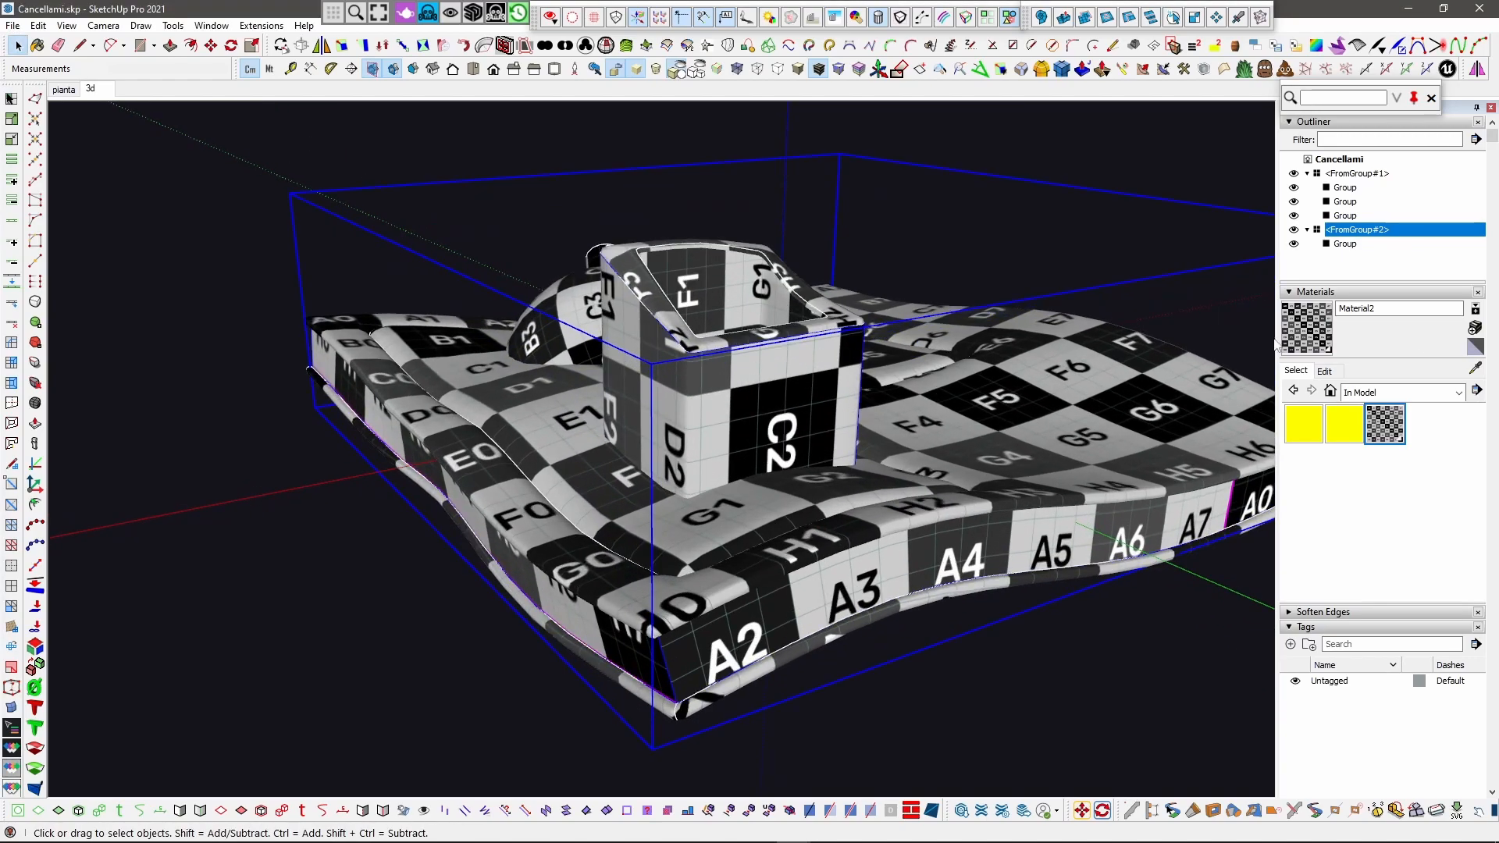
pyautogui.hotkey('shift', 'e')
pyautogui.click(13, 749)
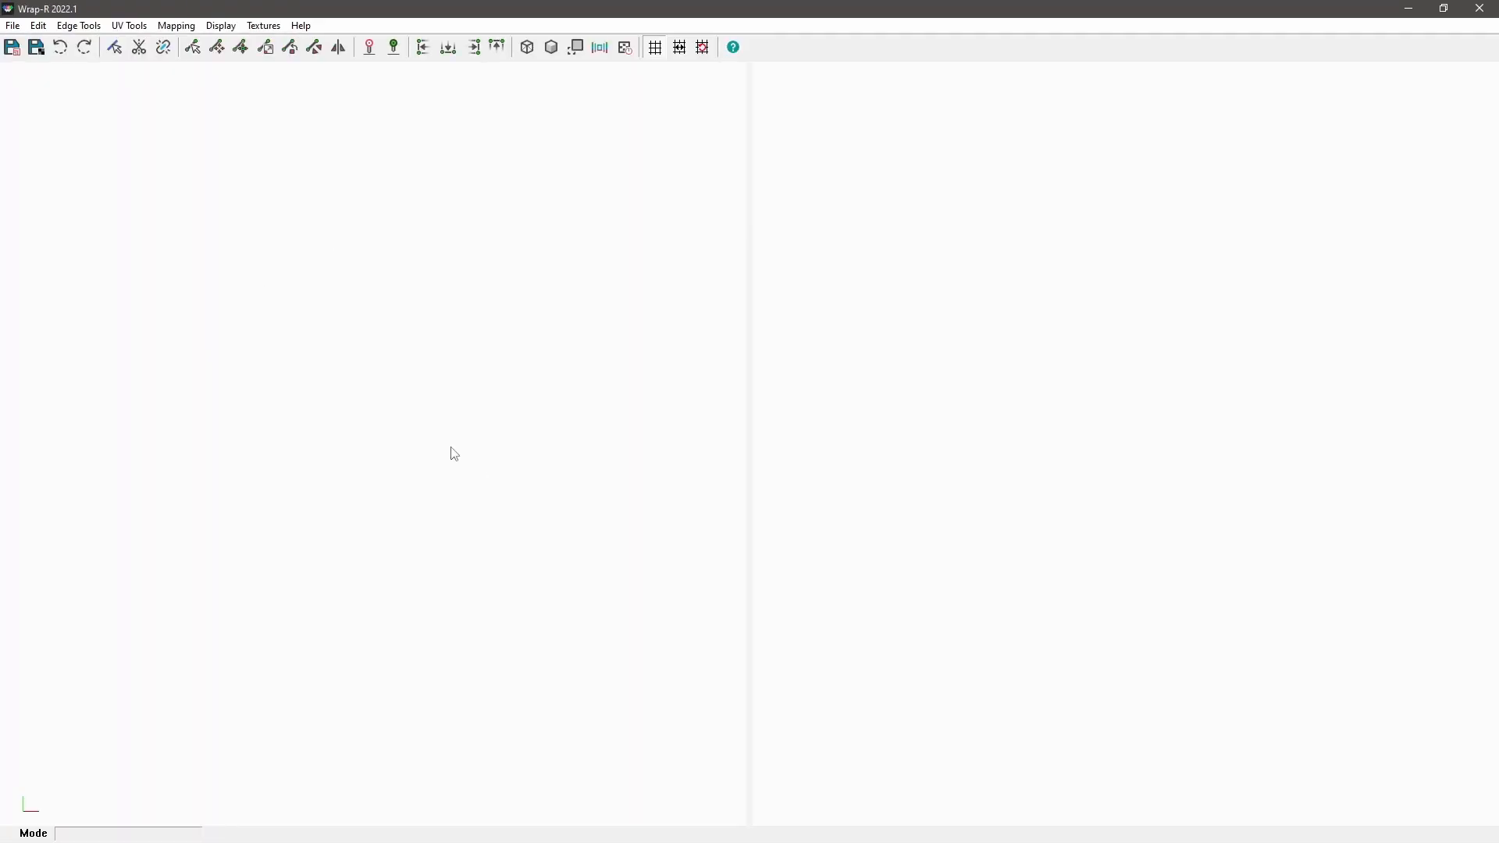
# Step: Check the unwrapped edge and wall islands, then exit Wrap-R
pyautogui.scroll(-3, 1066, 553)
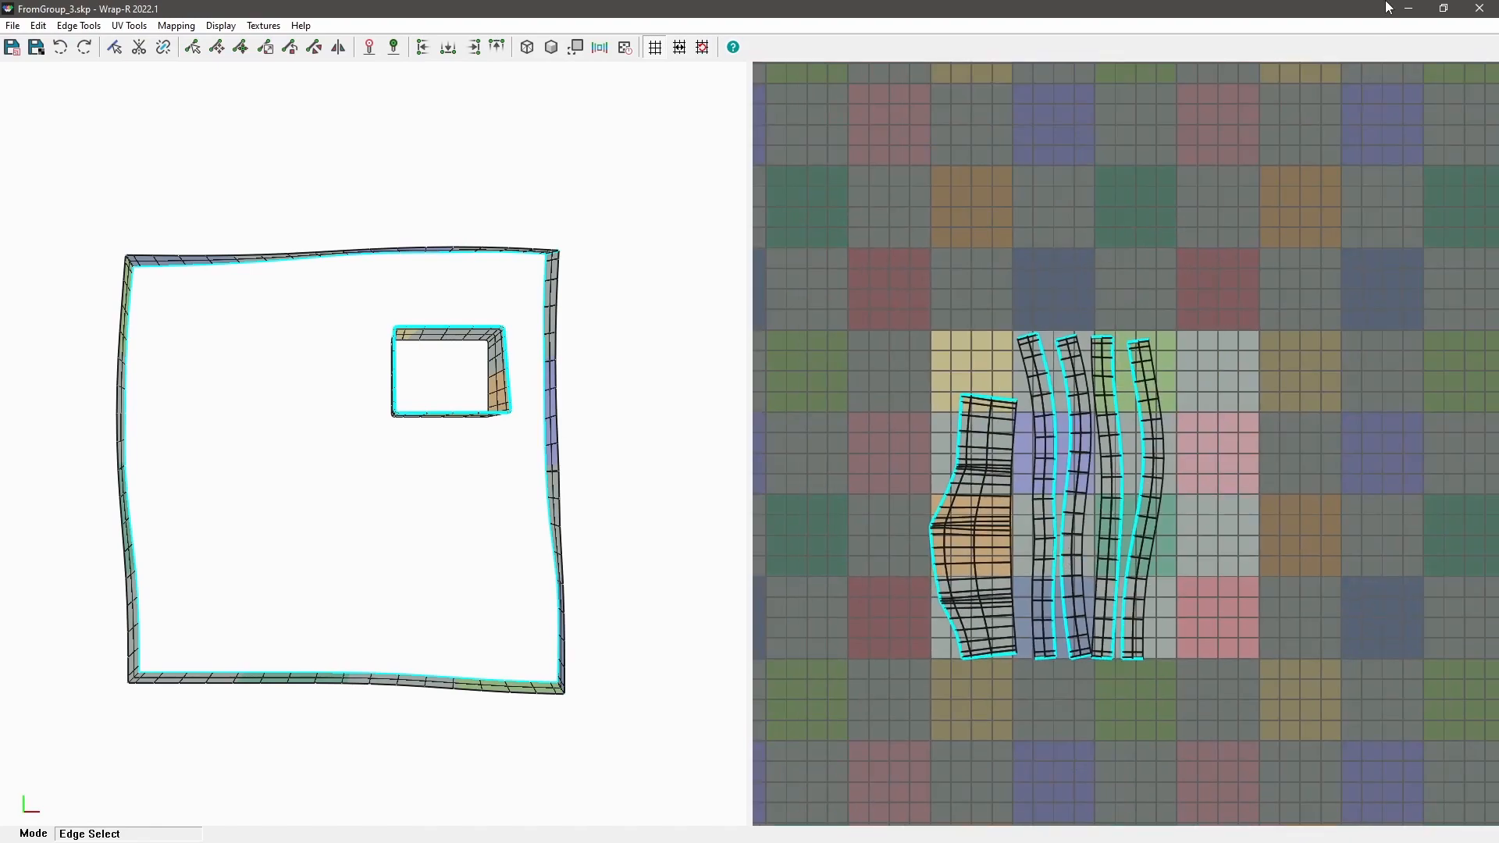
pyautogui.click(1479, 8)
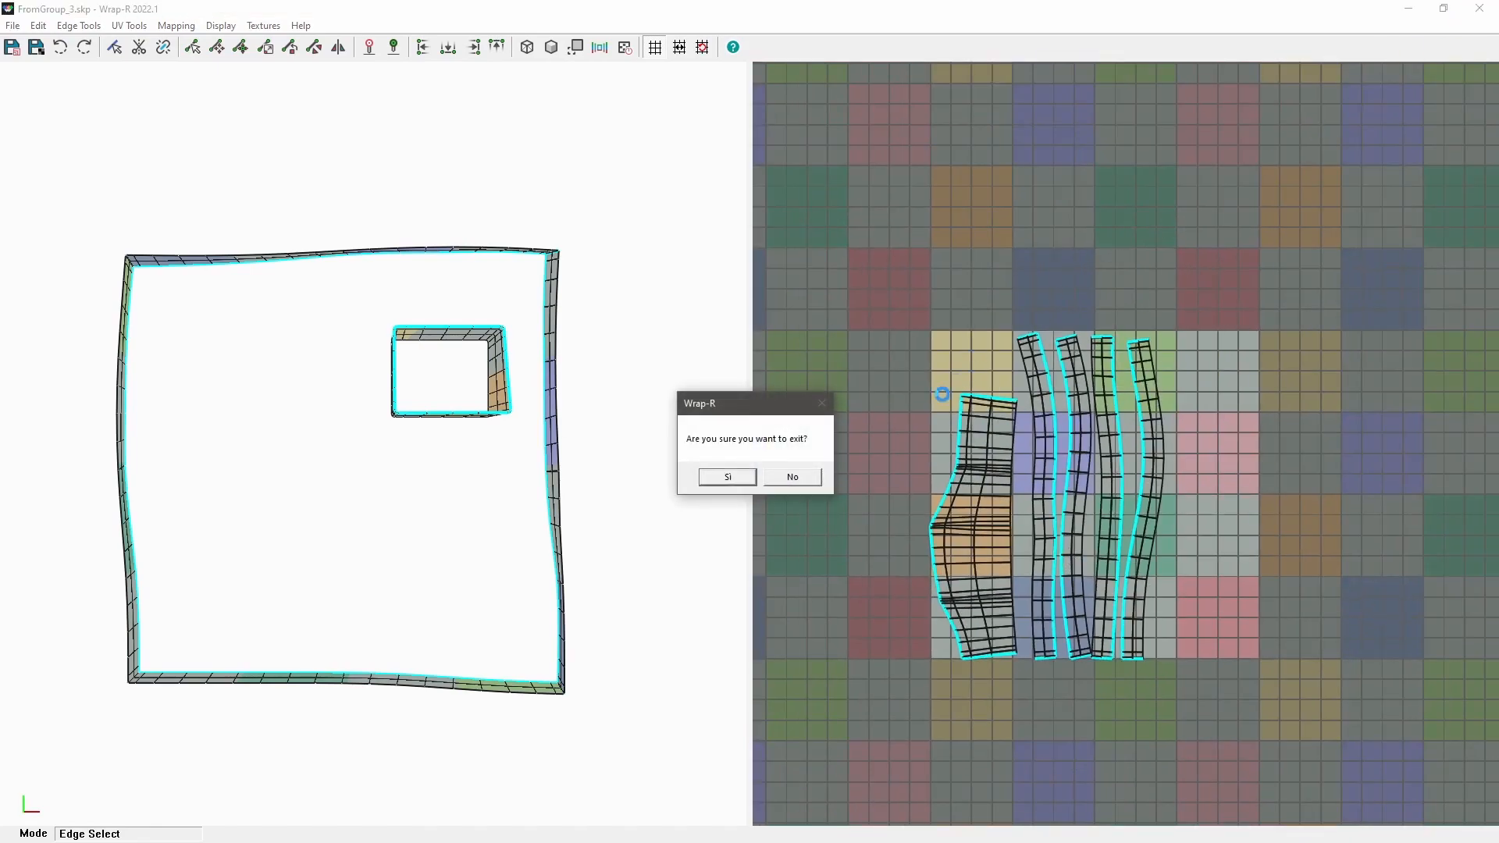
pyautogui.click(793, 477)
pyautogui.click(1478, 7)
pyautogui.click(704, 479)
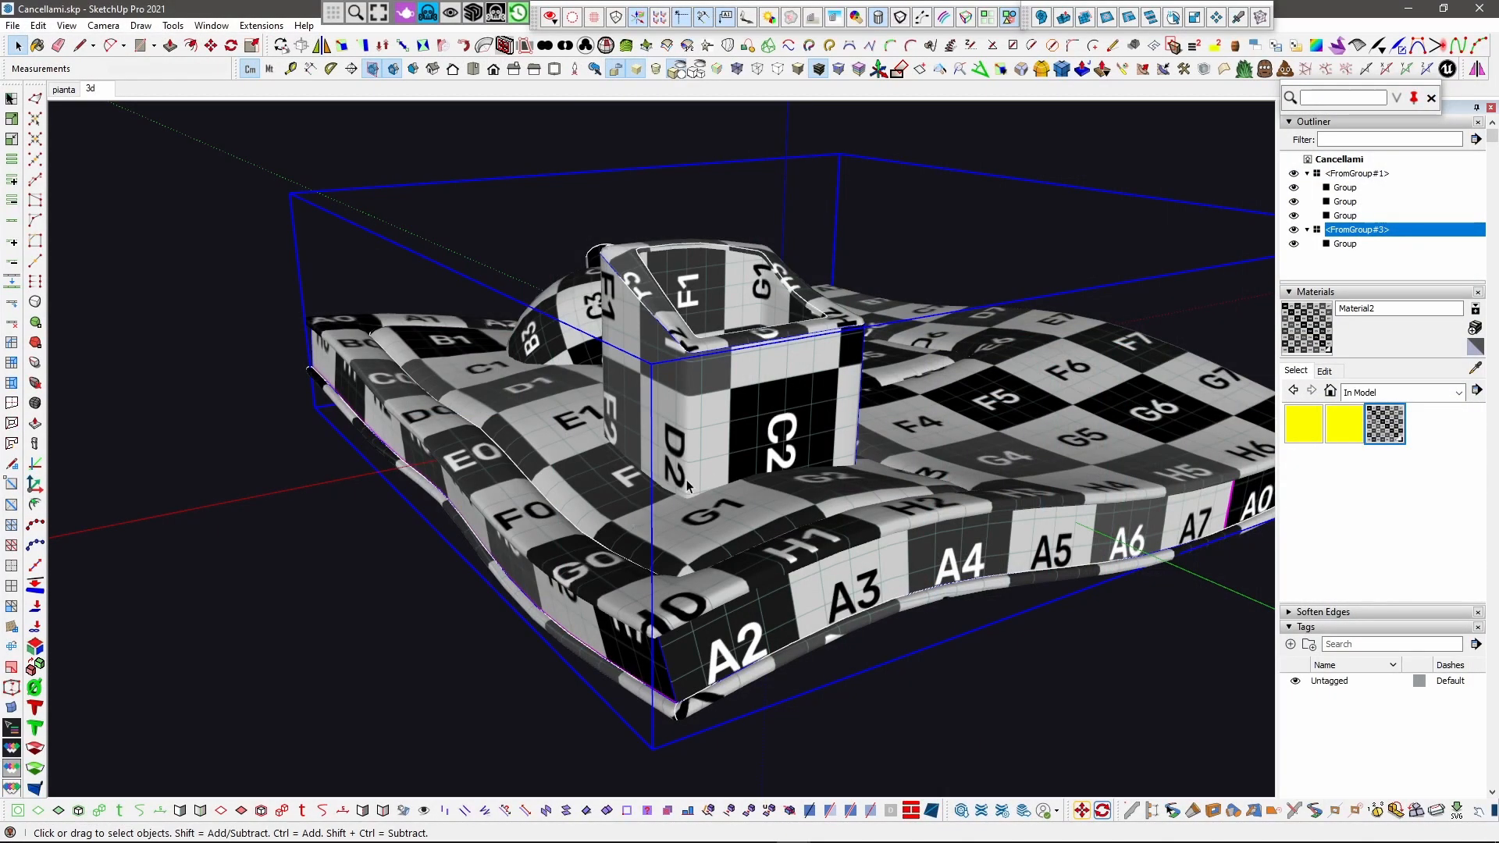
# Step: Explode the slab edge component back to its group and send it to Wrap-R with its existing QuadMesh UVs
pyautogui.moveTo(686, 480); pyautogui.dragTo(712, 474, button='middle')
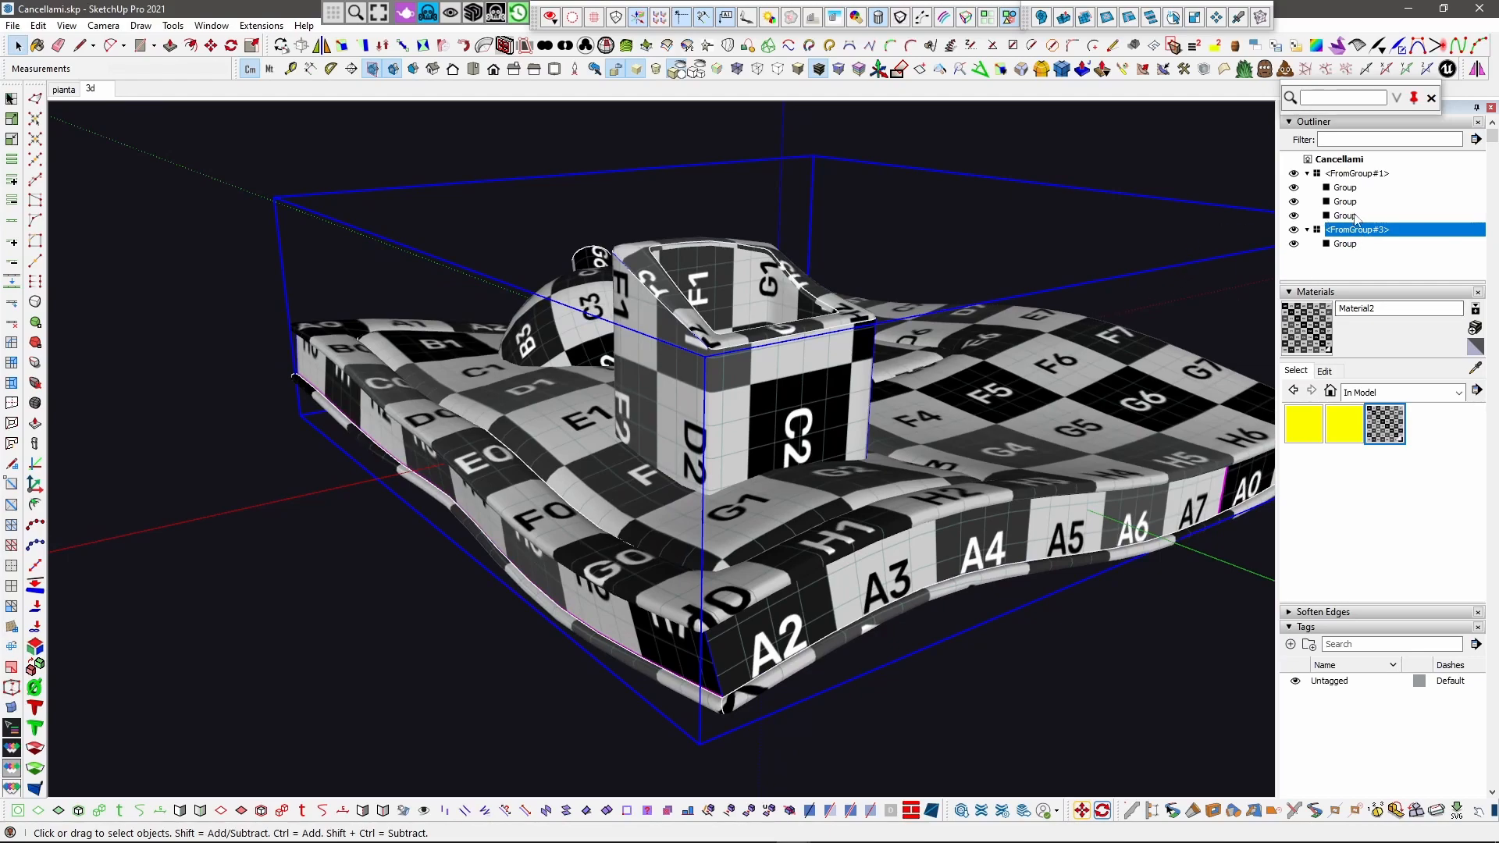
pyautogui.hotkey('shift', 'e')
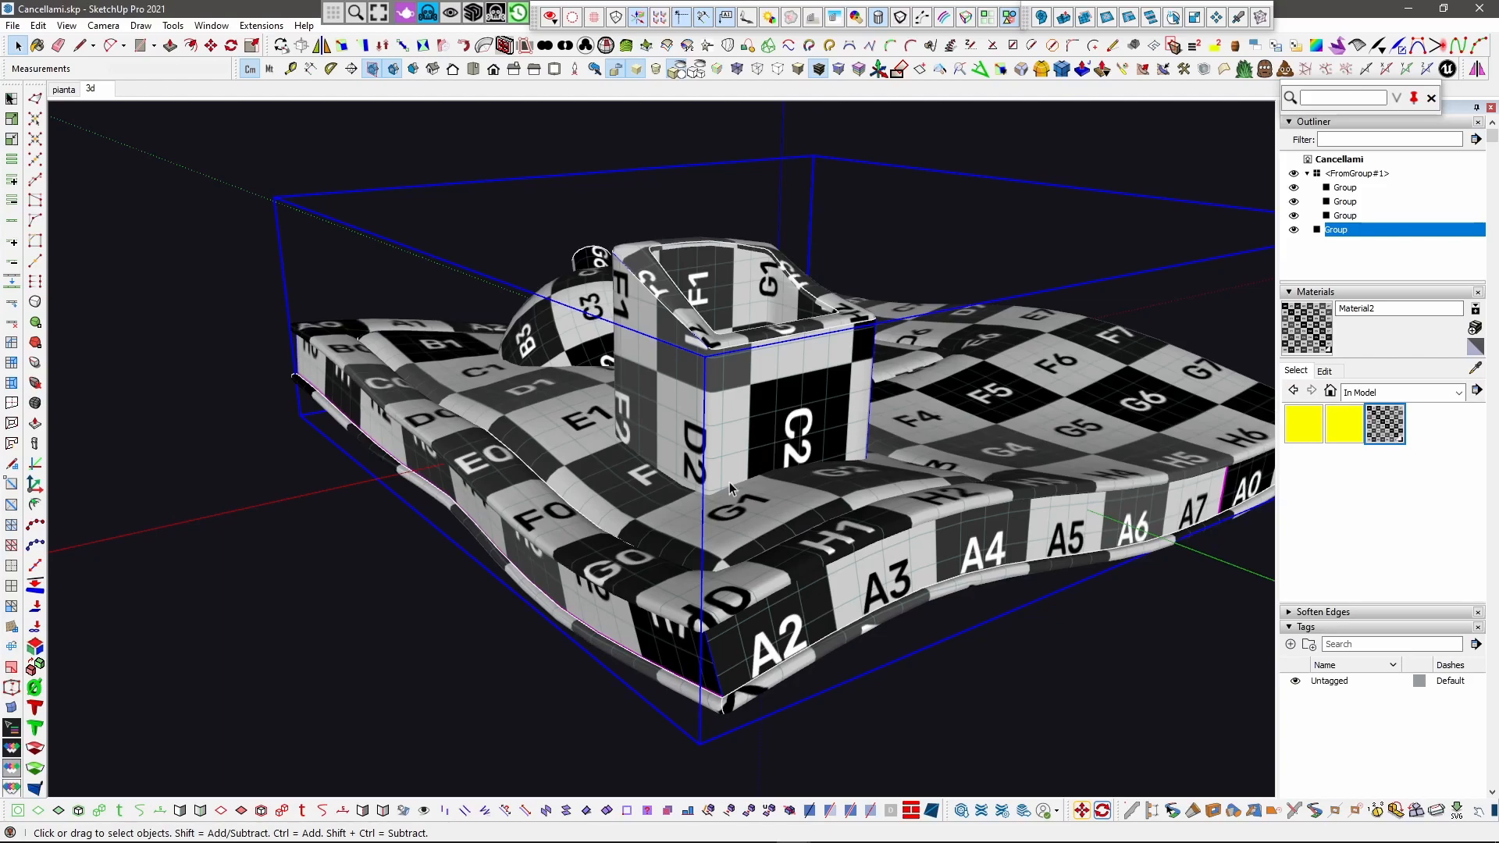
pyautogui.click(15, 783)
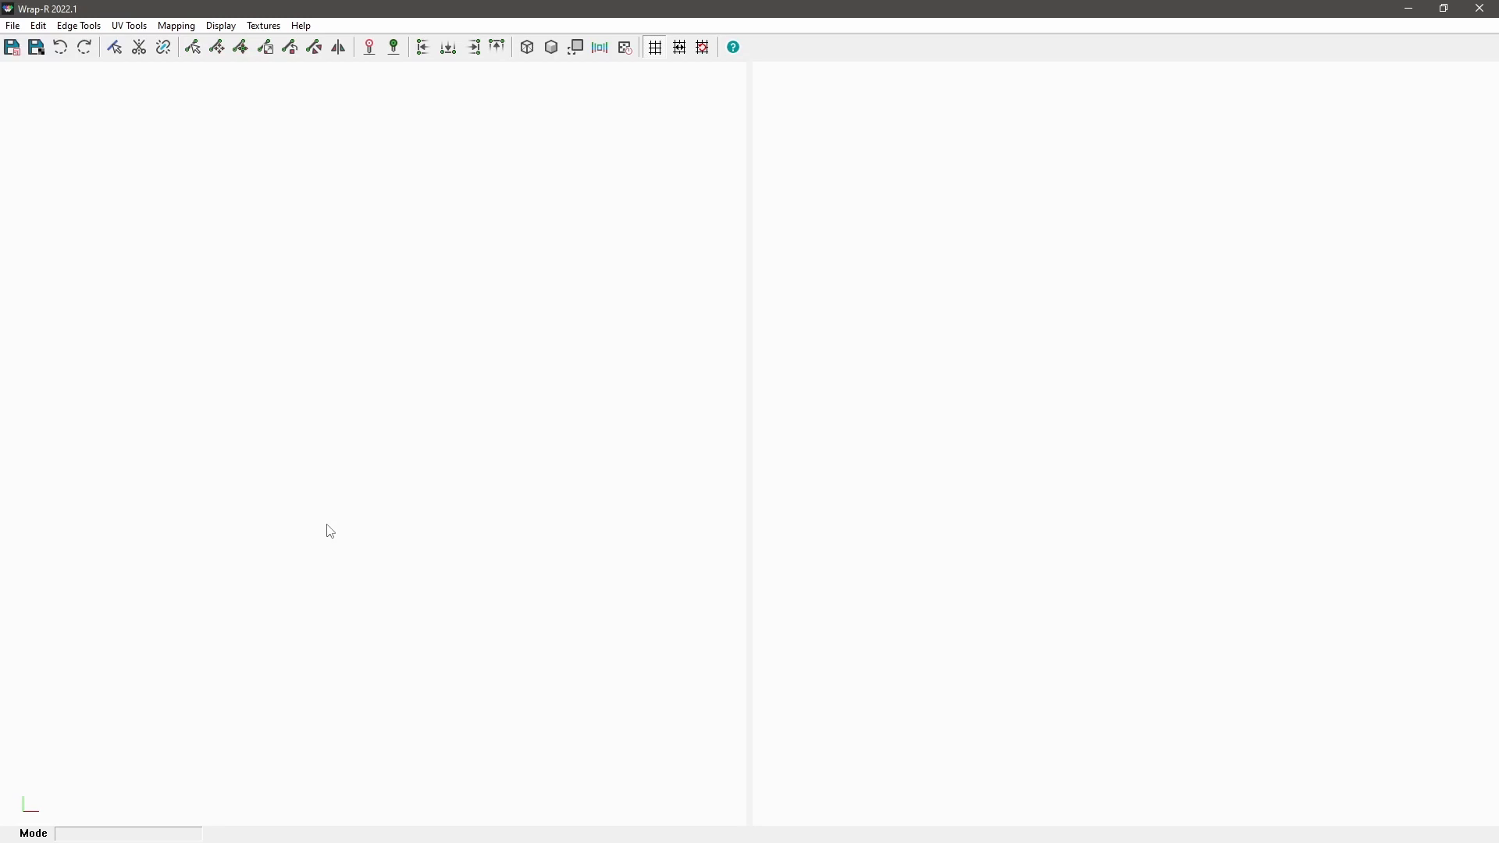
pyautogui.scroll(-3, 1004, 415)
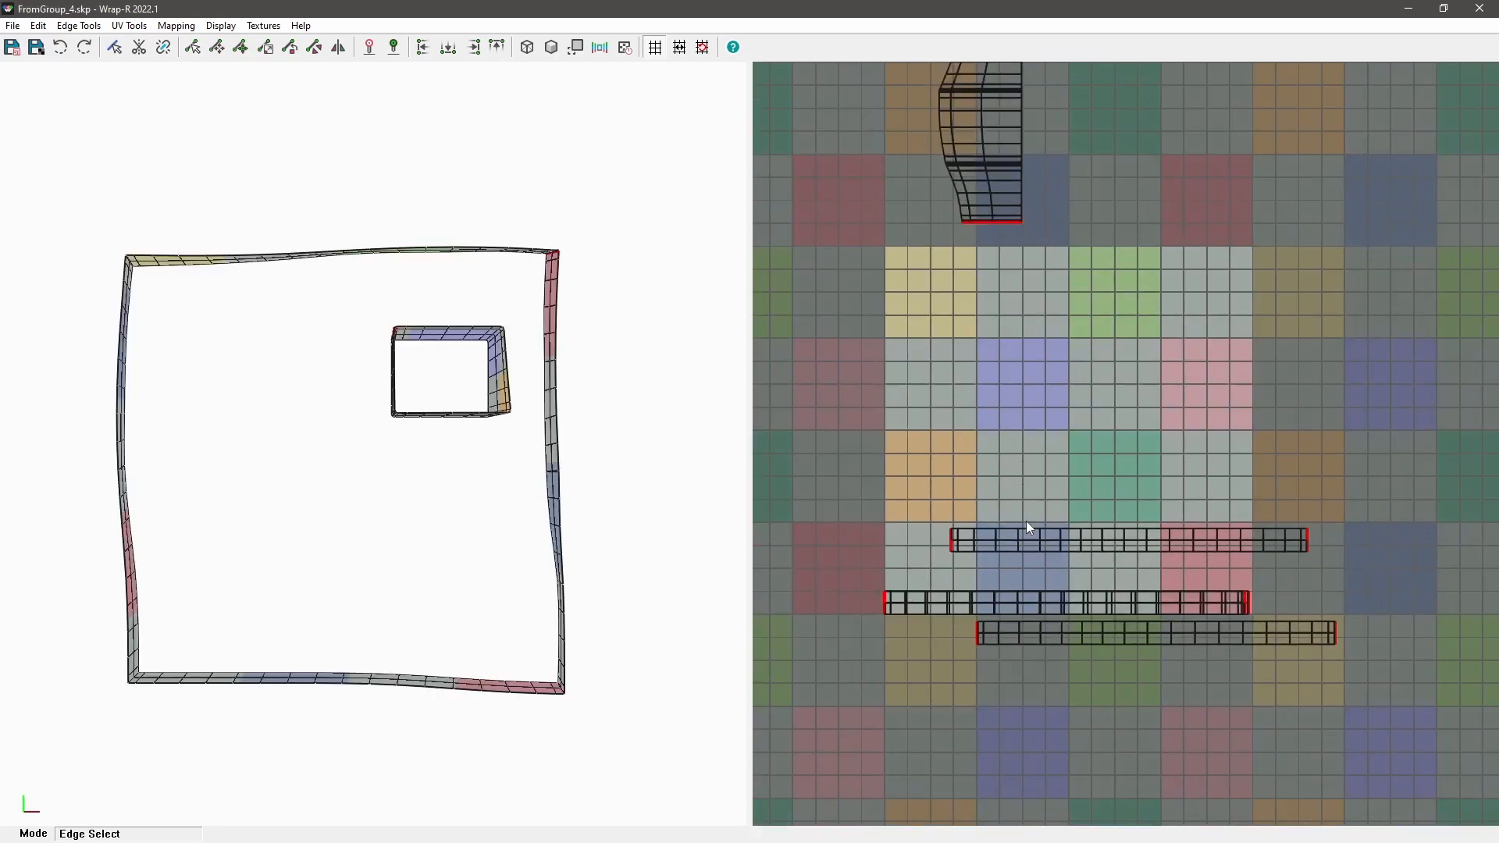
# Step: Examine how the slab edge strips are laid out and overlap in the UV layout, comparing them with the model from all around
pyautogui.scroll(1, 1107, 555)
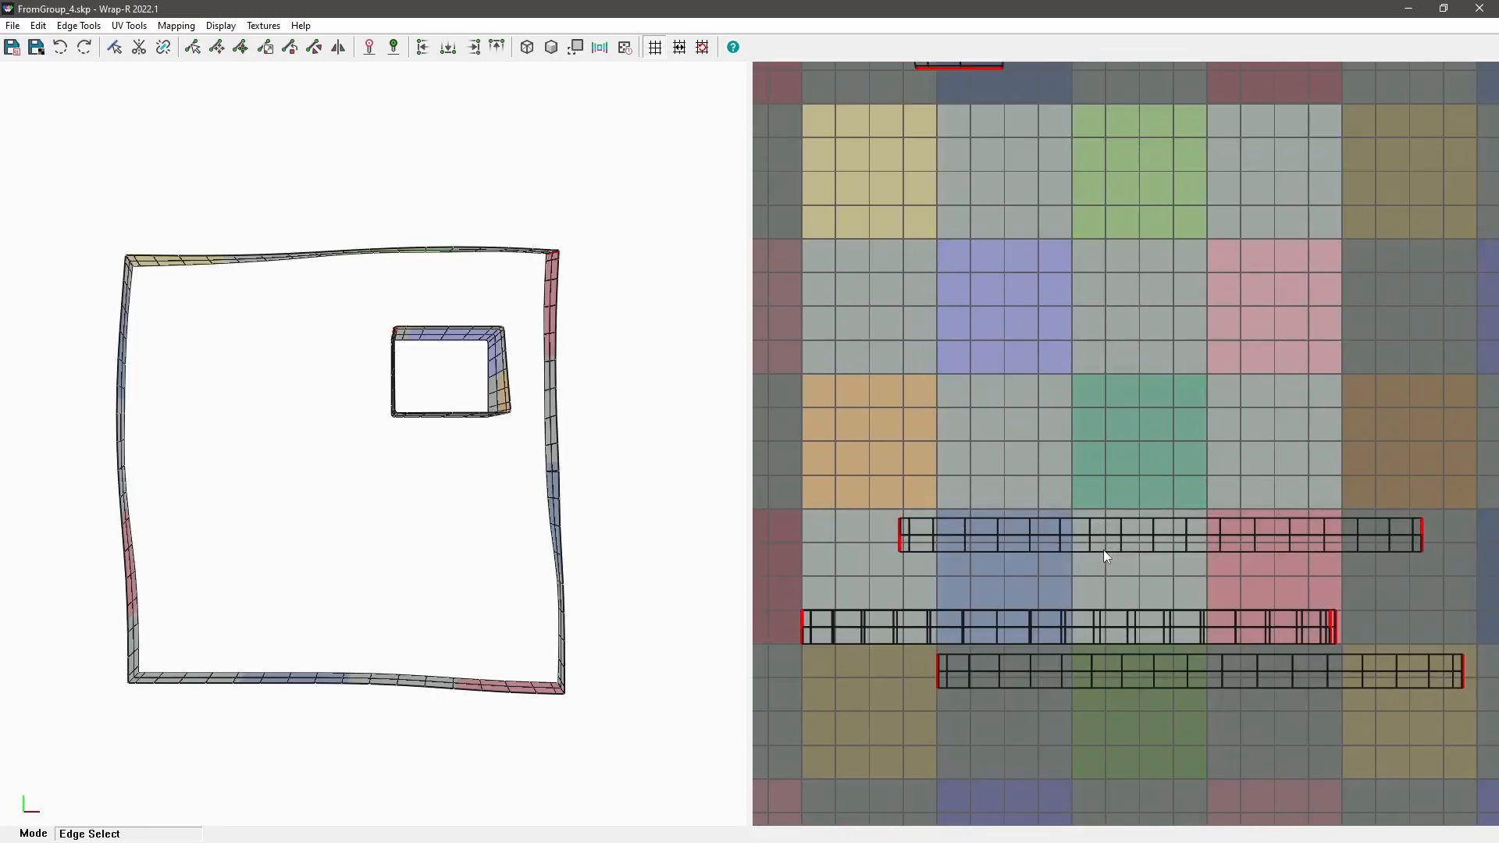
pyautogui.scroll(-2, 1090, 549)
pyautogui.scroll(1, 960, 531)
pyautogui.moveTo(926, 470); pyautogui.dragTo(1136, 469)
pyautogui.moveTo(476, 566); pyautogui.dragTo(280, 467, button='middle')
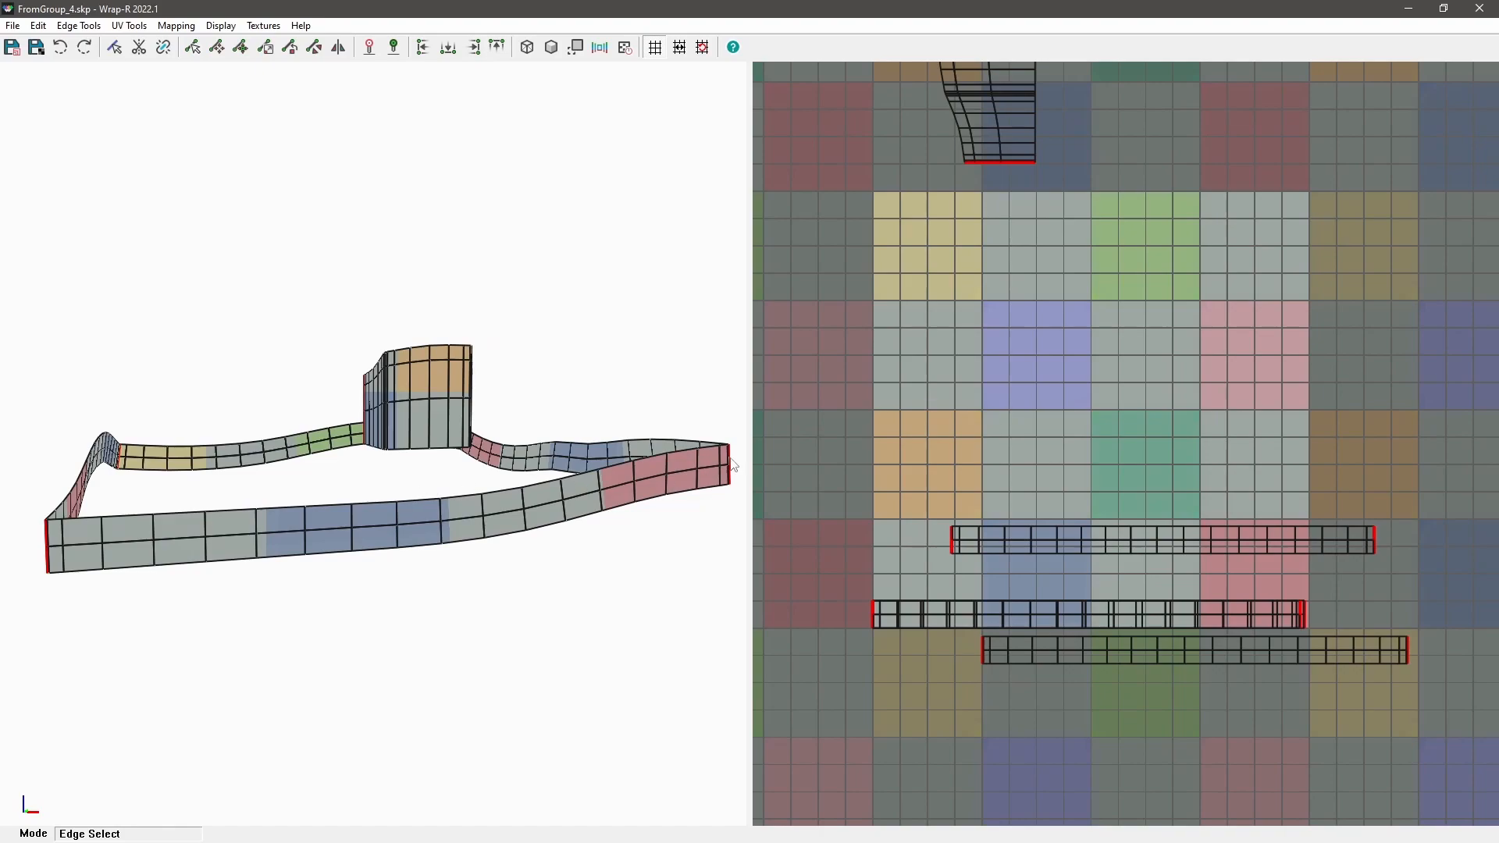
pyautogui.moveTo(320, 565); pyautogui.dragTo(228, 516, button='middle')
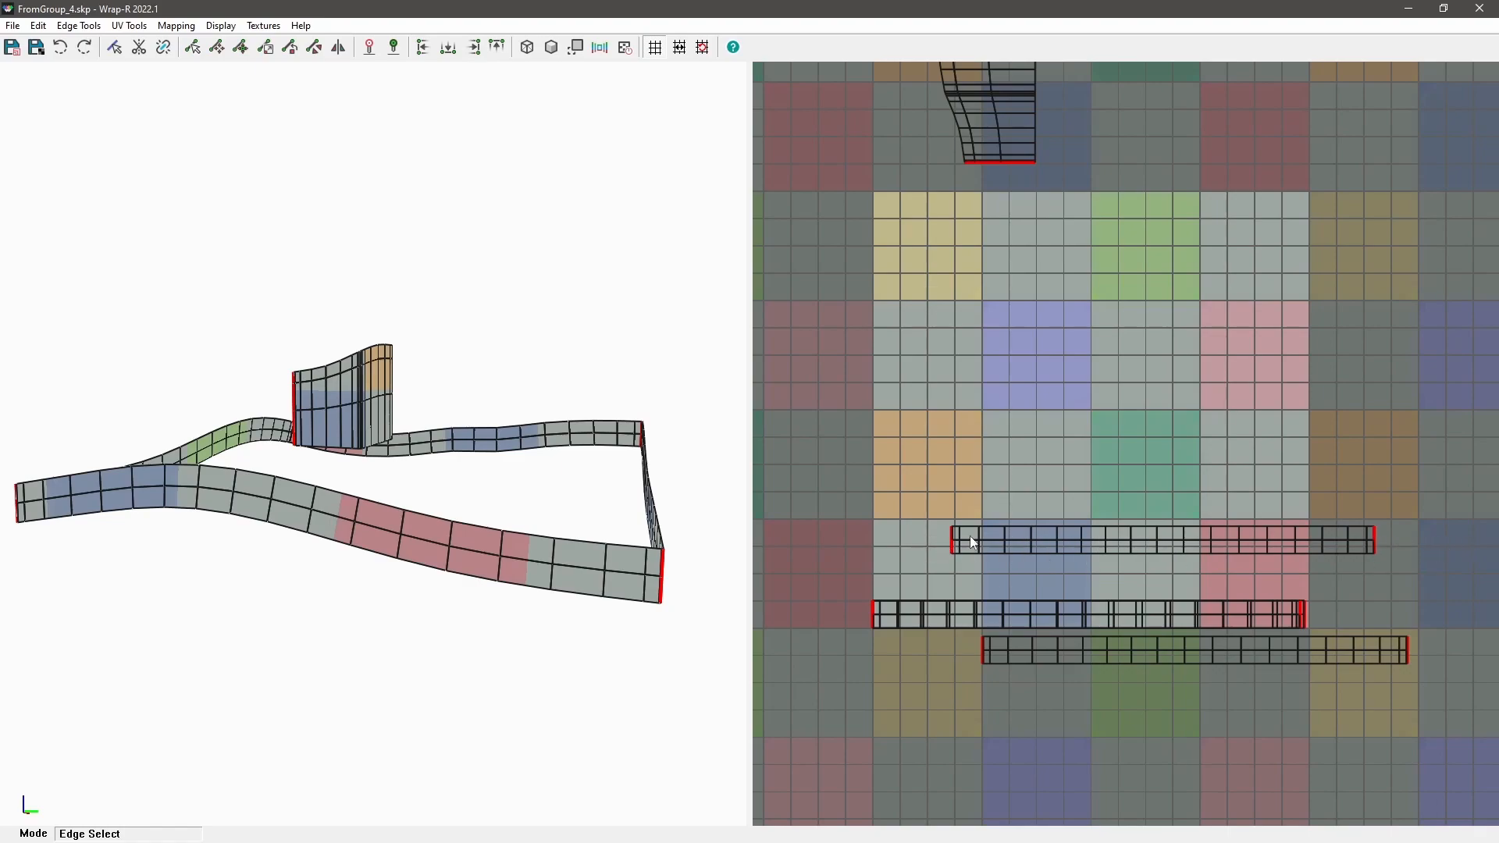
pyautogui.scroll(2, 1163, 547)
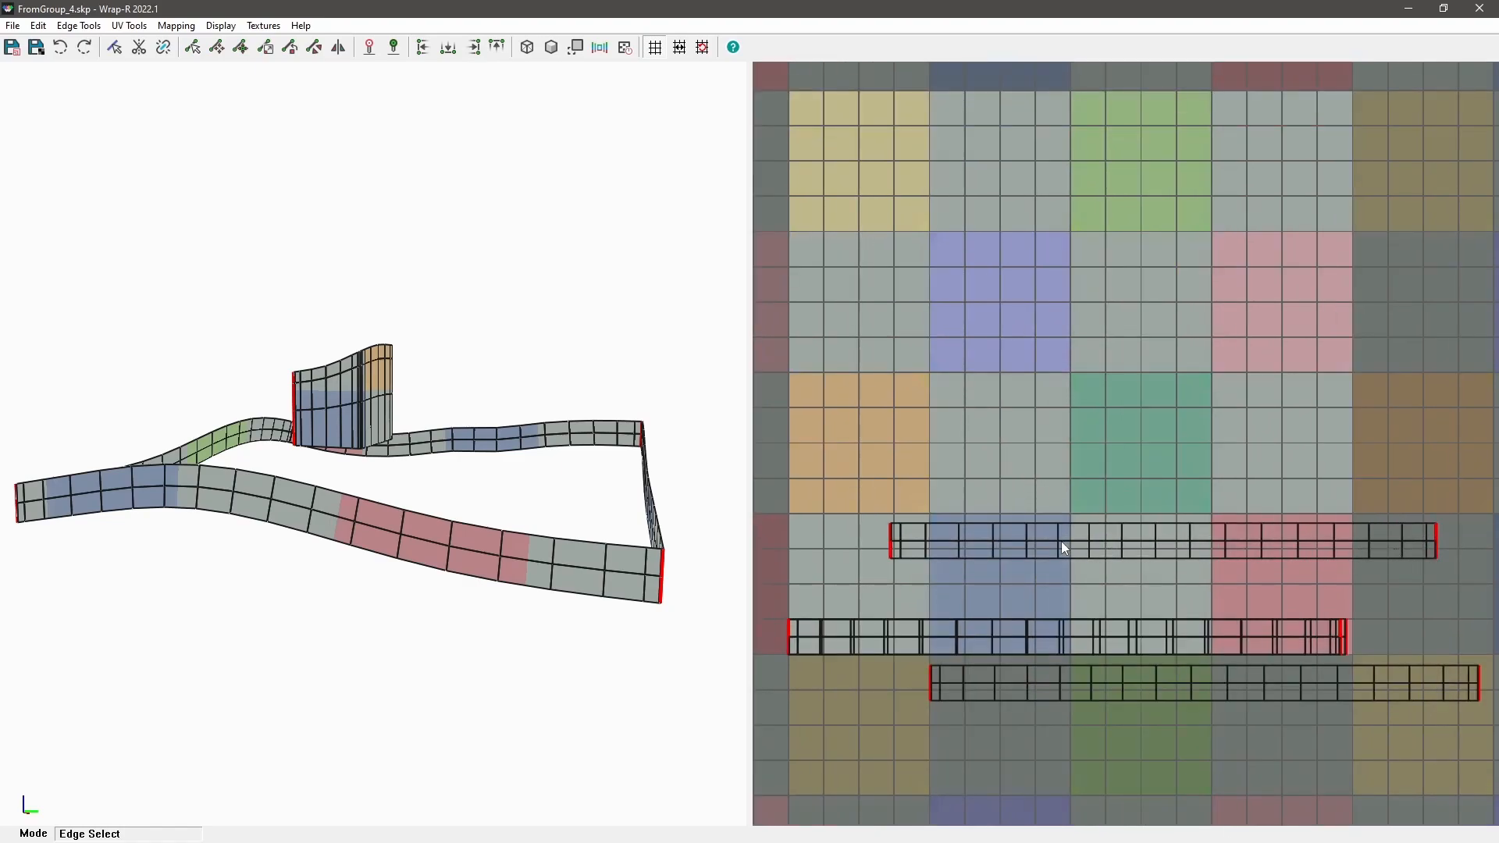
pyautogui.scroll(2, 1083, 548)
pyautogui.scroll(-2, 894, 569)
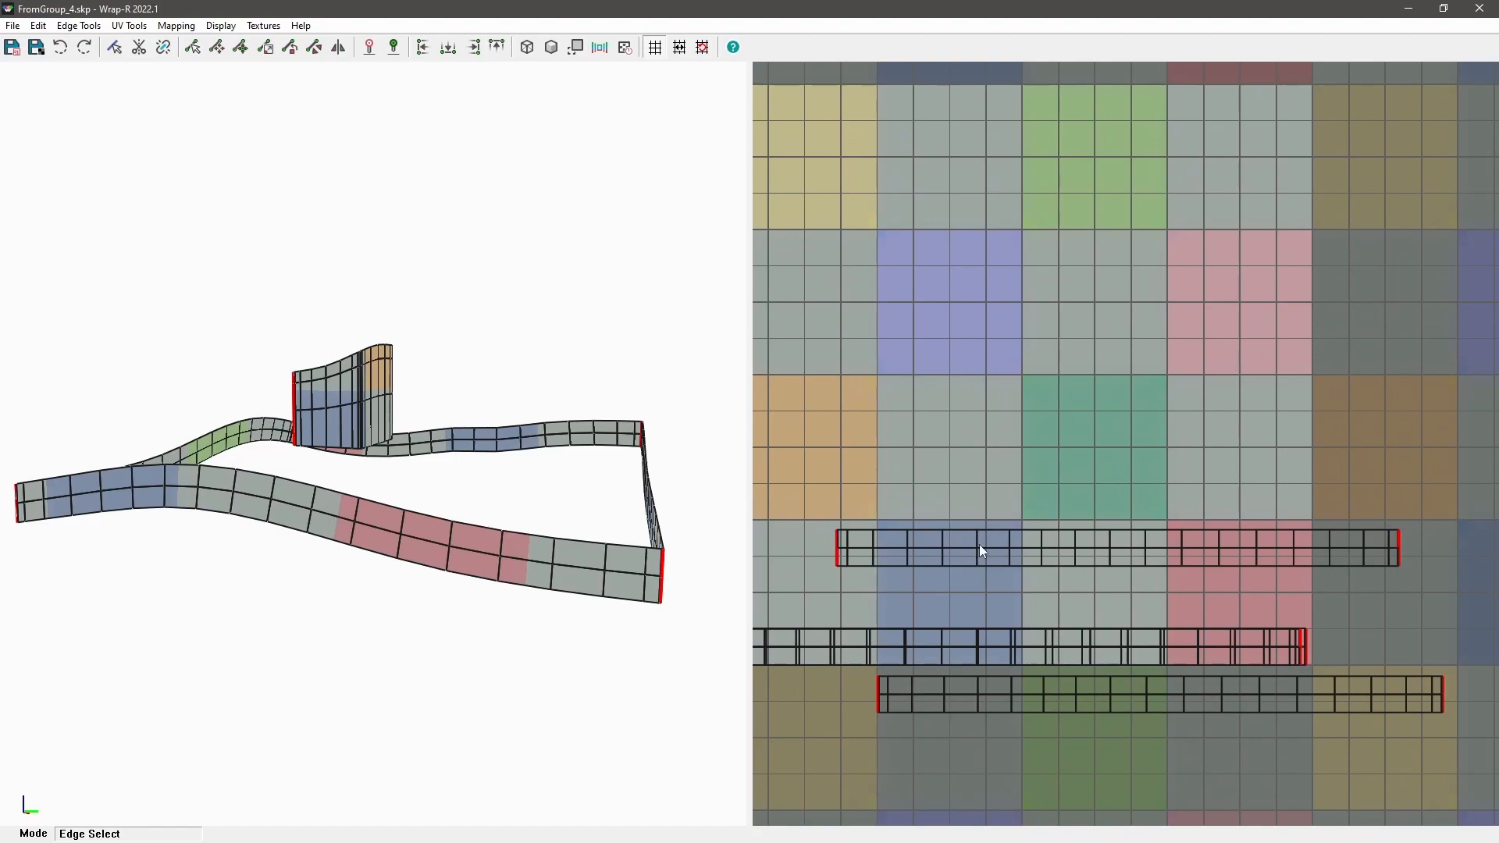
pyautogui.moveTo(665, 567); pyautogui.dragTo(435, 582, button='middle')
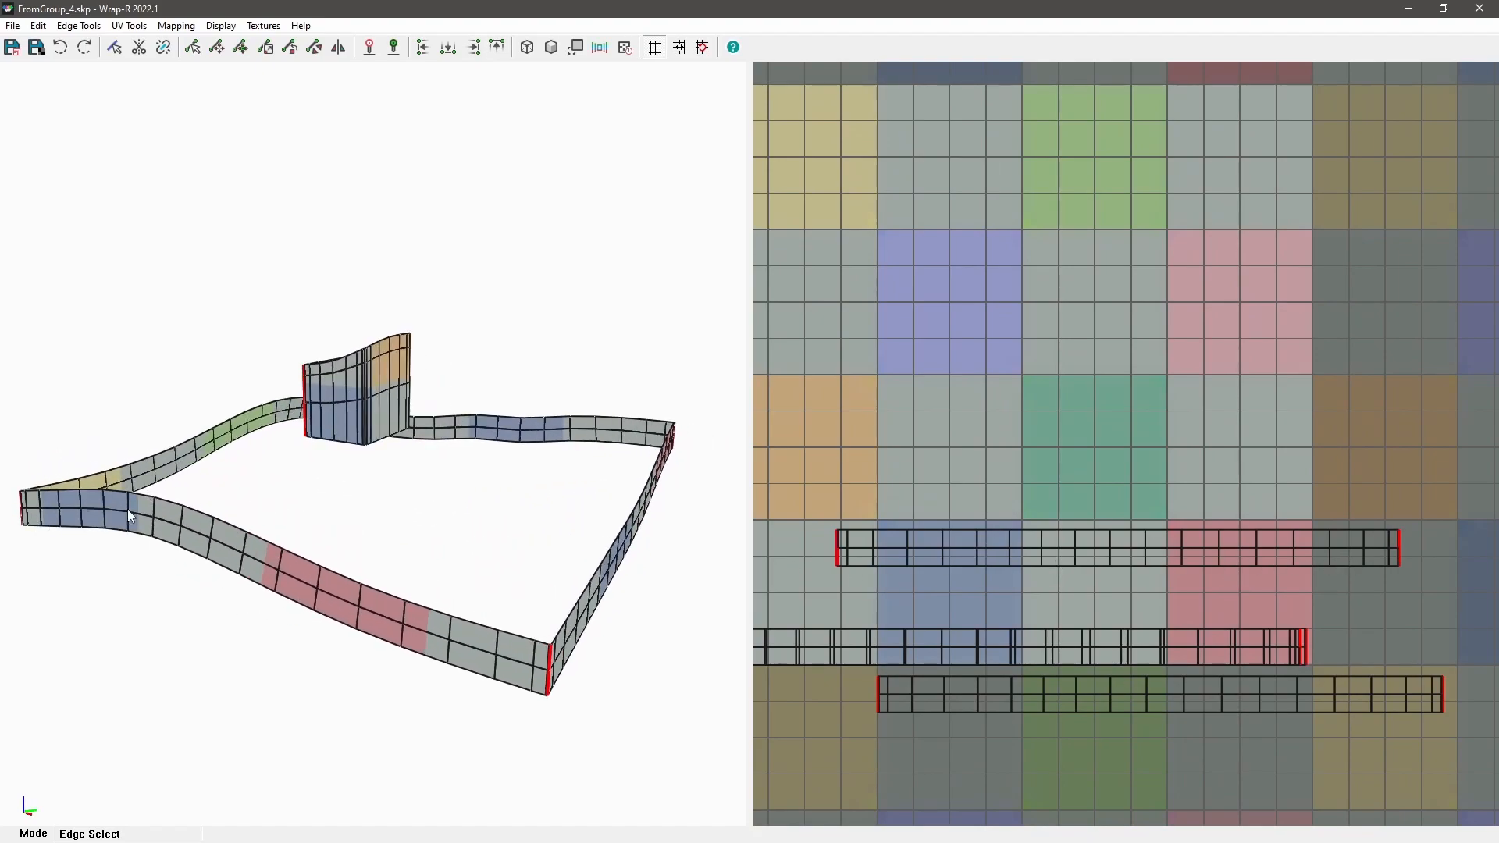
pyautogui.moveTo(636, 519); pyautogui.dragTo(315, 543, button='middle')
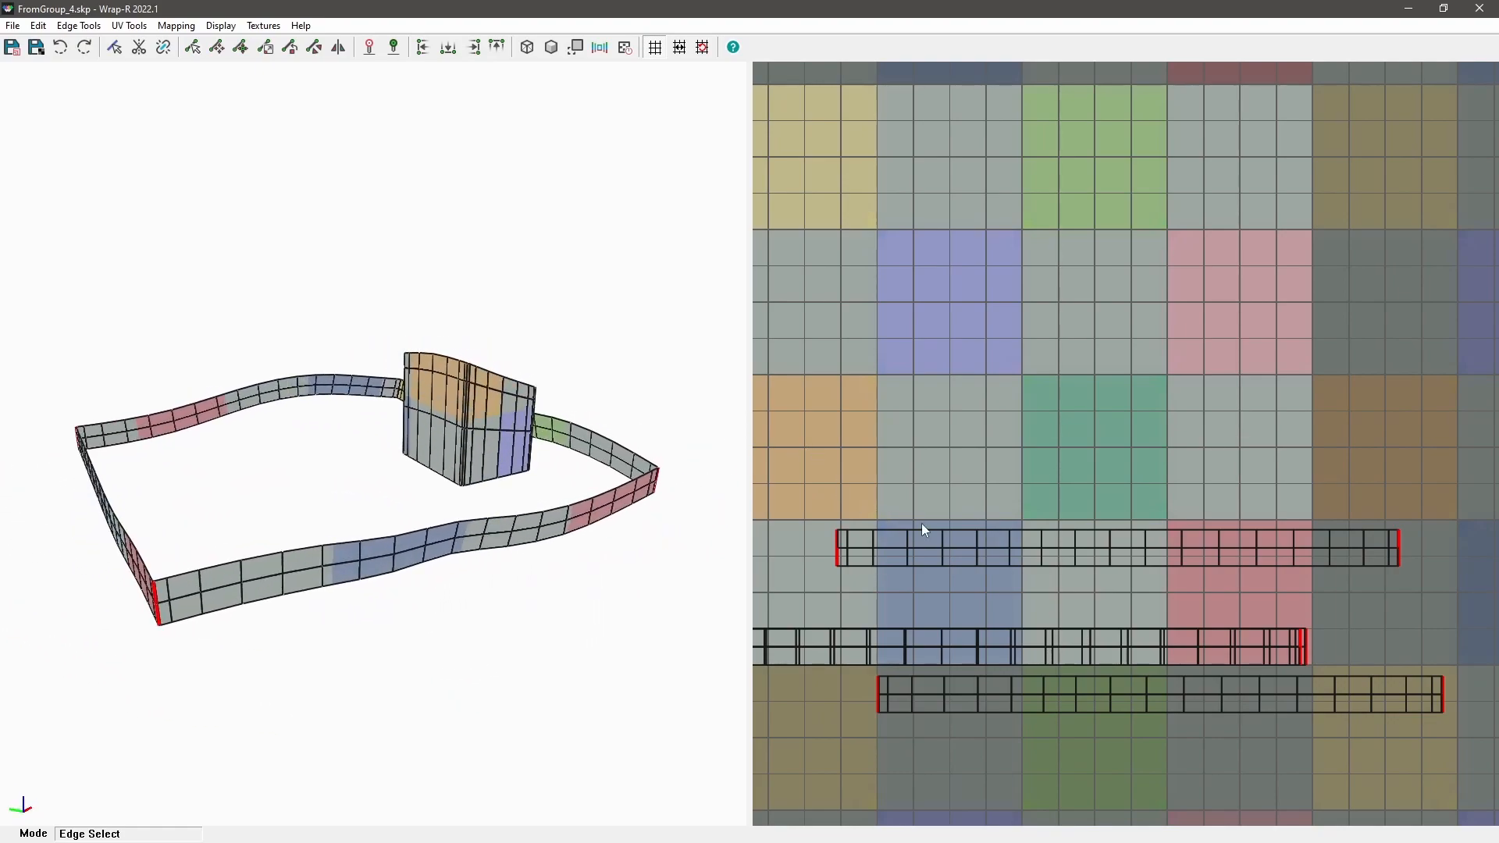
pyautogui.scroll(-2, 960, 556)
pyautogui.scroll(5, 818, 625)
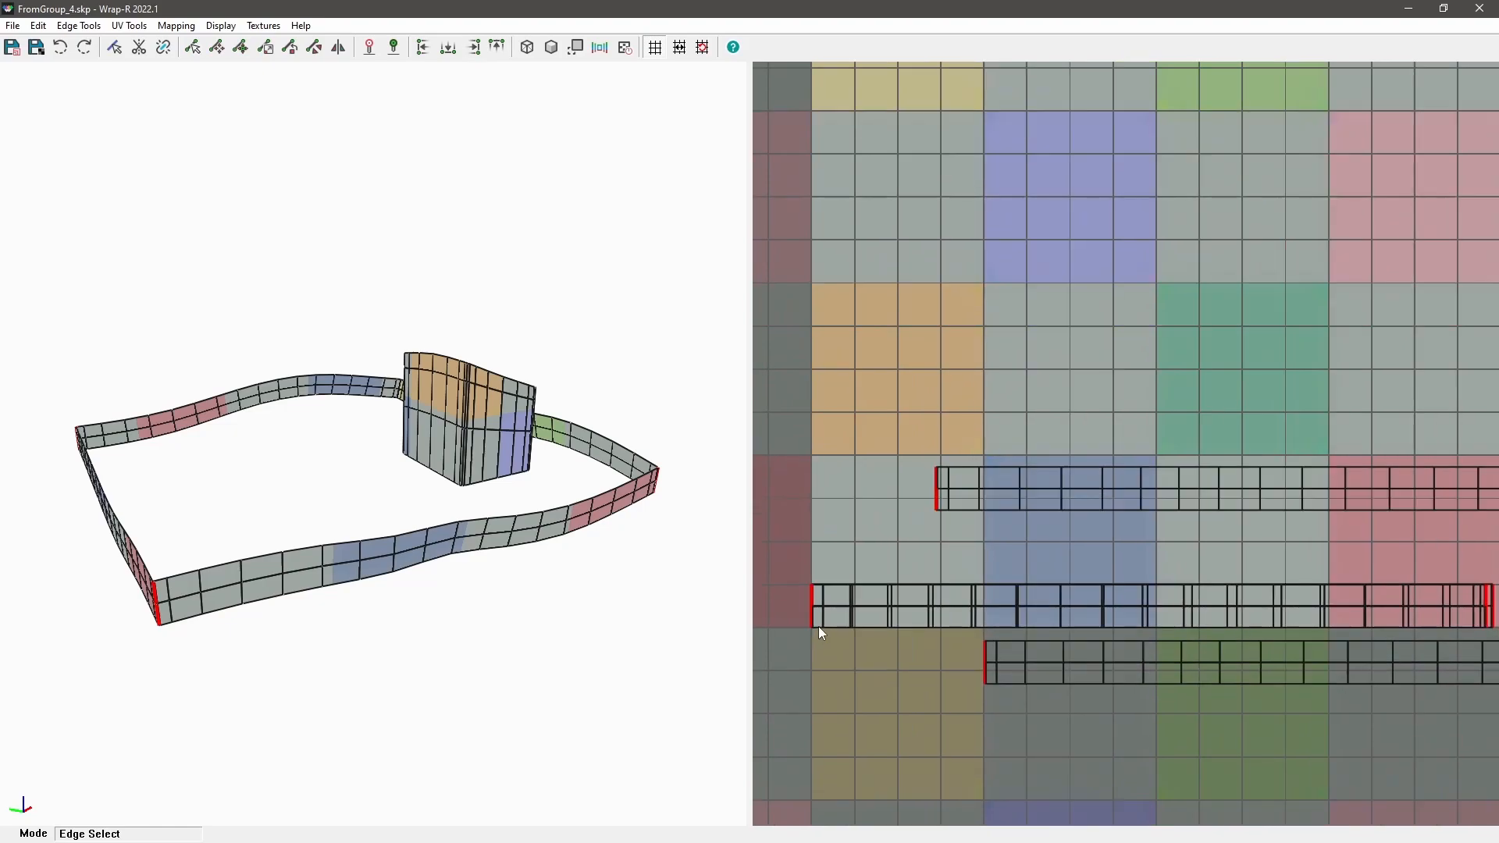
pyautogui.scroll(2, 813, 569)
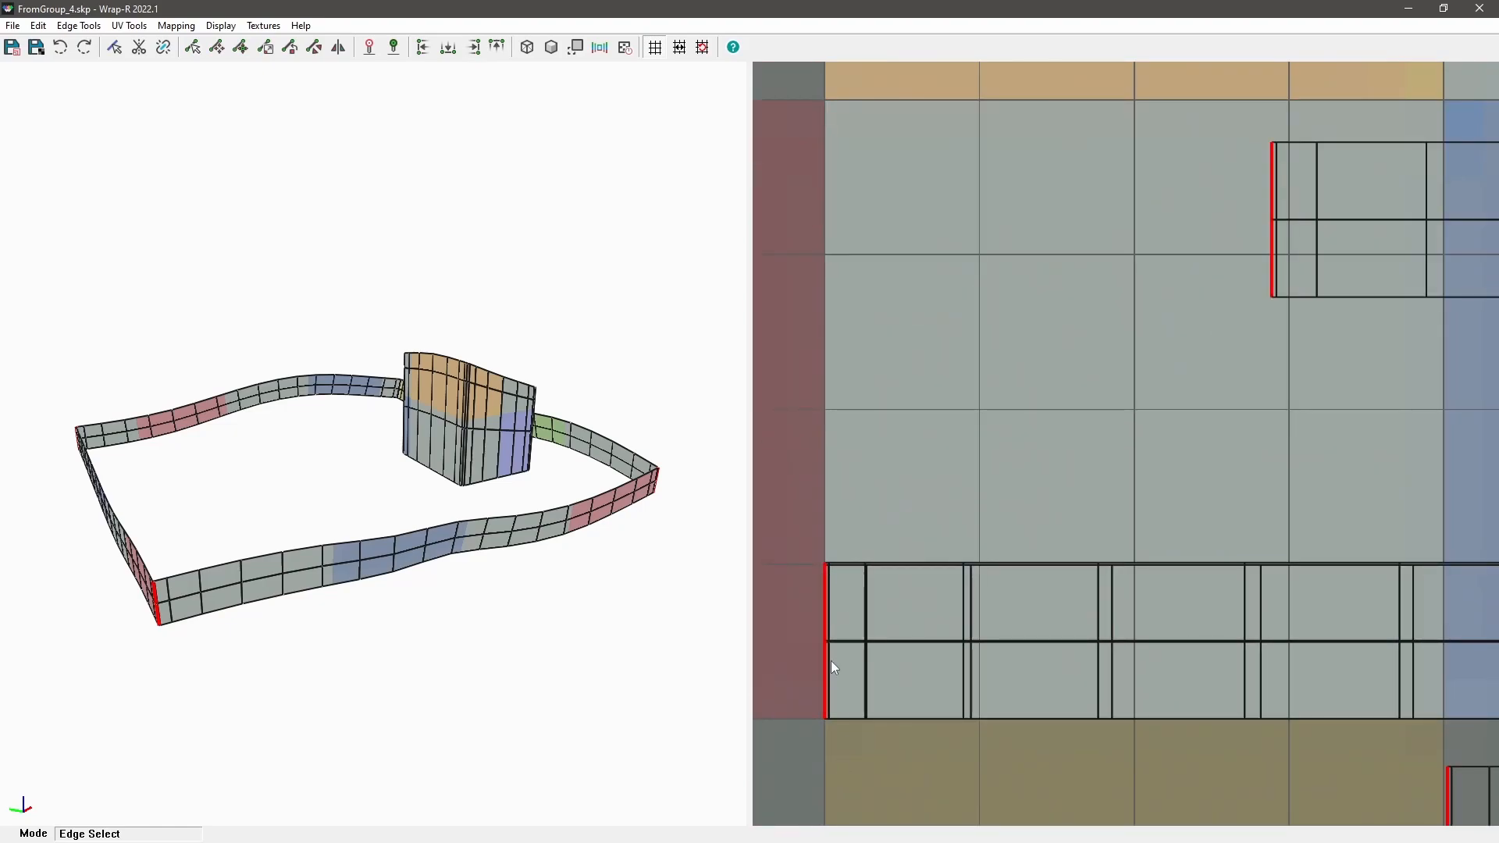
# Step: Select the UV points at the start of the overlapping slab edge strips in UV mode and inspect their locations on the model
pyautogui.press('u')
pyautogui.scroll(-3, 792, 582)
pyautogui.moveTo(771, 508); pyautogui.dragTo(1046, 730)
pyautogui.moveTo(306, 540); pyautogui.dragTo(399, 657, button='middle')
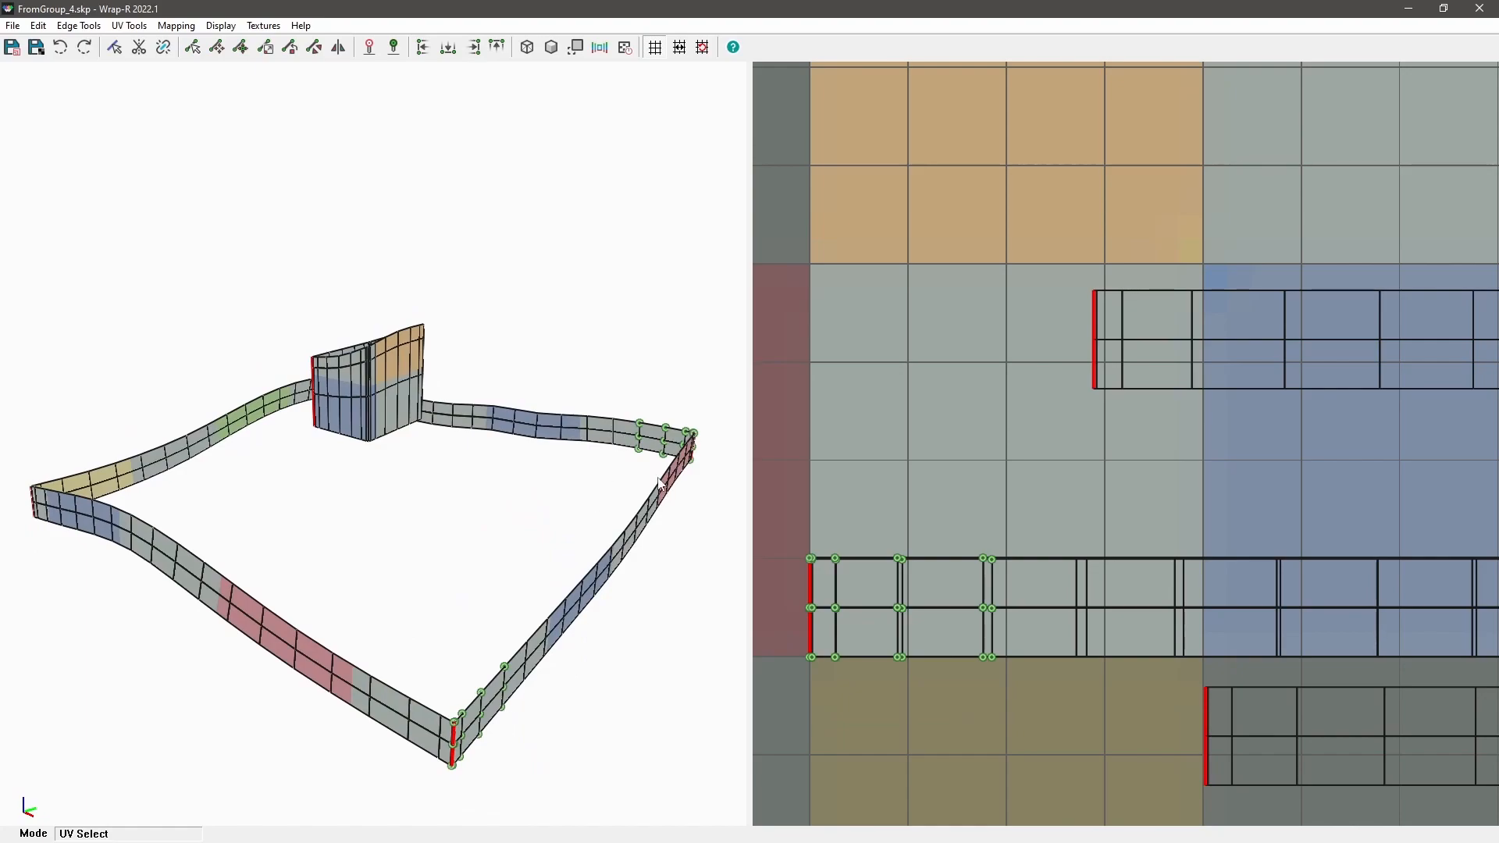
pyautogui.moveTo(660, 485); pyautogui.dragTo(562, 523, button='middle')
# Step: Select a whole slab edge strip's UVs, try to move them off the overlapping strip and undo the move
pyautogui.click(588, 490)
pyautogui.scroll(-2, 781, 560)
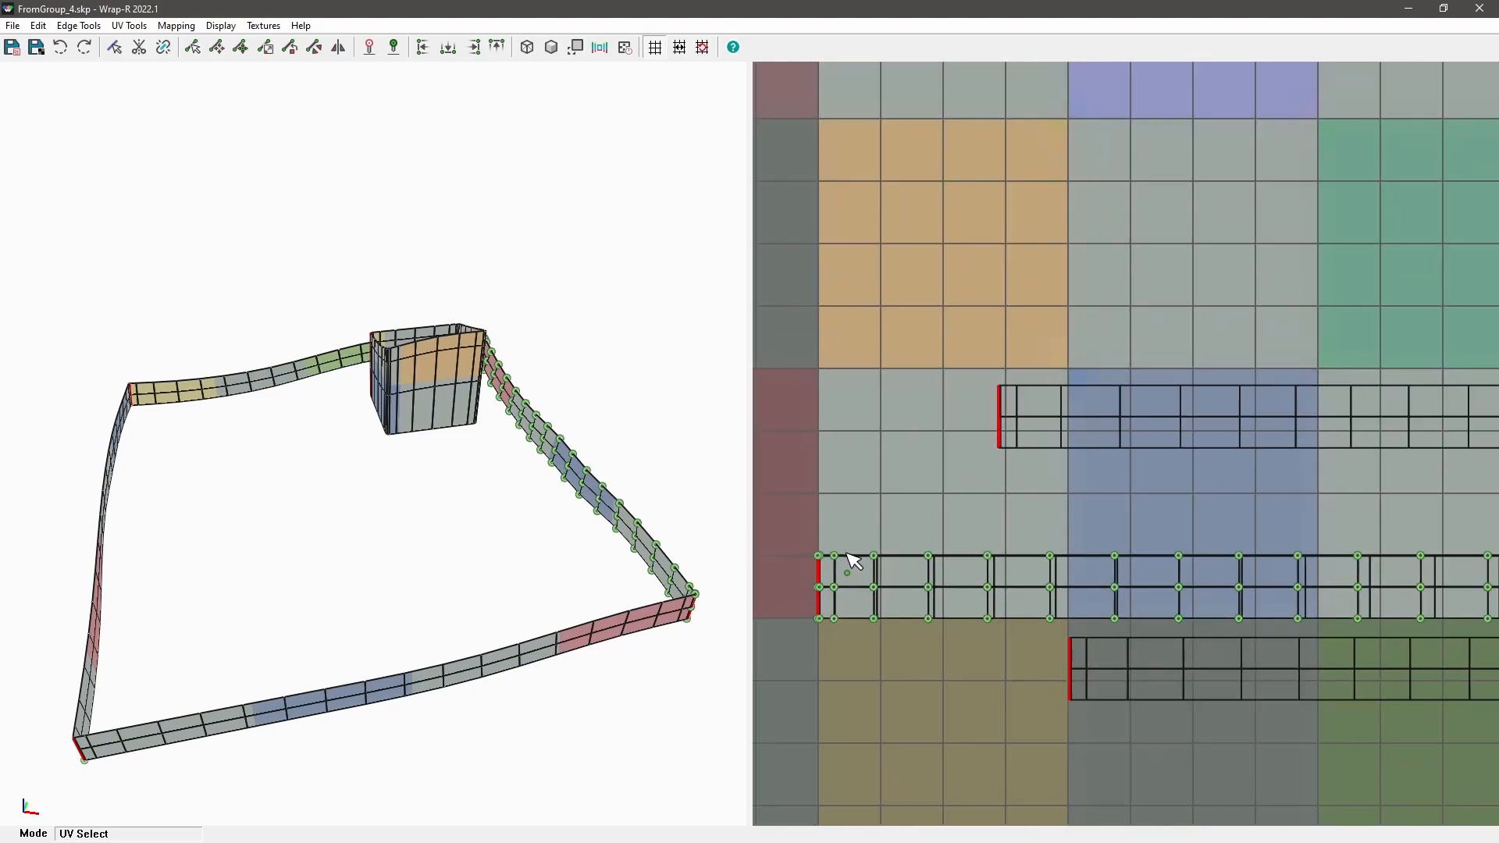
pyautogui.moveTo(873, 586); pyautogui.dragTo(847, 495)
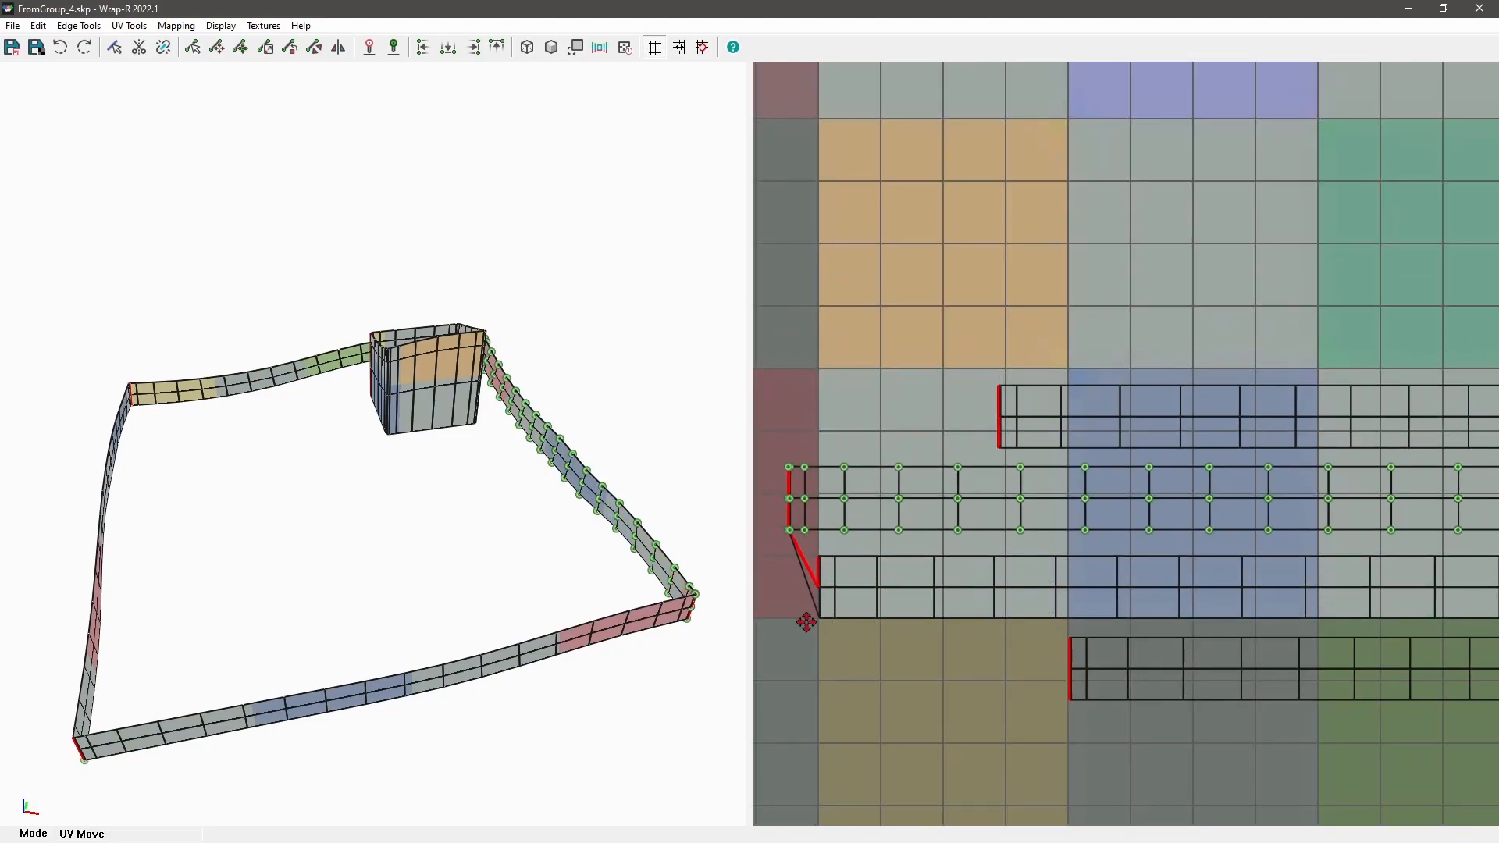
pyautogui.scroll(1, 816, 593)
pyautogui.hotkey('ctrl', 'z')
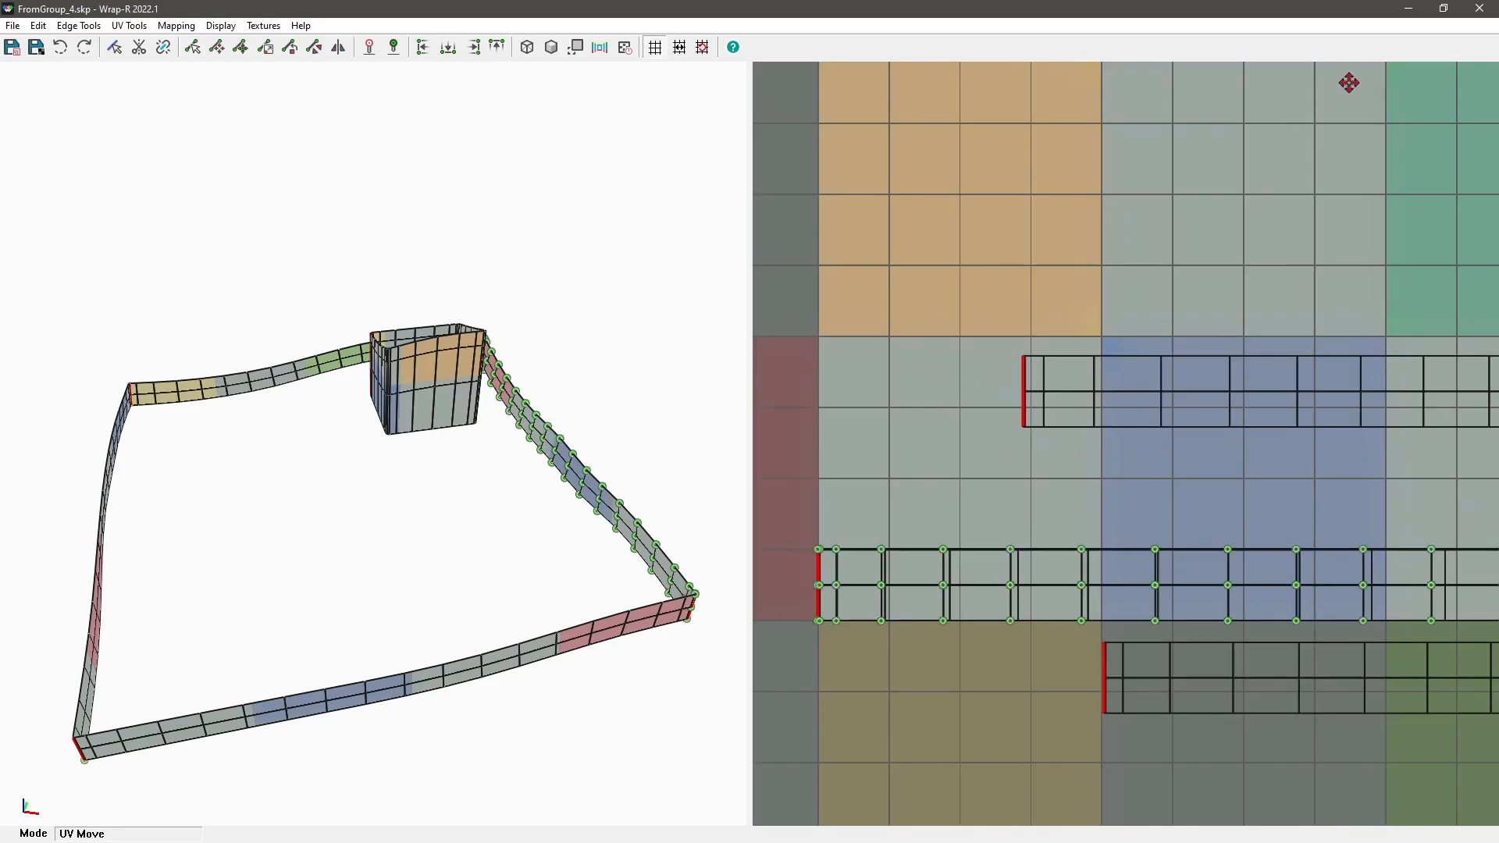
# Step: Exit Wrap-R, return to SketchUp and open the slab edge group at the corner where the H7 and H0 tiles meet
pyautogui.click(1477, 10)
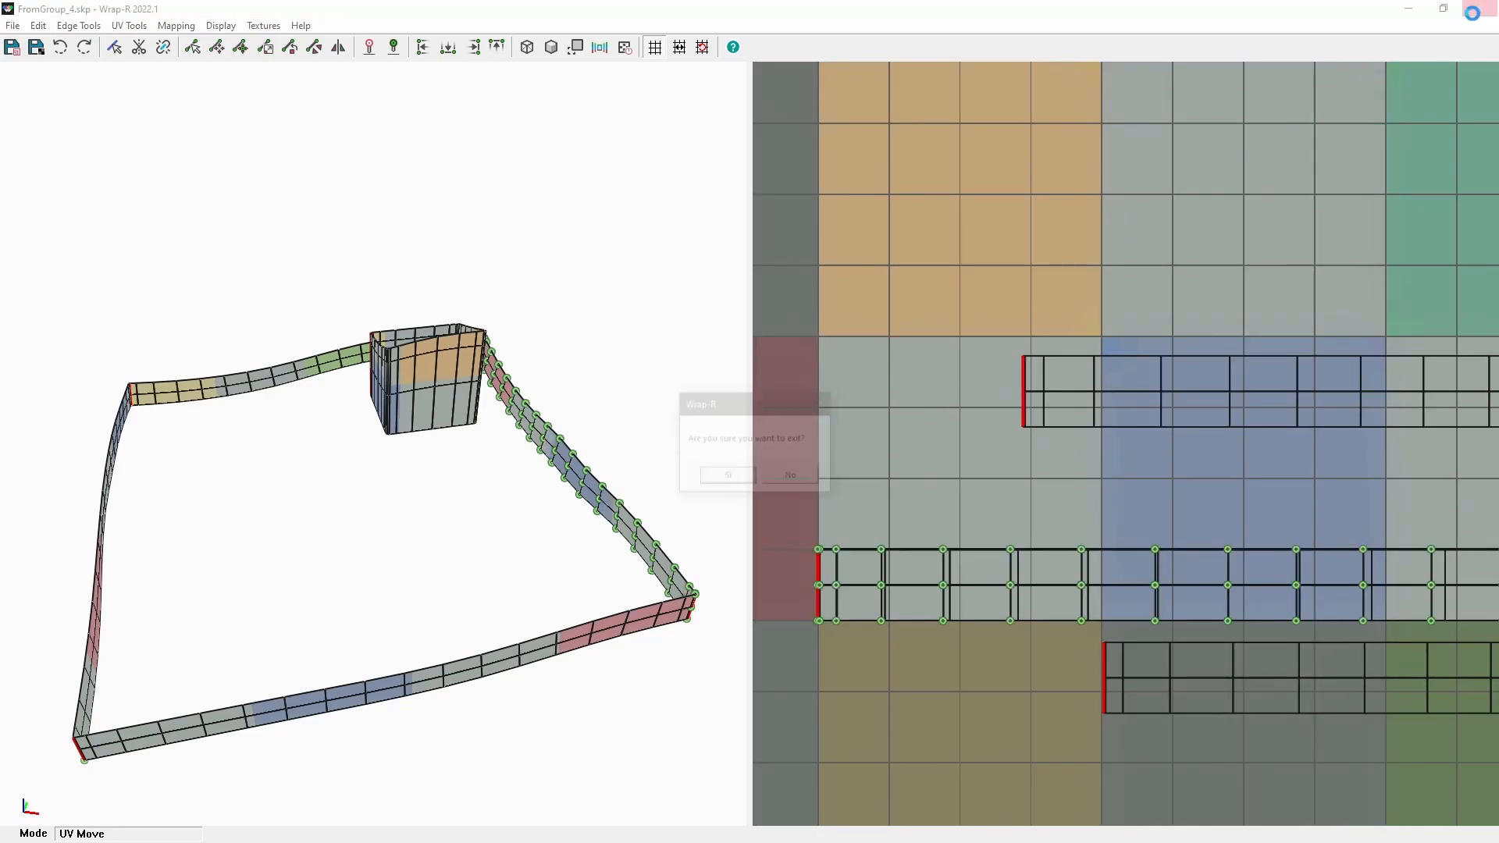
pyautogui.click(727, 477)
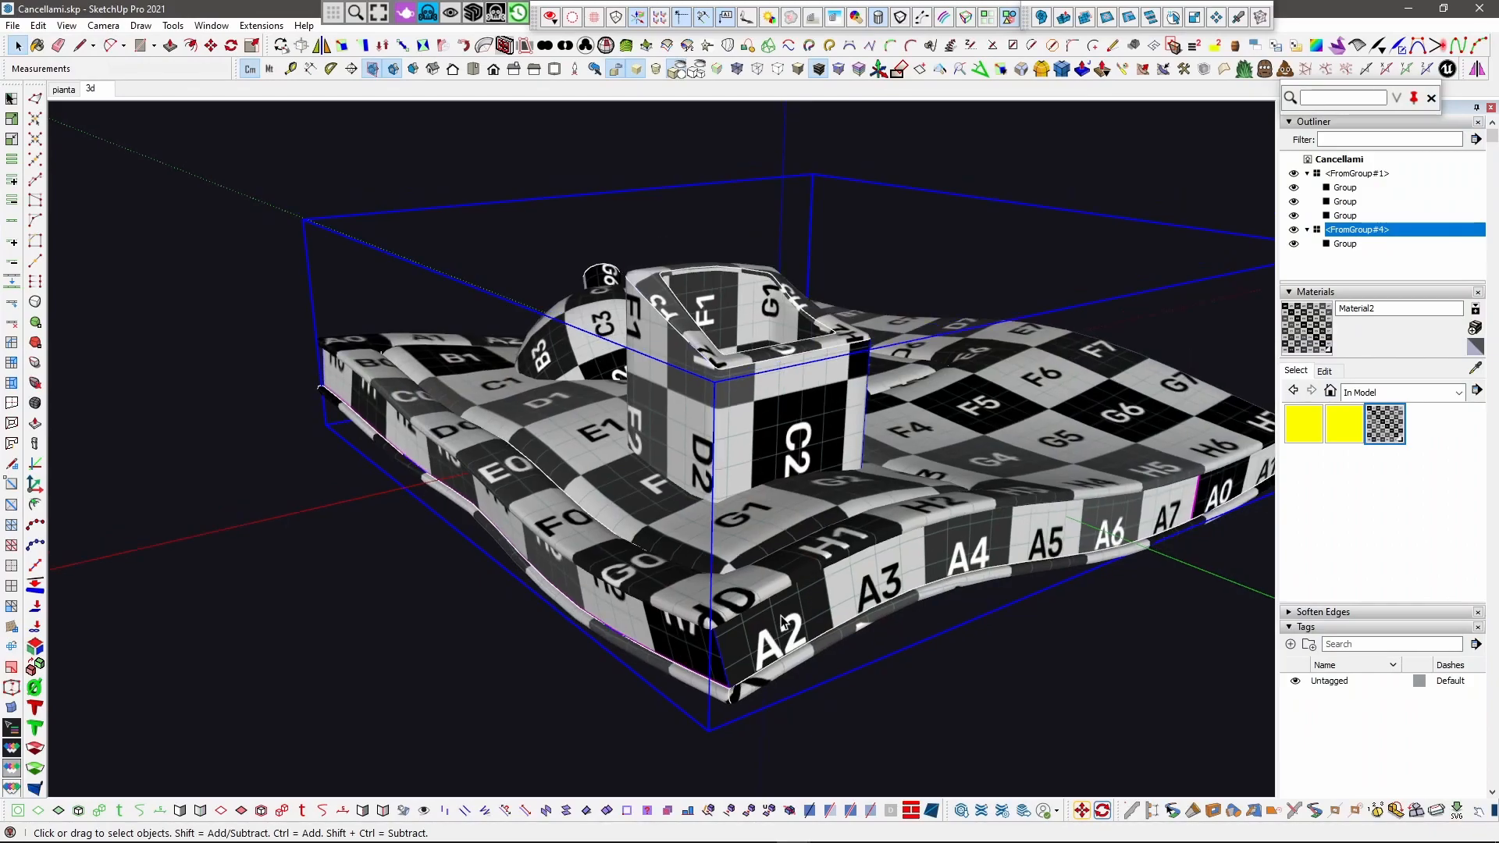
pyautogui.moveTo(772, 627); pyautogui.dragTo(1065, 575, button='middle')
pyautogui.keyDown('shift'); pyautogui.moveTo(630, 602); pyautogui.dragTo(921, 589, button='middle'); pyautogui.keyUp('shift')
pyautogui.scroll(6, 664, 625)
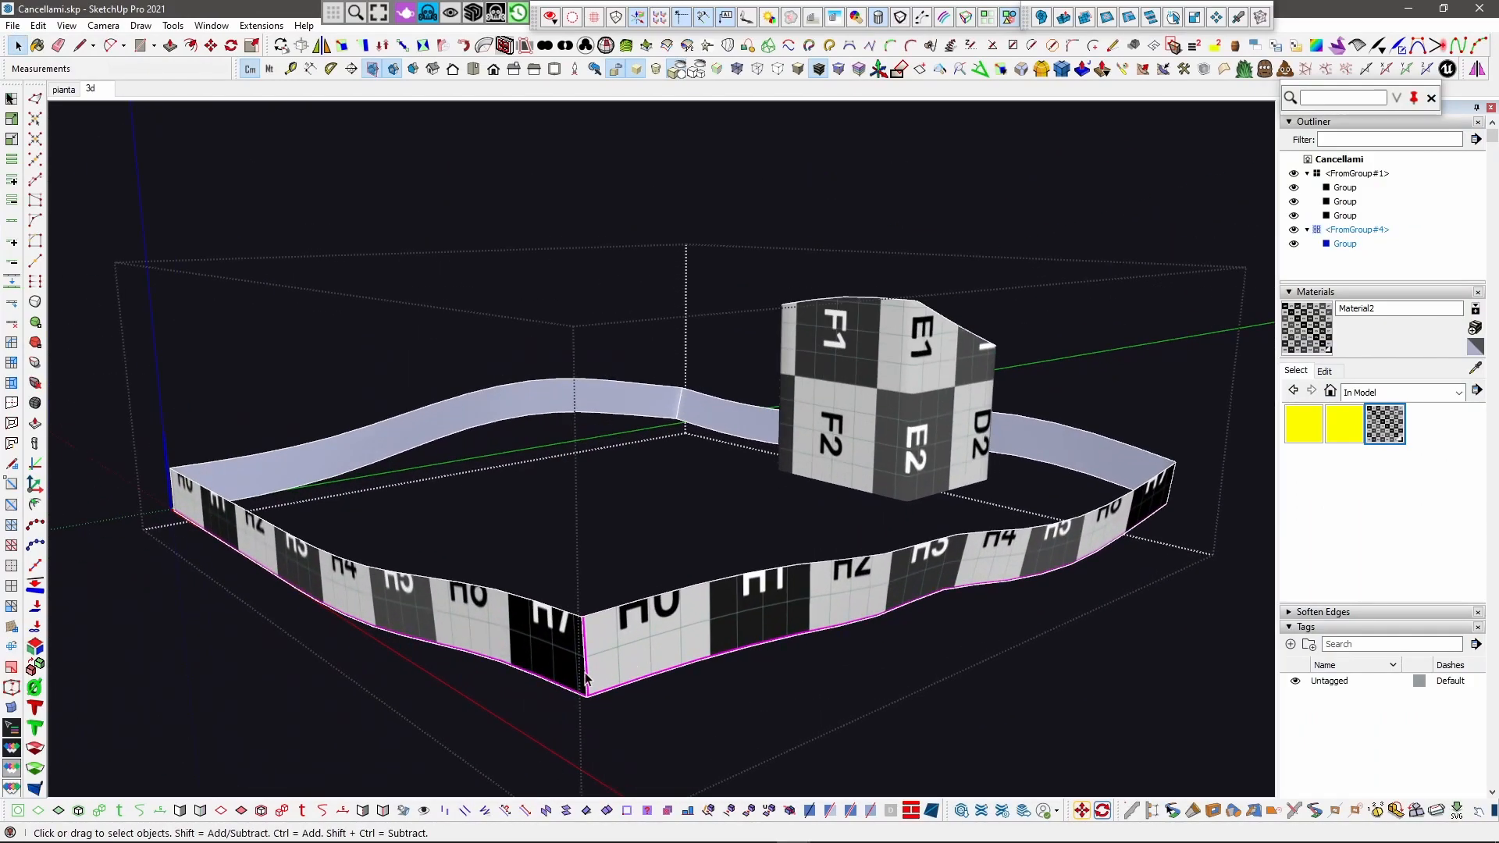
pyautogui.scroll(2, 593, 738)
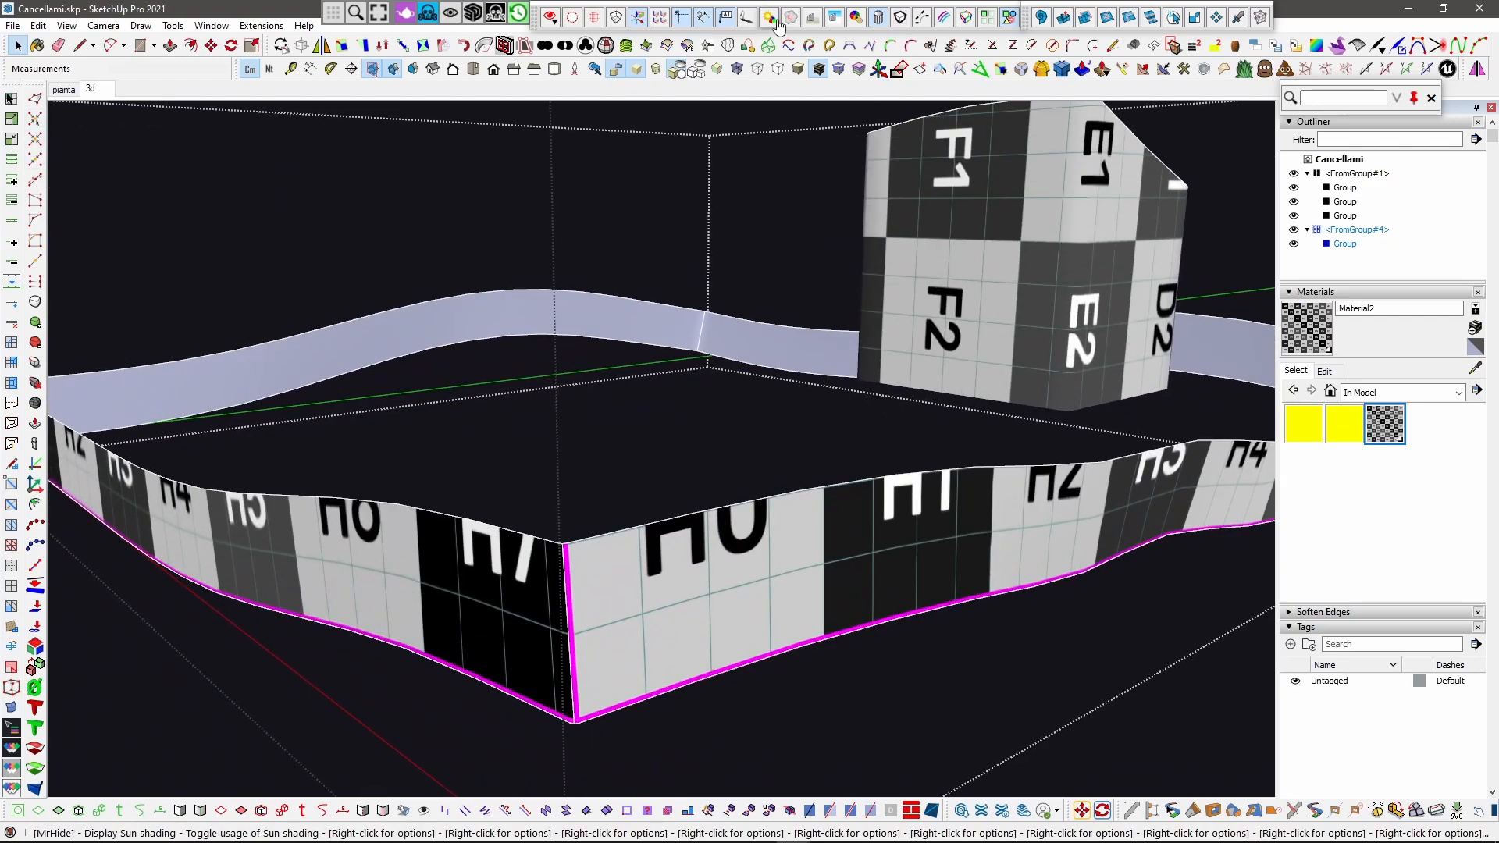
# Step: Shift the checker texture on the slab edge strip starting at the H0 tile onto the G row with ThruPaint
pyautogui.click(1123, 72)
pyautogui.doubleClick(691, 587)
pyautogui.moveTo(692, 588); pyautogui.dragTo(873, 478)
pyautogui.scroll(-3, 814, 502)
pyautogui.moveTo(617, 531)
pyautogui.mouseDown(button='middle')
pyautogui.moveTo(1007, 522)
pyautogui.moveTo(910, 532)
pyautogui.mouseUp(button='middle')
pyautogui.scroll(-2, 651, 519)
pyautogui.moveTo(215, 602)
pyautogui.mouseDown(button='middle')
pyautogui.moveTo(446, 577)
pyautogui.moveTo(902, 596)
pyautogui.mouseUp(button='middle')
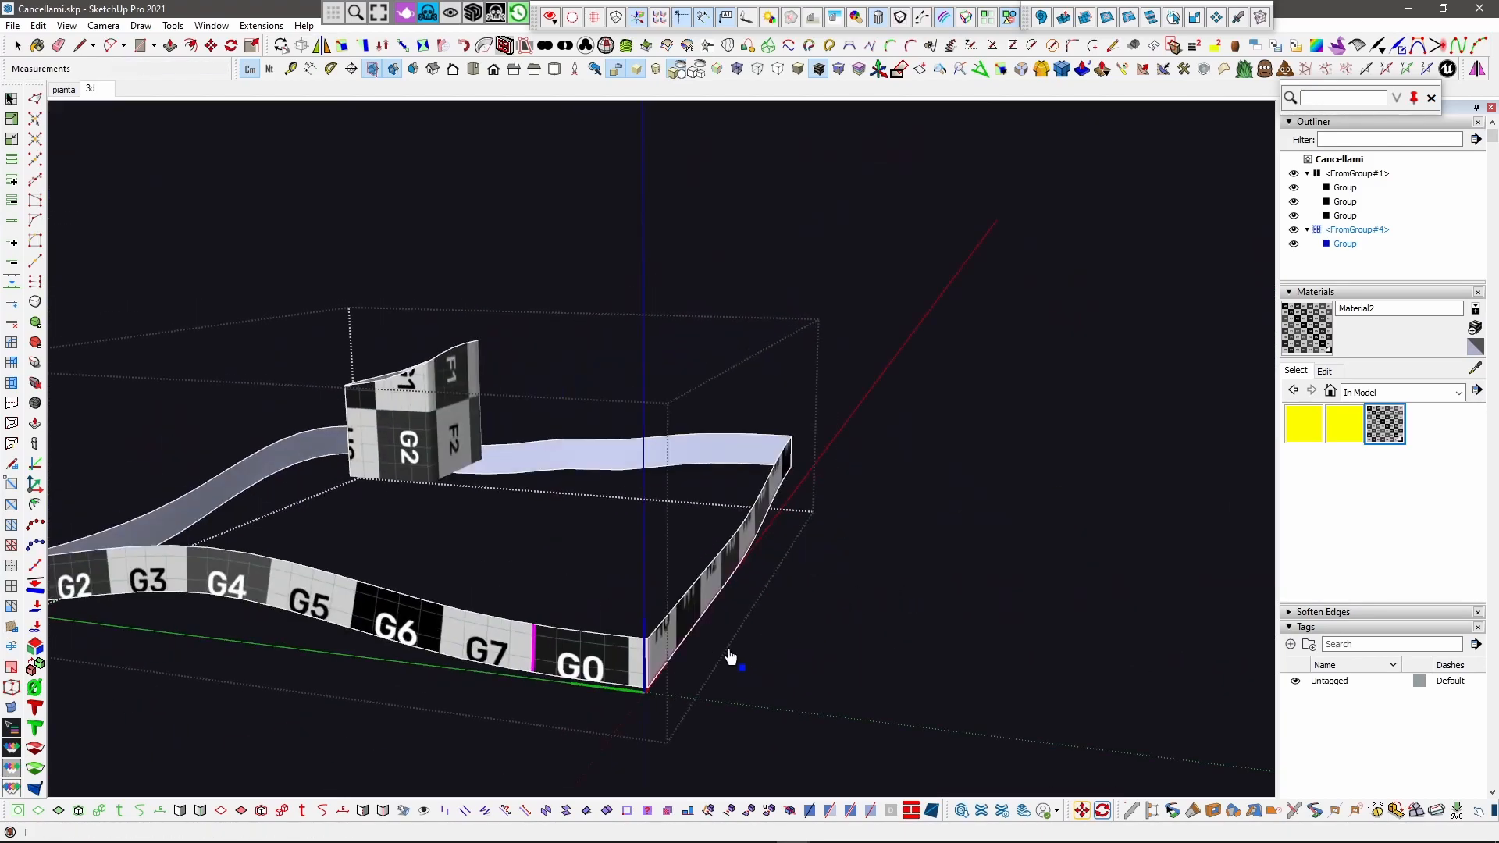
# Step: Shift the checker texture on the strip adjoining the G-row edge until it shows the E-row tiles
pyautogui.moveTo(737, 658); pyautogui.dragTo(476, 653, button='middle')
pyautogui.scroll(4, 594, 657)
pyautogui.click(662, 646)
pyautogui.click(670, 642)
pyautogui.moveTo(671, 642); pyautogui.dragTo(547, 776)
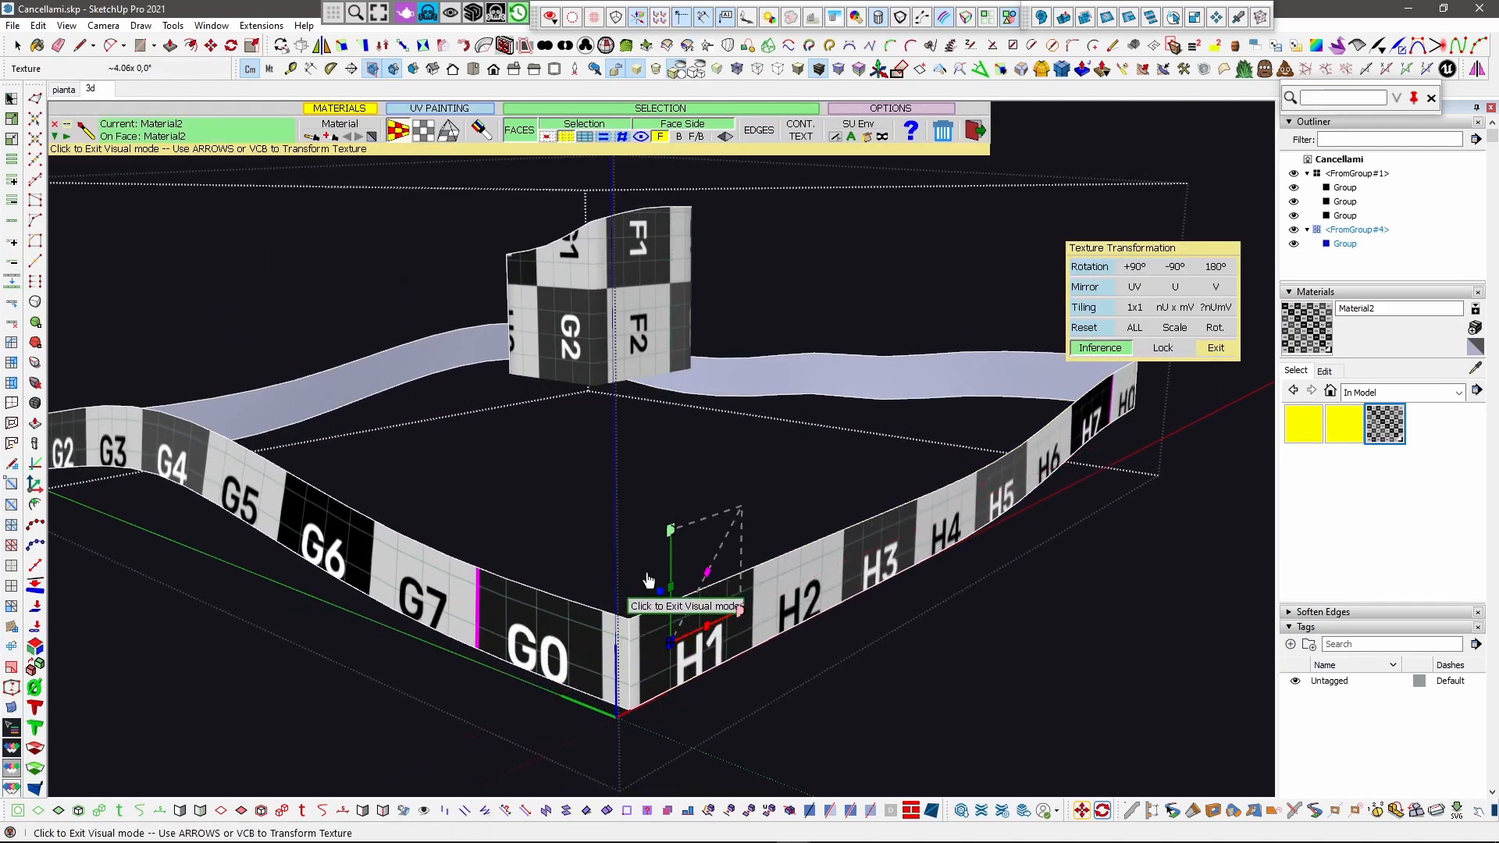
pyautogui.scroll(-2, 648, 609)
pyautogui.moveTo(668, 613); pyautogui.dragTo(191, 777)
pyautogui.scroll(-2, 565, 471)
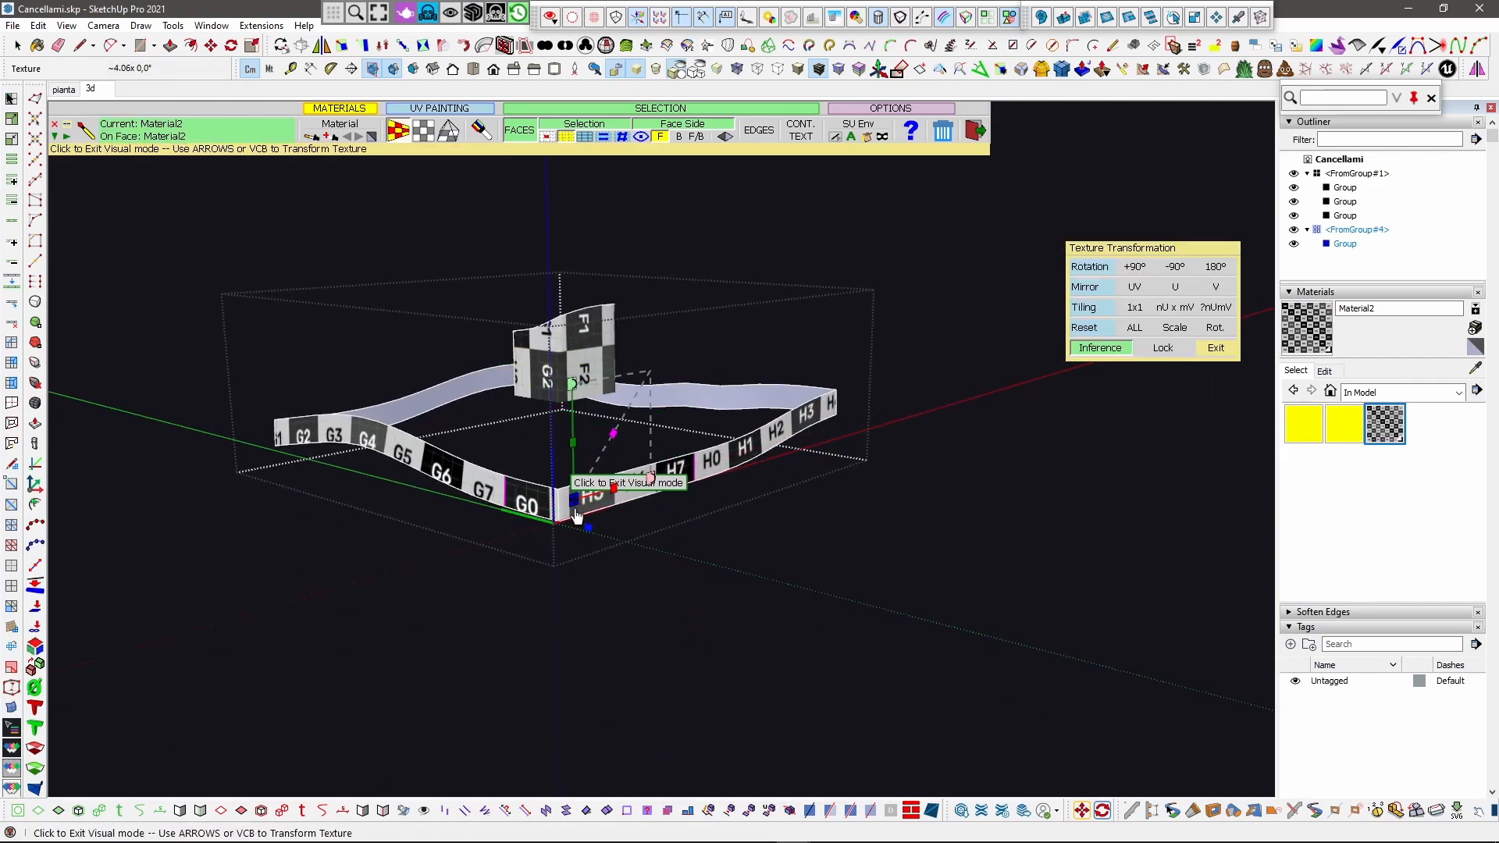
pyautogui.moveTo(575, 502); pyautogui.dragTo(472, 743)
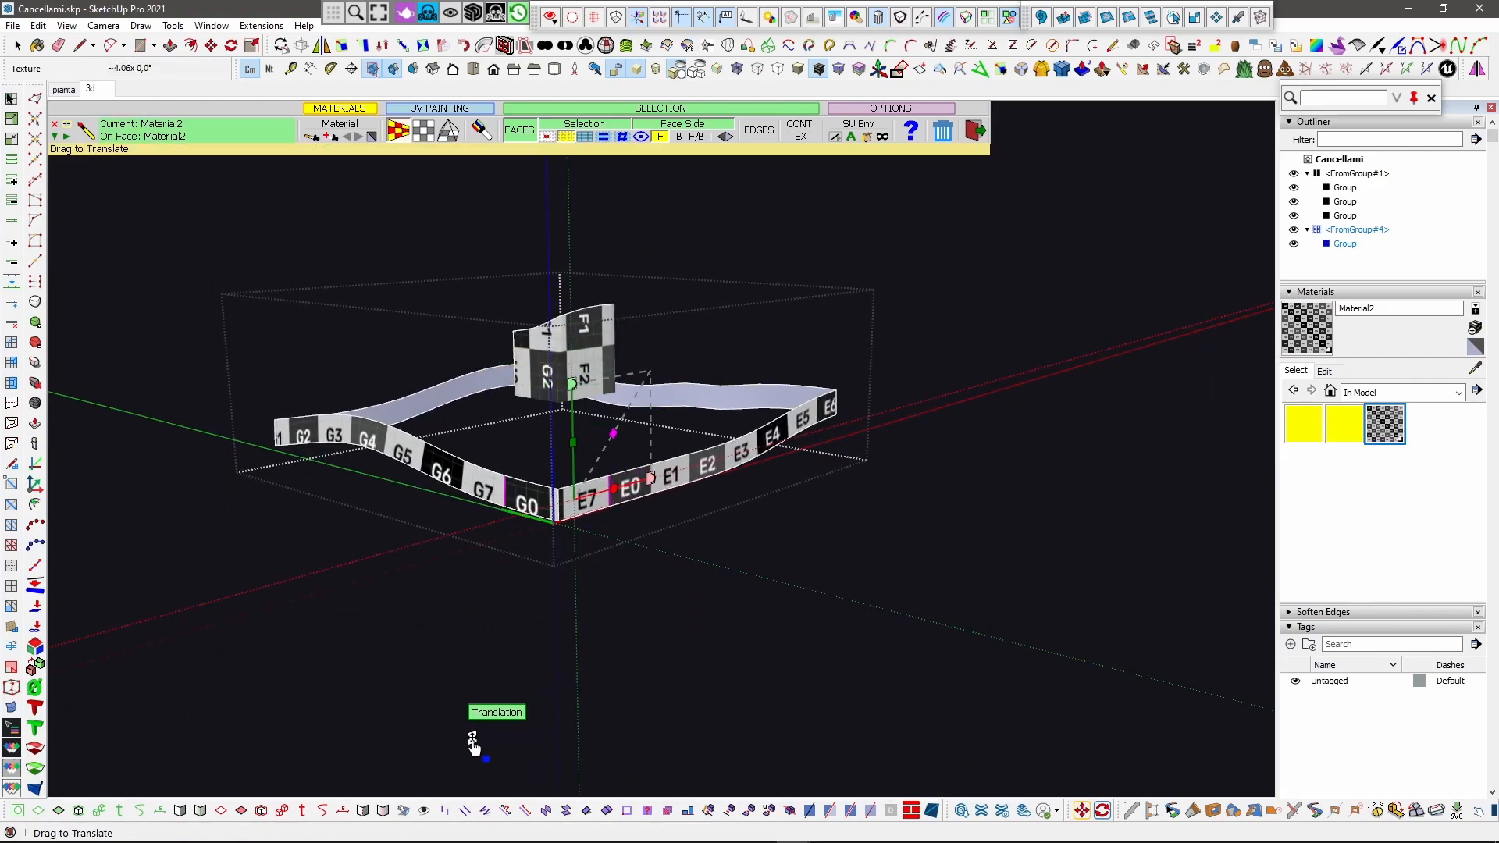
# Step: Leave the slab edge group, select the <FromGroup#4> component and try to send it to Wrap-R
pyautogui.moveTo(601, 312); pyautogui.dragTo(436, 357, button='middle')
pyautogui.press('space')
pyautogui.click(262, 348)
pyautogui.scroll(3, 451, 570)
pyautogui.click(469, 543)
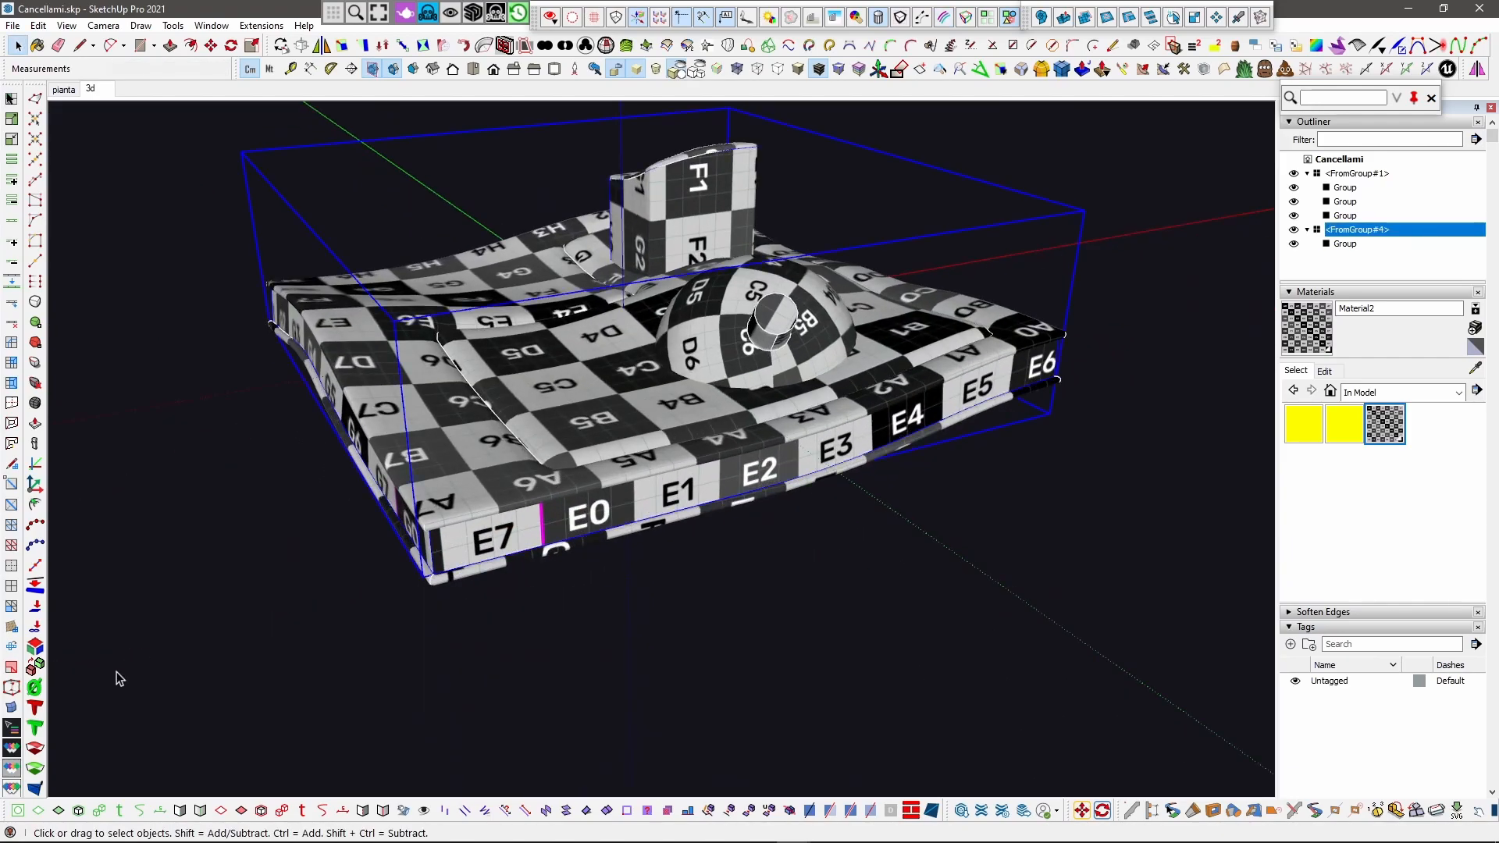
pyautogui.click(12, 770)
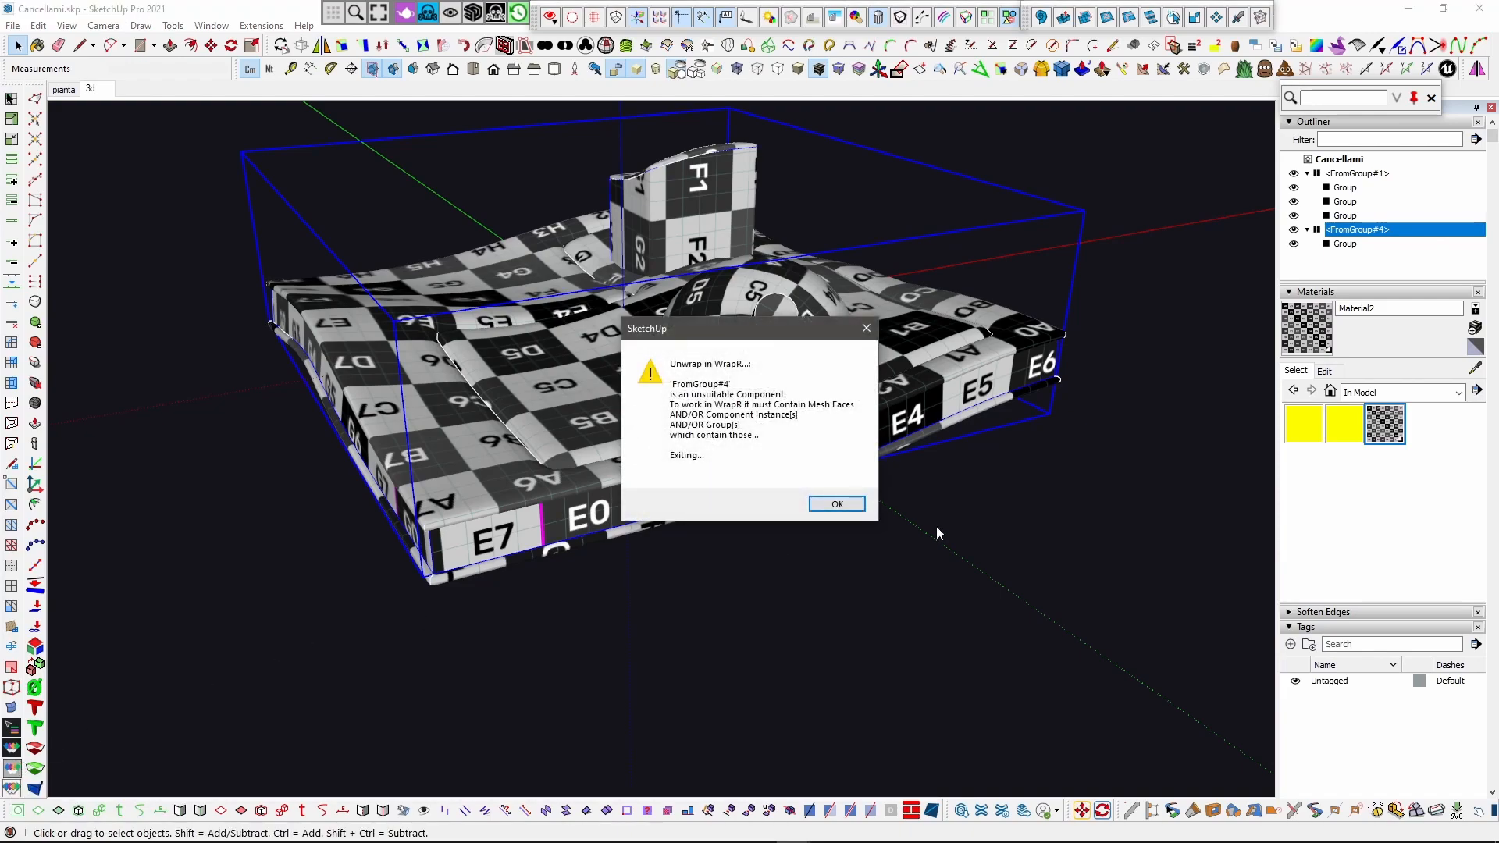
pyautogui.click(837, 504)
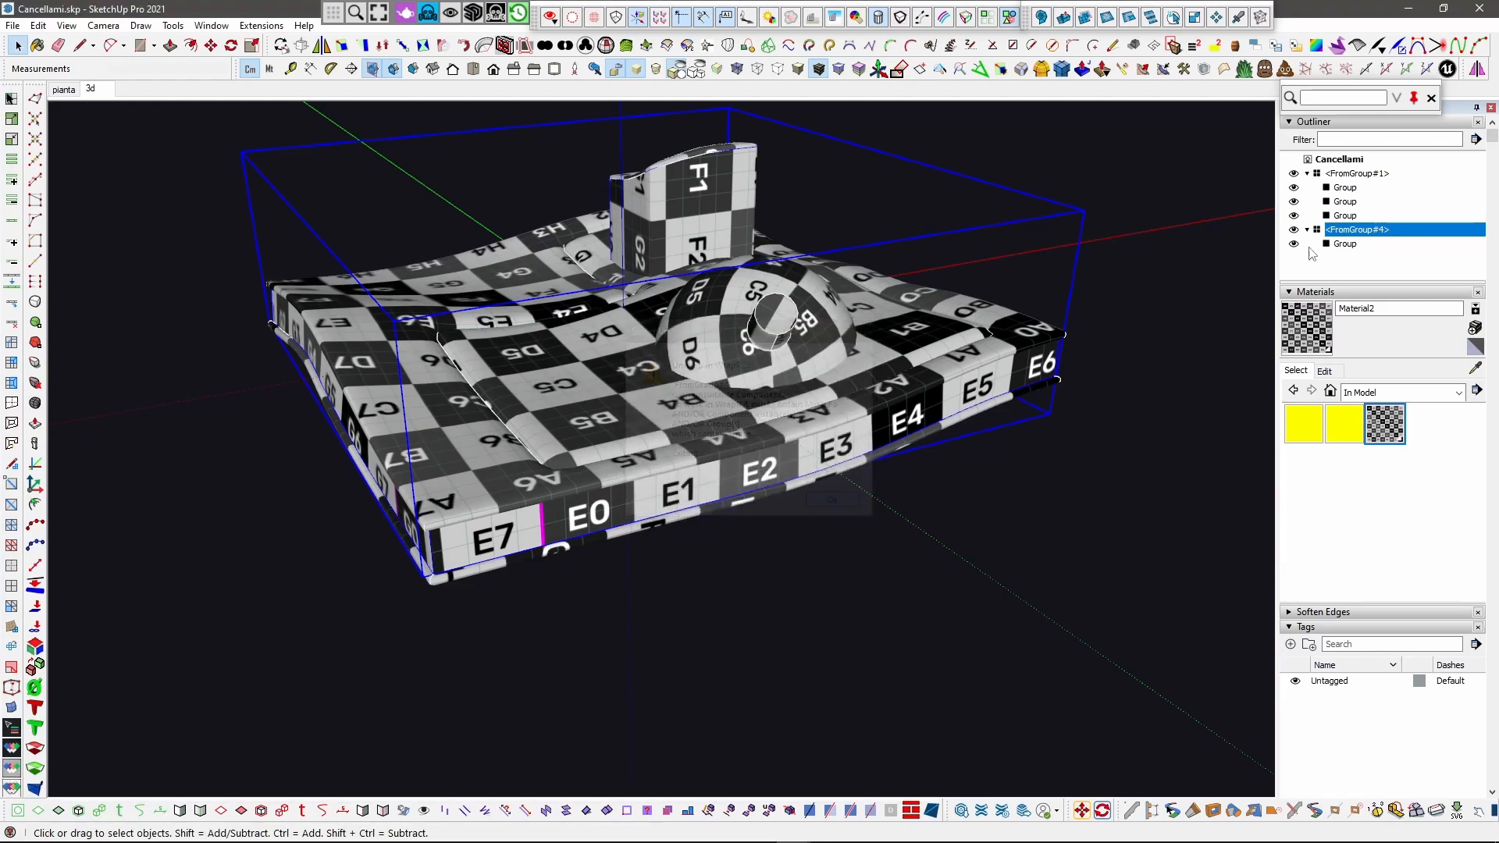
# Step: Explode the <FromGroup#4> component and send the remaining slab edge group to Wrap-R for unwrapping
pyautogui.moveTo(763, 461); pyautogui.dragTo(784, 407, button='middle')
pyautogui.press('x')
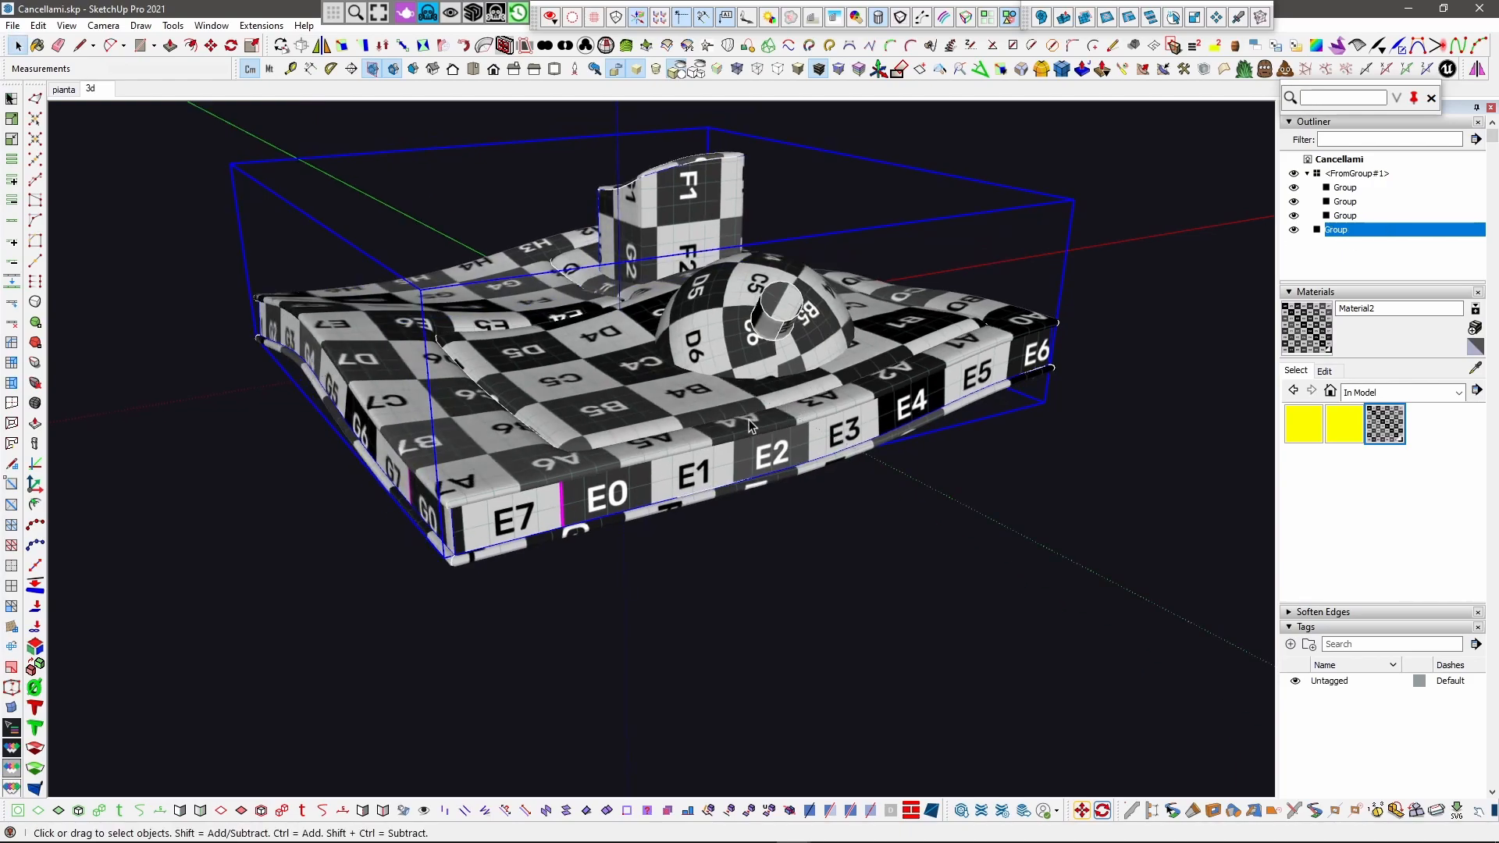
pyautogui.click(15, 769)
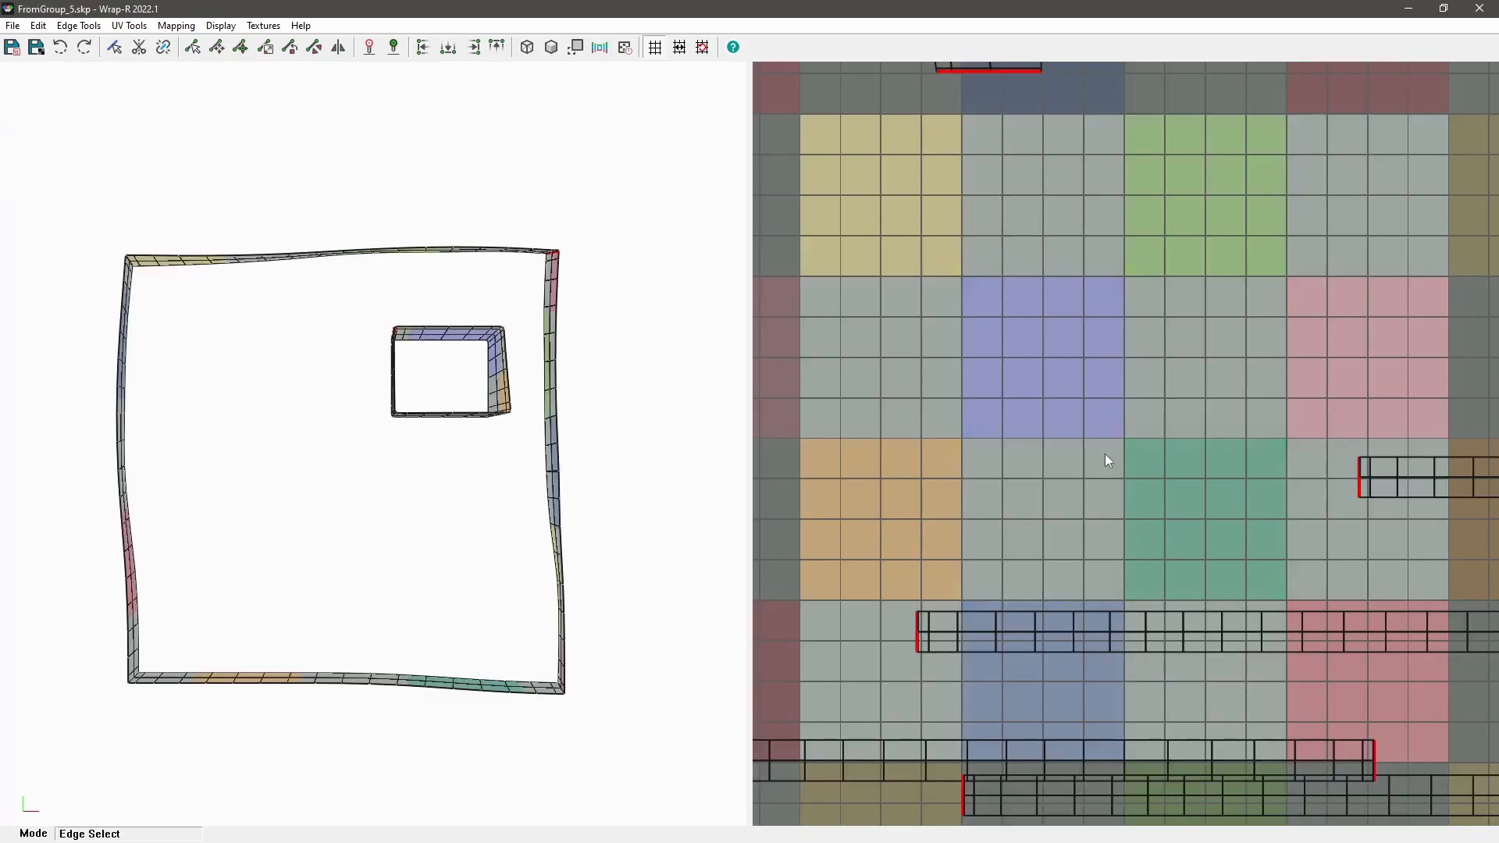
# Step: Select the lowest slab edge strip's UVs and move the strip clear of the overlapping one, aligned just beneath it
pyautogui.scroll(-3, 1177, 453)
pyautogui.scroll(10, 1196, 631)
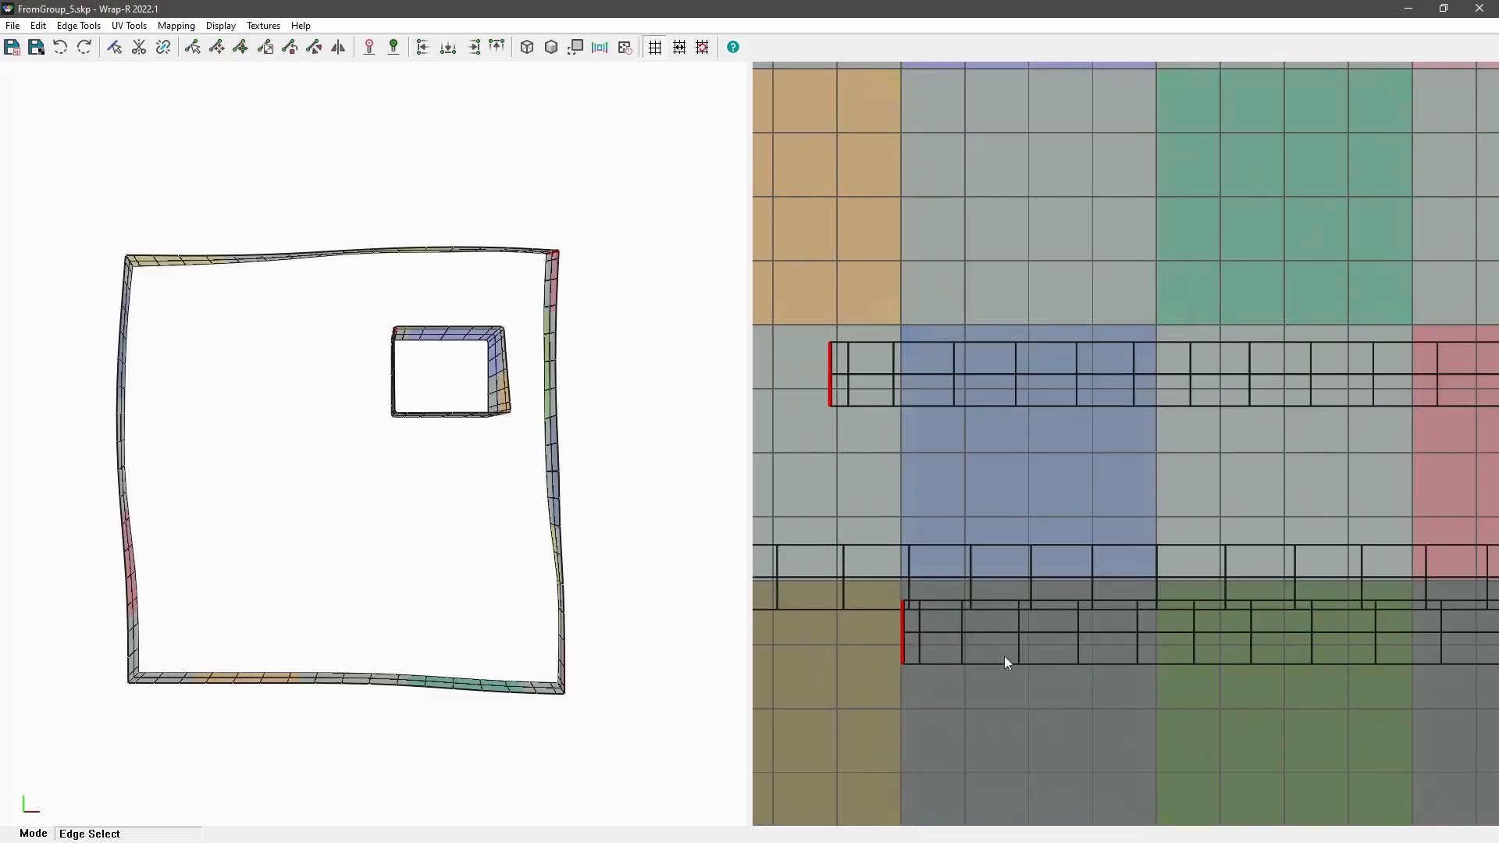
pyautogui.scroll(-3, 1073, 539)
pyautogui.scroll(6, 977, 572)
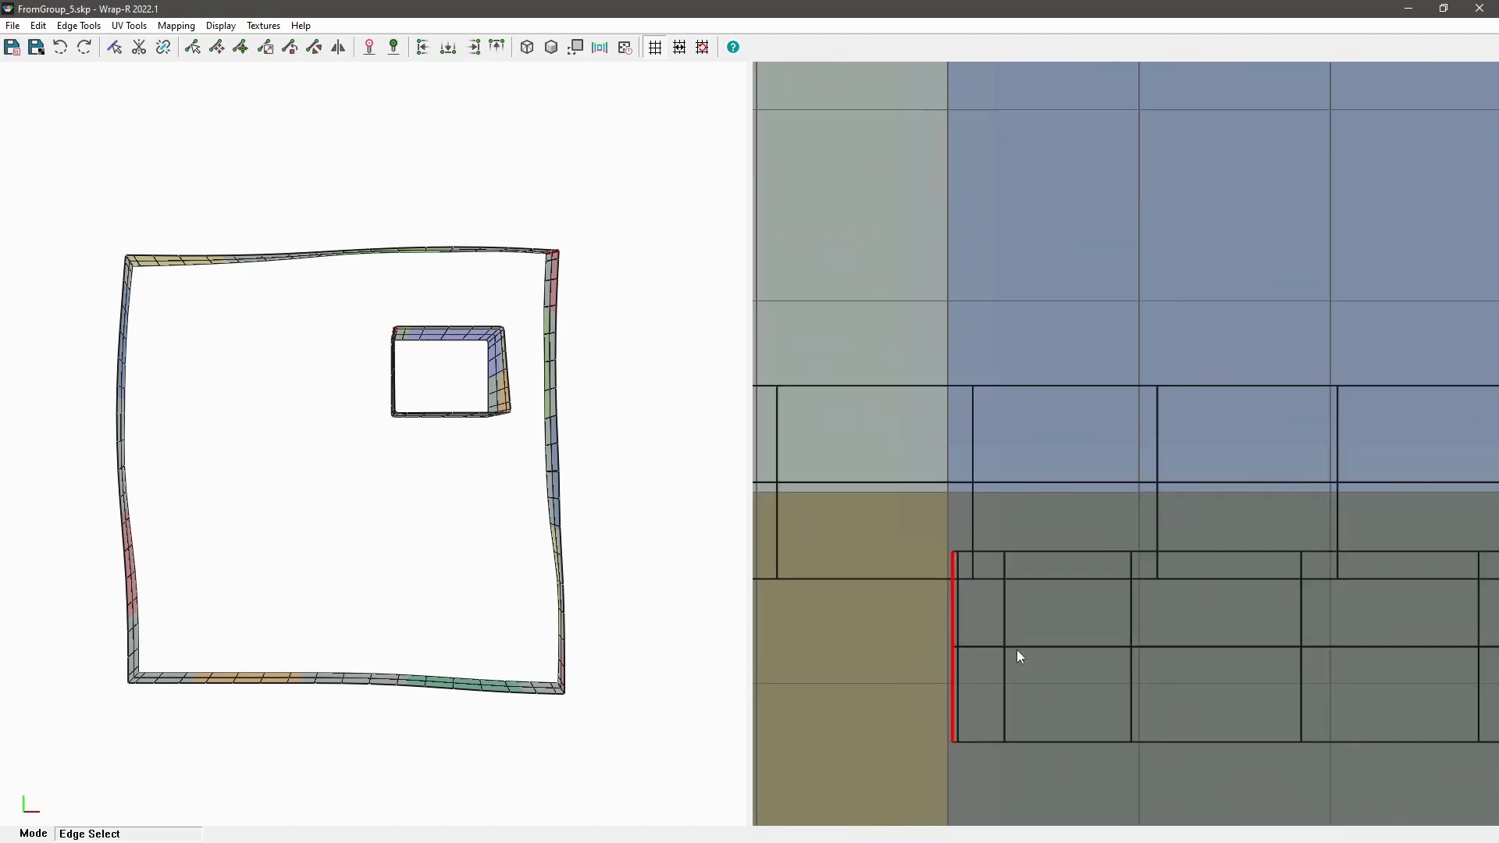
pyautogui.press('space')
pyautogui.click(1016, 656)
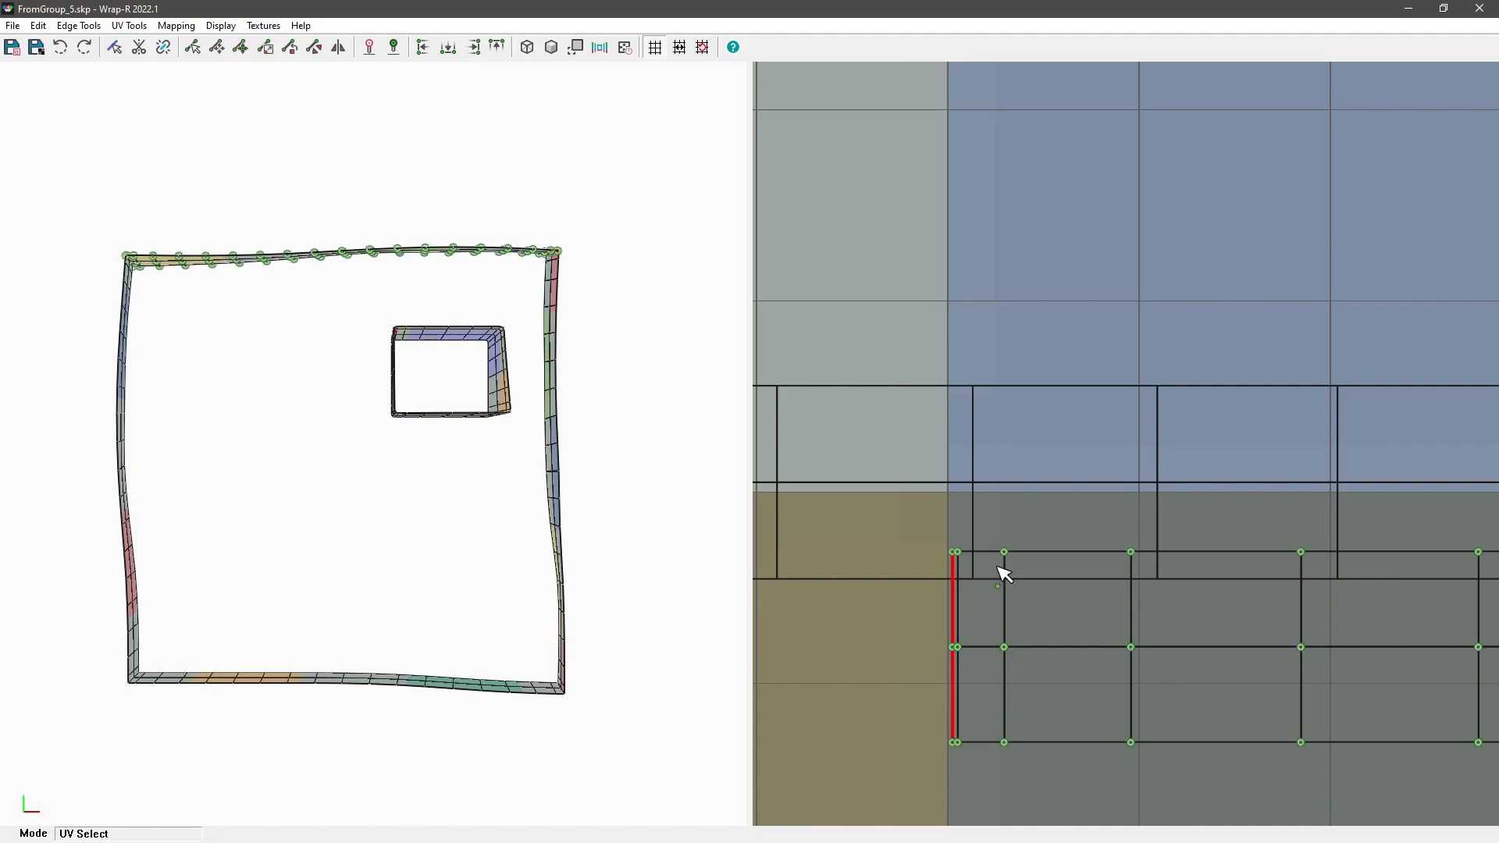
pyautogui.scroll(-5, 1011, 579)
pyautogui.moveTo(1049, 567); pyautogui.dragTo(897, 564)
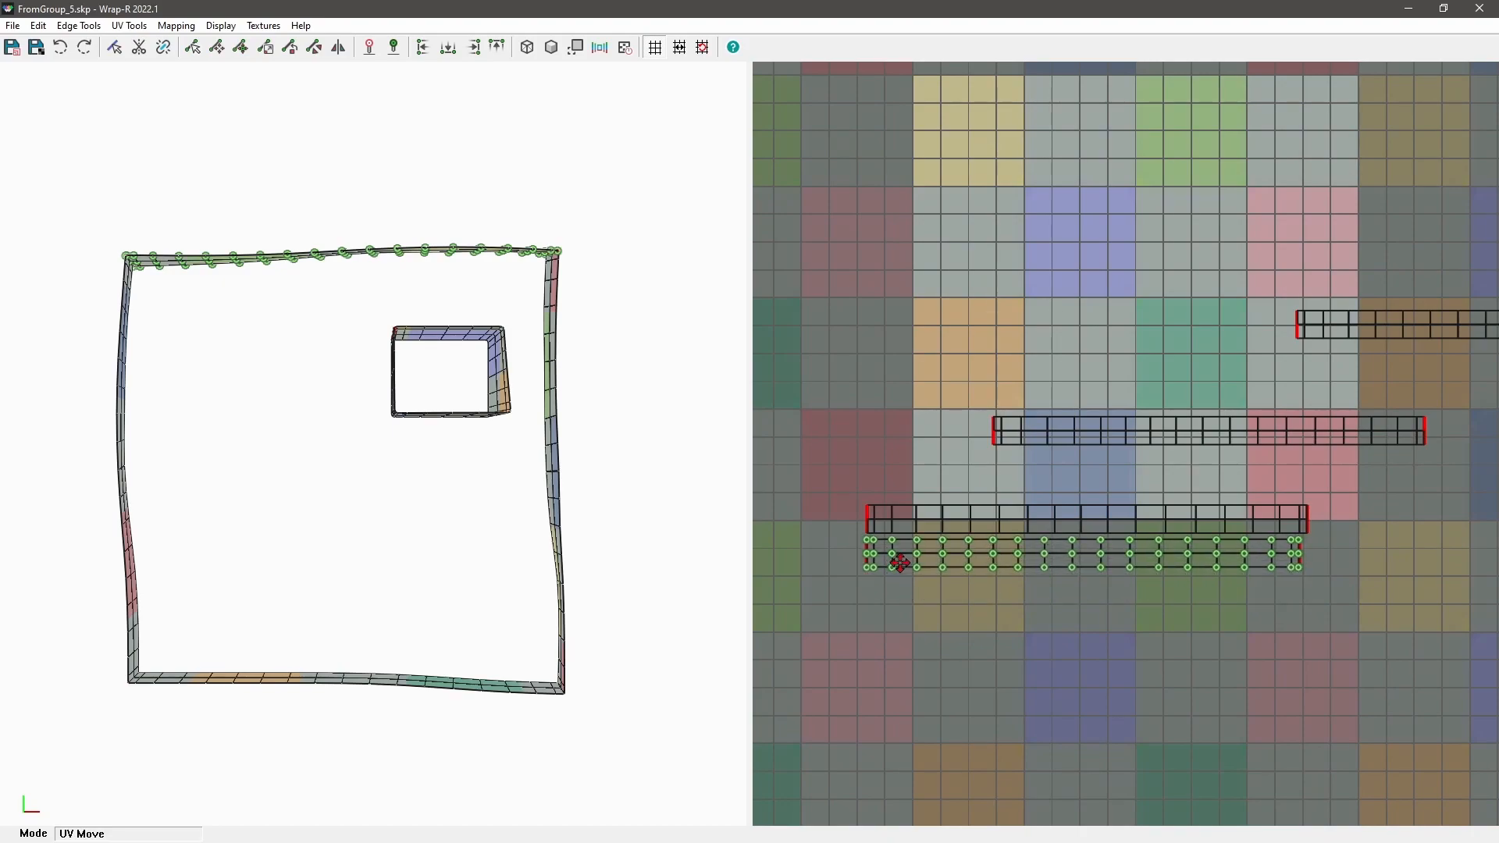
# Step: Select the UVs of the next separate edge strip and stack it just above the two aligned strips
pyautogui.scroll(-6, 1005, 433)
pyautogui.moveTo(1005, 433); pyautogui.dragTo(984, 475, button='middle')
pyautogui.press('space')
pyautogui.moveTo(955, 442); pyautogui.dragTo(1258, 490)
pyautogui.scroll(3, 1145, 481)
pyautogui.press('m')
pyautogui.moveTo(1085, 478); pyautogui.dragTo(962, 501)
pyautogui.moveTo(1038, 511); pyautogui.dragTo(1126, 516, button='middle')
pyautogui.moveTo(1007, 504); pyautogui.dragTo(1005, 527)
pyautogui.moveTo(1219, 406); pyautogui.dragTo(1129, 463, button='middle')
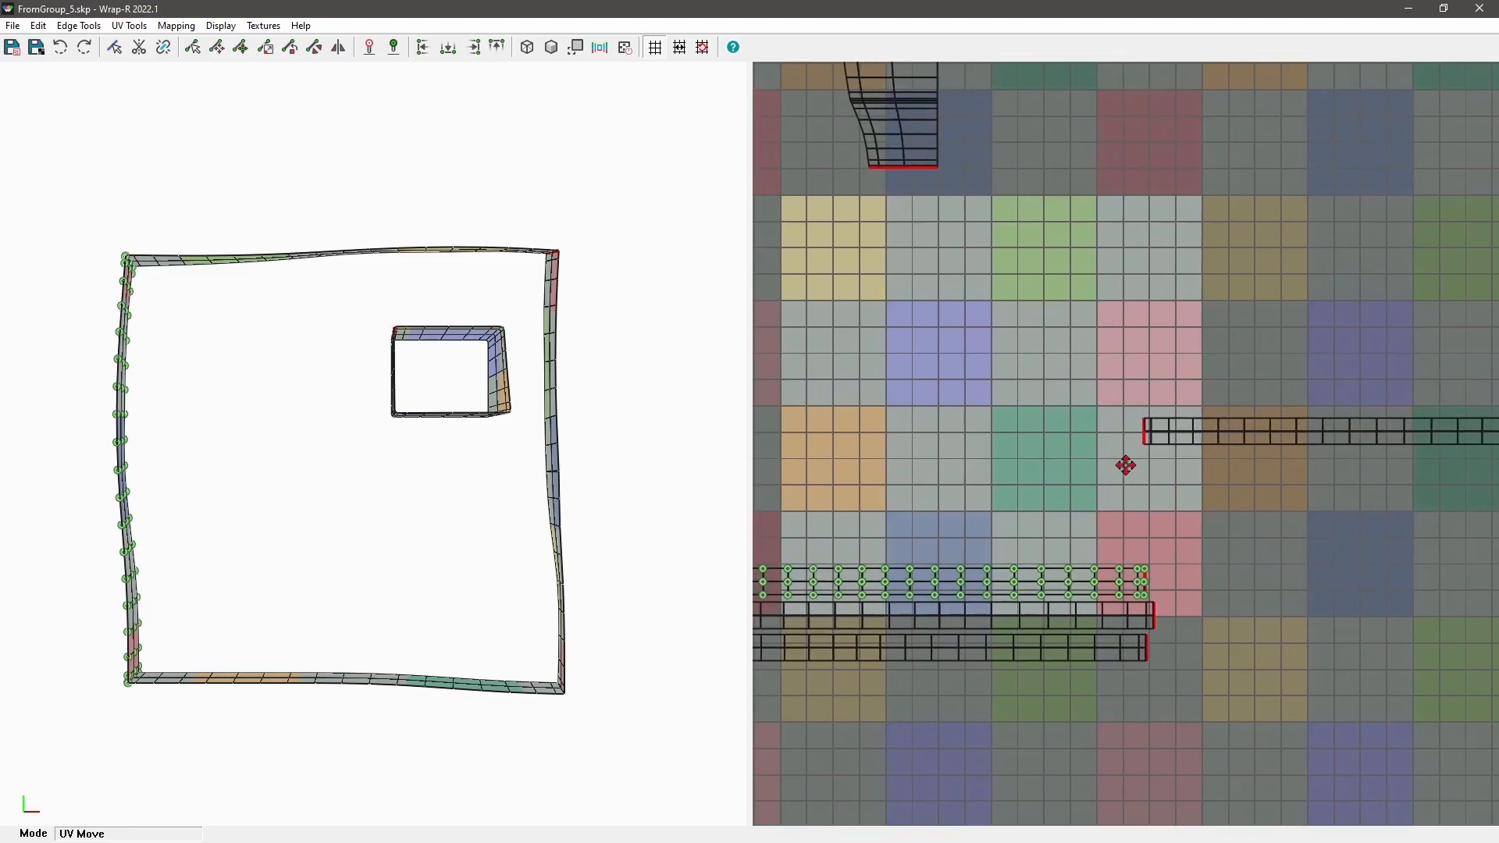
# Step: Select the last loose slab edge strip's UVs and move it to the top of the aligned stack
pyautogui.scroll(-4, 1129, 463)
pyautogui.press('Escape')
pyautogui.moveTo(1091, 398); pyautogui.dragTo(1476, 531)
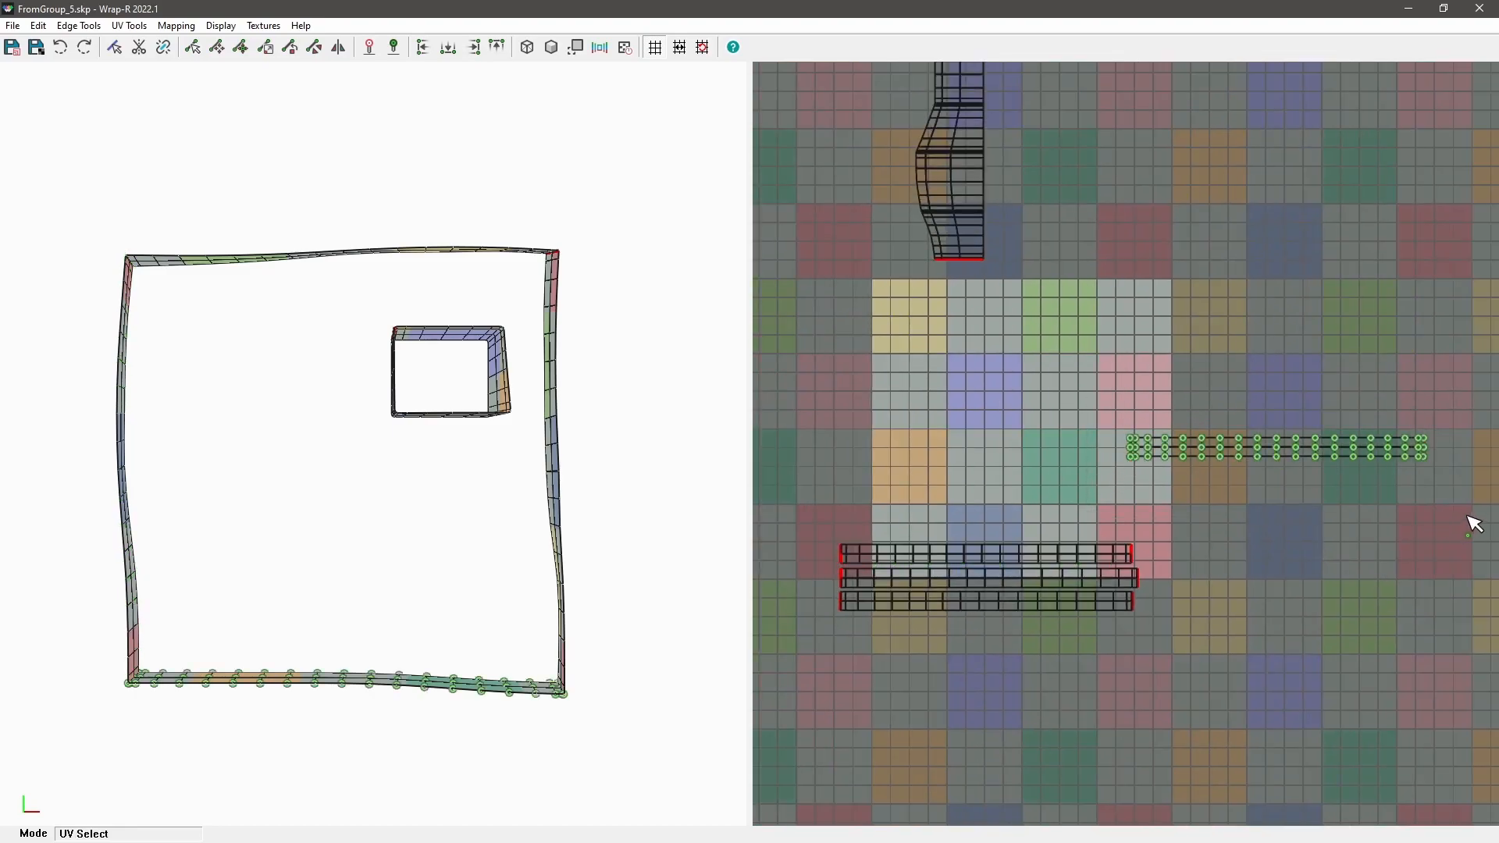
pyautogui.moveTo(1341, 479); pyautogui.dragTo(1037, 554)
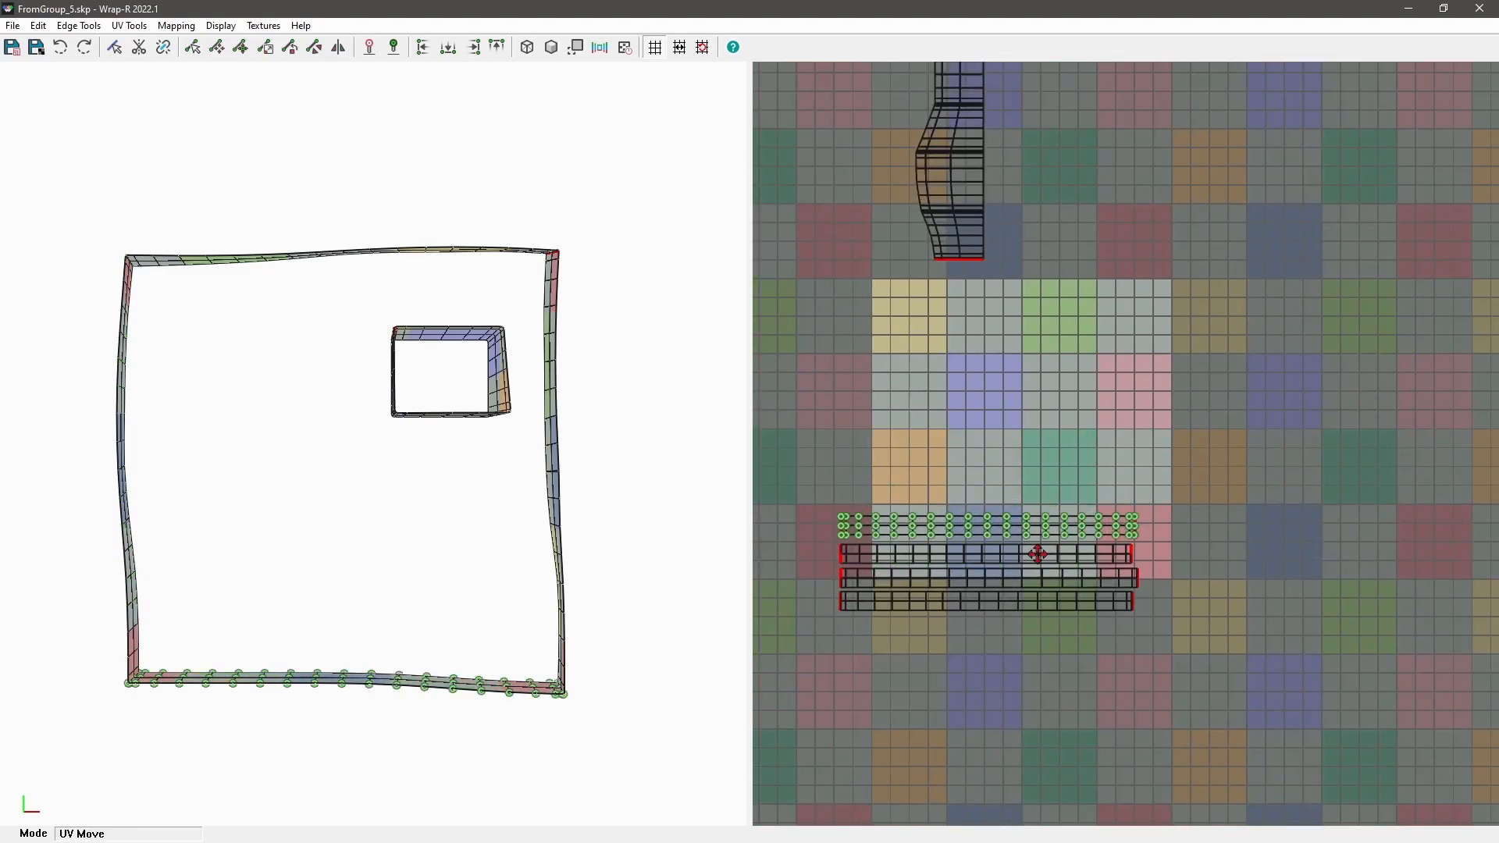
# Step: Select the box wall UV island, rotate it to horizontal and move it directly above the stacked edge strips
pyautogui.moveTo(1023, 505); pyautogui.dragTo(1064, 565, button='middle')
pyautogui.scroll(-2, 1044, 495)
pyautogui.press('Escape')
pyautogui.moveTo(940, 207); pyautogui.dragTo(924, 361)
pyautogui.press('r')
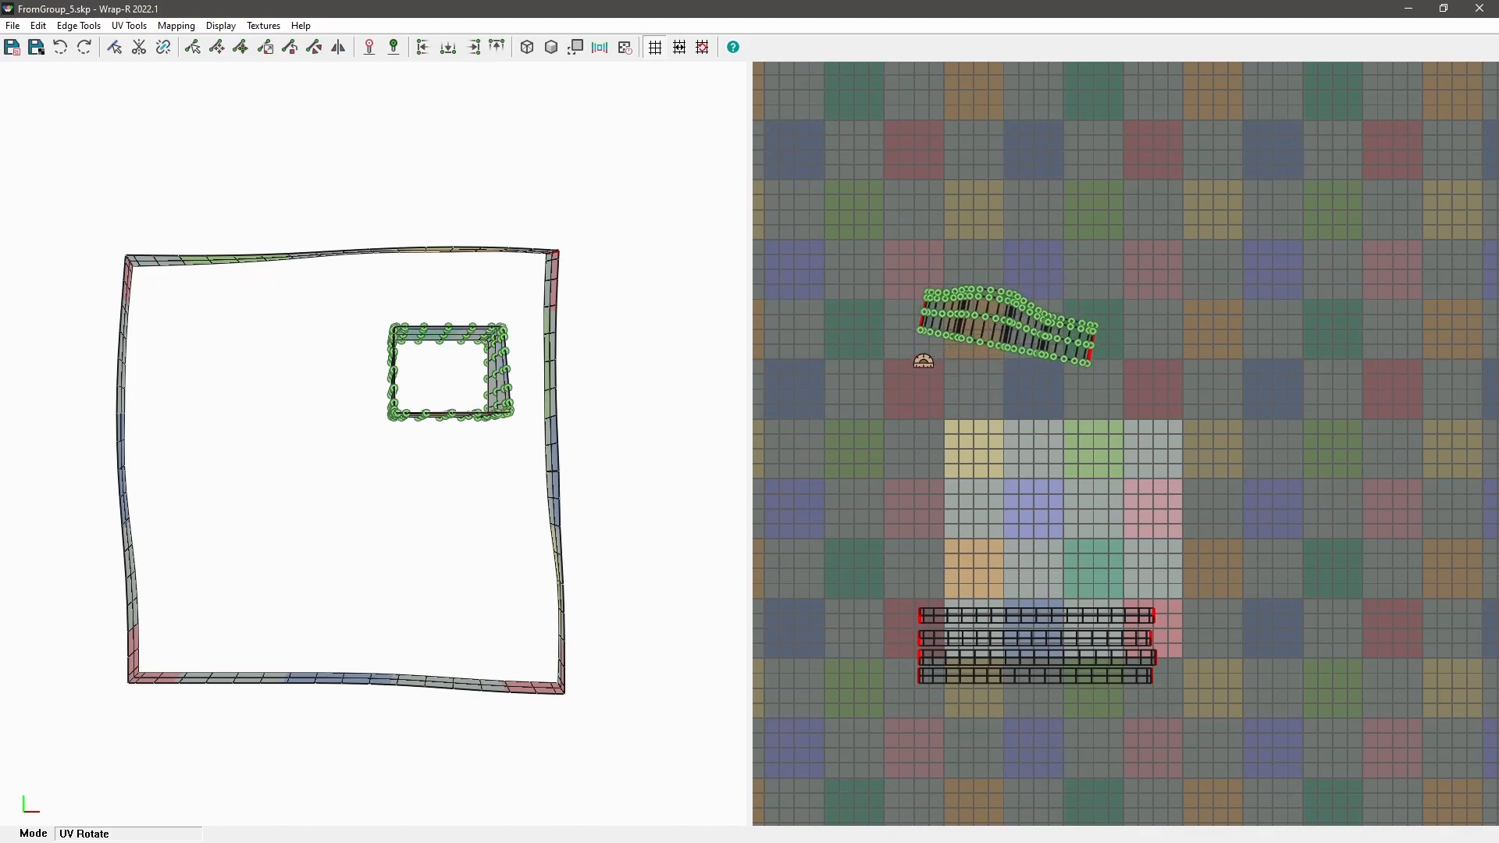
pyautogui.hotkey('ctrl', 'z')
pyautogui.moveTo(1064, 418); pyautogui.dragTo(924, 378)
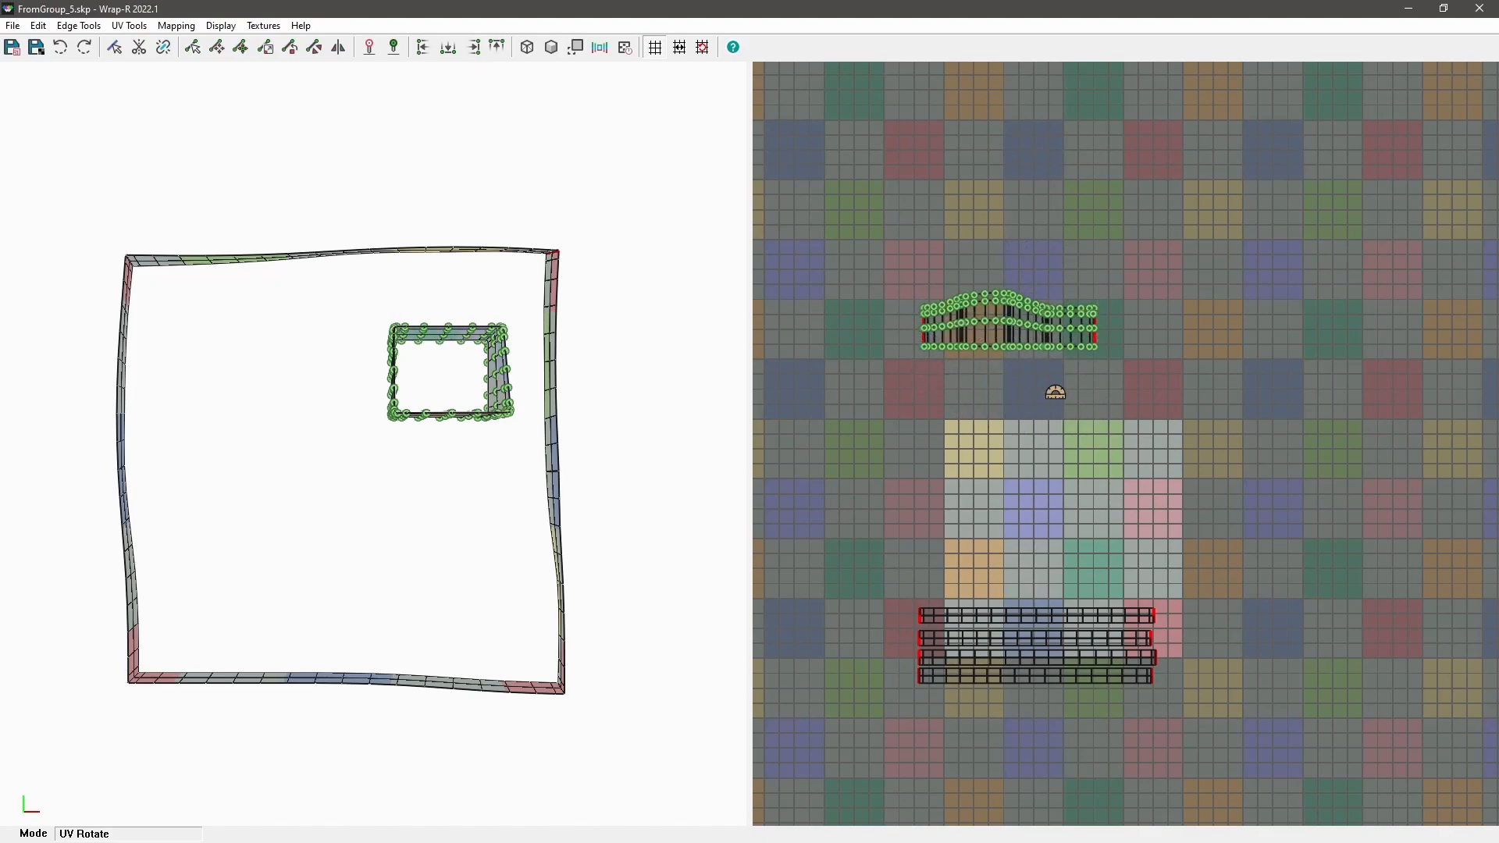
pyautogui.press('m')
pyautogui.moveTo(1049, 404); pyautogui.dragTo(1043, 630)
# Step: Select all UV islands, move them into the coloured UV square and scale them to fit its width
pyautogui.press('space')
pyautogui.moveTo(874, 494); pyautogui.dragTo(1196, 754)
pyautogui.press('m')
pyautogui.moveTo(1054, 648); pyautogui.dragTo(1156, 617)
pyautogui.scroll(3, 1082, 601)
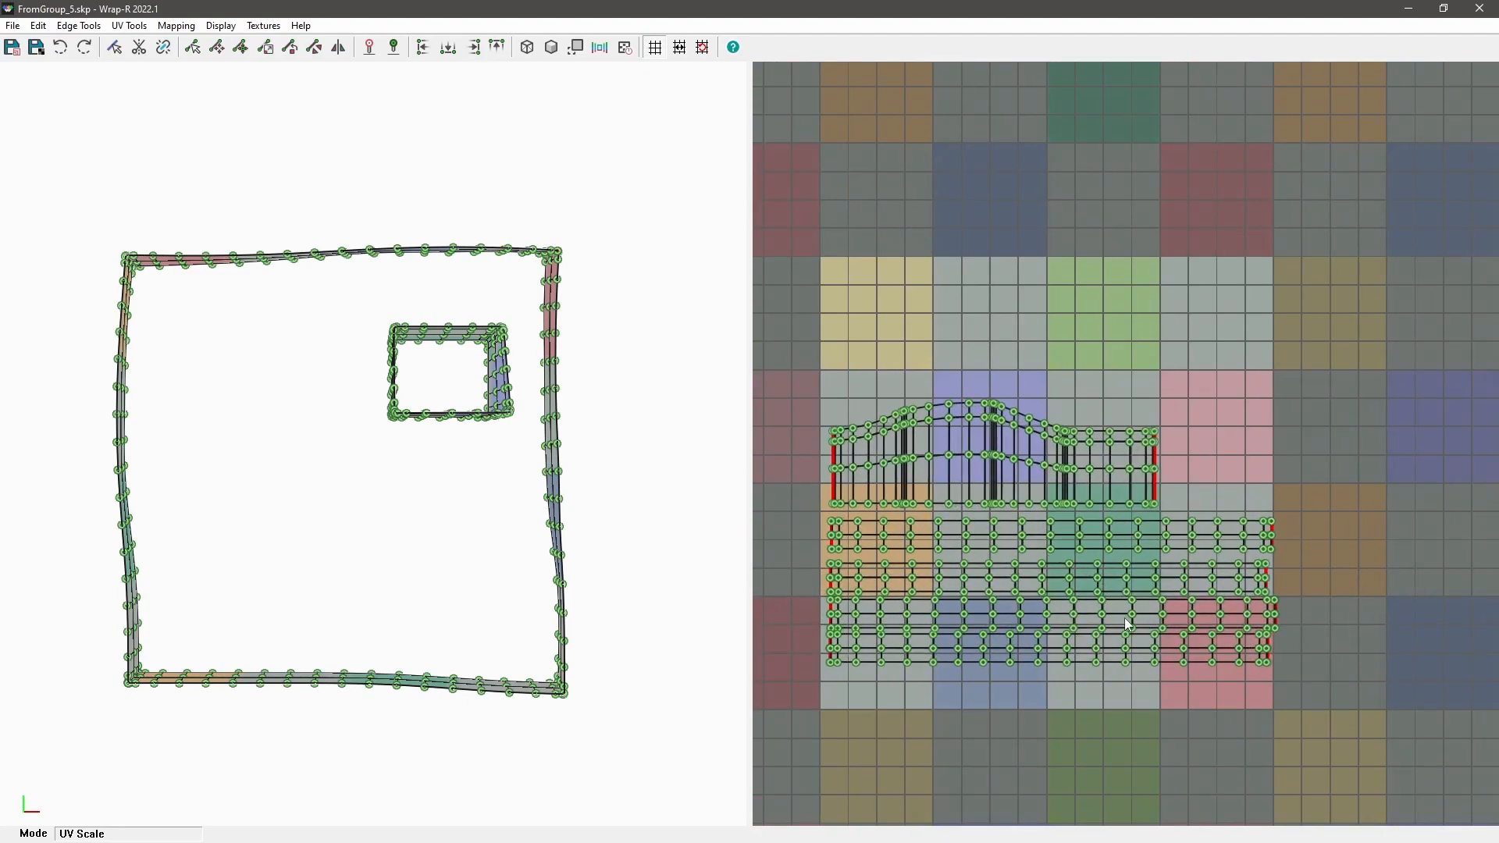
pyautogui.moveTo(1125, 618); pyautogui.dragTo(1158, 641, button='middle')
# Step: Move all the UV islands upward out of the coloured UV square so they sit directly above it
pyautogui.press('m')
pyautogui.moveTo(1107, 555); pyautogui.dragTo(1102, 209)
pyautogui.scroll(-1, 1110, 328)
pyautogui.moveTo(1120, 412); pyautogui.dragTo(1136, 692, button='middle')
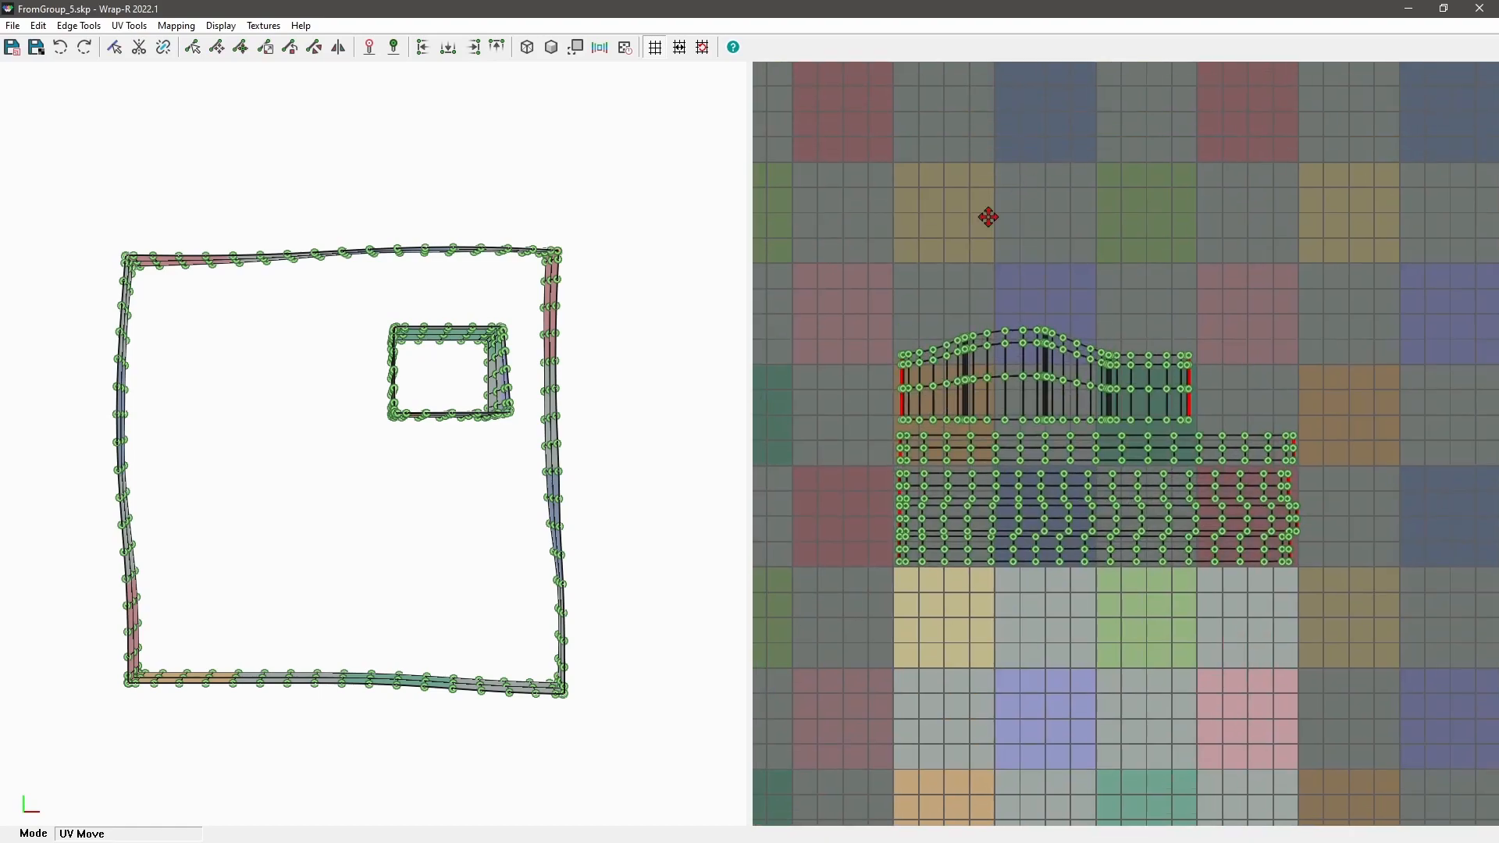
pyautogui.scroll(-1, 1080, 332)
pyautogui.moveTo(1051, 562); pyautogui.dragTo(1084, 452, button='middle')
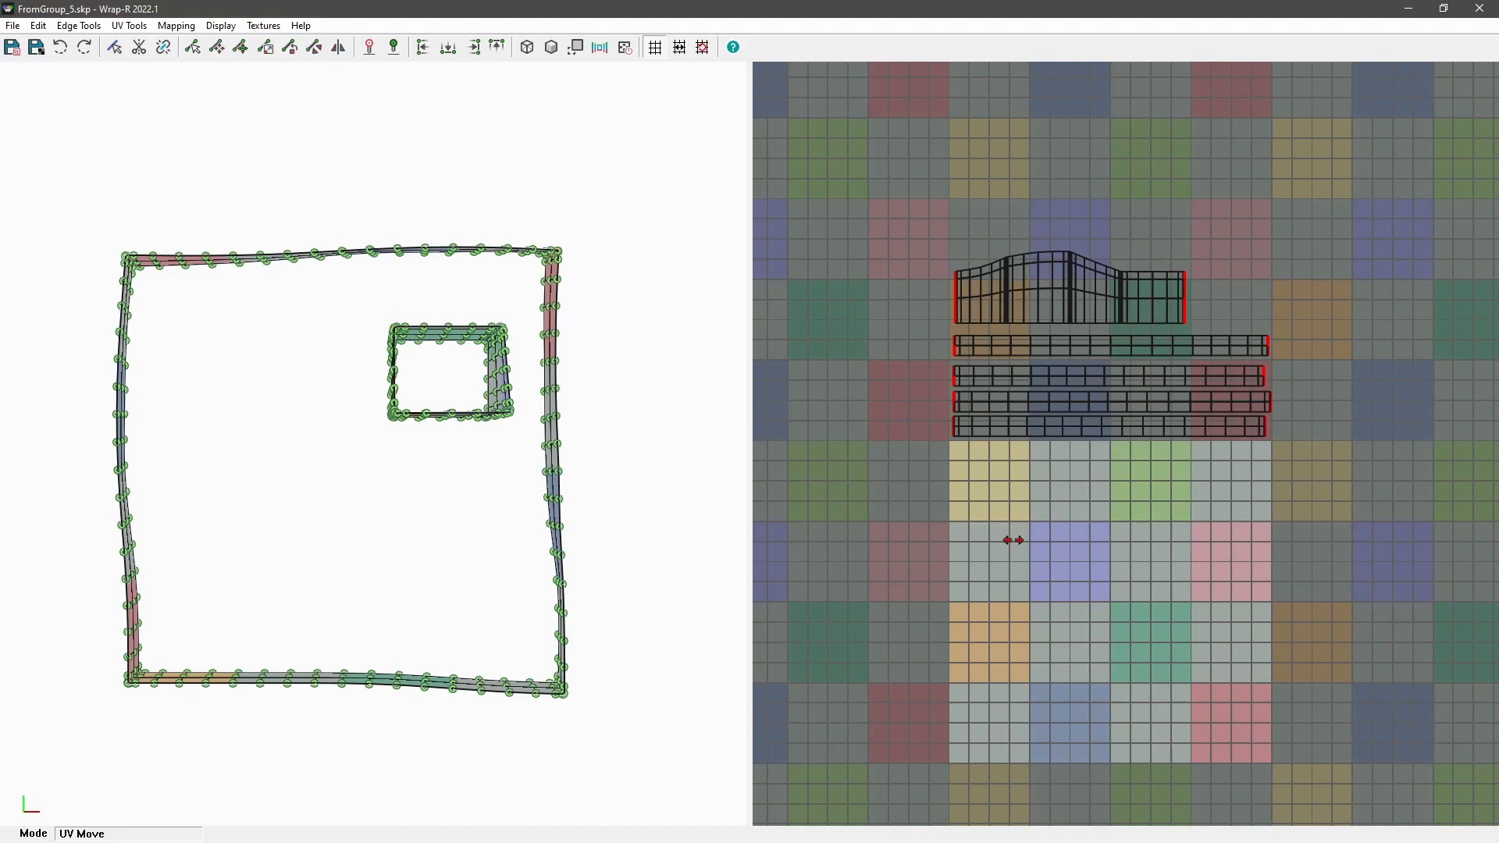
pyautogui.click(1029, 577)
# Step: Exit UV mode, check the mapping on the model from an angle and save the unwrapped file
pyautogui.scroll(-1, 1081, 482)
pyautogui.press('space')
pyautogui.moveTo(612, 567); pyautogui.dragTo(515, 542, button='middle')
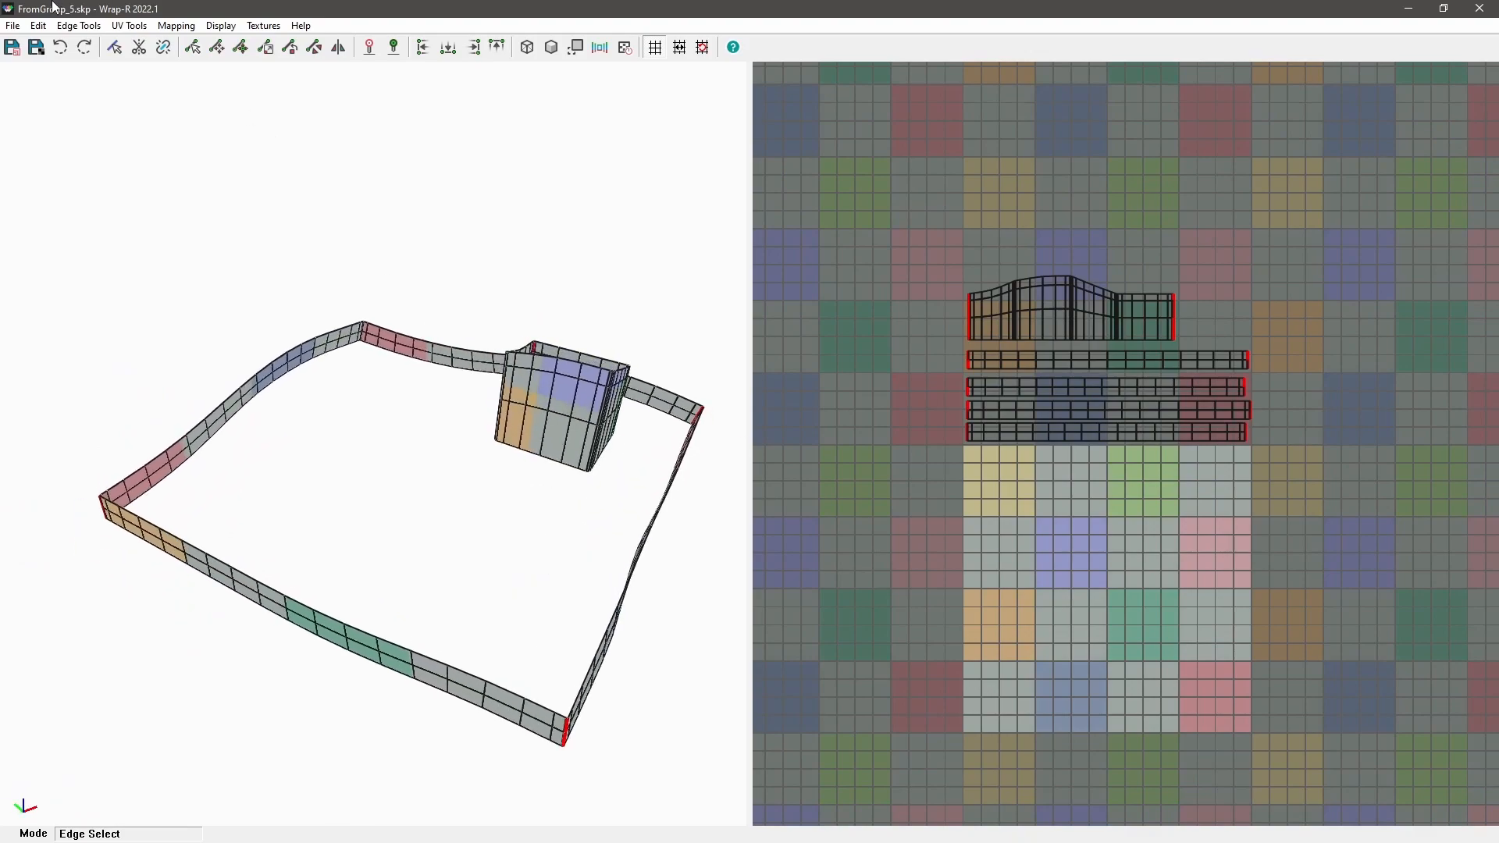
pyautogui.click(12, 25)
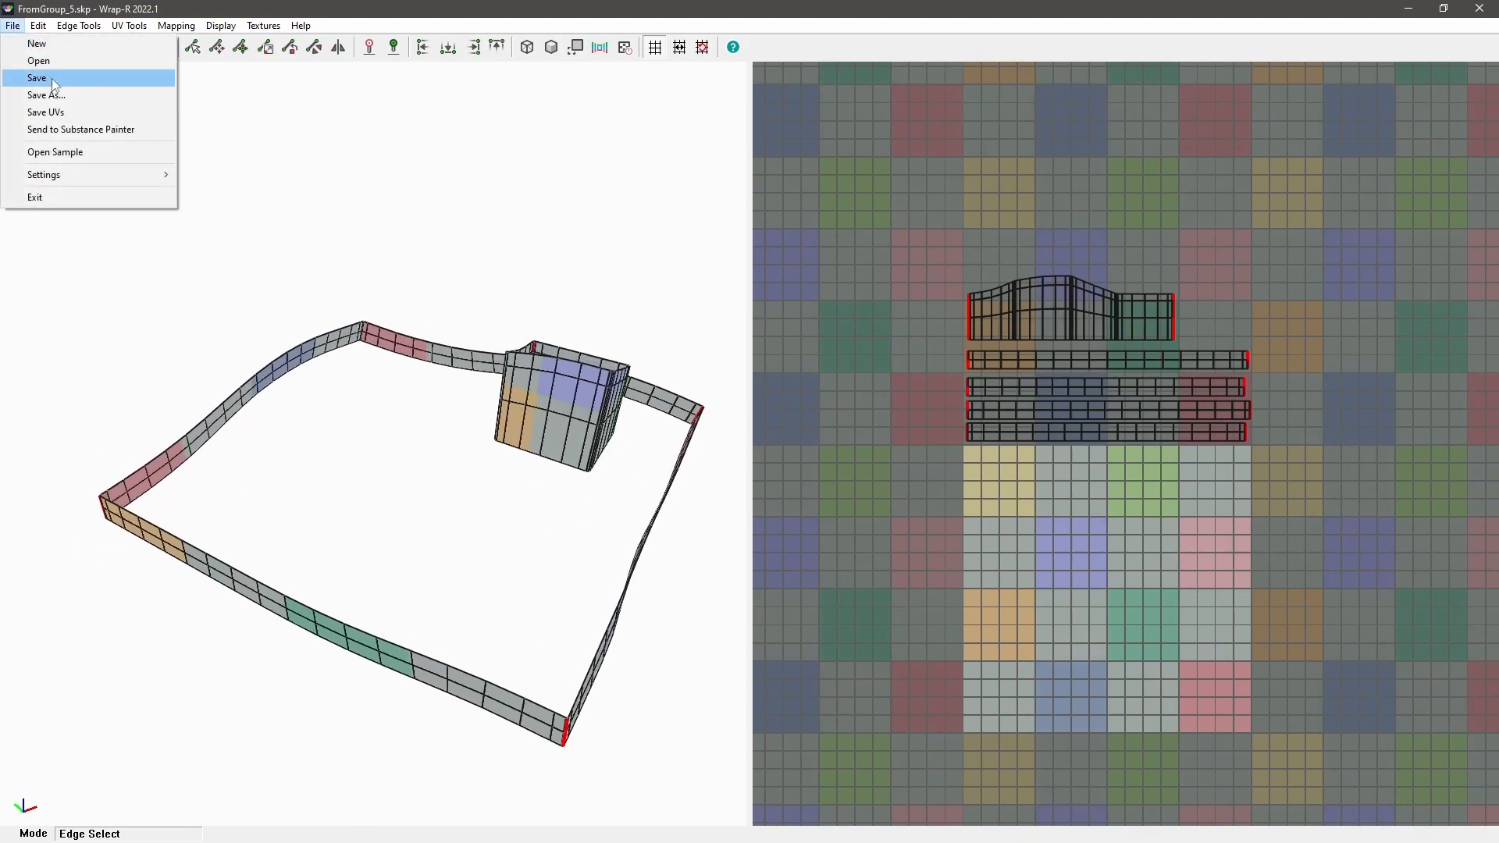
pyautogui.click(53, 81)
pyautogui.click(687, 448)
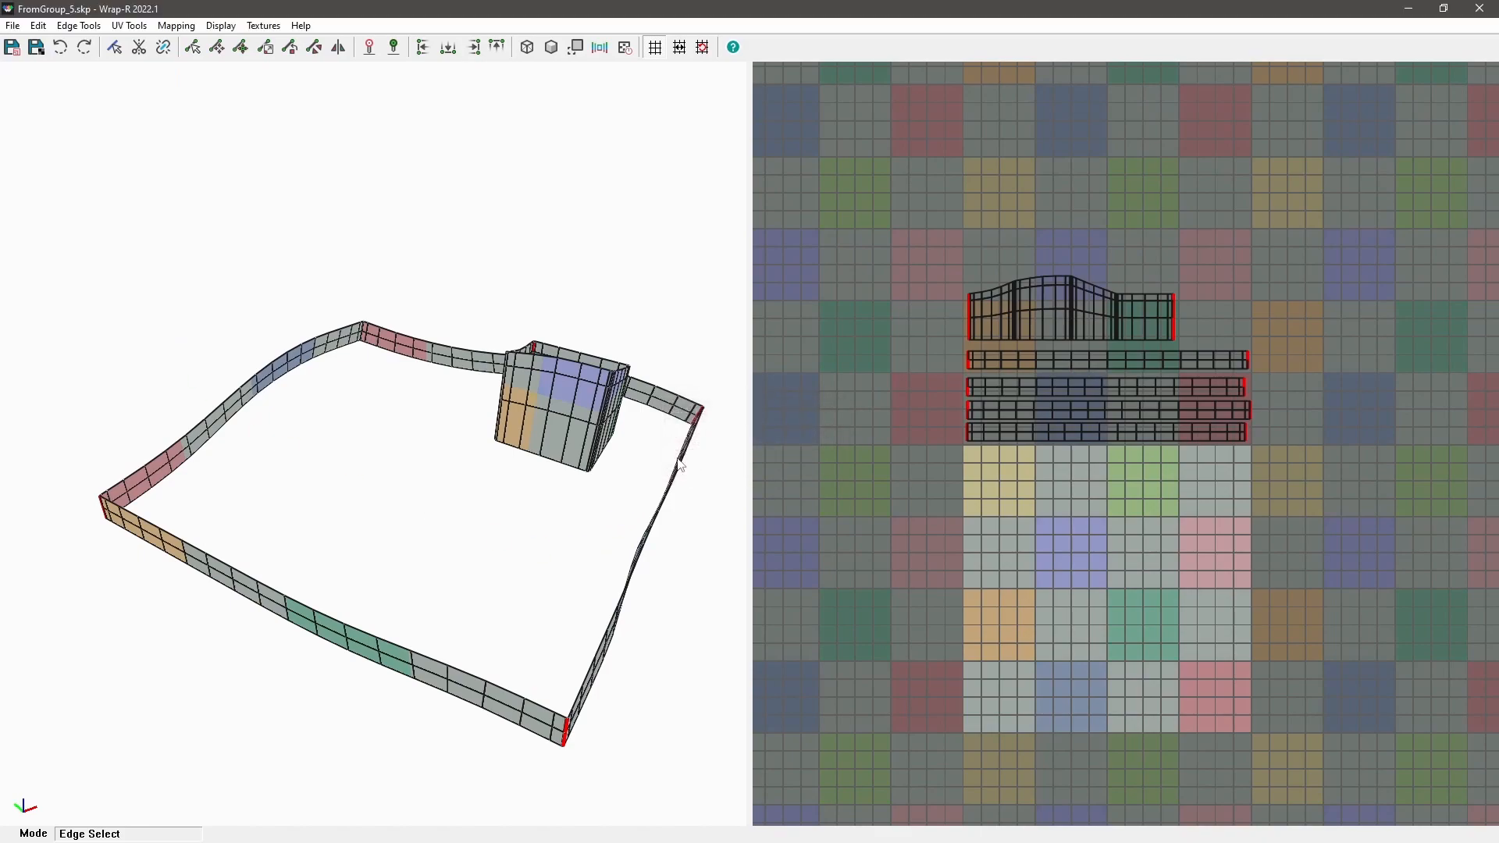
pyautogui.moveTo(579, 562); pyautogui.dragTo(573, 418, button='middle')
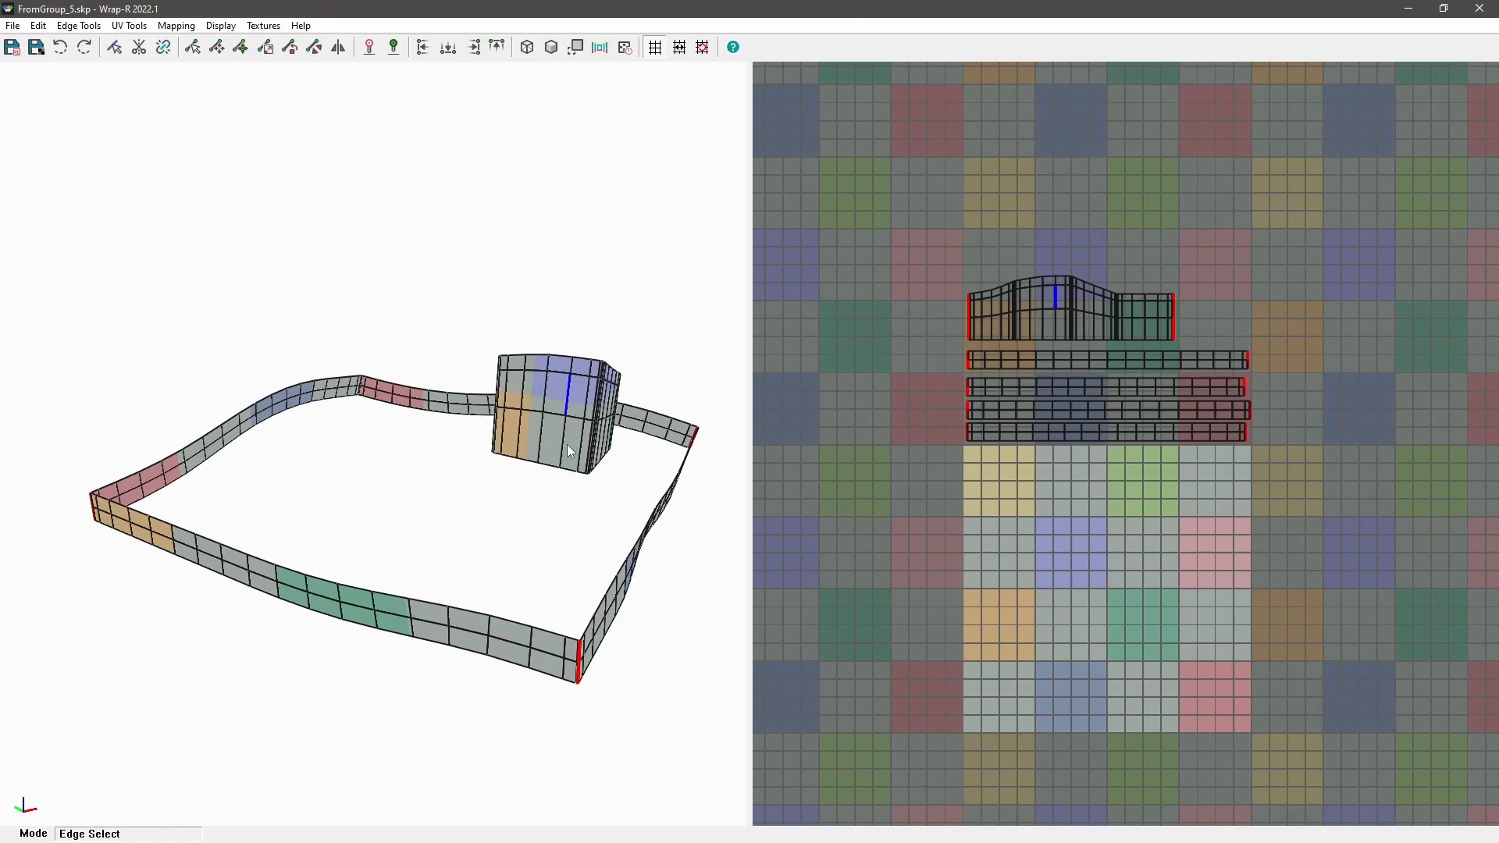
# Step: Return to SketchUp and import the Wrap-R UVs back onto the selected <FromGroup#5> component
pyautogui.click(1408, 8)
pyautogui.scroll(2, 551, 517)
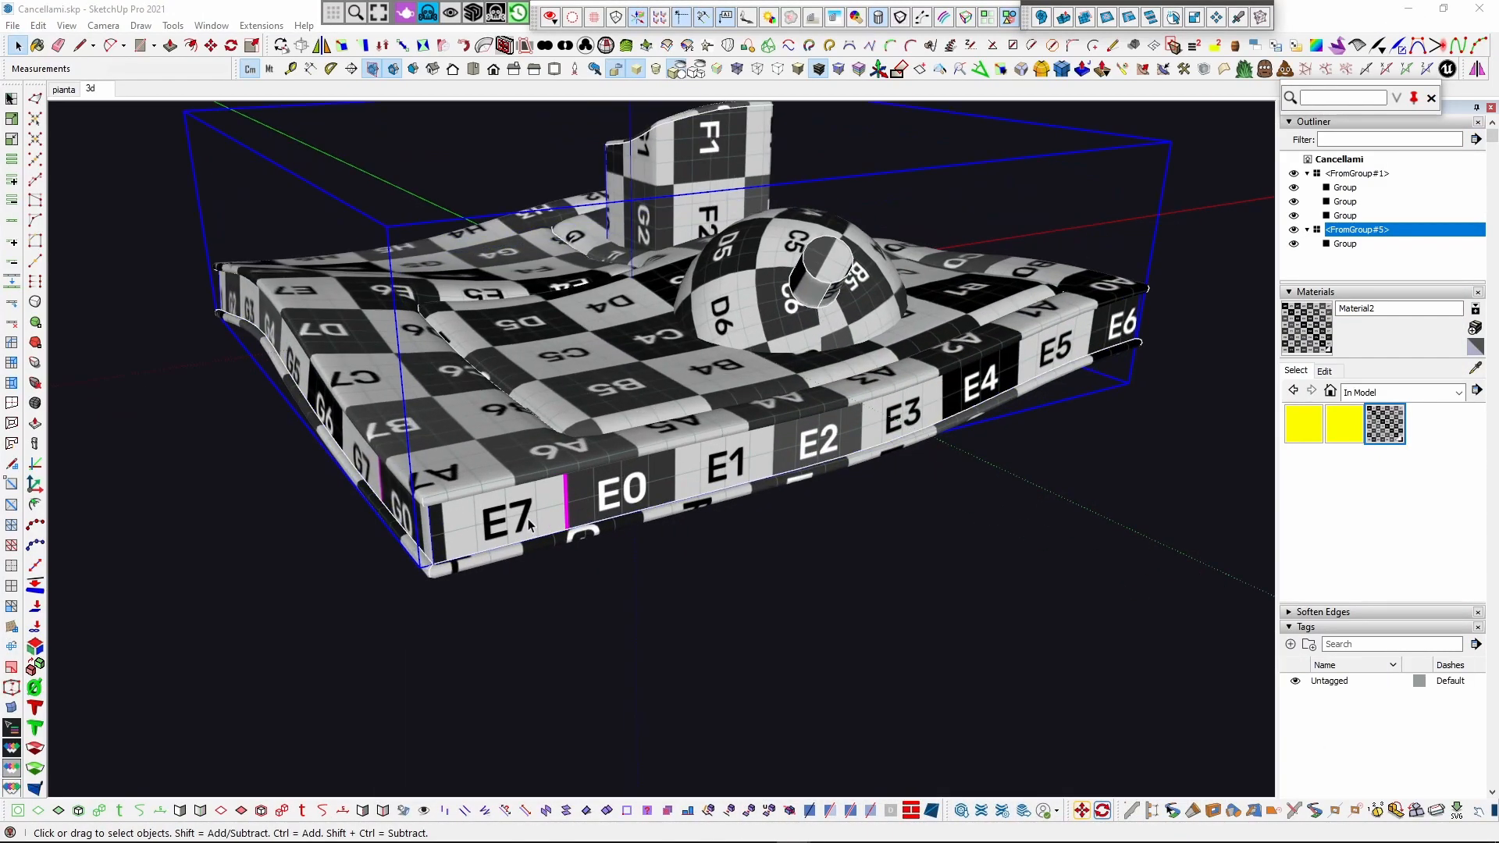
pyautogui.click(6, 794)
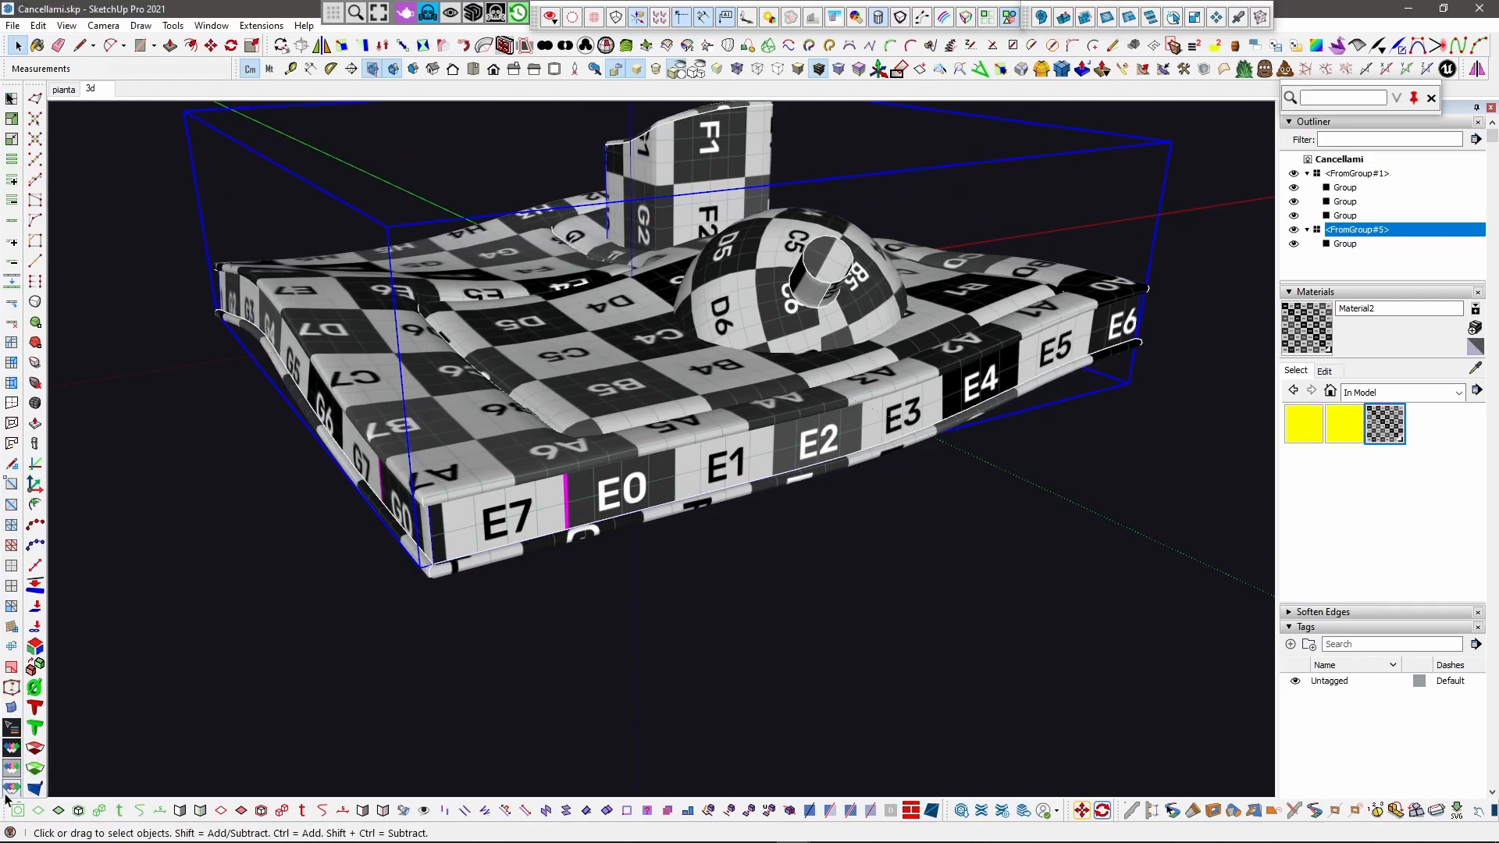
pyautogui.click(233, 573)
# Step: Open the reimported group, cut its slab edge strip faces and close the group
pyautogui.moveTo(233, 573)
pyautogui.mouseDown(button='middle')
pyautogui.moveTo(631, 447)
pyautogui.moveTo(679, 484)
pyautogui.moveTo(703, 572)
pyautogui.mouseUp(button='middle')
pyautogui.click(702, 572)
pyautogui.doubleClick(703, 572)
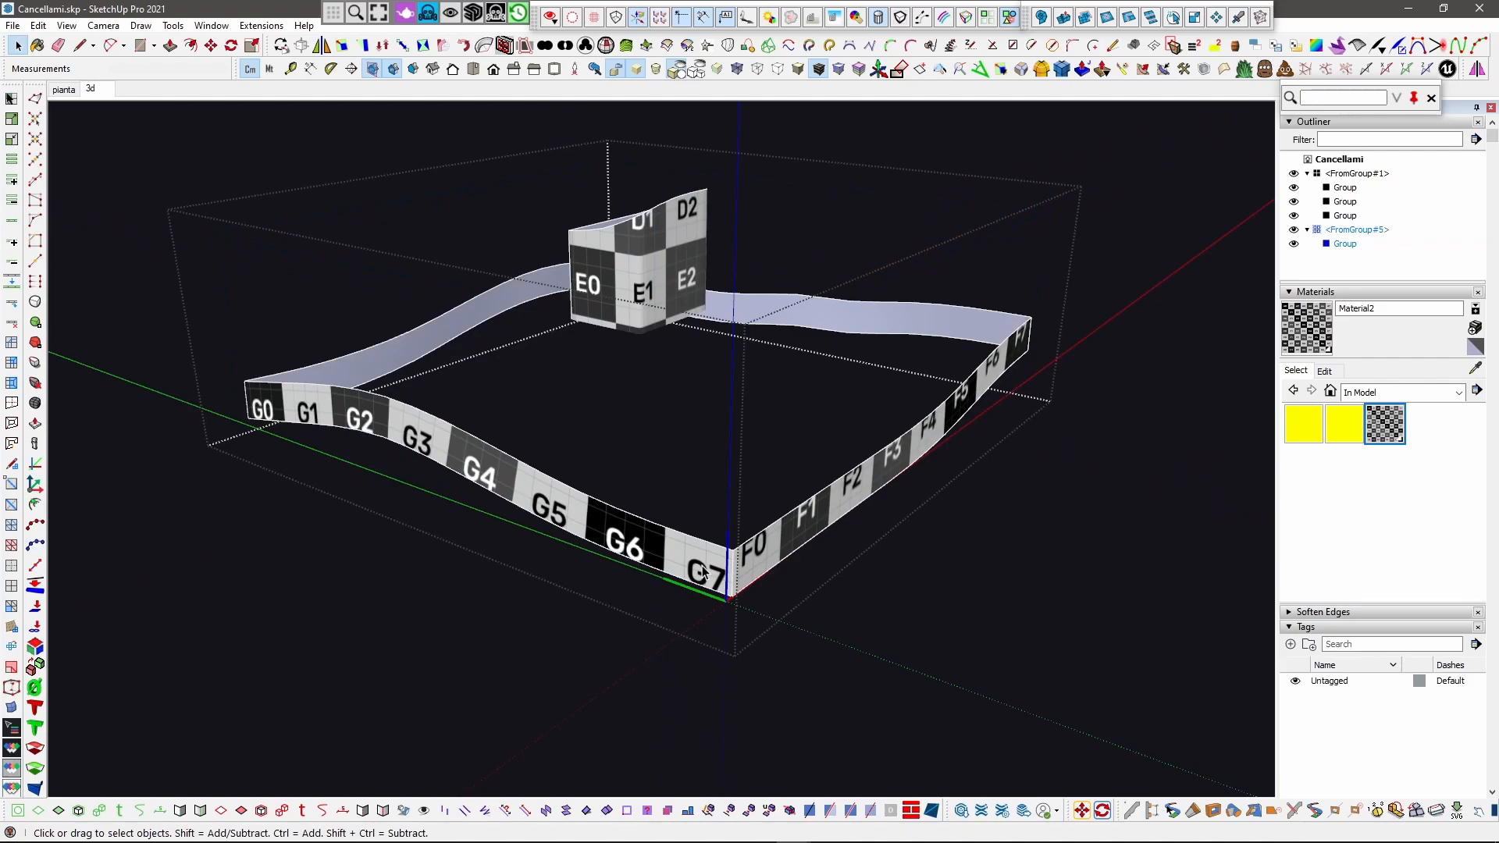
pyautogui.click(703, 573)
pyautogui.press('Delete')
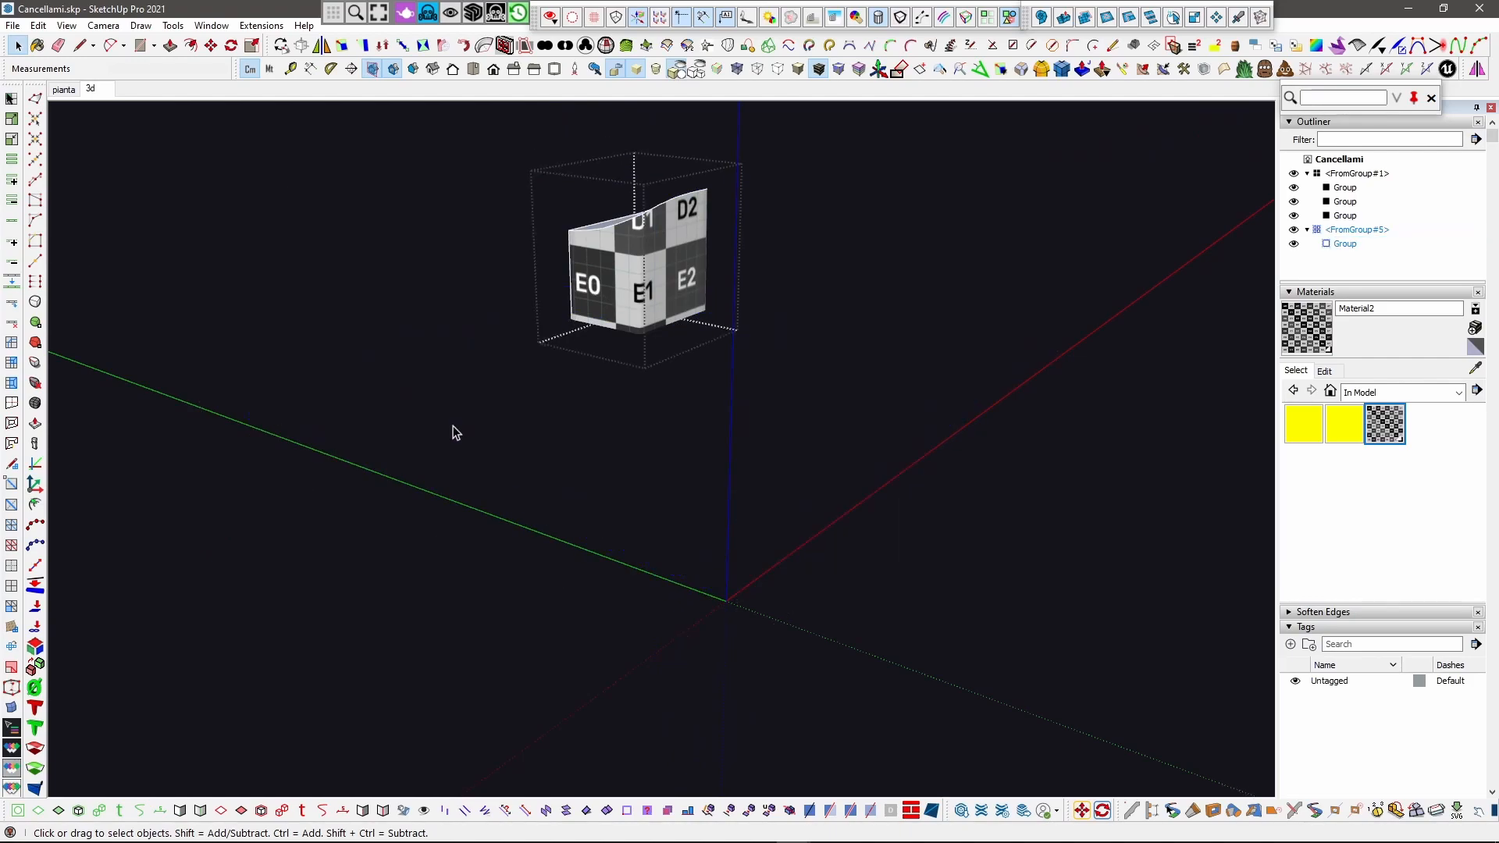
pyautogui.rightClick(405, 356)
pyautogui.click(475, 366)
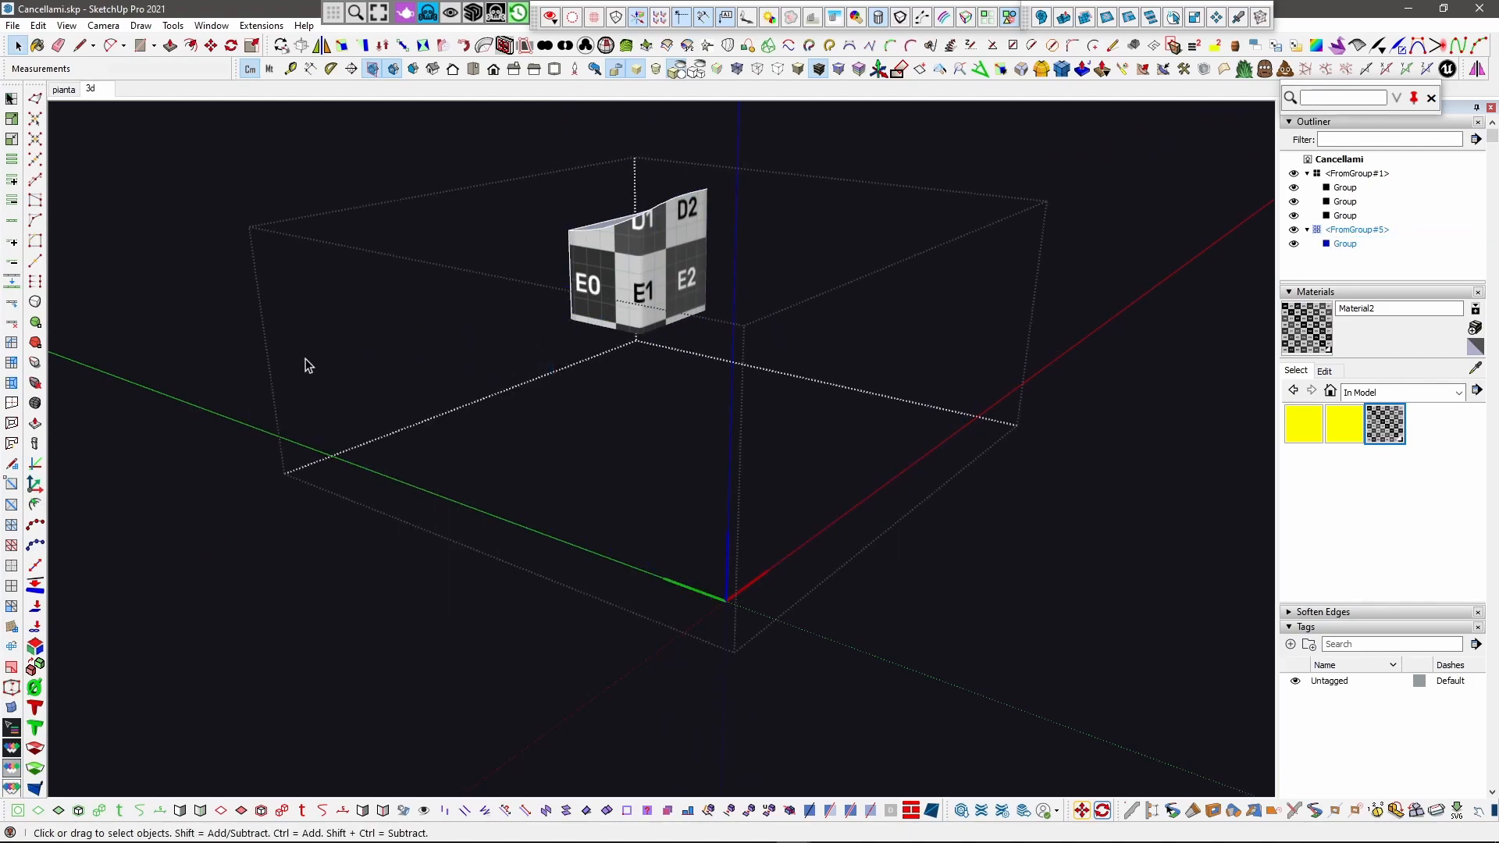
# Step: Paste the slab edge faces in place inside the slab's group within <FromGroup#1> and close the open groups
pyautogui.doubleClick(659, 513)
pyautogui.click(660, 513)
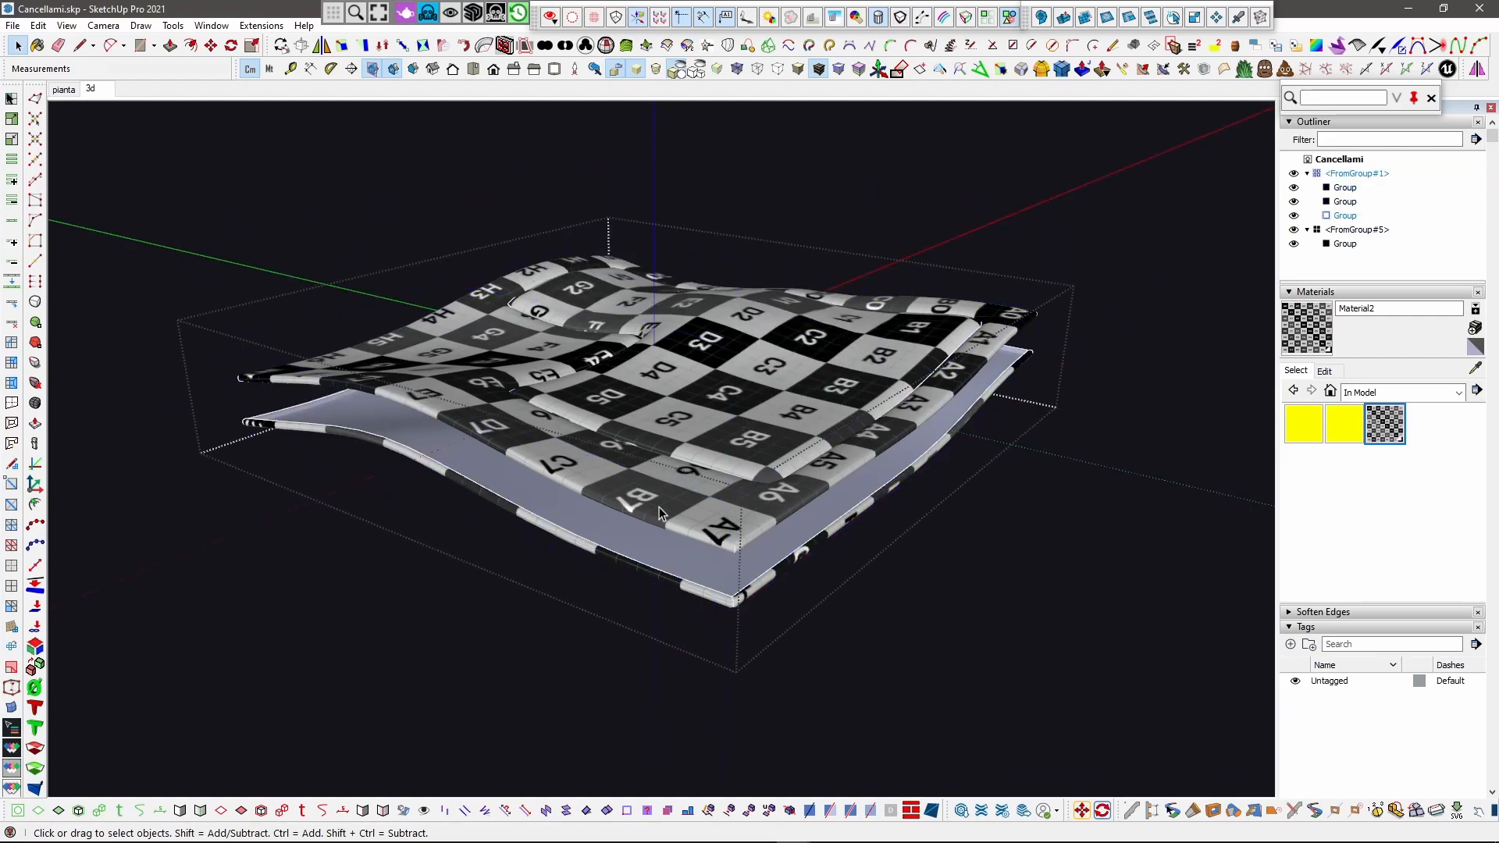
pyautogui.hotkey('ctrl', 'z')
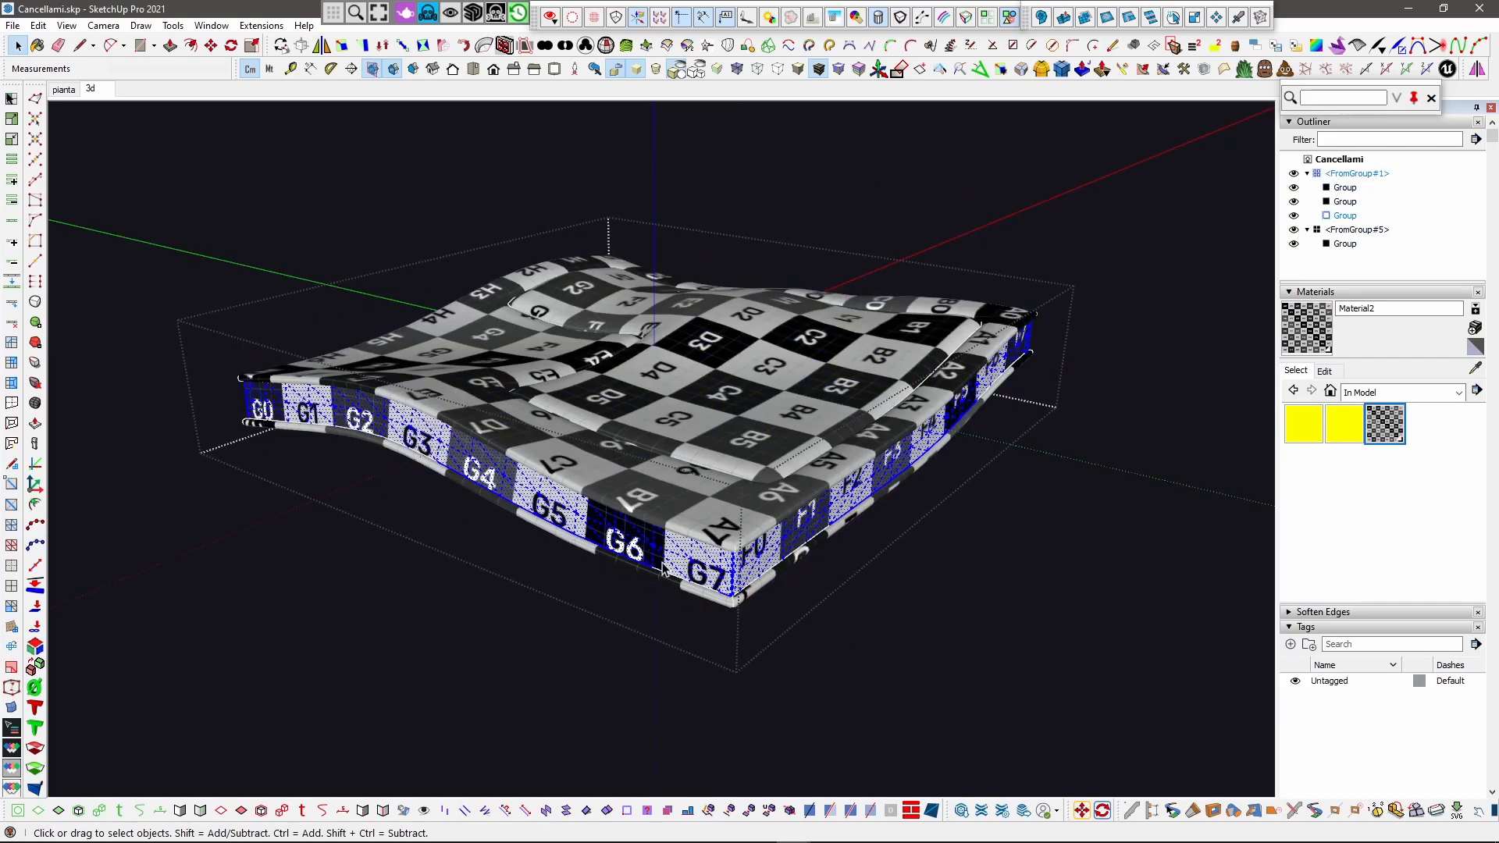
pyautogui.scroll(2, 668, 545)
pyautogui.tripleClick(665, 558)
pyautogui.scroll(-1, 664, 529)
pyautogui.scroll(-1, 663, 530)
pyautogui.click(225, 308)
pyautogui.scroll(-3, 383, 325)
pyautogui.click(365, 253)
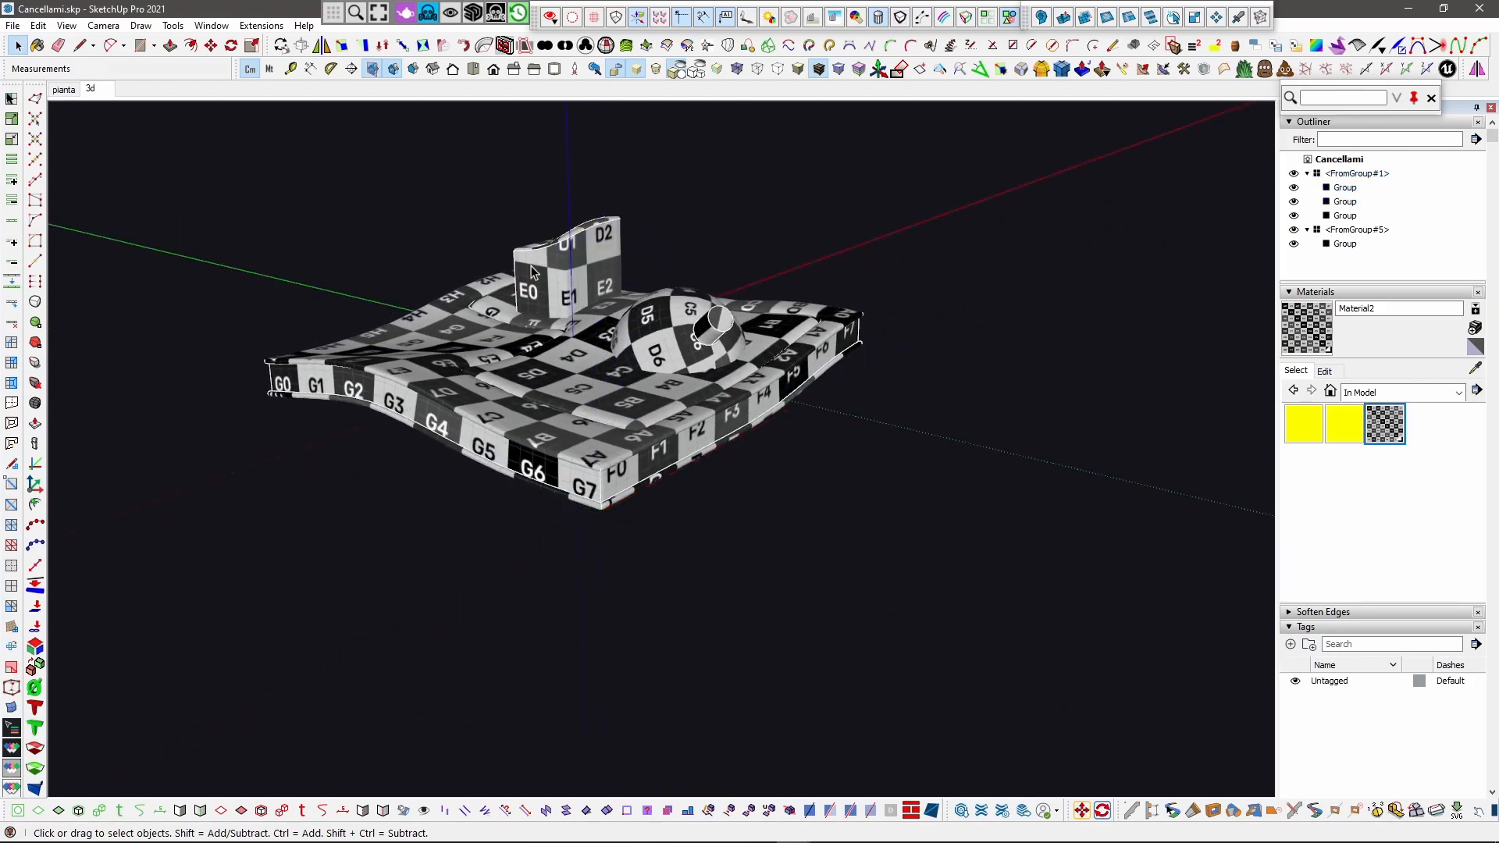
# Step: Cut the <FromGroup#5> box walls, paste them in place inside the box's group within <FromGroup#1> and explode them
pyautogui.click(576, 281)
pyautogui.scroll(3, 576, 282)
pyautogui.hotkey('ctrl', 'x')
pyautogui.doubleClick(567, 251)
pyautogui.doubleClick(567, 250)
pyautogui.tripleClick(566, 251)
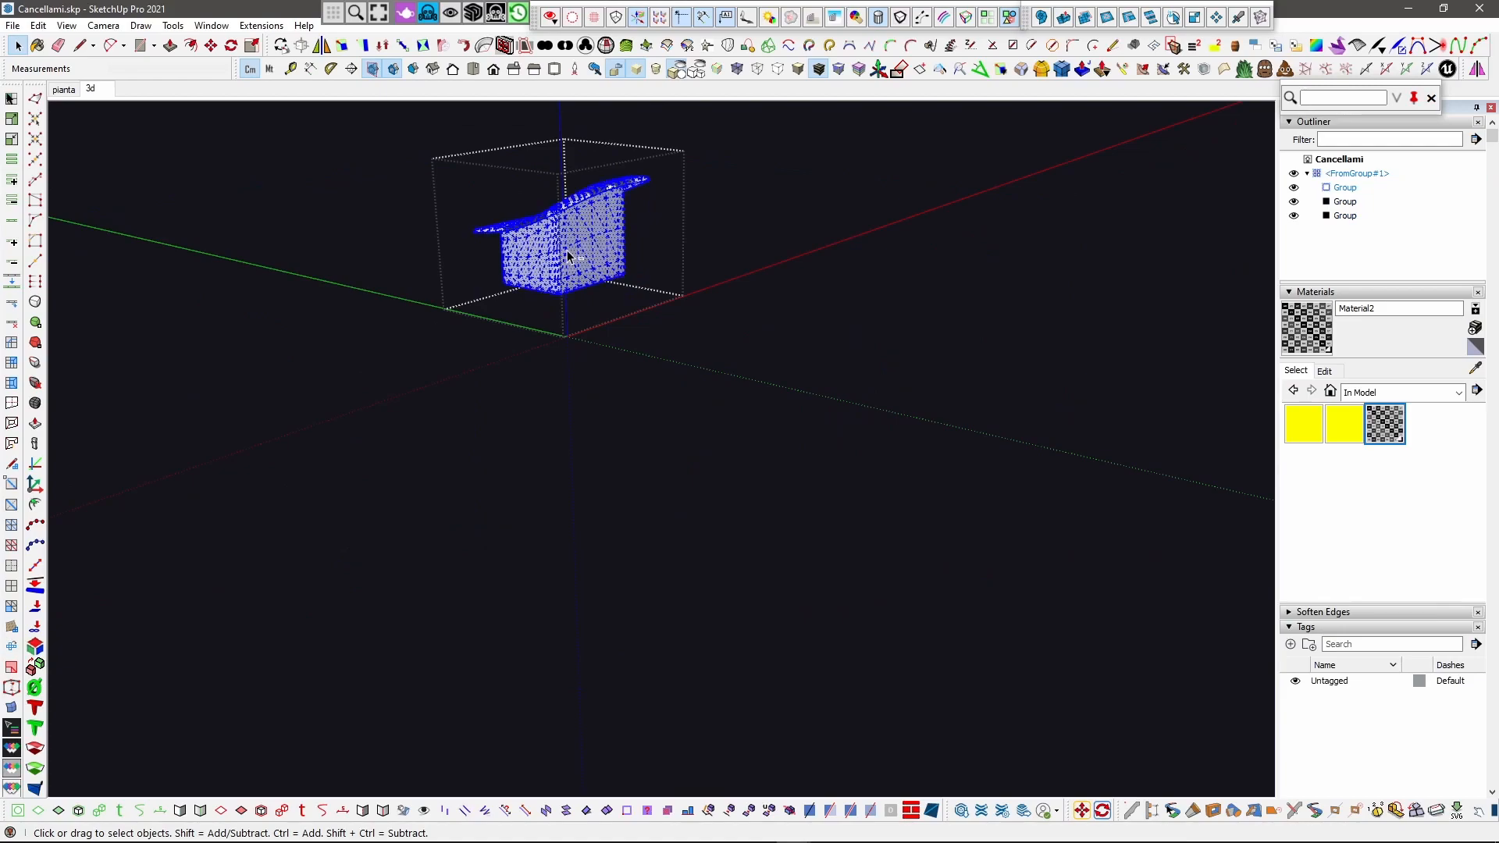
pyautogui.hotkey('ctrl', 'shift', 'v')
pyautogui.hotkey('shift', 'x')
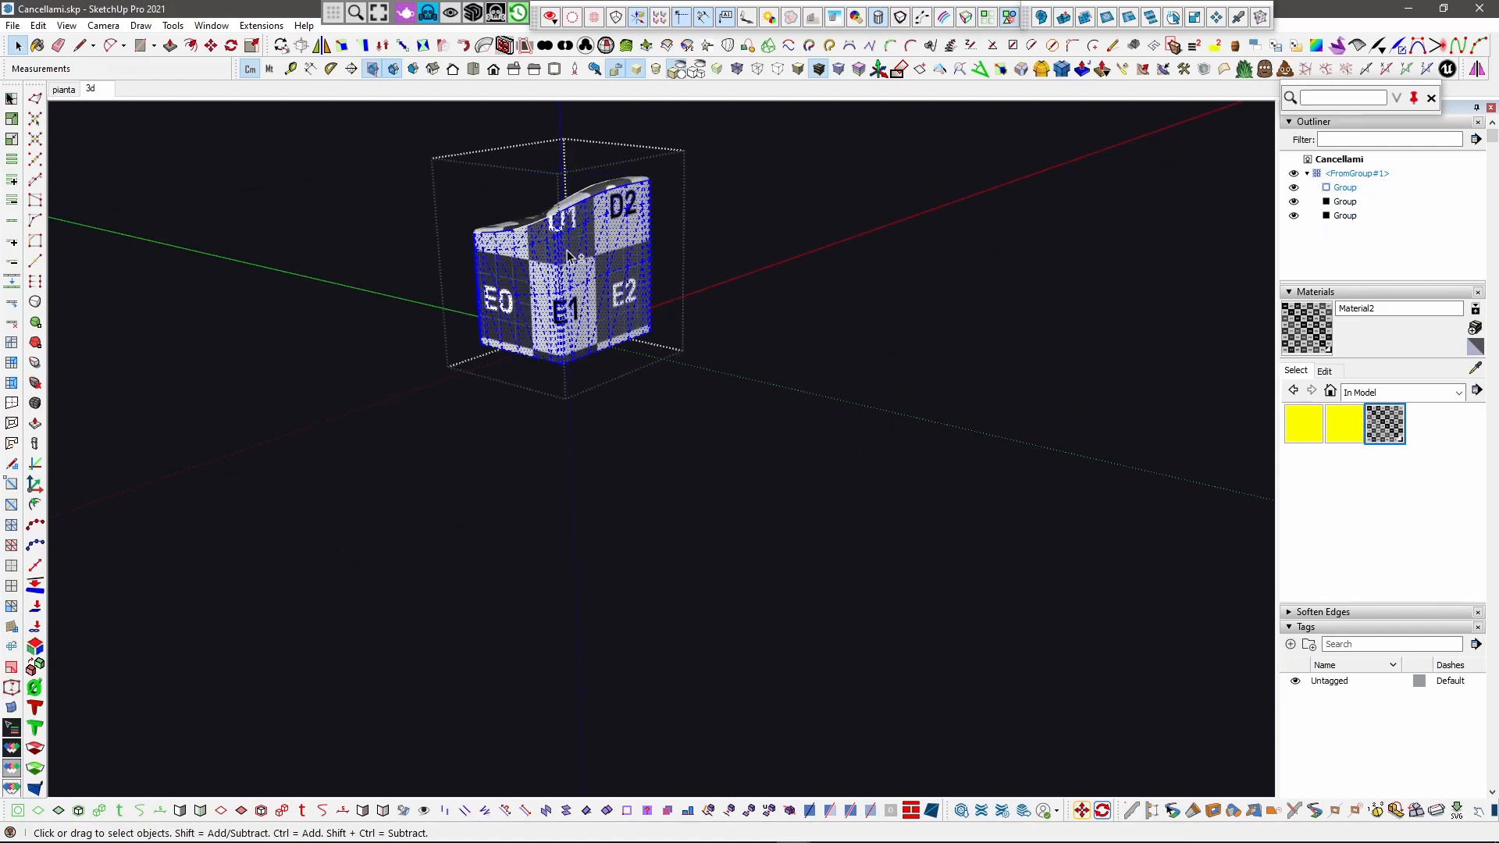
# Step: Close the open box group and its parent component <FromGroup#1>
pyautogui.moveTo(539, 230); pyautogui.dragTo(705, 465, button='middle')
pyautogui.scroll(-1, 660, 379)
pyautogui.click(428, 248)
pyautogui.click(428, 248)
# Step: Examine the checker texture mapping on the slab, its edges, the dome and the box walls from several sides
pyautogui.scroll(-2, 585, 402)
pyautogui.scroll(3, 704, 468)
pyautogui.moveTo(484, 508); pyautogui.dragTo(582, 515, button='middle')
pyautogui.moveTo(726, 507); pyautogui.dragTo(1181, 537, button='middle')
pyautogui.moveTo(647, 364); pyautogui.dragTo(1021, 435, button='middle')
pyautogui.scroll(-1, 1022, 435)
pyautogui.moveTo(440, 363); pyautogui.dragTo(836, 418, button='middle')
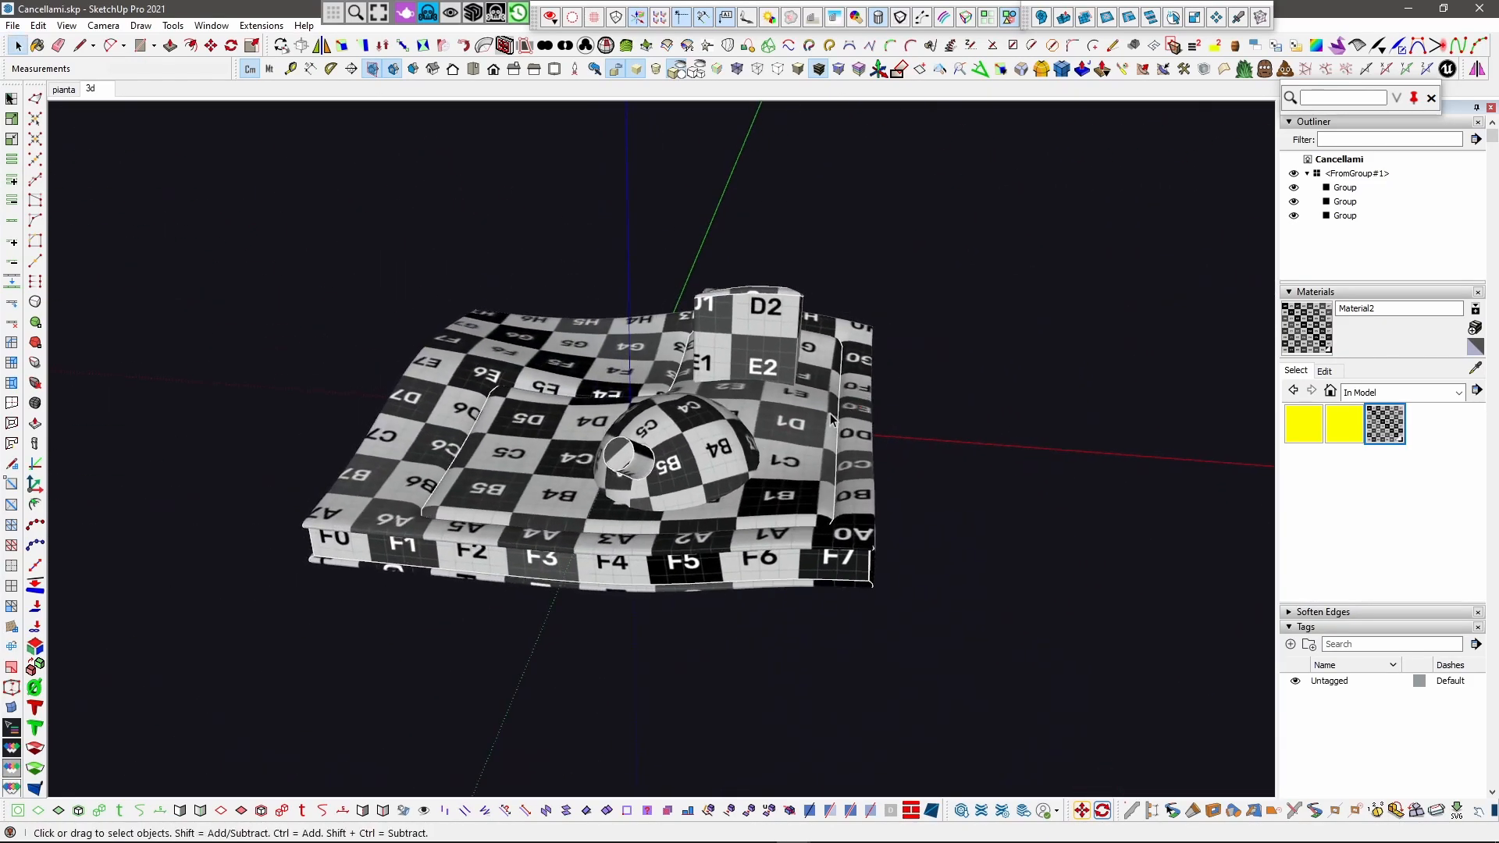
pyautogui.scroll(1, 731, 447)
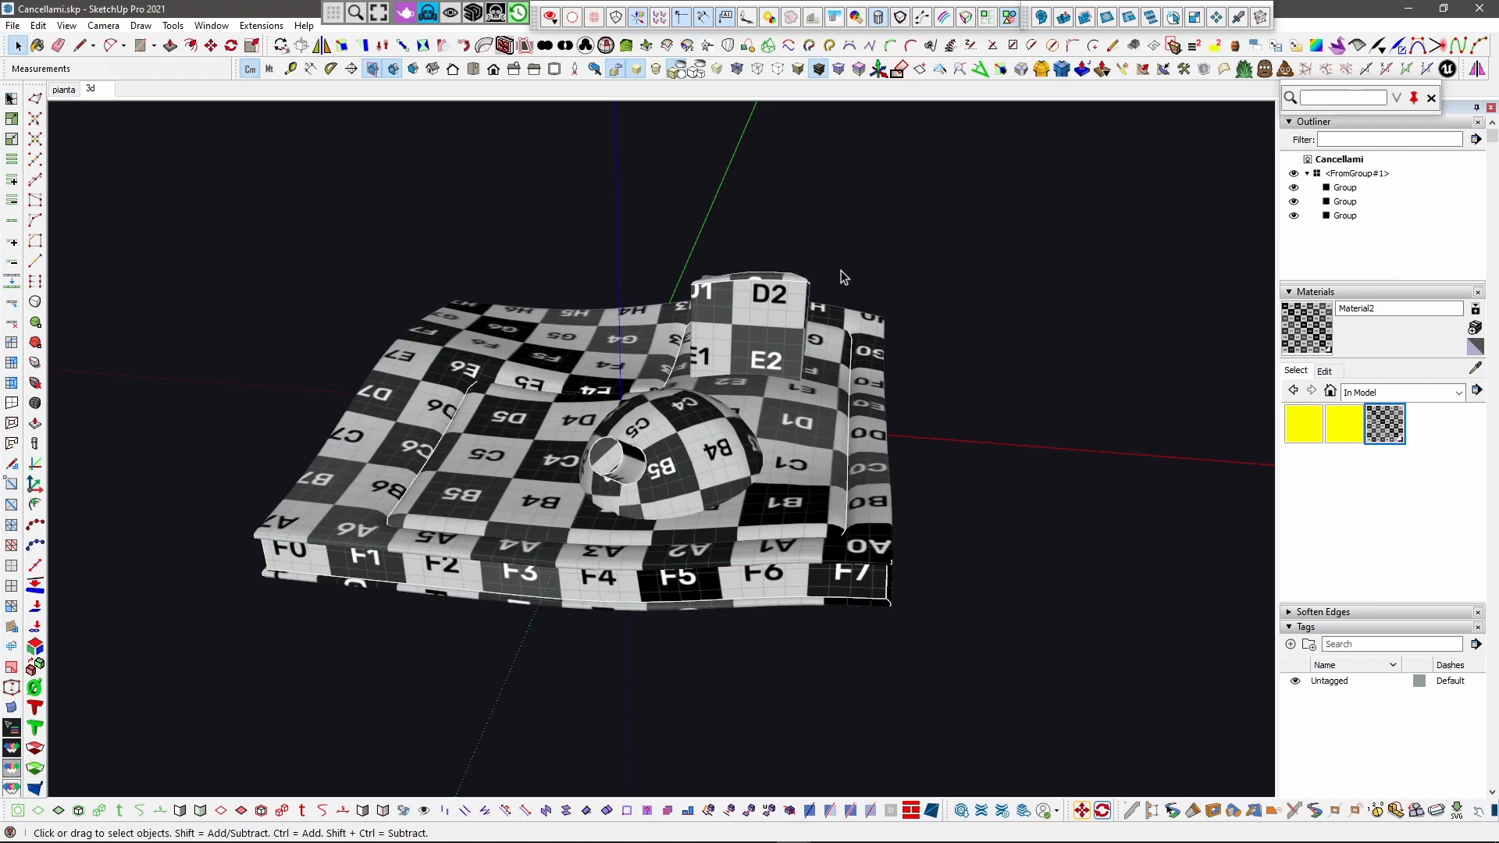
pyautogui.moveTo(796, 455); pyautogui.dragTo(667, 517, button='middle')
pyautogui.scroll(2, 663, 562)
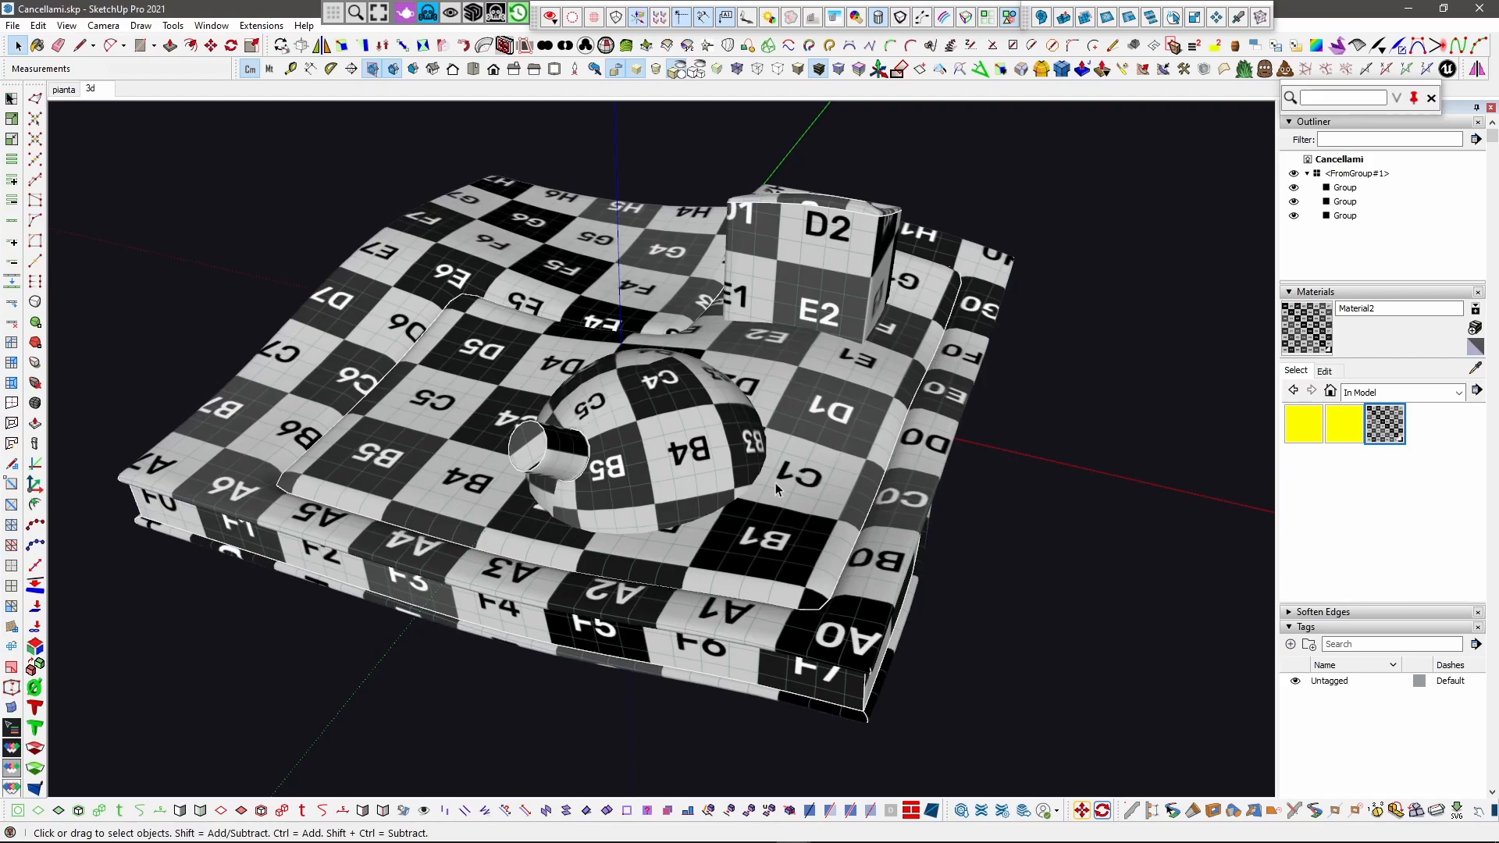
pyautogui.moveTo(745, 239); pyautogui.dragTo(403, 287, button='middle')
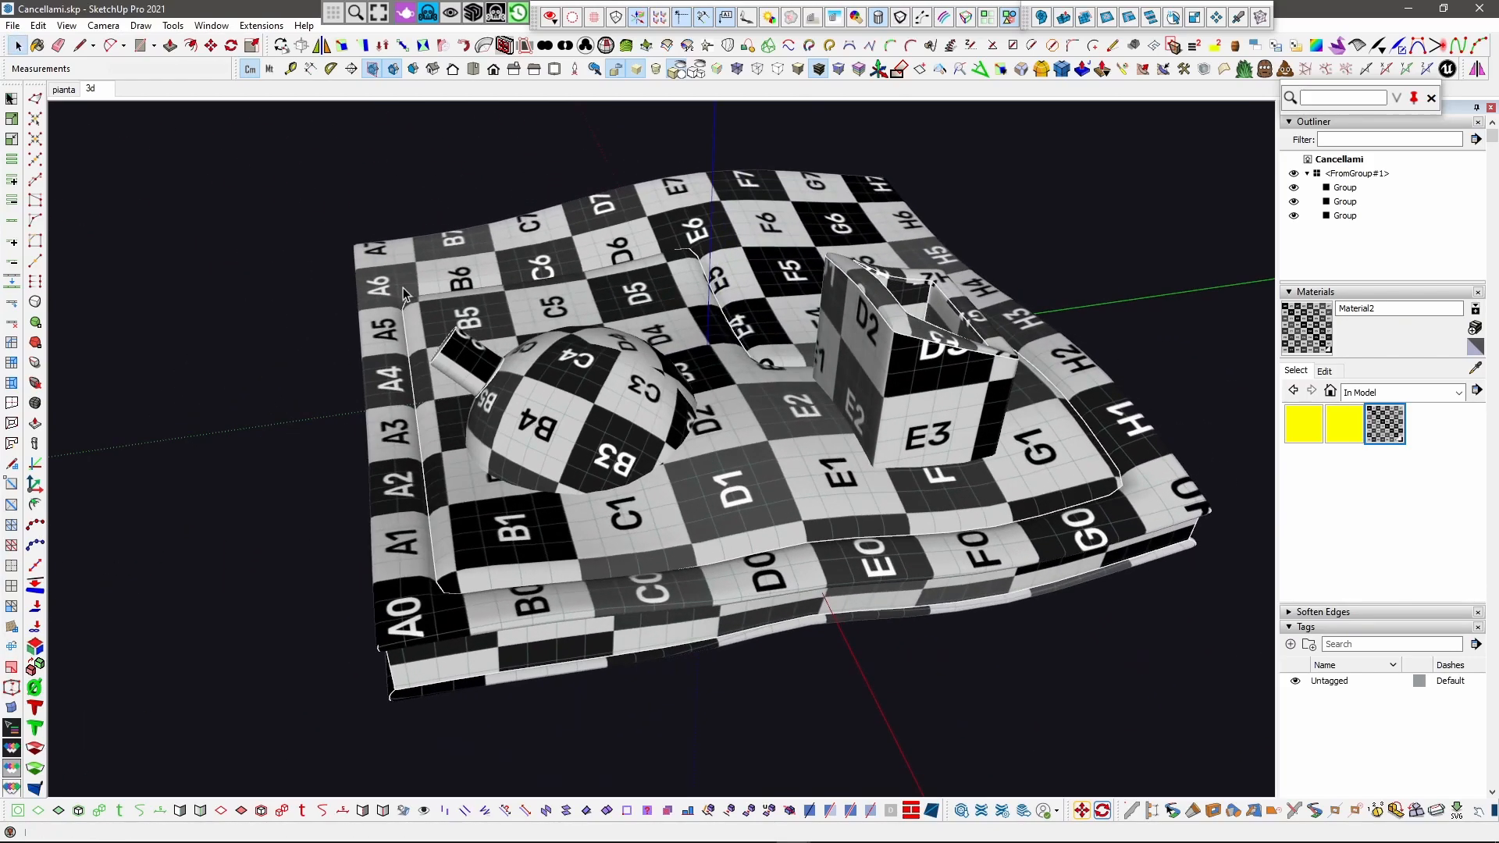
# Step: Explode the <FromGroup#1> component into its separate groups
pyautogui.click(933, 355)
pyautogui.moveTo(921, 429); pyautogui.dragTo(793, 360, button='middle')
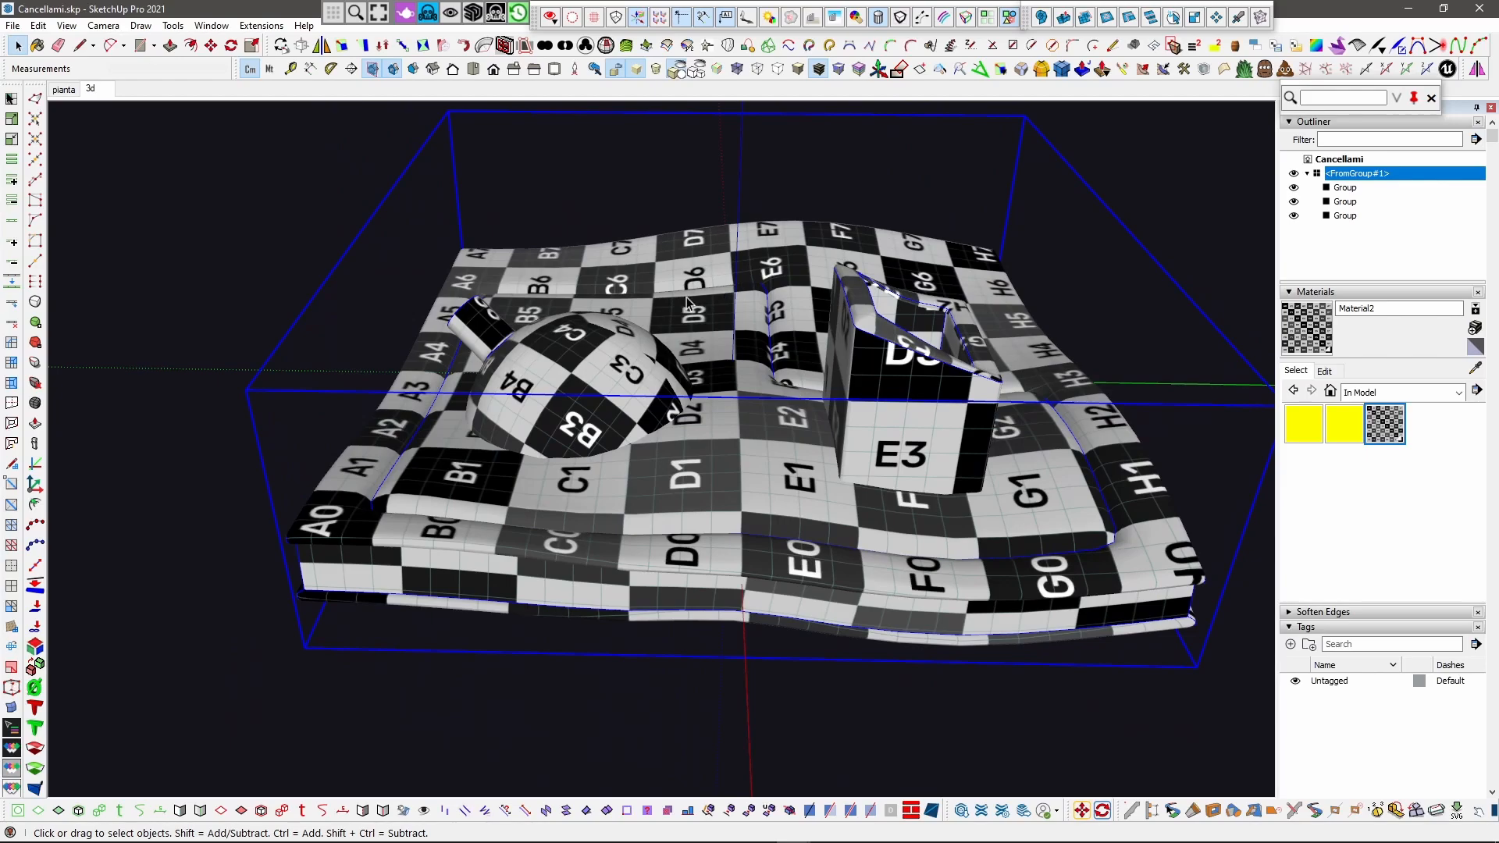
pyautogui.moveTo(706, 335); pyautogui.dragTo(851, 336, button='middle')
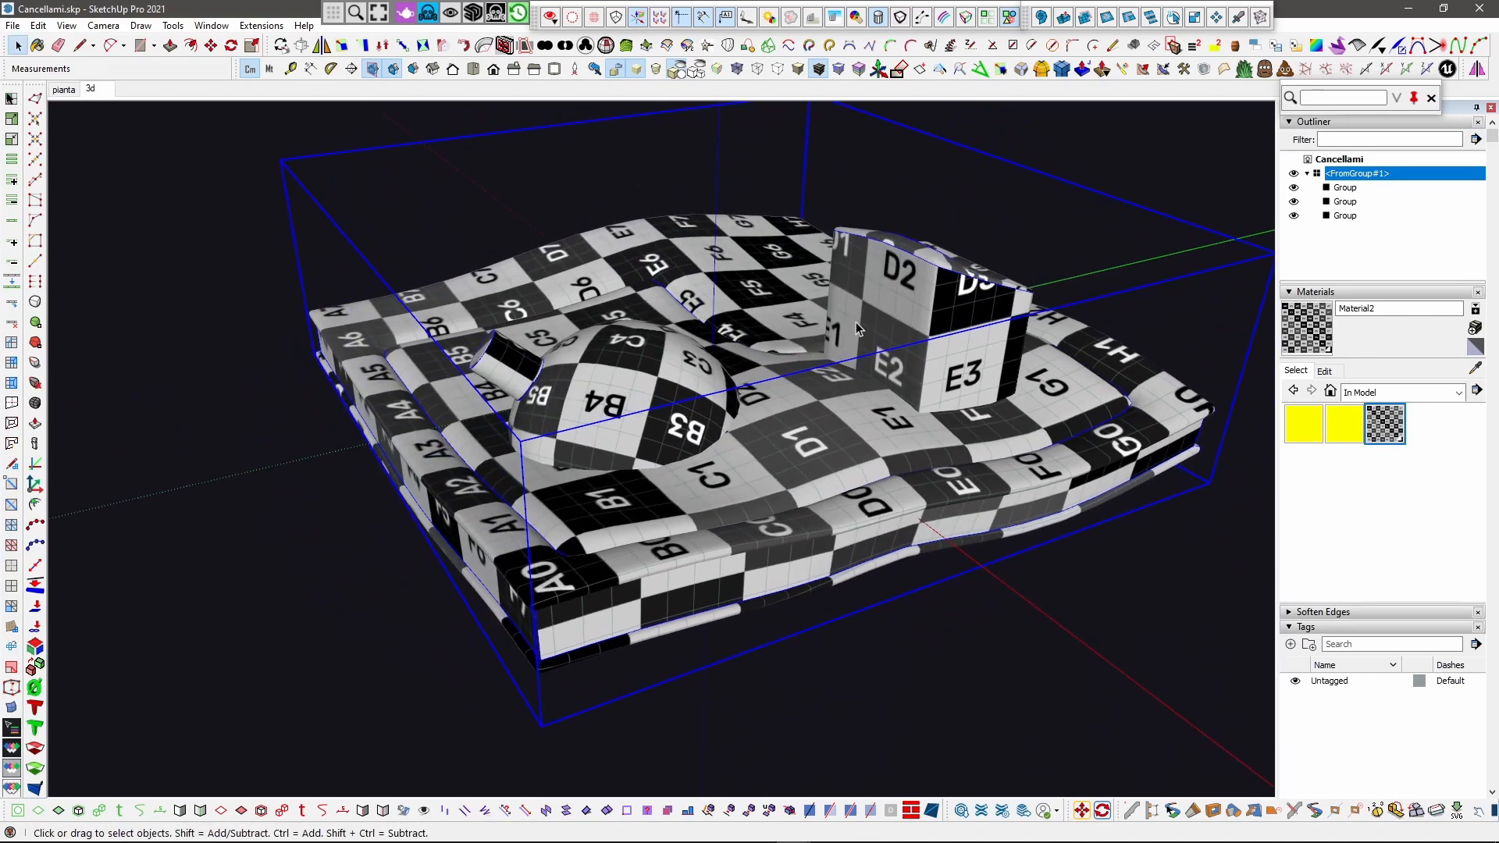
pyautogui.moveTo(499, 420); pyautogui.dragTo(754, 531, button='middle')
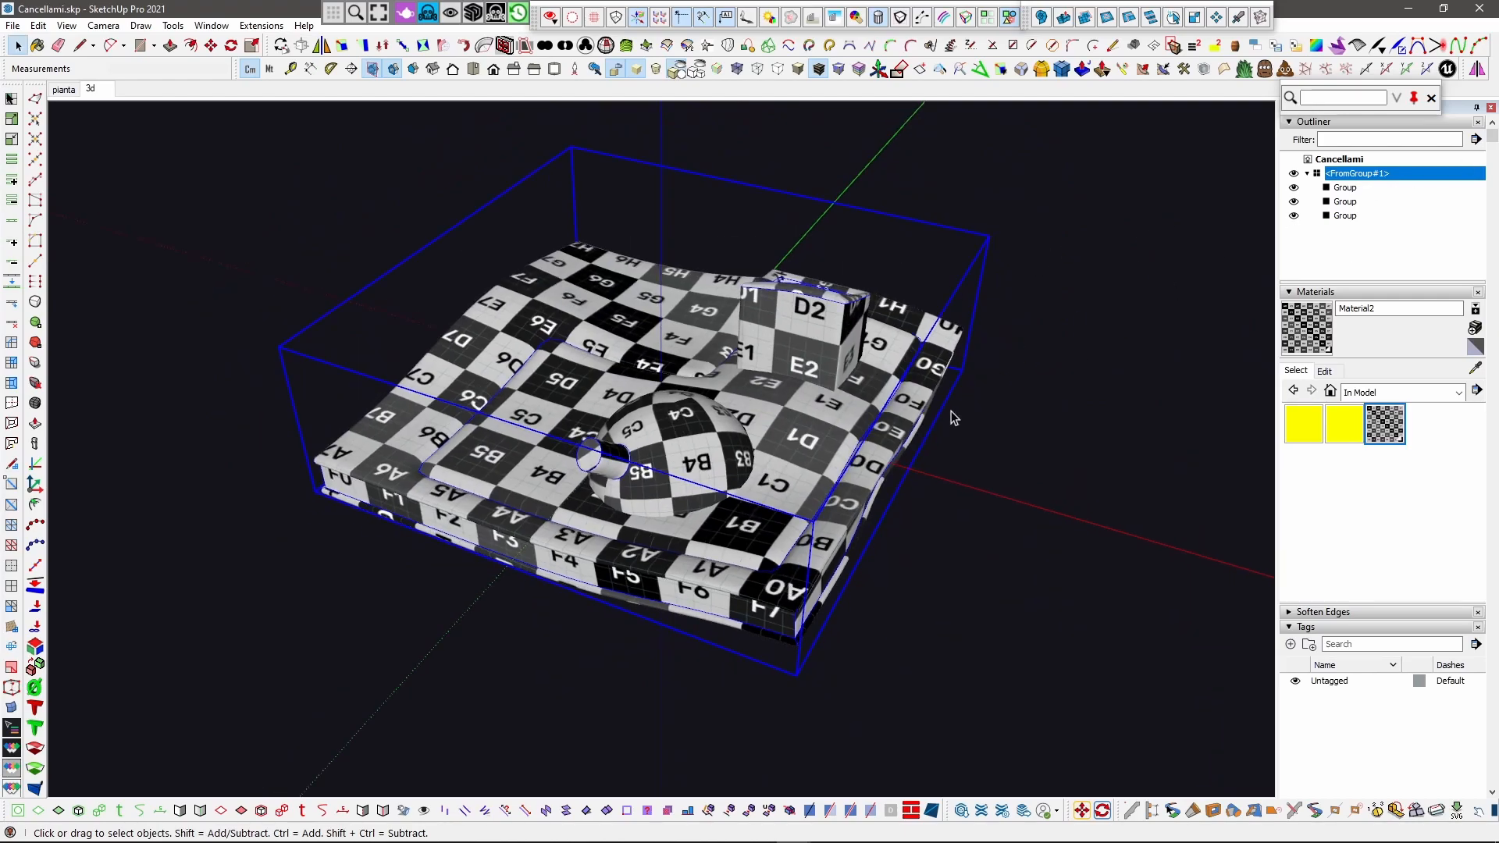
pyautogui.moveTo(933, 419); pyautogui.dragTo(974, 418, button='middle')
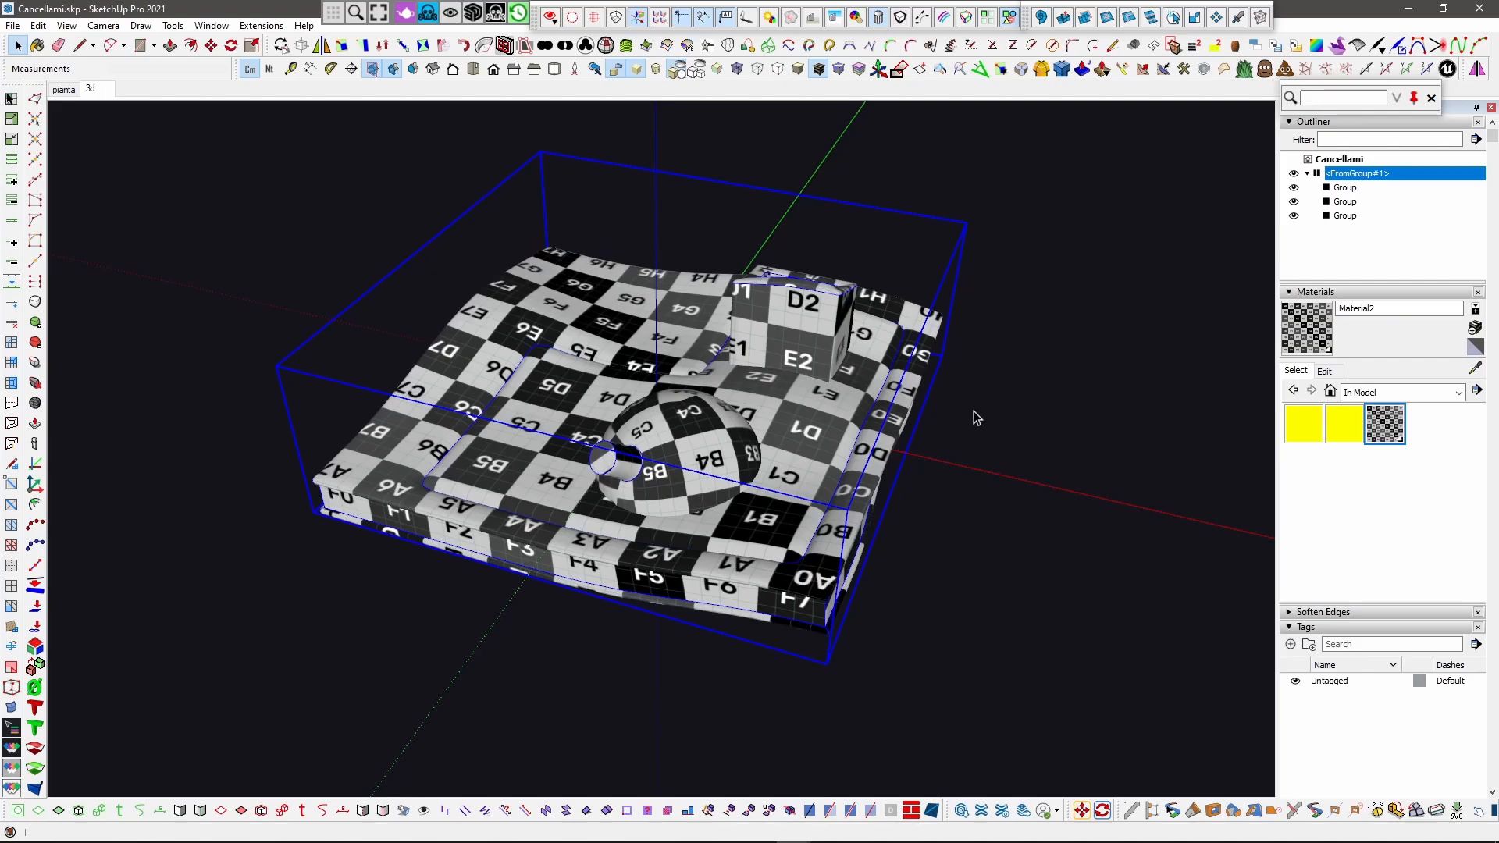
pyautogui.hotkey('shift', 'e')
pyautogui.moveTo(942, 380); pyautogui.dragTo(928, 337, button='middle')
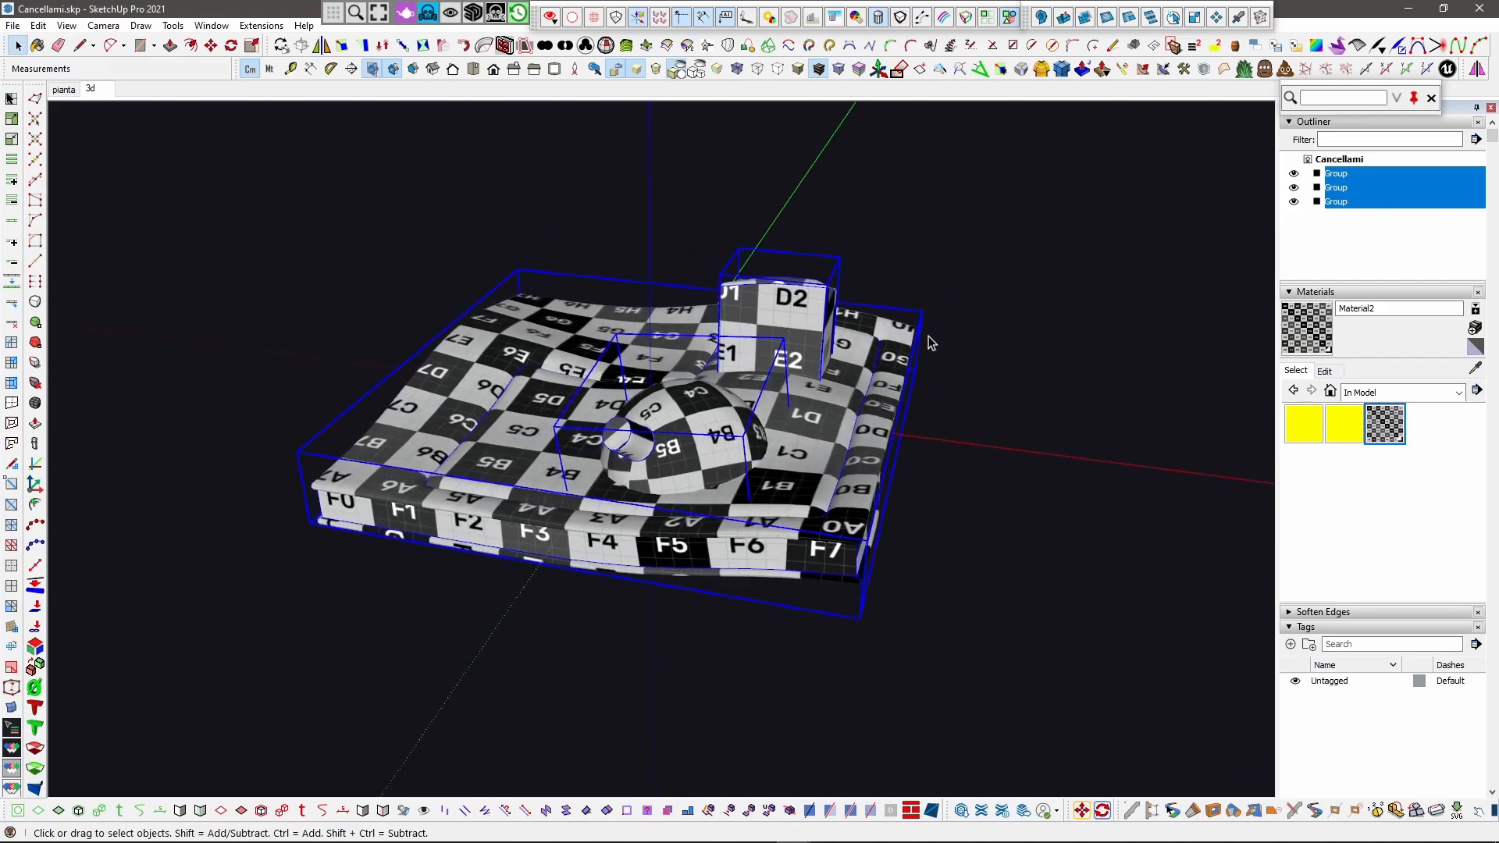
pyautogui.scroll(4, 620, 464)
pyautogui.click(662, 417)
pyautogui.moveTo(629, 445); pyautogui.dragTo(875, 399, button='middle')
pyautogui.scroll(-3, 875, 398)
pyautogui.press('space')
pyautogui.hotkey('ctrl', 'a')
pyautogui.rightClick(618, 503)
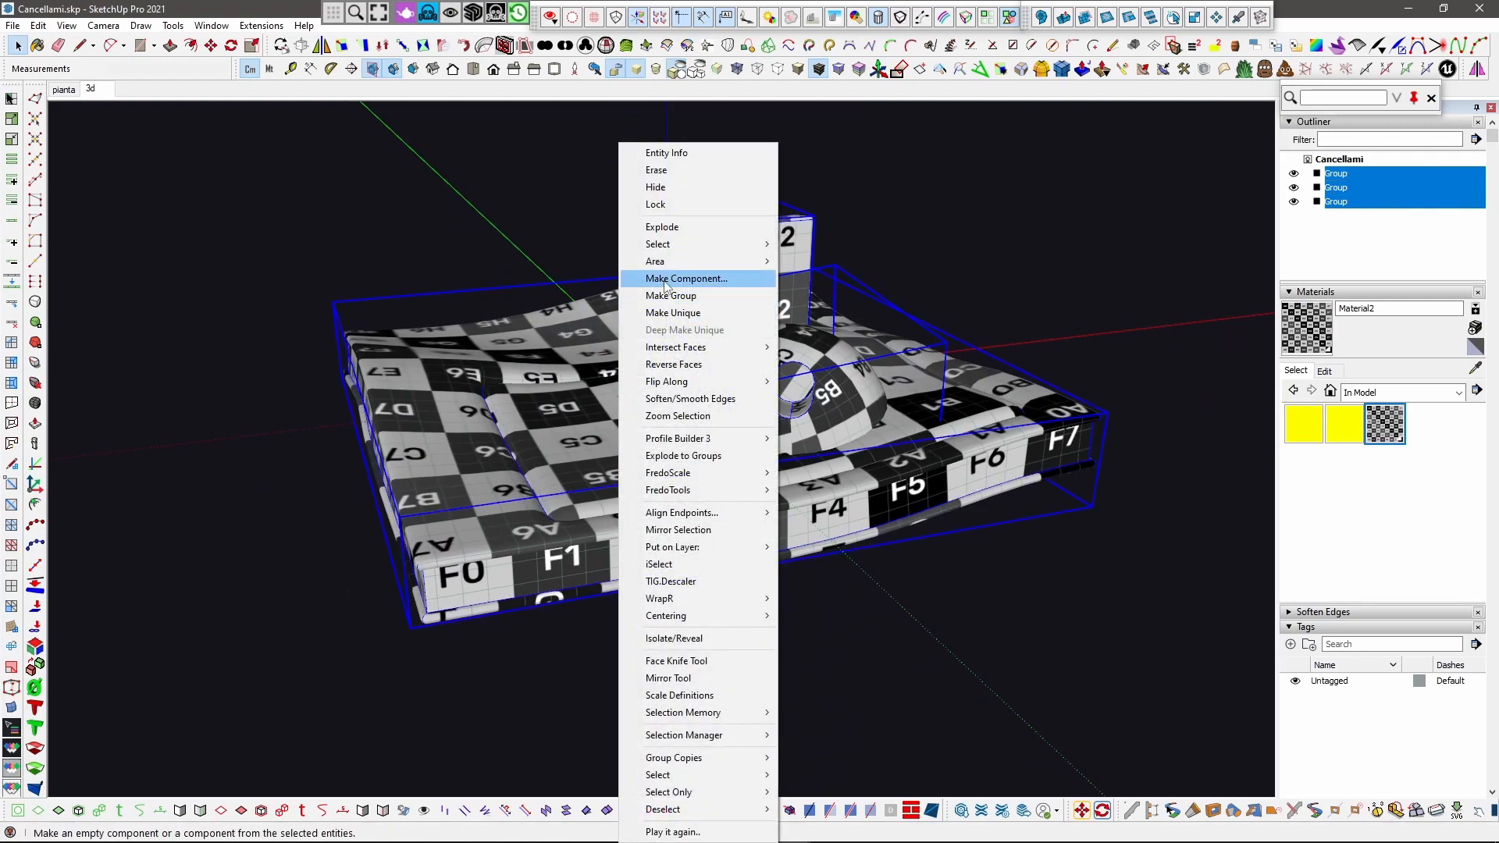
pyautogui.click(665, 281)
pyautogui.press('Escape')
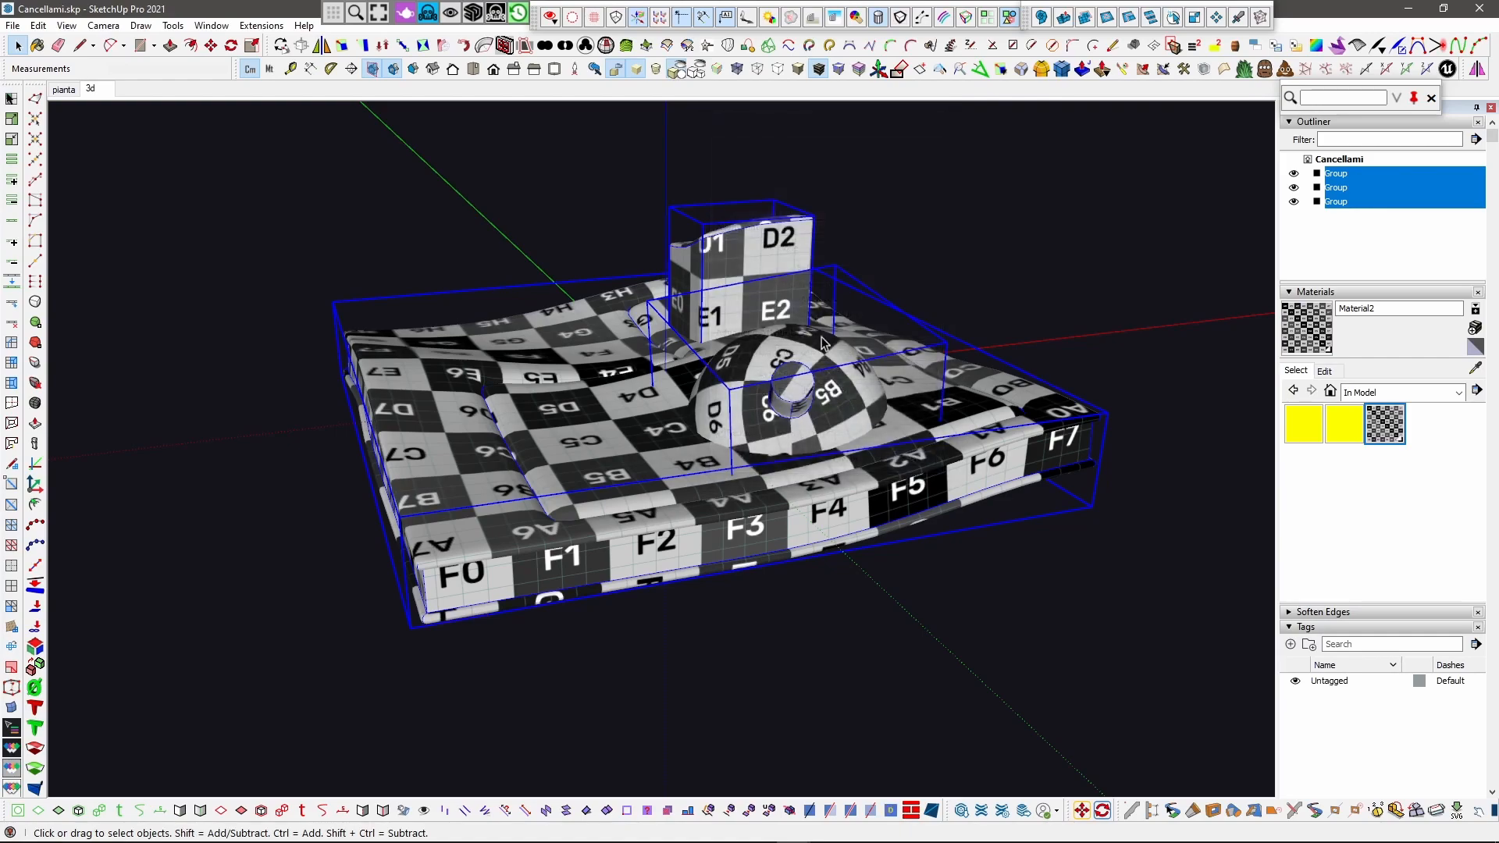
# Step: Convert the box group into a component with the definition name 1
pyautogui.click(783, 269)
pyautogui.rightClick(782, 268)
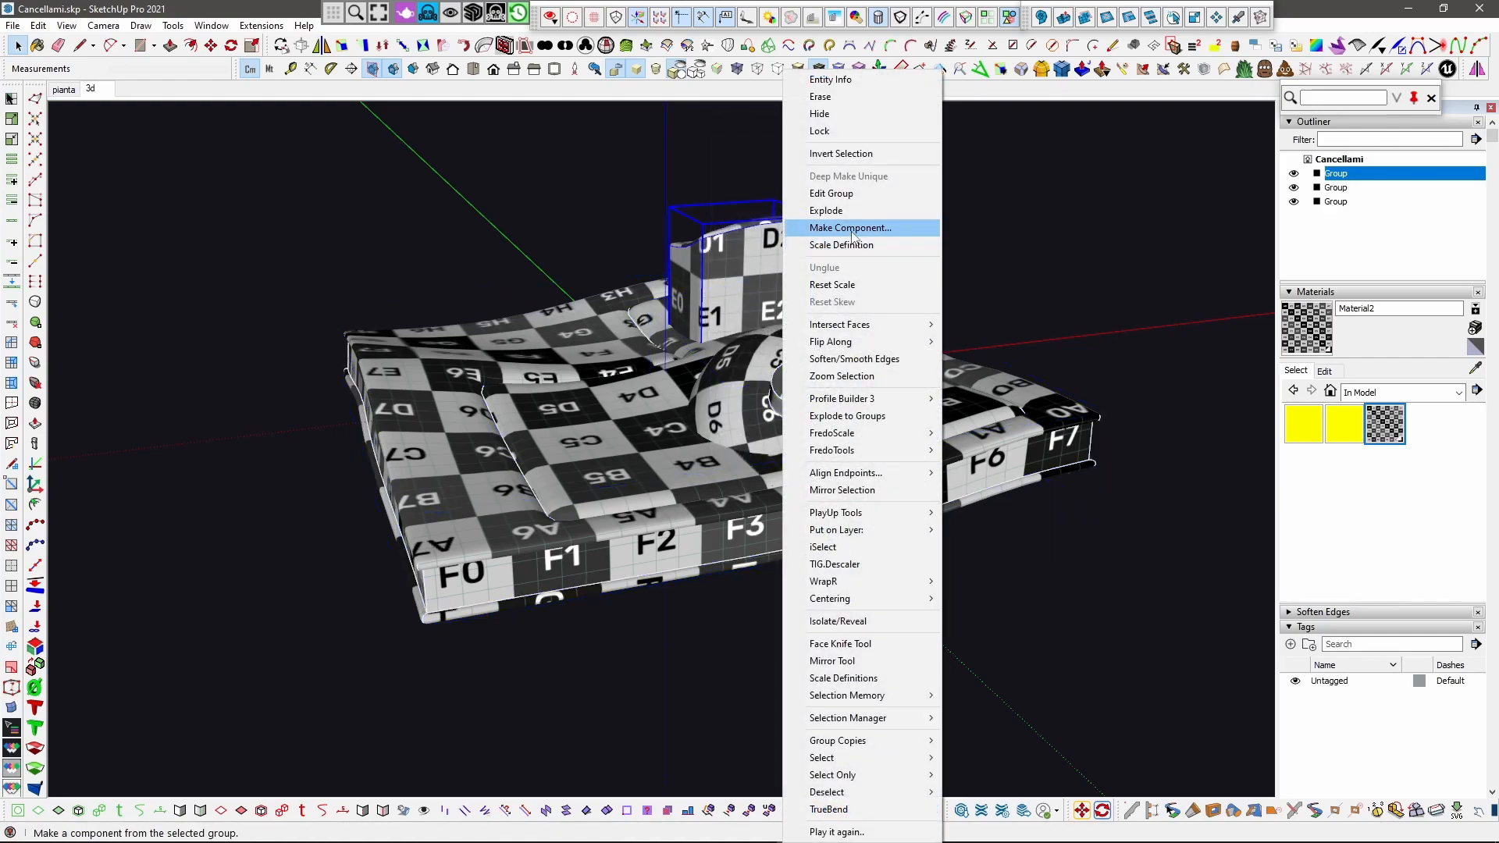
pyautogui.click(853, 236)
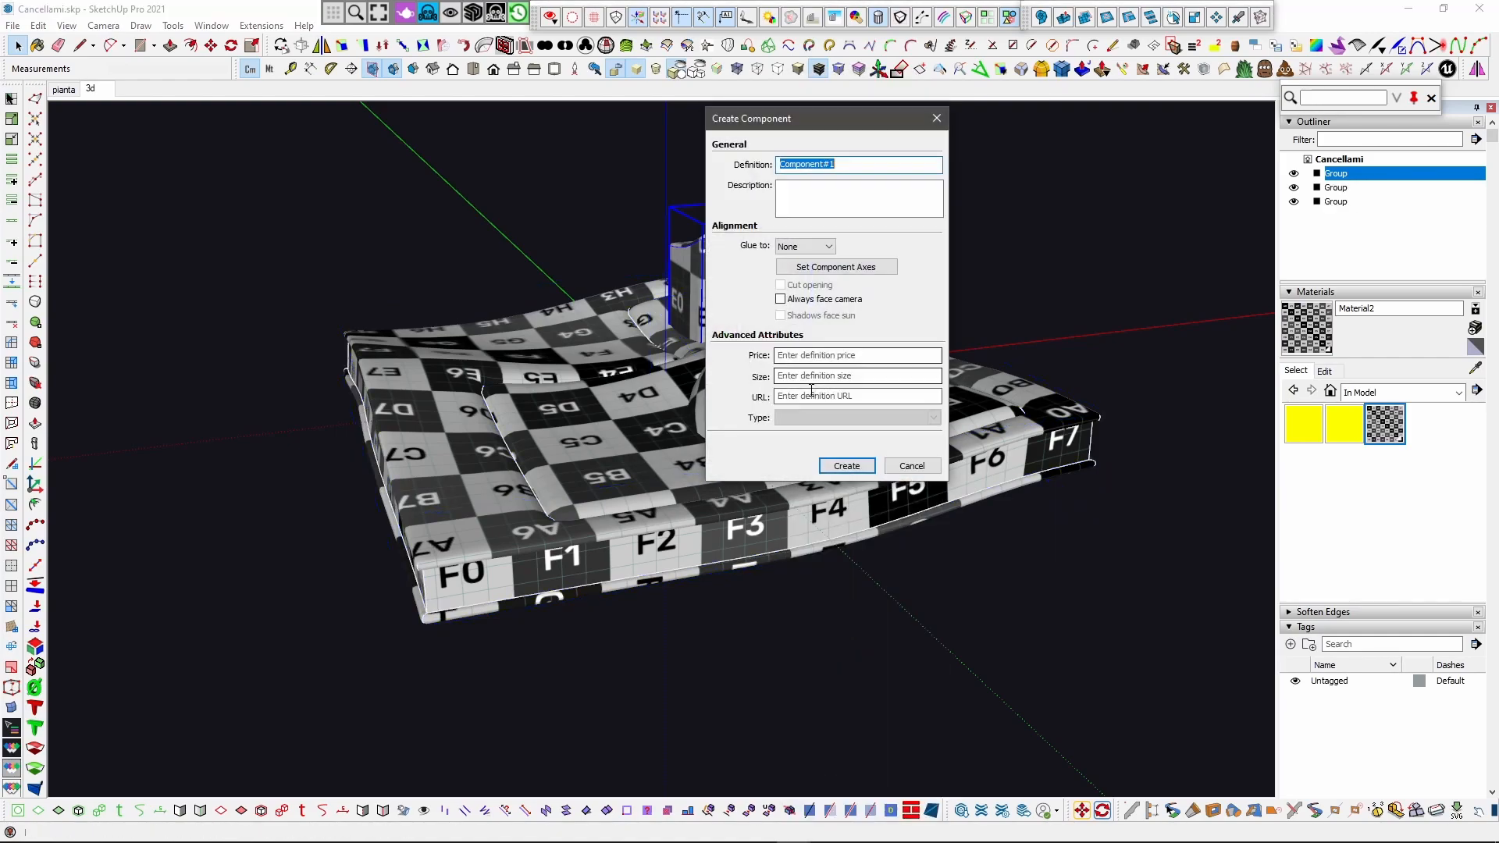
pyautogui.click(845, 463)
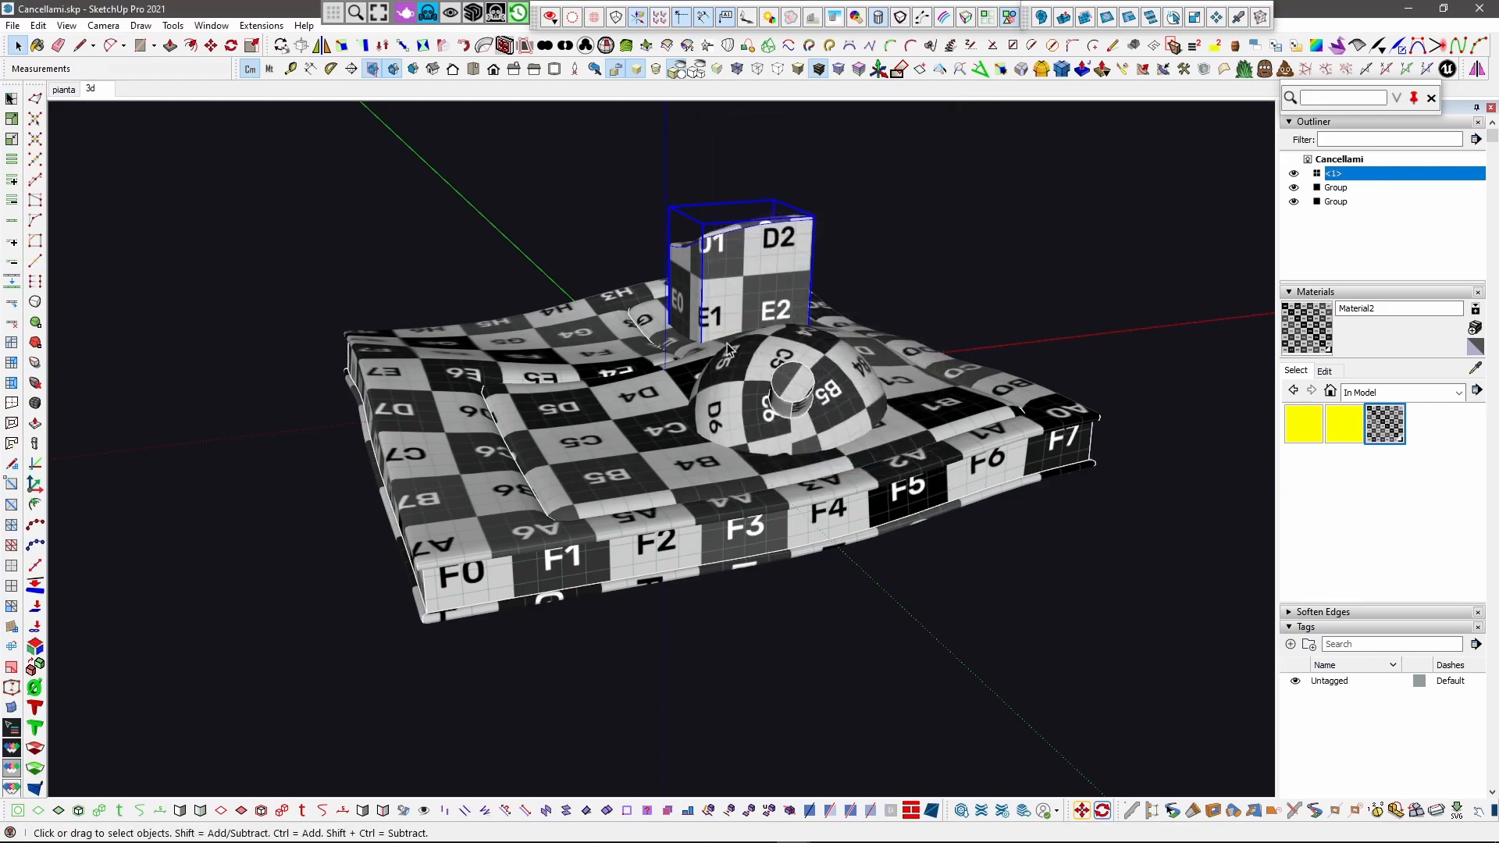
# Step: Convert the dome group into a component with the definition name 2
pyautogui.click(773, 388)
pyautogui.rightClick(773, 388)
pyautogui.click(854, 246)
pyautogui.write('2')
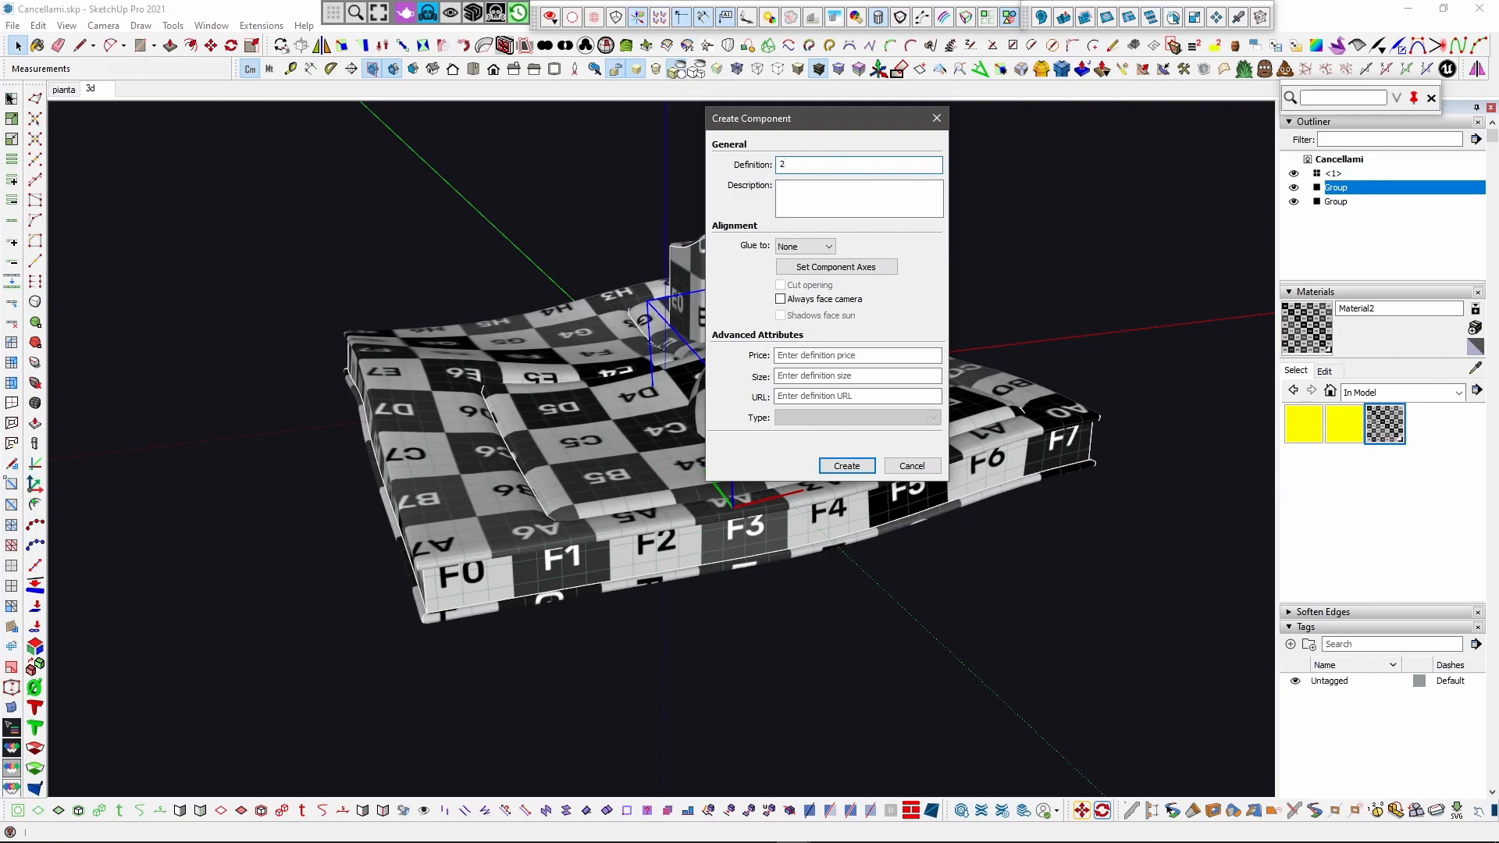
pyautogui.press('Return')
# Step: Convert the slab group into a component with the definition name 3
pyautogui.click(611, 438)
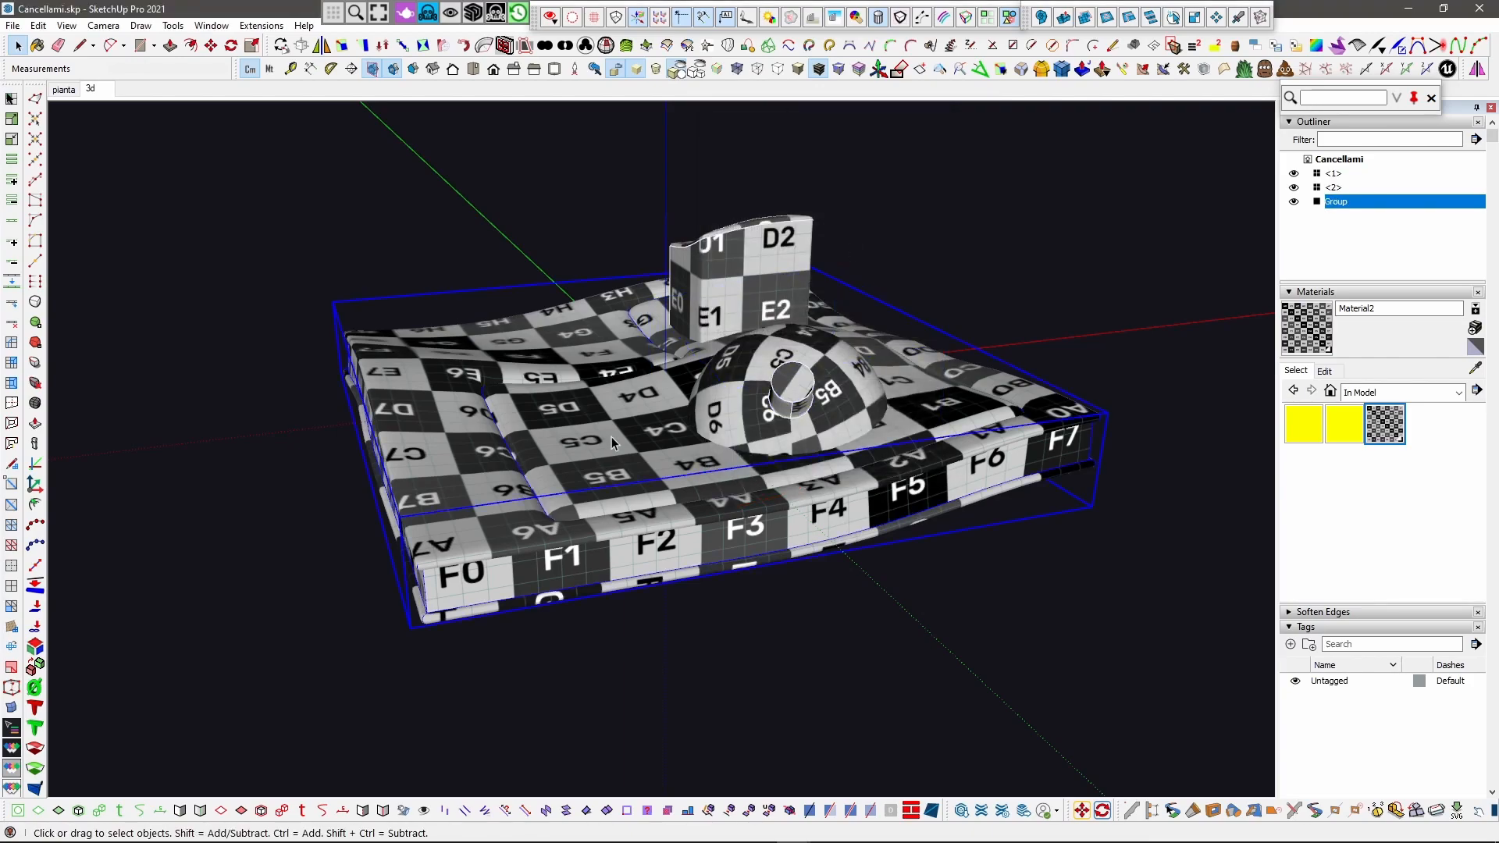
pyautogui.rightClick(611, 438)
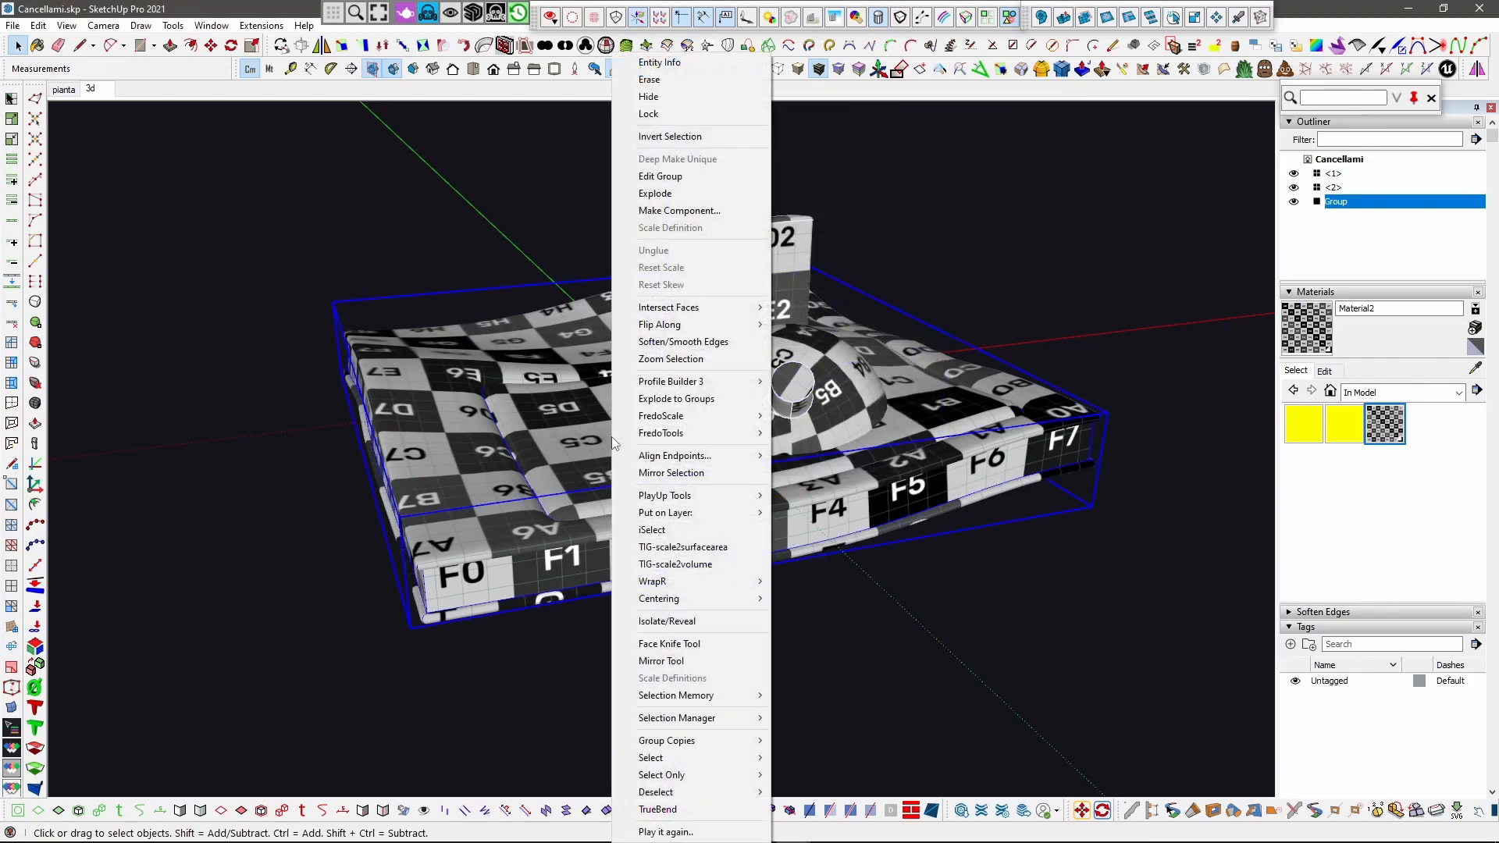
pyautogui.click(723, 216)
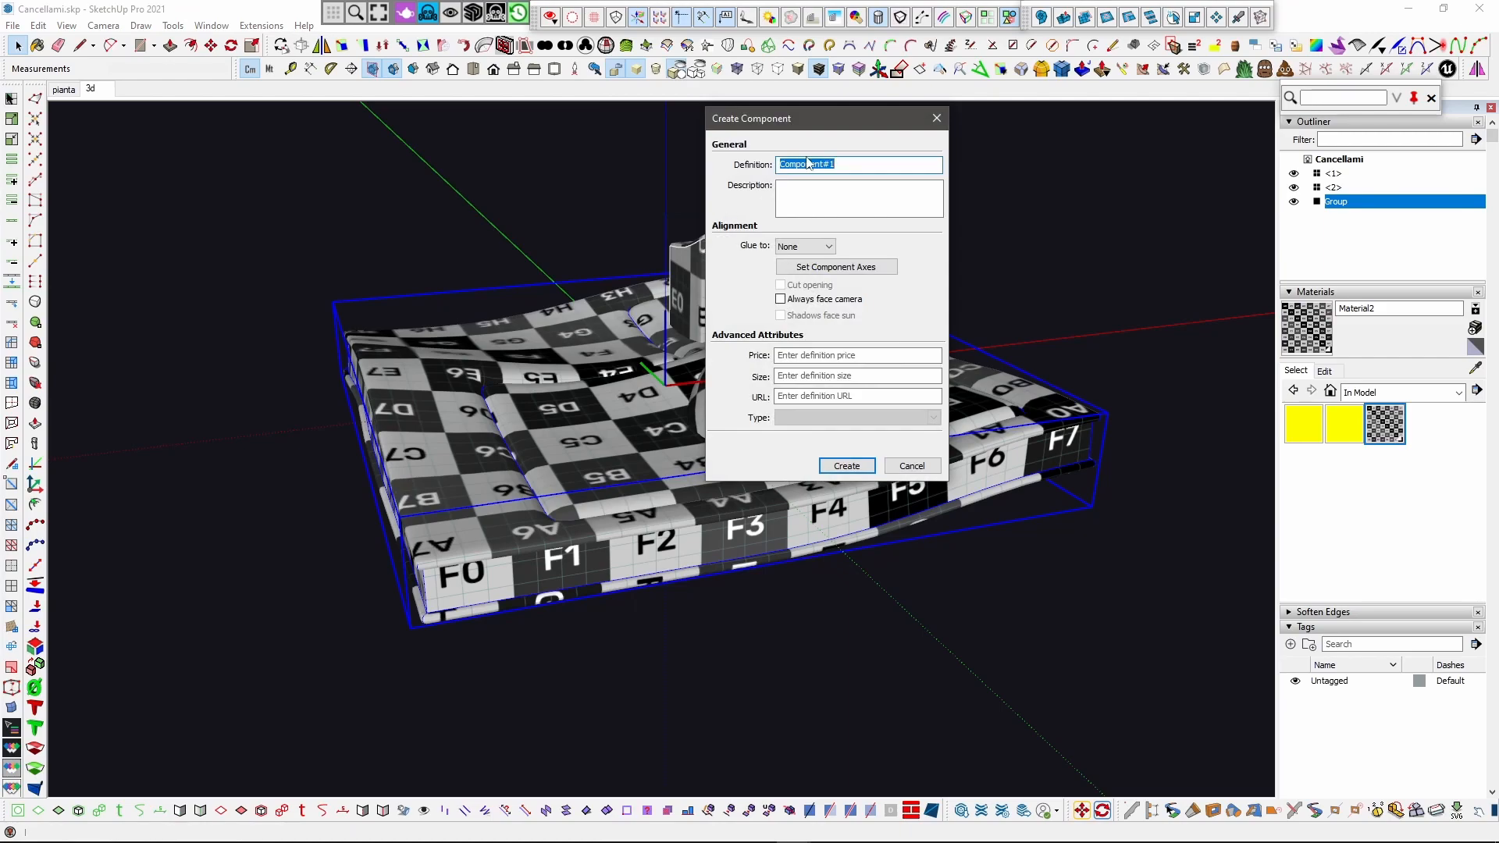
pyautogui.write('3')
pyautogui.press('Return')
pyautogui.scroll(-1, 831, 308)
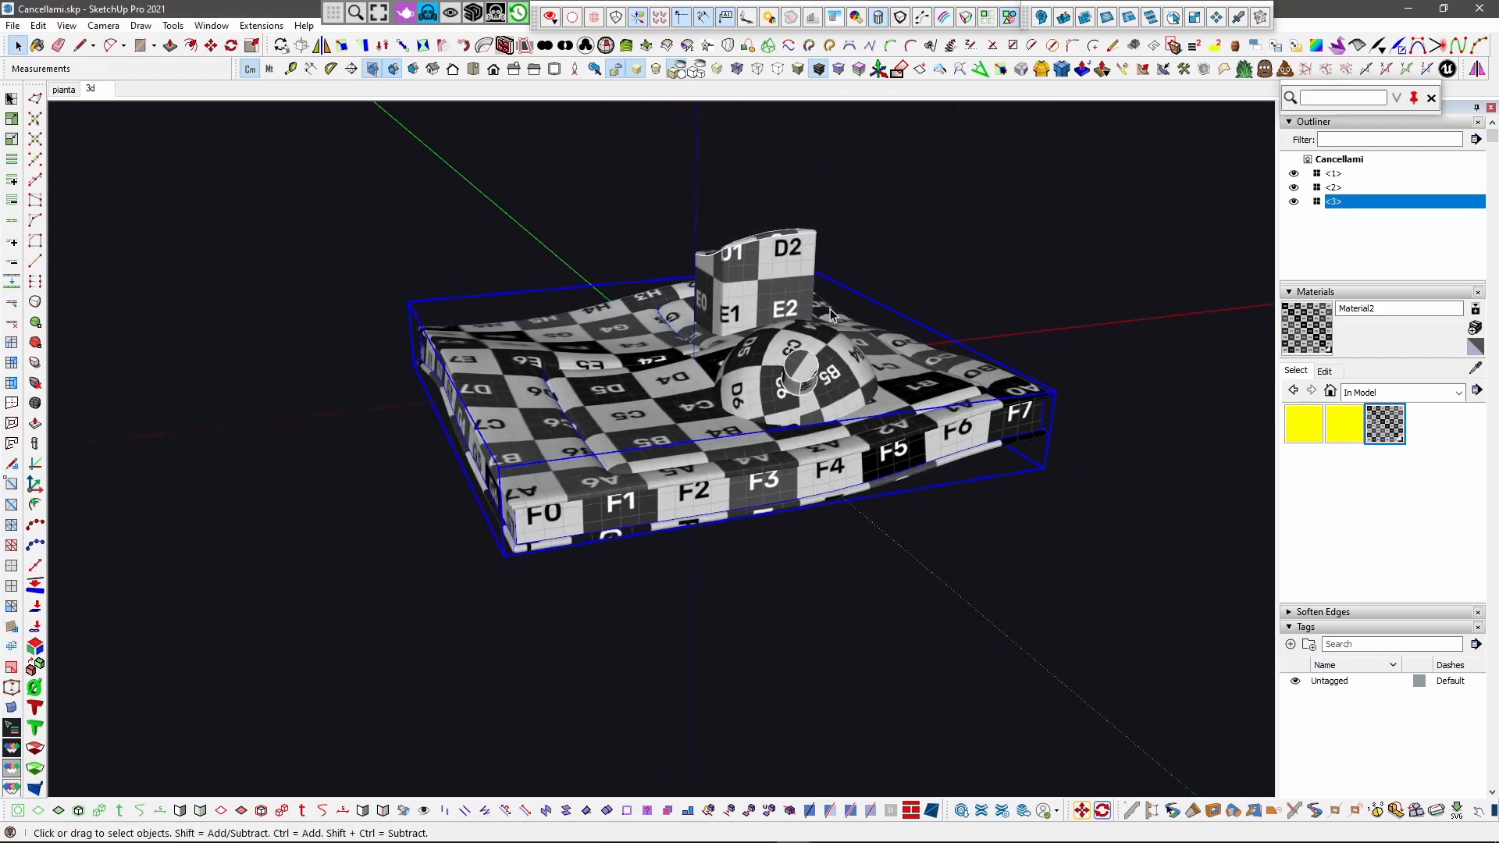
# Step: Select all three components and add a new tag to the model
pyautogui.hotkey('ctrl', 'a')
pyautogui.moveTo(760, 443)
pyautogui.mouseDown(button='middle')
pyautogui.moveTo(773, 453)
pyautogui.moveTo(756, 462)
pyautogui.mouseUp(button='middle')
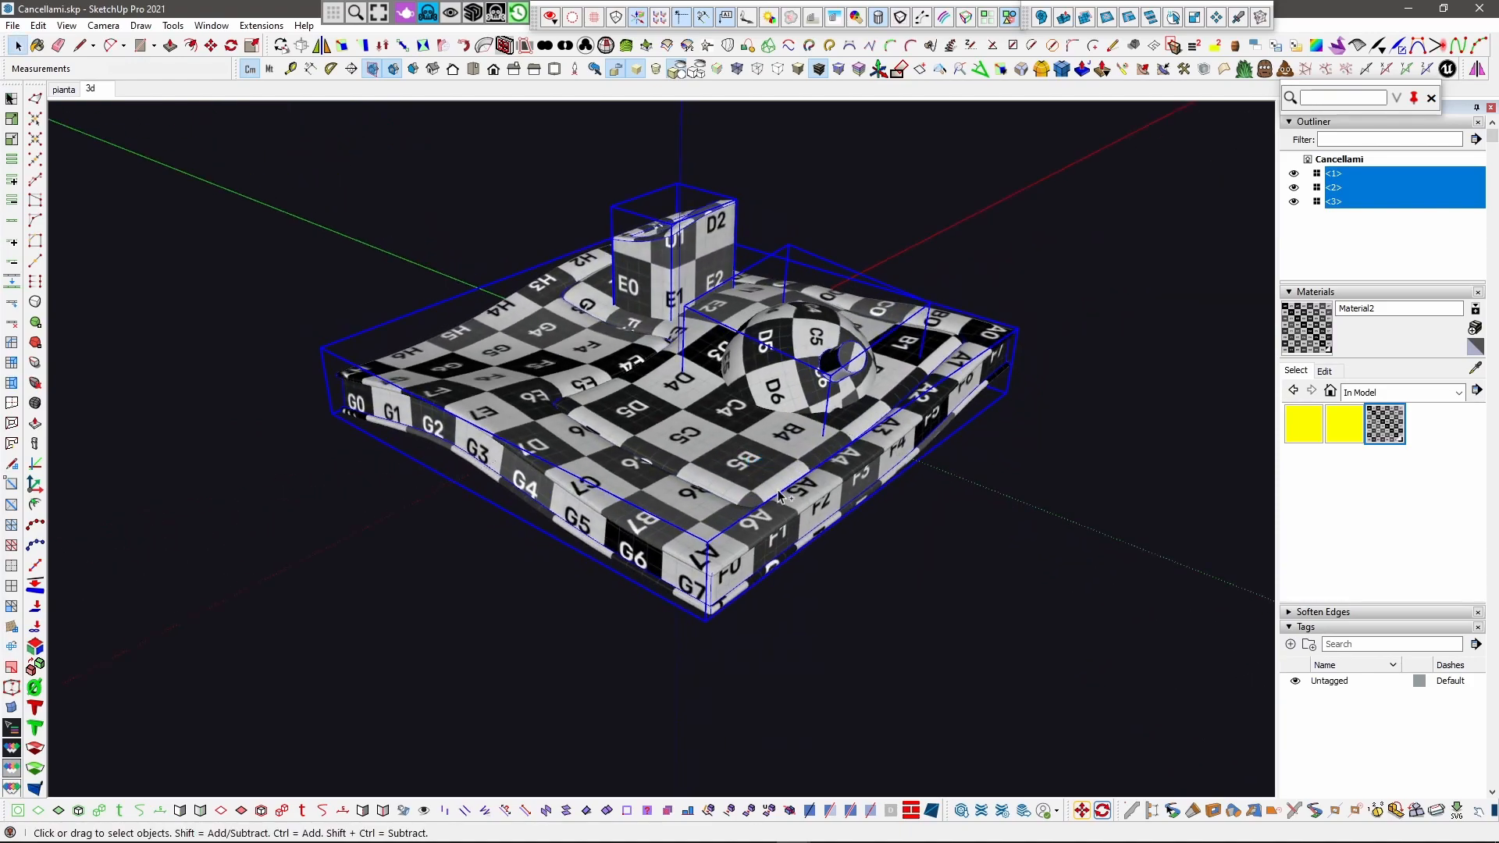
pyautogui.moveTo(750, 527); pyautogui.dragTo(844, 501, button='middle')
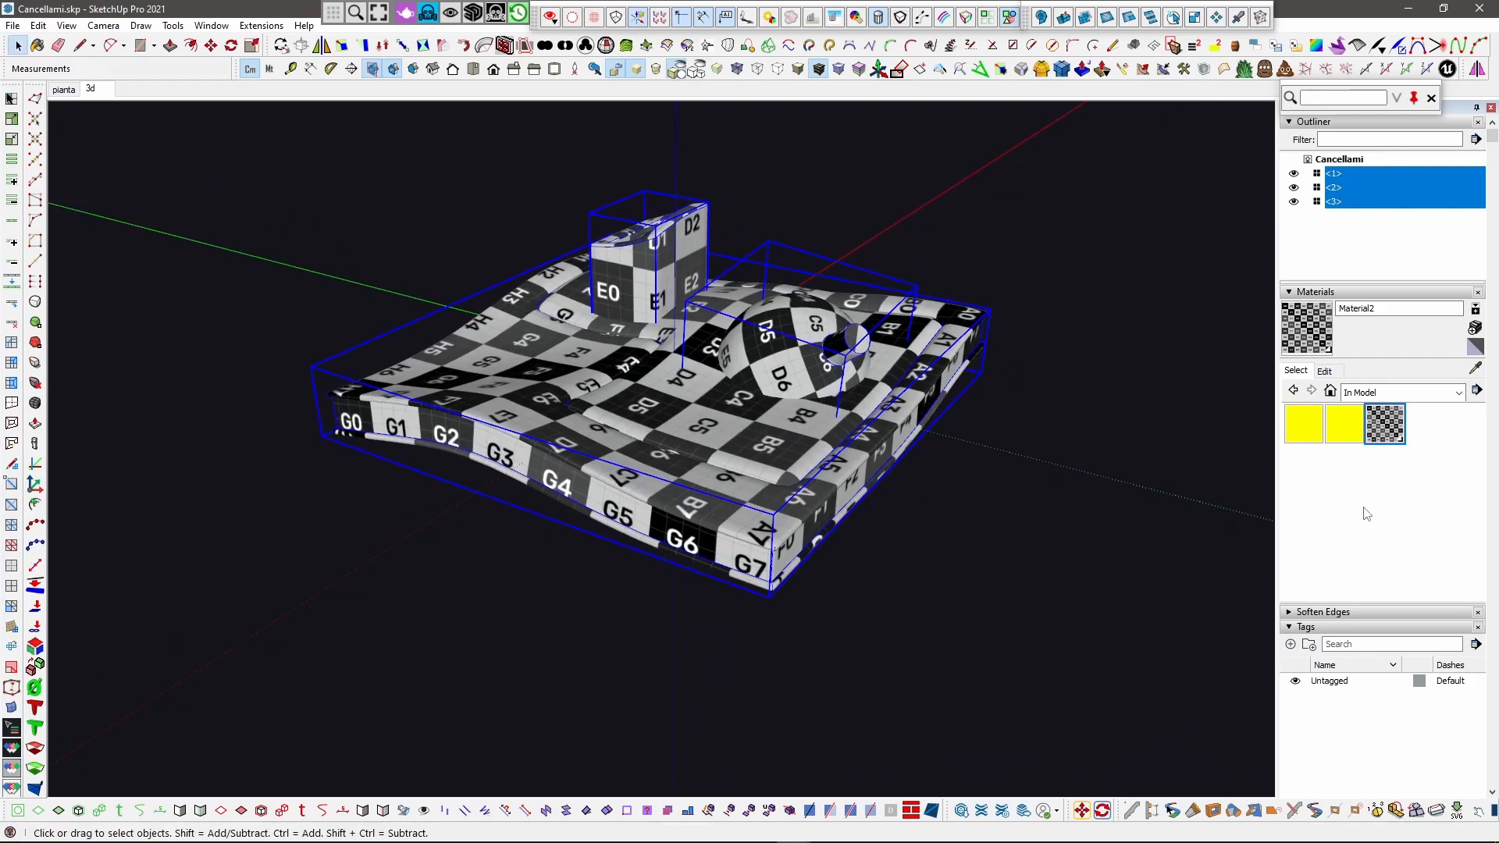
pyautogui.scroll(-3, 1366, 641)
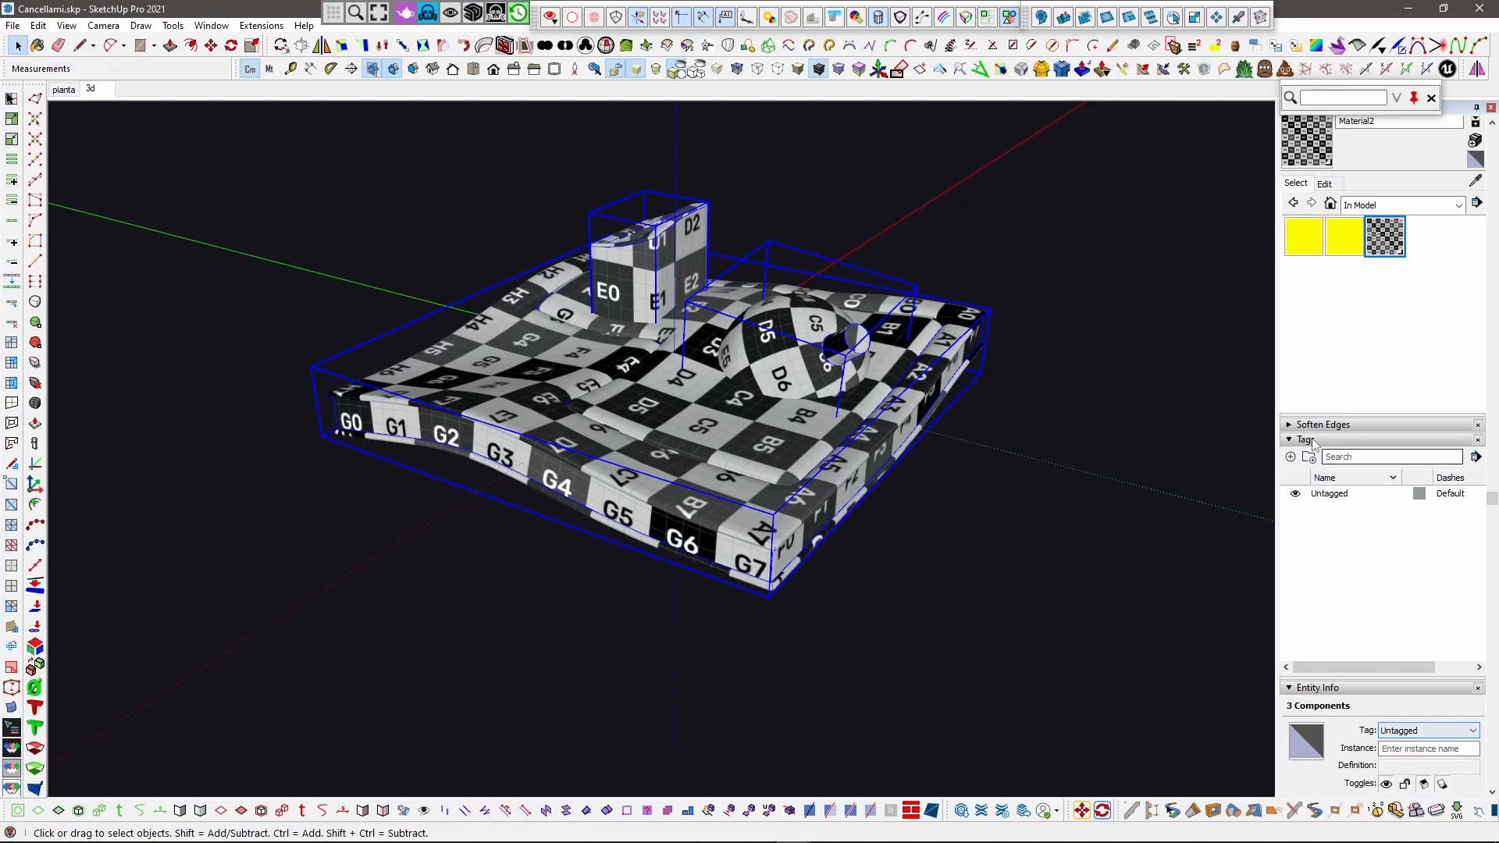
pyautogui.click(1292, 459)
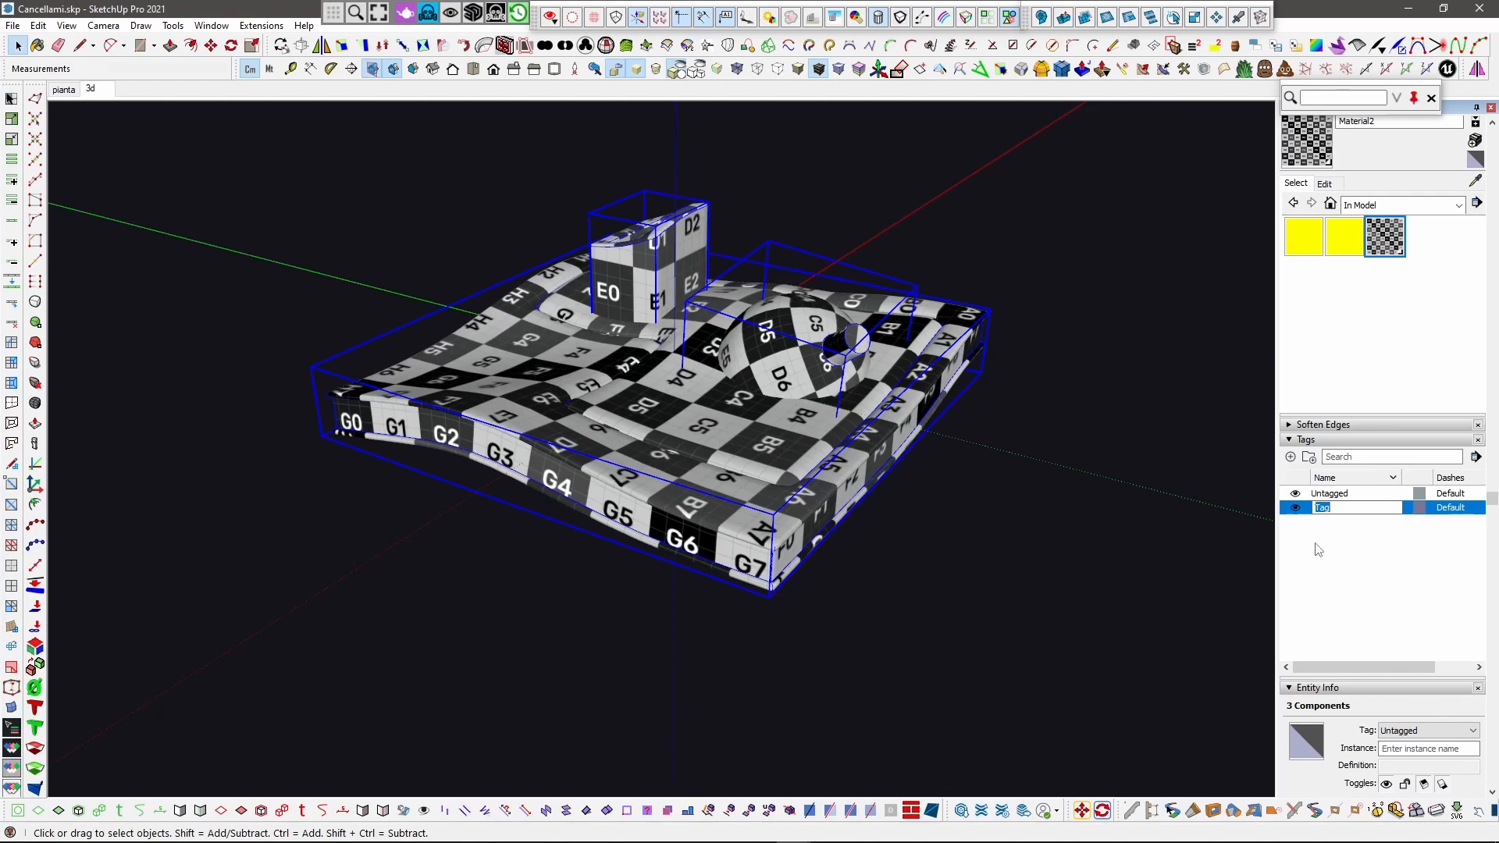
# Step: Name the new tag Low_Baking, put the three selected components on it and hide the tag
pyautogui.write('Low_Bakin')
pyautogui.press('Return')
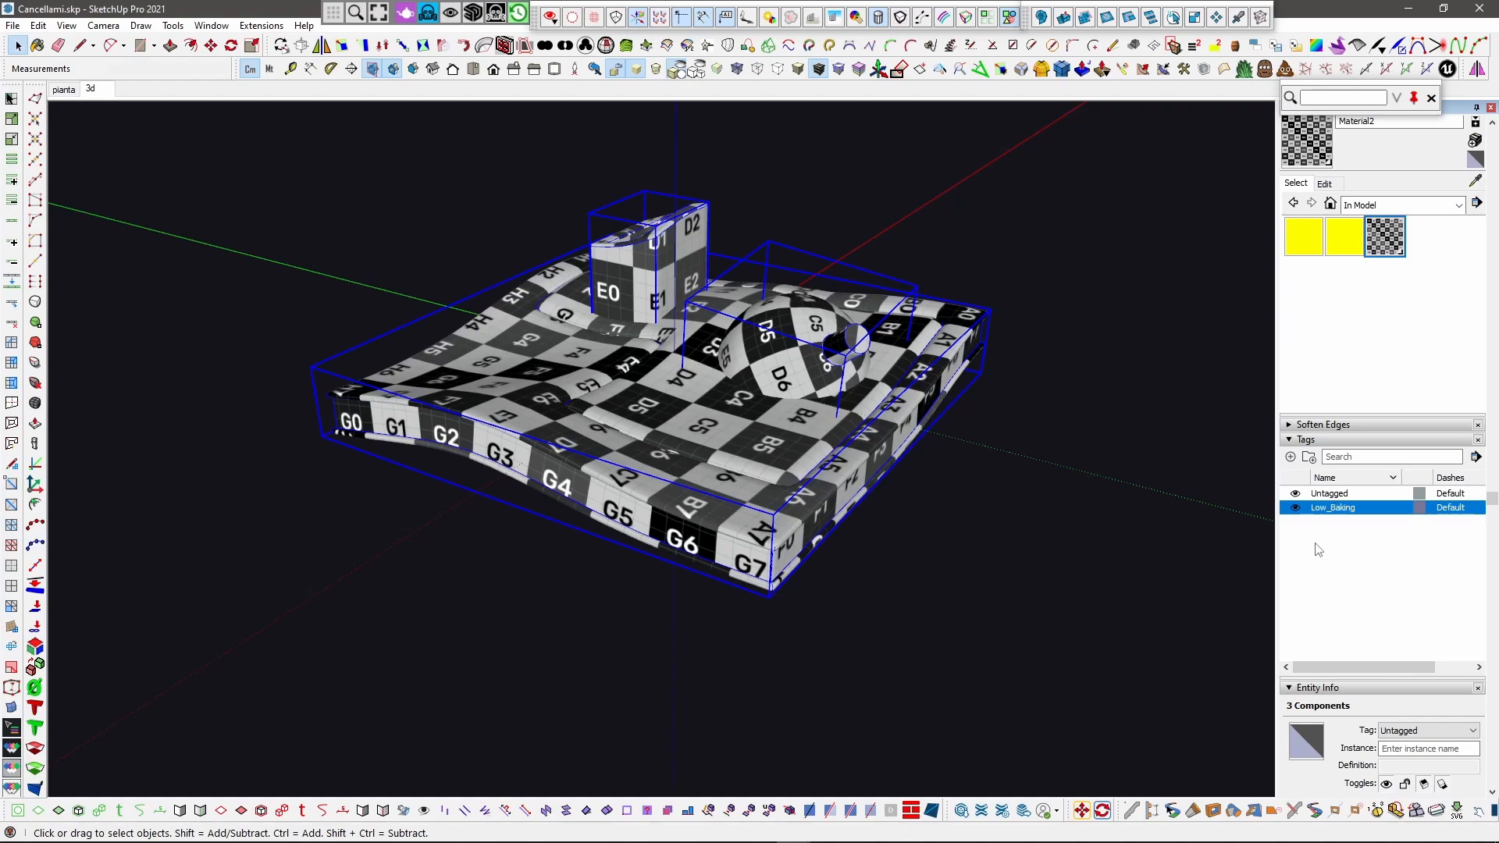
pyautogui.click(1413, 731)
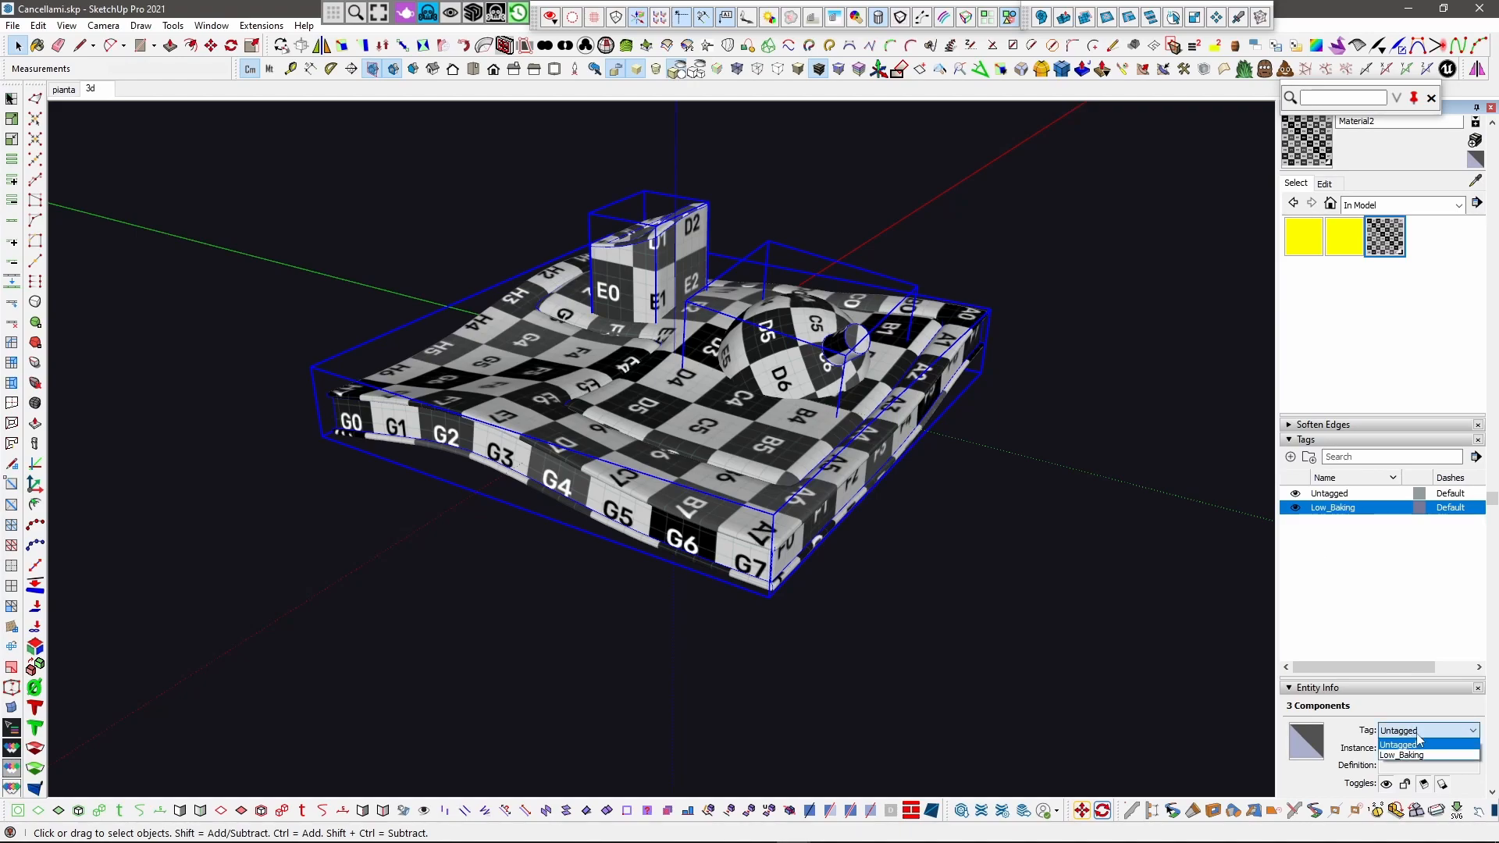
pyautogui.click(1421, 755)
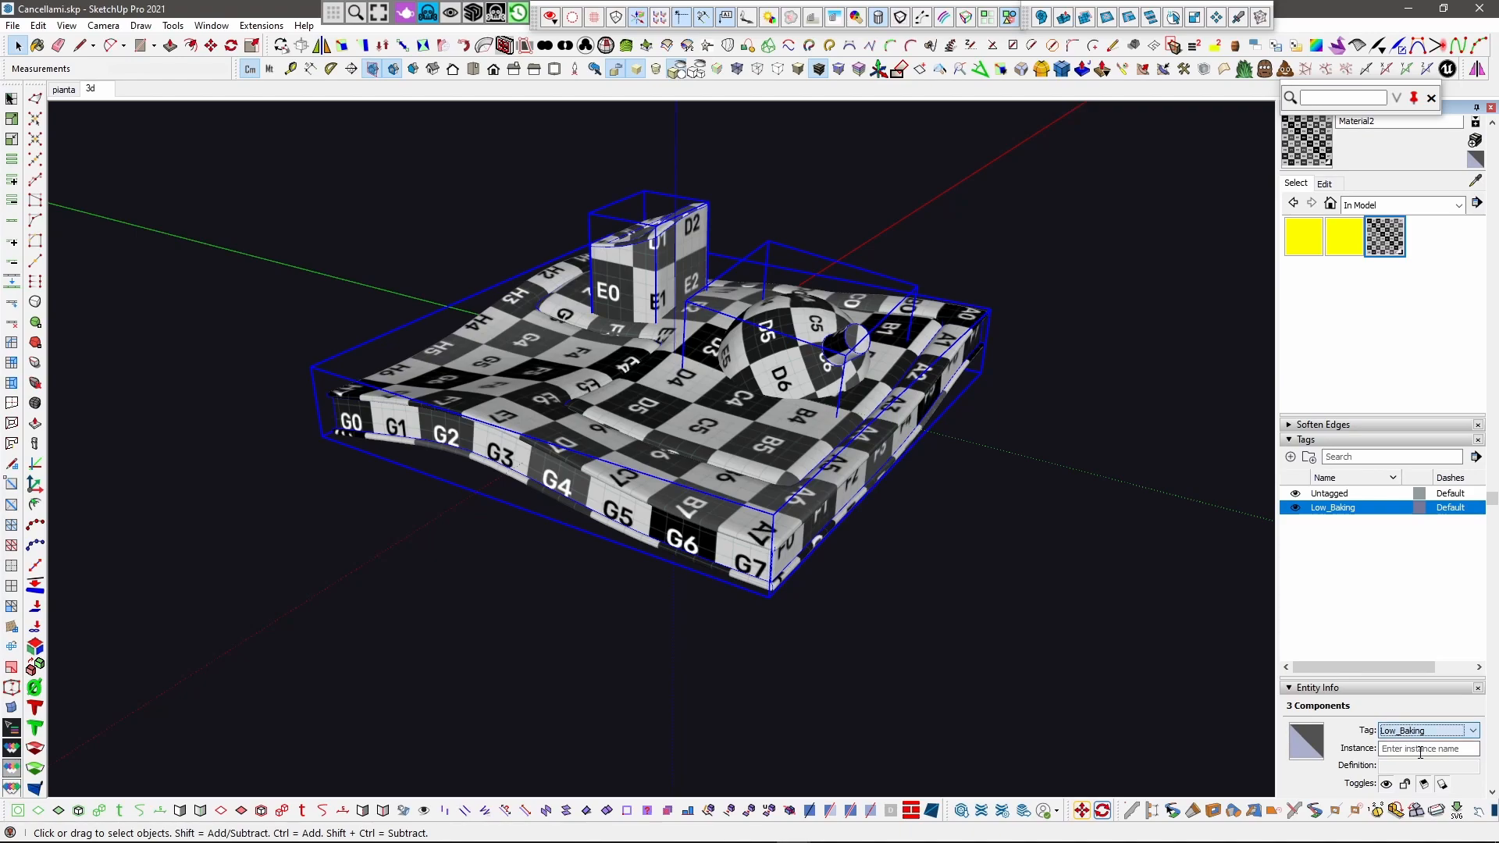
pyautogui.click(1295, 508)
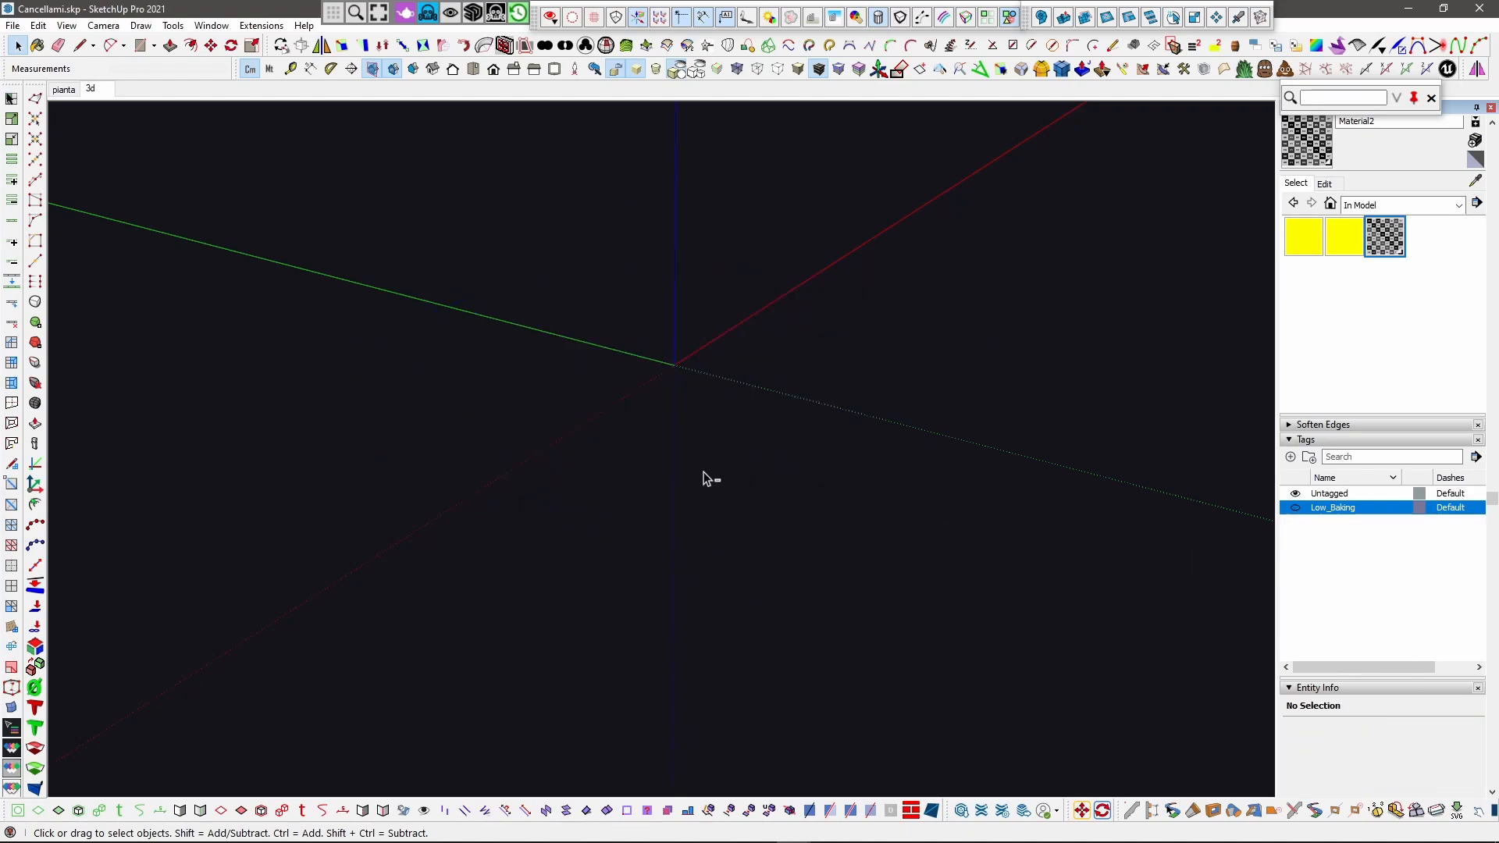
# Step: Paste copies of the three components in place and apply Deep Make Unique to them
pyautogui.hotkey('ctrl', 'z')
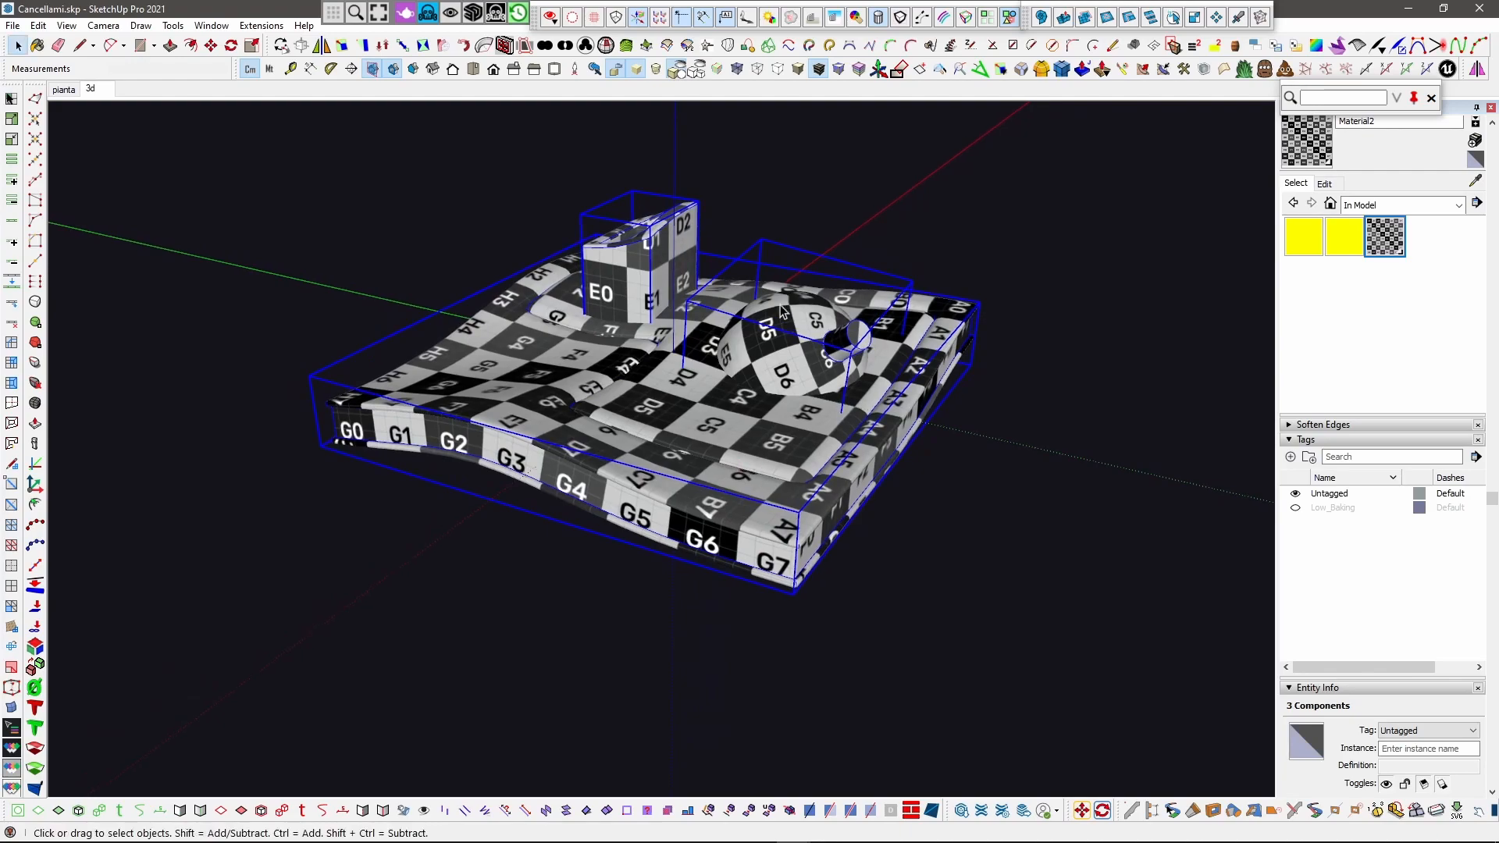
pyautogui.scroll(1, 787, 322)
pyautogui.rightClick(839, 352)
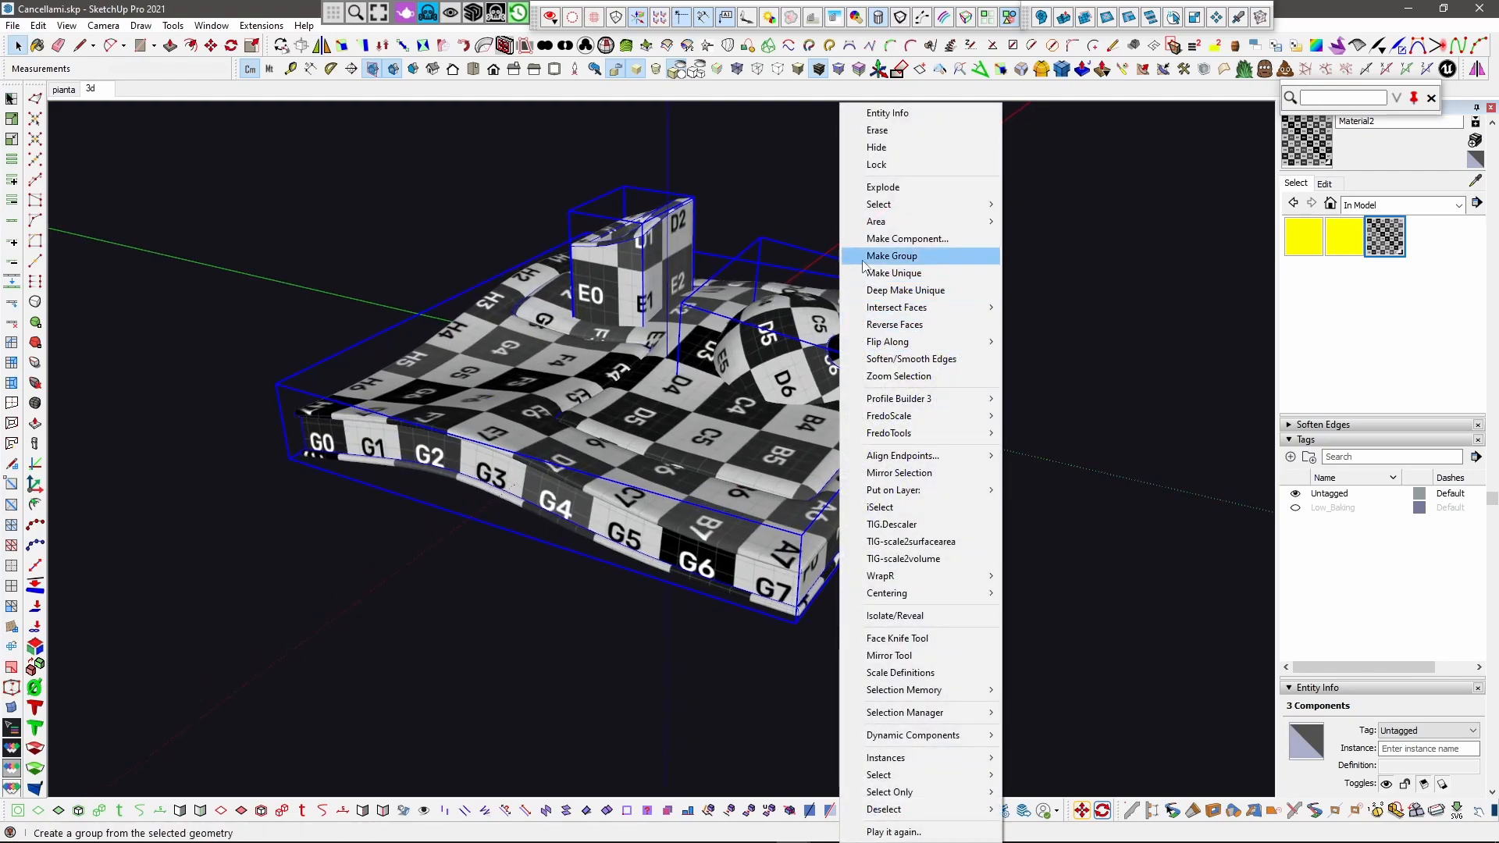
pyautogui.click(909, 291)
pyautogui.moveTo(777, 442); pyautogui.dragTo(821, 464, button='middle')
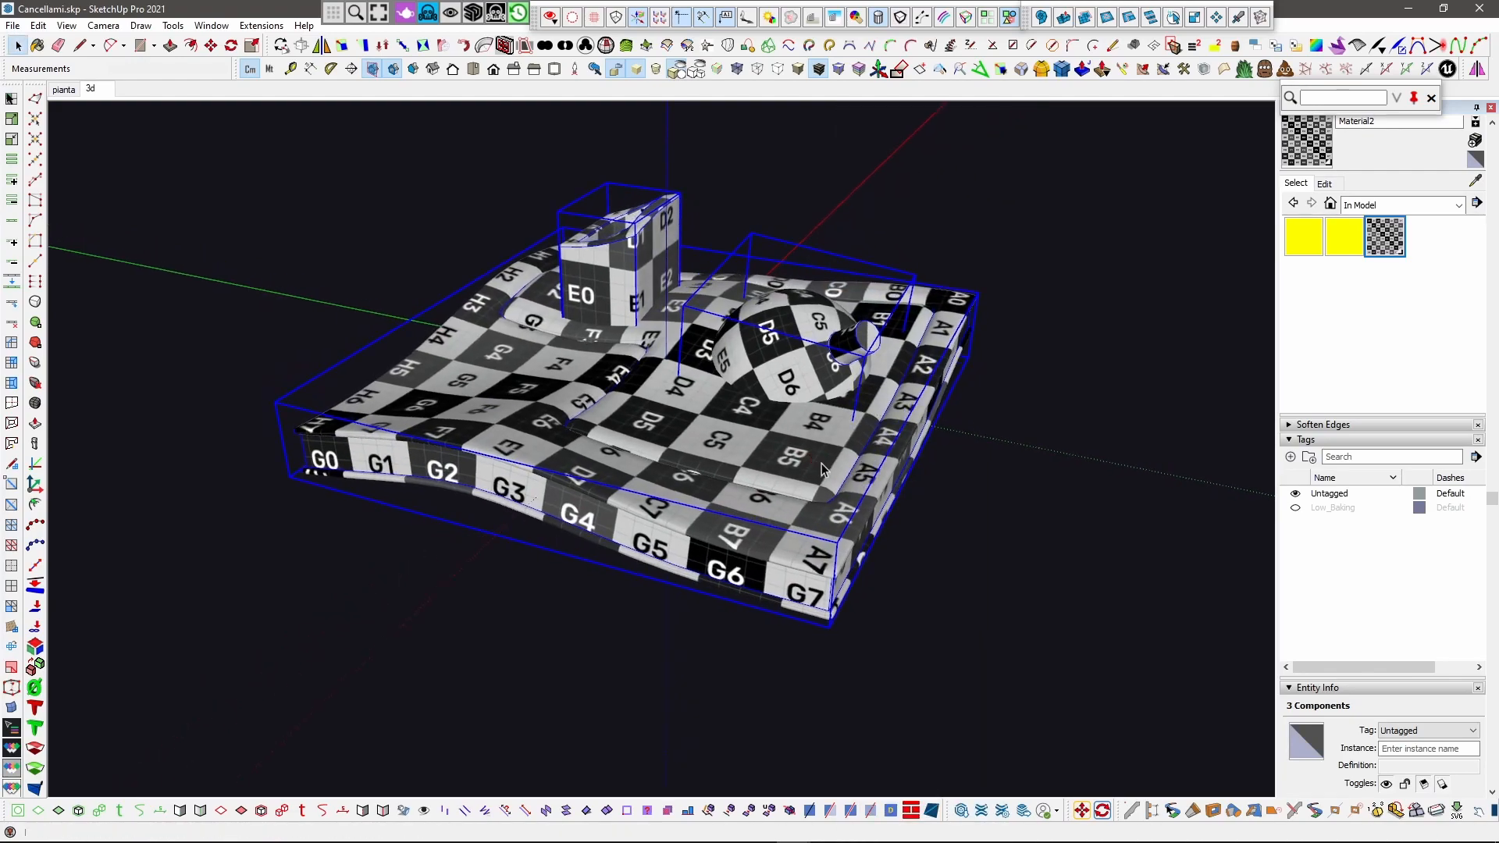
# Step: Rename the hollow block's component definition as 1_High
pyautogui.click(631, 296)
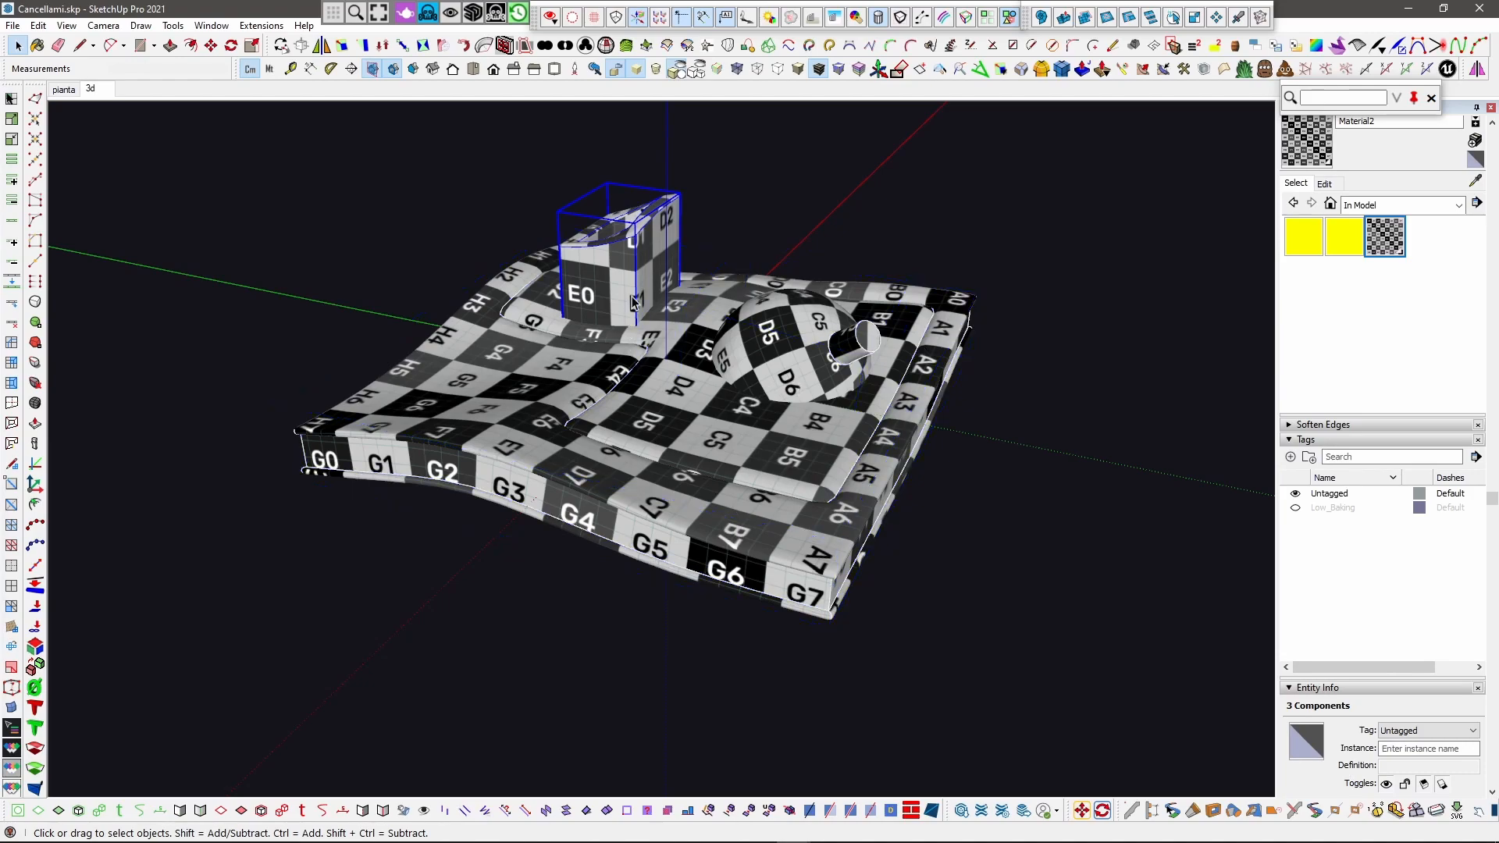
pyautogui.scroll(-2, 1406, 722)
pyautogui.click(1395, 673)
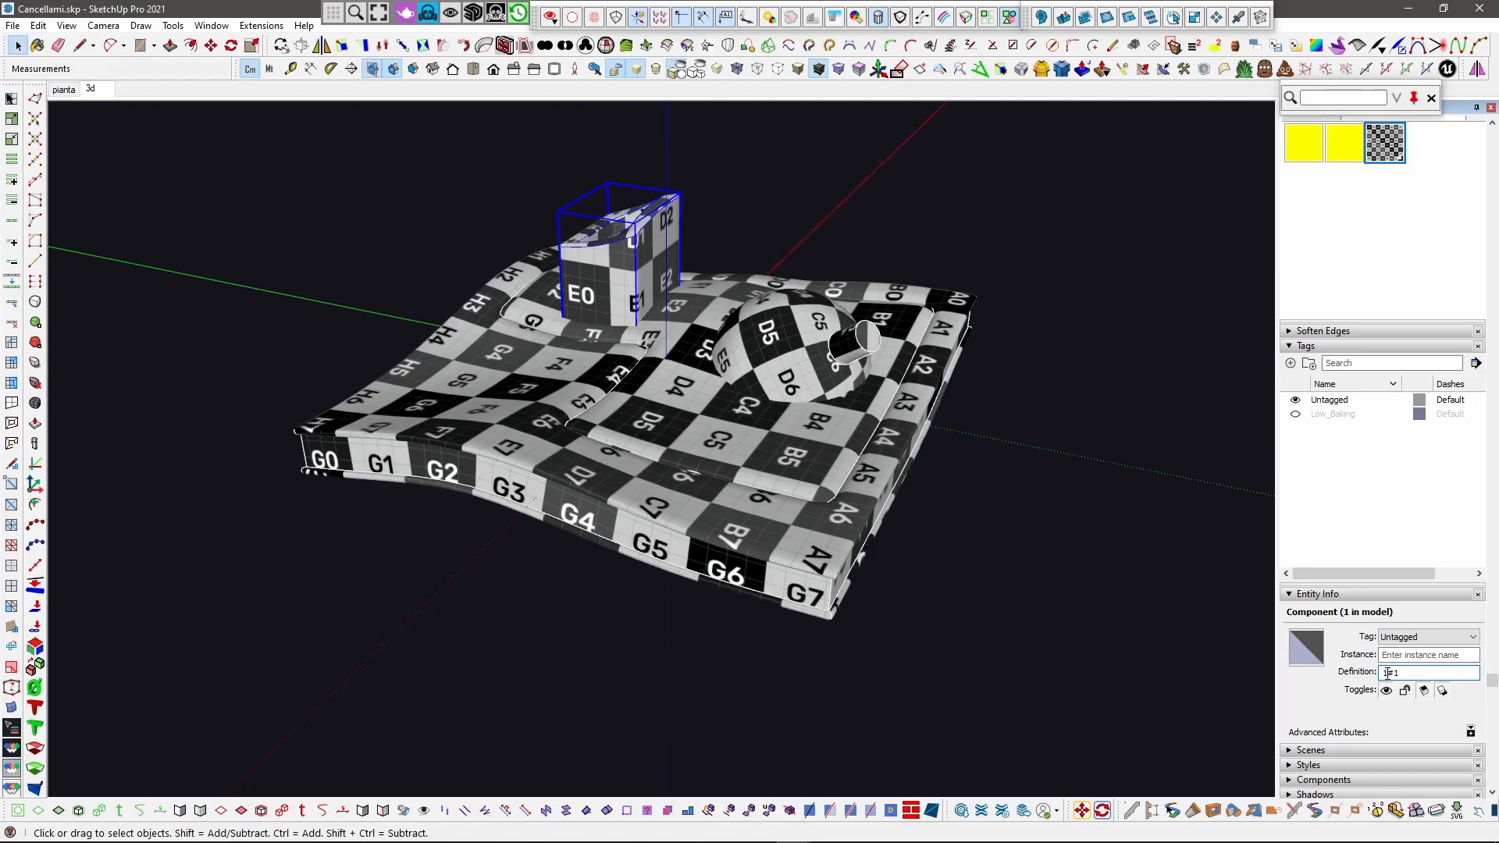
pyautogui.write('_High')
# Step: Rename the component definitions of the dome and the wavy base slab as 2_High and 3_High
pyautogui.click(839, 344)
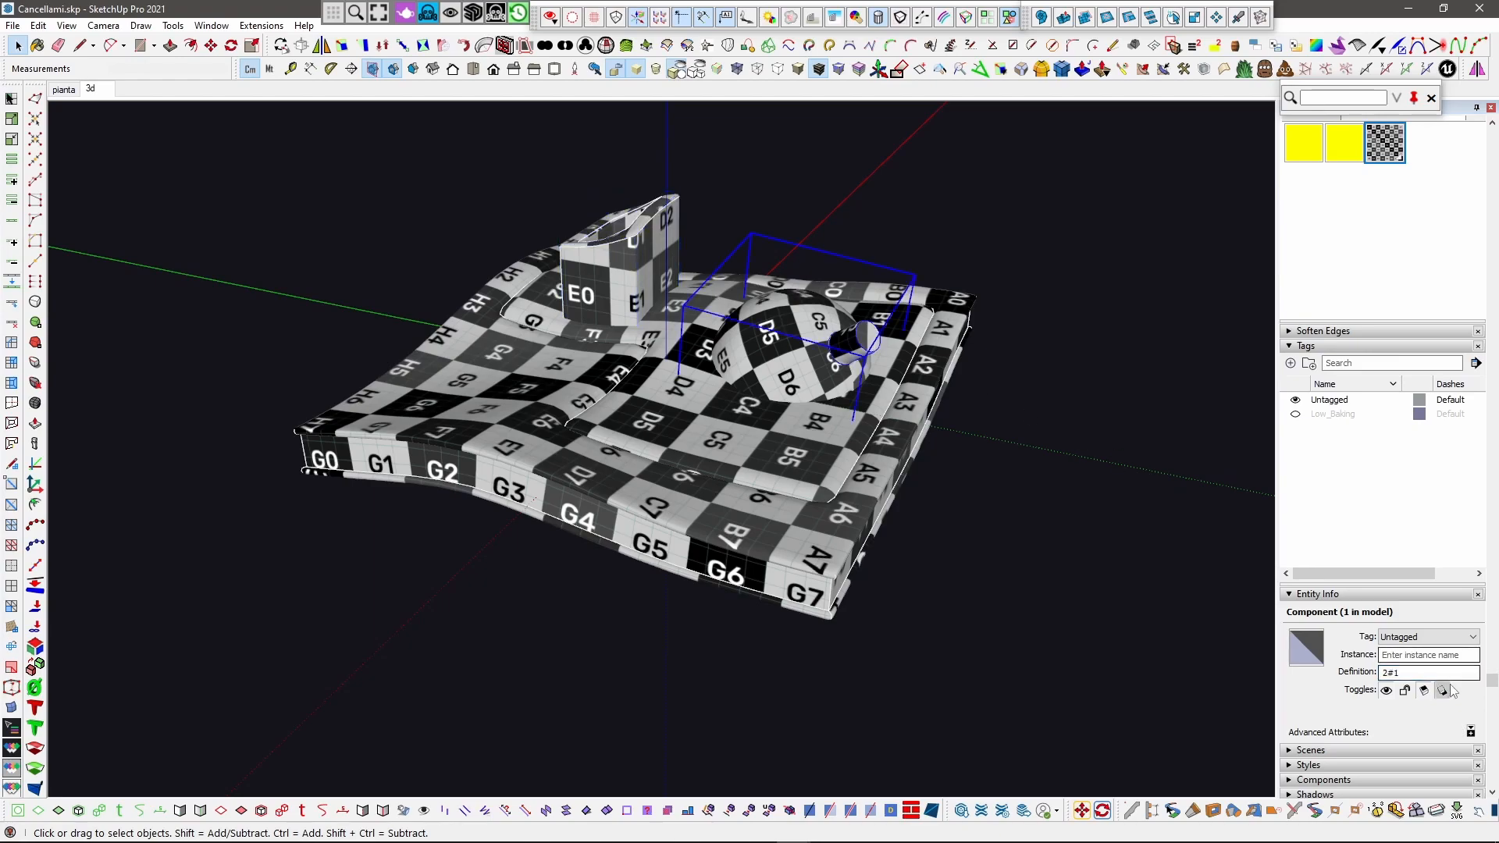
pyautogui.moveTo(1388, 673); pyautogui.dragTo(1457, 673)
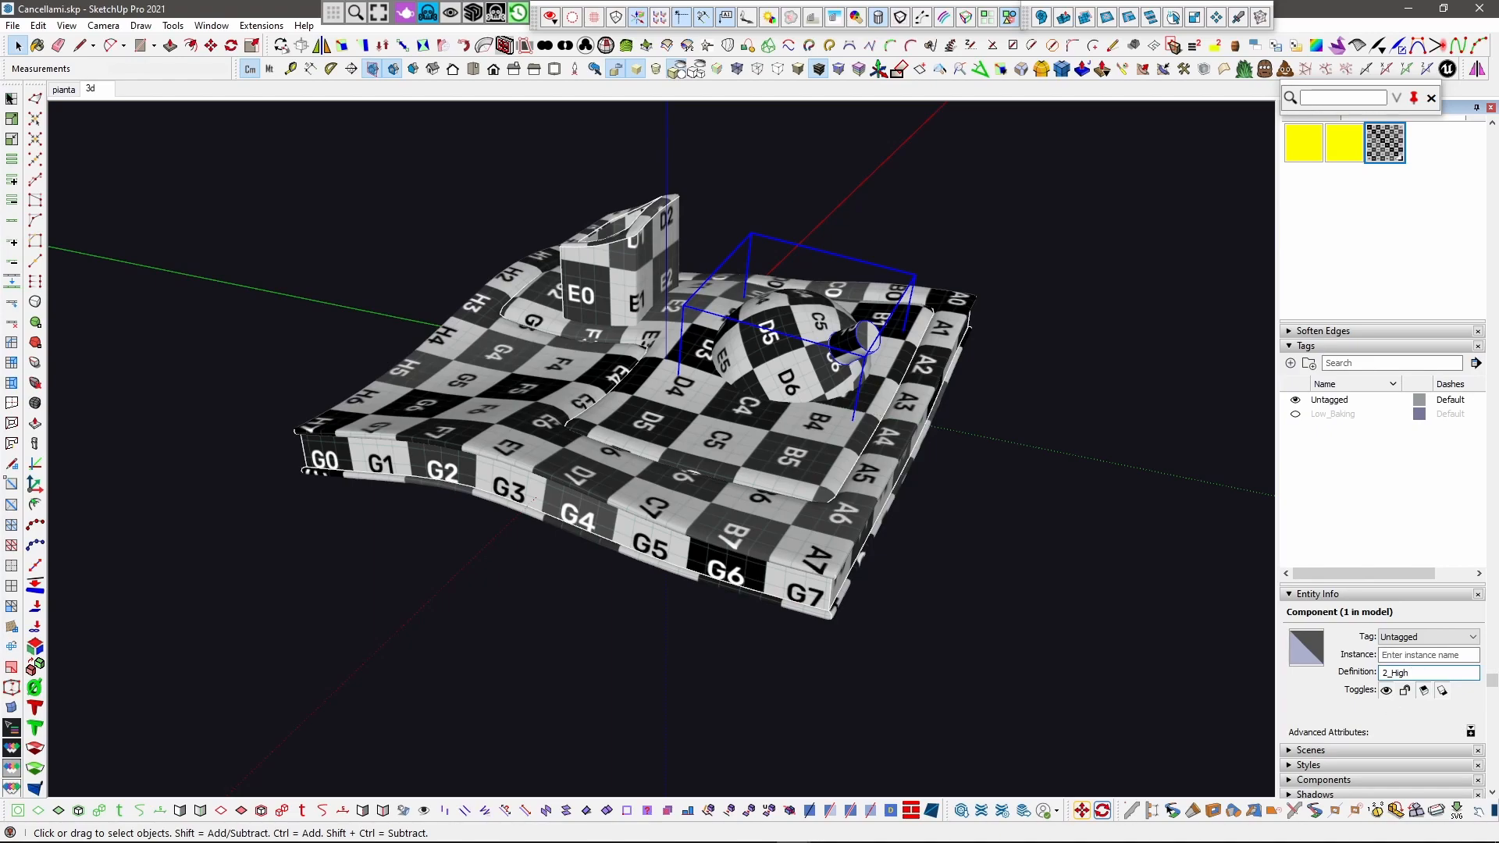
pyautogui.click(712, 471)
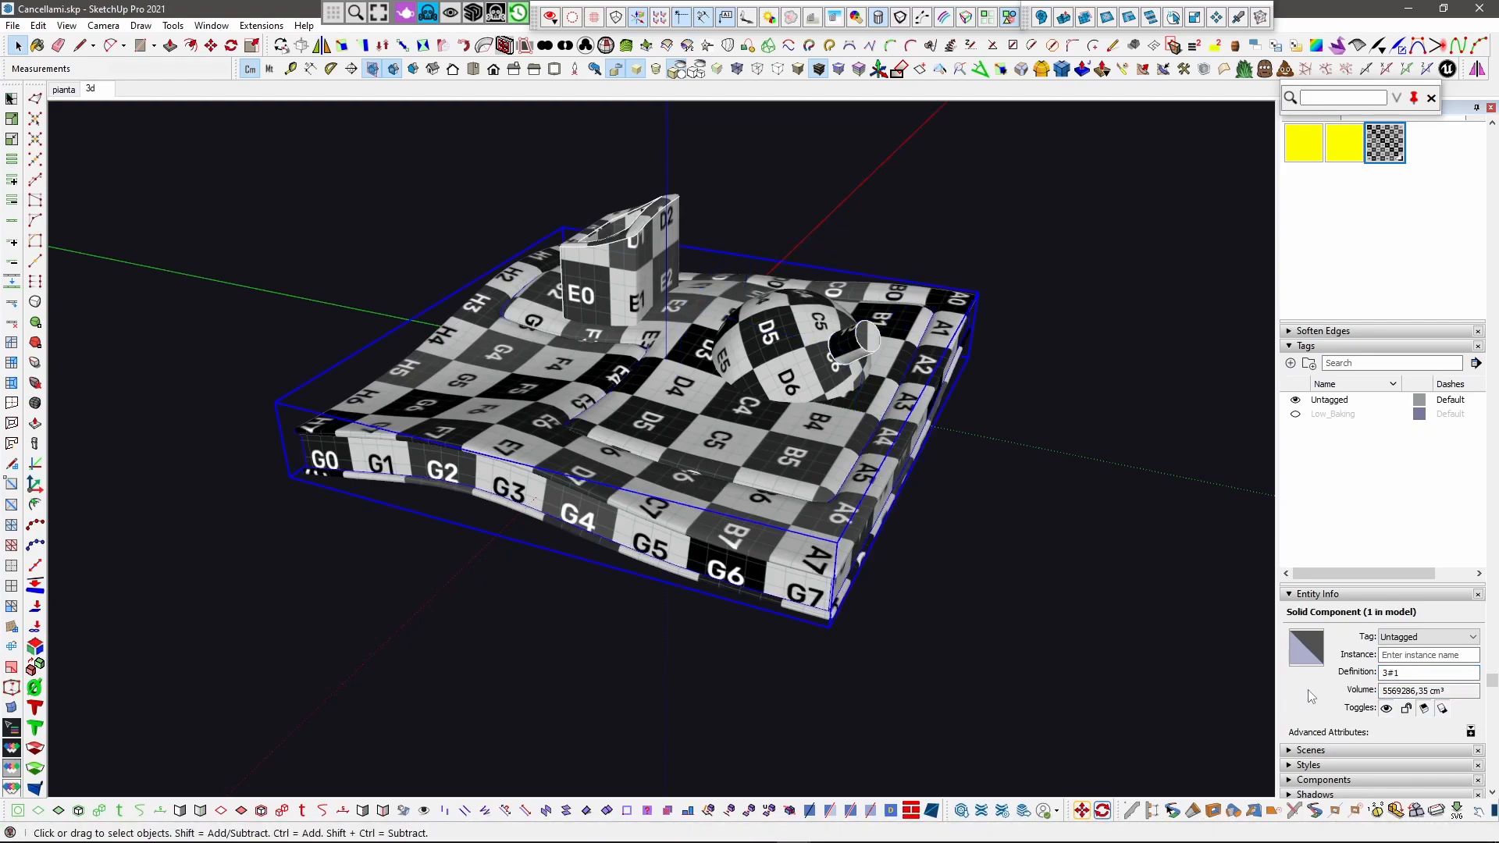
pyautogui.moveTo(1389, 674); pyautogui.dragTo(1438, 672)
pyautogui.write('_High')
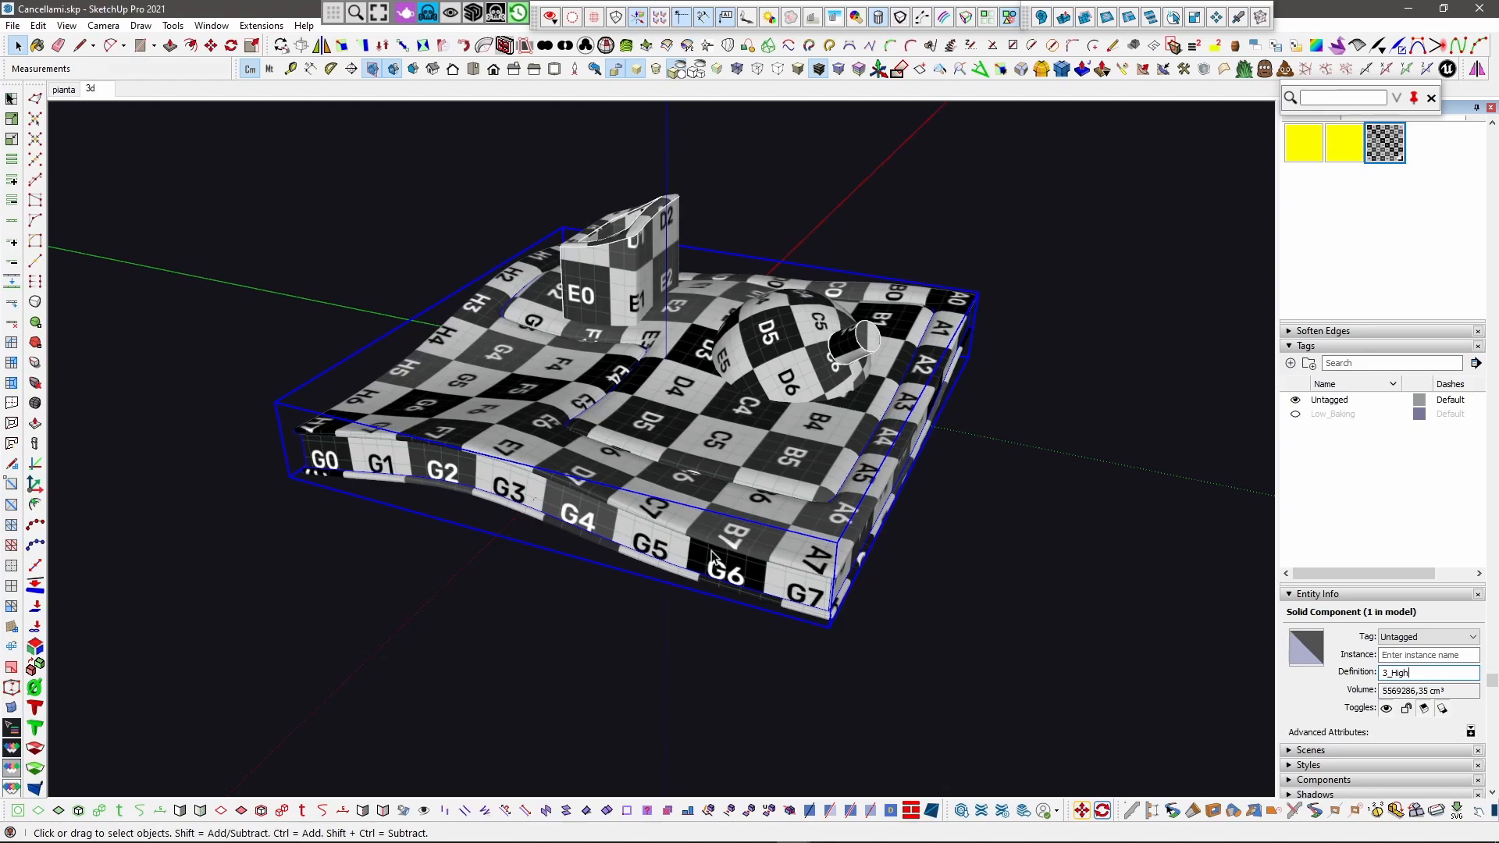
# Step: Select all three copied components and create a new tag named High_ID
pyautogui.moveTo(957, 241); pyautogui.dragTo(301, 478)
pyautogui.moveTo(302, 478); pyautogui.dragTo(859, 484, button='middle')
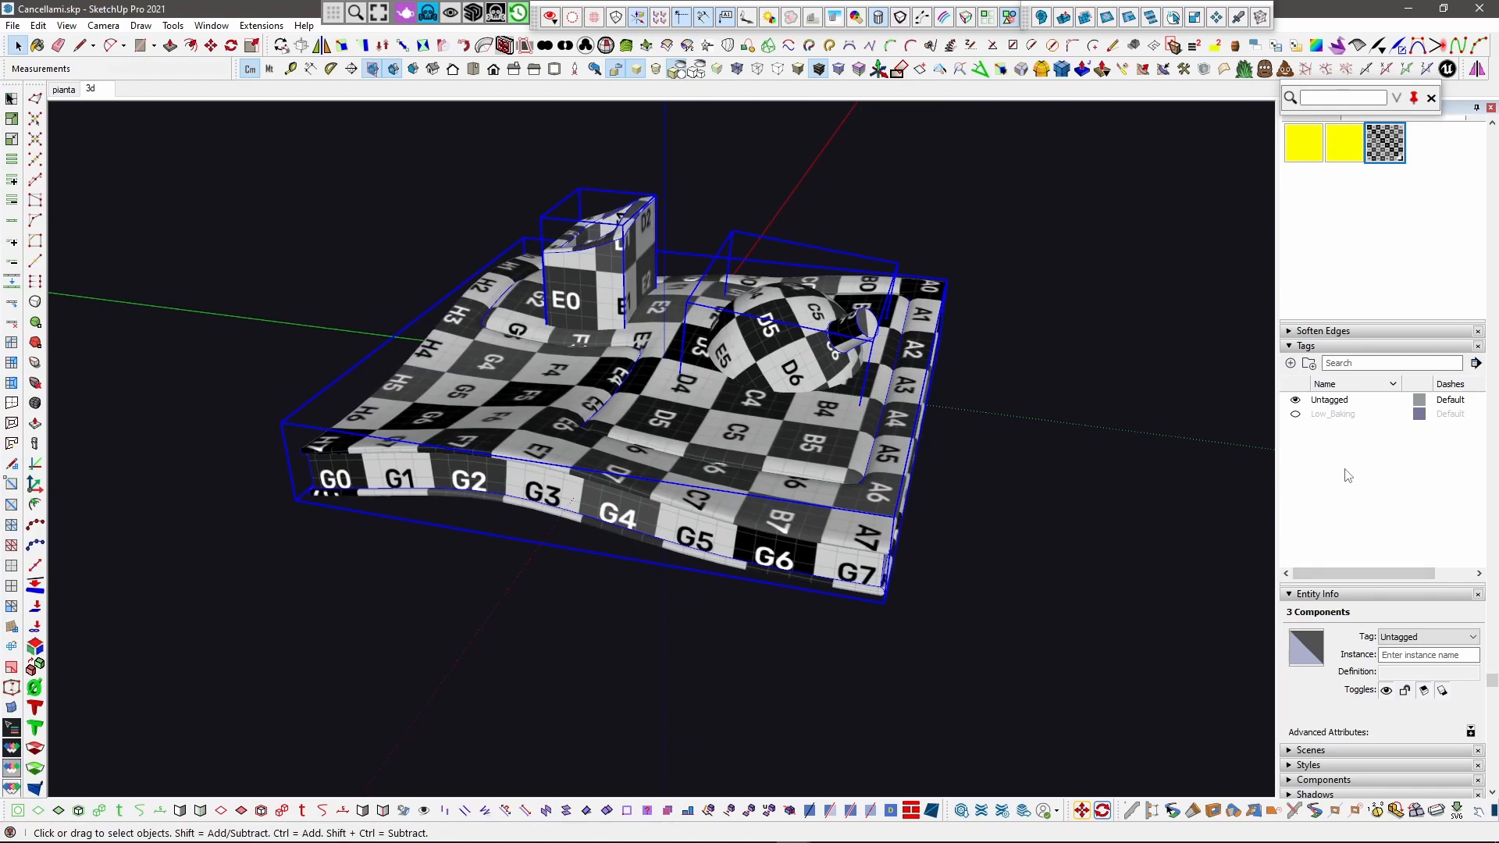
pyautogui.moveTo(777, 451); pyautogui.dragTo(827, 444, button='middle')
pyautogui.click(1291, 364)
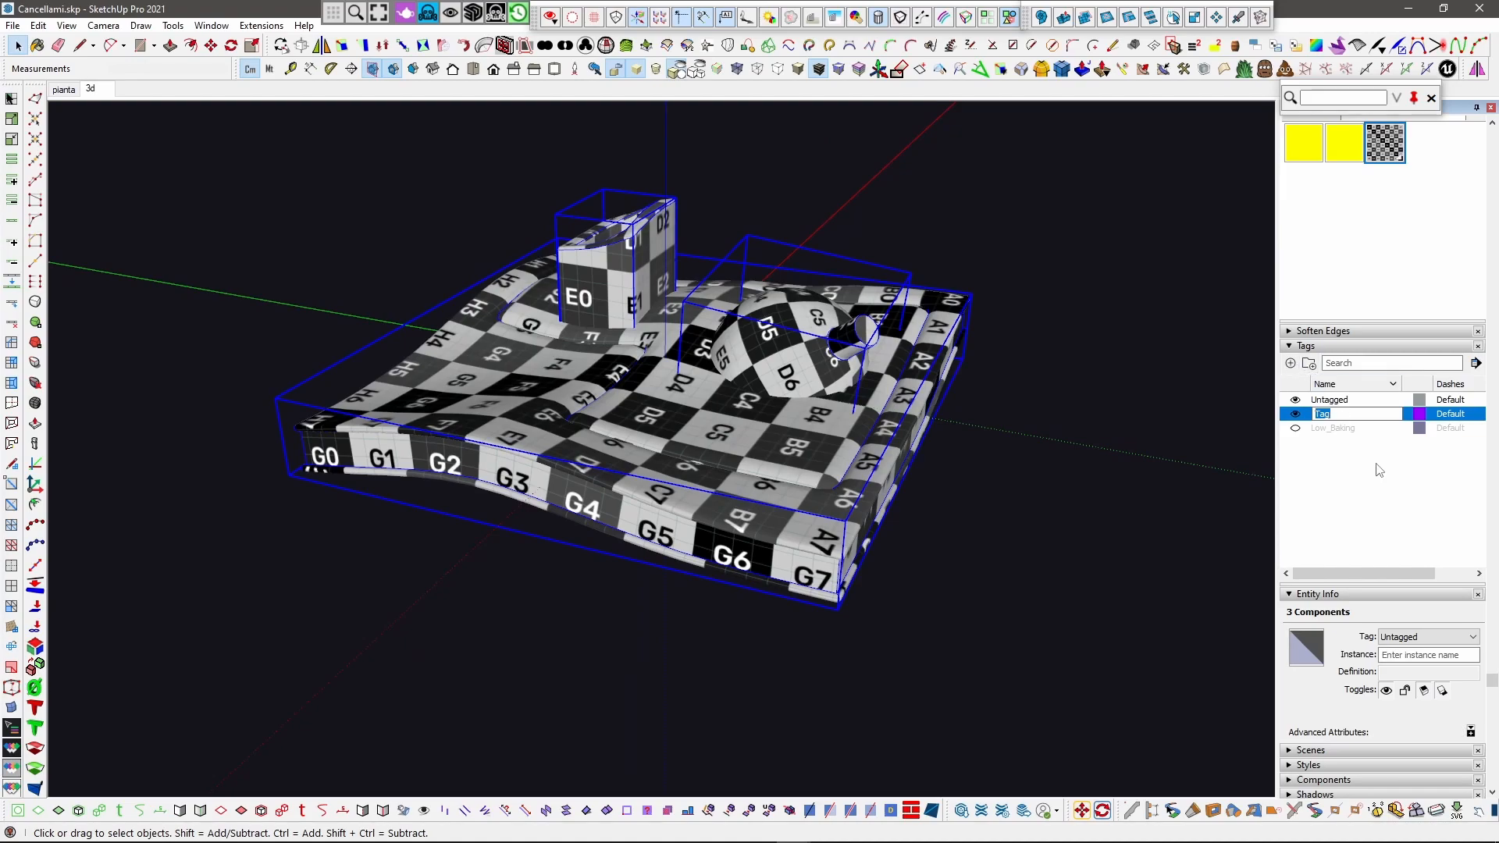
pyautogui.write('High_ID')
pyautogui.press('Return')
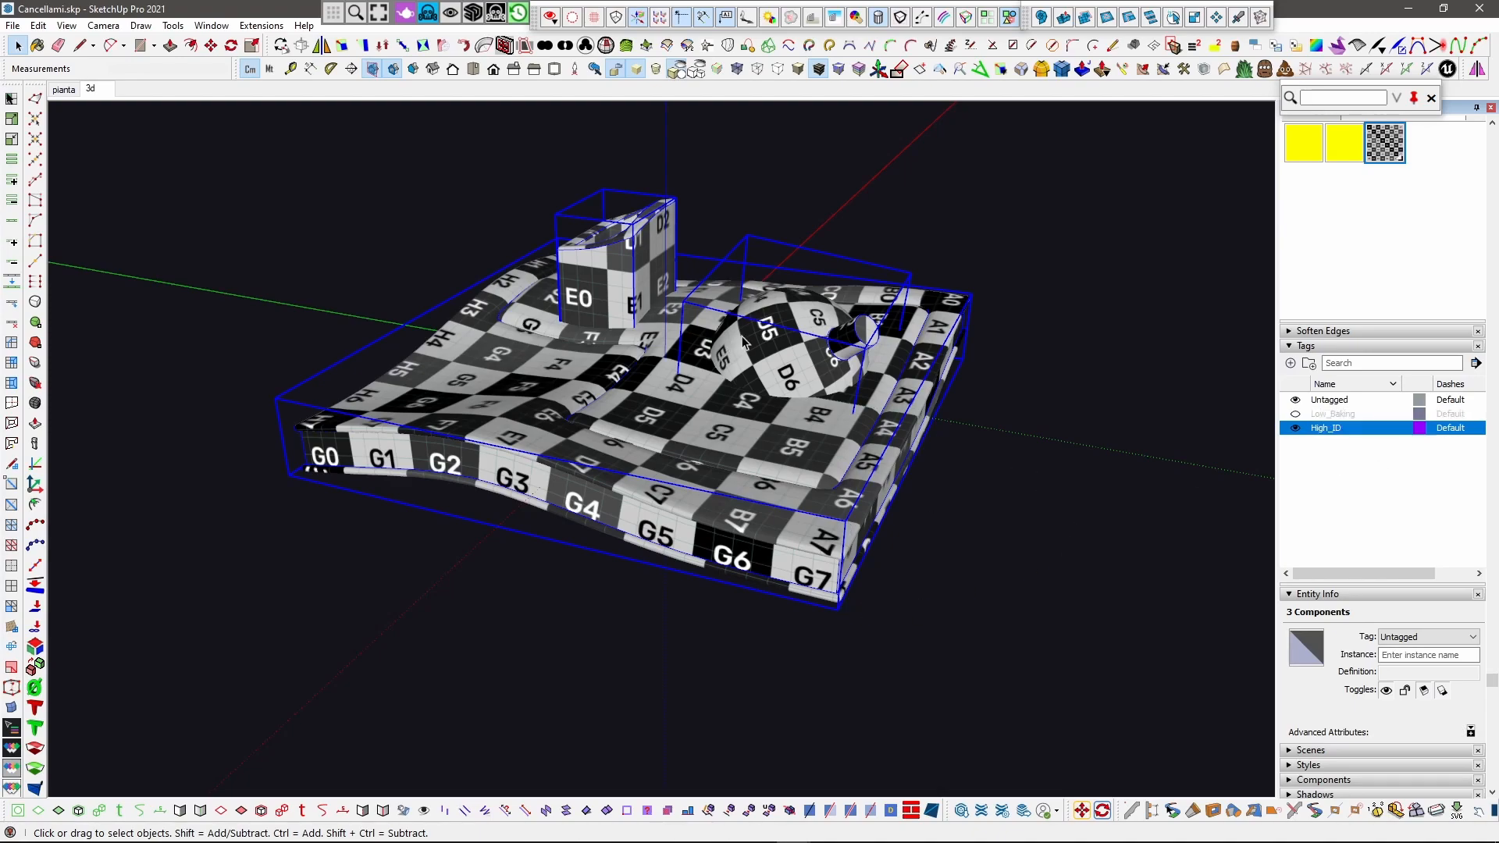
# Step: Paint the raised surface on top of the base slab with the first yellow material using ThruPaint, extending the paint across the whole surface
pyautogui.scroll(2, 735, 392)
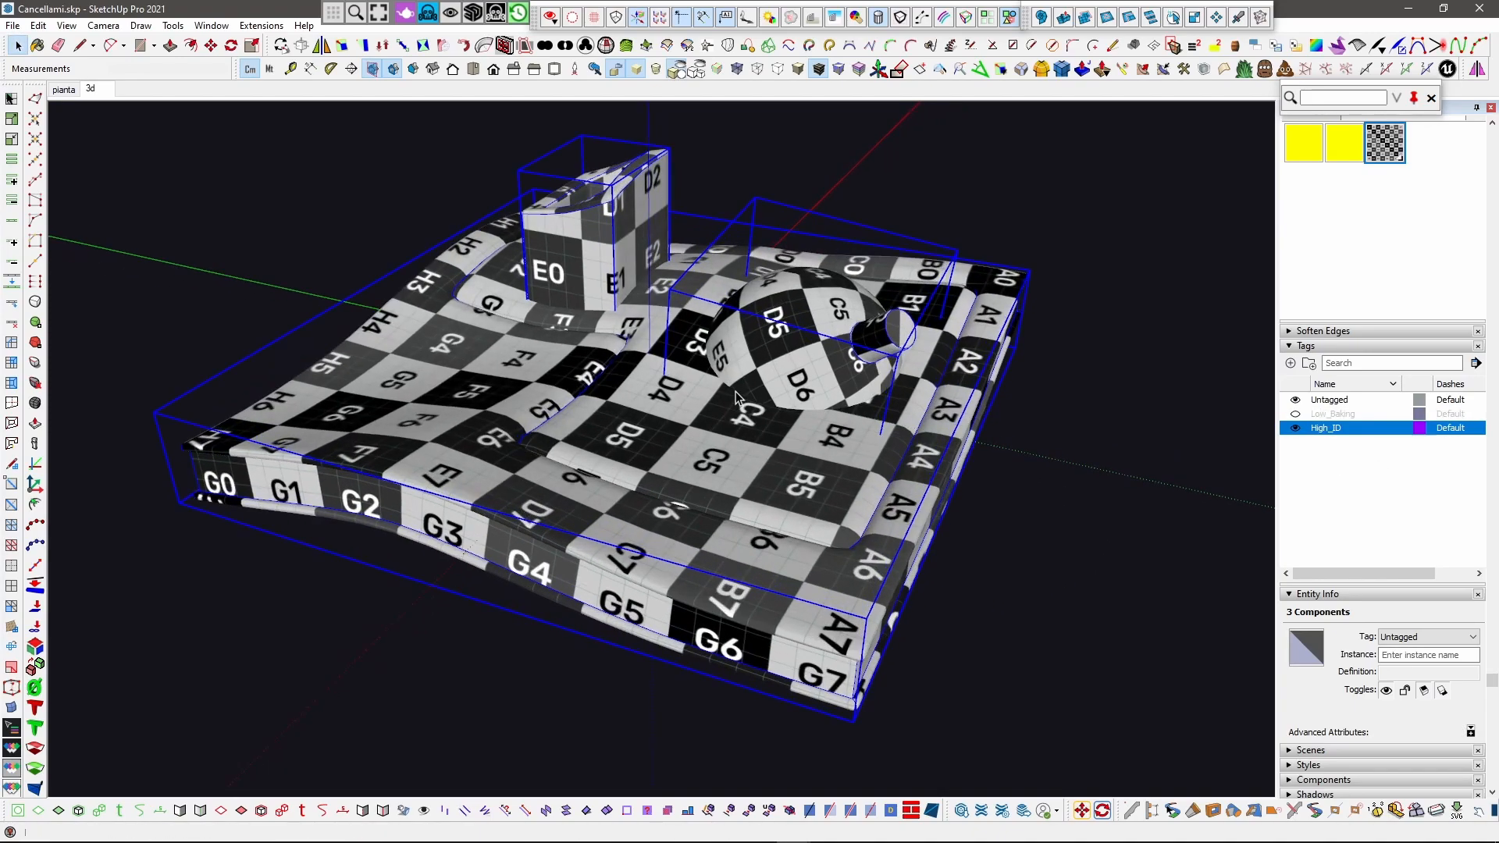
pyautogui.moveTo(976, 498); pyautogui.dragTo(948, 470, button='middle')
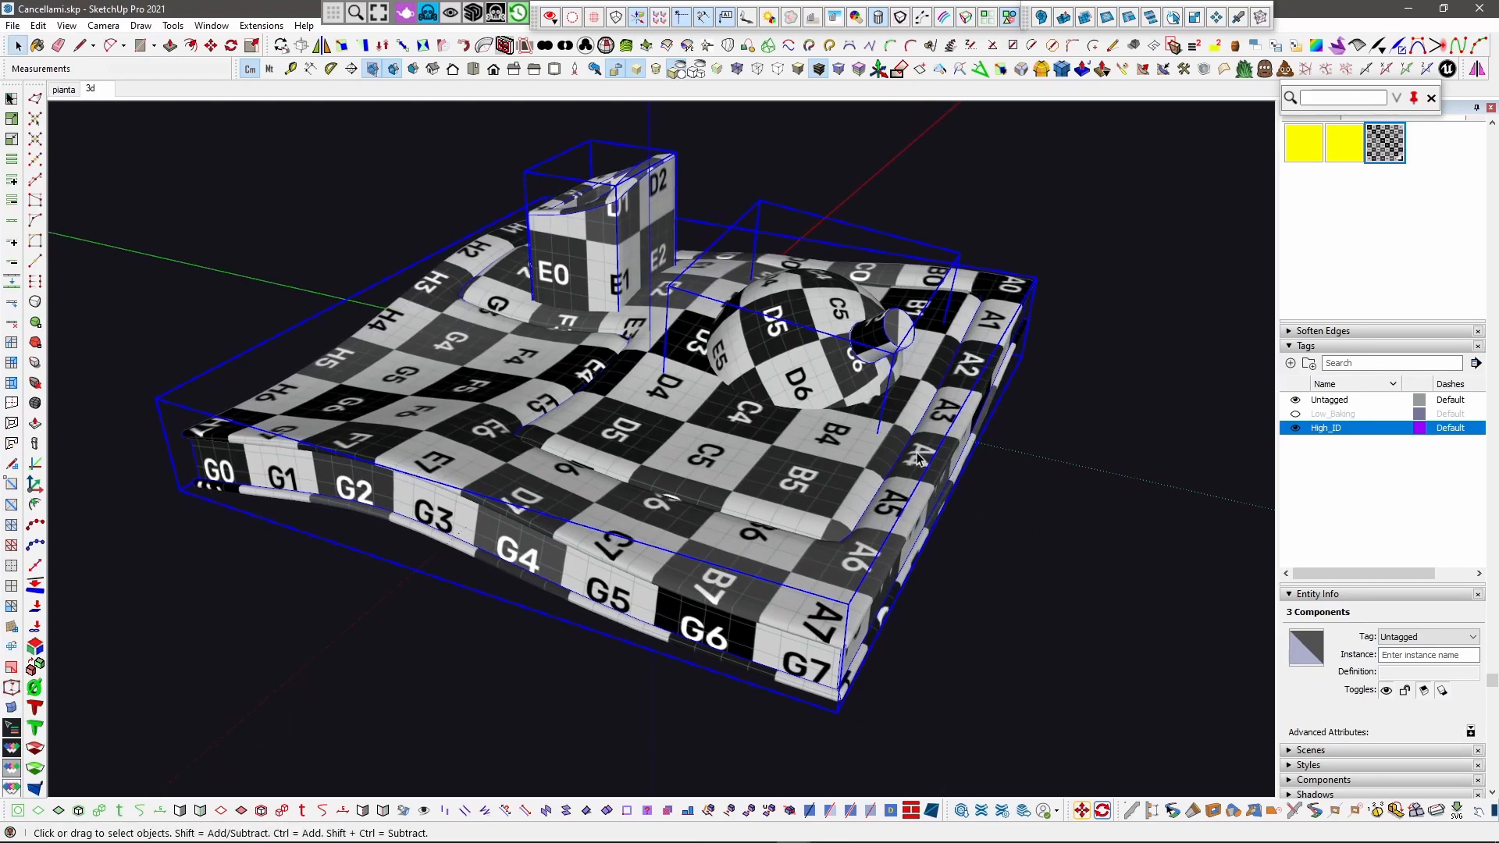
pyautogui.click(917, 213)
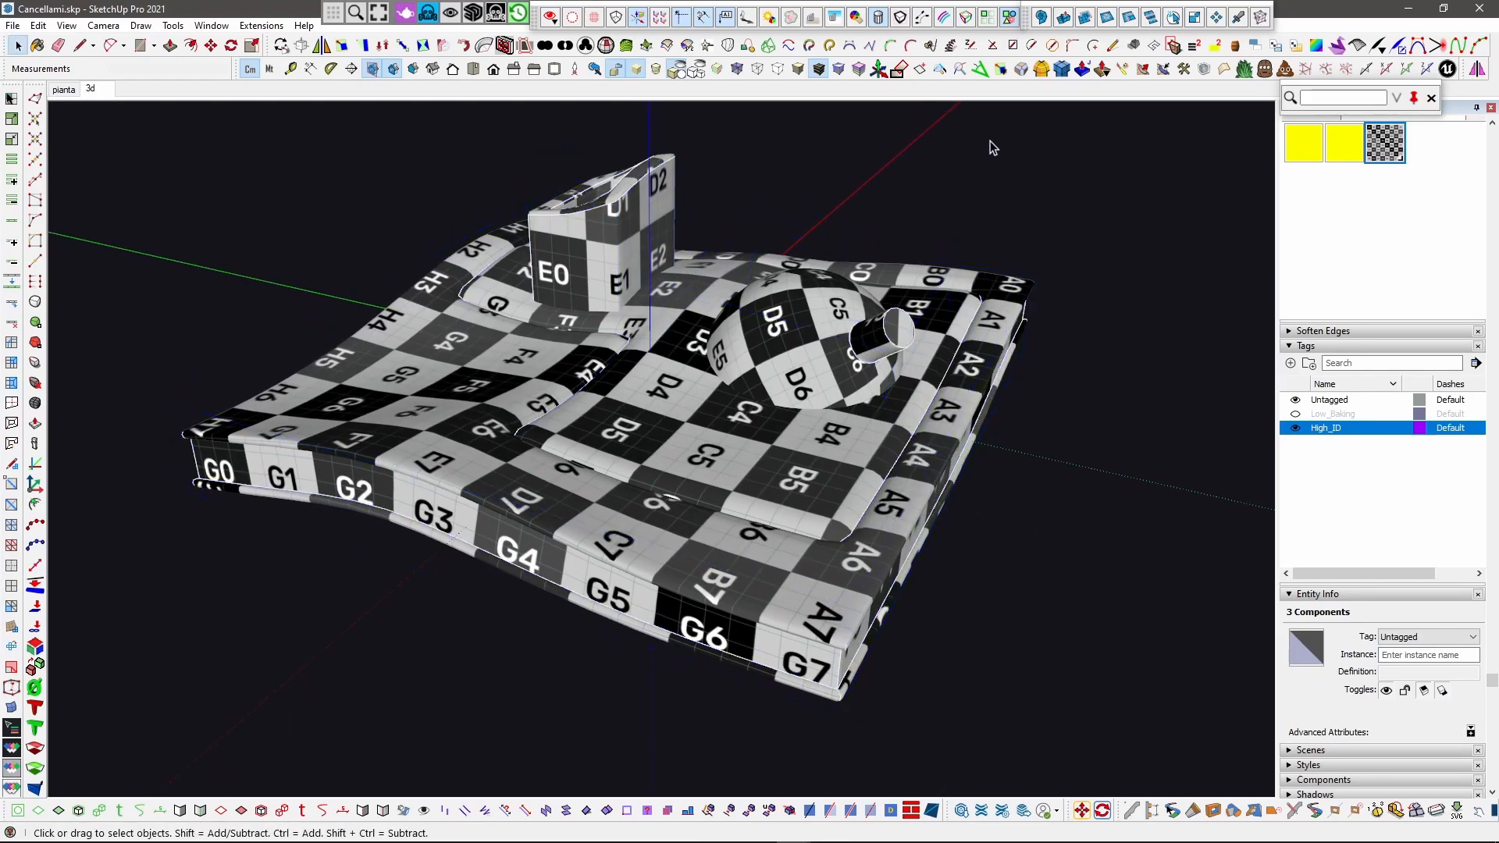
pyautogui.click(1124, 70)
pyautogui.click(1314, 256)
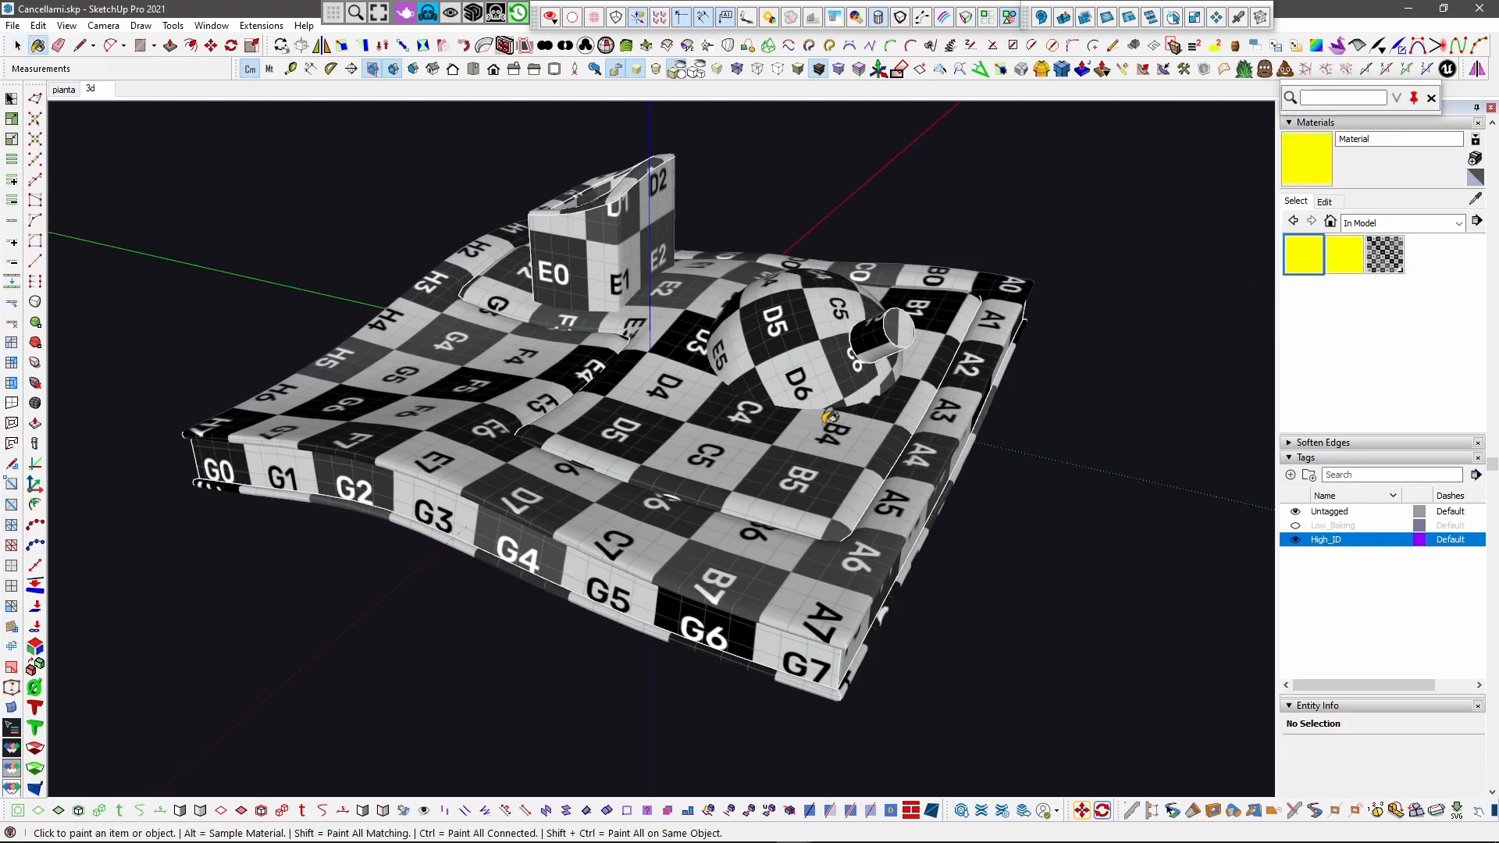
pyautogui.scroll(1, 831, 409)
pyautogui.click(1122, 69)
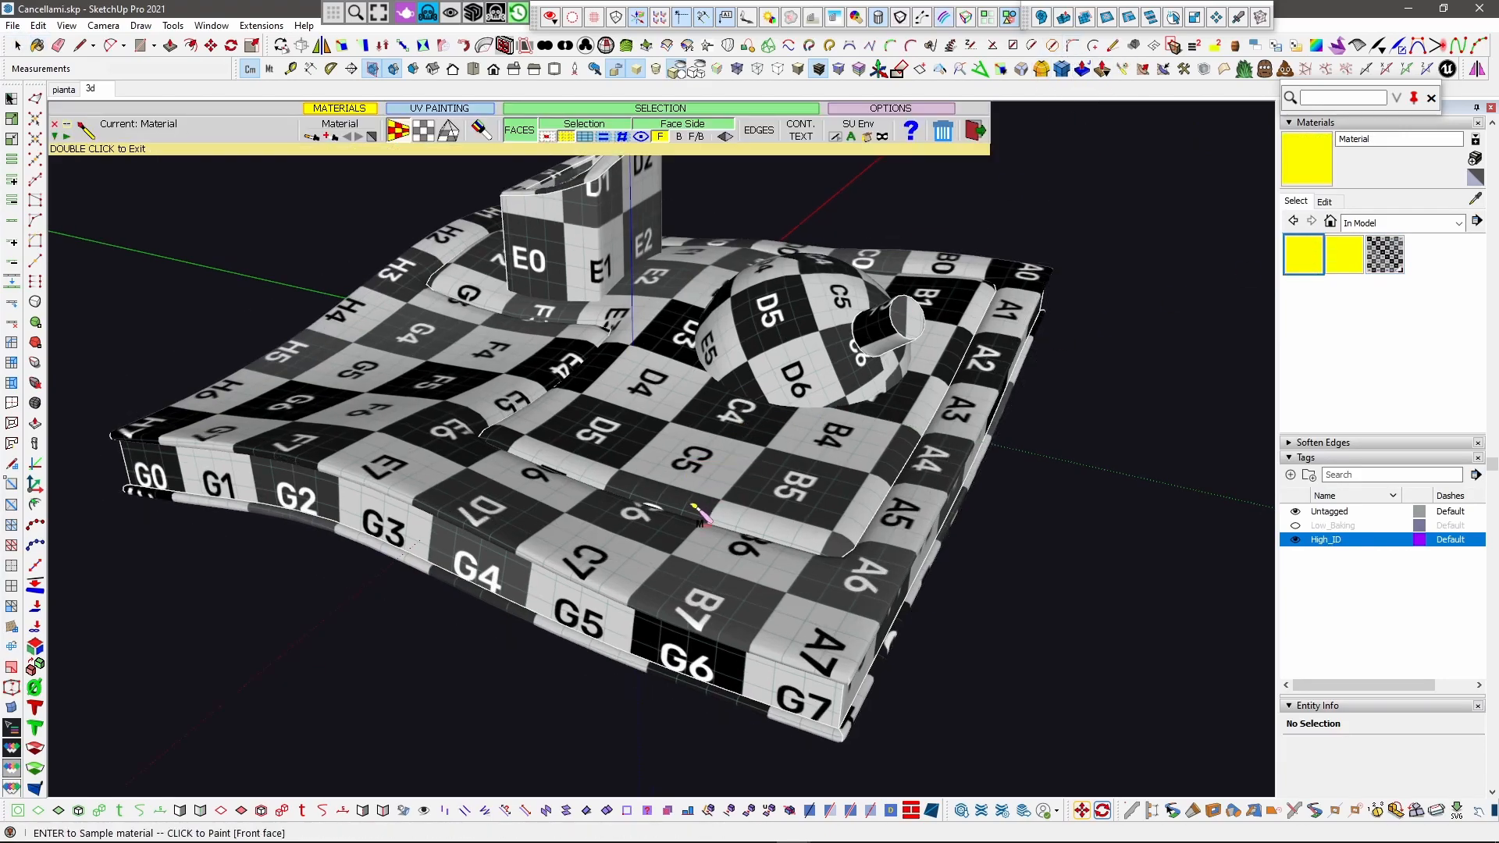
pyautogui.scroll(2, 831, 422)
pyautogui.scroll(-1, 680, 492)
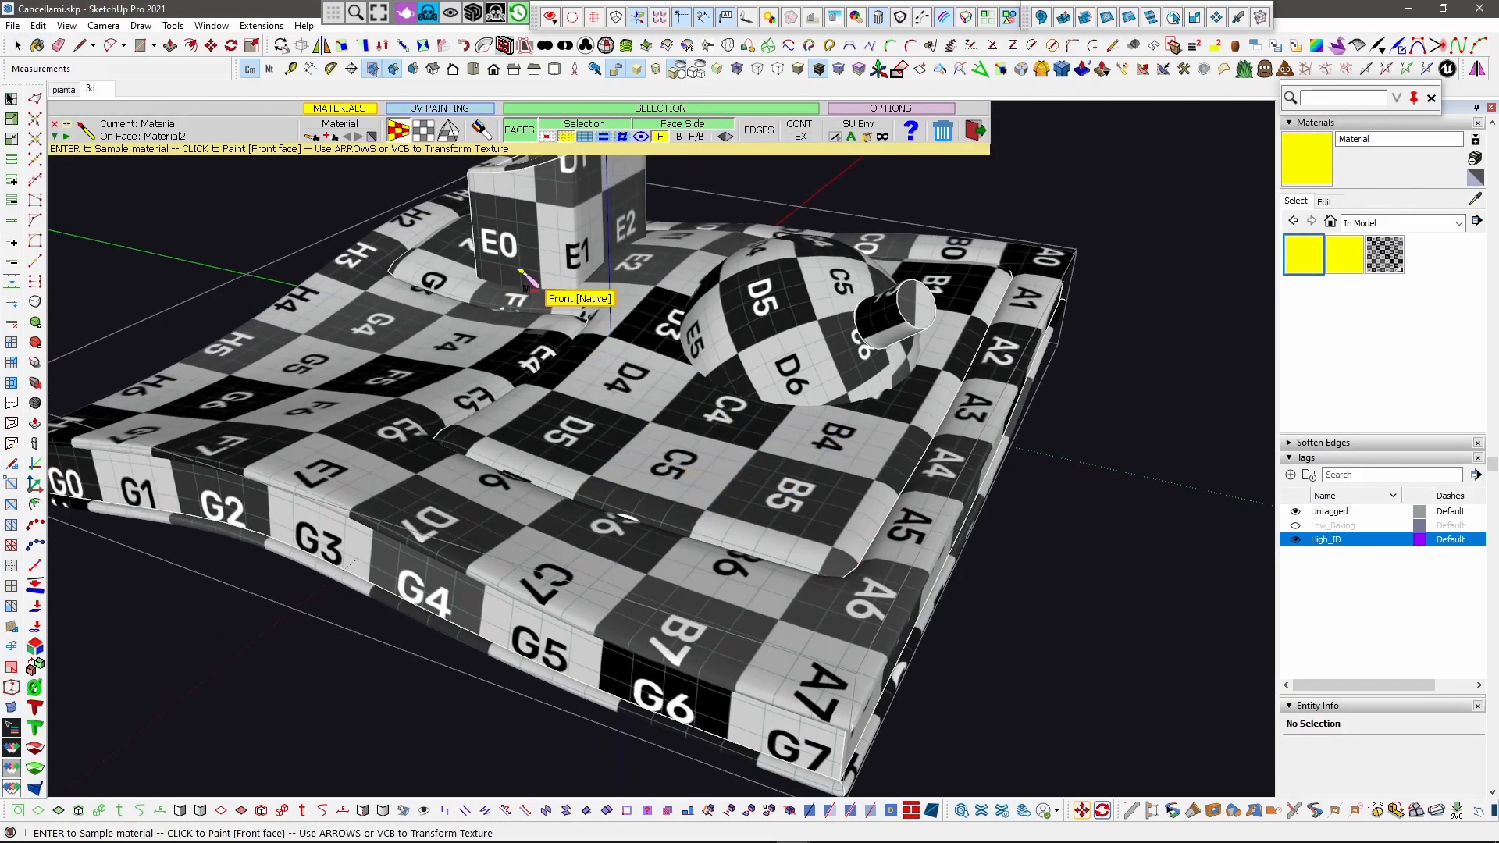
pyautogui.click(482, 130)
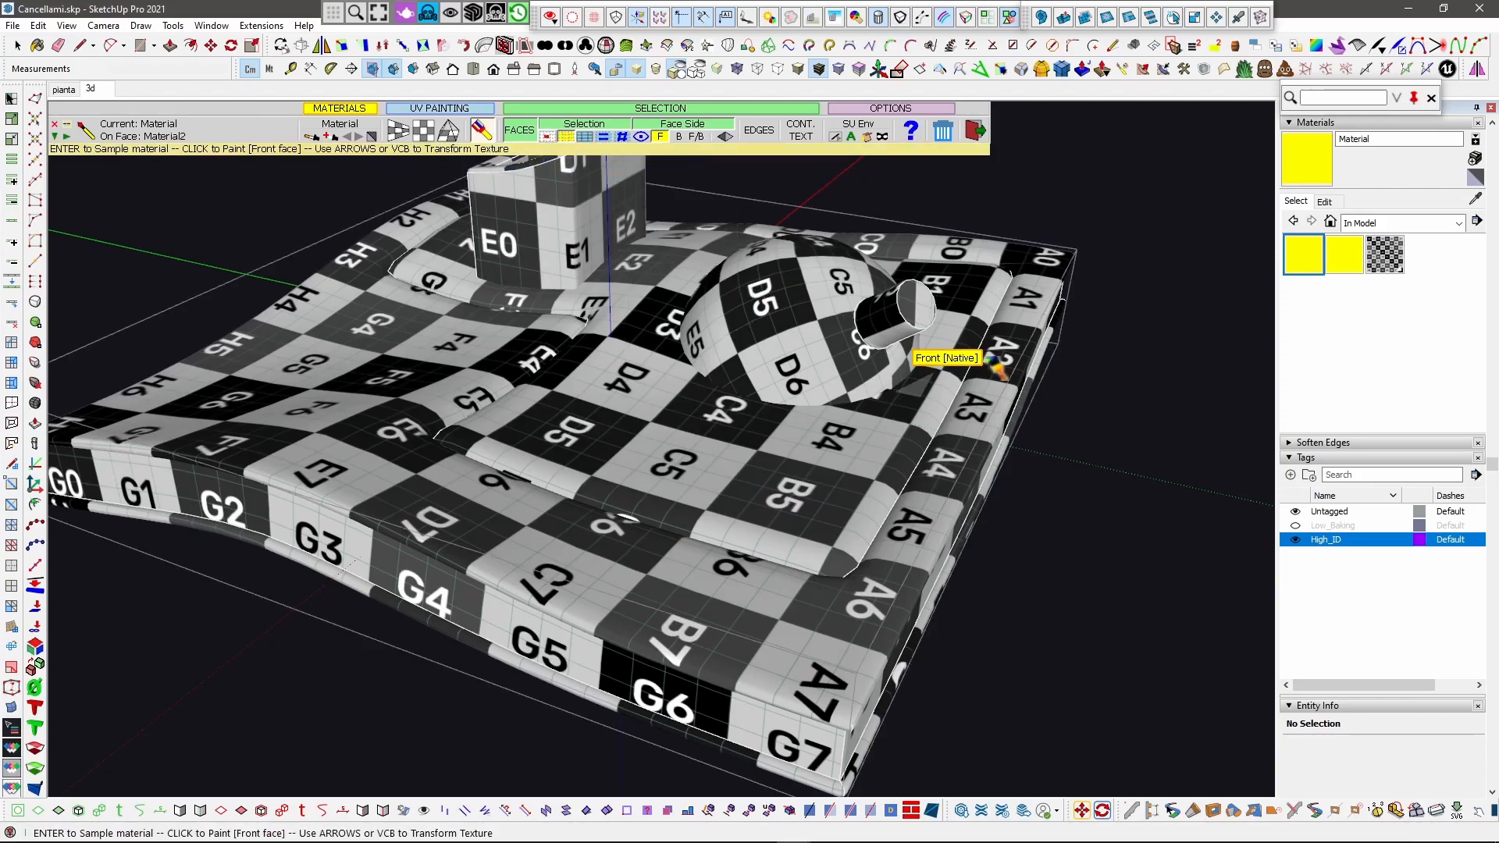
pyautogui.click(566, 137)
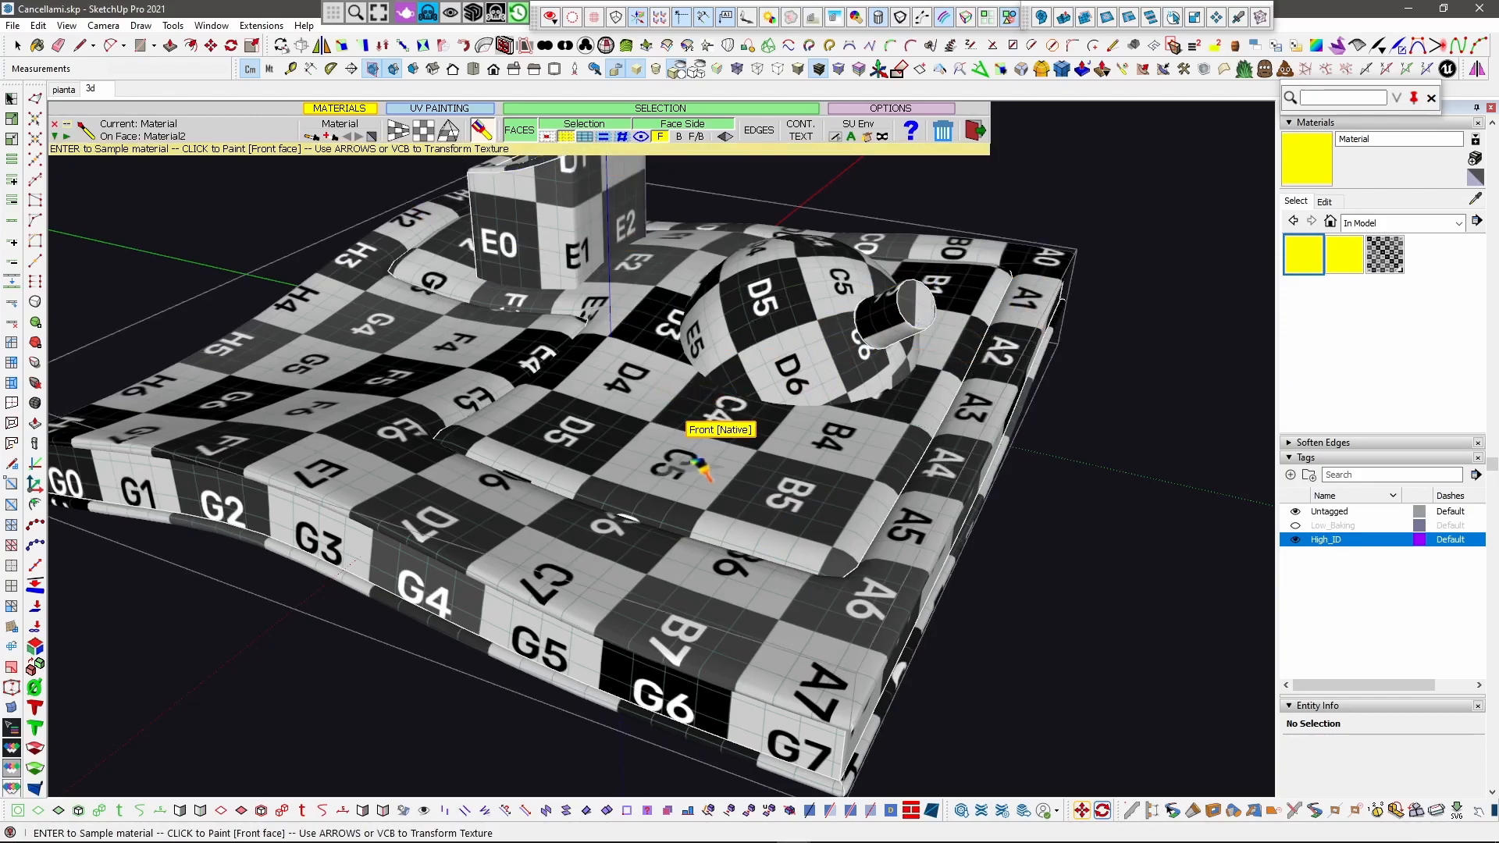
pyautogui.scroll(2, 753, 507)
pyautogui.click(763, 485)
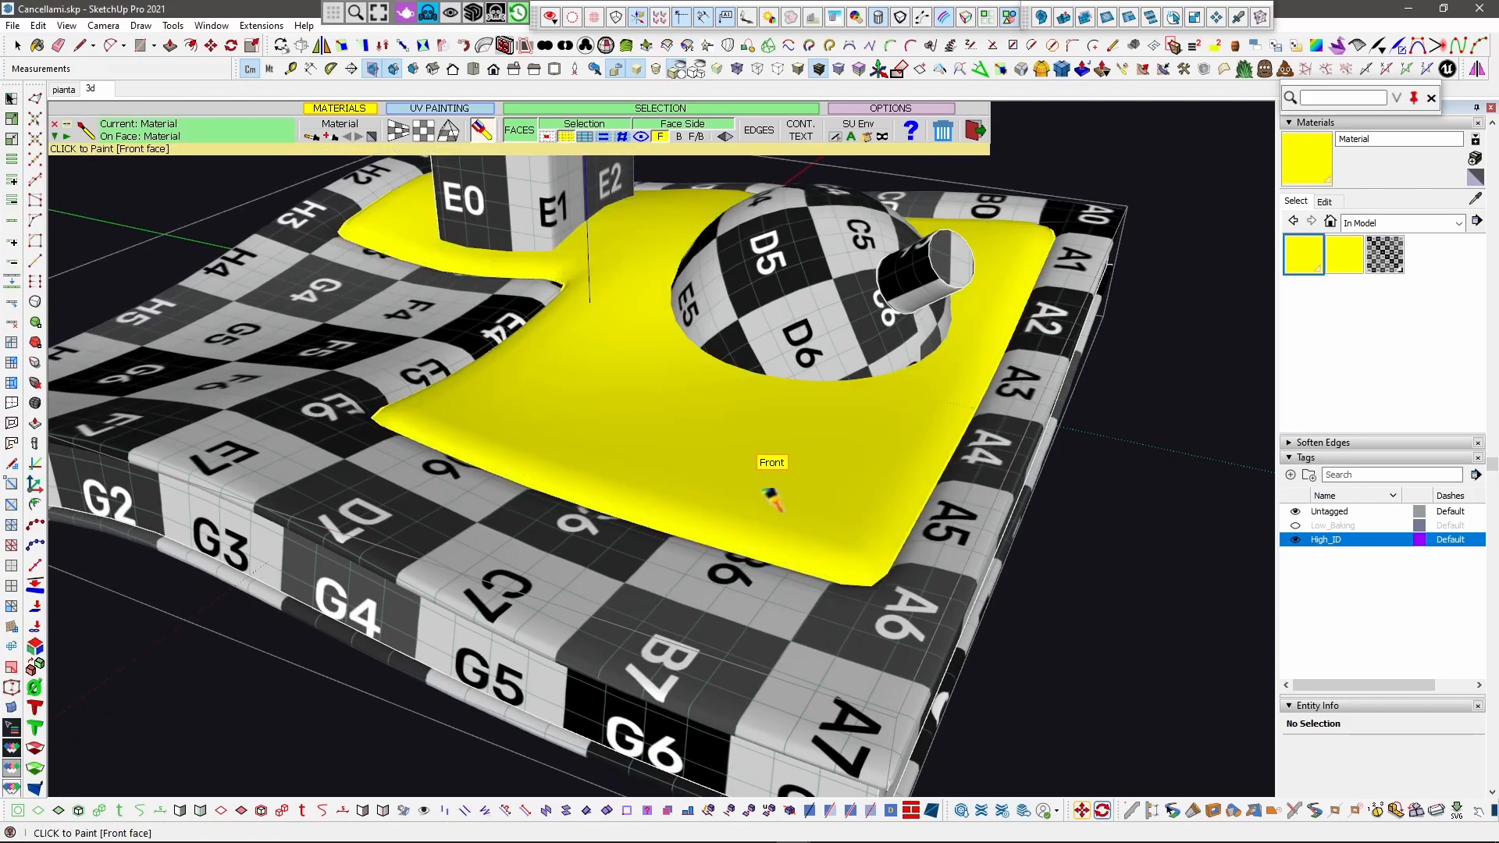
# Step: Paint the top rim of the hollow block with the same yellow material
pyautogui.scroll(-3, 767, 490)
pyautogui.scroll(2, 608, 251)
pyautogui.moveTo(714, 375); pyautogui.dragTo(749, 531, button='middle')
pyautogui.scroll(2, 601, 273)
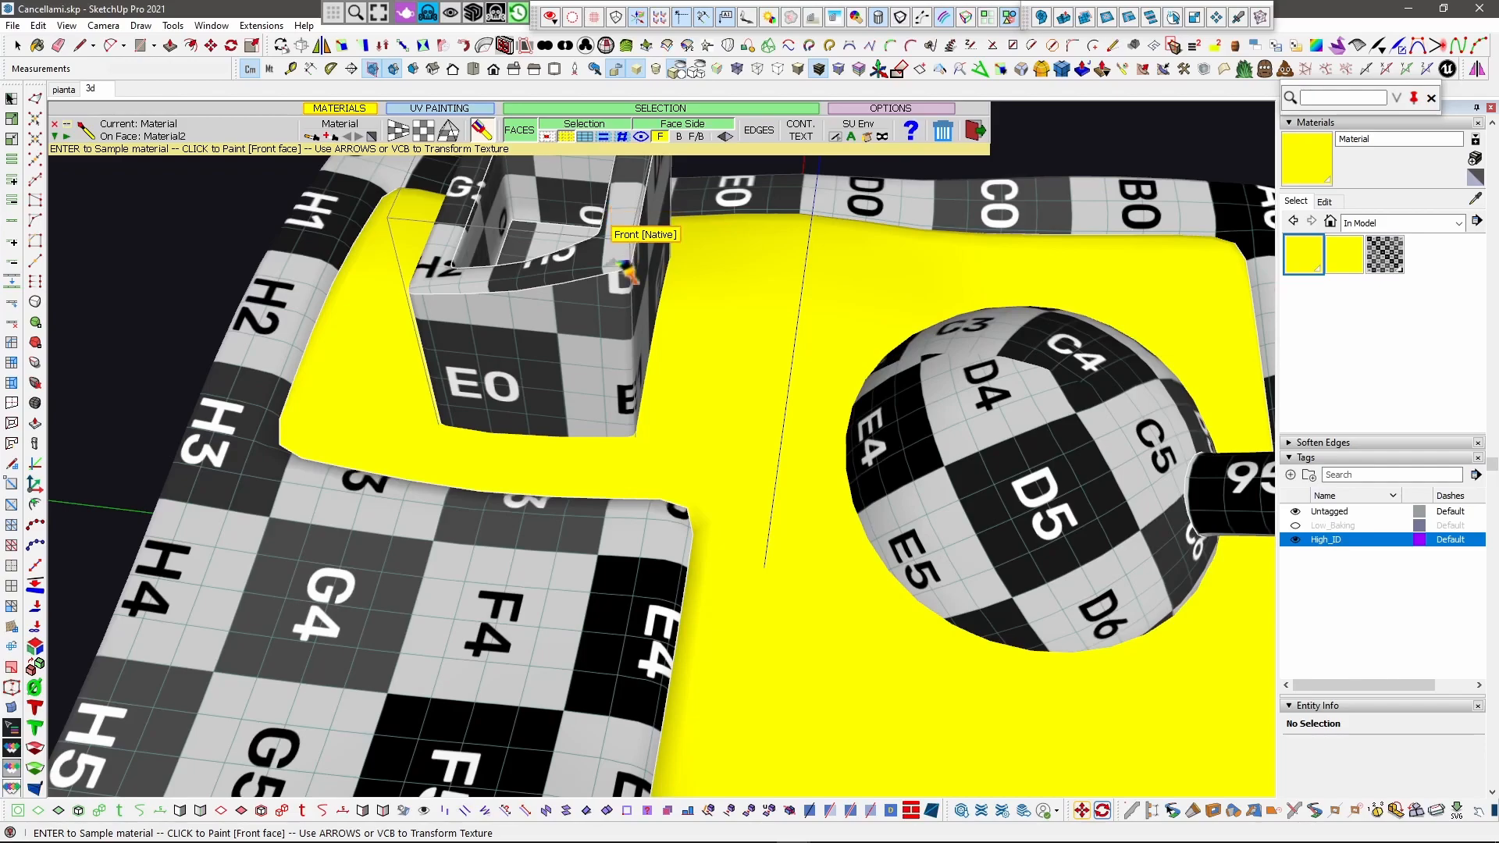
pyautogui.click(618, 269)
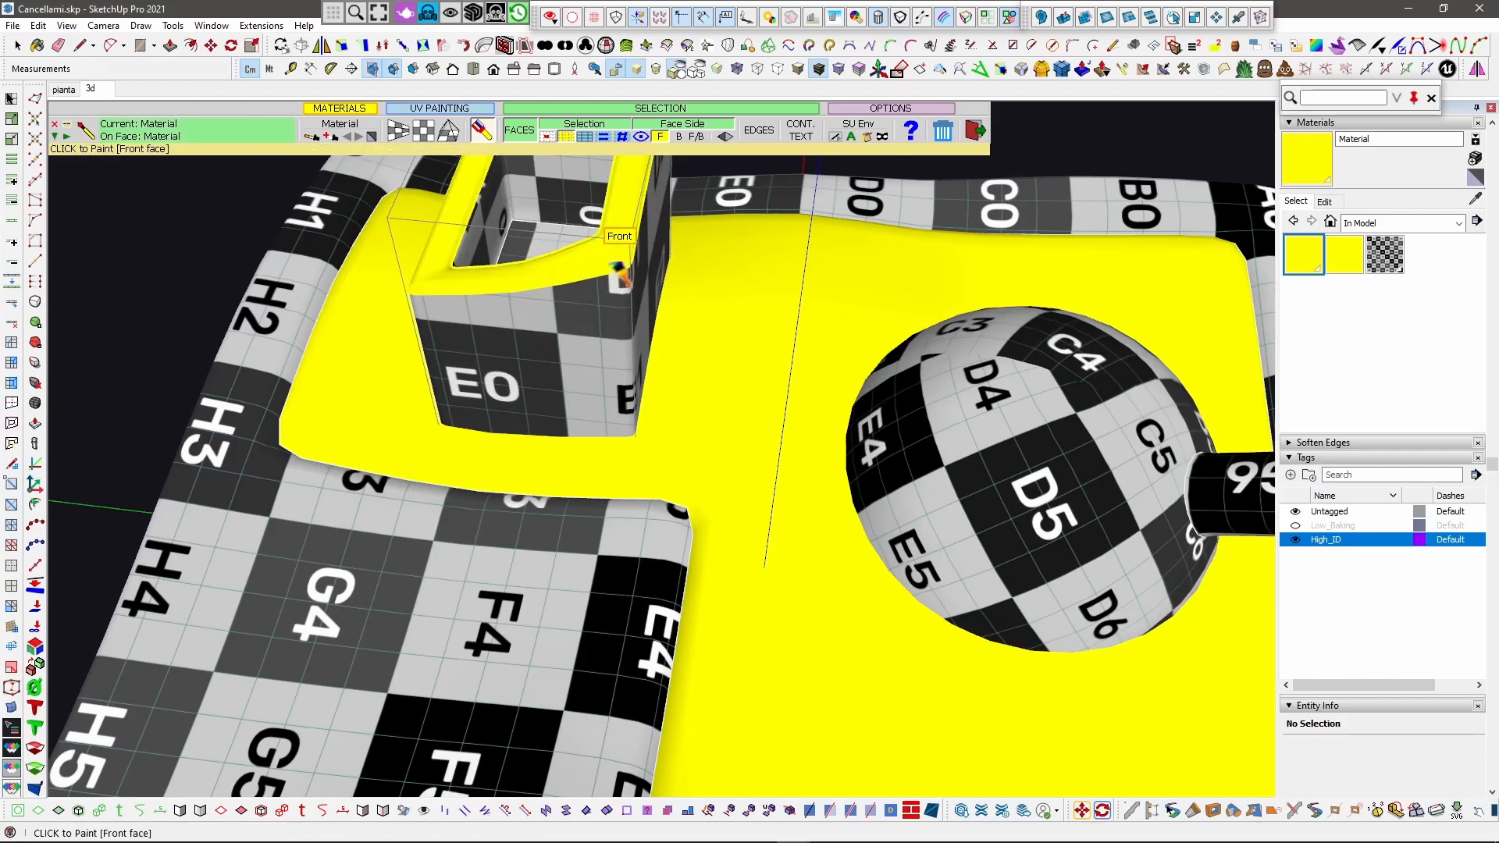
# Step: Paint the end face of the dome's cylinder and the underside of the base slab yellow
pyautogui.scroll(-2, 1054, 438)
pyautogui.scroll(3, 1272, 512)
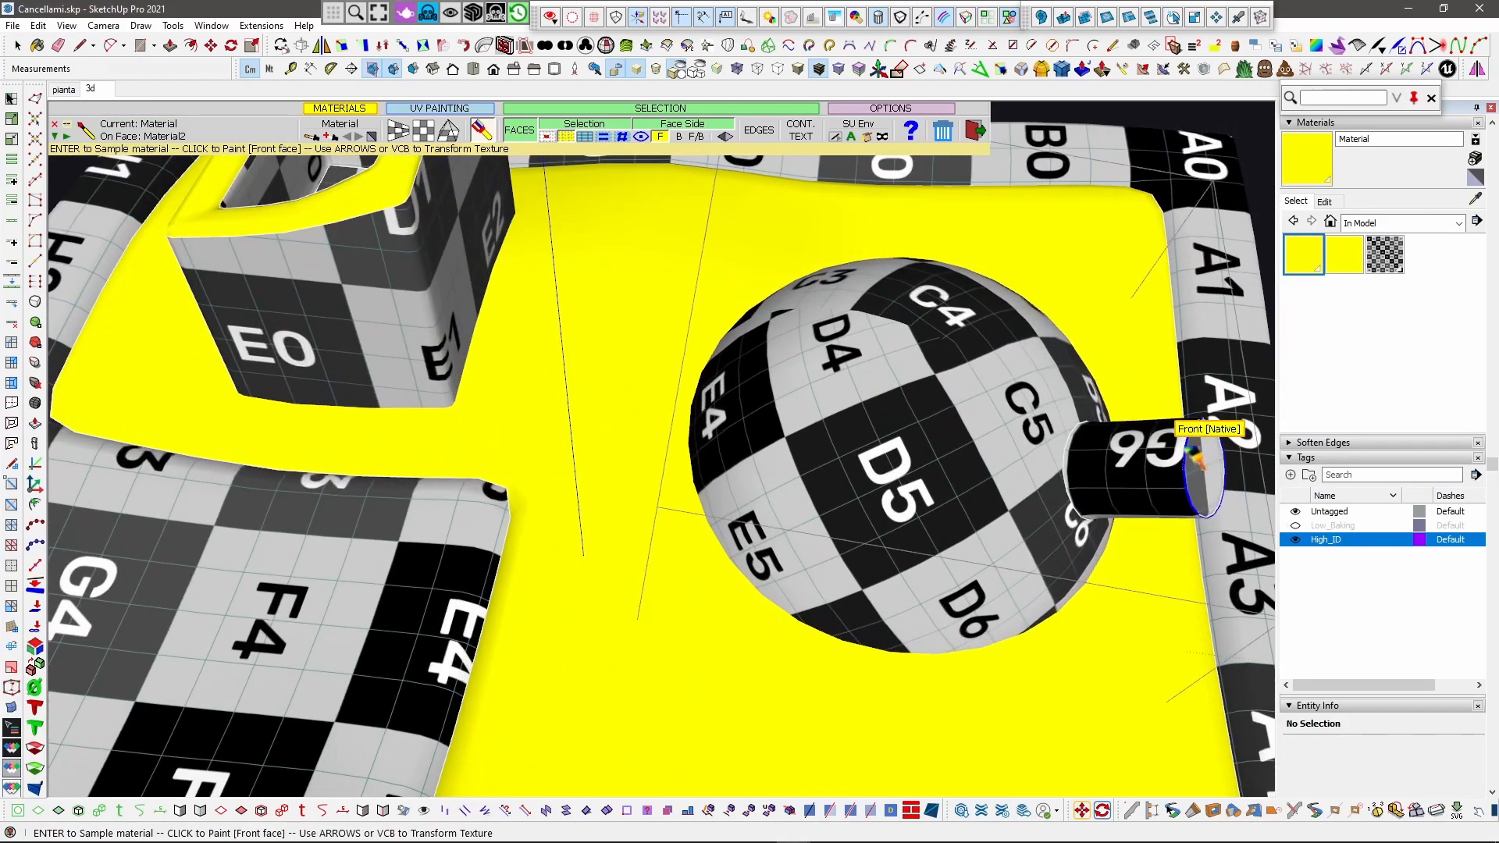
pyautogui.click(1215, 477)
pyautogui.scroll(-1, 973, 316)
pyautogui.scroll(-5, 960, 331)
pyautogui.moveTo(929, 523); pyautogui.dragTo(812, 347, button='middle')
pyautogui.moveTo(821, 441)
pyautogui.mouseDown(button='middle')
pyautogui.moveTo(773, 247)
pyautogui.moveTo(784, 570)
pyautogui.mouseUp(button='middle')
pyautogui.click(811, 285)
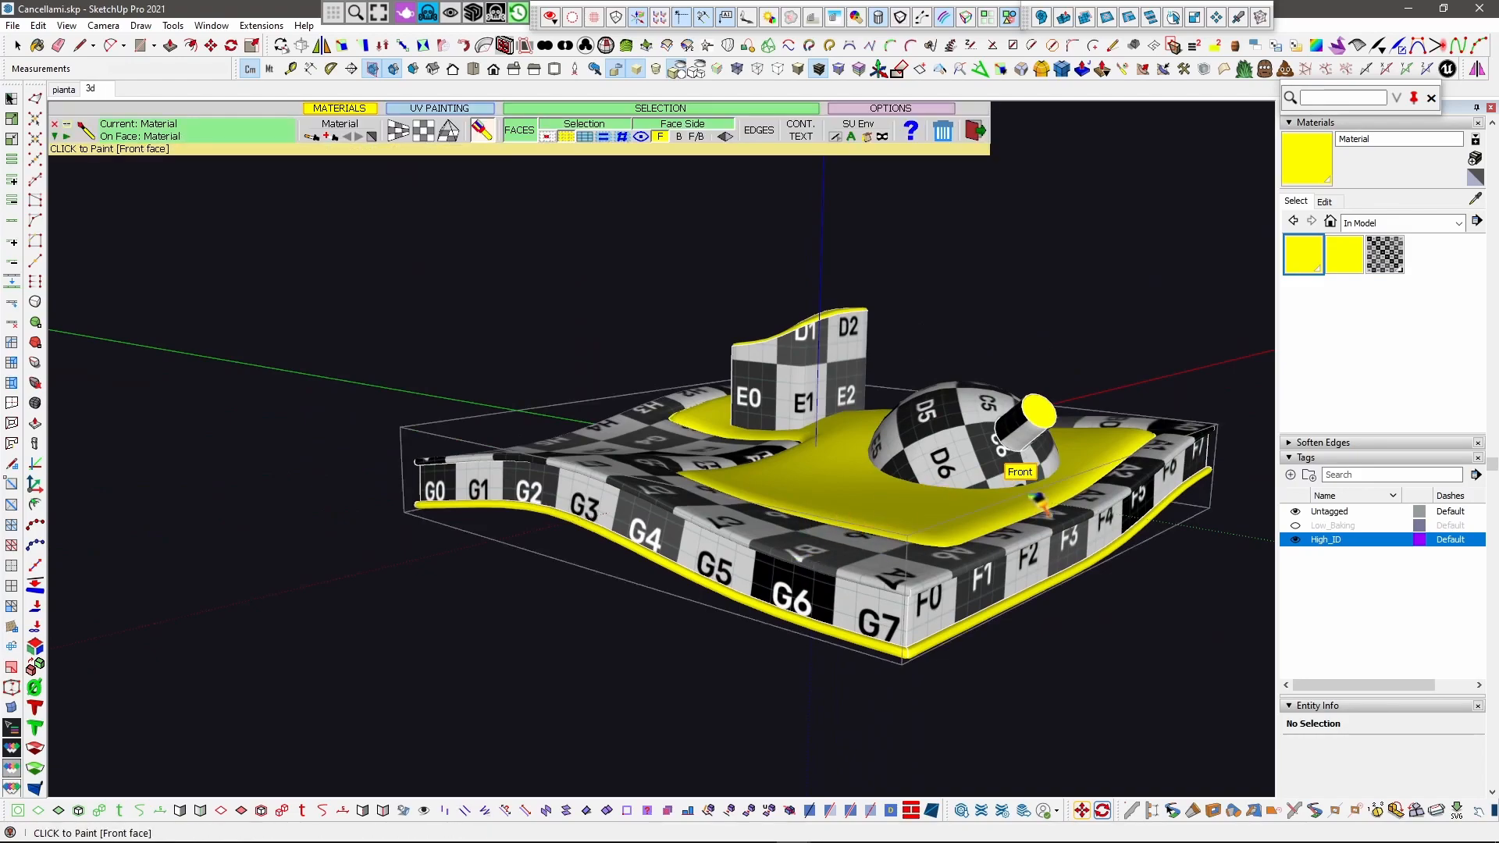
# Step: Change the colour of Material1 to magenta with a hue of 311
pyautogui.click(1344, 254)
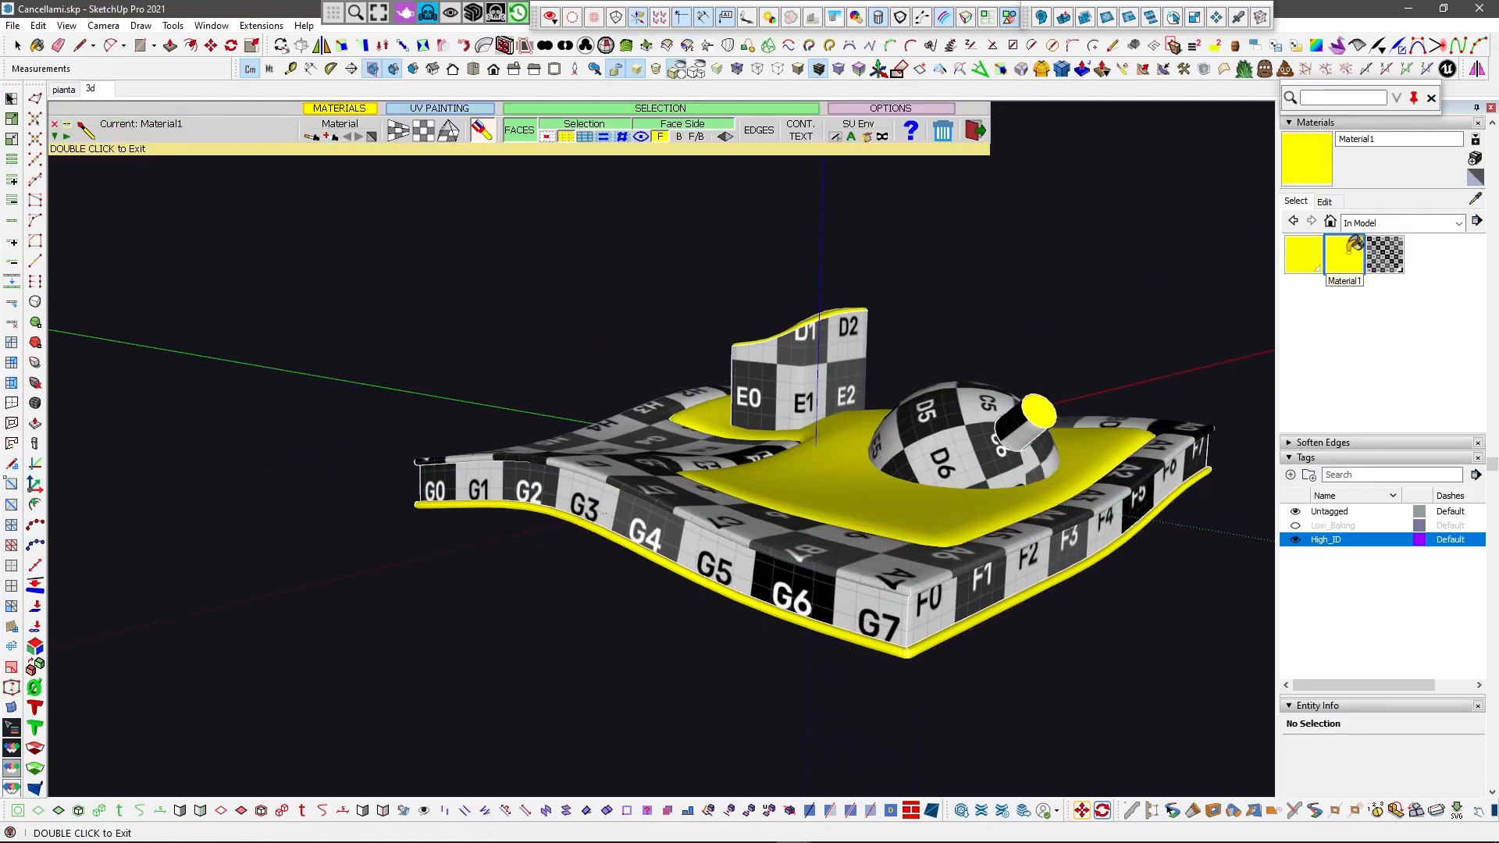
pyautogui.click(1325, 201)
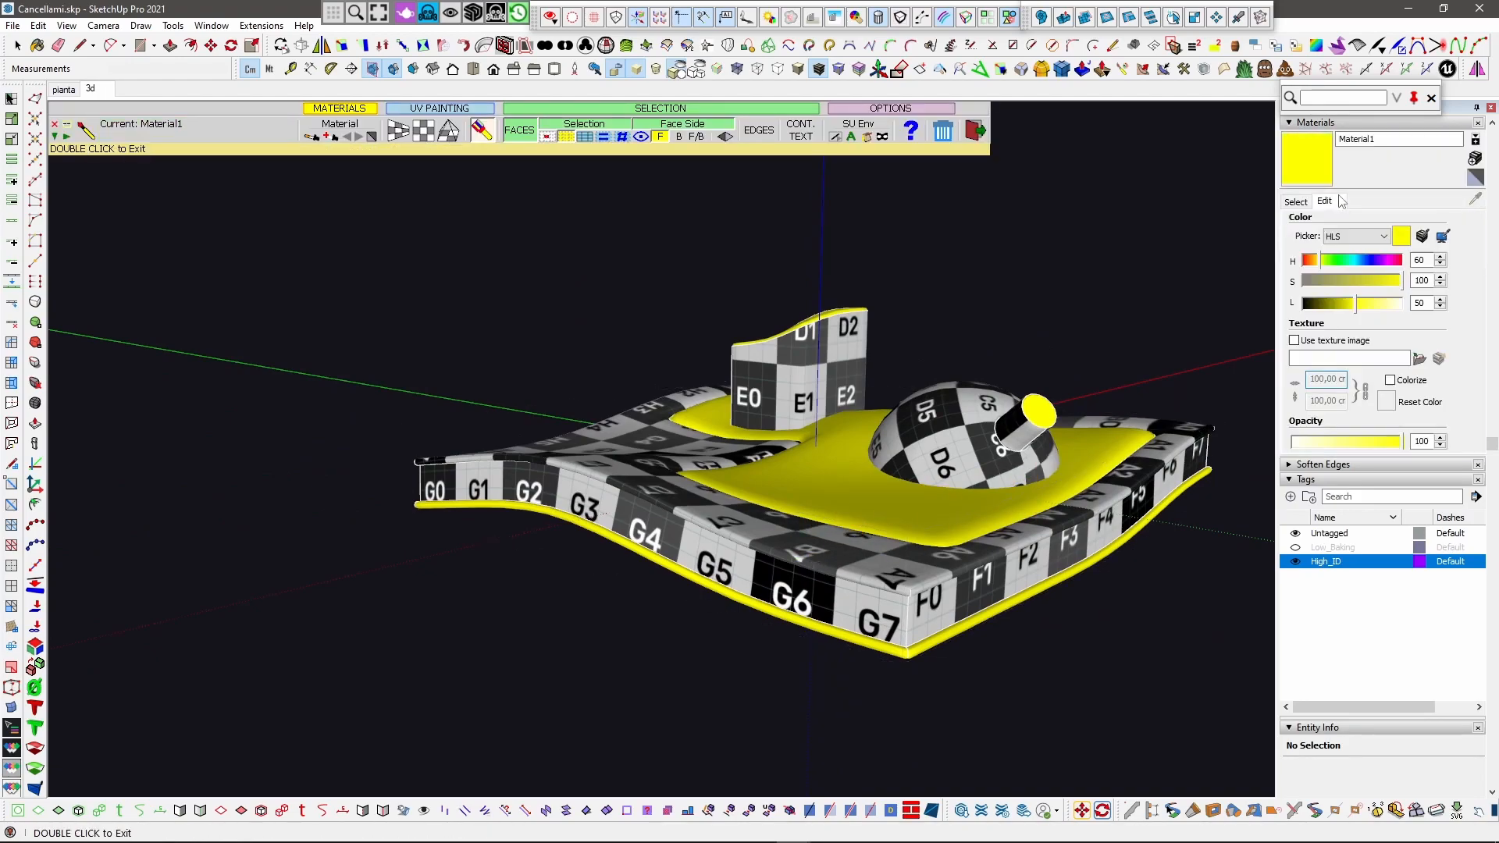
pyautogui.click(1389, 262)
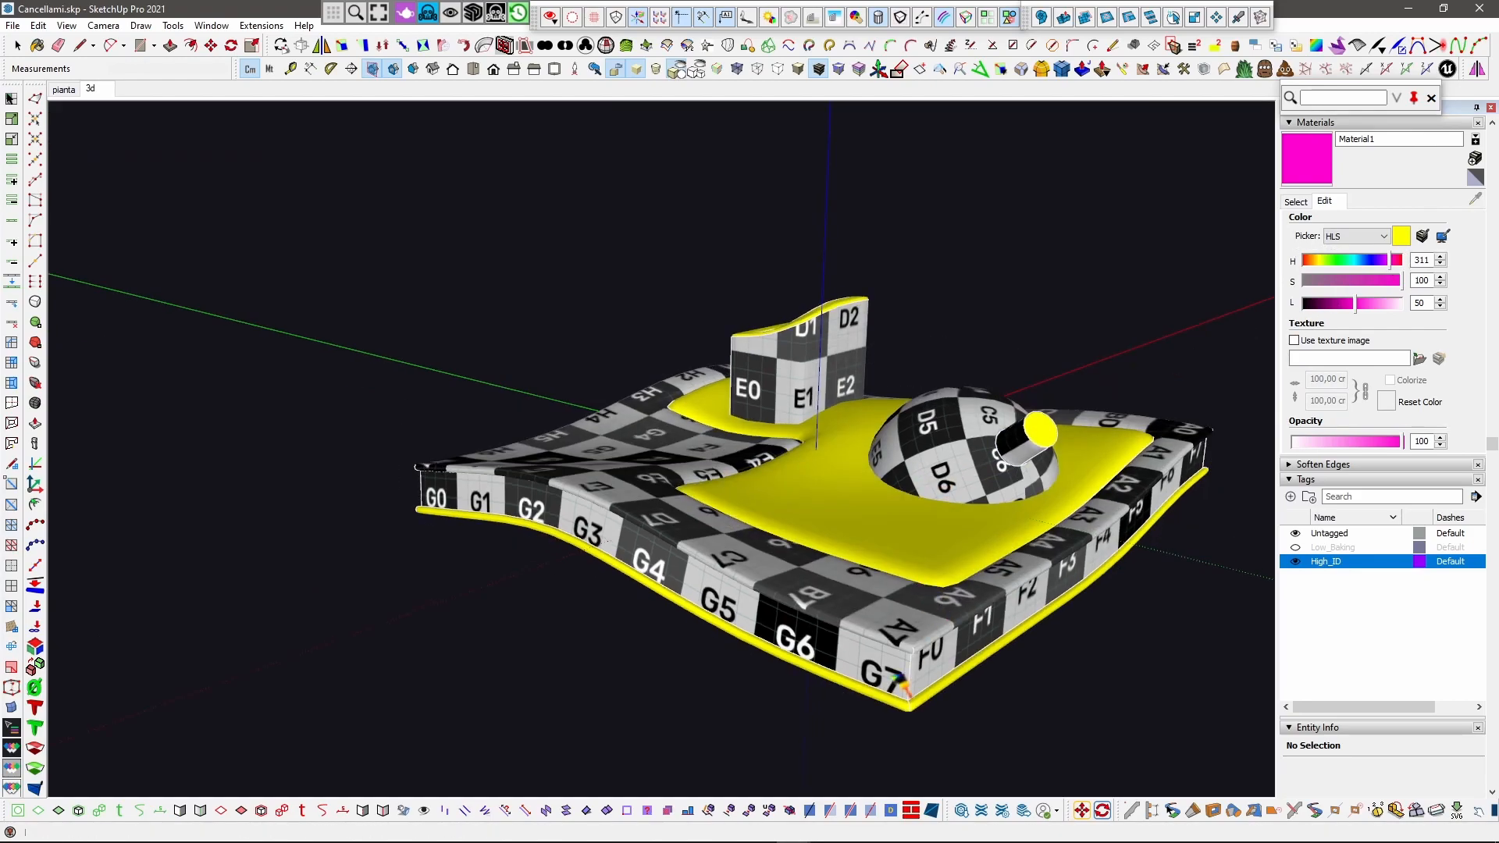
# Step: Paint the vertical side faces around the base slab with the magenta Material1
pyautogui.scroll(4, 962, 648)
pyautogui.click(963, 648)
pyautogui.moveTo(1023, 679)
pyautogui.mouseDown(button='middle')
pyautogui.moveTo(1132, 601)
pyautogui.moveTo(1266, 543)
pyautogui.mouseUp(button='middle')
pyautogui.scroll(2, 657, 554)
pyautogui.click(663, 537)
pyautogui.scroll(-2, 985, 580)
pyautogui.moveTo(516, 433); pyautogui.dragTo(808, 504, button='middle')
pyautogui.scroll(3, 701, 476)
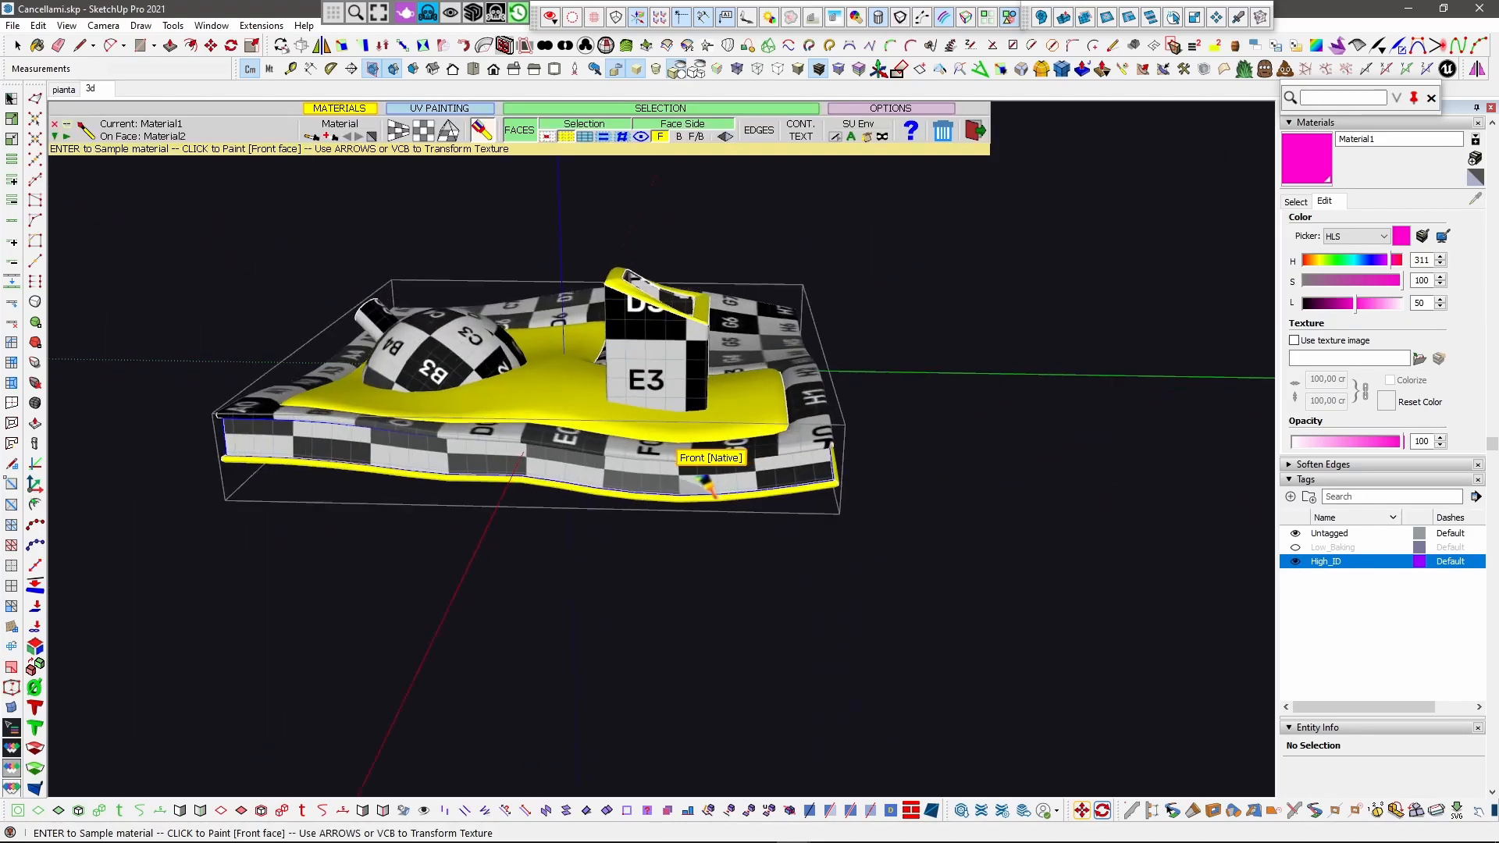
pyautogui.click(700, 475)
pyautogui.moveTo(890, 527); pyautogui.dragTo(1015, 299, button='middle')
# Step: Create a new blue material with a hue of 201 from the magenta material
pyautogui.click(1303, 207)
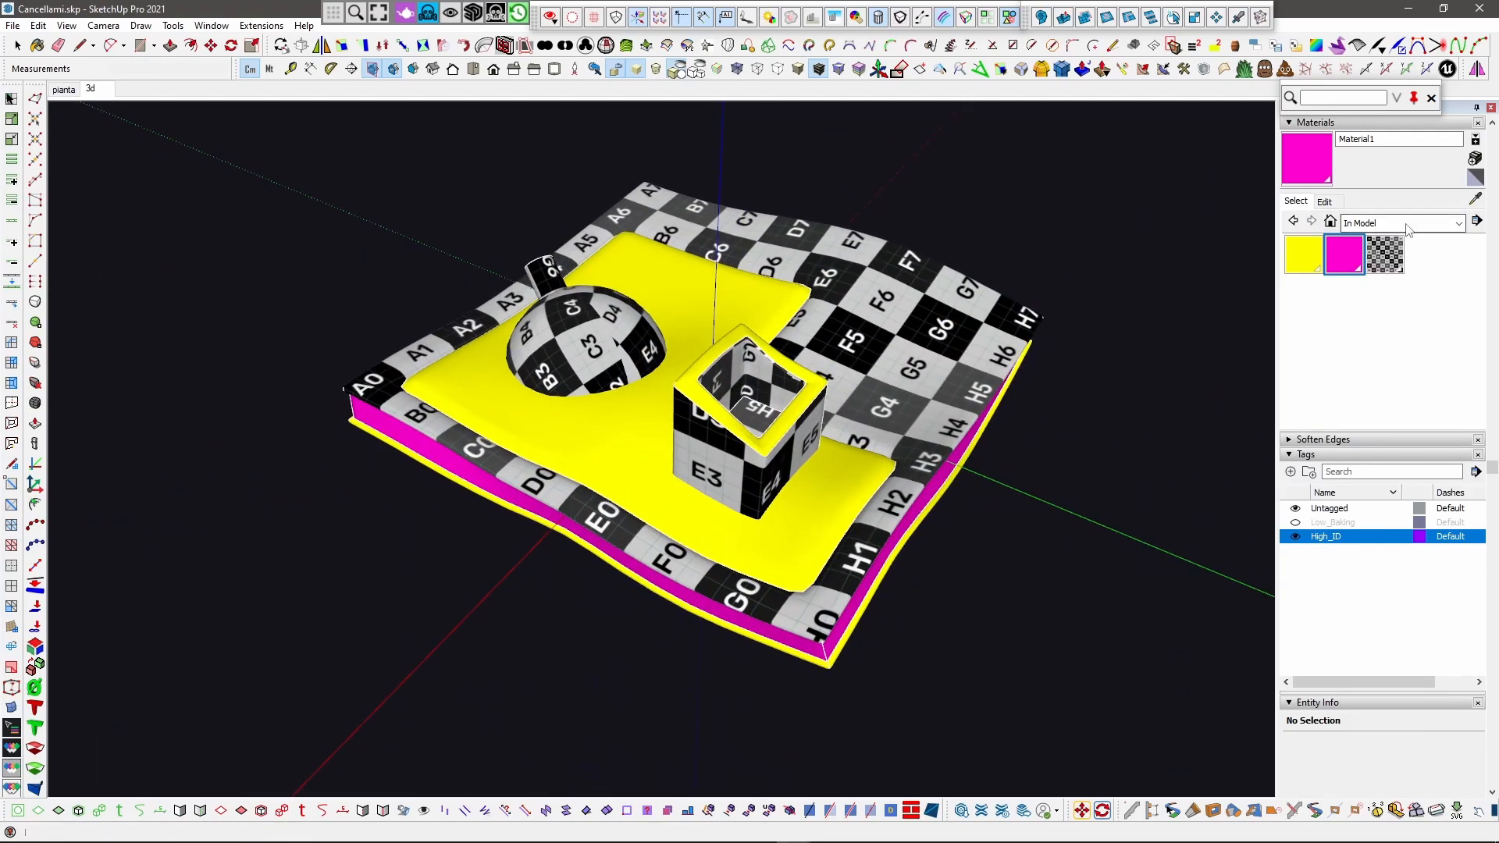
pyautogui.click(1477, 175)
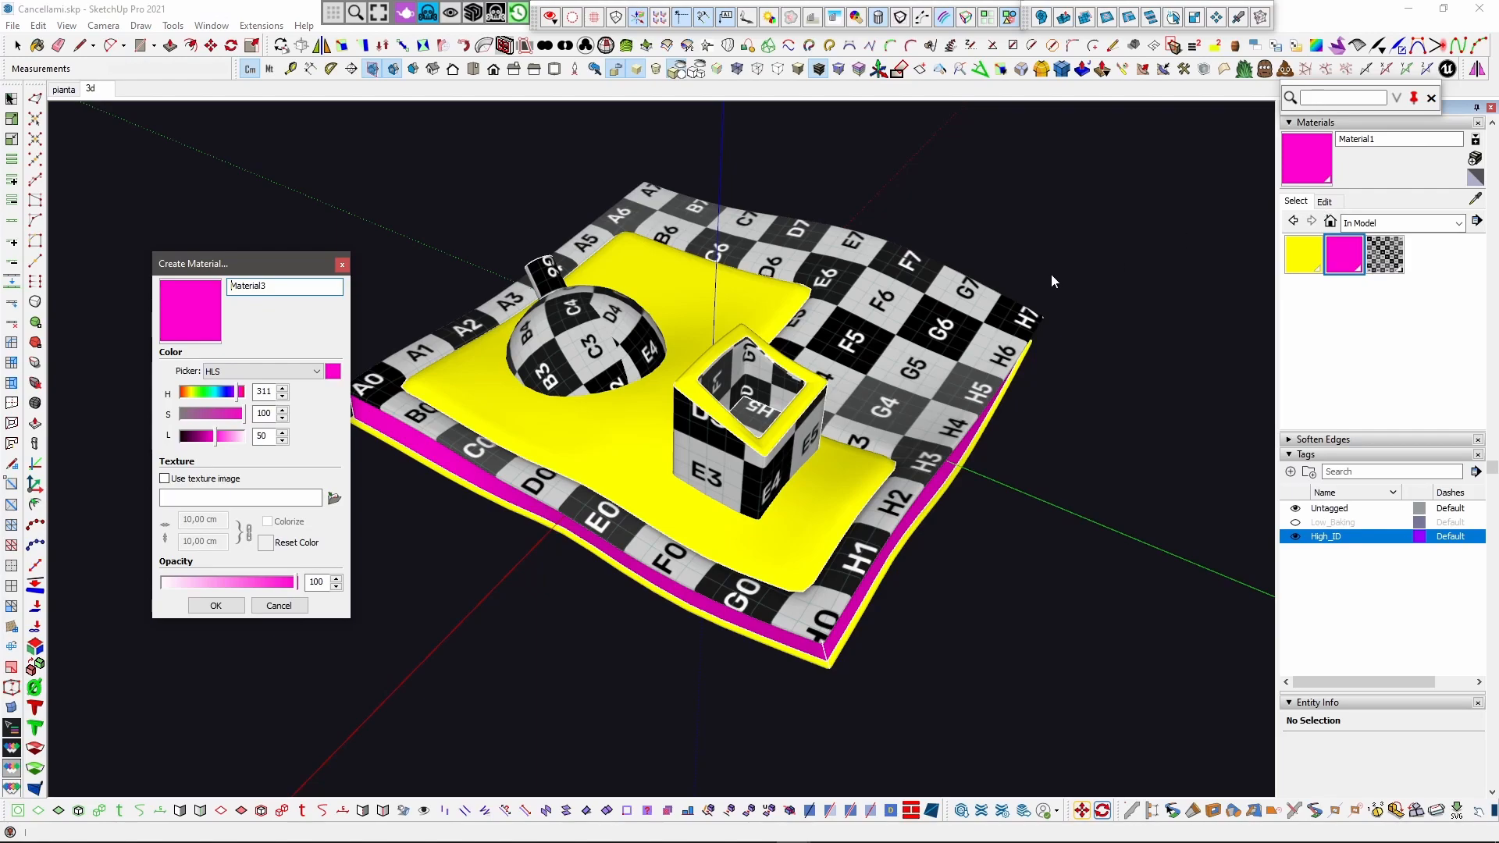
pyautogui.click(217, 393)
pyautogui.doubleClick(272, 287)
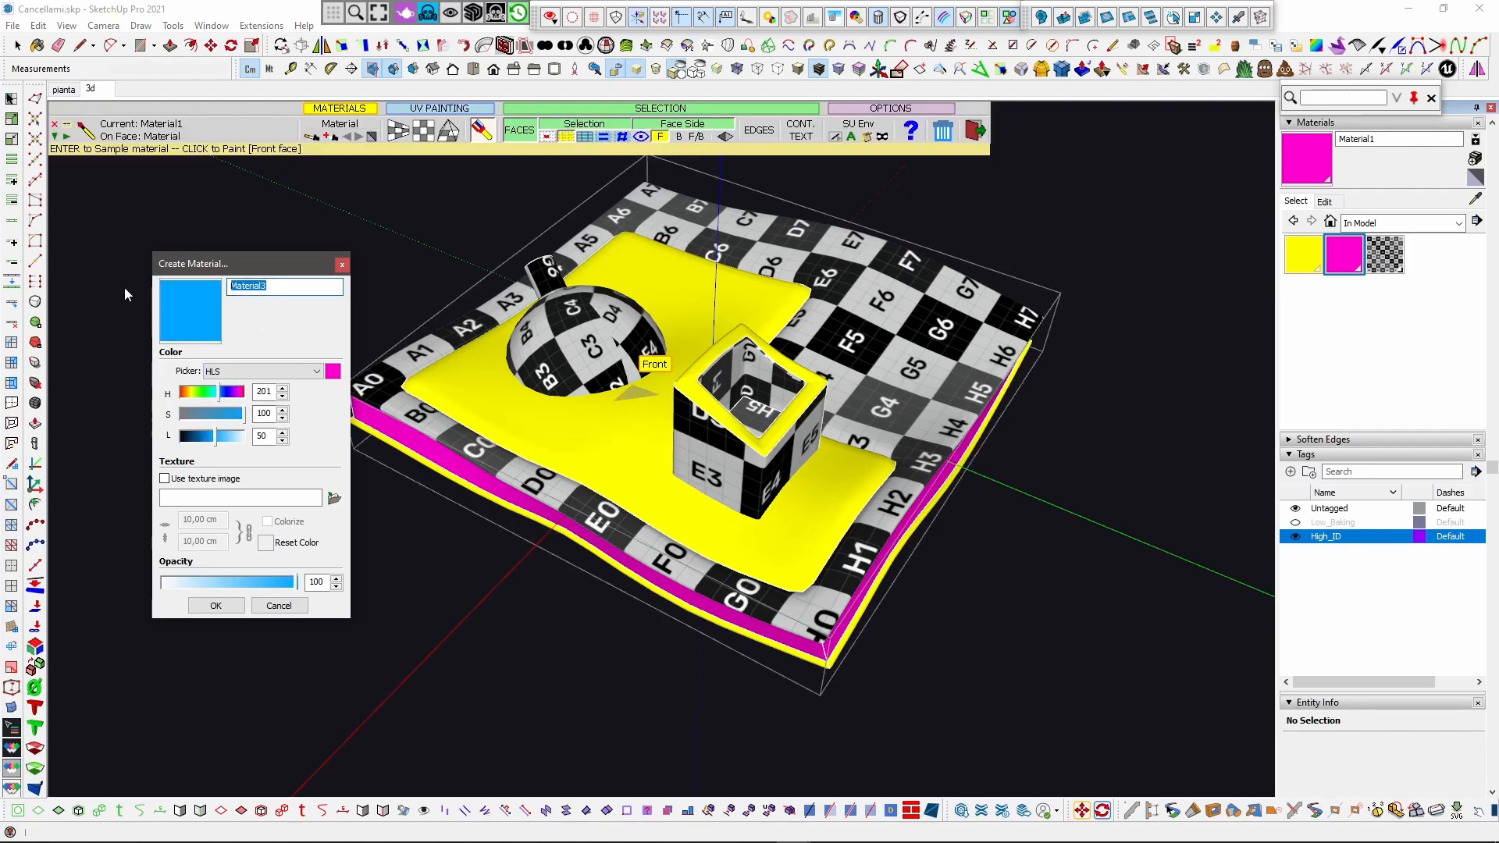
pyautogui.click(207, 610)
# Step: Paint the wavy outer top surface of the base slab with the new blue material
pyautogui.moveTo(538, 451); pyautogui.dragTo(581, 451, button='middle')
pyautogui.scroll(4, 558, 462)
pyautogui.scroll(1, 616, 539)
pyautogui.click(611, 522)
pyautogui.scroll(-5, 606, 493)
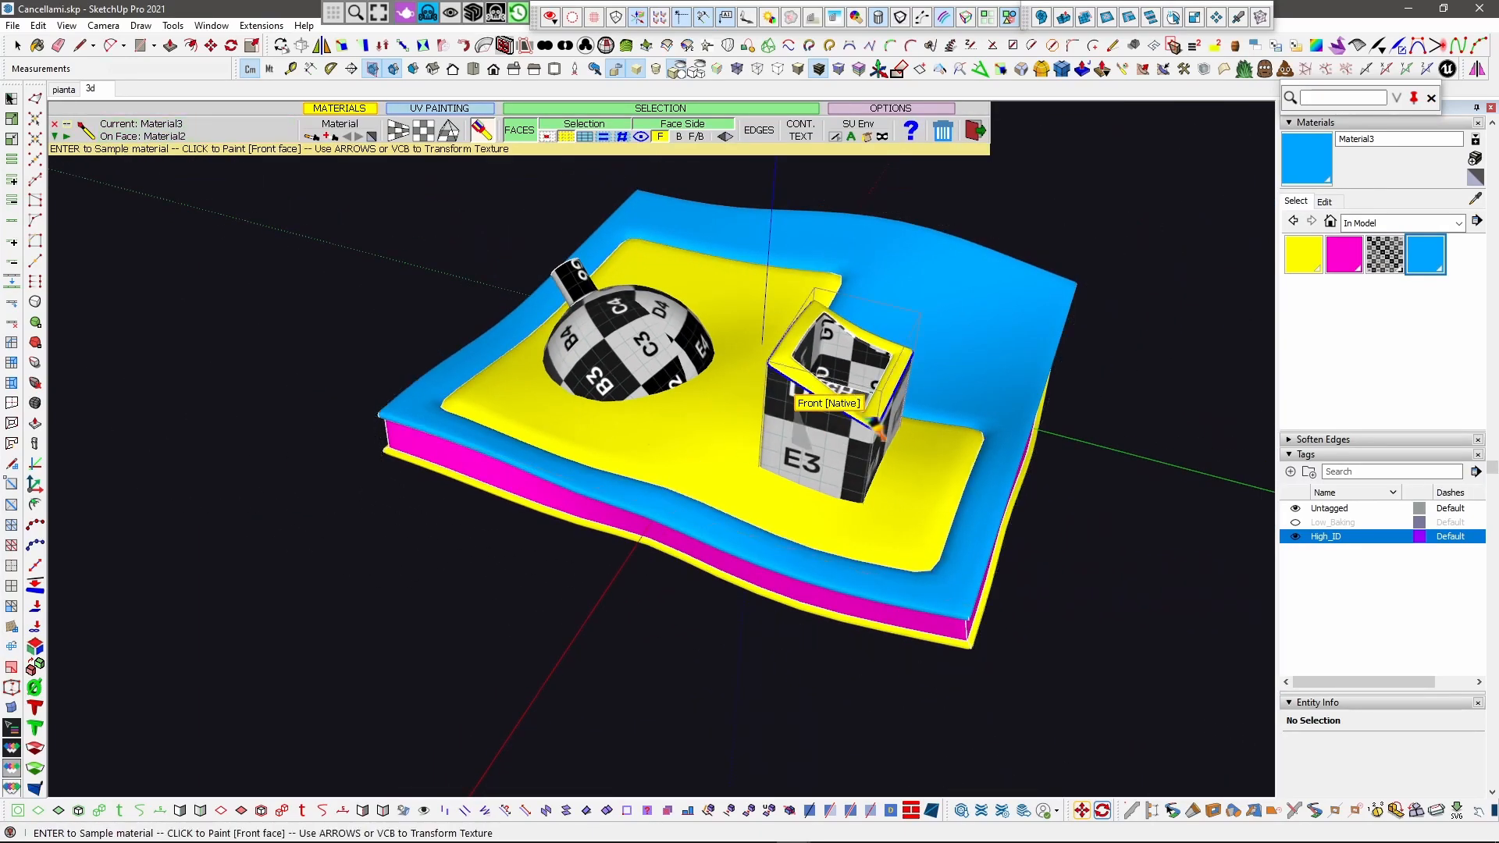
# Step: Paint the inner floor and inner walls of the hollow block blue
pyautogui.moveTo(850, 502); pyautogui.dragTo(675, 429, button='middle')
pyautogui.scroll(3, 996, 427)
pyautogui.moveTo(986, 427); pyautogui.dragTo(853, 502, button='middle')
pyautogui.scroll(1, 738, 413)
pyautogui.moveTo(722, 382); pyautogui.dragTo(735, 621, button='middle')
pyautogui.scroll(3, 709, 558)
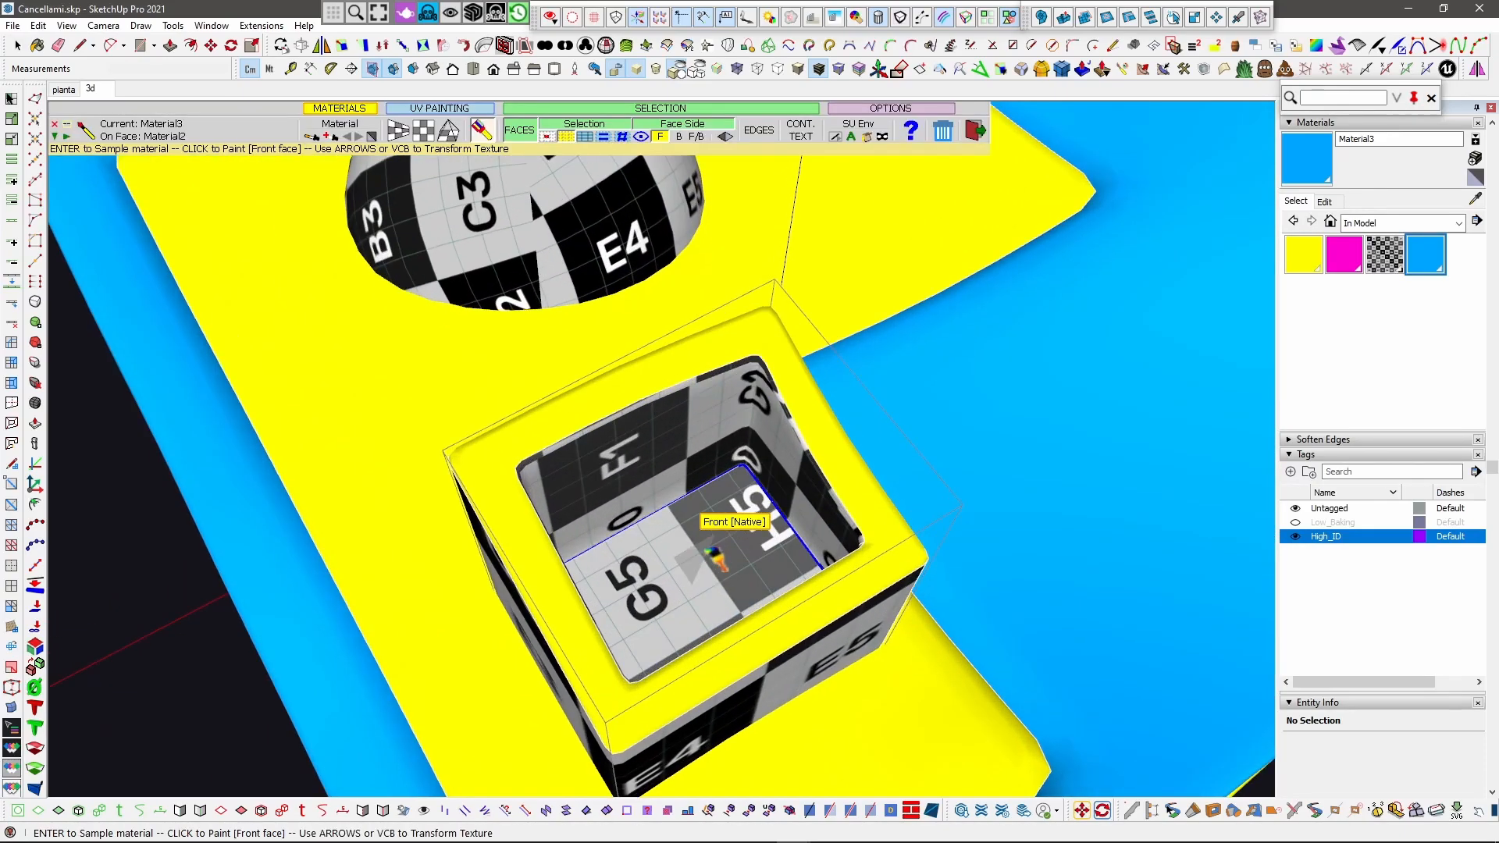
pyautogui.click(707, 553)
pyautogui.click(702, 447)
pyautogui.scroll(-4, 828, 480)
# Step: Create a new bright green material based on the blue one
pyautogui.moveTo(869, 517)
pyautogui.mouseDown(button='middle')
pyautogui.moveTo(871, 536)
pyautogui.moveTo(940, 432)
pyautogui.moveTo(1044, 399)
pyautogui.moveTo(1387, 404)
pyautogui.moveTo(1470, 422)
pyautogui.mouseUp(button='middle')
pyautogui.moveTo(781, 445); pyautogui.dragTo(949, 379, button='middle')
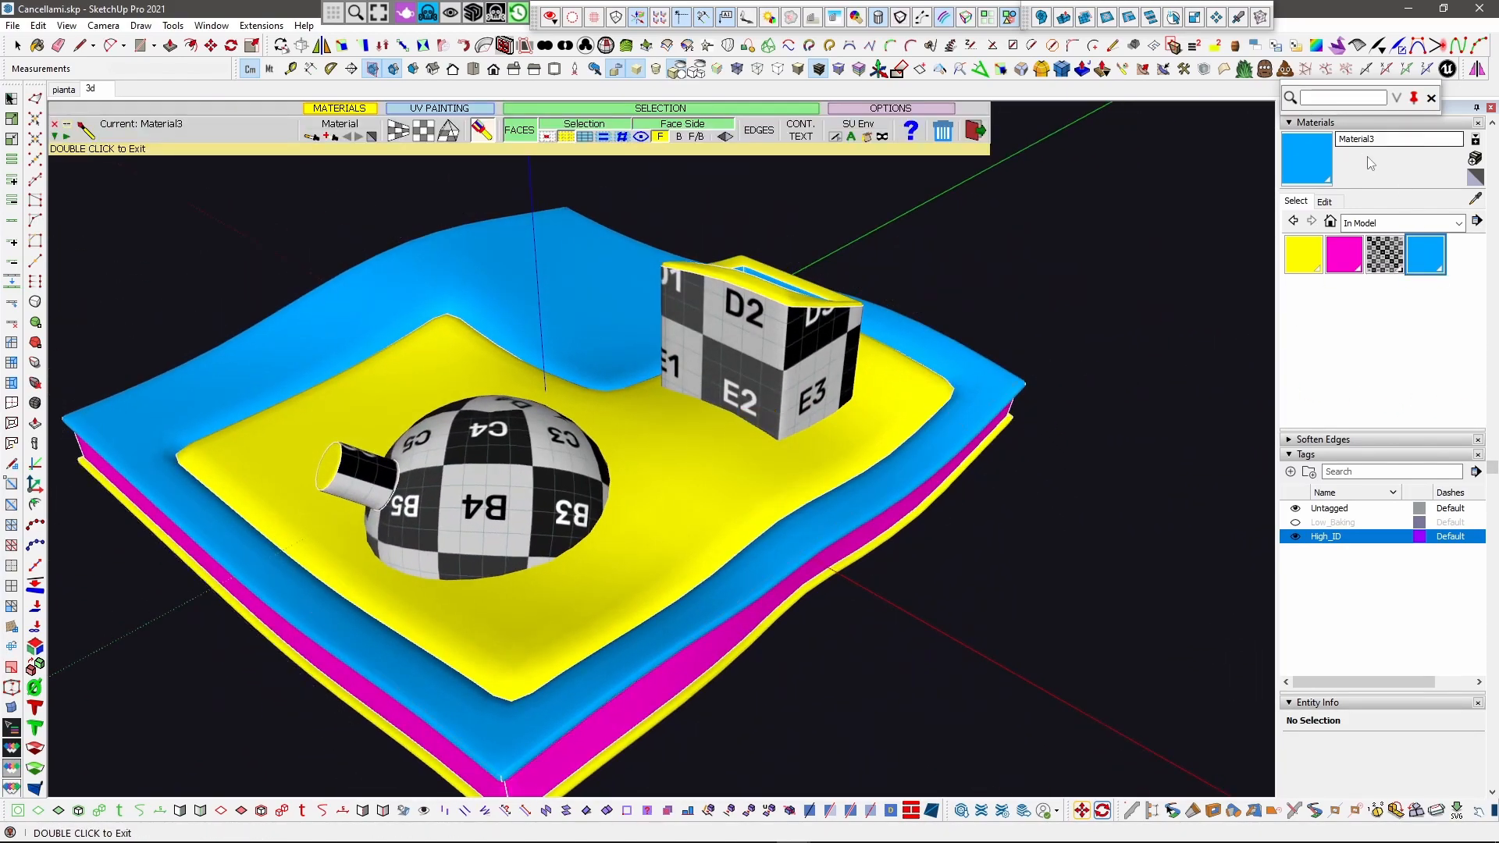
pyautogui.click(1475, 158)
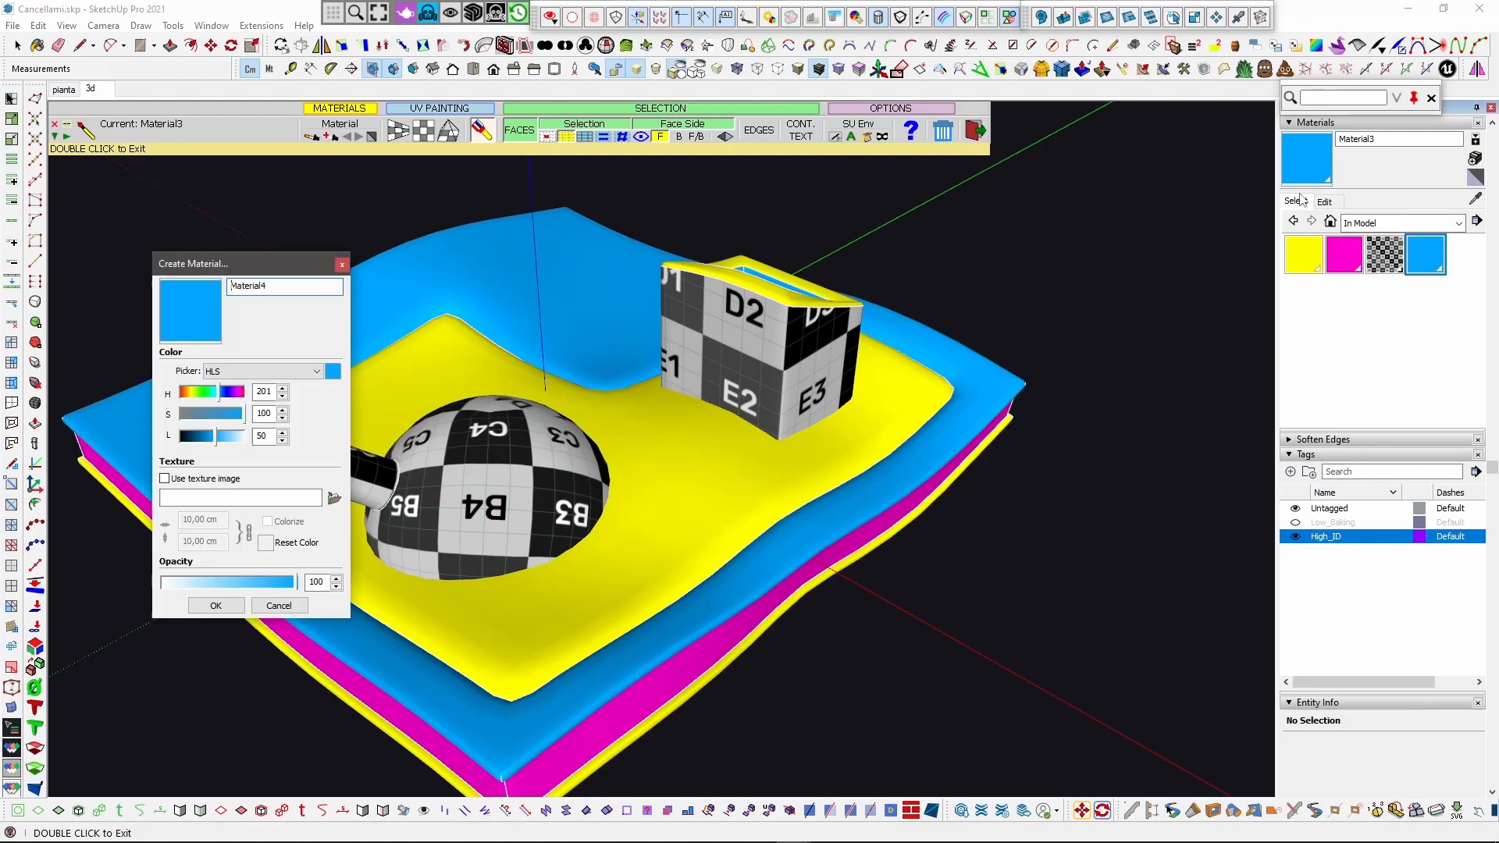
pyautogui.click(206, 392)
pyautogui.click(216, 605)
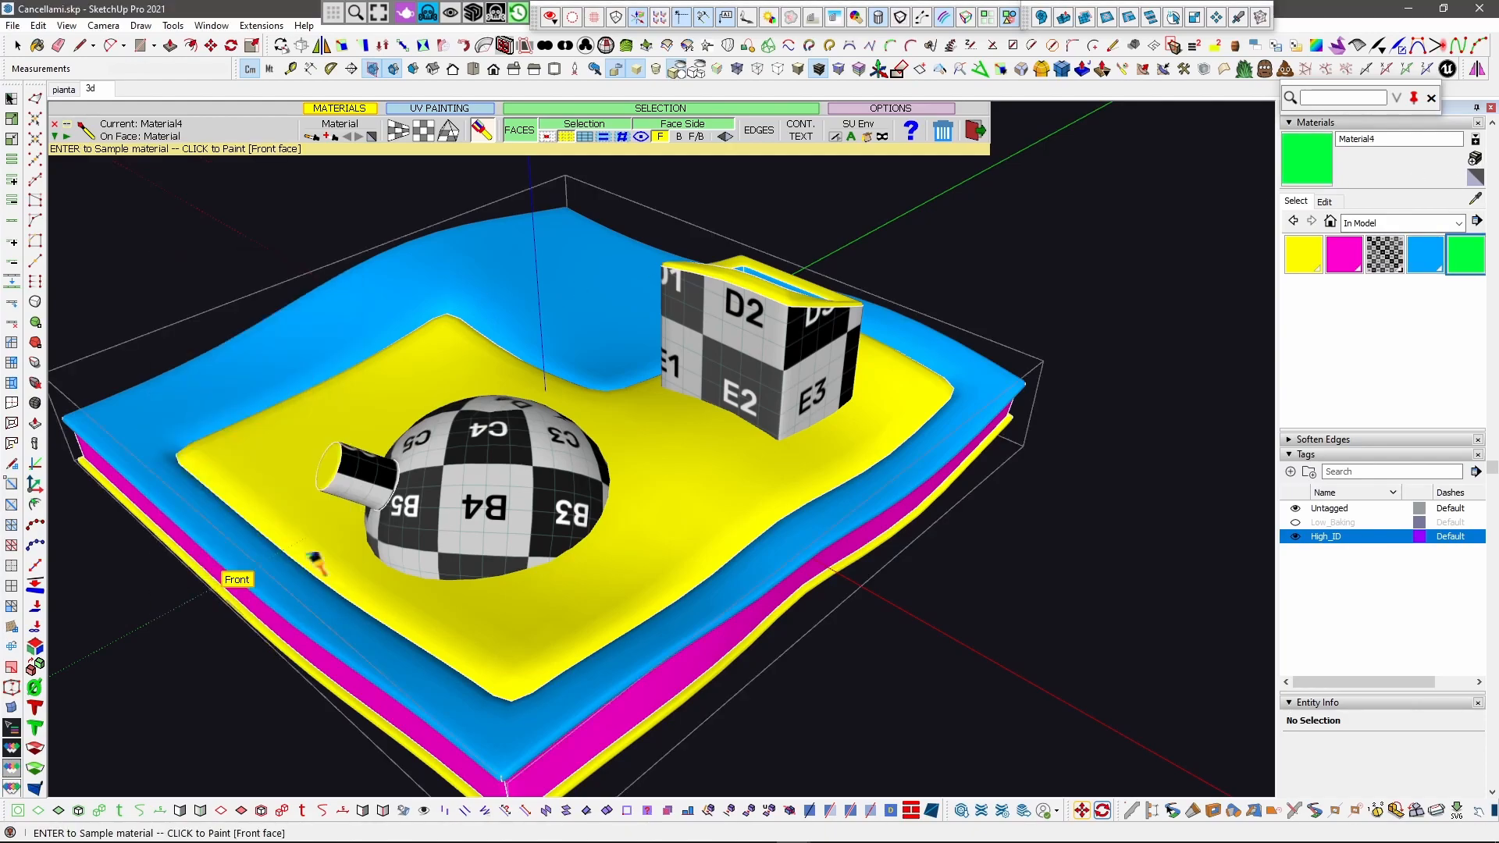
# Step: Paint the dome, the side of its cylinder and the outer sides of the hollow block green
pyautogui.scroll(4, 460, 484)
pyautogui.click(420, 498)
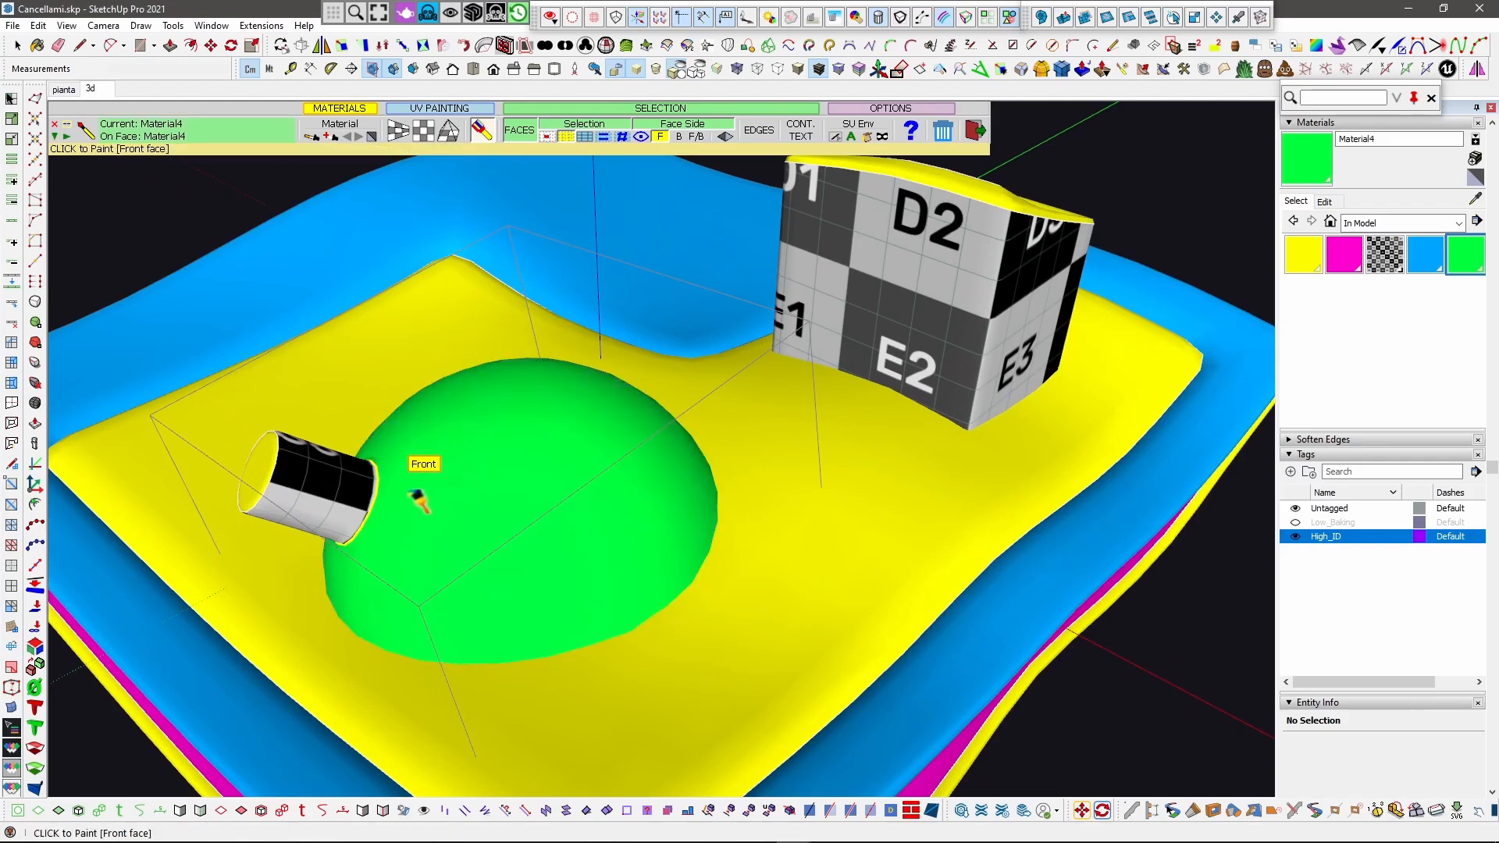
pyautogui.click(352, 496)
pyautogui.click(812, 251)
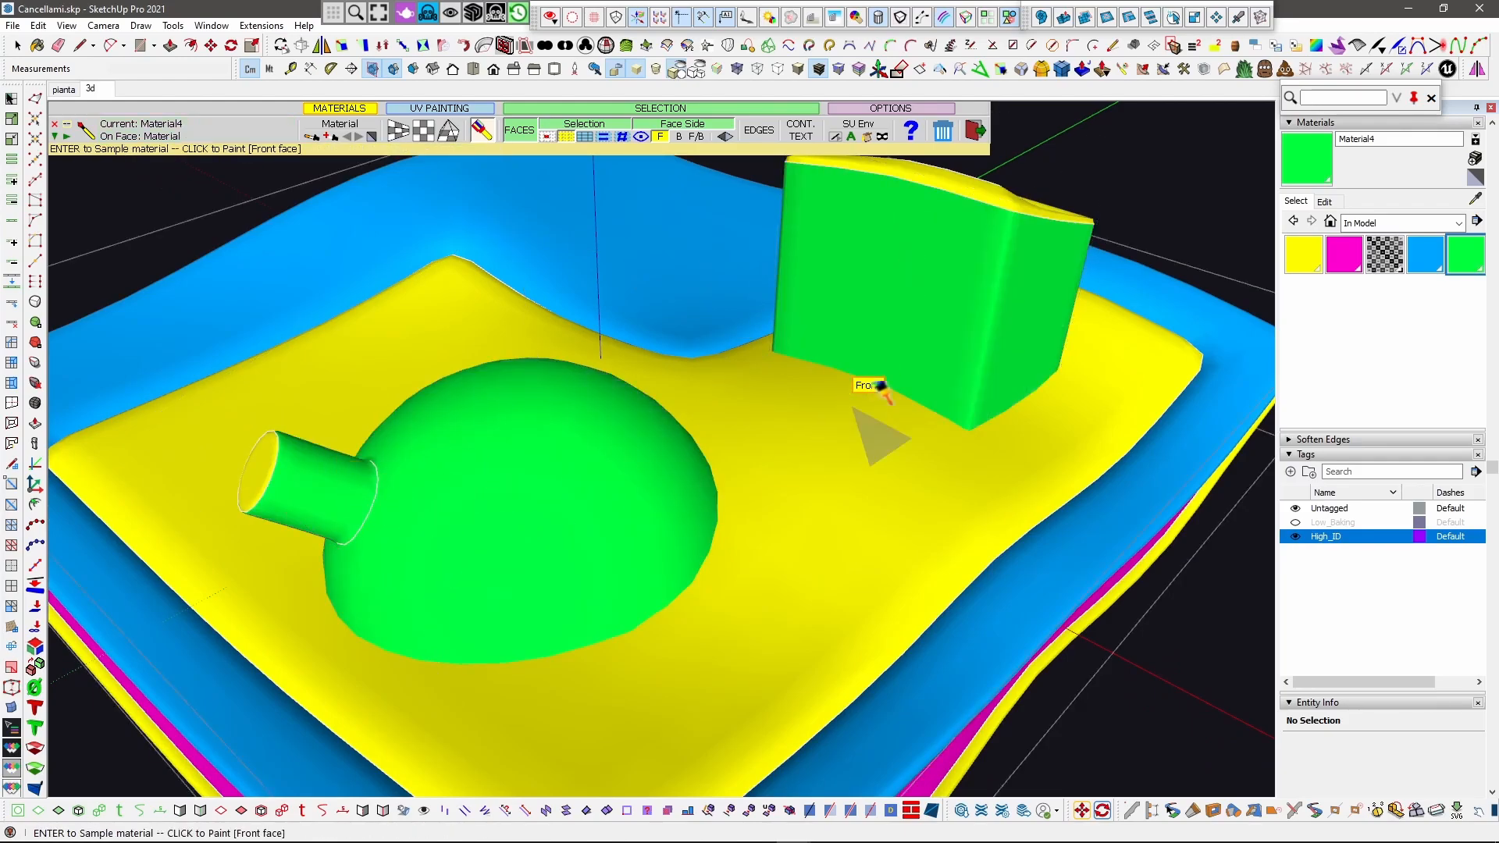
# Step: Repaint the side of the dome's cylinder with the magenta Material1
pyautogui.scroll(-5, 878, 398)
pyautogui.moveTo(887, 374)
pyautogui.mouseDown(button='middle')
pyautogui.moveTo(408, 411)
pyautogui.moveTo(810, 417)
pyautogui.moveTo(837, 315)
pyautogui.moveTo(730, 374)
pyautogui.mouseUp(button='middle')
pyautogui.scroll(3, 612, 428)
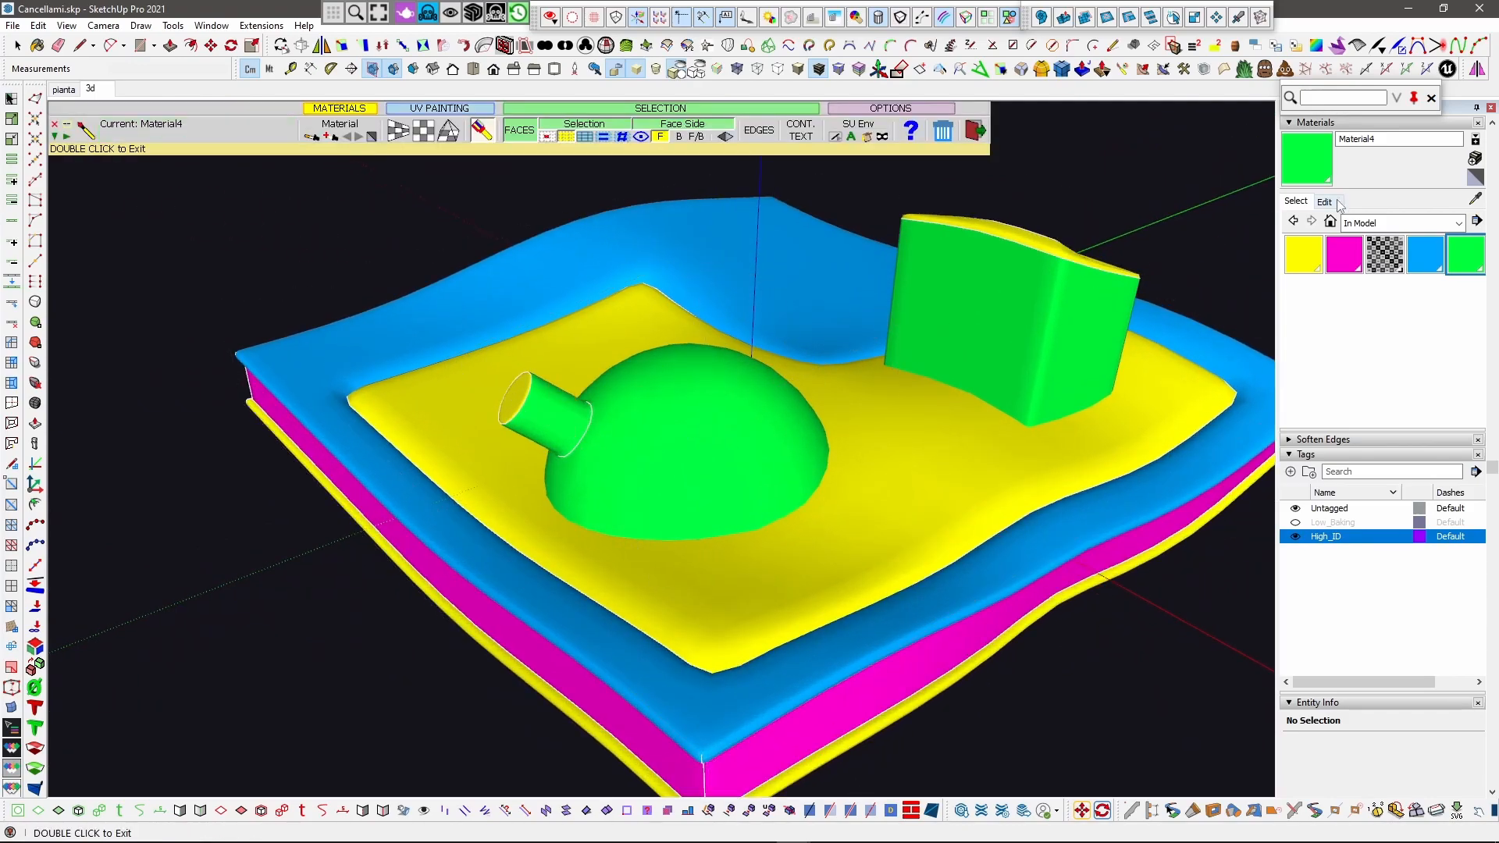
pyautogui.click(1344, 255)
pyautogui.scroll(4, 578, 395)
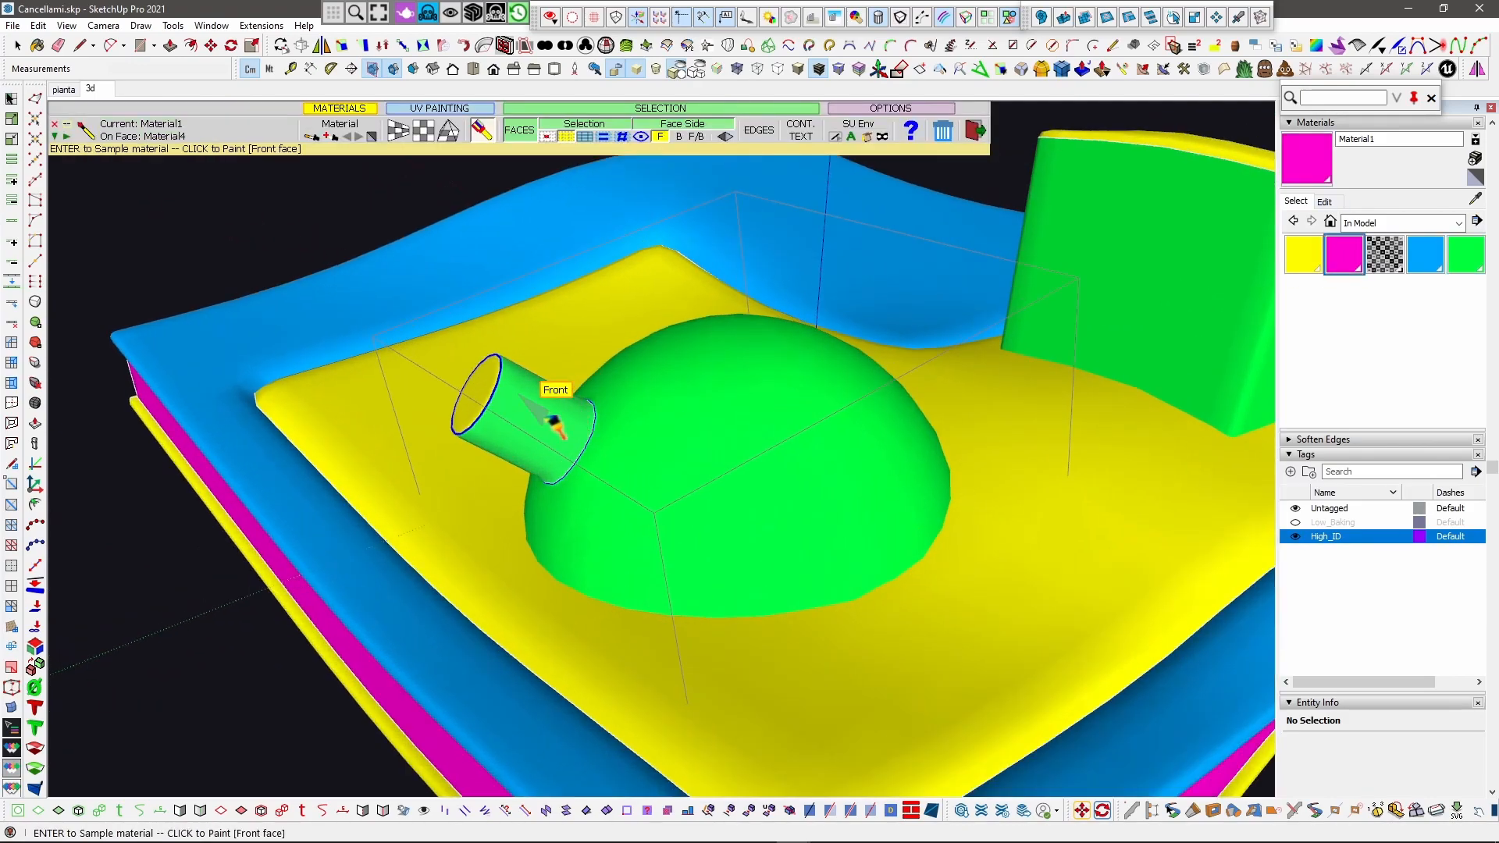
pyautogui.click(554, 426)
pyautogui.scroll(-4, 714, 414)
pyautogui.moveTo(703, 425)
pyautogui.mouseDown(button='middle')
pyautogui.moveTo(849, 408)
pyautogui.moveTo(786, 361)
pyautogui.mouseUp(button='middle')
pyautogui.scroll(2, 753, 445)
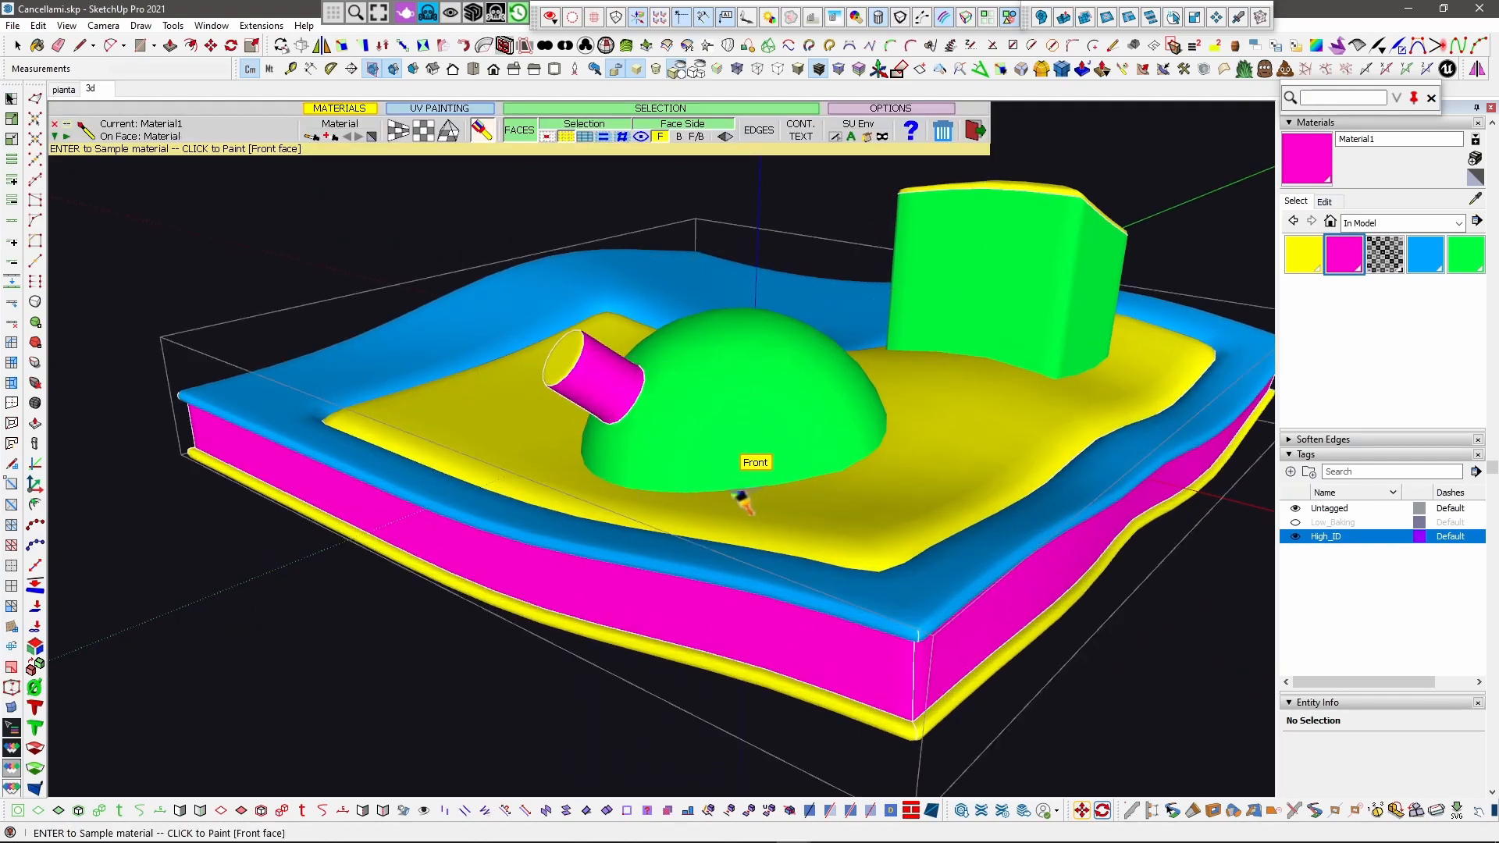
# Step: Check which tag the painted components belong to by toggling the Low_Baking and High_ID visibility and selecting the dome
pyautogui.scroll(-5, 947, 542)
pyautogui.moveTo(954, 525); pyautogui.dragTo(789, 420, button='middle')
pyautogui.press('space')
pyautogui.hotkey('ctrl', 'a')
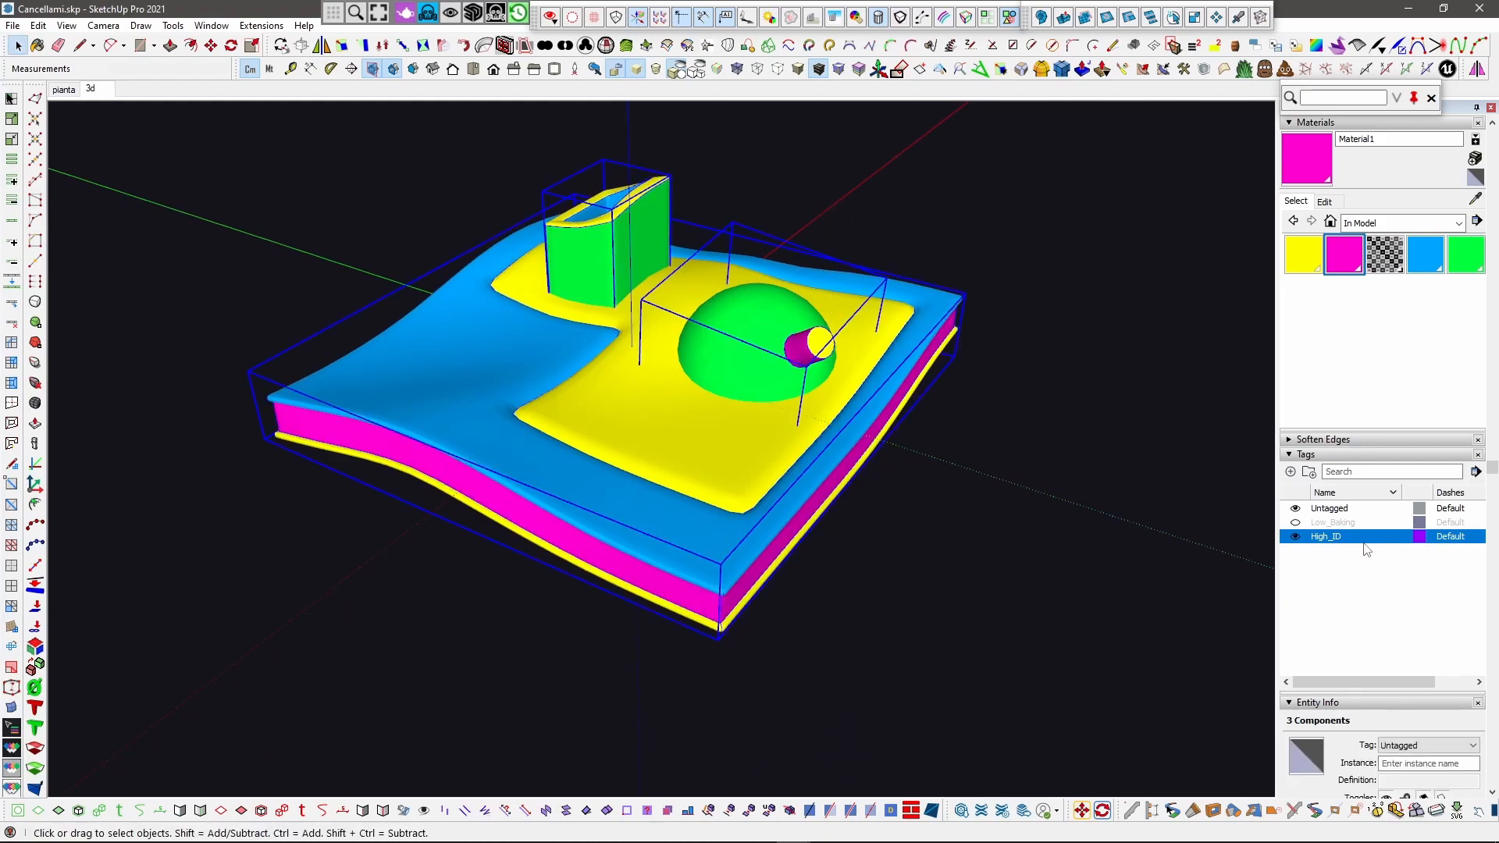
pyautogui.click(1296, 523)
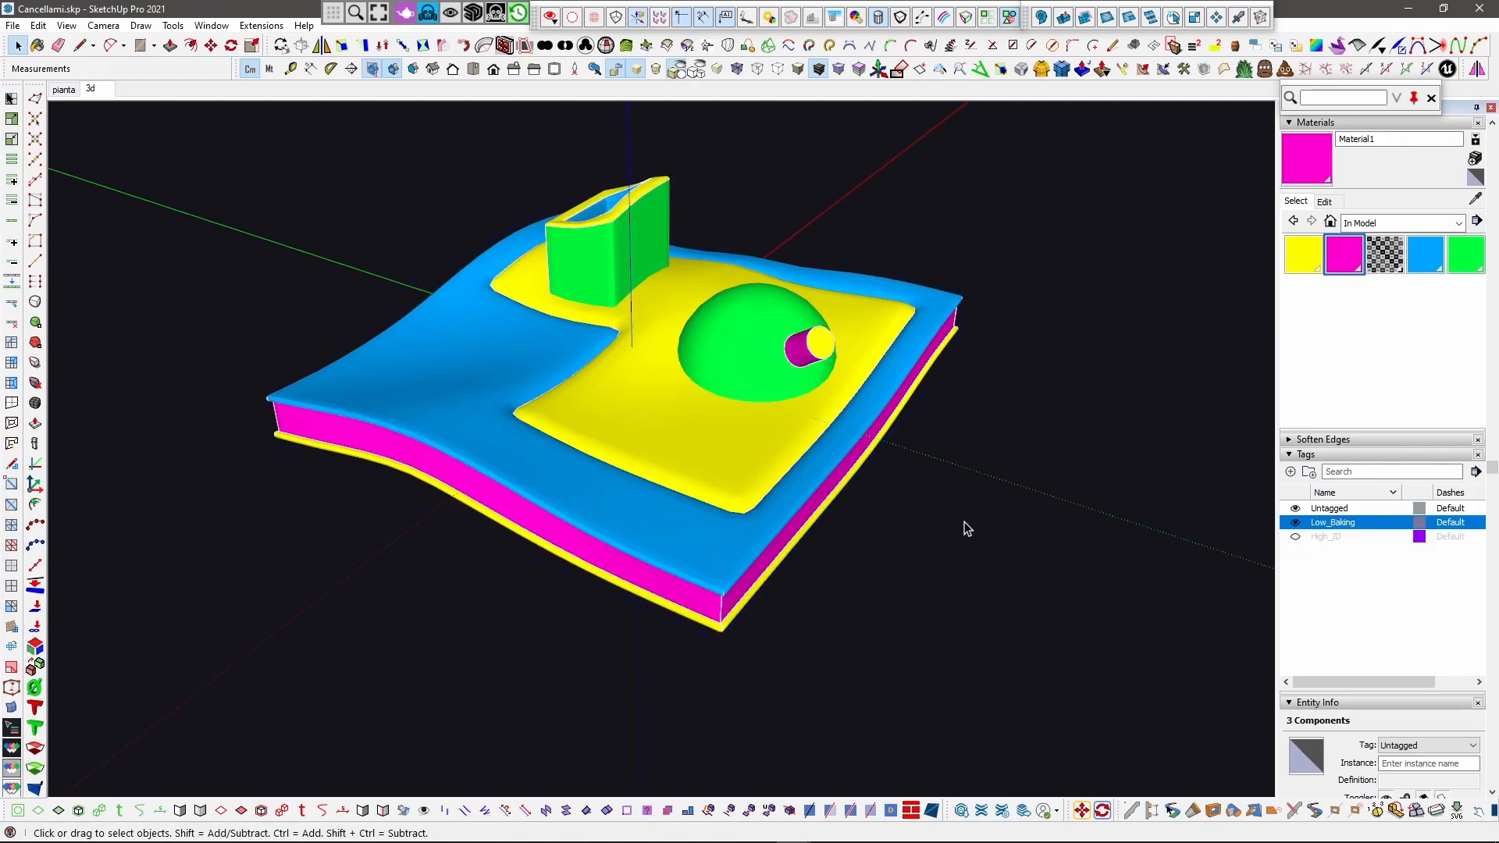
pyautogui.click(1297, 536)
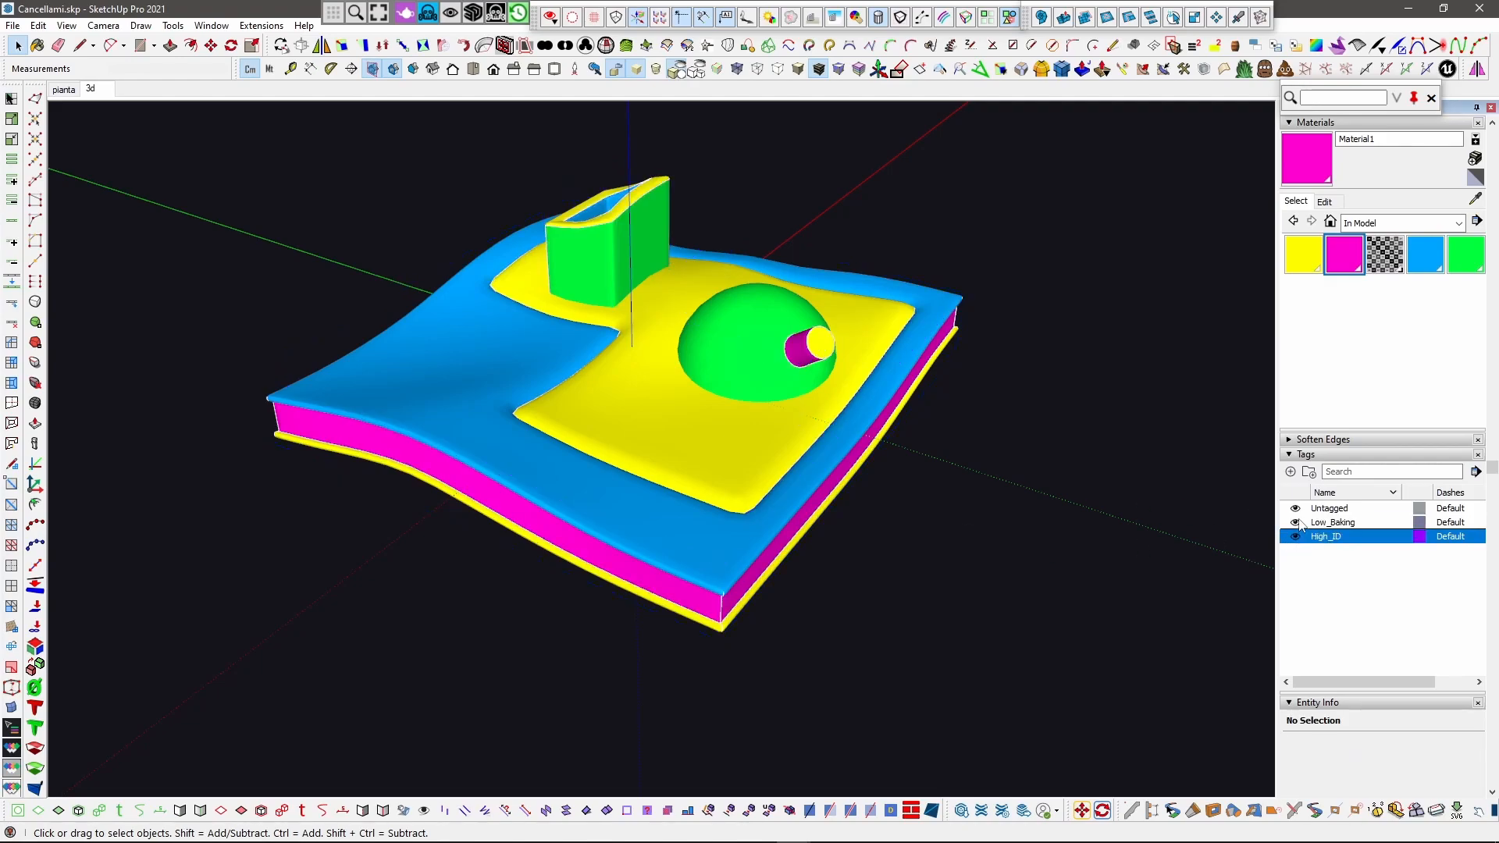
pyautogui.click(1297, 523)
pyautogui.moveTo(919, 419); pyautogui.dragTo(831, 324, button='middle')
pyautogui.click(812, 338)
pyautogui.scroll(1, 795, 361)
pyautogui.click(1297, 526)
pyautogui.moveTo(887, 473); pyautogui.dragTo(906, 470, button='middle')
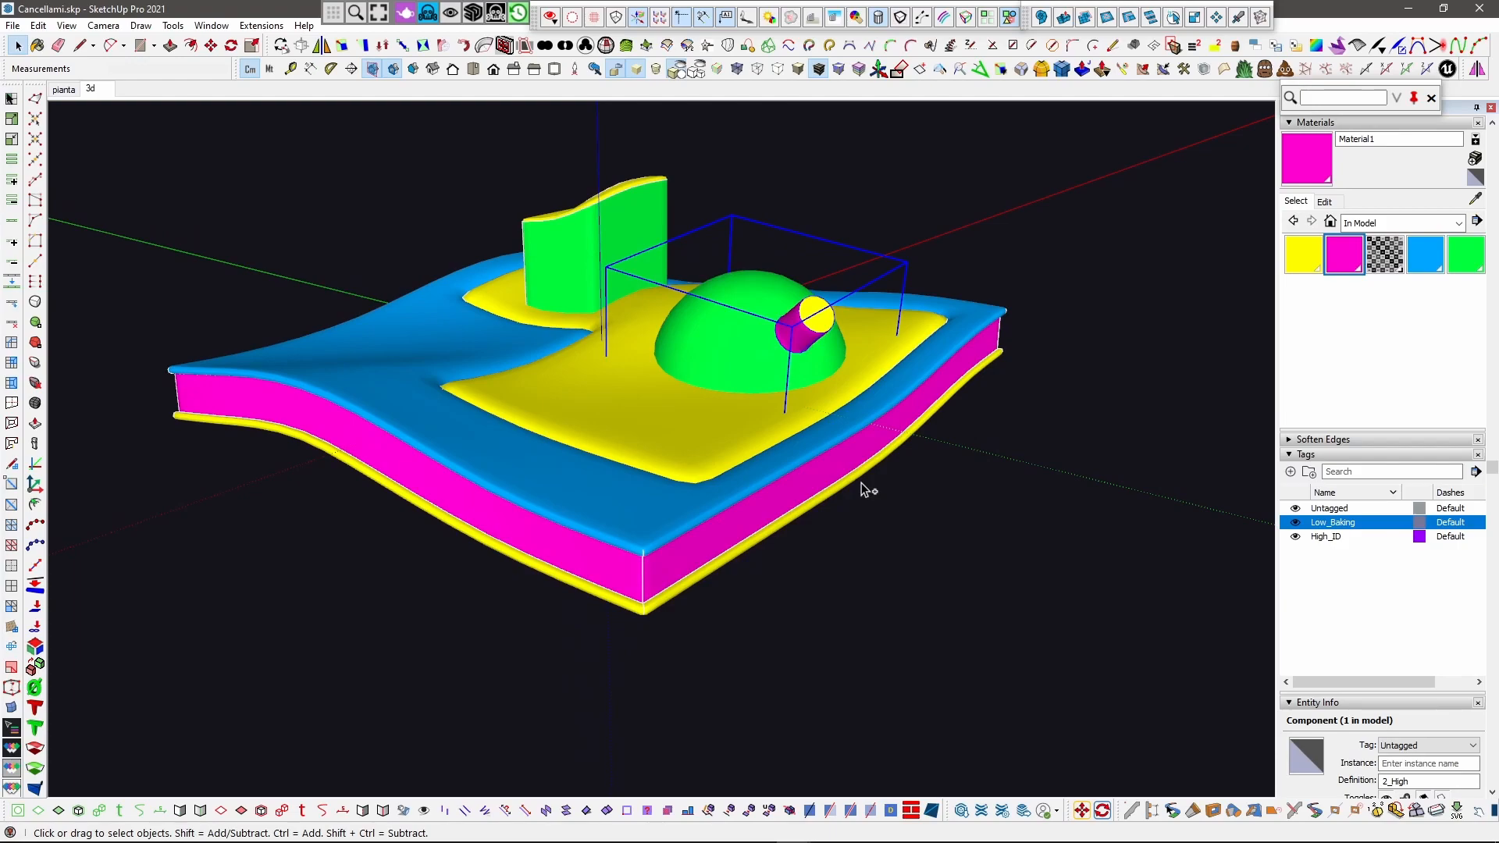
# Step: Undo the ID colour painting and the High_ID tag naming until all the high-poly objects have their checker texture again
pyautogui.hotkey('ctrl', 'z')
pyautogui.hotkey('ctrl', 'z')
pyautogui.hotkey('ctrl', 'z')
pyautogui.hotkey('ctrl', 'z')
pyautogui.hotkey('ctrl', 'z')
pyautogui.hotkey('ctrl', 'z')
pyautogui.hotkey('ctrl', 'z')
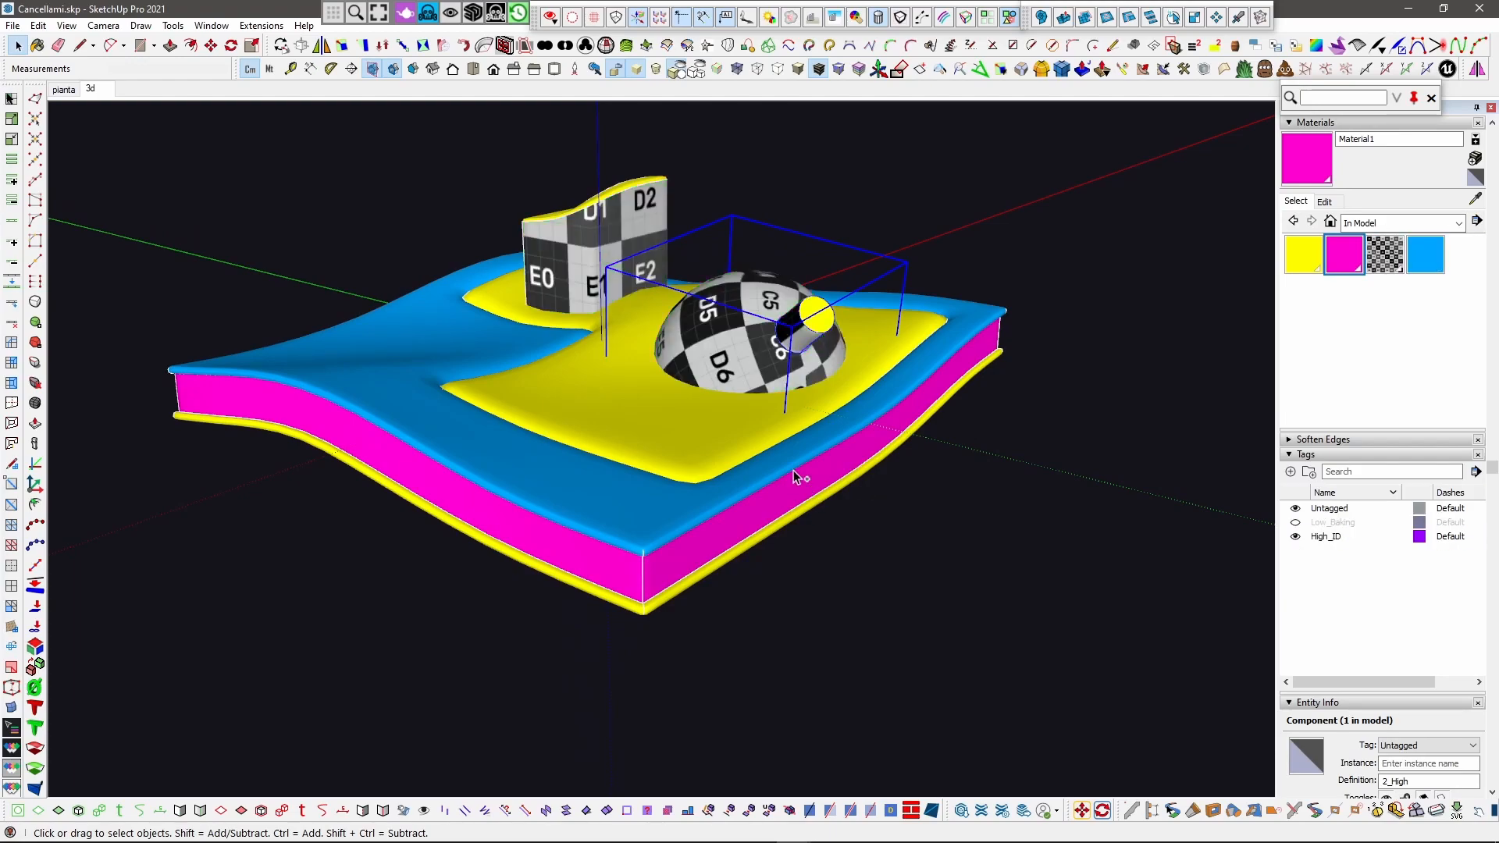
pyautogui.hotkey('ctrl', 'z')
pyautogui.hotkey('ctrl', 'z')
pyautogui.hotkey('ctrl', 'z')
pyautogui.hotkey('ctrl', 'z')
pyautogui.hotkey('ctrl', 'z')
pyautogui.hotkey('ctrl', 'z')
pyautogui.hotkey('ctrl', 'z')
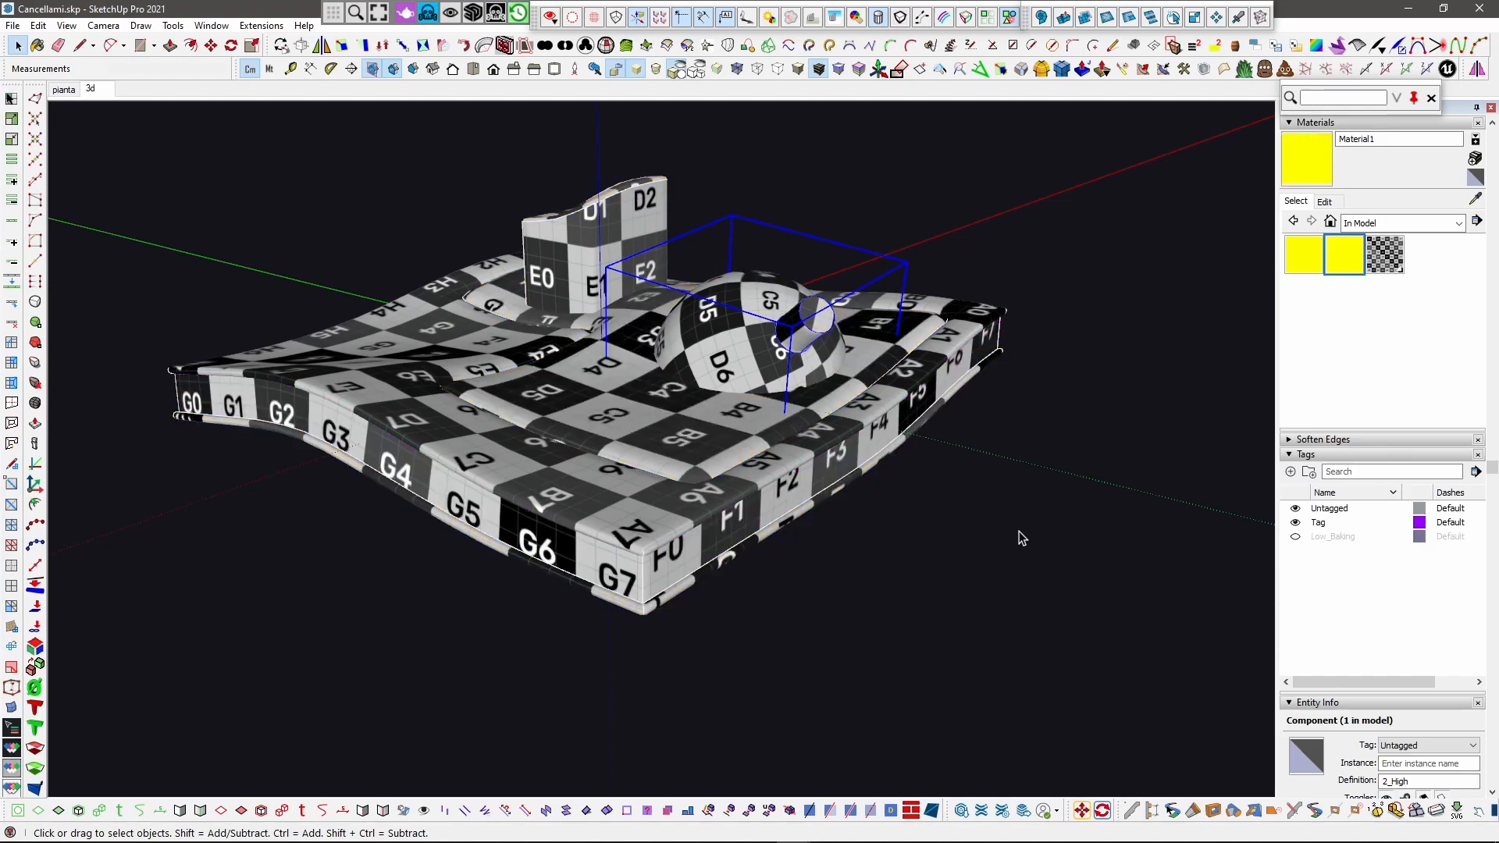
# Step: Check which tag holds the high-poly copies by toggling Tag and Low_Baking visibility and inspecting the dome's mesh
pyautogui.click(1300, 525)
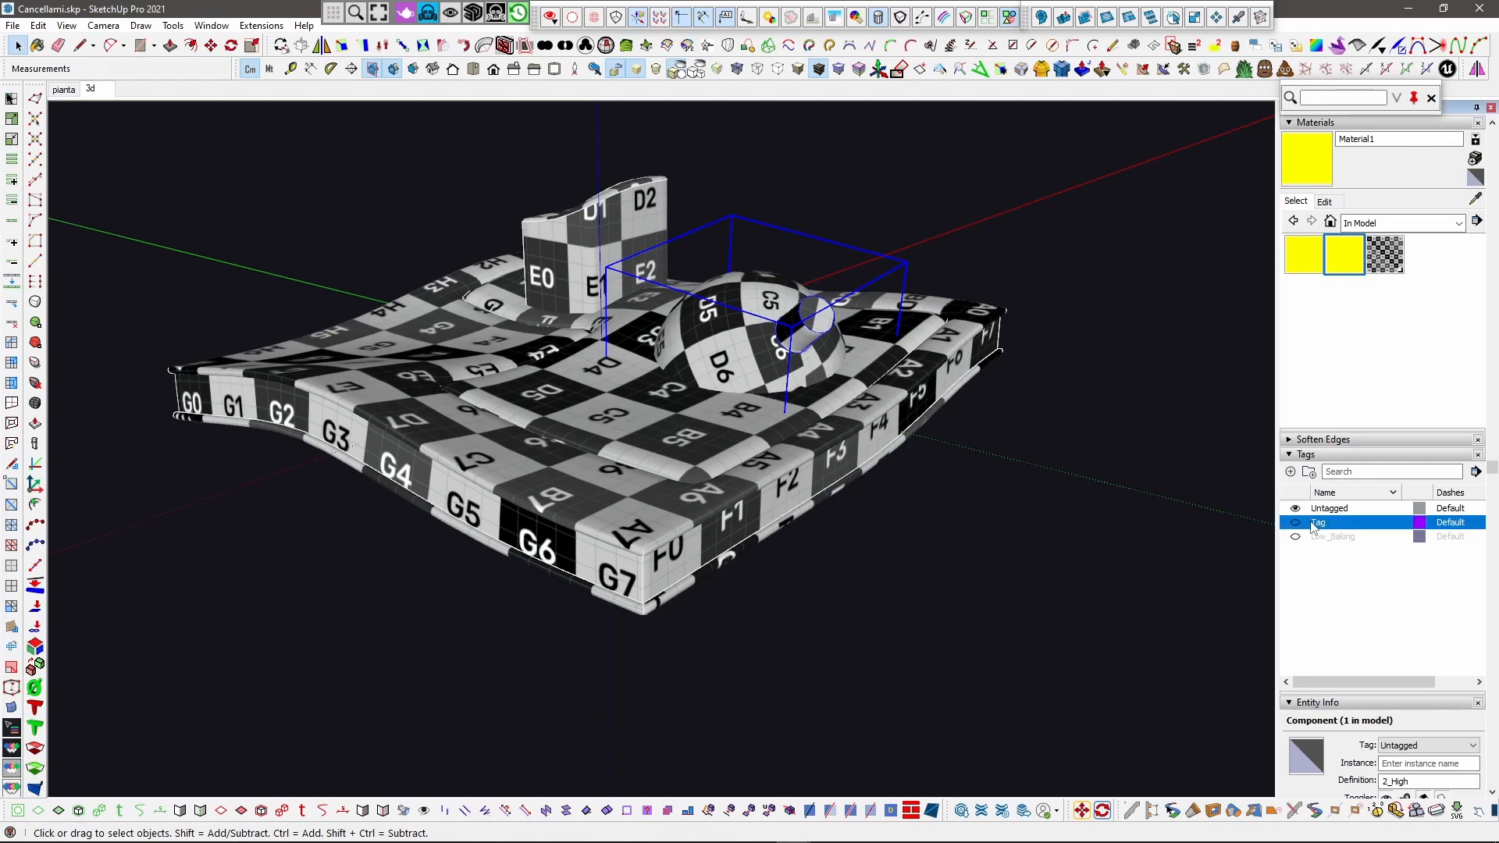
pyautogui.moveTo(700, 388); pyautogui.dragTo(747, 335, button='middle')
pyautogui.tripleClick(747, 338)
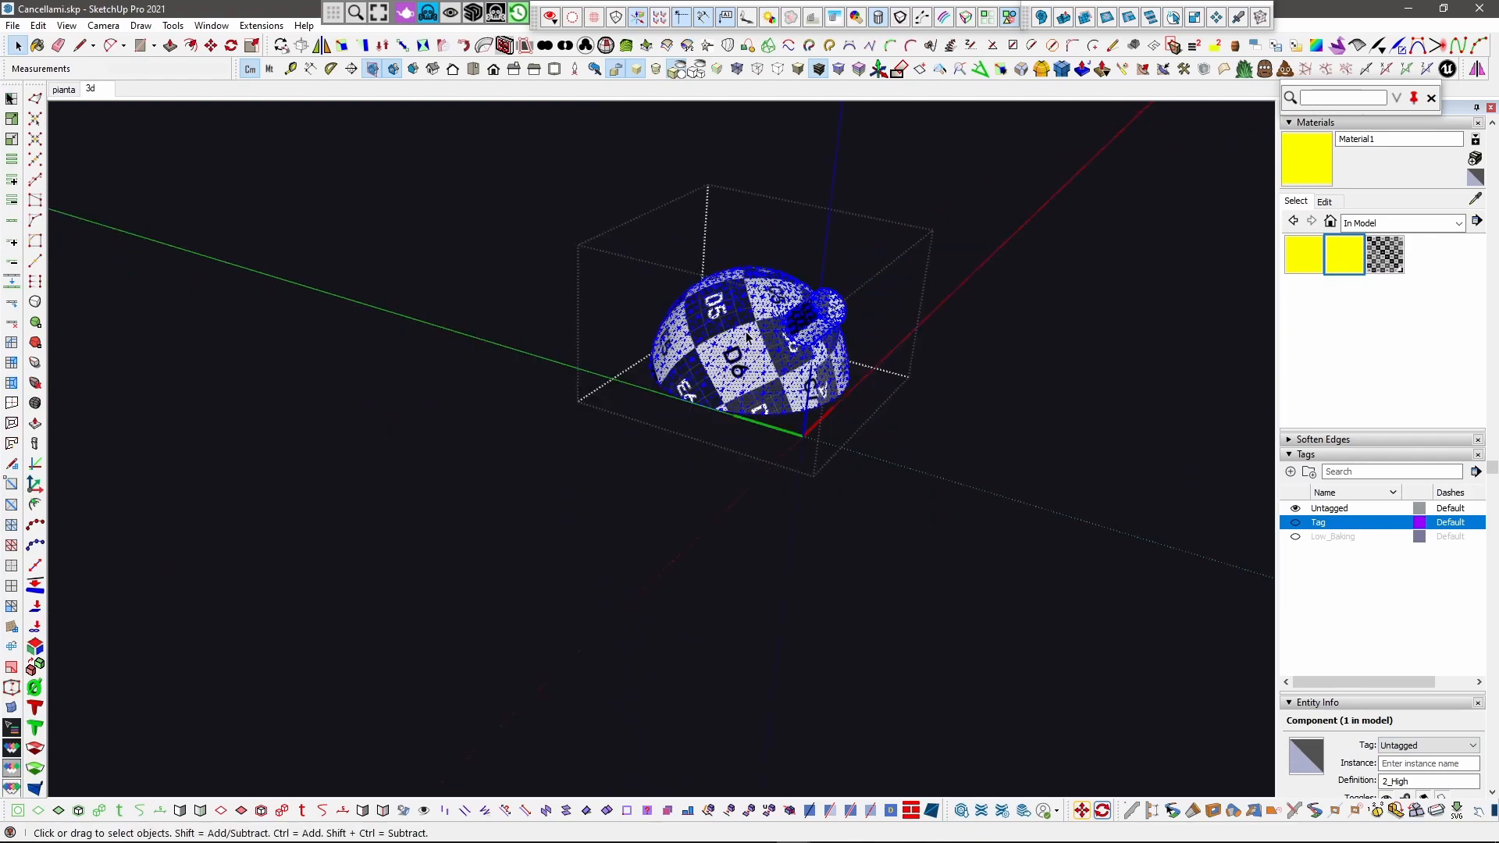
pyautogui.click(537, 290)
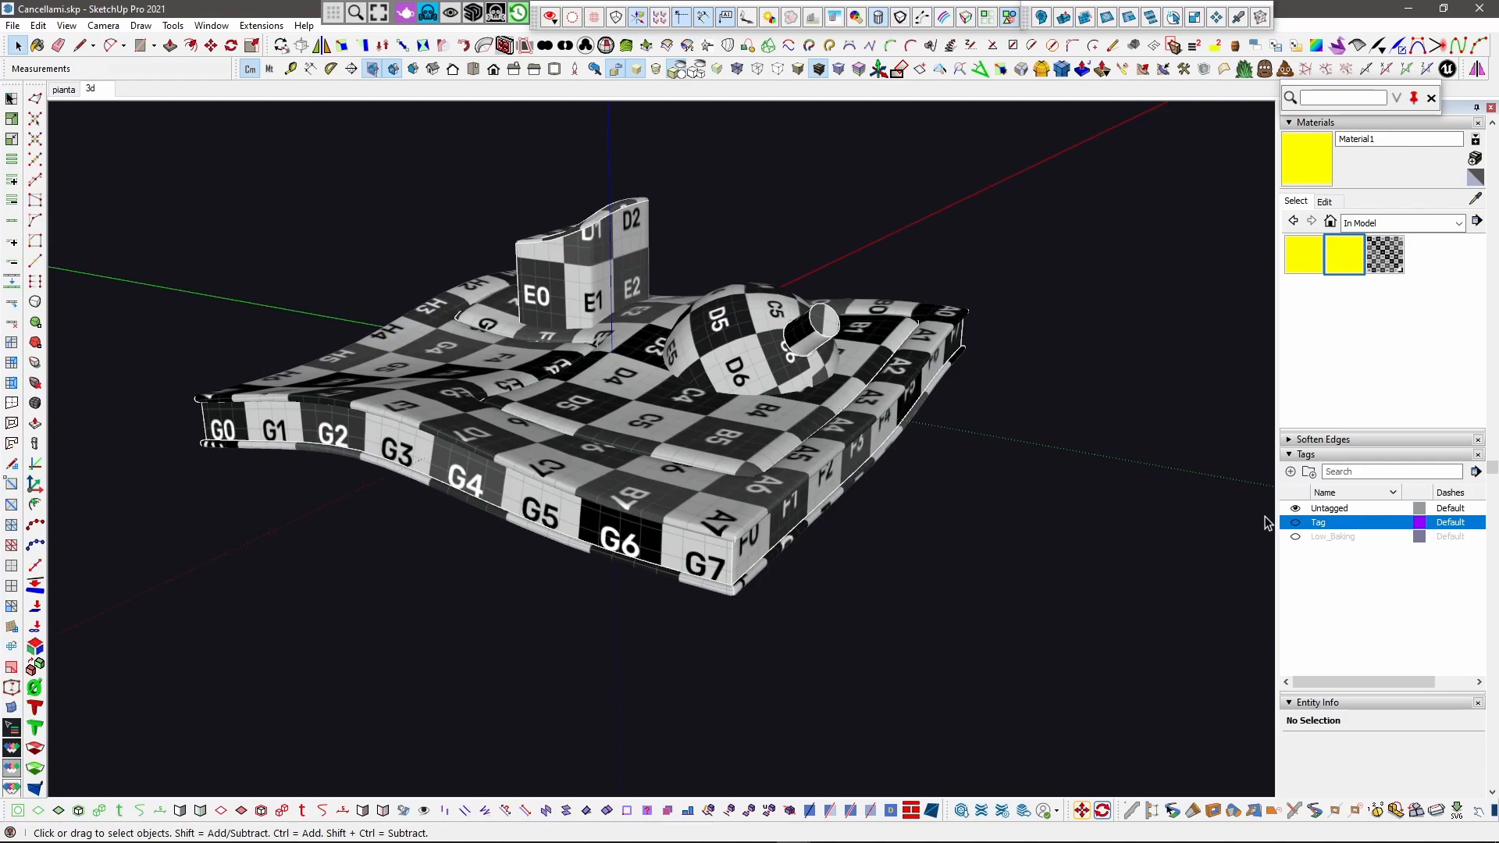
pyautogui.click(1296, 538)
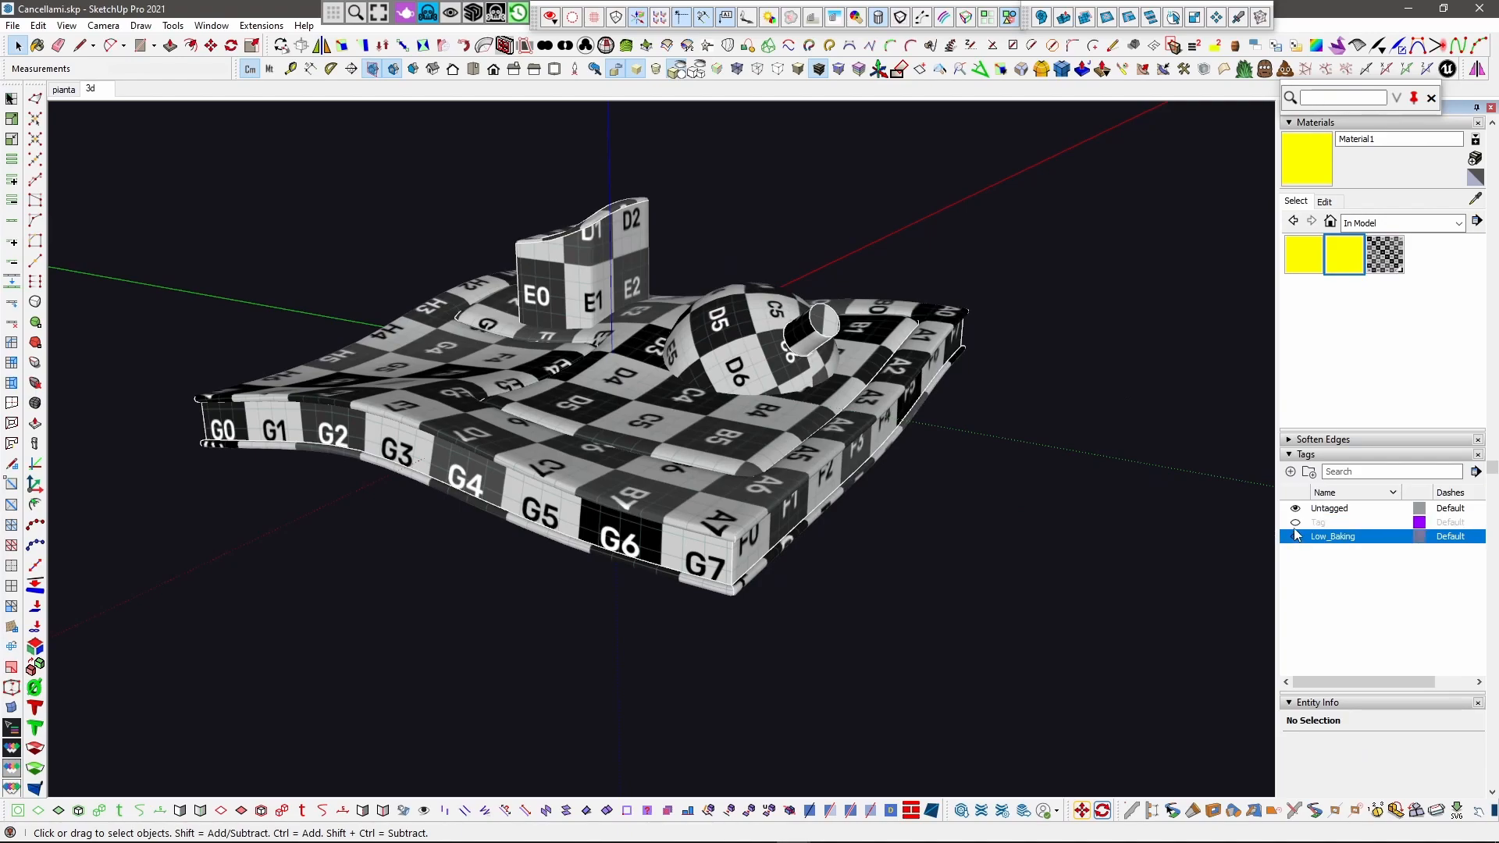
pyautogui.click(1295, 528)
pyautogui.moveTo(835, 441); pyautogui.dragTo(847, 416, button='middle')
pyautogui.click(1296, 525)
pyautogui.click(1296, 536)
# Step: Assign the three high-poly components 1_High, 2_High and 3_High to the tag named Tag
pyautogui.moveTo(634, 526); pyautogui.dragTo(687, 467, button='middle')
pyautogui.moveTo(773, 309); pyautogui.dragTo(575, 504)
pyautogui.click(1473, 745)
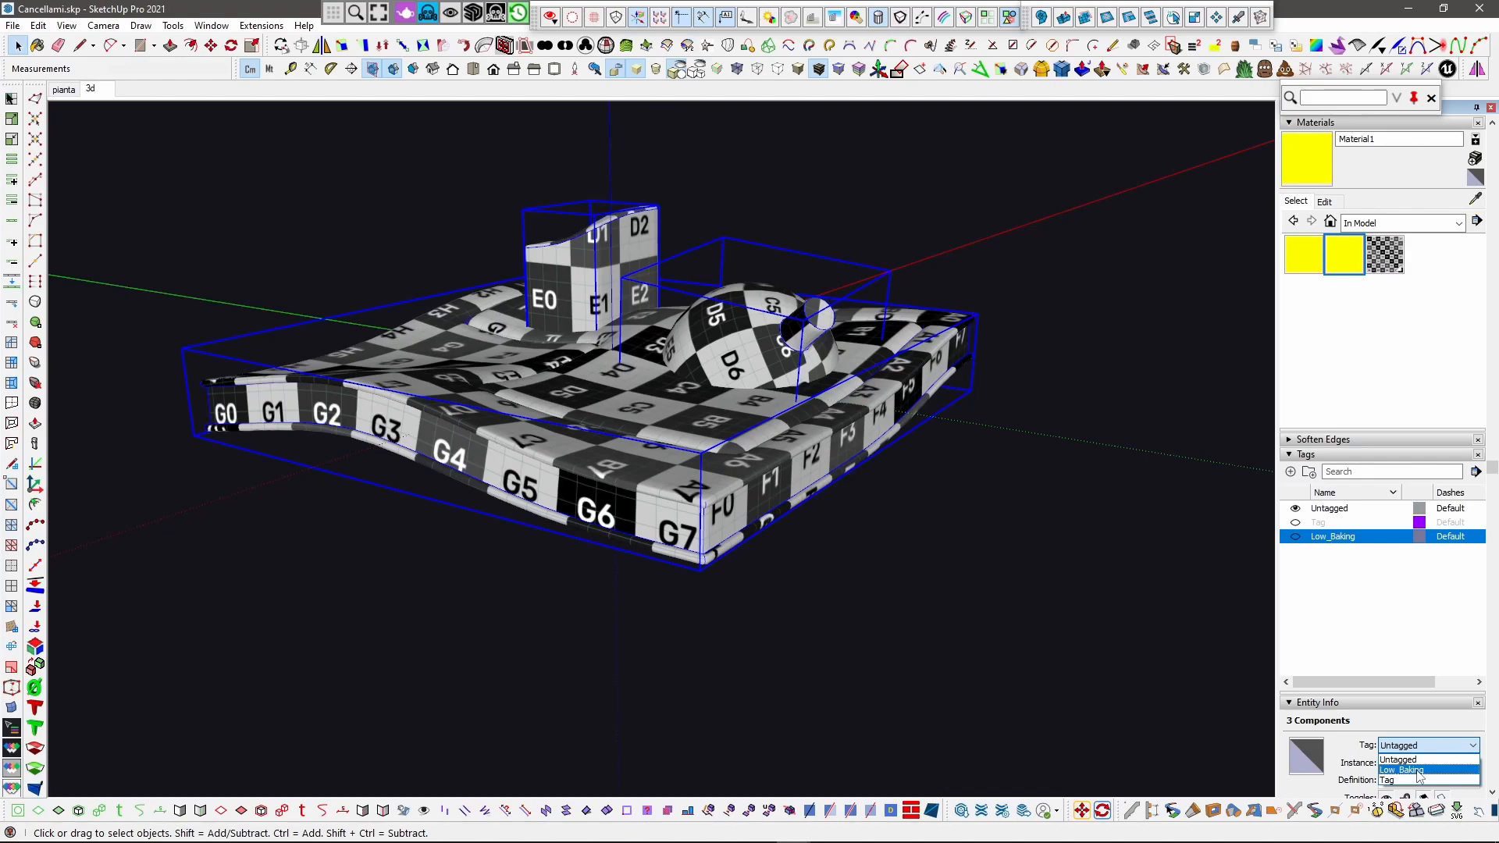
pyautogui.scroll(3, 1385, 153)
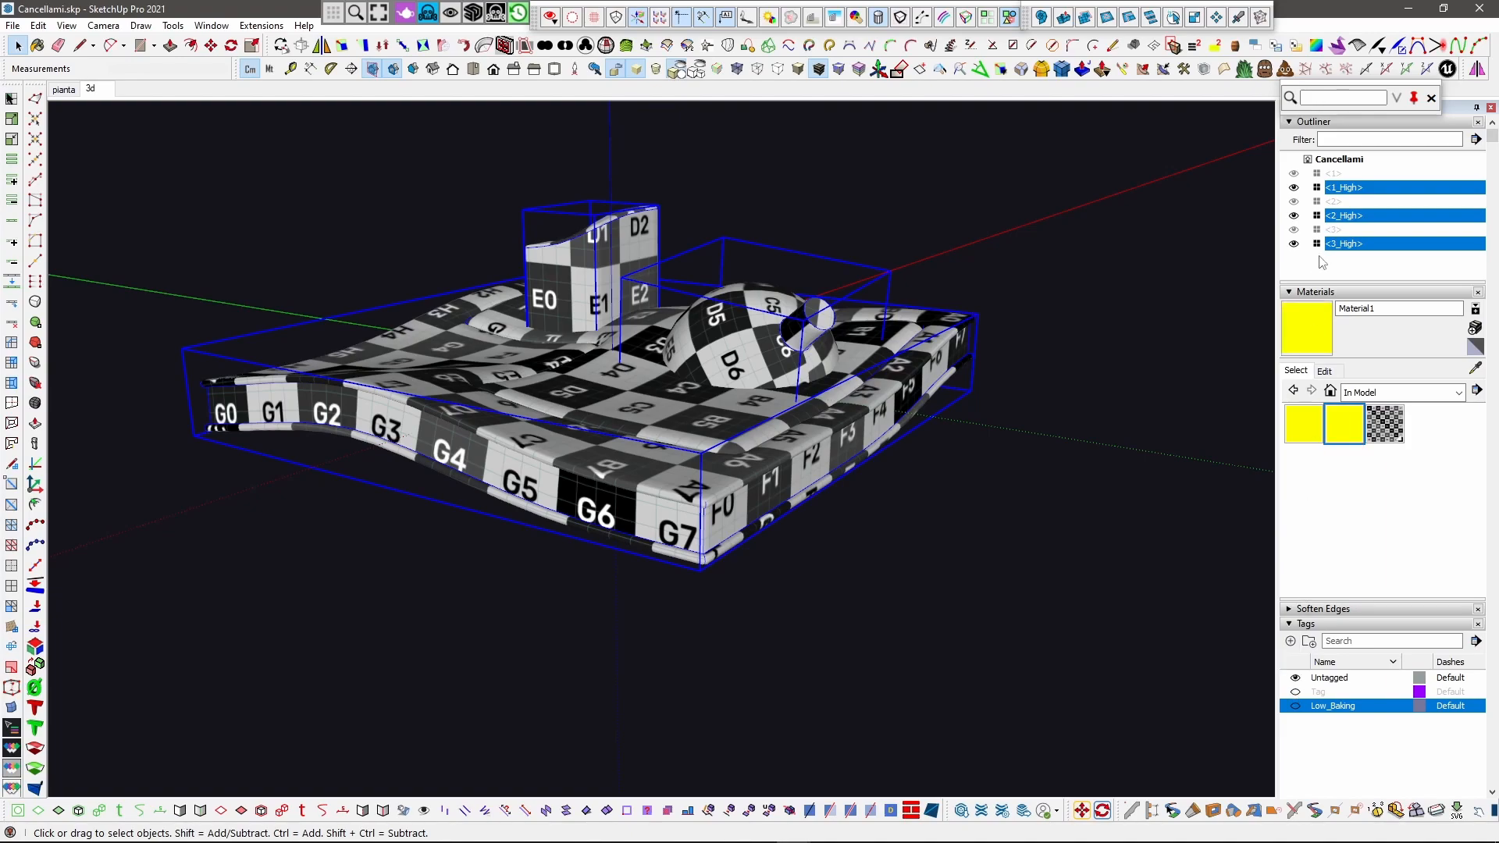
pyautogui.moveTo(903, 485); pyautogui.dragTo(856, 518, button='middle')
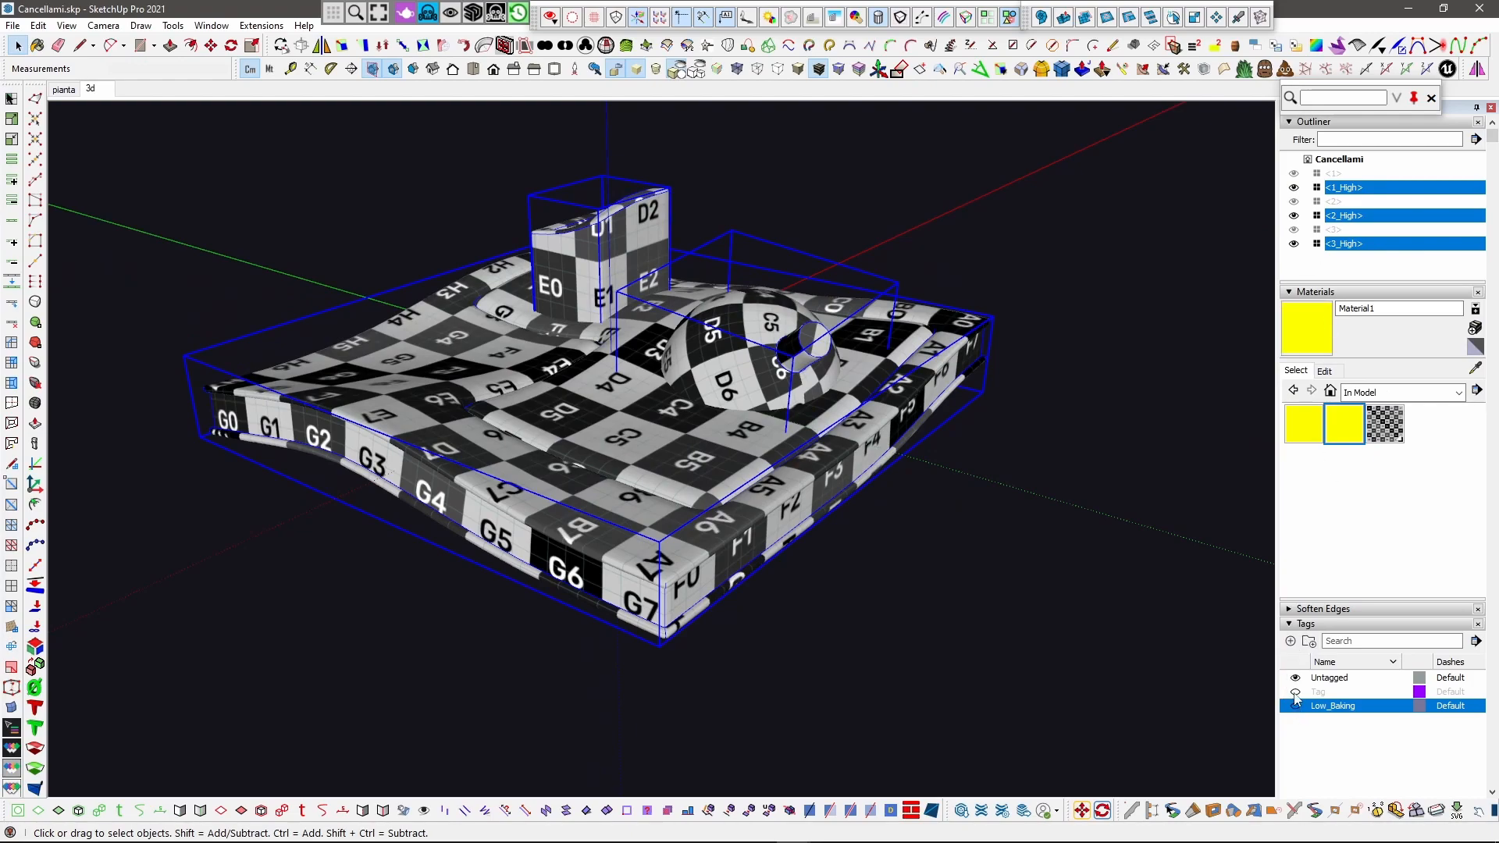
pyautogui.scroll(-4, 1389, 794)
pyautogui.click(1455, 634)
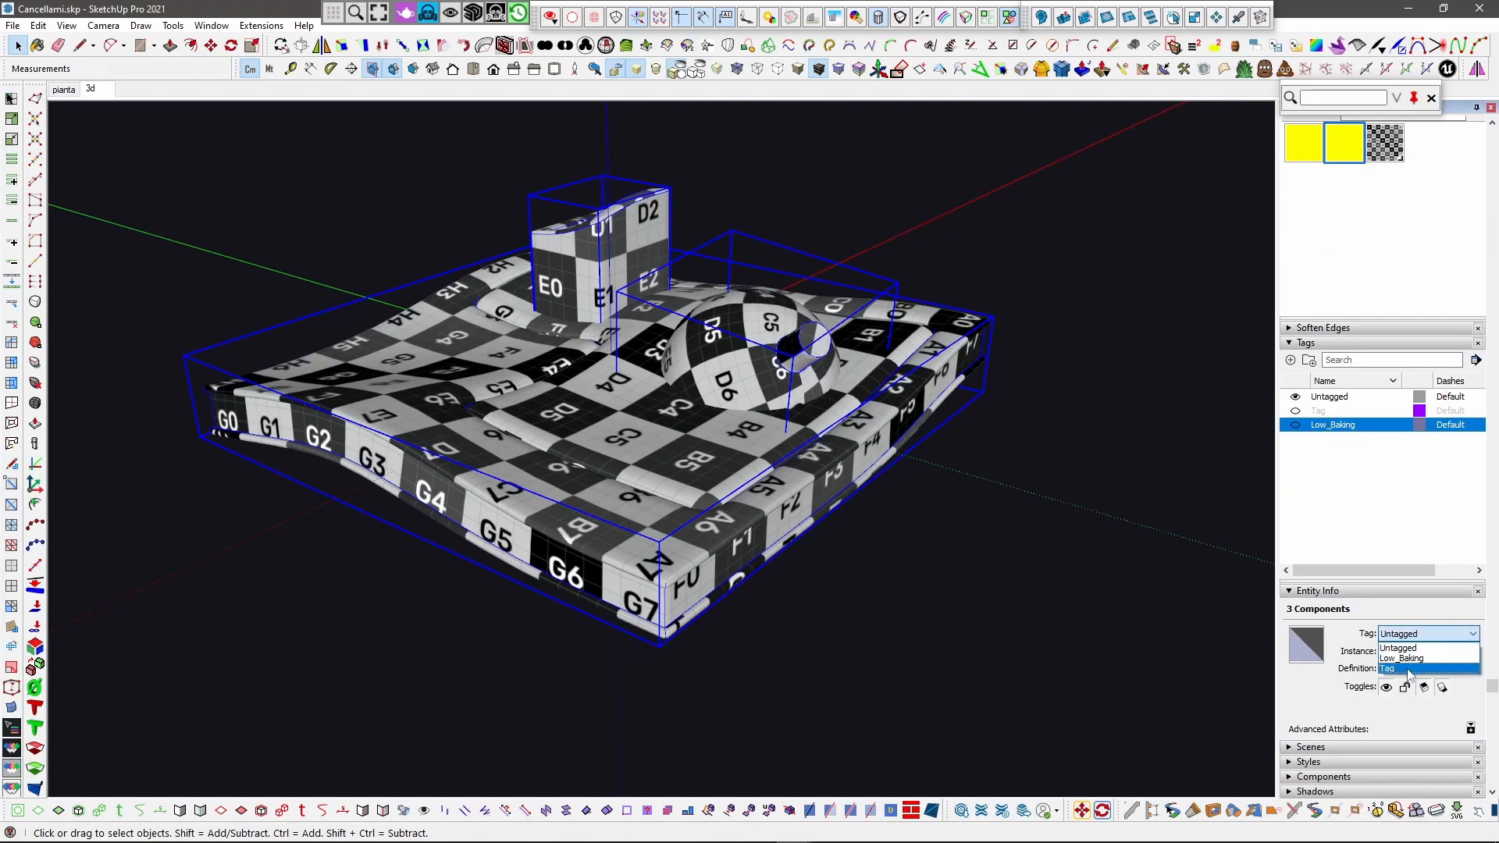
pyautogui.click(1409, 670)
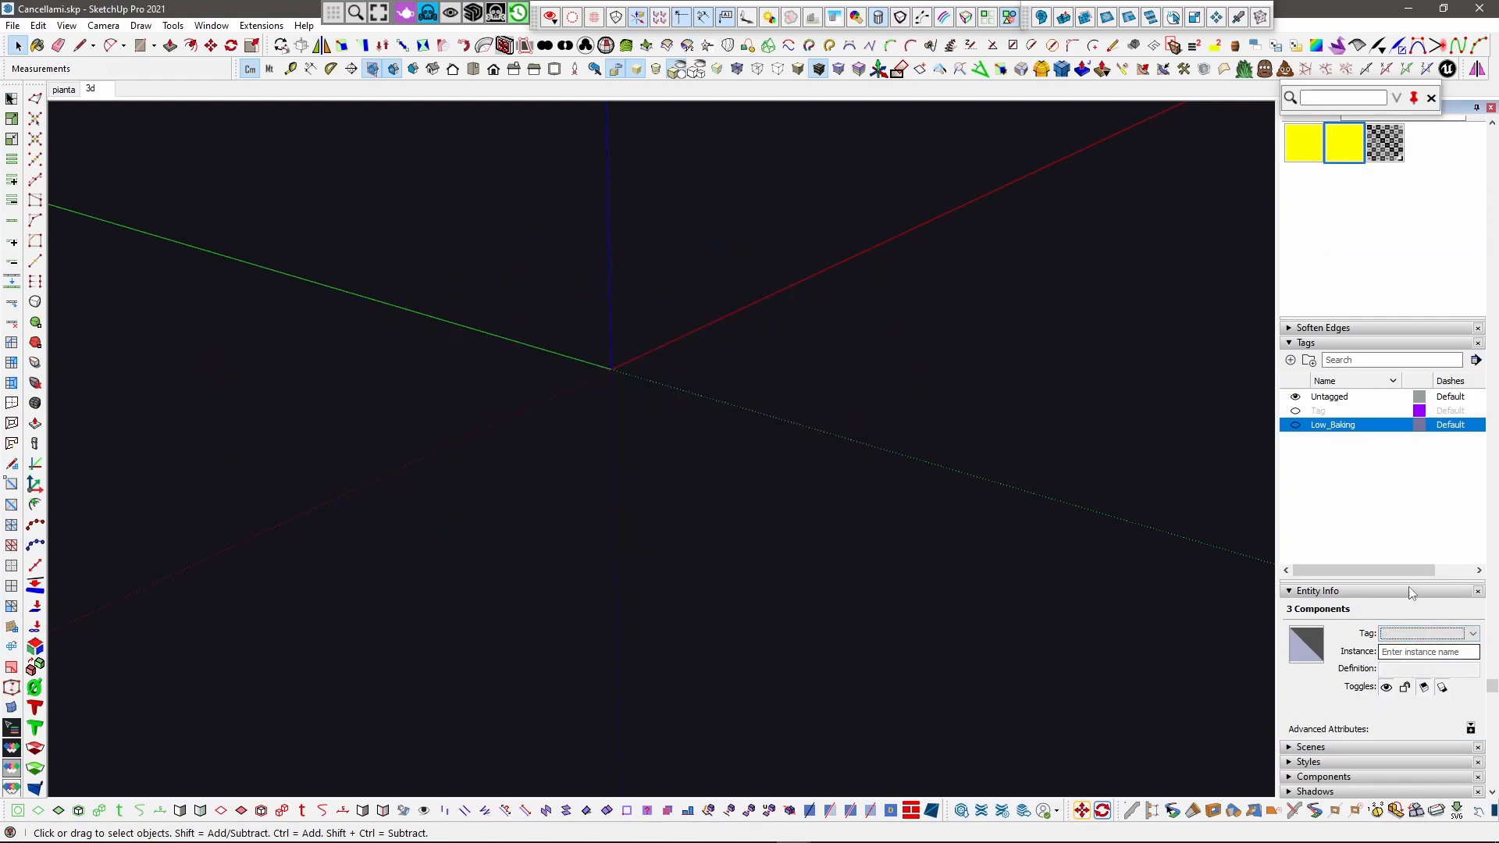
# Step: Rename the high-poly components' tag as High, and check the tag and definition of the Low_Baking components
pyautogui.doubleClick(1323, 410)
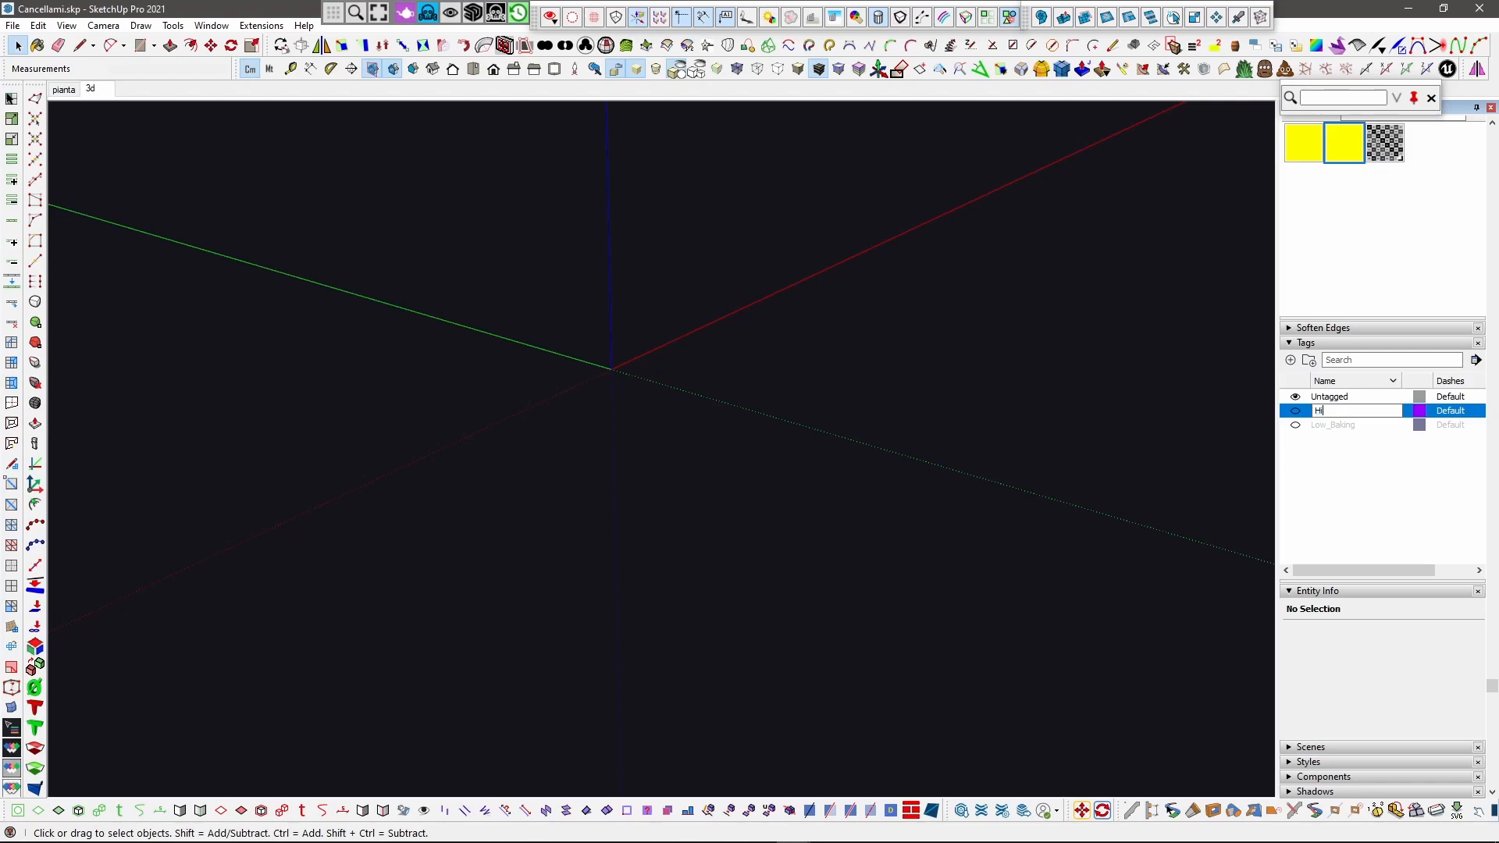
pyautogui.press('Return')
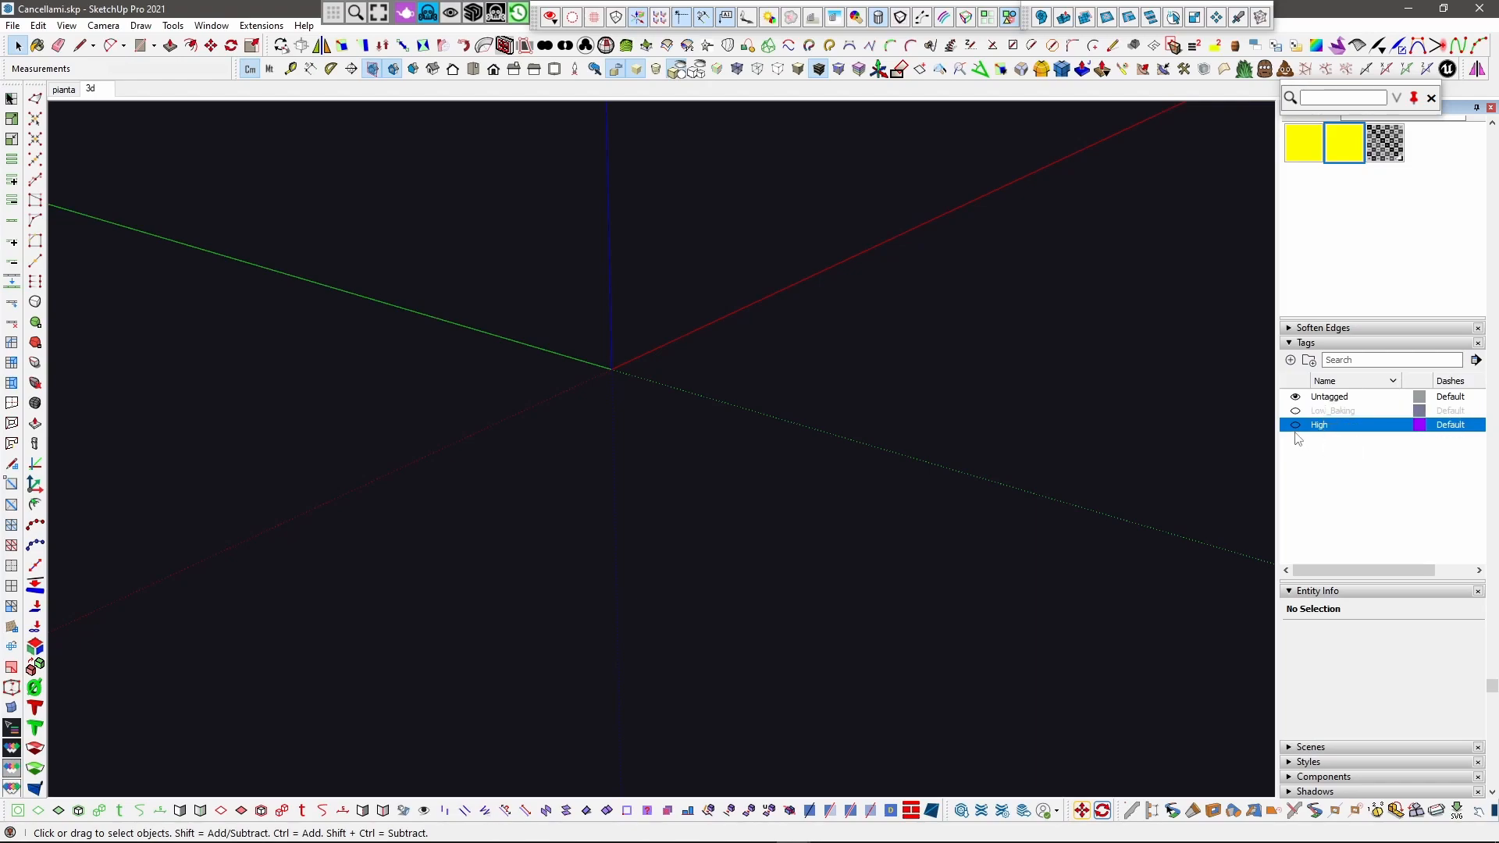
pyautogui.click(1296, 426)
pyautogui.click(1297, 425)
pyautogui.click(1295, 416)
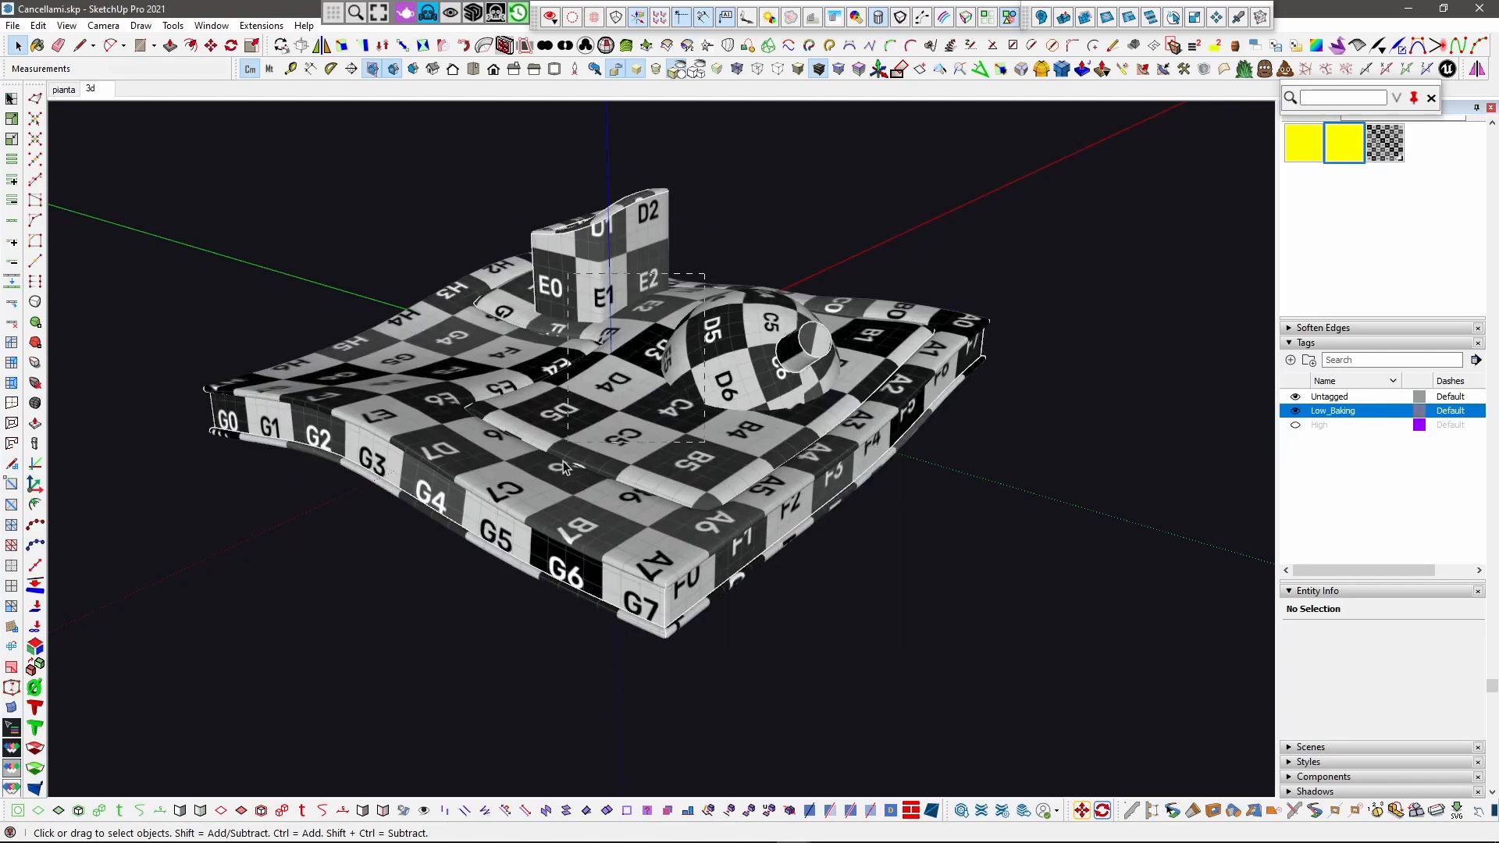
pyautogui.hotkey('ctrl', 'a')
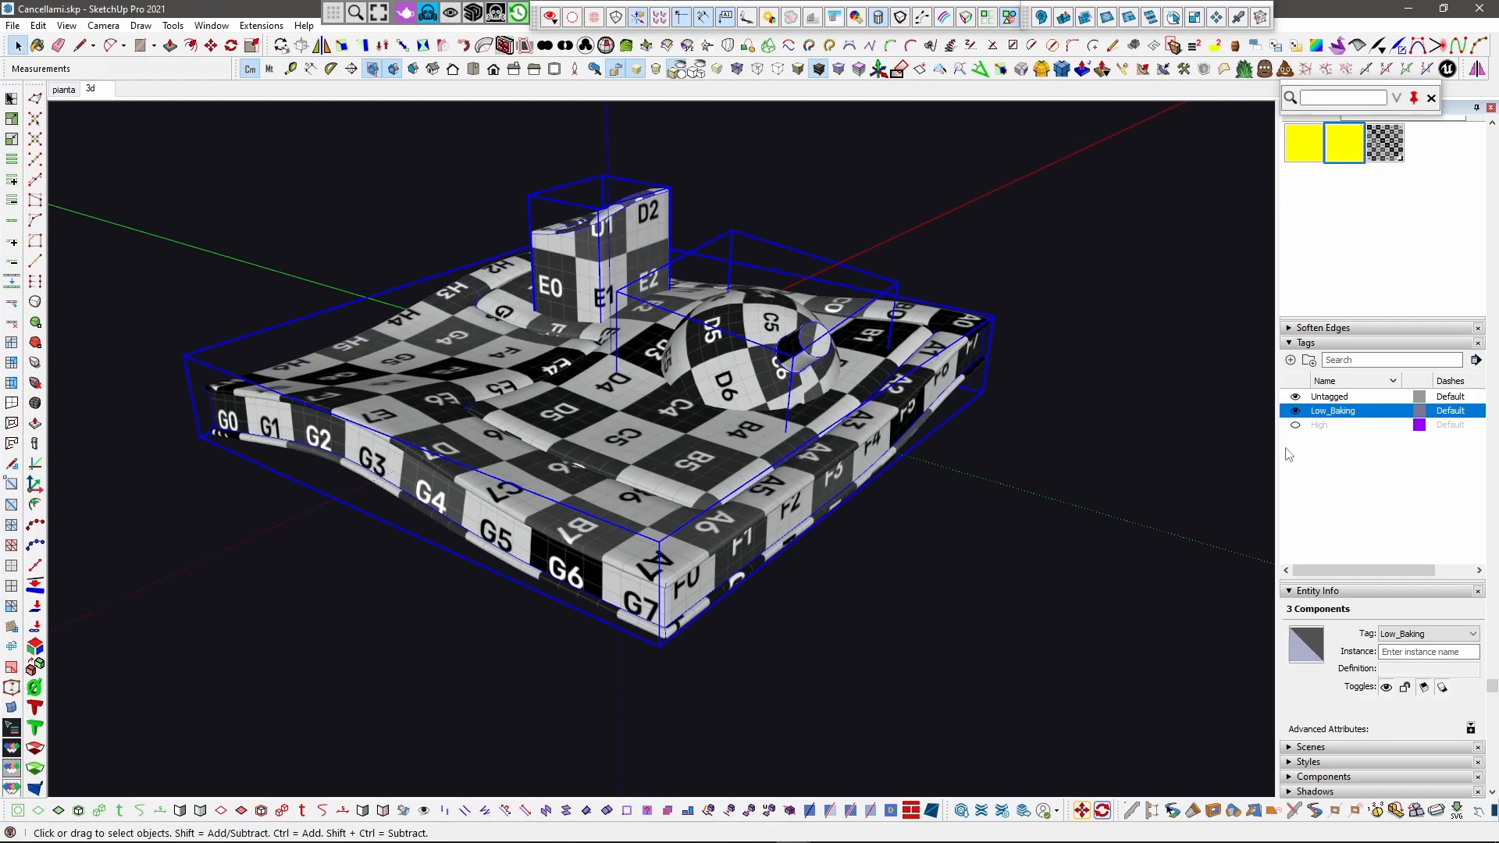
pyautogui.click(602, 263)
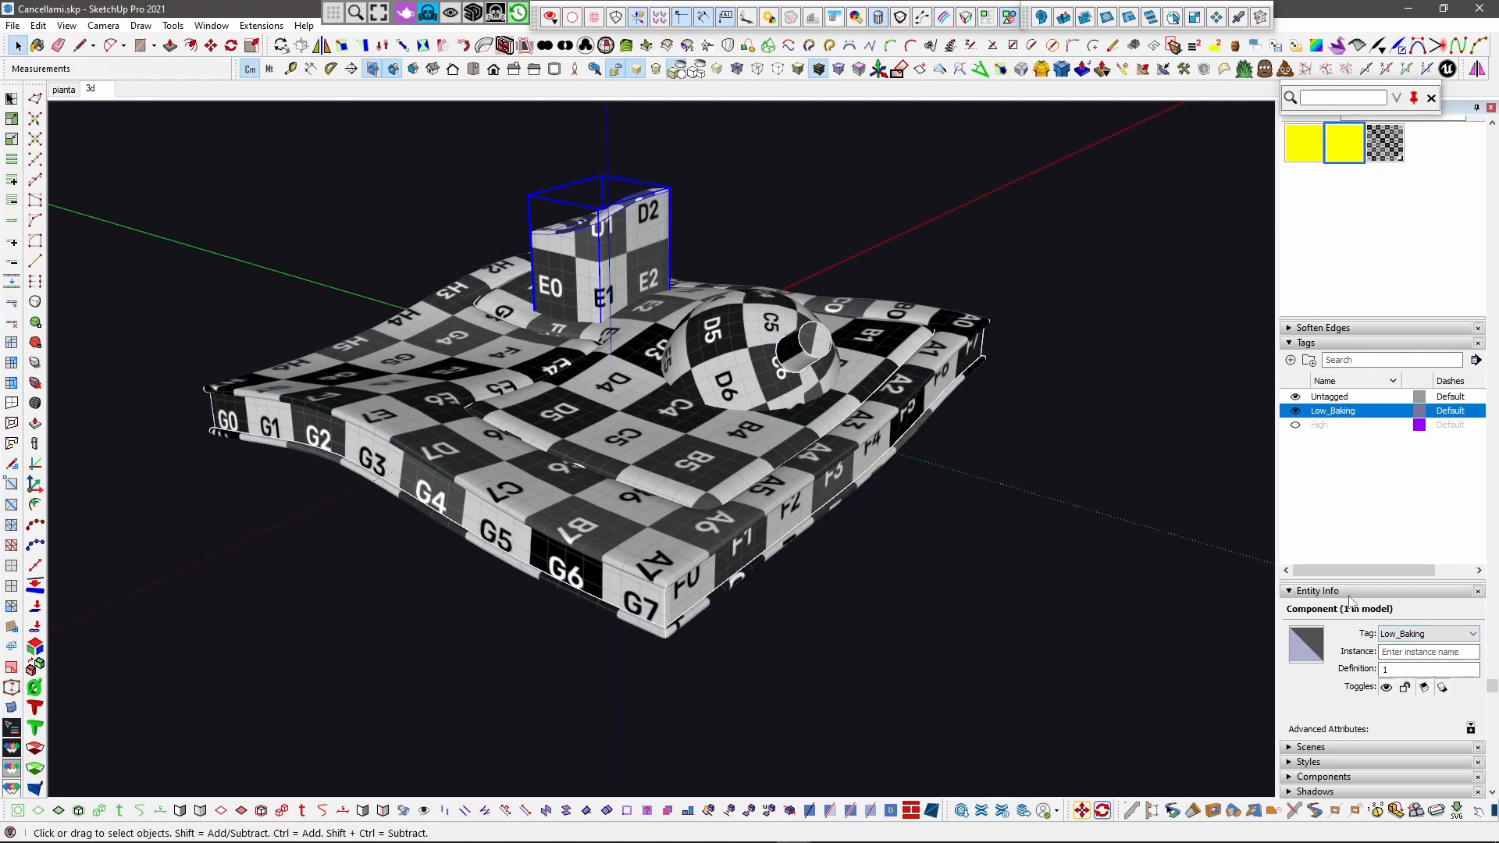
# Step: Hide the Low_Baking tag, show the High tag and look inside the high-poly dome component
pyautogui.click(1296, 412)
pyautogui.click(1296, 425)
pyautogui.moveTo(670, 441); pyautogui.dragTo(708, 405, button='middle')
pyautogui.doubleClick(708, 396)
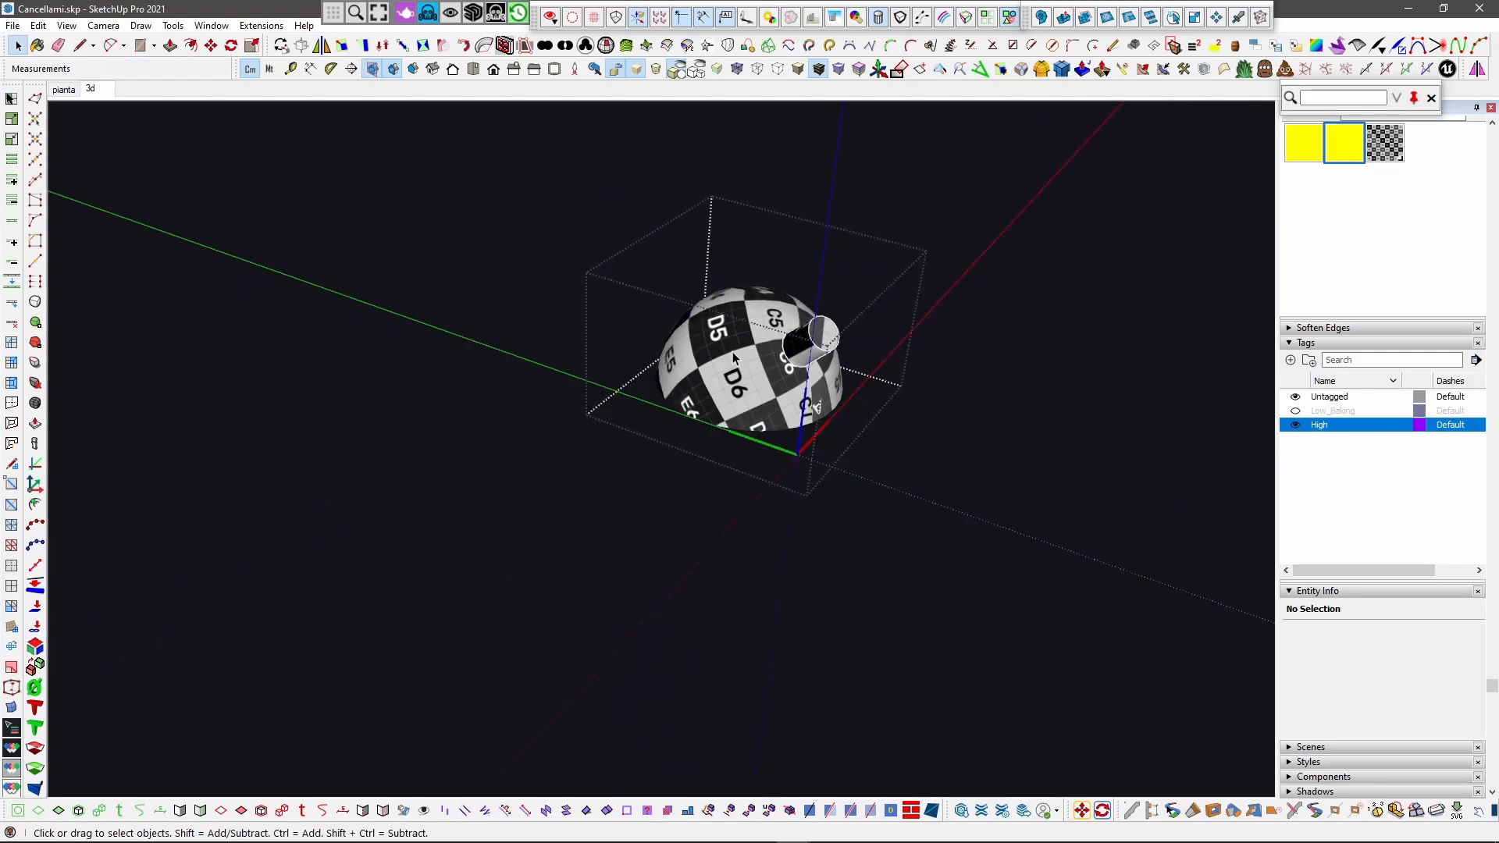
pyautogui.click(556, 309)
pyautogui.scroll(3, 742, 376)
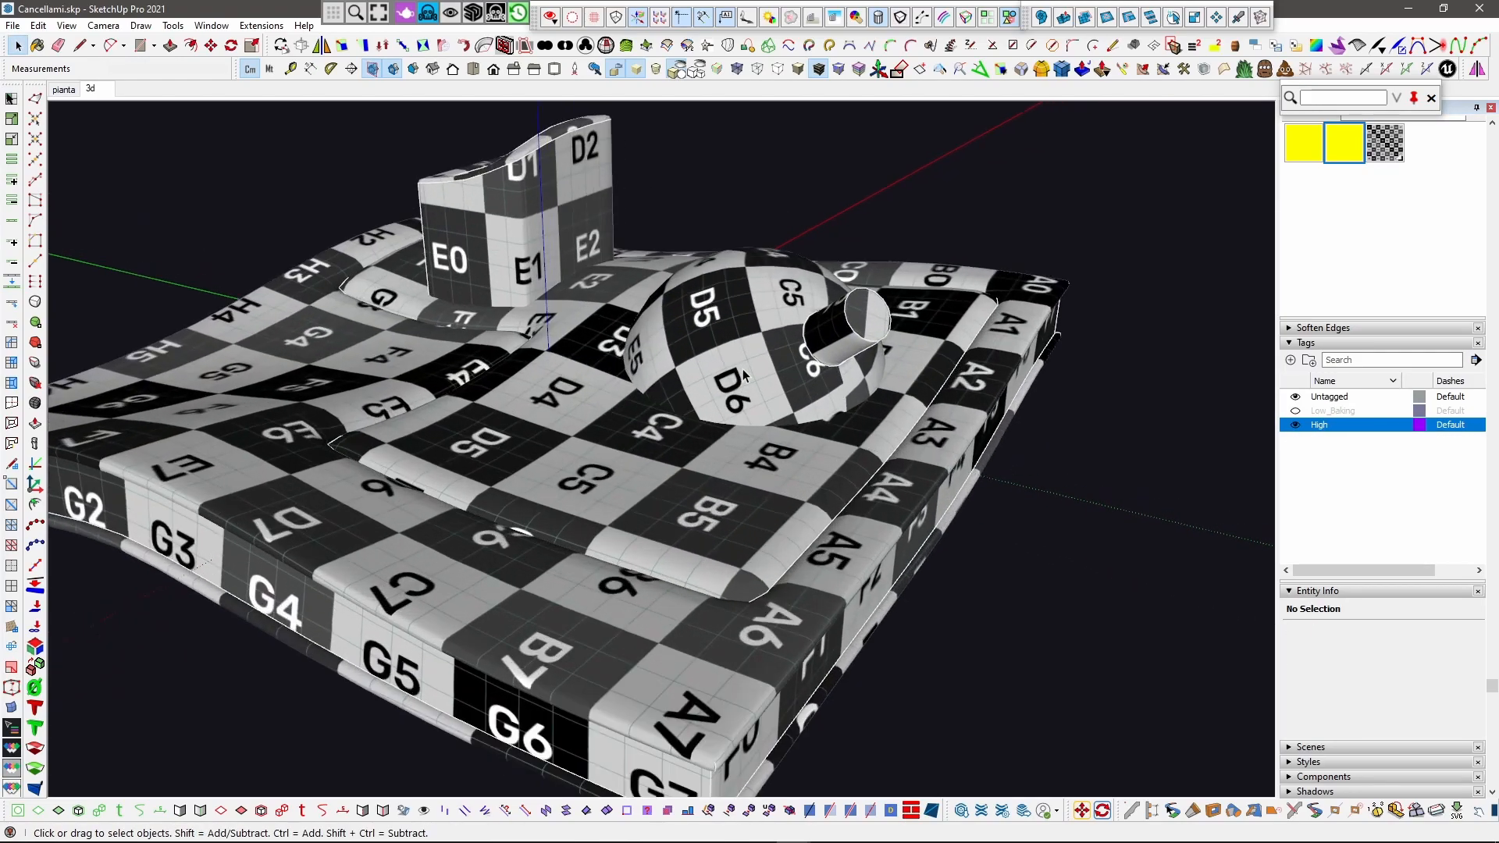
# Step: Assign the yellow material to all faces of the small cylinder in the high-poly dome component
pyautogui.doubleClick(744, 376)
pyautogui.moveTo(577, 201); pyautogui.dragTo(1093, 605)
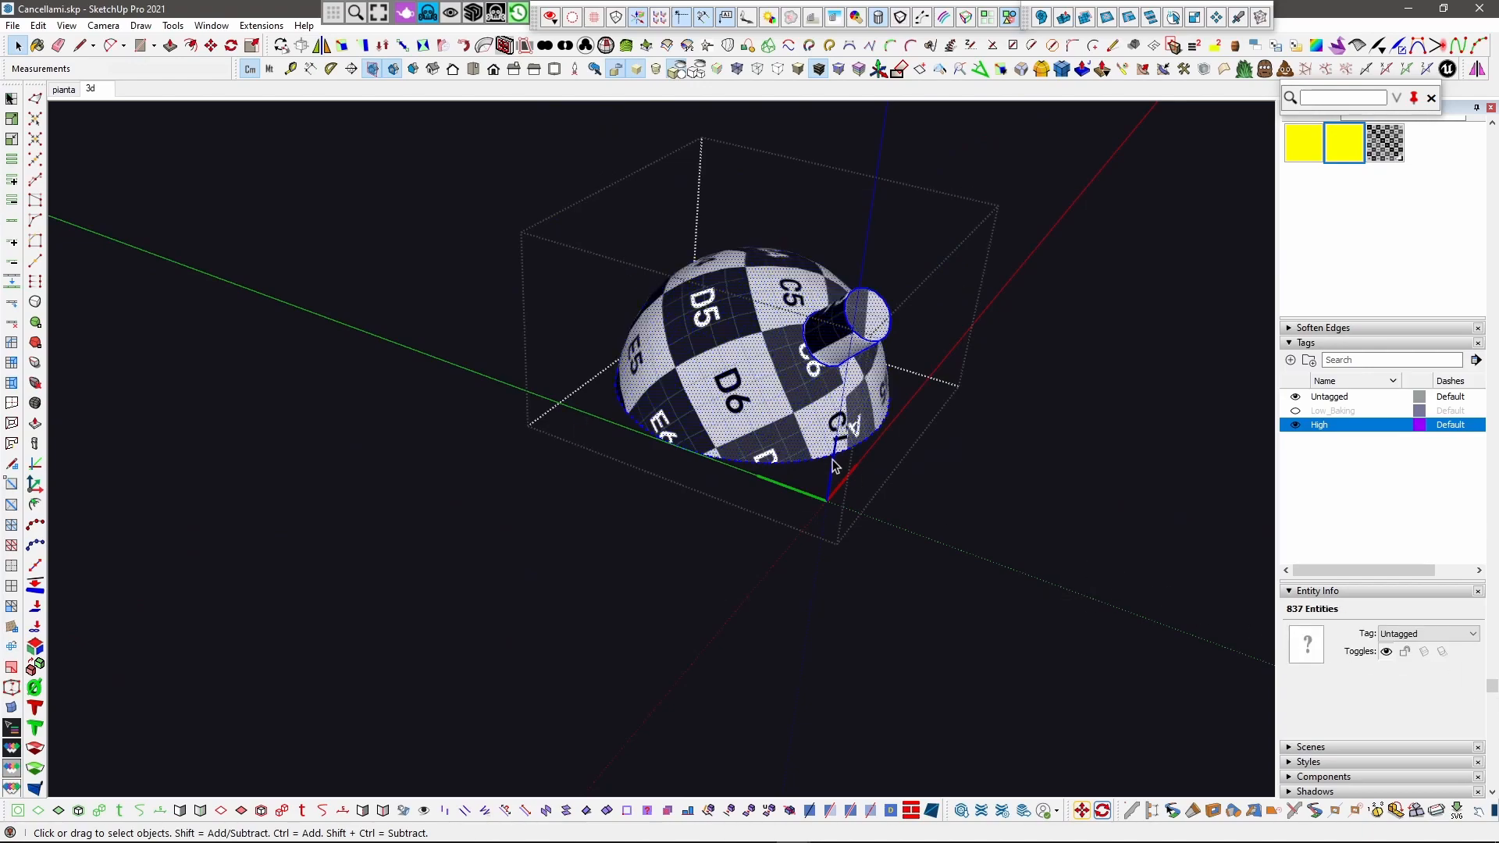
pyautogui.scroll(3, 892, 271)
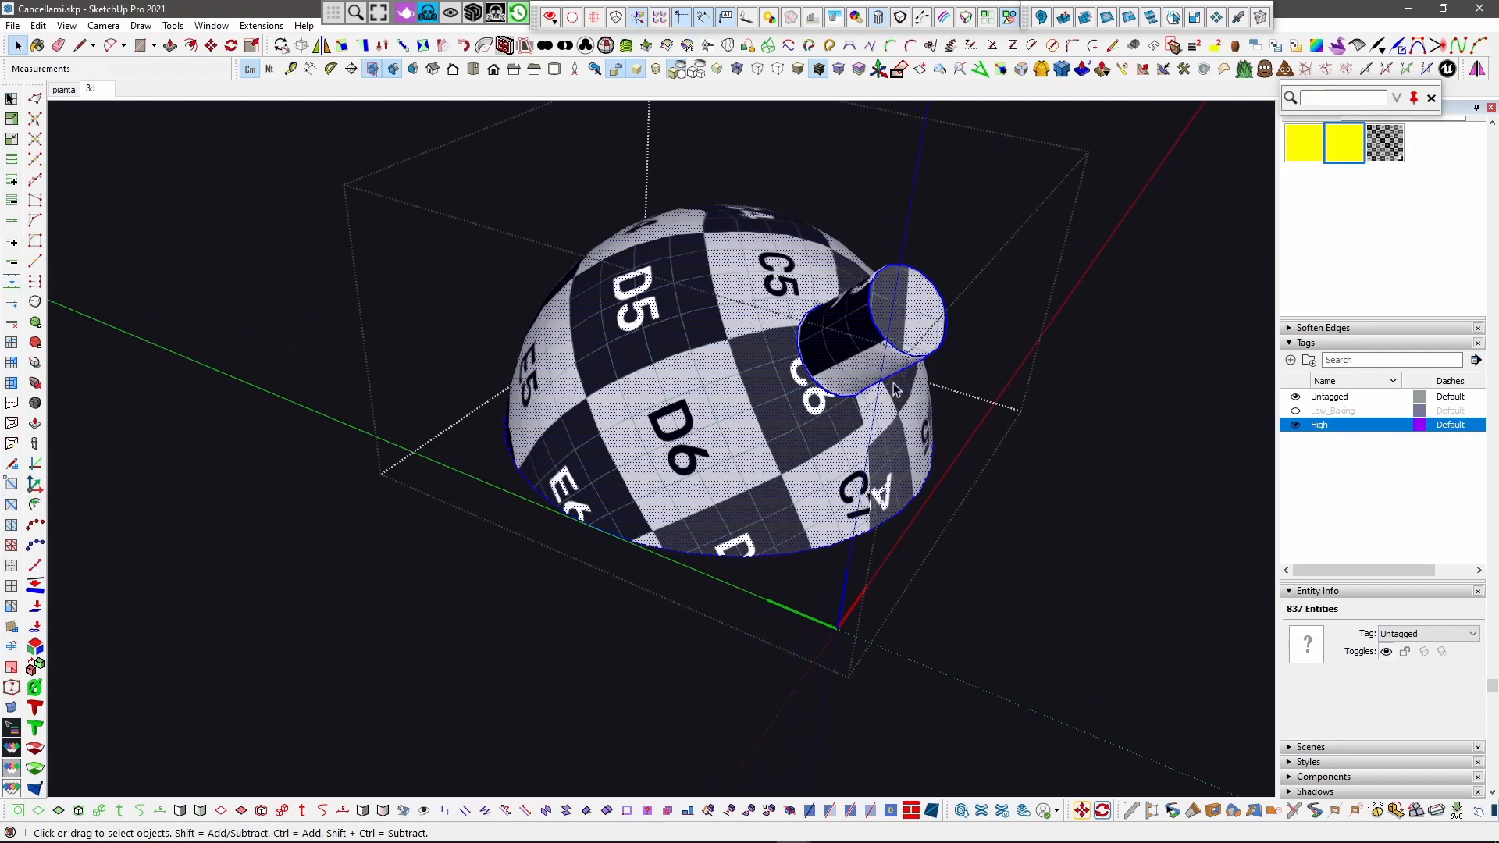
pyautogui.click(869, 355)
pyautogui.scroll(5, 868, 355)
pyautogui.keyDown('shift'); pyautogui.click(948, 287); pyautogui.keyUp('shift')
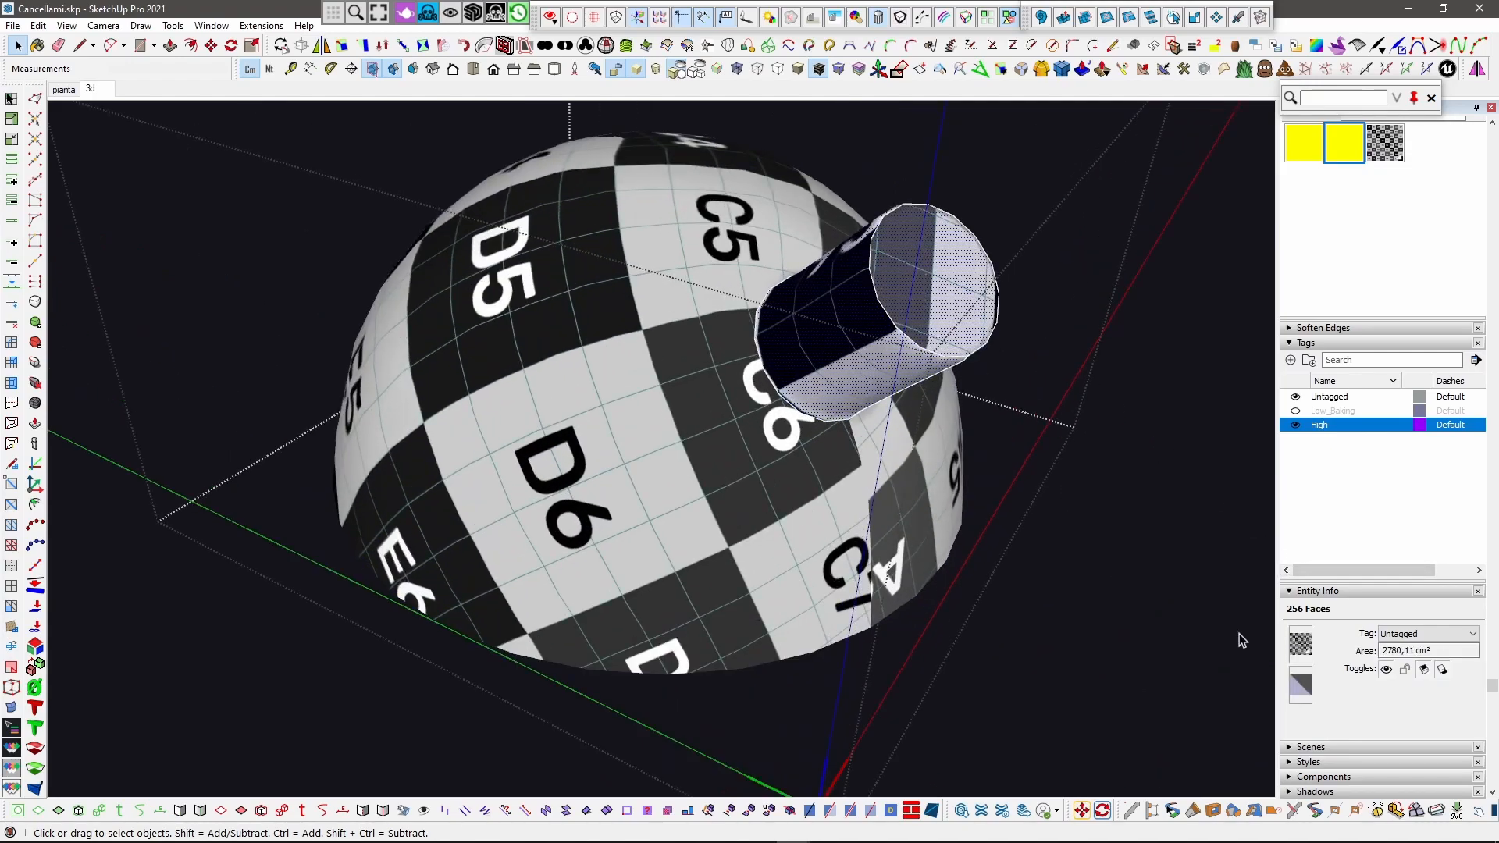
pyautogui.click(1300, 647)
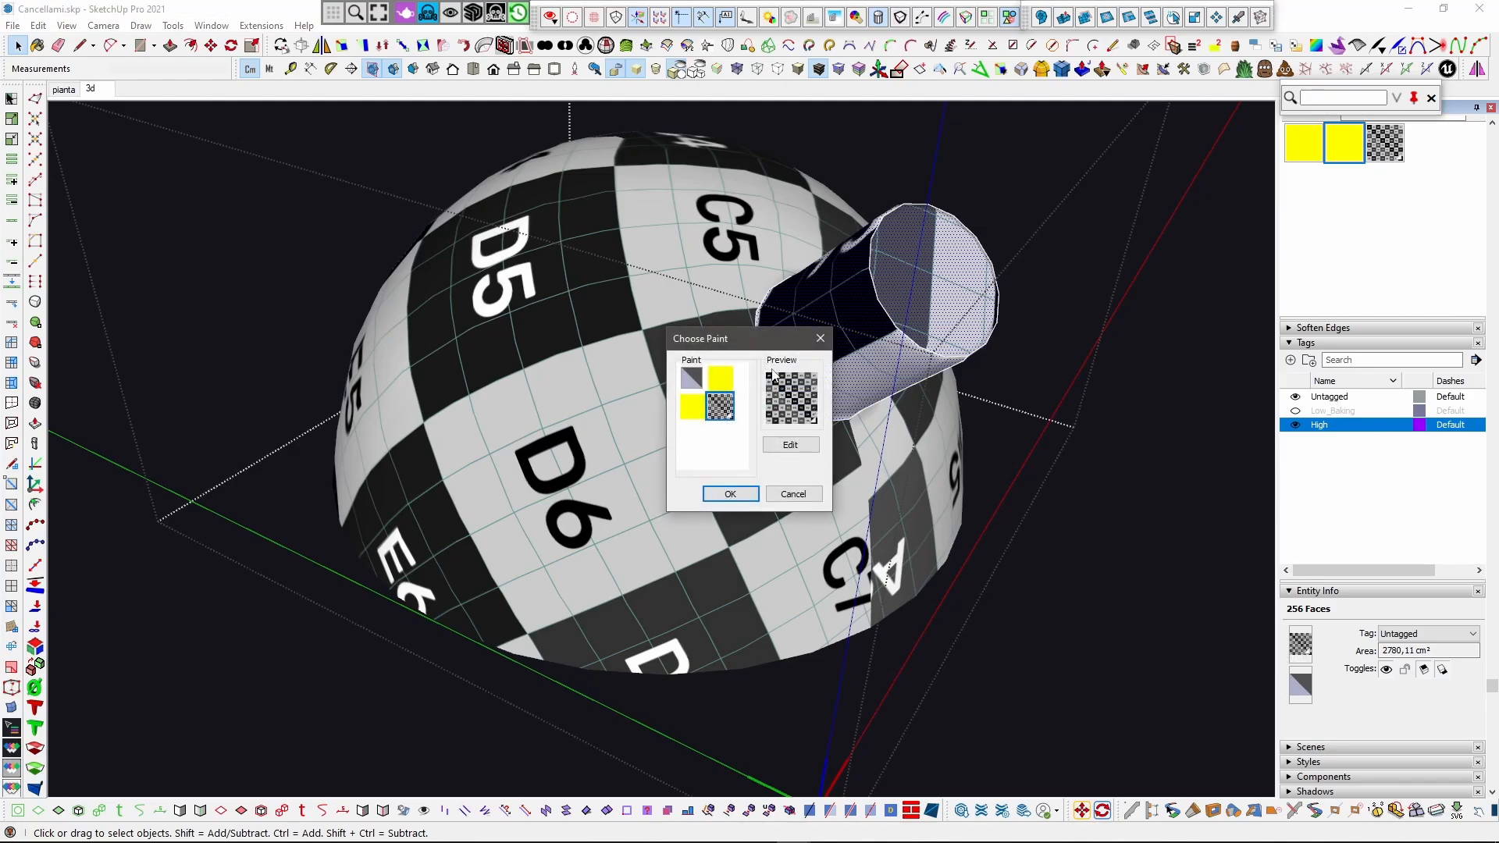
pyautogui.click(720, 378)
pyautogui.click(738, 493)
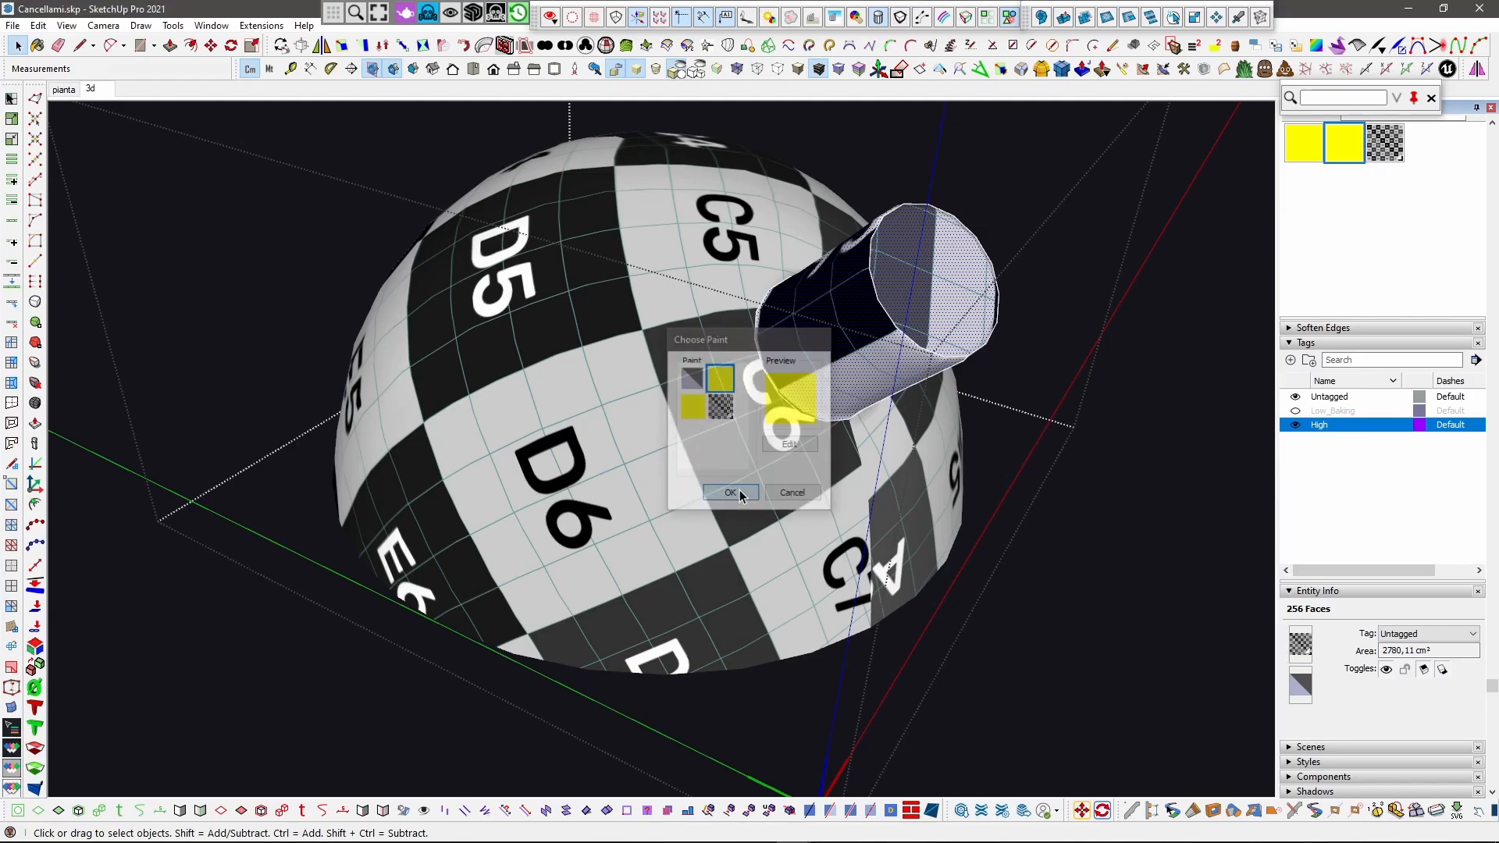
# Step: Recolour Material1 to green with a hue of 125, keeping the dome's surface selected
pyautogui.scroll(-3, 787, 471)
pyautogui.click(787, 472)
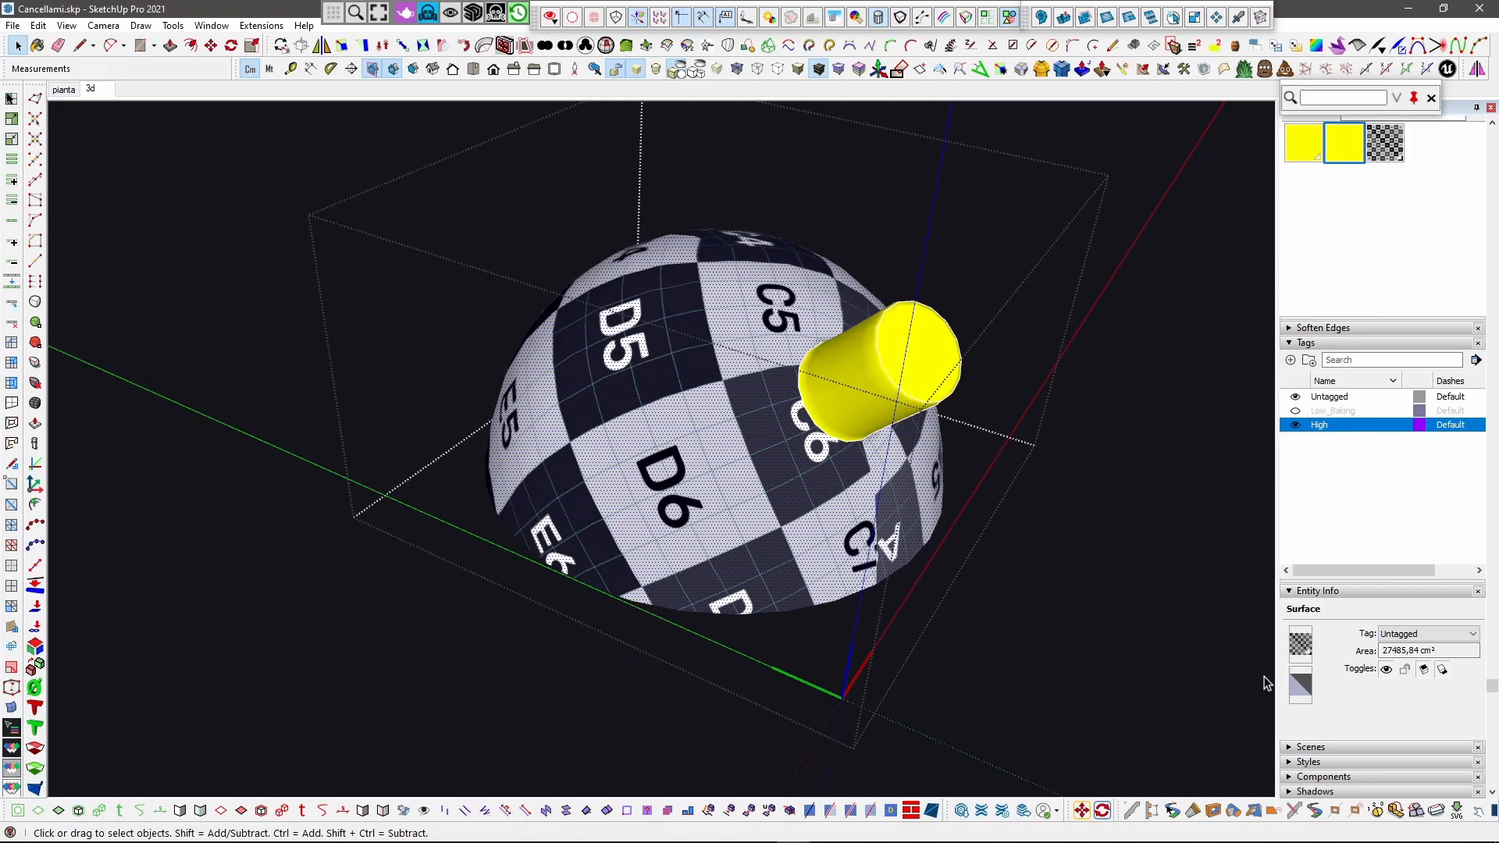
pyautogui.click(1298, 645)
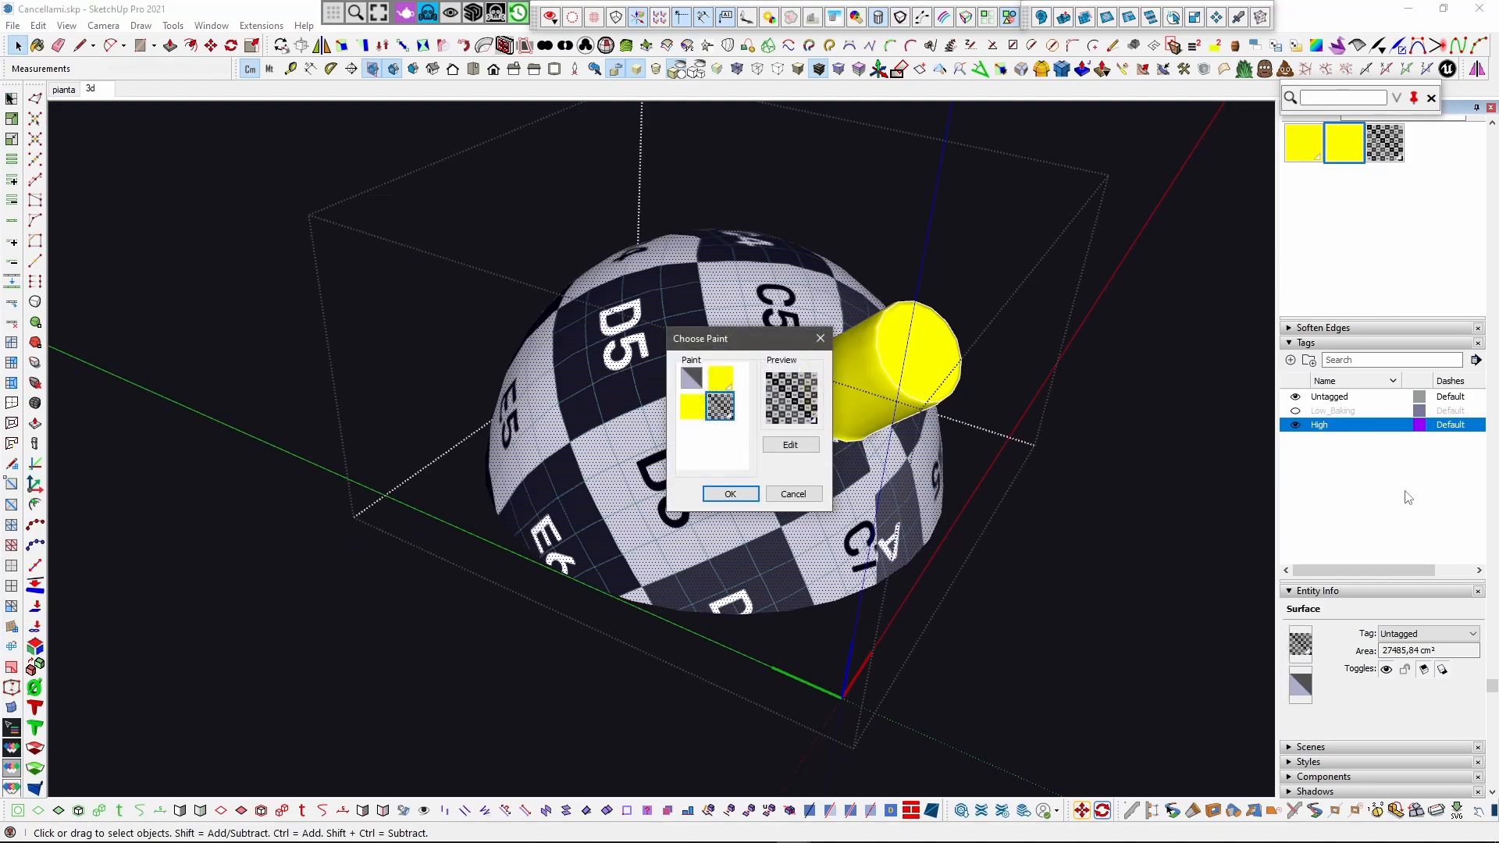
pyautogui.click(793, 493)
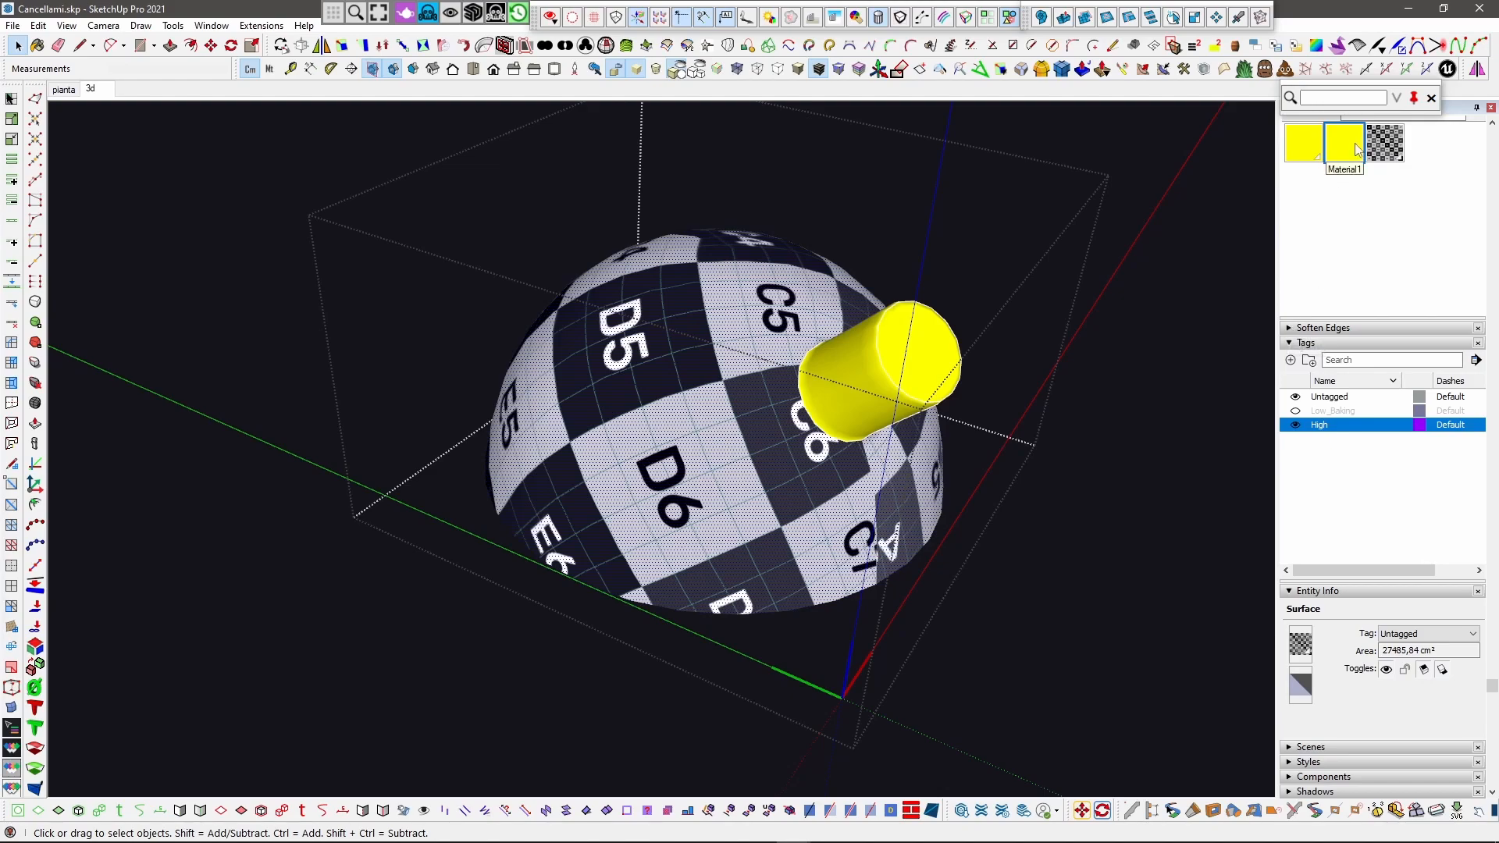
pyautogui.scroll(3, 1423, 301)
pyautogui.click(1325, 278)
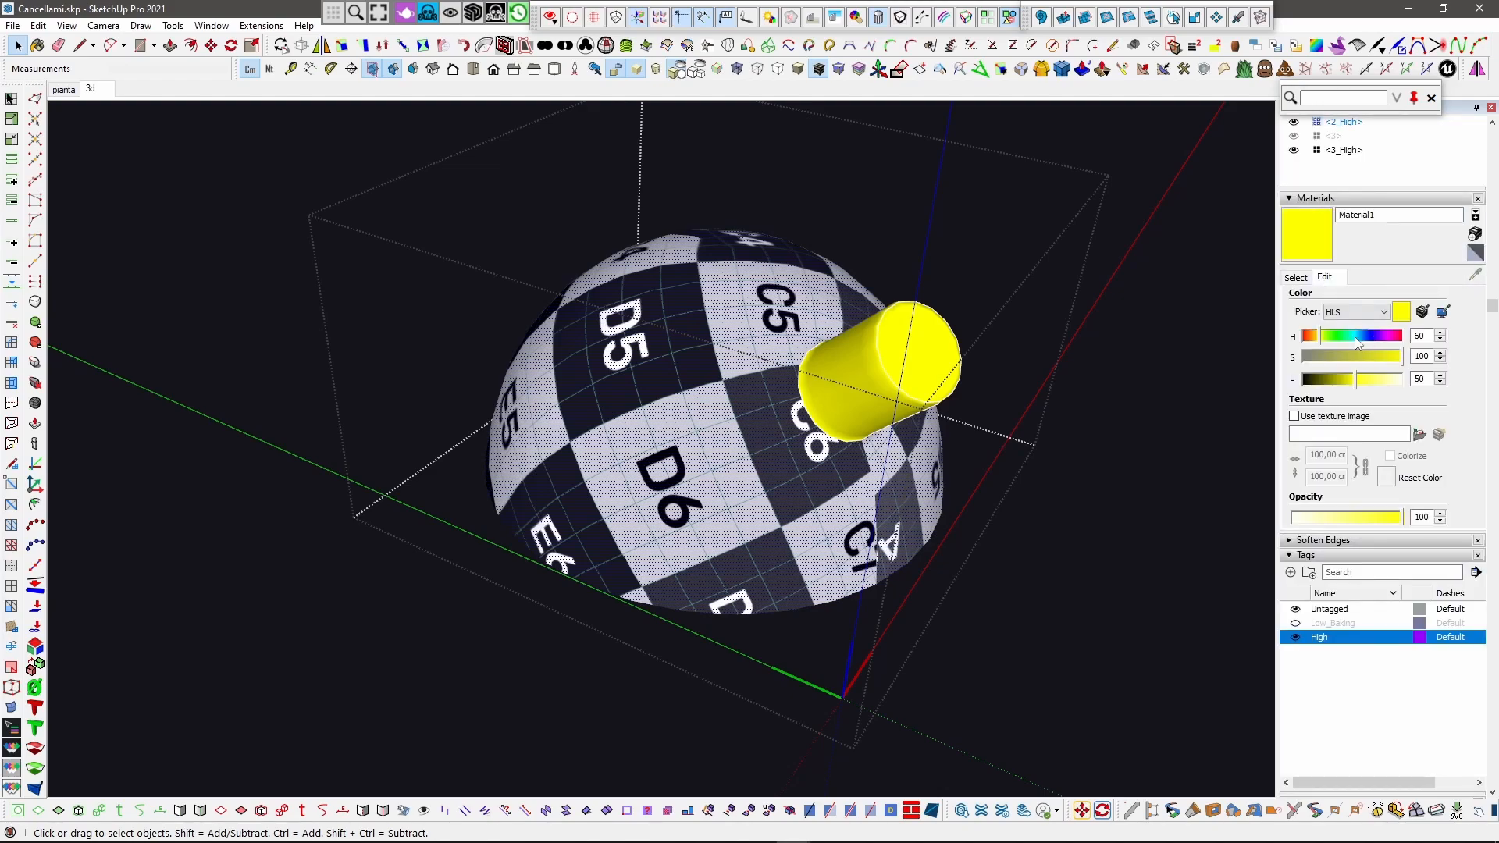
pyautogui.click(1335, 336)
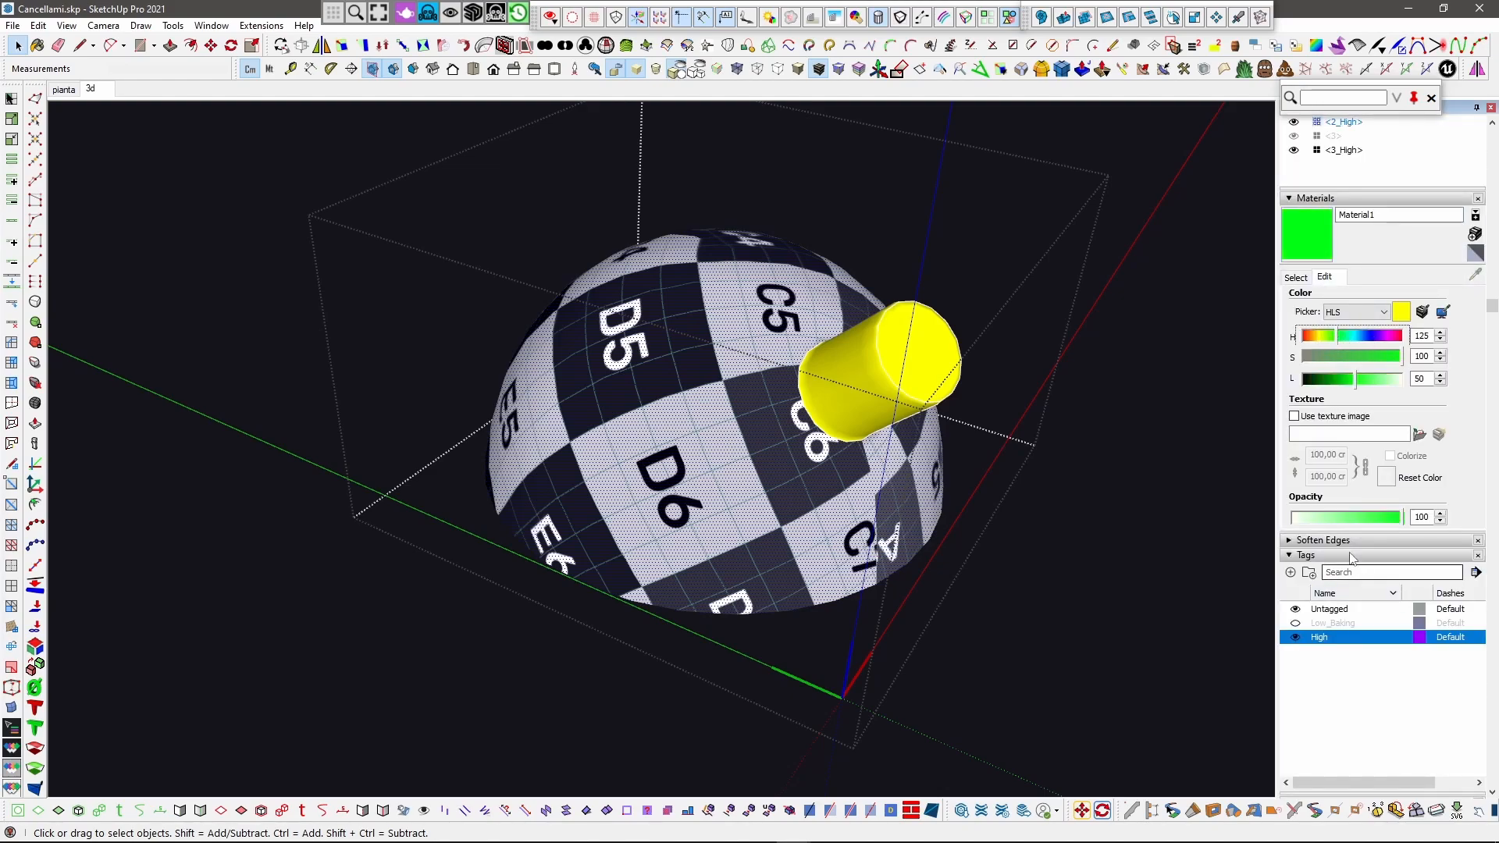
# Step: Assign the green Material1 to the dome's surface and leave the dome component
pyautogui.scroll(1, 941, 402)
pyautogui.scroll(-4, 1345, 691)
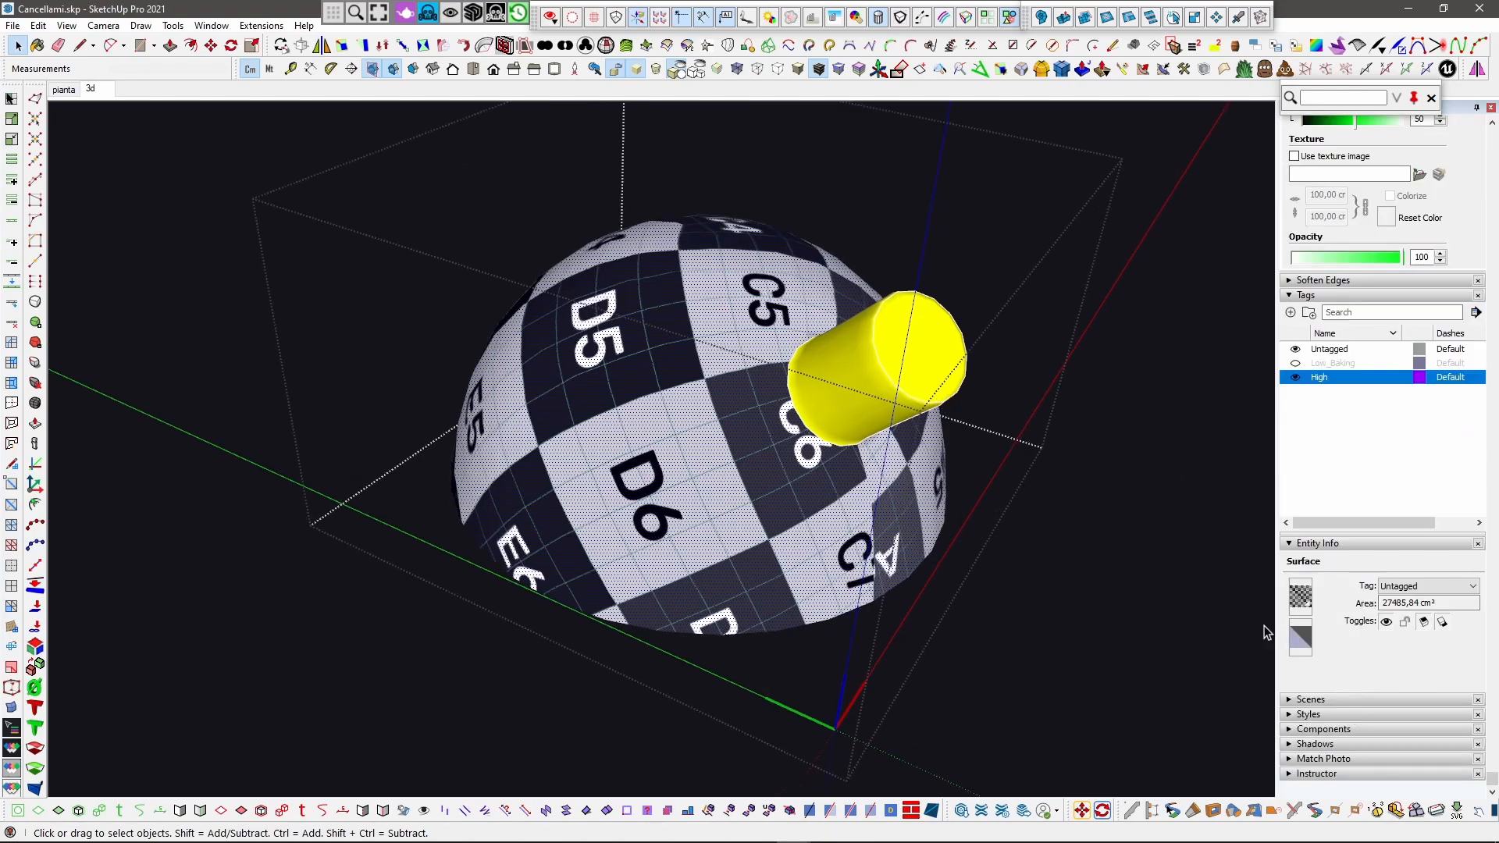
pyautogui.click(1302, 596)
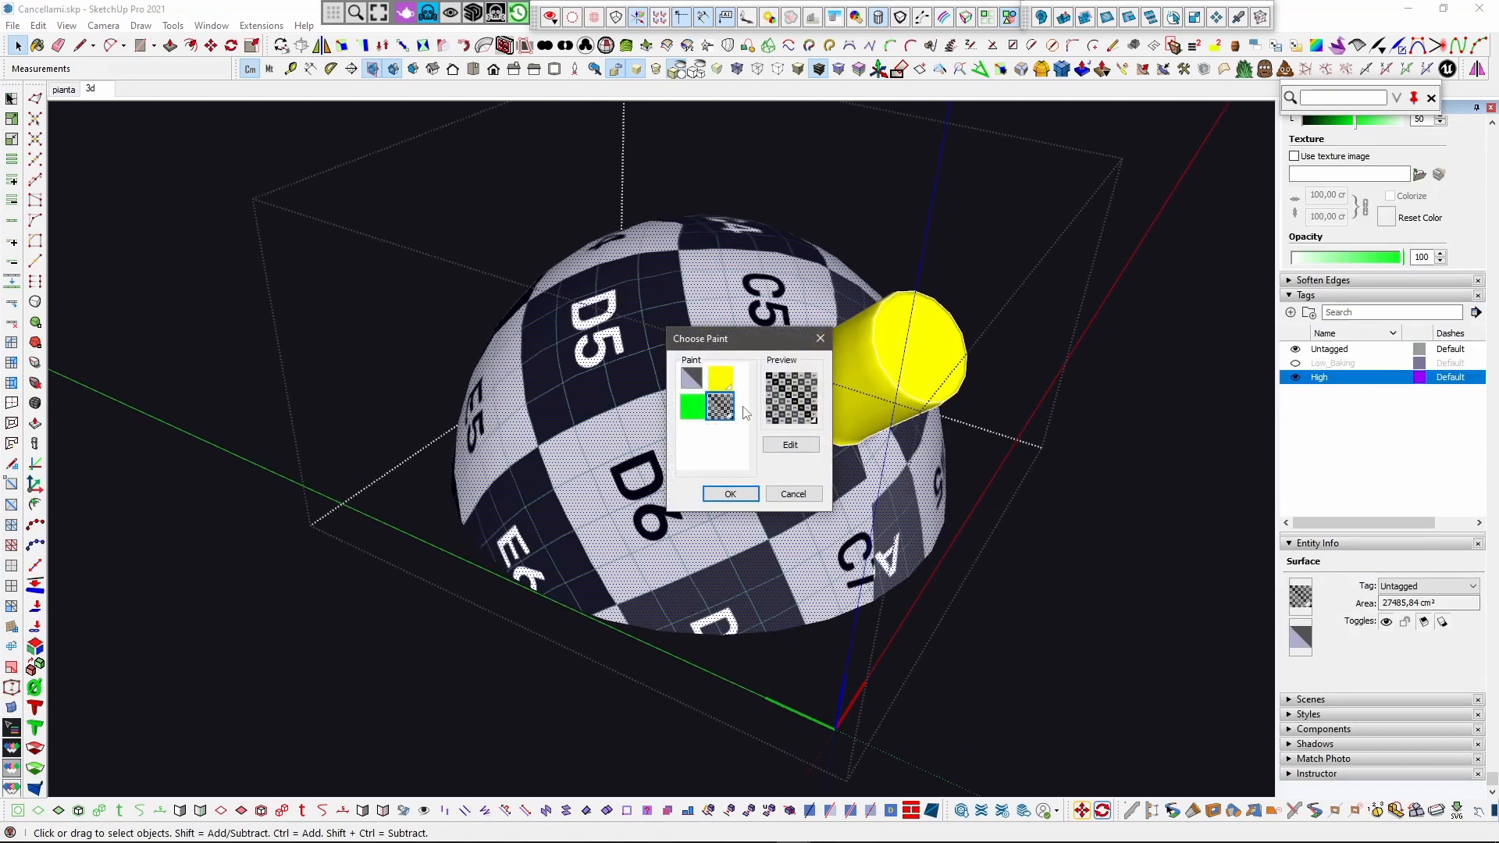
pyautogui.click(691, 406)
pyautogui.click(753, 500)
pyautogui.moveTo(742, 501)
pyautogui.mouseDown(button='middle')
pyautogui.moveTo(836, 438)
pyautogui.moveTo(536, 422)
pyautogui.moveTo(698, 471)
pyautogui.mouseUp(button='middle')
pyautogui.scroll(-1, 737, 302)
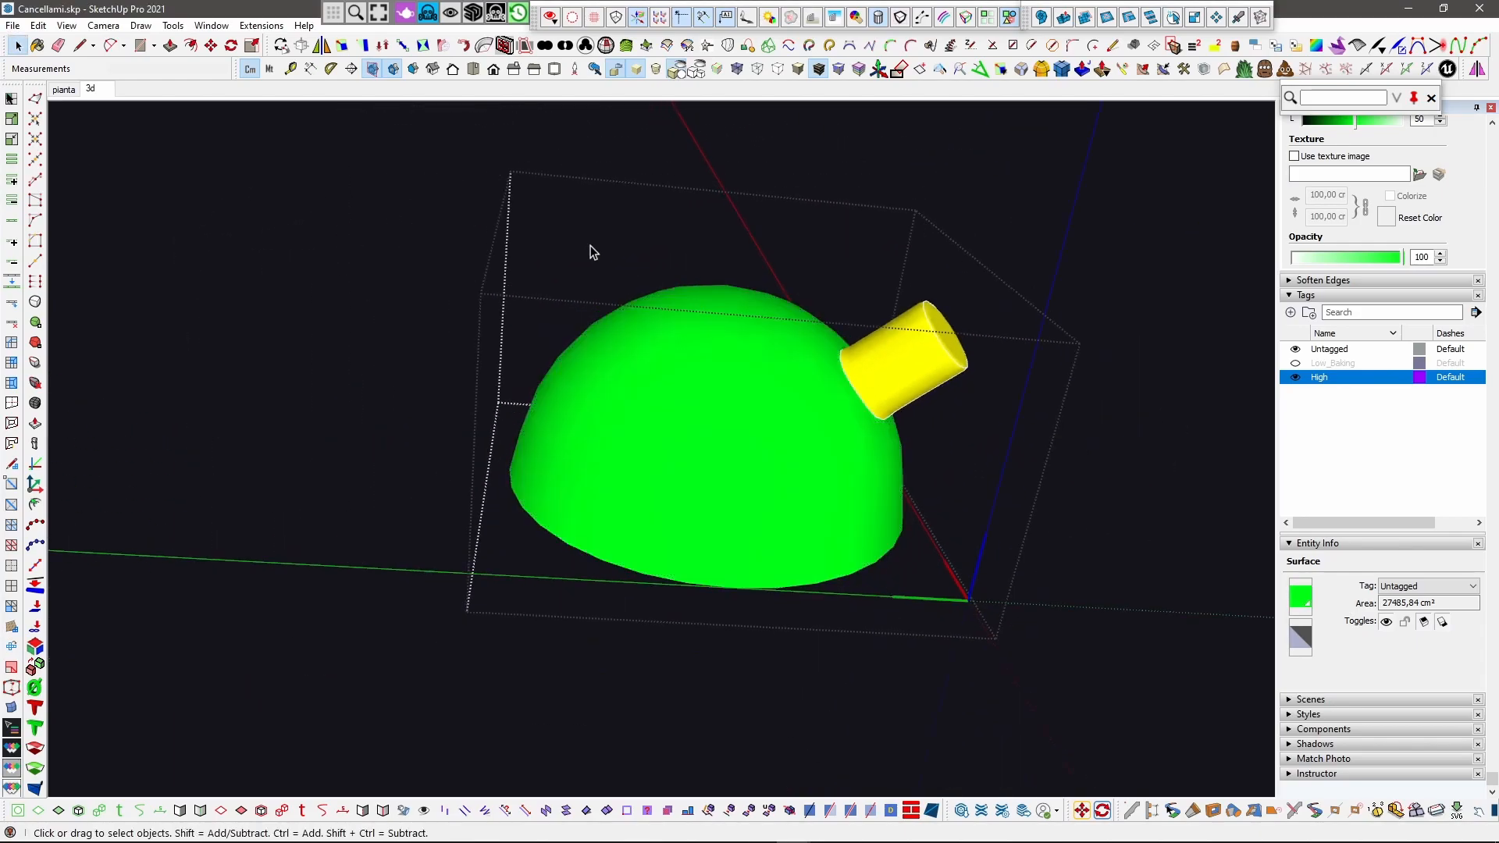
pyautogui.scroll(-1, 655, 270)
pyautogui.click(703, 225)
pyautogui.click(706, 219)
# Step: Compare the low-poly and high-poly models by switching the visibility of the Low_Baking and High tags
pyautogui.scroll(-1, 737, 350)
pyautogui.moveTo(737, 350); pyautogui.dragTo(1114, 386, button='middle')
pyautogui.click(1296, 378)
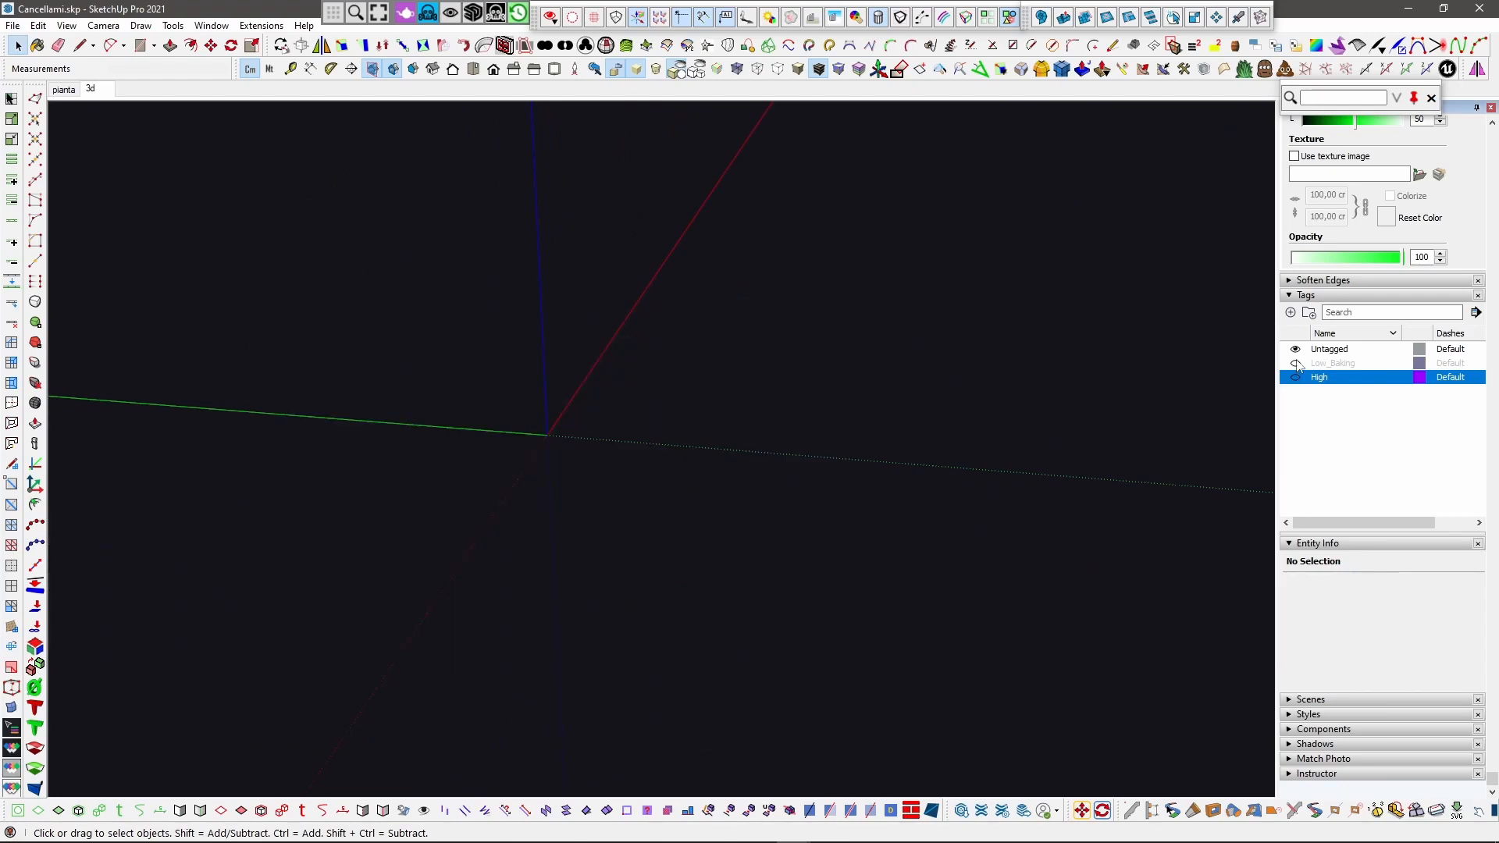
pyautogui.click(1297, 364)
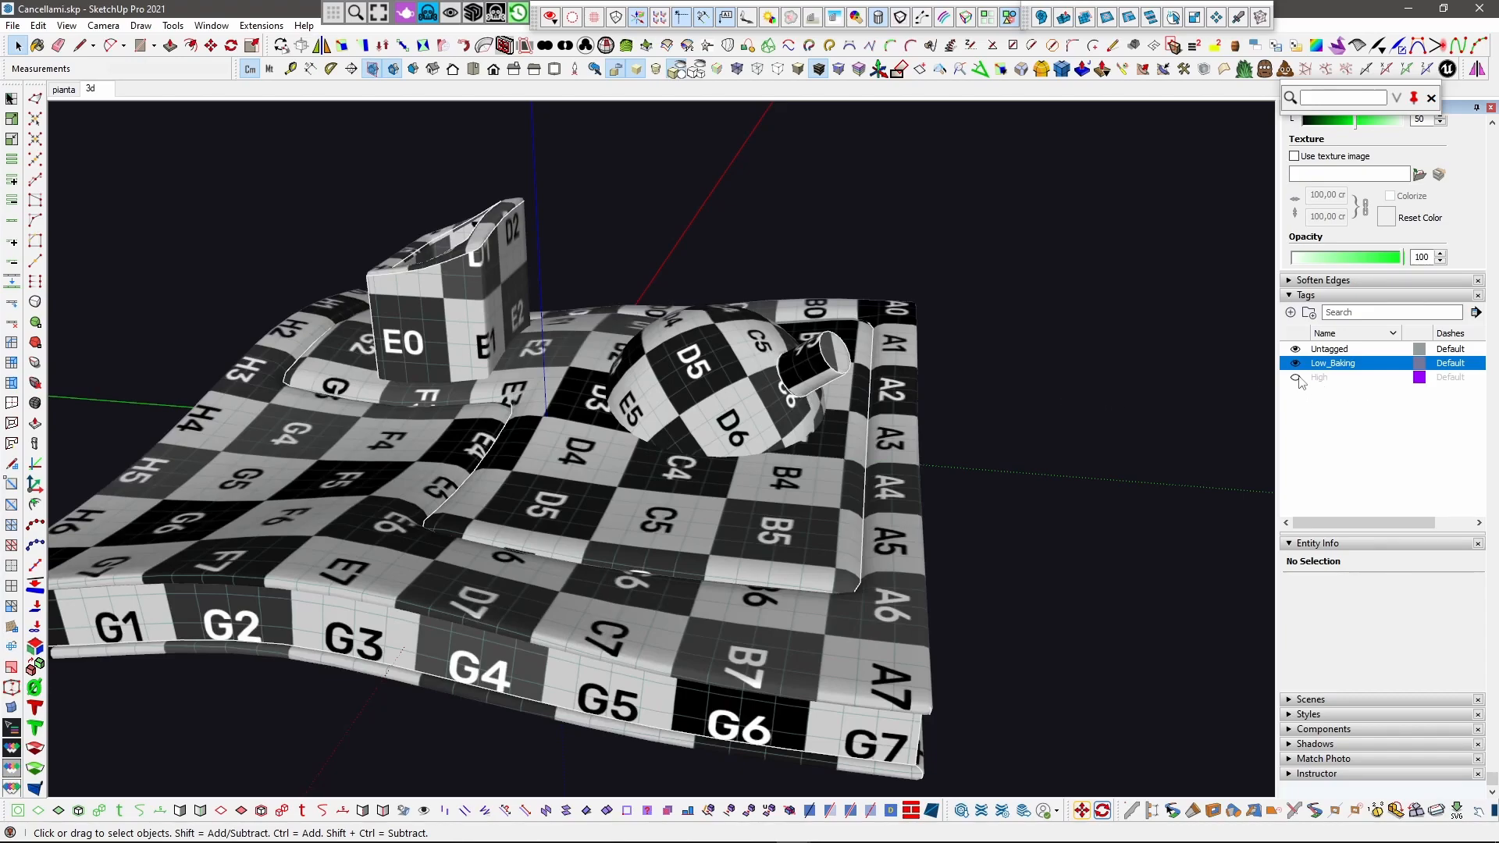
pyautogui.click(1295, 363)
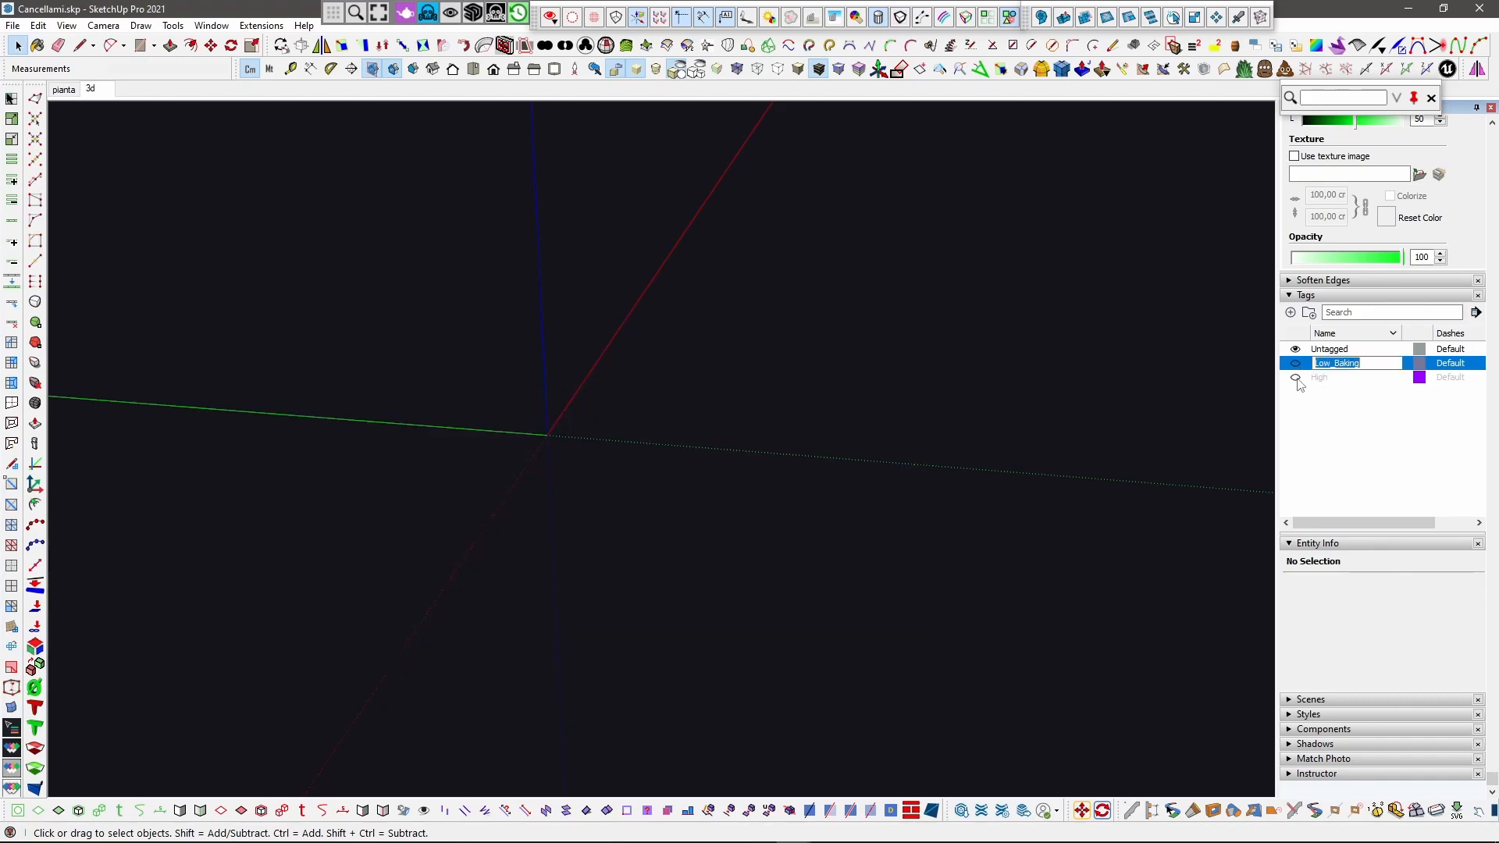
pyautogui.click(1296, 378)
pyautogui.moveTo(730, 545); pyautogui.dragTo(737, 584, button='middle')
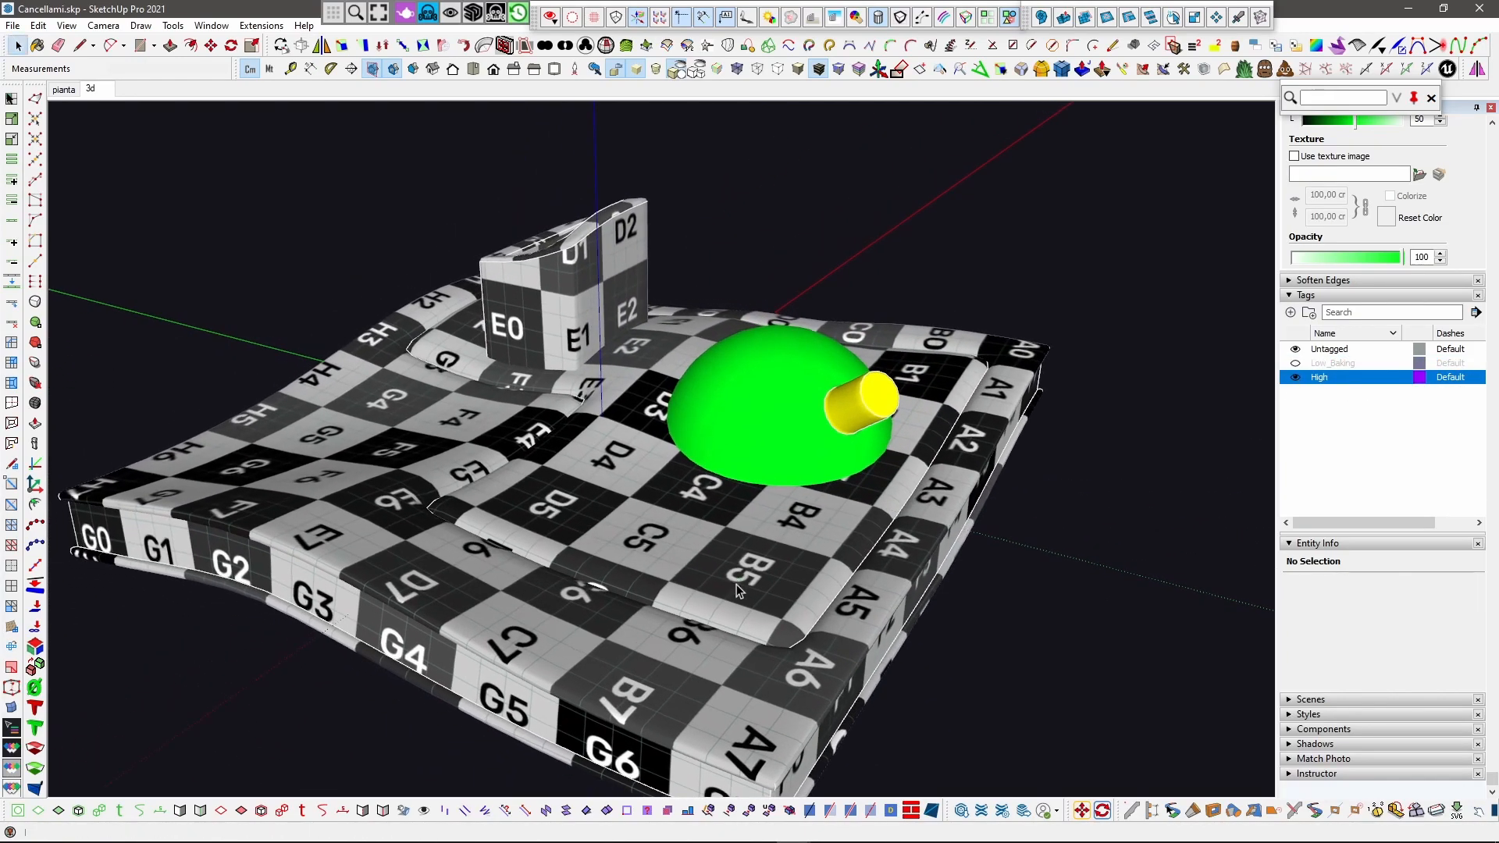
# Step: Open the high-poly hollow box component and paint its outer walls with the green Material1
pyautogui.scroll(3, 557, 310)
pyautogui.doubleClick(536, 288)
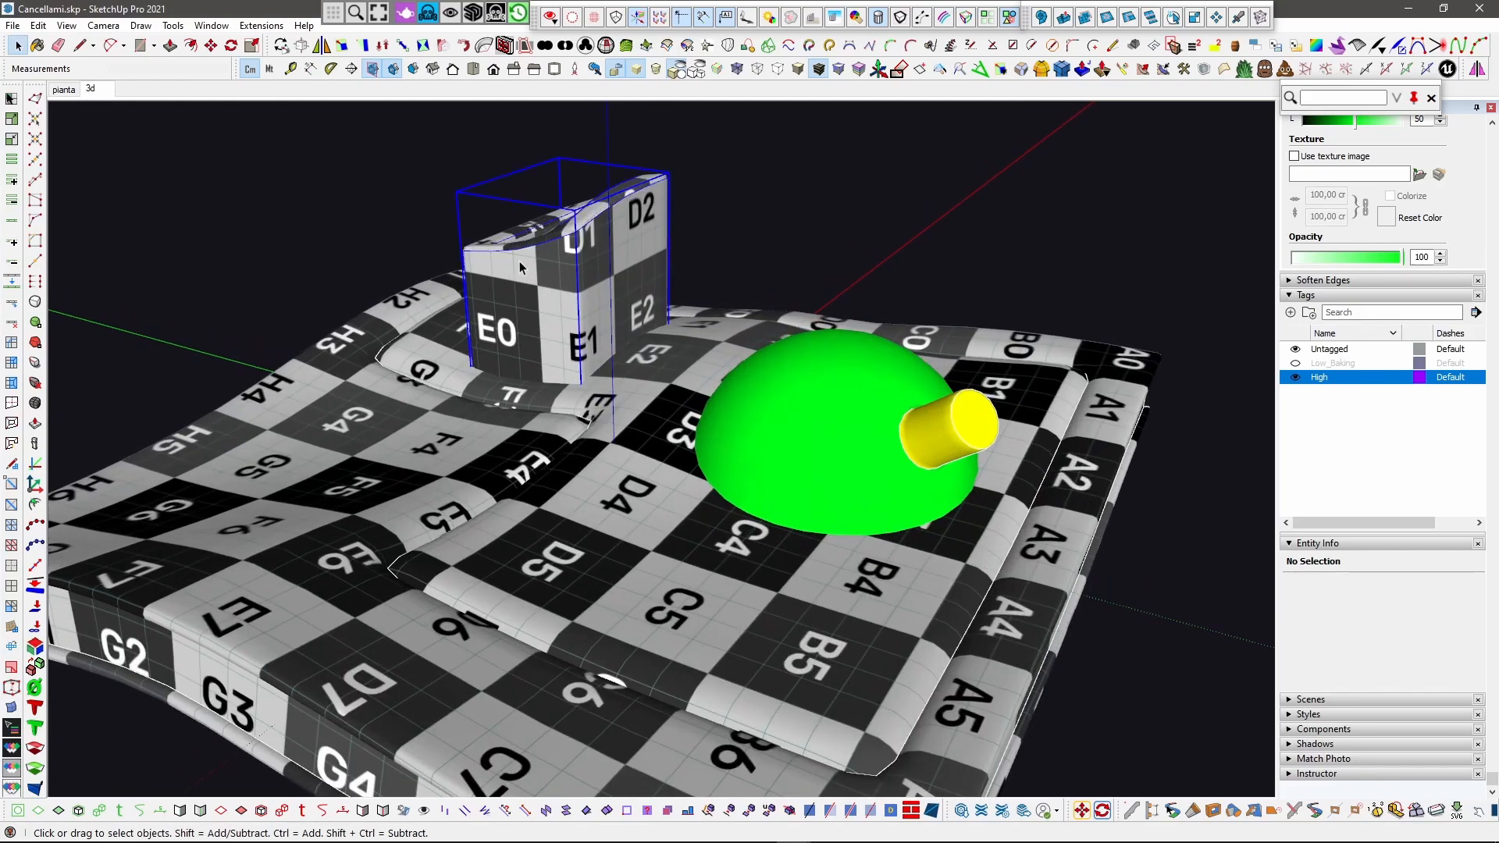
pyautogui.moveTo(531, 273); pyautogui.dragTo(1073, 496, button='middle')
pyautogui.click(677, 68)
pyautogui.scroll(3, 701, 419)
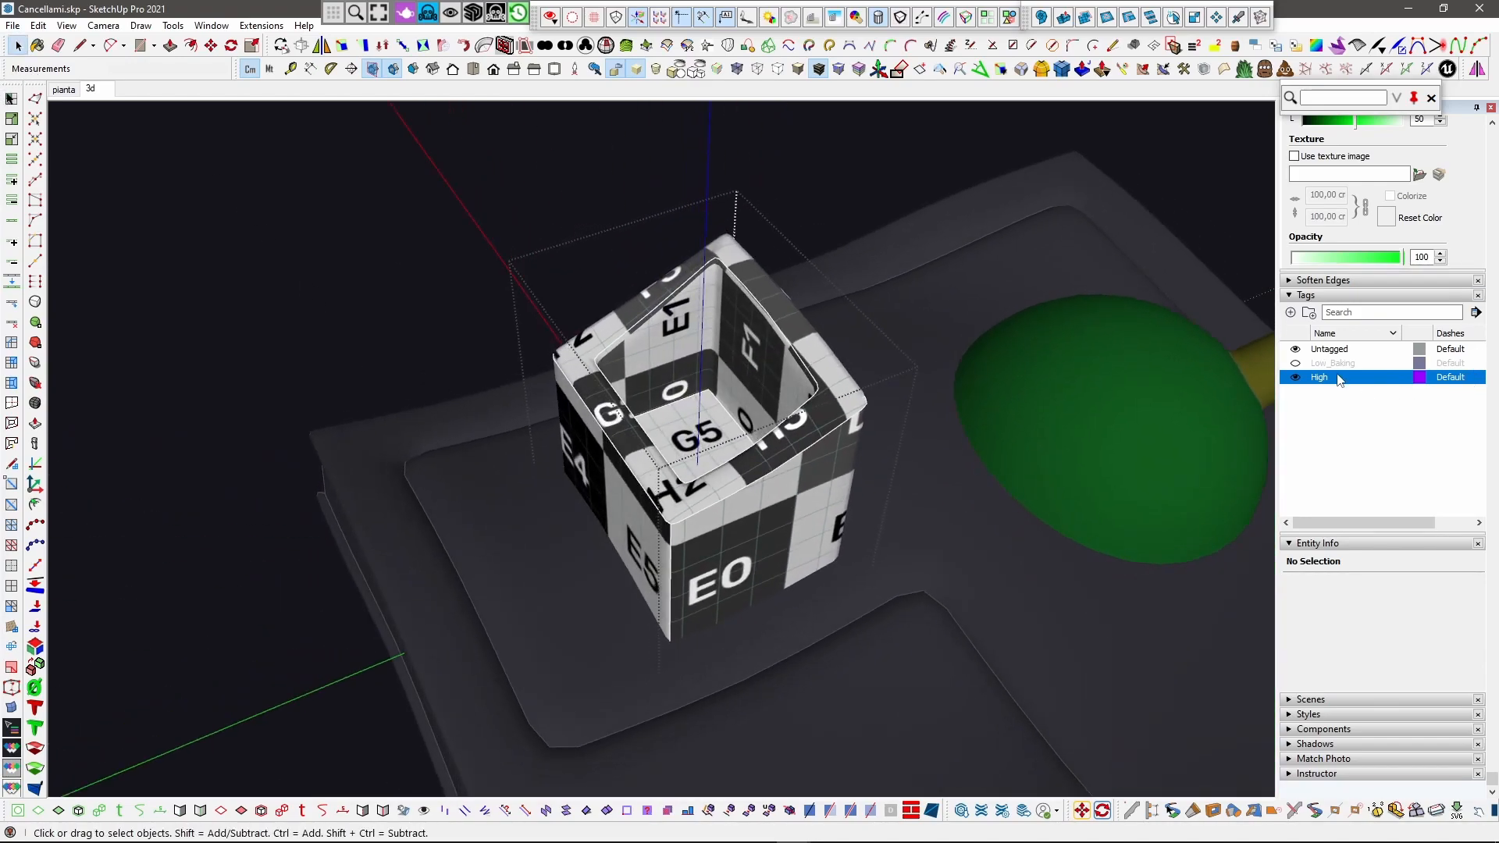
pyautogui.scroll(3, 1358, 344)
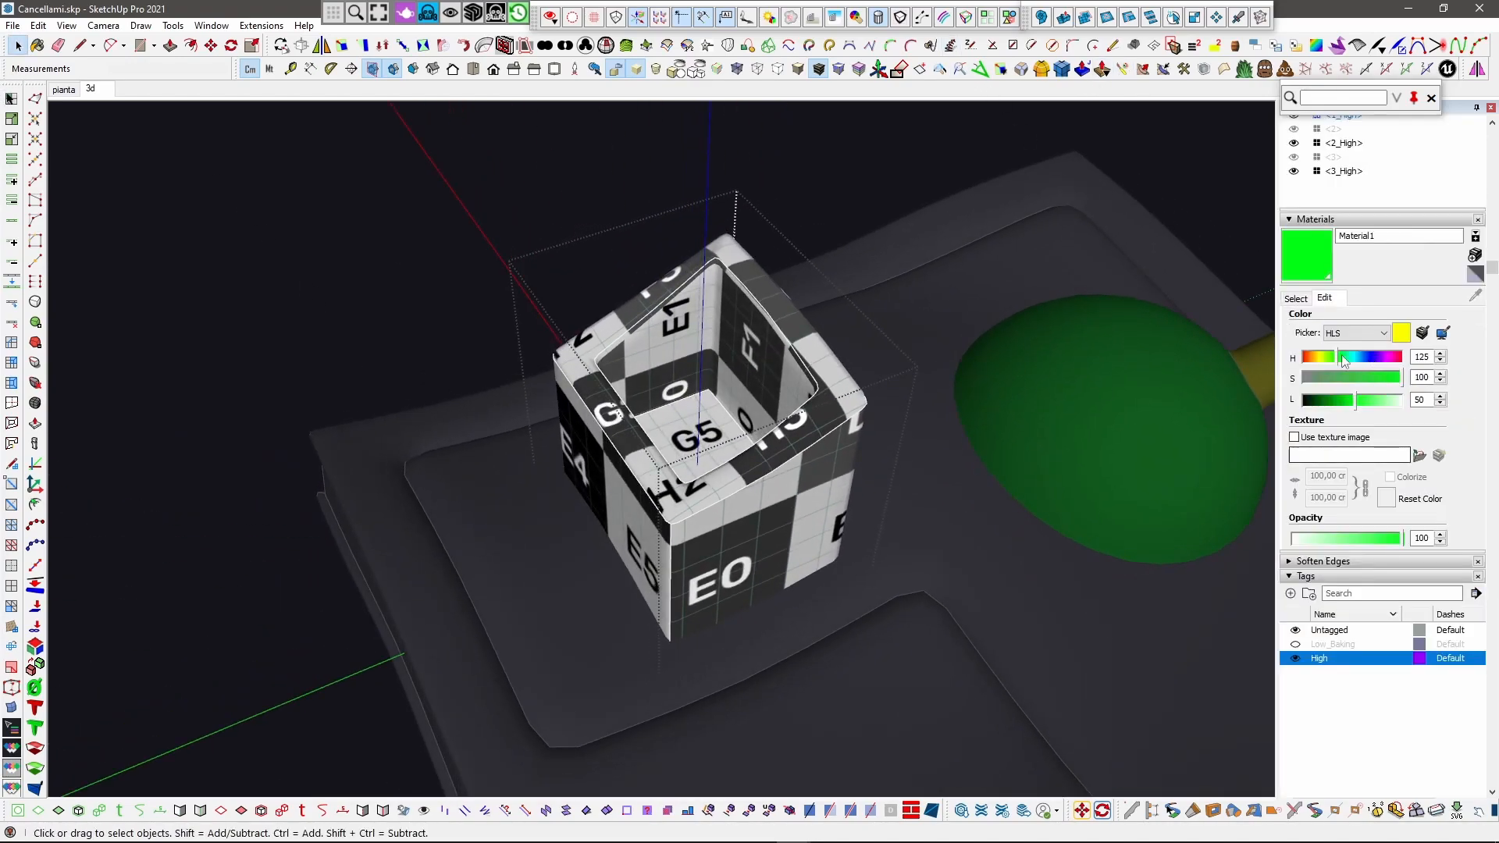
pyautogui.click(1123, 68)
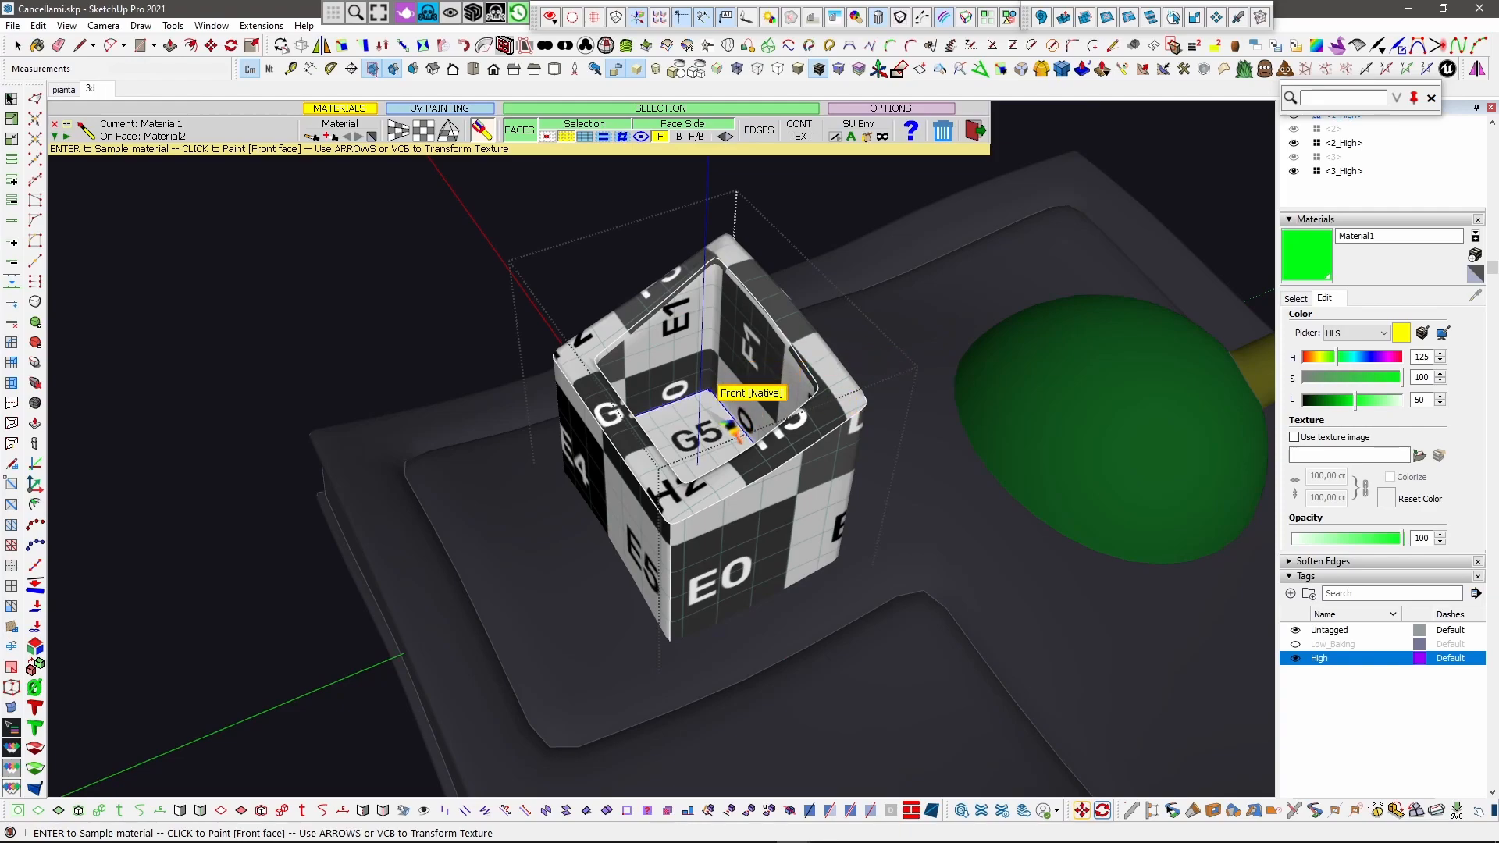
pyautogui.click(719, 522)
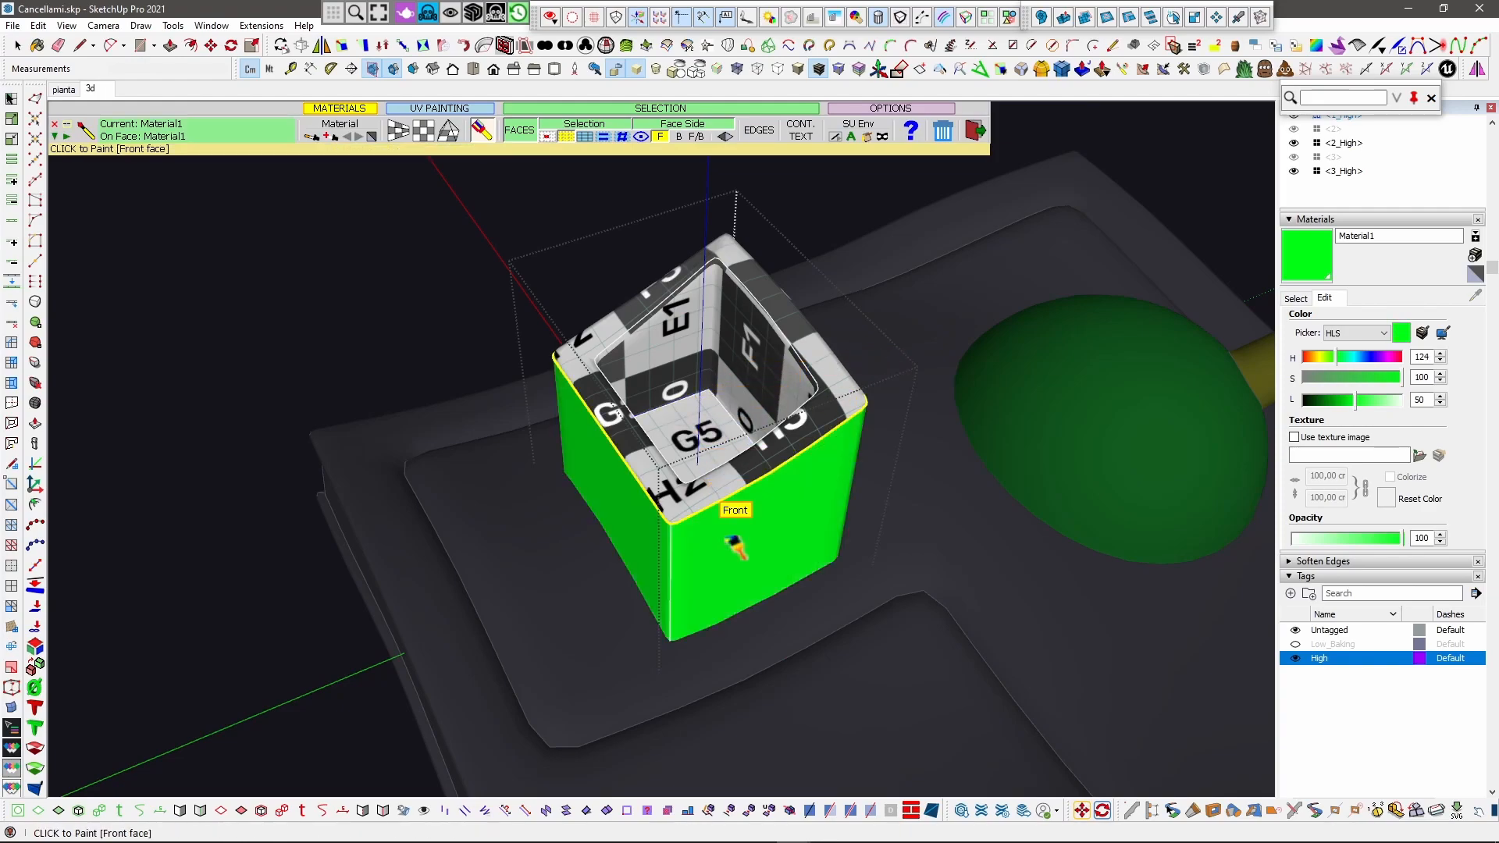
# Step: Paint the hollow box's top rim with the yellow material
pyautogui.click(1296, 298)
pyautogui.click(1304, 350)
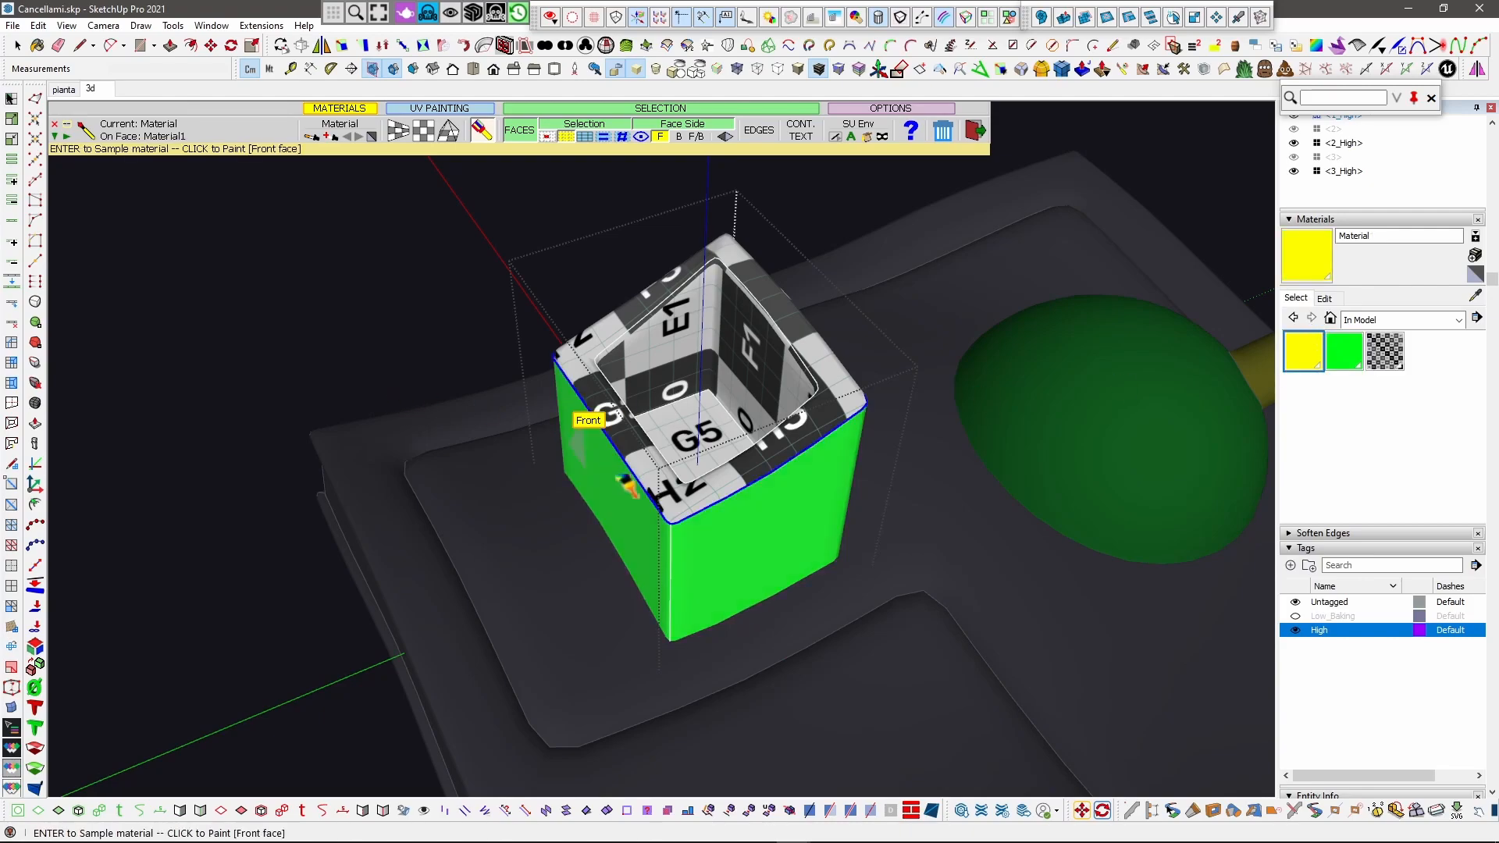
pyautogui.click(700, 493)
pyautogui.moveTo(700, 494); pyautogui.dragTo(715, 496, button='middle')
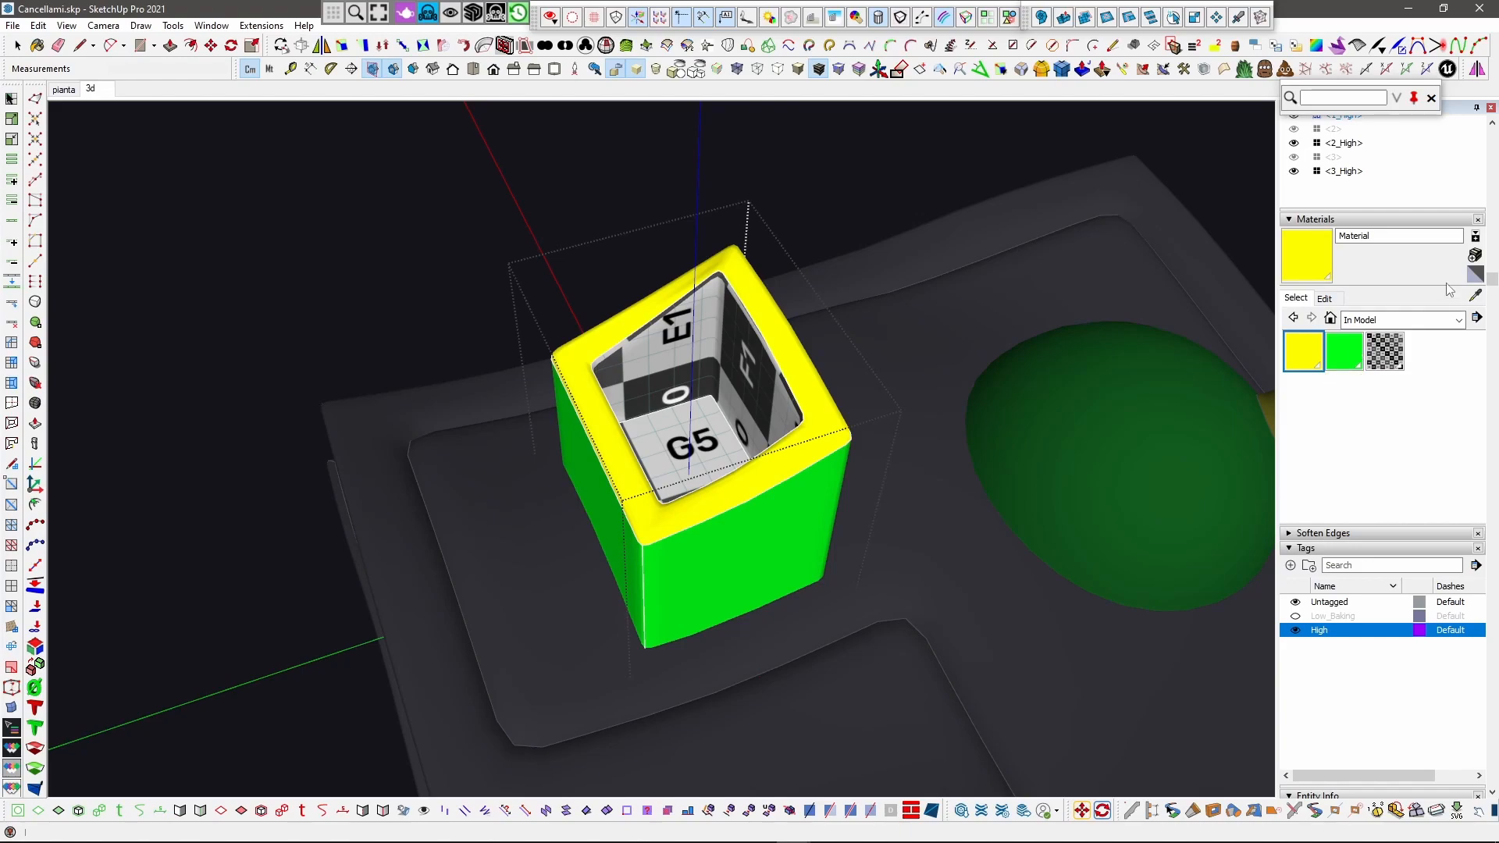
# Step: Create a pink material and paint the hollow box's inner walls and floor with it
pyautogui.click(1474, 259)
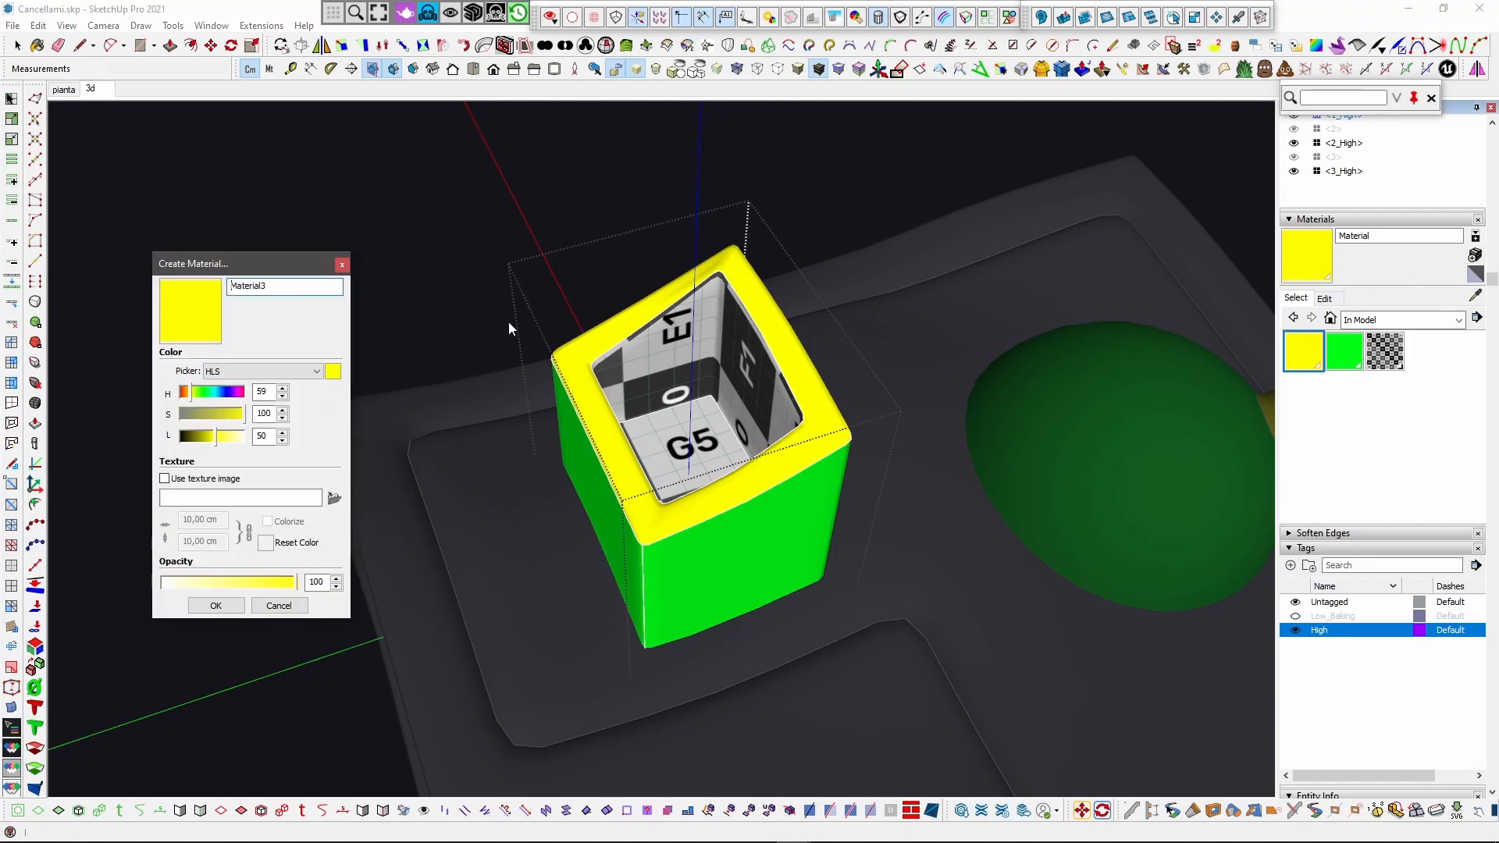
pyautogui.click(238, 398)
pyautogui.click(215, 605)
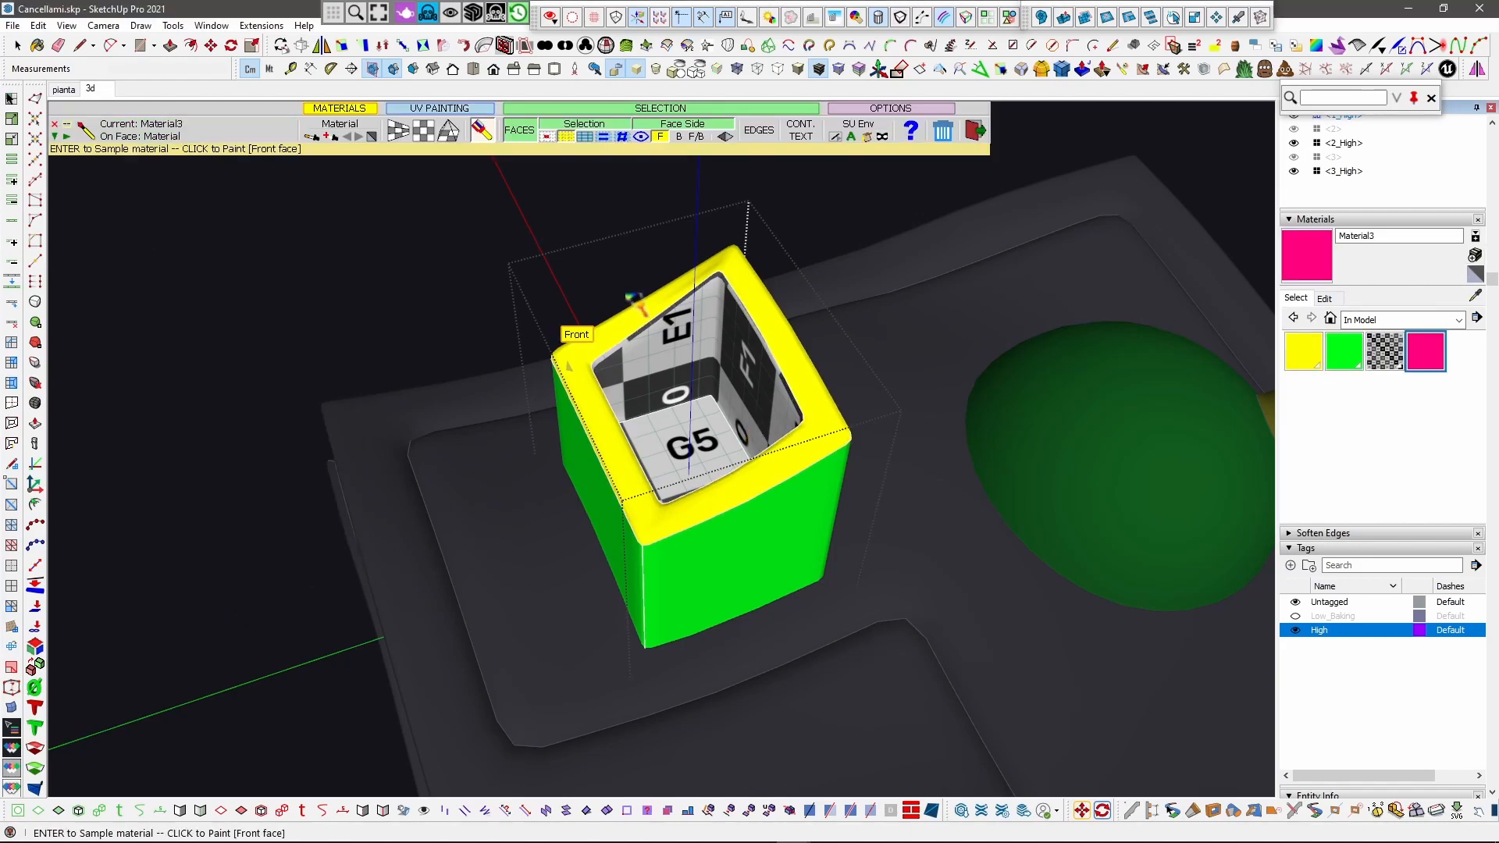
pyautogui.scroll(3, 672, 355)
pyautogui.click(659, 373)
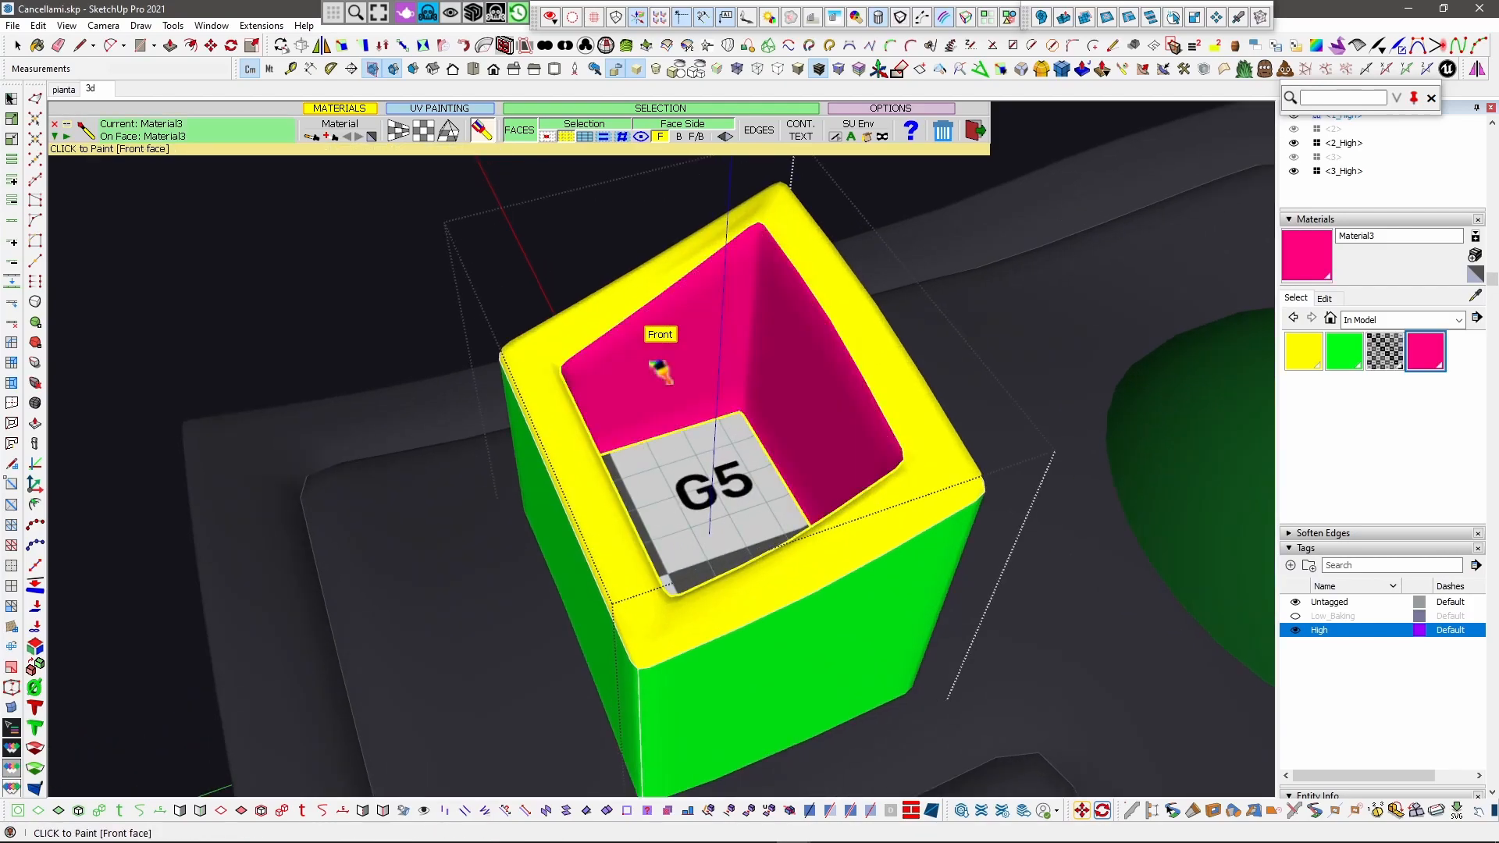
pyautogui.click(679, 468)
pyautogui.moveTo(719, 495)
pyautogui.mouseDown(button='middle')
pyautogui.moveTo(151, 575)
pyautogui.moveTo(6, 772)
pyautogui.moveTo(669, 536)
pyautogui.moveTo(763, 368)
pyautogui.mouseUp(button='middle')
pyautogui.scroll(-3, 586, 606)
pyautogui.scroll(-2, 589, 373)
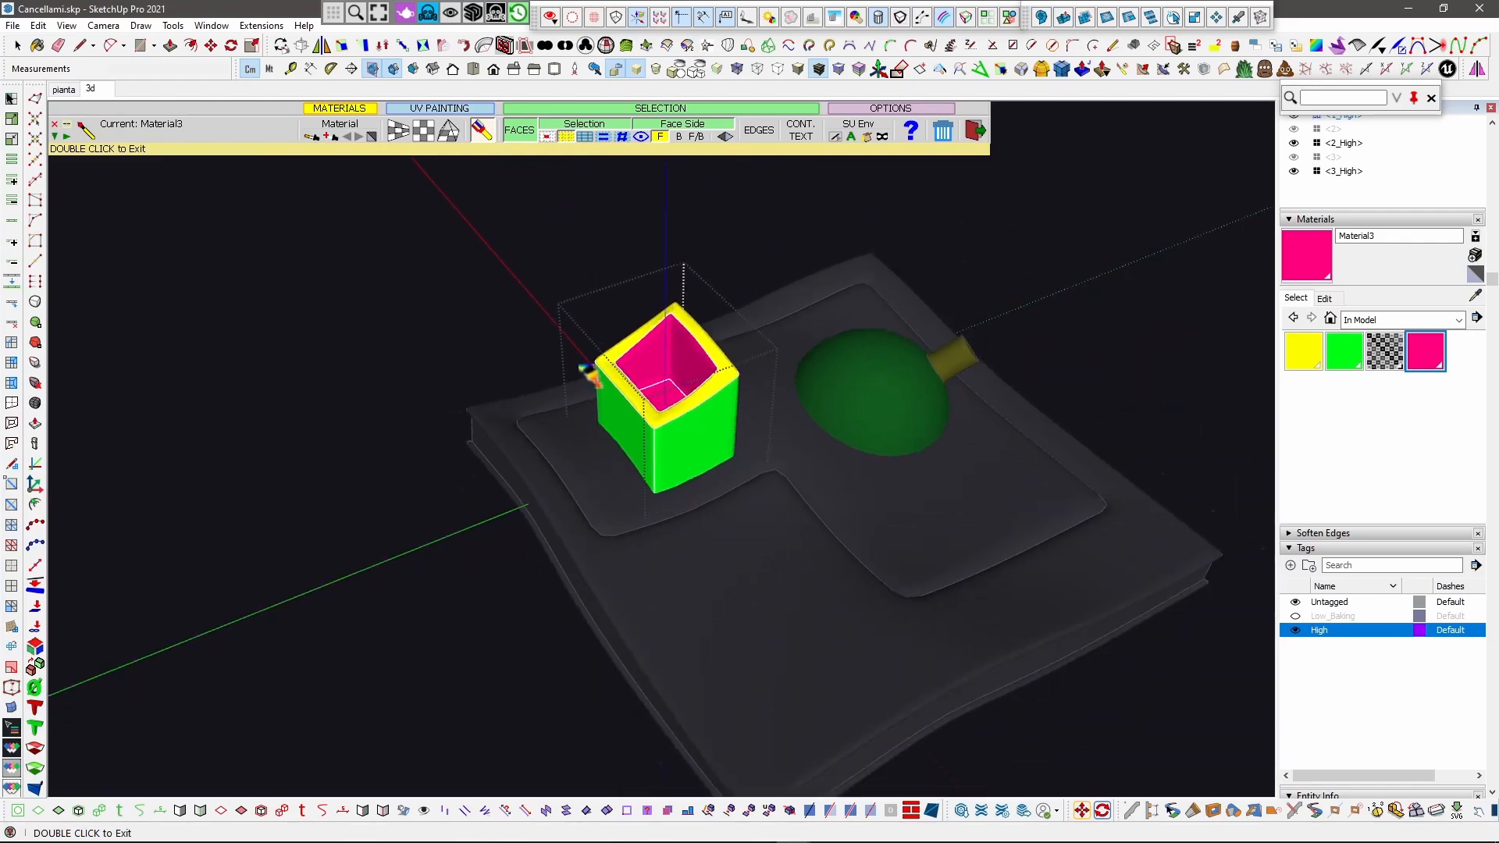
# Step: Open the high-poly slab component and paint its outer top surface pink and the L-shaped area on top yellow
pyautogui.press('space')
pyautogui.doubleClick(713, 637)
pyautogui.moveTo(578, 703); pyautogui.dragTo(600, 634, button='middle')
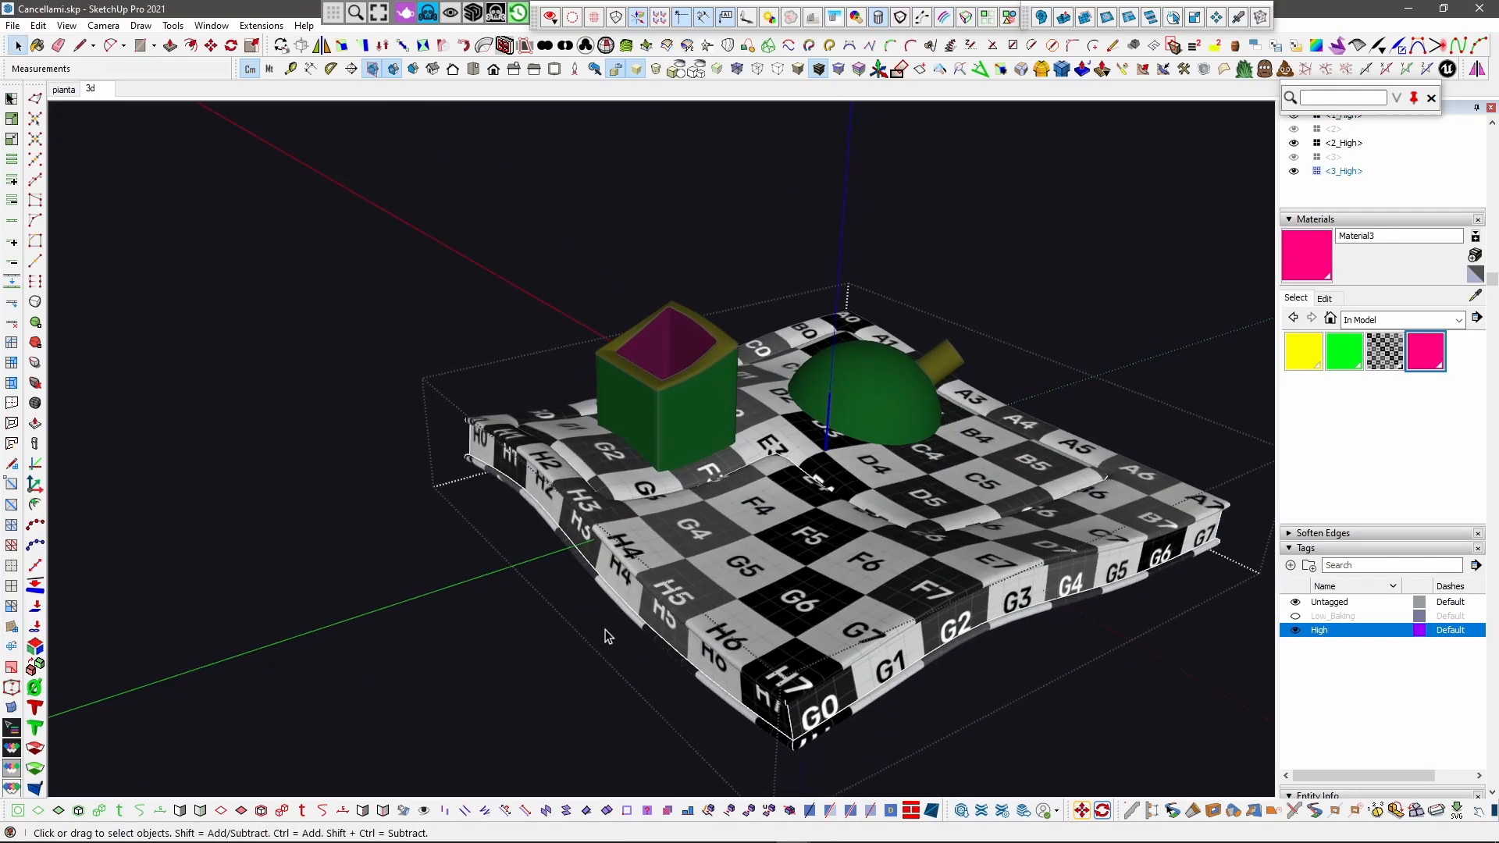
pyautogui.click(683, 601)
pyautogui.moveTo(816, 536); pyautogui.dragTo(755, 584, button='middle')
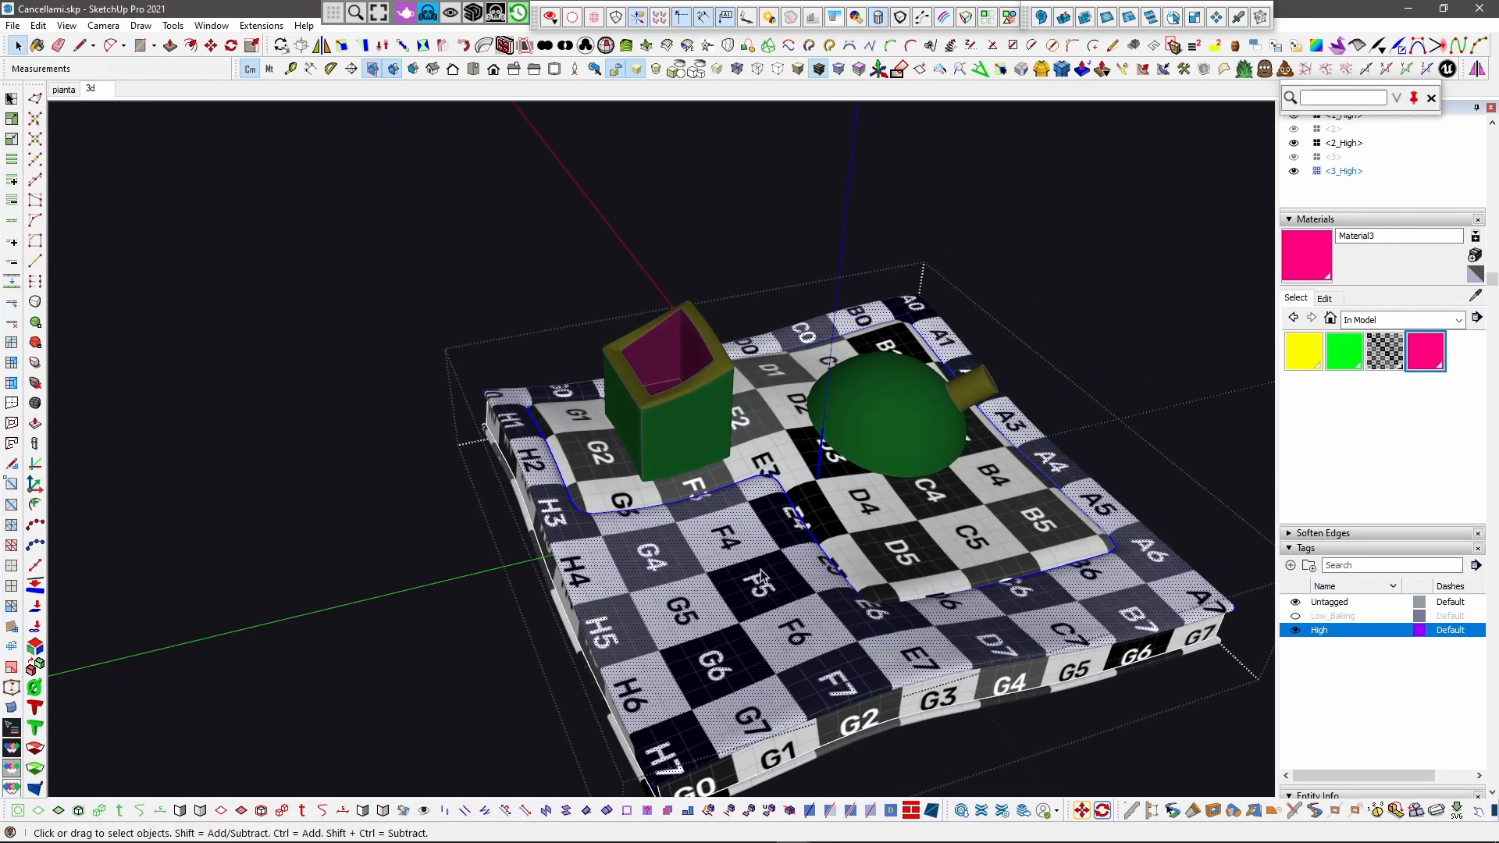
pyautogui.click(1122, 69)
pyautogui.click(684, 593)
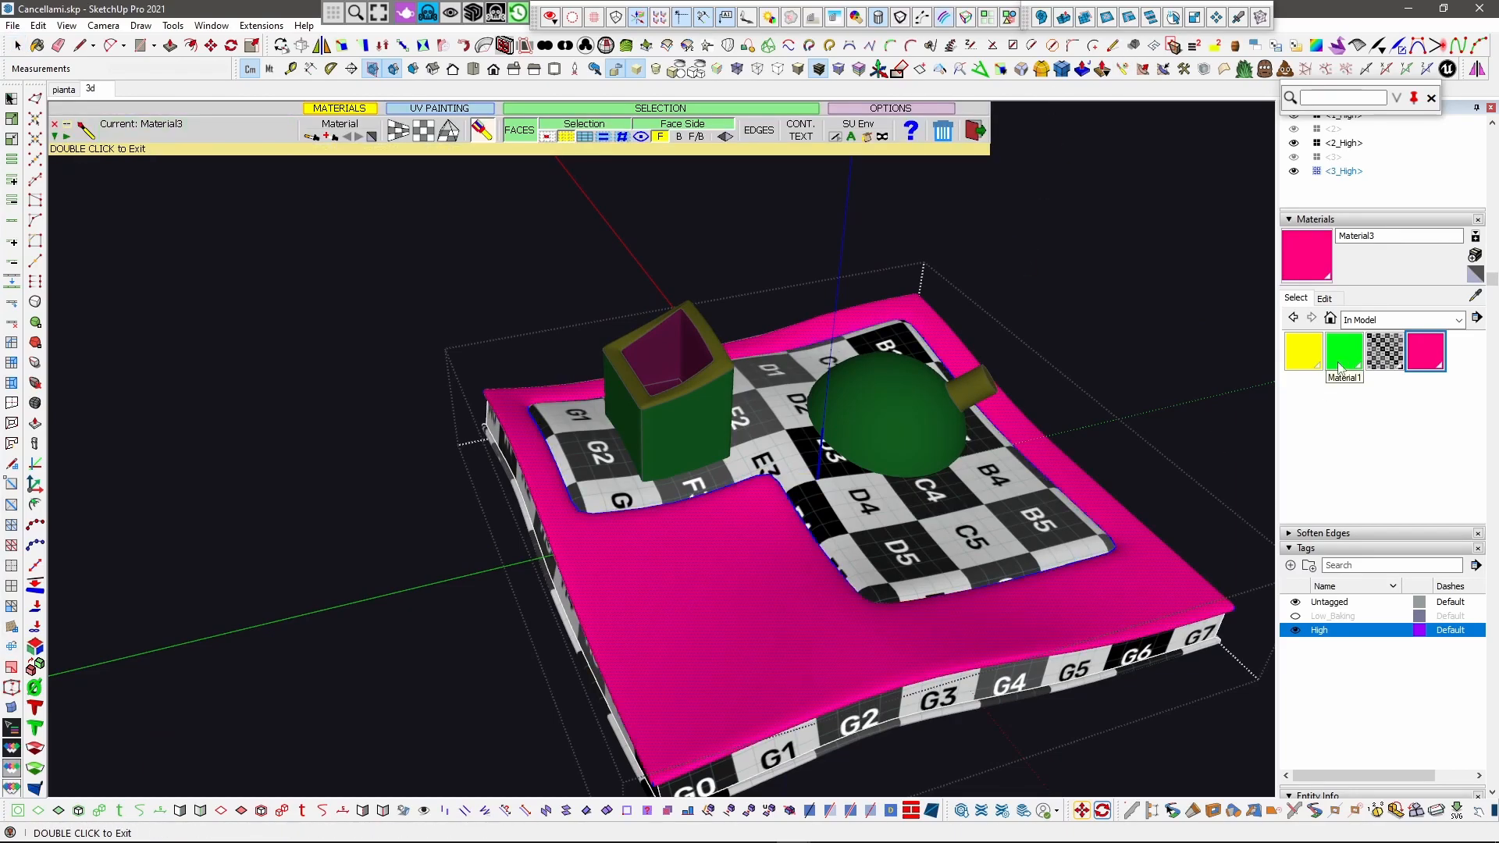
pyautogui.click(1301, 356)
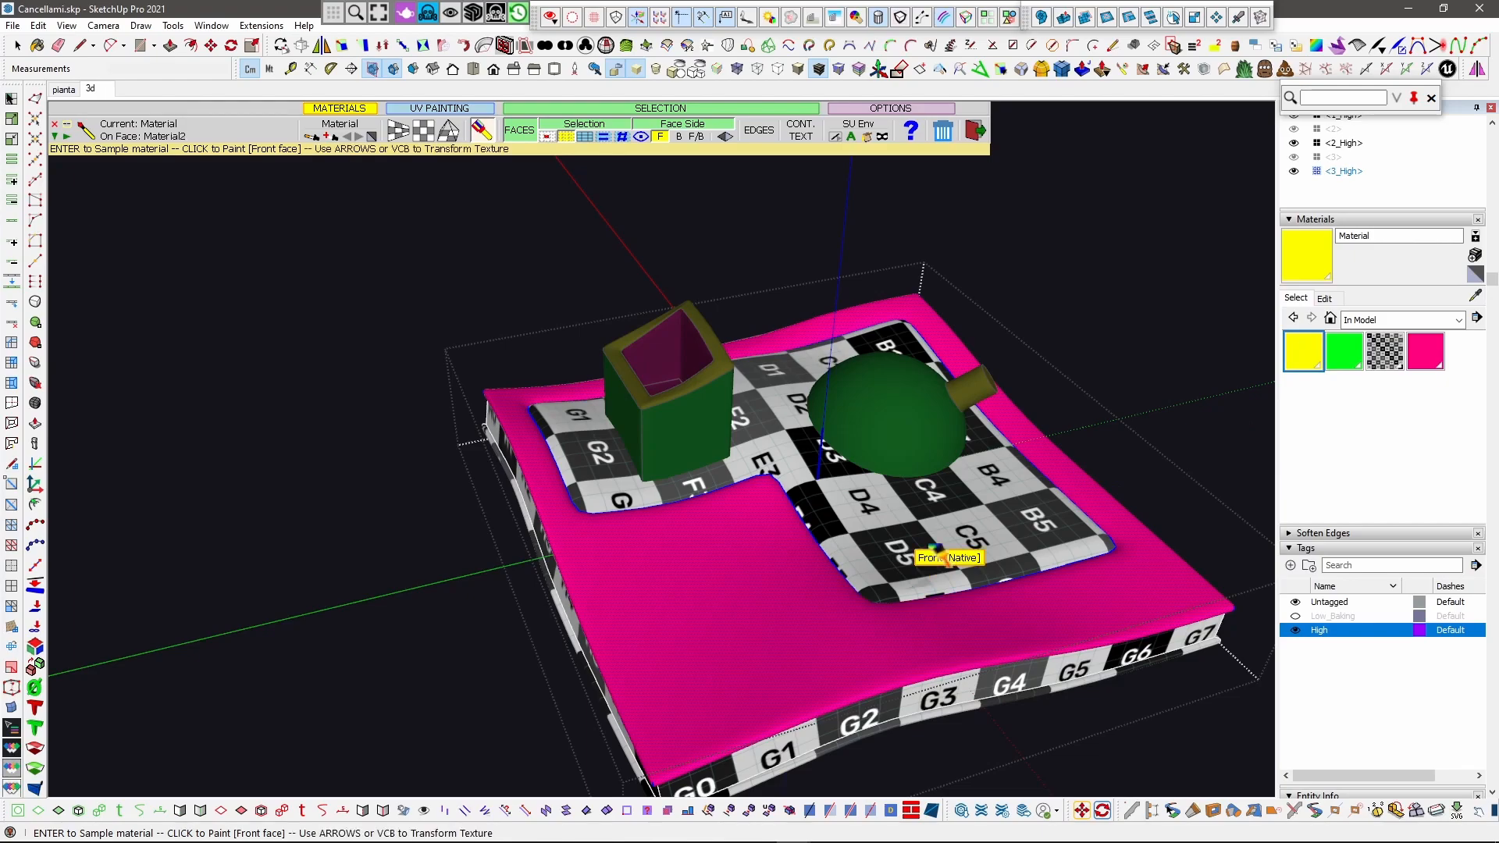
pyautogui.click(947, 500)
# Step: Create a new cyan material with hue 181, saturation 100 and lightness 50
pyautogui.moveTo(947, 500)
pyautogui.mouseDown(button='middle')
pyautogui.moveTo(937, 554)
pyautogui.moveTo(953, 619)
pyautogui.moveTo(967, 429)
pyautogui.moveTo(967, 529)
pyautogui.moveTo(982, 457)
pyautogui.mouseUp(button='middle')
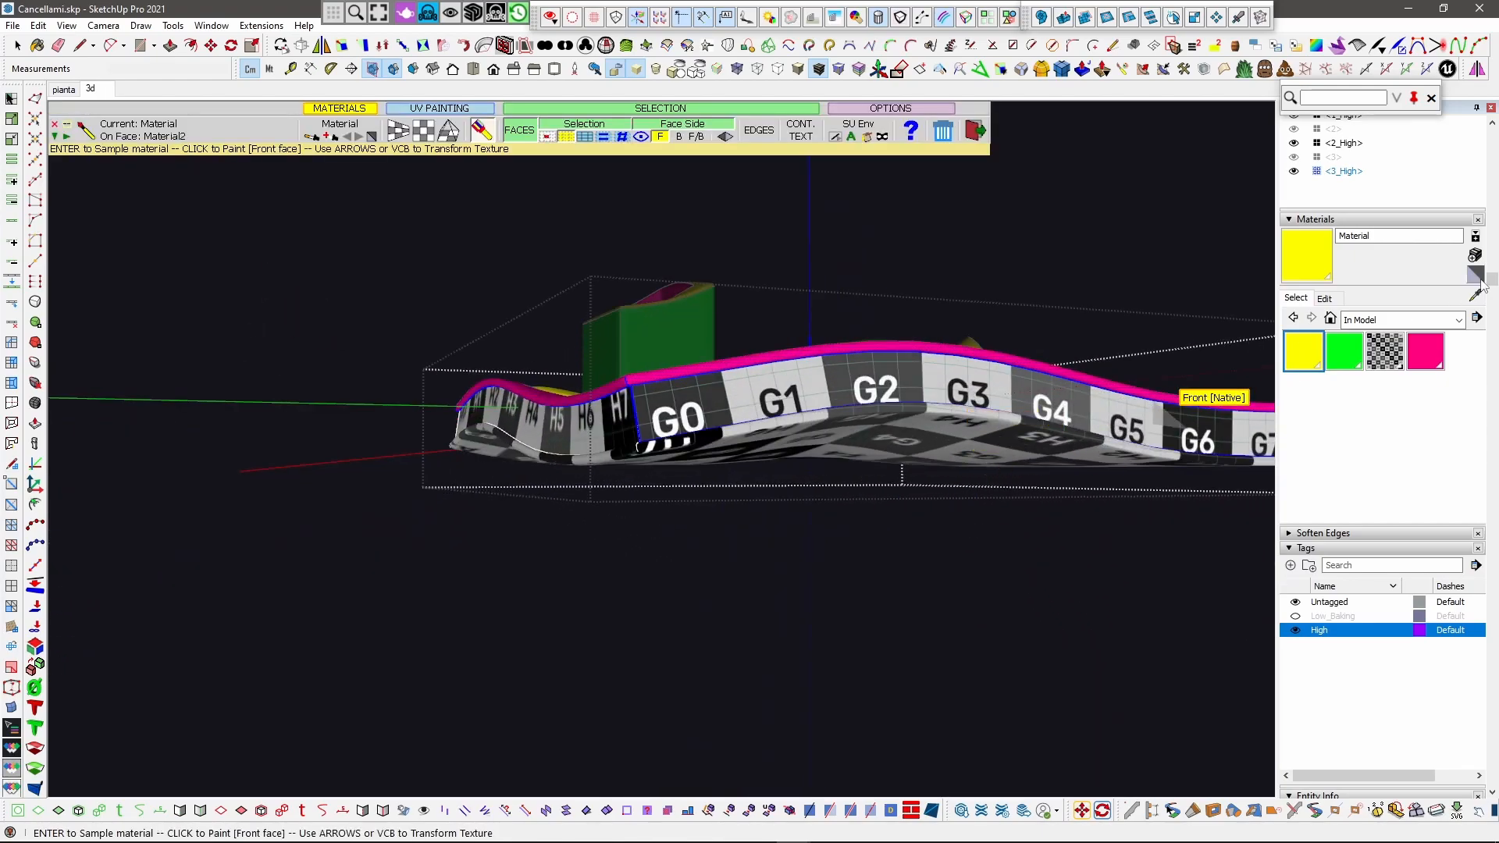
pyautogui.click(1475, 255)
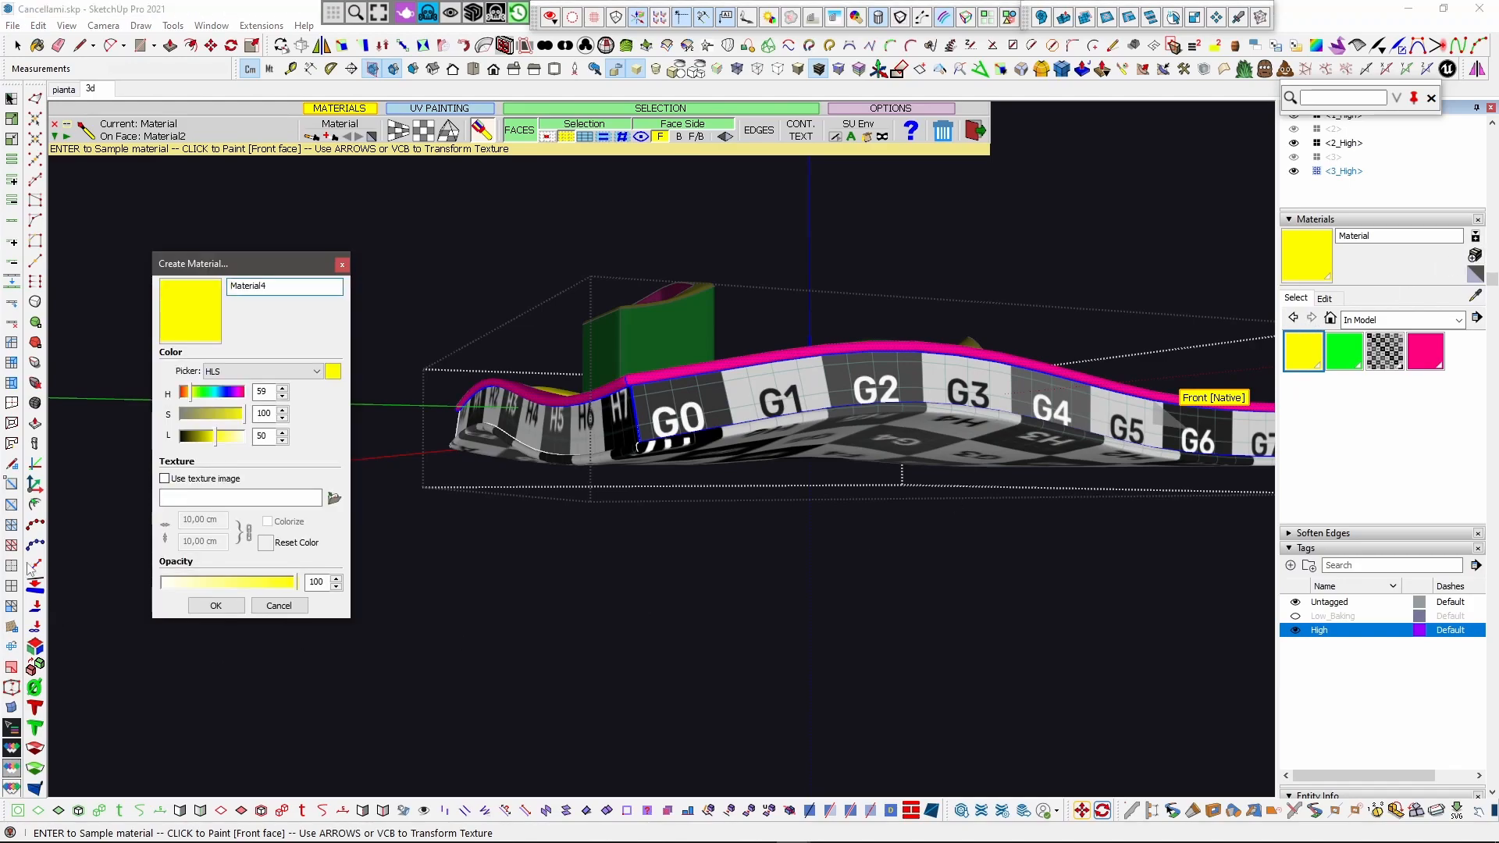
pyautogui.click(216, 396)
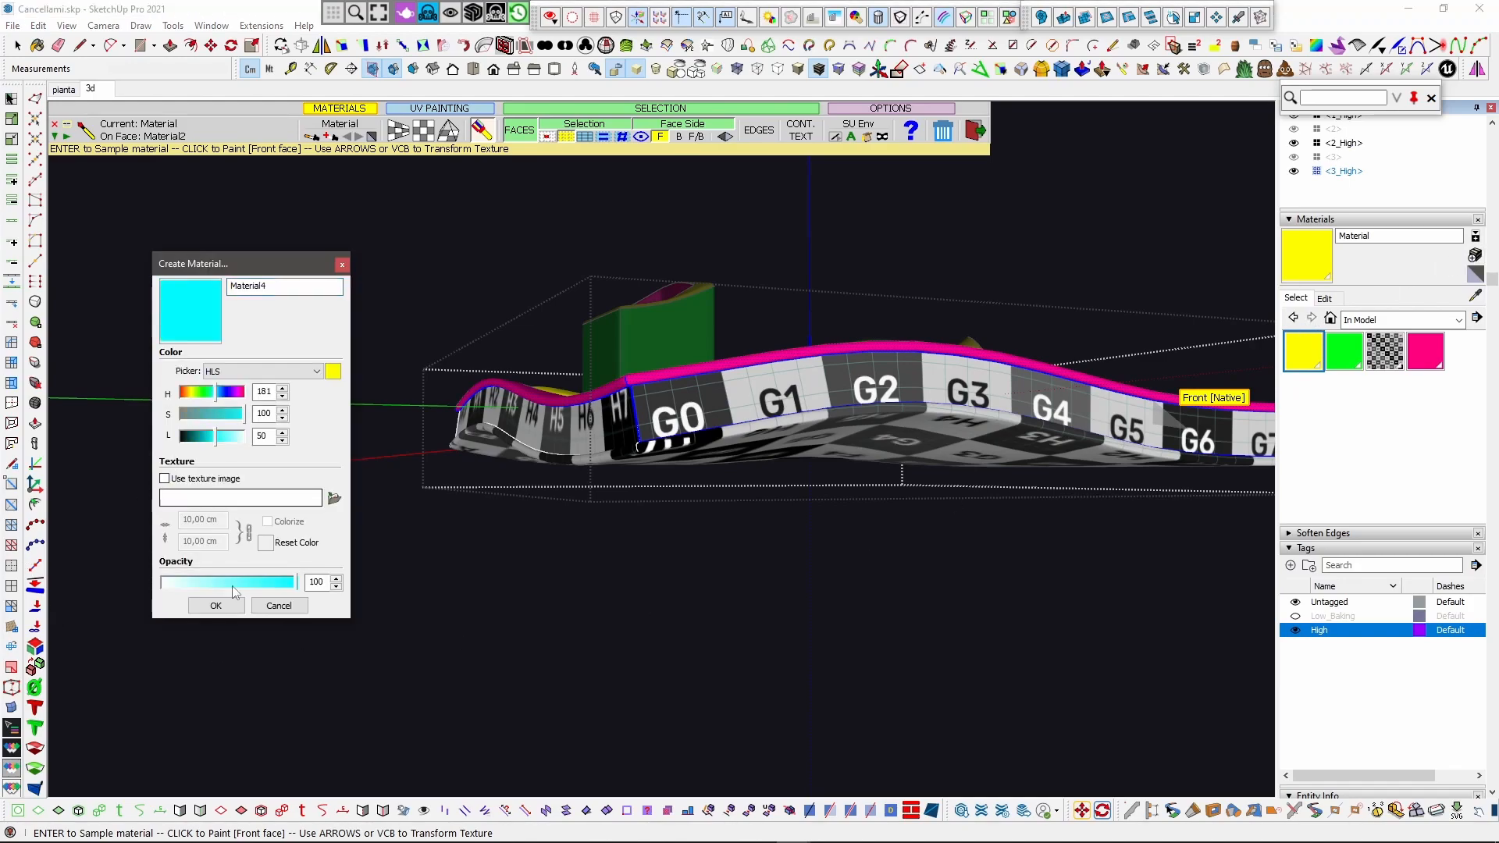
pyautogui.click(215, 606)
# Step: Paint all four outer side walls of the high-poly slab with the cyan material
pyautogui.click(741, 413)
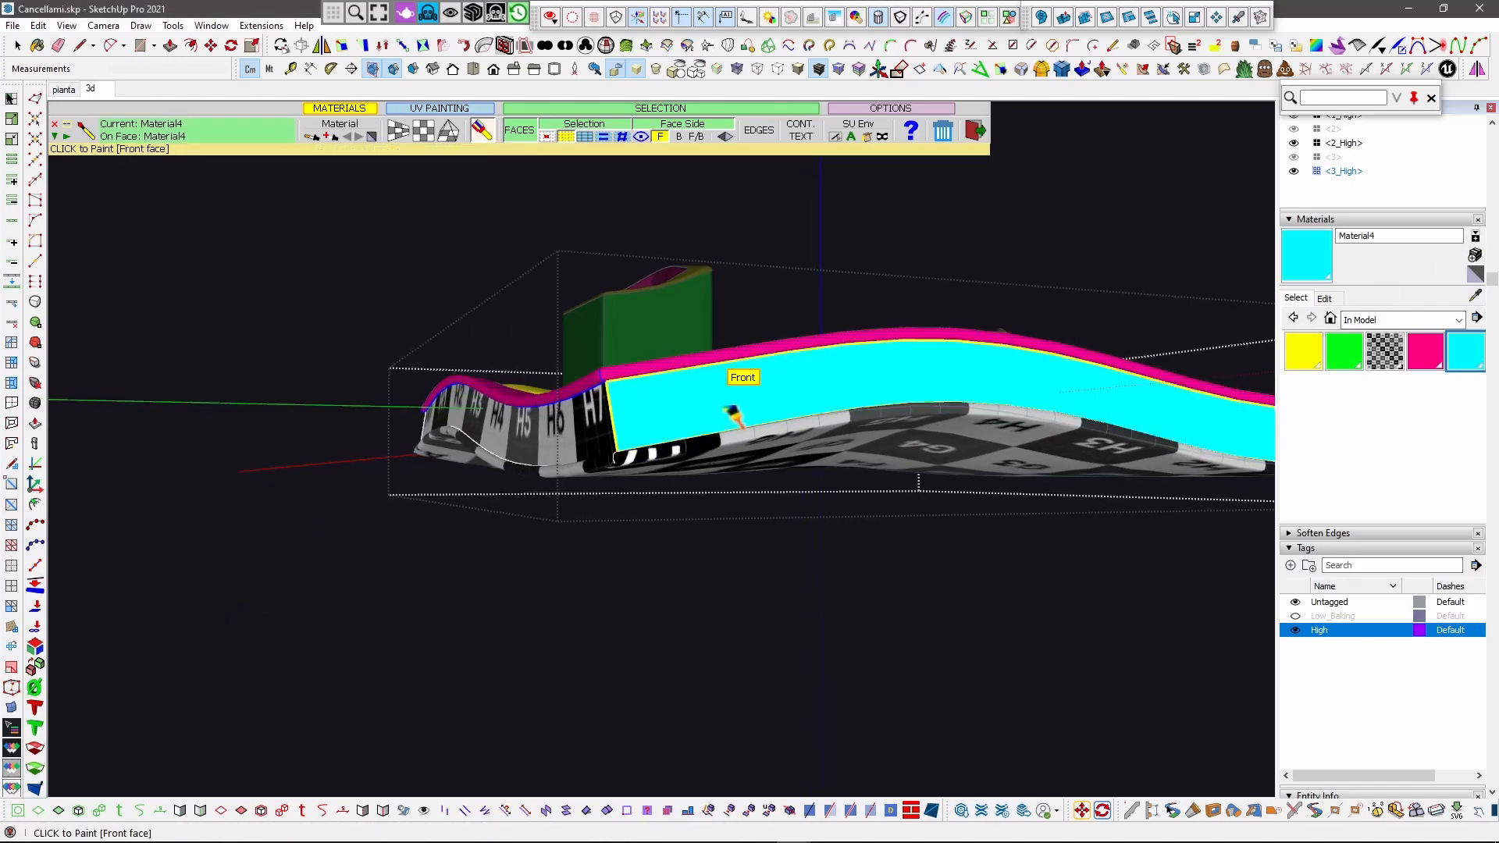
pyautogui.click(582, 426)
pyautogui.scroll(-3, 582, 429)
pyautogui.moveTo(795, 427); pyautogui.dragTo(387, 397, button='middle')
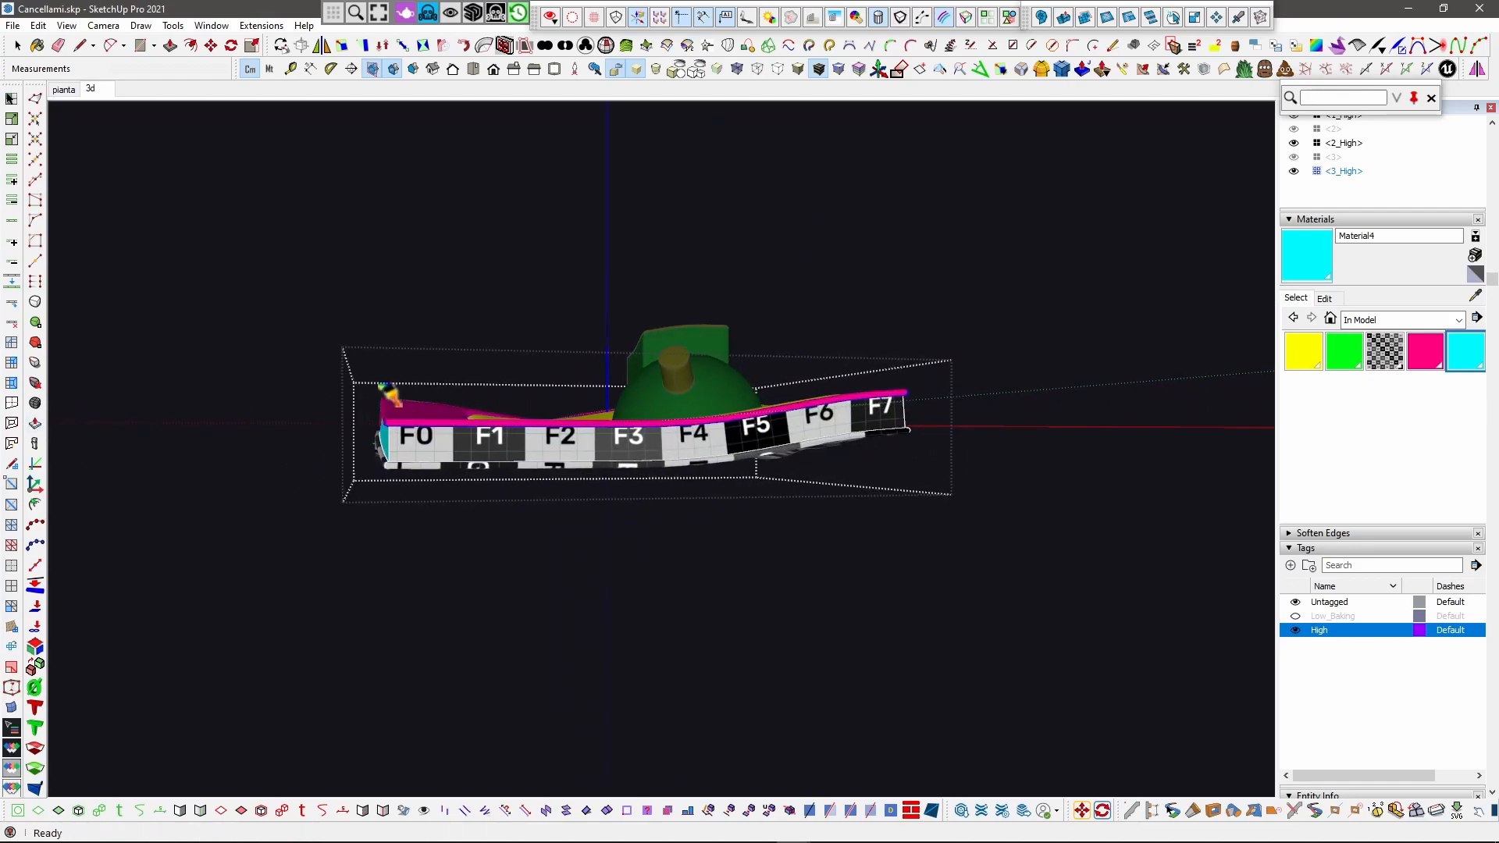
pyautogui.scroll(3, 387, 400)
pyautogui.click(500, 468)
pyautogui.scroll(-3, 399, 461)
pyautogui.moveTo(749, 414)
pyautogui.mouseDown(button='middle')
pyautogui.moveTo(687, 426)
pyautogui.moveTo(703, 408)
pyautogui.moveTo(234, 328)
pyautogui.moveTo(656, 445)
pyautogui.moveTo(705, 484)
pyautogui.mouseUp(button='middle')
pyautogui.click(750, 421)
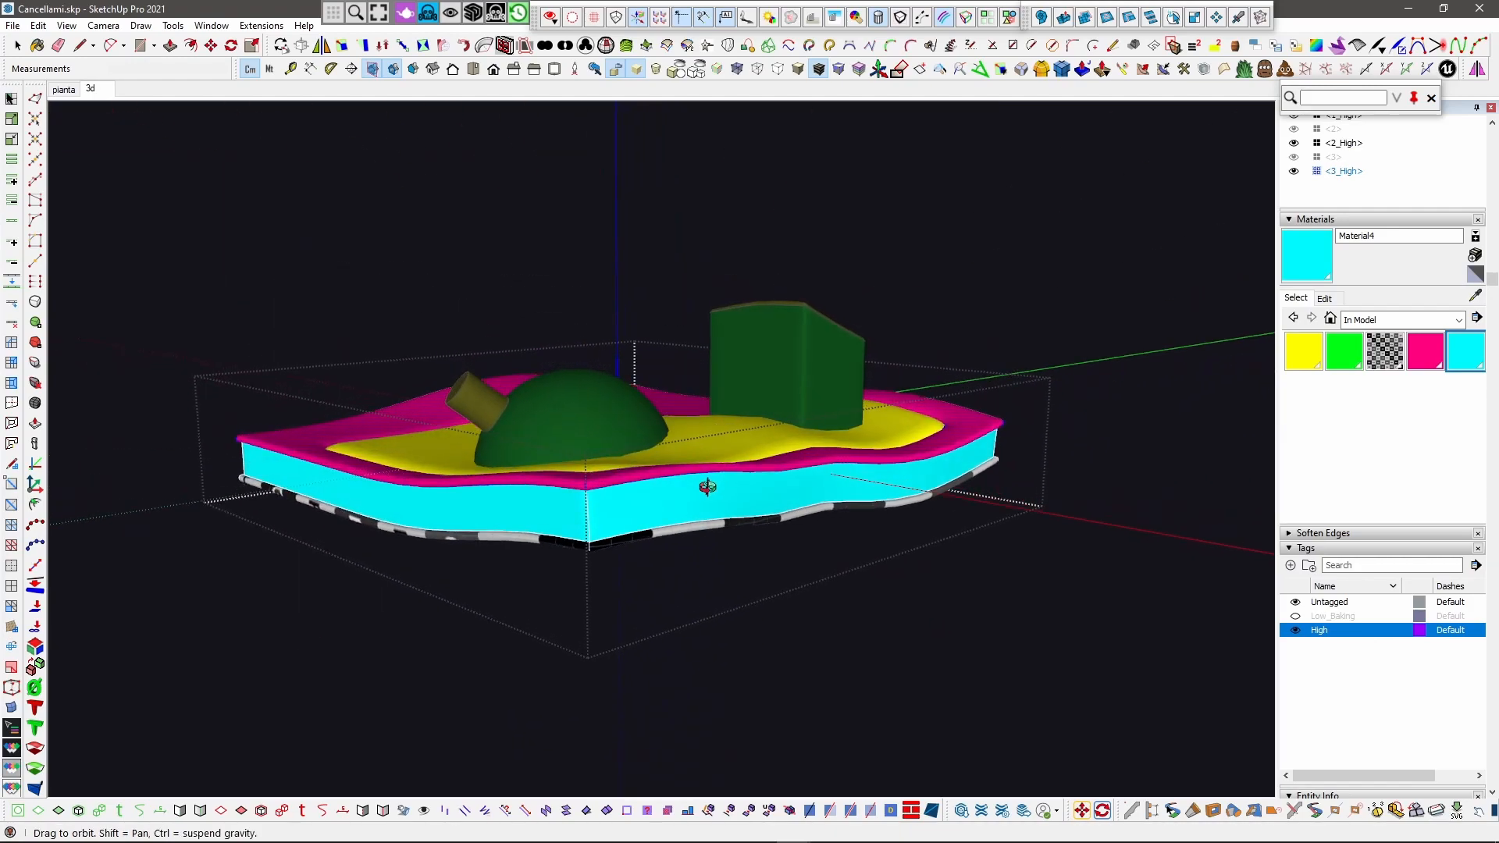
# Step: Paint the slab's underside with the yellow material and leave the component
pyautogui.click(1303, 351)
pyautogui.moveTo(863, 457); pyautogui.dragTo(725, 392, button='middle')
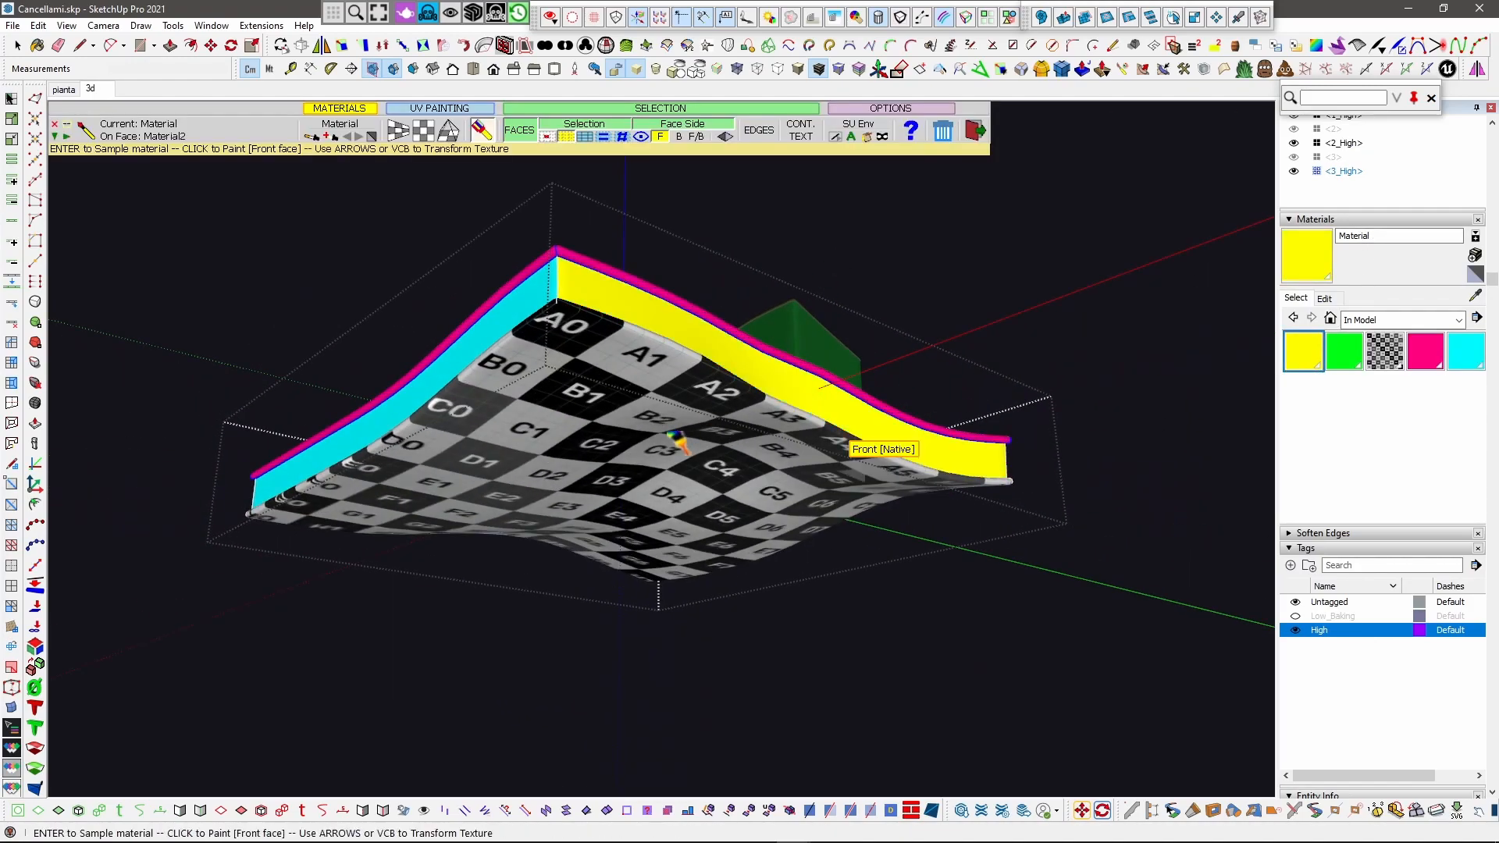
pyautogui.scroll(6, 617, 344)
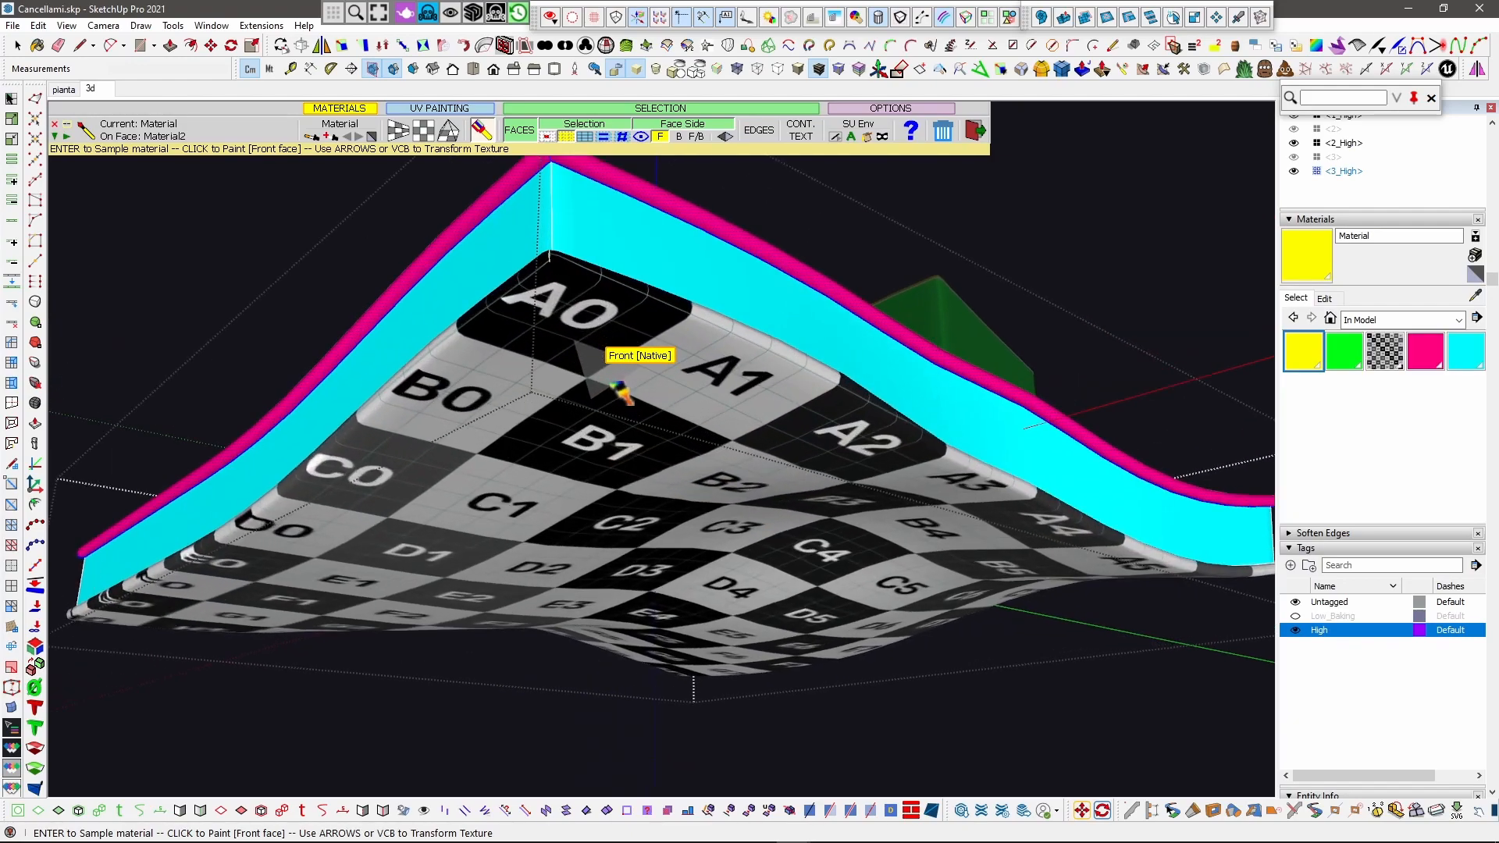
pyautogui.click(620, 390)
pyautogui.scroll(-5, 621, 390)
pyautogui.moveTo(619, 396); pyautogui.dragTo(547, 438, button='middle')
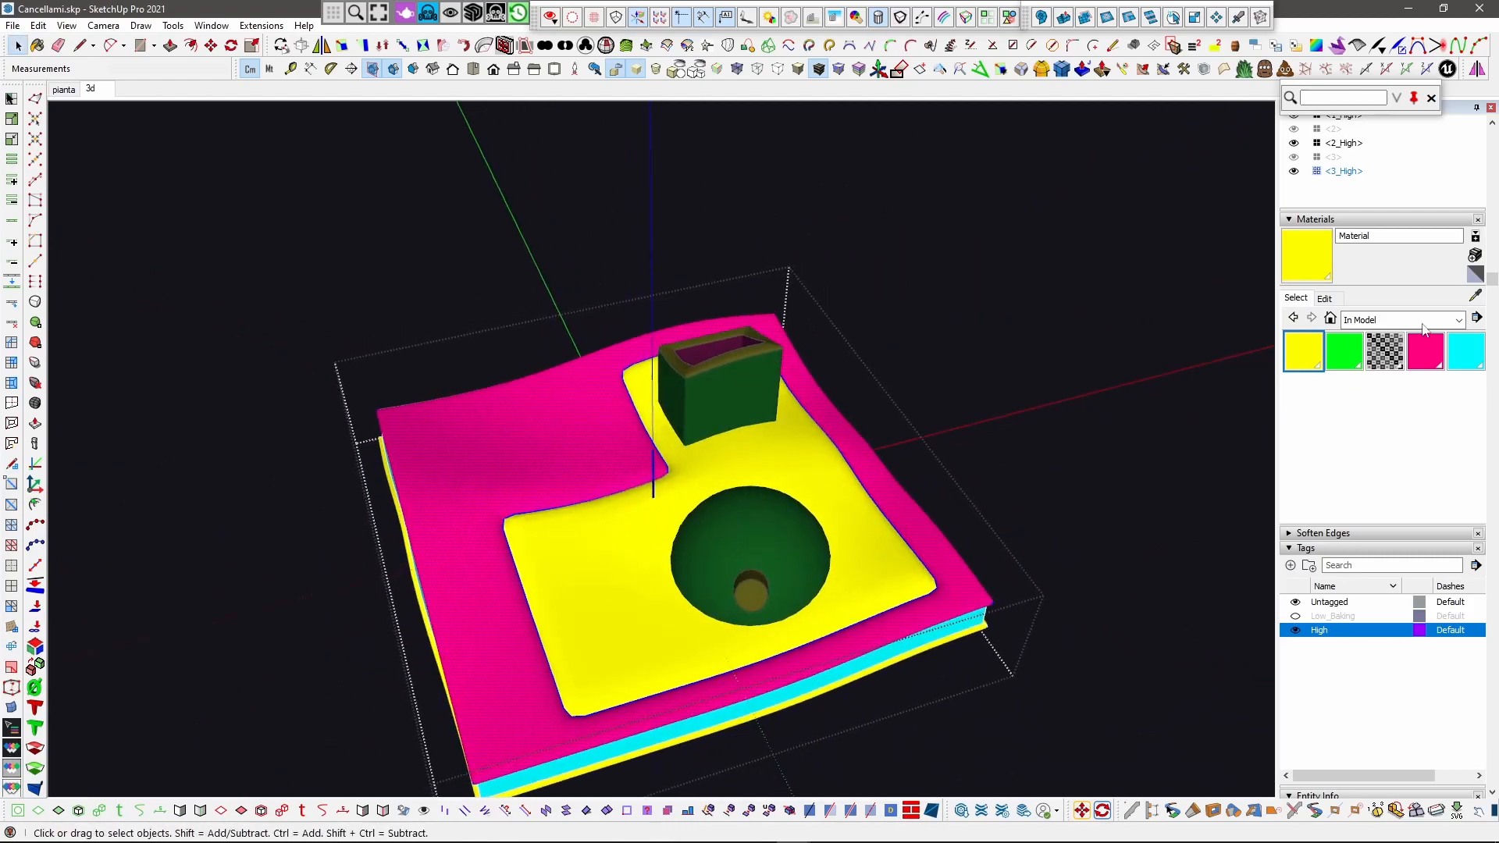
pyautogui.moveTo(1118, 367); pyautogui.dragTo(805, 319, button='middle')
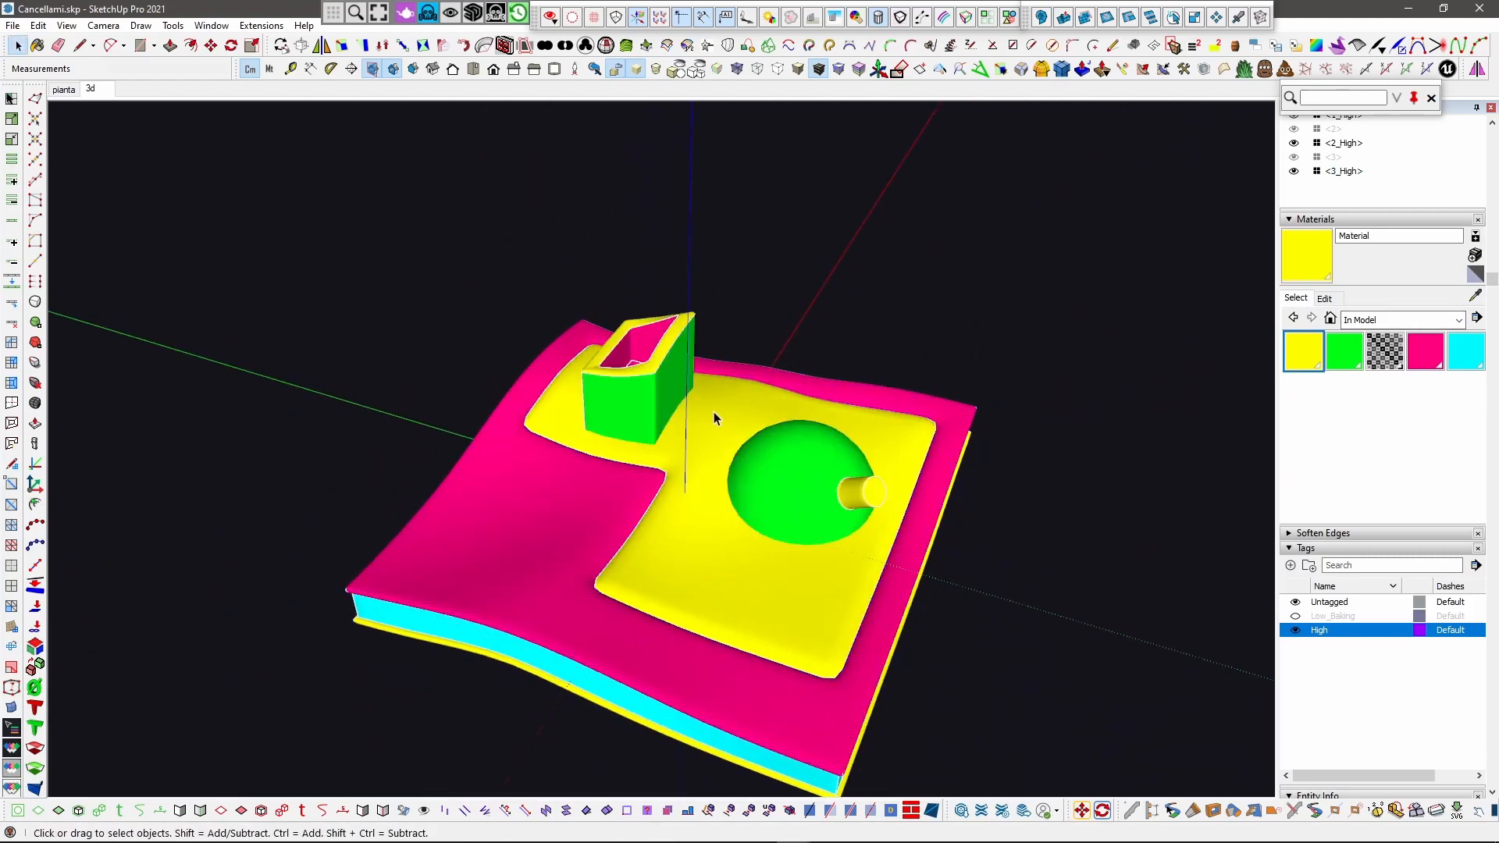
pyautogui.moveTo(721, 399); pyautogui.dragTo(258, 471, button='middle')
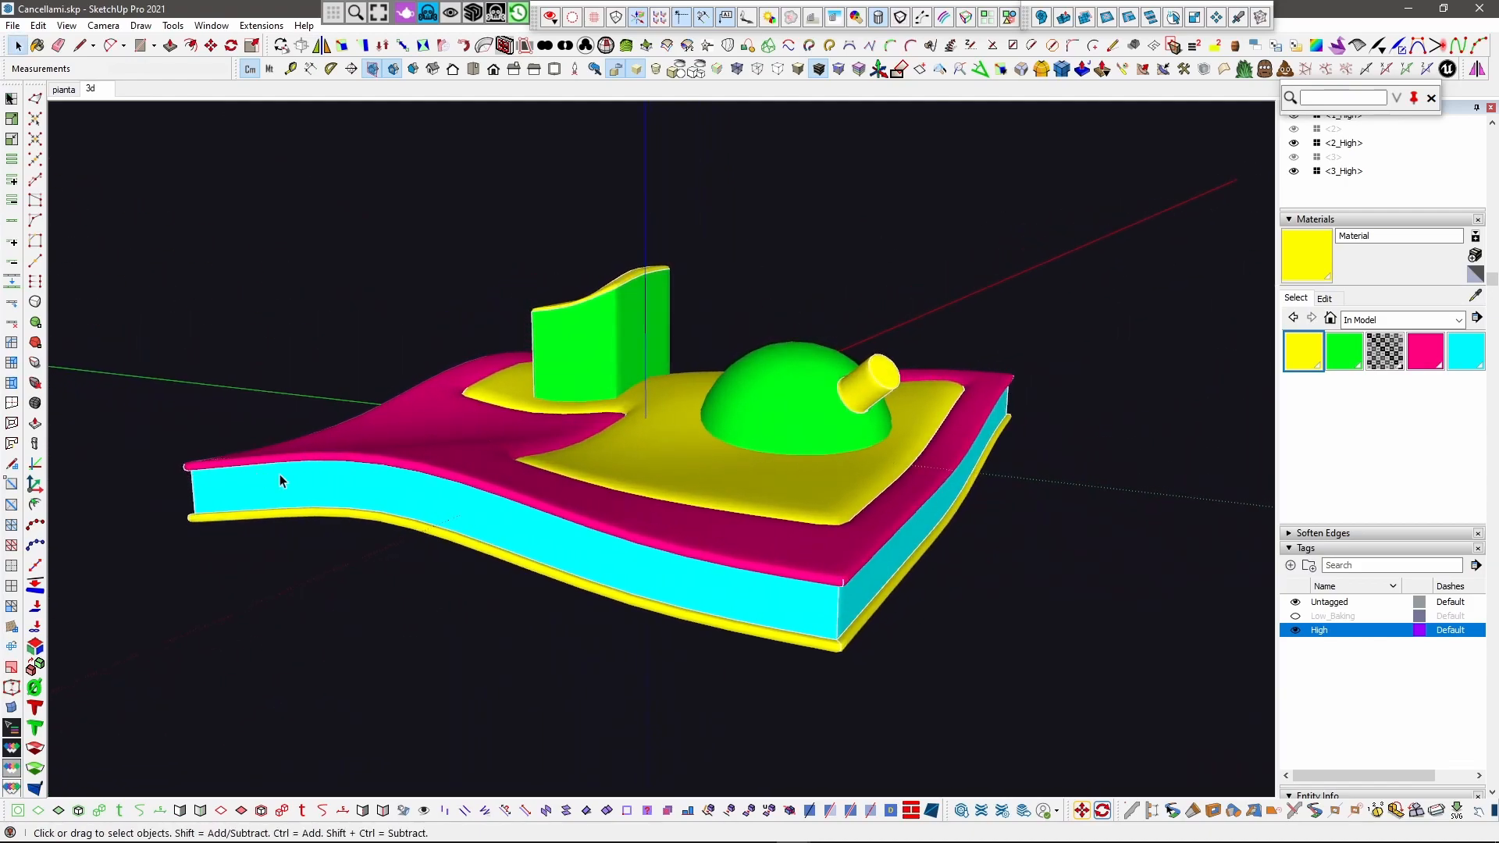
# Step: Hide the High tag, show the Low_Baking tag and select all three low-poly components
pyautogui.scroll(2, 1317, 194)
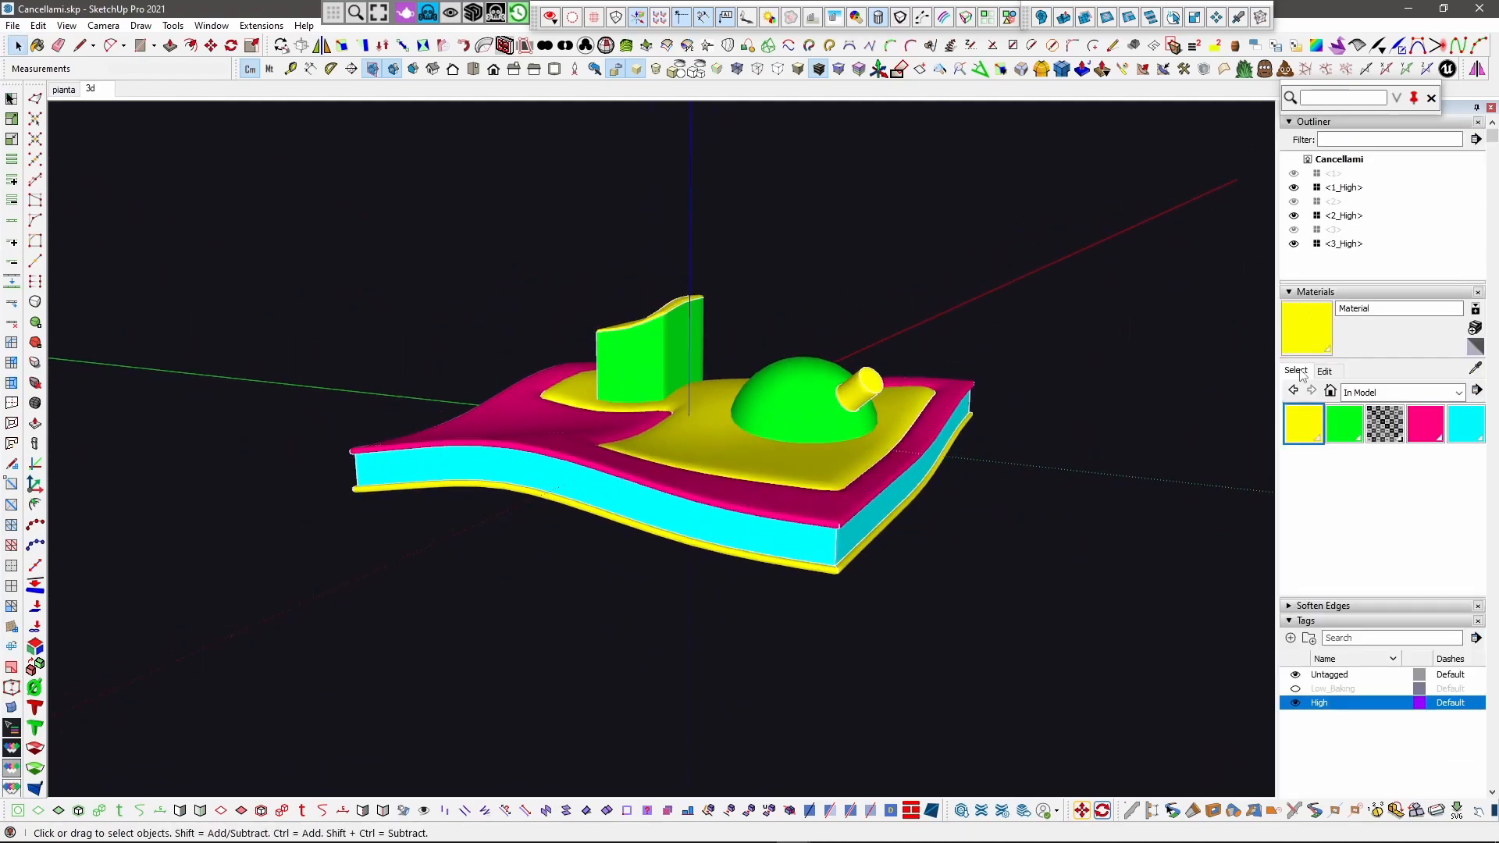
pyautogui.click(1295, 703)
pyautogui.click(1295, 689)
pyautogui.moveTo(500, 406); pyautogui.dragTo(489, 458, button='middle')
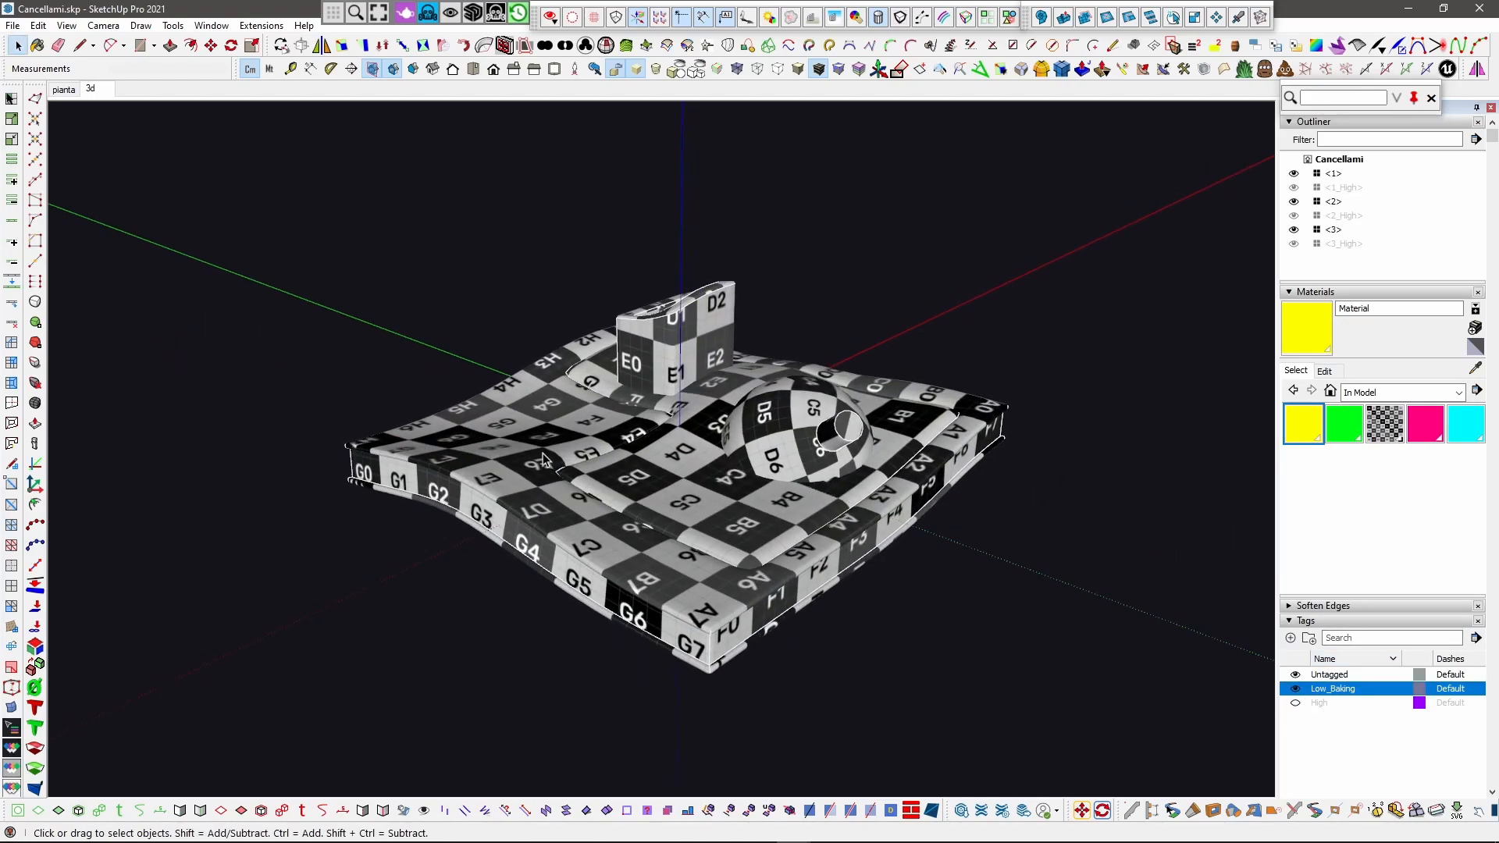
pyautogui.moveTo(633, 471); pyautogui.dragTo(560, 512)
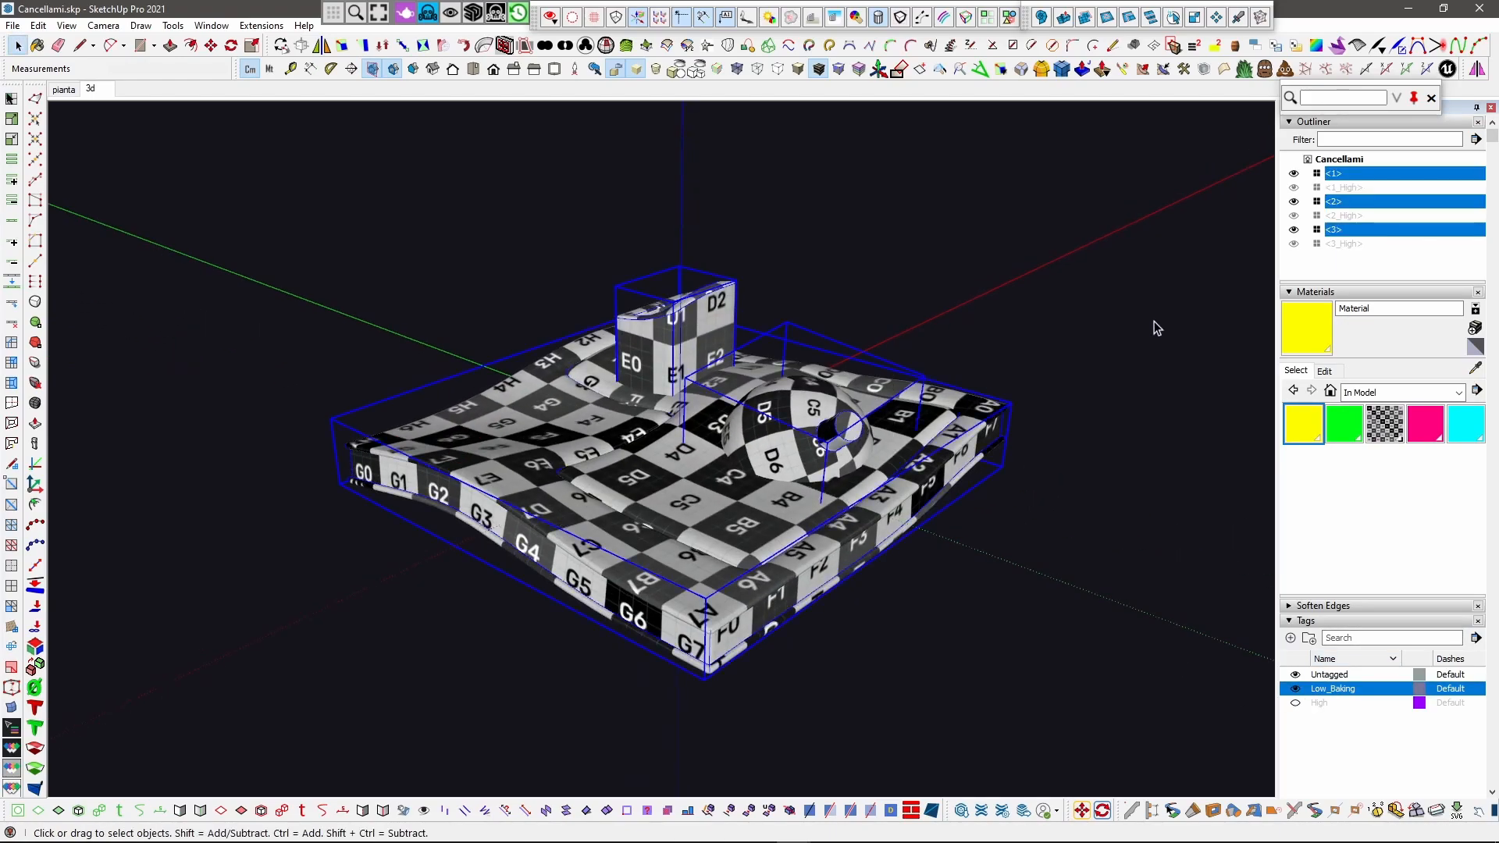
pyautogui.hotkey('shift', 'z')
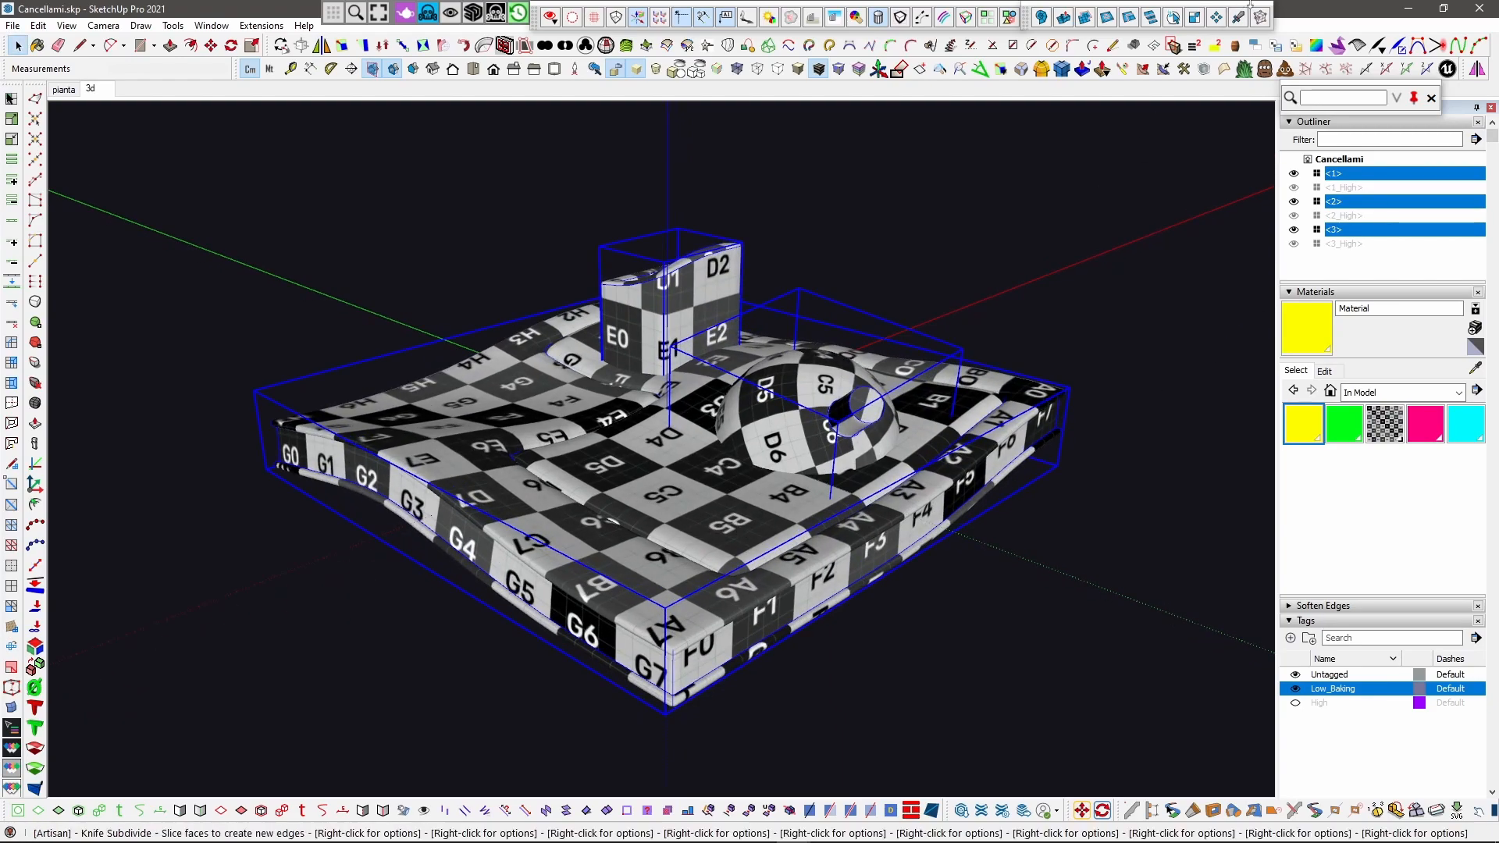
# Step: Export only the selected low-poly components as an OBJ file named Low_Bake, with texture maps and centimetre units
pyautogui.click(1262, 70)
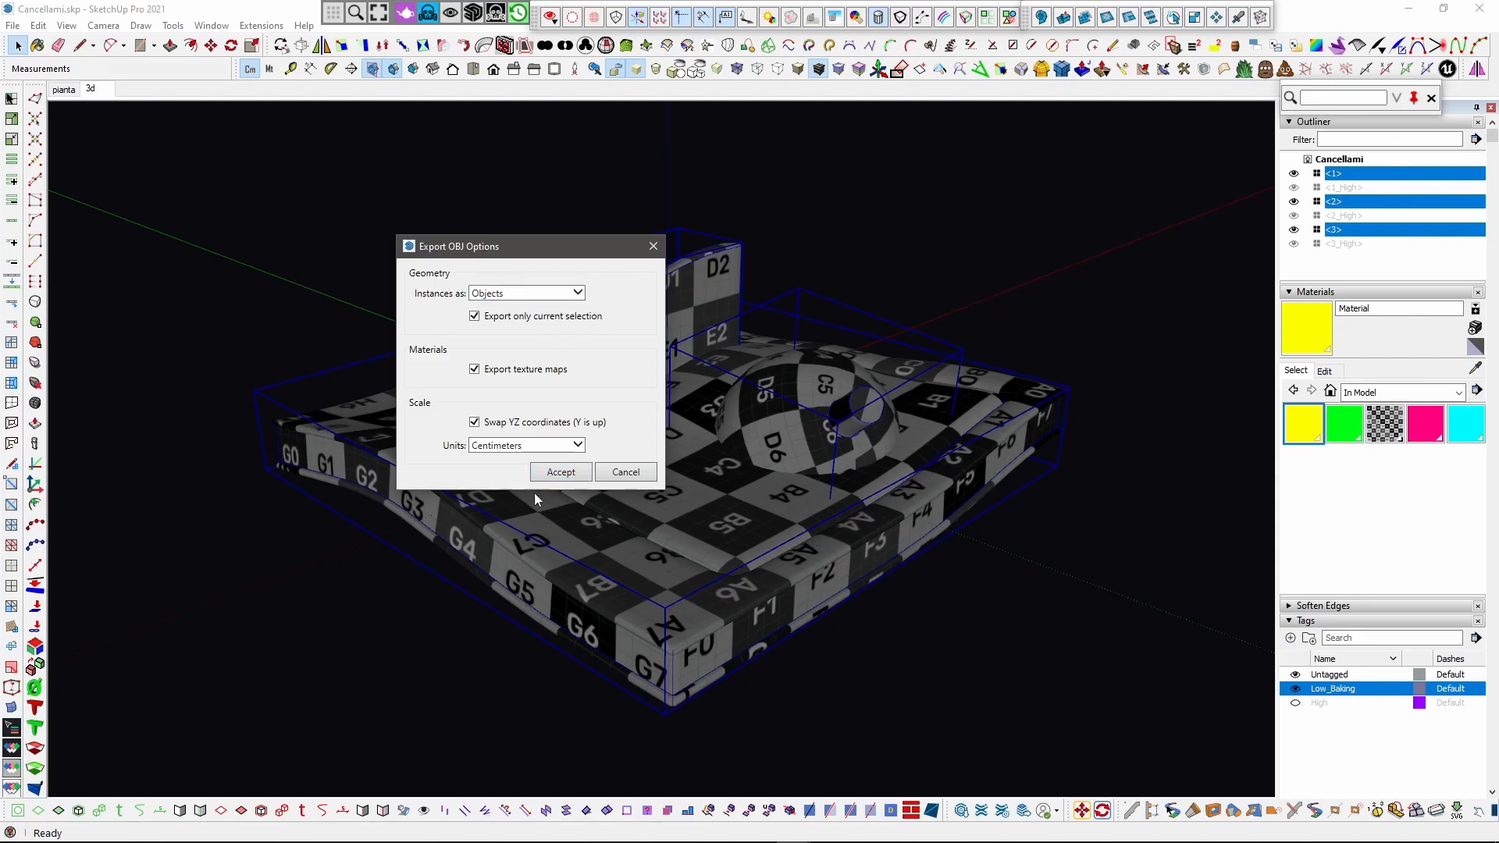
pyautogui.click(553, 474)
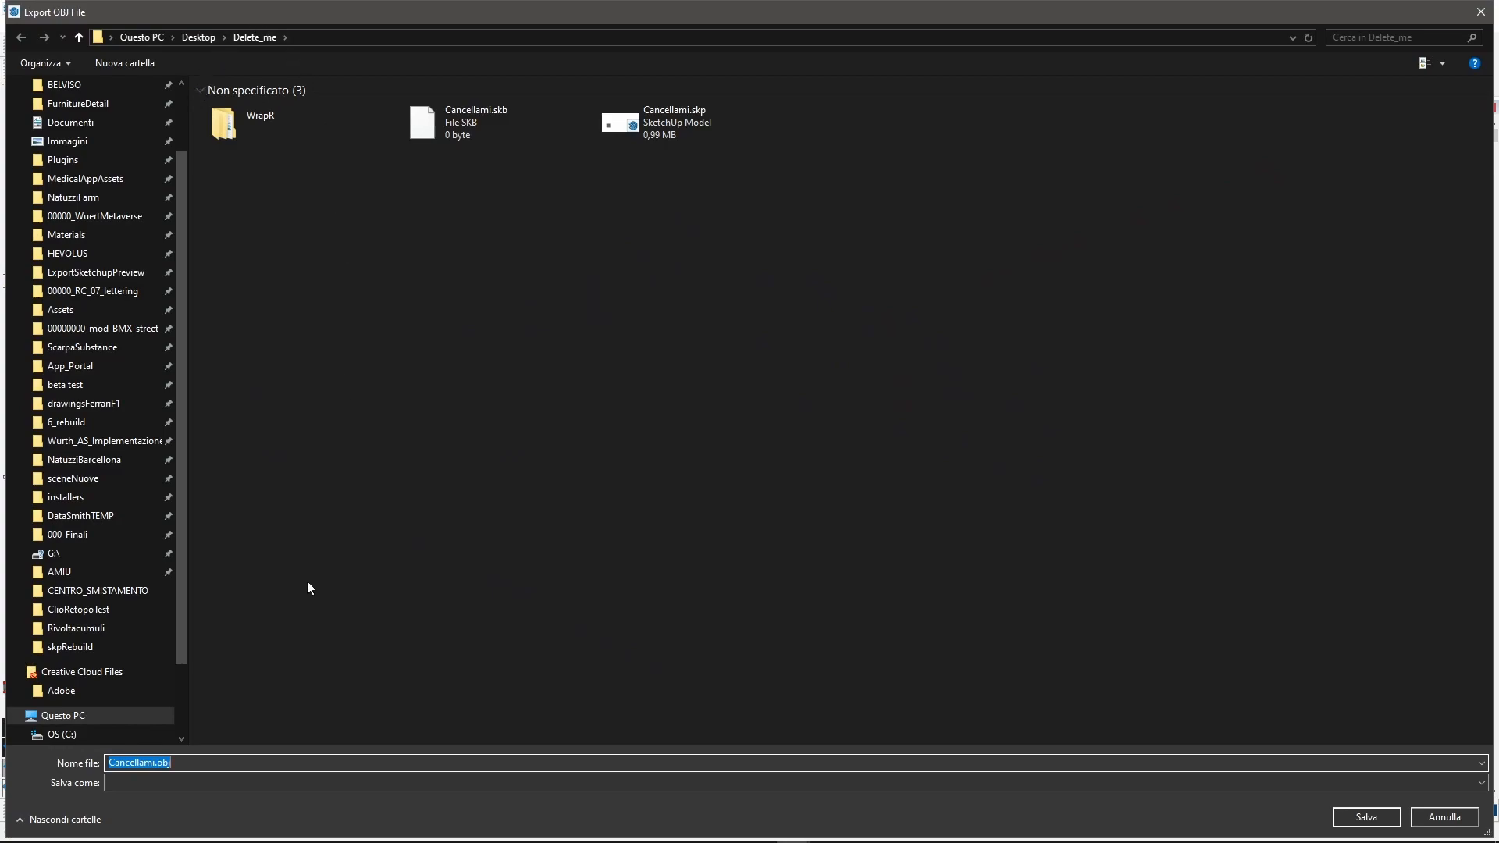
pyautogui.moveTo(155, 763); pyautogui.dragTo(47, 765)
pyautogui.write('Low_Bake')
pyautogui.press('Return')
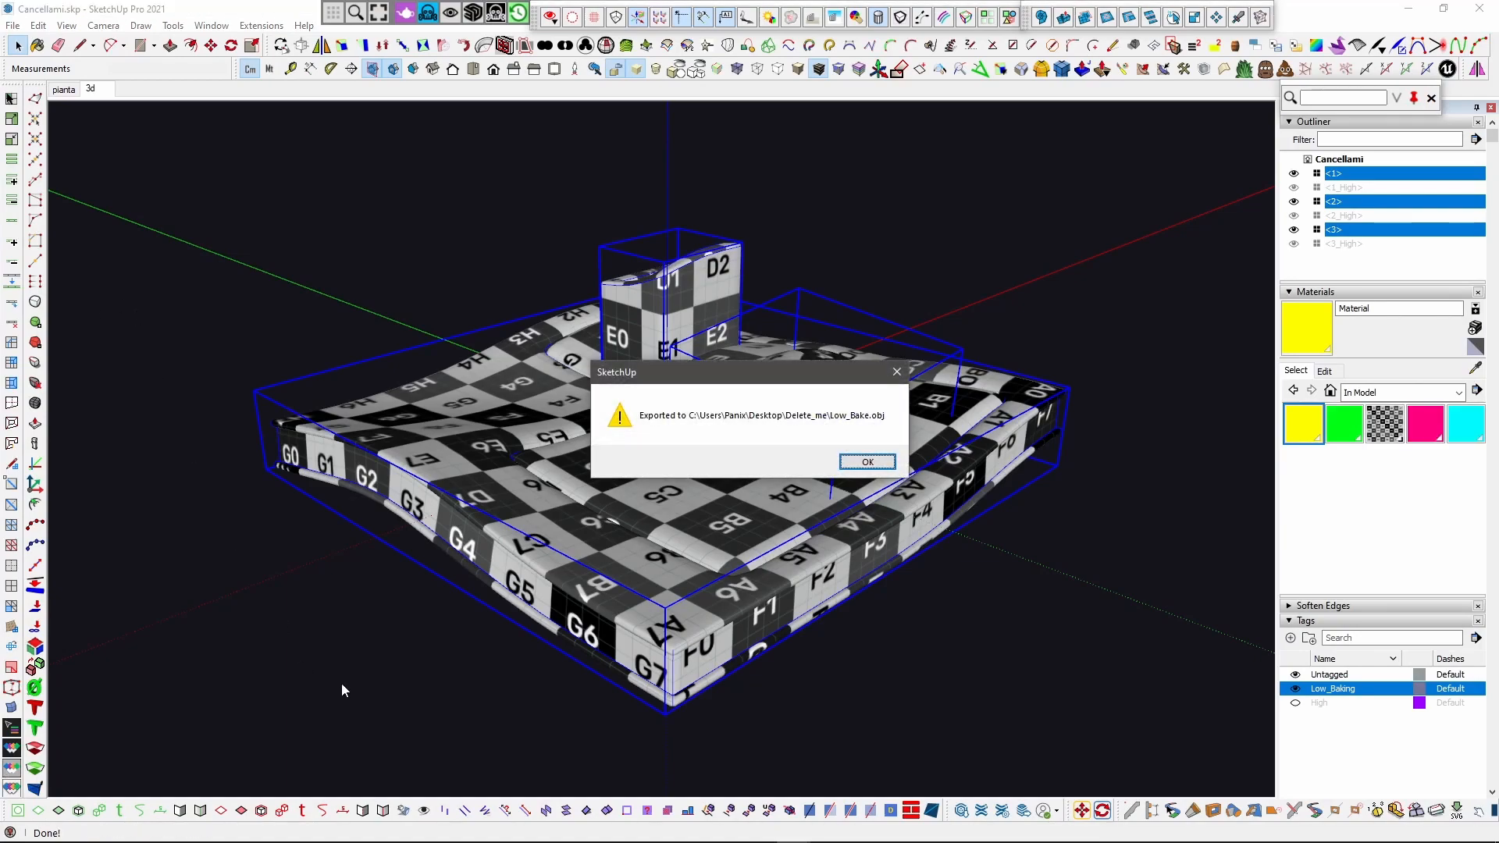
pyautogui.click(880, 467)
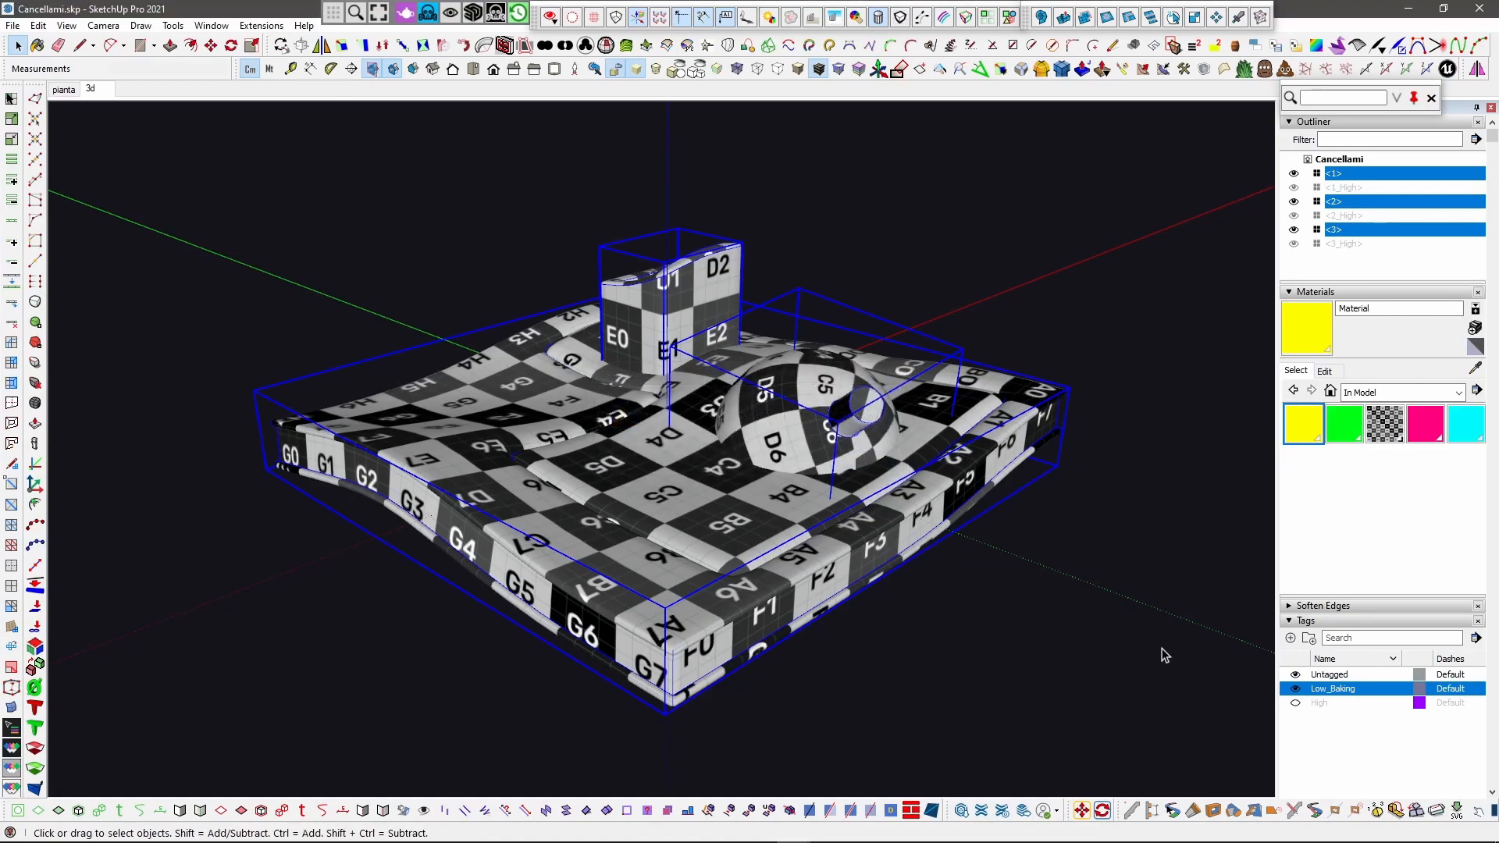
# Step: Hide the Low_Baking tag, show the High tag and select all three high-poly components
pyautogui.click(1296, 690)
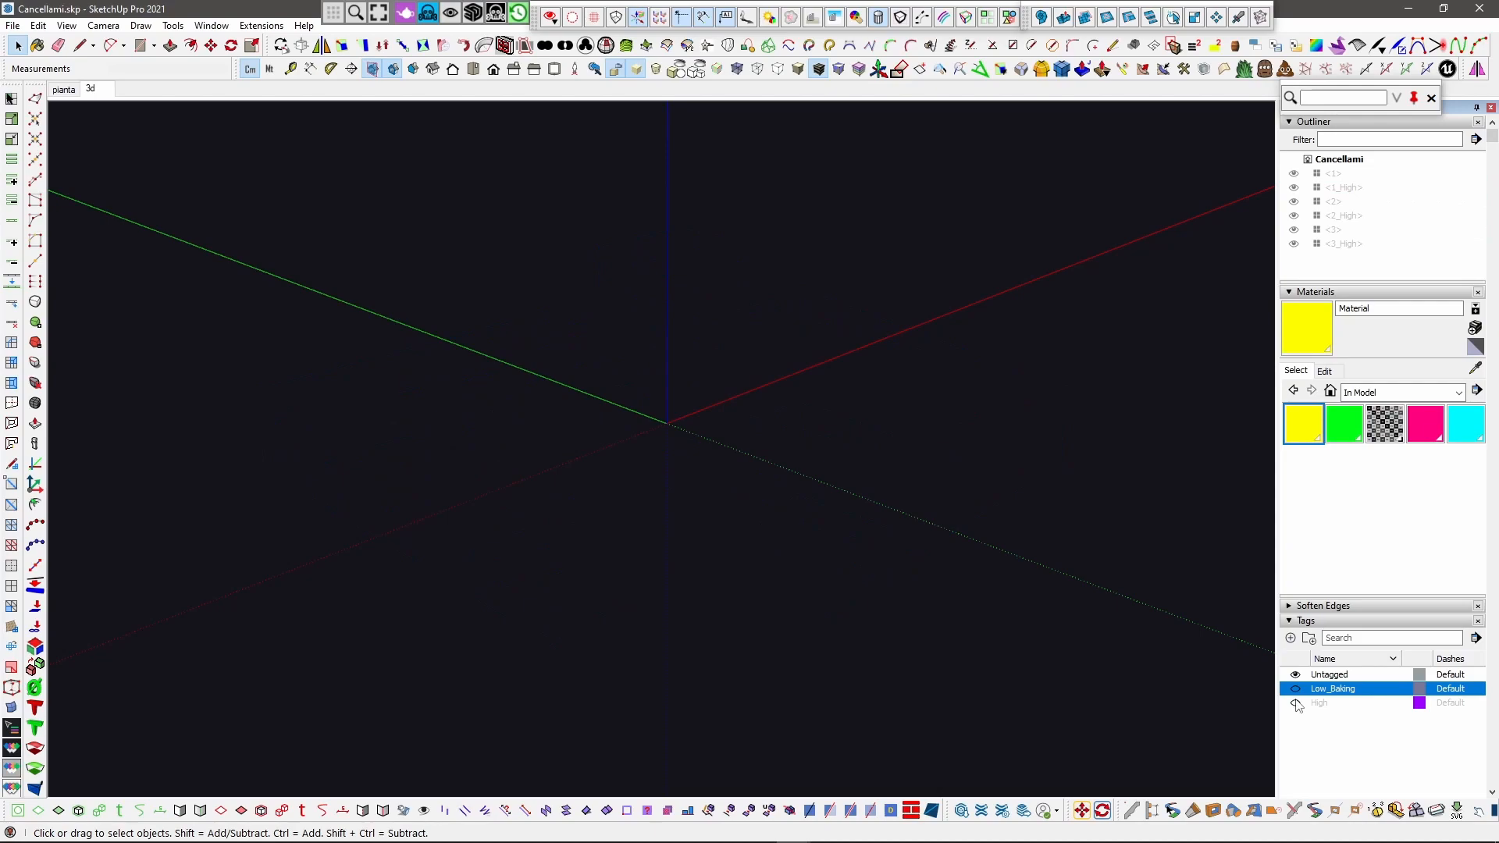
pyautogui.click(1296, 703)
pyautogui.scroll(-1, 803, 501)
pyautogui.moveTo(982, 307); pyautogui.dragTo(512, 678)
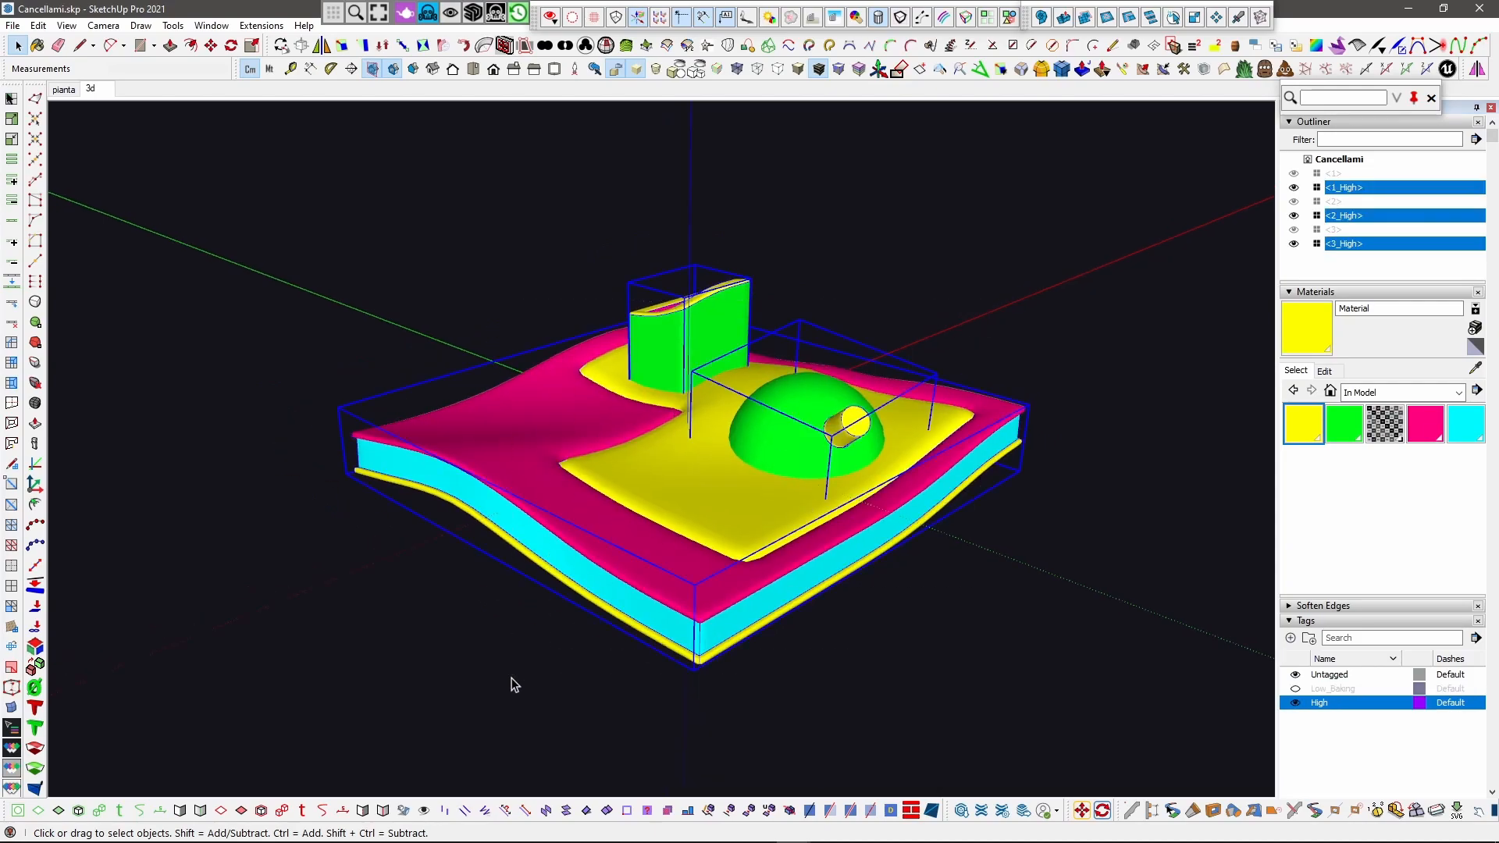
# Step: Examine the ID colours on the high-poly slab, hollow box, dome and its cylinder from several sides
pyautogui.moveTo(757, 363); pyautogui.dragTo(857, 422, button='middle')
pyautogui.scroll(2, 628, 482)
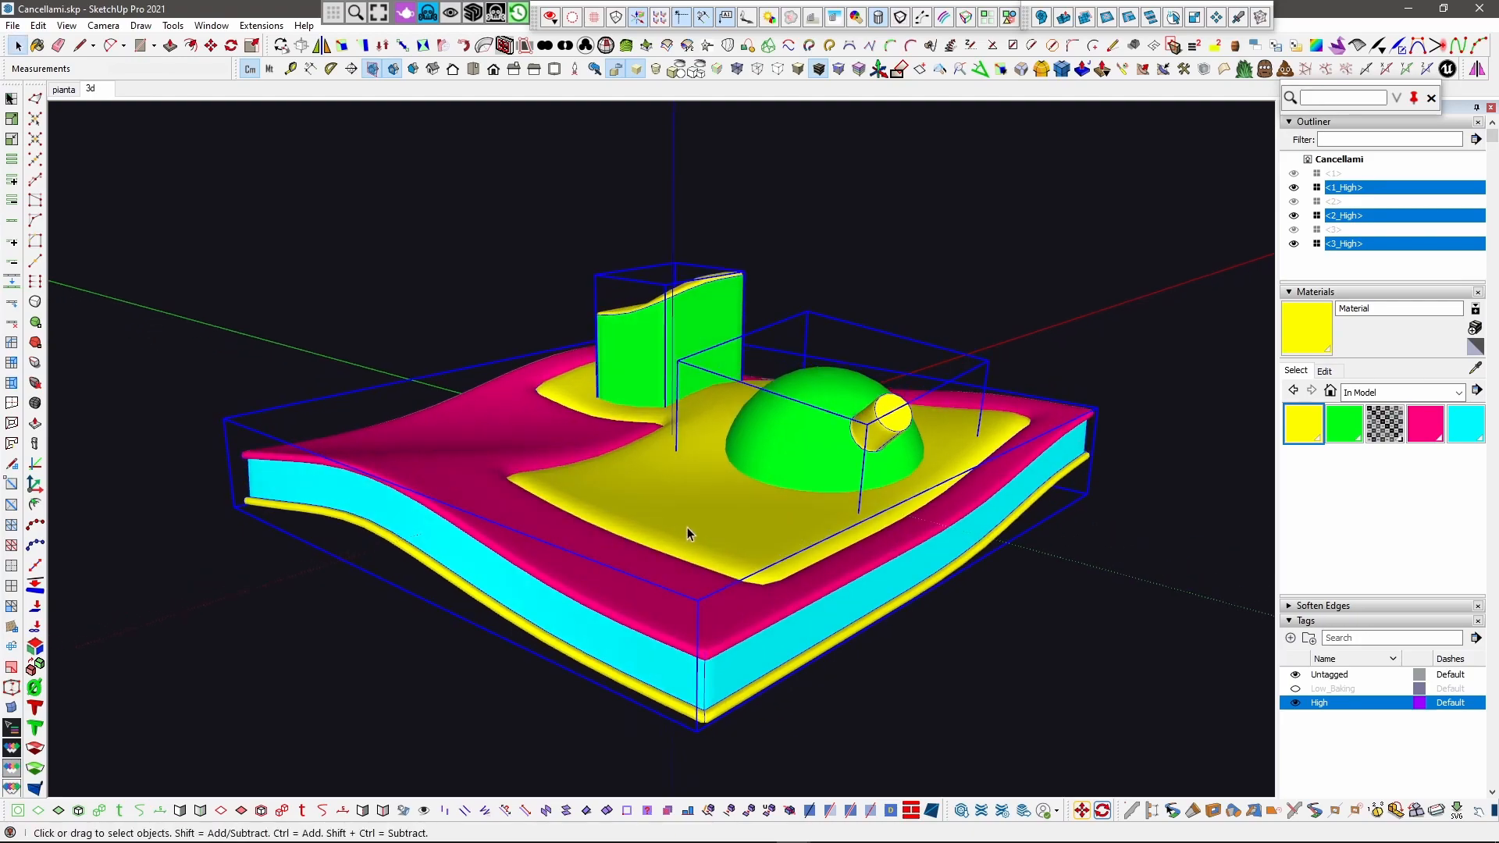
pyautogui.click(35, 303)
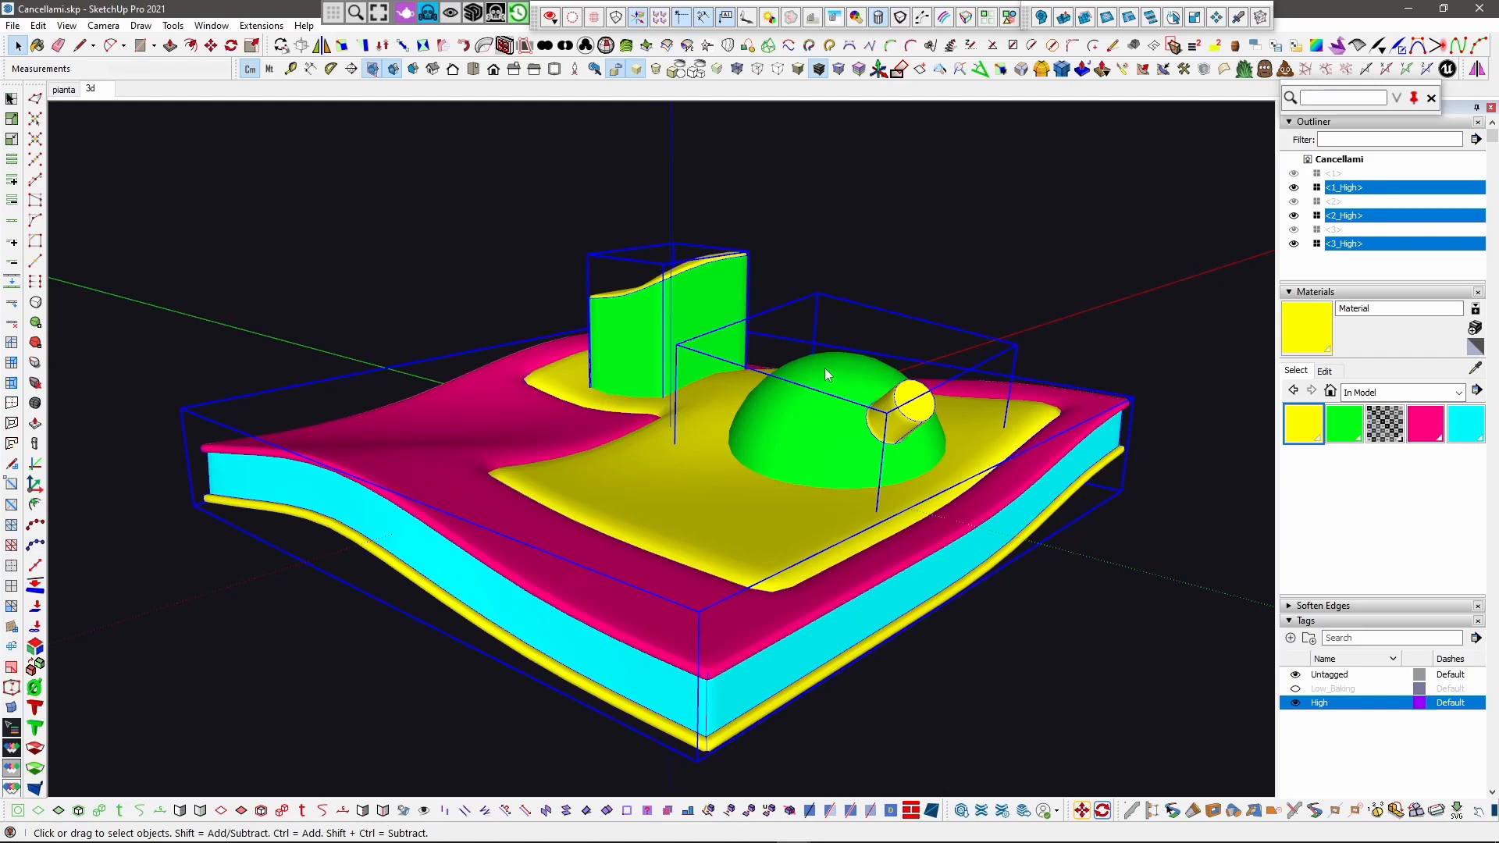
pyautogui.scroll(2, 739, 486)
pyautogui.moveTo(774, 480); pyautogui.dragTo(624, 470, button='middle')
pyautogui.scroll(-1, 785, 434)
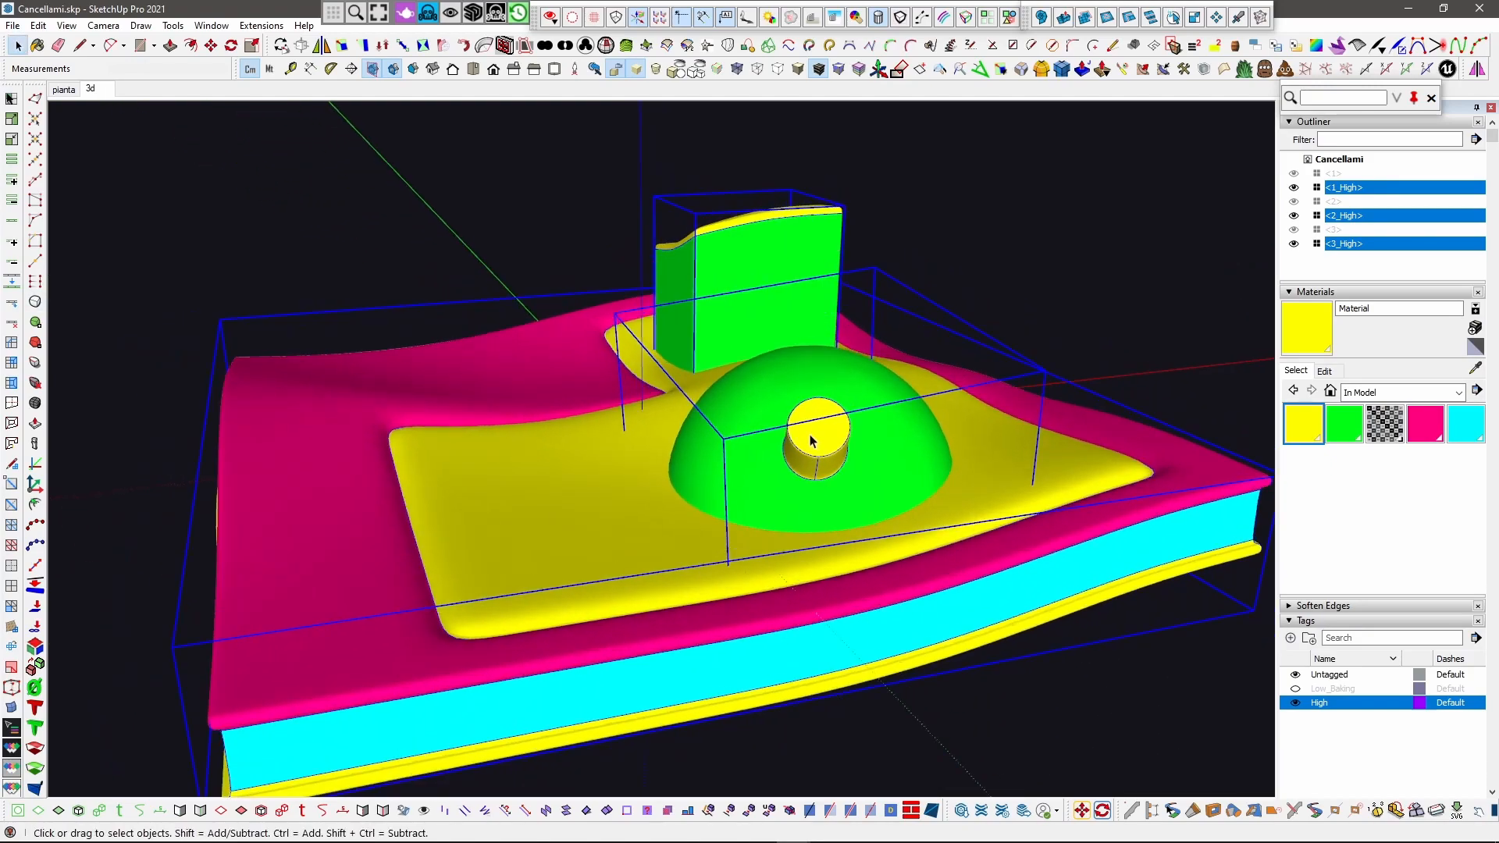
pyautogui.scroll(3, 820, 469)
pyautogui.moveTo(808, 457); pyautogui.dragTo(630, 427, button='middle')
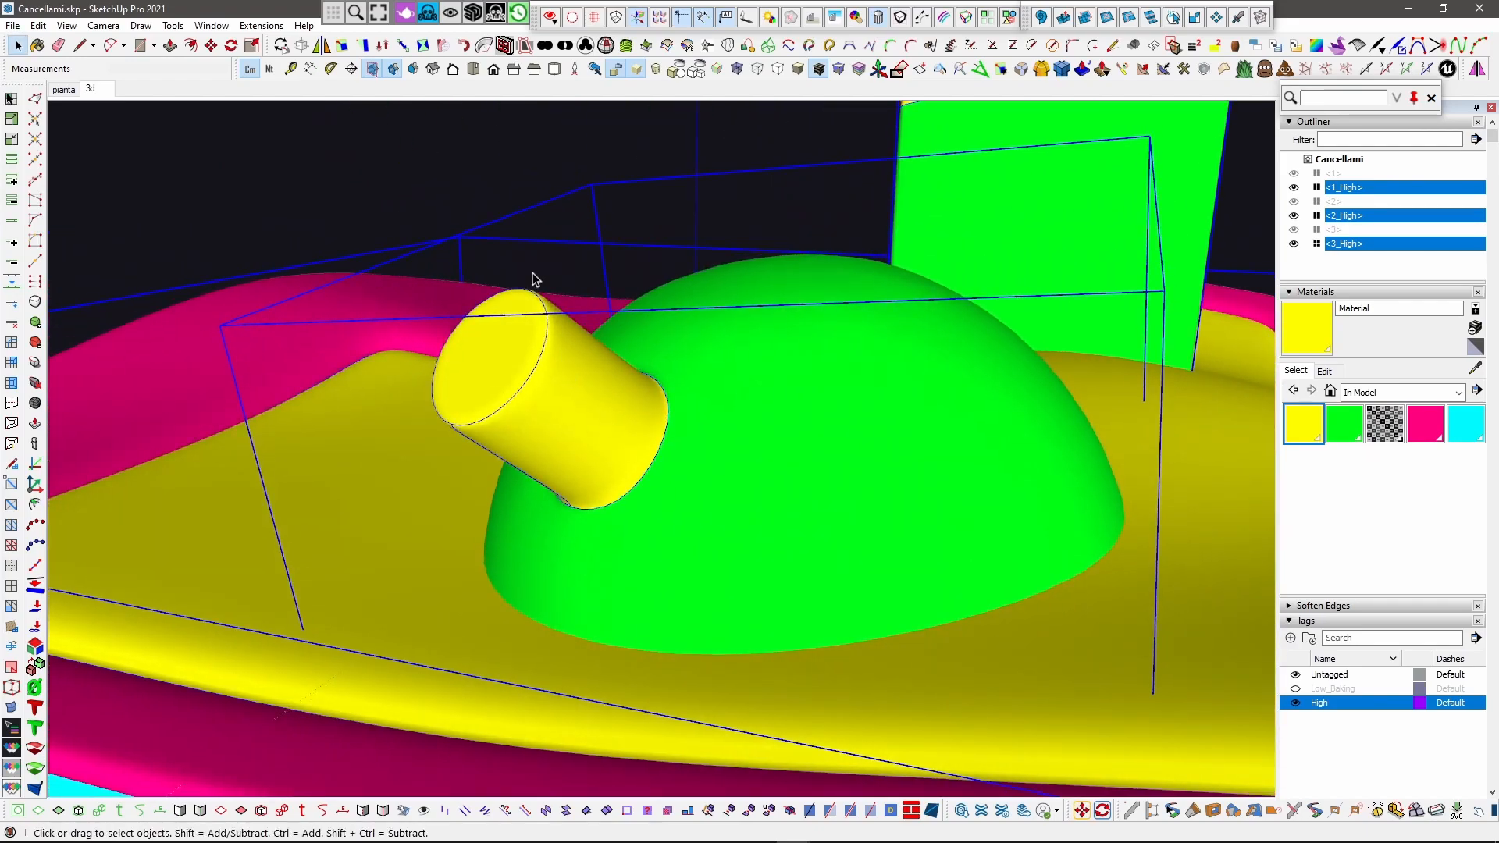
pyautogui.scroll(-5, 583, 315)
pyautogui.moveTo(547, 328); pyautogui.dragTo(779, 512, button='middle')
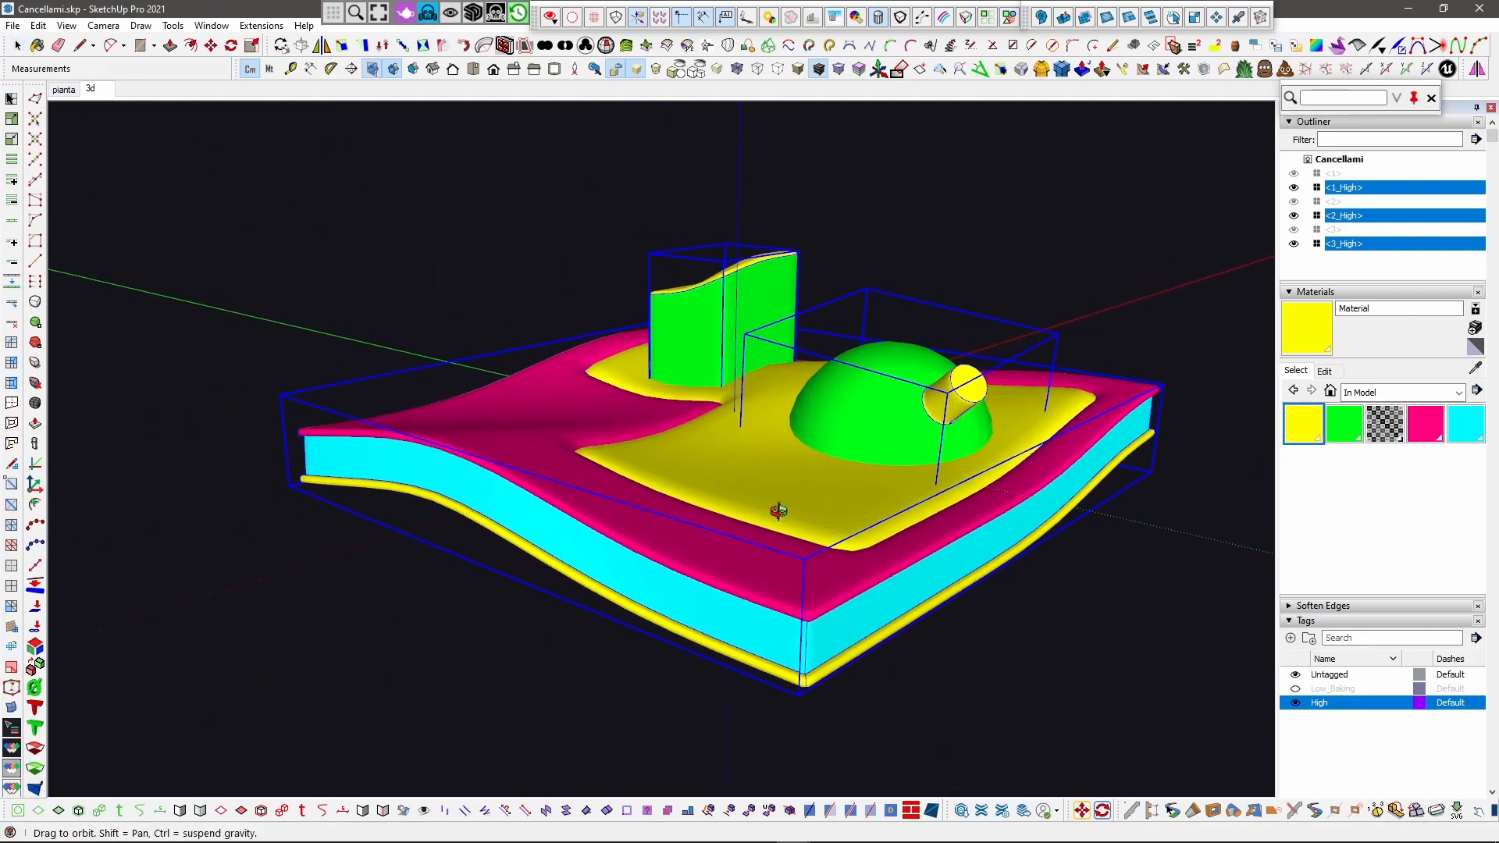
pyautogui.scroll(2, 859, 596)
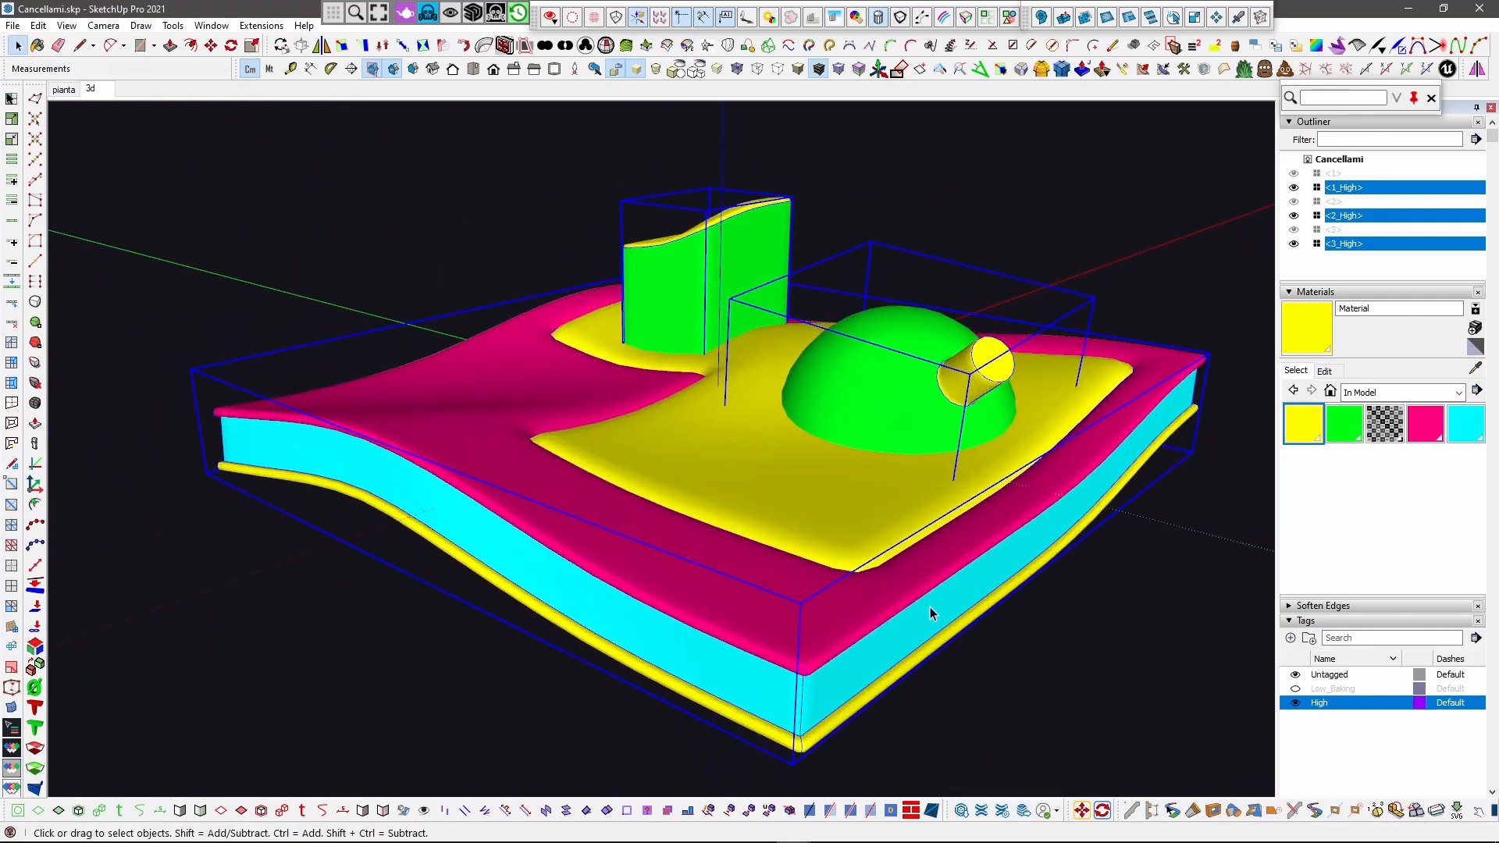
pyautogui.moveTo(867, 594); pyautogui.dragTo(818, 595, button='middle')
pyautogui.scroll(3, 720, 696)
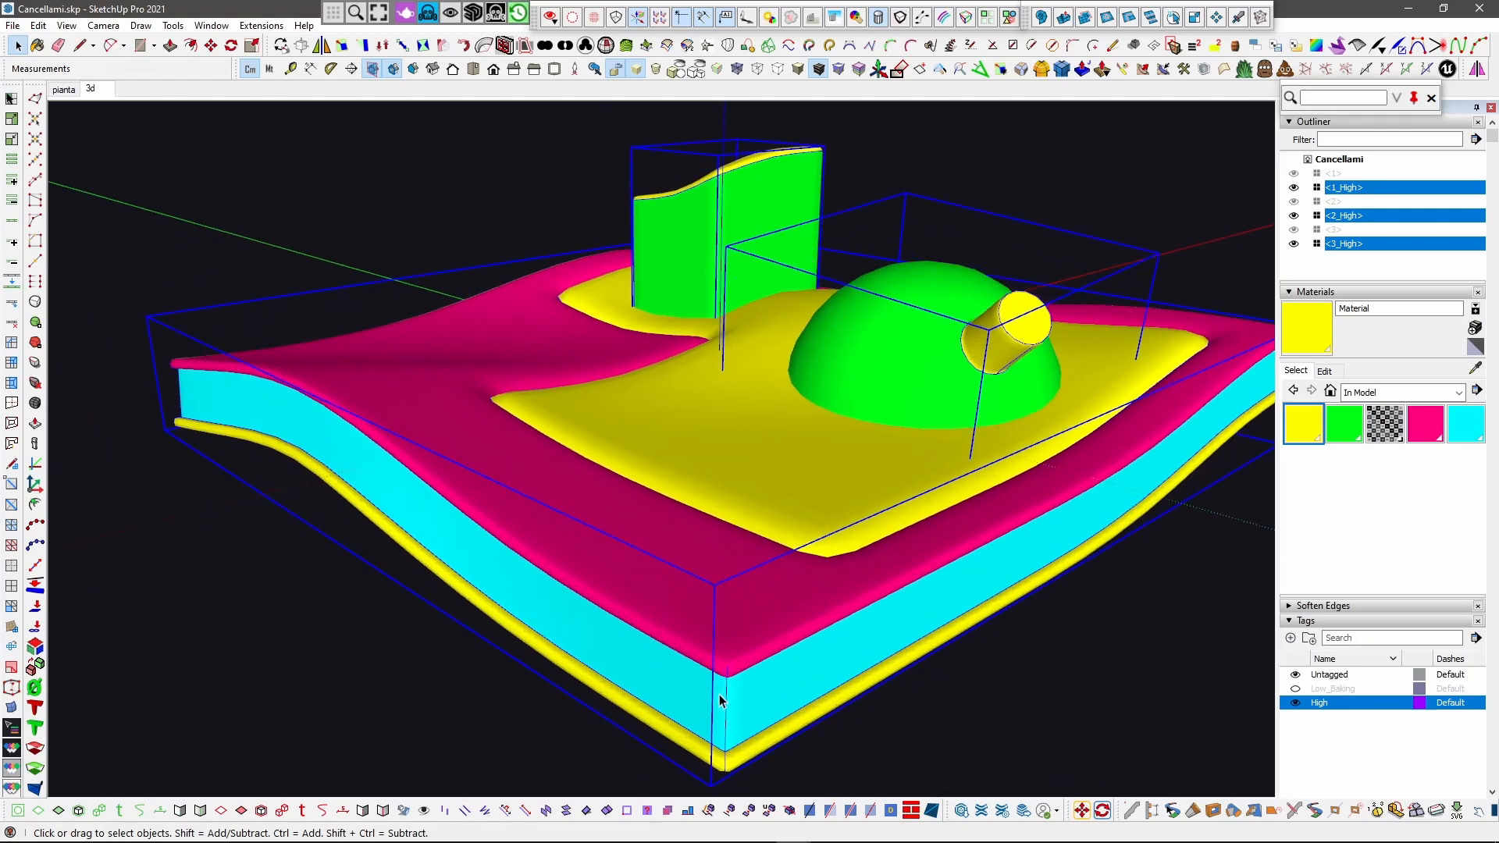
pyautogui.scroll(2, 754, 753)
pyautogui.moveTo(770, 716); pyautogui.dragTo(813, 518, button='middle')
pyautogui.scroll(2, 744, 388)
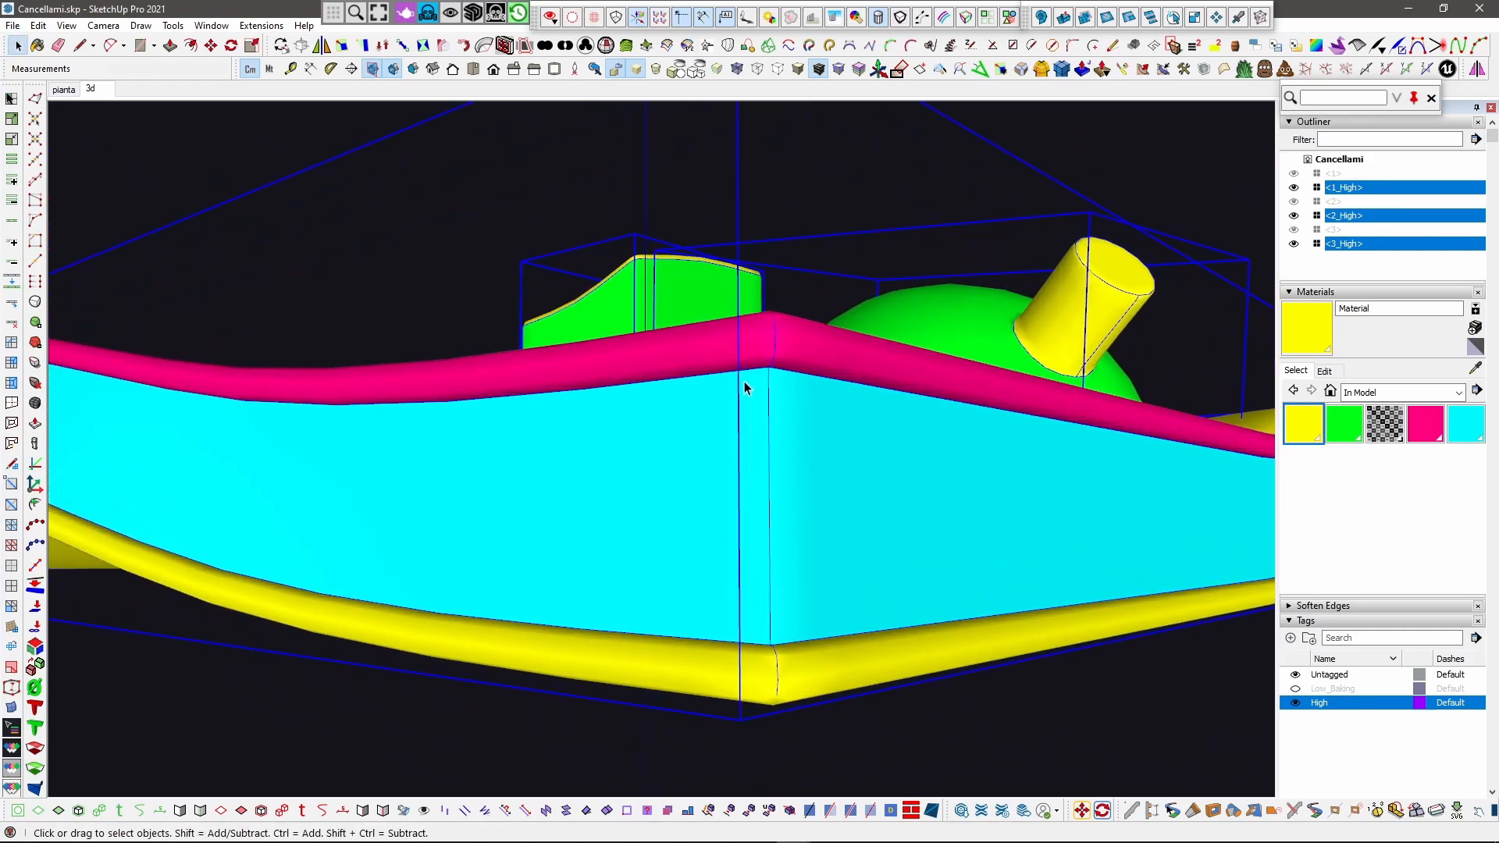
pyautogui.scroll(-5, 833, 653)
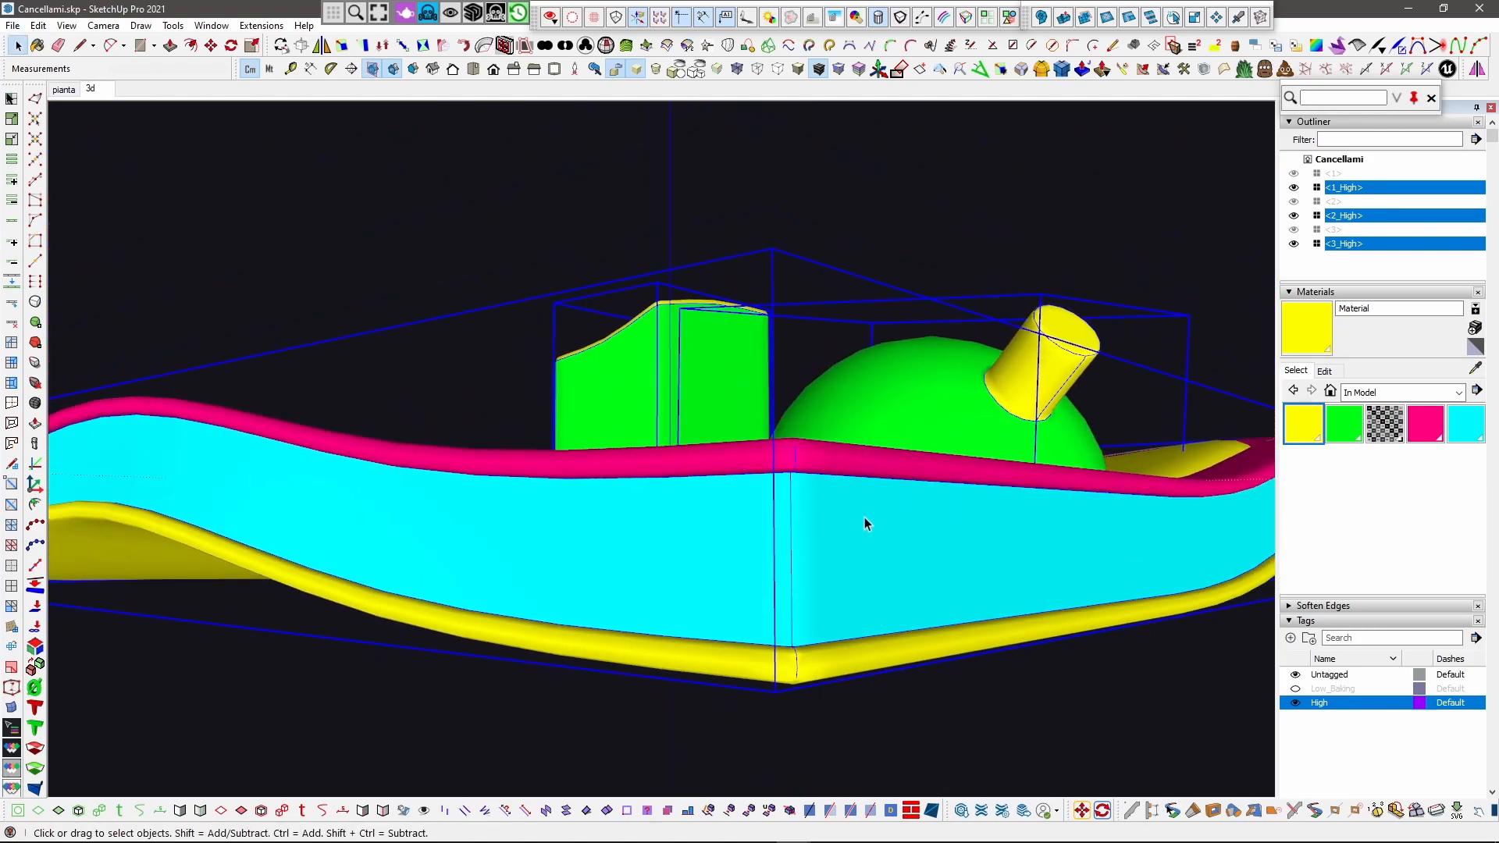
pyautogui.moveTo(836, 552); pyautogui.dragTo(781, 631, button='middle')
pyautogui.scroll(-3, 616, 445)
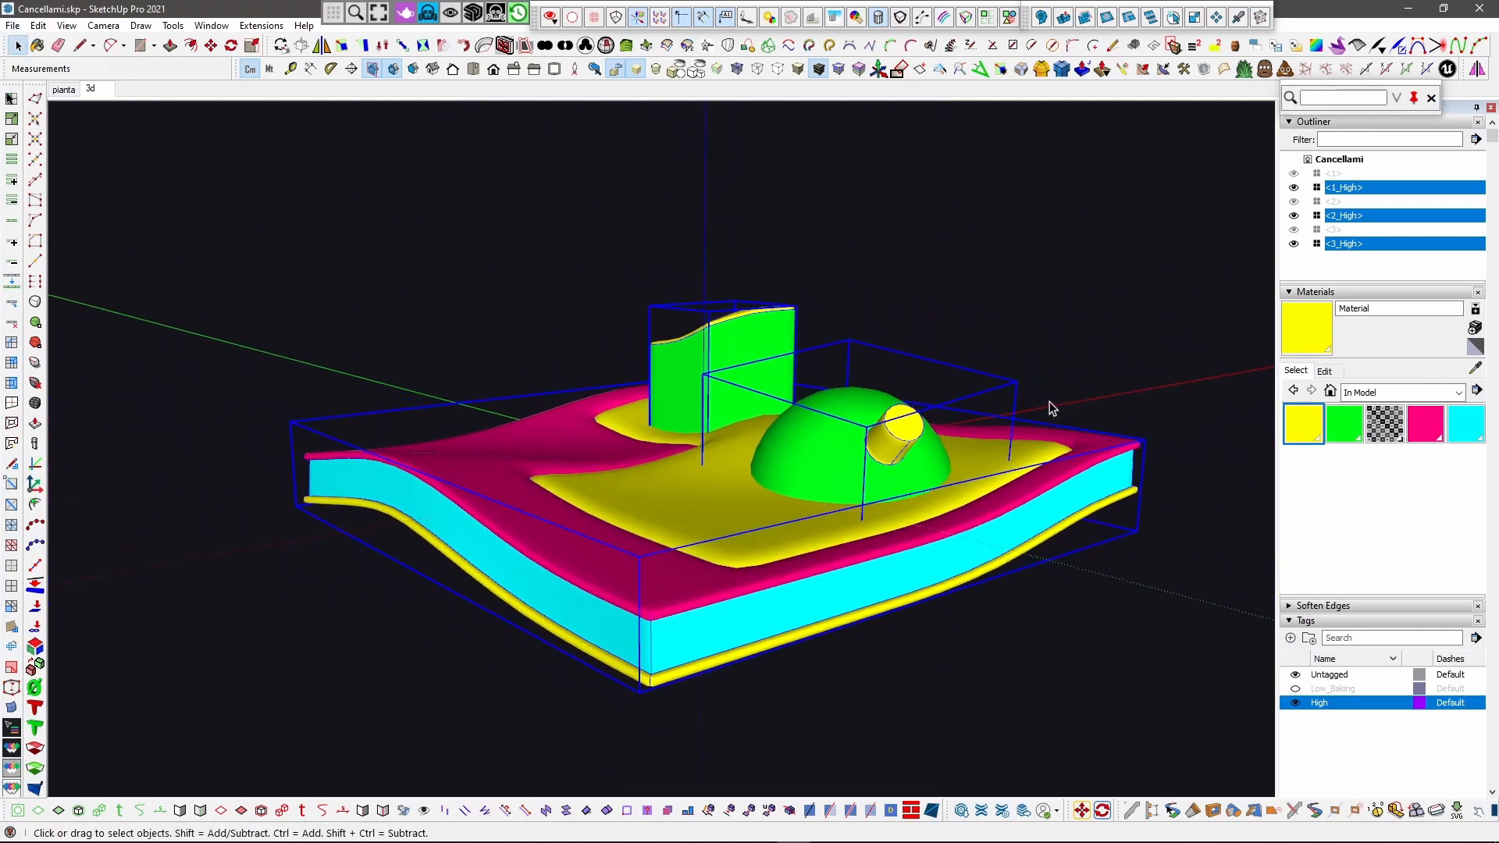
pyautogui.moveTo(1060, 404); pyautogui.dragTo(696, 494, button='middle')
pyautogui.moveTo(559, 655); pyautogui.dragTo(515, 579, button='middle')
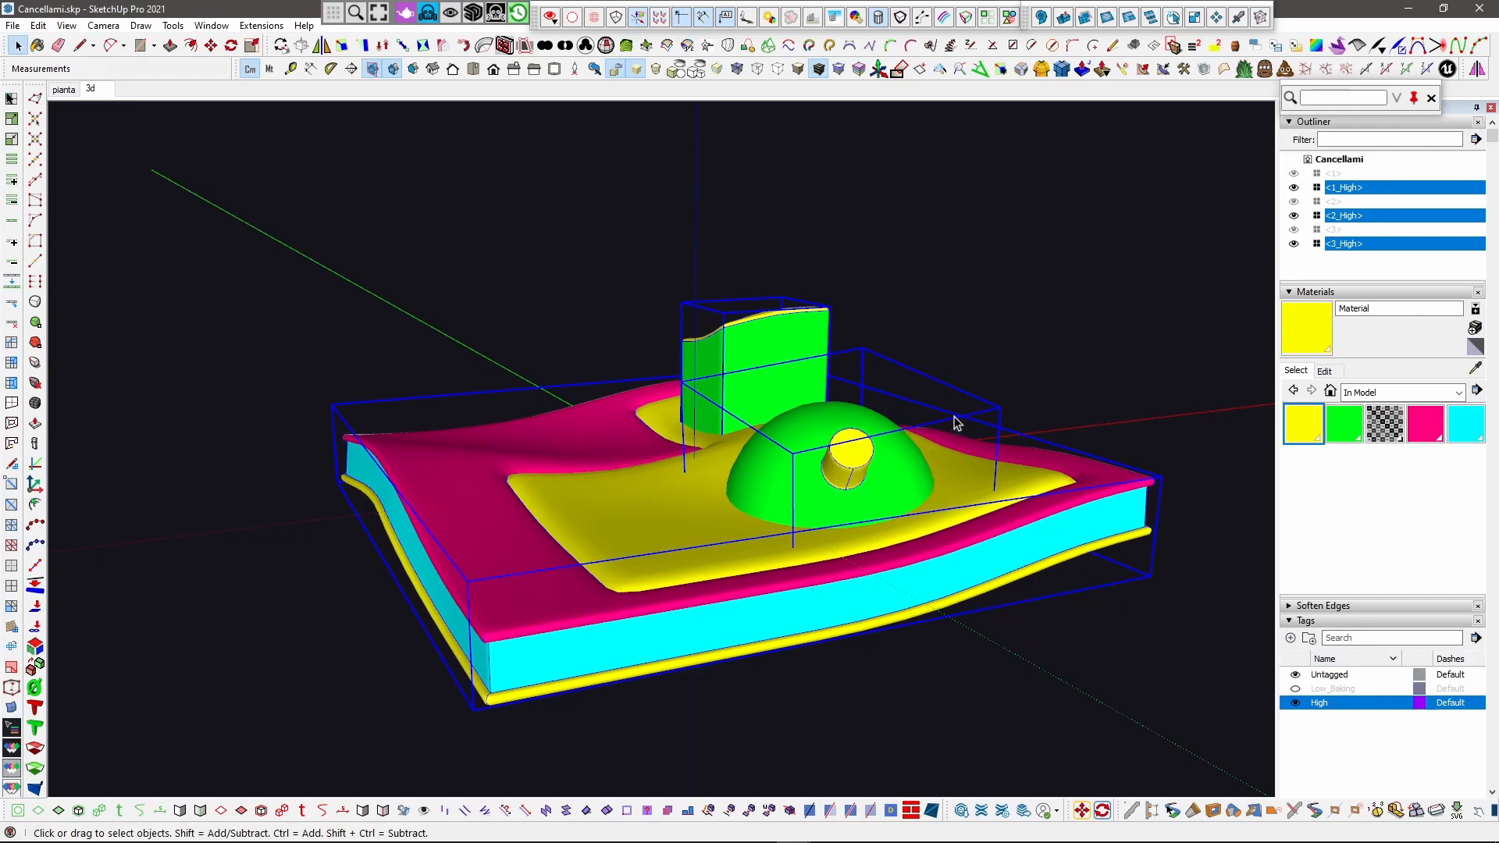
# Step: Export only the selected high-poly components as an OBJ file named High_ID4, with texture maps and centimetre units
pyautogui.click(1262, 71)
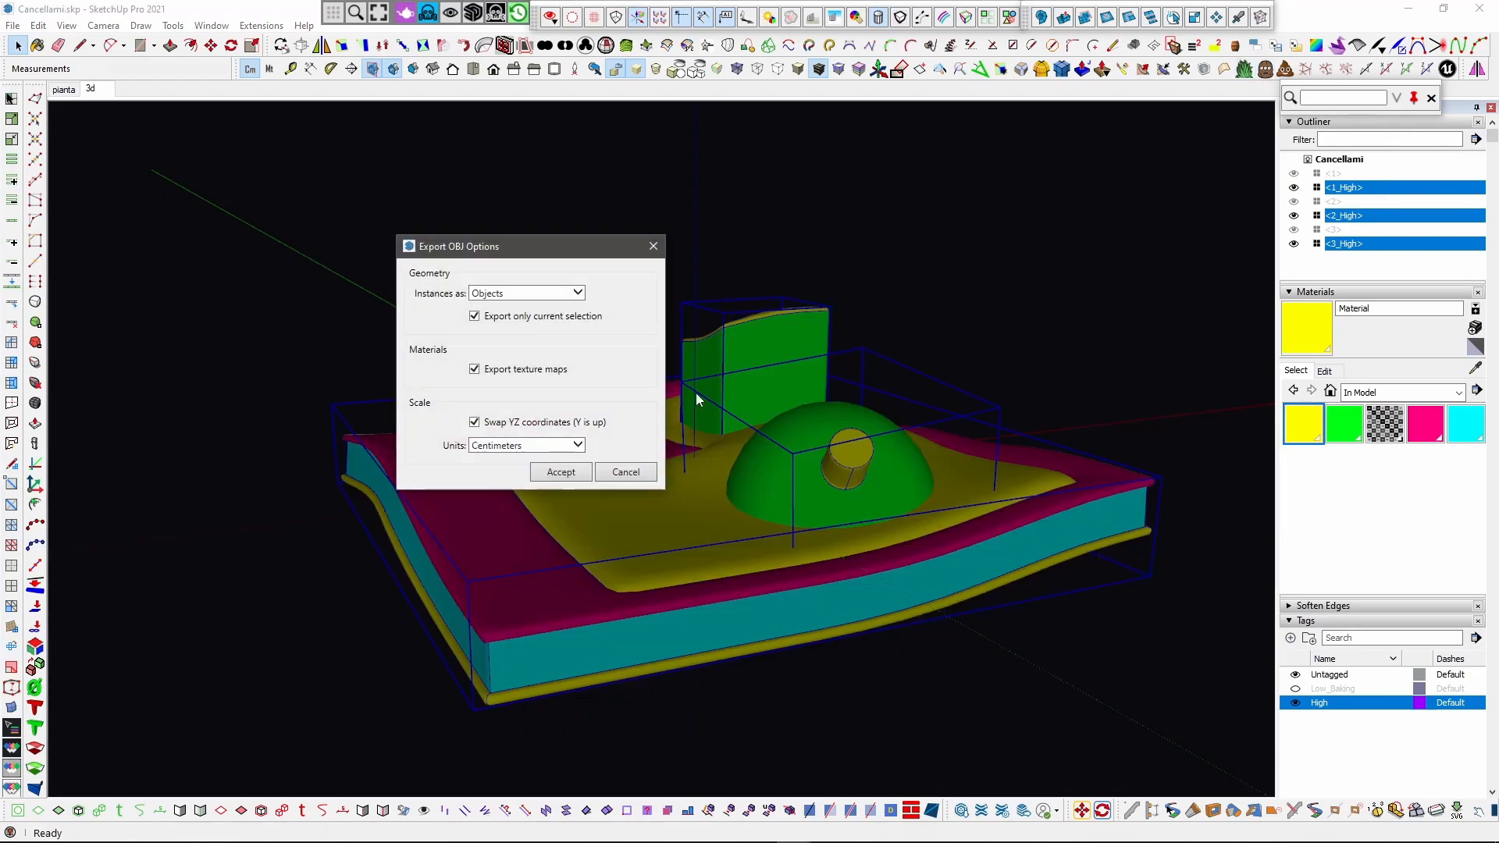
pyautogui.click(576, 472)
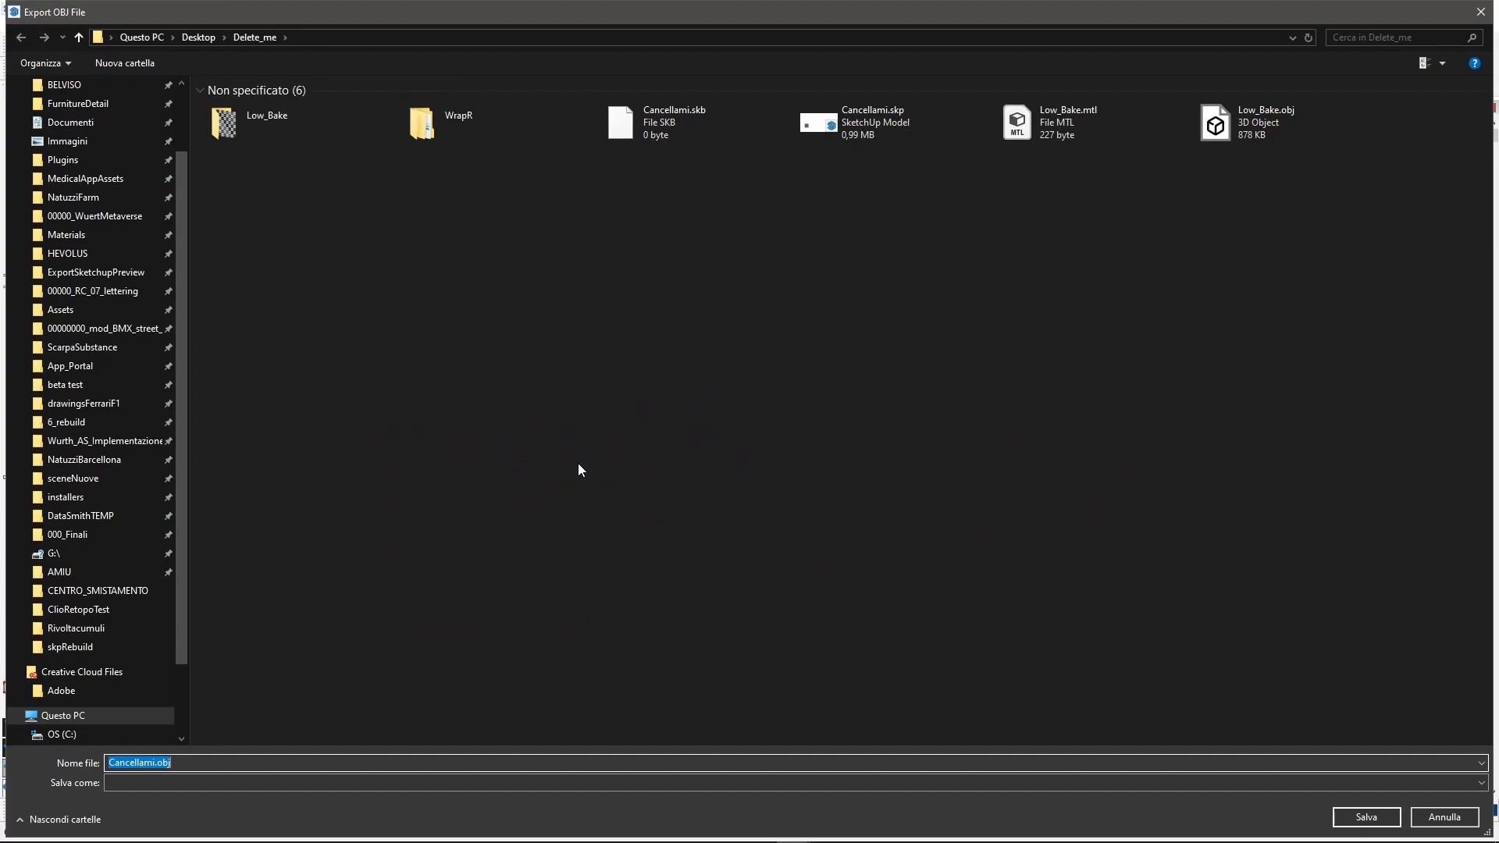
pyautogui.write('High_ID4')
pyautogui.press('Return')
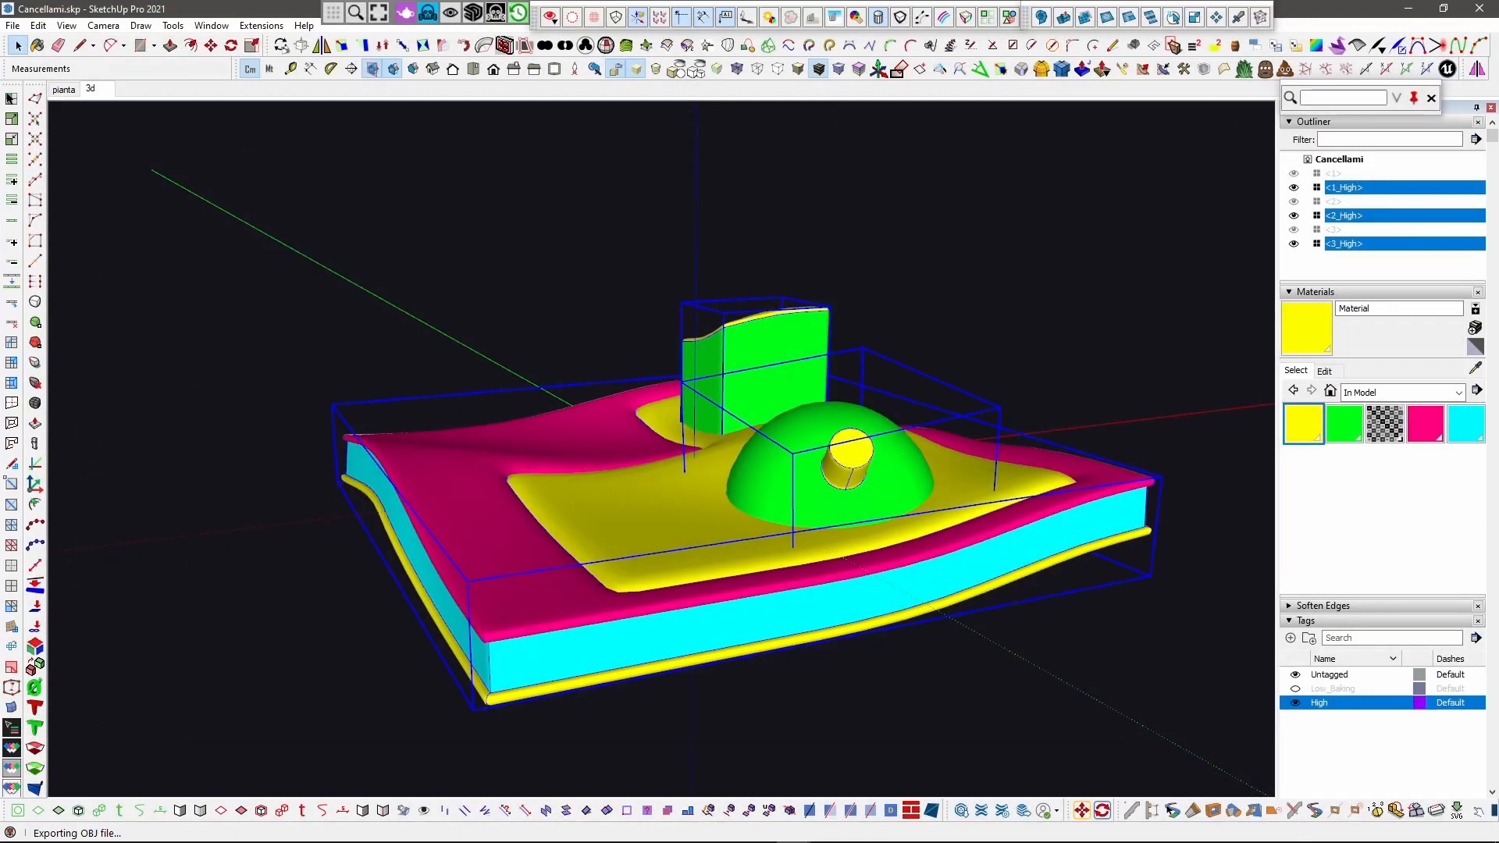
# Step: Dismiss the finished export's message, switch to Substance 3D Painter and close its home screen
pyautogui.click(851, 461)
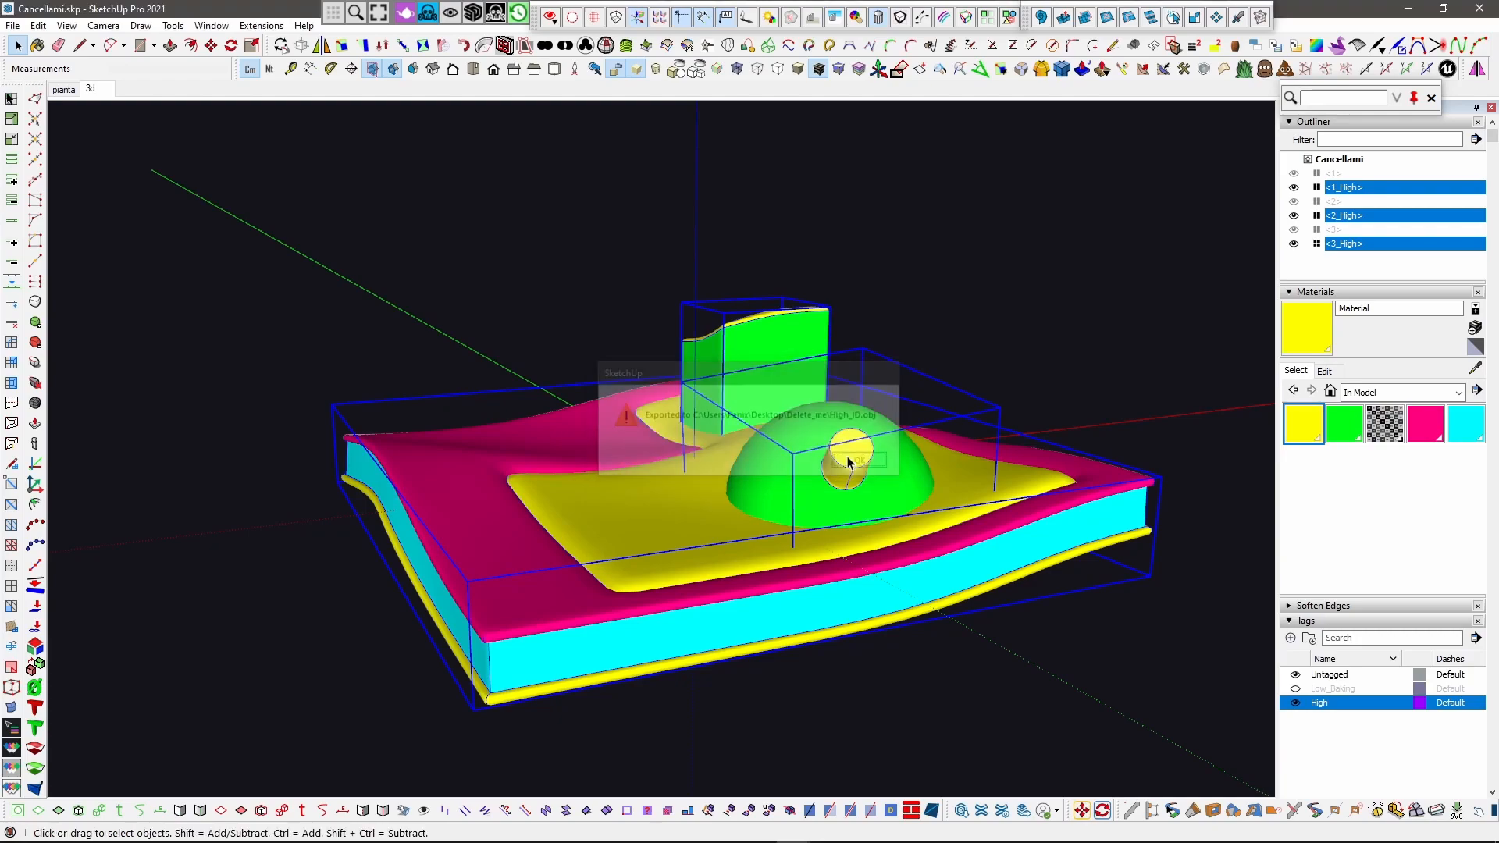
pyautogui.moveTo(1247, 832)
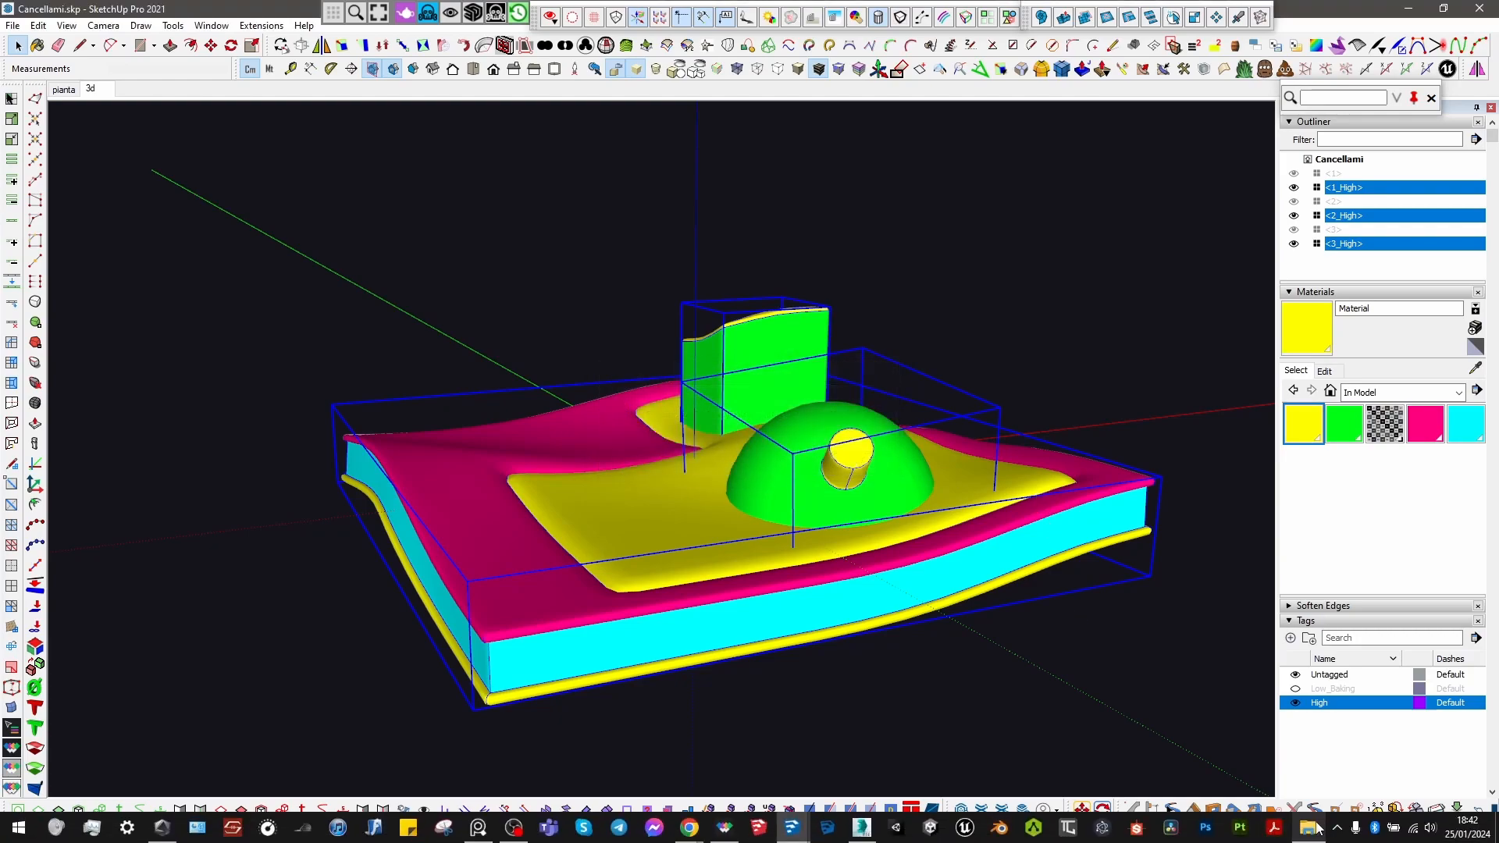
pyautogui.click(1247, 832)
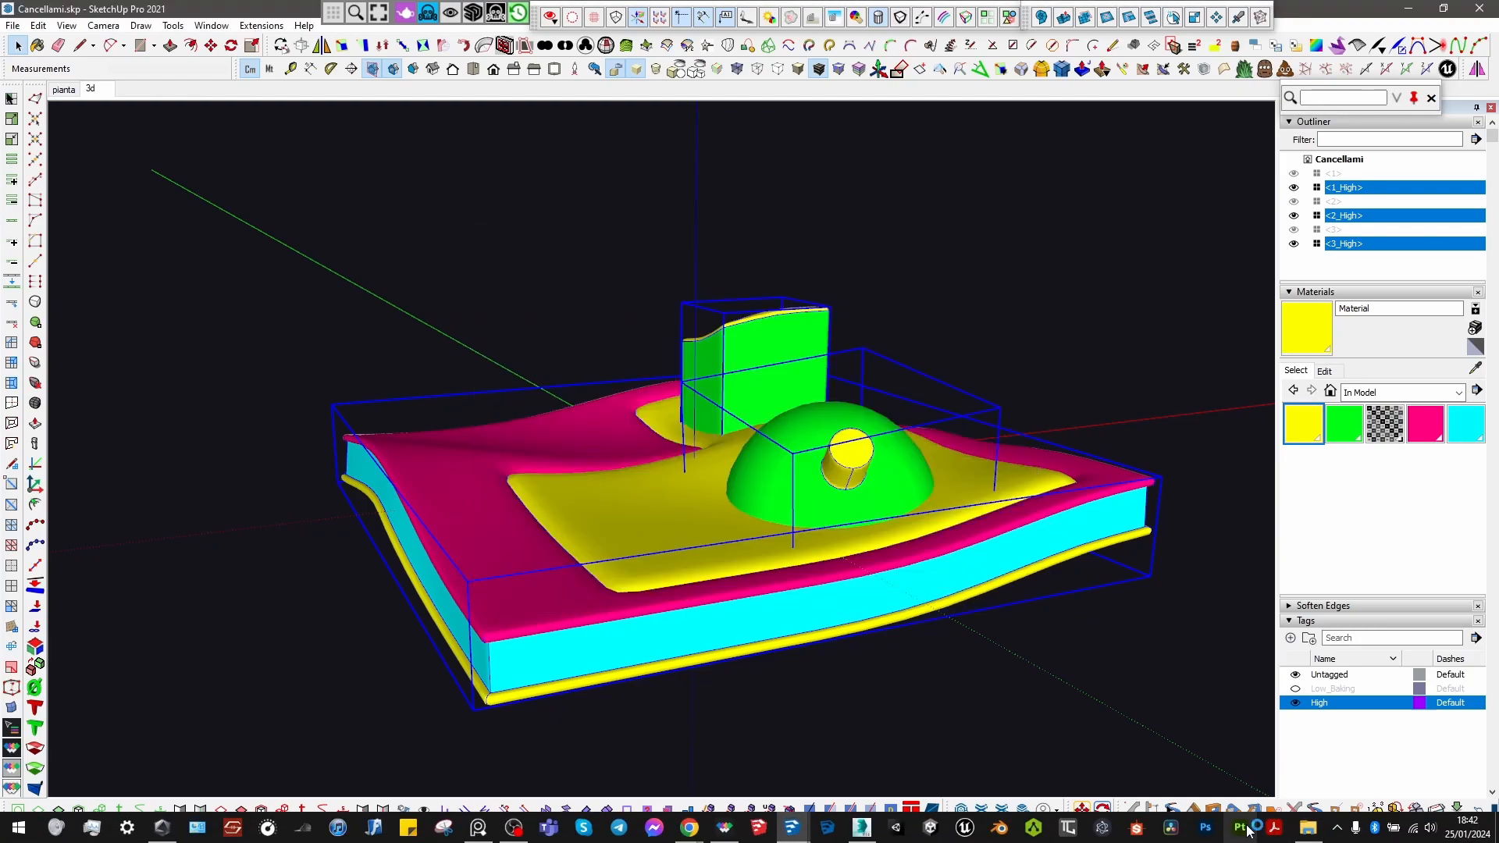
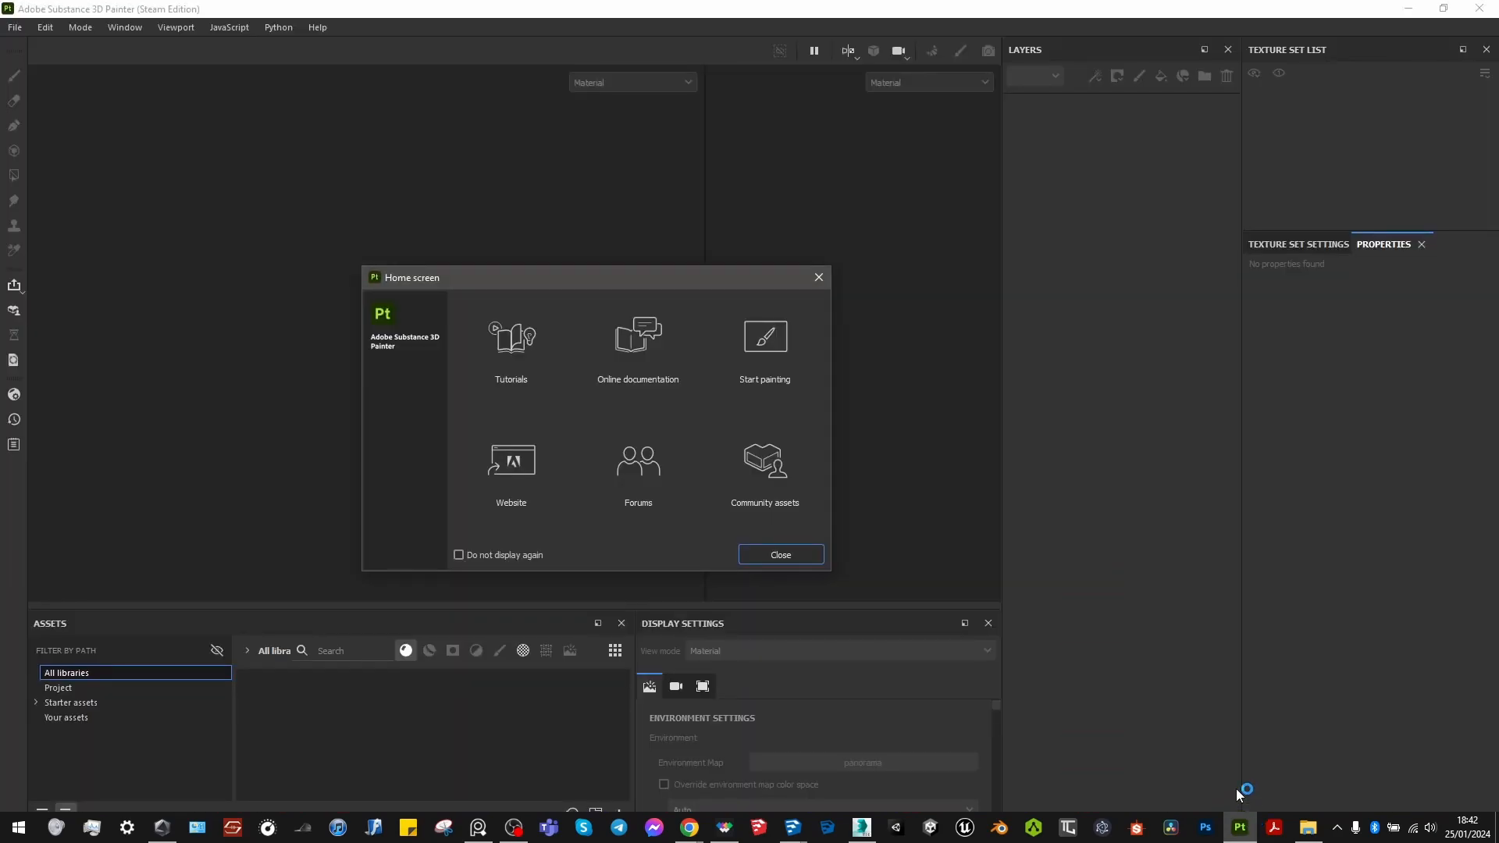
pyautogui.click(787, 554)
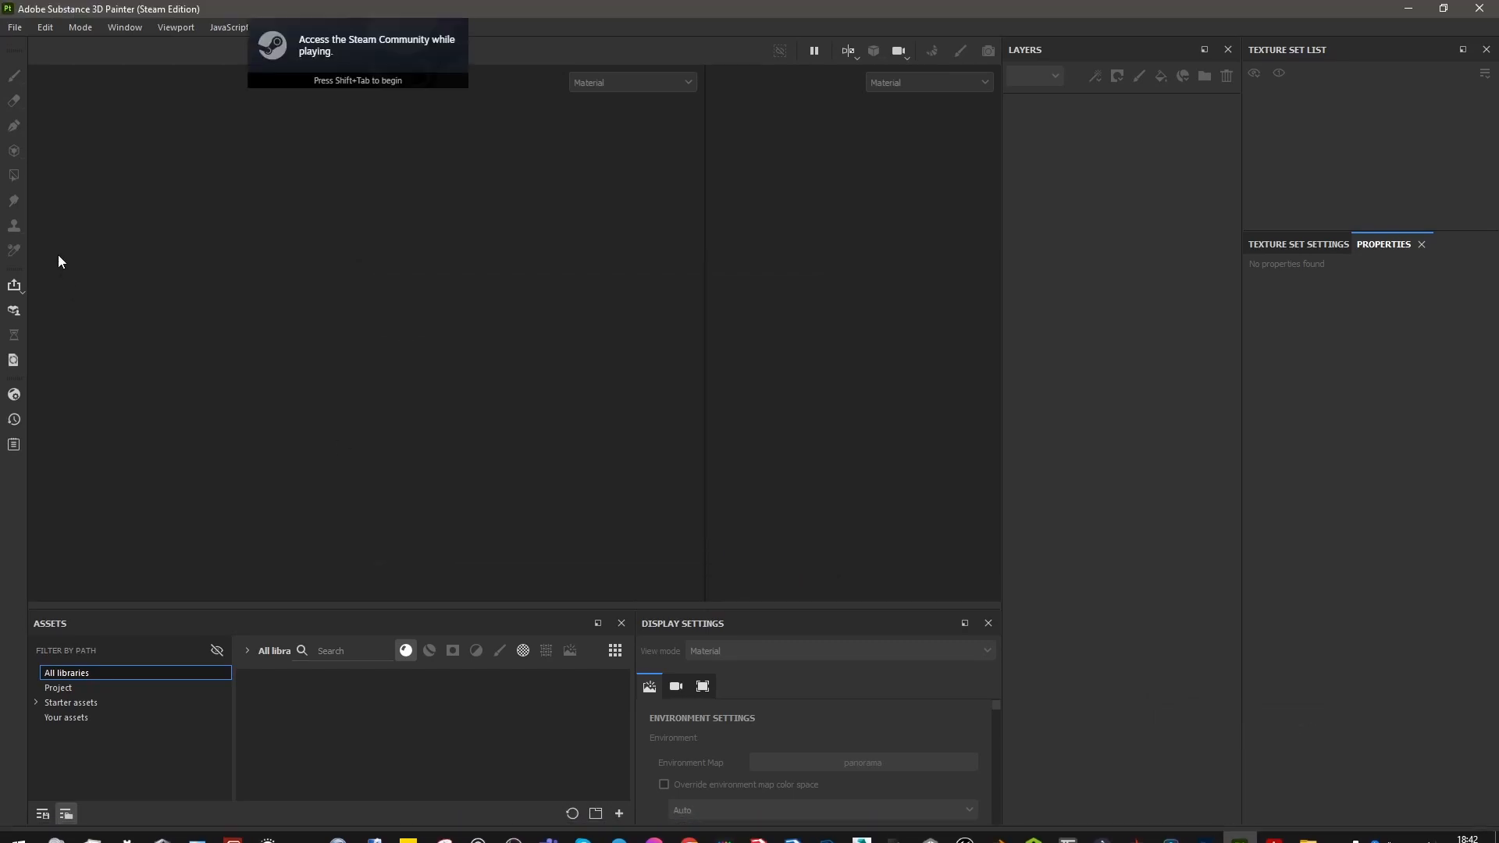
# Step: Set up a new project with 4096 document resolution and UV tile layout preserved per material with painting across tiles
pyautogui.click(21, 31)
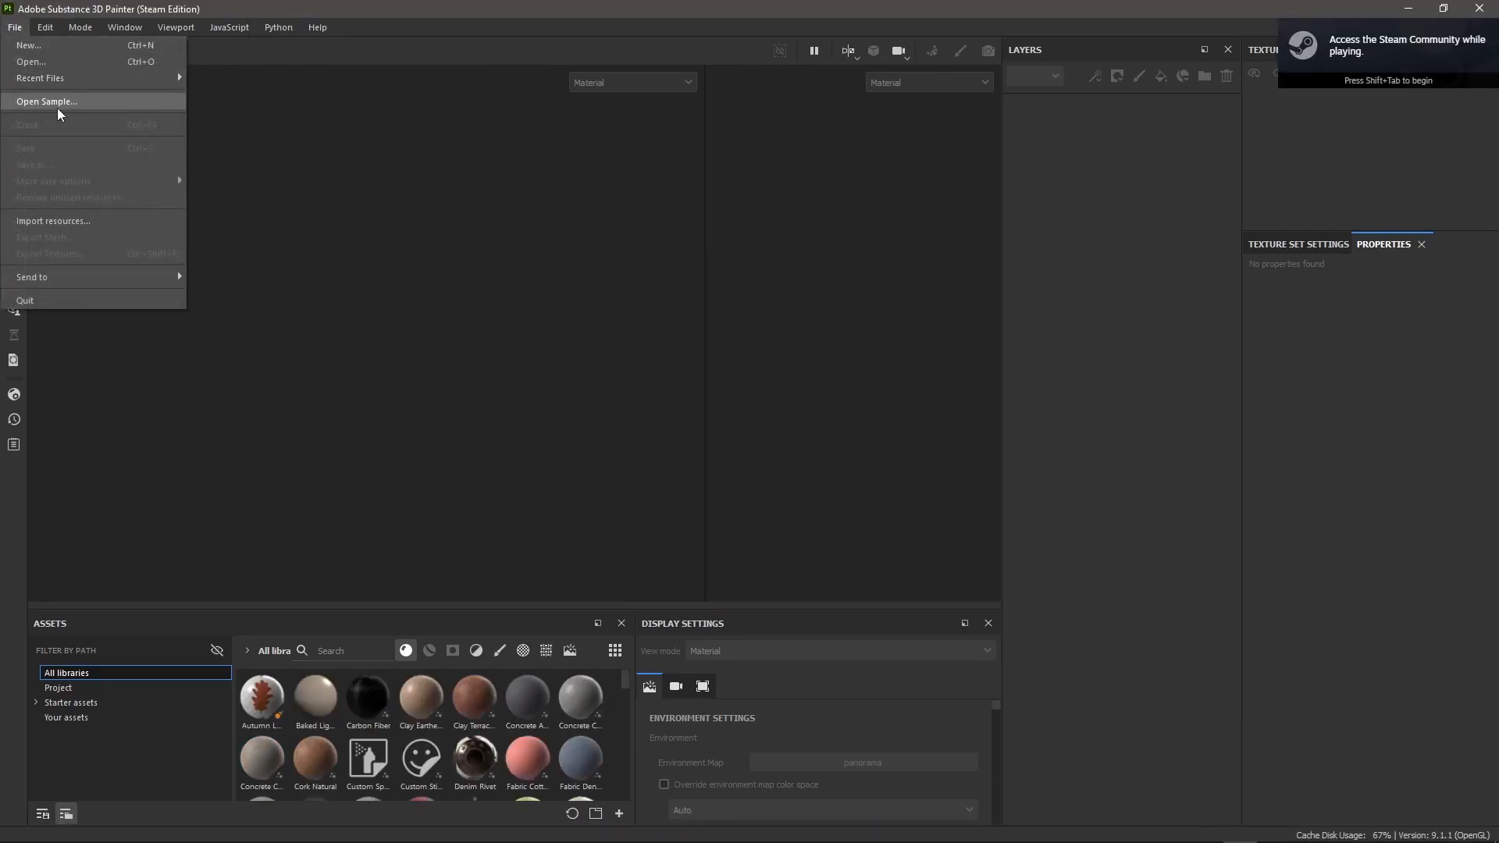
pyautogui.click(64, 45)
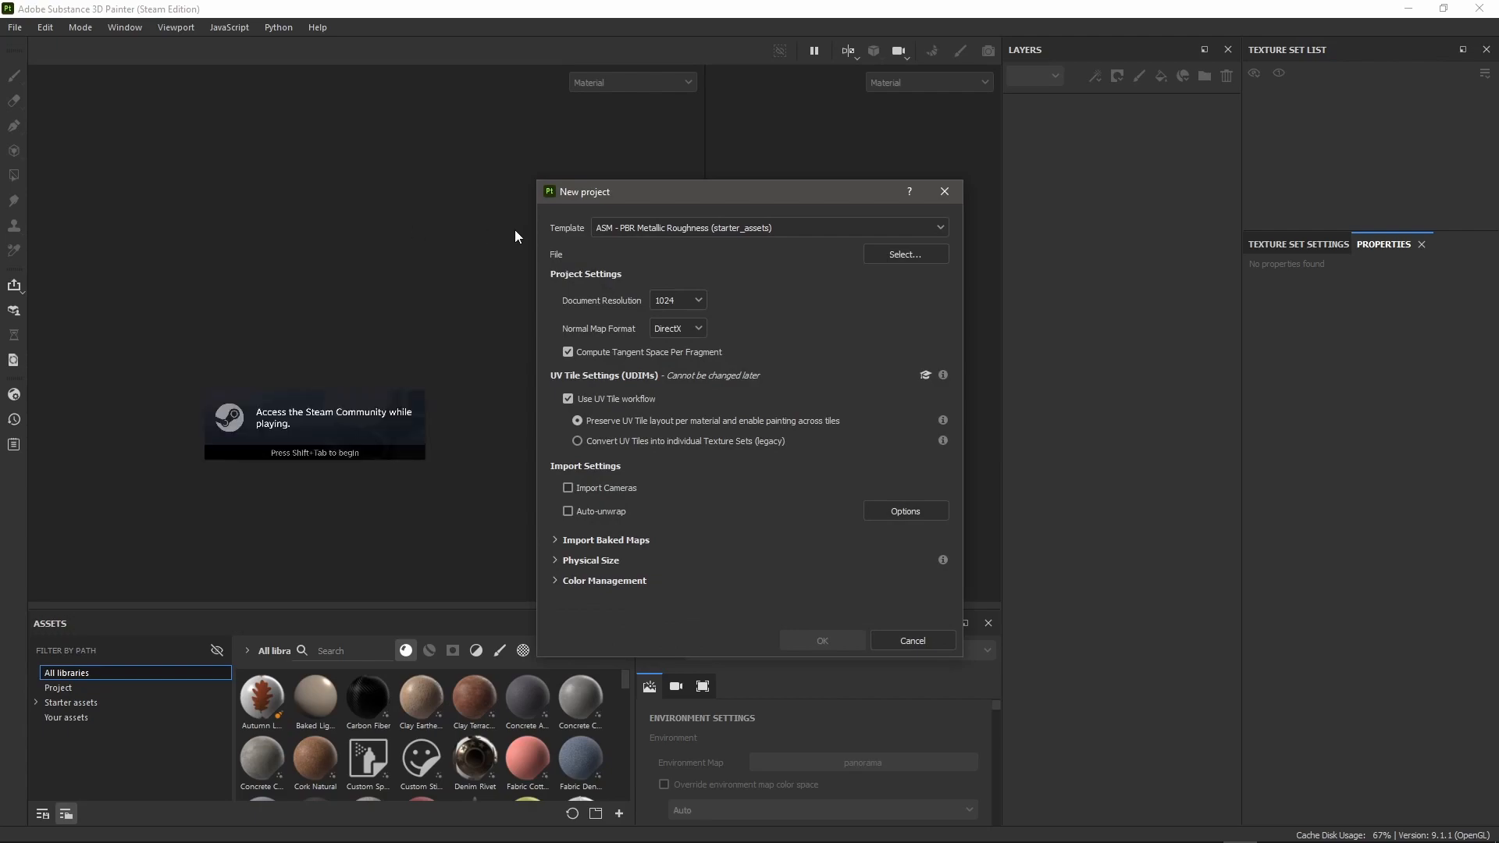
pyautogui.click(698, 300)
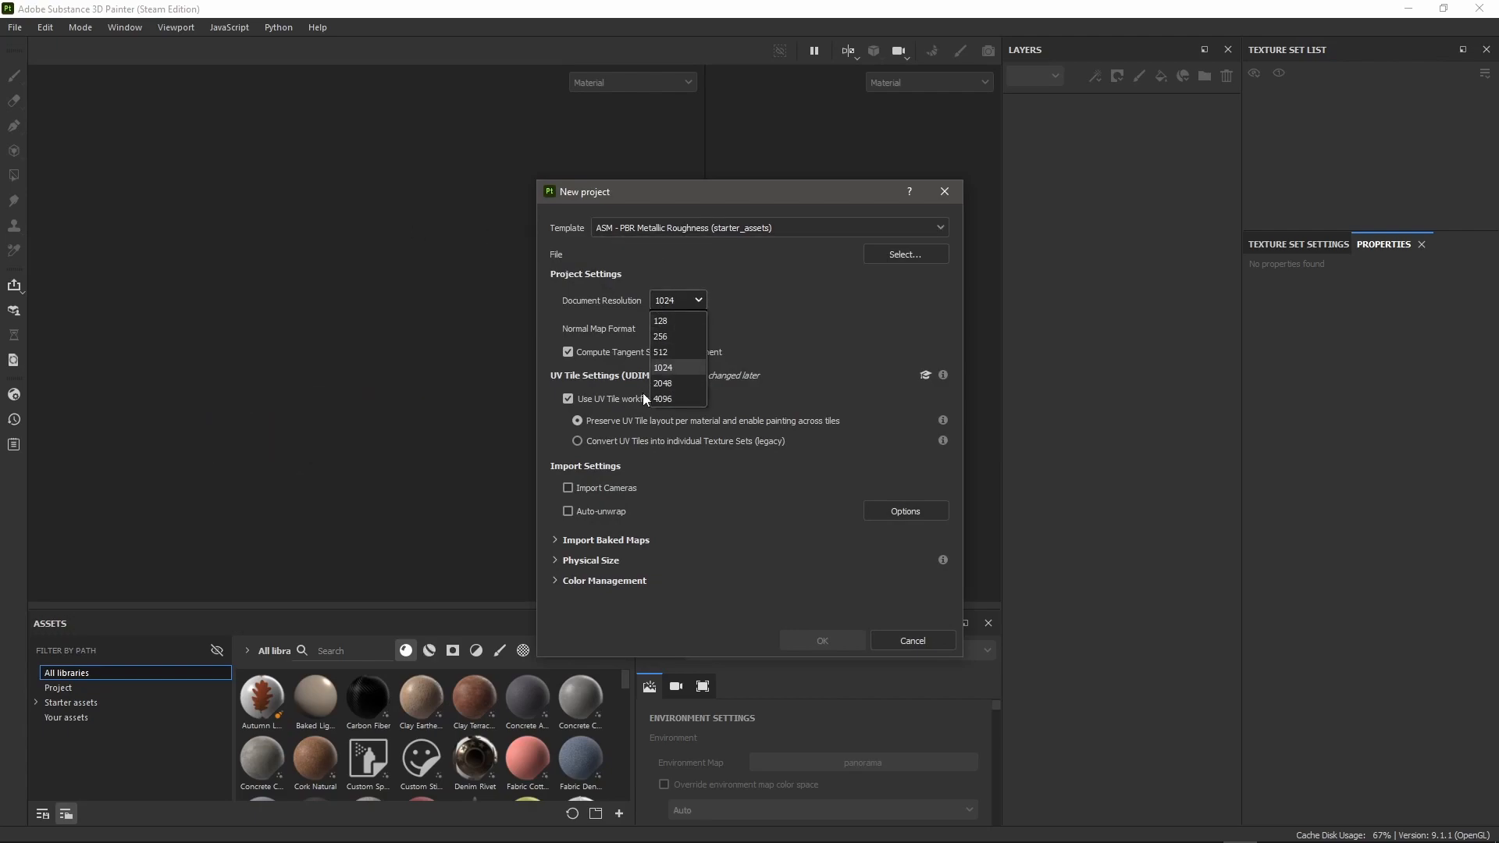
pyautogui.click(670, 397)
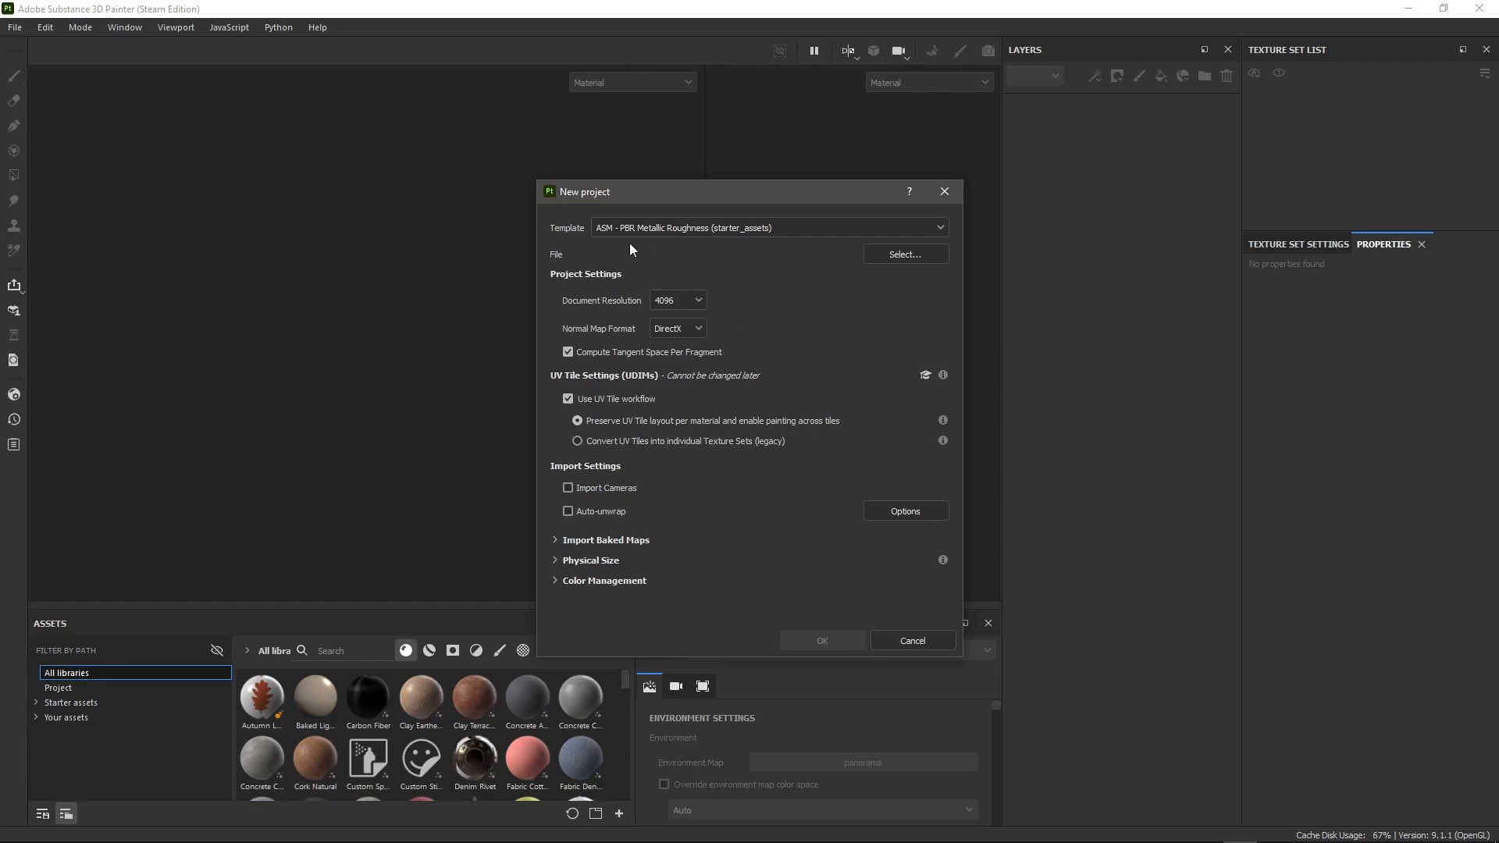
pyautogui.moveTo(790, 202); pyautogui.dragTo(473, 140)
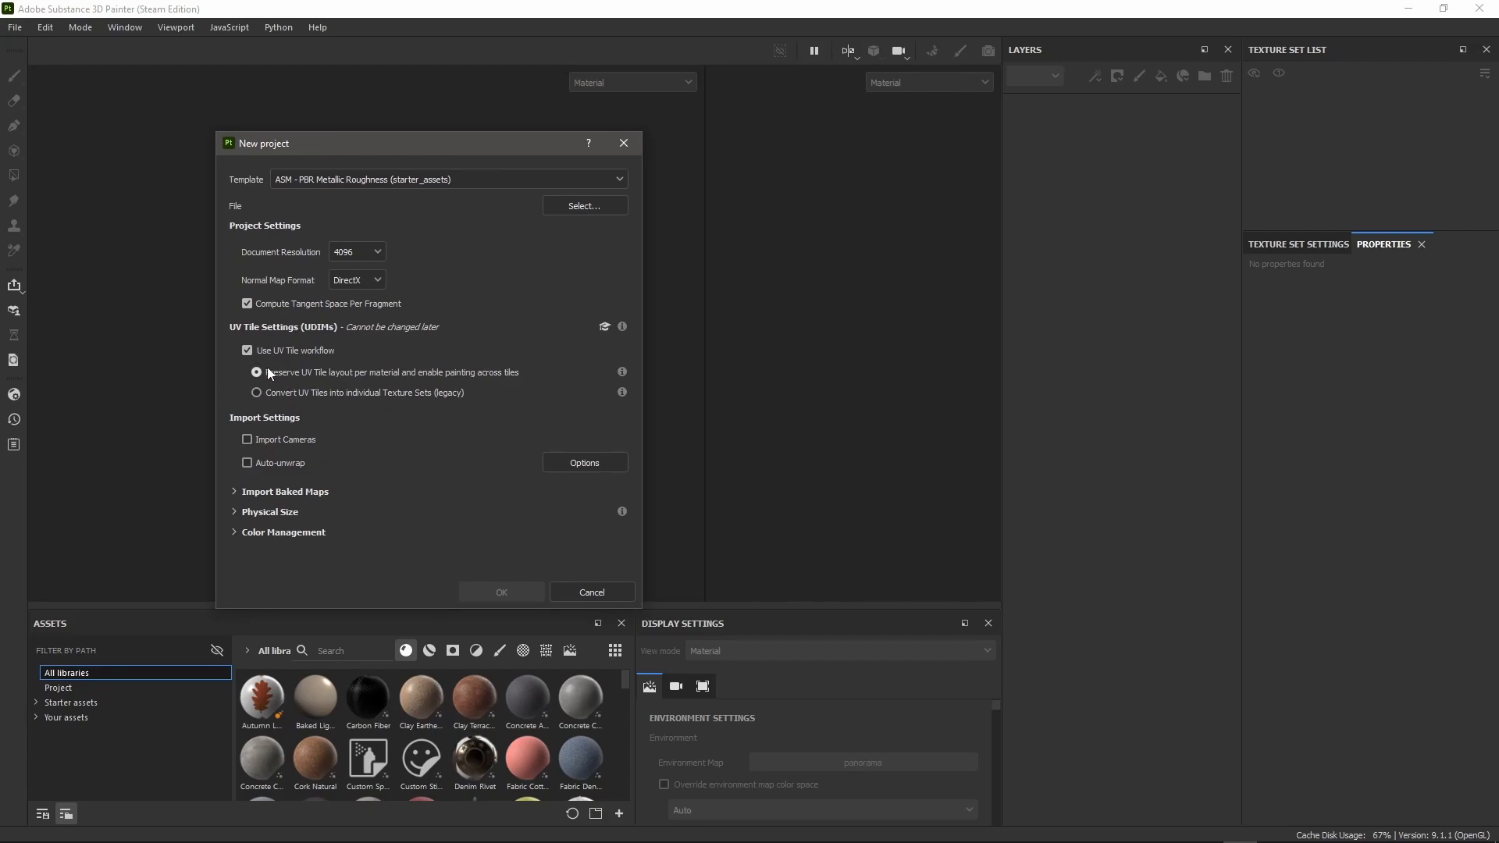
pyautogui.moveTo(378, 151); pyautogui.dragTo(491, 186)
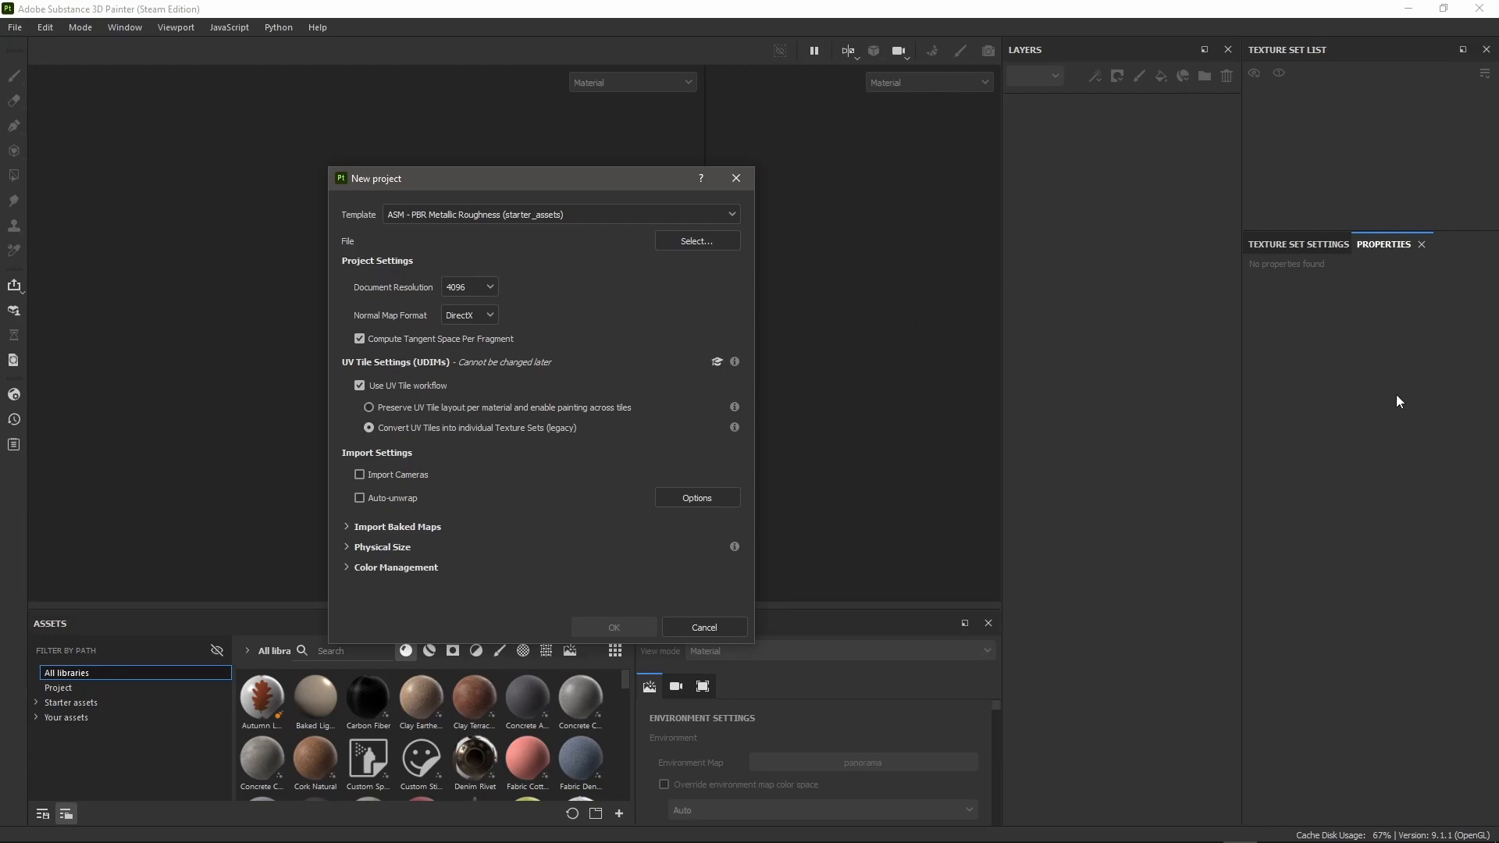
pyautogui.click(373, 407)
# Step: Load Low_Bake.obj from the Delete_me folder on the Desktop as the mesh and create the project
pyautogui.click(691, 241)
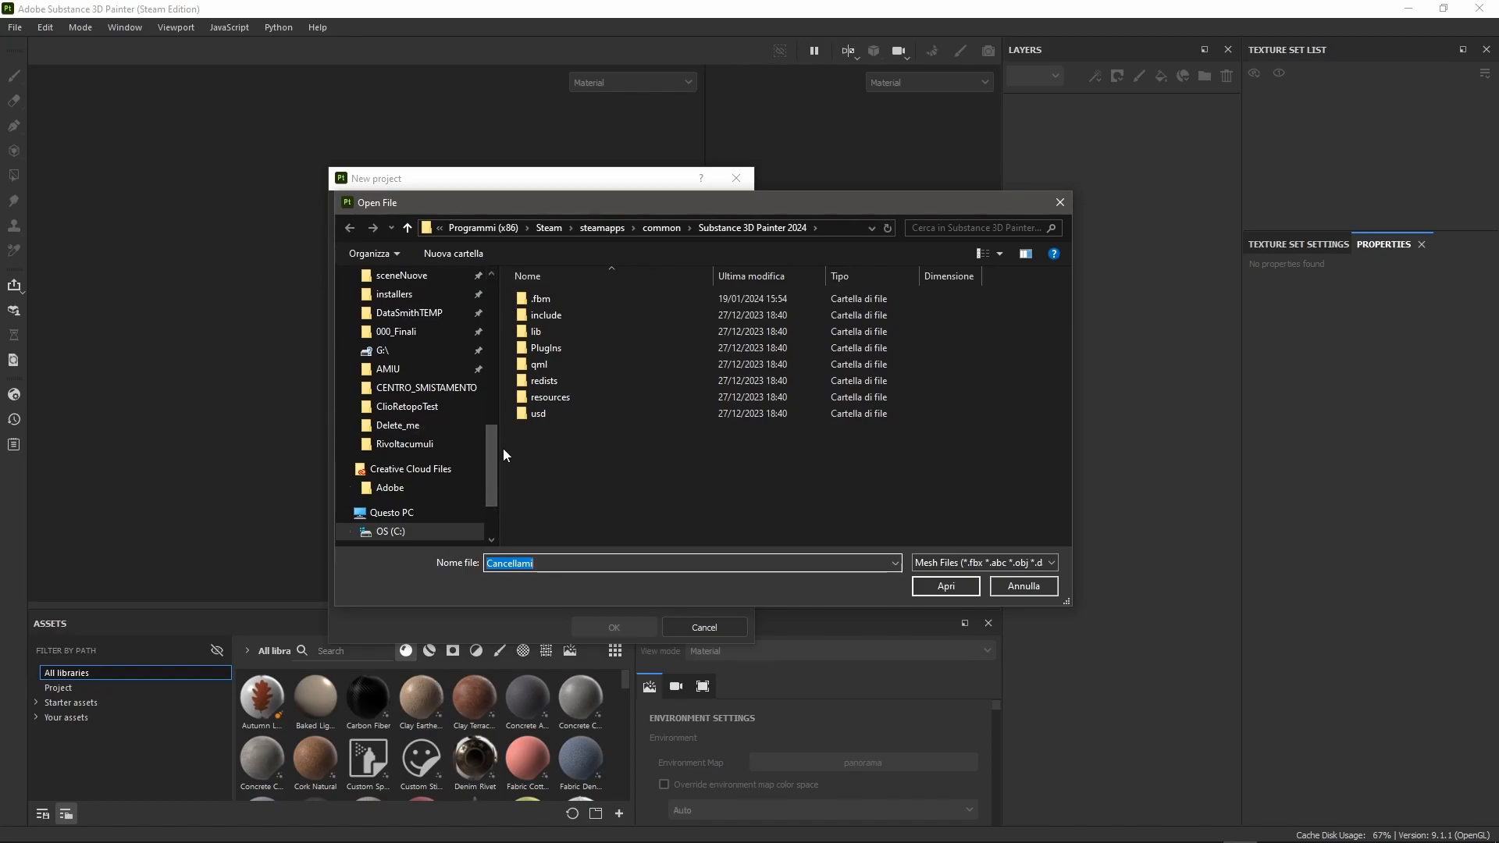
pyautogui.moveTo(495, 450); pyautogui.dragTo(490, 303)
pyautogui.click(431, 305)
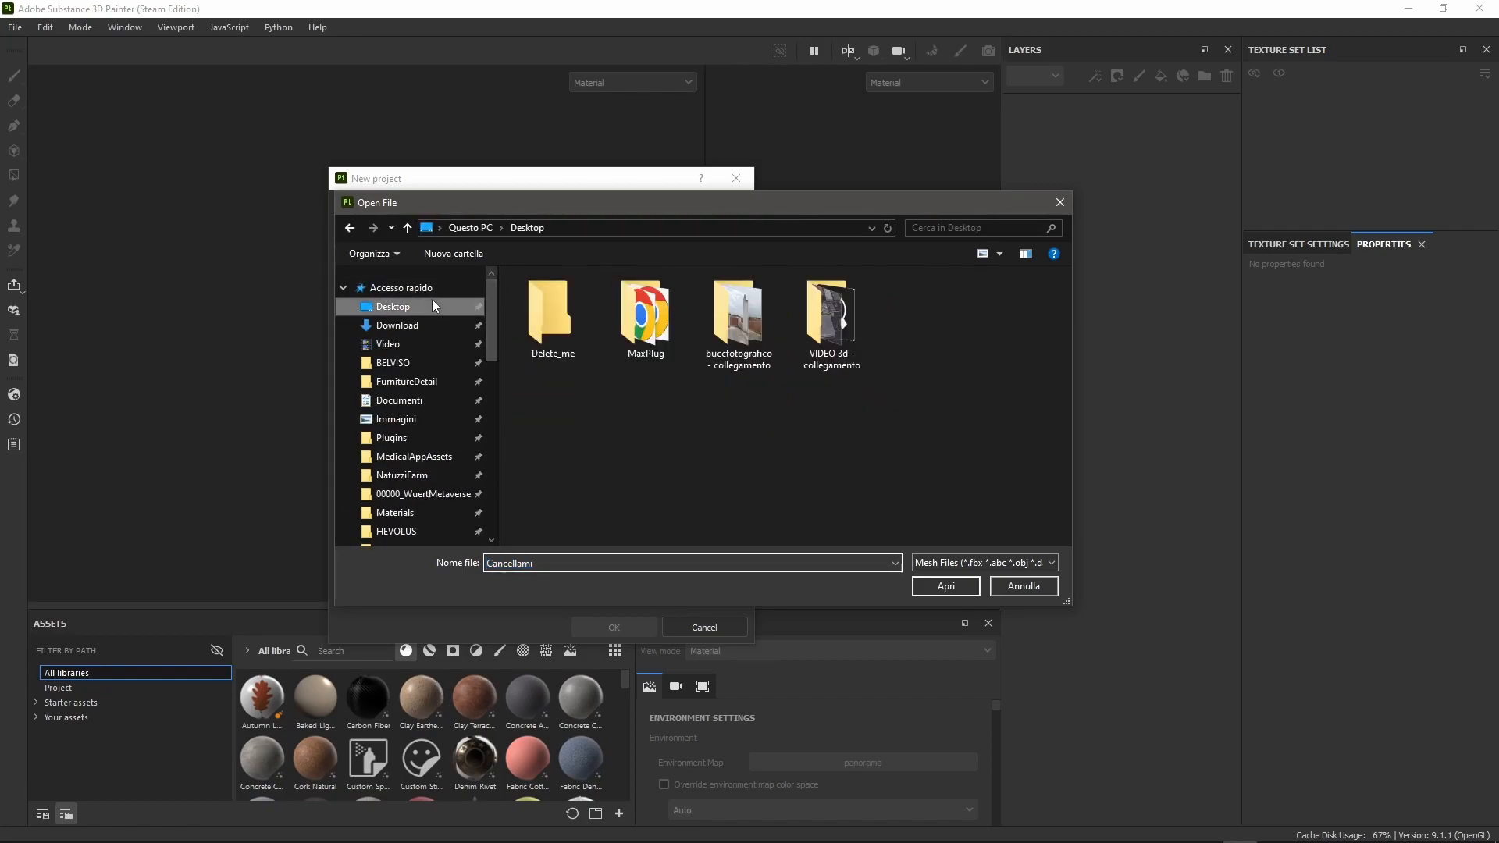
pyautogui.doubleClick(554, 334)
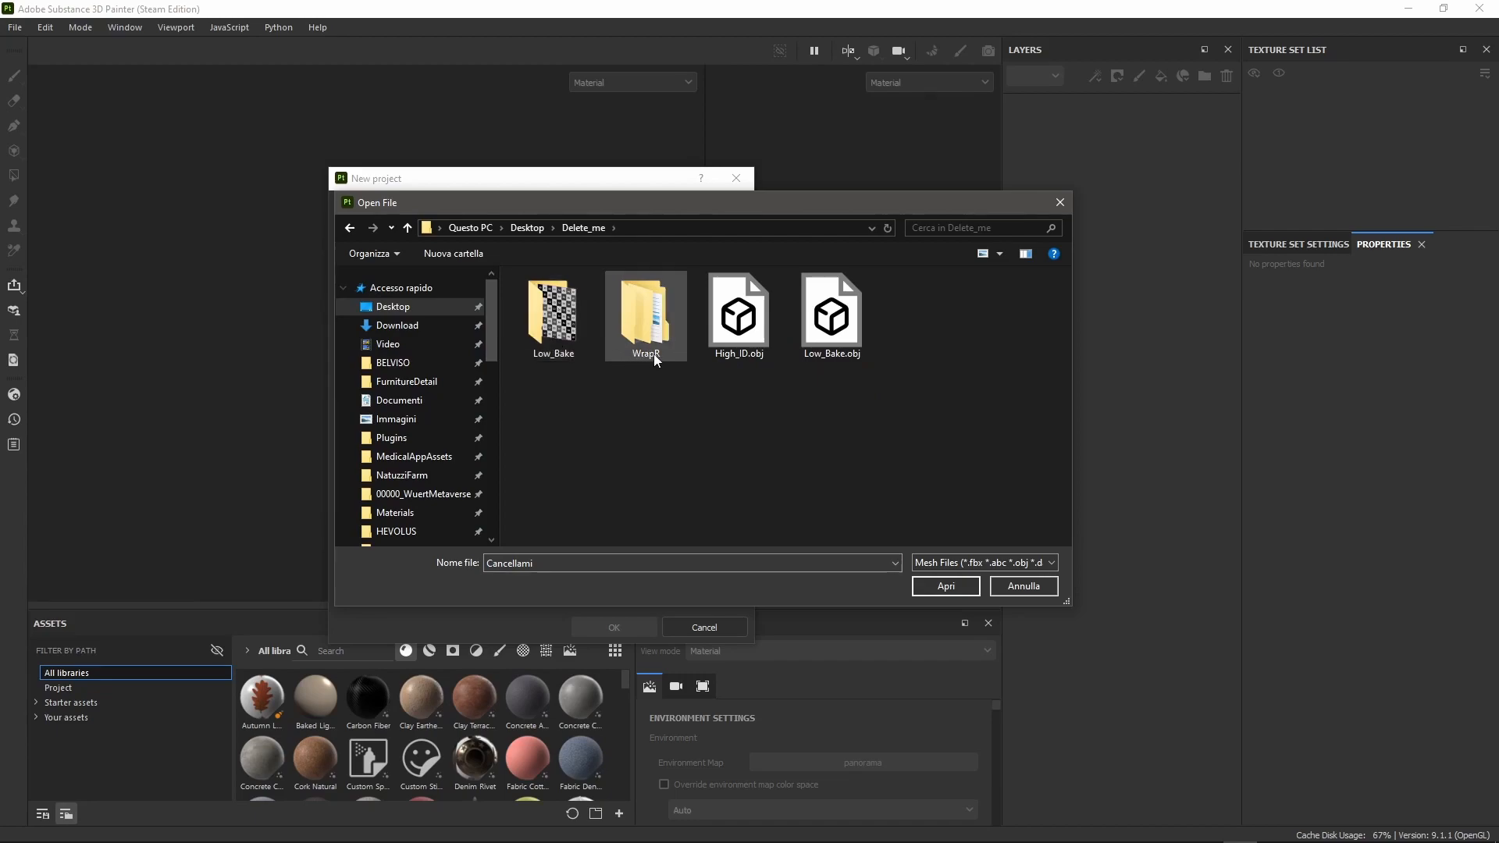
pyautogui.click(820, 334)
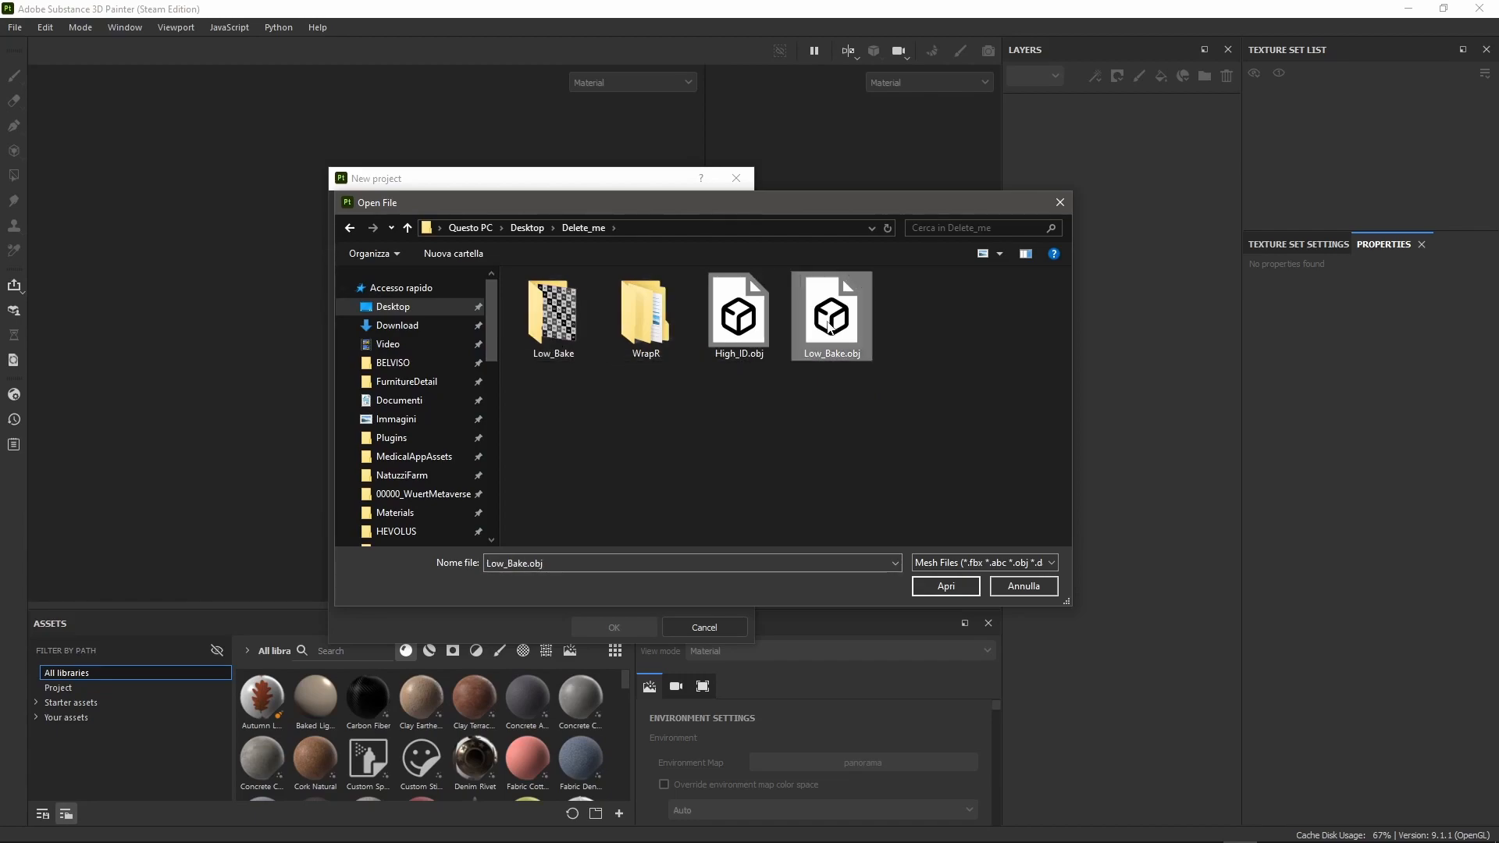
pyautogui.click(946, 586)
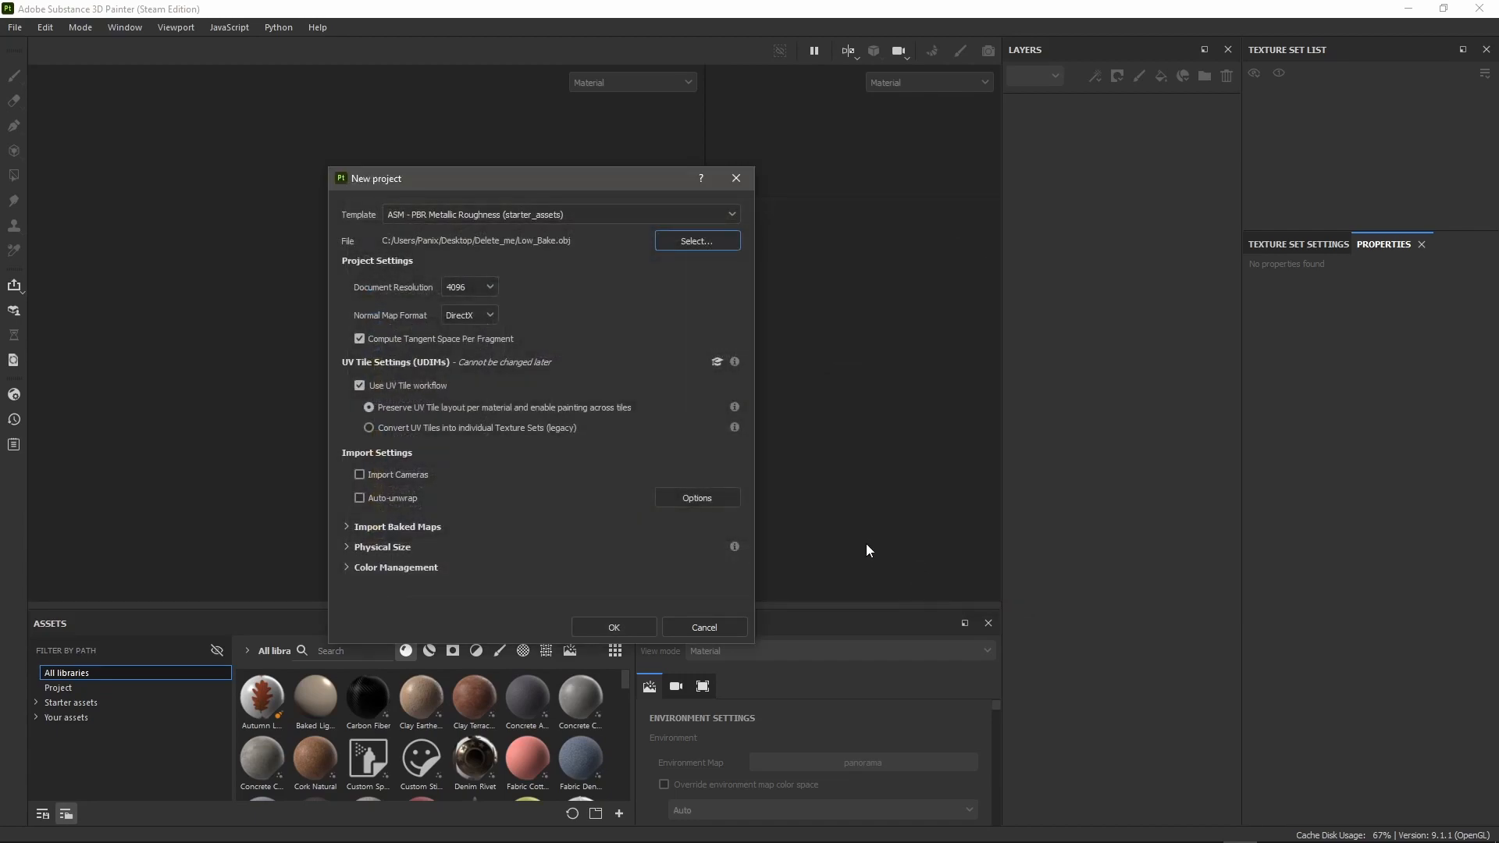
pyautogui.click(644, 629)
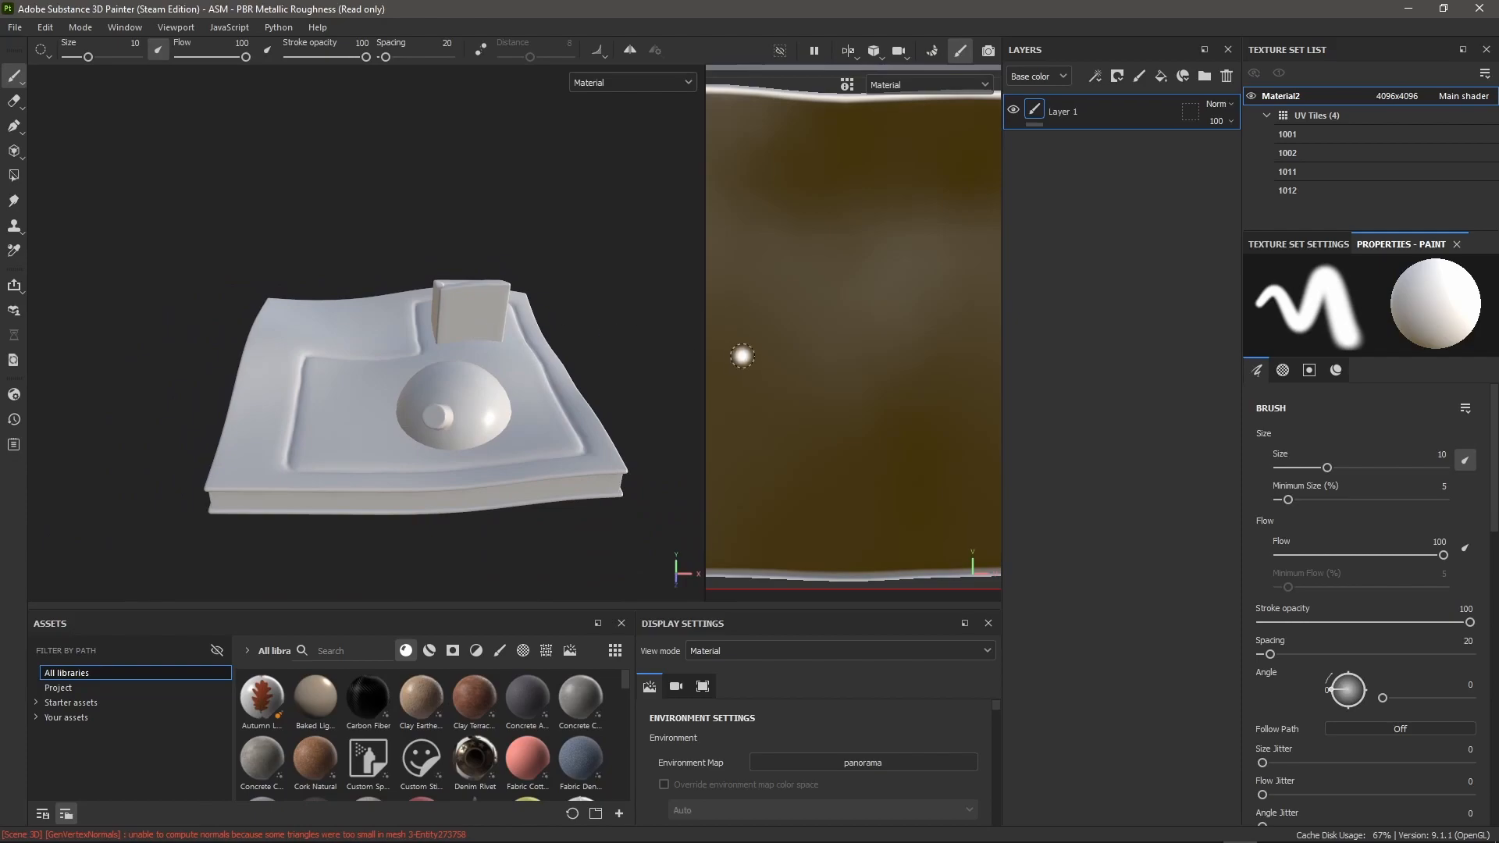
# Step: Examine the UV tiles in the 2D view, especially the thin strip islands in tile 1011
pyautogui.scroll(-10, 807, 361)
pyautogui.scroll(3, 806, 269)
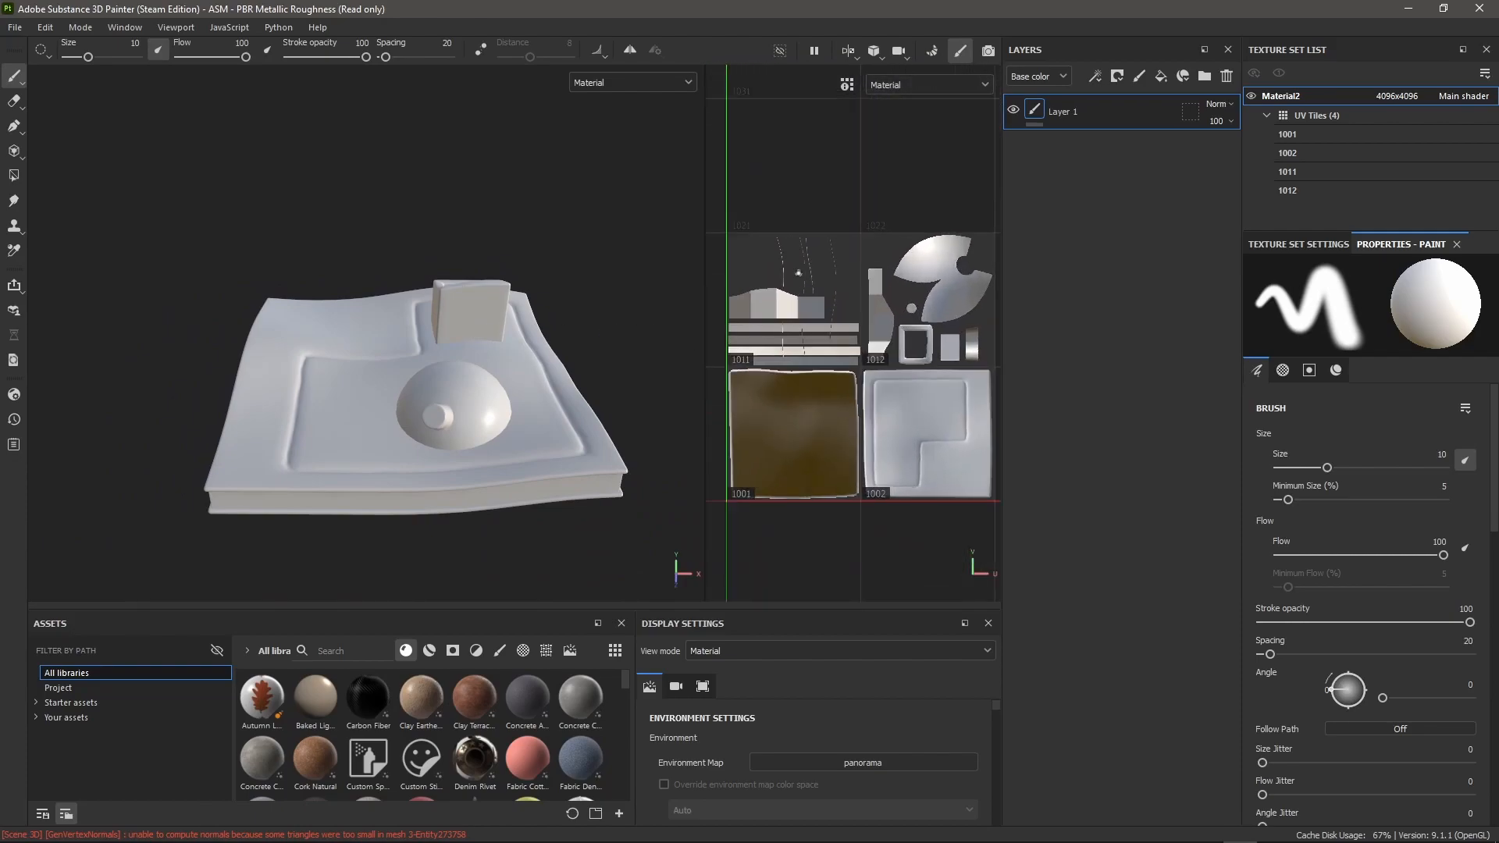
pyautogui.scroll(8, 802, 272)
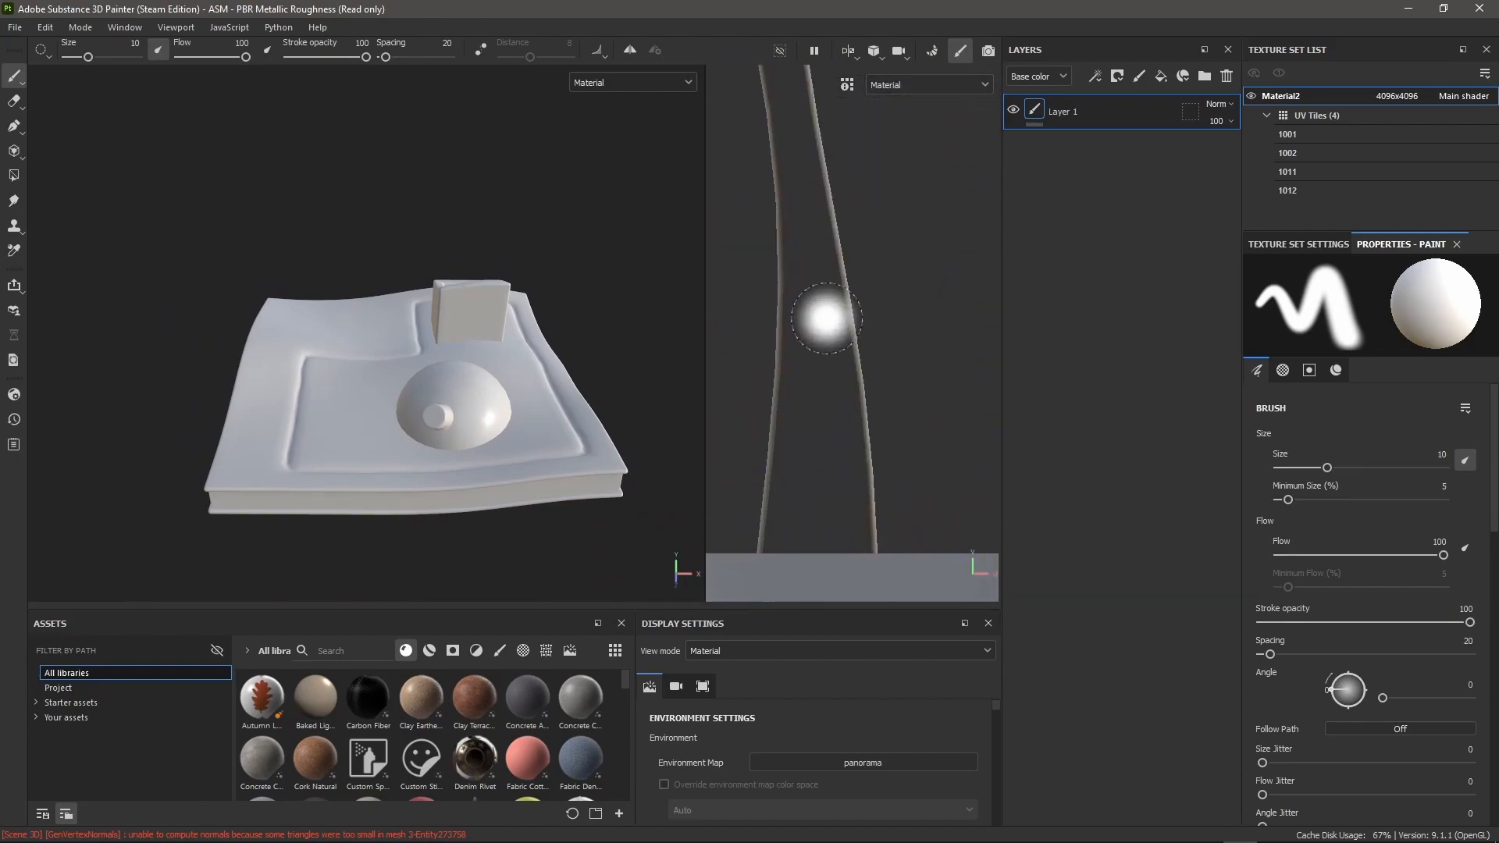
pyautogui.scroll(3, 827, 318)
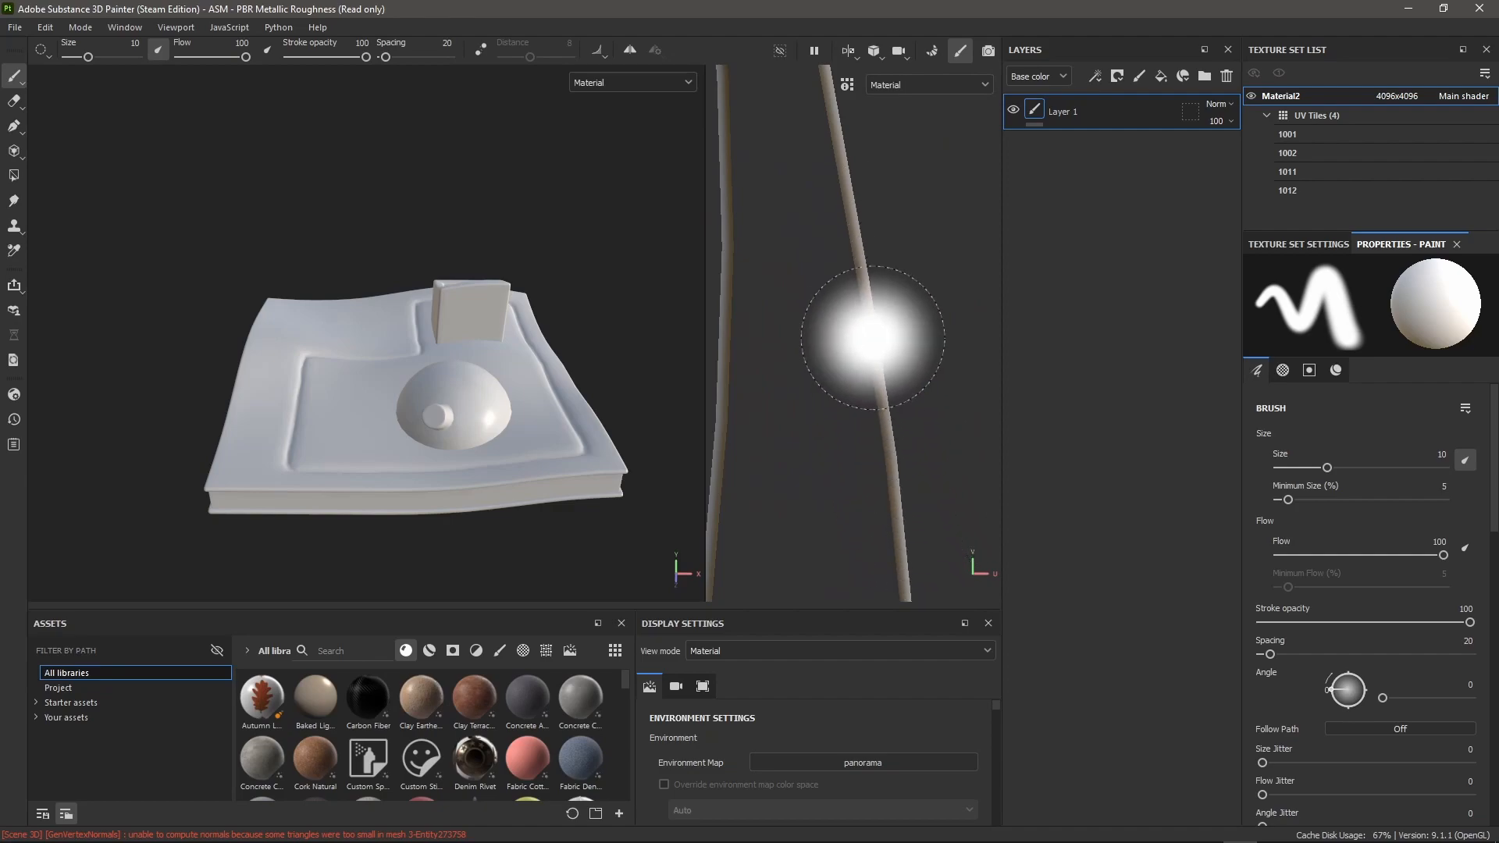
pyautogui.scroll(-8, 859, 273)
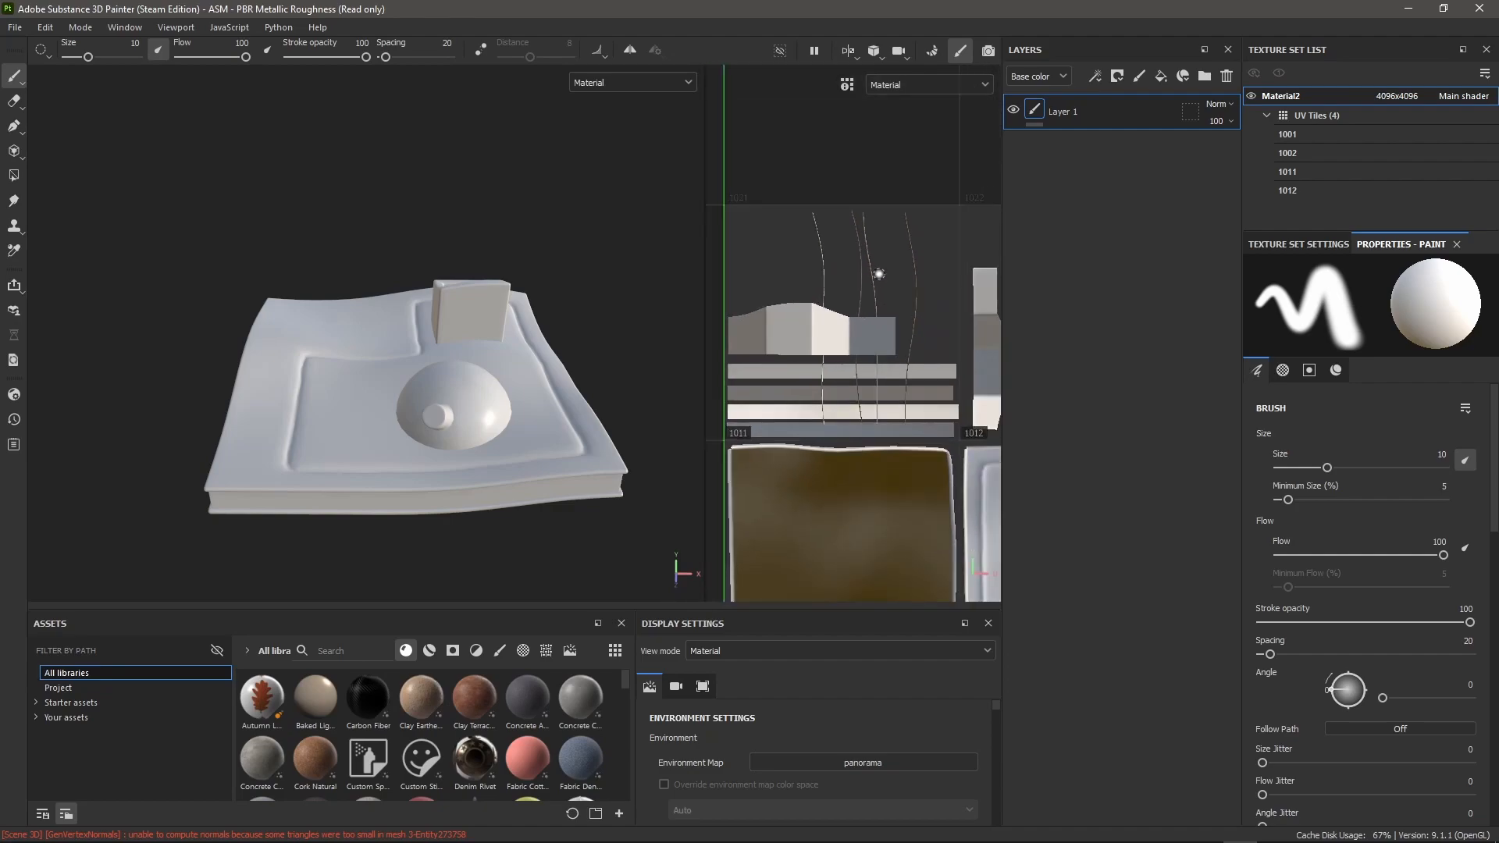
pyautogui.scroll(-2, 880, 273)
pyautogui.scroll(5, 867, 281)
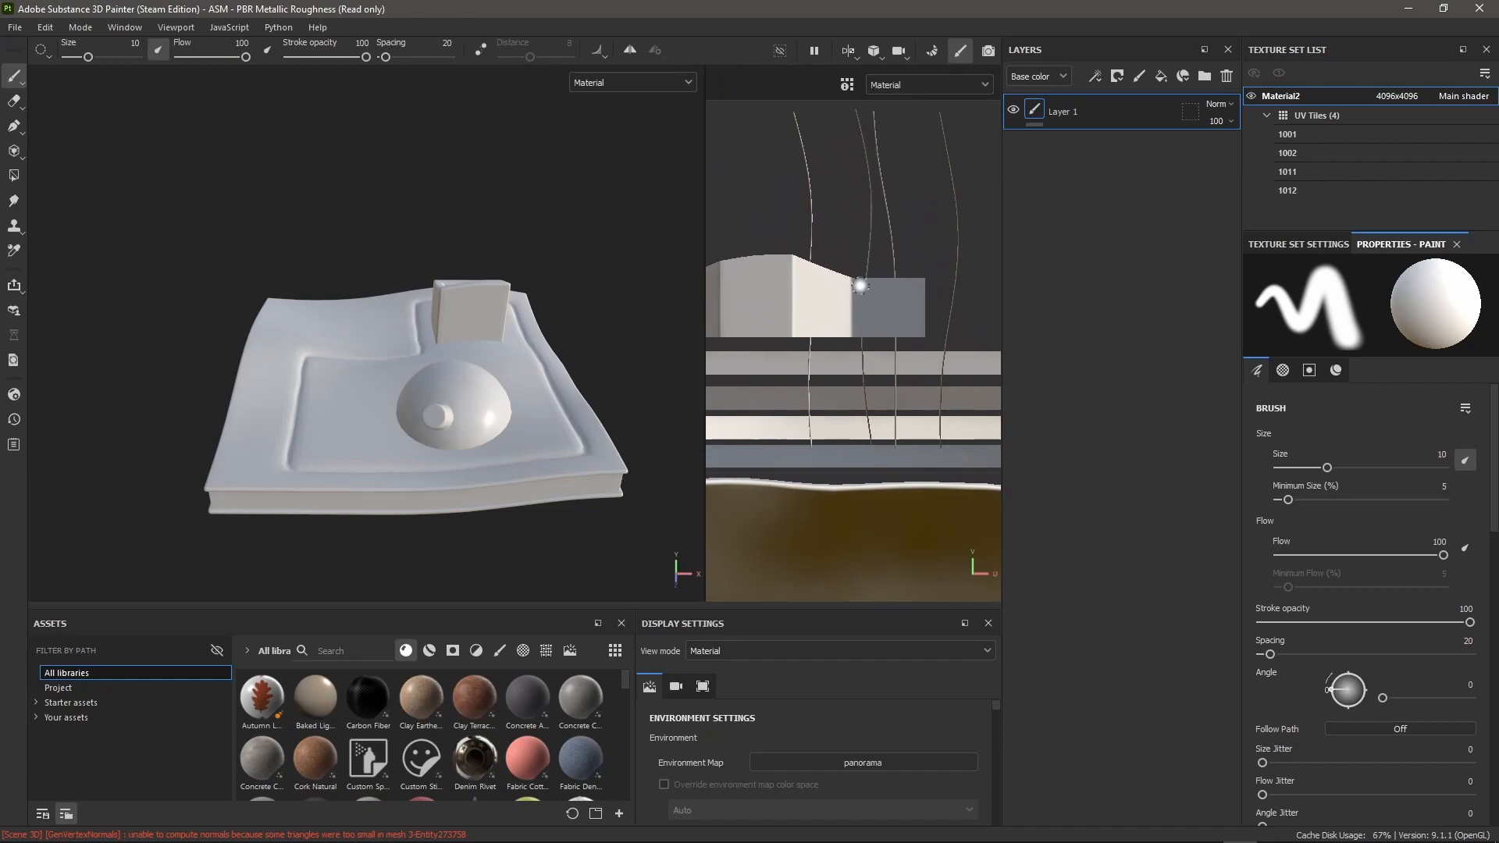
pyautogui.scroll(6, 795, 183)
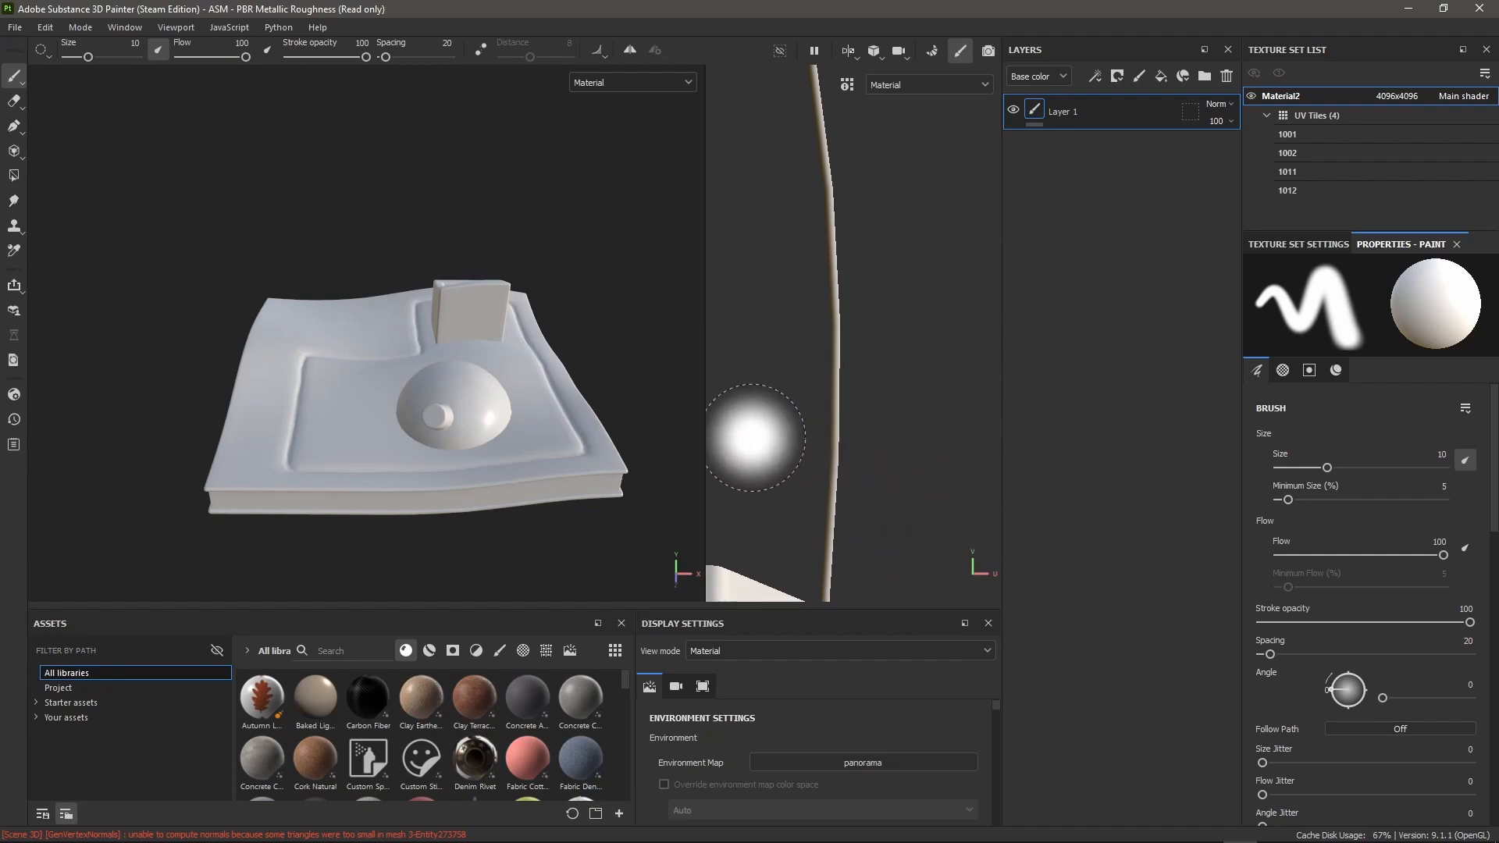
pyautogui.scroll(-5, 853, 354)
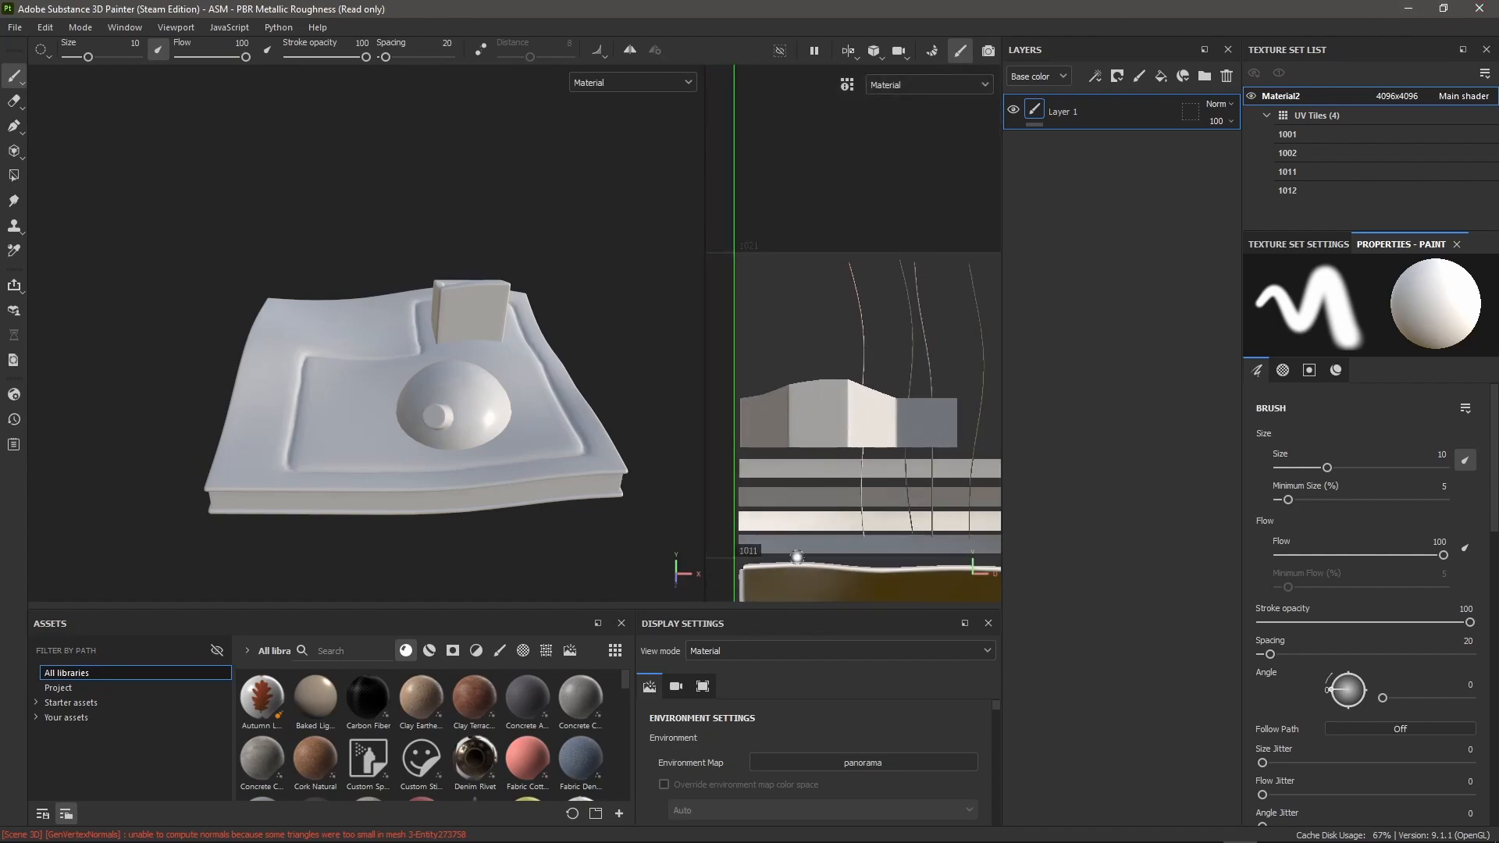
pyautogui.scroll(3, 836, 445)
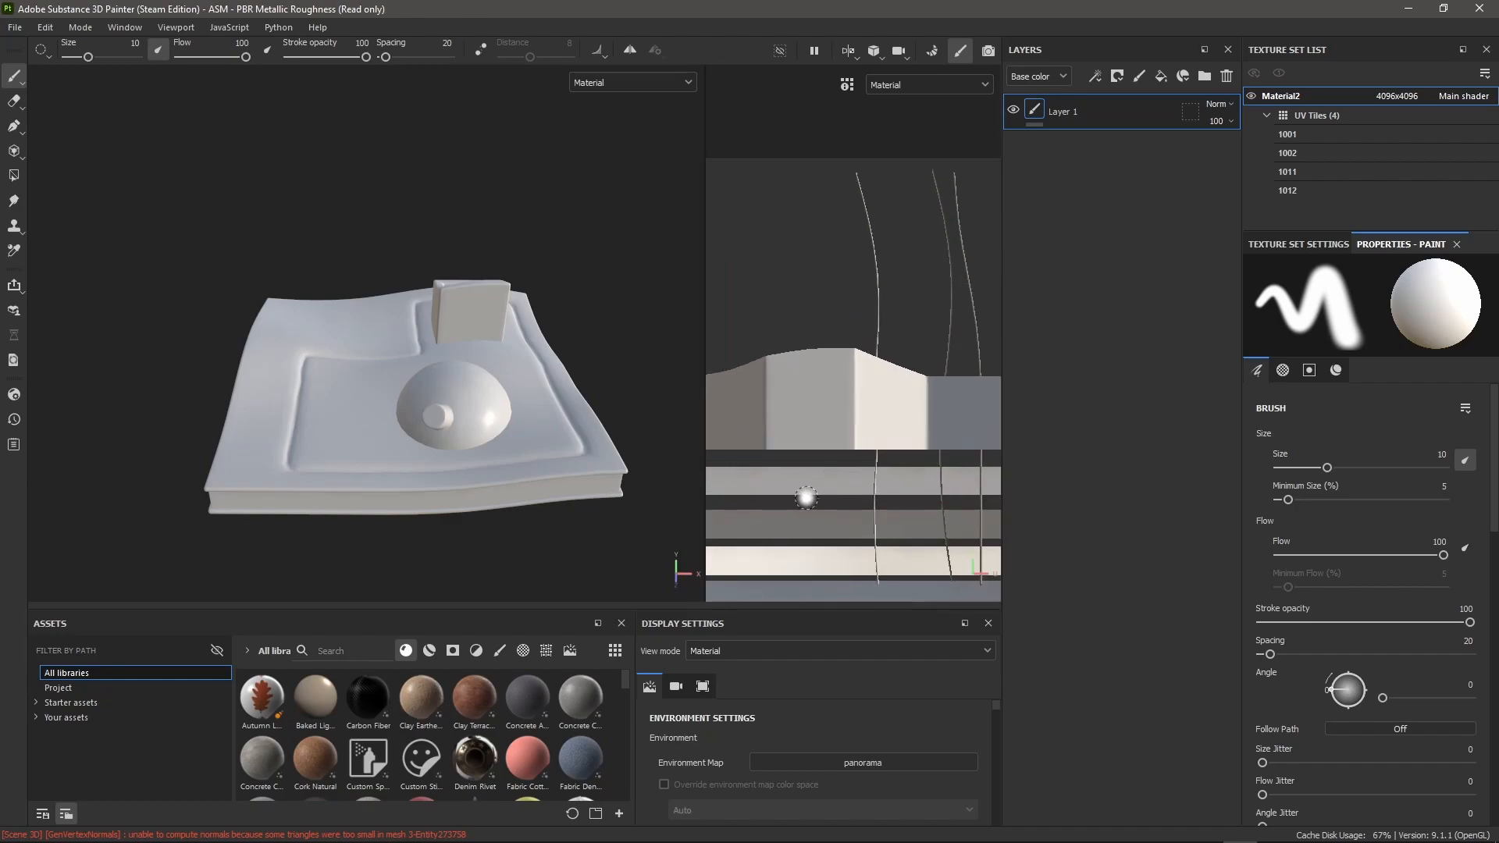
# Step: Switch back to SketchUp, hide the High tag and show the Low_Baking tag
pyautogui.click(1410, 9)
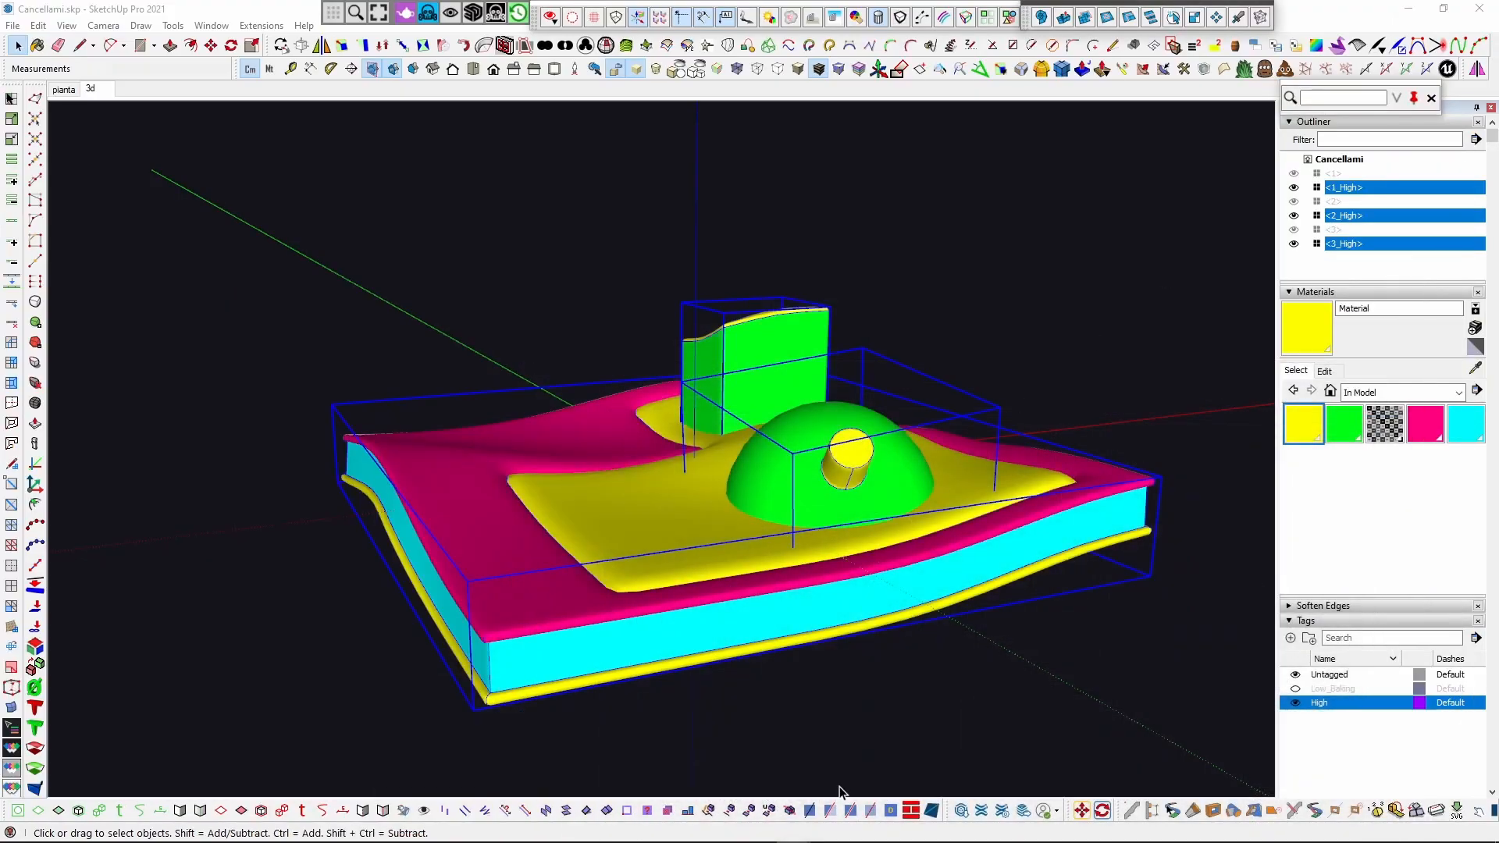
pyautogui.scroll(6, 572, 418)
pyautogui.moveTo(696, 569)
pyautogui.mouseDown(button='middle')
pyautogui.moveTo(632, 435)
pyautogui.moveTo(602, 486)
pyautogui.moveTo(607, 563)
pyautogui.mouseUp(button='middle')
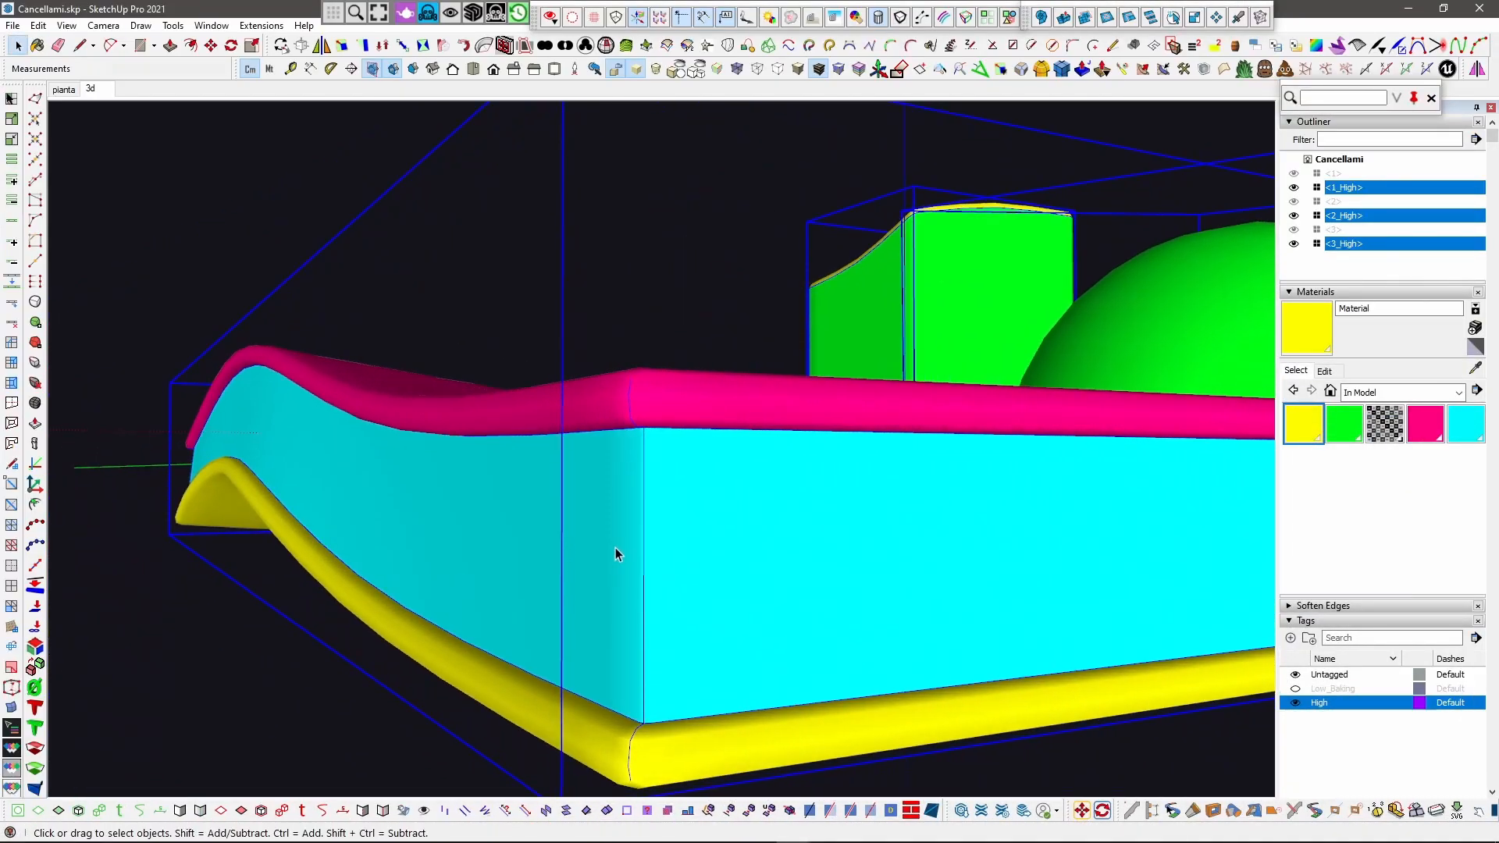
pyautogui.scroll(-4, 579, 659)
pyautogui.click(1384, 424)
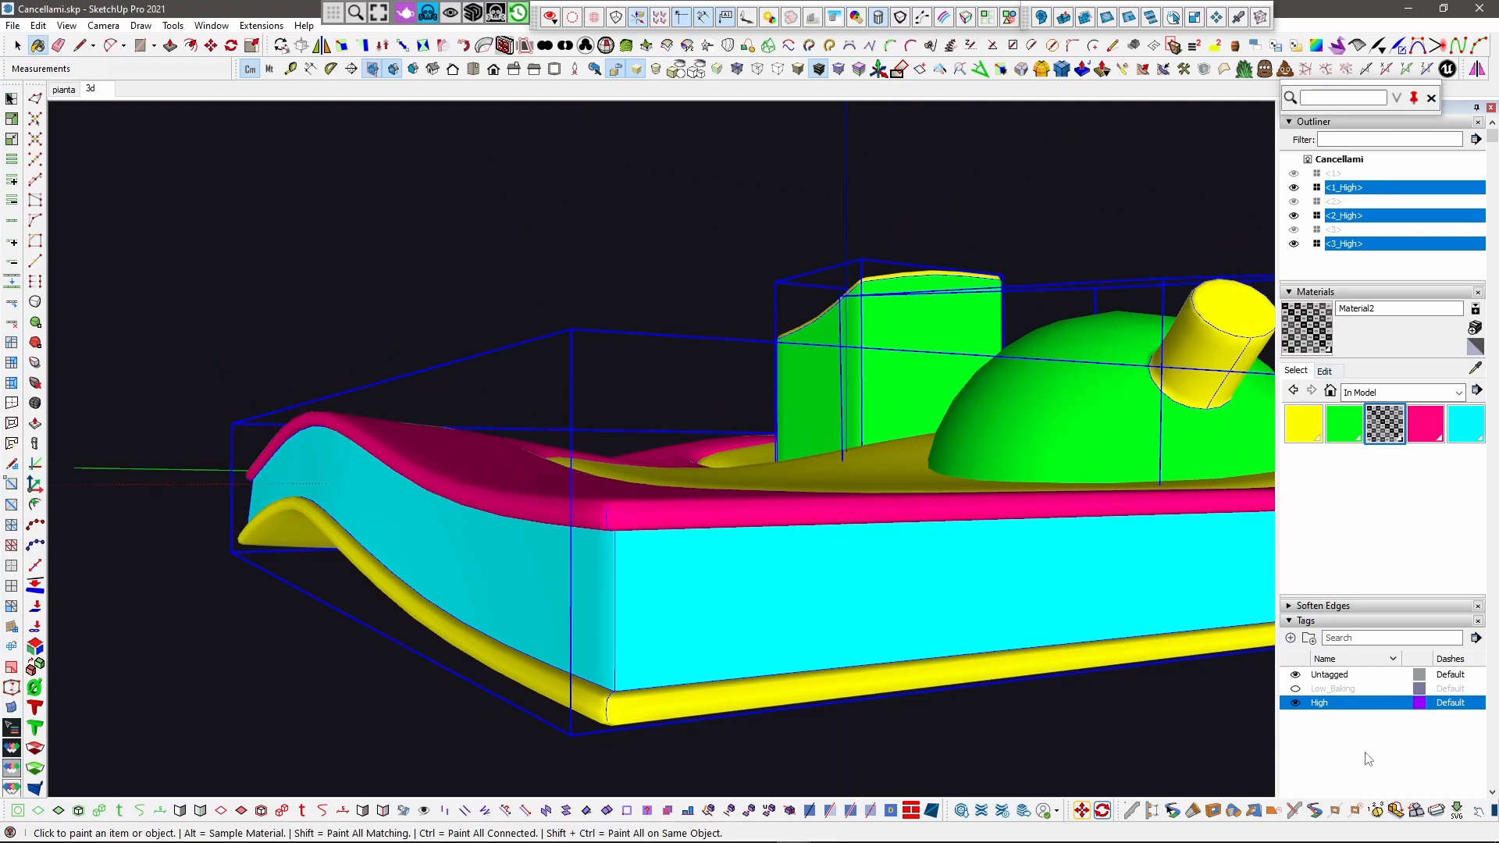
pyautogui.click(1296, 703)
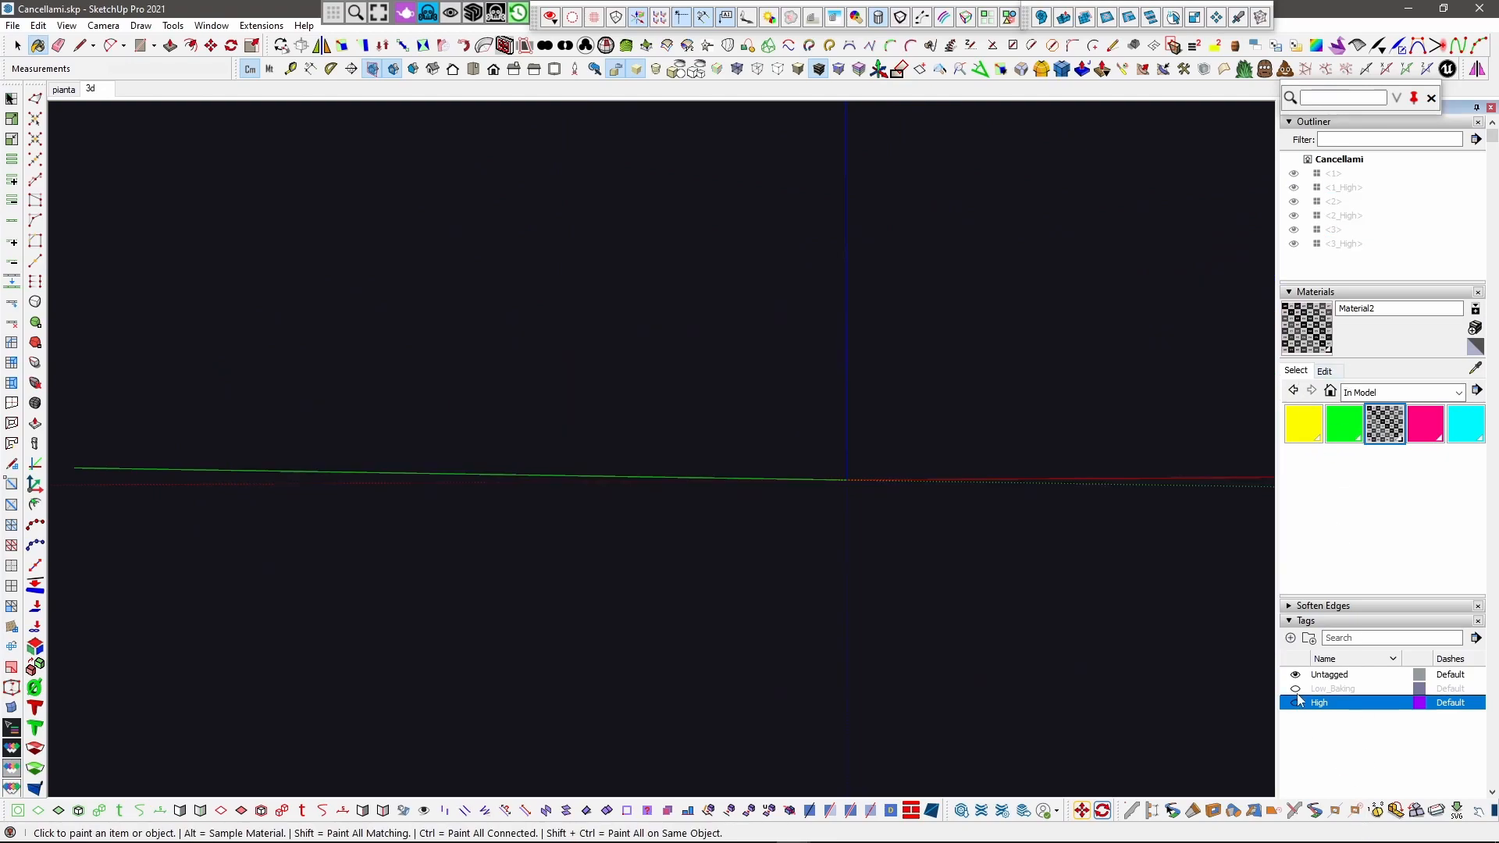
pyautogui.click(1295, 689)
# Step: Select the upper rim surface inside the low-poly slab component and examine the checker texture along its underside at the corner
pyautogui.moveTo(771, 629)
pyautogui.mouseDown(button='middle')
pyautogui.moveTo(769, 652)
pyautogui.moveTo(724, 511)
pyautogui.mouseUp(button='middle')
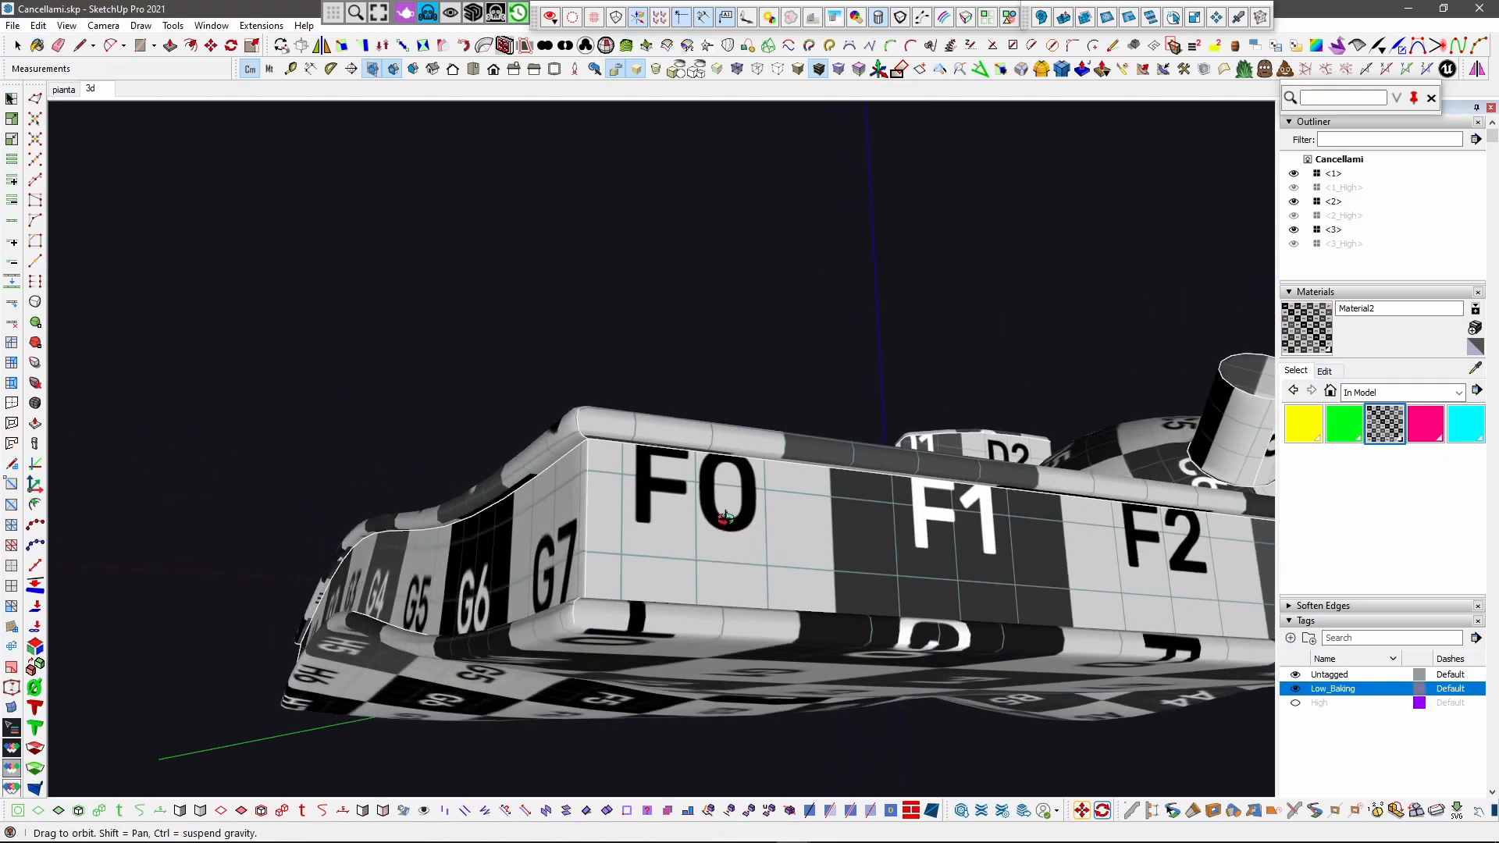
pyautogui.scroll(5, 625, 492)
pyautogui.moveTo(658, 476); pyautogui.dragTo(646, 249, button='middle')
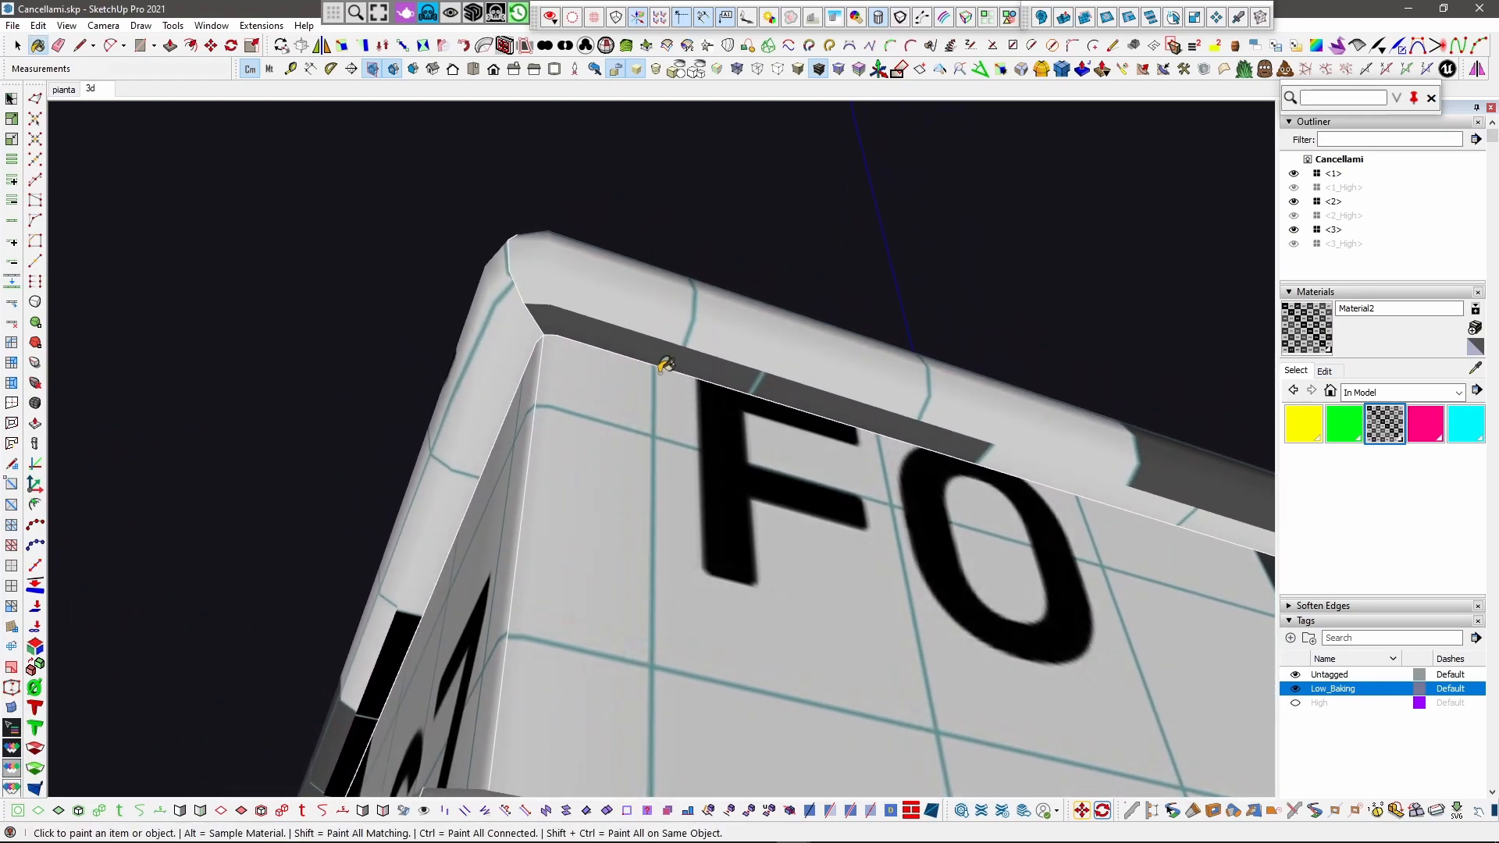
pyautogui.scroll(4, 635, 341)
pyautogui.scroll(-4, 664, 321)
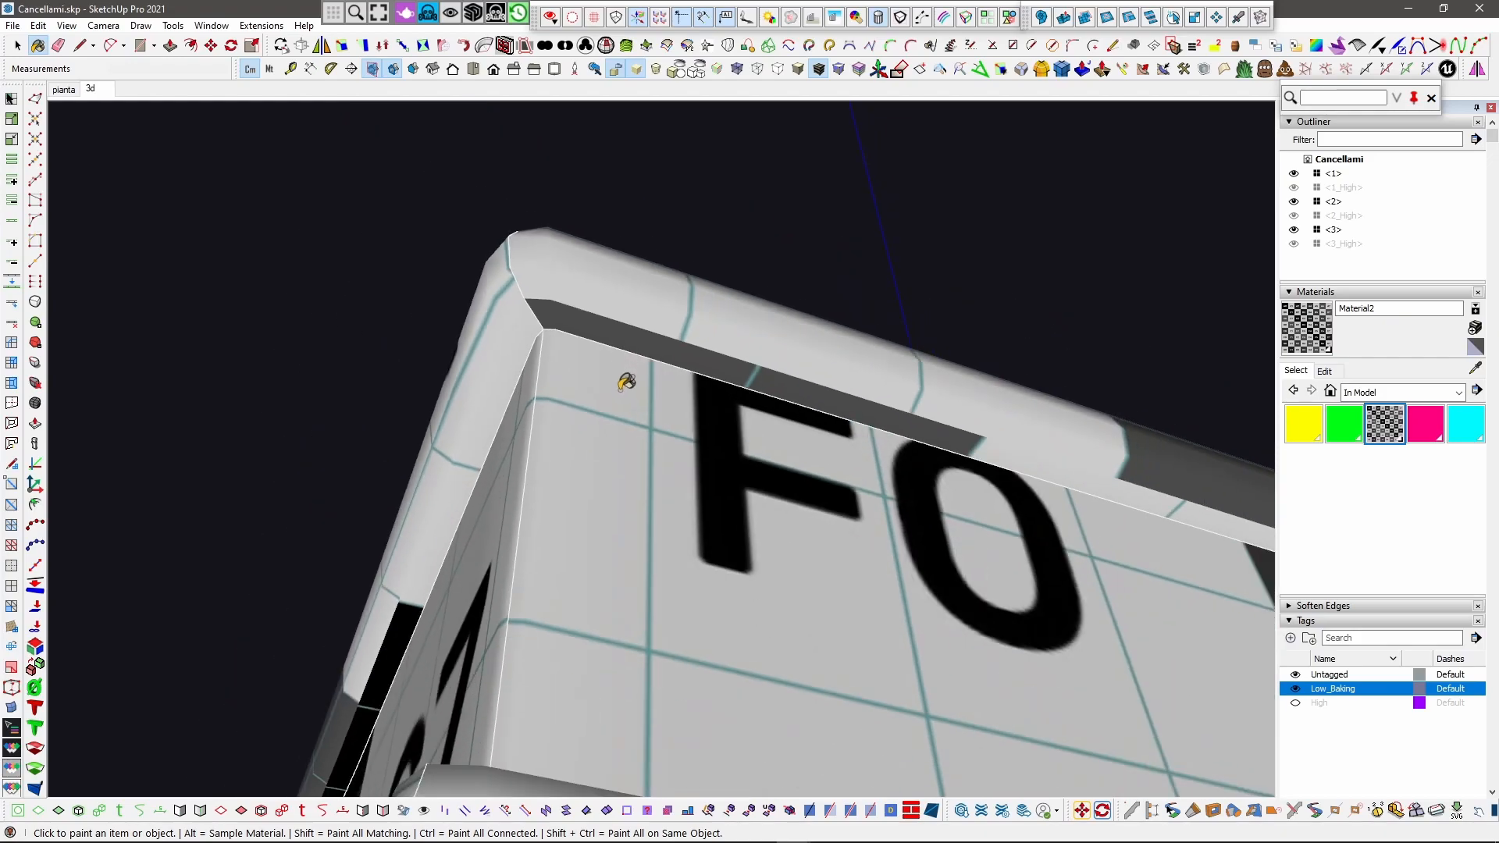
pyautogui.moveTo(624, 380); pyautogui.dragTo(719, 476, button='middle')
pyautogui.scroll(3, 585, 308)
pyautogui.press('space')
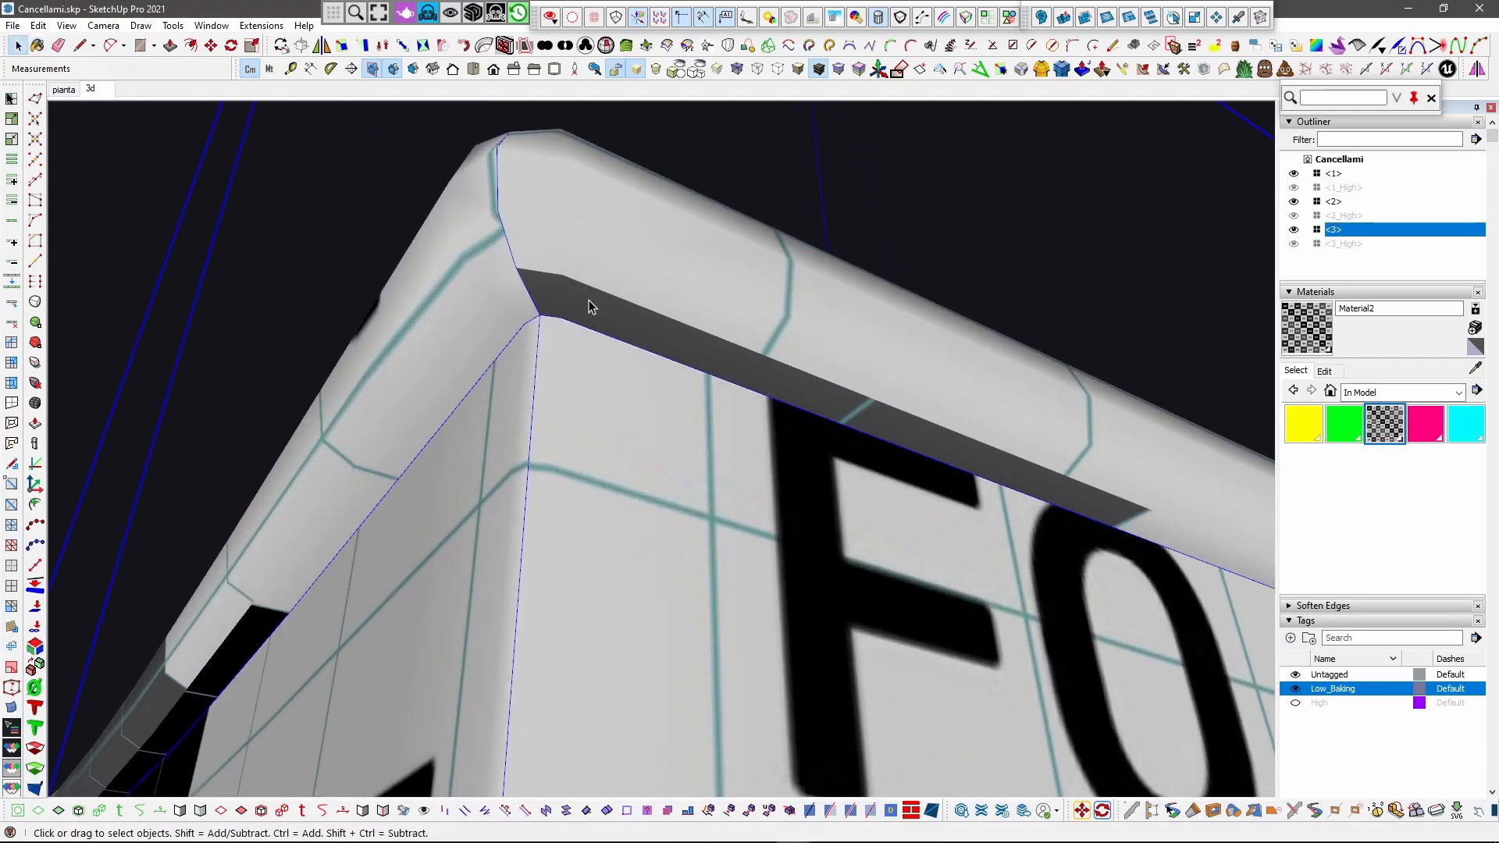
pyautogui.click(591, 305)
pyautogui.doubleClick(589, 302)
pyautogui.scroll(6, 557, 258)
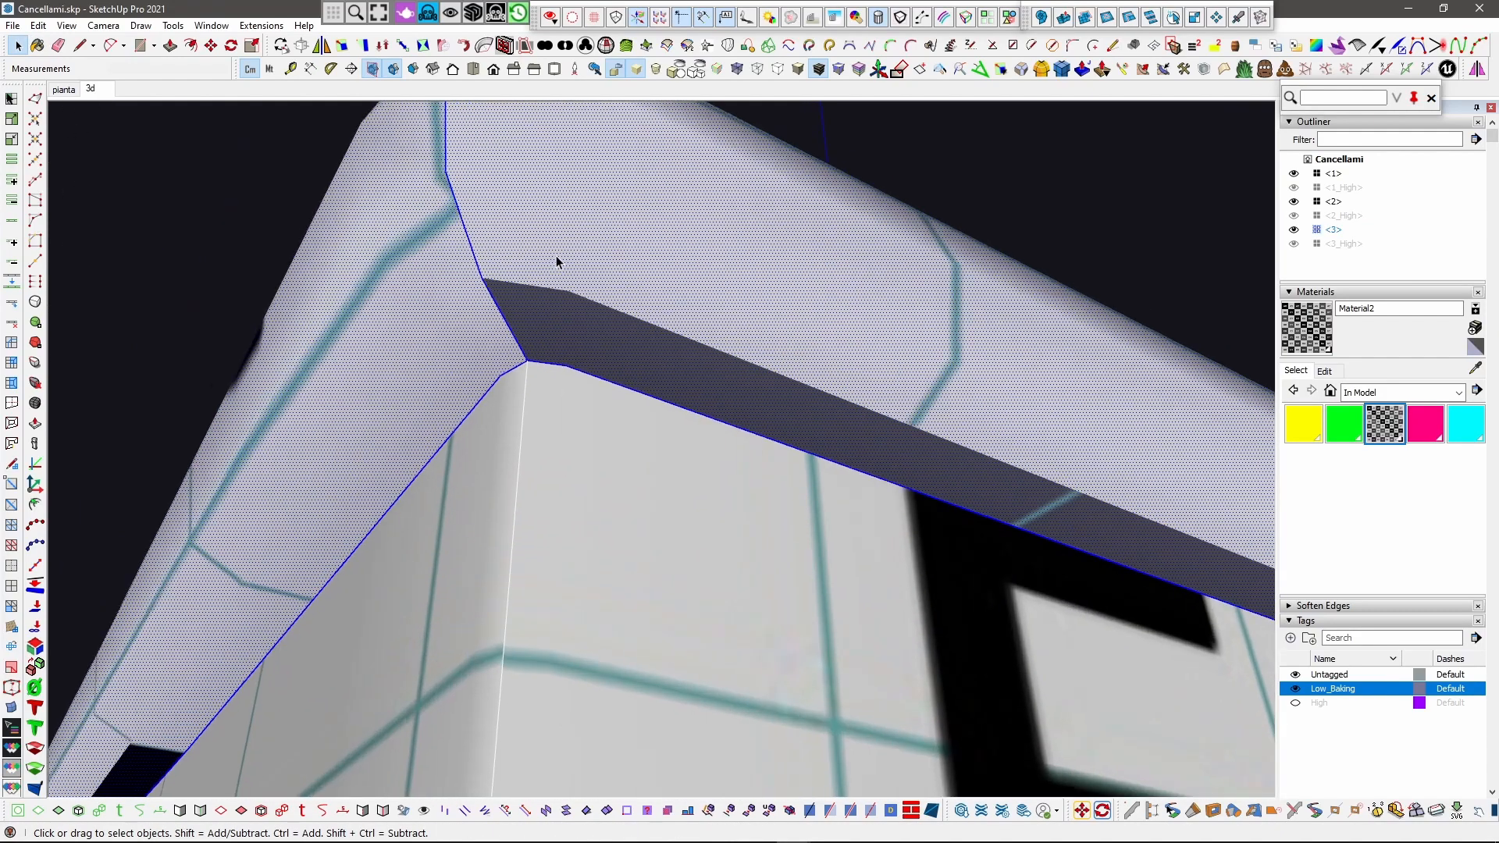
pyautogui.moveTo(768, 434); pyautogui.dragTo(546, 359, button='middle')
pyautogui.scroll(-10, 335, 428)
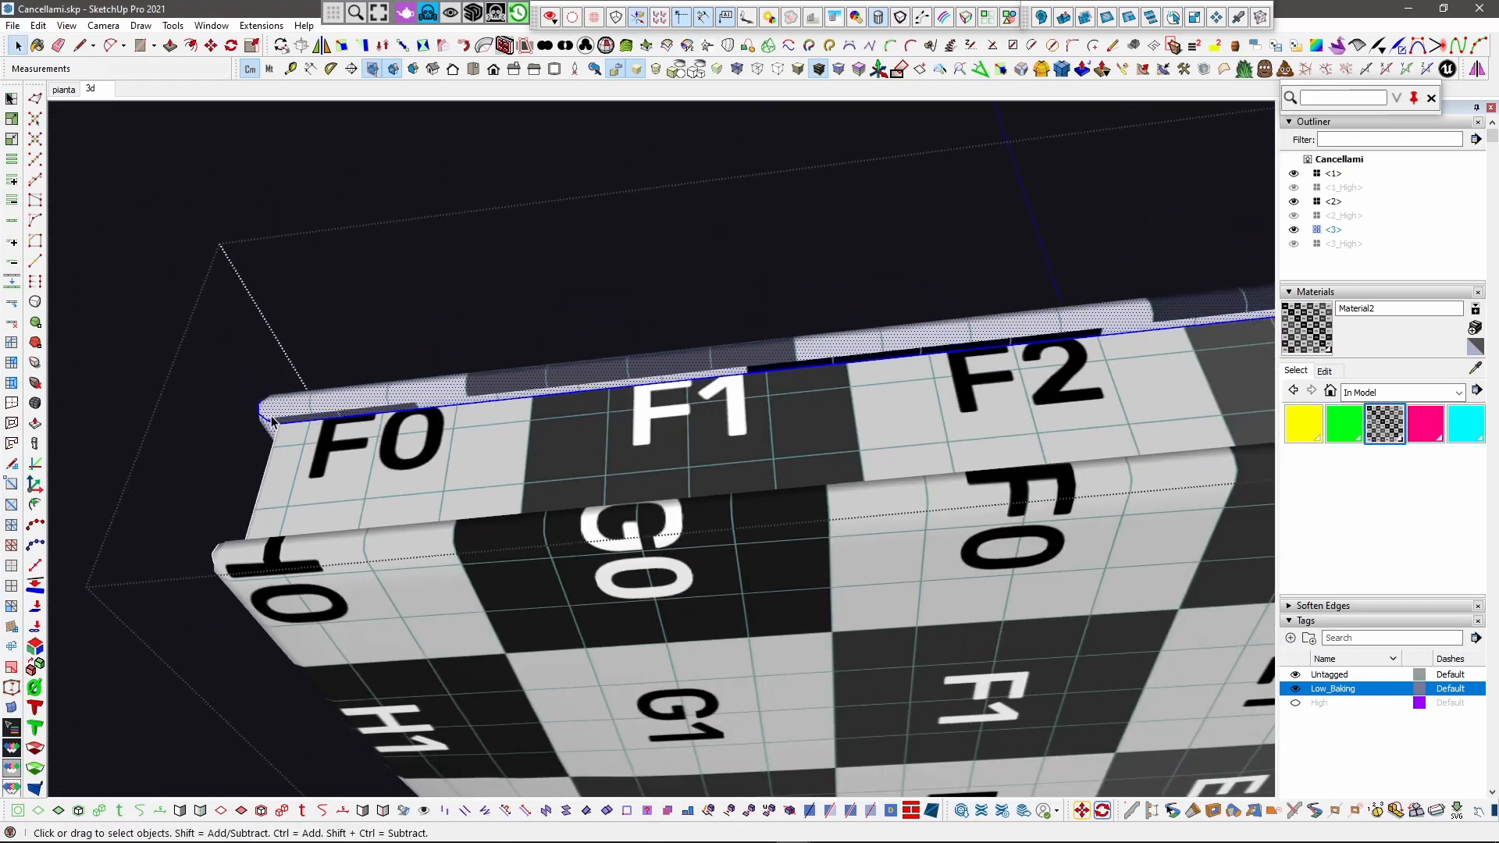
# Step: Examine the checker texture on the underside of the slab's upper rim along the side and around the corner
pyautogui.moveTo(272, 422); pyautogui.dragTo(277, 545, button='middle')
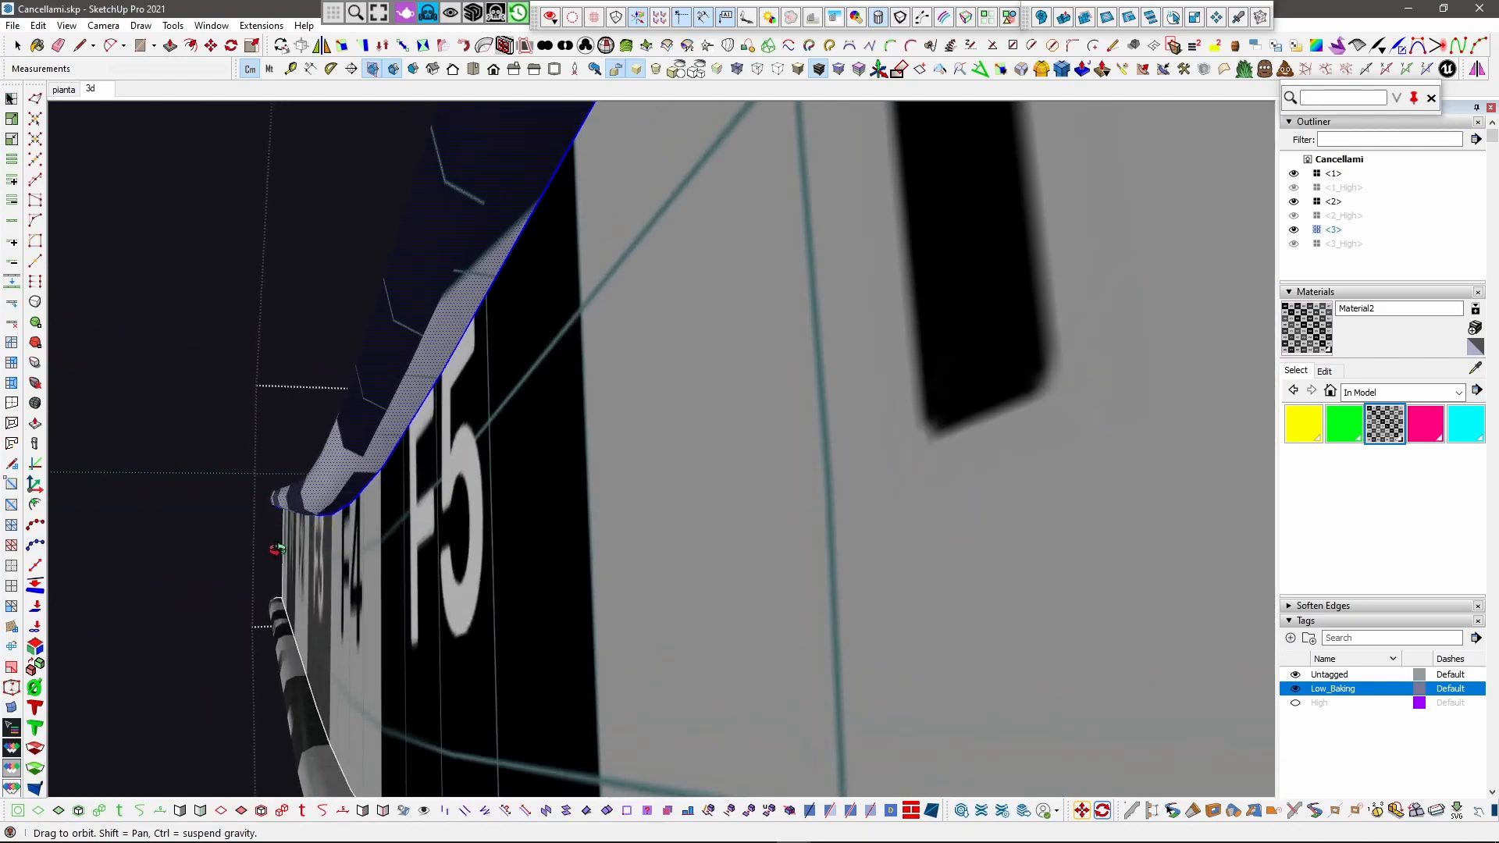
pyautogui.scroll(-6, 277, 546)
pyautogui.scroll(2, 416, 463)
pyautogui.moveTo(422, 395); pyautogui.dragTo(415, 325, button='middle')
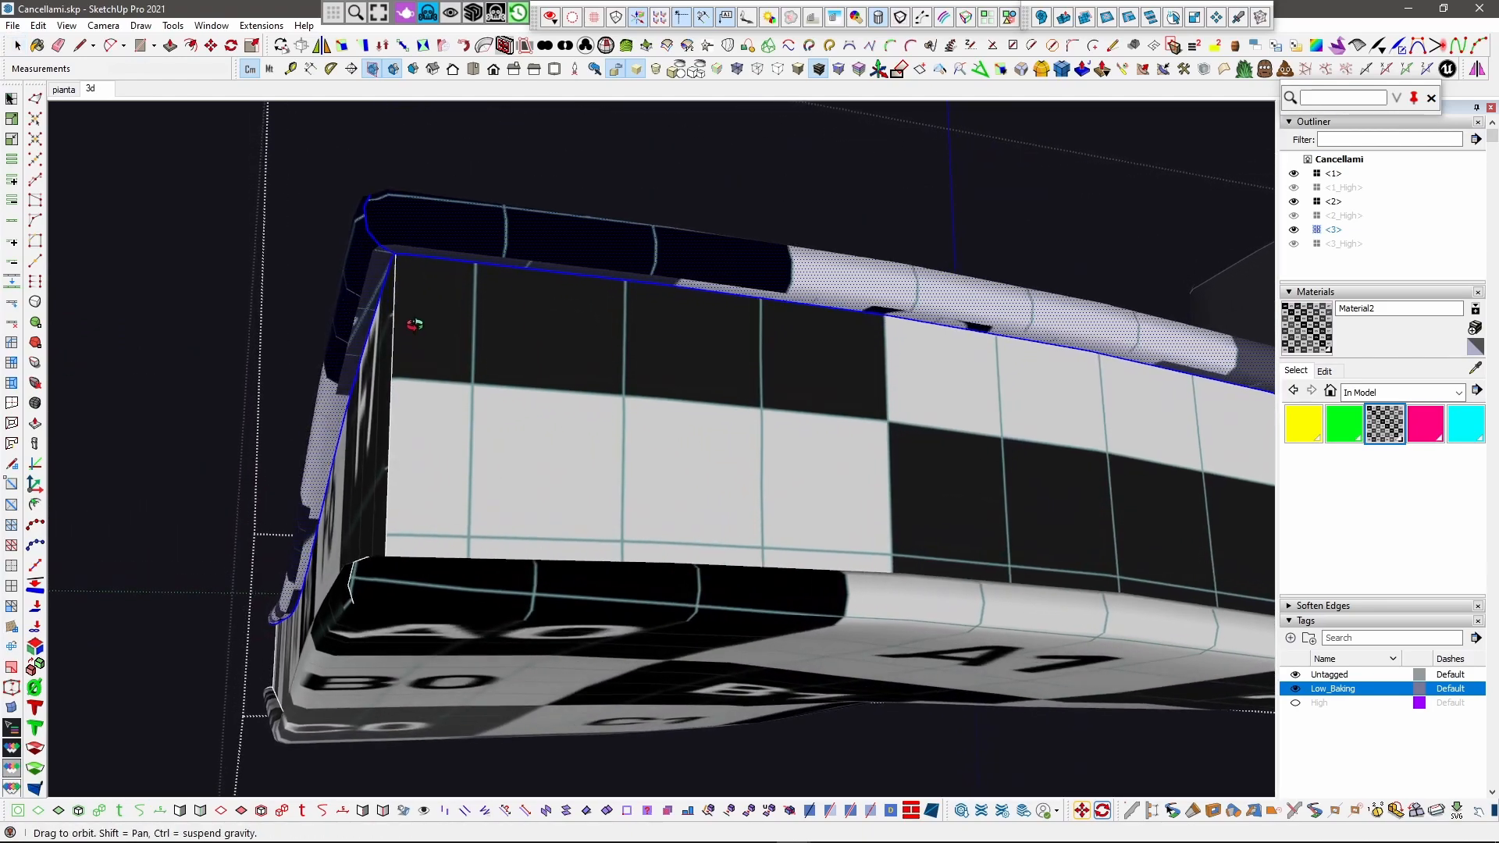
pyautogui.scroll(3, 406, 269)
pyautogui.scroll(3, 406, 269)
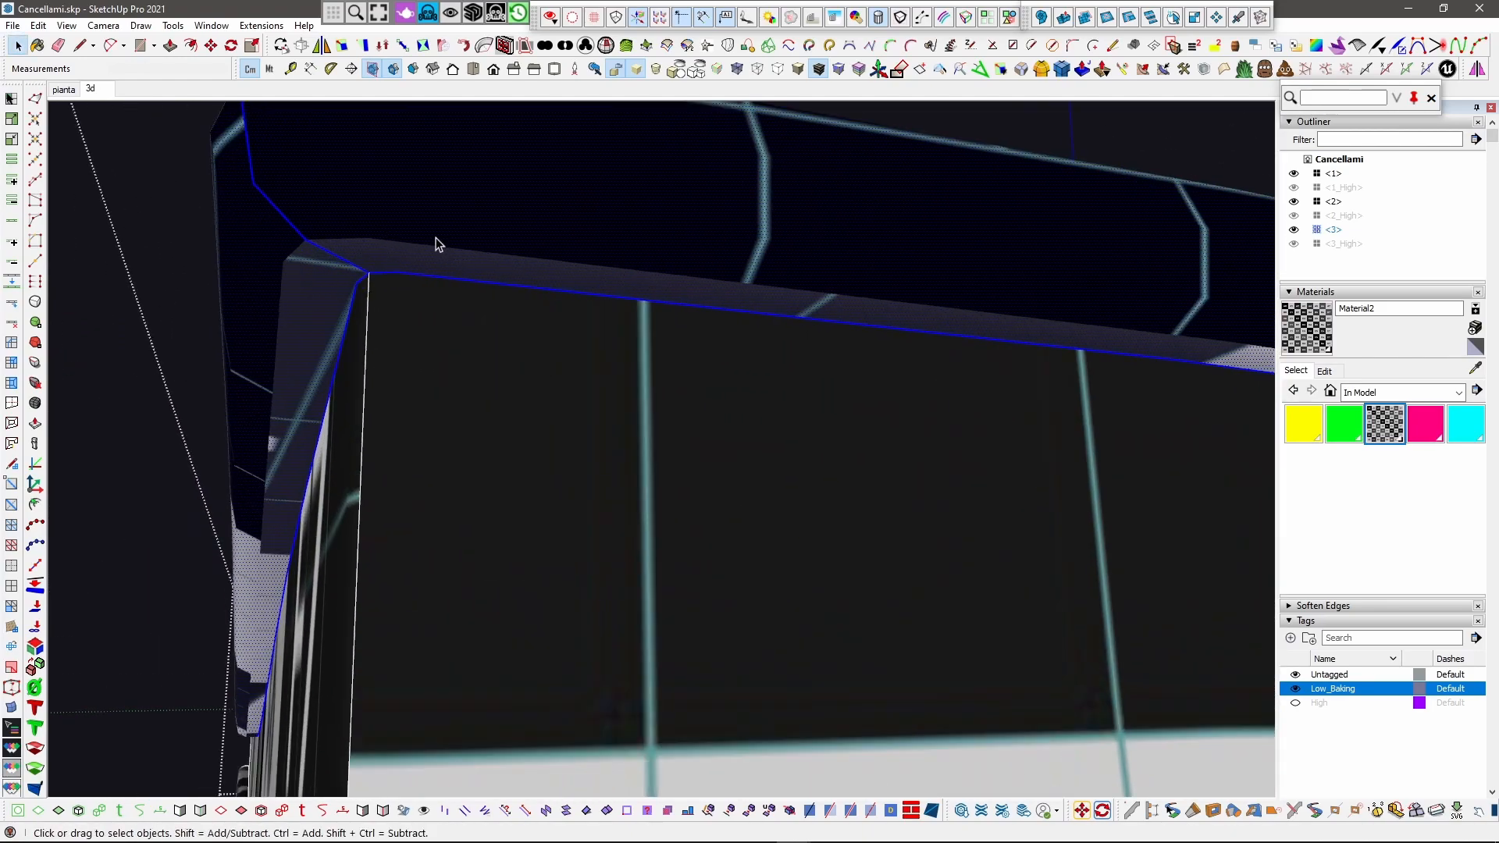
pyautogui.scroll(-8, 489, 387)
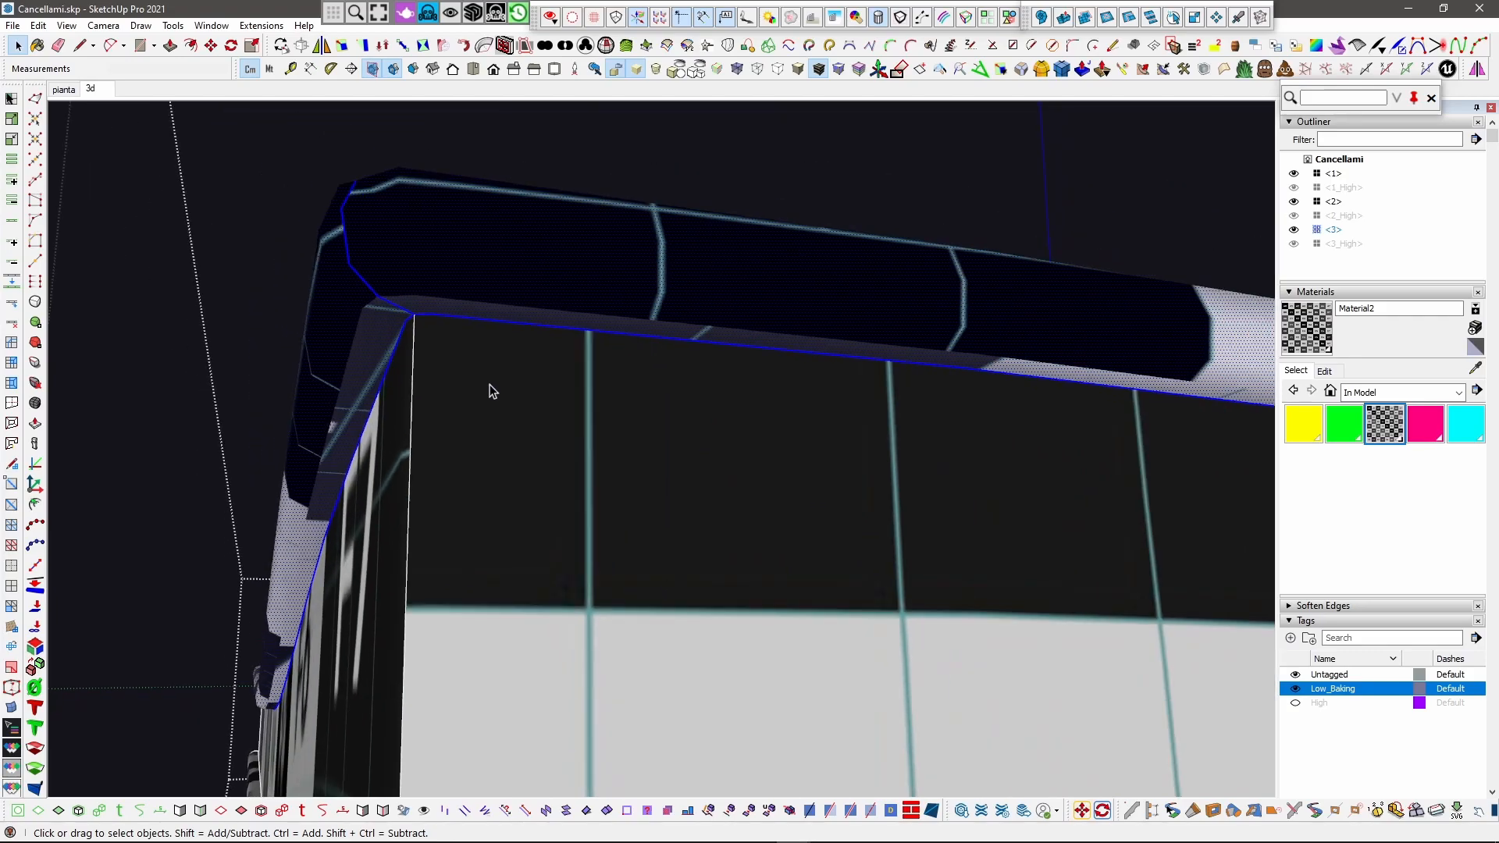
pyautogui.moveTo(464, 448); pyautogui.dragTo(468, 625, button='middle')
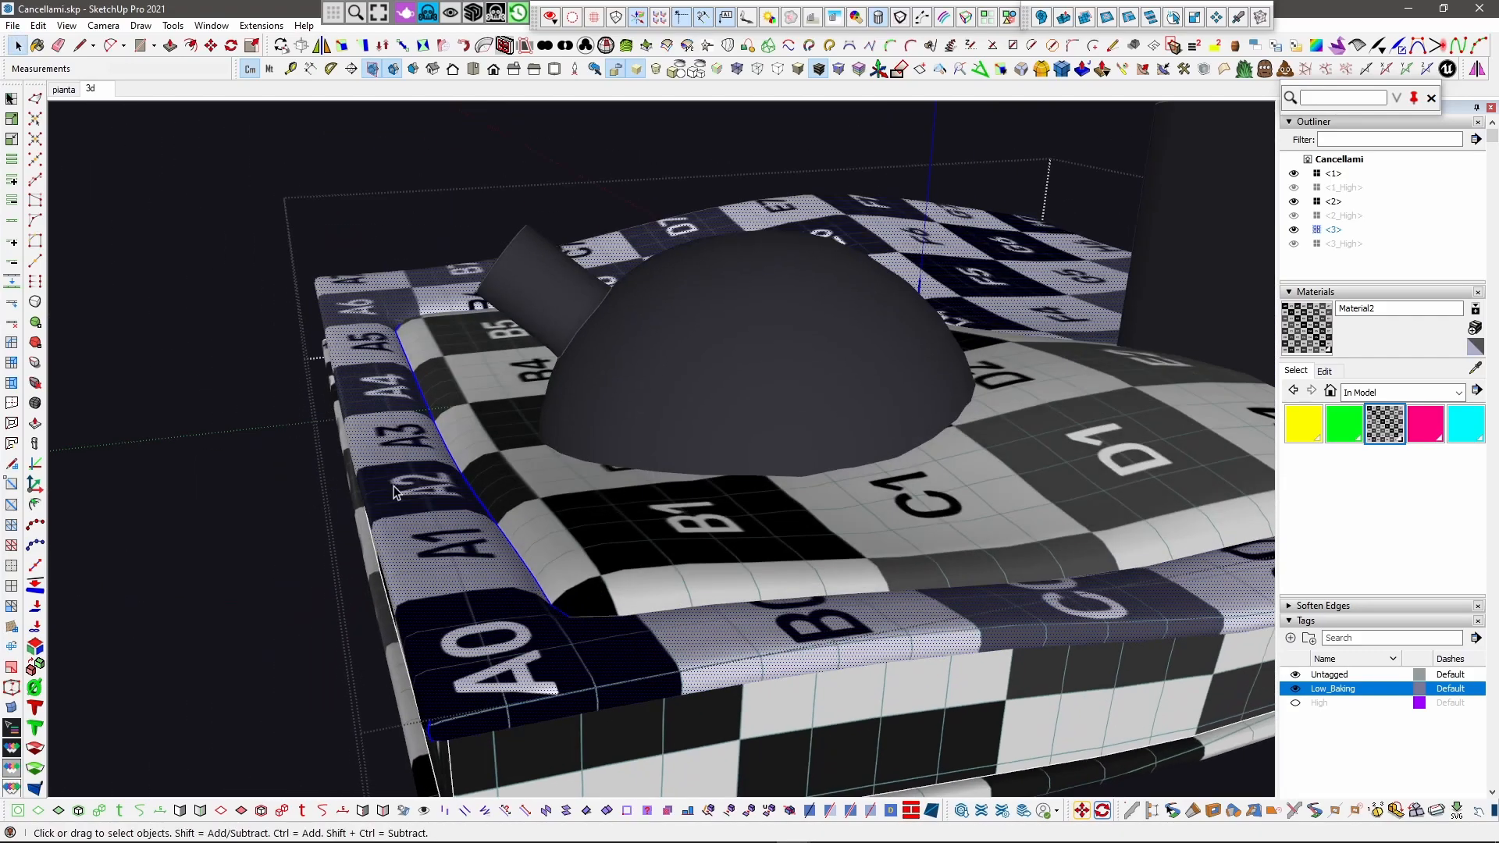
# Step: Leave the slab component and examine the checker texture on the side faces and rims around its front corner
pyautogui.scroll(-4, 367, 517)
pyautogui.moveTo(406, 504); pyautogui.dragTo(275, 519, button='middle')
pyautogui.click(275, 521)
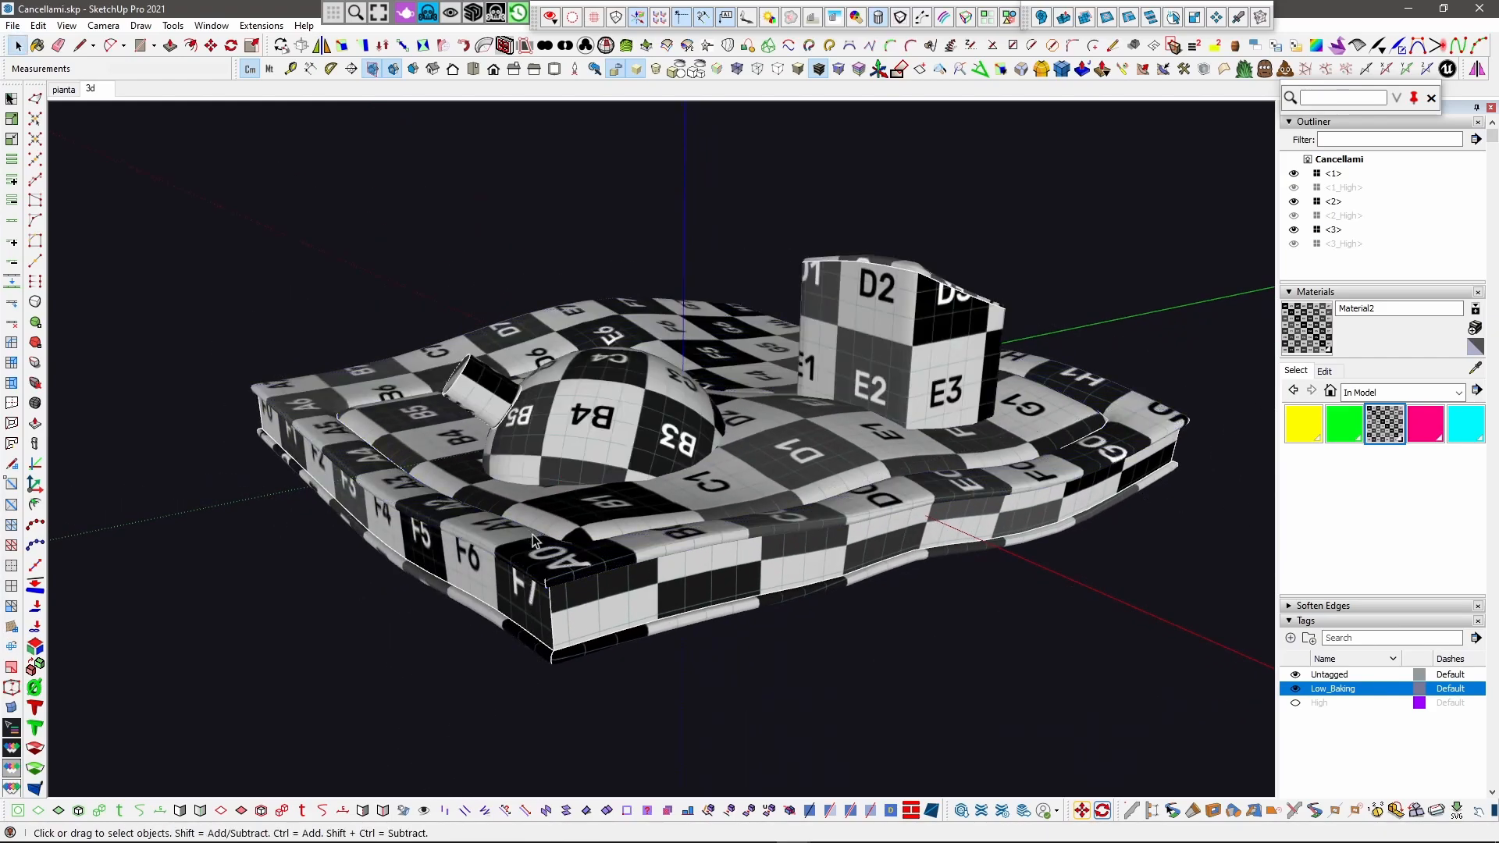
pyautogui.scroll(8, 534, 539)
pyautogui.moveTo(545, 612); pyautogui.dragTo(453, 359, button='middle')
pyautogui.scroll(3, 449, 353)
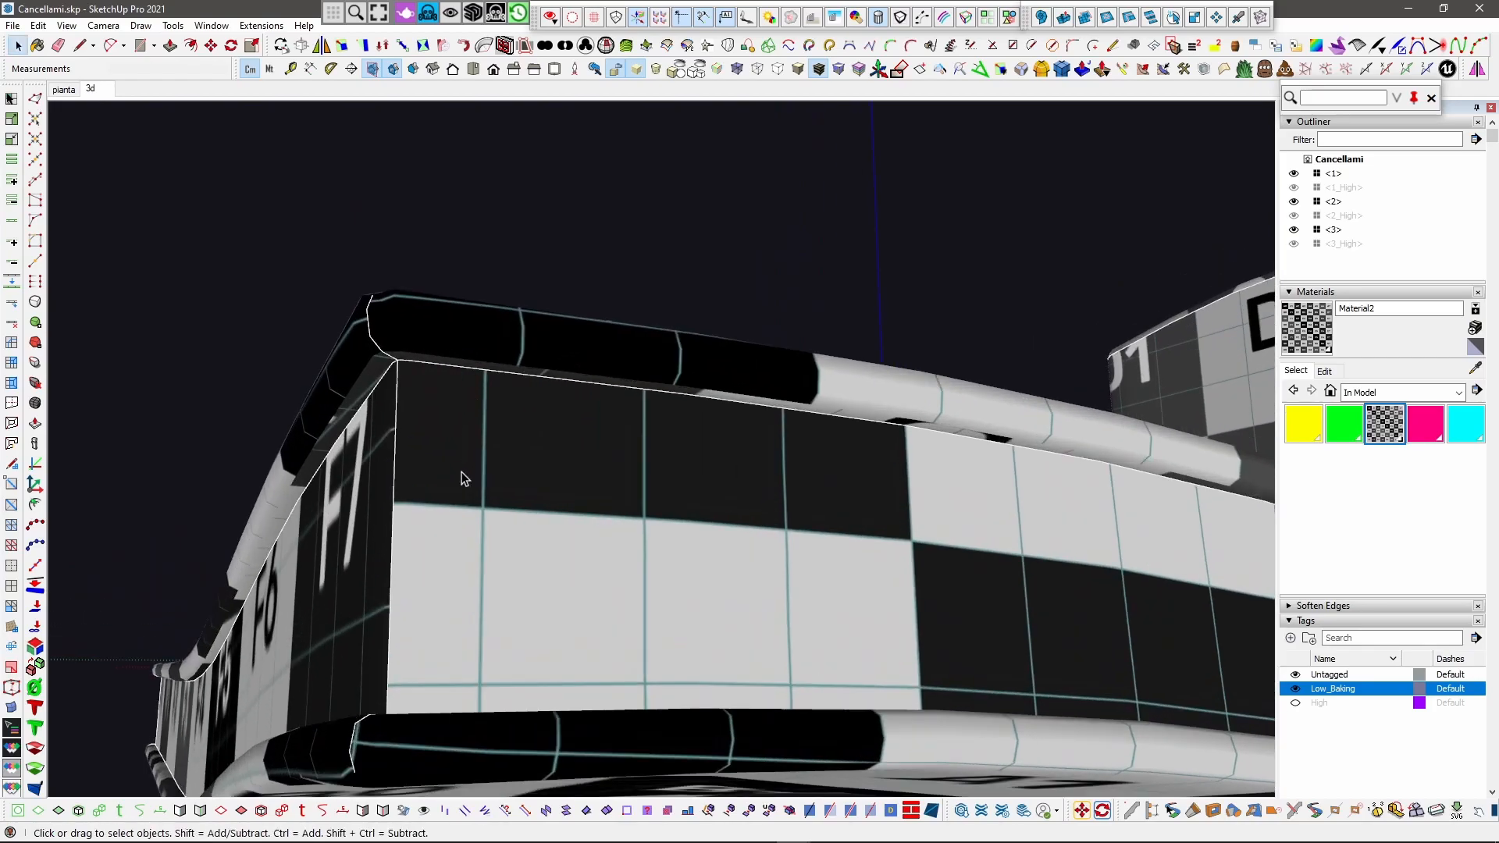
# Step: Select the low-poly slab component and open it in Wrap-R, allowing a second instance to start
pyautogui.scroll(-4, 469, 468)
pyautogui.click(514, 504)
pyautogui.moveTo(527, 479); pyautogui.dragTo(491, 490, button='middle')
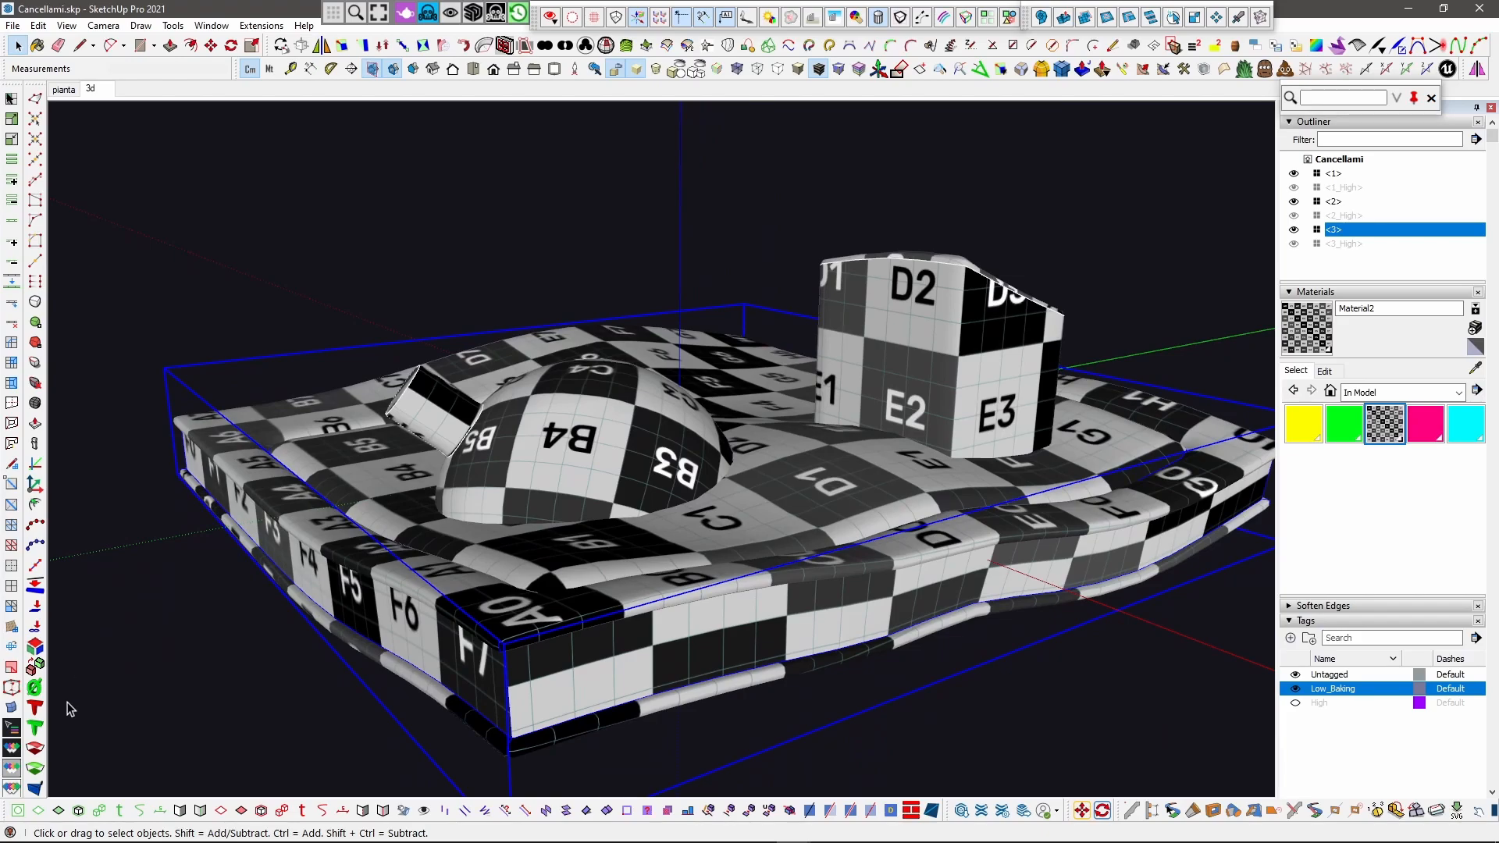
pyautogui.click(11, 769)
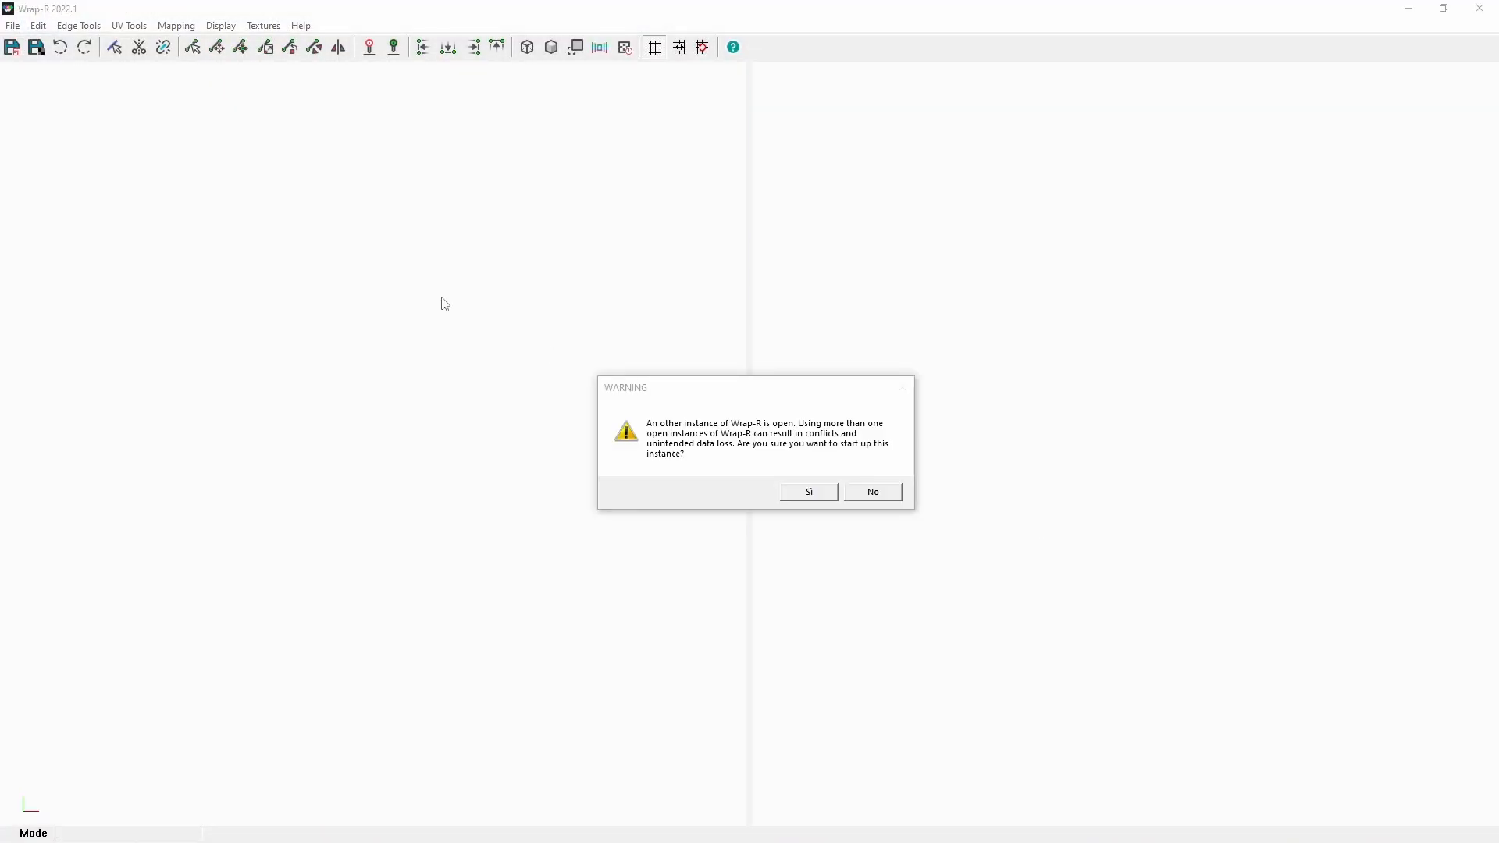
pyautogui.click(795, 491)
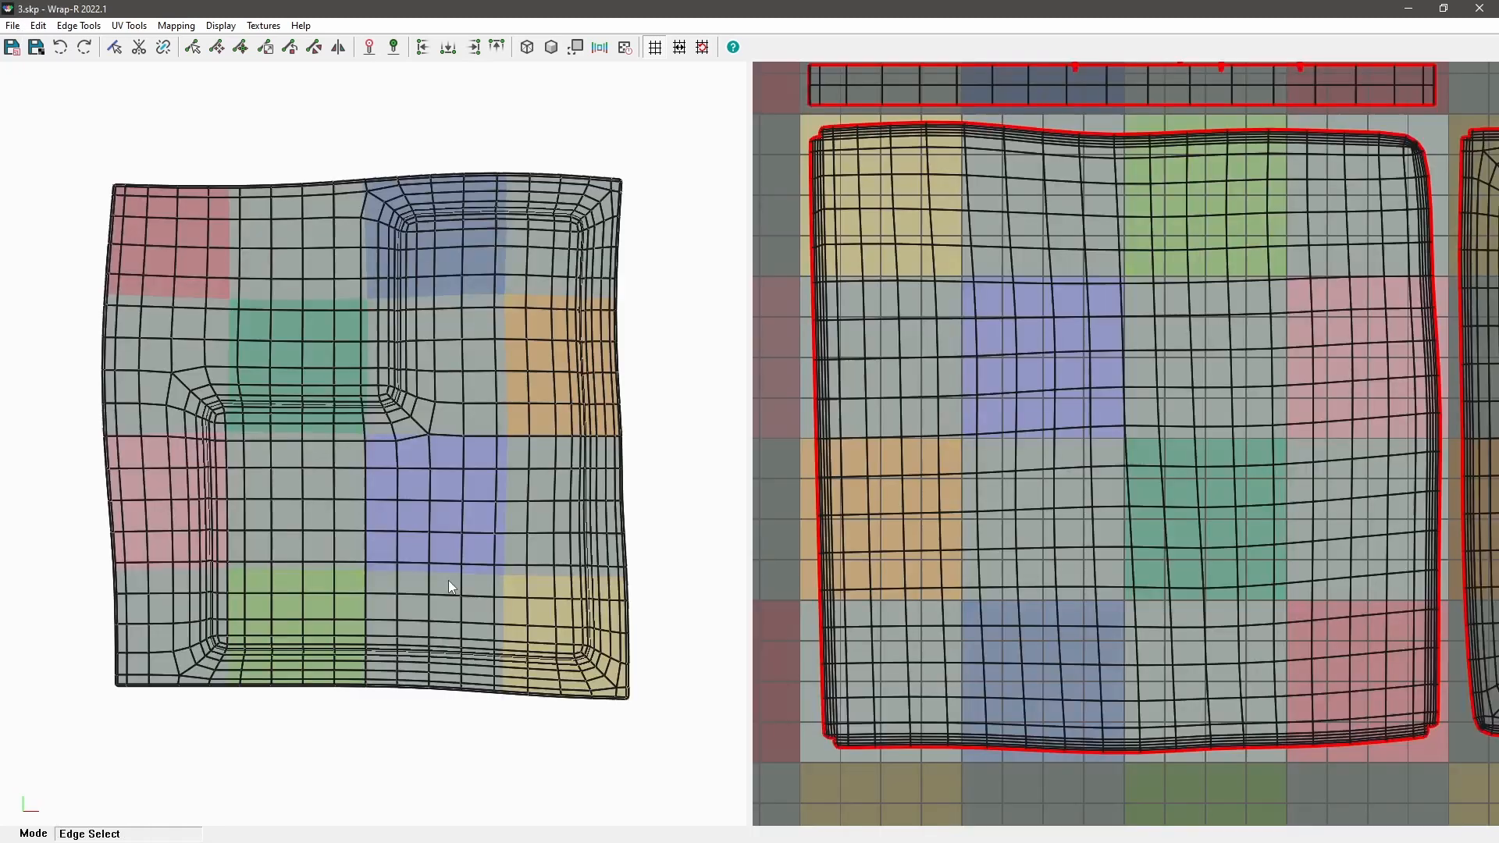
# Step: Select an edge on the first thin strip island in the UV view and examine the slab's side seams in 3D
pyautogui.scroll(-5, 916, 635)
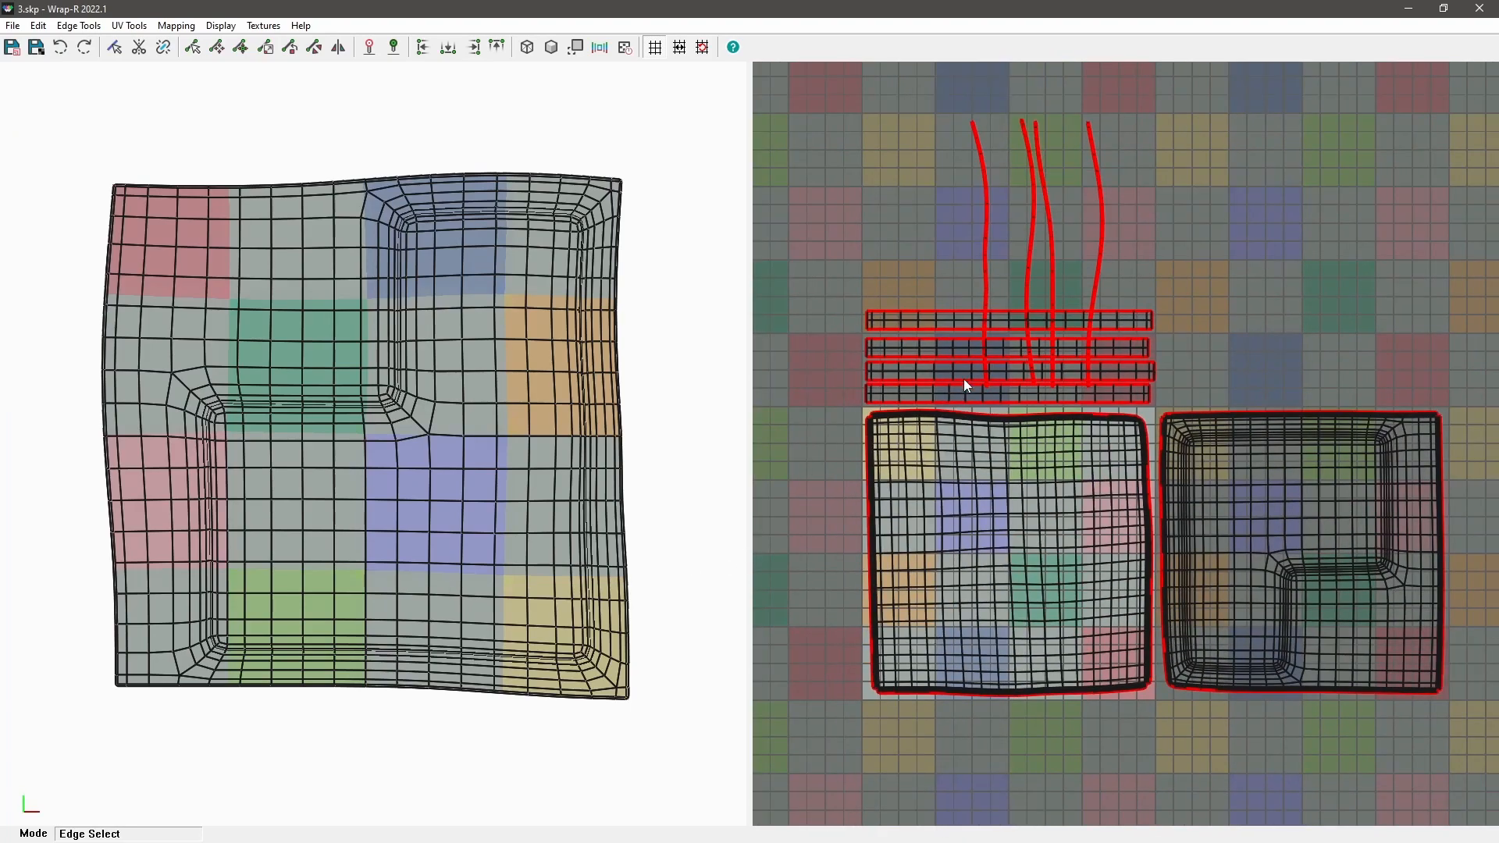
pyautogui.scroll(10, 977, 218)
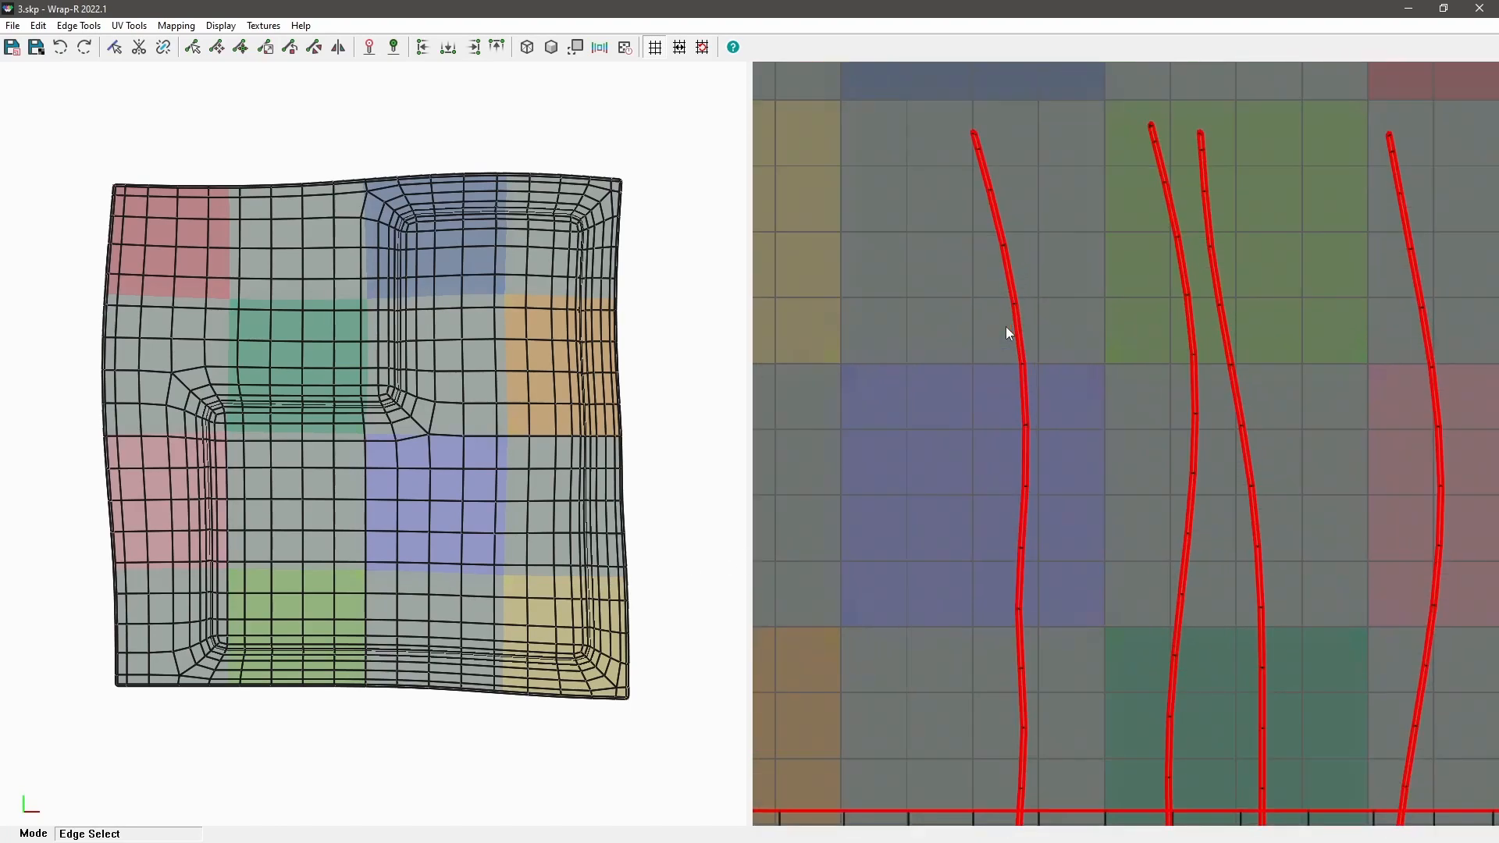
pyautogui.scroll(4, 1006, 326)
pyautogui.click(1028, 303)
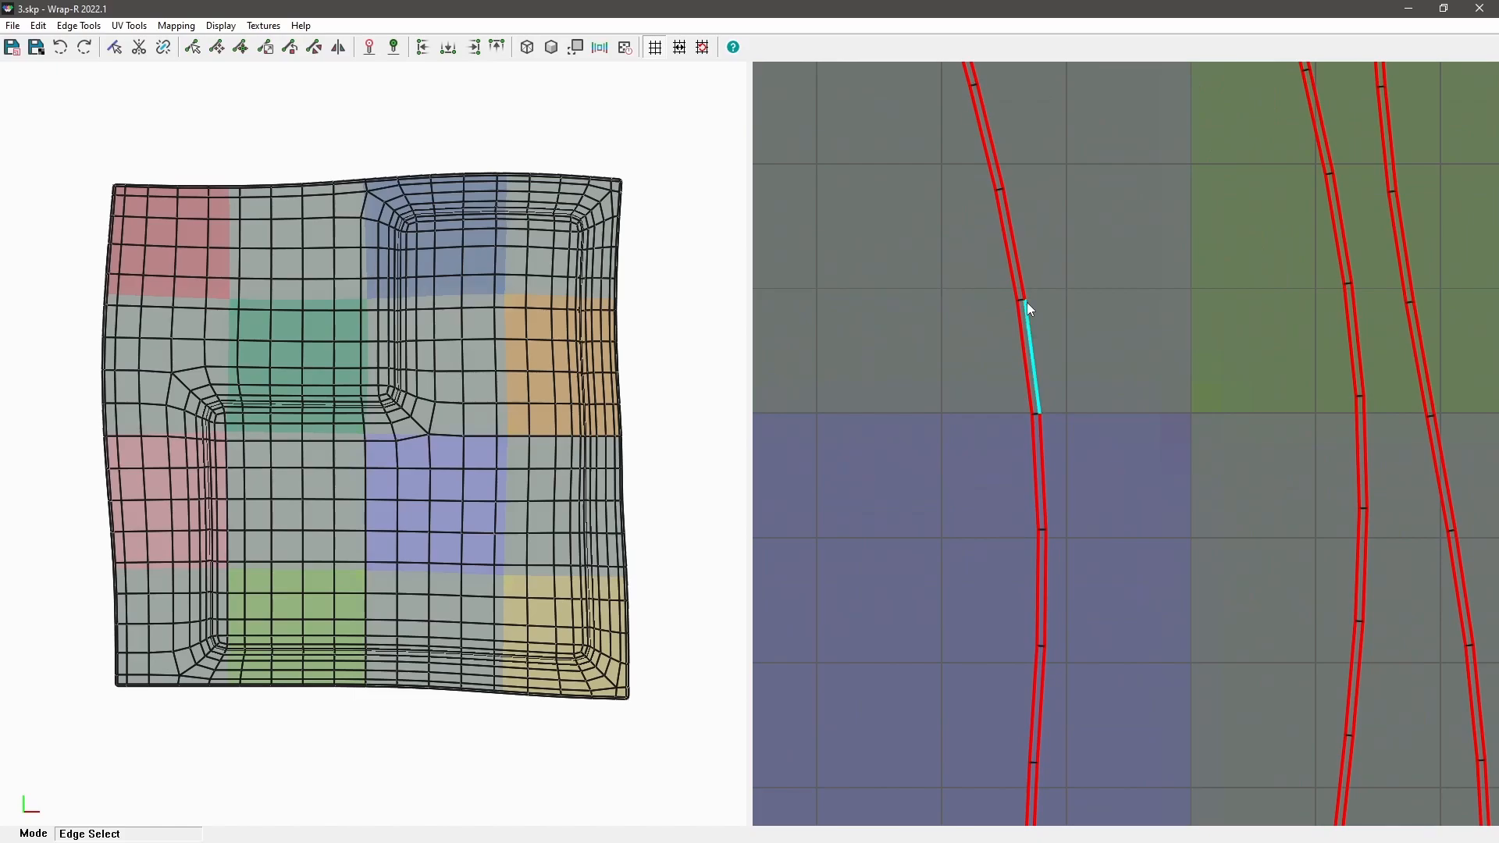
pyautogui.scroll(-1, 1004, 317)
pyautogui.moveTo(612, 713); pyautogui.dragTo(490, 498, button='middle')
pyautogui.scroll(-6, 920, 365)
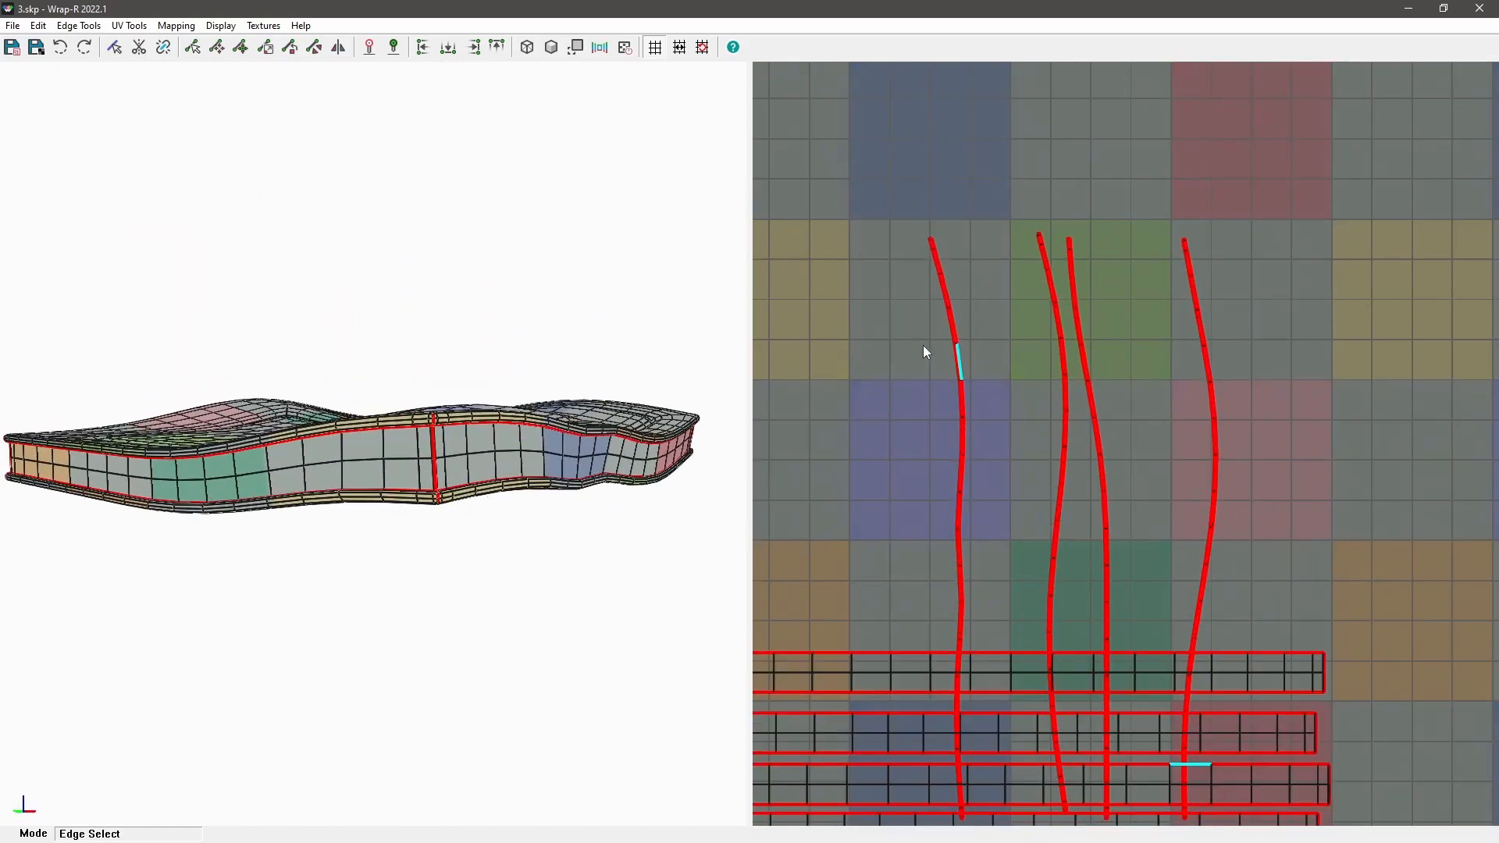
# Step: Switch to UV selection and select the UVs in the upper part of the four thin strip islands
pyautogui.press('space')
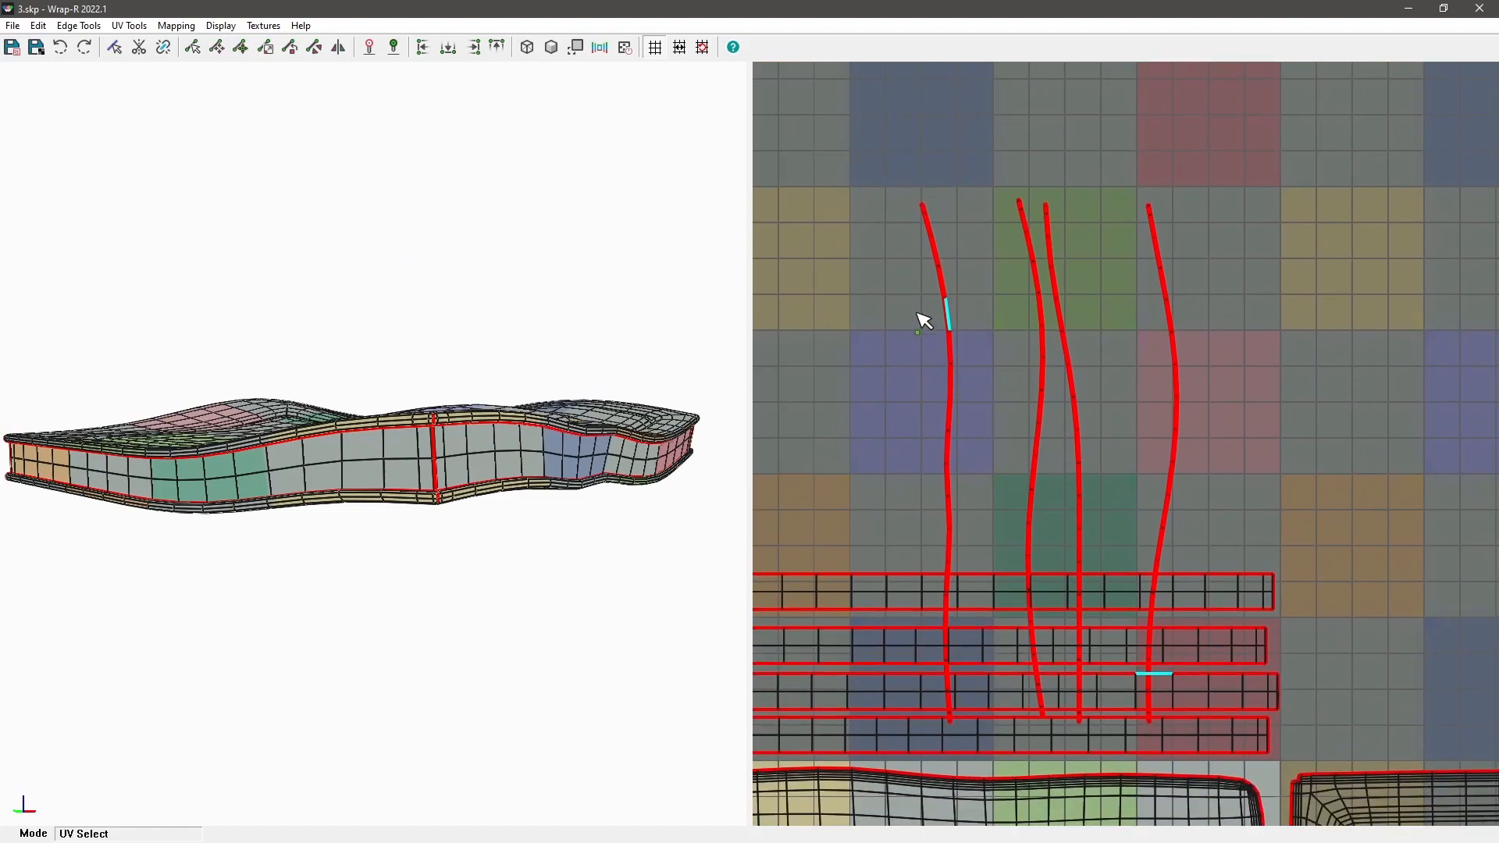
pyautogui.scroll(3, 923, 303)
pyautogui.moveTo(894, 92); pyautogui.dragTo(1410, 539)
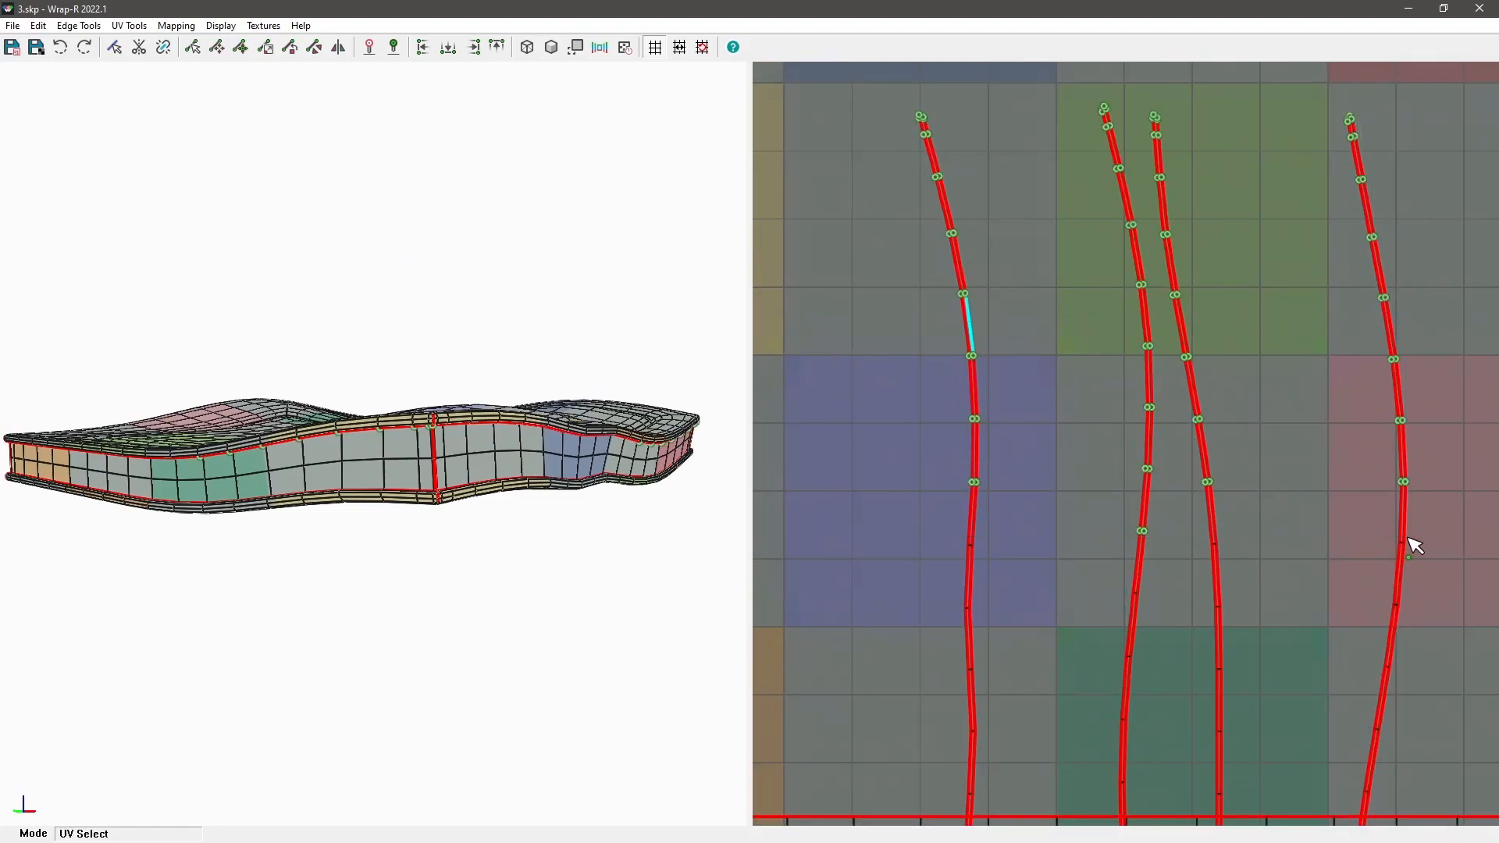
# Step: Examine the narrow faces under the slab's upper rim and the seams at the corner in the 3D view
pyautogui.scroll(6, 499, 488)
pyautogui.scroll(-3, 438, 402)
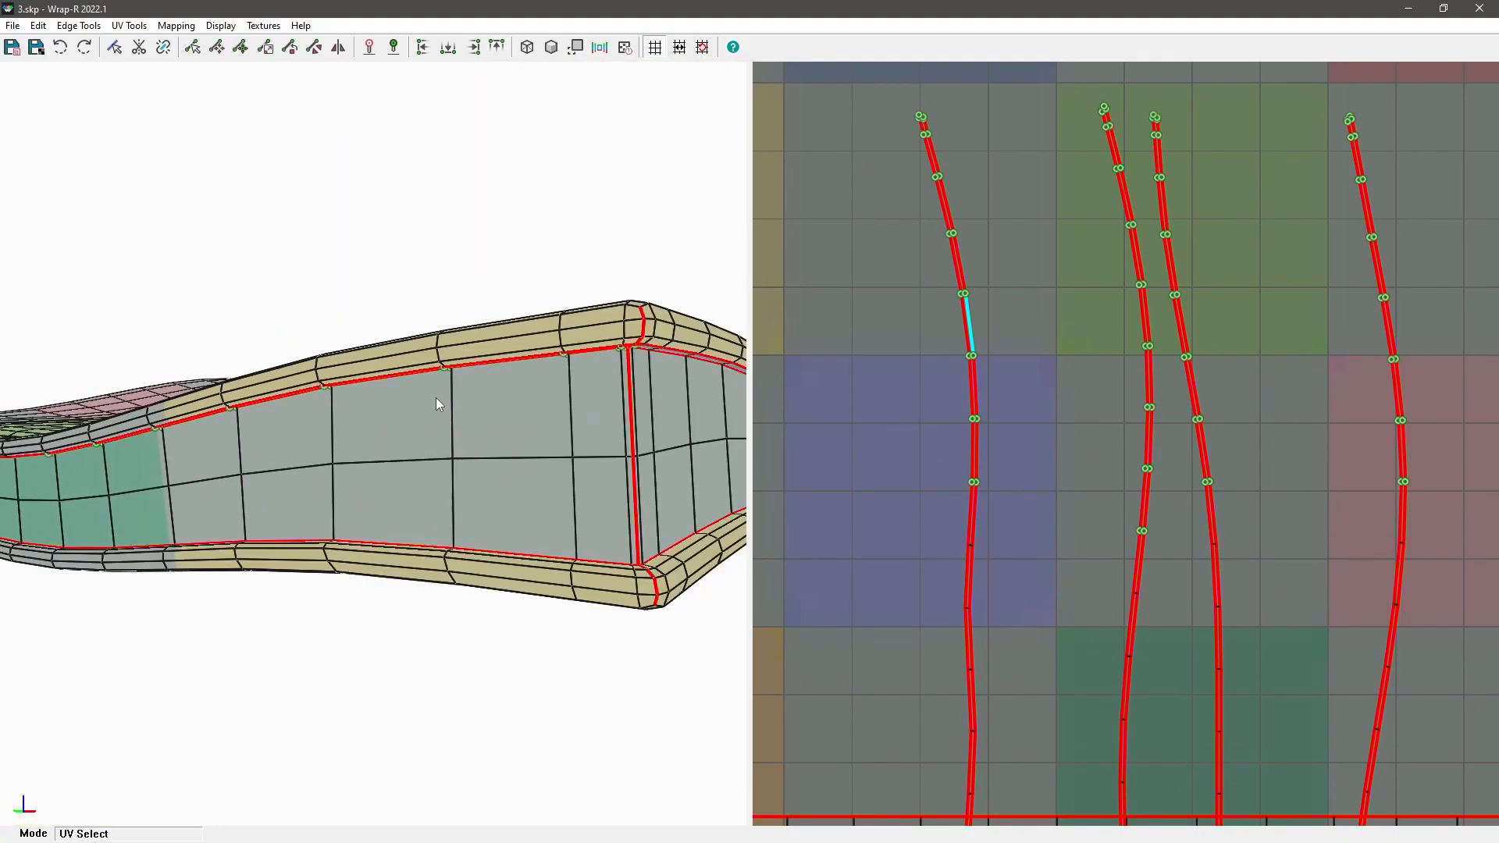
pyautogui.scroll(4, 437, 391)
pyautogui.moveTo(382, 312); pyautogui.dragTo(480, 404, button='middle')
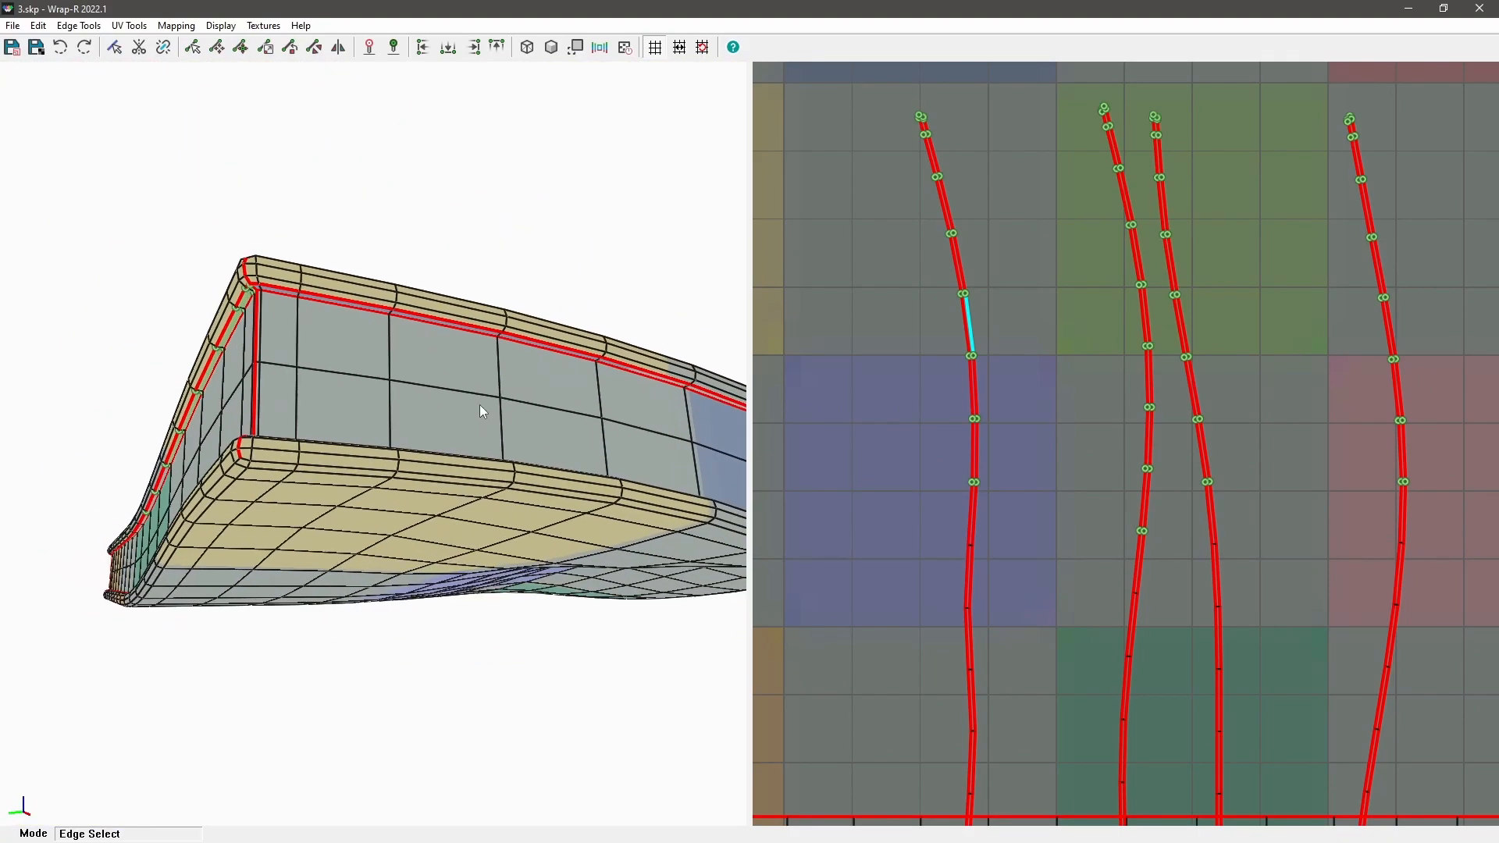
pyautogui.scroll(7, 328, 303)
pyautogui.moveTo(215, 285); pyautogui.dragTo(236, 282, button='middle')
pyautogui.moveTo(316, 255); pyautogui.dragTo(315, 330, button='middle')
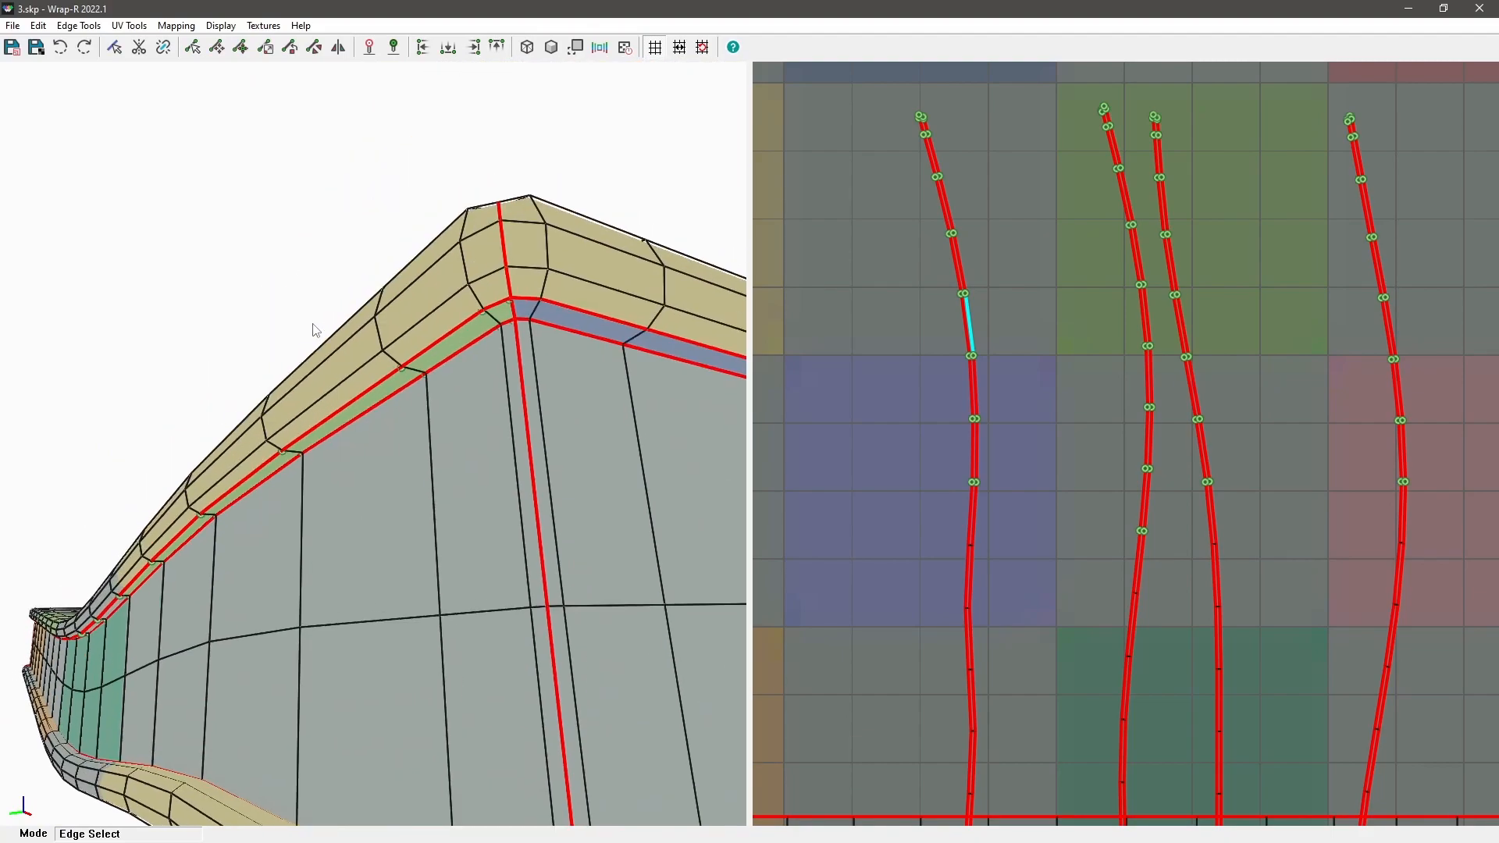
pyautogui.moveTo(436, 345); pyautogui.dragTo(231, 645, button='middle')
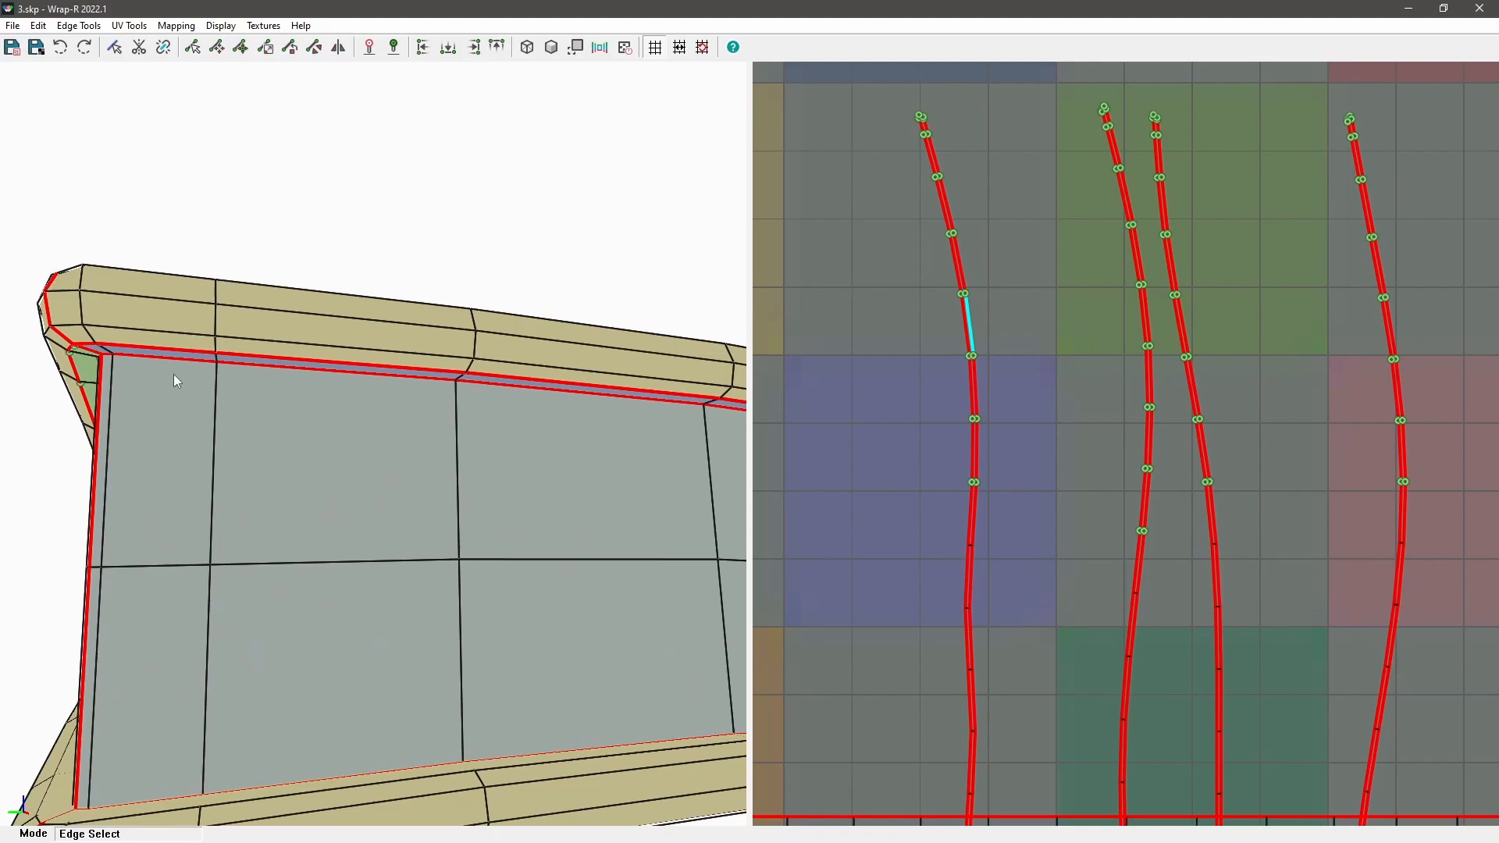
pyautogui.moveTo(266, 514); pyautogui.dragTo(350, 502, button='middle')
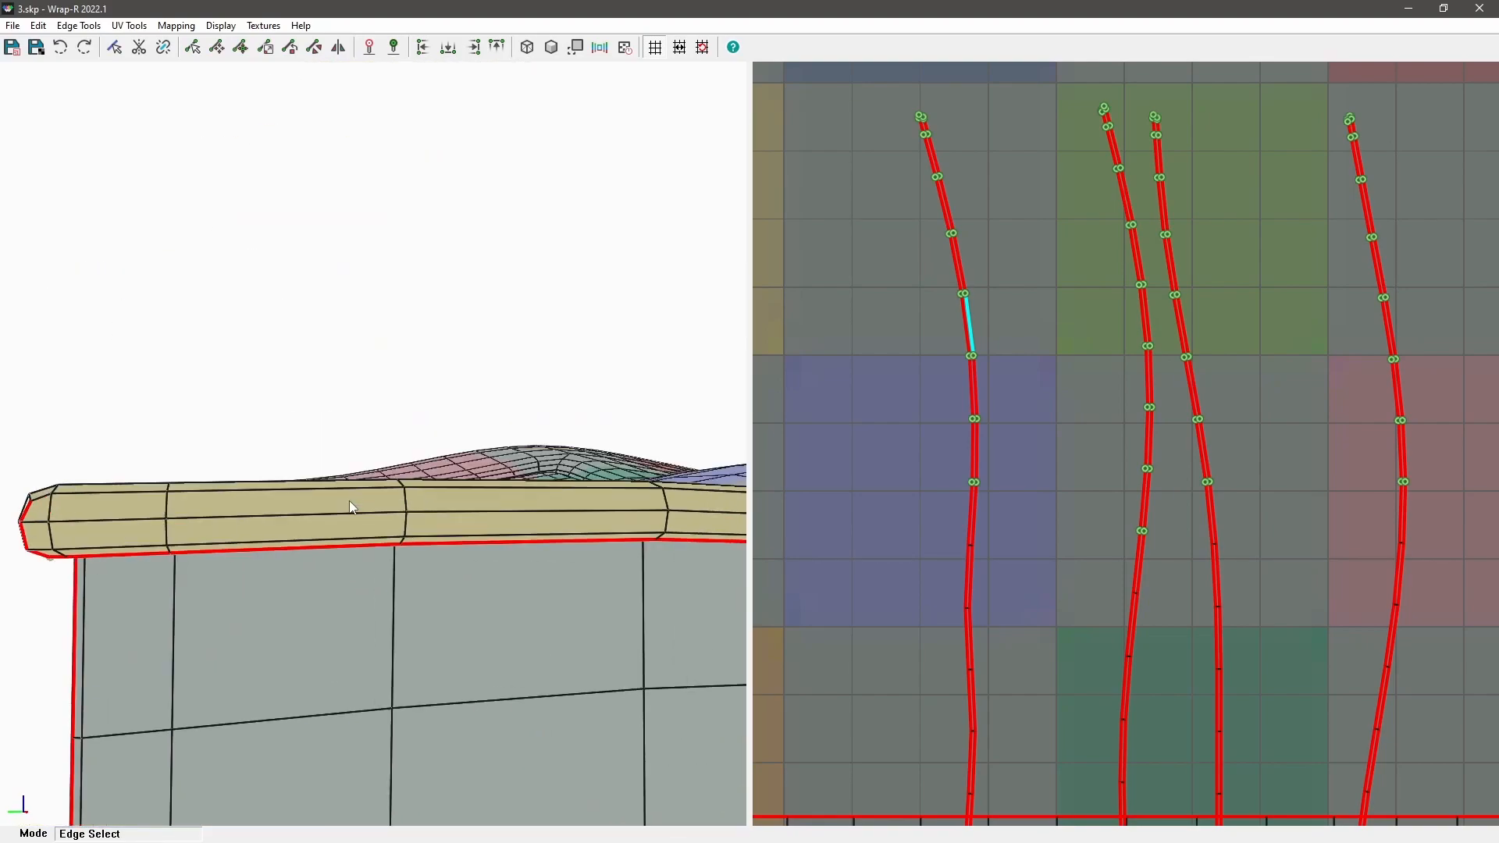
pyautogui.moveTo(334, 552); pyautogui.dragTo(339, 544, button='middle')
# Step: Examine the whole UV layout with the thin strips, side bands and two square cap islands, and the slab's underside
pyautogui.scroll(-5, 1053, 261)
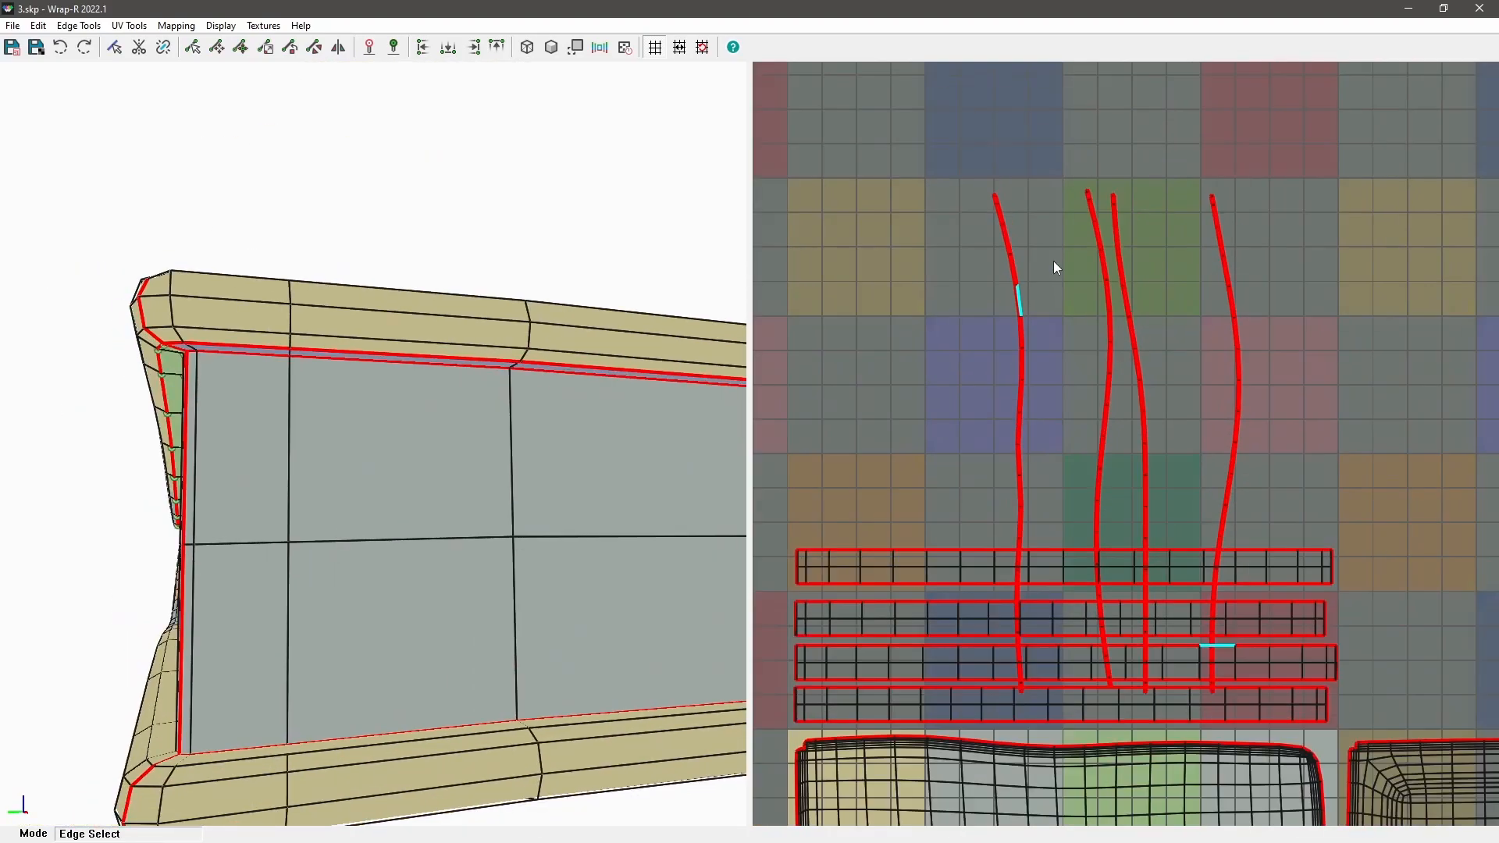
pyautogui.scroll(-1, 1092, 246)
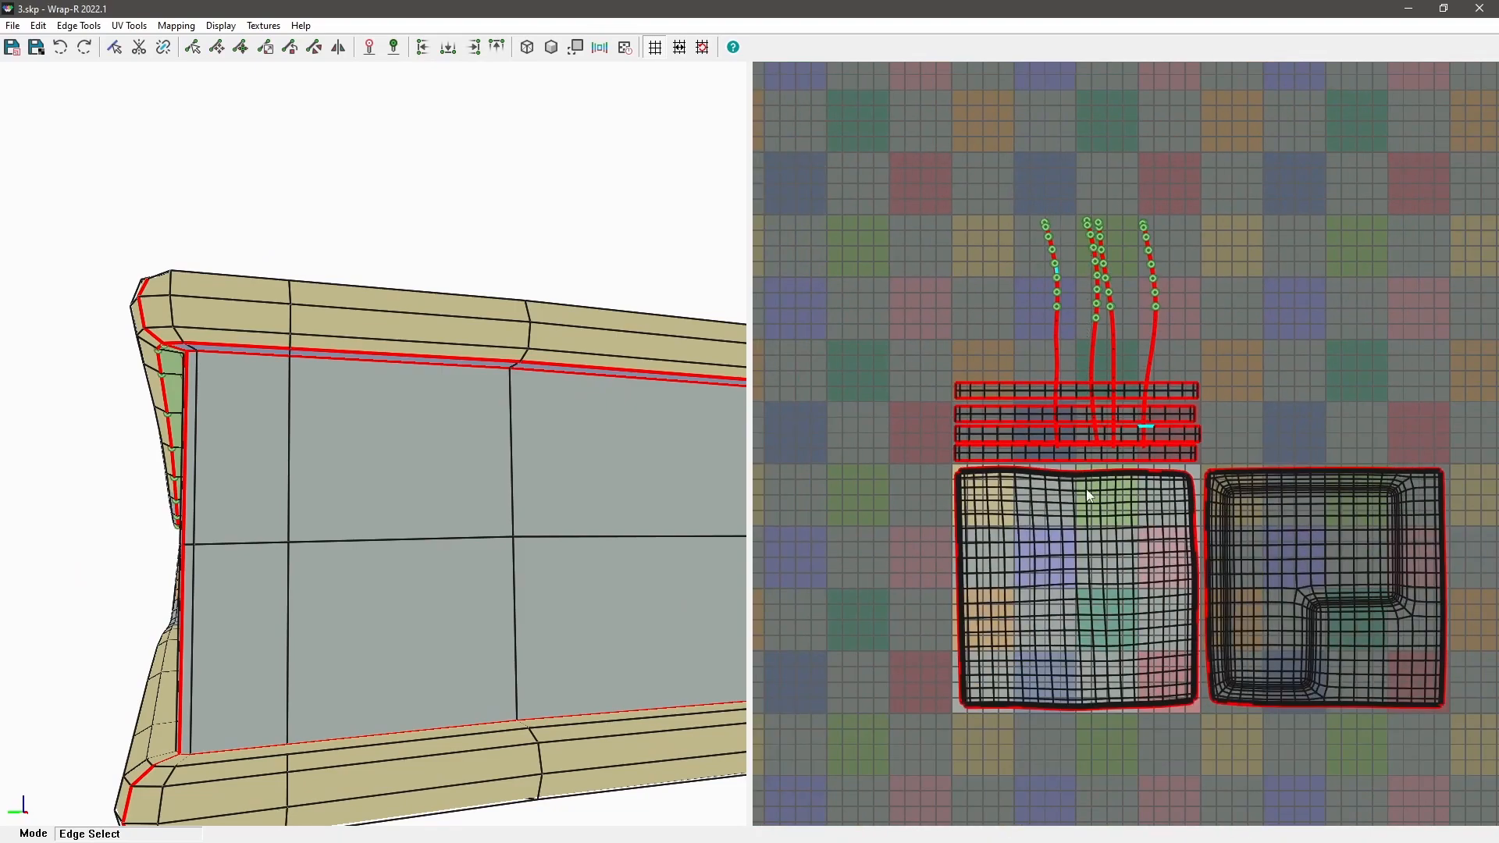
pyautogui.scroll(-2, 1054, 512)
pyautogui.scroll(3, 1053, 512)
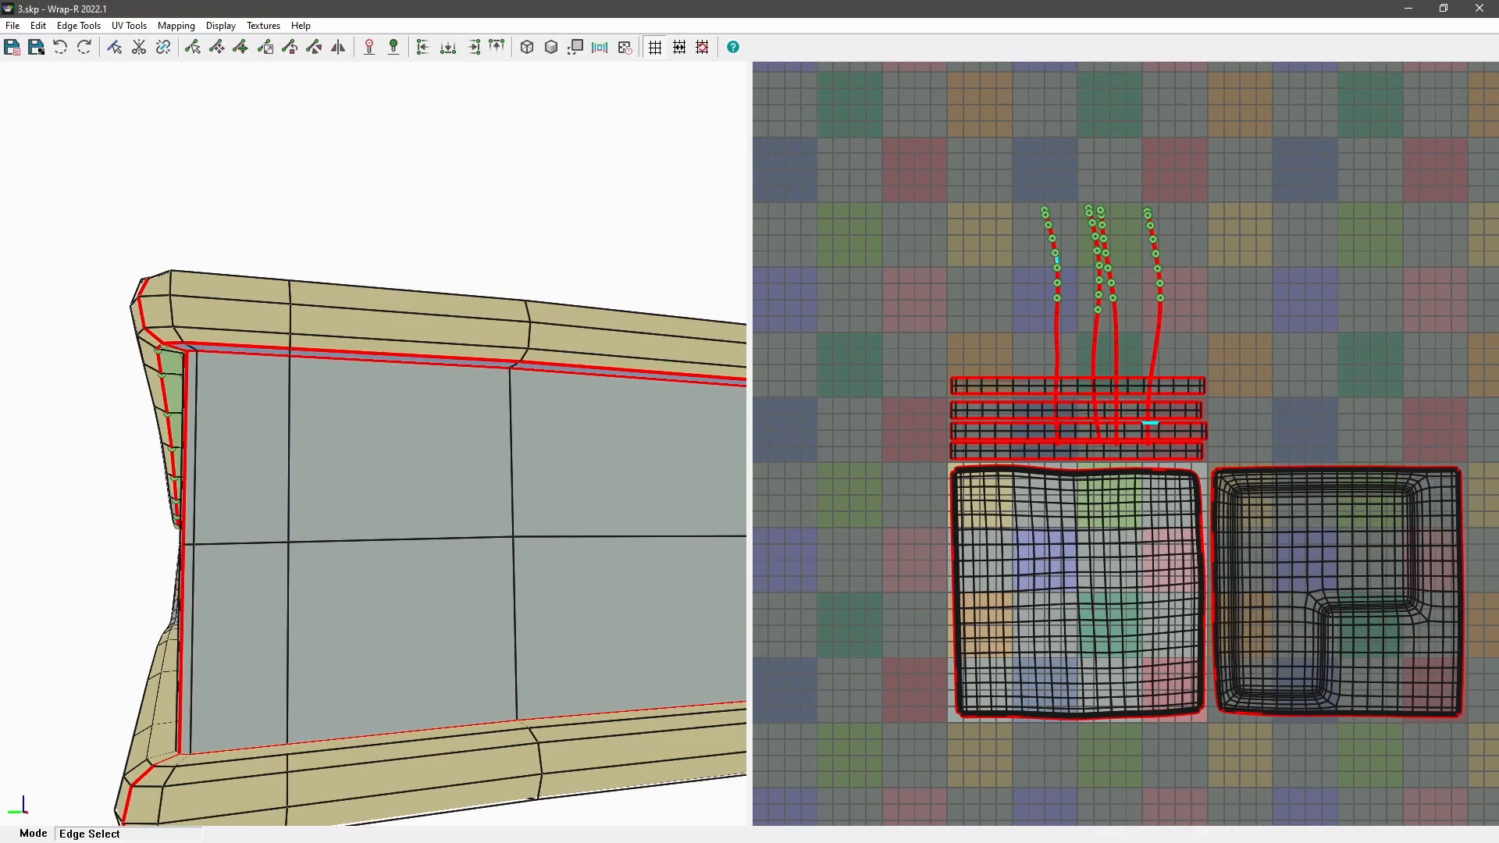
pyautogui.moveTo(1103, 530); pyautogui.dragTo(1033, 519, button='middle')
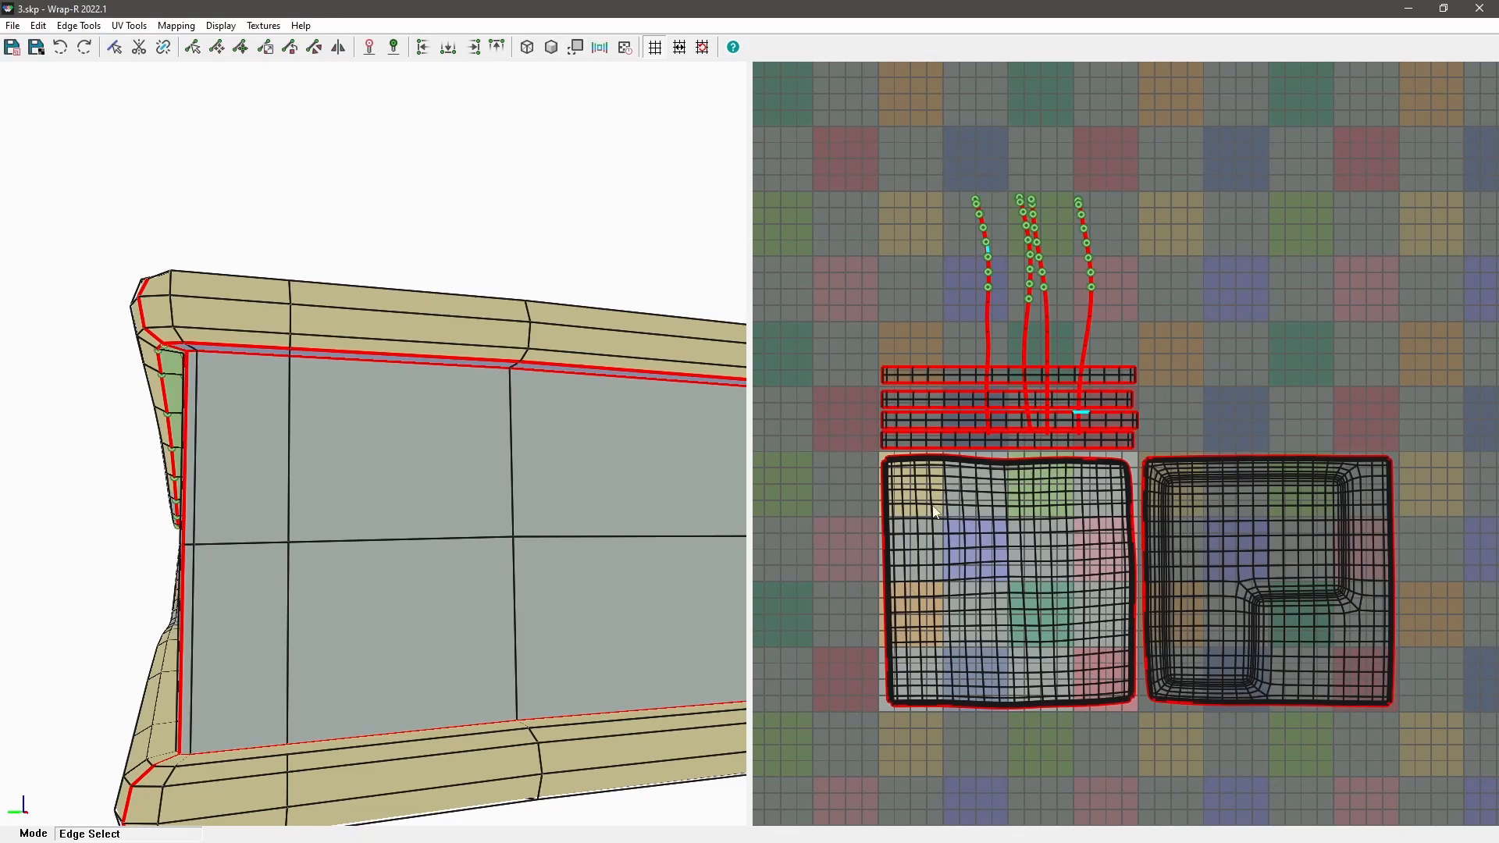
pyautogui.moveTo(605, 458); pyautogui.dragTo(552, 463, button='middle')
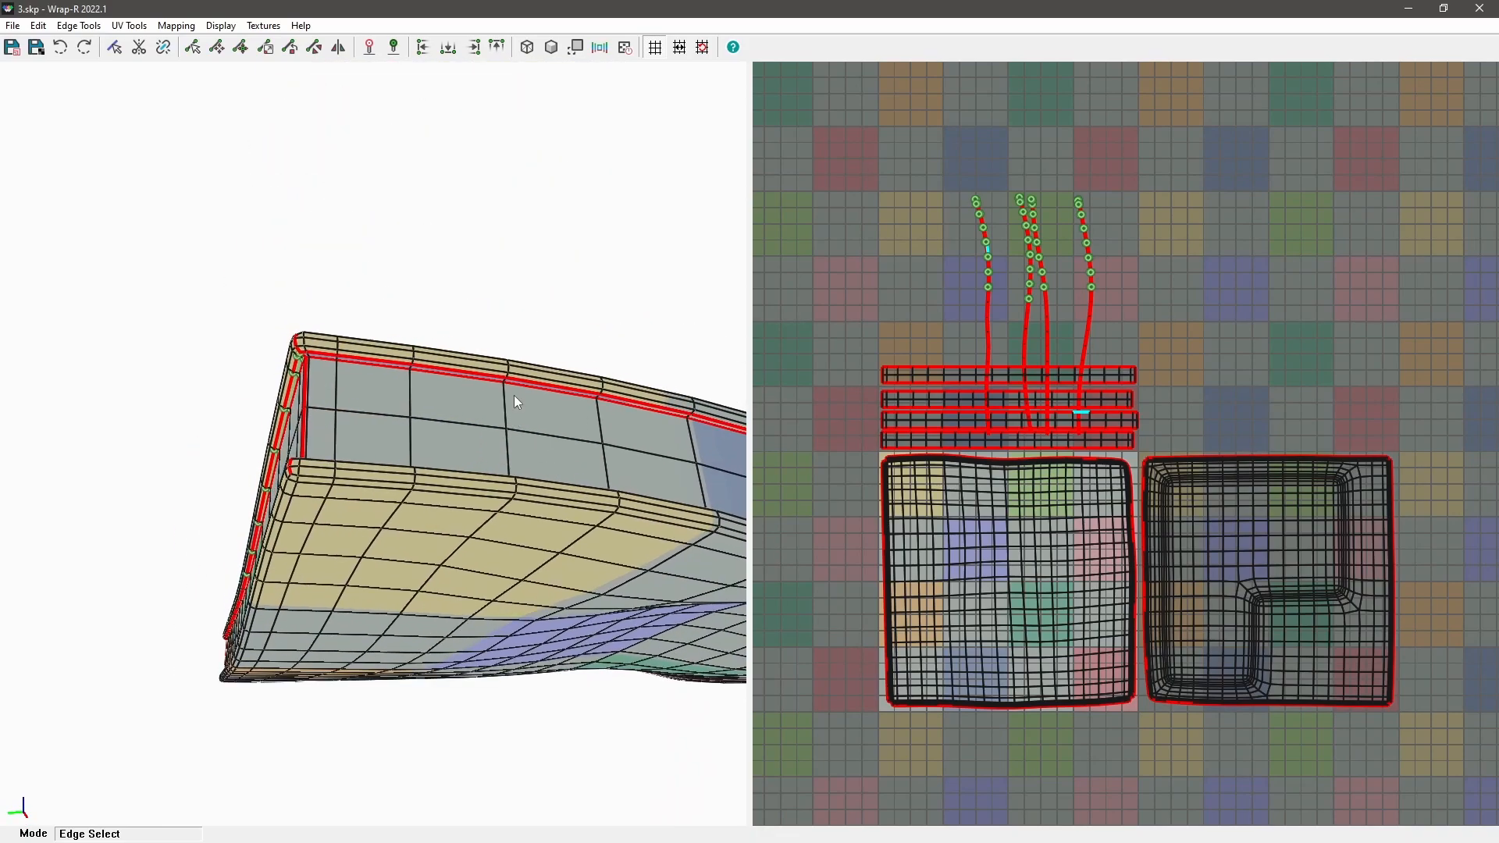
# Step: Select all UVs of the square cap island that contains the L-shaped recess
pyautogui.doubleClick(509, 373)
pyautogui.click(1232, 587)
pyautogui.scroll(2, 1232, 587)
pyautogui.press('Tab')
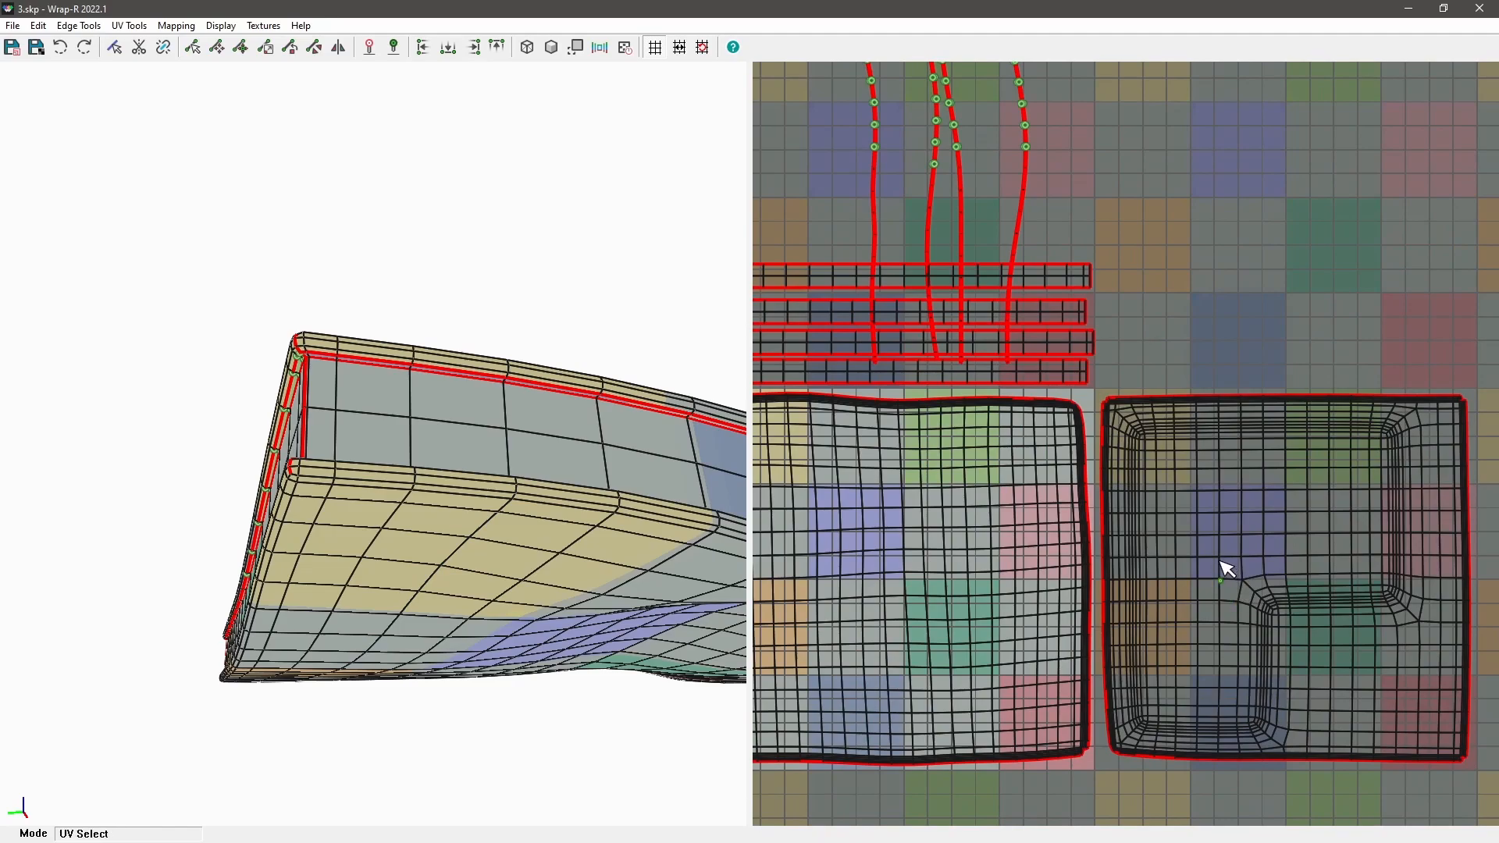
pyautogui.click(1227, 569)
# Step: Add the UVs in the upper part of the four thin strip islands to the cap island selection and return to edge selection
pyautogui.moveTo(983, 217); pyautogui.dragTo(1024, 353, button='middle')
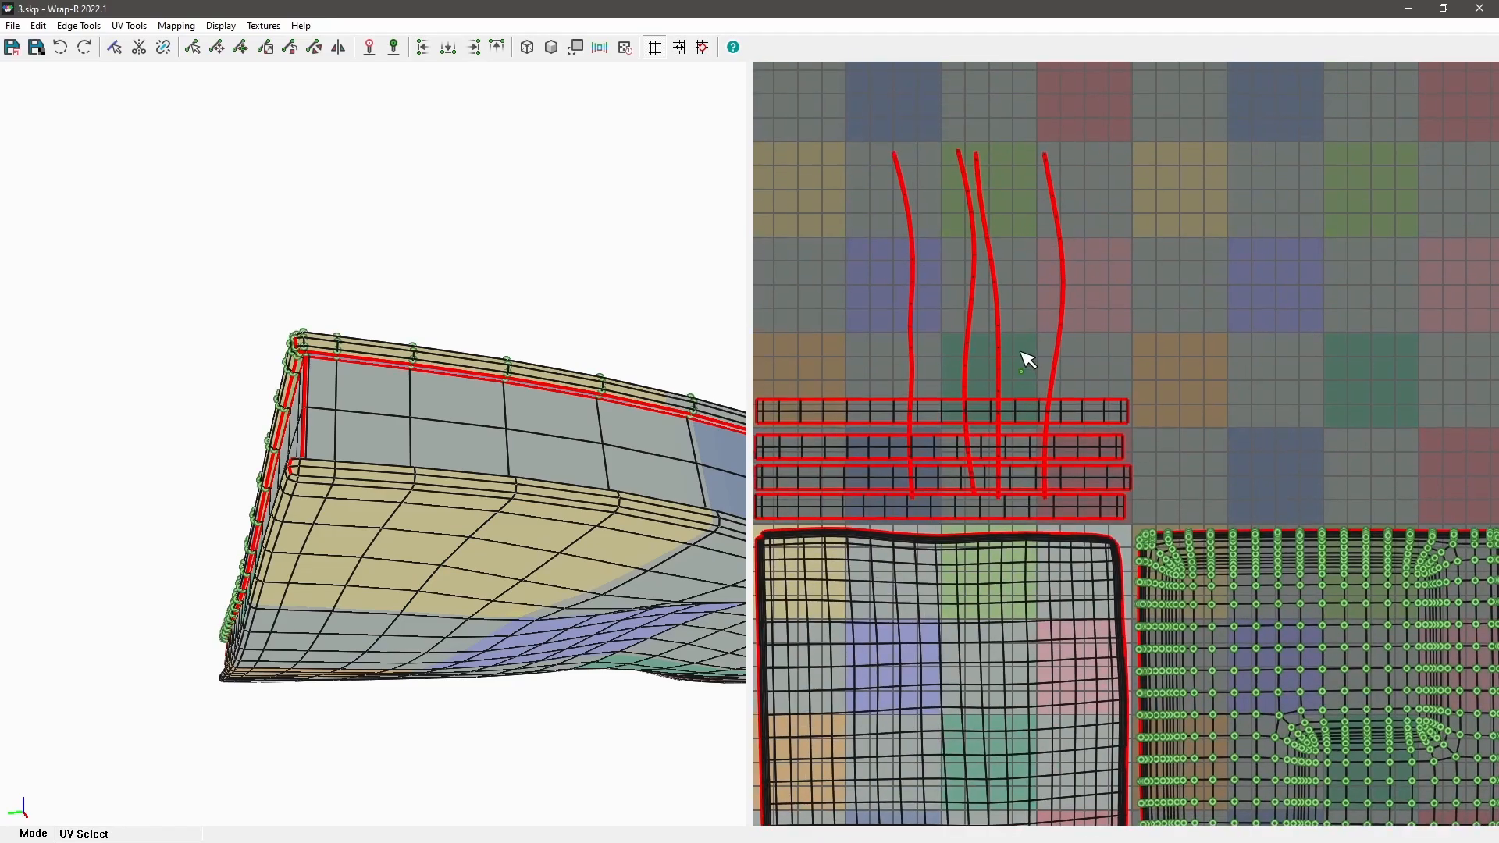
pyautogui.scroll(8, 977, 163)
pyautogui.scroll(1, 959, 153)
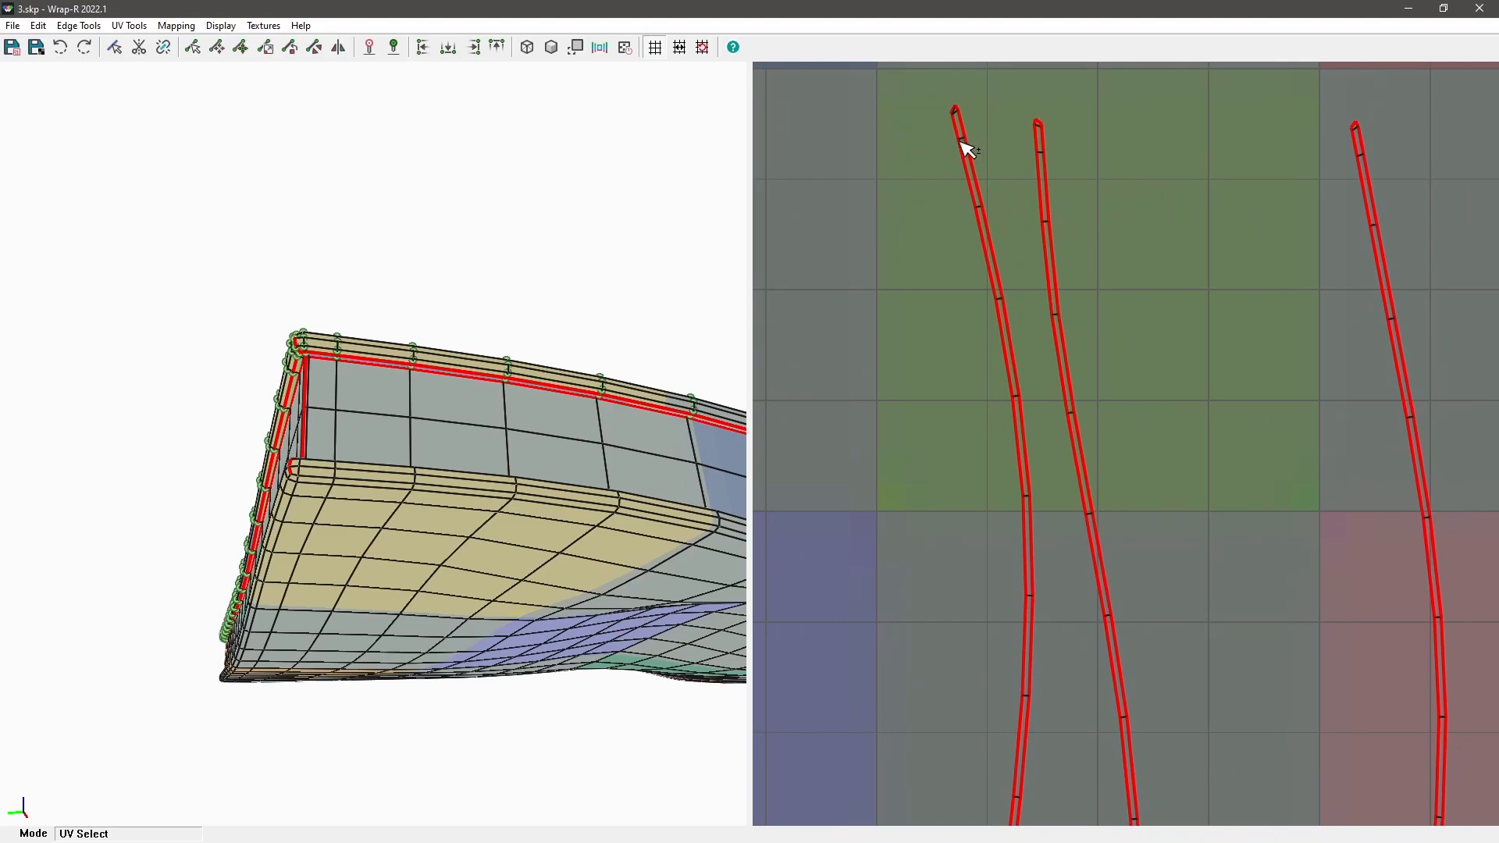
pyautogui.scroll(-9, 961, 146)
pyautogui.moveTo(838, 112); pyautogui.dragTo(1215, 378)
pyautogui.scroll(3, 354, 368)
pyautogui.moveTo(311, 353); pyautogui.dragTo(350, 387, button='middle')
pyautogui.press('space')
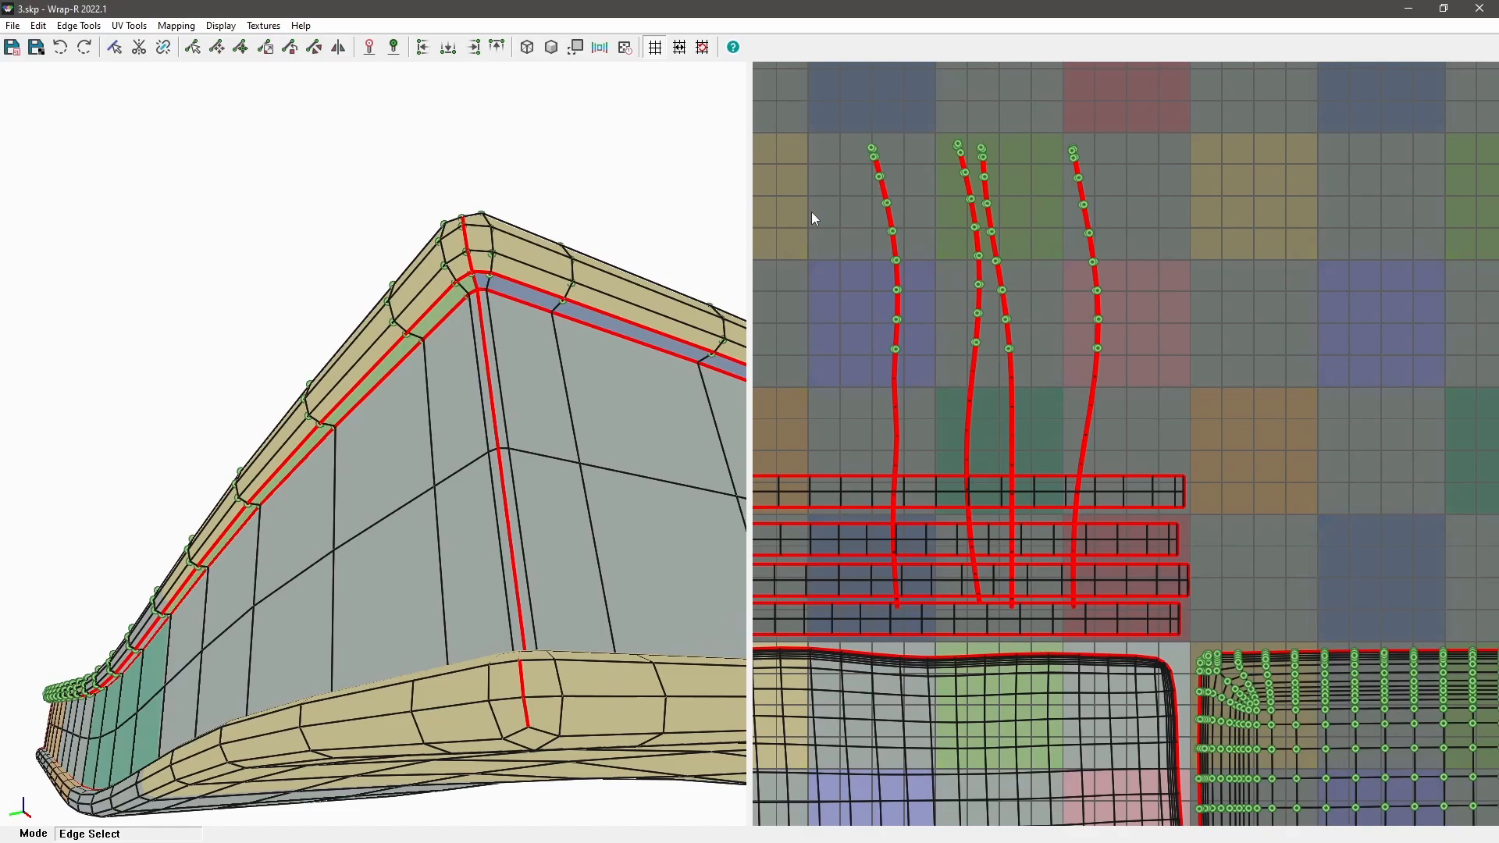
# Step: Examine the selected UVs across the slab's upper surface and rim, and exit Wrap-R to return to SketchUp
pyautogui.scroll(-6, 882, 189)
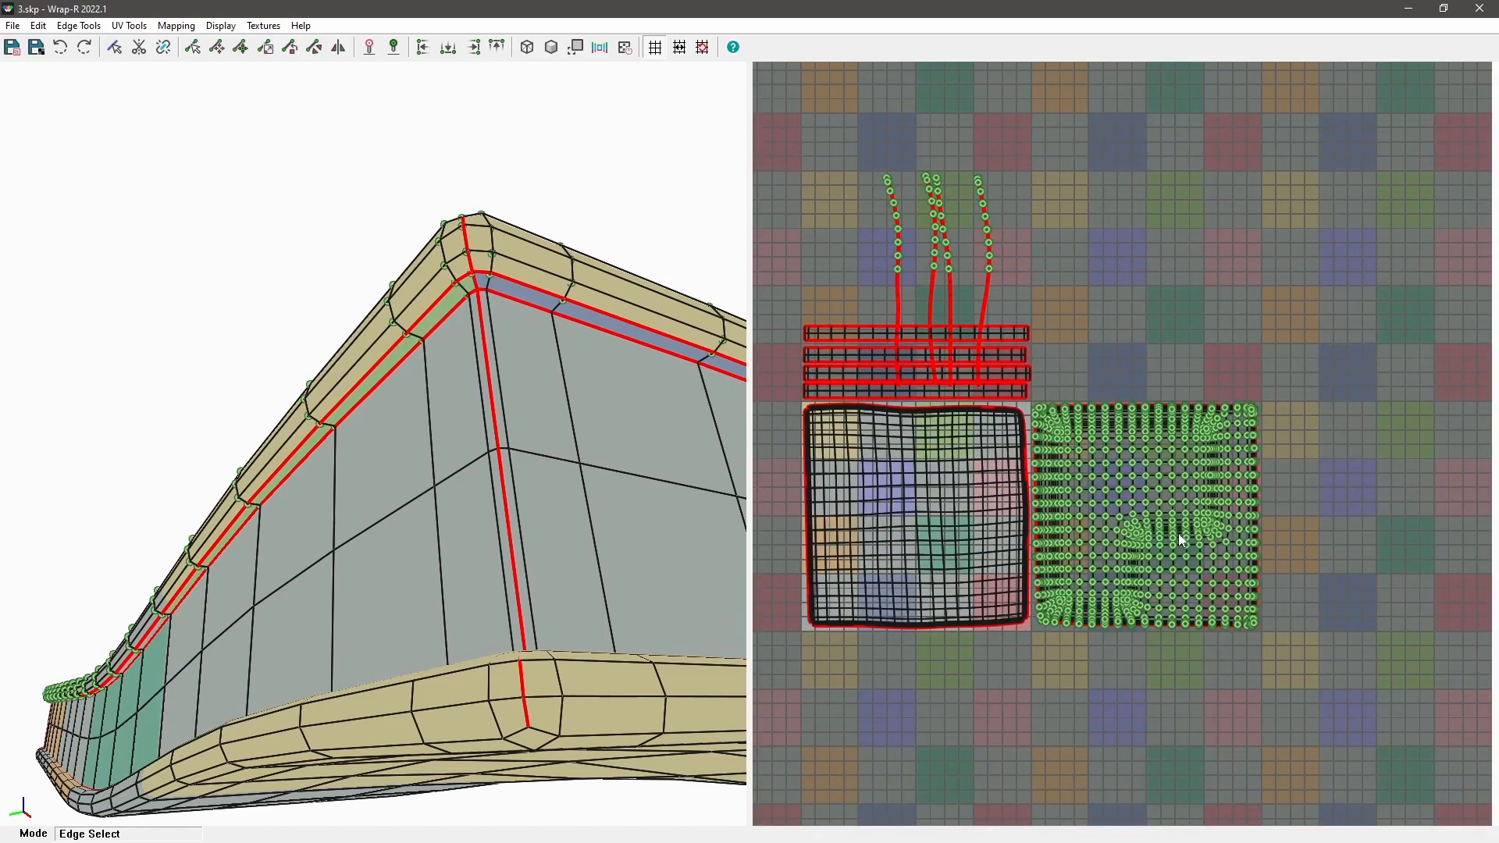
pyautogui.scroll(-3, 328, 420)
pyautogui.moveTo(328, 420); pyautogui.dragTo(414, 329, button='middle')
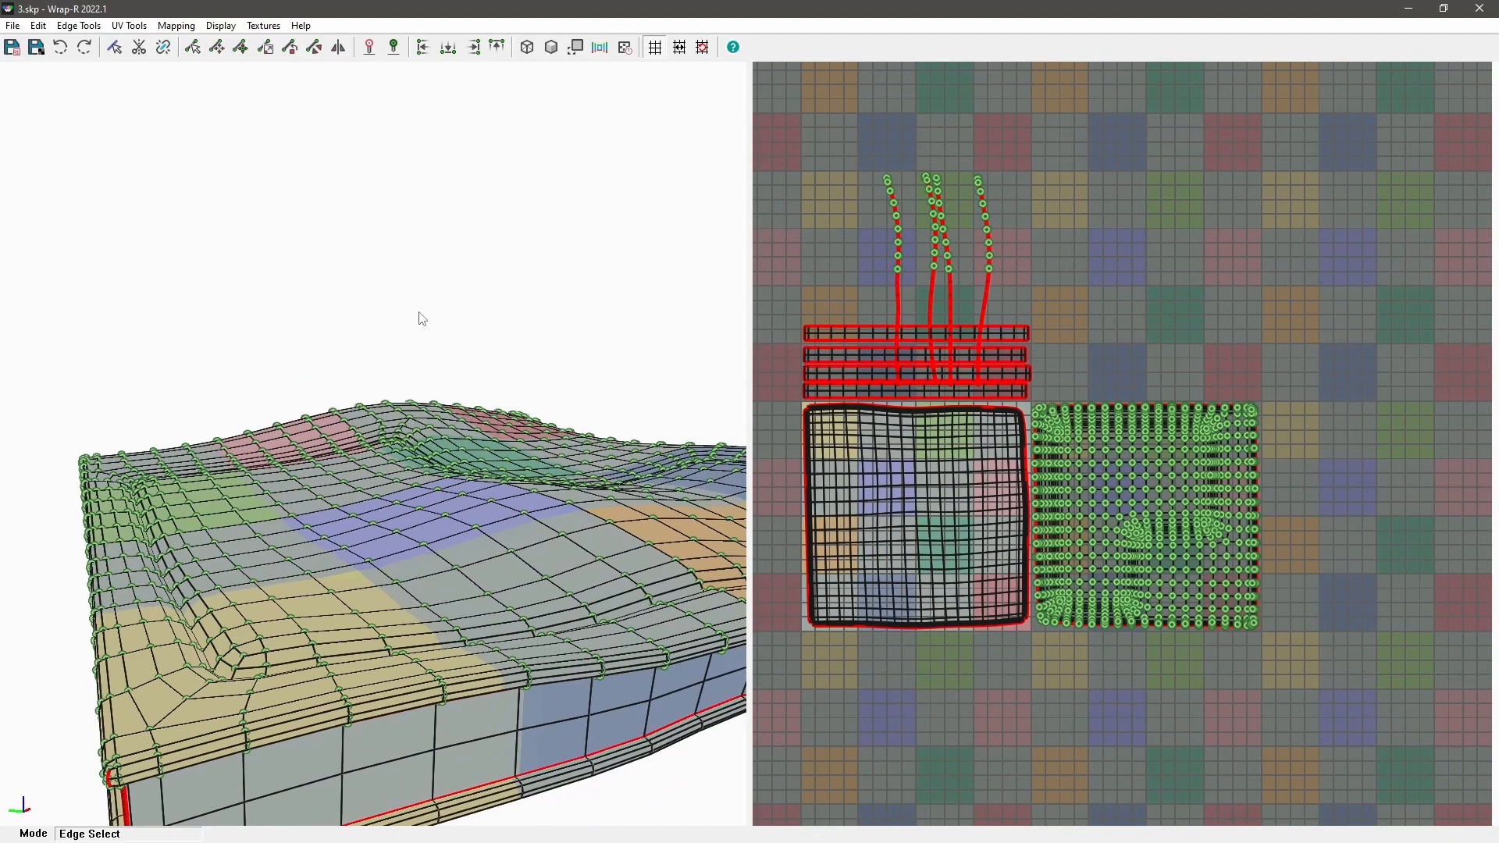
pyautogui.scroll(-2, 424, 303)
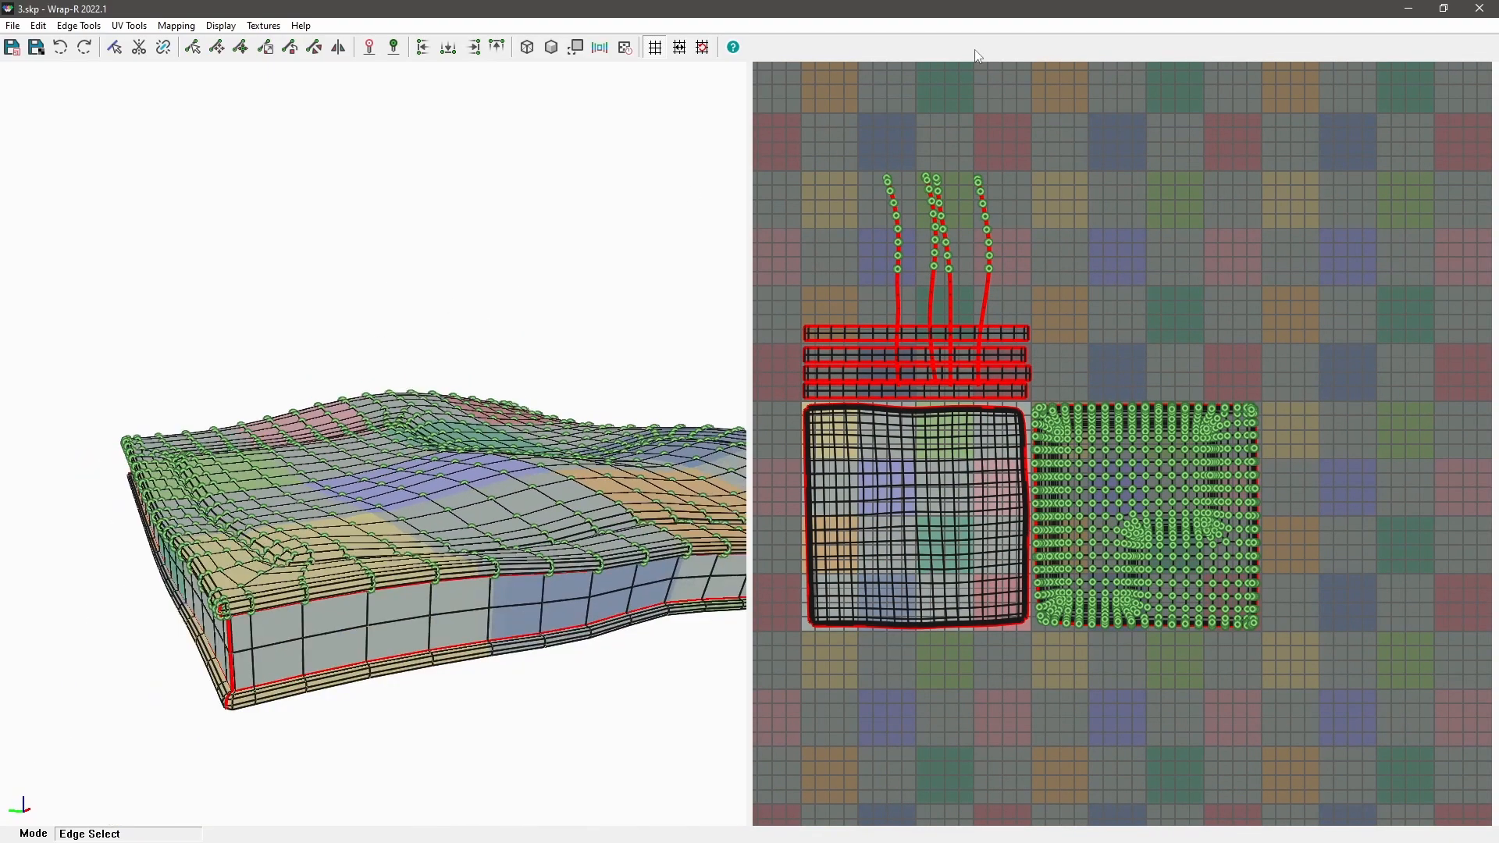
pyautogui.click(1478, 9)
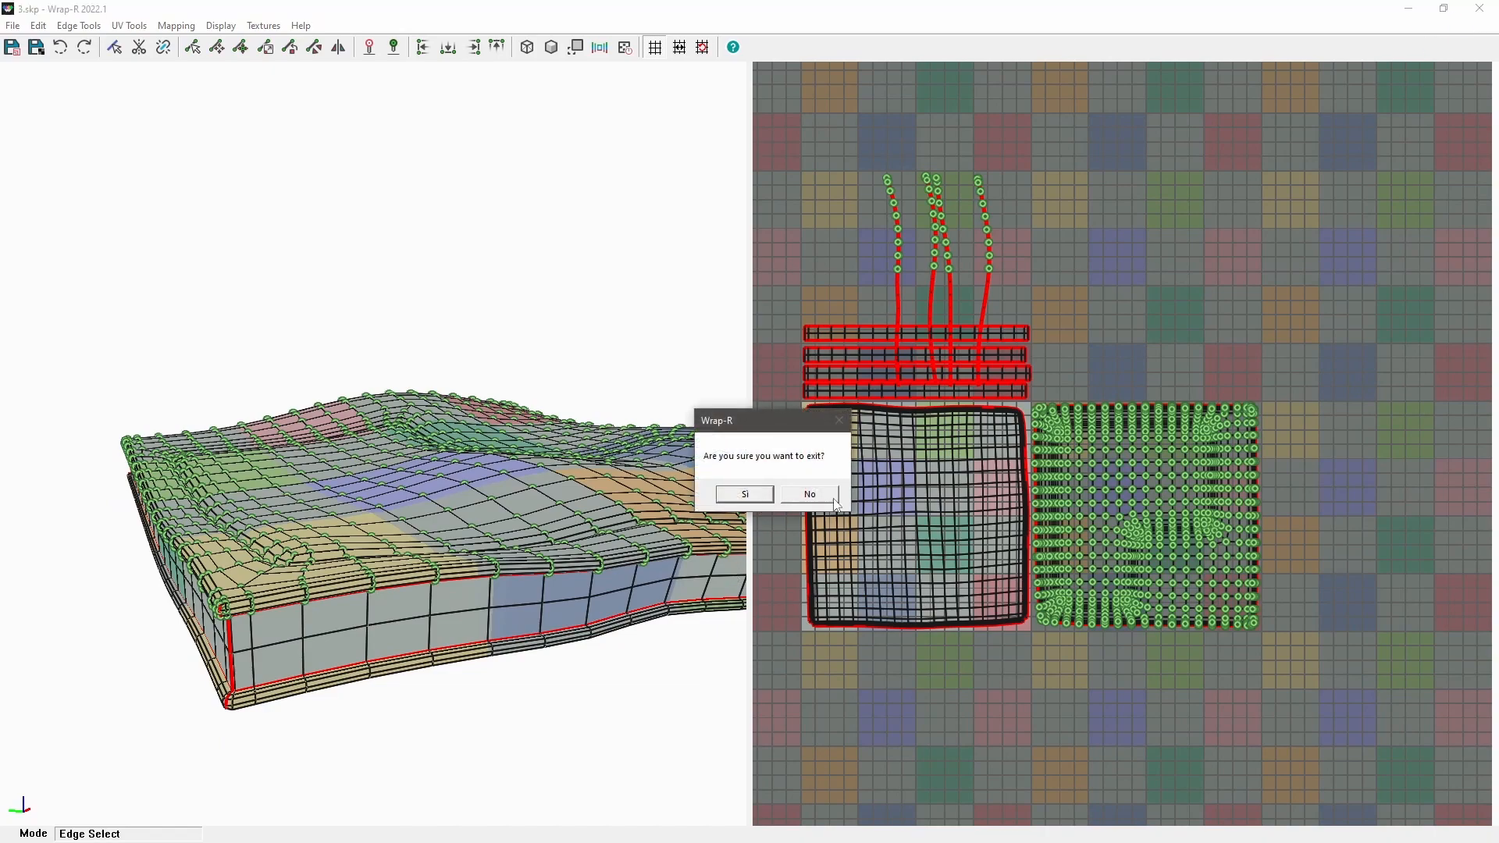
pyautogui.click(744, 494)
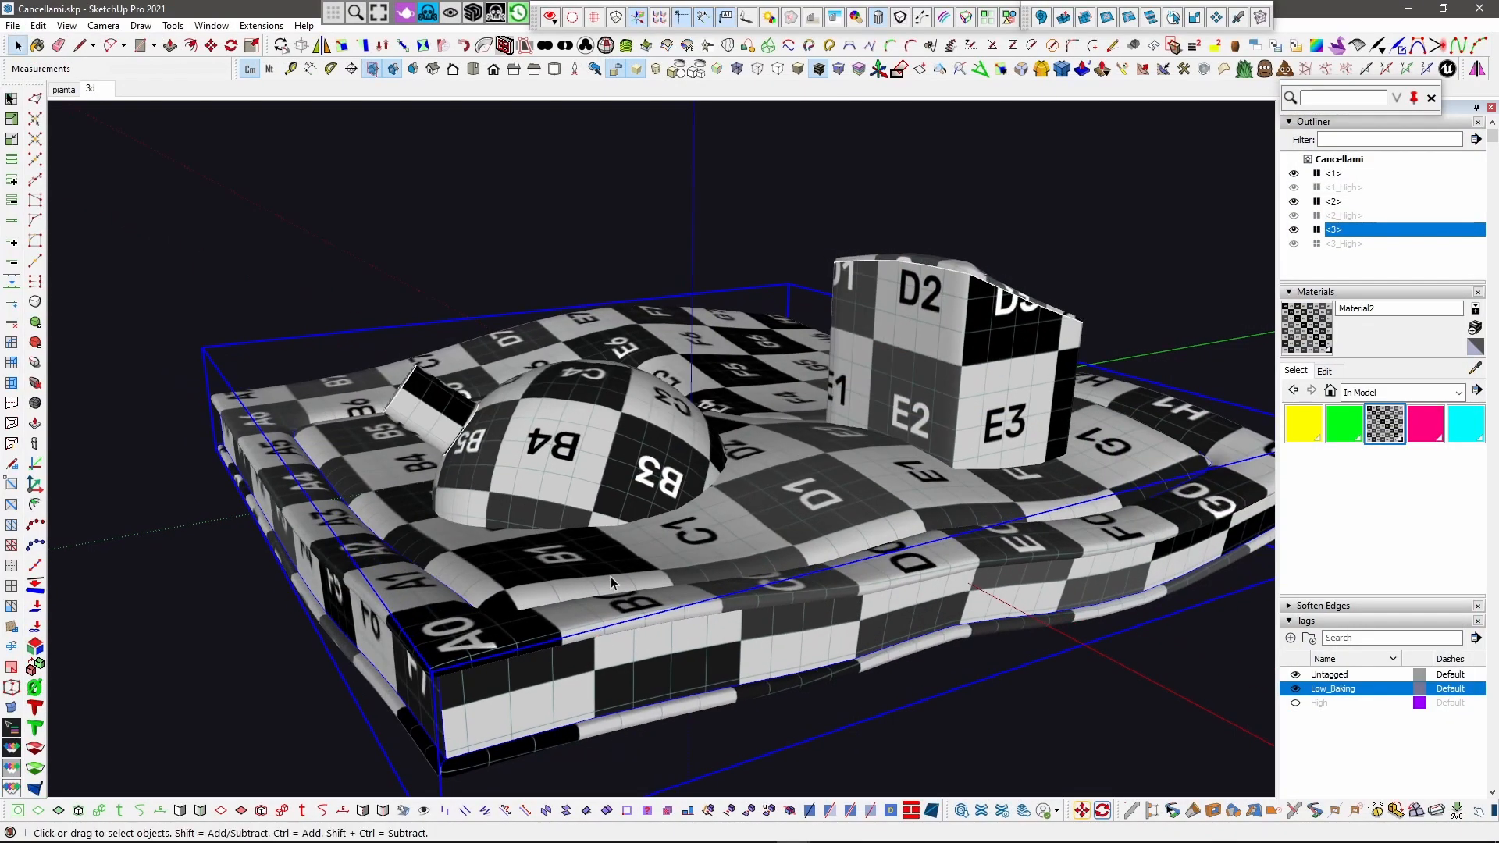
# Step: Open the slab group, select its connected upper rim surface and put it in a group of its own
pyautogui.scroll(-2, 612, 587)
pyautogui.doubleClick(551, 617)
pyautogui.hotkey('ctrl', 'a')
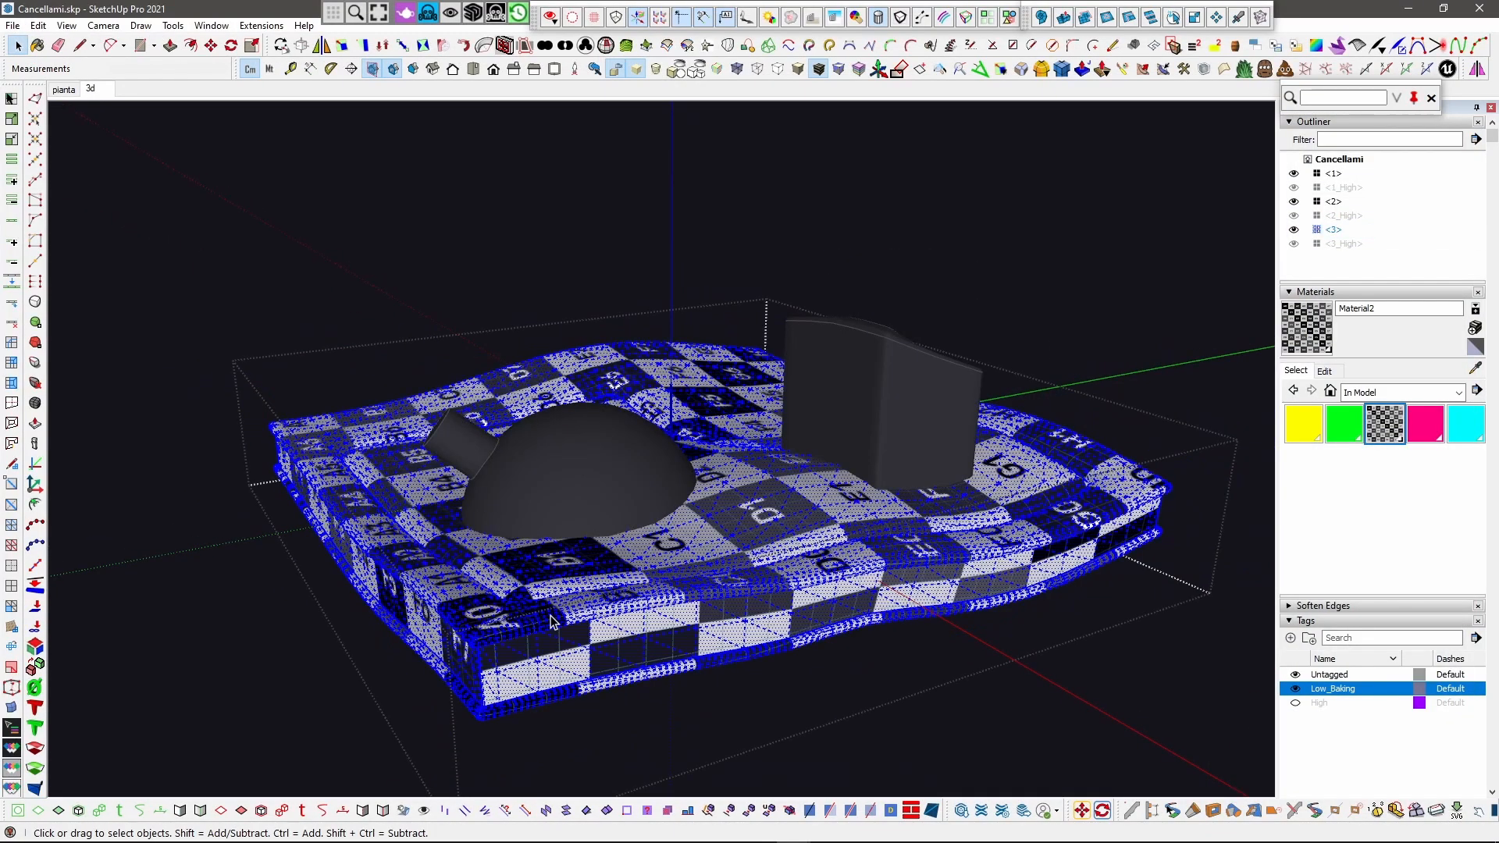
pyautogui.hotkey('ctrl', 't')
pyautogui.moveTo(503, 667); pyautogui.dragTo(570, 376, button='middle')
pyautogui.scroll(5, 570, 376)
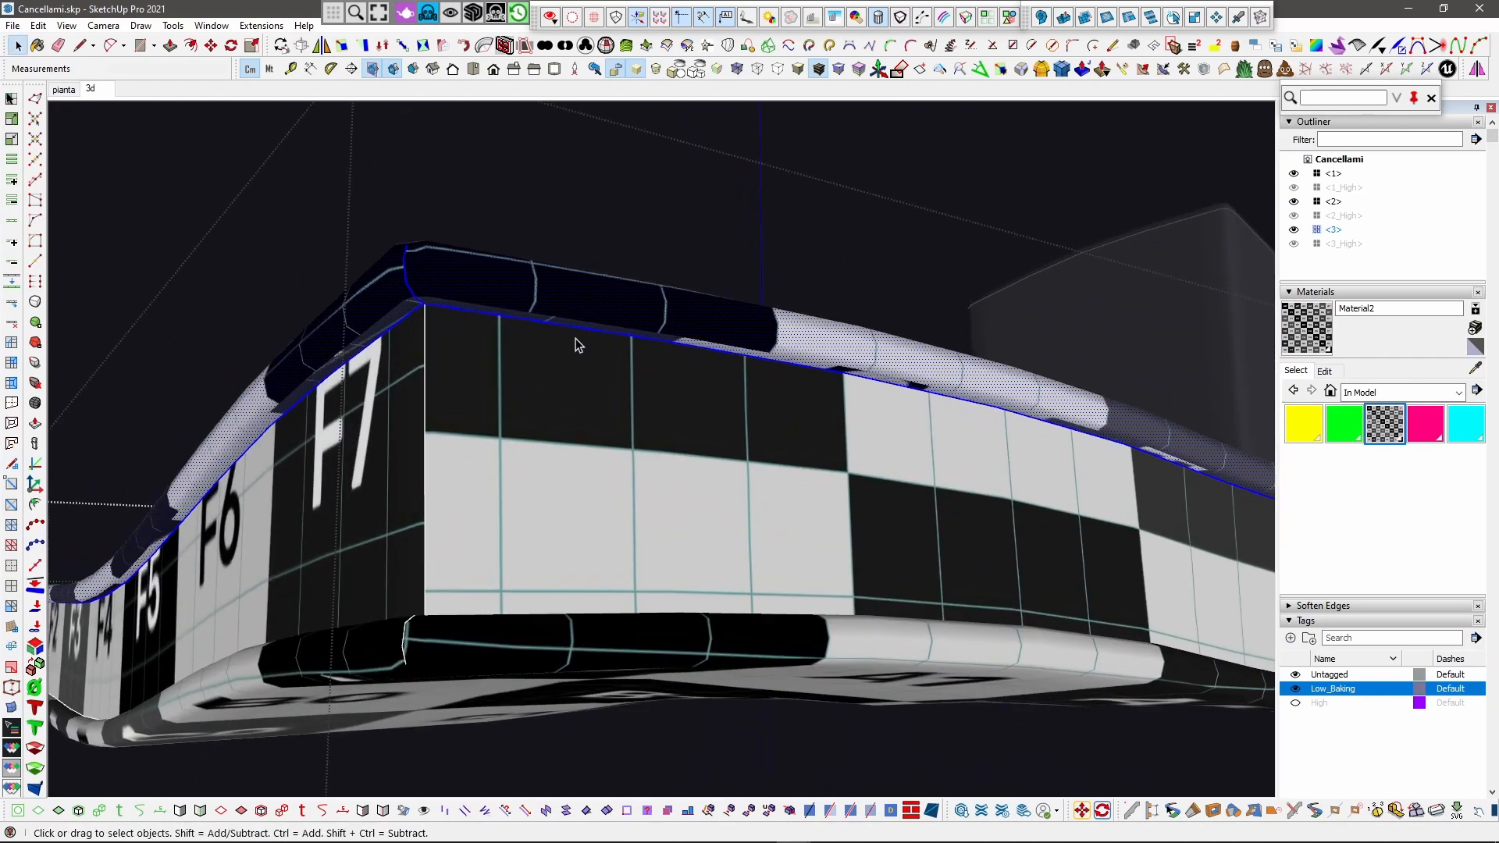
pyautogui.click(570, 350)
pyautogui.scroll(-3, 601, 410)
pyautogui.moveTo(606, 401); pyautogui.dragTo(593, 492, button='middle')
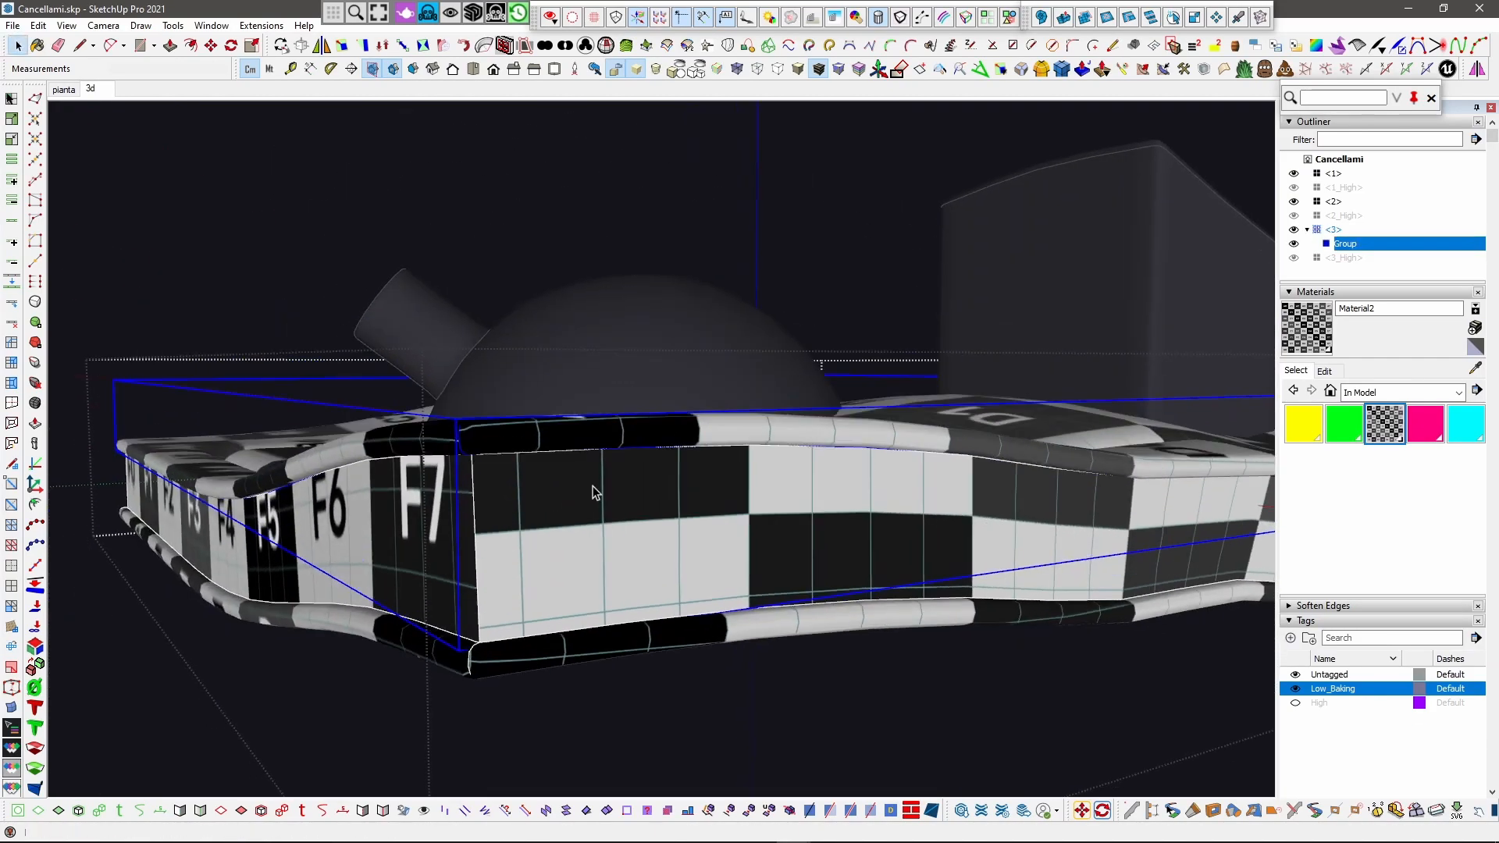
# Step: Load the rim group into a second Wrap-R instance and bring its thin UV strips into close view
pyautogui.click(34, 752)
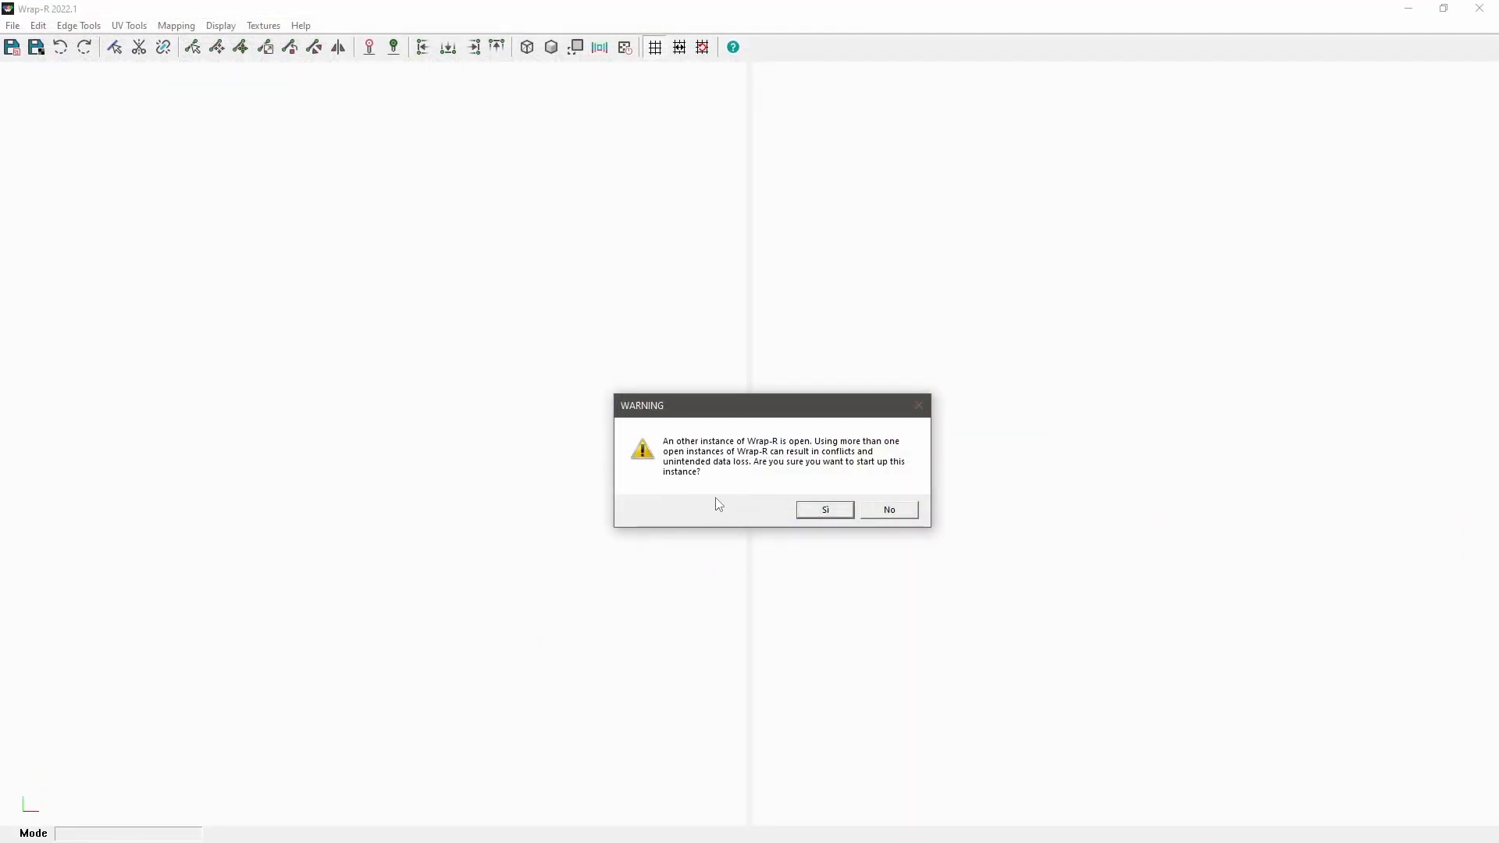
pyautogui.click(821, 515)
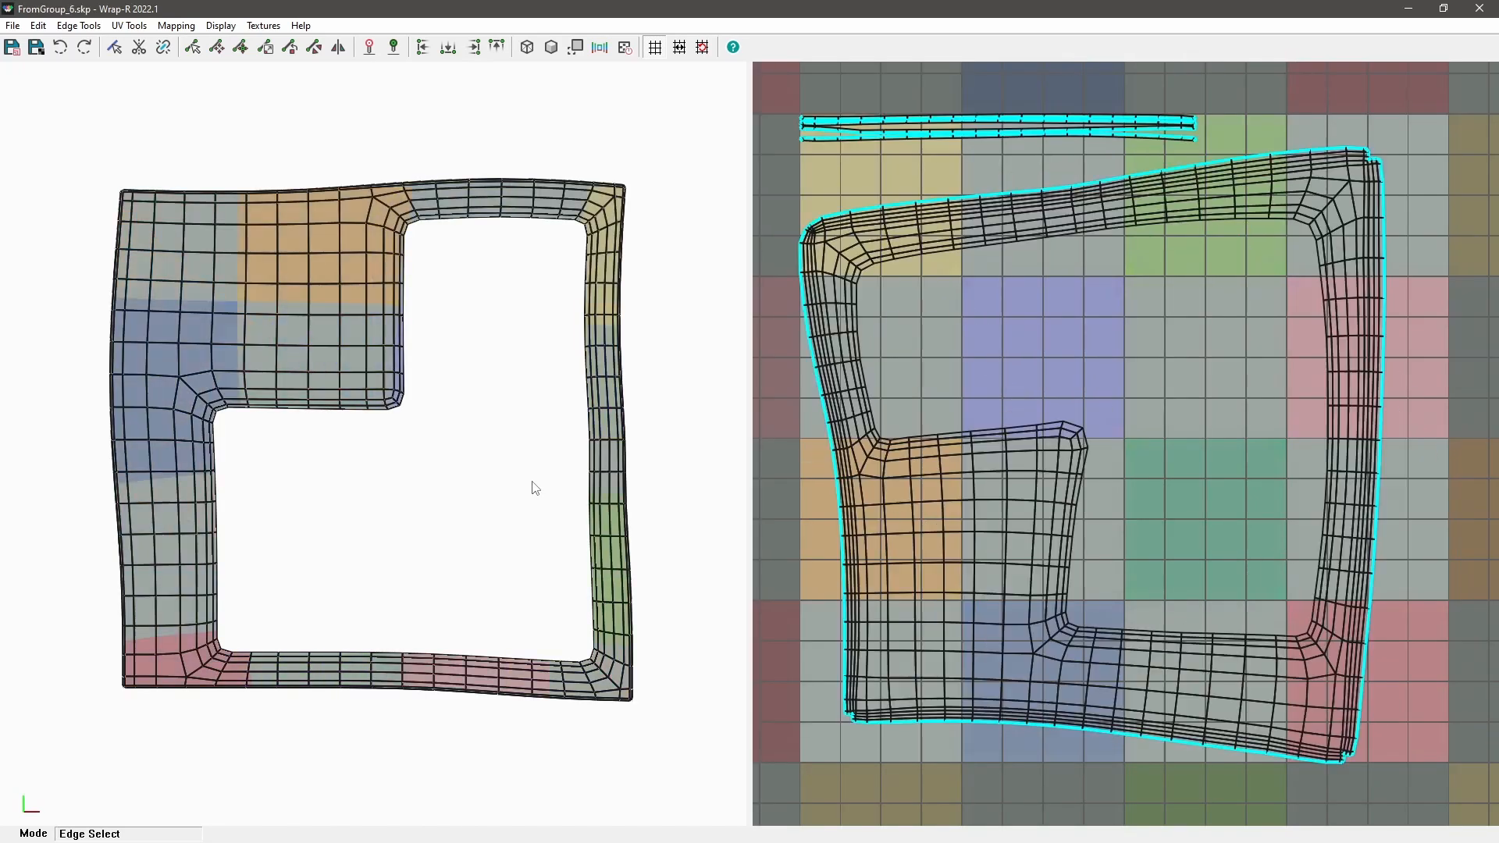
pyautogui.scroll(-4, 1070, 506)
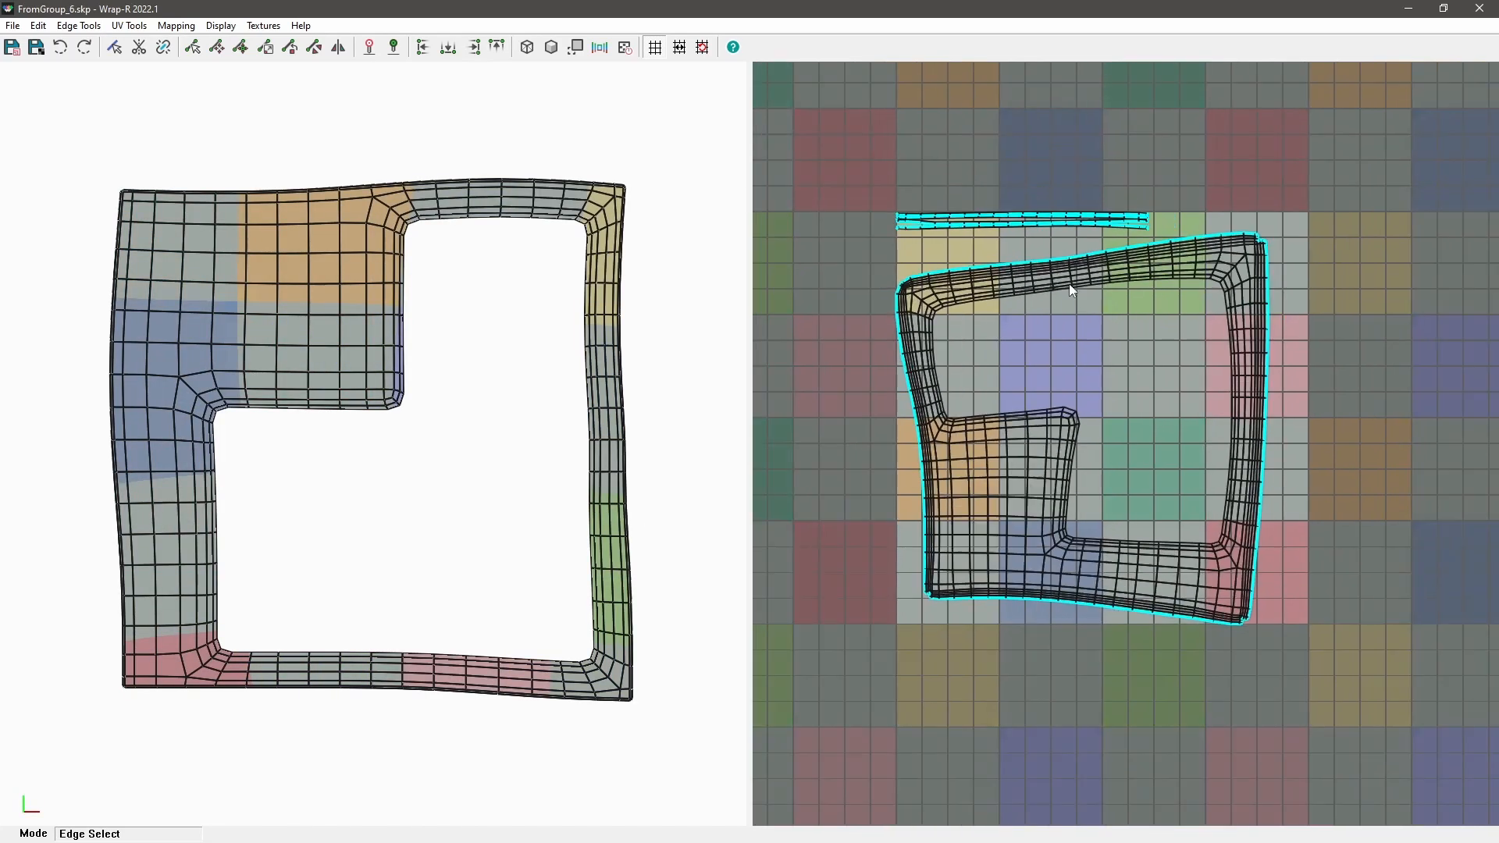
pyautogui.scroll(5, 896, 216)
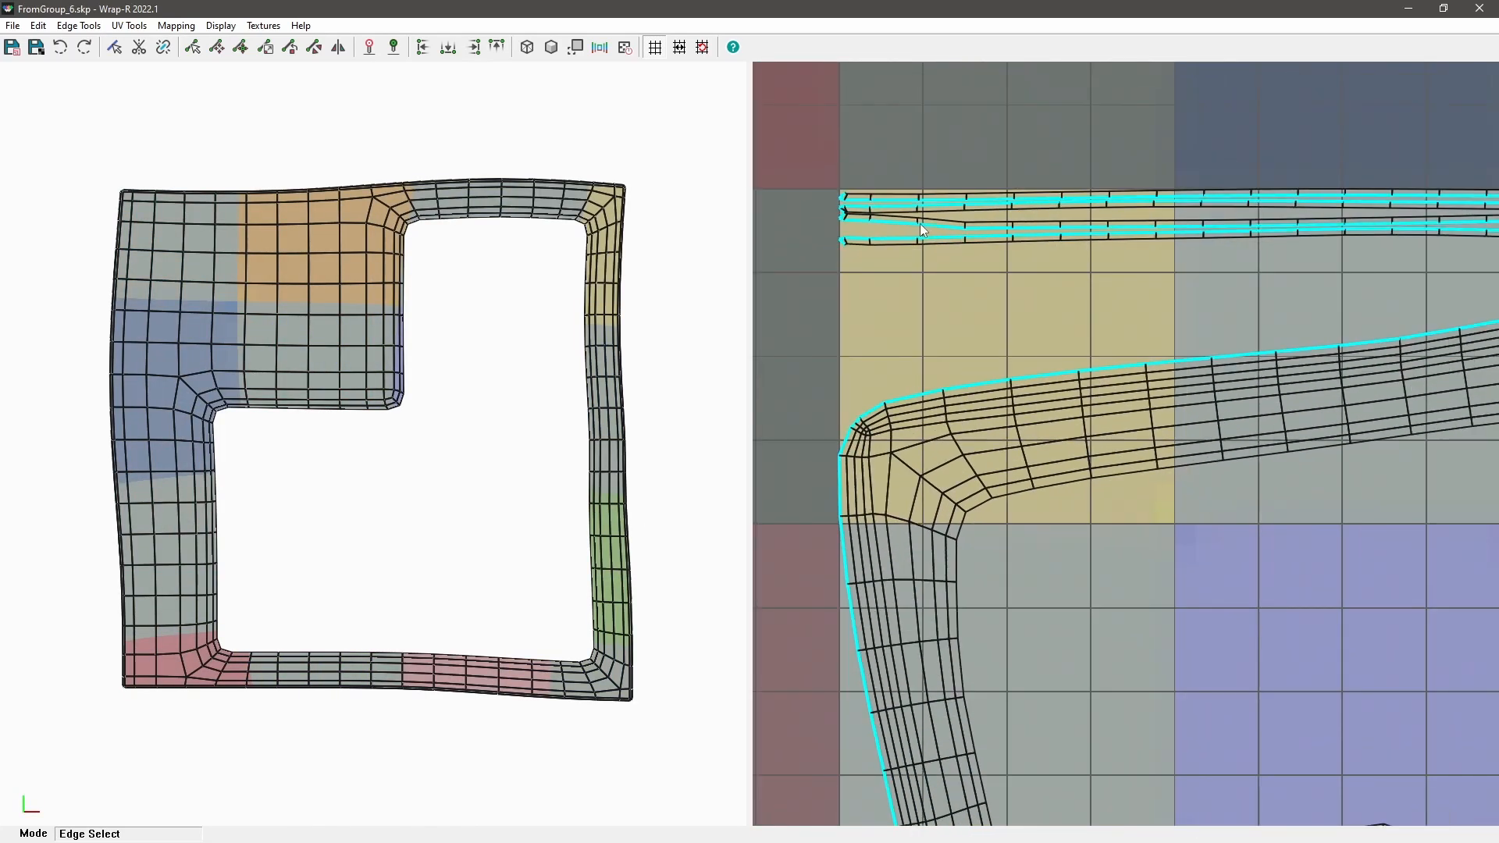
pyautogui.scroll(-3, 937, 242)
pyautogui.scroll(8, 962, 313)
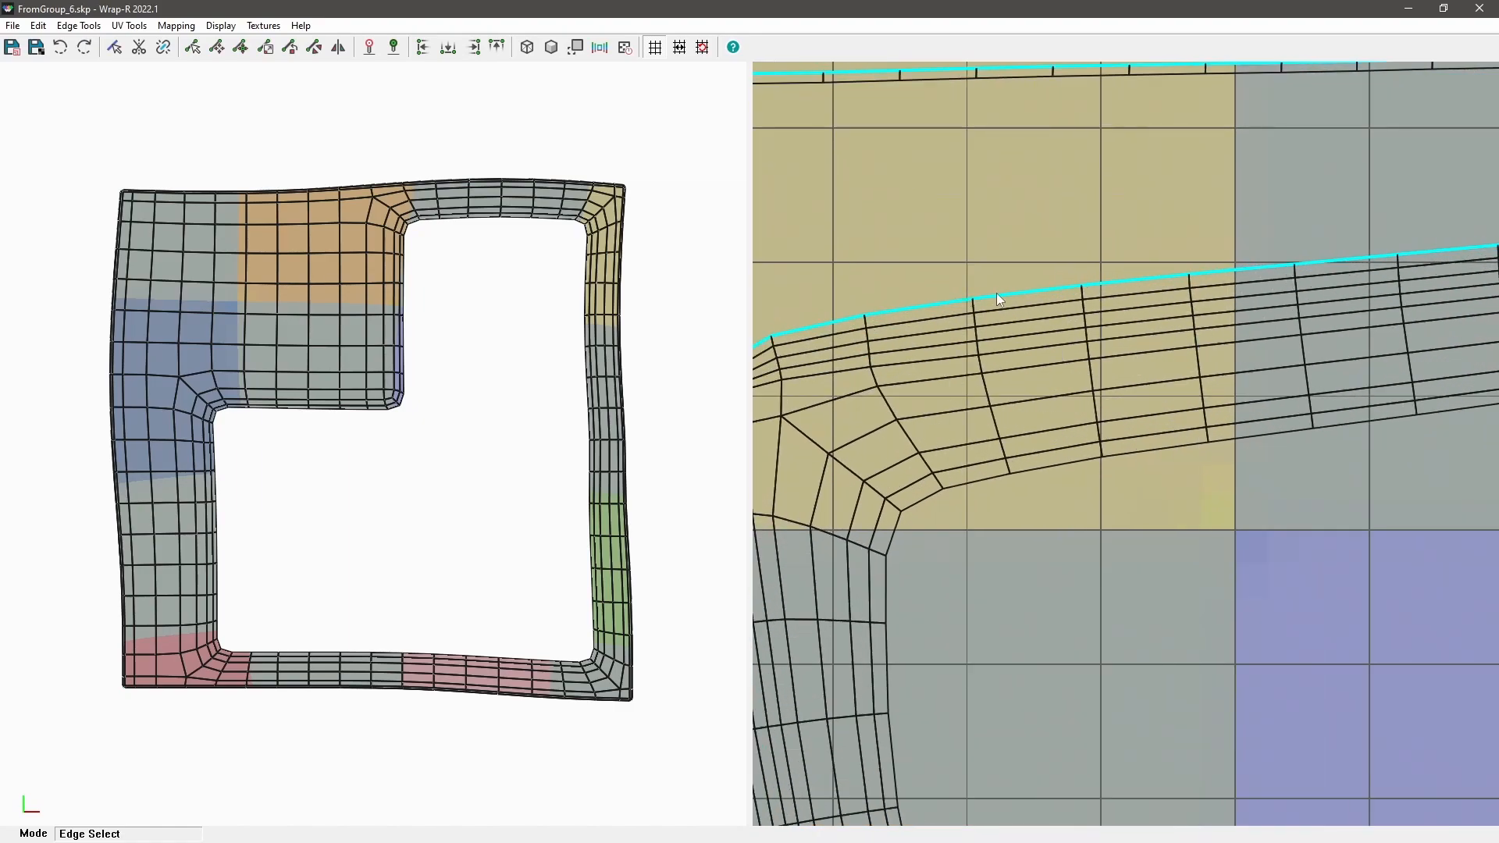
# Step: Select the outer boundary edges of the cap island and join the thin UV strips to it along them
pyautogui.doubleClick(999, 295)
pyautogui.scroll(-5, 1000, 293)
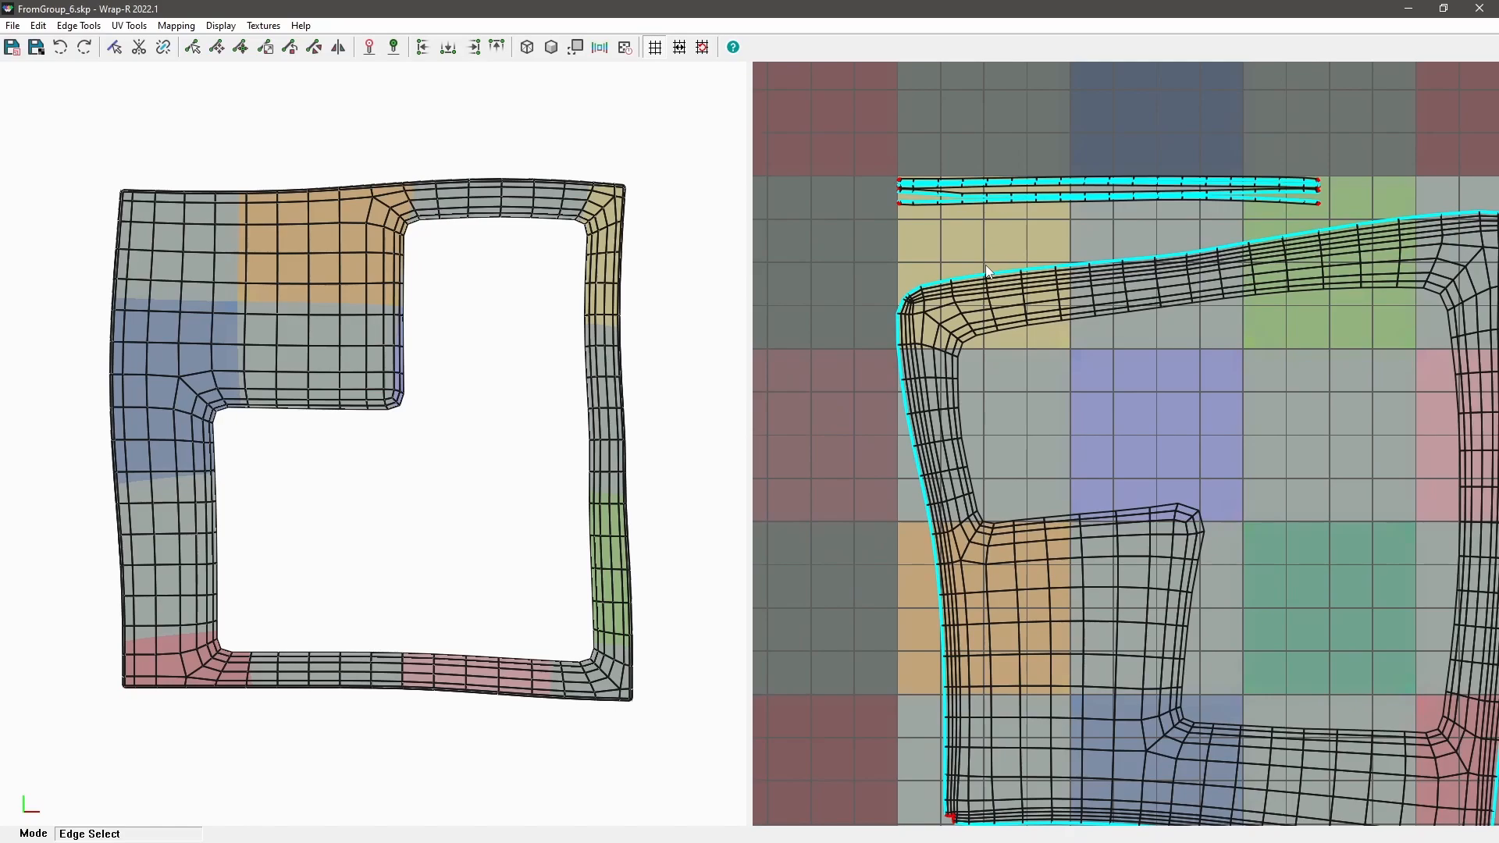
pyautogui.press('j')
pyautogui.scroll(-2, 991, 288)
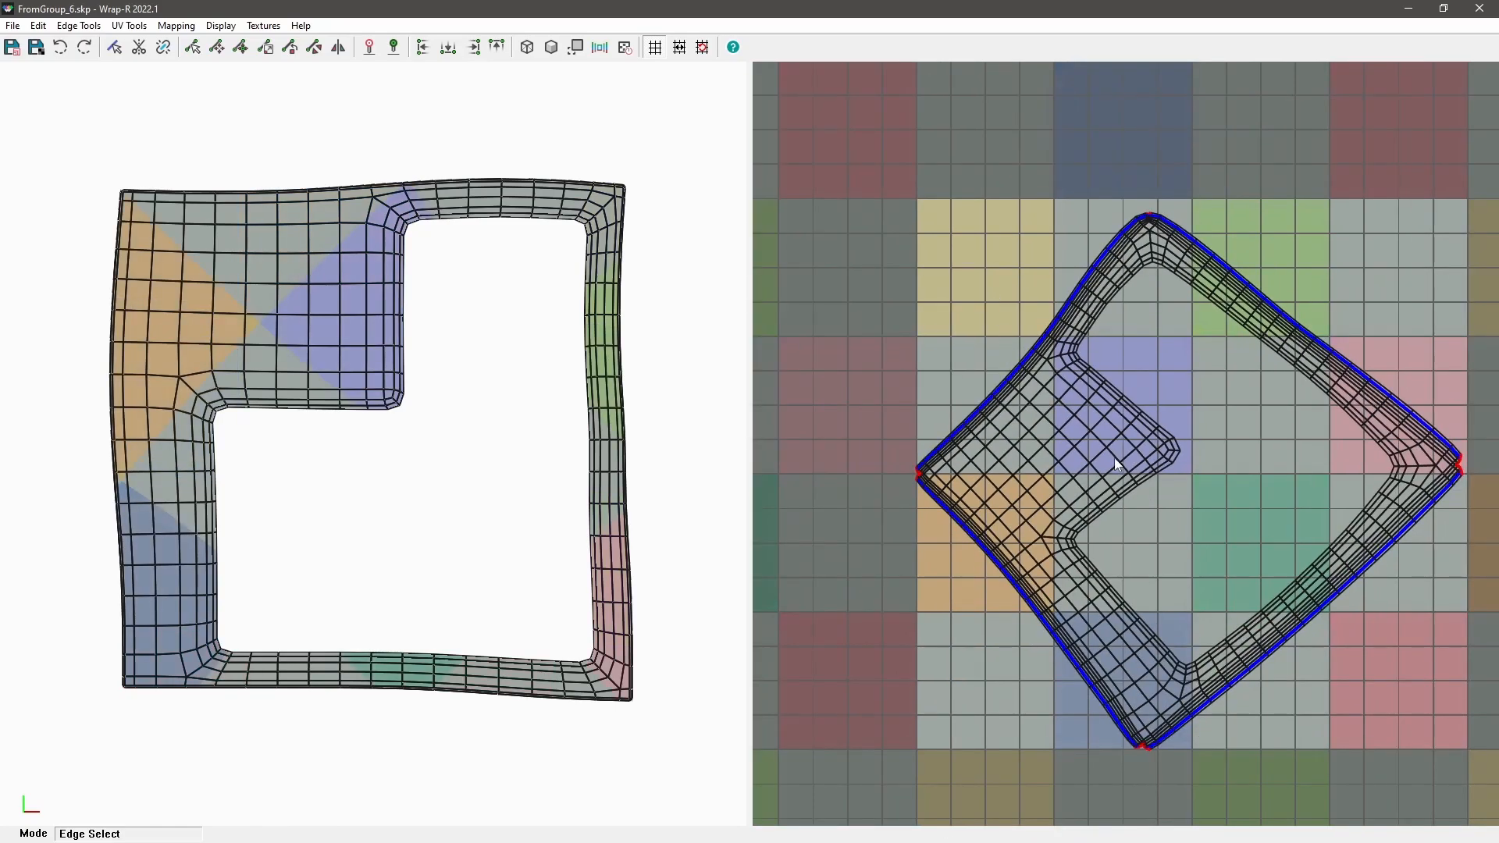
pyautogui.scroll(6, 1179, 698)
pyautogui.scroll(-2, 1145, 714)
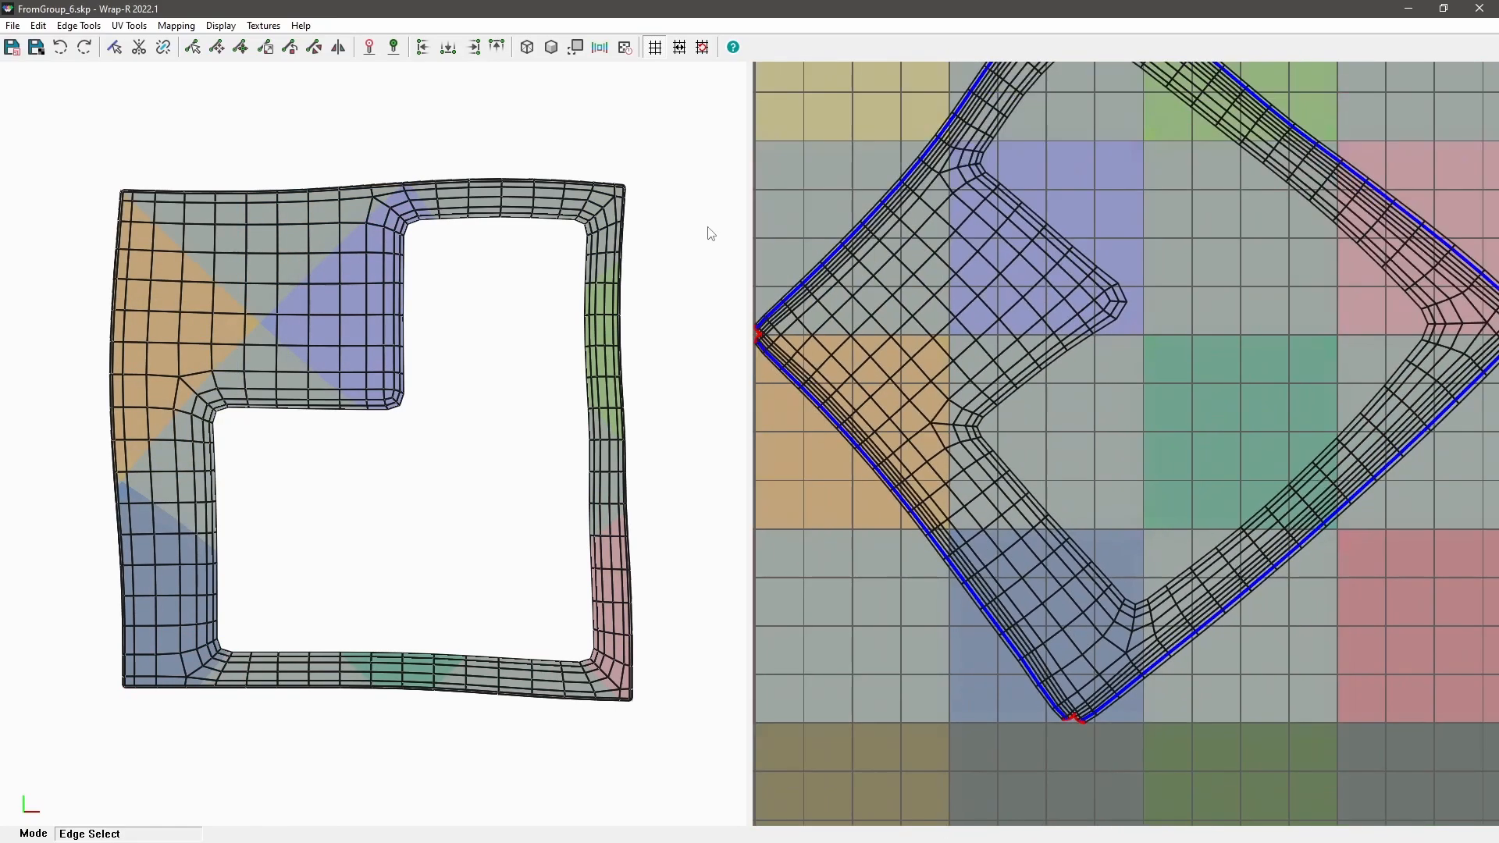
# Step: Display the UV distortion, remap the joined cap island with LSCM, and turn the distortion display off again
pyautogui.click(600, 48)
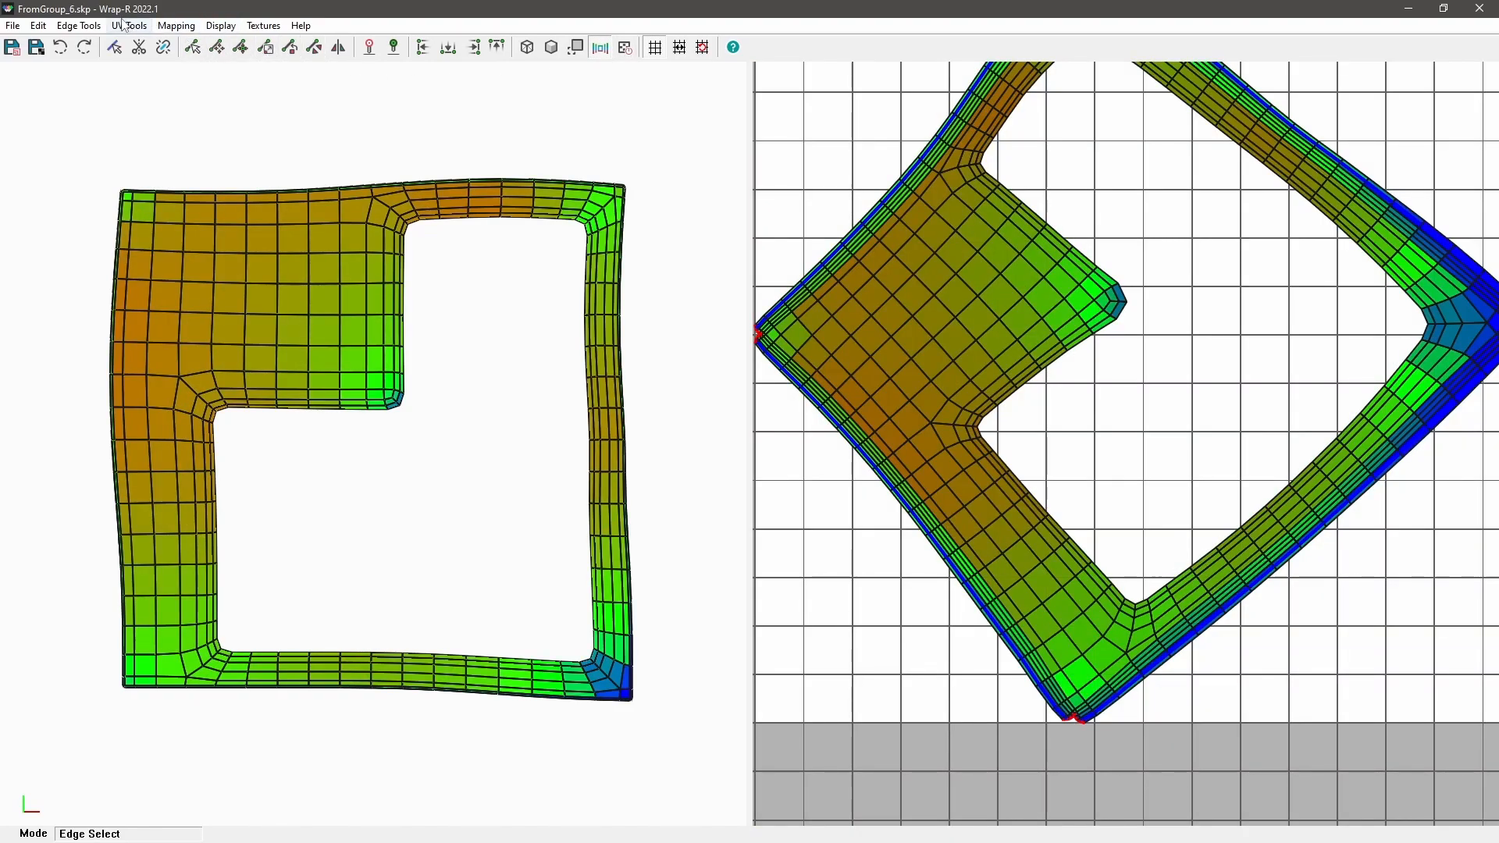
pyautogui.click(176, 26)
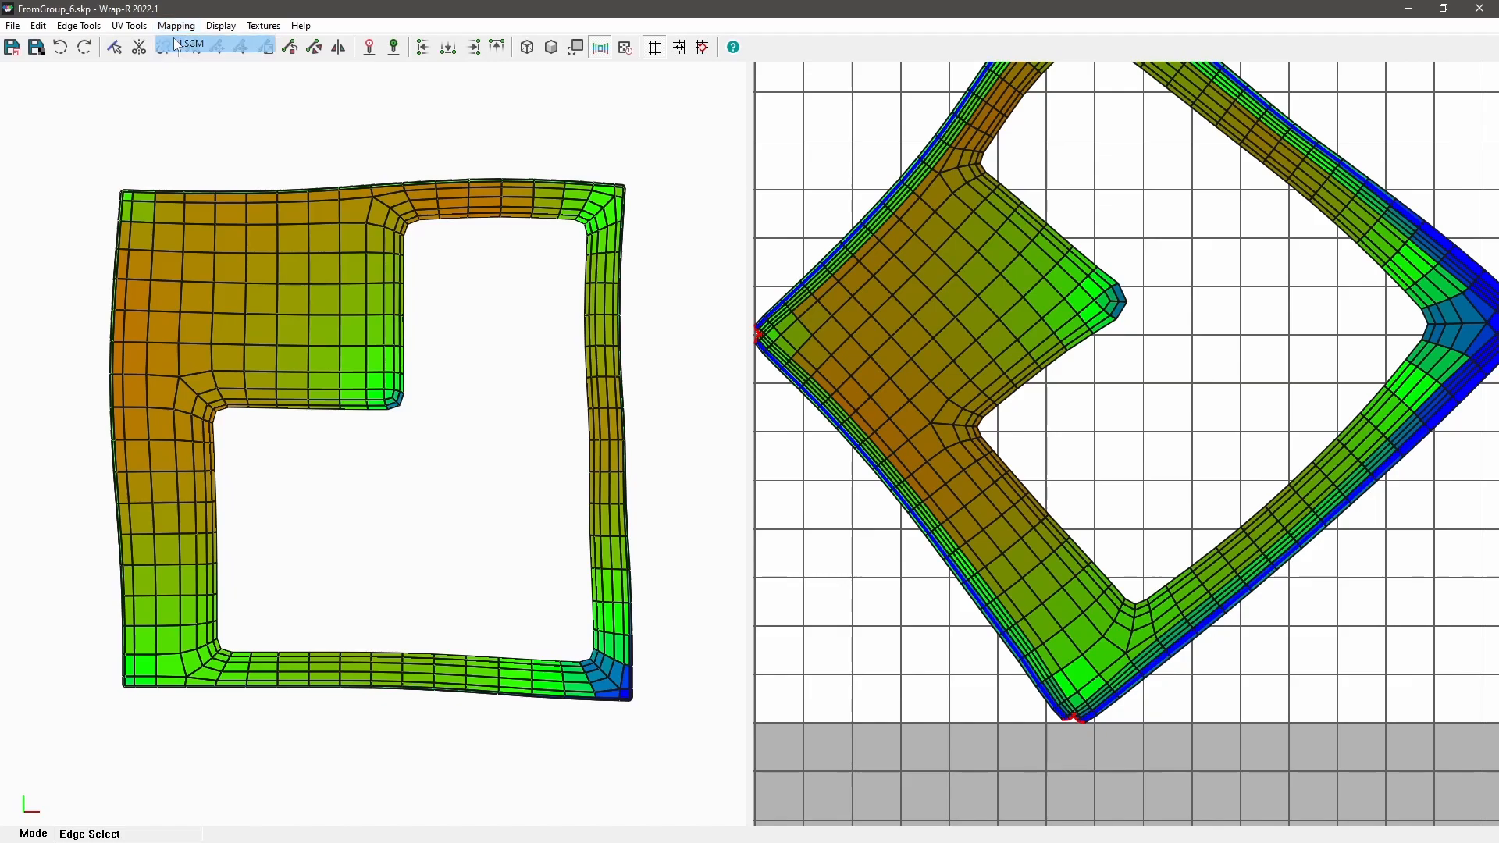
pyautogui.click(184, 42)
pyautogui.scroll(-5, 974, 422)
pyautogui.scroll(4, 991, 372)
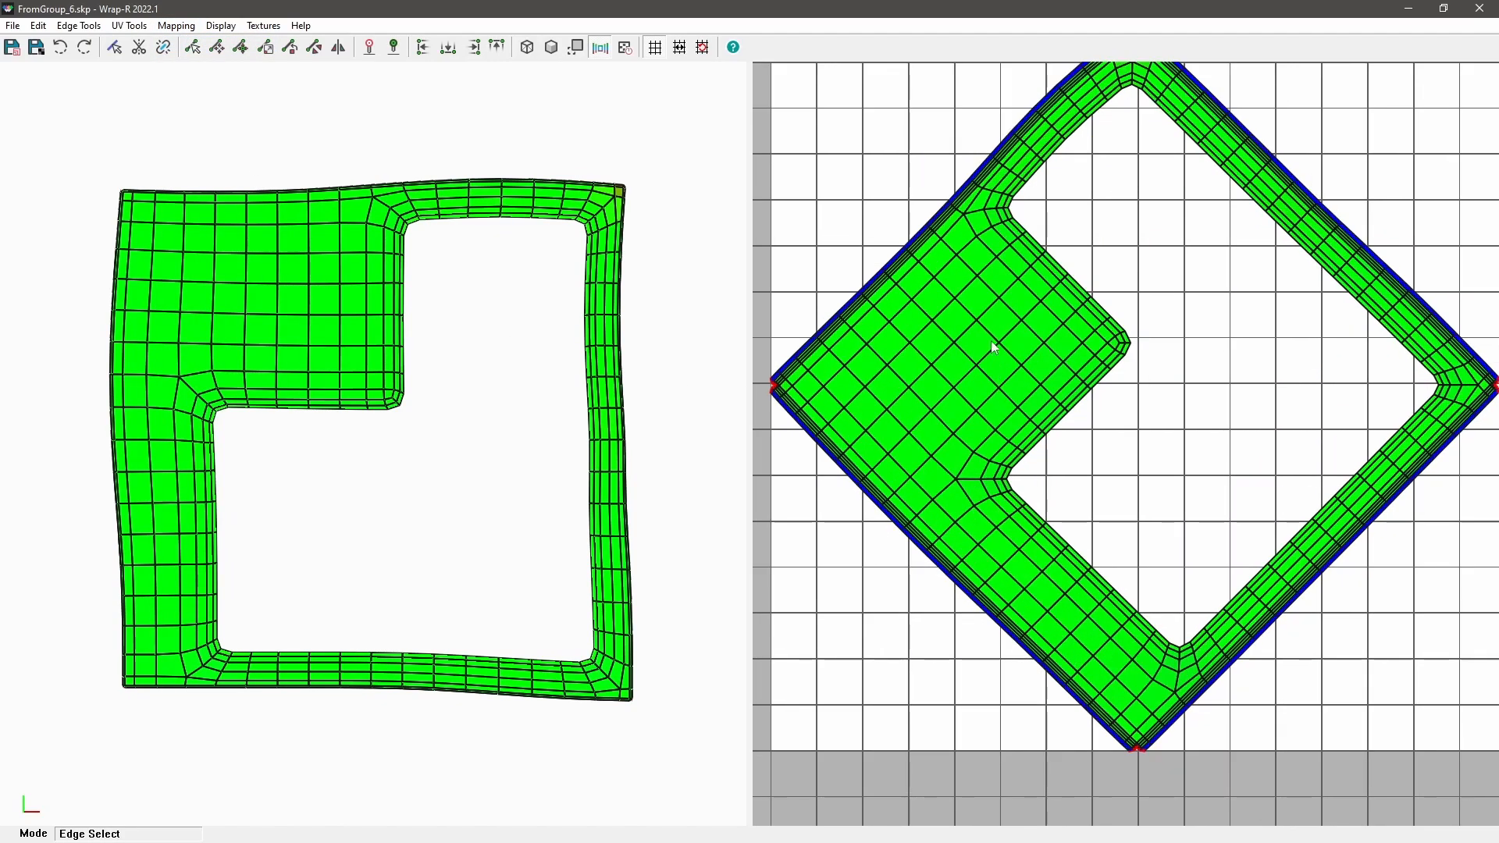
pyautogui.scroll(2, 995, 348)
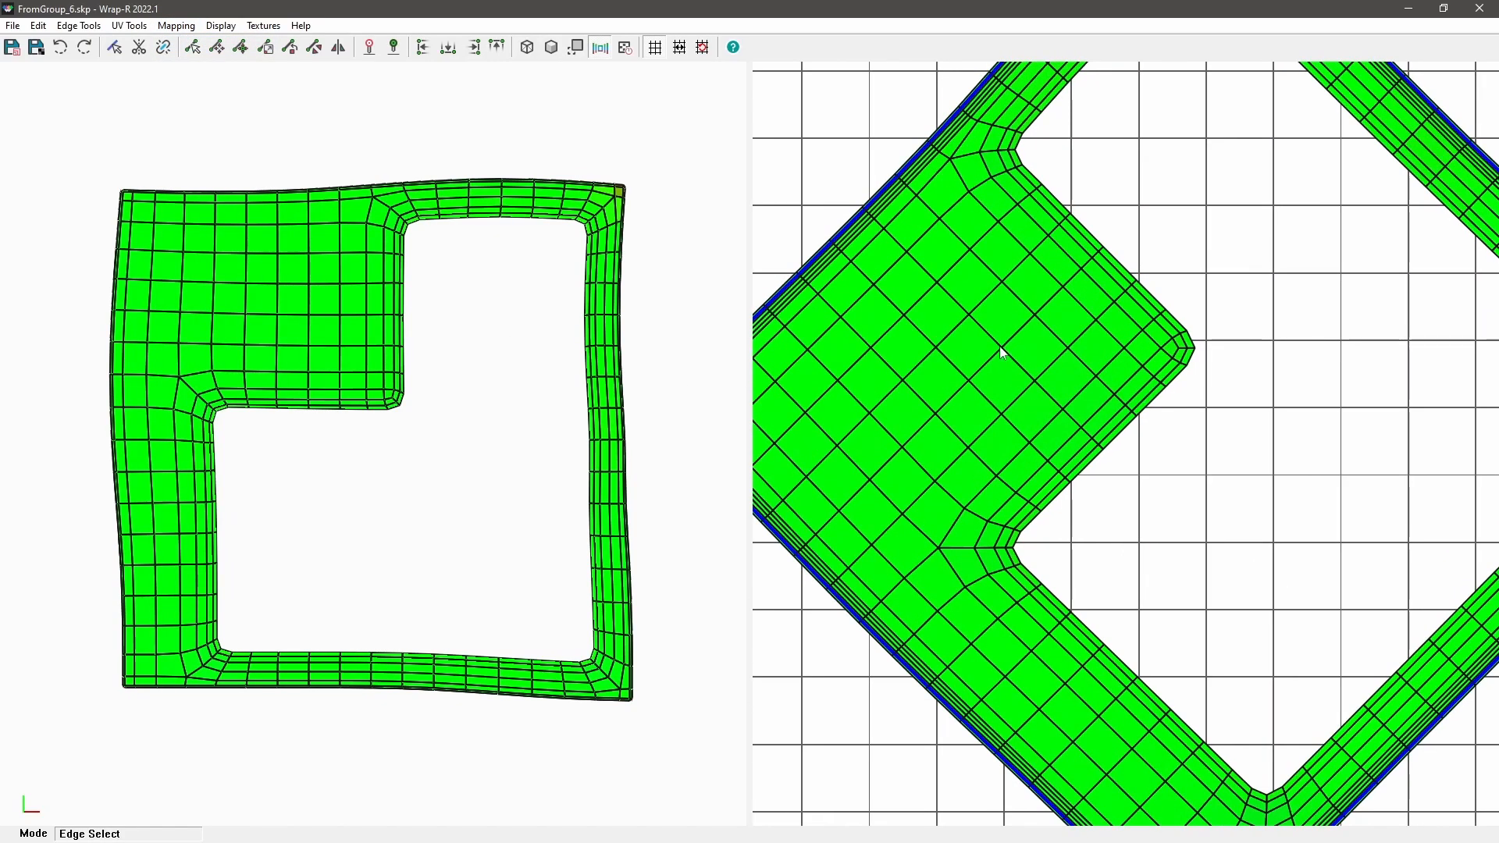
pyautogui.click(605, 48)
pyautogui.scroll(-3, 1050, 426)
pyautogui.scroll(-3, 1018, 391)
# Step: Select all UVs of the diamond-oriented cap island, rotate it upright, and scale and position it to fit within the first UV tile
pyautogui.press('space')
pyautogui.doubleClick(989, 344)
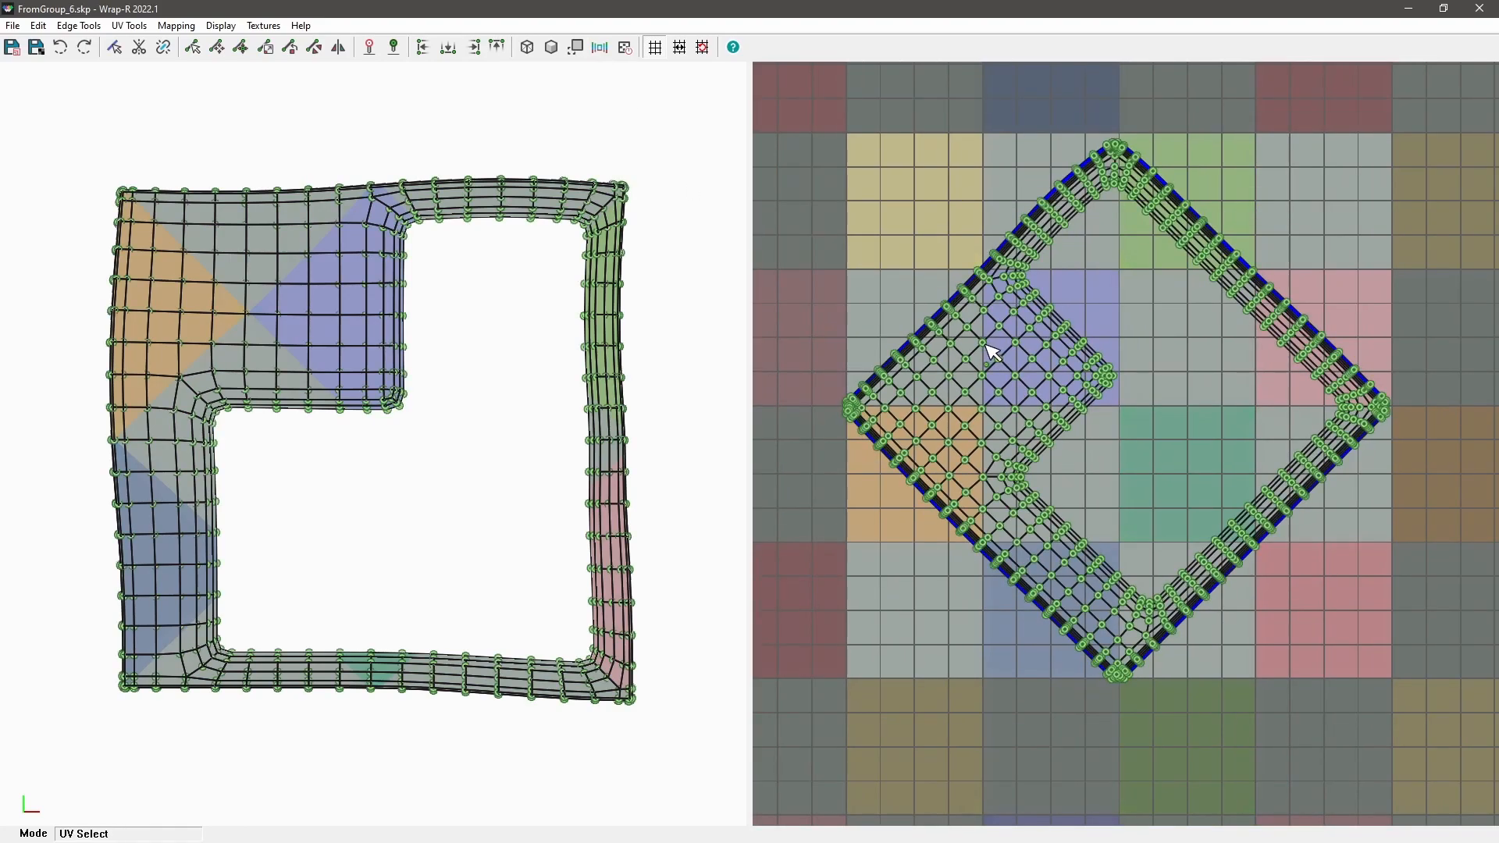
pyautogui.scroll(-1, 981, 361)
pyautogui.press('q')
pyautogui.moveTo(1153, 448)
pyautogui.mouseDown()
pyautogui.moveTo(1199, 382)
pyautogui.moveTo(1234, 433)
pyautogui.mouseUp()
pyautogui.press('w')
pyautogui.press('e')
pyautogui.moveTo(1111, 443); pyautogui.dragTo(1138, 469)
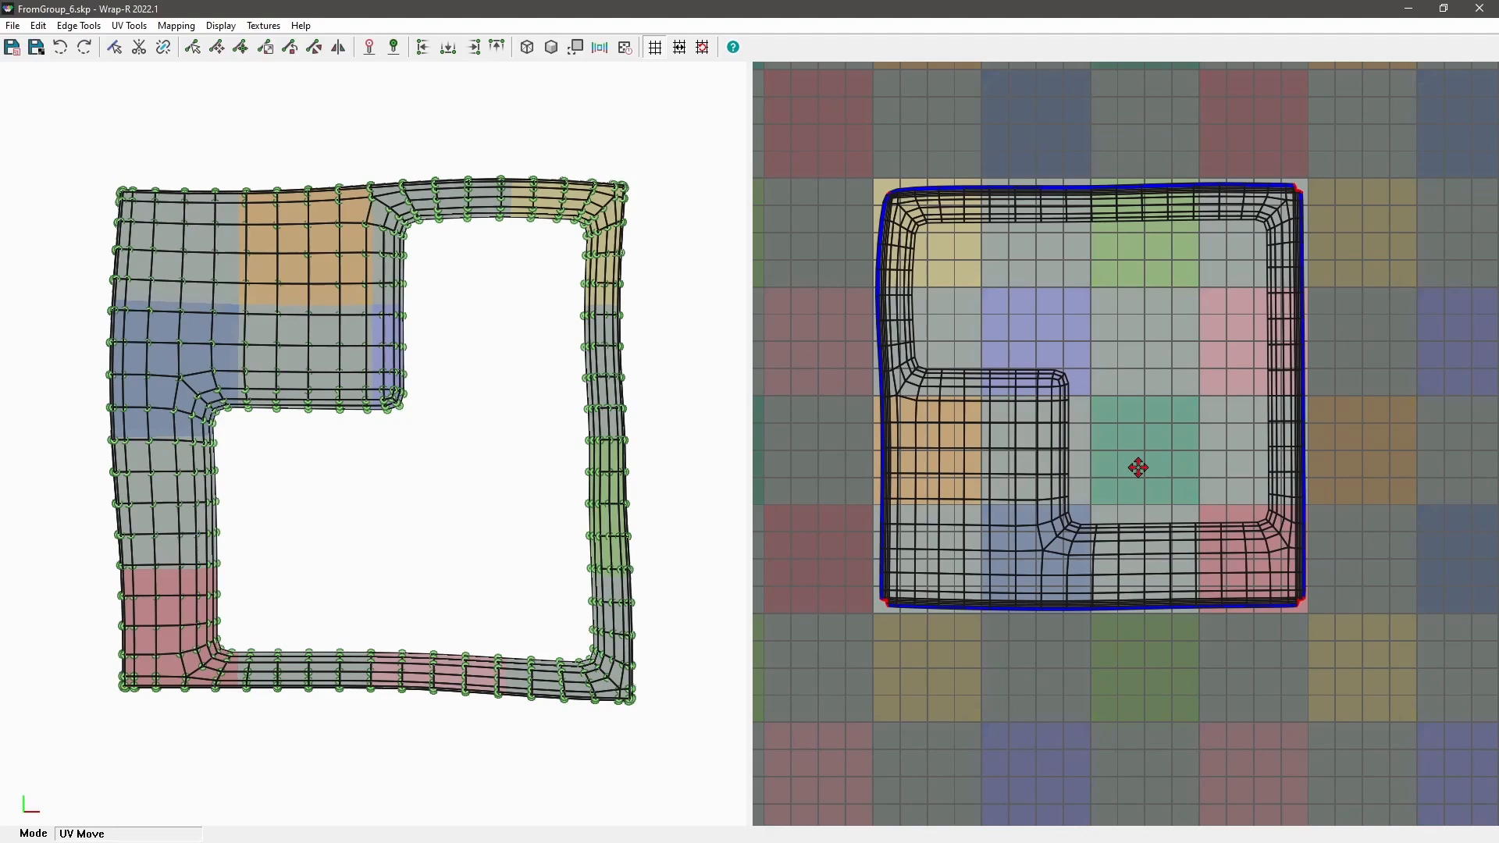
# Step: Move the cap island horizontally into the neighbouring UV tile, keep it inside the tile borders, and clear the selection
pyautogui.scroll(-2, 1122, 531)
pyautogui.moveTo(1132, 489); pyautogui.dragTo(1003, 452, button='middle')
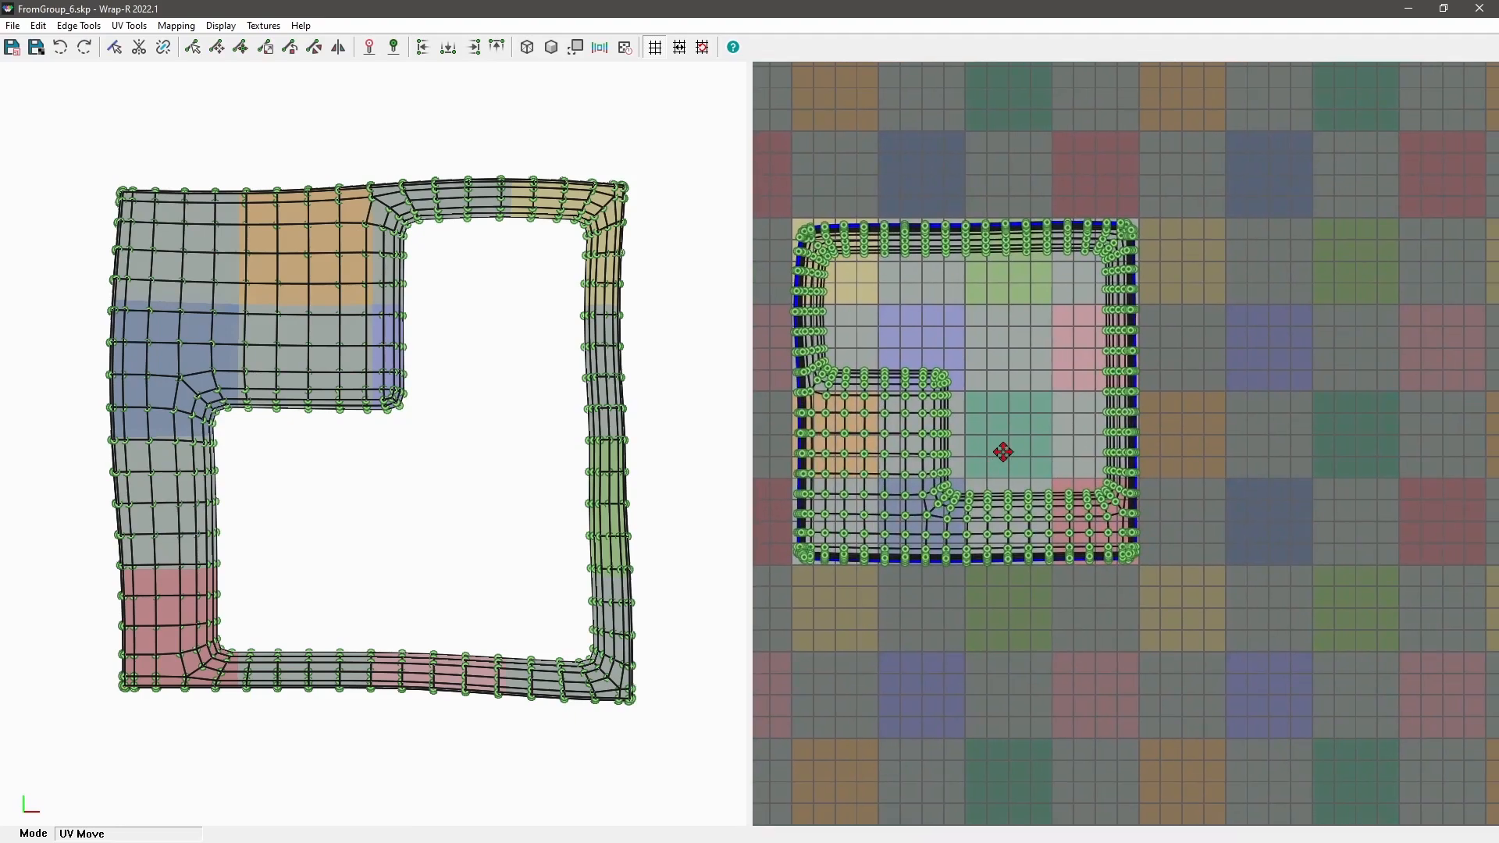
pyautogui.moveTo(1004, 452); pyautogui.dragTo(1351, 455)
pyautogui.moveTo(1298, 456); pyautogui.dragTo(1144, 457, button='middle')
pyautogui.scroll(2, 1315, 396)
pyautogui.scroll(2, 1314, 395)
pyautogui.moveTo(1203, 380); pyautogui.dragTo(1202, 380)
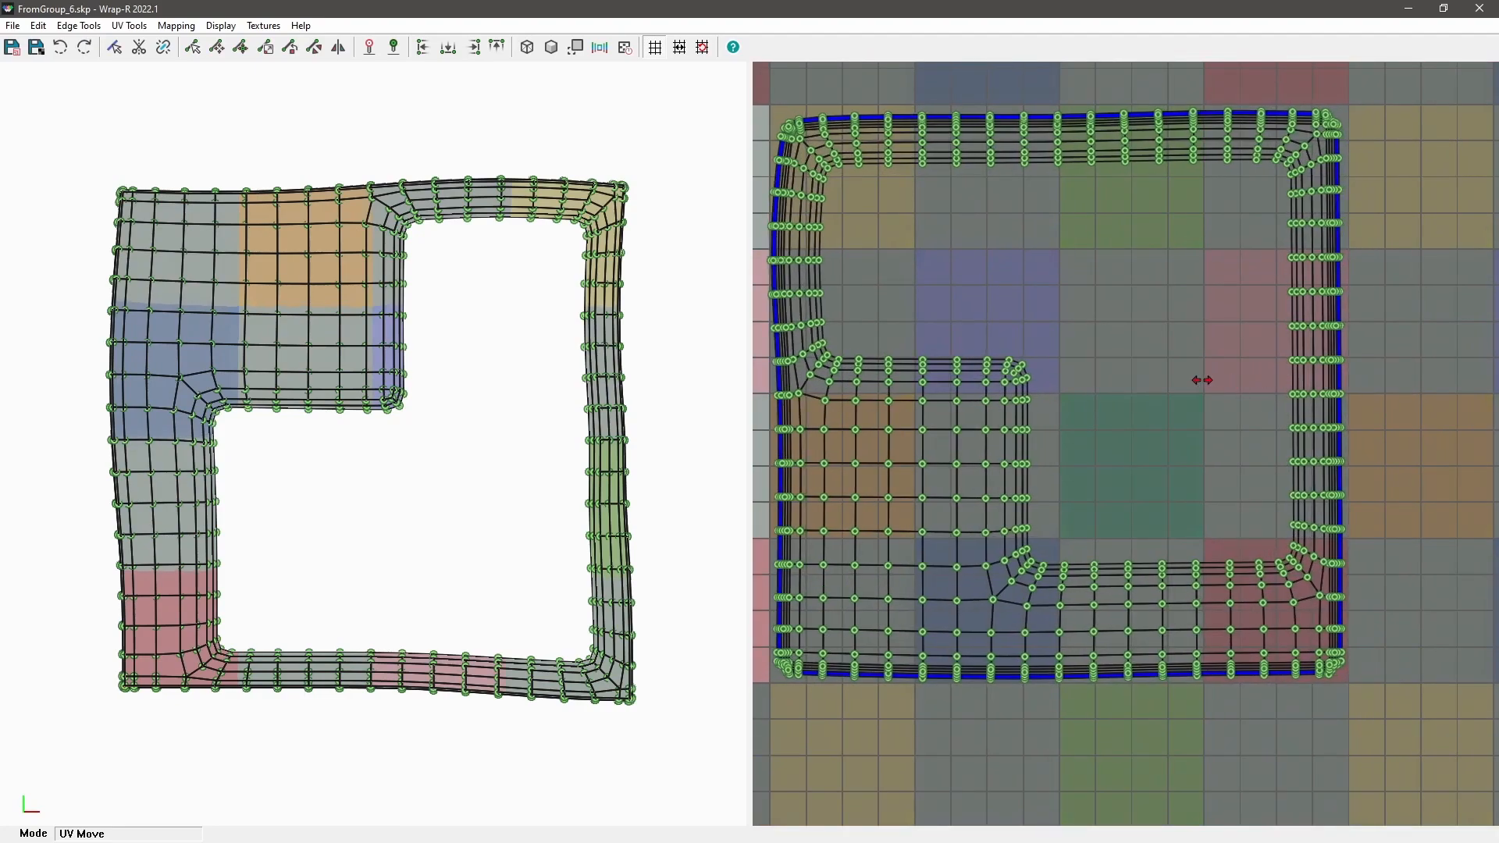
pyautogui.scroll(-4, 1209, 445)
pyautogui.press('Escape')
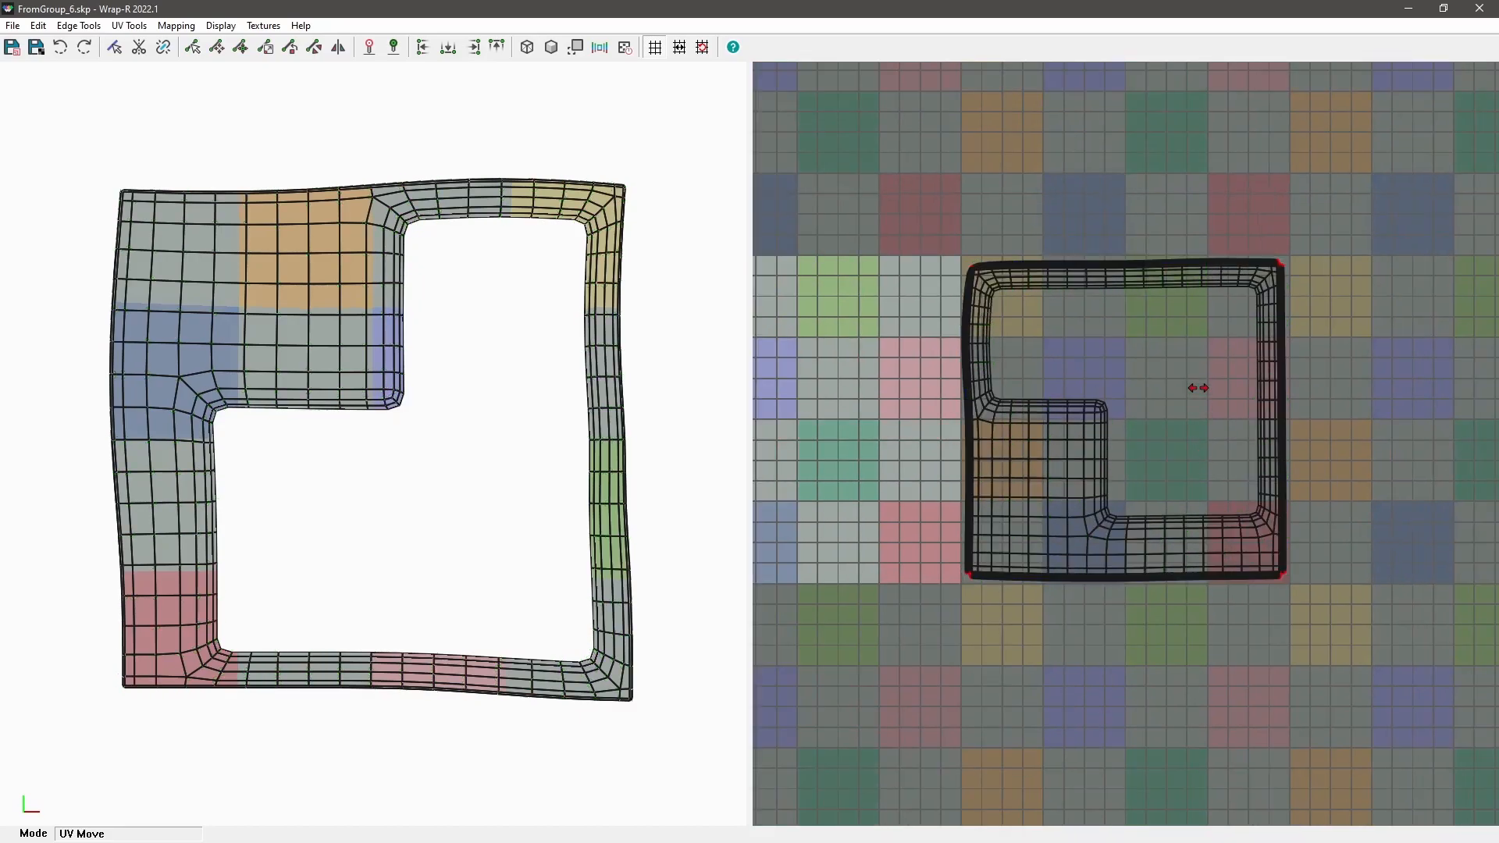
pyautogui.scroll(-4, 1200, 411)
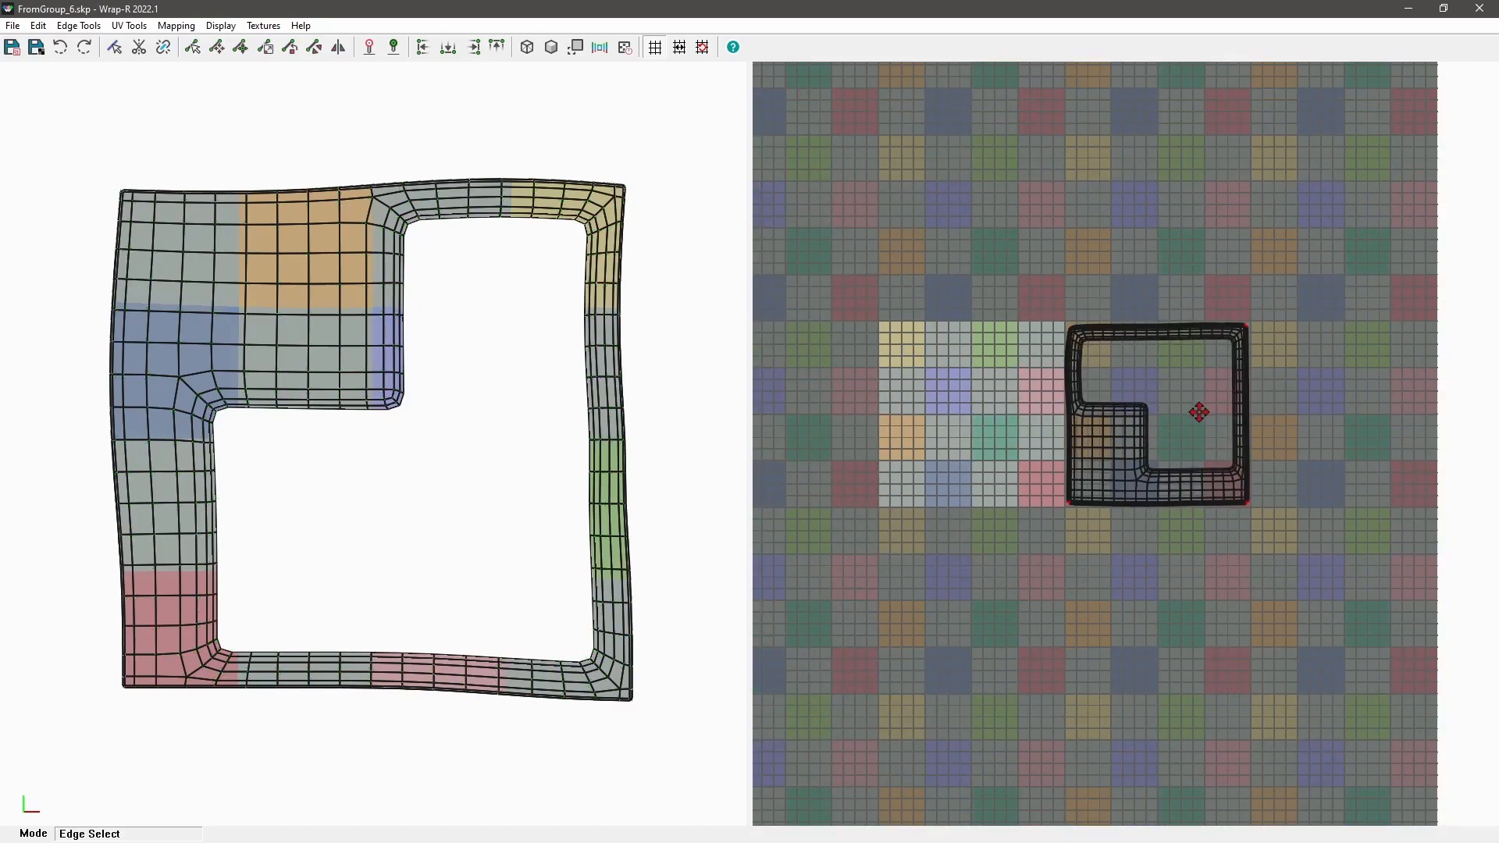
# Step: Save the edited UVs in Wrap-R, check the mesh in perspective and switch back to SketchUp
pyautogui.click(13, 25)
pyautogui.click(71, 81)
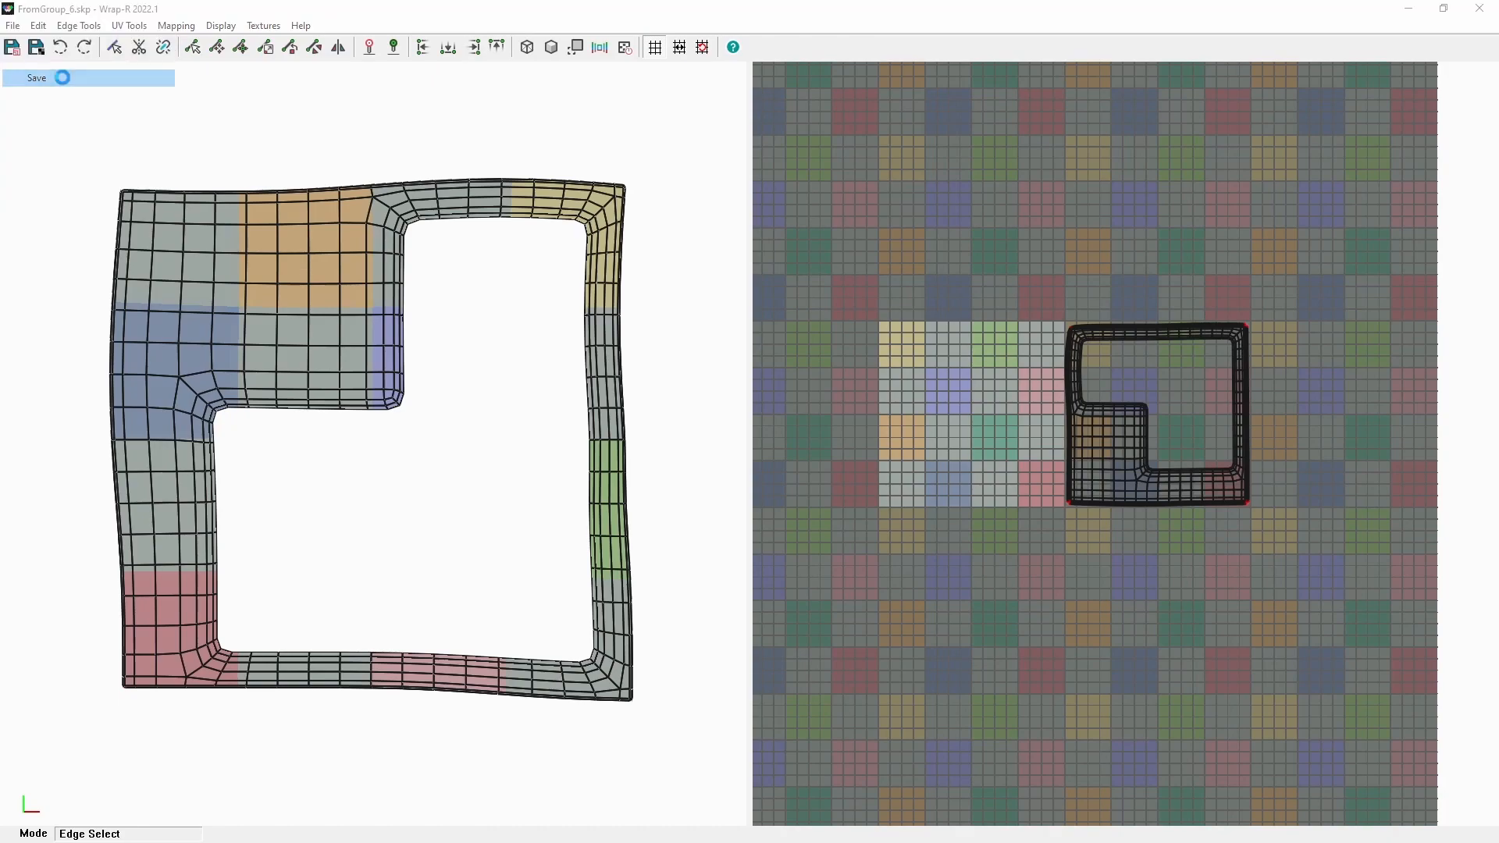
pyautogui.click(702, 443)
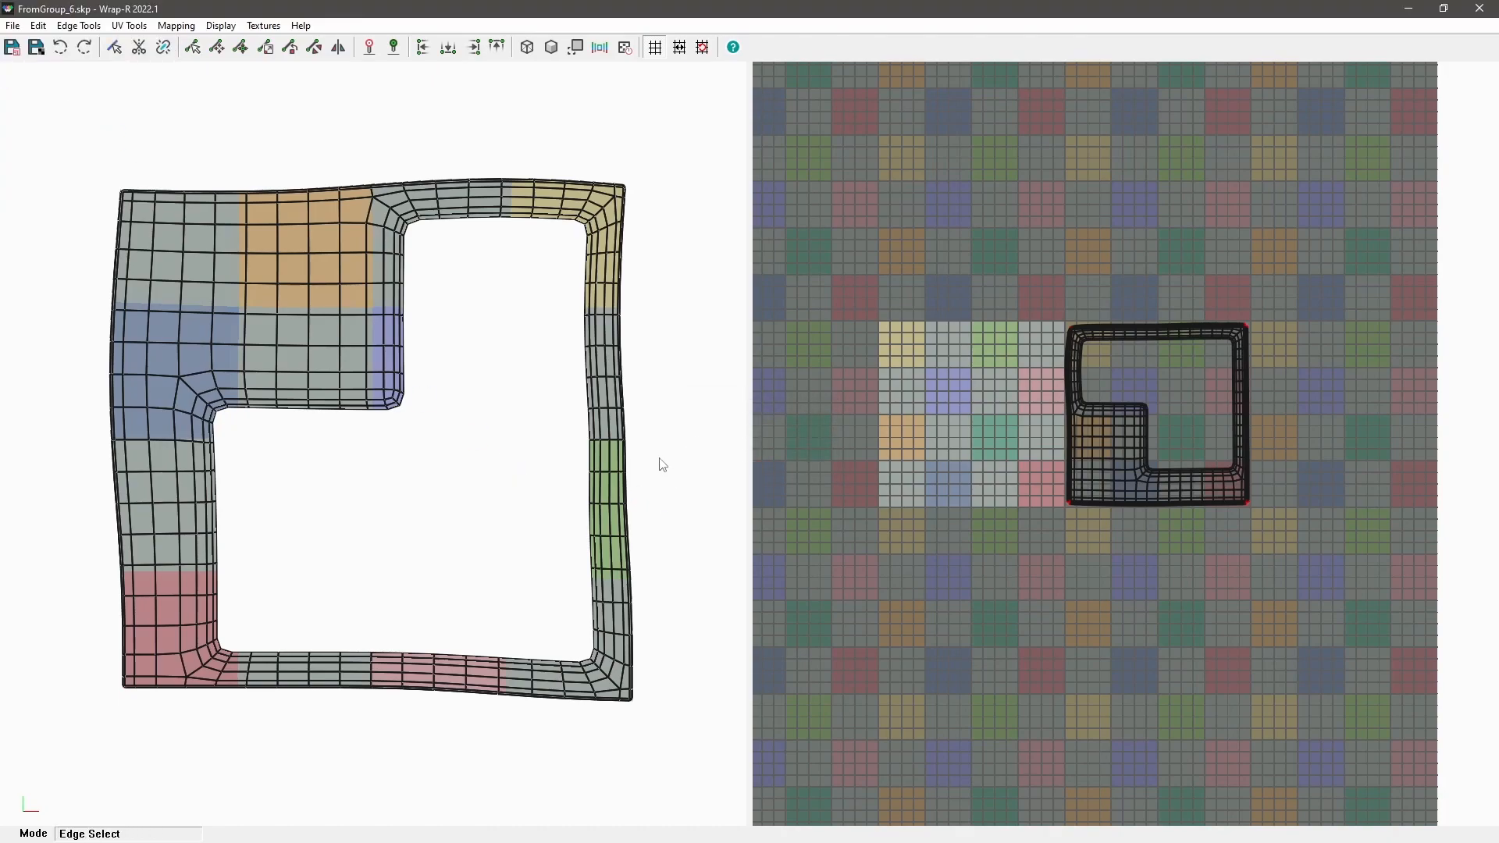
pyautogui.moveTo(660, 454); pyautogui.dragTo(526, 307, button='middle')
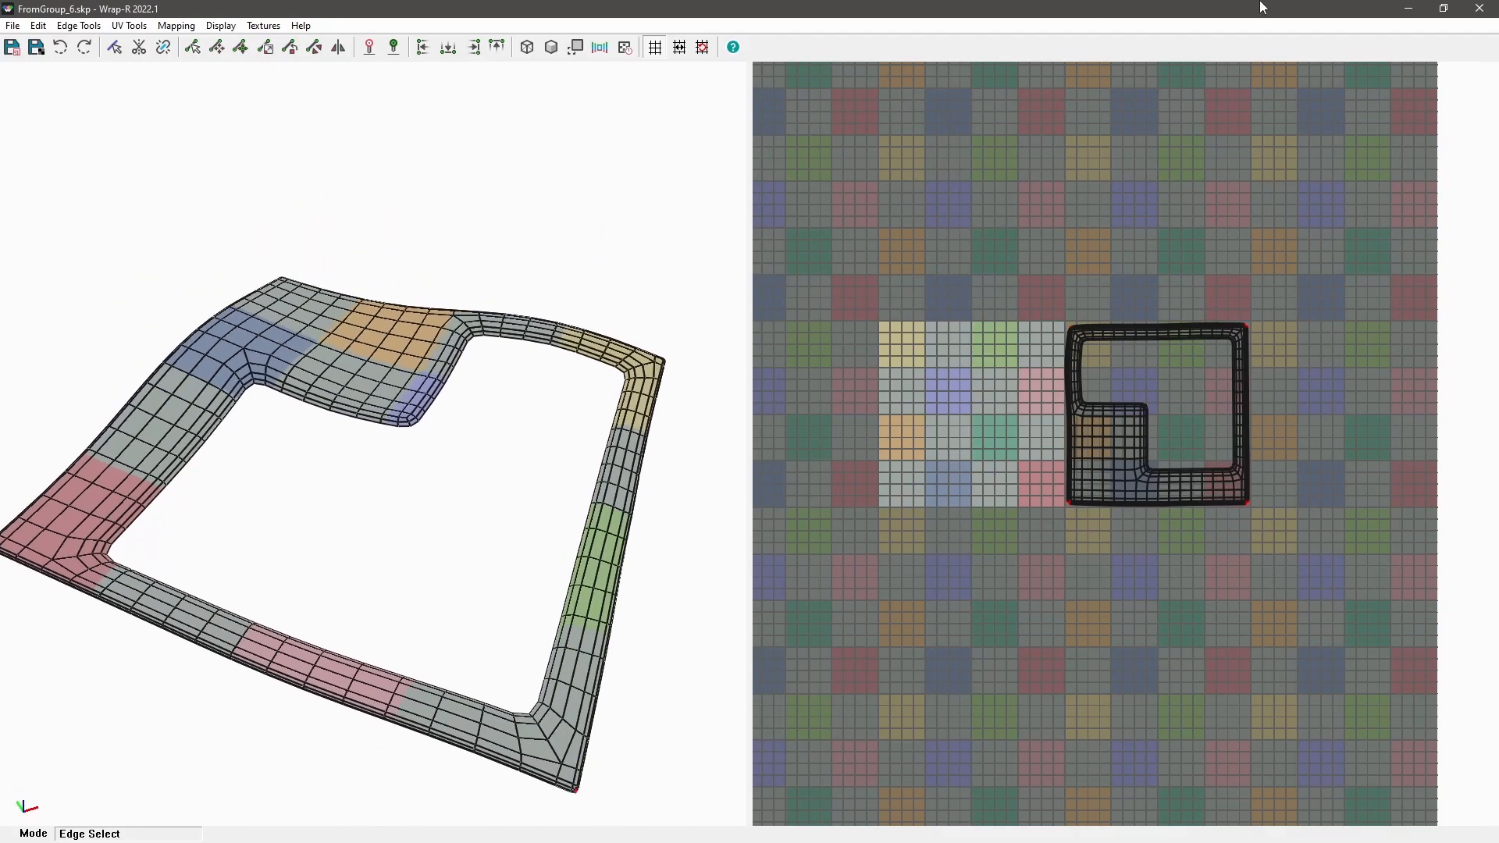
pyautogui.click(1408, 8)
# Step: Bring the saved UVs onto the rim group, explode it back into the slab geometry, and close the slab group
pyautogui.scroll(3, 506, 582)
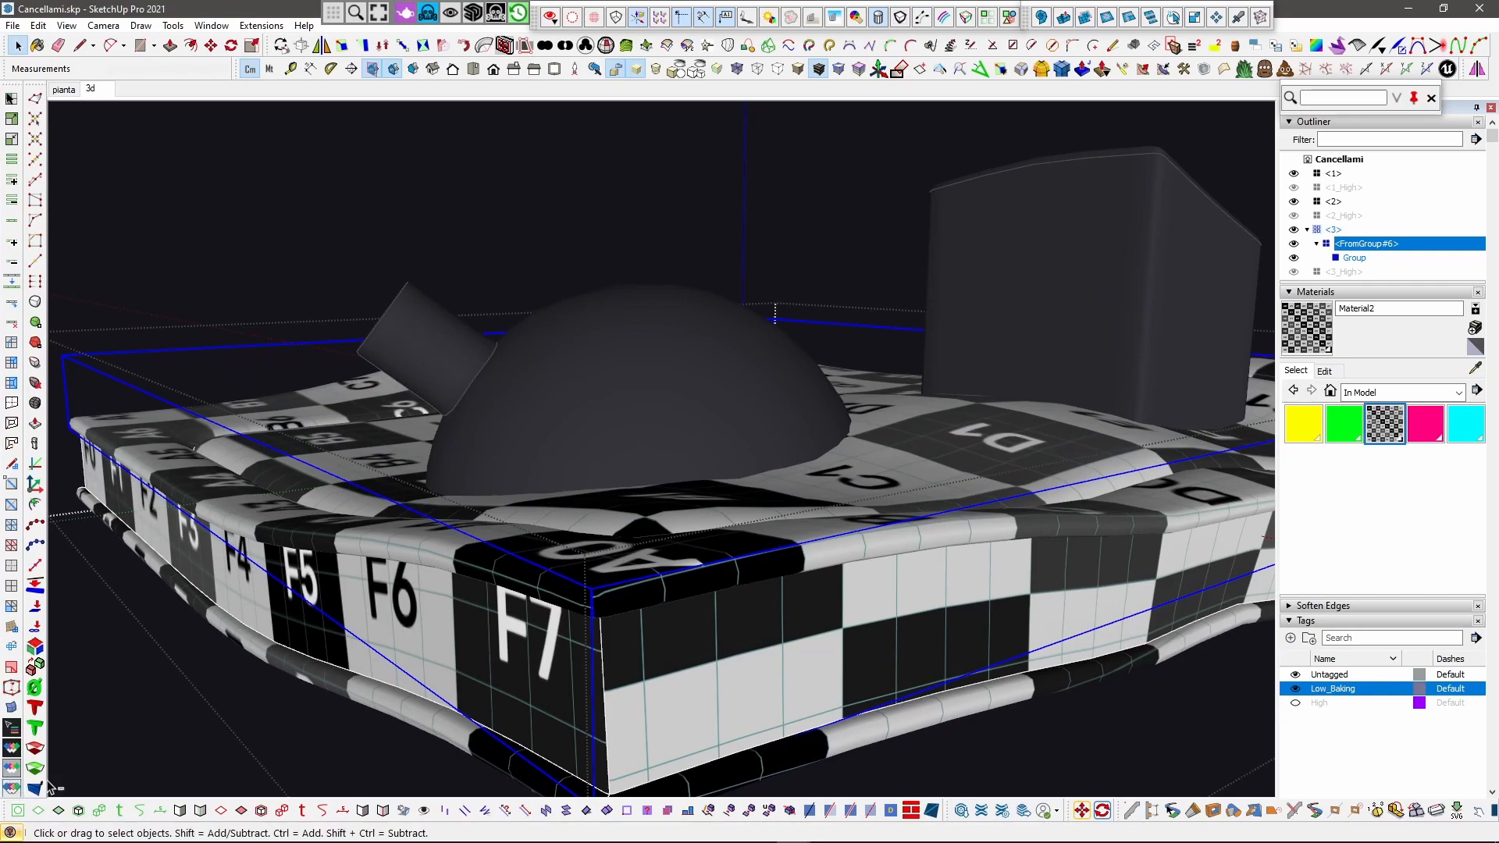
pyautogui.keyDown('ctrl'); pyautogui.keyDown('shift'); pyautogui.click(476, 695); pyautogui.keyUp('shift'); pyautogui.keyUp('ctrl')
pyautogui.moveTo(502, 672); pyautogui.dragTo(574, 620, button='middle')
pyautogui.scroll(-2, 574, 621)
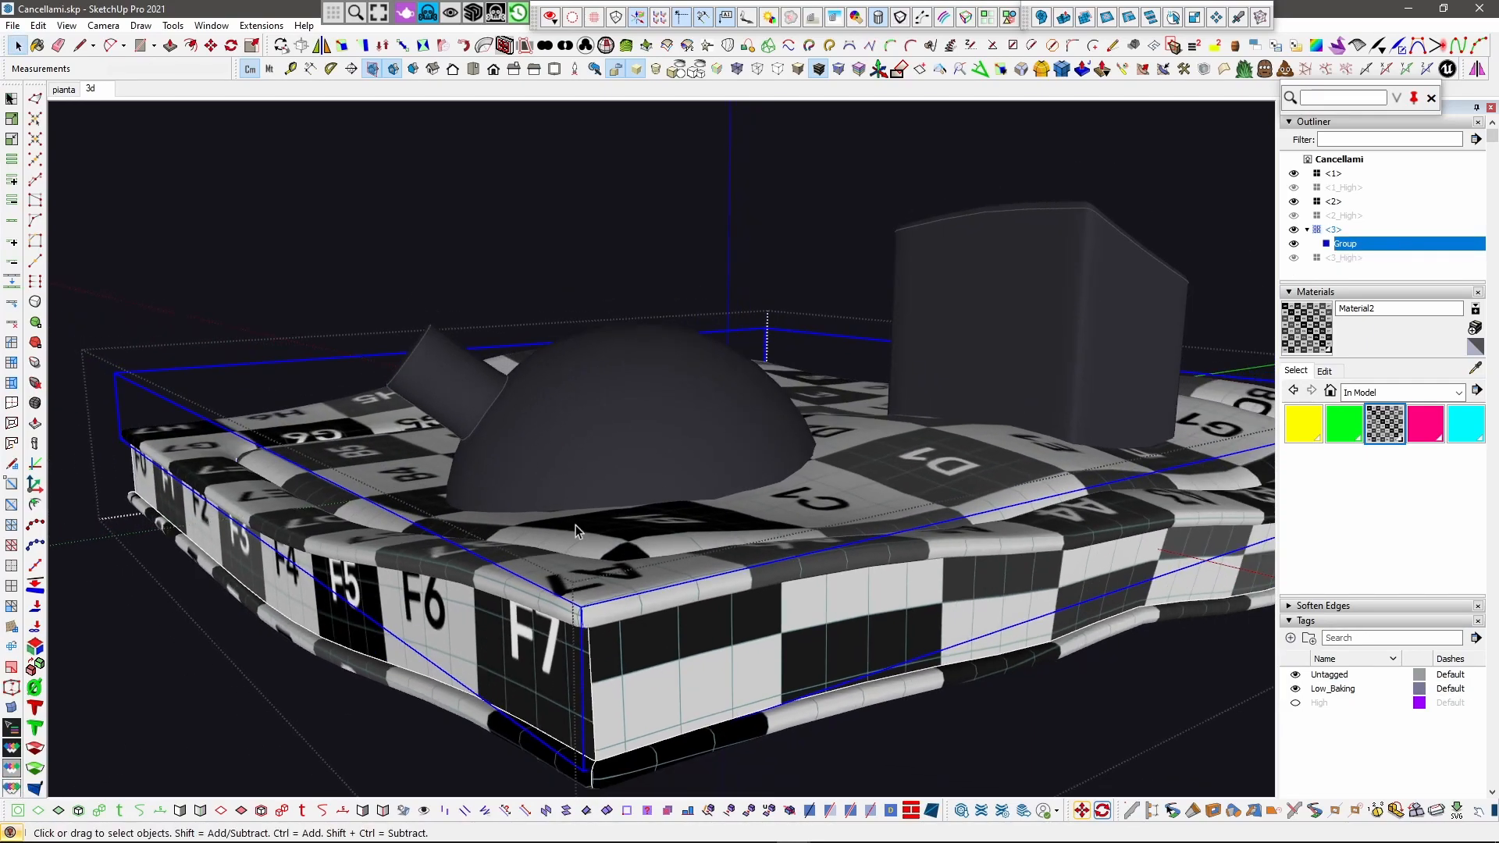
pyautogui.moveTo(582, 523); pyautogui.dragTo(575, 559, button='middle')
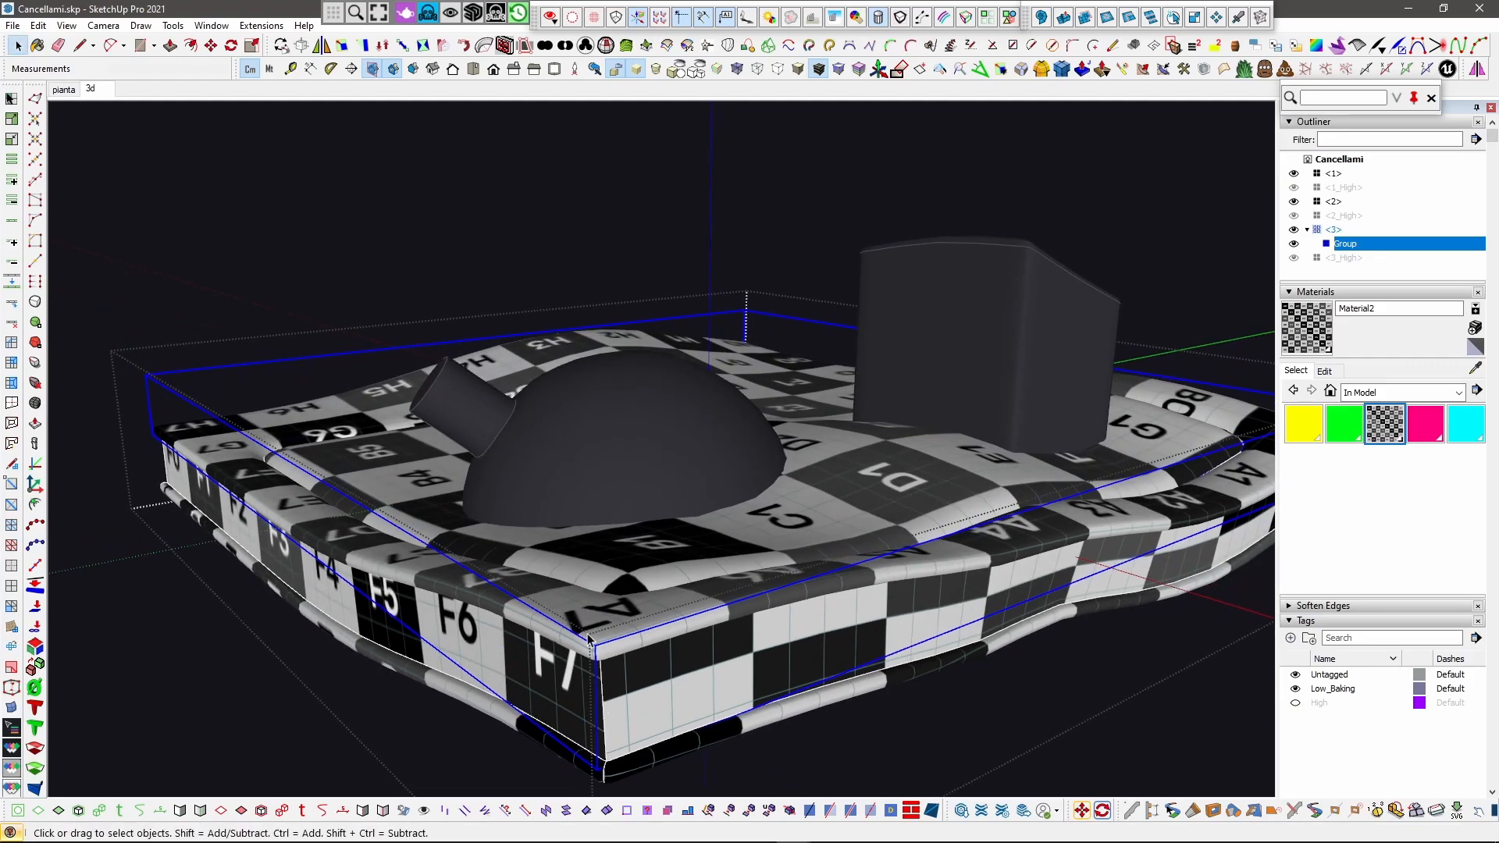
pyautogui.hotkey('shift', 'e')
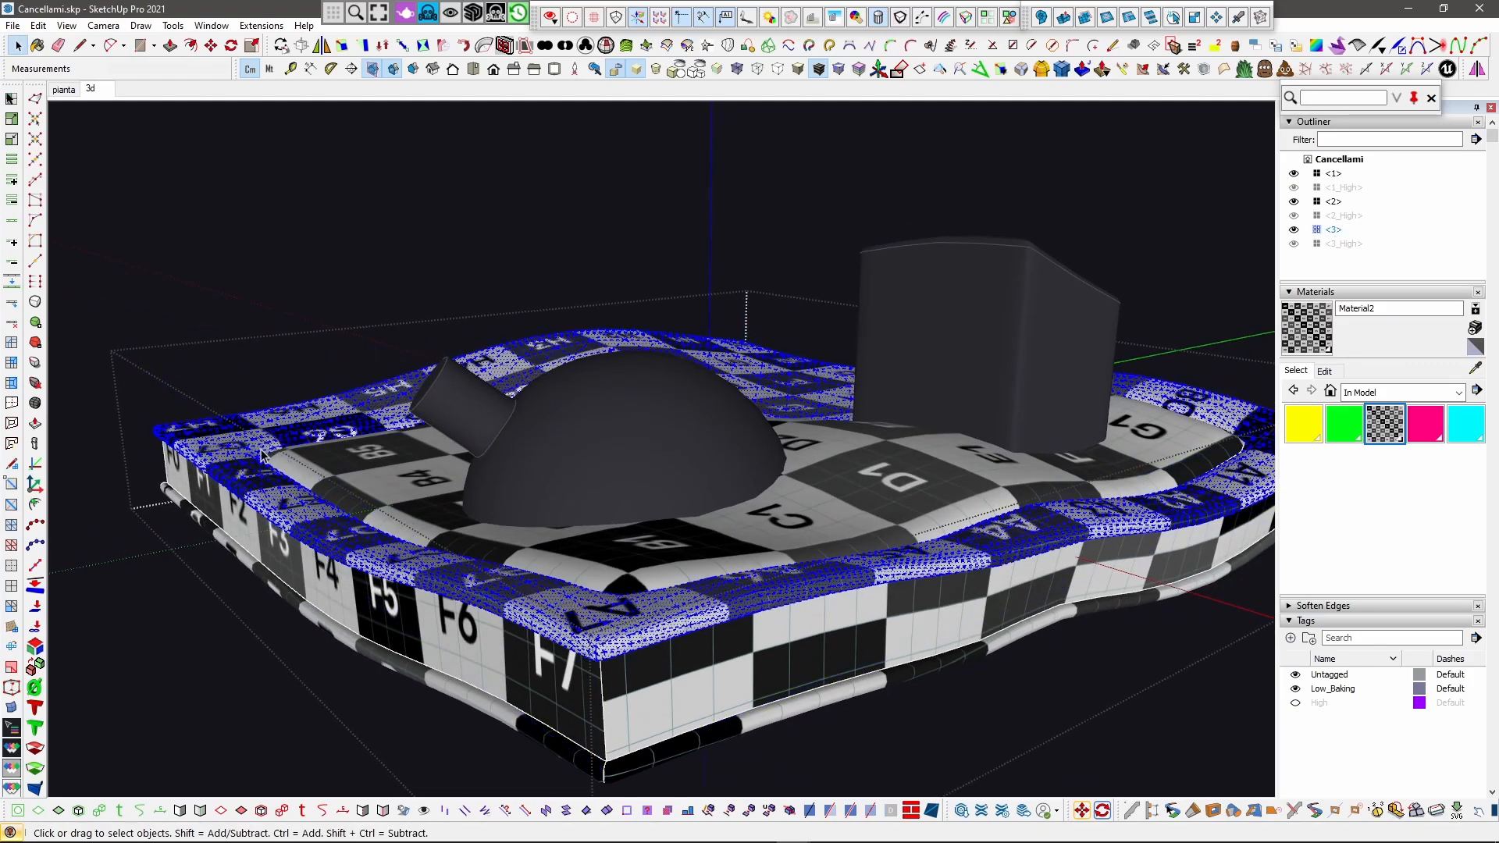
pyautogui.click(257, 390)
# Step: Select the three visible low-poly groups and export them as OBJ, overwriting Low_Bake.obj in the Delete_me folder
pyautogui.scroll(-3, 499, 406)
pyautogui.moveTo(910, 250); pyautogui.dragTo(356, 617)
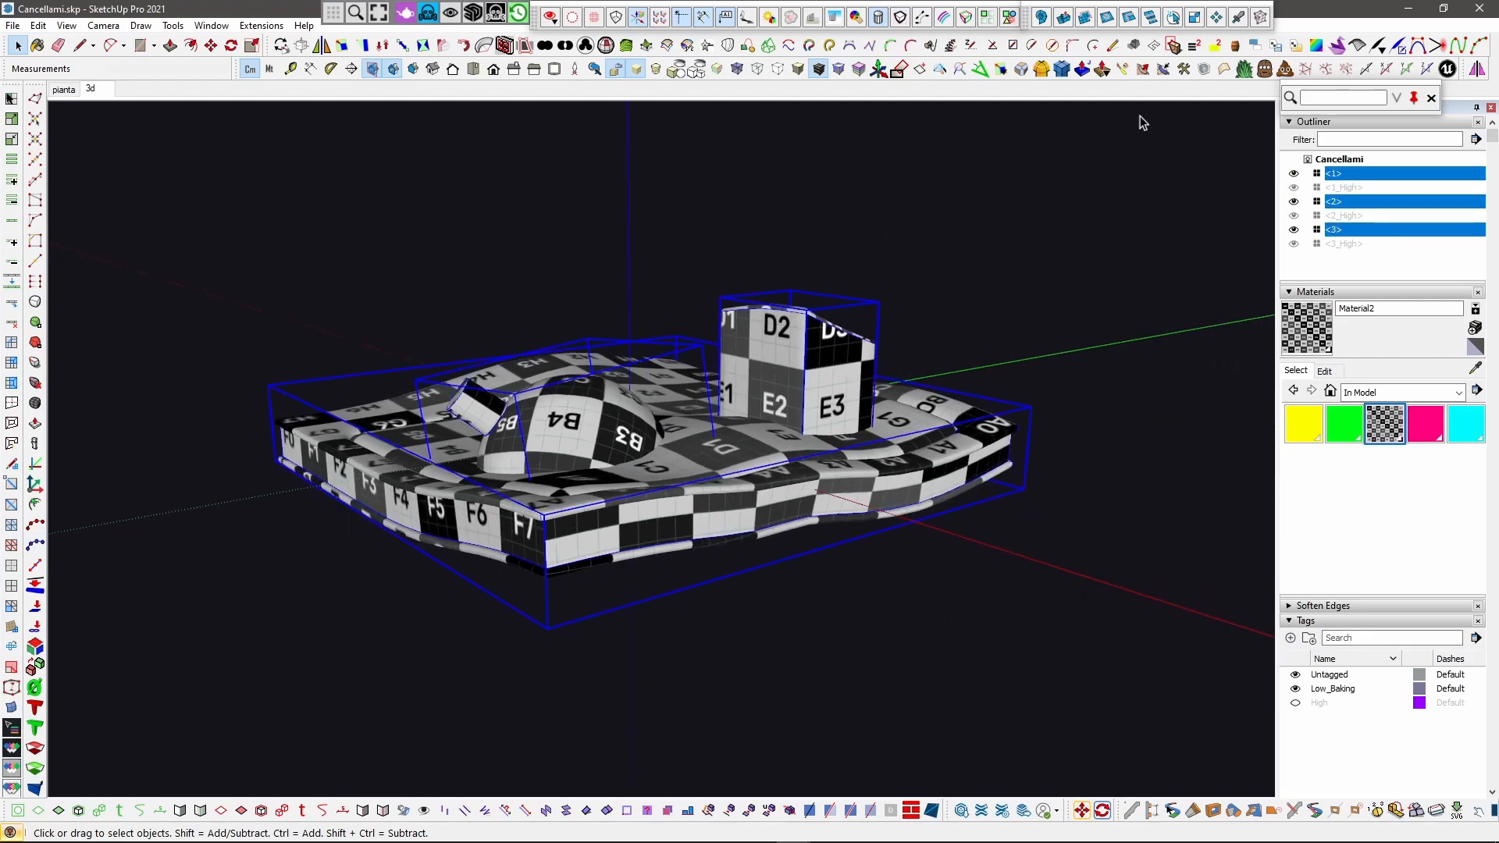
pyautogui.click(1268, 70)
pyautogui.click(573, 473)
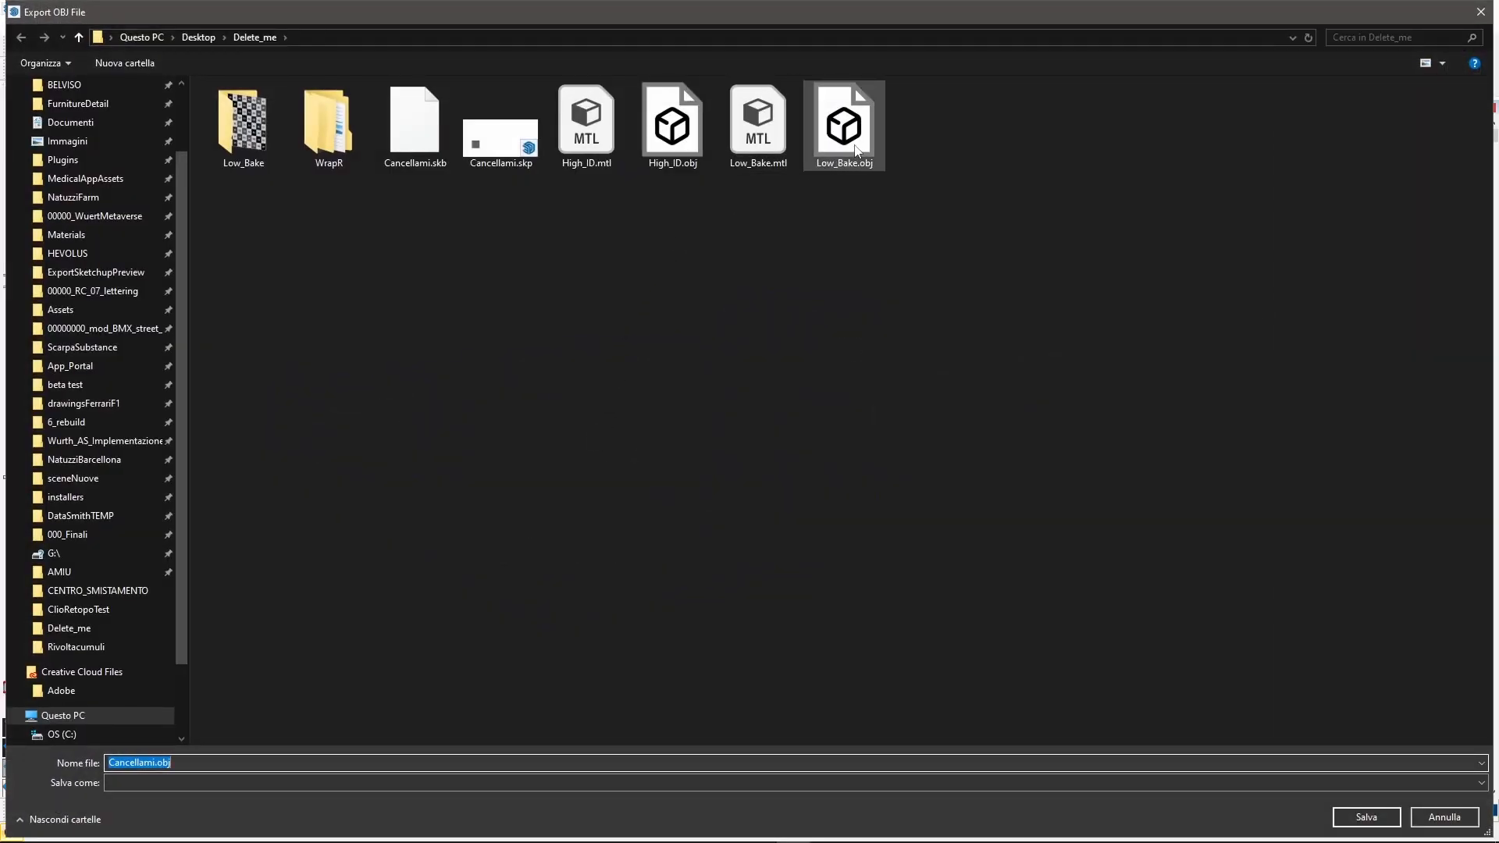
pyautogui.click(859, 150)
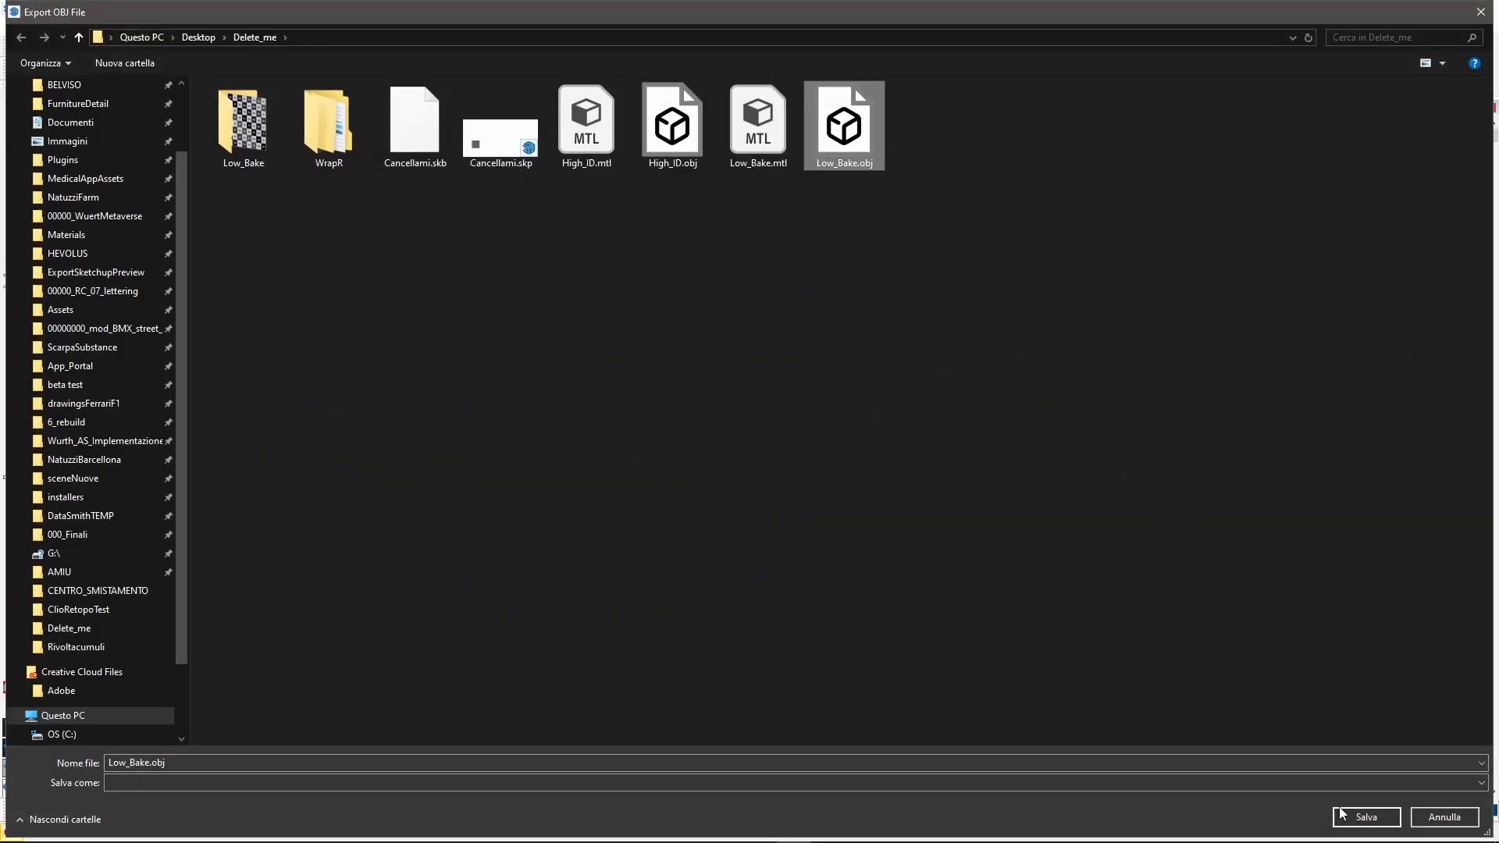
pyautogui.click(1341, 813)
pyautogui.click(777, 429)
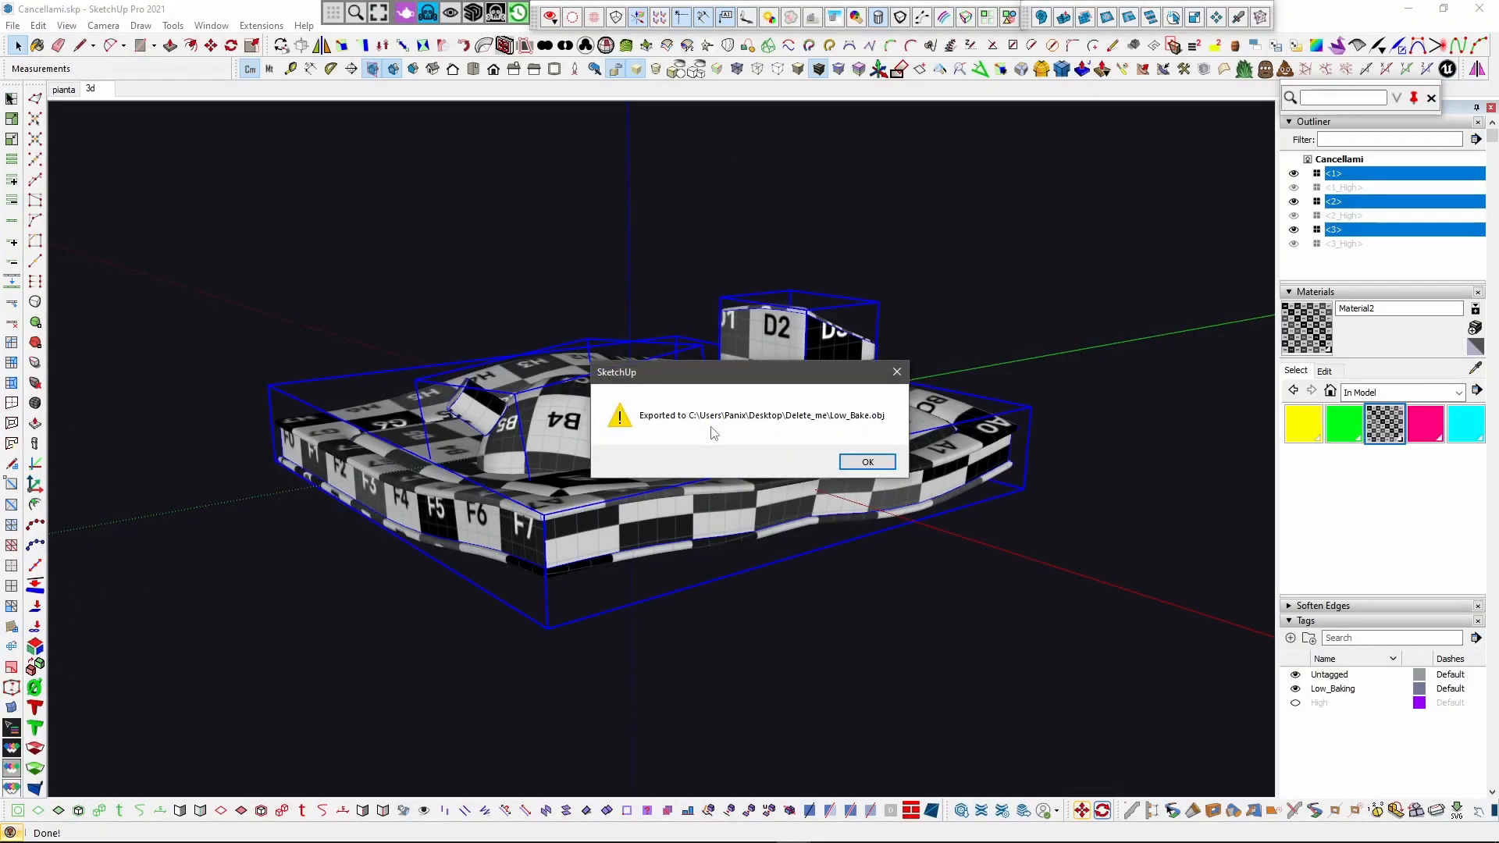
pyautogui.click(867, 466)
# Step: Switch to Substance 3D Painter and bring the project's UV tiles into view in the 2D view
pyautogui.moveTo(711, 432); pyautogui.dragTo(789, 507, button='middle')
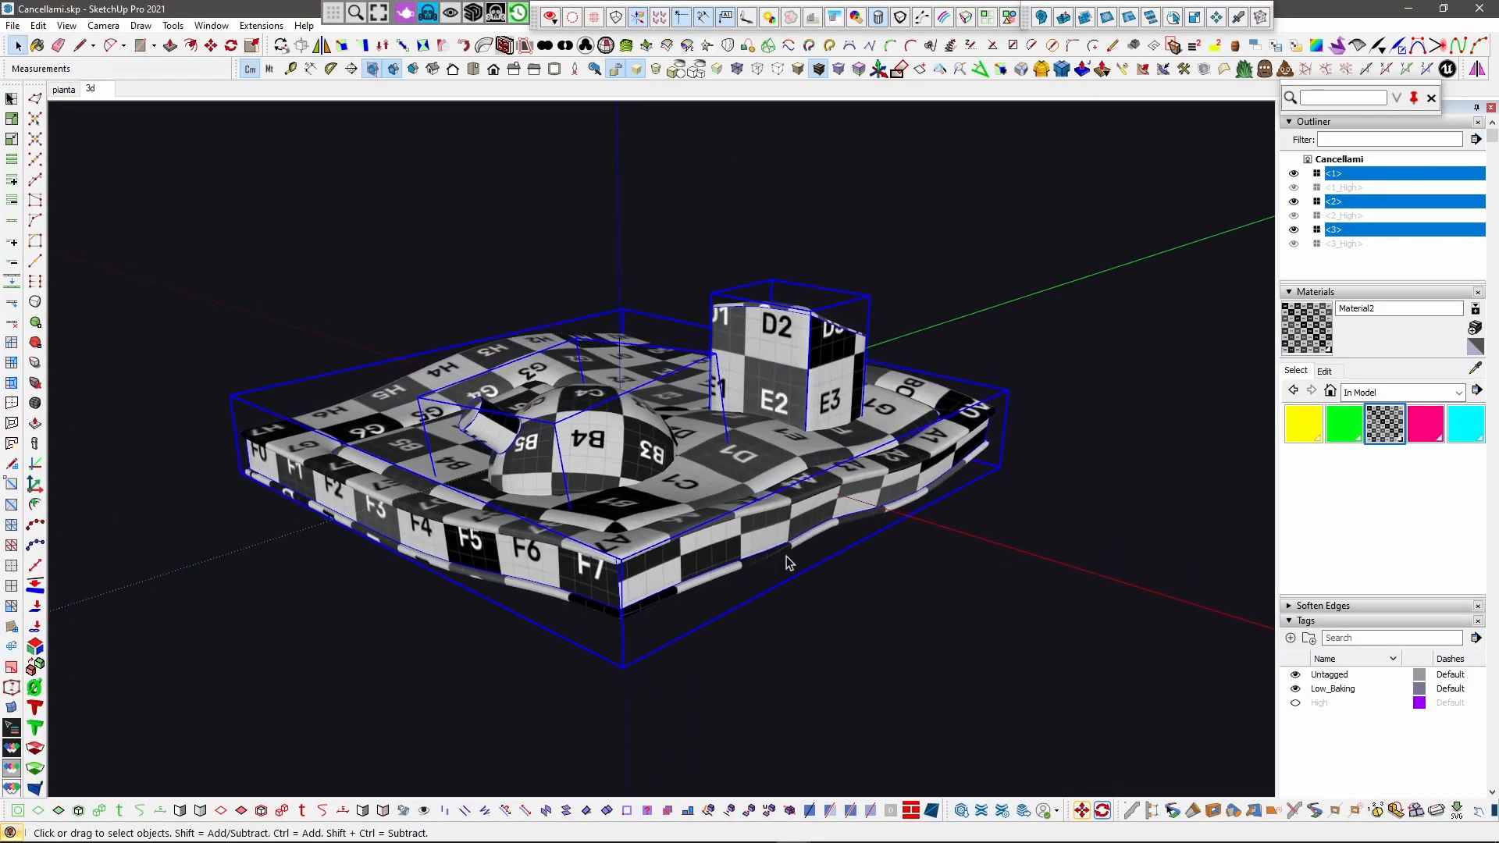
pyautogui.moveTo(1102, 836)
pyautogui.click(1240, 828)
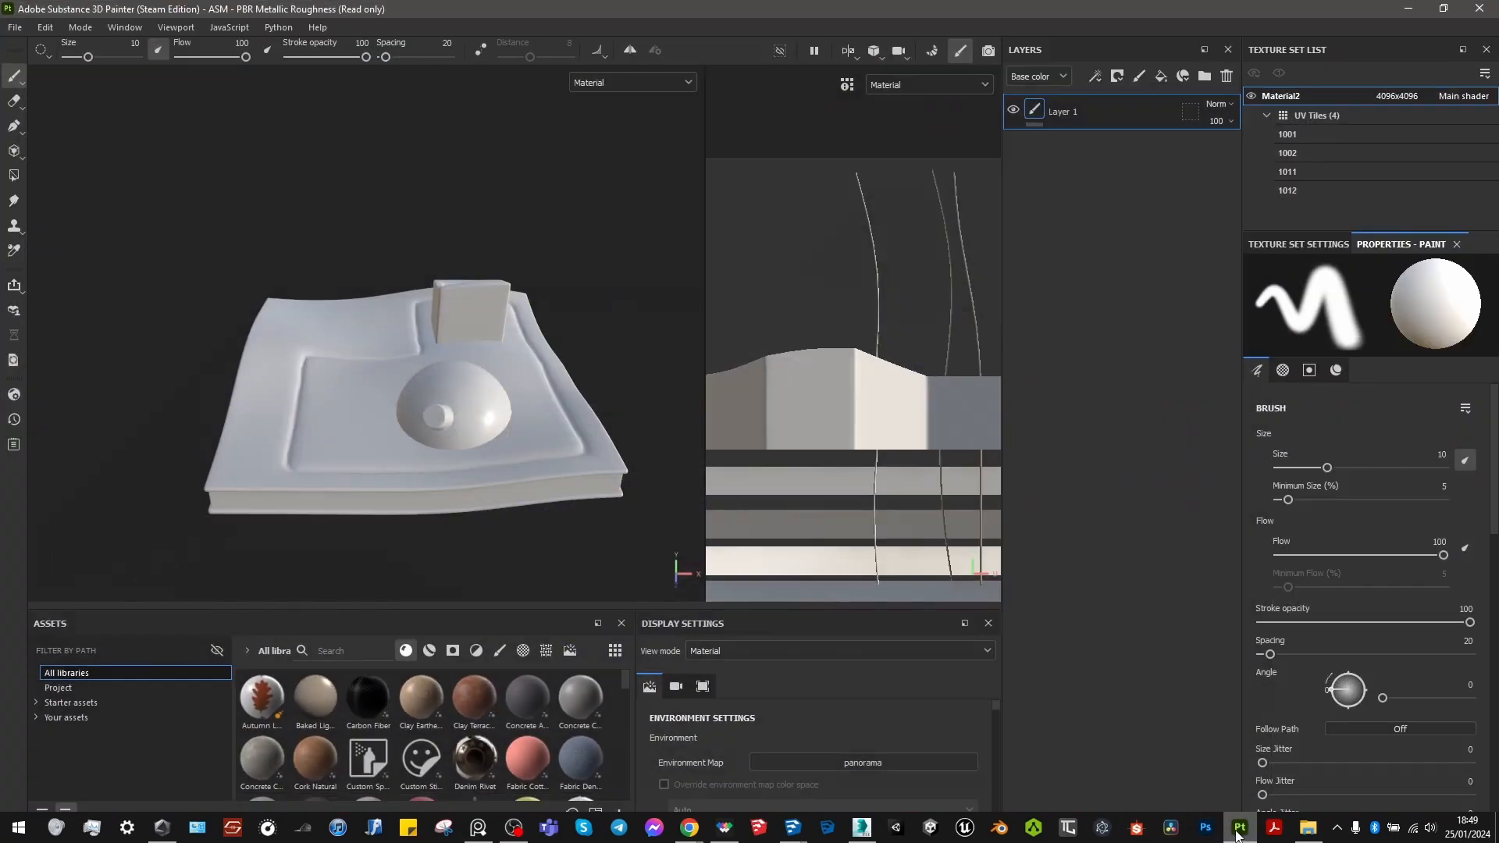
pyautogui.scroll(-5, 866, 334)
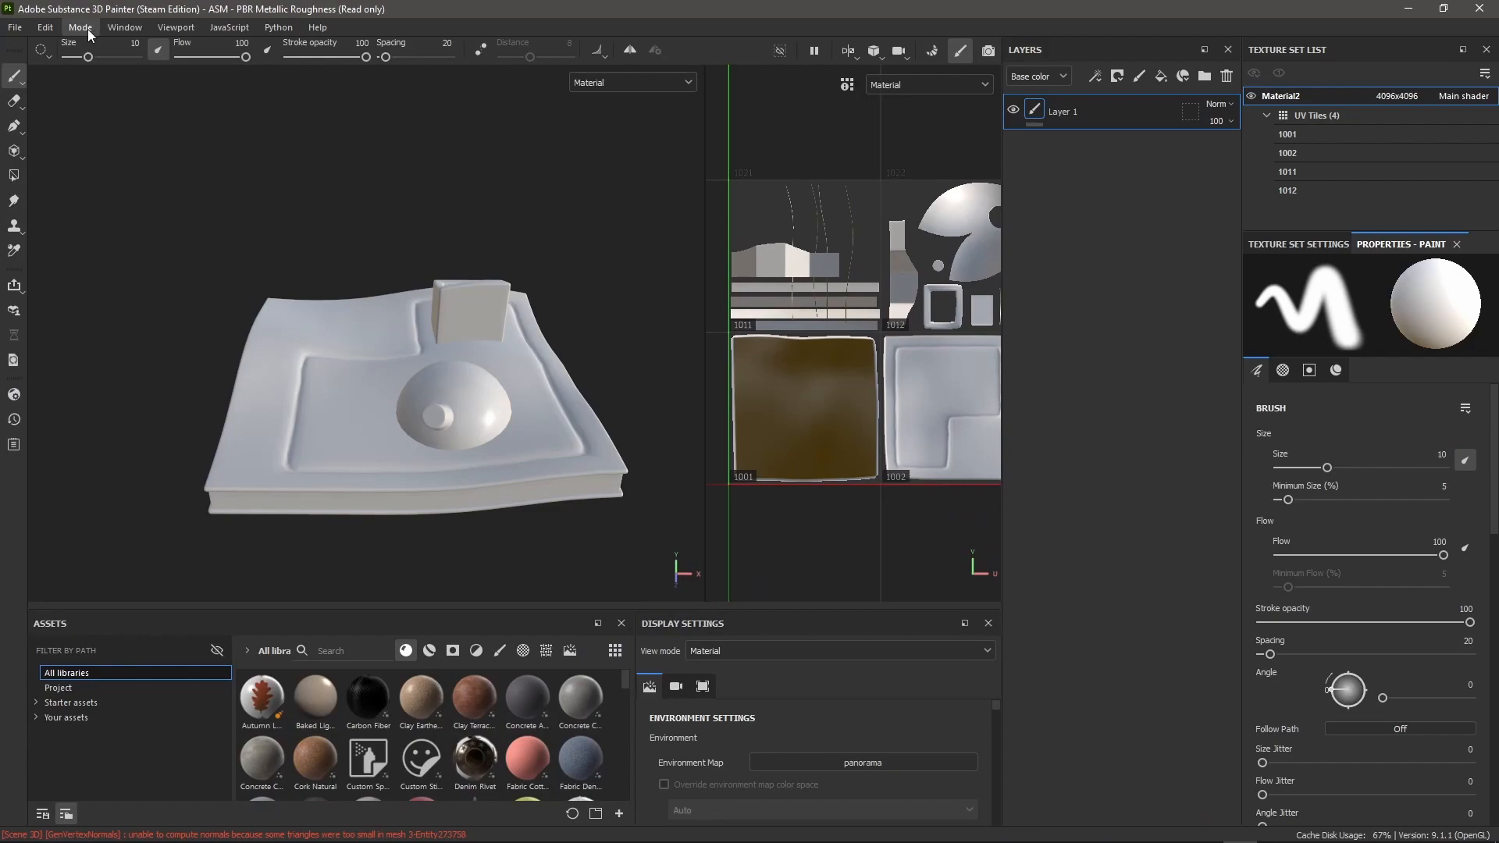
# Step: Reimport the updated low-poly mesh into the project and check the slab's UV shells in tile 1002 in the 2D view
pyautogui.click(50, 28)
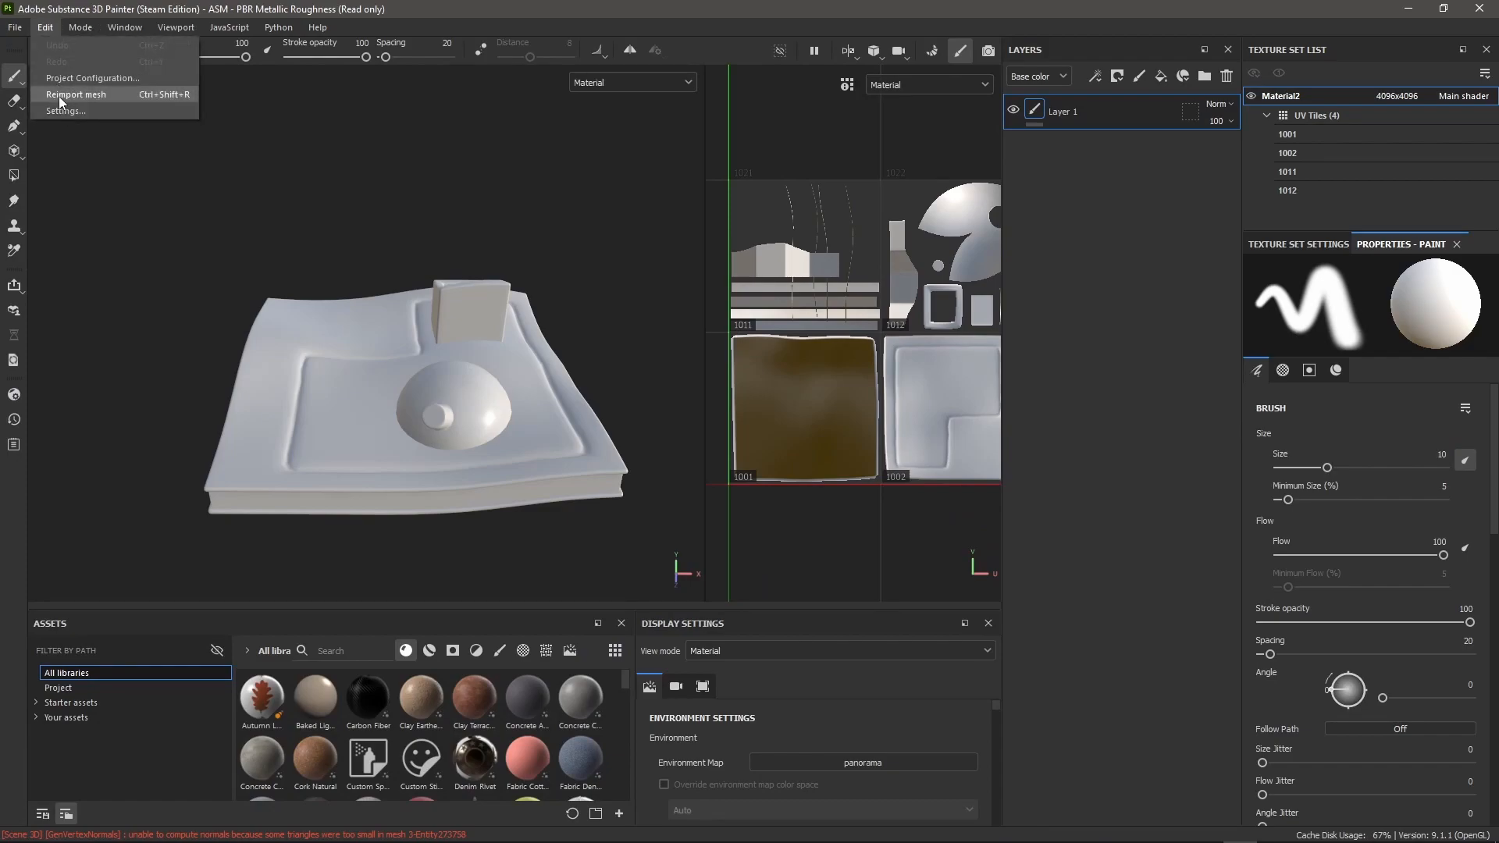
pyautogui.click(88, 97)
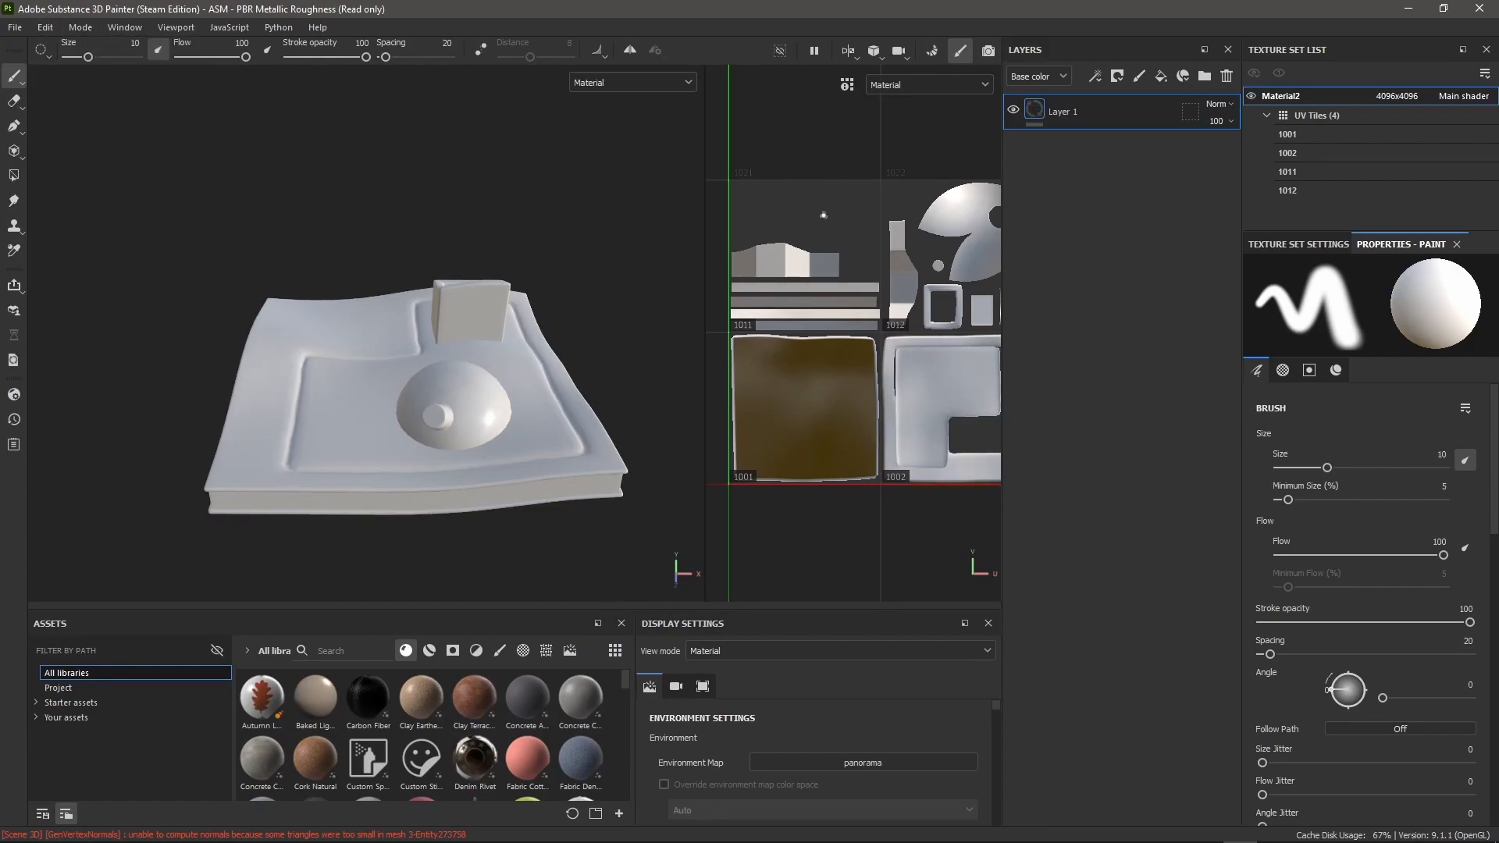
pyautogui.scroll(5, 824, 215)
pyautogui.scroll(-7, 817, 234)
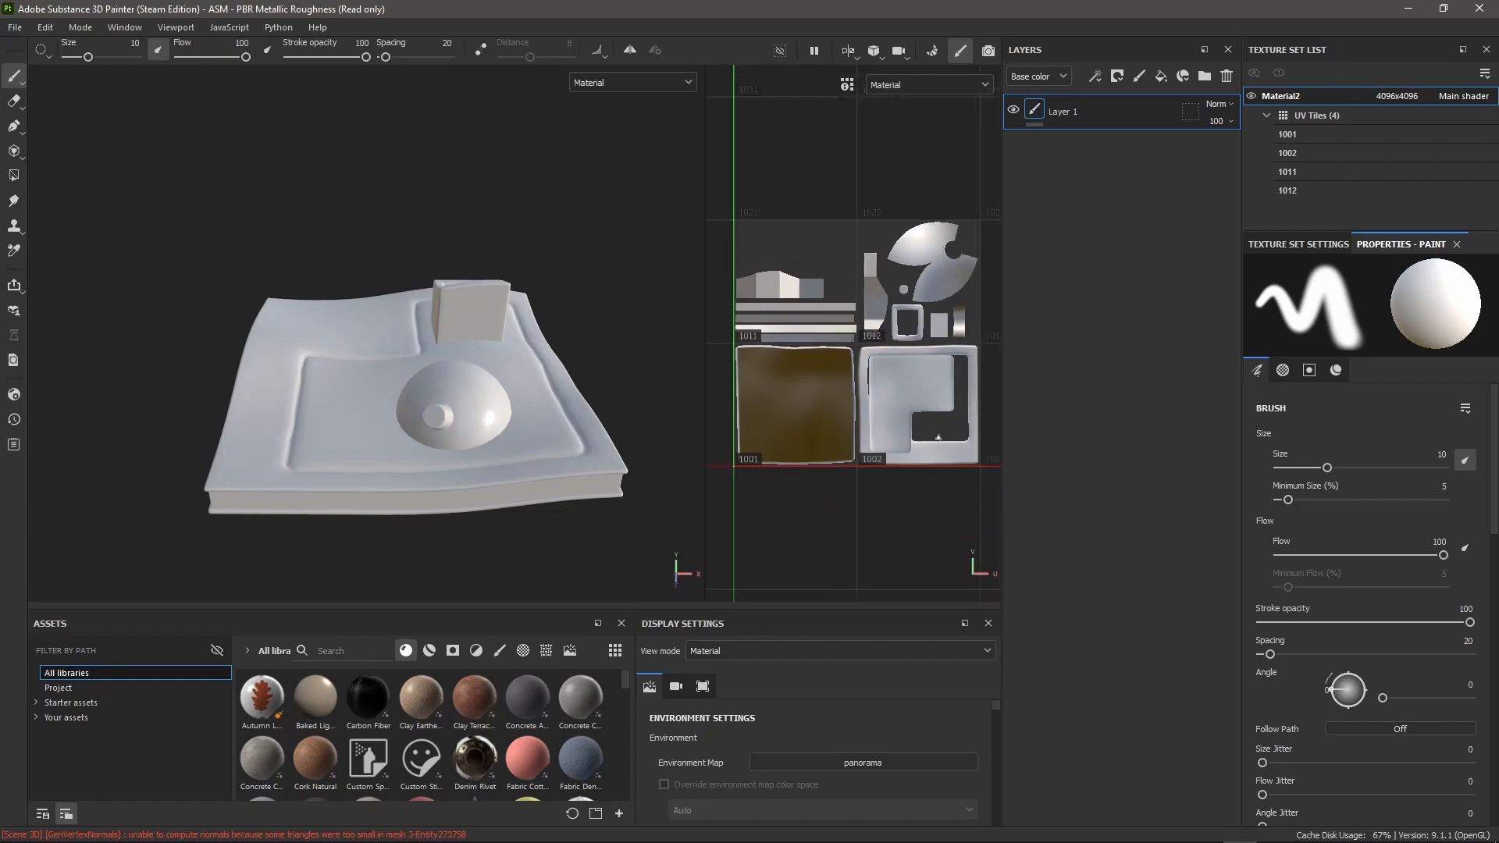
pyautogui.scroll(4, 906, 395)
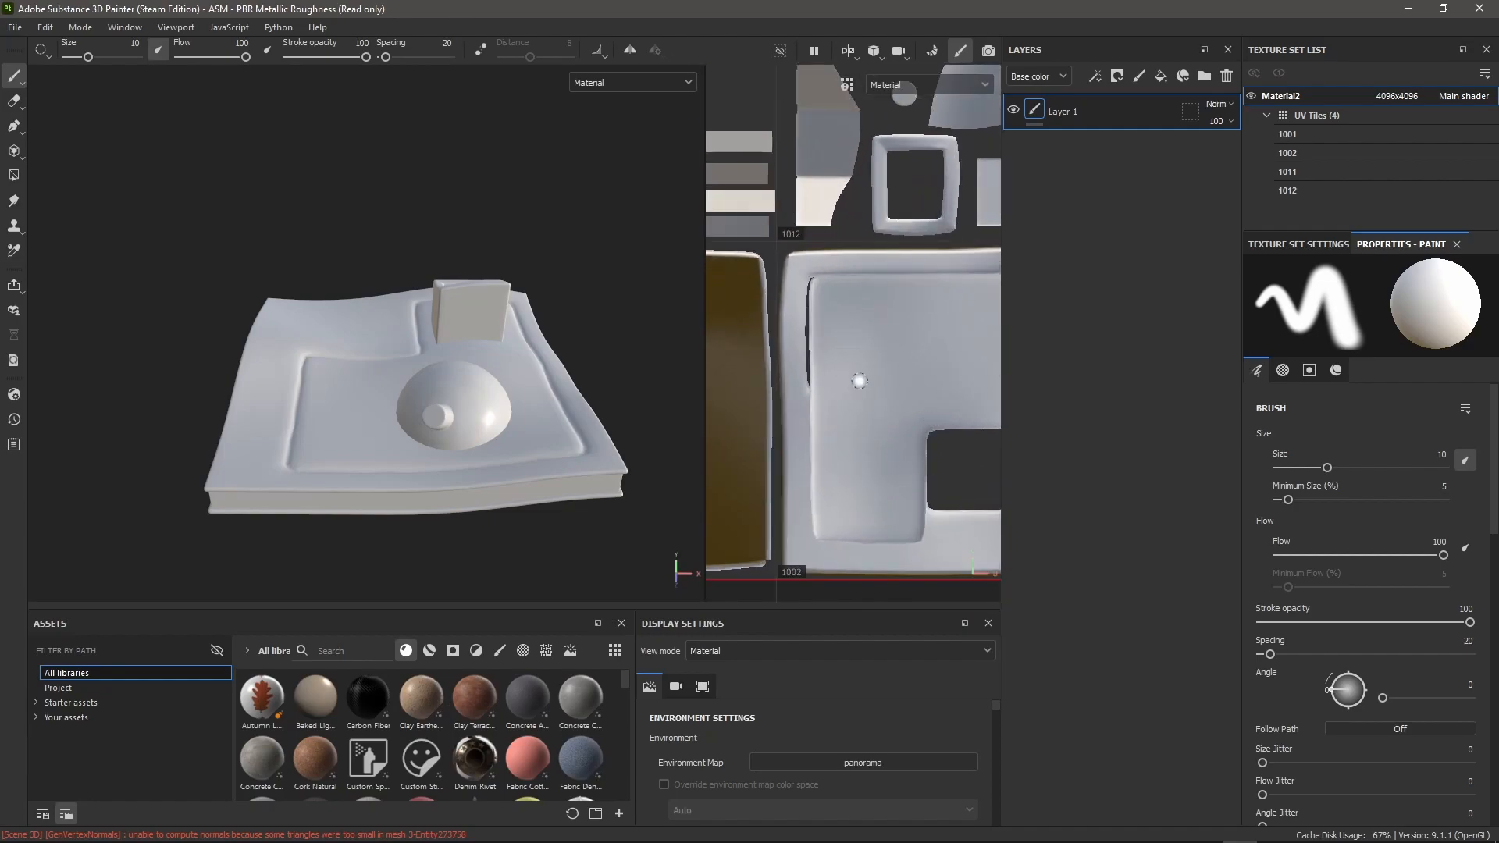
pyautogui.scroll(-2, 844, 380)
pyautogui.scroll(-1, 830, 380)
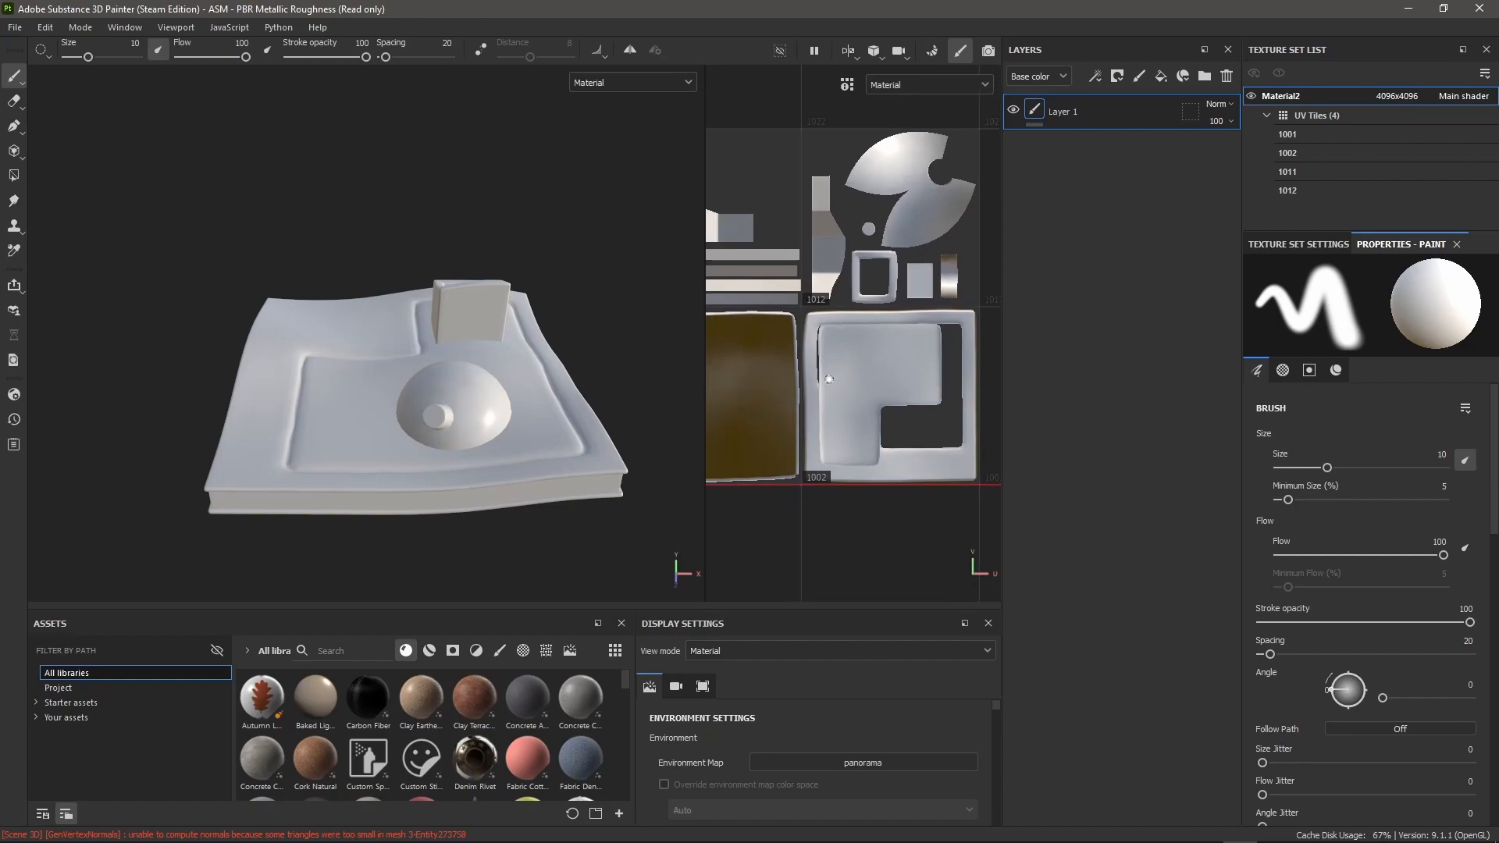
pyautogui.scroll(4, 829, 379)
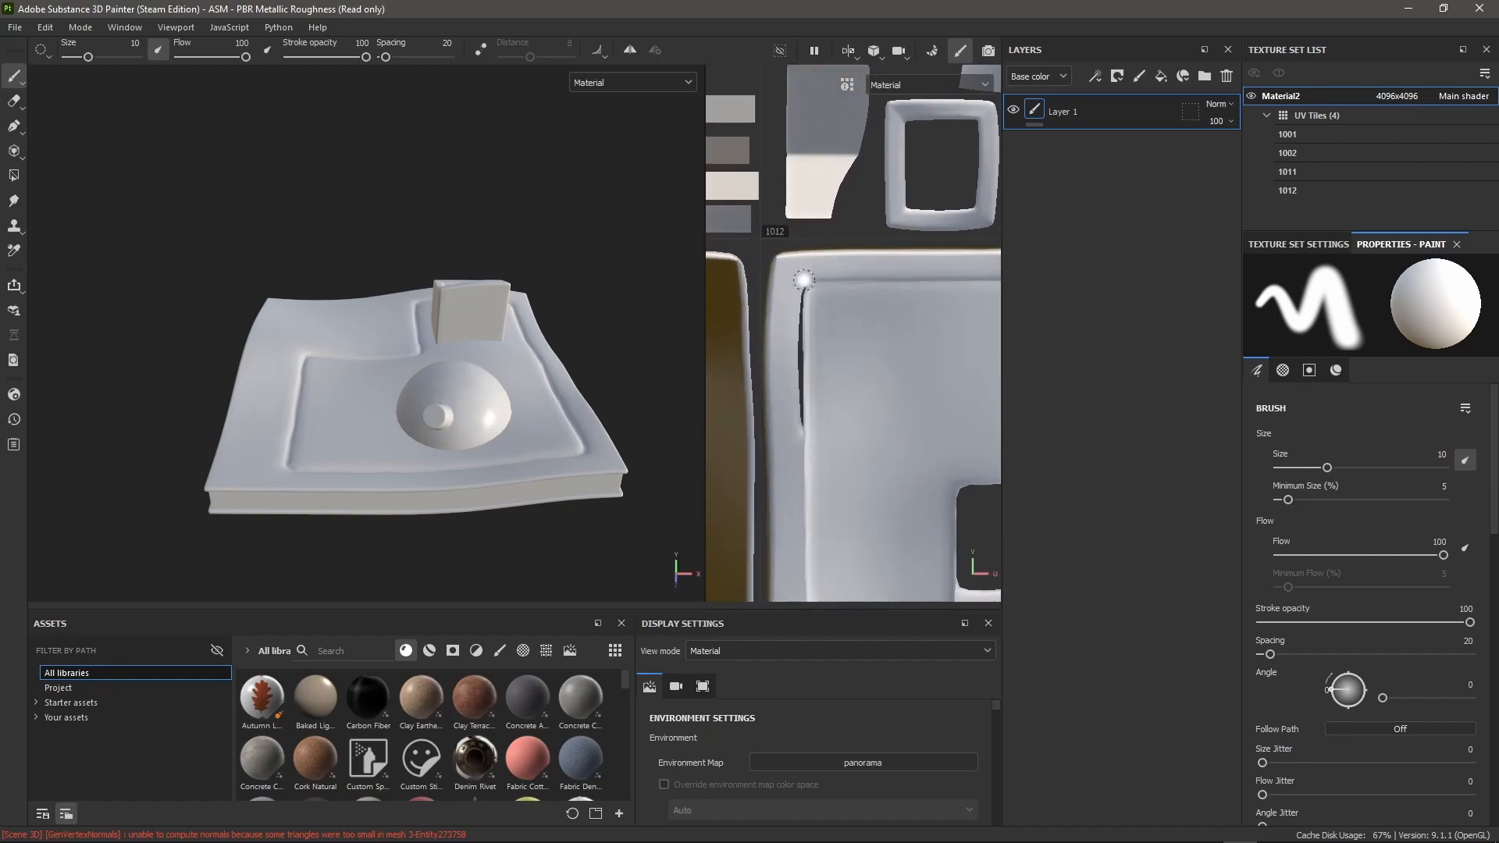
pyautogui.scroll(-2, 794, 350)
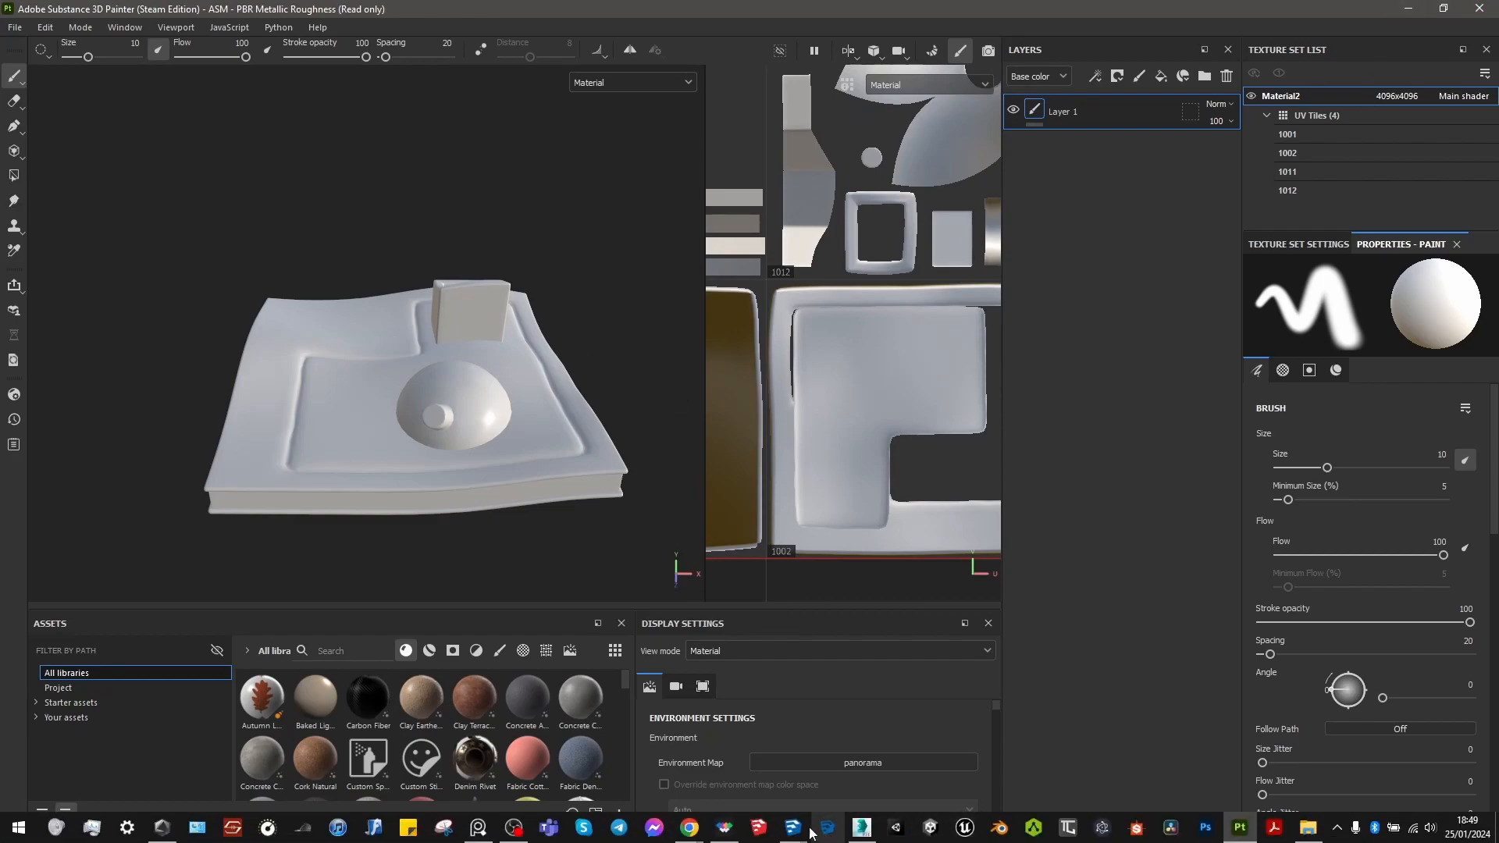
# Step: Switch to SketchUp and open the slab group for editing
pyautogui.moveTo(792, 827)
pyautogui.click(892, 781)
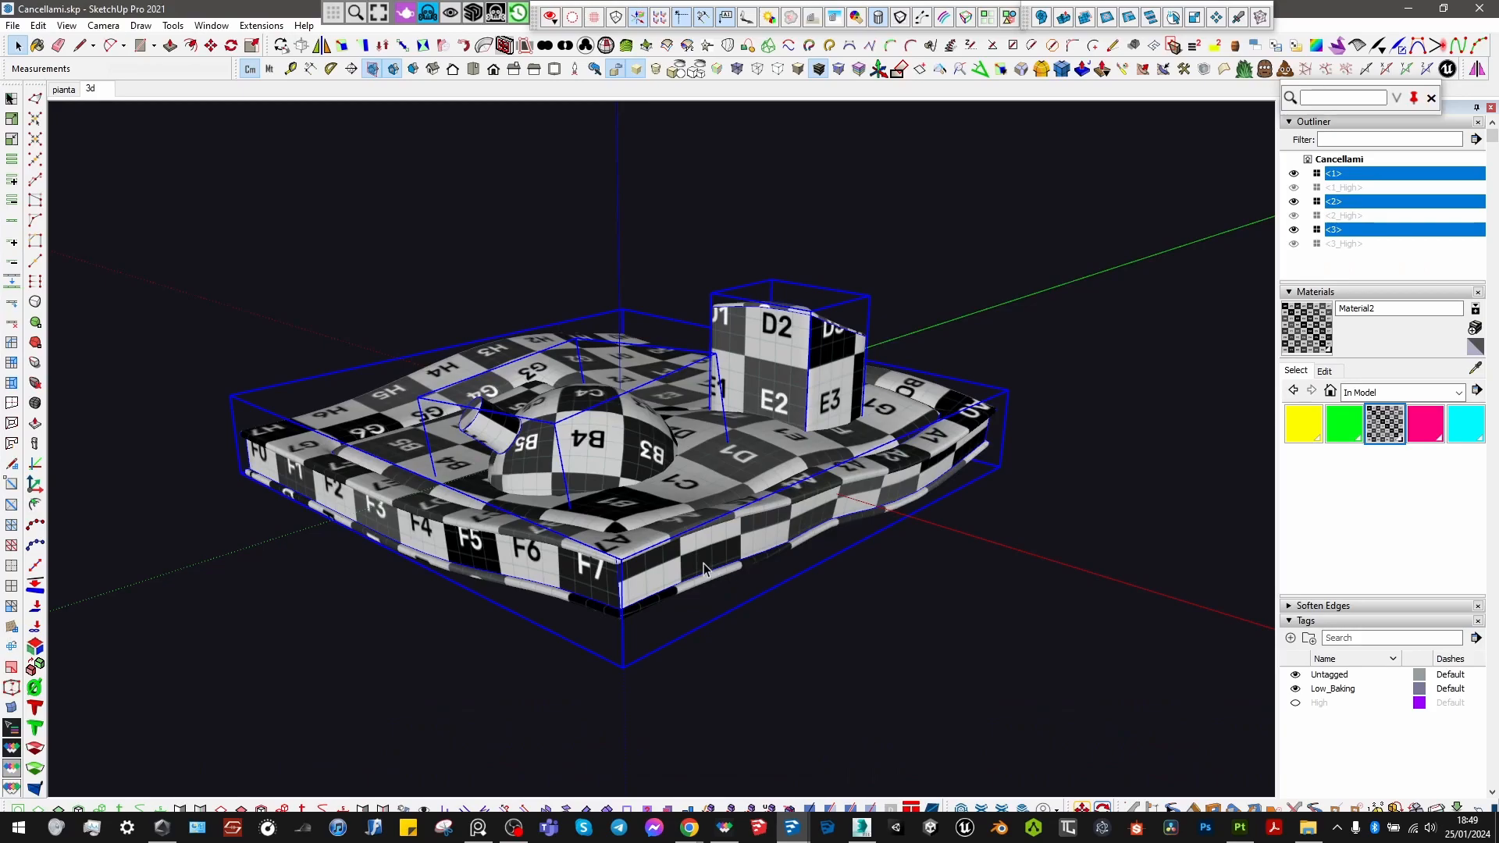
pyautogui.moveTo(704, 563); pyautogui.dragTo(572, 576, button='middle')
pyautogui.scroll(2, 571, 577)
pyautogui.doubleClick(572, 582)
pyautogui.hotkey('ctrl', 'a')
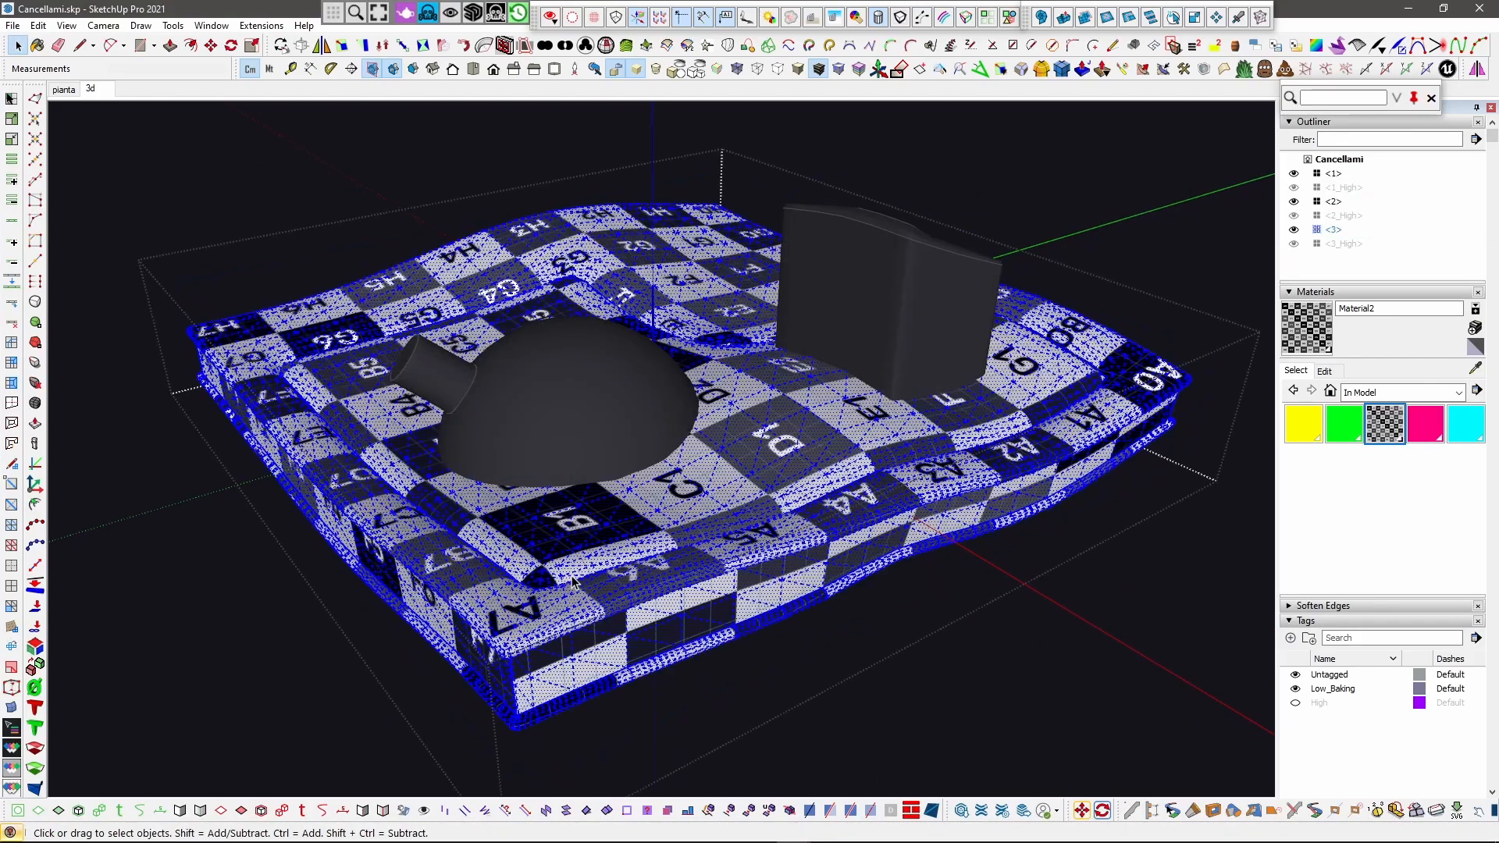
# Step: Select the slab's inner panel together with the surrounding top surface and group them inside the slab
pyautogui.click(568, 568)
pyautogui.scroll(2, 538, 580)
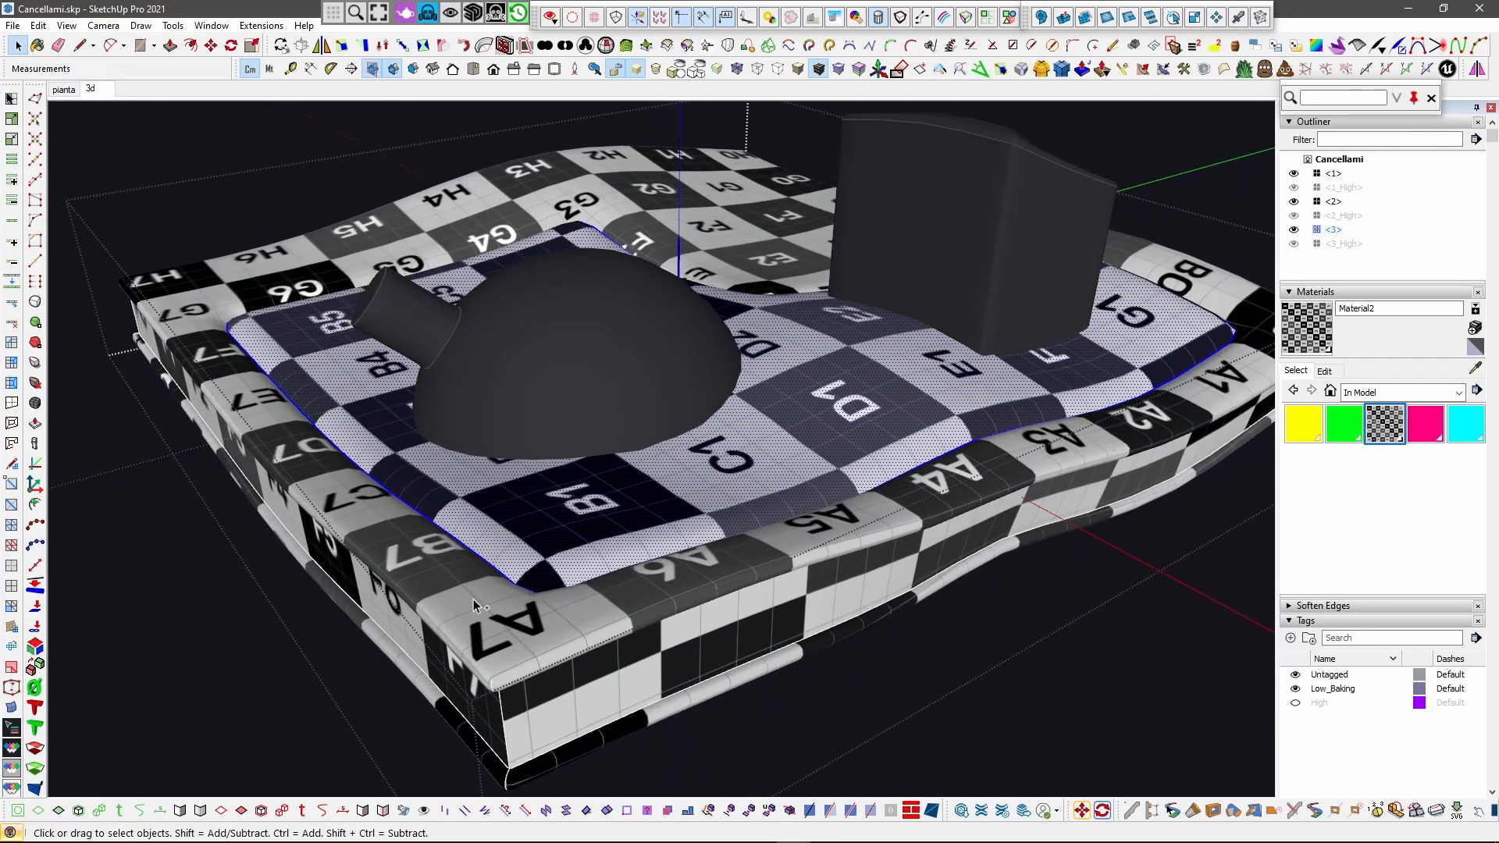
pyautogui.moveTo(278, 303); pyautogui.dragTo(773, 319, button='middle')
pyautogui.moveTo(564, 322); pyautogui.dragTo(691, 270, button='middle')
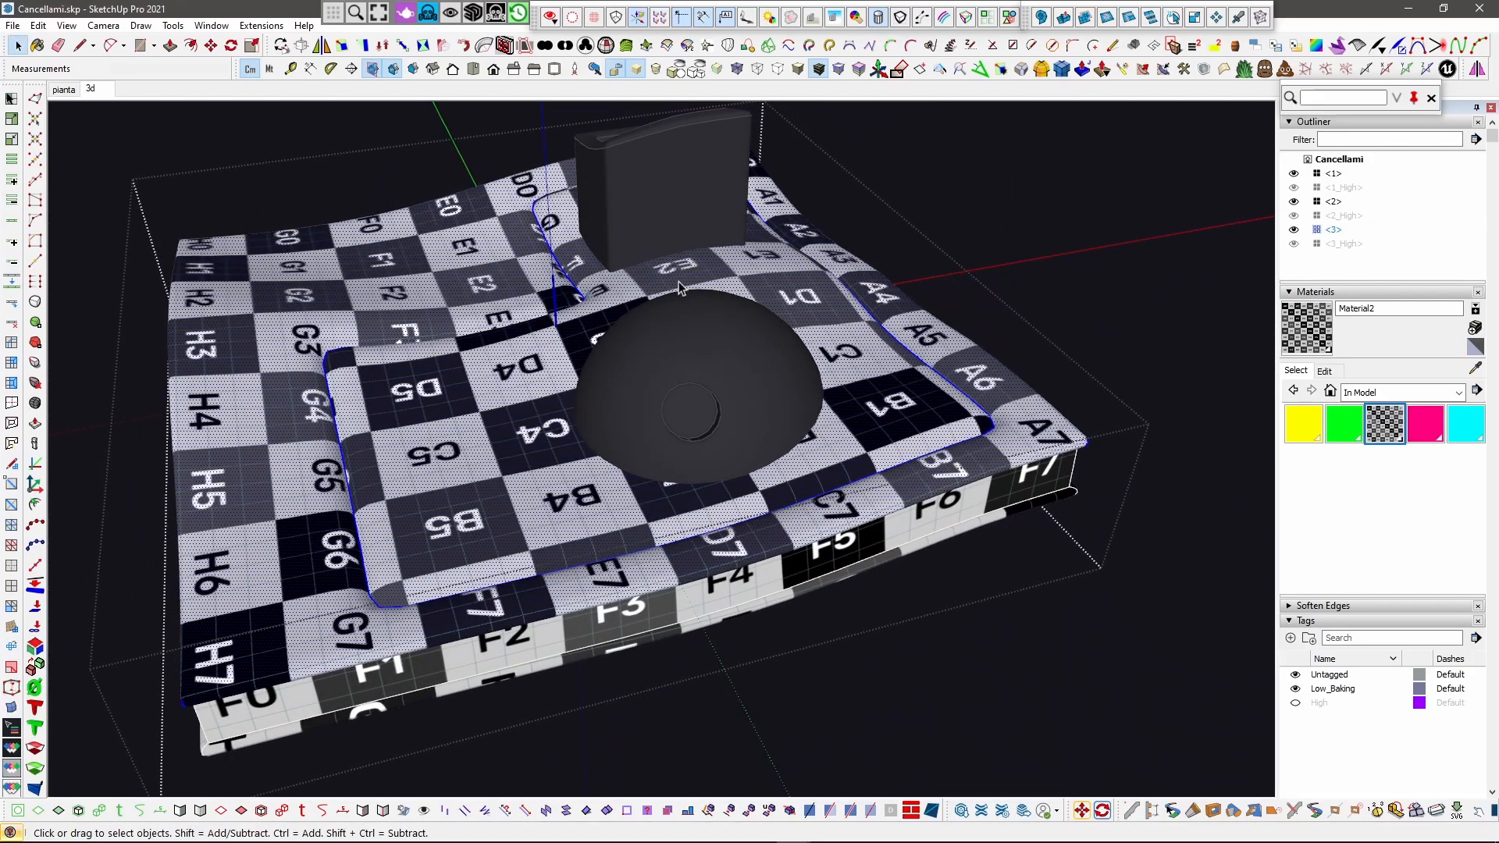
pyautogui.hotkey('ctrl', 'g')
# Step: Send the top-surface group to Wrap-R for unwrapping, allowing another Wrap-R instance to start
pyautogui.moveTo(518, 528); pyautogui.dragTo(769, 374, button='middle')
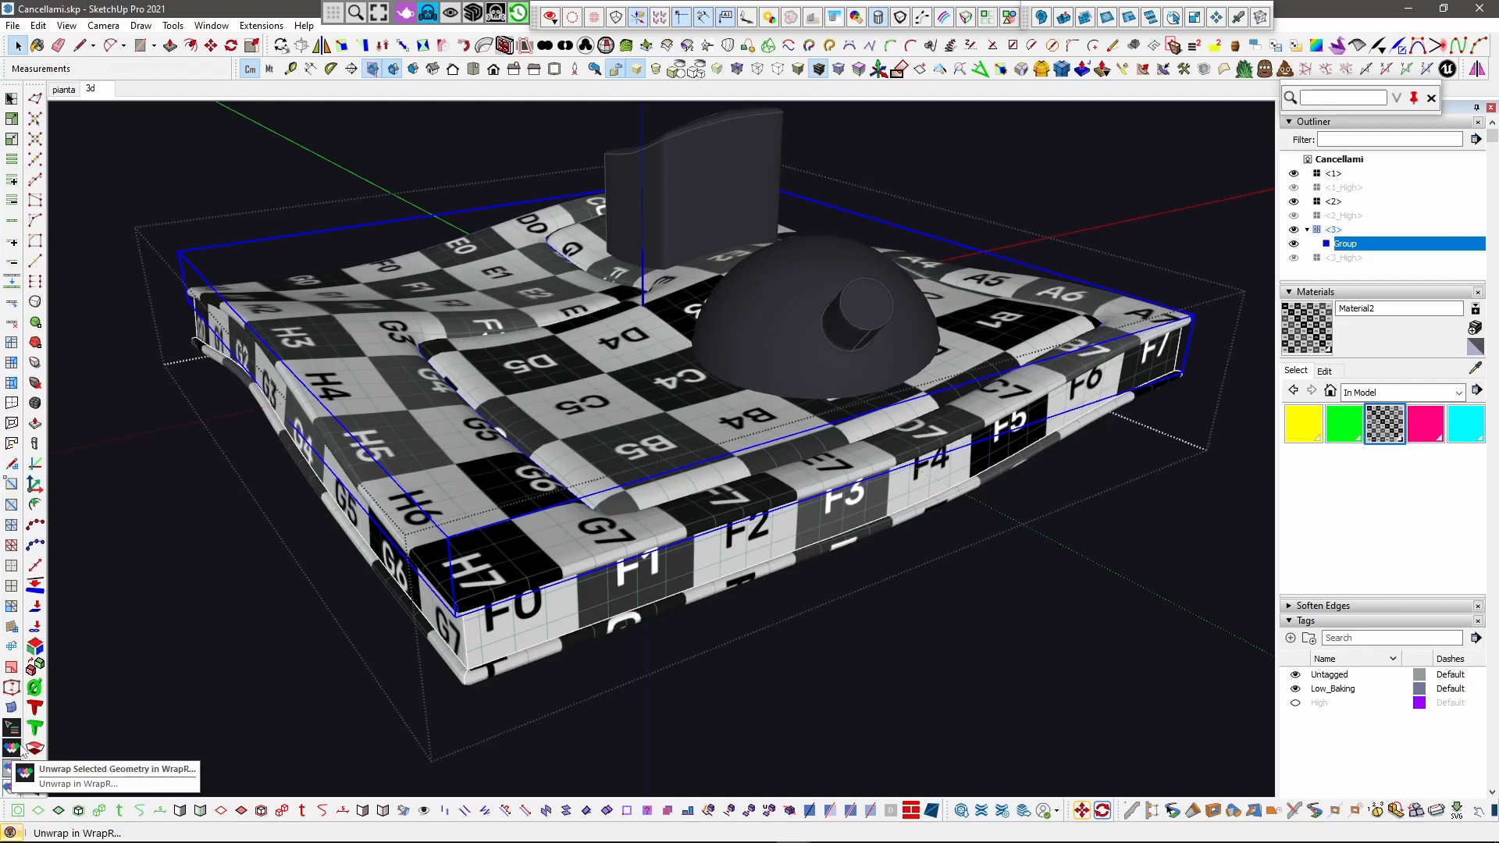
pyautogui.moveTo(504, 590); pyautogui.dragTo(598, 531, button='middle')
pyautogui.scroll(-1, 598, 531)
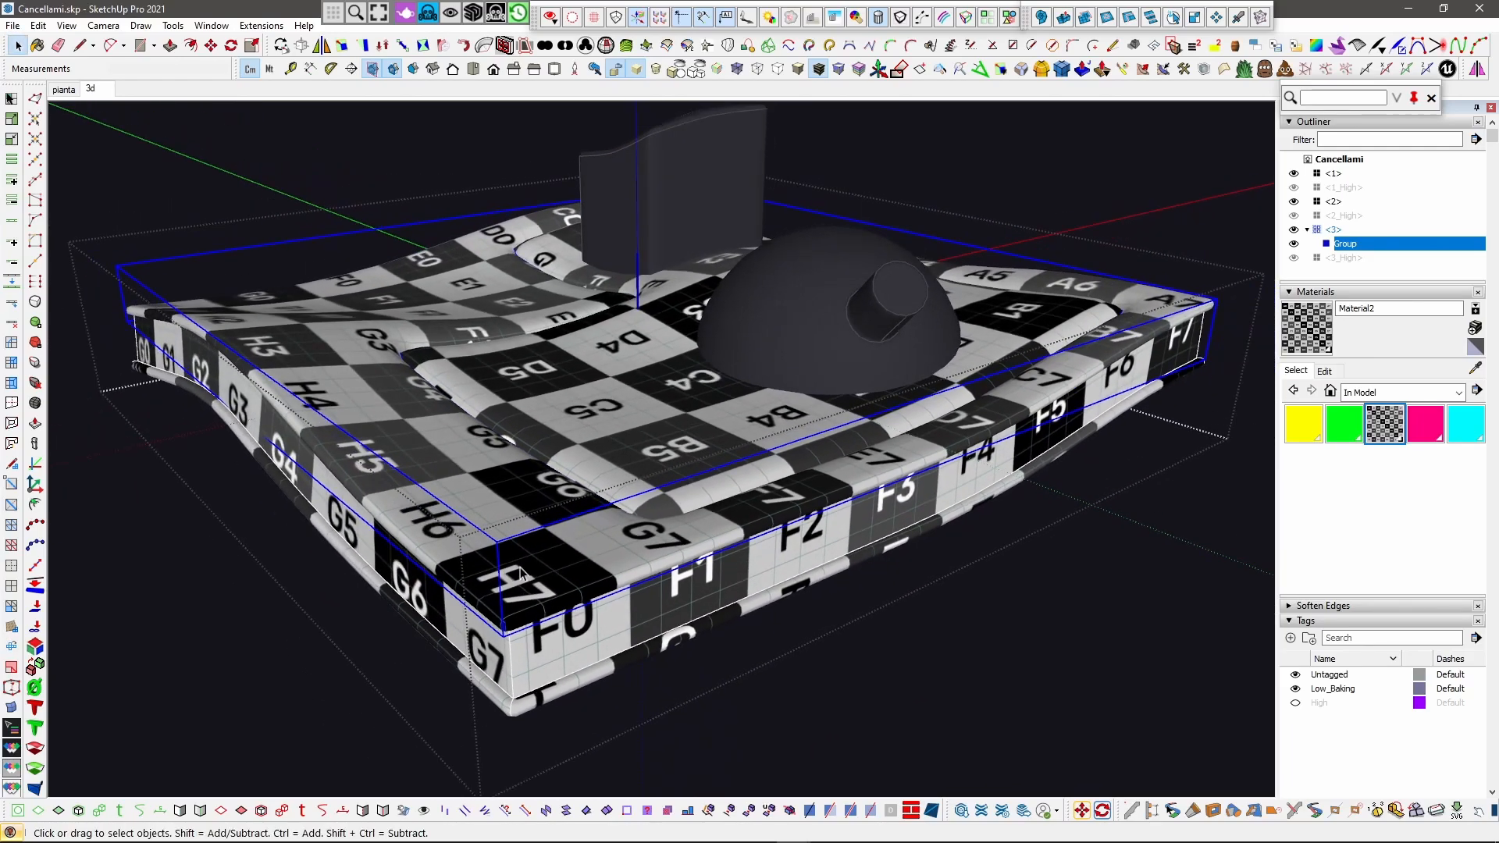
pyautogui.moveTo(537, 513); pyautogui.dragTo(500, 530, button='middle')
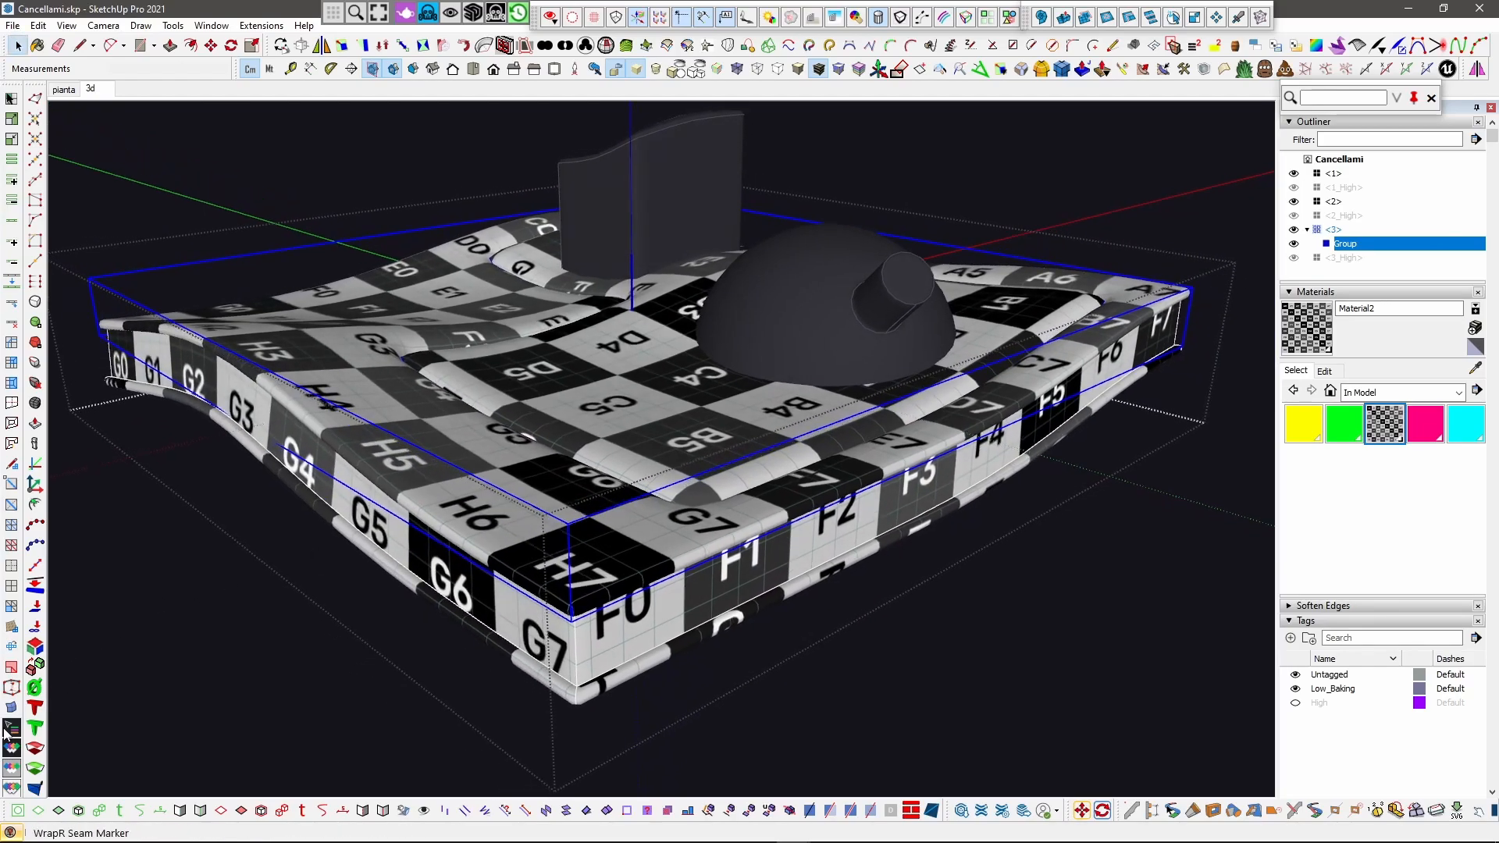
pyautogui.click(9, 751)
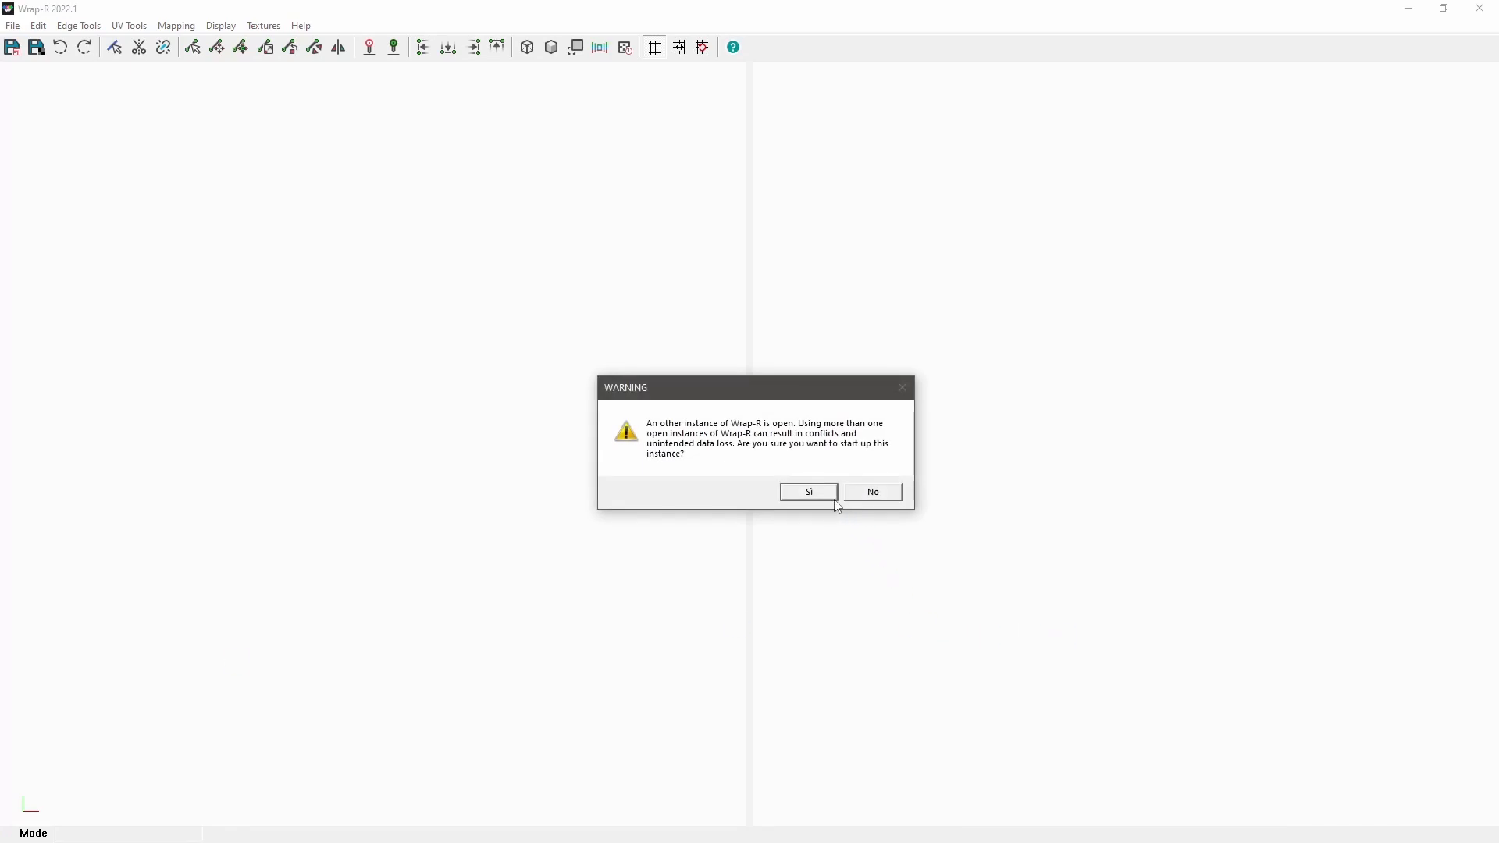
pyautogui.click(810, 493)
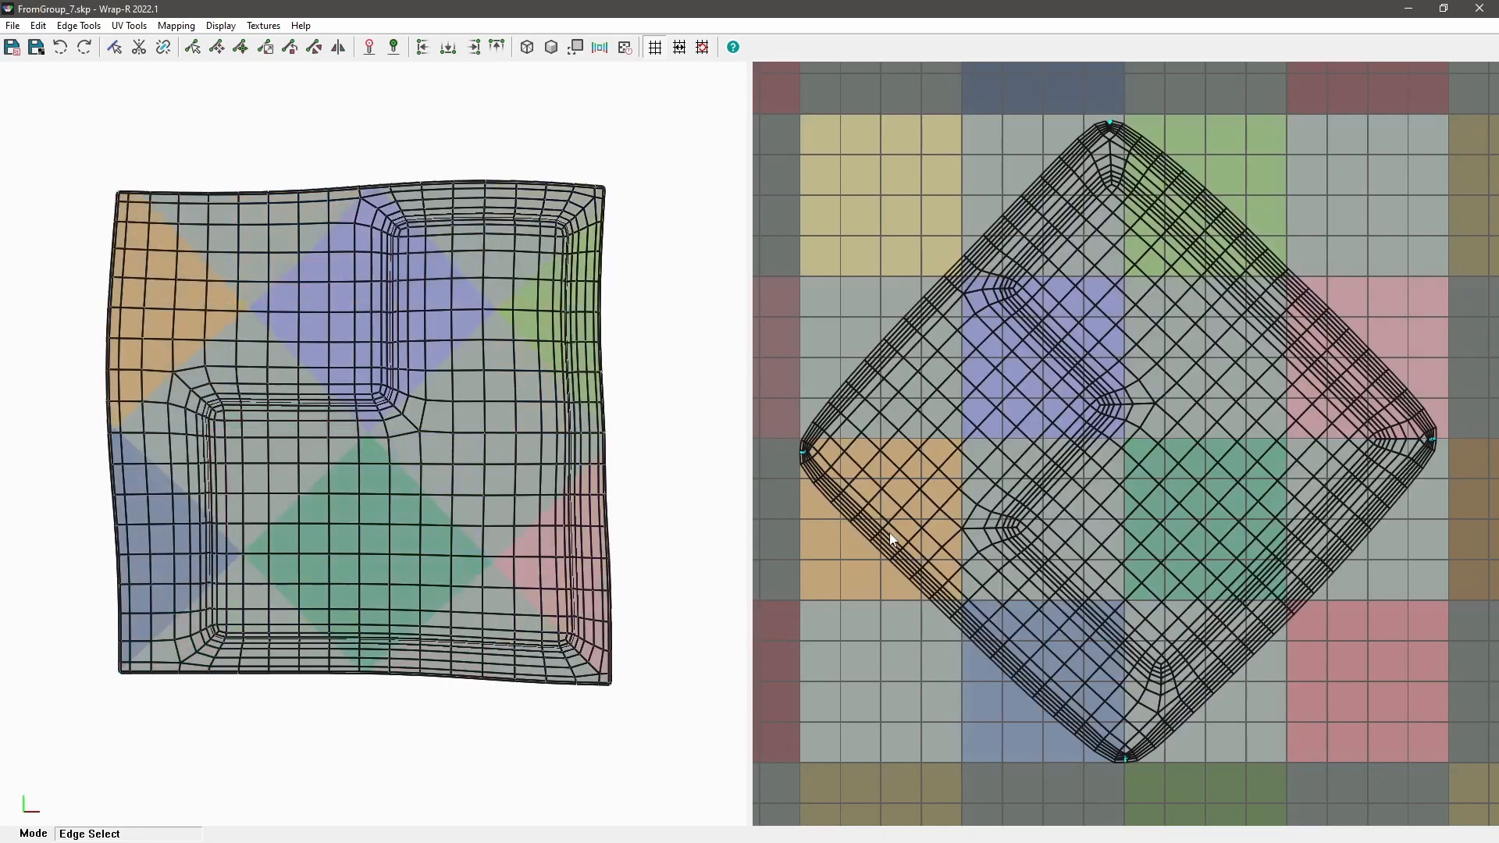
# Step: Examine the corner seams of the top surface in the 3D view and the outline of its UV shell
pyautogui.scroll(-3, 884, 522)
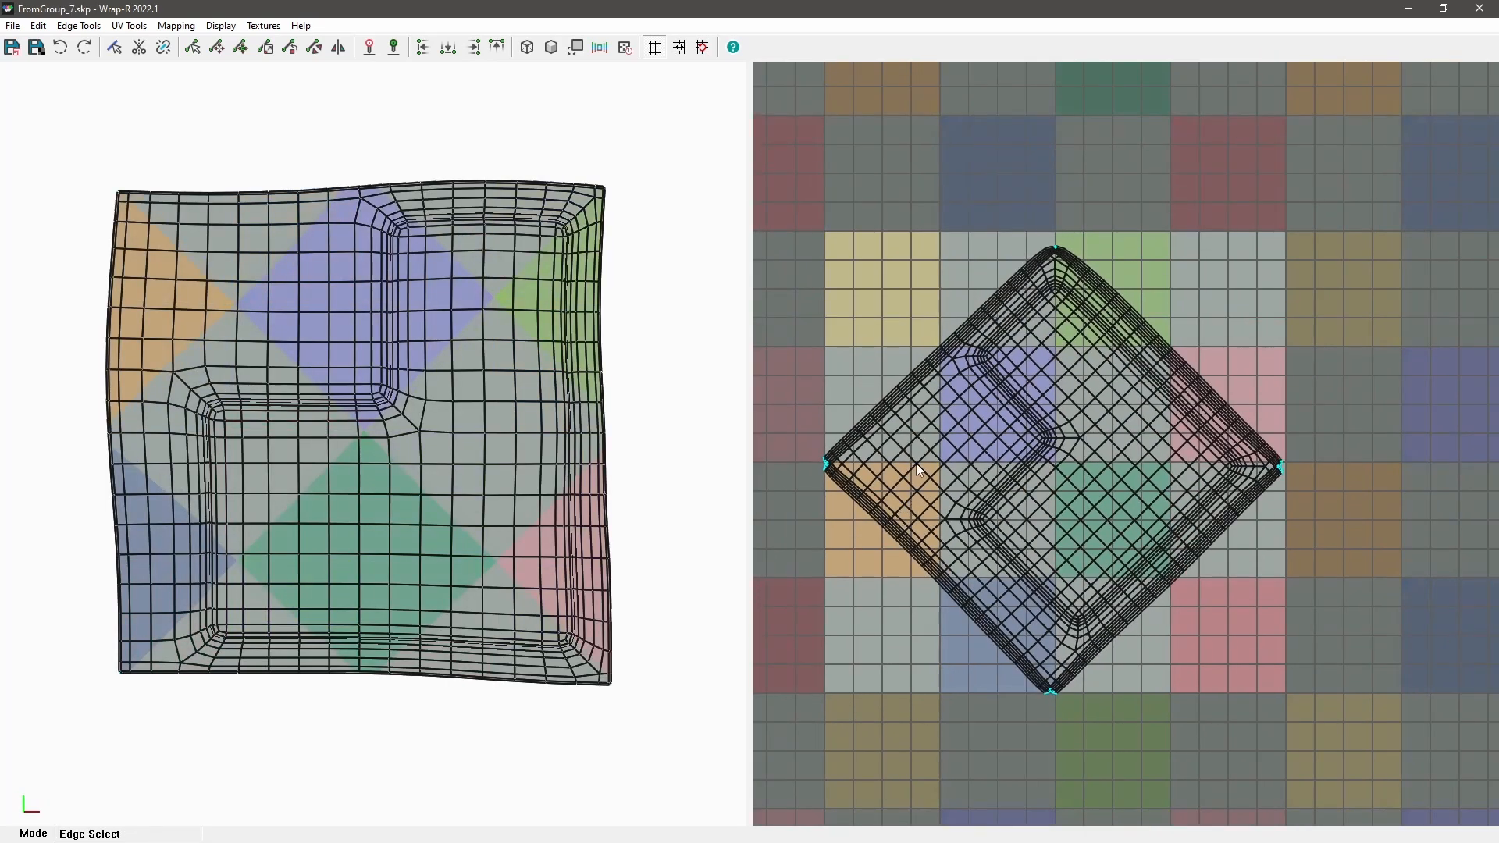
pyautogui.scroll(-2, 916, 462)
pyautogui.scroll(3, 1001, 450)
pyautogui.moveTo(429, 539); pyautogui.dragTo(576, 284, button='middle')
pyautogui.scroll(6, 450, 255)
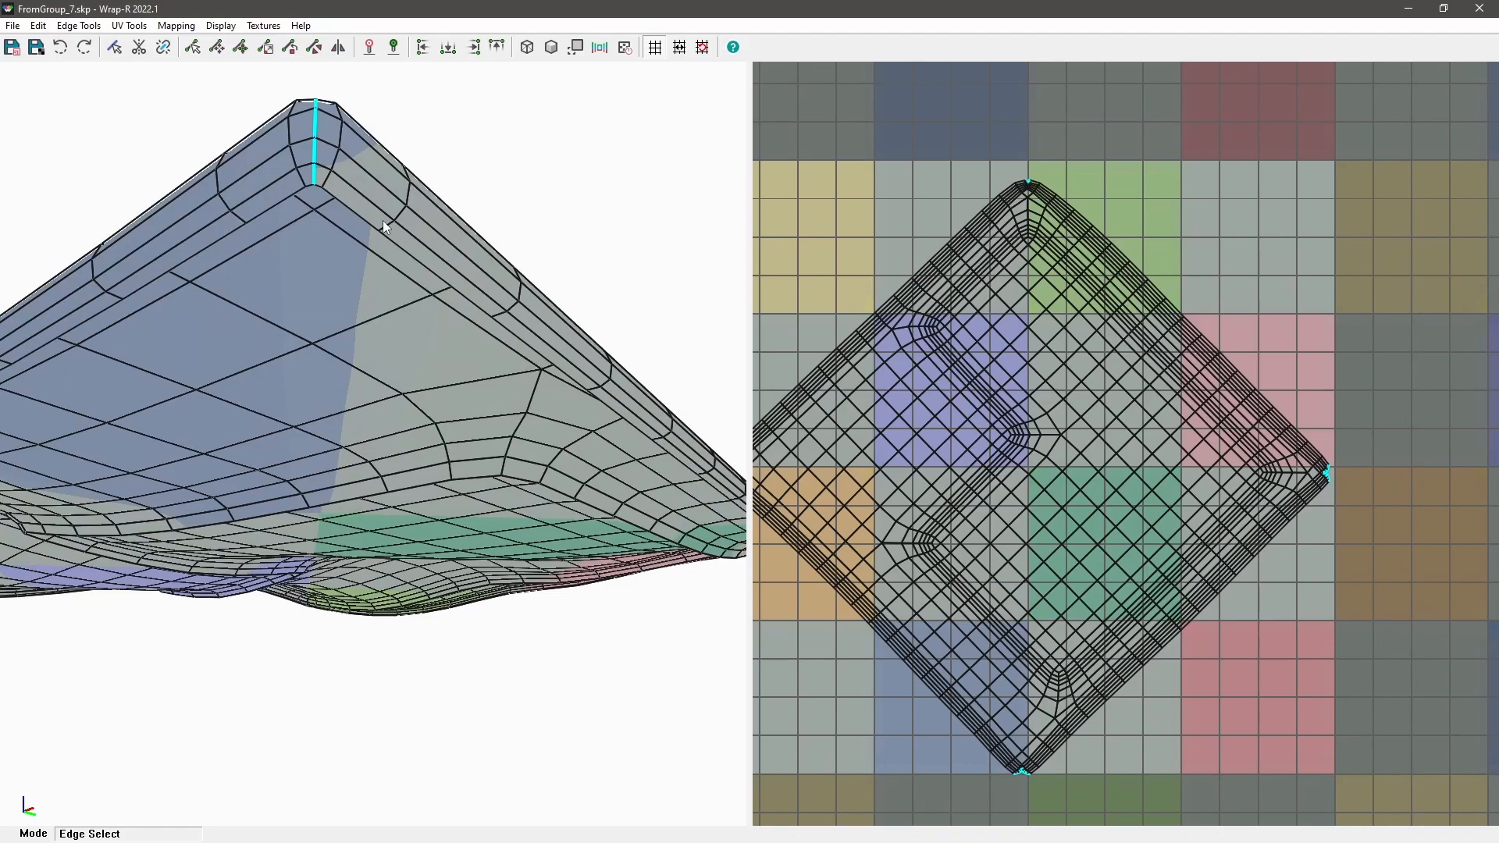
pyautogui.moveTo(383, 220); pyautogui.dragTo(520, 317, button='middle')
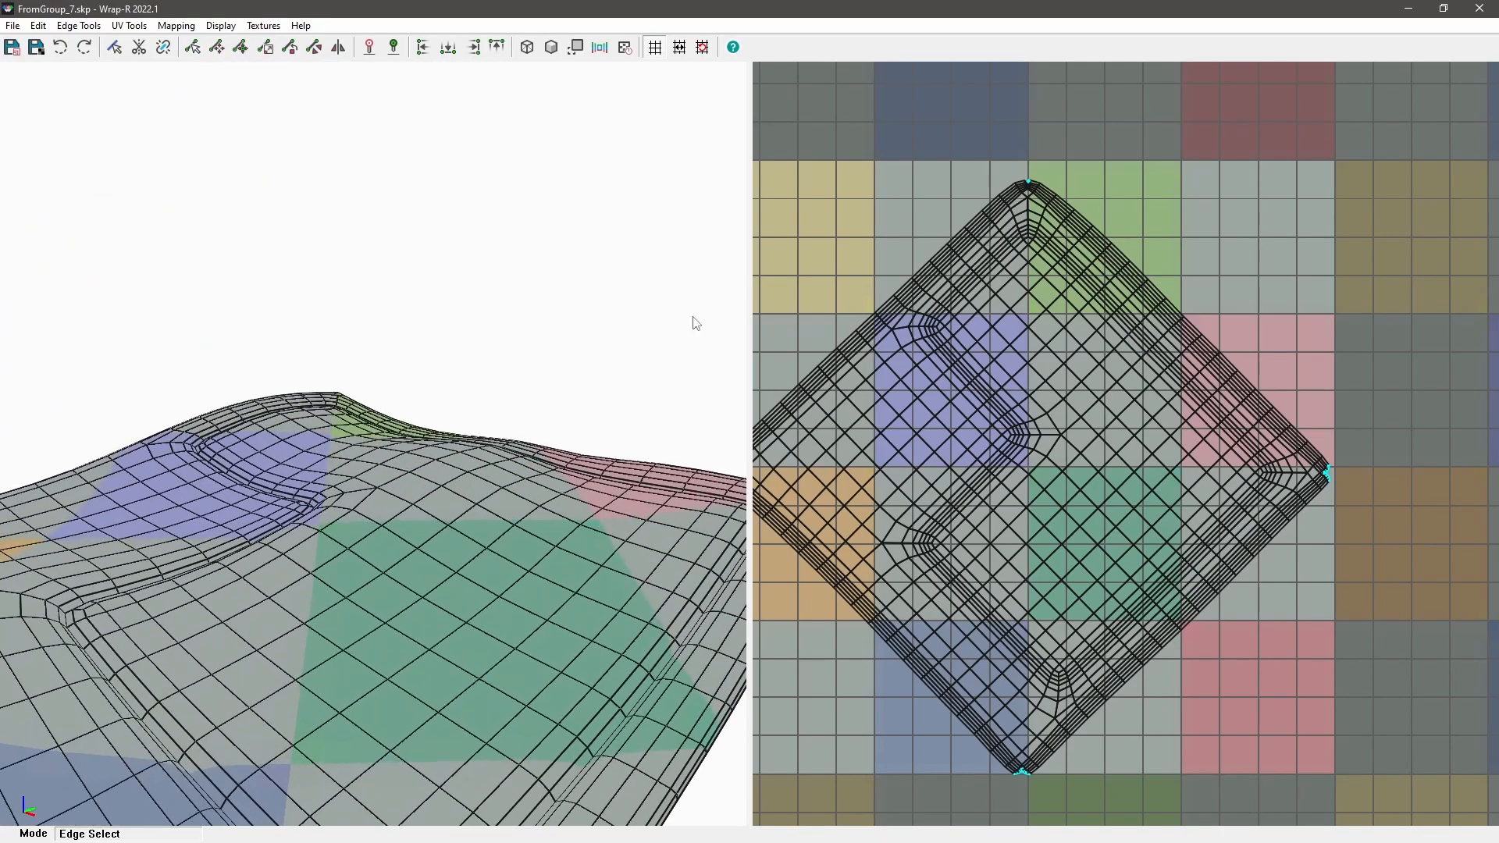
pyautogui.scroll(-3, 1123, 372)
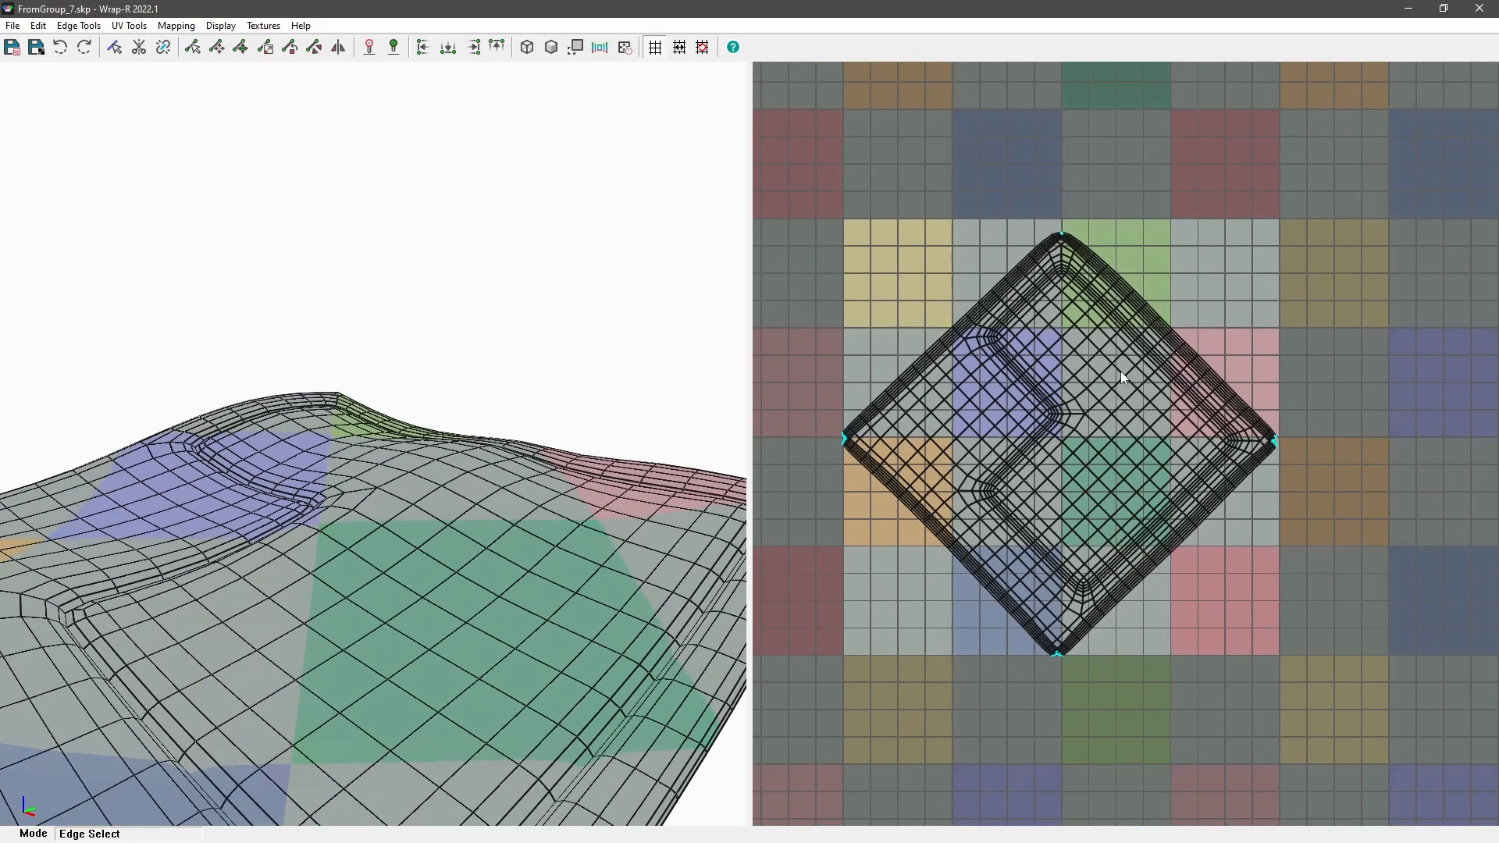
# Step: Remap the top surface's UV shell to even out its stretching, using the distortion display to check it
pyautogui.click(601, 47)
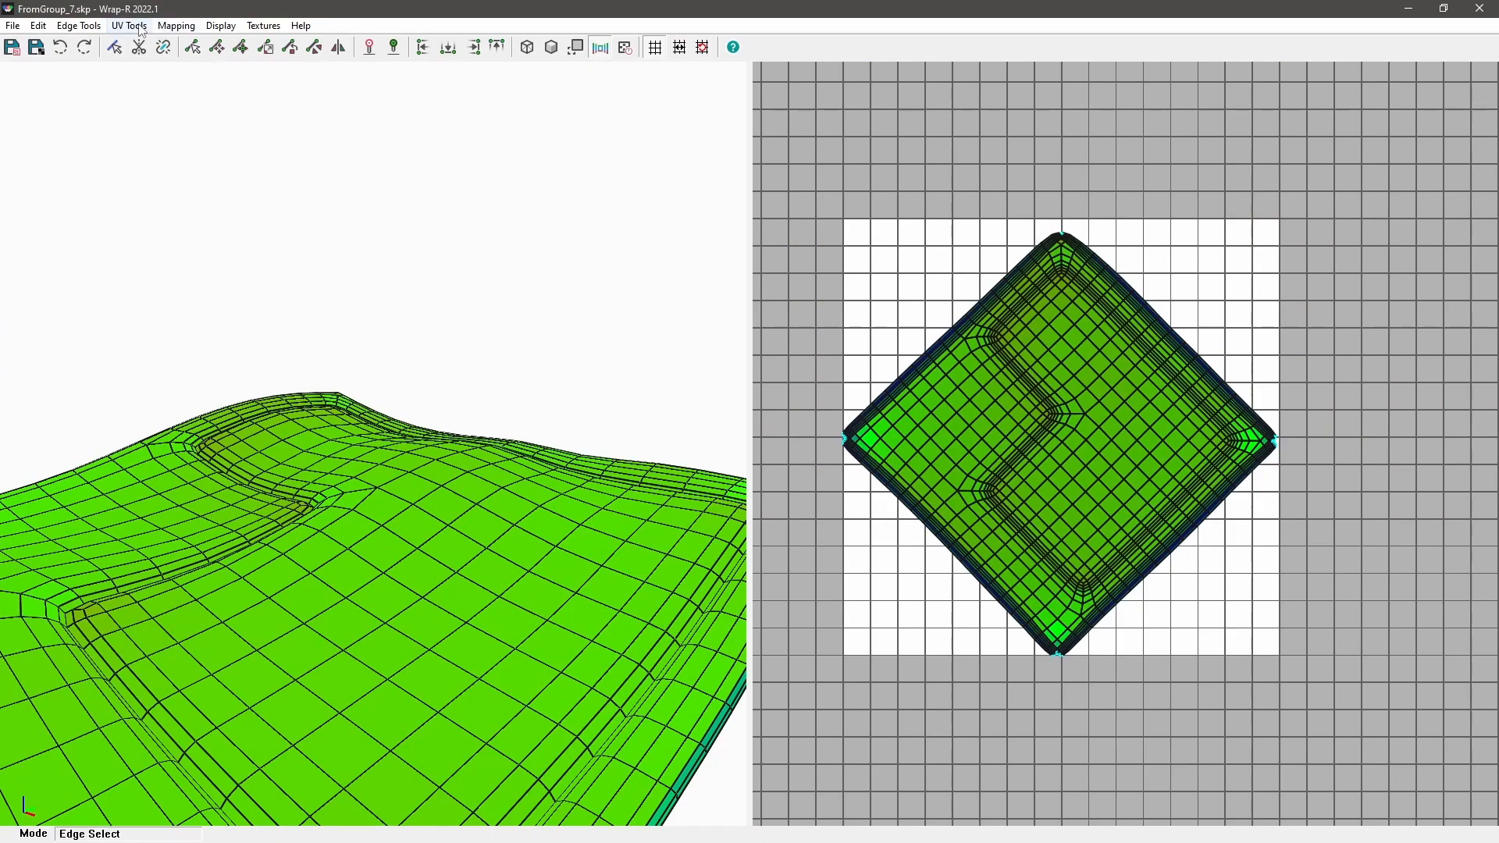
pyautogui.click(176, 26)
pyautogui.click(195, 58)
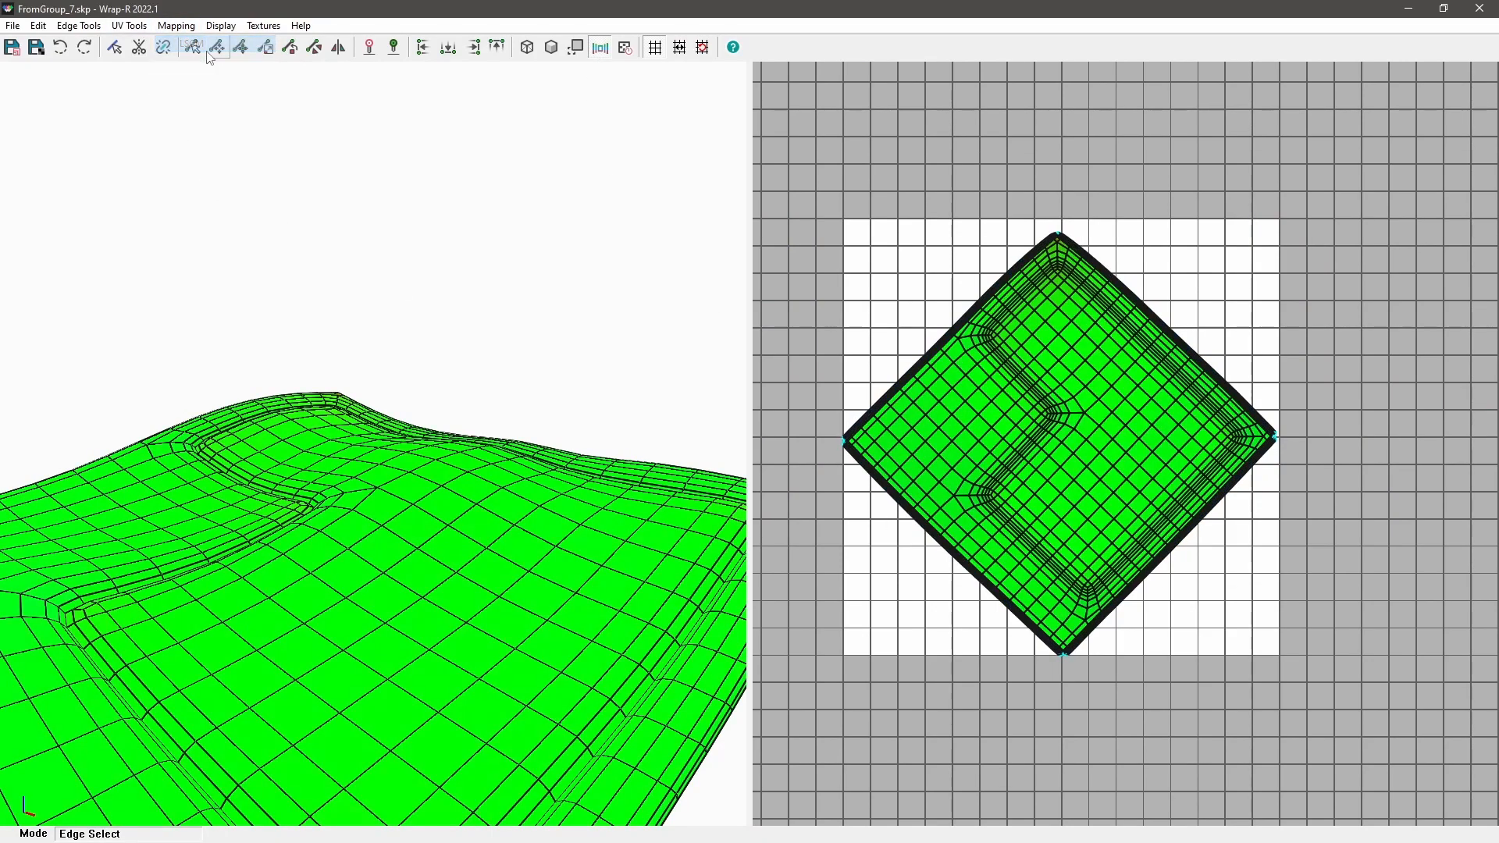
pyautogui.click(605, 50)
# Step: Select the whole diamond-shaped UV shell, rotate it square to the grid, and scale it to fit one UV tile
pyautogui.click(1206, 590)
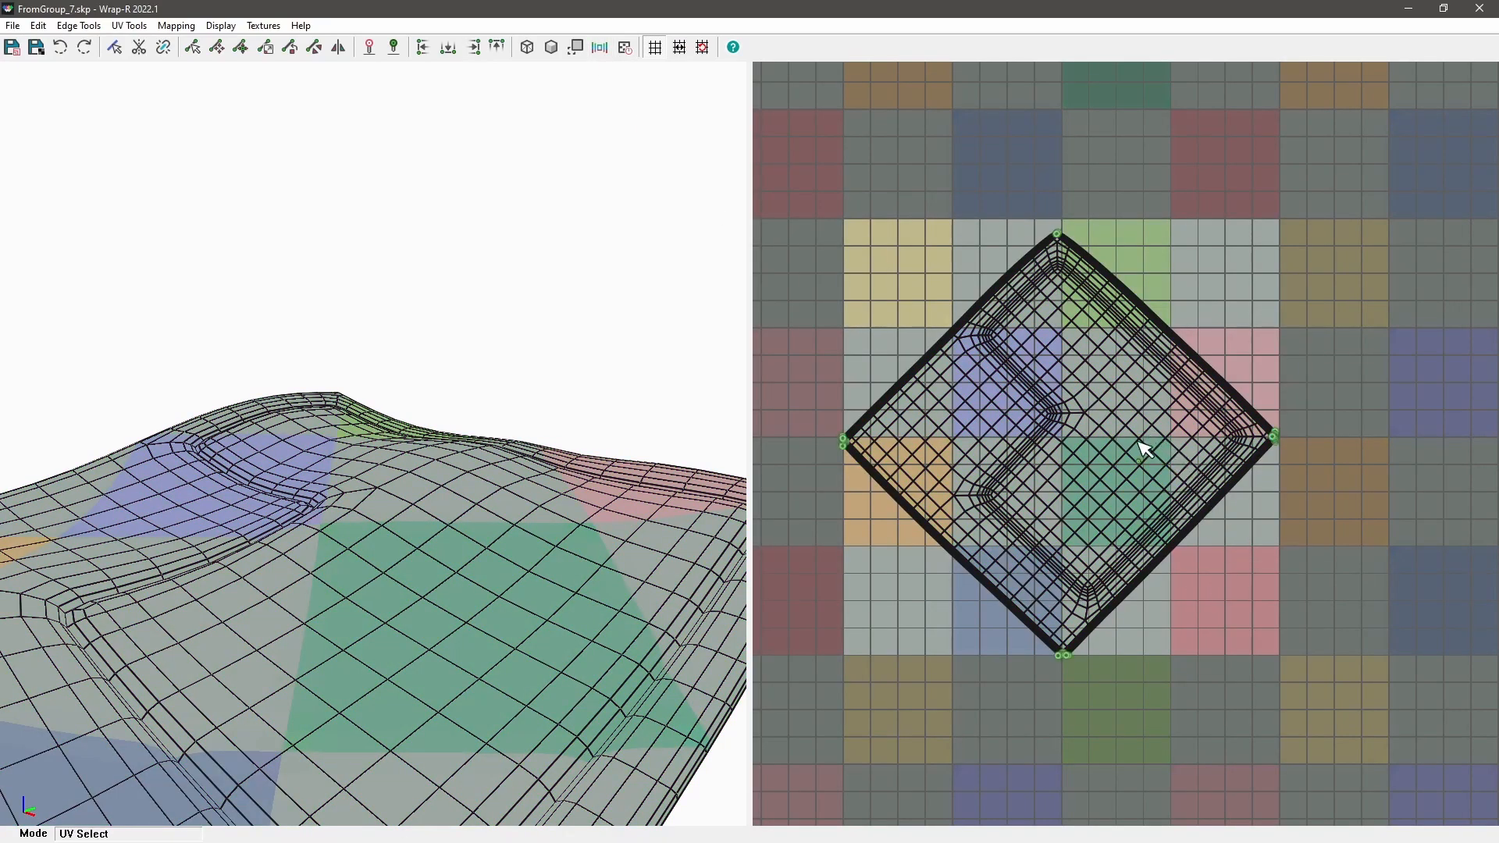
pyautogui.press('p')
pyautogui.scroll(3, 1148, 451)
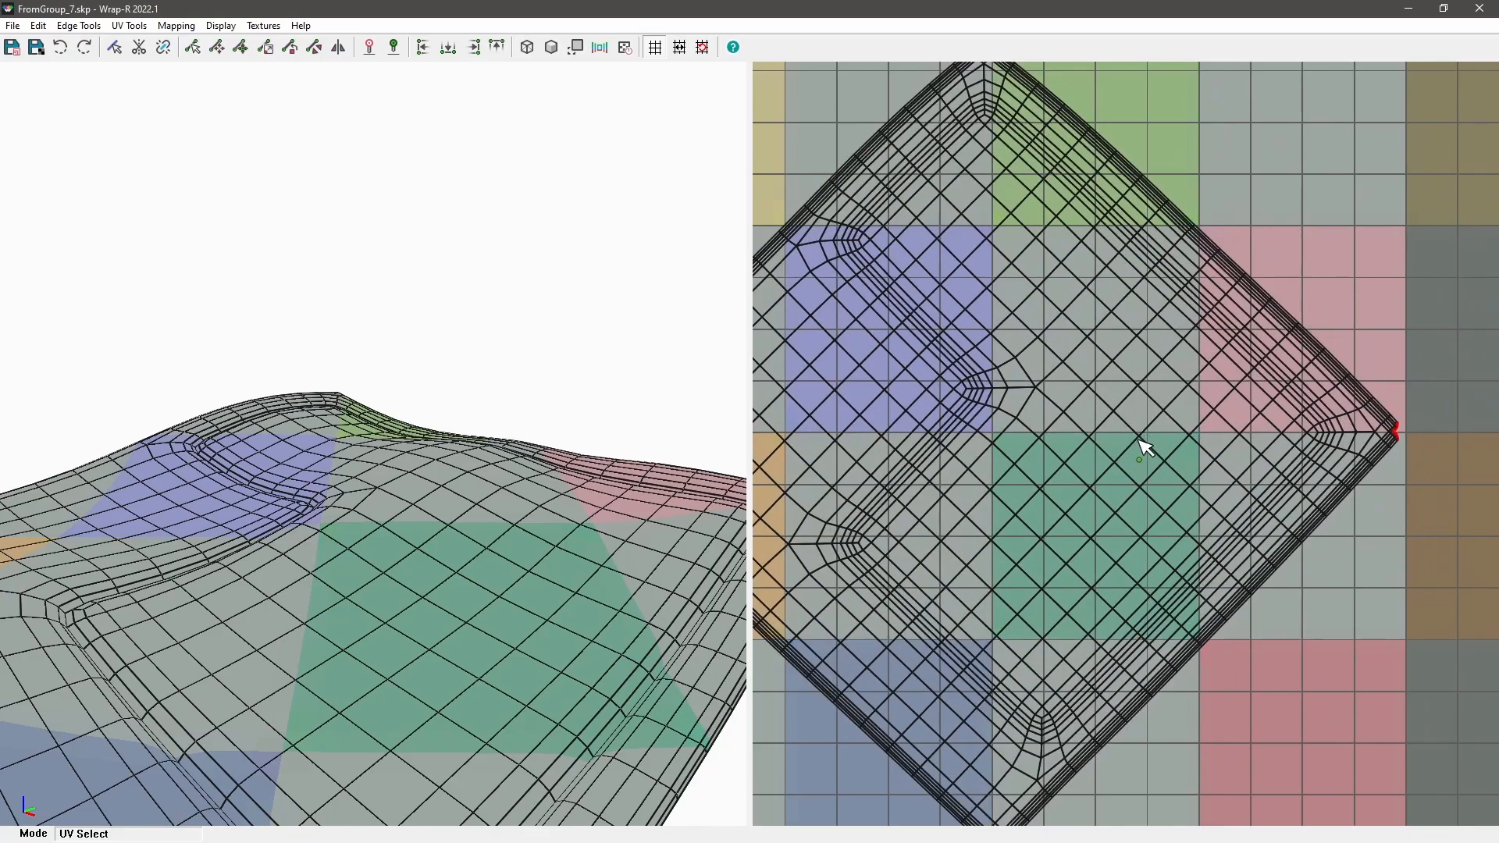
pyautogui.hotkey('ctrl', 'a')
pyautogui.scroll(-5, 1057, 429)
pyautogui.press('r')
pyautogui.moveTo(1137, 488); pyautogui.dragTo(1089, 516)
pyautogui.press('s')
pyautogui.scroll(3, 1015, 500)
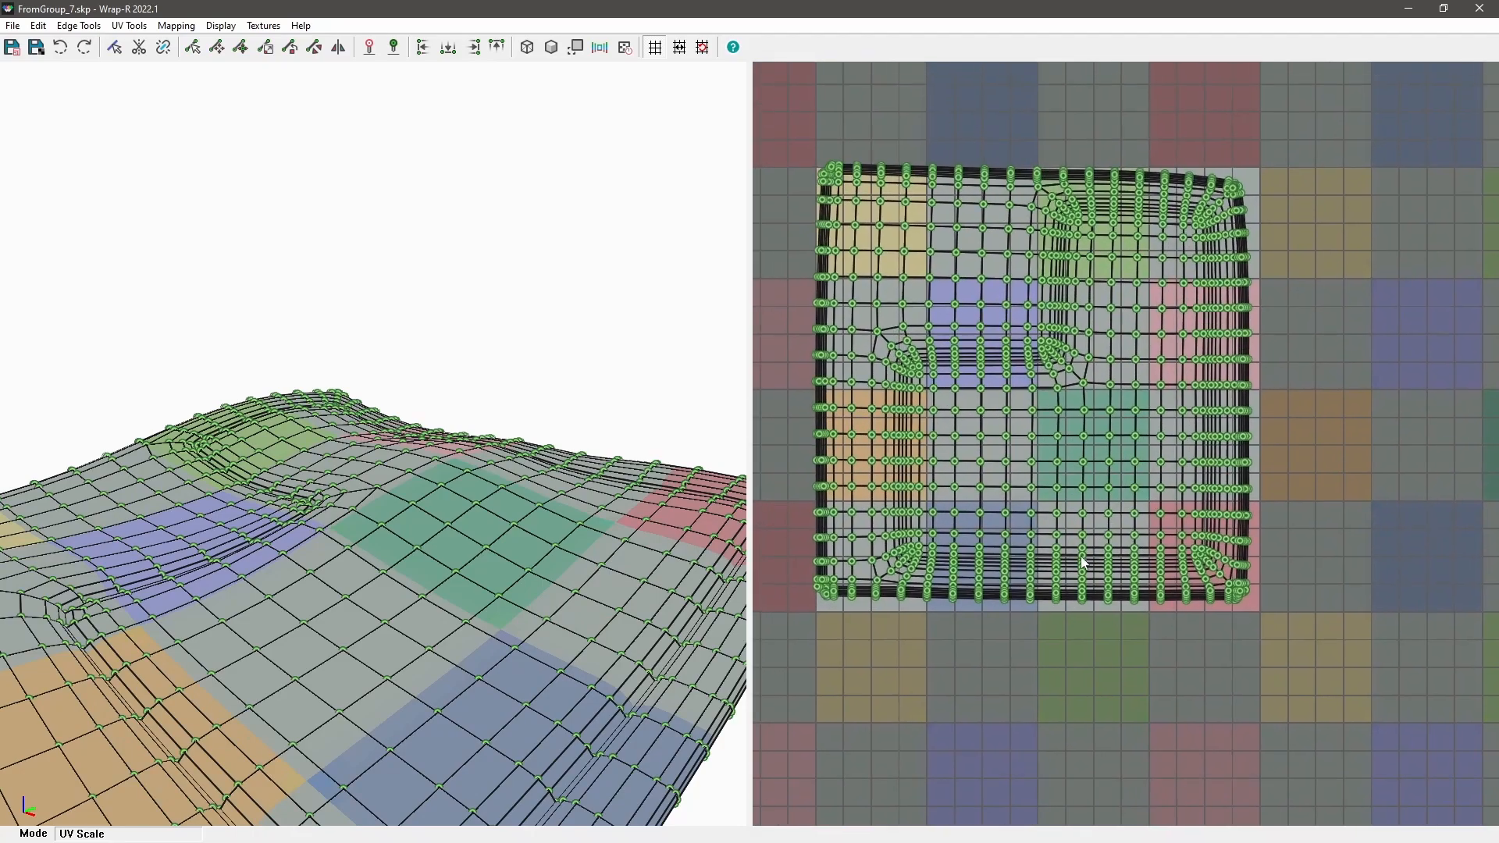
# Step: Align the UV shell within the first tile and move it horizontally one full tile over into tile 1002
pyautogui.press('g')
pyautogui.moveTo(1009, 510); pyautogui.dragTo(1013, 517)
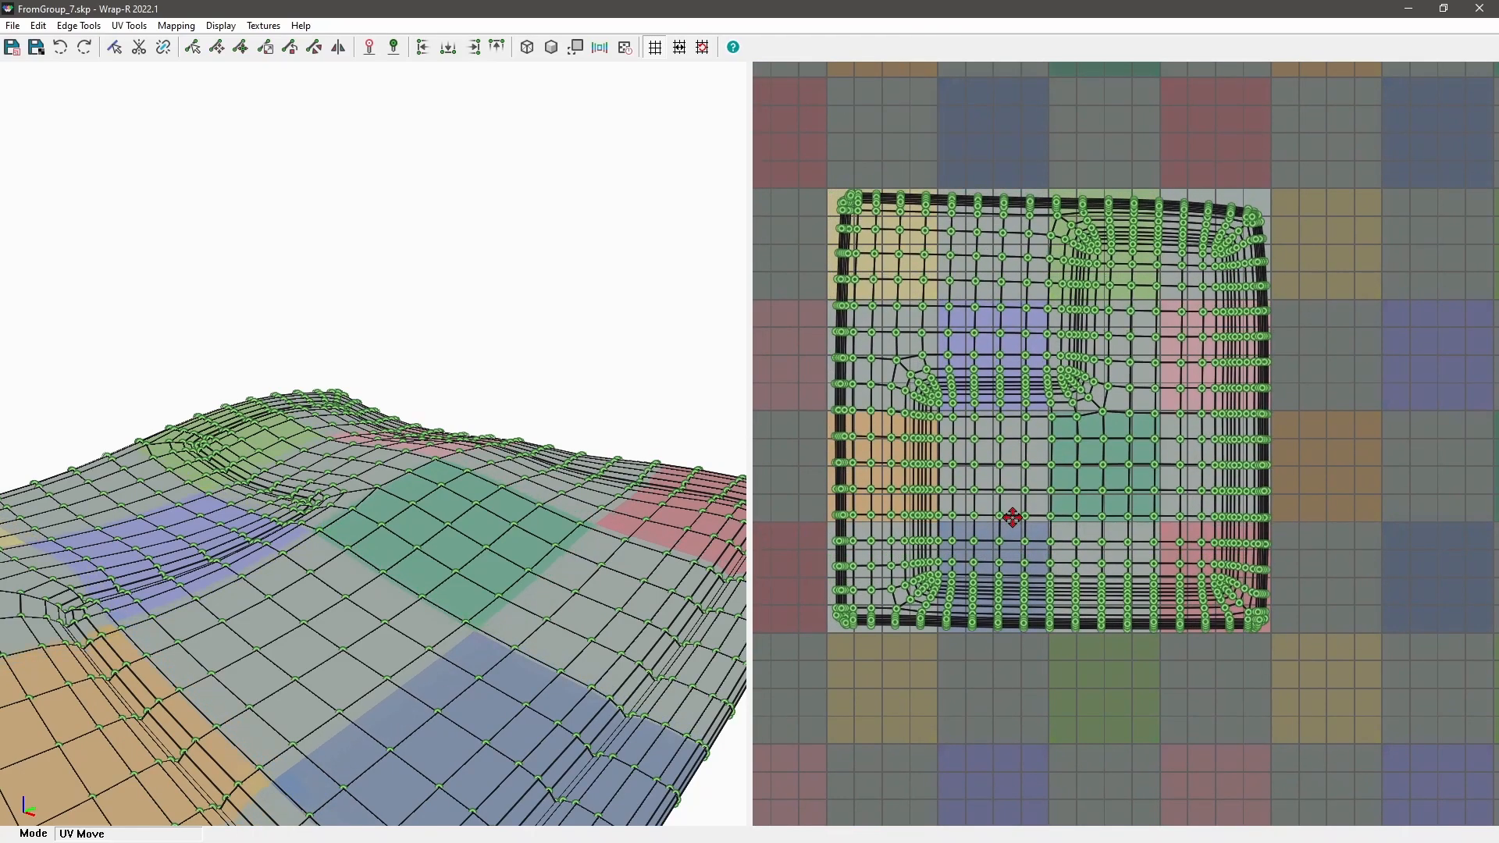
pyautogui.scroll(-3, 922, 511)
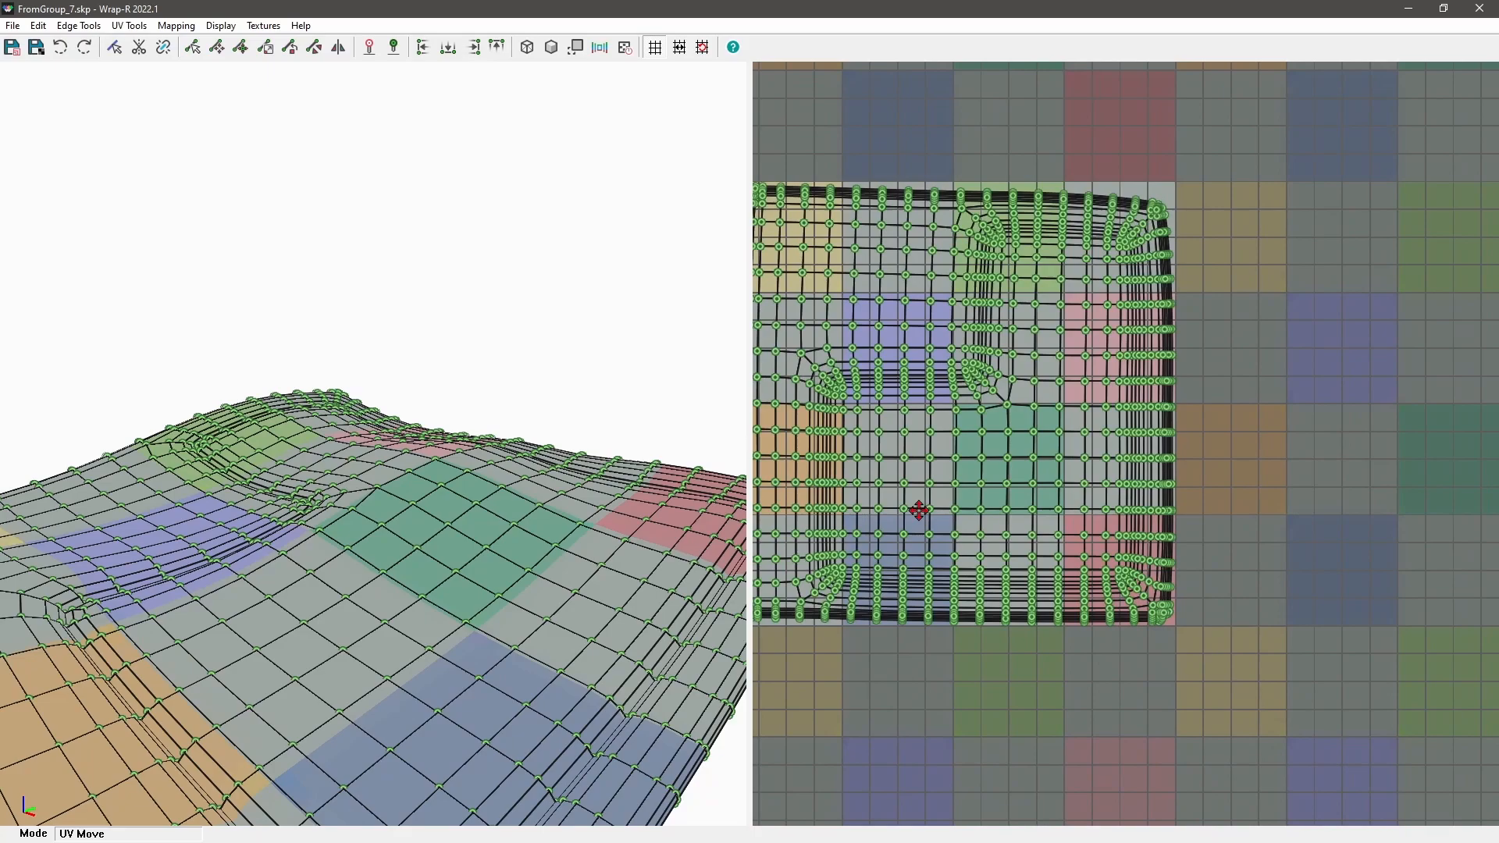
pyautogui.moveTo(897, 505); pyautogui.dragTo(1178, 516)
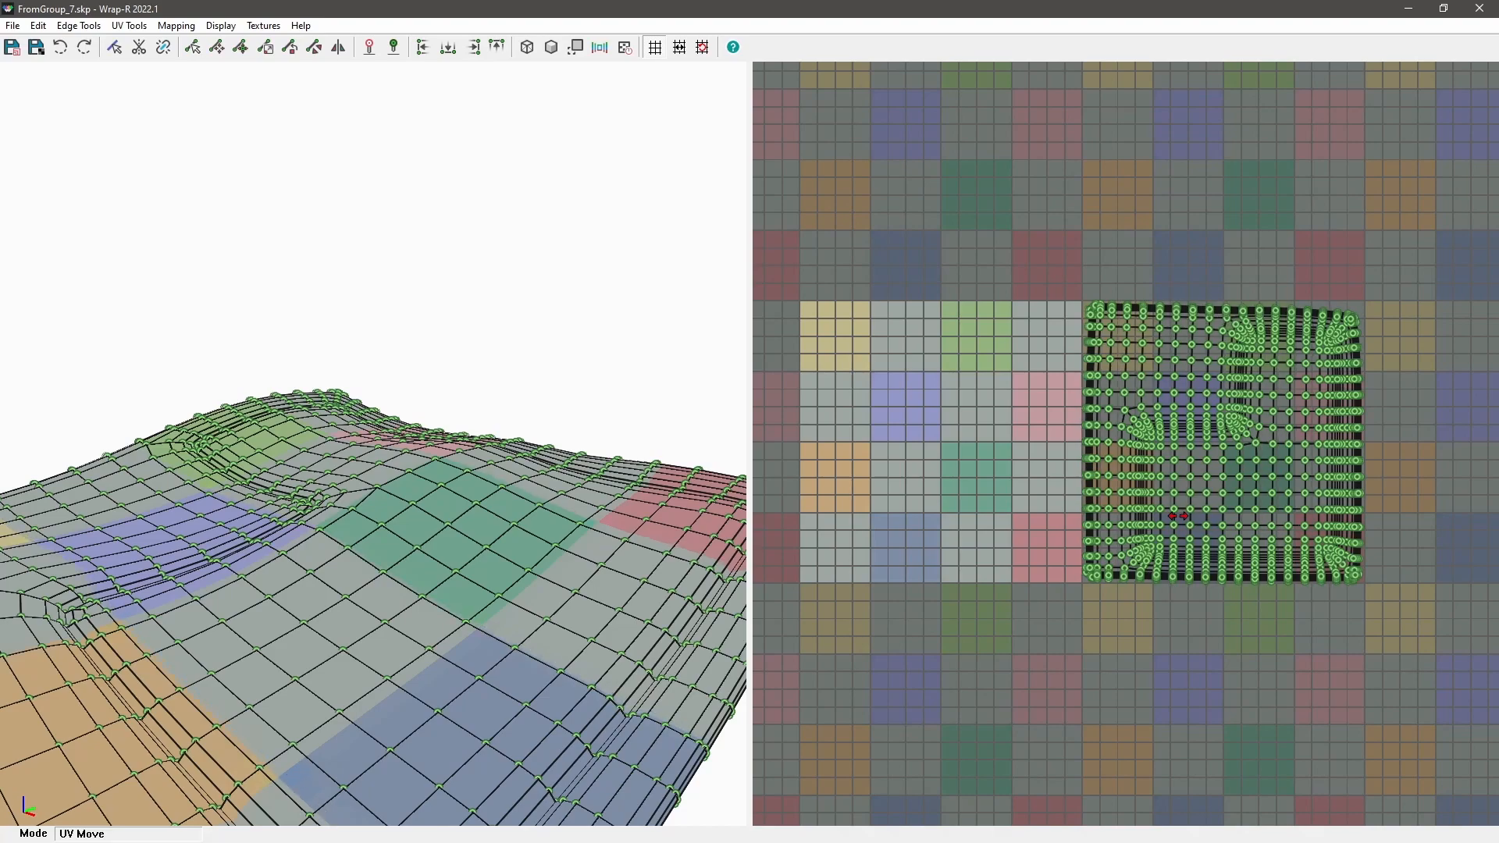
pyautogui.scroll(2, 1254, 519)
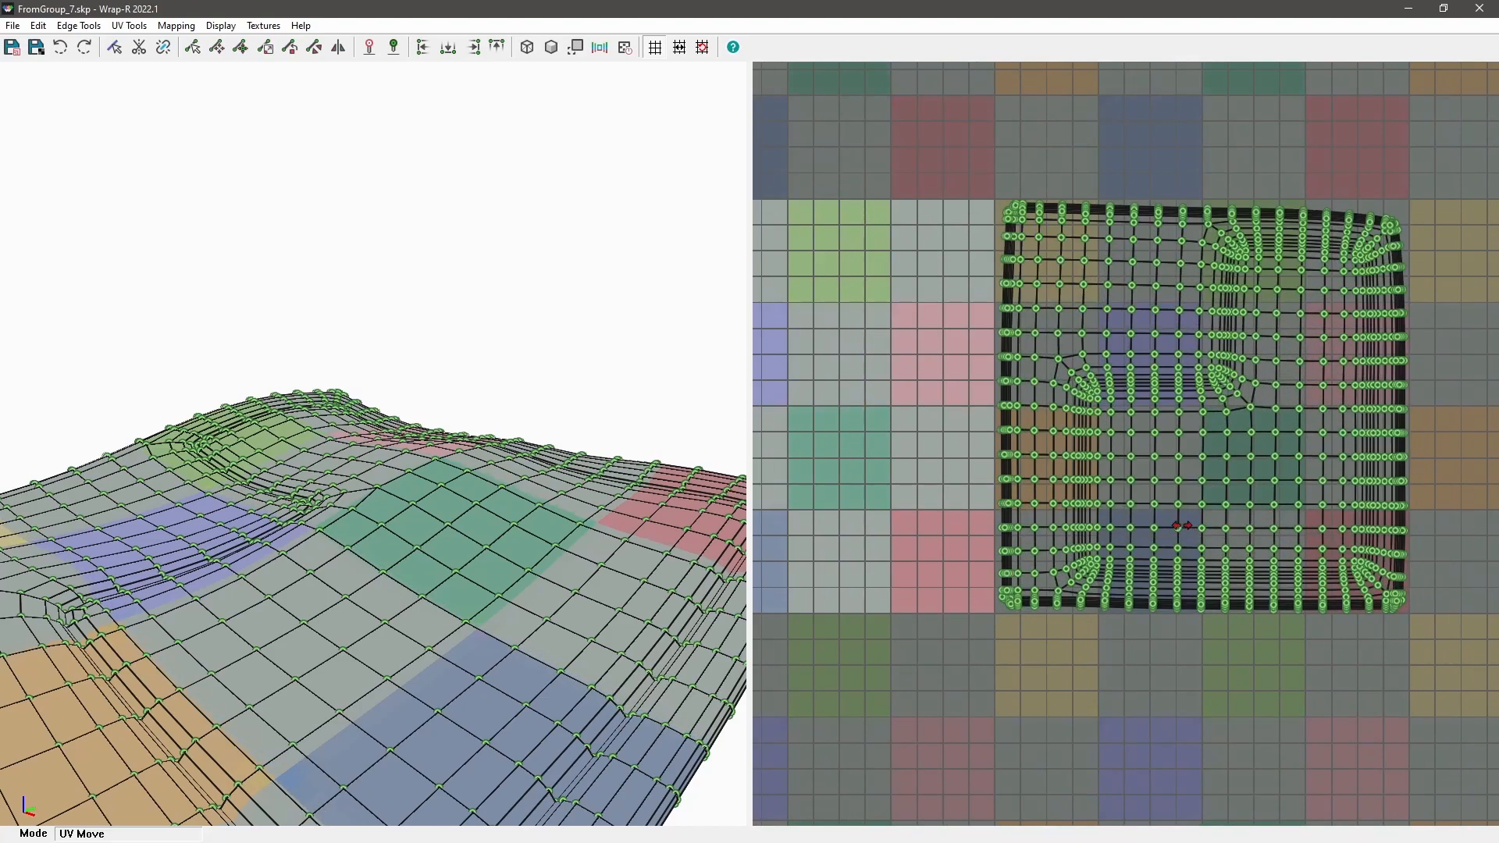
# Step: Save the edited UVs in Wrap-R without exiting and return to SketchUp
pyautogui.press('space')
pyautogui.click(13, 25)
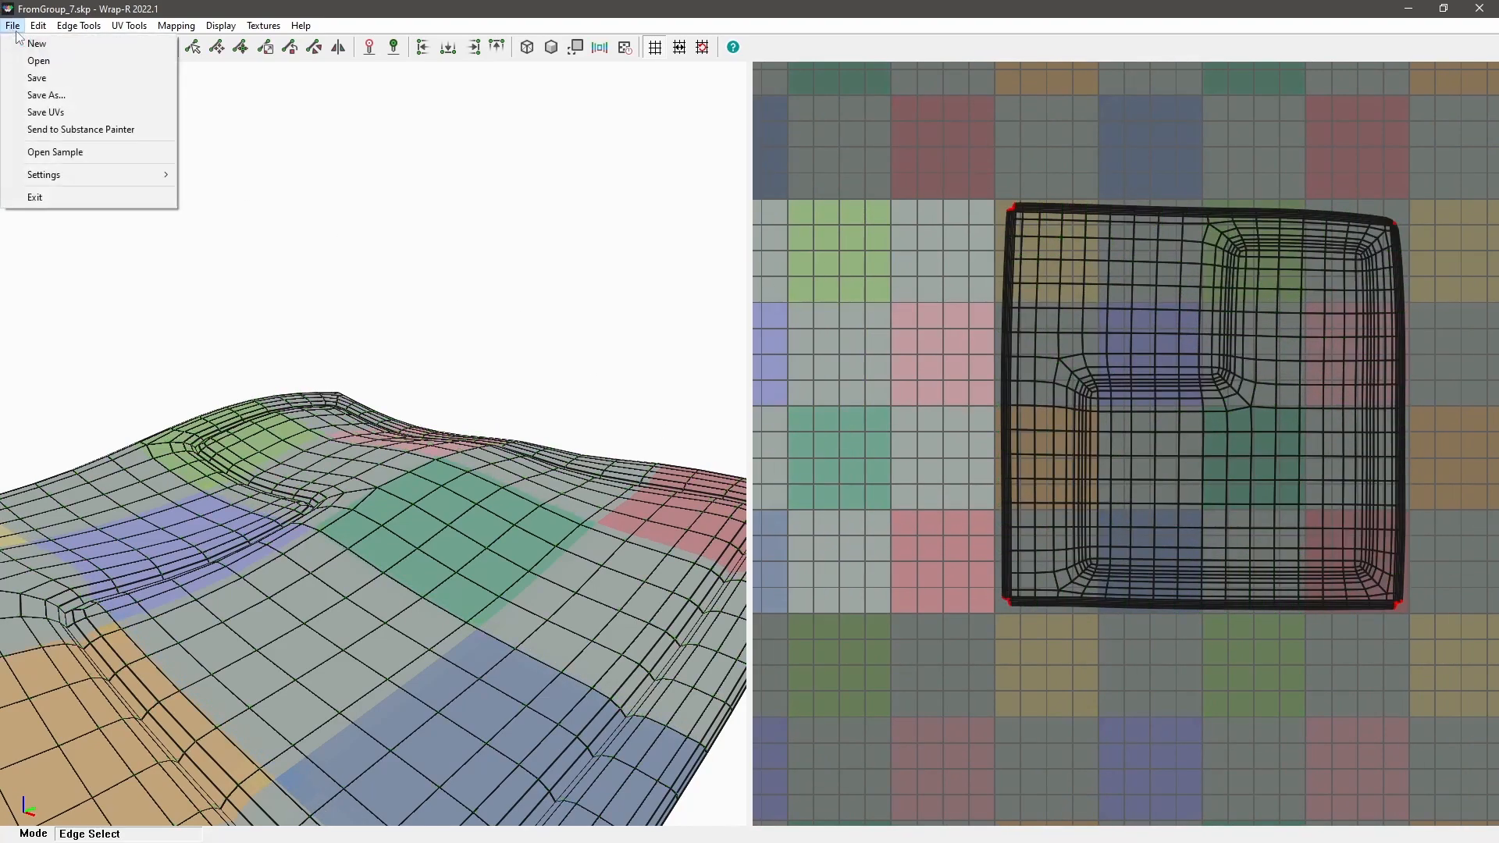
pyautogui.click(45, 78)
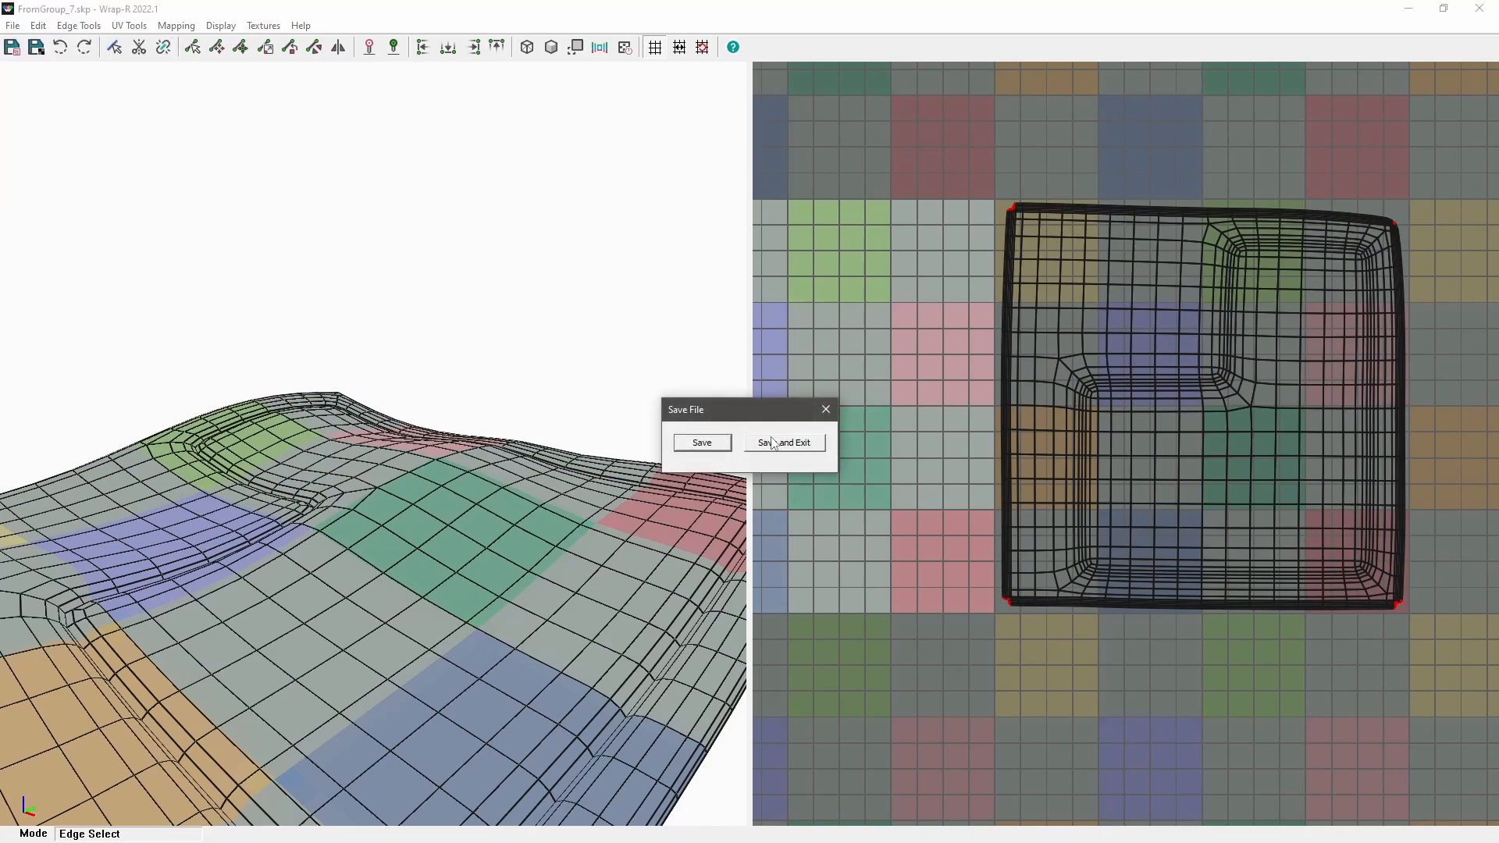
pyautogui.click(710, 442)
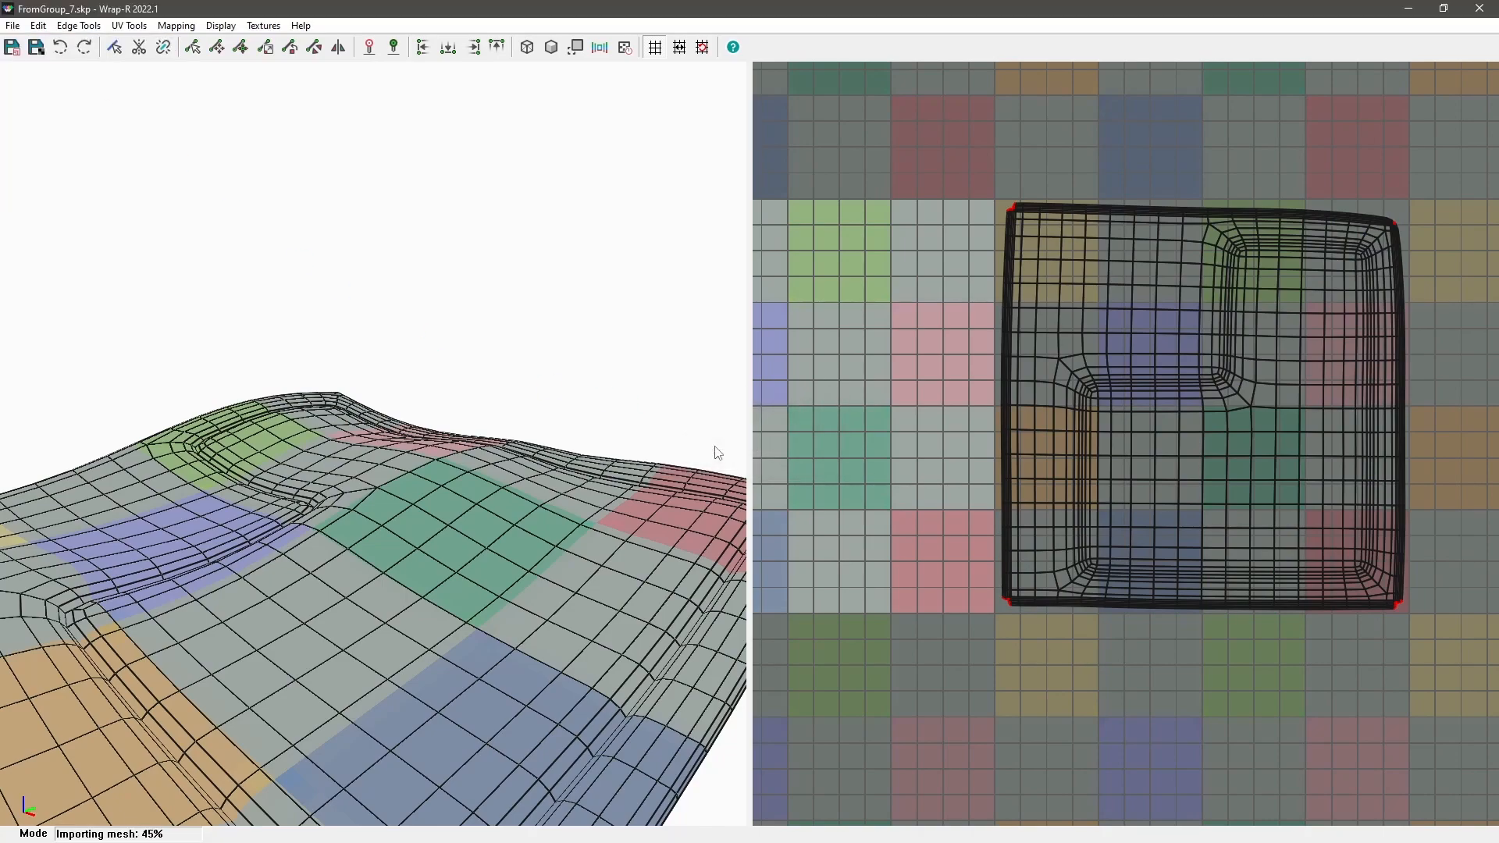
pyautogui.click(1409, 9)
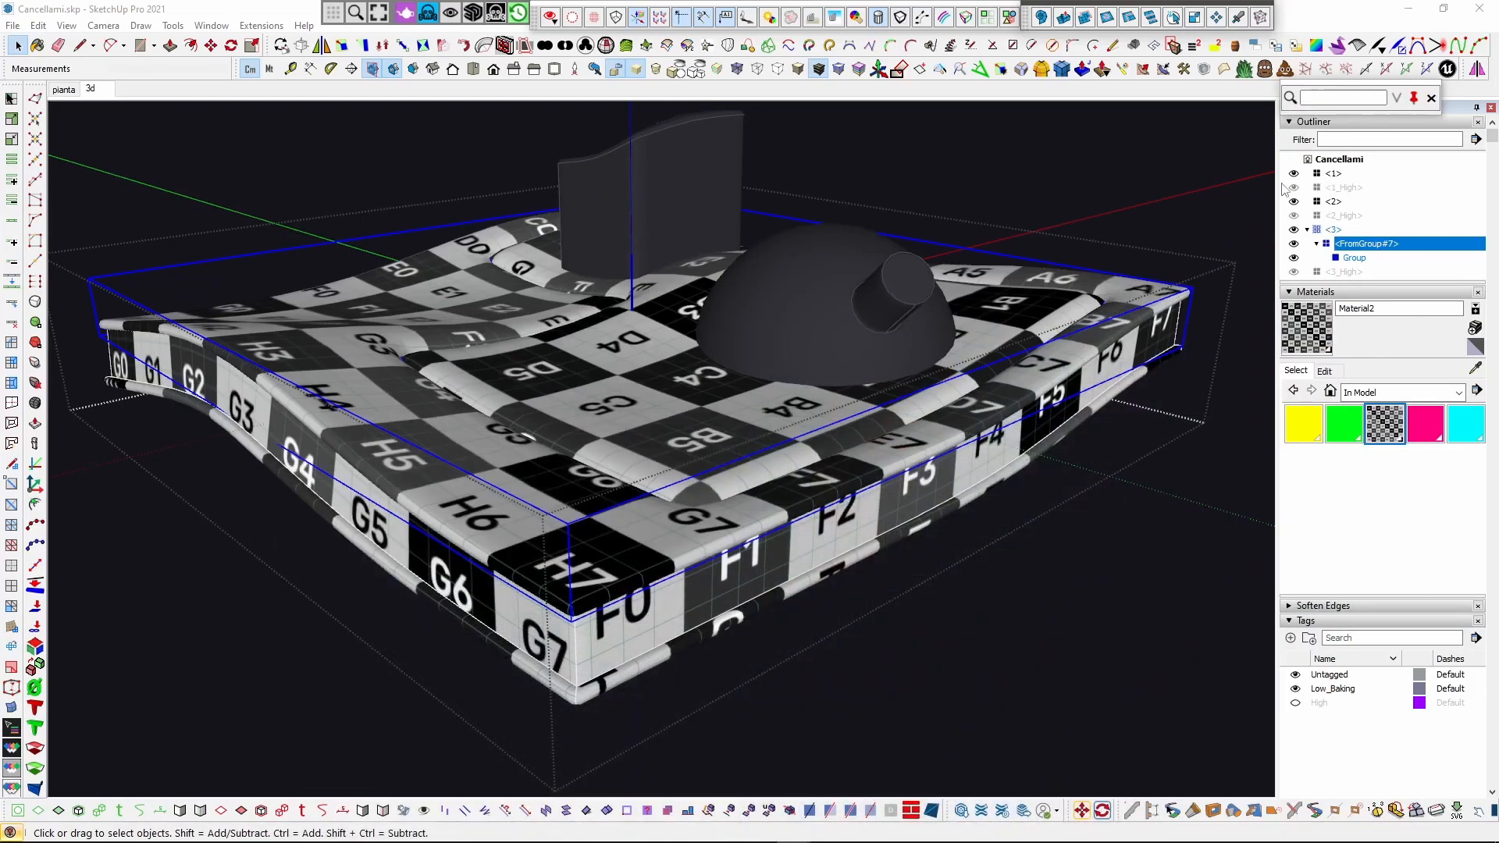
# Step: Bring the saved UVs onto the top-surface group and explode it back into the slab geometry
pyautogui.click(9, 794)
pyautogui.moveTo(477, 639); pyautogui.dragTo(371, 317, button='middle')
pyautogui.scroll(4, 430, 270)
pyautogui.moveTo(430, 270); pyautogui.dragTo(506, 321, button='middle')
pyautogui.click(506, 322)
pyautogui.scroll(-4, 507, 313)
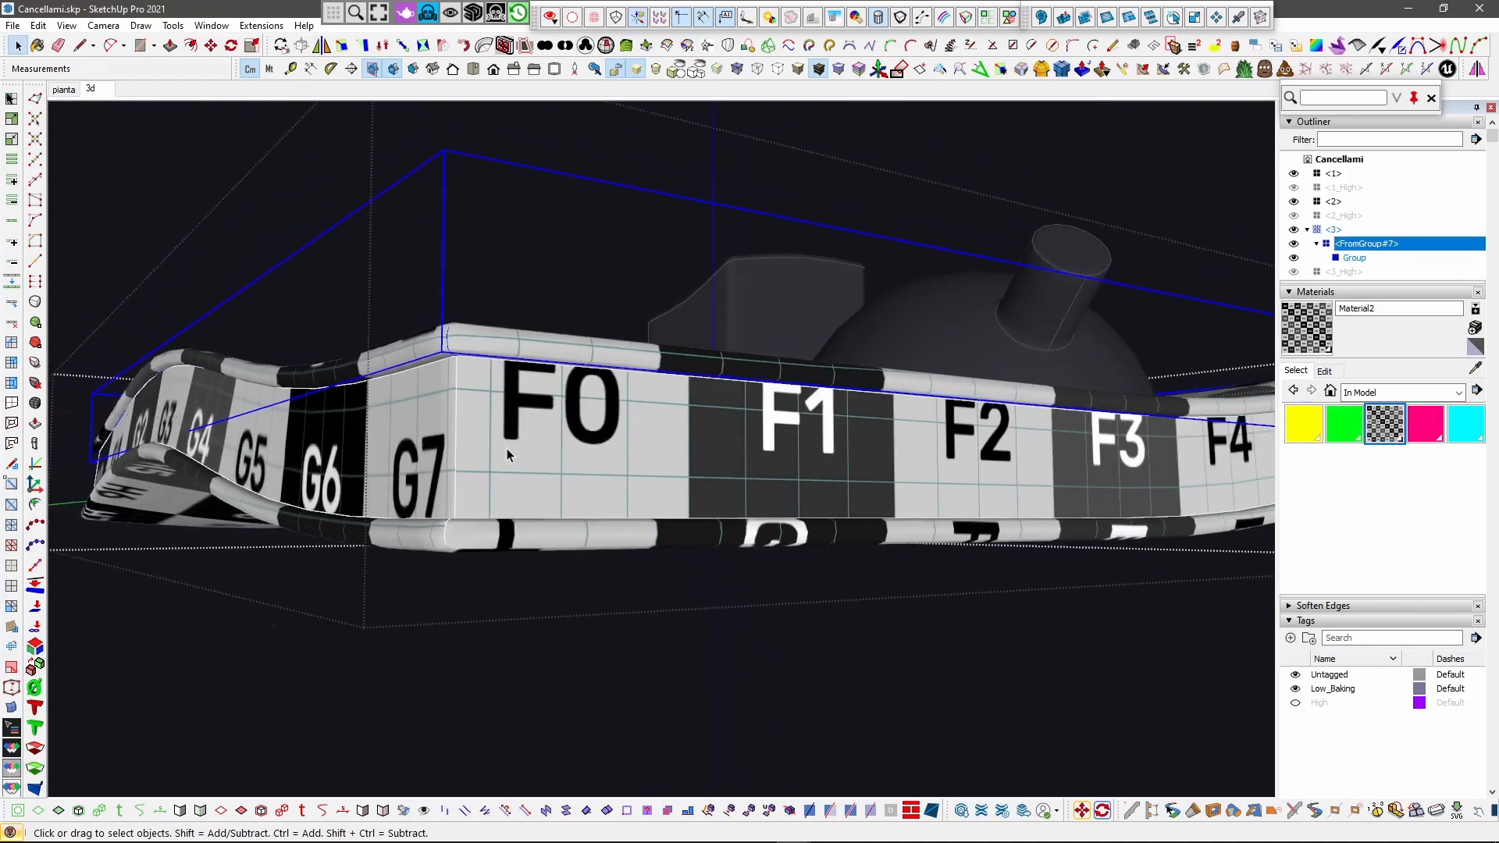
pyautogui.press('x')
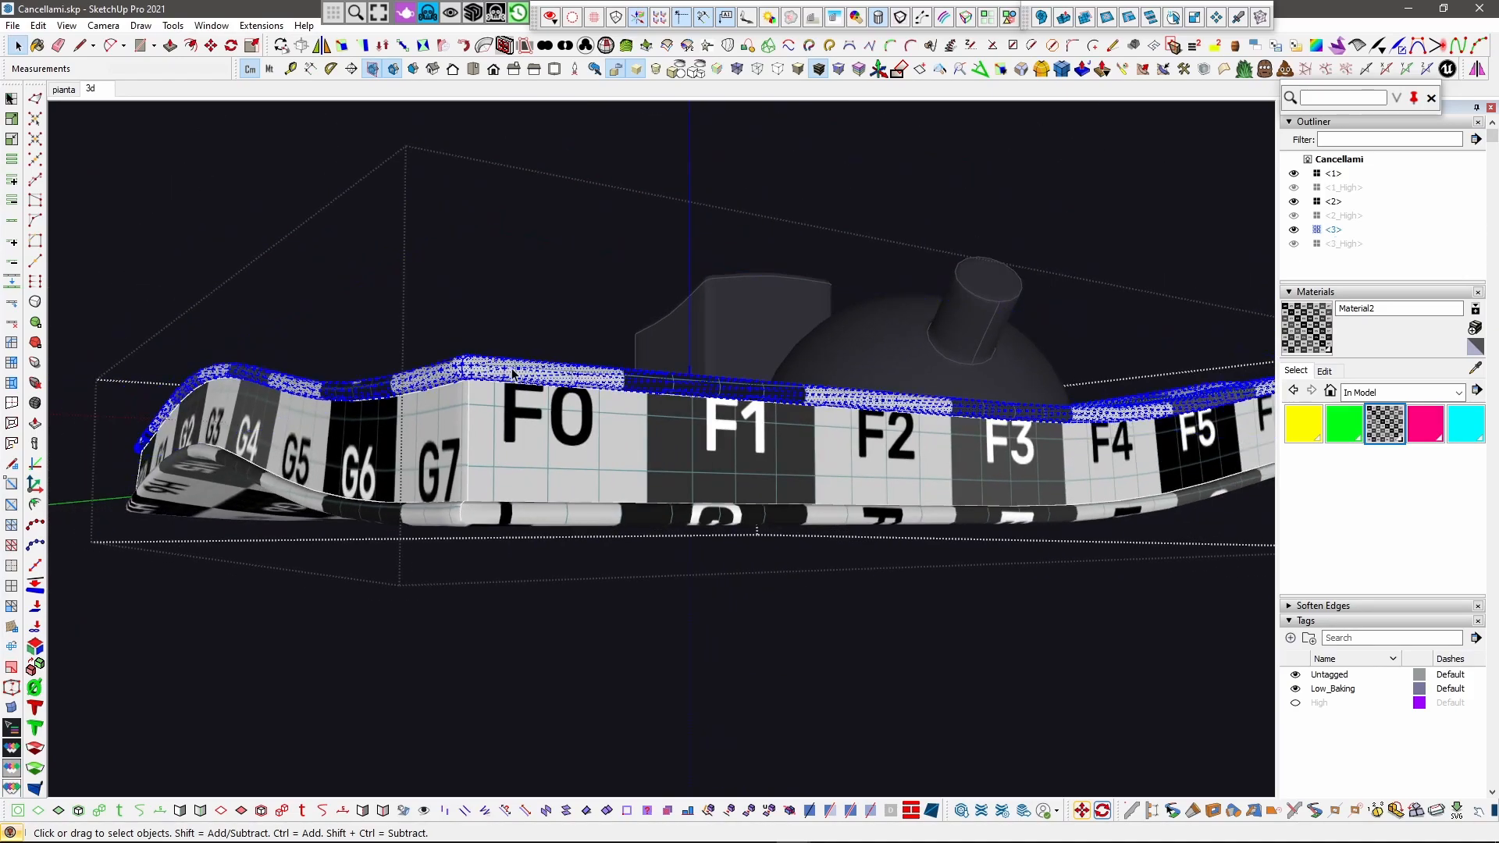
# Step: Leave the slab group's editing context so the whole low-poly model is in view
pyautogui.moveTo(511, 367); pyautogui.dragTo(589, 531, button='middle')
pyautogui.scroll(-4, 589, 531)
pyautogui.click(382, 270)
pyautogui.scroll(-2, 382, 277)
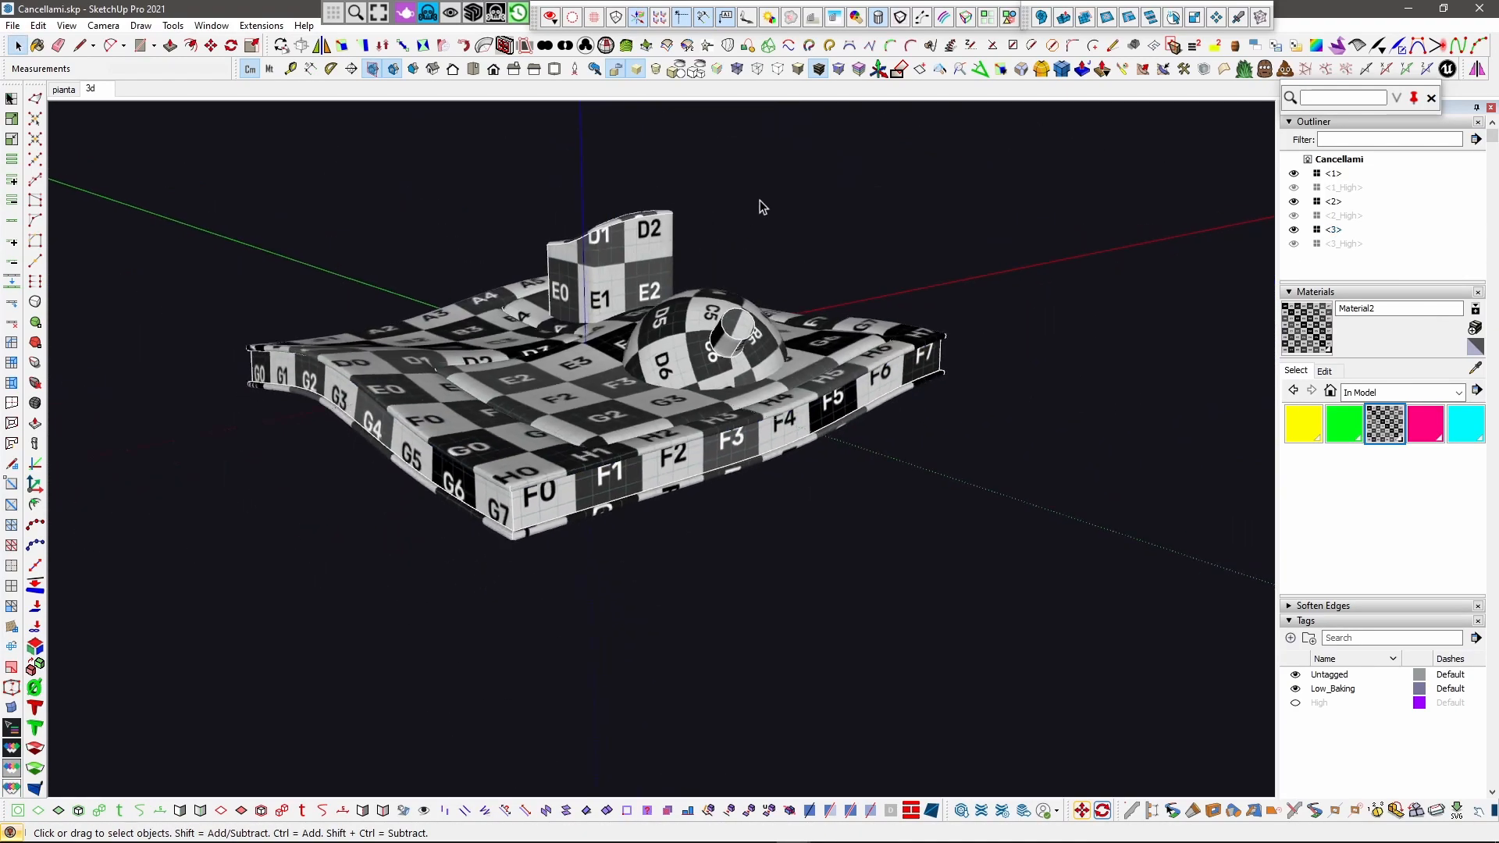
# Step: Export only the three selected low-poly groups as OBJ with texture maps, Y up, in centimeters, overwriting Low_Bake.obj in Delete_me
pyautogui.moveTo(434, 561); pyautogui.dragTo(435, 561)
pyautogui.click(1264, 70)
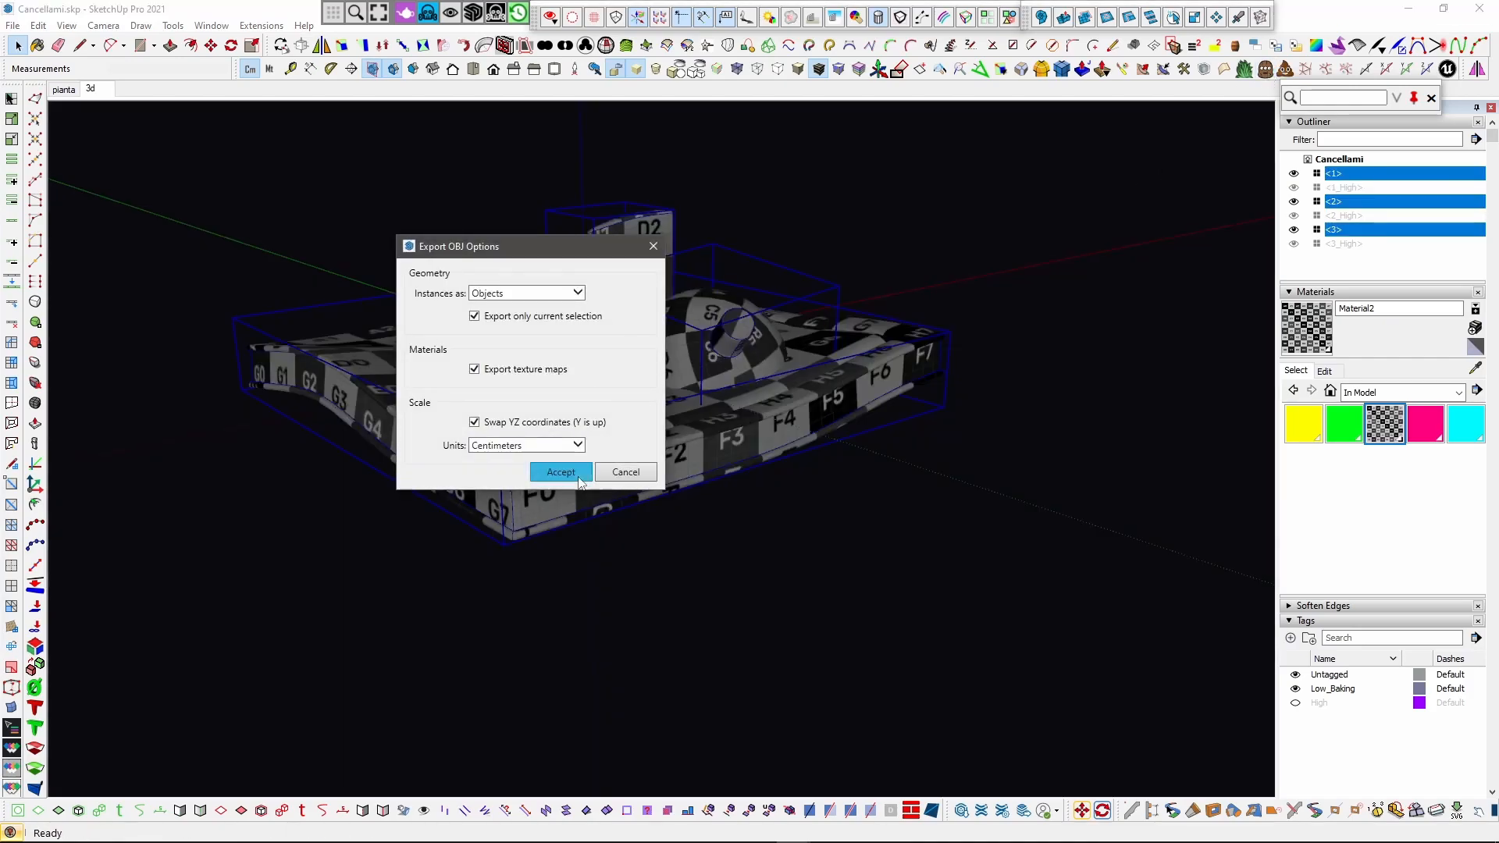
pyautogui.click(560, 471)
pyautogui.click(817, 144)
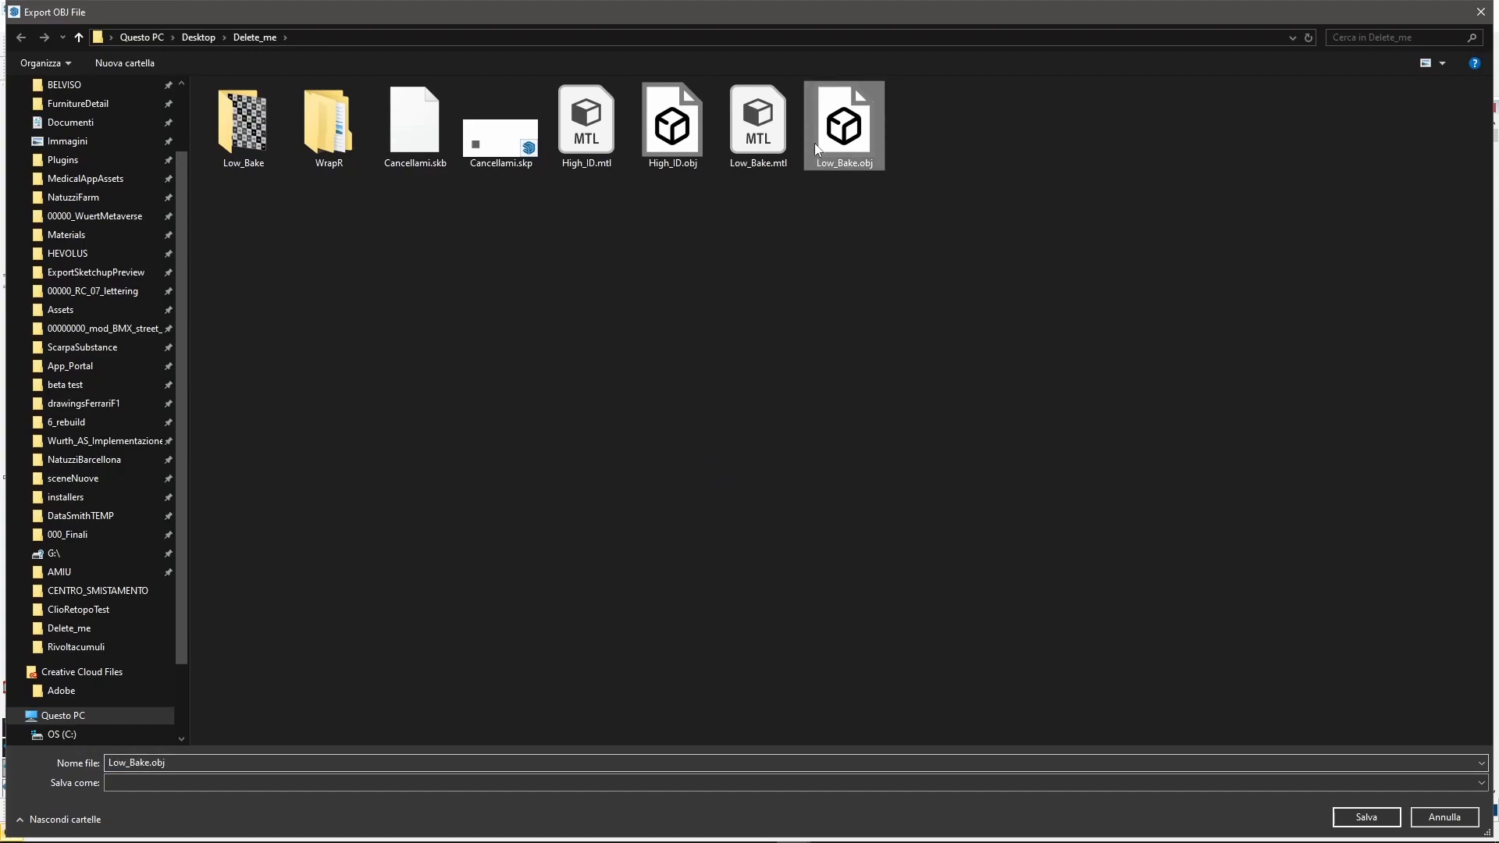
pyautogui.click(1363, 820)
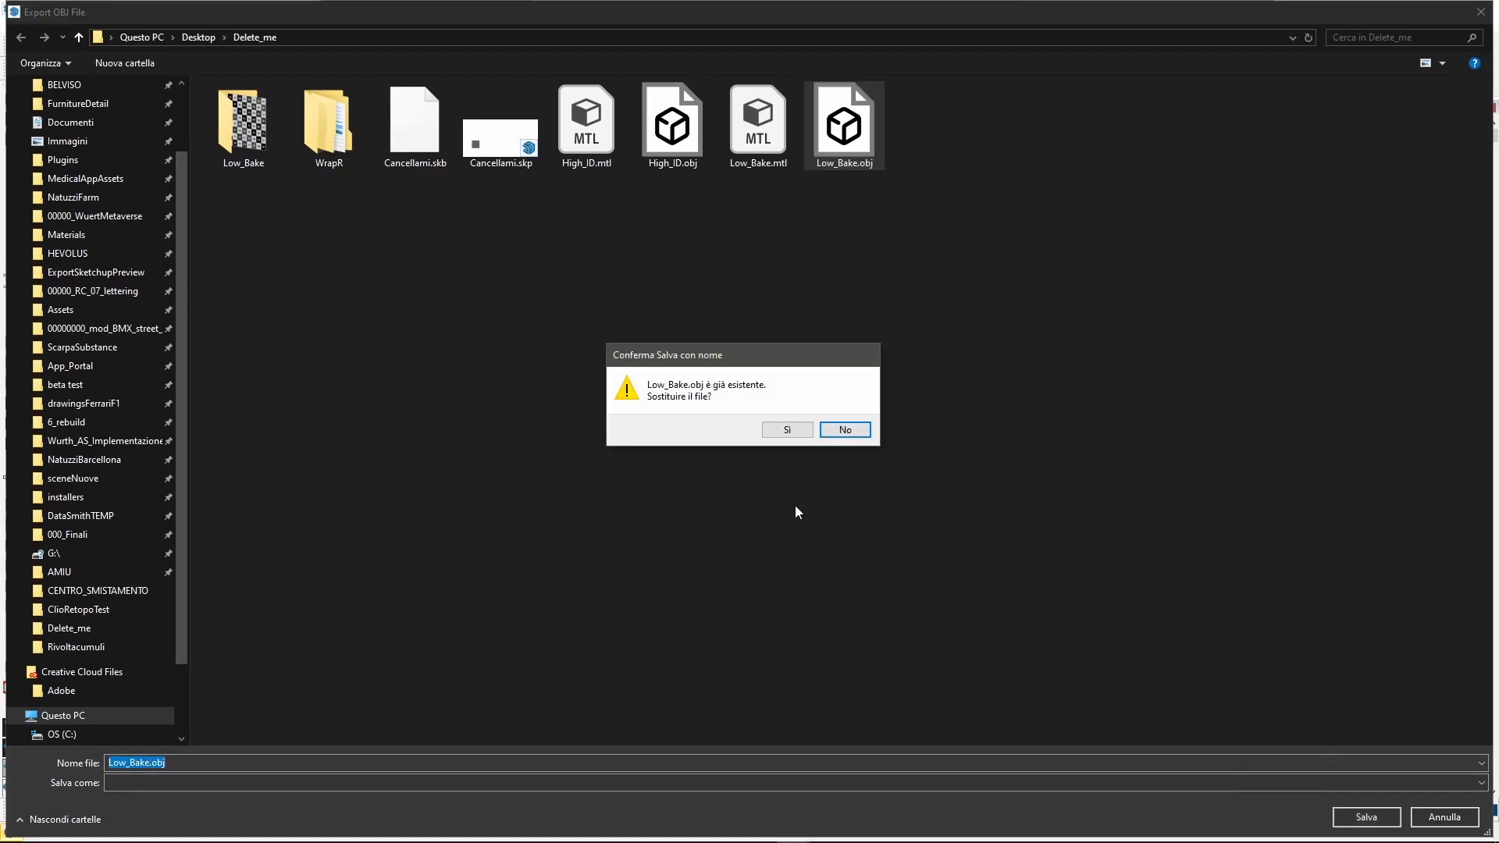
pyautogui.click(787, 431)
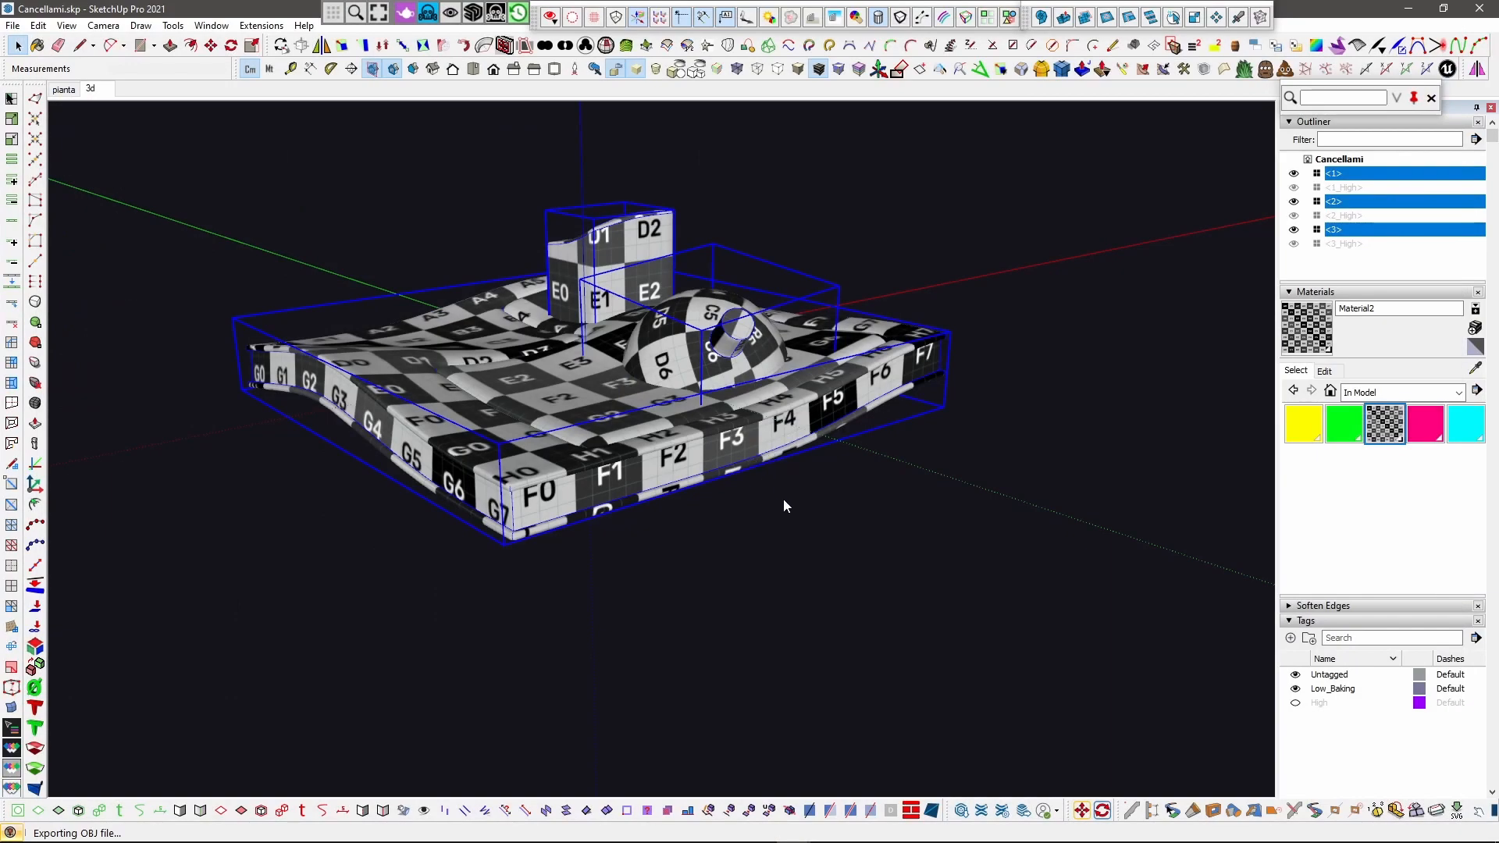
pyautogui.click(867, 464)
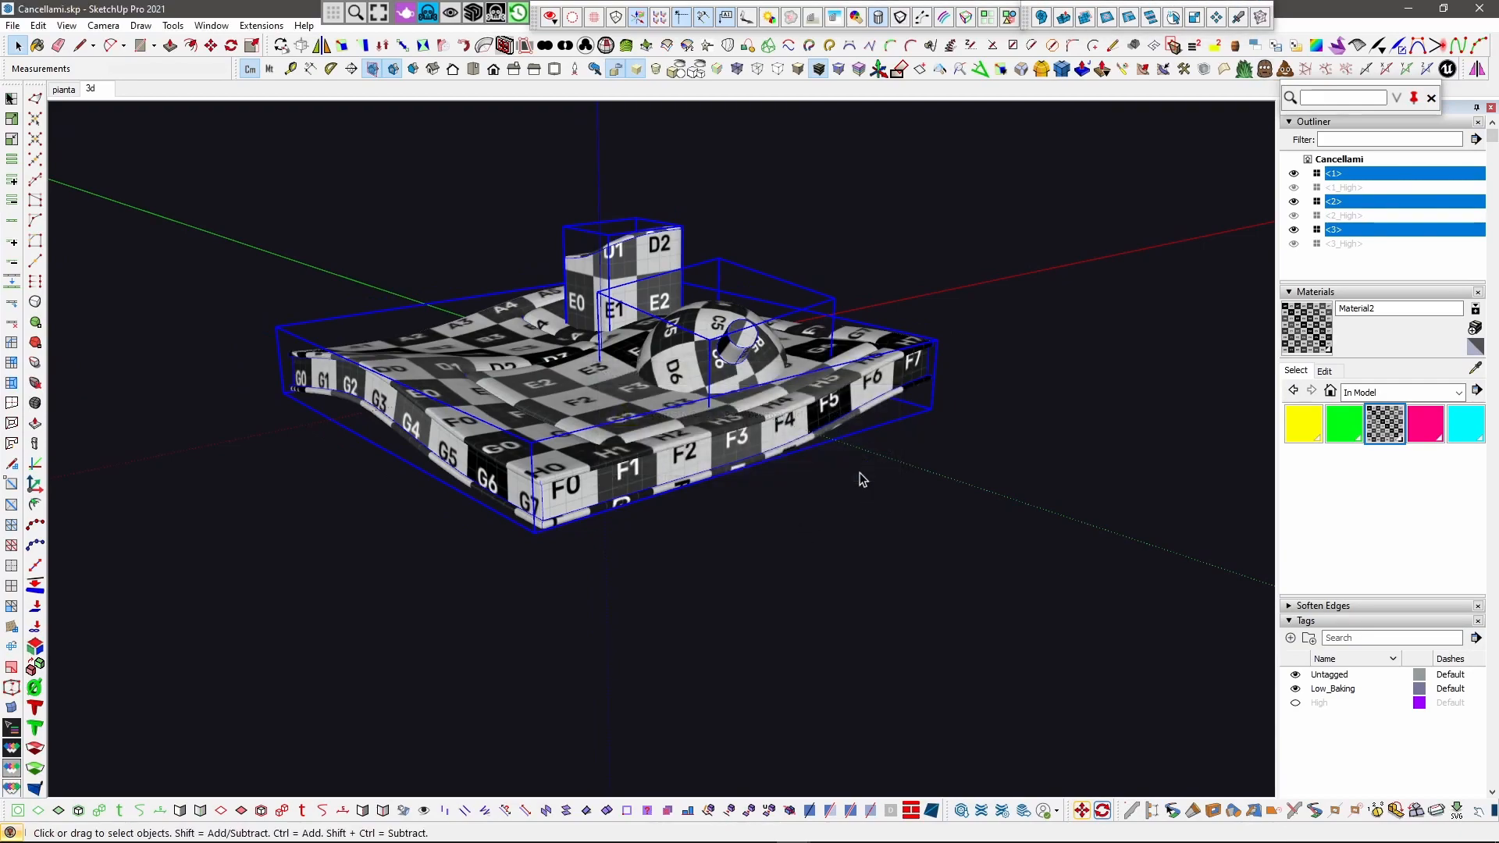
pyautogui.moveTo(869, 468); pyautogui.dragTo(843, 572, button='middle')
# Step: Switch to Substance 3D Painter and reimport the updated low-poly mesh into the project
pyautogui.click(1236, 831)
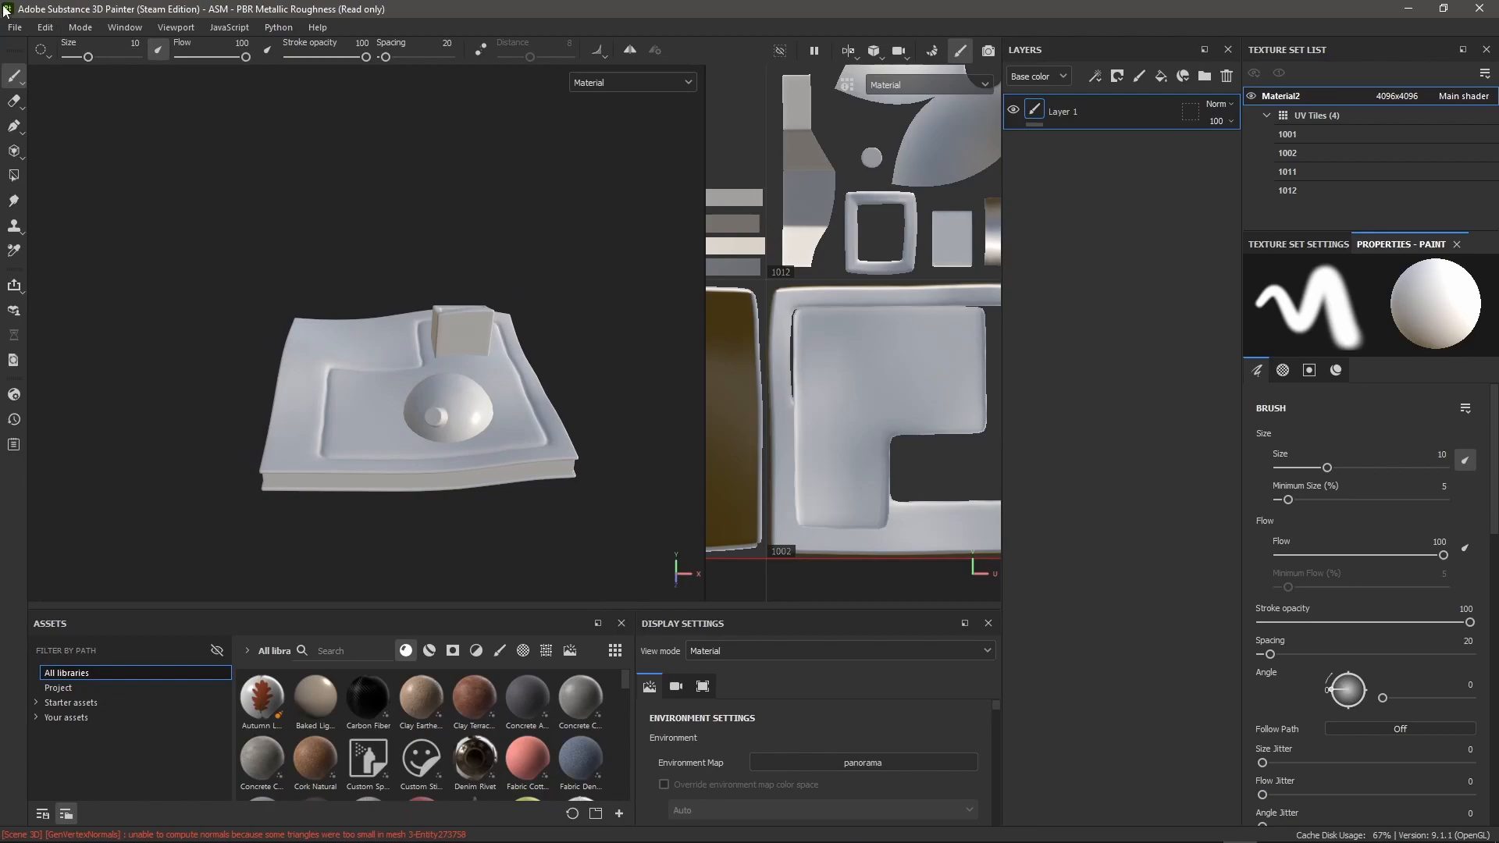
pyautogui.scroll(-3, 918, 456)
pyautogui.scroll(3, 943, 424)
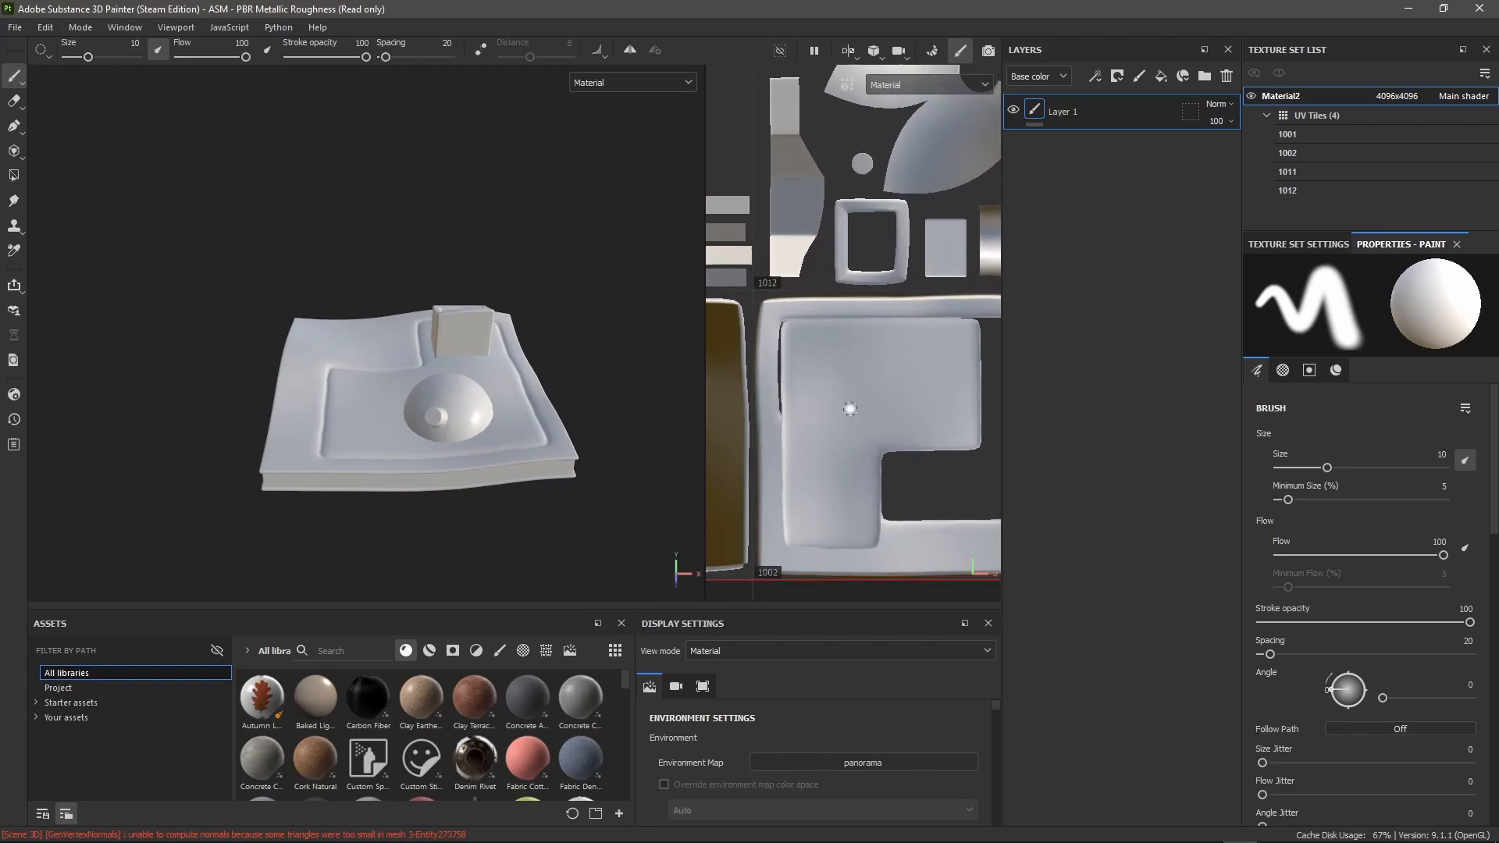
pyautogui.click(53, 29)
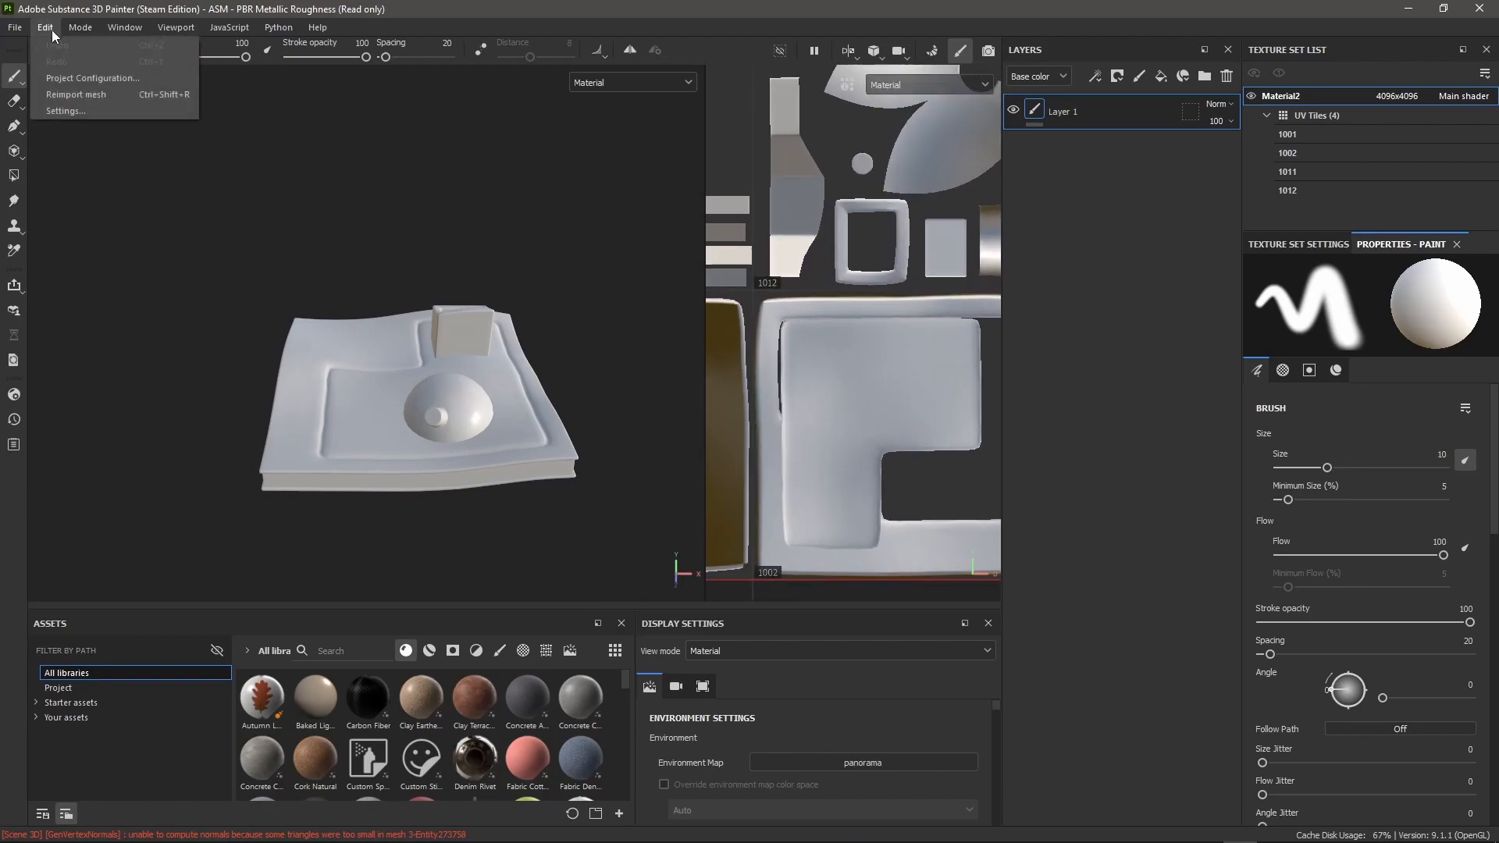
pyautogui.click(64, 93)
pyautogui.scroll(-2, 812, 409)
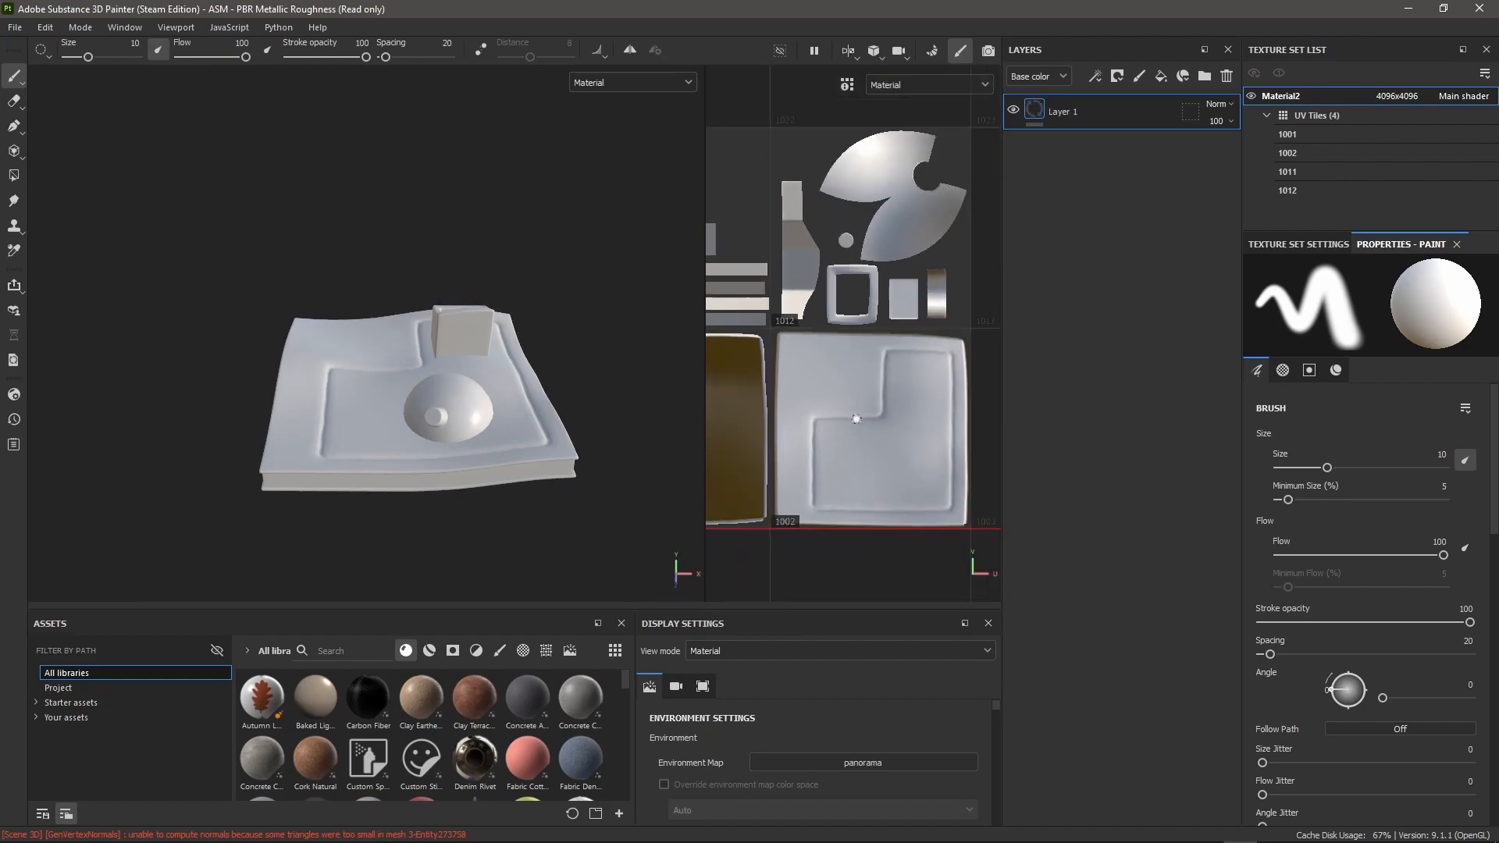
# Step: Enter baking mode and turn off the baking visualization overlay on the model
pyautogui.keyDown('alt'); pyautogui.moveTo(512, 498); pyautogui.dragTo(448, 485, button='middle'); pyautogui.keyUp('alt')
pyautogui.keyDown('alt'); pyautogui.moveTo(448, 485); pyautogui.dragTo(269, 468); pyautogui.keyUp('alt')
pyautogui.scroll(1, 284, 465)
pyautogui.keyDown('alt'); pyautogui.moveTo(285, 464); pyautogui.dragTo(298, 428, button='middle'); pyautogui.keyUp('alt')
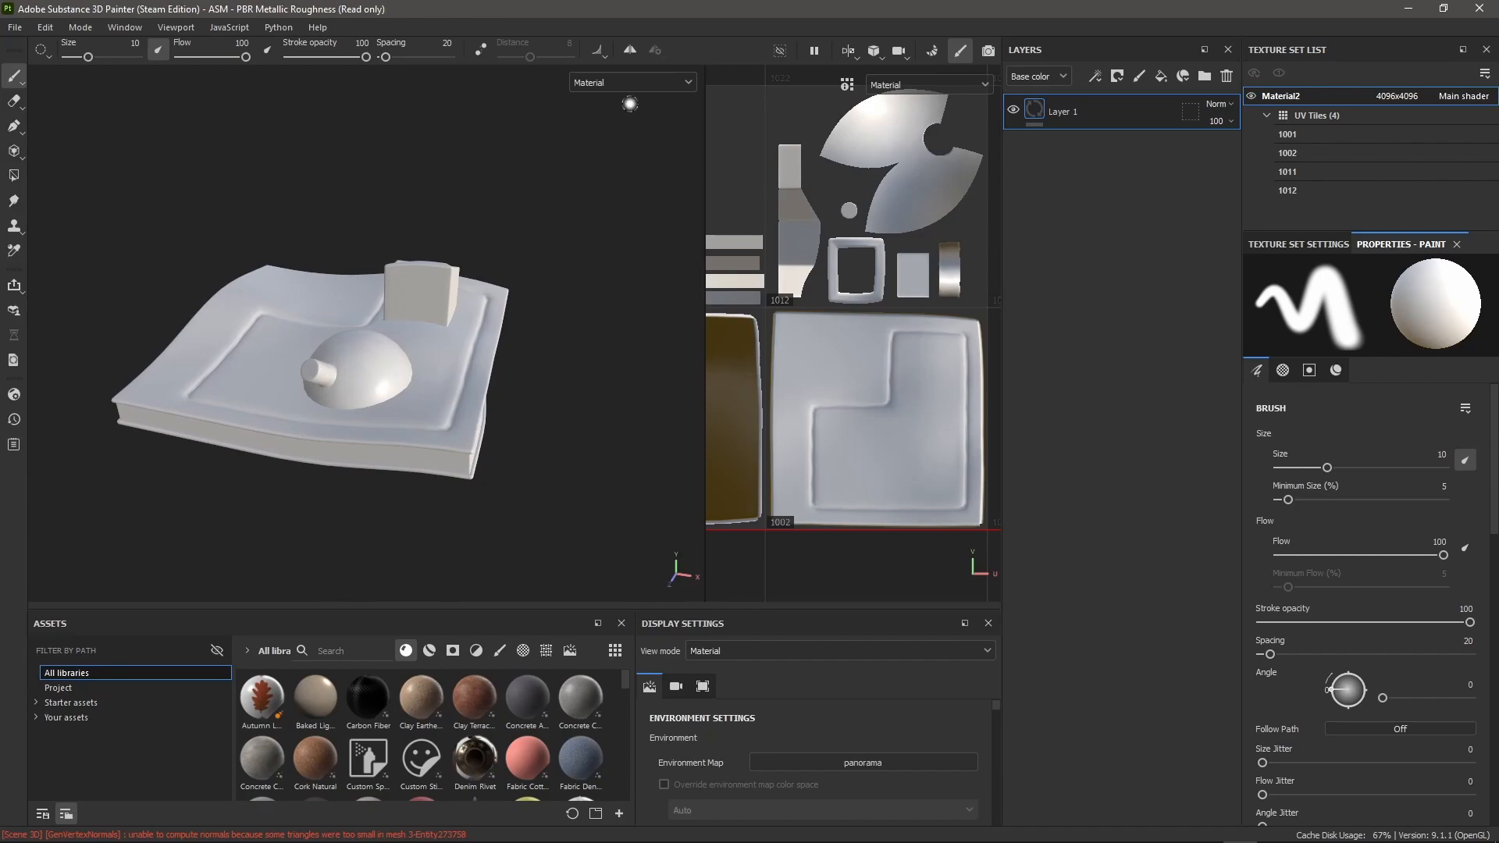
pyautogui.click(928, 52)
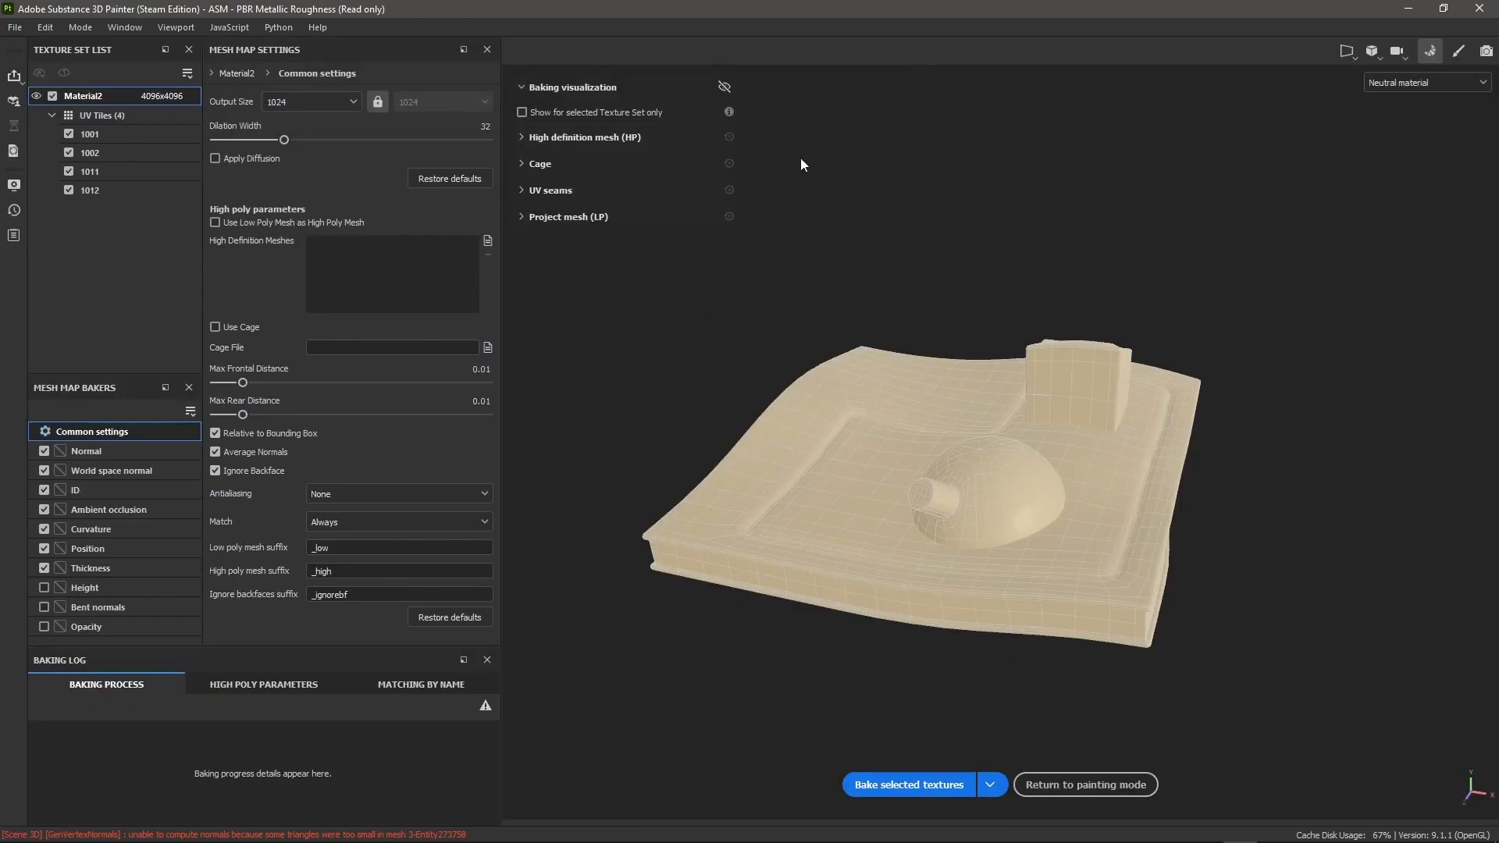
pyautogui.click(725, 87)
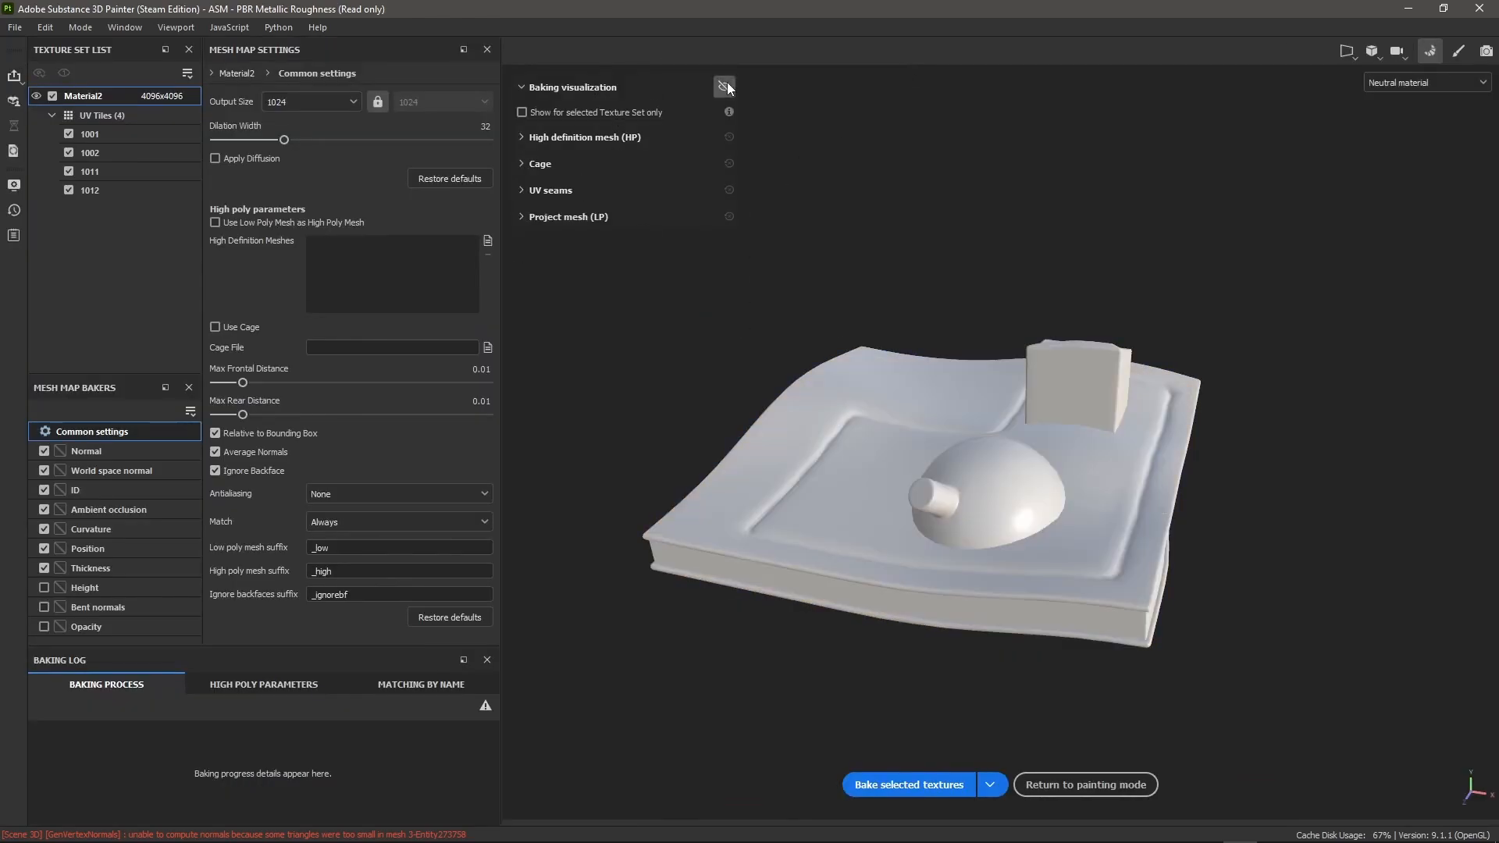
# Step: Limit the mesh map bakers to World space normal, Ambient occlusion, Curvature and Position
pyautogui.moveTo(909, 391)
pyautogui.keyDown('alt'); pyautogui.mouseDown()
pyautogui.moveTo(890, 430)
pyautogui.moveTo(963, 426)
pyautogui.moveTo(857, 437)
pyautogui.mouseUp(); pyautogui.keyUp('alt')
pyautogui.scroll(1, 890, 429)
pyautogui.keyDown('alt'); pyautogui.moveTo(981, 448); pyautogui.dragTo(1035, 428, button='middle'); pyautogui.keyUp('alt')
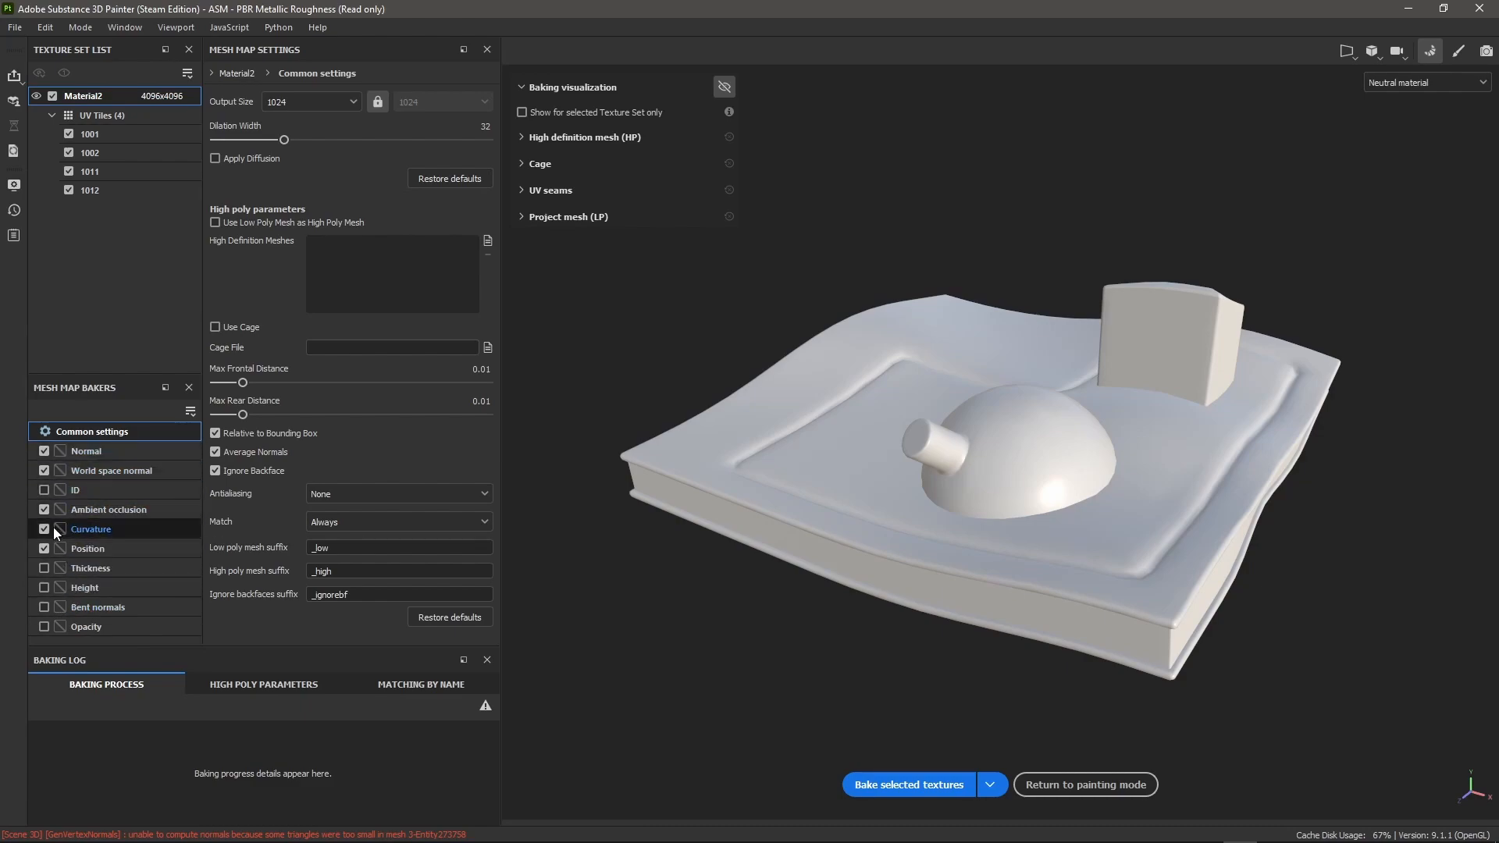
pyautogui.click(44, 451)
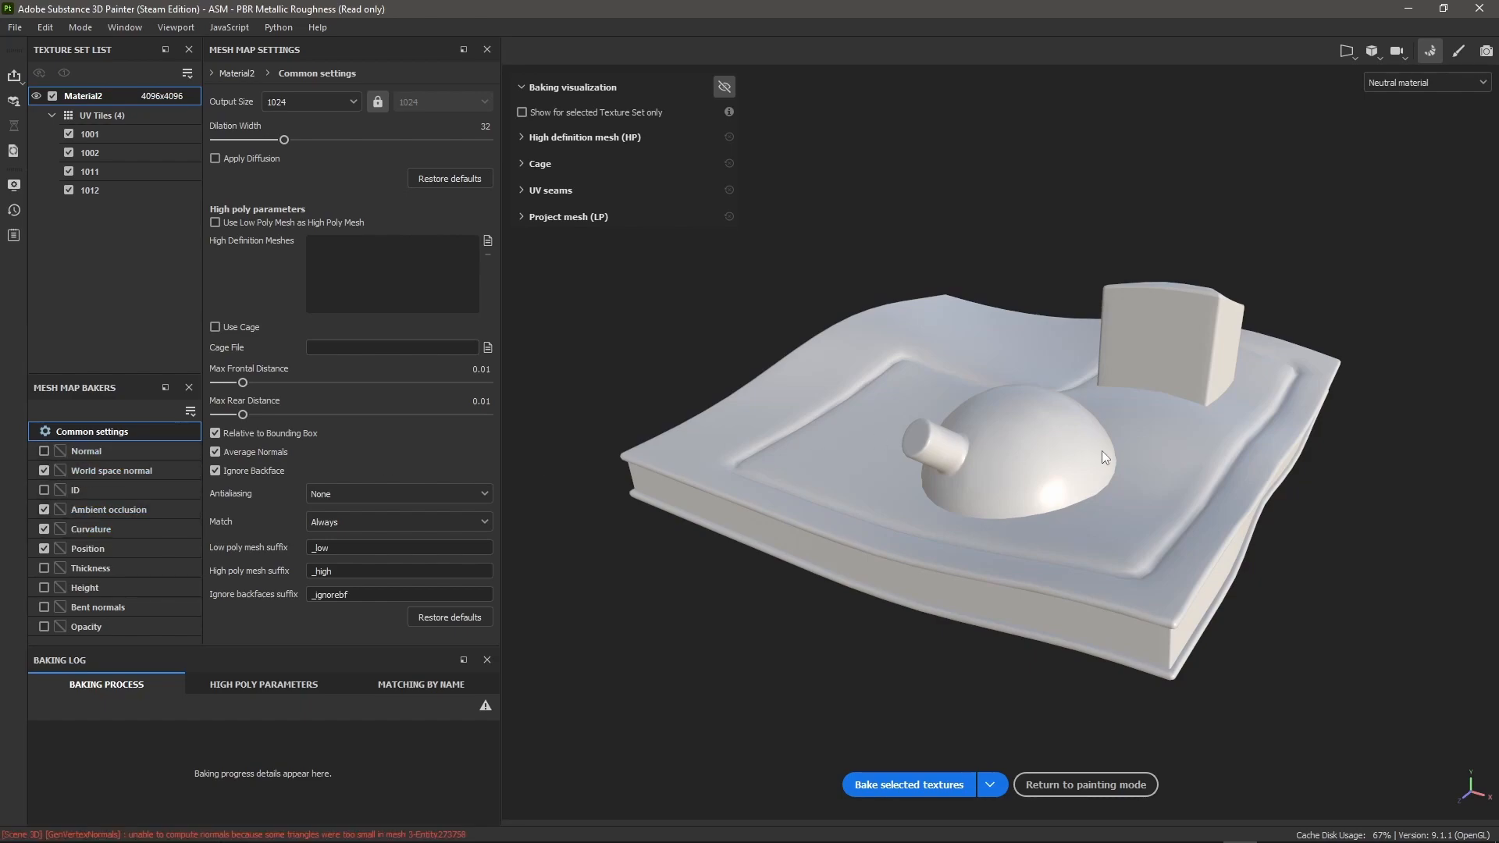
# Step: Bake the World space normal, Ambient occlusion, Curvature and Position maps for all four UV tiles
pyautogui.keyDown('alt'); pyautogui.moveTo(1106, 458); pyautogui.dragTo(997, 456); pyautogui.keyUp('alt')
pyautogui.keyDown('alt'); pyautogui.moveTo(997, 456); pyautogui.dragTo(1158, 468, button='middle'); pyautogui.keyUp('alt')
pyautogui.keyDown('alt'); pyautogui.moveTo(1158, 468); pyautogui.dragTo(1055, 456); pyautogui.keyUp('alt')
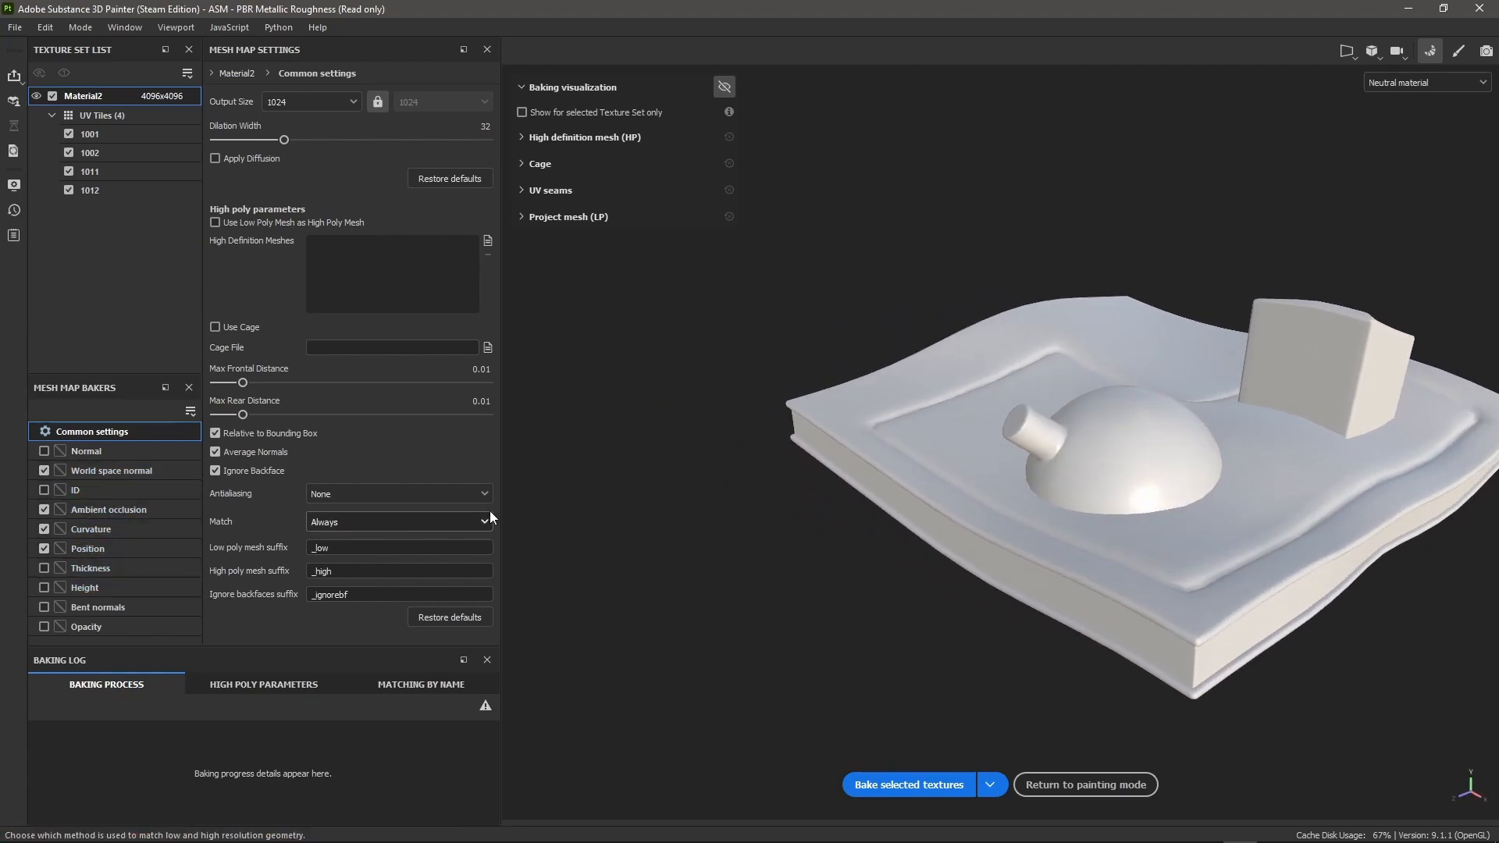
pyautogui.keyDown('alt'); pyautogui.moveTo(1119, 474); pyautogui.dragTo(1202, 477); pyautogui.keyUp('alt')
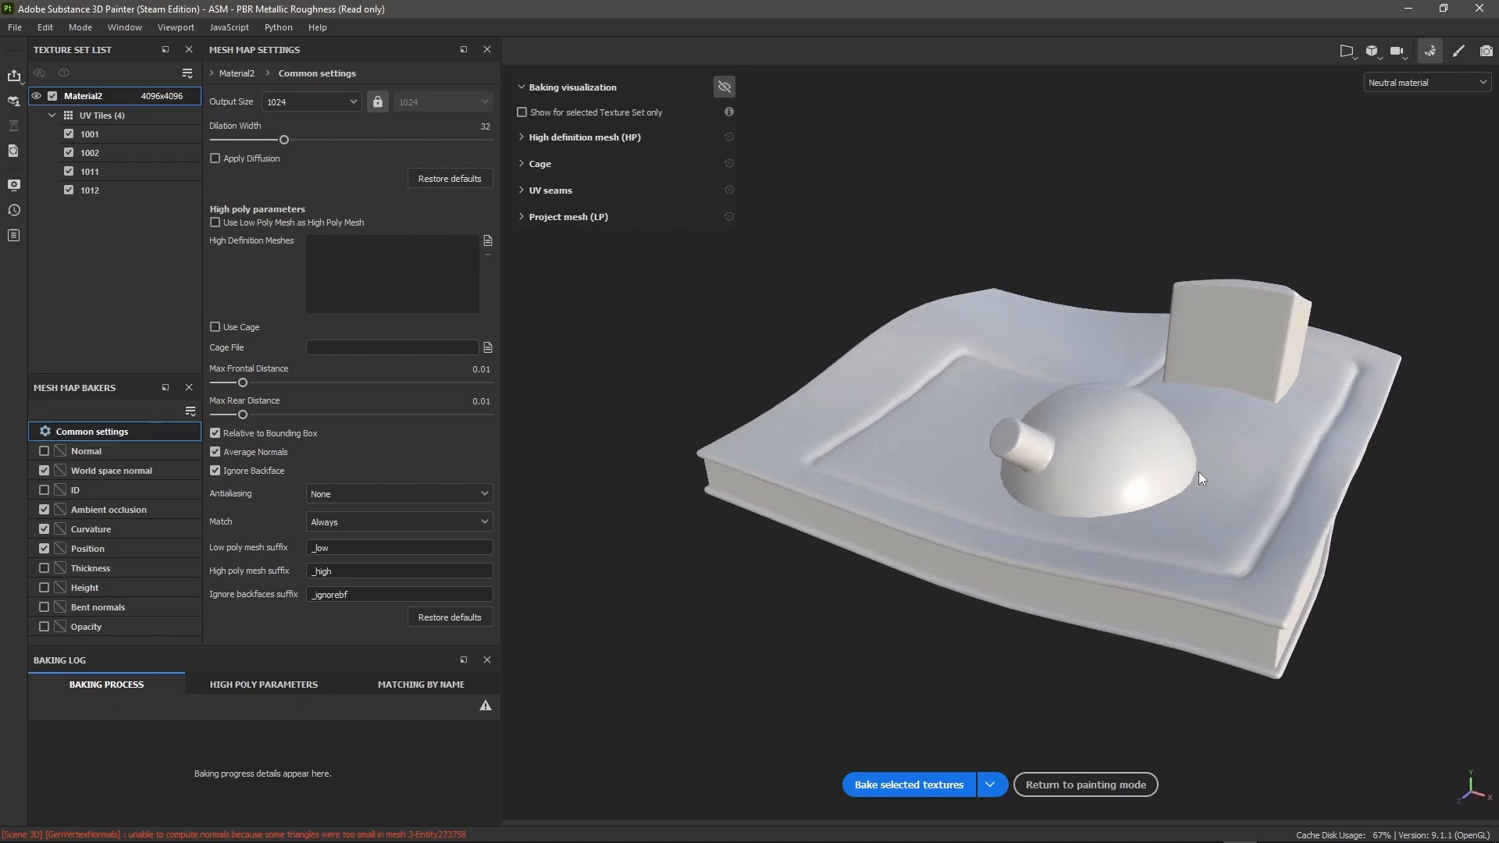
pyautogui.scroll(2, 1201, 477)
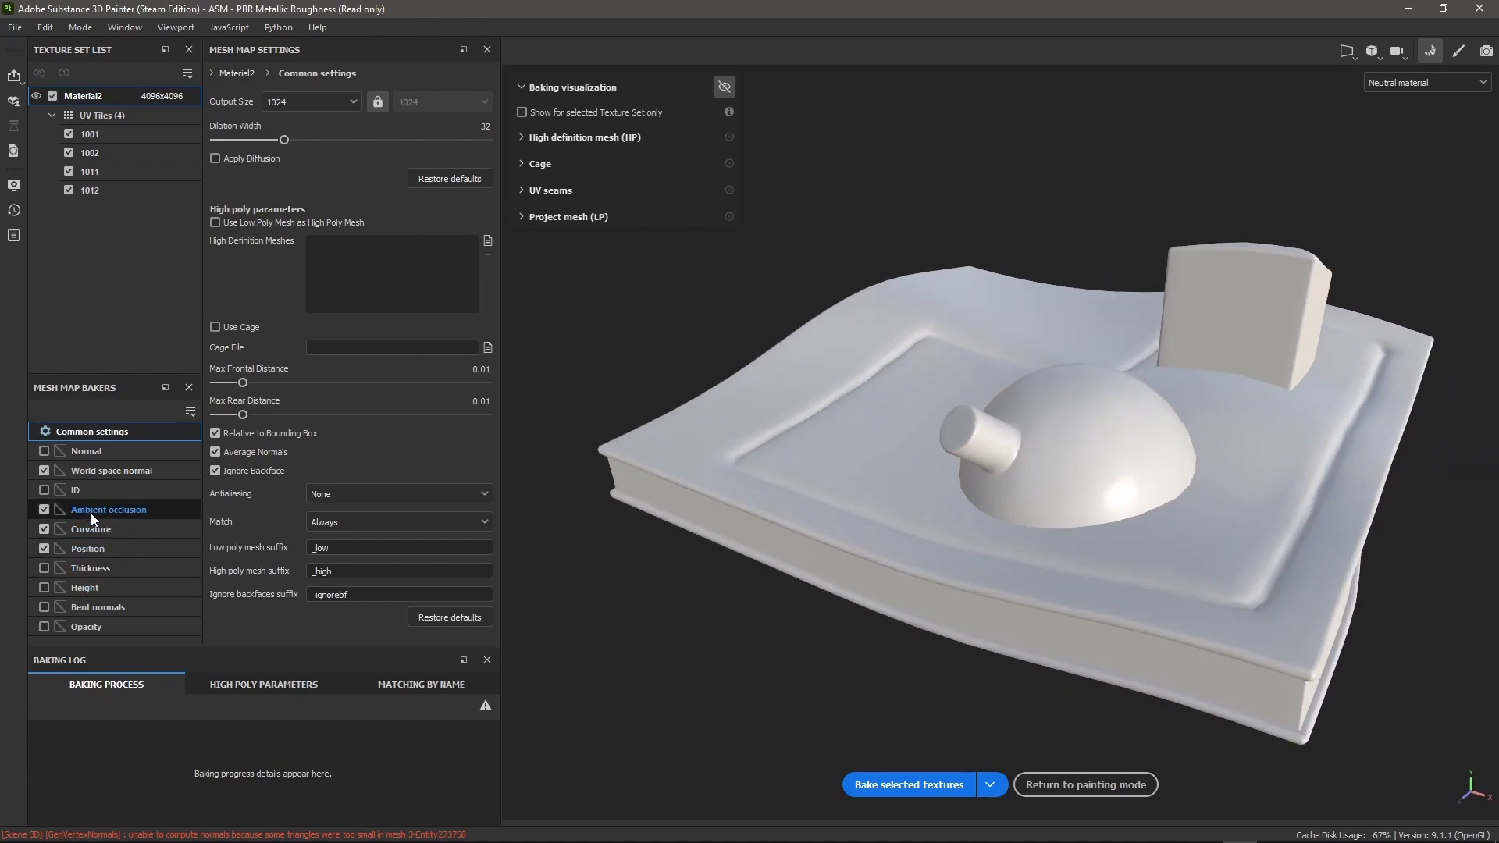
pyautogui.keyDown('alt'); pyautogui.moveTo(1127, 531); pyautogui.dragTo(1213, 460); pyautogui.keyUp('alt')
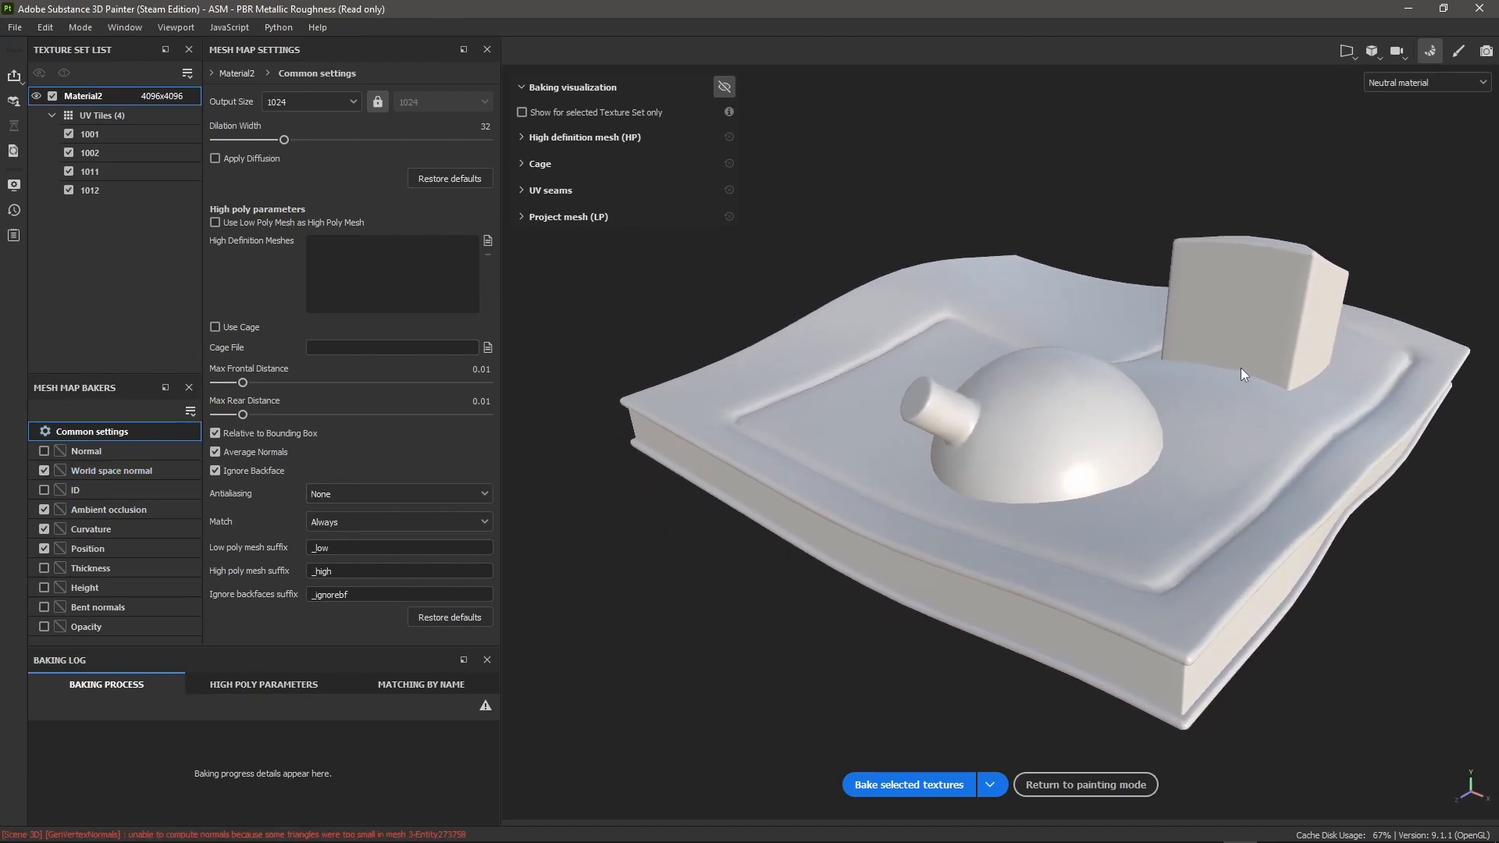
pyautogui.keyDown('alt'); pyautogui.moveTo(1158, 548); pyautogui.dragTo(1149, 536); pyautogui.keyUp('alt')
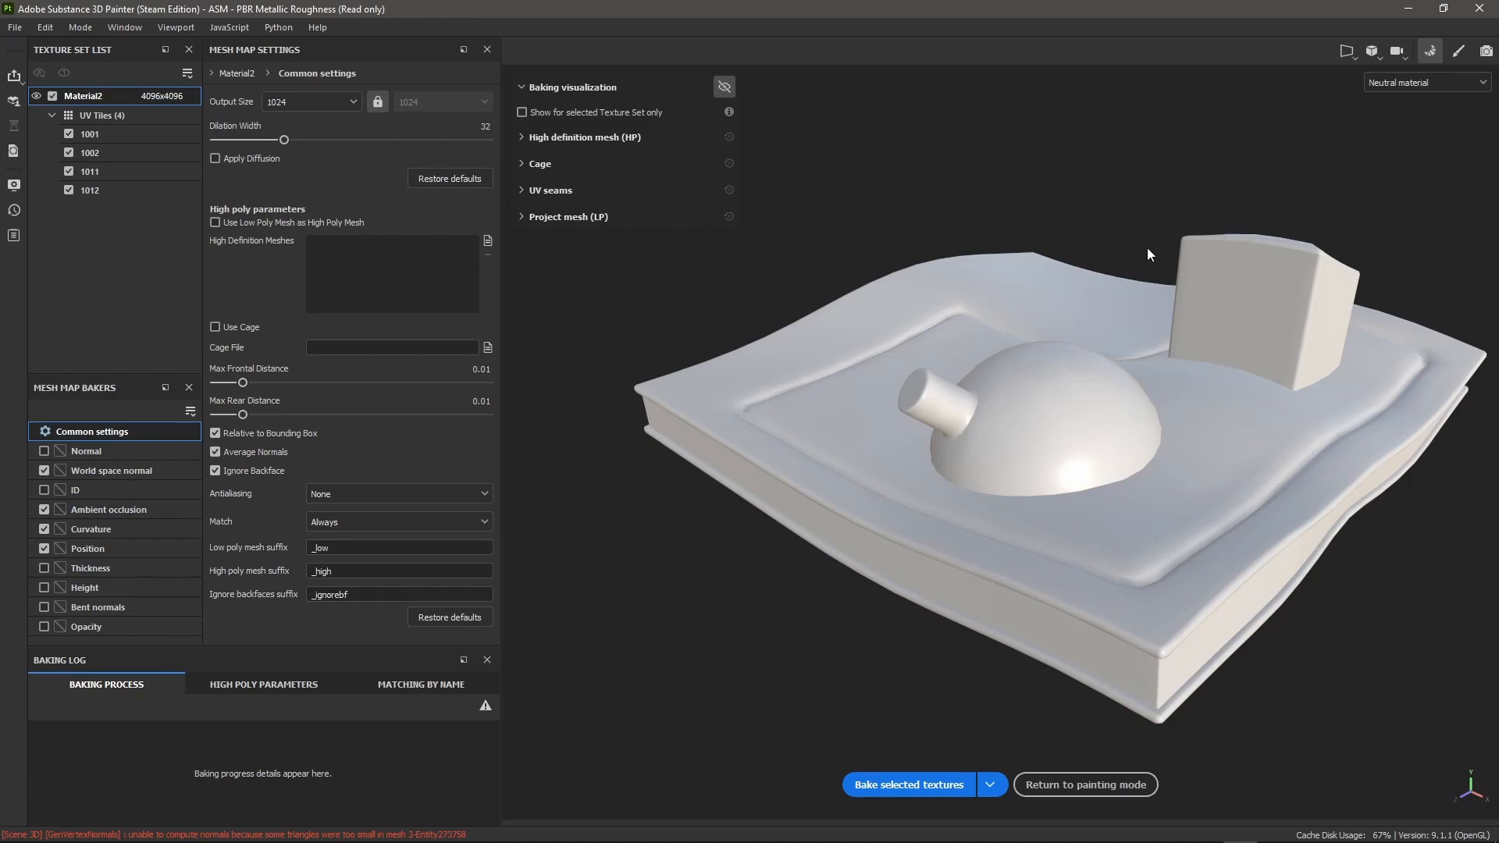
pyautogui.keyDown('alt'); pyautogui.moveTo(1138, 523); pyautogui.dragTo(1132, 513, button='middle'); pyautogui.keyUp('alt')
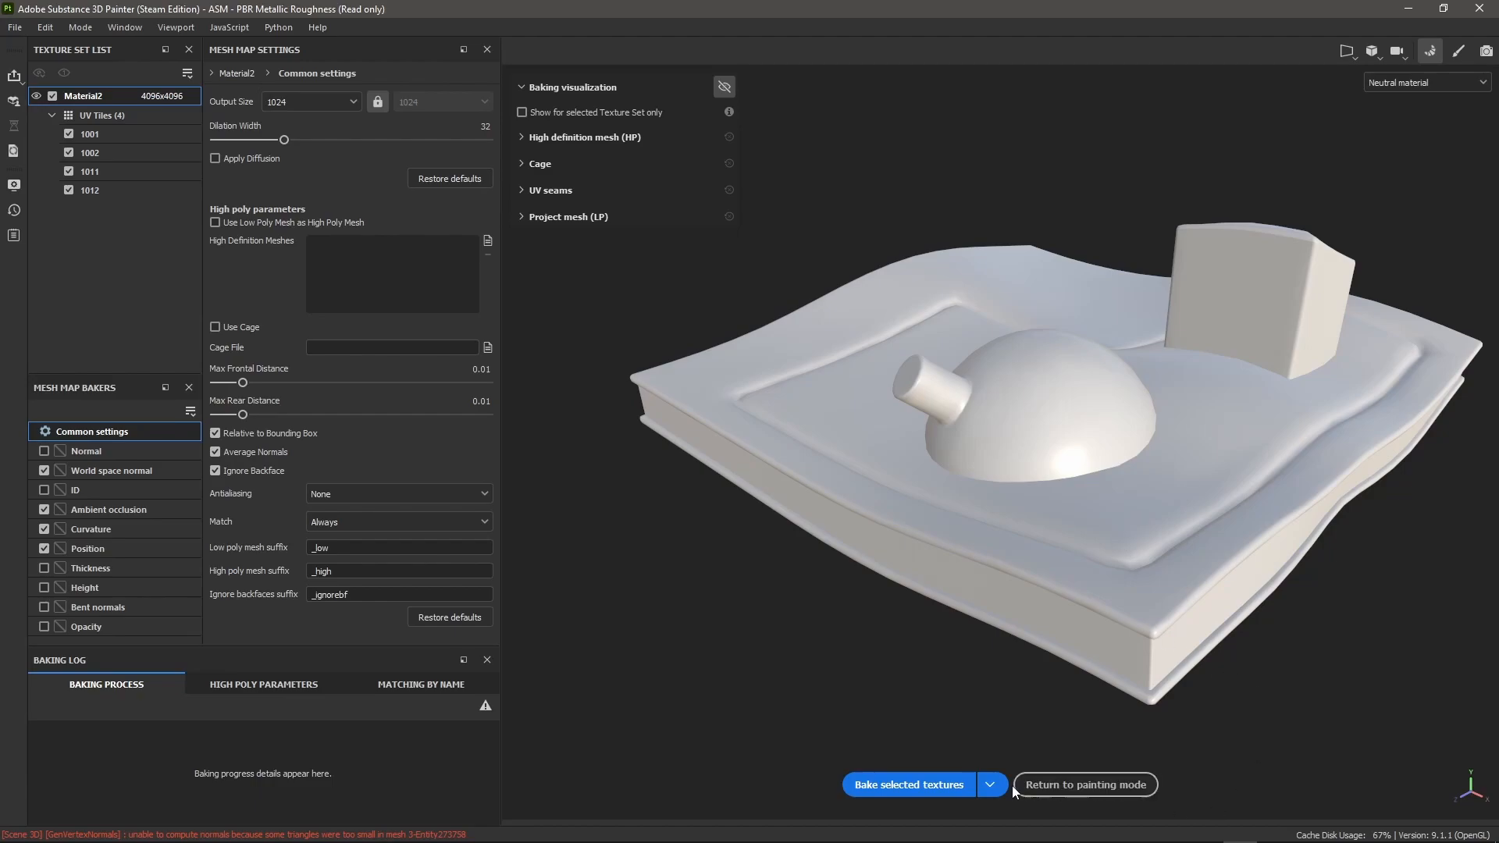
pyautogui.click(915, 783)
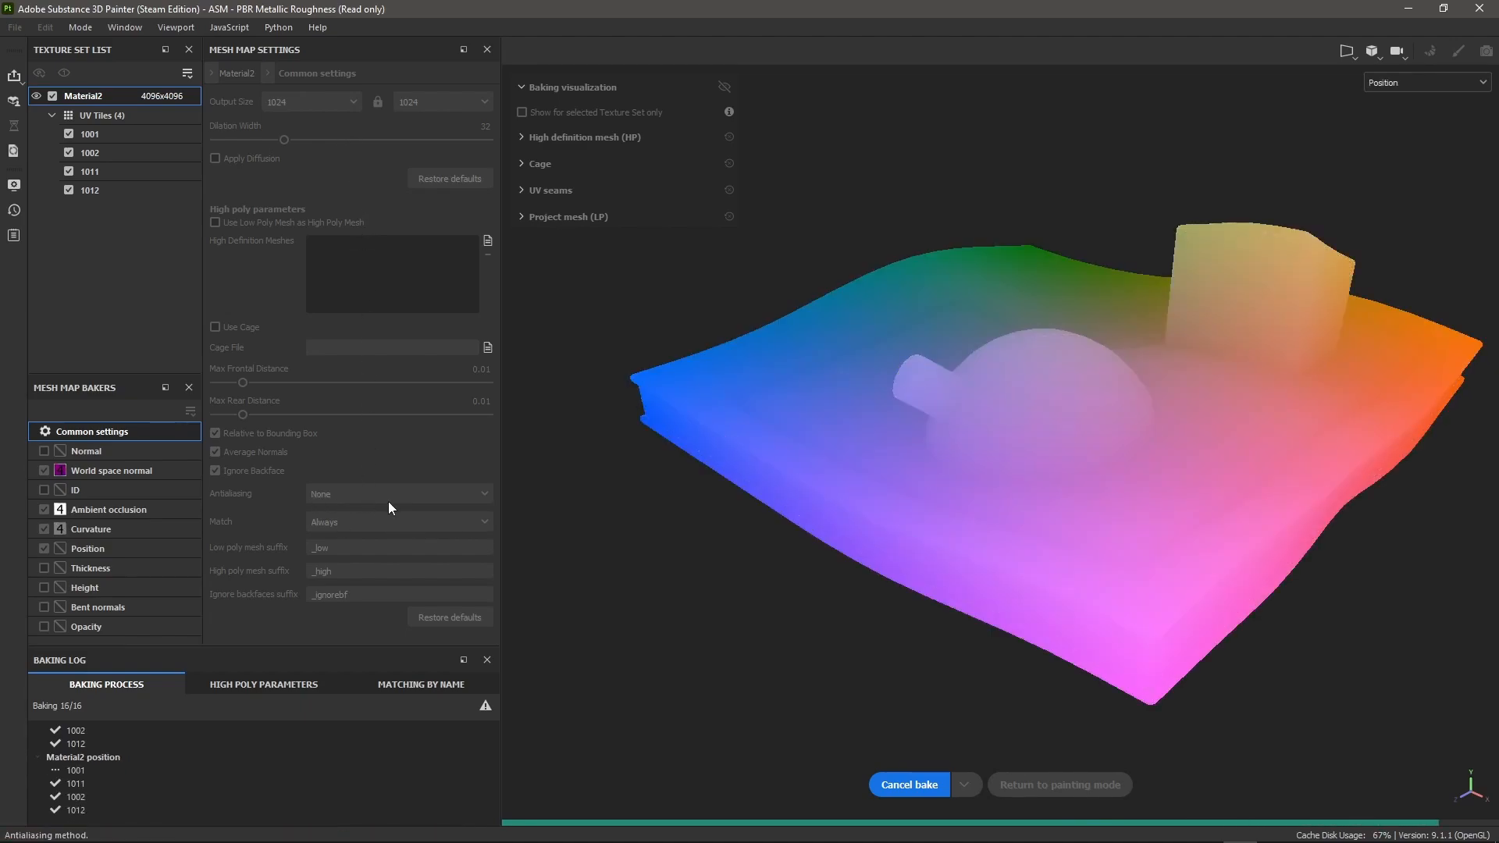
# Step: Review the available antialiasing options without changing the setting, and inspect the baked shading on the model
pyautogui.click(401, 500)
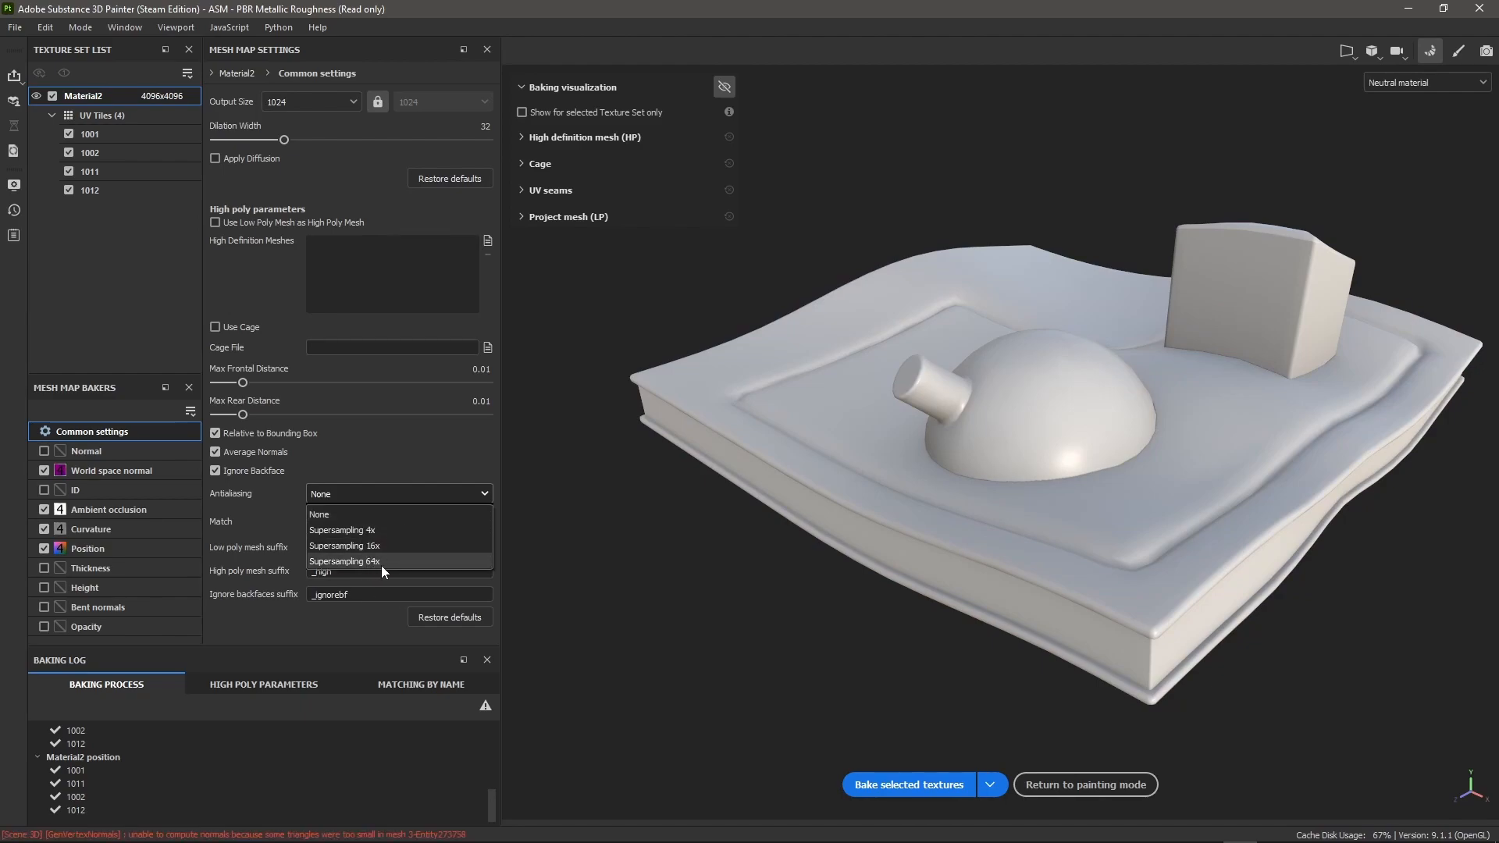
pyautogui.click(273, 514)
pyautogui.keyDown('alt'); pyautogui.moveTo(1037, 465); pyautogui.dragTo(984, 440, button='middle'); pyautogui.keyUp('alt')
pyautogui.keyDown('alt'); pyautogui.moveTo(985, 442); pyautogui.dragTo(1010, 474); pyautogui.keyUp('alt')
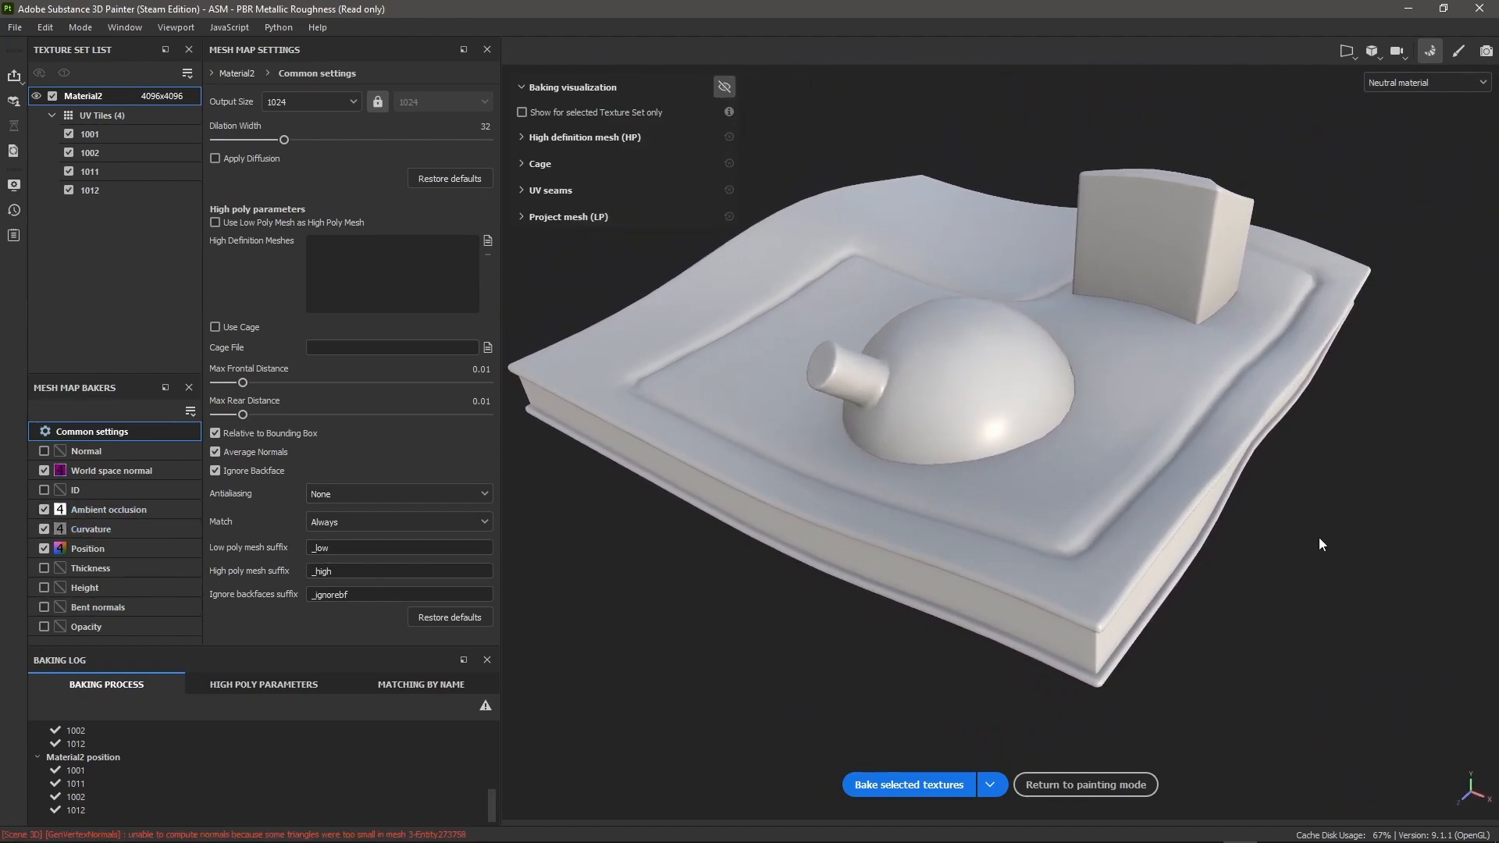
pyautogui.keyDown('alt'); pyautogui.moveTo(960, 358); pyautogui.dragTo(972, 361); pyautogui.keyUp('alt')
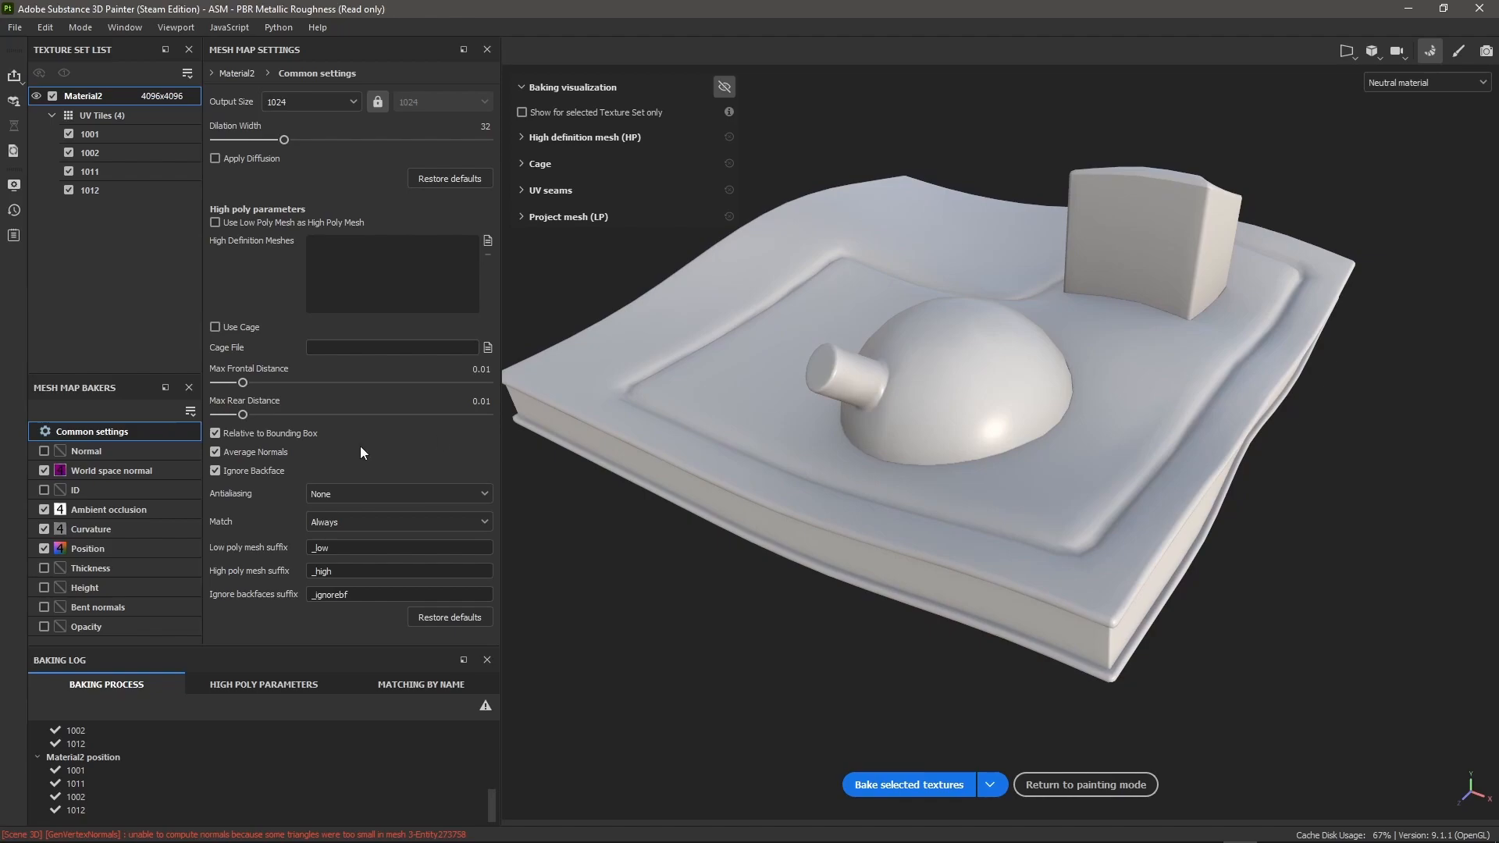
# Step: Disable the Ambient occlusion, Curvature, World space normal and Position bakers and enable only the ID baker
pyautogui.click(44, 509)
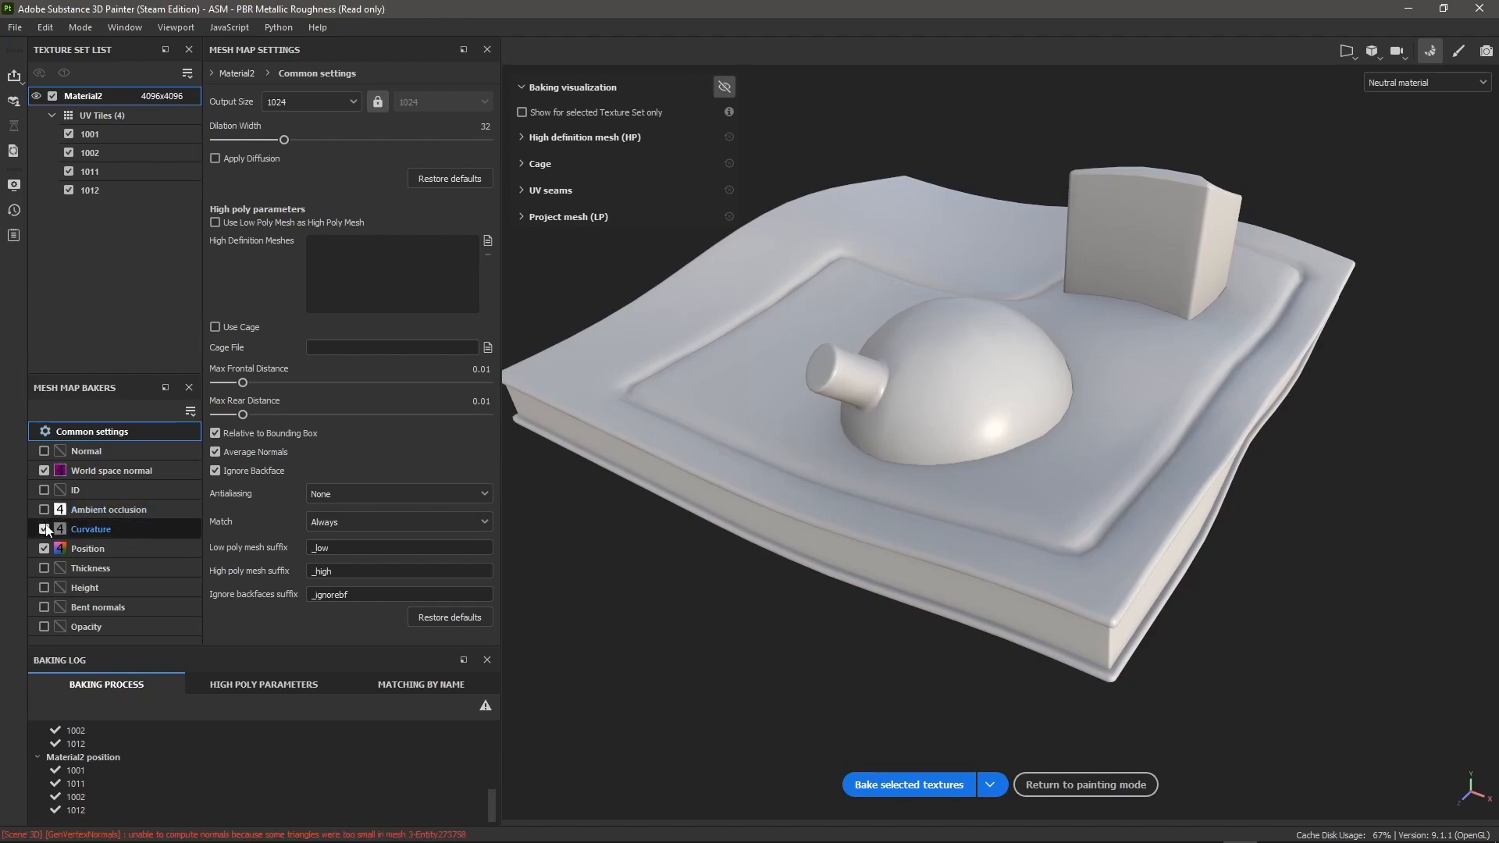
pyautogui.click(43, 529)
pyautogui.click(44, 470)
pyautogui.click(44, 489)
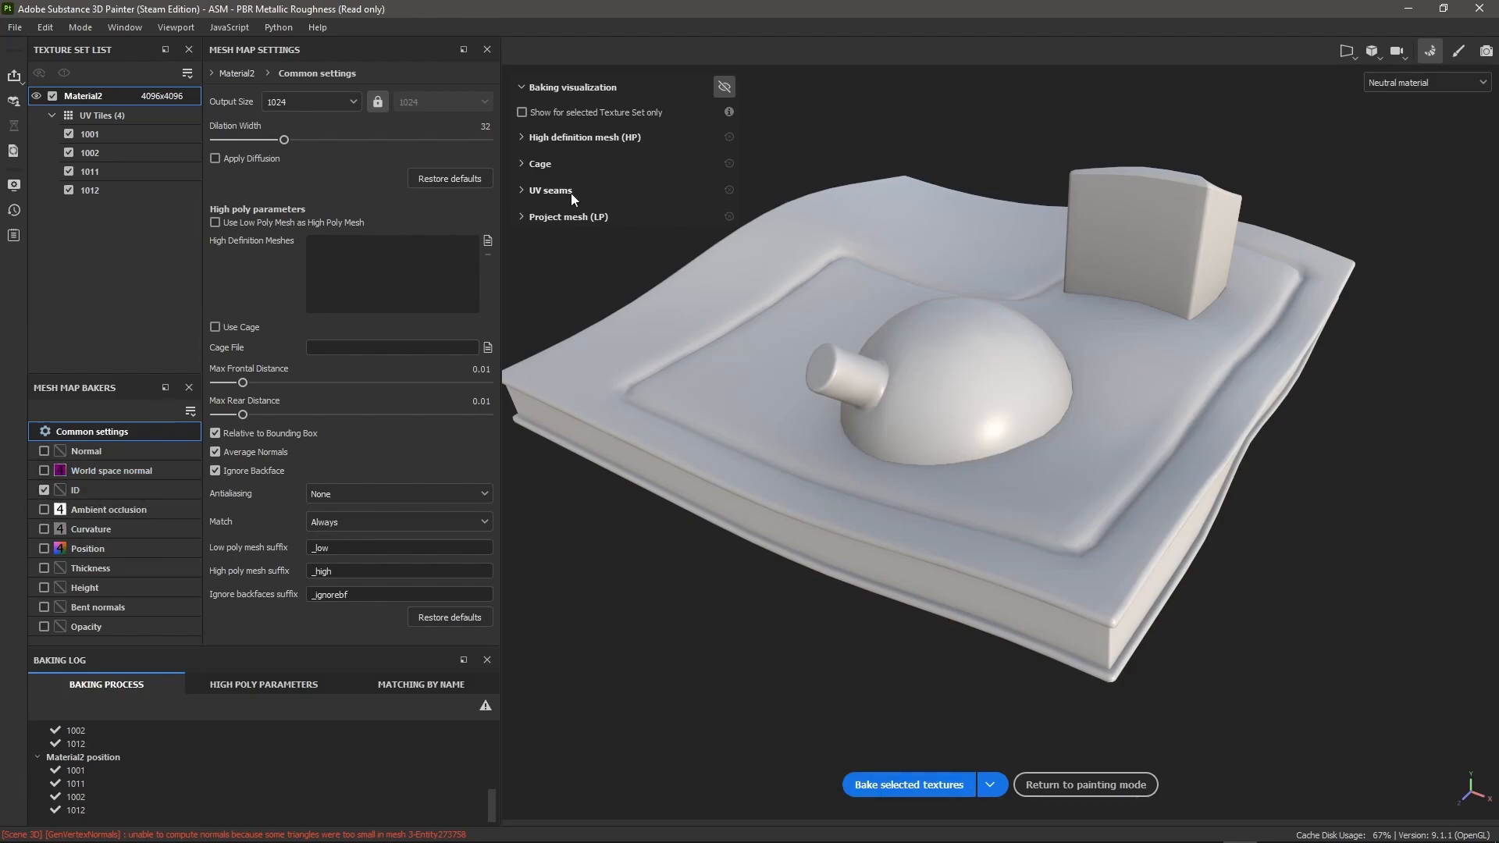
# Step: Load High_ID.obj from the Delete_me folder as the high definition mesh
pyautogui.click(488, 242)
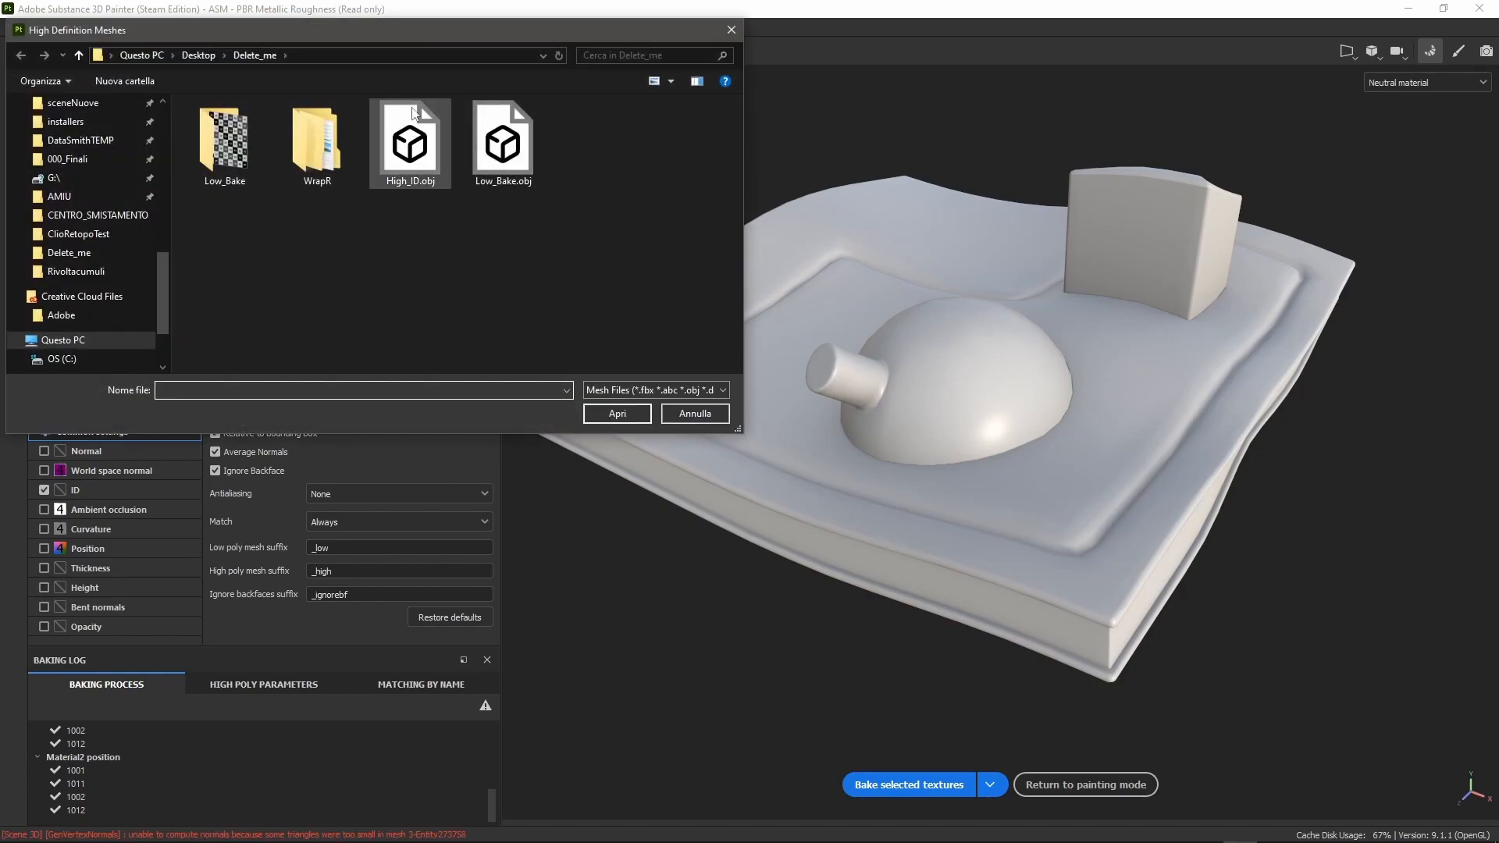
pyautogui.click(410, 144)
pyautogui.click(629, 419)
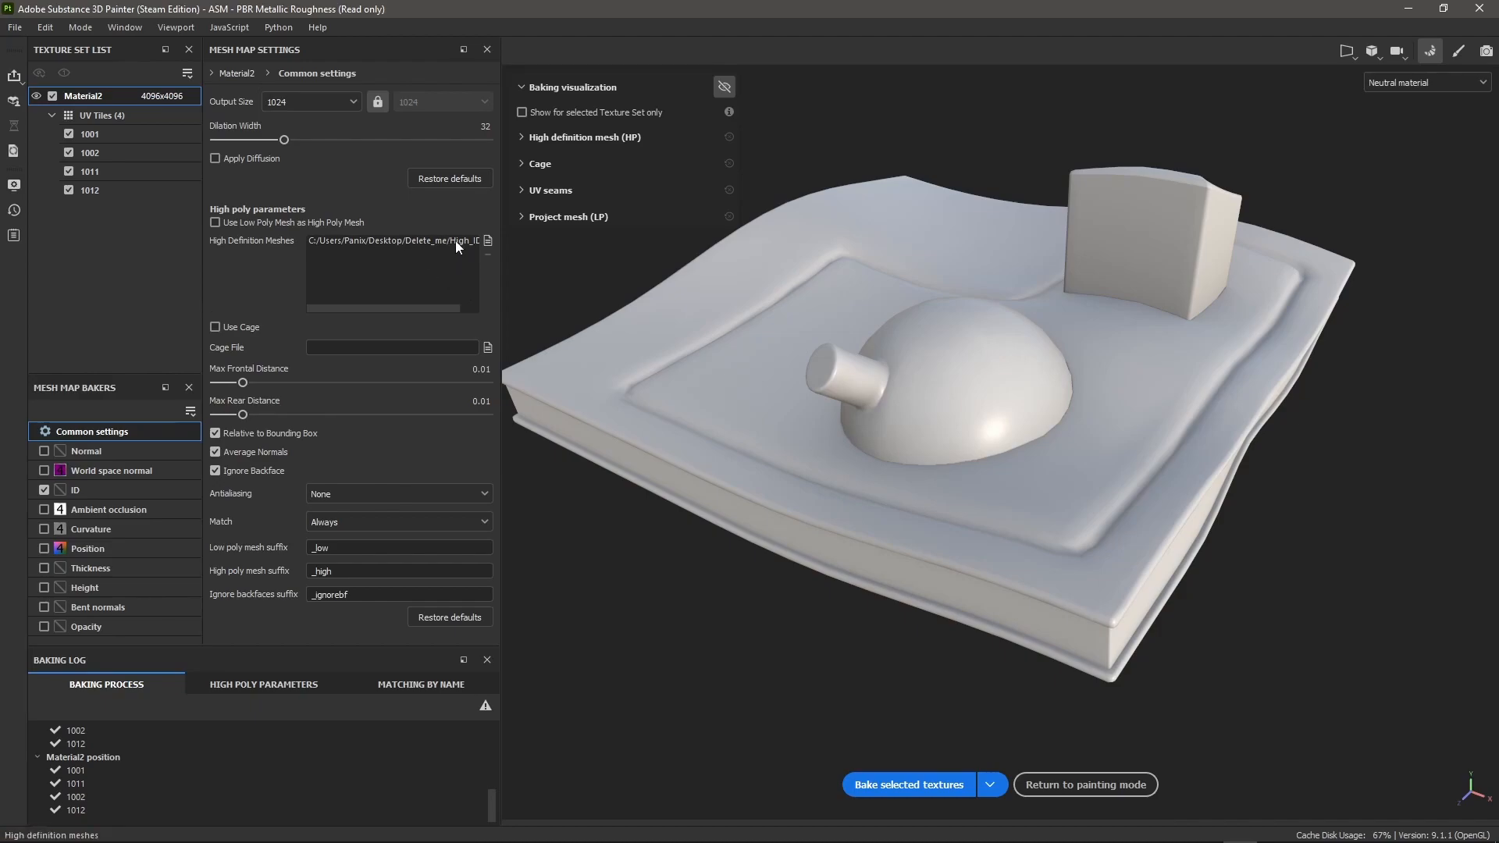
# Step: Bake the ID map for all four UV tiles from the high definition mesh
pyautogui.moveTo(780, 415)
pyautogui.mouseDown(button='middle')
pyautogui.moveTo(754, 403)
pyautogui.moveTo(873, 419)
pyautogui.mouseUp(button='middle')
pyautogui.moveTo(918, 495)
pyautogui.keyDown('alt'); pyautogui.mouseDown()
pyautogui.moveTo(883, 470)
pyautogui.moveTo(944, 469)
pyautogui.moveTo(902, 473)
pyautogui.mouseUp(); pyautogui.keyUp('alt')
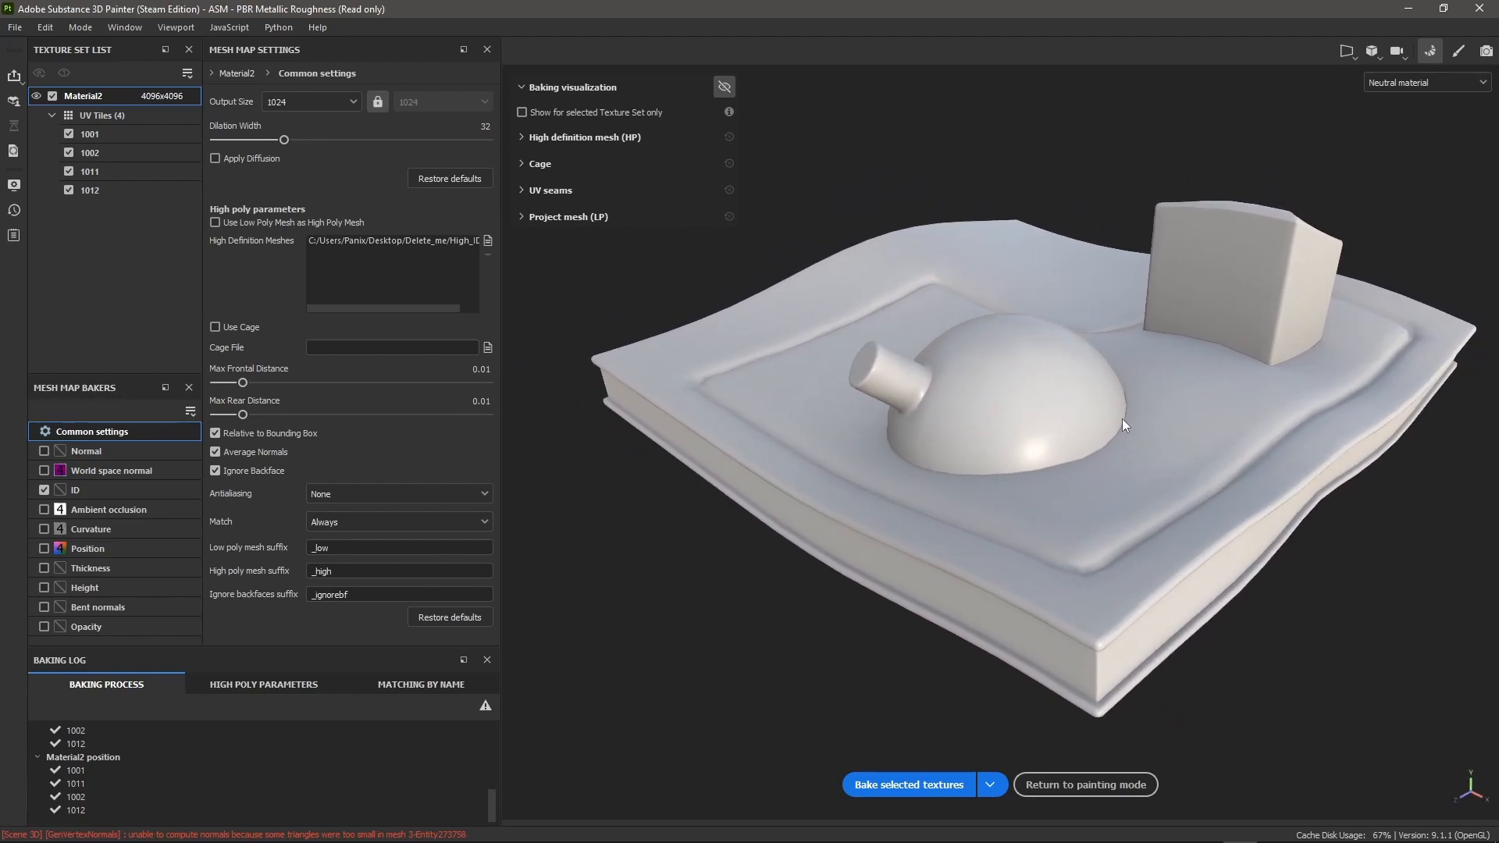
pyautogui.click(918, 784)
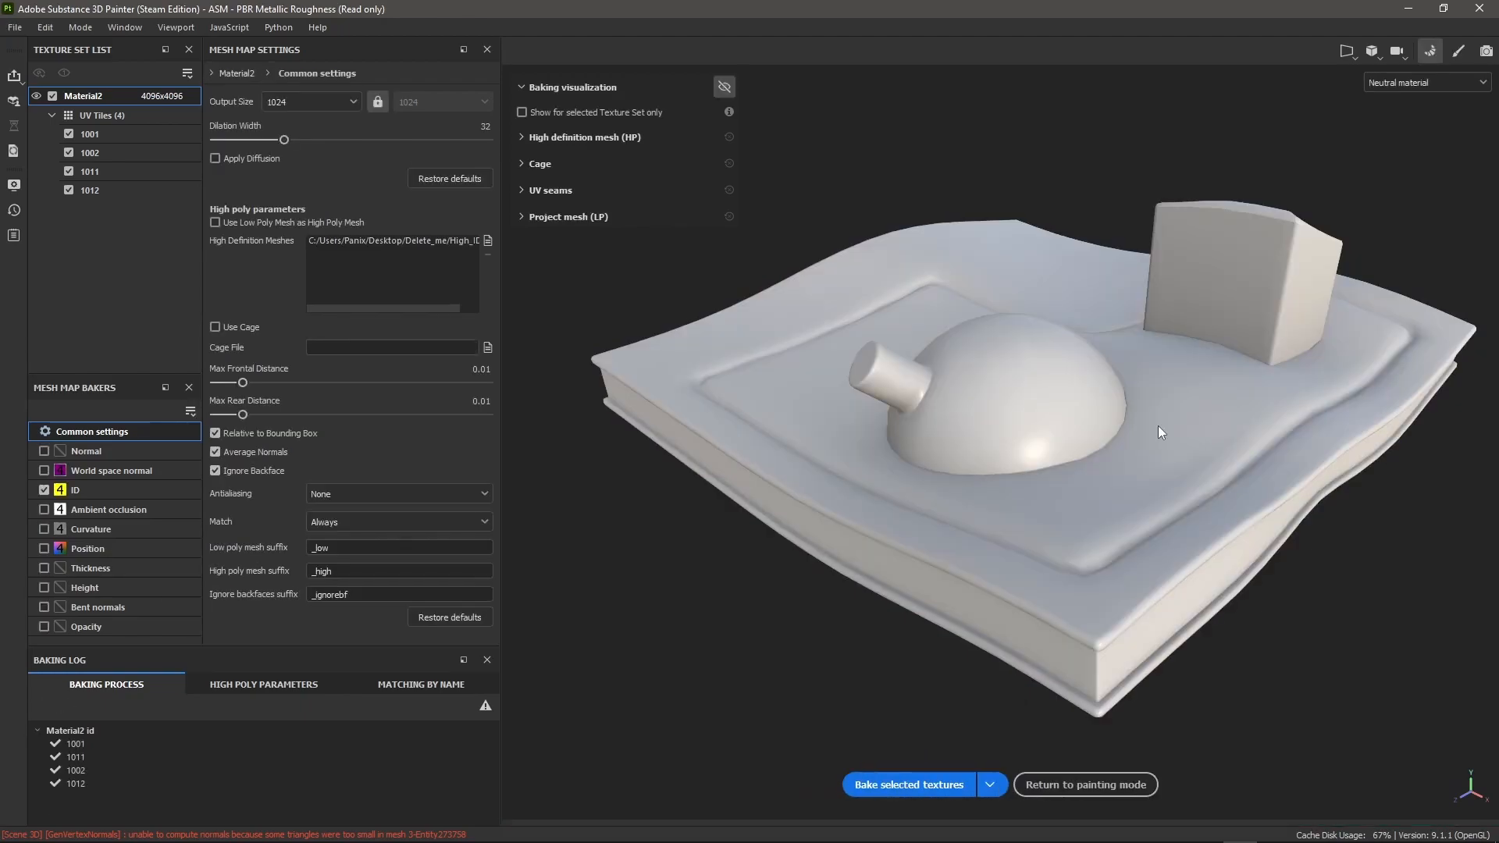
# Step: Return to painting mode and inspect the baked result across all four tiles in the 2D UV view
pyautogui.click(1459, 51)
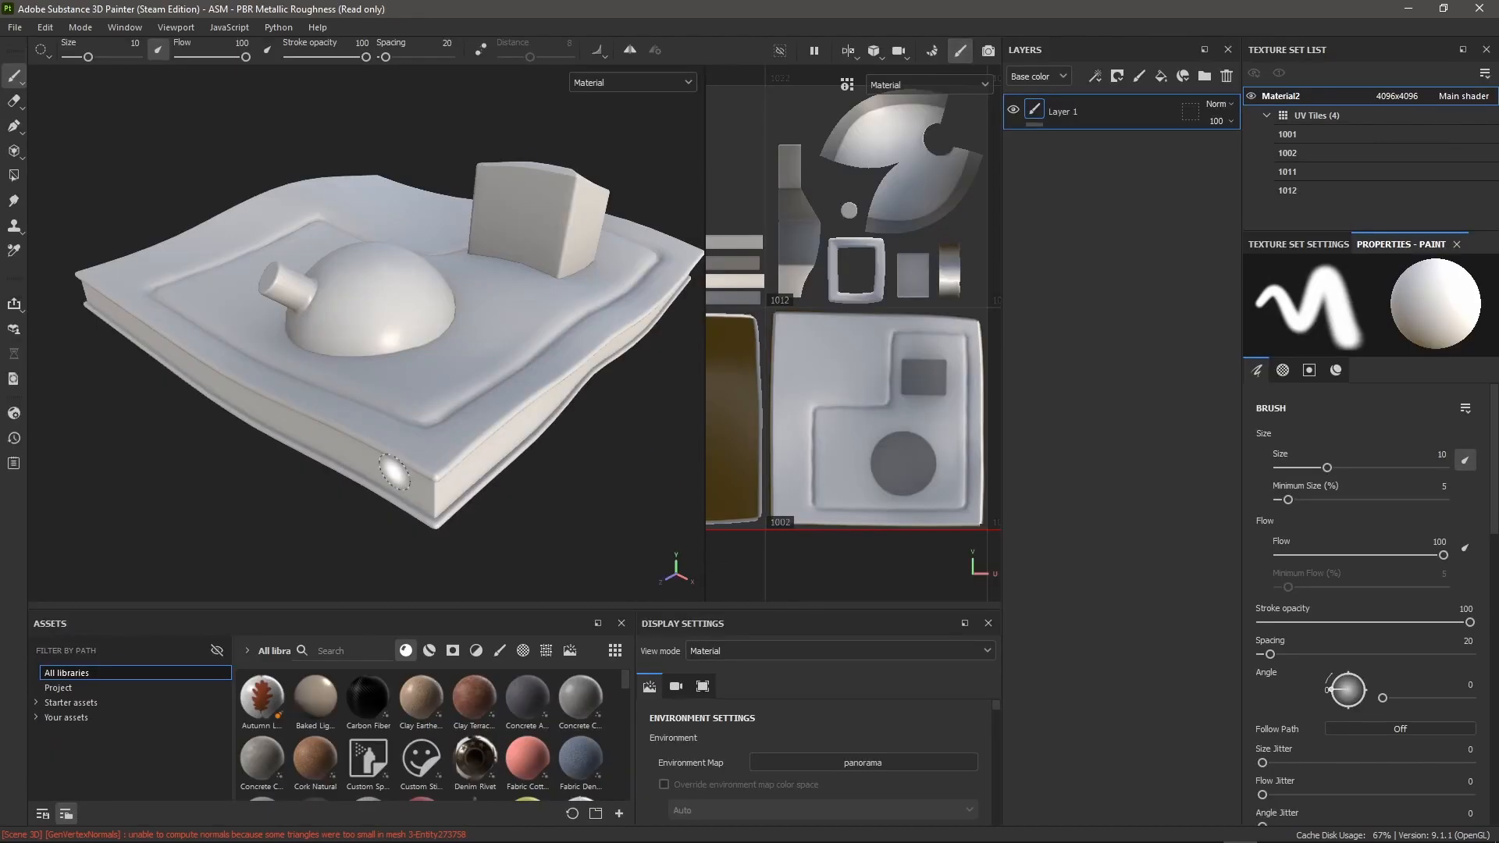
pyautogui.scroll(-5, 787, 416)
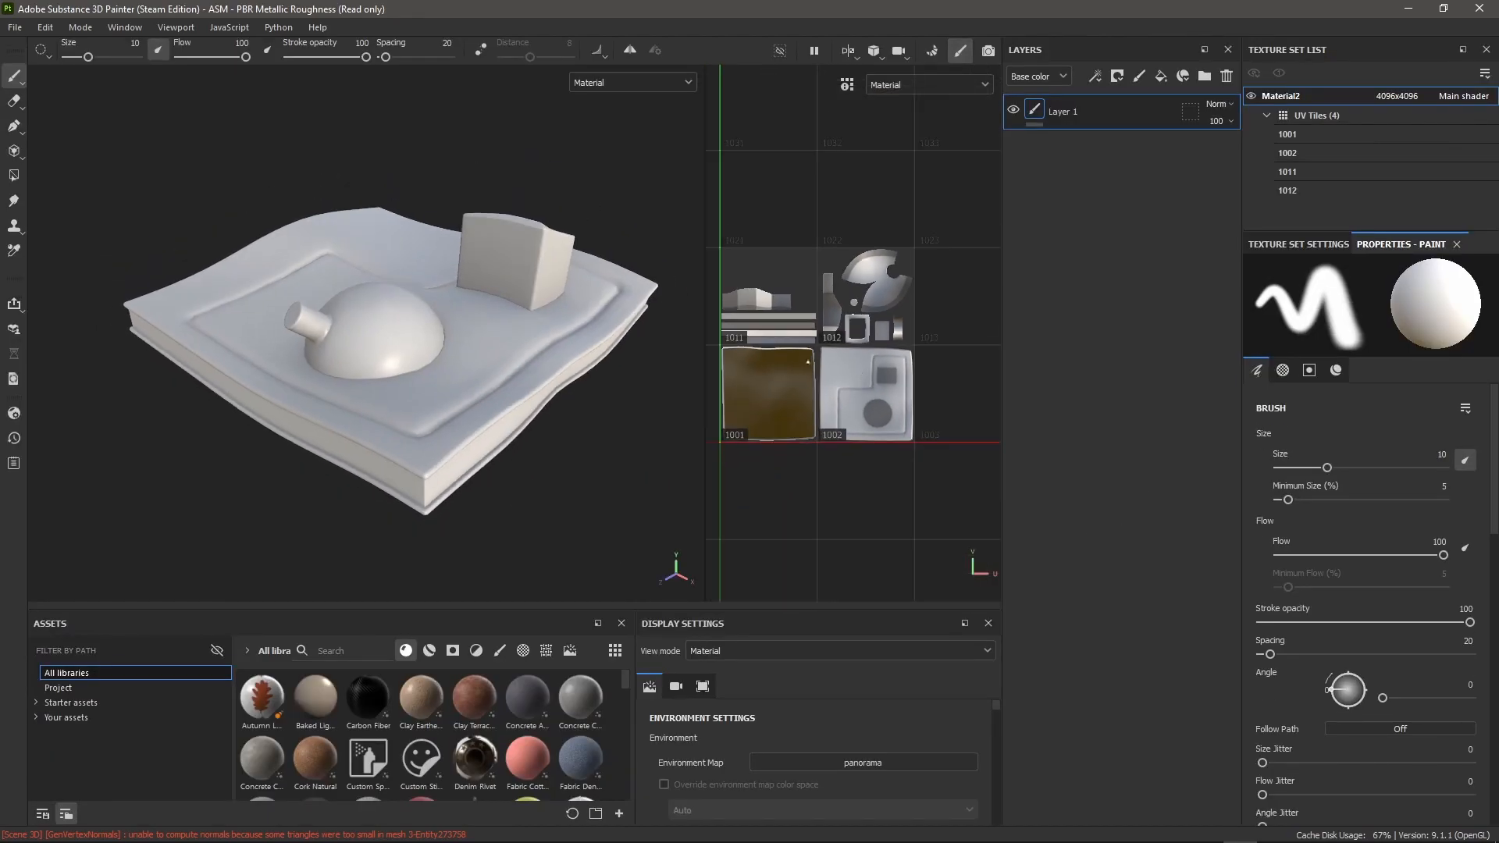
pyautogui.moveTo(886, 378); pyautogui.dragTo(865, 377, button='middle')
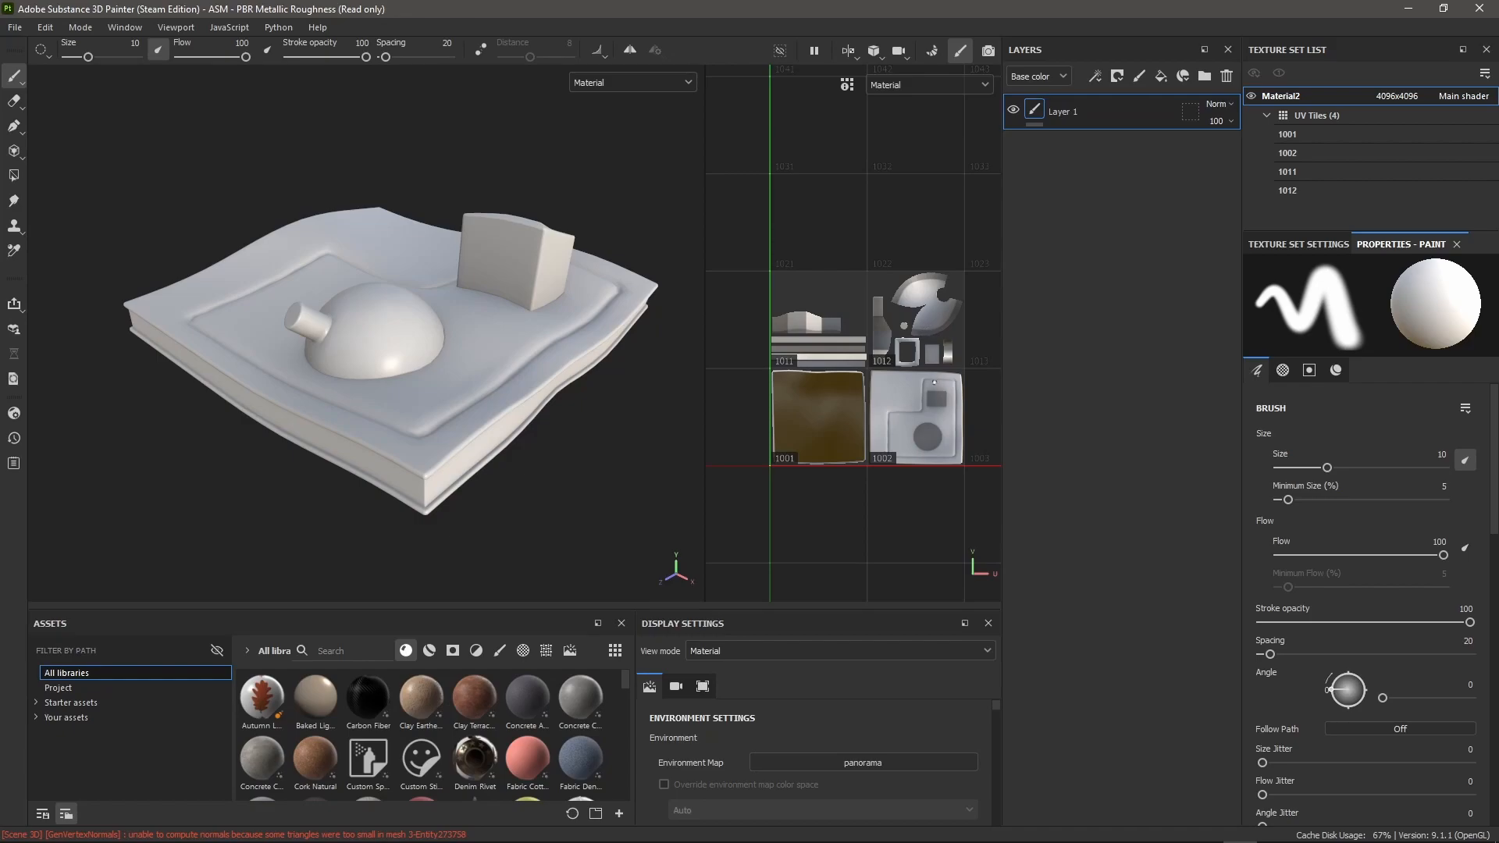
pyautogui.scroll(2, 934, 382)
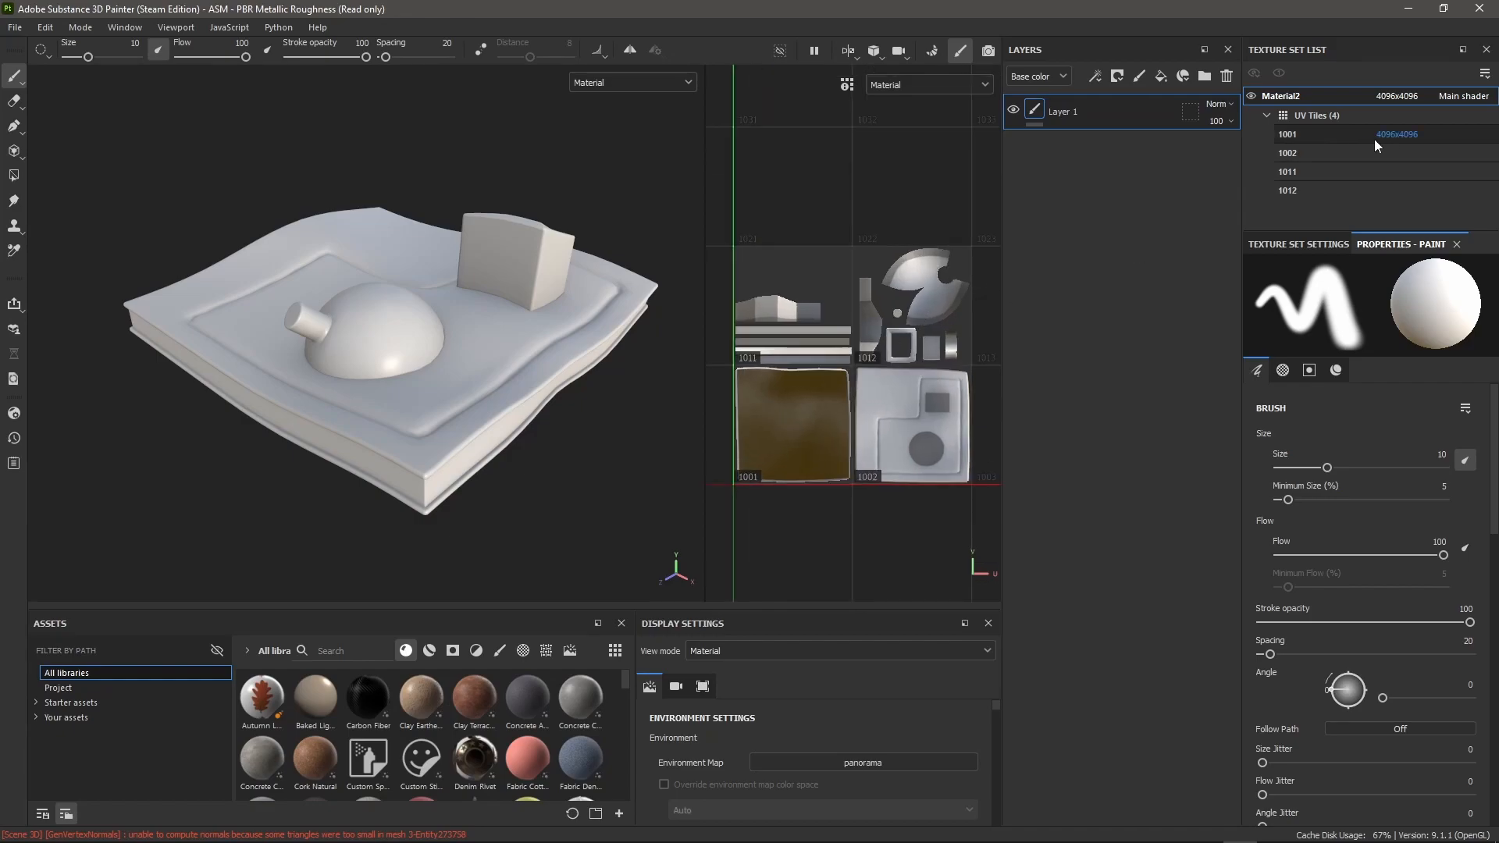
# Step: Examine the baked shading on the four UV tiles in the 2D view, ending close up on the islands of tile 1012
pyautogui.scroll(2, 823, 346)
pyautogui.keyDown('alt'); pyautogui.moveTo(894, 337); pyautogui.dragTo(881, 341, button='middle'); pyautogui.keyUp('alt')
pyautogui.scroll(1, 969, 328)
pyautogui.scroll(-1, 969, 327)
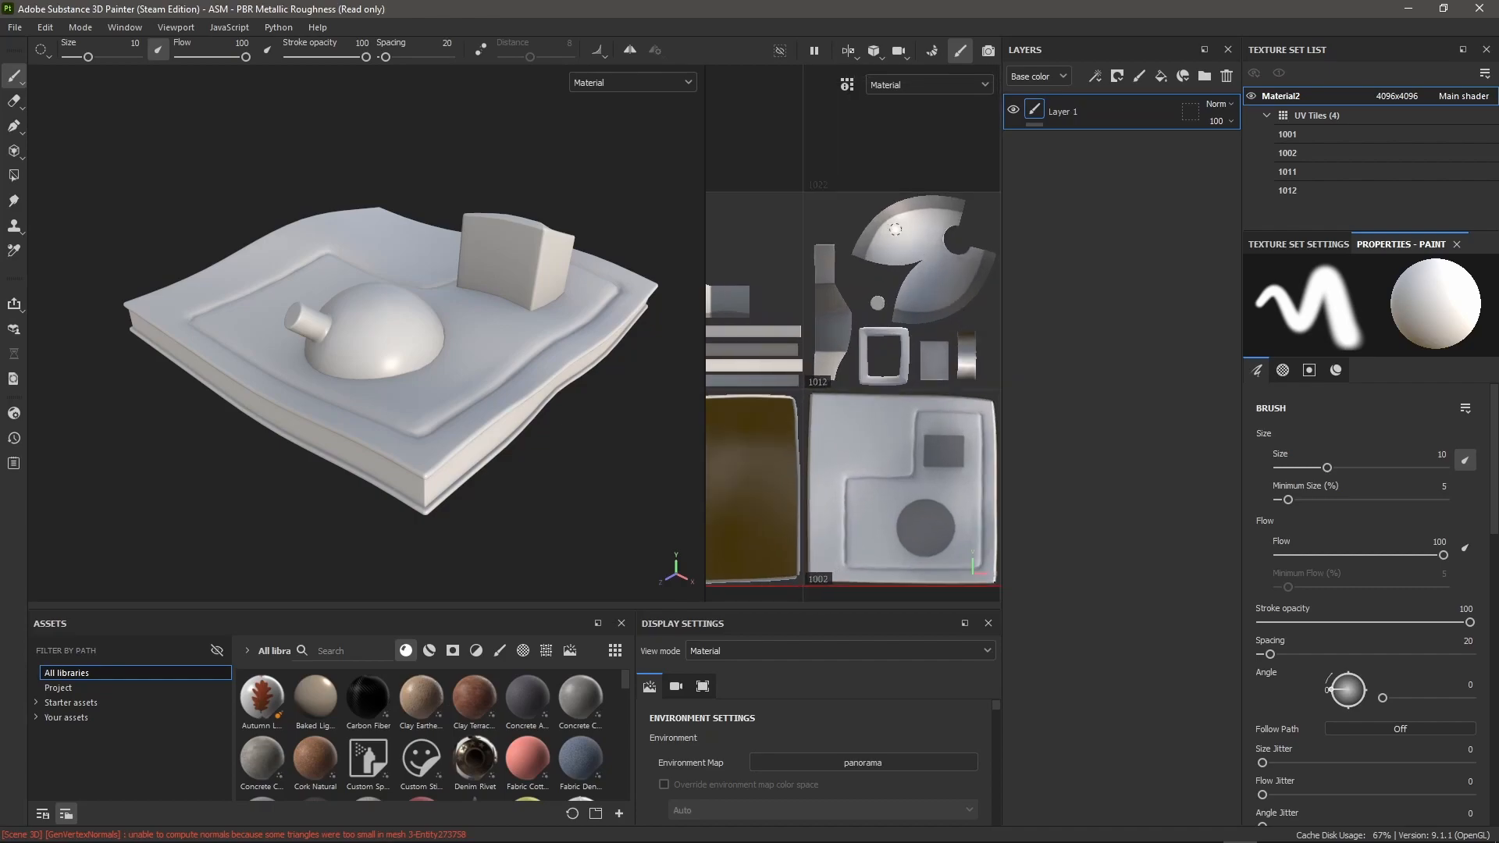
pyautogui.scroll(-1, 956, 305)
pyautogui.scroll(-1, 945, 326)
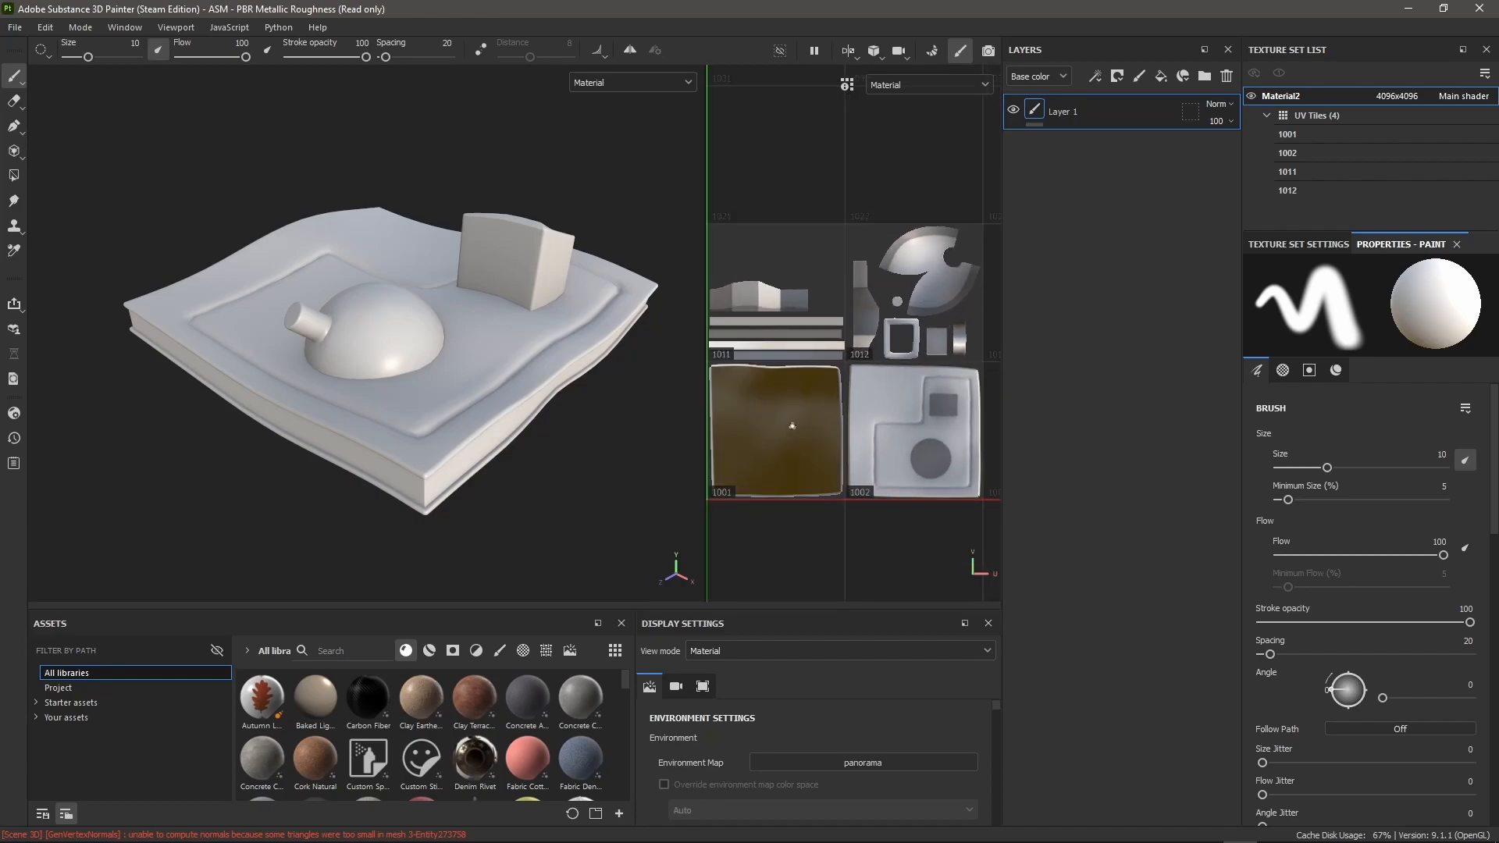
pyautogui.moveTo(792, 426); pyautogui.dragTo(816, 426, button='middle')
pyautogui.keyDown('alt'); pyautogui.moveTo(931, 286); pyautogui.dragTo(833, 364, button='middle'); pyautogui.keyUp('alt')
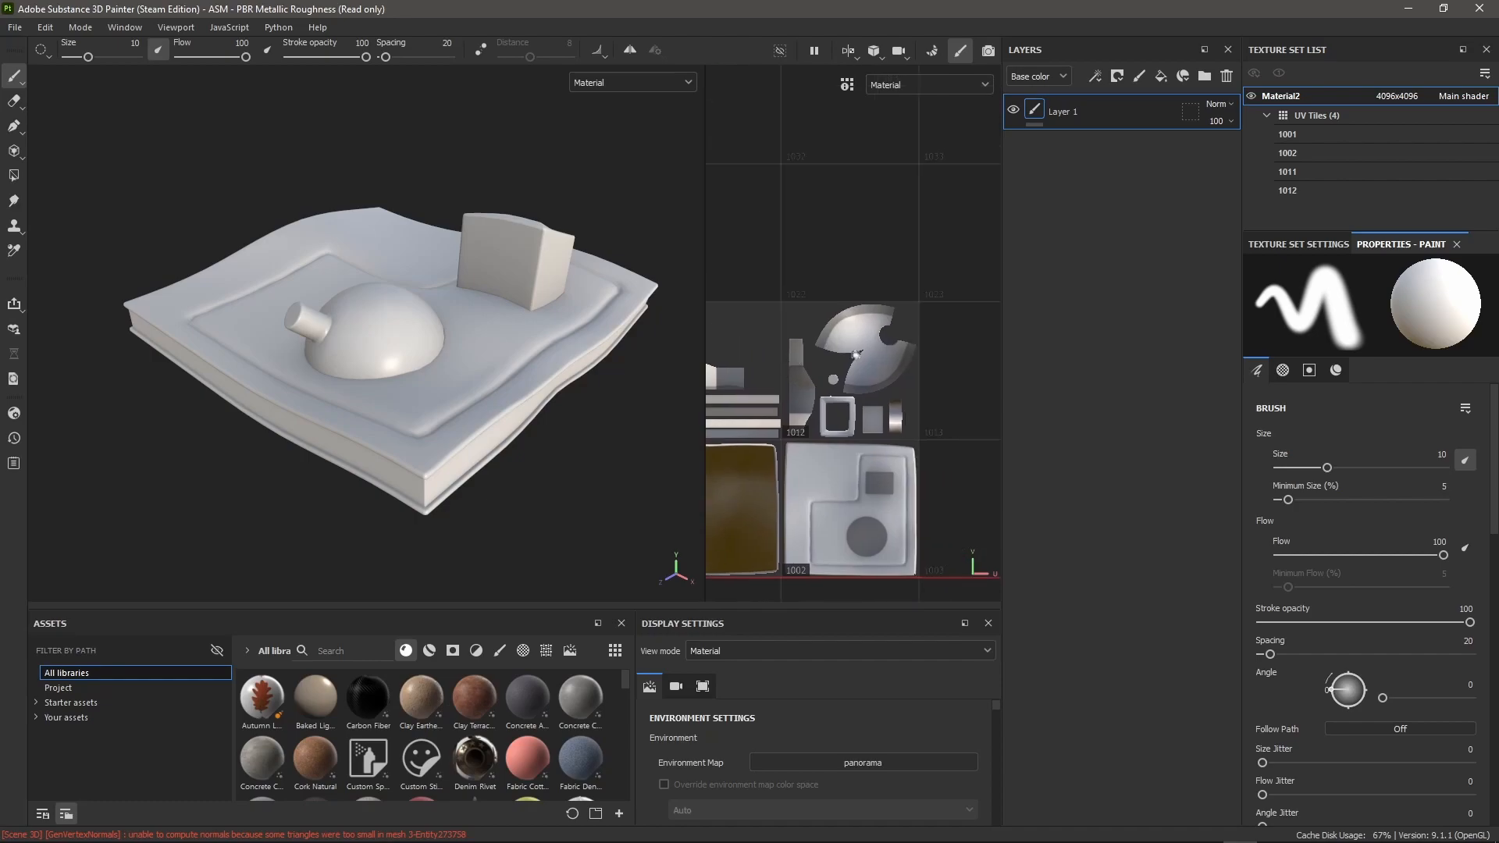
pyautogui.scroll(2, 873, 347)
pyautogui.scroll(4, 832, 437)
pyautogui.scroll(5, 793, 464)
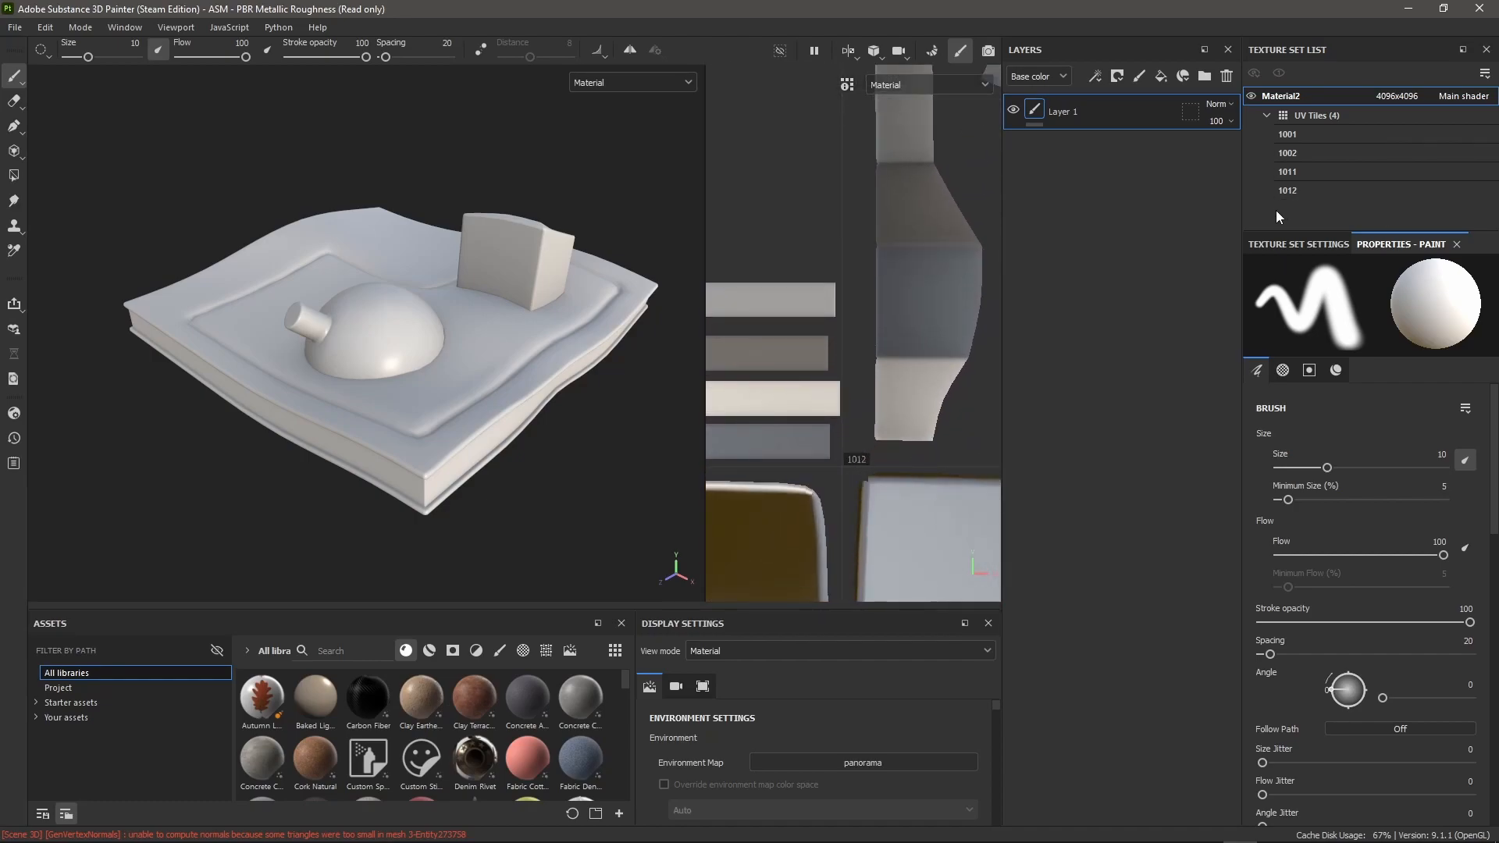
# Step: Set the resolution of UV tile 1012 to 2048, independent of the texture set size
pyautogui.click(1341, 188)
pyautogui.click(1314, 245)
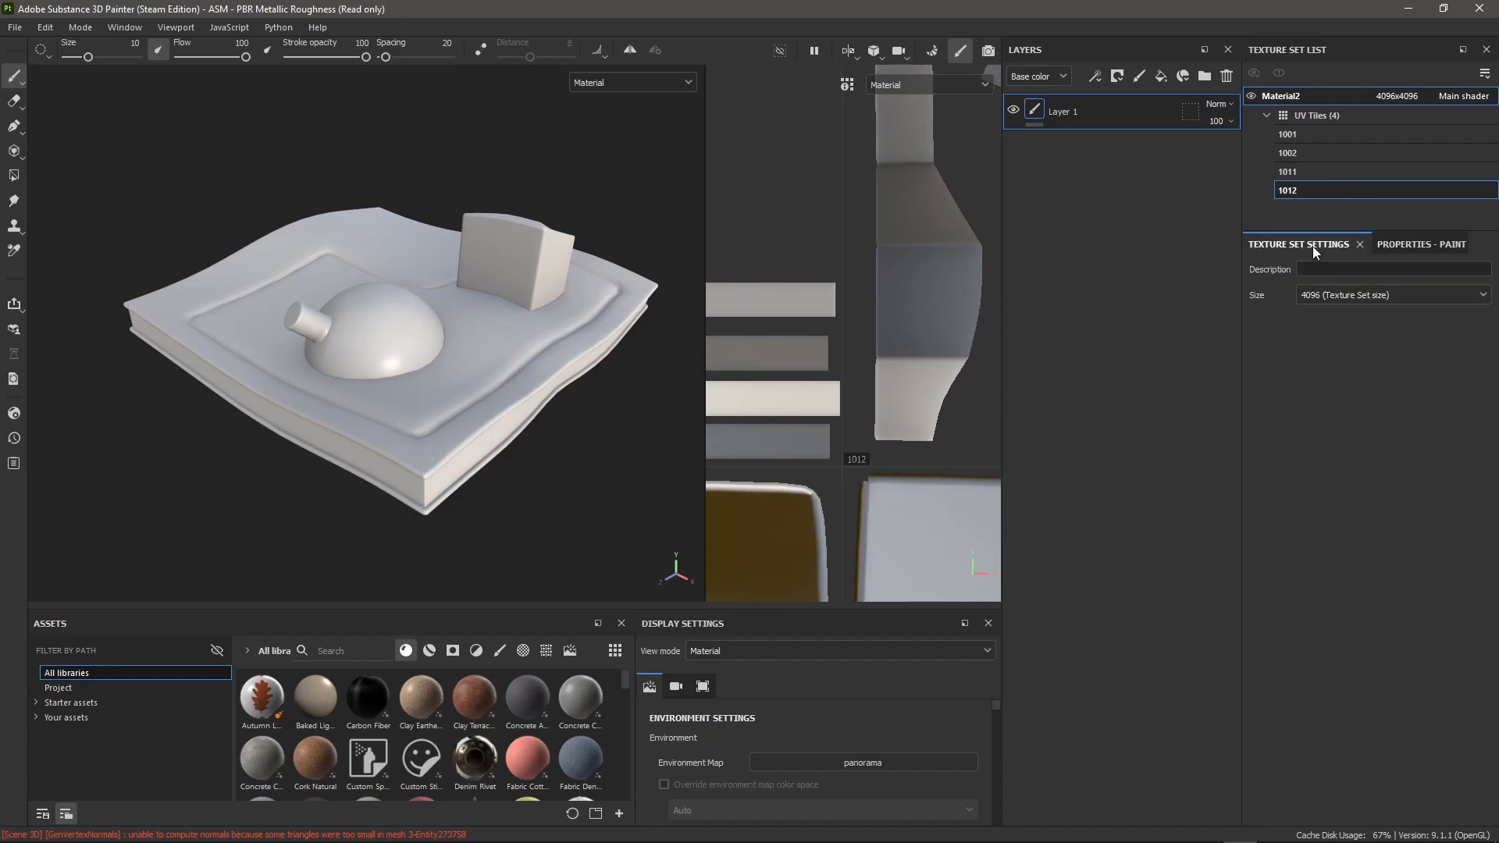
pyautogui.click(1416, 293)
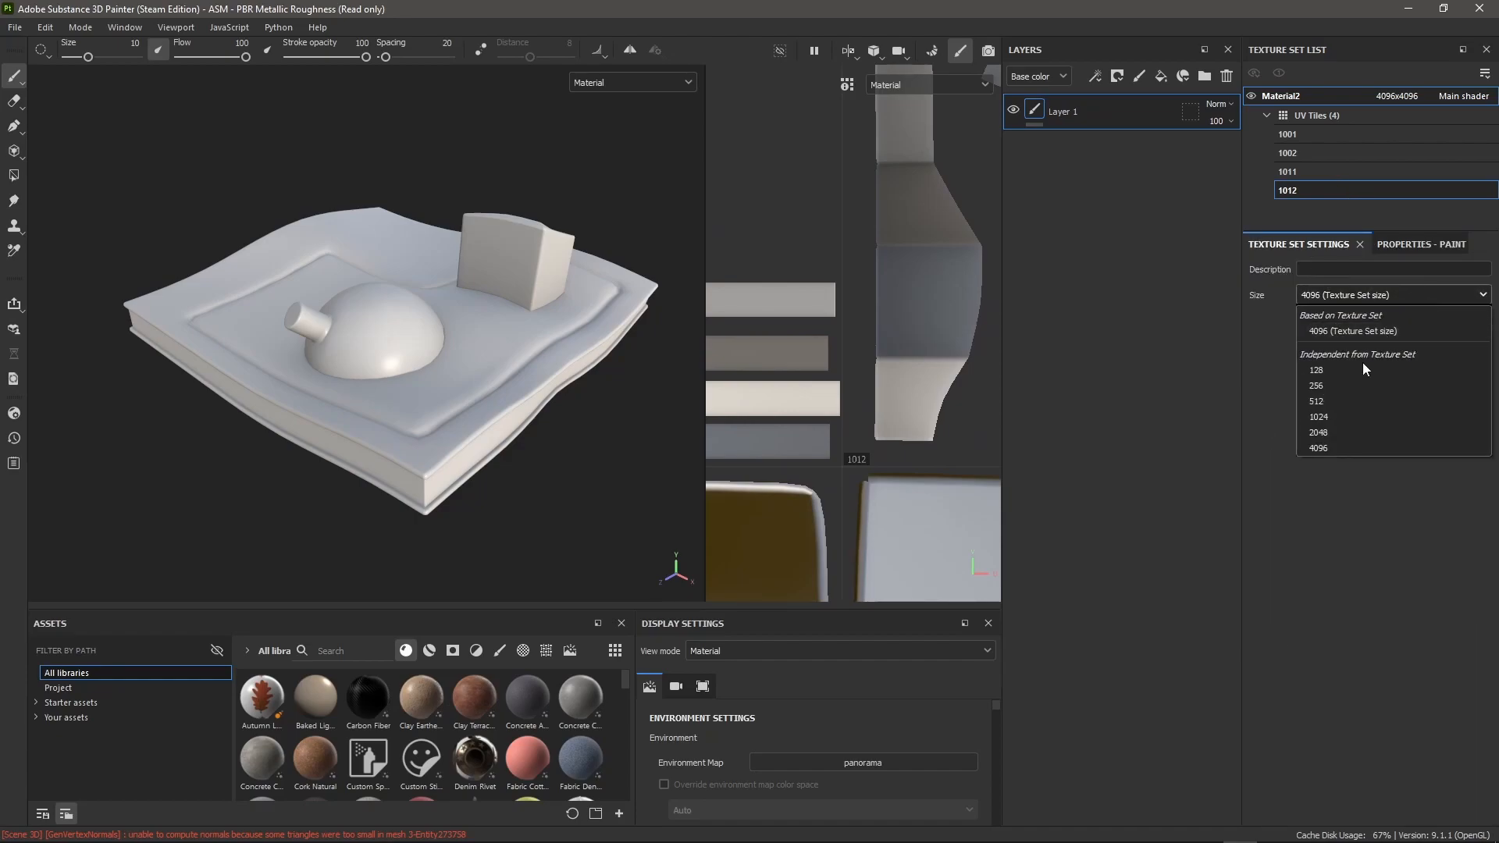
pyautogui.click(1336, 434)
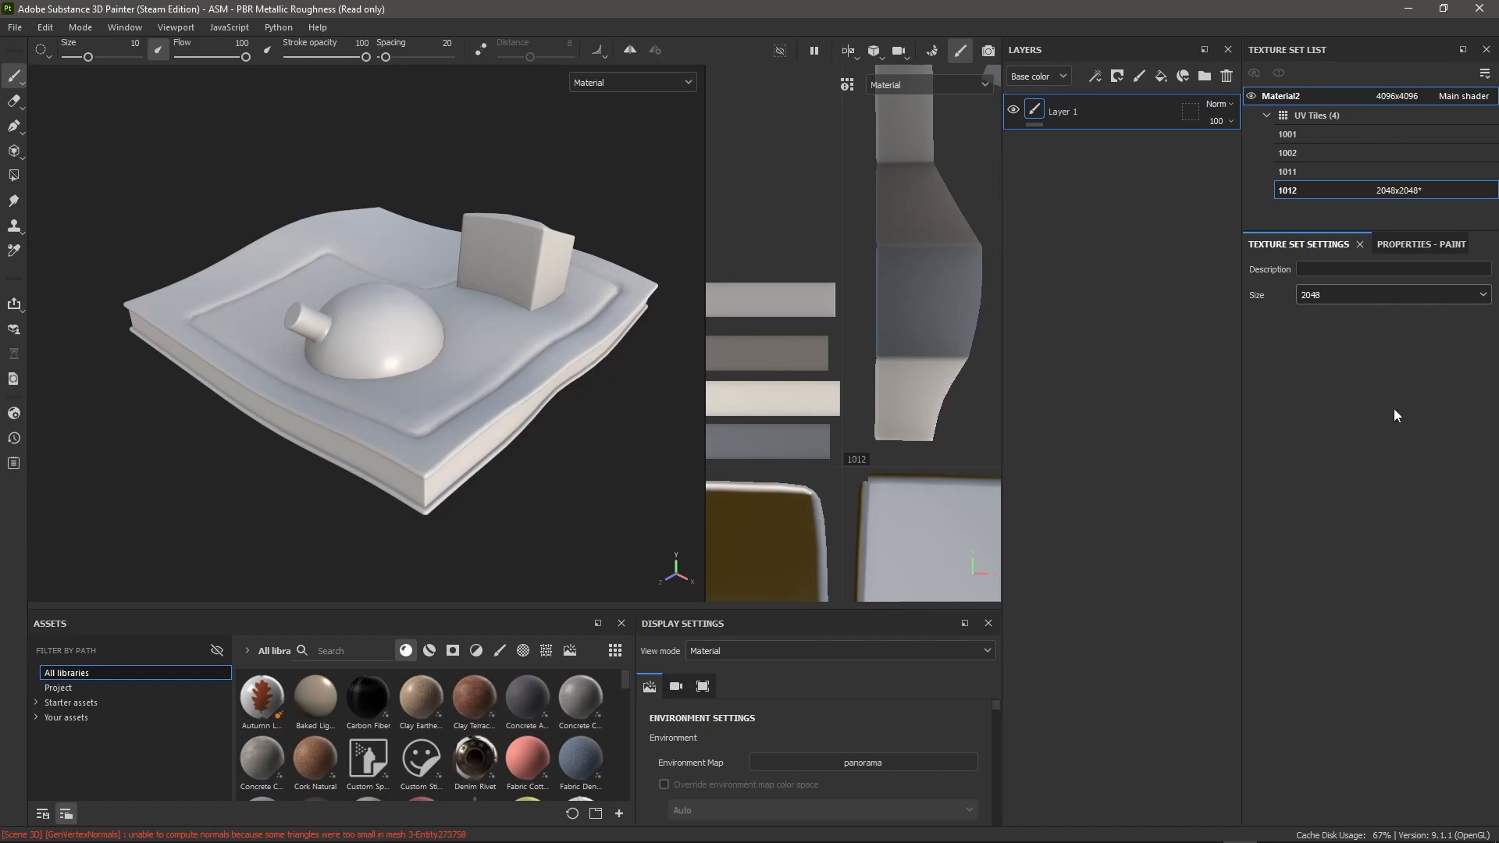
# Step: Edit the geometry mask of Layer 1 to exclude UV tile 1012
pyautogui.scroll(-3, 720, 405)
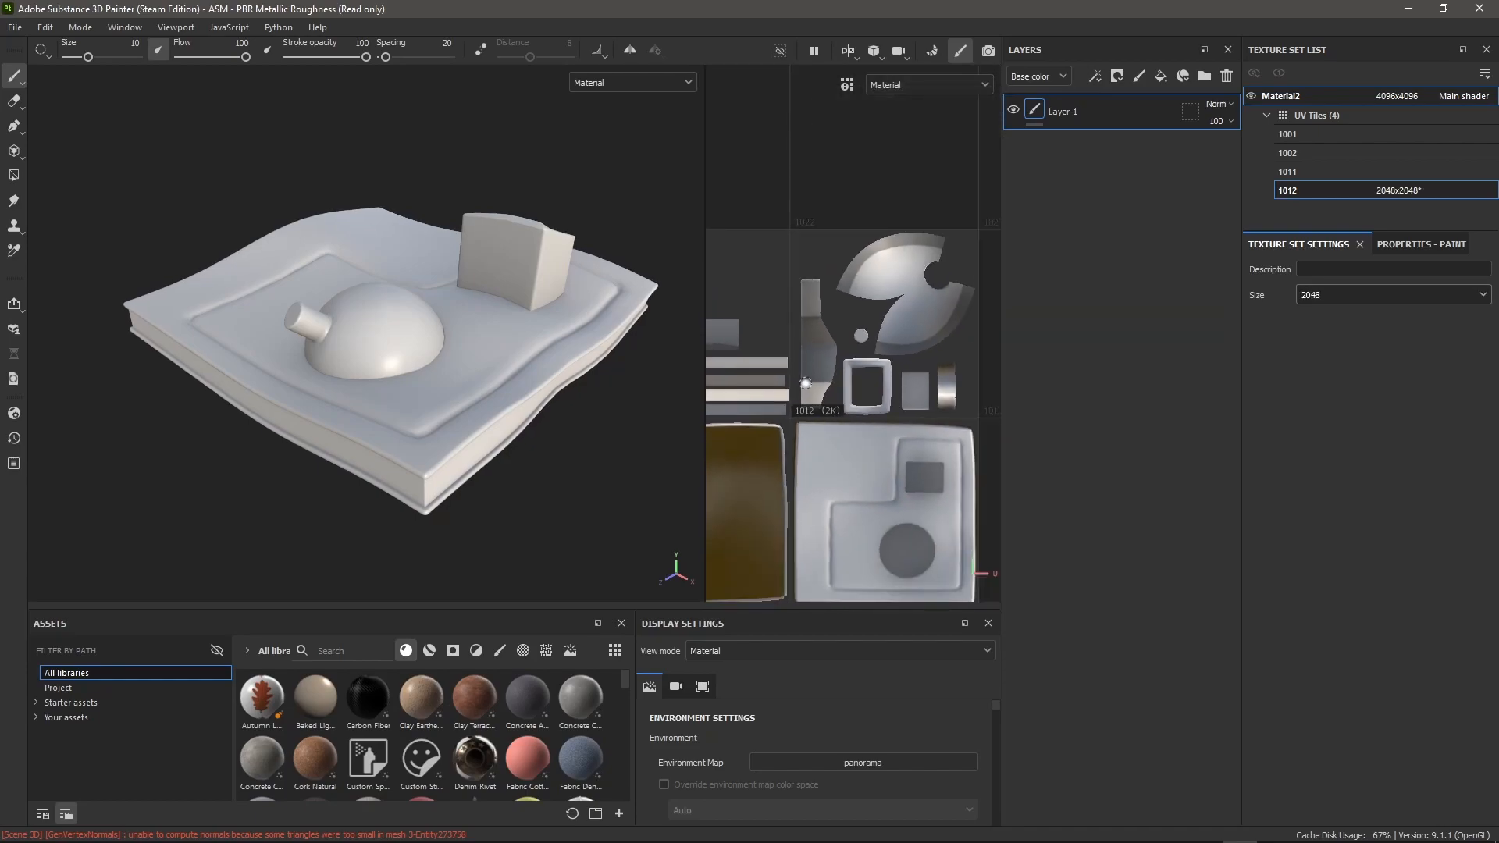
pyautogui.scroll(-2, 863, 388)
pyautogui.keyDown('alt'); pyautogui.moveTo(866, 381); pyautogui.dragTo(915, 380, button='middle'); pyautogui.keyUp('alt')
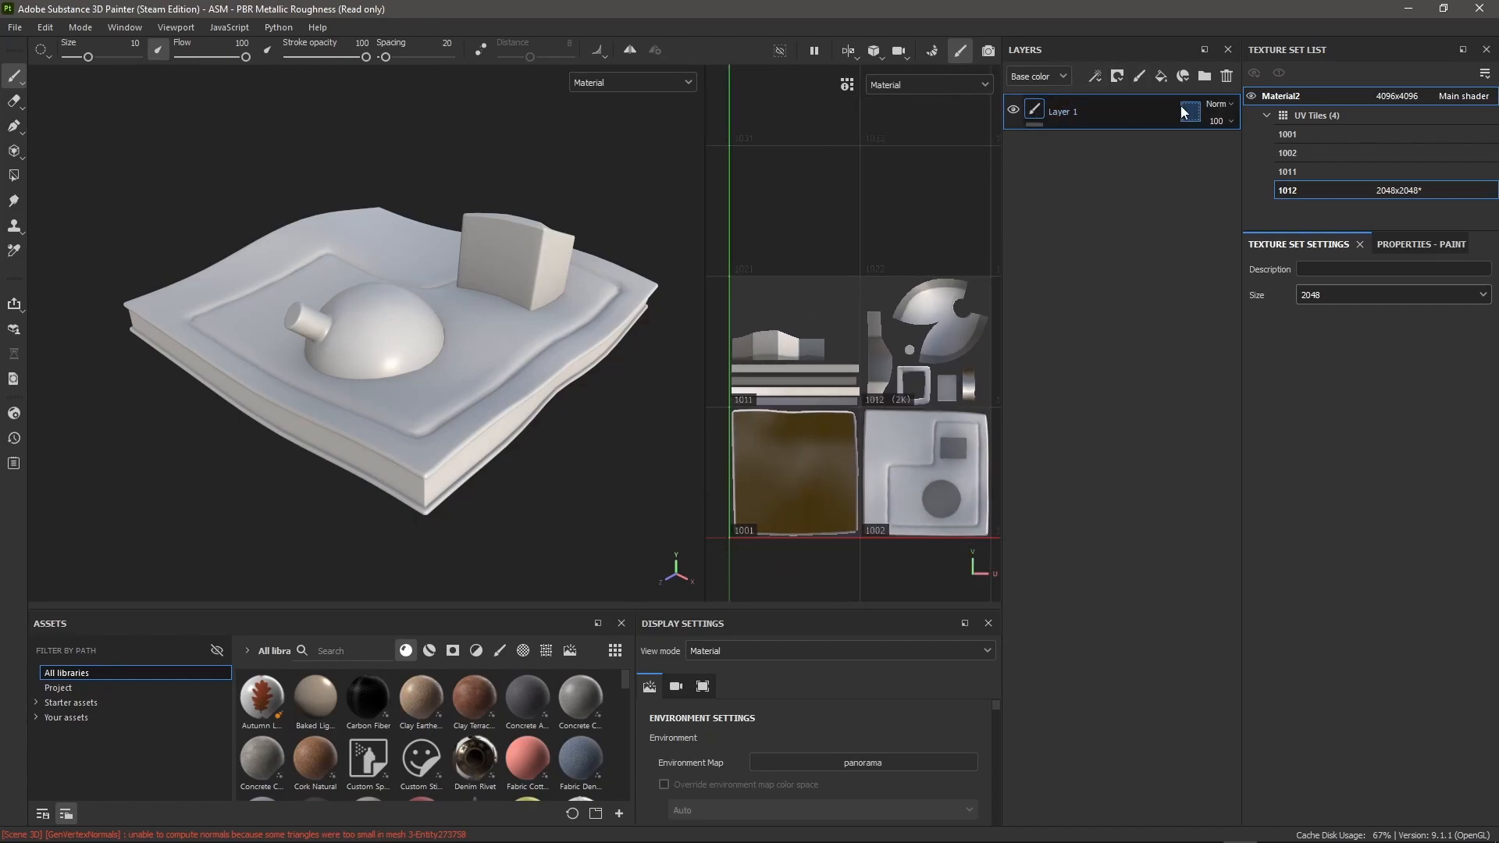
pyautogui.click(1184, 112)
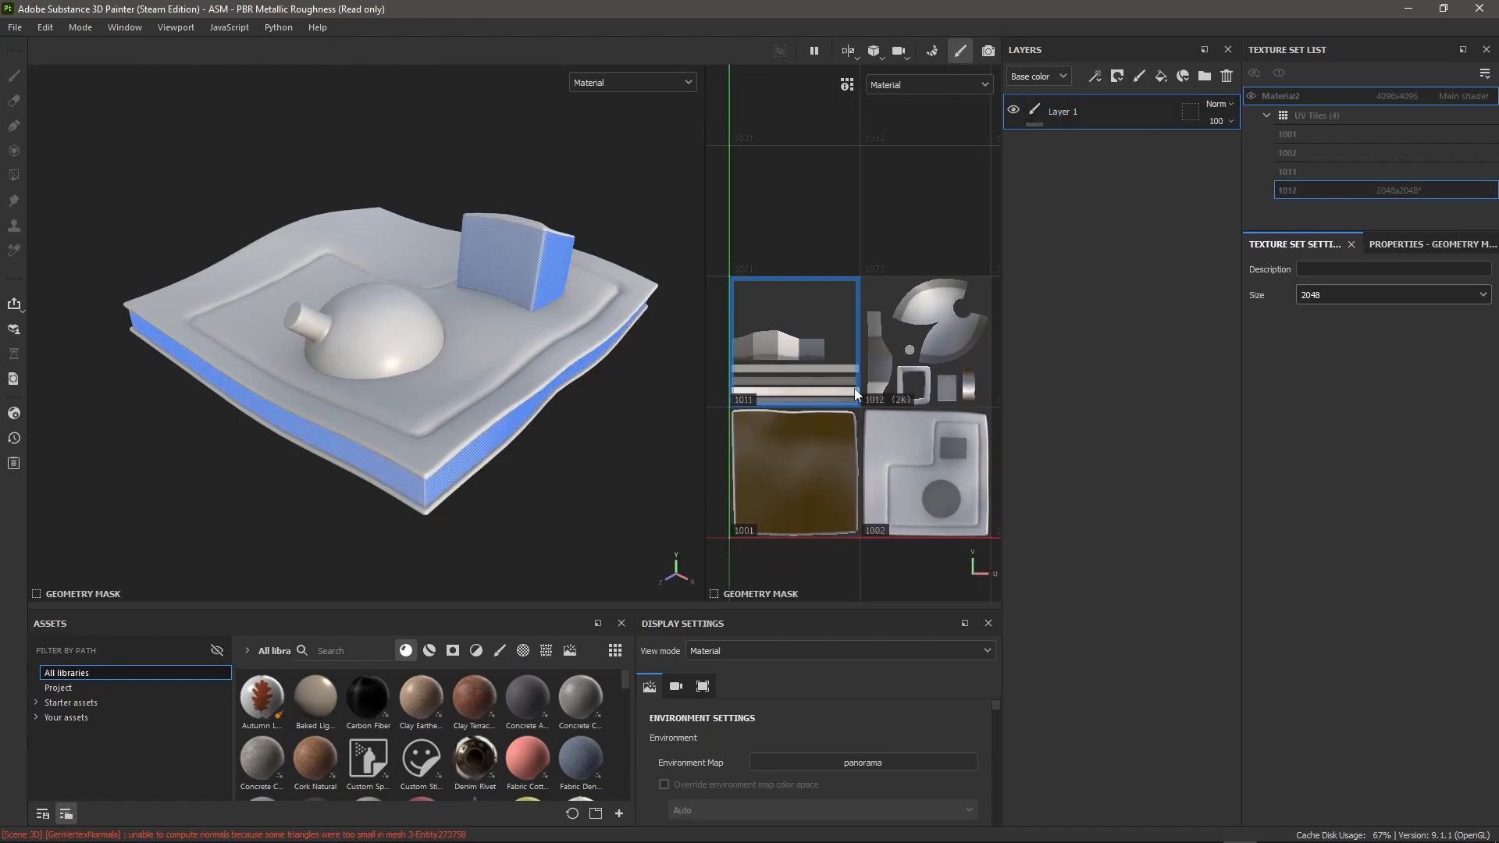
pyautogui.click(908, 376)
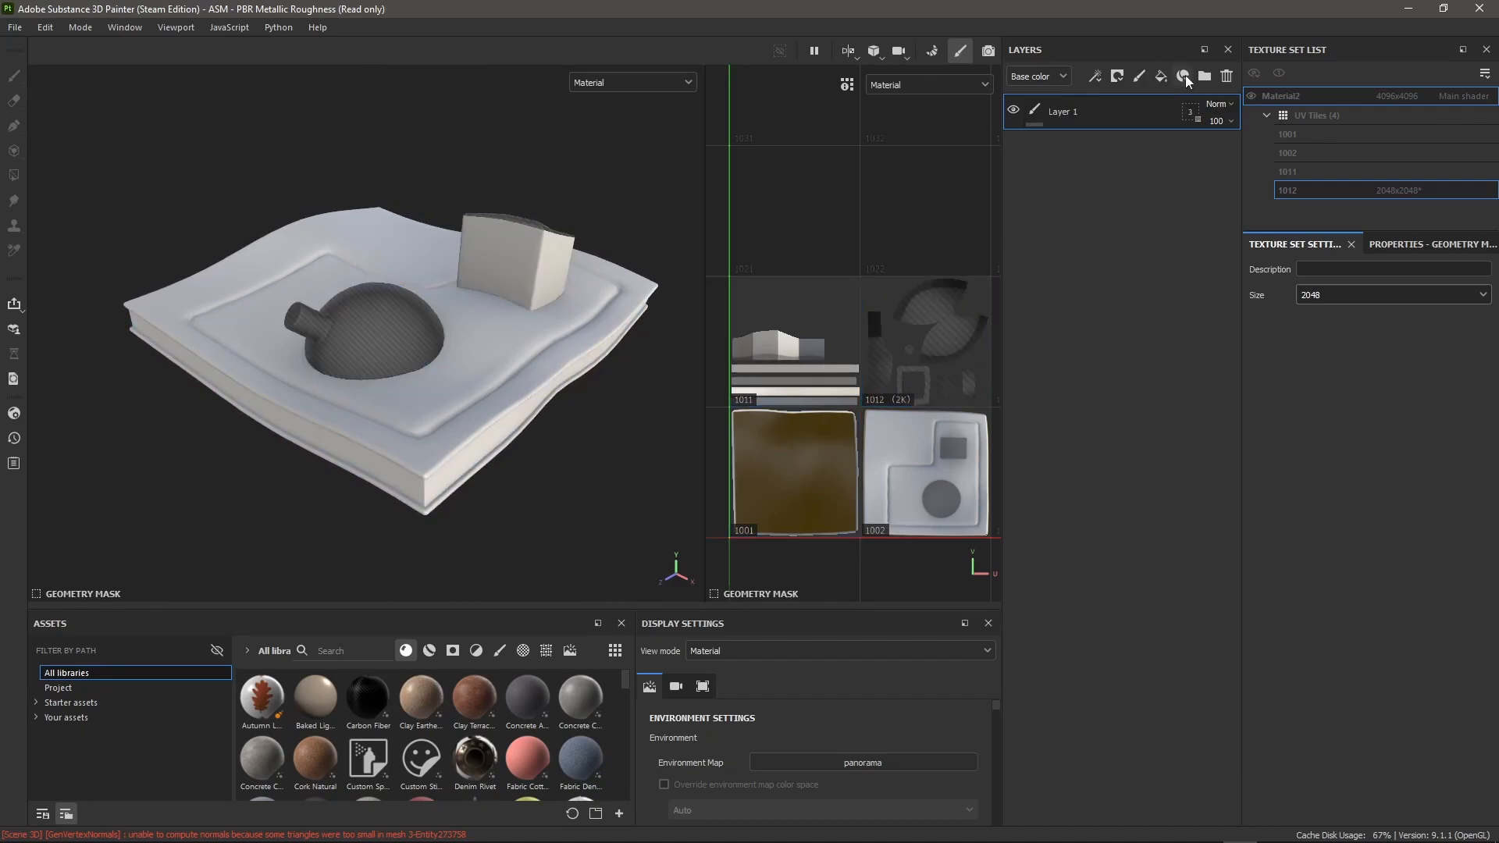
# Step: Delete Layer 1, add a fill layer in its place and show the fill properties
pyautogui.click(1227, 75)
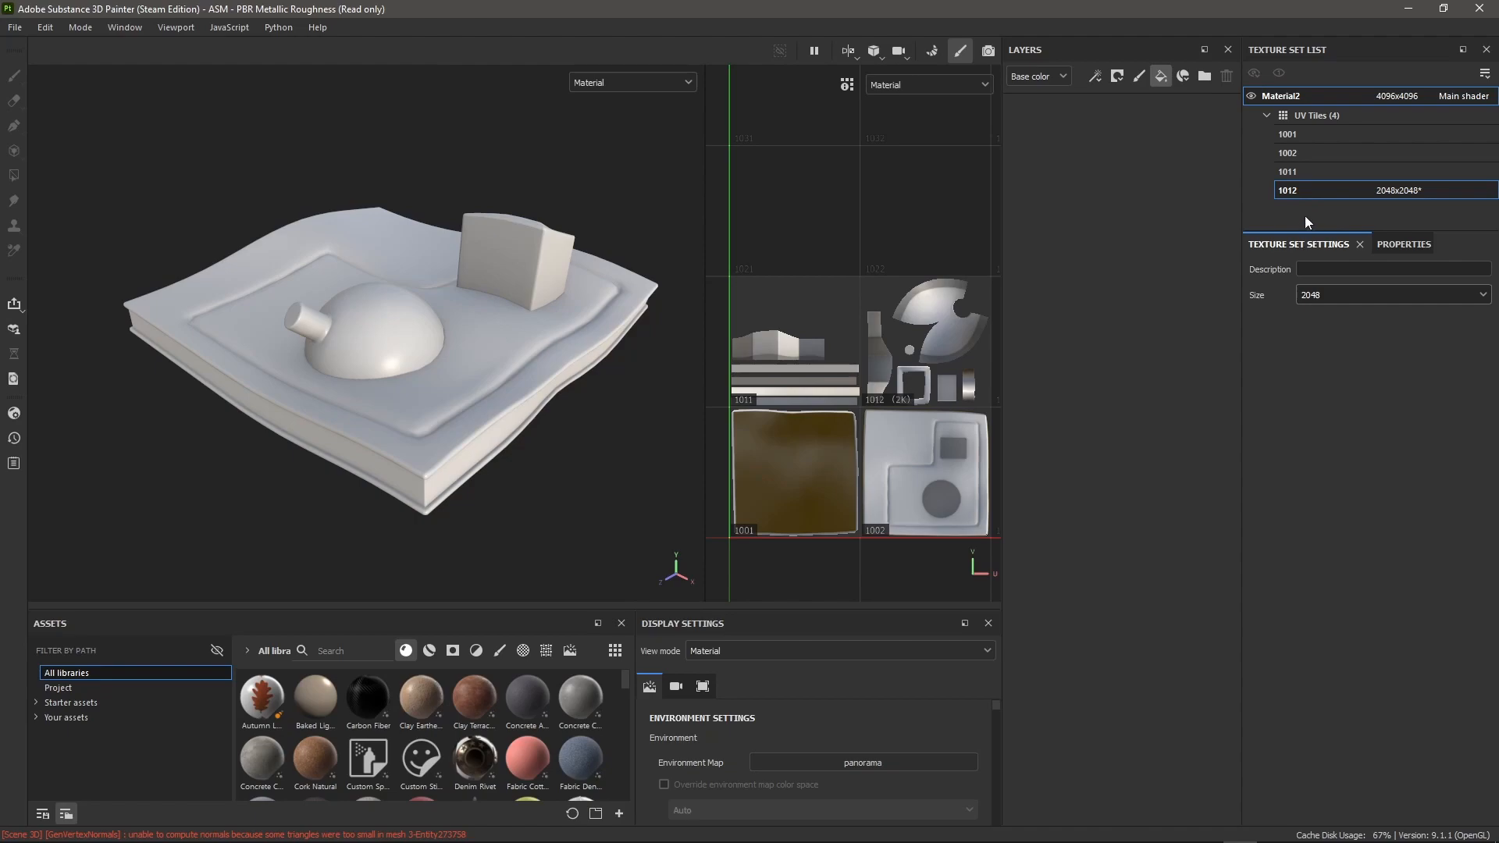
pyautogui.click(1380, 245)
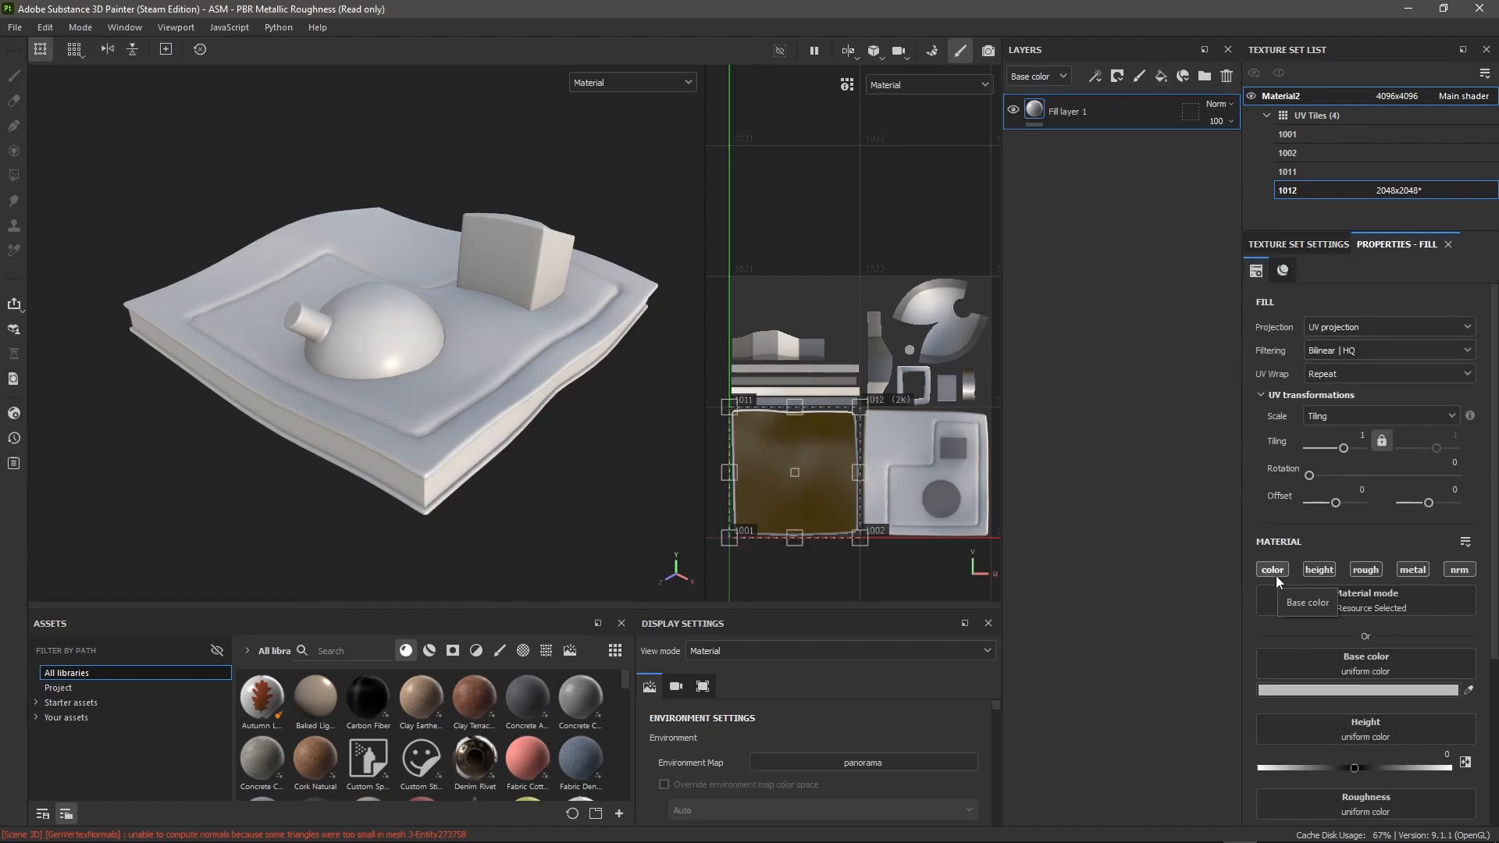
# Step: Limit the fill layer to the color channel and set its base color to pure red (FF0000)
pyautogui.click(1315, 691)
pyautogui.moveTo(1214, 663); pyautogui.dragTo(1284, 582)
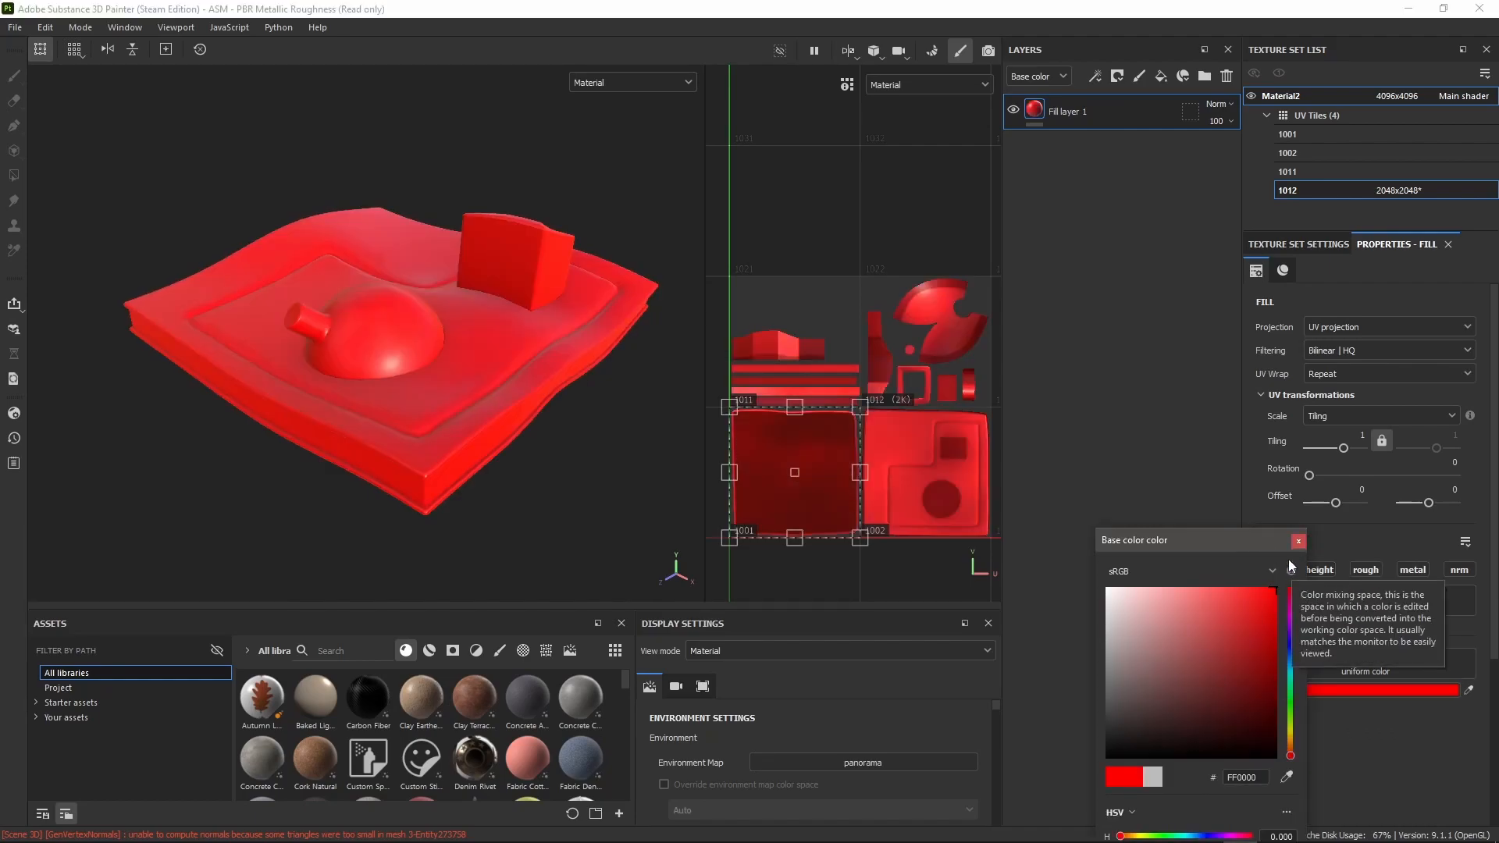
pyautogui.click(1299, 541)
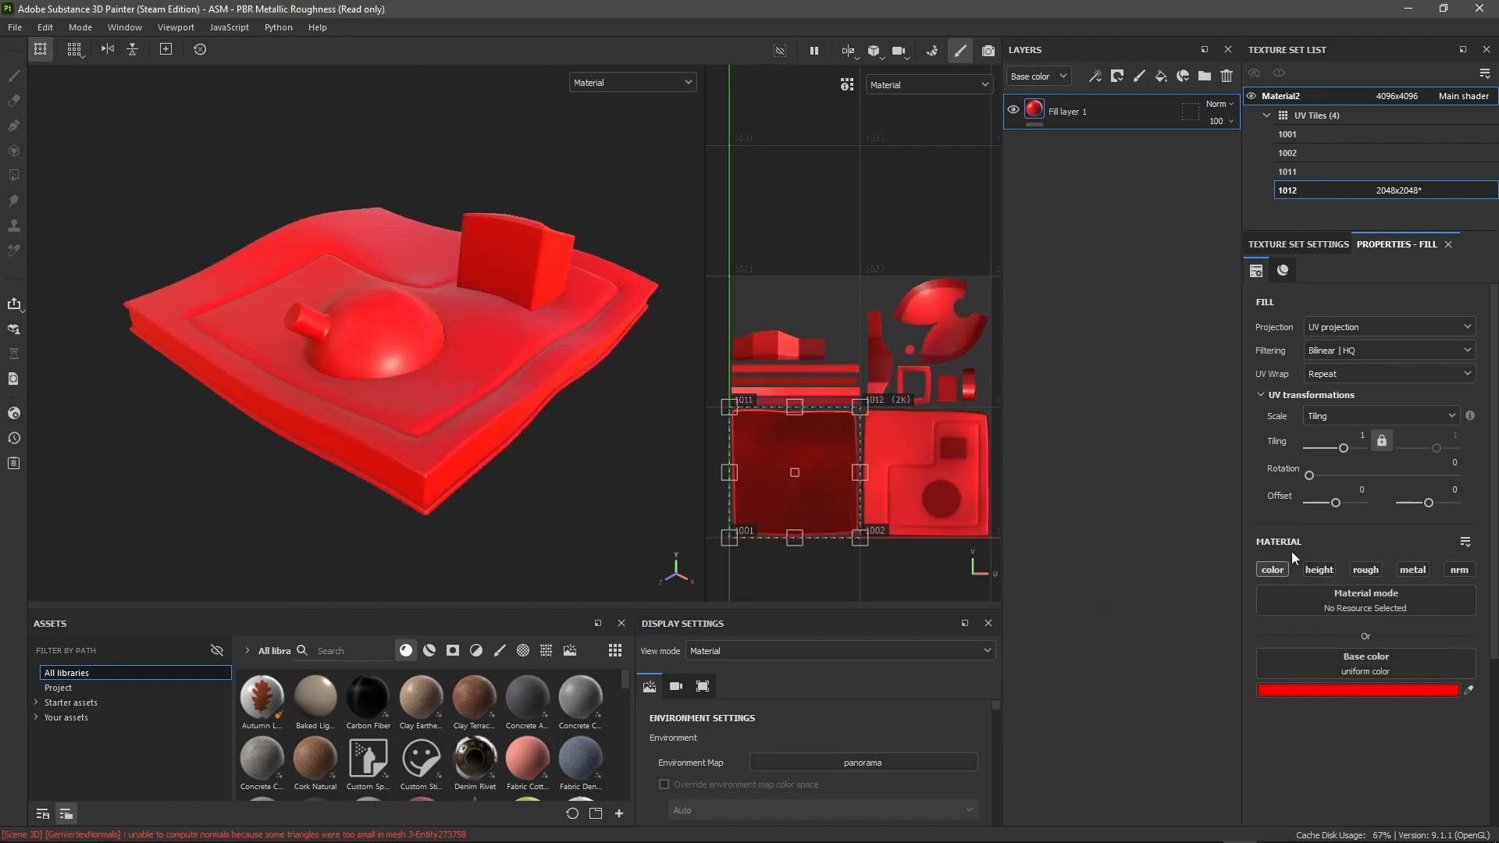
# Step: Limit the red fill layer's geometry mask to UV tiles 1002 and 1011 by excluding tiles 1001 and 1012
pyautogui.click(1190, 113)
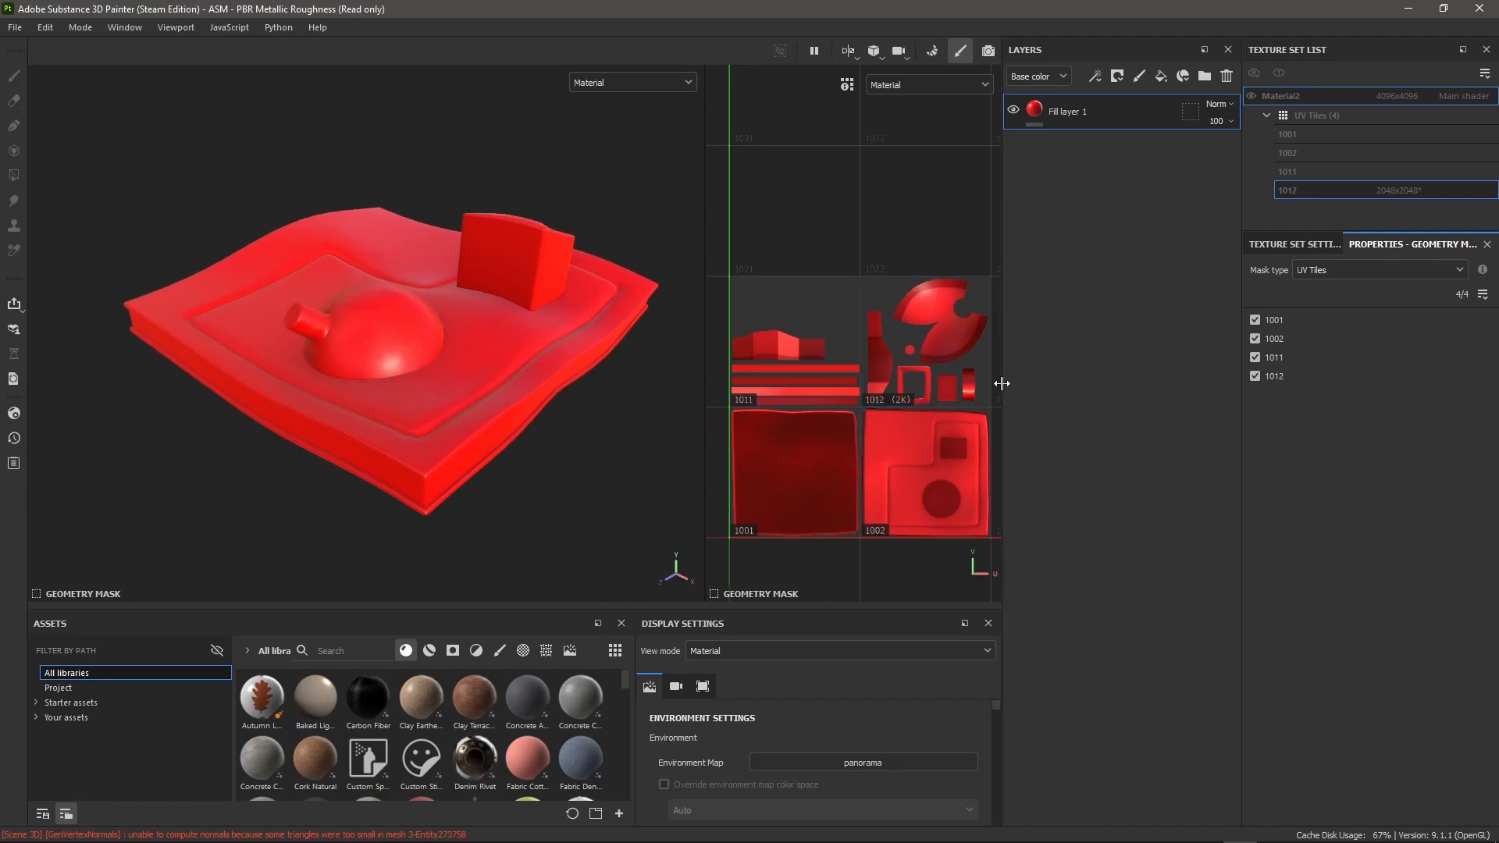
pyautogui.click(932, 339)
pyautogui.click(1255, 321)
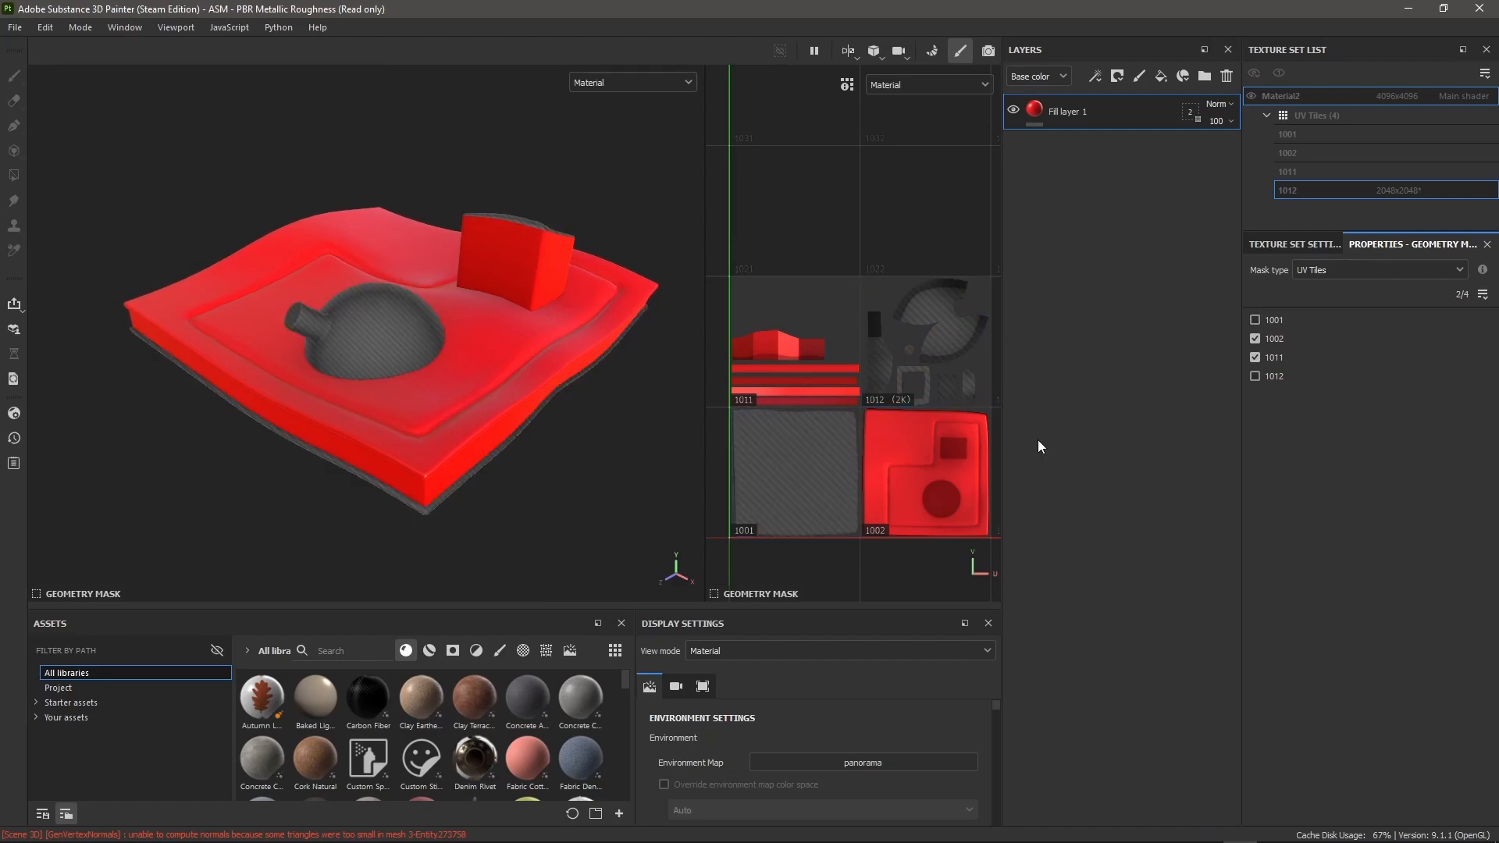
pyautogui.click(1067, 111)
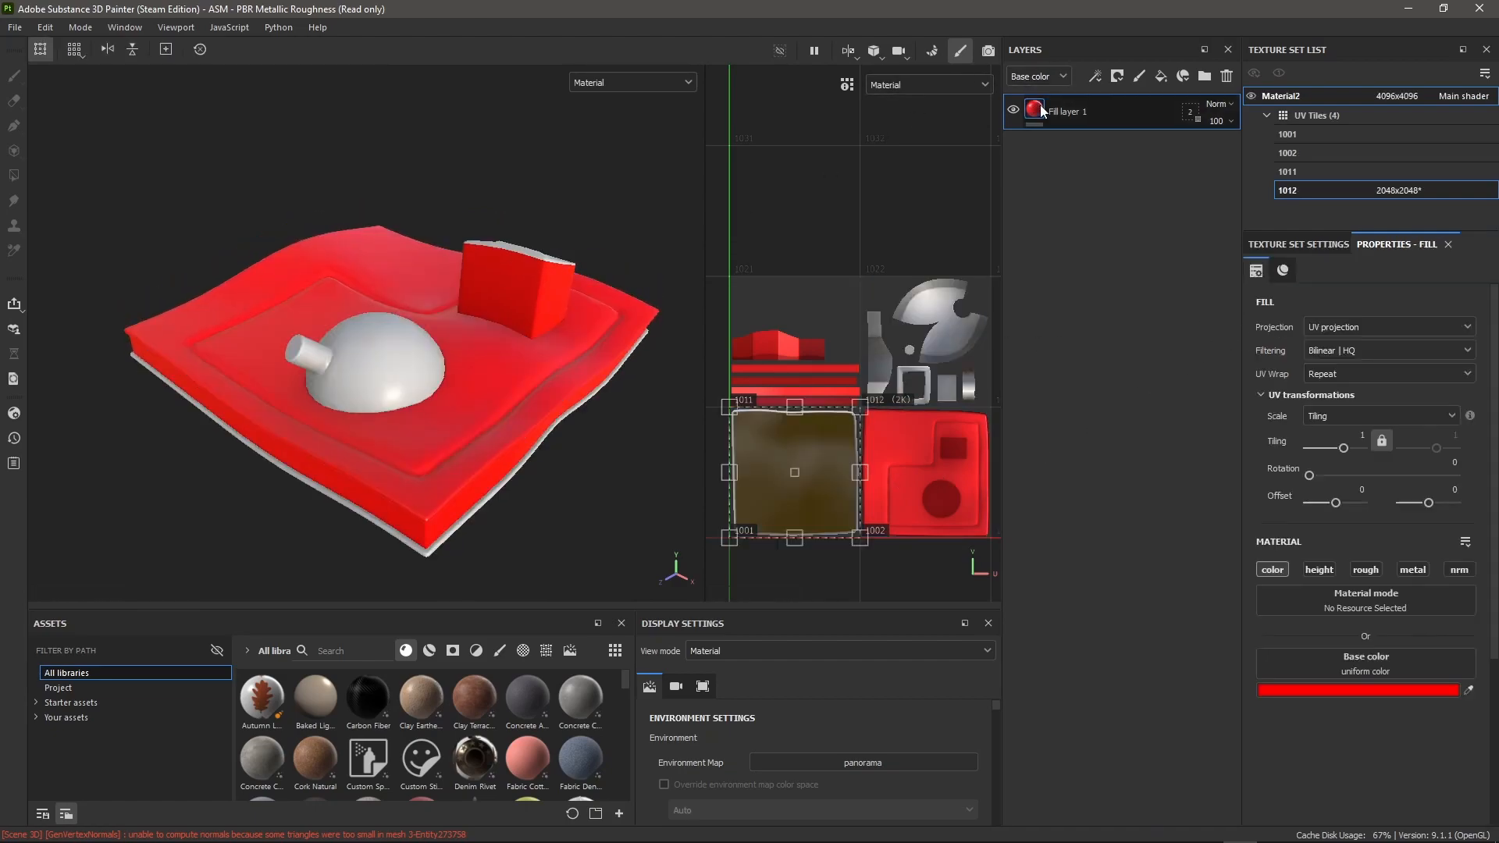
pyautogui.keyDown('alt'); pyautogui.moveTo(664, 371); pyautogui.dragTo(527, 402); pyautogui.keyUp('alt')
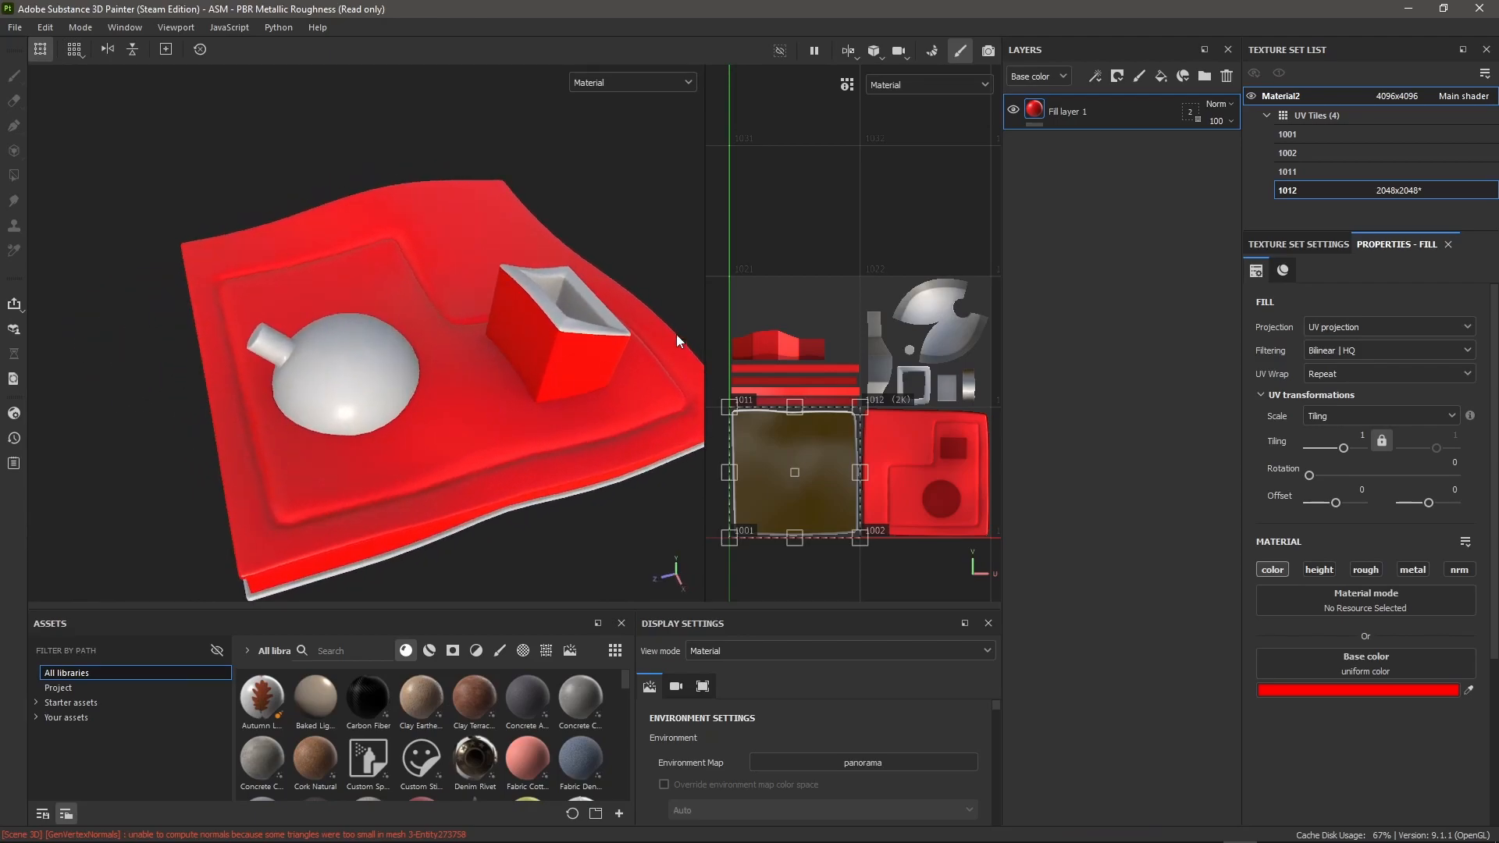
pyautogui.moveTo(595, 457)
pyautogui.keyDown('alt'); pyautogui.mouseDown()
pyautogui.moveTo(489, 418)
pyautogui.moveTo(366, 404)
pyautogui.moveTo(254, 335)
pyautogui.moveTo(648, 352)
pyautogui.mouseUp(); pyautogui.keyUp('alt')
pyautogui.keyDown('alt'); pyautogui.moveTo(468, 391); pyautogui.dragTo(547, 375); pyautogui.keyUp('alt')
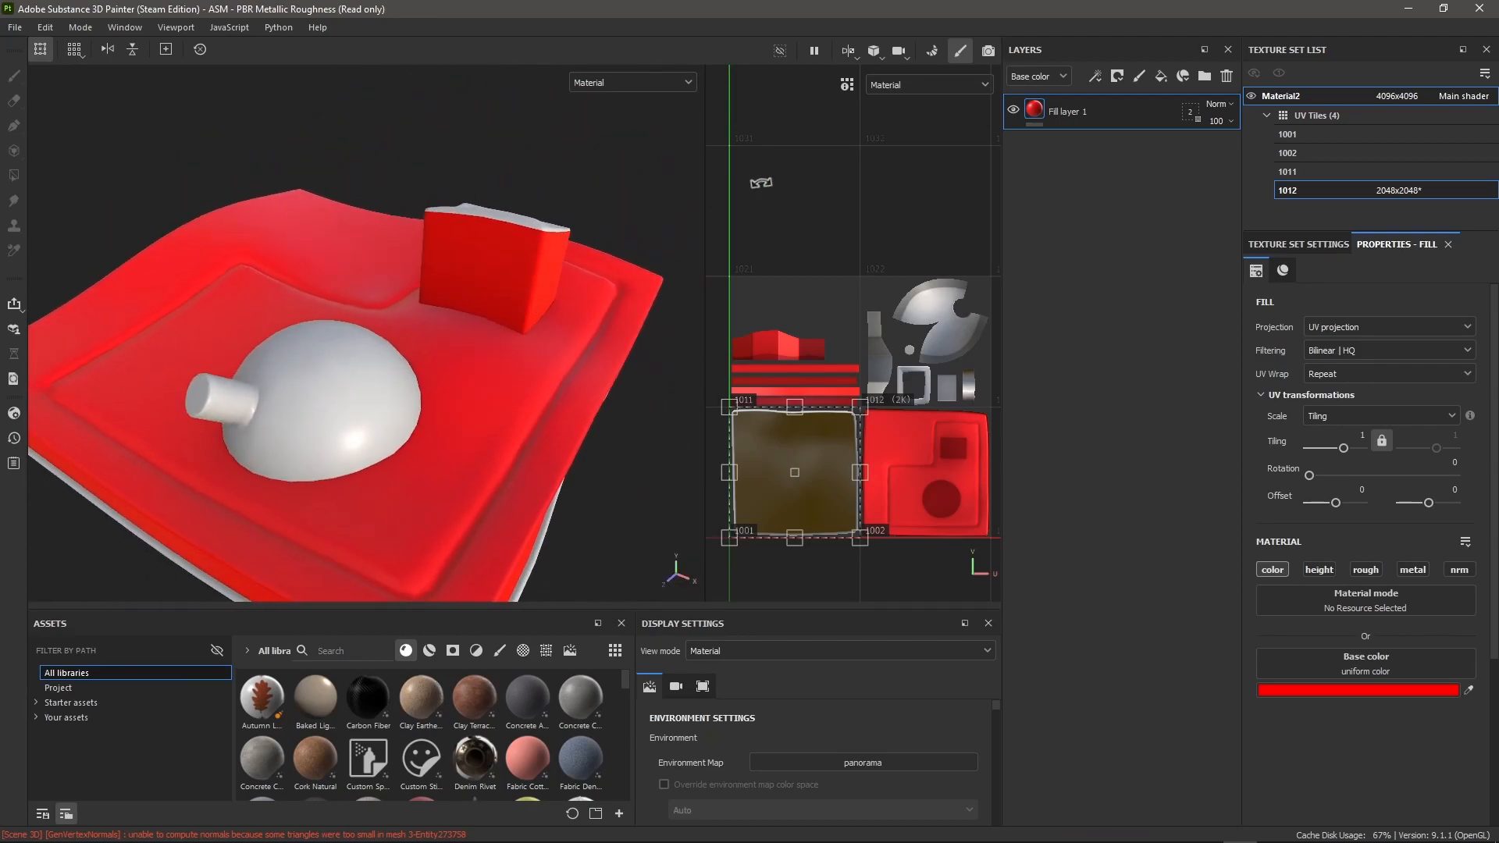
# Step: Delete the red fill layer from the layer stack
pyautogui.click(1226, 75)
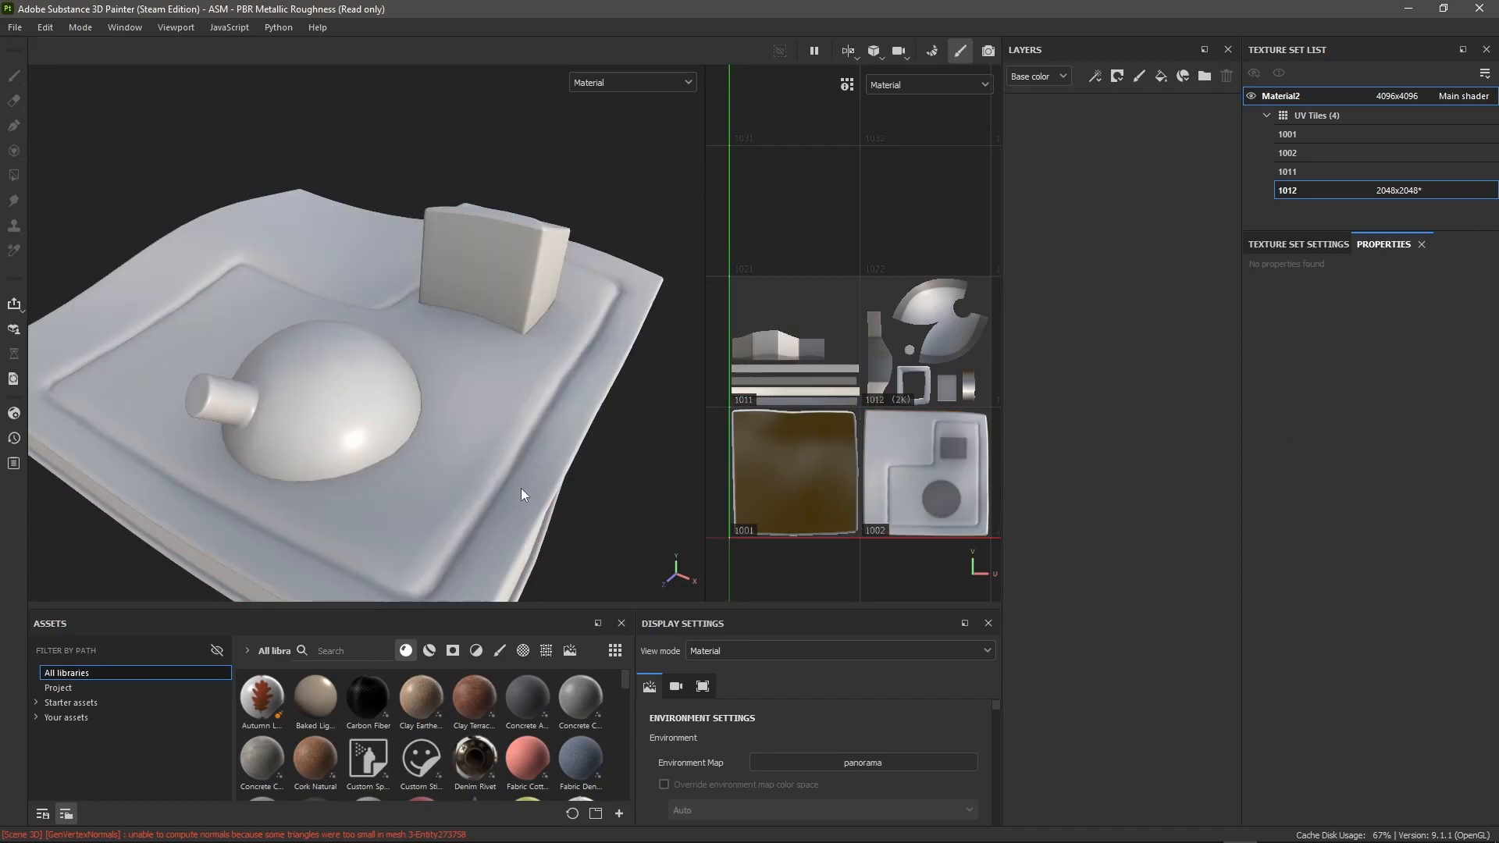
pyautogui.keyDown('alt'); pyautogui.moveTo(522, 493); pyautogui.dragTo(534, 418, button='middle'); pyautogui.keyUp('alt')
pyautogui.scroll(-1, 467, 540)
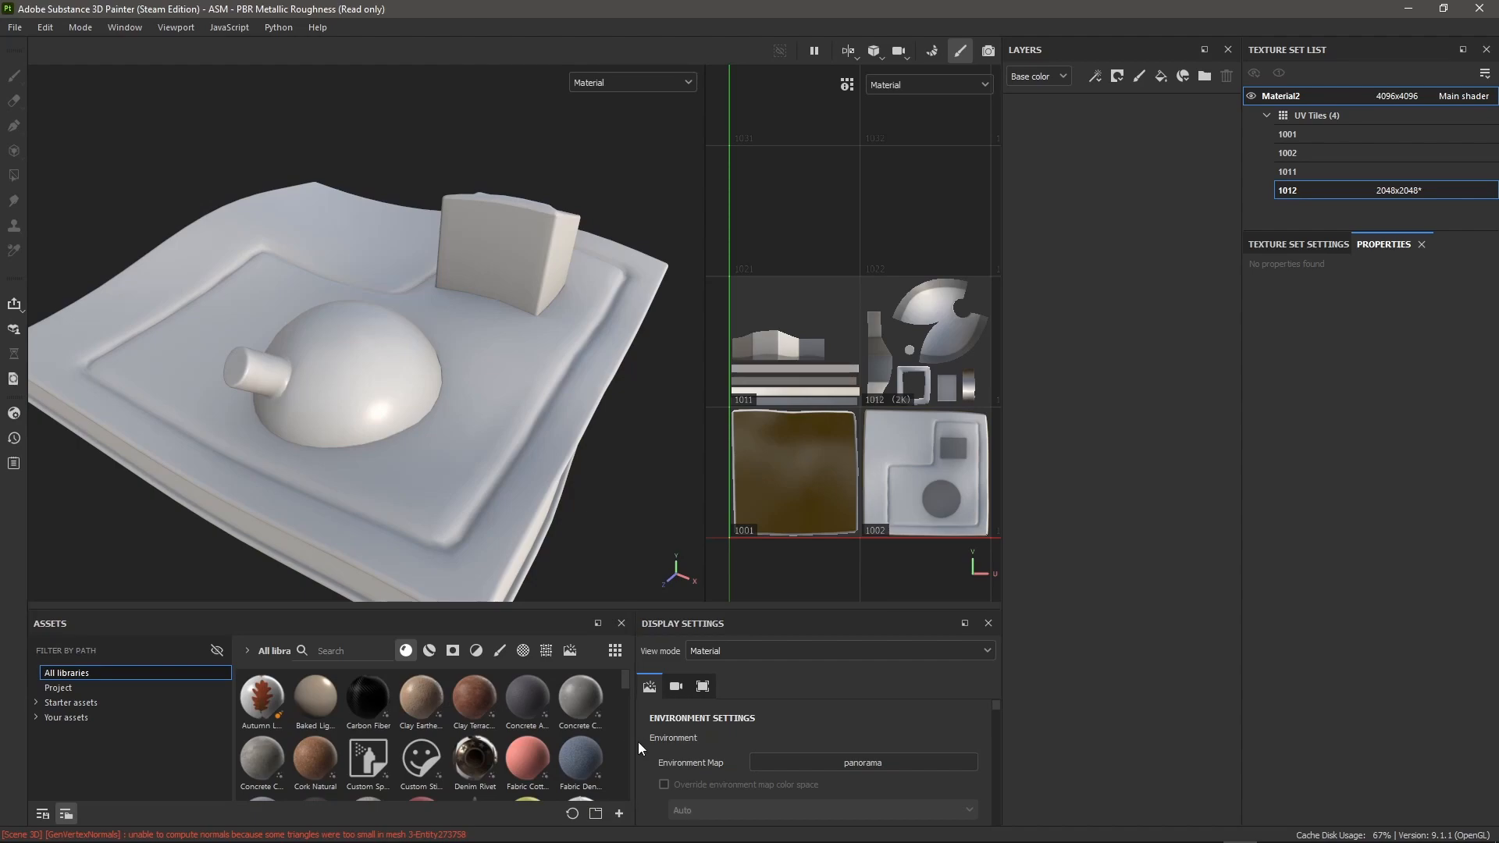
# Step: Widen the asset library and its thumbnail area, and show only the materials
pyautogui.moveTo(636, 743); pyautogui.dragTo(907, 738)
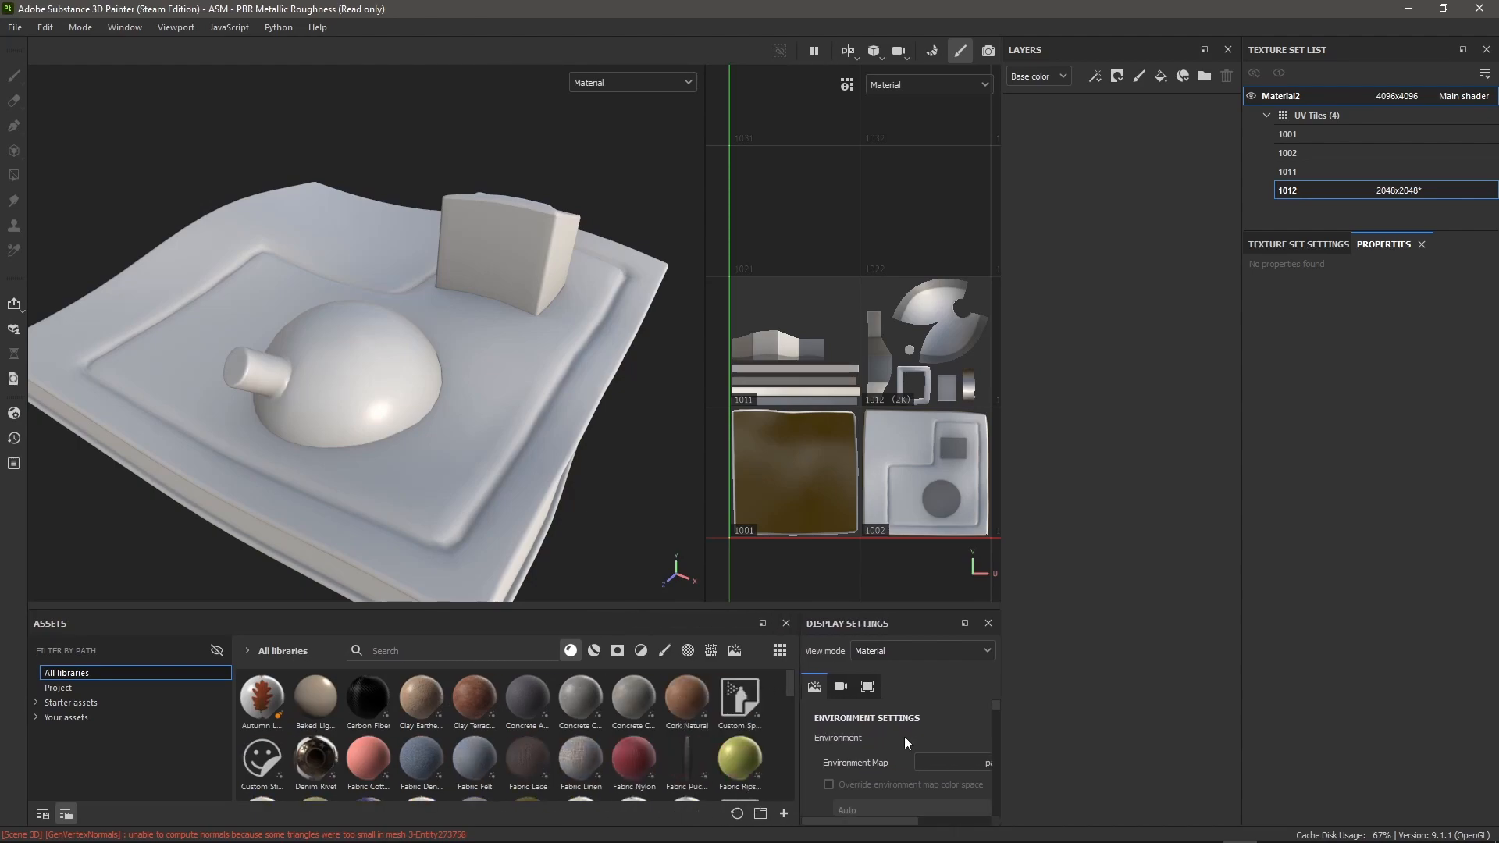
pyautogui.moveTo(233, 720); pyautogui.dragTo(134, 718)
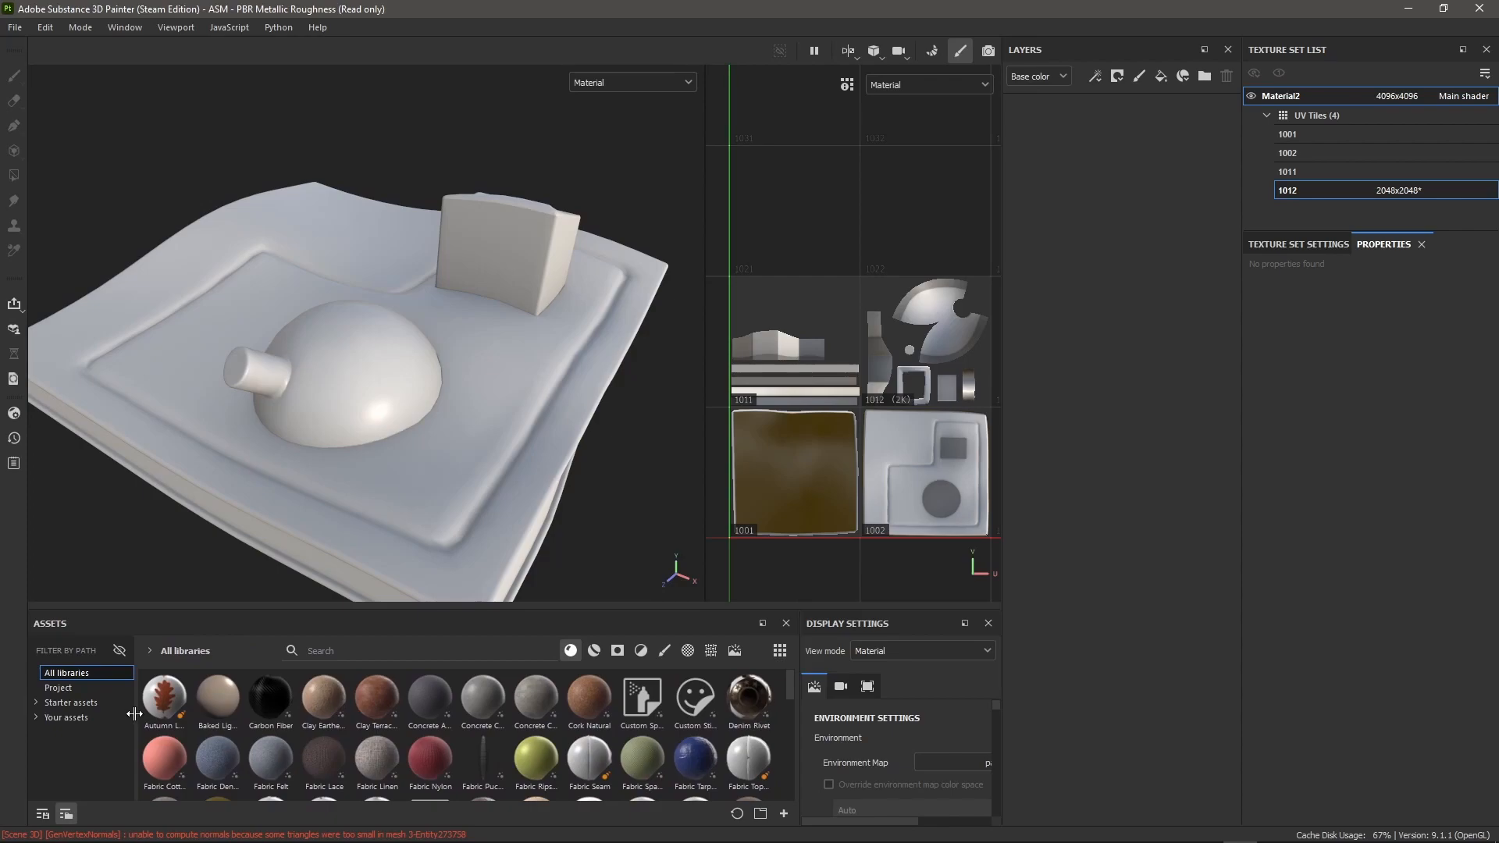
pyautogui.click(645, 653)
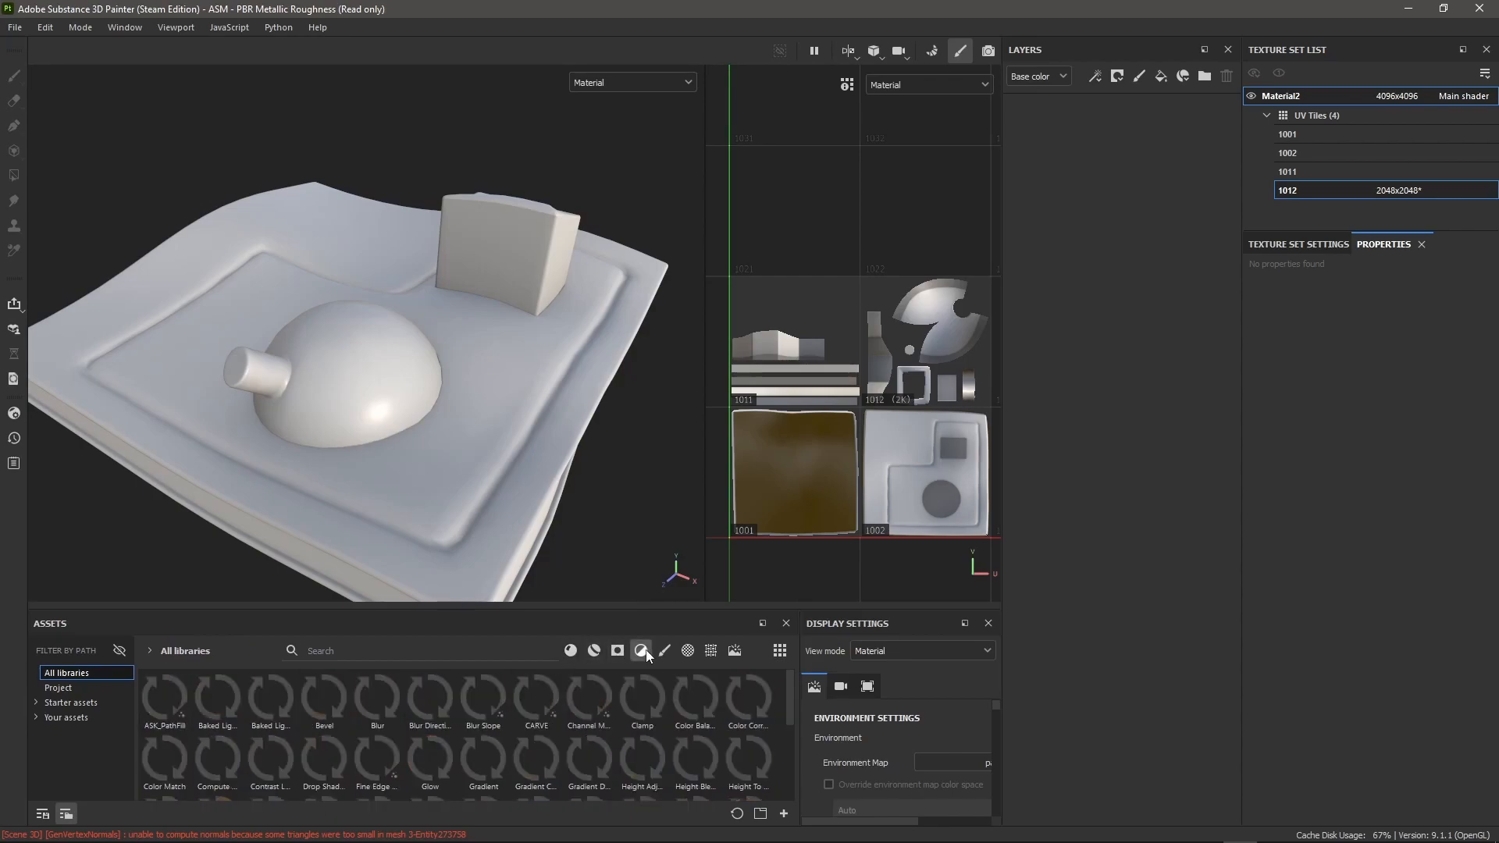
pyautogui.click(574, 651)
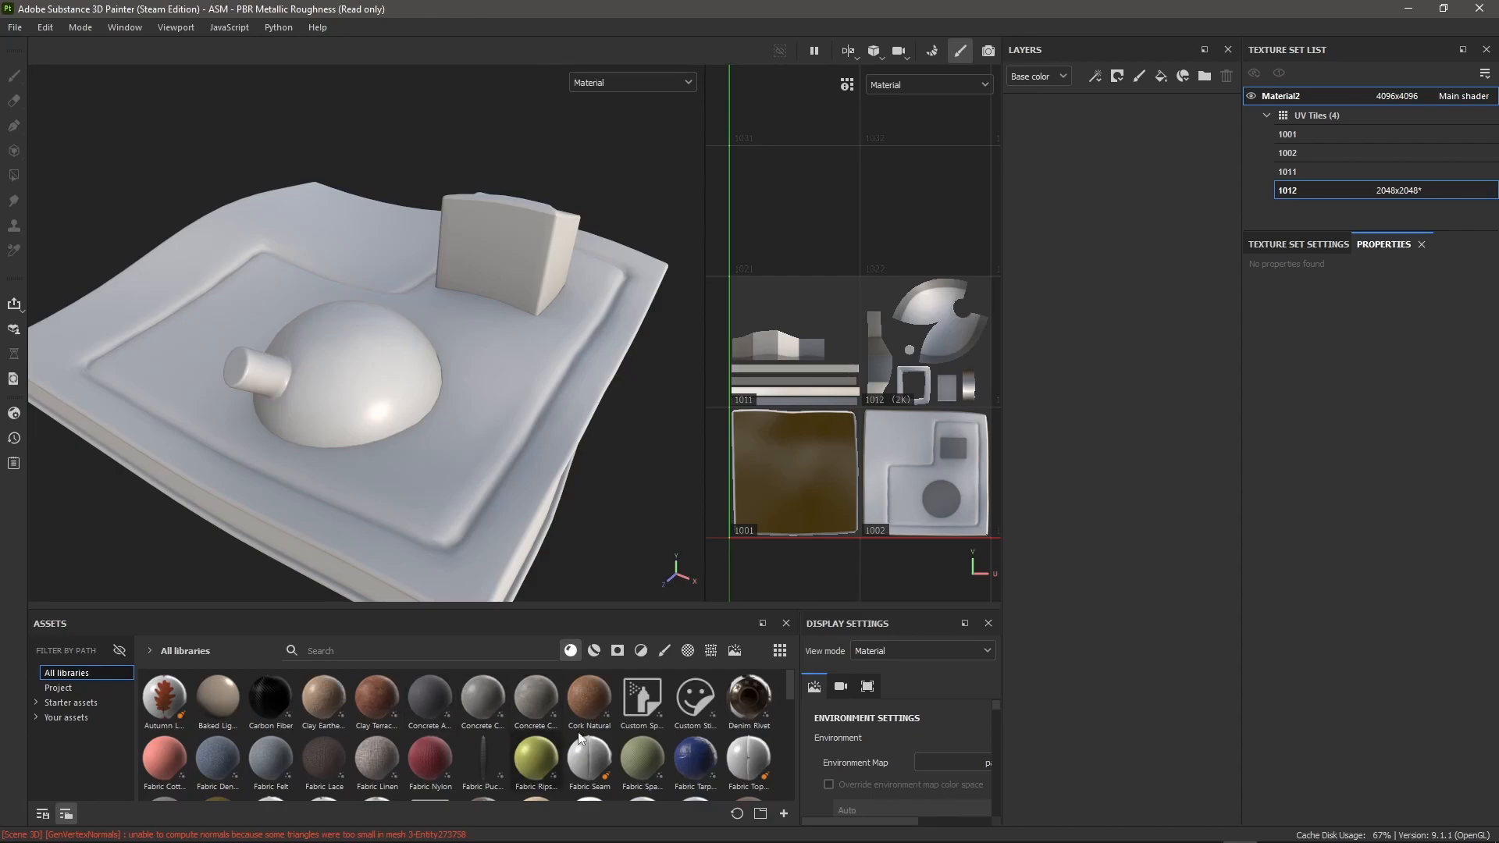
# Step: Apply the sand_ground material to the whole mesh as a new fill layer
pyautogui.scroll(-5, 671, 767)
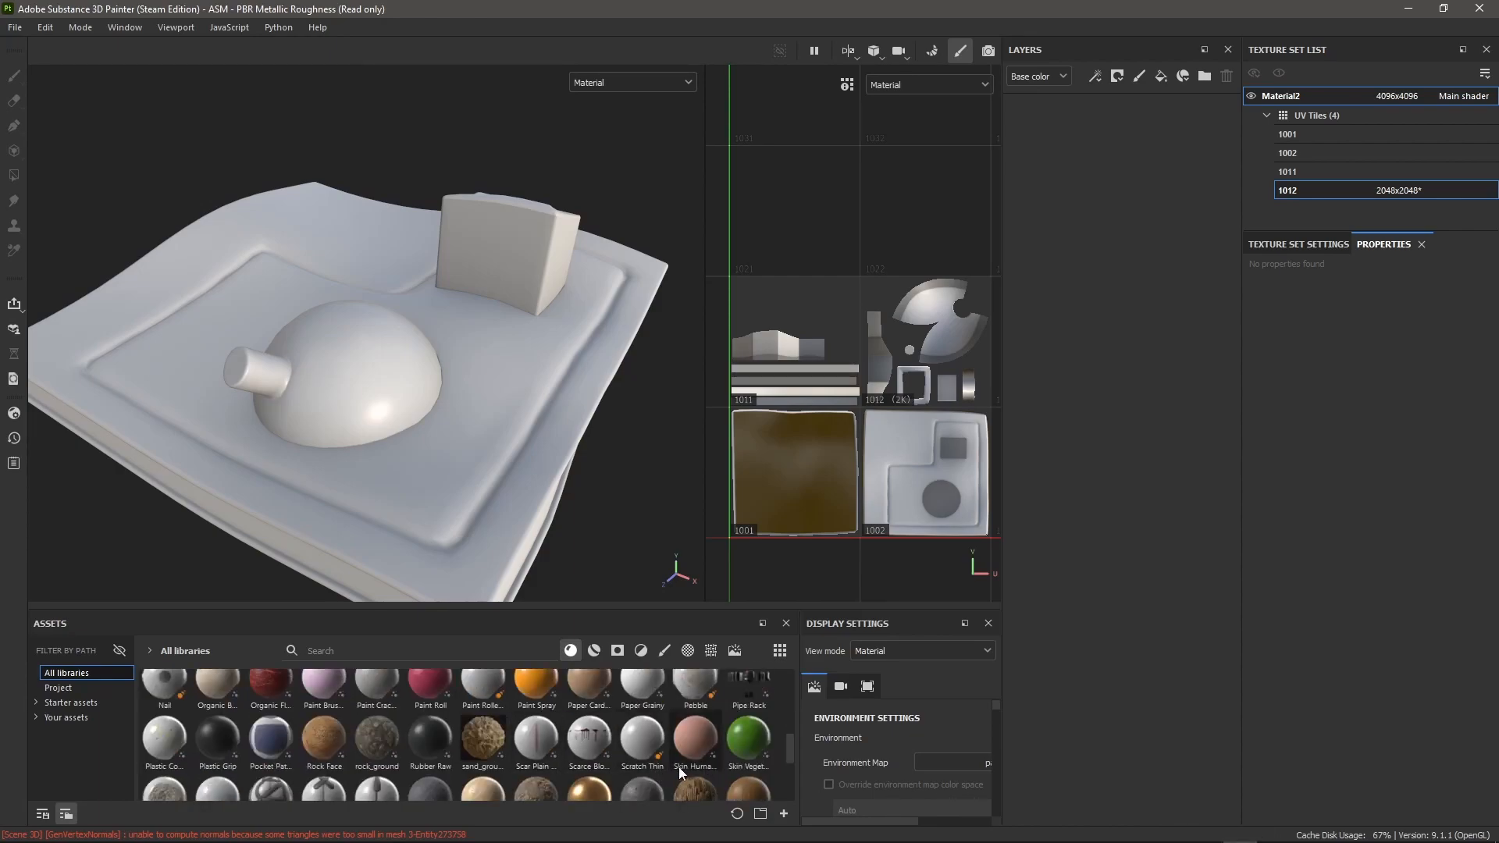
pyautogui.moveTo(481, 751); pyautogui.dragTo(487, 433)
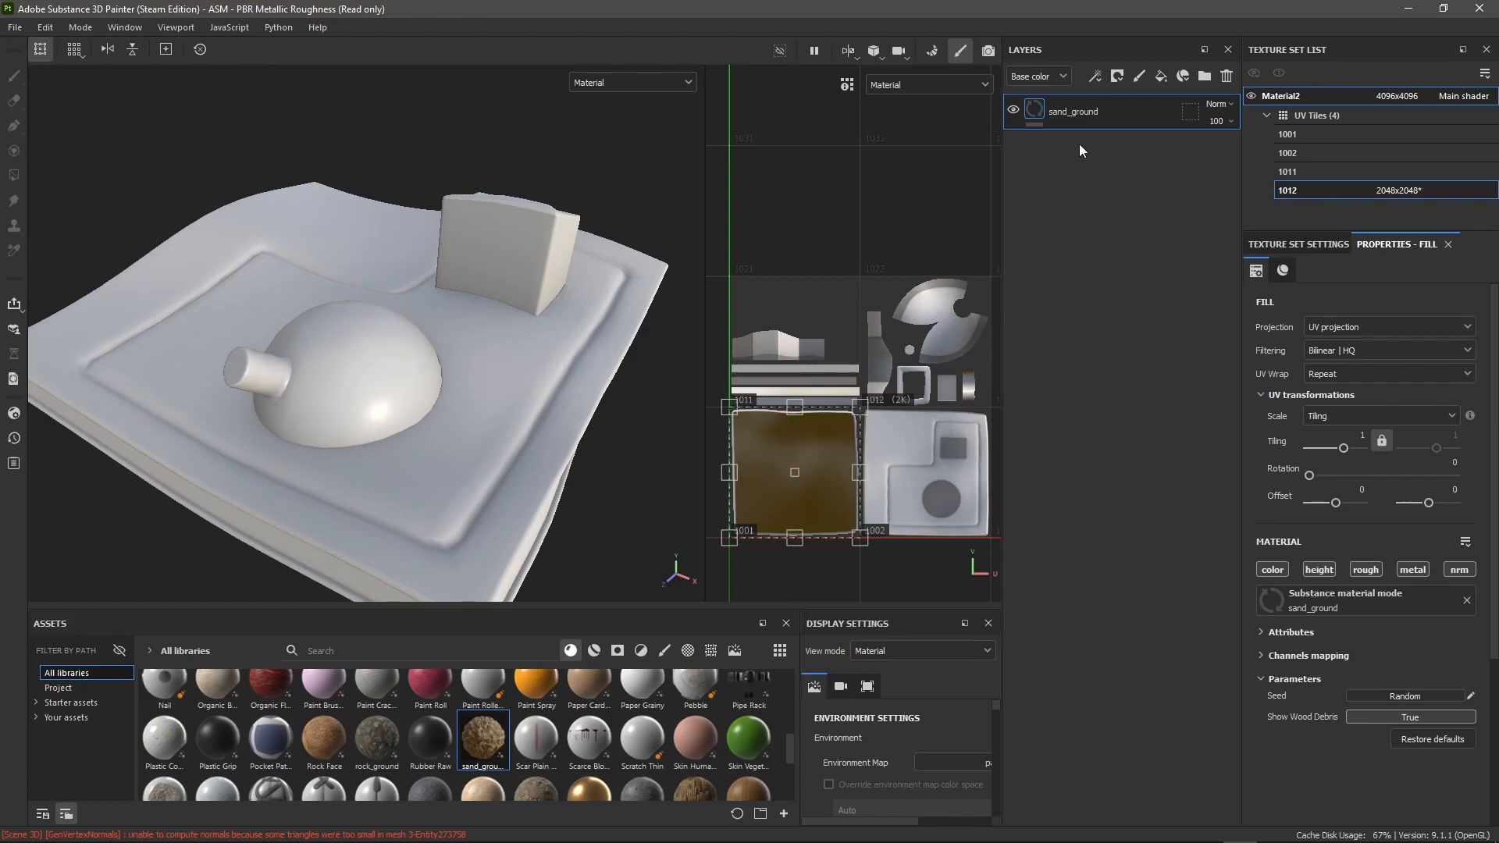
pyautogui.keyDown('alt'); pyautogui.moveTo(478, 435); pyautogui.dragTo(414, 358); pyautogui.keyUp('alt')
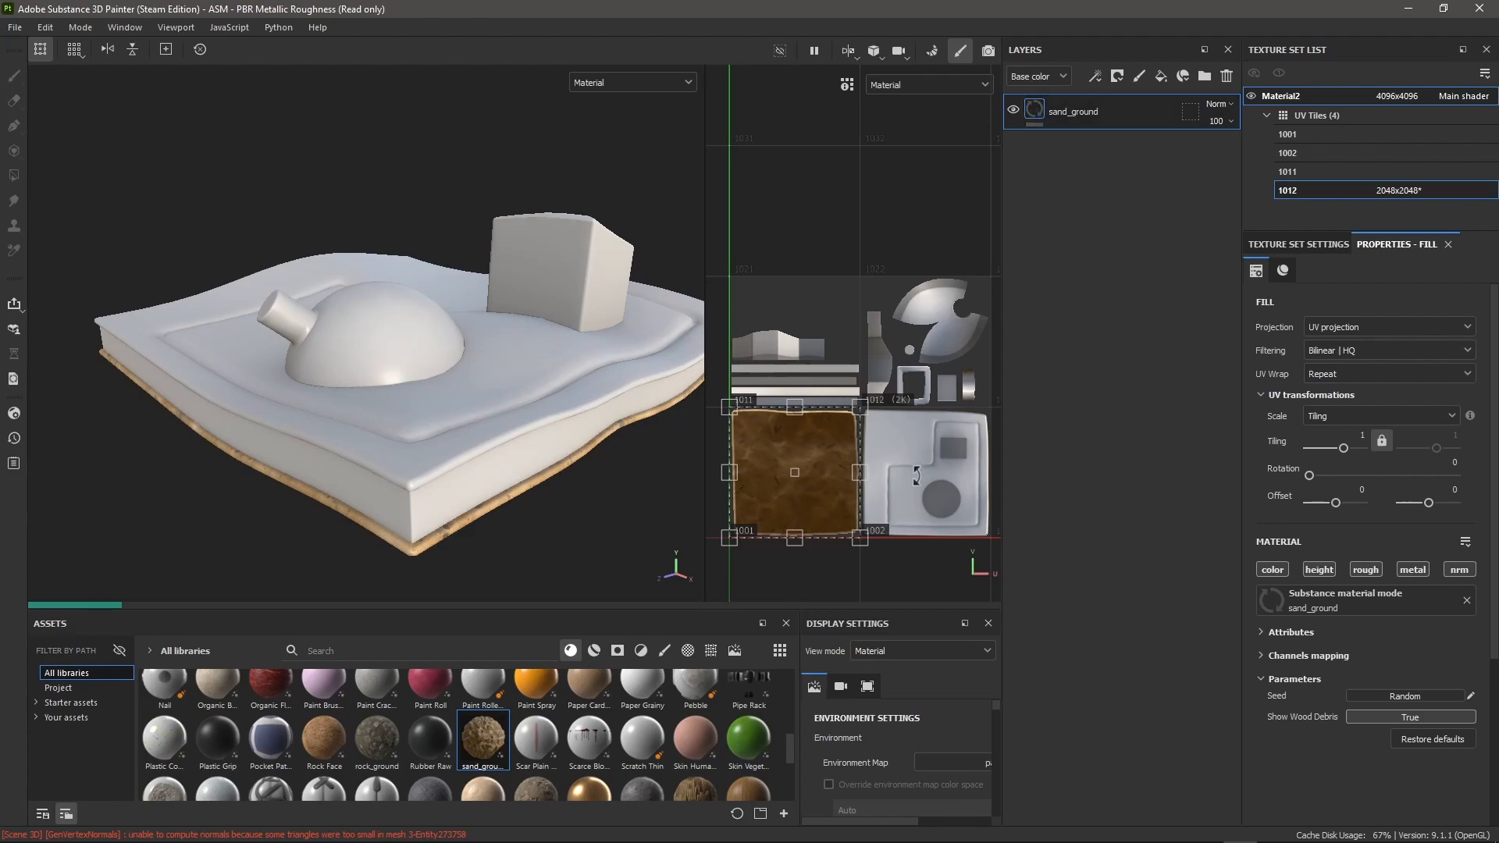
pyautogui.keyDown('alt'); pyautogui.moveTo(576, 380); pyautogui.dragTo(576, 494); pyautogui.keyUp('alt')
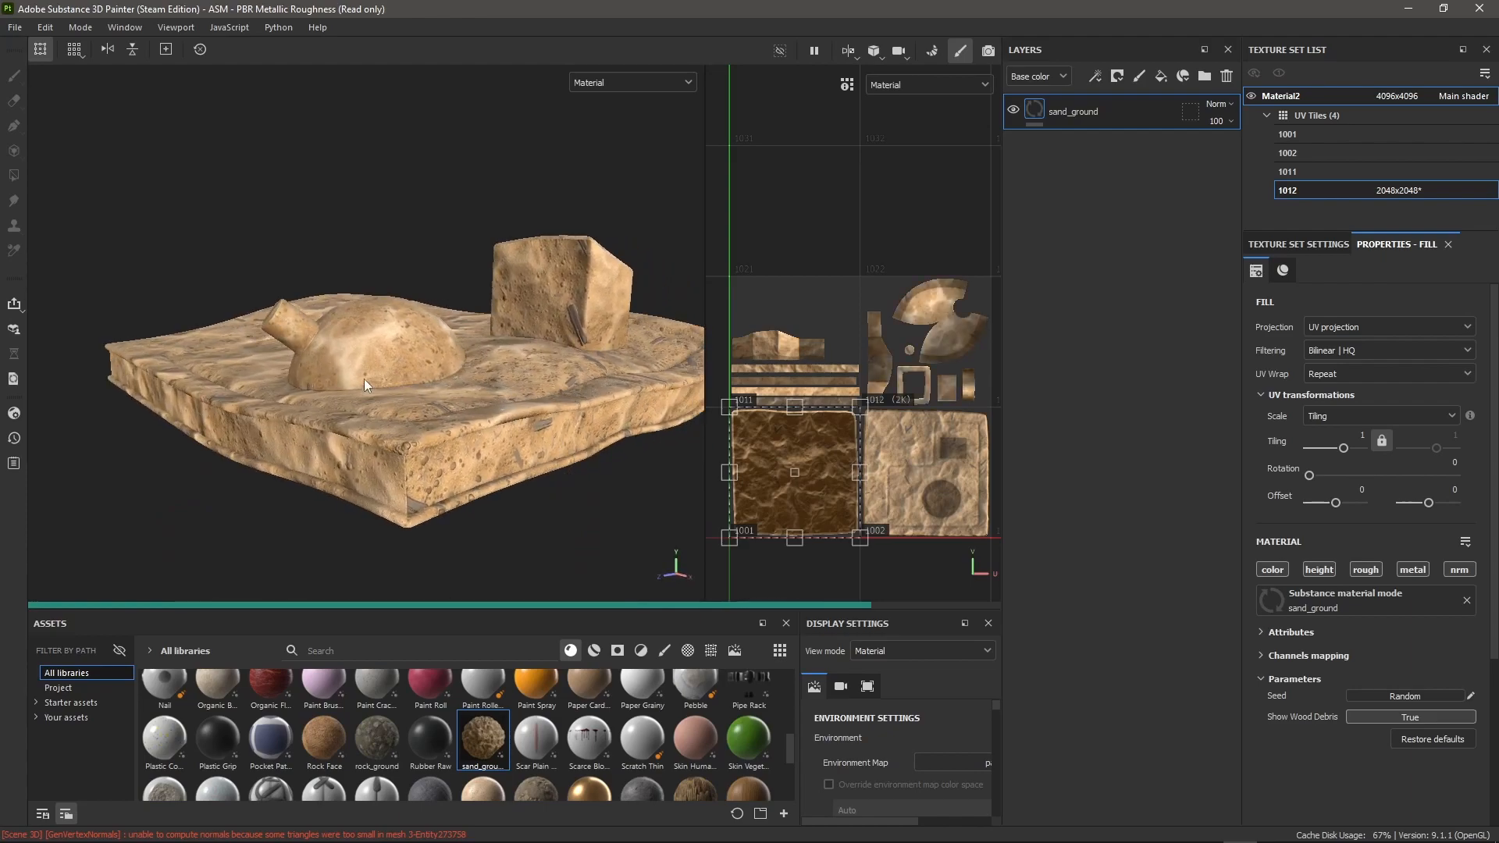
pyautogui.keyDown('alt'); pyautogui.moveTo(625, 424); pyautogui.dragTo(622, 380); pyautogui.keyUp('alt')
pyautogui.keyDown('alt'); pyautogui.moveTo(524, 469); pyautogui.dragTo(537, 298); pyautogui.keyUp('alt')
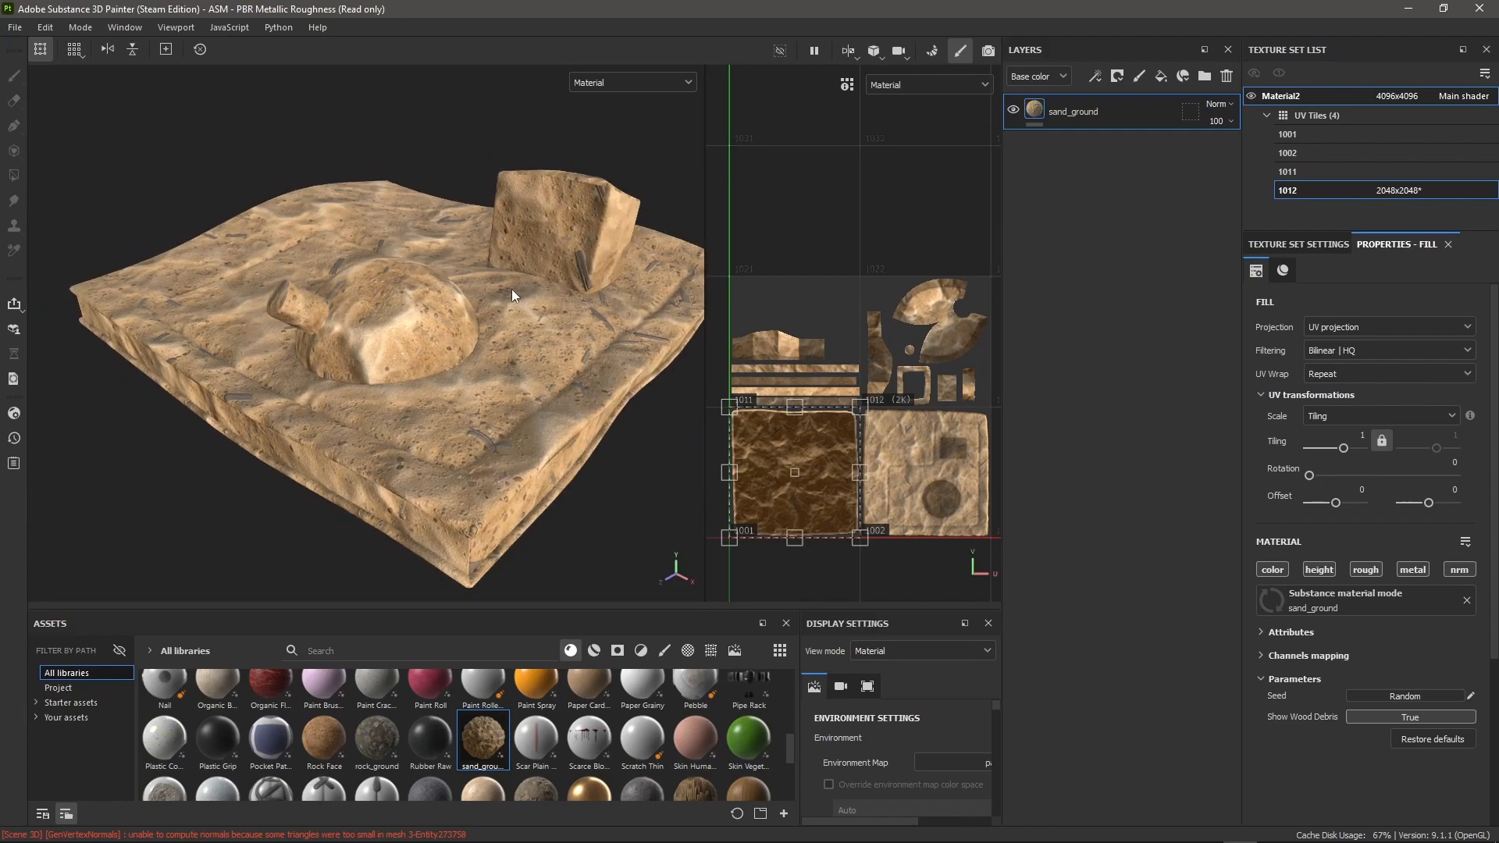
# Step: Add a black mask to the sand_ground layer and give that mask a color selection effect
pyautogui.rightClick(1055, 107)
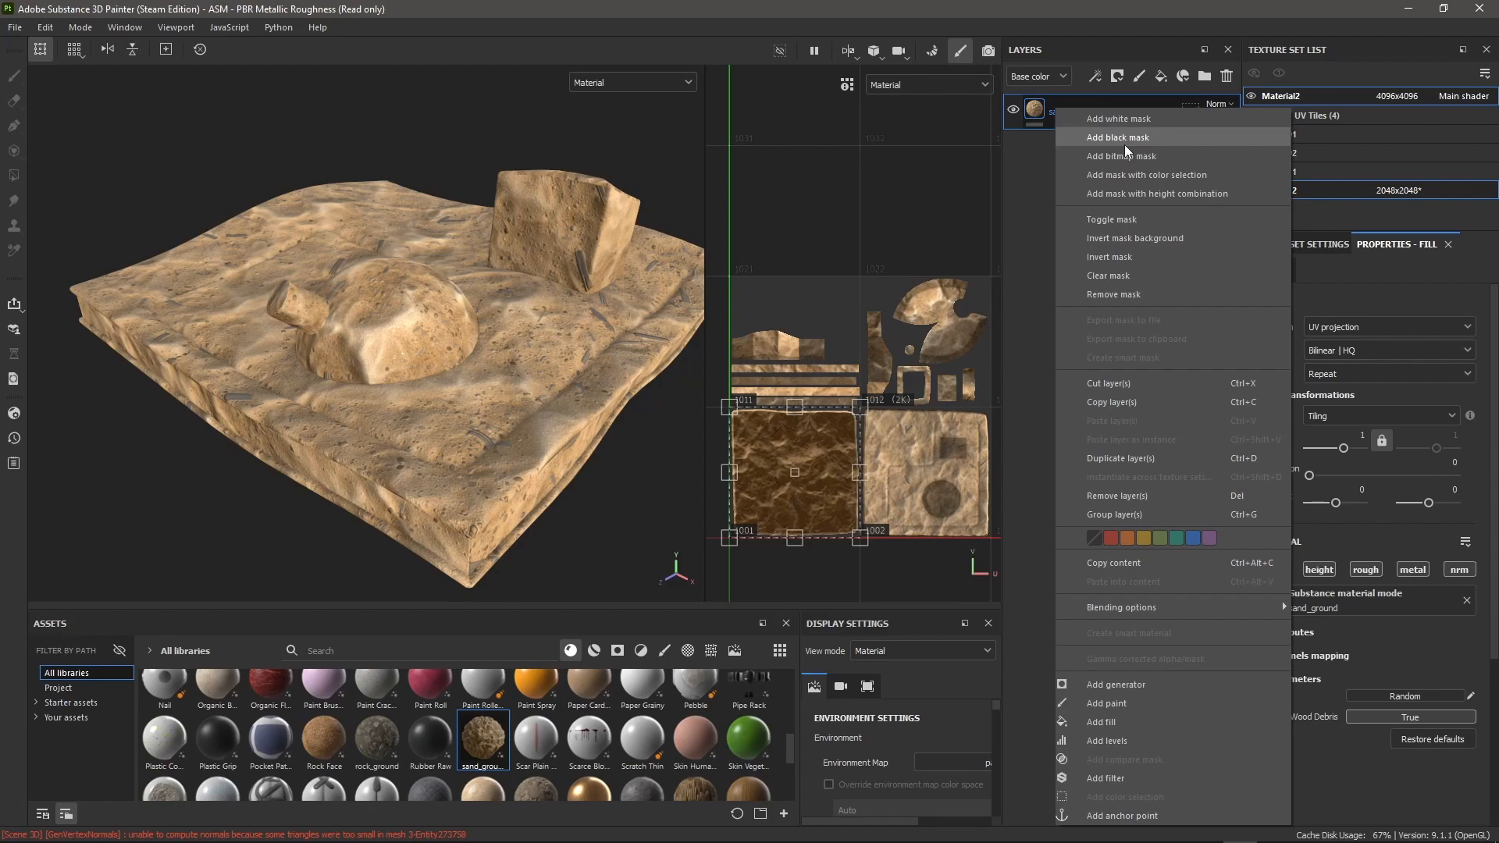
pyautogui.click(1124, 137)
pyautogui.keyDown('alt'); pyautogui.moveTo(529, 428); pyautogui.dragTo(572, 348); pyautogui.keyUp('alt')
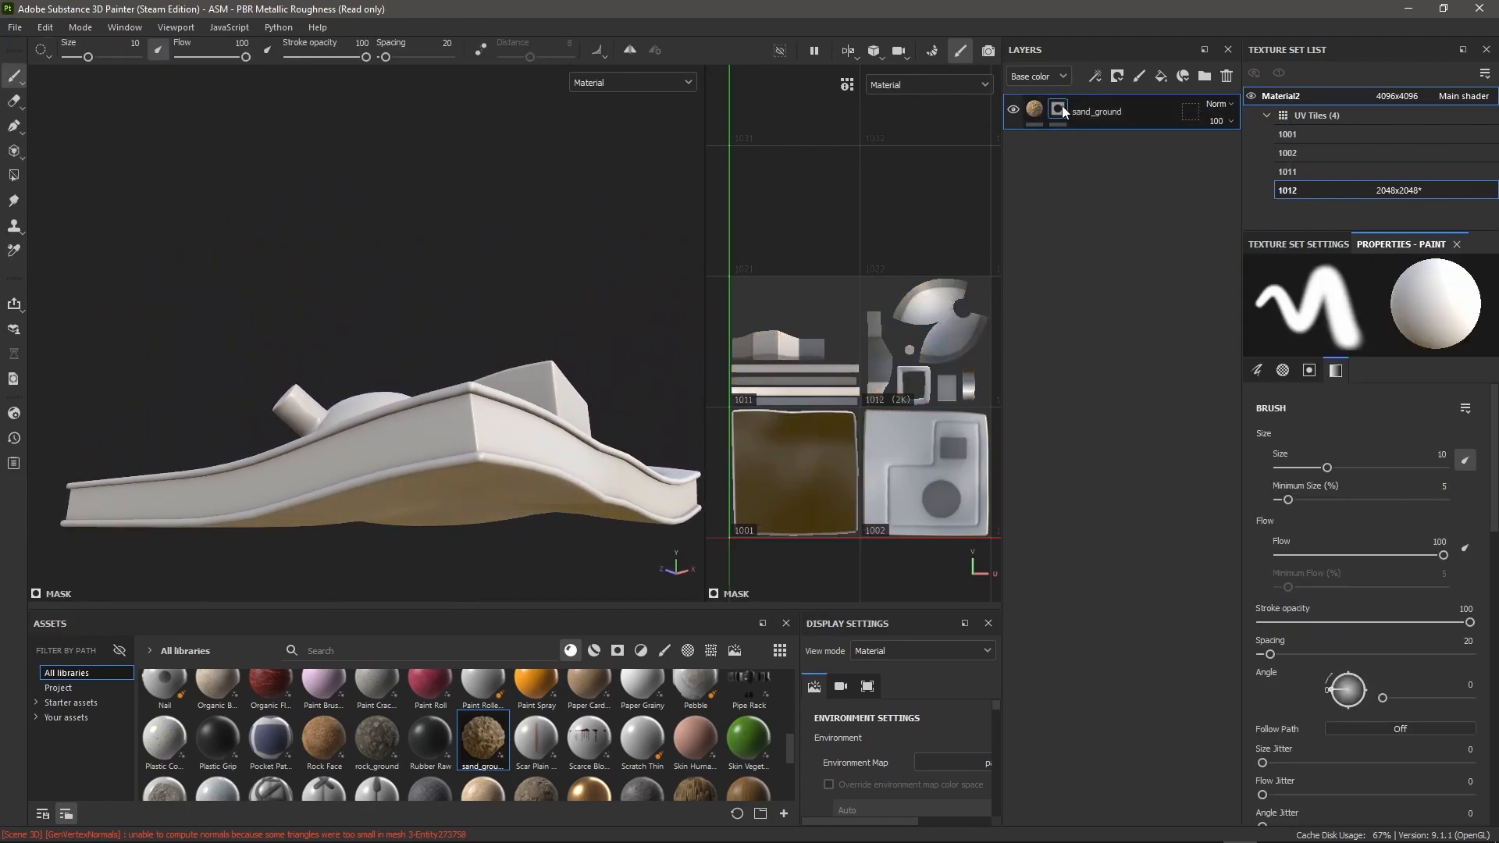
pyautogui.rightClick(1060, 109)
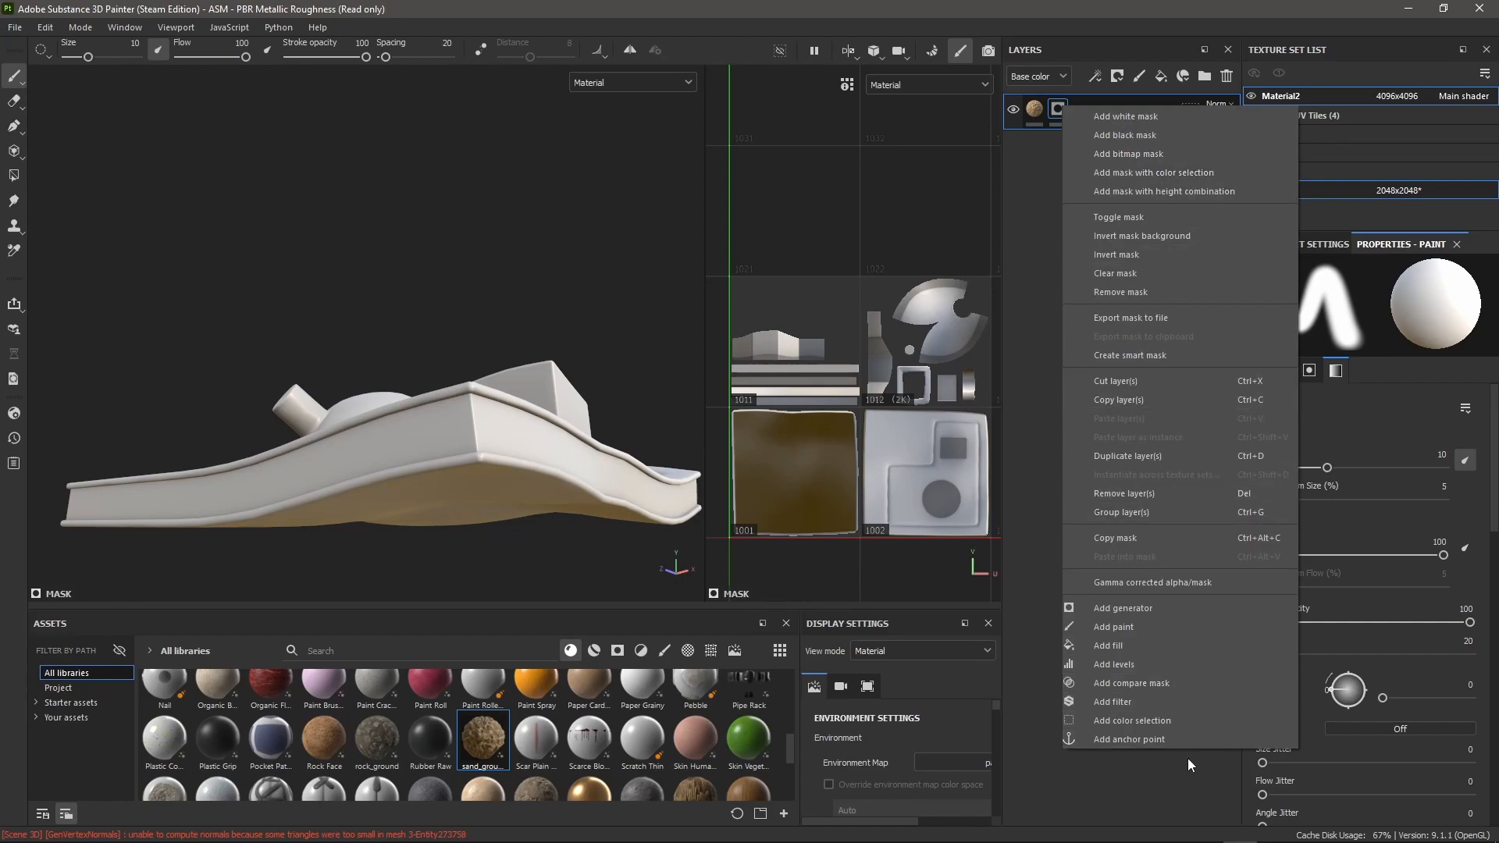
pyautogui.click(1176, 724)
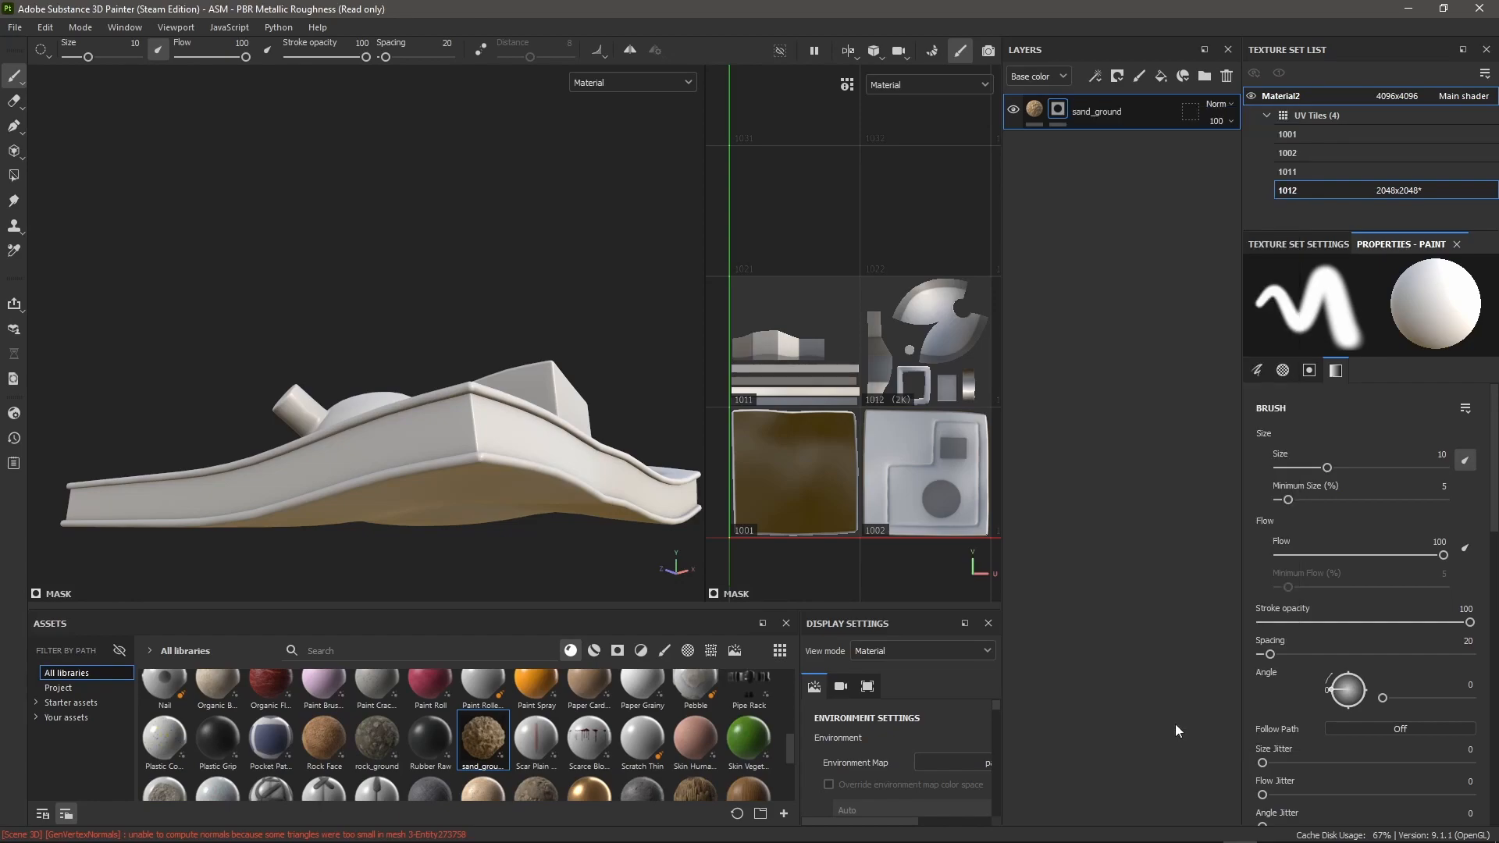
# Step: Try to mask the sand_ground material to the cyan ID color on the mesh's side walls
pyautogui.click(1455, 456)
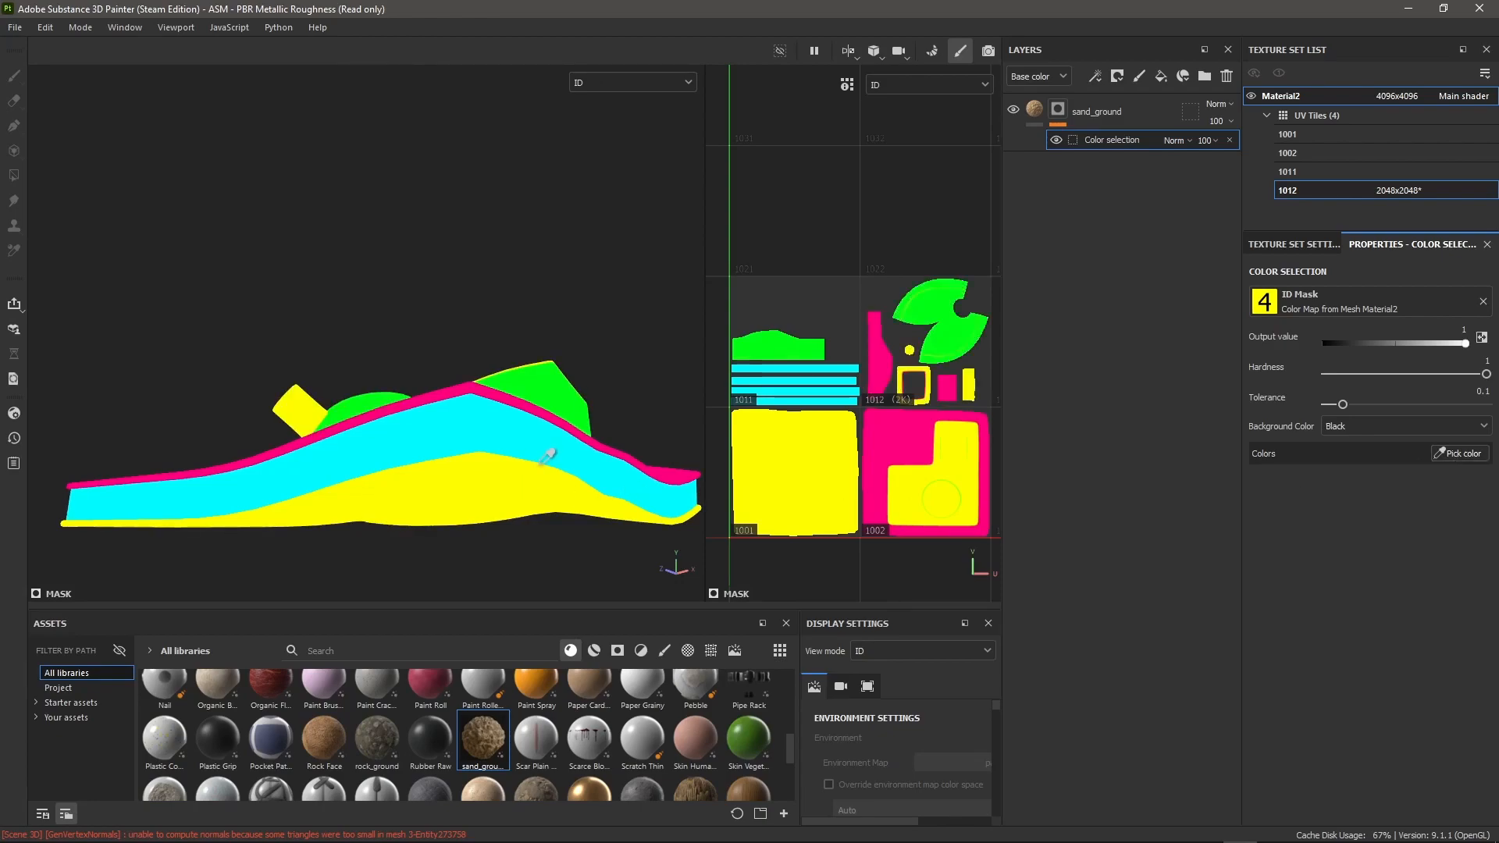
pyautogui.click(555, 446)
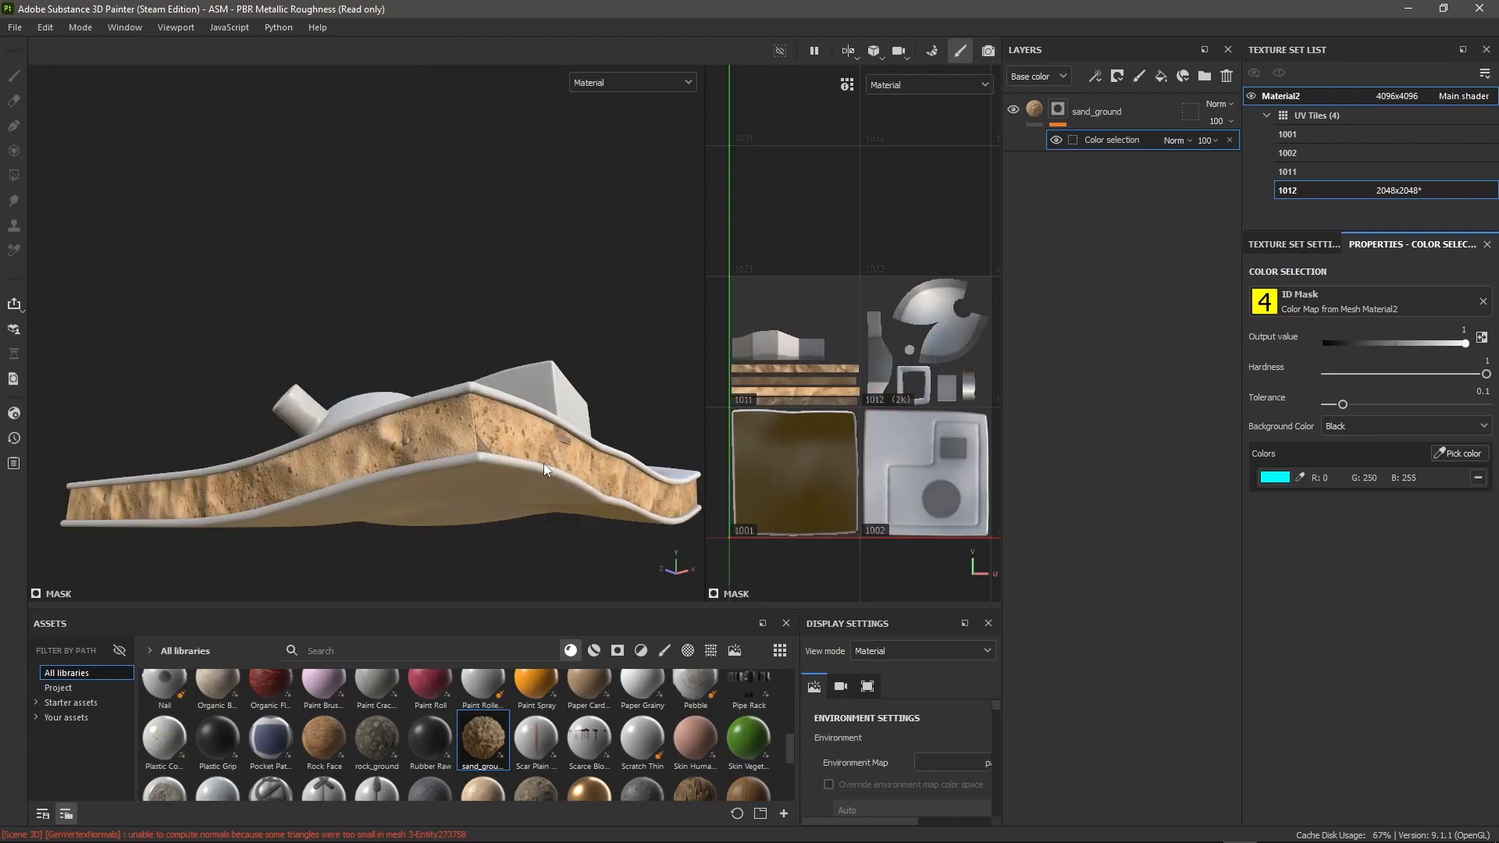
pyautogui.hotkey('ctrl', 'z')
# Step: Pick the pink ID color on the outer top surface as the mask color for the sand_ground layer
pyautogui.keyDown('alt'); pyautogui.moveTo(555, 459); pyautogui.dragTo(506, 554); pyautogui.keyUp('alt')
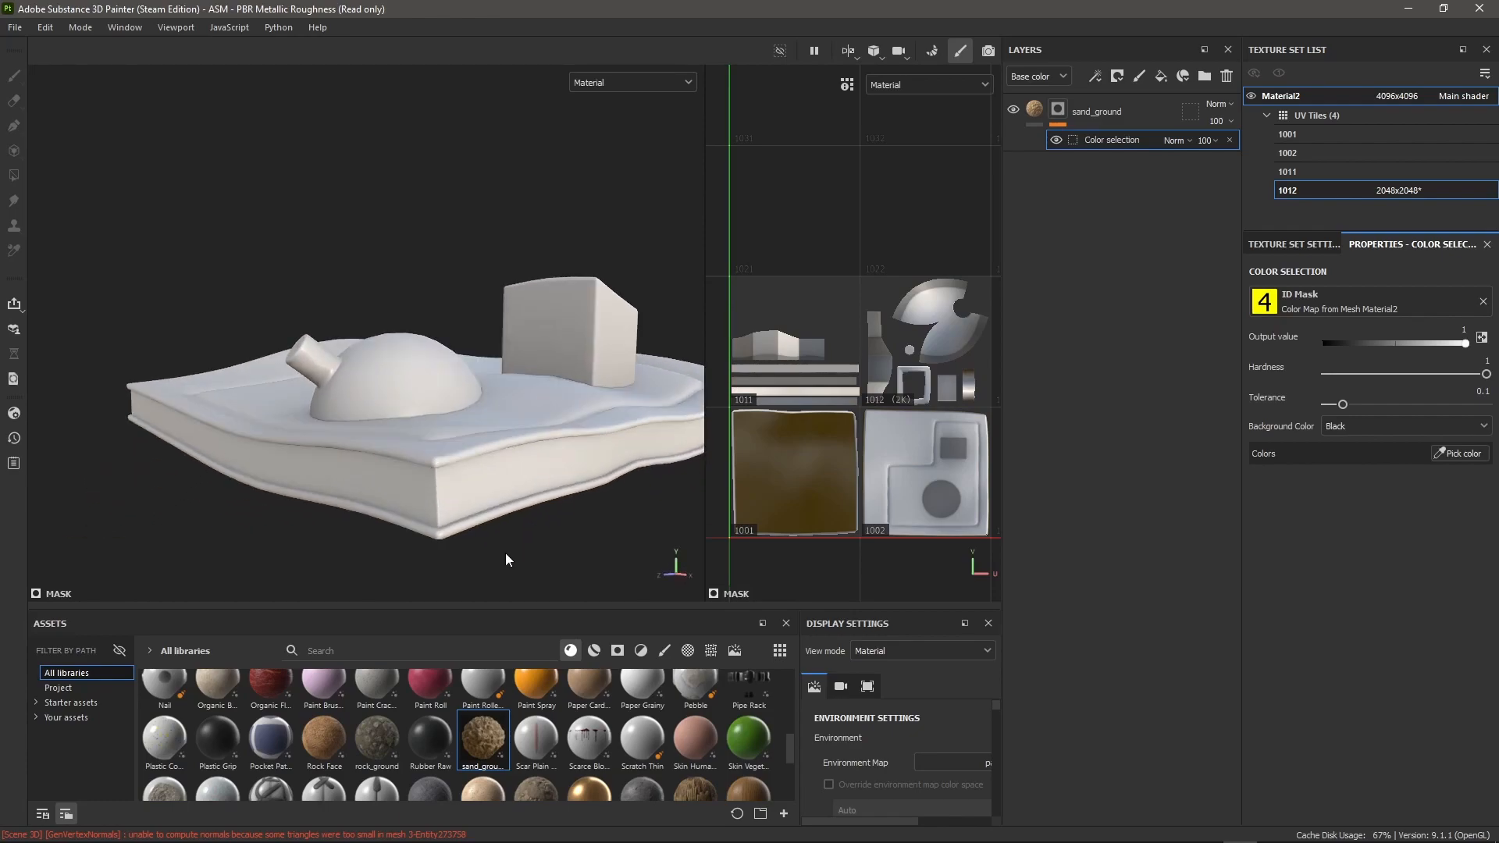
pyautogui.click(1458, 453)
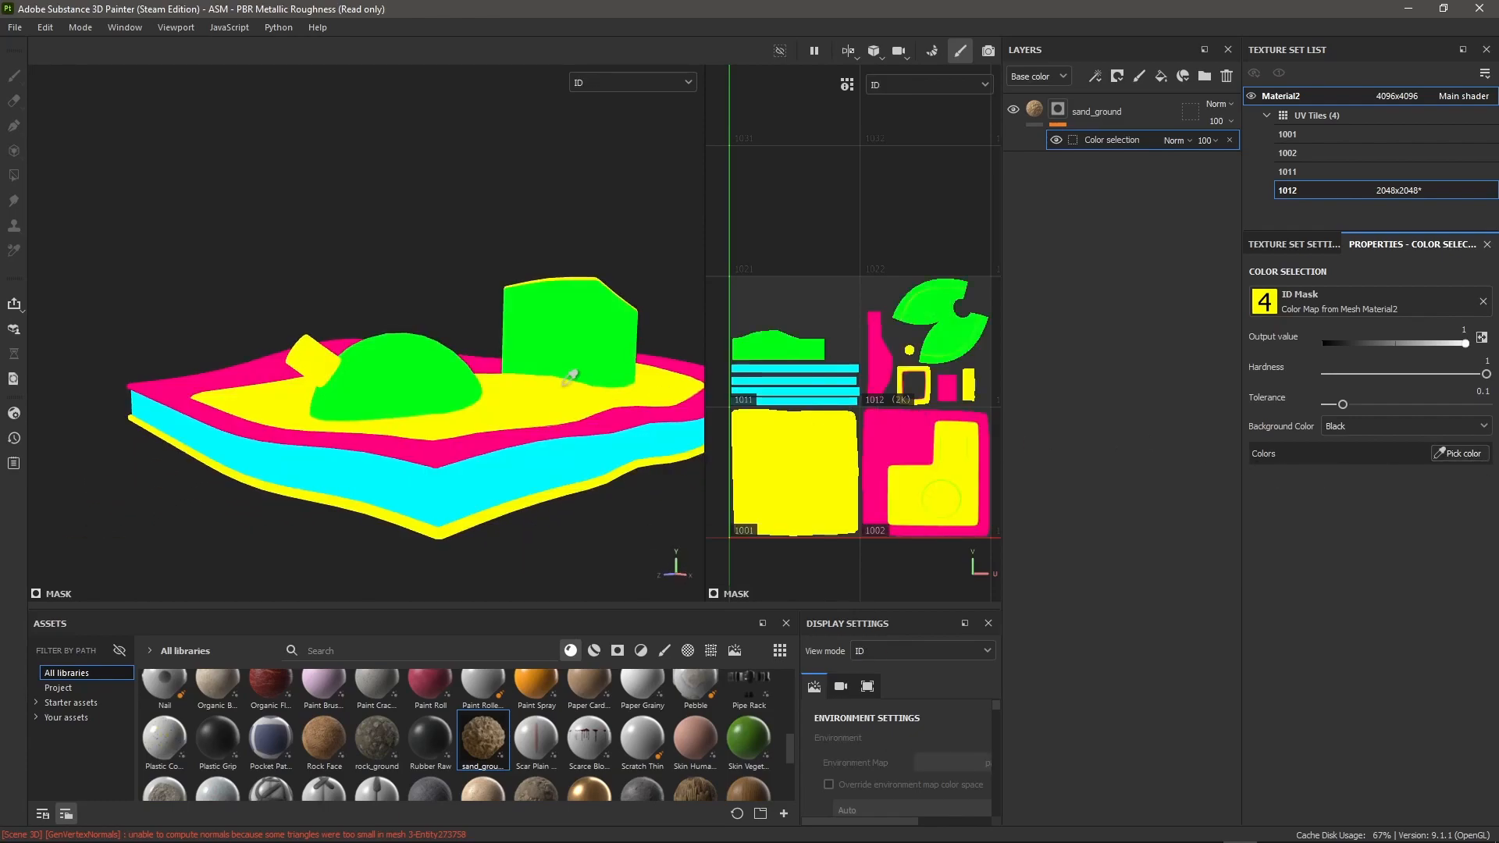
pyautogui.click(493, 442)
pyautogui.keyDown('alt'); pyautogui.moveTo(555, 438); pyautogui.dragTo(609, 338); pyautogui.keyUp('alt')
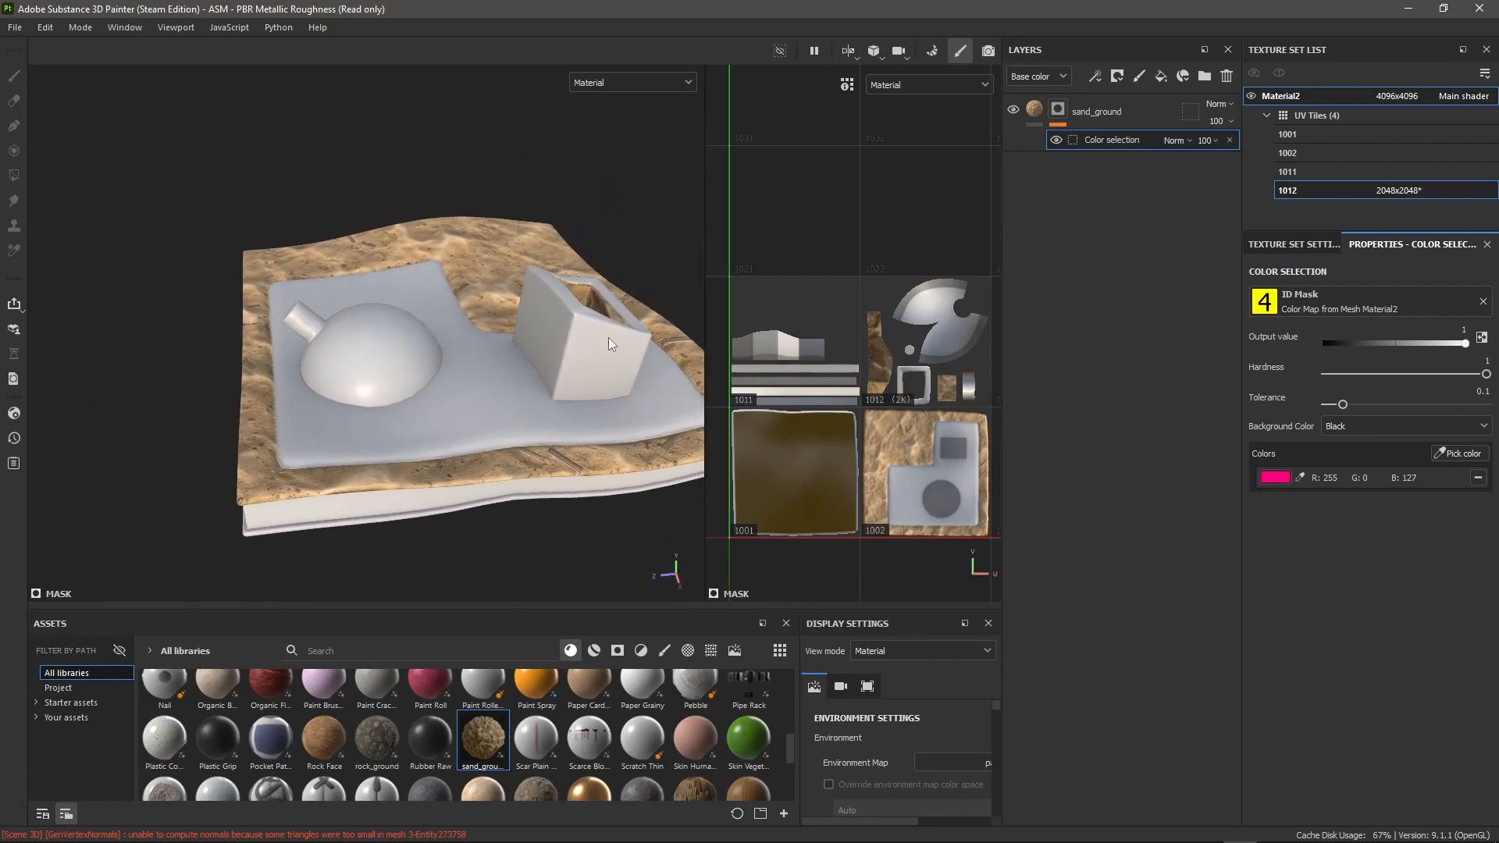
# Step: Examine the ID mesh map around the hollow box and its surroundings, and return to the Material view
pyautogui.keyDown('alt'); pyautogui.moveTo(609, 338); pyautogui.dragTo(468, 378, button='middle'); pyautogui.keyUp('alt')
pyautogui.keyDown('alt'); pyautogui.moveTo(468, 378); pyautogui.dragTo(488, 259); pyautogui.keyUp('alt')
pyautogui.scroll(4, 439, 315)
pyautogui.click(661, 80)
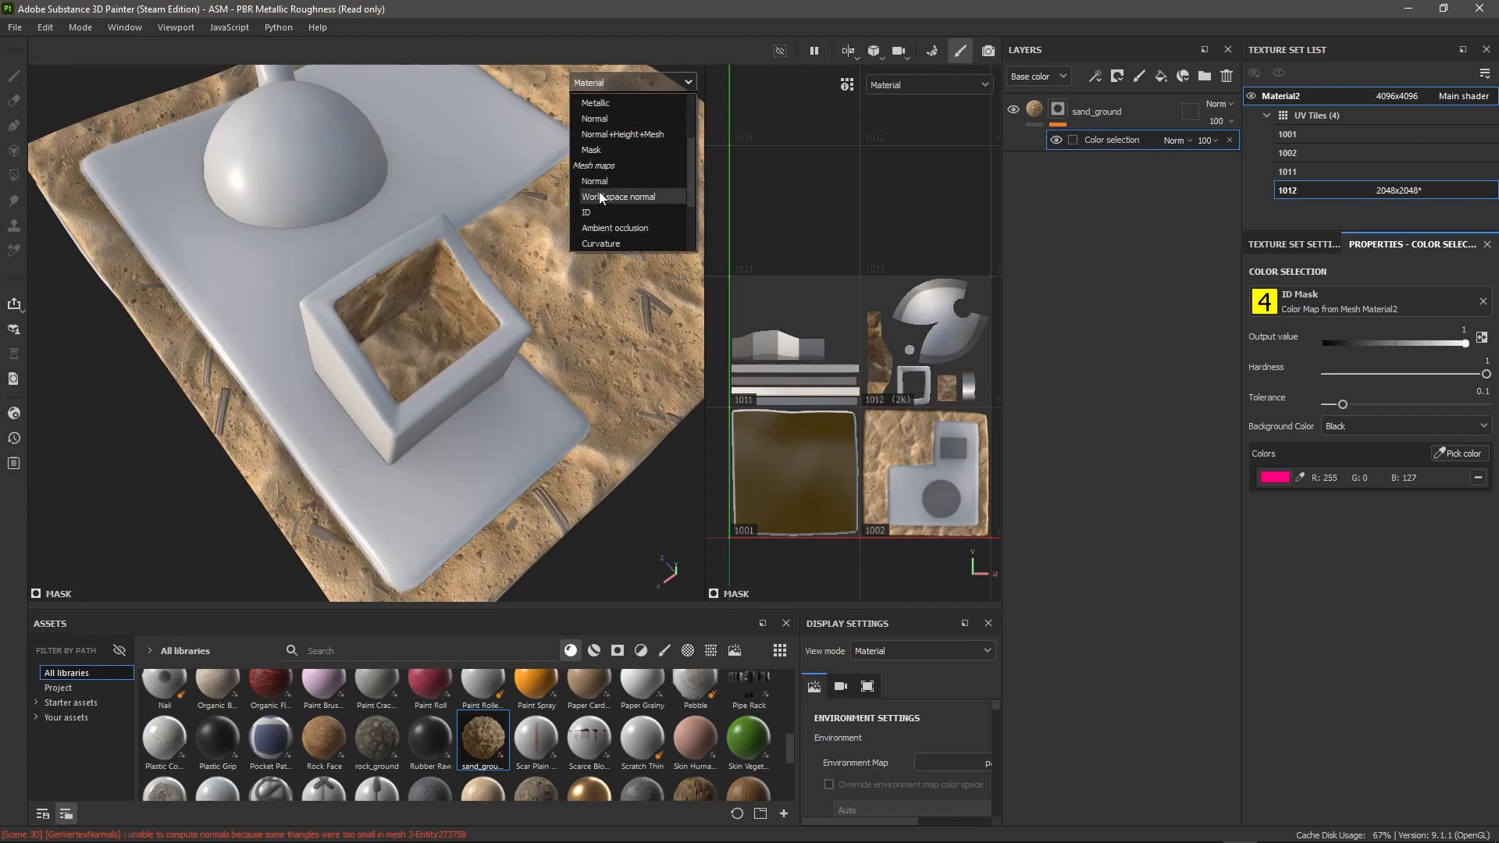
pyautogui.click(610, 214)
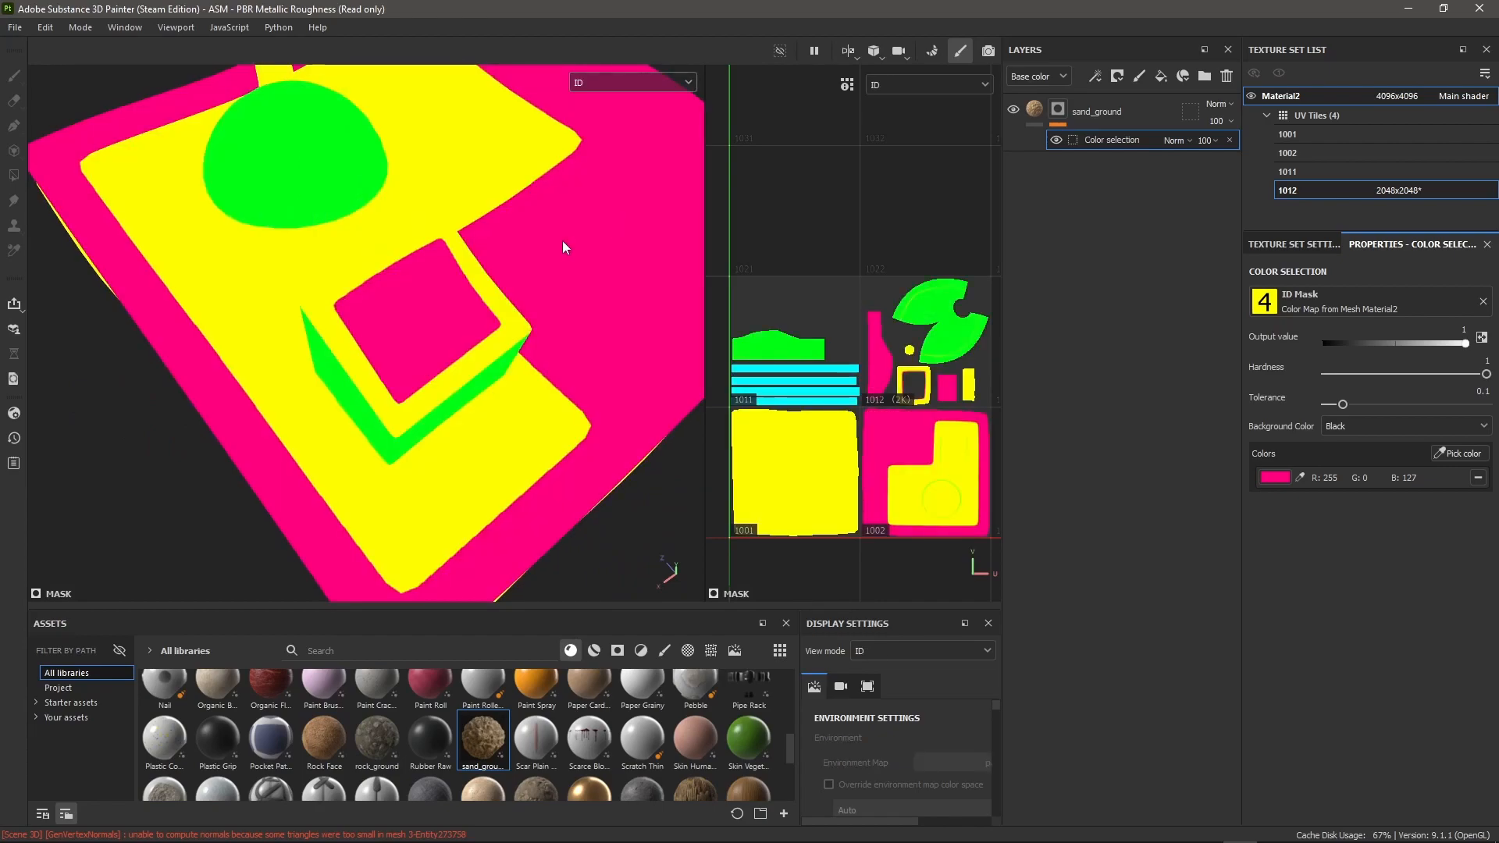
pyautogui.click(645, 81)
pyautogui.scroll(5, 621, 106)
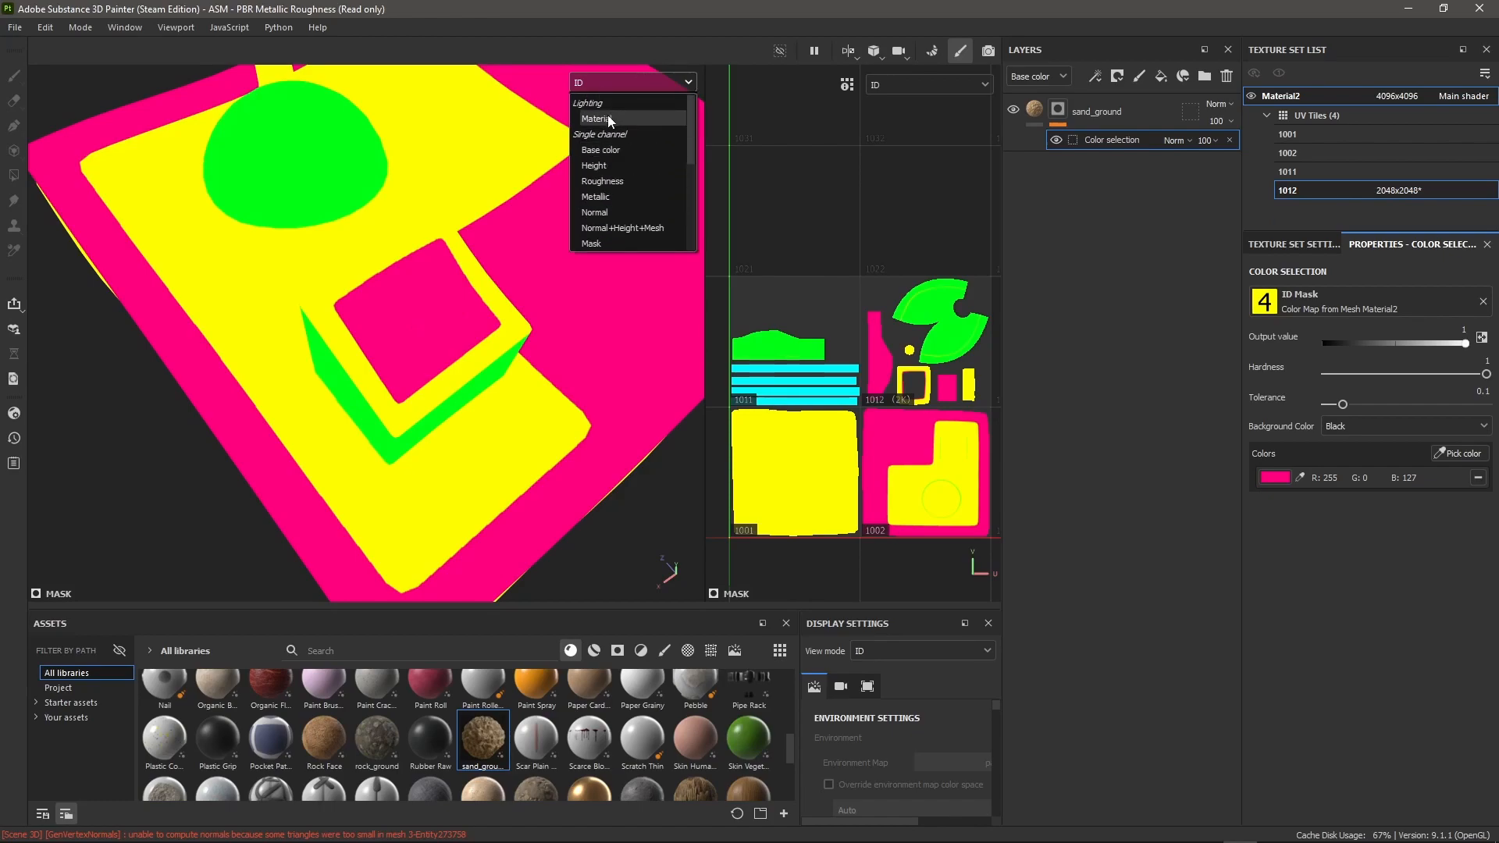
pyautogui.click(608, 118)
# Step: Add the Organic Flesh material as a new fill layer above the sand_ground layer
pyautogui.keyDown('alt'); pyautogui.moveTo(517, 169); pyautogui.dragTo(406, 341); pyautogui.keyUp('alt')
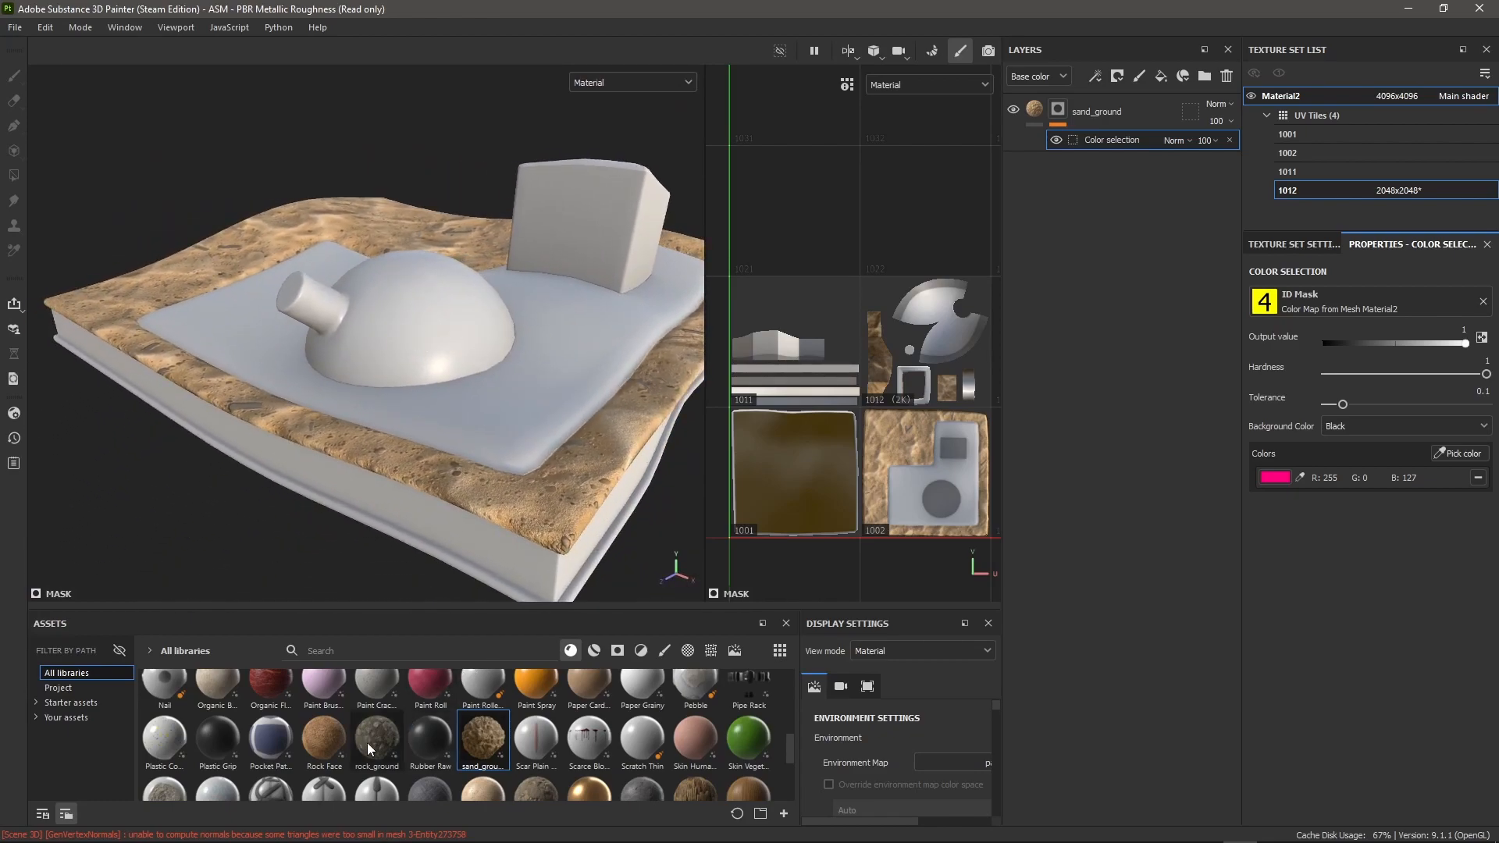
pyautogui.moveTo(349, 692)
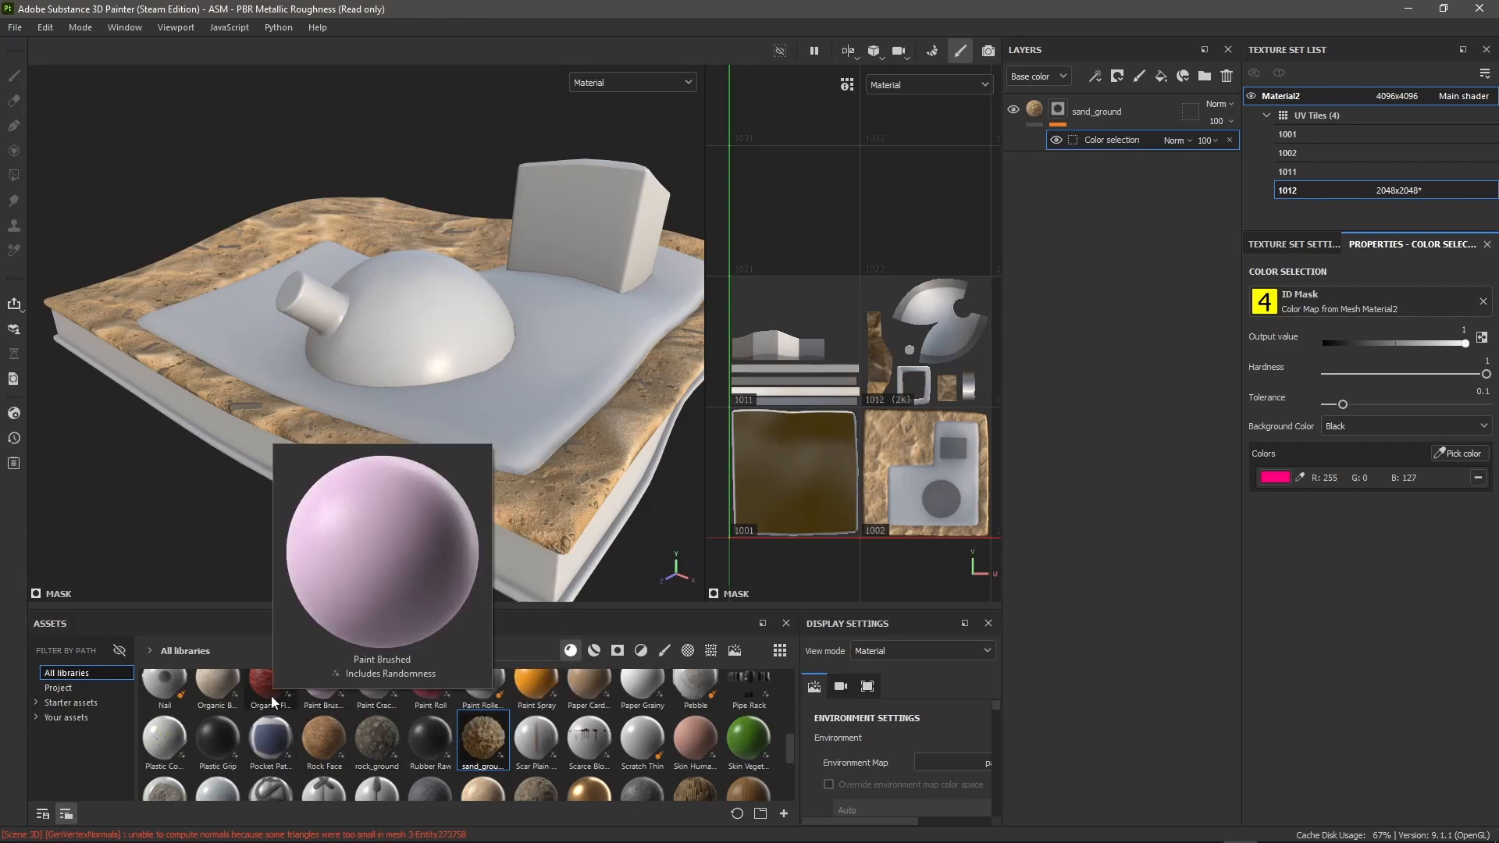
pyautogui.moveTo(270, 686)
pyautogui.mouseDown()
pyautogui.moveTo(591, 546)
pyautogui.moveTo(1220, 67)
pyautogui.moveTo(1093, 109)
pyautogui.moveTo(1101, 92)
pyautogui.mouseUp()
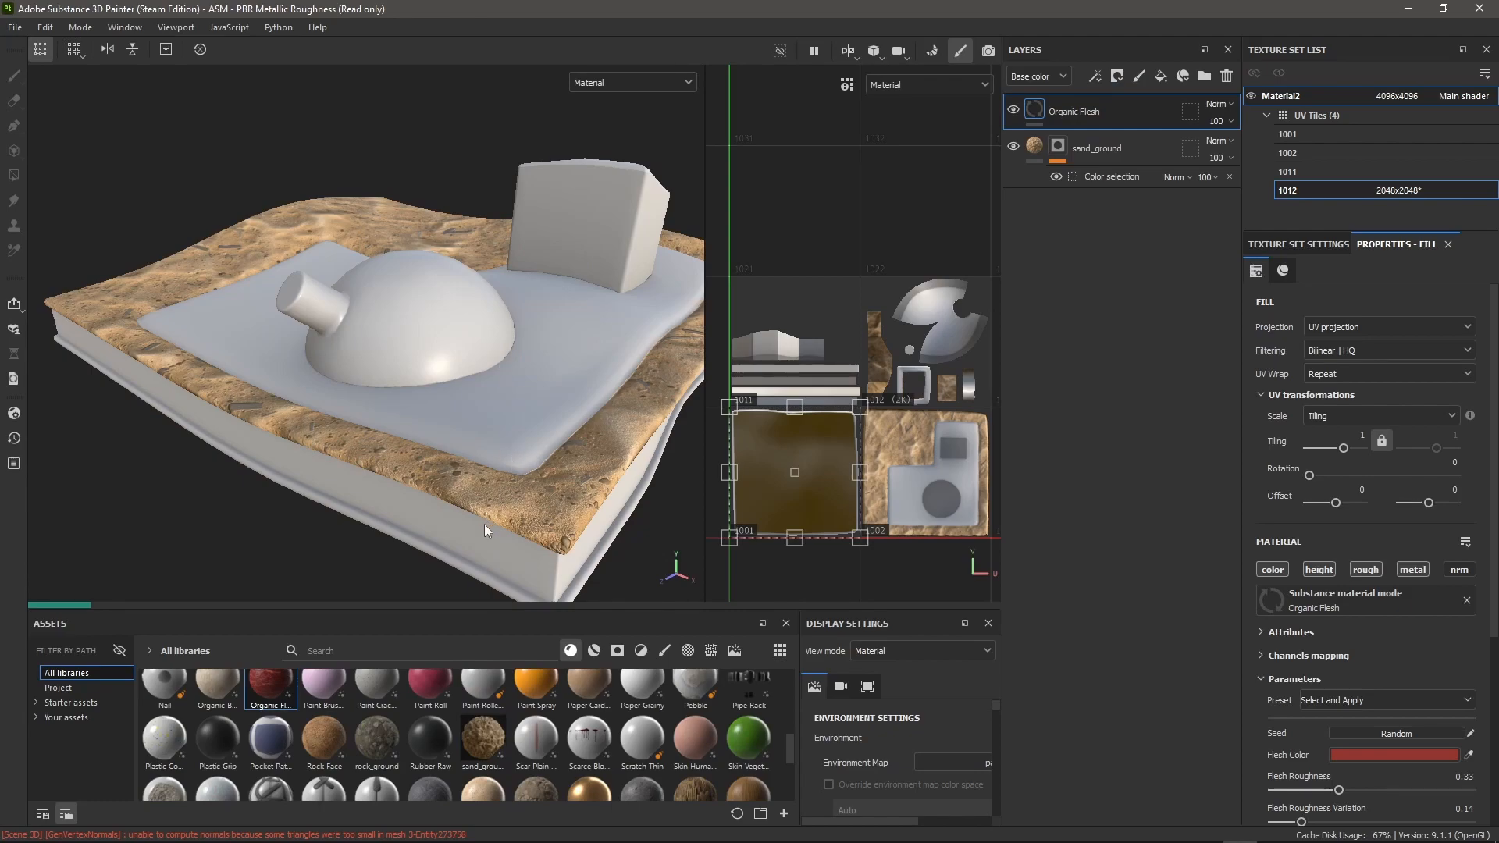
pyautogui.keyDown('alt'); pyautogui.moveTo(534, 446); pyautogui.dragTo(439, 470); pyautogui.keyUp('alt')
pyautogui.keyDown('alt'); pyautogui.moveTo(597, 358); pyautogui.dragTo(160, 423, button='middle'); pyautogui.keyUp('alt')
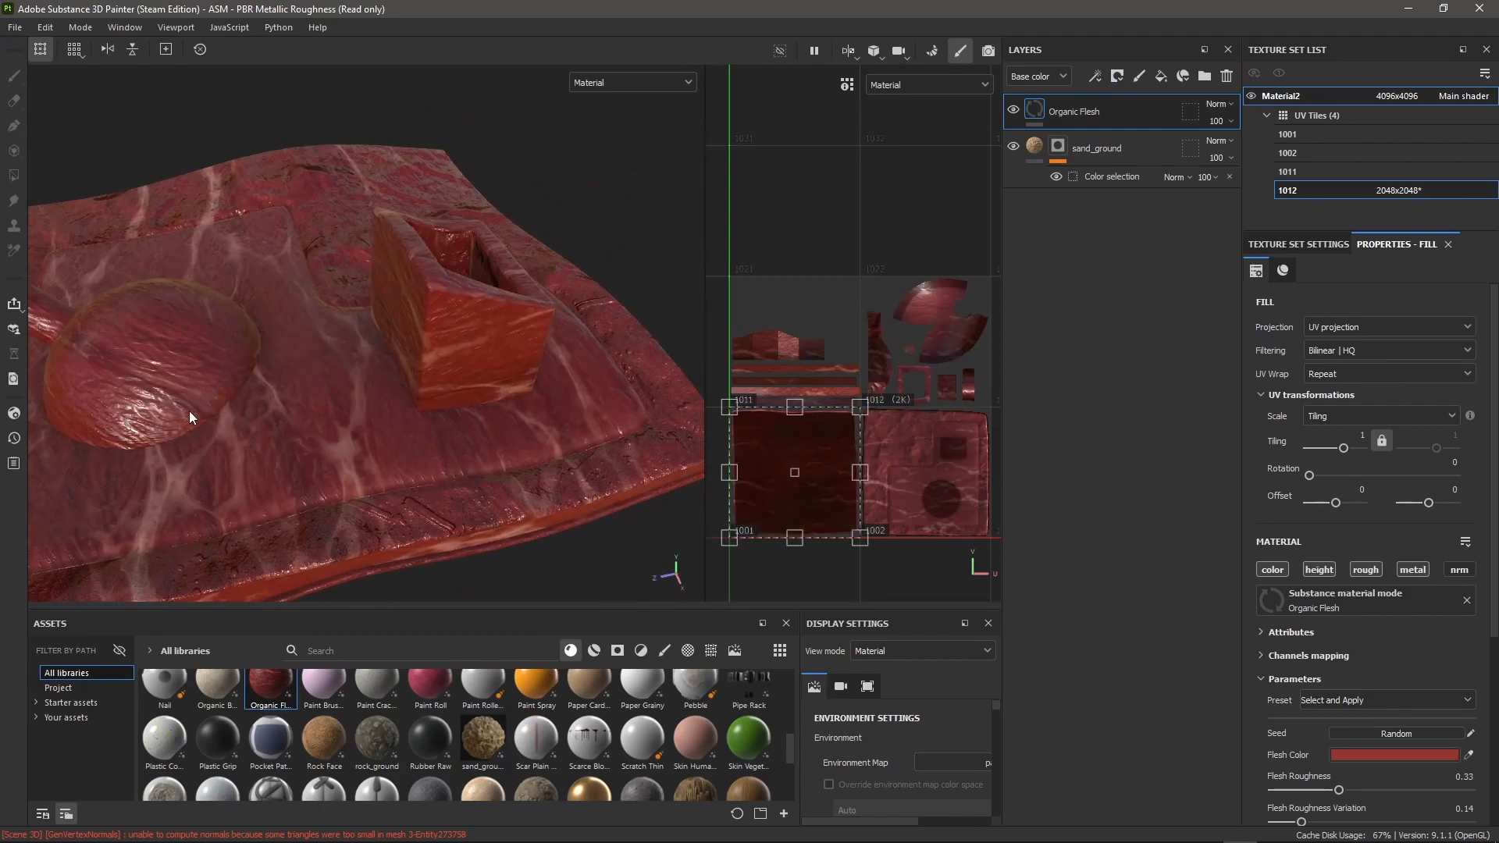
pyautogui.keyDown('alt'); pyautogui.moveTo(365, 347); pyautogui.dragTo(306, 354); pyautogui.keyUp('alt')
pyautogui.keyDown('alt'); pyautogui.moveTo(306, 354); pyautogui.dragTo(539, 301, button='right'); pyautogui.keyUp('alt')
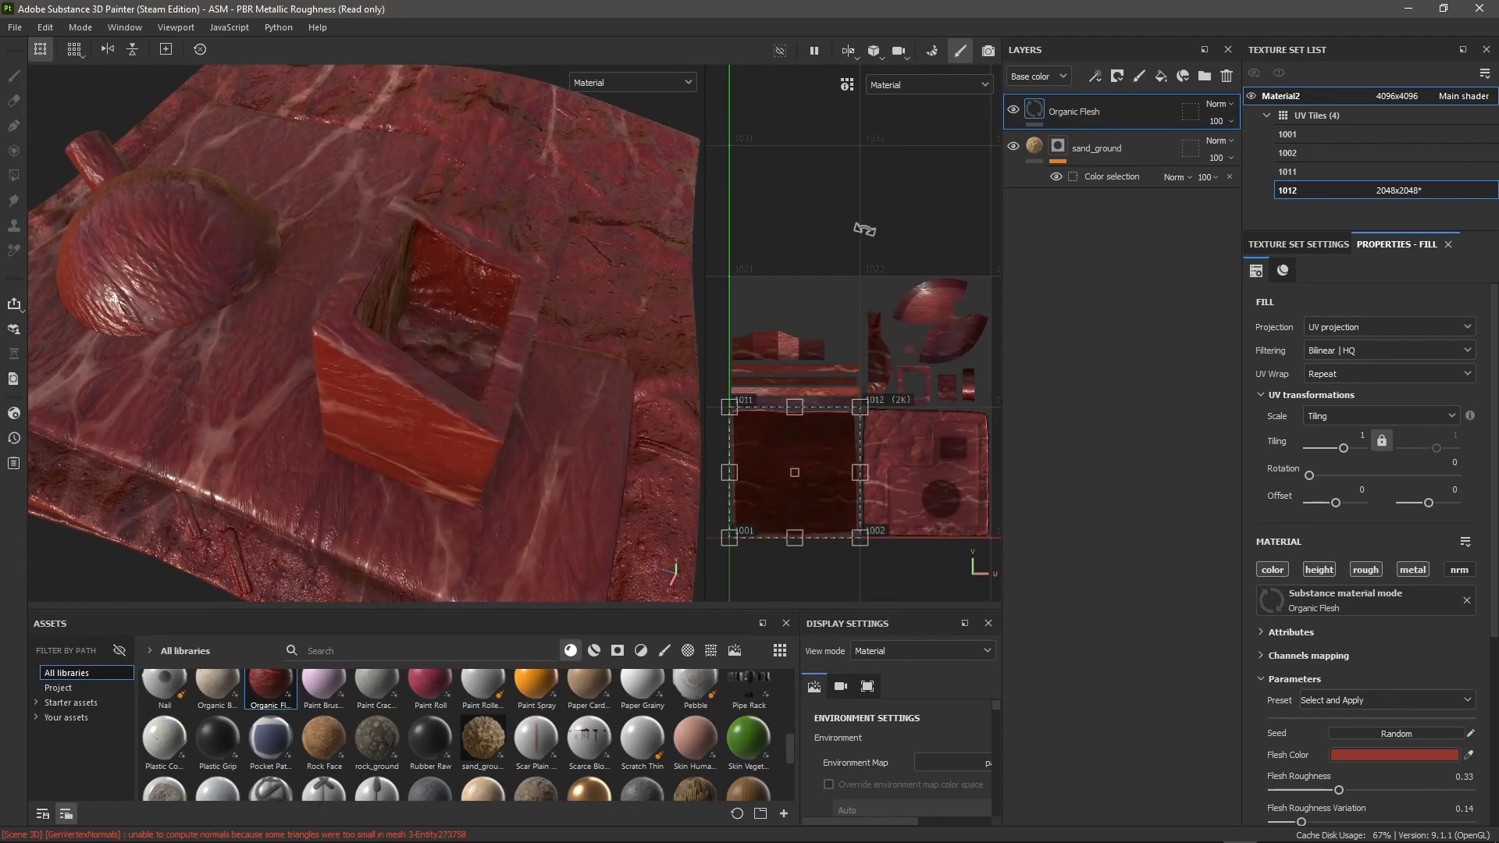
pyautogui.keyDown('alt'); pyautogui.moveTo(530, 327); pyautogui.dragTo(462, 317); pyautogui.keyUp('alt')
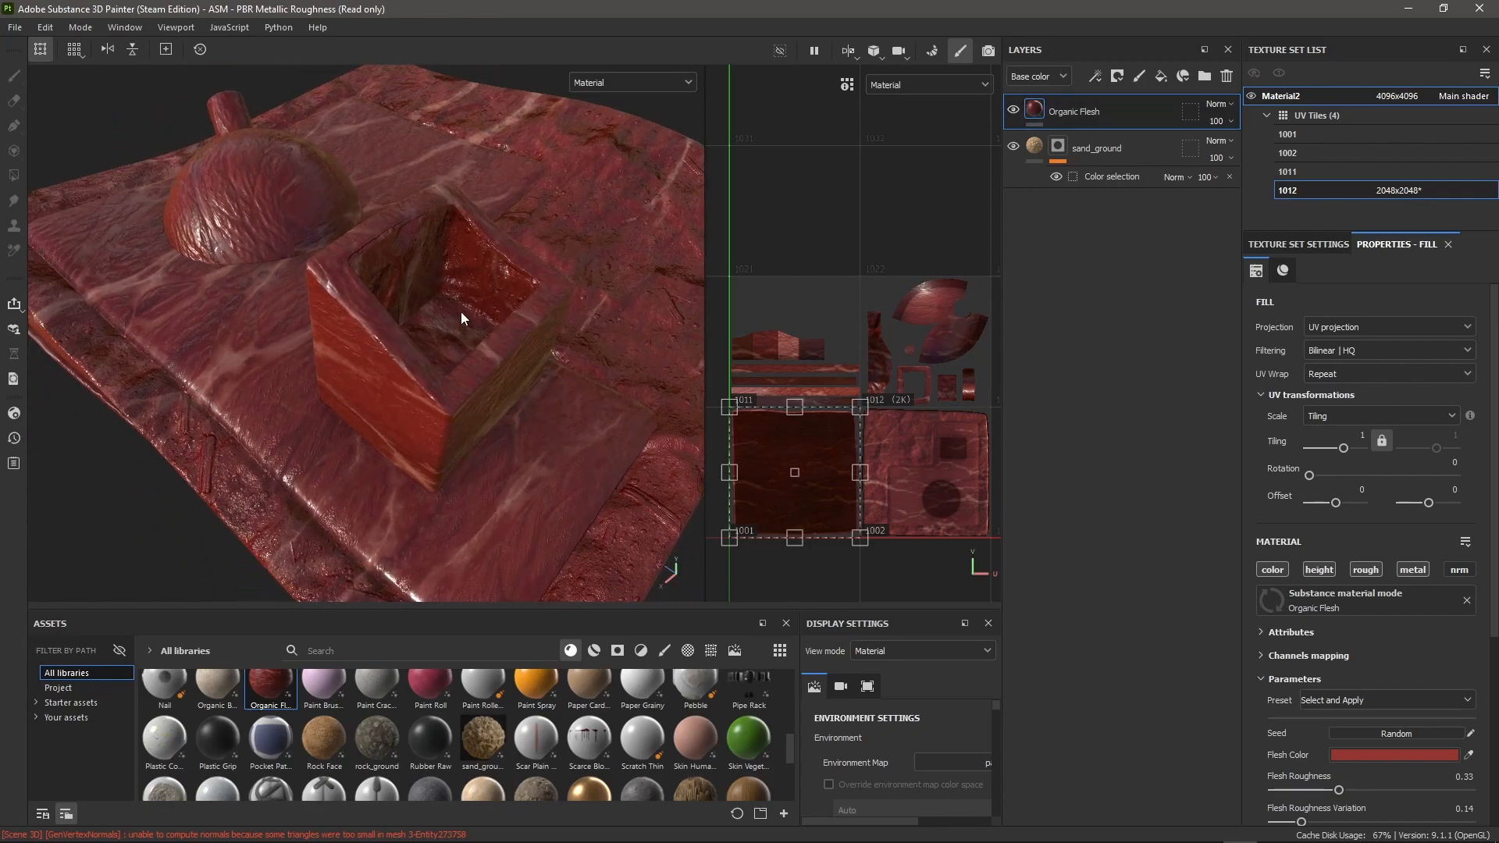
# Step: Add a black mask with a color selection effect to the Organic Flesh layer
pyautogui.rightClick(1042, 104)
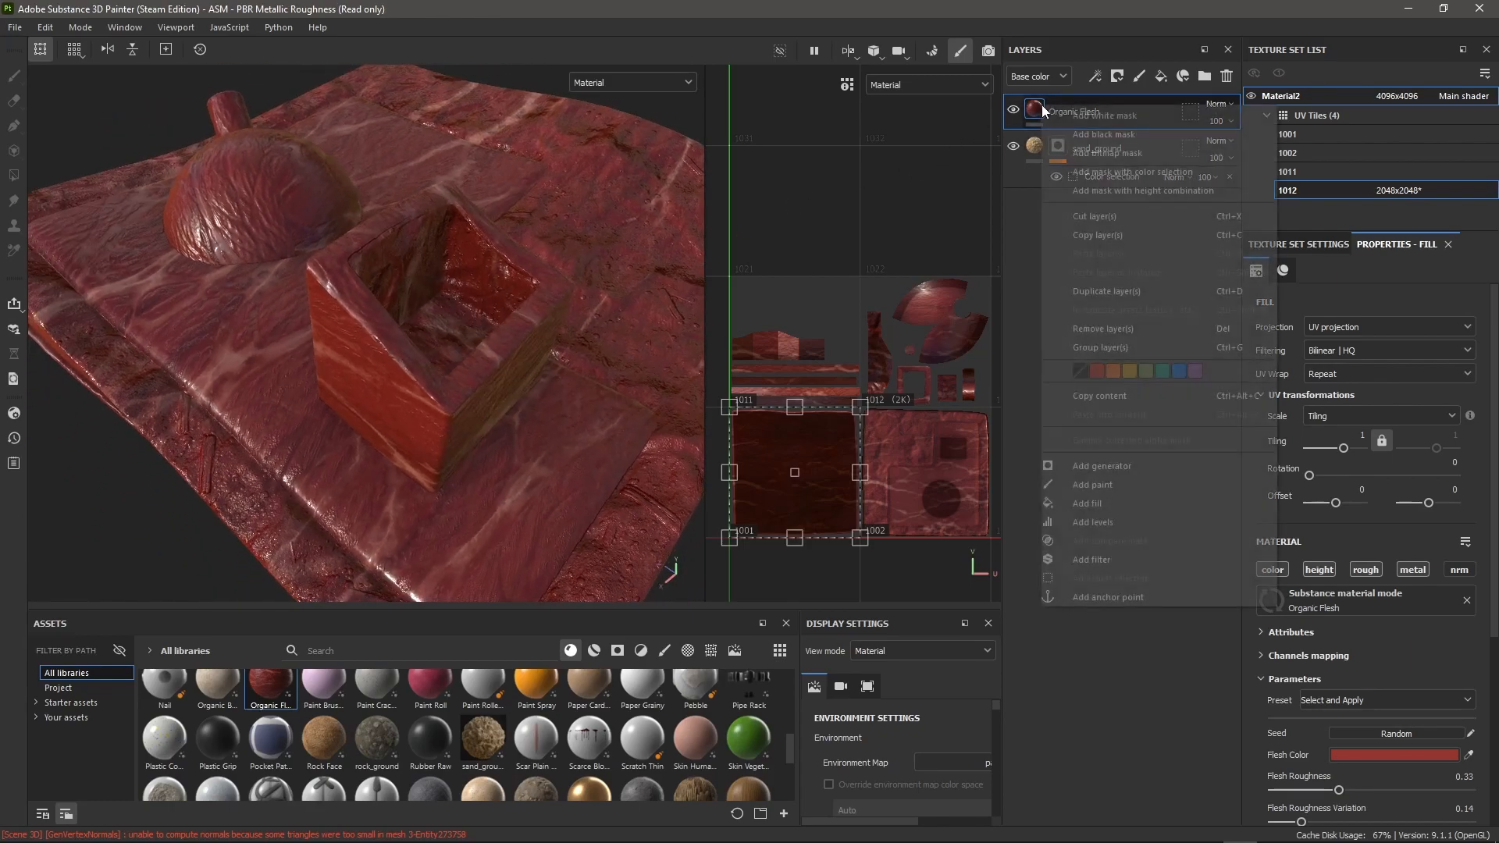
pyautogui.click(1109, 137)
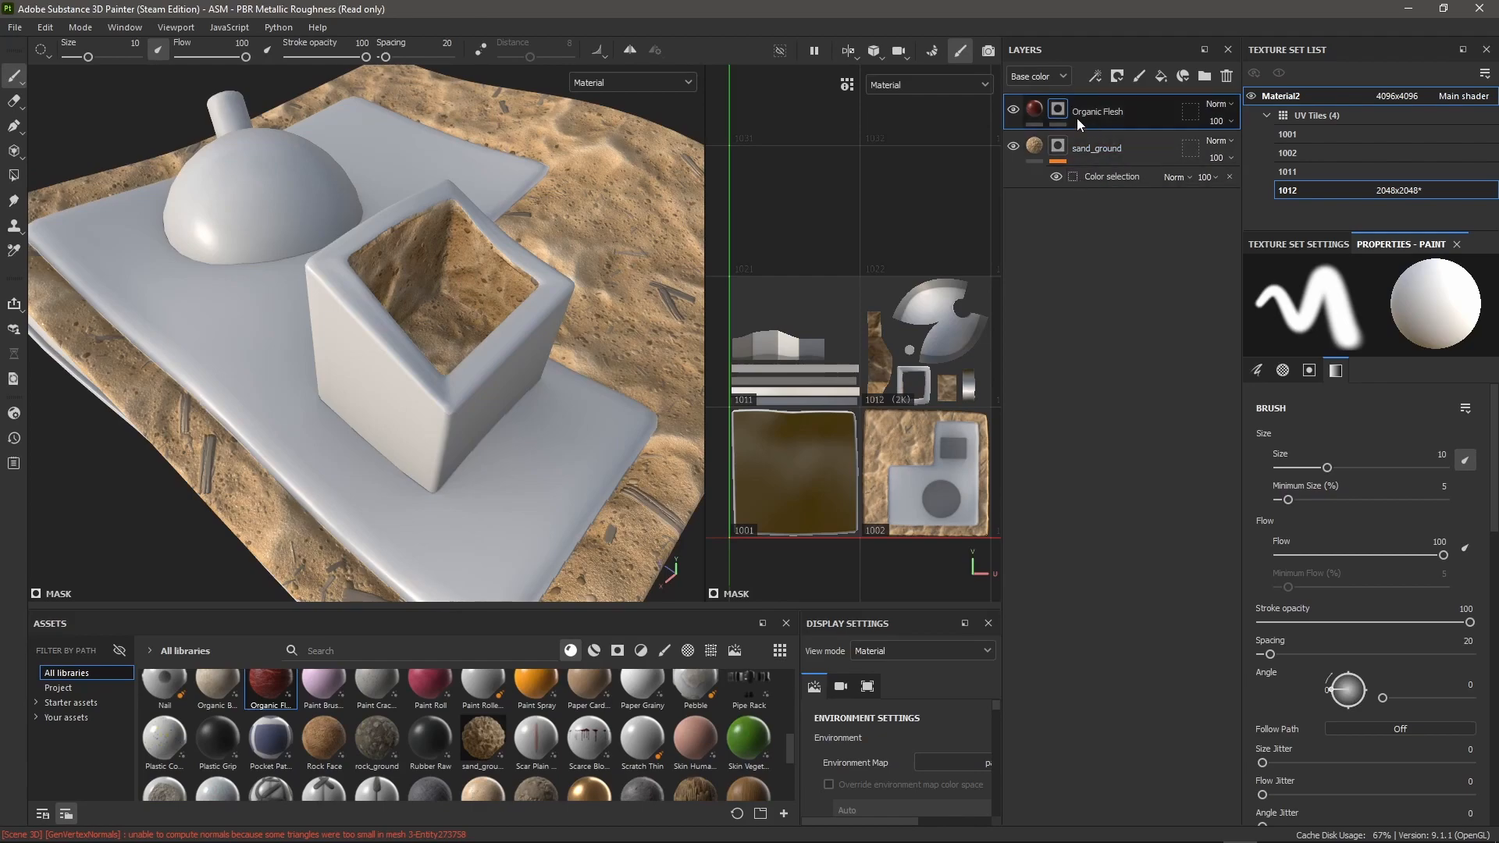
pyautogui.rightClick(1067, 114)
pyautogui.click(1161, 731)
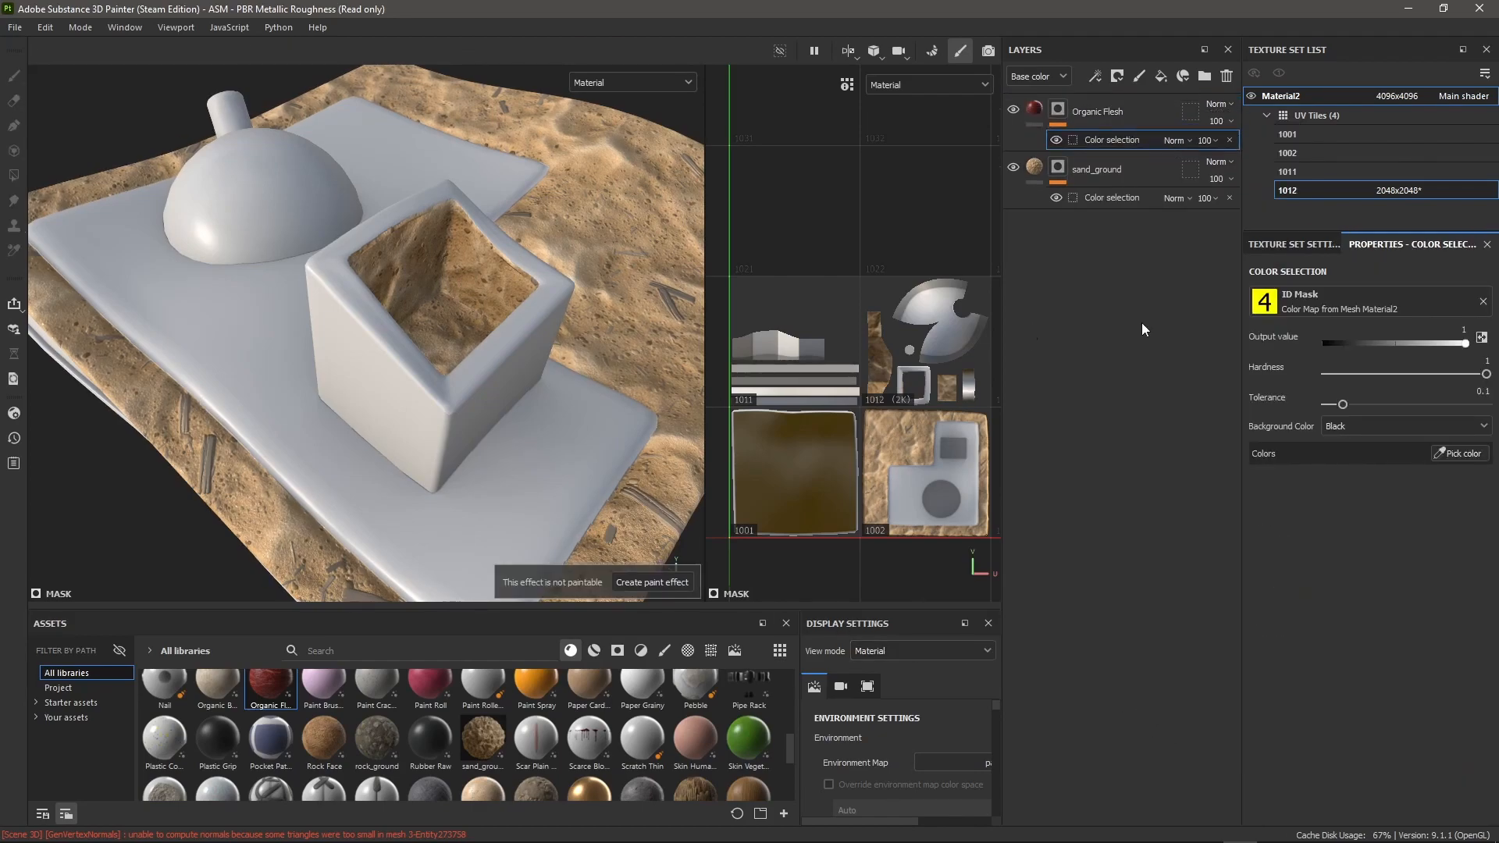
# Step: Try masking the Organic Flesh layer to the yellow ID color of the raised top plate and inspect the mesh around the dome
pyautogui.click(1457, 453)
pyautogui.click(470, 508)
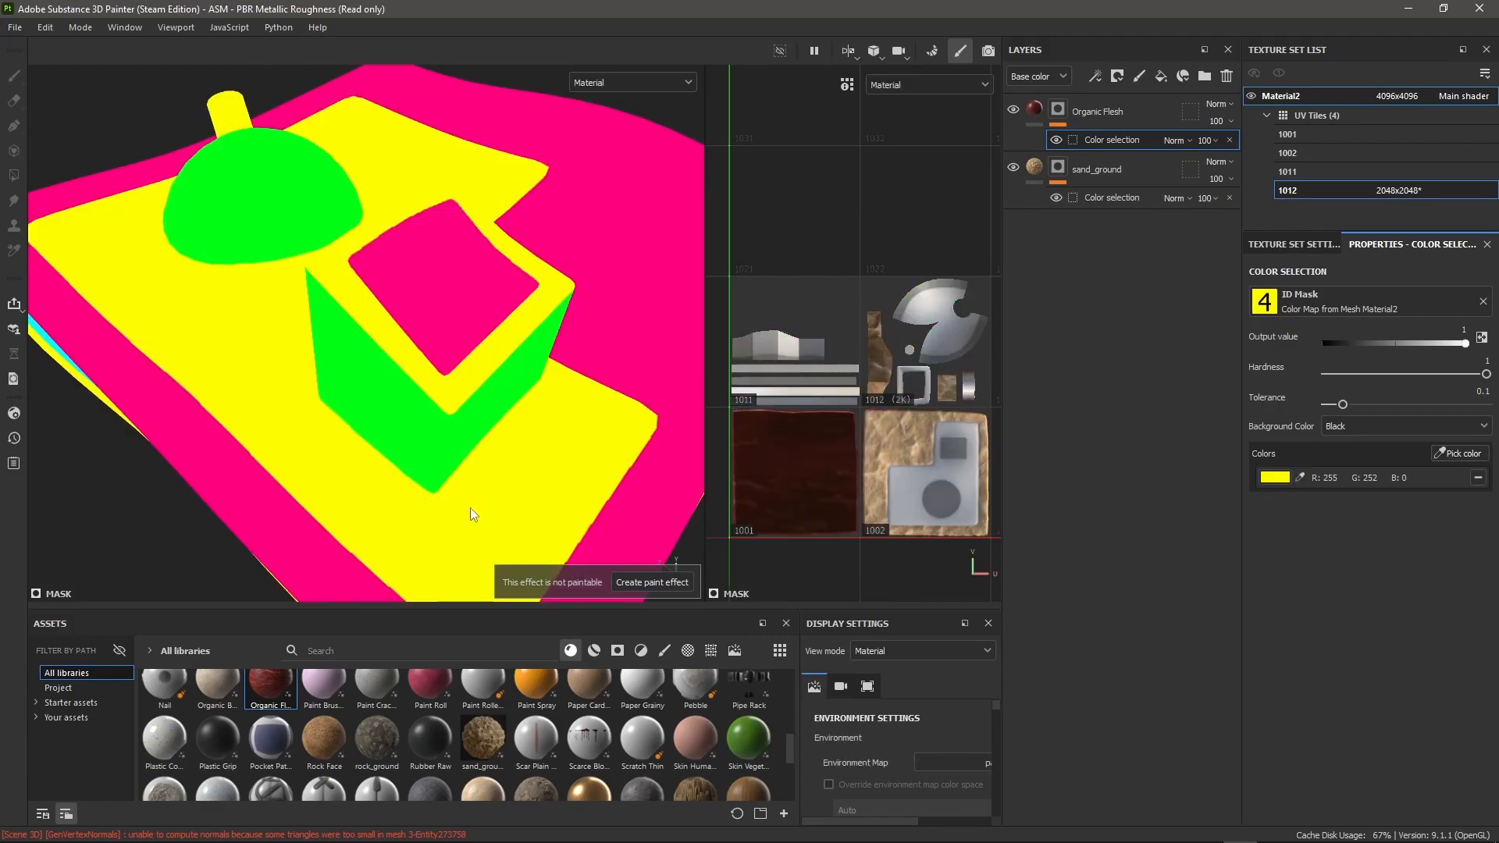
pyautogui.keyDown('alt'); pyautogui.moveTo(513, 433); pyautogui.dragTo(306, 404); pyautogui.keyUp('alt')
pyautogui.keyDown('alt'); pyautogui.moveTo(471, 341); pyautogui.dragTo(291, 317, button='middle'); pyautogui.keyUp('alt')
pyautogui.keyDown('alt'); pyautogui.moveTo(292, 321); pyautogui.dragTo(271, 279); pyautogui.keyUp('alt')
pyautogui.keyDown('alt'); pyautogui.moveTo(348, 322); pyautogui.dragTo(251, 266, button='middle'); pyautogui.keyUp('alt')
pyautogui.keyDown('alt'); pyautogui.moveTo(334, 261); pyautogui.dragTo(405, 323, button='right'); pyautogui.keyUp('alt')
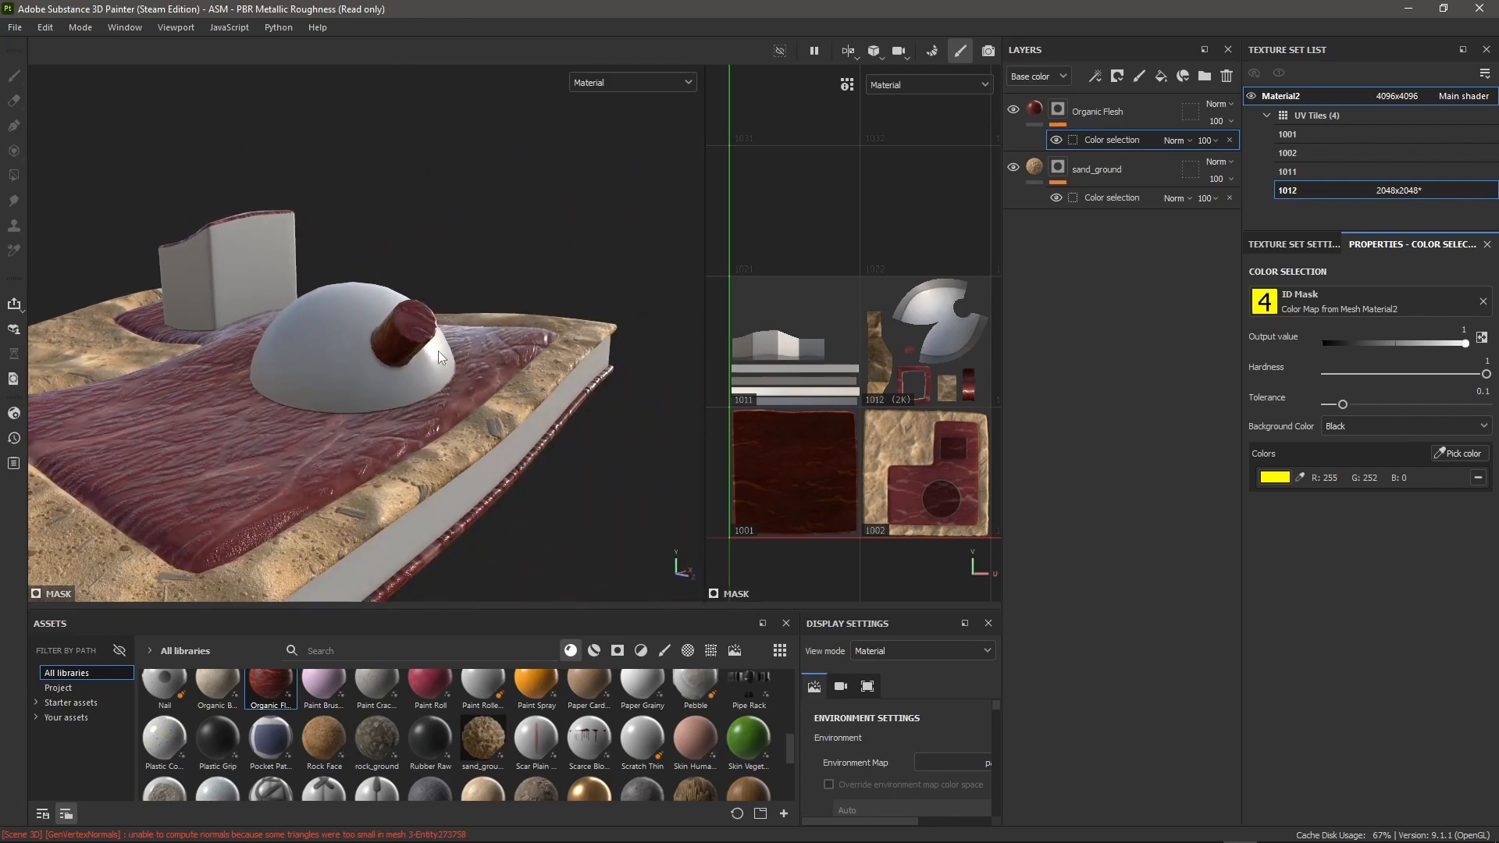
pyautogui.keyDown('alt'); pyautogui.moveTo(201, 318); pyautogui.dragTo(459, 301); pyautogui.keyUp('alt')
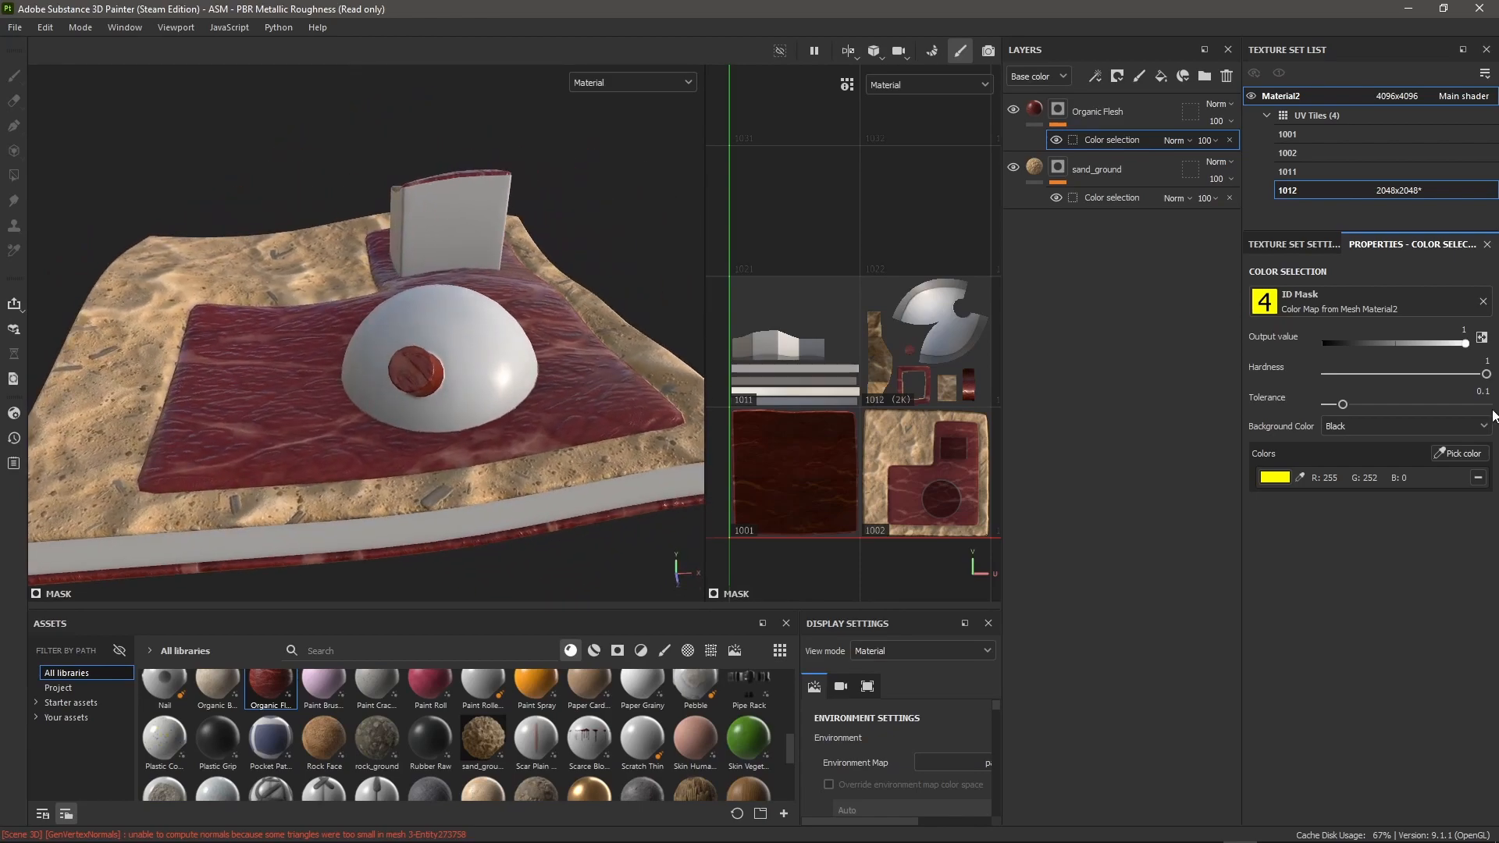
# Step: Pick the green ID color on the dome for the Organic Flesh mask and remove the yellow one from its color selection
pyautogui.click(1459, 453)
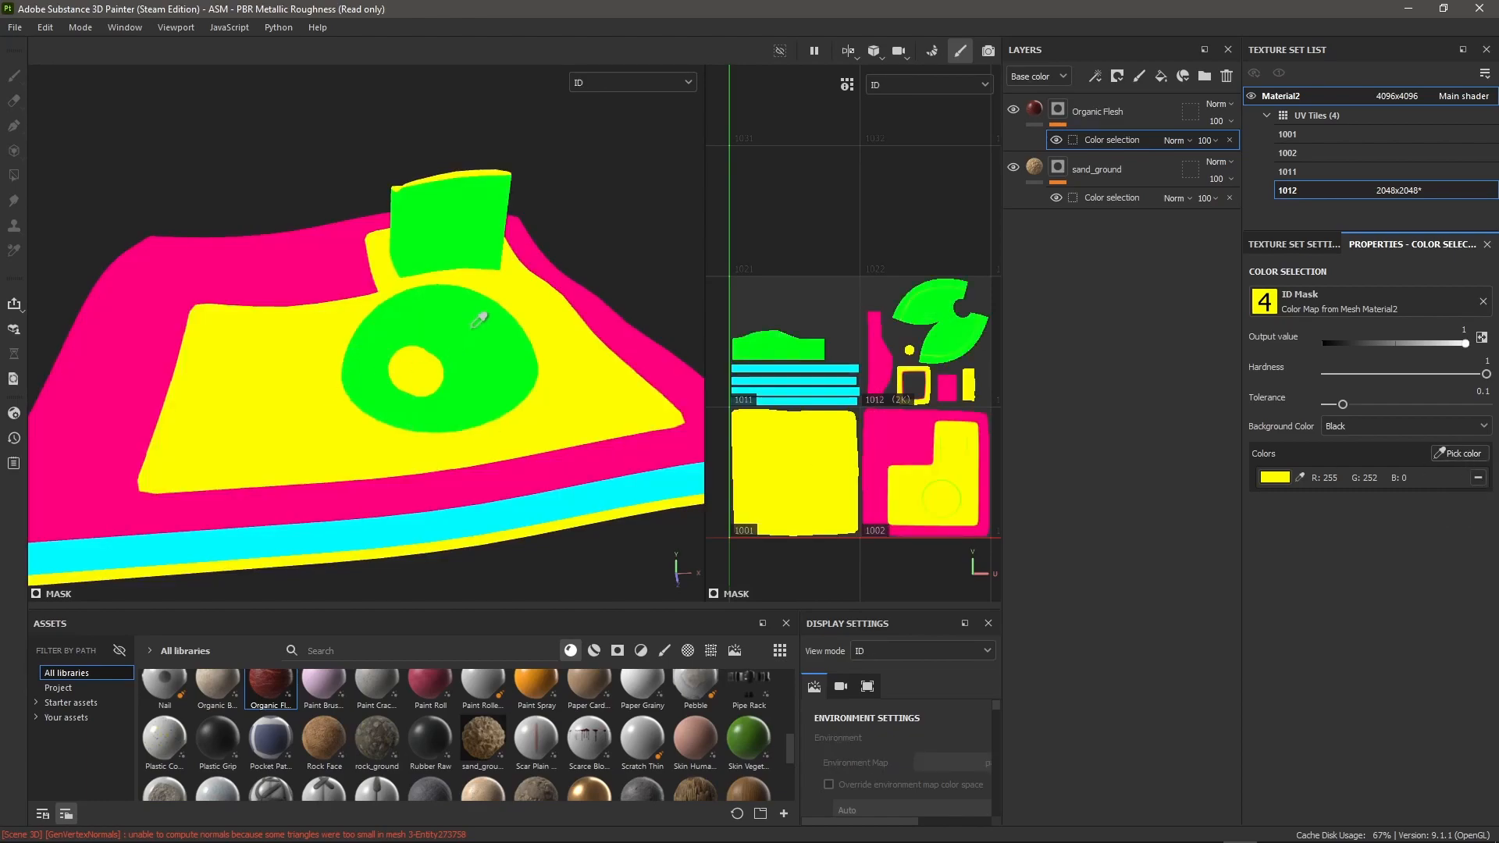
pyautogui.click(478, 320)
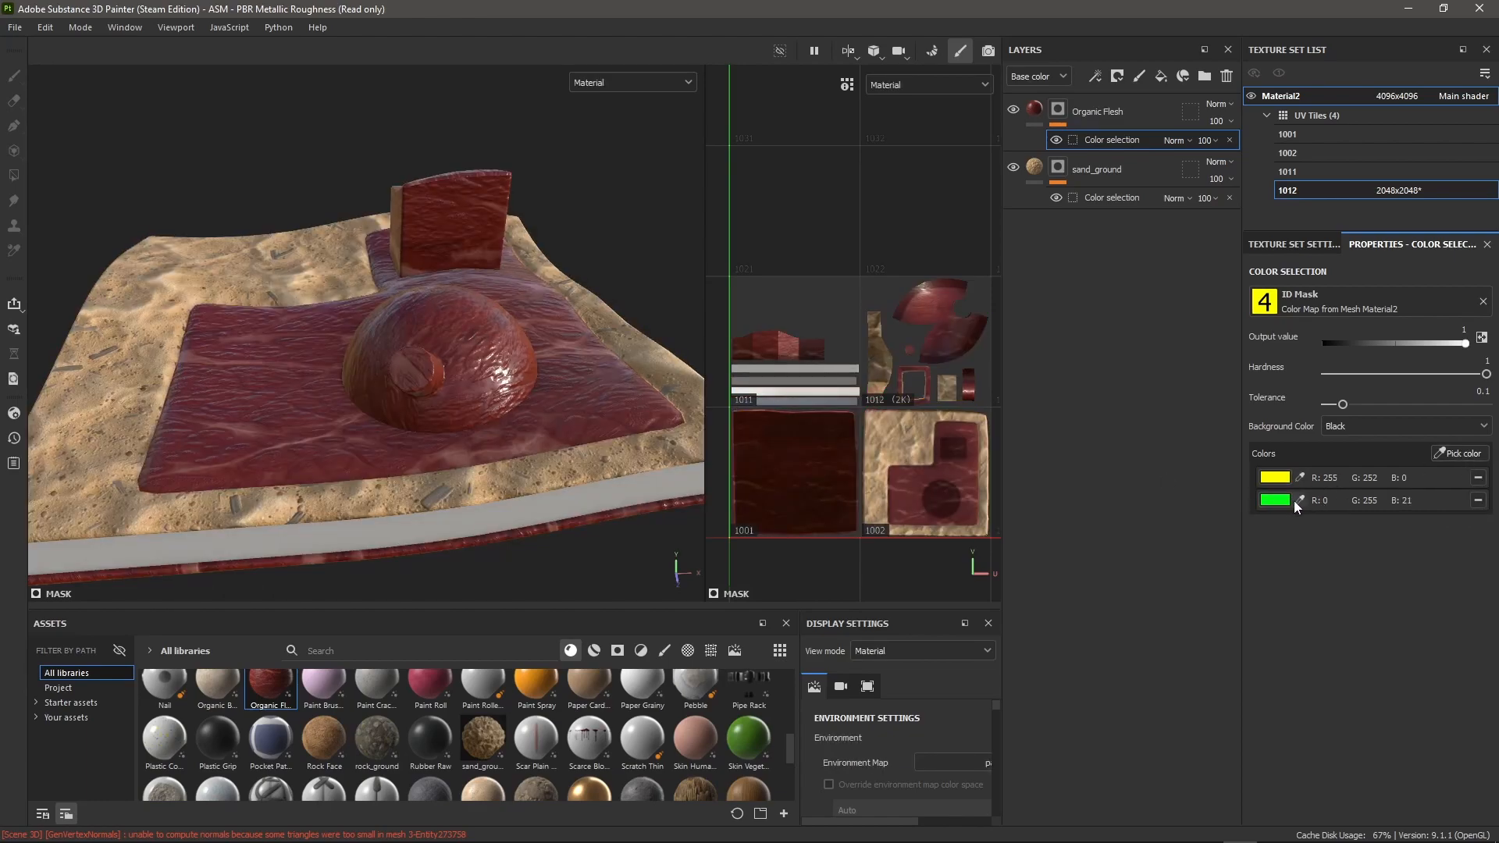
pyautogui.click(1478, 478)
pyautogui.keyDown('alt'); pyautogui.moveTo(497, 385); pyautogui.dragTo(240, 297); pyautogui.keyUp('alt')
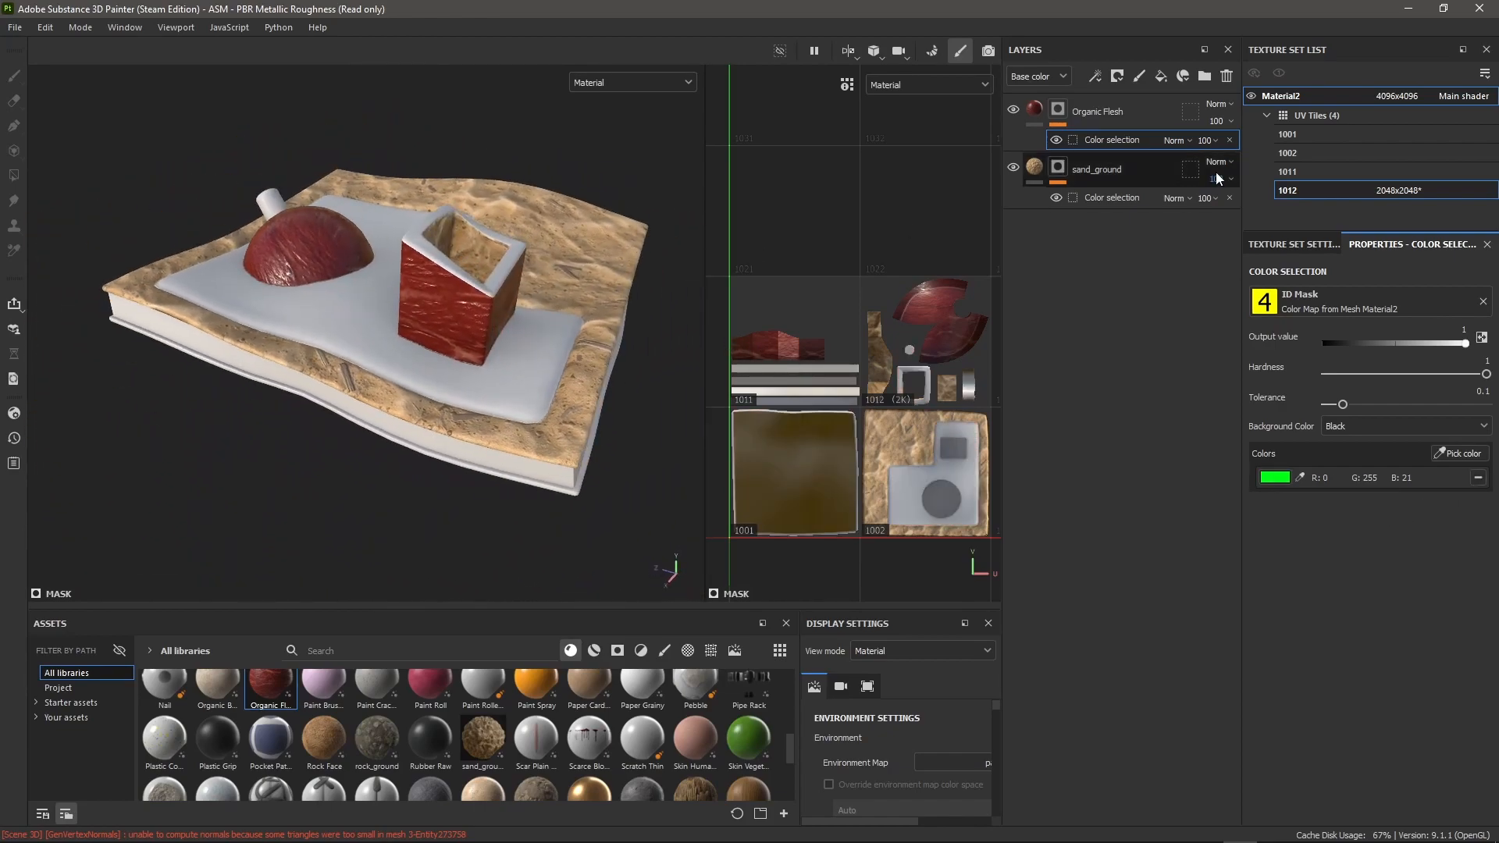
# Step: Add the Machinery smart material above the Organic Flesh layer
pyautogui.scroll(-1, 387, 727)
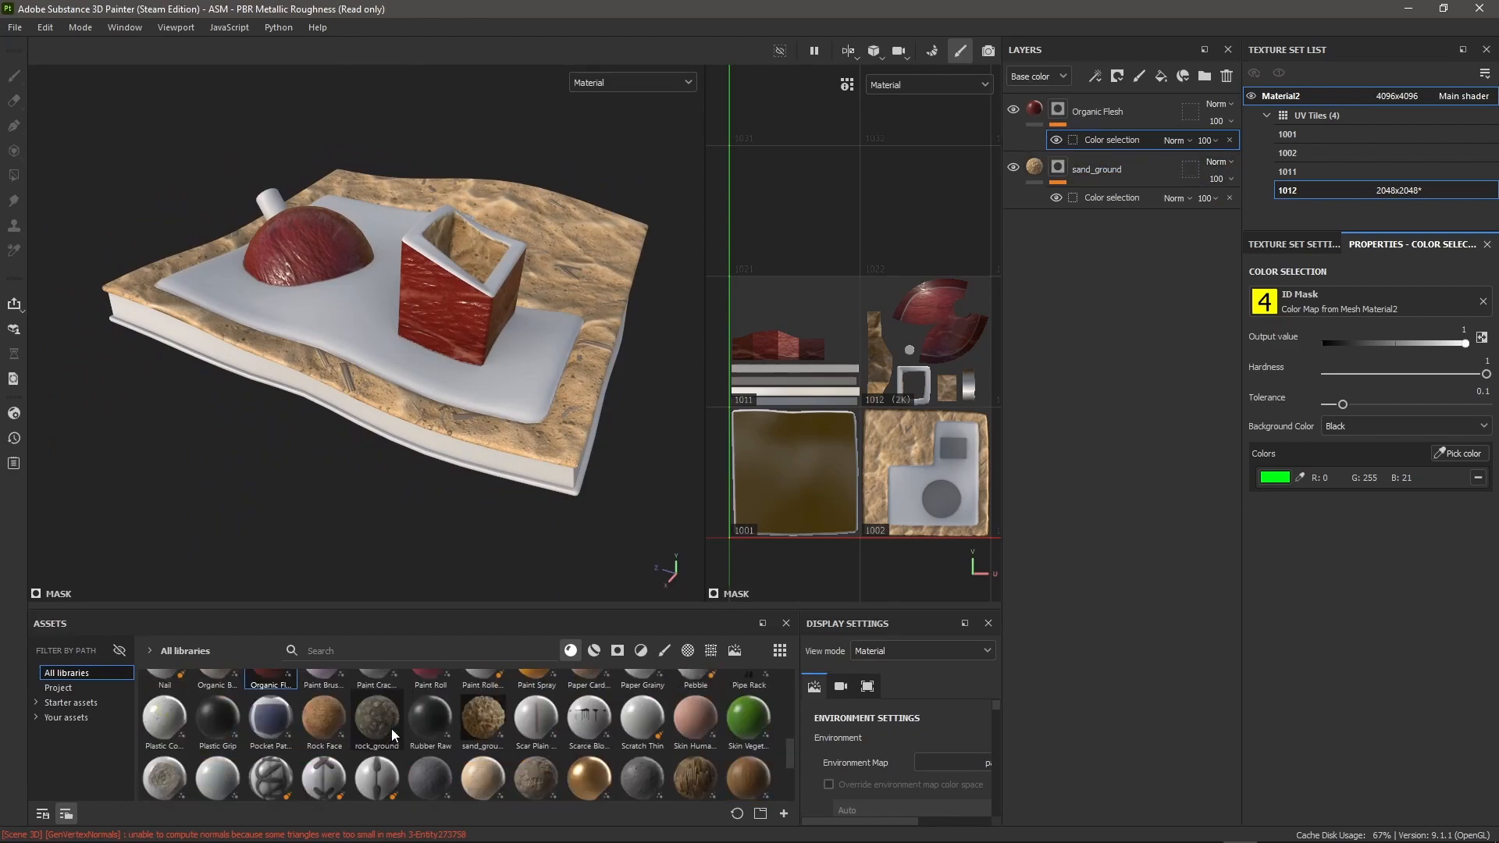
pyautogui.click(595, 651)
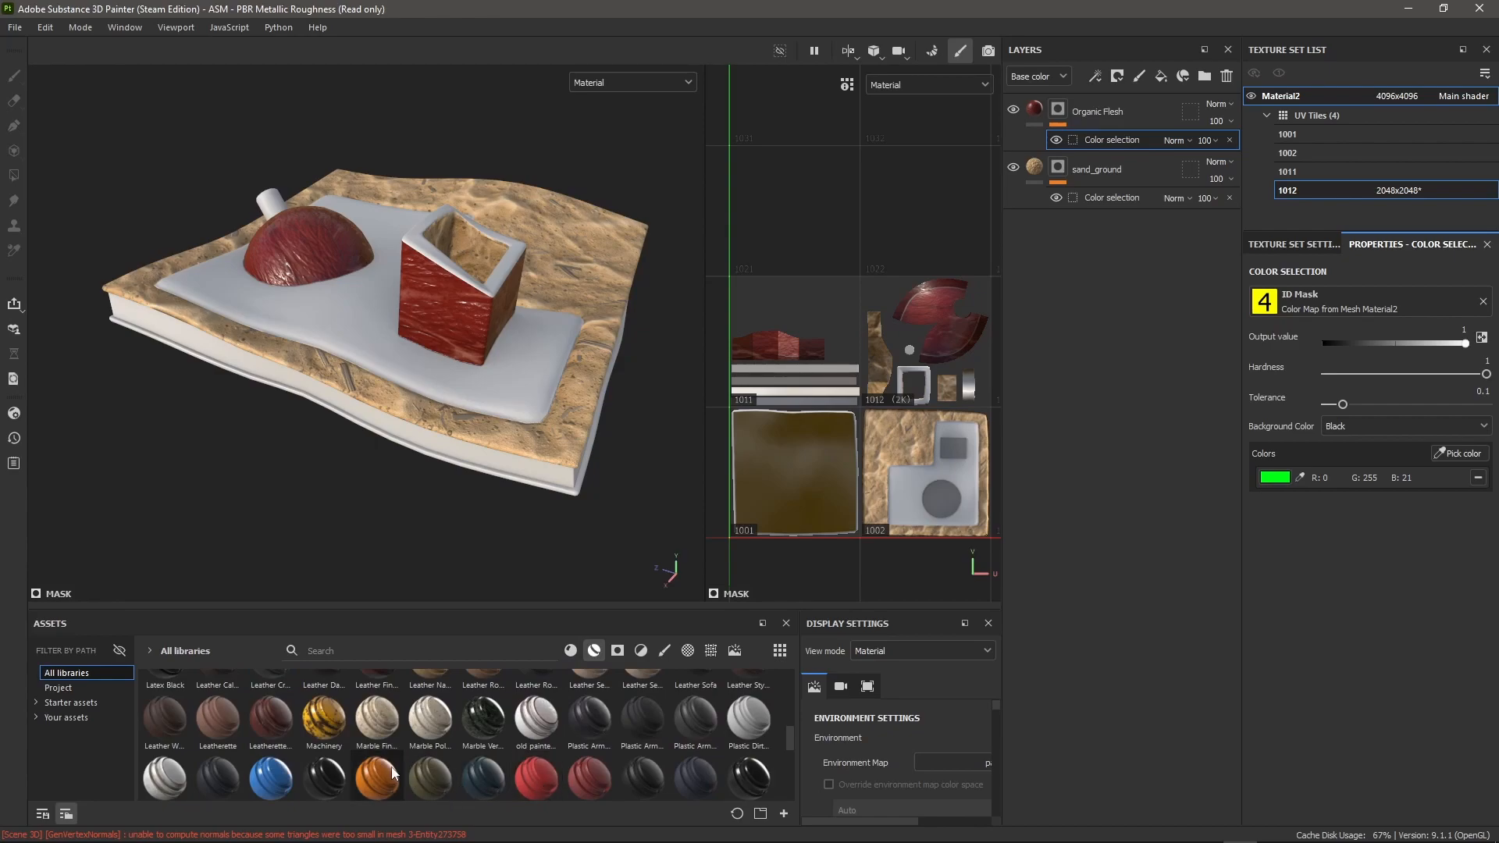
pyautogui.moveTo(332, 734)
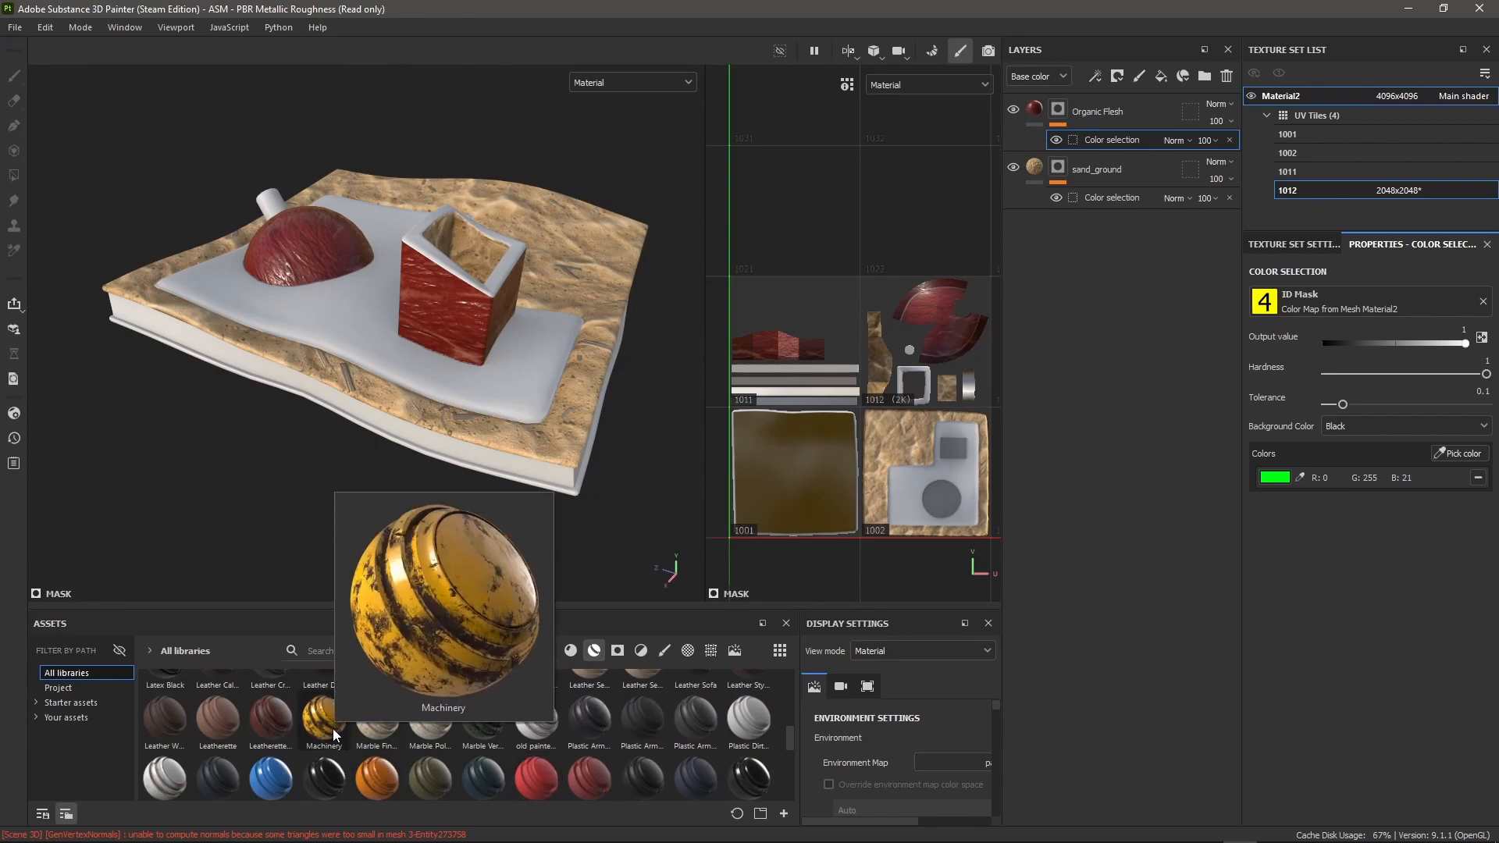
pyautogui.moveTo(333, 728); pyautogui.dragTo(999, 115)
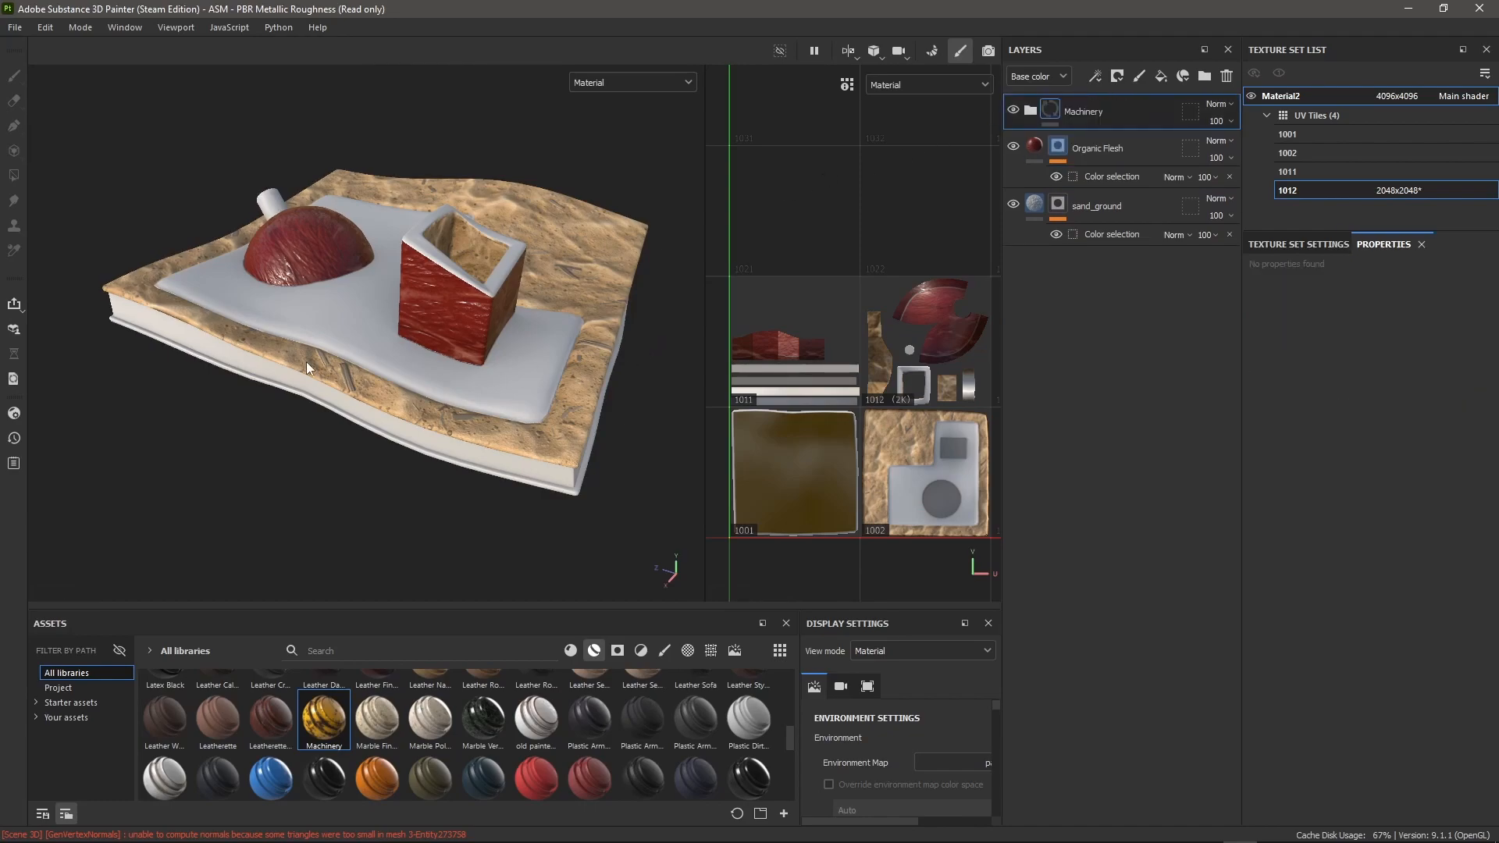
pyautogui.keyDown('alt'); pyautogui.moveTo(421, 379); pyautogui.dragTo(546, 375); pyautogui.keyUp('alt')
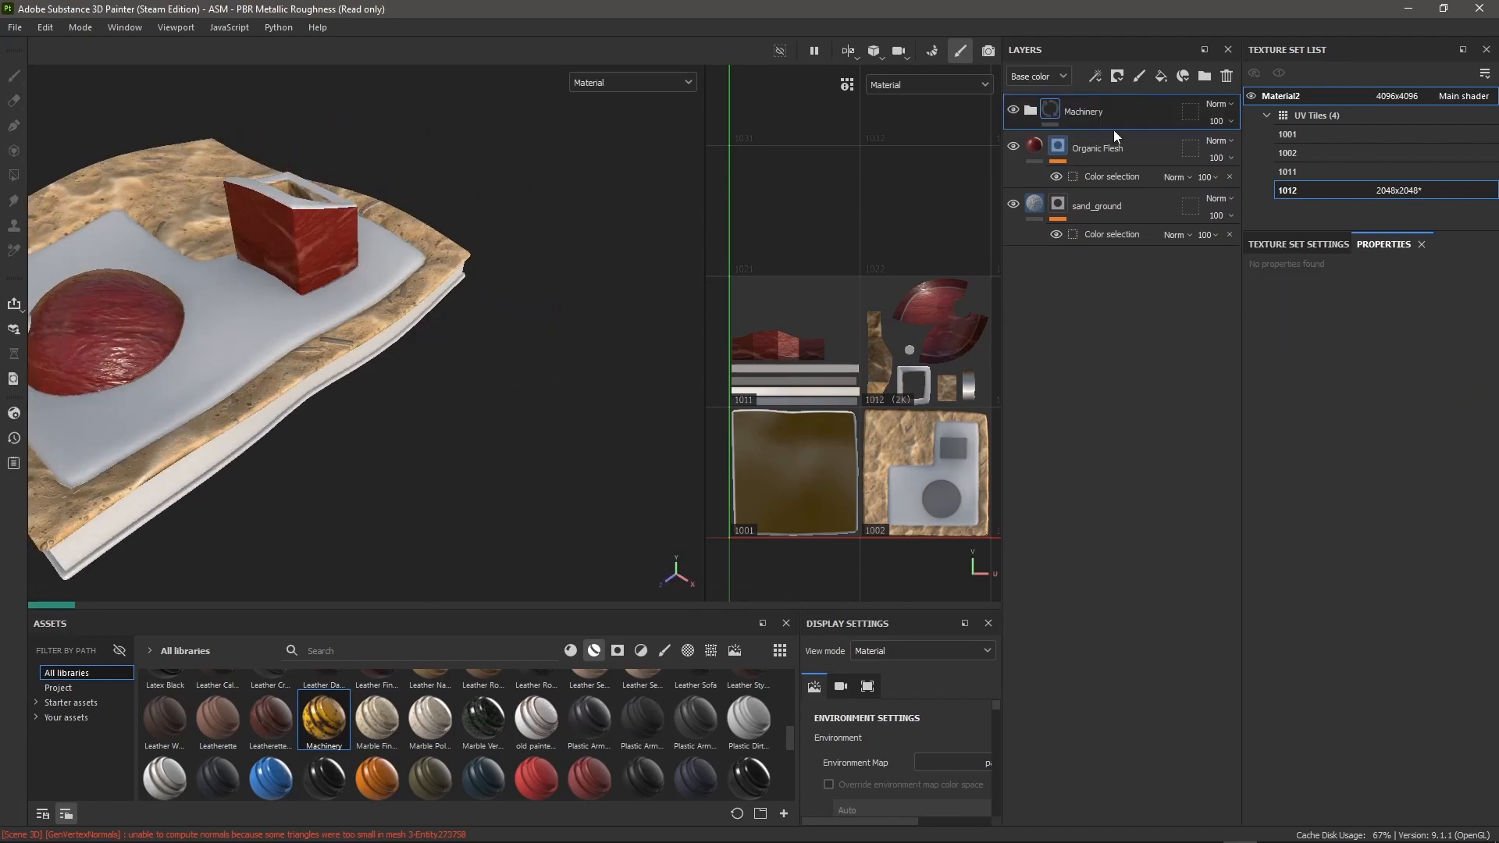
# Step: Add a black mask with a color selection effect to the Machinery folder
pyautogui.rightClick(1059, 107)
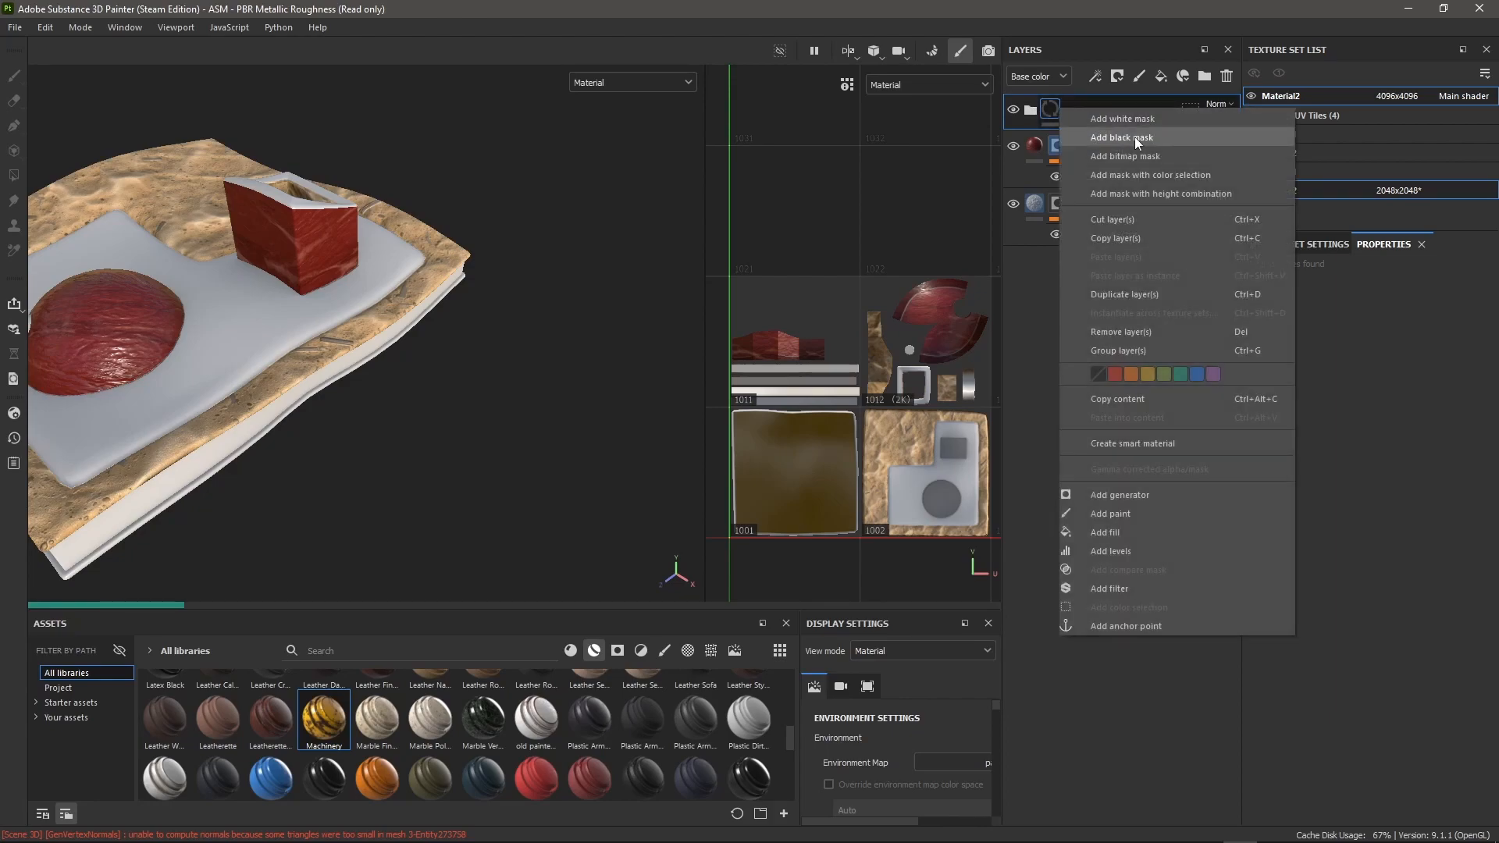
pyautogui.click(523, 278)
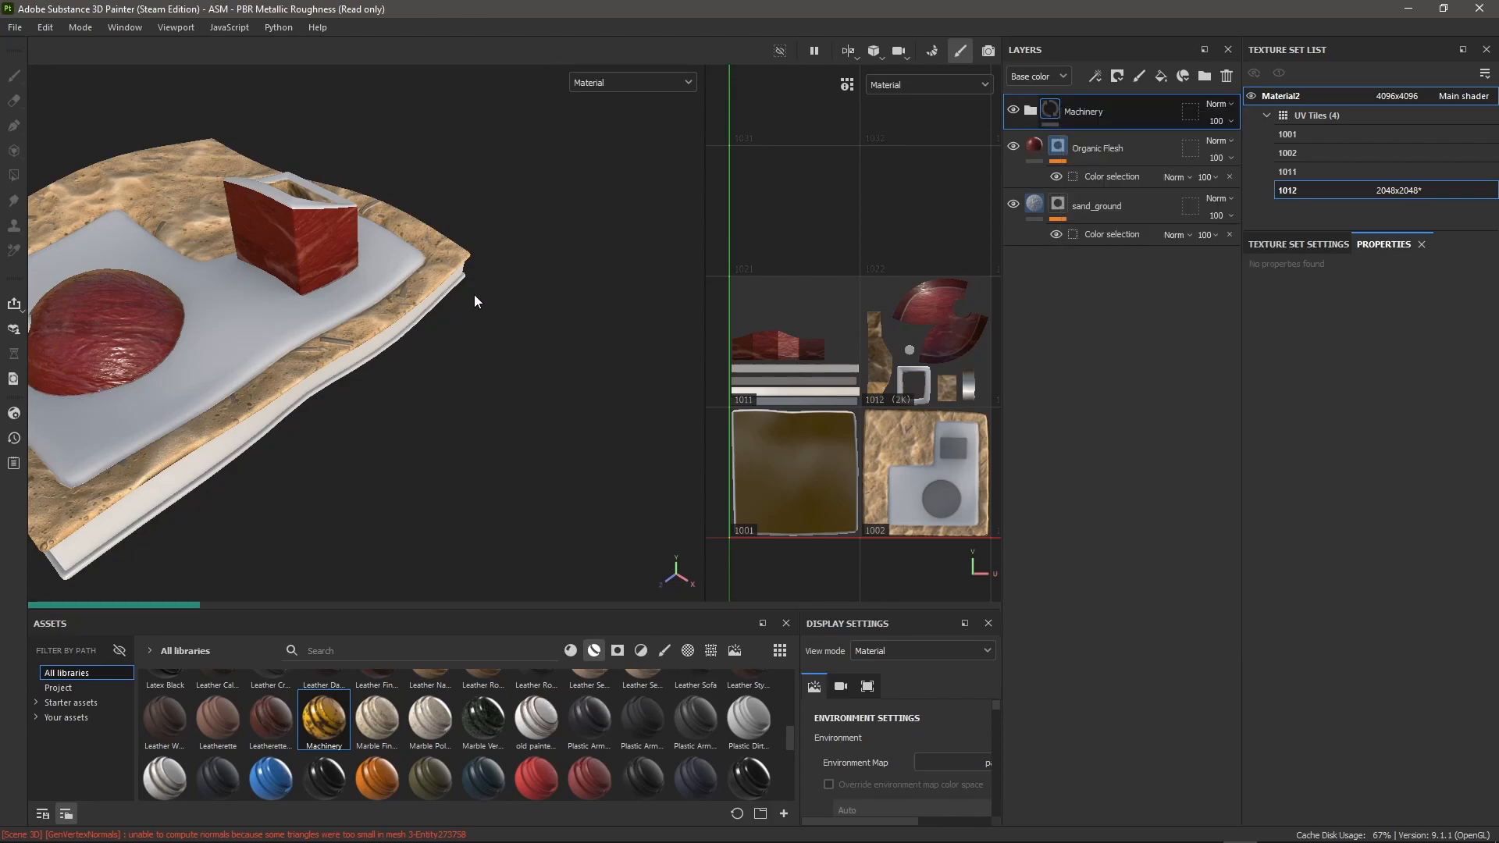
pyautogui.keyDown('alt'); pyautogui.moveTo(323, 320); pyautogui.dragTo(495, 266); pyautogui.keyUp('alt')
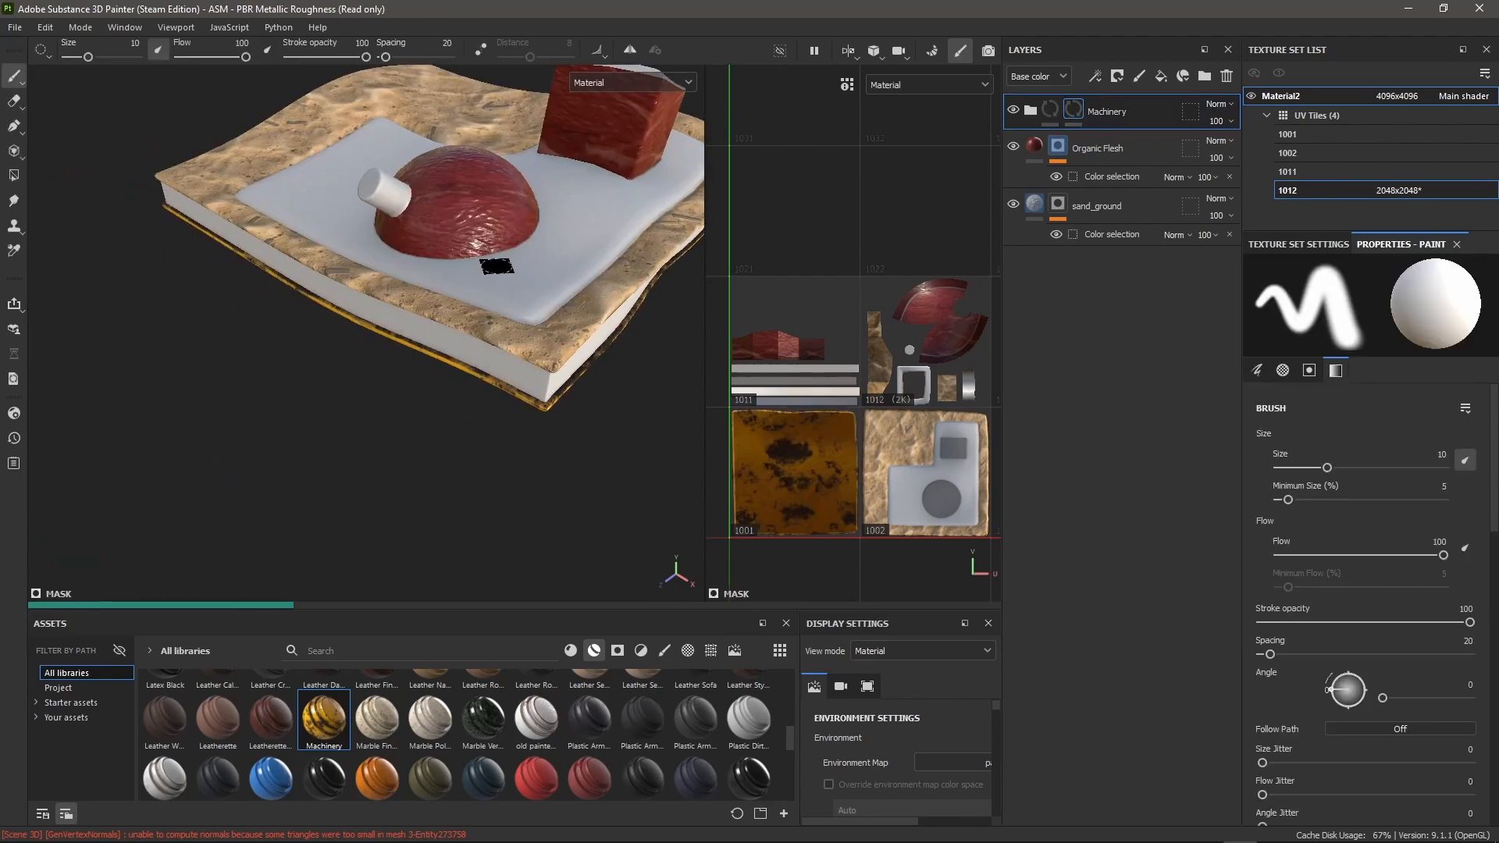
pyautogui.keyDown('alt'); pyautogui.moveTo(416, 332); pyautogui.dragTo(349, 426, button='middle'); pyautogui.keyUp('alt')
pyautogui.keyDown('alt'); pyautogui.moveTo(349, 426); pyautogui.dragTo(425, 430); pyautogui.keyUp('alt')
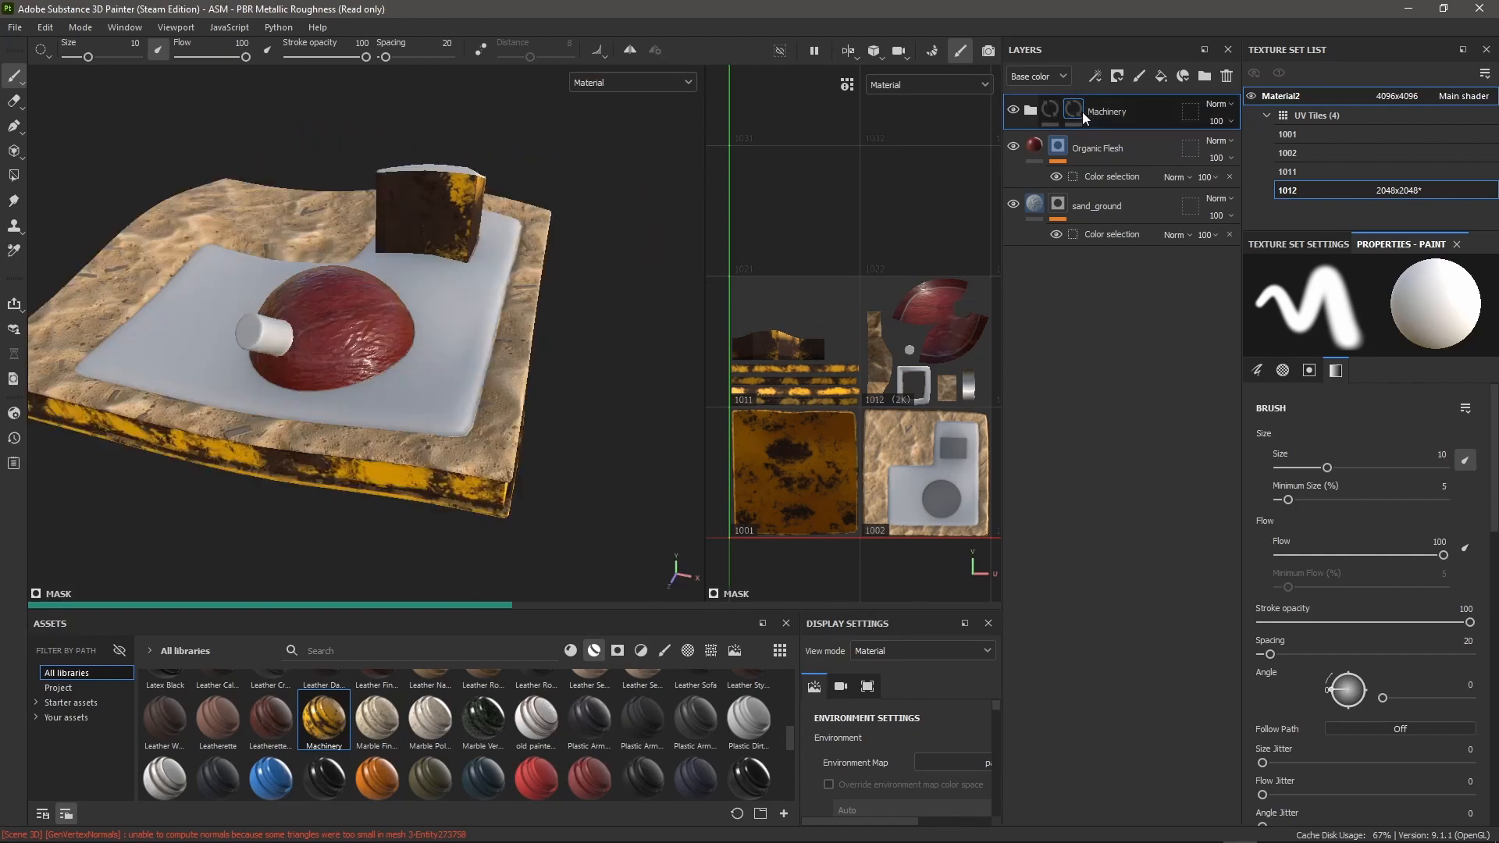
pyautogui.moveTo(1083, 113)
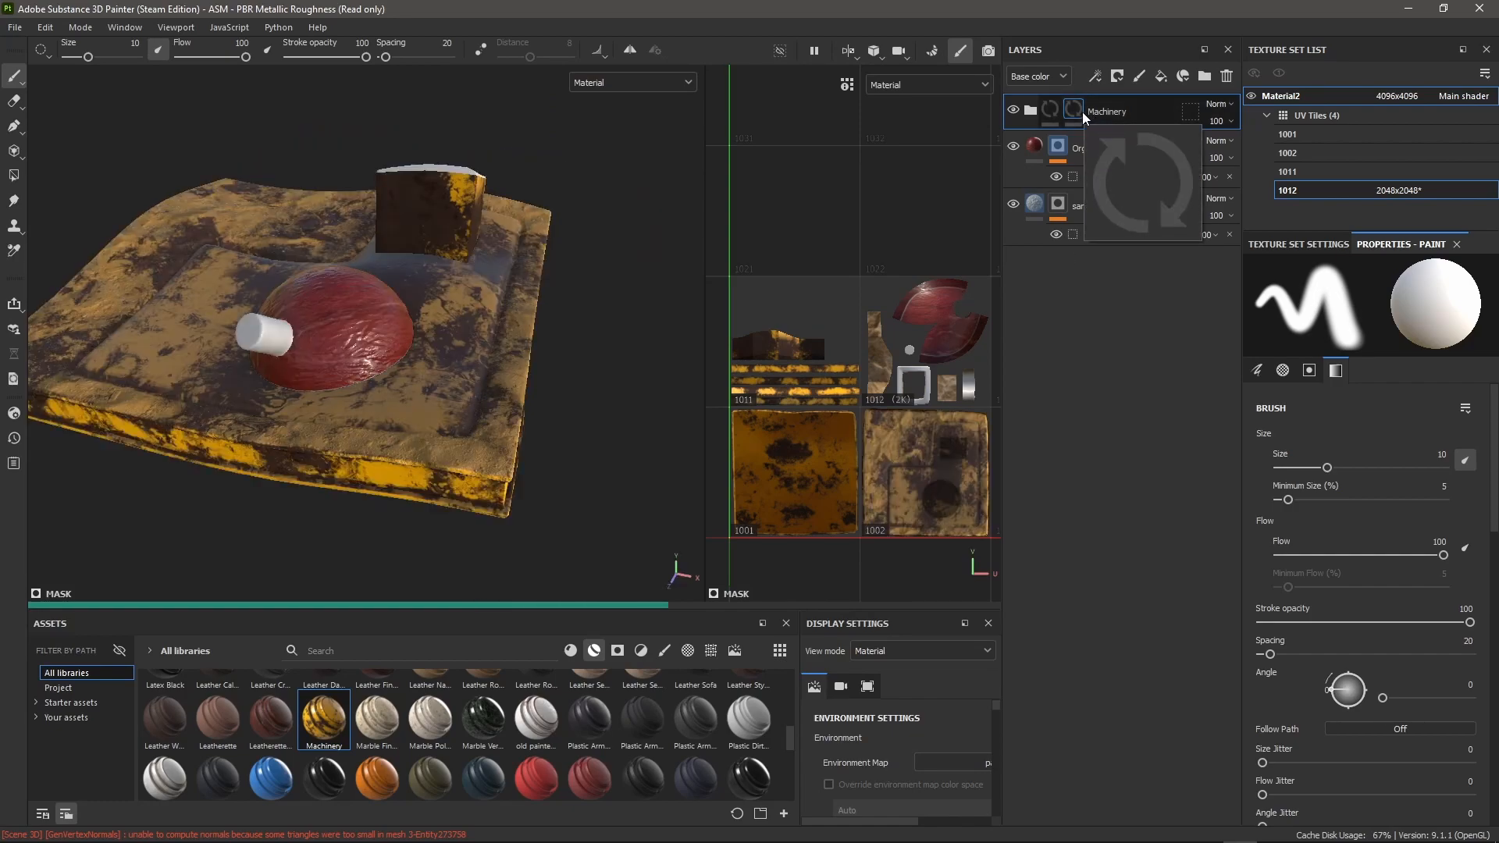
pyautogui.rightClick(1083, 114)
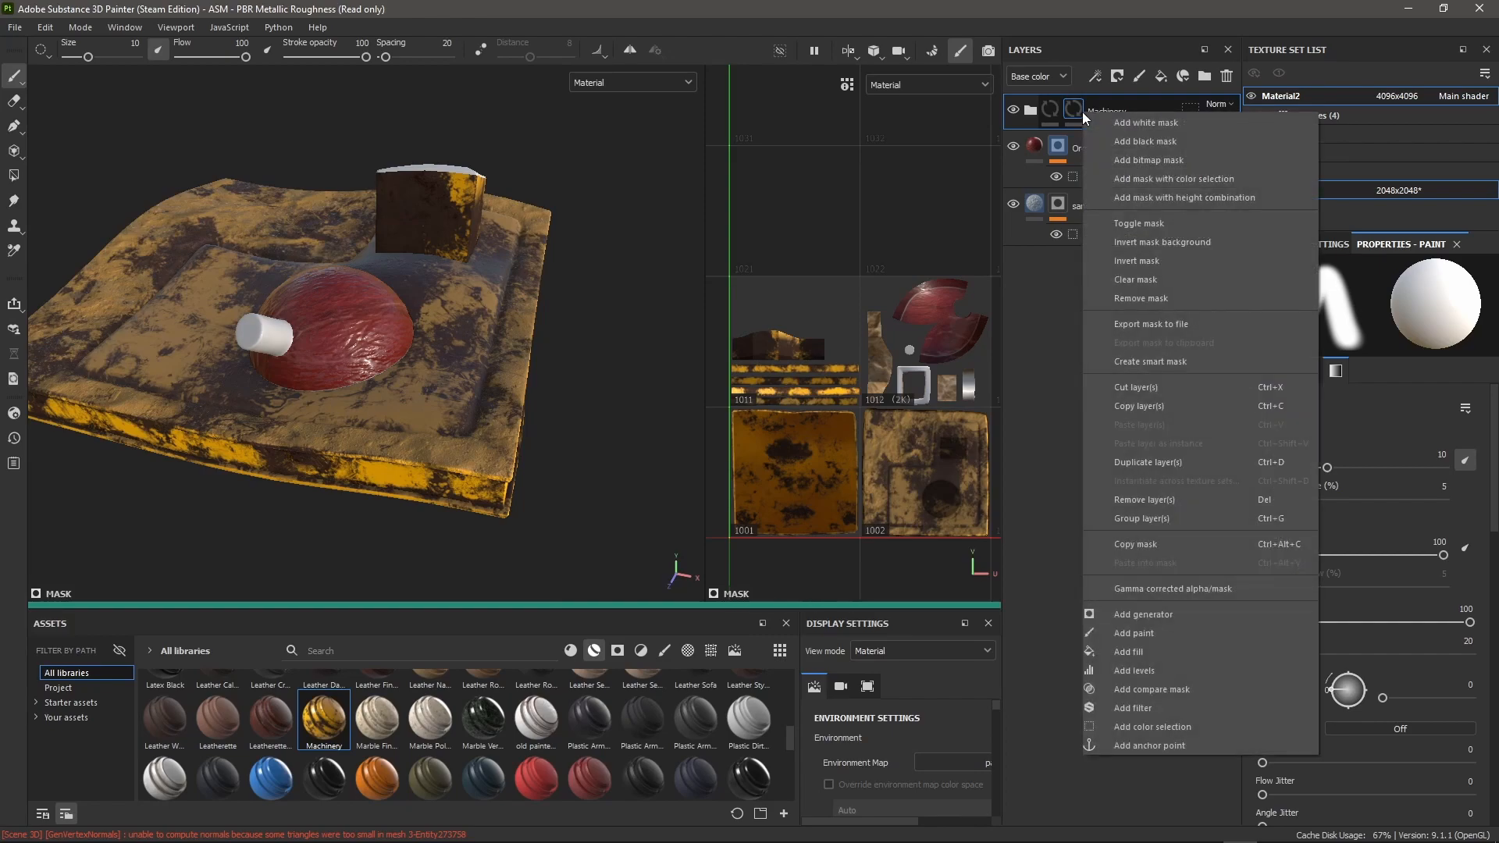
pyautogui.click(1135, 140)
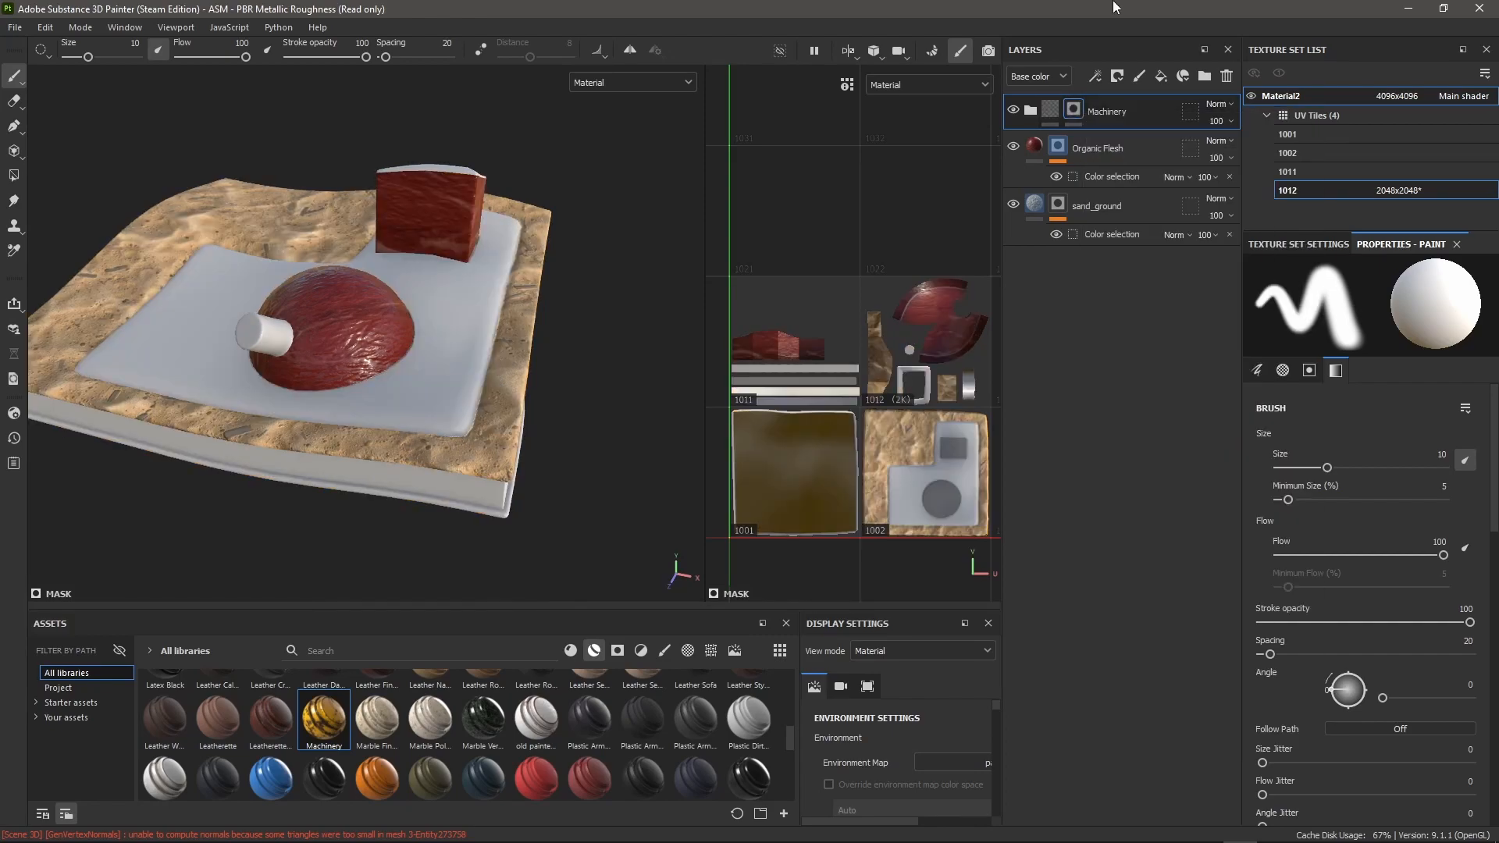
pyautogui.rightClick(1080, 113)
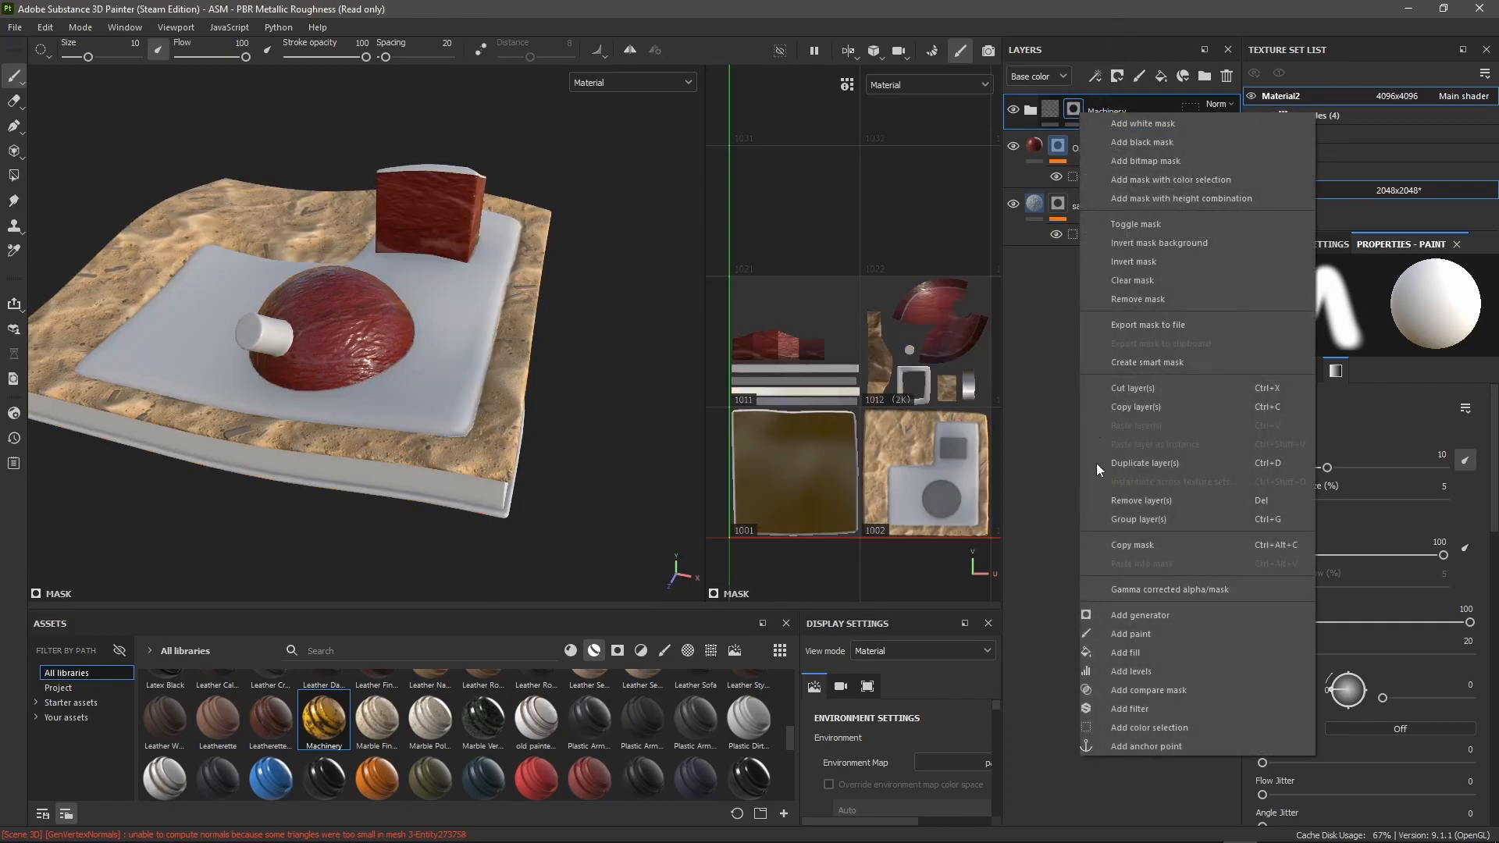
pyautogui.click(1177, 733)
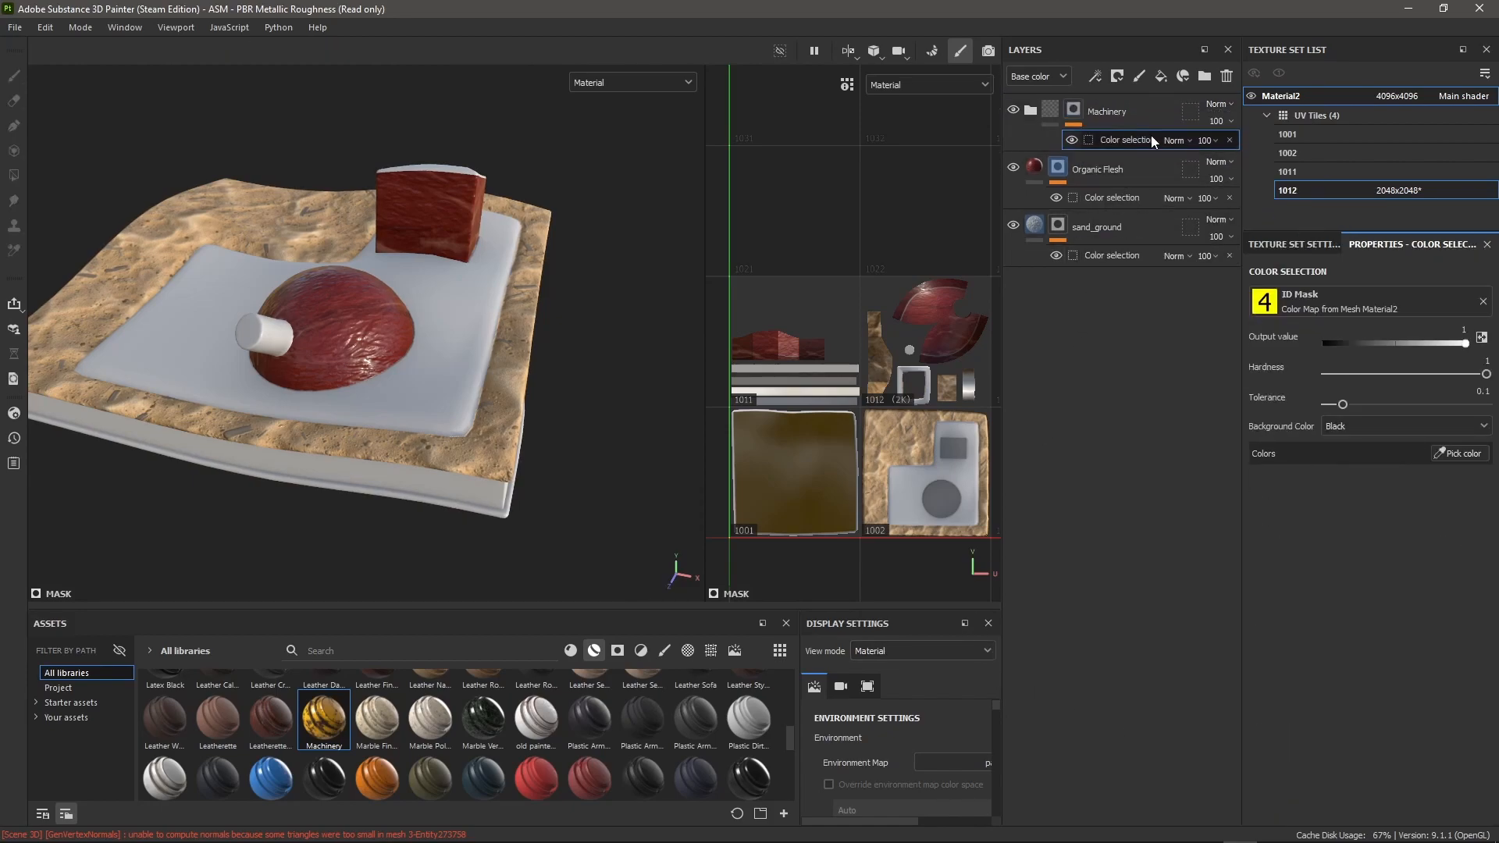
# Step: Pick the yellow ID color on the raised top plate as the mask color for the Machinery folder
pyautogui.click(1454, 455)
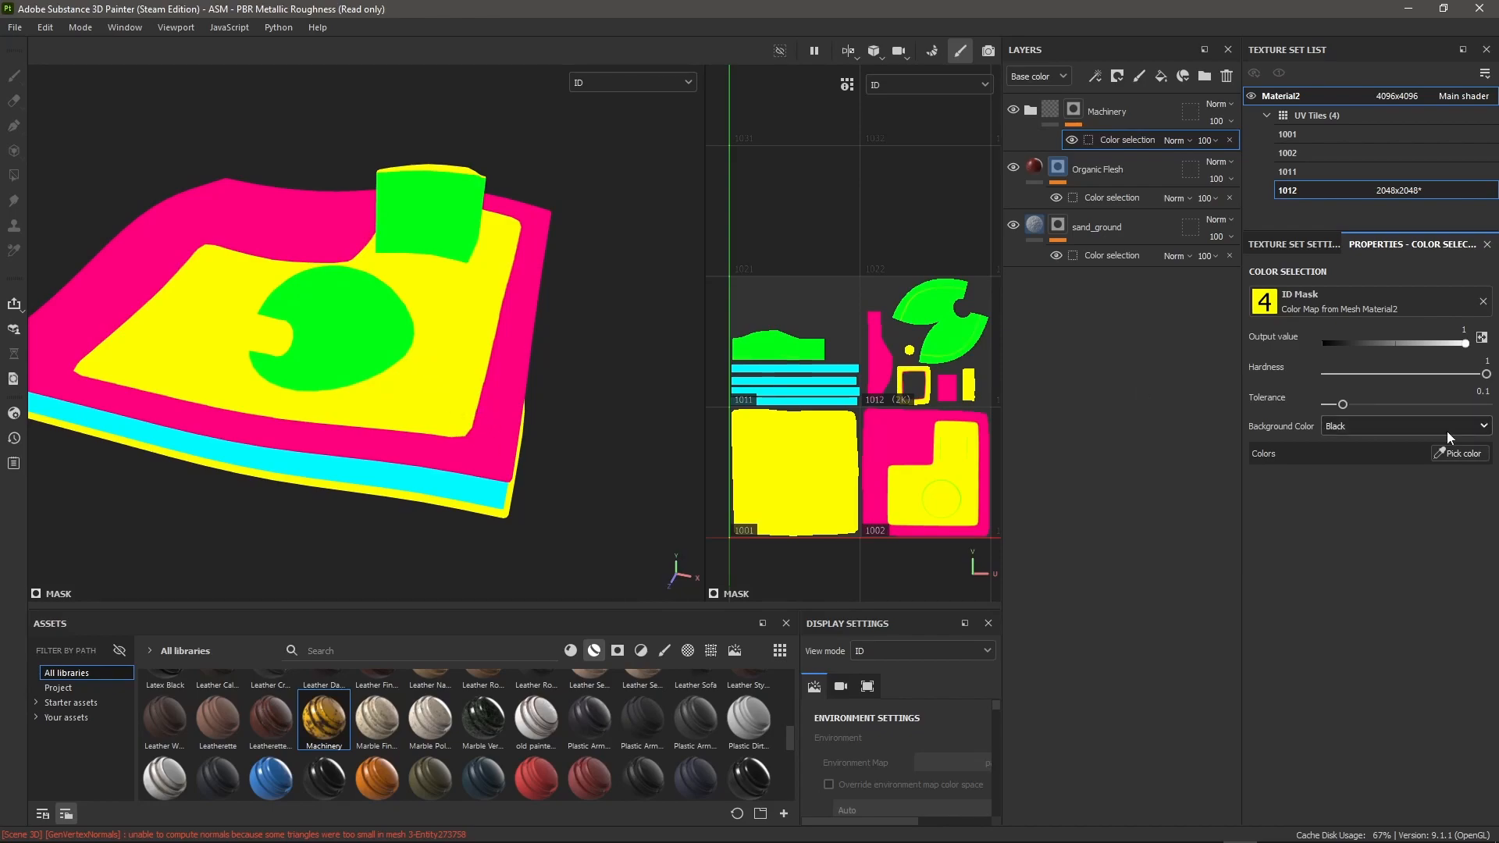
pyautogui.click(442, 400)
pyautogui.keyDown('alt'); pyautogui.moveTo(421, 372); pyautogui.dragTo(515, 306); pyautogui.keyUp('alt')
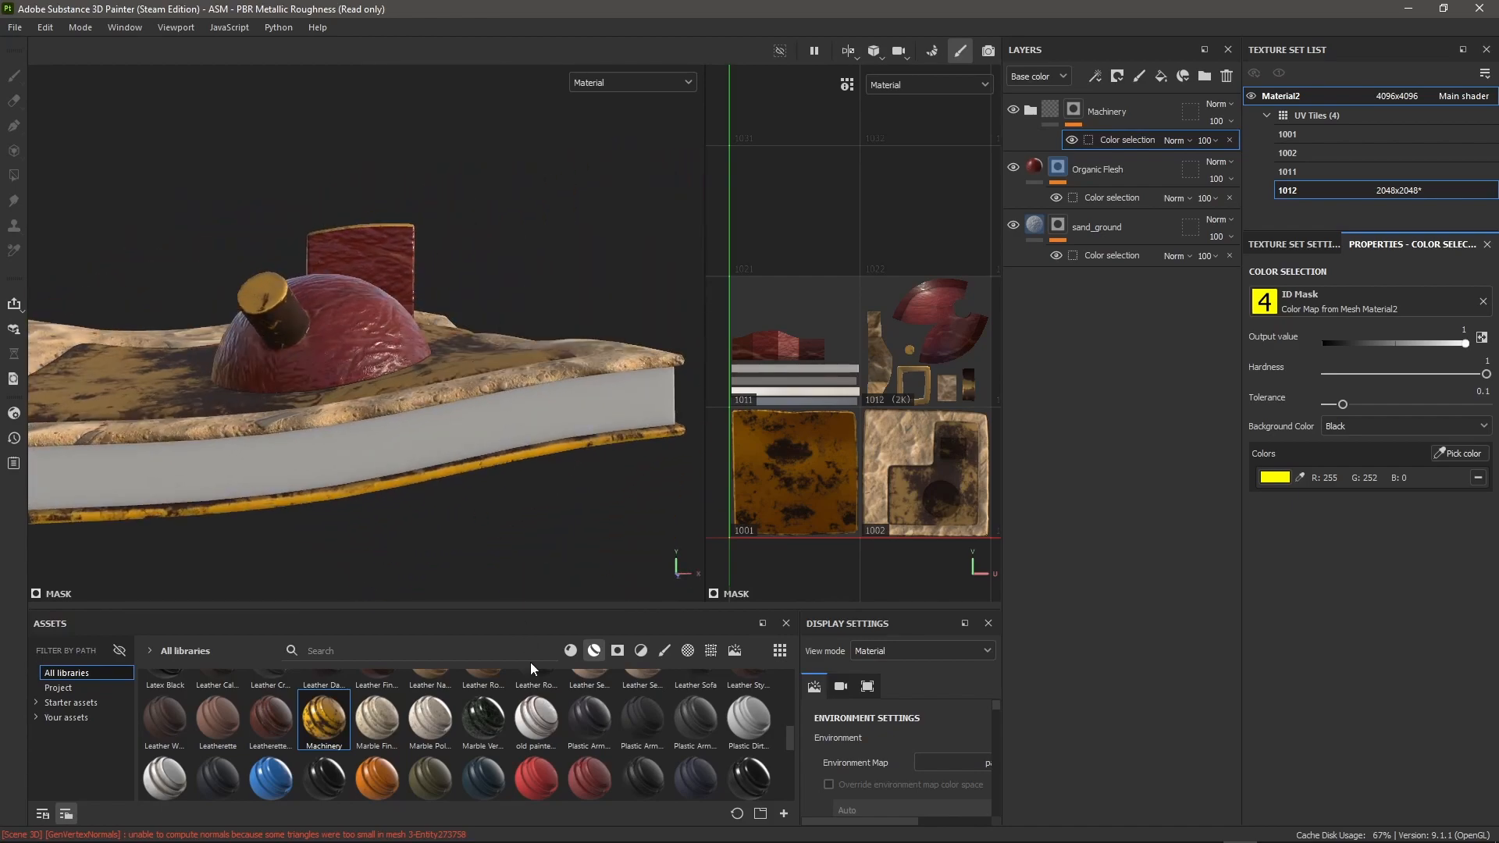
# Step: Add a fill layer above the Machinery folder and keep only its color channel enabled
pyautogui.scroll(3, 520, 705)
pyautogui.keyDown('alt'); pyautogui.moveTo(514, 442); pyautogui.dragTo(600, 456, button='middle'); pyautogui.keyUp('alt')
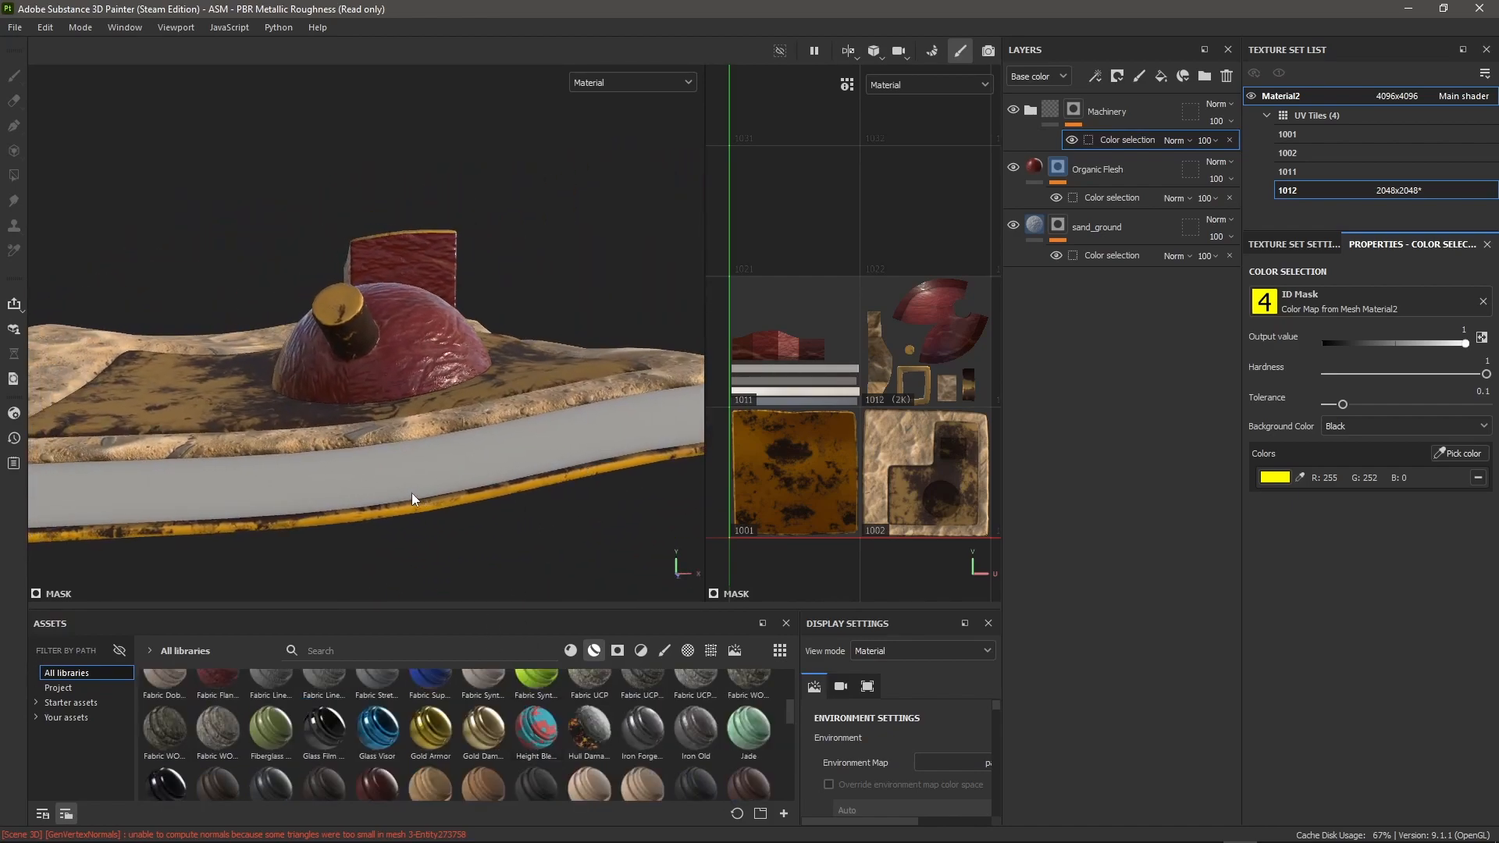
pyautogui.keyDown('alt'); pyautogui.moveTo(642, 424); pyautogui.dragTo(365, 392); pyautogui.keyUp('alt')
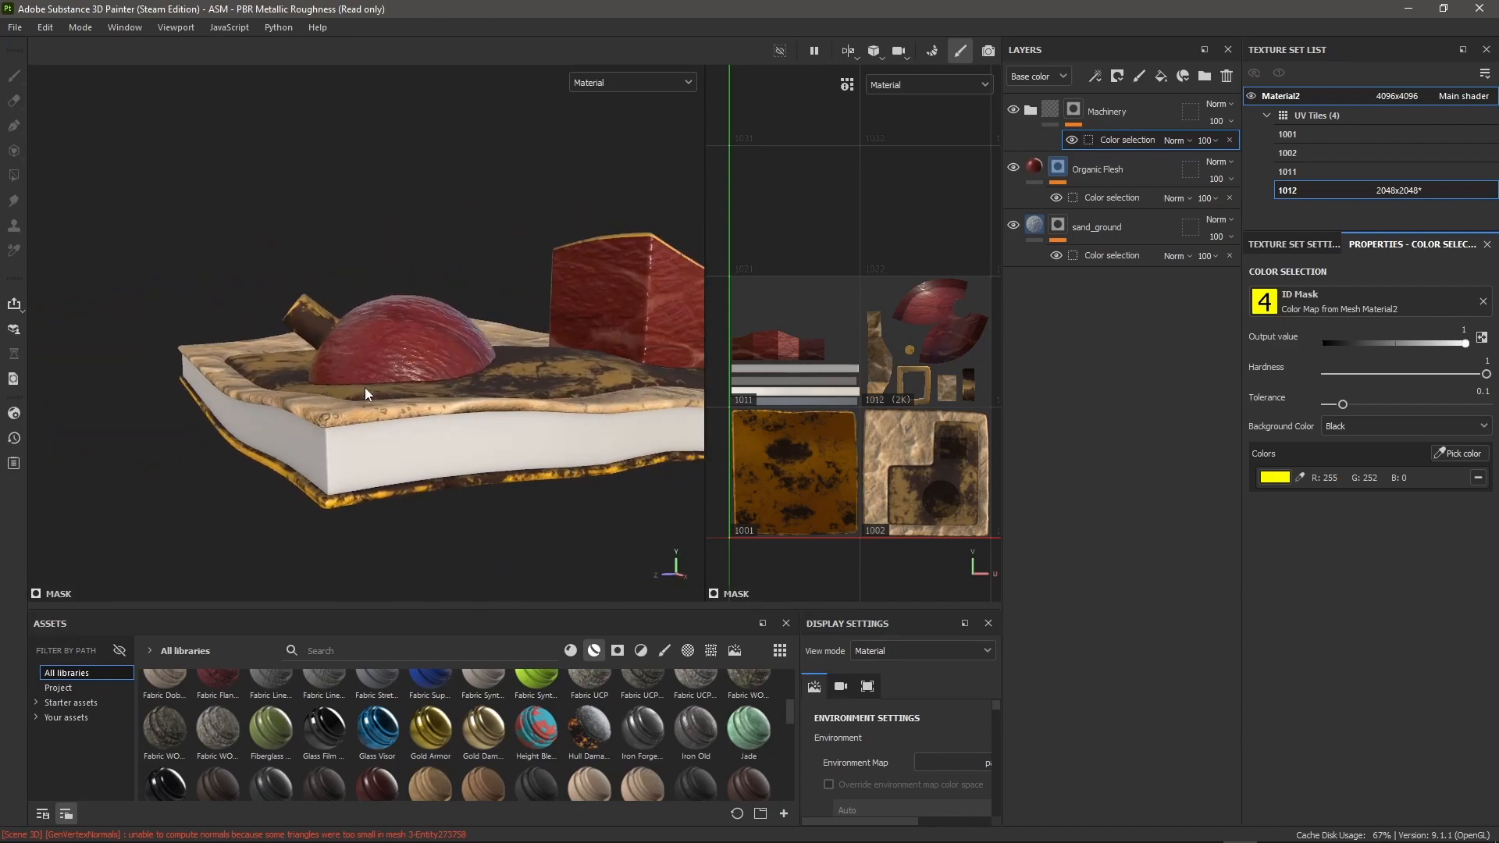
pyautogui.click(1173, 110)
pyautogui.click(1162, 75)
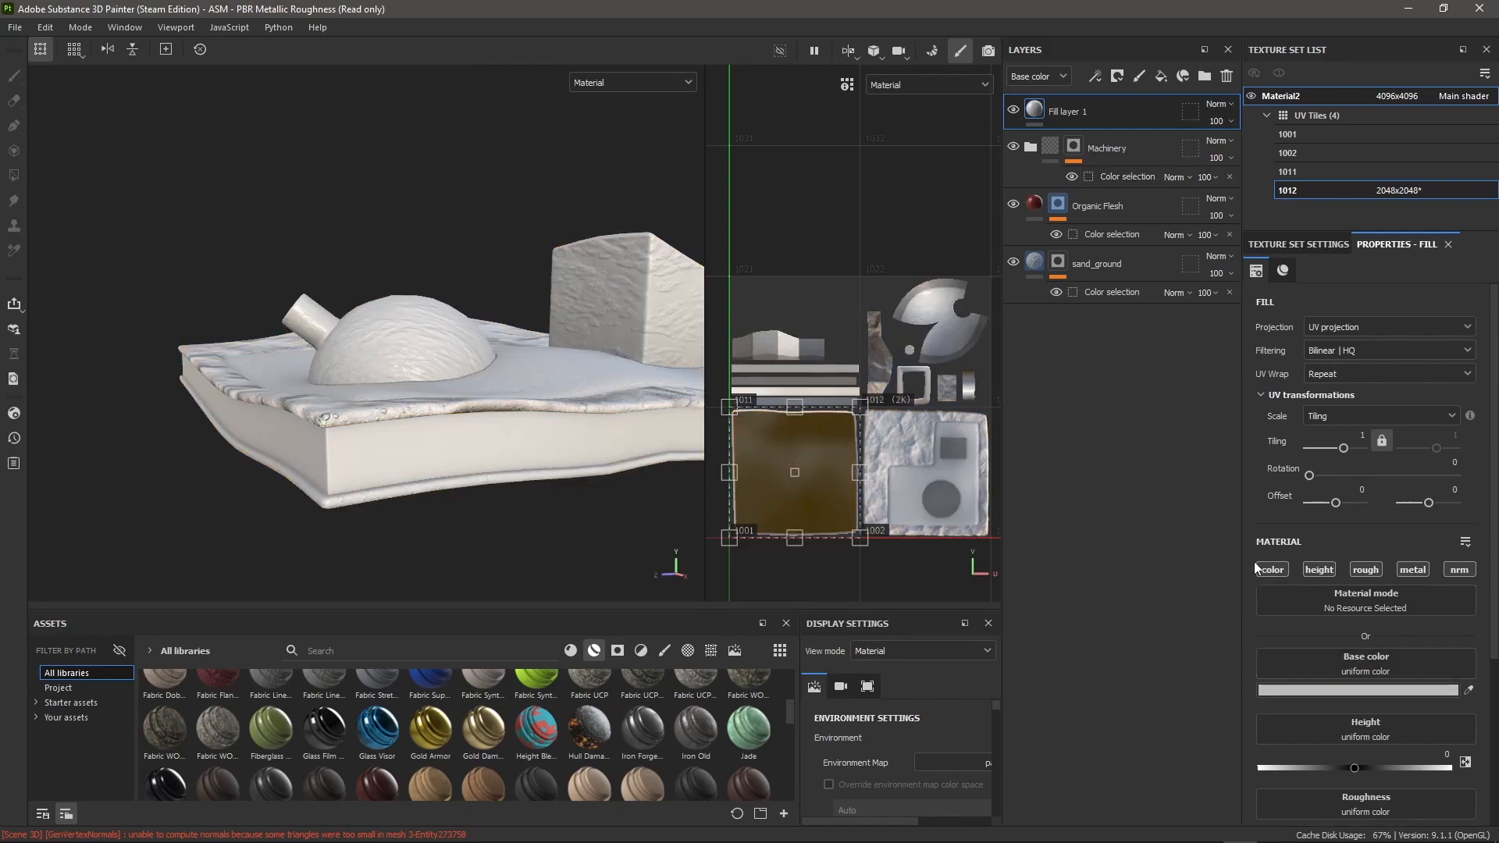
pyautogui.click(1283, 571)
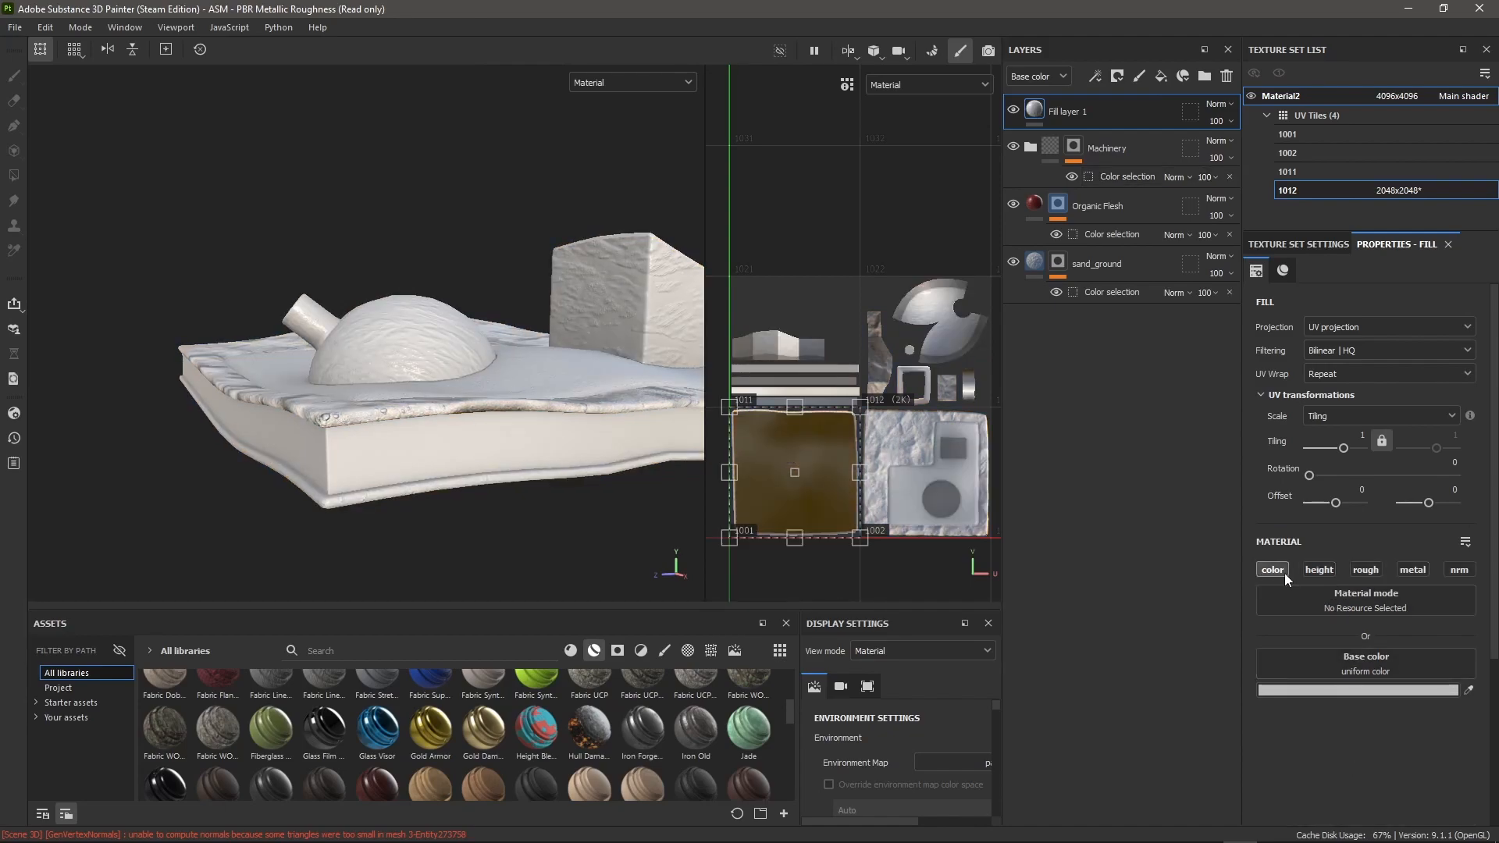
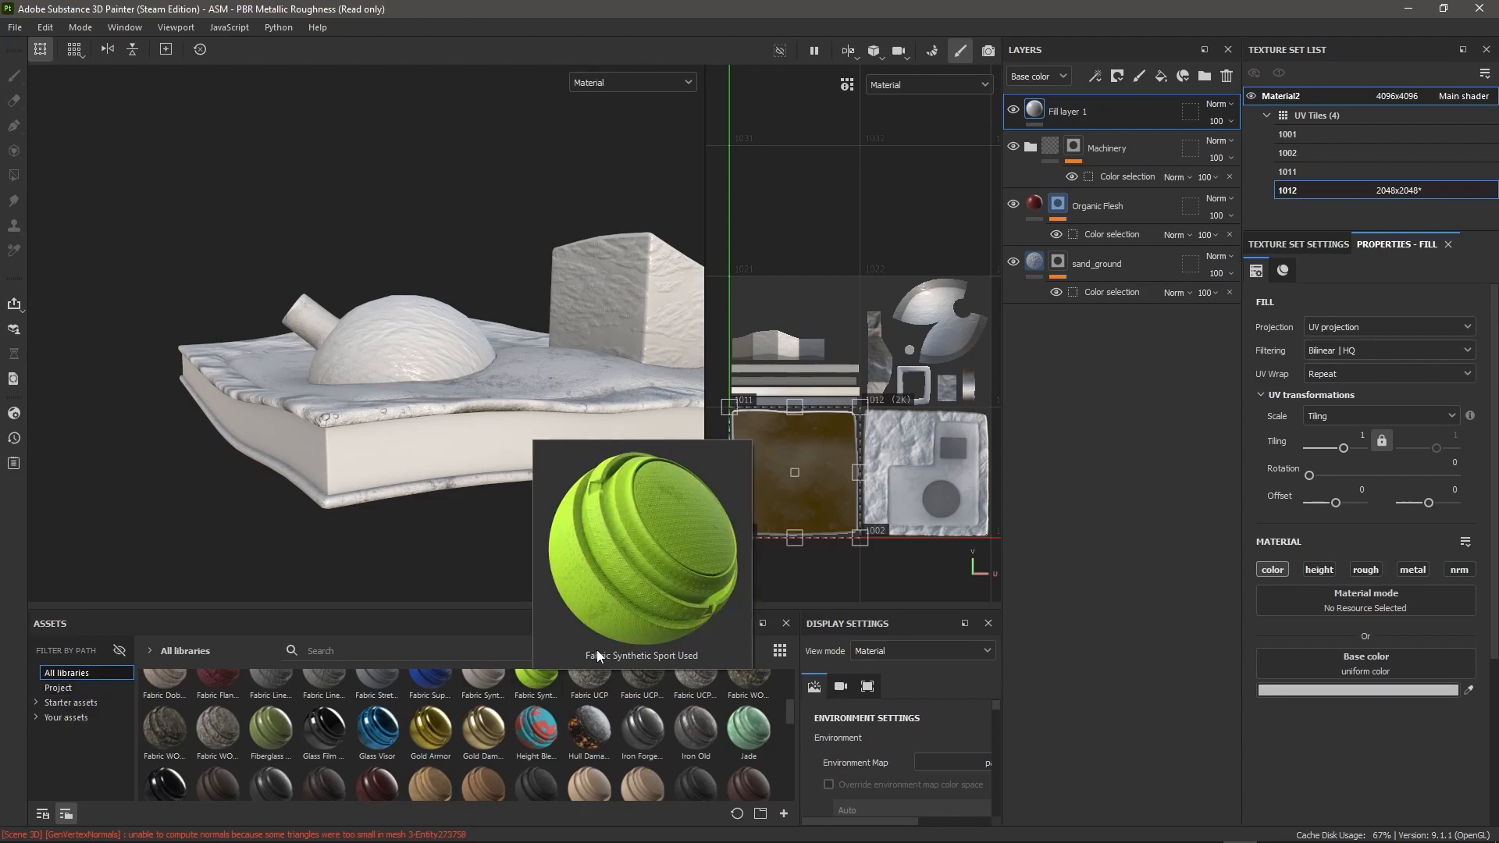
# Step: Search all asset libraries for "square" and assign the Square Vent pattern as the fill layer's base color
pyautogui.click(86, 674)
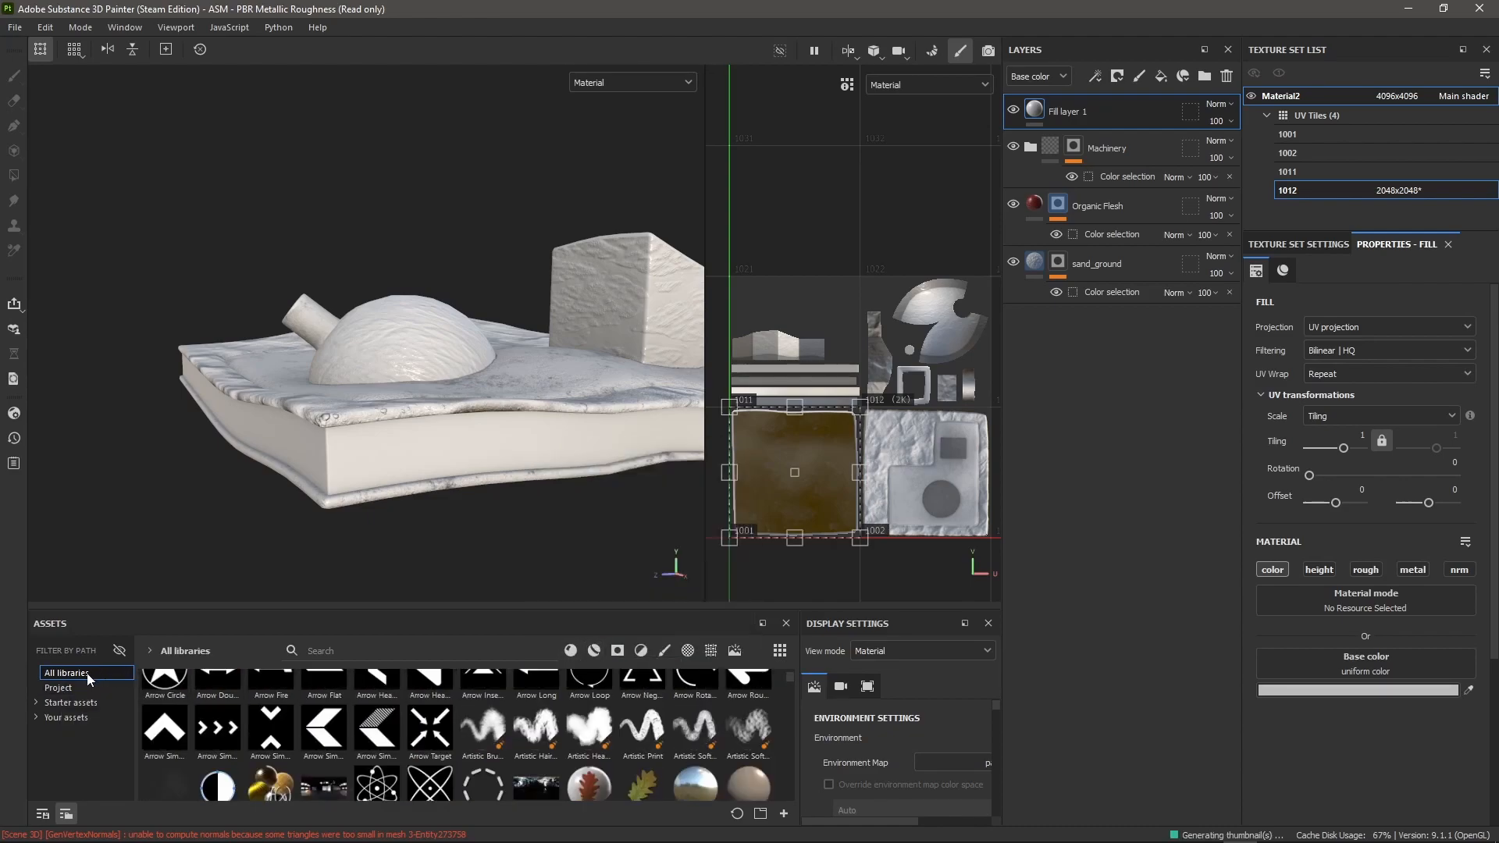
pyautogui.click(83, 691)
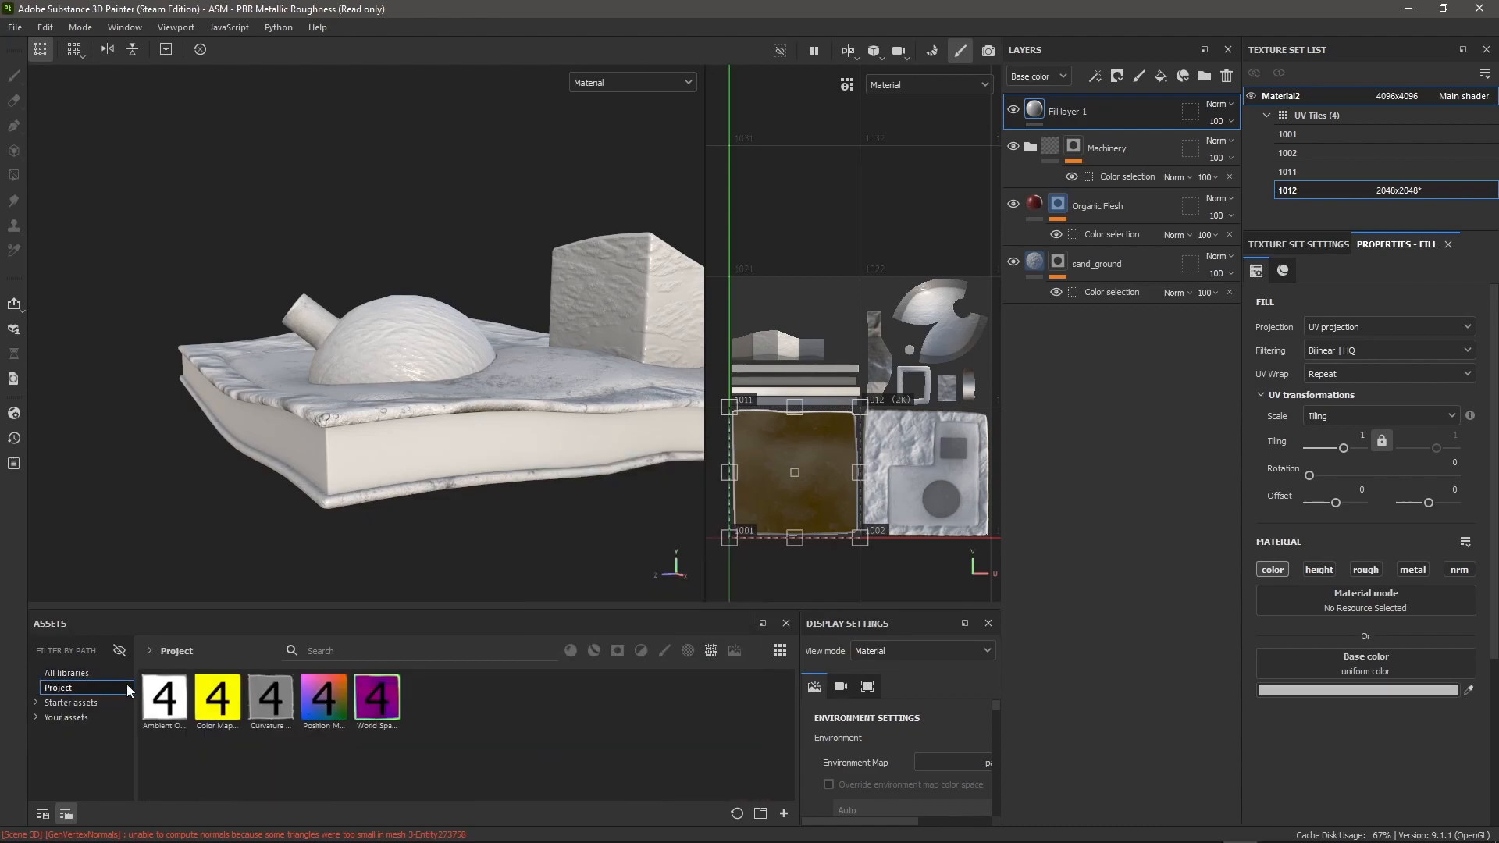
pyautogui.click(109, 675)
pyautogui.click(323, 648)
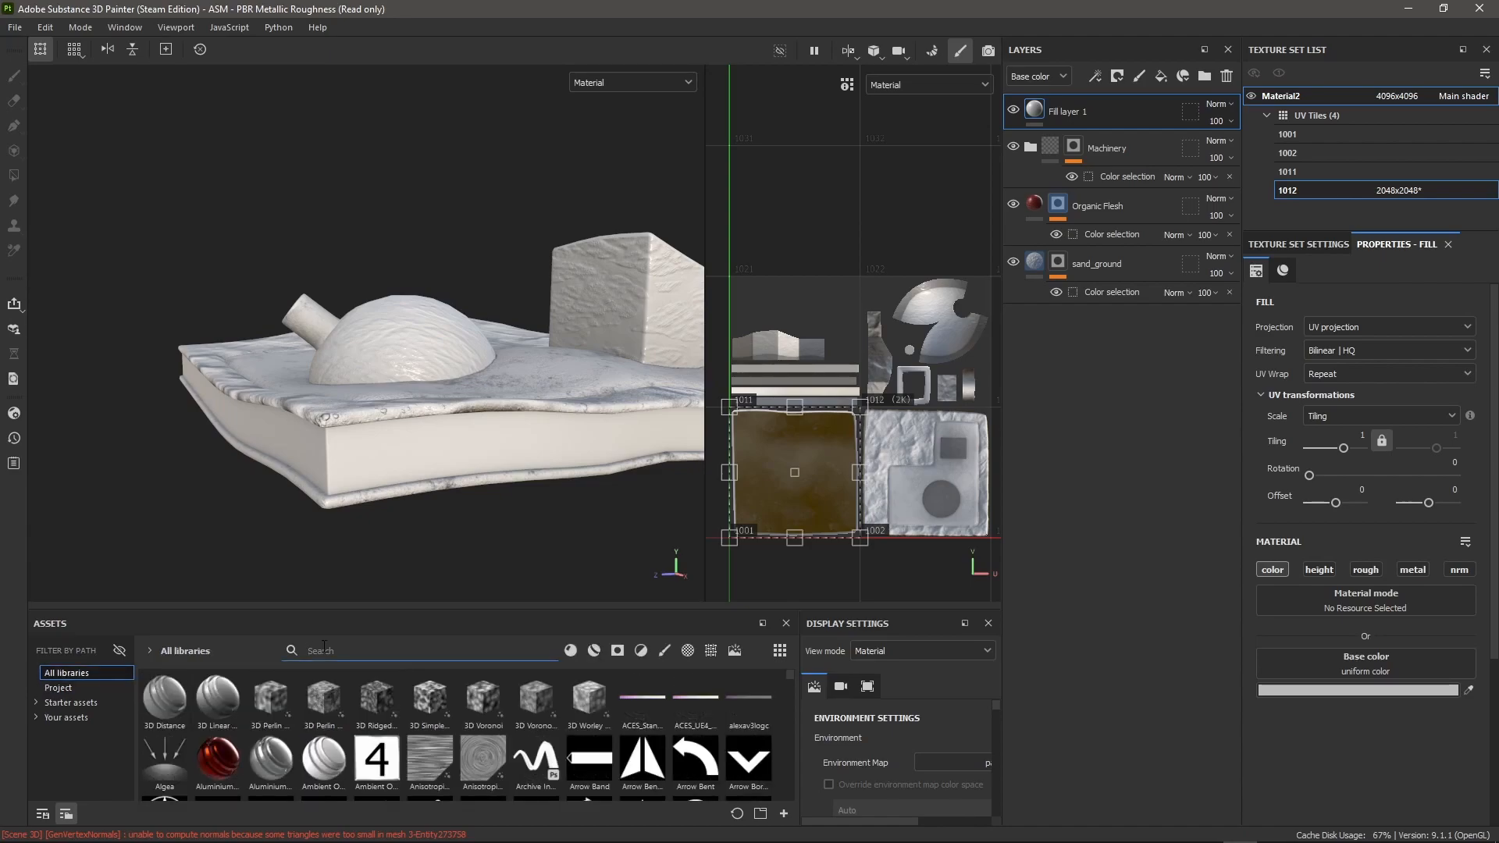
pyautogui.write('square')
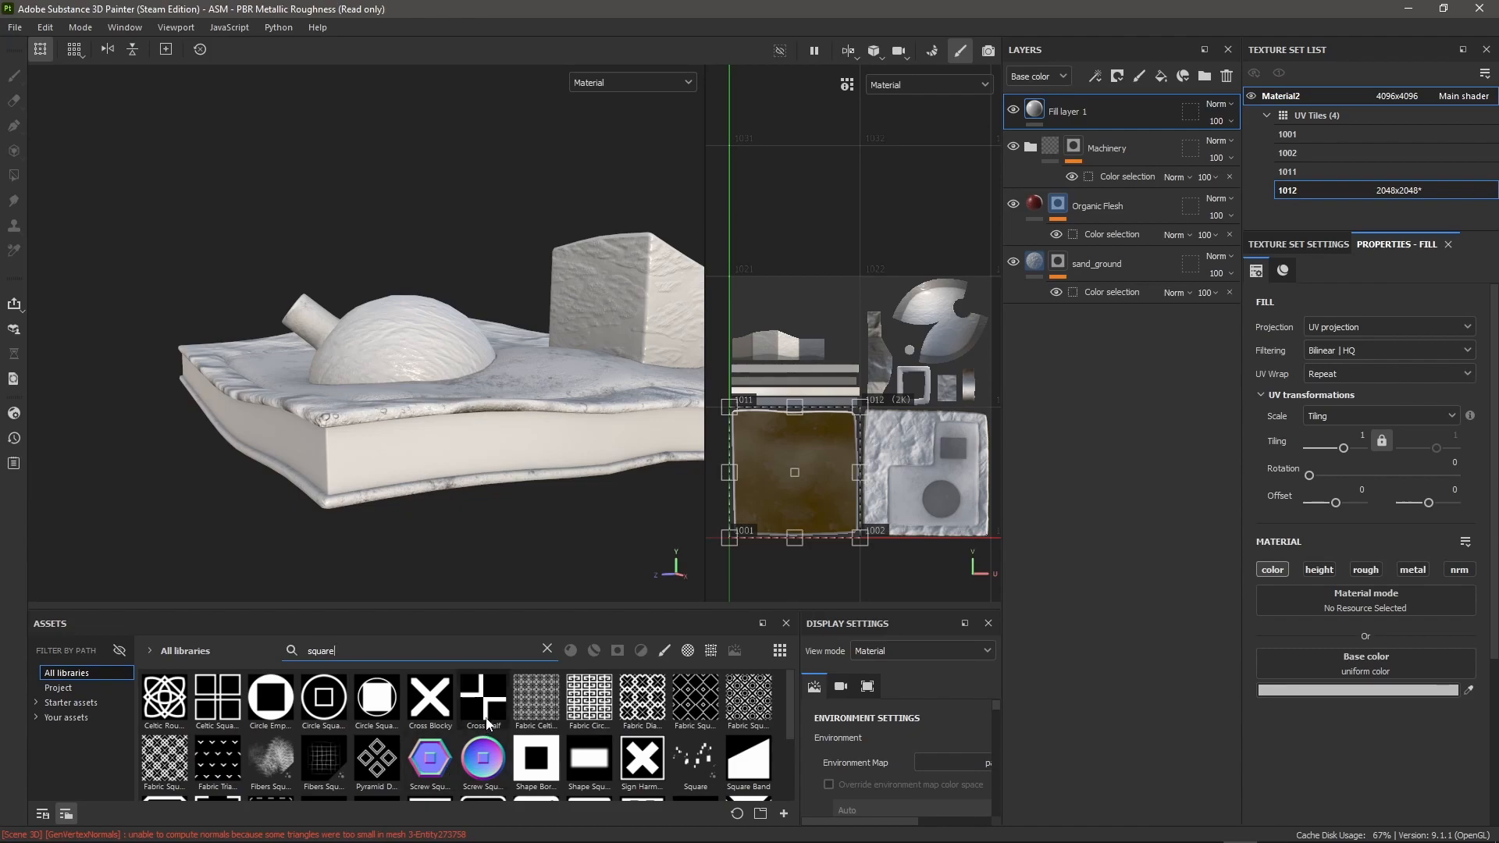
pyautogui.scroll(-3, 611, 719)
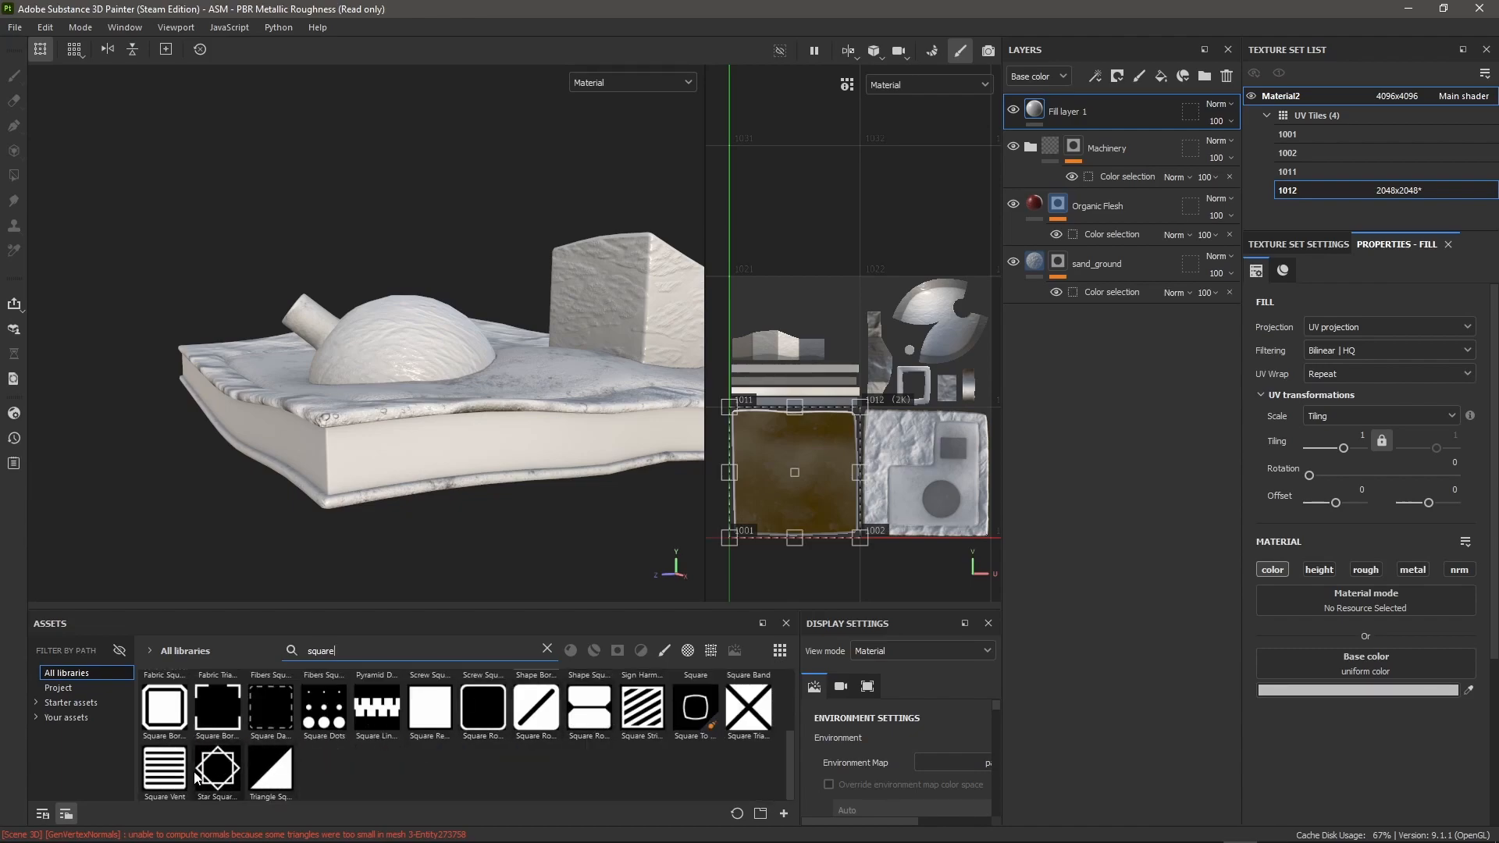
pyautogui.moveTo(158, 782)
pyautogui.moveTo(158, 782); pyautogui.dragTo(1367, 663)
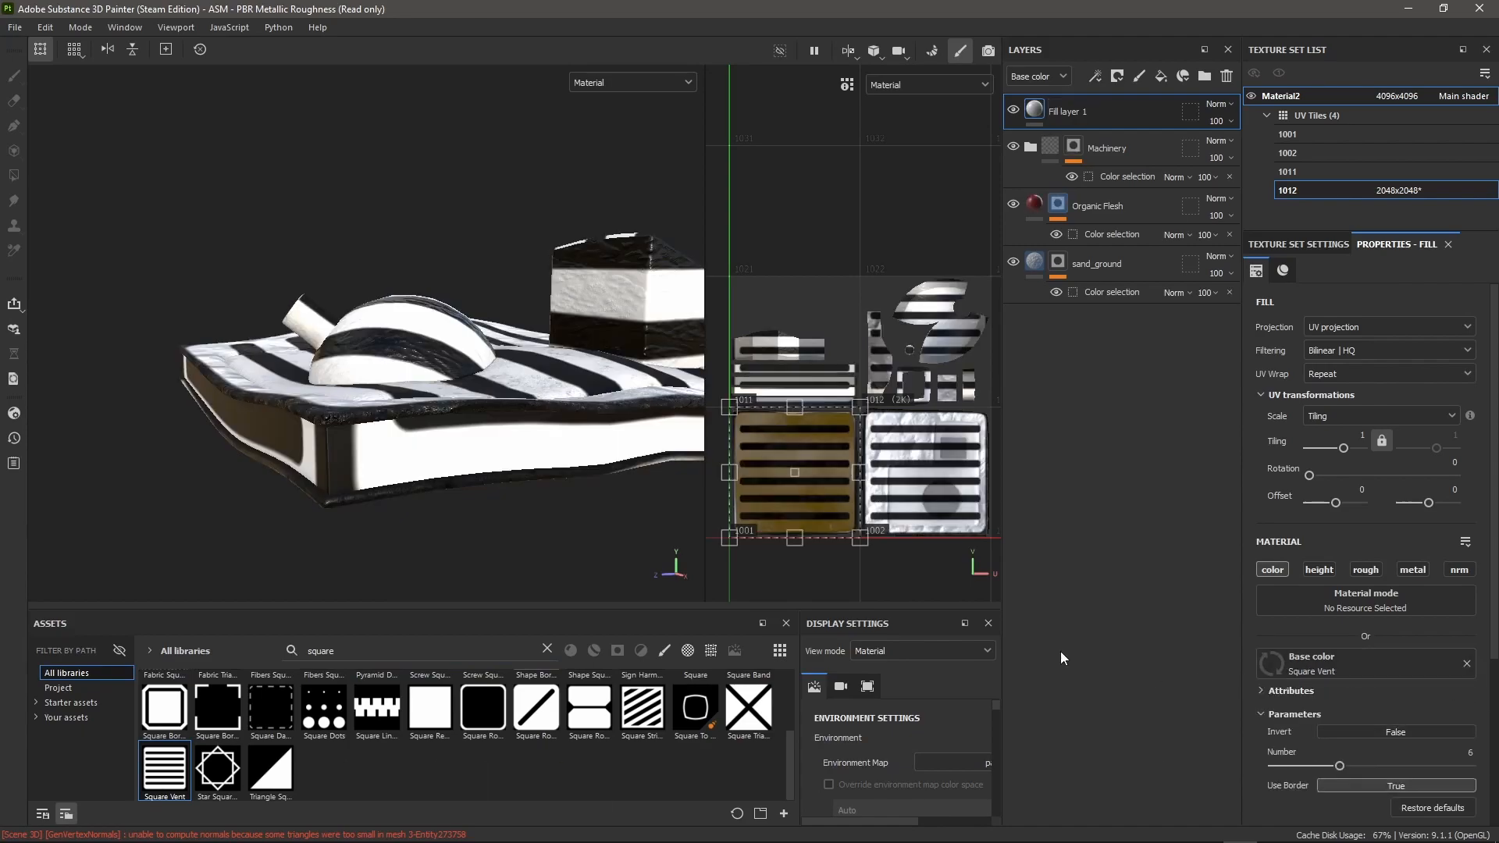
pyautogui.keyDown('alt'); pyautogui.moveTo(521, 427); pyautogui.dragTo(664, 434); pyautogui.keyUp('alt')
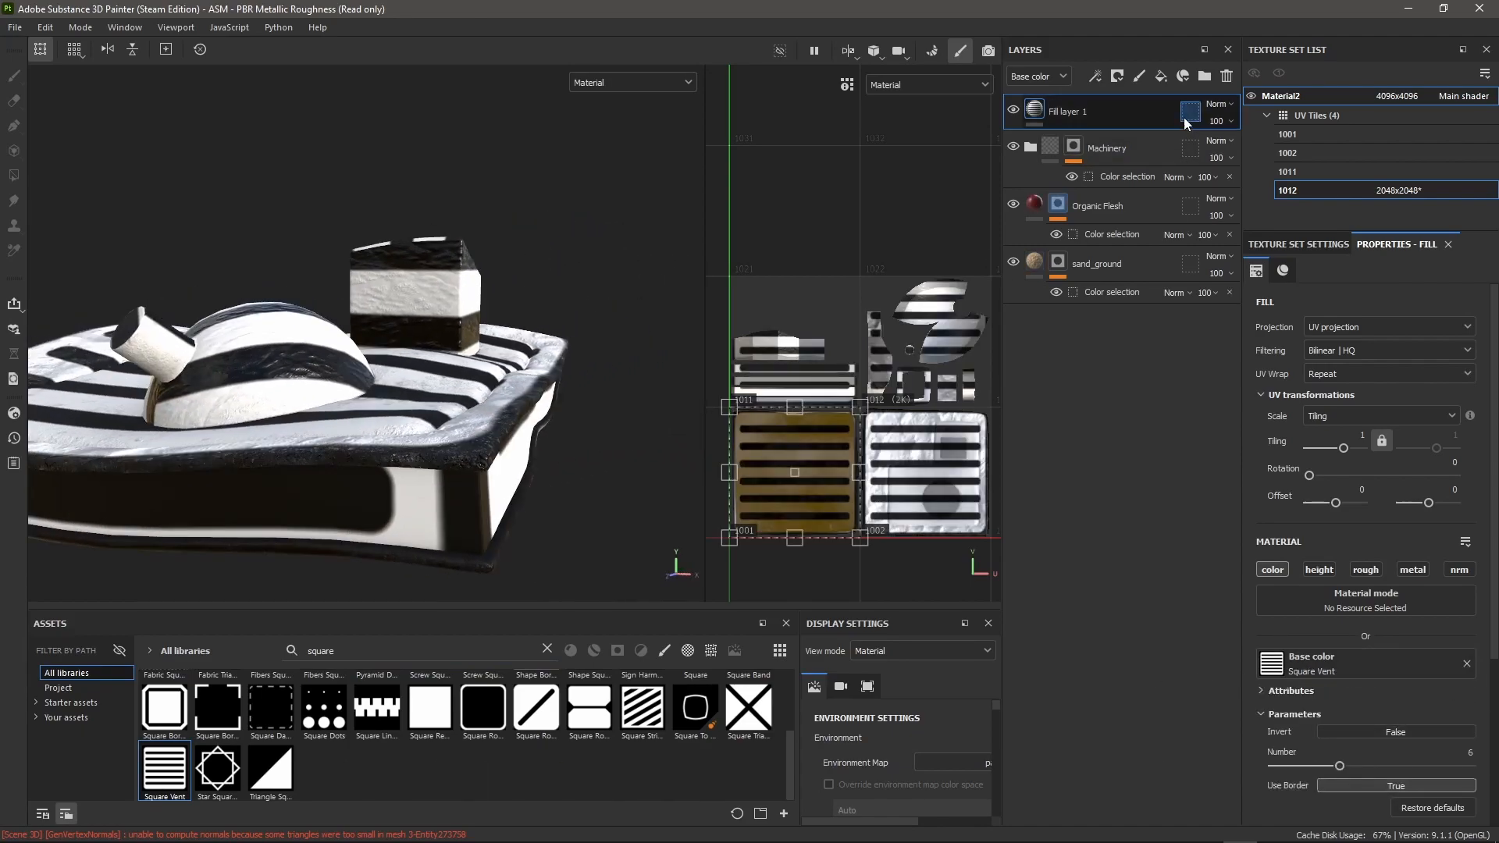
# Step: Add a black mask with a color selection effect to the striped fill layer
pyautogui.rightClick(1045, 114)
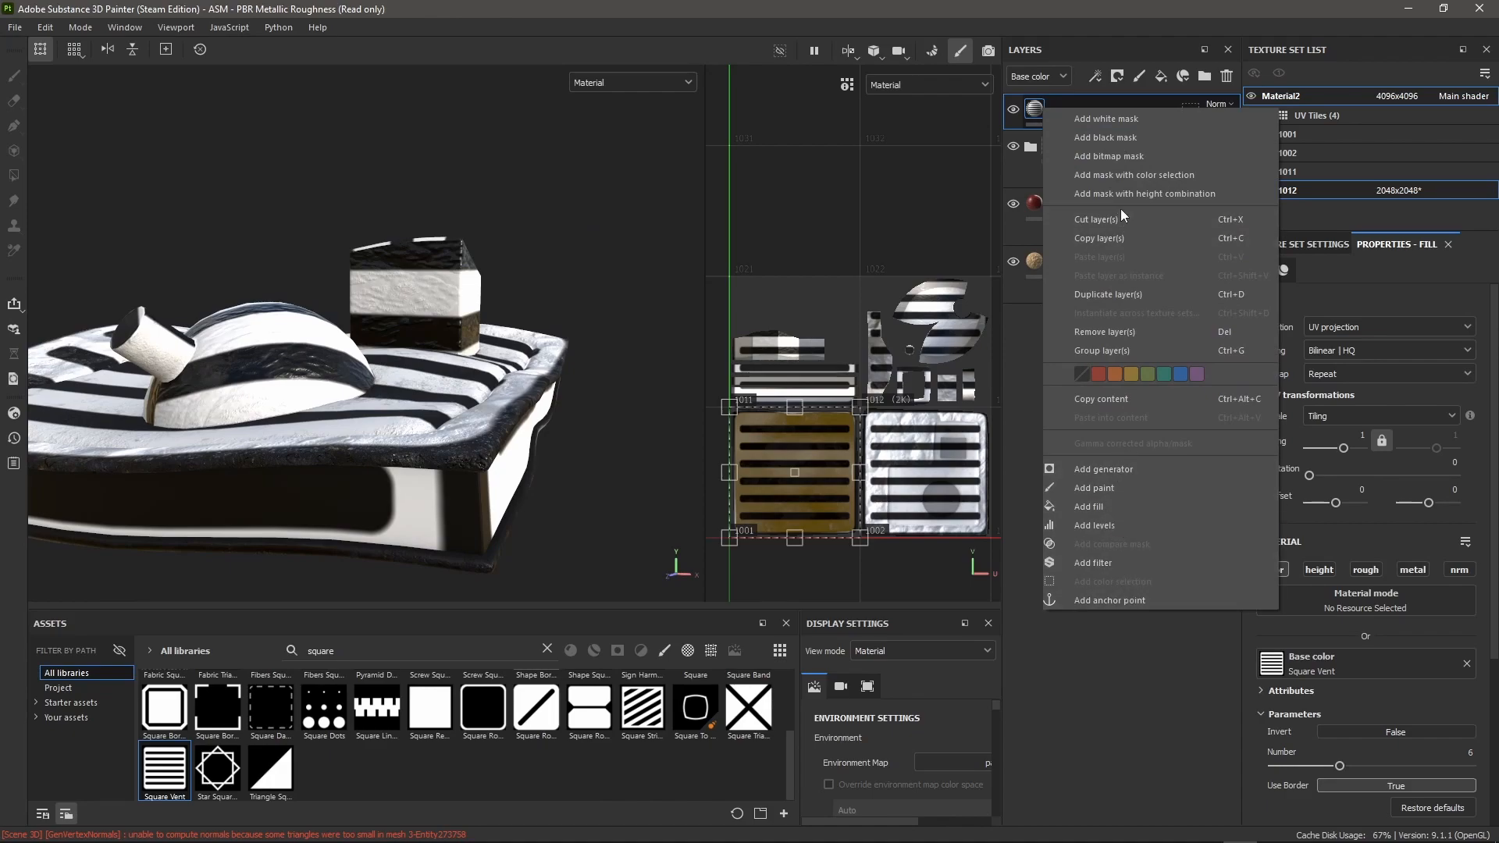
pyautogui.click(1110, 141)
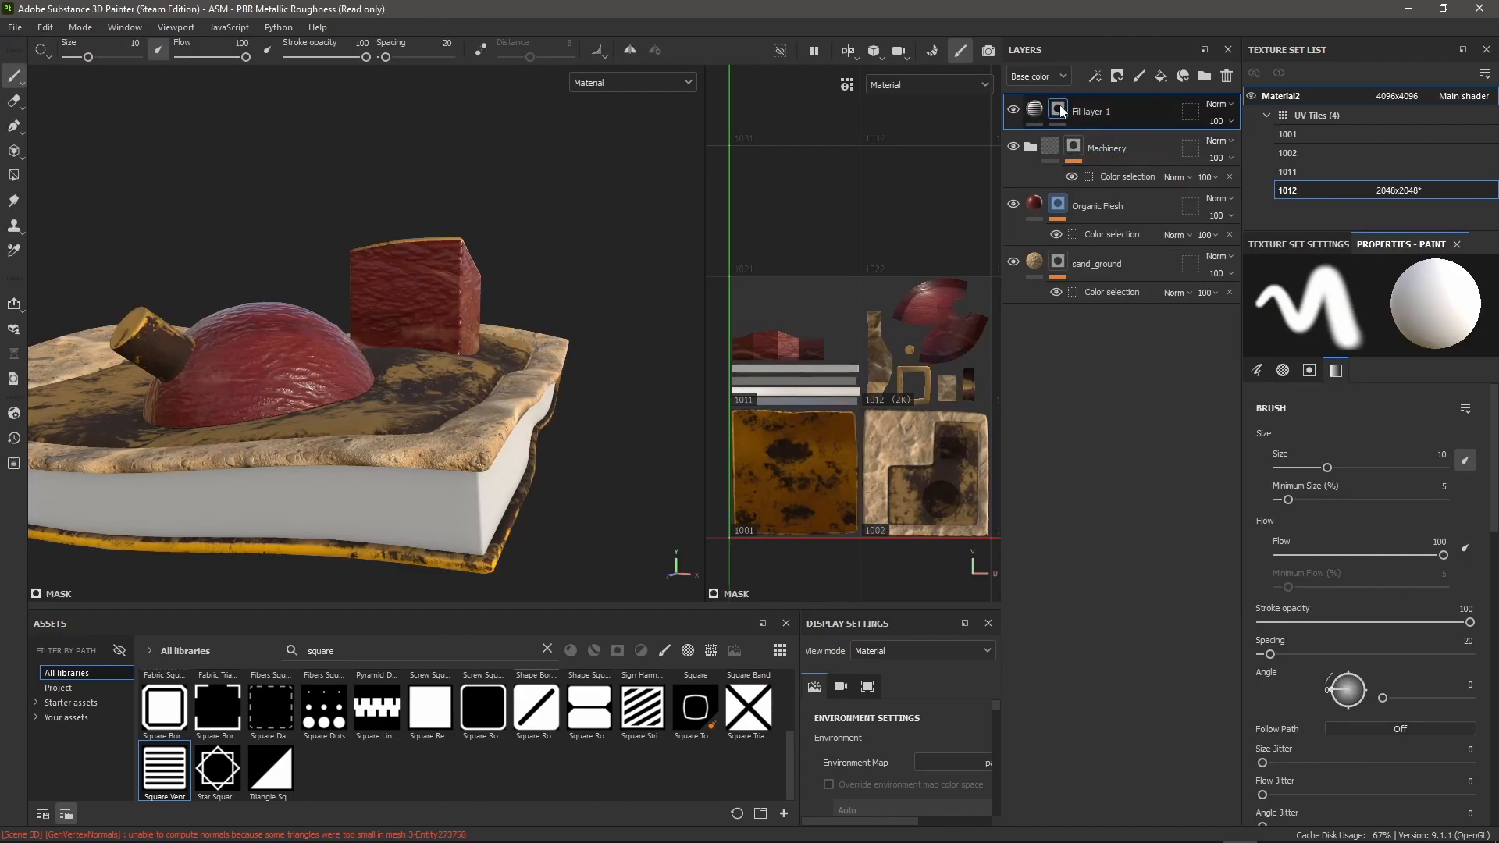
pyautogui.rightClick(1060, 105)
pyautogui.click(1124, 716)
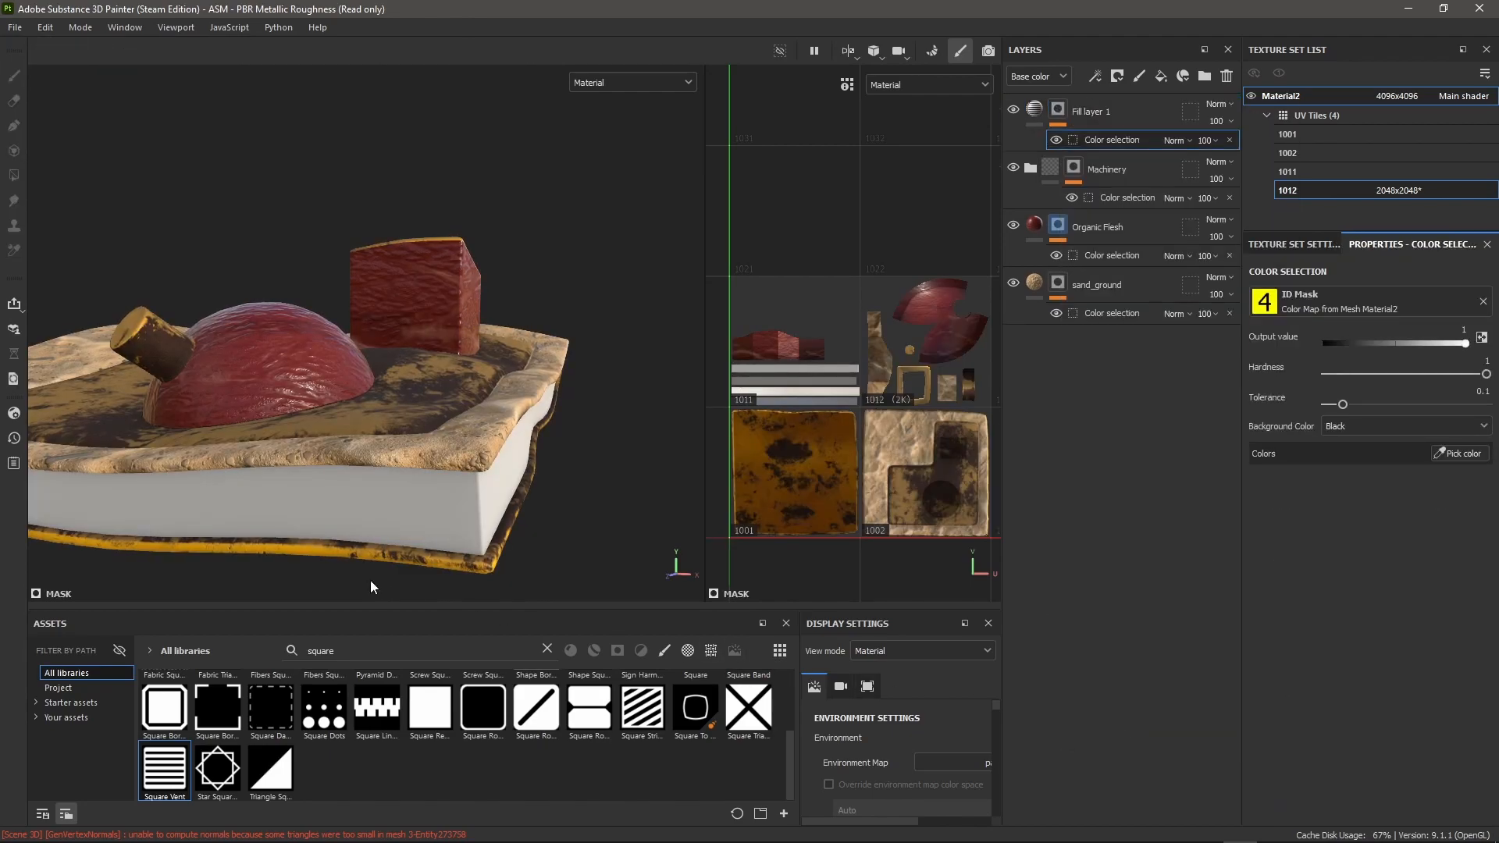
# Step: Pick the cyan ID color on the slab's side walls as the mask color for the striped fill layer
pyautogui.click(1457, 453)
pyautogui.click(426, 512)
pyautogui.keyDown('alt'); pyautogui.moveTo(475, 514); pyautogui.dragTo(448, 503); pyautogui.keyUp('alt')
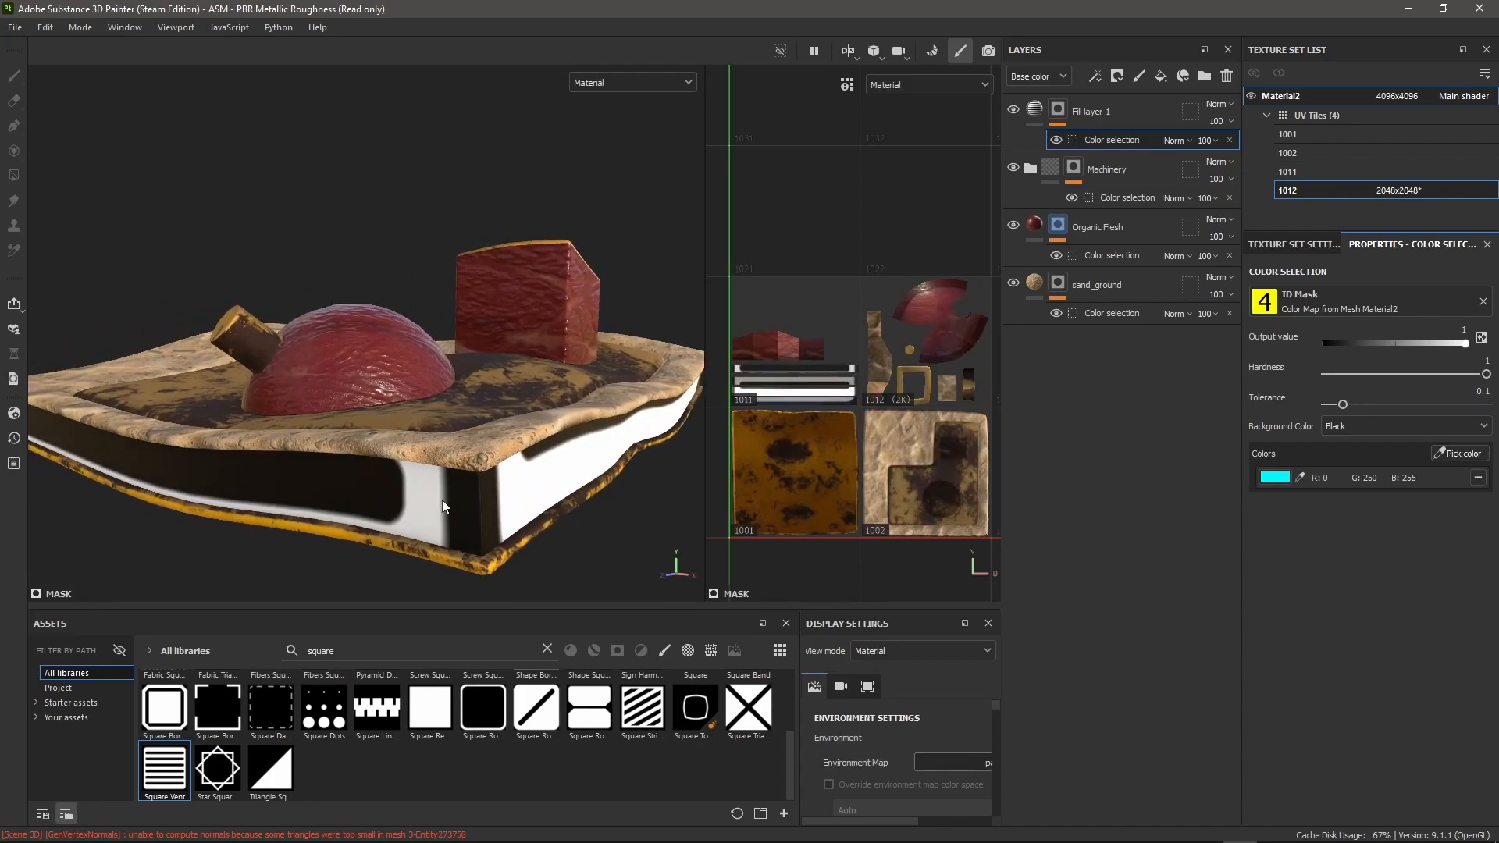
# Step: Move the fill layer's stripe projection onto the side-wall strips in UV tile 1011, offset about -0.03 and 0.76
pyautogui.scroll(1, 461, 489)
pyautogui.keyDown('alt'); pyautogui.moveTo(756, 390); pyautogui.dragTo(849, 364, button='right'); pyautogui.keyUp('alt')
pyautogui.keyDown('alt'); pyautogui.moveTo(798, 388); pyautogui.dragTo(839, 405, button='middle'); pyautogui.keyUp('alt')
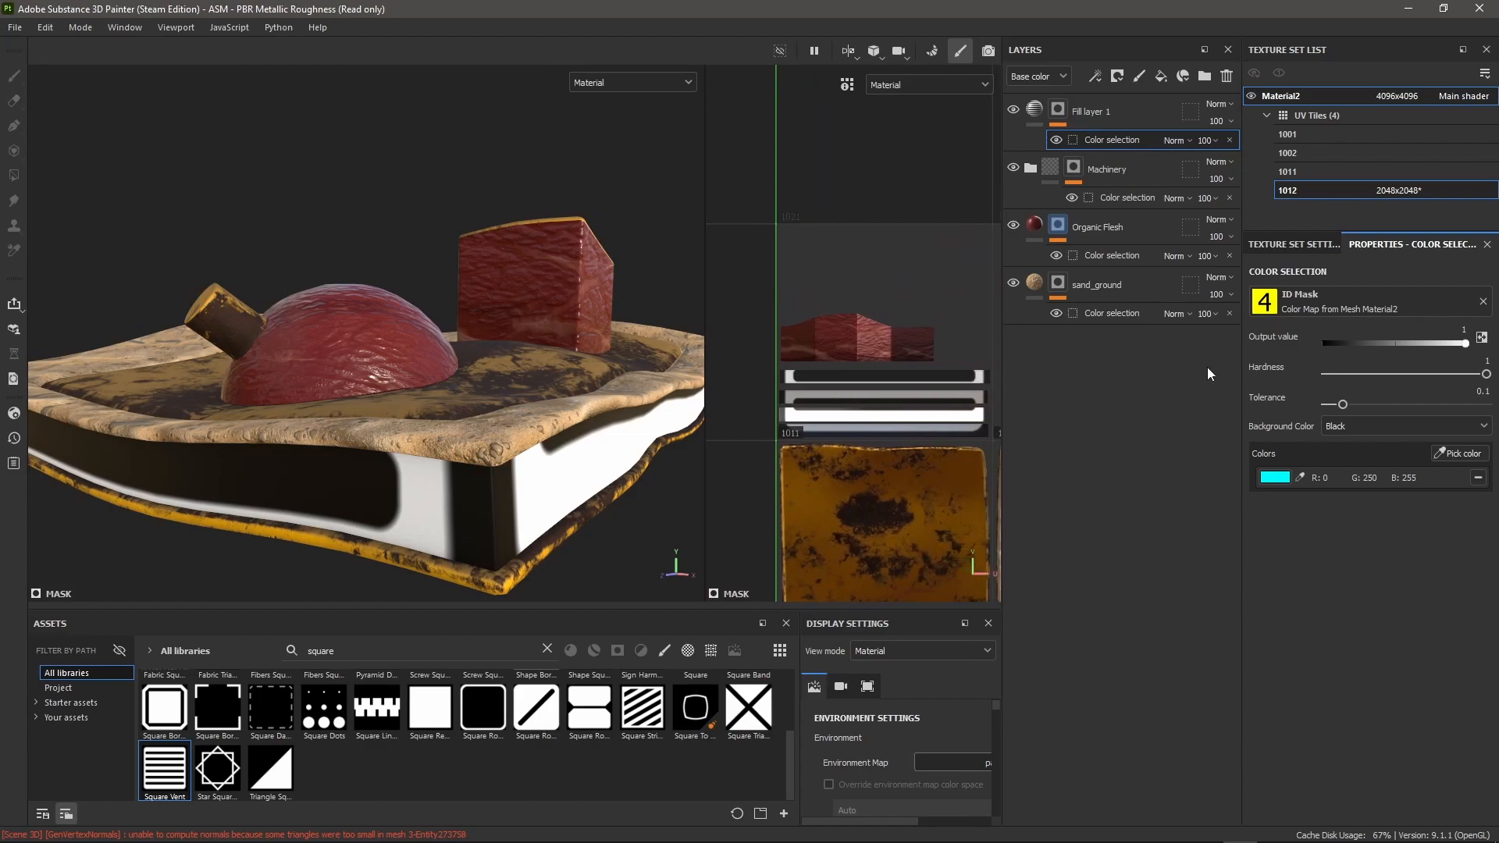
pyautogui.click(1099, 99)
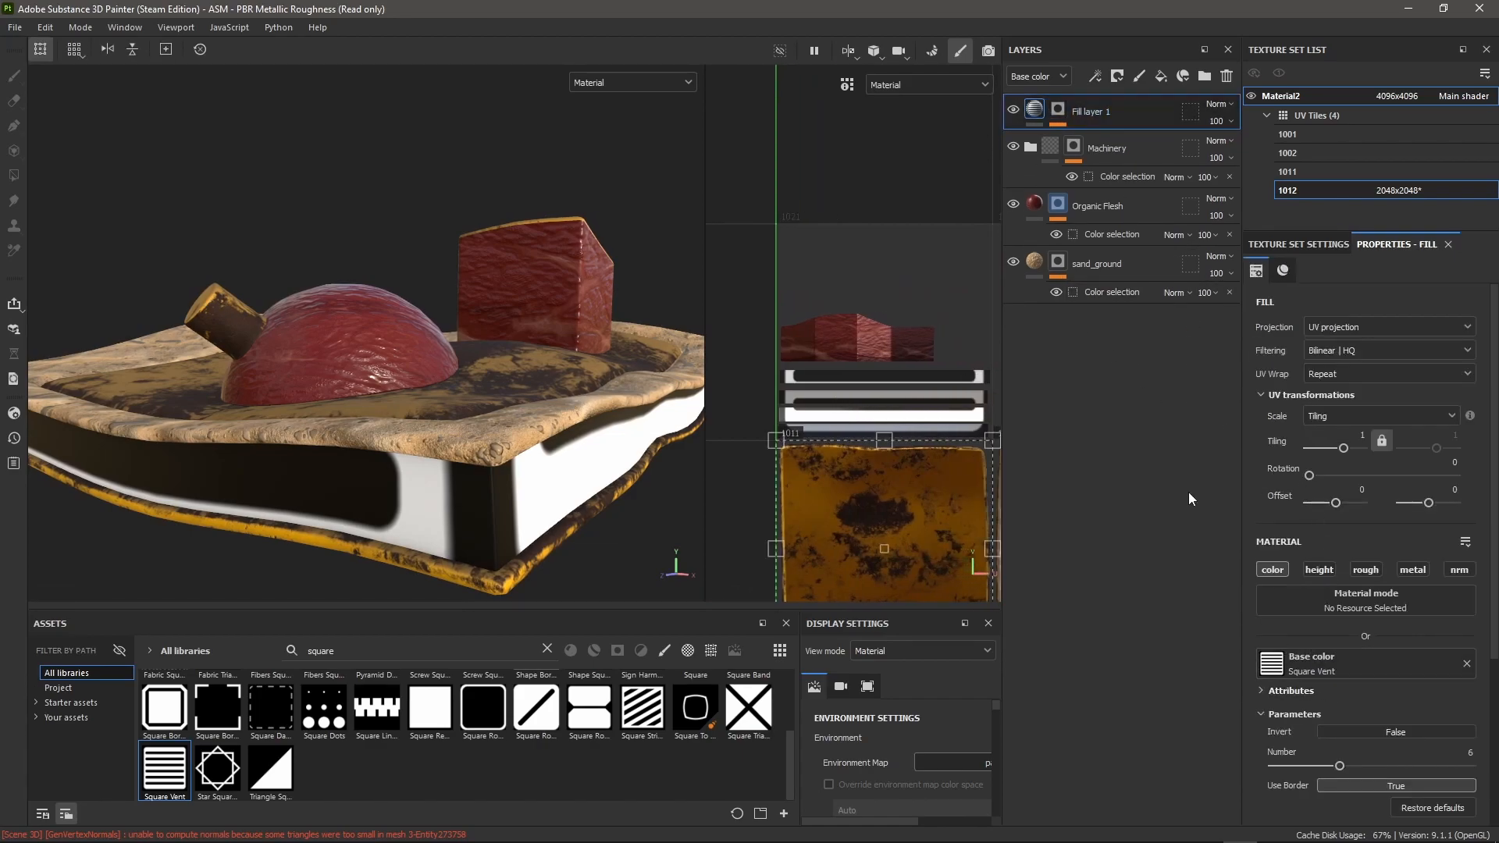
pyautogui.scroll(-1, 855, 442)
pyautogui.scroll(-1, 897, 359)
pyautogui.moveTo(908, 493); pyautogui.dragTo(903, 379)
pyautogui.scroll(1, 904, 379)
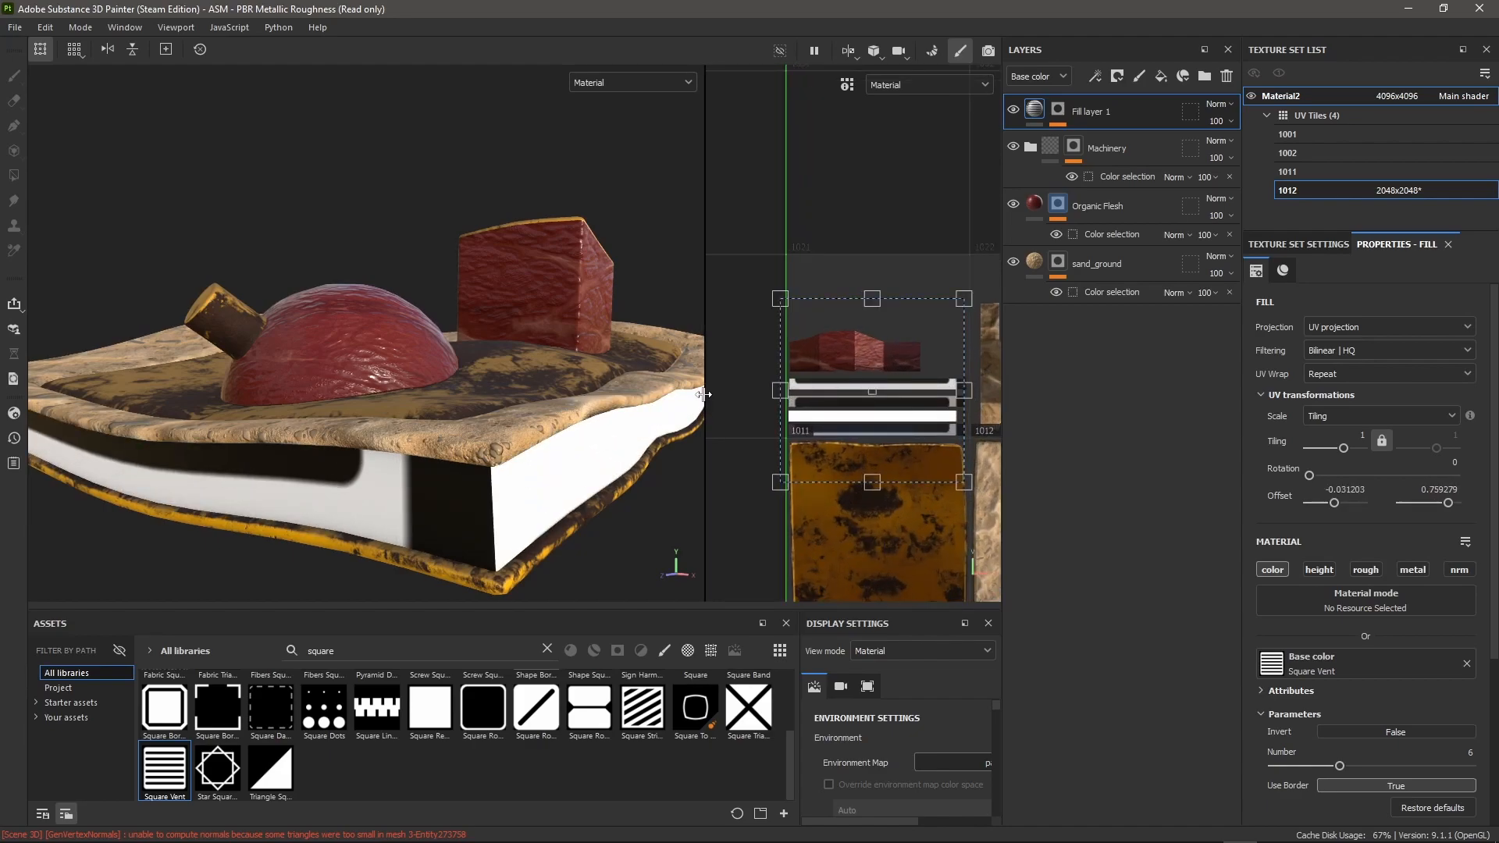
# Step: Squash the stripe projection over the side-wall strips to a tiling of about 0.82 by 5.01
pyautogui.moveTo(708, 395); pyautogui.dragTo(303, 383)
pyautogui.scroll(1, 546, 391)
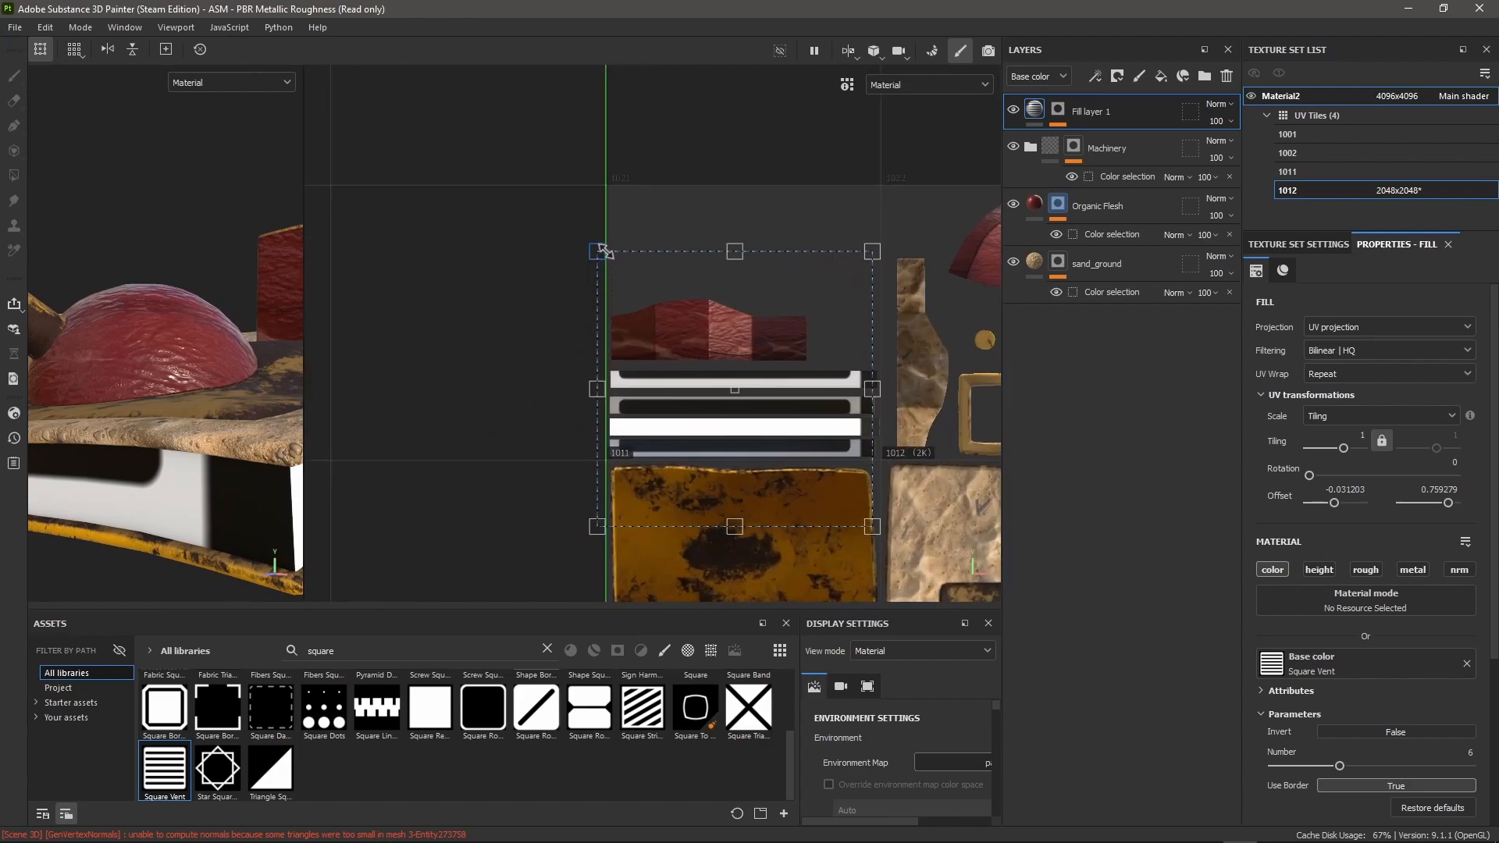
pyautogui.moveTo(599, 250); pyautogui.dragTo(536, 396)
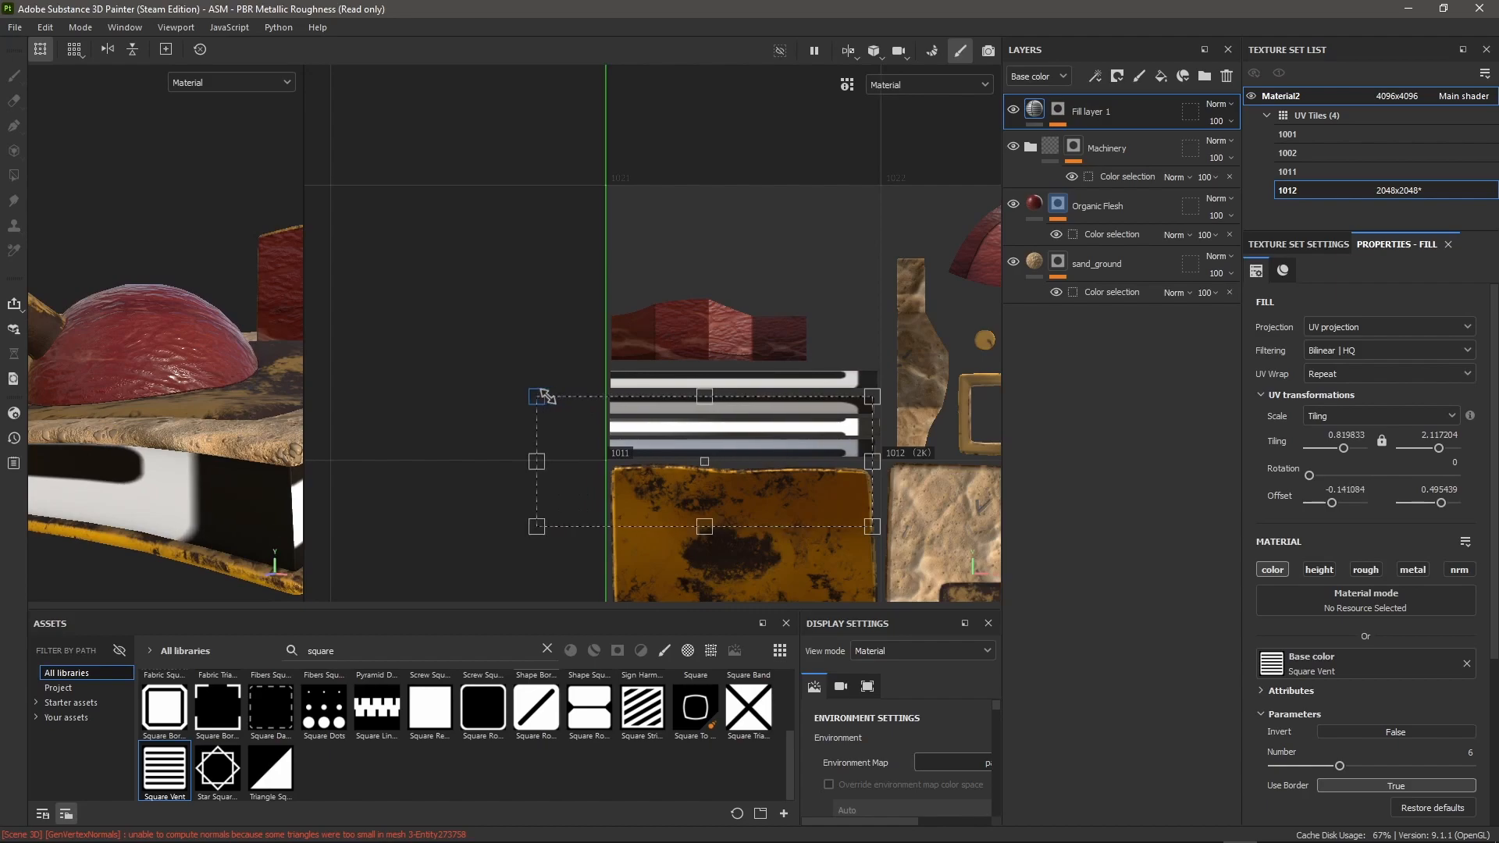
pyautogui.moveTo(704, 528); pyautogui.dragTo(747, 369)
# Step: Examine how the stripes wrap around the slab's side walls from several angles and across the UV tiles
pyautogui.scroll(-1, 321, 495)
pyautogui.scroll(-2, 245, 506)
pyautogui.scroll(-3, 181, 528)
pyautogui.keyDown('alt'); pyautogui.moveTo(269, 485); pyautogui.dragTo(181, 467, button='middle'); pyautogui.keyUp('alt')
pyautogui.keyDown('alt'); pyautogui.moveTo(180, 467); pyautogui.dragTo(131, 462); pyautogui.keyUp('alt')
pyautogui.keyDown('alt'); pyautogui.moveTo(286, 497); pyautogui.dragTo(99, 445); pyautogui.keyUp('alt')
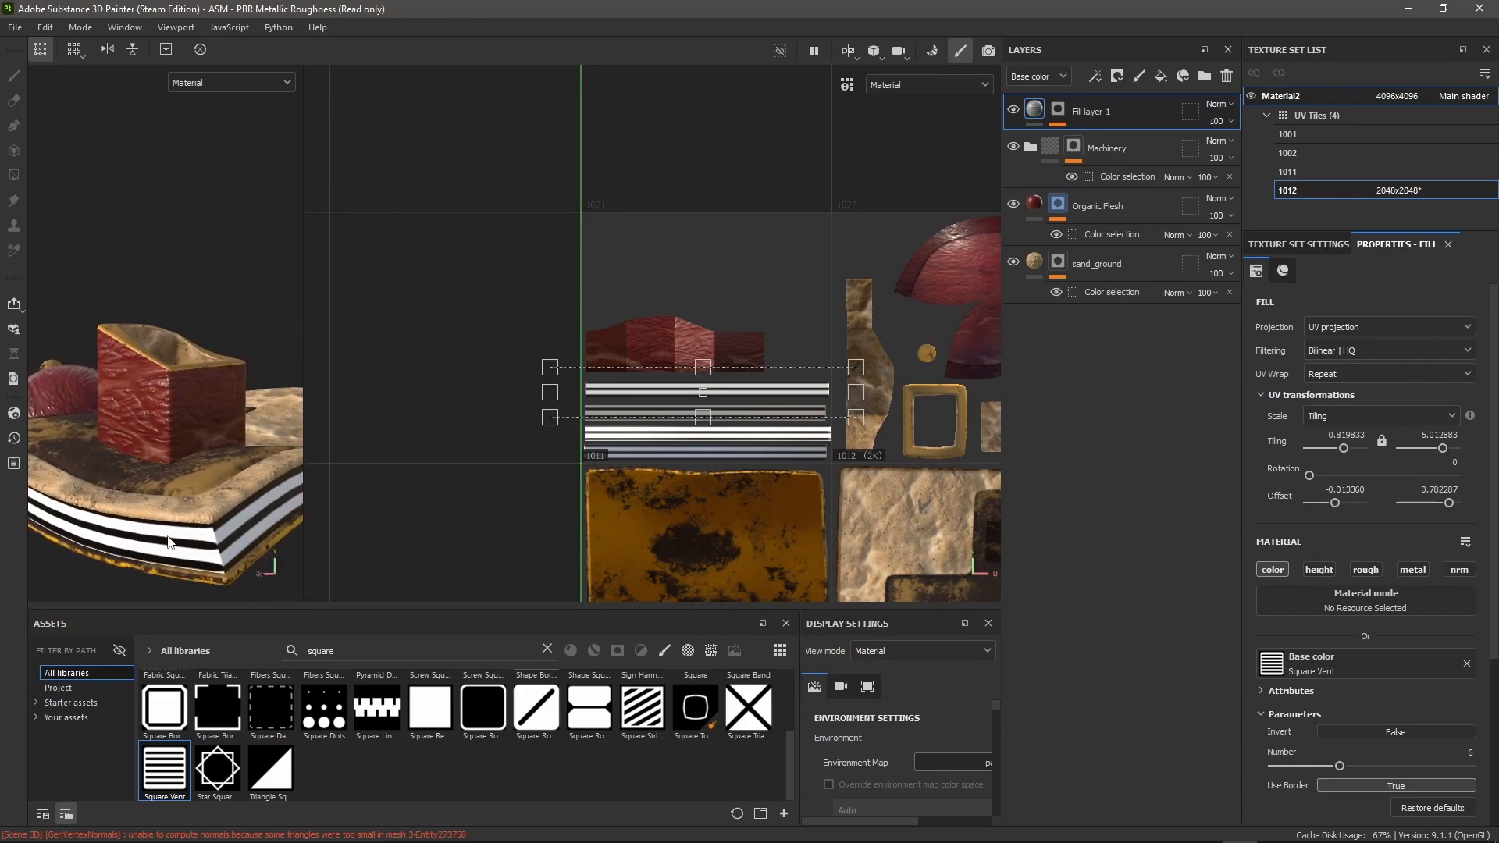
pyautogui.keyDown('alt'); pyautogui.moveTo(180, 537); pyautogui.dragTo(176, 562, button='right'); pyautogui.keyUp('alt')
pyautogui.keyDown('alt'); pyautogui.moveTo(176, 562); pyautogui.dragTo(152, 514); pyautogui.keyUp('alt')
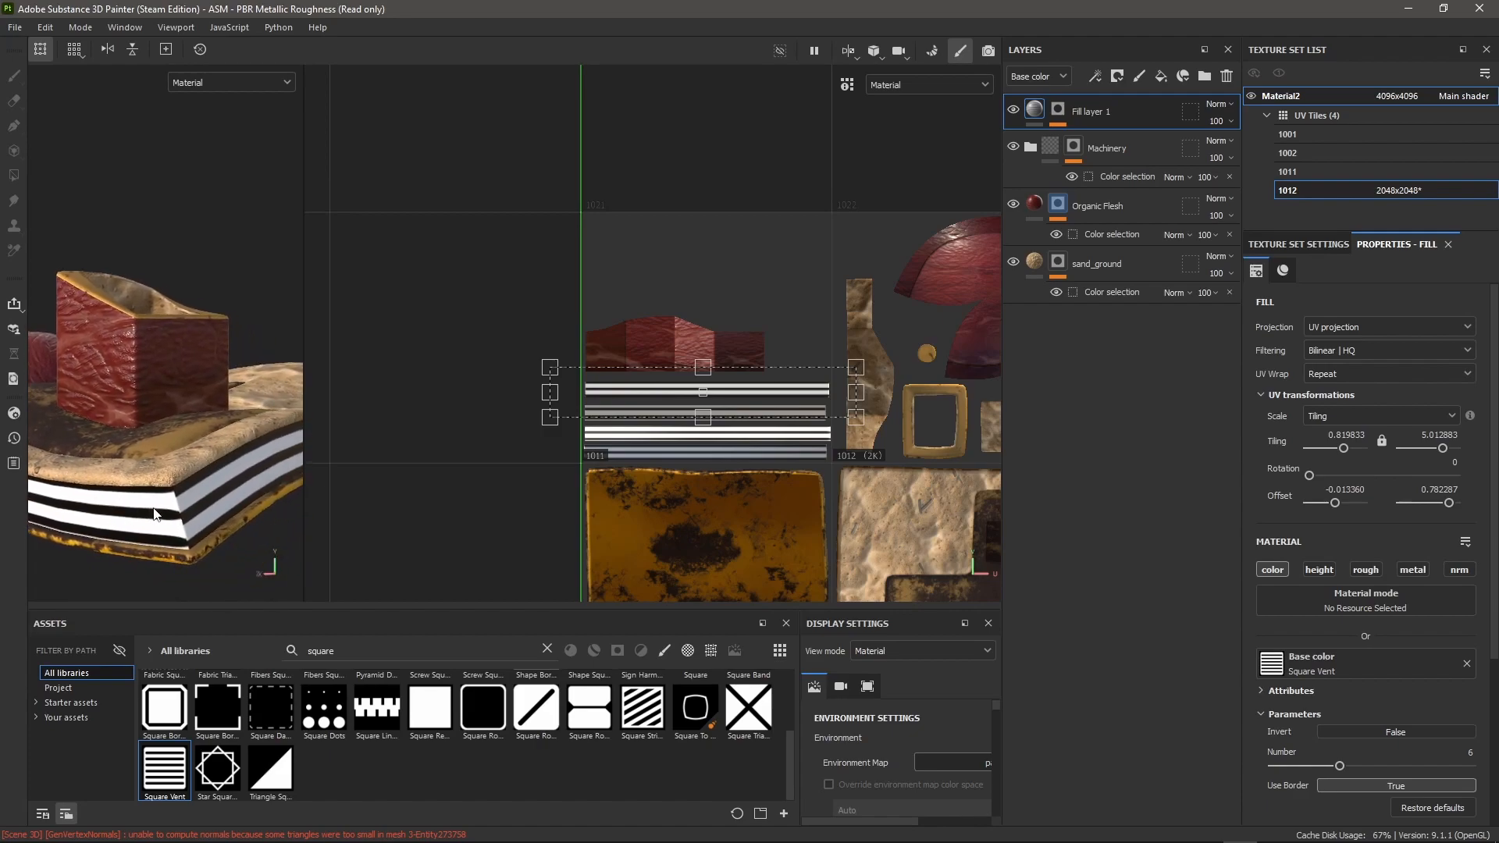
pyautogui.keyDown('alt'); pyautogui.moveTo(153, 515); pyautogui.dragTo(214, 543, button='right'); pyautogui.keyUp('alt')
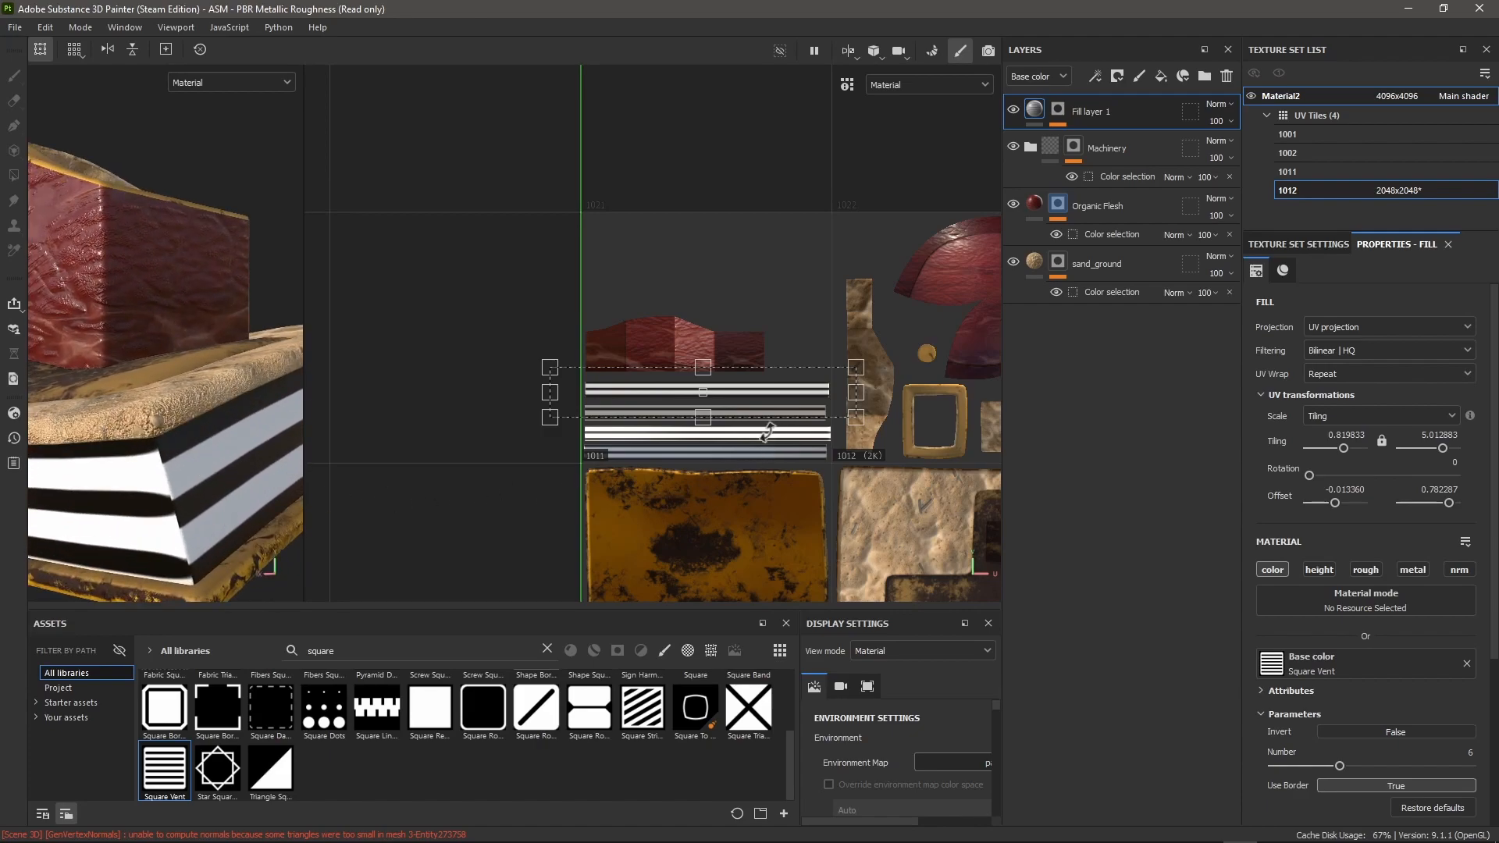
pyautogui.scroll(2, 710, 419)
pyautogui.keyDown('alt'); pyautogui.moveTo(240, 504); pyautogui.dragTo(223, 458, button='right'); pyautogui.keyUp('alt')
pyautogui.keyDown('alt'); pyautogui.moveTo(225, 461); pyautogui.dragTo(281, 461); pyautogui.keyUp('alt')
pyautogui.keyDown('alt'); pyautogui.moveTo(144, 459); pyautogui.dragTo(108, 442, button='right'); pyautogui.keyUp('alt')
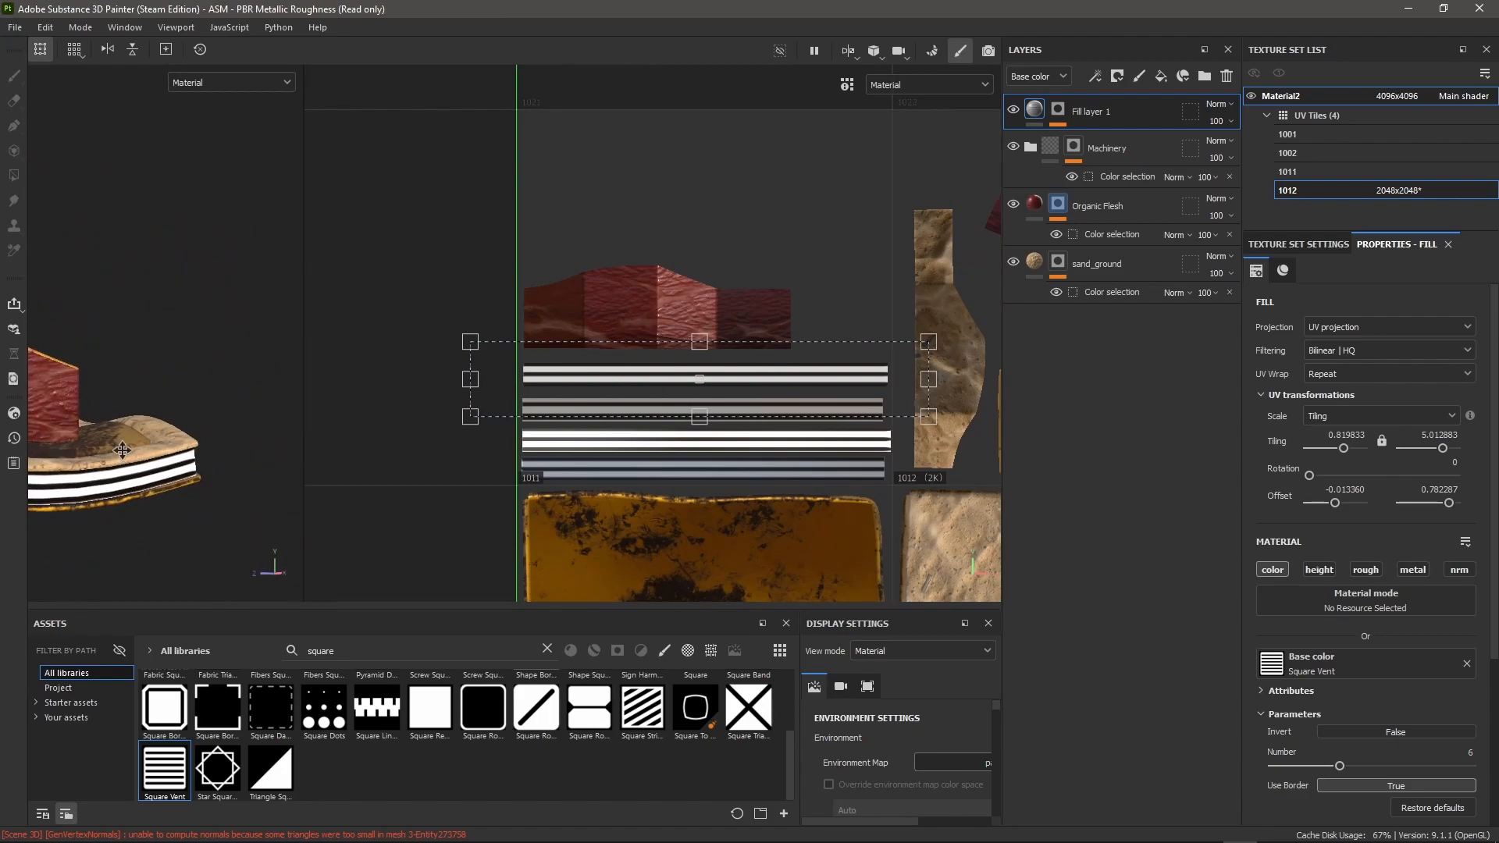
pyautogui.keyDown('alt'); pyautogui.moveTo(174, 451); pyautogui.dragTo(298, 410, button='middle'); pyautogui.keyUp('alt')
pyautogui.moveTo(304, 302); pyautogui.dragTo(804, 311)
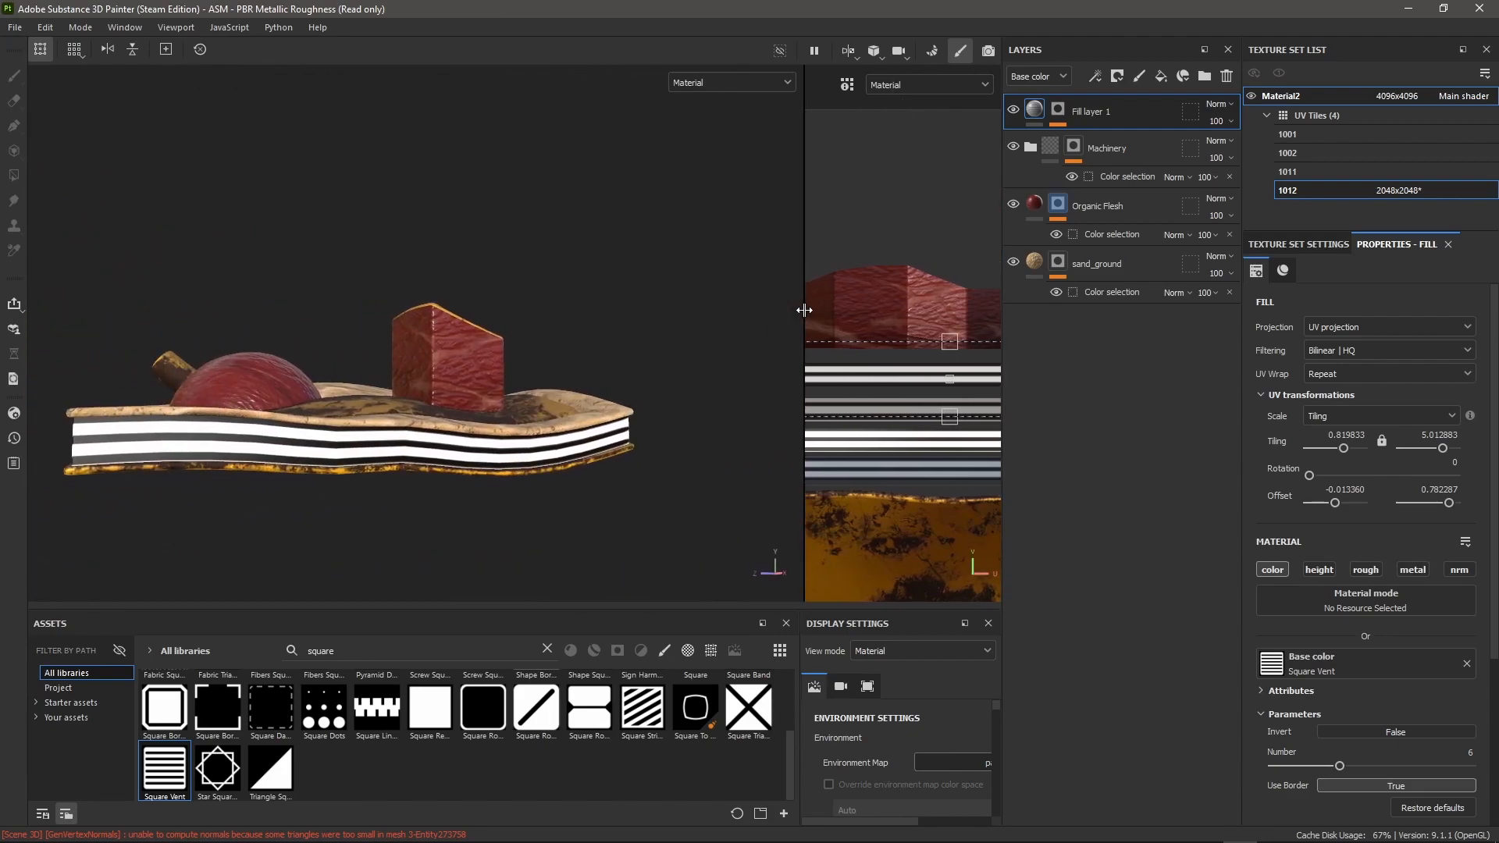
pyautogui.keyDown('alt'); pyautogui.moveTo(245, 489); pyautogui.dragTo(421, 462); pyautogui.keyUp('alt')
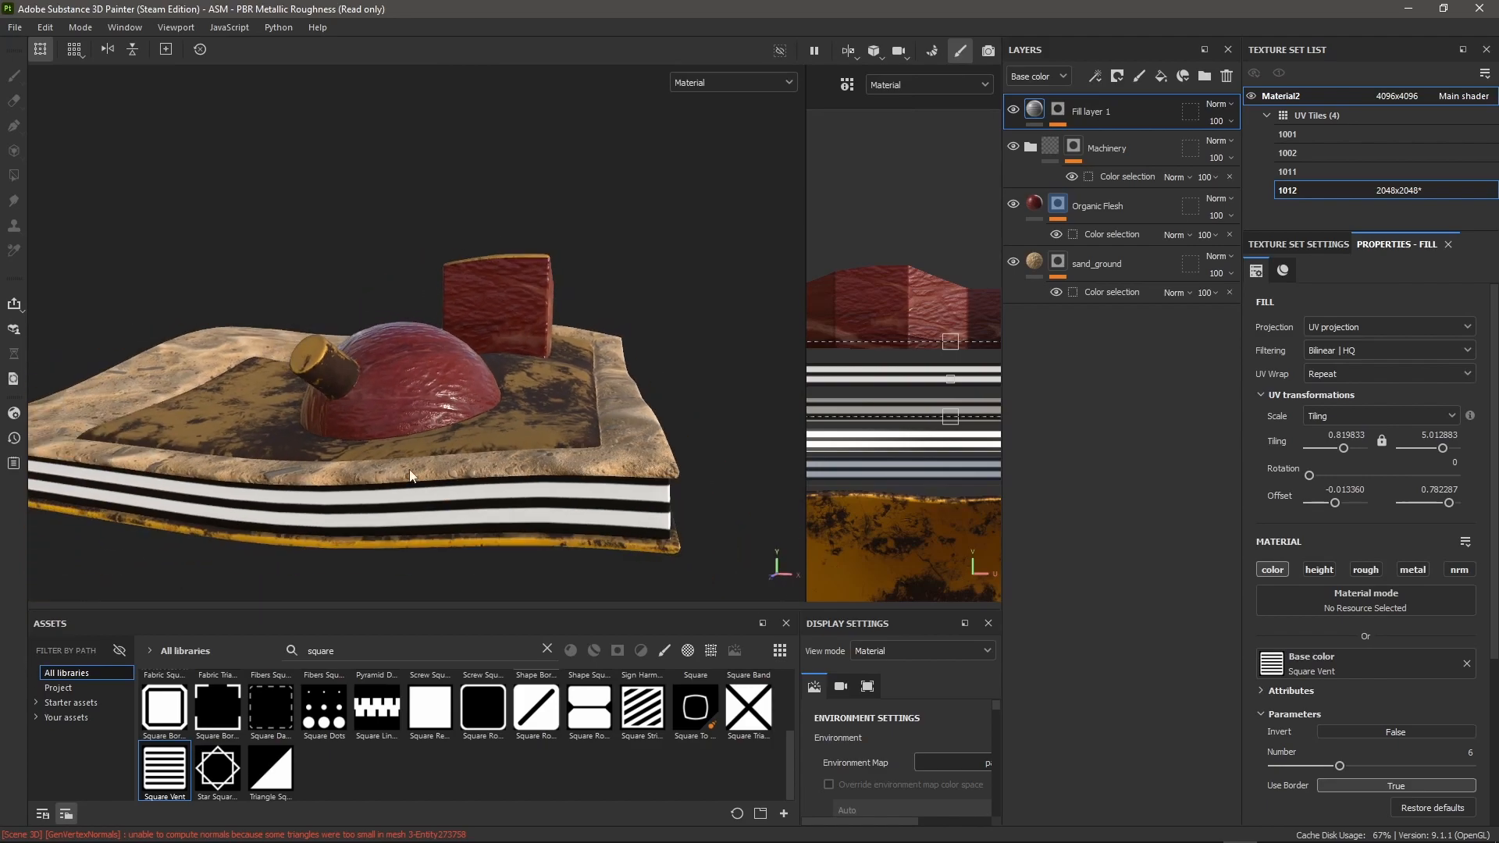
pyautogui.keyDown('alt'); pyautogui.moveTo(598, 536); pyautogui.dragTo(263, 506); pyautogui.keyUp('alt')
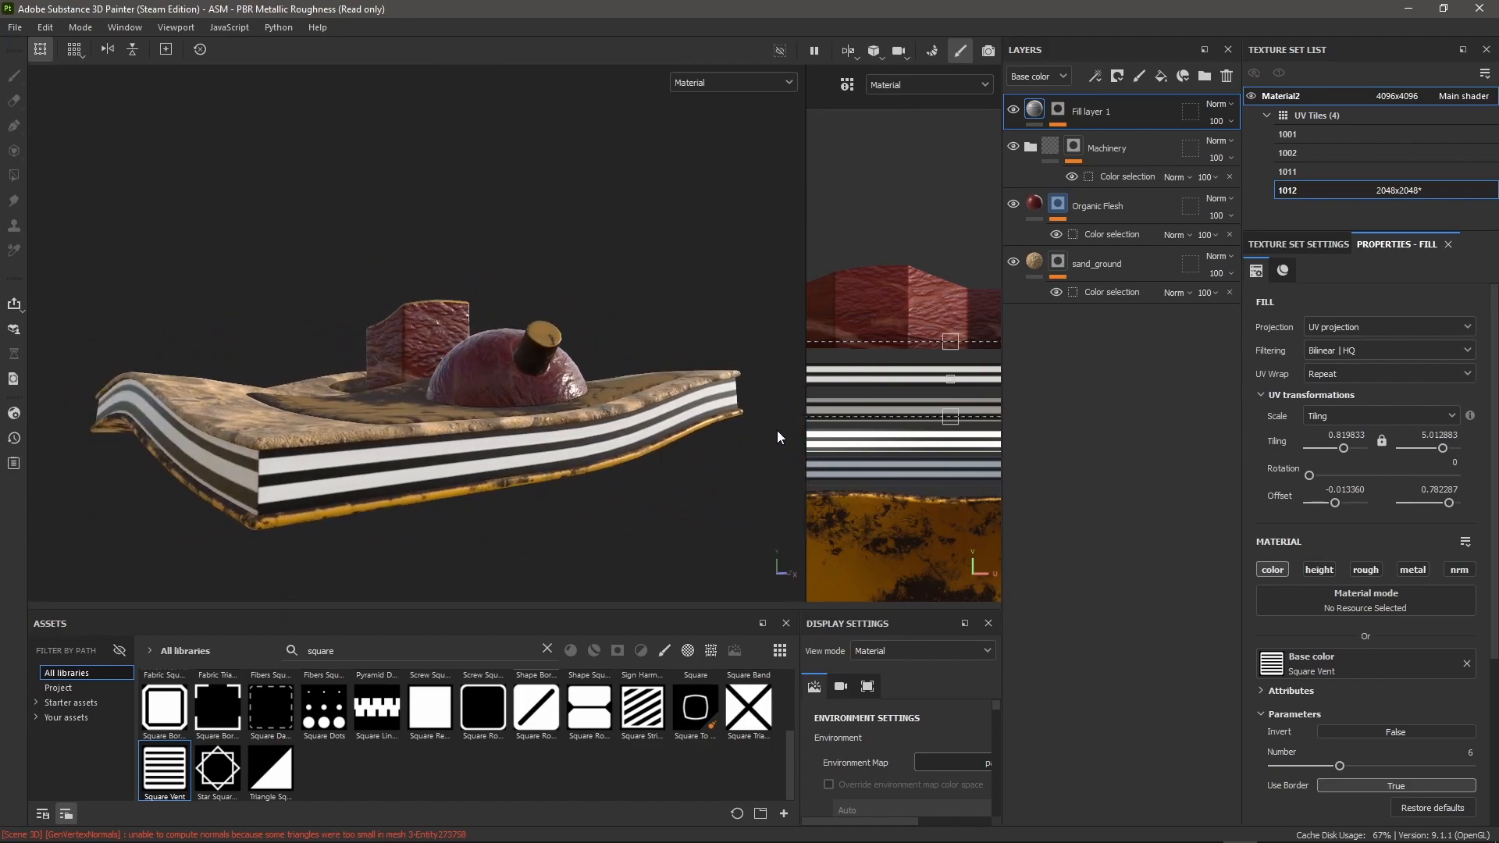
pyautogui.keyDown('alt'); pyautogui.moveTo(548, 542); pyautogui.dragTo(392, 462); pyautogui.keyUp('alt')
pyautogui.scroll(-5, 901, 370)
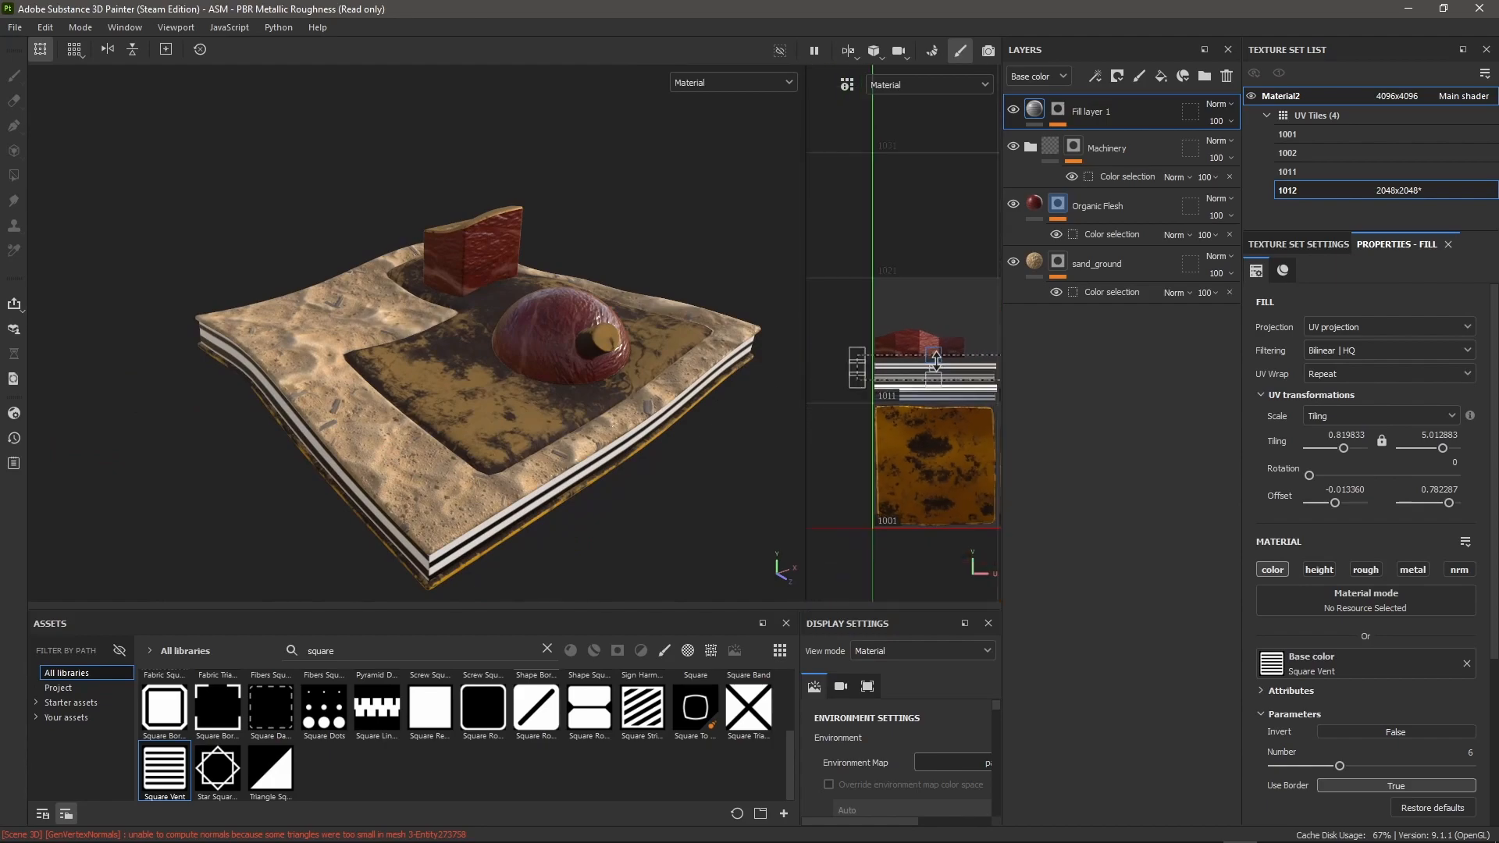
pyautogui.scroll(-2, 613, 439)
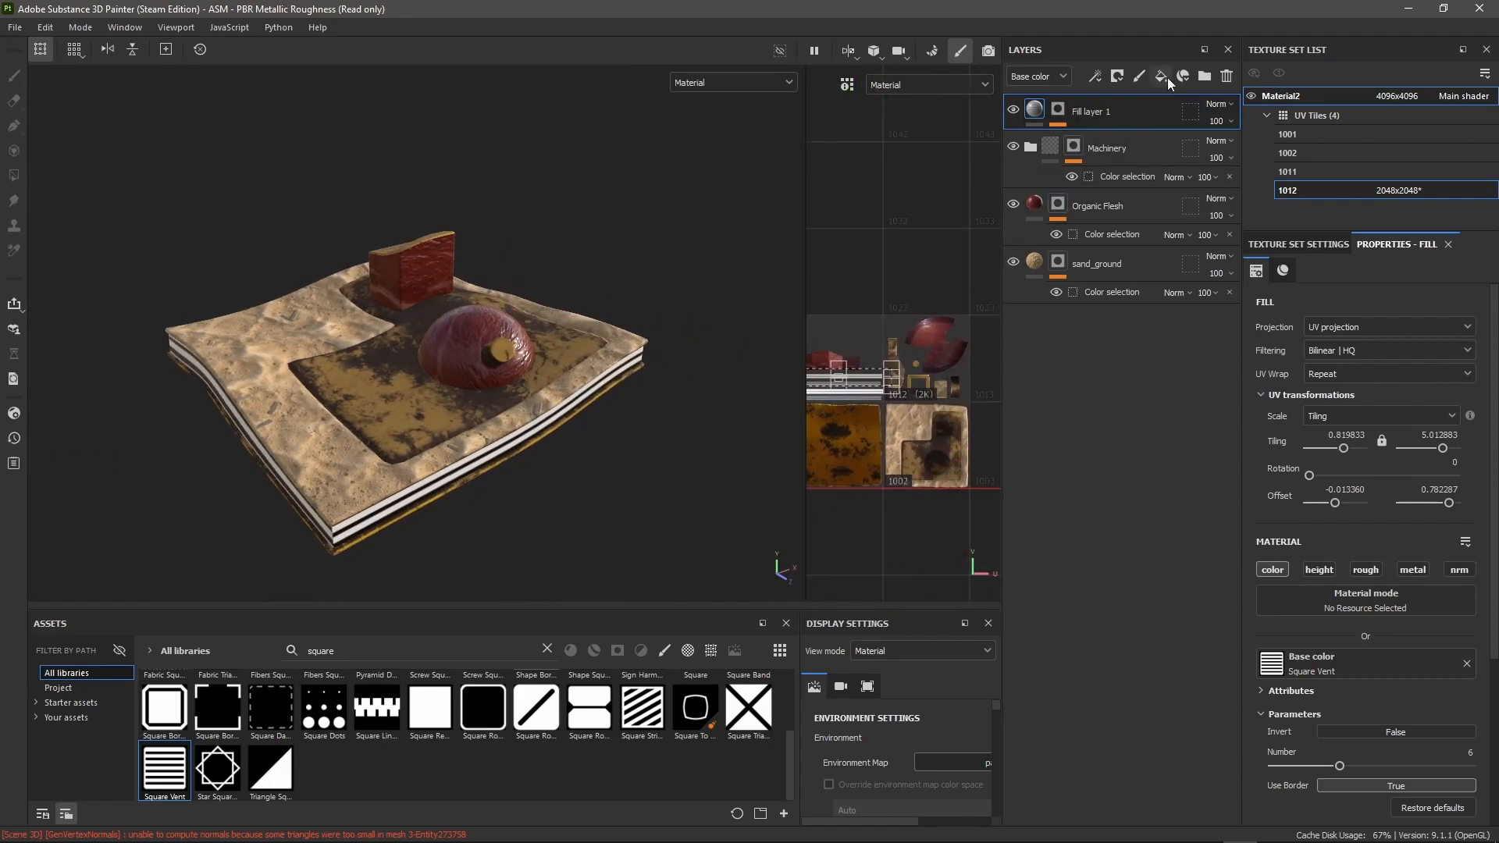
# Step: Add a fill layer above Fill layer 1 and keep only its color, roughness and metallic channels enabled
pyautogui.click(1168, 79)
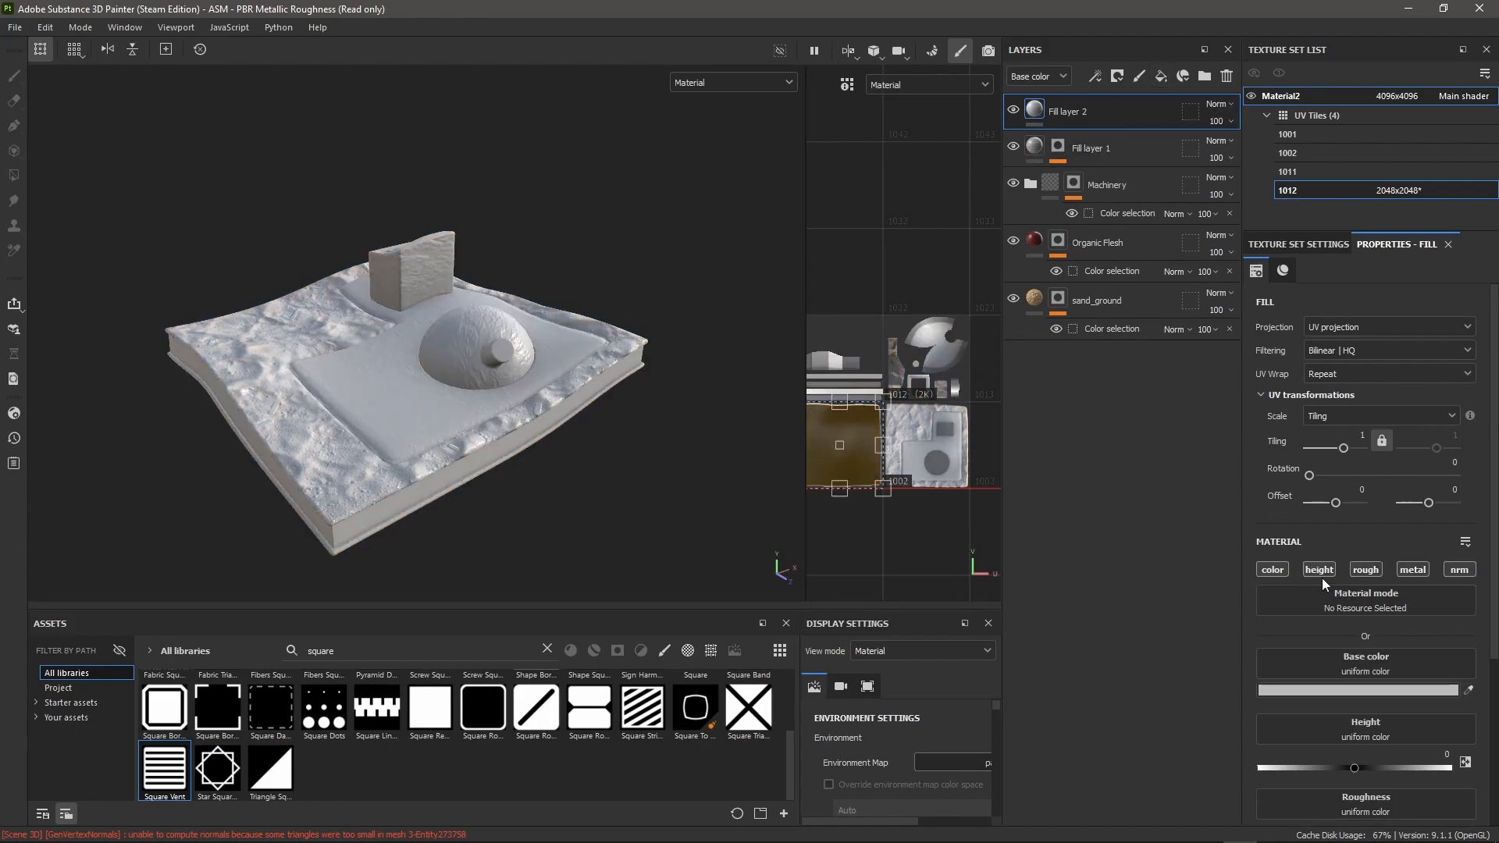
pyautogui.click(1269, 573)
pyautogui.click(1365, 570)
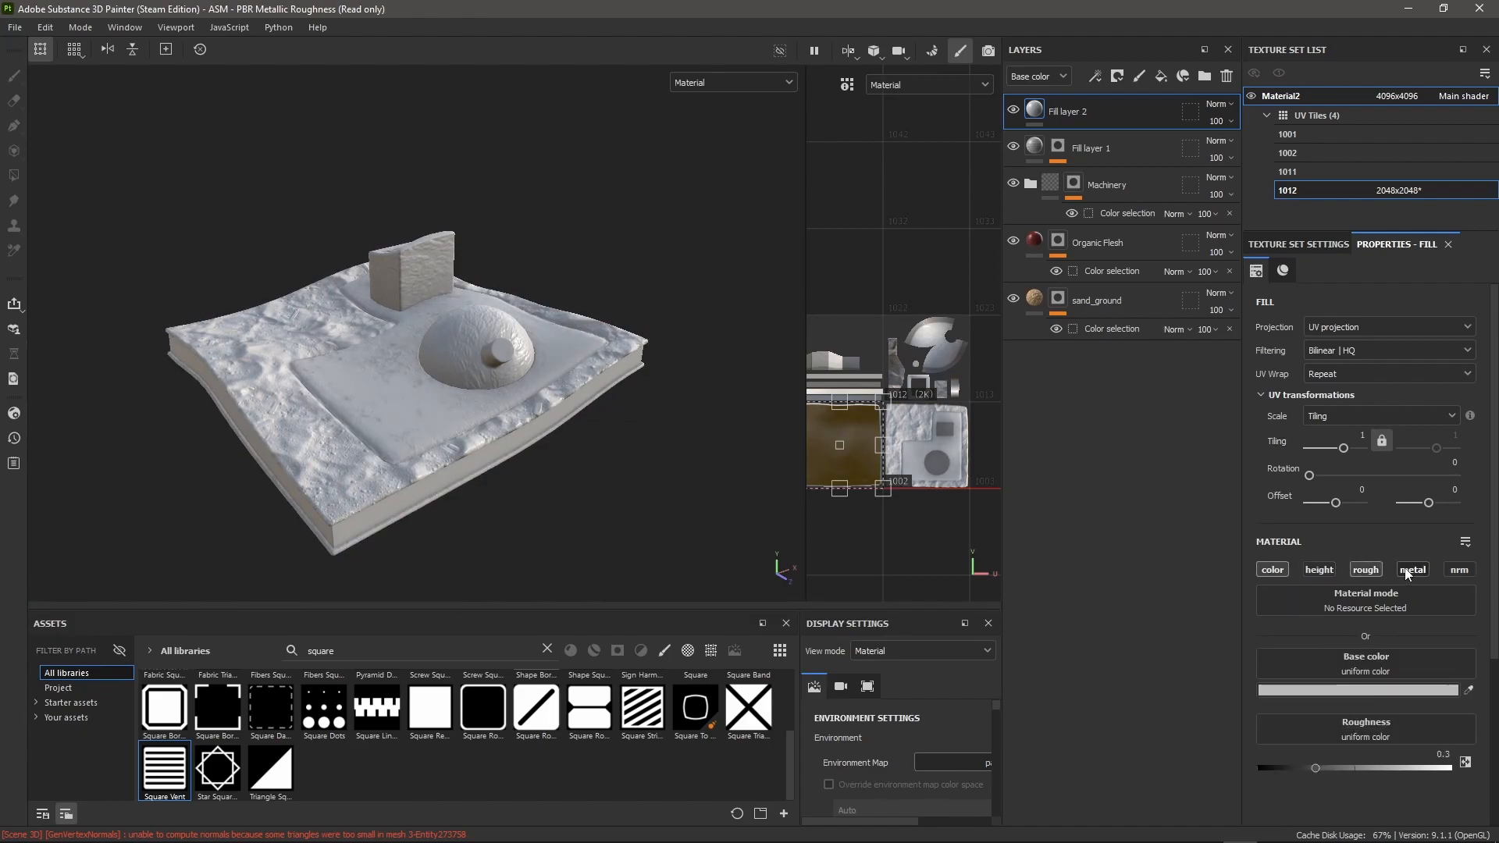
pyautogui.click(1411, 571)
# Step: Set the new fill layer's base color to pure red, FF0000
pyautogui.click(1363, 690)
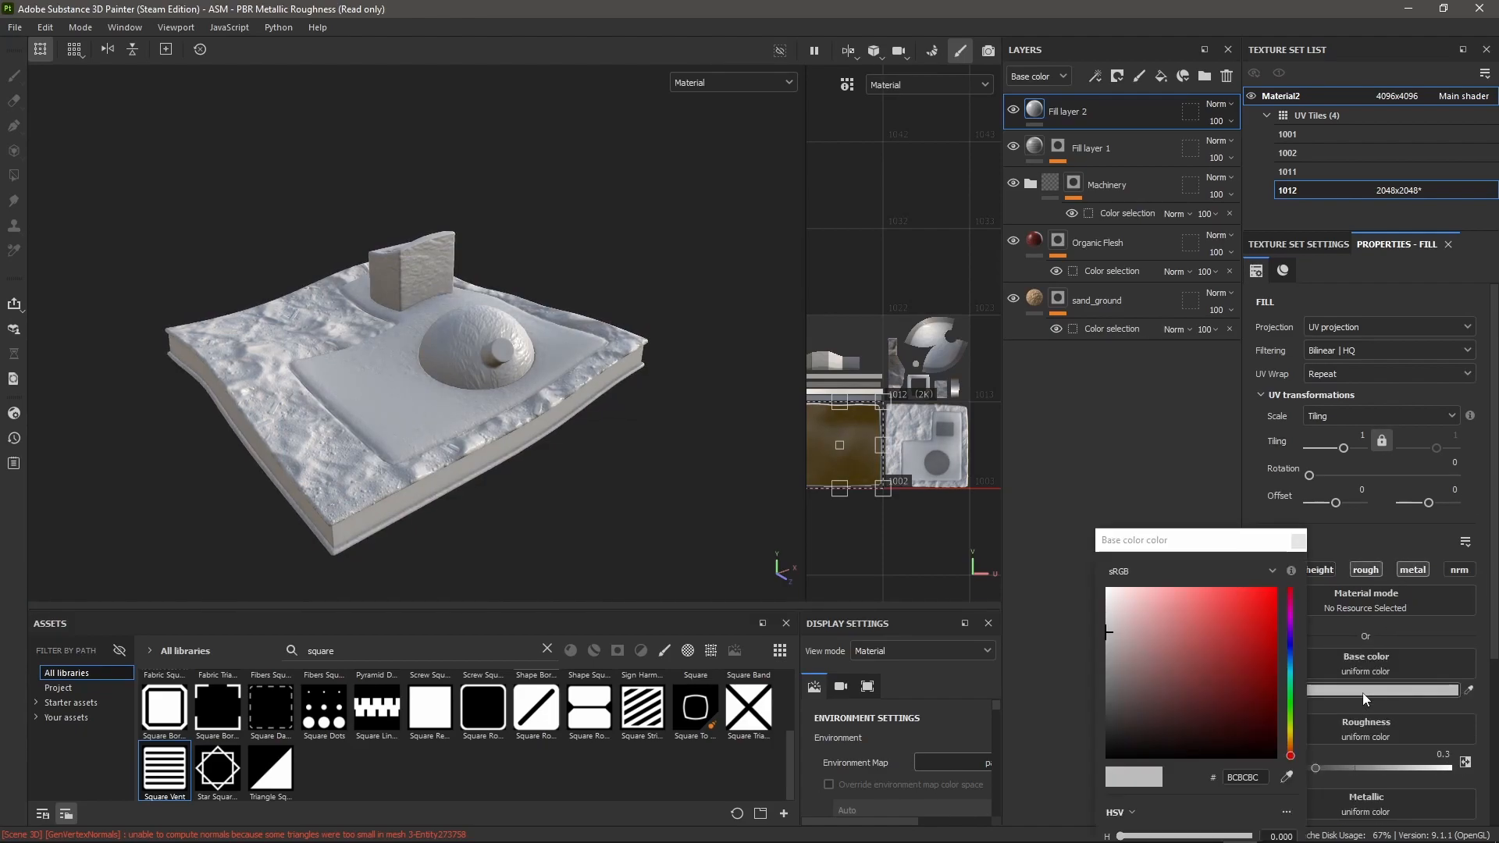
pyautogui.moveTo(1219, 627); pyautogui.dragTo(1283, 570)
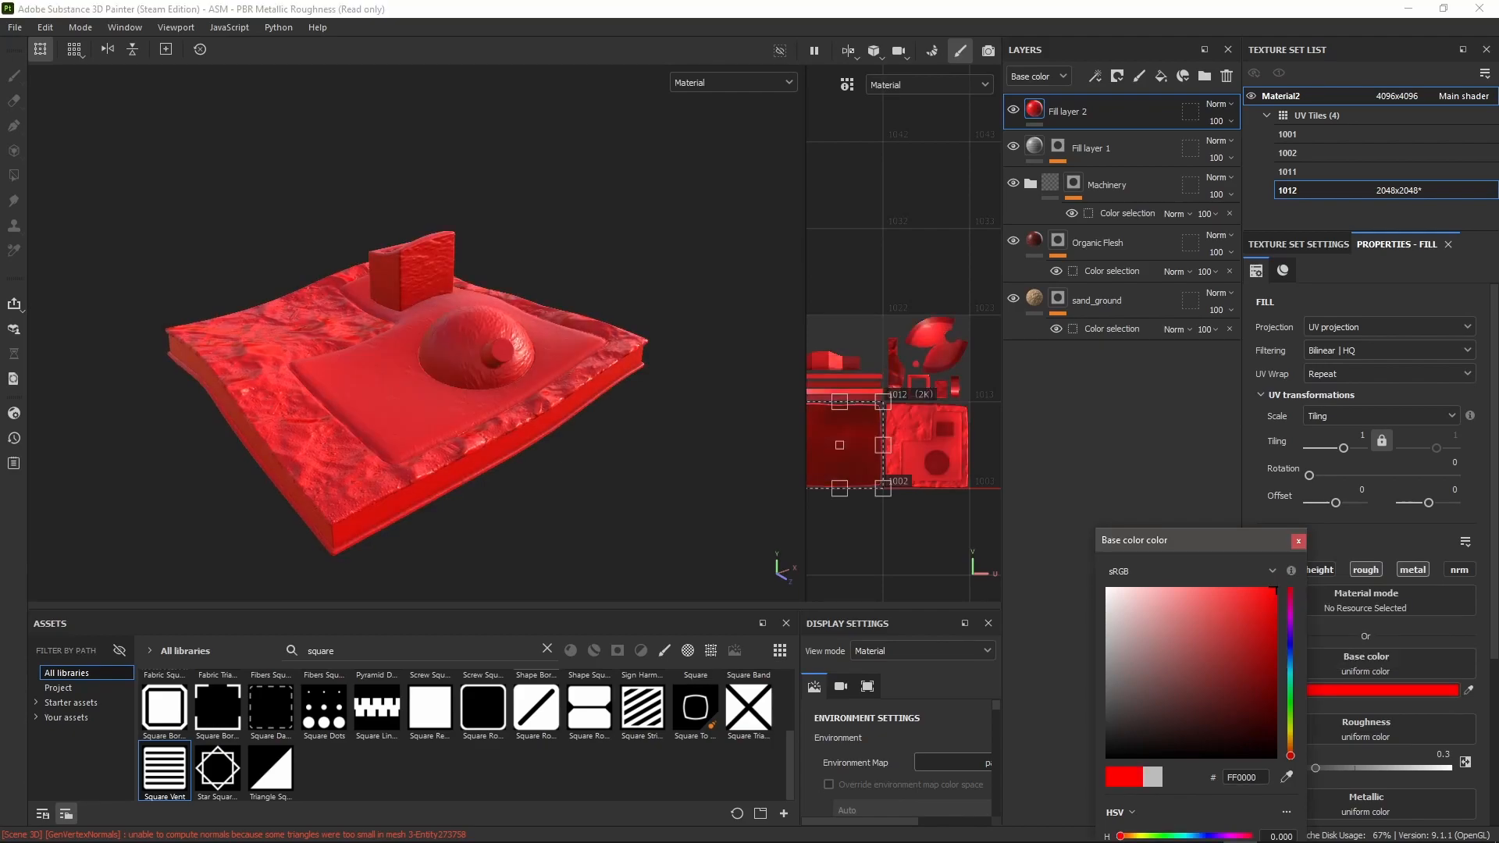
pyautogui.click(1299, 542)
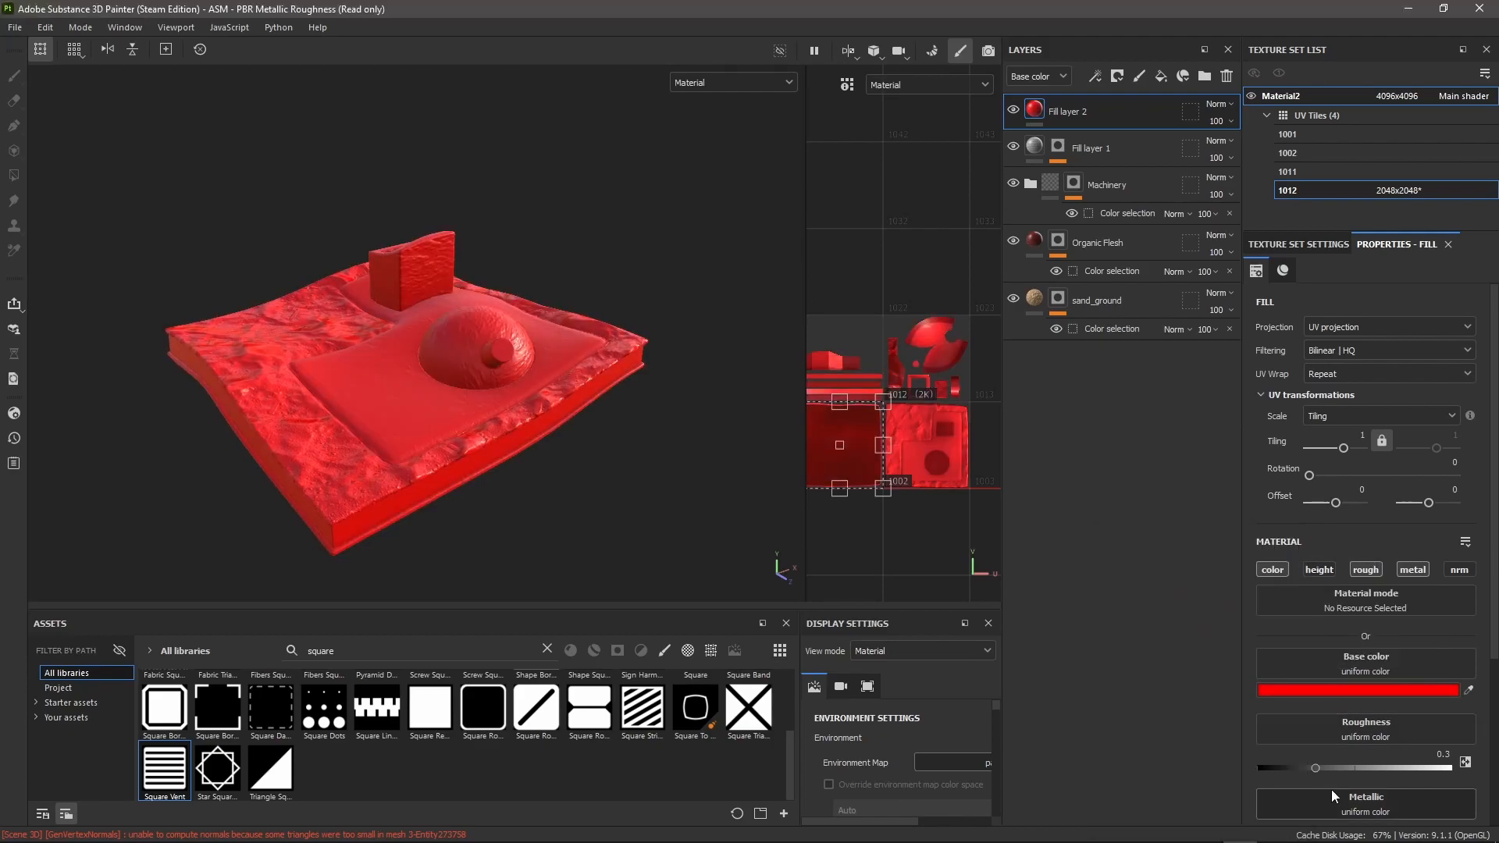
# Step: Set the red fill layer's metallic value to 1 and its roughness to about 0.17
pyautogui.scroll(-3, 1331, 780)
pyautogui.moveTo(1263, 655); pyautogui.dragTo(1452, 656)
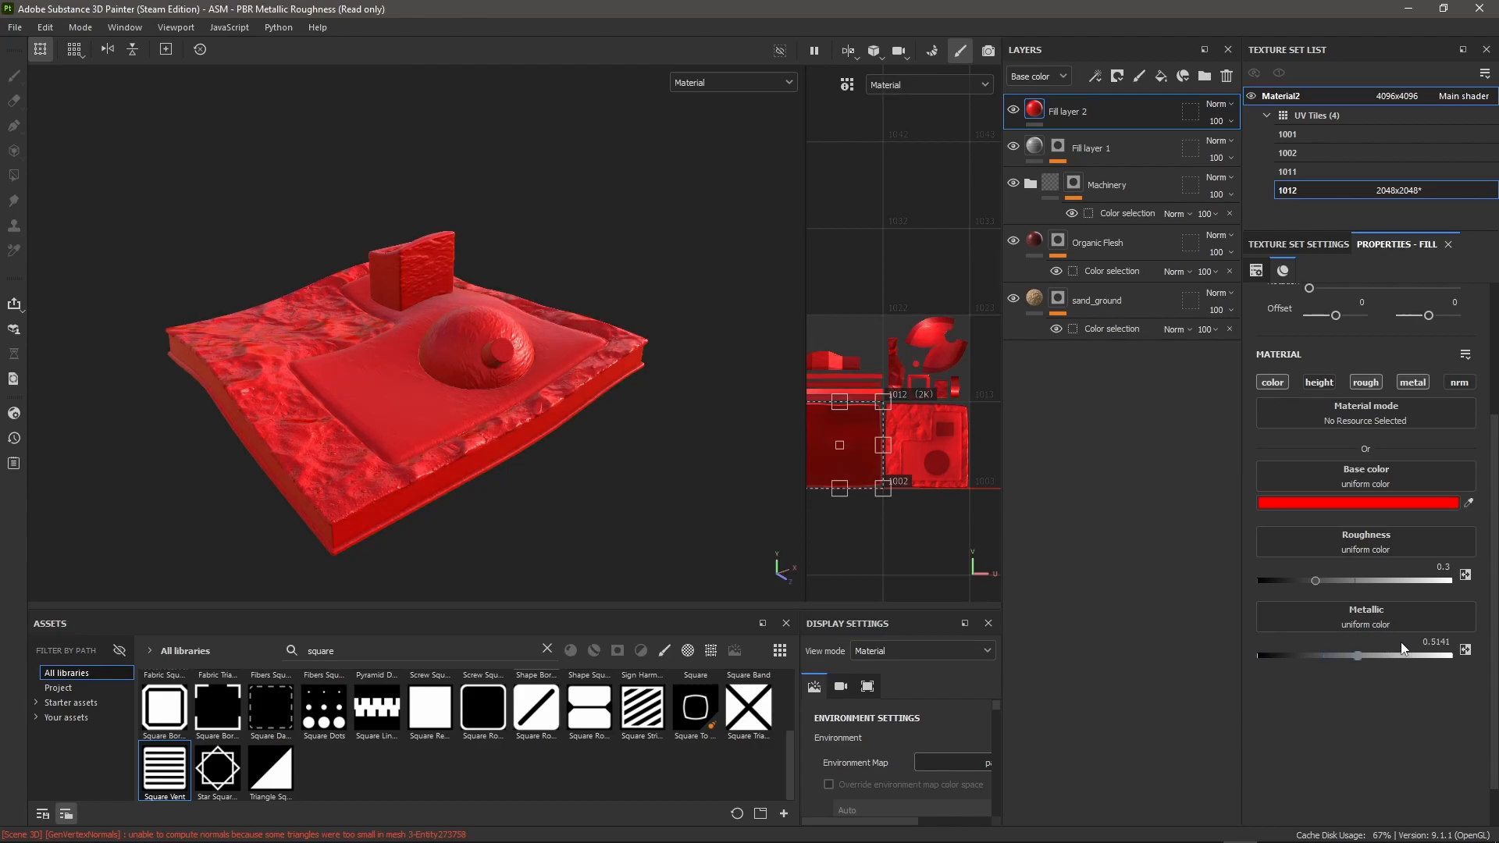
pyautogui.moveTo(1320, 584); pyautogui.dragTo(1291, 574)
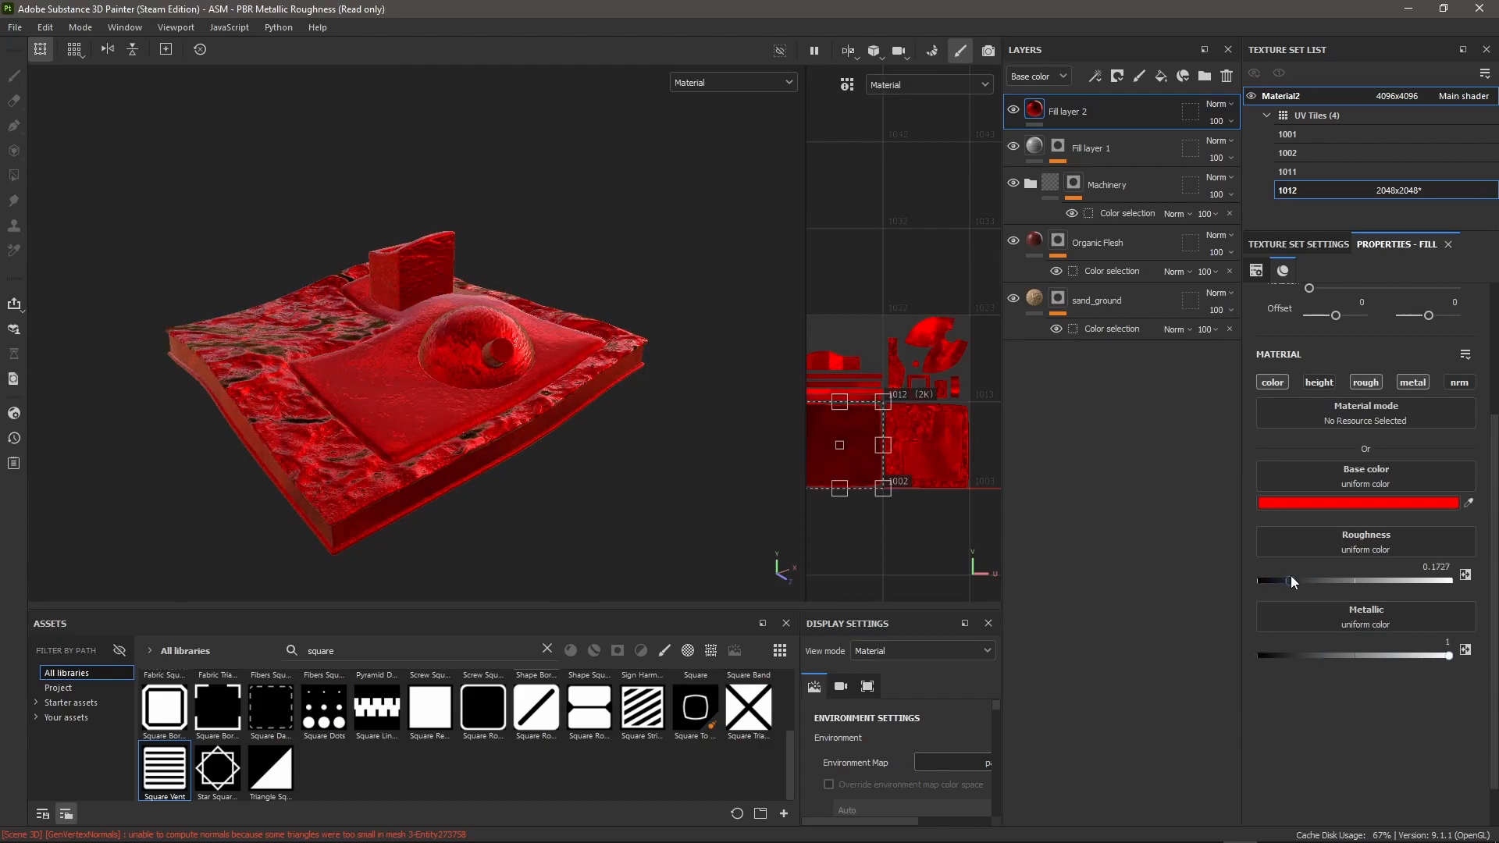
pyautogui.keyDown('alt'); pyautogui.moveTo(418, 418); pyautogui.dragTo(488, 402); pyautogui.keyUp('alt')
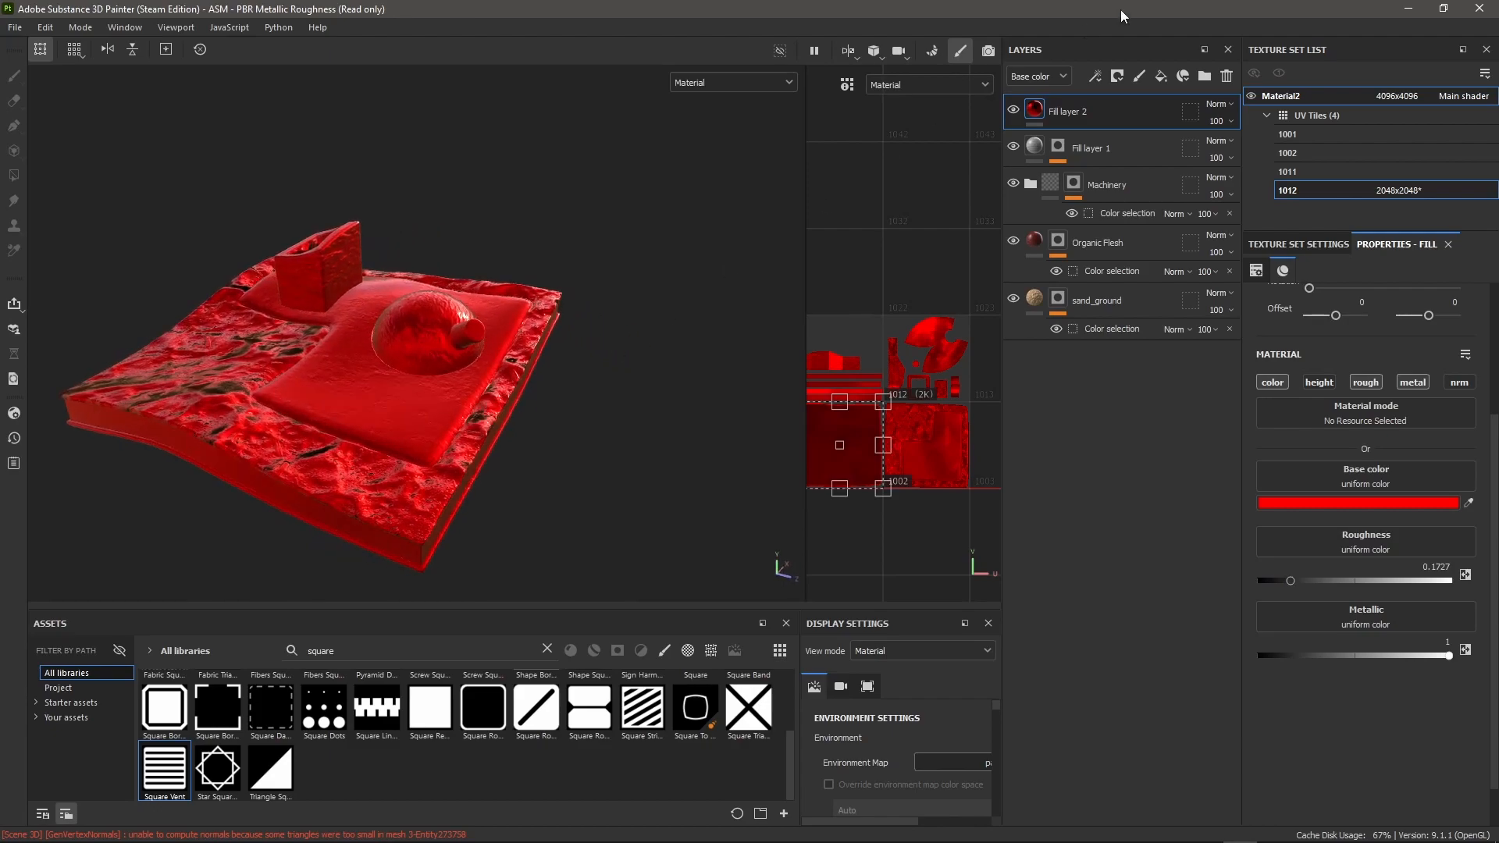
# Step: Add a black mask to the red Fill layer 2 and put a paint effect on that mask
pyautogui.rightClick(1120, 111)
pyautogui.click(1174, 140)
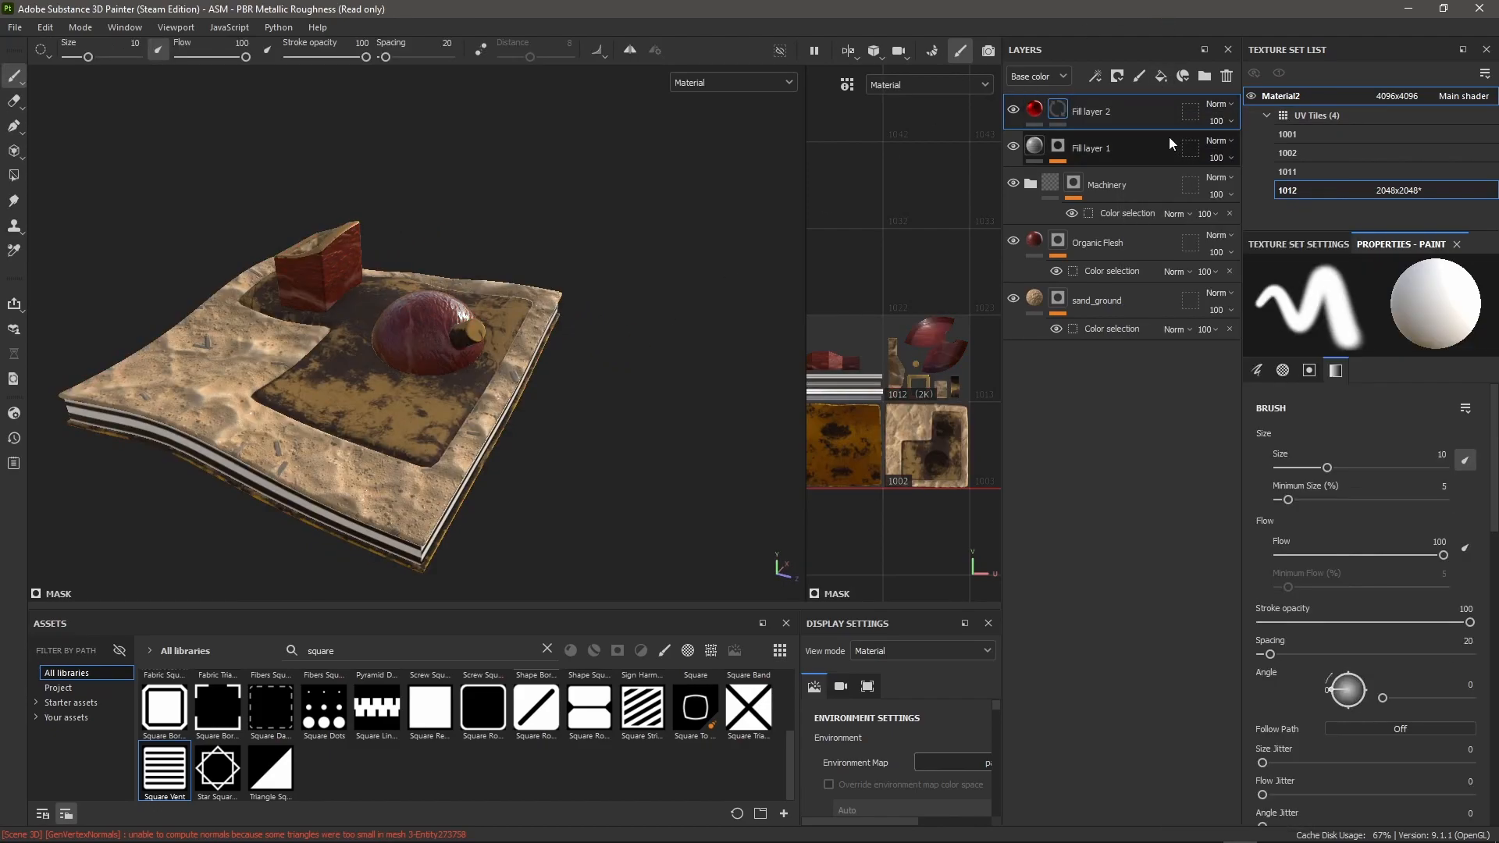
pyautogui.rightClick(1100, 114)
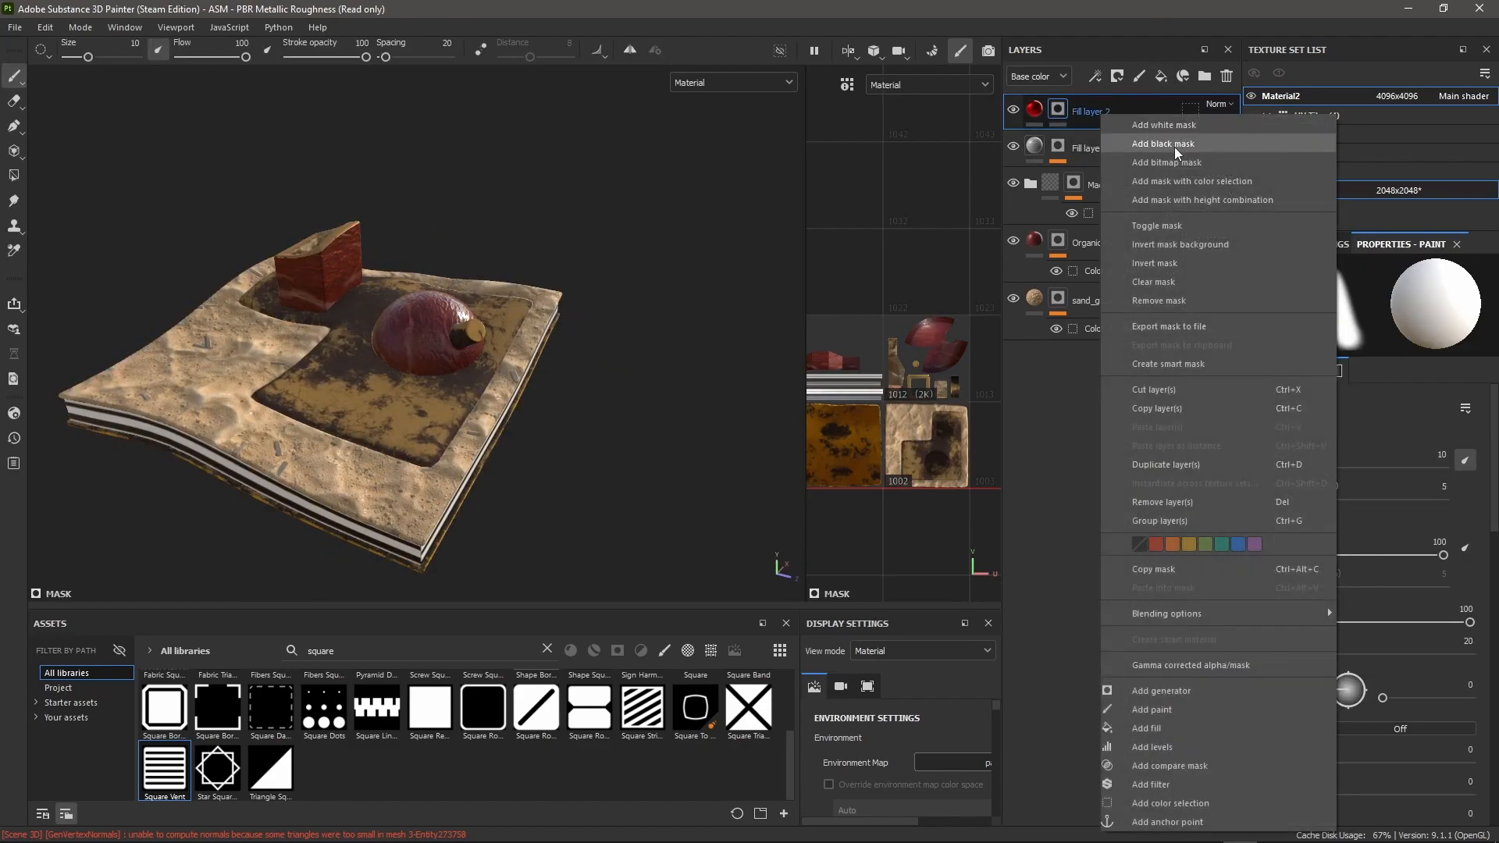
pyautogui.click(1176, 711)
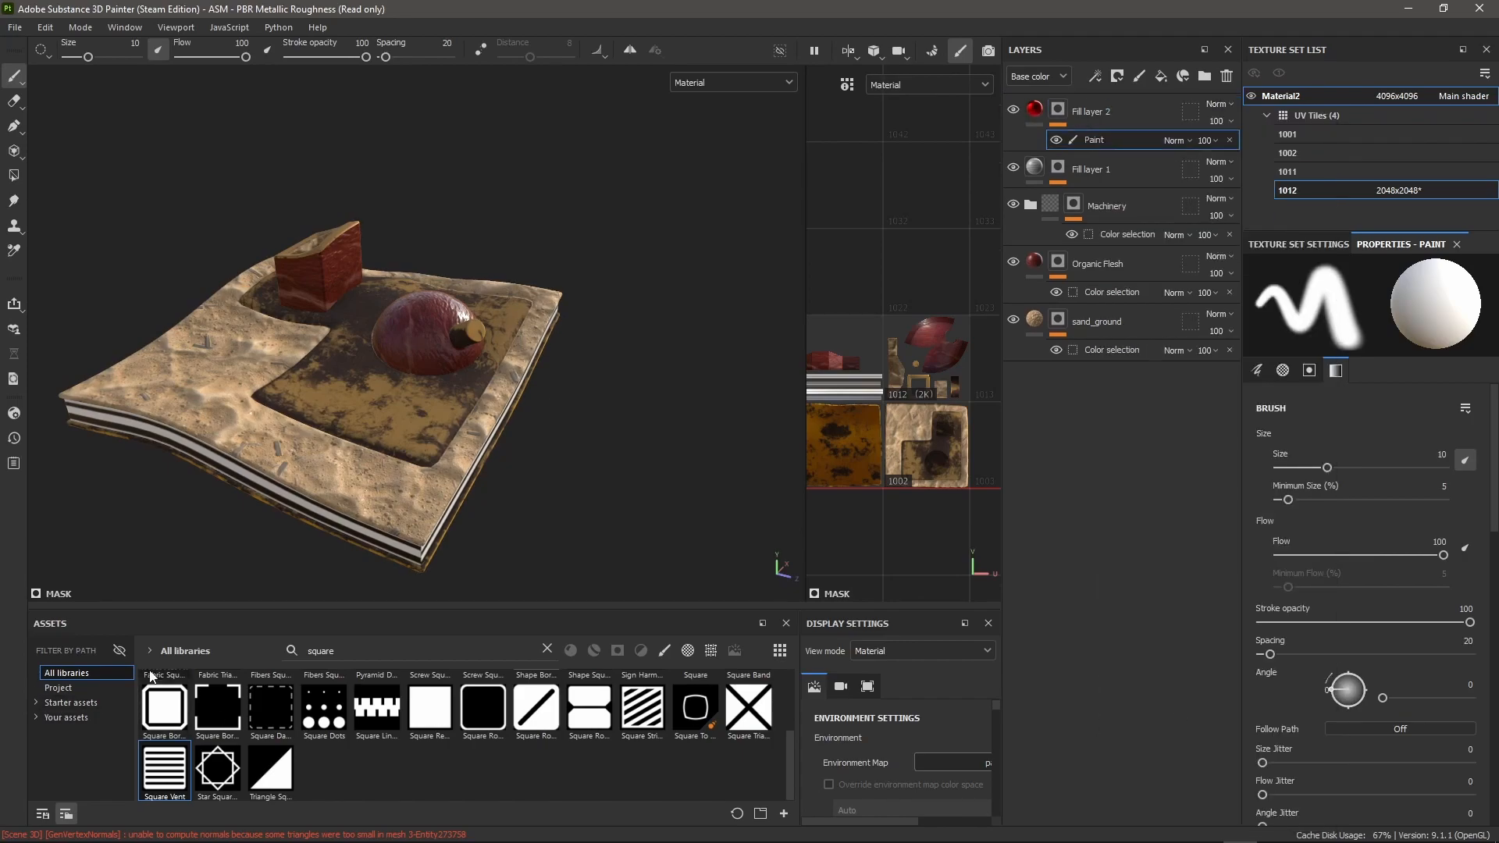
pyautogui.keyDown('alt'); pyautogui.moveTo(233, 521); pyautogui.dragTo(246, 505); pyautogui.keyUp('alt')
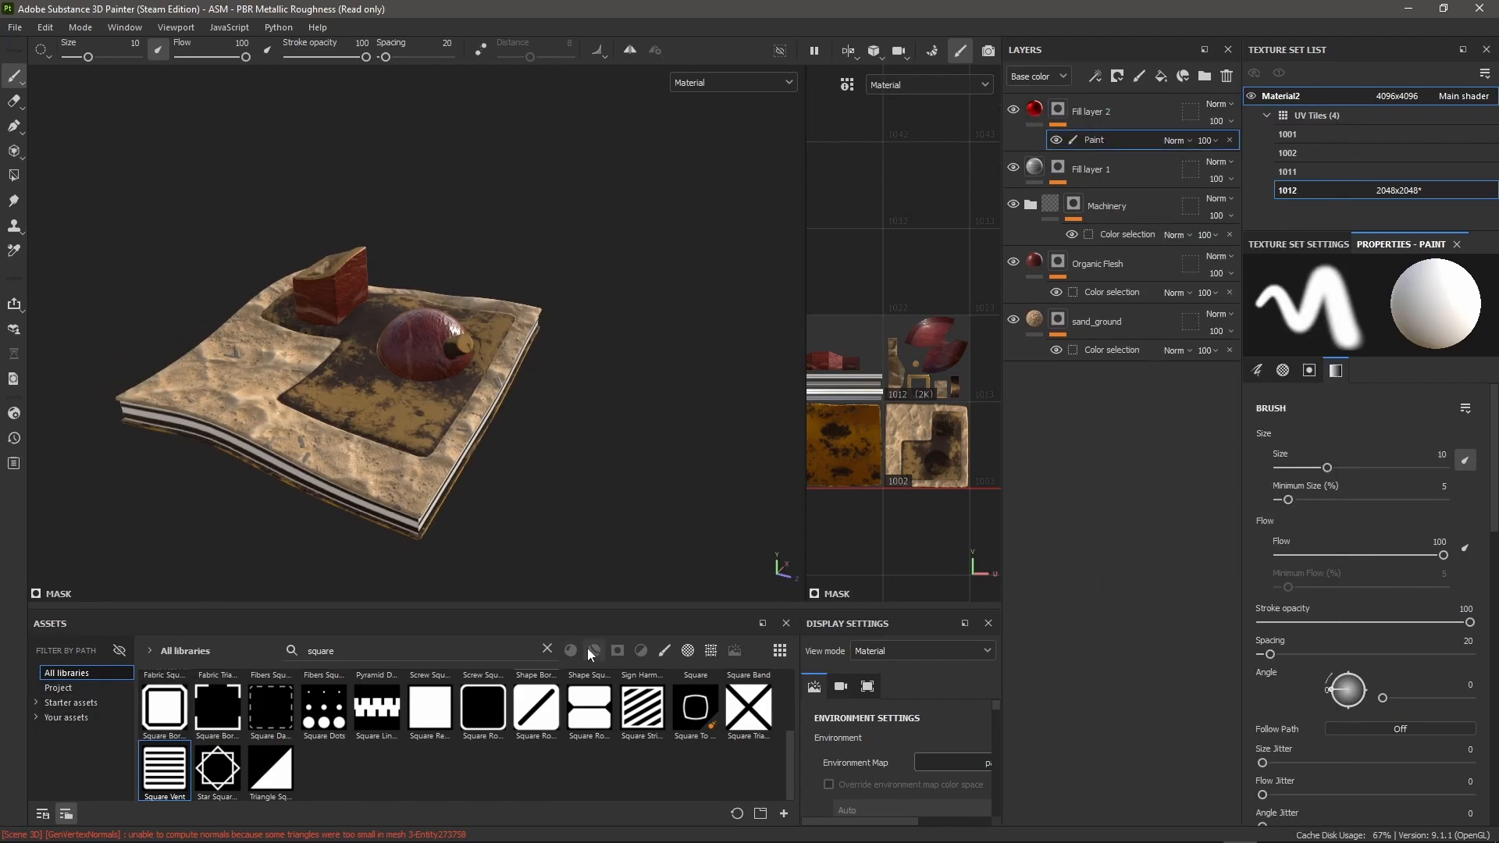
# Step: Look through the square-themed brushes and alphas, including the Basic, Celtic and Clothing alpha categories, for a suitable brush shape
pyautogui.click(664, 660)
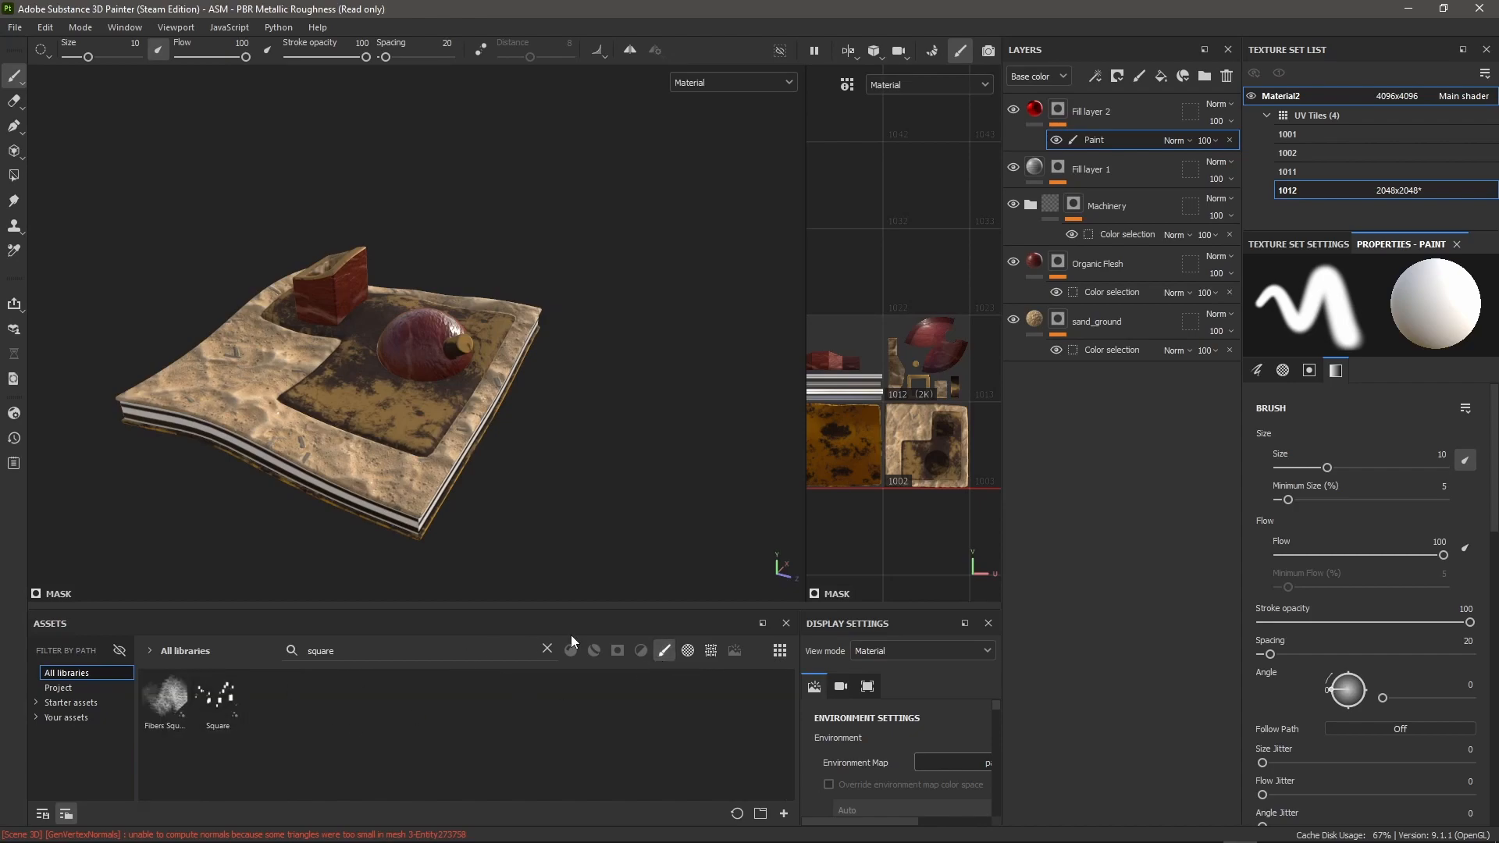
pyautogui.click(688, 653)
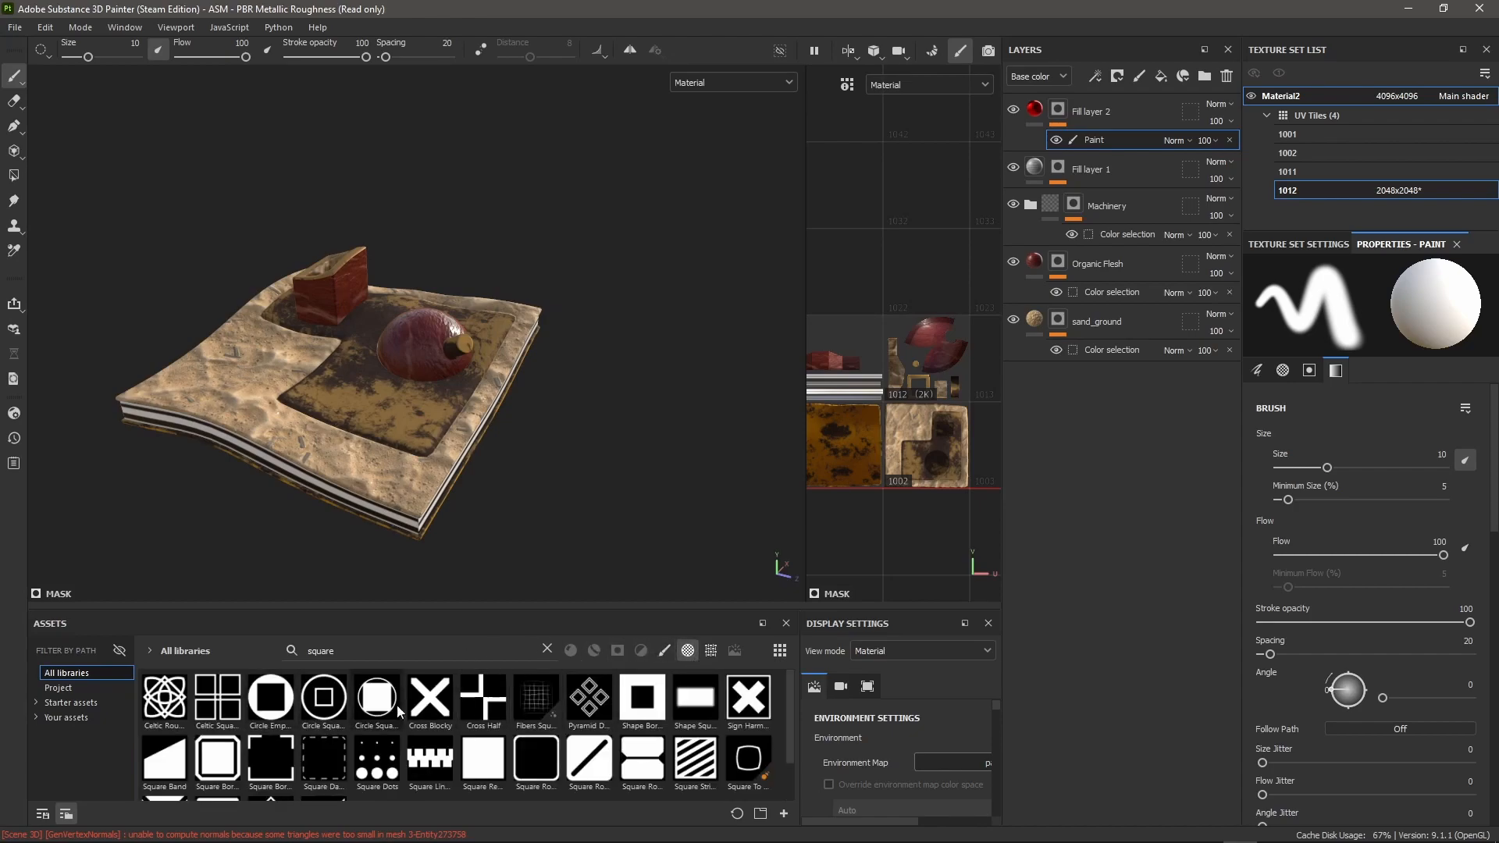
pyautogui.scroll(-1, 508, 723)
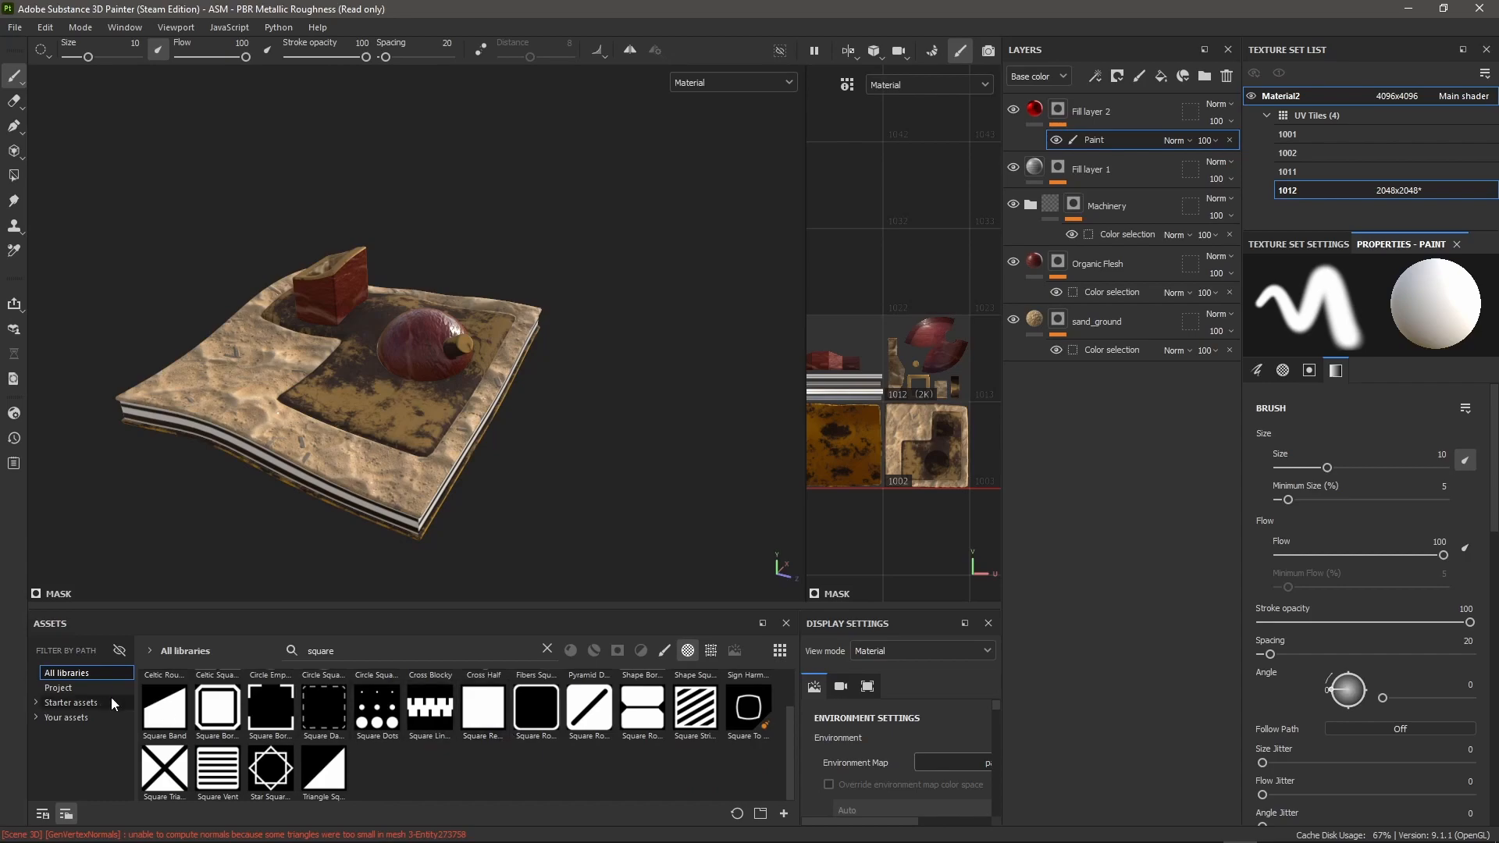
pyautogui.click(72, 686)
pyautogui.click(35, 699)
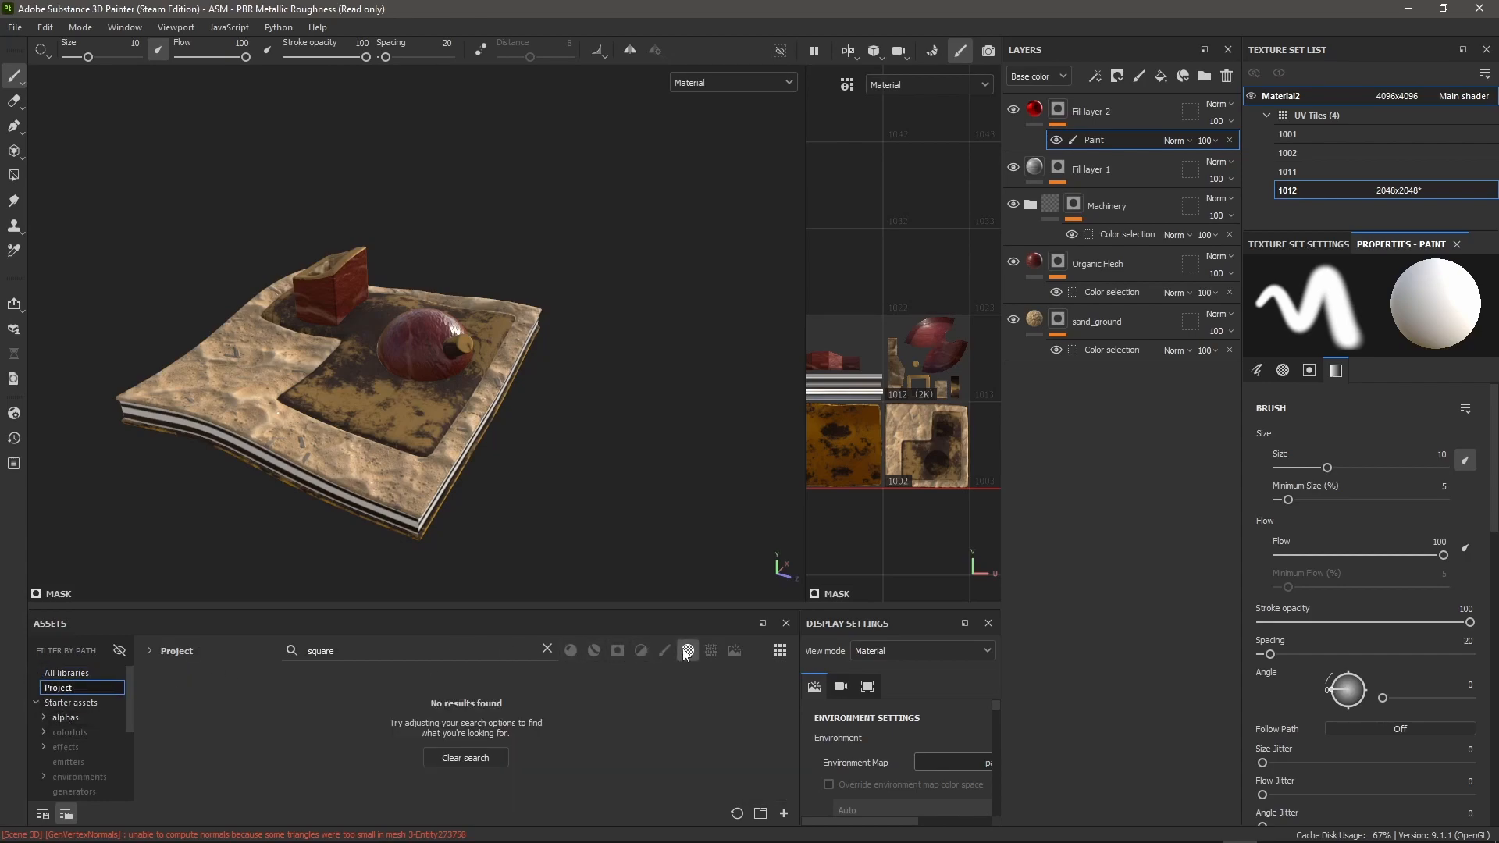
pyautogui.click(56, 730)
pyautogui.click(45, 718)
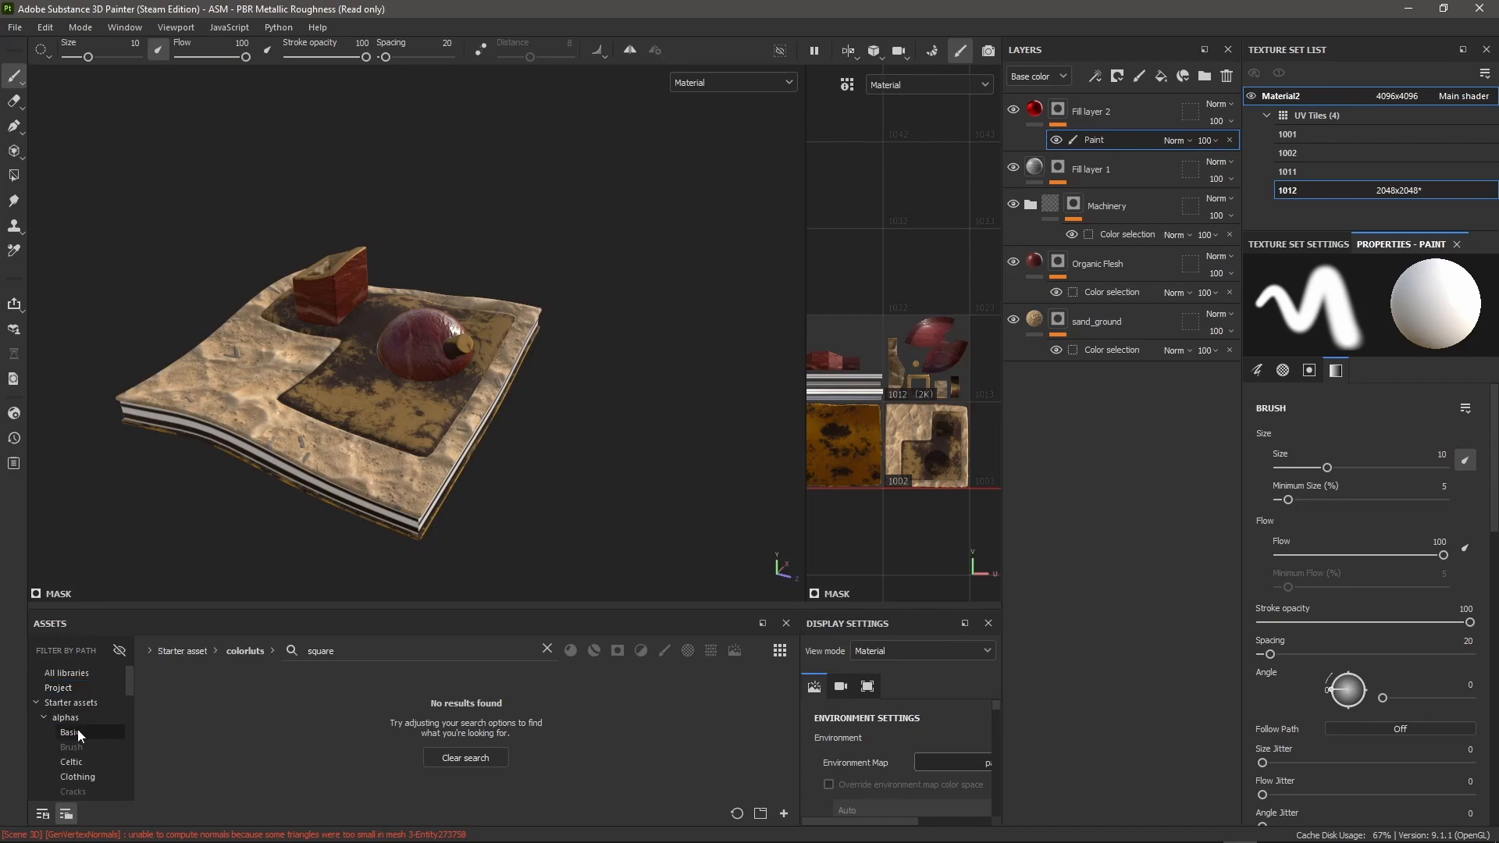
pyautogui.click(77, 731)
pyautogui.click(67, 763)
pyautogui.click(80, 773)
pyautogui.scroll(-3, 104, 716)
pyautogui.scroll(3, 88, 751)
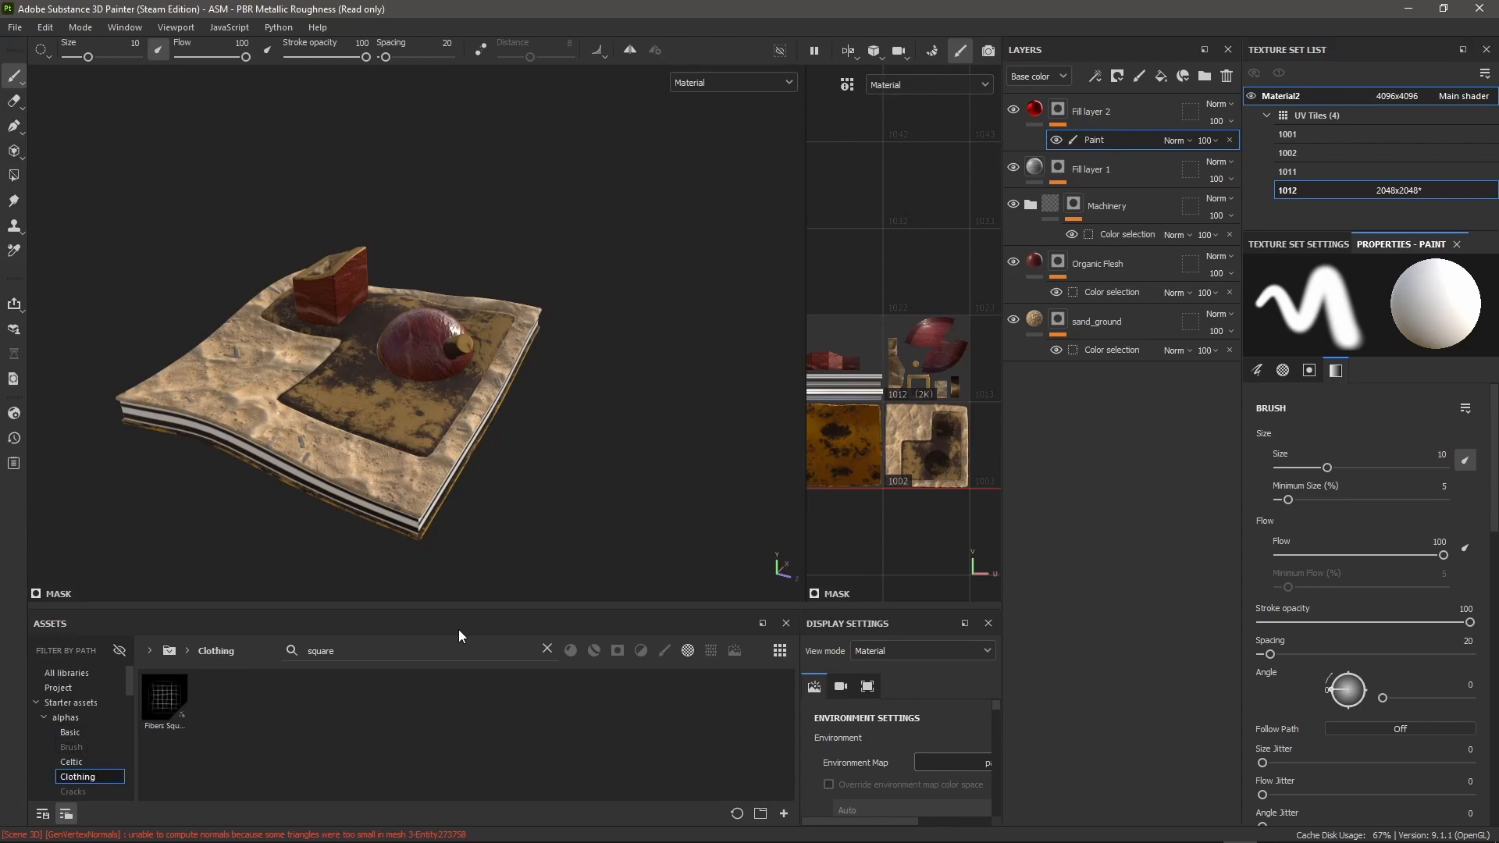
# Step: Clear the asset search, pick a Brush Paper alpha from the Brush alphas and enlarge the brush to about 82
pyautogui.click(546, 649)
pyautogui.click(95, 749)
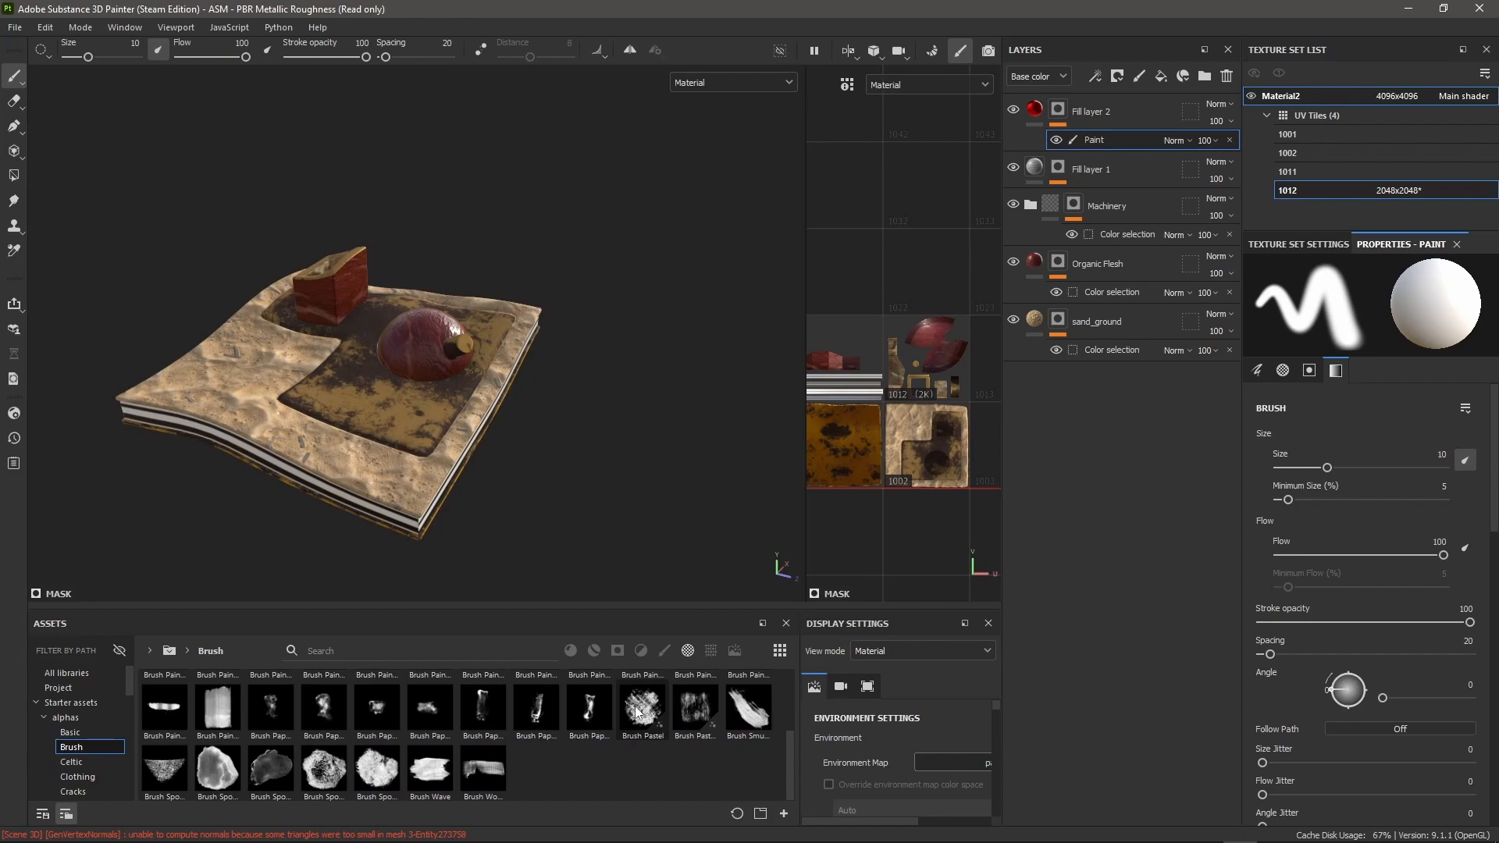
pyautogui.click(385, 717)
pyautogui.scroll(5, 304, 432)
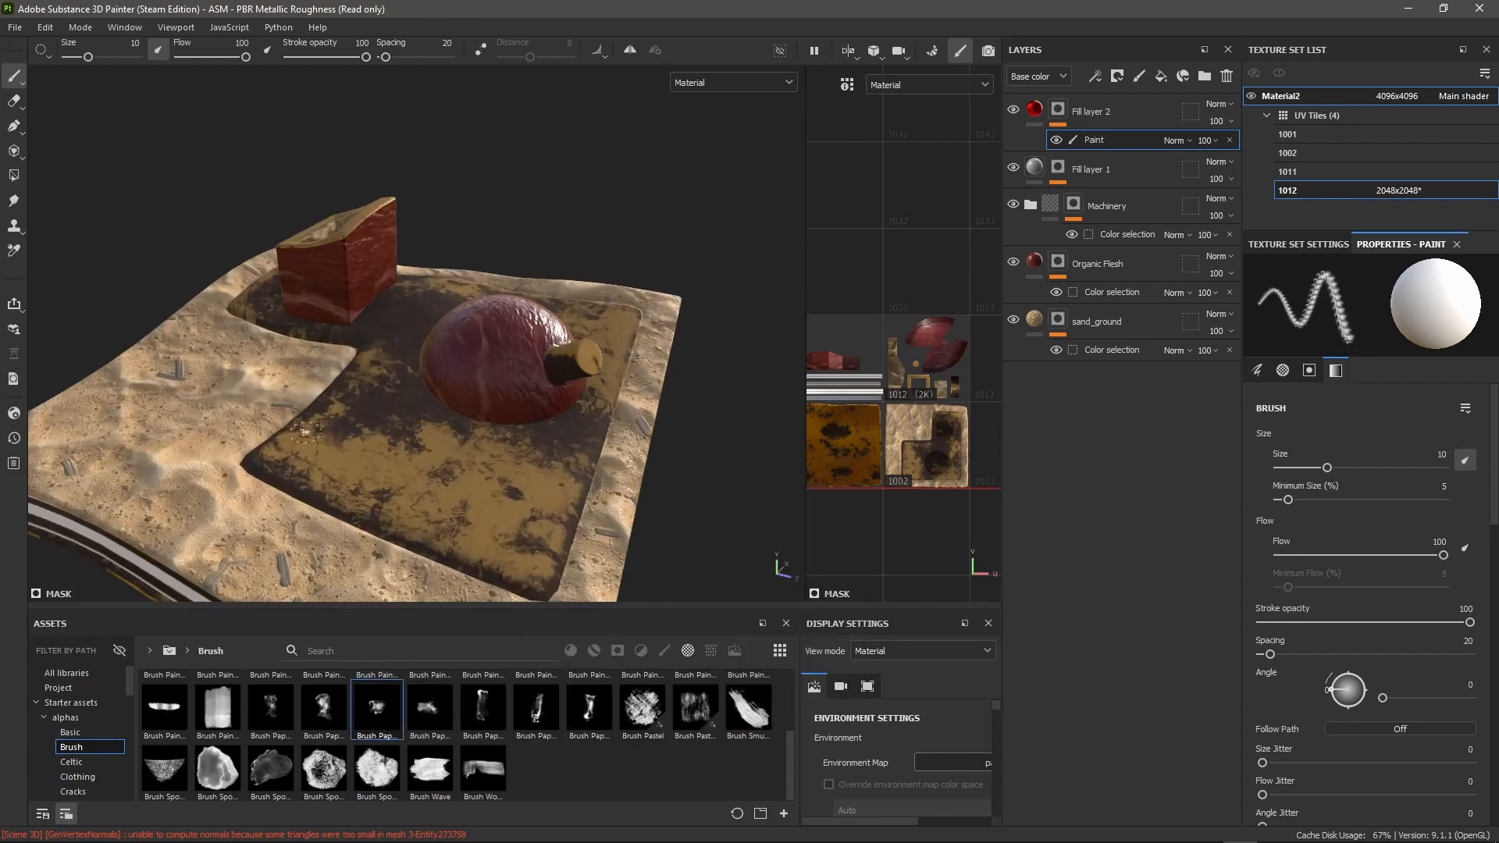
pyautogui.keyDown('ctrl'); pyautogui.moveTo(305, 433); pyautogui.dragTo(386, 434, button='right'); pyautogui.keyUp('ctrl')
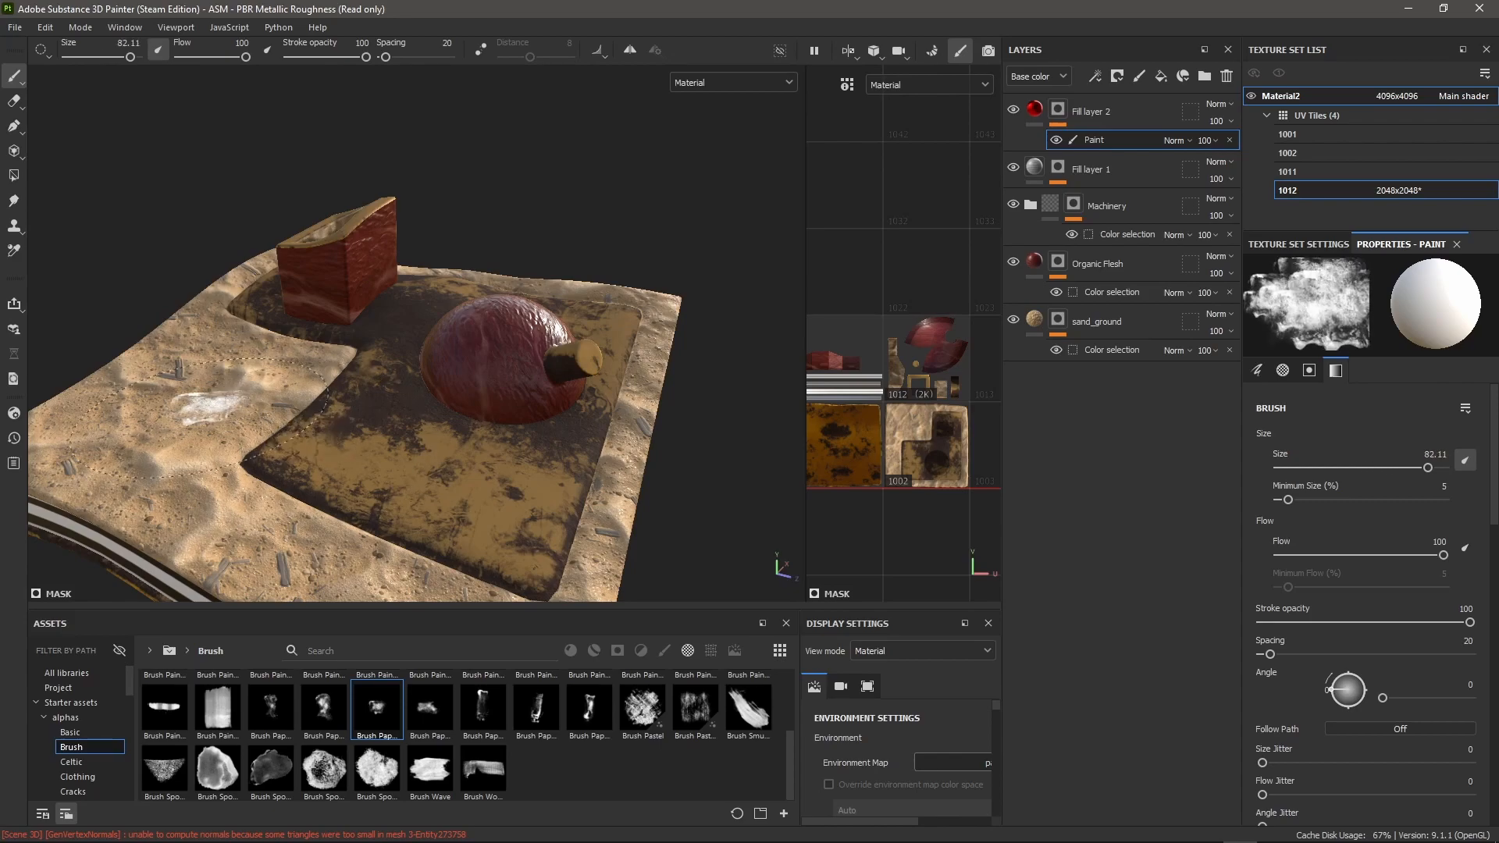
# Step: Paint rough red strokes into the mask across the sand, the sphere, the box and the ground around them
pyautogui.moveTo(181, 418)
pyautogui.mouseDown()
pyautogui.moveTo(437, 406)
pyautogui.moveTo(582, 359)
pyautogui.mouseUp()
pyautogui.scroll(2, 906, 390)
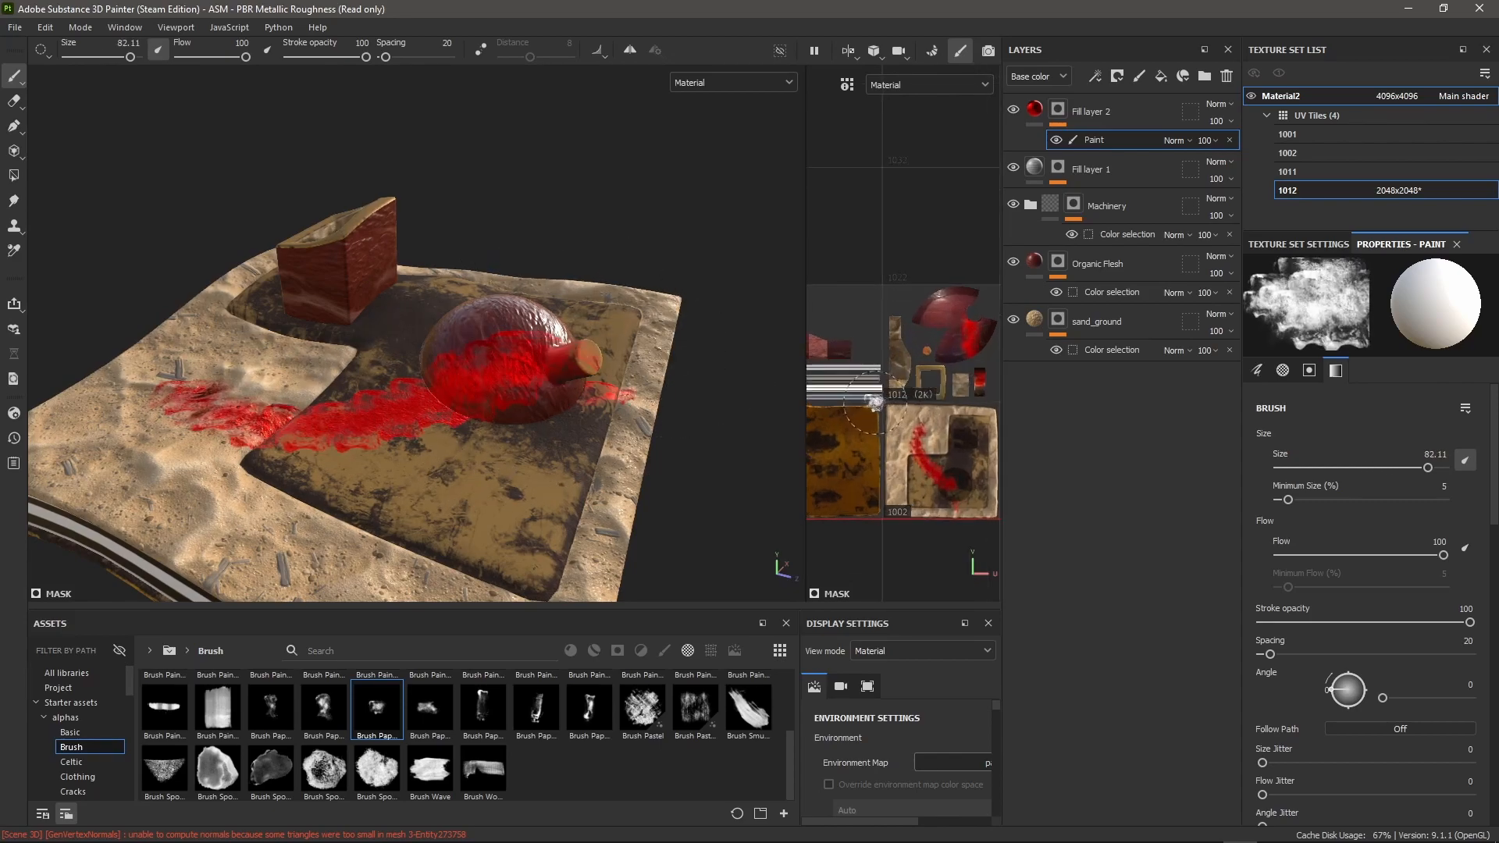
pyautogui.moveTo(320, 229)
pyautogui.mouseDown()
pyautogui.moveTo(434, 392)
pyautogui.moveTo(539, 391)
pyautogui.mouseUp()
pyautogui.keyDown('alt'); pyautogui.moveTo(367, 290); pyautogui.dragTo(449, 305); pyautogui.keyUp('alt')
pyautogui.scroll(3, 332, 328)
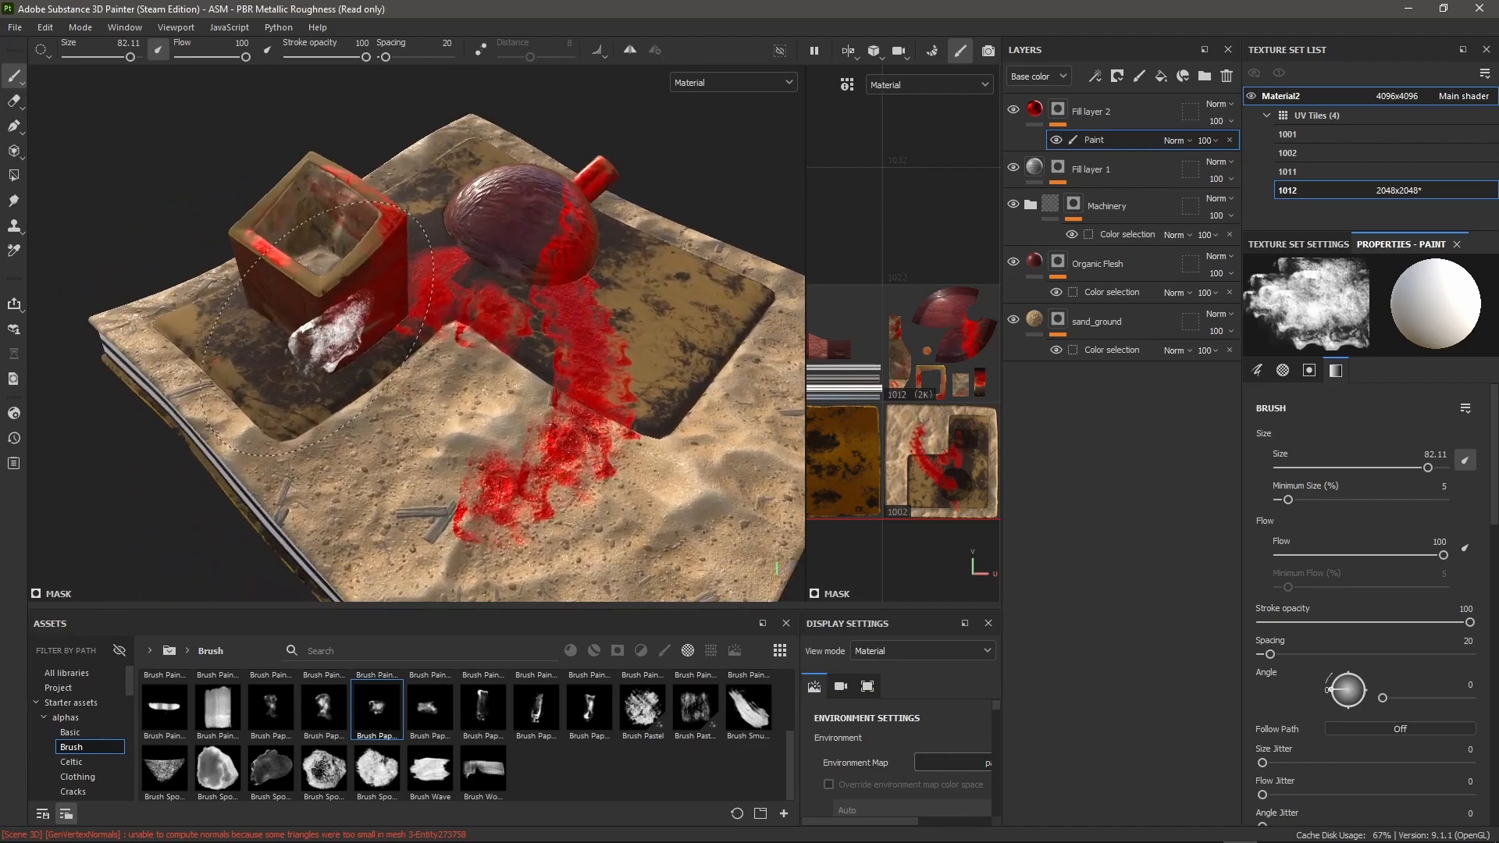
pyautogui.moveTo(314, 332); pyautogui.dragTo(373, 452)
pyautogui.scroll(-3, 358, 333)
pyautogui.moveTo(336, 345)
pyautogui.keyDown('alt'); pyautogui.mouseDown()
pyautogui.moveTo(399, 378)
pyautogui.moveTo(532, 336)
pyautogui.moveTo(413, 324)
pyautogui.moveTo(260, 429)
pyautogui.mouseUp(); pyautogui.keyUp('alt')
# Step: Add a fill layer above Fill layer 2 and keep only its color, roughness and metallic channels enabled
pyautogui.click(1146, 115)
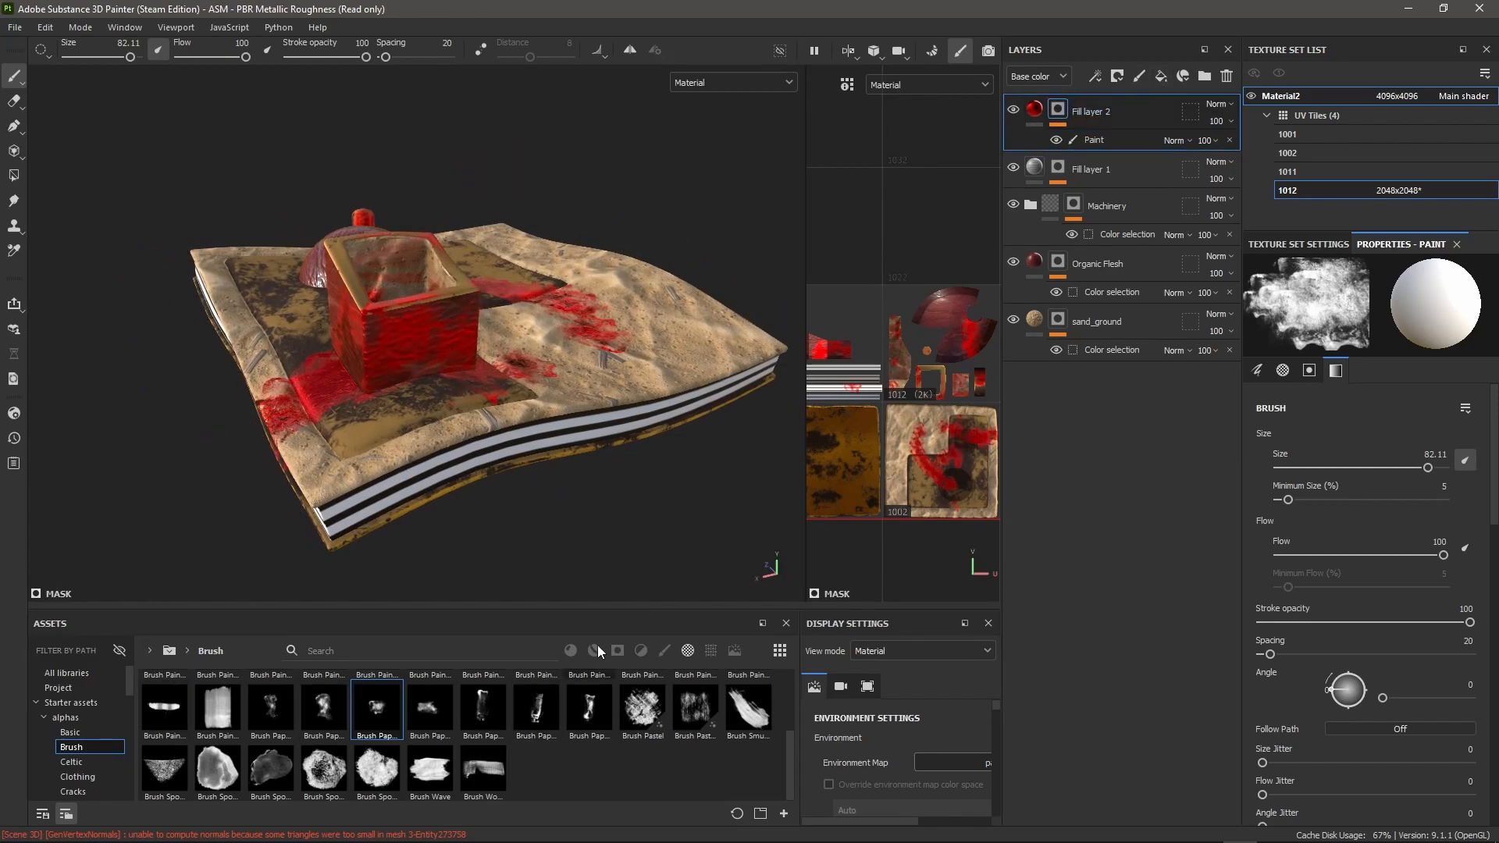
pyautogui.keyDown('alt'); pyautogui.moveTo(565, 360); pyautogui.dragTo(512, 347); pyautogui.keyUp('alt')
pyautogui.keyDown('alt'); pyautogui.moveTo(631, 318); pyautogui.dragTo(492, 353); pyautogui.keyUp('alt')
pyautogui.keyDown('alt'); pyautogui.moveTo(730, 218); pyautogui.dragTo(642, 321); pyautogui.keyUp('alt')
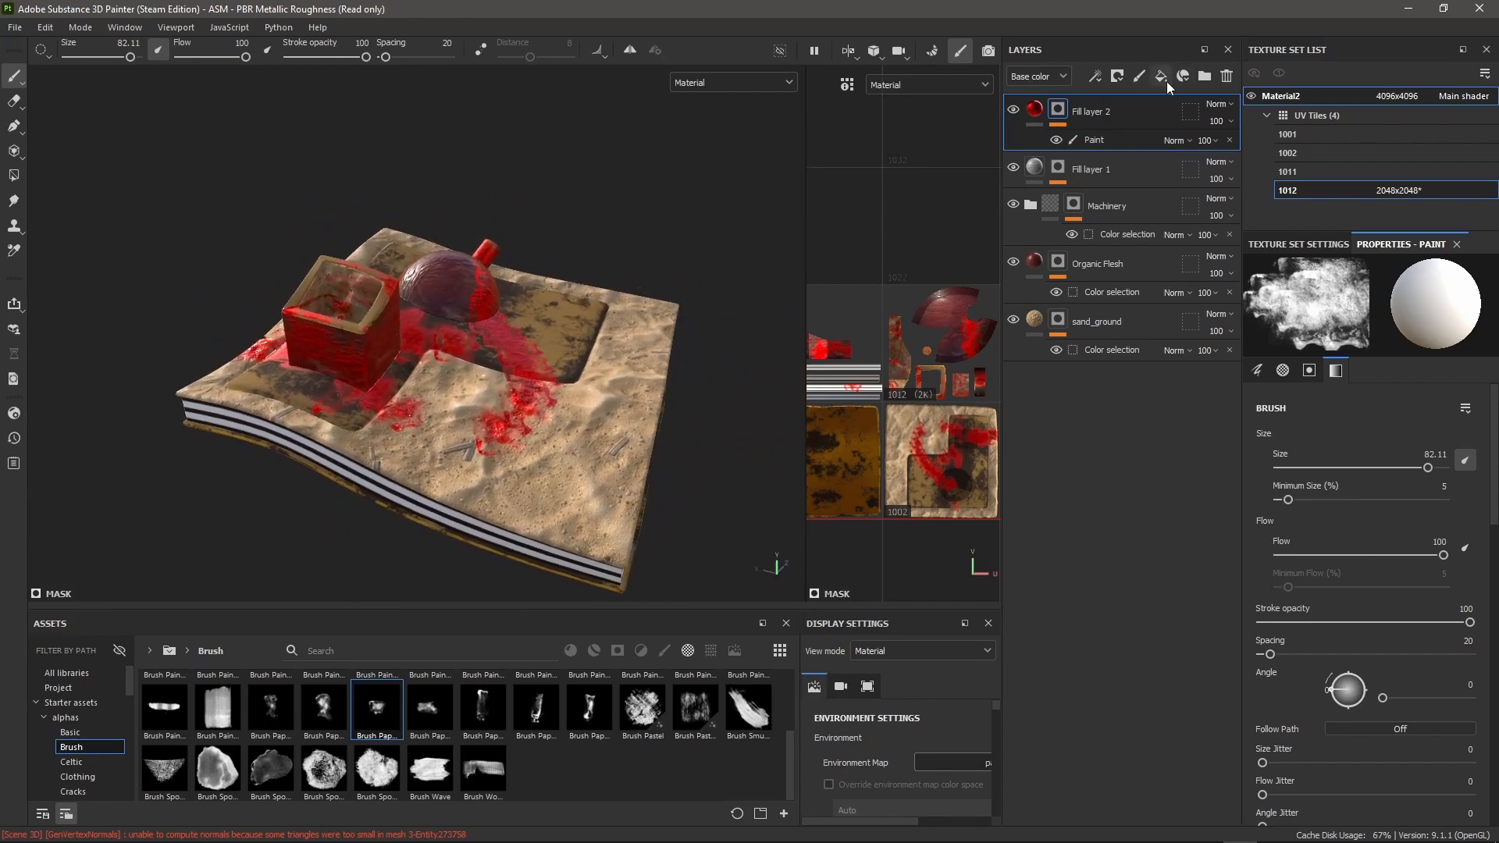
pyautogui.click(1166, 81)
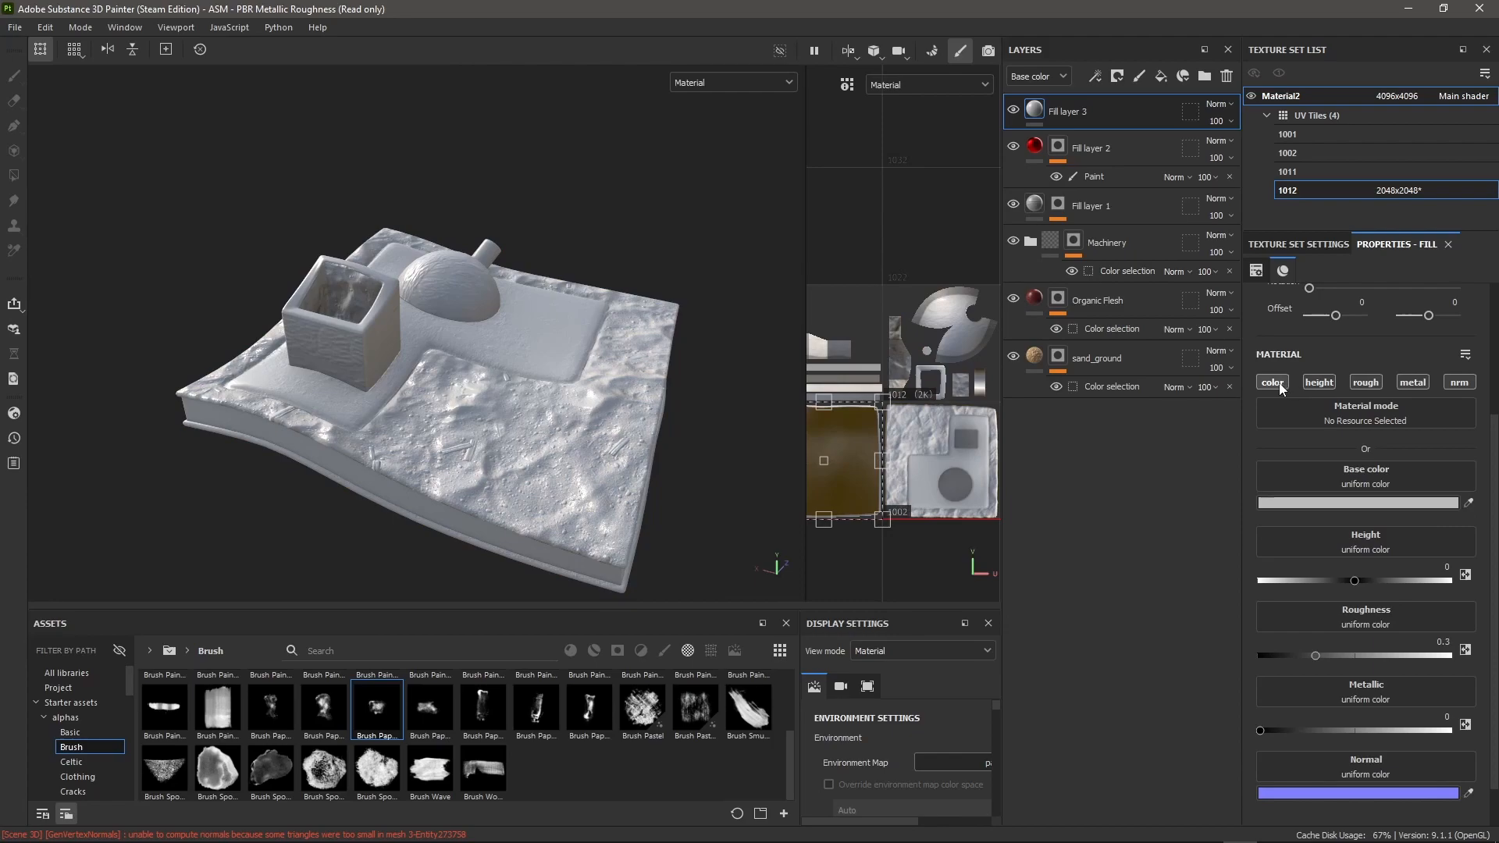
pyautogui.click(1273, 383)
pyautogui.click(1366, 383)
pyautogui.click(1410, 383)
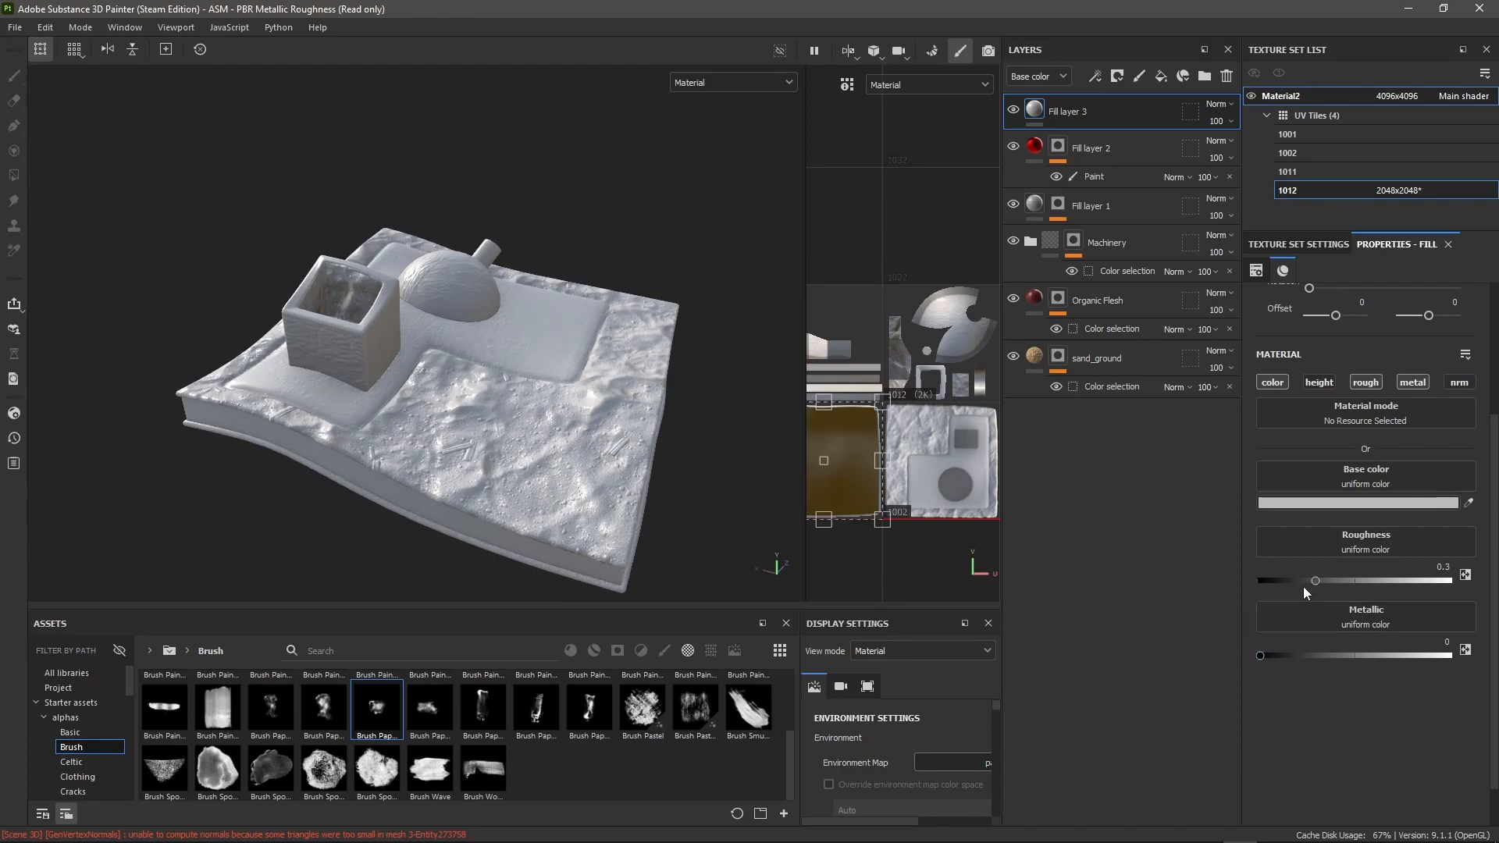
# Step: Set Fill layer 3's roughness to about 0.93 and its base color to a dark brown, about 261F0D
pyautogui.moveTo(1346, 581); pyautogui.dragTo(1440, 584)
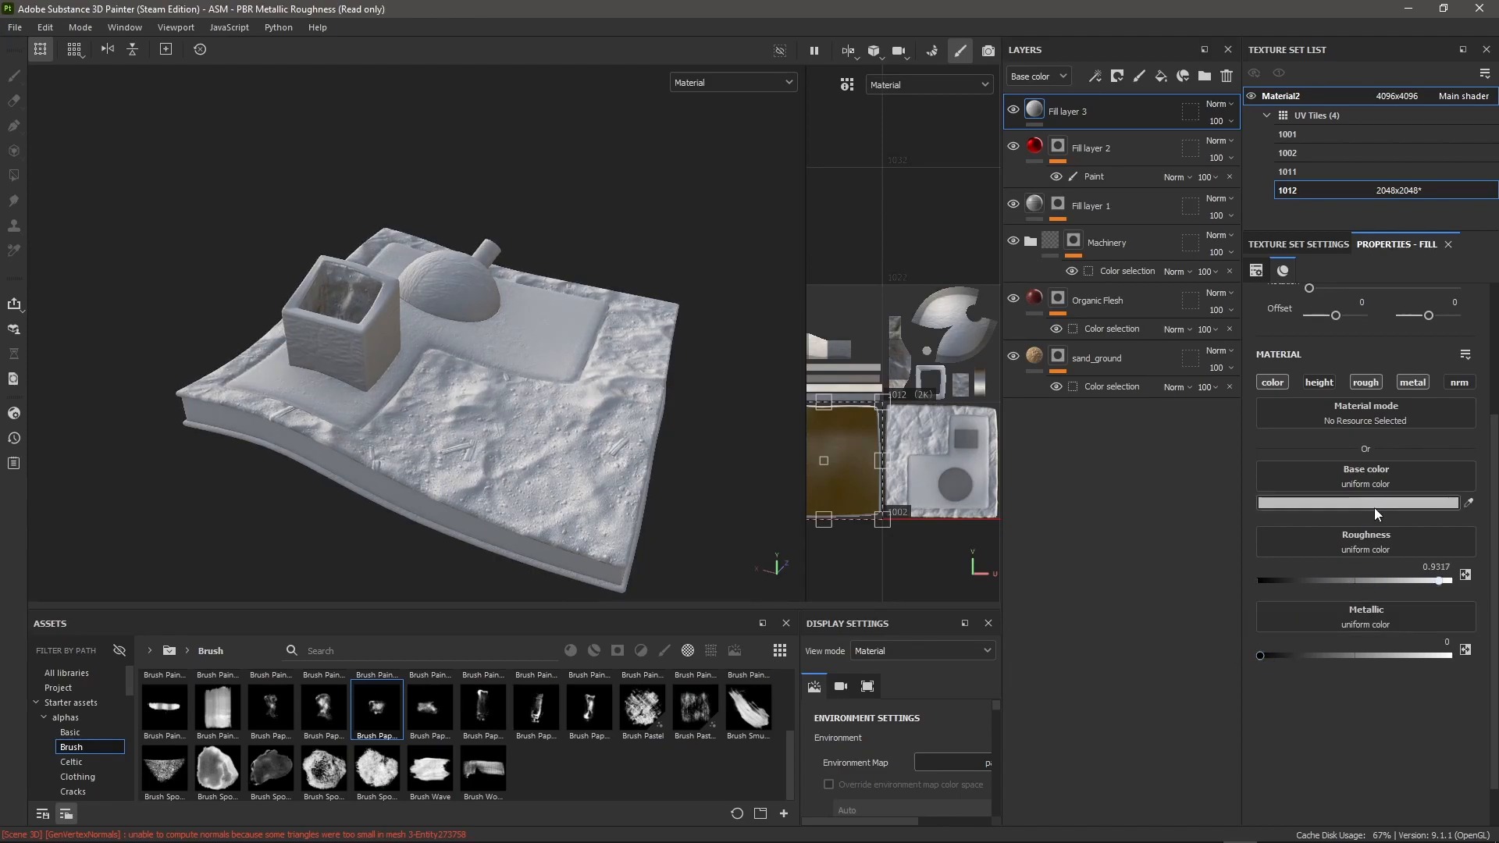
pyautogui.click(1374, 504)
pyautogui.moveTo(1288, 732); pyautogui.dragTo(1289, 738)
pyautogui.click(1246, 736)
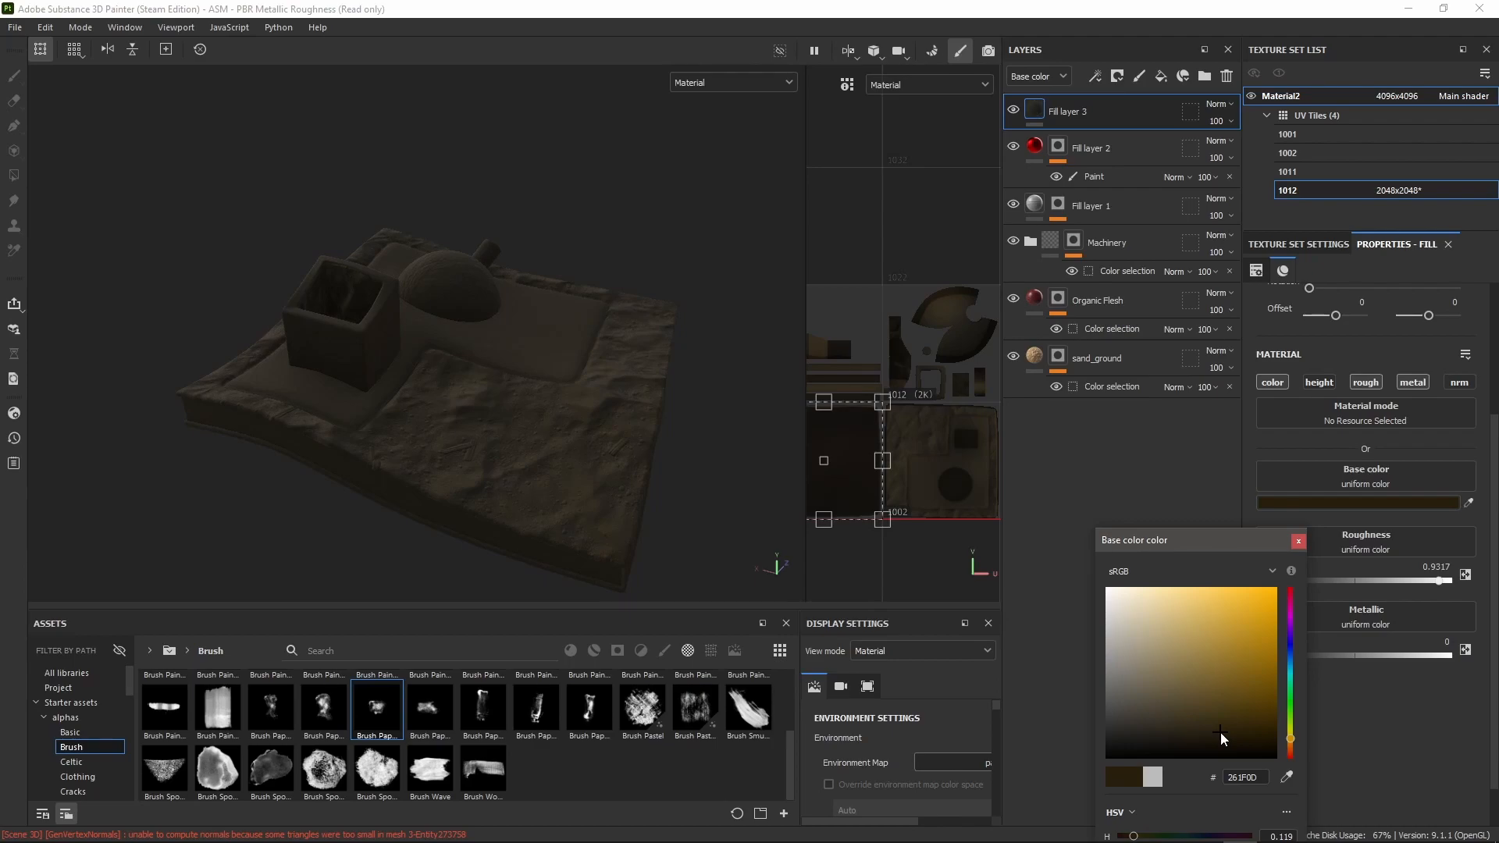
pyautogui.click(1297, 540)
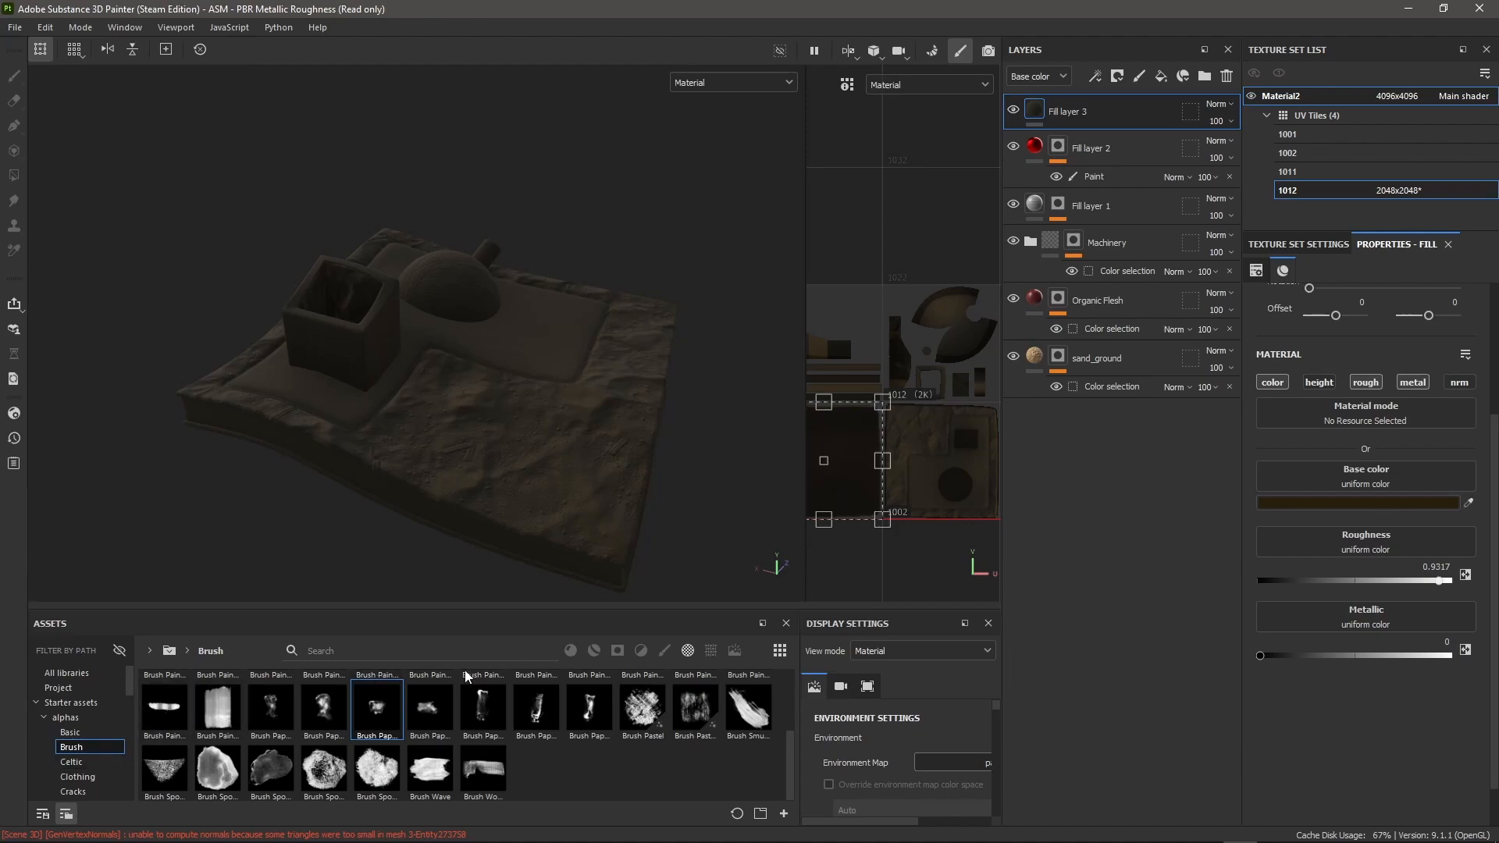
# Step: Find the Soft Damage smart mask among all libraries' smart masks and apply it to Fill layer 3
pyautogui.click(617, 651)
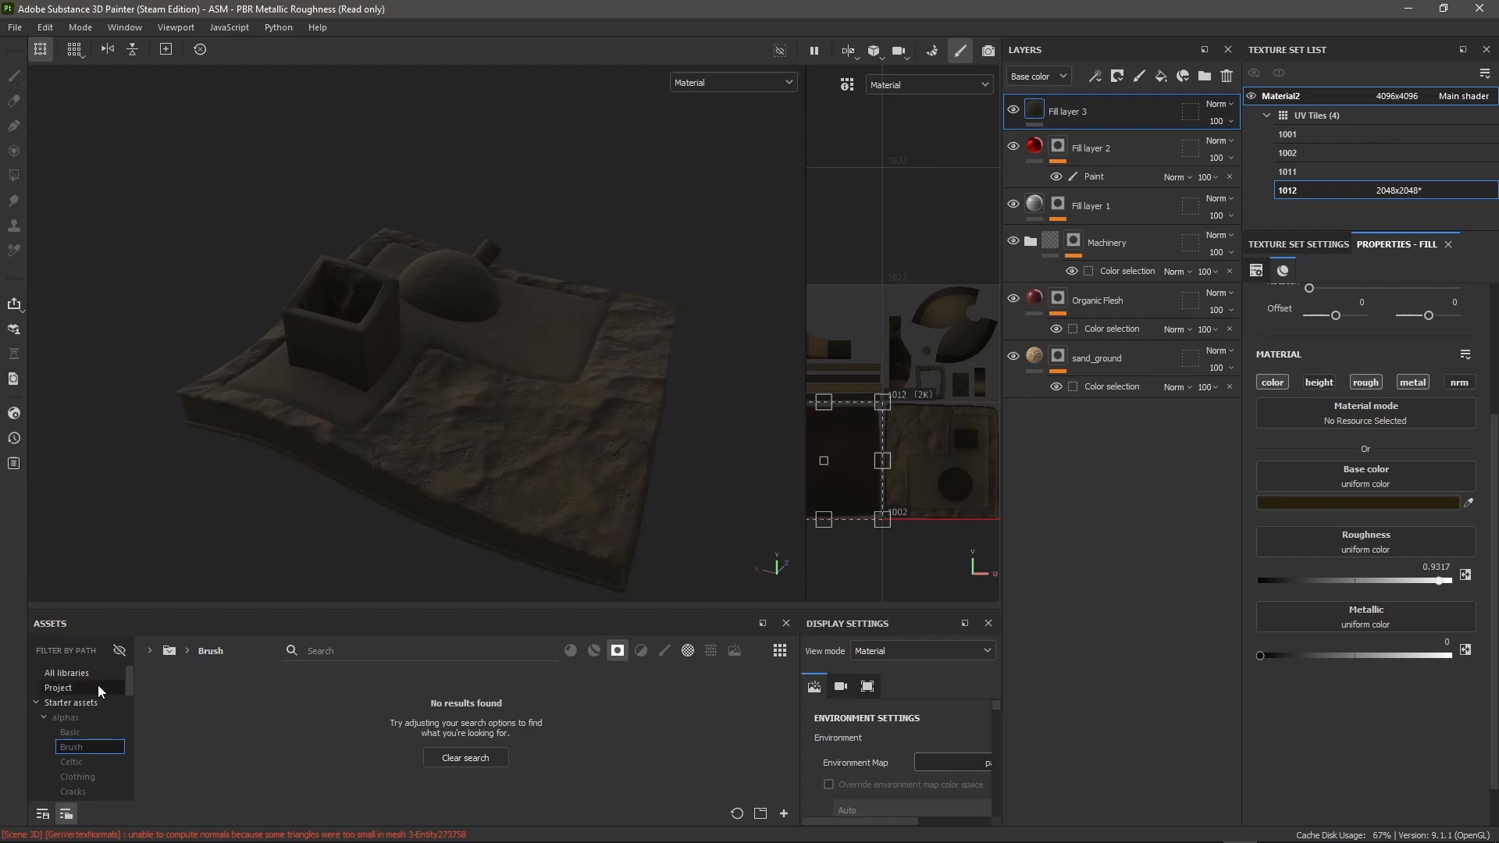
pyautogui.click(69, 673)
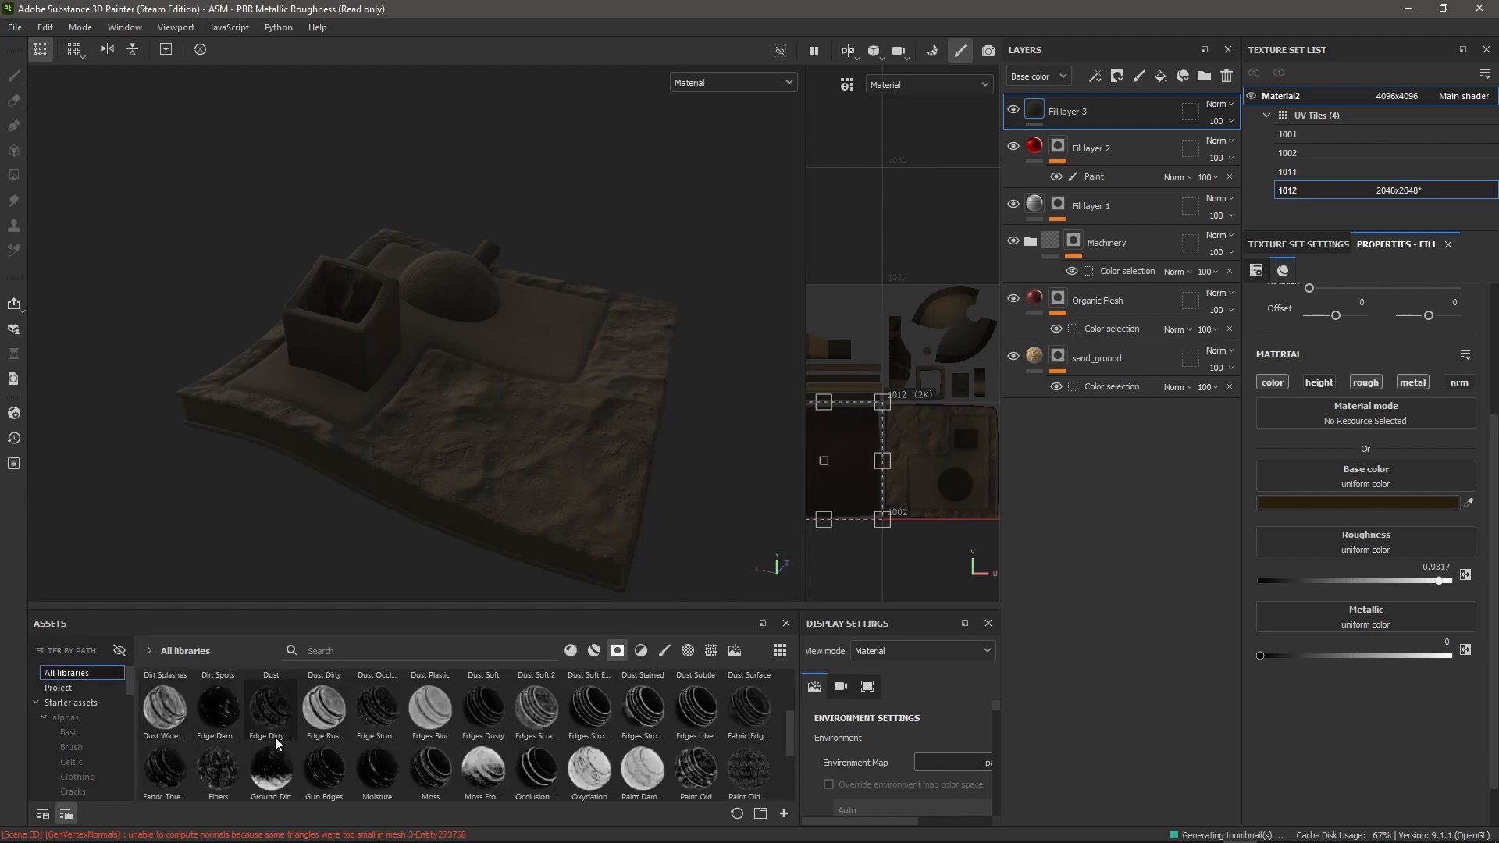
pyautogui.scroll(-2, 479, 743)
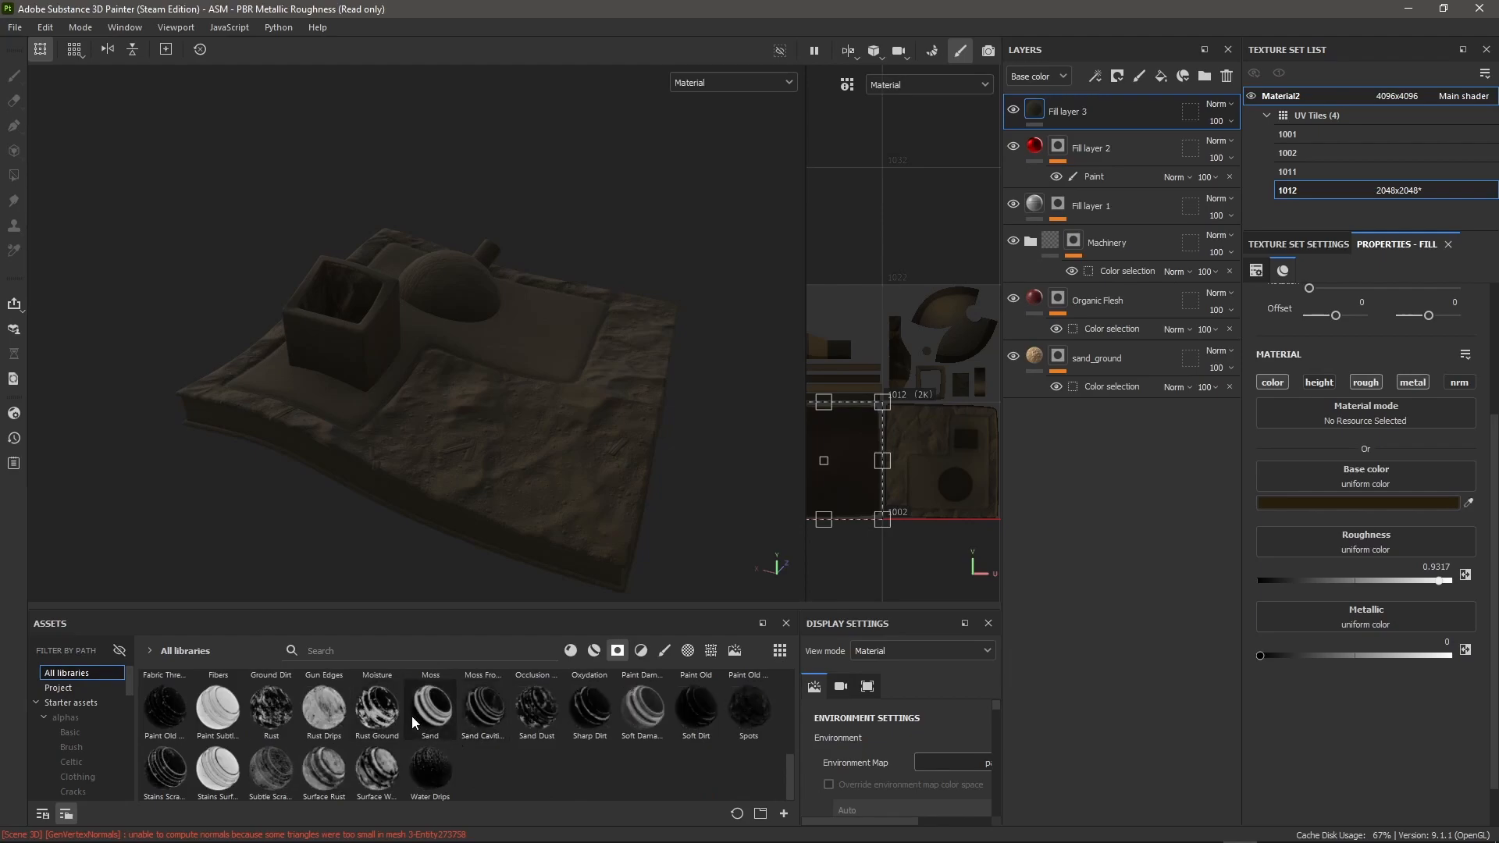
pyautogui.moveTo(414, 723)
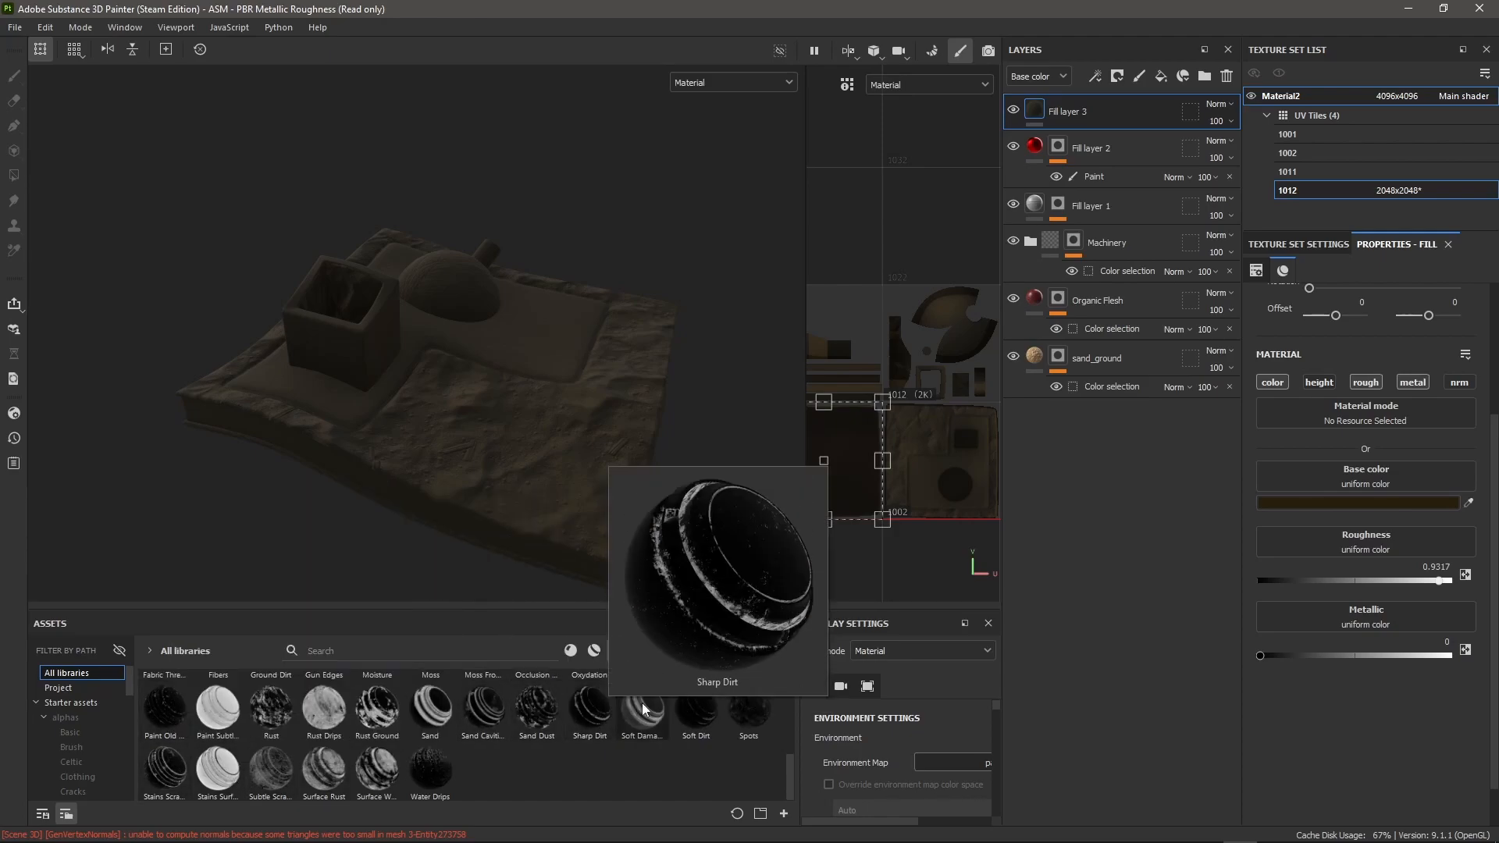
pyautogui.moveTo(637, 709); pyautogui.dragTo(776, 331)
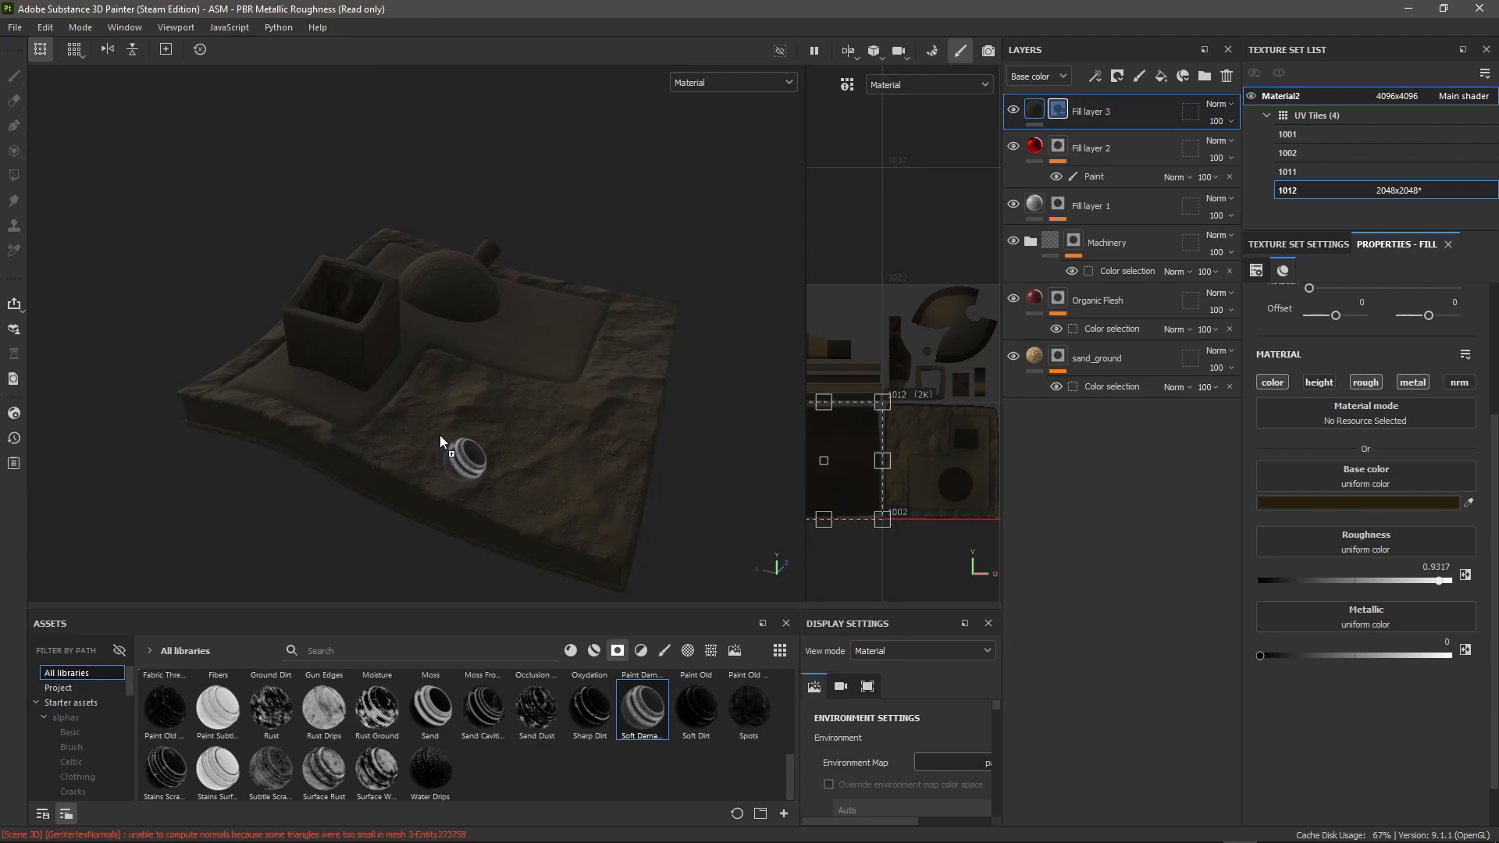
# Step: Examine the smart mask's dirt coverage on the box and slab from several angles, in shaded view and mask-only view
pyautogui.keyDown('alt'); pyautogui.moveTo(398, 424); pyautogui.dragTo(270, 443); pyautogui.keyUp('alt')
pyautogui.scroll(3, 409, 245)
pyautogui.scroll(5, 409, 245)
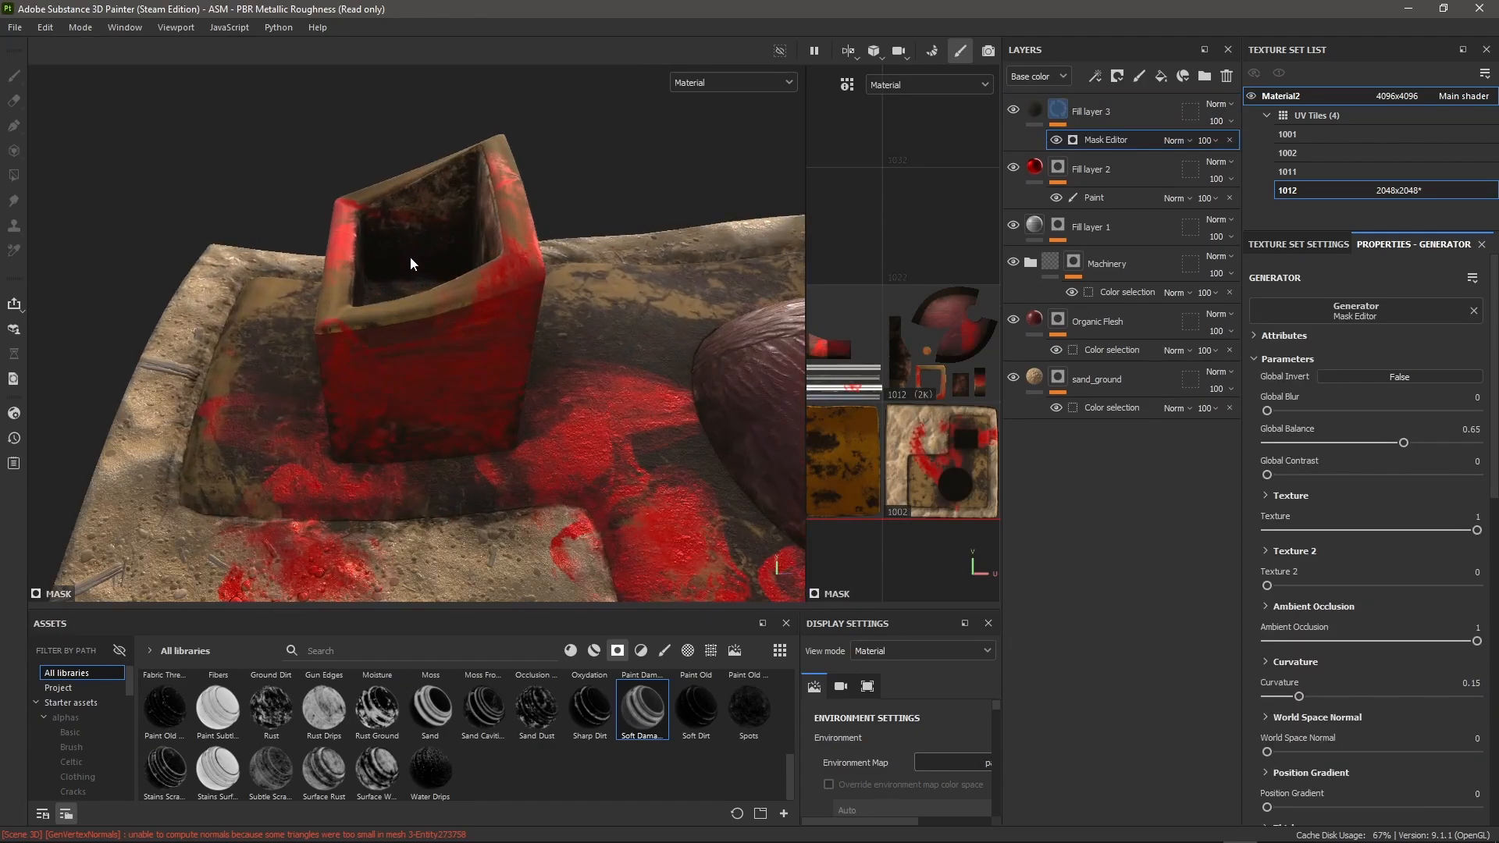
pyautogui.keyDown('alt'); pyautogui.moveTo(417, 283); pyautogui.dragTo(580, 328); pyautogui.keyUp('alt')
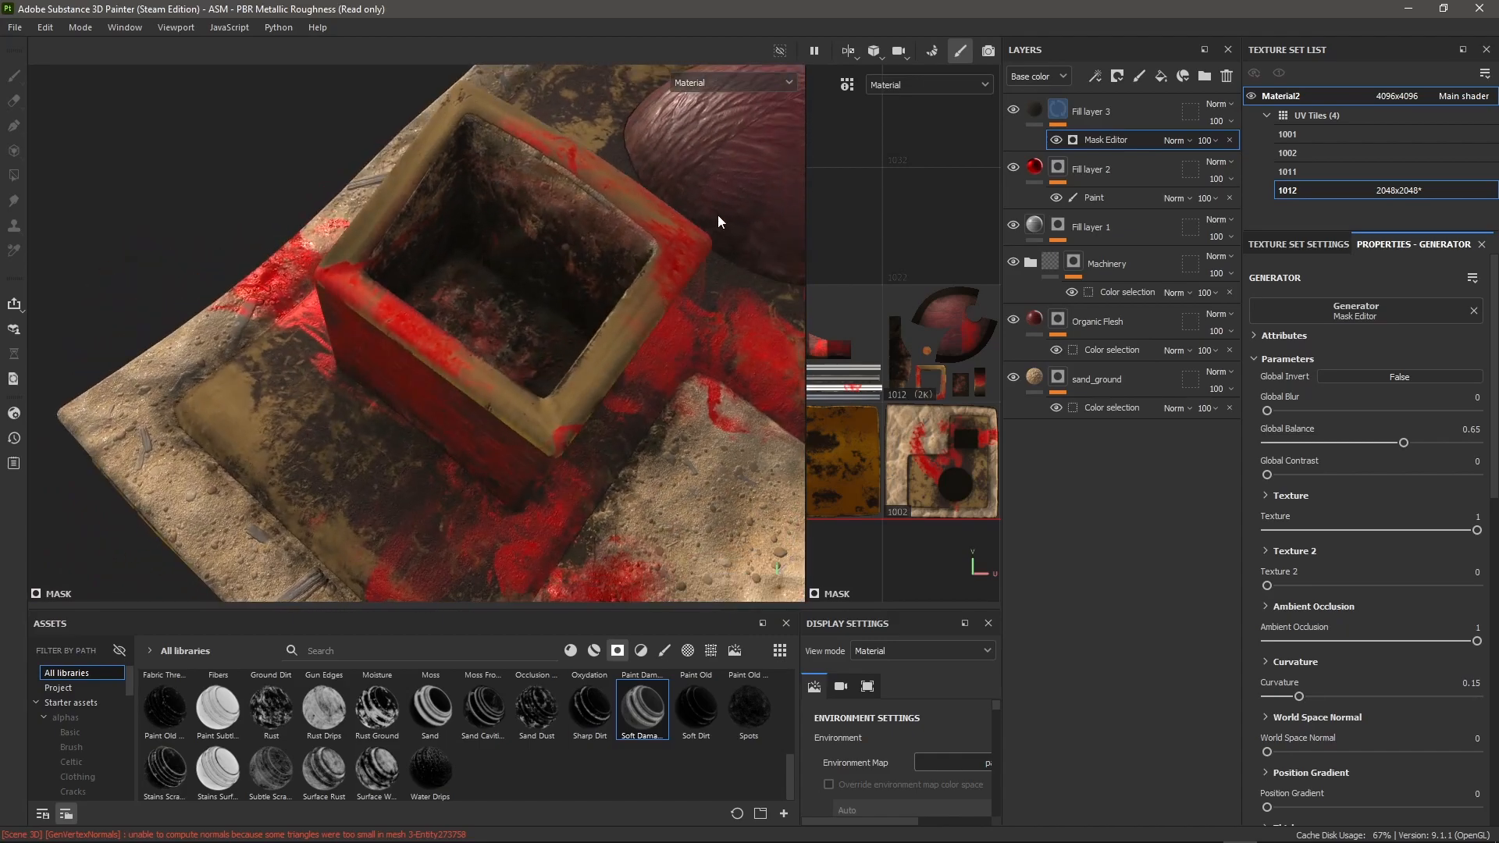
pyautogui.click(783, 82)
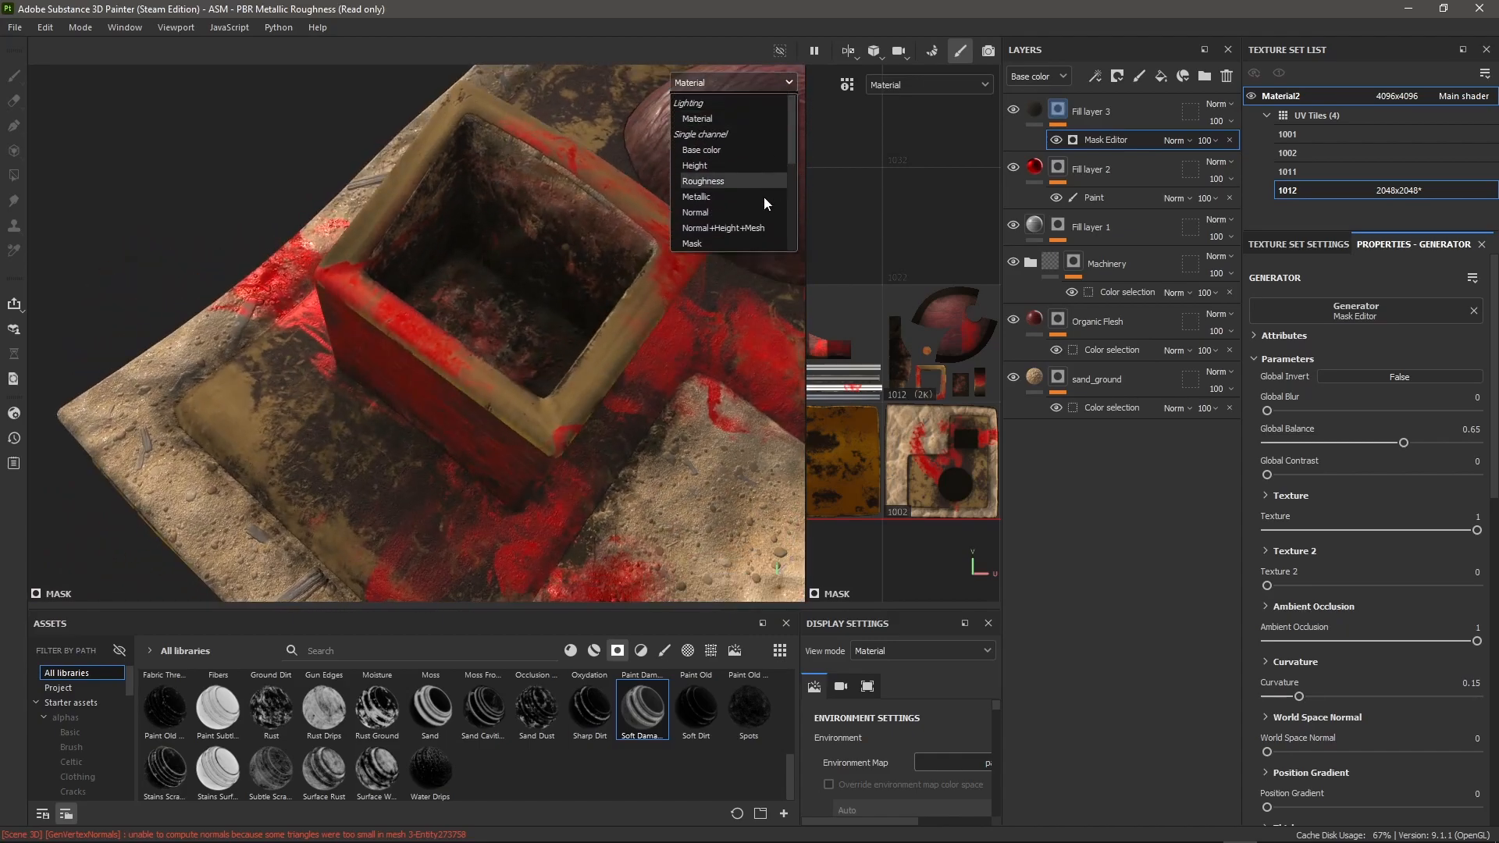
pyautogui.click(729, 242)
pyautogui.scroll(-6, 349, 324)
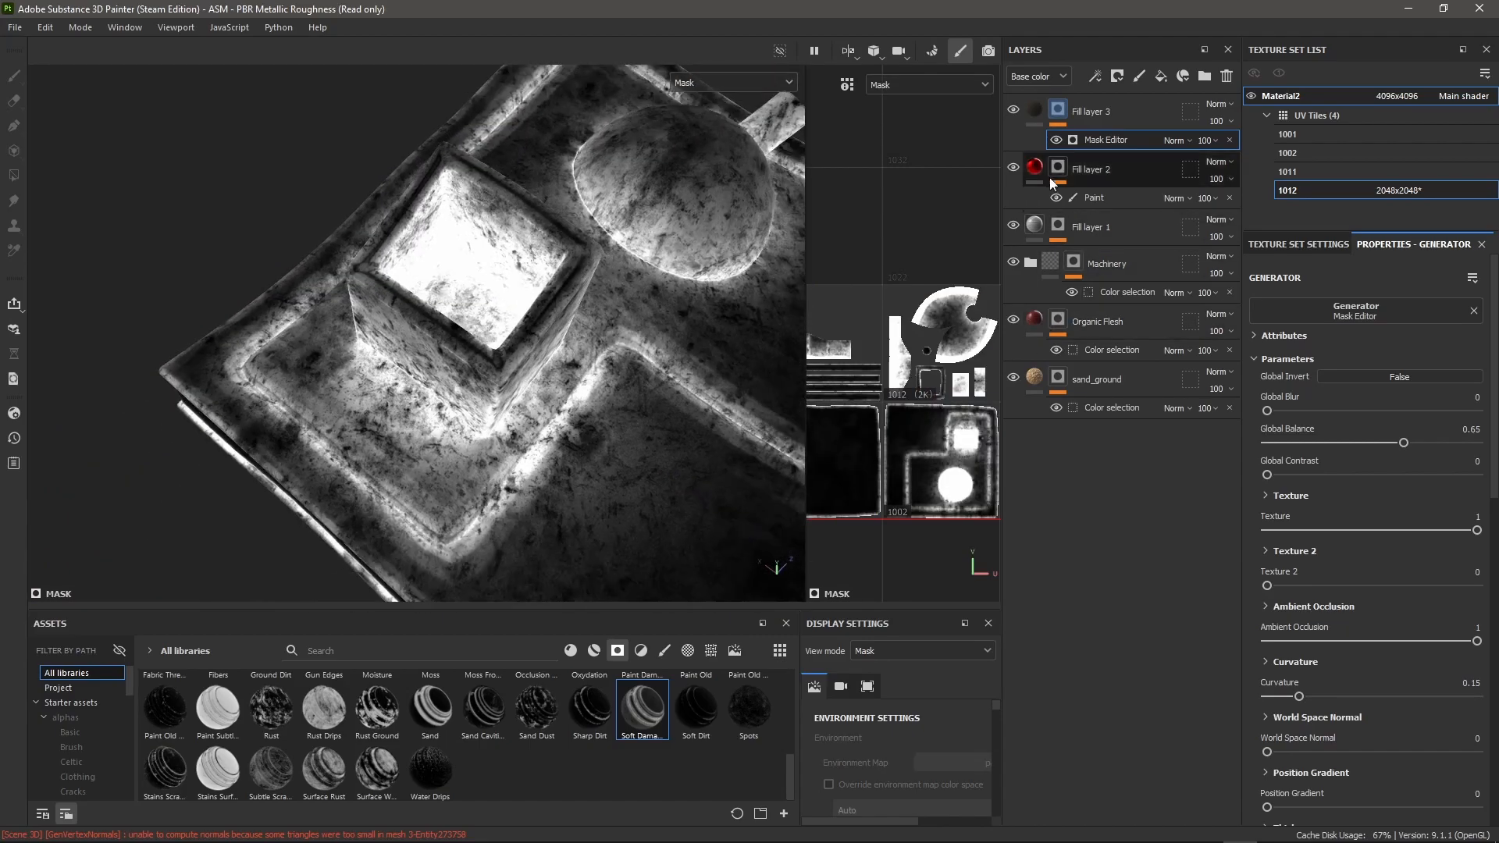
pyautogui.keyDown('alt'); pyautogui.moveTo(331, 311); pyautogui.dragTo(609, 248); pyautogui.keyUp('alt')
pyautogui.scroll(4, 266, 232)
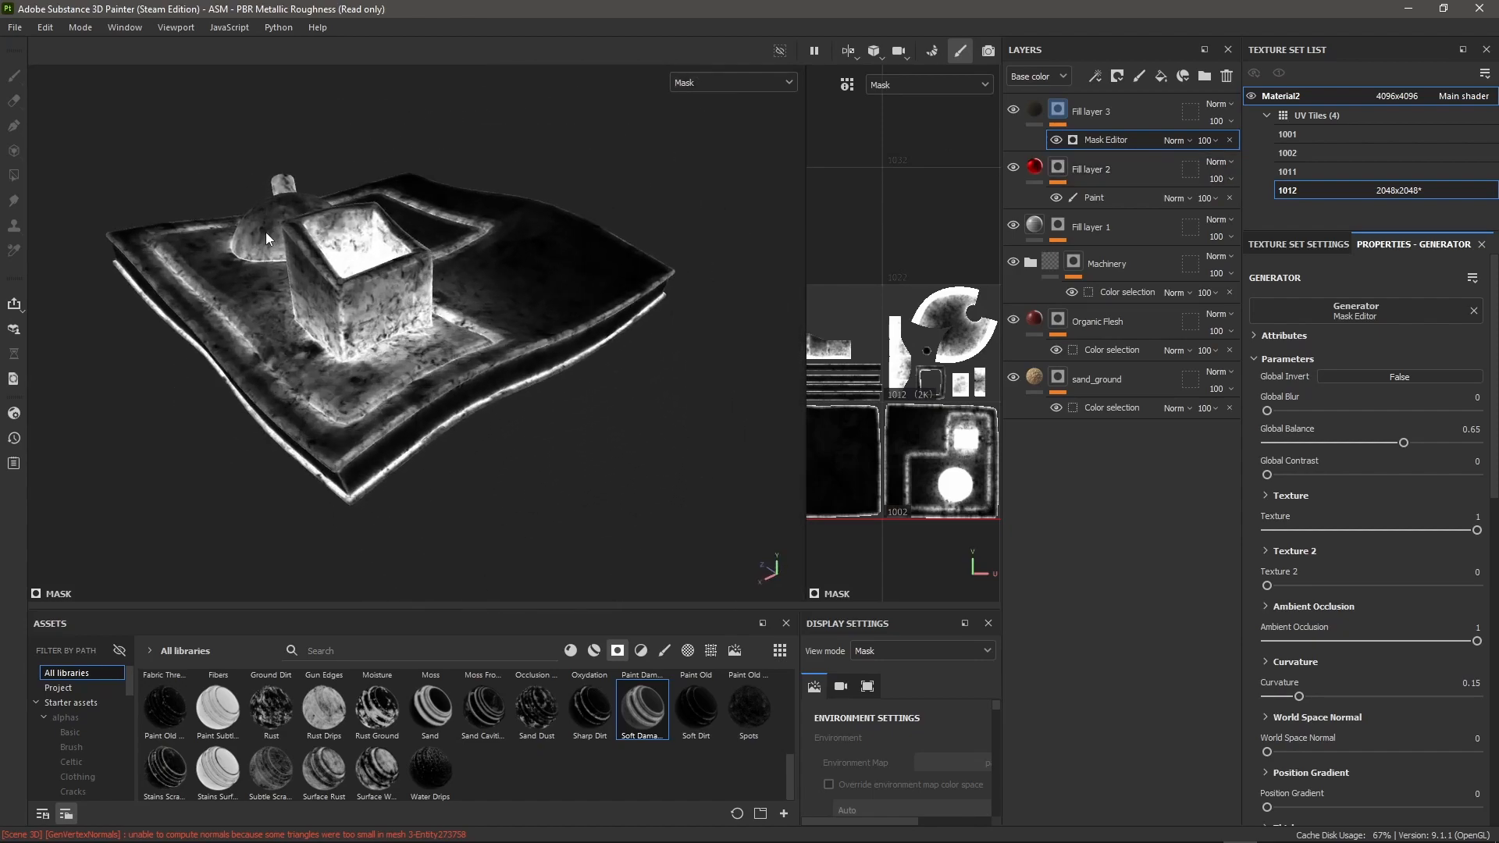
pyautogui.keyDown('alt'); pyautogui.moveTo(335, 288); pyautogui.dragTo(372, 314); pyautogui.keyUp('alt')
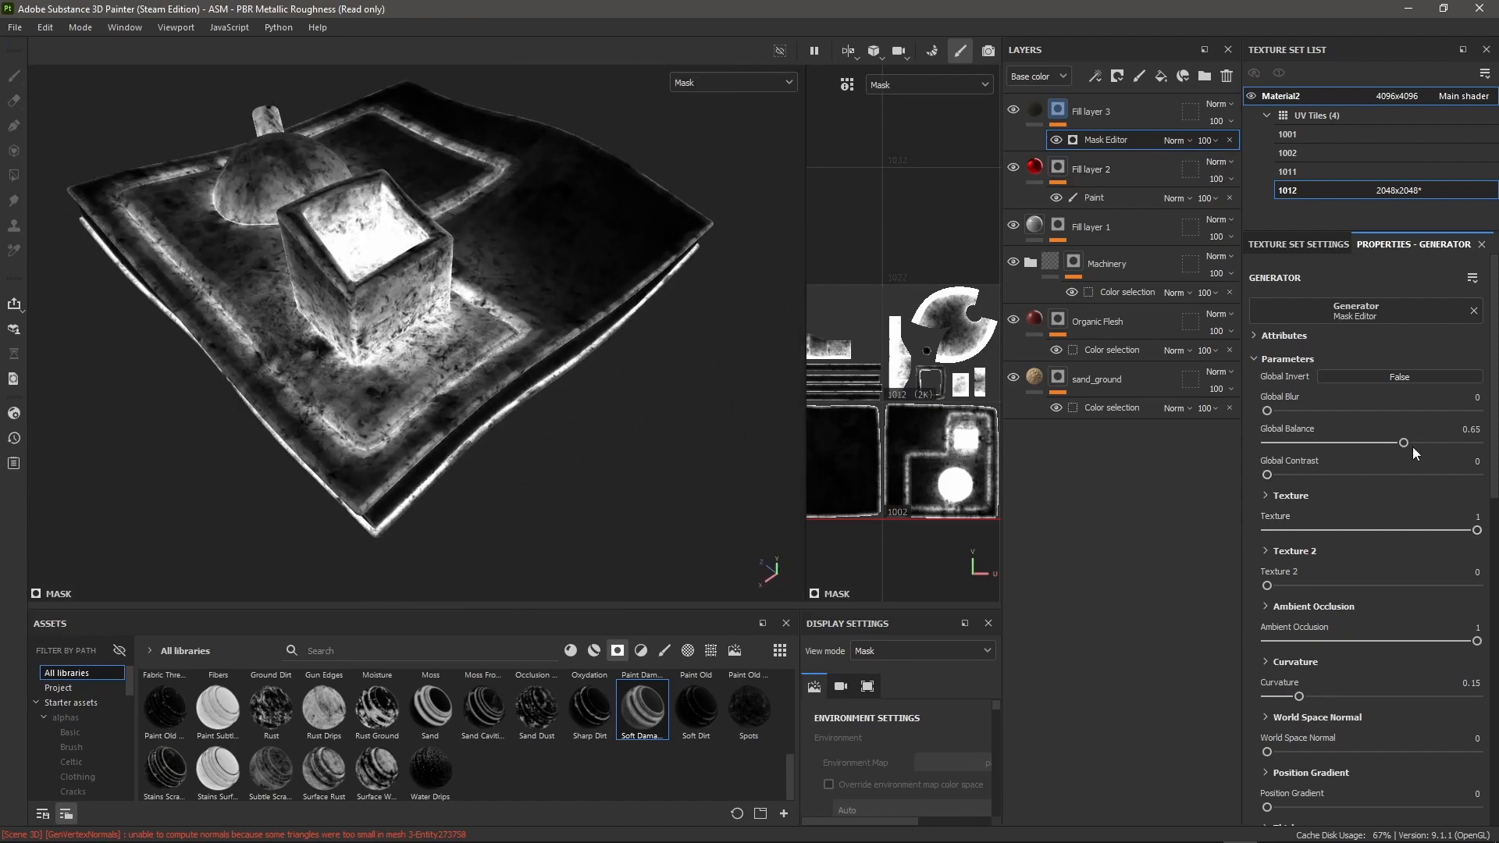
# Step: Lower the mask generator's Global Balance to 0.46 and return the viewport to Material view
pyautogui.moveTo(1367, 443); pyautogui.dragTo(1342, 443)
pyautogui.moveTo(1342, 443); pyautogui.dragTo(1364, 444)
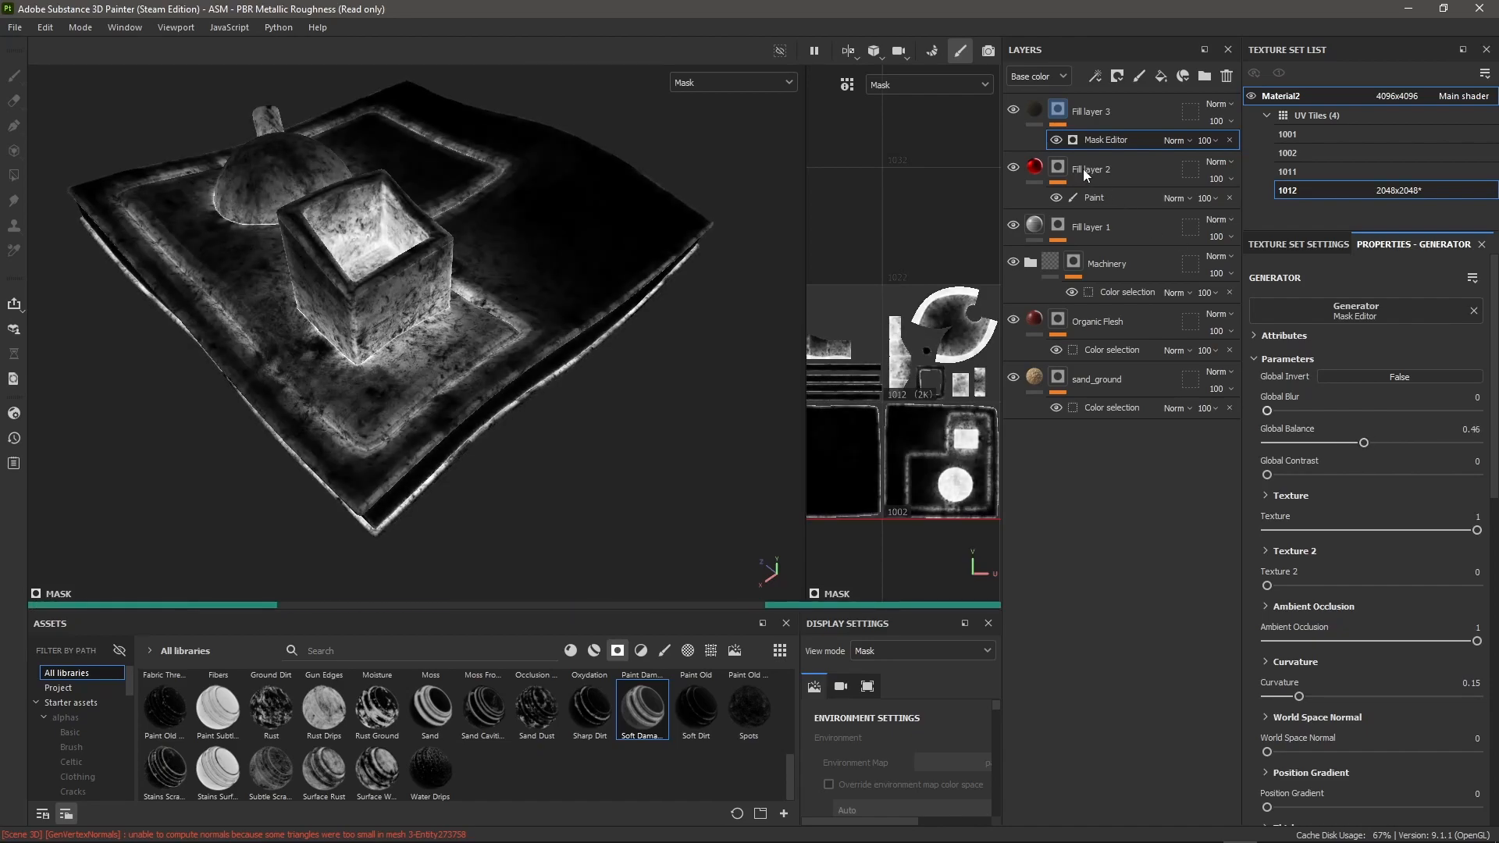
pyautogui.click(709, 78)
pyautogui.click(710, 122)
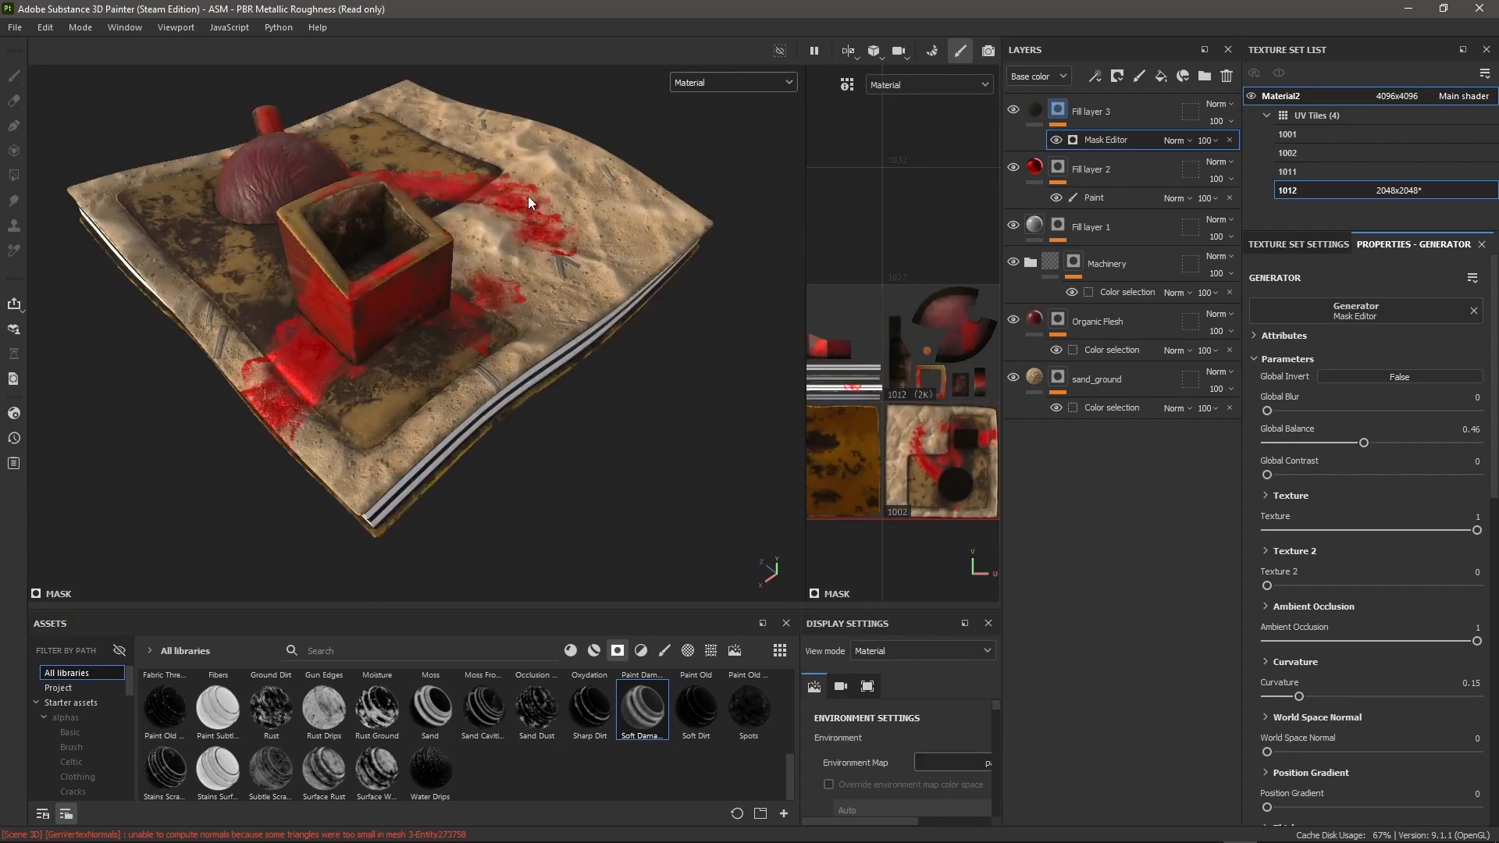
# Step: Inspect the finished texturing on the box interior, slab and dome from several angles and across the UDIM tiles in the UV view
pyautogui.keyDown('alt'); pyautogui.moveTo(399, 292); pyautogui.dragTo(302, 374); pyautogui.keyUp('alt')
pyautogui.scroll(12, 301, 373)
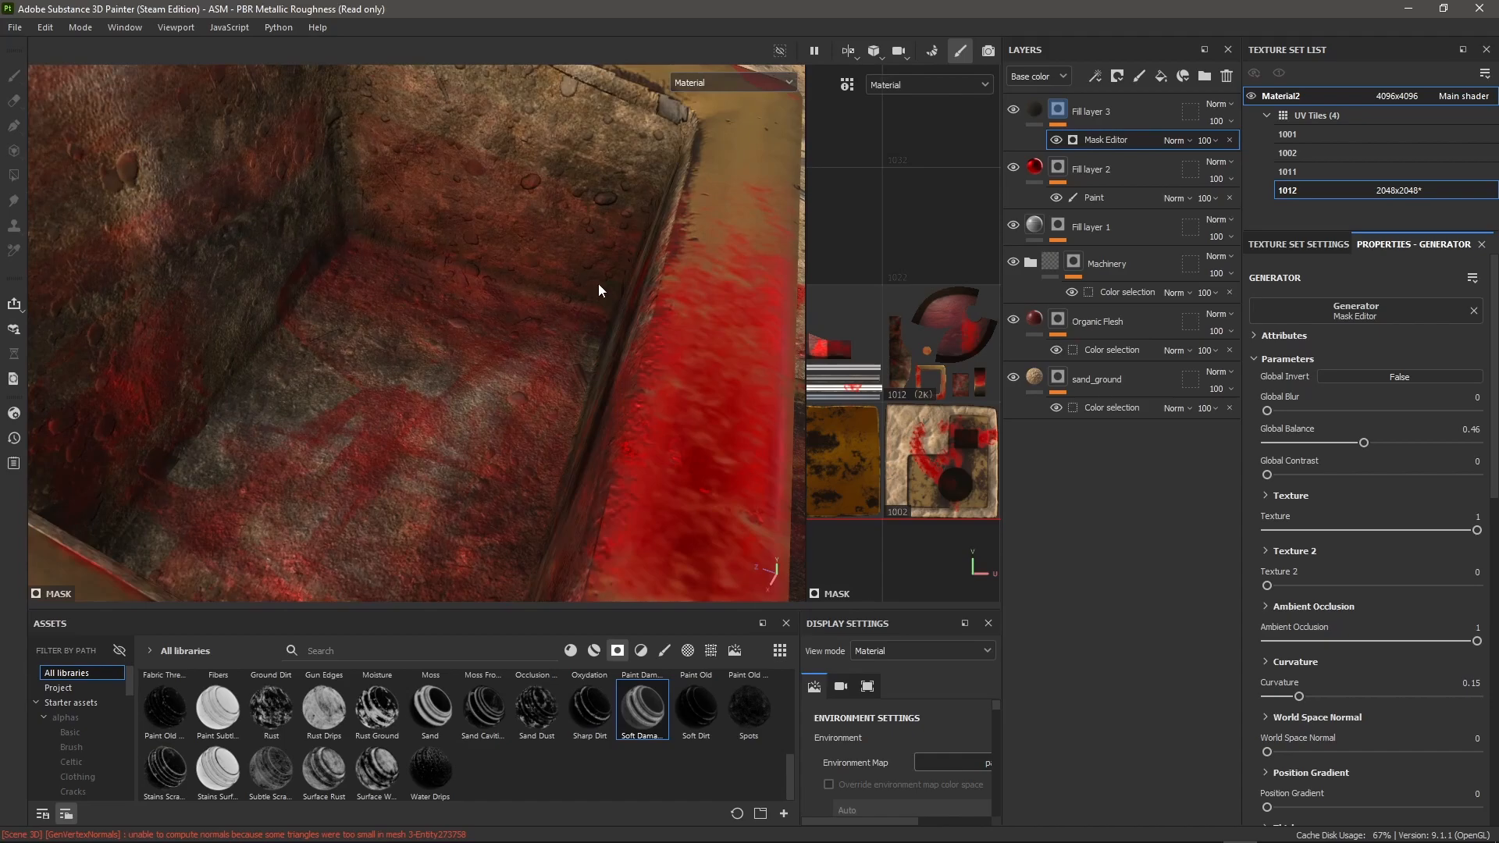
pyautogui.scroll(-6, 437, 274)
pyautogui.keyDown('alt'); pyautogui.moveTo(398, 251); pyautogui.dragTo(546, 185); pyautogui.keyUp('alt')
pyautogui.scroll(-5, 488, 242)
pyautogui.scroll(8, 856, 377)
pyautogui.scroll(5, 951, 397)
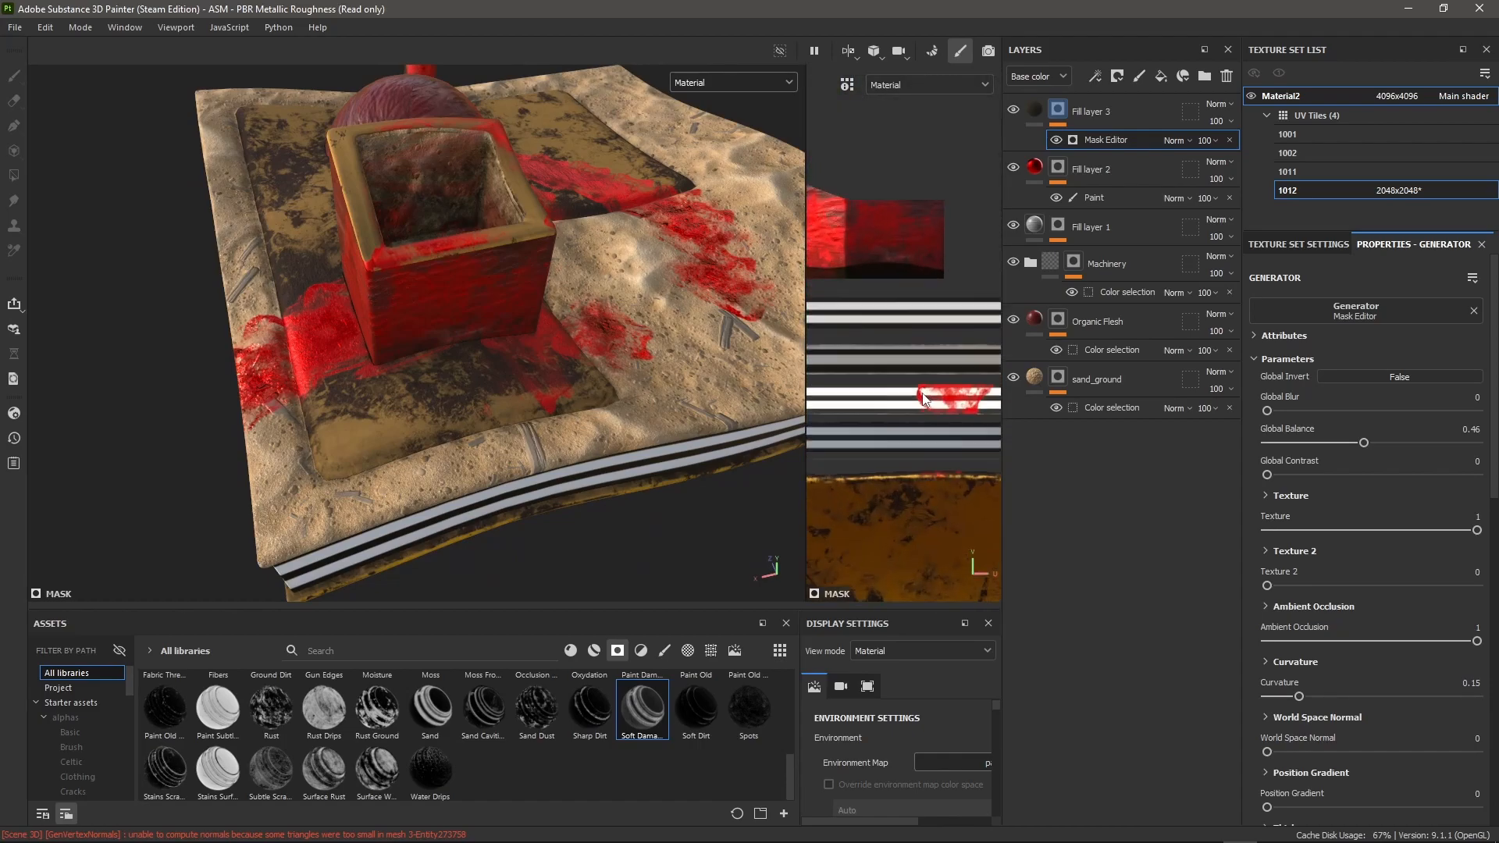
pyautogui.scroll(-6, 915, 324)
pyautogui.scroll(-4, 923, 351)
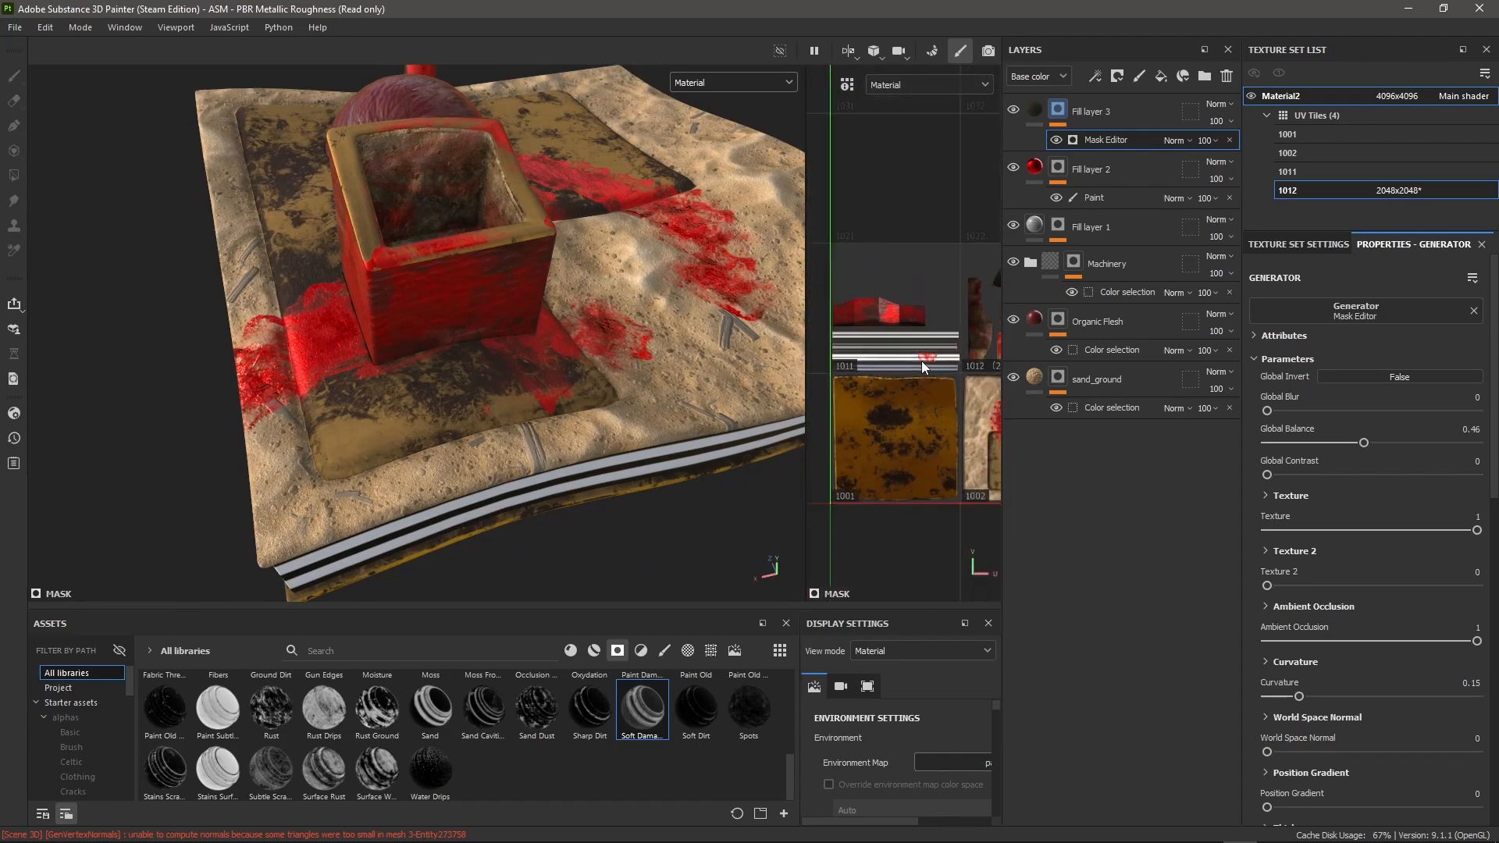
pyautogui.scroll(1, 842, 237)
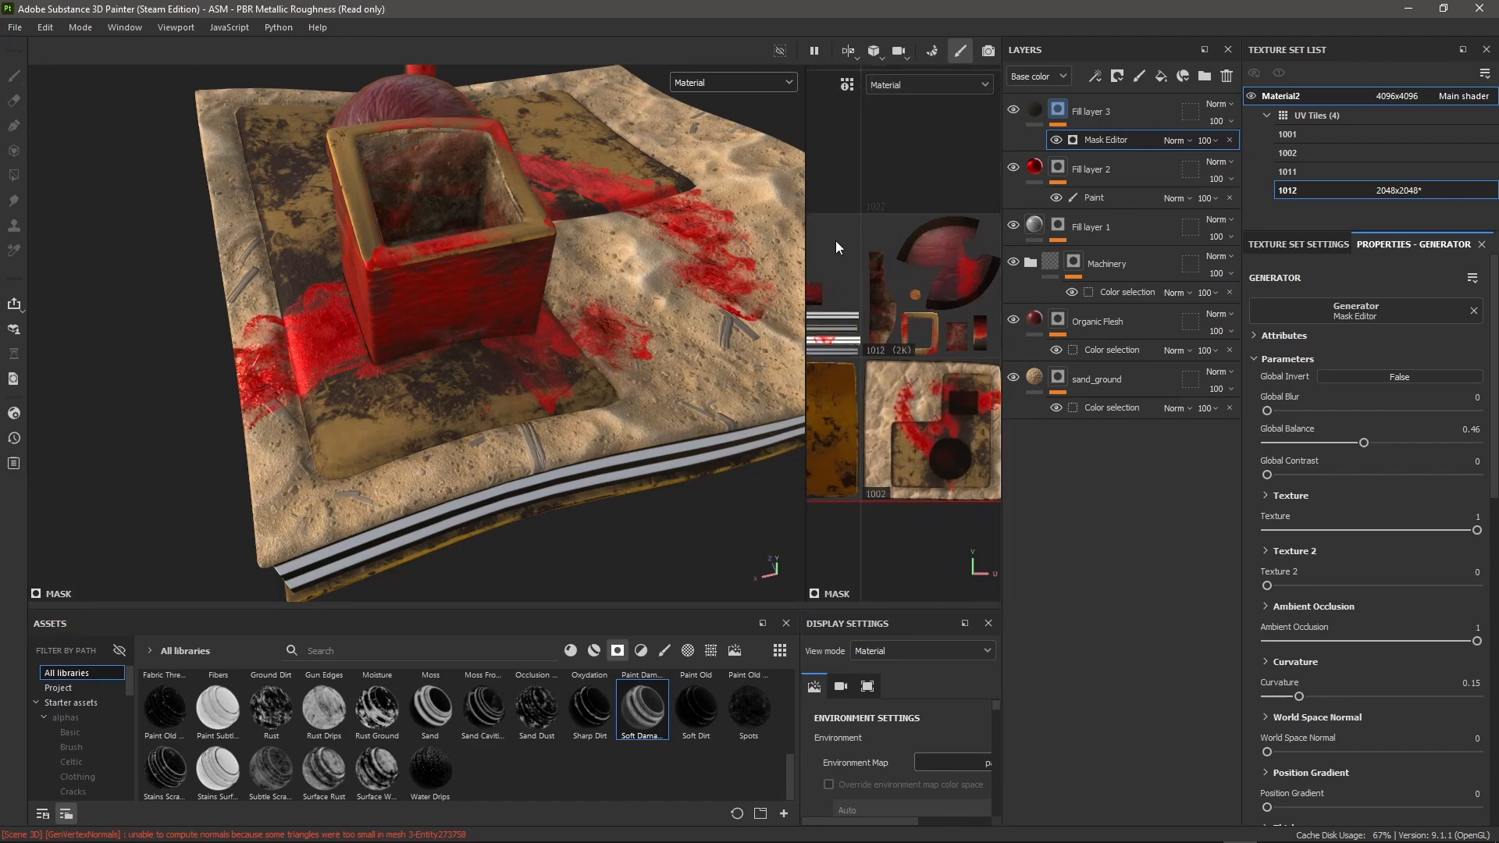
pyautogui.keyDown('alt'); pyautogui.moveTo(714, 420); pyautogui.dragTo(479, 216); pyautogui.keyUp('alt')
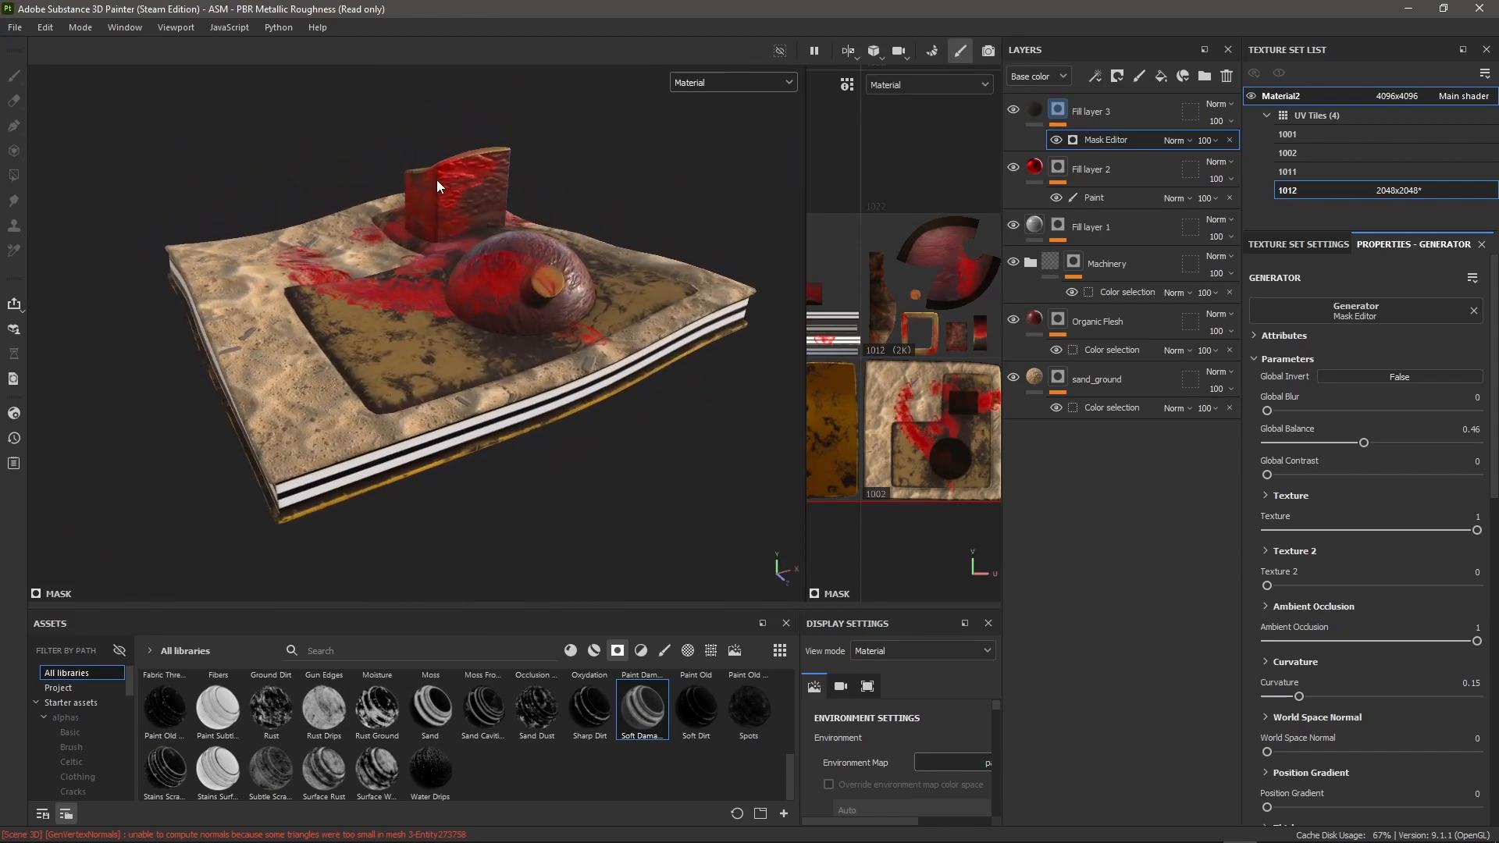
pyautogui.keyDown('alt'); pyautogui.moveTo(503, 320); pyautogui.dragTo(401, 279); pyautogui.keyUp('alt')
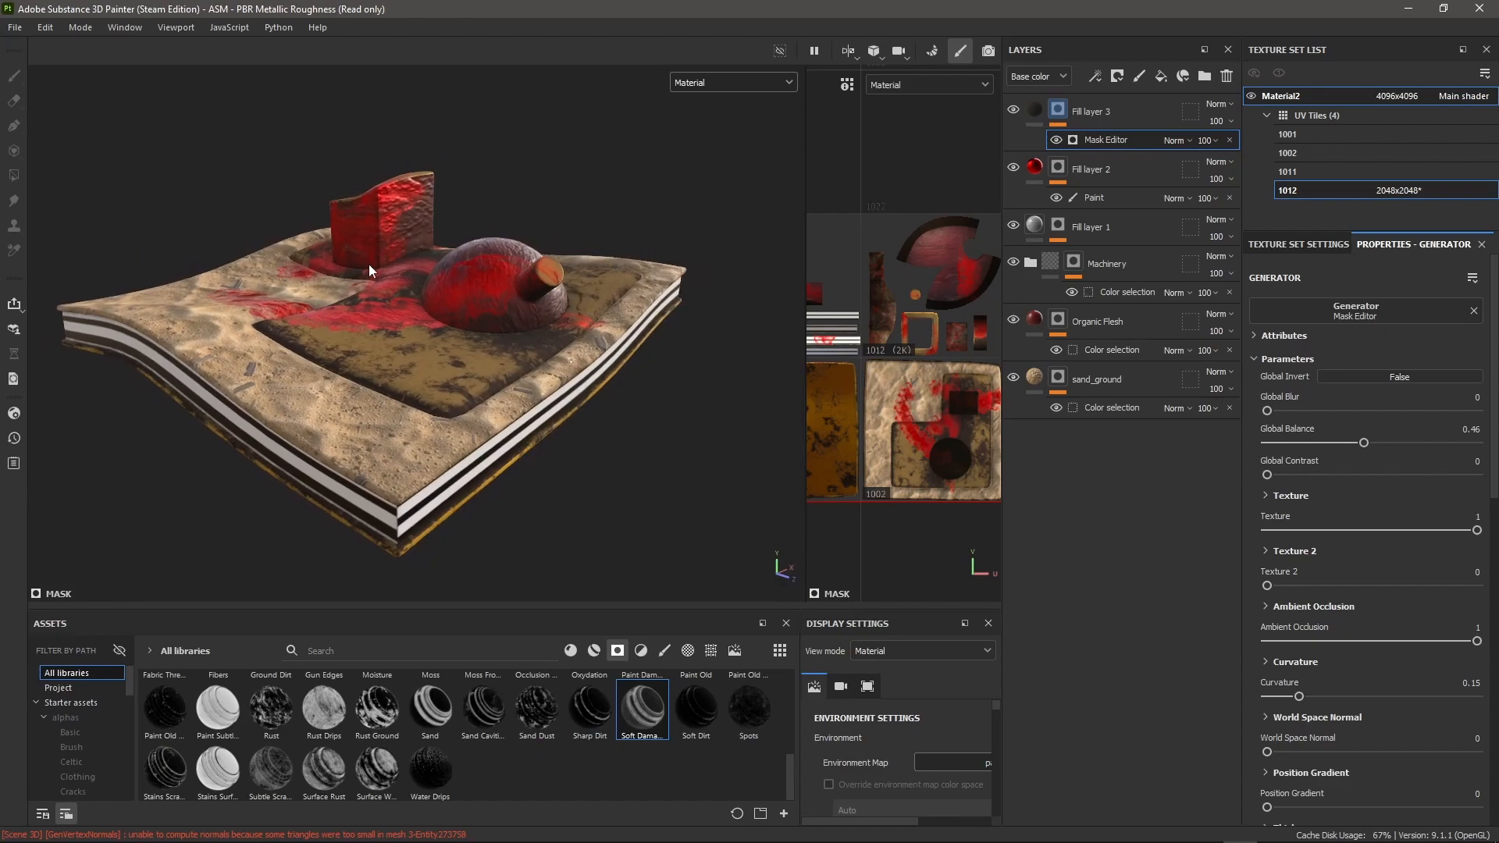
# Step: Start a texture export and browse for the output directory to the Delete_me folder on the Desktop
pyautogui.click(15, 27)
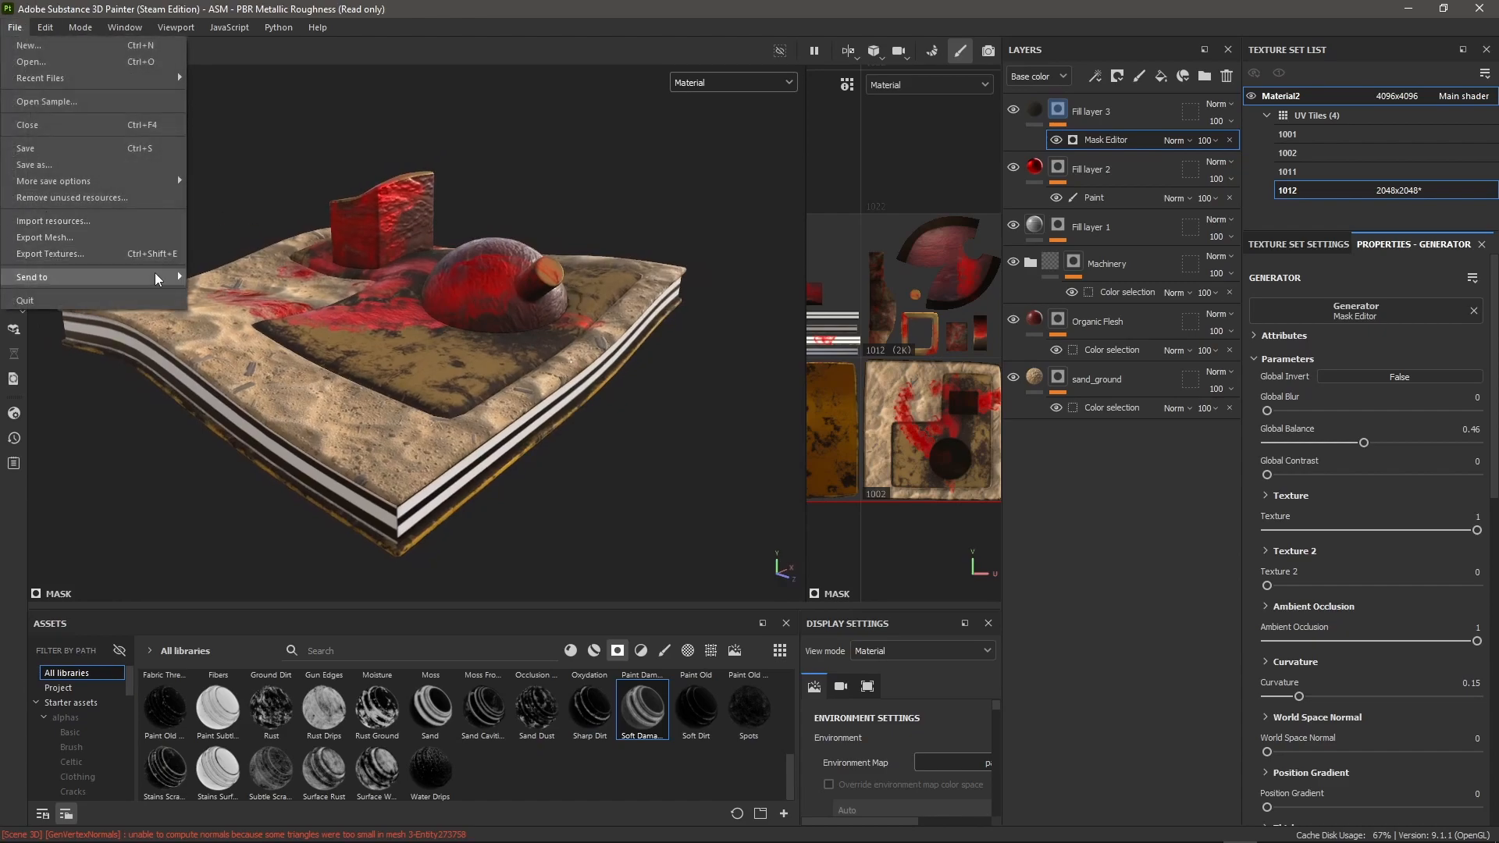
pyautogui.click(82, 251)
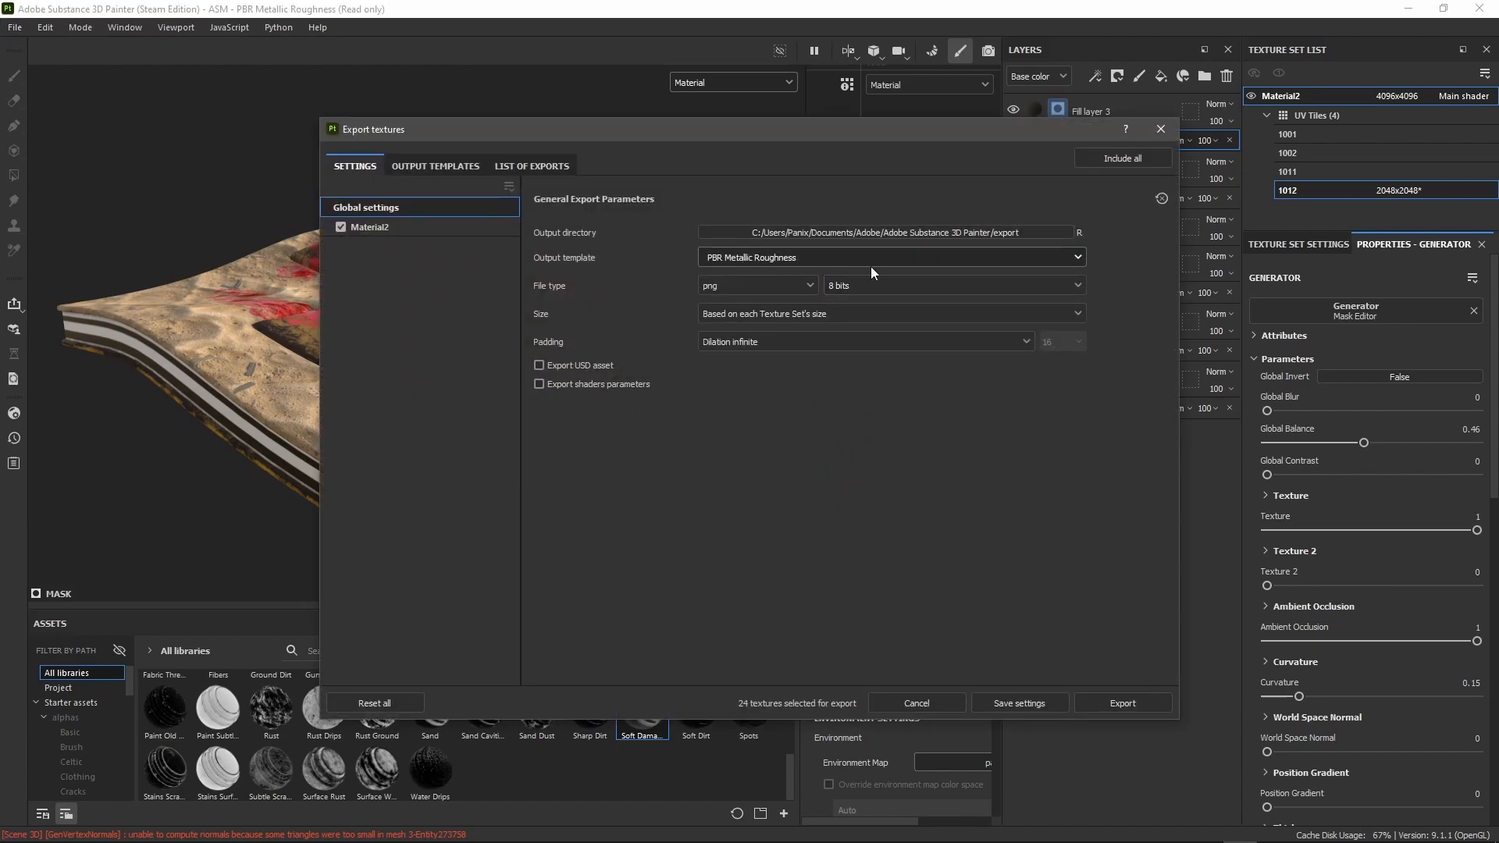
pyautogui.click(913, 233)
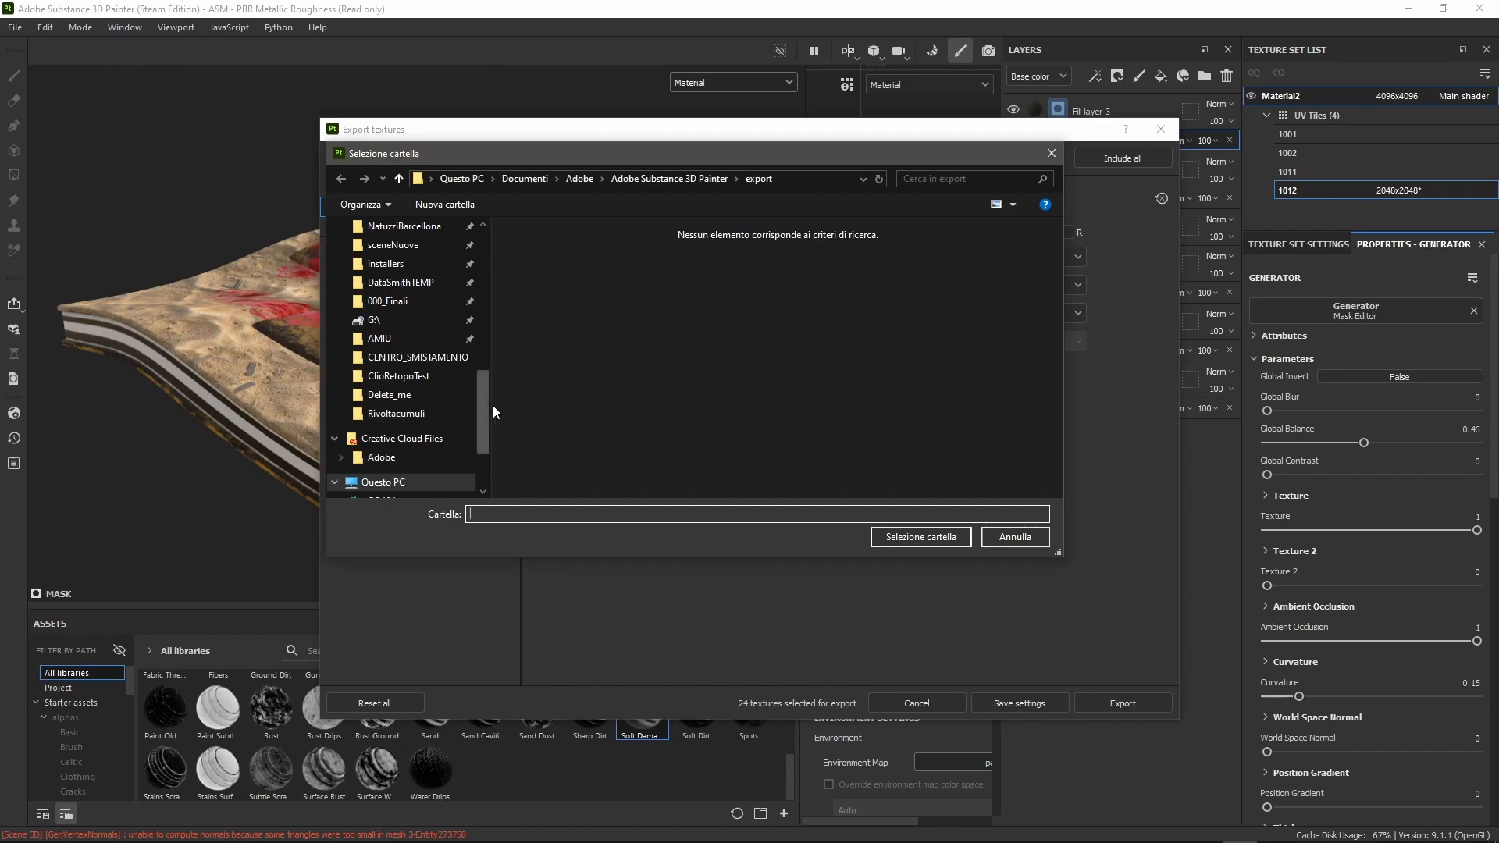
pyautogui.moveTo(481, 401); pyautogui.dragTo(480, 242)
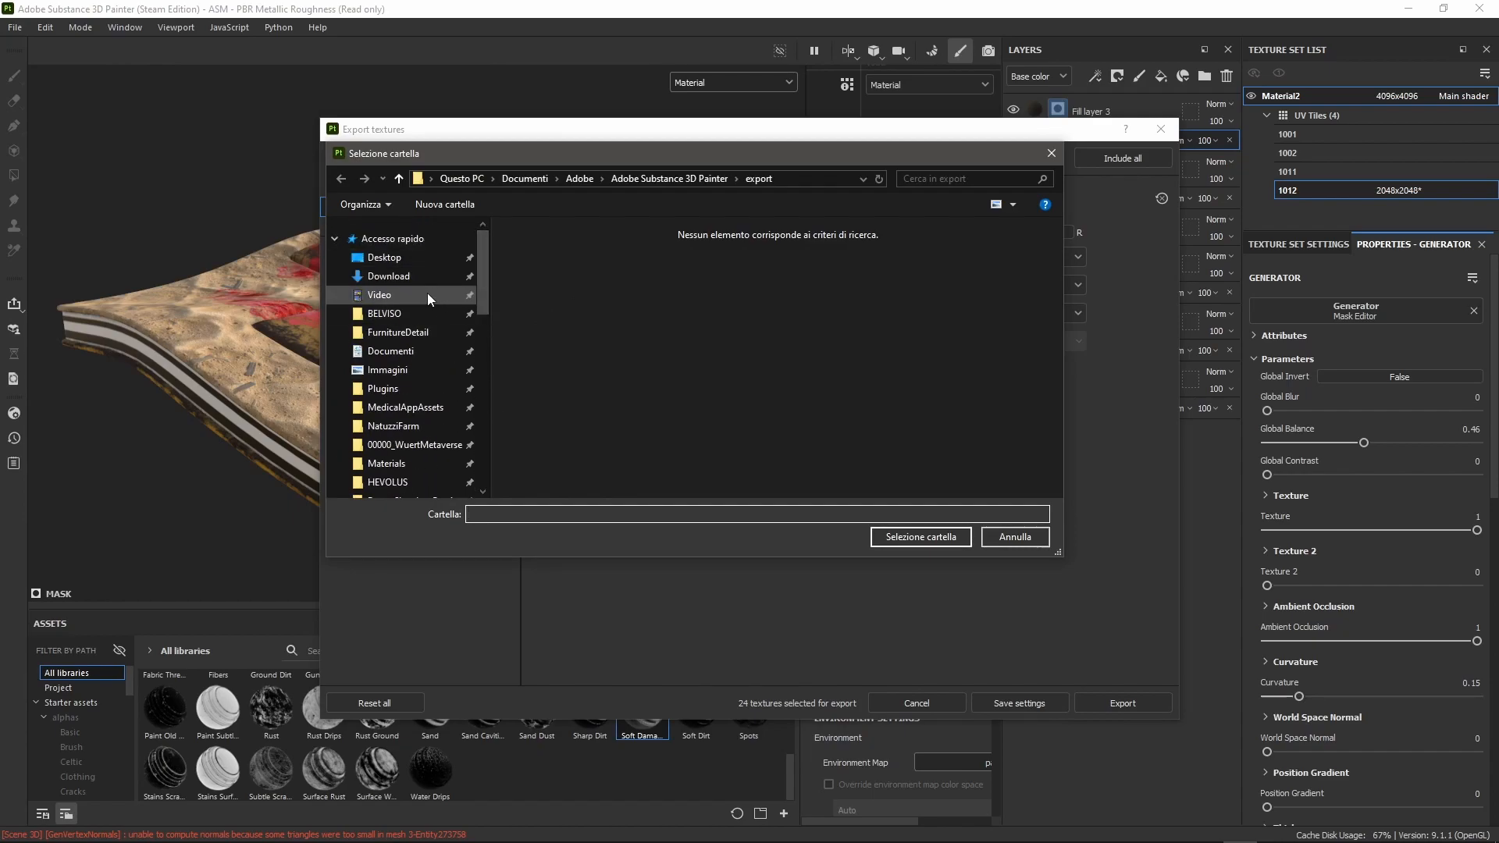
pyautogui.click(414, 259)
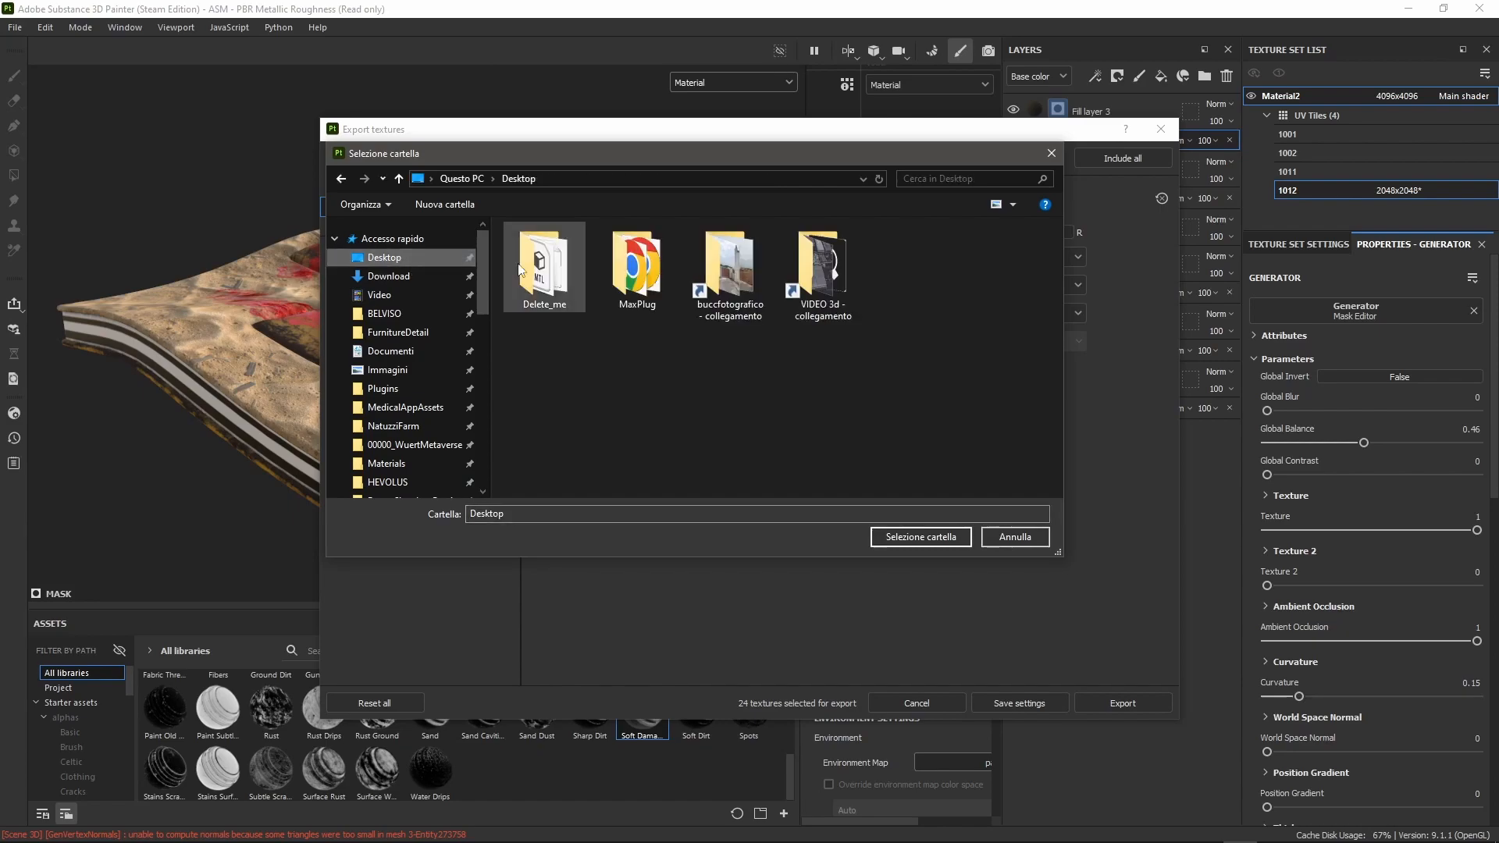
pyautogui.doubleClick(575, 277)
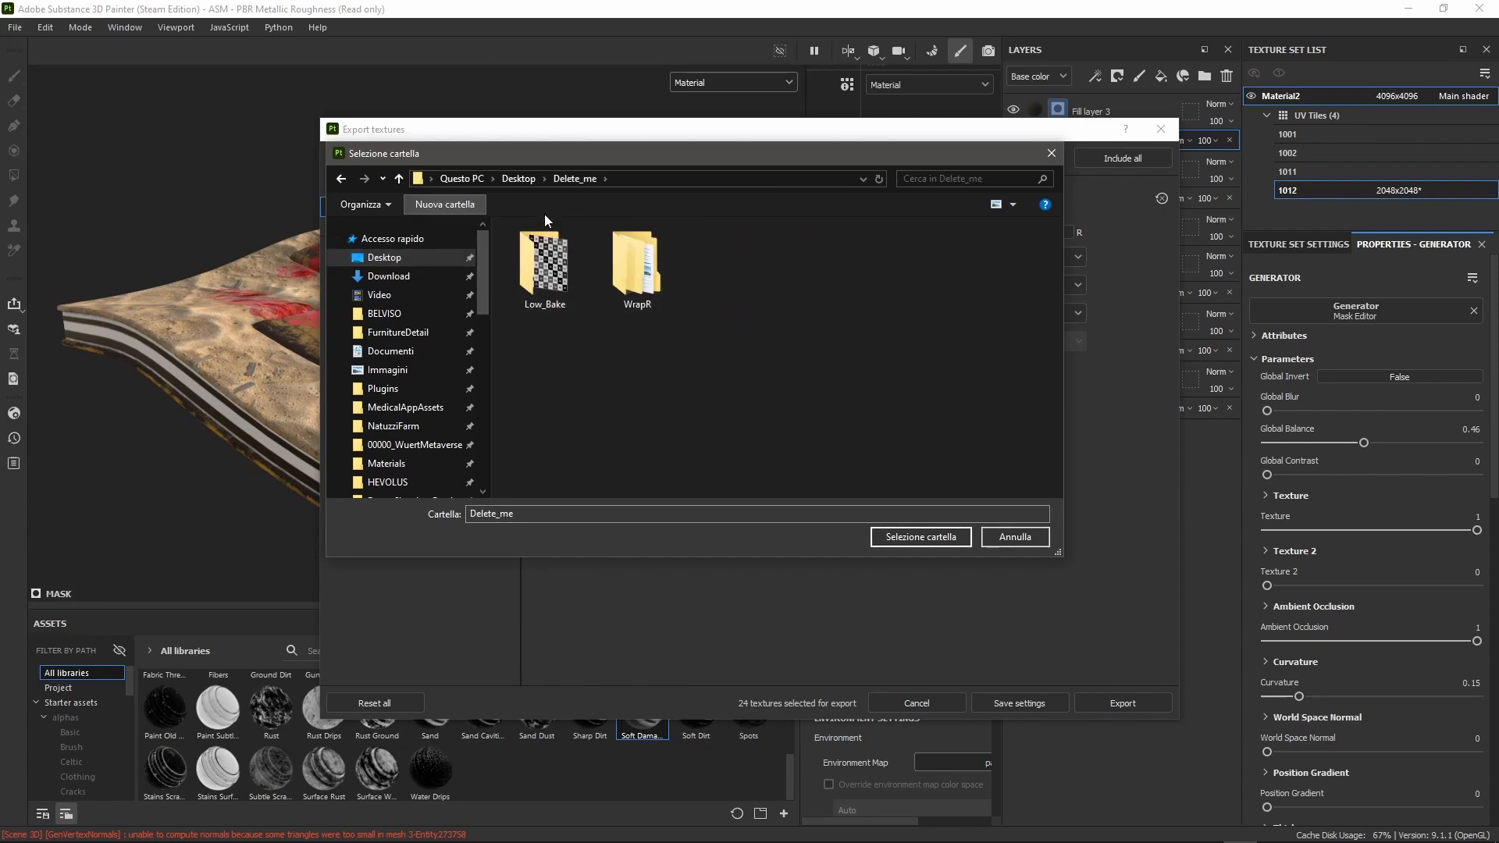
# Step: Export the Material2 textures into a new folder named Maps inside Delete_me
pyautogui.click(467, 206)
pyautogui.write('Maps')
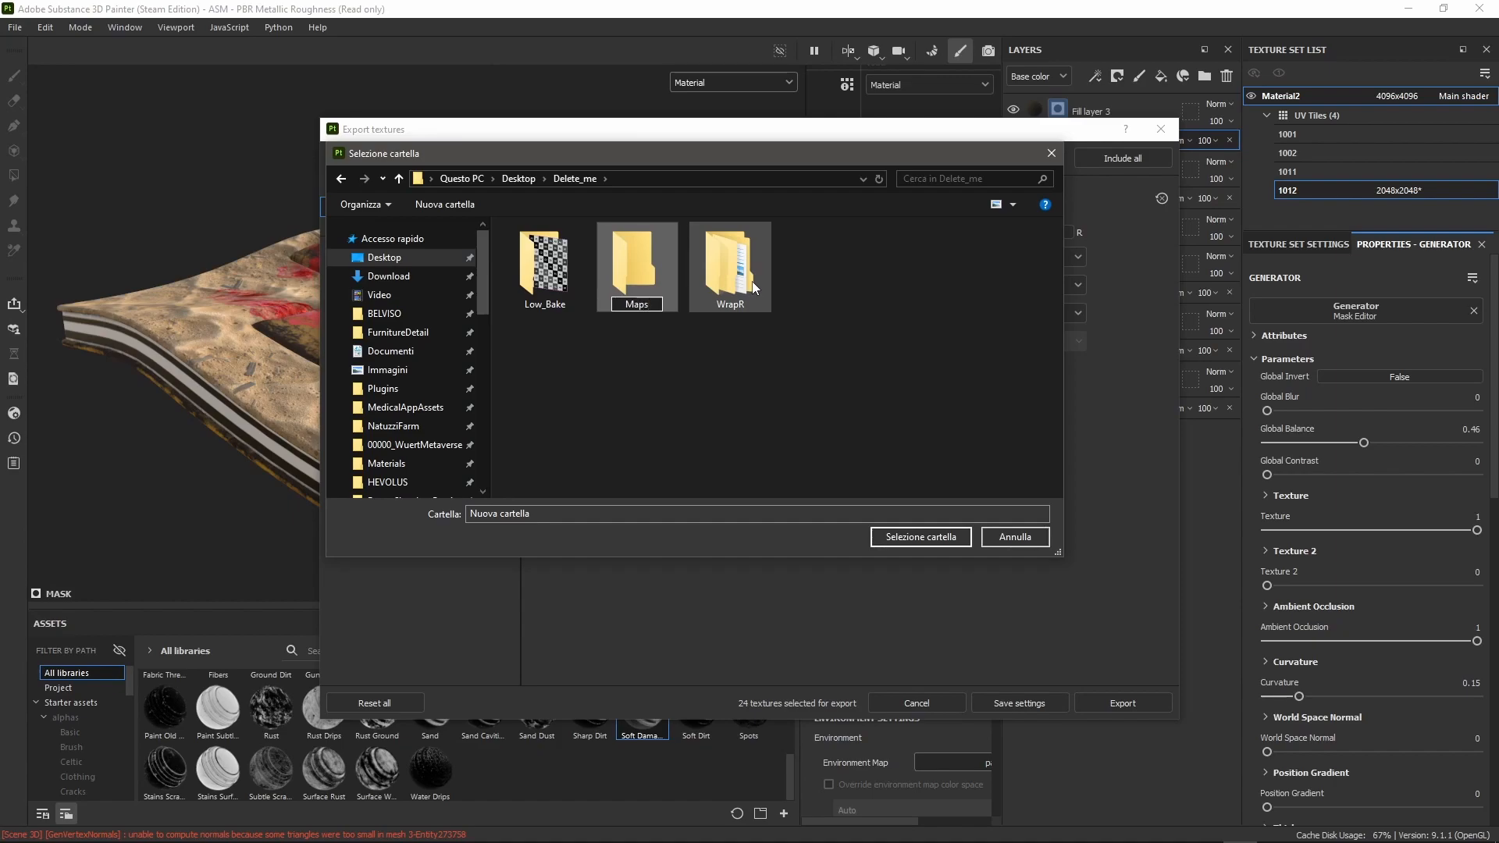
pyautogui.press('Return')
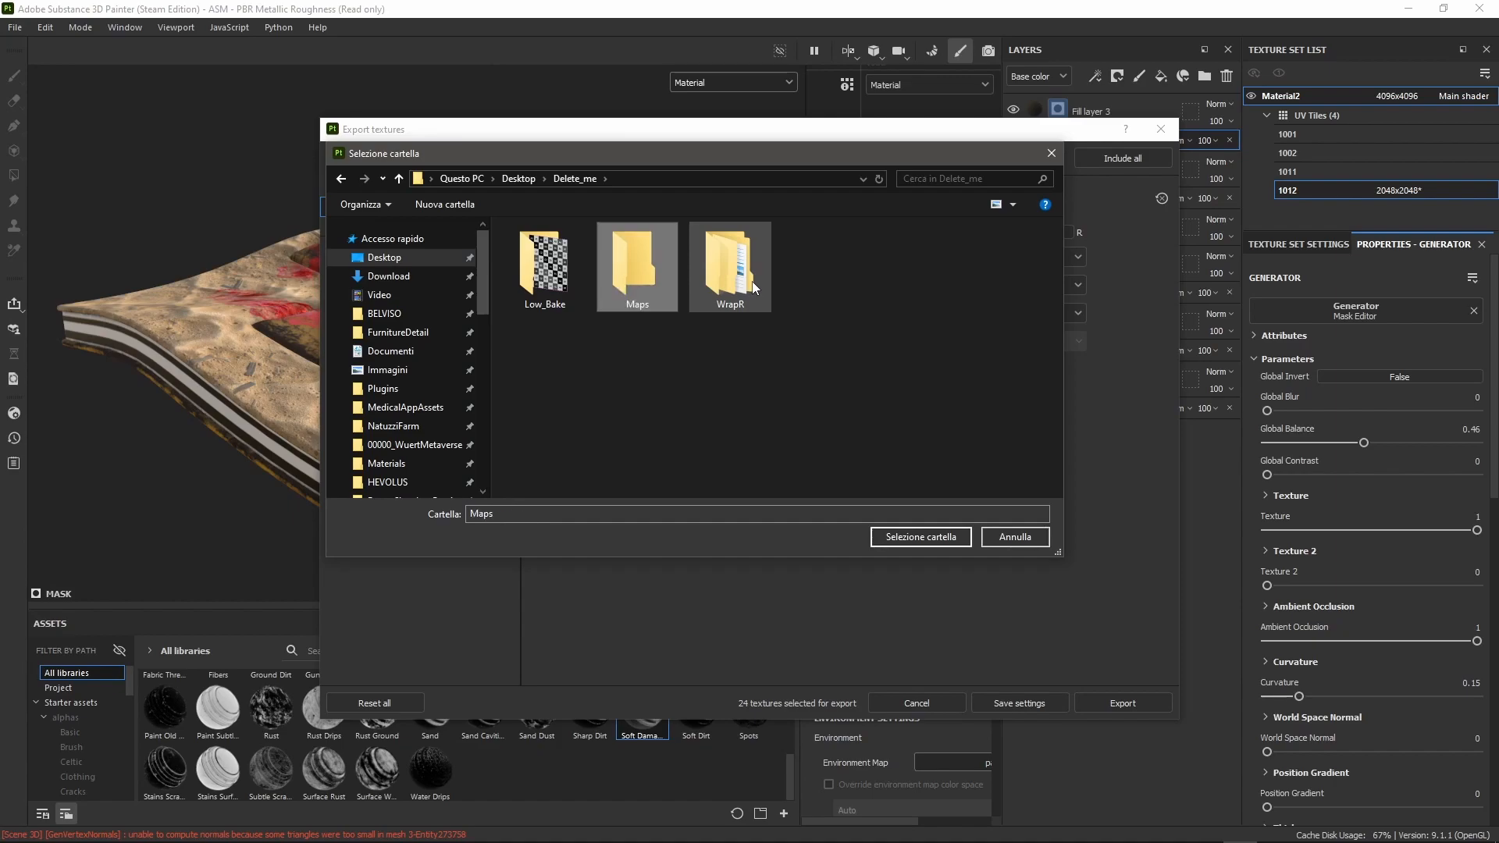
pyautogui.doubleClick(631, 278)
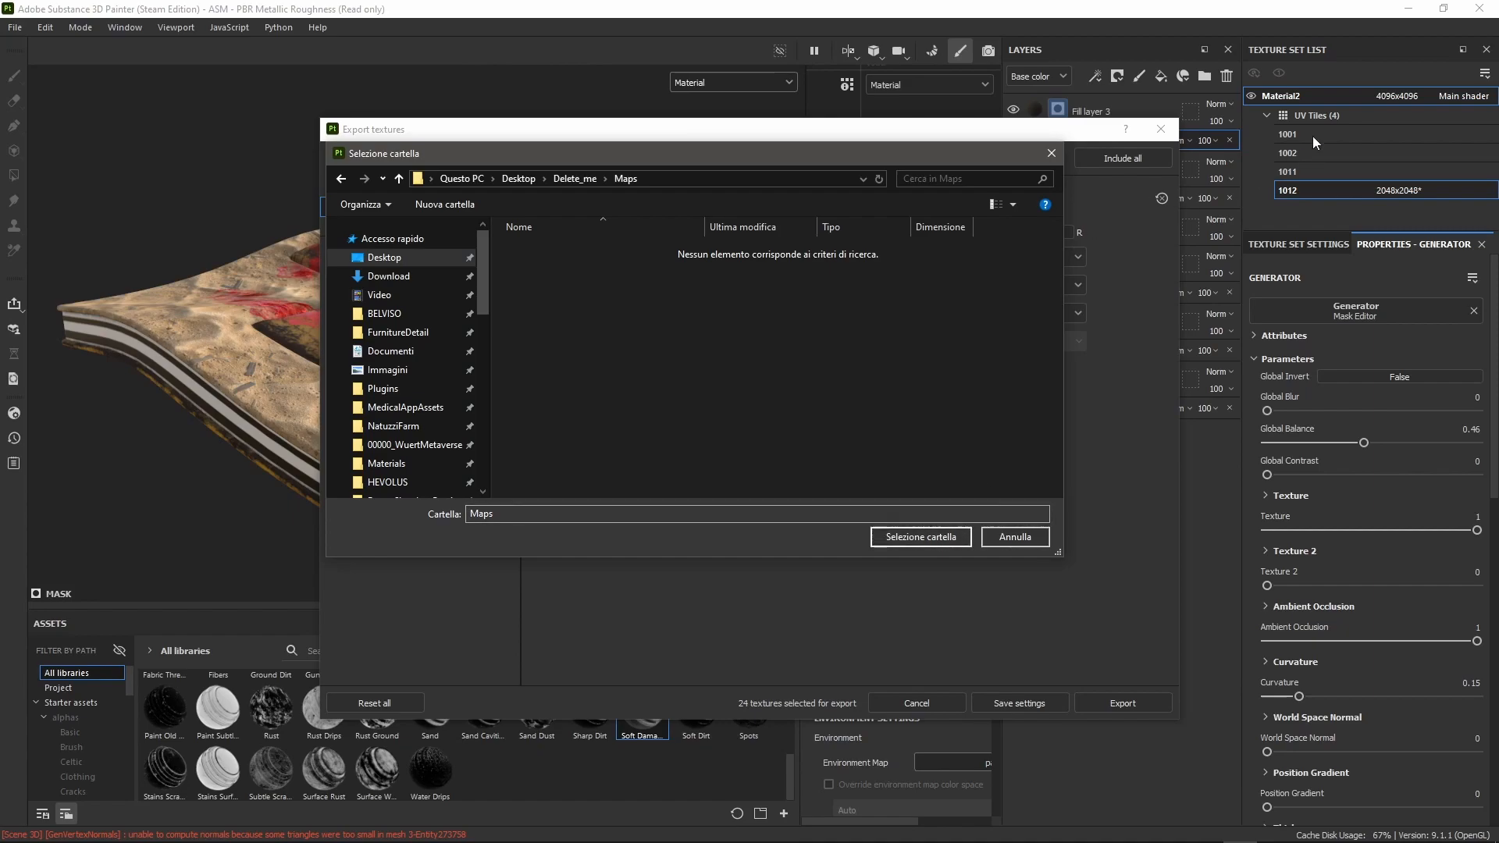
pyautogui.click(919, 538)
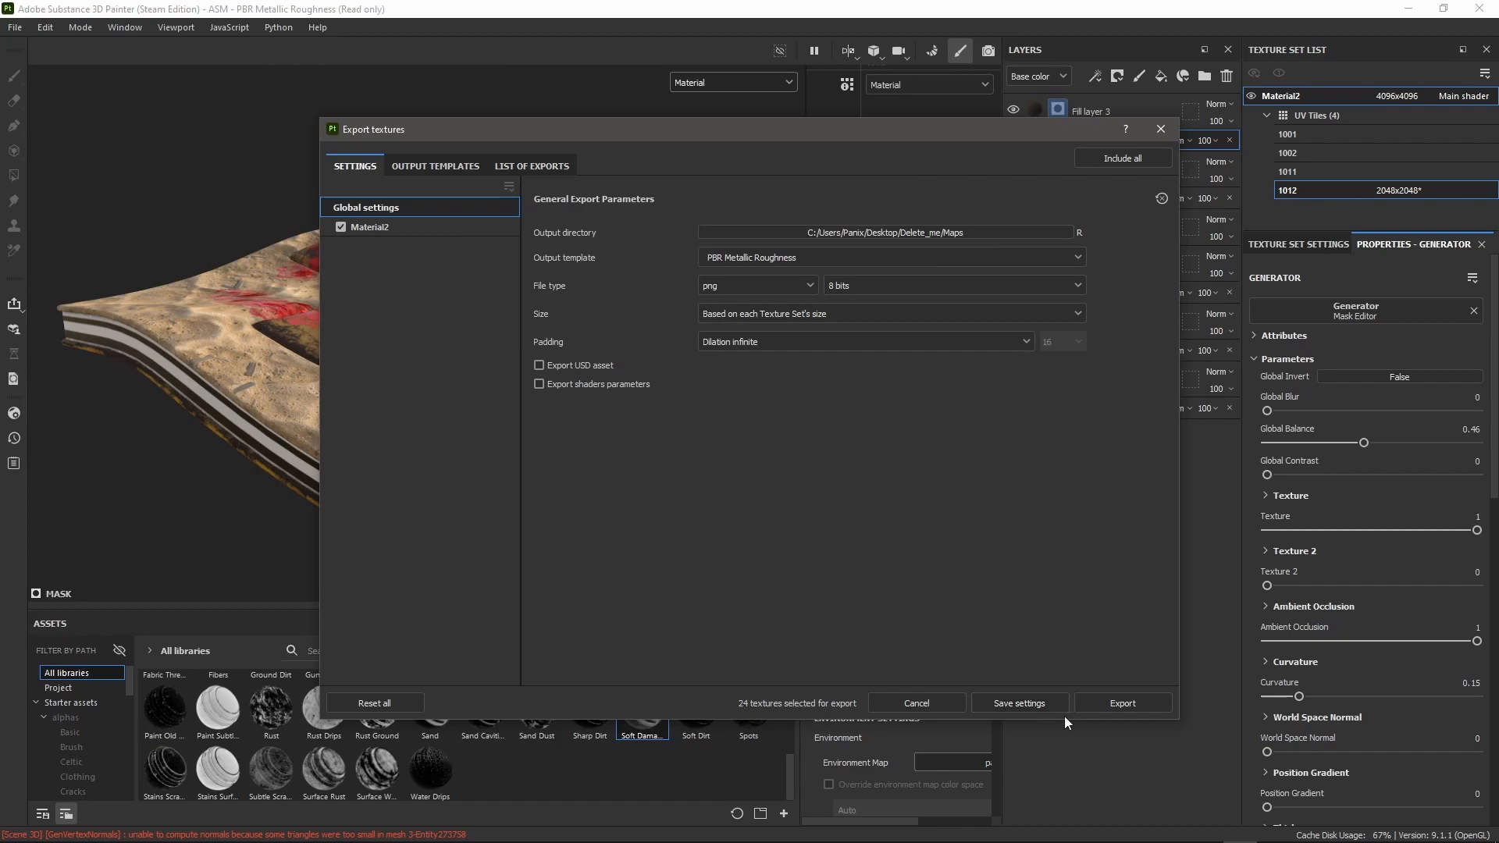
pyautogui.click(1107, 703)
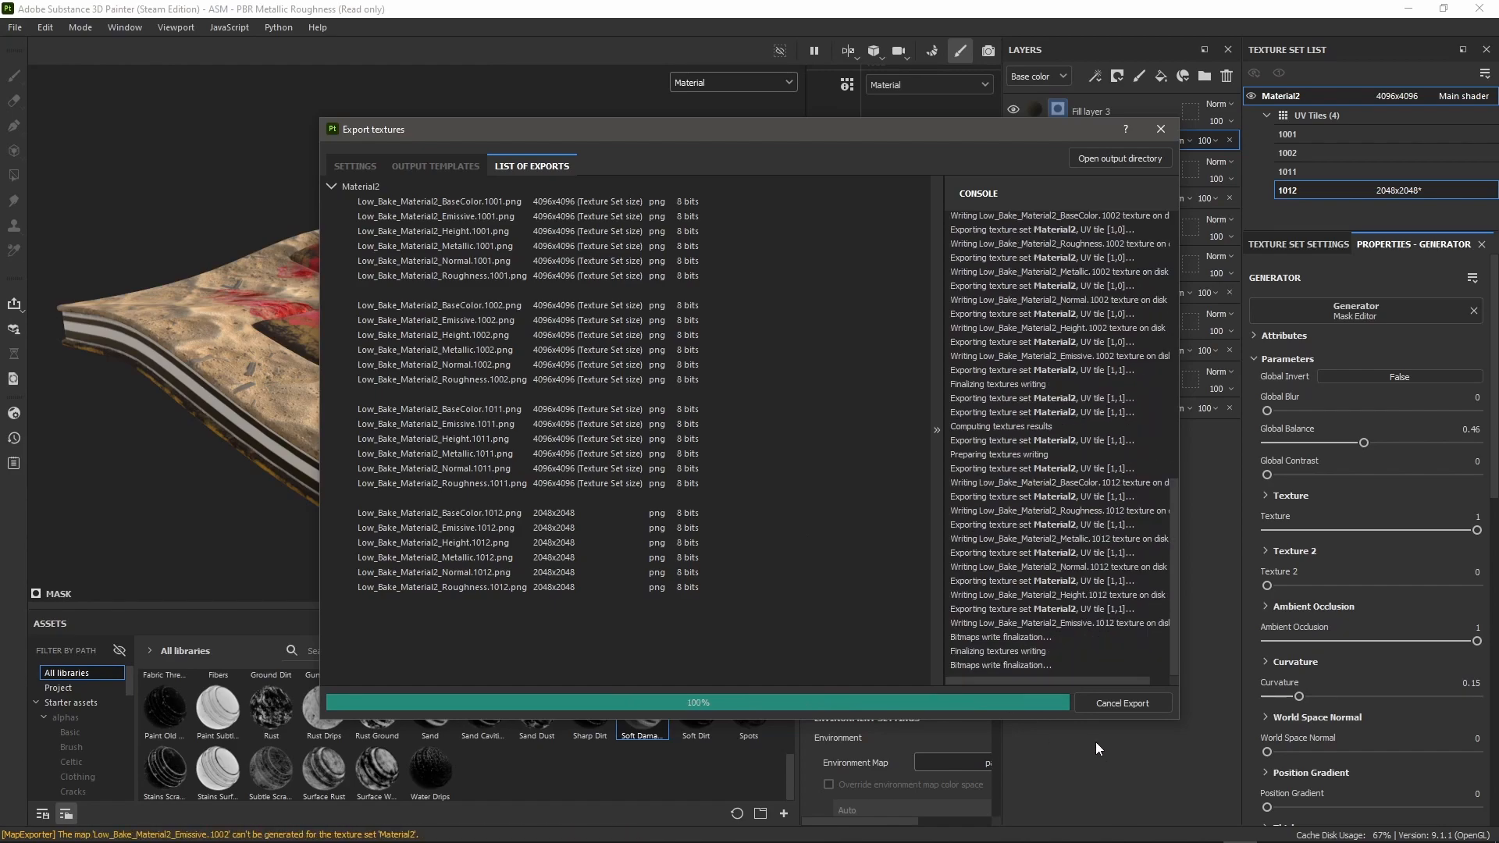
pyautogui.click(1157, 127)
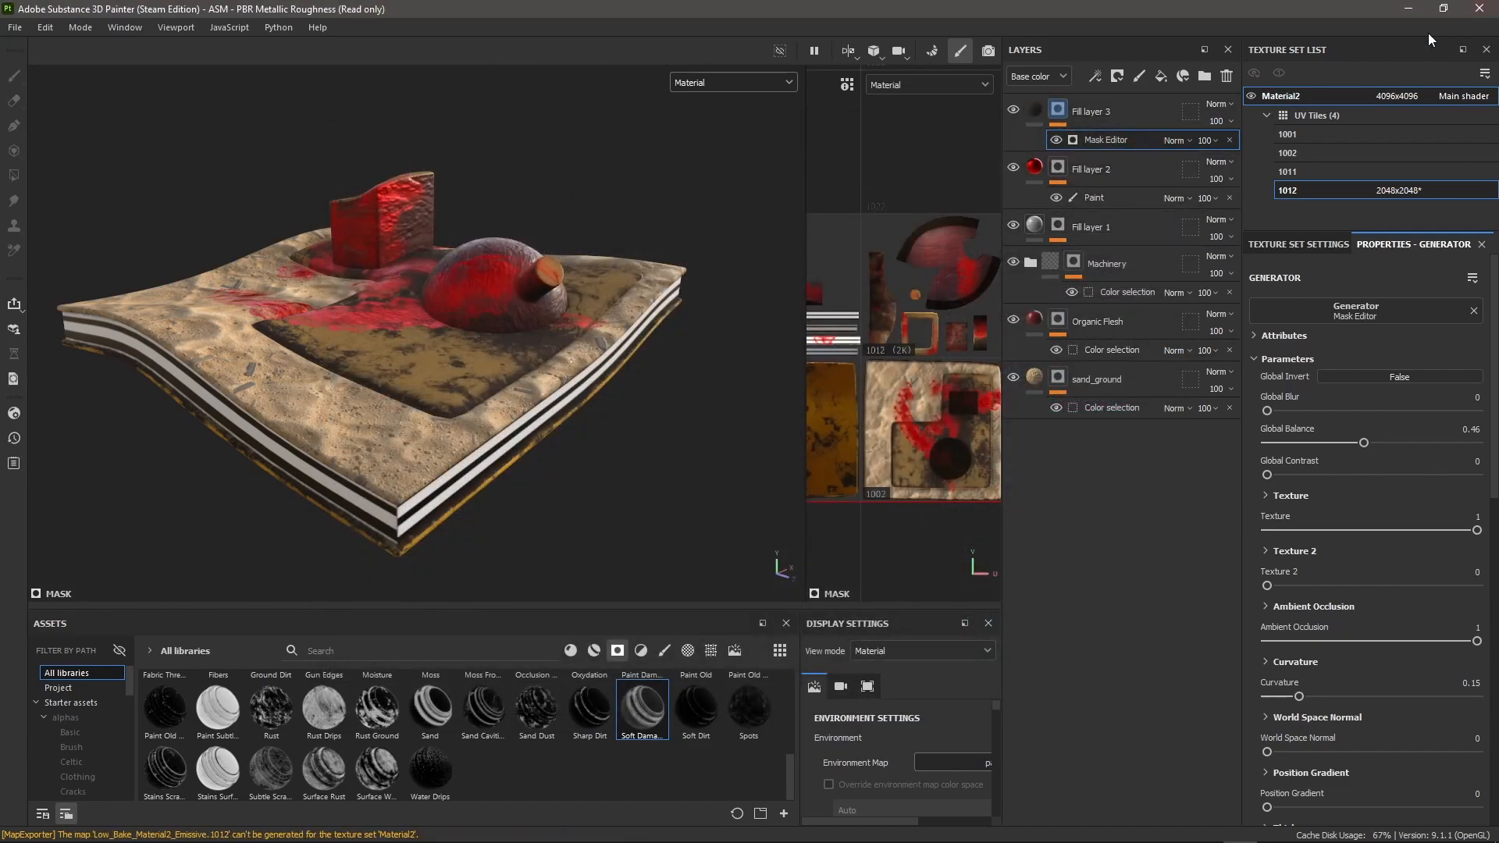
# Step: Switch to SketchUp and bring the BaseColor.1001 and BaseColor.1002 images from the Maps folder into the model beside the checker mesh
pyautogui.click(1409, 8)
pyautogui.click(776, 346)
pyautogui.moveTo(776, 346); pyautogui.dragTo(681, 376, button='middle')
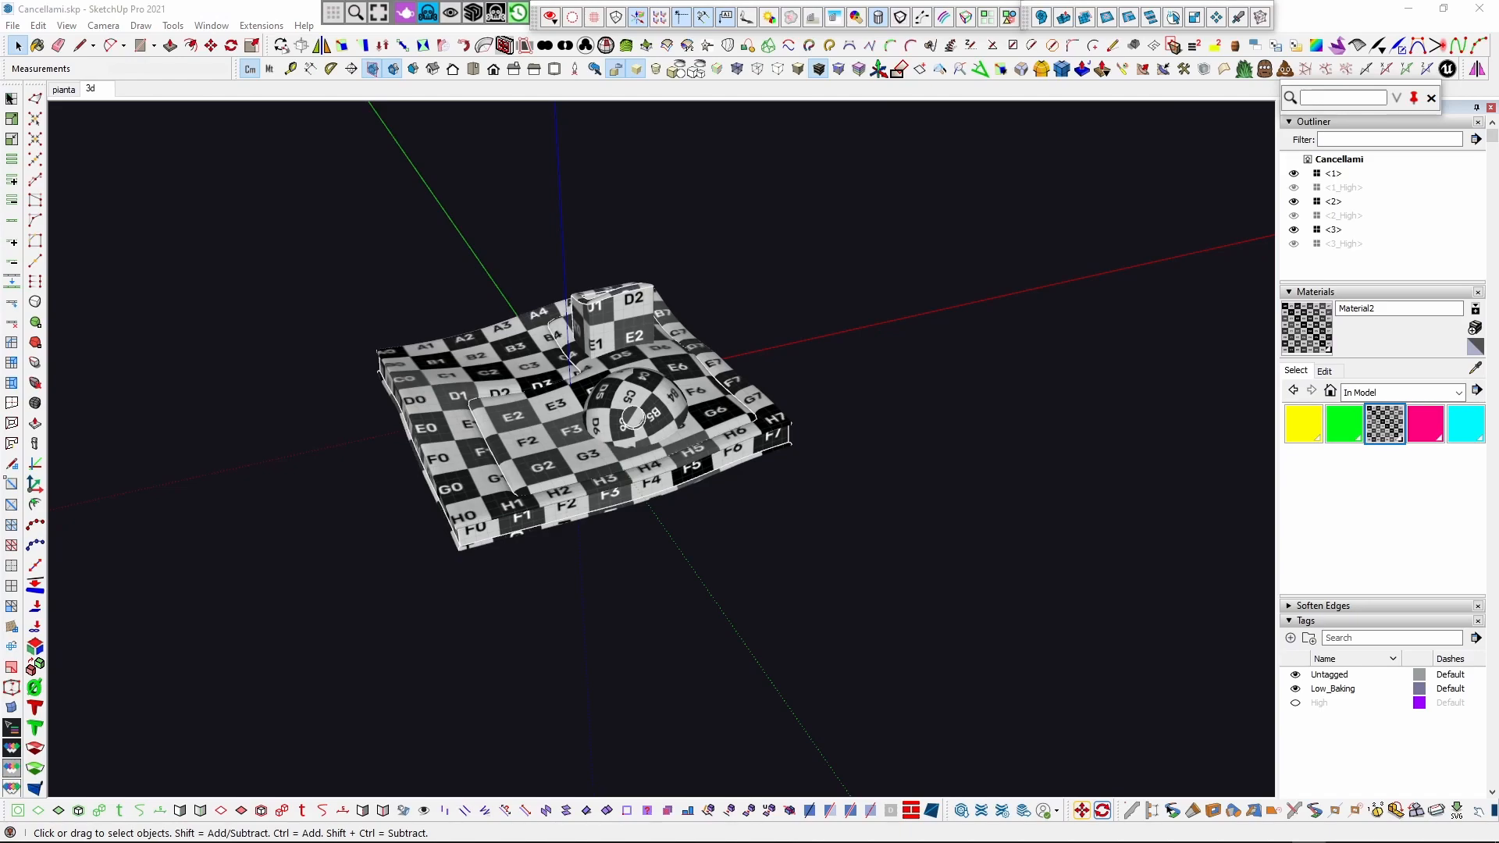
pyautogui.moveTo(1498, 244); pyautogui.dragTo(1254, 237)
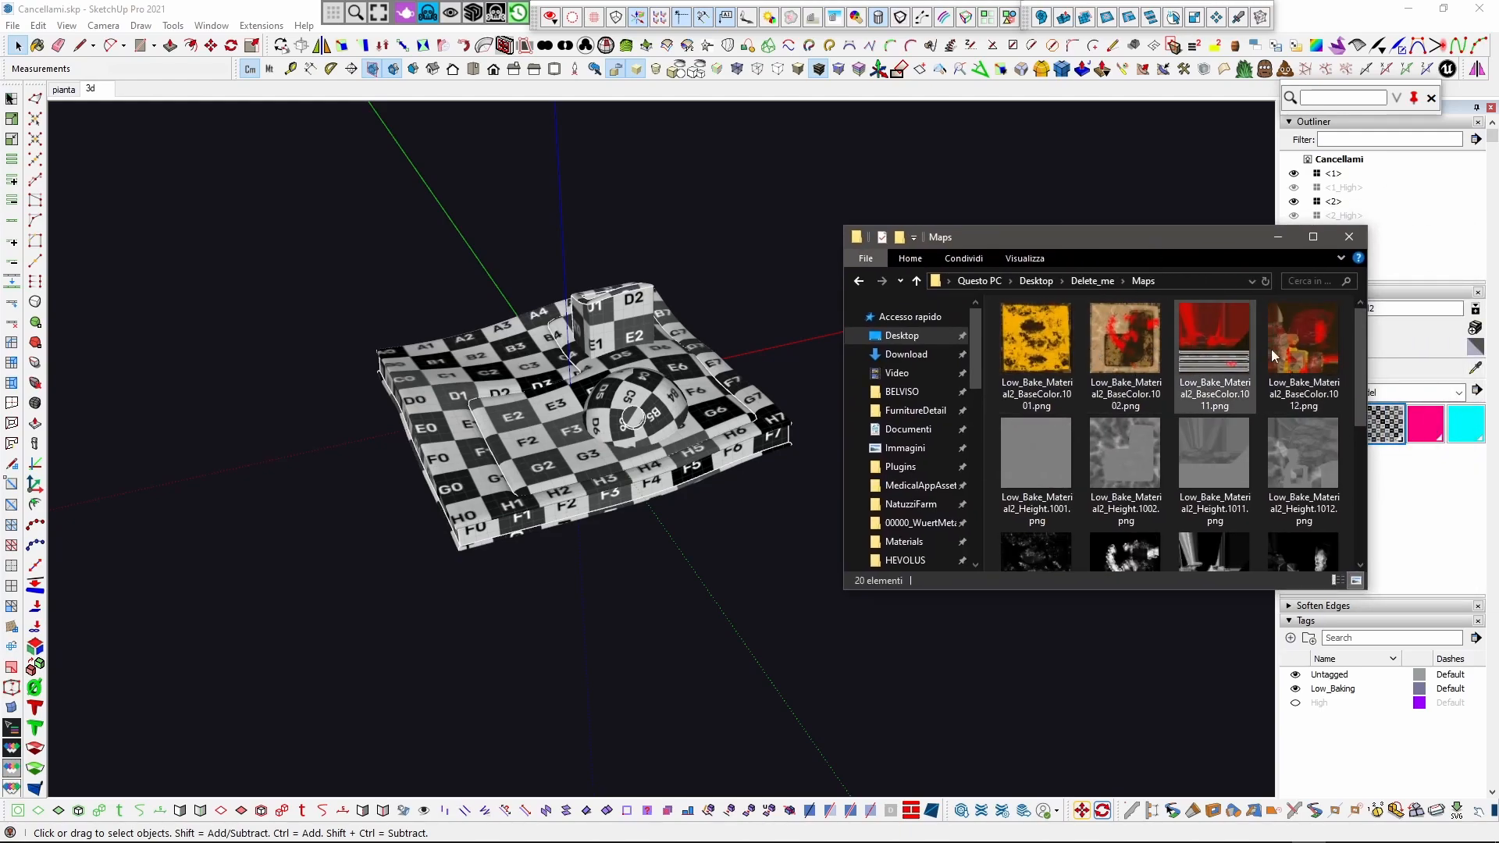
pyautogui.click(1051, 354)
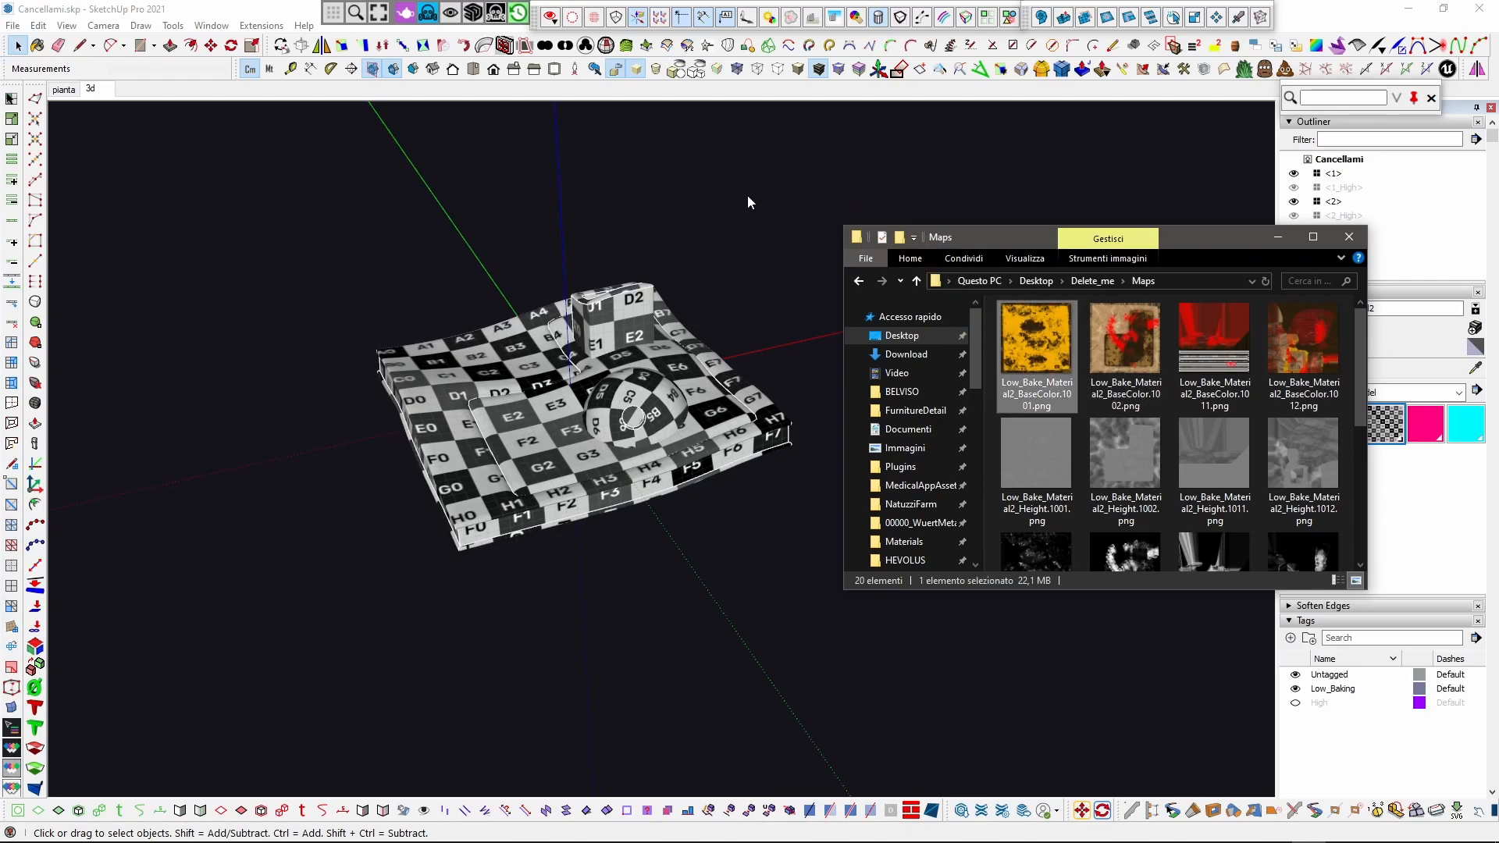
pyautogui.moveTo(695, 229); pyautogui.dragTo(700, 228)
pyautogui.moveTo(1154, 350)
pyautogui.mouseDown()
pyautogui.moveTo(1130, 221)
pyautogui.moveTo(1068, 153)
pyautogui.mouseUp()
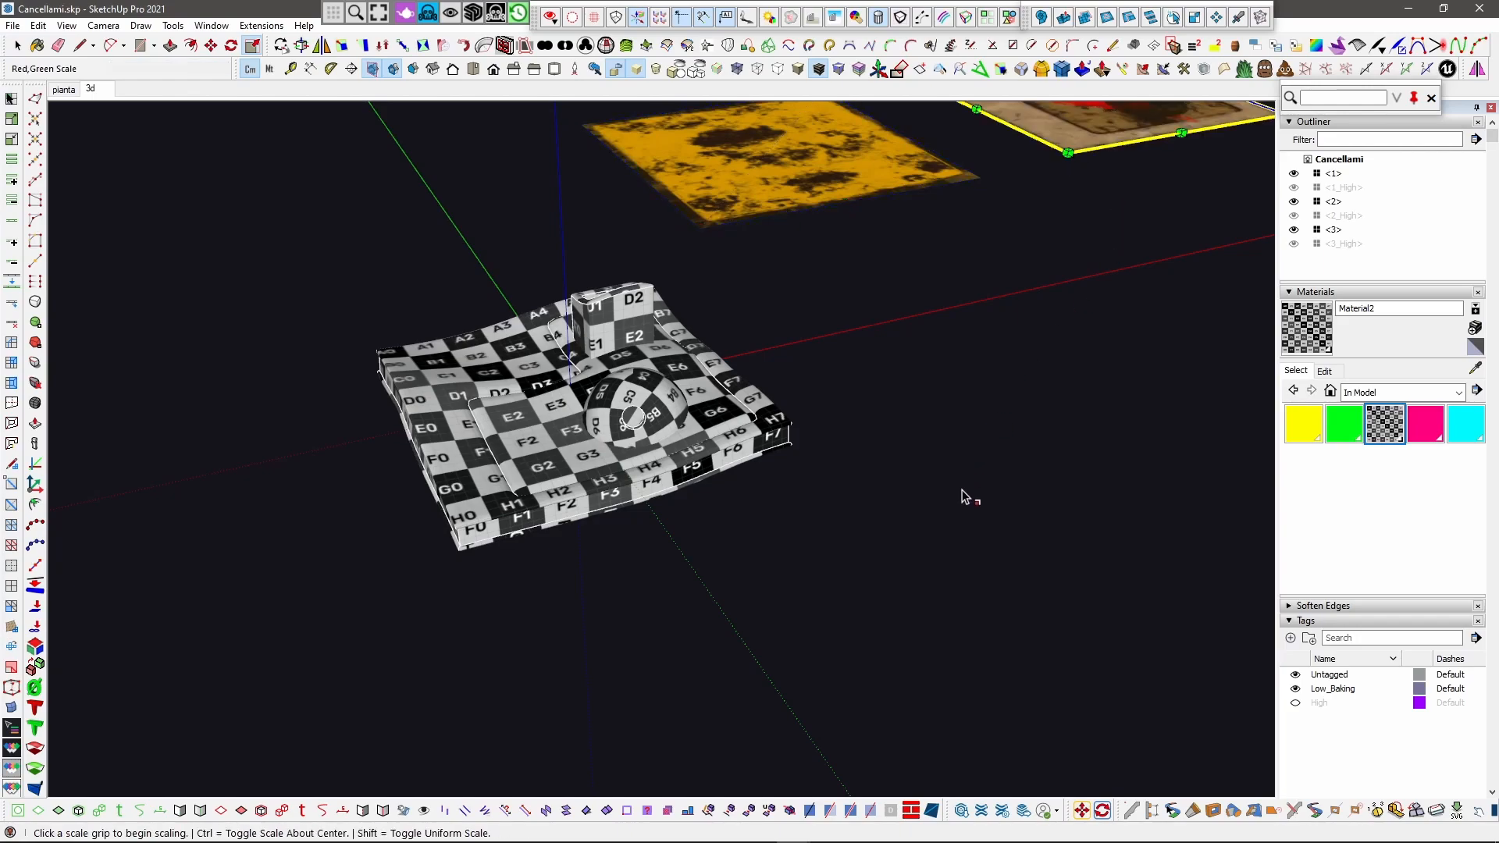
# Step: Bring the BaseColor.1011 and BaseColor.1012 images from the Maps folder into the model near the other images
pyautogui.moveTo(1325, 830)
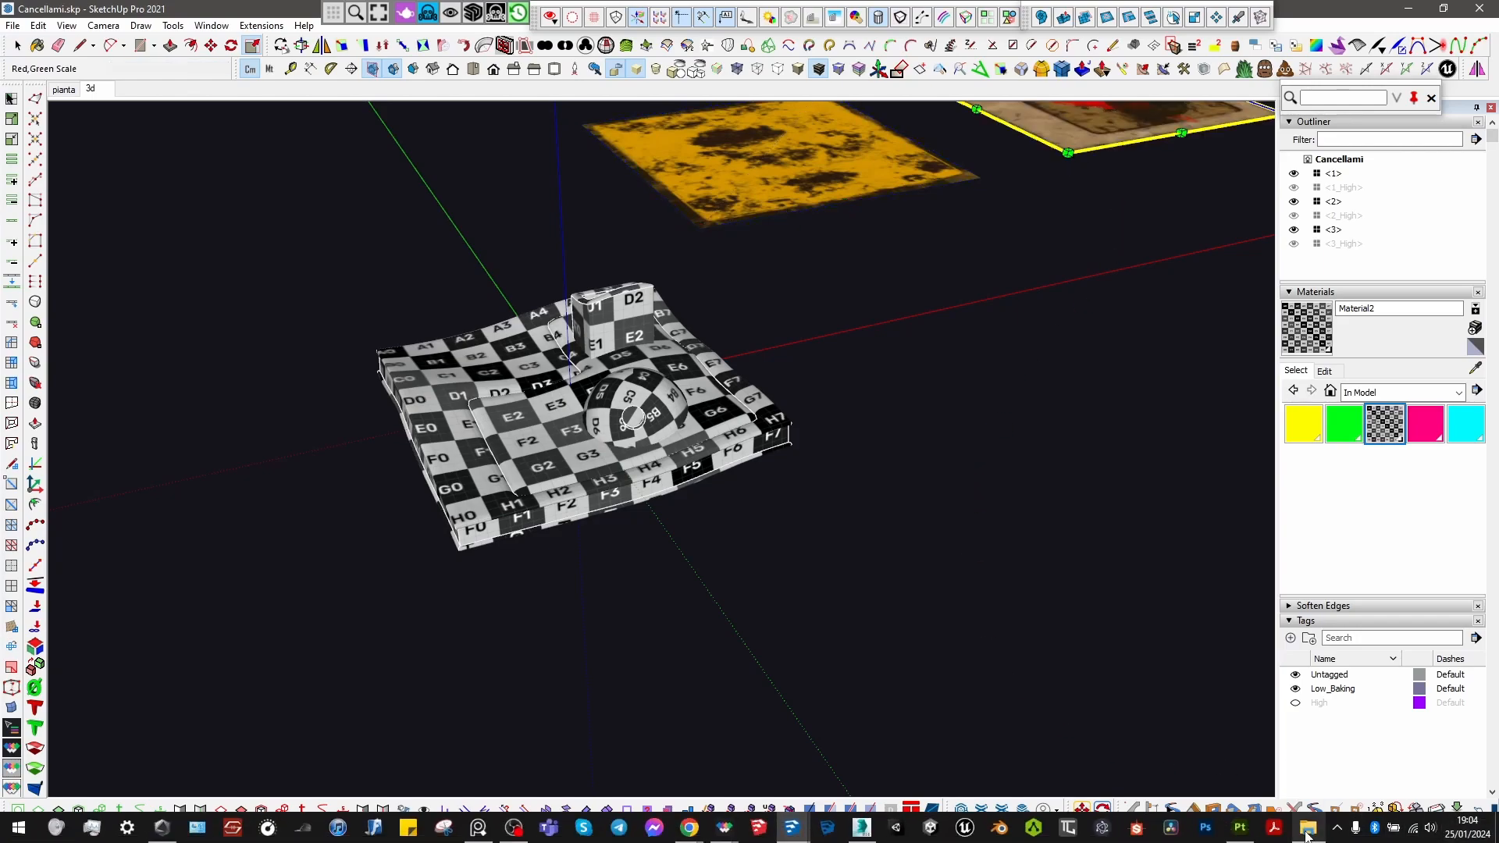
pyautogui.click(1309, 830)
pyautogui.click(1226, 372)
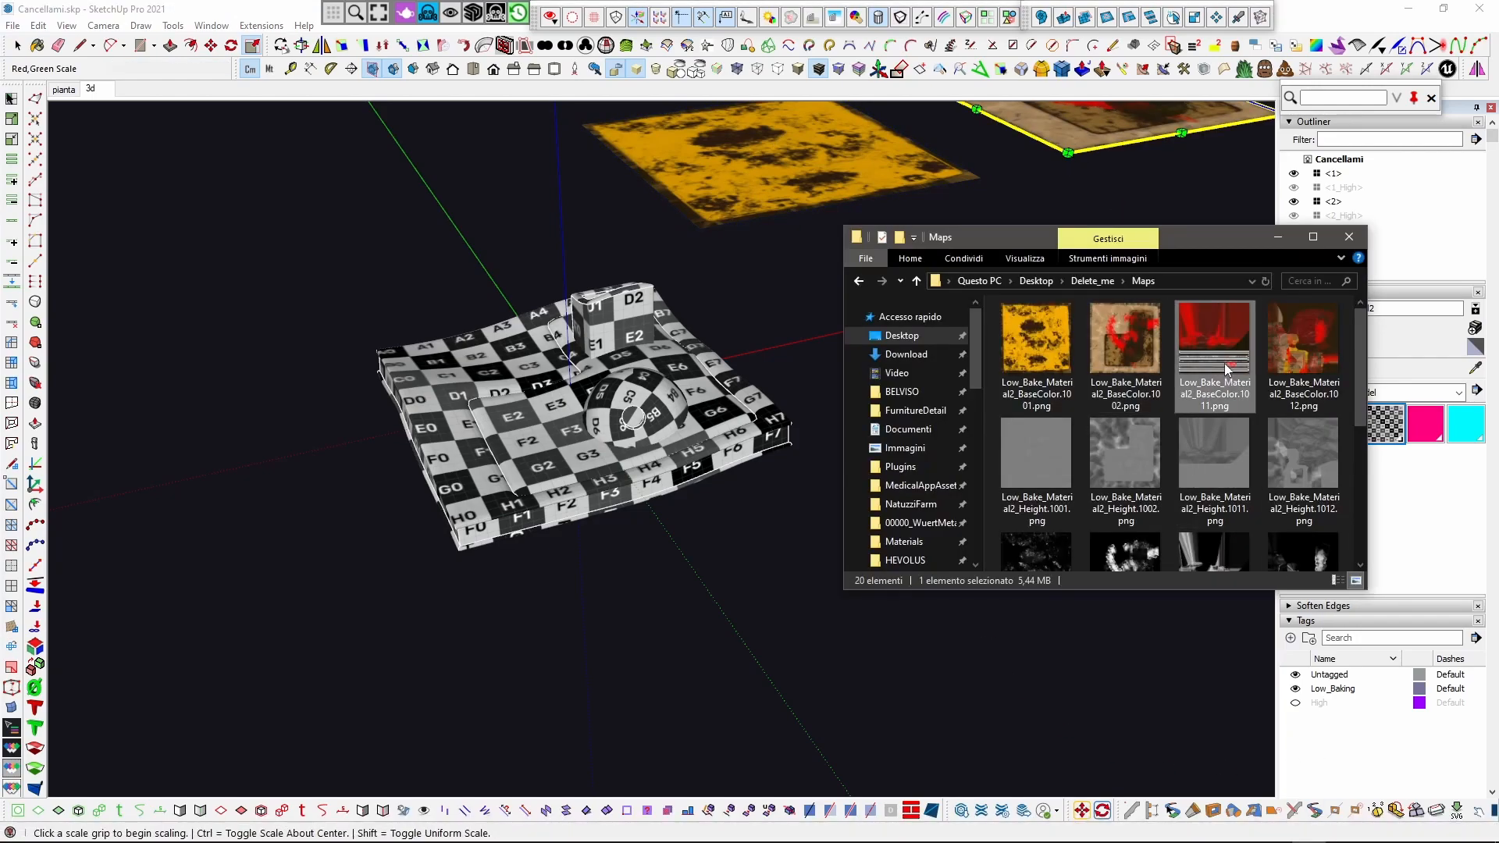
pyautogui.moveTo(752, 301); pyautogui.dragTo(751, 302)
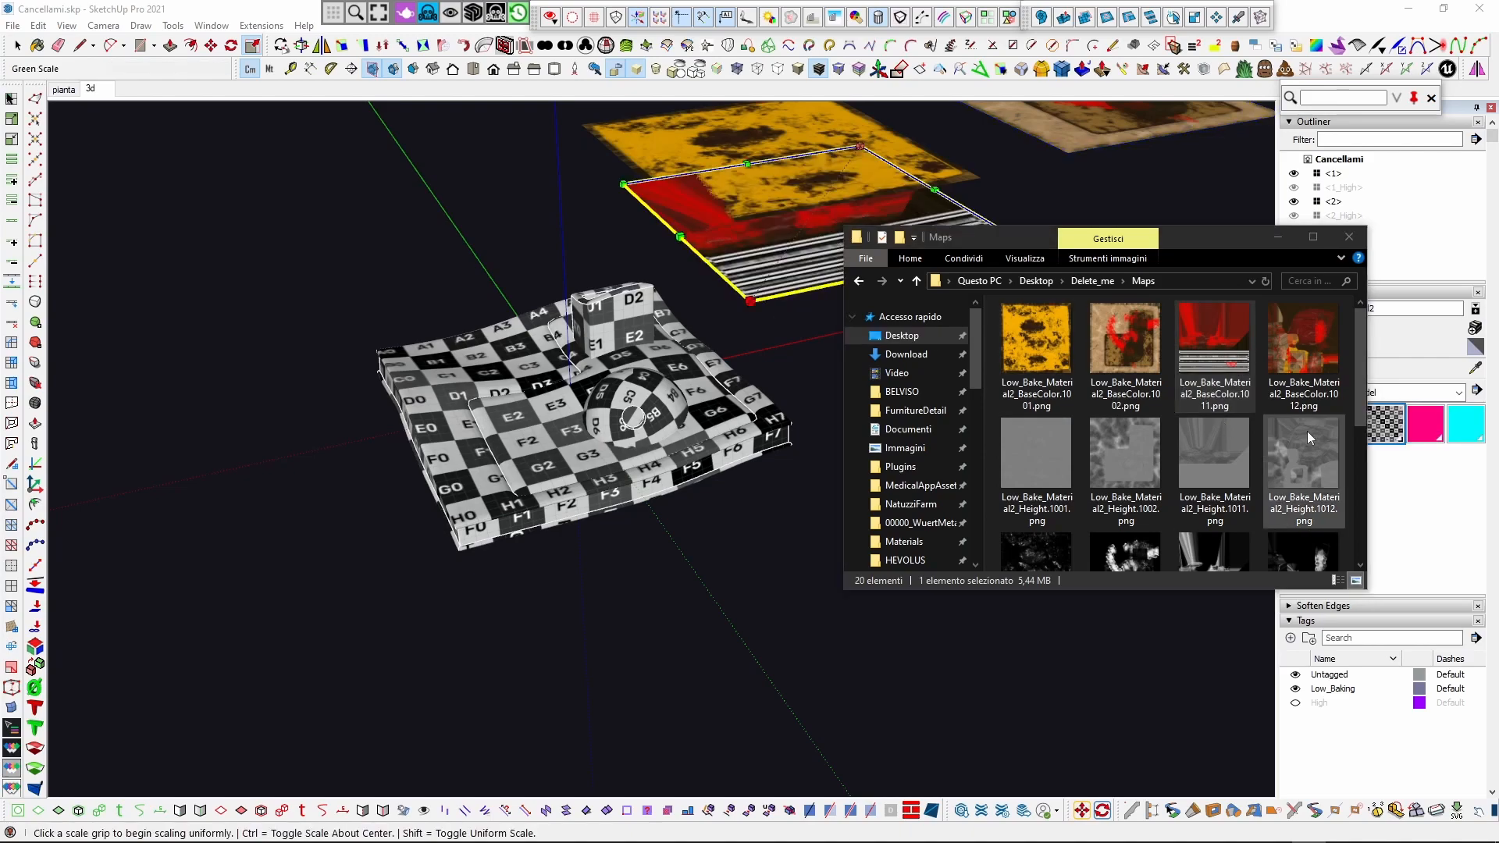
pyautogui.moveTo(1303, 361); pyautogui.dragTo(1176, 166)
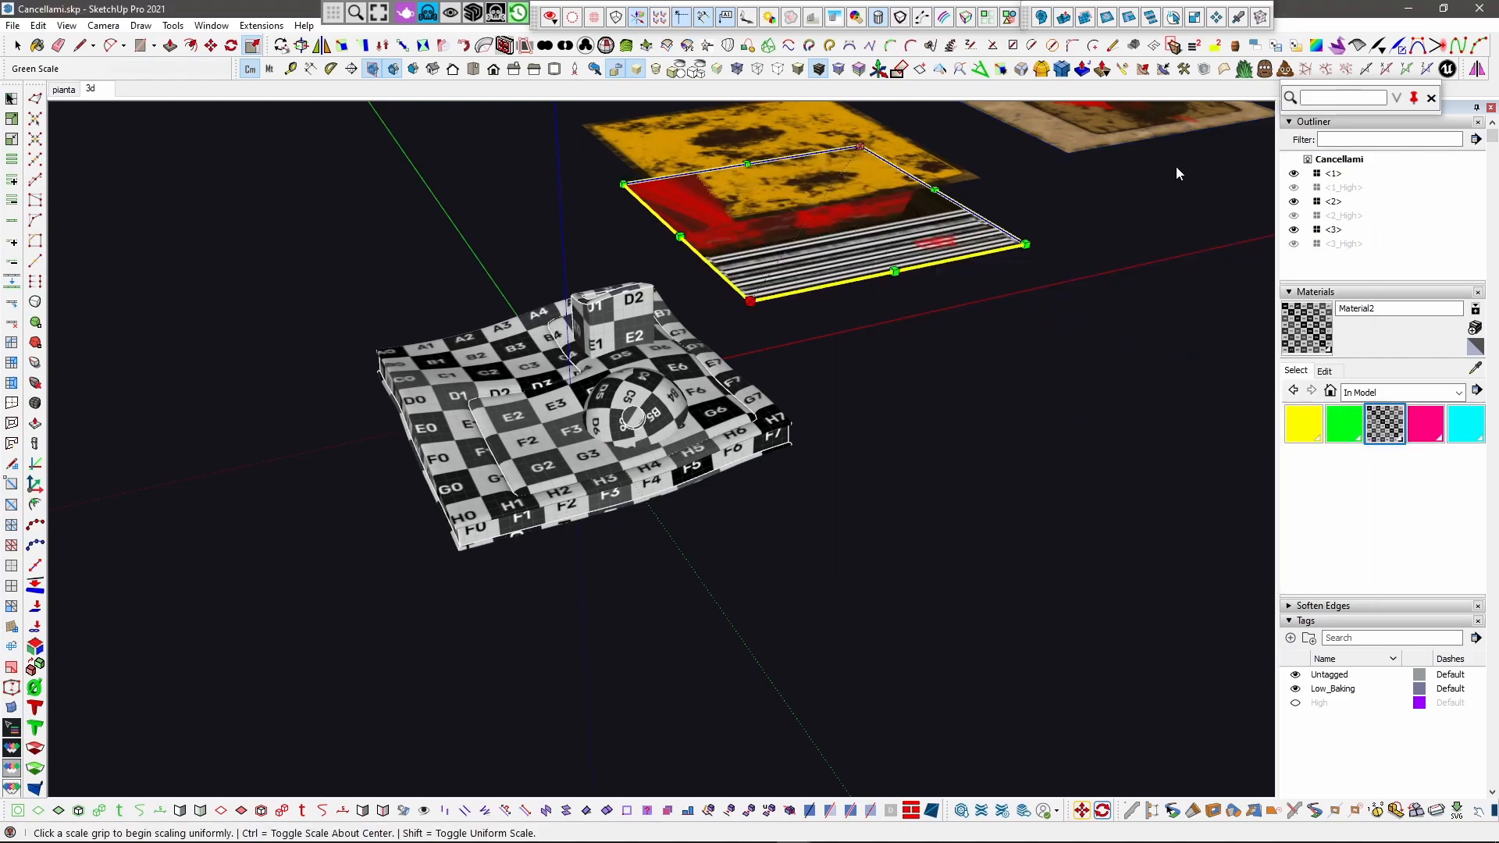
pyautogui.click(1140, 381)
# Step: Move the red striped BaseColor.1011 image along the red axis, clear of the other three images
pyautogui.scroll(-3, 714, 443)
pyautogui.moveTo(867, 367); pyautogui.dragTo(671, 512, button='middle')
pyautogui.scroll(-2, 746, 404)
pyautogui.press('space')
pyautogui.moveTo(1052, 284); pyautogui.dragTo(790, 433)
pyautogui.moveTo(790, 434); pyautogui.dragTo(664, 467, button='middle')
pyautogui.scroll(-1, 717, 483)
pyautogui.click(672, 429)
pyautogui.press('m')
pyautogui.click(671, 429)
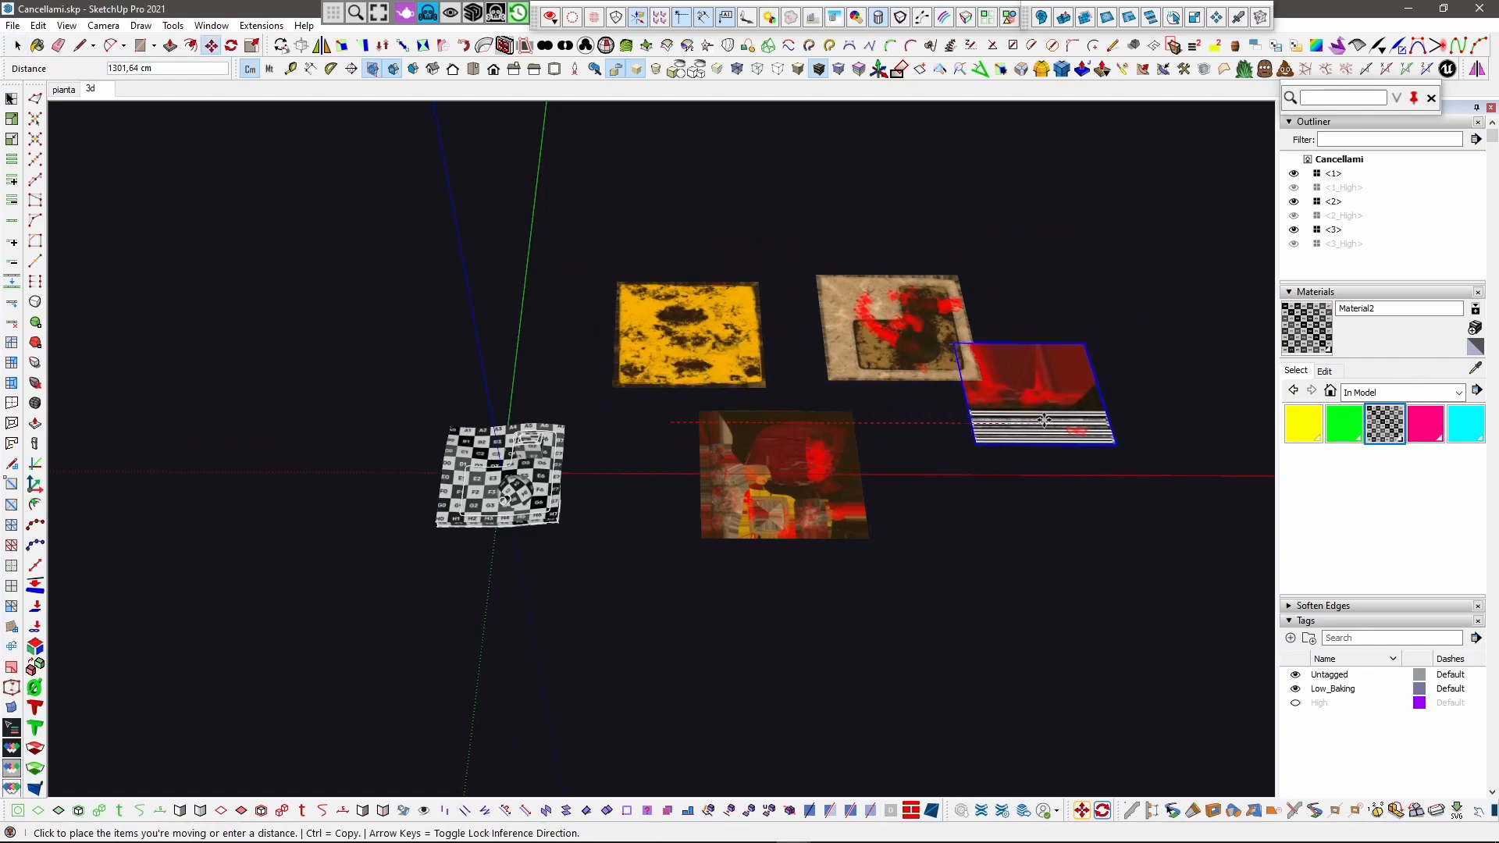
pyautogui.click(1110, 431)
pyautogui.keyDown('shift'); pyautogui.moveTo(1110, 431); pyautogui.dragTo(663, 441, button='middle'); pyautogui.keyUp('shift')
pyautogui.press('space')
# Step: Check the texture width and height in Material2's edit settings against the checker mesh and the imported images
pyautogui.scroll(3, 923, 562)
pyautogui.keyDown('shift'); pyautogui.moveTo(987, 579); pyautogui.dragTo(998, 508, button='middle'); pyautogui.keyUp('shift')
pyautogui.scroll(-3, 923, 519)
pyautogui.moveTo(874, 509); pyautogui.dragTo(564, 405, button='middle')
pyautogui.scroll(4, 367, 341)
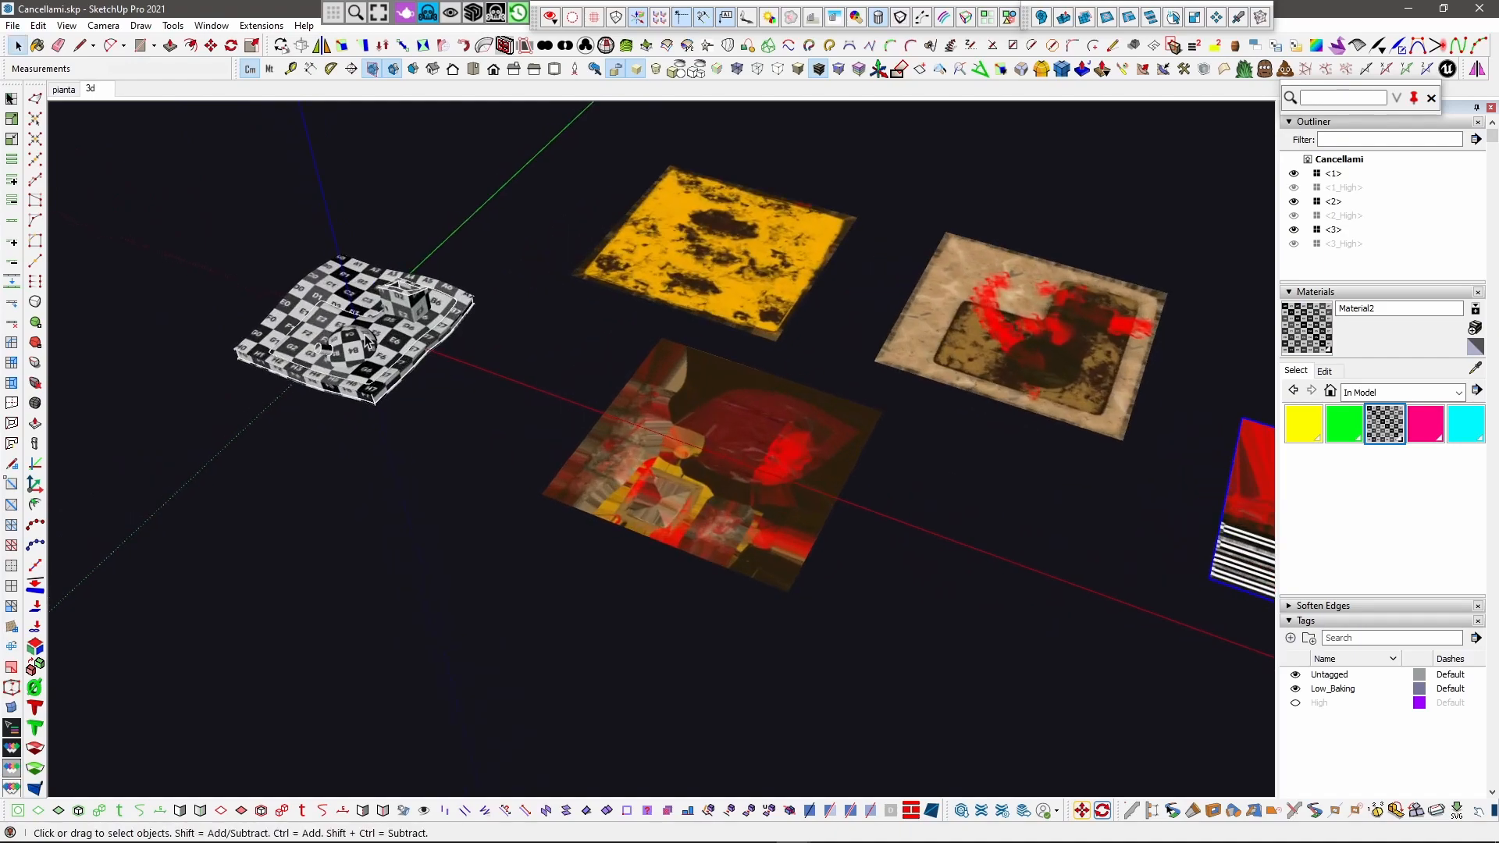
pyautogui.scroll(1, 367, 341)
pyautogui.scroll(4, 307, 316)
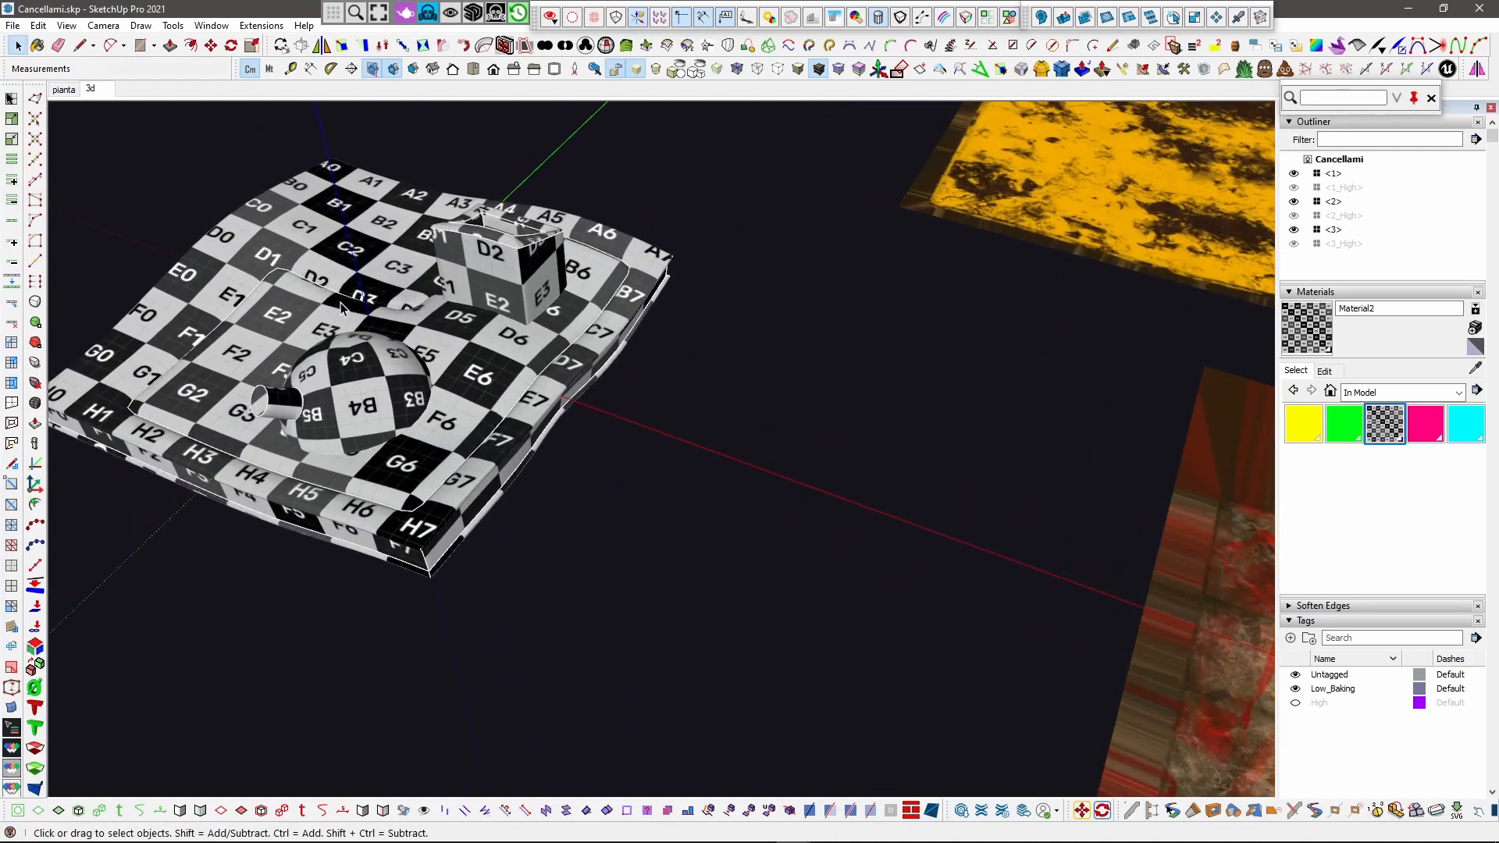
pyautogui.click(1325, 370)
pyautogui.doubleClick(1339, 570)
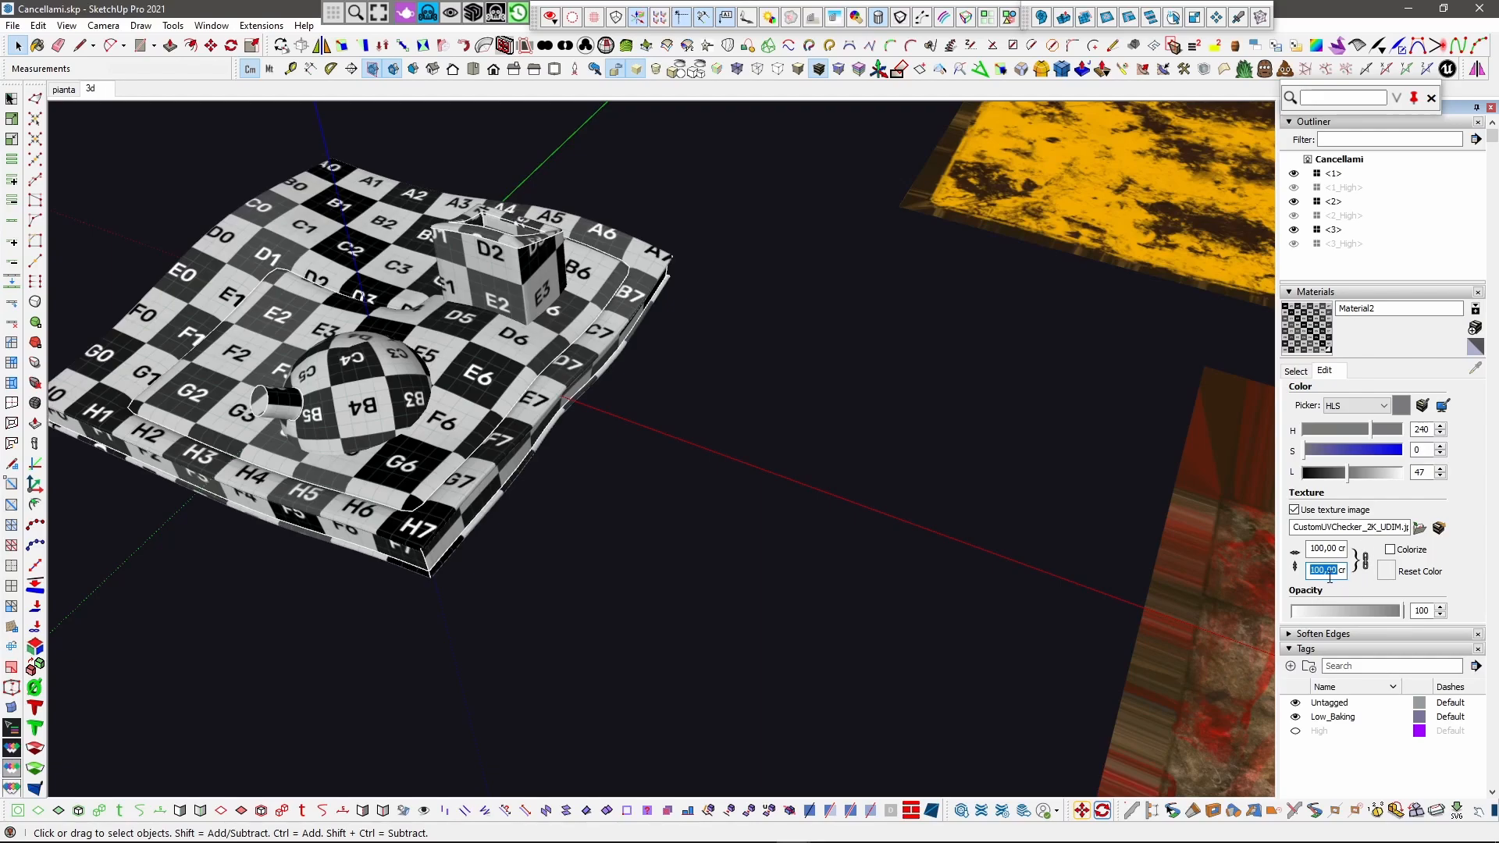
pyautogui.scroll(-4, 547, 497)
pyautogui.moveTo(617, 401); pyautogui.dragTo(577, 403, button='middle')
pyautogui.scroll(-2, 576, 402)
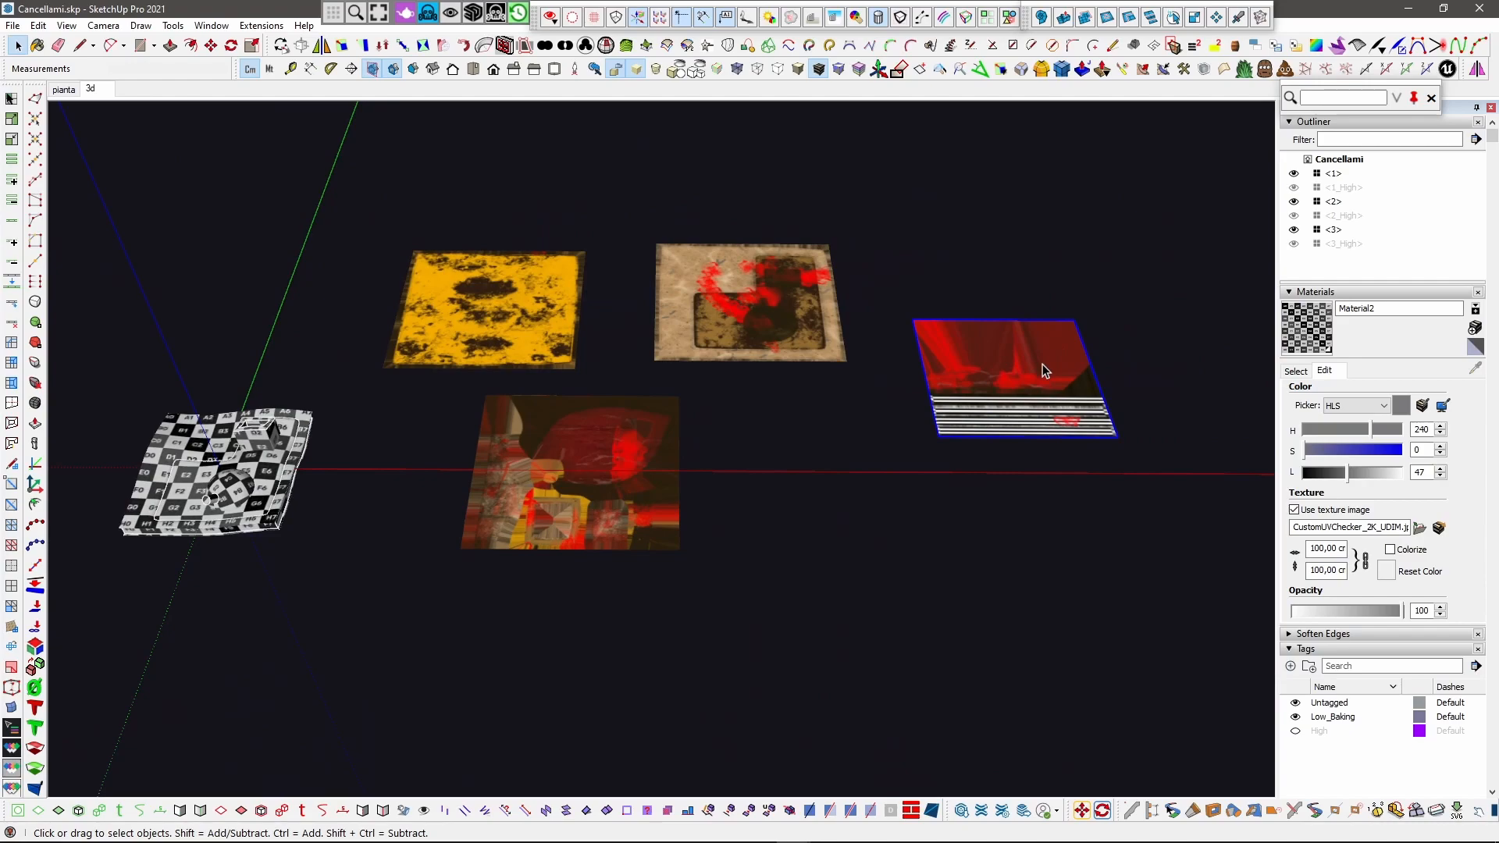
# Step: Scale the red striped BaseColor.1011 image uniformly to 1 m
pyautogui.scroll(3, 1043, 364)
pyautogui.press('s')
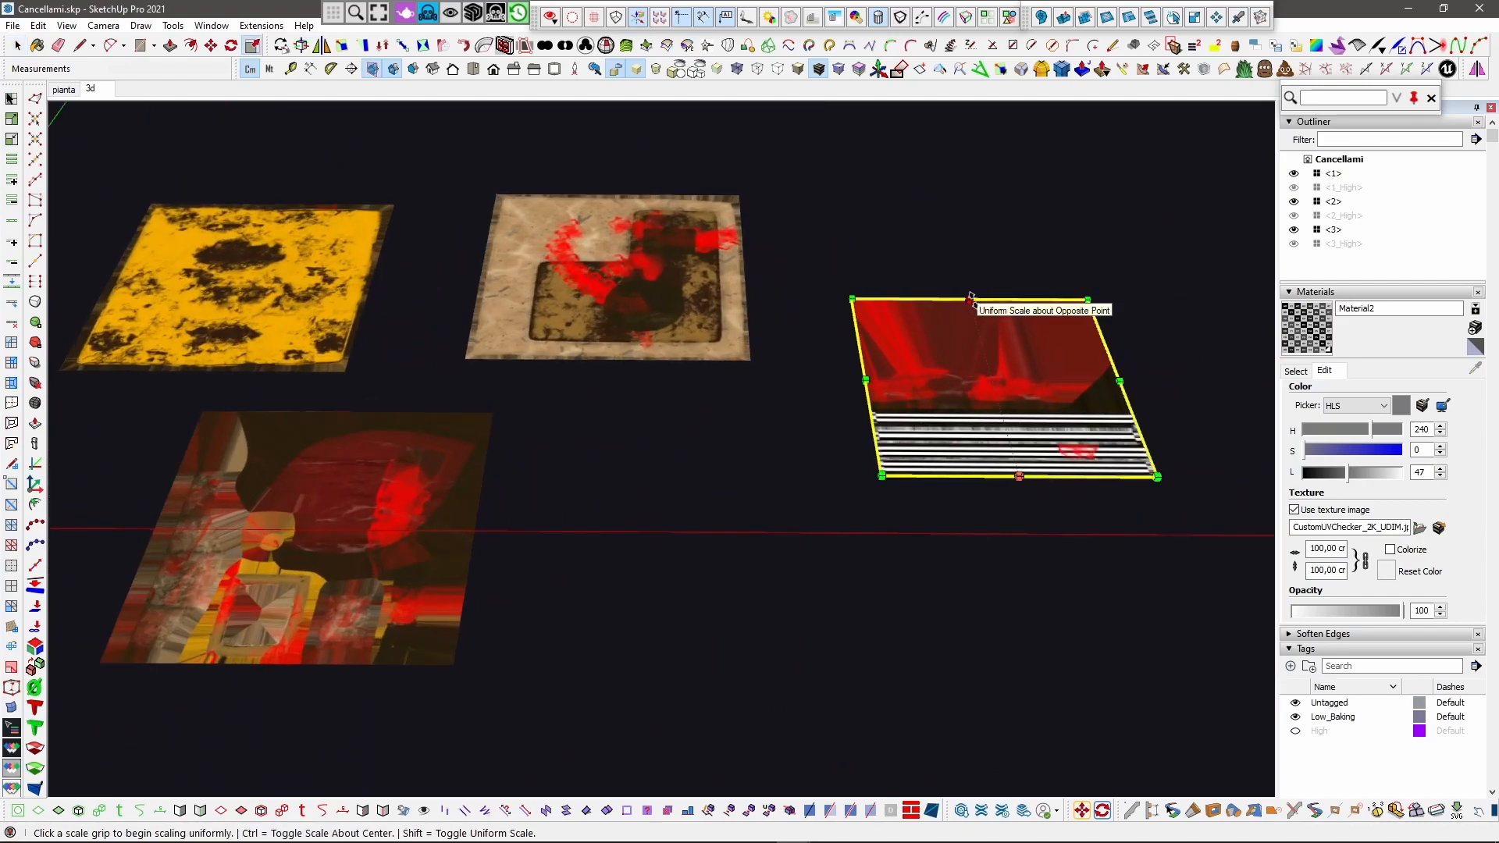
pyautogui.click(970, 298)
pyautogui.click(997, 354)
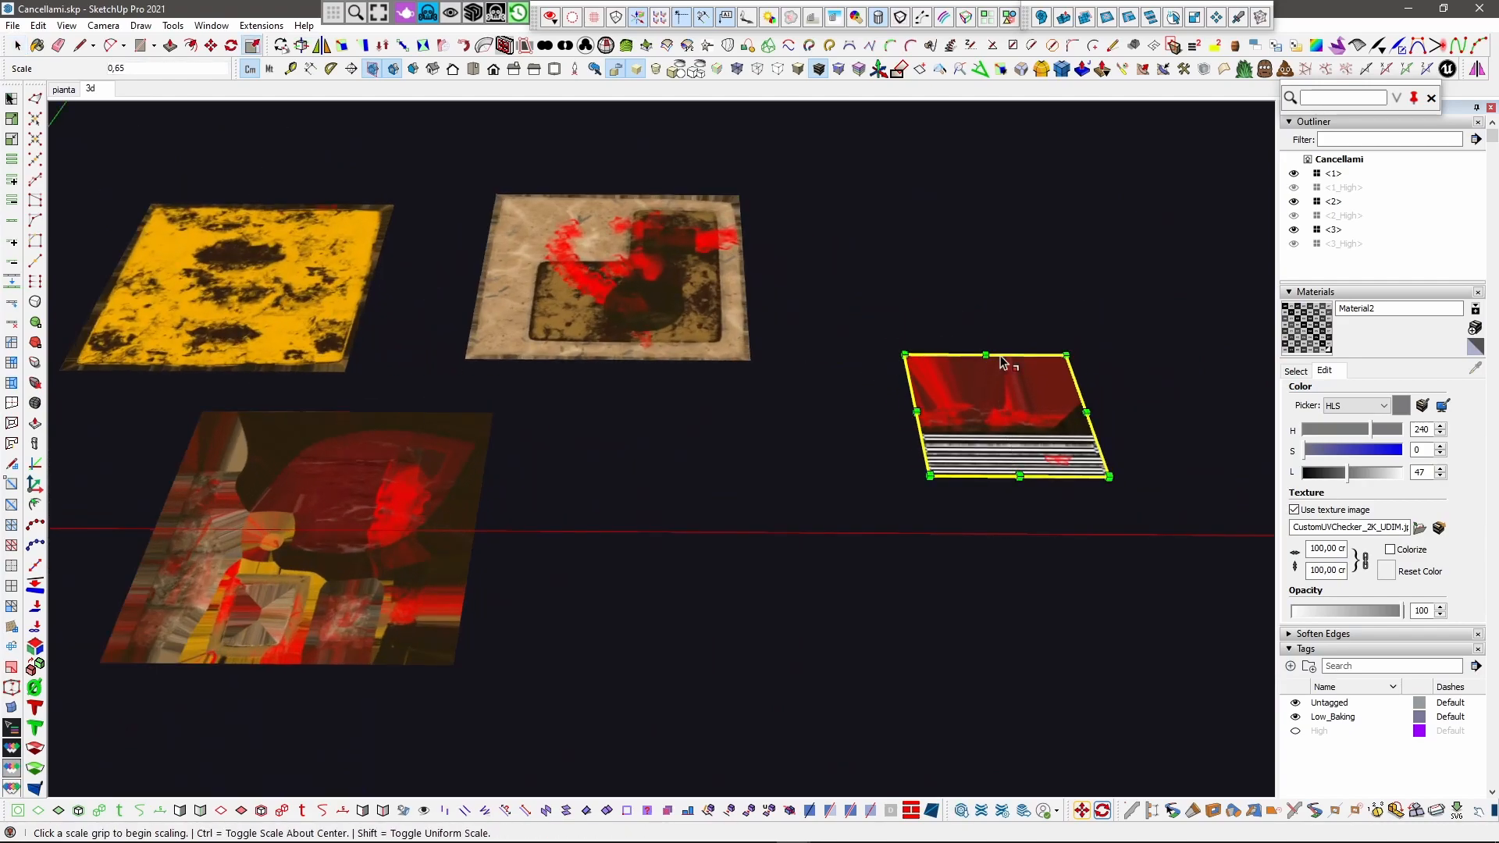
pyautogui.press('Return')
pyautogui.press('space')
# Step: Scale the BaseColor.1012 image nearest the red axis uniformly to 1 m
pyautogui.click(314, 535)
pyautogui.moveTo(315, 534); pyautogui.dragTo(444, 509, button='middle')
pyautogui.press('s')
pyautogui.click(346, 498)
pyautogui.write('1m')
pyautogui.press('Return')
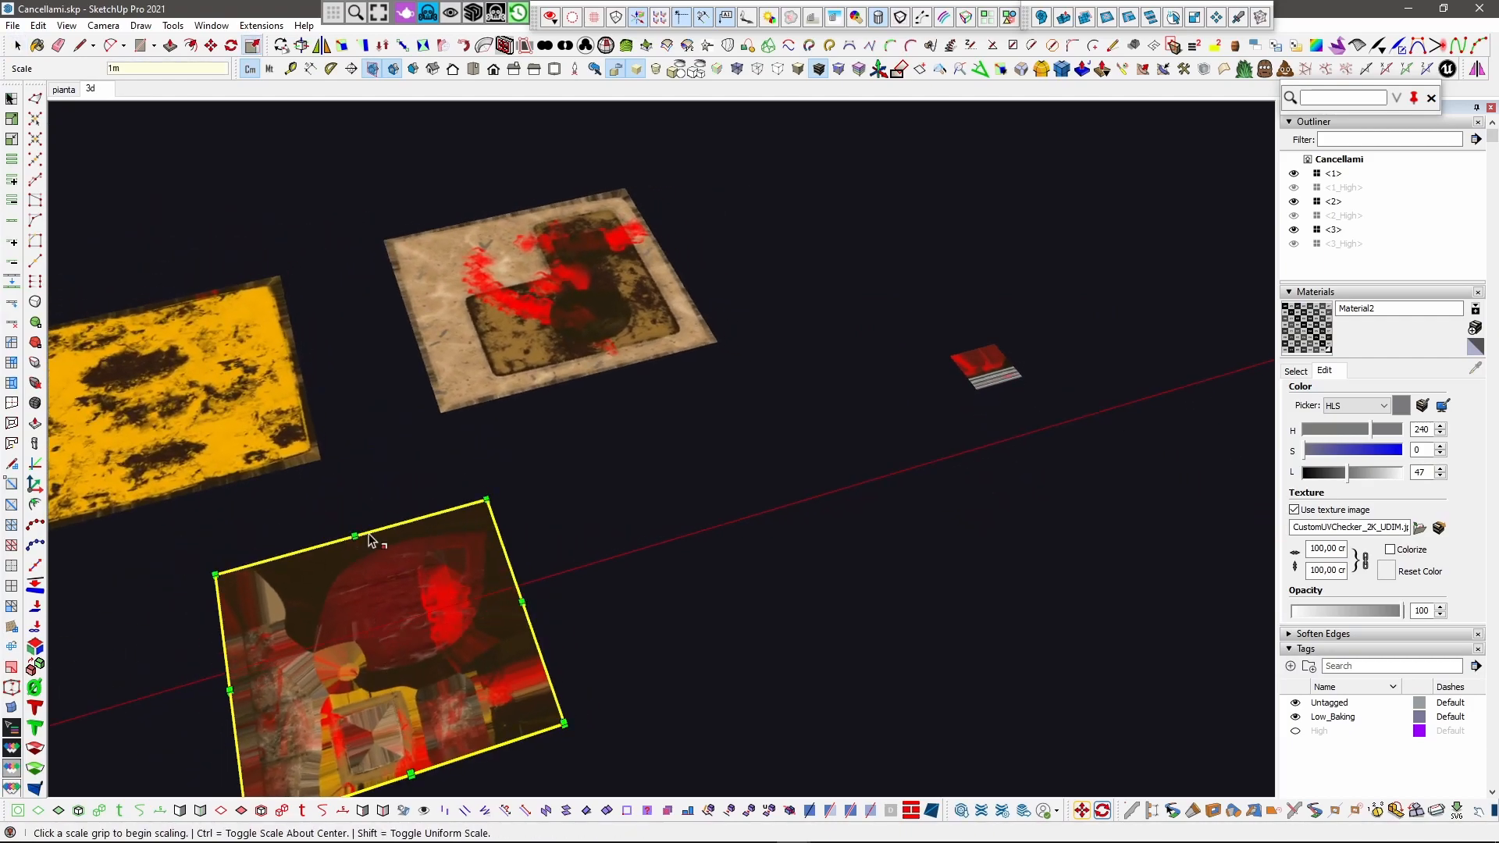
pyautogui.click(346, 529)
# Step: Scale the sand-coloured BaseColor.1002 image uniformly to 1 m
pyautogui.click(451, 252)
pyautogui.click(505, 207)
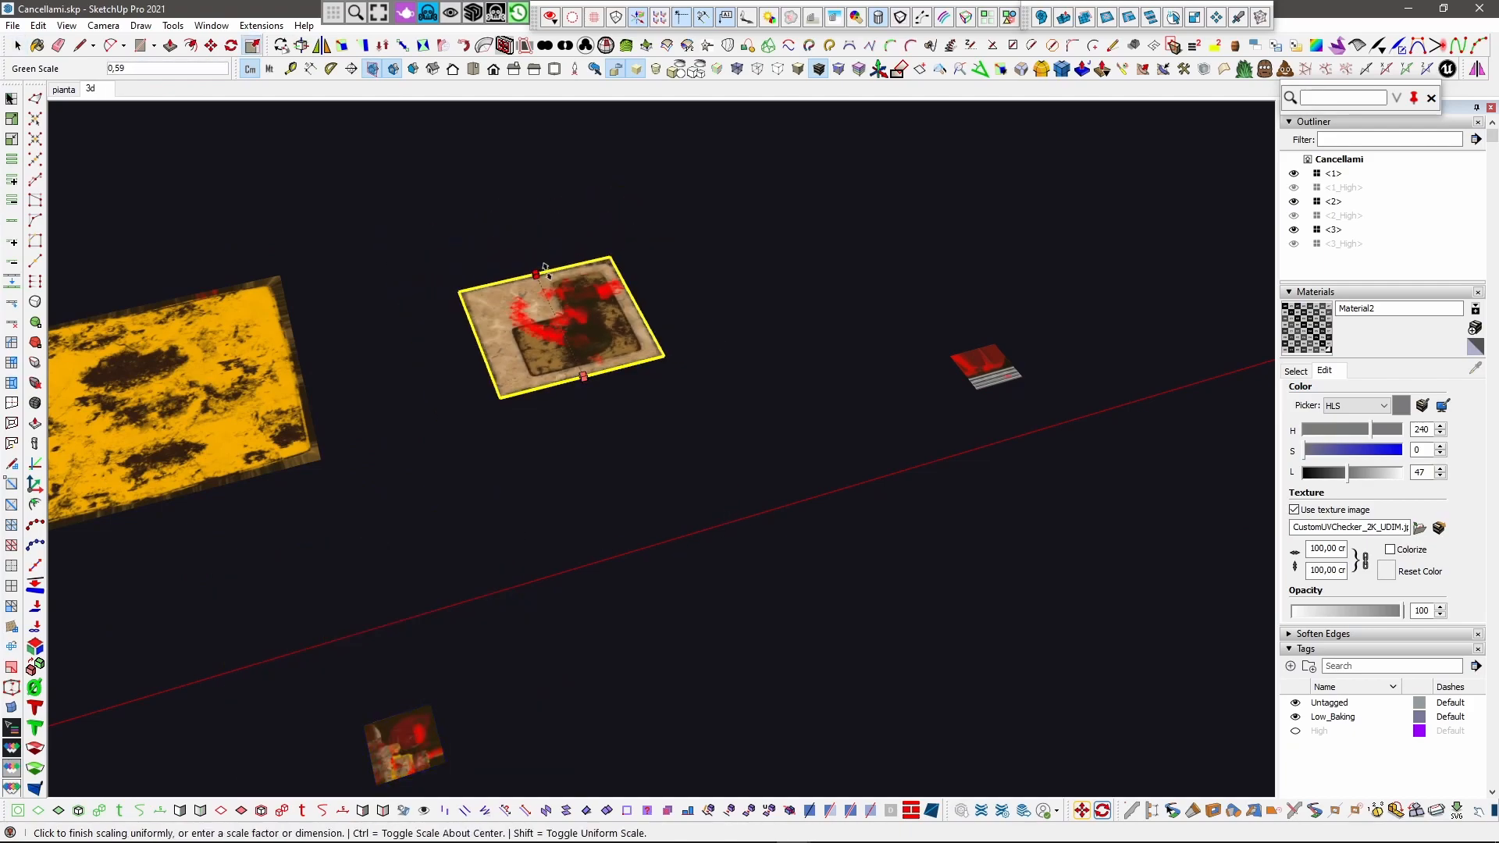
pyautogui.click(560, 299)
pyautogui.write('1')
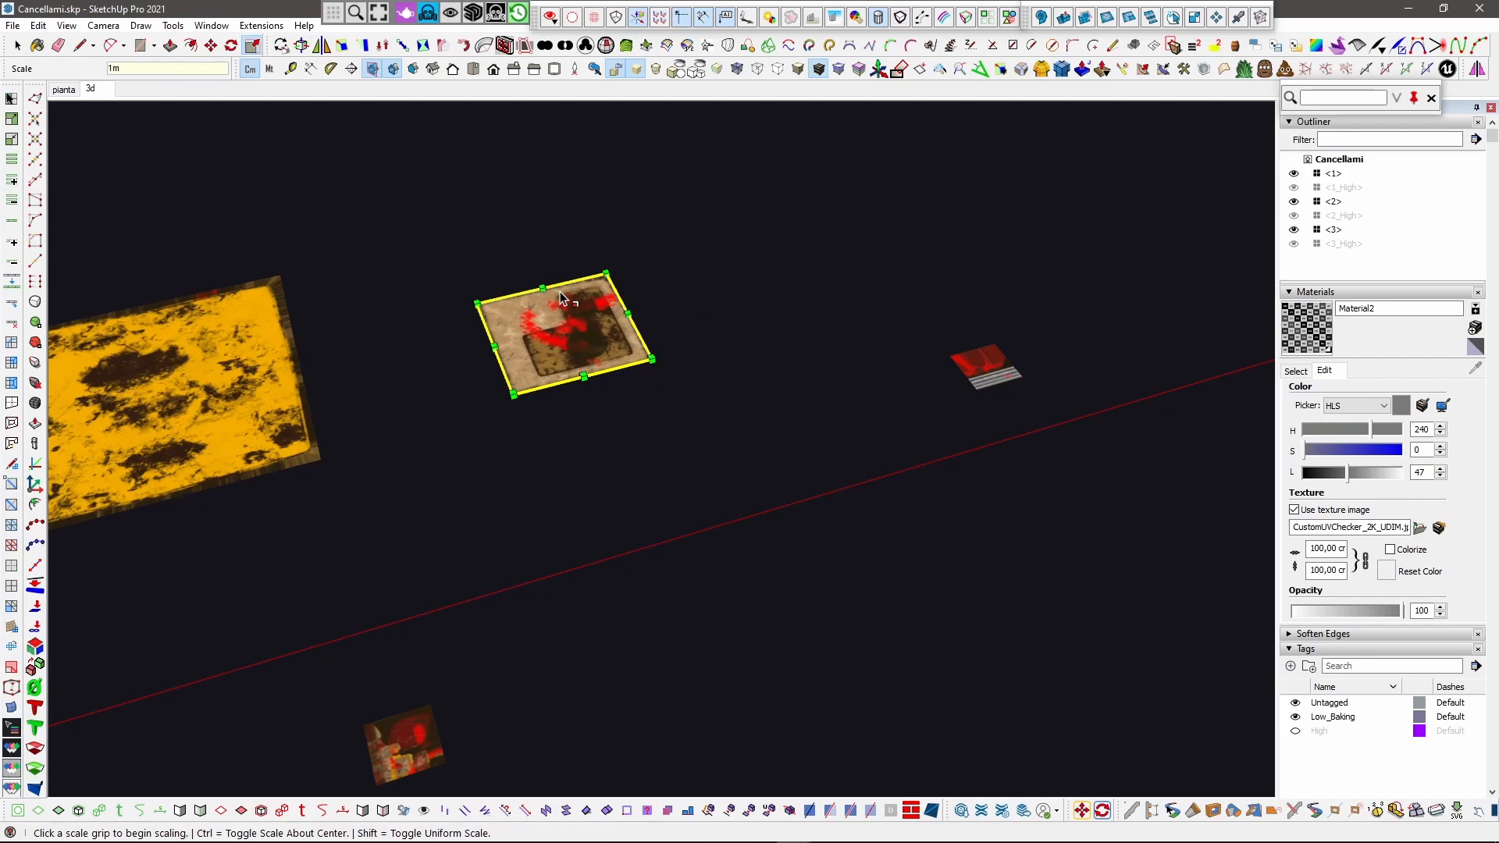
pyautogui.write('m')
pyautogui.press('Return')
pyautogui.press('space')
# Step: Scale the yellow BaseColor.1001 image uniformly to 1 m
pyautogui.click(257, 429)
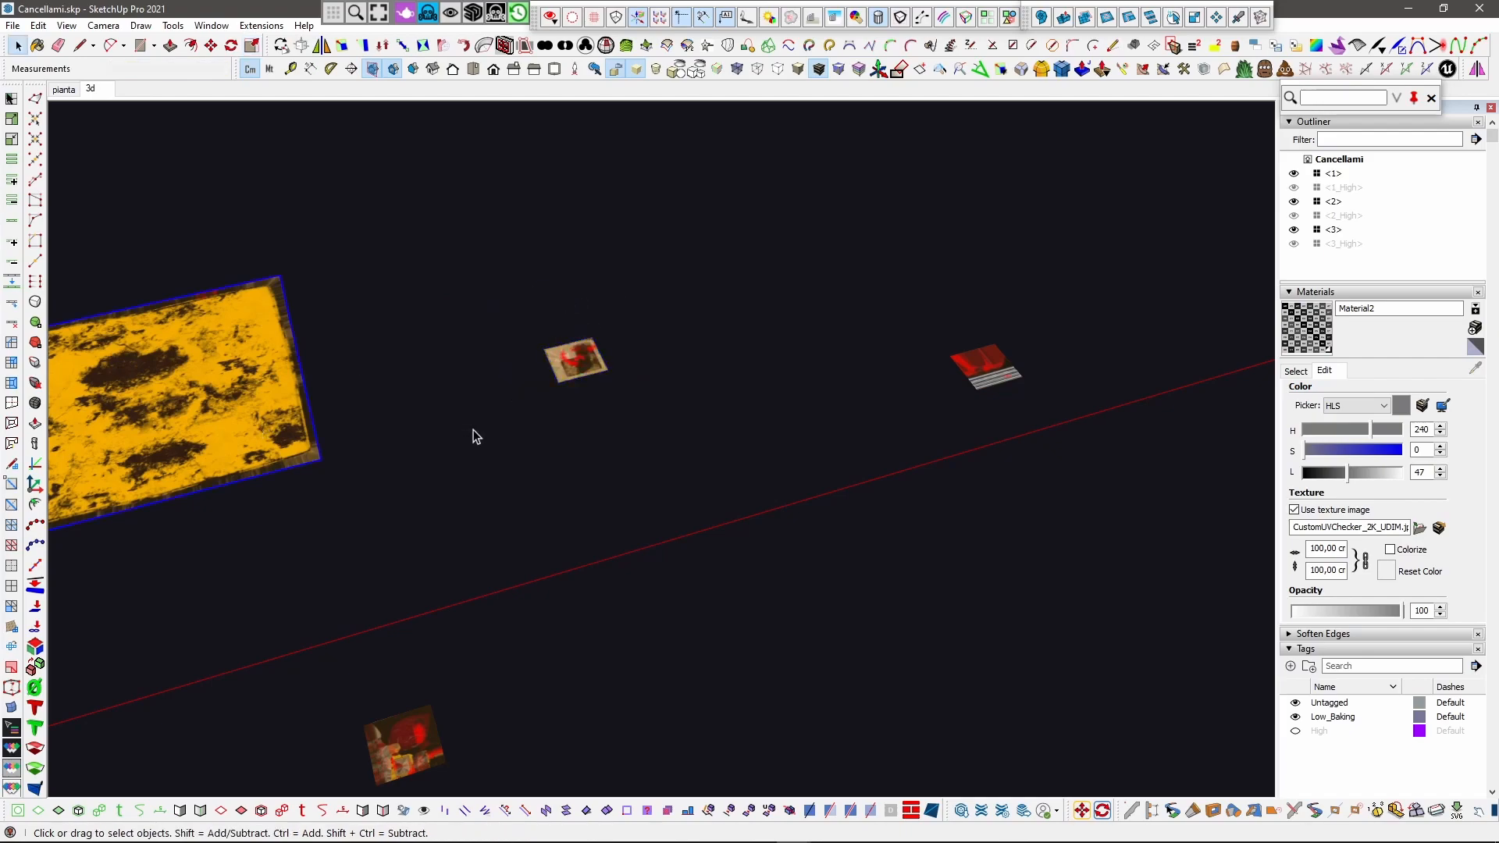
pyautogui.scroll(-2, 477, 436)
pyautogui.press('s')
pyautogui.keyDown('shift'); pyautogui.moveTo(208, 334); pyautogui.dragTo(229, 403); pyautogui.keyUp('shift')
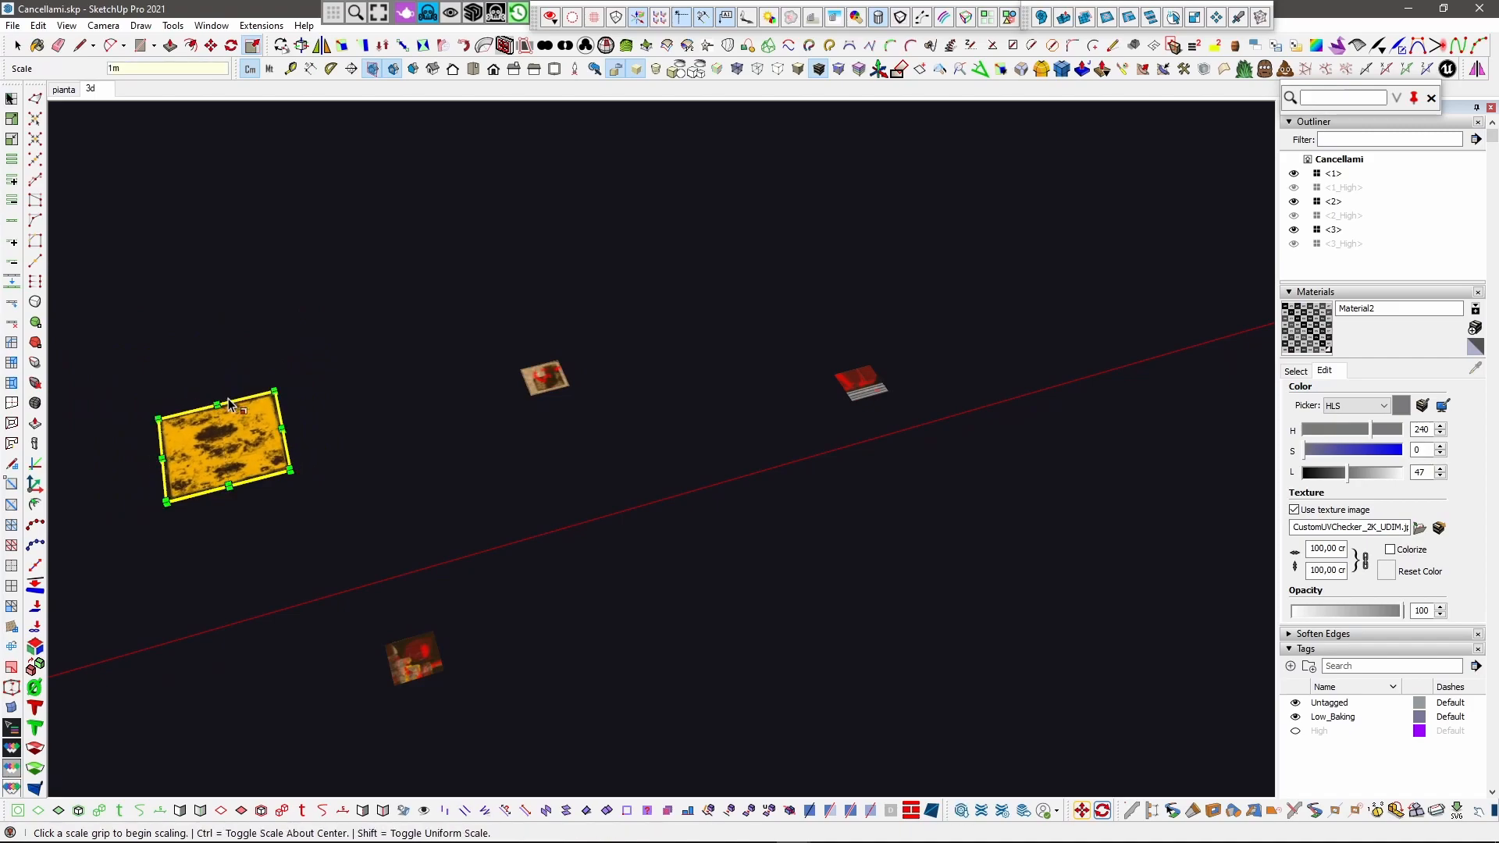
pyautogui.write('1m')
pyautogui.press('Return')
pyautogui.press('space')
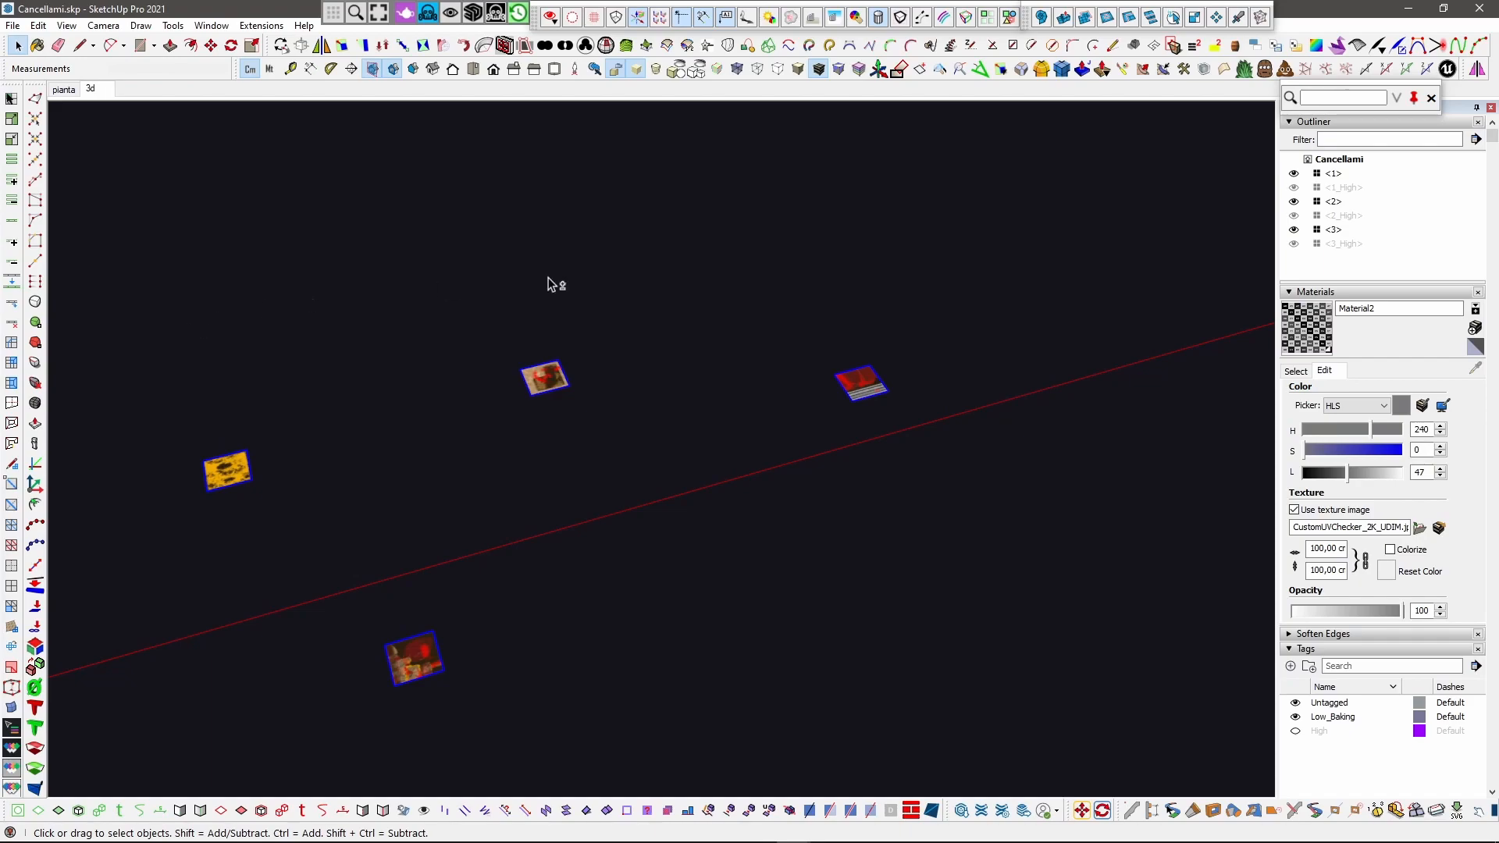
# Step: Check the texture width and height in the edit settings of the Low_Bake_Material2_BaseColor.1001 material
pyautogui.moveTo(696, 452); pyautogui.dragTo(730, 432, button='middle')
pyautogui.scroll(-1, 730, 434)
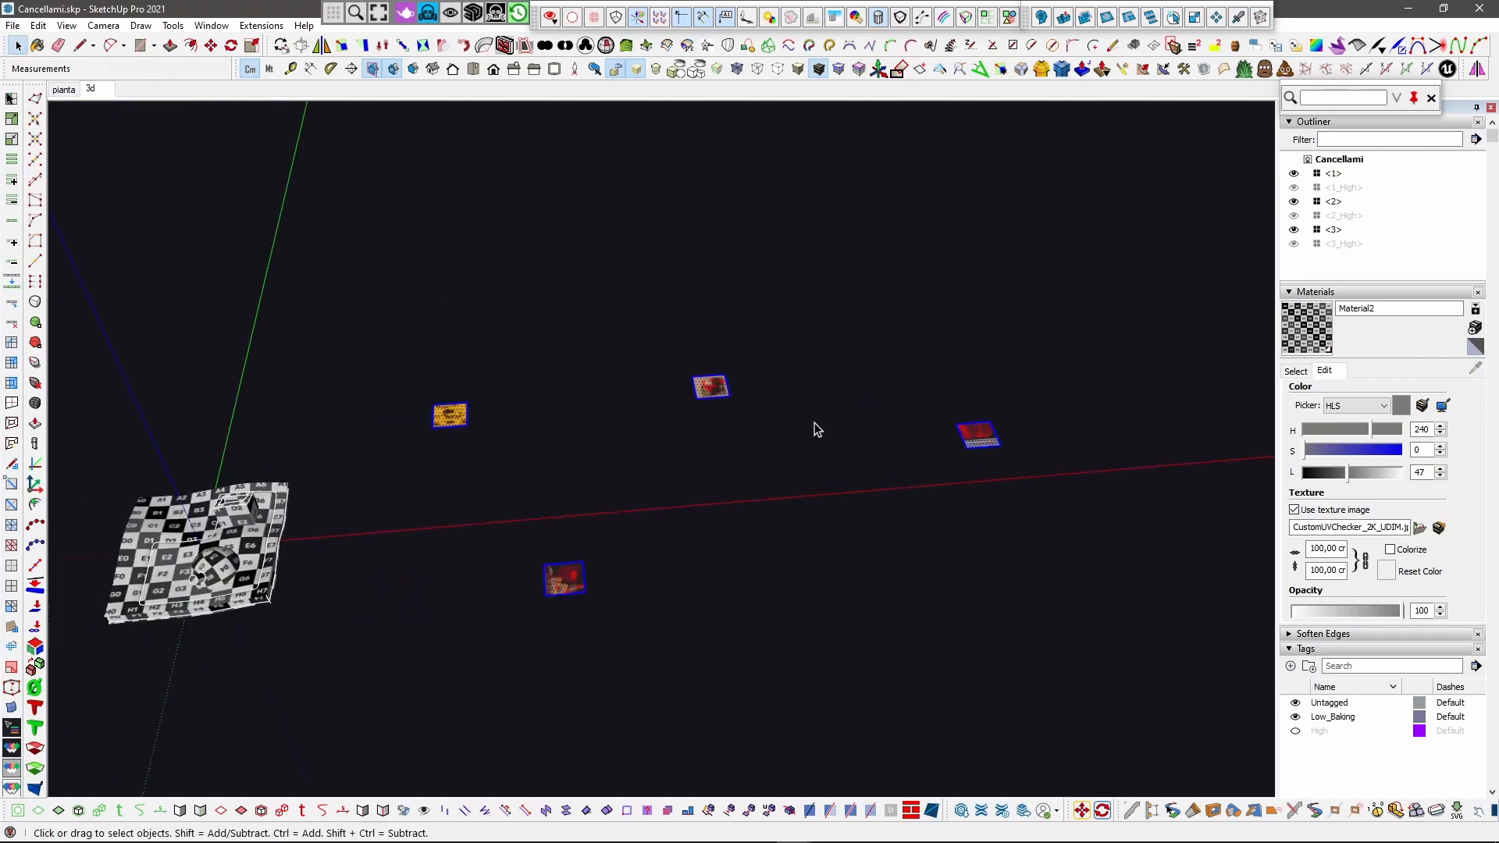
pyautogui.click(1295, 370)
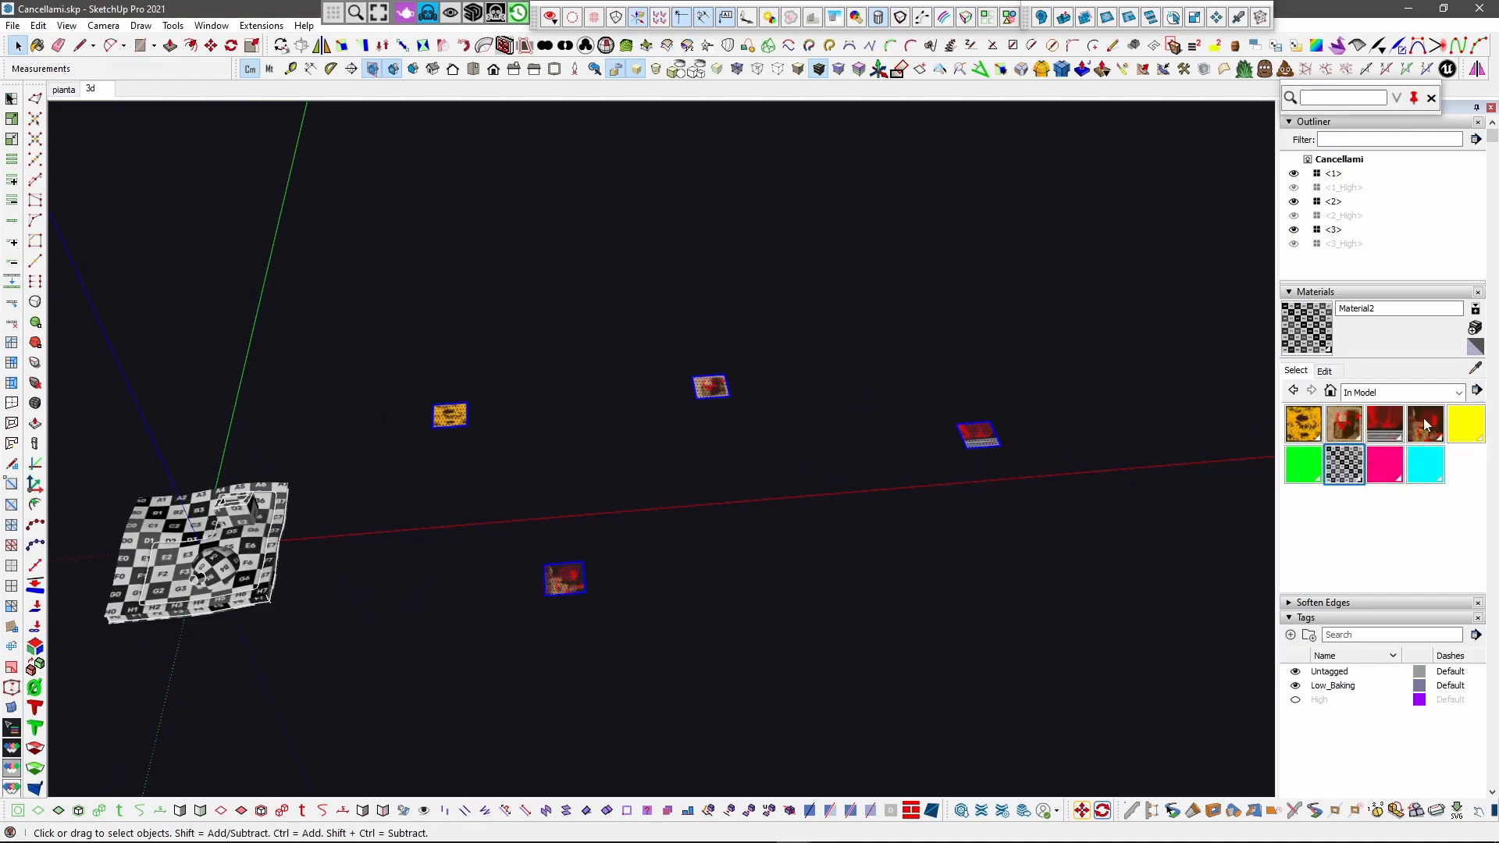
pyautogui.click(1303, 423)
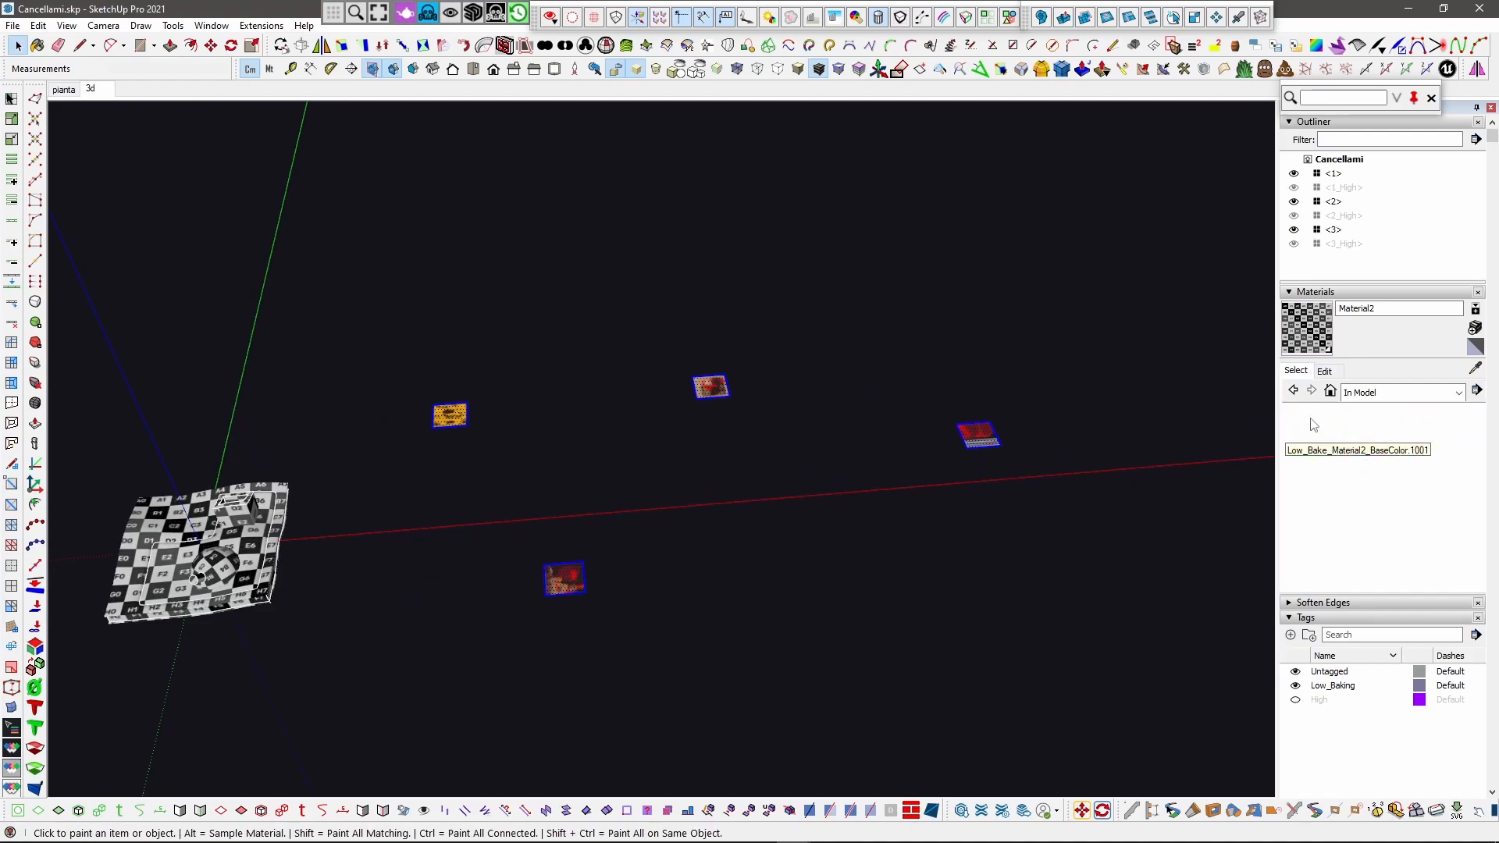
pyautogui.click(1326, 372)
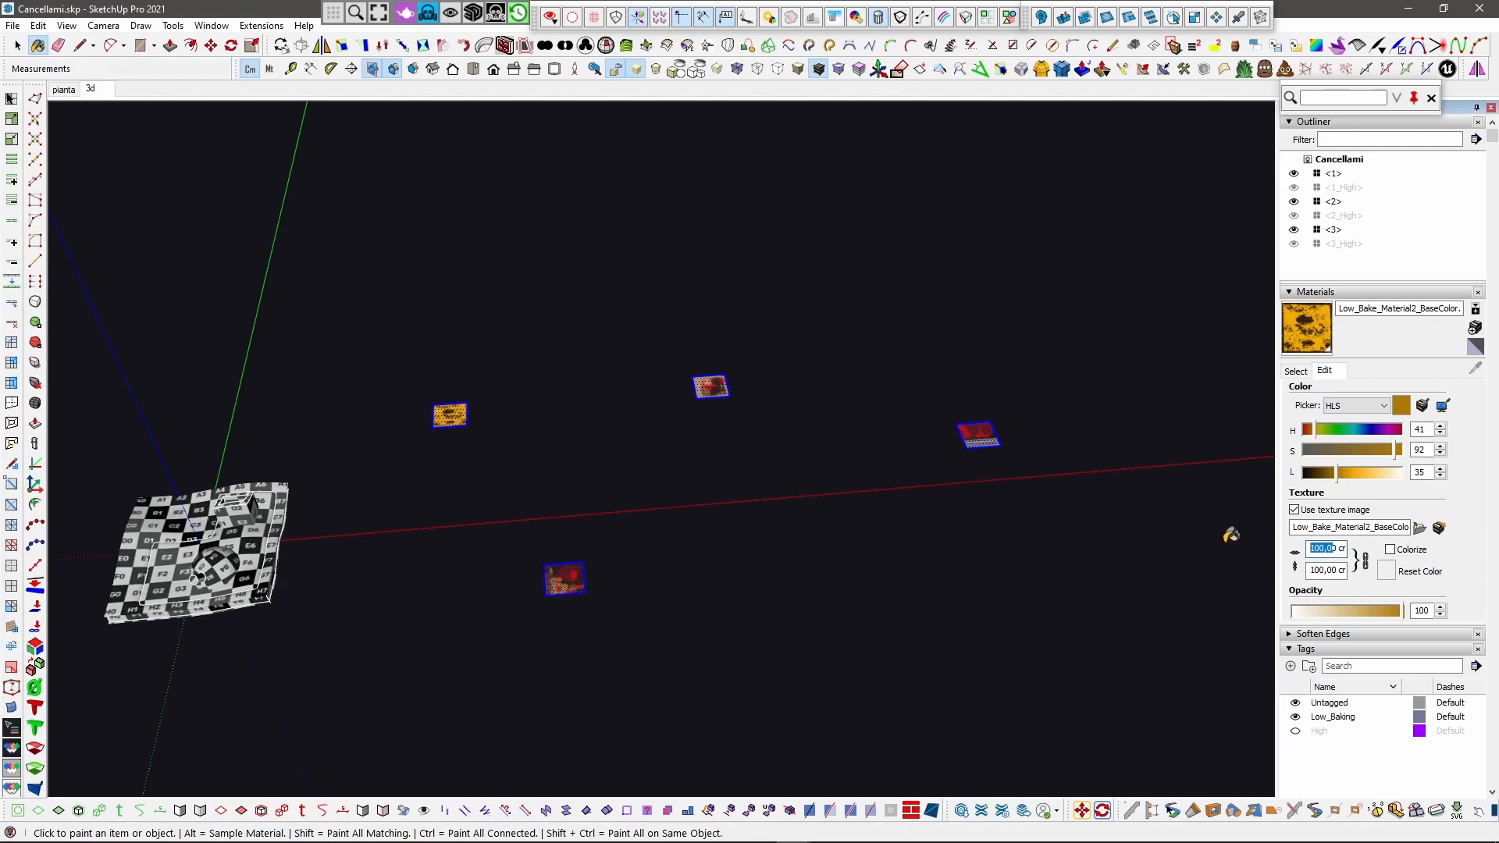
# Step: Delete the four scaled BaseColor images from the model, keeping only the checker mesh
pyautogui.moveTo(1021, 491); pyautogui.dragTo(819, 557, button='middle')
pyautogui.scroll(-2, 623, 530)
pyautogui.press('space')
pyautogui.press('Delete')
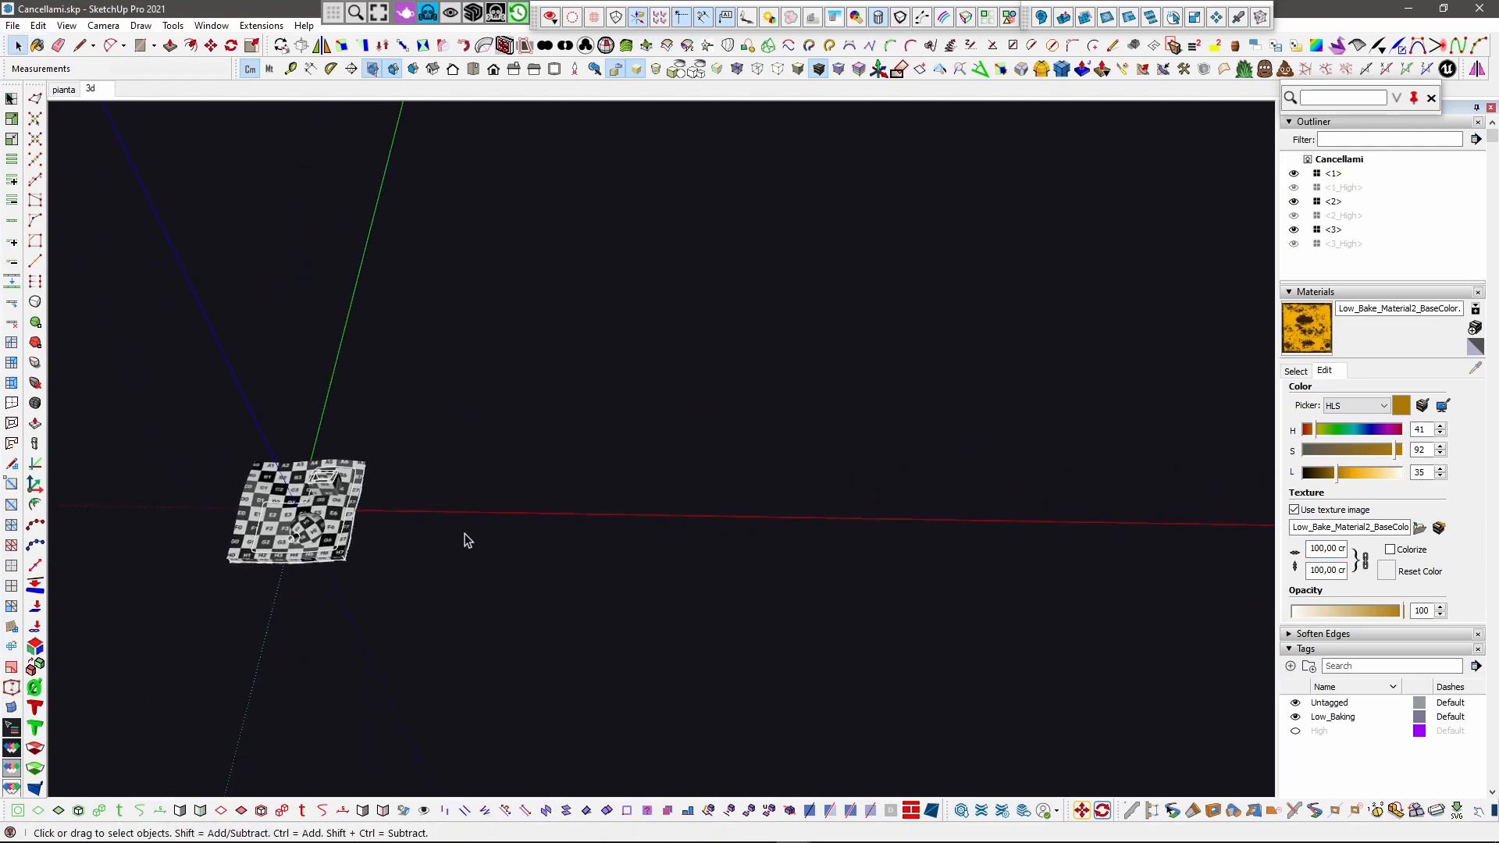
# Step: Examine the checker-textured low-poly mesh up close from several angles
pyautogui.keyDown('shift'); pyautogui.moveTo(502, 541); pyautogui.dragTo(576, 515, button='middle'); pyautogui.keyUp('shift')
pyautogui.scroll(5, 429, 563)
pyautogui.scroll(1, 428, 563)
pyautogui.moveTo(965, 494); pyautogui.dragTo(887, 445, button='middle')
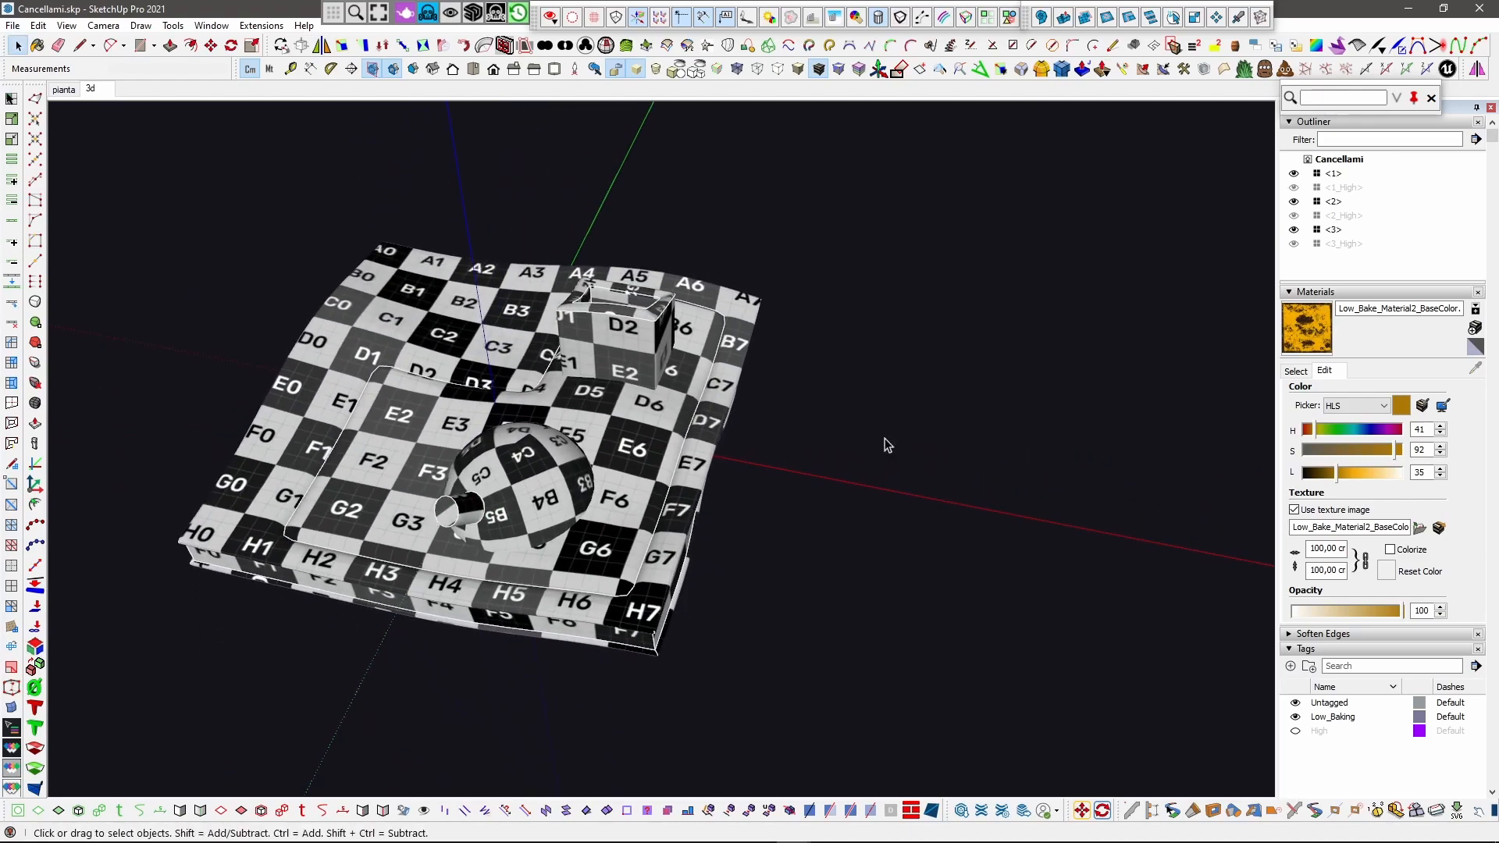
pyautogui.click(1289, 292)
pyautogui.moveTo(606, 563); pyautogui.dragTo(838, 384, button='middle')
pyautogui.scroll(3, 560, 470)
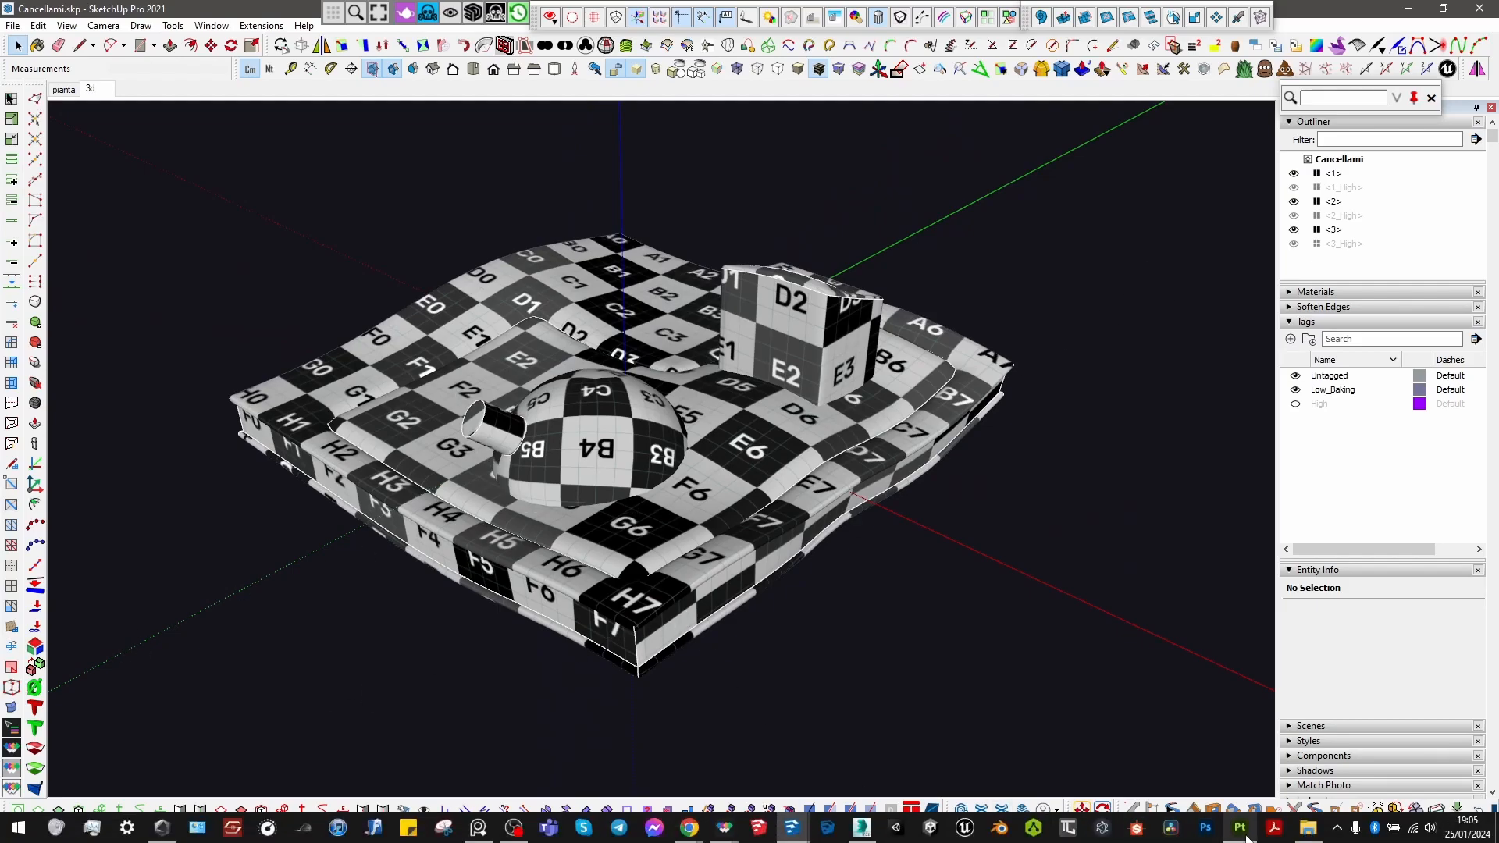
# Step: Switch to Substance 3D Painter and add a new fill layer above Fill layer 3
pyautogui.click(1240, 827)
pyautogui.scroll(-2, 430, 426)
pyautogui.keyDown('alt'); pyautogui.moveTo(520, 324); pyautogui.dragTo(451, 345, button='middle'); pyautogui.keyUp('alt')
pyautogui.keyDown('alt'); pyautogui.moveTo(512, 338); pyautogui.dragTo(691, 263); pyautogui.keyUp('alt')
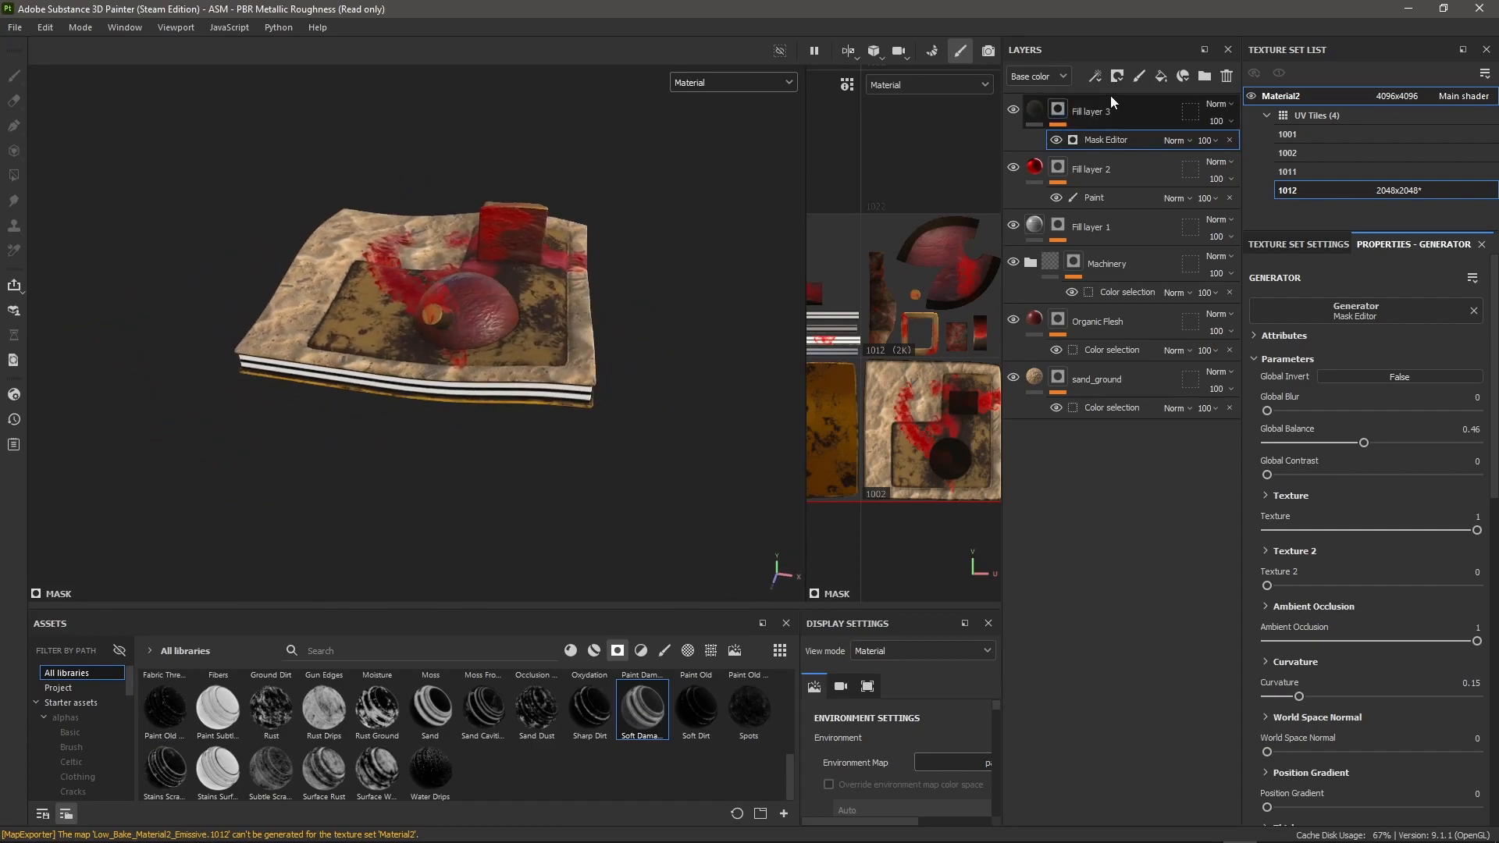
pyautogui.click(1139, 110)
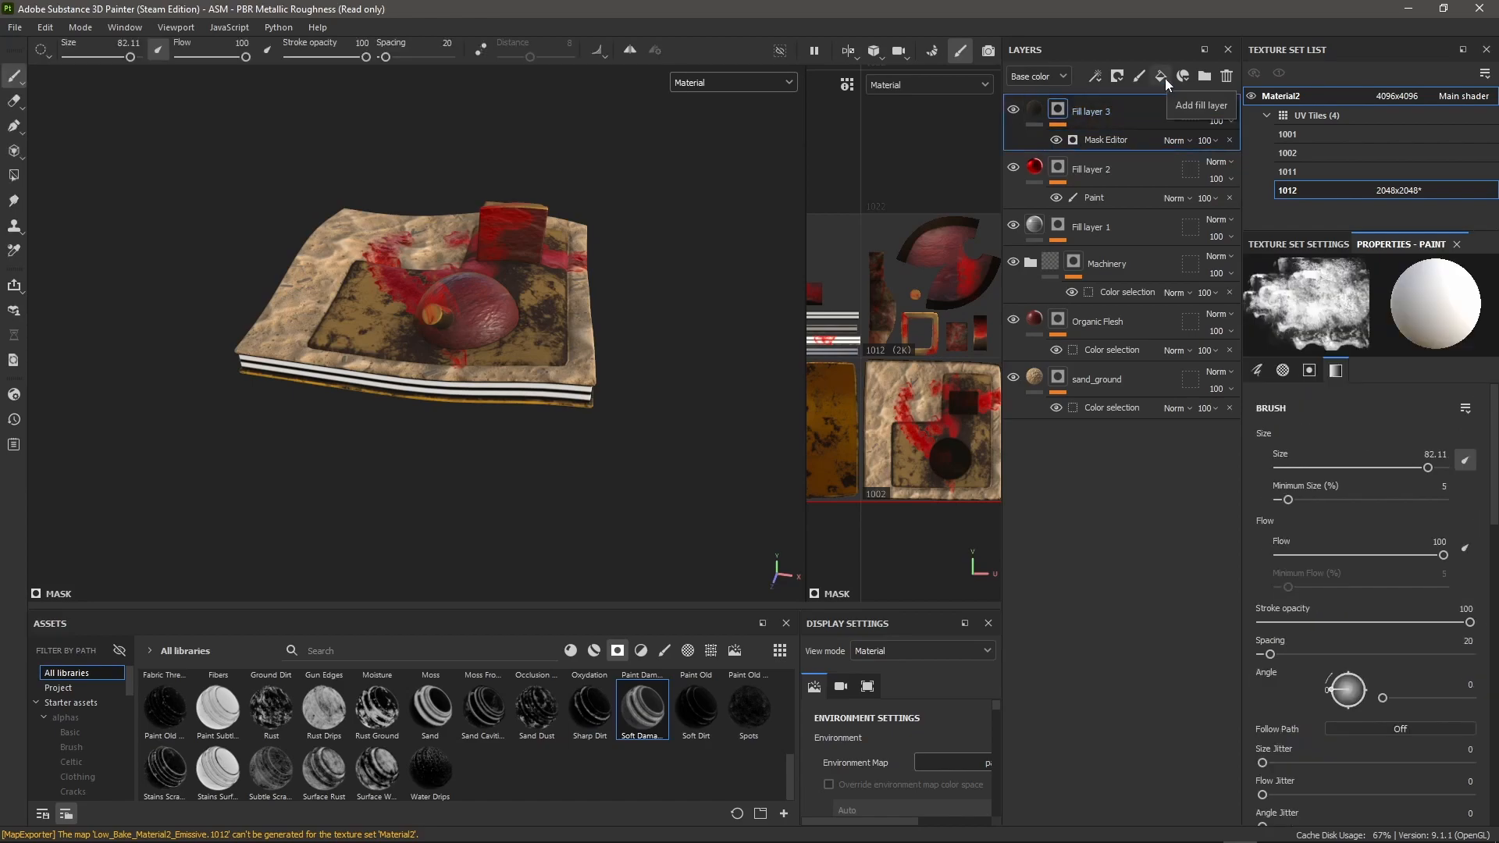
pyautogui.click(1165, 78)
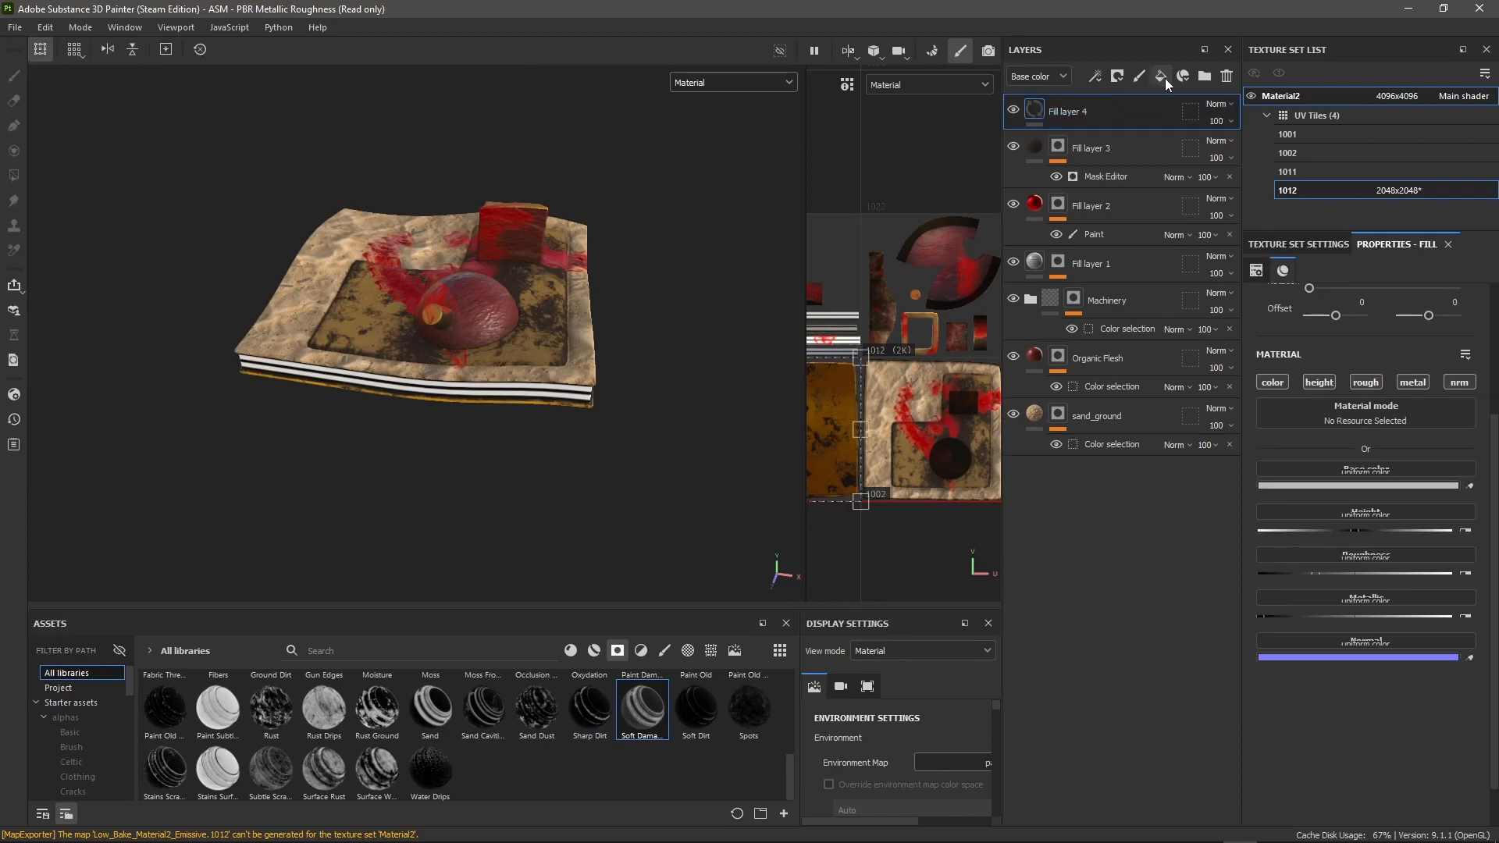
# Step: Limit the new fill layer to the color channel and set its base color to bright red, FE0000
pyautogui.click(1274, 381)
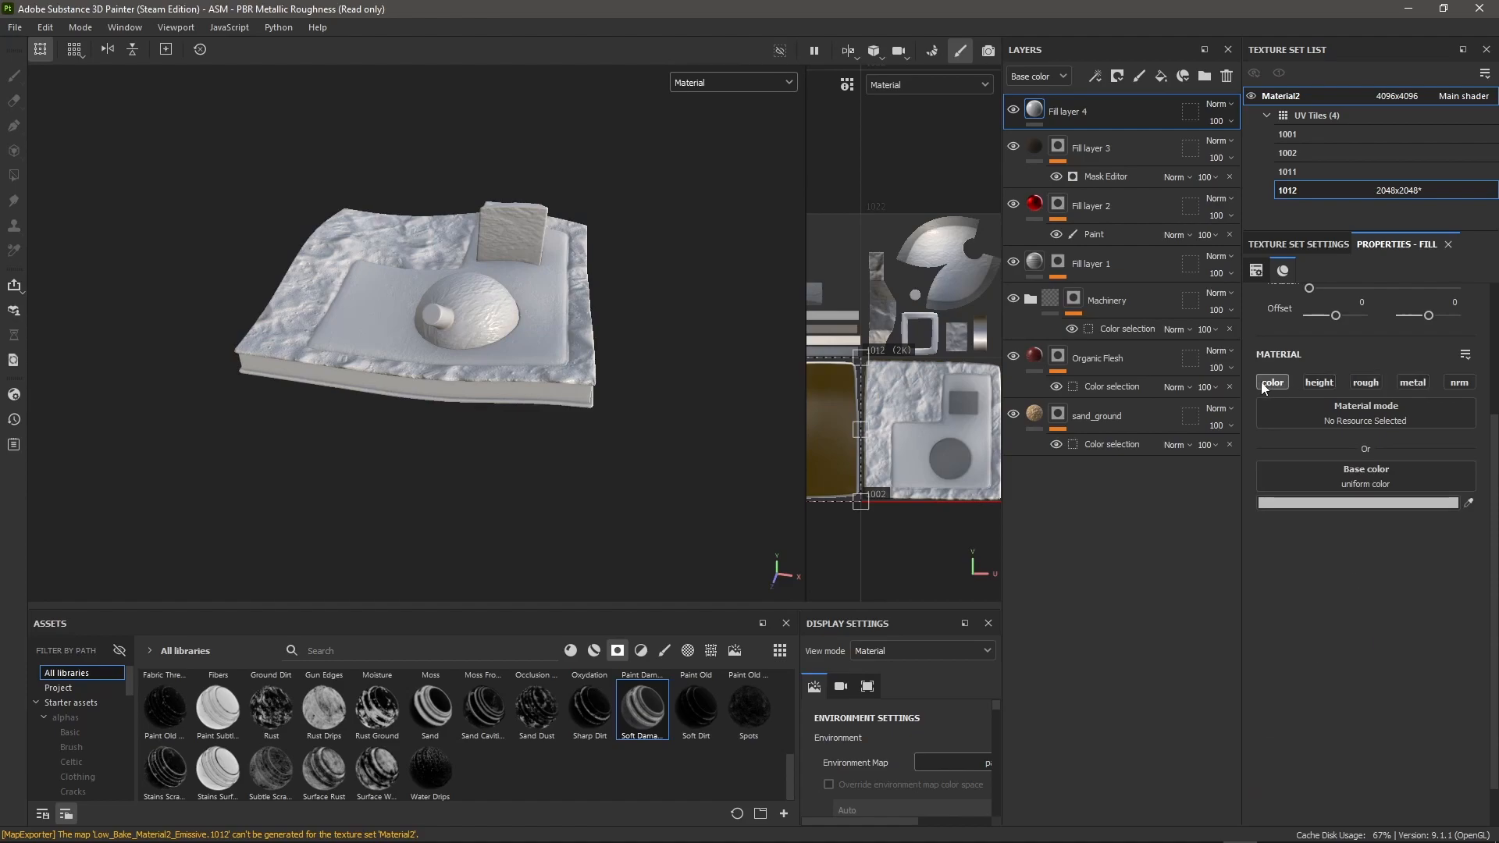
pyautogui.click(1344, 500)
pyautogui.moveTo(1205, 612); pyautogui.dragTo(1275, 592)
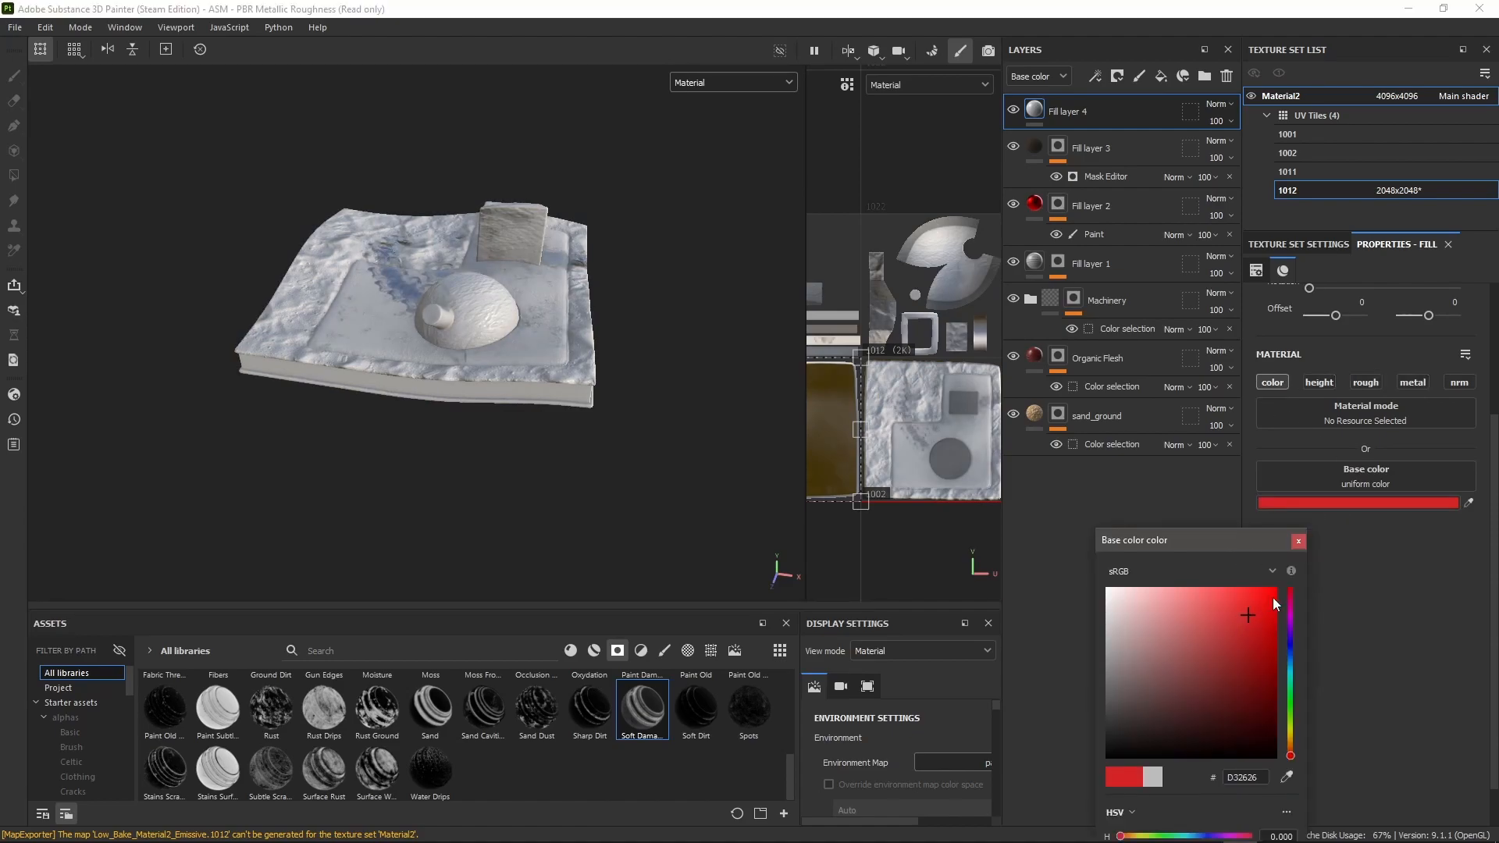
pyautogui.click(1299, 541)
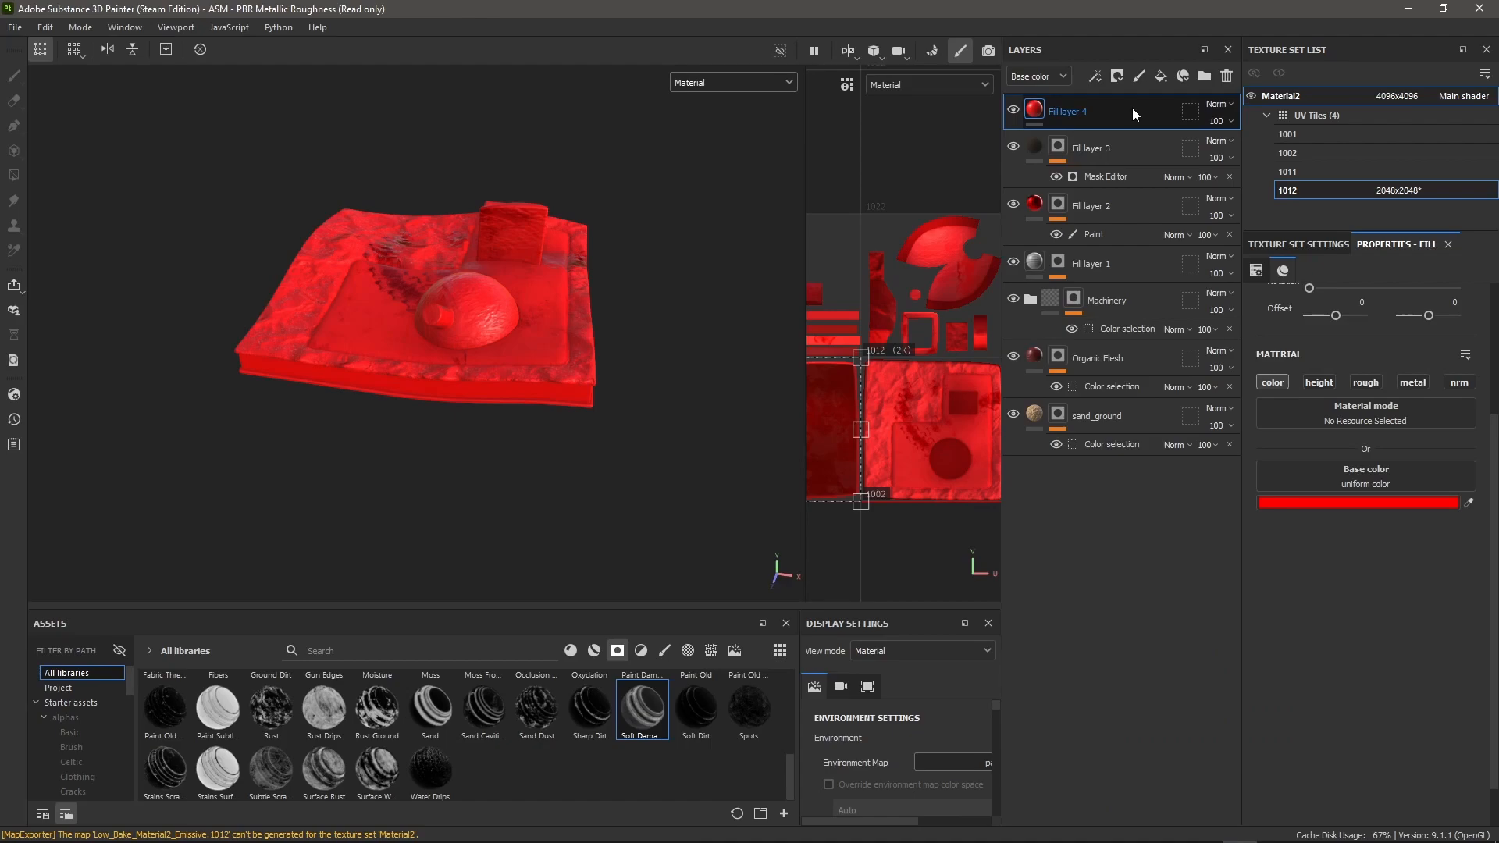
# Step: Duplicate the red fill layer and set the copy's base color to bright green, 4DFF00
pyautogui.hotkey('ctrl', 'd')
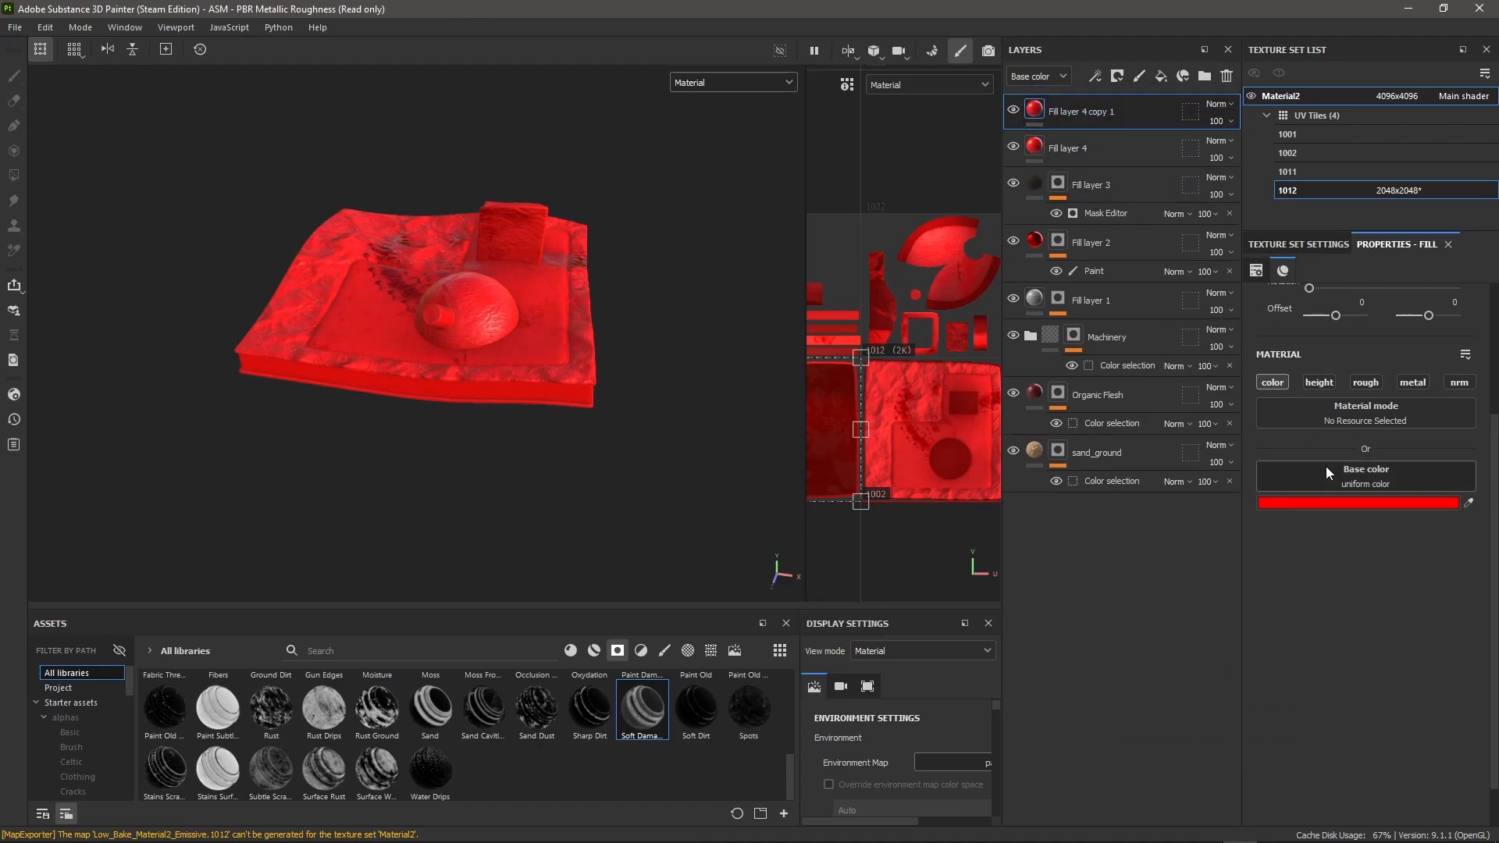
pyautogui.click(1335, 503)
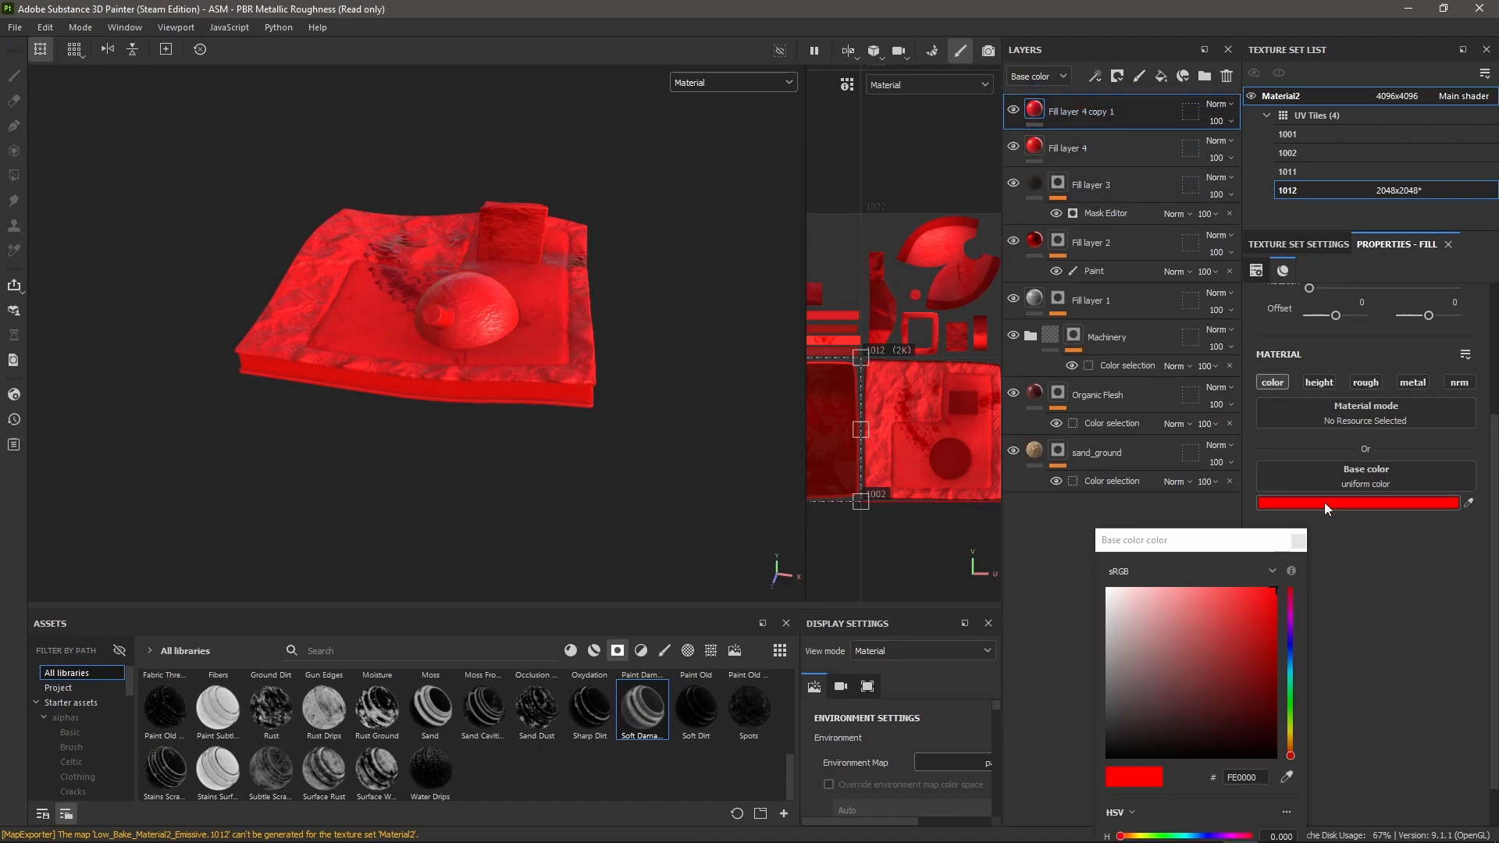
pyautogui.click(1291, 712)
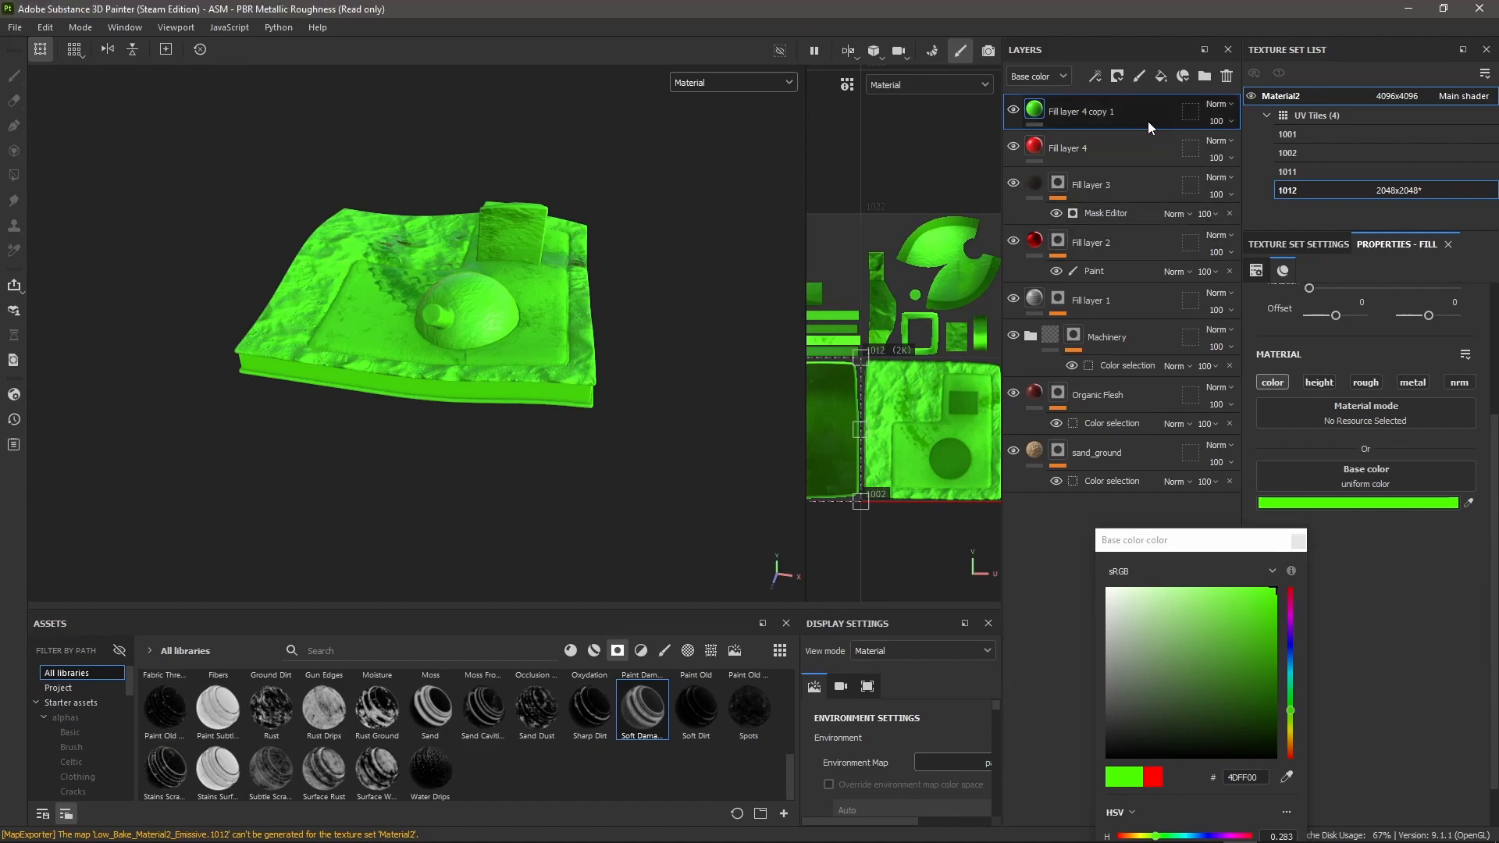
pyautogui.click(1299, 542)
# Step: Duplicate the green fill layer and set the copy's base color to cyan, 00FFE0
pyautogui.moveTo(1160, 126); pyautogui.dragTo(1160, 107)
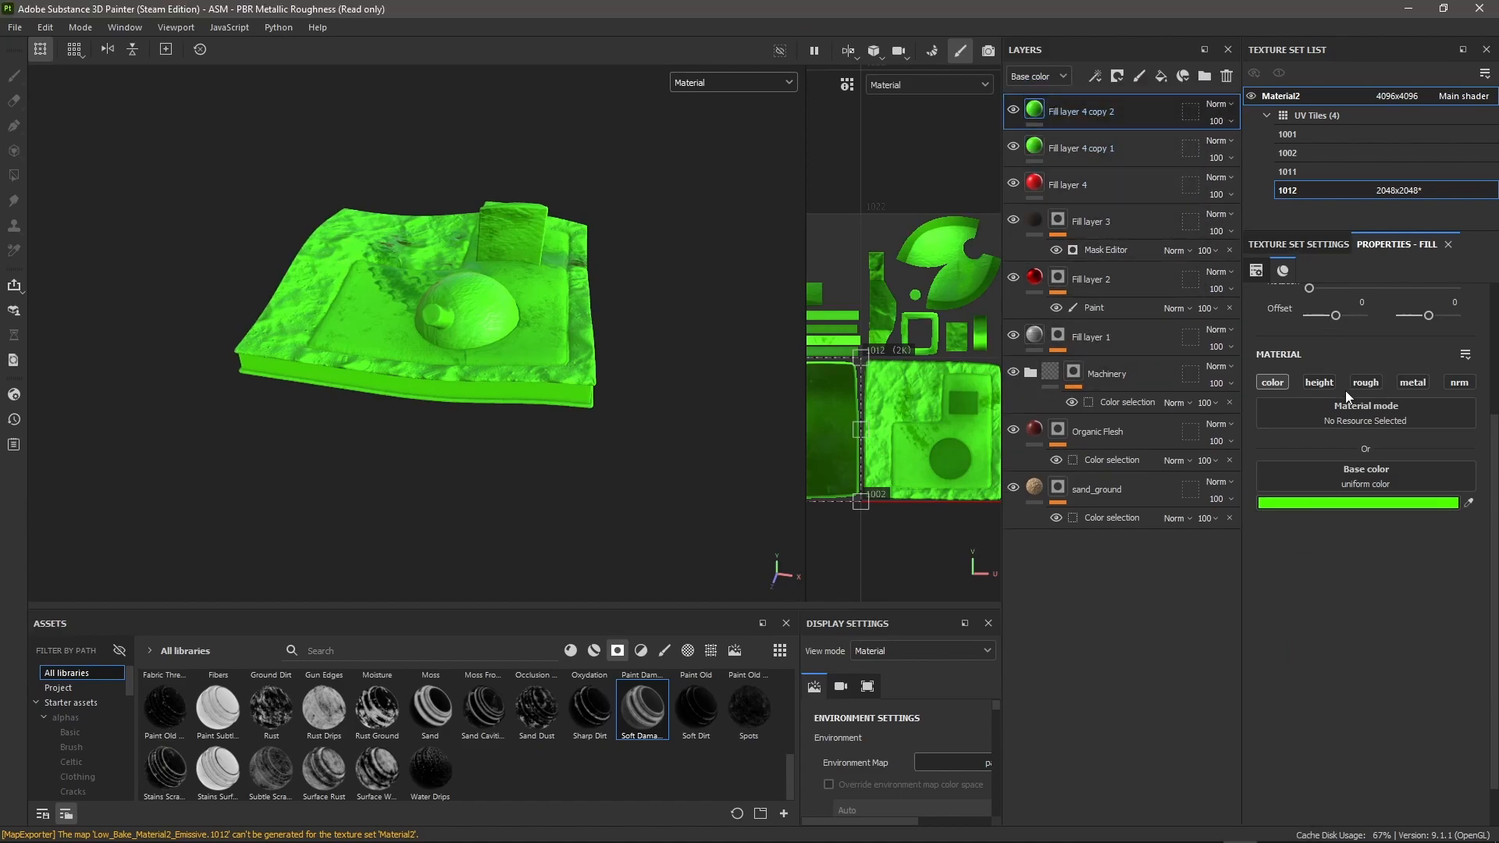
pyautogui.click(1308, 507)
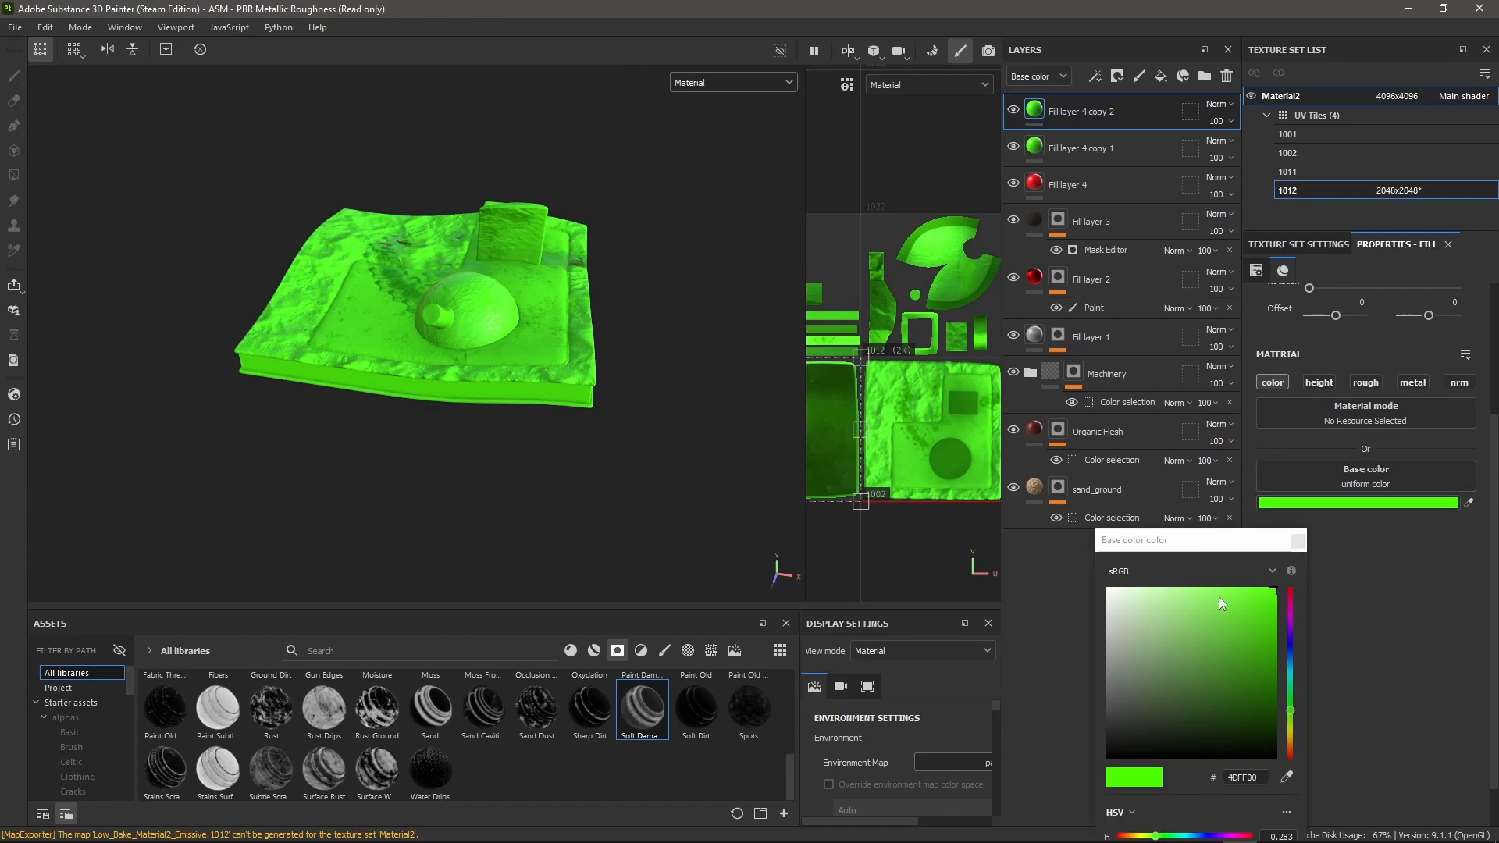
pyautogui.click(1293, 676)
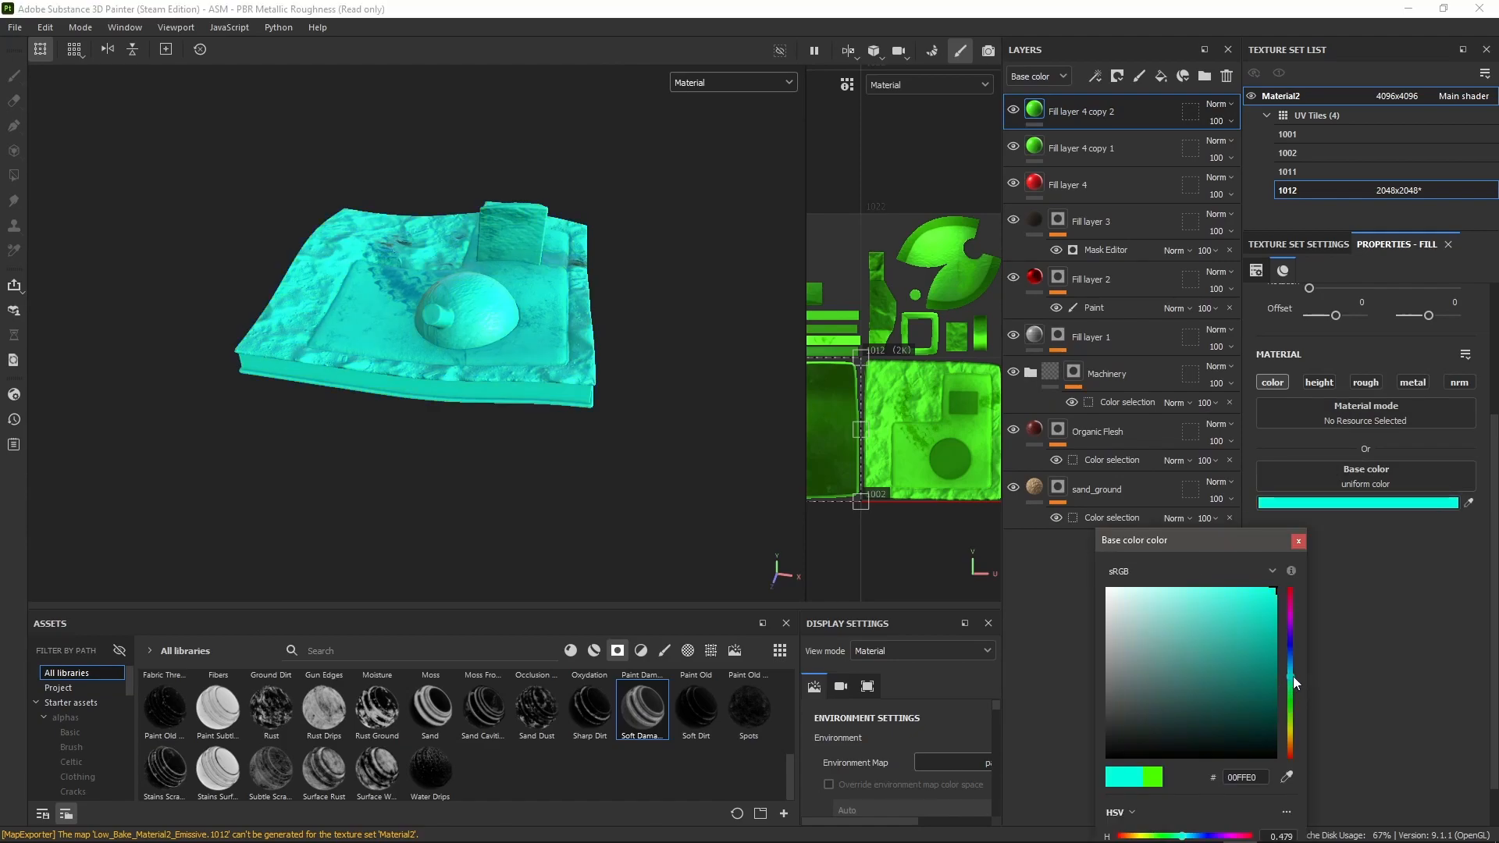
pyautogui.click(1298, 541)
# Step: Duplicate the cyan fill layer and set the copy's base color to bright yellow
pyautogui.moveTo(1137, 108); pyautogui.dragTo(1134, 98)
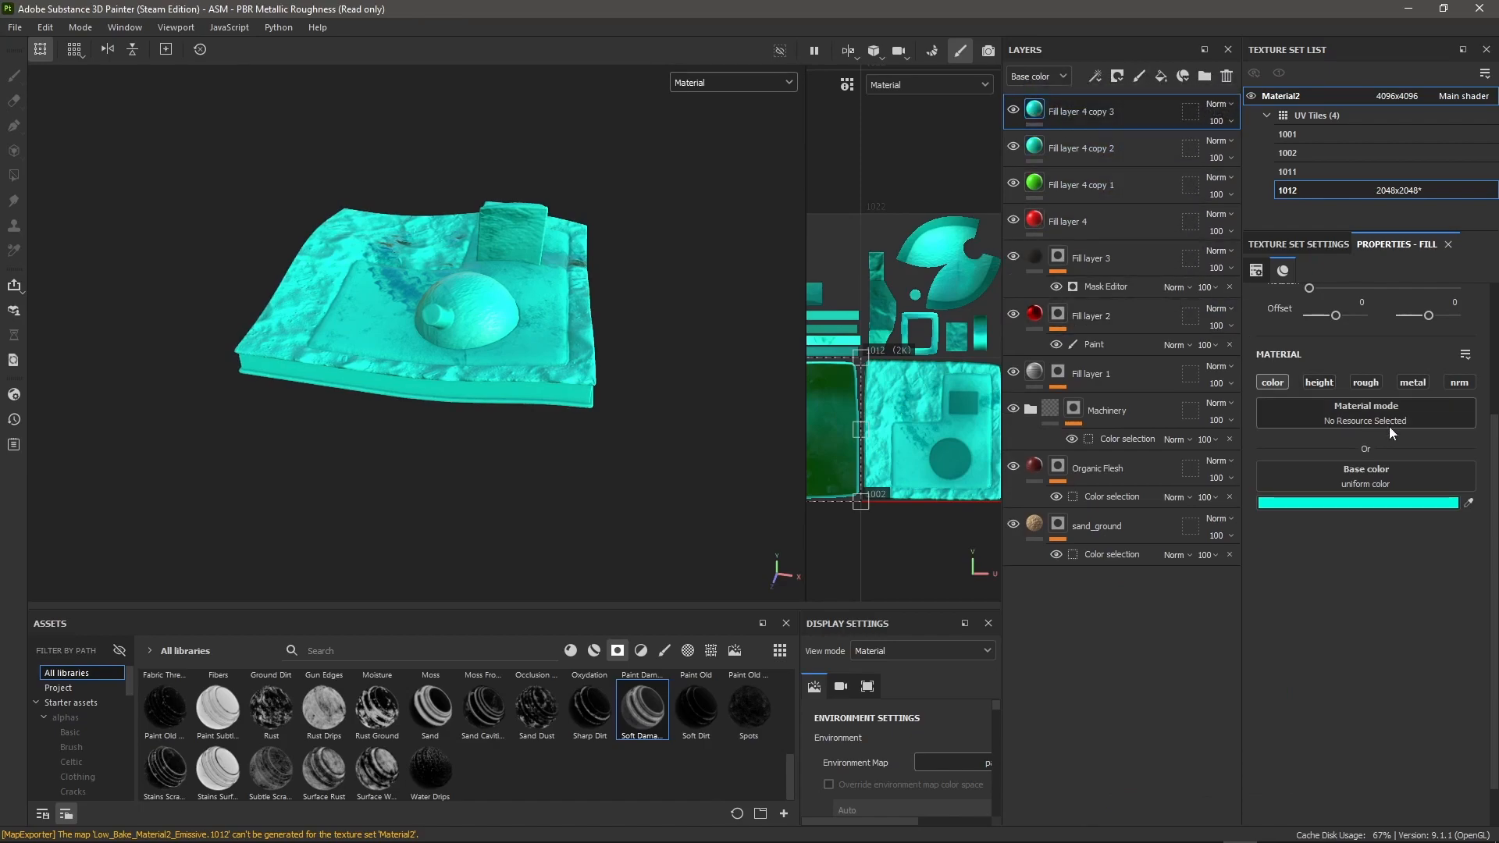
pyautogui.click(1389, 501)
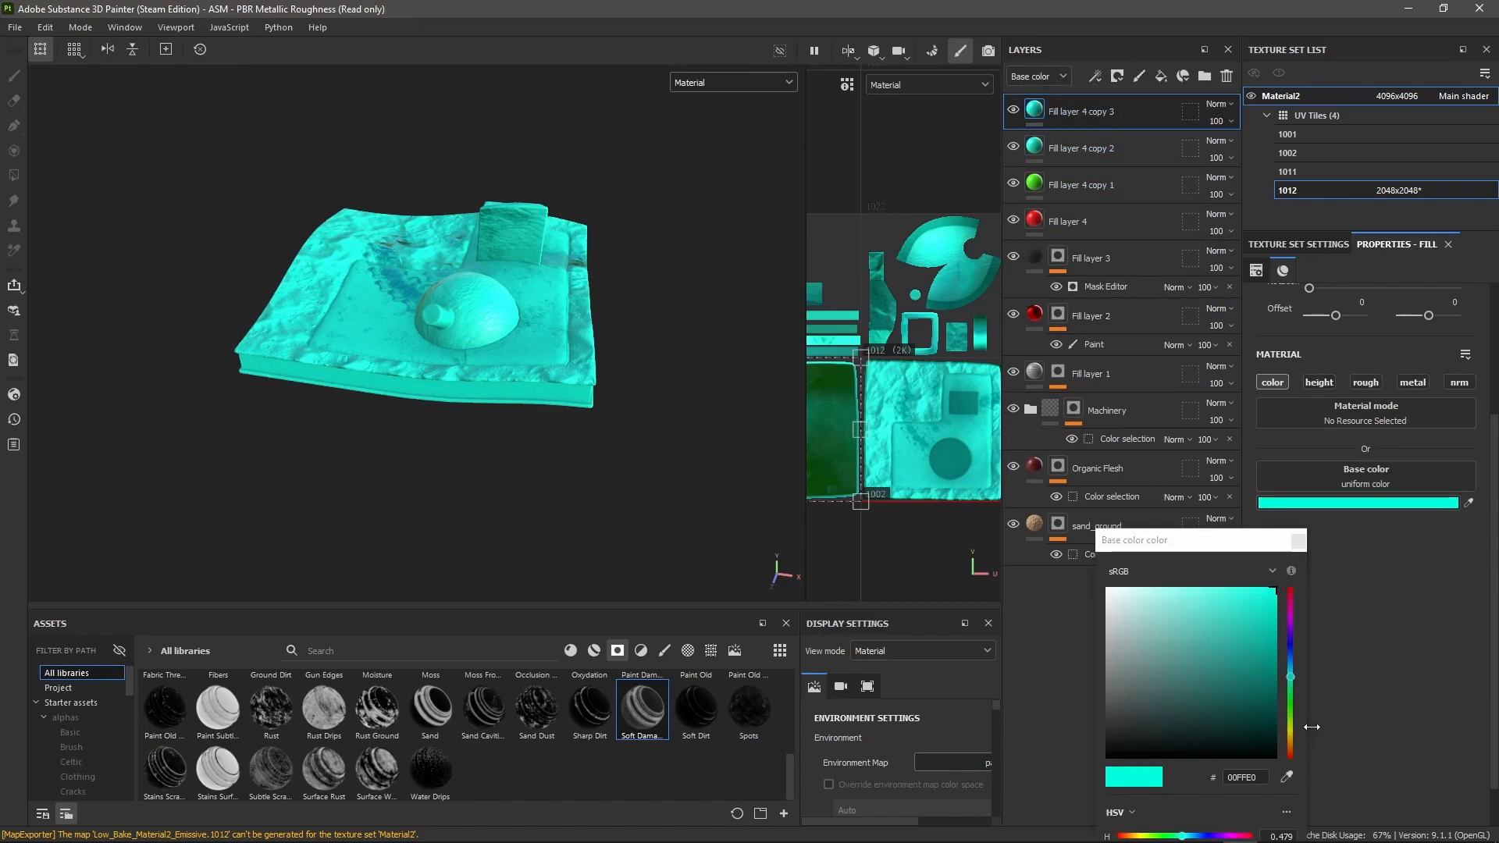
pyautogui.click(1291, 733)
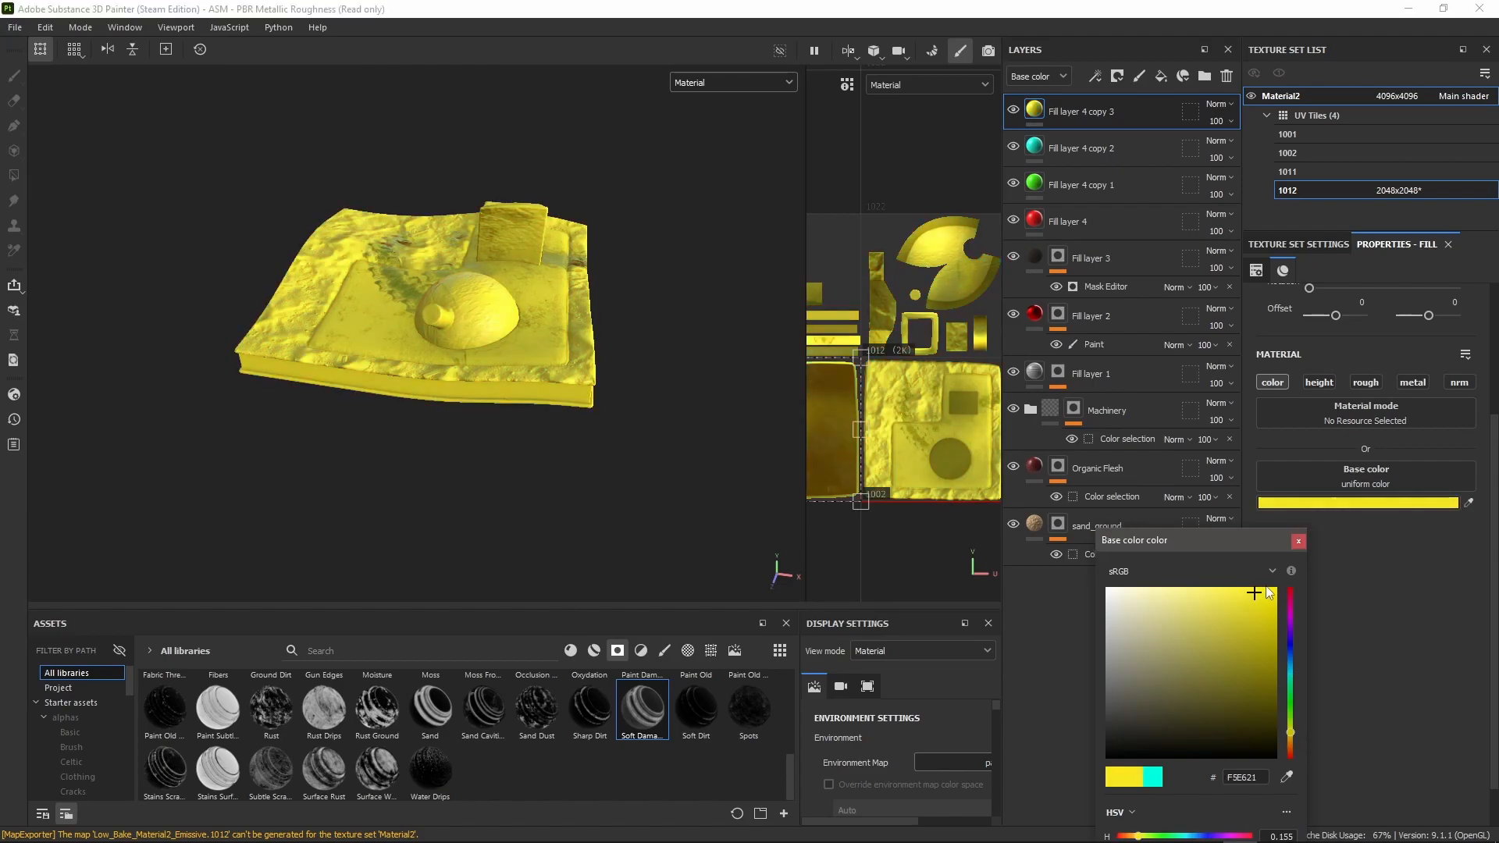
pyautogui.click(1298, 541)
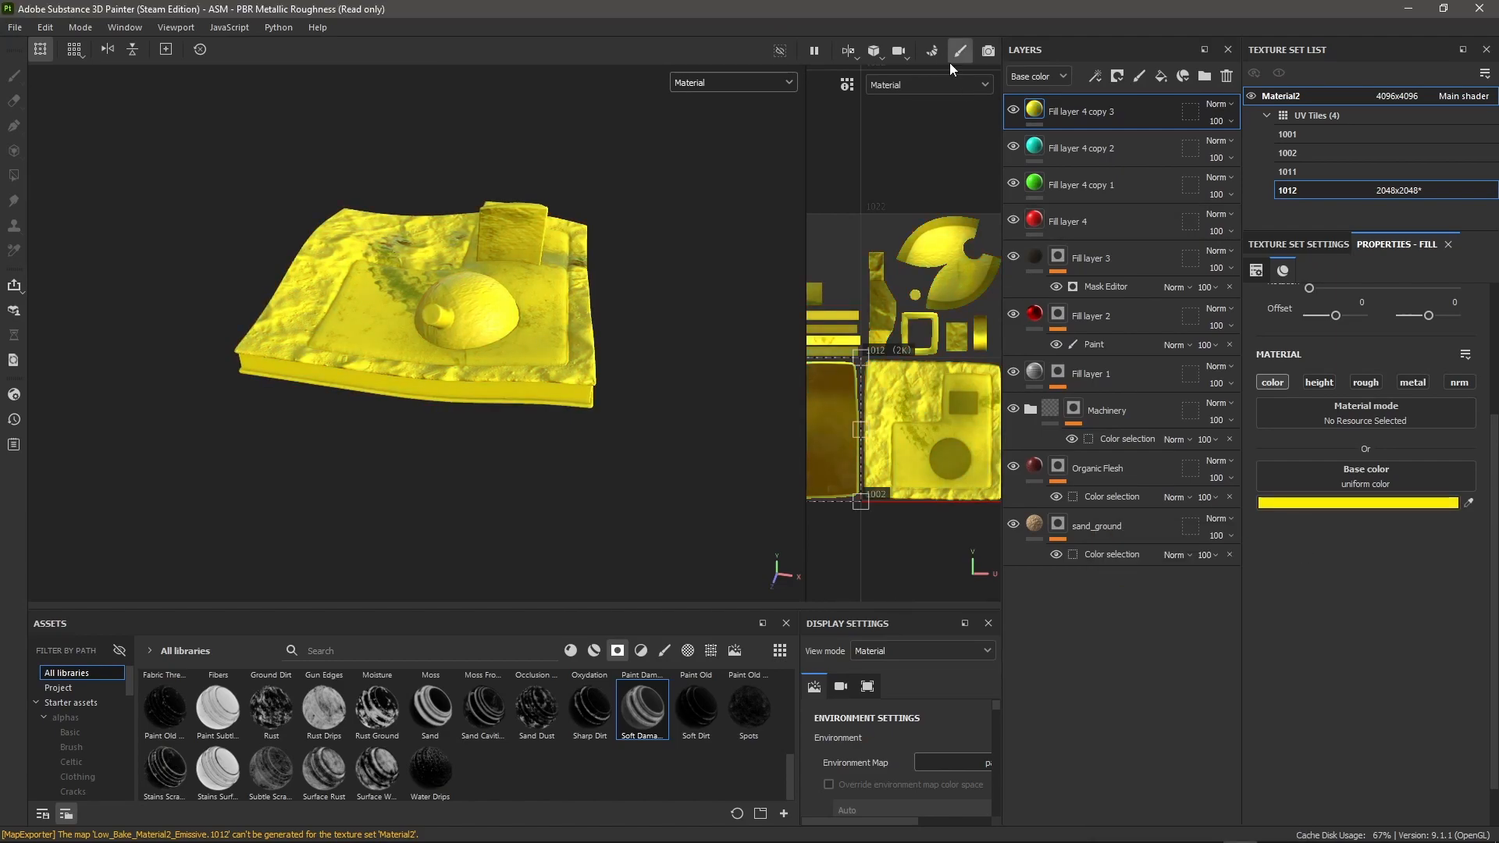
# Step: Restrict the yellow fill layer's geometry mask to UV tile 1001, excluding tiles 1002, 1011 and 1012
pyautogui.click(1193, 120)
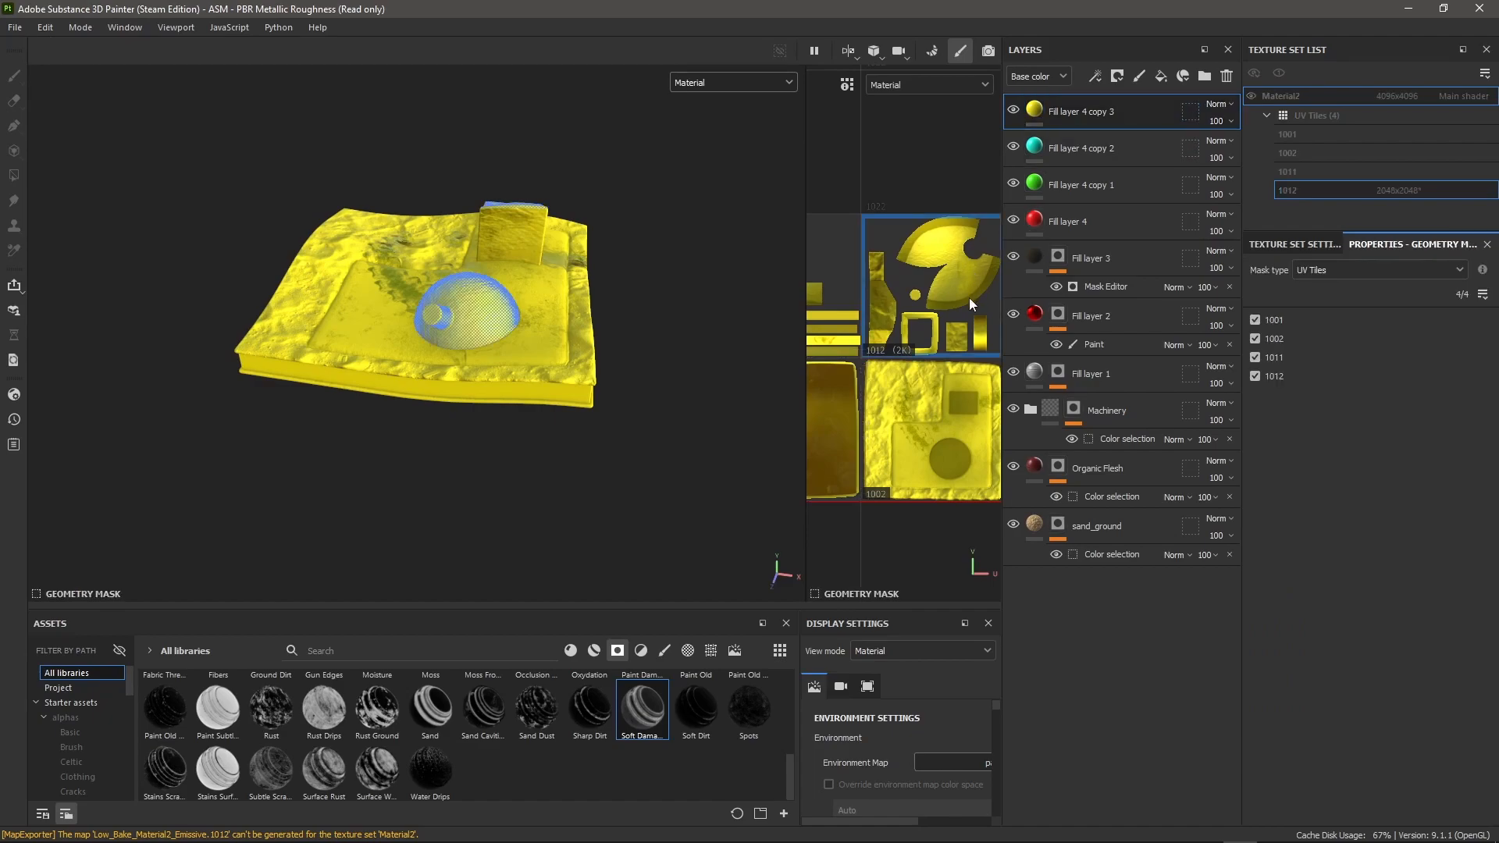
pyautogui.scroll(-2, 969, 294)
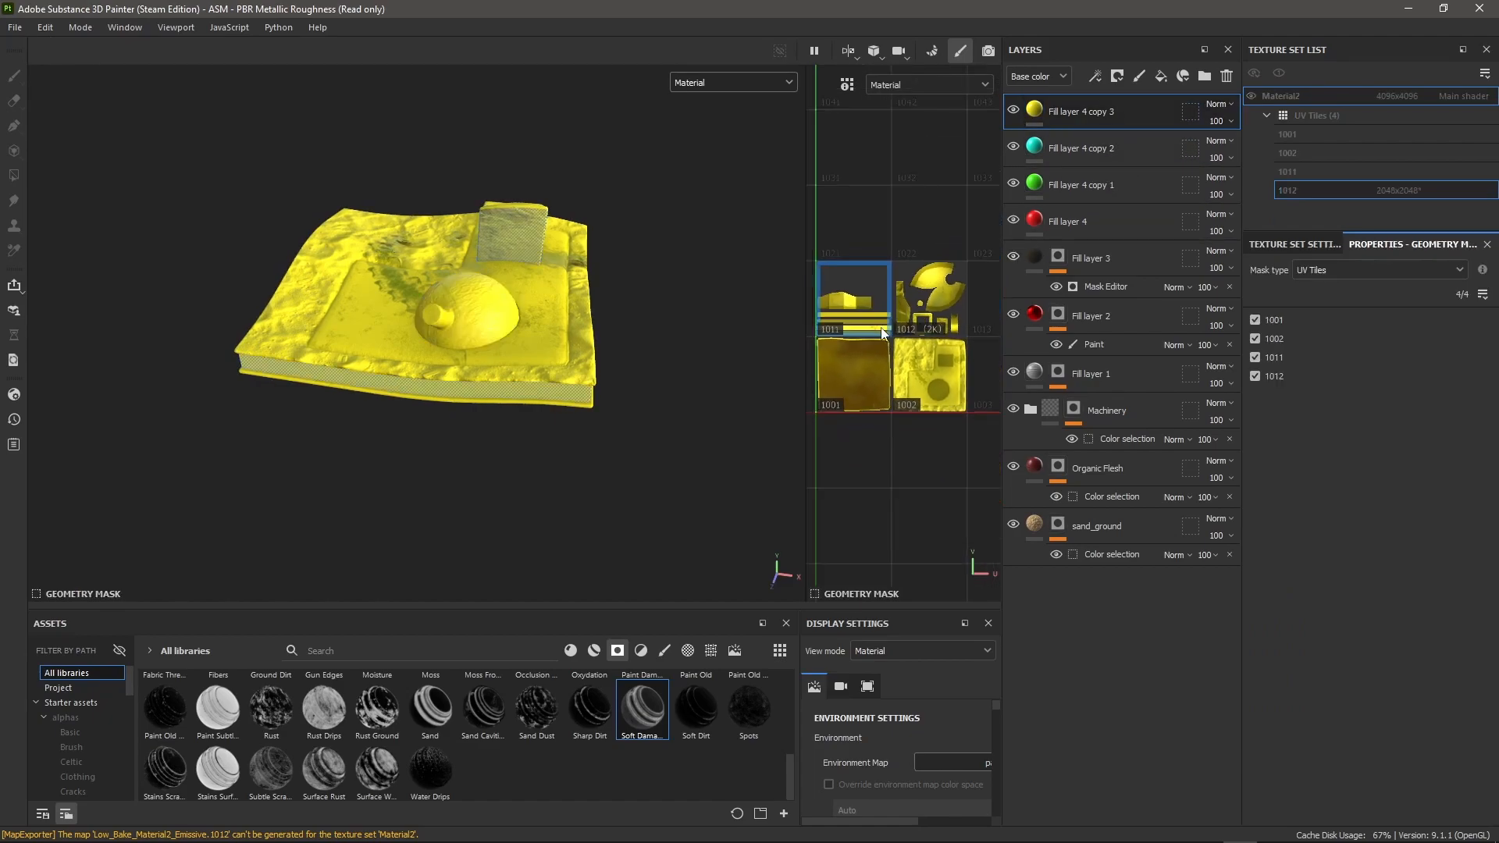
pyautogui.scroll(1, 841, 398)
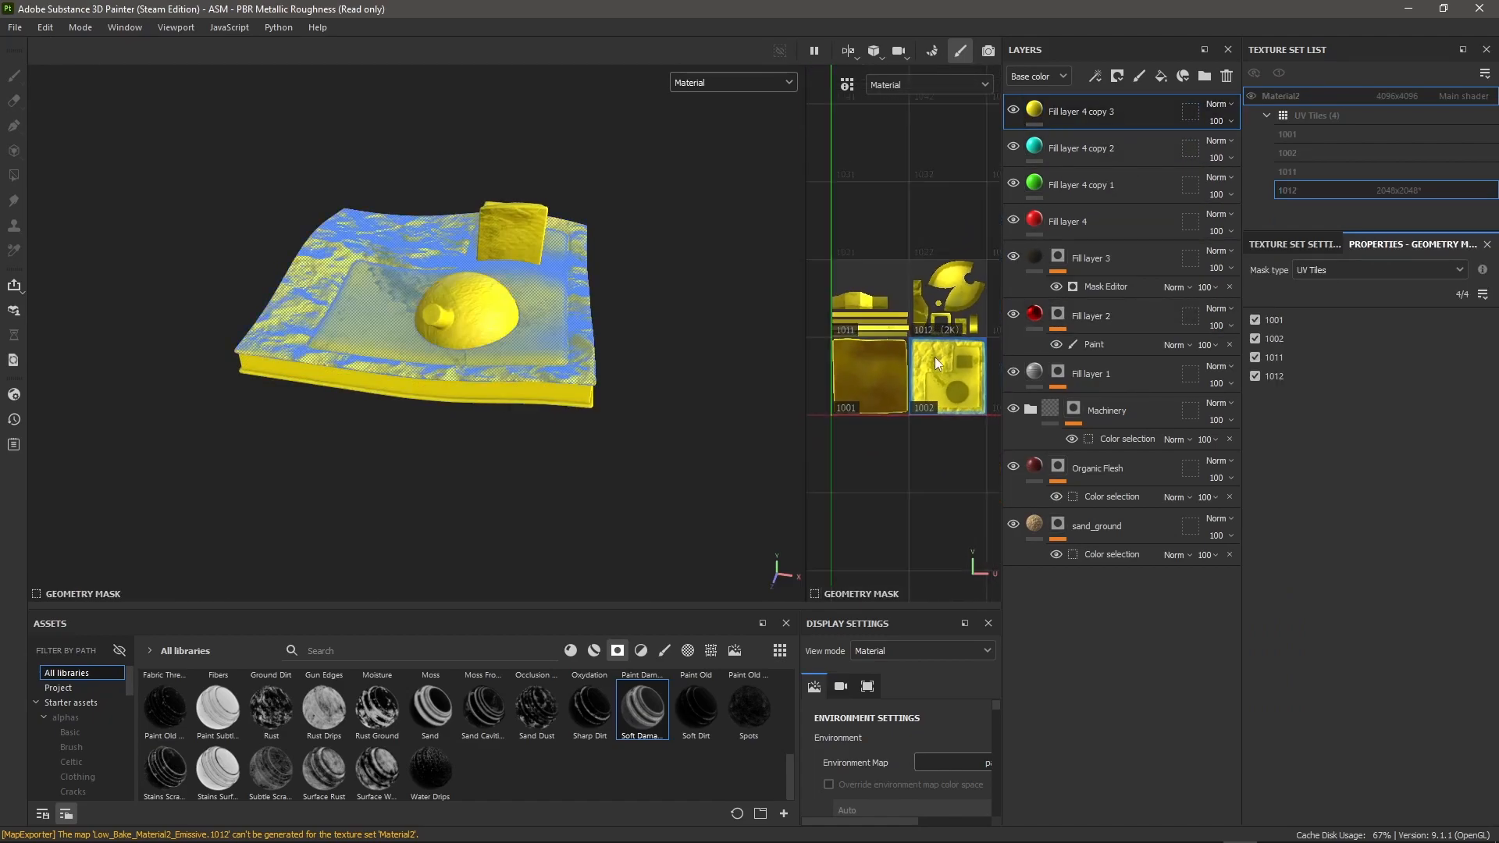
pyautogui.scroll(1, 850, 391)
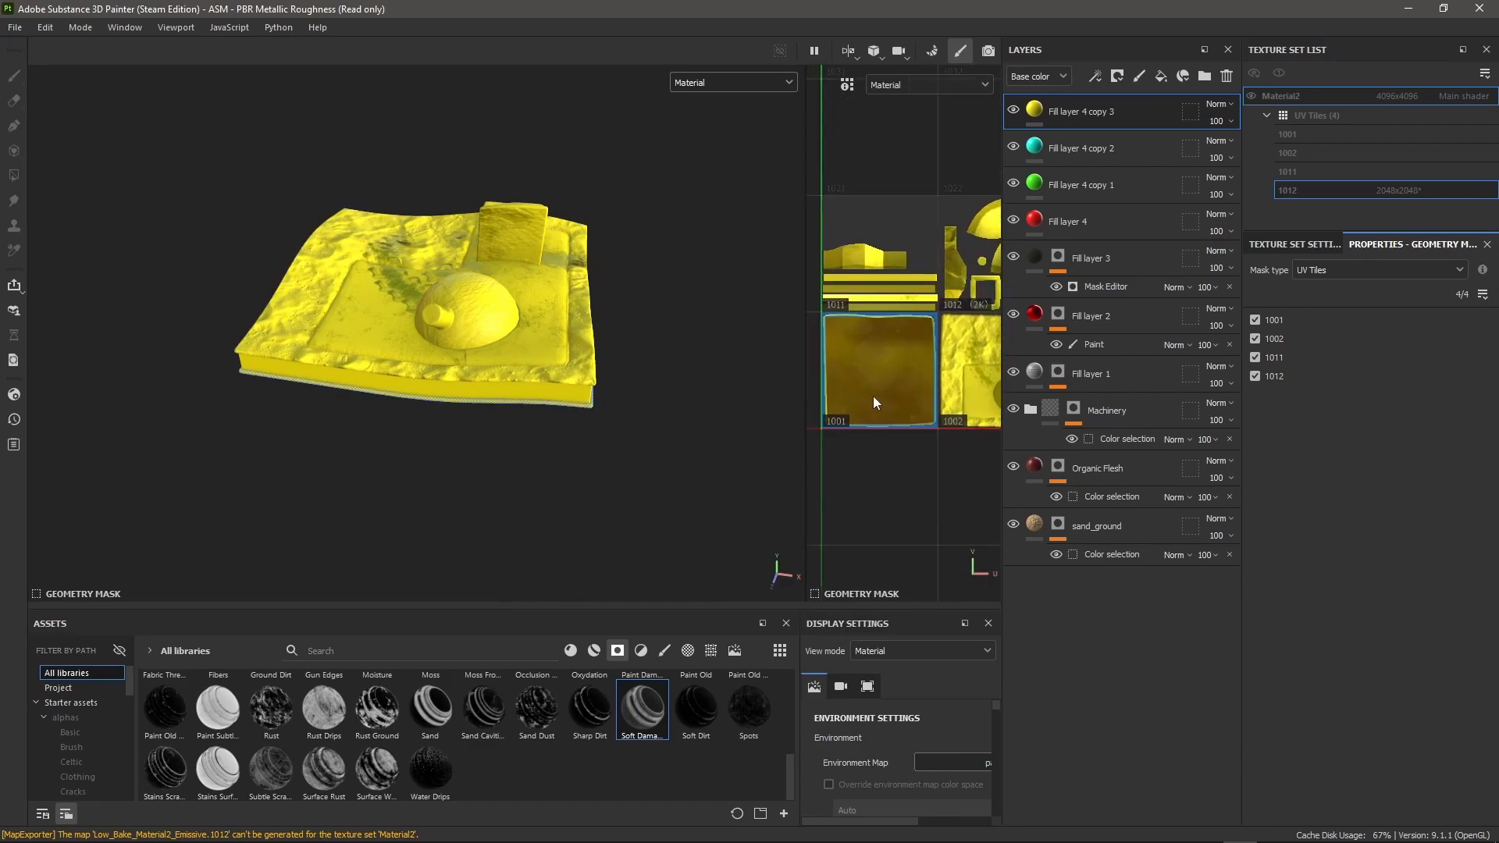
pyautogui.click(873, 403)
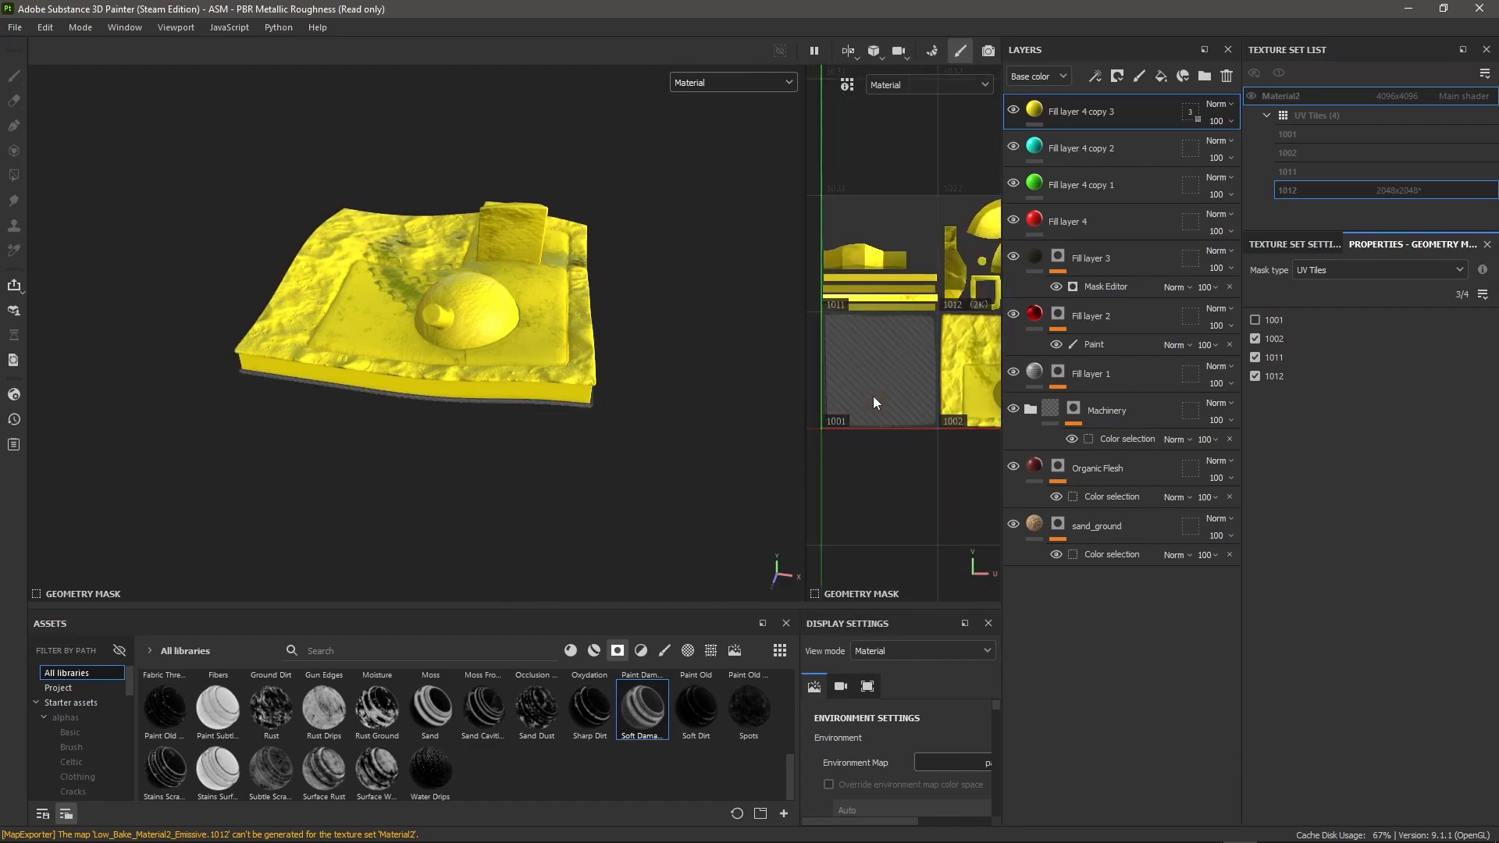
pyautogui.click(873, 396)
pyautogui.click(954, 381)
pyautogui.click(966, 282)
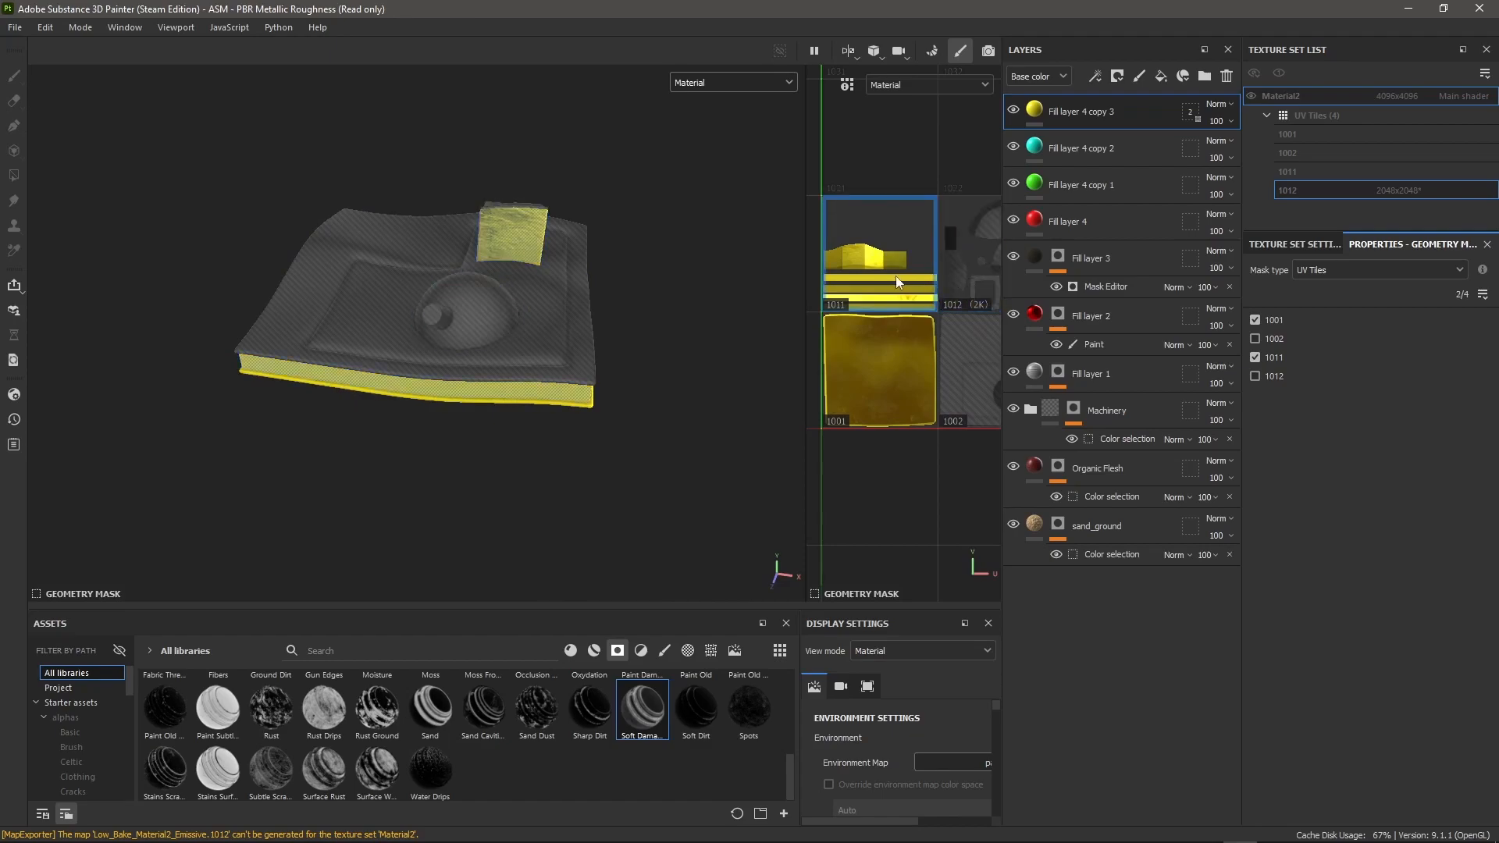
pyautogui.click(896, 275)
pyautogui.scroll(-1, 866, 386)
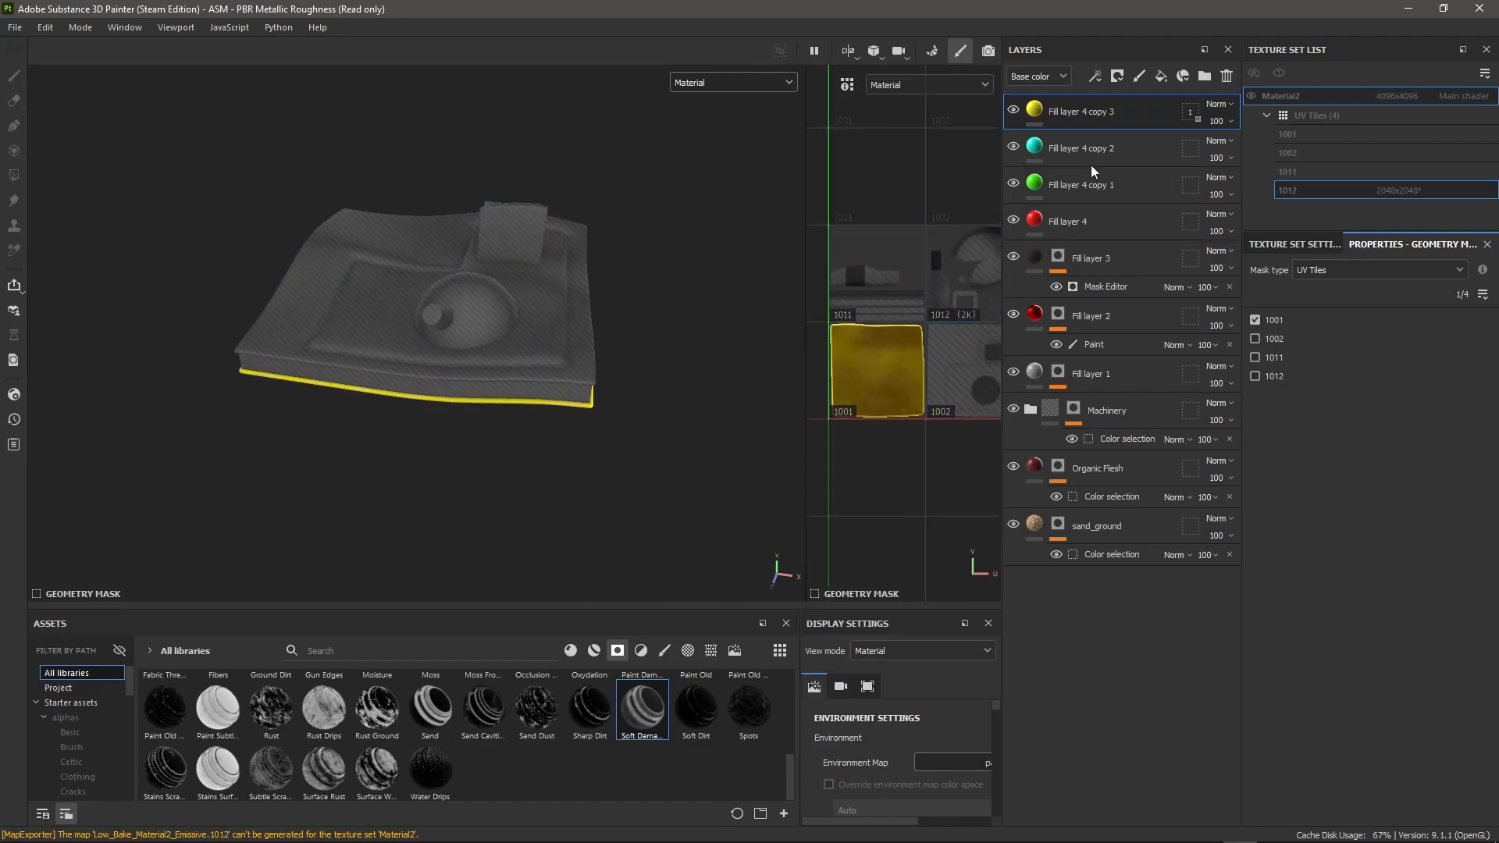
# Step: Restrict the cyan fill layer's geometry mask to UV tile 1002, excluding tiles 1001, 1011 and 1012
pyautogui.click(1136, 150)
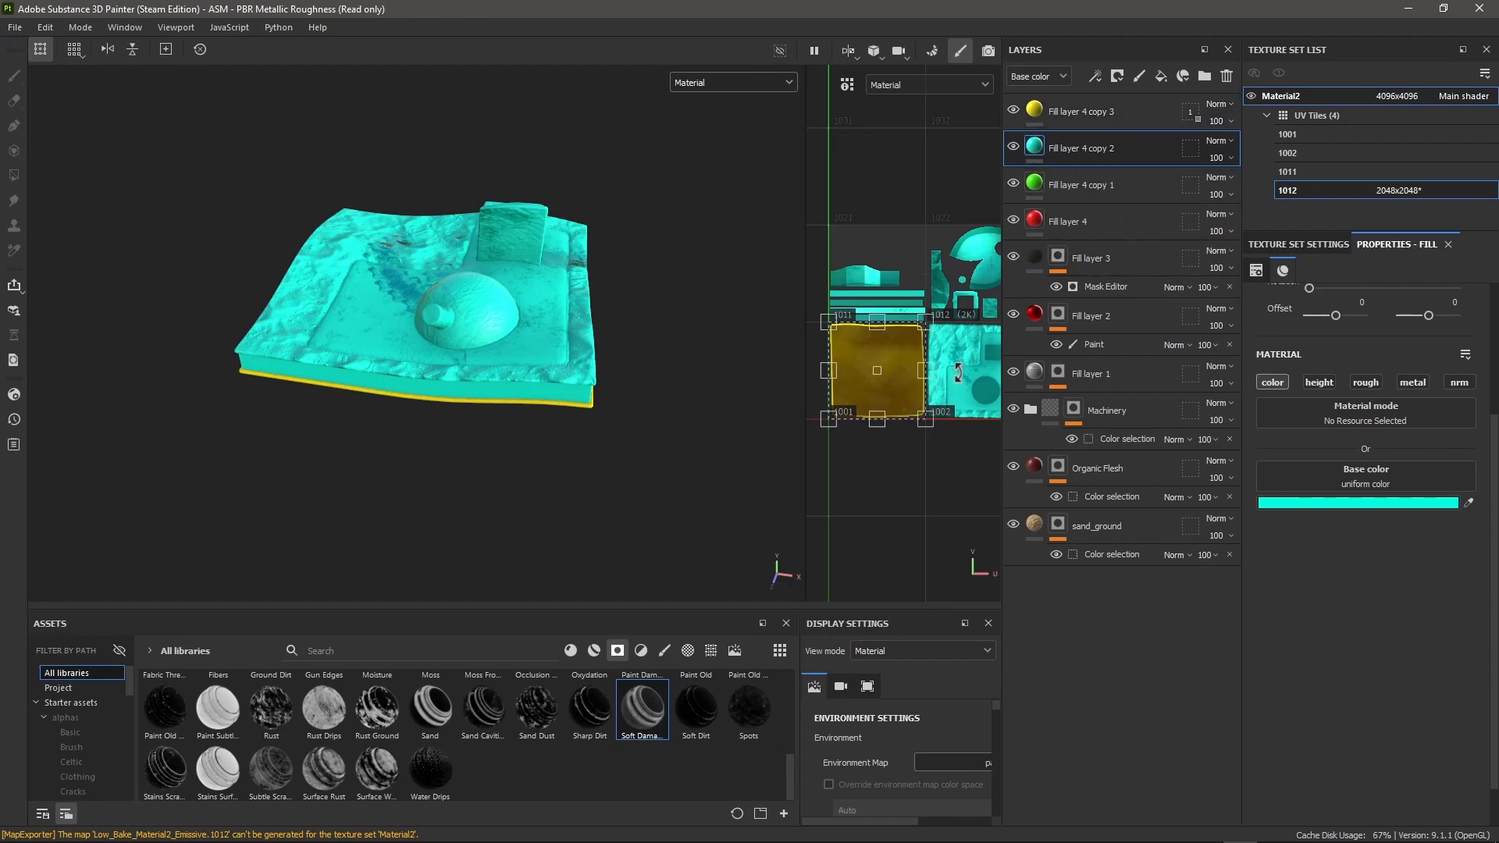
pyautogui.scroll(-2, 945, 382)
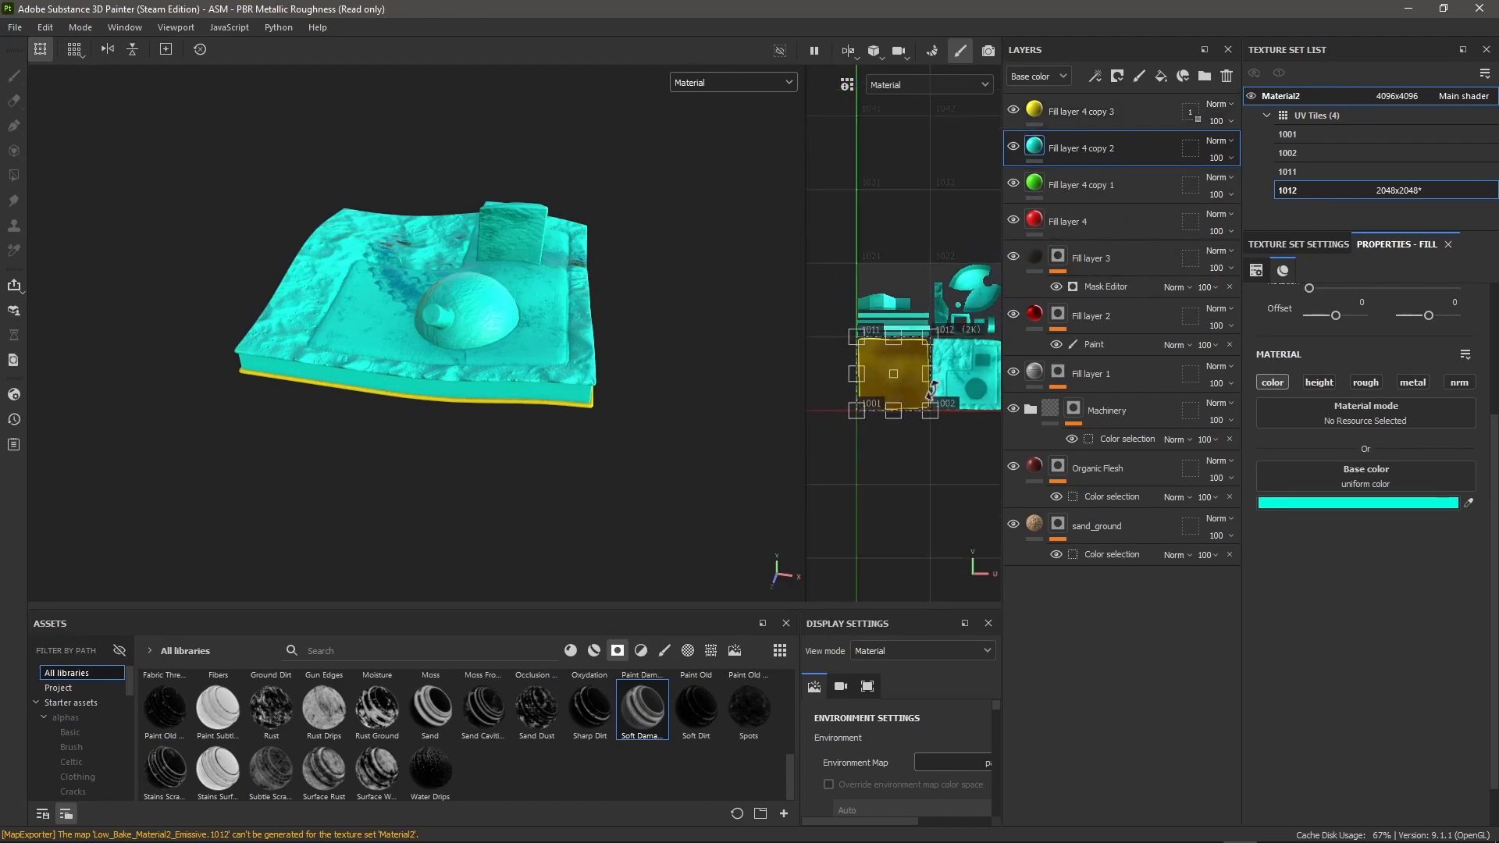
pyautogui.click(1195, 147)
pyautogui.scroll(-2, 671, 376)
pyautogui.scroll(2, 904, 397)
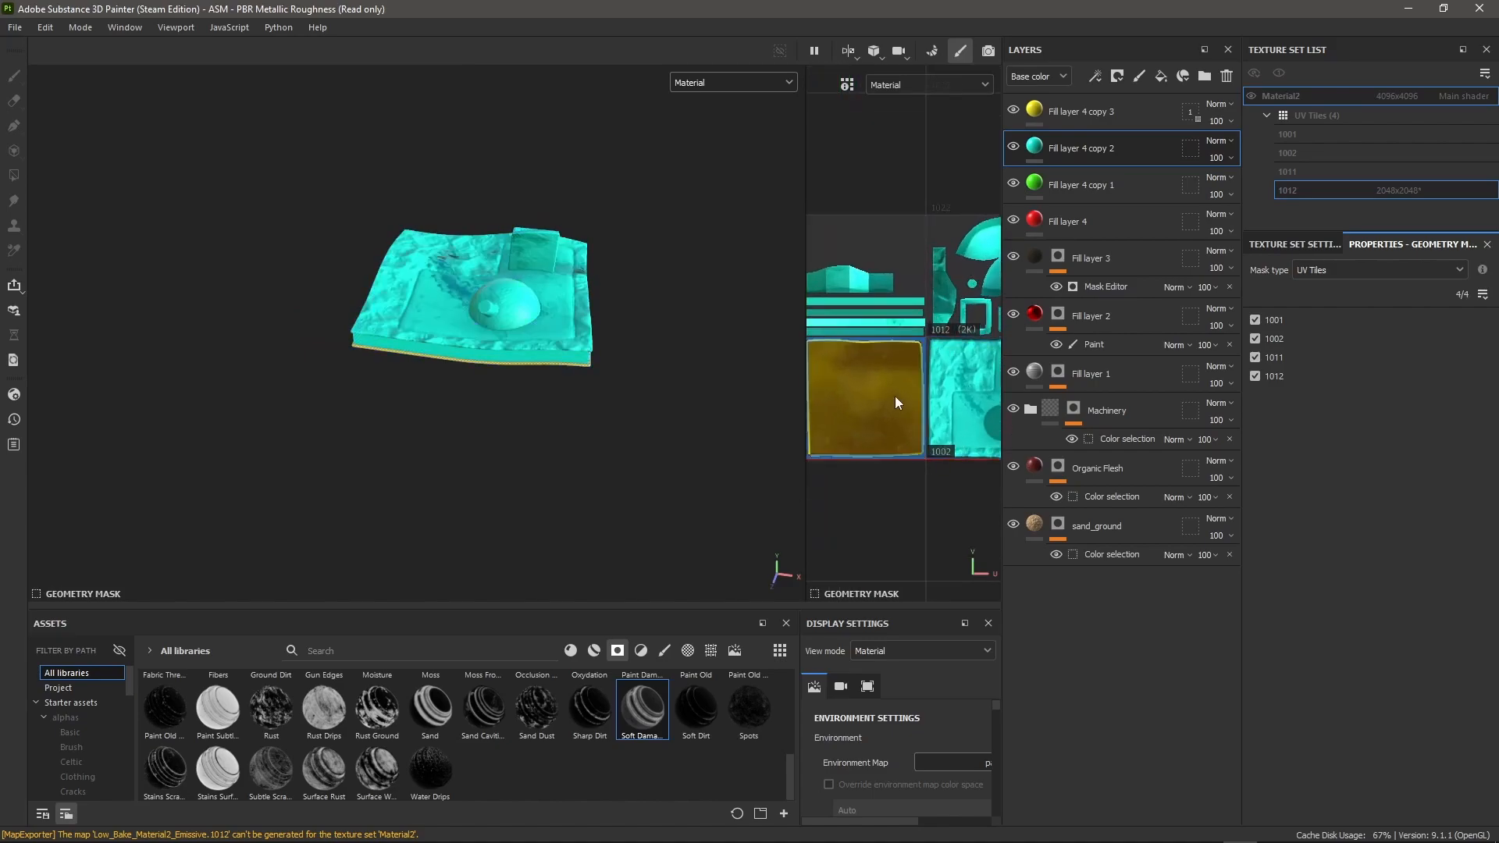
pyautogui.click(885, 403)
pyautogui.click(892, 309)
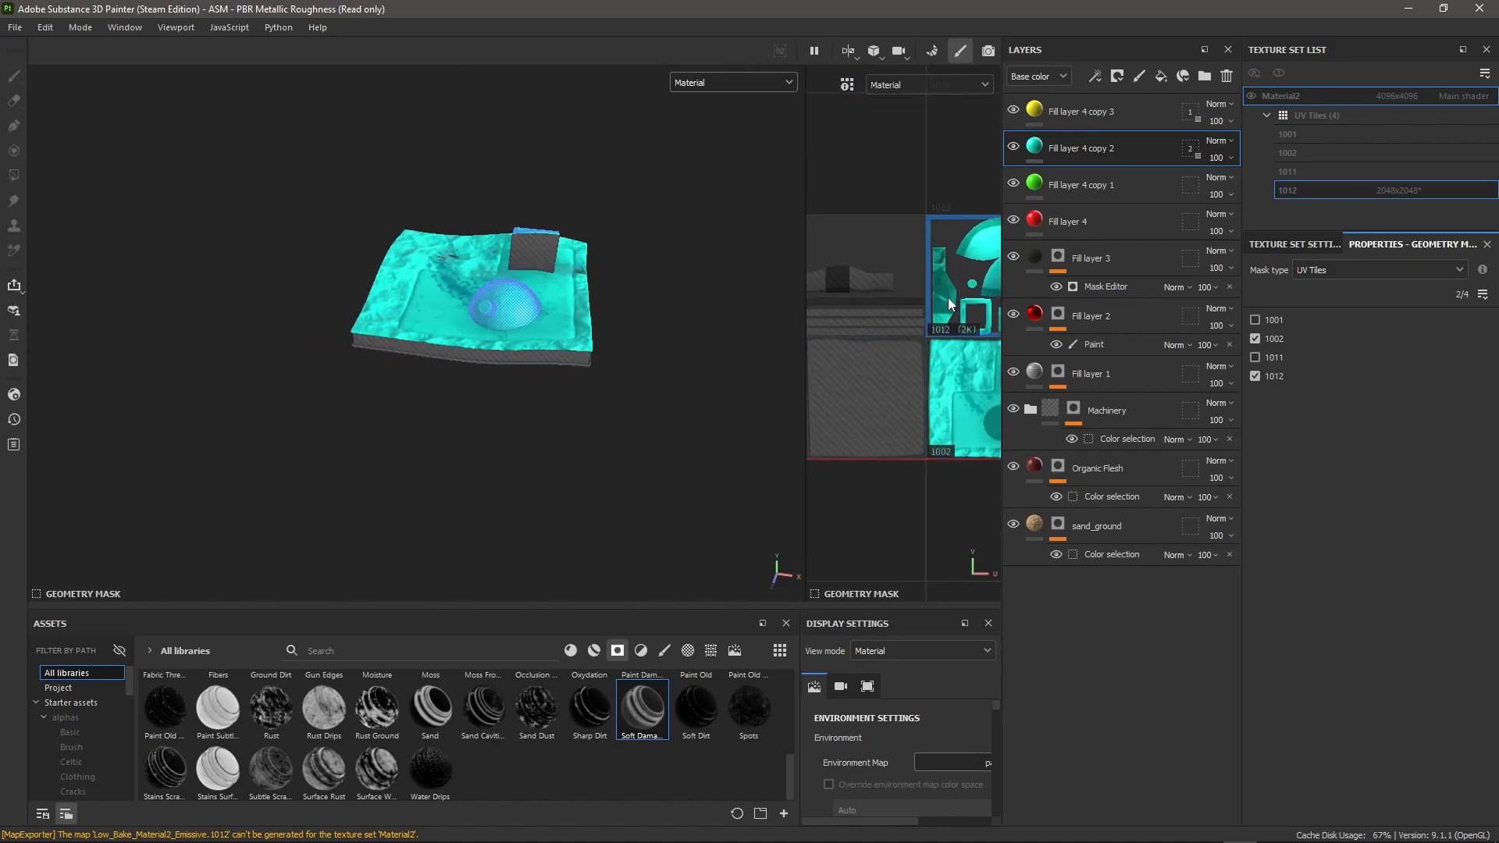
pyautogui.click(955, 297)
# Step: Restrict the green fill layer's geometry mask to UV tile 1012, excluding tiles 1001, 1002 and 1011
pyautogui.click(1037, 188)
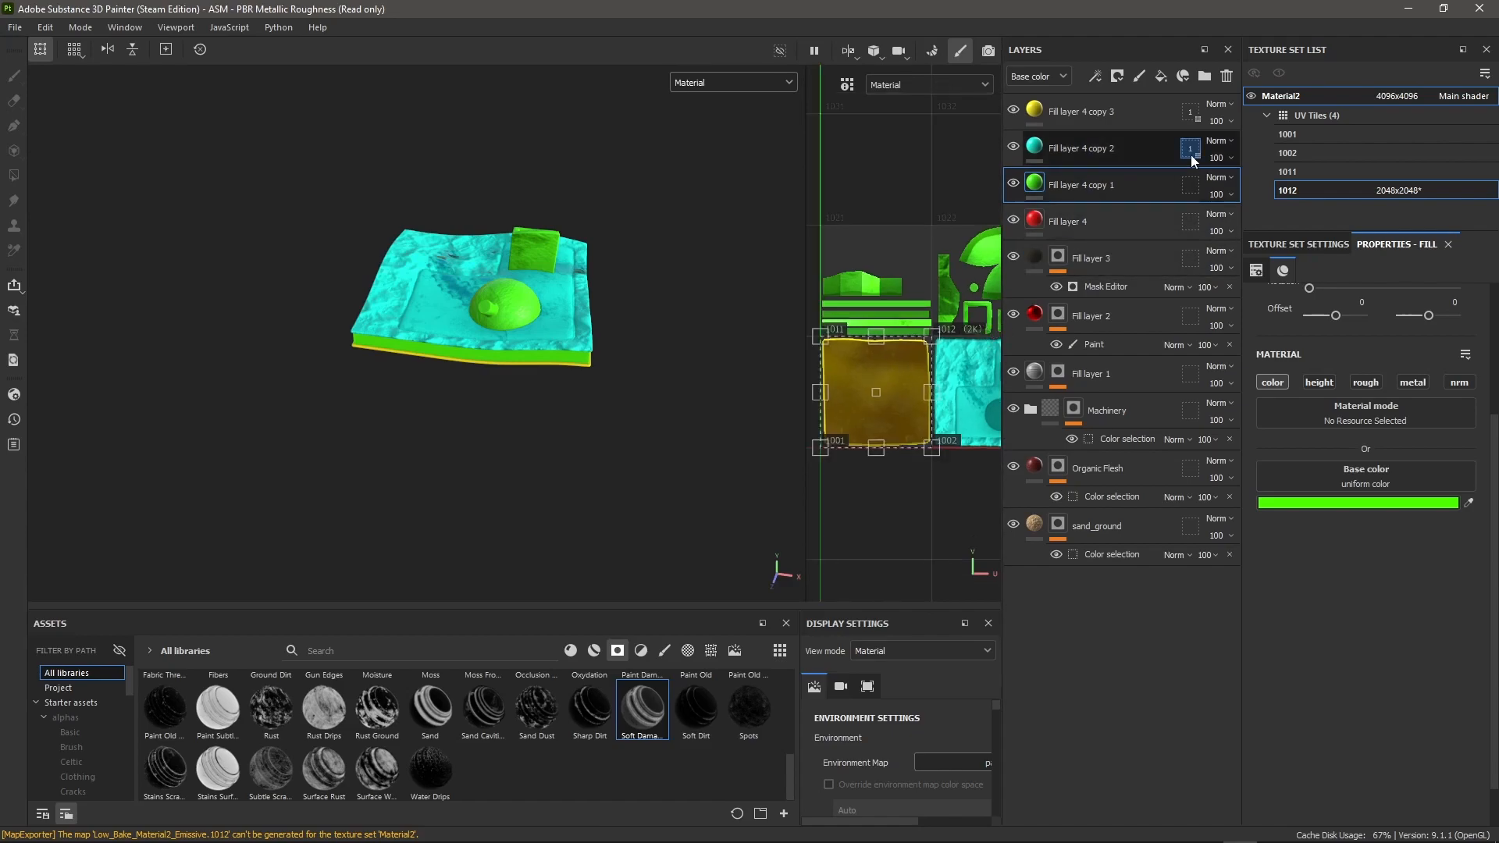
pyautogui.click(1191, 185)
pyautogui.scroll(-2, 841, 346)
pyautogui.click(867, 350)
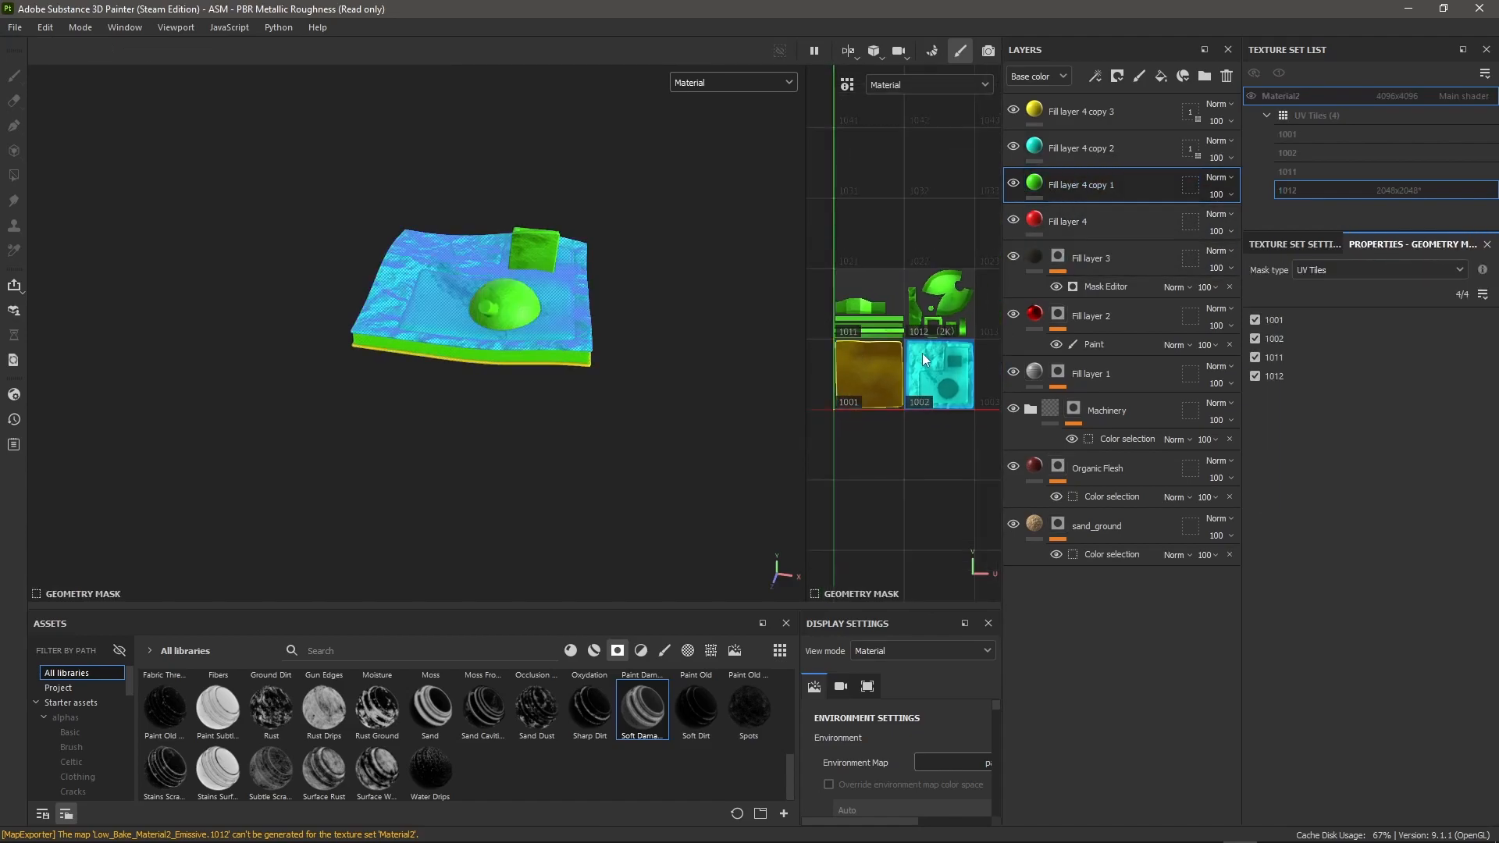
pyautogui.click(941, 370)
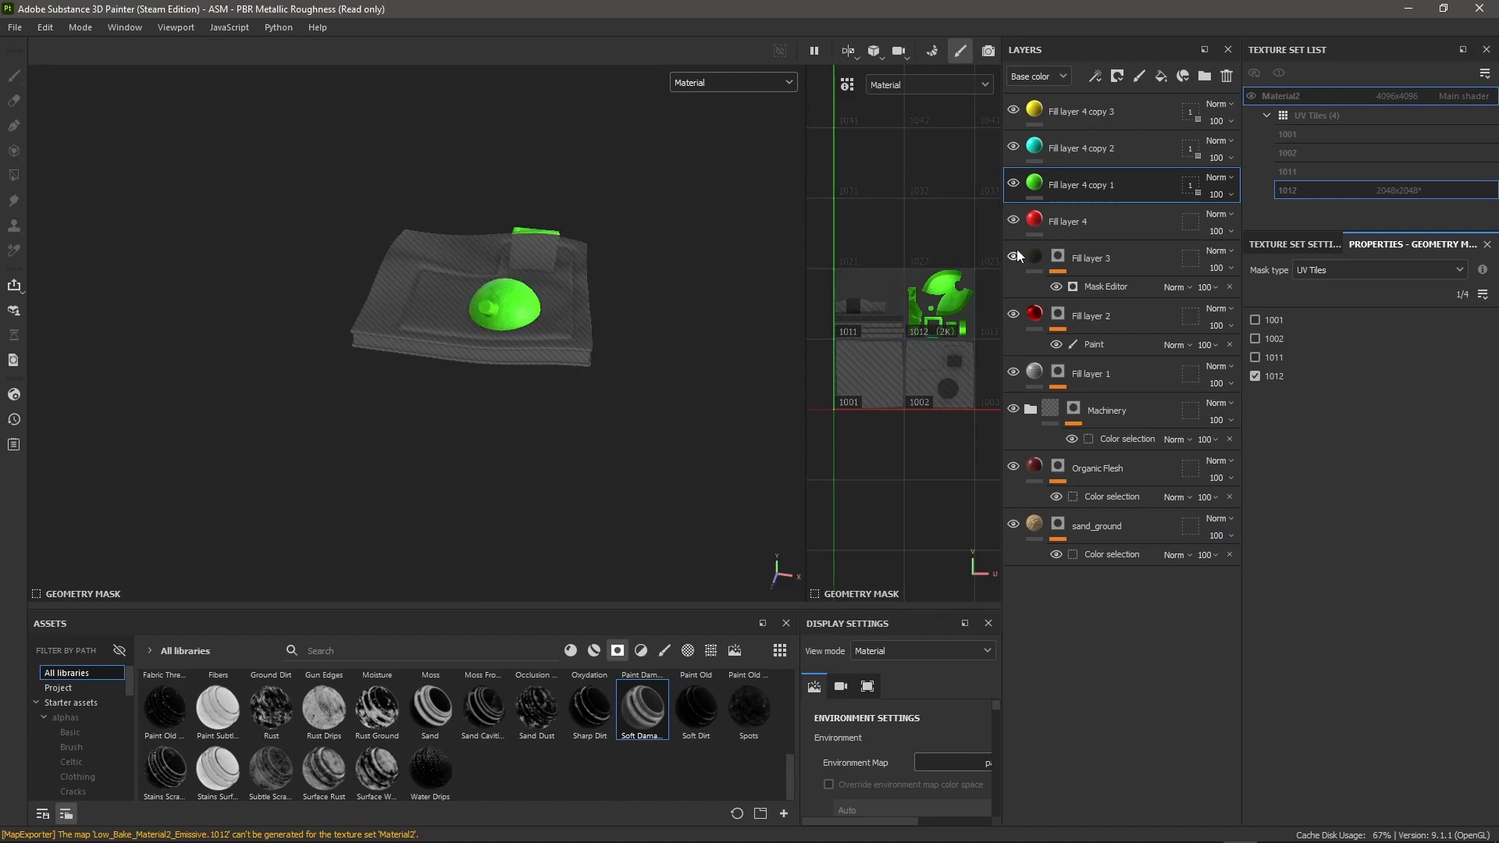
# Step: Select the red fill layer and examine which model surfaces, including the underside, each coloured UV tile covers
pyautogui.click(1039, 217)
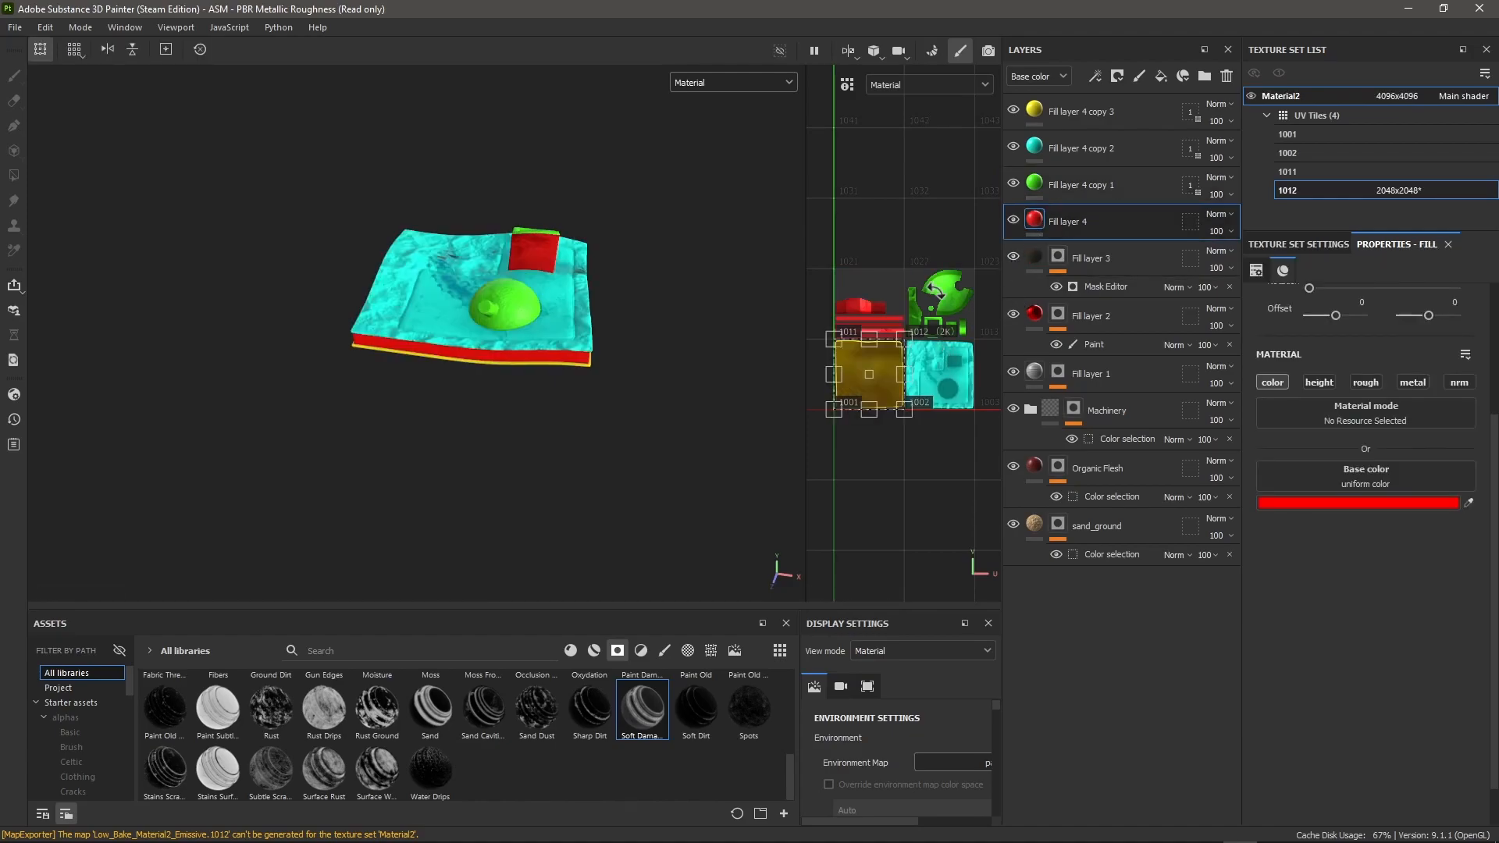
pyautogui.scroll(2, 970, 314)
pyautogui.scroll(1, 848, 344)
pyautogui.scroll(-2, 874, 358)
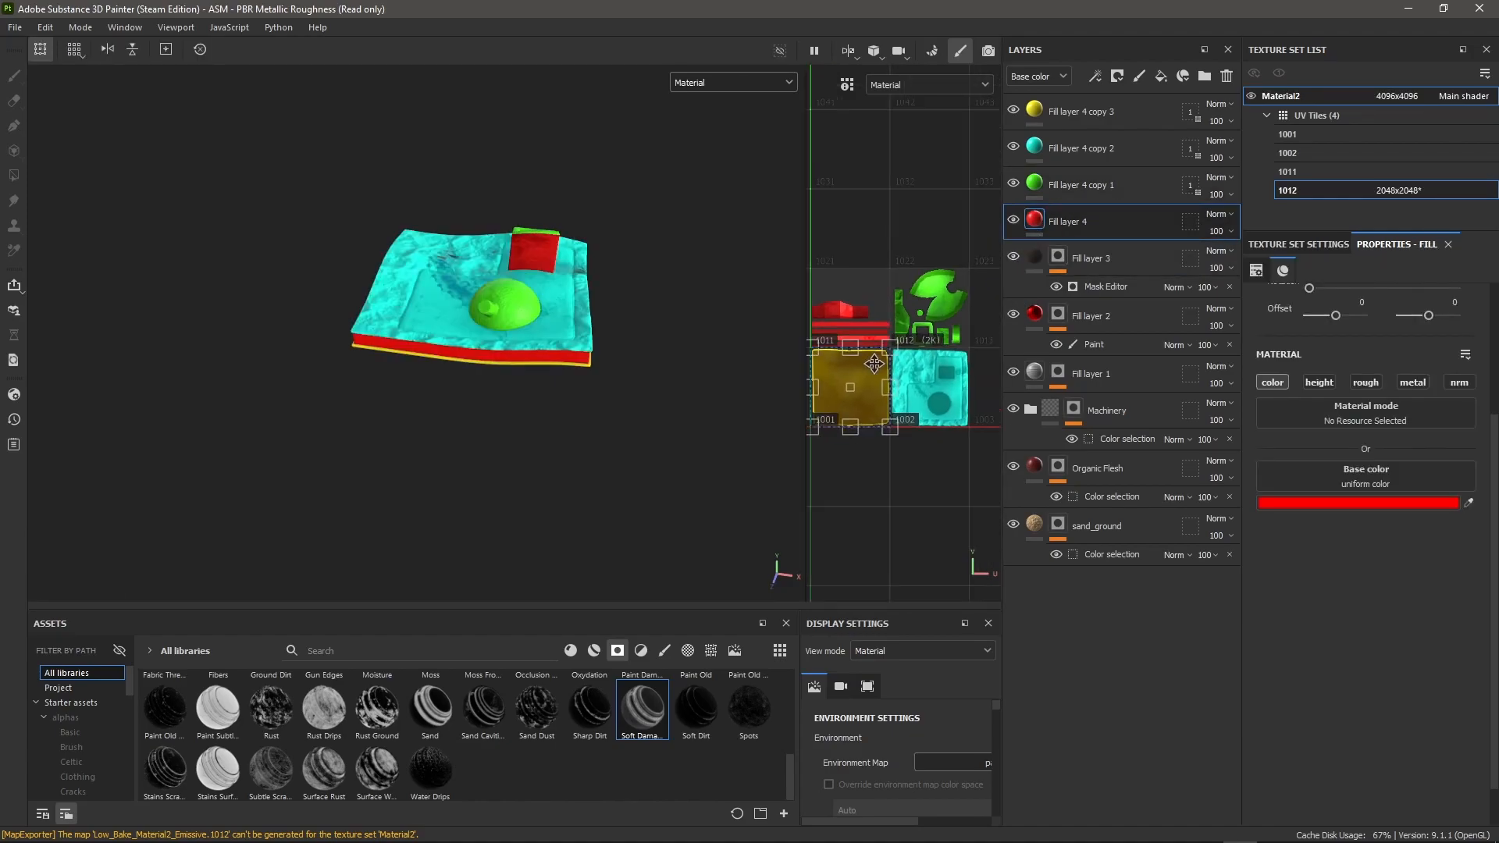
pyautogui.keyDown('alt'); pyautogui.moveTo(573, 361); pyautogui.dragTo(446, 331); pyautogui.keyUp('alt')
pyautogui.keyDown('alt'); pyautogui.moveTo(446, 331); pyautogui.dragTo(597, 287, button='right'); pyautogui.keyUp('alt')
pyautogui.keyDown('alt'); pyautogui.moveTo(597, 288); pyautogui.dragTo(550, 296, button='middle'); pyautogui.keyUp('alt')
pyautogui.keyDown('alt'); pyautogui.moveTo(549, 296); pyautogui.dragTo(448, 320); pyautogui.keyUp('alt')
pyautogui.scroll(2, 904, 319)
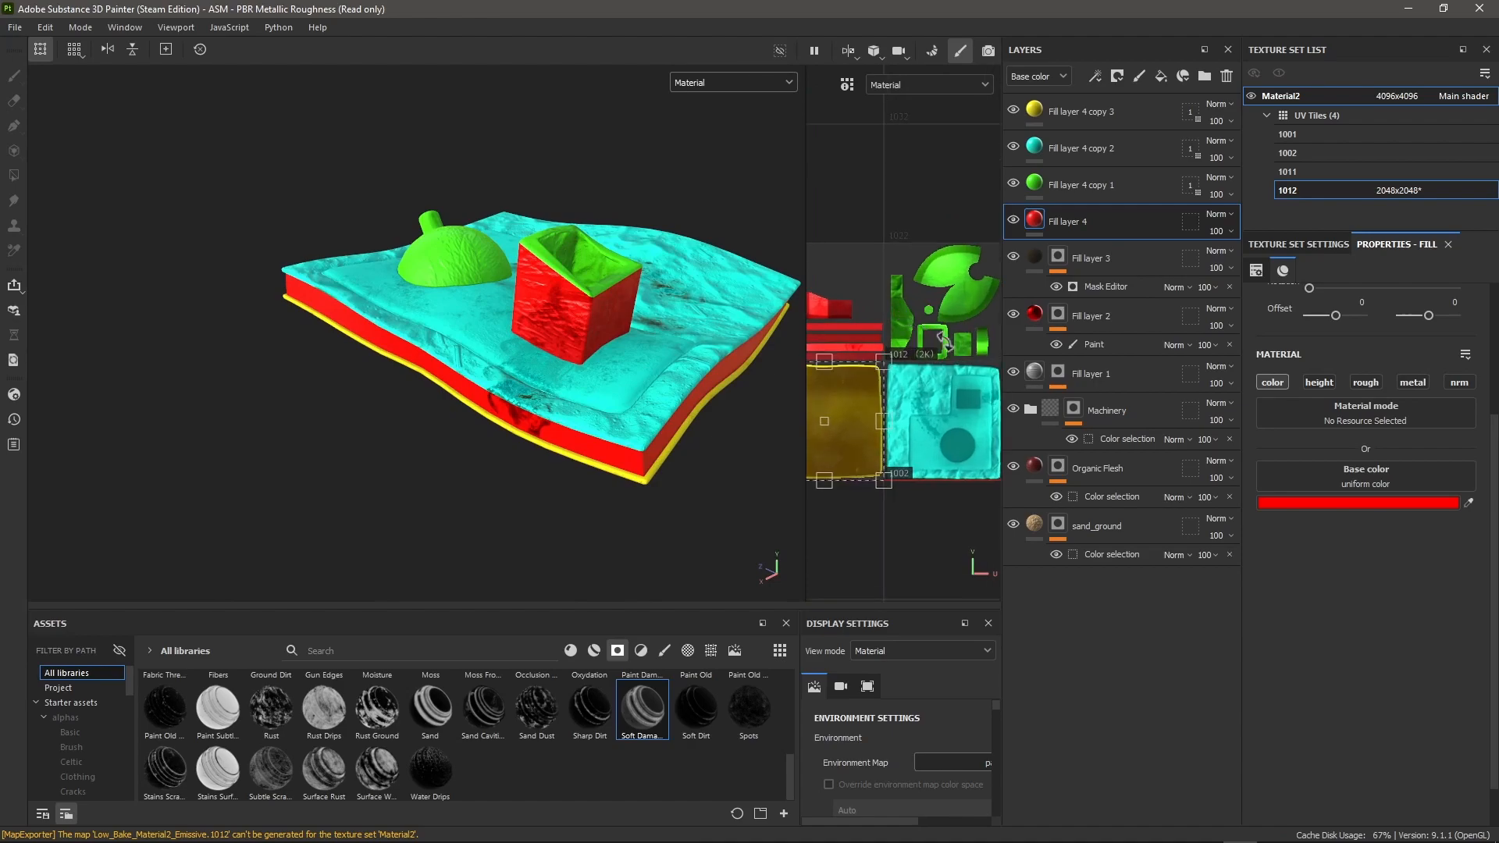
pyautogui.keyDown('alt'); pyautogui.moveTo(562, 396); pyautogui.dragTo(359, 344); pyautogui.keyUp('alt')
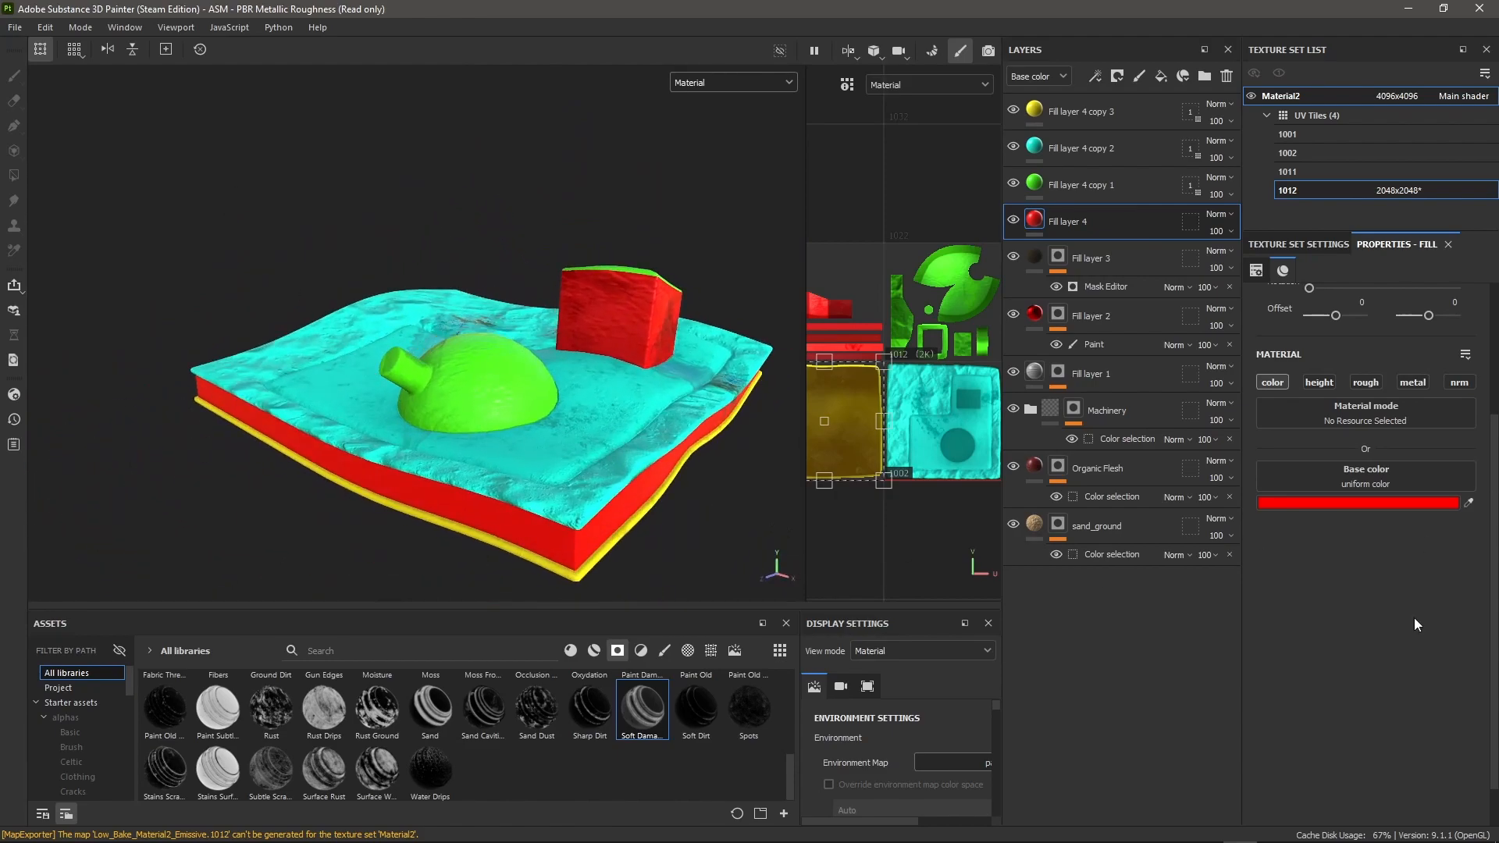
pyautogui.keyDown('alt'); pyautogui.moveTo(596, 386); pyautogui.dragTo(590, 347); pyautogui.keyUp('alt')
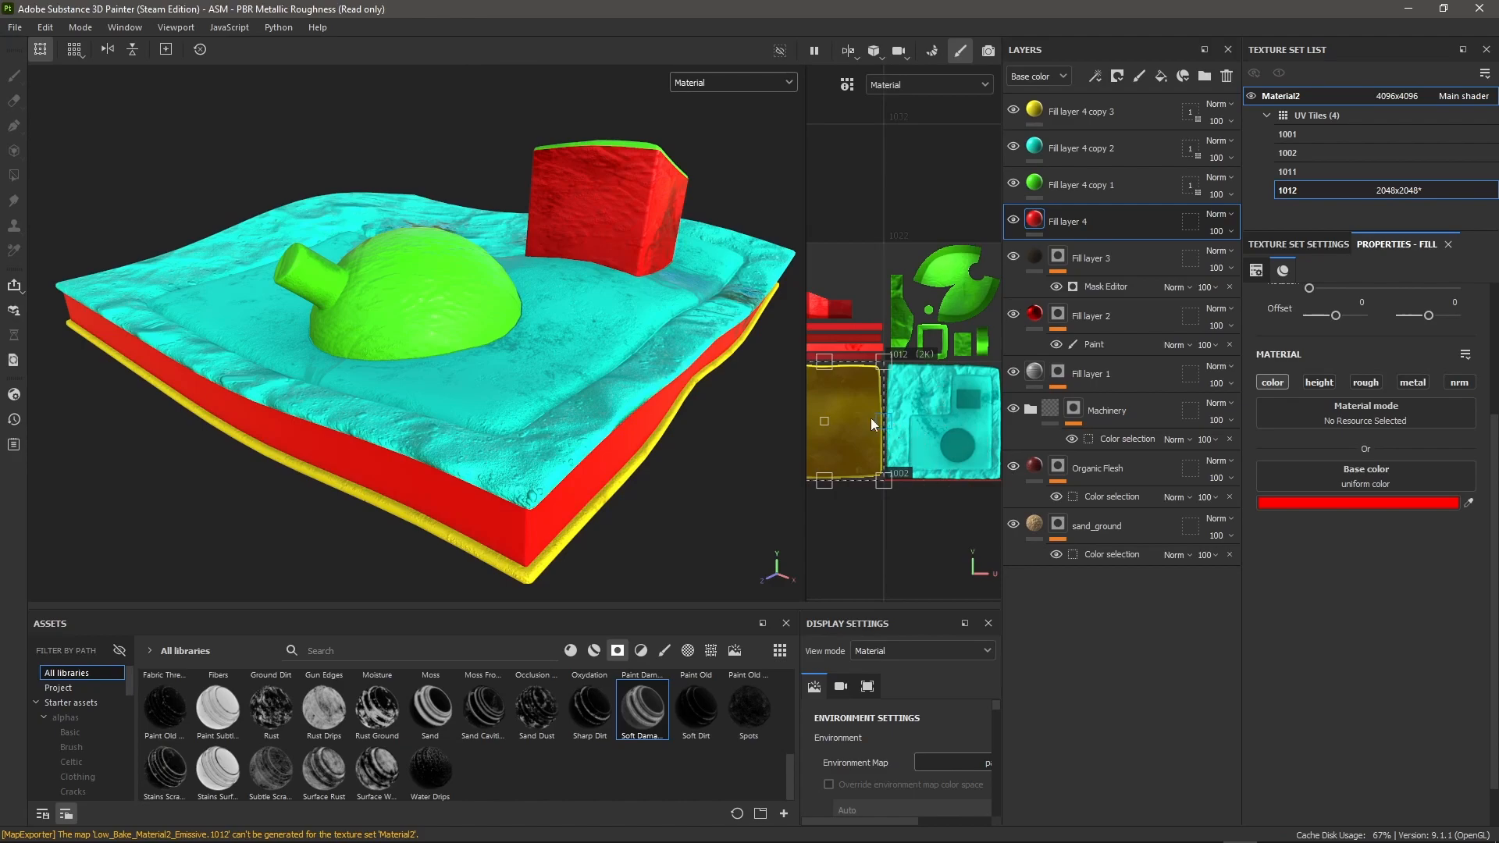
pyautogui.scroll(-1, 901, 447)
pyautogui.keyDown('alt'); pyautogui.moveTo(821, 452); pyautogui.dragTo(926, 455, button='middle'); pyautogui.keyUp('alt')
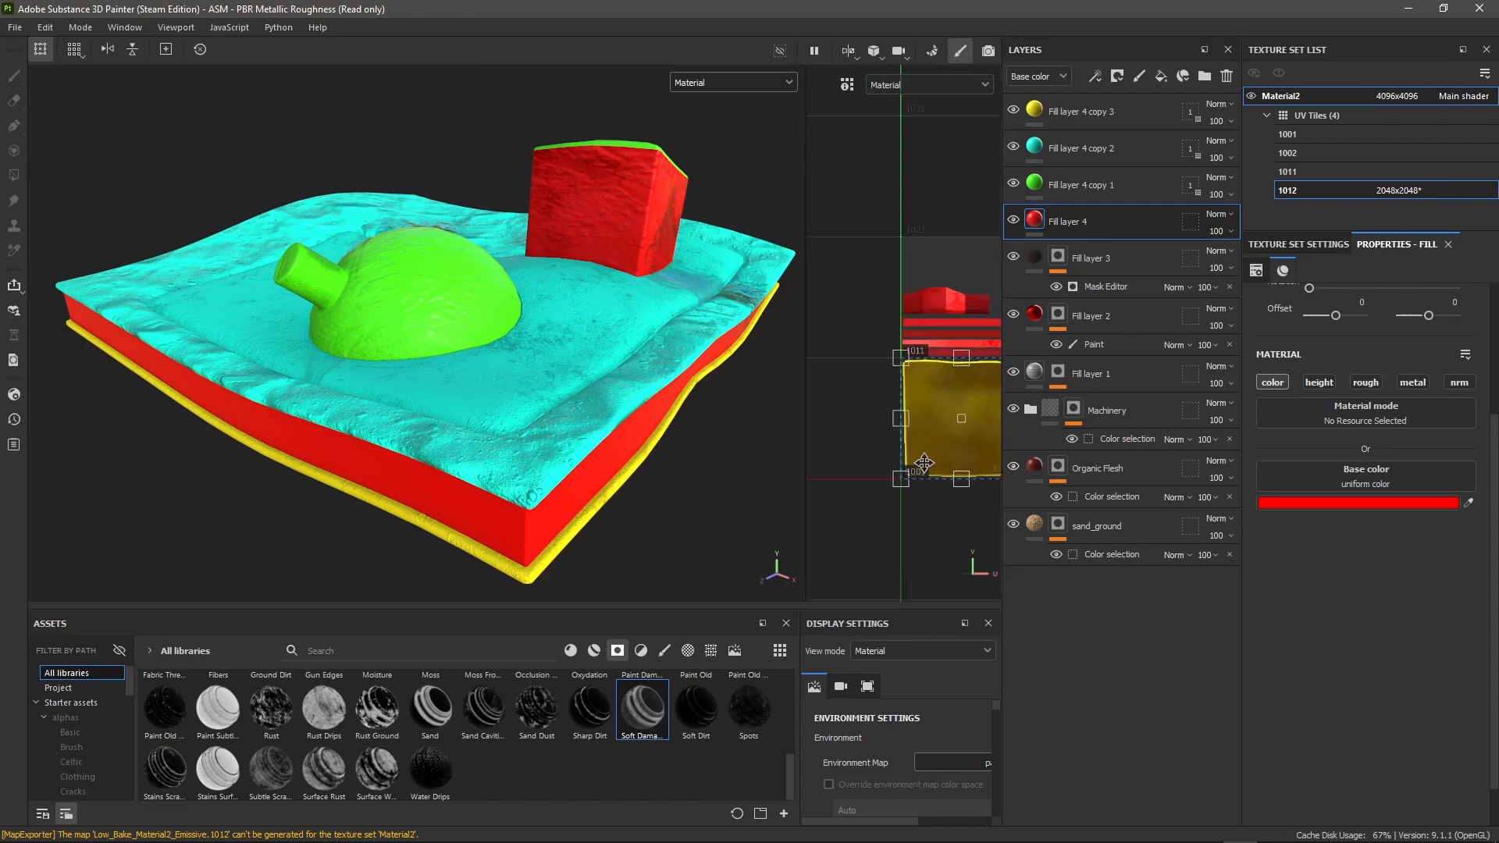
pyautogui.scroll(6, 924, 462)
pyautogui.keyDown('alt'); pyautogui.moveTo(681, 490); pyautogui.dragTo(578, 285); pyautogui.keyUp('alt')
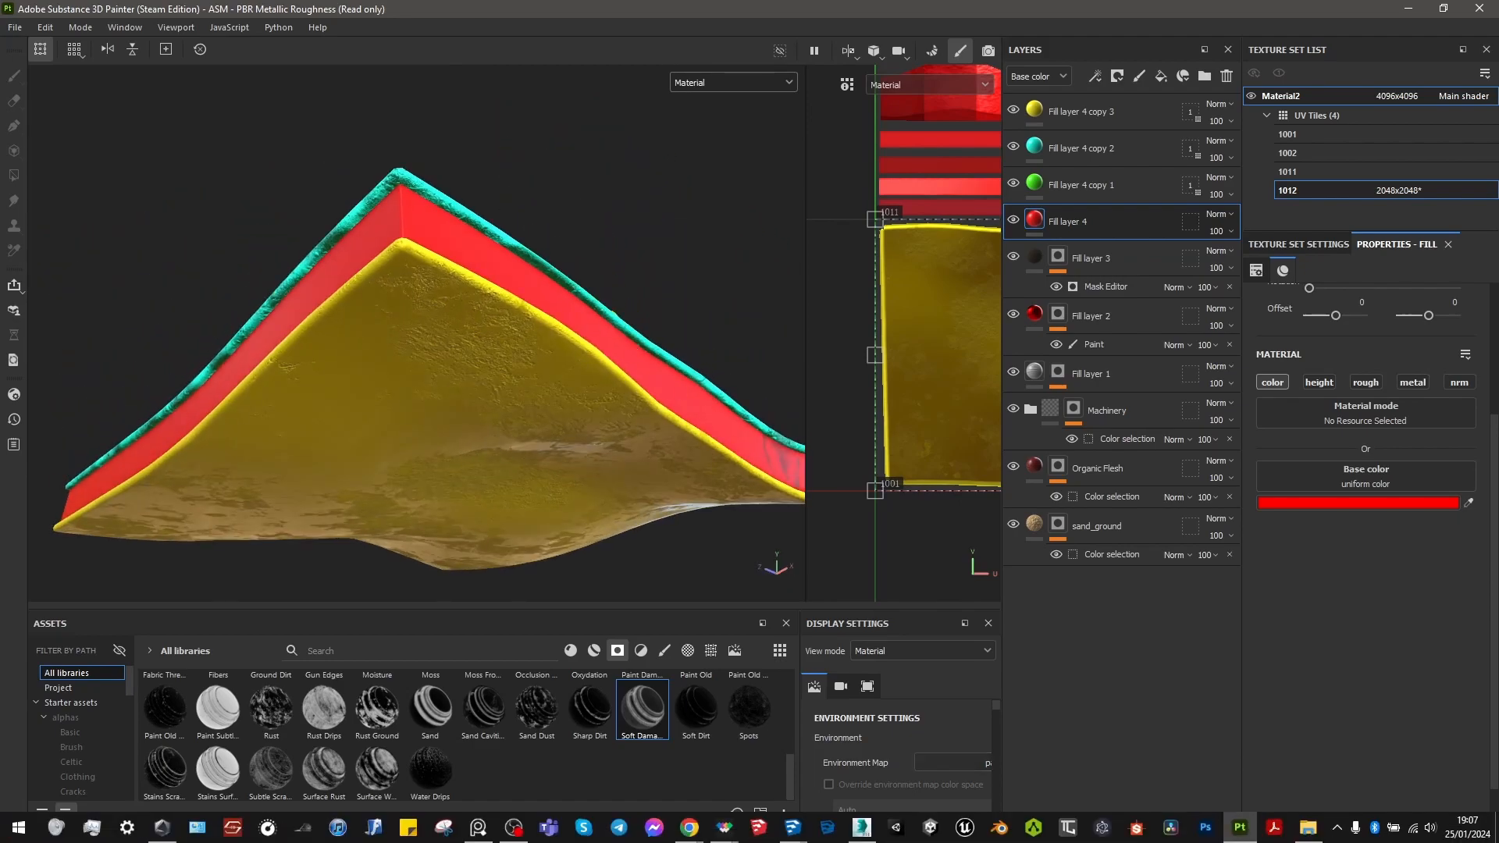
# Step: Switch to the Cancellami.skp model in SketchUp and show the swatches of its in-model materials
pyautogui.click(790, 828)
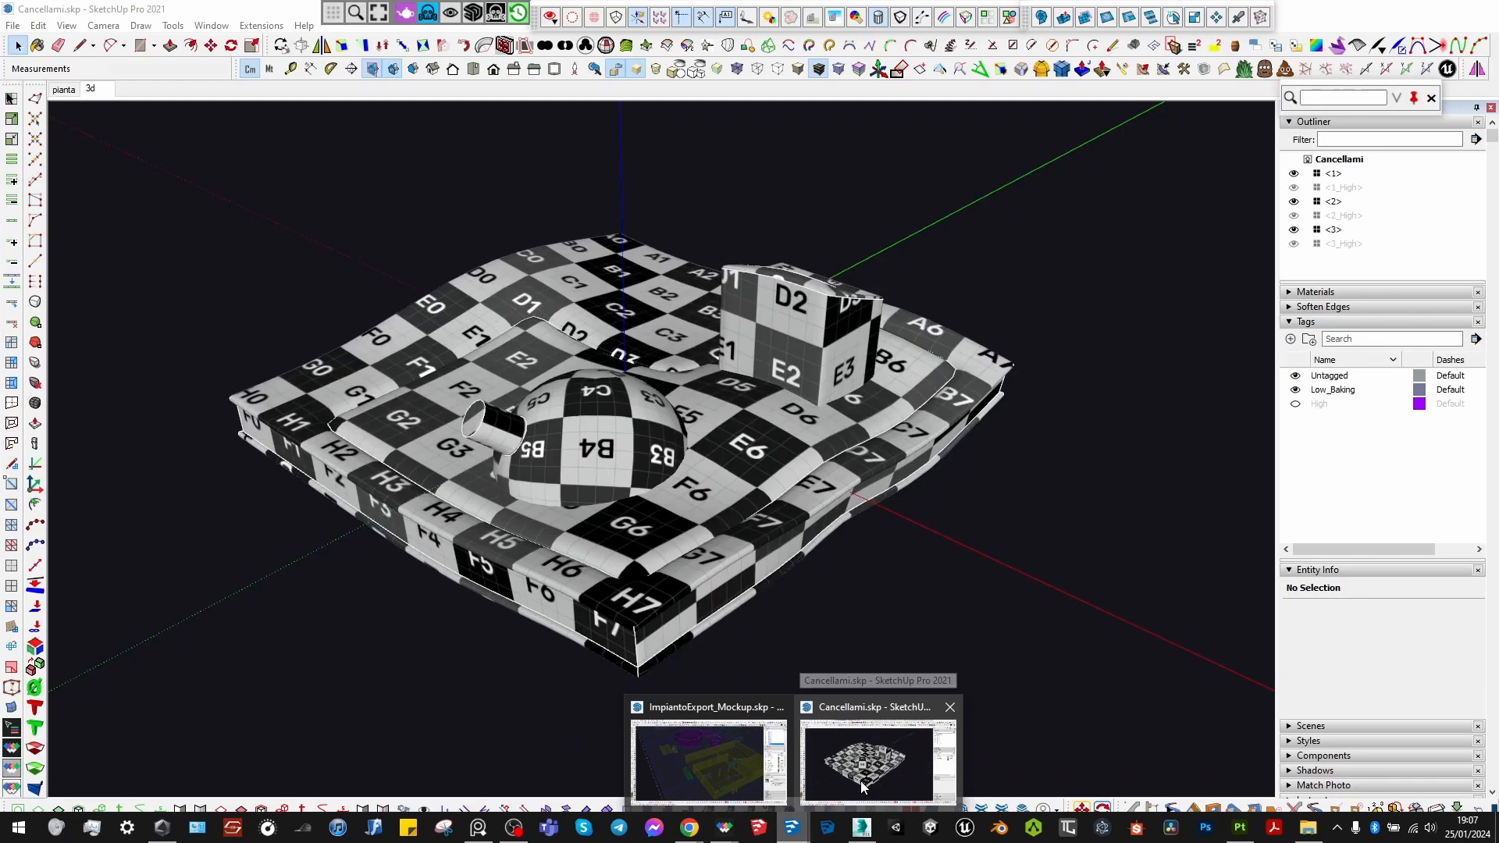
pyautogui.click(863, 786)
pyautogui.moveTo(883, 664); pyautogui.dragTo(922, 461, button='middle')
pyautogui.scroll(-1, 1439, 572)
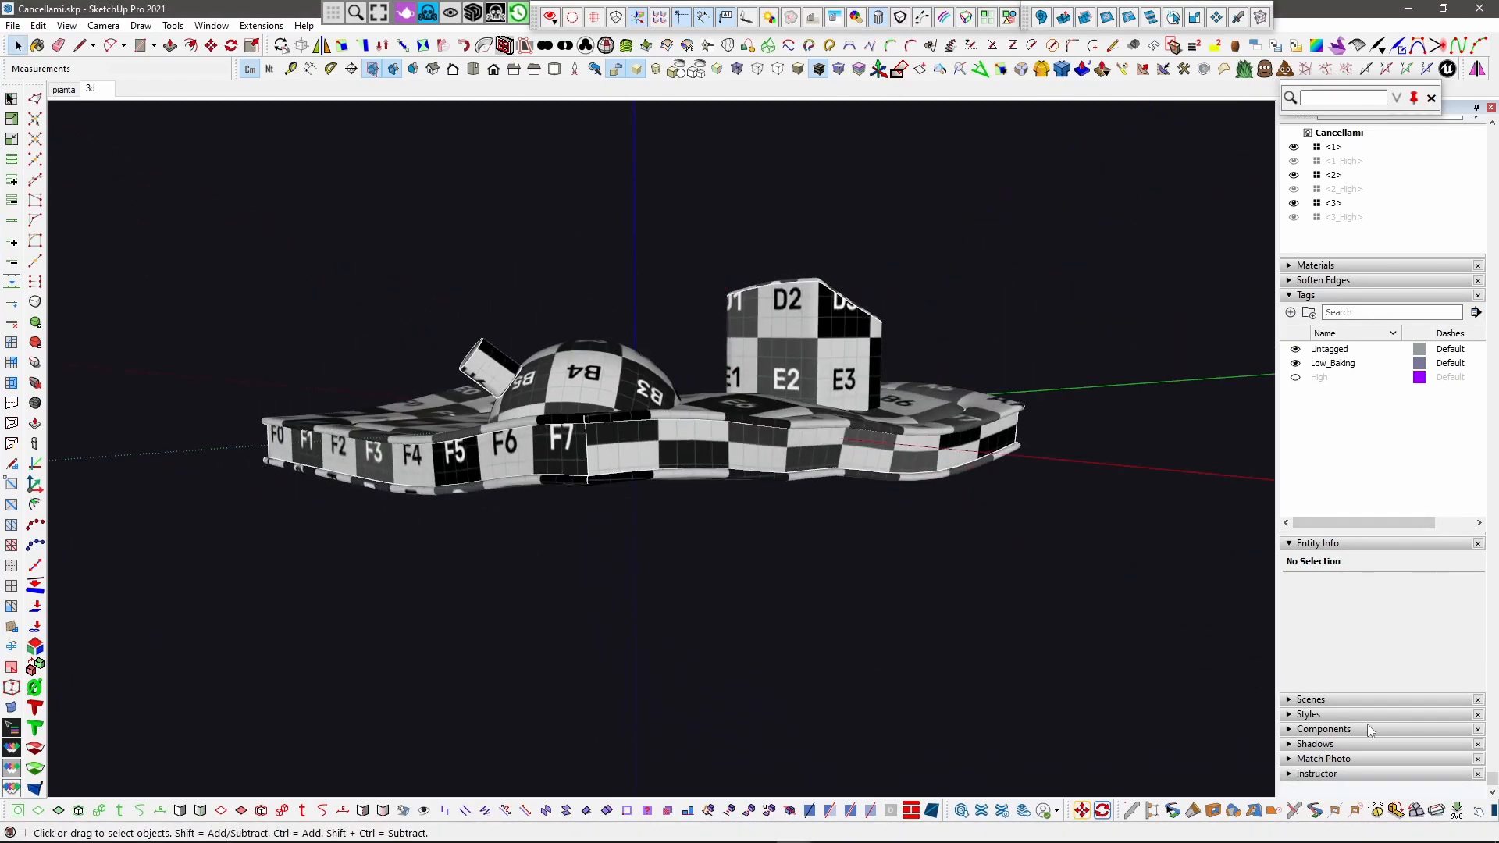
pyautogui.click(1292, 266)
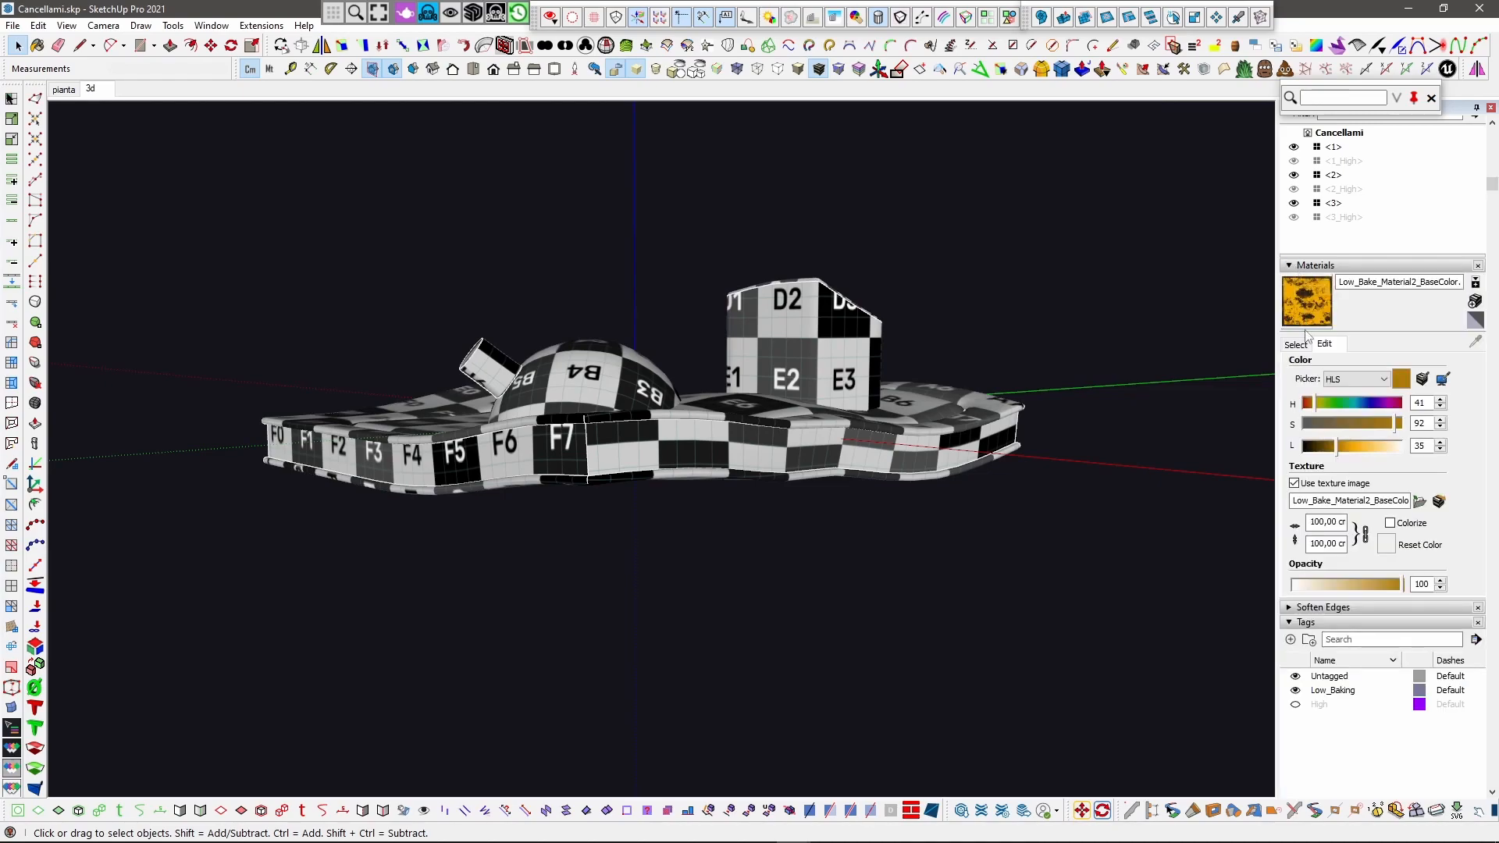
pyautogui.click(1296, 345)
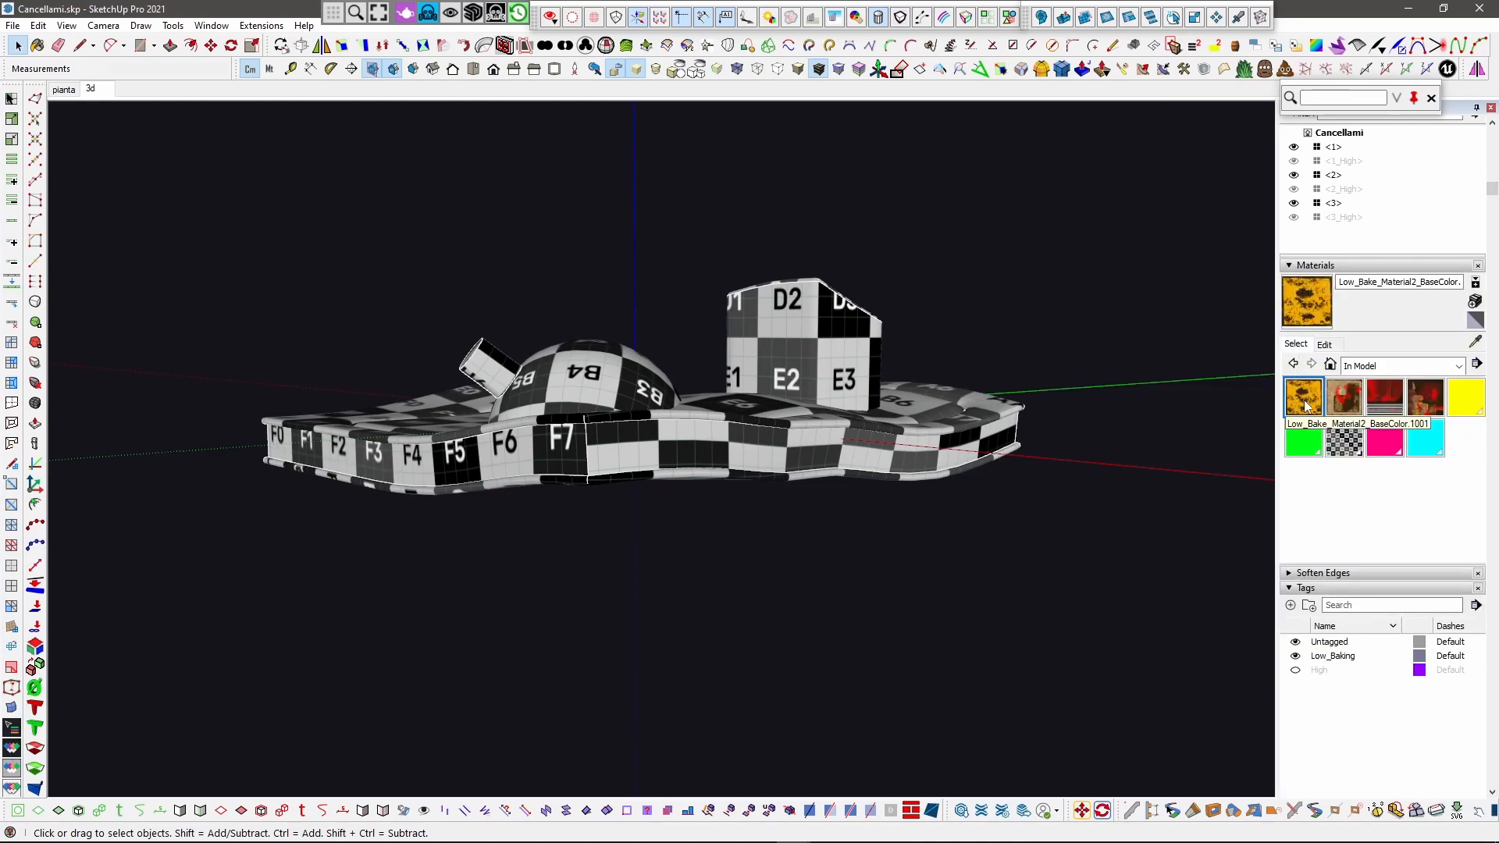
# Step: Paint the base's underside with Low_Bake_Material2_BaseColor.1001 in Transfer UV mode, keeping the existing UV mapping
pyautogui.click(1123, 70)
pyautogui.moveTo(582, 504); pyautogui.dragTo(575, 312, button='middle')
pyautogui.scroll(2, 575, 312)
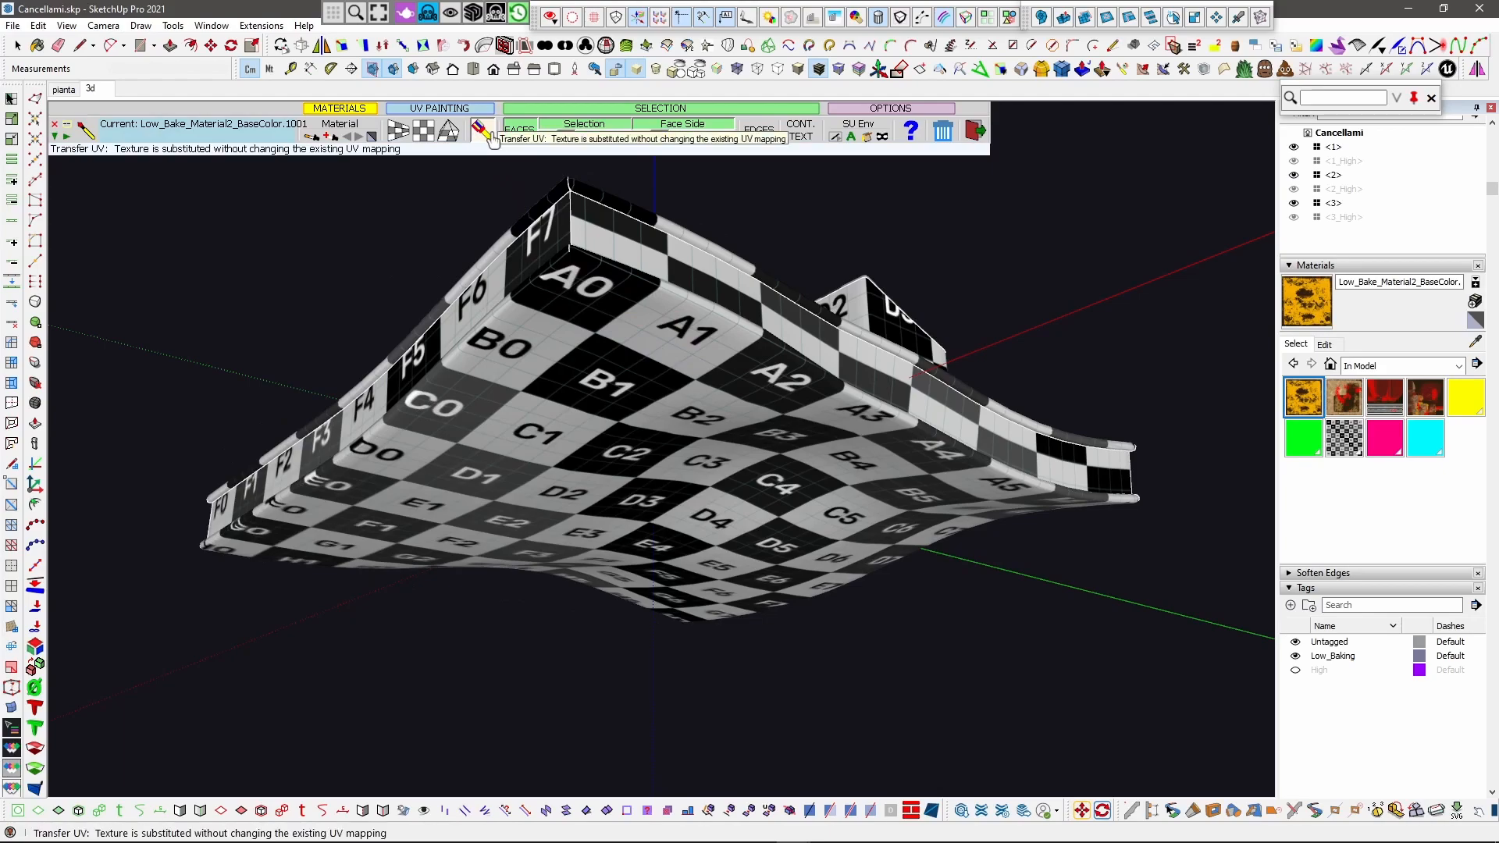
pyautogui.click(485, 133)
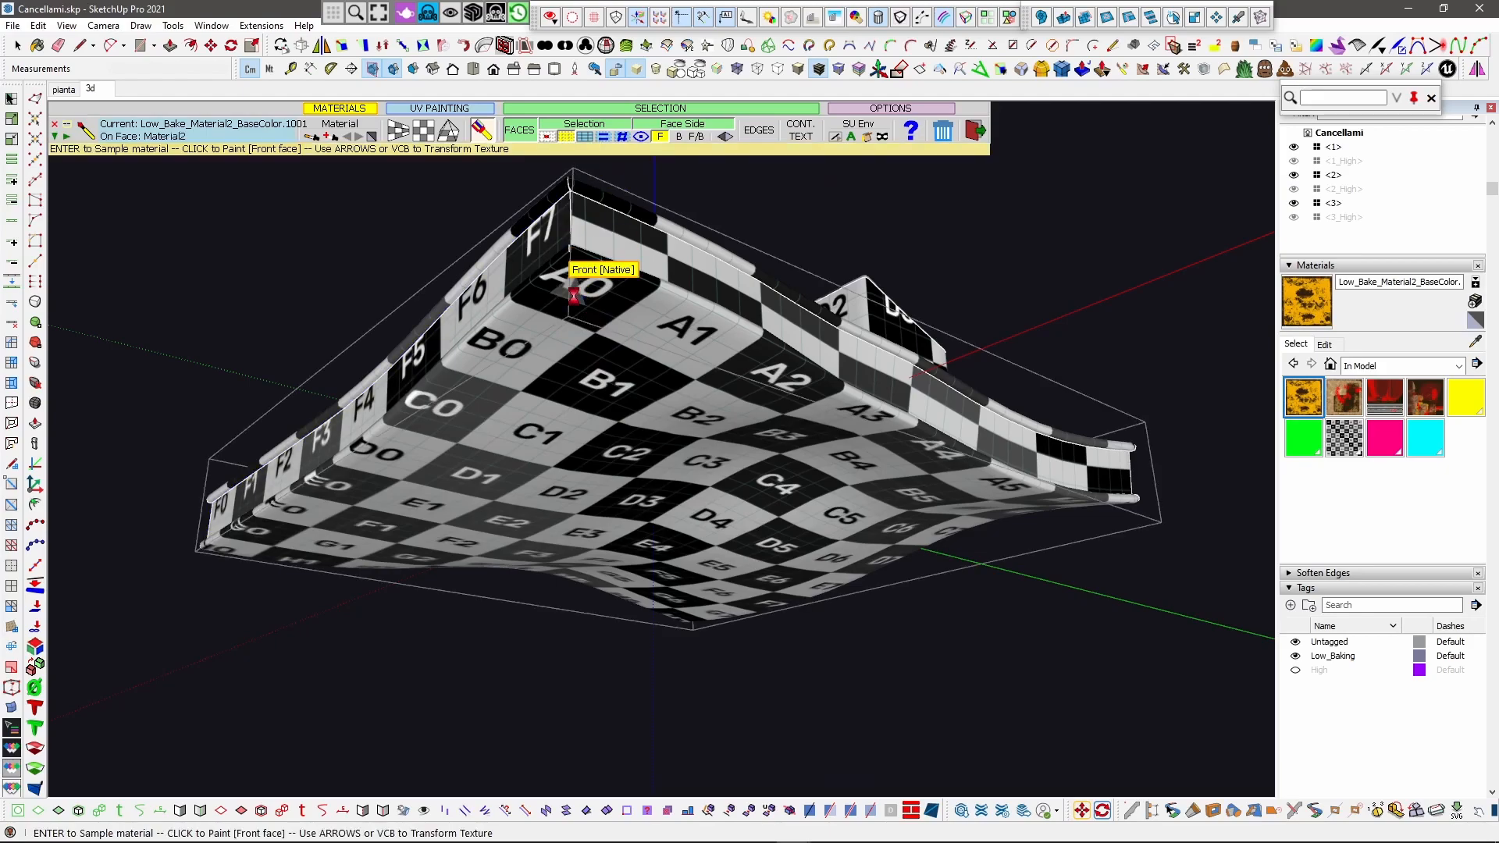
pyautogui.click(484, 437)
pyautogui.moveTo(508, 471)
pyautogui.mouseDown(button='middle')
pyautogui.moveTo(575, 492)
pyautogui.moveTo(500, 473)
pyautogui.moveTo(502, 418)
pyautogui.moveTo(502, 438)
pyautogui.mouseUp(button='middle')
# Step: Pick Low_Bake_Material2_BaseColor.1002 as the current paint material
pyautogui.moveTo(586, 418)
pyautogui.mouseDown(button='middle')
pyautogui.moveTo(681, 602)
pyautogui.moveTo(695, 595)
pyautogui.mouseUp(button='middle')
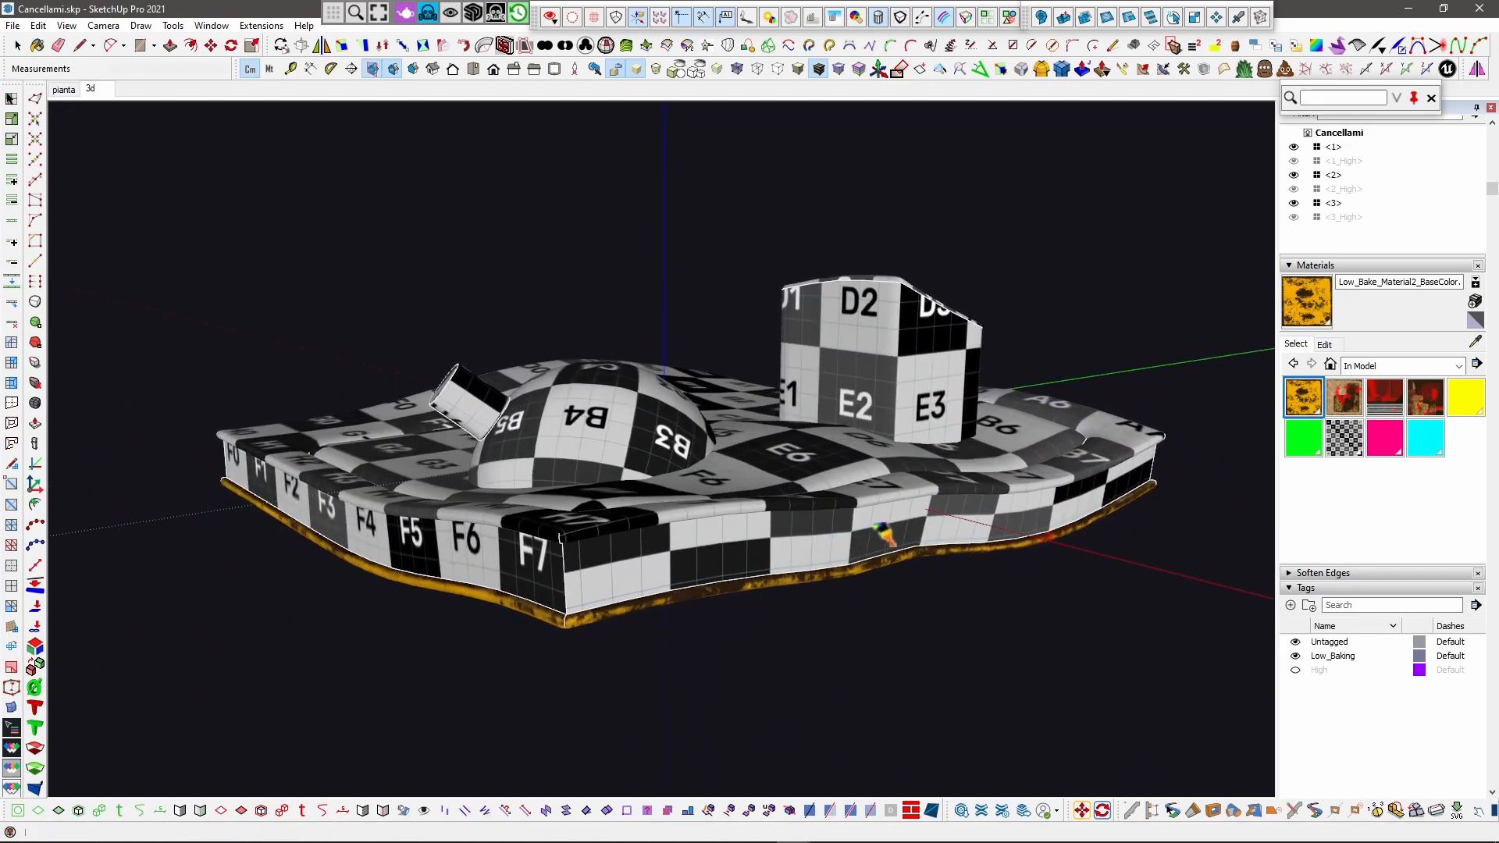
pyautogui.click(1343, 402)
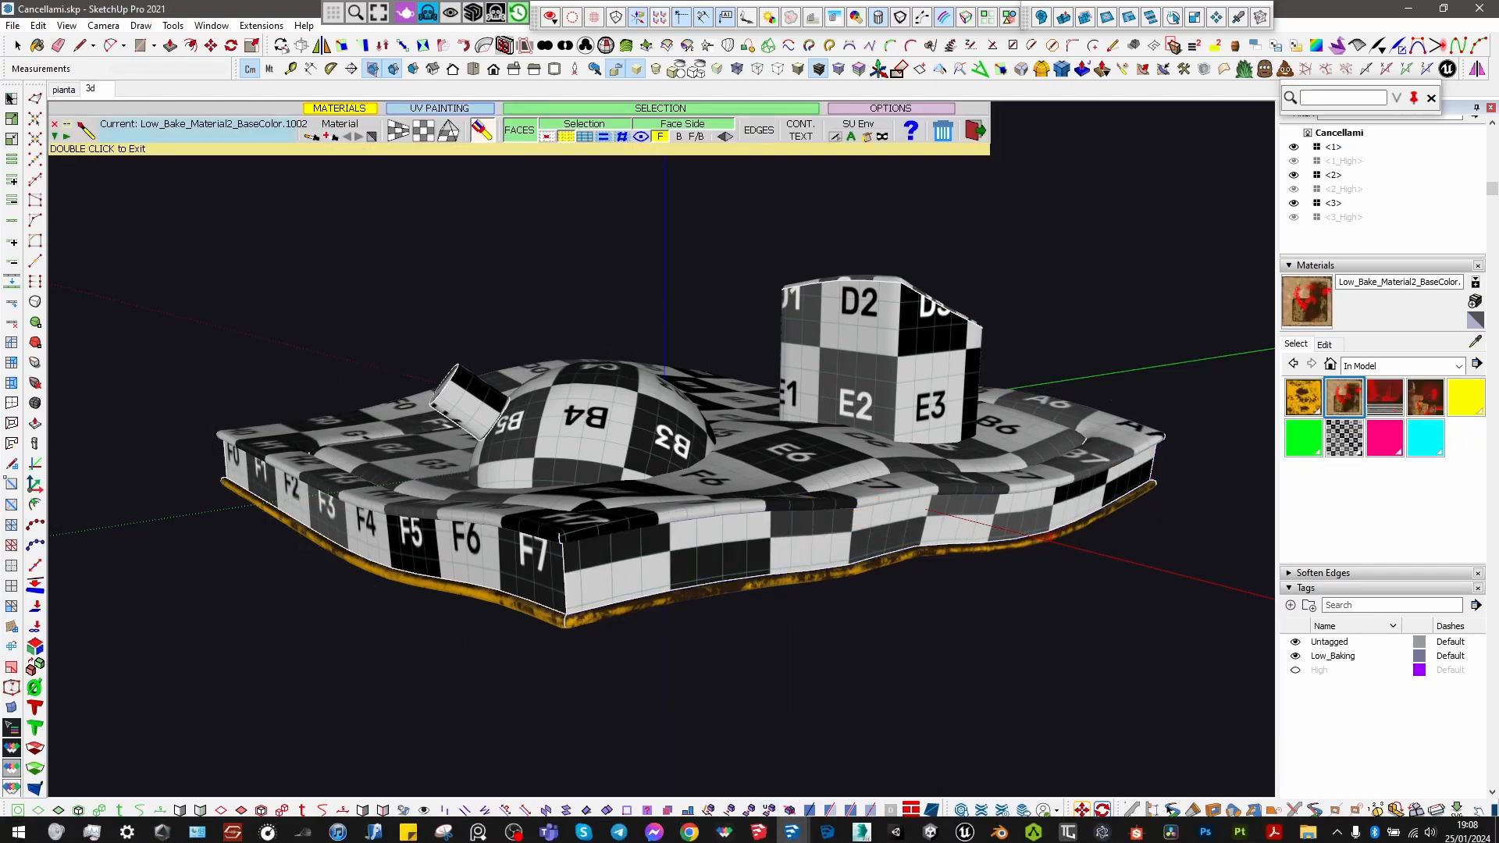
# Step: Switch to Substance 3D Painter and examine which surfaces belong to the cyan UV tile 1002
pyautogui.click(1242, 834)
pyautogui.scroll(3, 406, 441)
pyautogui.keyDown('alt'); pyautogui.moveTo(422, 422); pyautogui.dragTo(561, 399); pyautogui.keyUp('alt')
pyautogui.keyDown('alt'); pyautogui.moveTo(890, 398); pyautogui.dragTo(797, 389, button='right'); pyautogui.keyUp('alt')
pyautogui.keyDown('alt'); pyautogui.moveTo(925, 384); pyautogui.dragTo(790, 378, button='middle'); pyautogui.keyUp('alt')
pyautogui.keyDown('alt'); pyautogui.moveTo(812, 376); pyautogui.dragTo(892, 379, button='right'); pyautogui.keyUp('alt')
pyautogui.keyDown('alt'); pyautogui.moveTo(880, 414); pyautogui.dragTo(944, 415, button='middle'); pyautogui.keyUp('alt')
pyautogui.keyDown('alt'); pyautogui.moveTo(842, 458); pyautogui.dragTo(902, 470, button='right'); pyautogui.keyUp('alt')
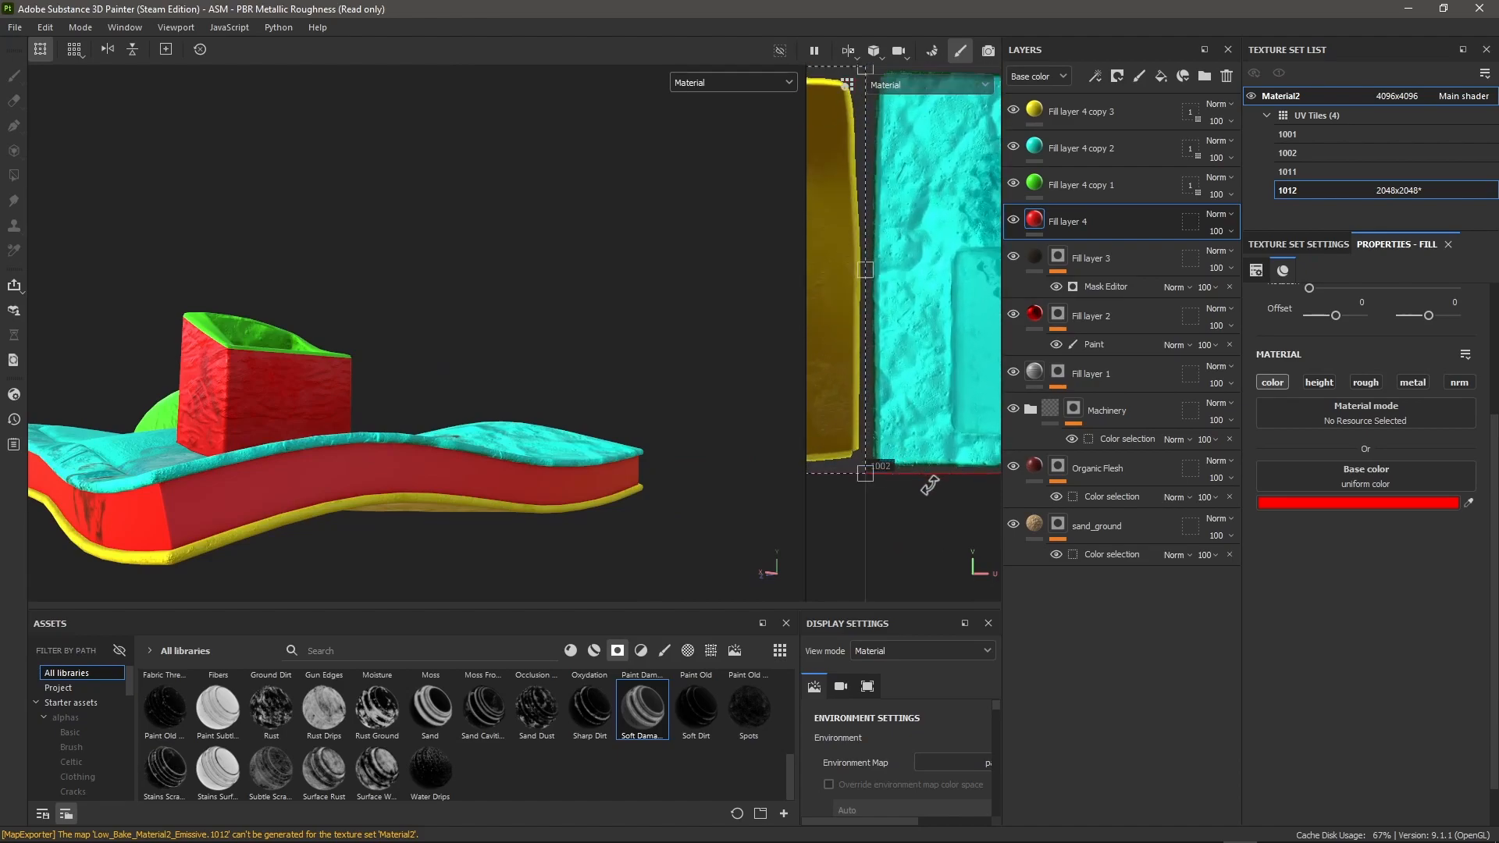
pyautogui.scroll(-1, 354, 481)
pyautogui.scroll(-4, 912, 424)
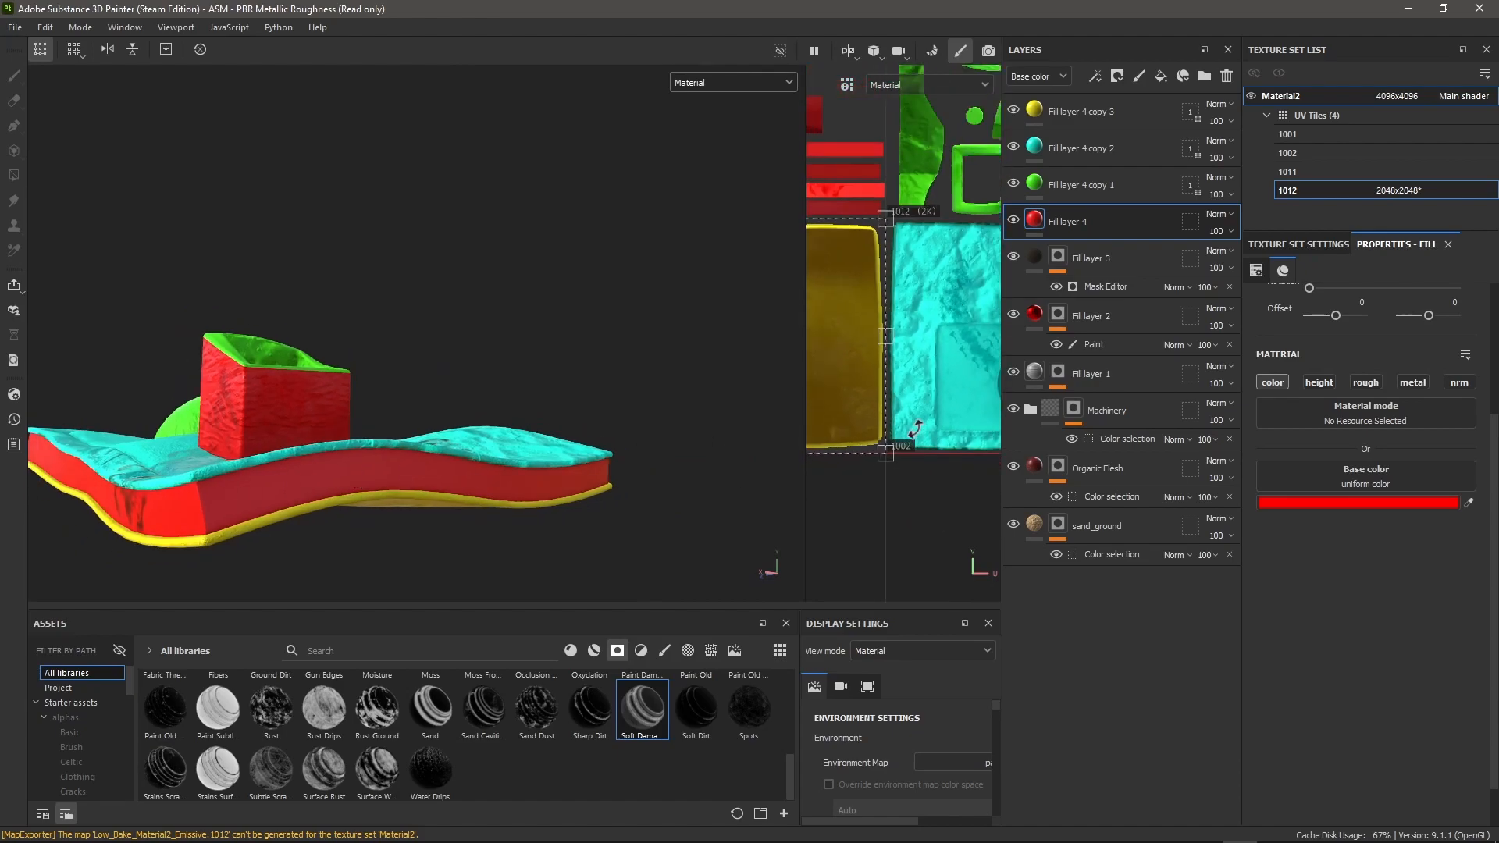
pyautogui.scroll(-2, 286, 493)
pyautogui.keyDown('alt'); pyautogui.moveTo(284, 493); pyautogui.dragTo(301, 574); pyautogui.keyUp('alt')
pyautogui.keyDown('alt'); pyautogui.moveTo(342, 476); pyautogui.dragTo(408, 458); pyautogui.keyUp('alt')
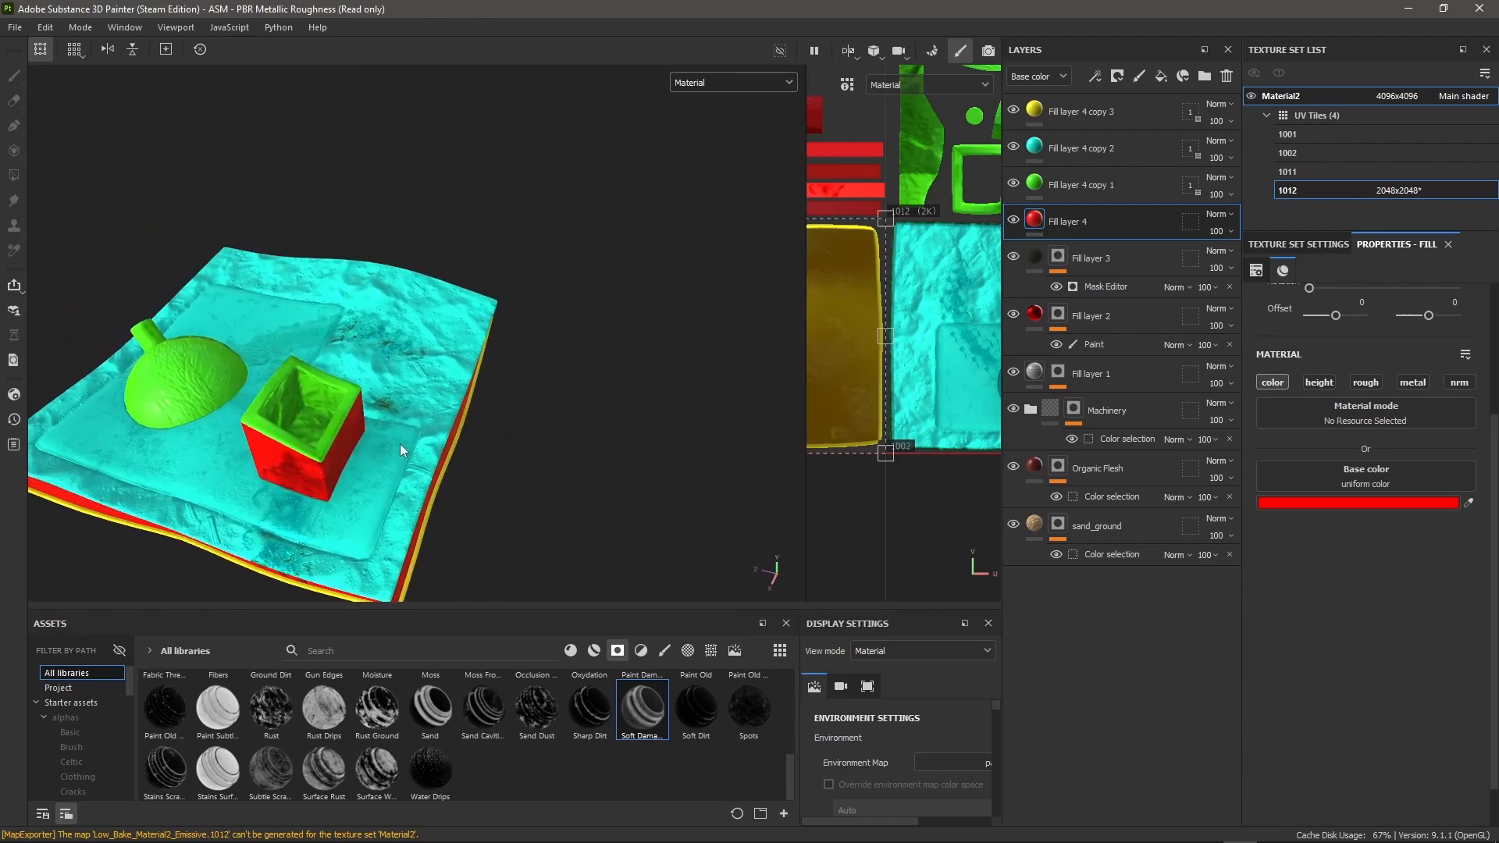
# Step: Return to Cancellami.skp in SketchUp and transfer Low_Bake_Material2_BaseColor.1002 onto the base's top surfaces
pyautogui.moveTo(734, 825)
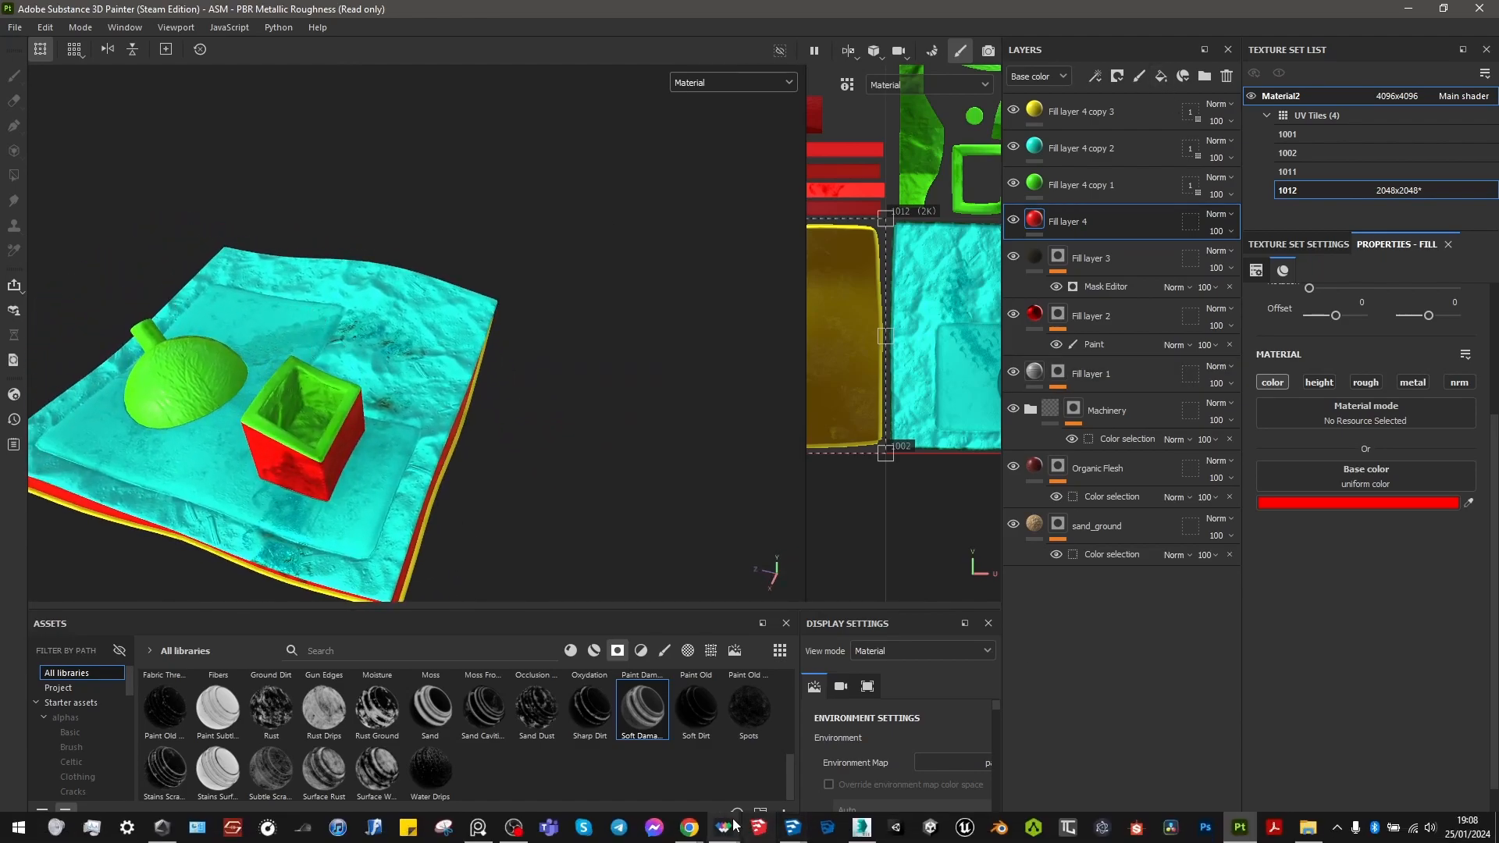
pyautogui.moveTo(795, 829)
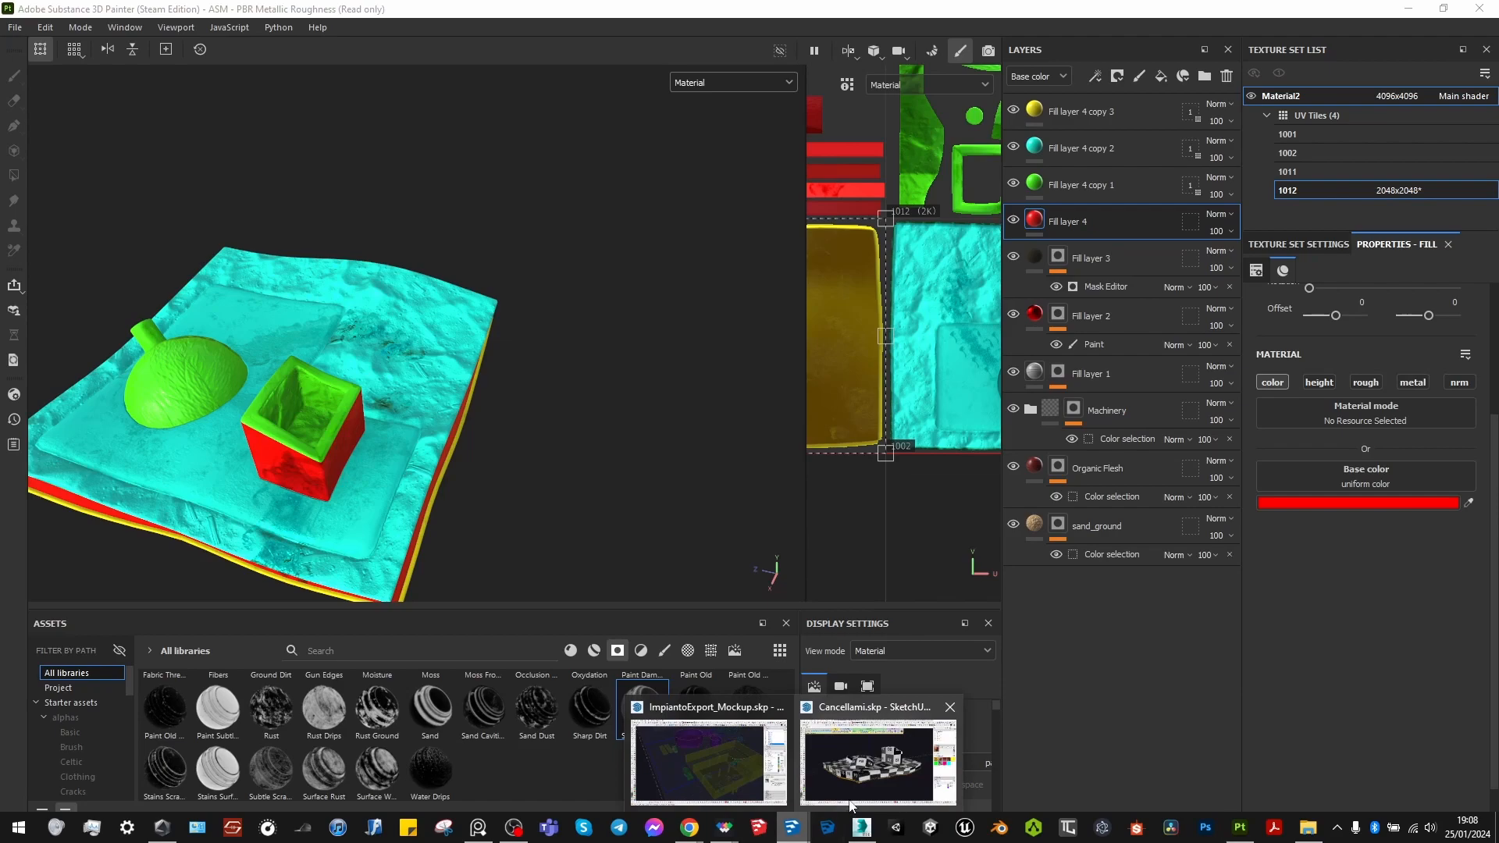
pyautogui.click(878, 761)
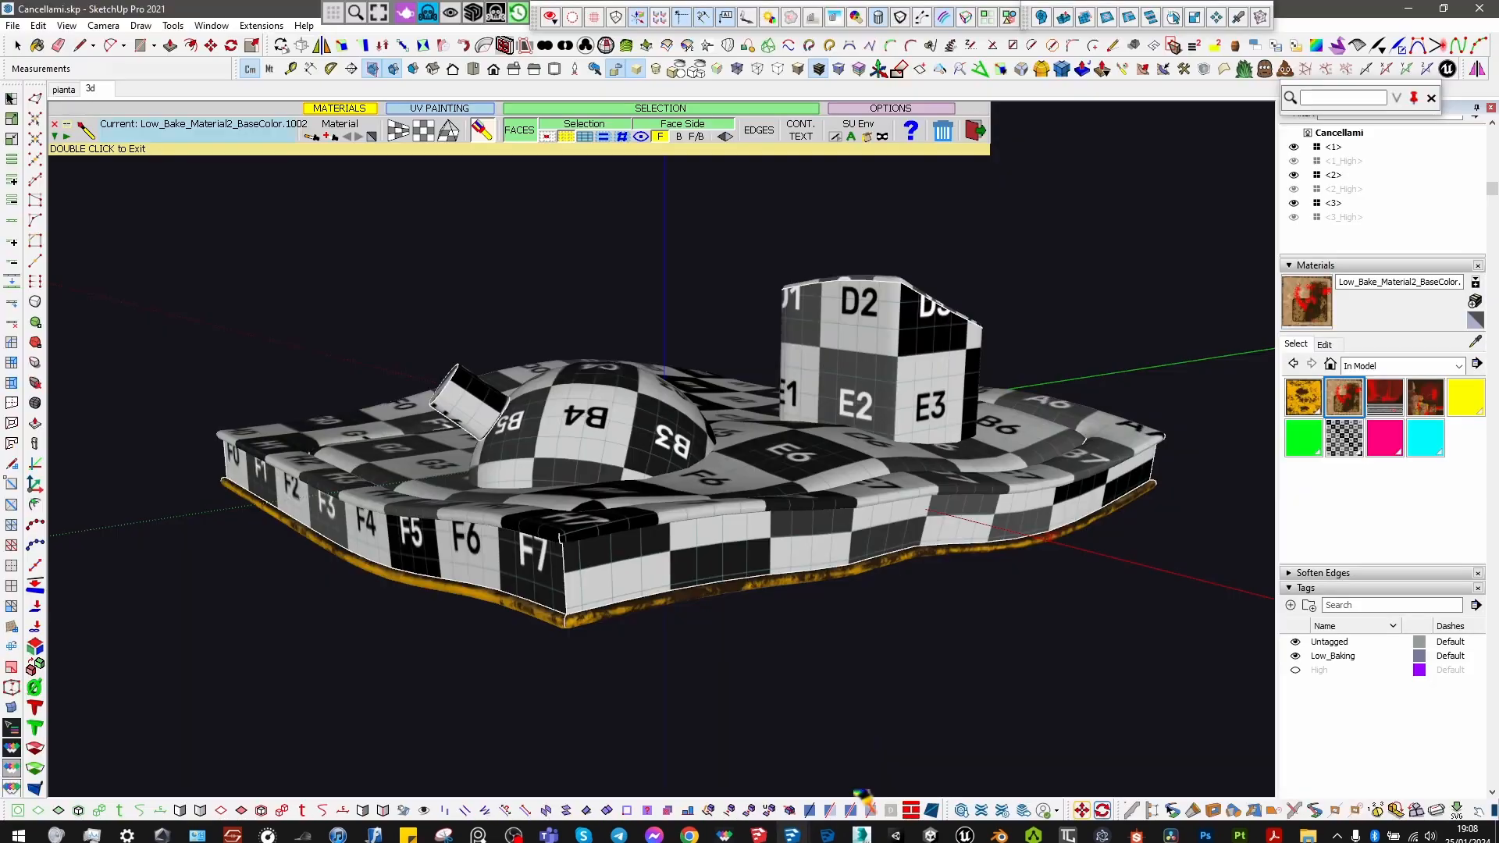
pyautogui.click(844, 489)
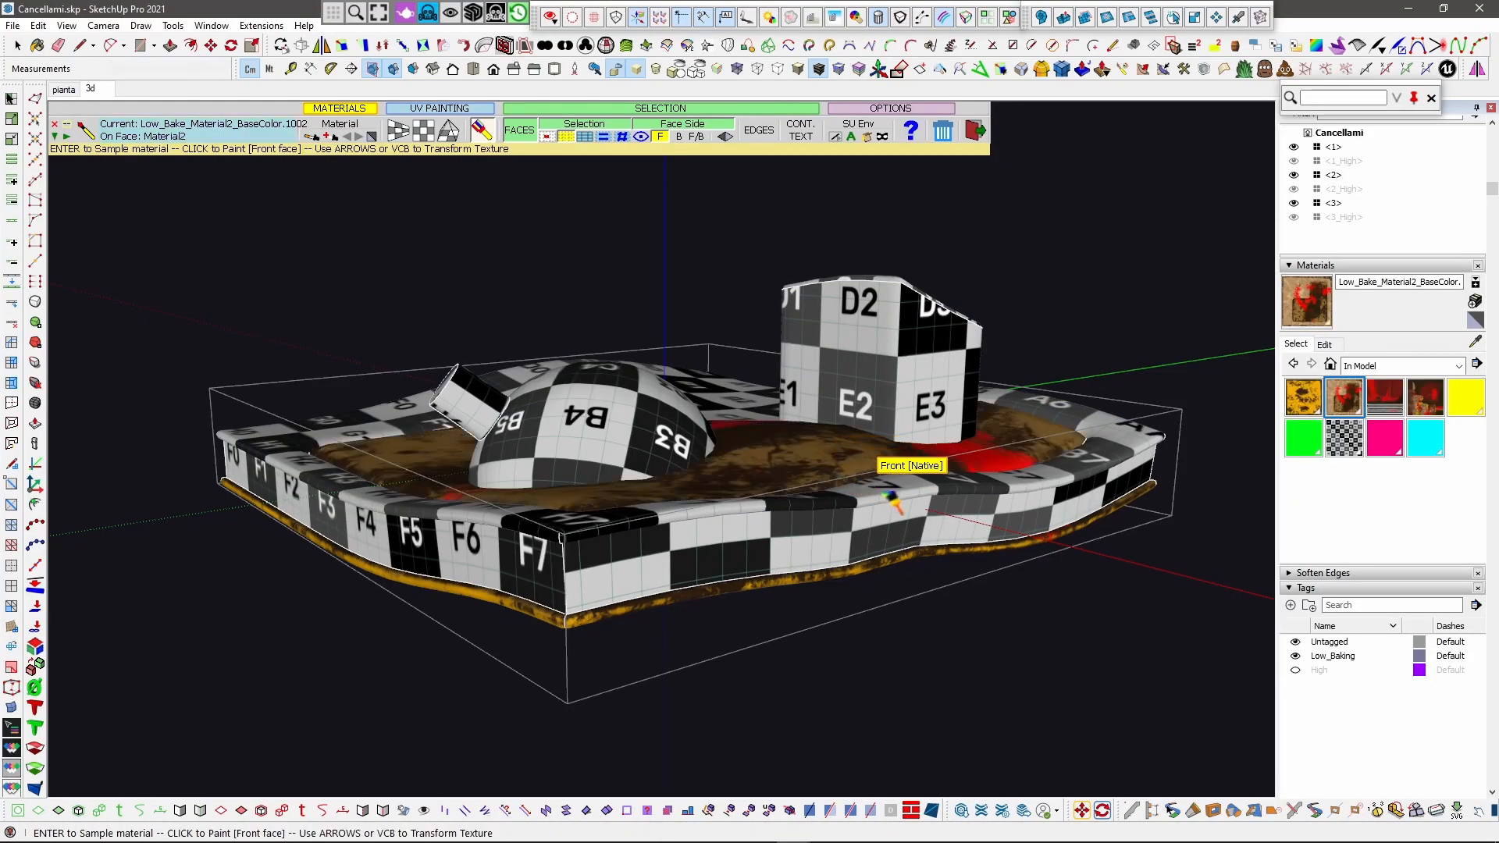
pyautogui.moveTo(890, 492); pyautogui.dragTo(1050, 581, button='middle')
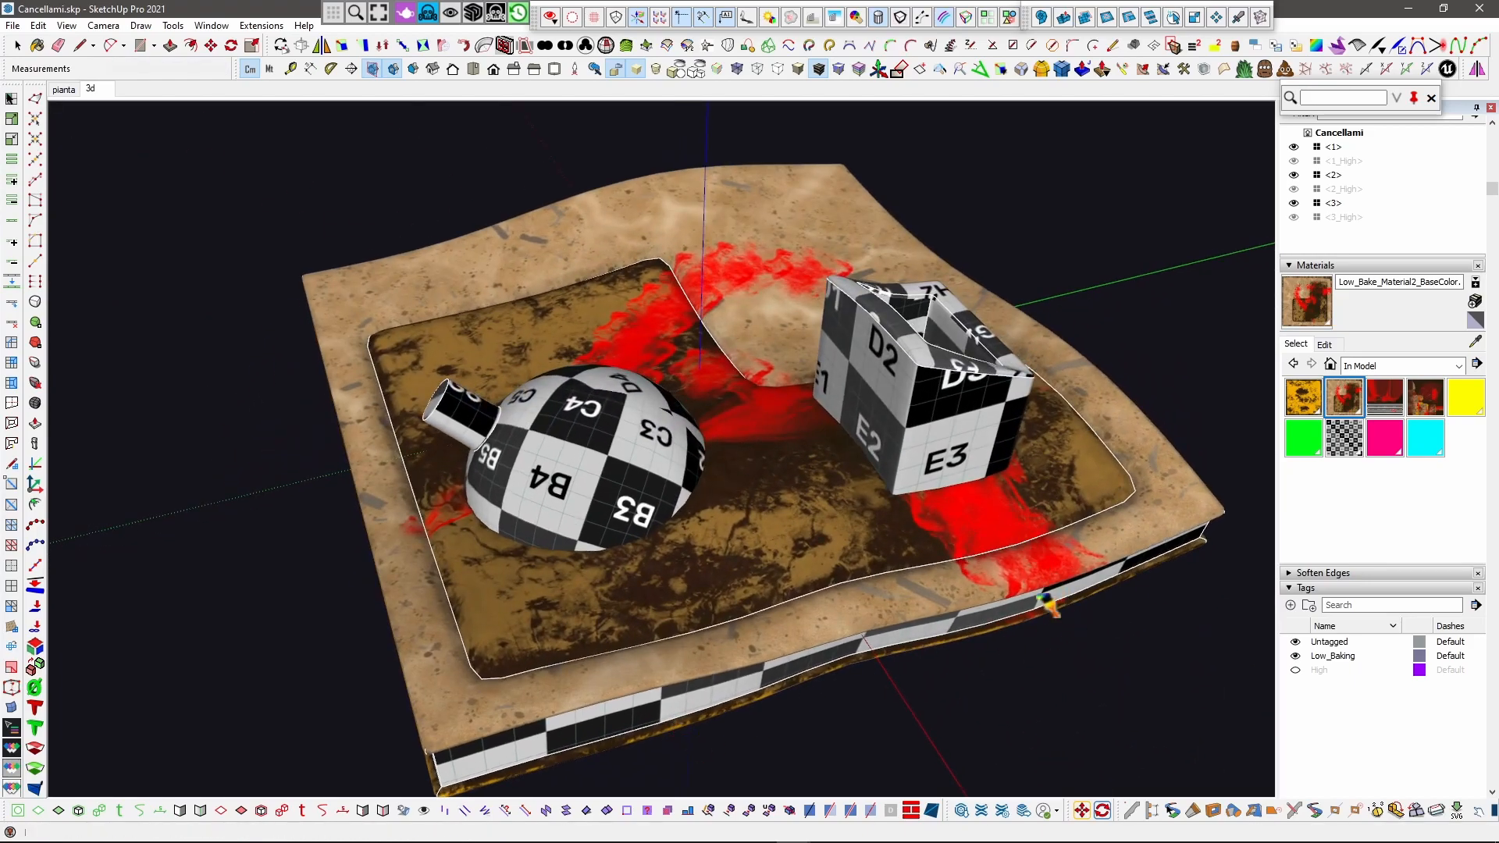
# Step: Make Low_Bake_Material2_BaseColor.1011 the current paint material, with the base's checkered side faces in view
pyautogui.moveTo(788, 492); pyautogui.dragTo(717, 428, button='middle')
pyautogui.moveTo(810, 443); pyautogui.dragTo(749, 363, button='middle')
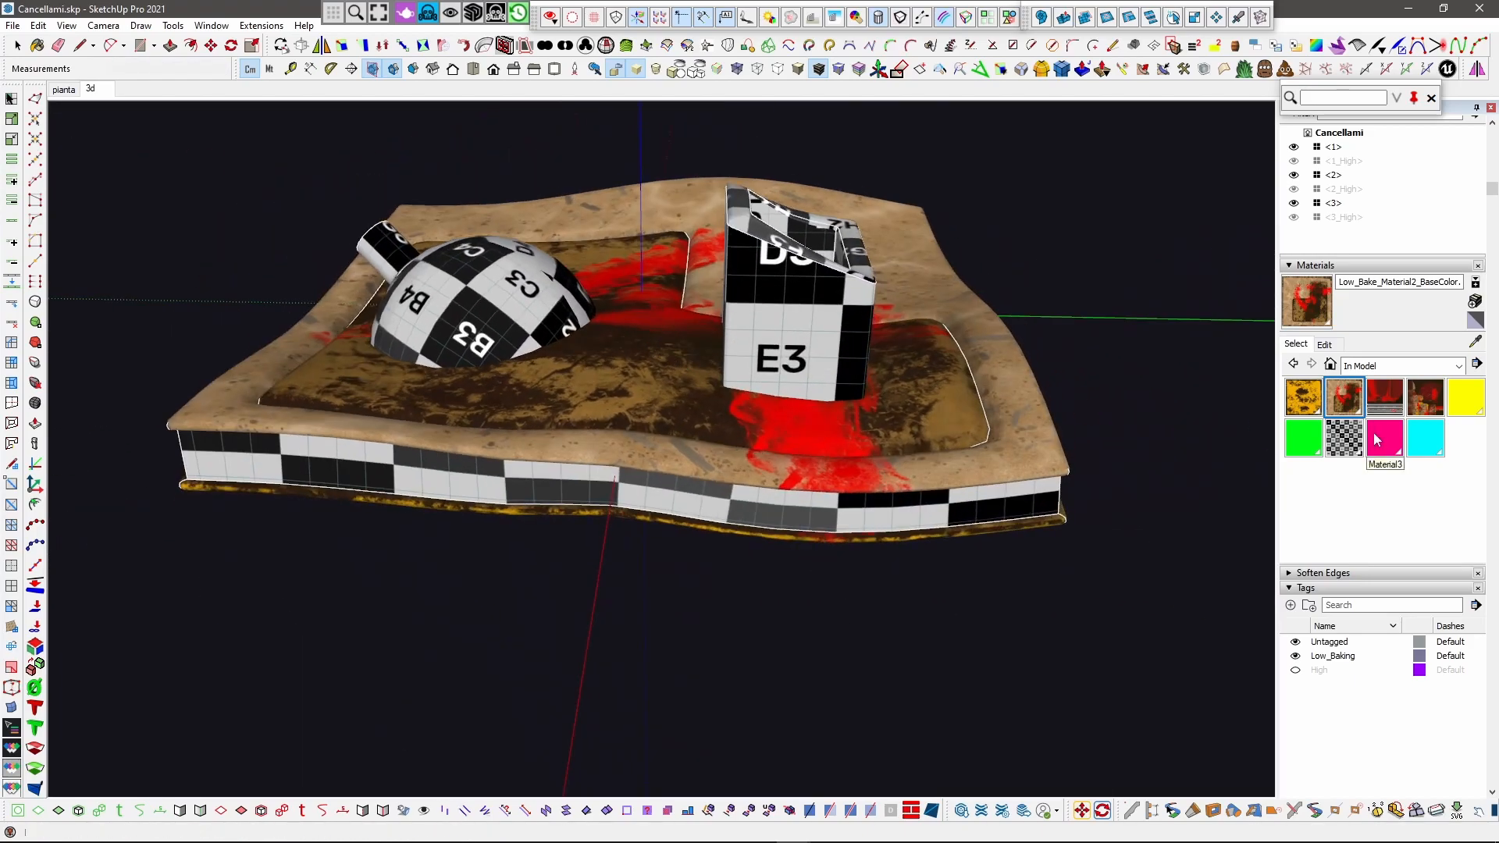
pyautogui.click(1388, 391)
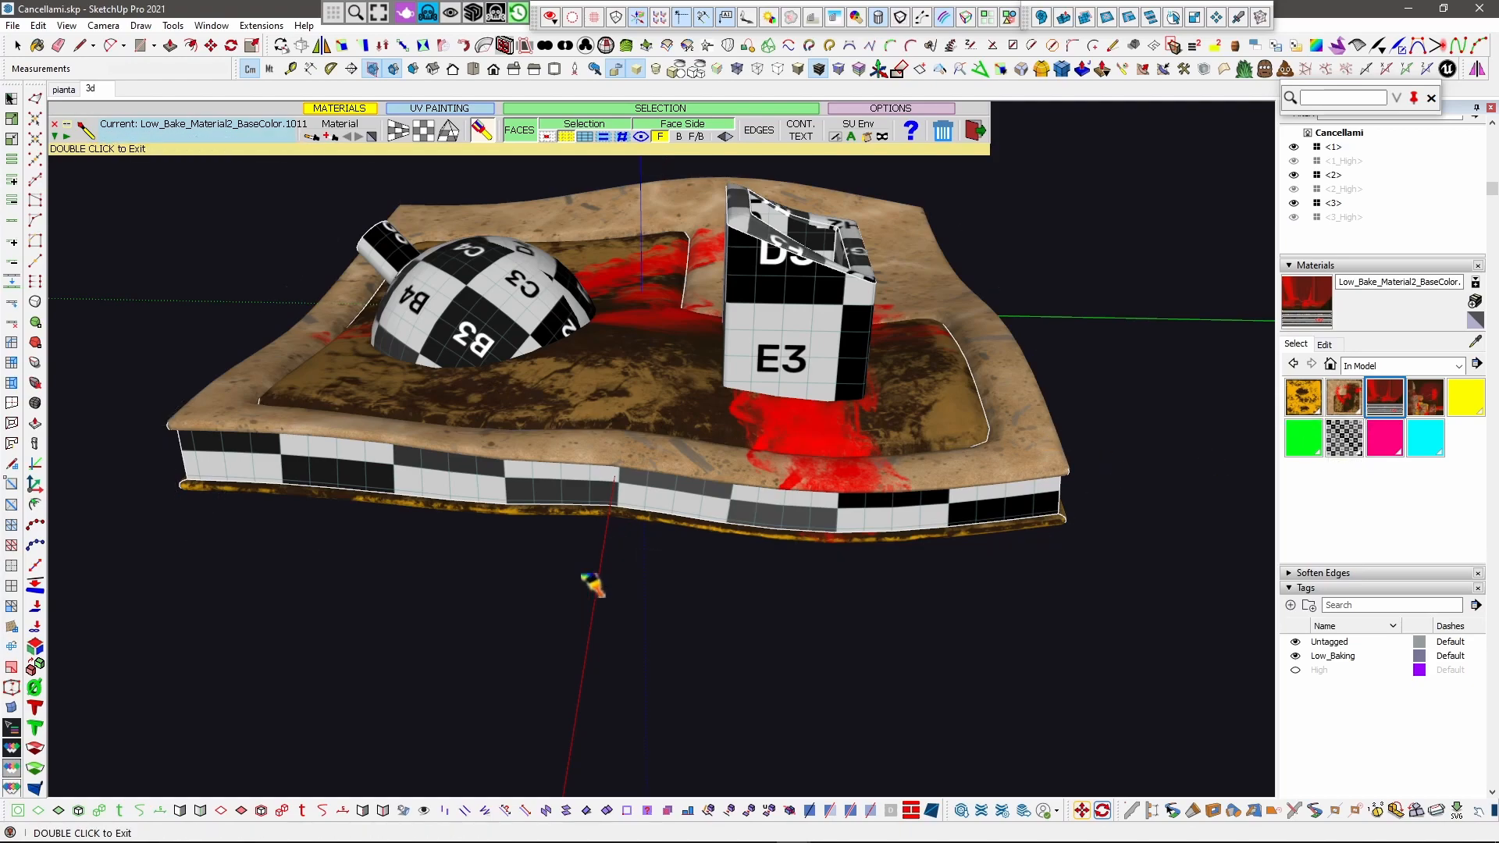
# Step: Switch to Substance 3D Painter and examine which surfaces belong to the red UV tile 1011
pyautogui.moveTo(982, 839)
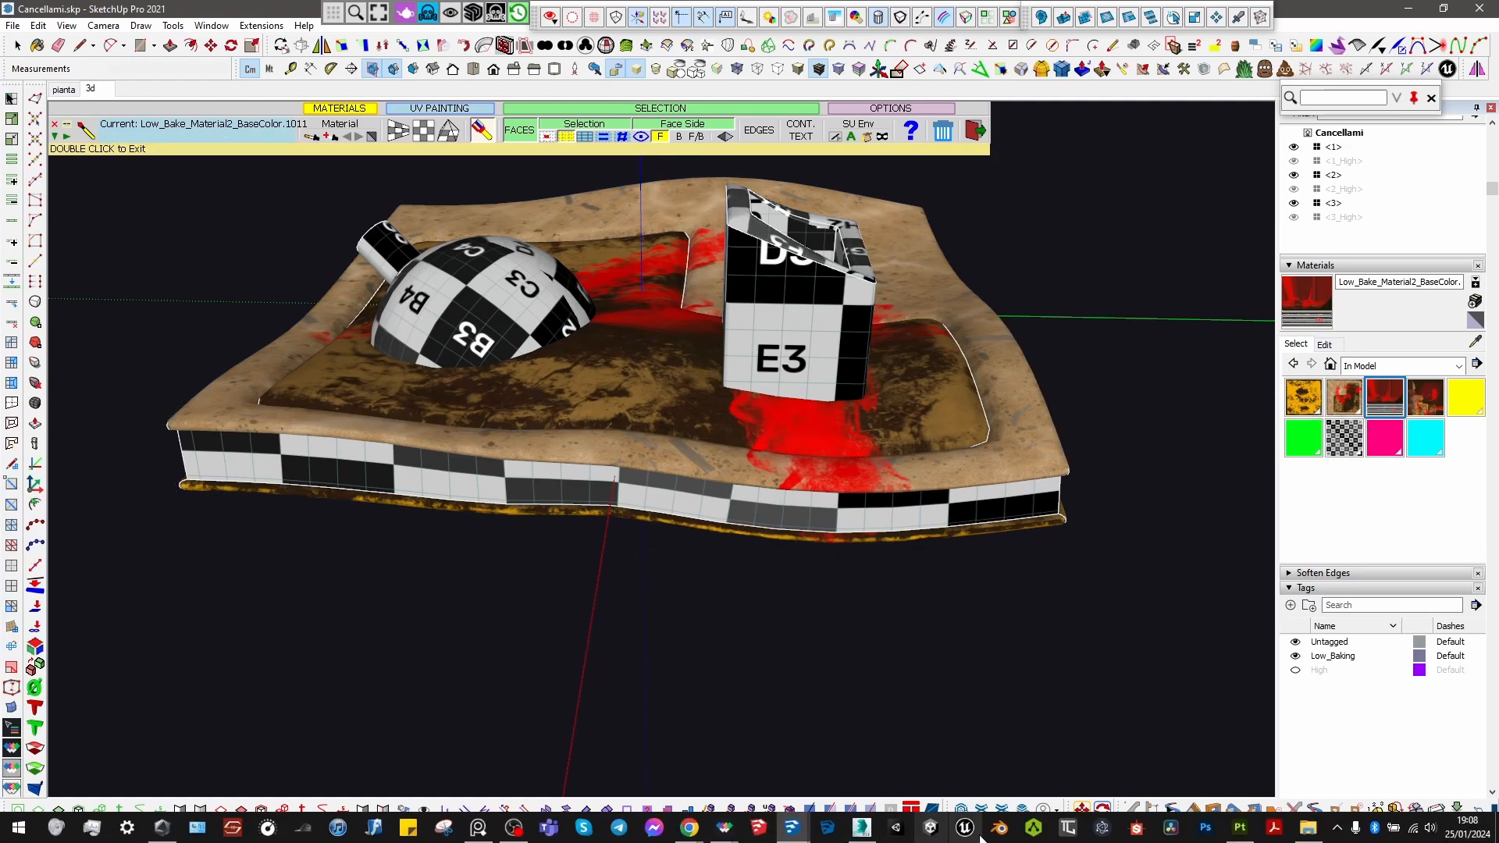
pyautogui.click(1240, 827)
pyautogui.scroll(-3, 865, 322)
pyautogui.keyDown('alt'); pyautogui.moveTo(874, 211); pyautogui.dragTo(942, 348, button='middle'); pyautogui.keyUp('alt')
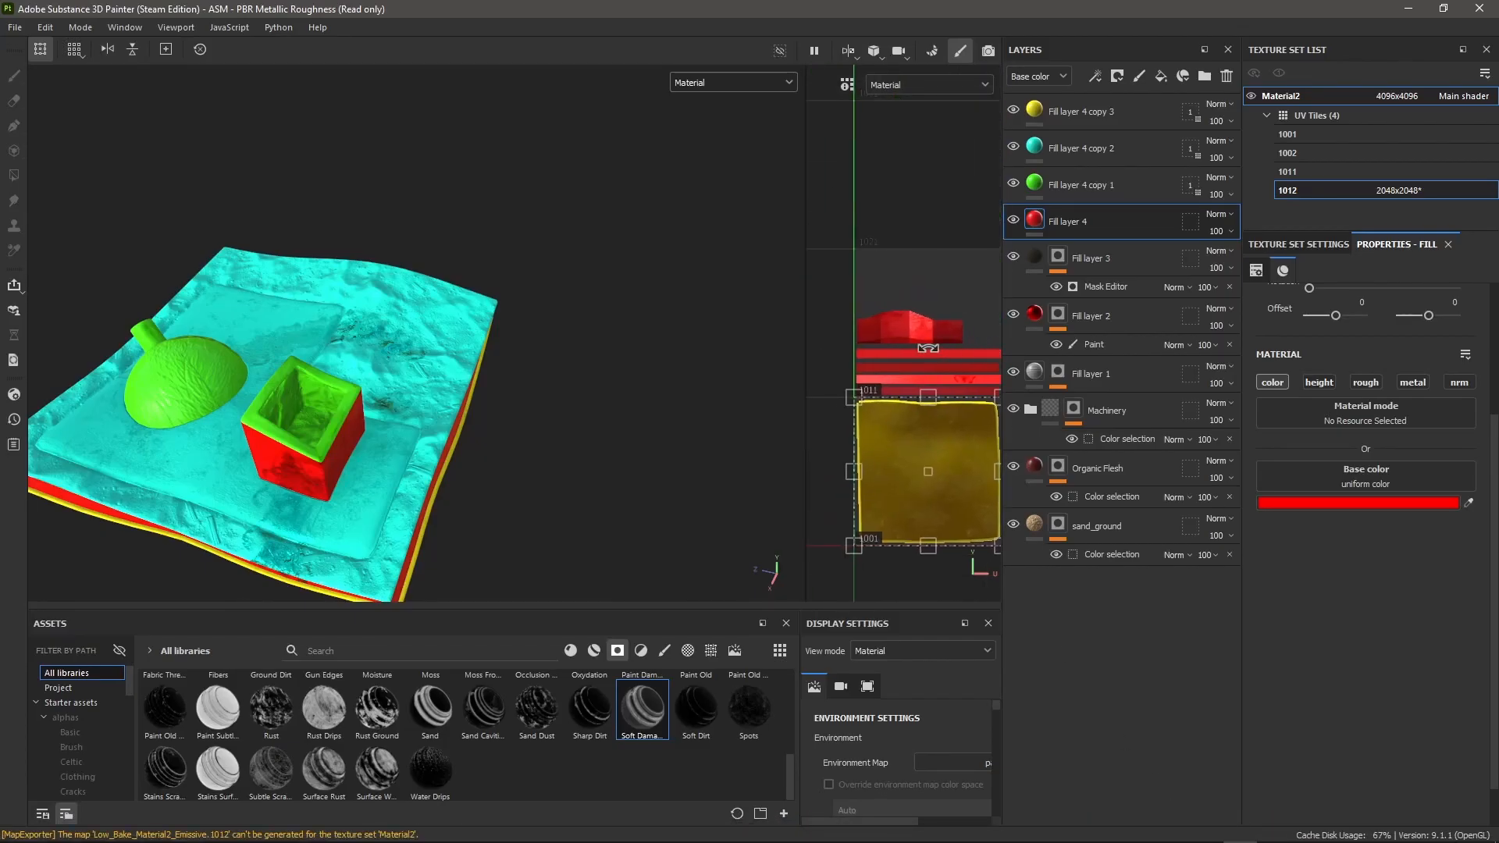
pyautogui.keyDown('alt'); pyautogui.moveTo(359, 424); pyautogui.dragTo(306, 373); pyautogui.keyUp('alt')
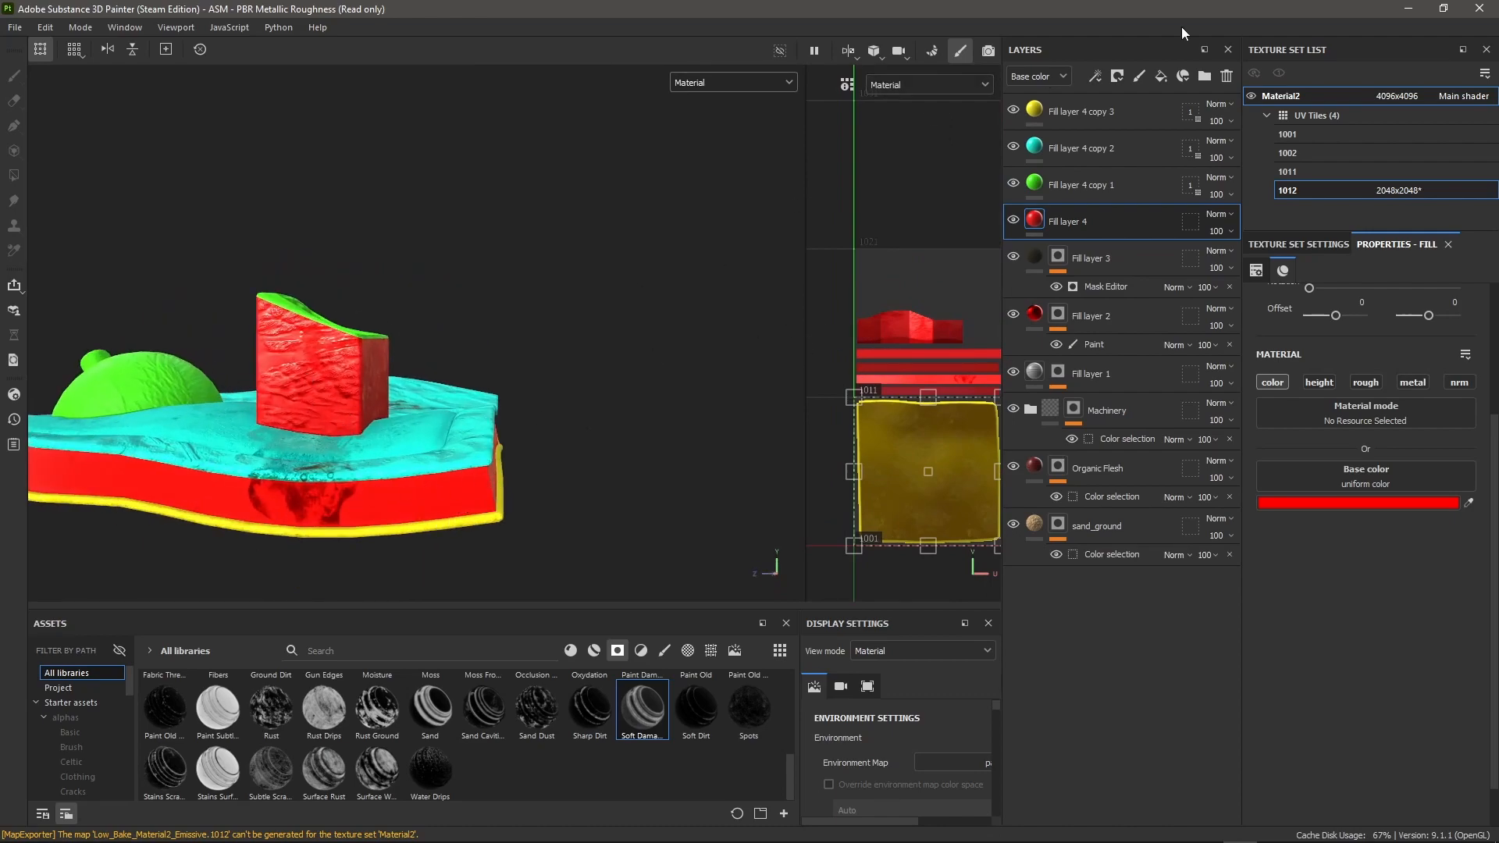
# Step: Return to Cancellami.skp in SketchUp and transfer Low_Bake_Material2_BaseColor.1011 onto the side faces of the base and the box
pyautogui.click(1408, 10)
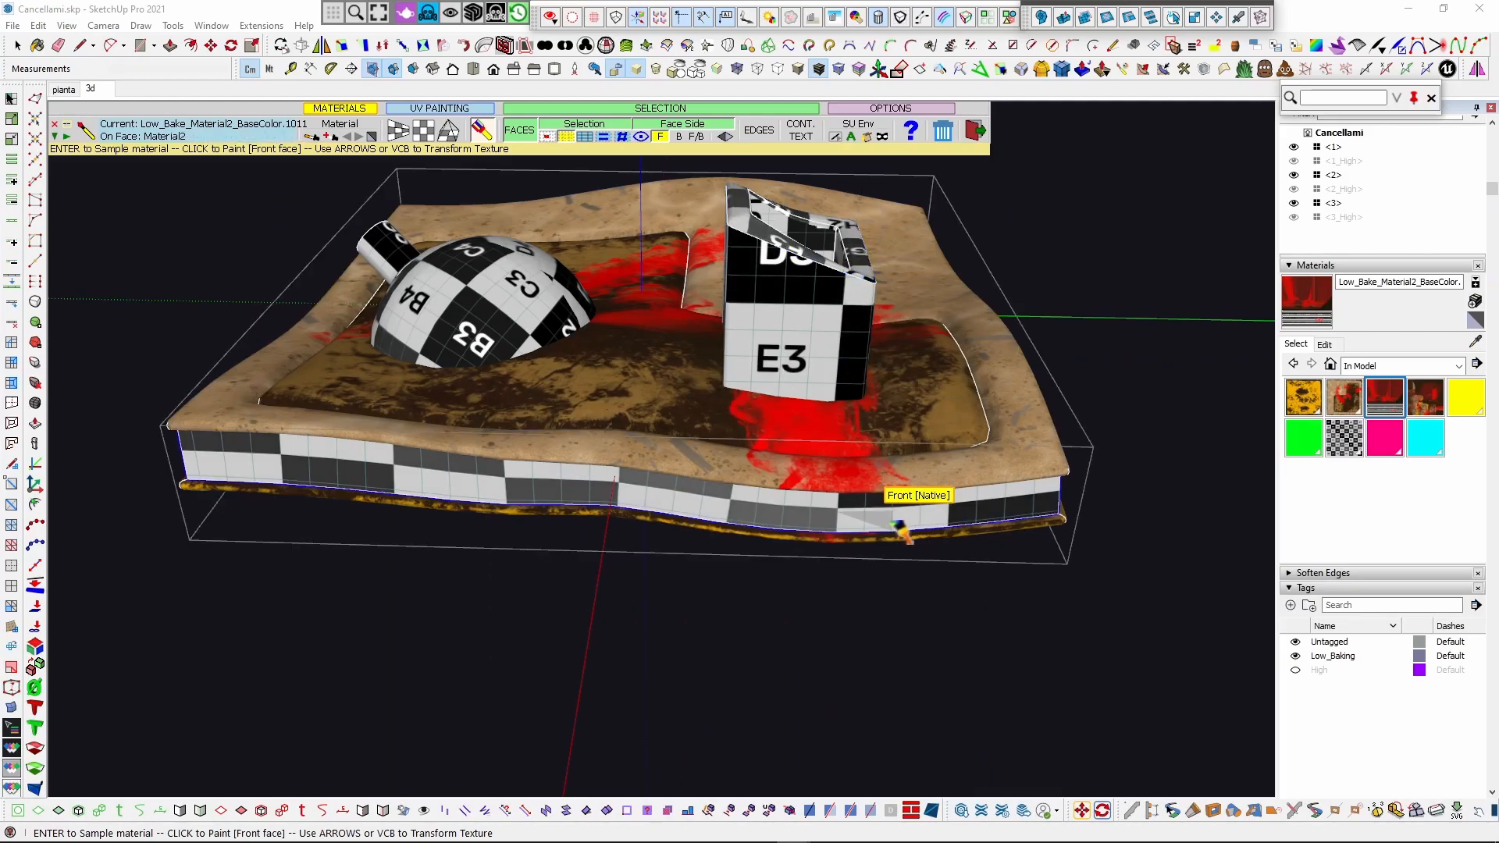
pyautogui.click(978, 509)
pyautogui.moveTo(977, 509)
pyautogui.mouseDown(button='middle')
pyautogui.moveTo(682, 465)
pyautogui.moveTo(640, 442)
pyautogui.mouseUp(button='middle')
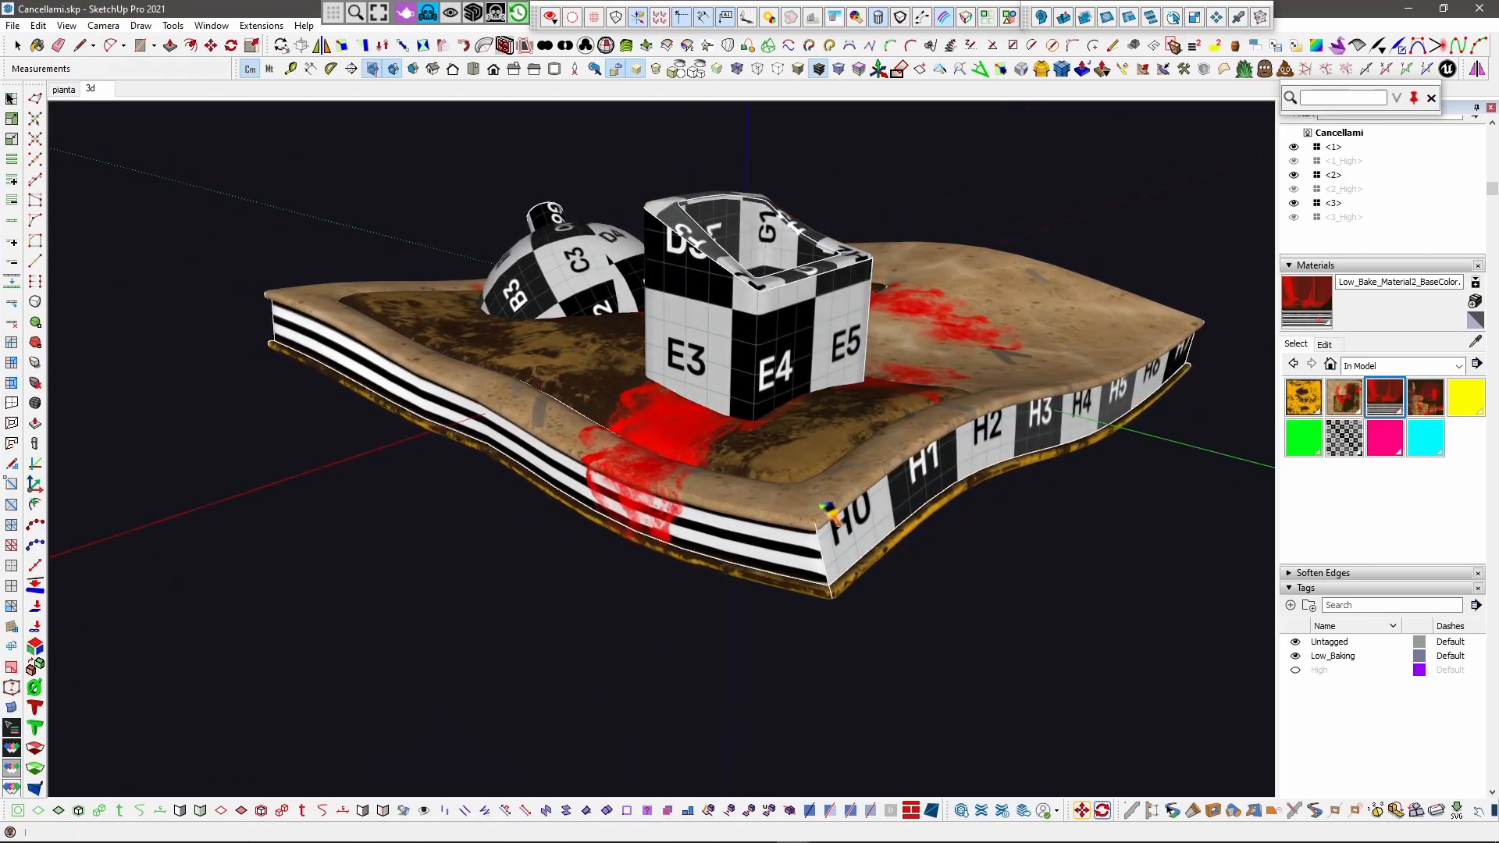
pyautogui.click(863, 533)
pyautogui.click(805, 360)
pyautogui.moveTo(805, 360)
pyautogui.mouseDown(button='middle')
pyautogui.moveTo(734, 391)
pyautogui.moveTo(847, 425)
pyautogui.moveTo(613, 413)
pyautogui.moveTo(671, 349)
pyautogui.mouseUp(button='middle')
pyautogui.click(847, 425)
pyautogui.click(613, 414)
pyautogui.moveTo(981, 525); pyautogui.dragTo(913, 409, button='middle')
# Step: Transfer Low_Bake_Material2_BaseColor.1012 onto the dome and the short cylinder attached to it
pyautogui.click(1439, 413)
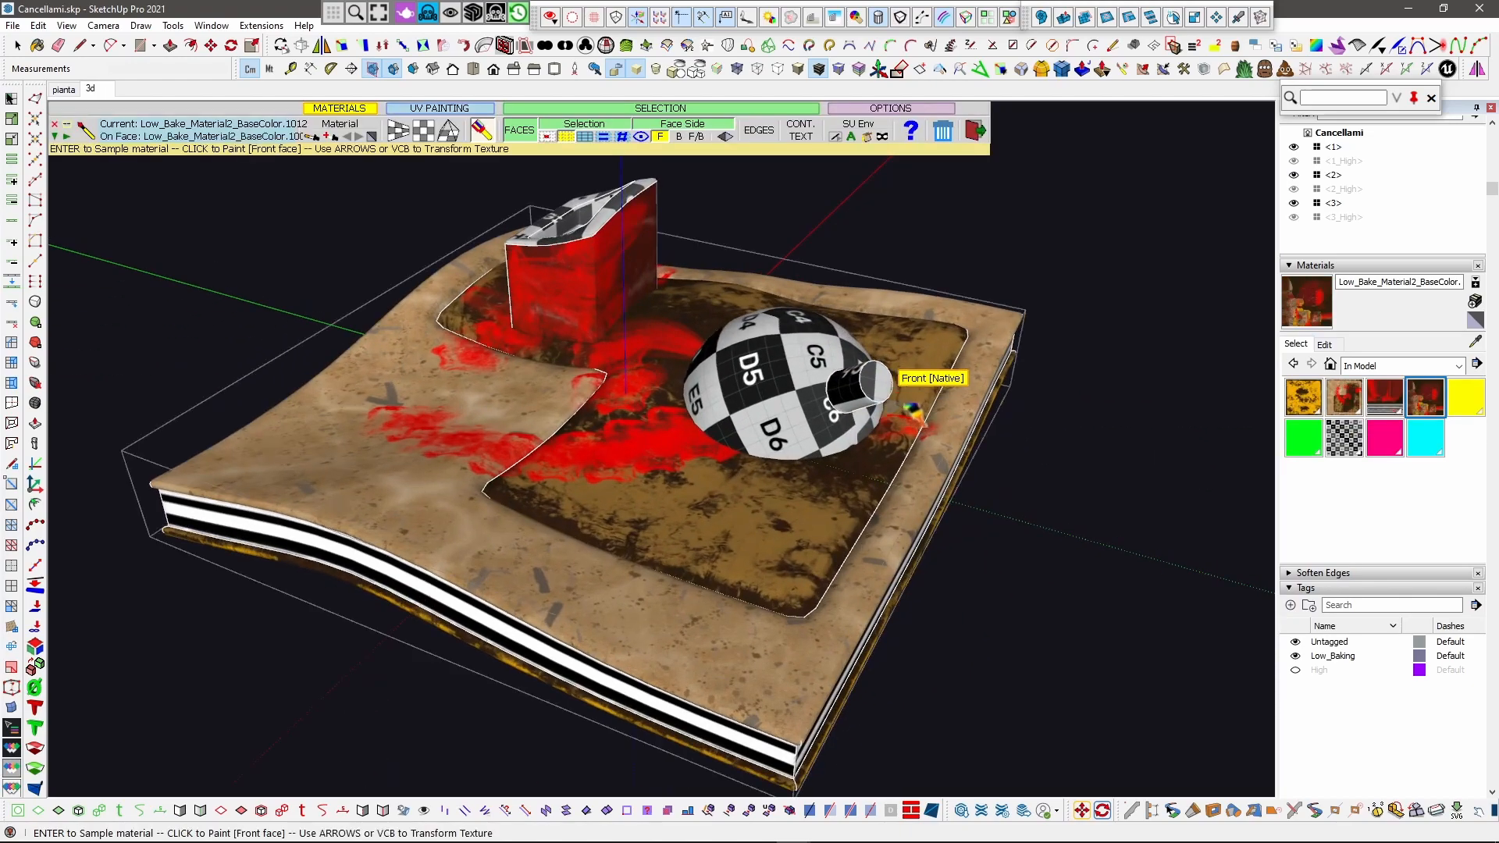
pyautogui.scroll(3, 914, 412)
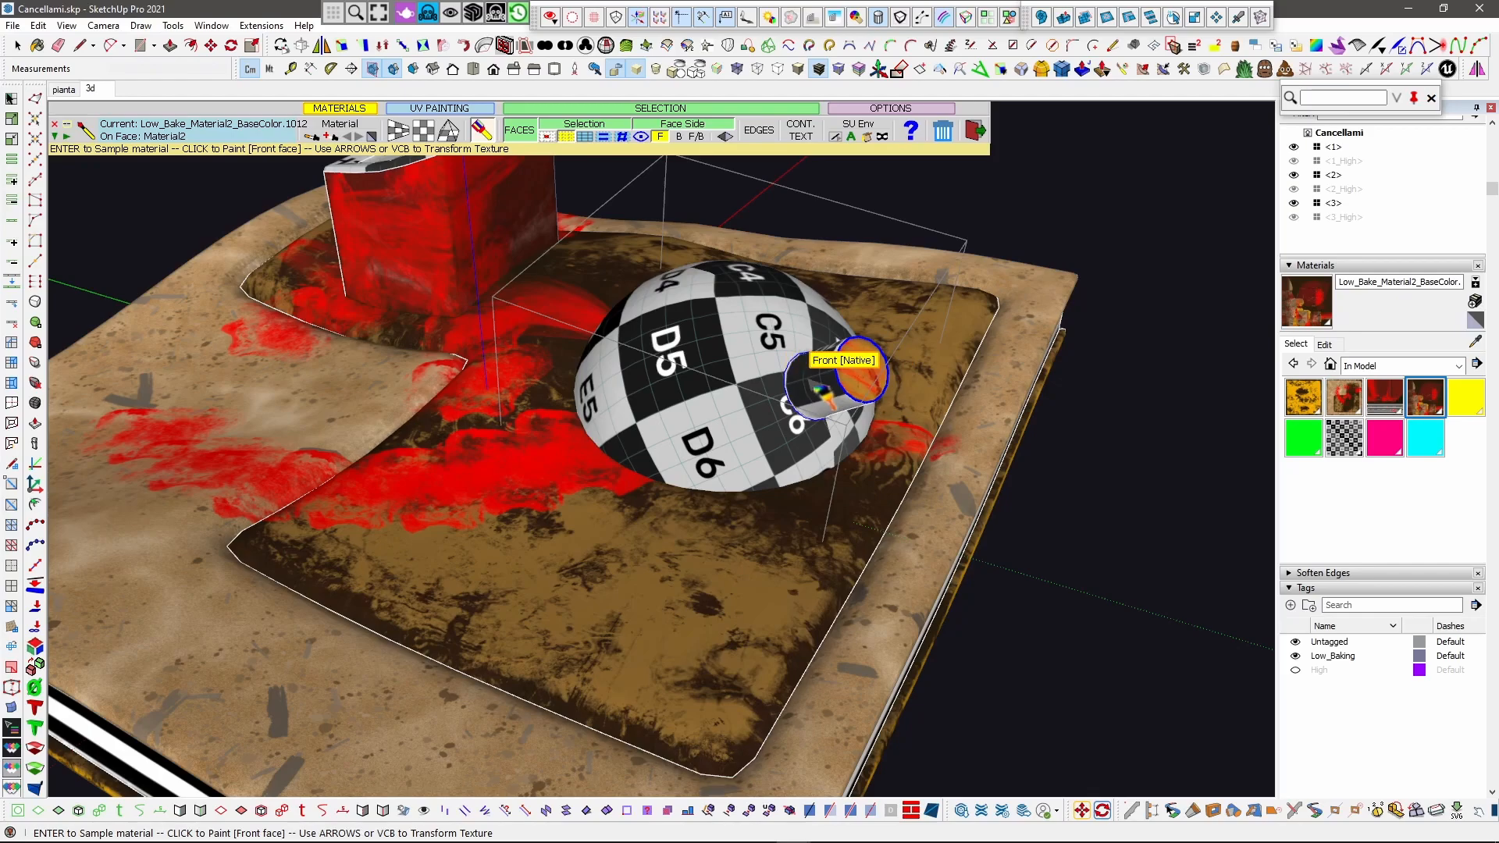
pyautogui.click(734, 410)
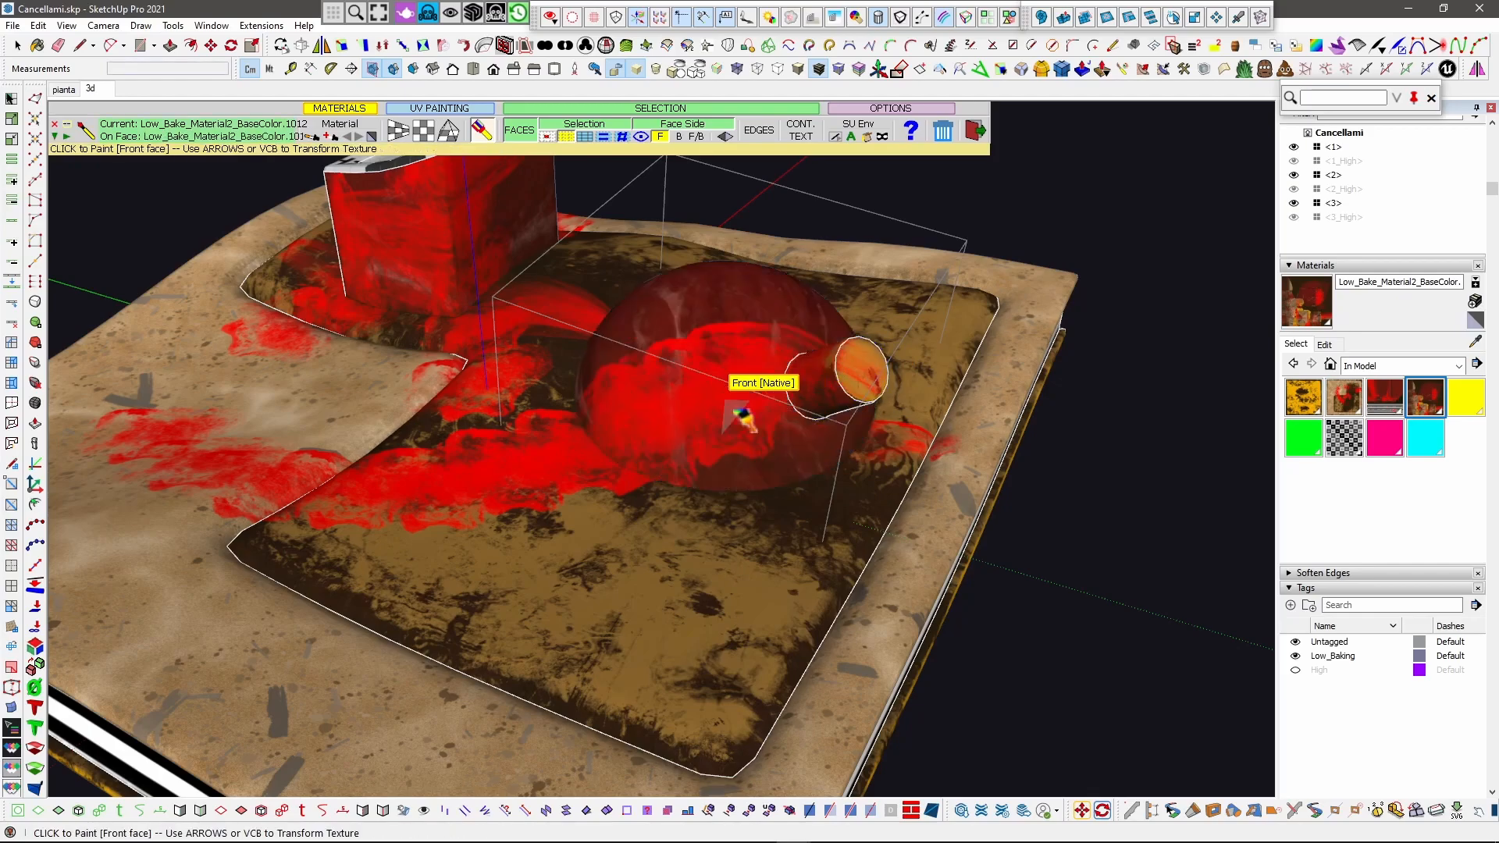
pyautogui.scroll(-3, 734, 414)
# Step: Transfer Low_Bake_Material2_BaseColor.1012 onto the box's rim, inner walls and inner floor, and inspect the inside
pyautogui.moveTo(560, 248); pyautogui.dragTo(605, 332, button='middle')
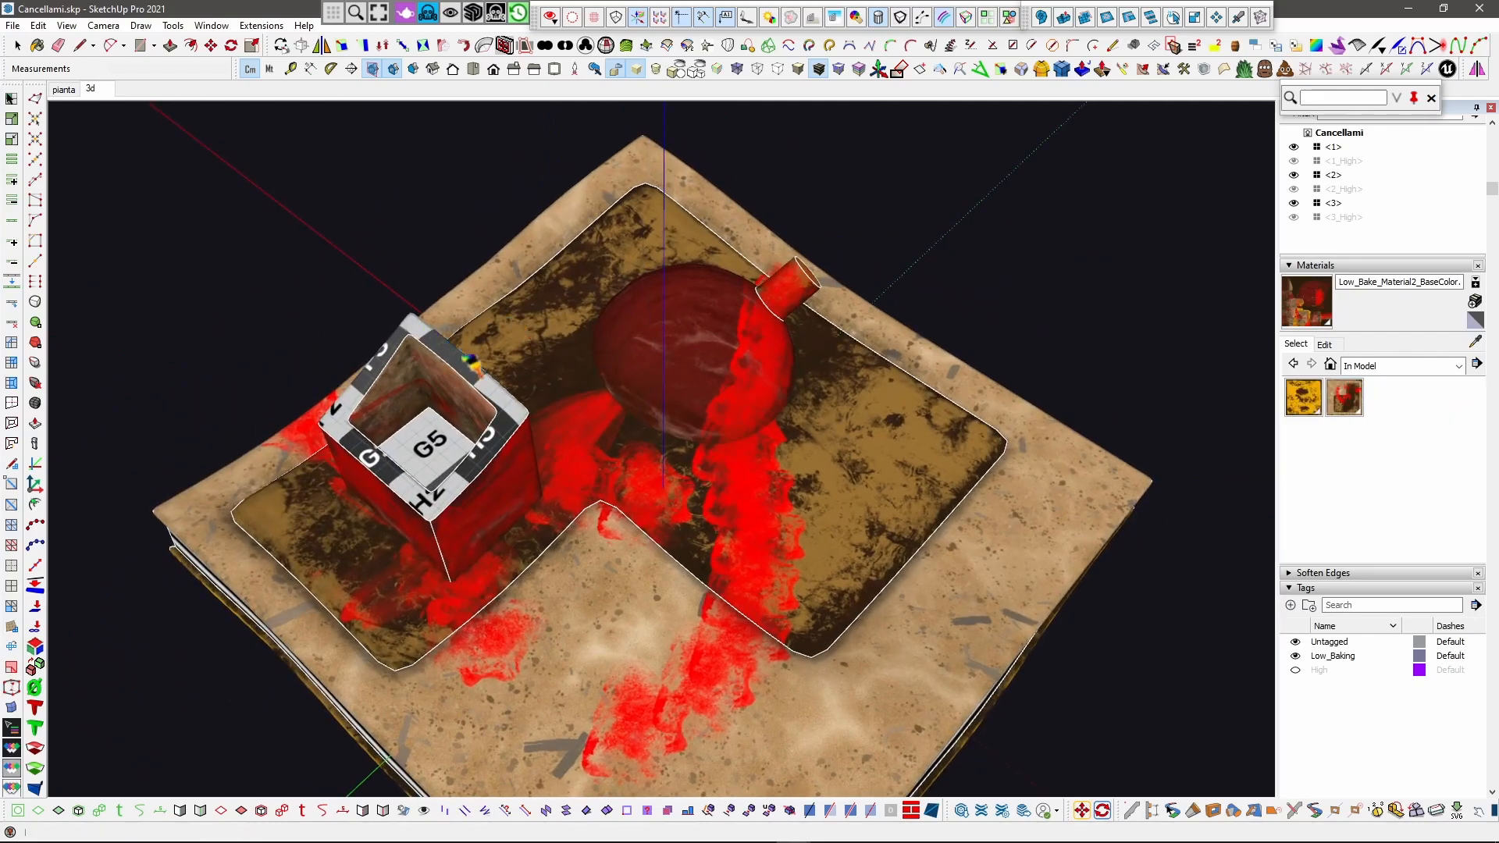
pyautogui.scroll(5, 523, 367)
pyautogui.click(508, 424)
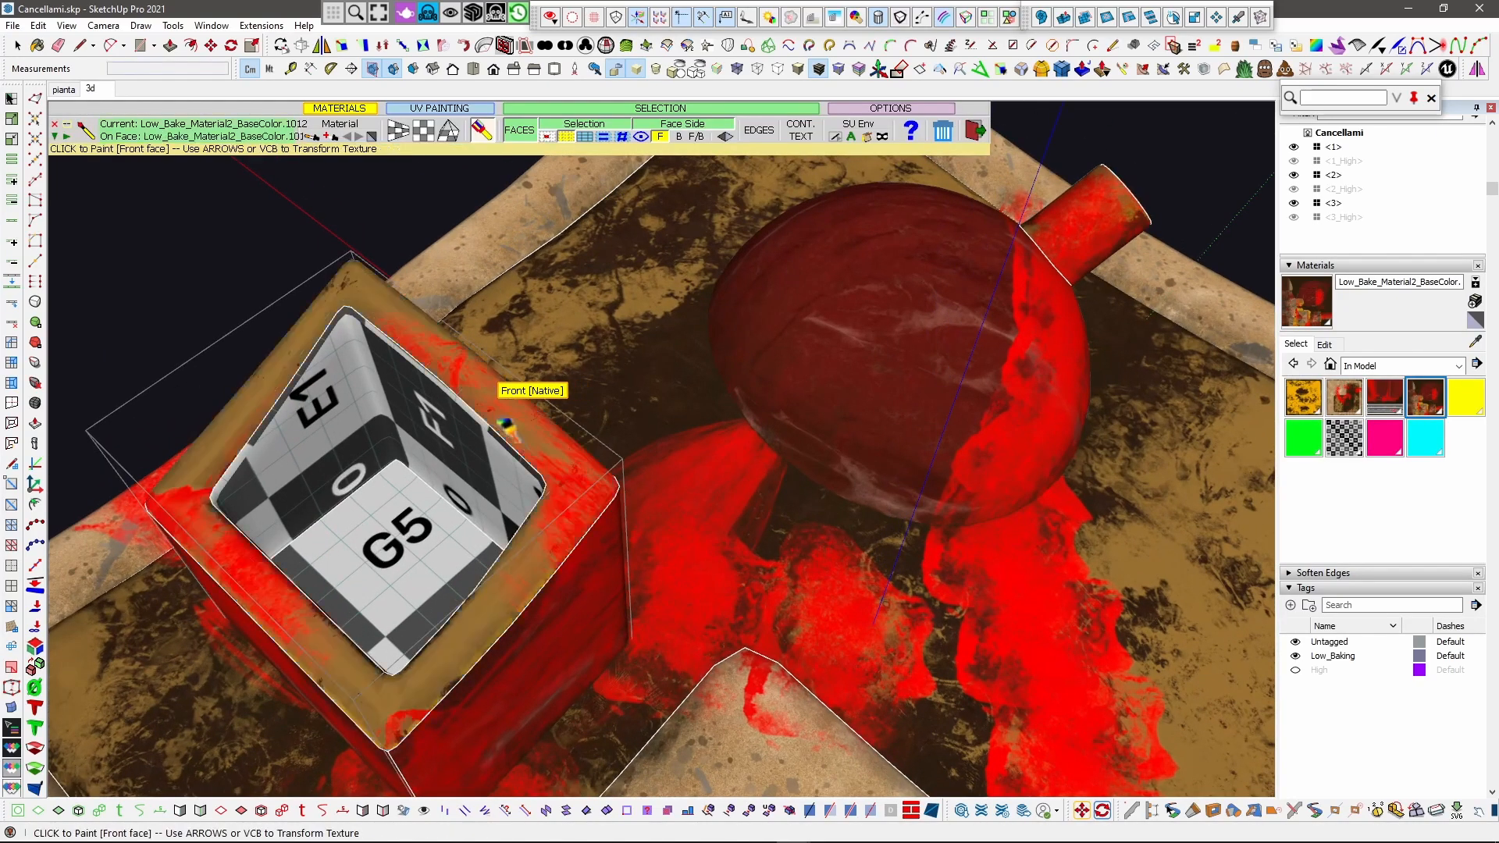
pyautogui.click(394, 499)
pyautogui.click(342, 380)
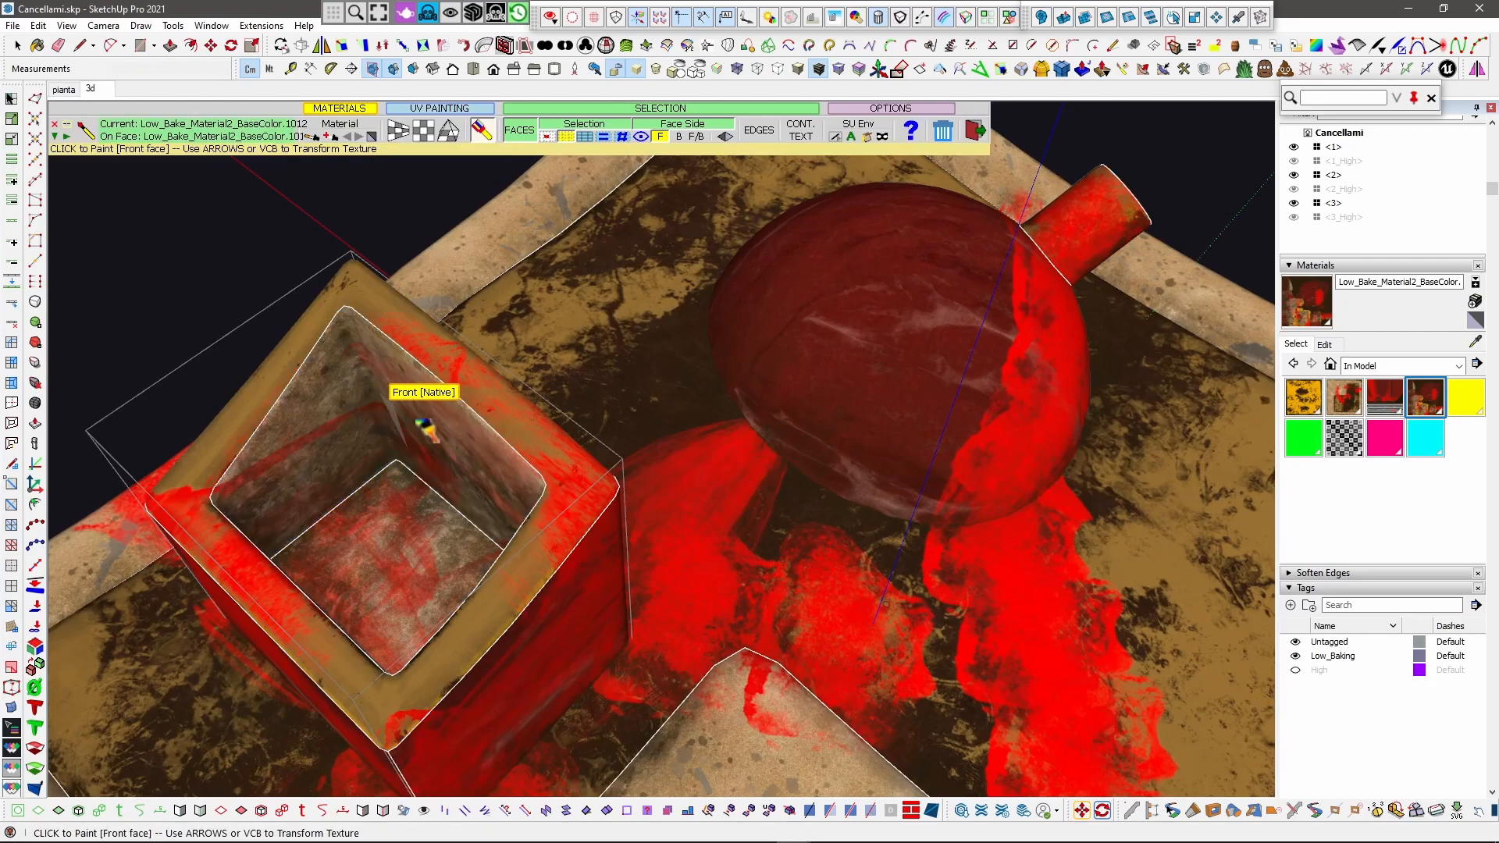
pyautogui.scroll(-3, 468, 378)
pyautogui.moveTo(459, 441)
pyautogui.mouseDown(button='middle')
pyautogui.moveTo(353, 299)
pyautogui.moveTo(398, 336)
pyautogui.mouseUp(button='middle')
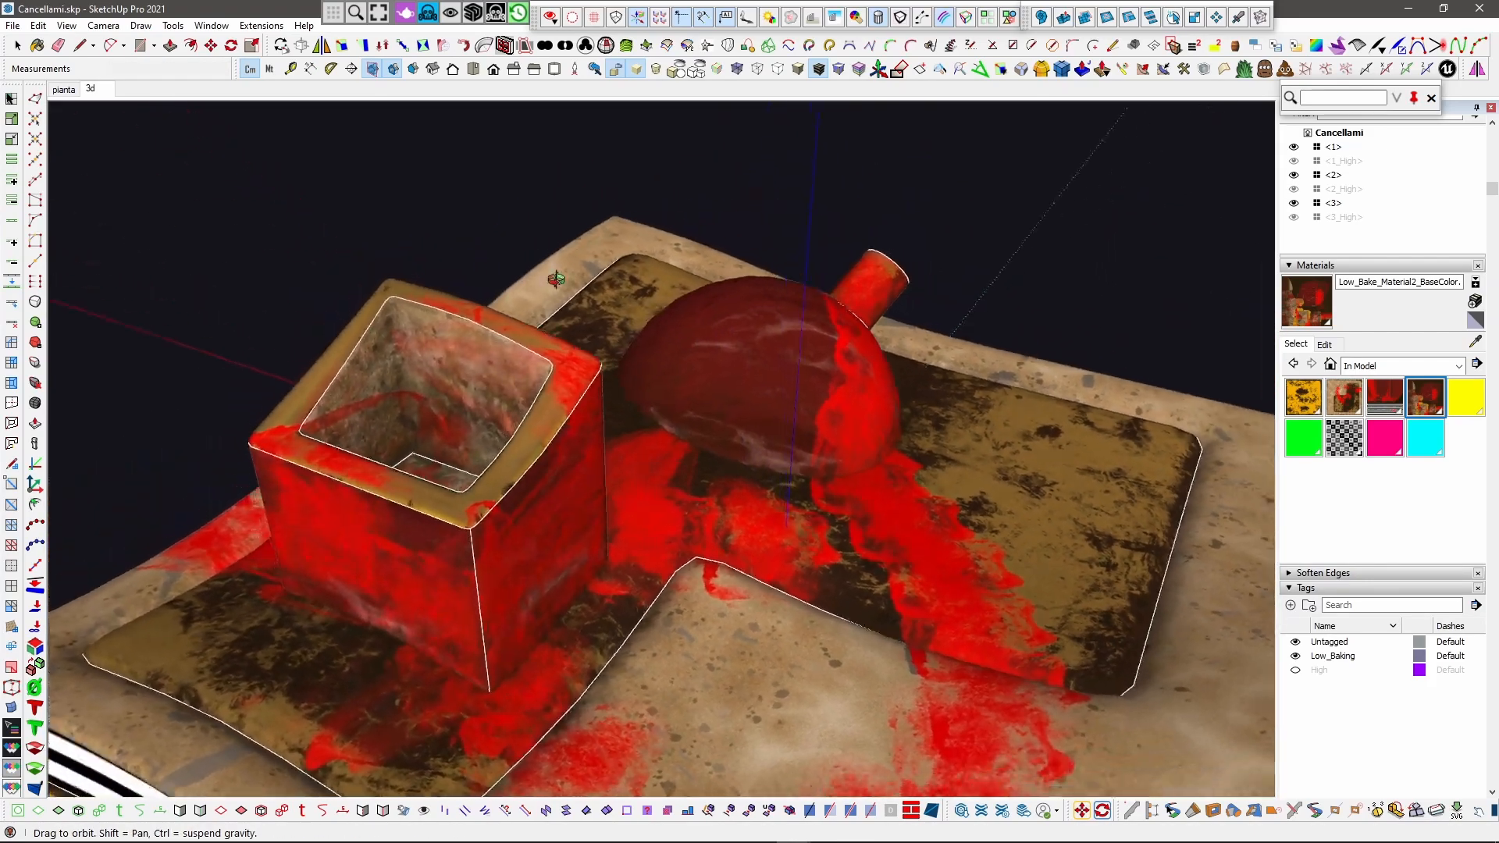
pyautogui.scroll(5, 492, 341)
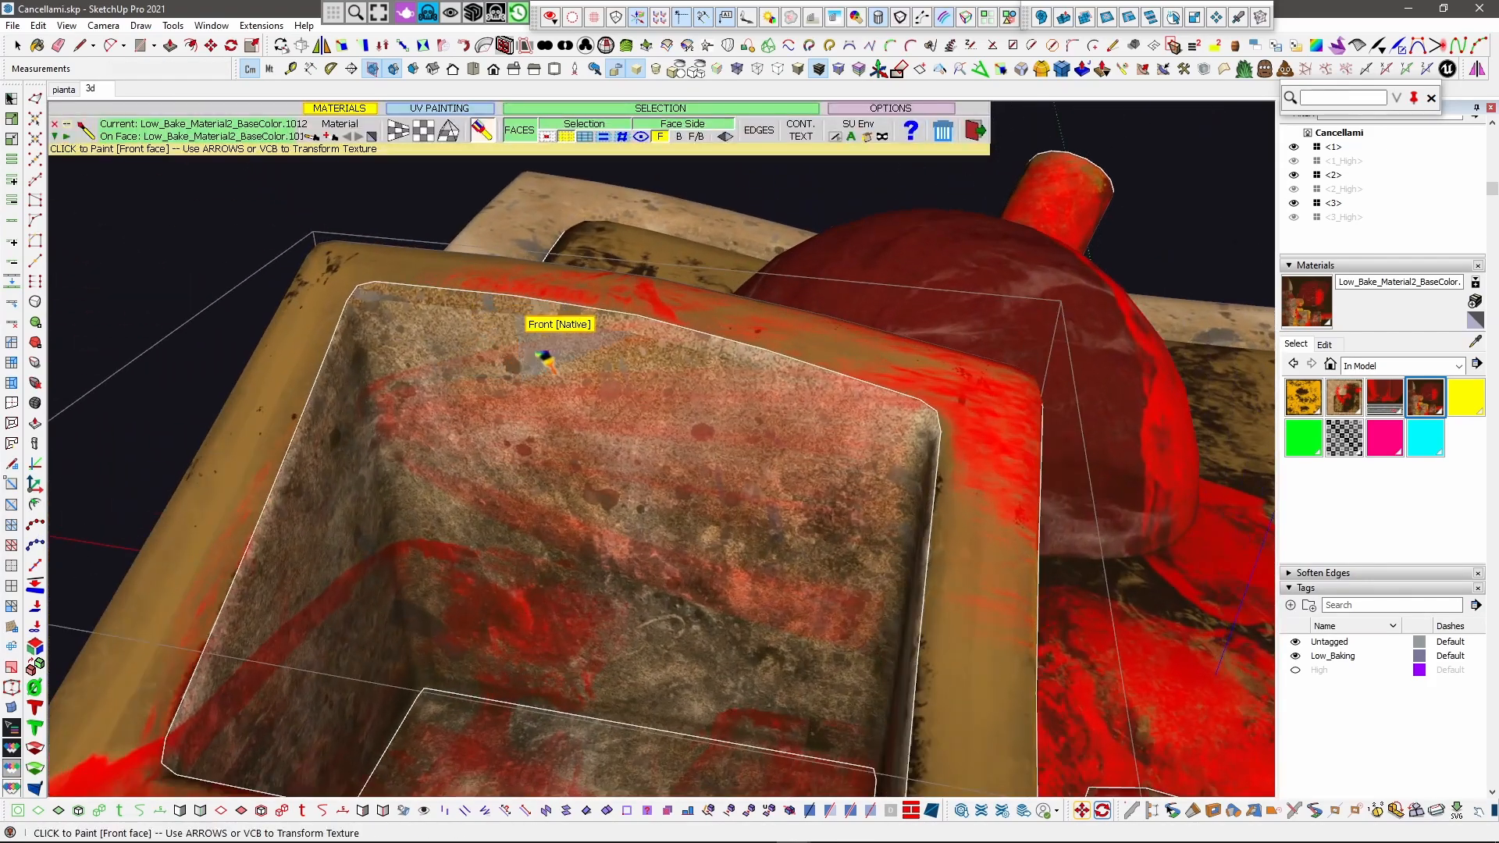
pyautogui.moveTo(547, 361); pyautogui.dragTo(581, 320, button='middle')
pyautogui.scroll(-3, 578, 332)
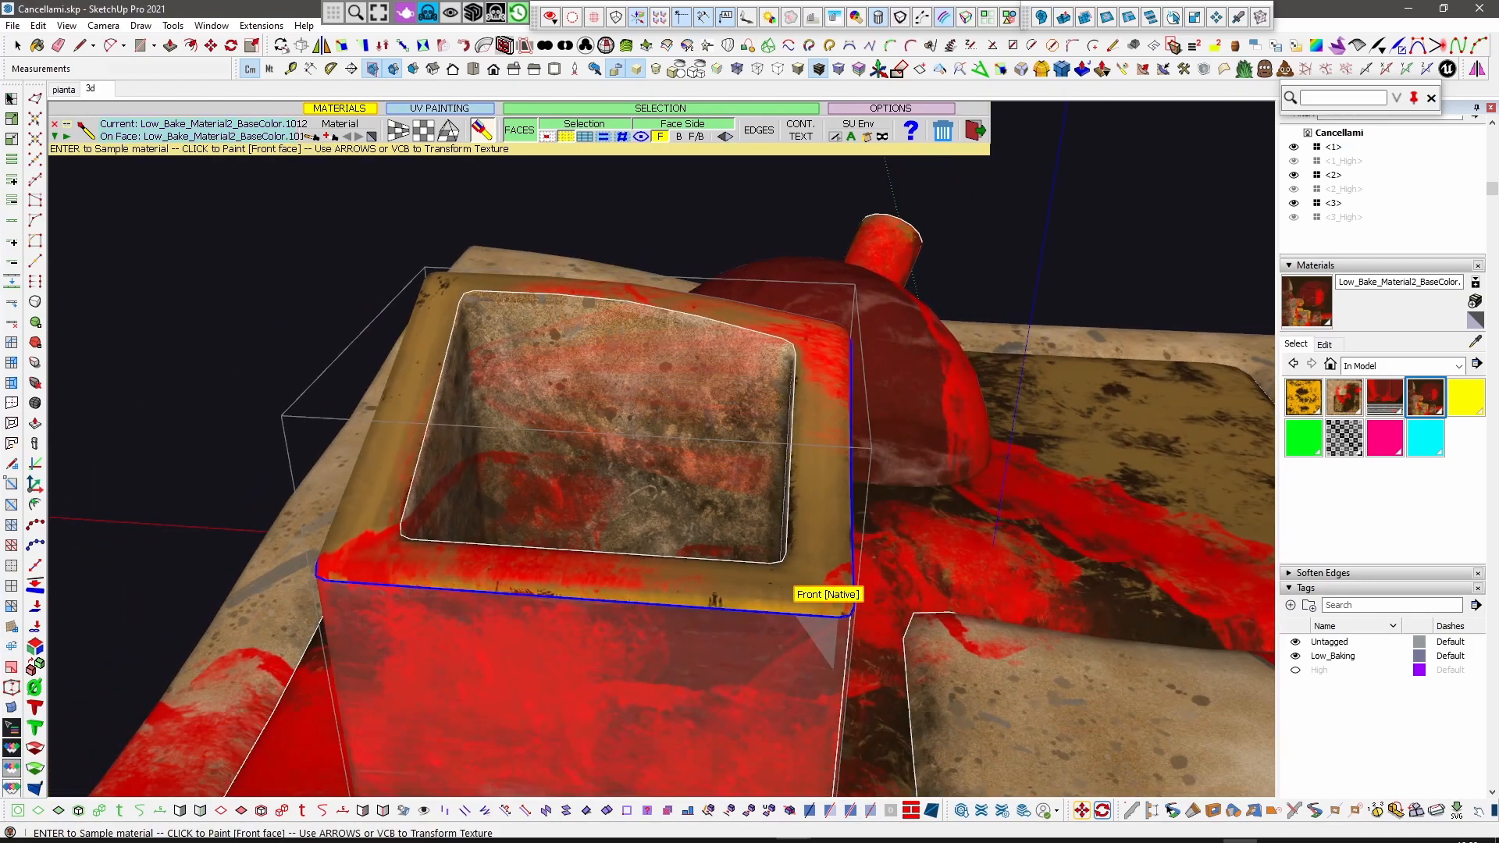
# Step: Switch to Substance 3D Painter and examine the colour-coded mesh from several sides to compare its UV tile assignment
pyautogui.click(1247, 831)
pyautogui.moveTo(511, 395)
pyautogui.keyDown('alt'); pyautogui.mouseDown()
pyautogui.moveTo(496, 458)
pyautogui.moveTo(401, 519)
pyautogui.mouseUp(); pyautogui.keyUp('alt')
pyautogui.scroll(3, 306, 288)
pyautogui.keyDown('alt'); pyautogui.moveTo(289, 332); pyautogui.dragTo(523, 279); pyautogui.keyUp('alt')
pyautogui.scroll(-3, 524, 280)
pyautogui.keyDown('alt'); pyautogui.moveTo(148, 390); pyautogui.dragTo(319, 345, button='middle'); pyautogui.keyUp('alt')
pyautogui.keyDown('alt'); pyautogui.moveTo(319, 345); pyautogui.dragTo(291, 265); pyautogui.keyUp('alt')
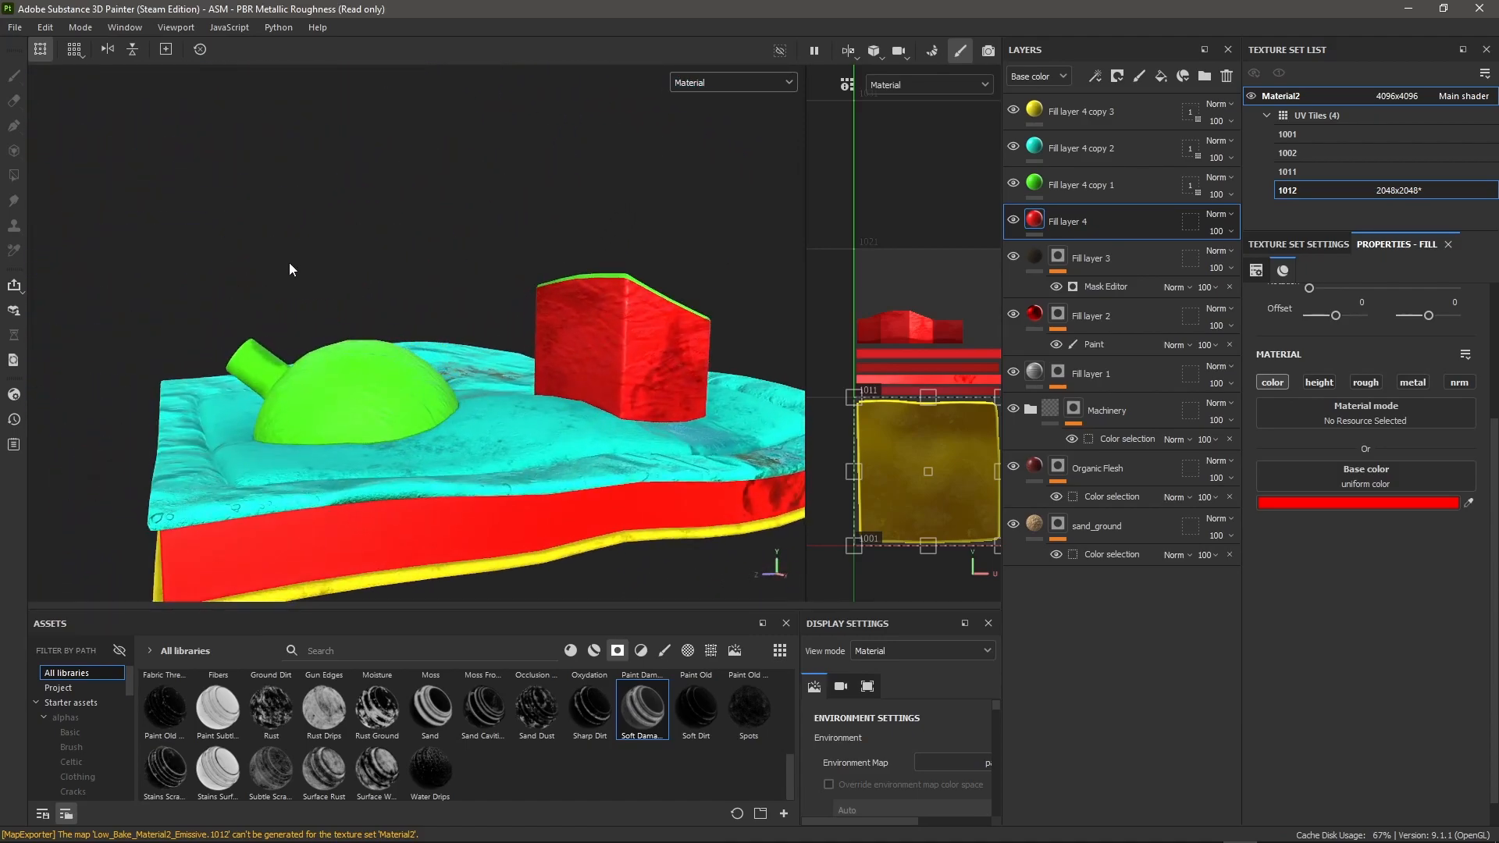
pyautogui.scroll(-3, 296, 269)
pyautogui.moveTo(382, 289)
pyautogui.keyDown('alt'); pyautogui.mouseDown()
pyautogui.moveTo(492, 351)
pyautogui.moveTo(389, 282)
pyautogui.mouseUp(); pyautogui.keyUp('alt')
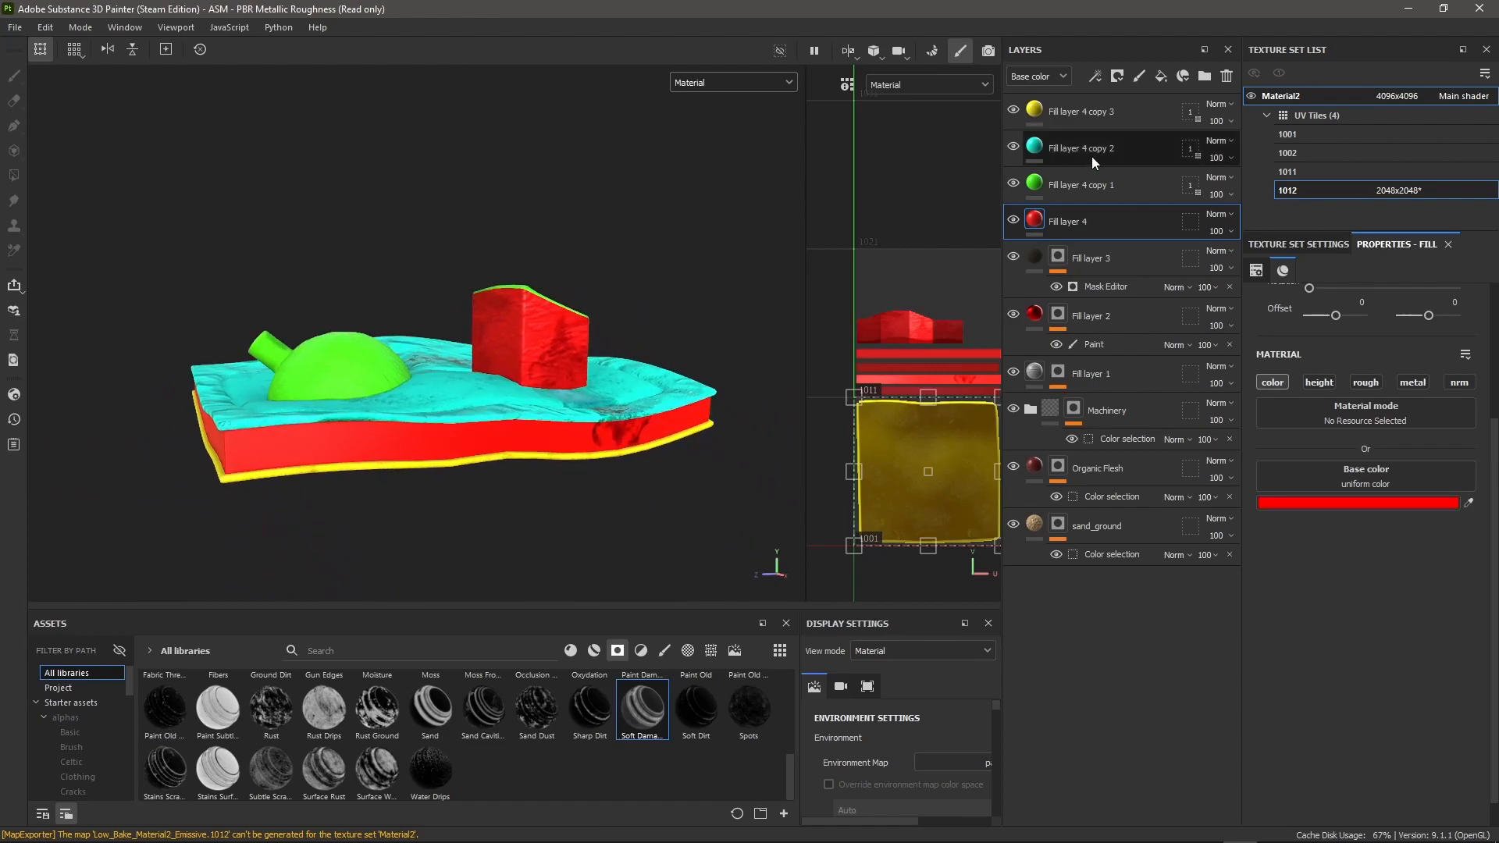
# Step: Group the four colour-coding fill layers, from Fill layer 4 to Fill layer 4 copy 3, into a folder and hide it
pyautogui.keyDown('shift'); pyautogui.click(1121, 115); pyautogui.keyUp('shift')
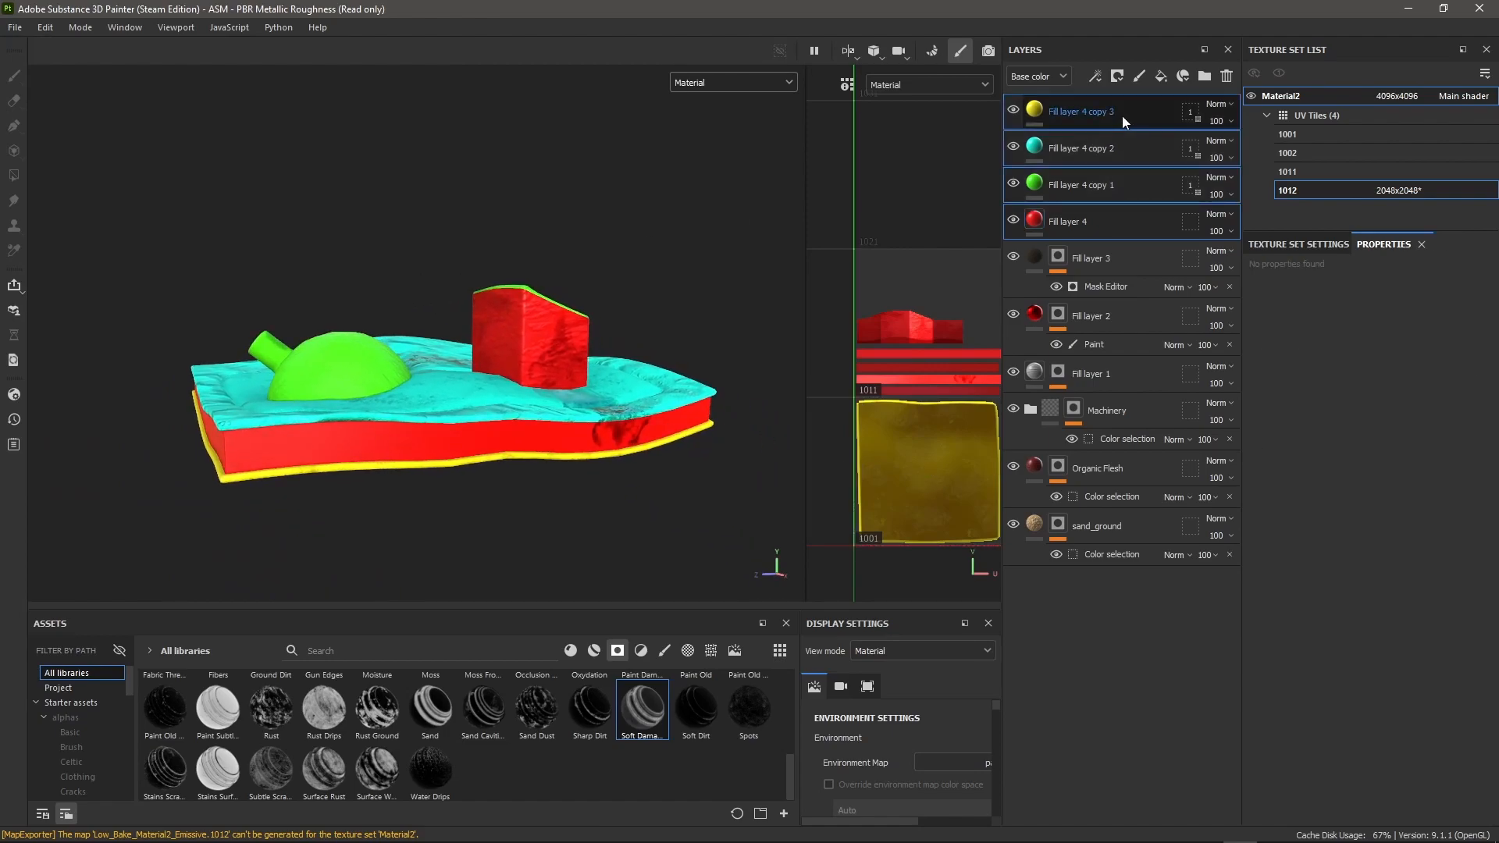
pyautogui.hotkey('ctrl', 'g')
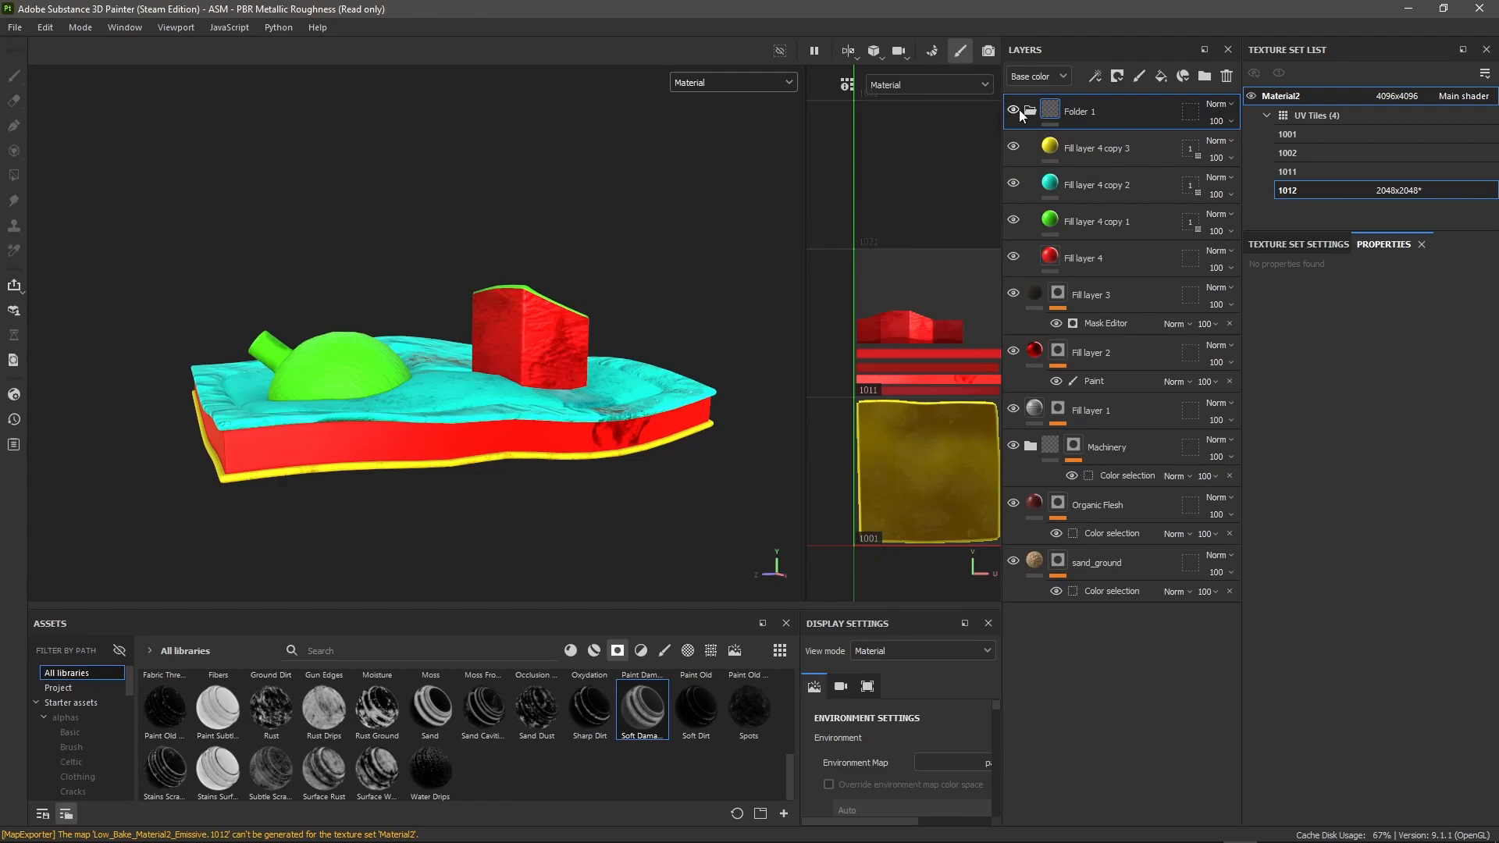
pyautogui.click(1014, 109)
pyautogui.keyDown('alt'); pyautogui.moveTo(478, 342); pyautogui.dragTo(734, 327); pyautogui.keyUp('alt')
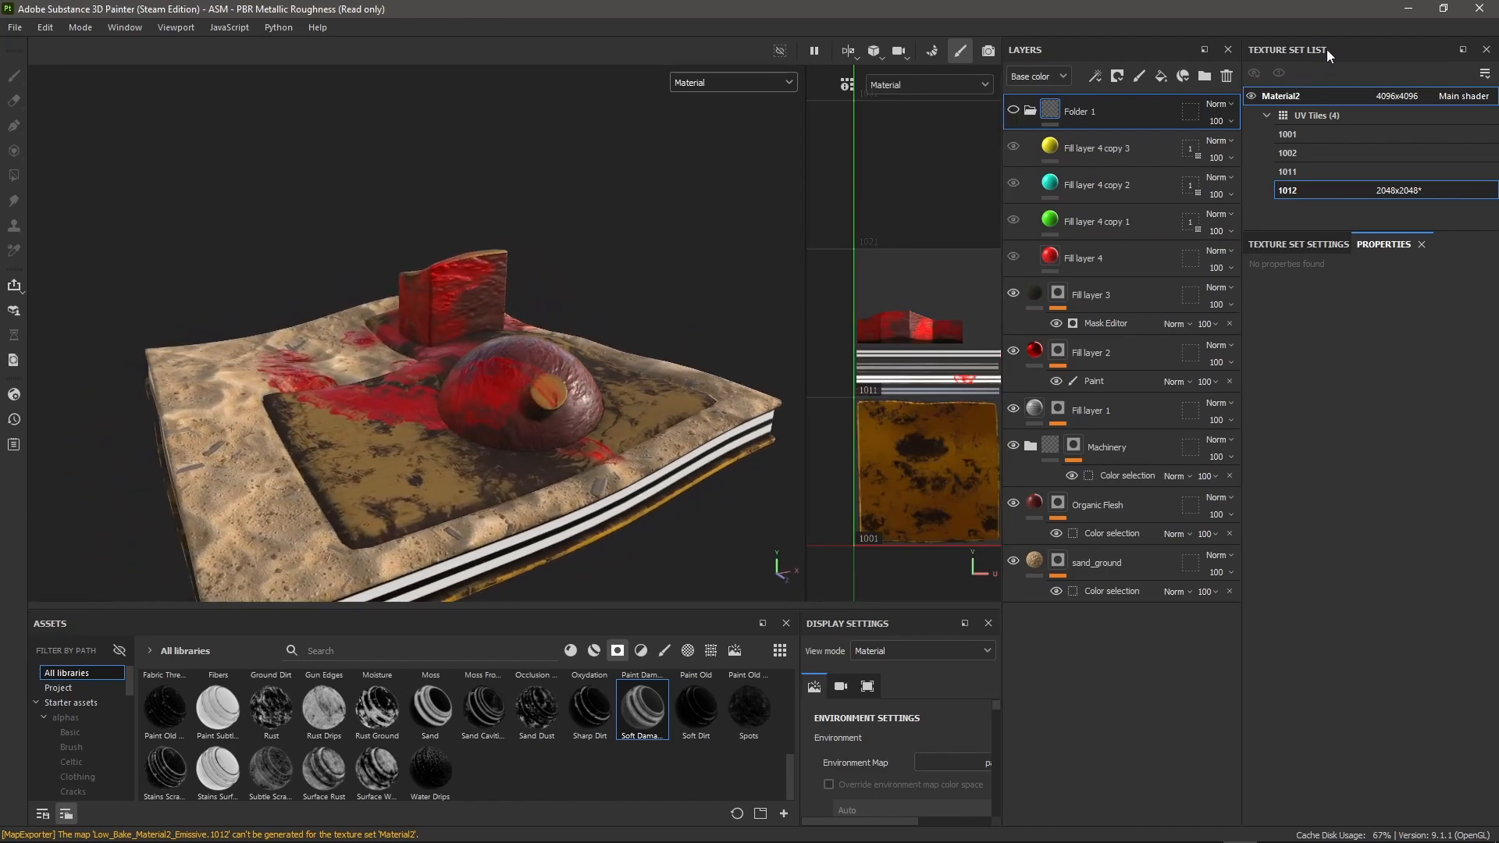
# Step: Compare the textured low-poly model in SketchUp with the mesh in Substance 3D Painter, including the base's underside
pyautogui.click(1405, 8)
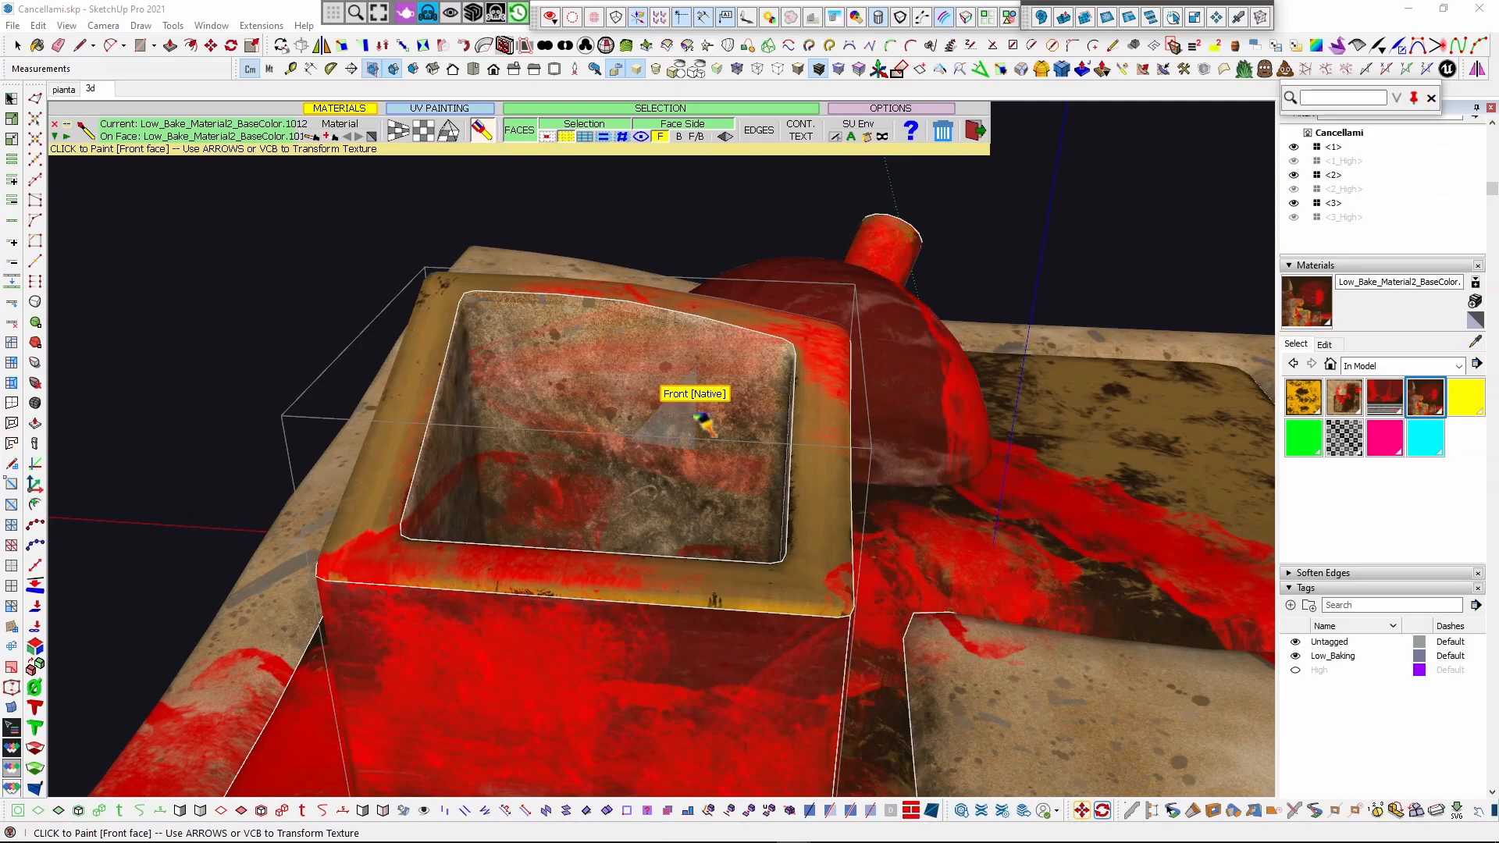
pyautogui.scroll(-7, 696, 394)
pyautogui.moveTo(1051, 445)
pyautogui.mouseDown(button='middle')
pyautogui.moveTo(950, 466)
pyautogui.moveTo(687, 294)
pyautogui.moveTo(652, 352)
pyautogui.moveTo(878, 479)
pyautogui.moveTo(718, 376)
pyautogui.moveTo(710, 261)
pyautogui.moveTo(258, 304)
pyautogui.moveTo(301, 306)
pyautogui.mouseUp(button='middle')
pyautogui.moveTo(1179, 835)
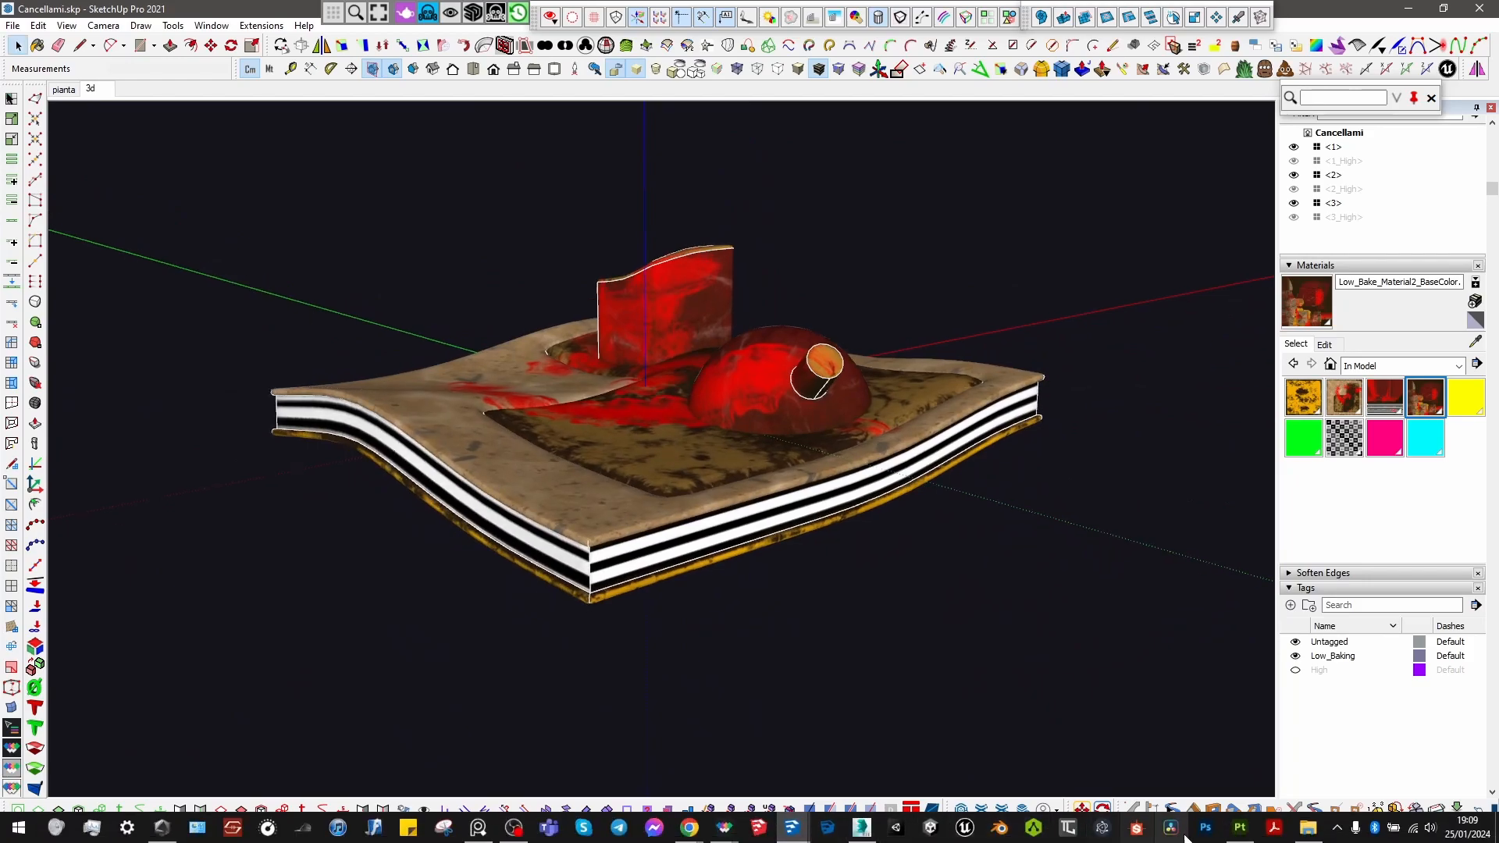
pyautogui.click(1240, 829)
pyautogui.moveTo(527, 392)
pyautogui.keyDown('alt'); pyautogui.mouseDown()
pyautogui.moveTo(550, 303)
pyautogui.moveTo(351, 292)
pyautogui.moveTo(361, 204)
pyautogui.mouseUp(); pyautogui.keyUp('alt')
pyautogui.keyDown('alt'); pyautogui.moveTo(528, 470); pyautogui.dragTo(498, 414, button='middle'); pyautogui.keyUp('alt')
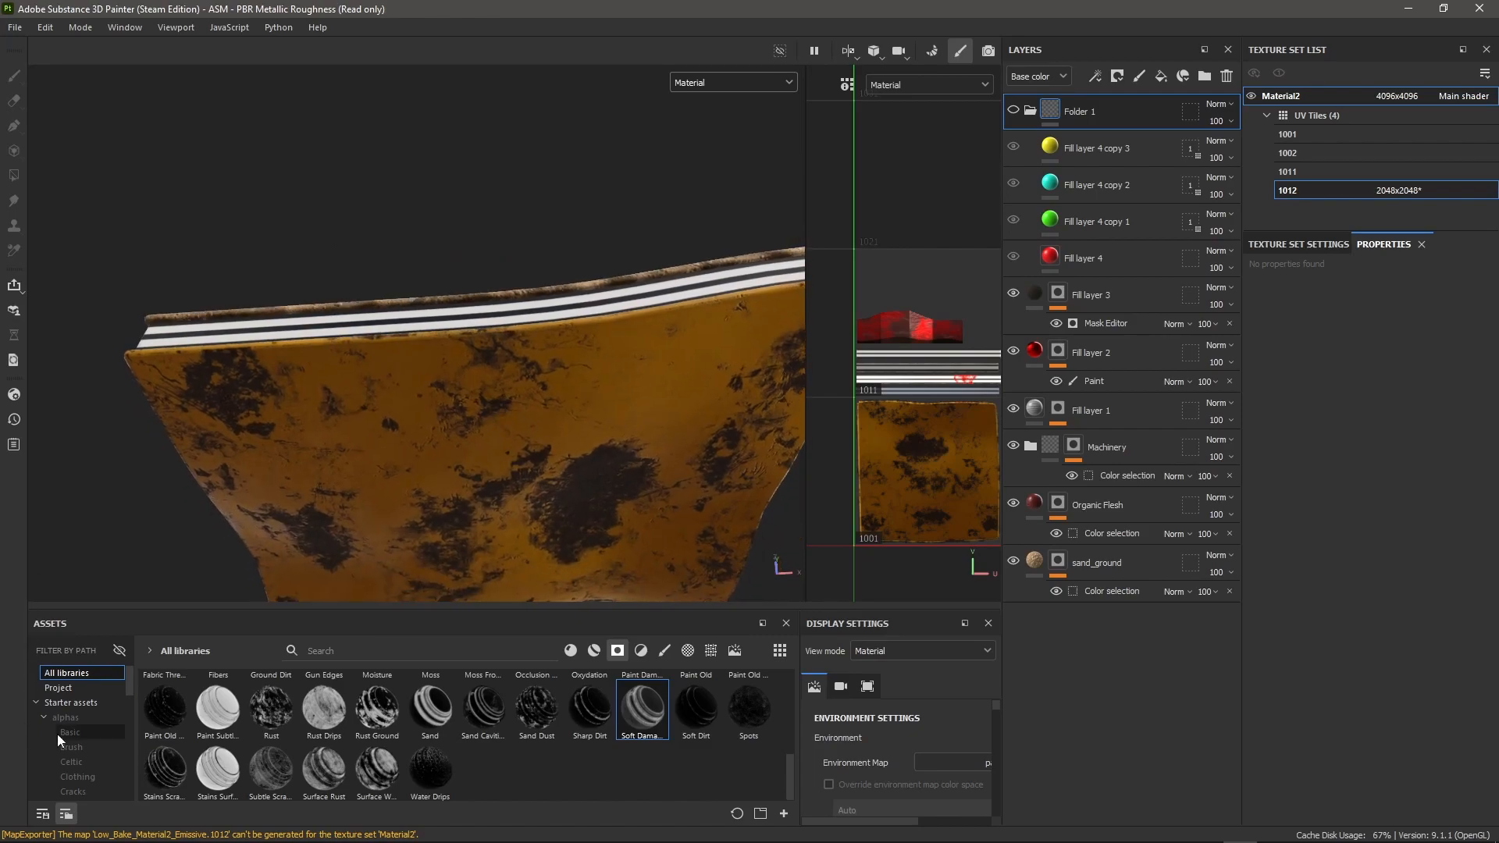
# Step: Collapse Folder 1 and add a new fill layer directly above Fill layer 3
pyautogui.click(1132, 145)
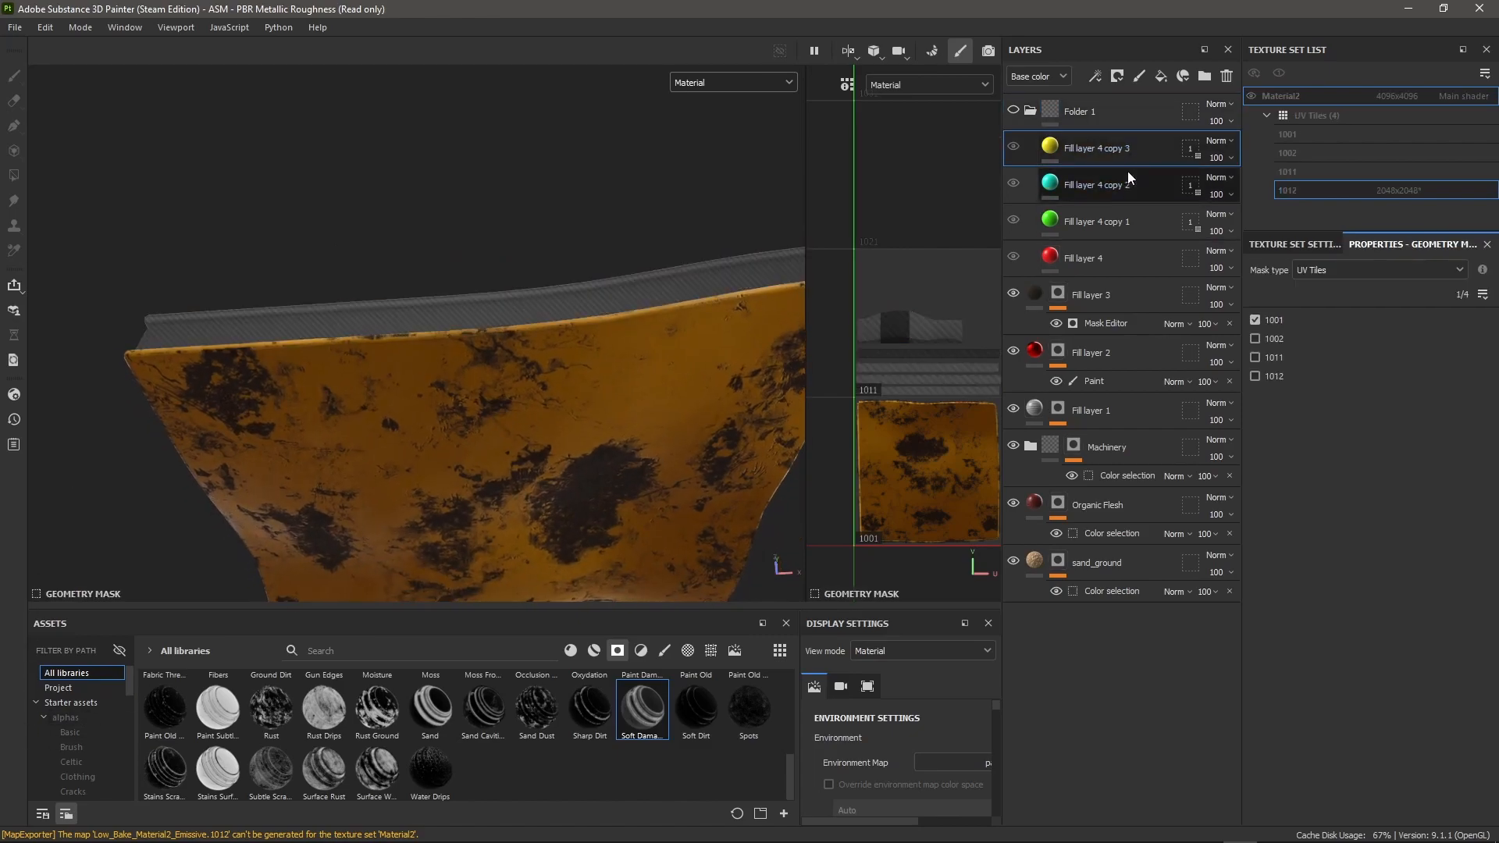
pyautogui.click(1032, 111)
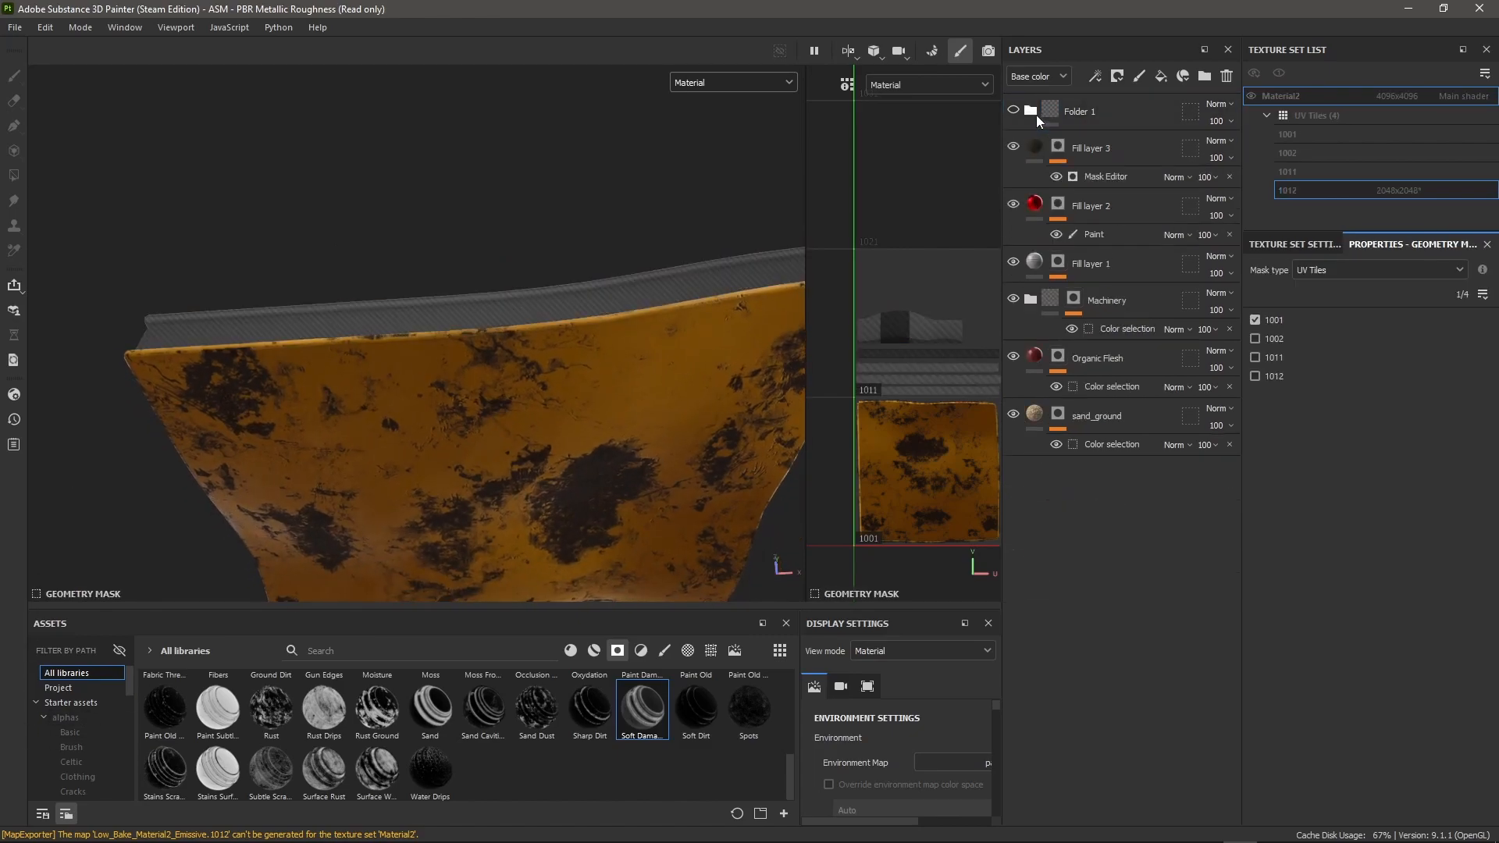
pyautogui.click(1132, 143)
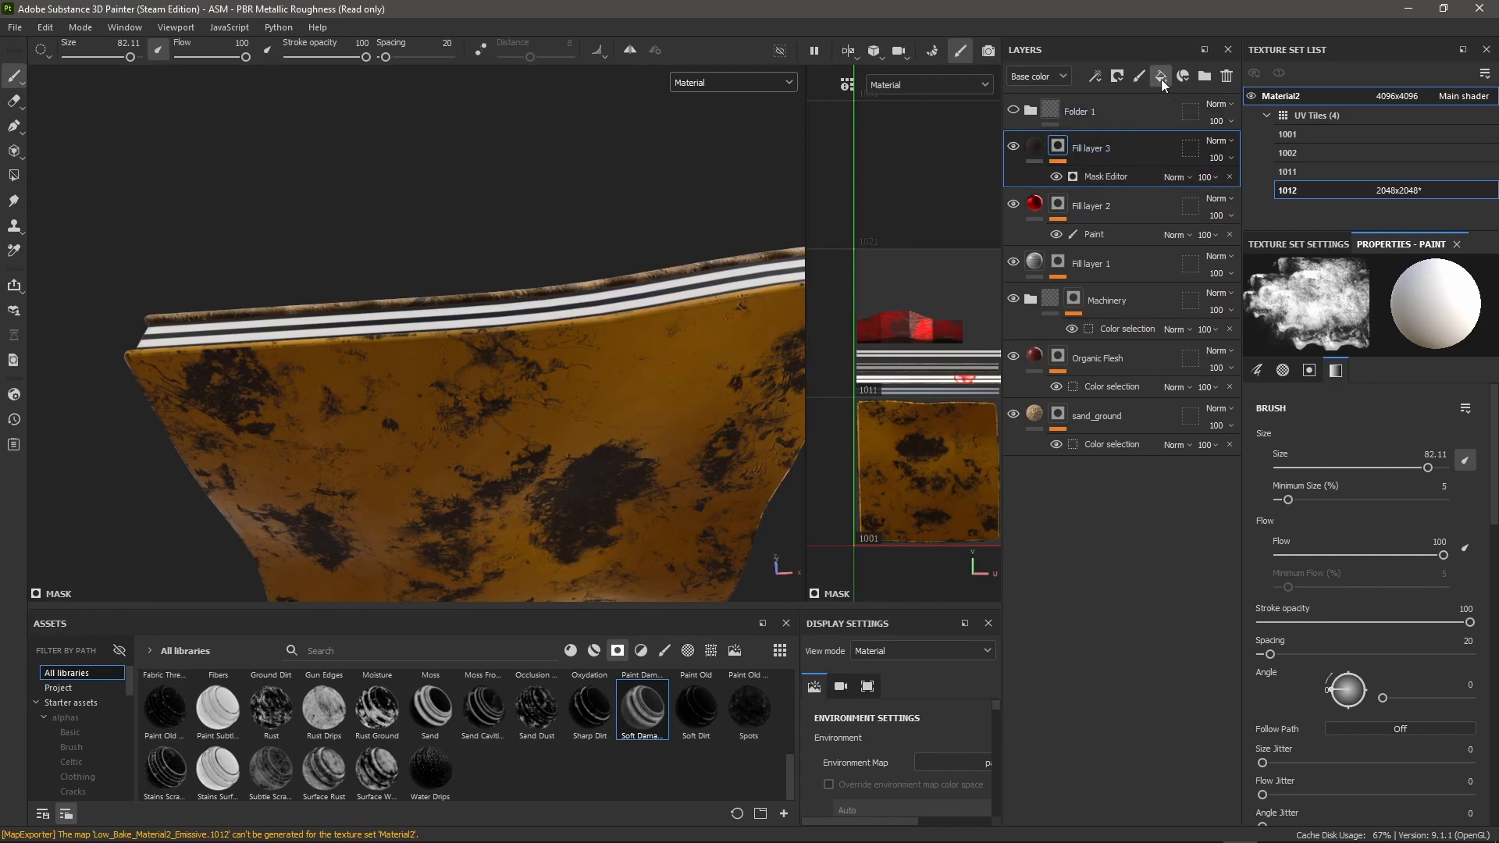
pyautogui.keyDown('alt'); pyautogui.moveTo(474, 345); pyautogui.dragTo(537, 406); pyautogui.keyUp('alt')
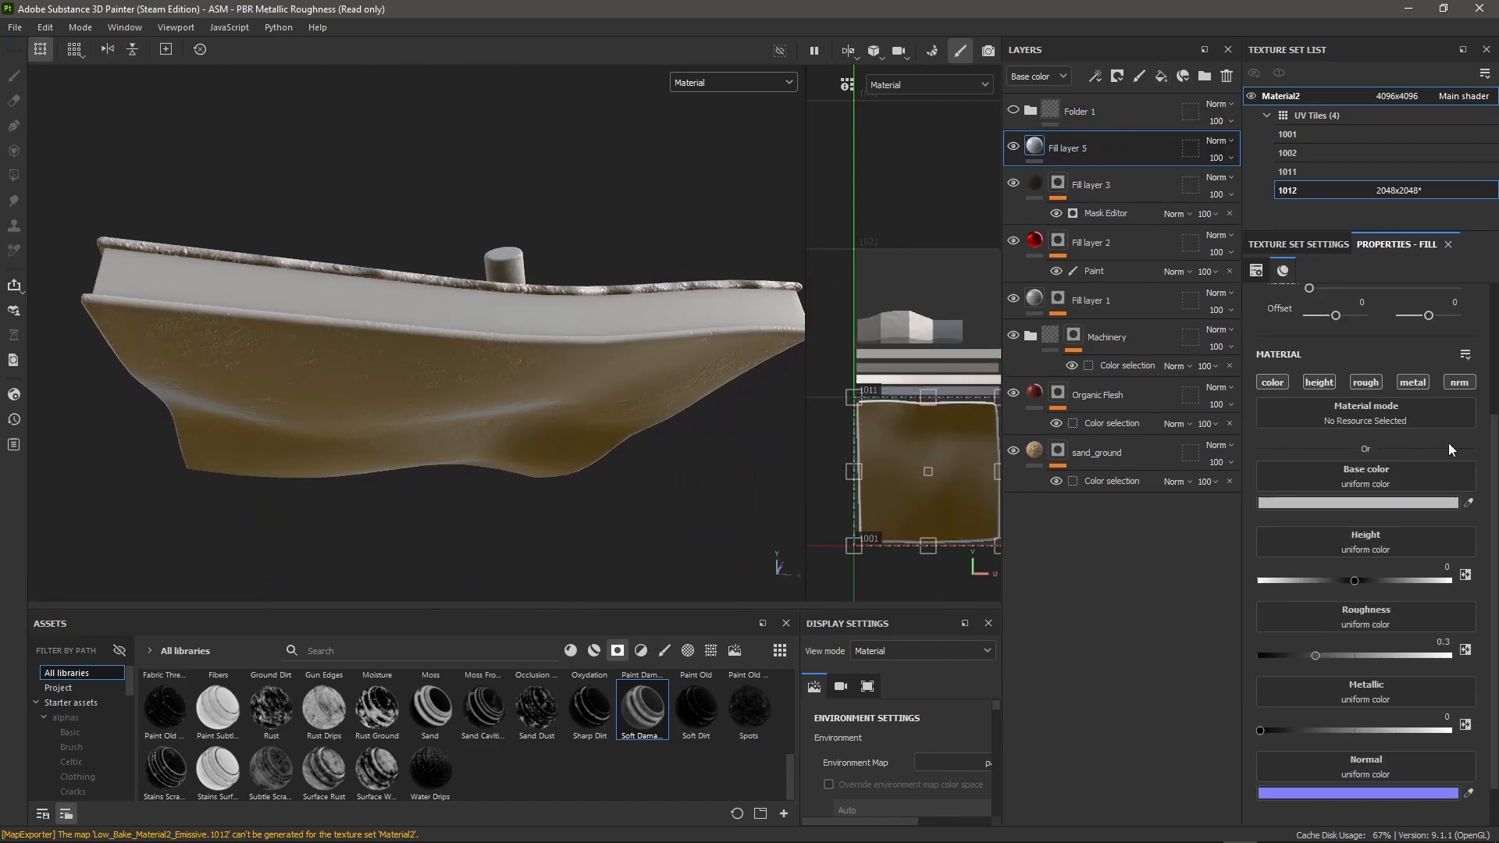
# Step: Limit the new fill layer to the color and rough channels, with roughness 0.5663 and a base color hue of 0.676
pyautogui.click(1273, 382)
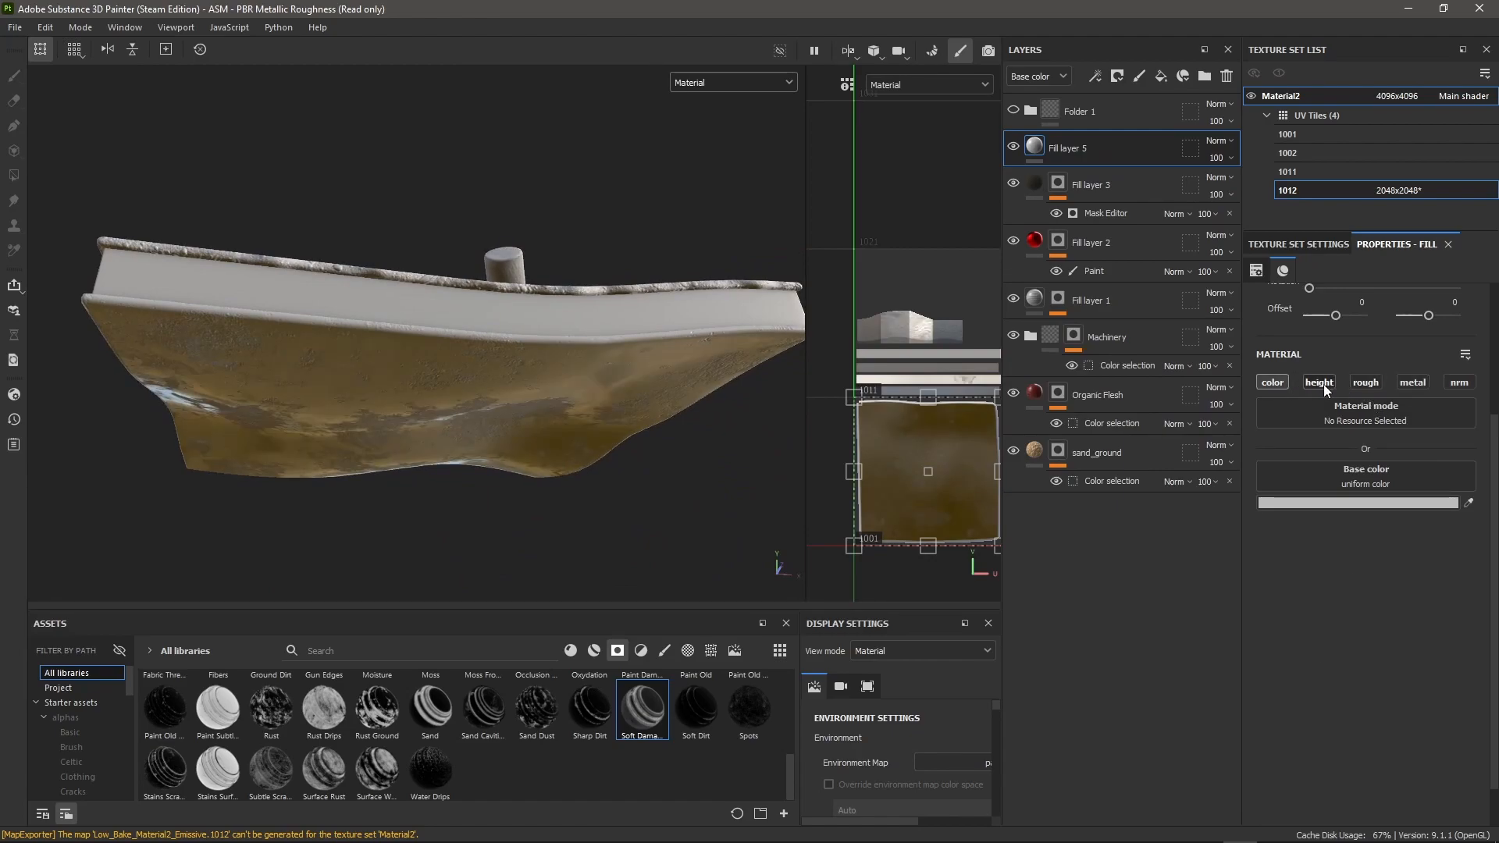
pyautogui.click(1377, 386)
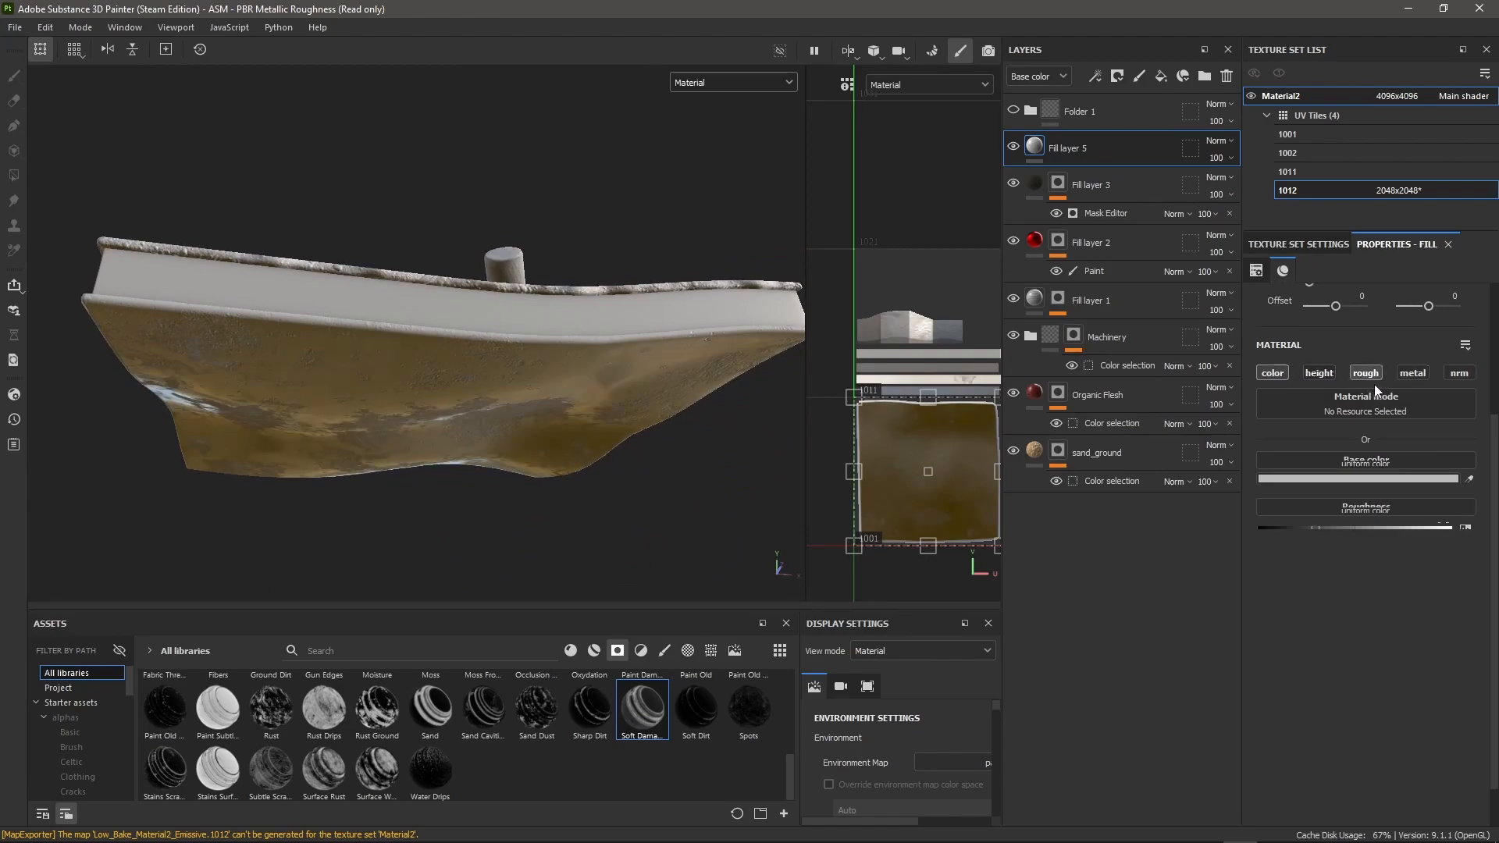
pyautogui.moveTo(1343, 585); pyautogui.dragTo(1366, 579)
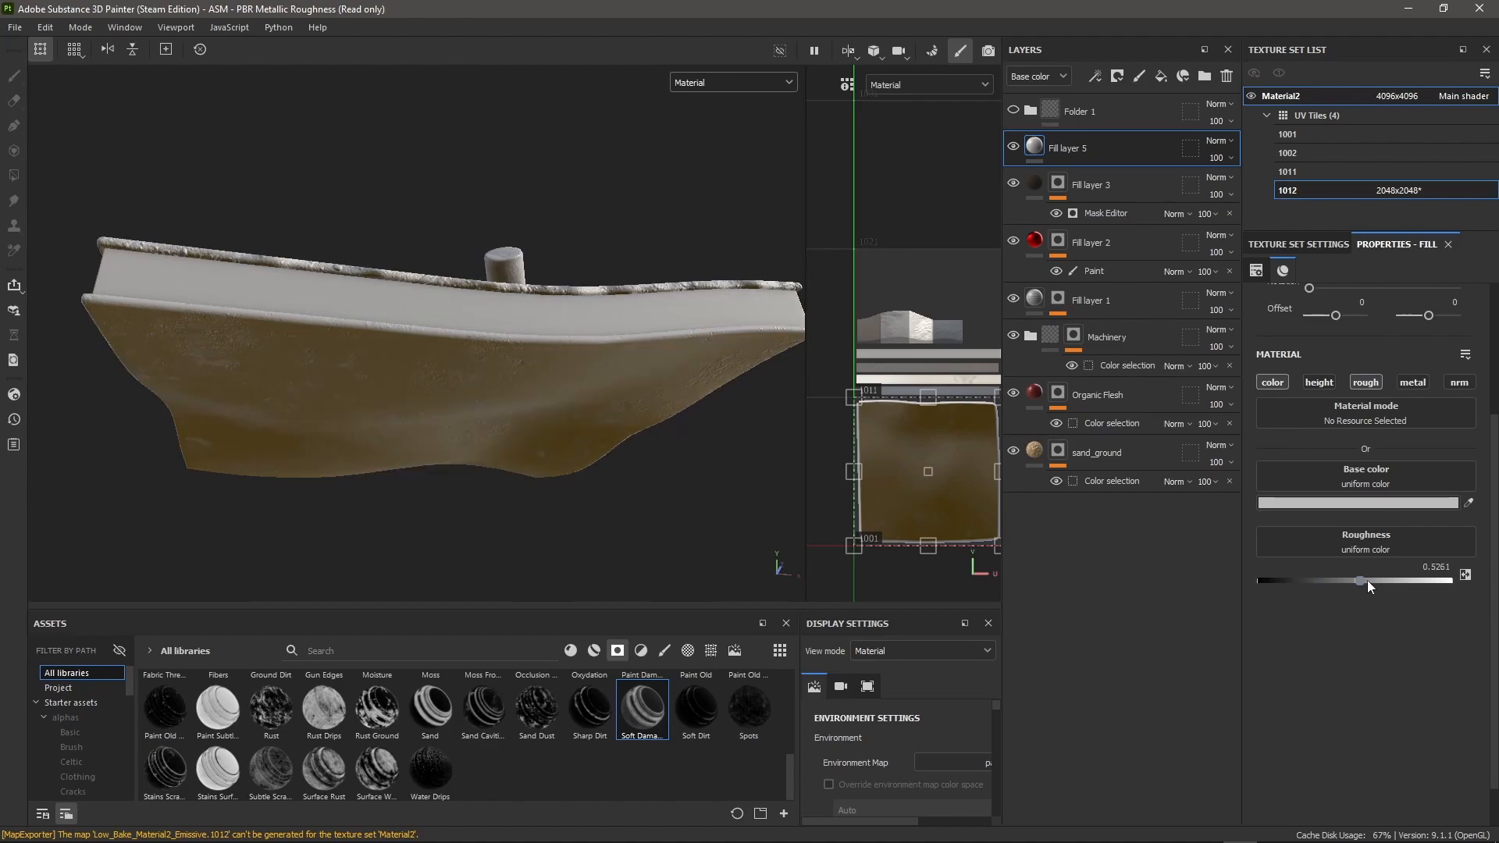
pyautogui.click(1354, 502)
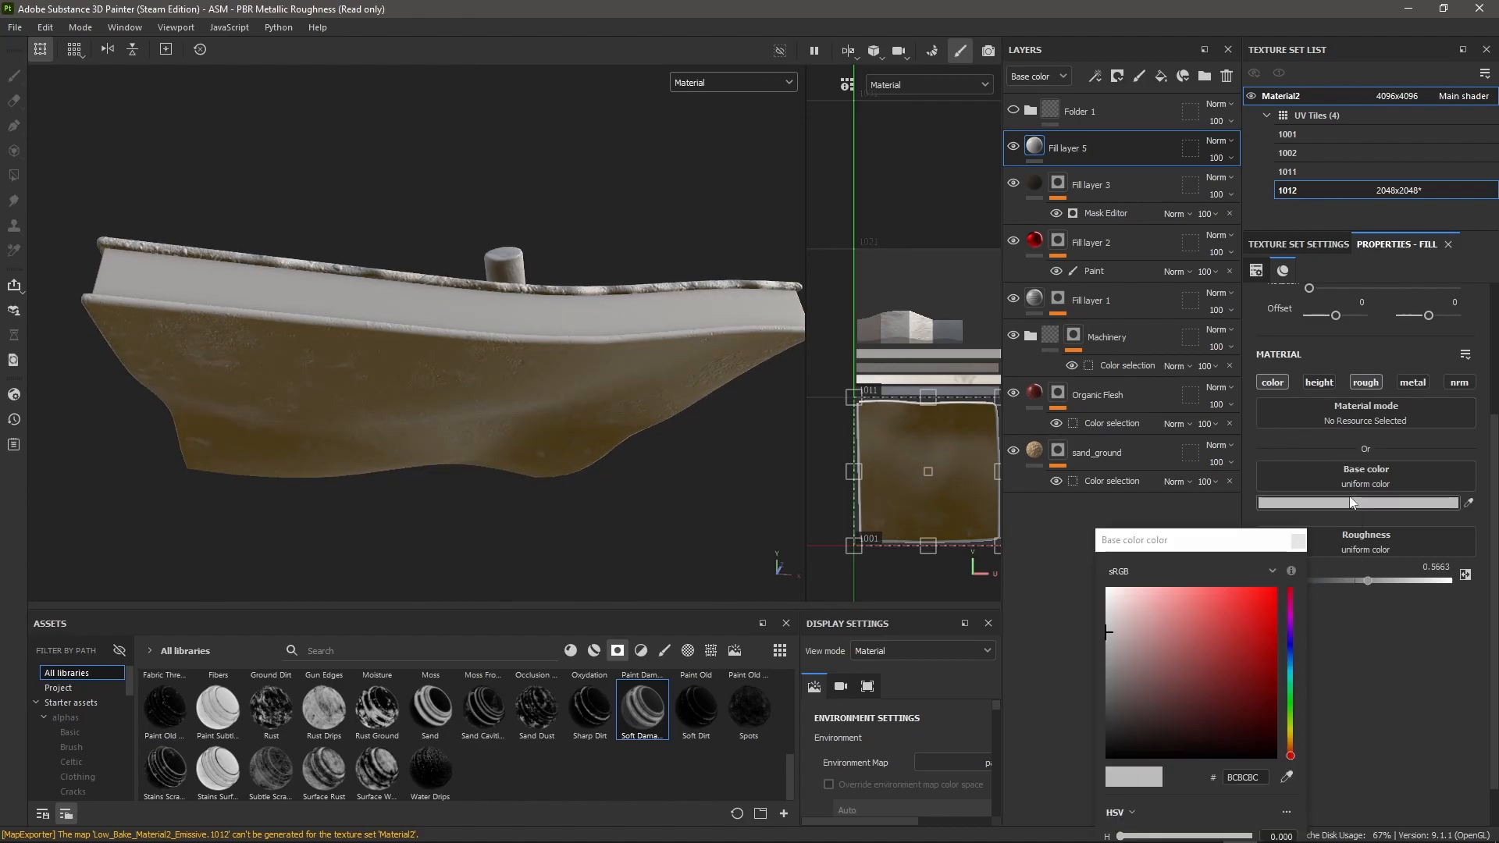
pyautogui.click(1290, 641)
# Step: Add a black mask to Fill layer 5
pyautogui.keyDown('alt'); pyautogui.moveTo(425, 460); pyautogui.dragTo(673, 522); pyautogui.keyUp('alt')
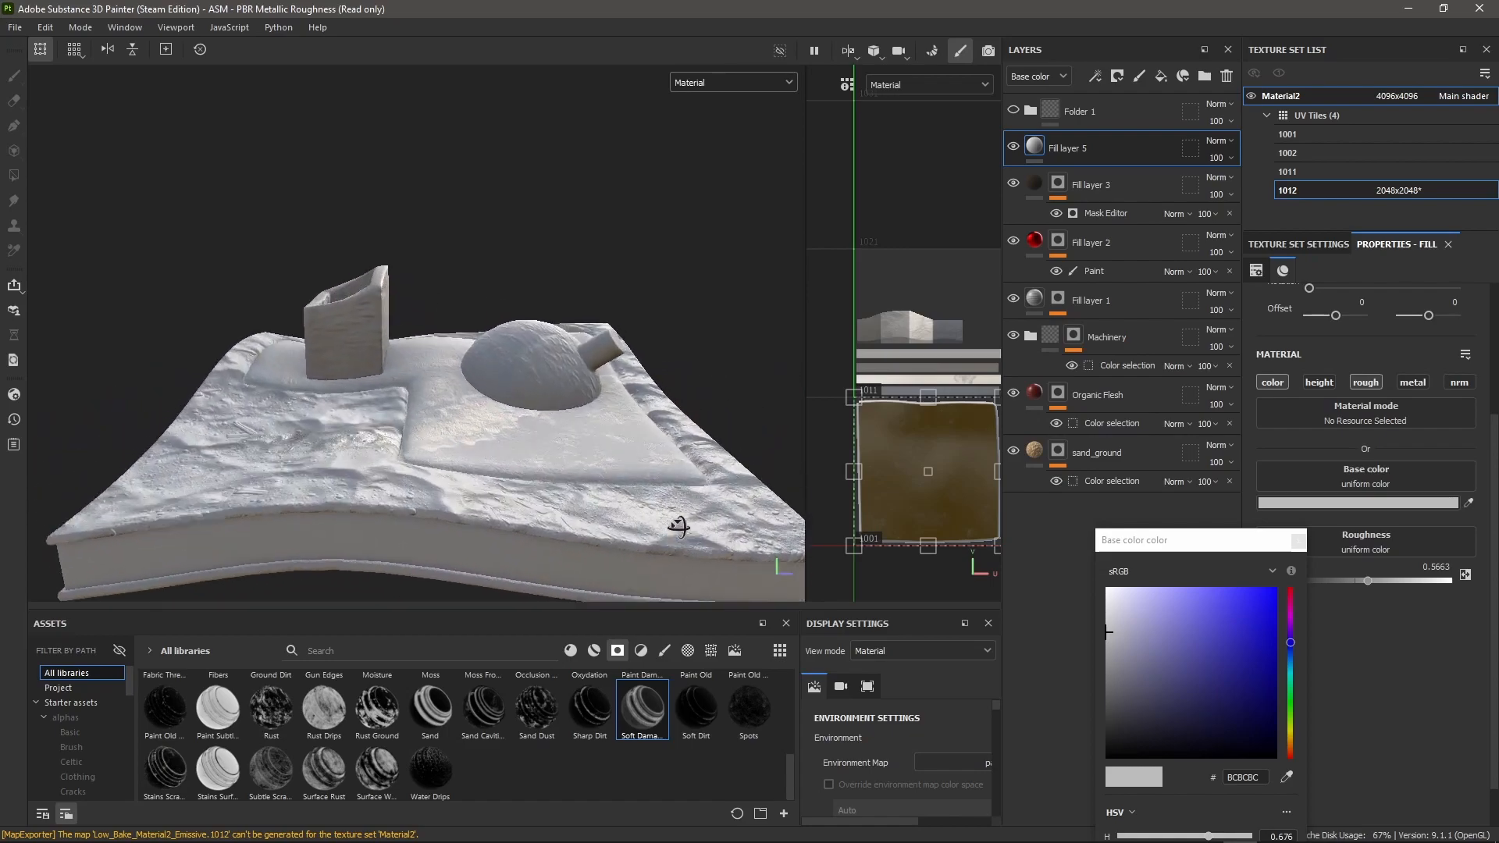
pyautogui.scroll(-3, 673, 521)
pyautogui.rightClick(1061, 150)
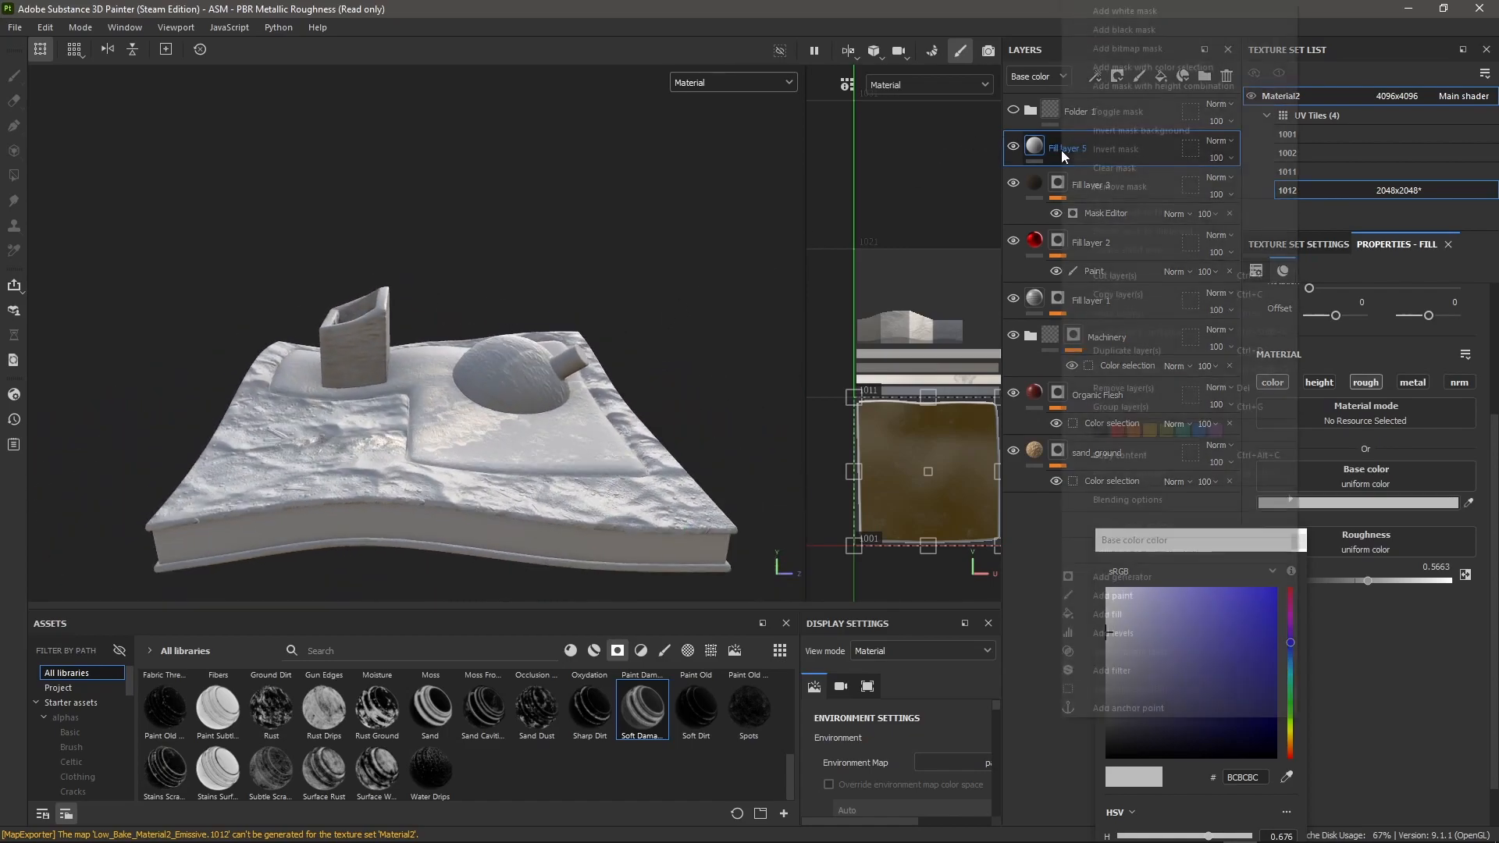
pyautogui.click(1155, 34)
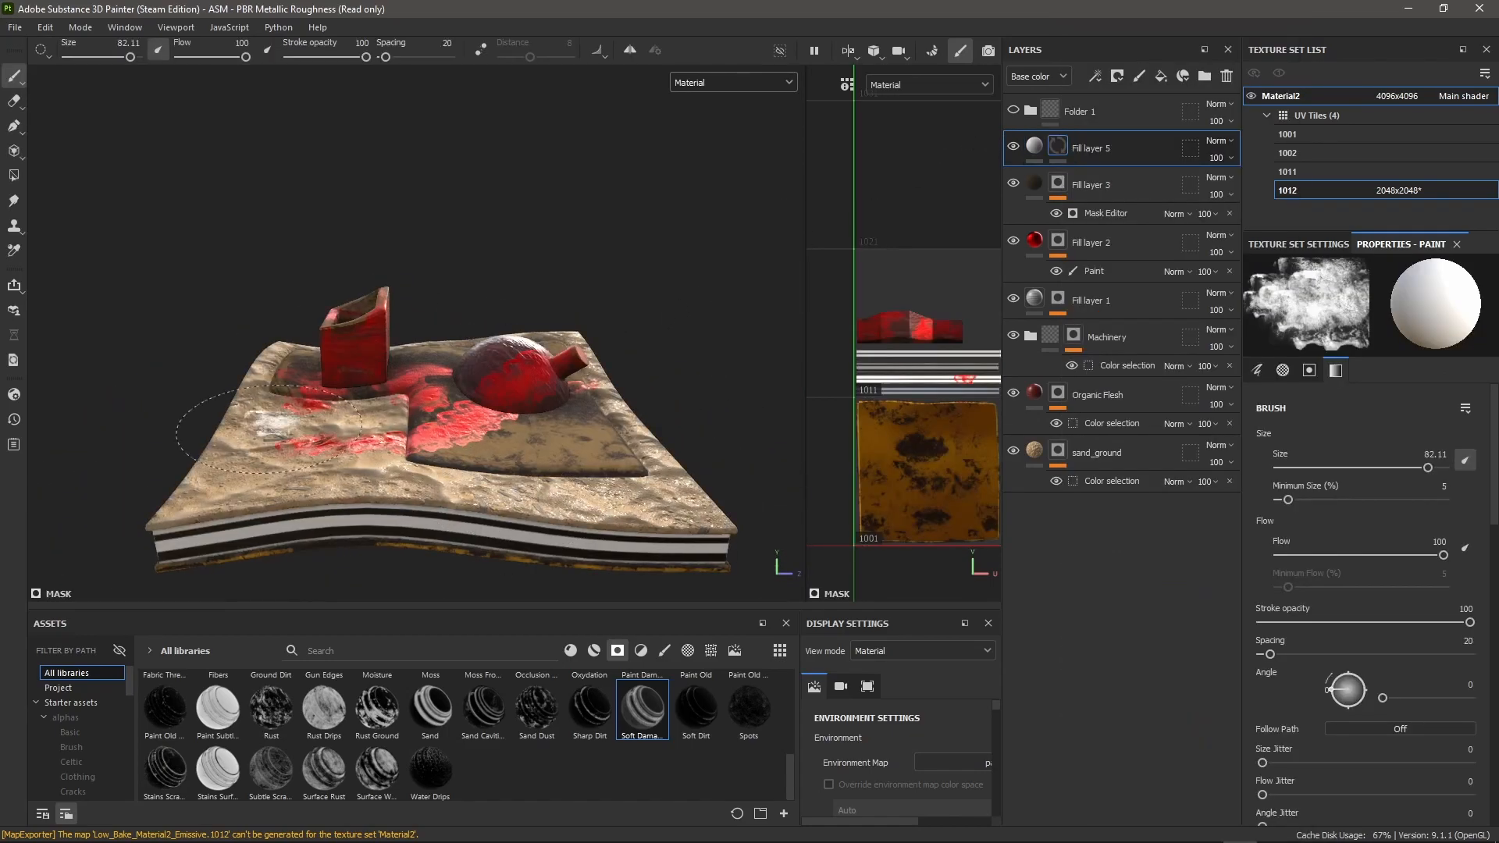
pyautogui.scroll(5, 269, 428)
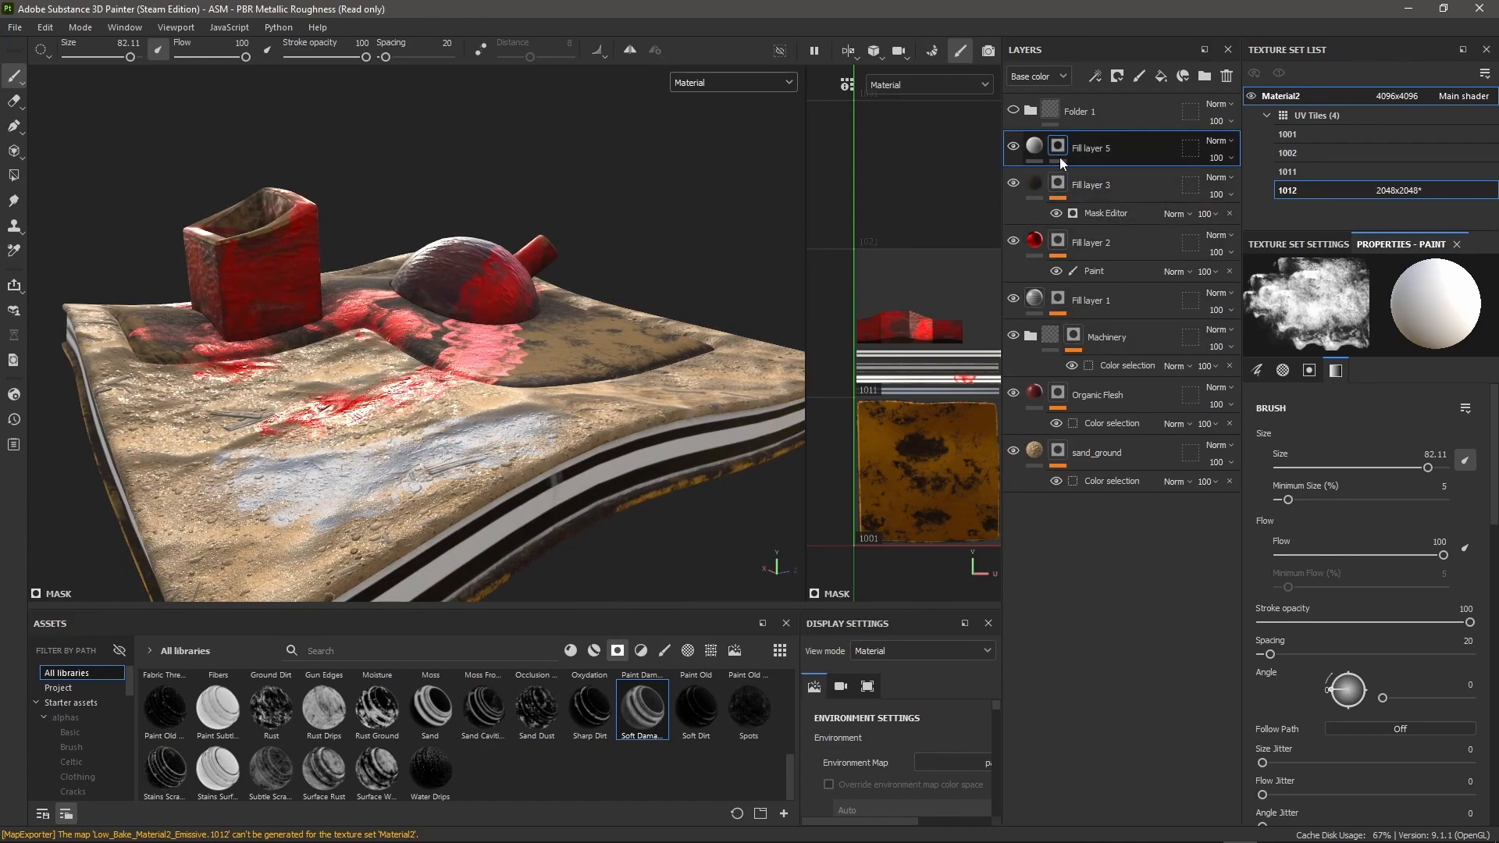
# Step: Set the base color of Fill layer 5 to the saturated blue 180DE4
pyautogui.click(1036, 148)
pyautogui.click(1313, 503)
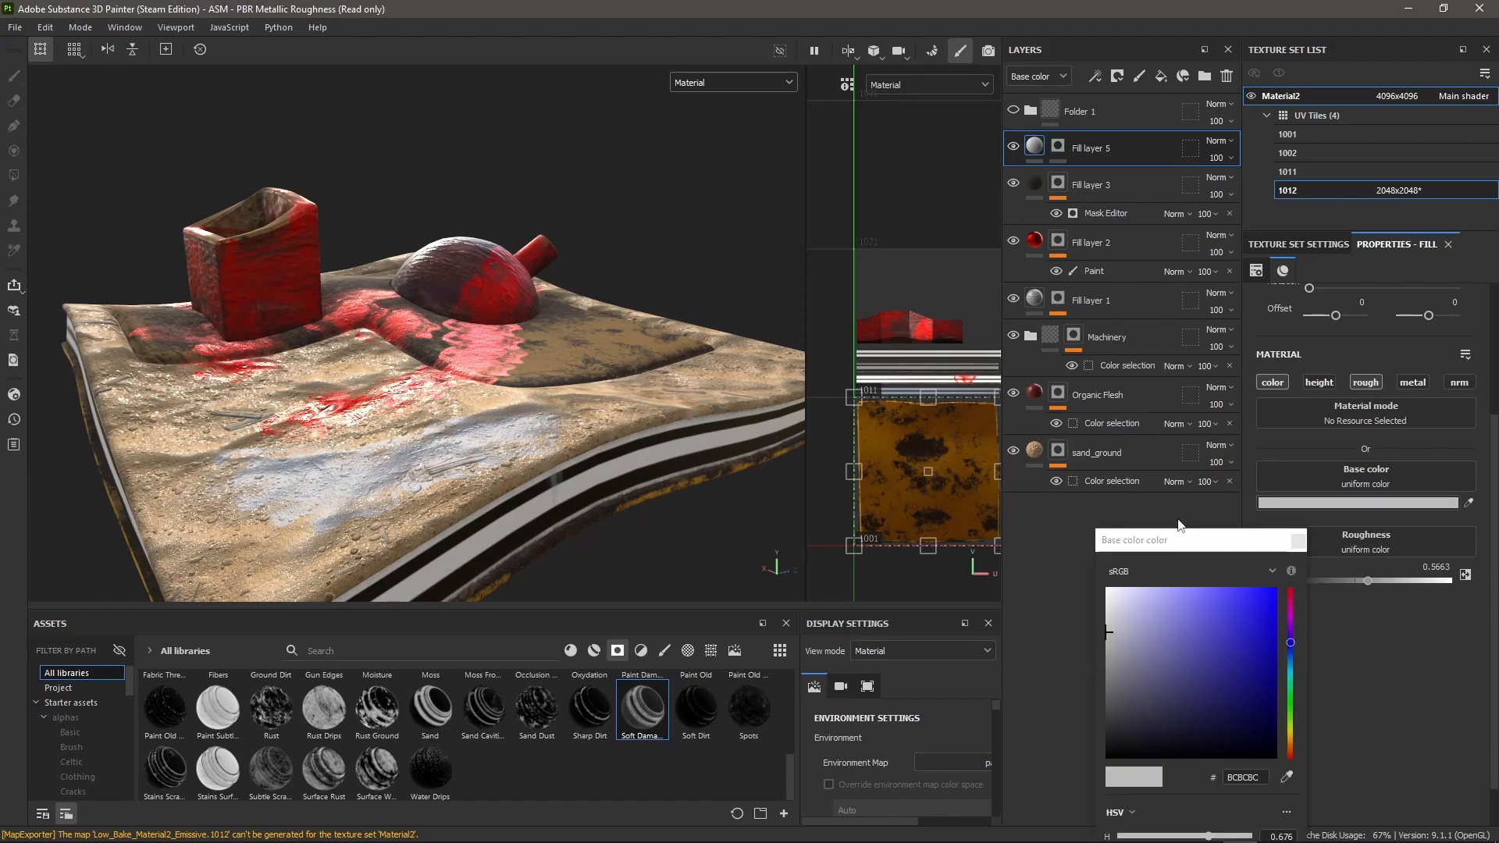
pyautogui.click(1266, 605)
# Step: Add a paint effect to the black mask of Fill layer 5, with the mesh's underside in view
pyautogui.keyDown('alt'); pyautogui.moveTo(518, 426); pyautogui.dragTo(544, 375); pyautogui.keyUp('alt')
pyautogui.keyDown('alt'); pyautogui.moveTo(676, 397); pyautogui.dragTo(697, 233); pyautogui.keyUp('alt')
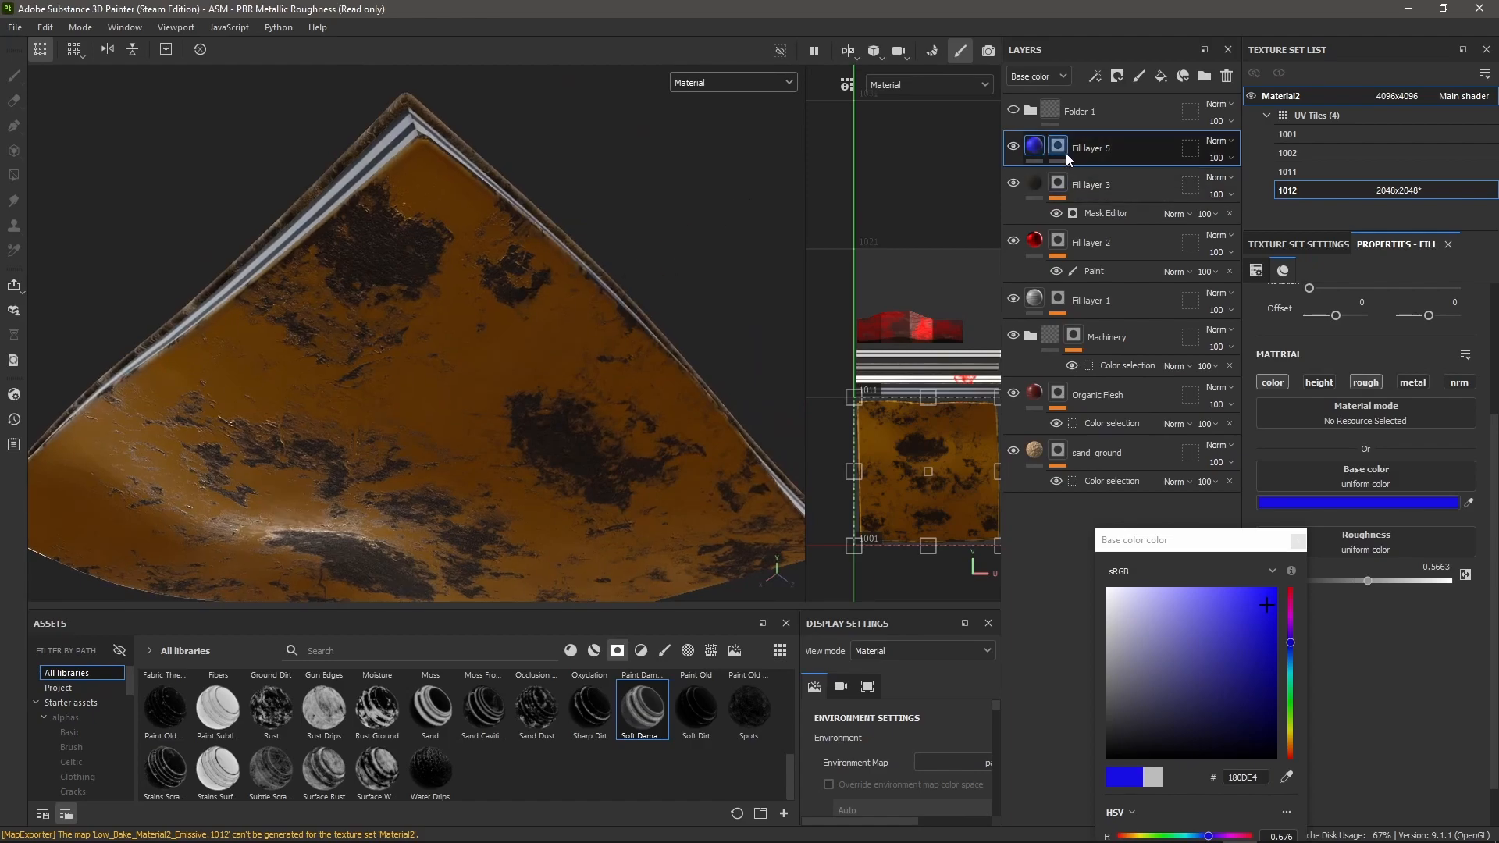
pyautogui.click(1062, 152)
pyautogui.rightClick(1071, 152)
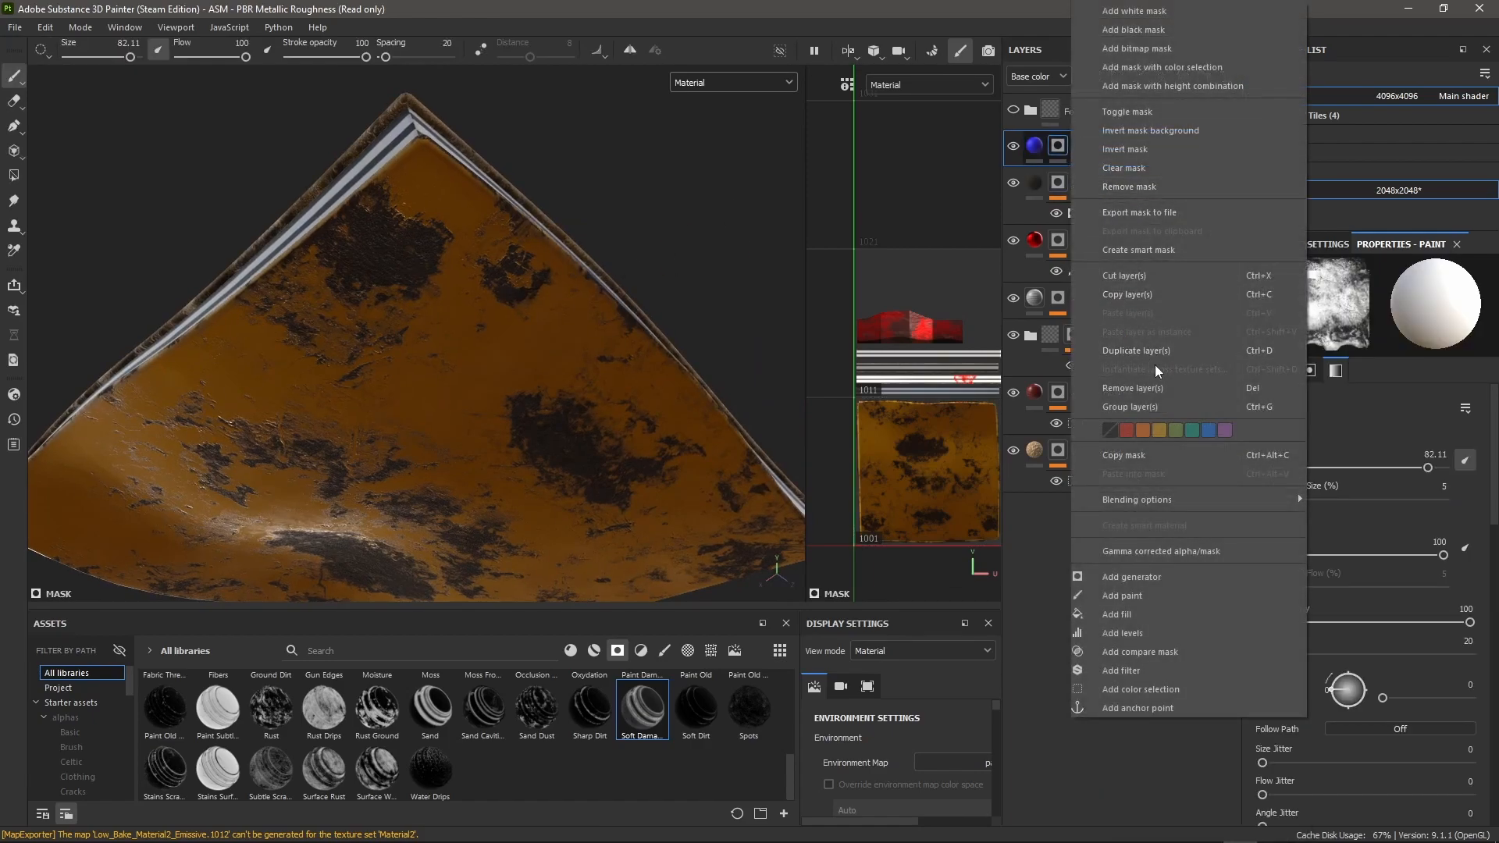
pyautogui.click(1145, 31)
pyautogui.rightClick(1060, 147)
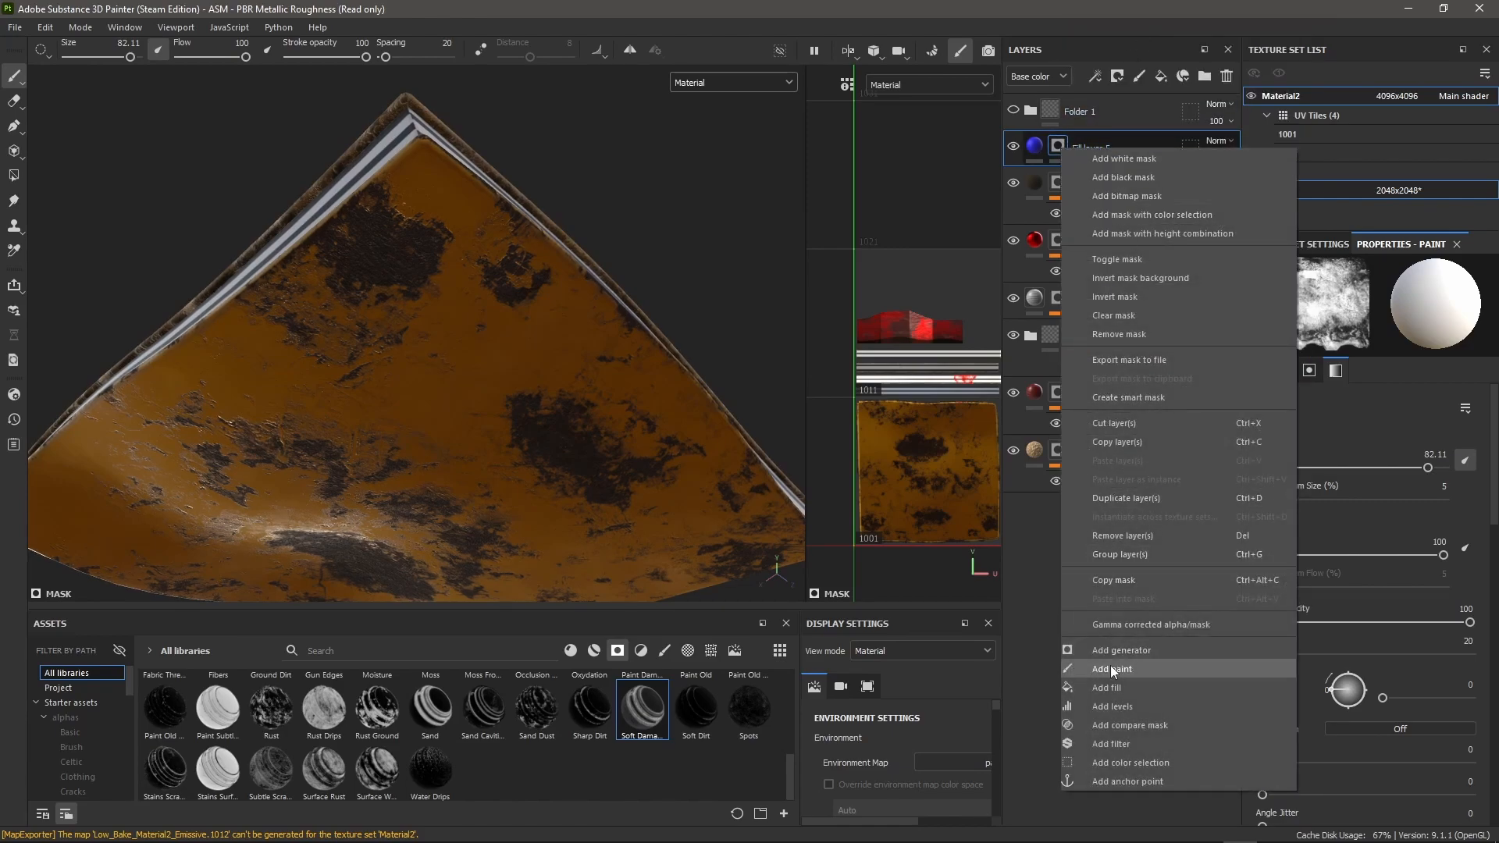
pyautogui.click(1112, 670)
# Step: Paint blue over a corner of the mesh's underside and the adjoining striped edges with a brush size of 54.2
pyautogui.moveTo(452, 245)
pyautogui.keyDown('alt'); pyautogui.mouseDown()
pyautogui.moveTo(363, 295)
pyautogui.moveTo(417, 324)
pyautogui.mouseUp(); pyautogui.keyUp('alt')
pyautogui.keyDown('alt'); pyautogui.moveTo(475, 178); pyautogui.dragTo(473, 410, button='middle'); pyautogui.keyUp('alt')
pyautogui.moveTo(494, 195)
pyautogui.mouseDown()
pyautogui.moveTo(520, 324)
pyautogui.moveTo(679, 207)
pyautogui.moveTo(570, 150)
pyautogui.mouseUp()
pyautogui.moveTo(562, 371)
pyautogui.keyDown('alt'); pyautogui.mouseDown(button='right')
pyautogui.moveTo(535, 269)
pyautogui.moveTo(480, 268)
pyautogui.moveTo(520, 279)
pyautogui.mouseUp(button='right'); pyautogui.keyUp('alt')
pyautogui.moveTo(525, 283)
pyautogui.keyDown('alt'); pyautogui.mouseDown()
pyautogui.moveTo(603, 14)
pyautogui.moveTo(500, 278)
pyautogui.moveTo(382, 129)
pyautogui.mouseUp(); pyautogui.keyUp('alt')
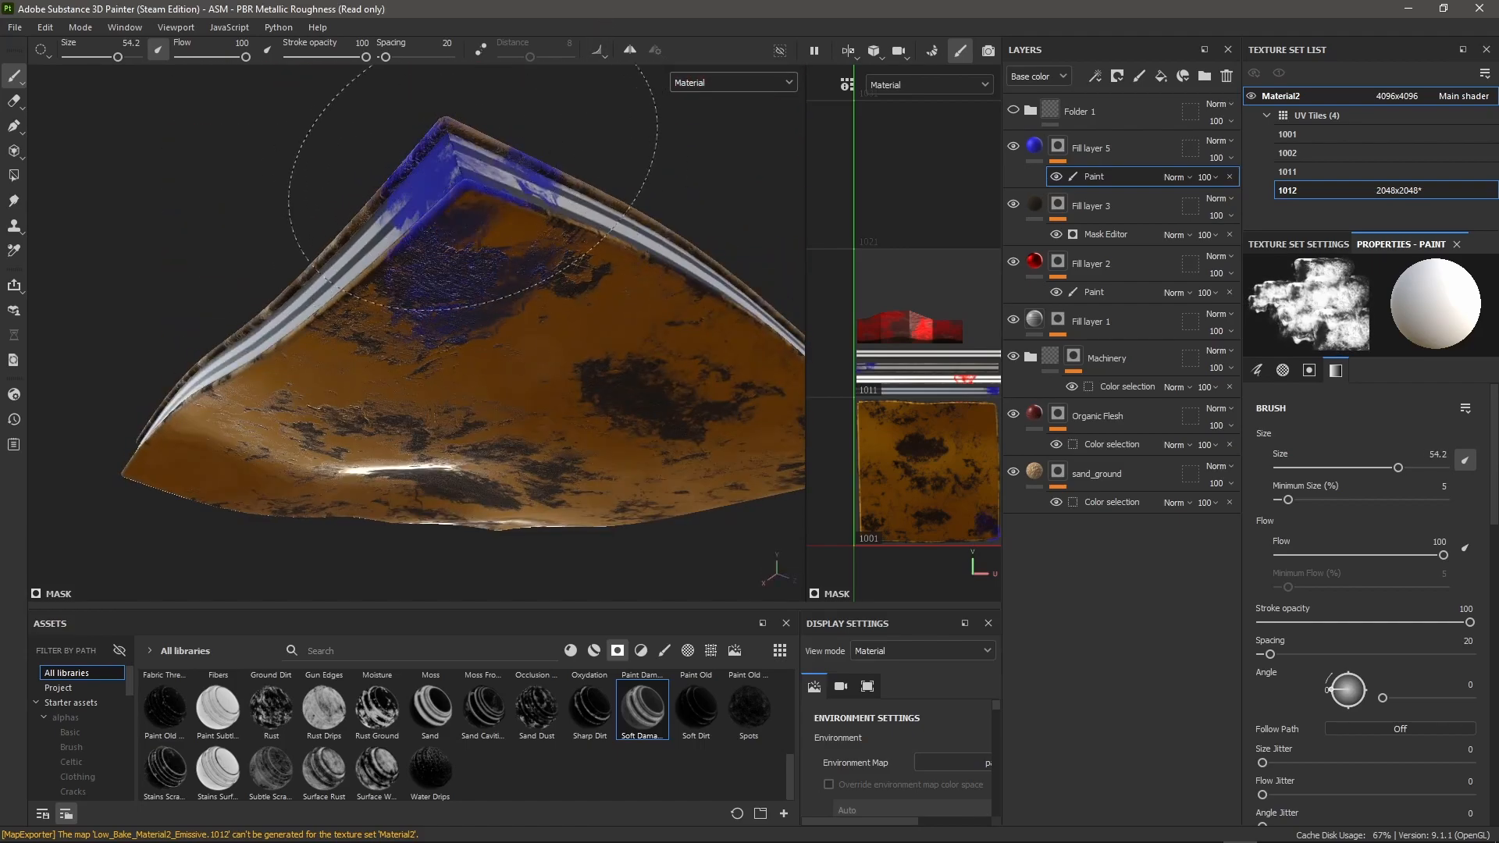
# Step: Paint blue strokes across the sand top, the box, the dome, the recess and the striped side of the mesh
pyautogui.keyDown('alt'); pyautogui.moveTo(461, 170); pyautogui.dragTo(392, 400); pyautogui.keyUp('alt')
pyautogui.keyDown('alt'); pyautogui.moveTo(482, 168); pyautogui.dragTo(457, 466, button='middle'); pyautogui.keyUp('alt')
pyautogui.keyDown('alt'); pyautogui.moveTo(456, 466); pyautogui.dragTo(422, 477, button='right'); pyautogui.keyUp('alt')
pyautogui.moveTo(497, 133)
pyautogui.keyDown('alt'); pyautogui.mouseDown(button='right')
pyautogui.moveTo(531, 148)
pyautogui.moveTo(619, 134)
pyautogui.mouseUp(button='right'); pyautogui.keyUp('alt')
pyautogui.moveTo(616, 135); pyautogui.dragTo(358, 139)
pyautogui.keyDown('alt'); pyautogui.moveTo(660, 195); pyautogui.dragTo(499, 117); pyautogui.keyUp('alt')
pyautogui.moveTo(581, 352); pyautogui.dragTo(294, 488)
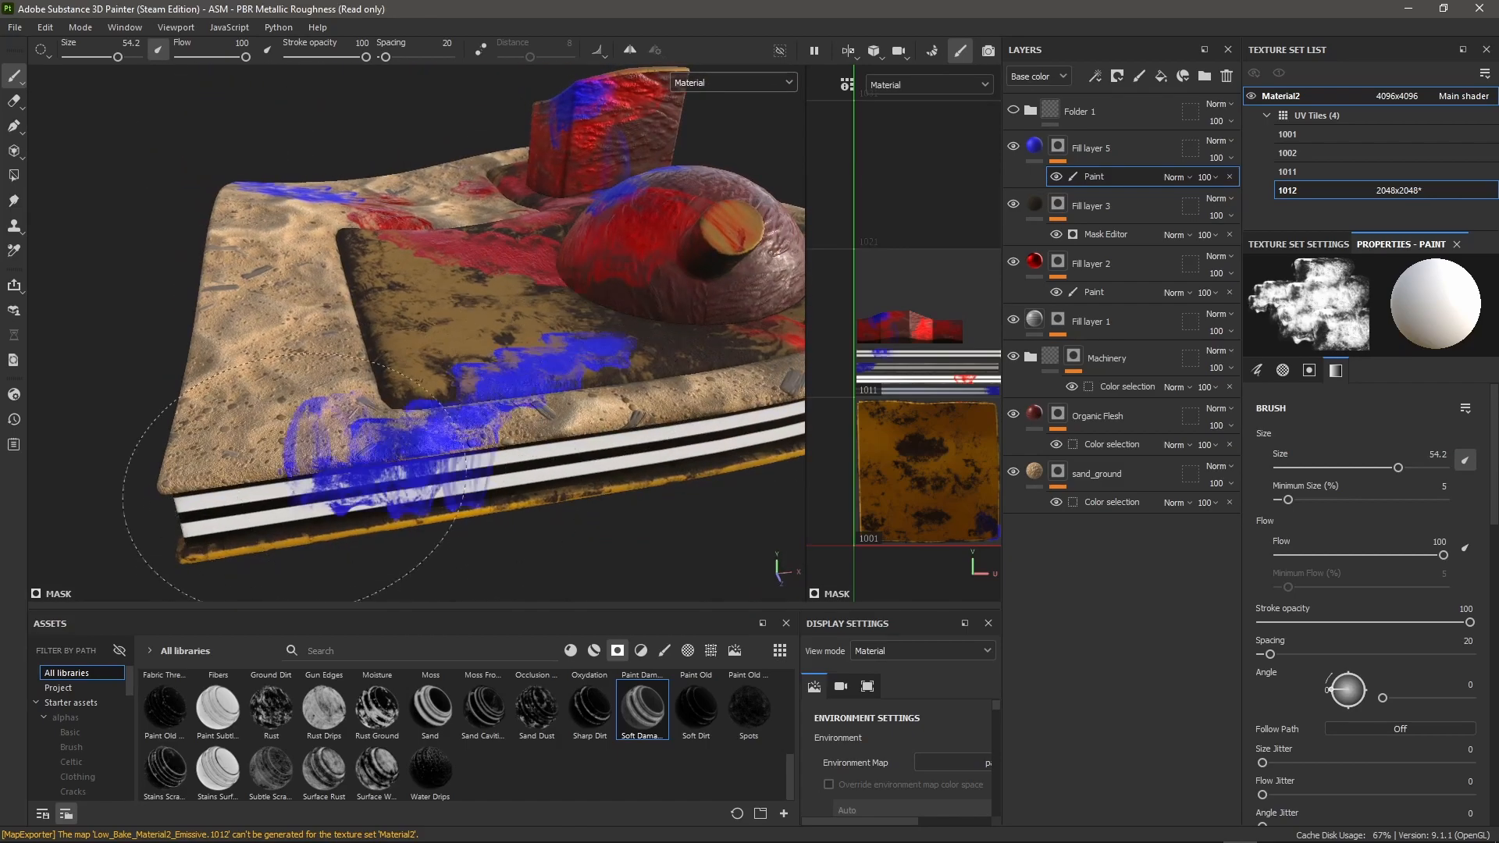
# Step: Export the updated texture maps of the project
pyautogui.keyDown('alt'); pyautogui.moveTo(396, 356); pyautogui.dragTo(619, 317); pyautogui.keyUp('alt')
pyautogui.keyDown('alt'); pyautogui.moveTo(619, 318); pyautogui.dragTo(486, 309, button='right'); pyautogui.keyUp('alt')
pyautogui.keyDown('alt'); pyautogui.moveTo(486, 308); pyautogui.dragTo(371, 348); pyautogui.keyUp('alt')
pyautogui.keyDown('alt'); pyautogui.moveTo(437, 258); pyautogui.dragTo(423, 314); pyautogui.keyUp('alt')
pyautogui.click(20, 29)
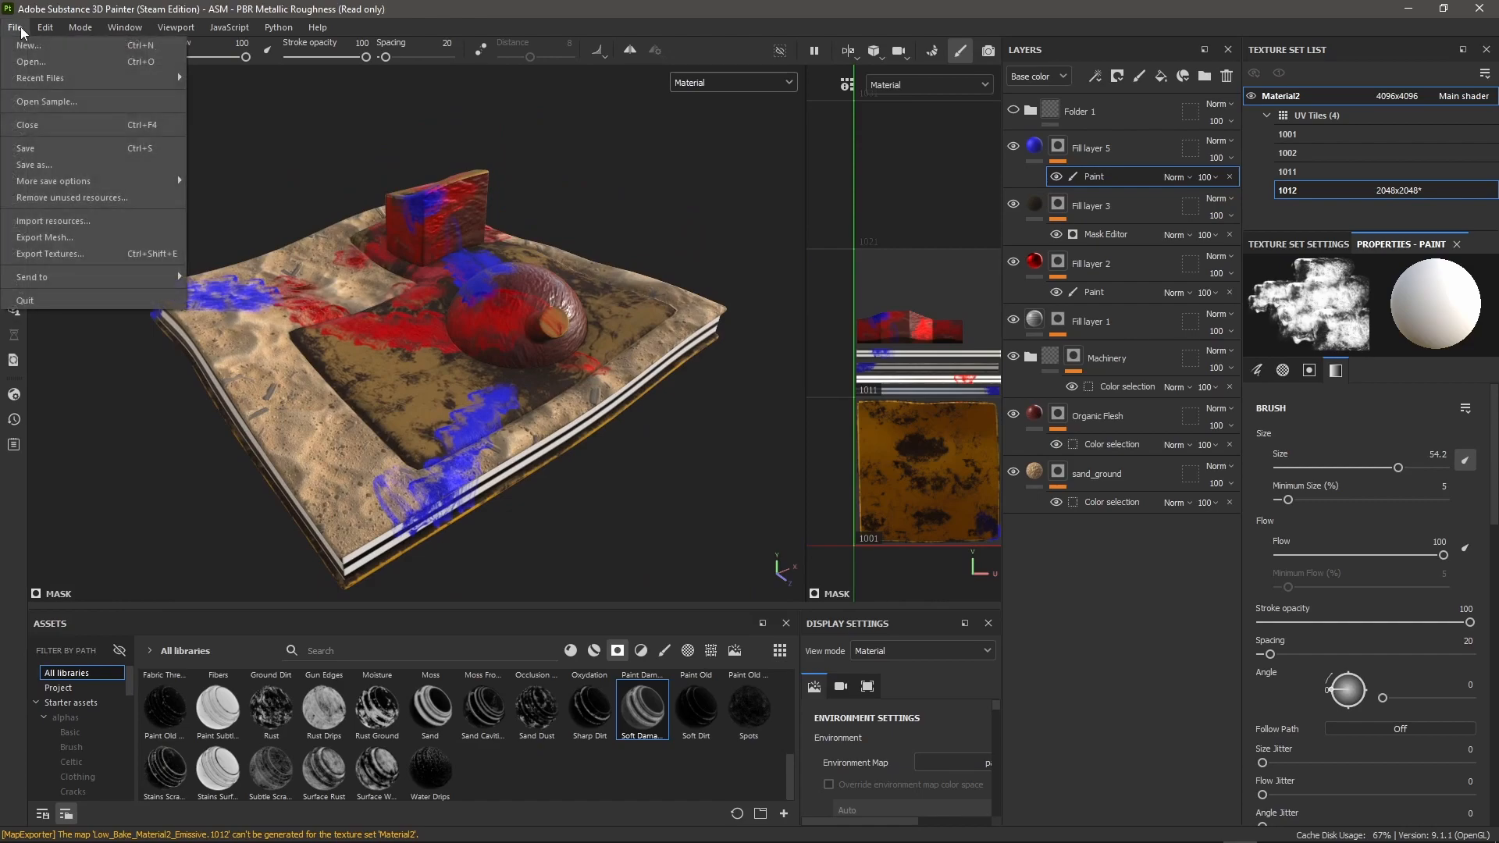
pyautogui.click(73, 261)
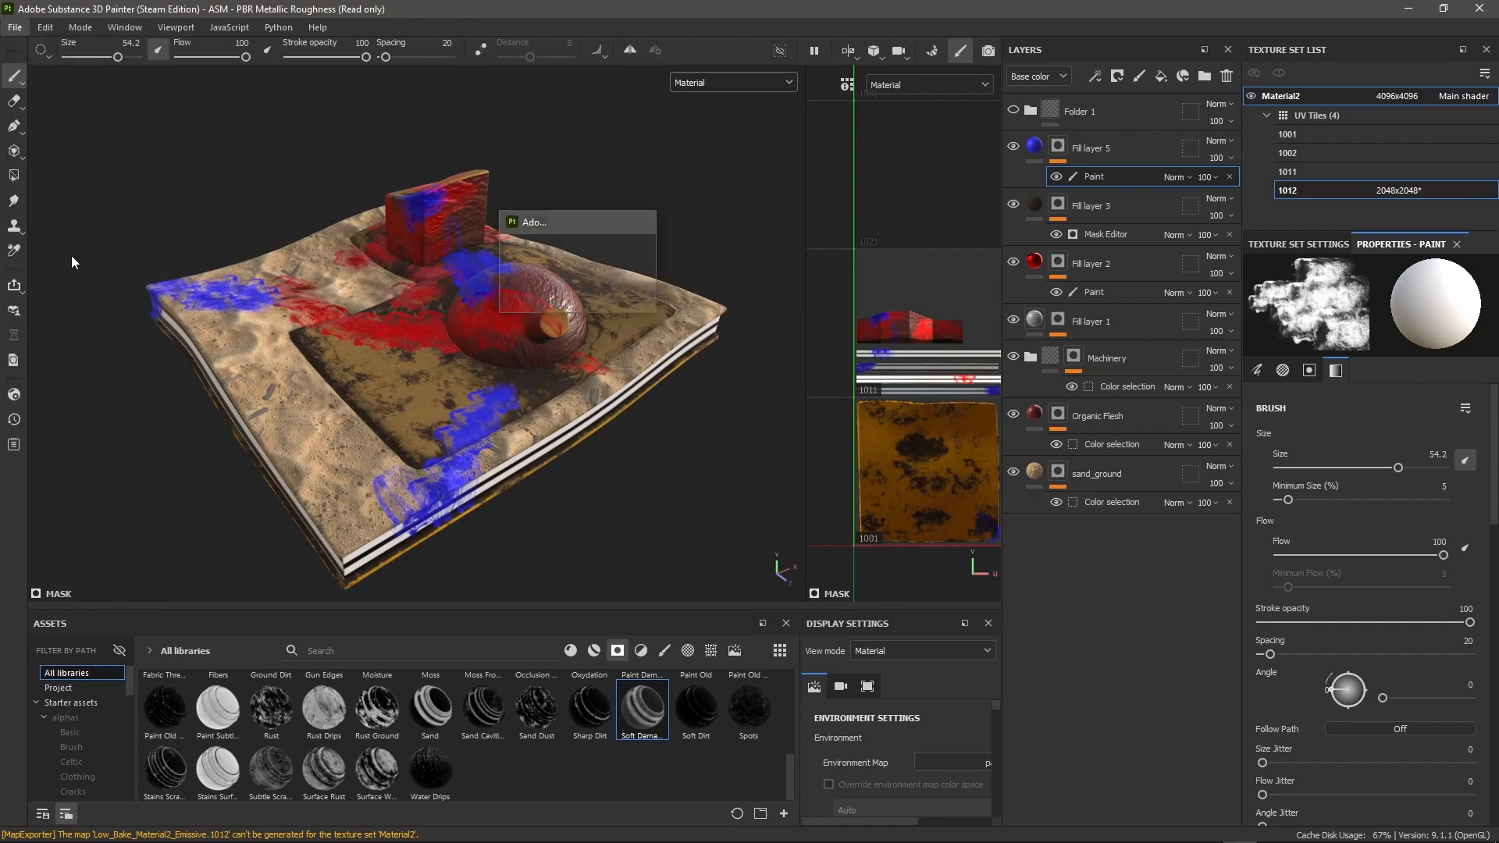
pyautogui.click(1124, 705)
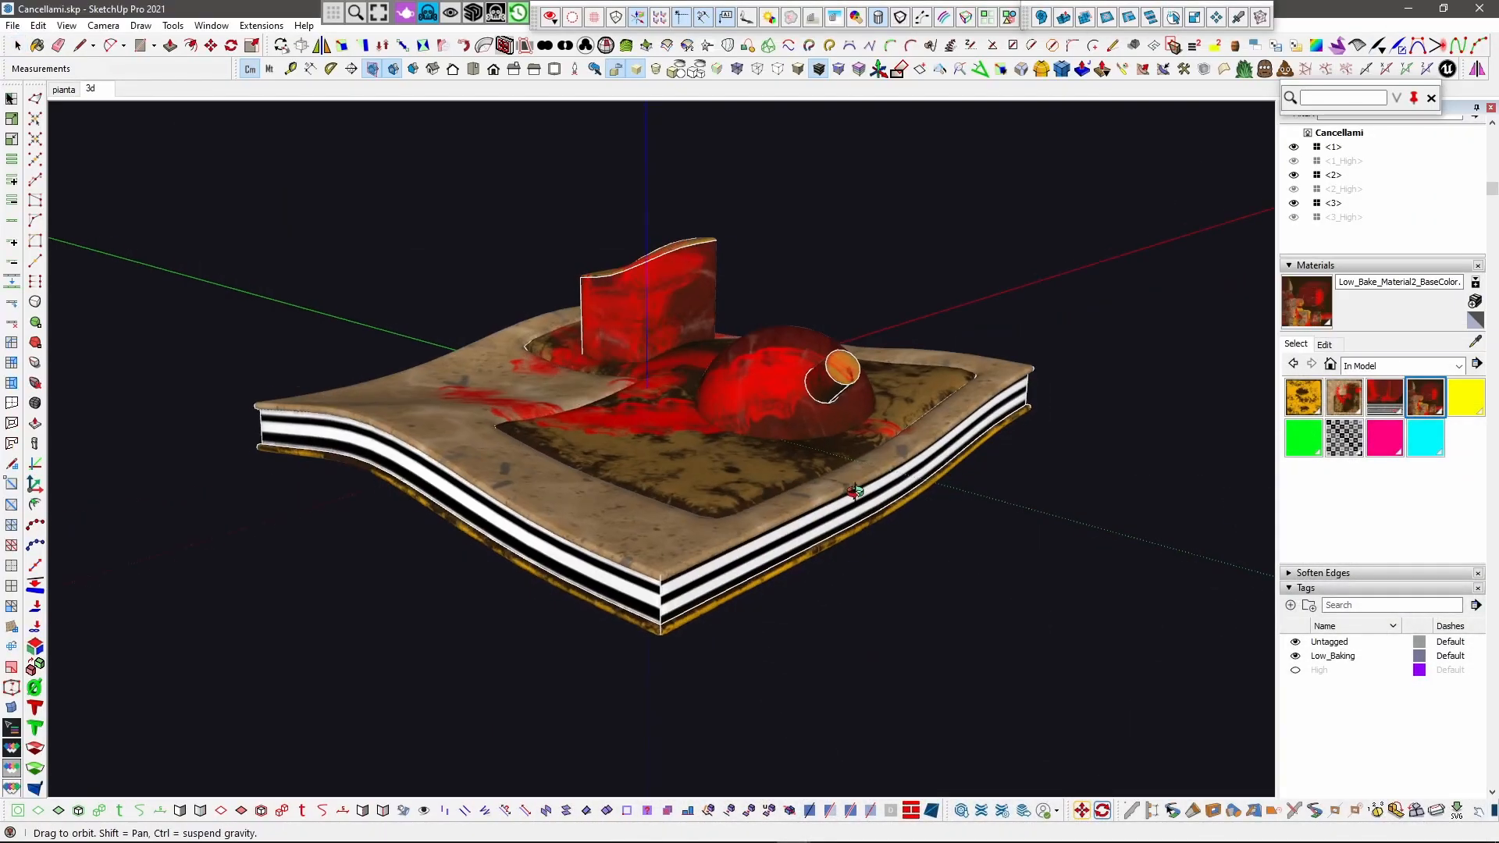
# Step: In SketchUp, reload the 1001 base color material's texture image from the updated Low_Bake_Material2_BaseColor.1001.png
pyautogui.moveTo(851, 489); pyautogui.dragTo(782, 521, button='middle')
pyautogui.click(1303, 392)
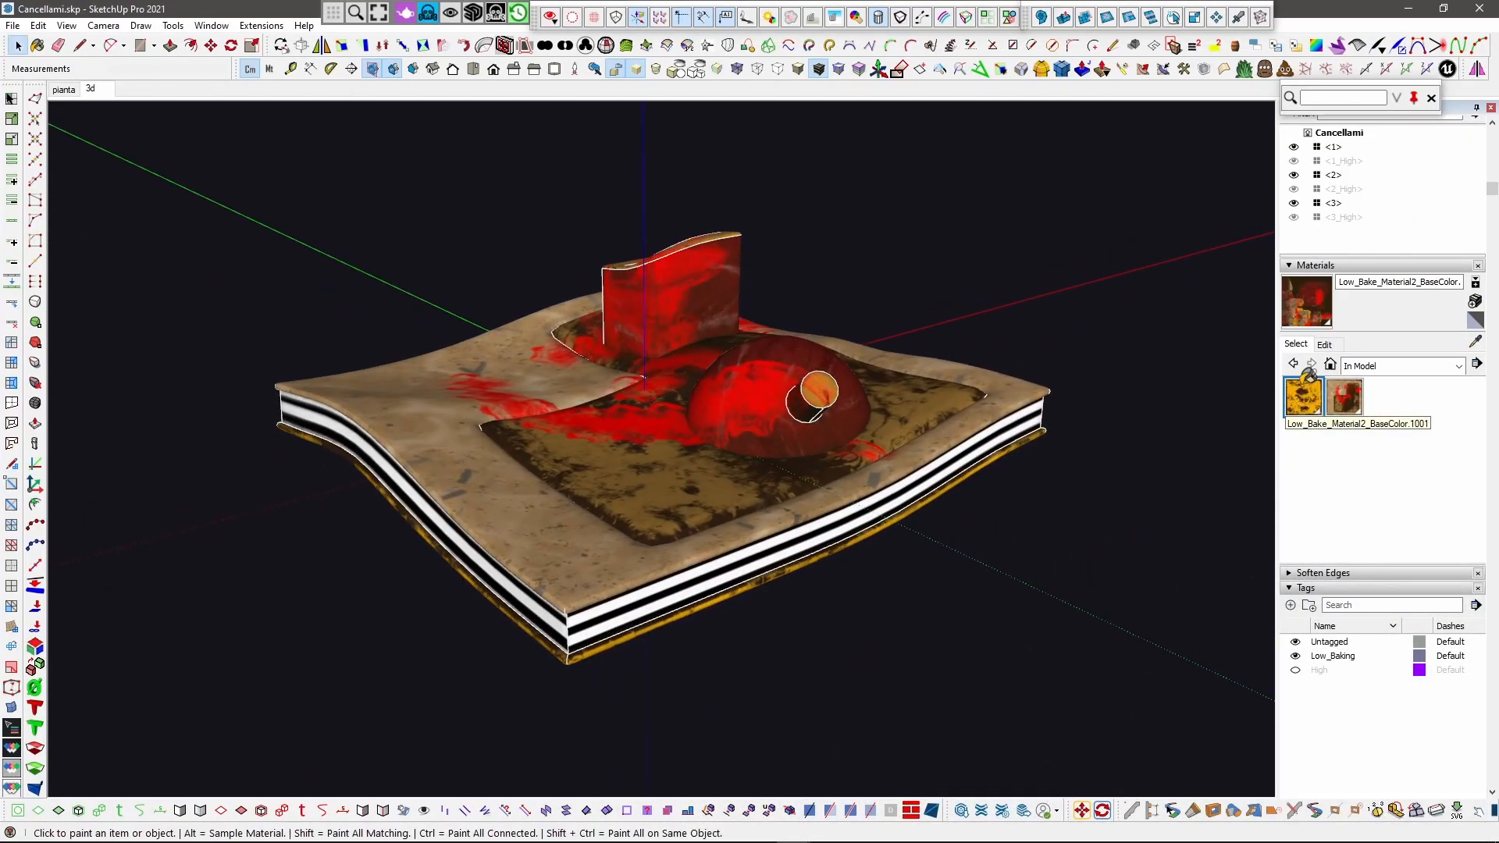
pyautogui.click(1325, 345)
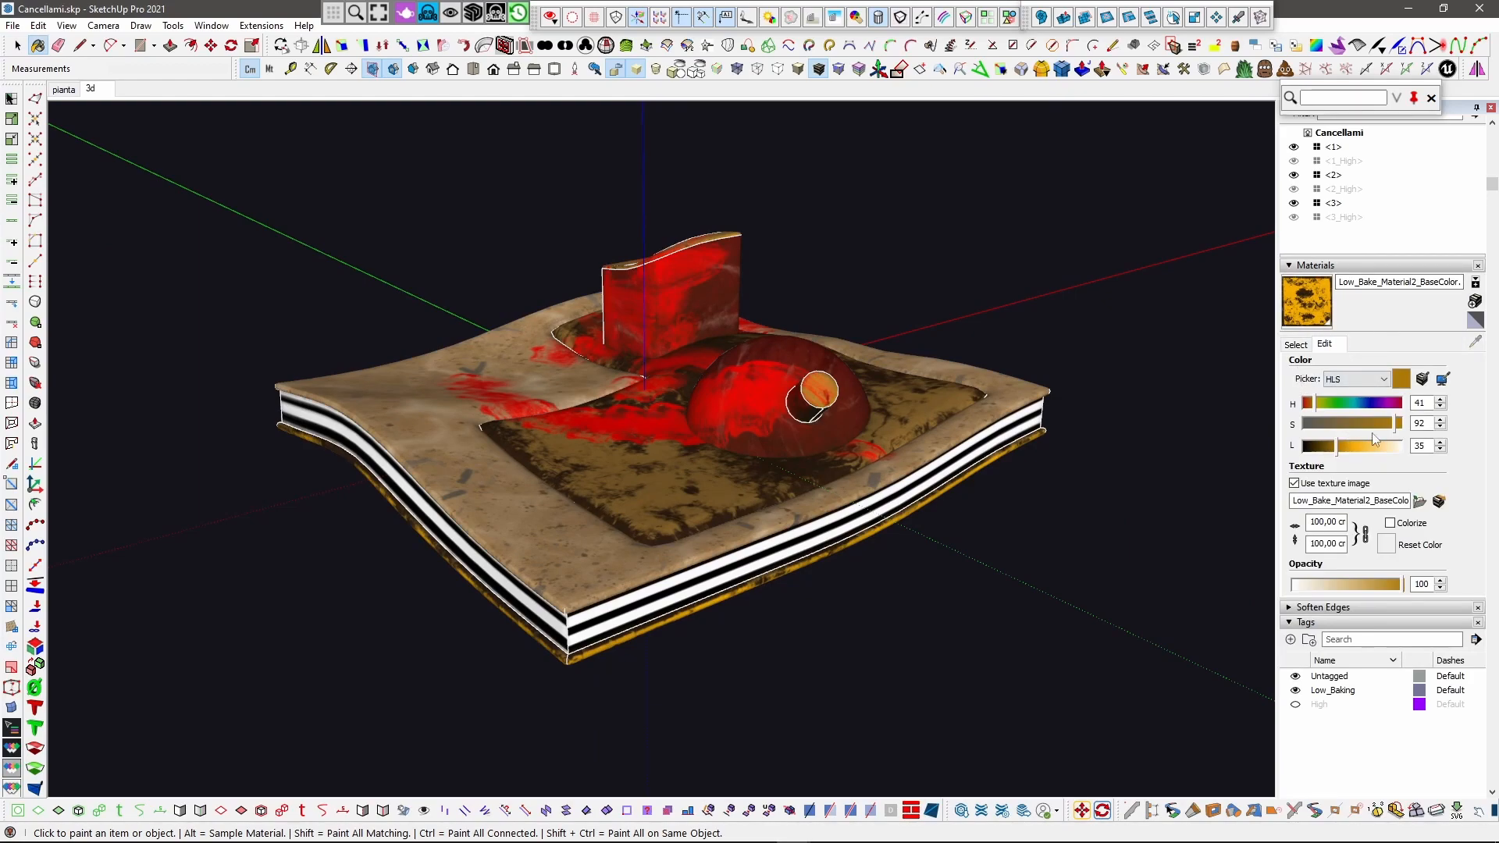
pyautogui.click(1421, 501)
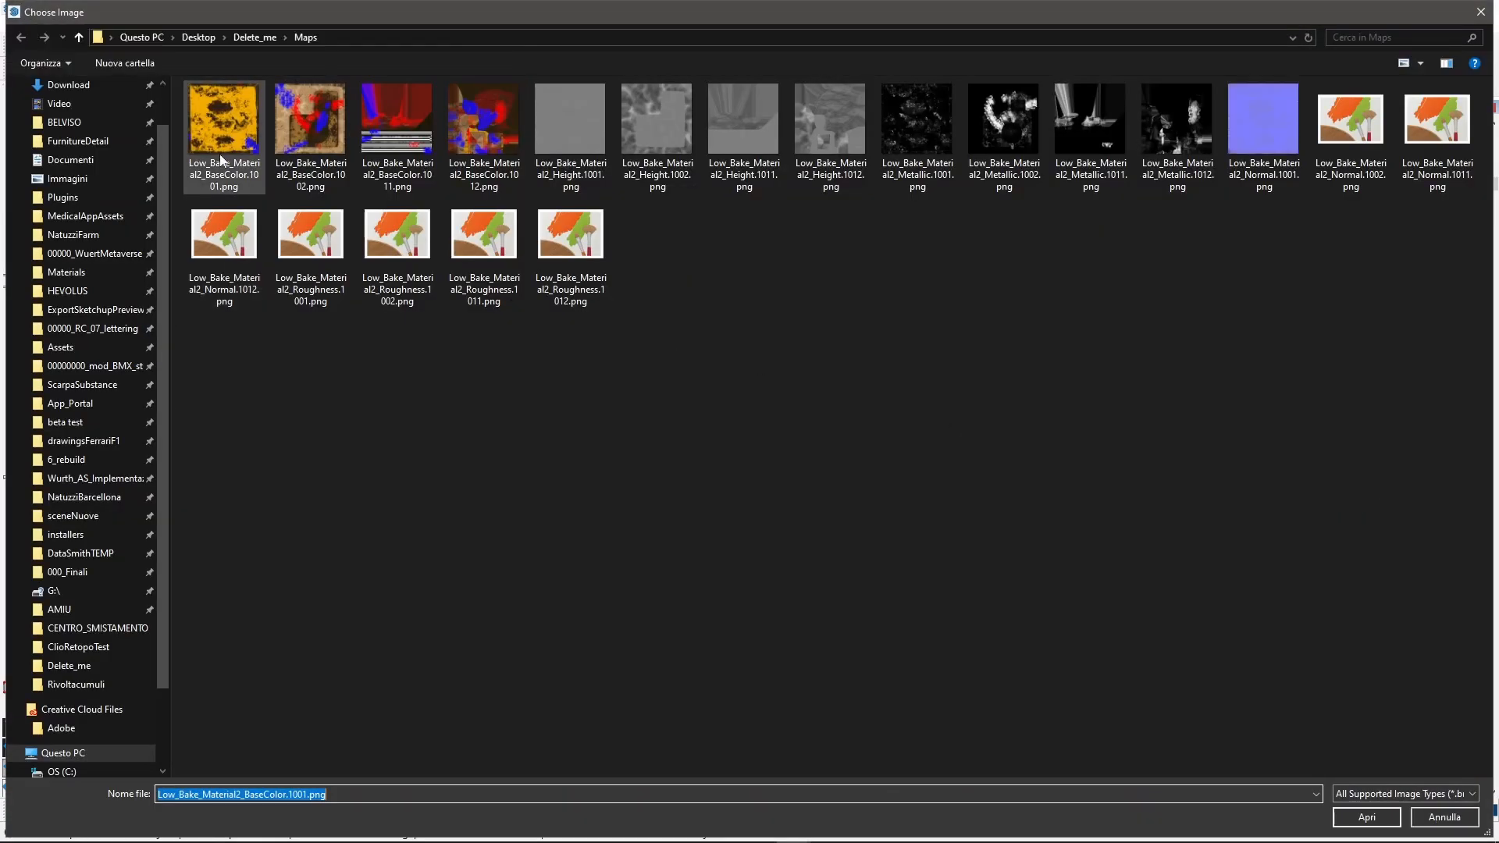
pyautogui.click(215, 148)
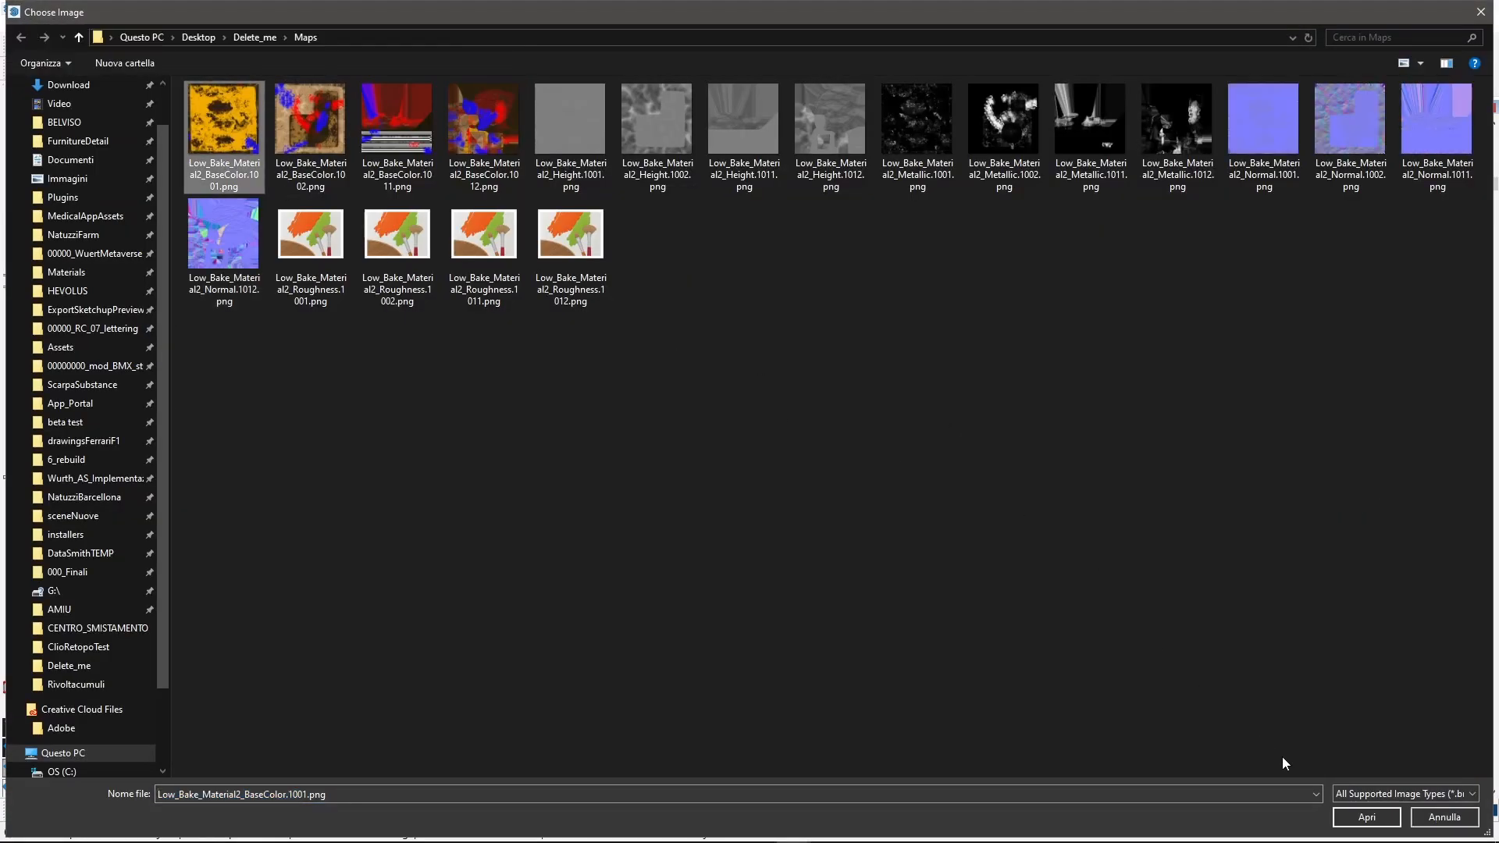
pyautogui.click(1367, 816)
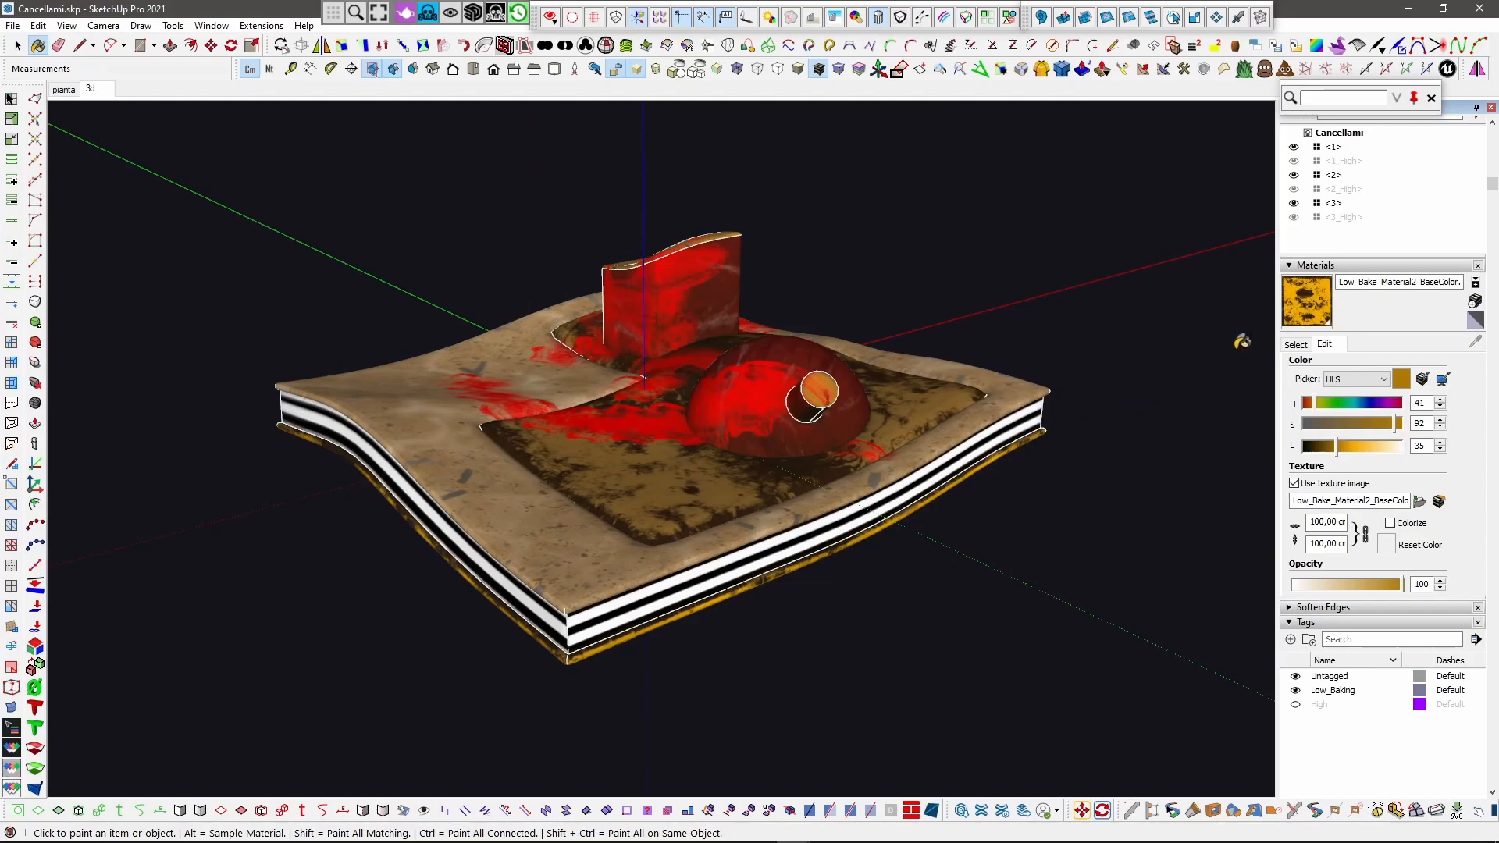
pyautogui.moveTo(903, 542)
pyautogui.mouseDown(button='middle')
pyautogui.moveTo(1040, 394)
pyautogui.moveTo(1157, 205)
pyautogui.mouseUp(button='middle')
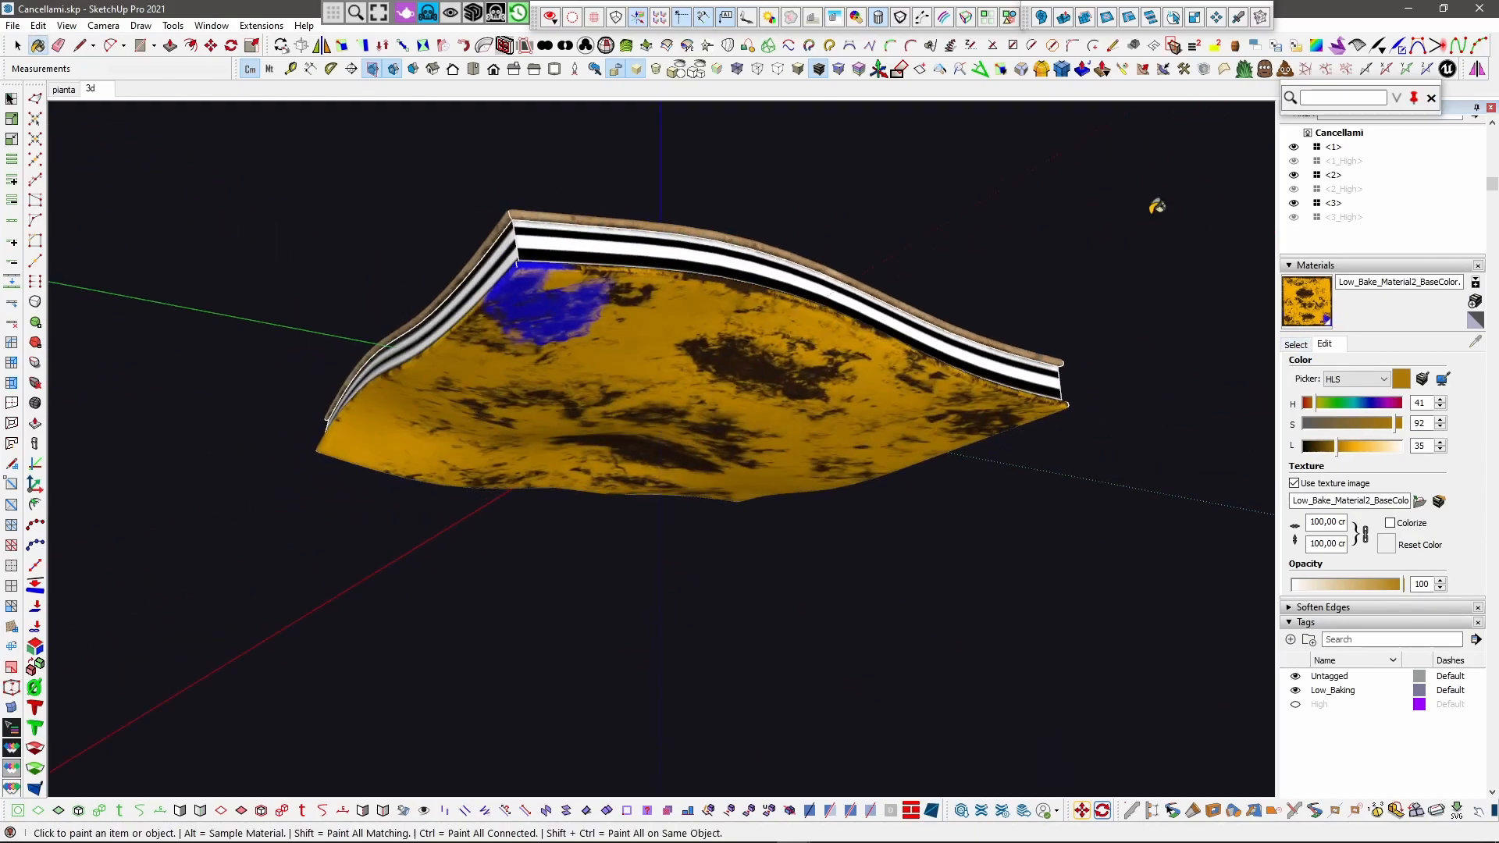
# Step: Reload the 1002 base color material's texture image from Low_Bake_Material2_BaseColor.1002.png in the Maps folder
pyautogui.click(1296, 345)
pyautogui.moveTo(936, 402); pyautogui.dragTo(780, 687, button='middle')
pyautogui.click(1356, 393)
pyautogui.click(1328, 348)
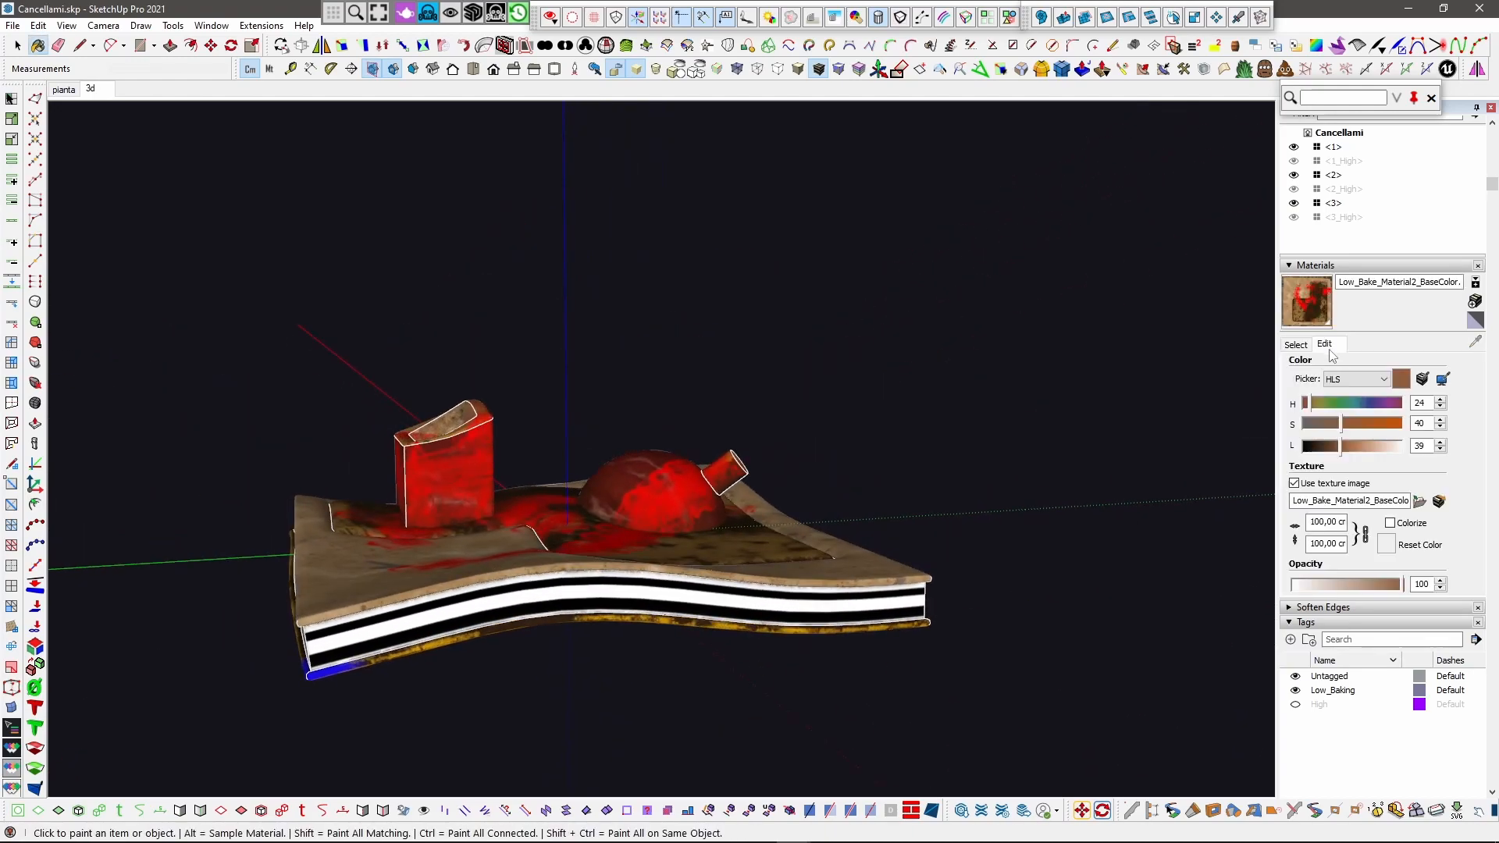
pyautogui.click(1420, 500)
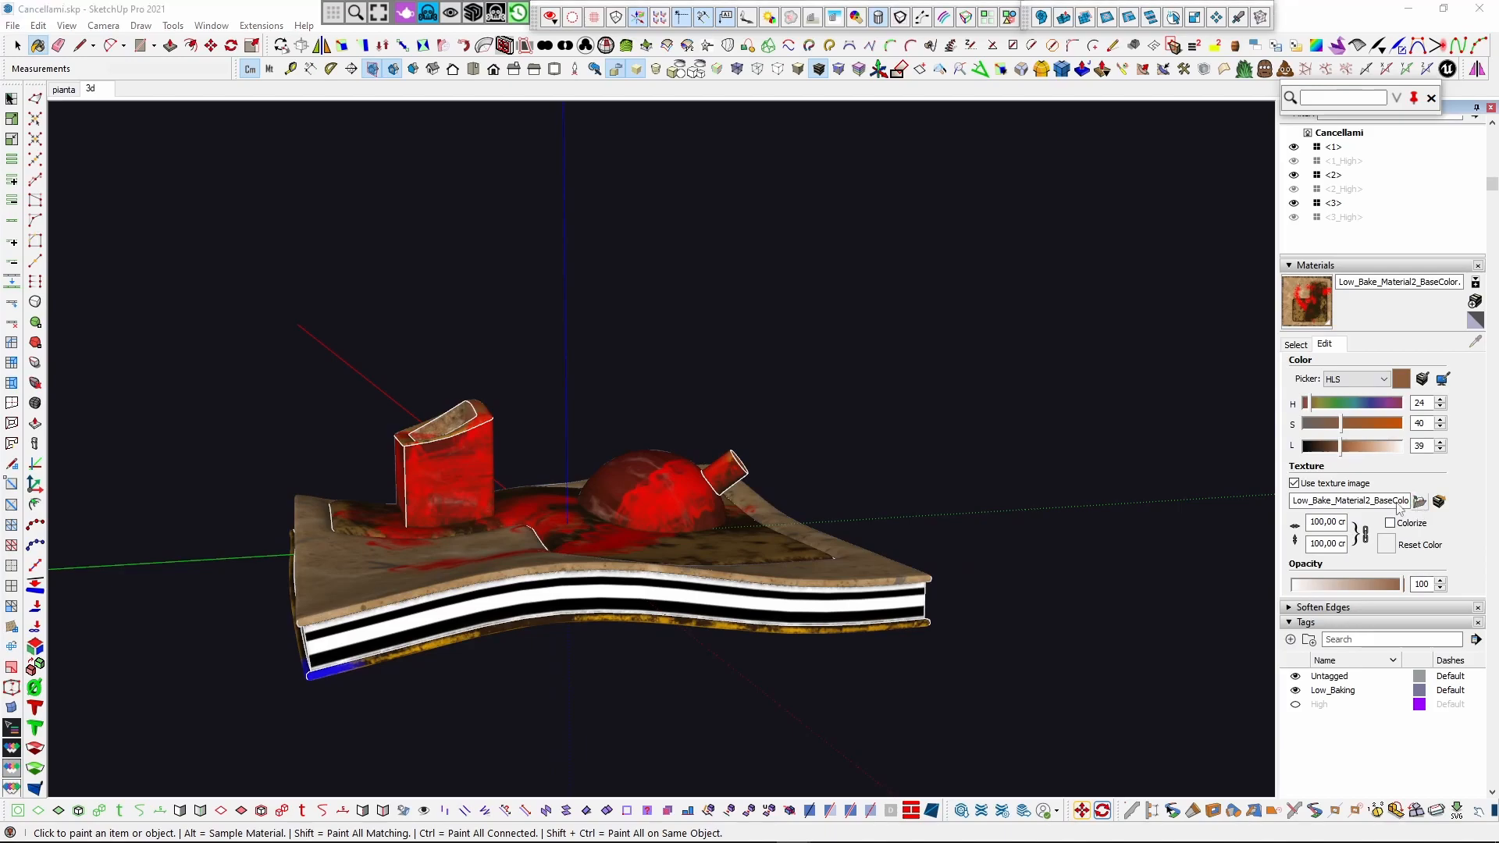
pyautogui.click(297, 122)
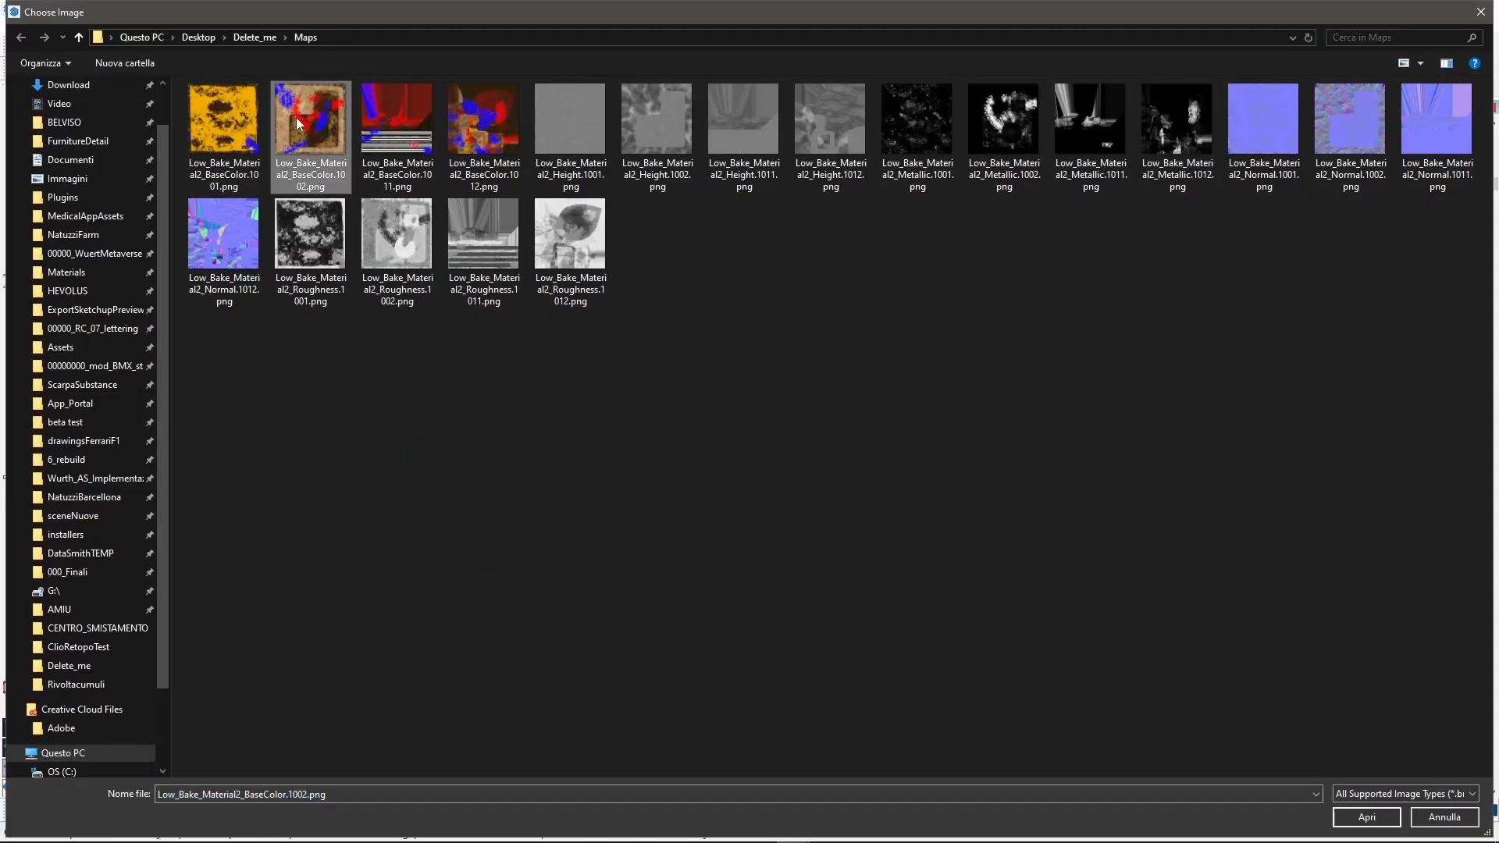
pyautogui.click(1367, 817)
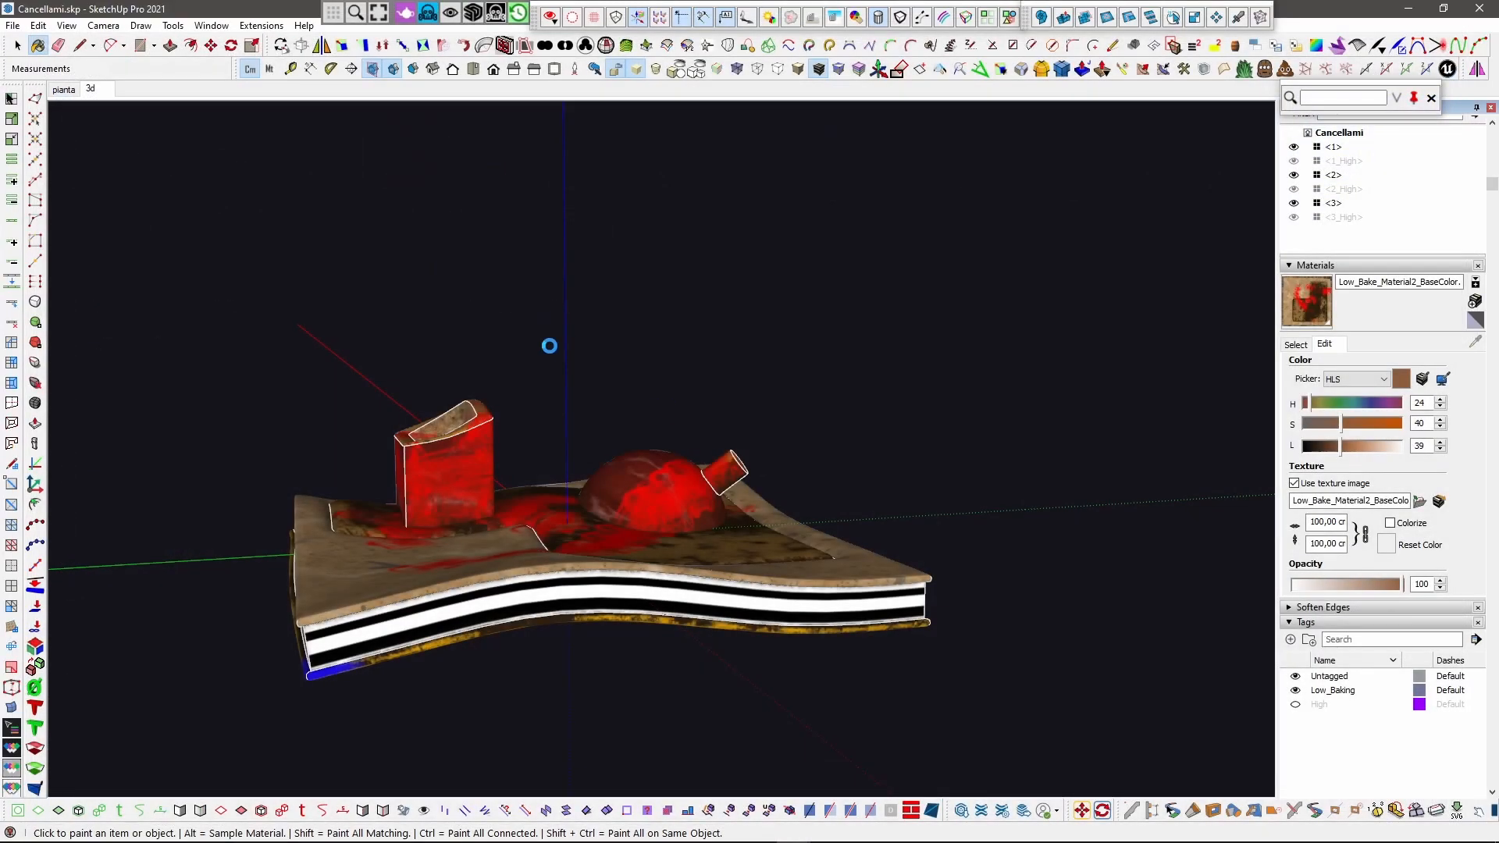
pyautogui.moveTo(633, 646); pyautogui.dragTo(659, 428, button='middle')
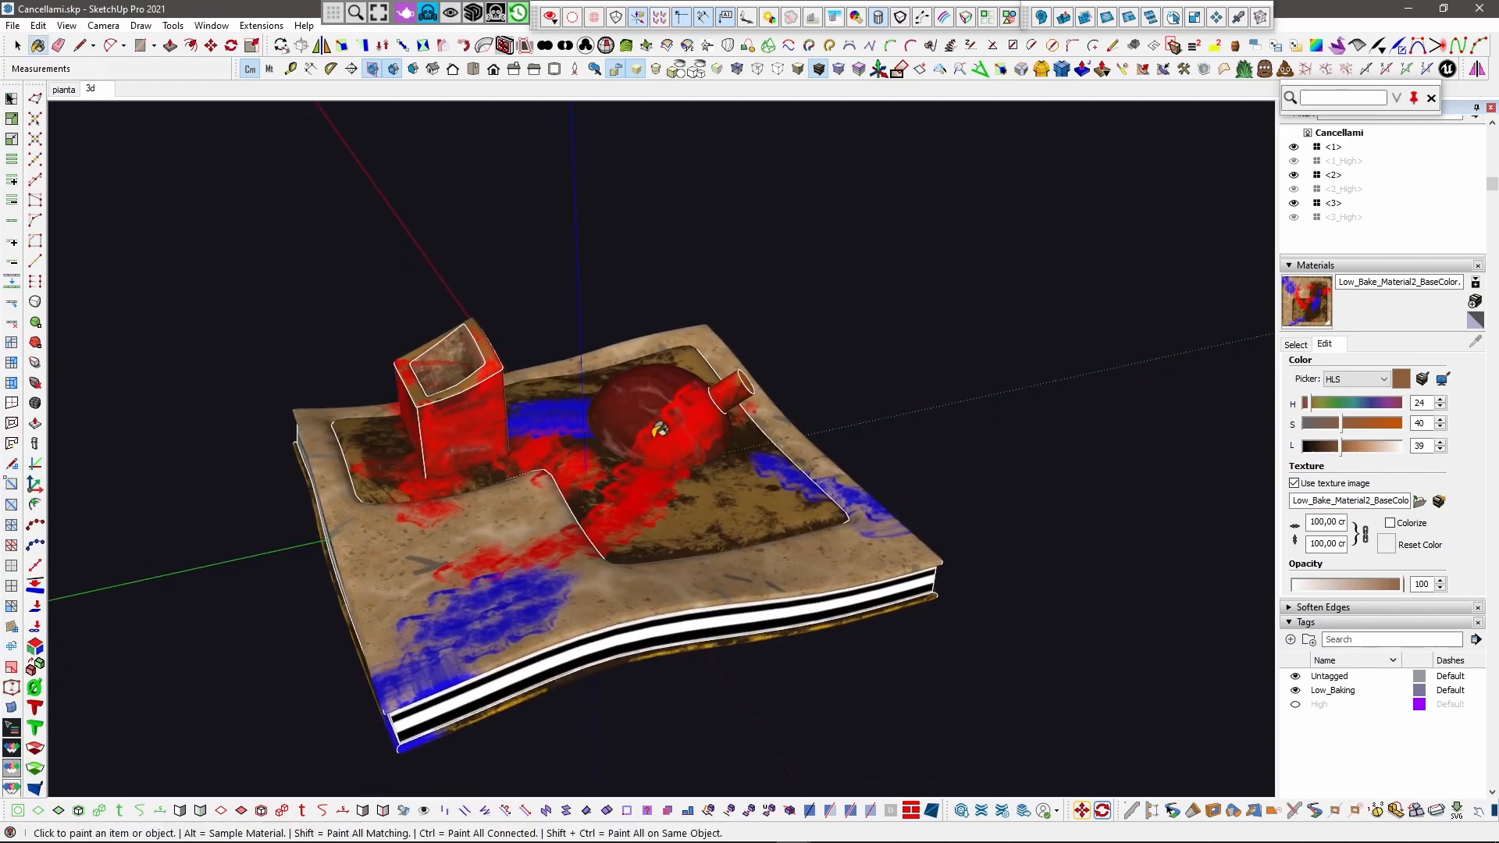
# Step: Reload the 1011 base color material's texture image from Low_Bake_Material2_BaseColor.1011.png in the Maps folder
pyautogui.click(1295, 344)
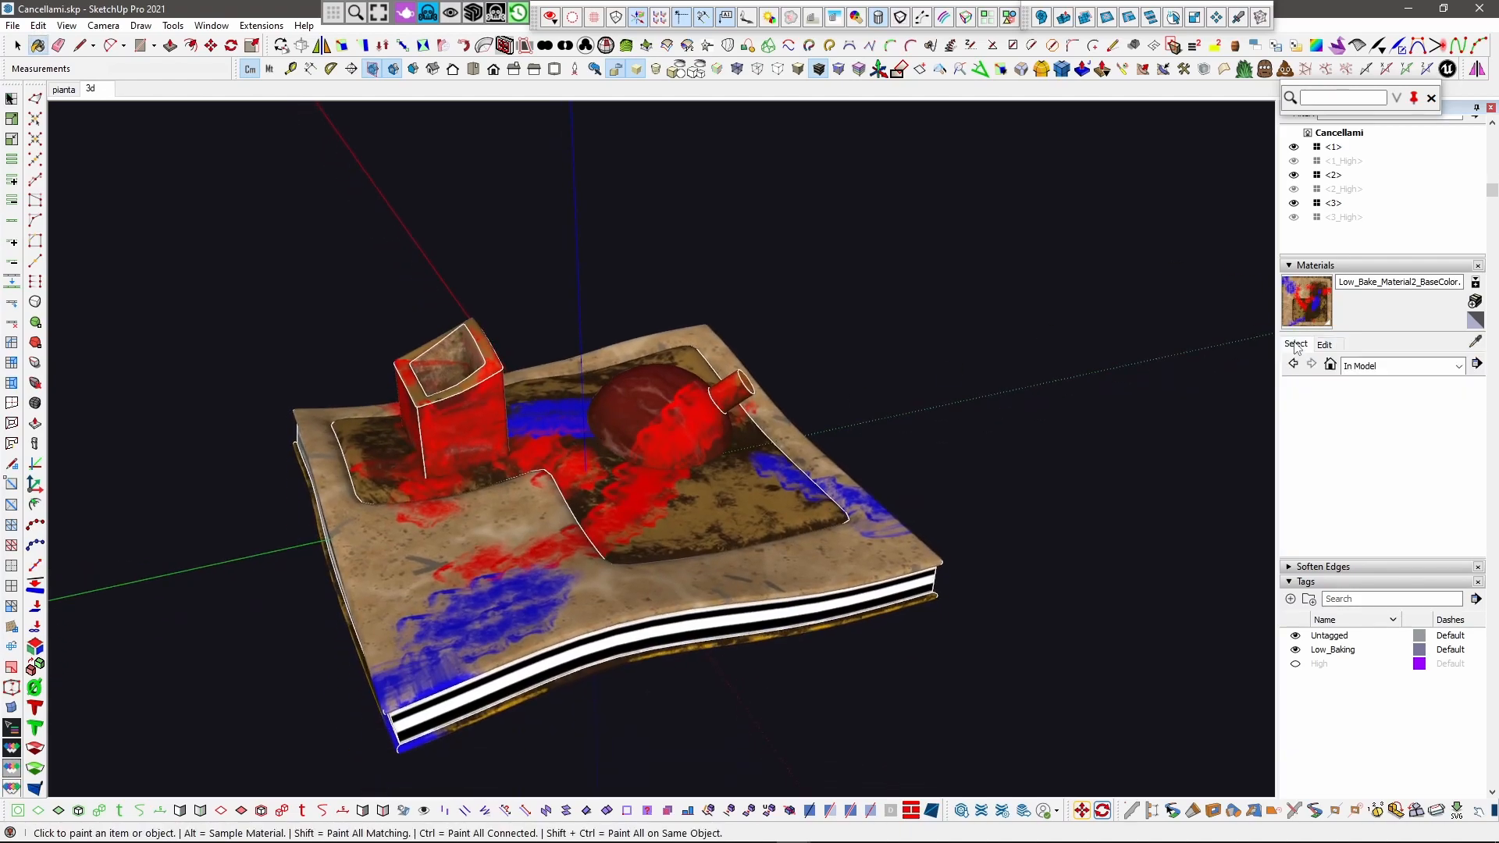
pyautogui.click(1389, 394)
pyautogui.click(1325, 345)
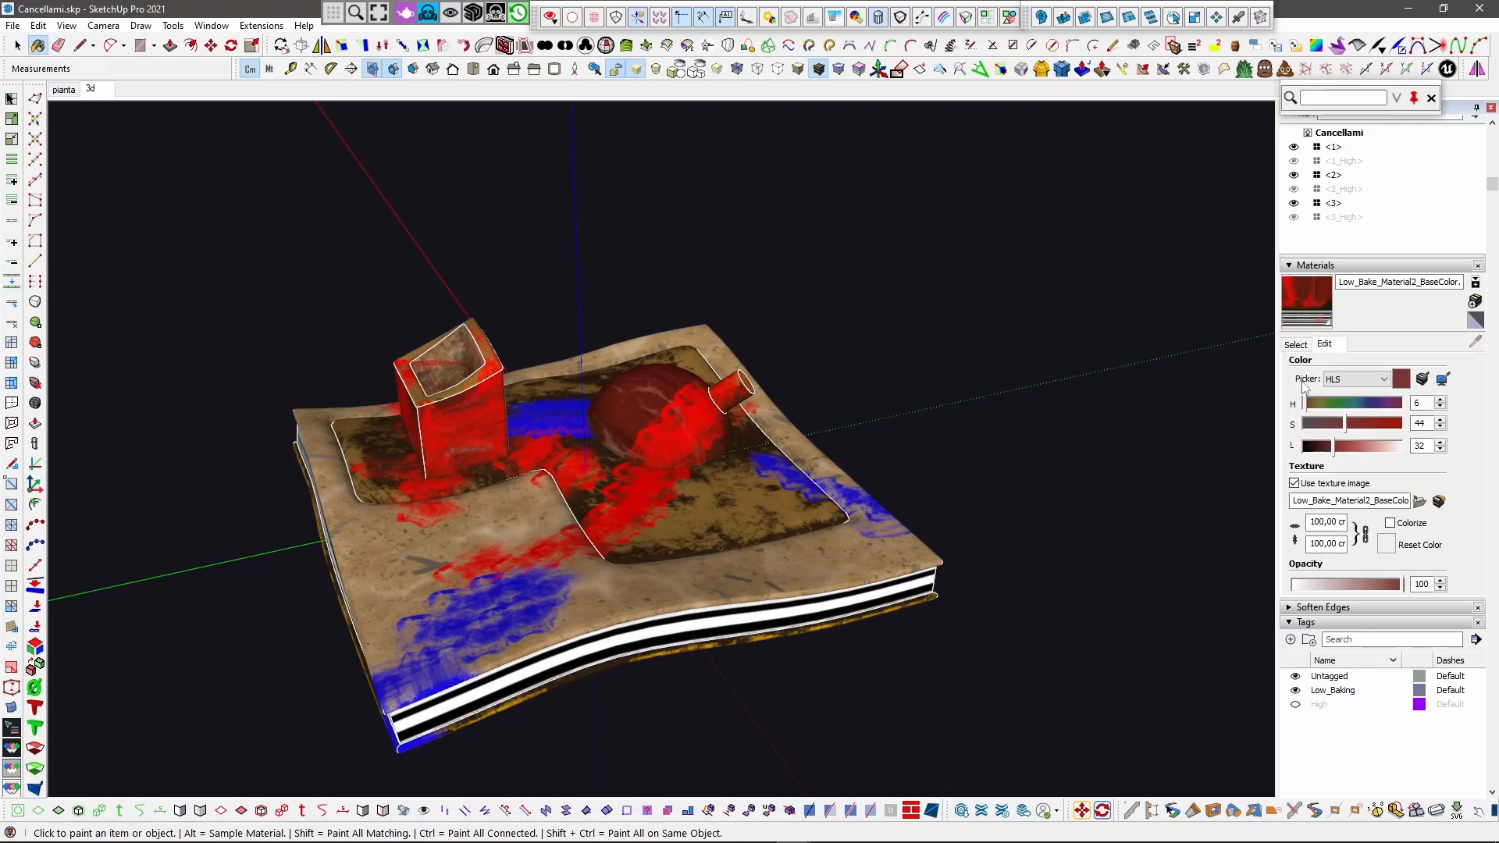
pyautogui.click(1419, 502)
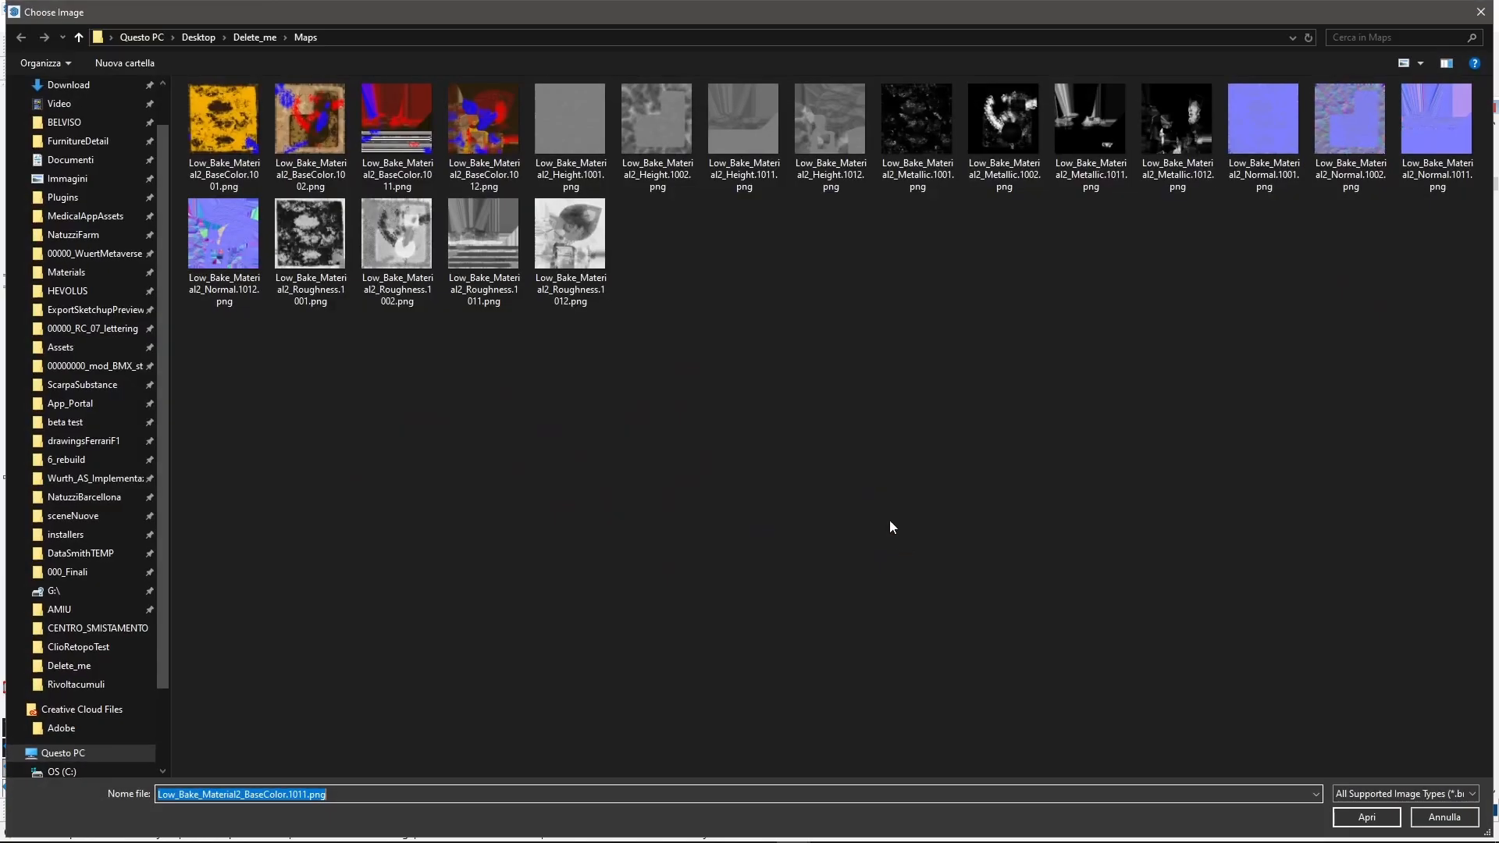
pyautogui.click(429, 119)
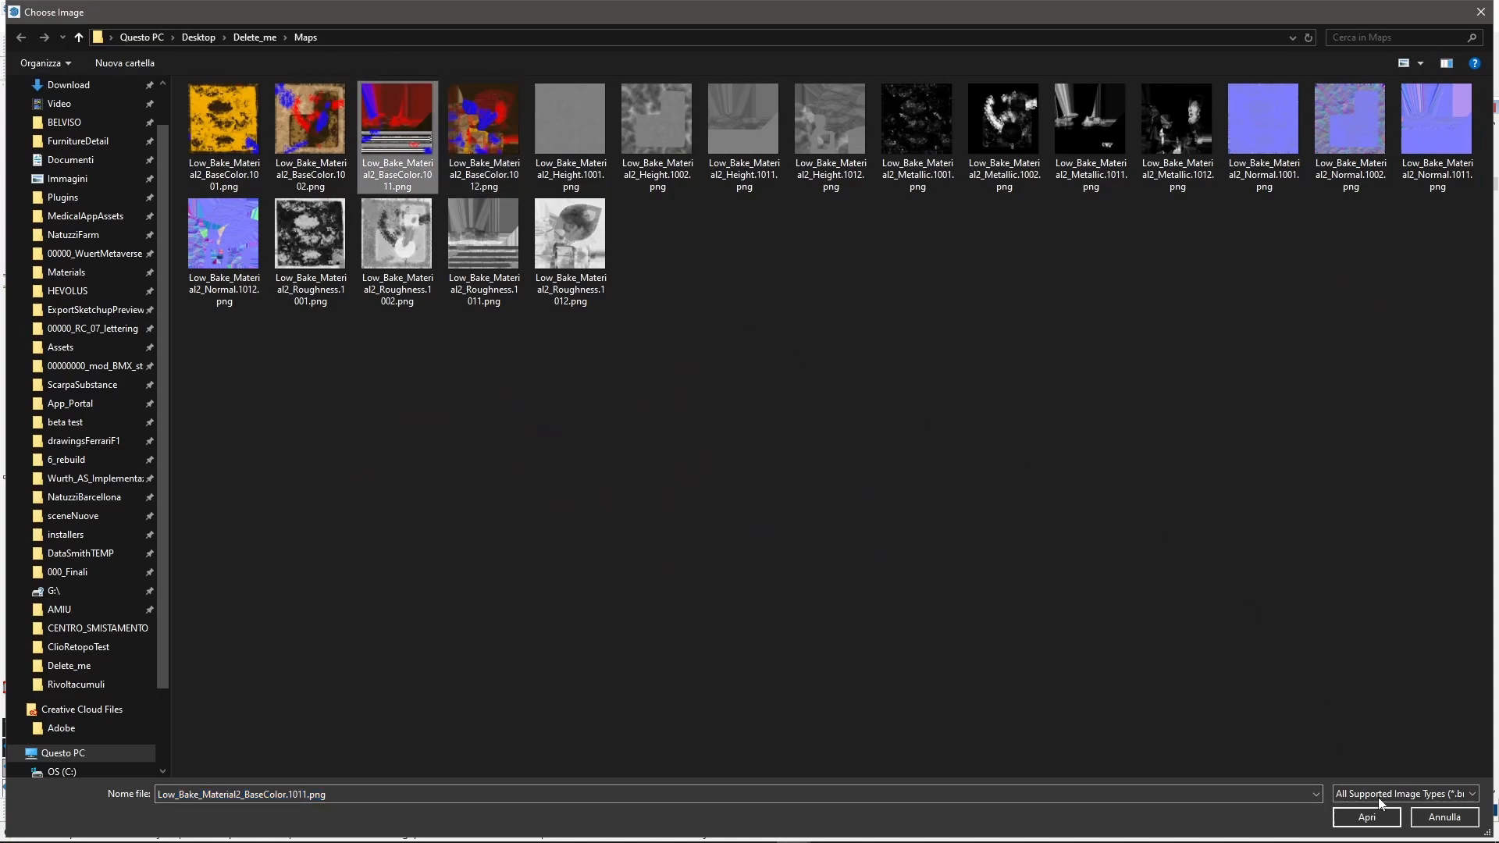
pyautogui.click(1368, 818)
pyautogui.moveTo(803, 451)
pyautogui.mouseDown(button='middle')
pyautogui.moveTo(716, 395)
pyautogui.moveTo(729, 395)
pyautogui.moveTo(695, 395)
pyautogui.mouseUp(button='middle')
# Step: Reload the 1012 base color material's texture image from Low_Bake_Material2_BaseColor.1012.png in the Maps folder
pyautogui.click(1294, 346)
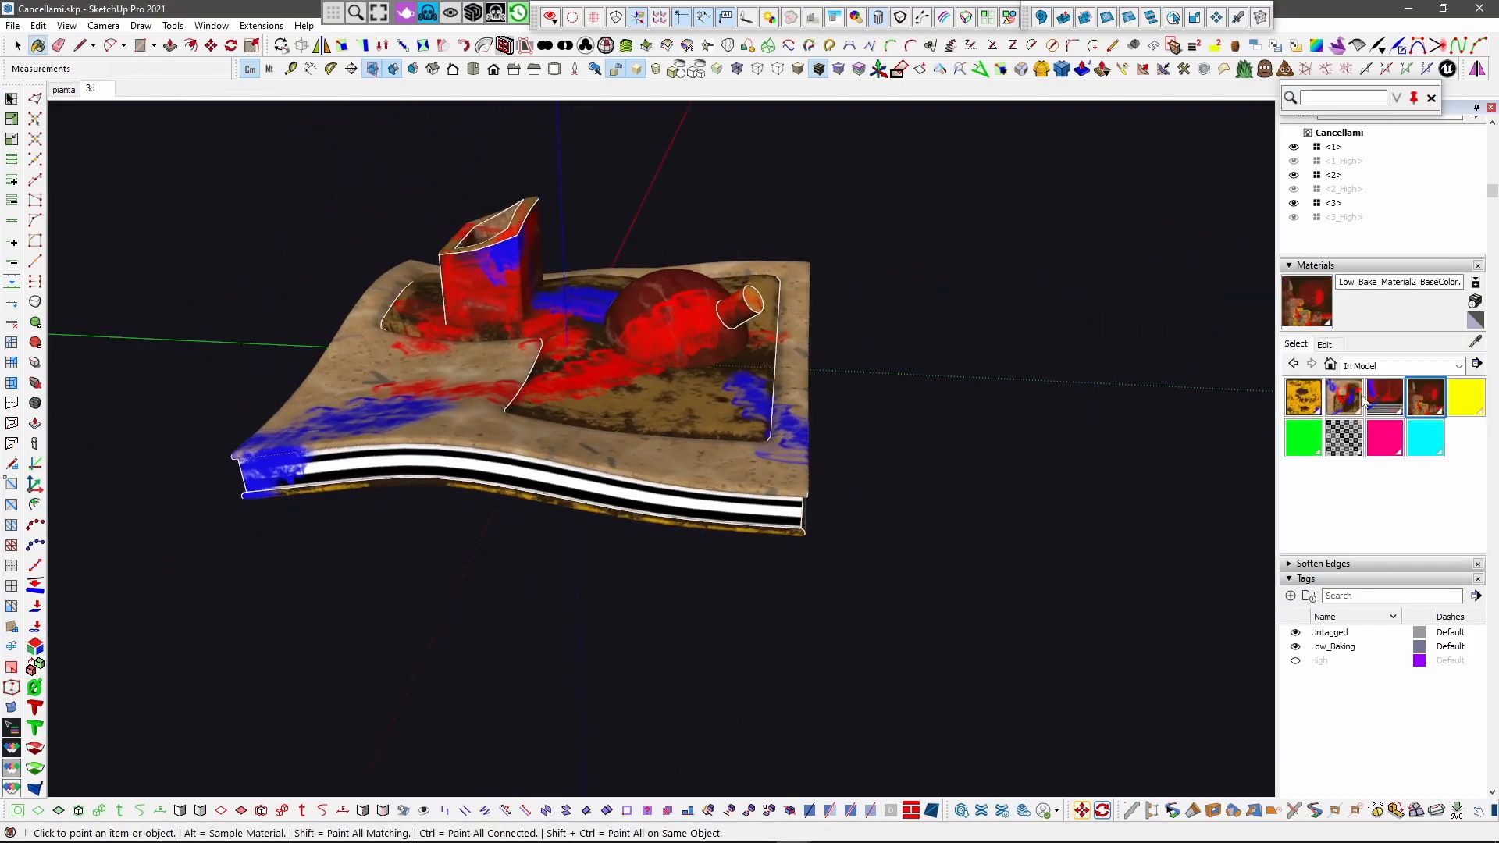
pyautogui.click(1322, 345)
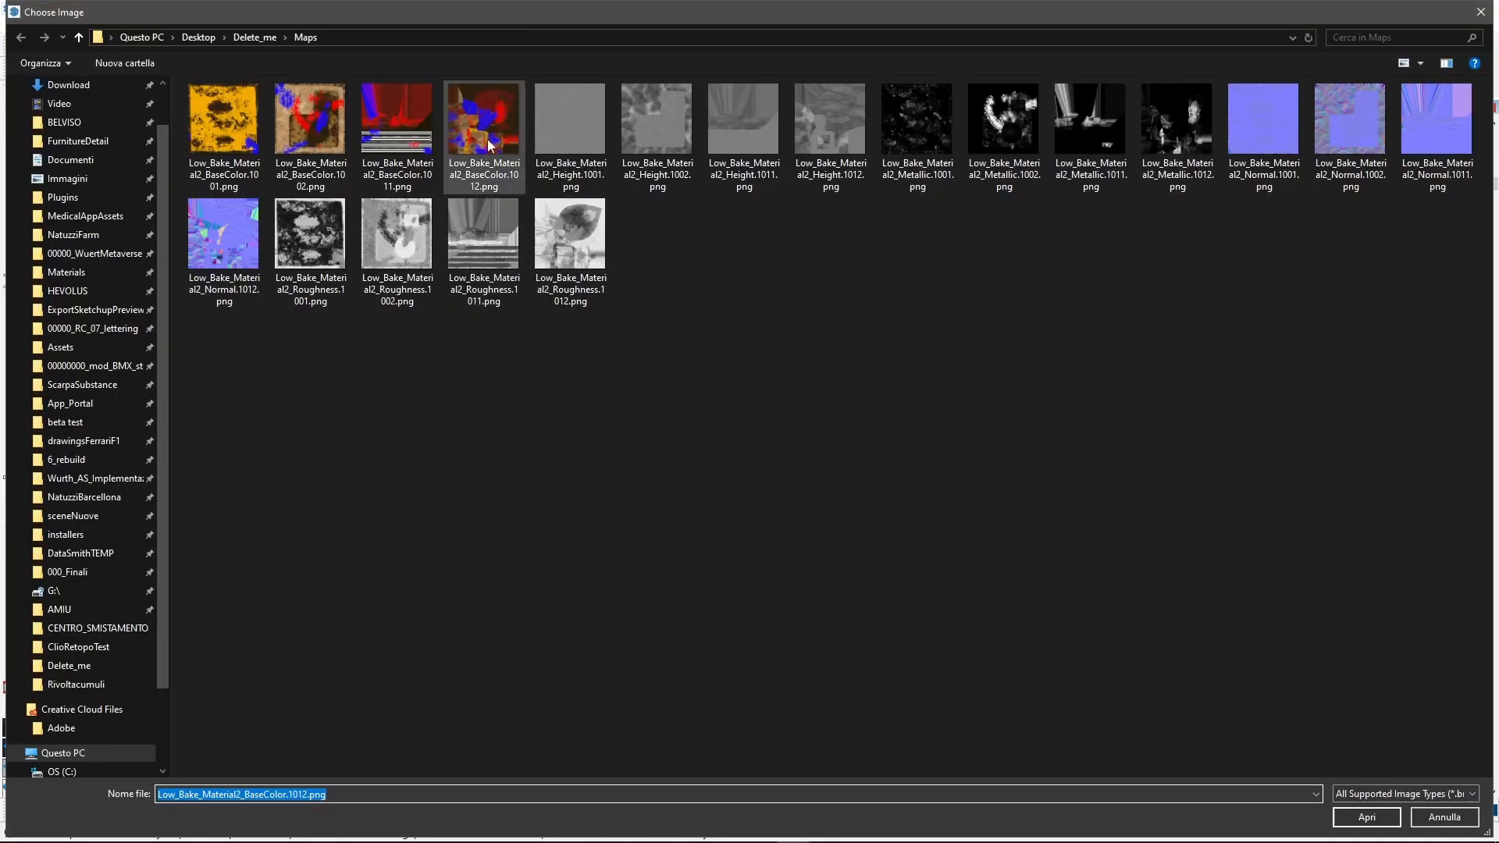
pyautogui.click(494, 124)
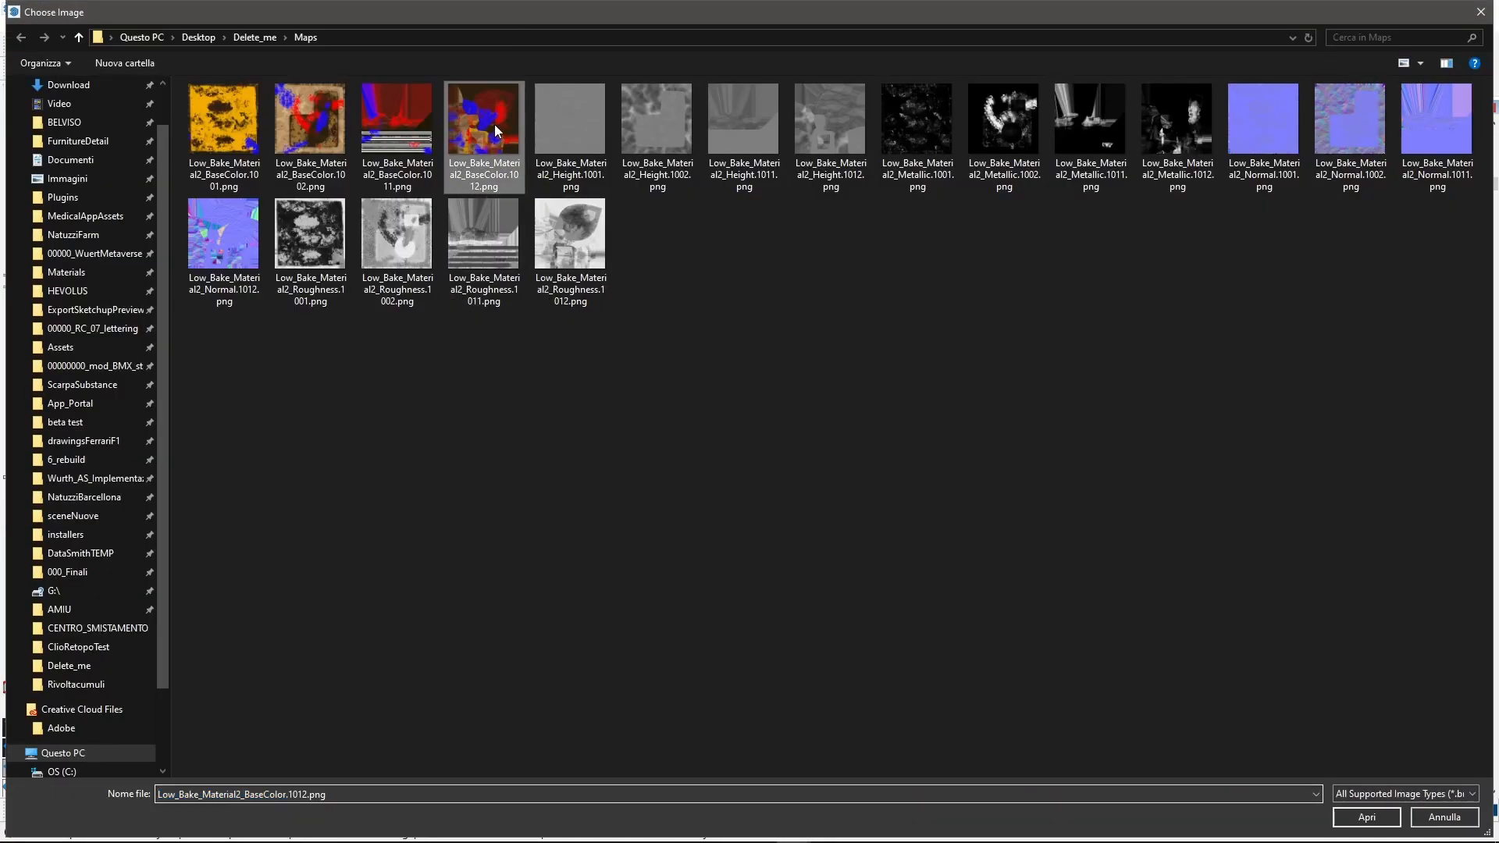
pyautogui.click(1367, 817)
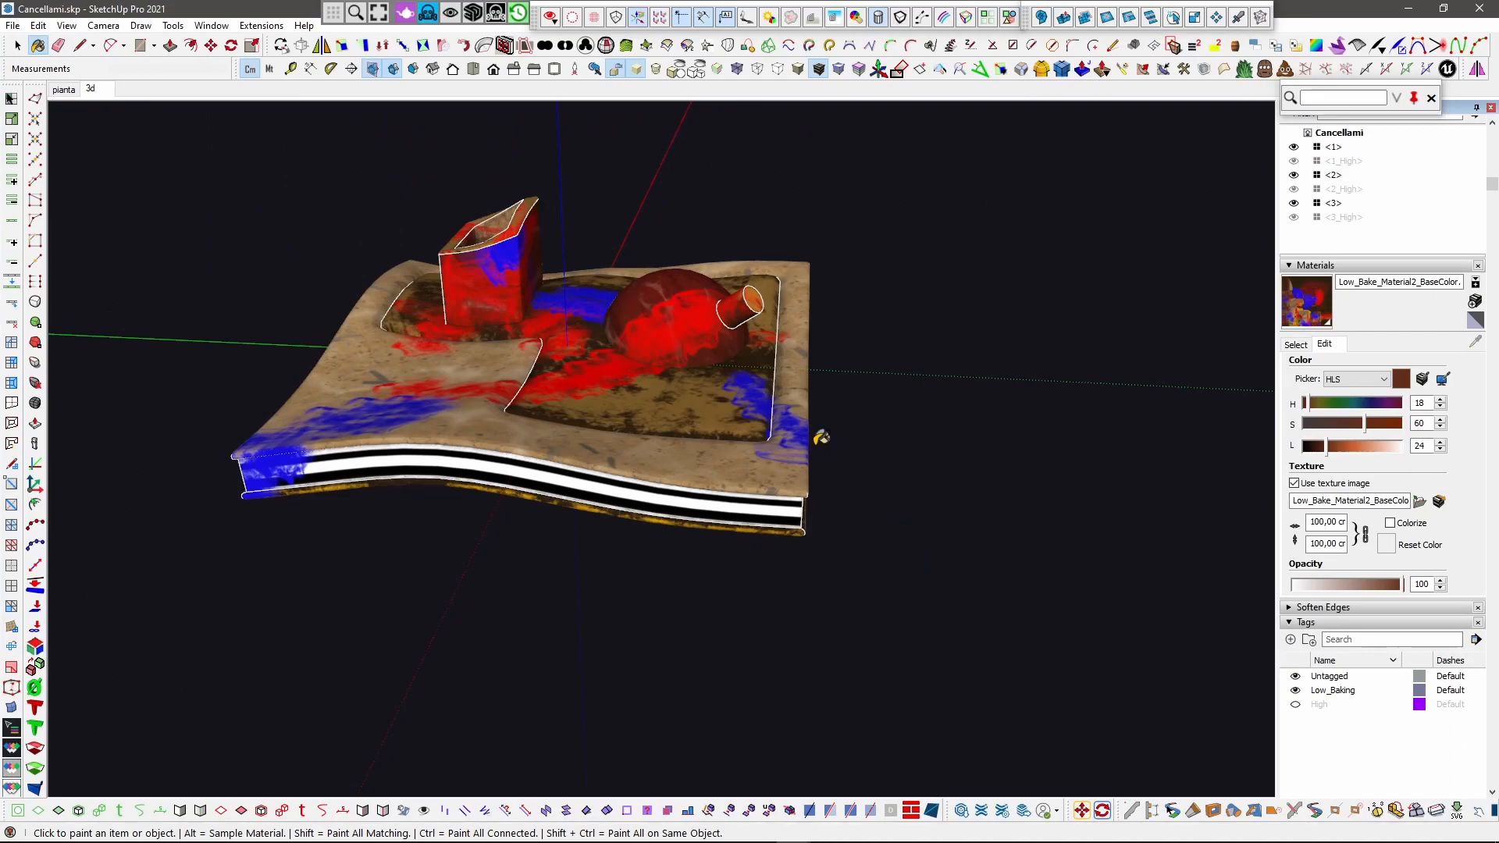
# Step: Hide the model's edges and inspect the updated textures from all sides
pyautogui.moveTo(795, 443); pyautogui.dragTo(74, 301, button='middle')
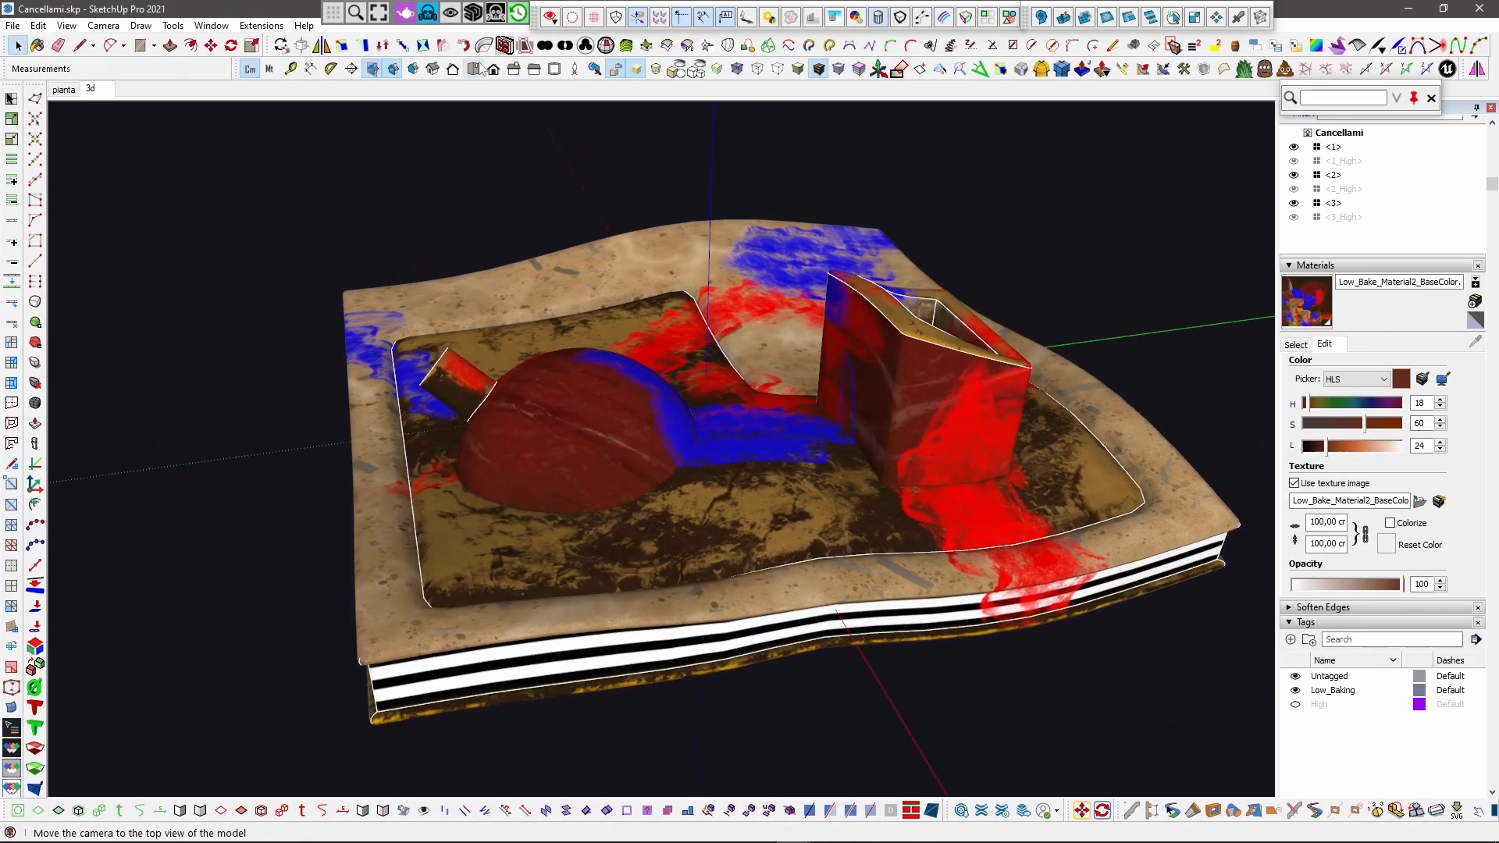
pyautogui.click(635, 74)
pyautogui.scroll(-2, 622, 477)
pyautogui.moveTo(659, 544); pyautogui.dragTo(584, 473, button='middle')
pyautogui.moveTo(808, 482); pyautogui.dragTo(265, 313, button='middle')
pyautogui.moveTo(1036, 533); pyautogui.dragTo(771, 413, button='middle')
pyautogui.moveTo(890, 292)
pyautogui.mouseDown(button='middle')
pyautogui.moveTo(781, 376)
pyautogui.moveTo(719, 304)
pyautogui.moveTo(702, 332)
pyautogui.moveTo(683, 328)
pyautogui.mouseUp(button='middle')
pyautogui.moveTo(798, 365); pyautogui.dragTo(1078, 164, button='middle')
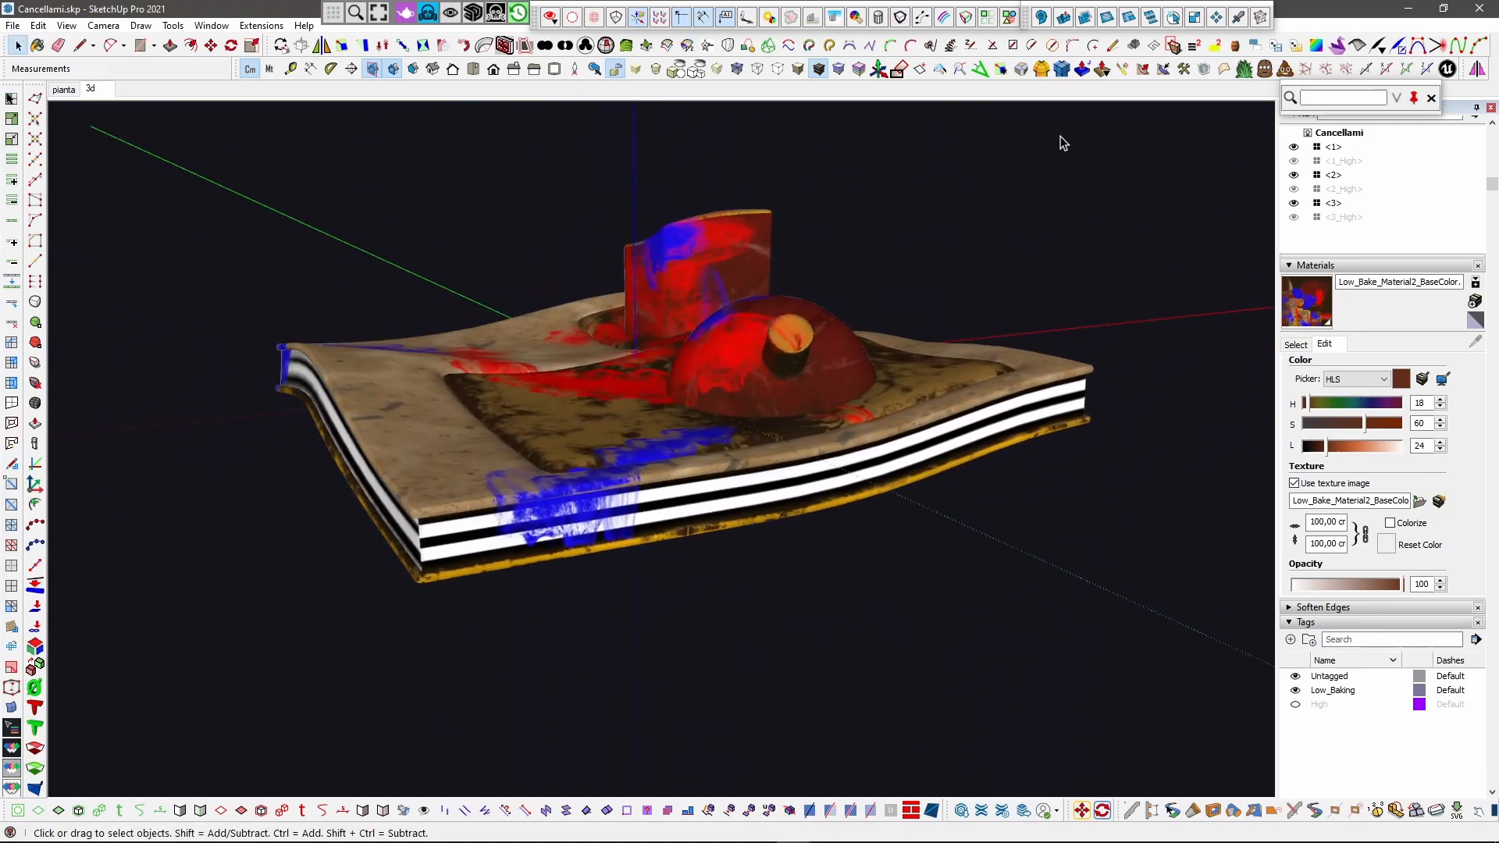
pyautogui.click(1123, 69)
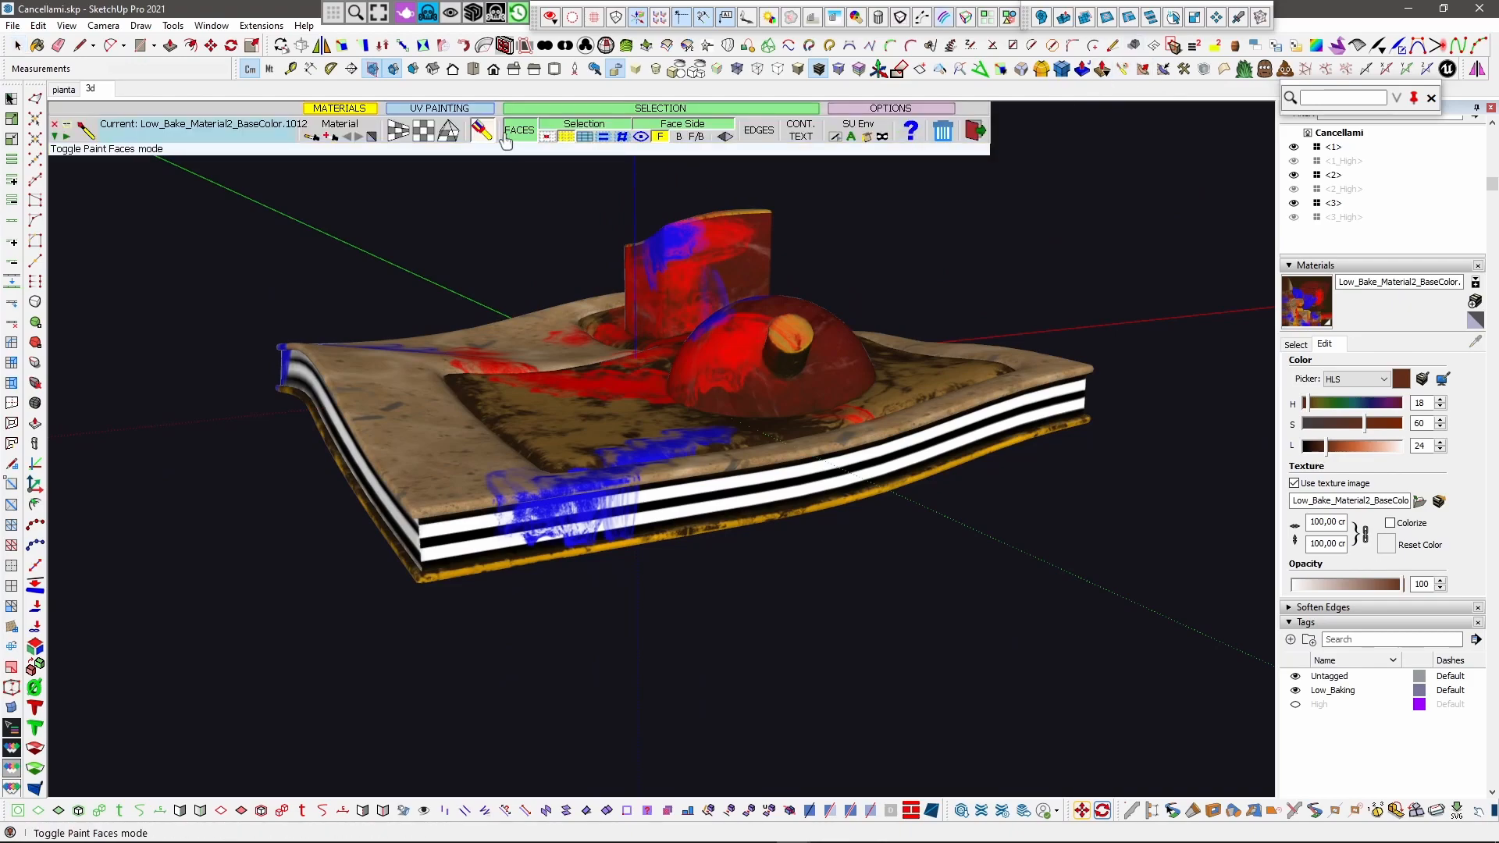
pyautogui.moveTo(723, 363); pyautogui.dragTo(832, 449, button='middle')
pyautogui.press('space')
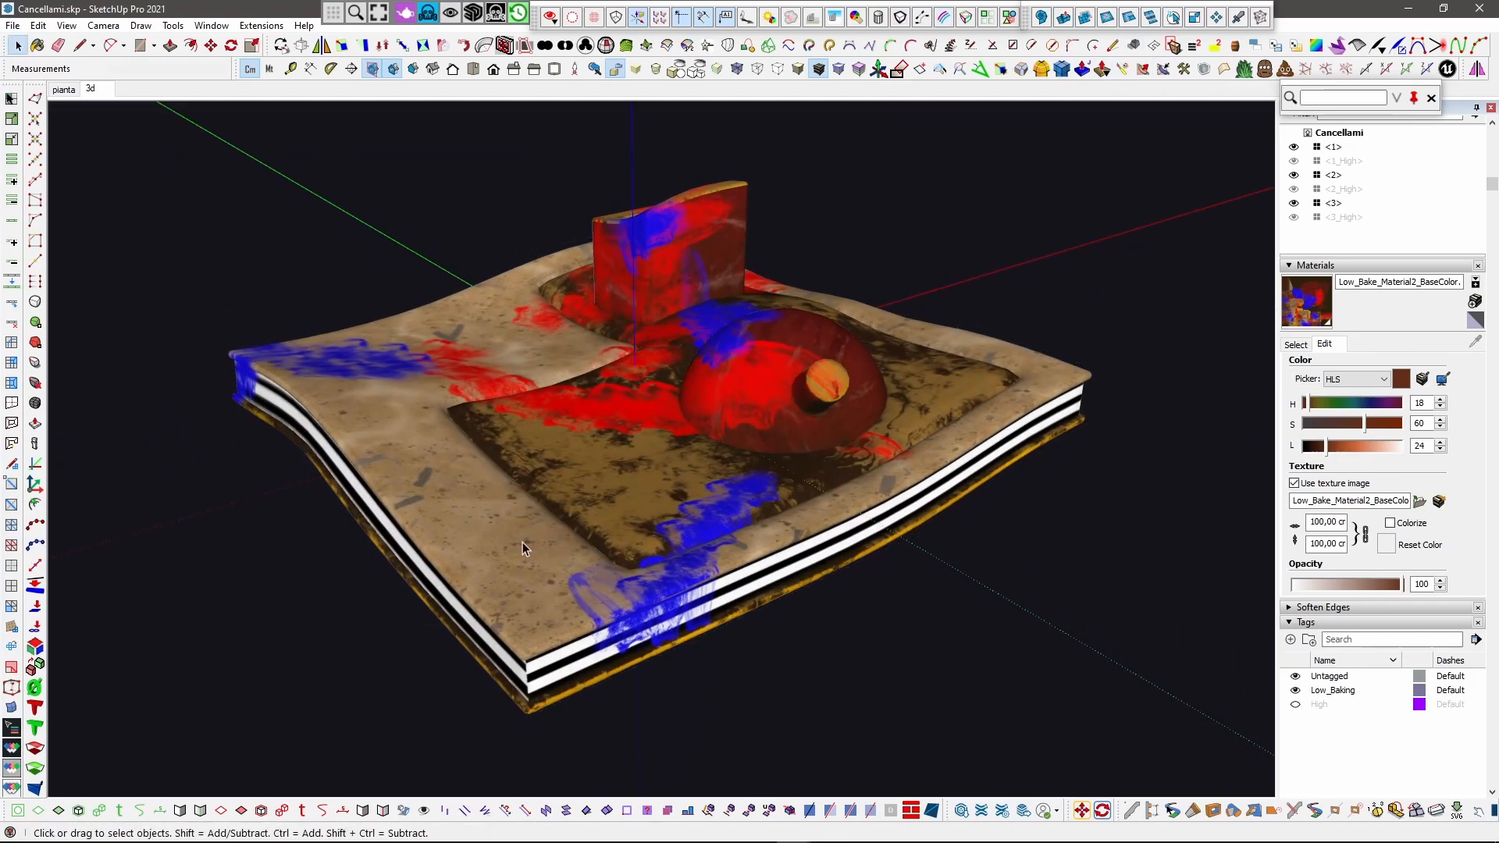
# Step: Apply the checkered Material2 to the raised patch surface inside the wavy base group
pyautogui.doubleClick(523, 548)
pyautogui.tripleClick(523, 548)
pyautogui.click(523, 548)
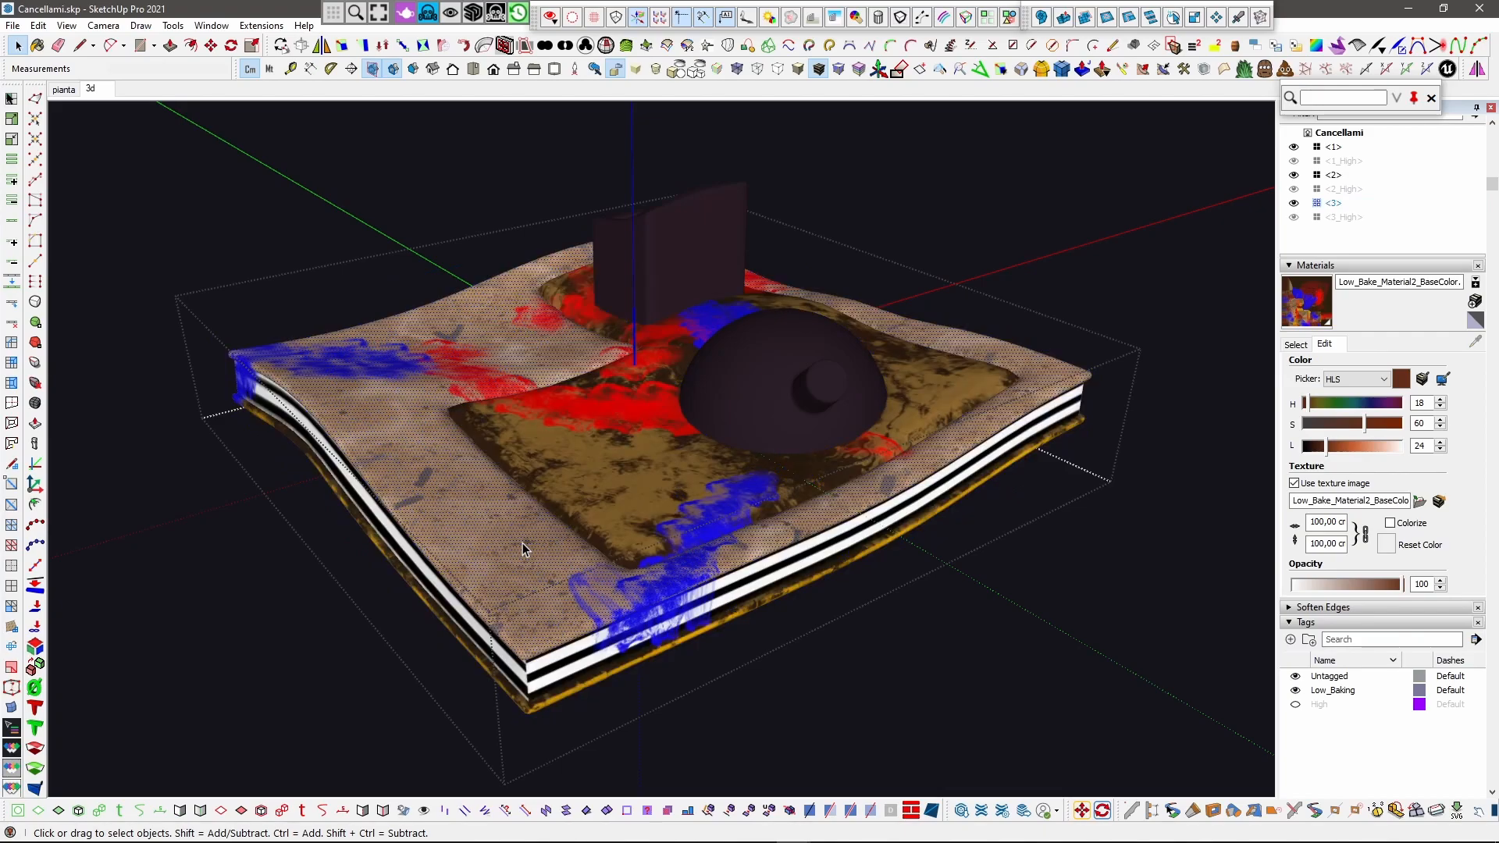
pyautogui.scroll(3, 565, 510)
pyautogui.click(606, 476)
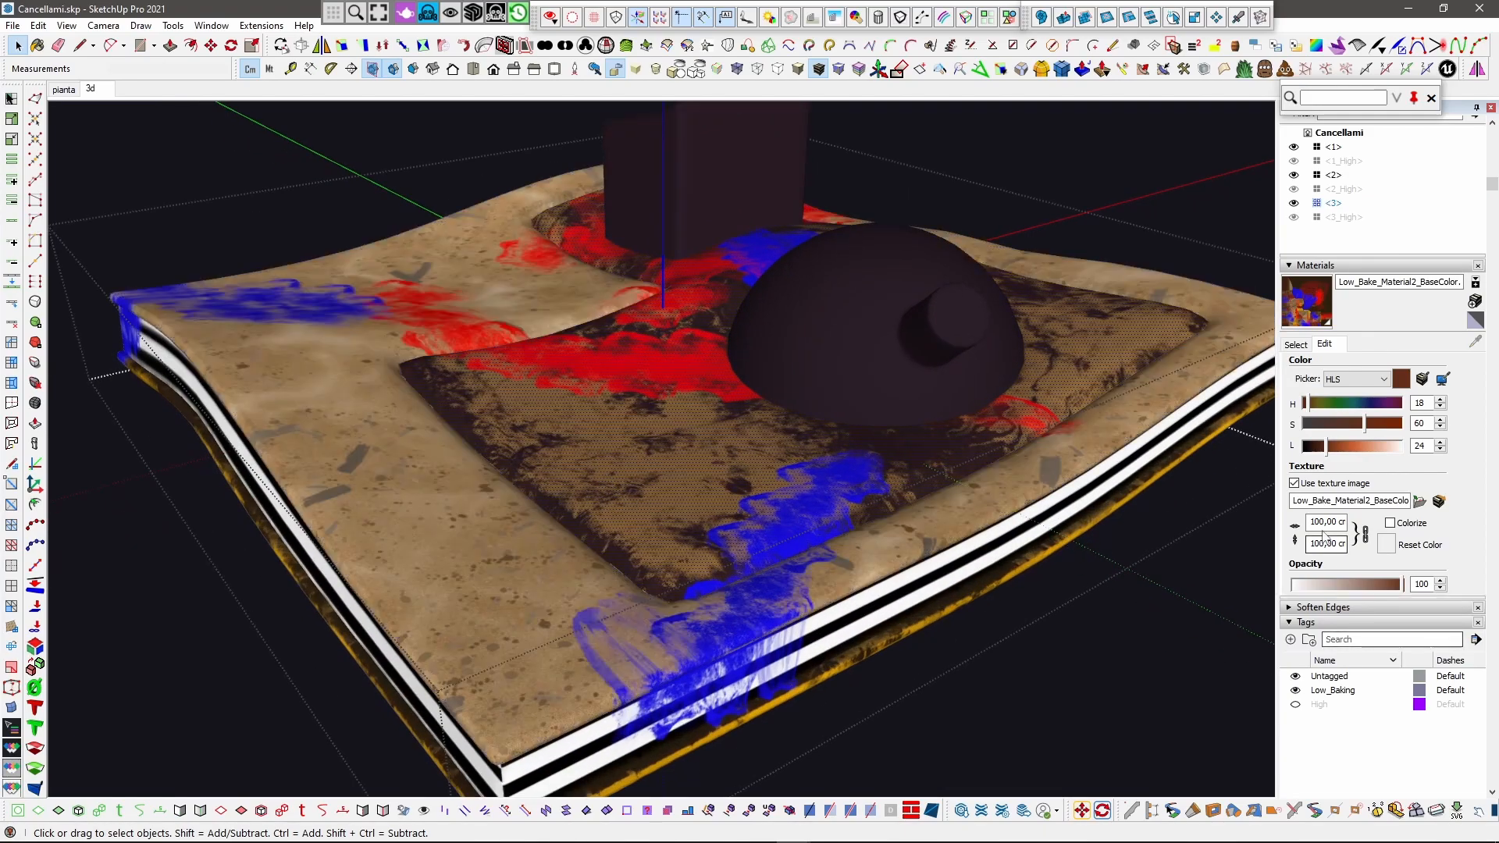
pyautogui.scroll(-4, 1336, 531)
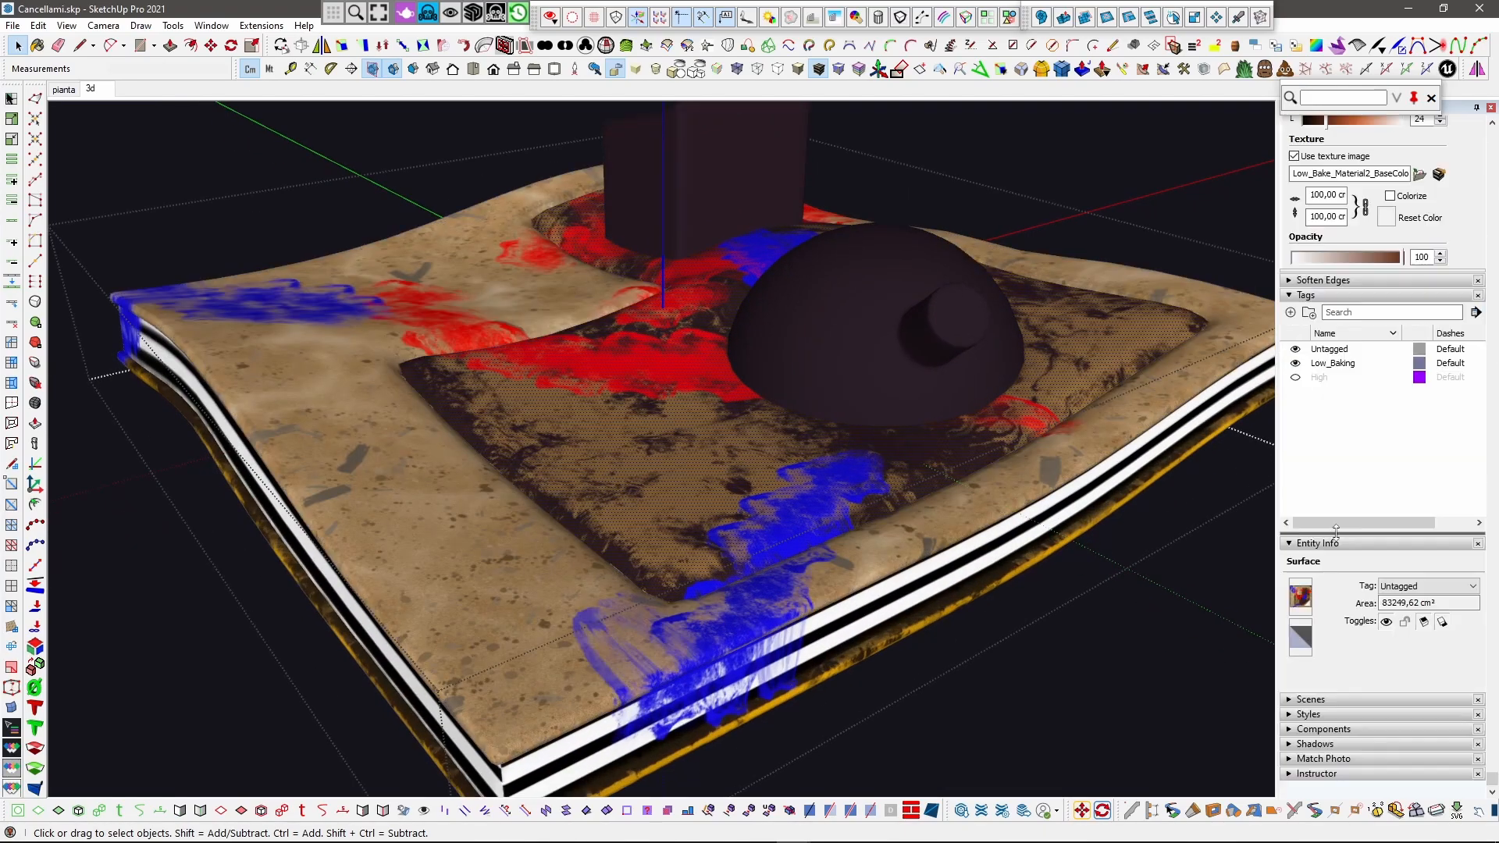
pyautogui.click(1299, 597)
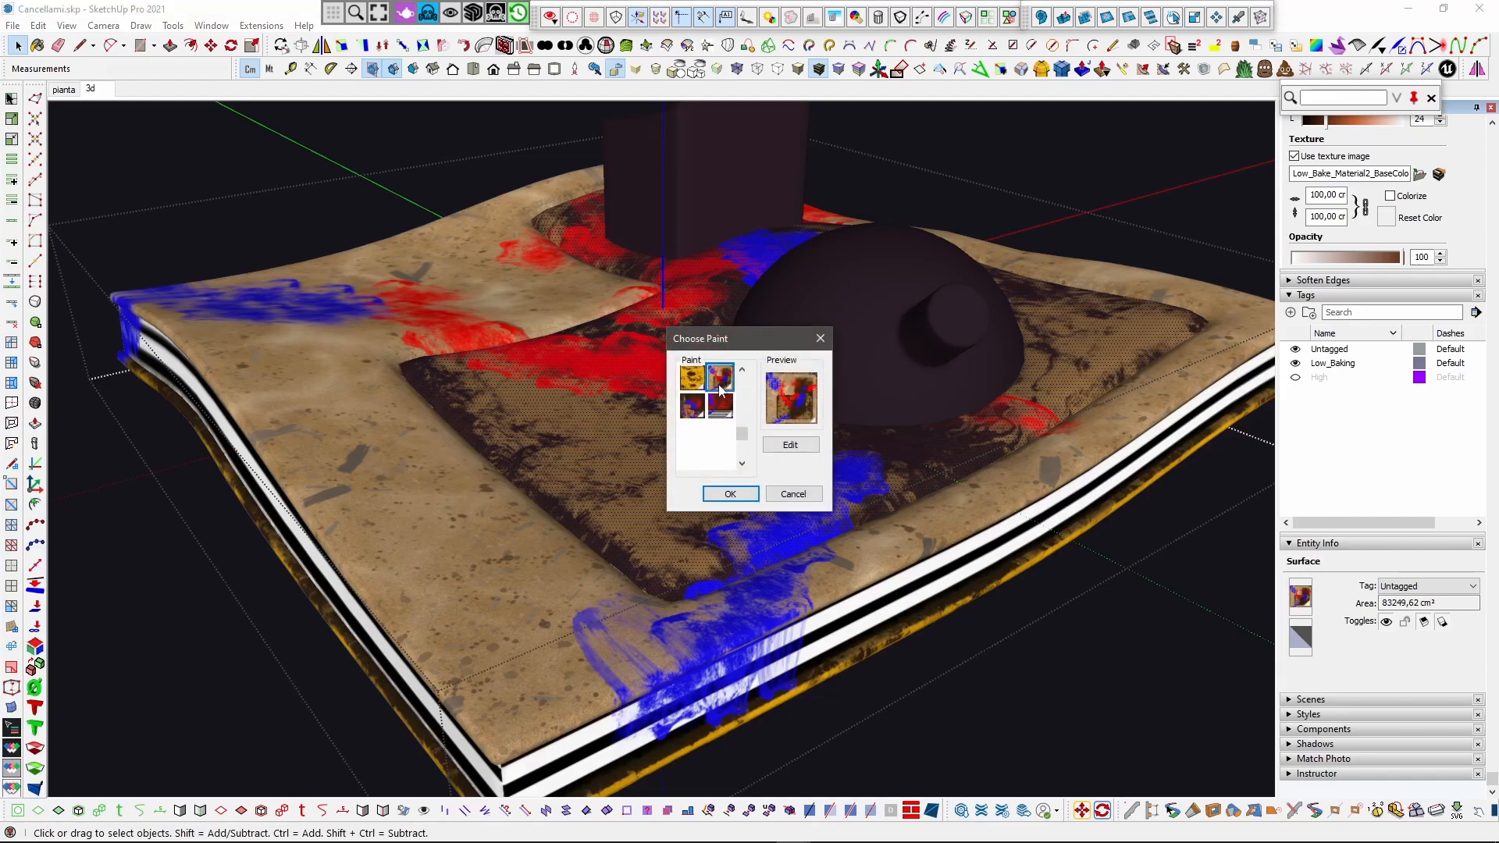
pyautogui.scroll(5, 742, 435)
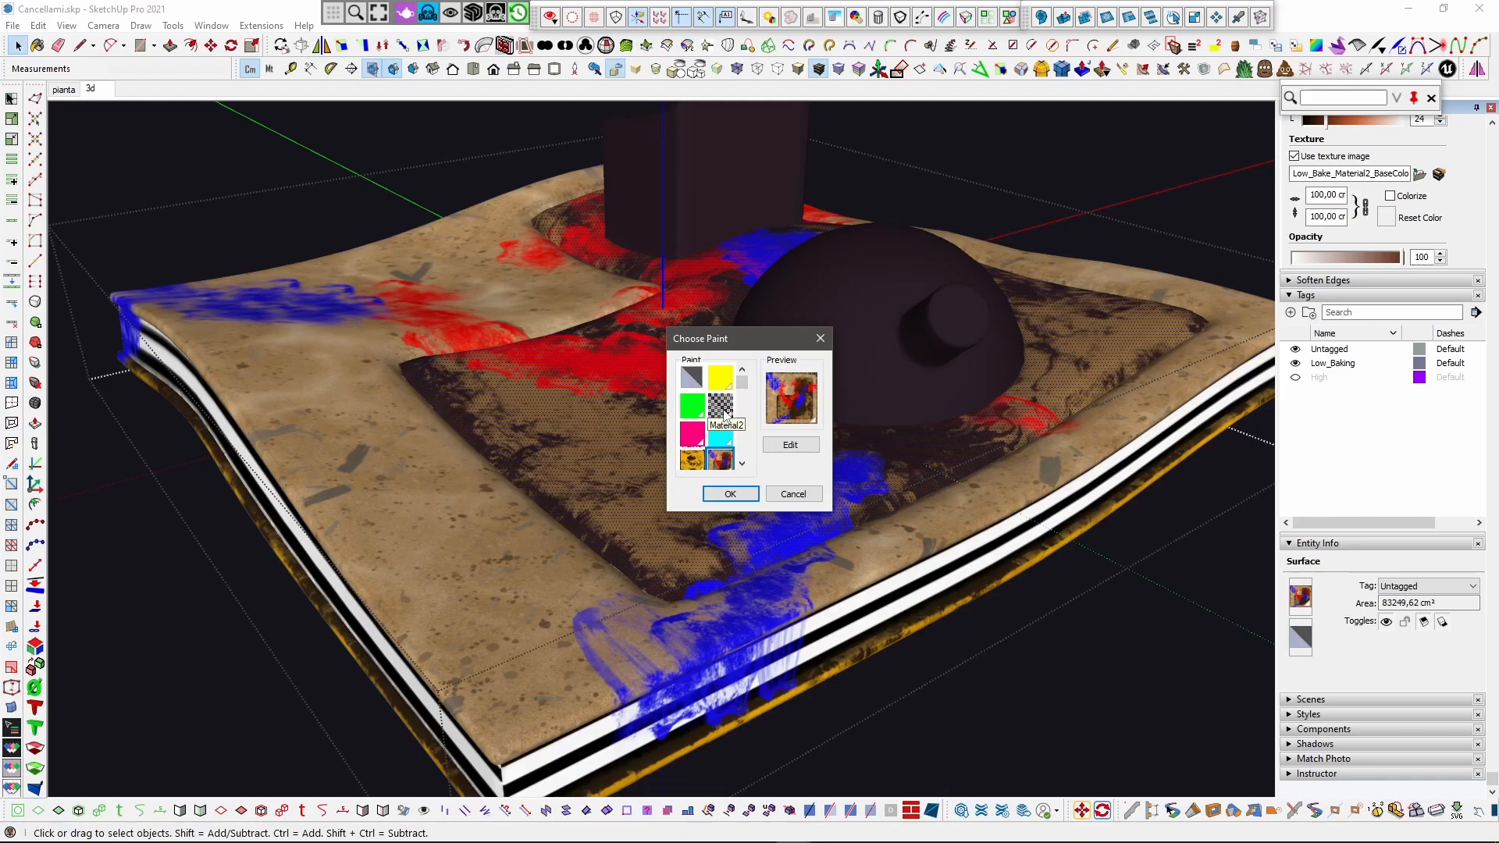
pyautogui.click(726, 415)
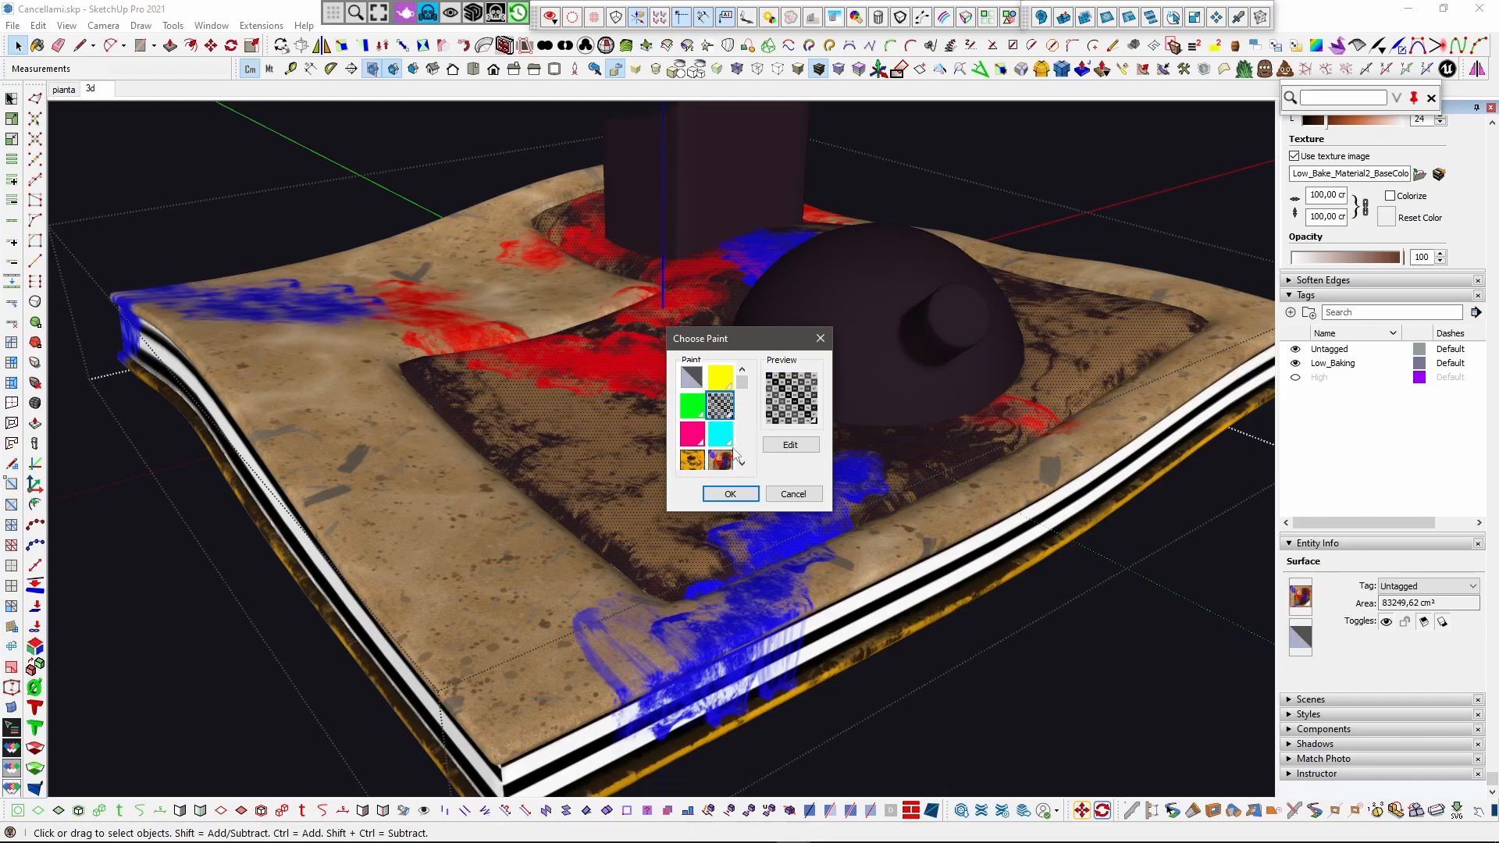
pyautogui.click(731, 495)
pyautogui.moveTo(719, 498); pyautogui.dragTo(836, 399, button='middle')
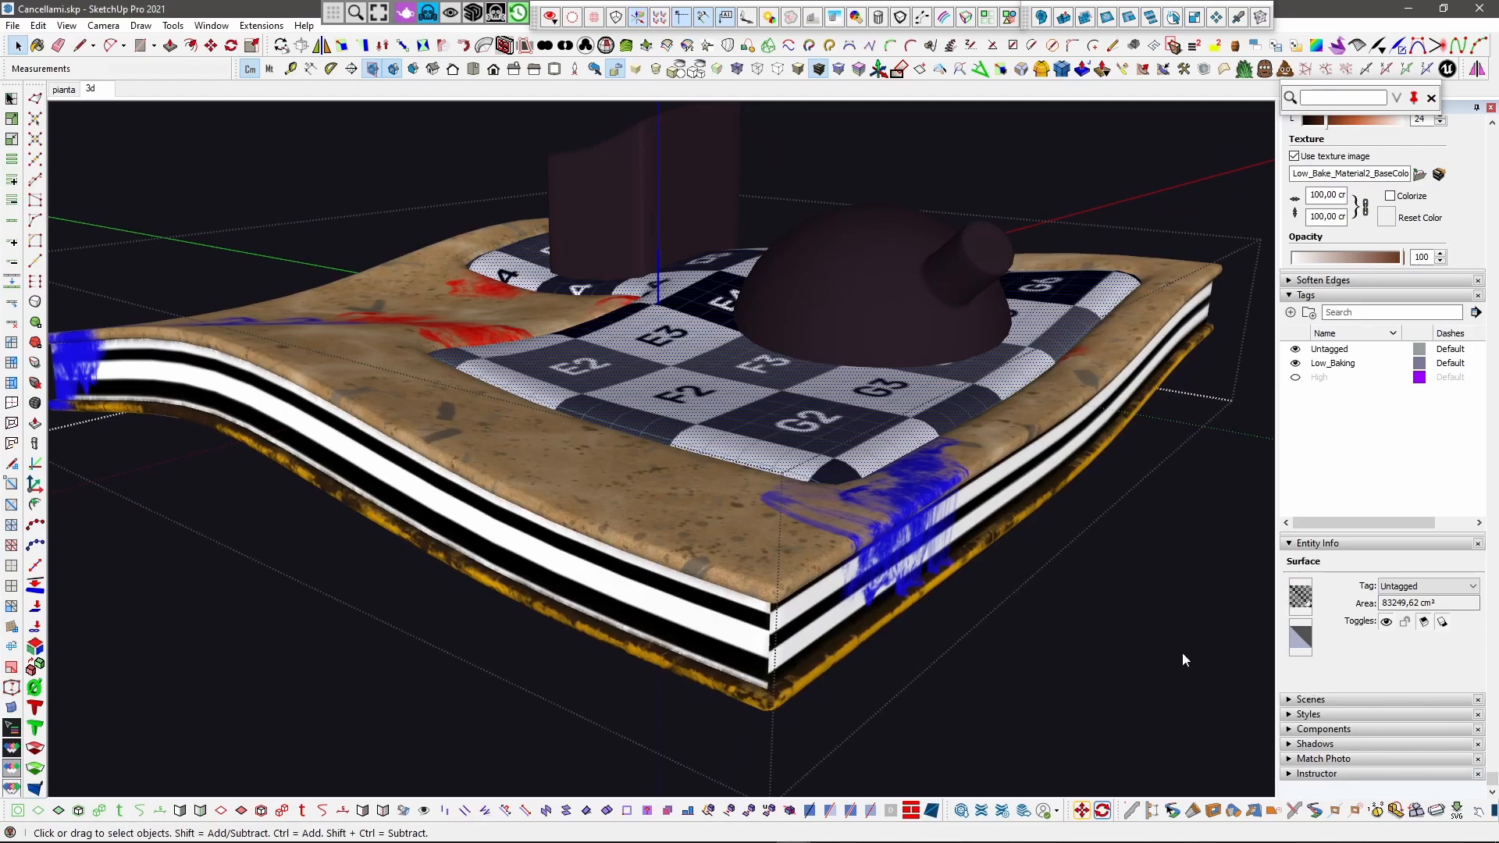
# Step: Undo the checker material on the raised patch and leave the base group
pyautogui.hotkey('ctrl', 'z')
pyautogui.moveTo(934, 529); pyautogui.dragTo(747, 523, button='middle')
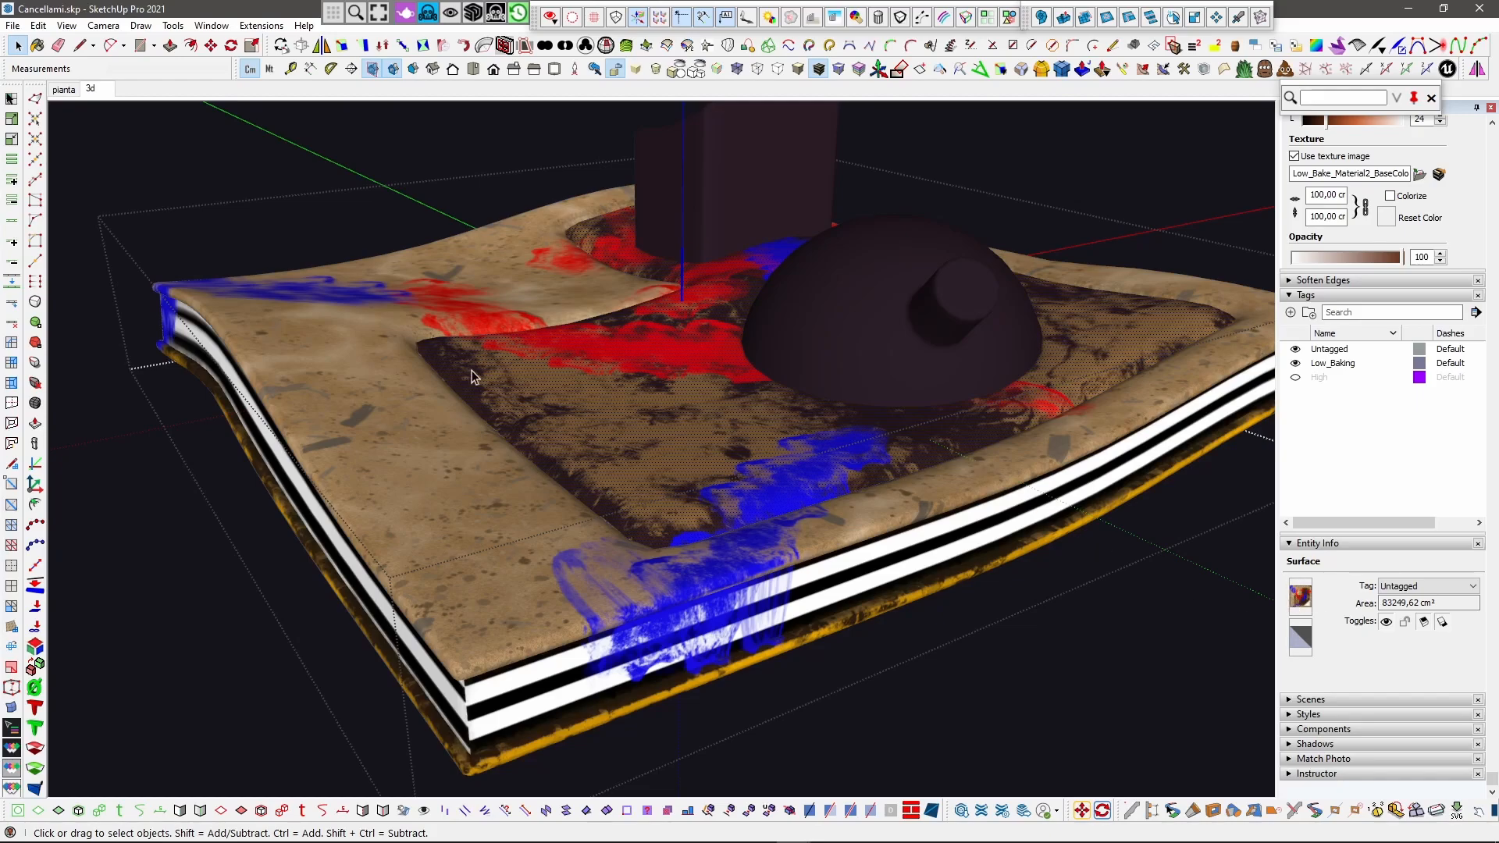
pyautogui.scroll(-4, 653, 424)
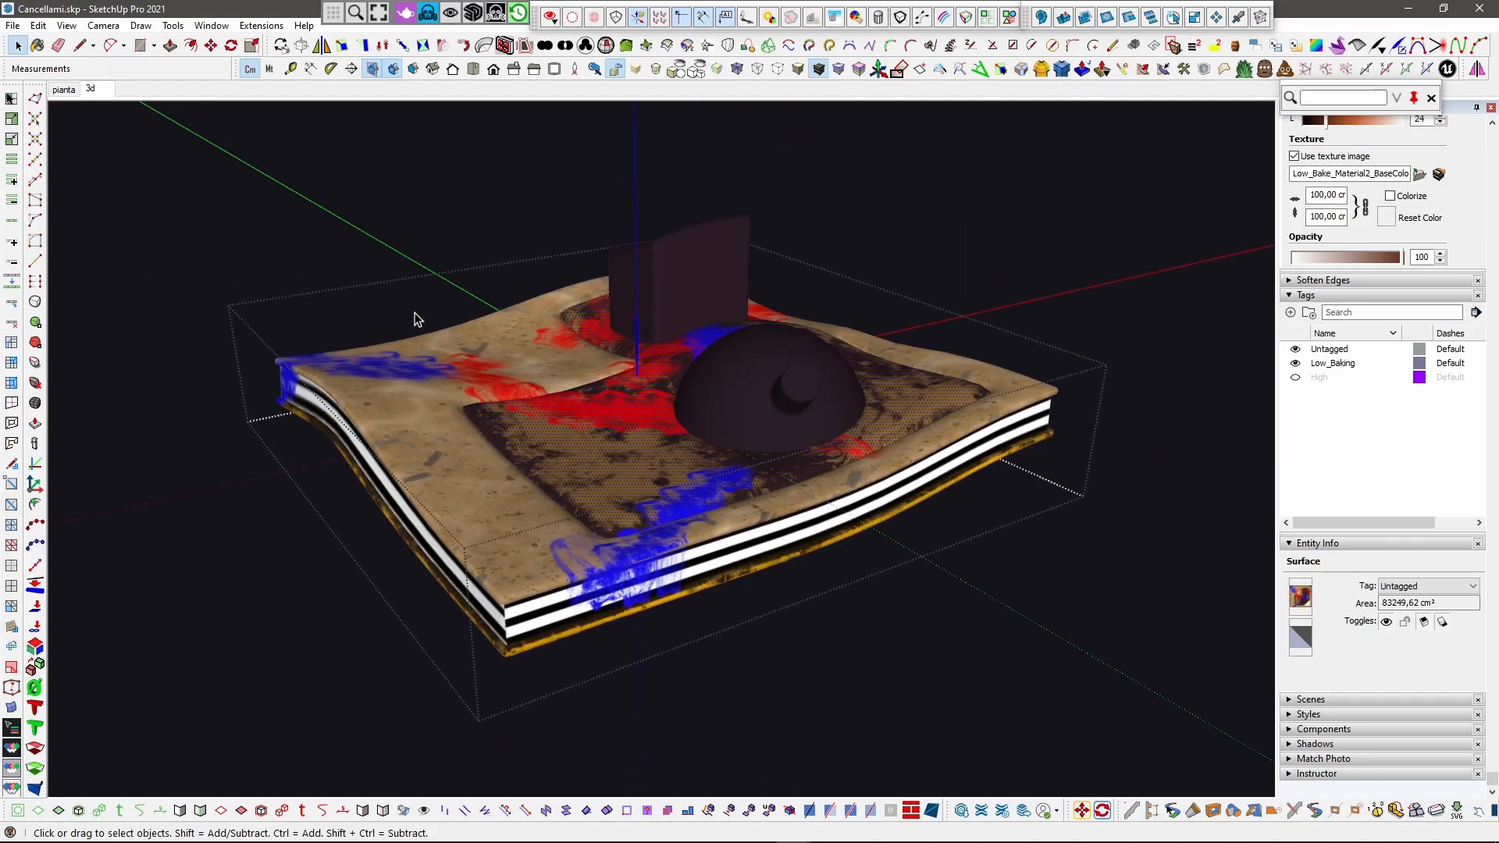
pyautogui.click(416, 314)
# Step: Bring up the UV painting tool, leave it unused, and inspect the textures around the whole model
pyautogui.click(1122, 71)
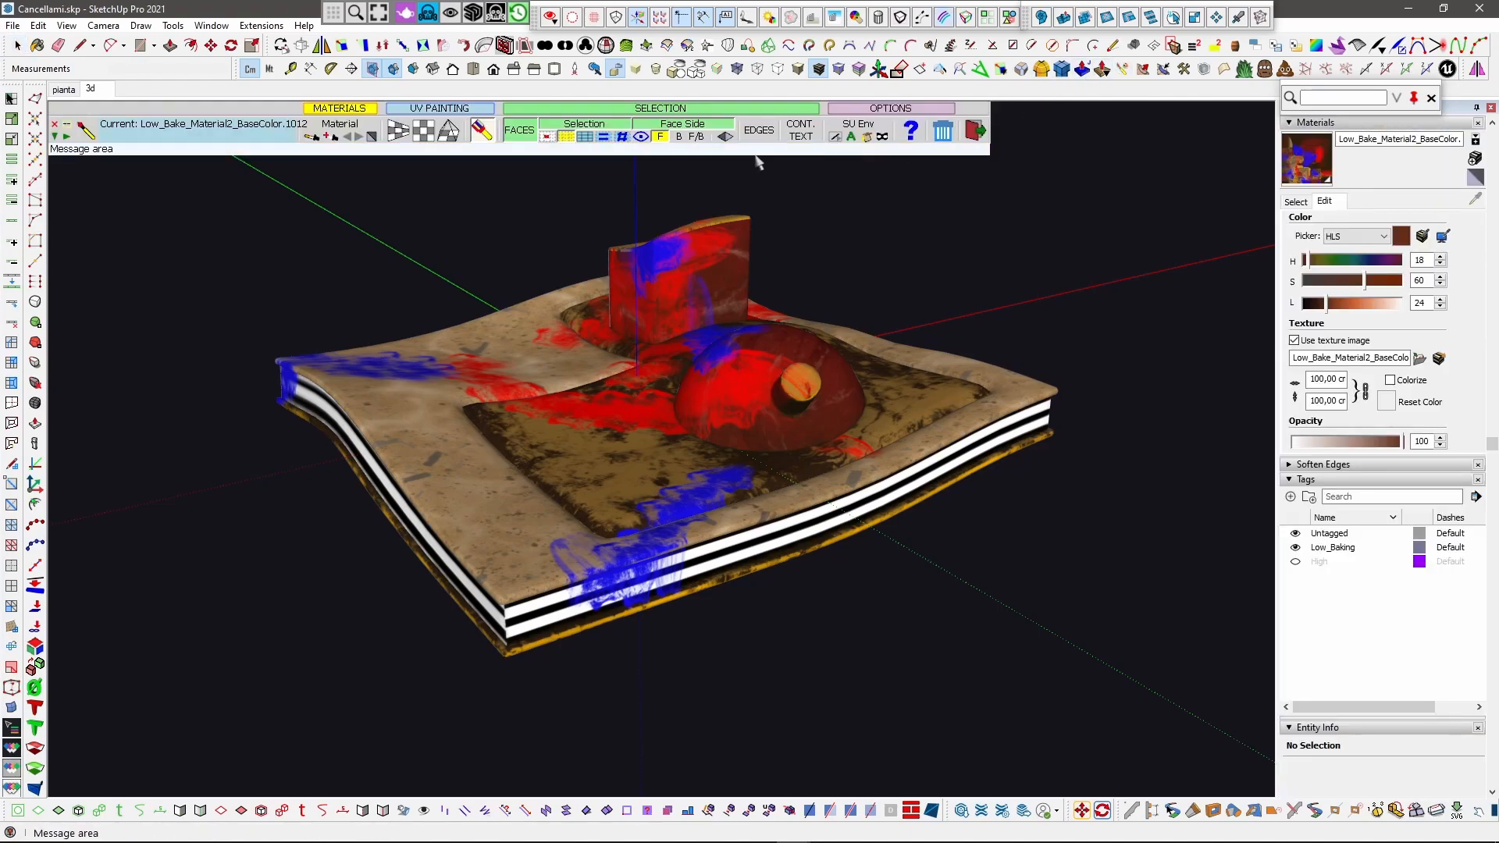
pyautogui.press('o')
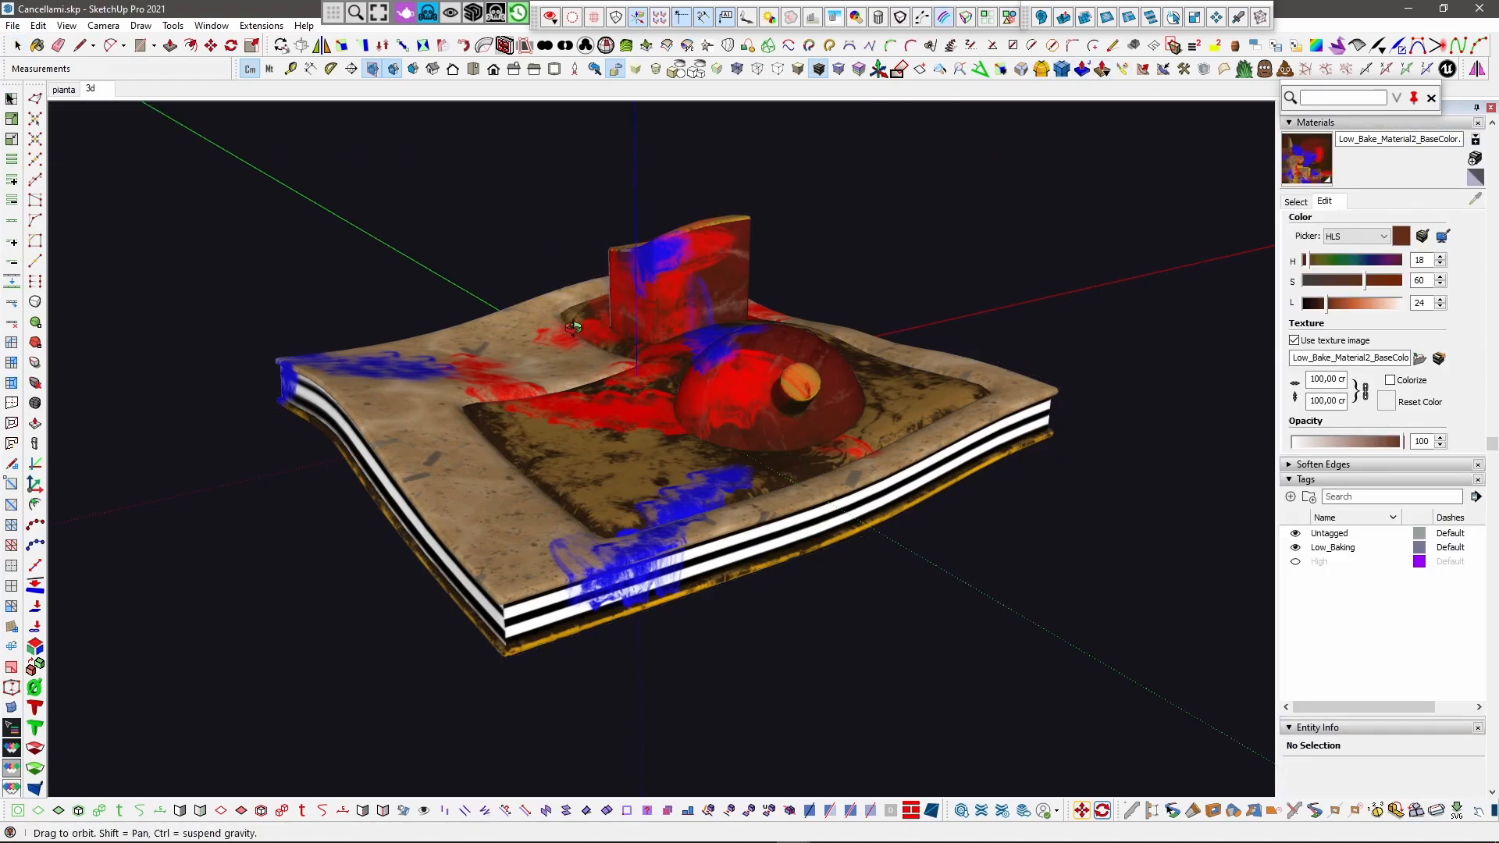
pyautogui.moveTo(564, 327); pyautogui.dragTo(701, 353, button='middle')
pyautogui.moveTo(819, 287); pyautogui.dragTo(605, 281, button='middle')
pyautogui.moveTo(786, 420); pyautogui.dragTo(1024, 436, button='middle')
pyautogui.scroll(-1, 1015, 445)
pyautogui.moveTo(309, 389); pyautogui.dragTo(882, 406, button='middle')
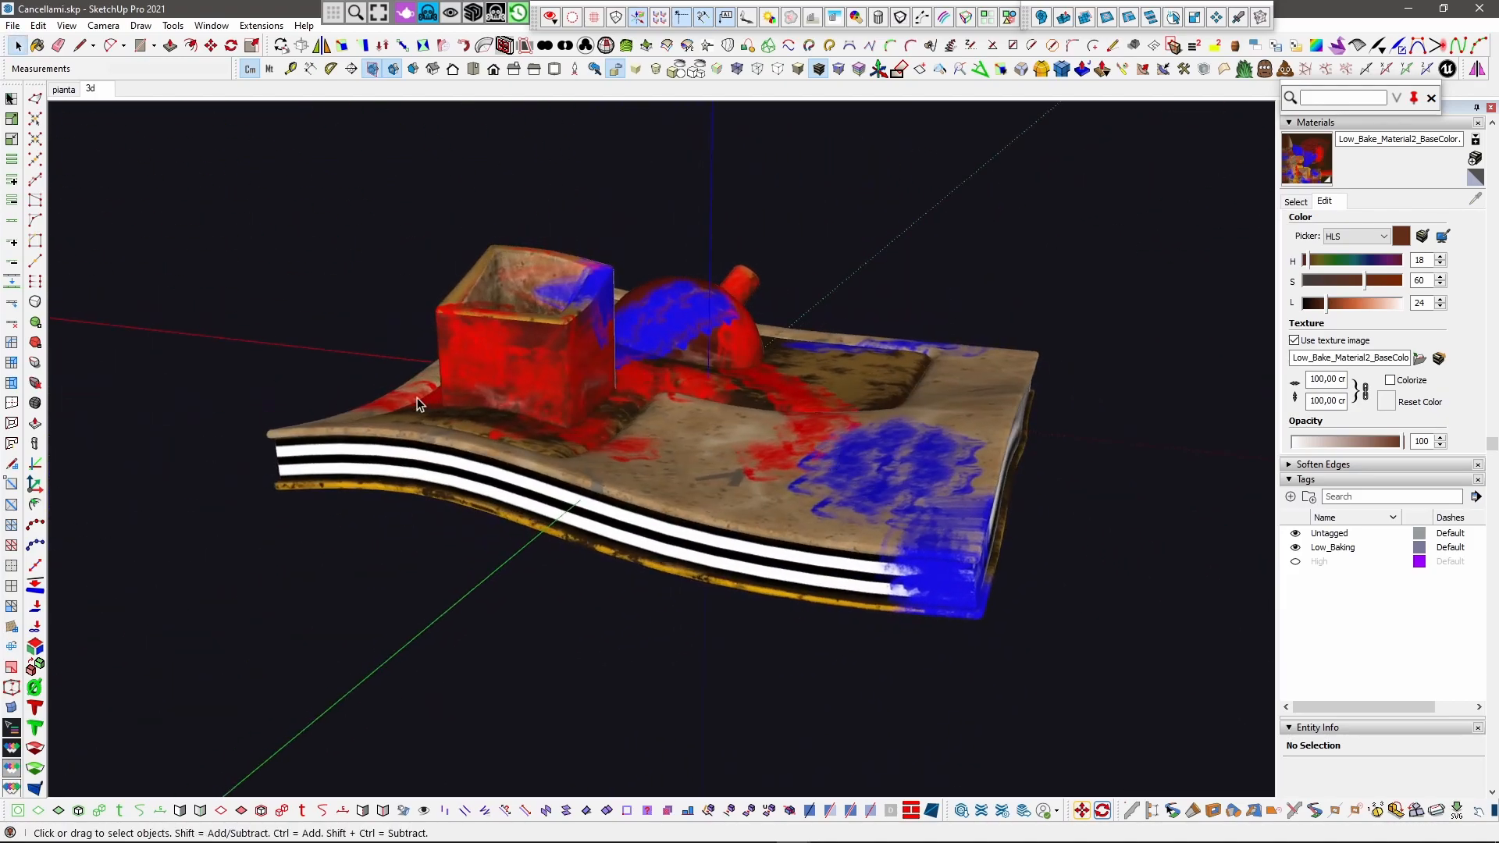
pyautogui.moveTo(424, 391); pyautogui.dragTo(912, 447, button='middle')
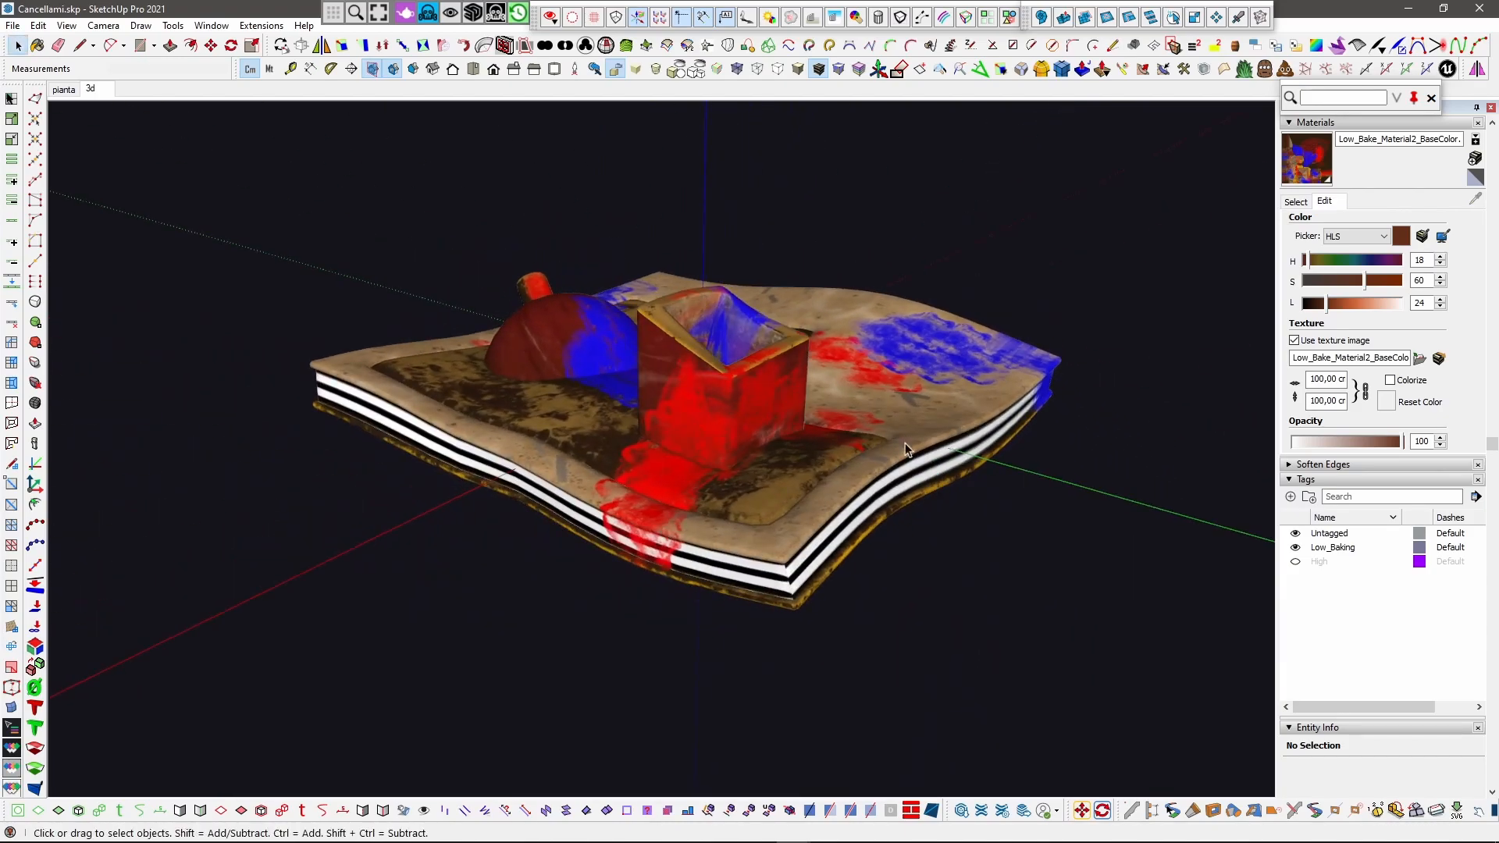
# Step: Examine the textures up close on the box's outer faces, rim and interior and on the slab's corner
pyautogui.scroll(5, 802, 451)
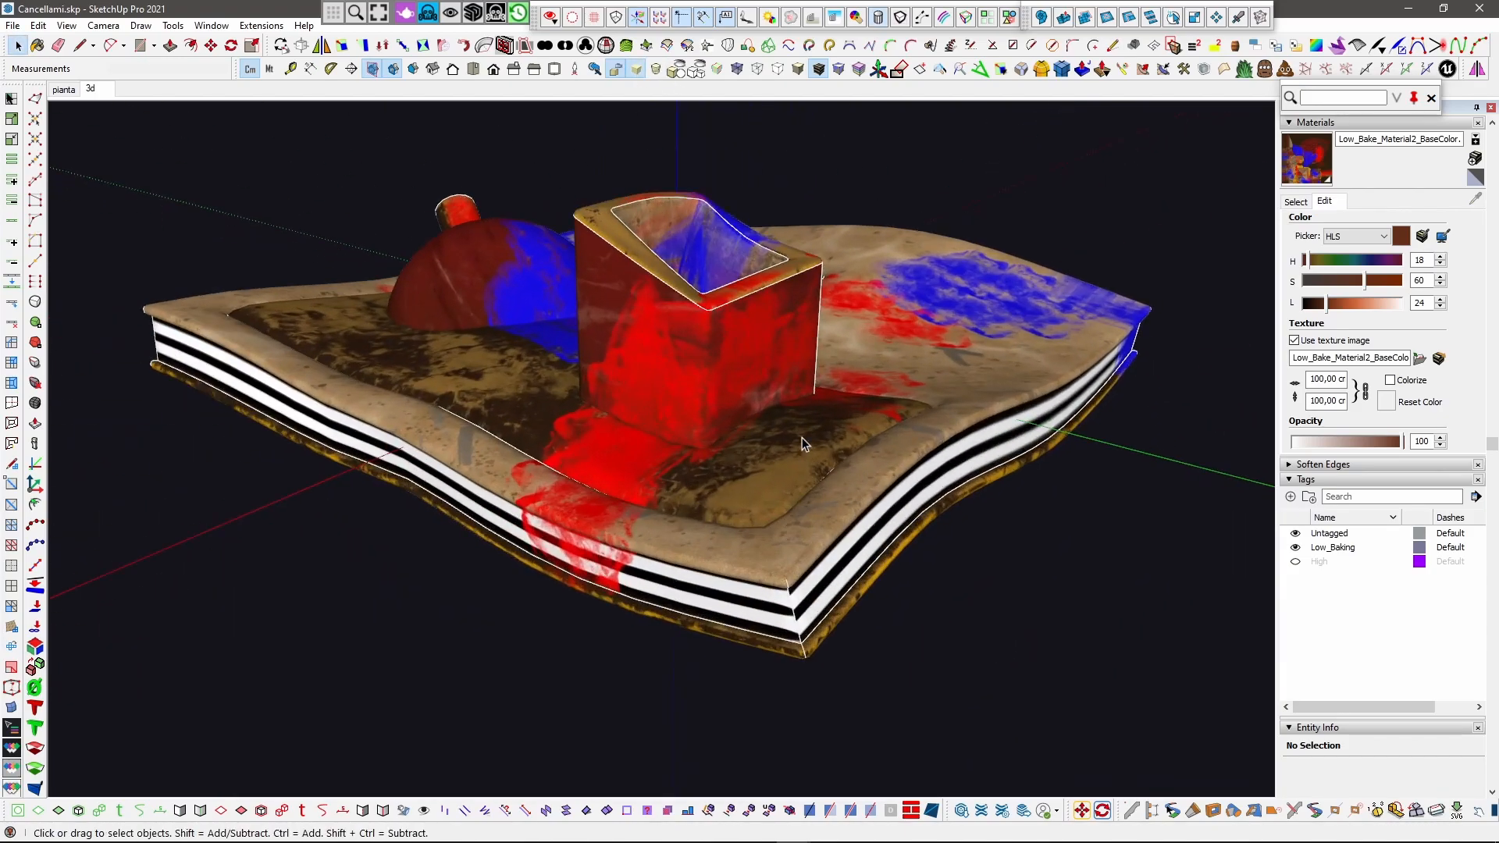
pyautogui.scroll(1, 745, 290)
pyautogui.scroll(3, 734, 305)
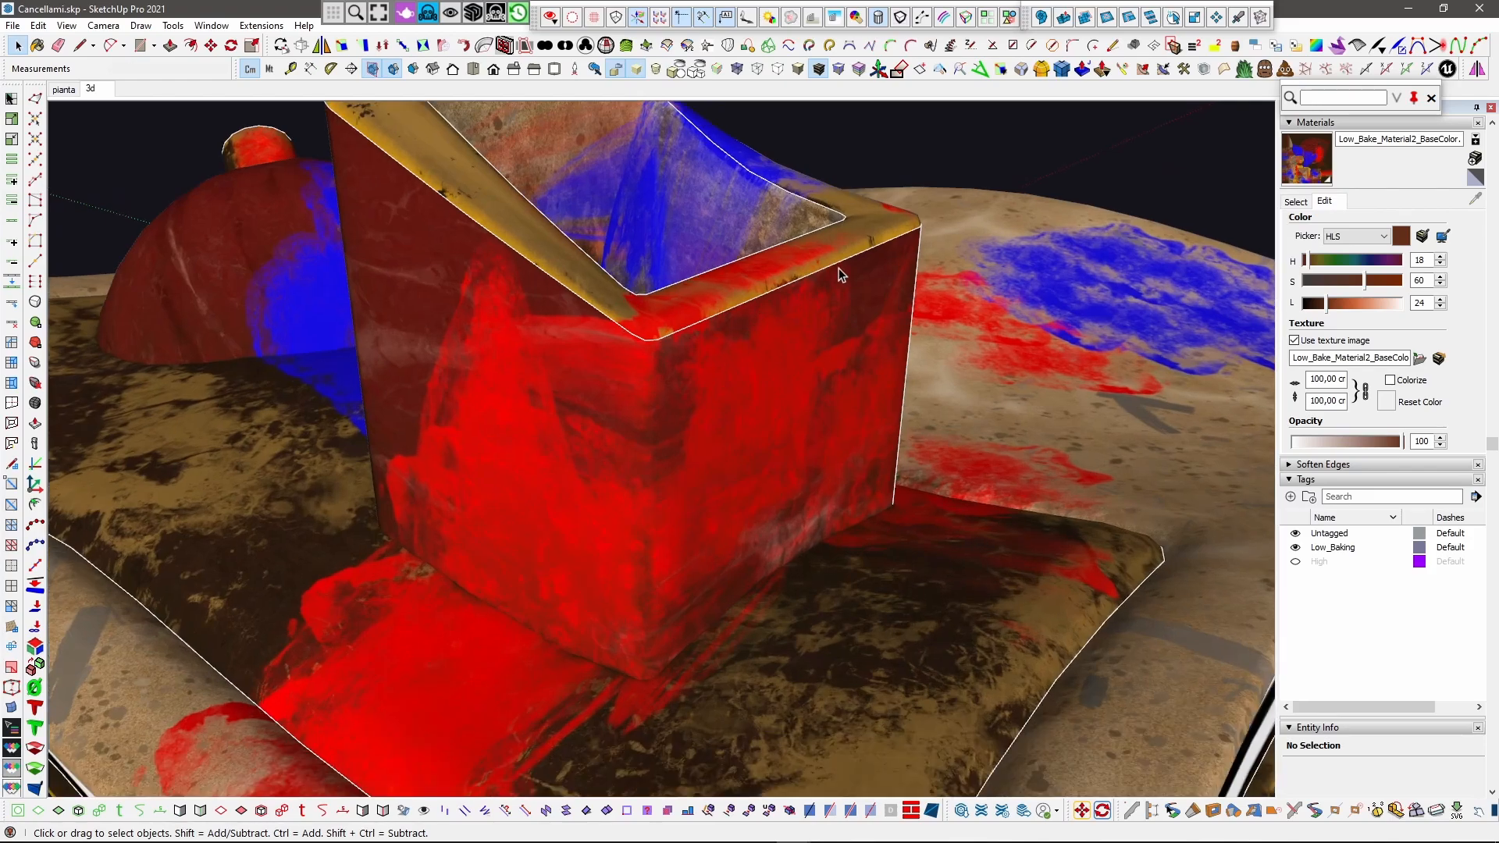
pyautogui.scroll(-10, 773, 304)
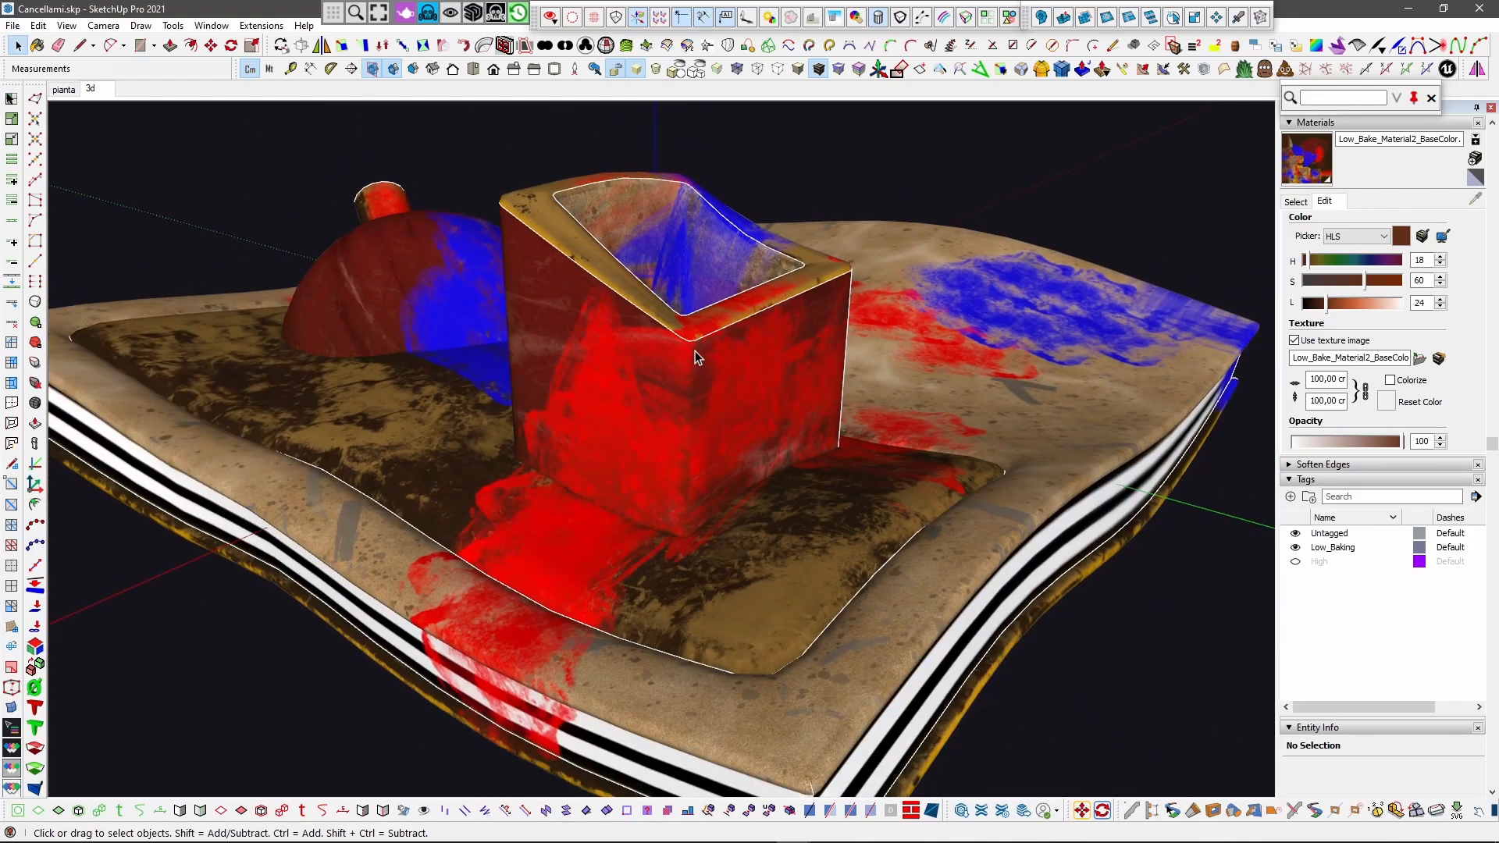
pyautogui.scroll(2, 594, 616)
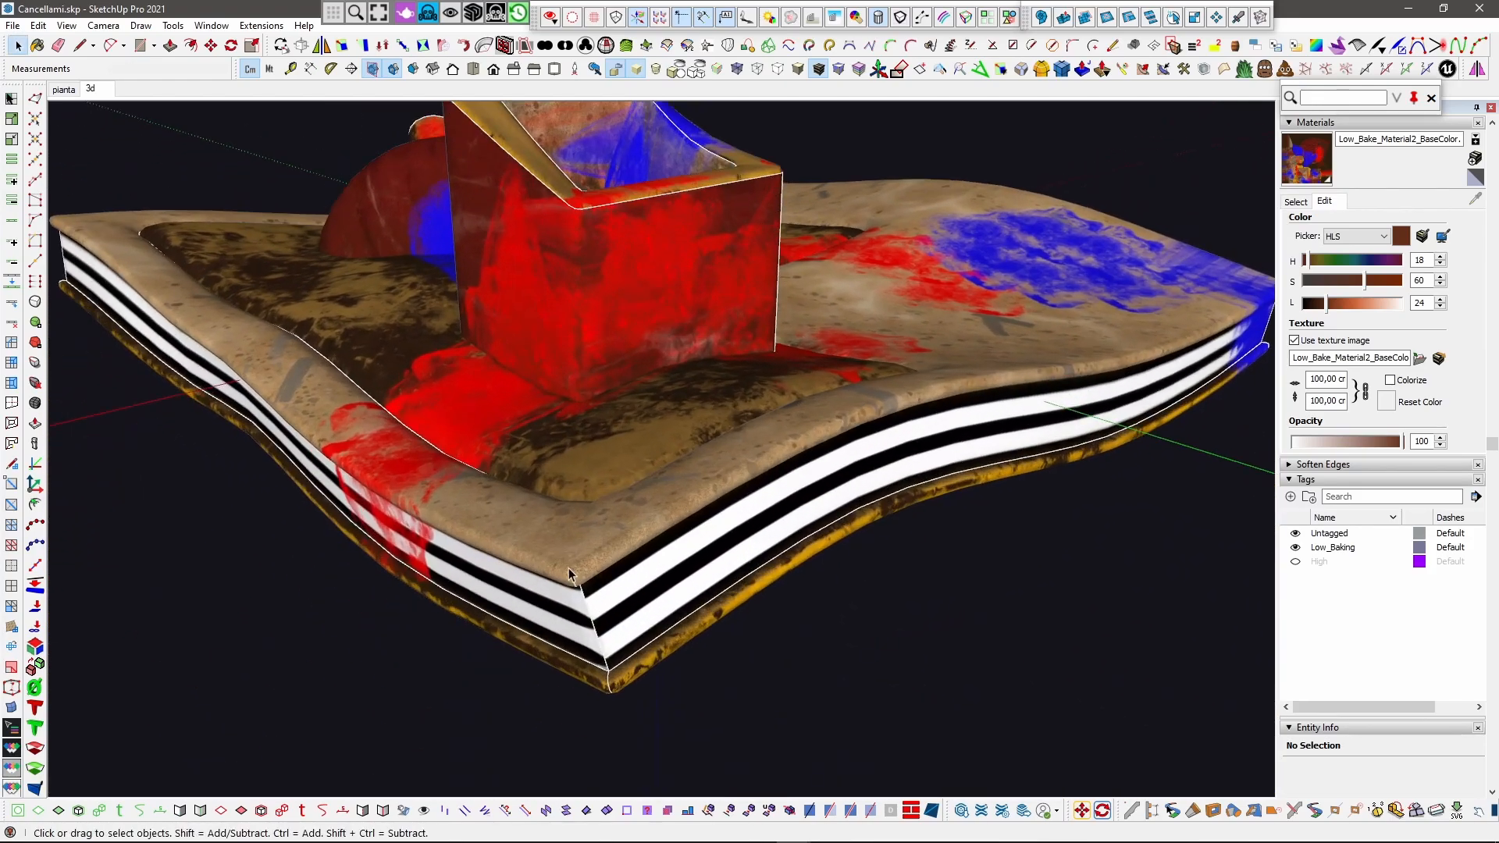
pyautogui.scroll(-3, 615, 663)
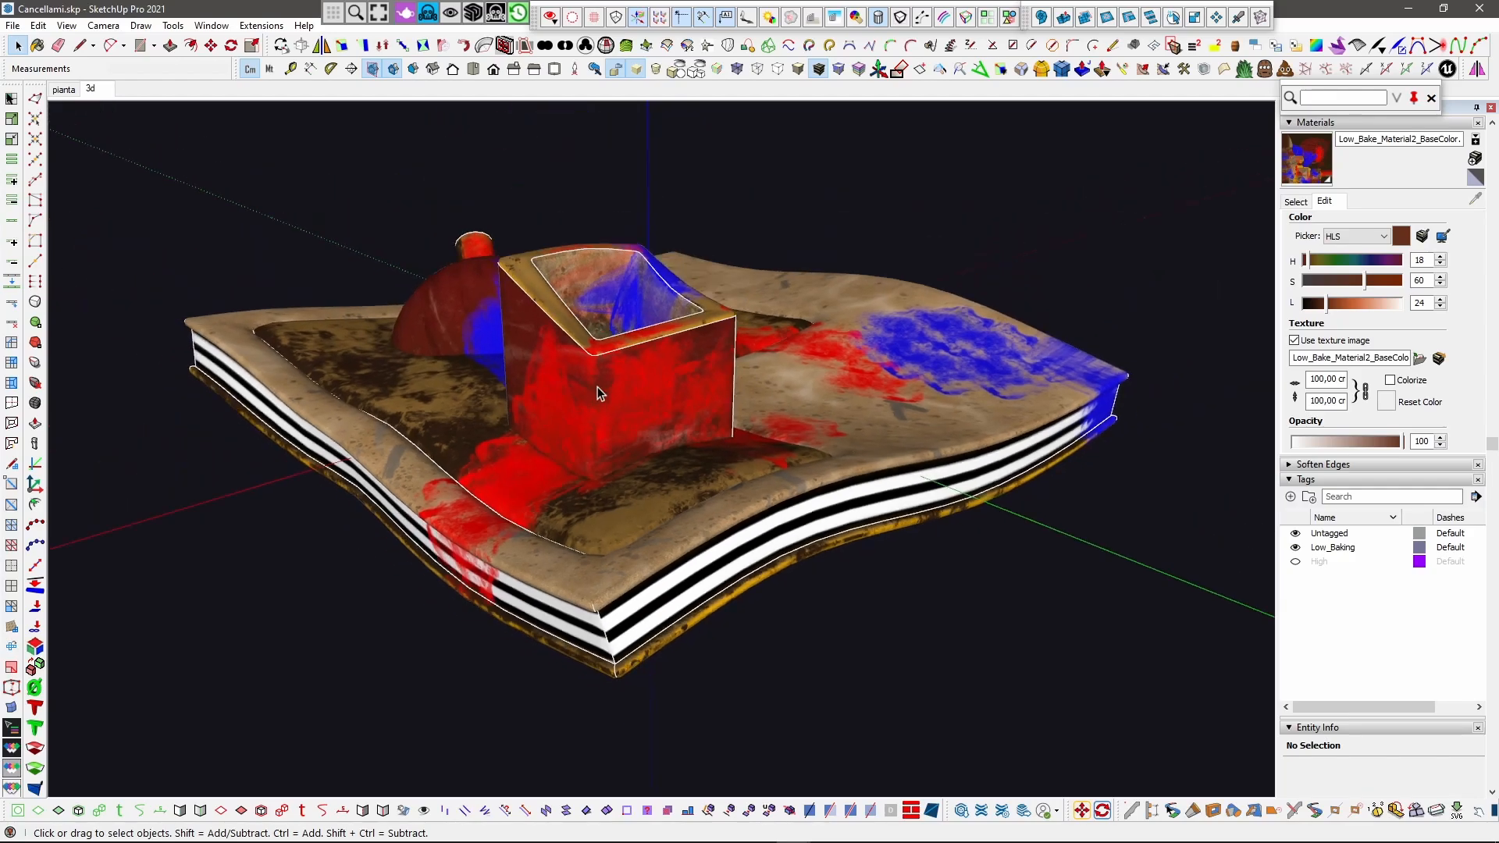
pyautogui.moveTo(597, 387); pyautogui.dragTo(499, 414, button='middle')
pyautogui.scroll(4, 563, 317)
pyautogui.moveTo(564, 317); pyautogui.dragTo(429, 396, button='middle')
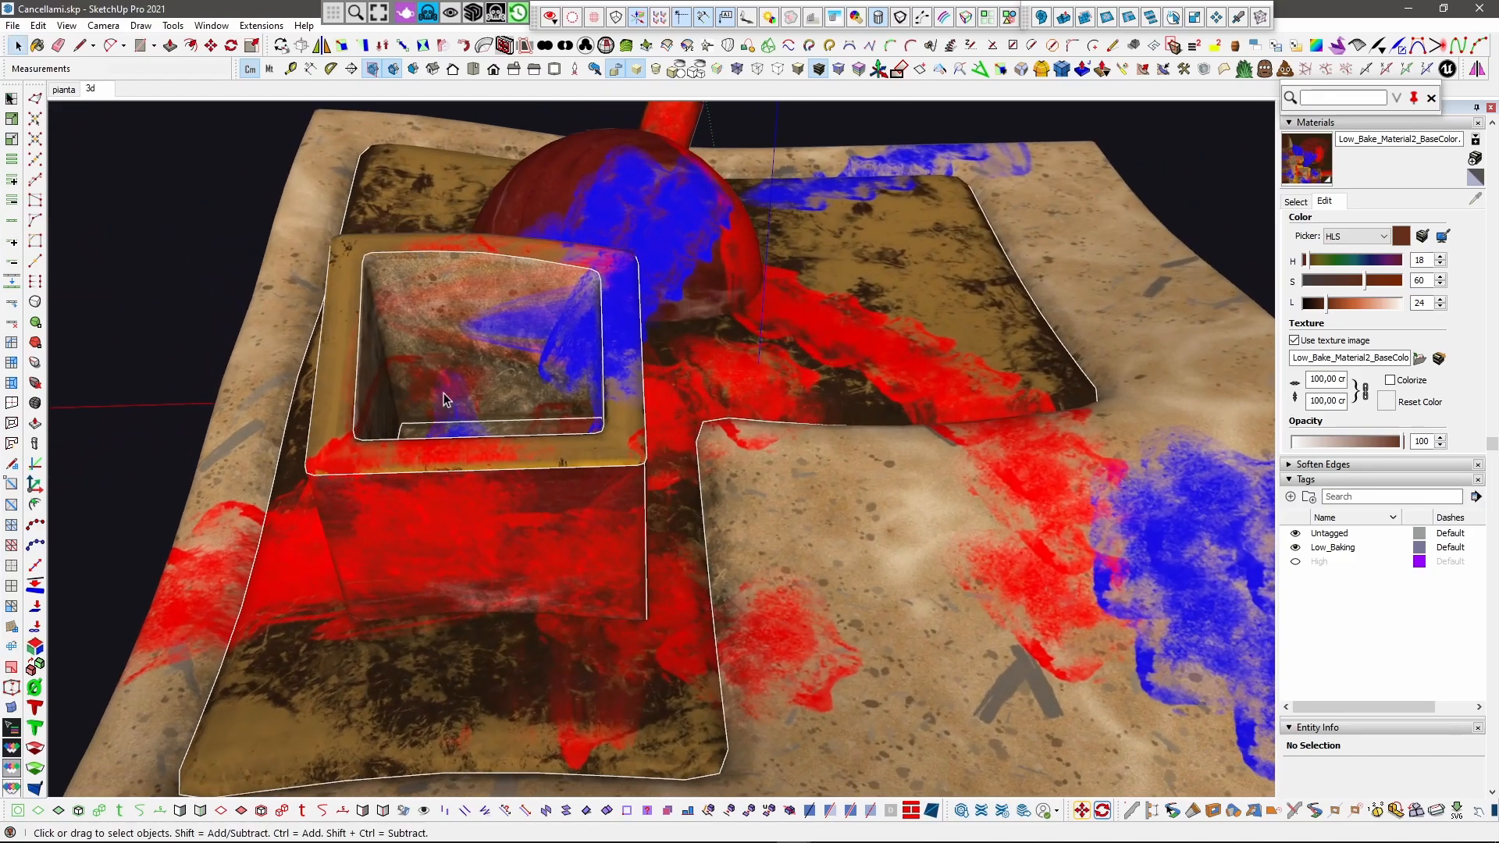
pyautogui.scroll(4, 616, 225)
pyautogui.keyDown('shift'); pyautogui.moveTo(678, 415); pyautogui.dragTo(987, 291, button='middle'); pyautogui.keyUp('shift')
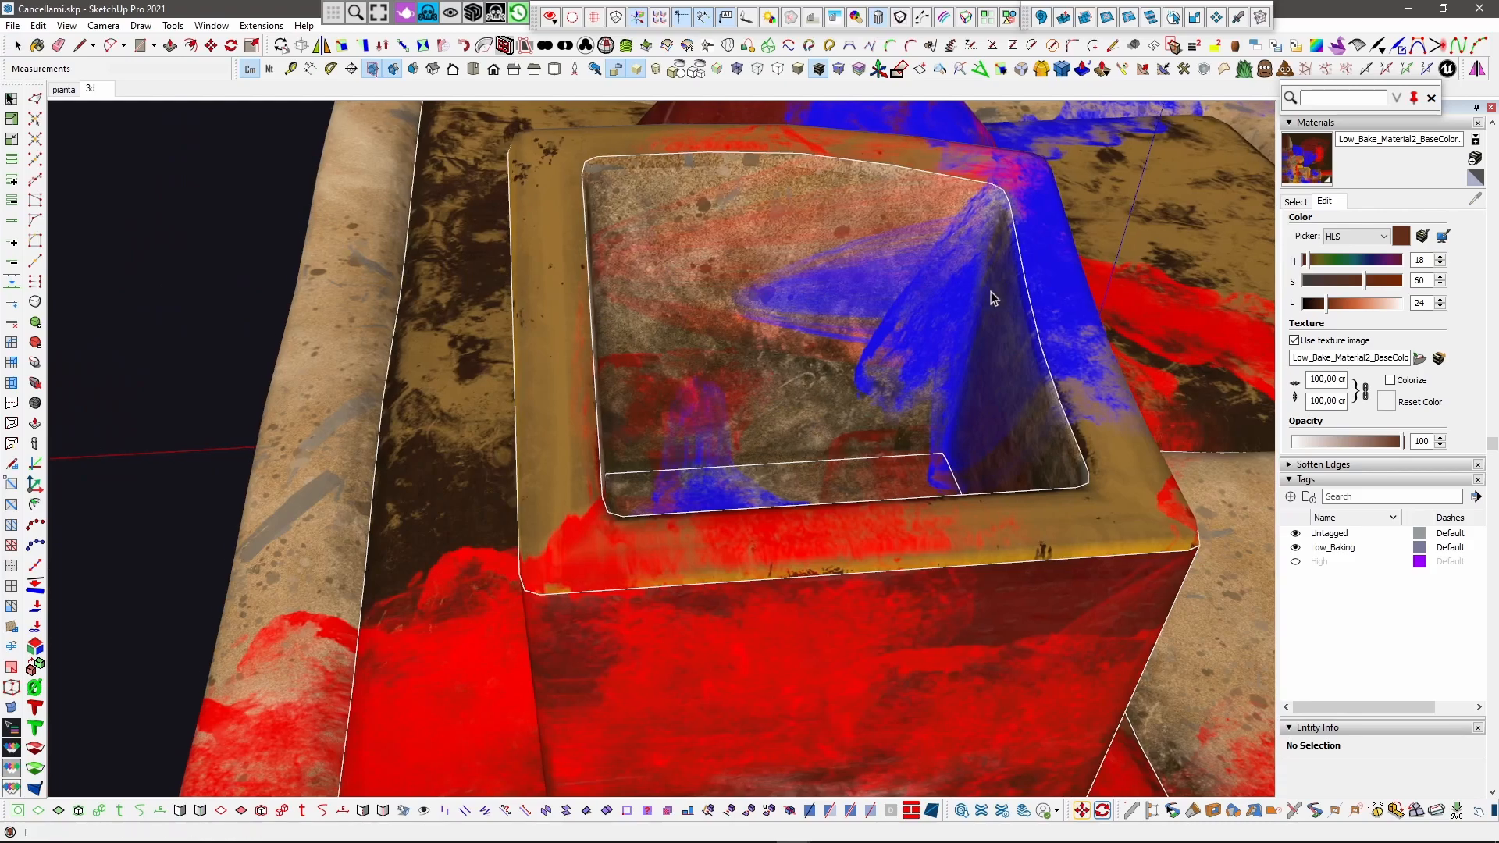
pyautogui.scroll(-4, 523, 403)
pyautogui.moveTo(523, 402); pyautogui.dragTo(869, 296, button='middle')
pyautogui.scroll(-5, 552, 348)
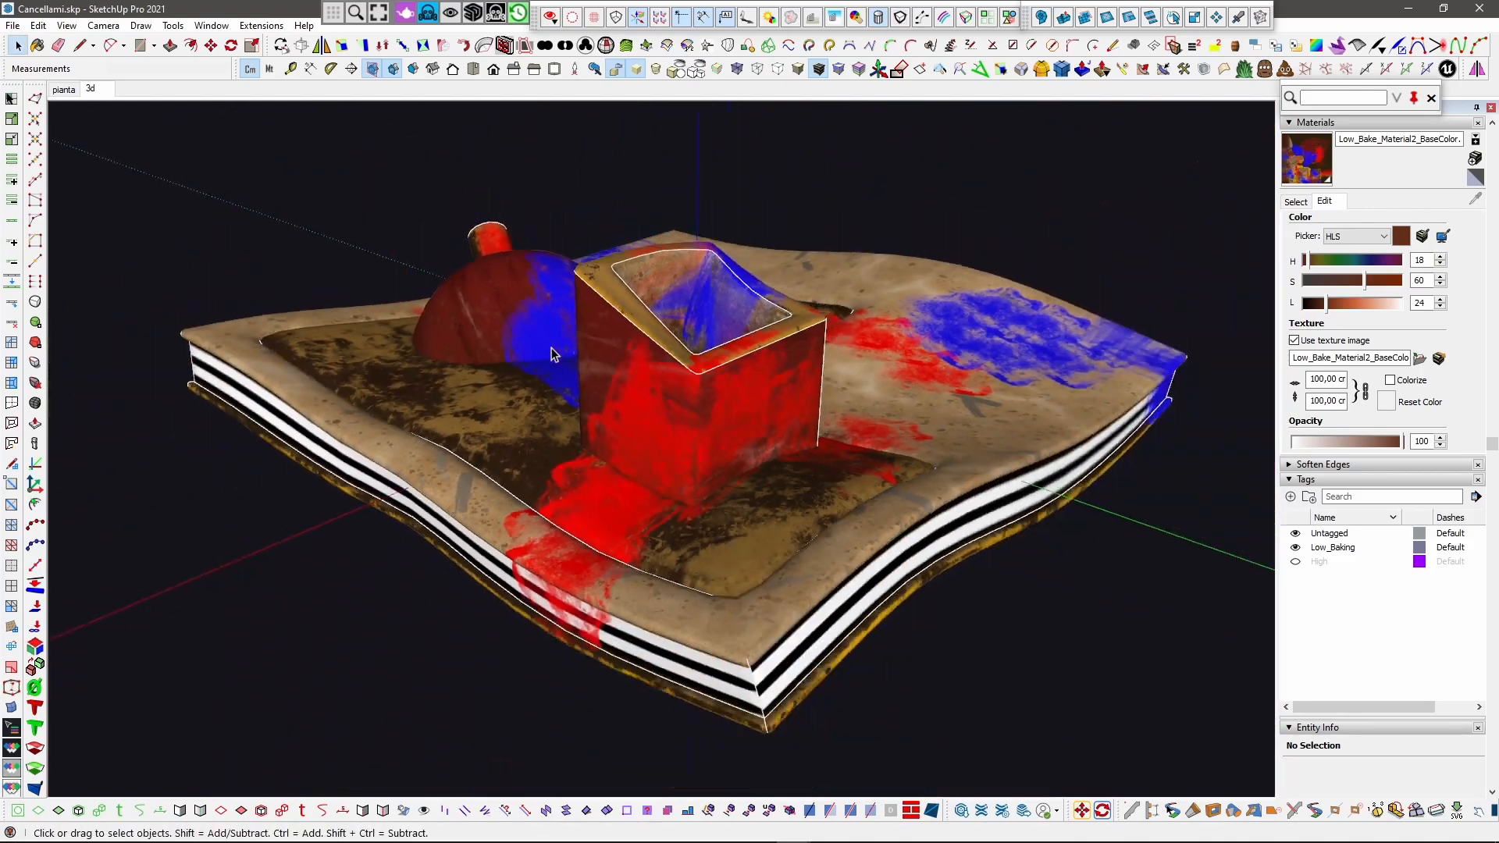
# Step: Open the box group, select its rim surface to examine the box textures in isolation, and return to the whole model
pyautogui.scroll(5, 686, 395)
pyautogui.doubleClick(619, 360)
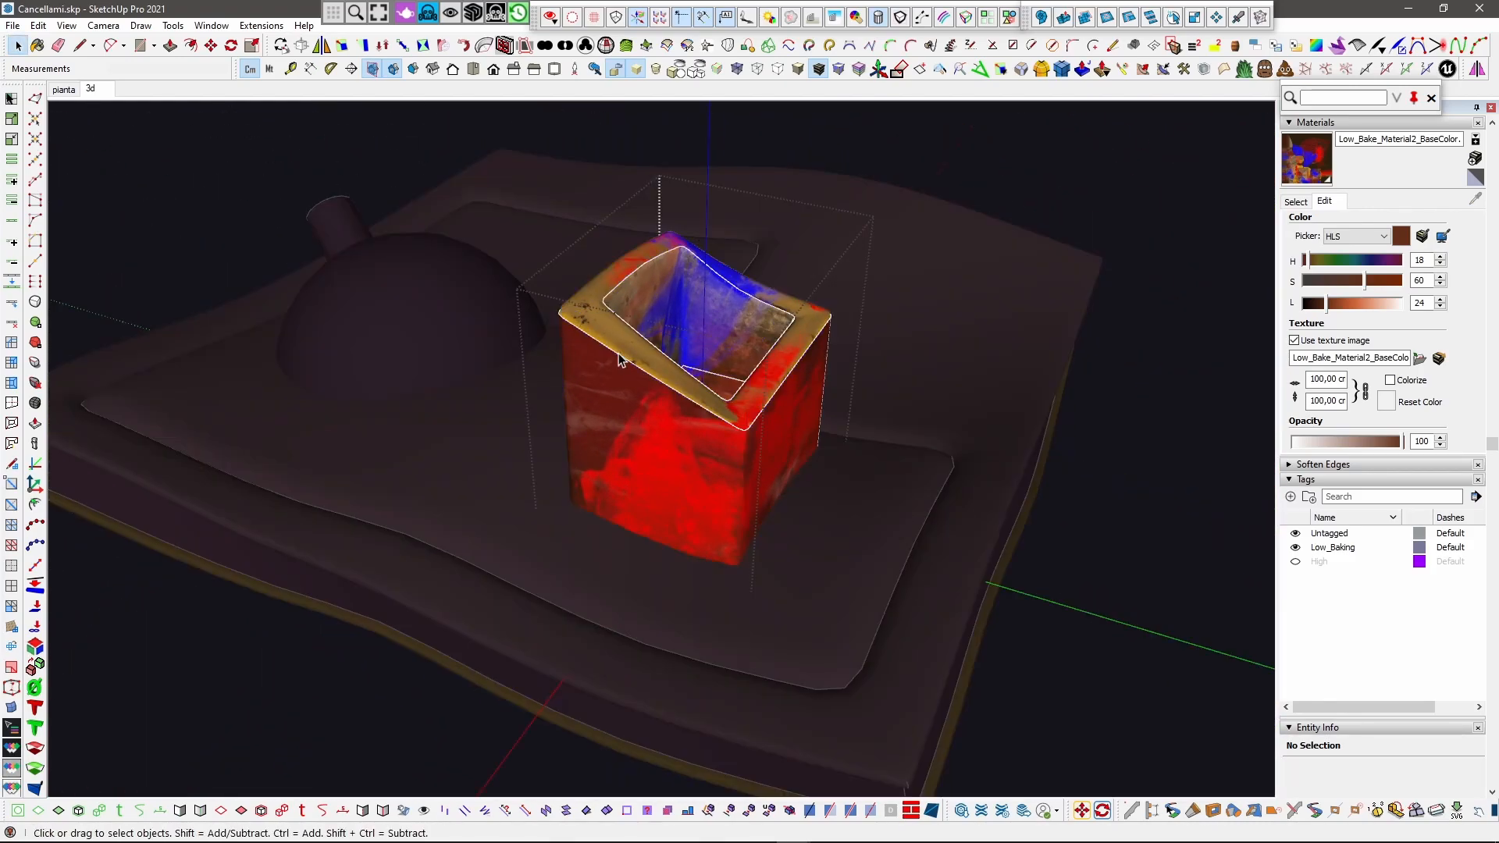
pyautogui.scroll(2, 622, 346)
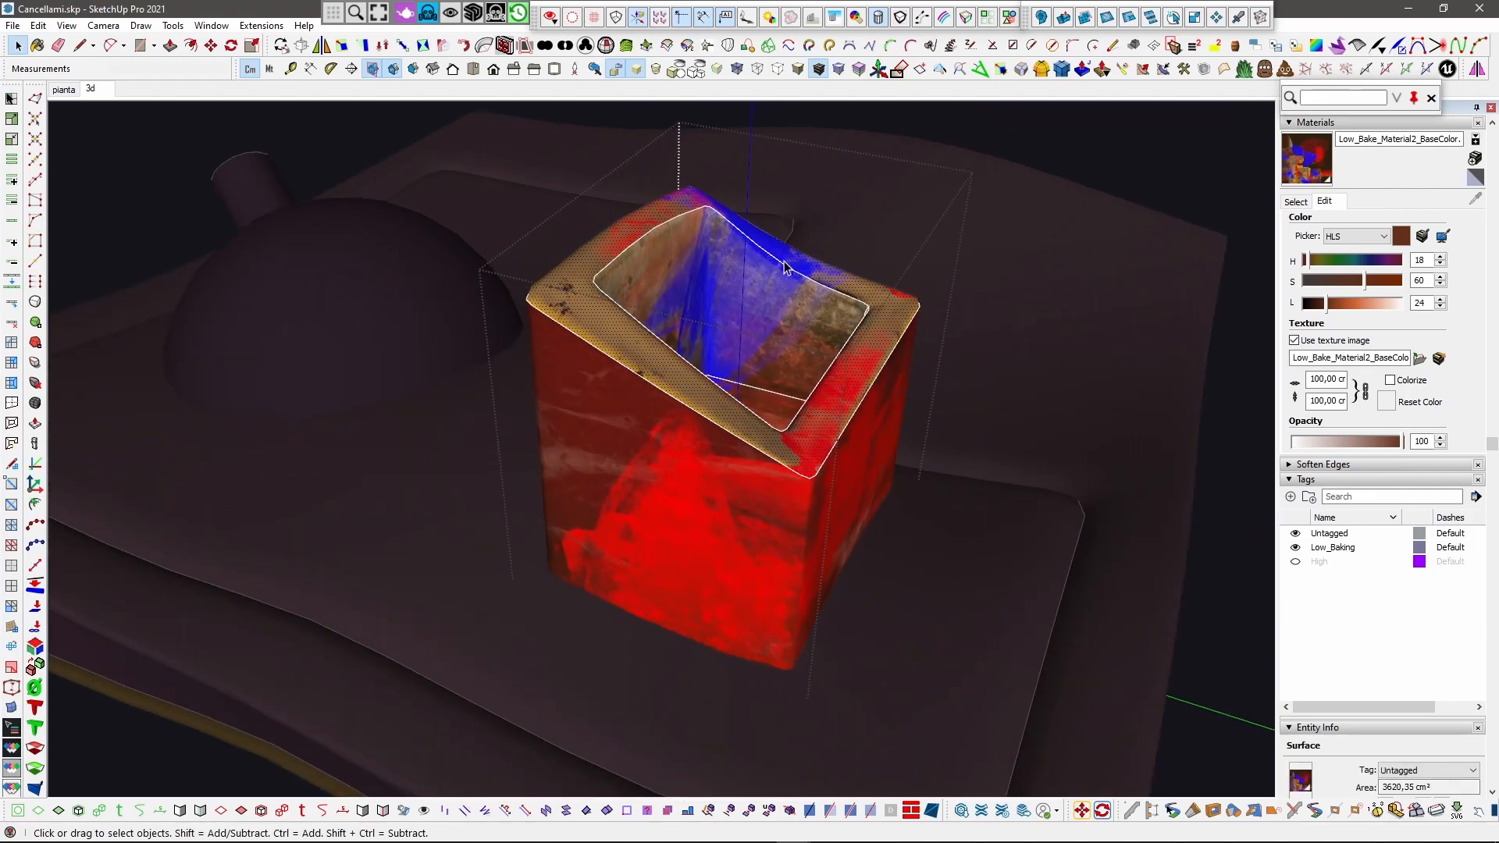
pyautogui.moveTo(795, 323); pyautogui.dragTo(328, 328, button='middle')
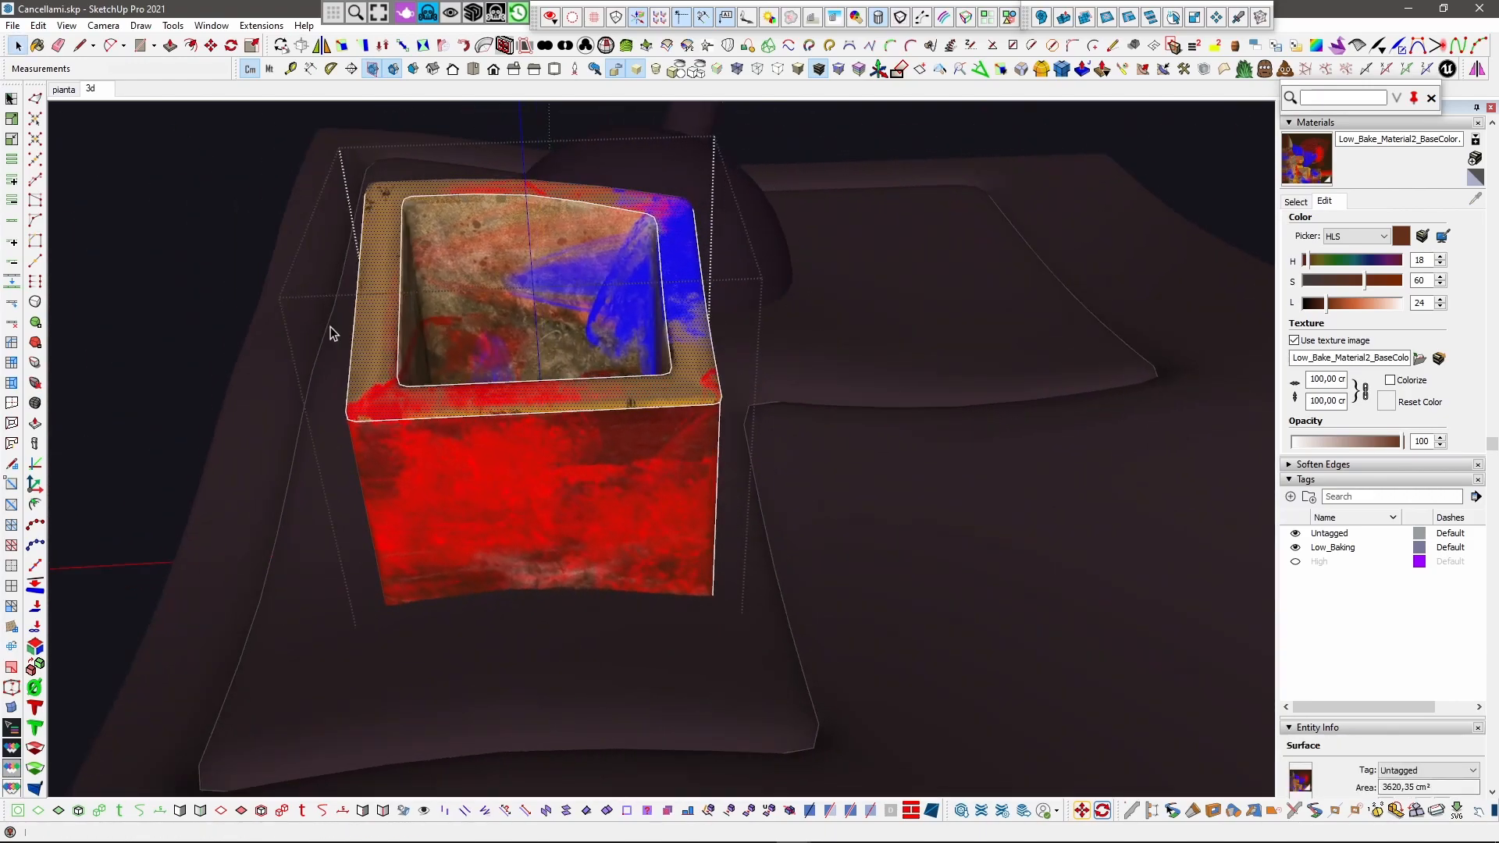
pyautogui.scroll(-3, 653, 410)
pyautogui.moveTo(594, 418); pyautogui.dragTo(311, 373, button='middle')
pyautogui.scroll(-3, 285, 312)
pyautogui.moveTo(481, 336); pyautogui.dragTo(1049, 320, button='middle')
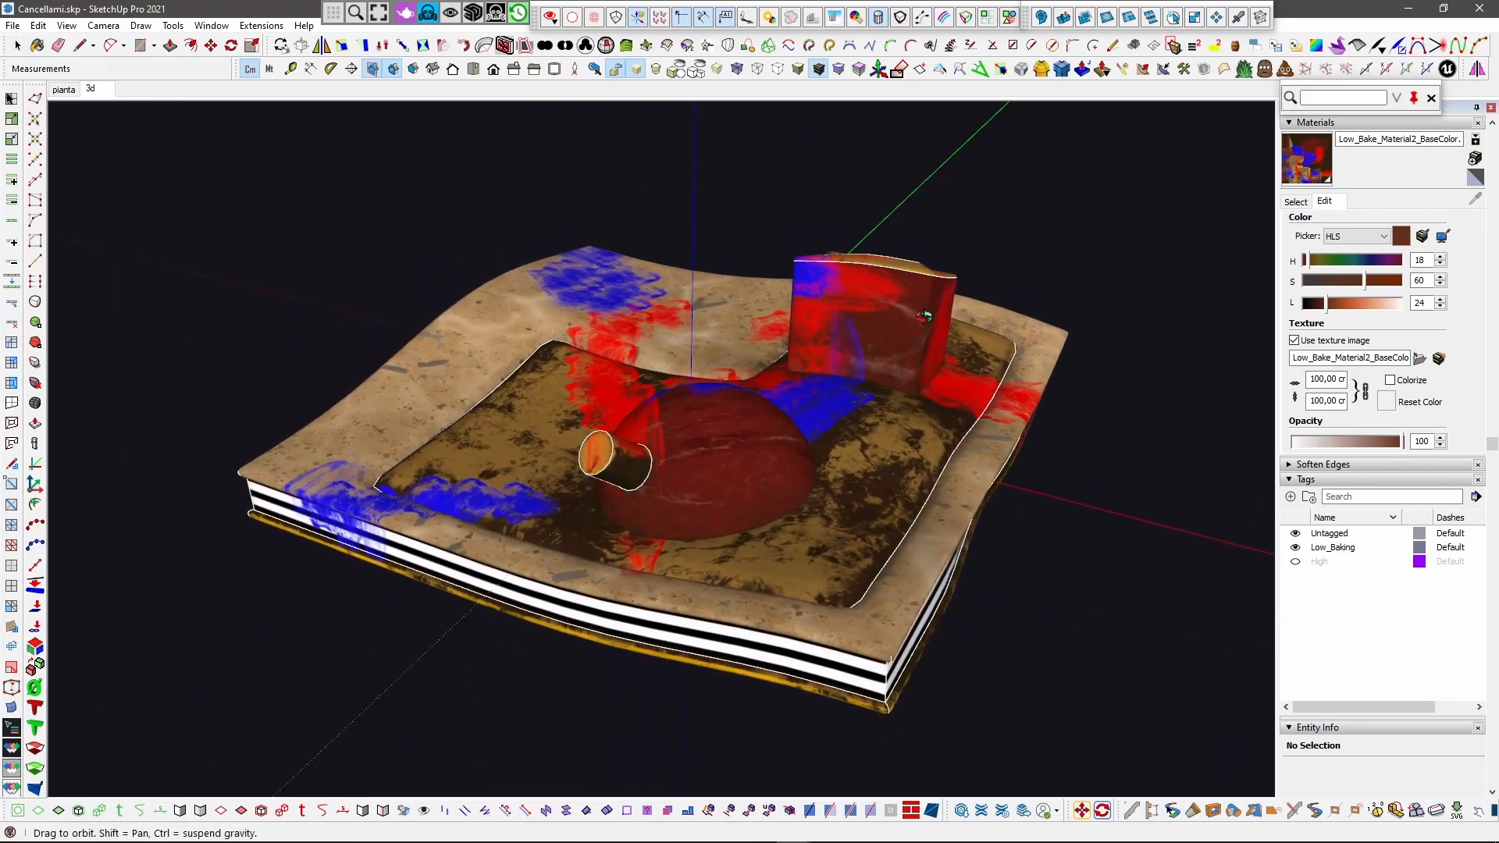